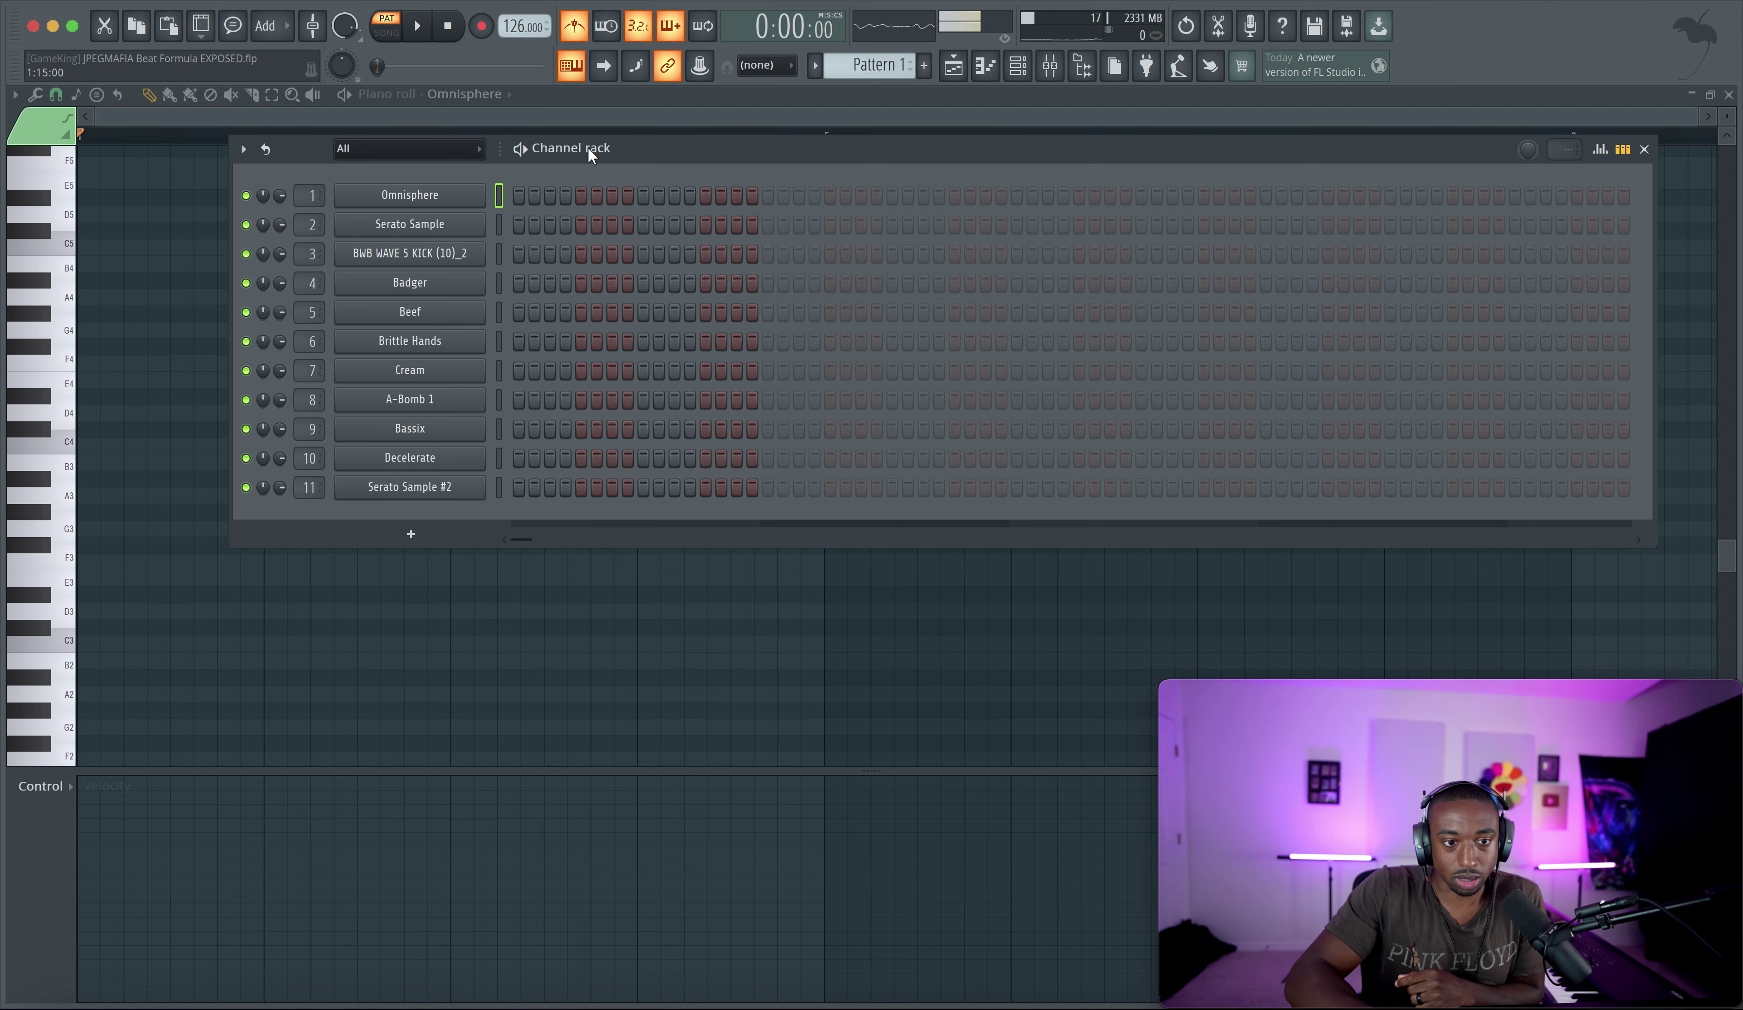
Examine the Omnisphere channel's Angry Baby Bass patch and its effects, and audition the sound
left_click(465, 194)
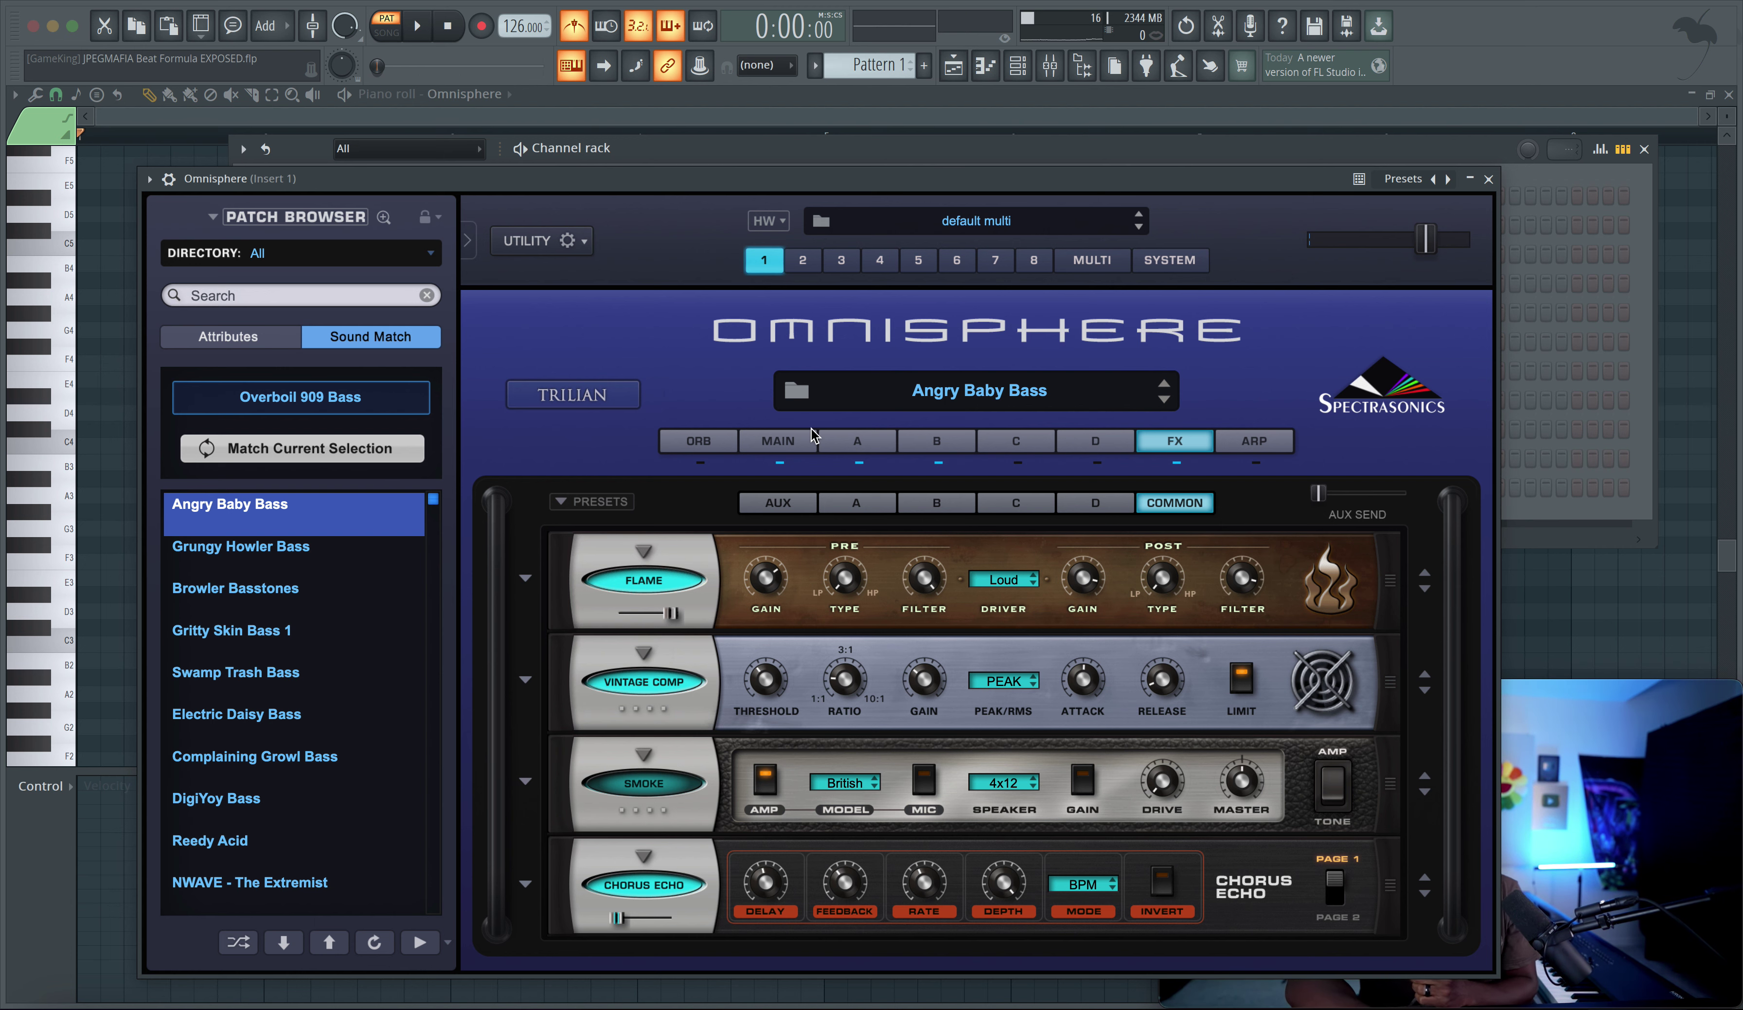
left_click(1488, 179)
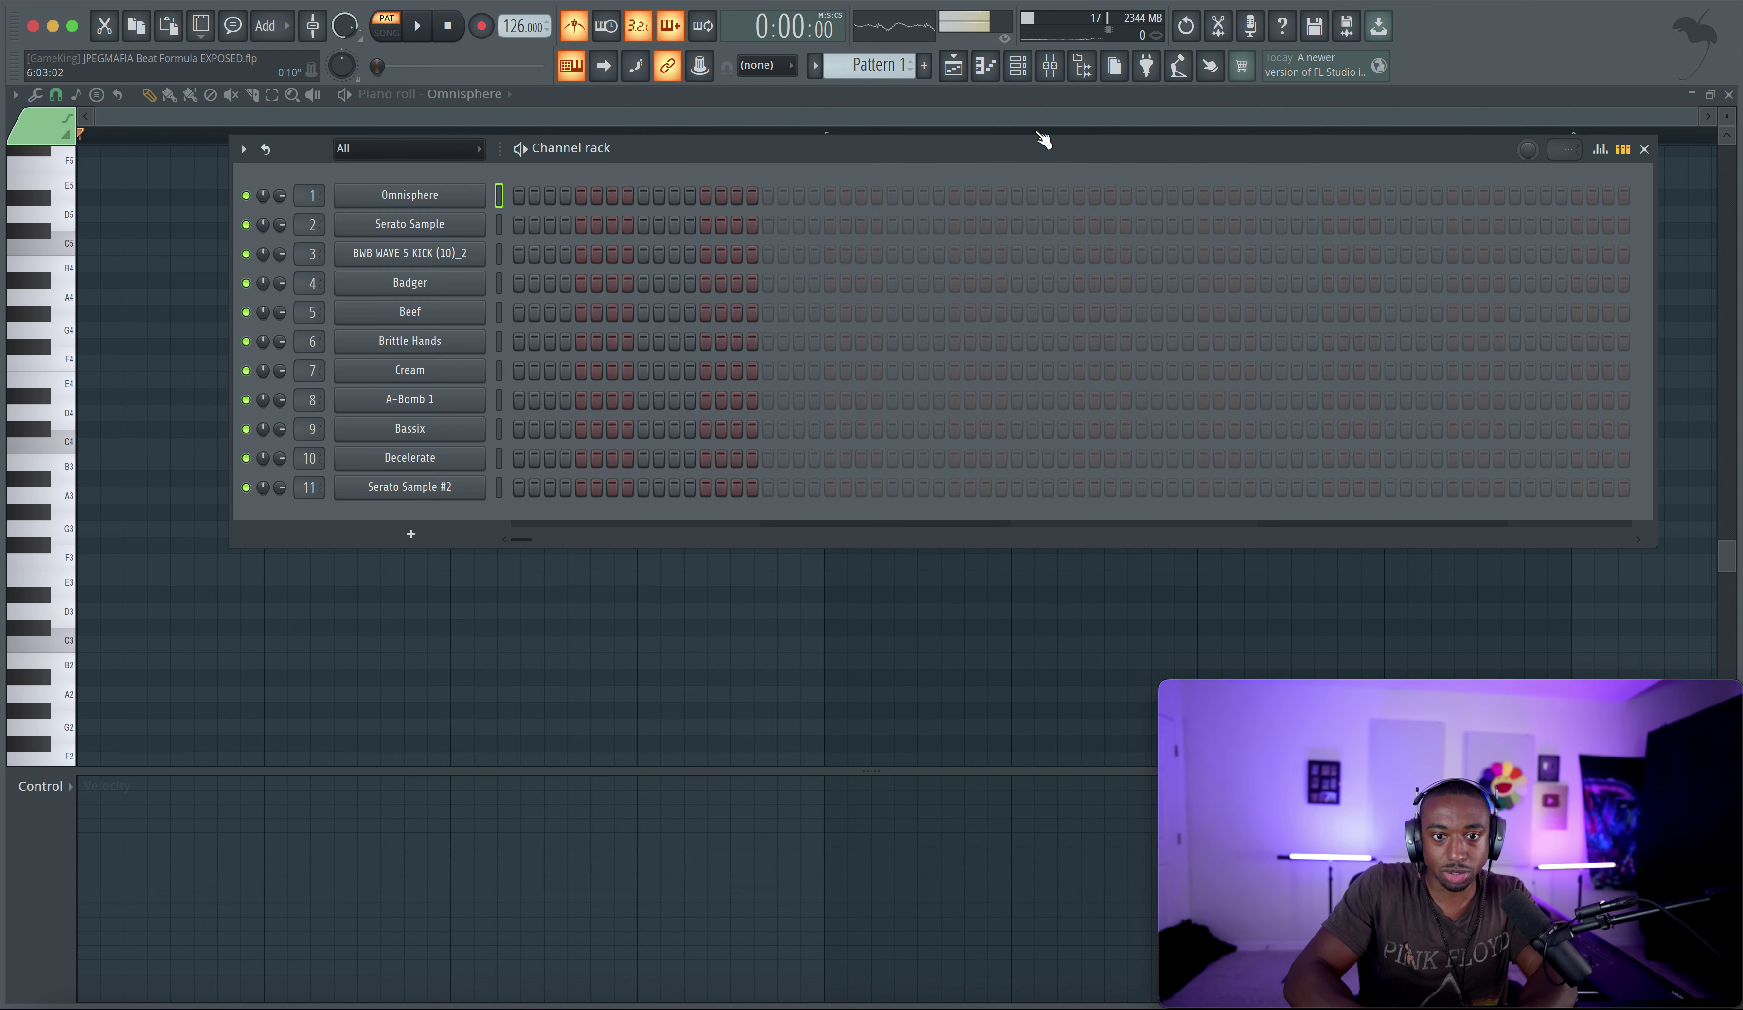
key("g")
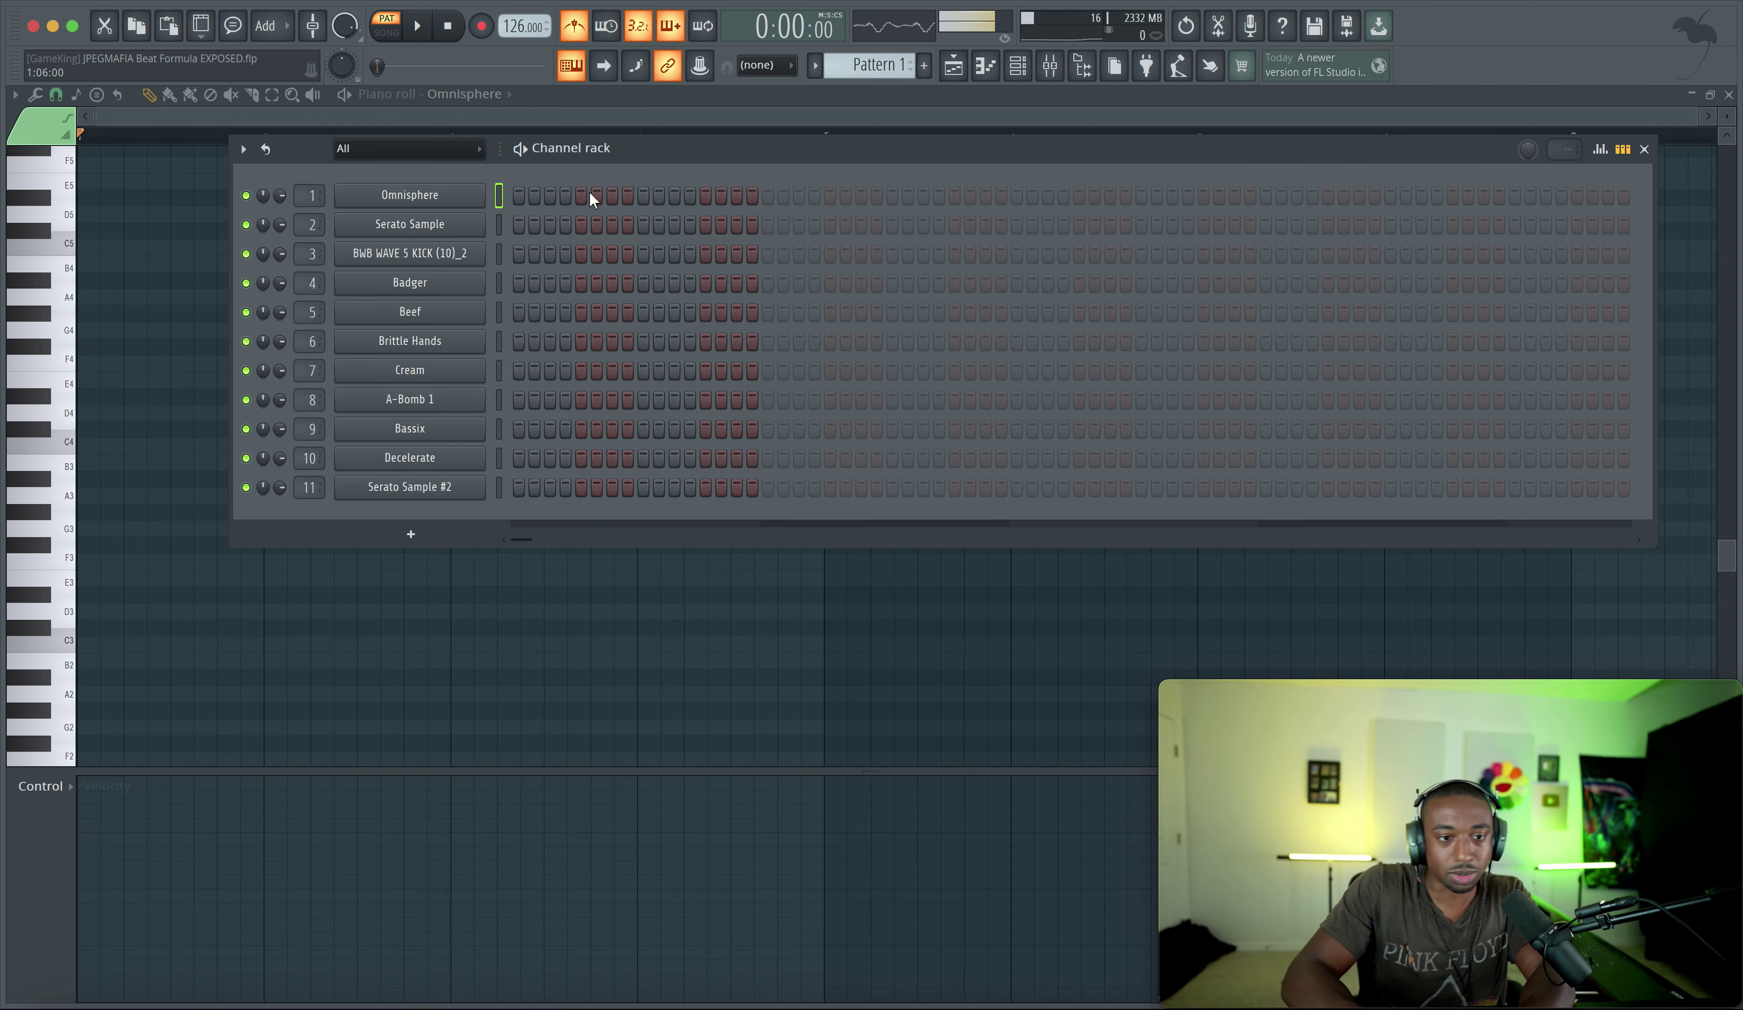
Open the Omnisphere channel in the piano roll
right_click(477, 199)
left_click(519, 197)
right_click(479, 195)
left_click(510, 191)
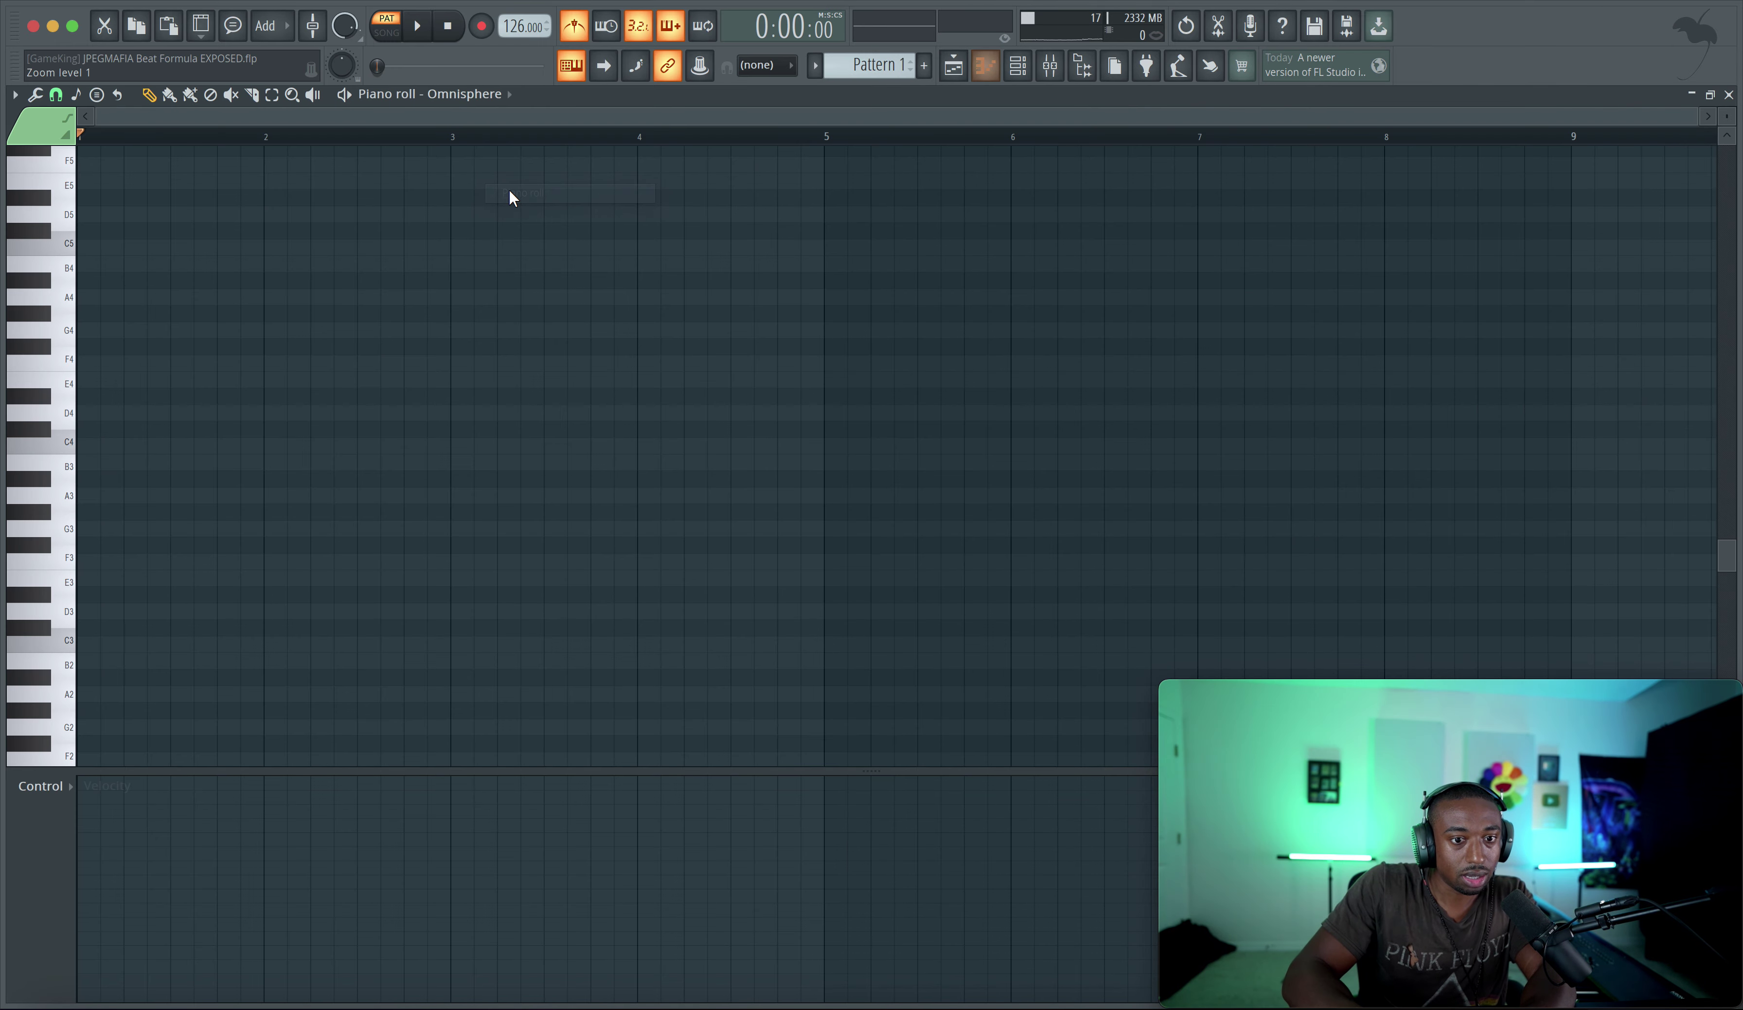
Audition G4 and F#4 on the bass and look through the typing keyboard's root note, octave and layout options
key("n")
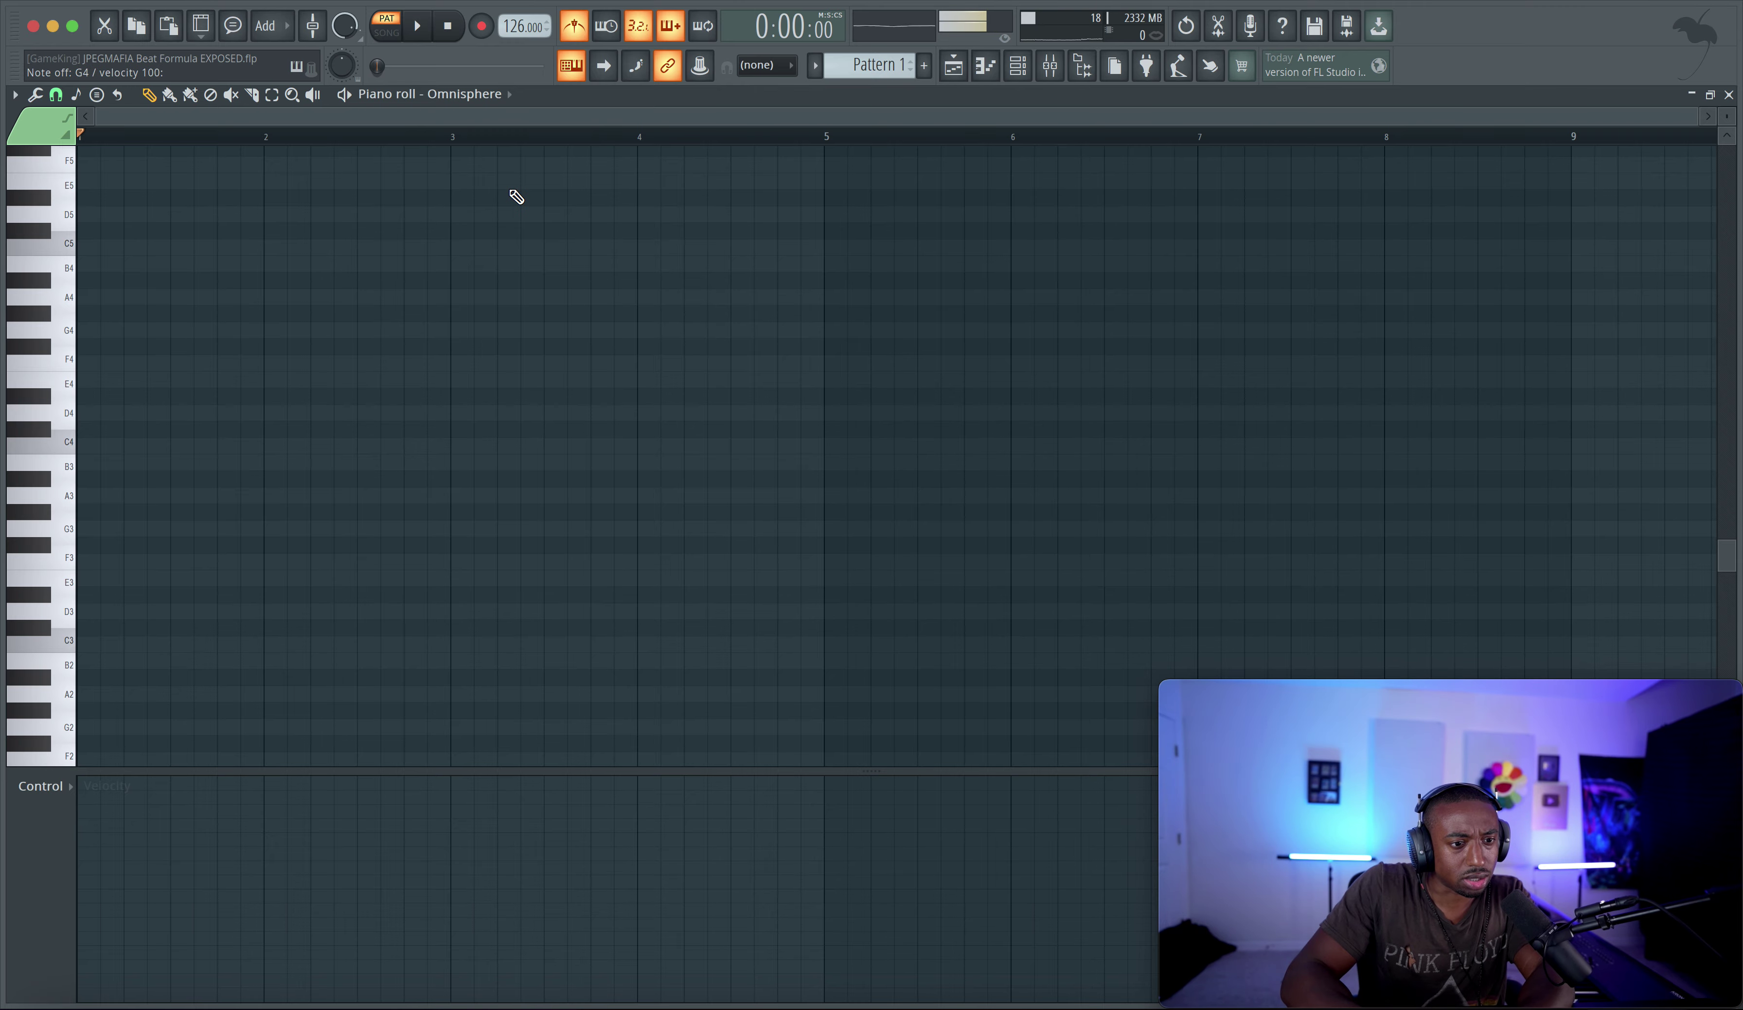
key("g")
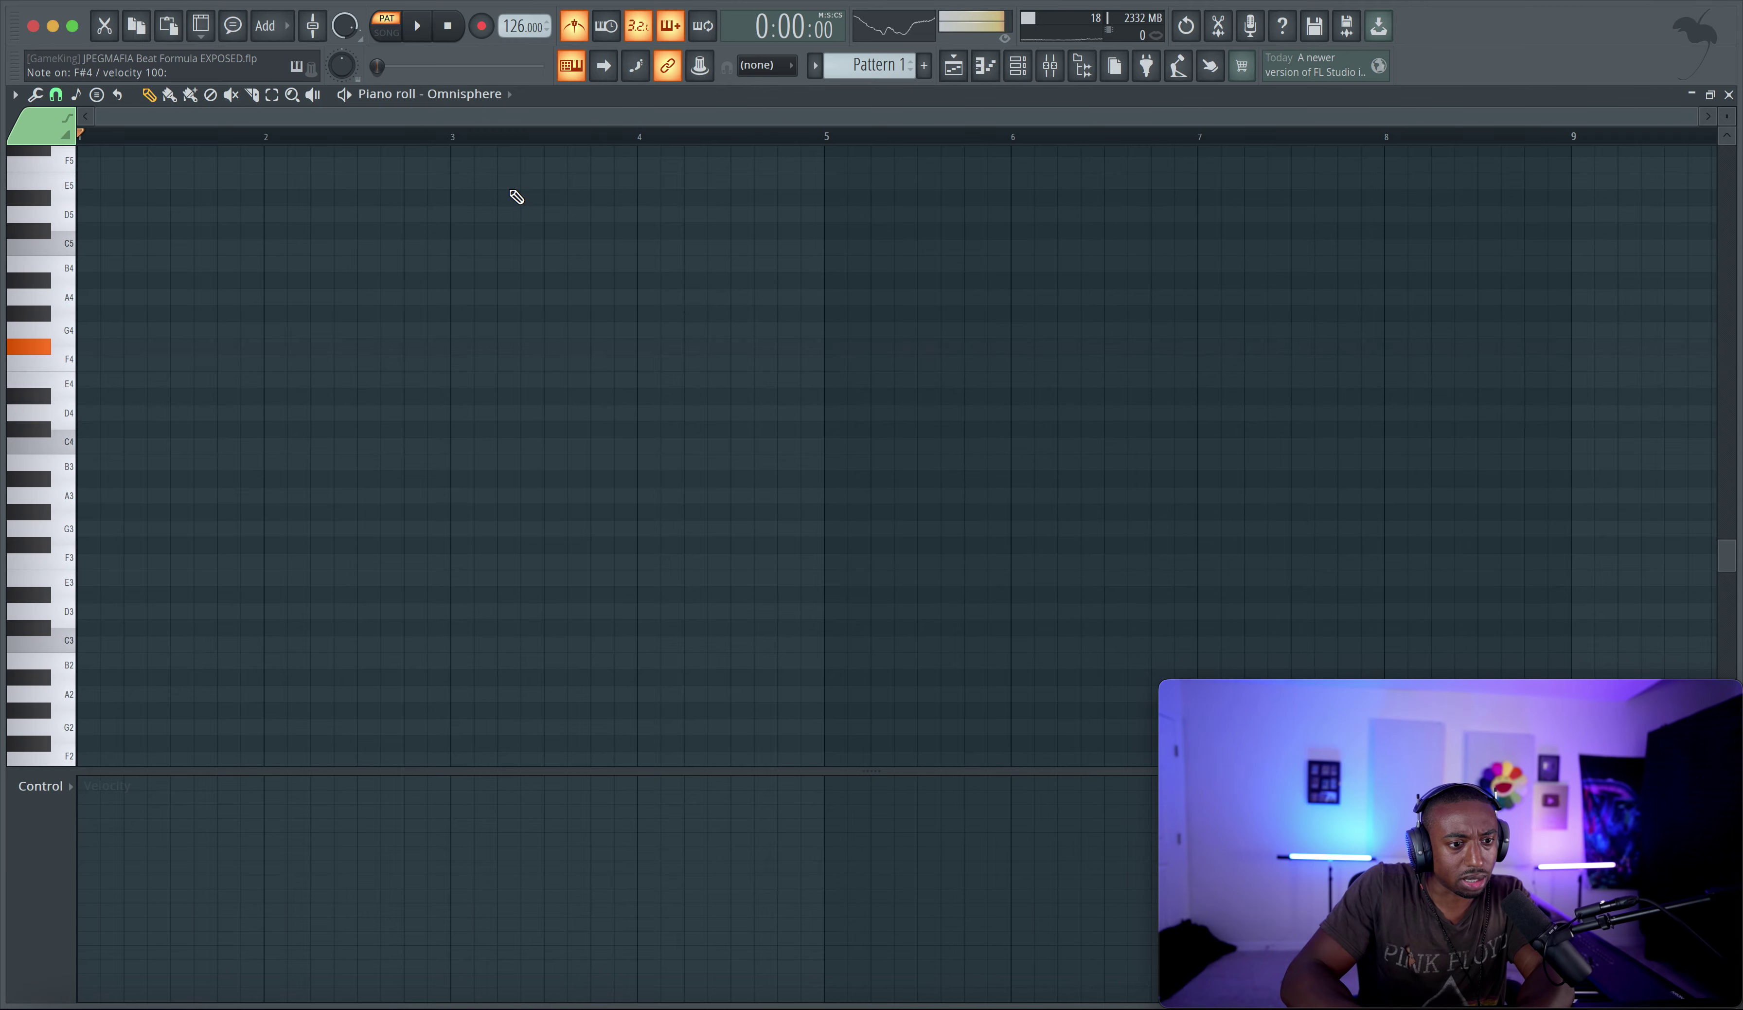
left_click(585, 67)
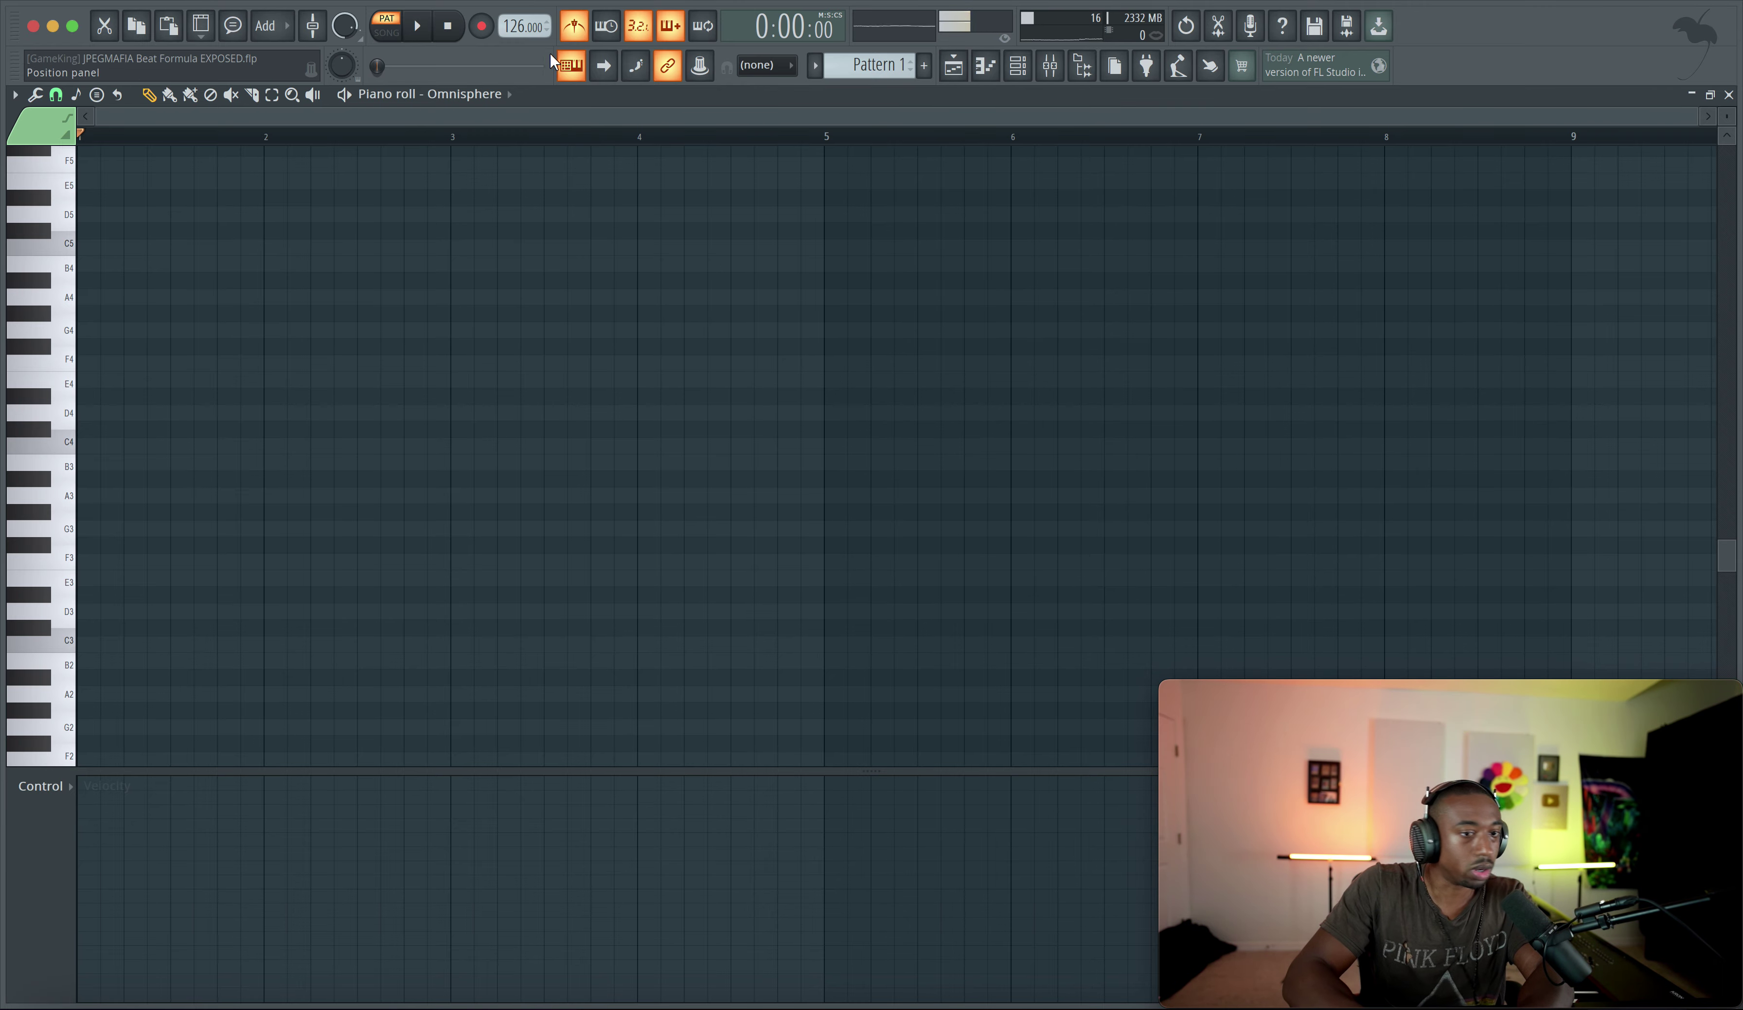
right_click(573, 66)
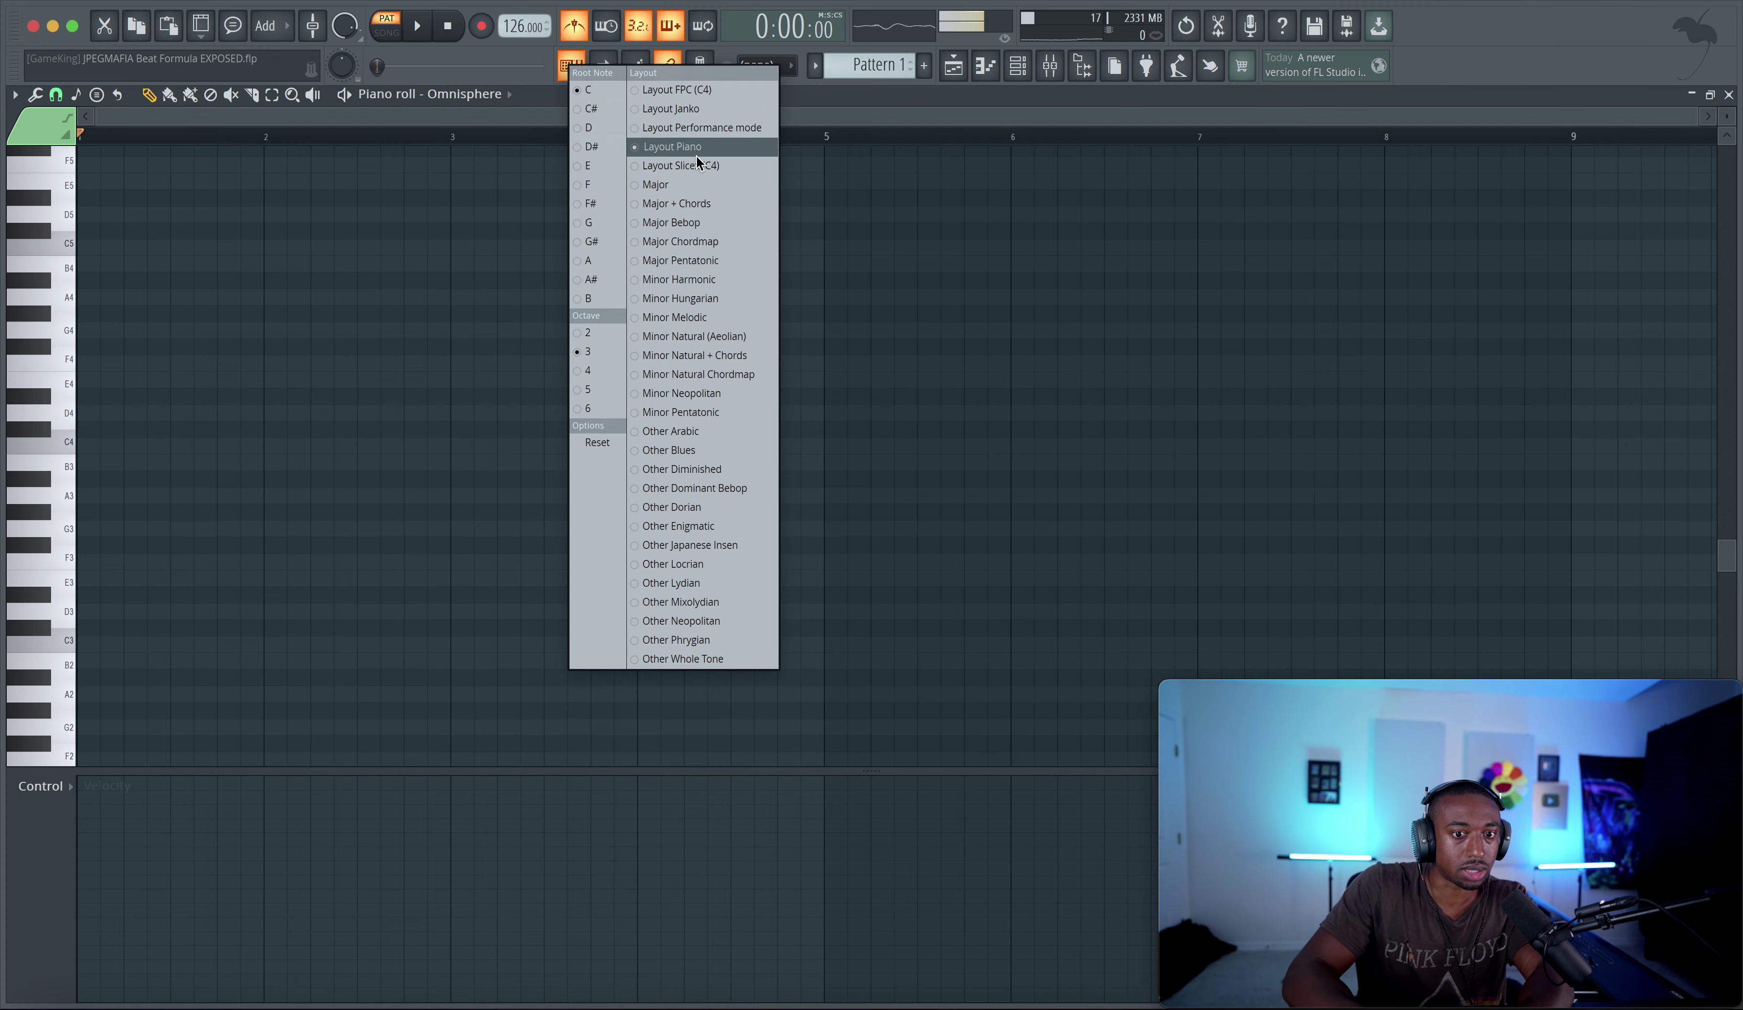
left_click(506, 125)
Rehearse the Omnisphere bass riff by playing G#4 and C5 notes
key("6")
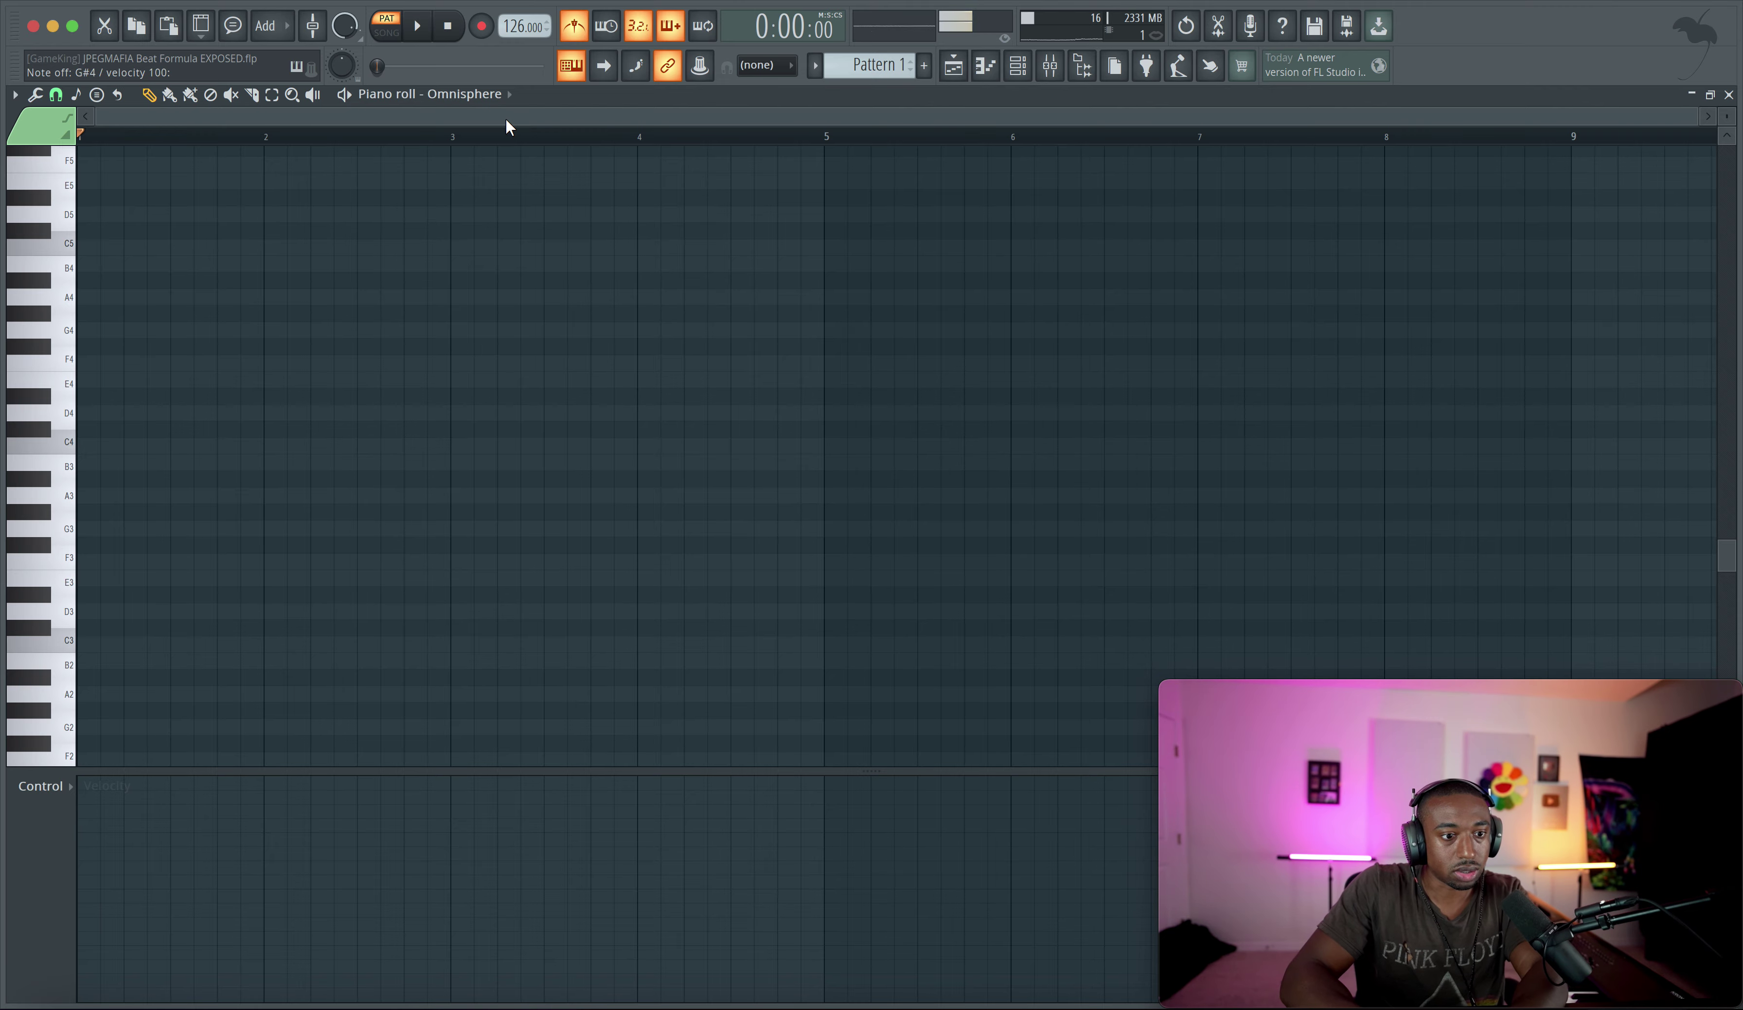
key("i")
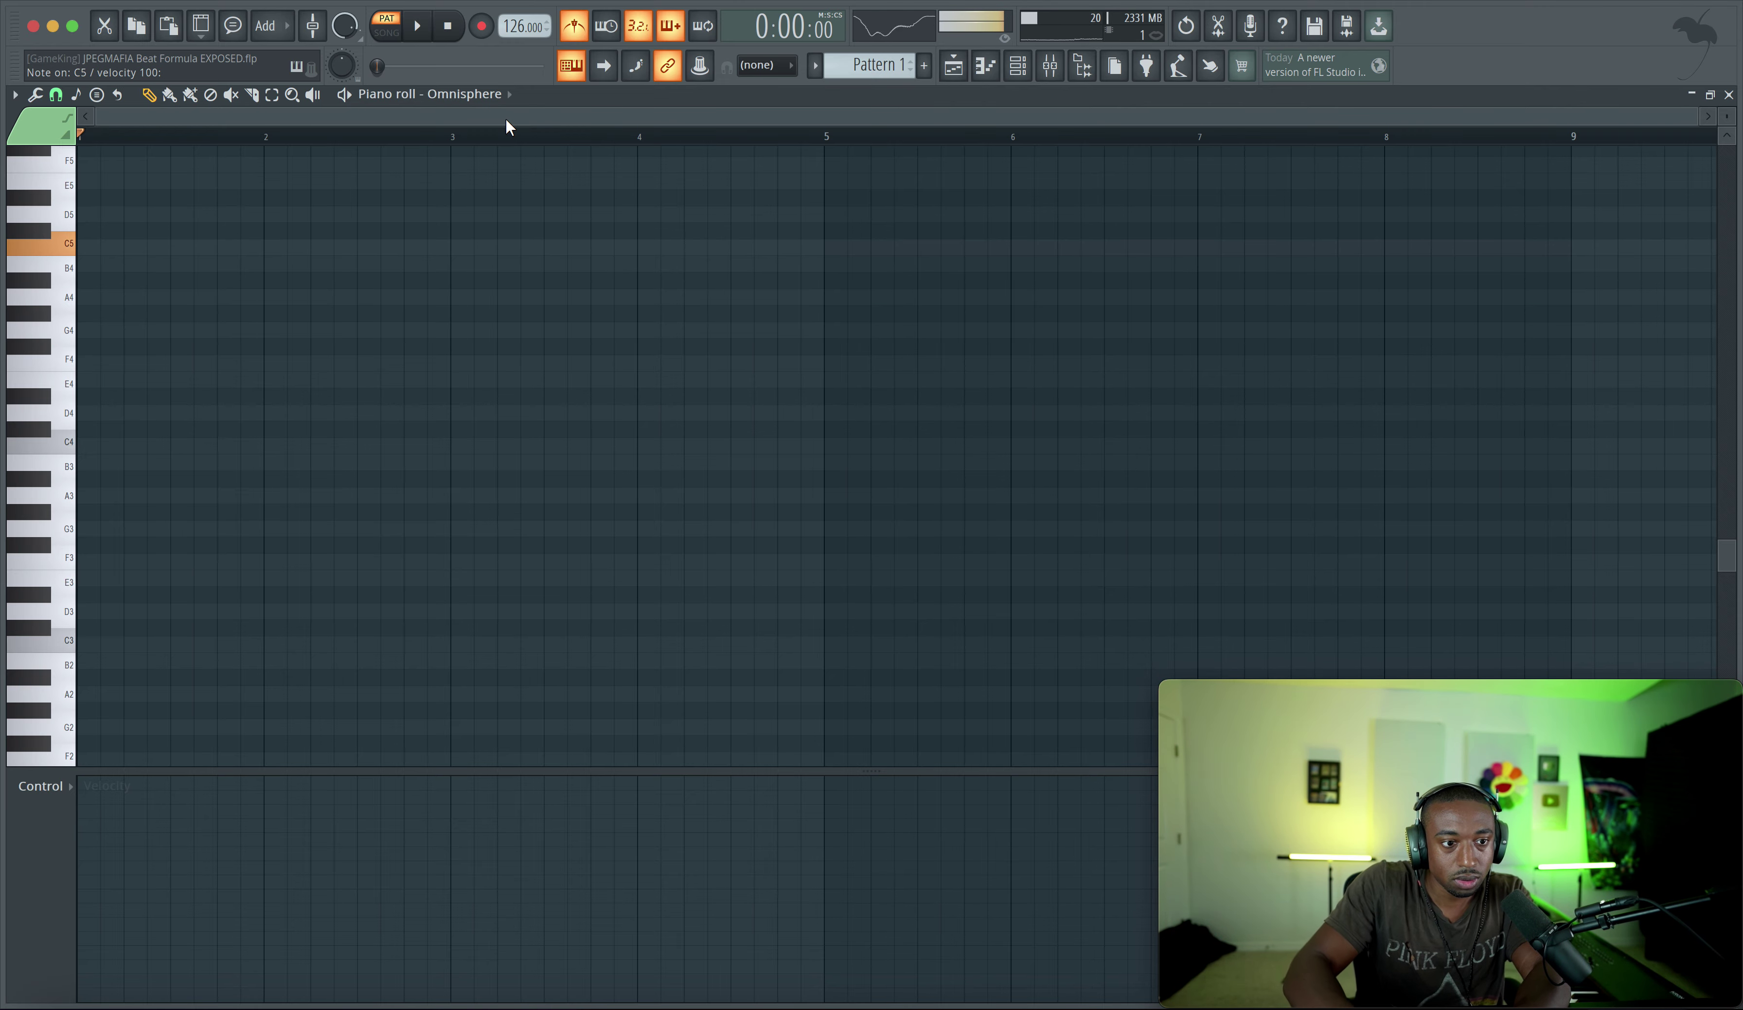
key("6")
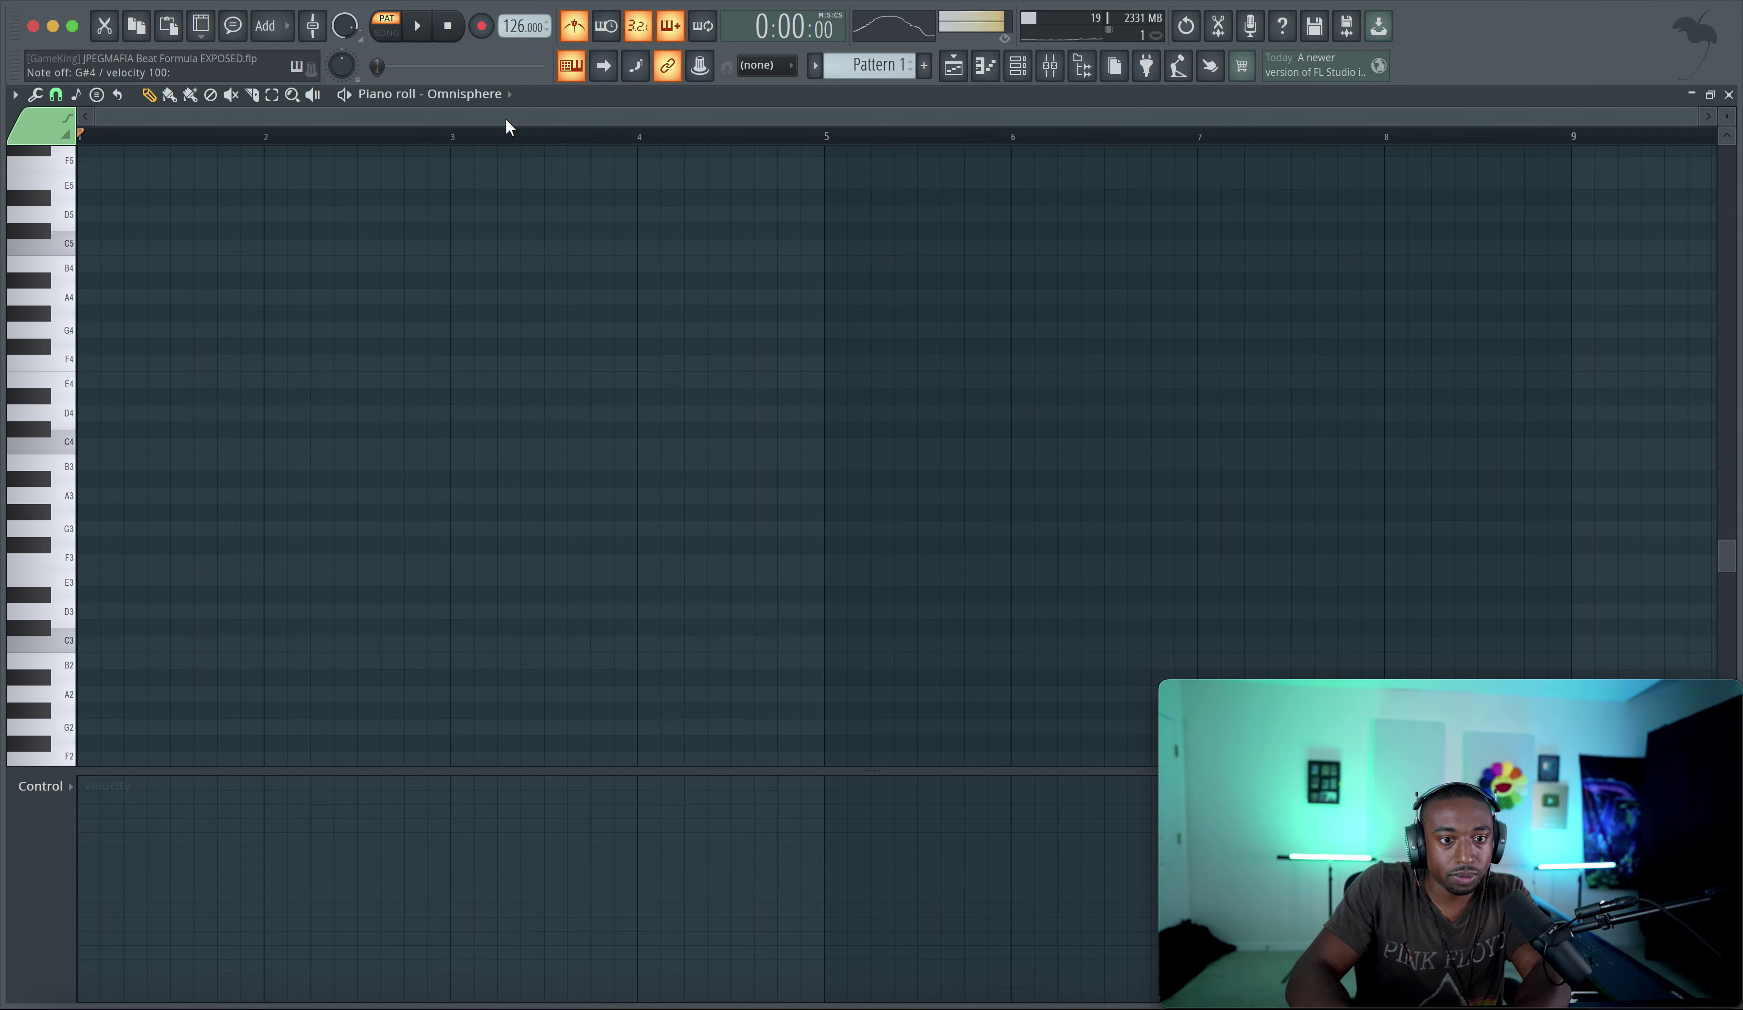
key("6")
key("i")
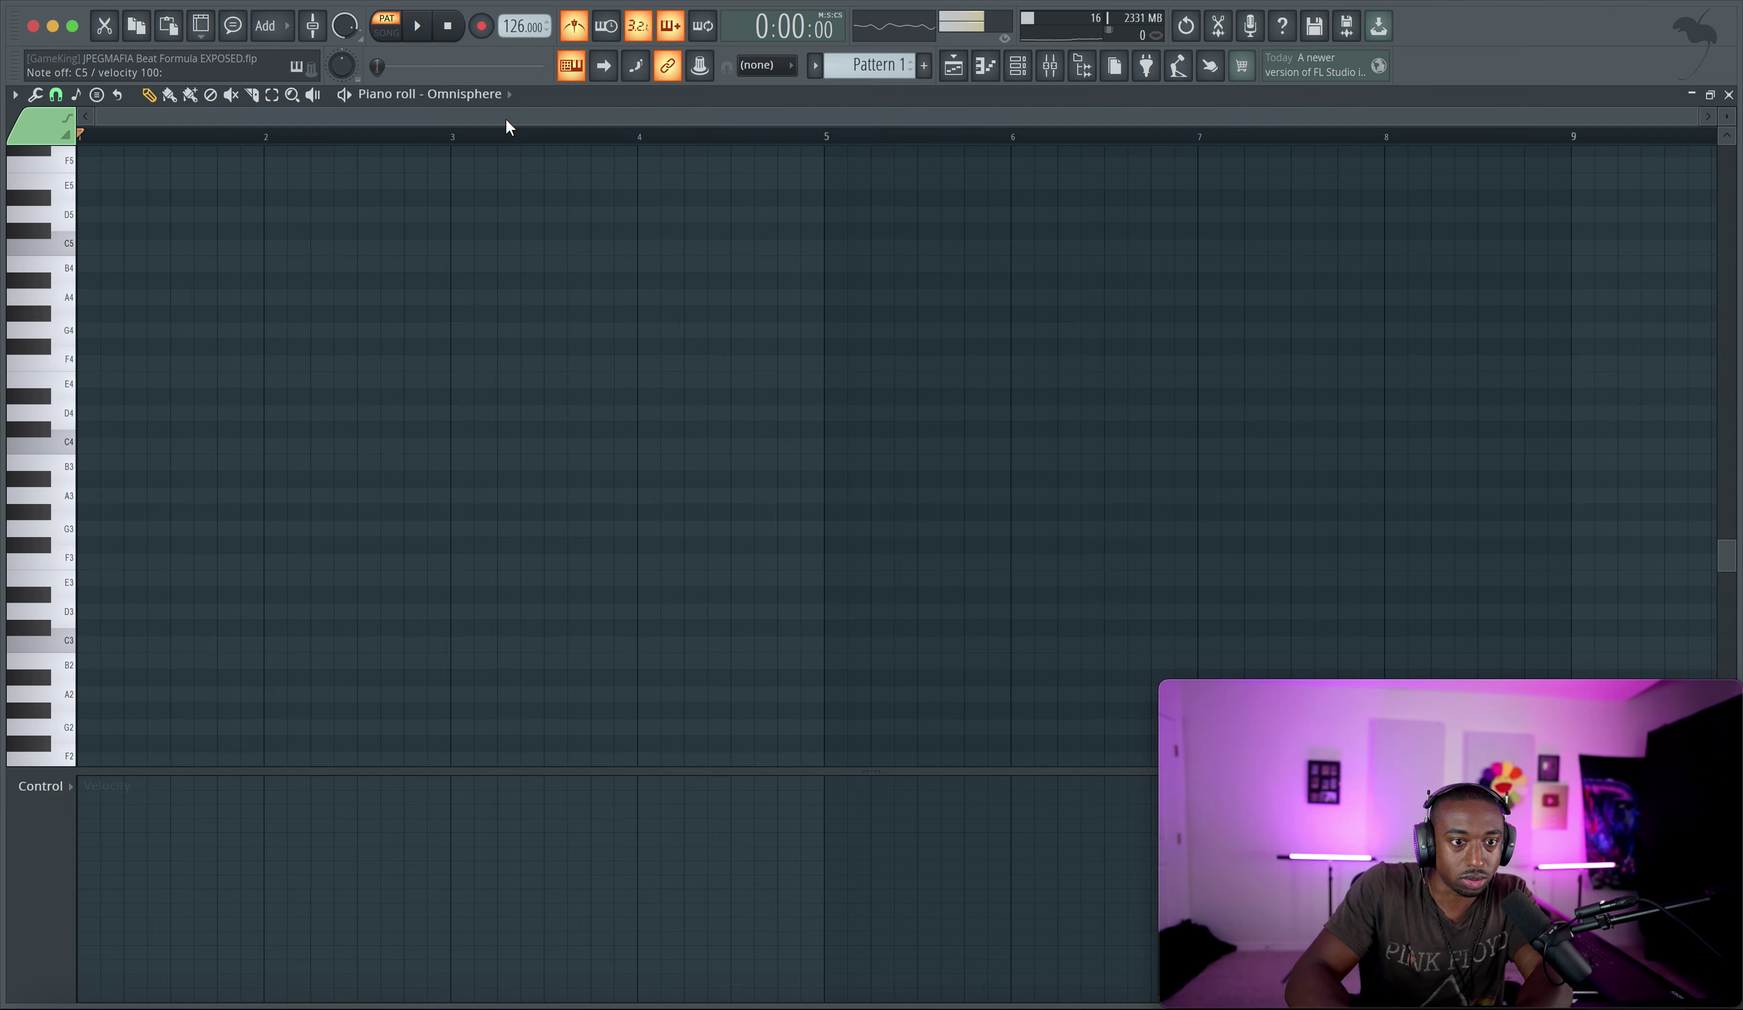
key("6")
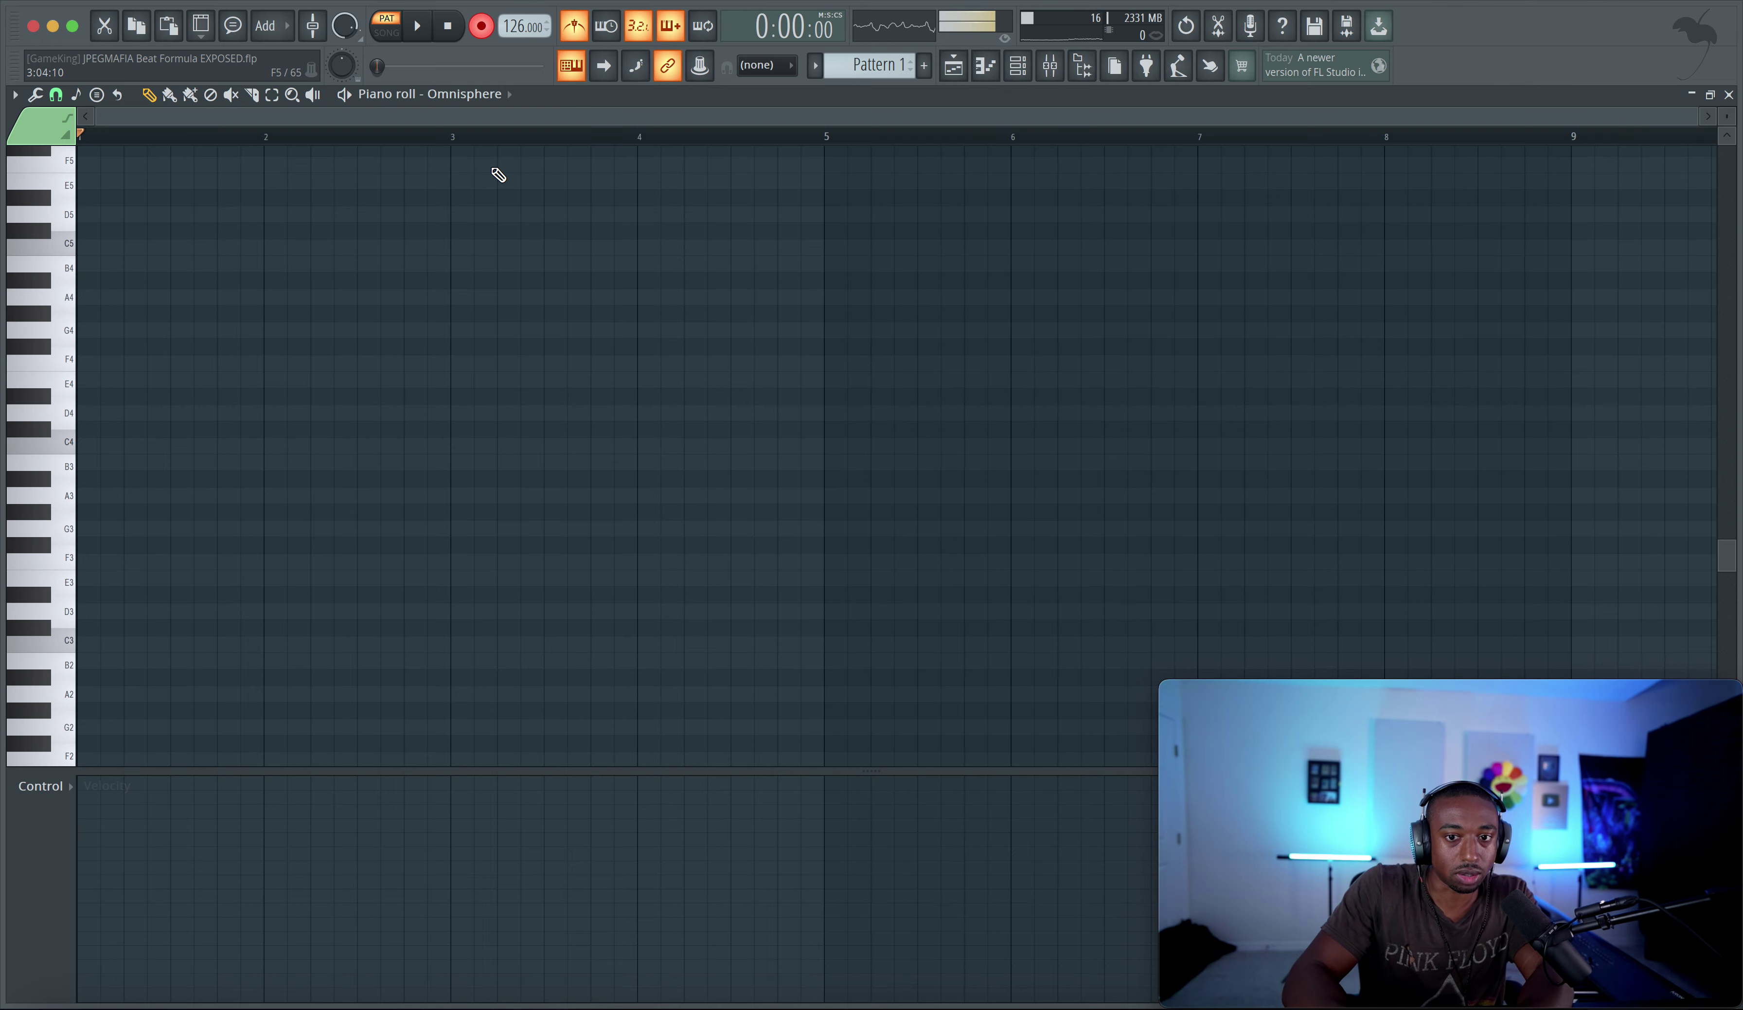
Record a four-bar Omnisphere riff of two short G#4, two short G4 and one long C5, played twice, and turn recording off
key("space")
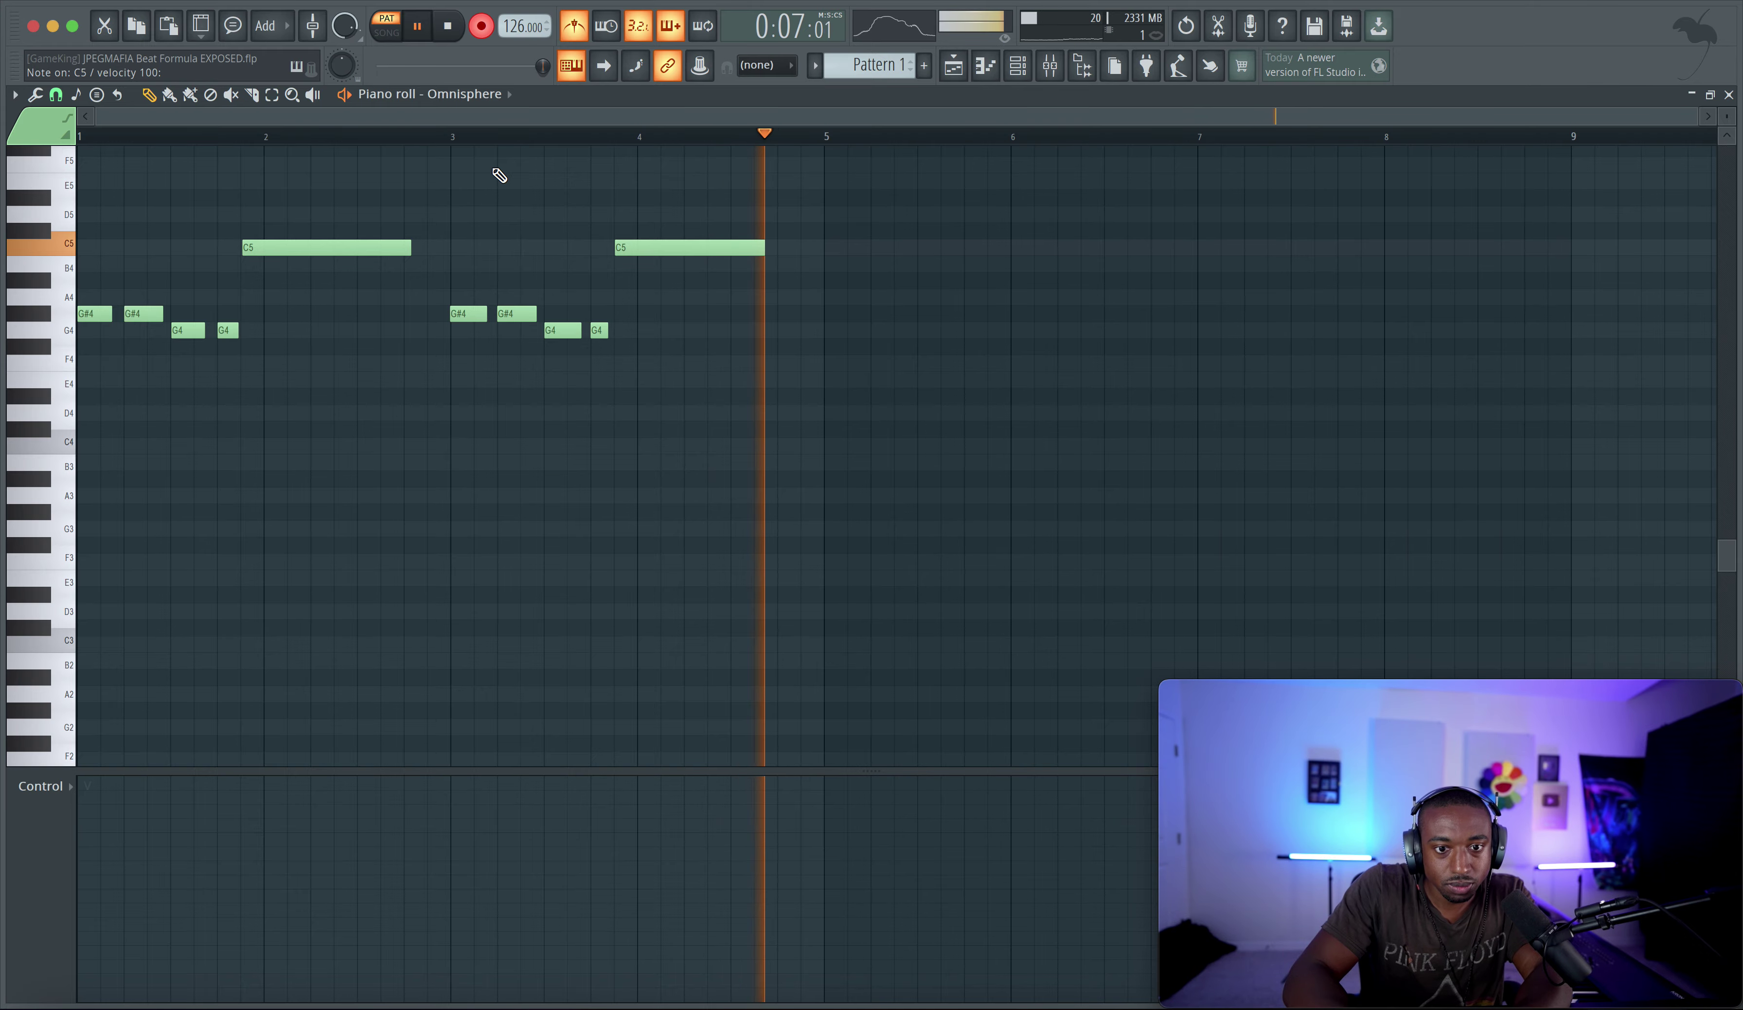
key("space")
left_click(481, 28)
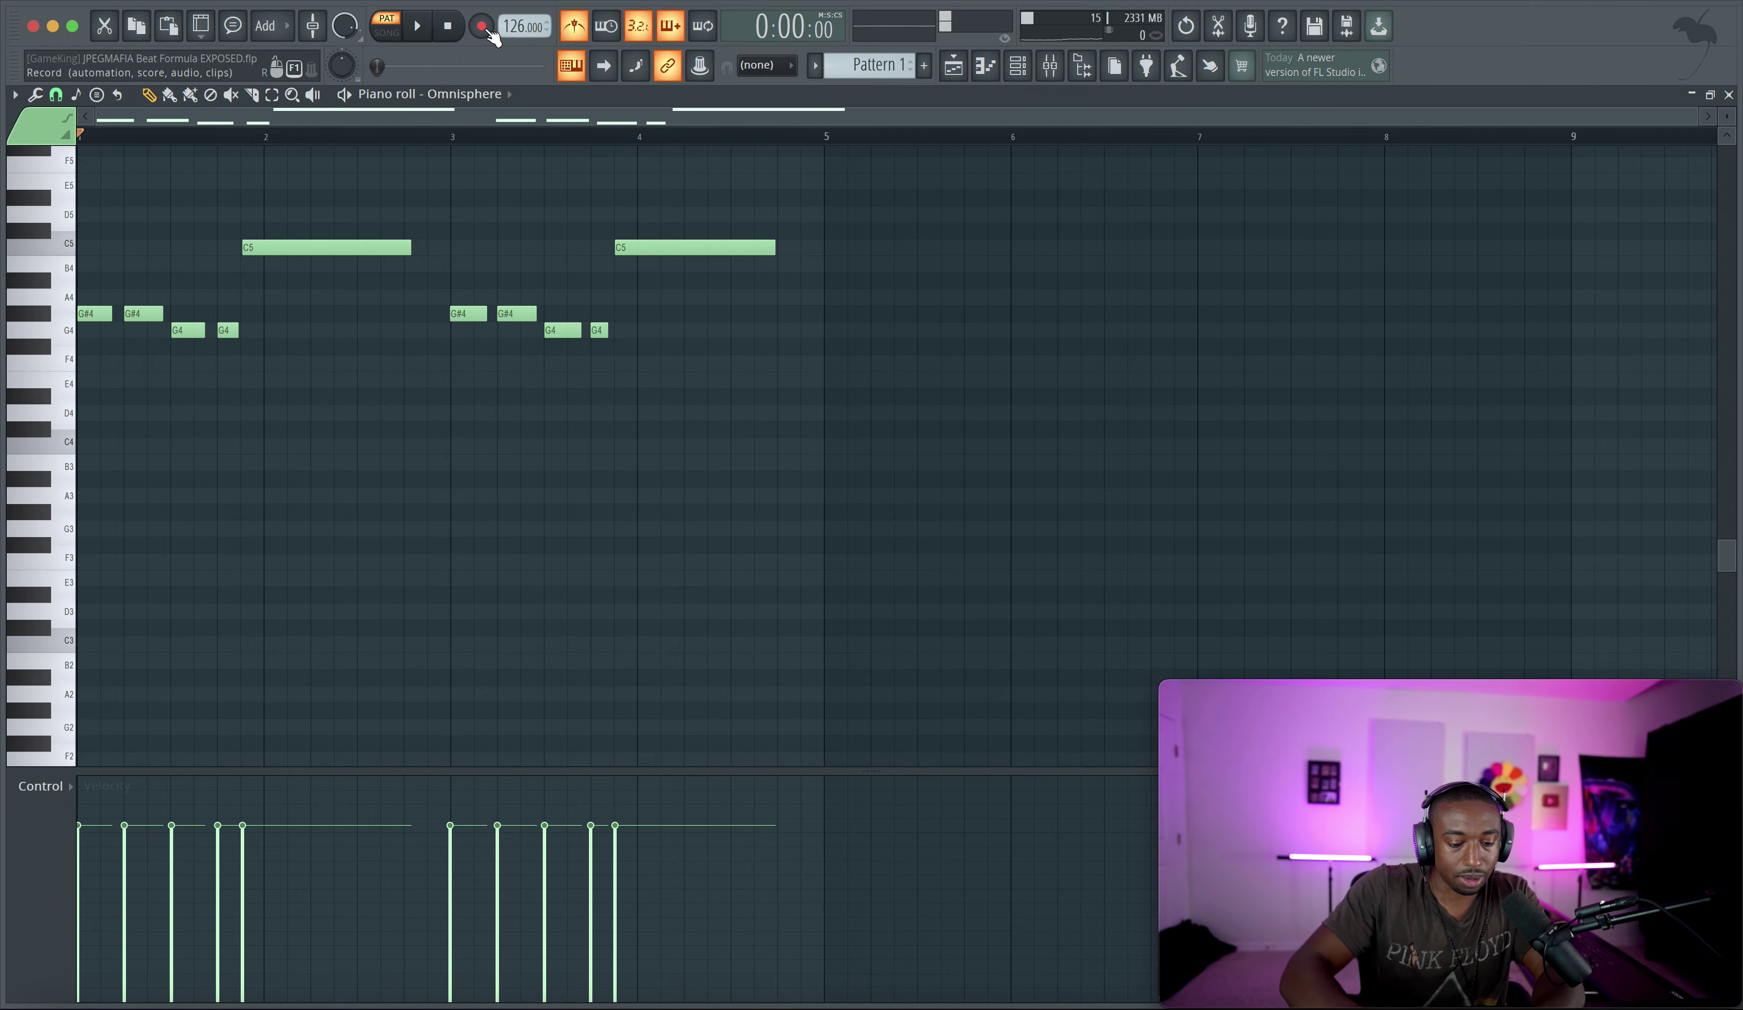
key("space")
Place Pattern 1 on Track 1 of the playlist starting at bar 1, and switch playback to song mode
left_click(982, 68)
key("space")
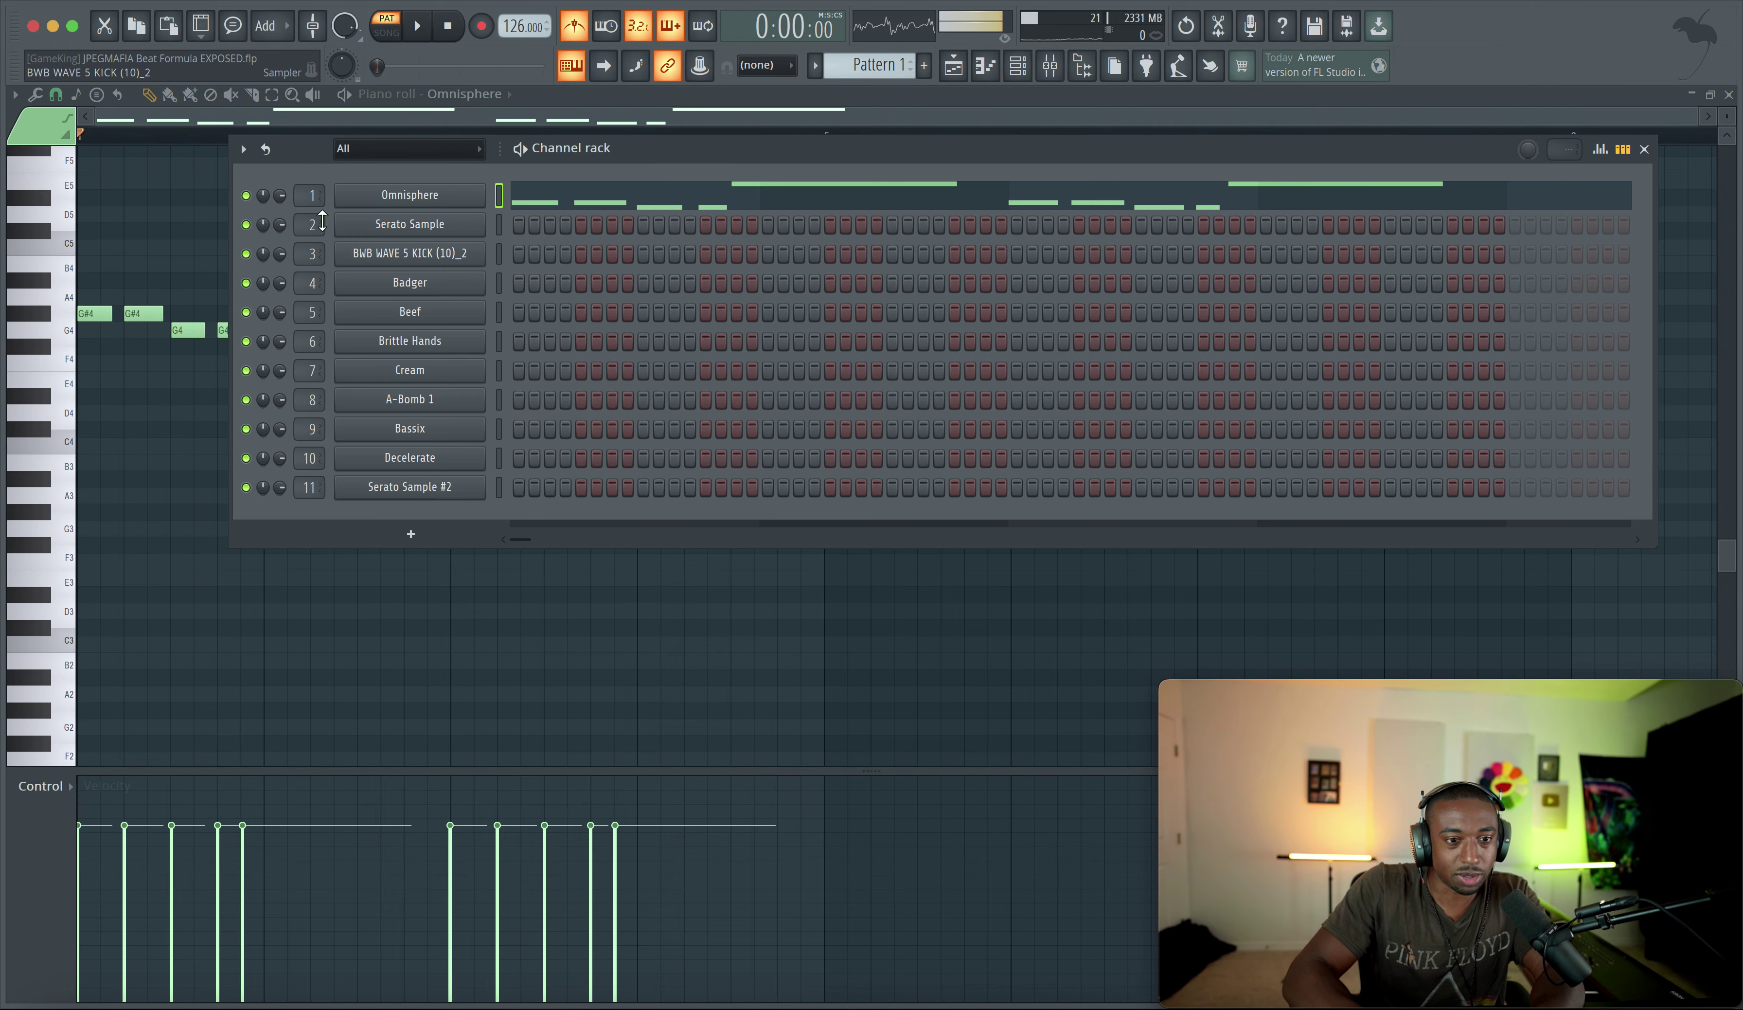
key("F6")
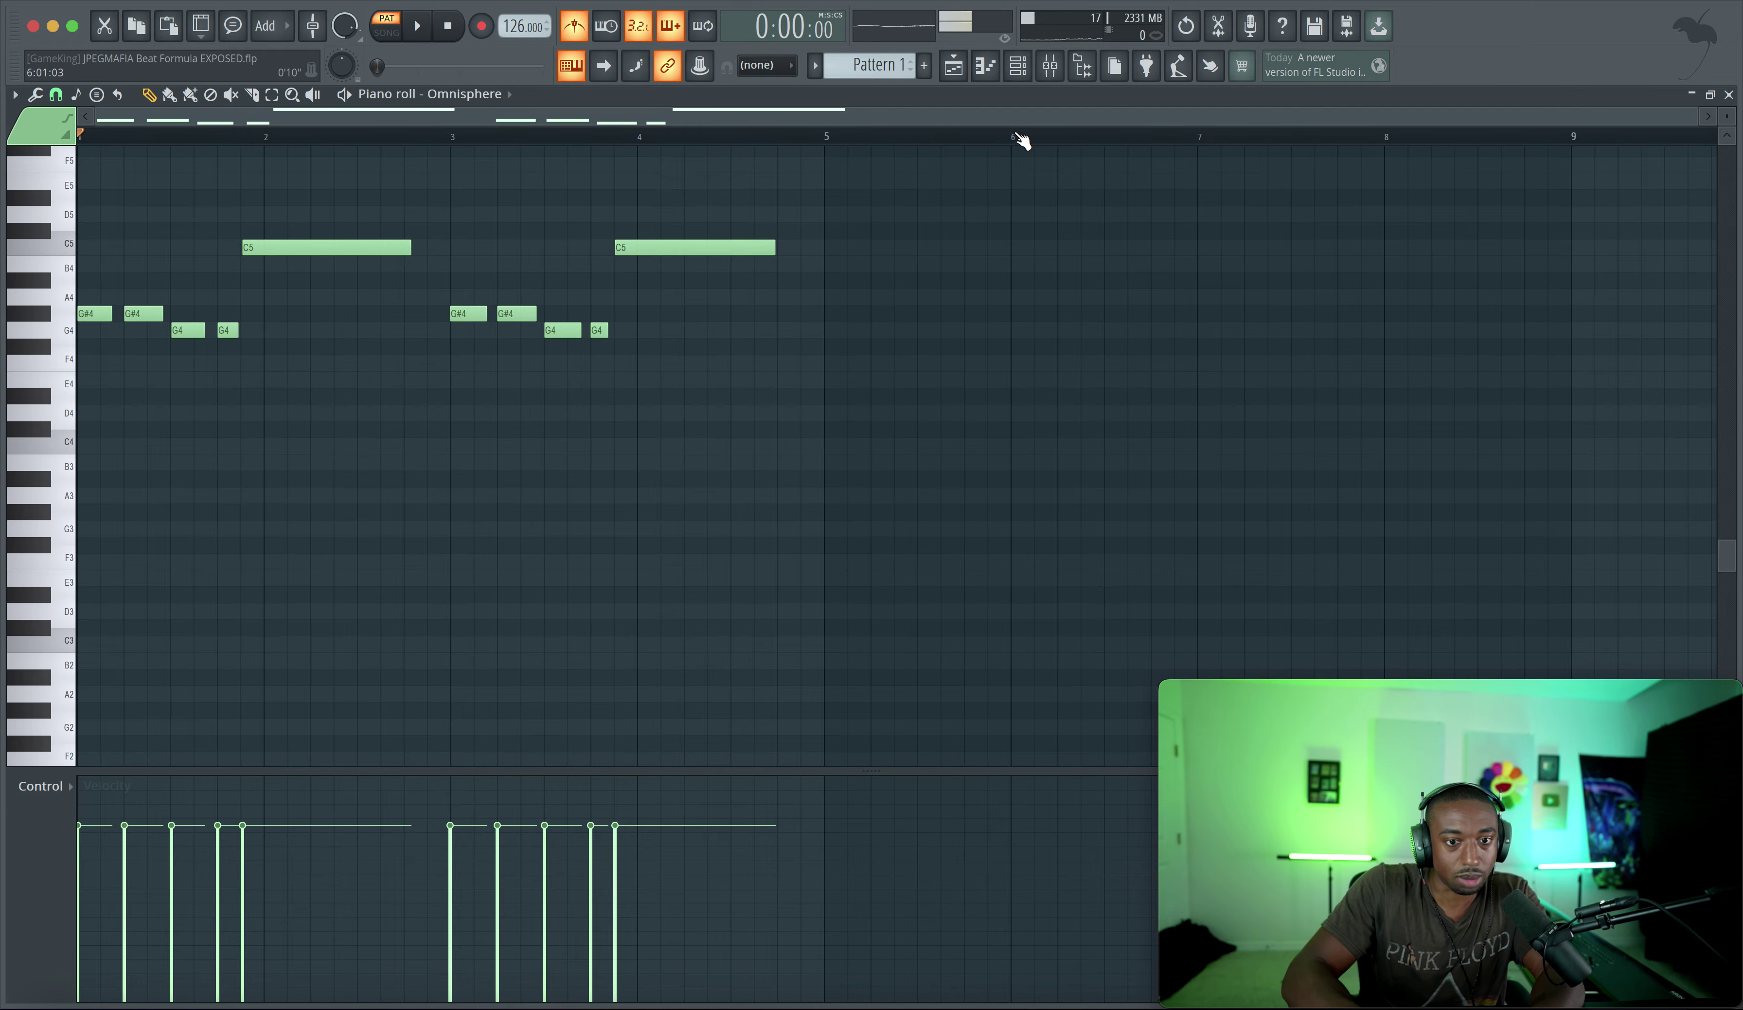
left_click(953, 65)
key("space")
left_click(340, 177)
key("space")
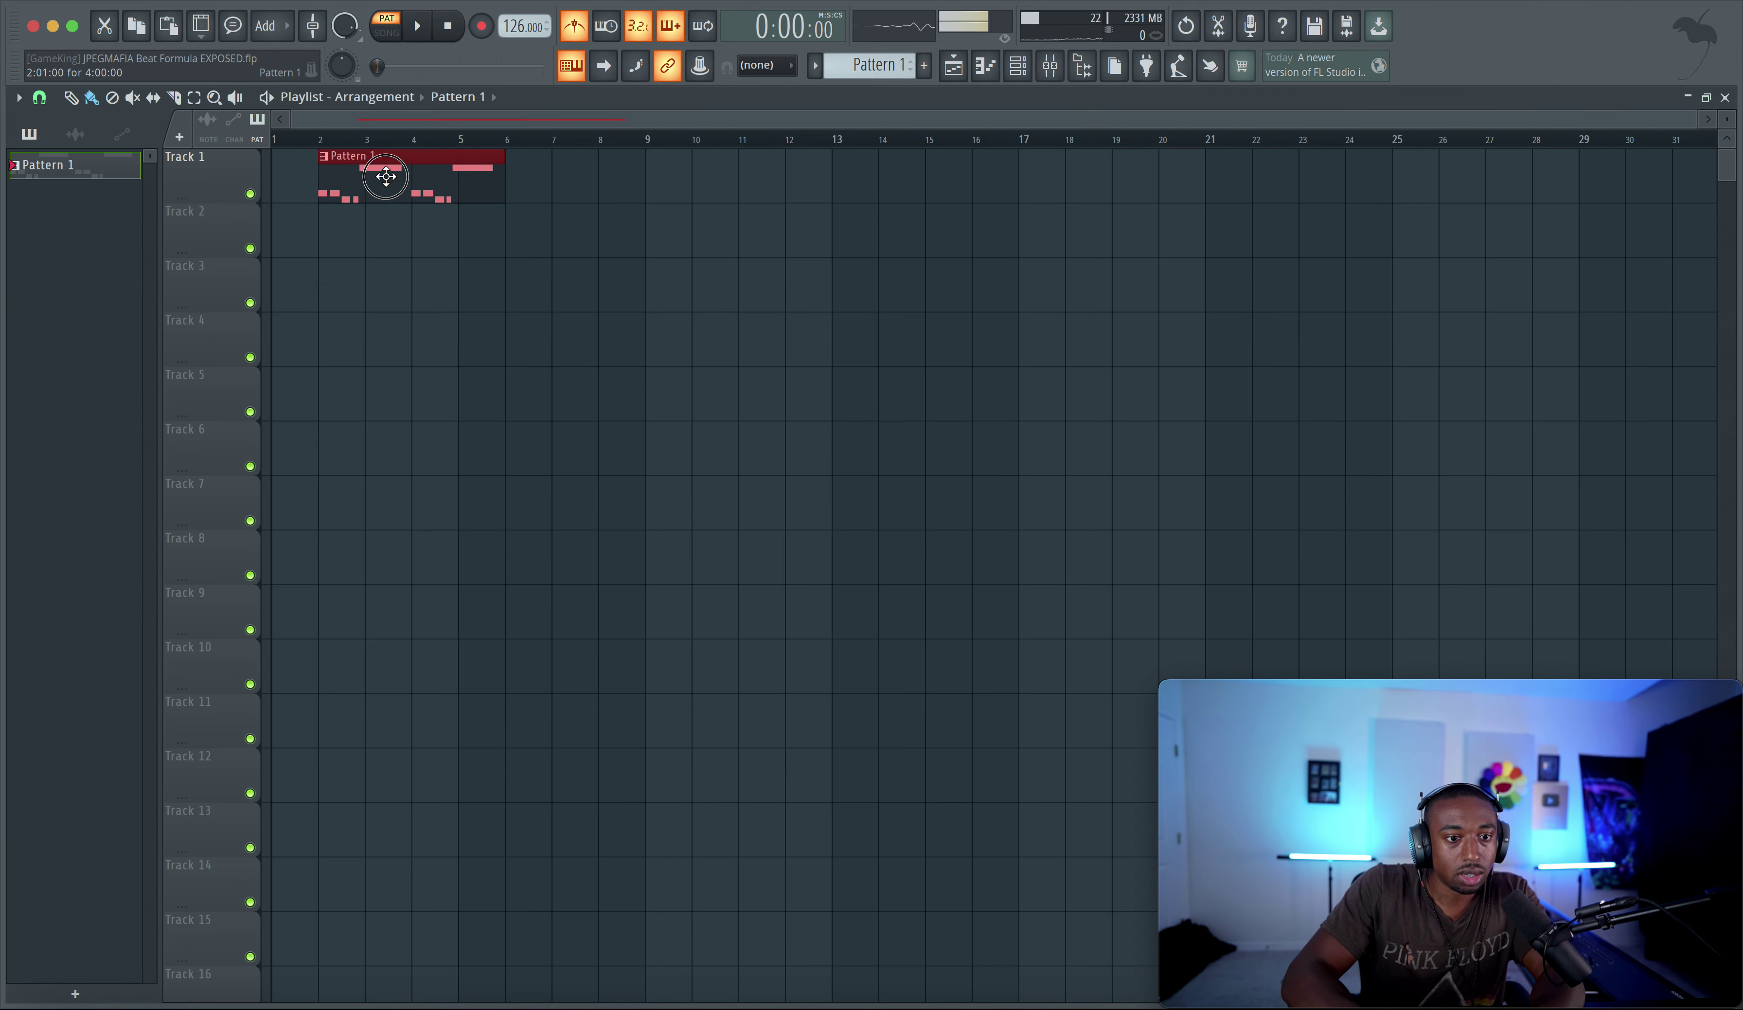
left_click_drag(386, 176, 340, 173)
left_click(386, 33)
Review the Omnisphere channel's bass patch and its common effects rack again
key("F6")
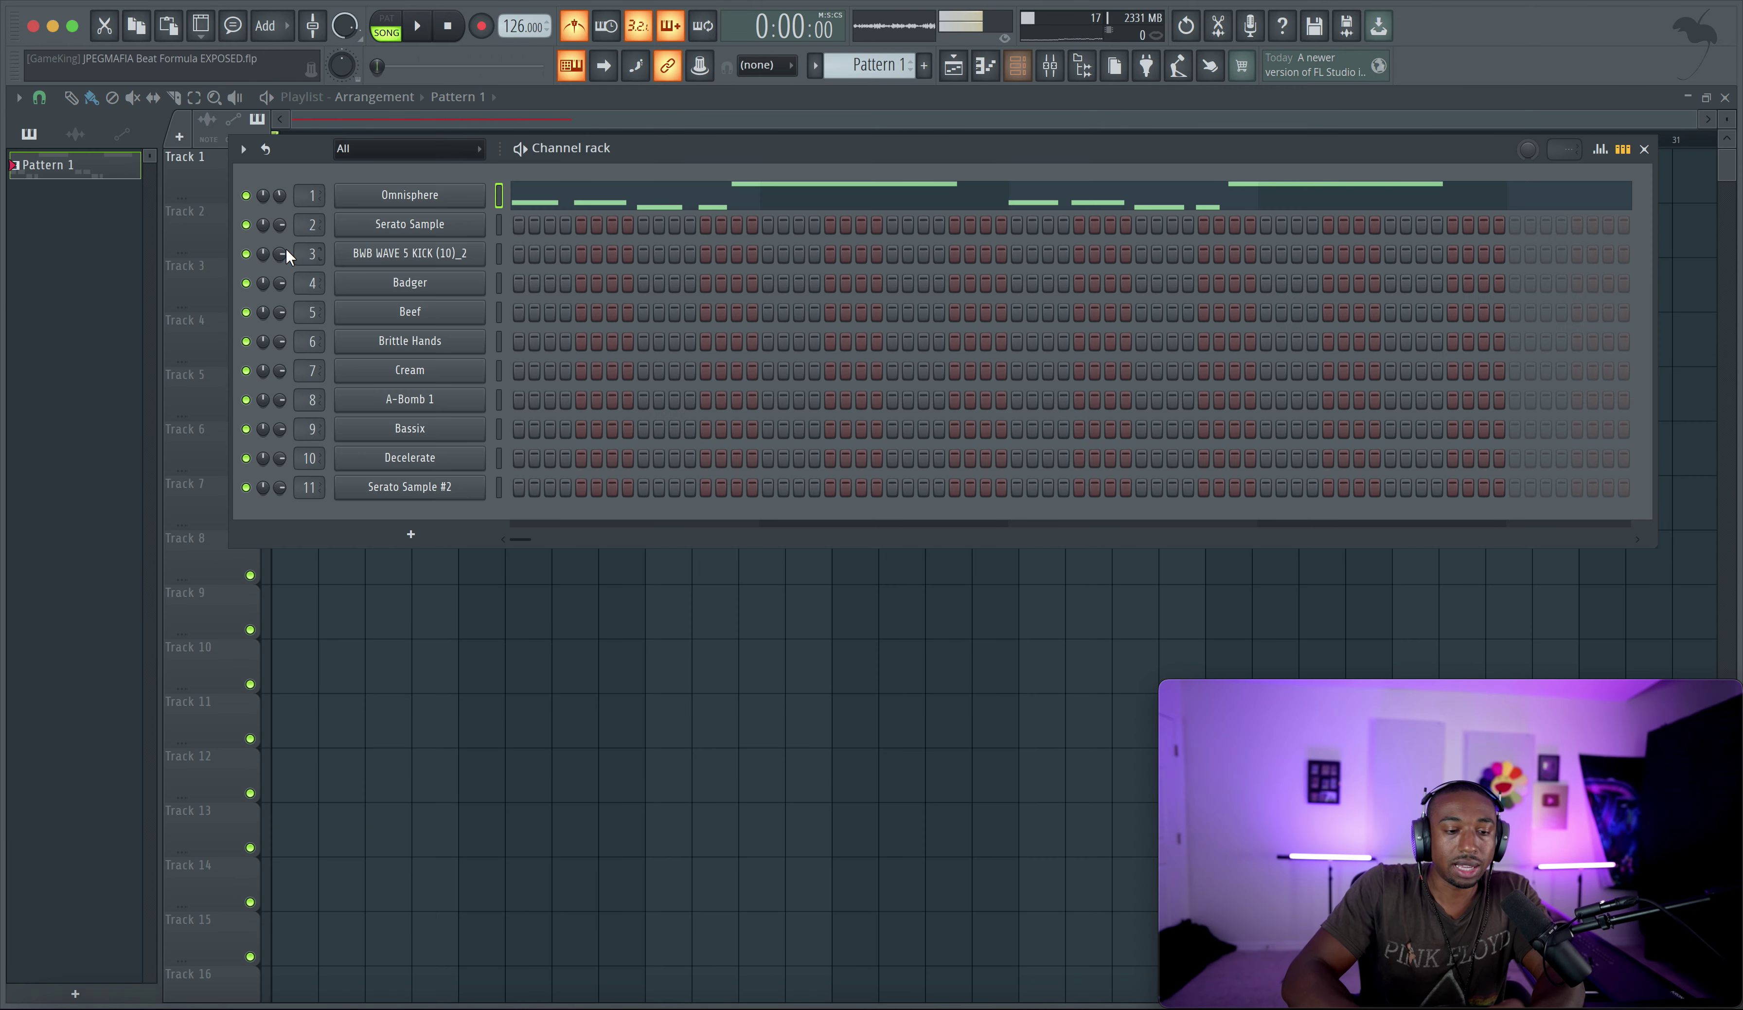
left_click(397, 194)
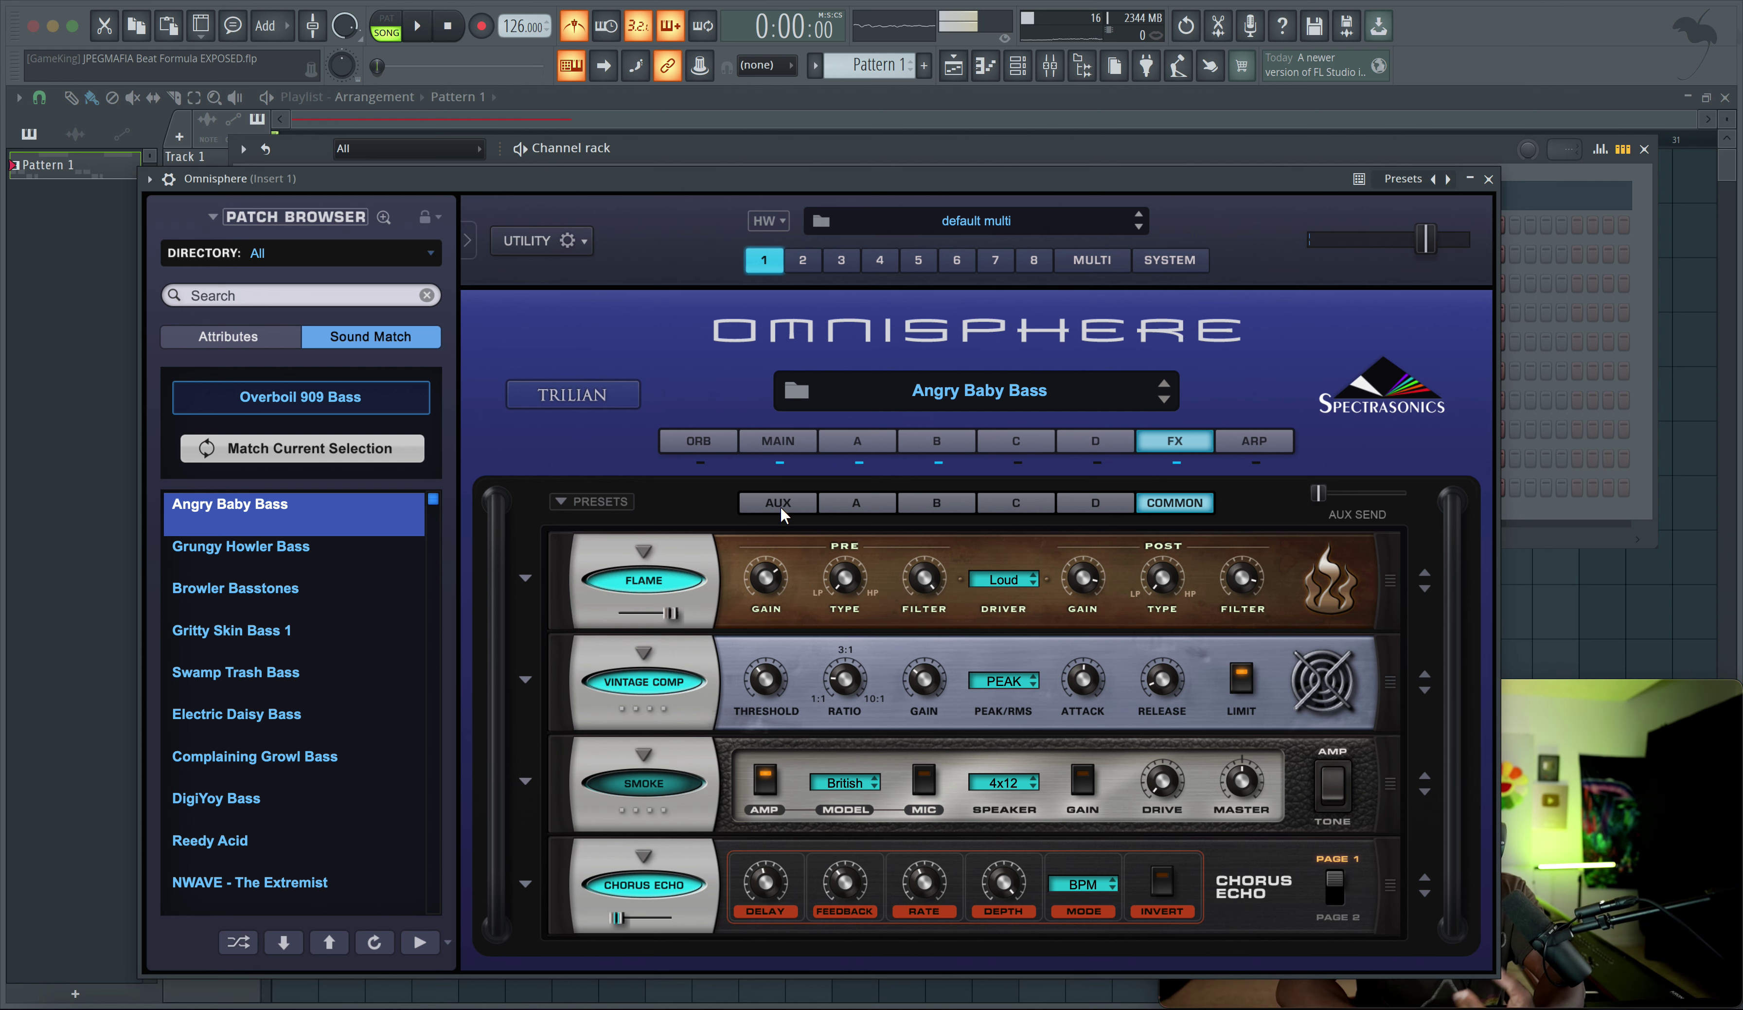
left_click(1488, 180)
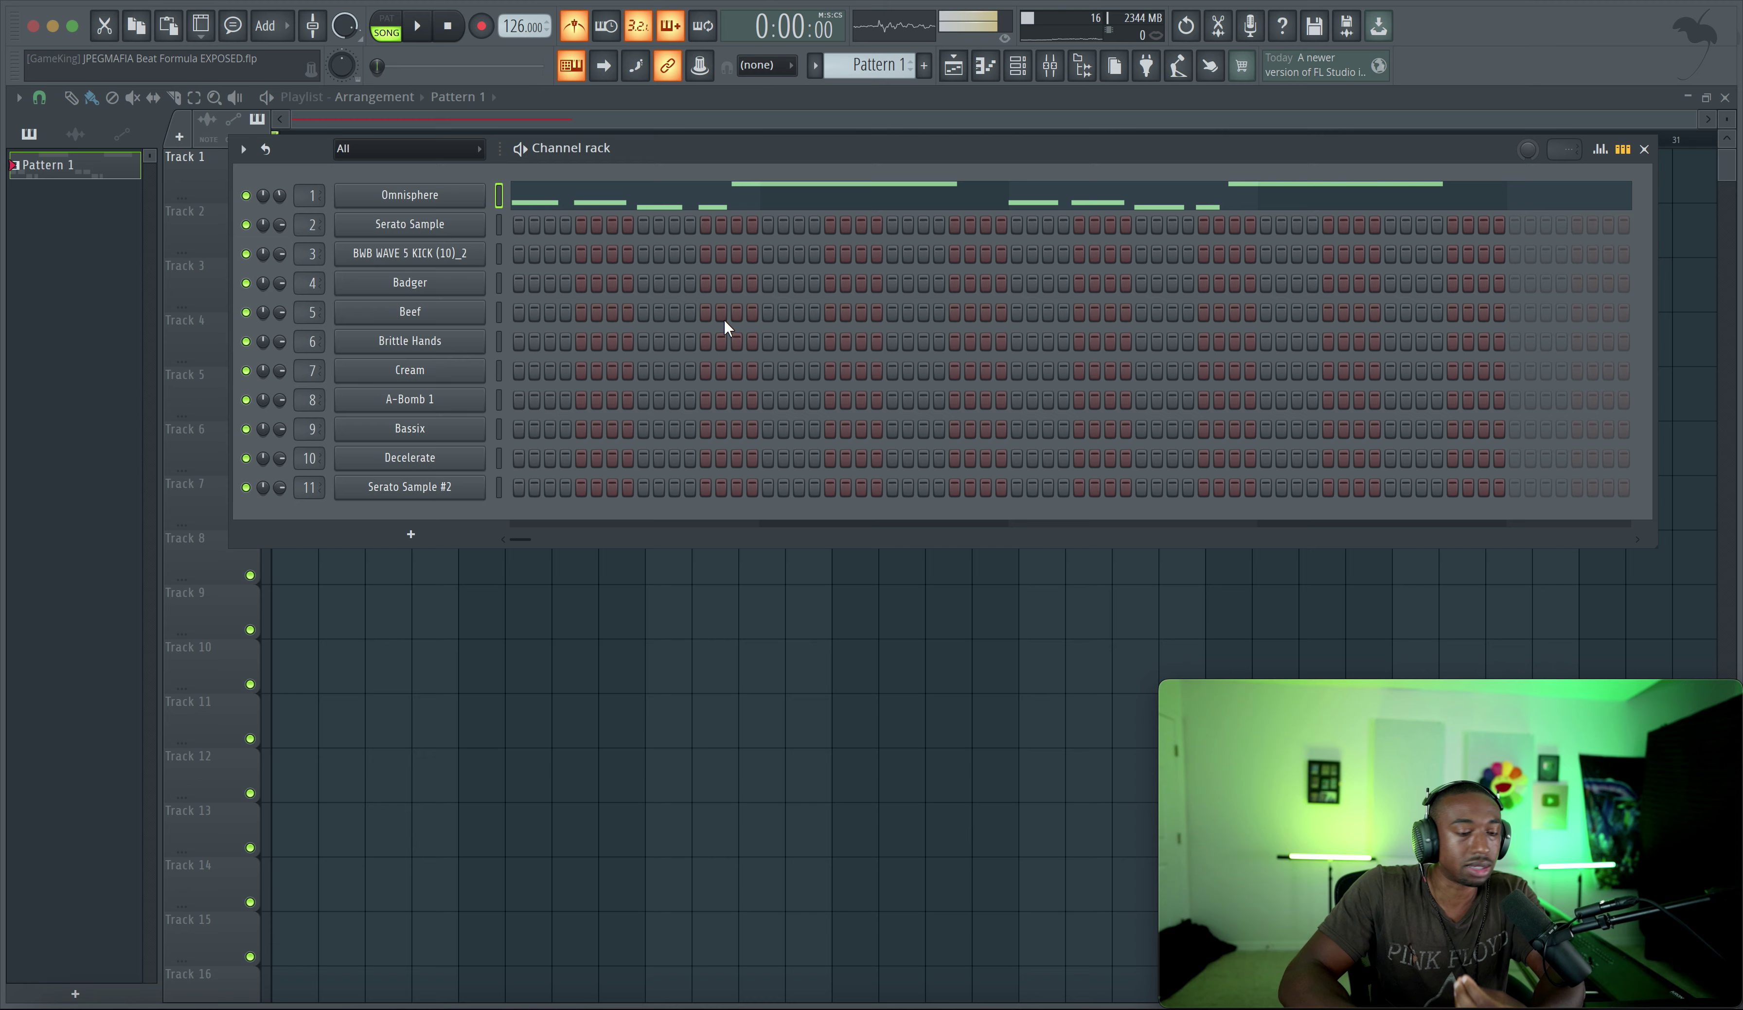
Add a Serum instrument as a new channel in the channel rack
right_click(578, 650)
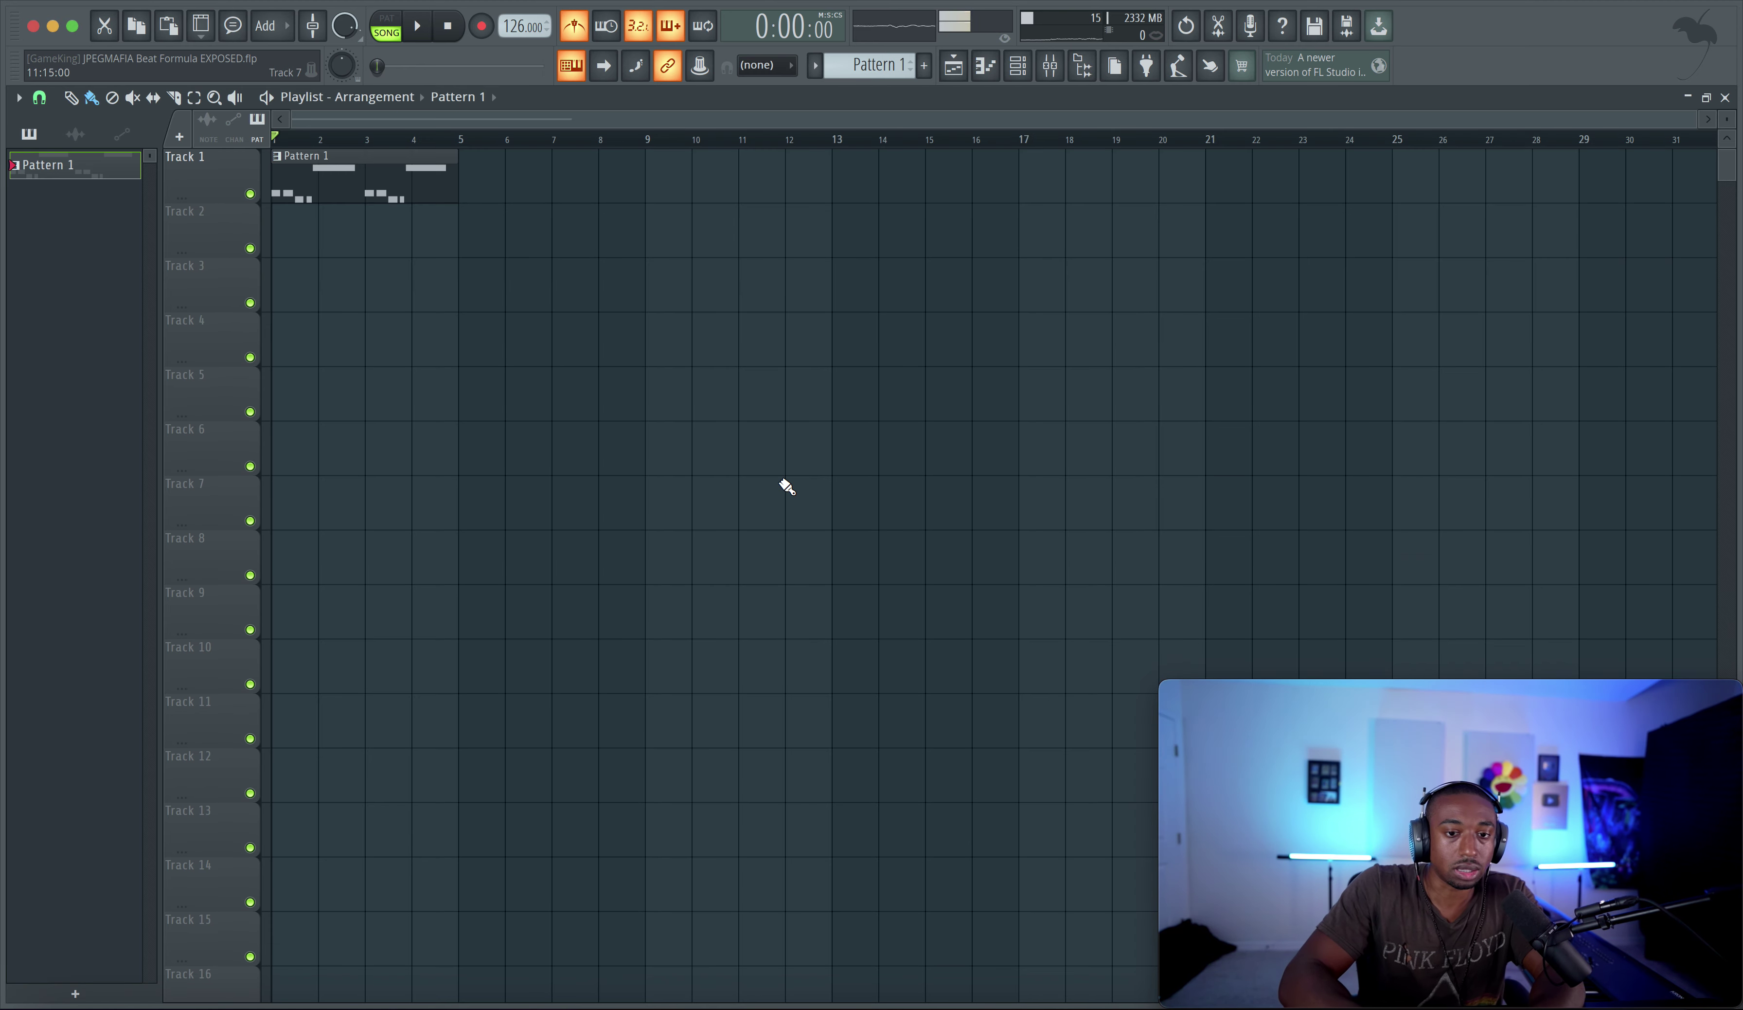
left_click(1018, 65)
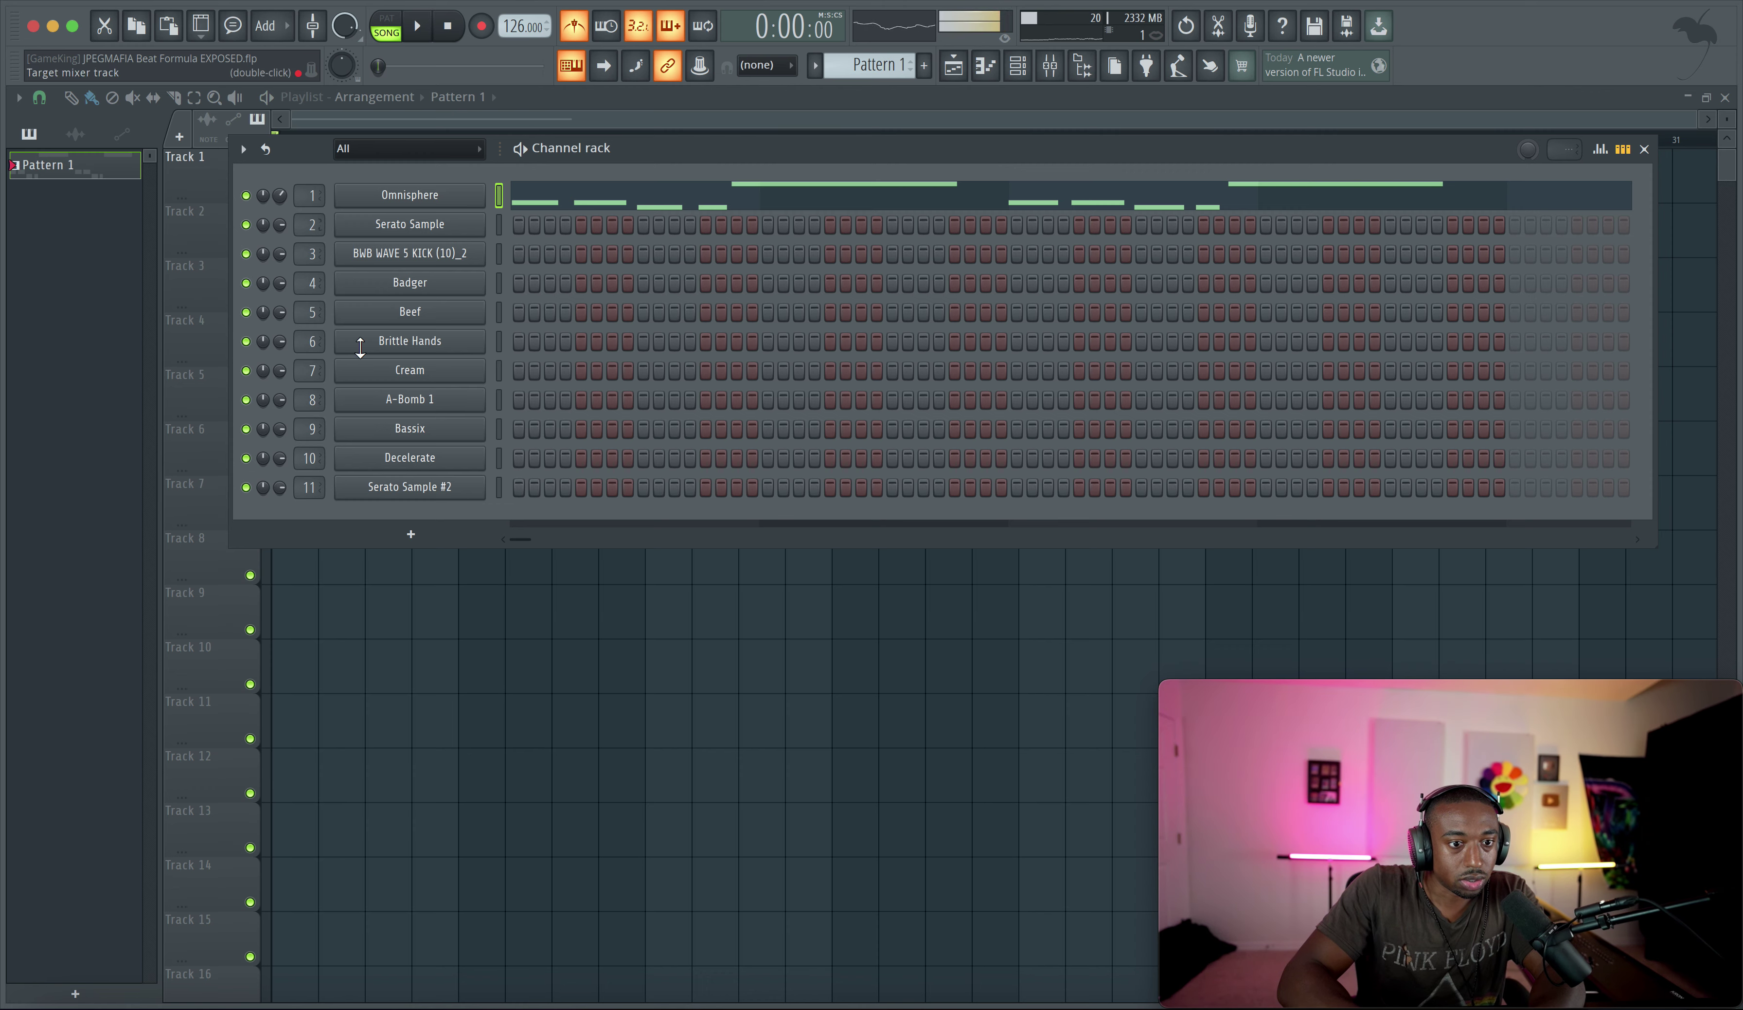
left_click(411, 534)
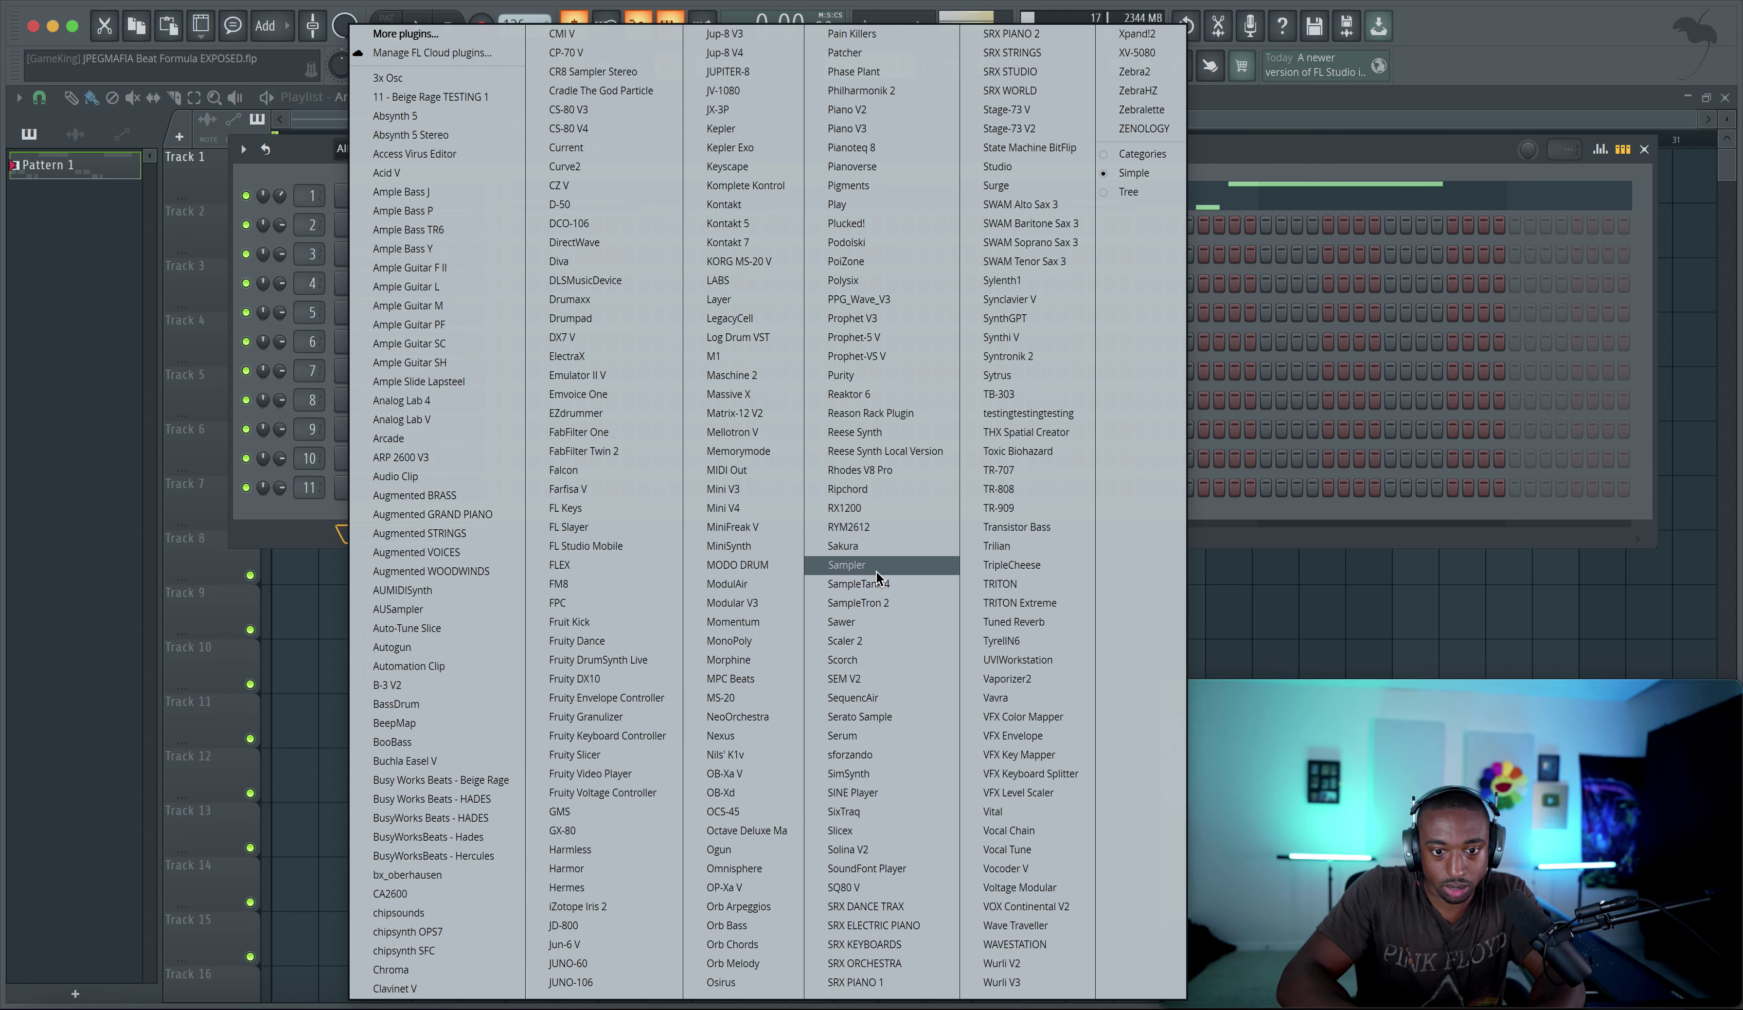
left_click(874, 735)
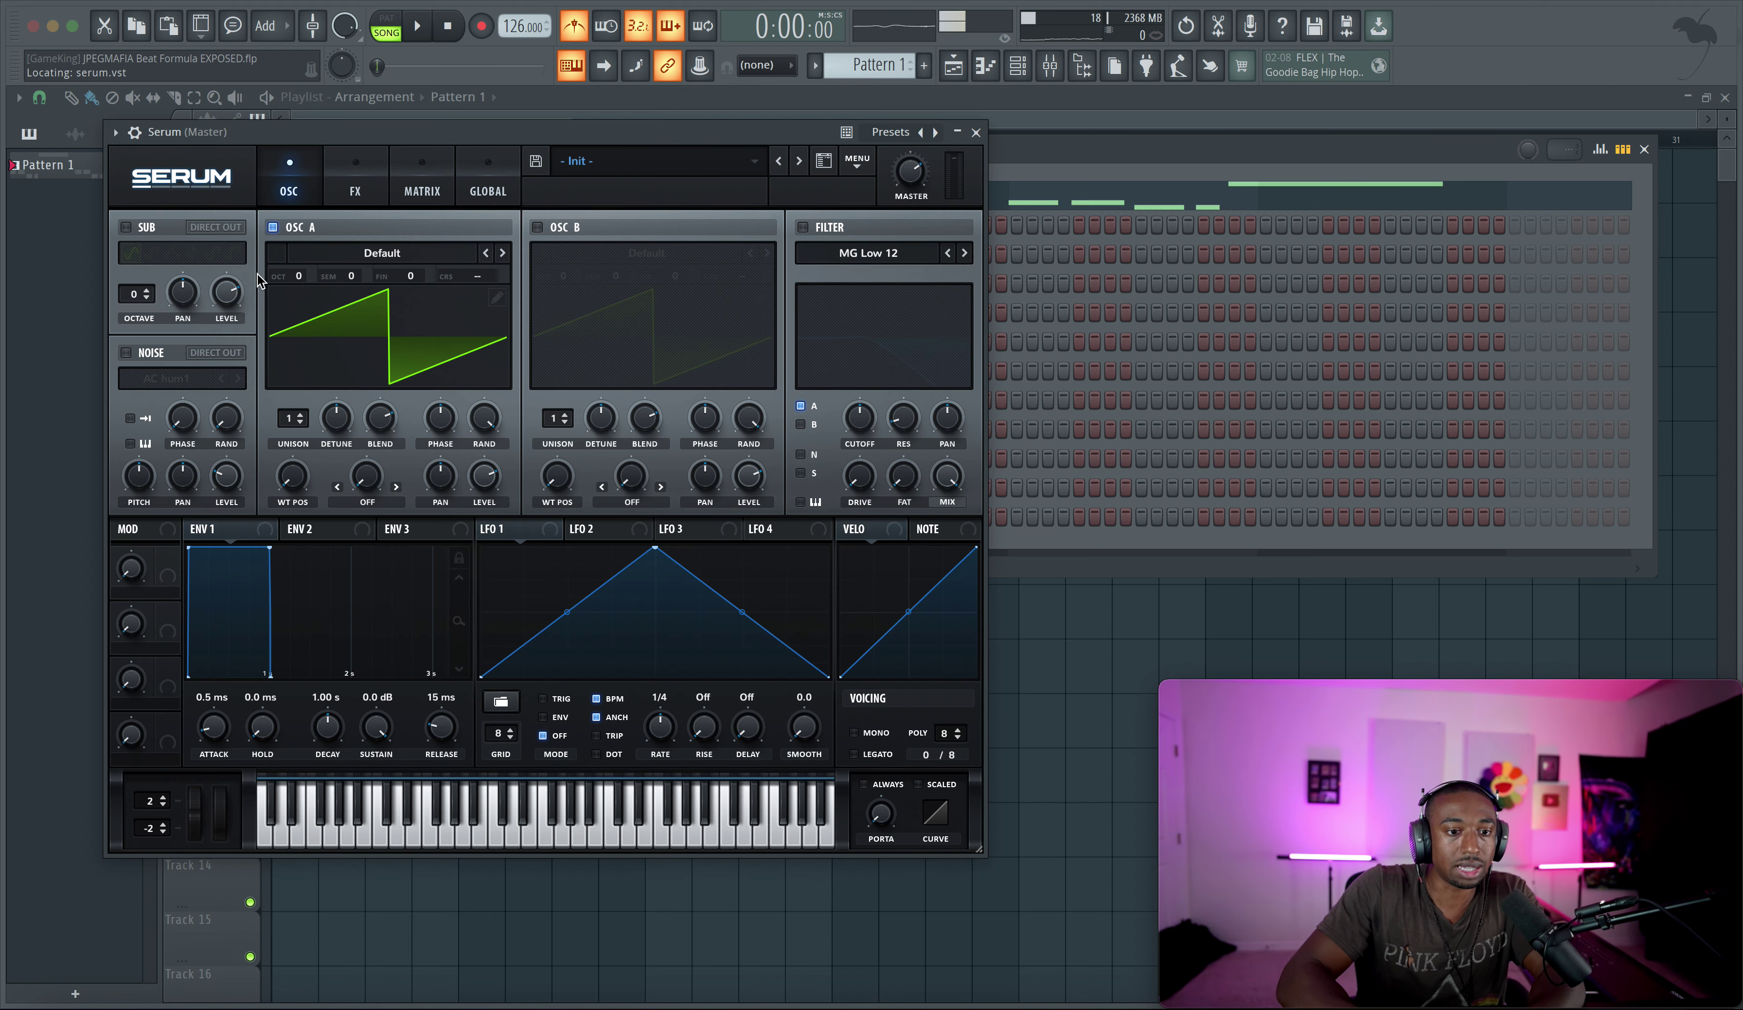
Load the Analog_BD_Sin wavetable from the Analog category into oscillator A
left_click(344, 257)
mouse_move(352, 278)
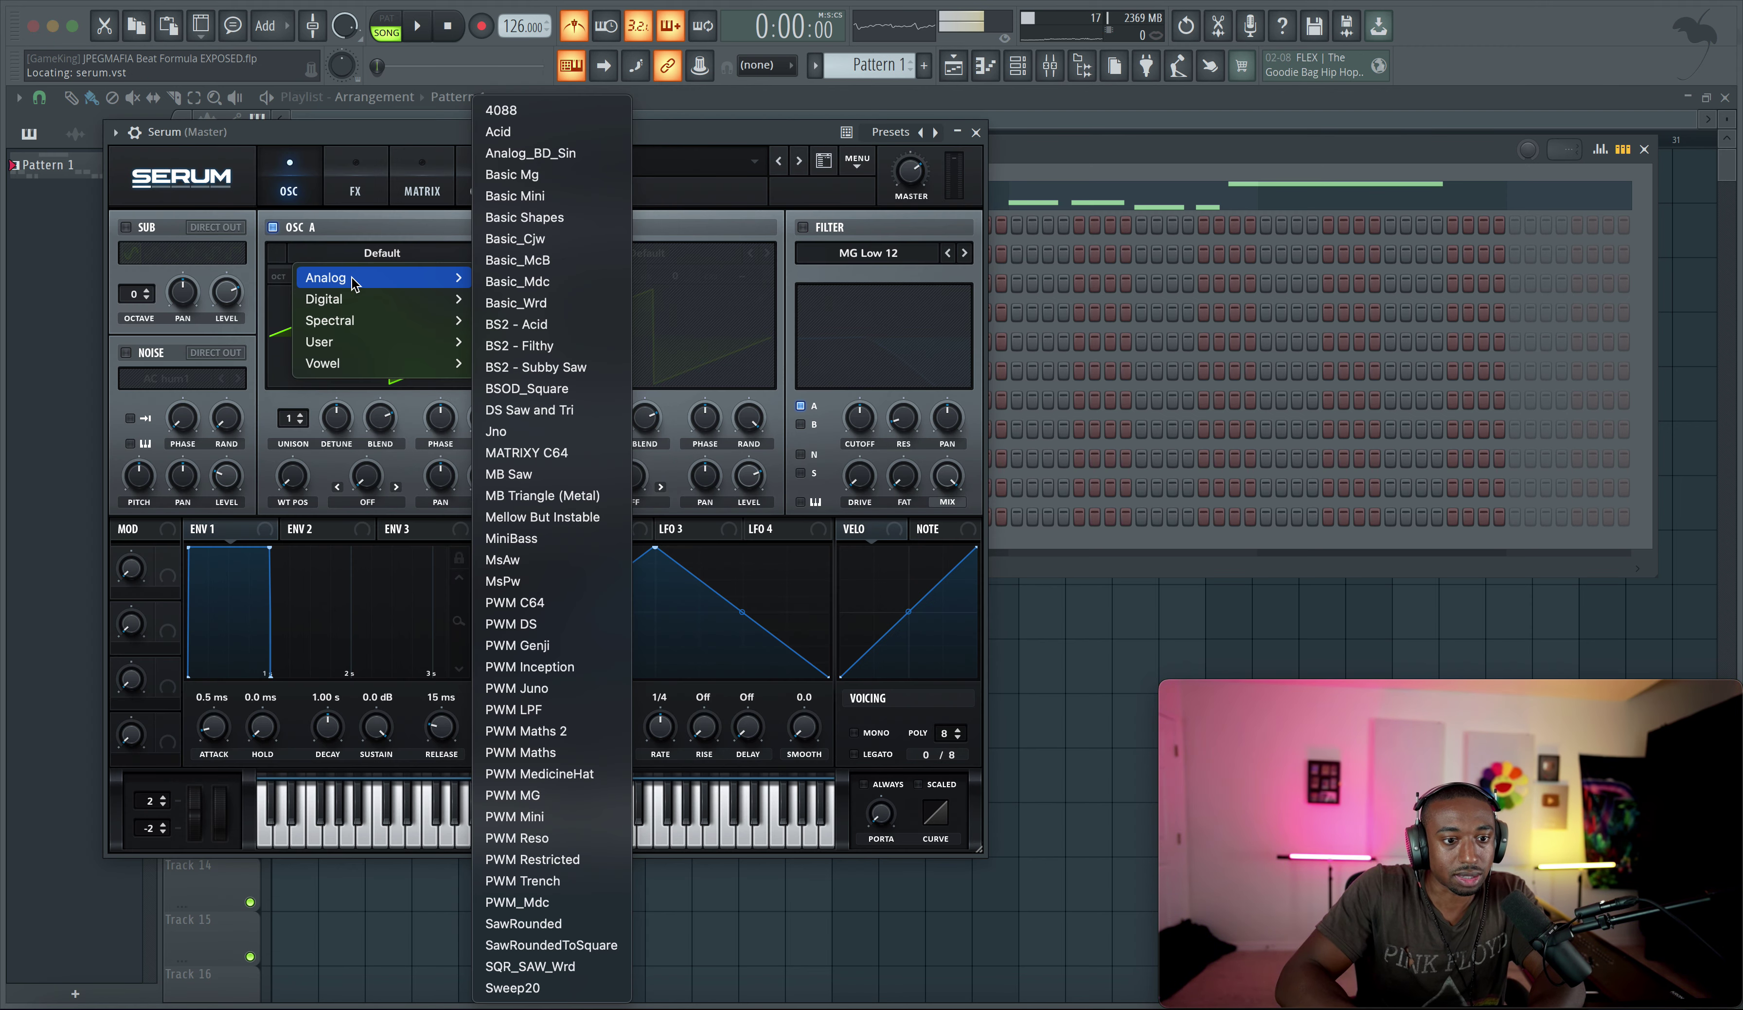
left_click(526, 153)
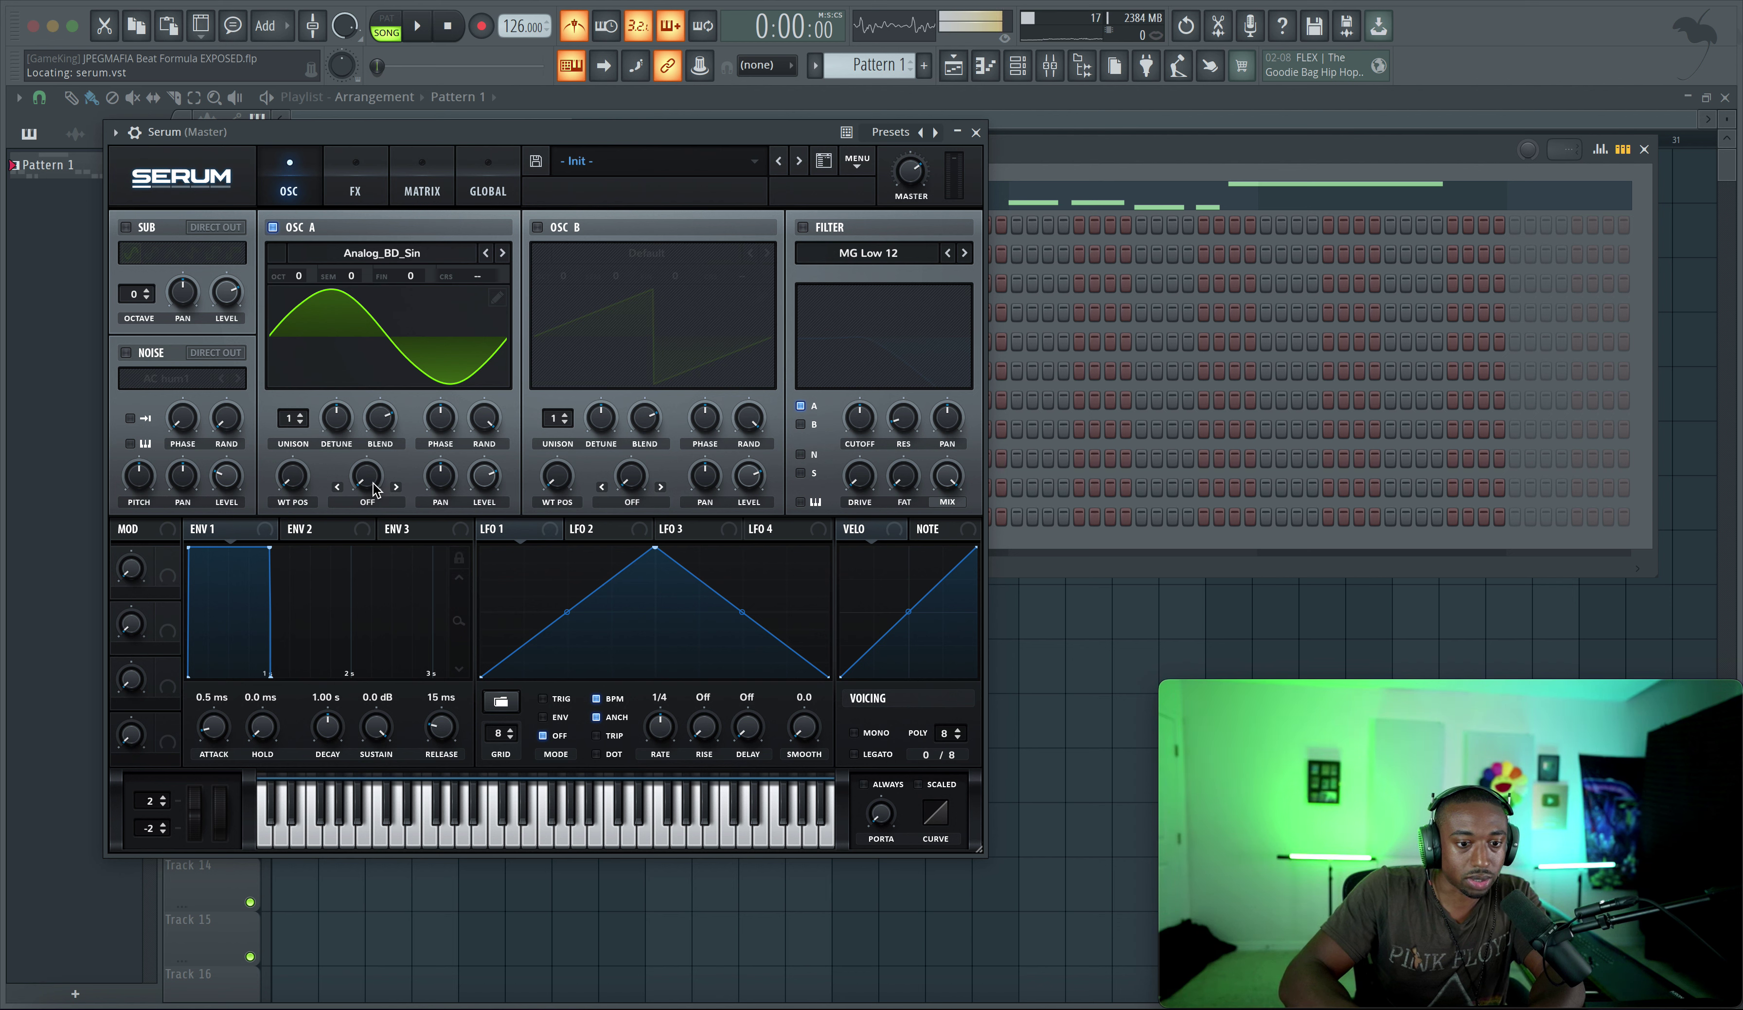
Set oscillator A's warp mode to Quantize, raise the warp amount, and lower the octave to -2
left_click(368, 500)
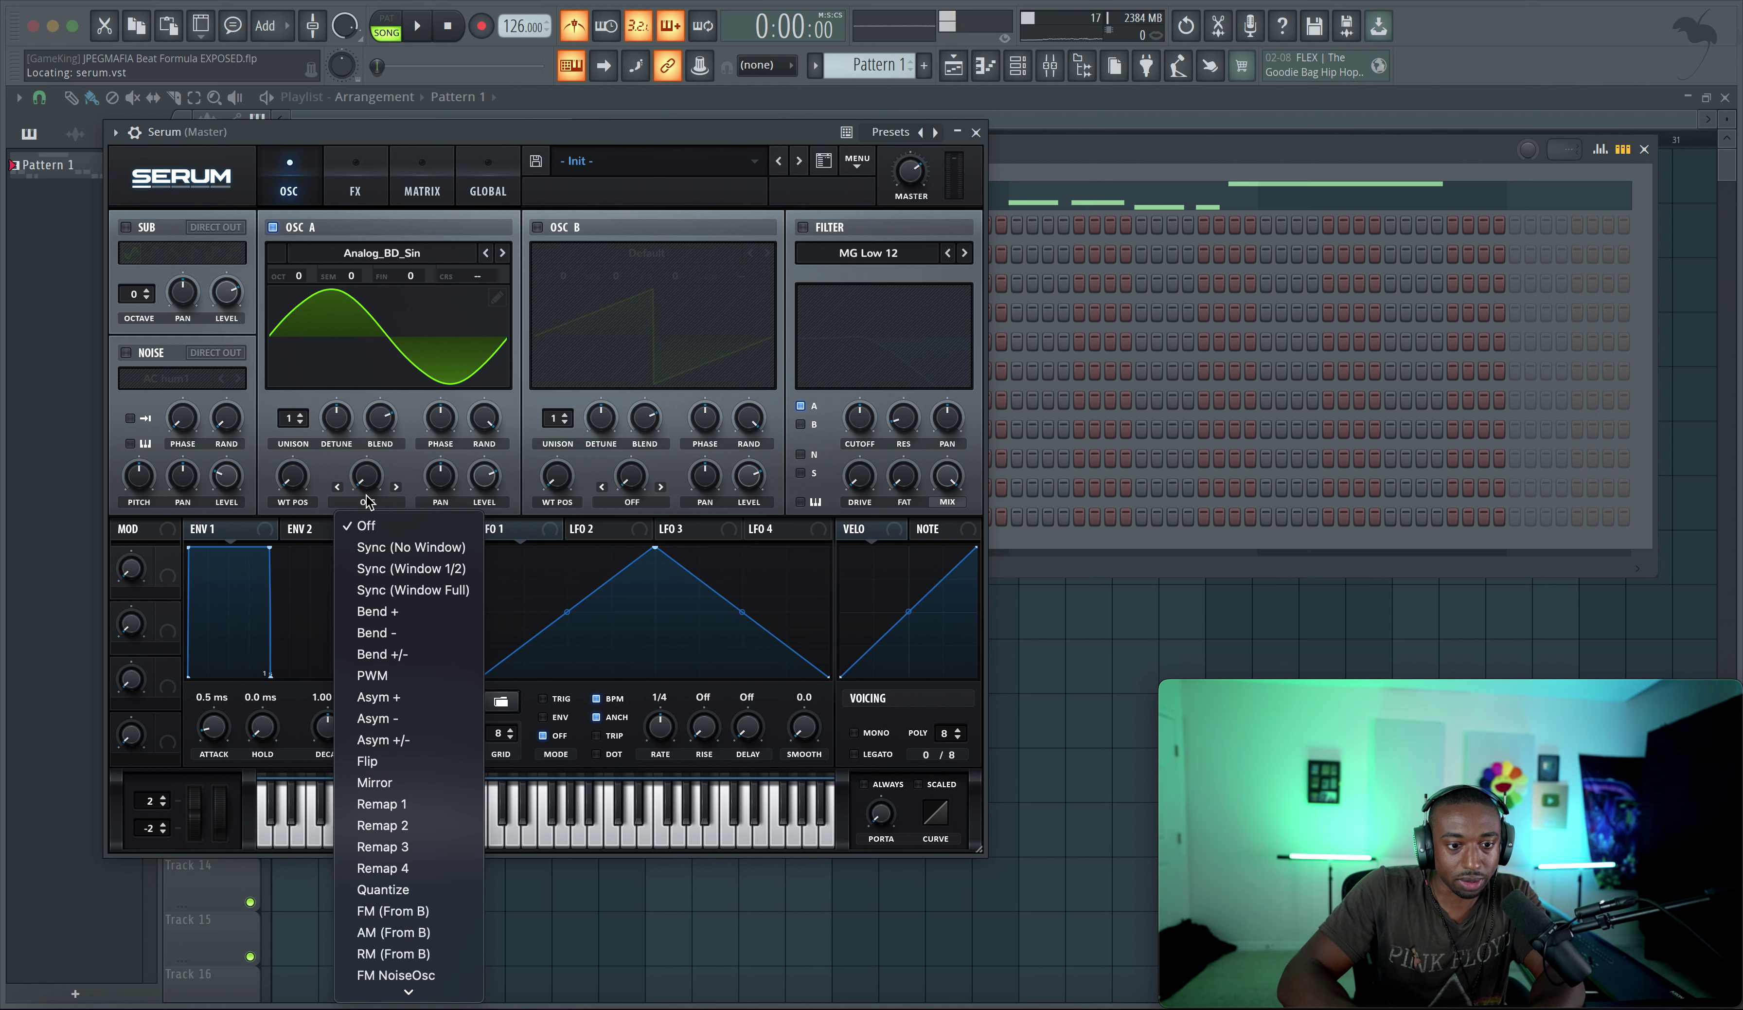
left_click(388, 889)
left_click_drag(379, 429, 418, 398)
left_click_drag(299, 275, 299, 312)
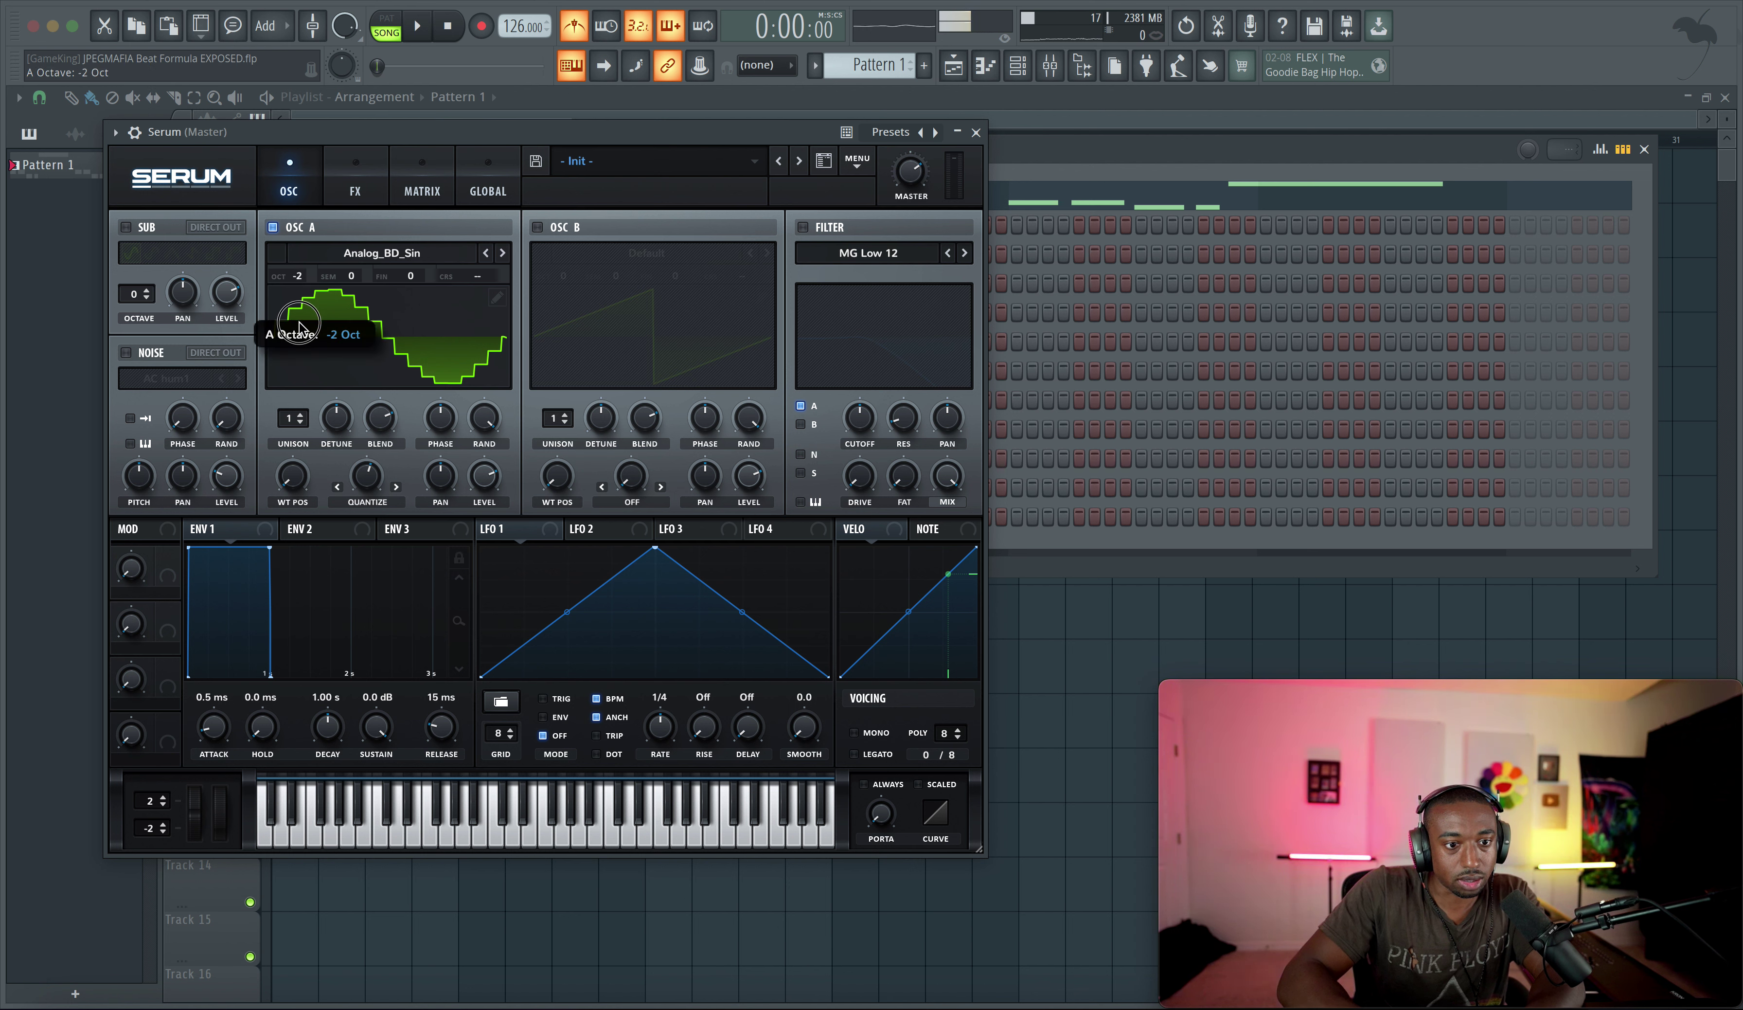
Adjust oscillator A's Quantize warp to coarse steps and set 4 unison voices with a detune of about 0.07
mouse_move(367, 476)
left_mouse_down()
mouse_move(357, 551)
mouse_move(353, 455)
left_mouse_up()
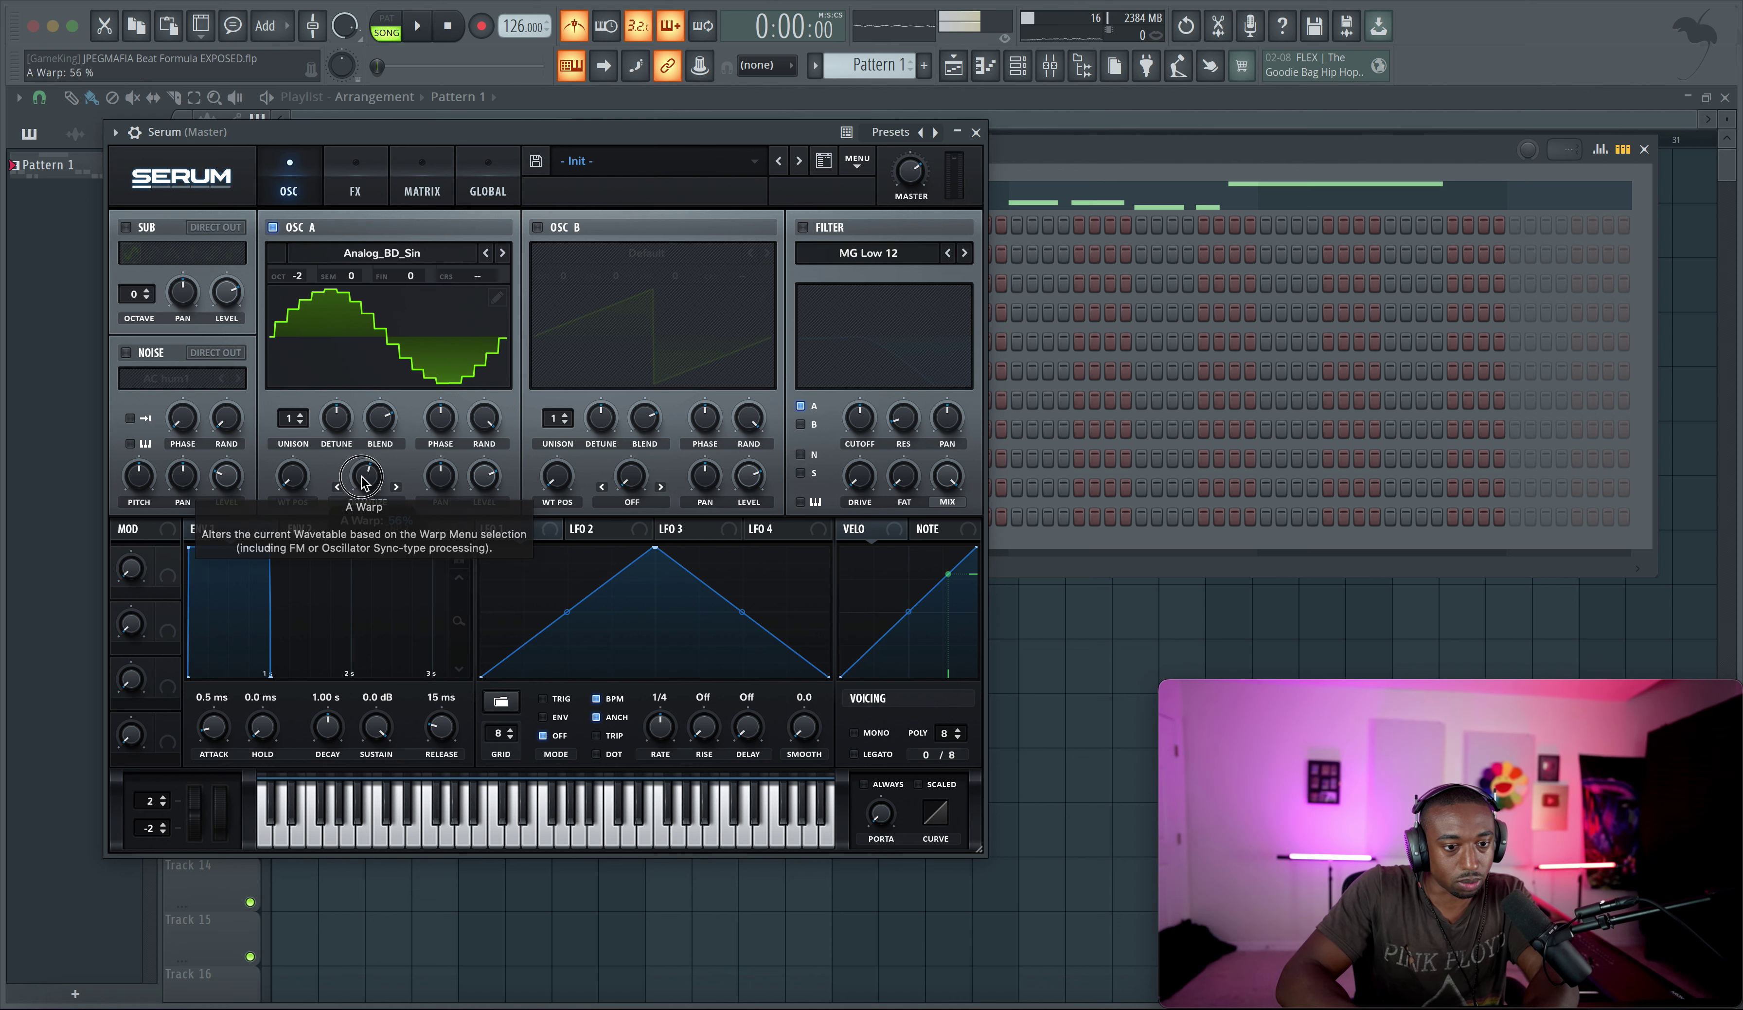
left_click_drag(365, 478, 360, 503)
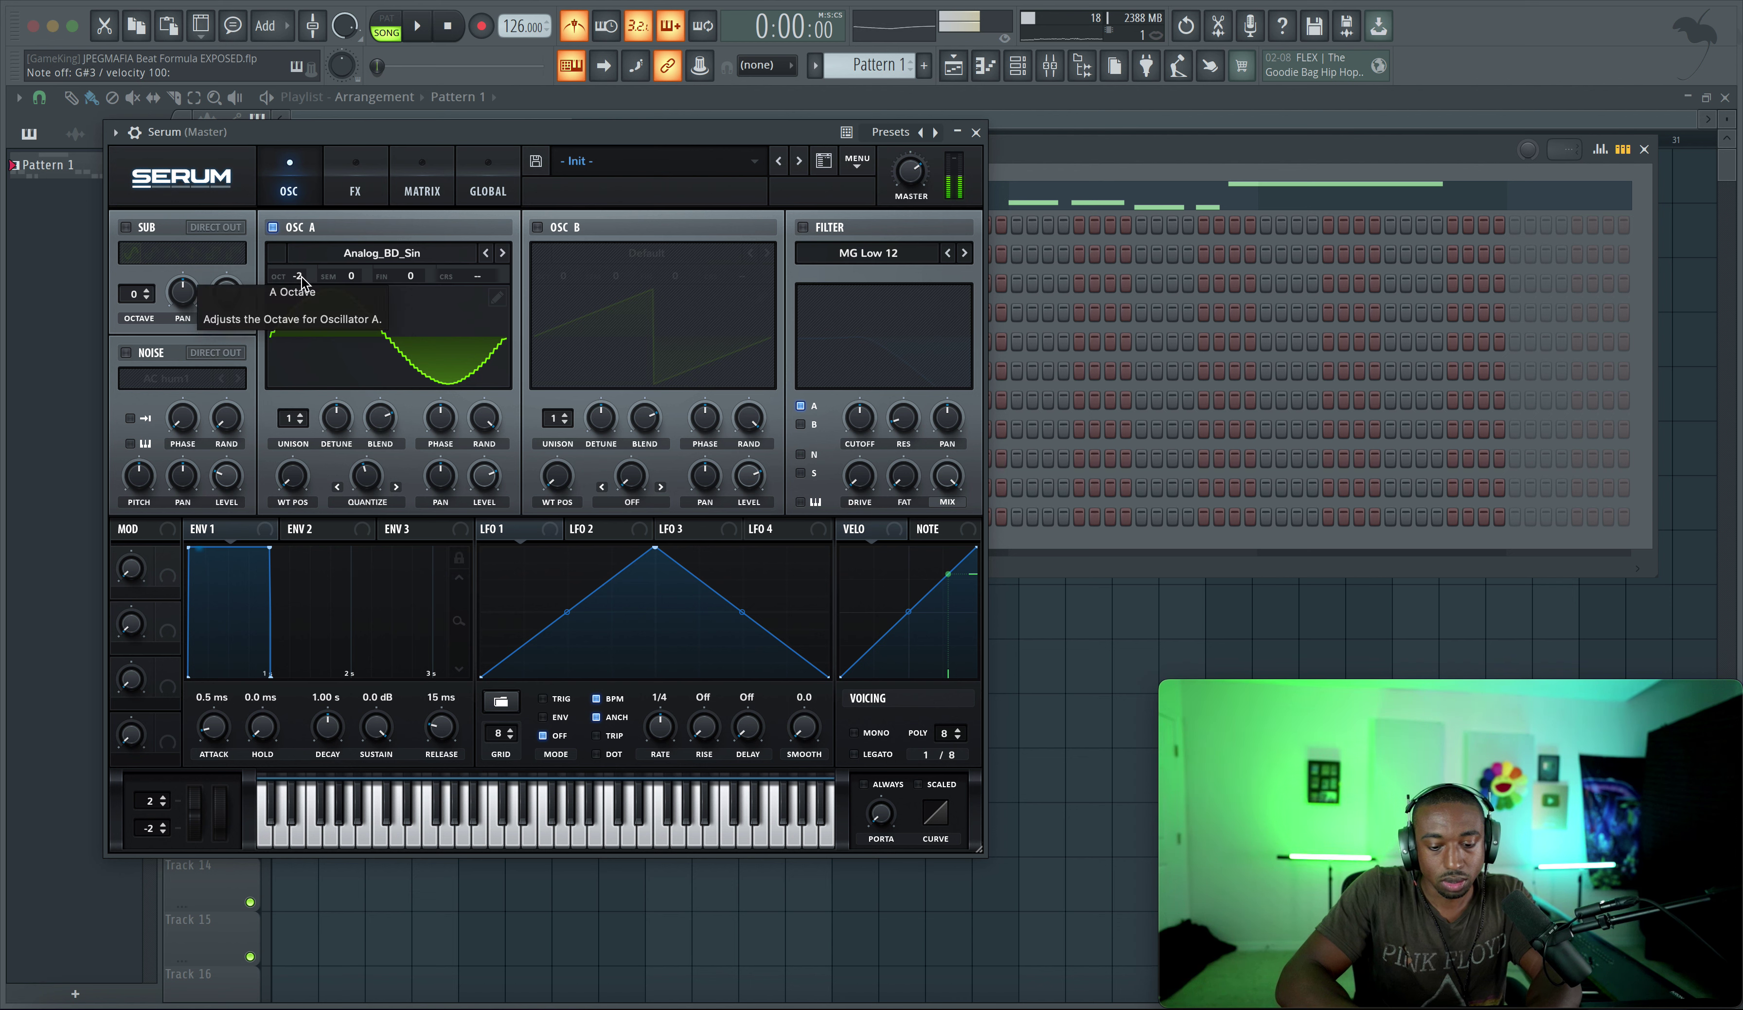
mouse_move(367, 486)
left_mouse_down()
mouse_move(369, 441)
mouse_move(373, 474)
left_mouse_up()
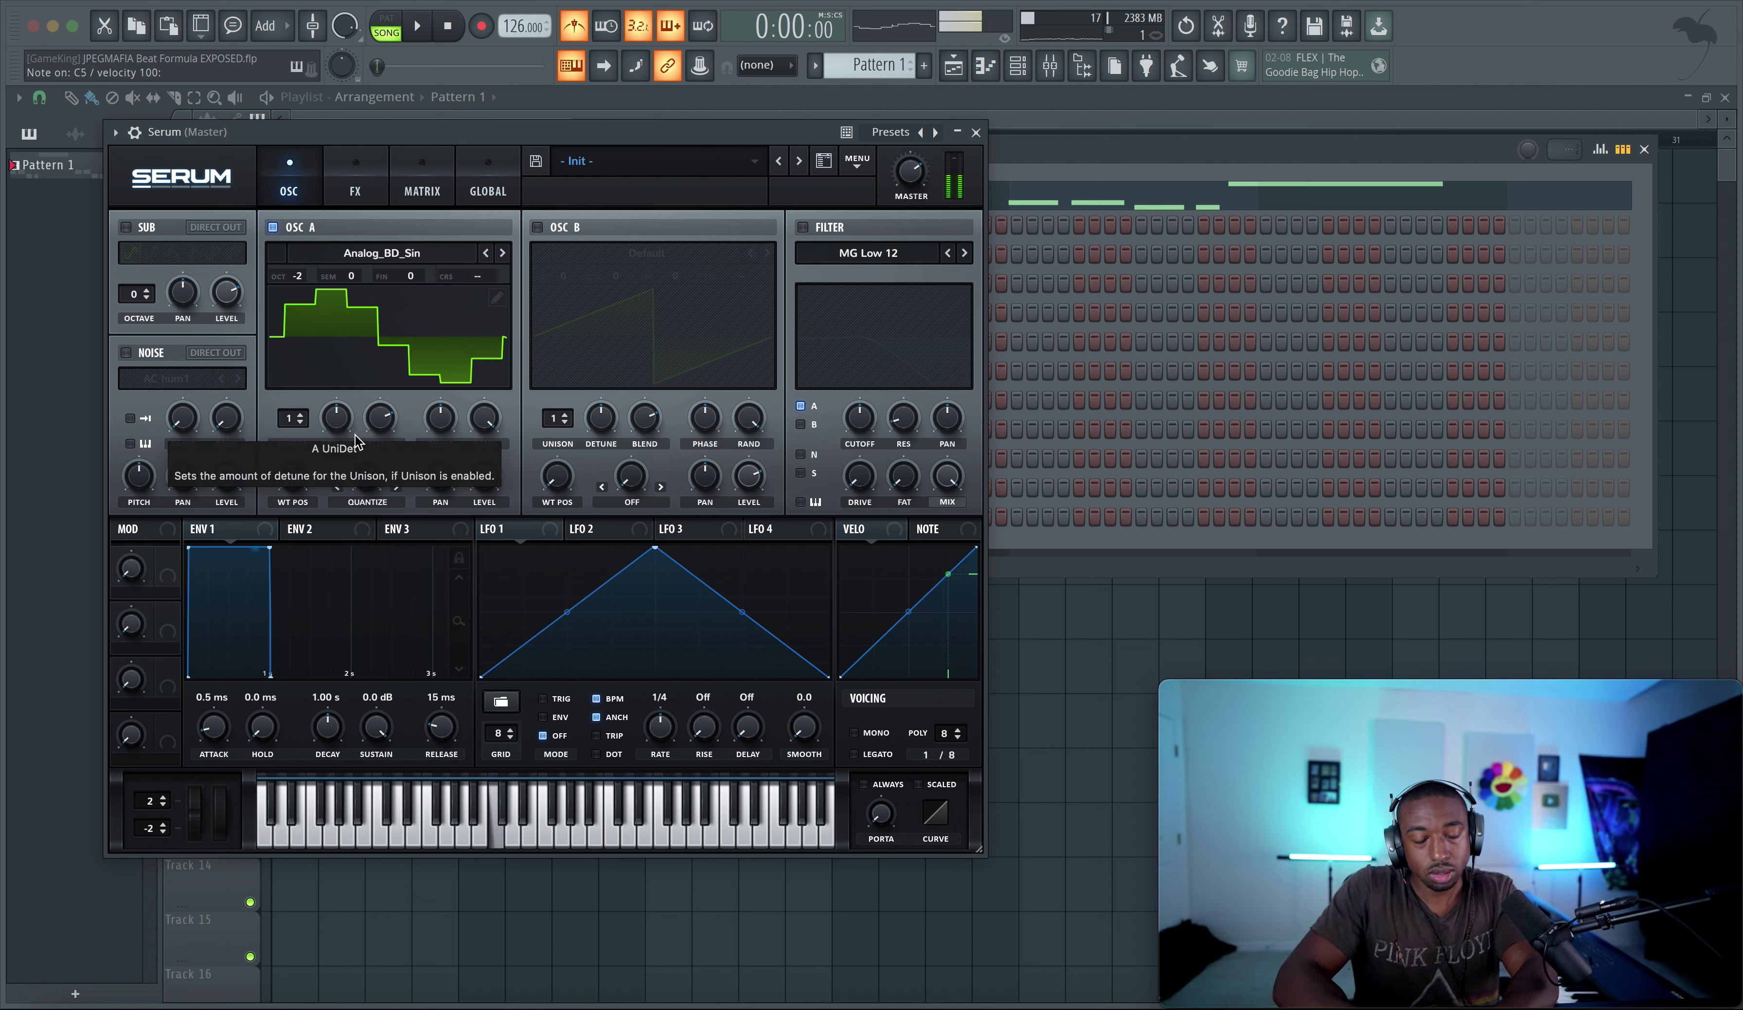
left_click_drag(290, 419, 305, 383)
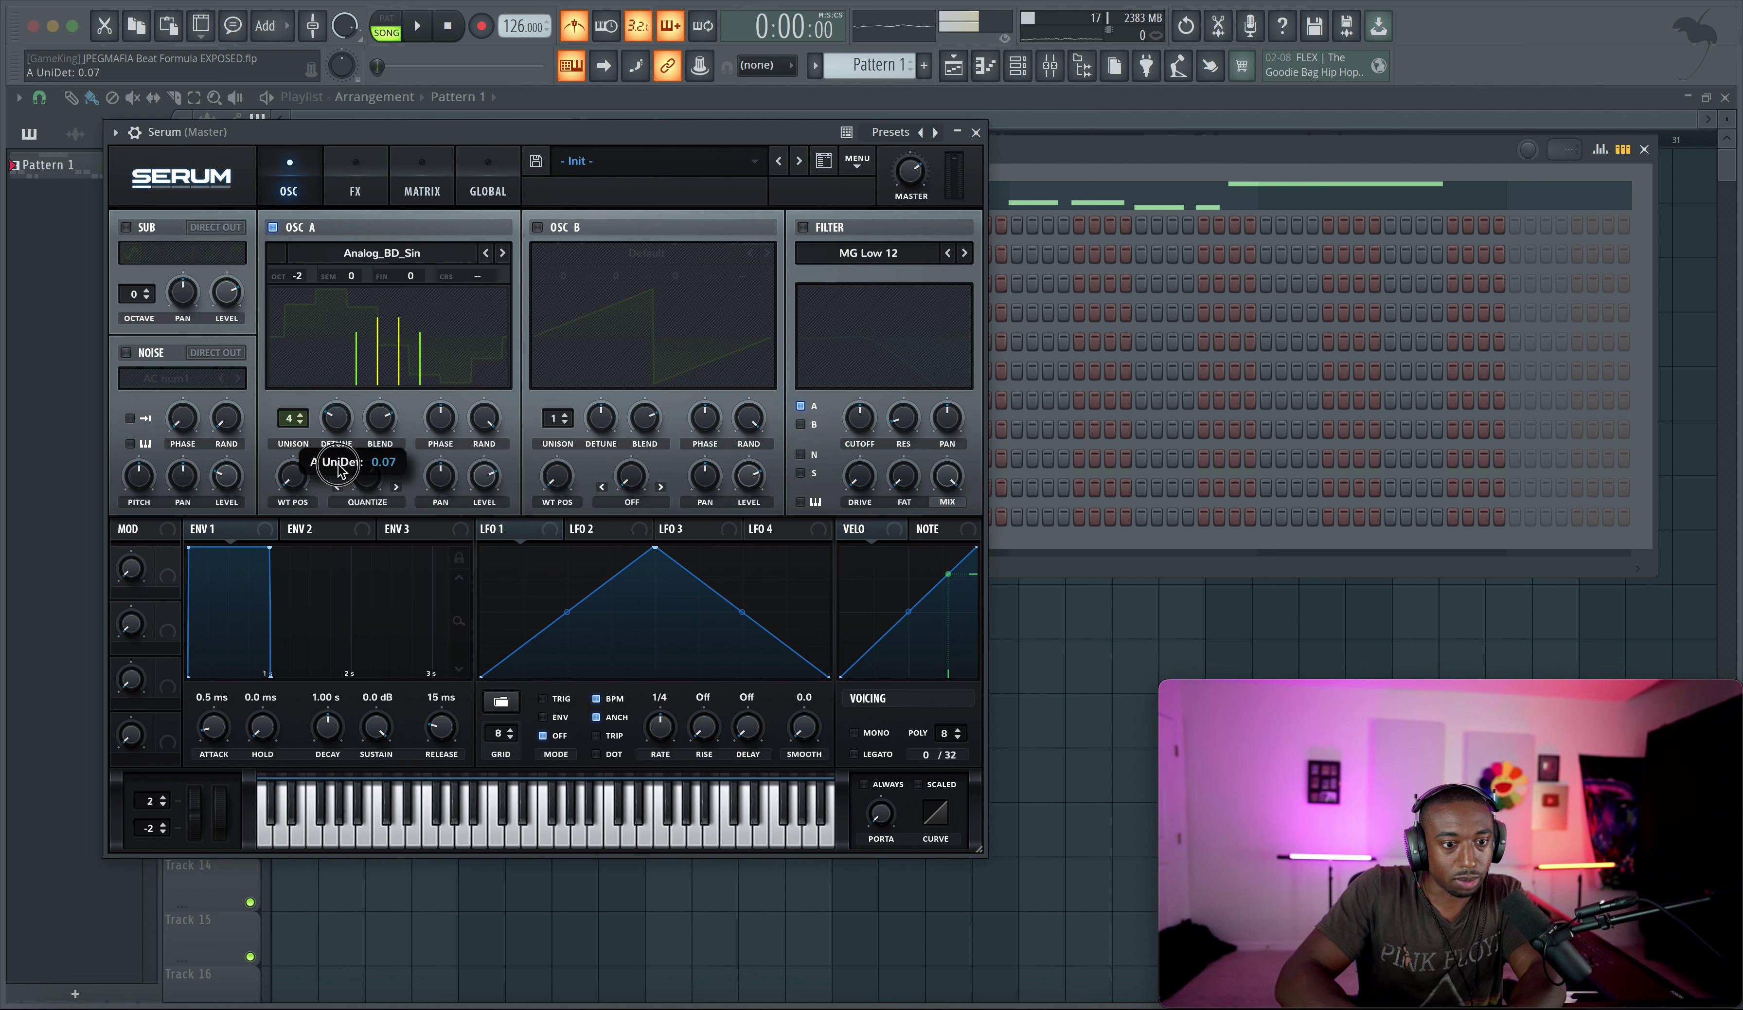
Enable the sub oscillator and set its octave to -3
left_click(126, 228)
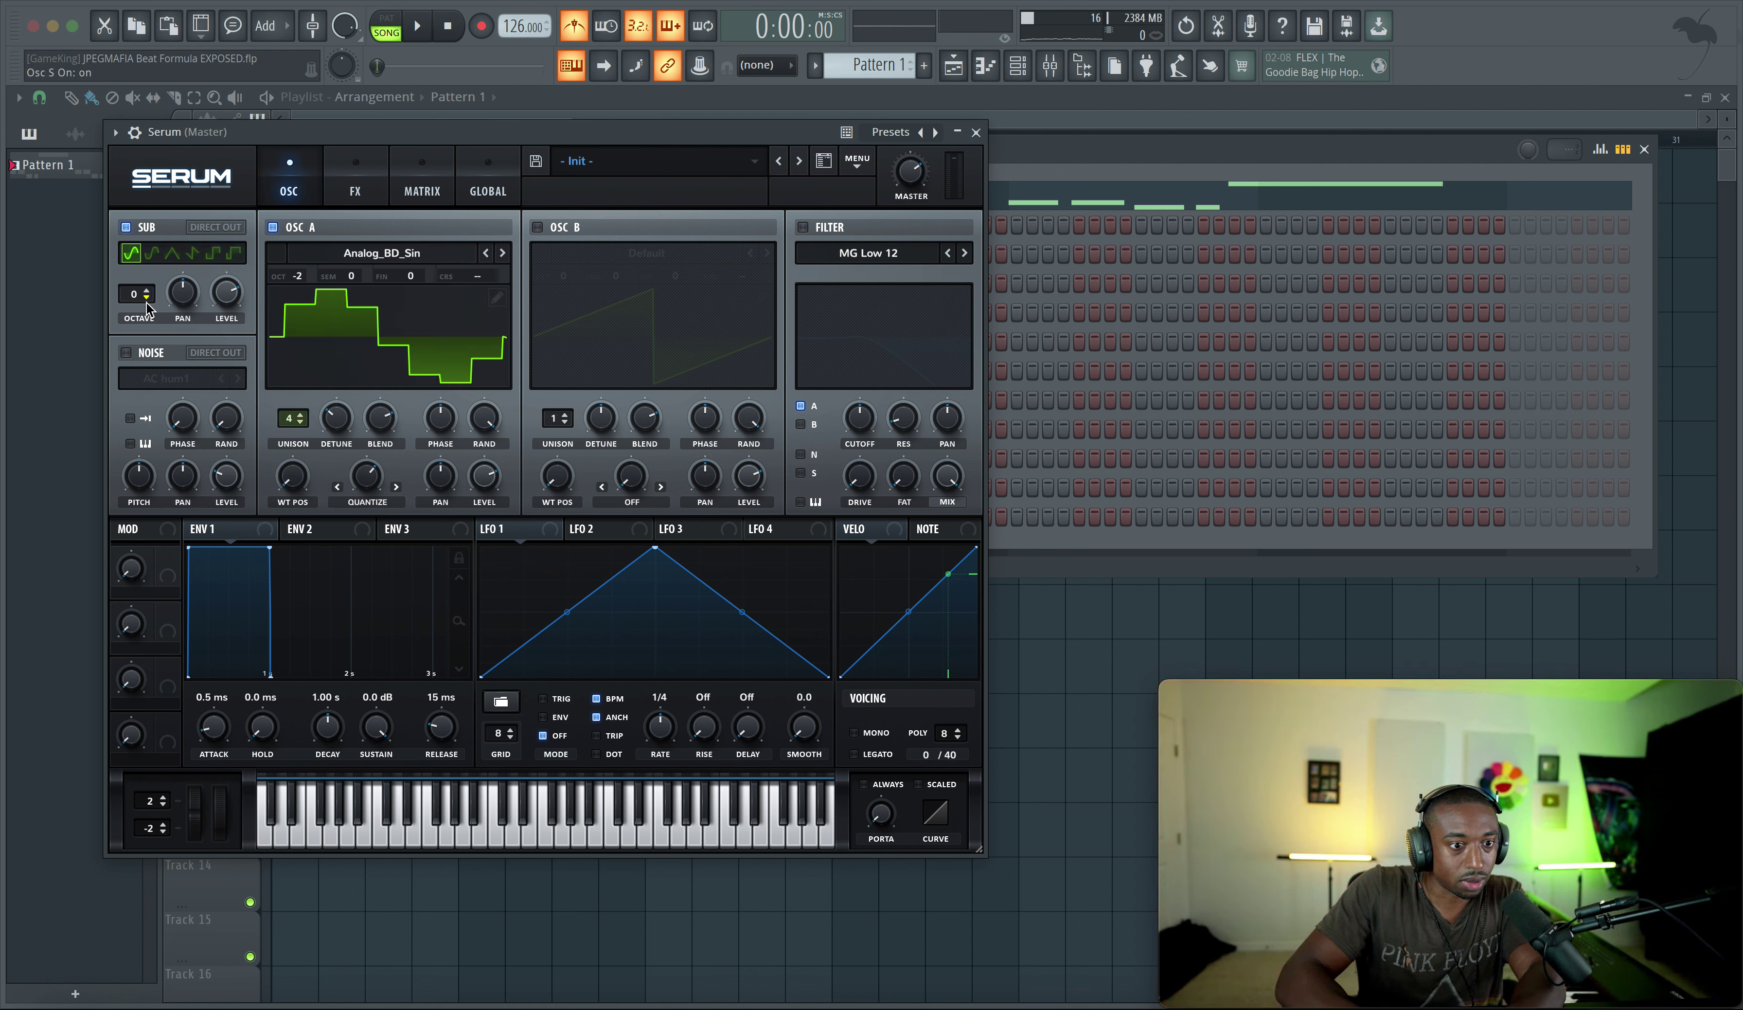
left_click_drag(147, 303, 144, 338)
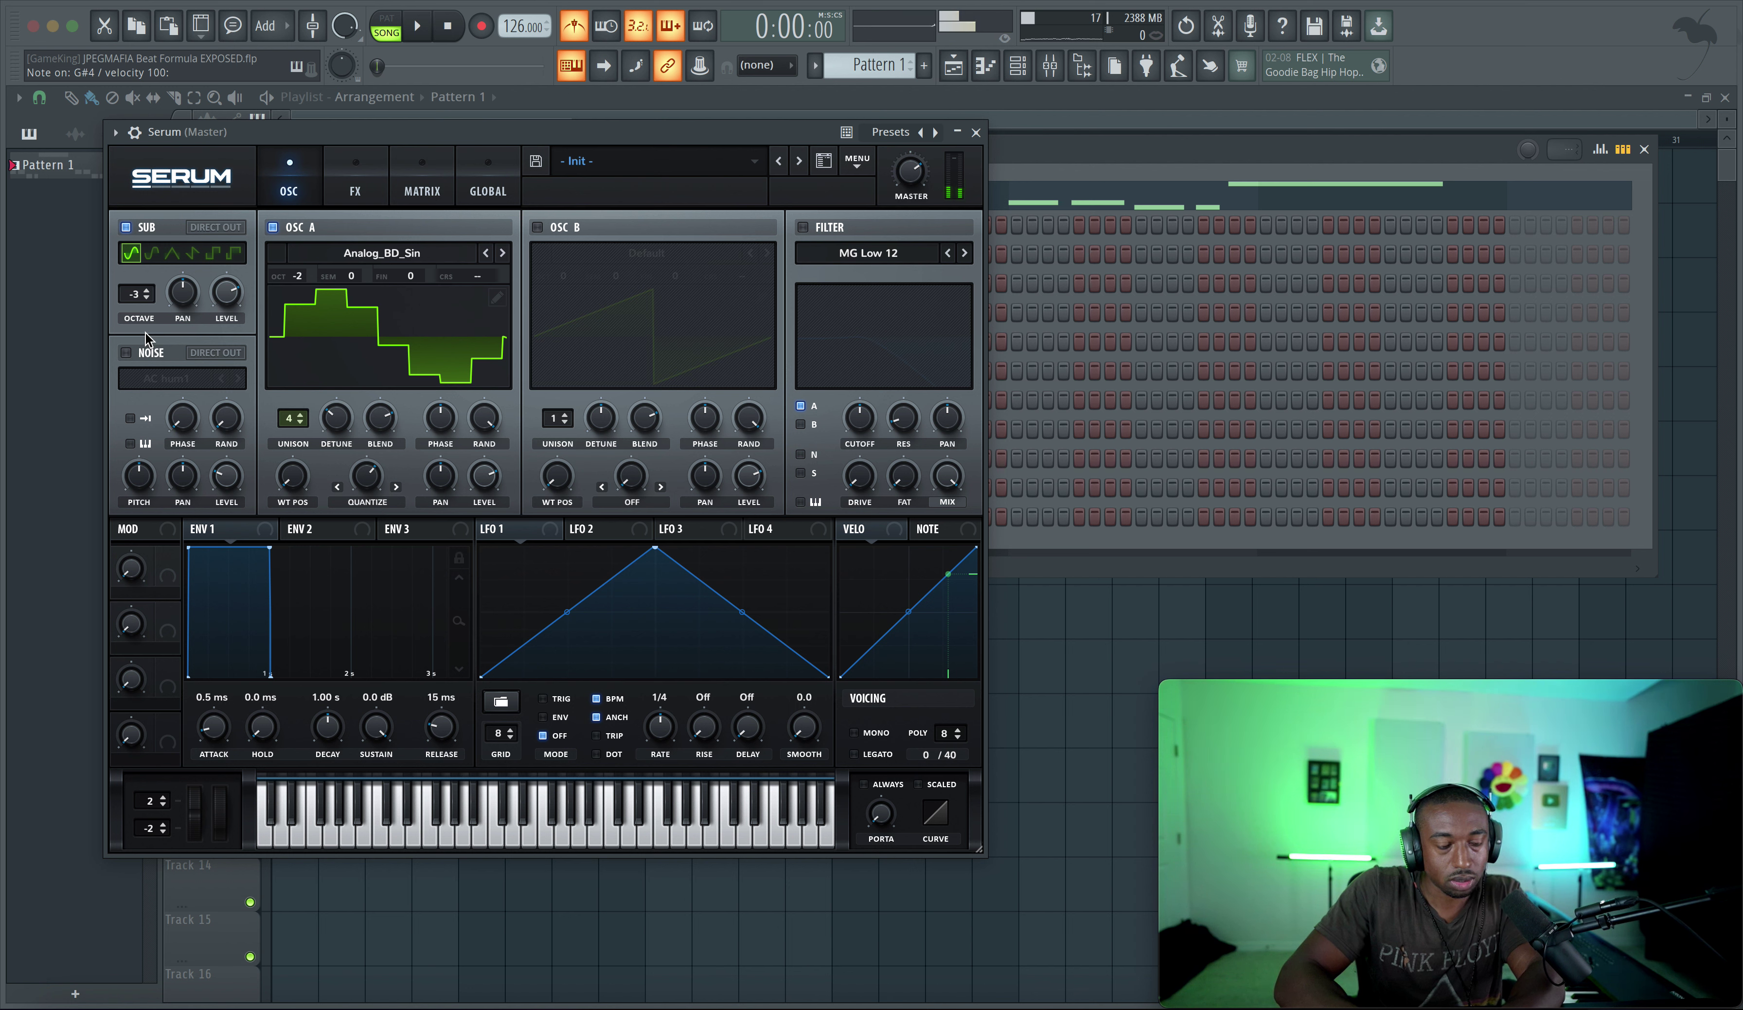
Reduce oscillator A to 1 unison voice and audition the bass sound with a few notes
key("b")
key("comma")
left_click_drag(345, 428, 297, 505)
key("b")
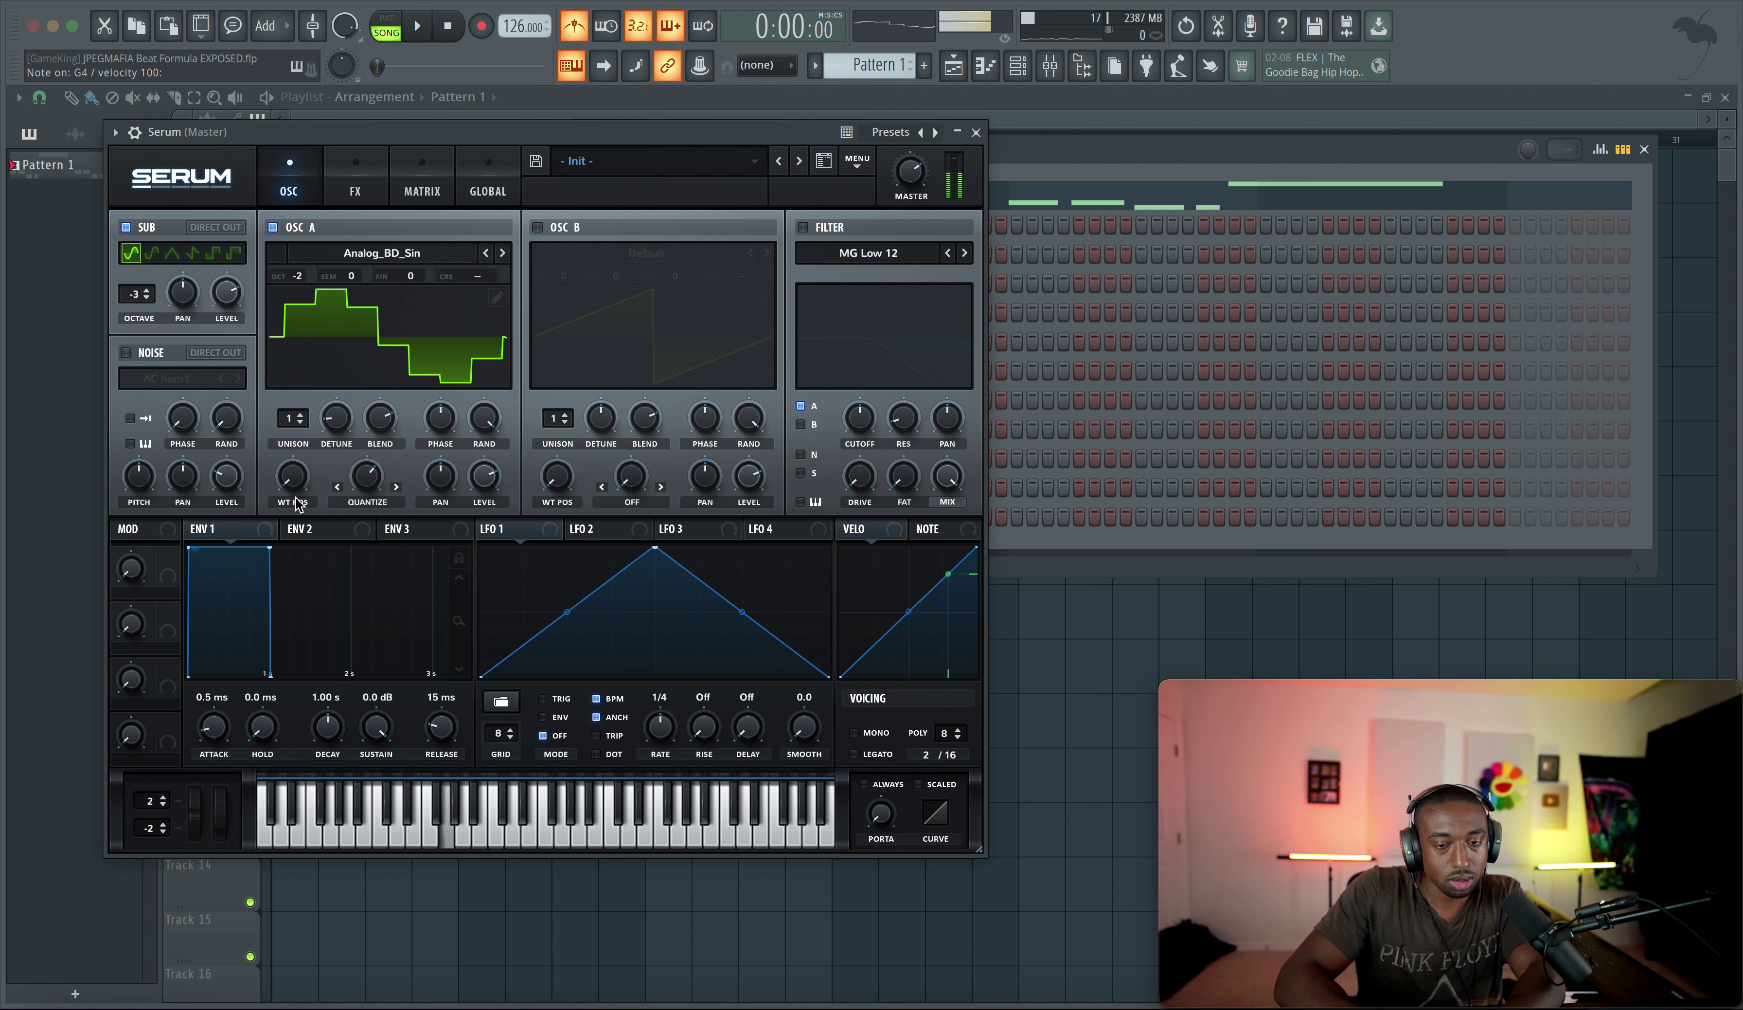
Enable a multiband compressor in Serum's effects, raise its gain slightly, and lower its mix to about 24
left_click(376, 169)
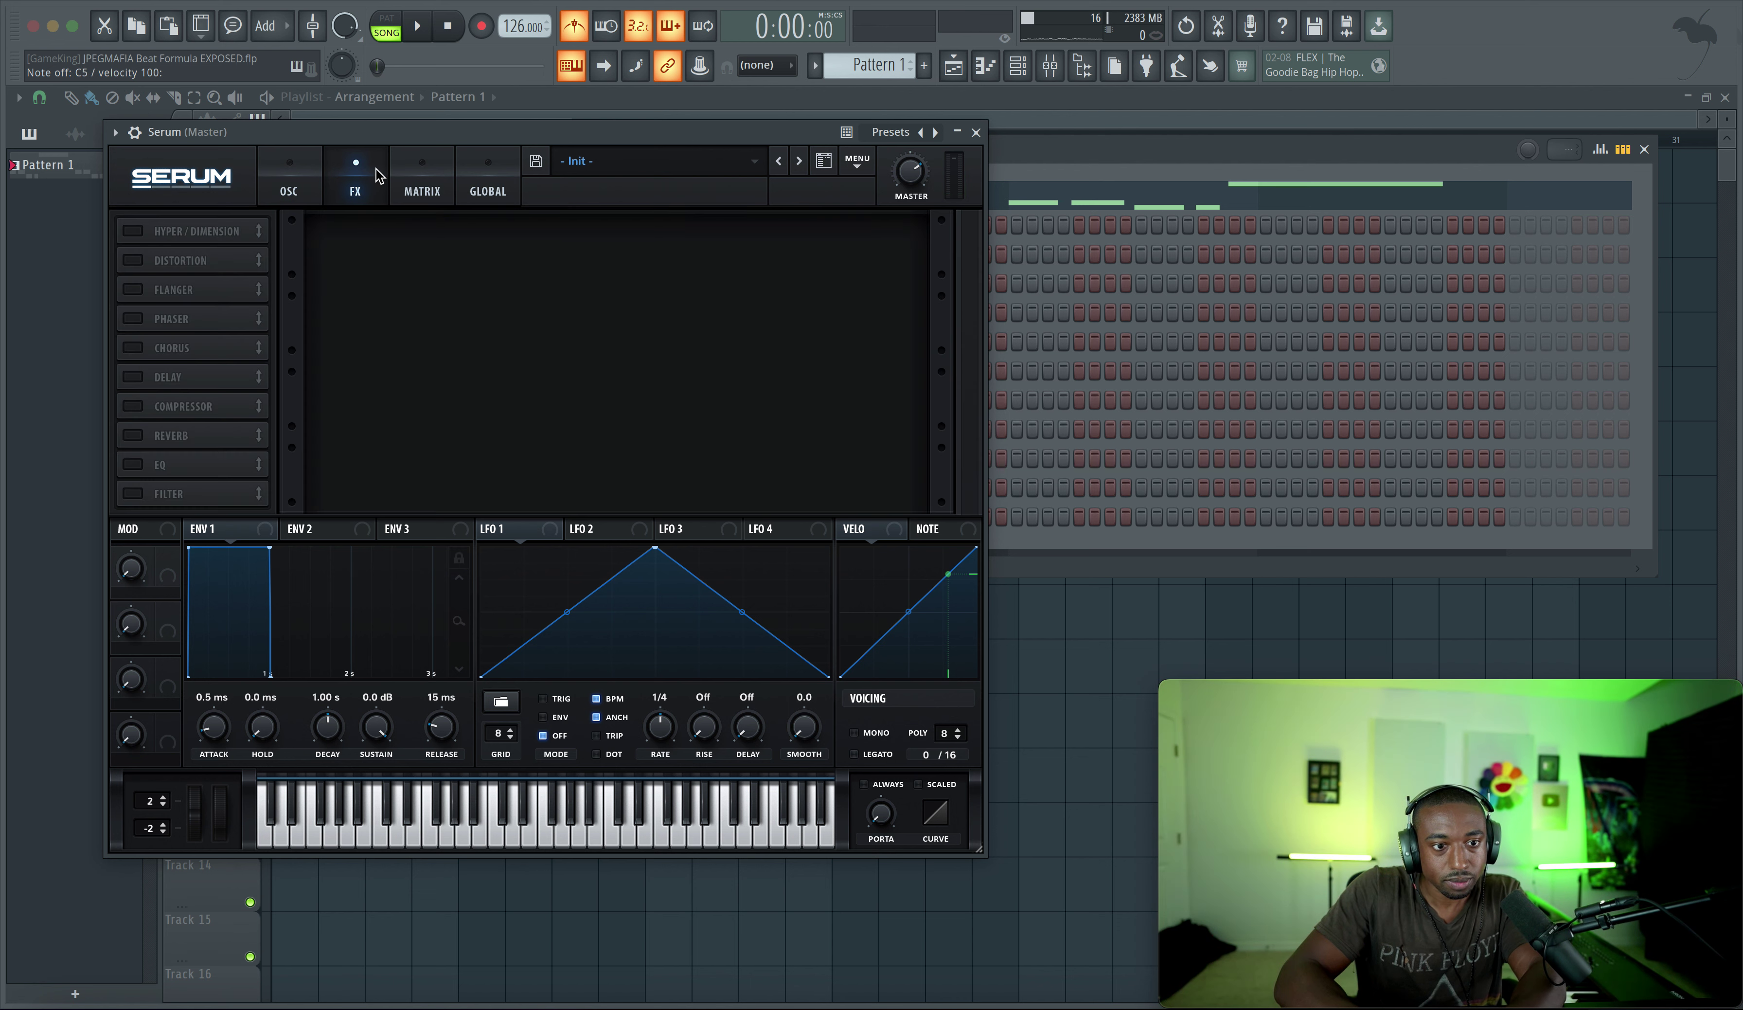
left_click(158, 405)
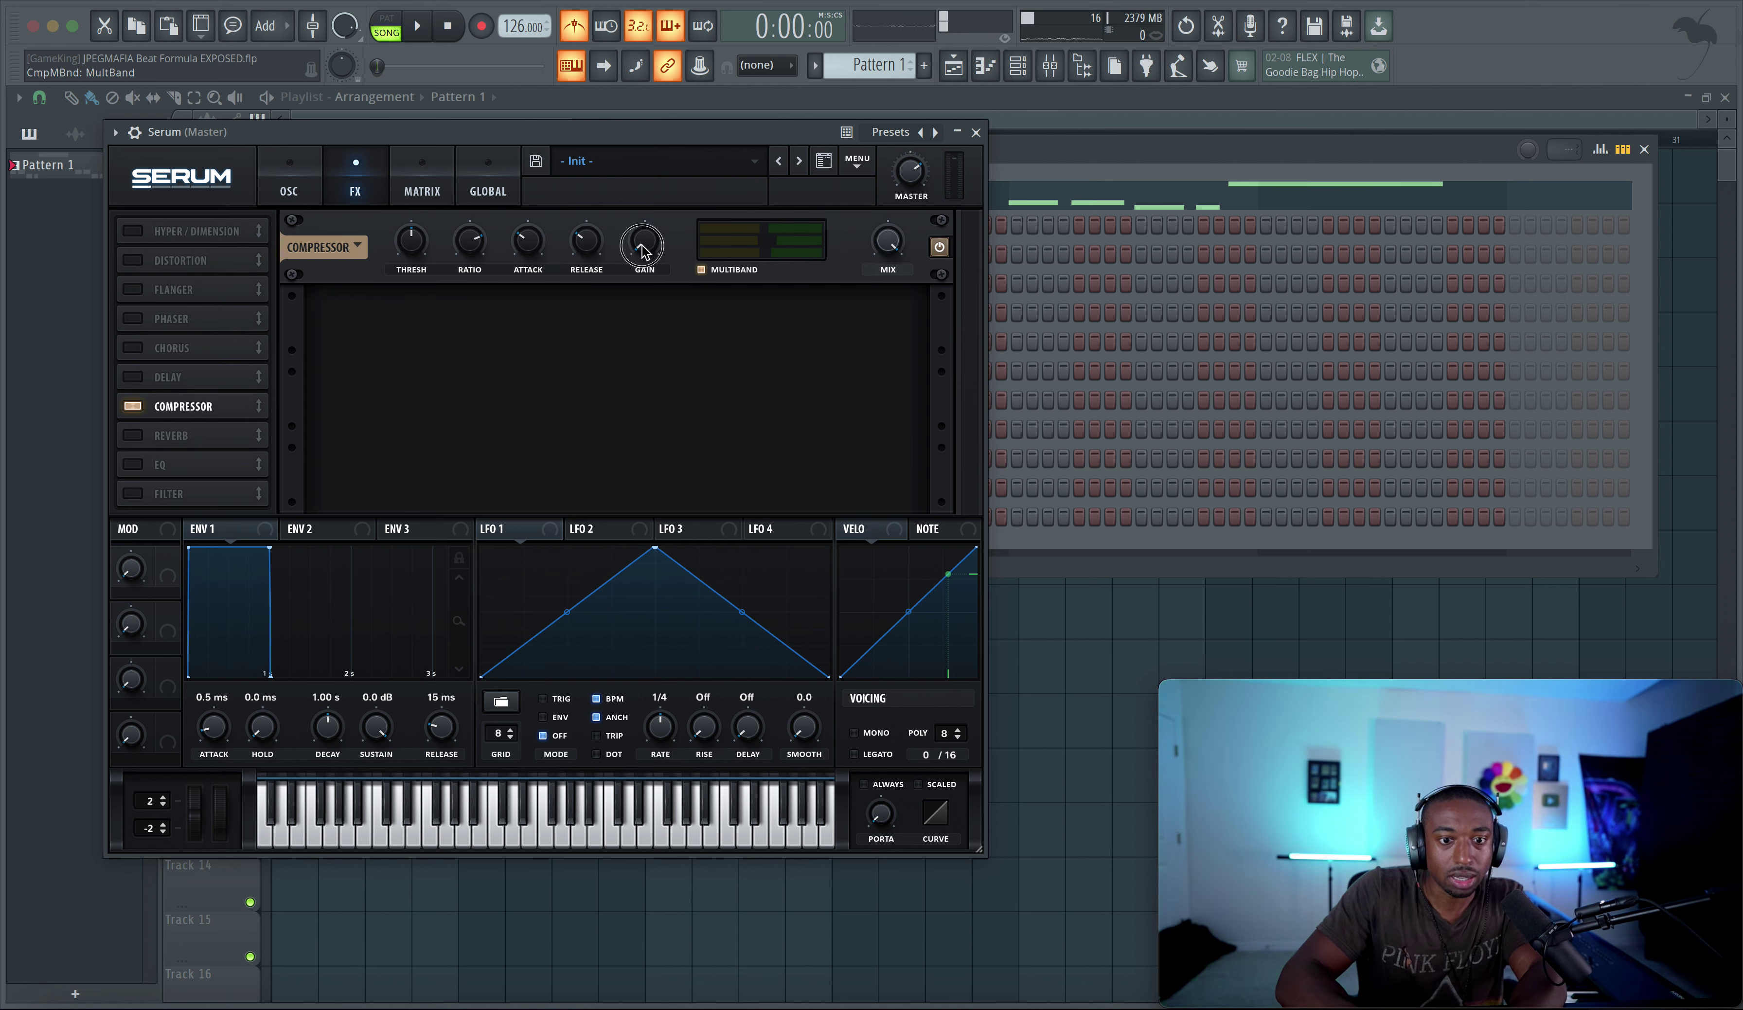
left_click_drag(643, 251, 645, 208)
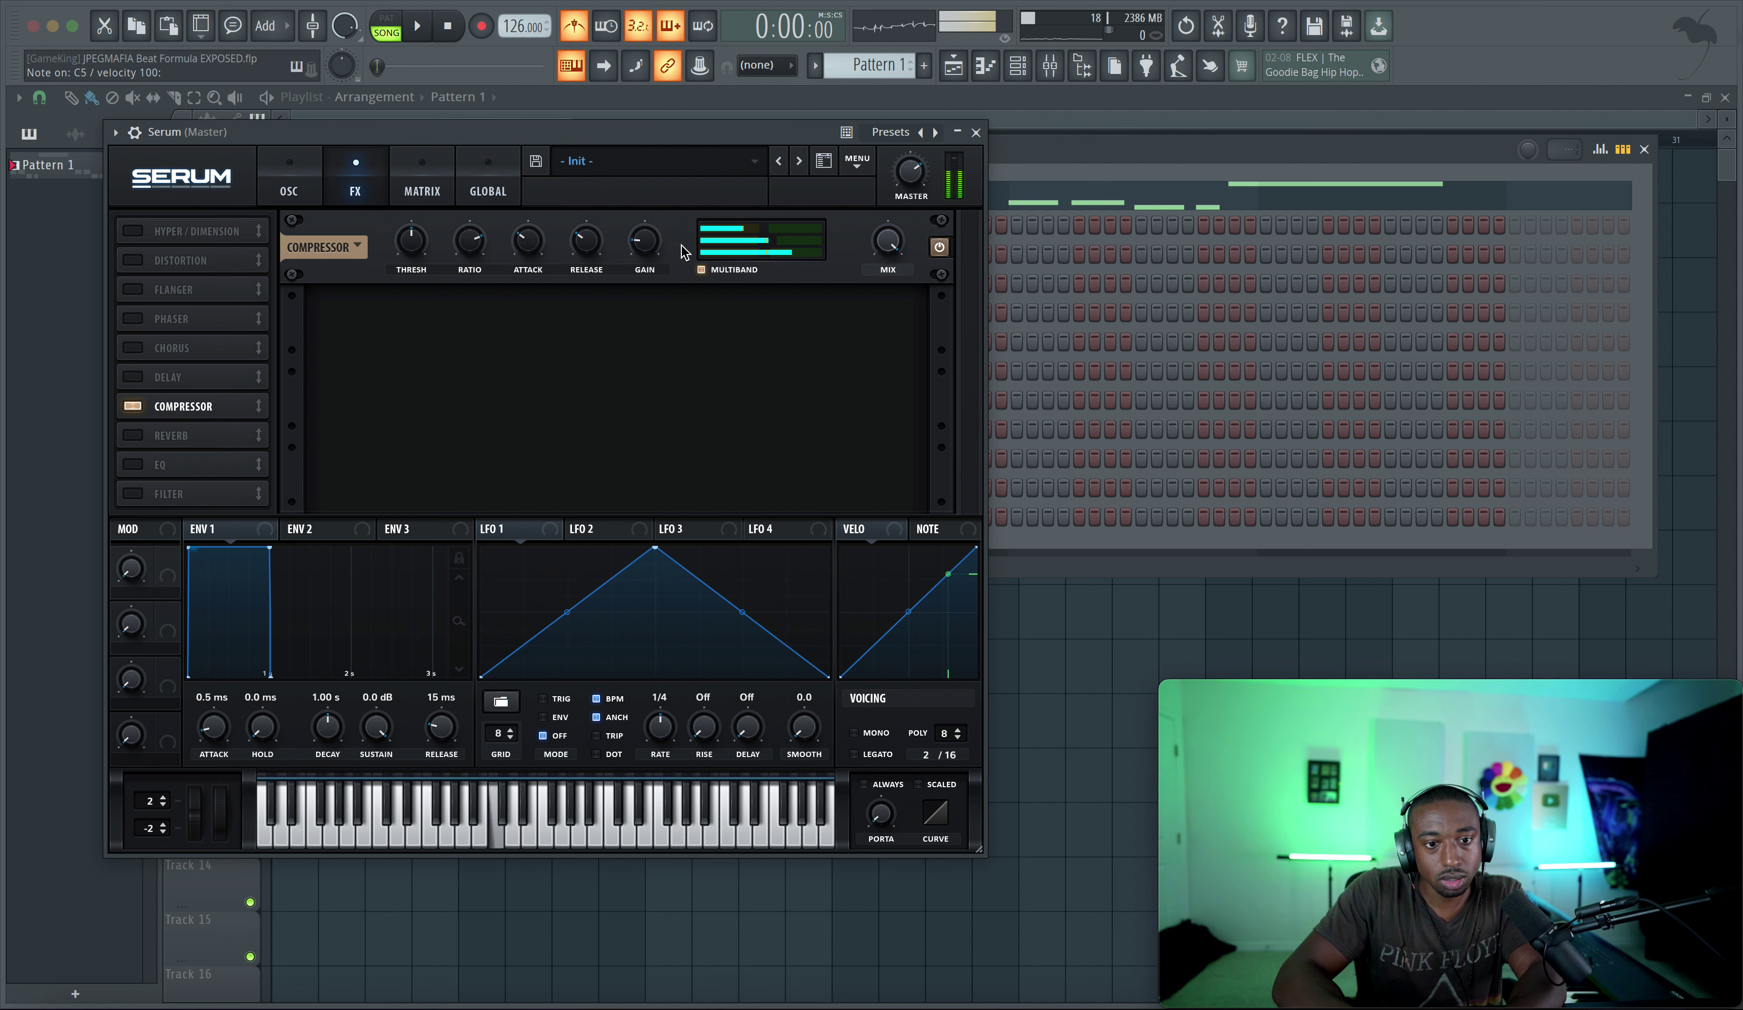
left_click_drag(888, 243, 864, 375)
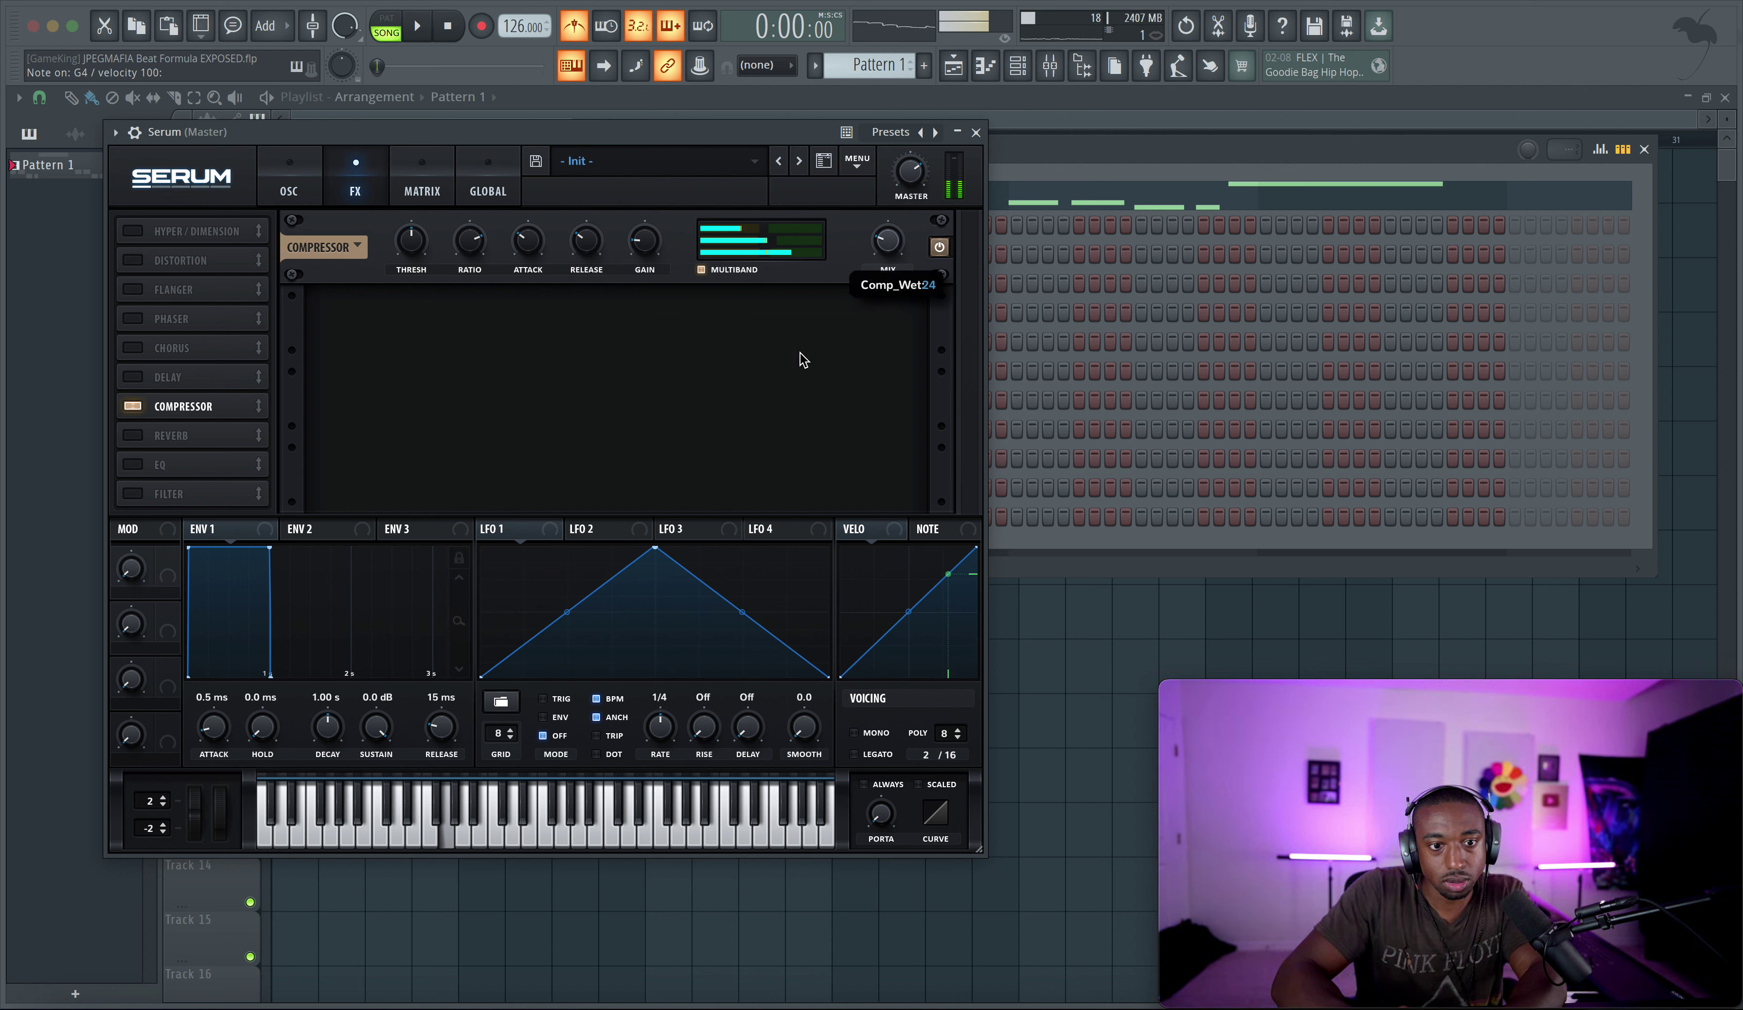
Enable the MG Low 12 filter on oscillator A, open up its cutoff, and raise its drive to about 36%
left_click(289, 166)
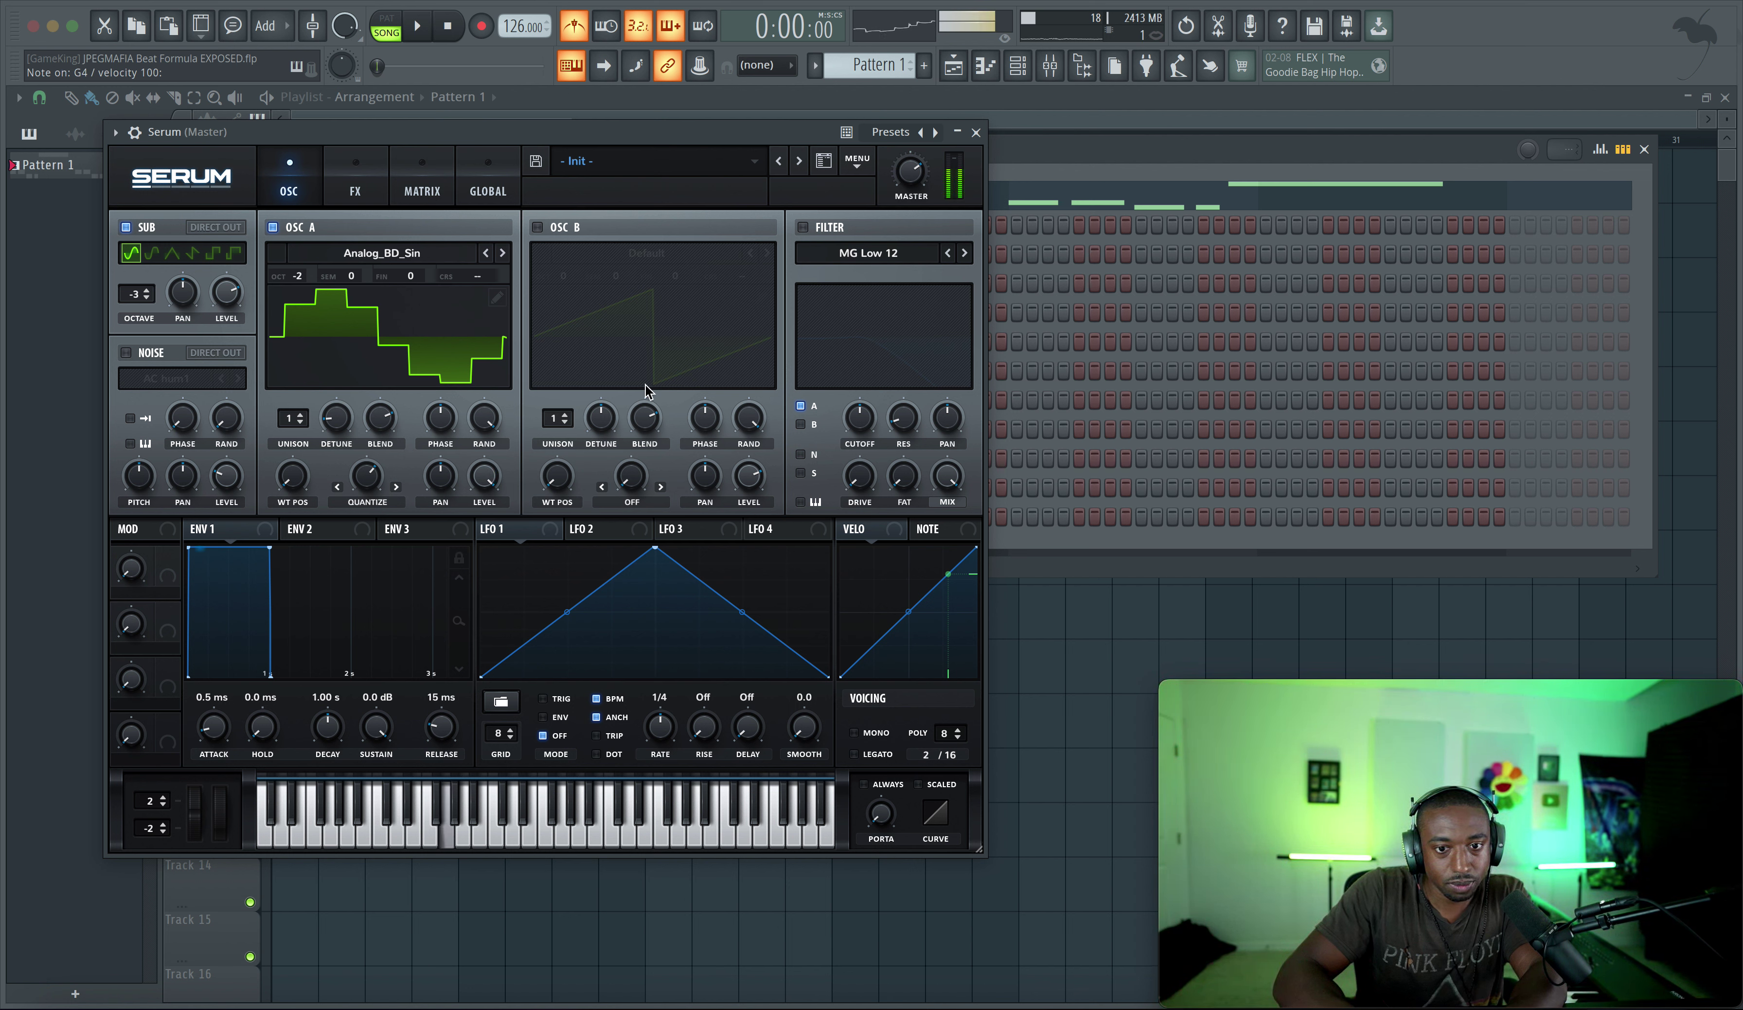
left_click(821, 230)
left_click_drag(868, 474, 868, 446)
left_click_drag(920, 168, 919, 190)
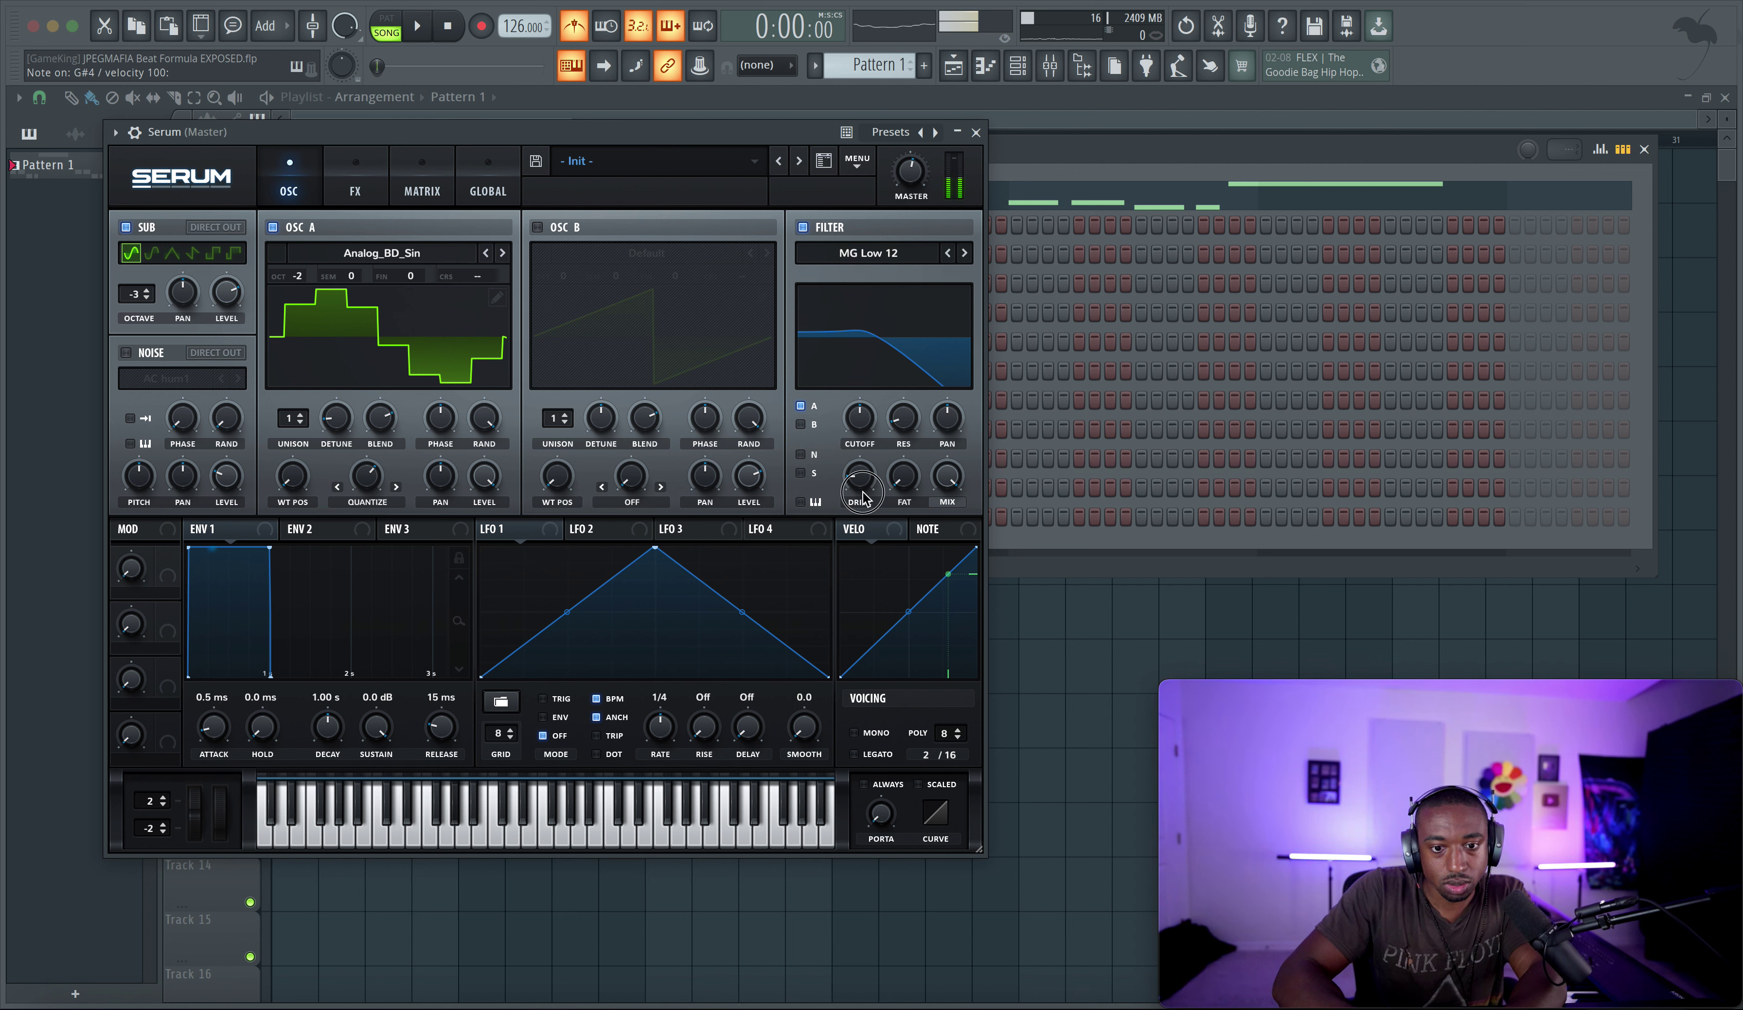
left_click_drag(860, 417, 881, 340)
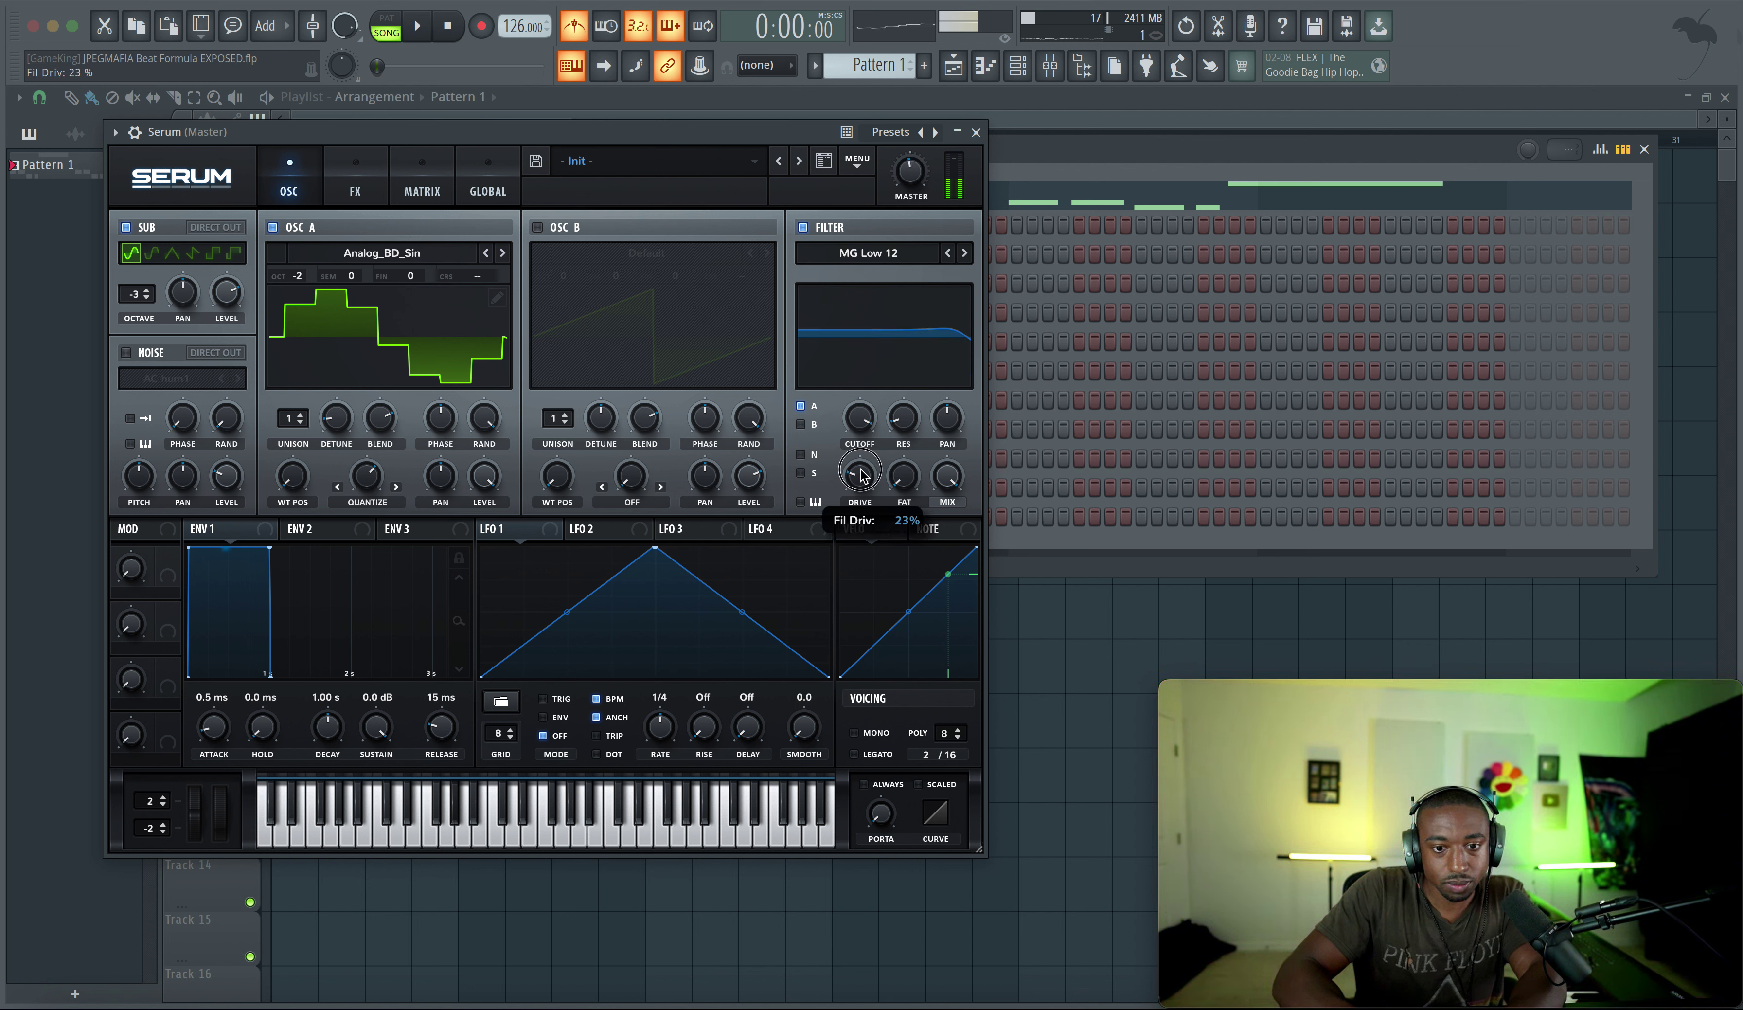
left_click_drag(862, 474, 863, 426)
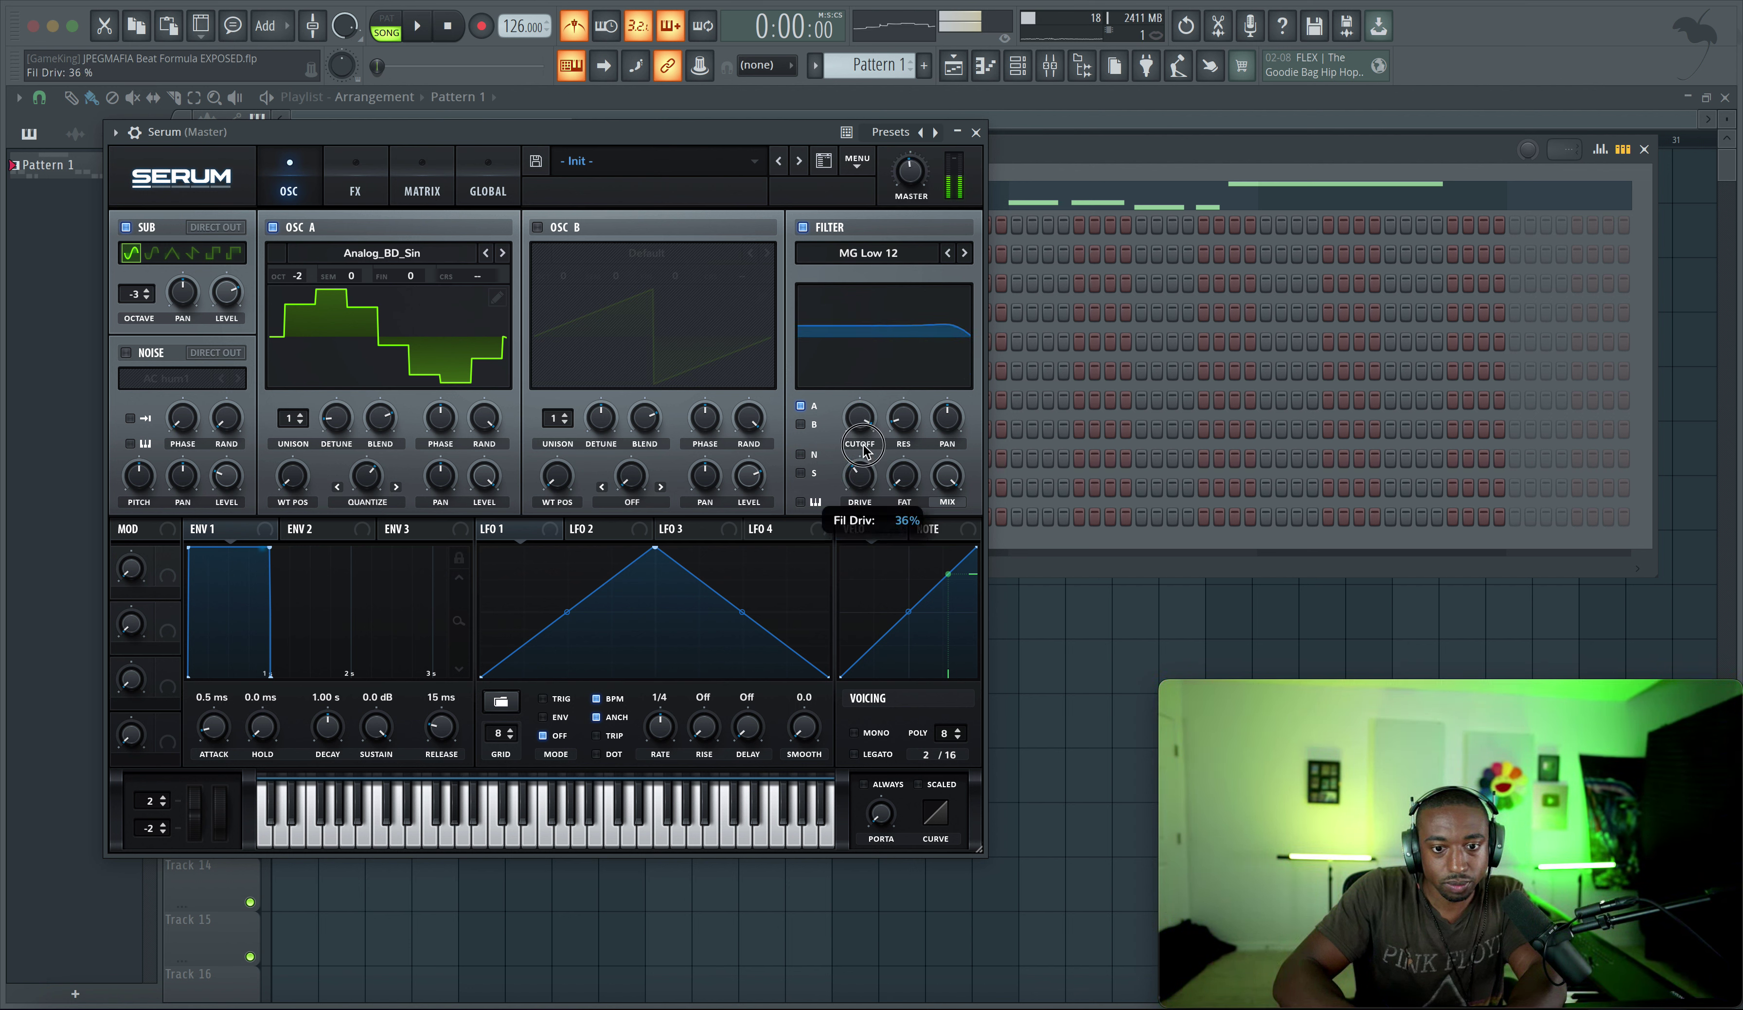
Route the sub oscillator through the filter and set its octave to -2
left_click(801, 473)
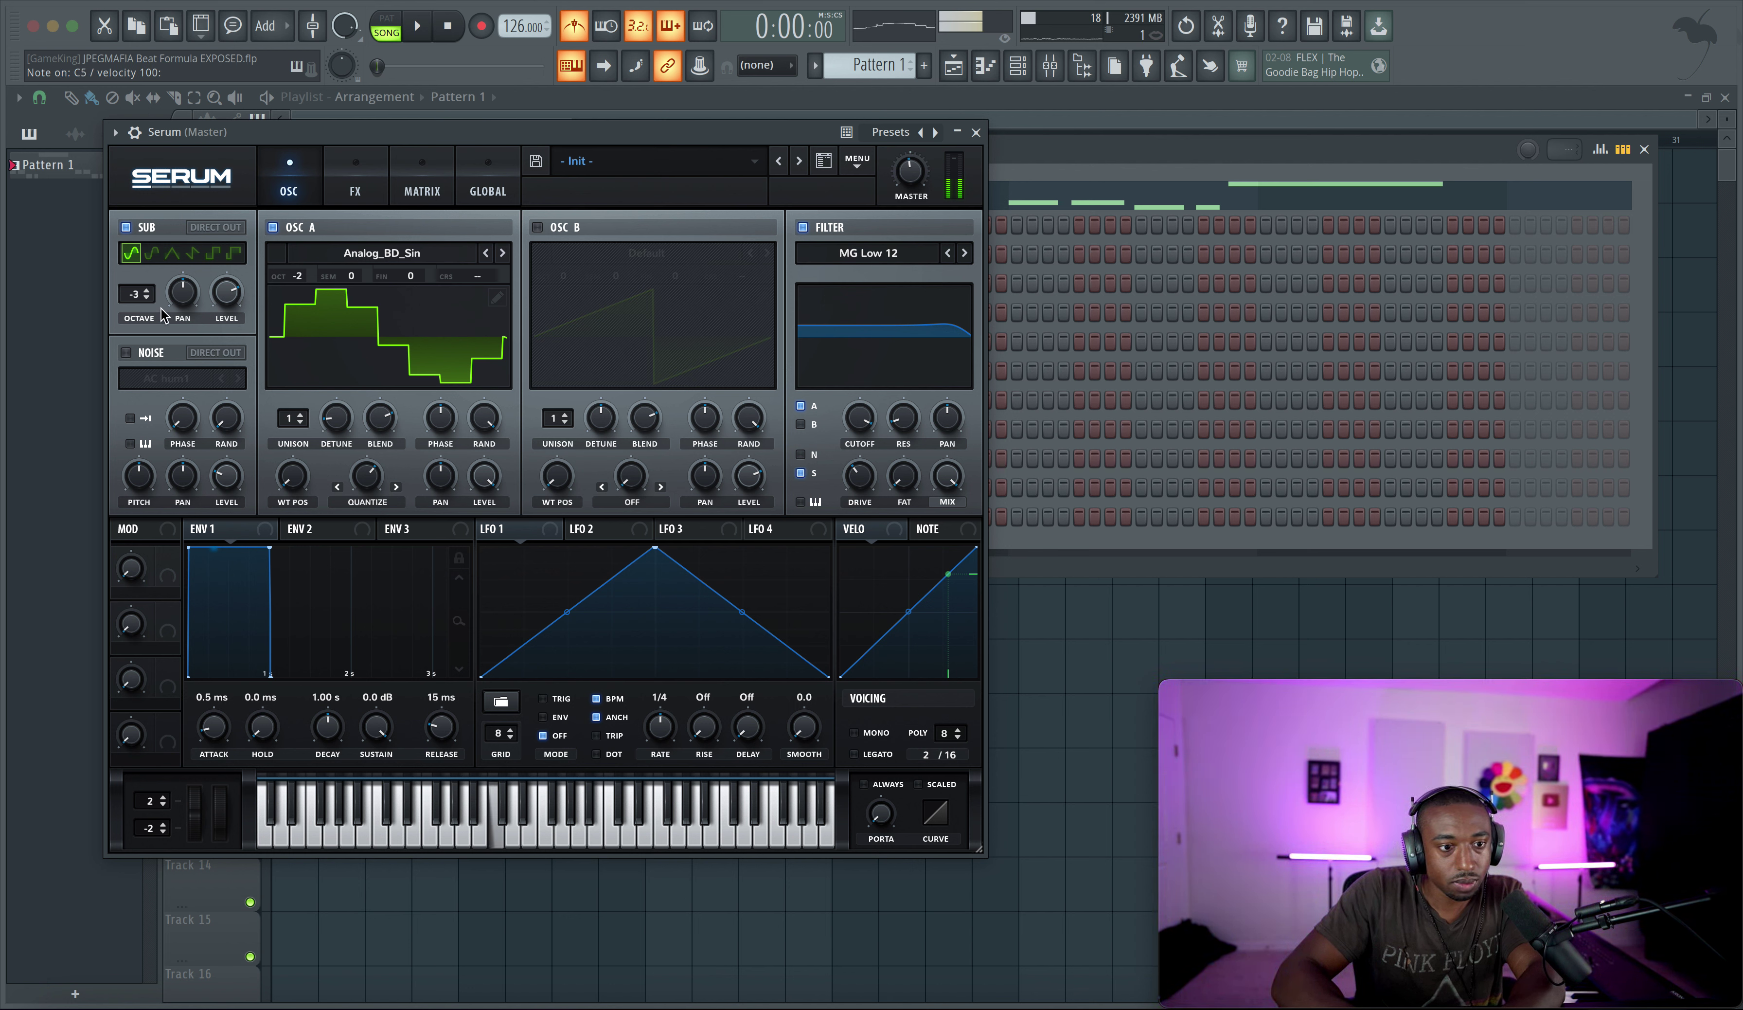
left_click(146, 291)
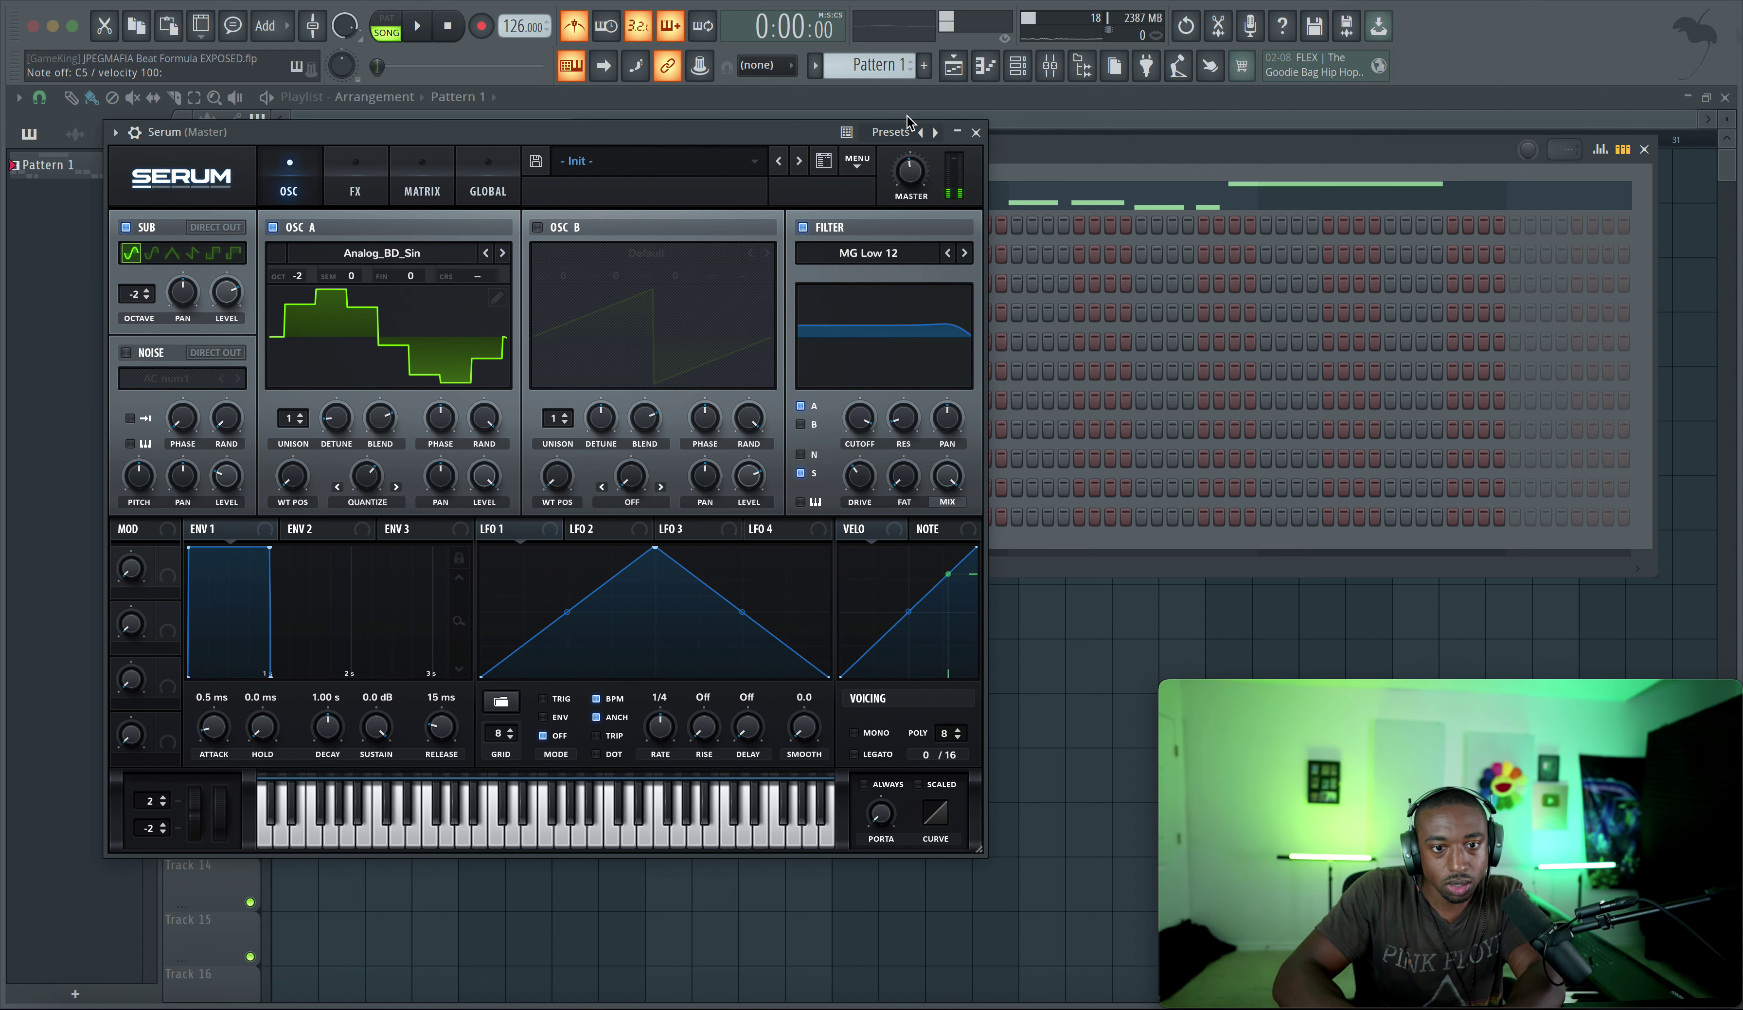
left_click(985, 129)
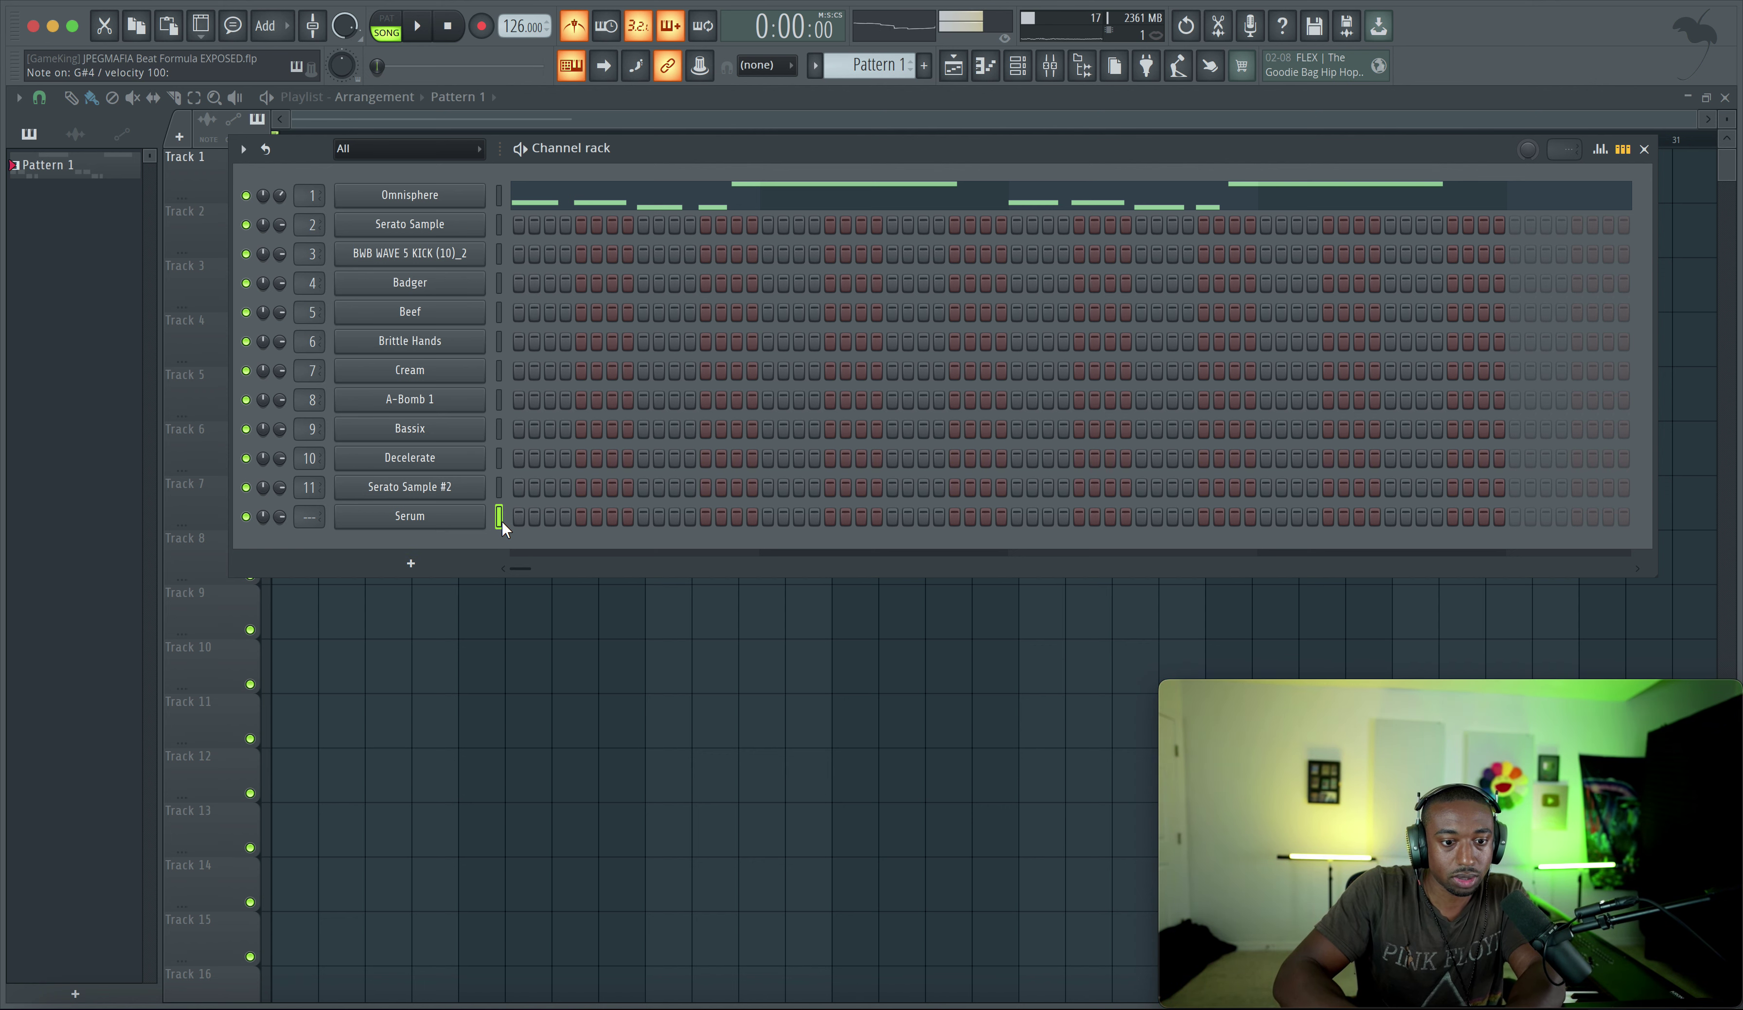
Try modulating oscillator A's Quantize warp with envelope 2, using 0.35% sustain, 0 ms release and a 1.76 s decay
left_click(471, 517)
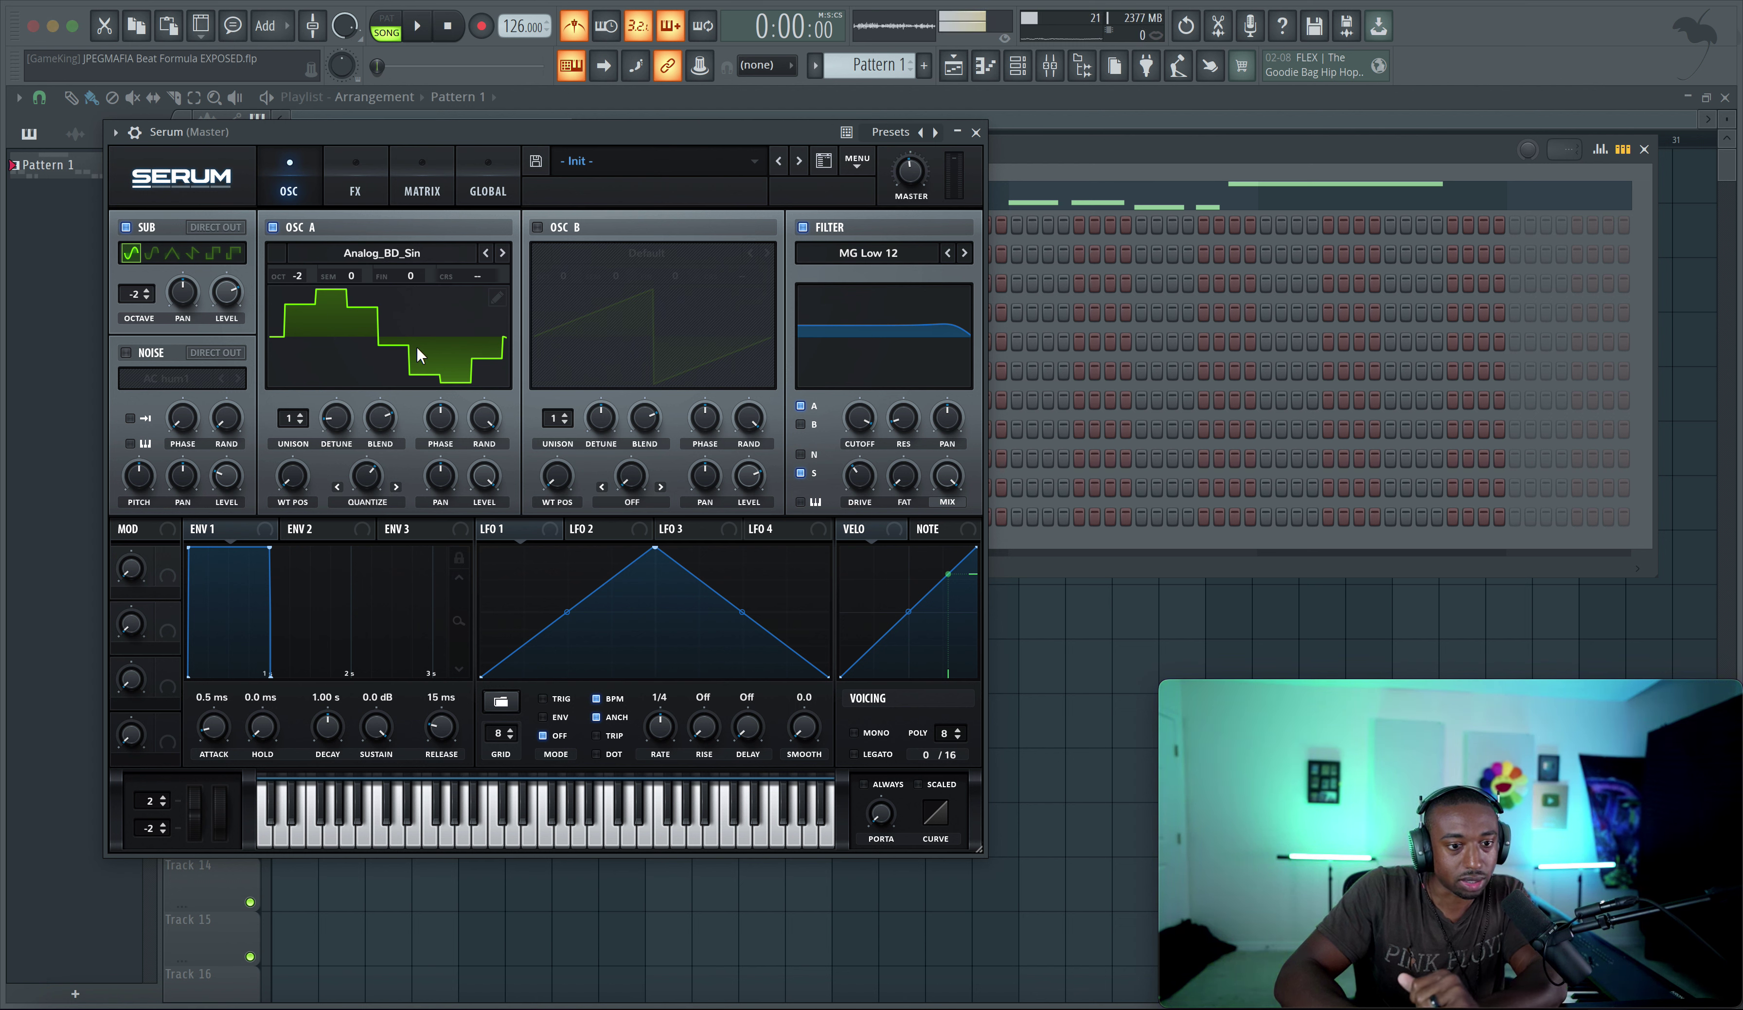
left_click(367, 535)
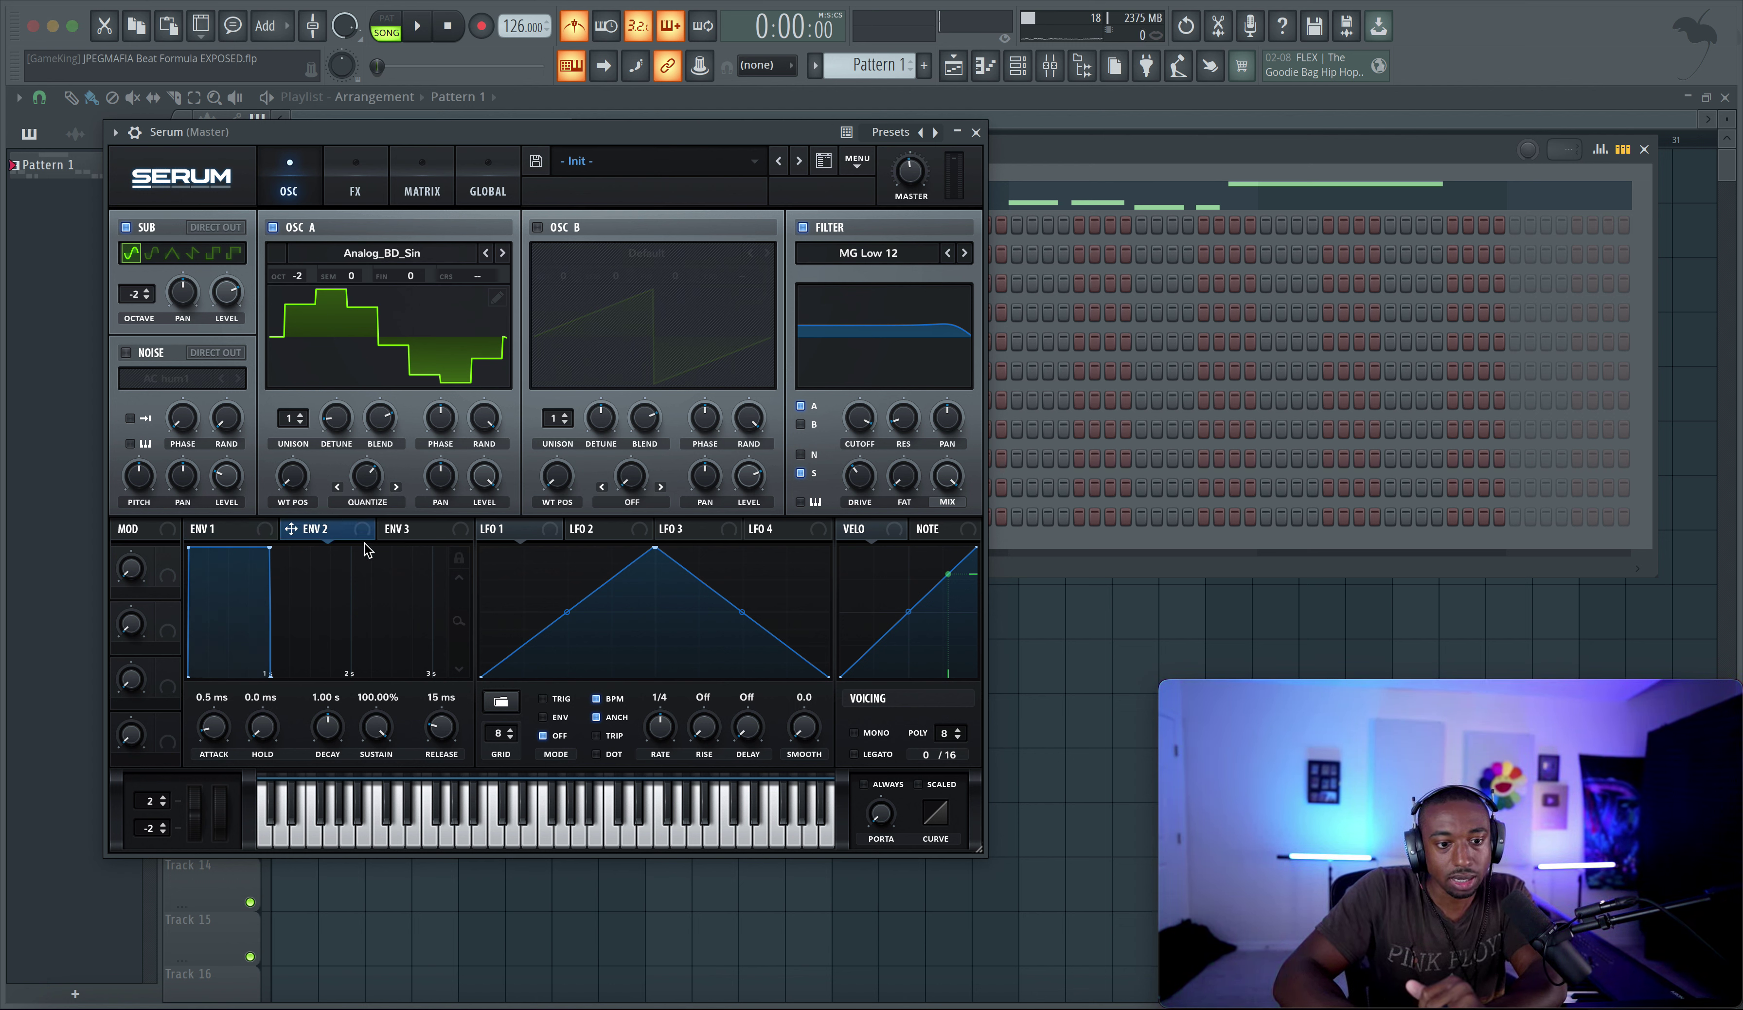
left_click_drag(430, 737, 366, 786)
left_click_drag(349, 532, 365, 480)
mouse_move(354, 458)
left_mouse_down()
mouse_move(368, 435)
mouse_move(362, 478)
left_mouse_up()
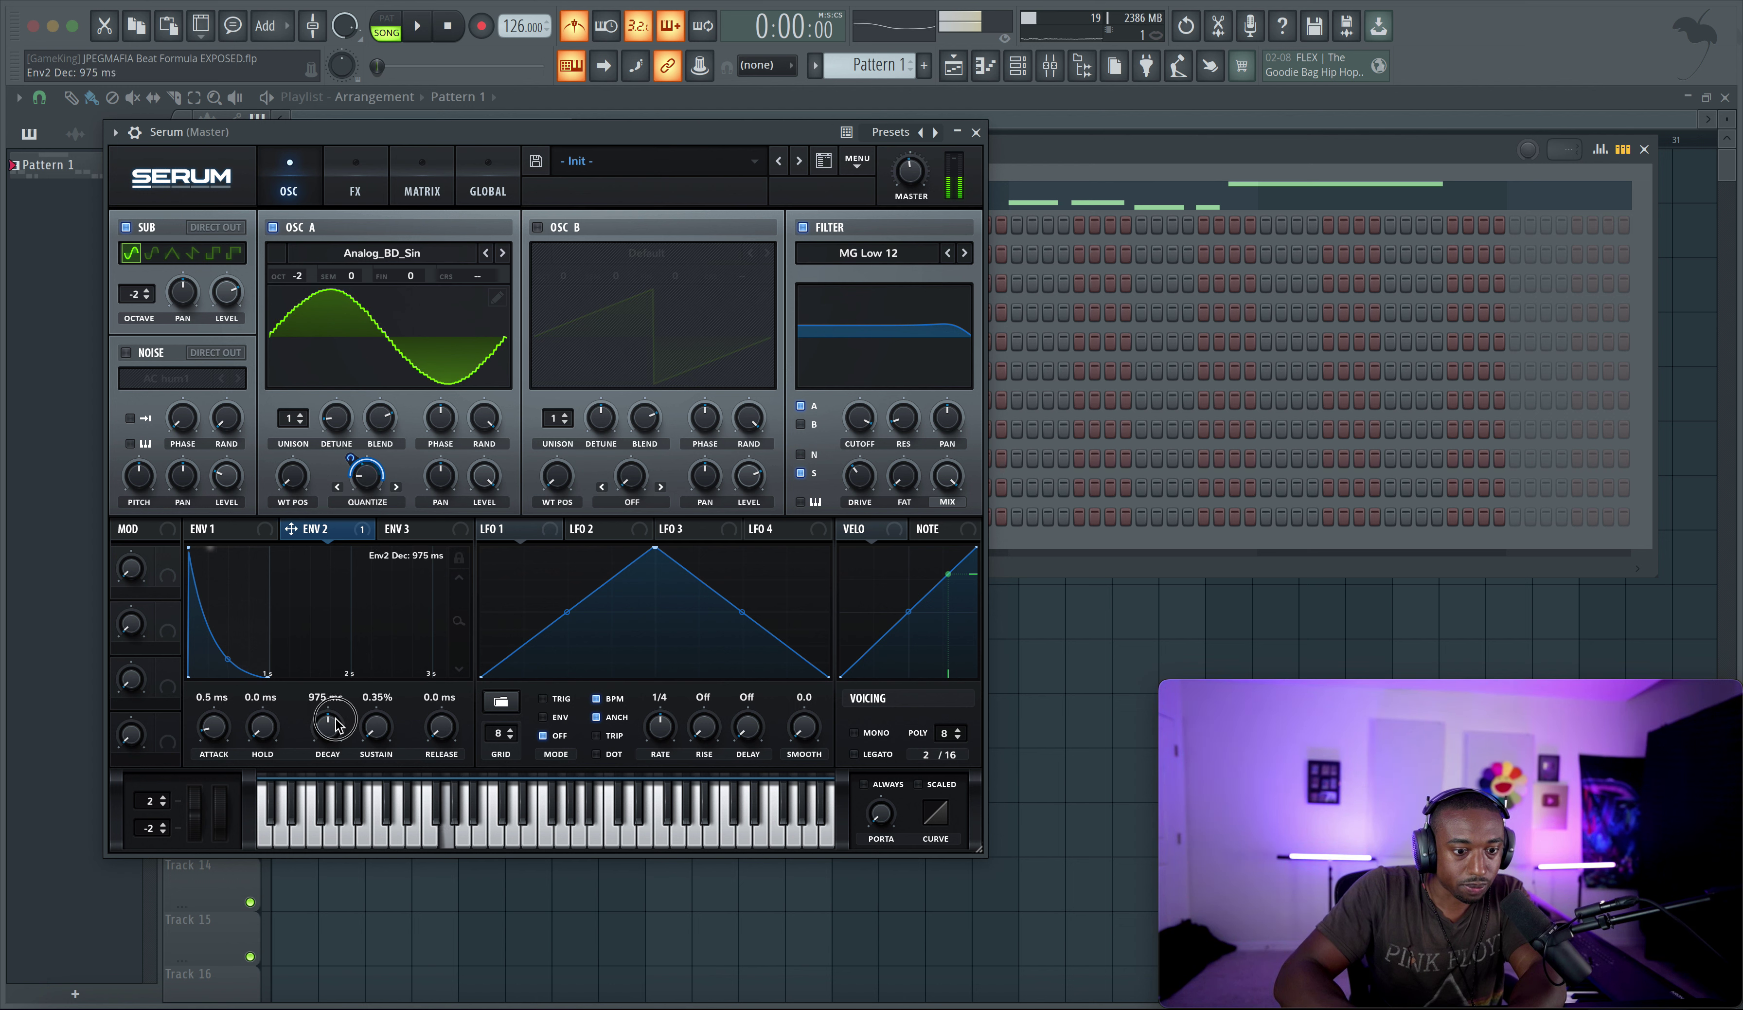
left_click_drag(329, 727, 331, 706)
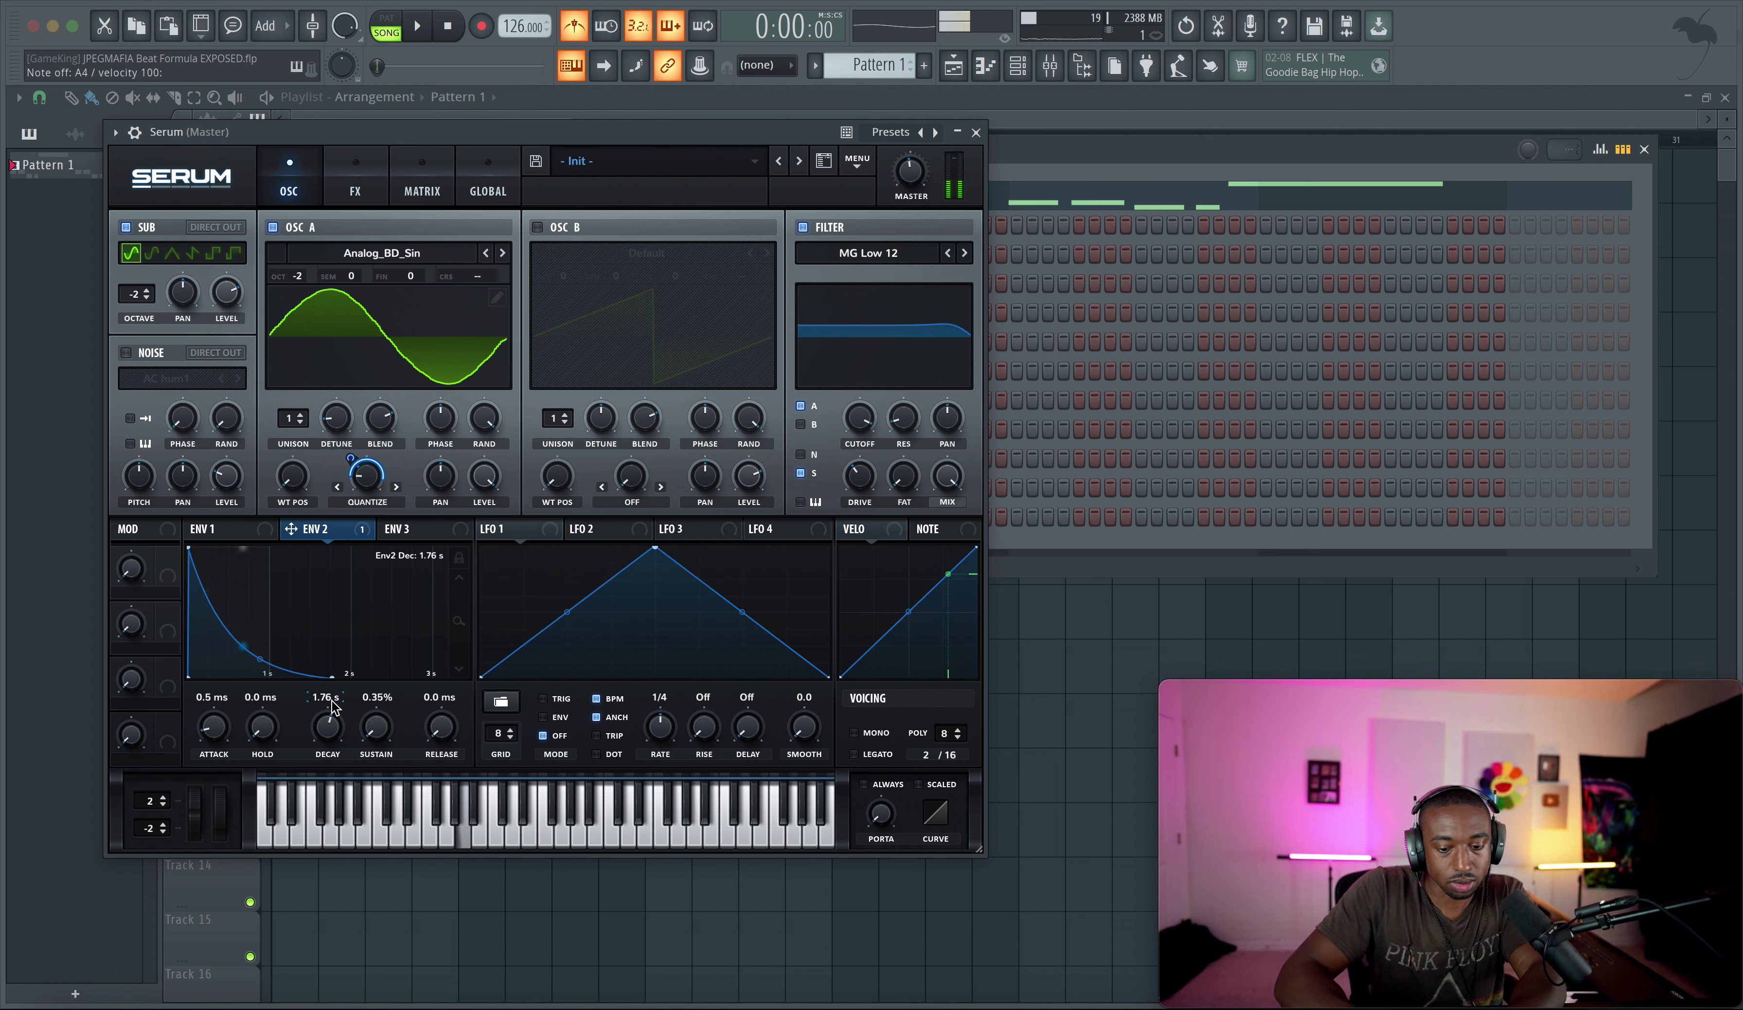
left_click_drag(351, 459, 354, 481)
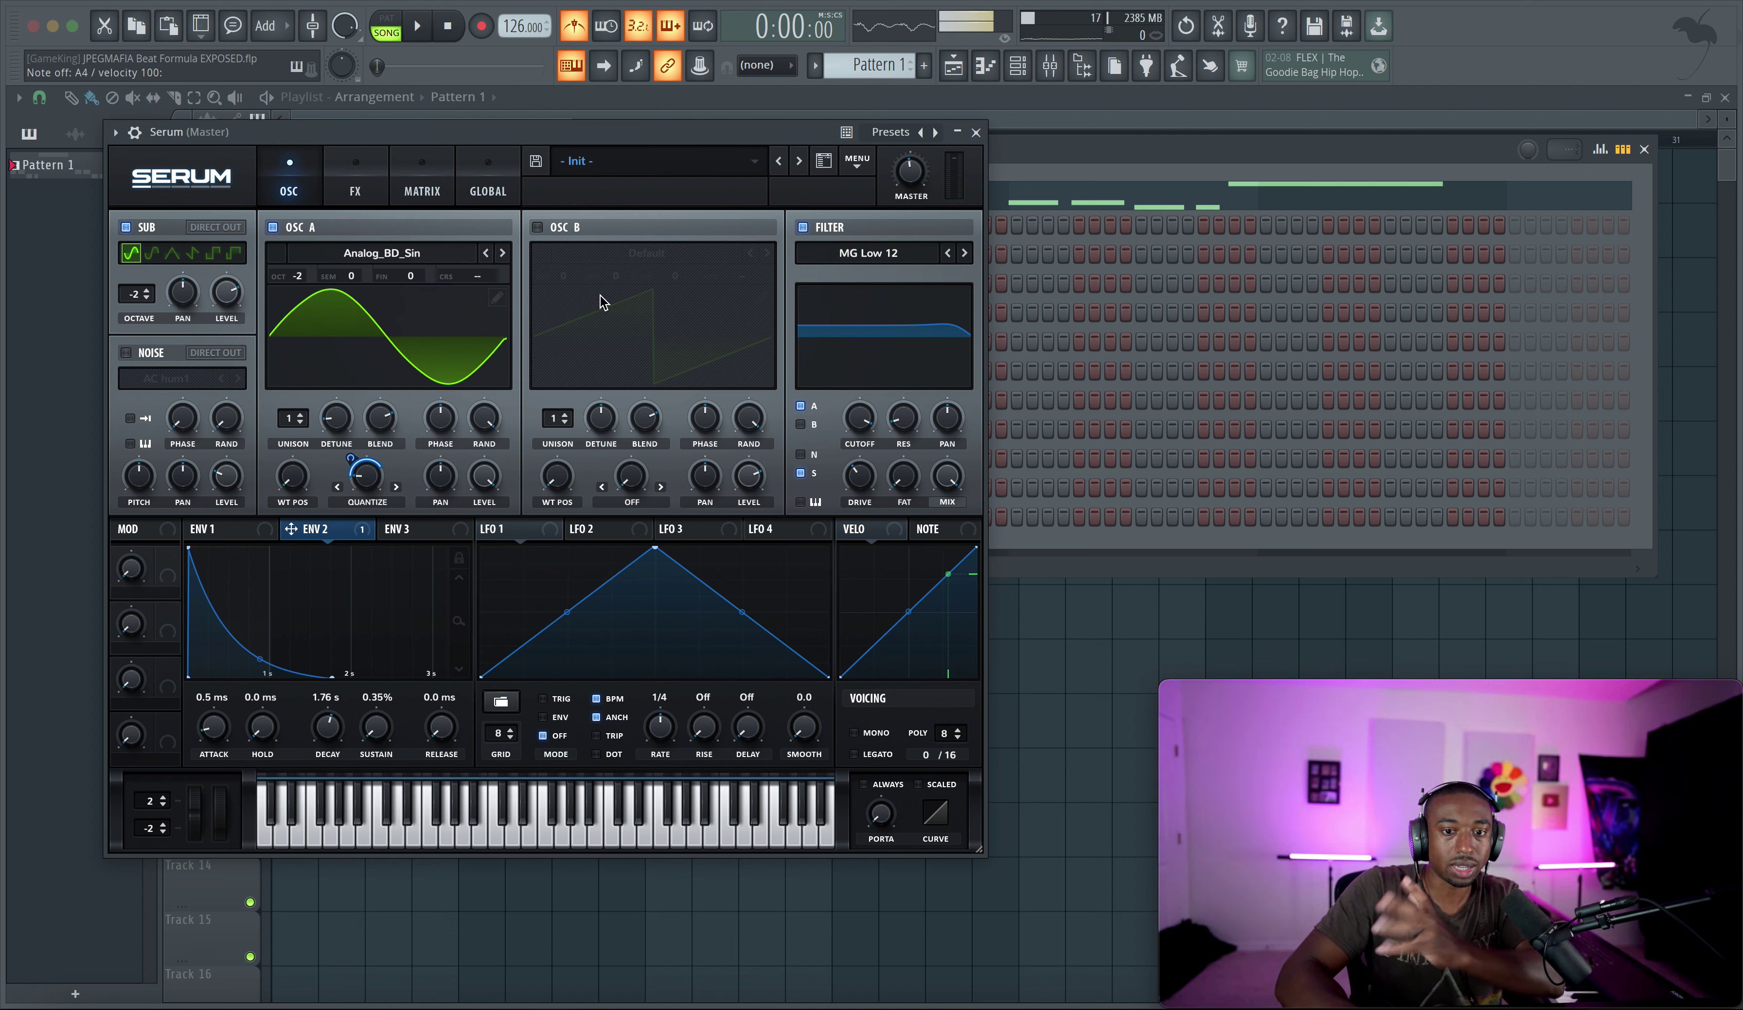
Remove all modulators from oscillator A's warp and raise the Quantize amount for a stepped waveform, closing Serum when done
right_click(368, 462)
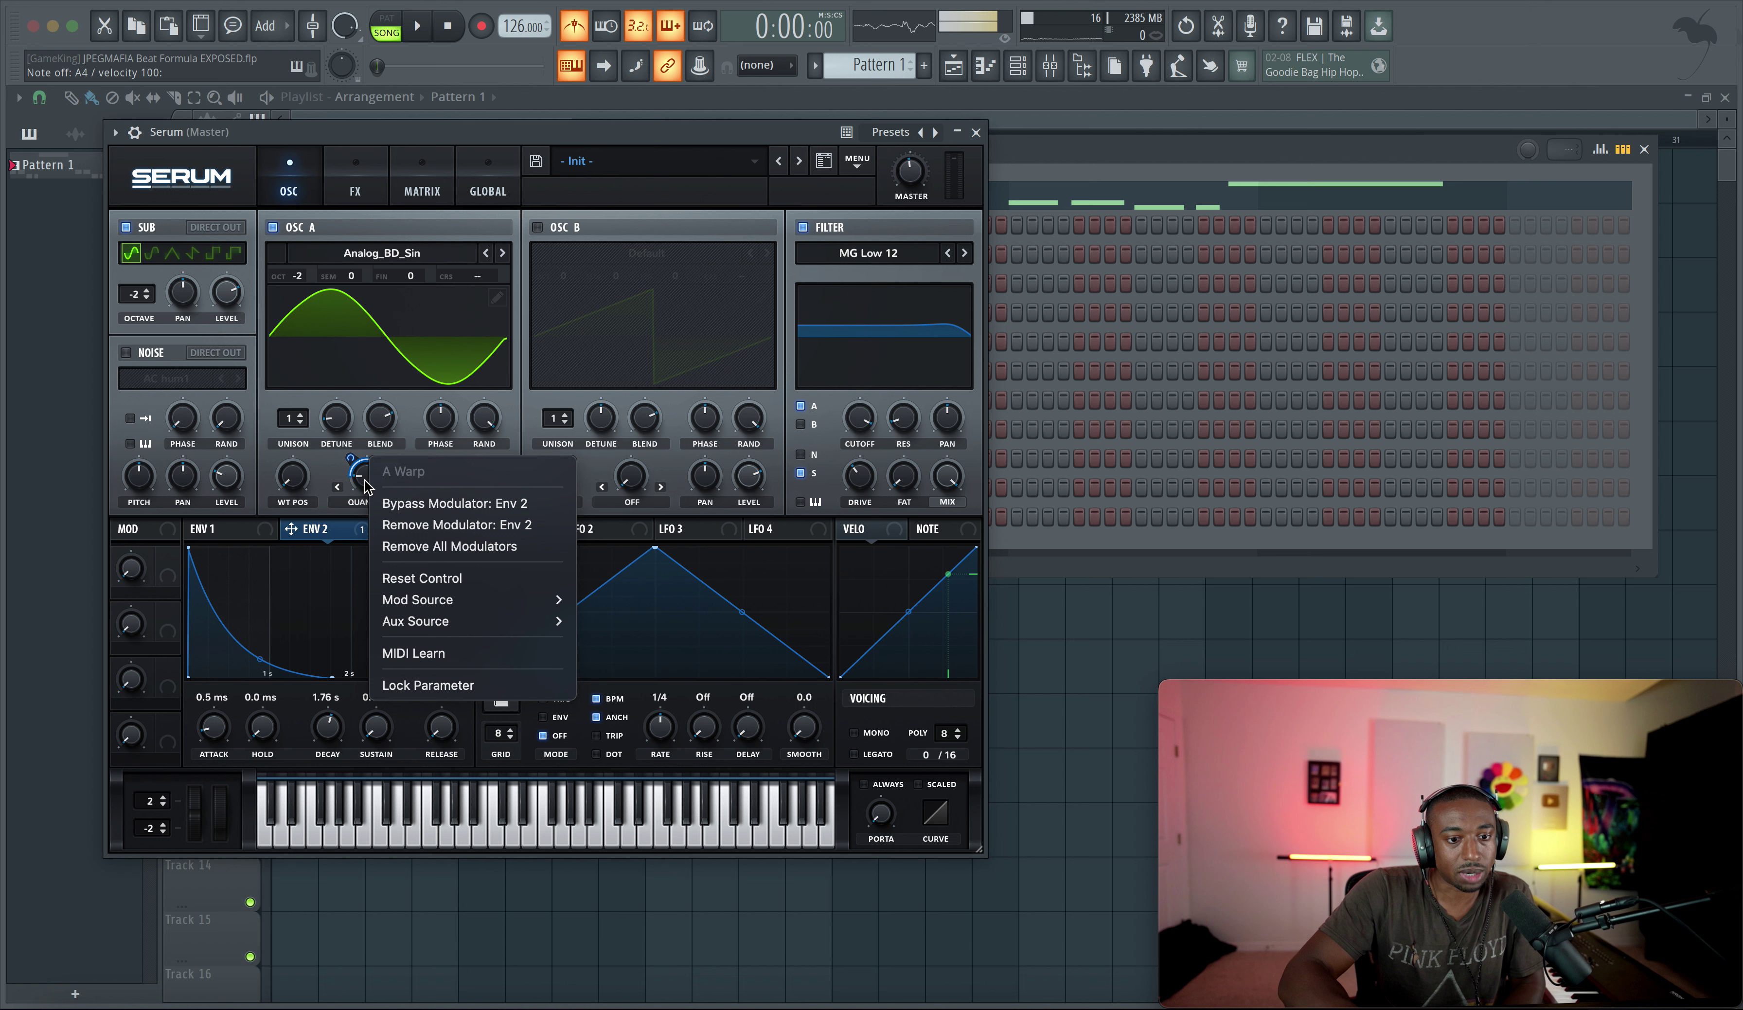
left_click(433, 547)
left_click_drag(368, 475, 396, 421)
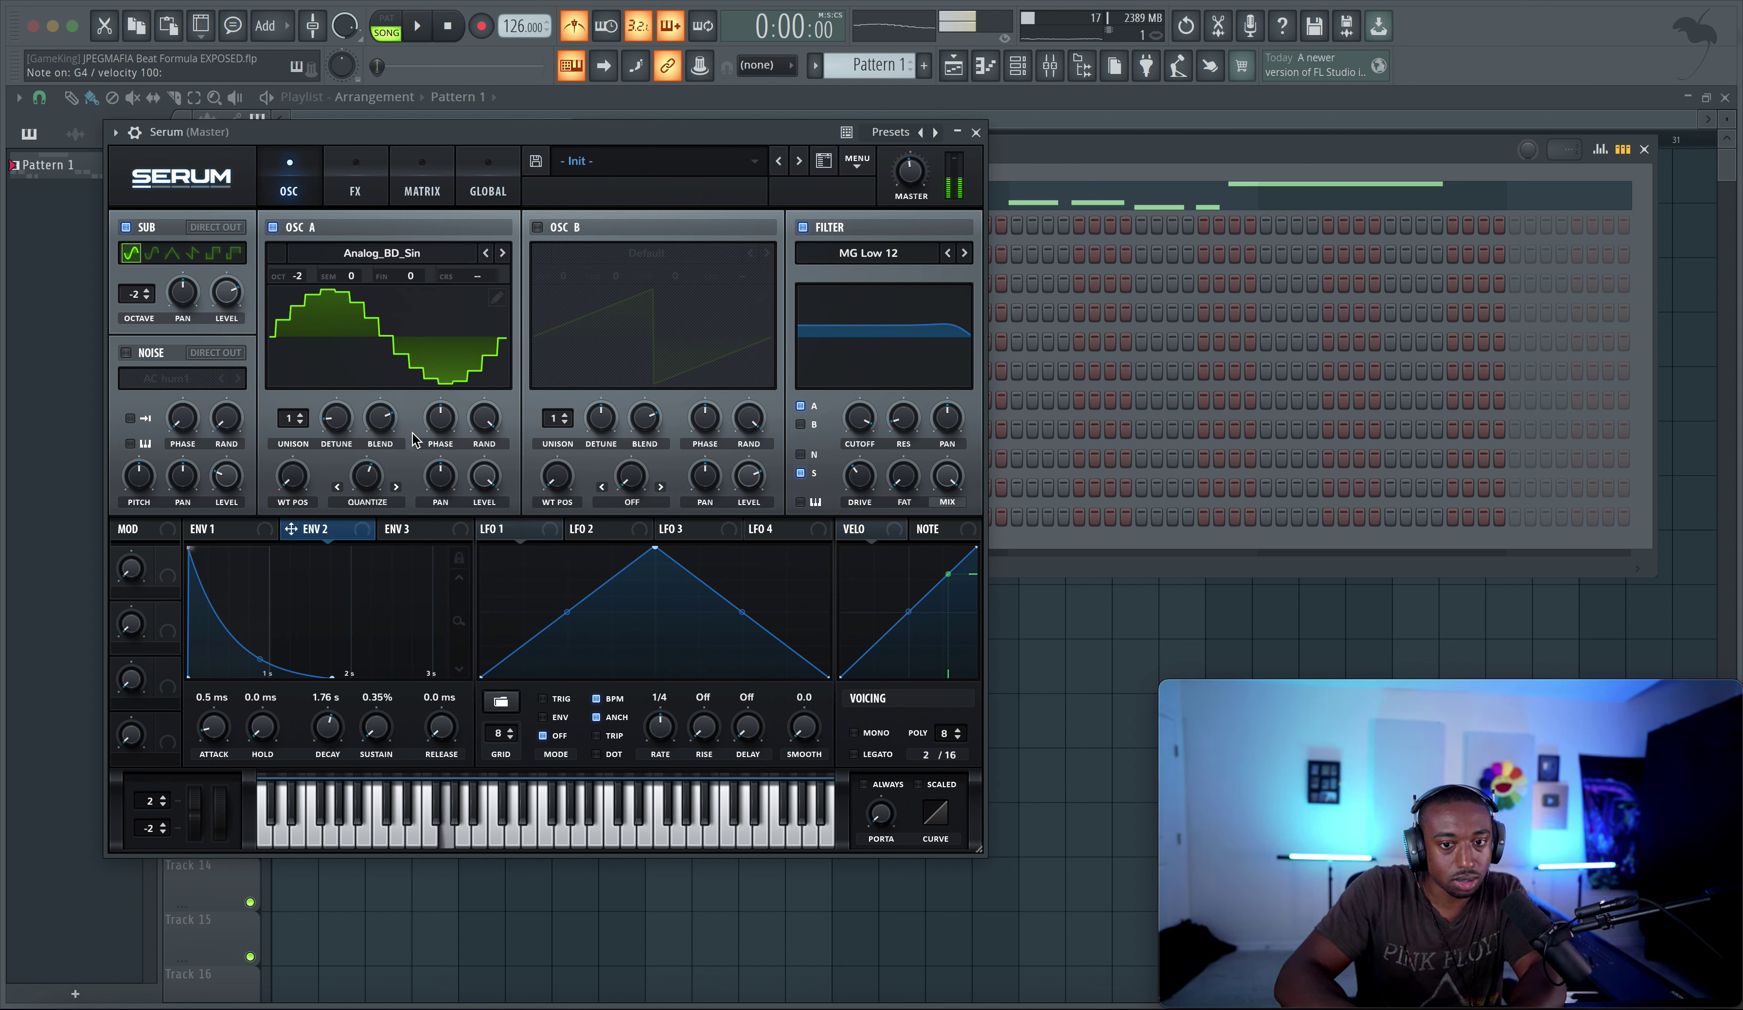
left_click(974, 132)
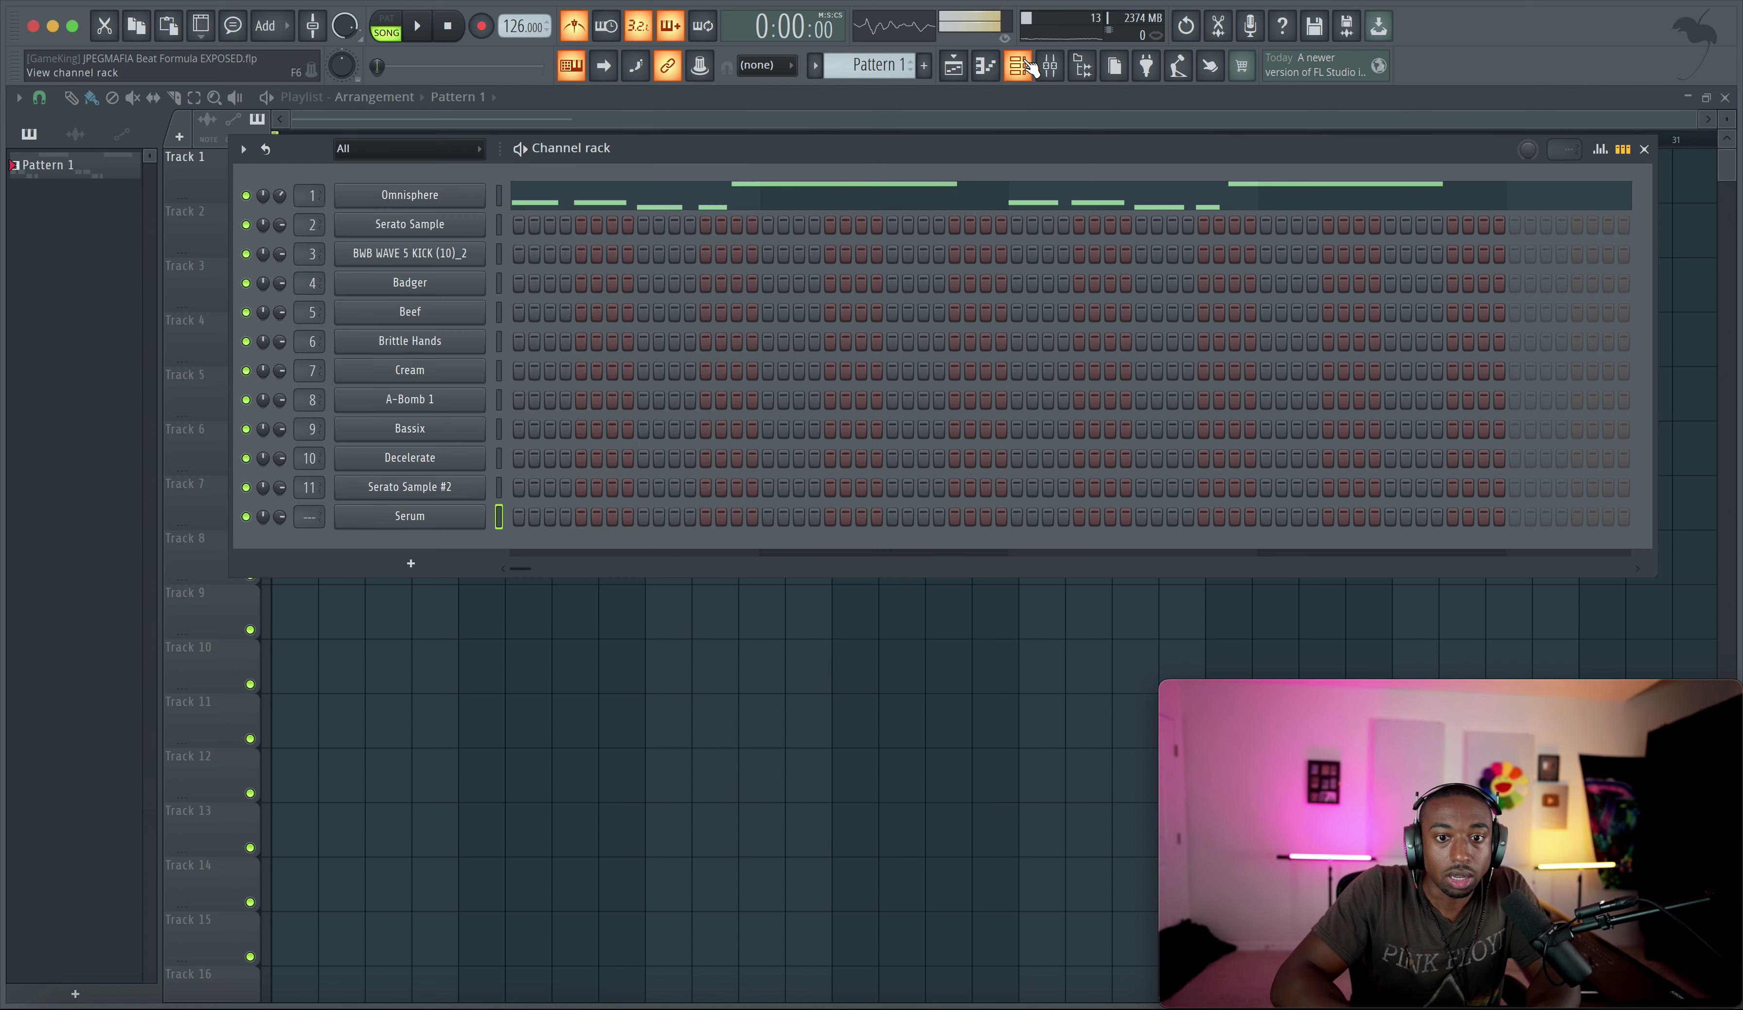
Play back the start of the Pattern 1 arrangement in the playlist, with the channel rack hidden
key("F6")
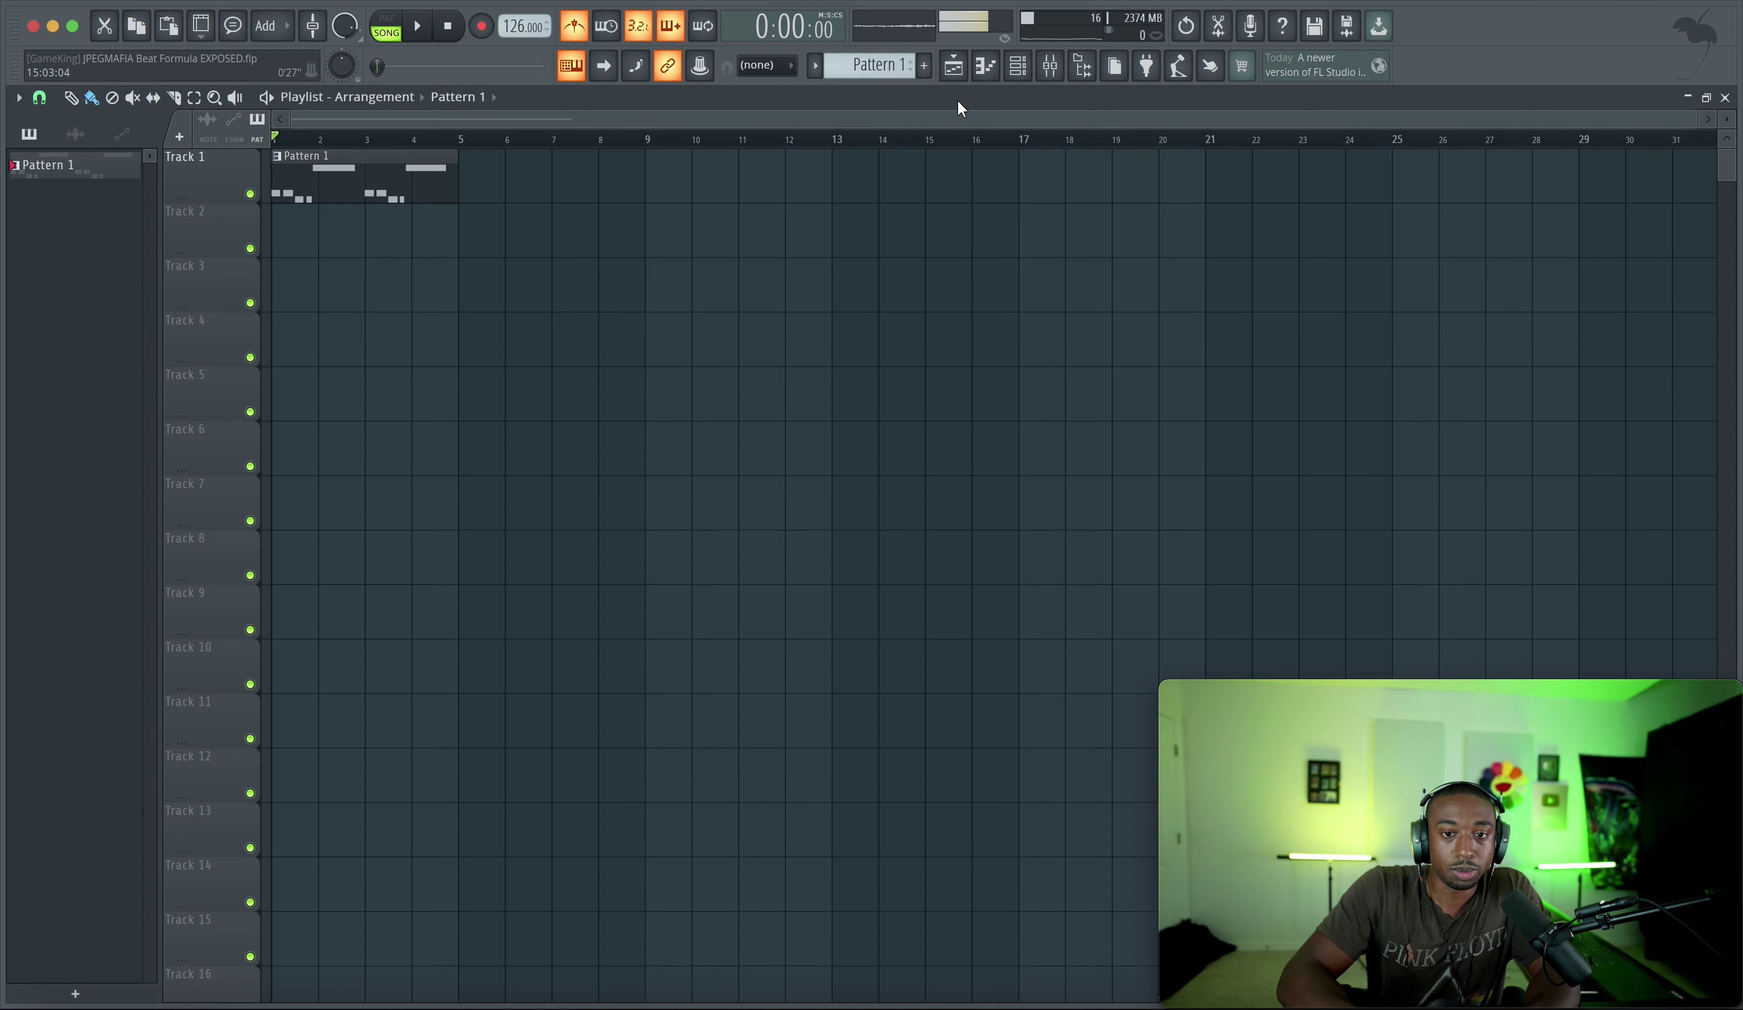
key("space")
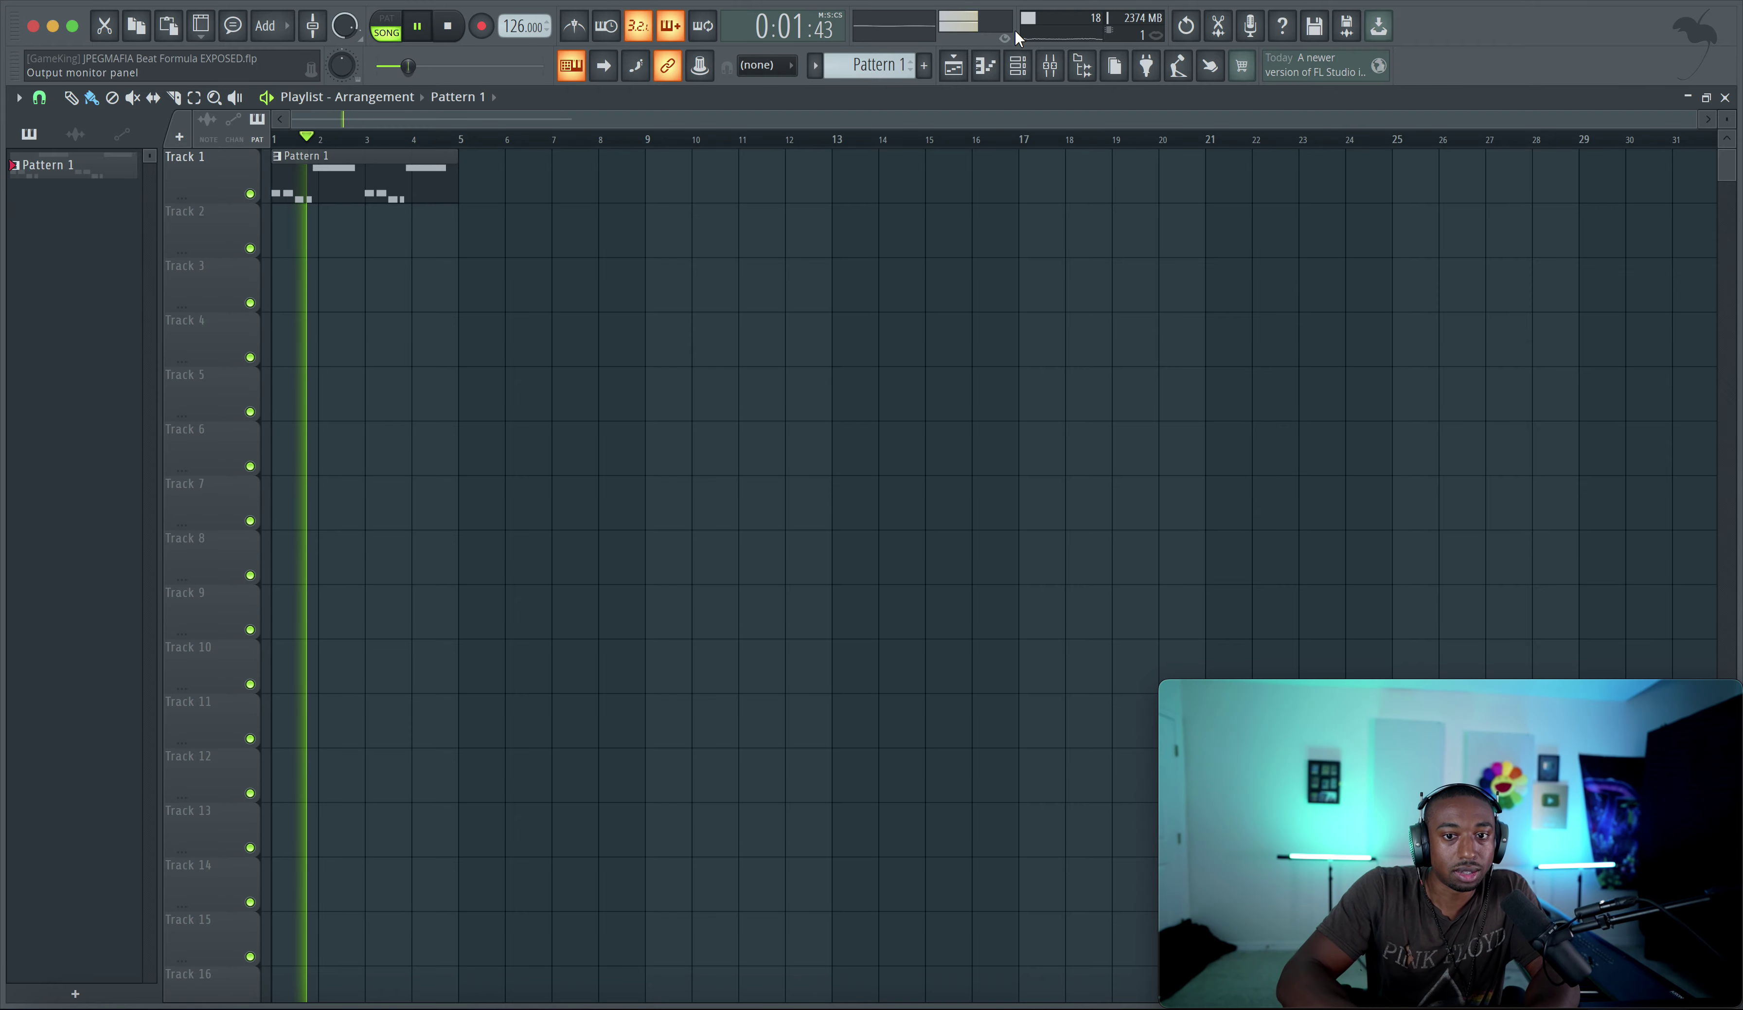
left_click(1018, 66)
key("space")
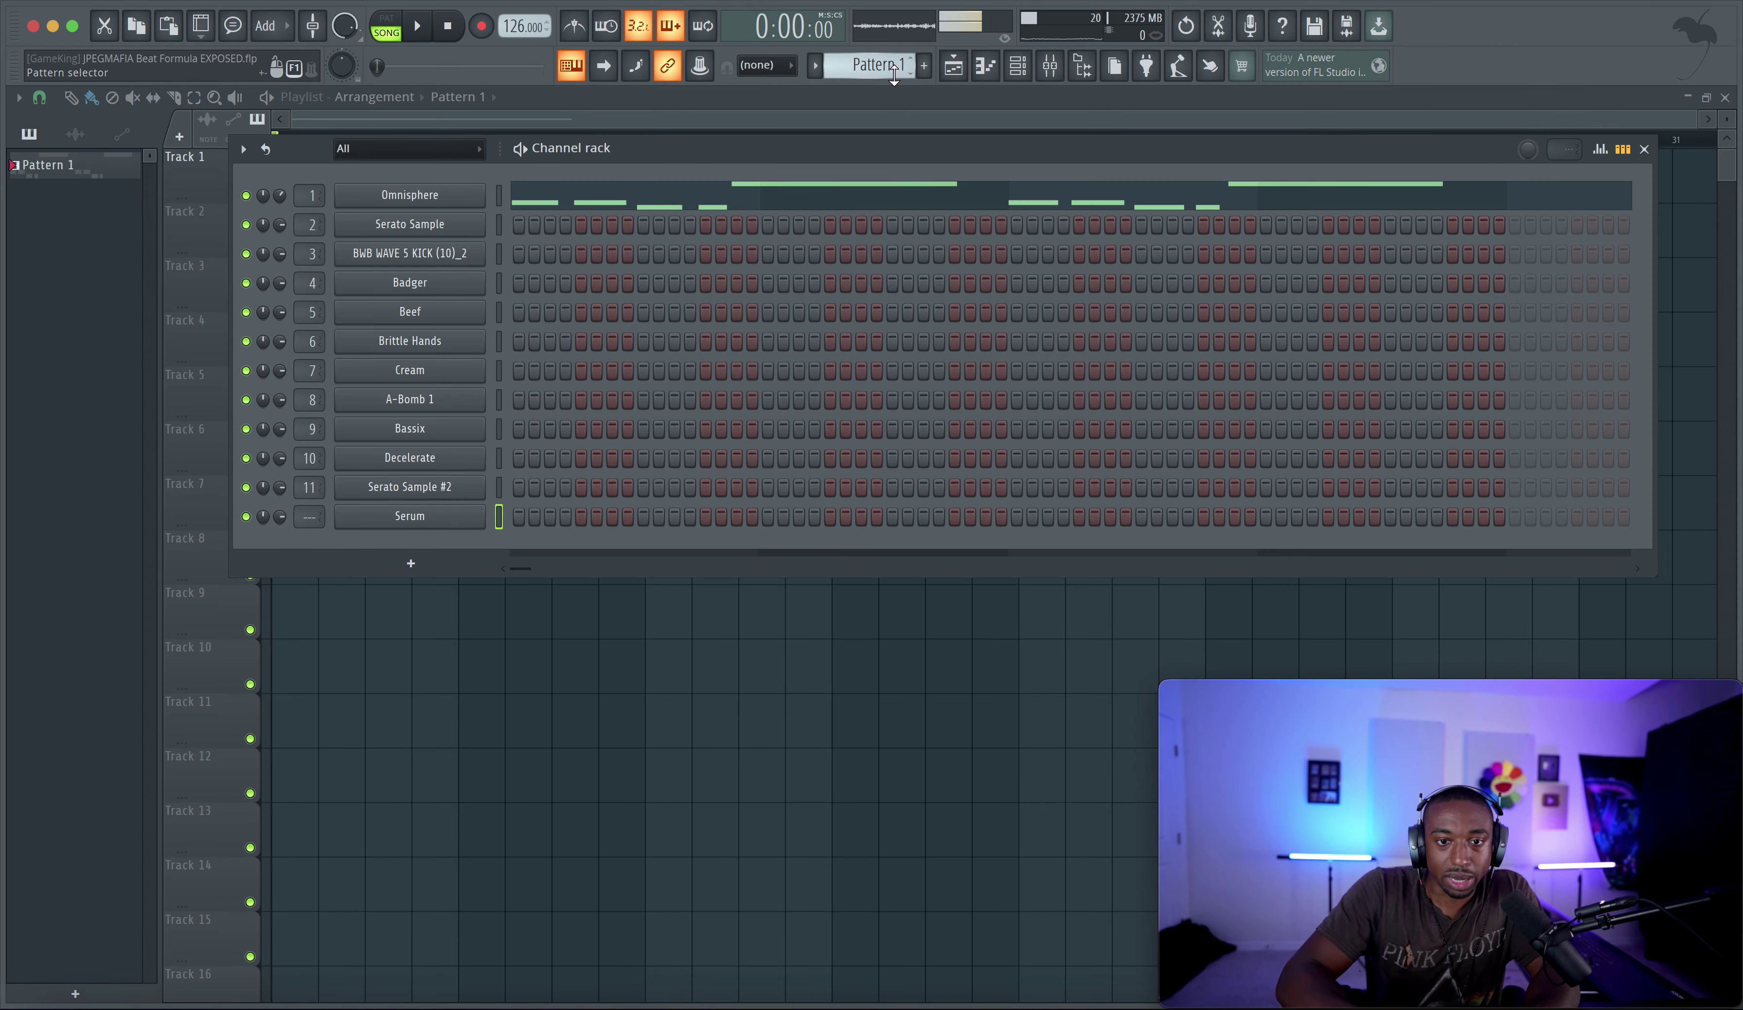
Switch to a new empty Pattern 2 and open the Serato Sample channel containing My Camera Never Lies
scroll(877, 66, "up", 1)
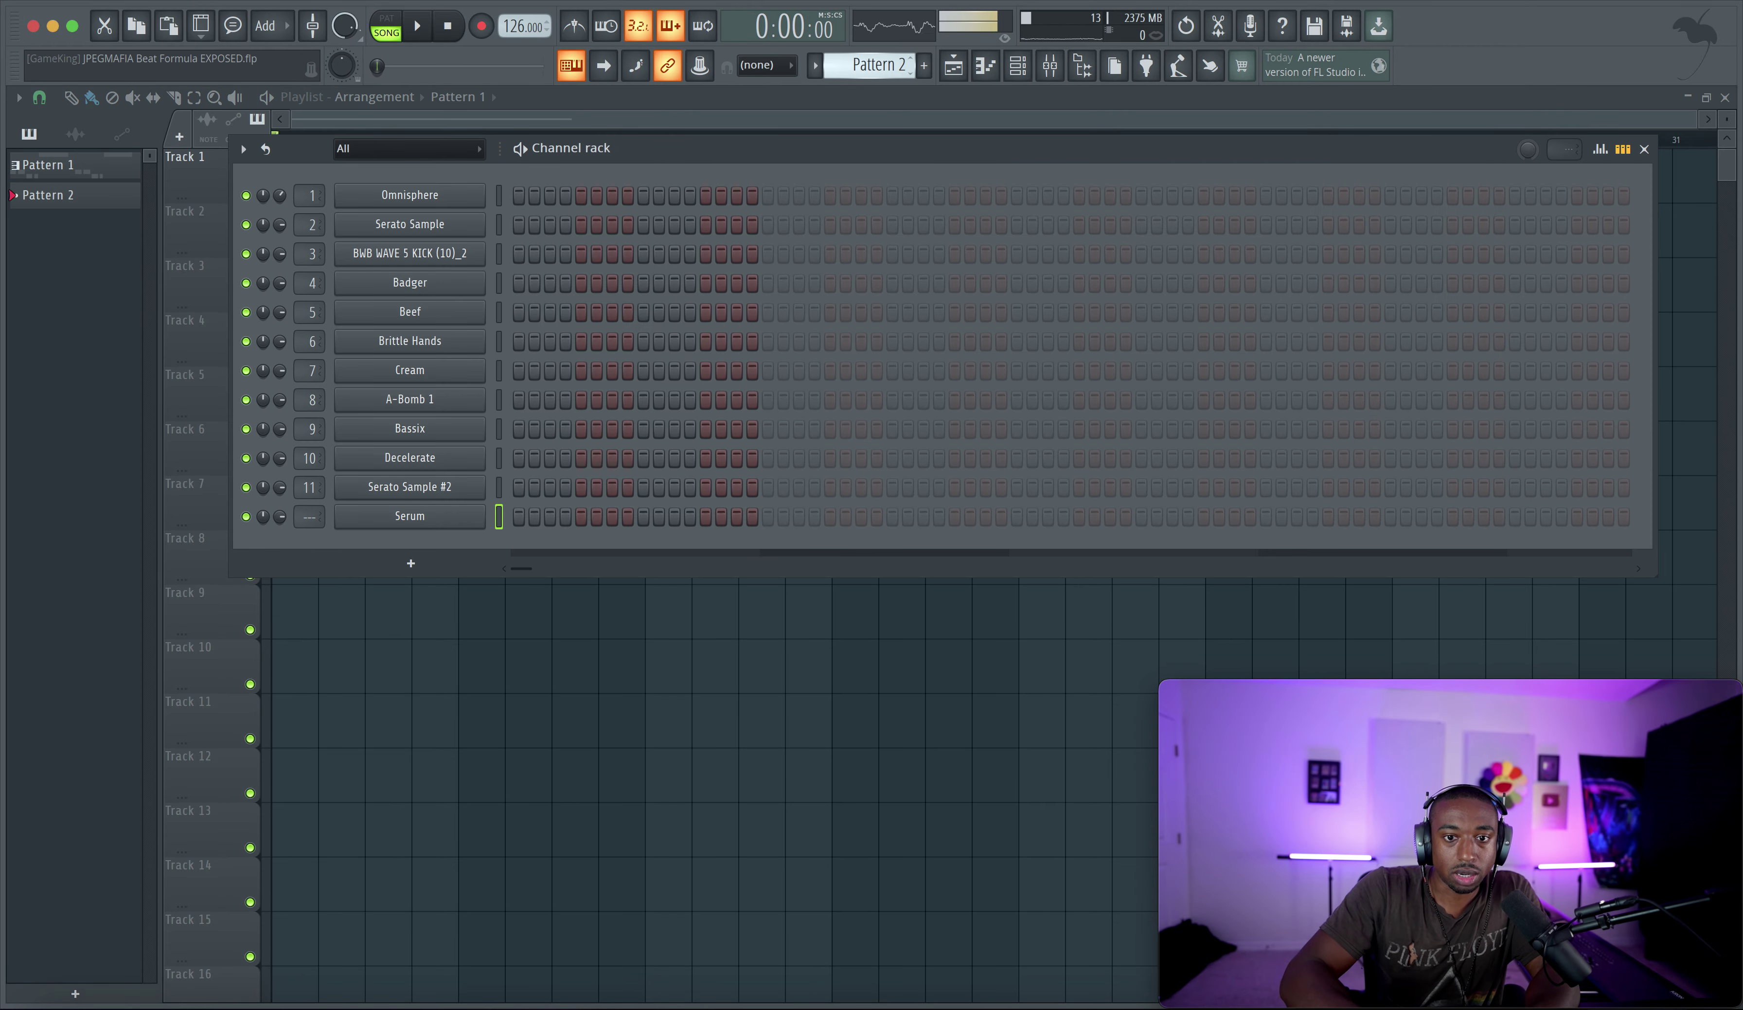
left_click(468, 224)
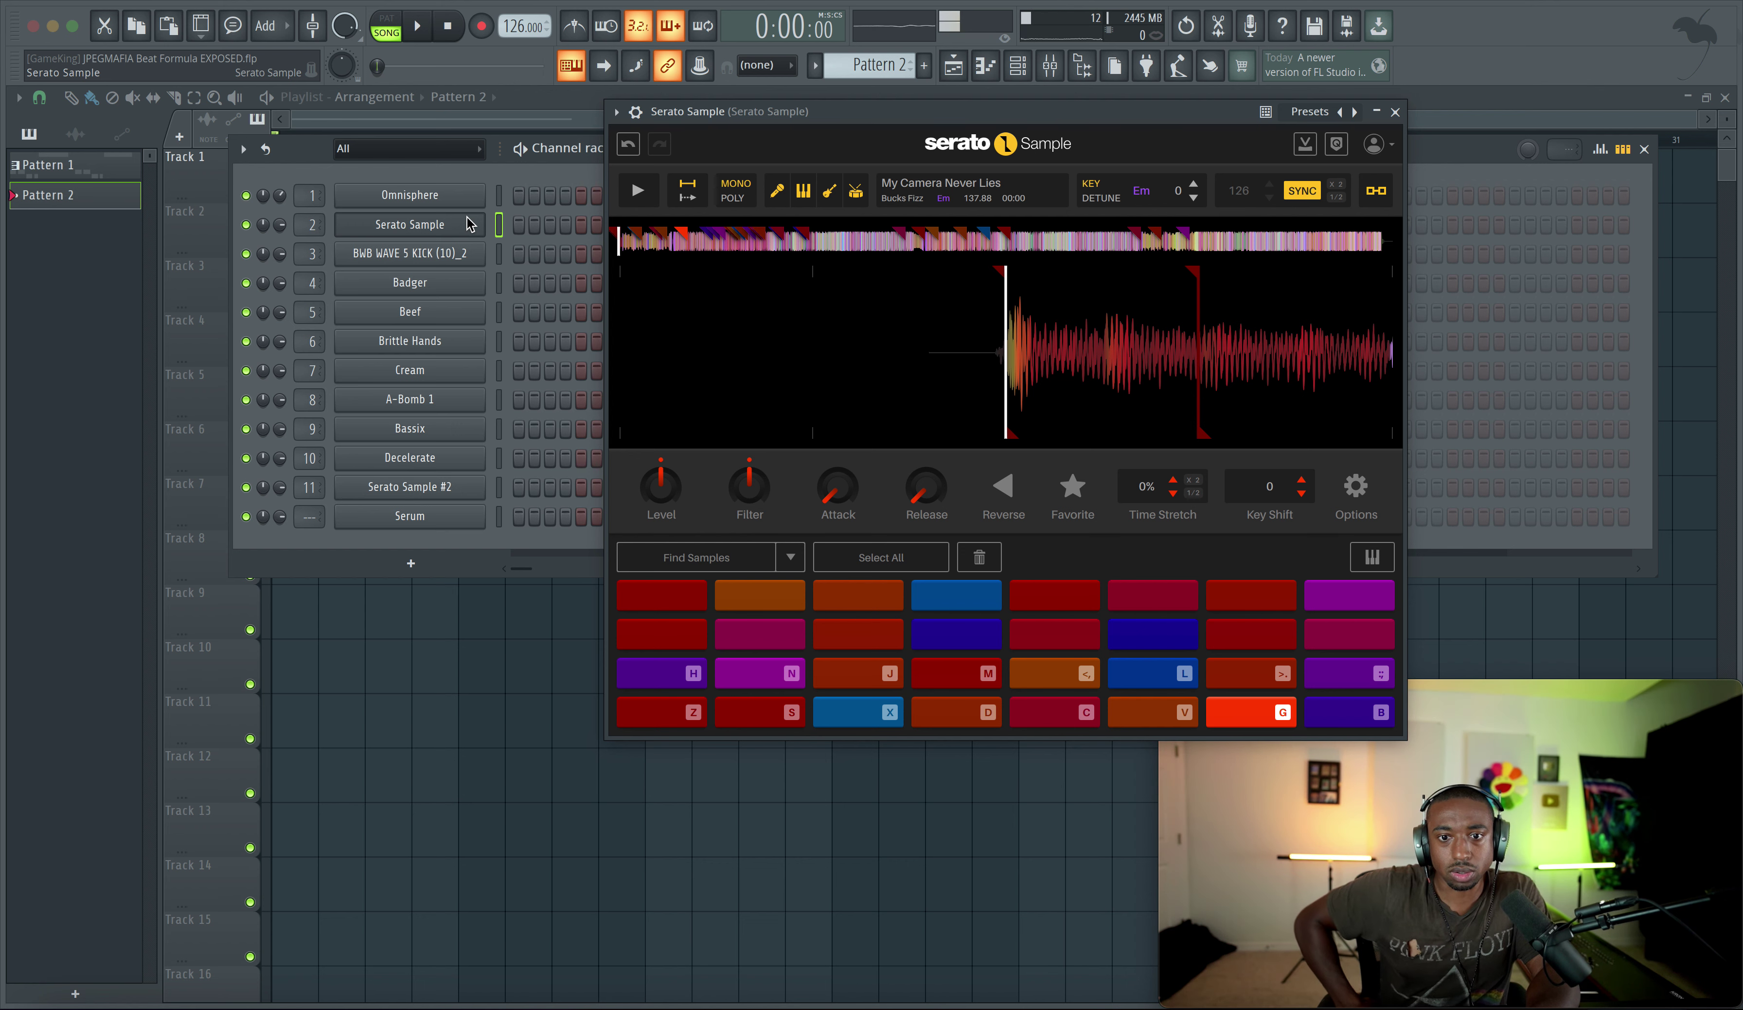
left_click(1395, 112)
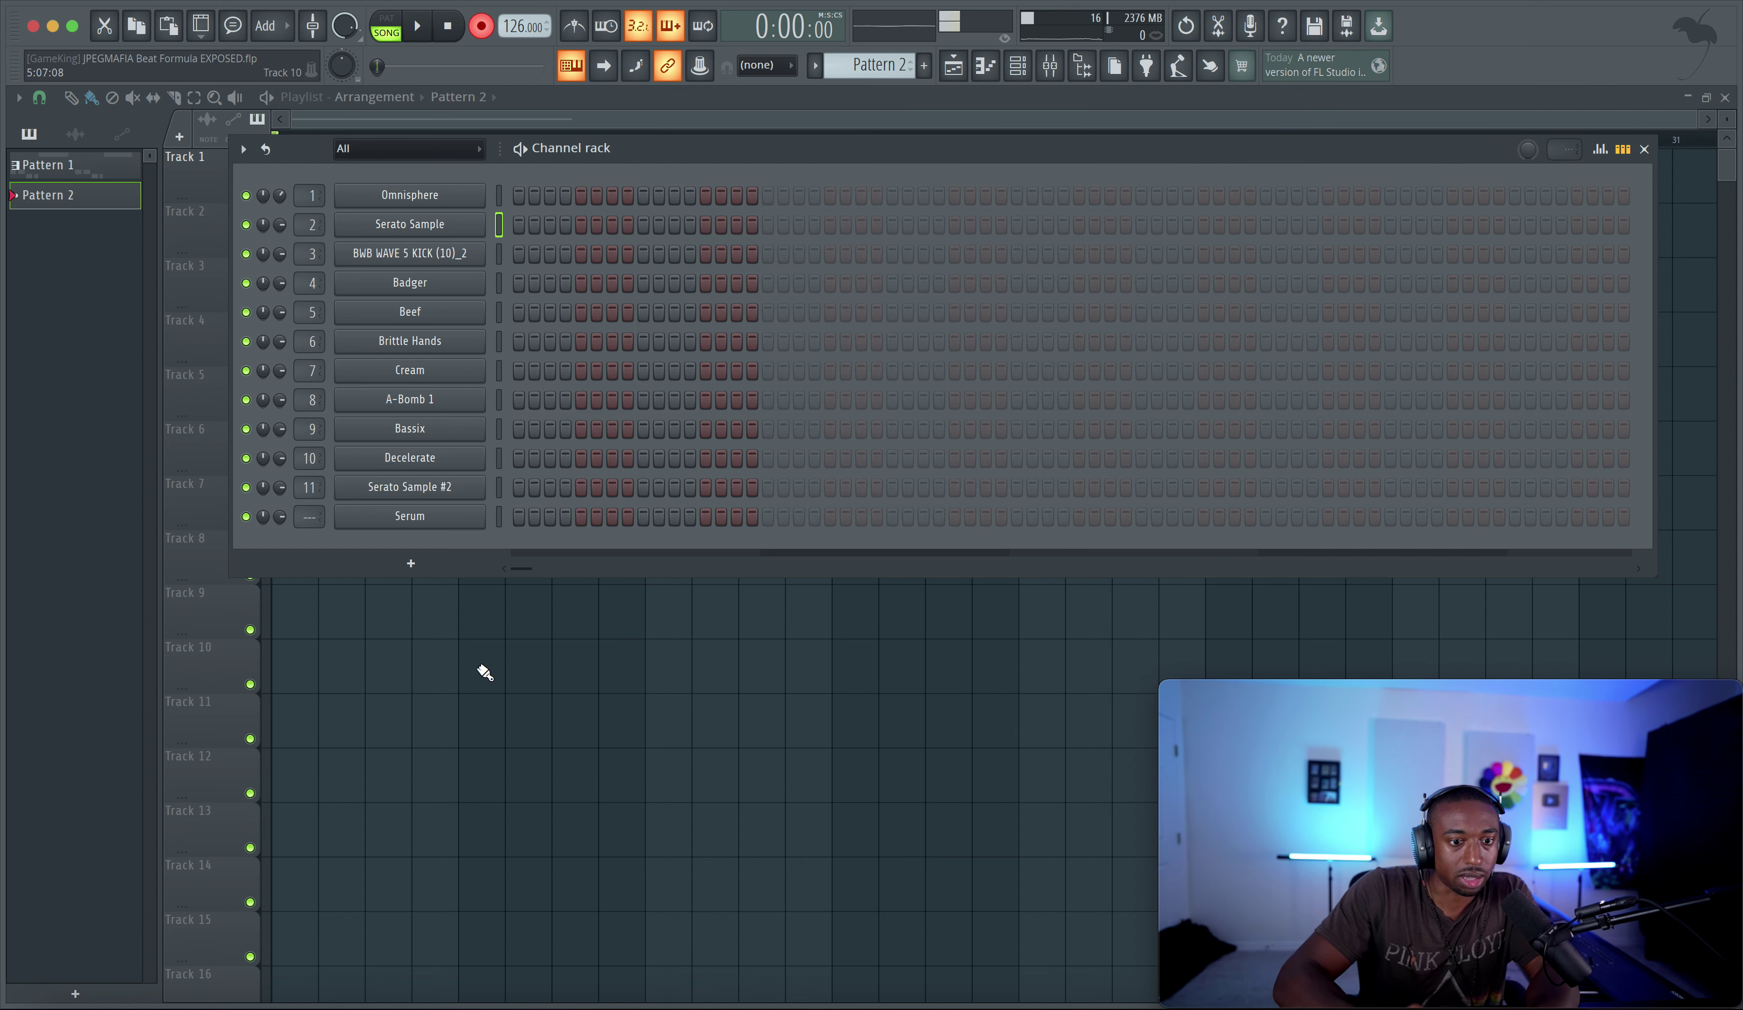
key("Escape")
left_click(1017, 65)
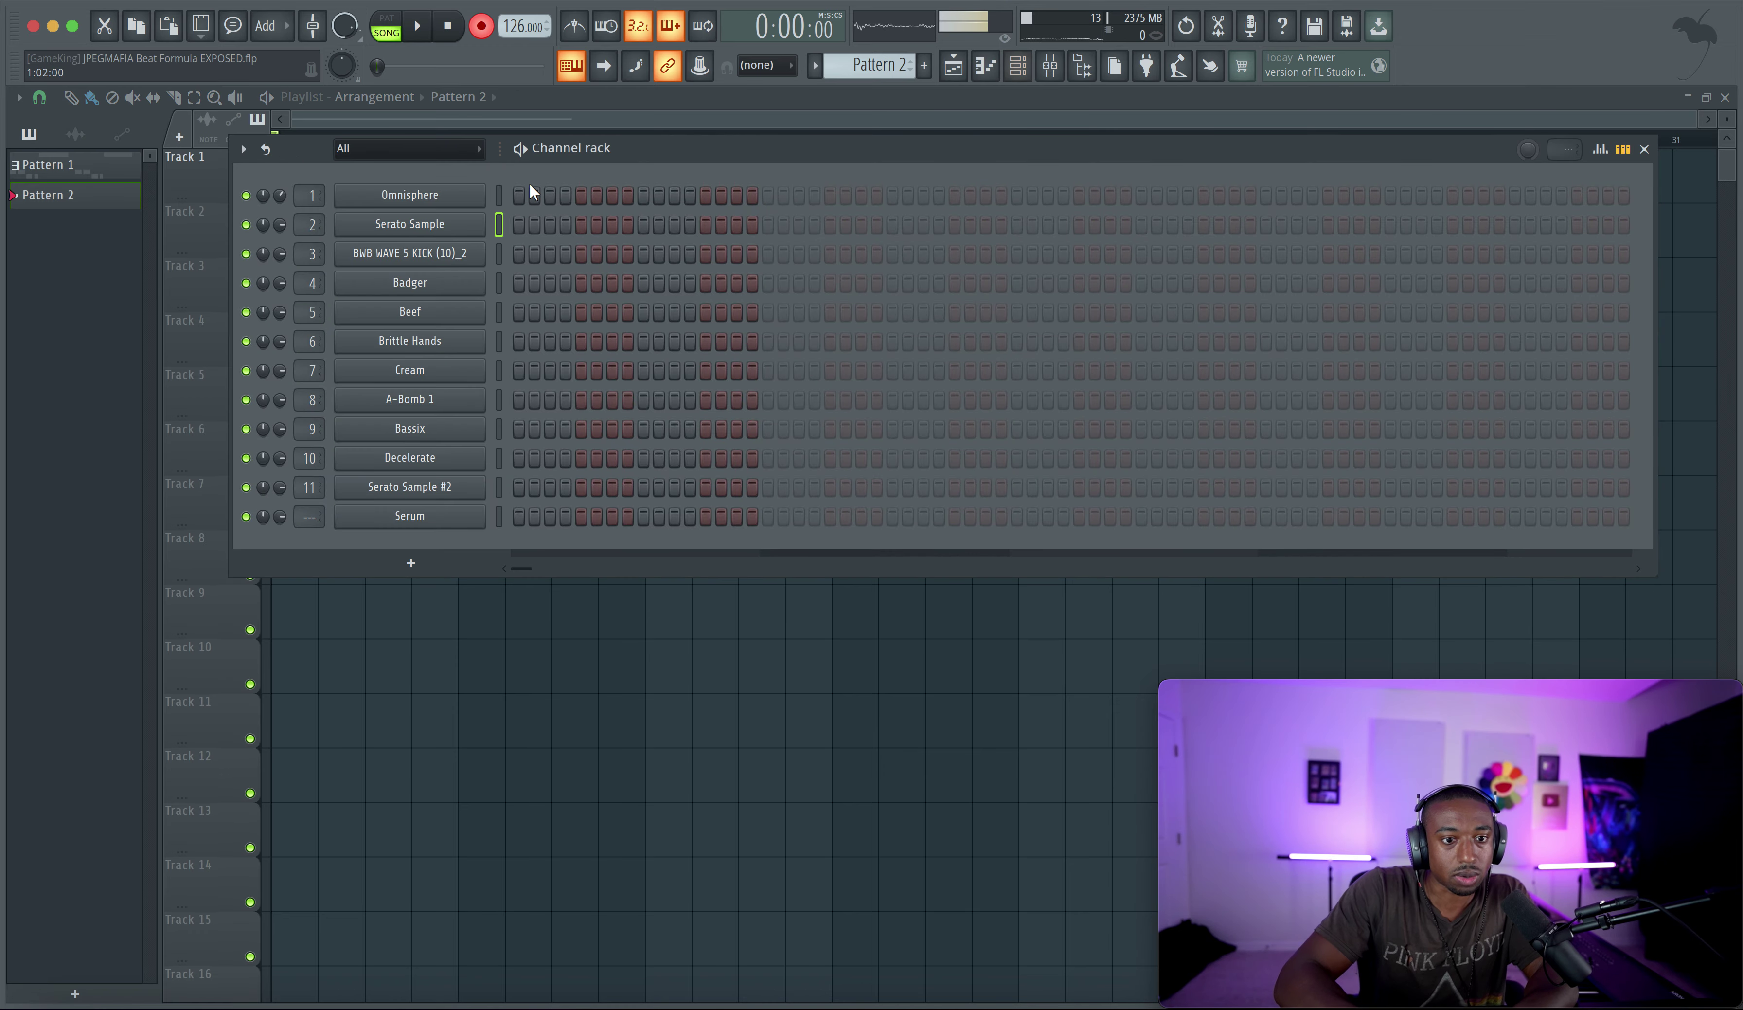
left_click(460, 225)
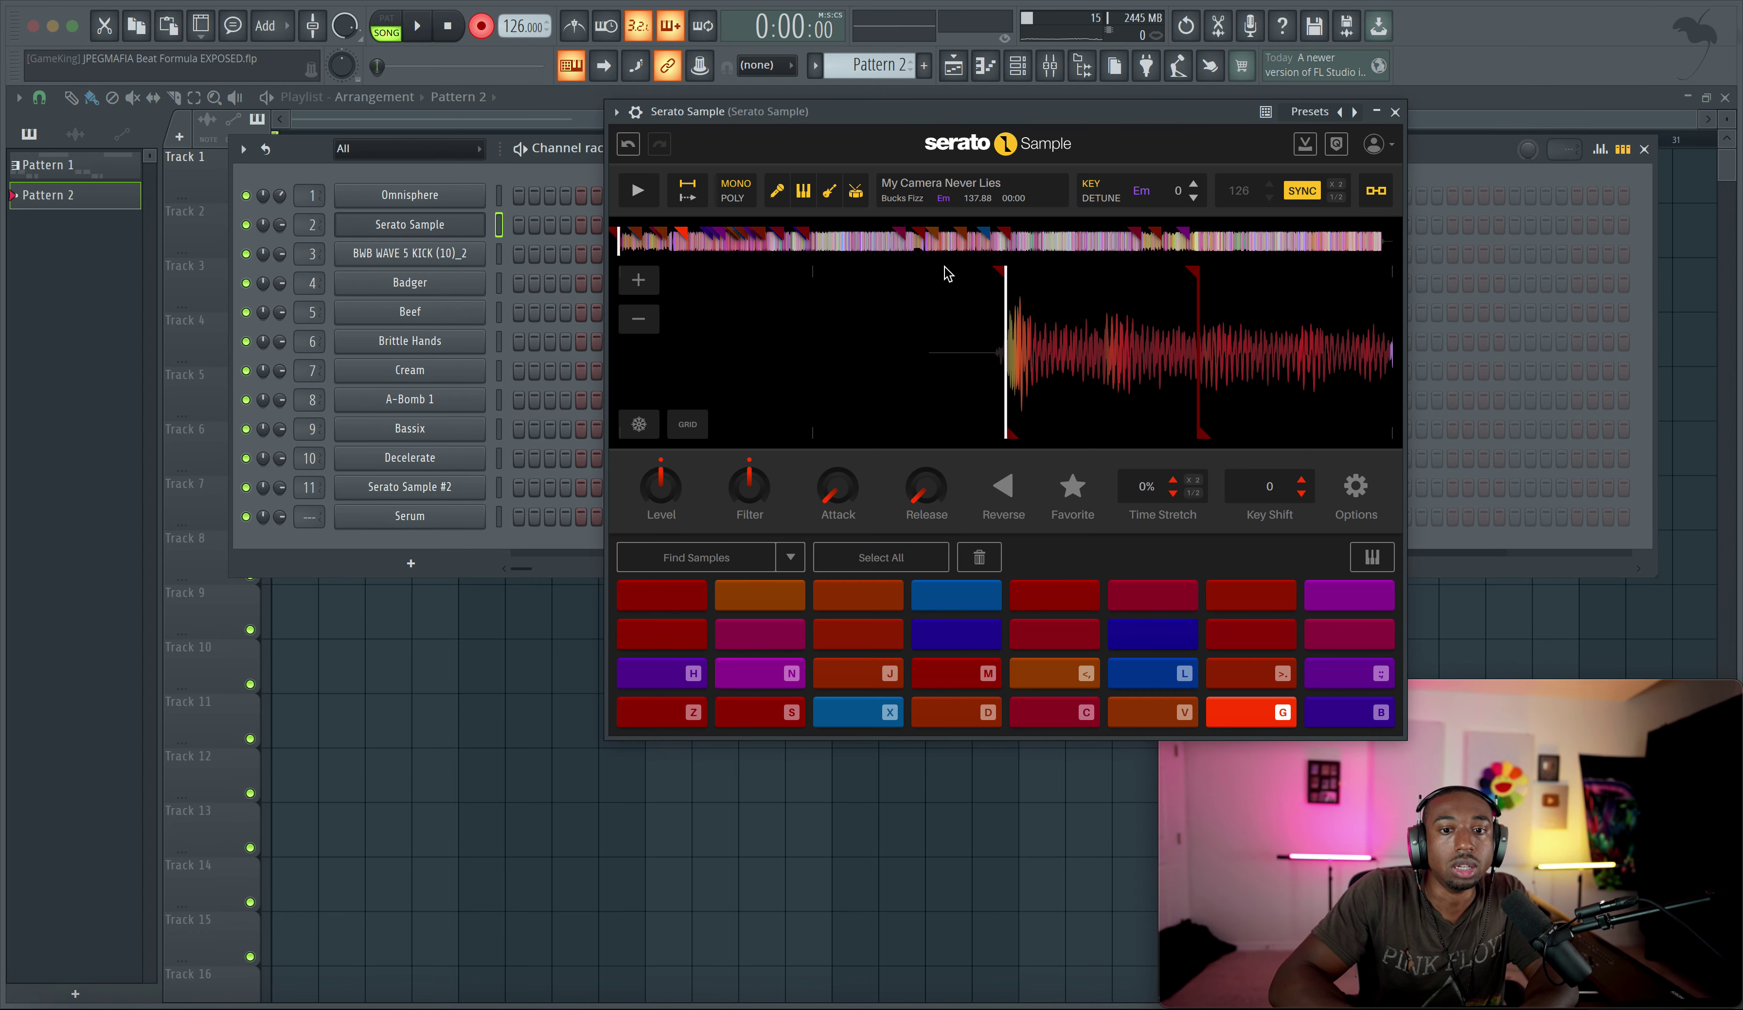
Audition the first sample slices on Serato Sample pads Z, X, D and C, and close the sampler
key("z")
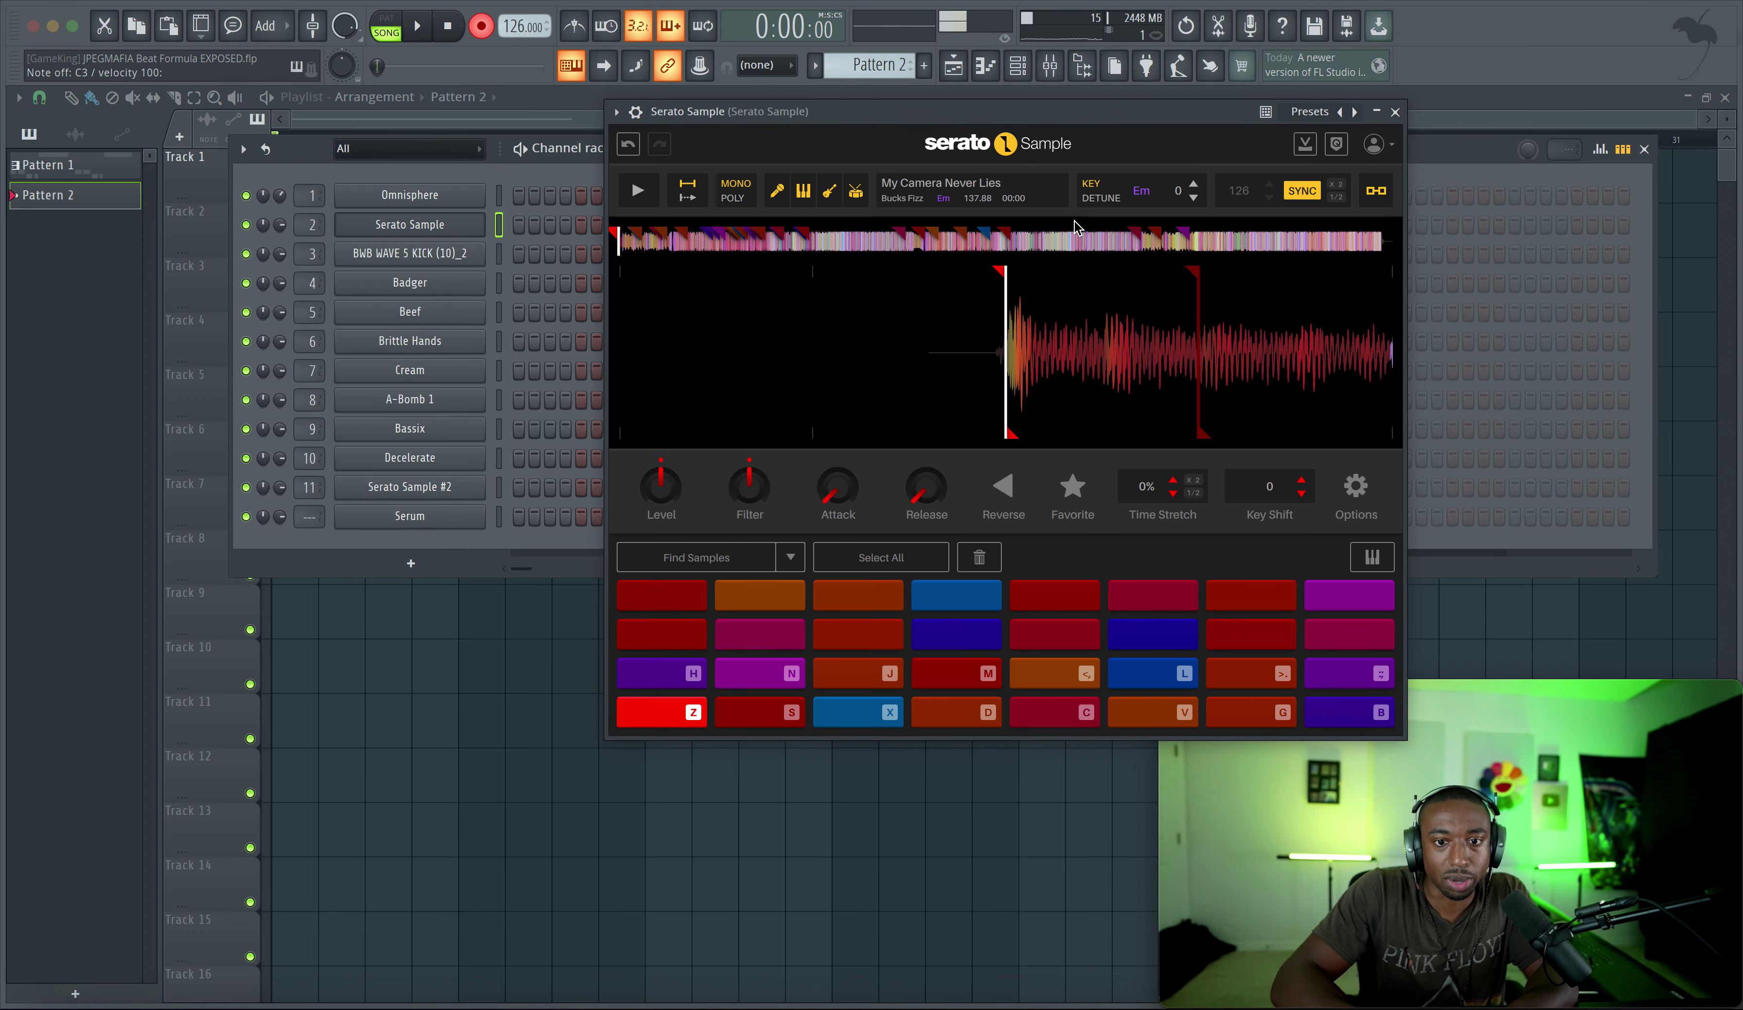
key("z")
key("x")
key("d")
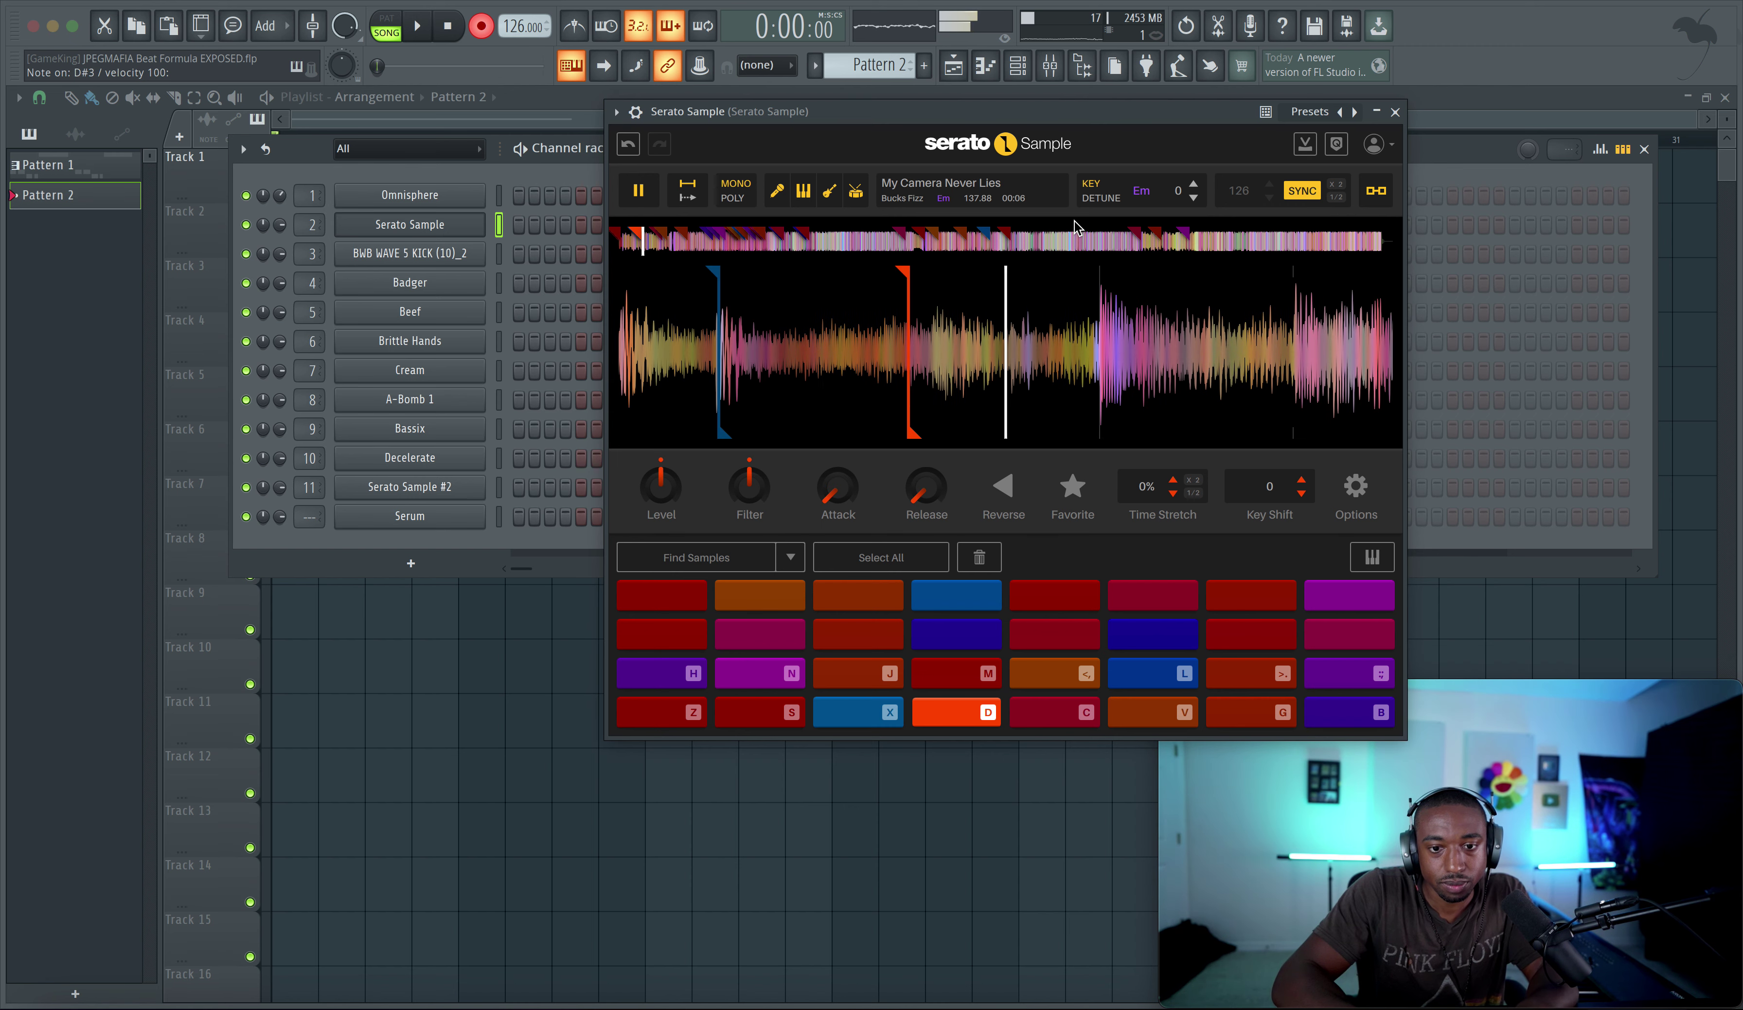
key("c")
key("Escape")
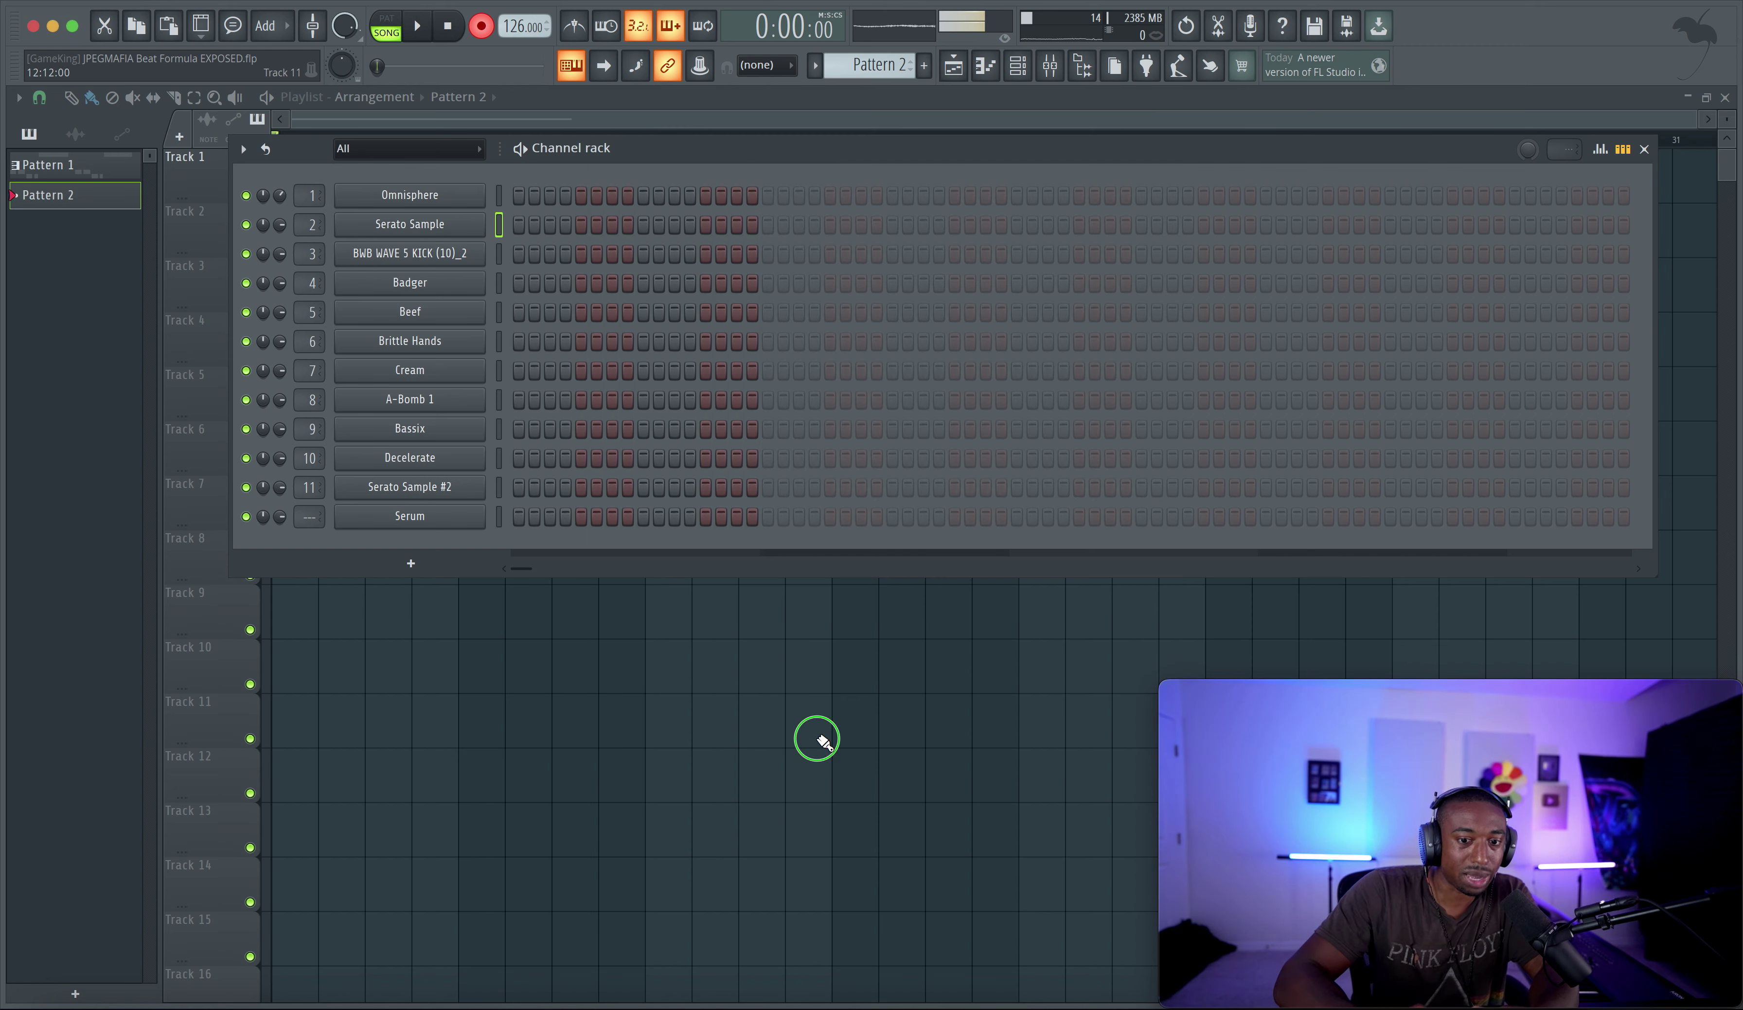
Duplicate the Pattern 1 clip directly after itself on Track 1 of the playlist
key("Escape")
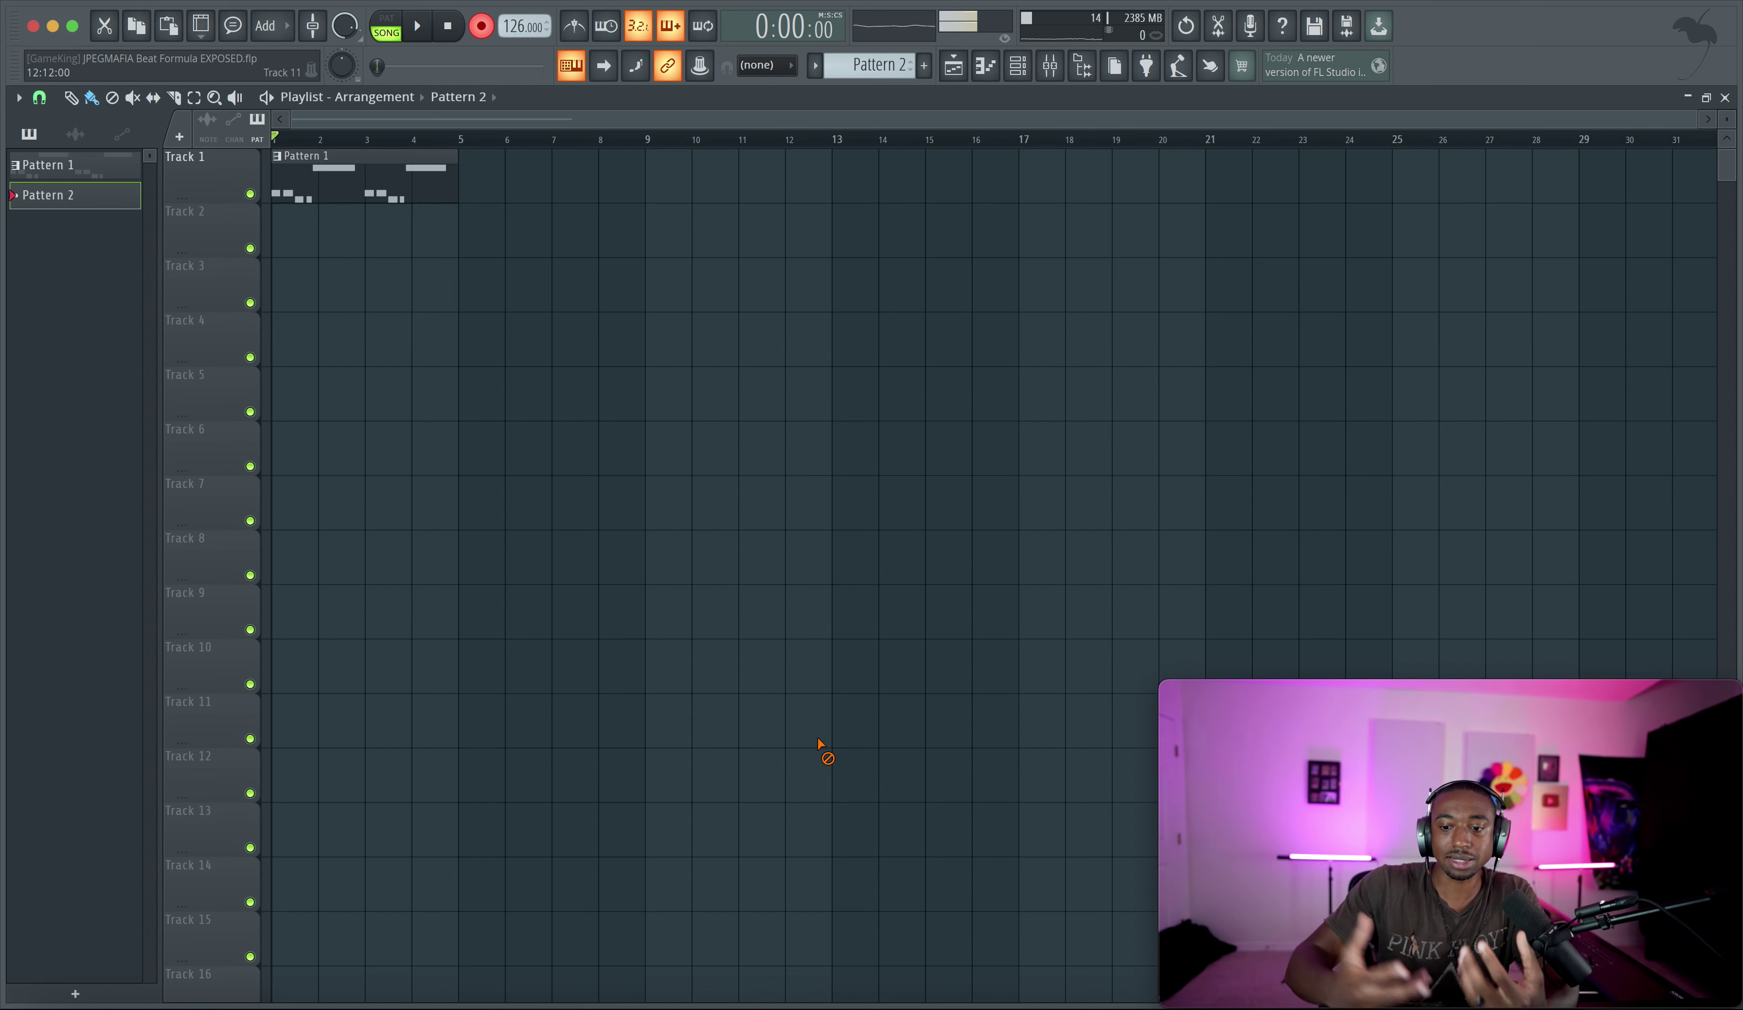
left_click(428, 168, "super")
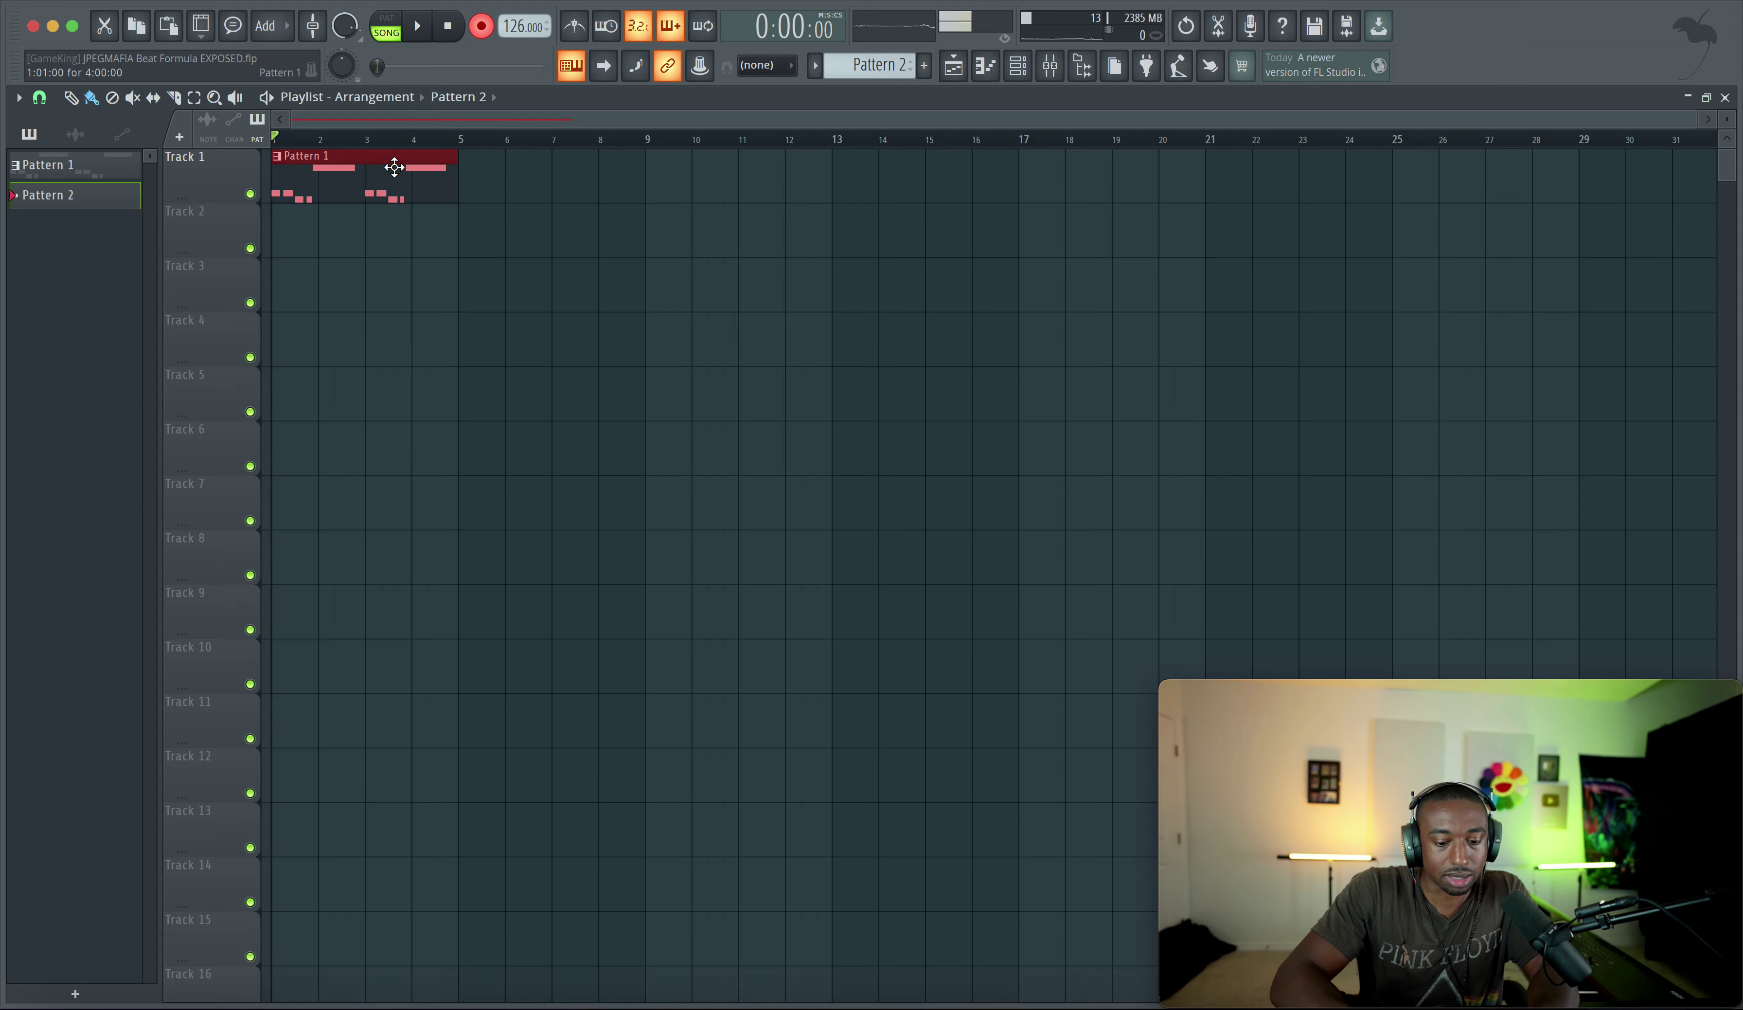
key("super+b")
left_click(496, 312, "super")
Audition the first Serato Sample slices from the channel rack and turn on the metronome
left_click(1017, 65)
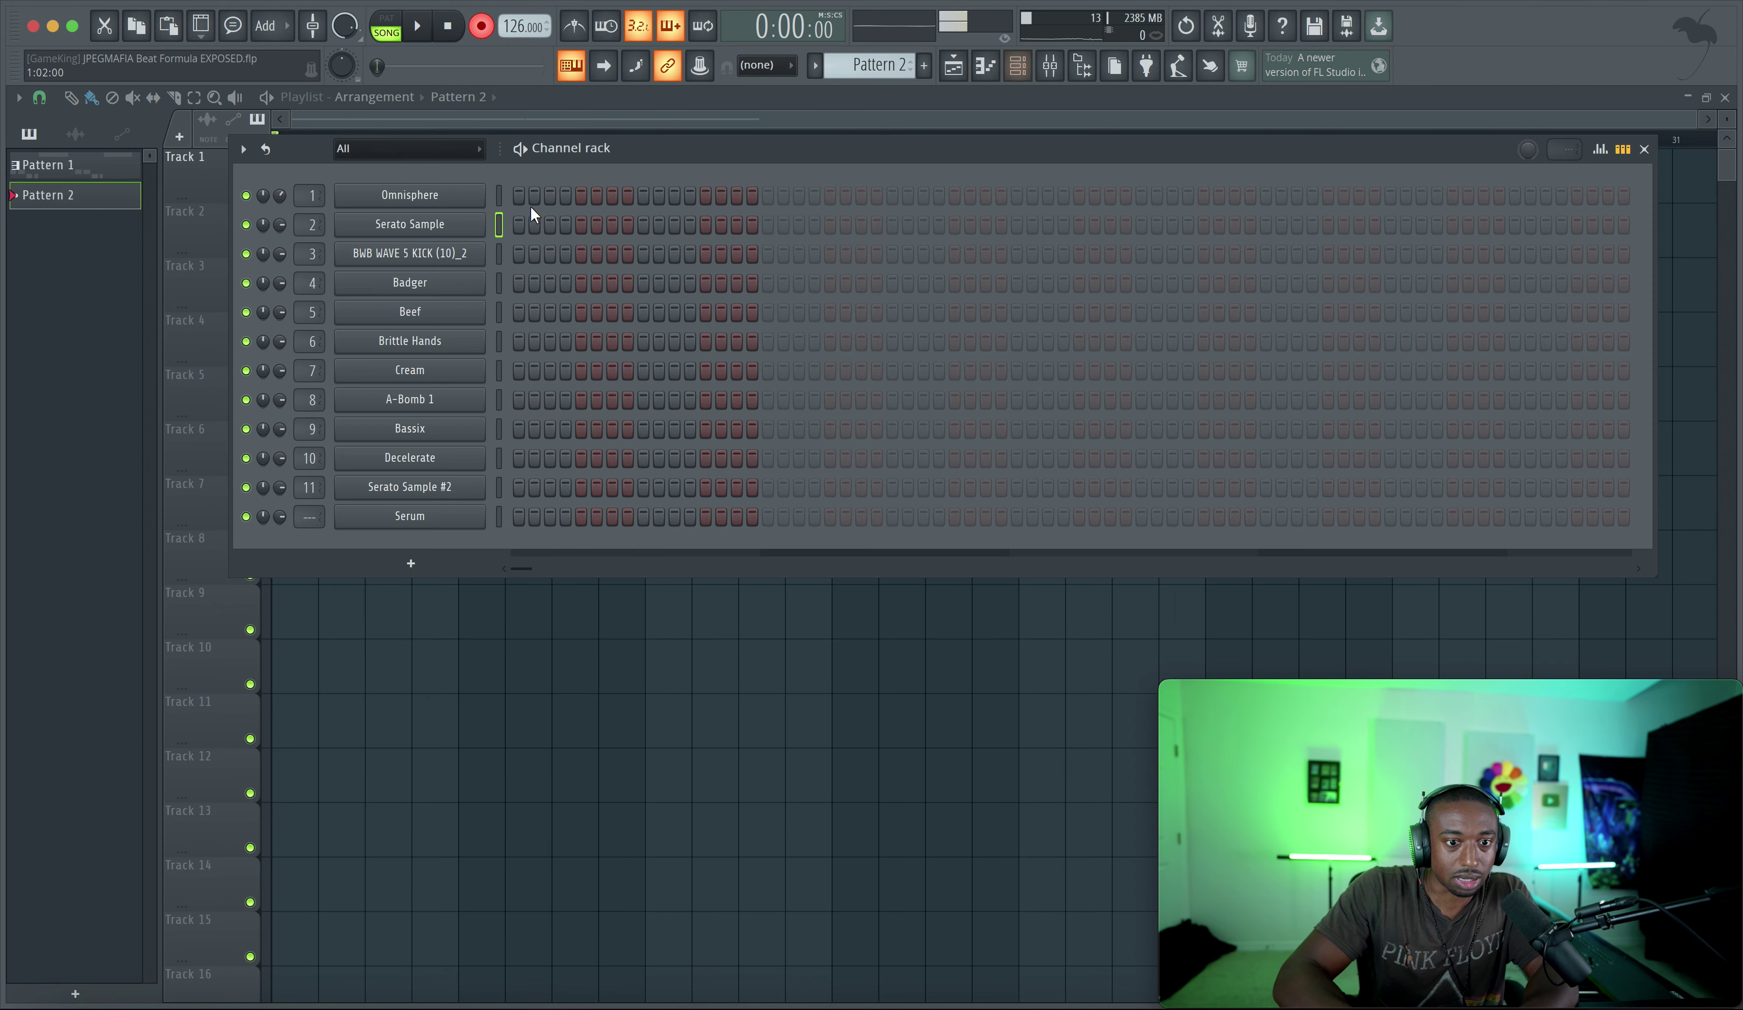
left_click(499, 225)
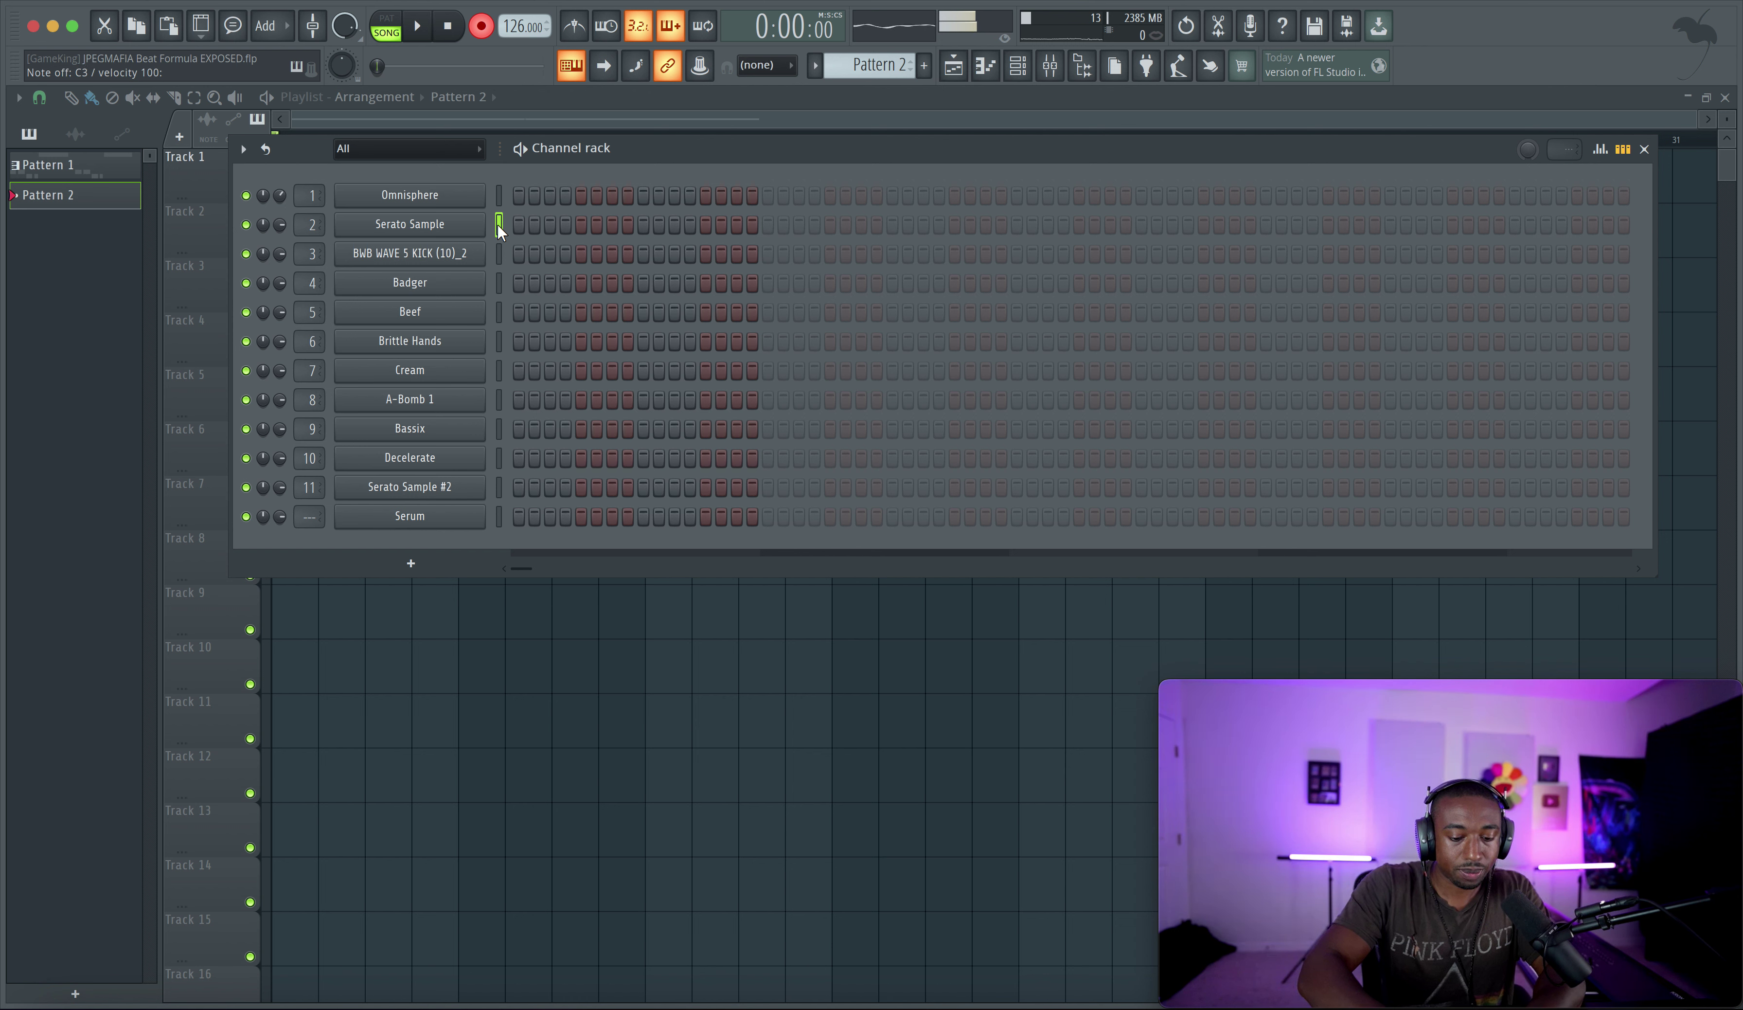
key("z")
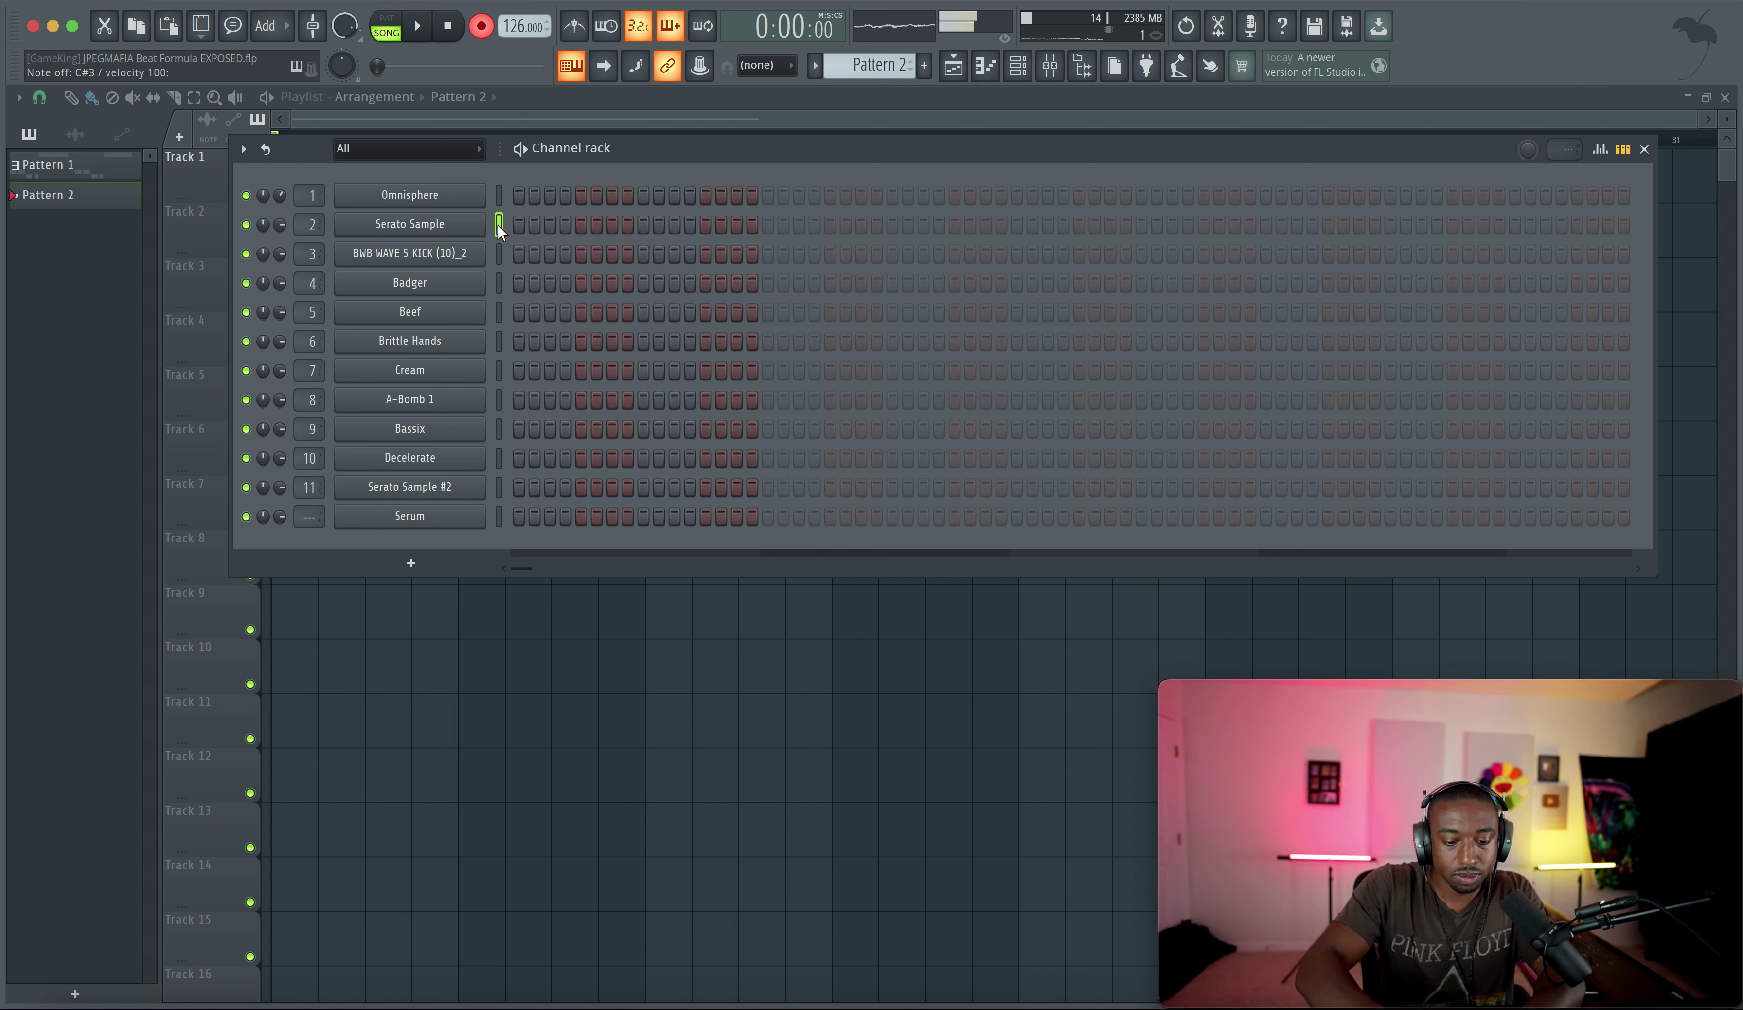
key("x")
key("d")
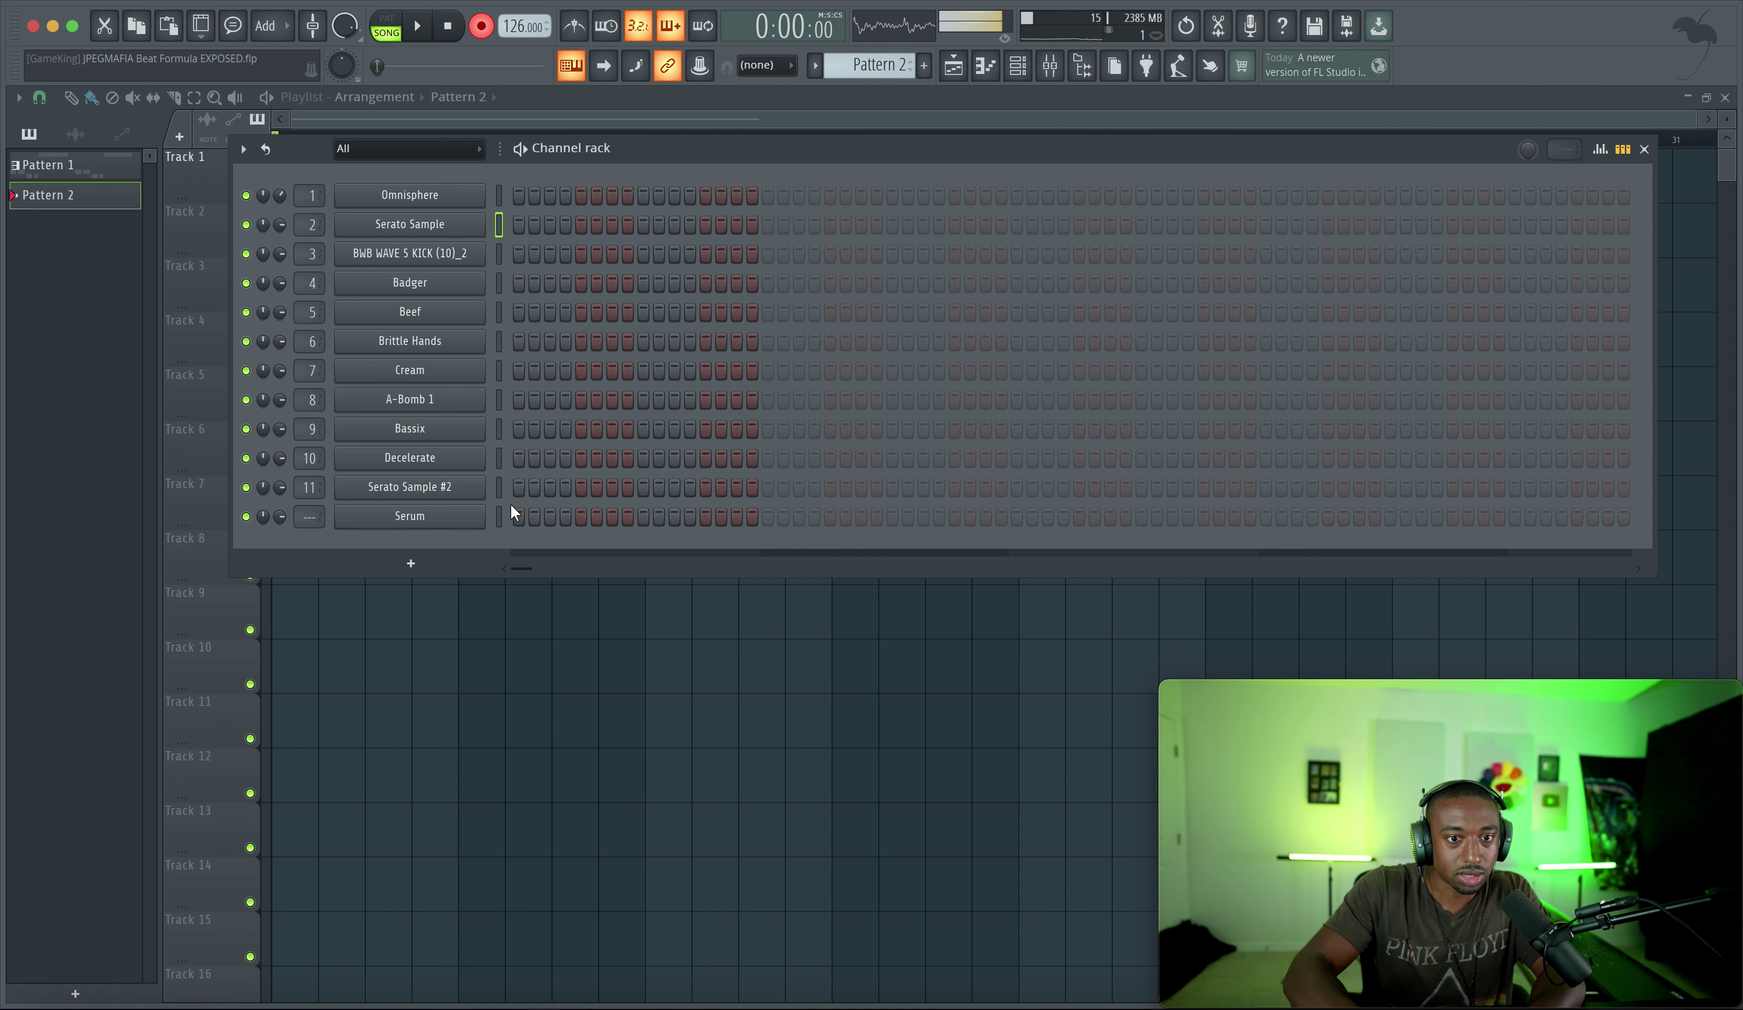
left_click(574, 26)
Try to record a two-bar run of Serato Sample chops into Pattern 2 over the Pattern 1 riff, and undo the take
key("space")
right_click(573, 633)
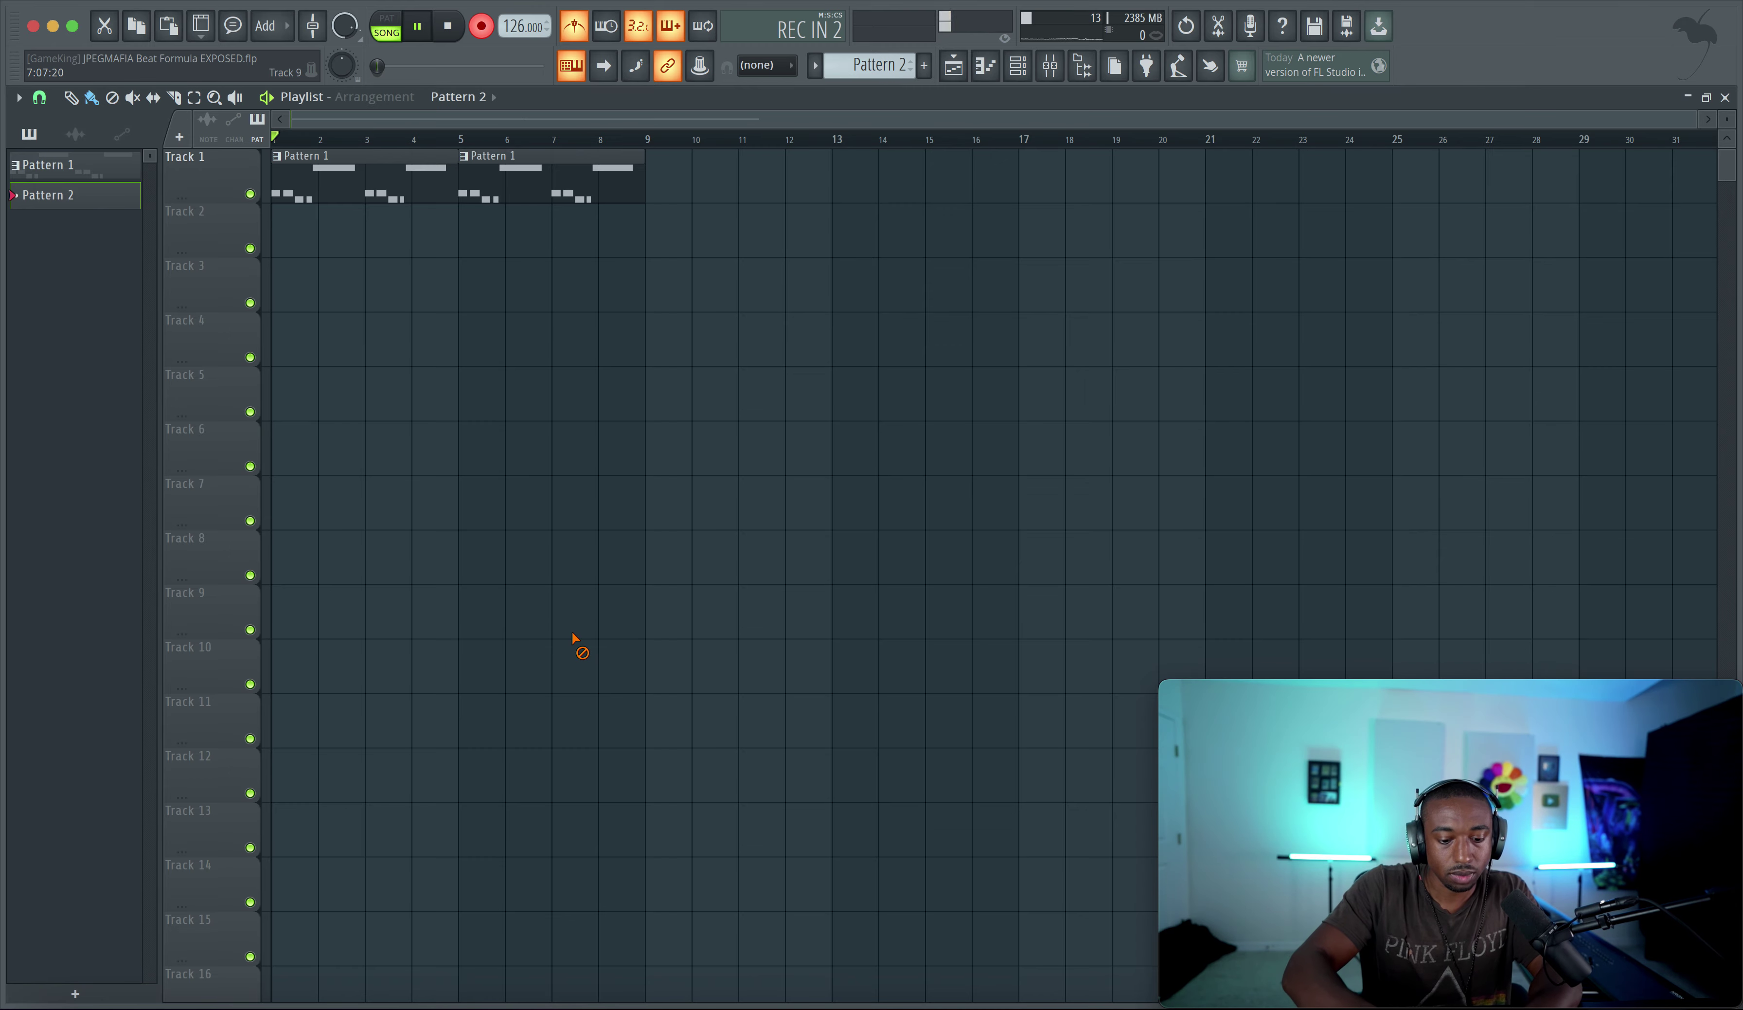
key("v")
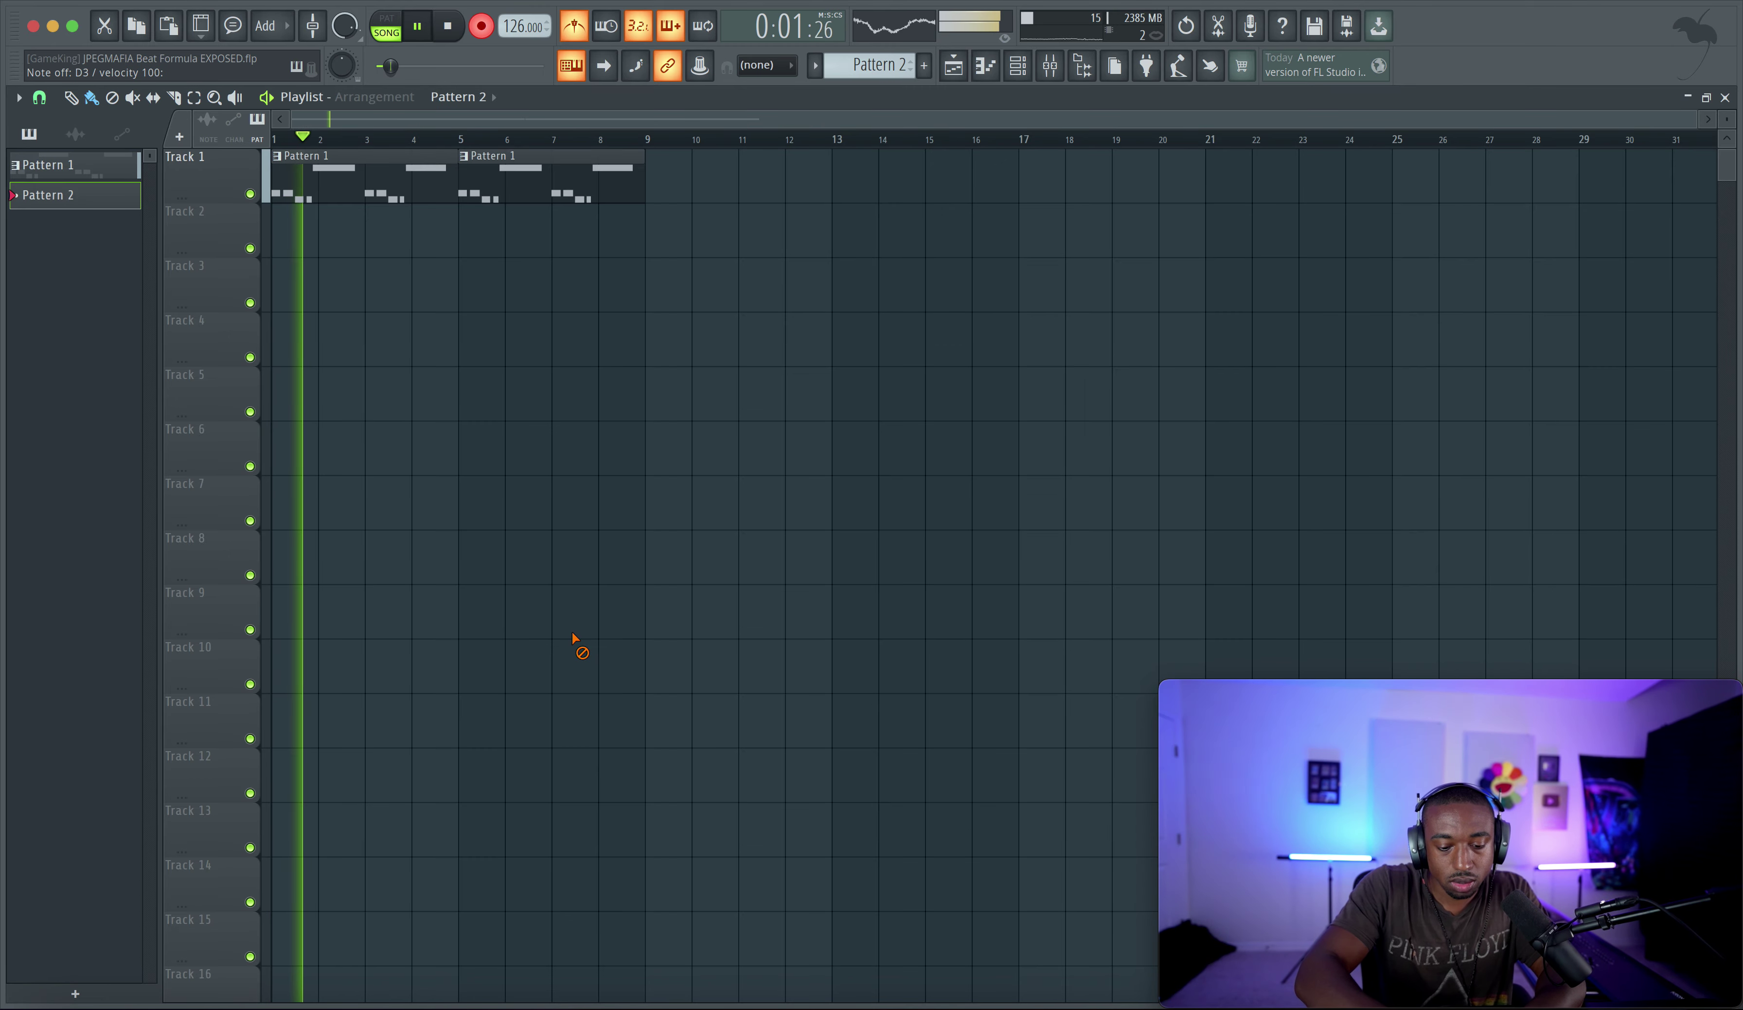
key("z")
key("s")
key("x")
key("c")
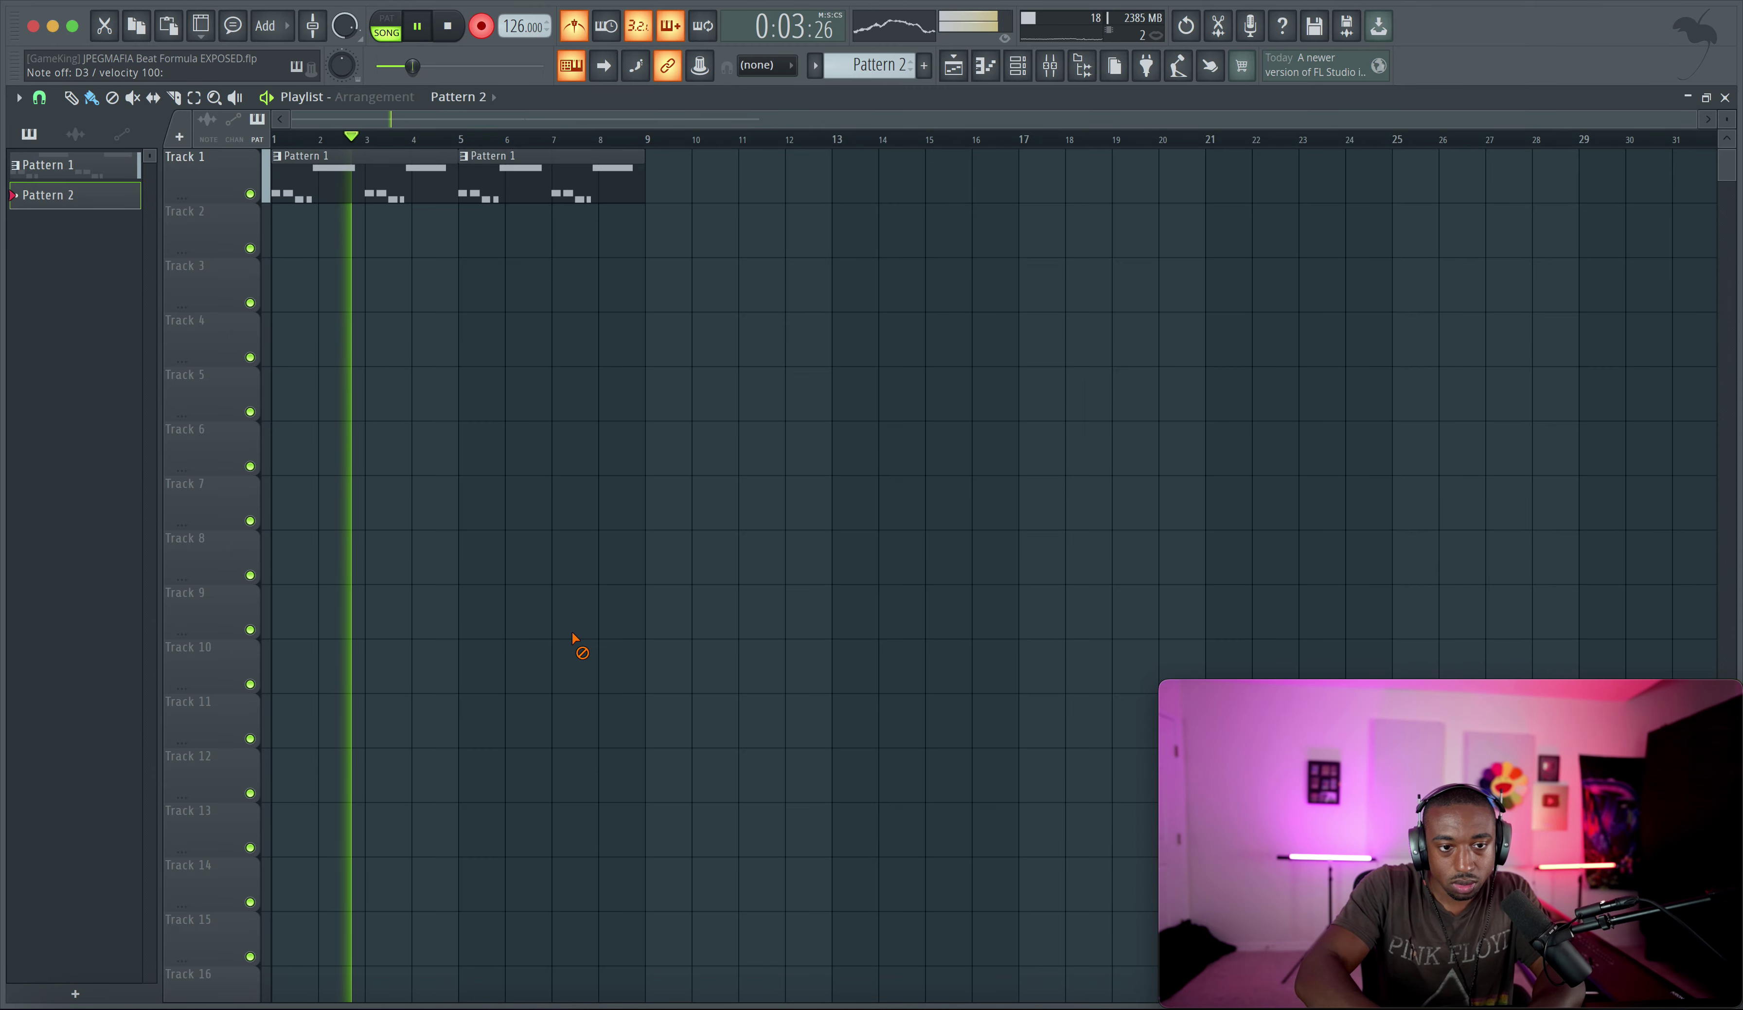
key("space")
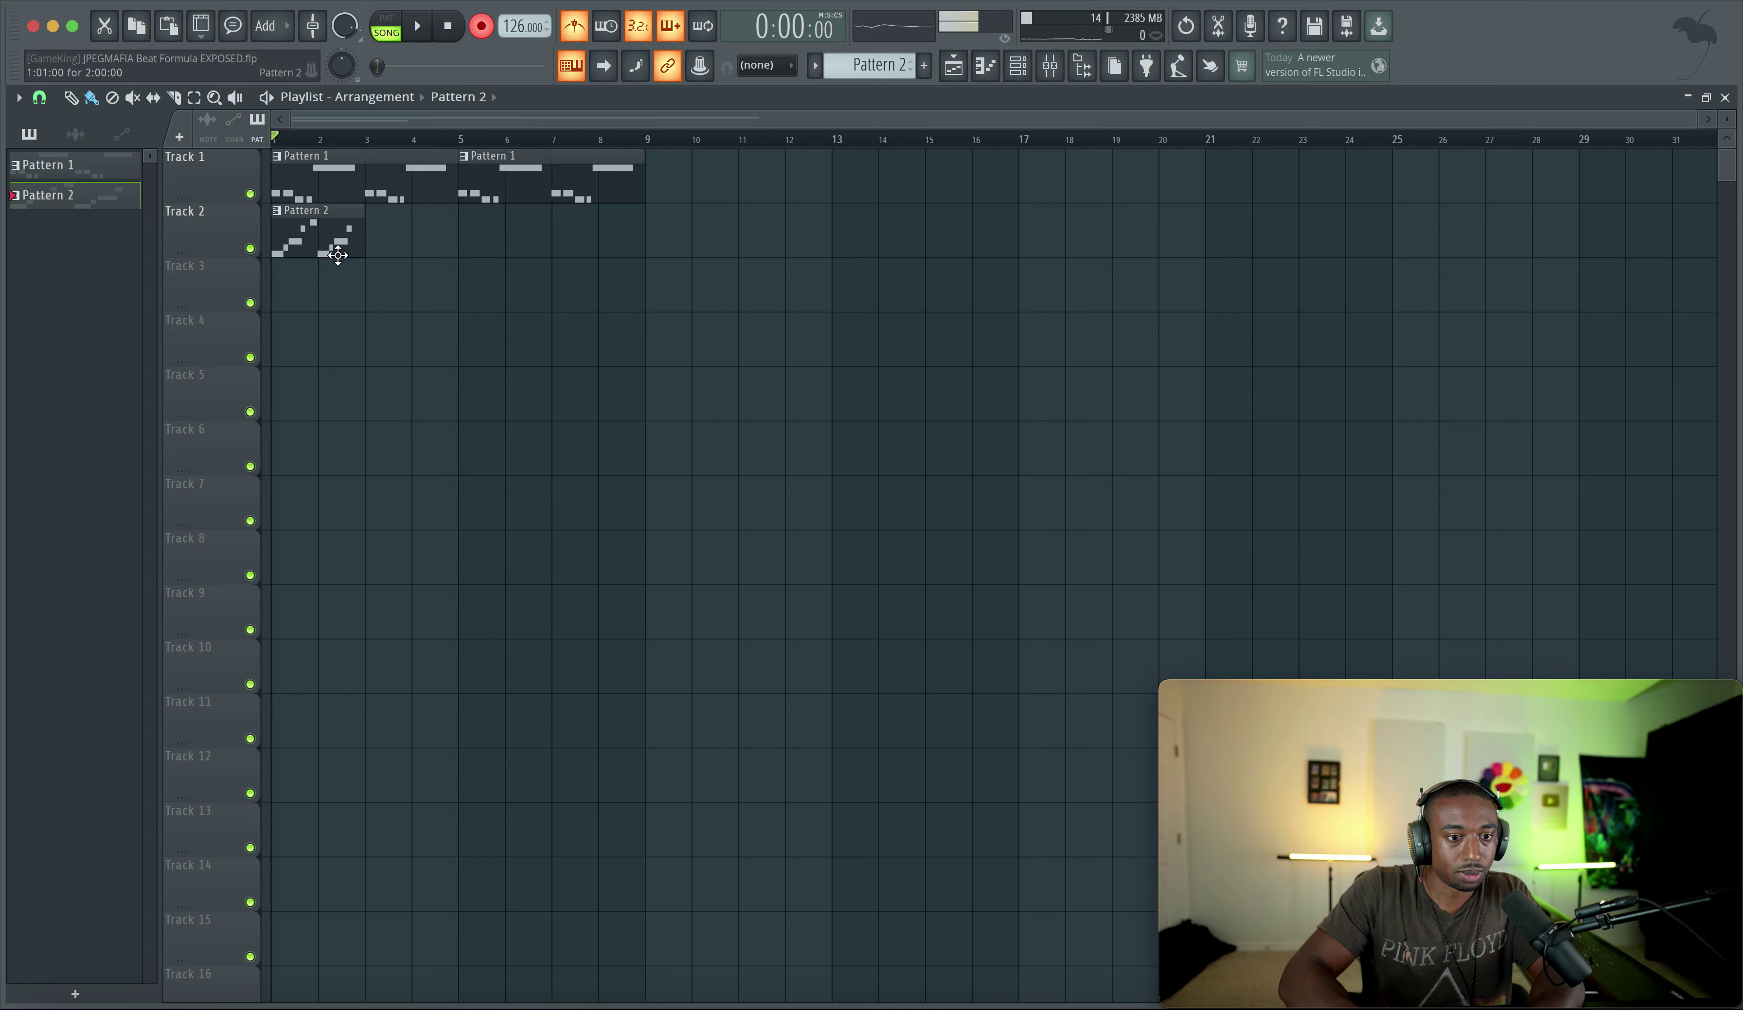
key("super+z")
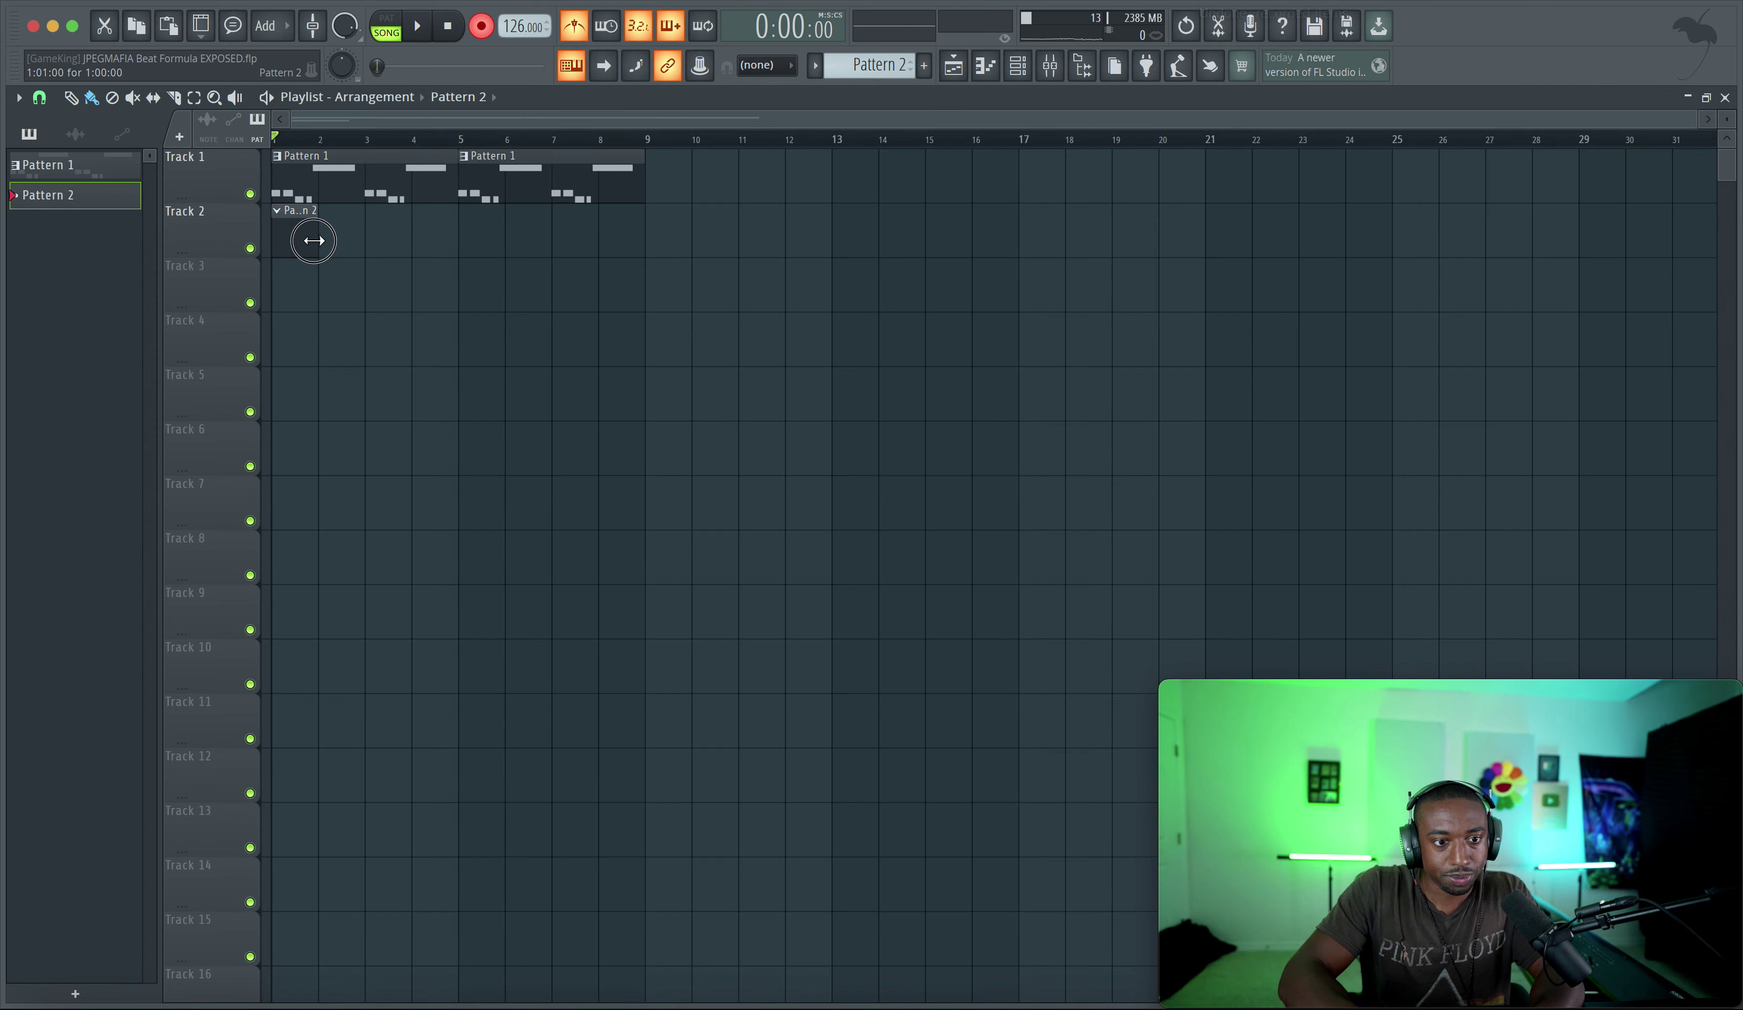
Extend the empty Pattern 2 clip to bar 9 and record ascending Serato Sample chops into it with Track 1 muted
left_click_drag(315, 238, 643, 236)
left_click(250, 194)
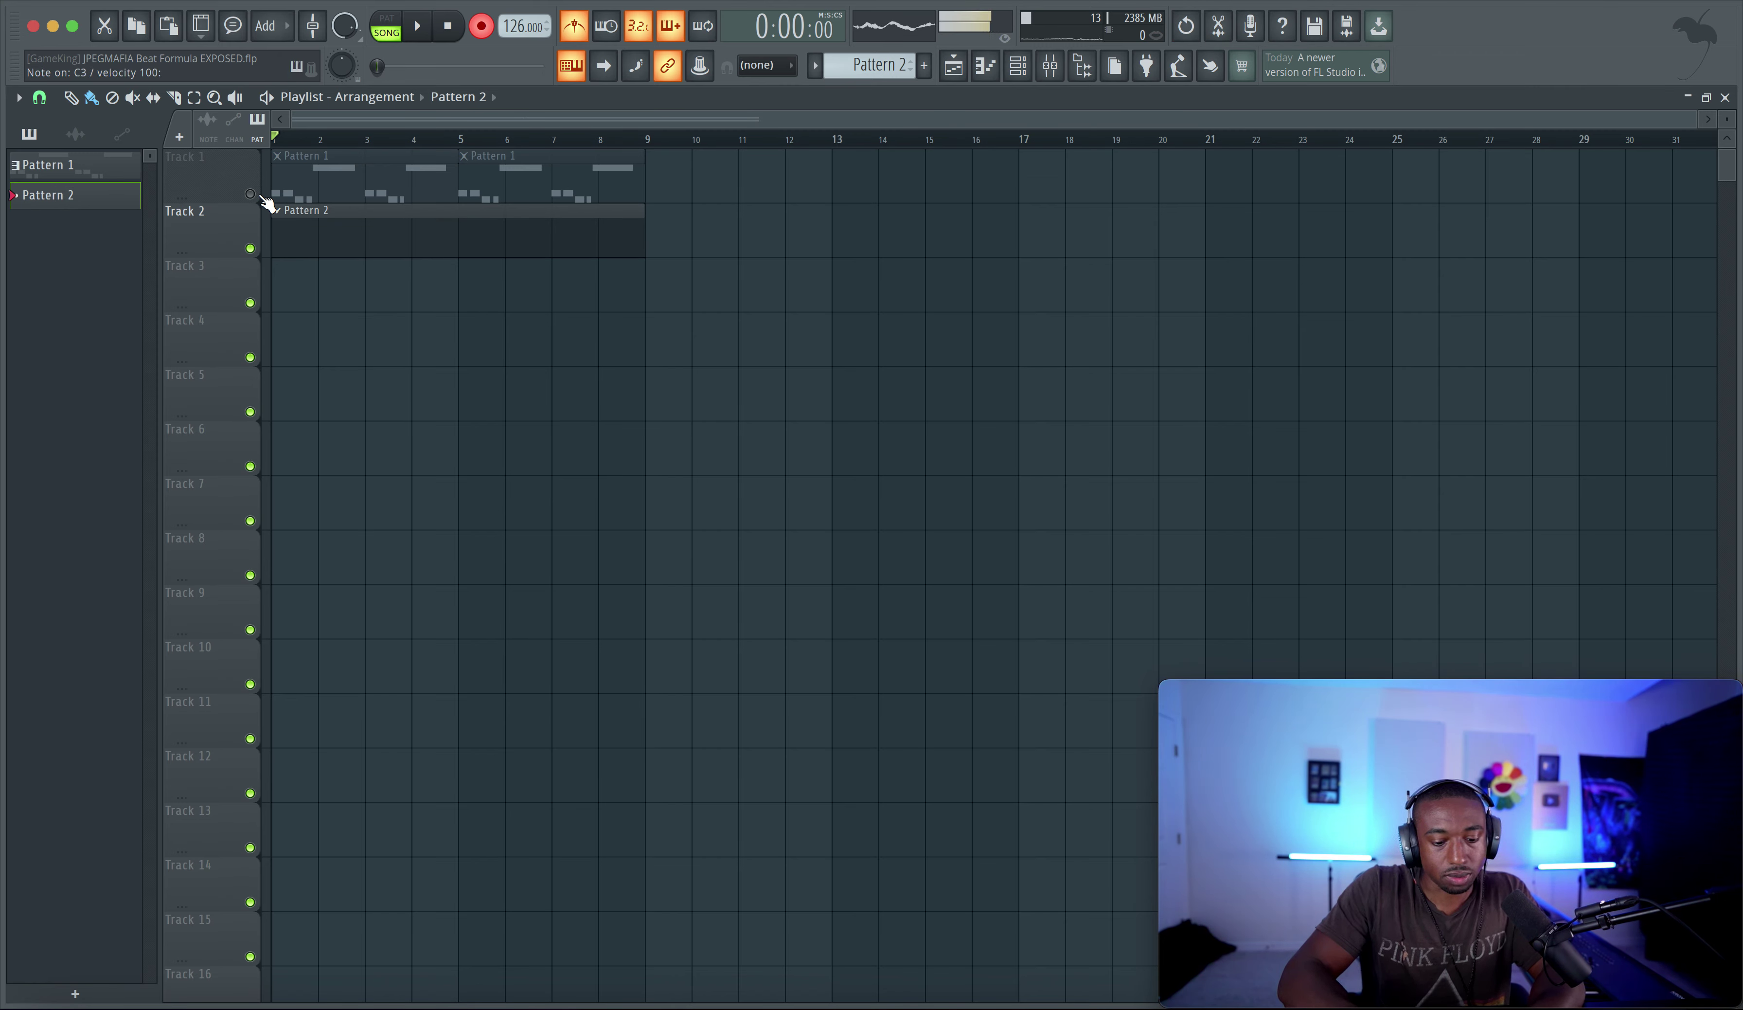
key("space")
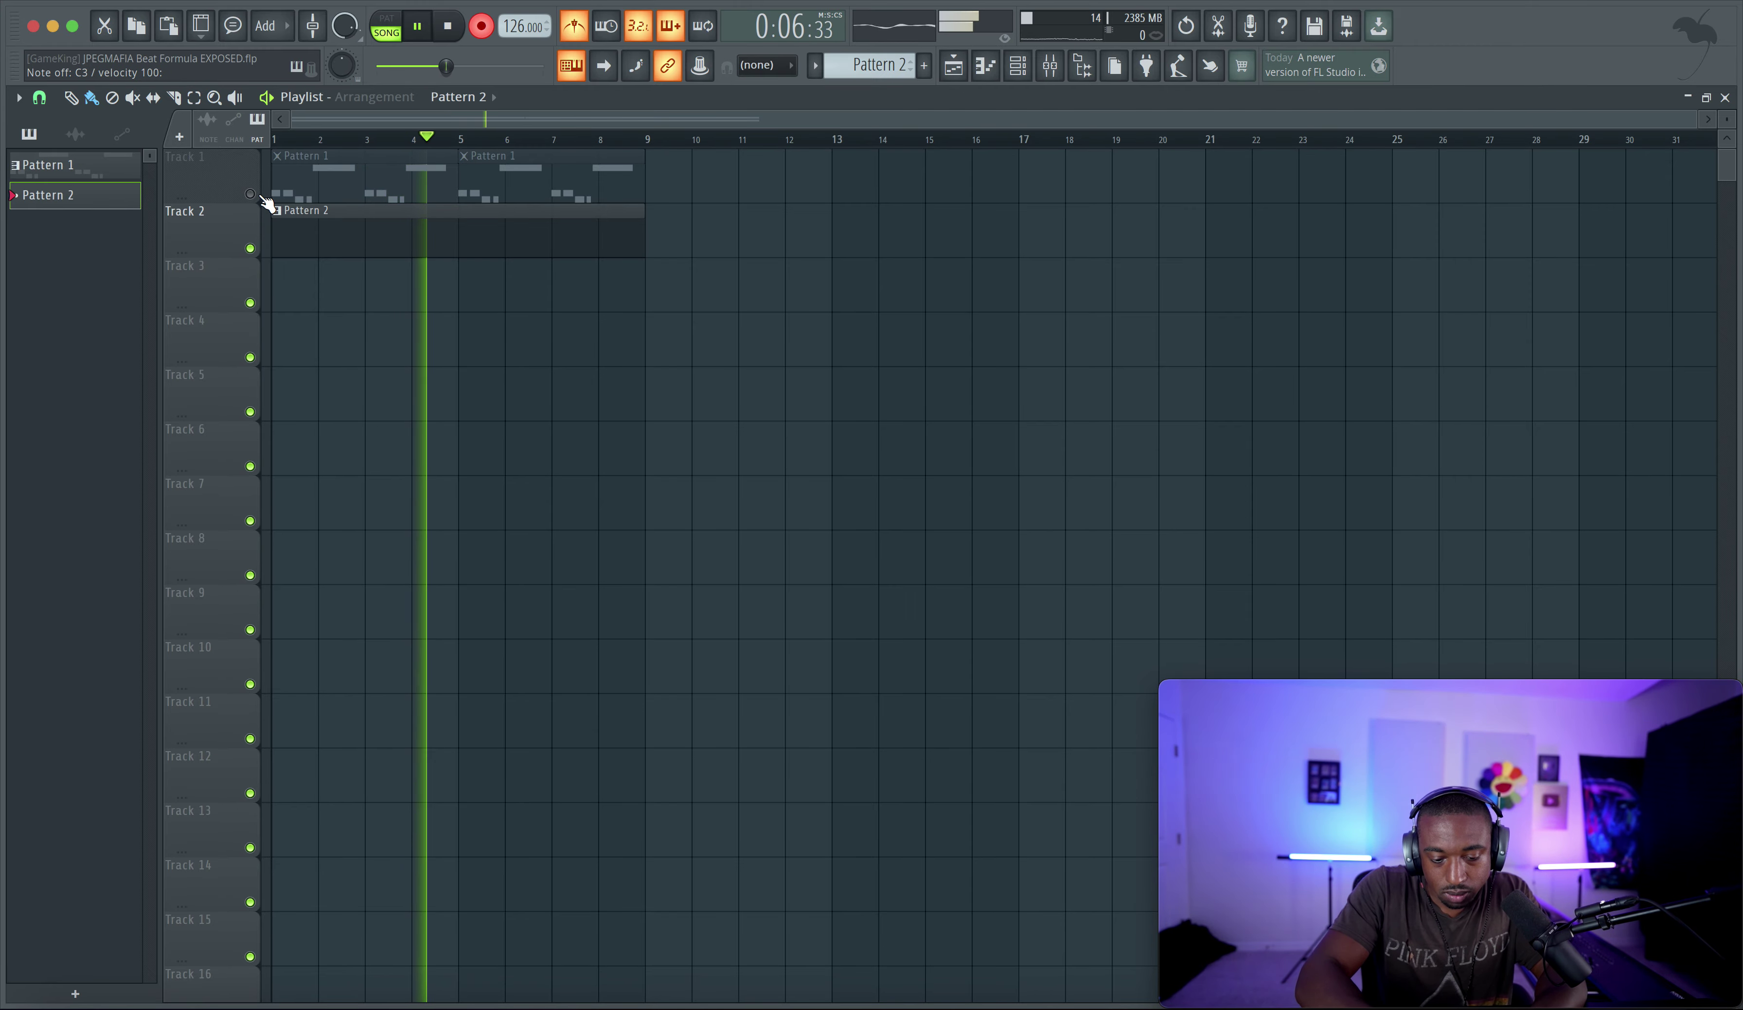
key("space")
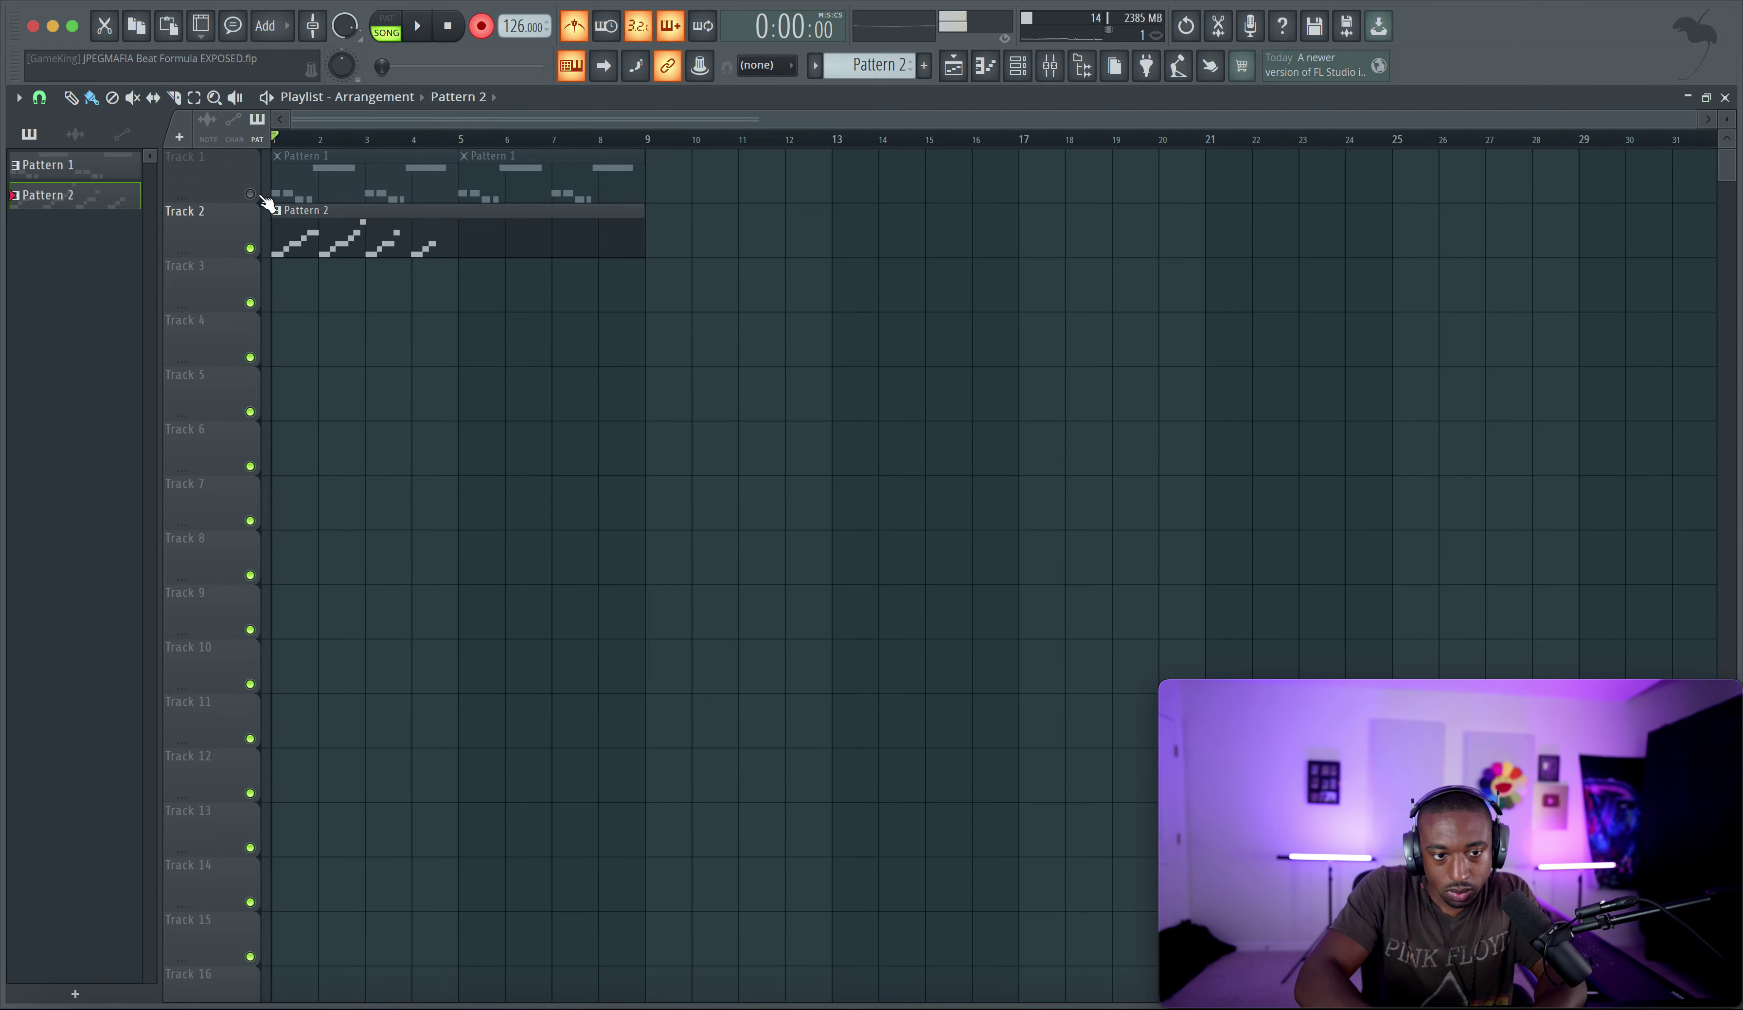
Delete the recorded Serato Sample notes from bar 3 onward and quantize the remaining two bars
double_click(340, 256)
left_click_drag(661, 555, 452, 690)
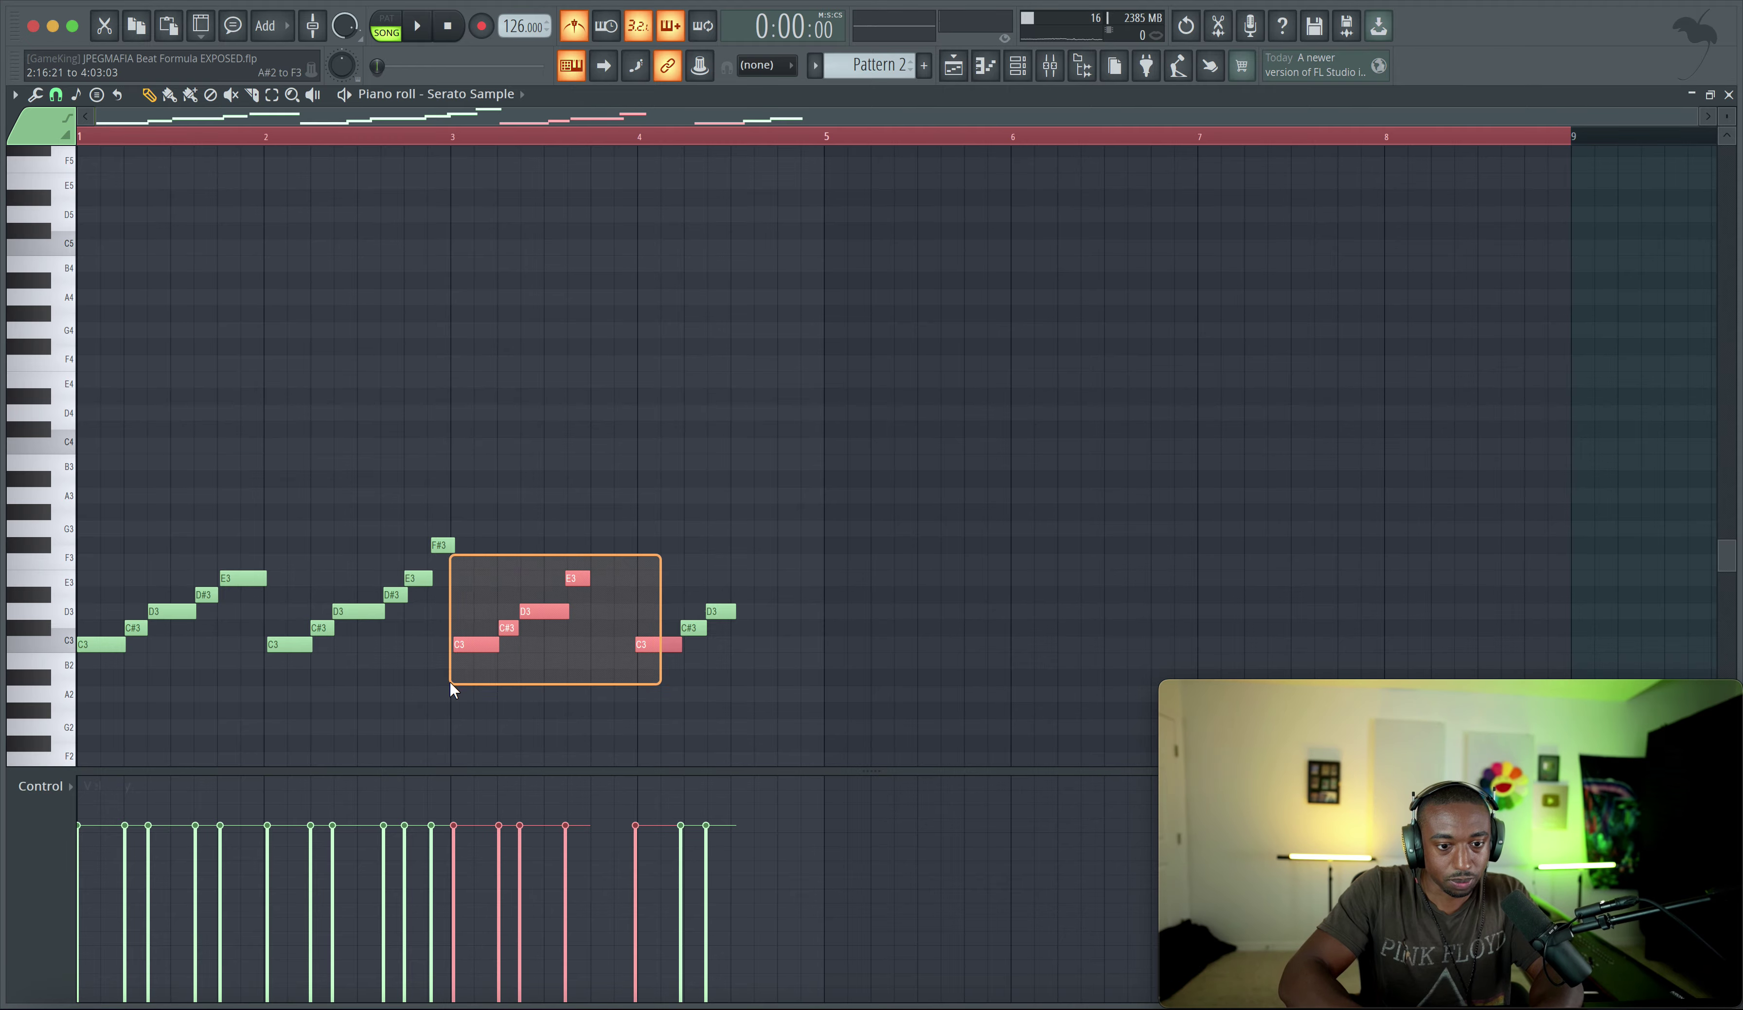
left_click_drag(834, 684, 463, 544)
key("Delete")
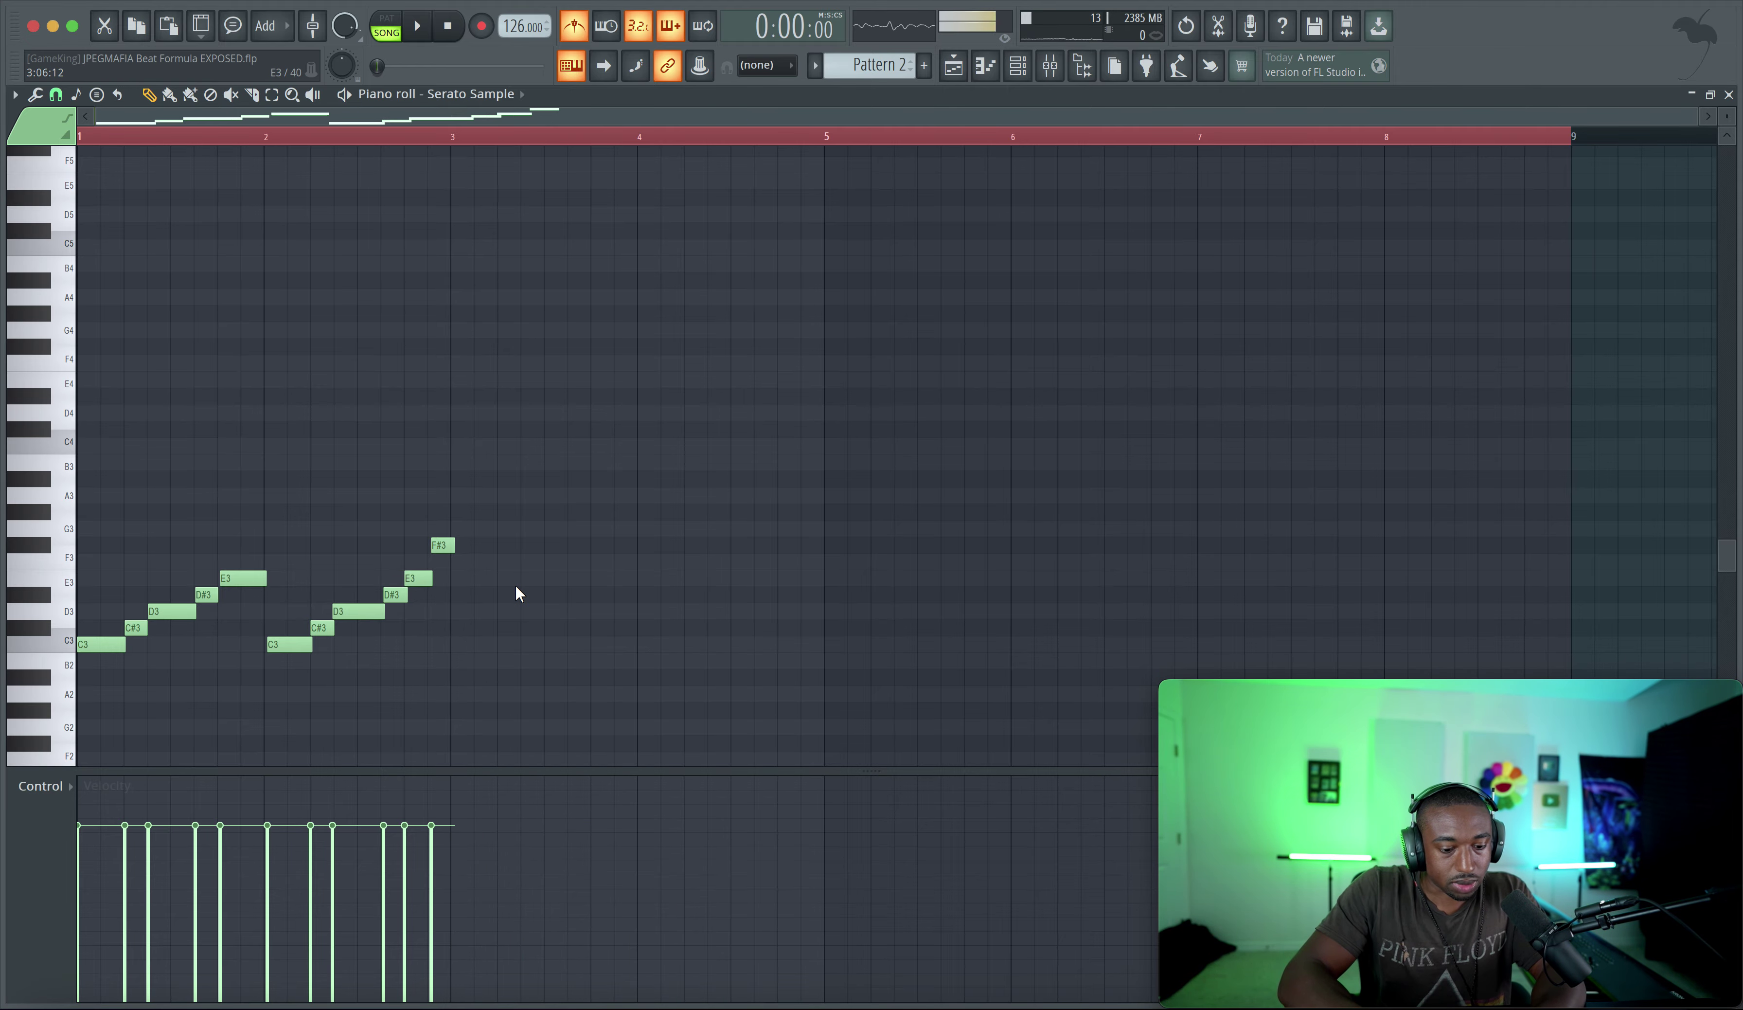
key("alt+q")
key("Return")
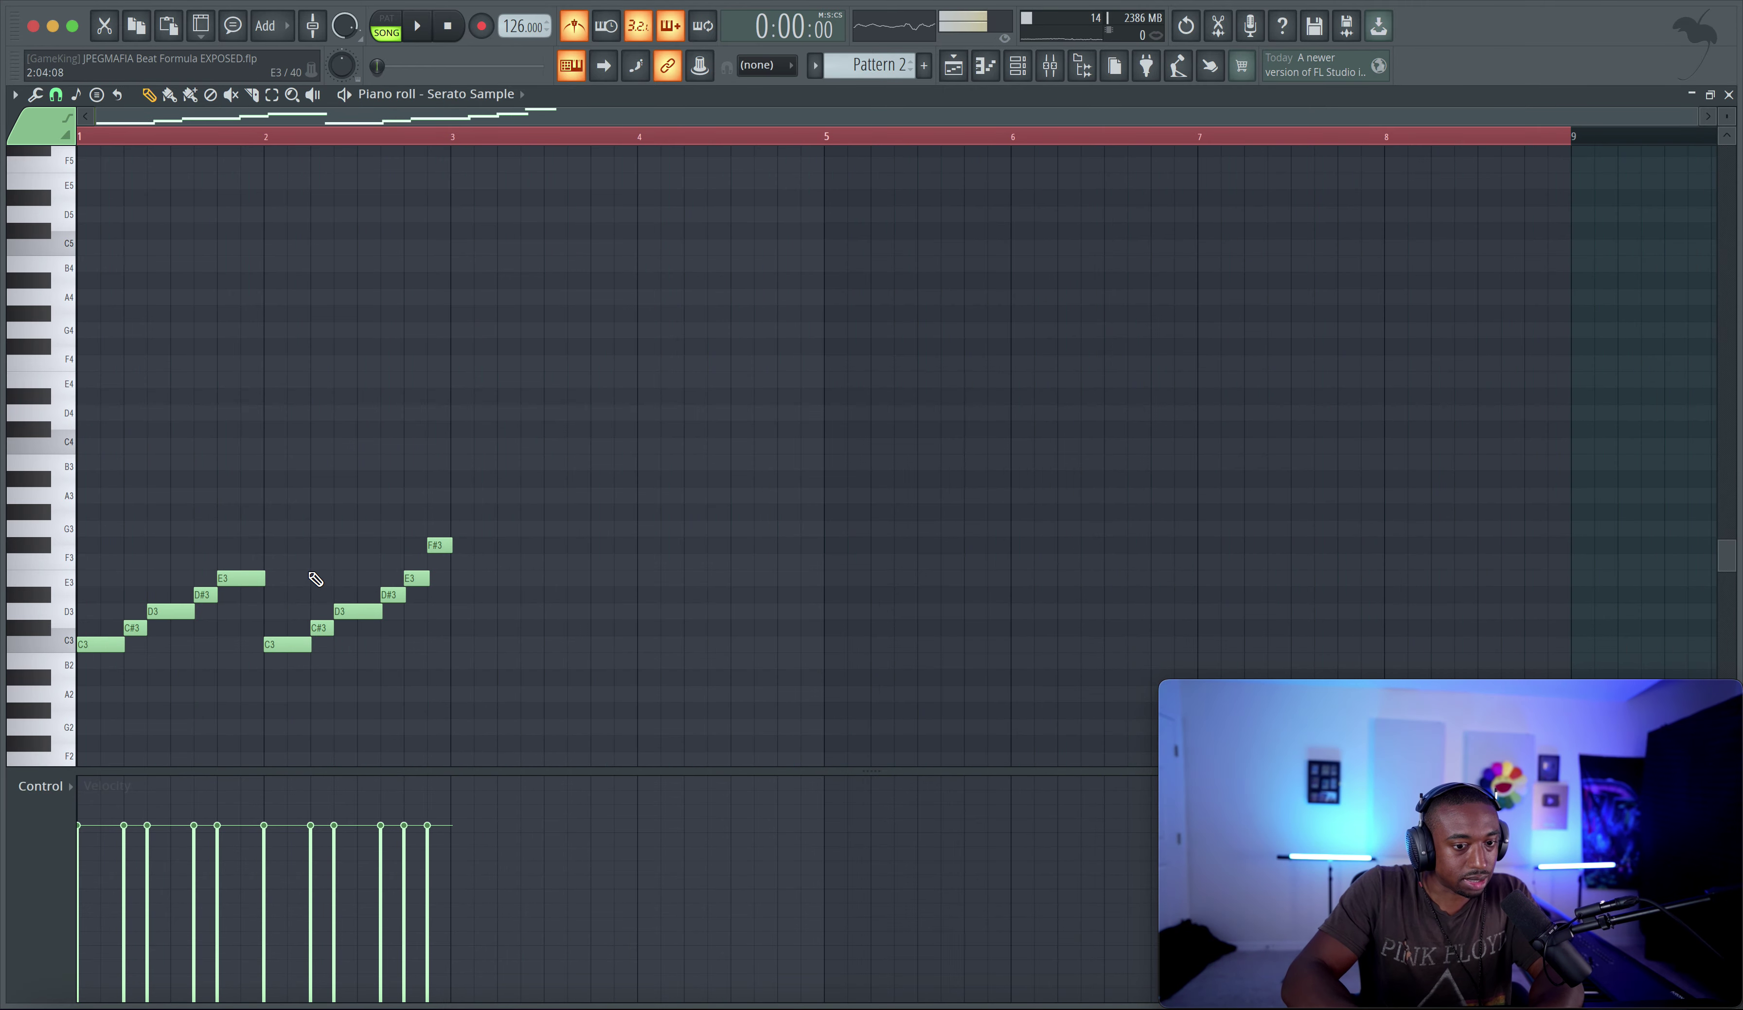
Play back the quantized chops and trim the final F#3 note to end at bar 3
key("space")
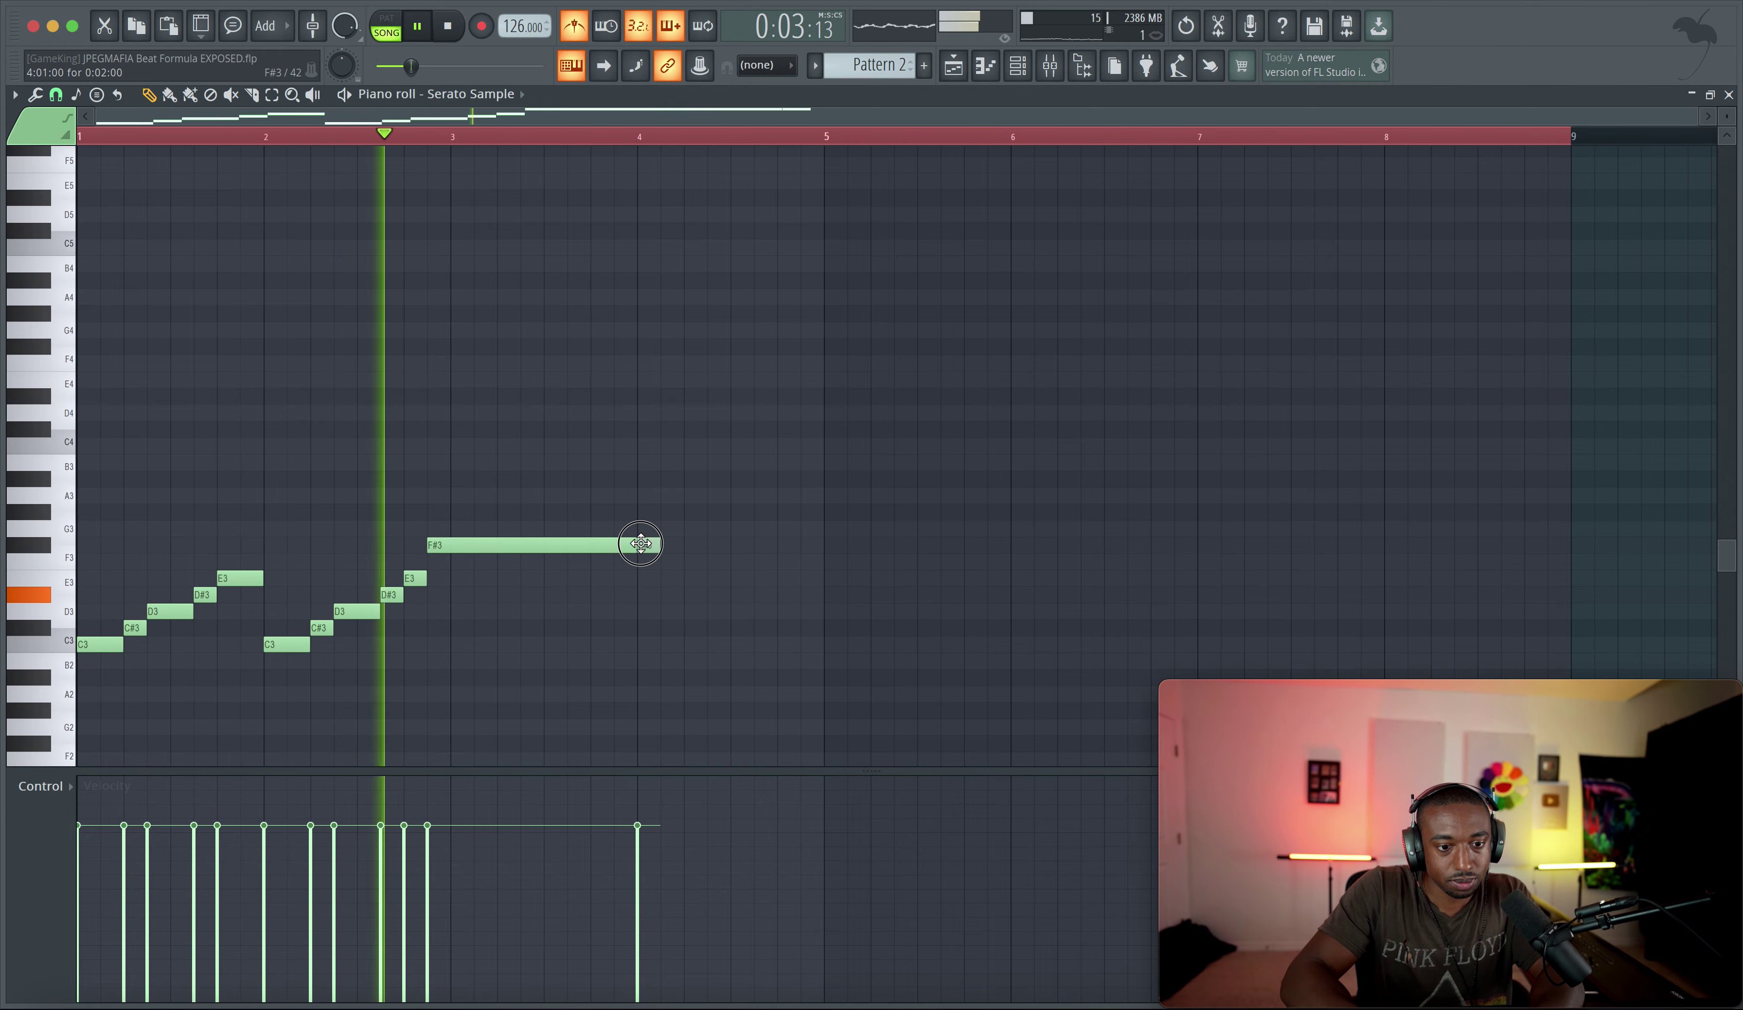
left_click_drag(642, 548, 451, 547)
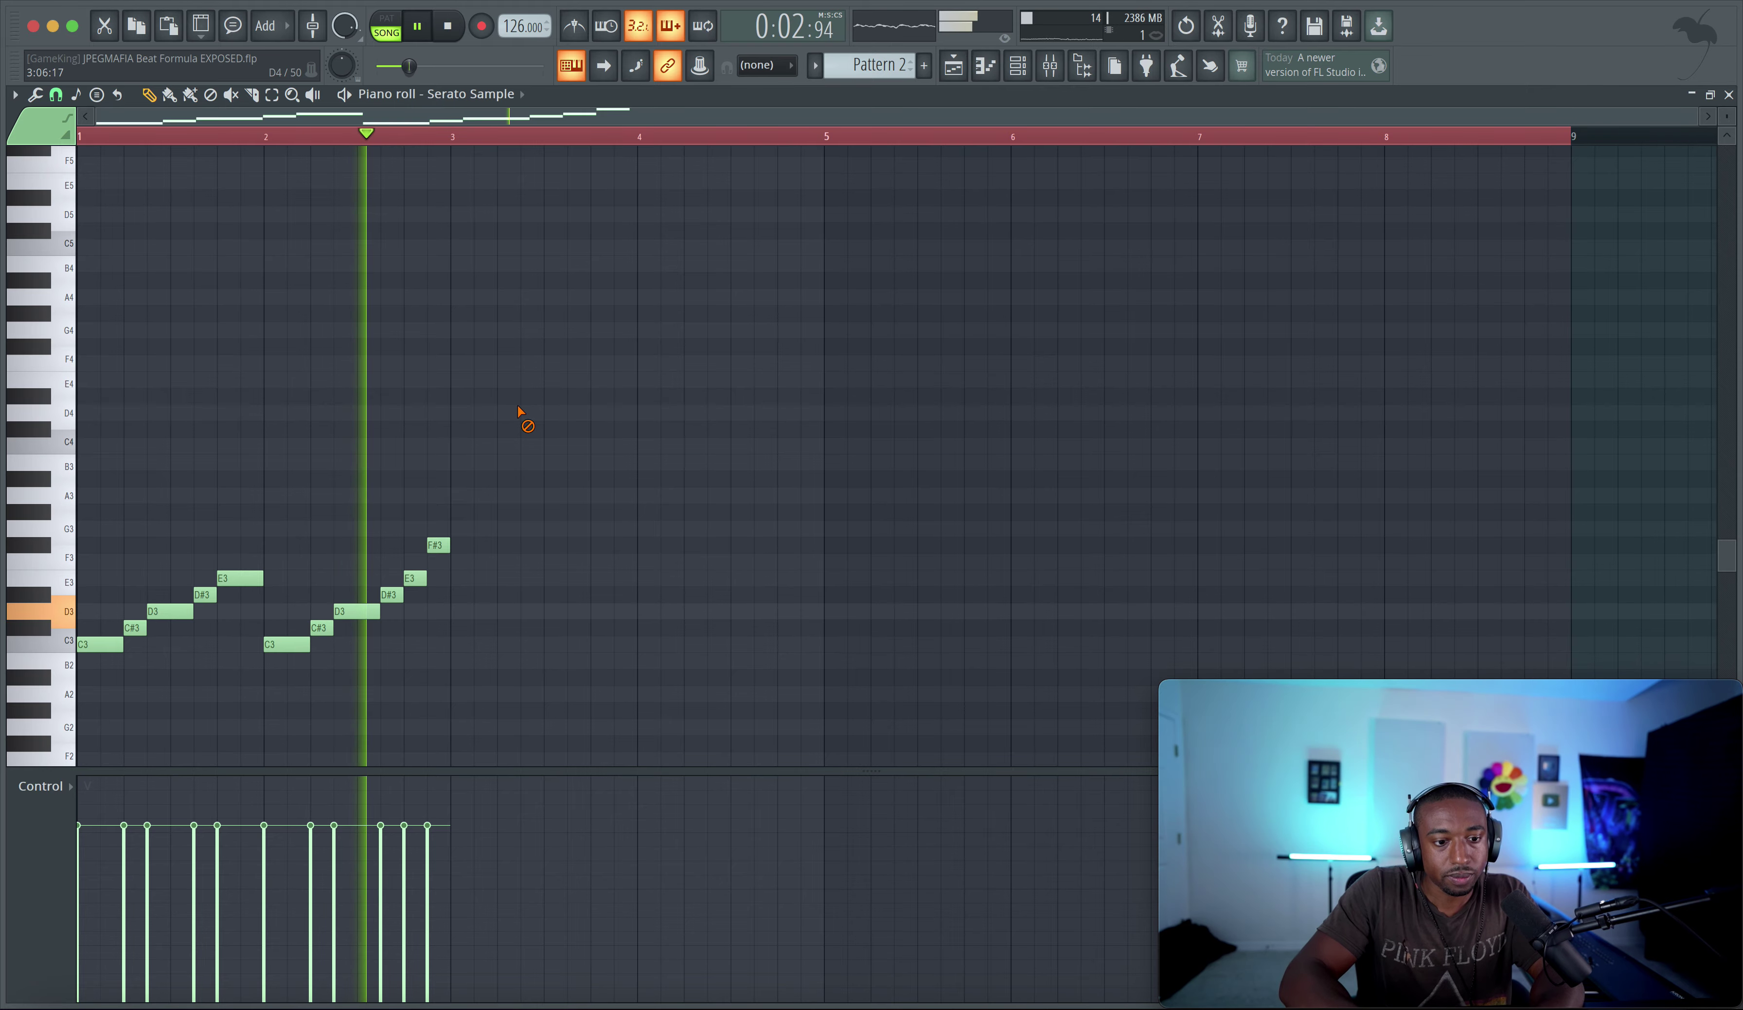
key("space")
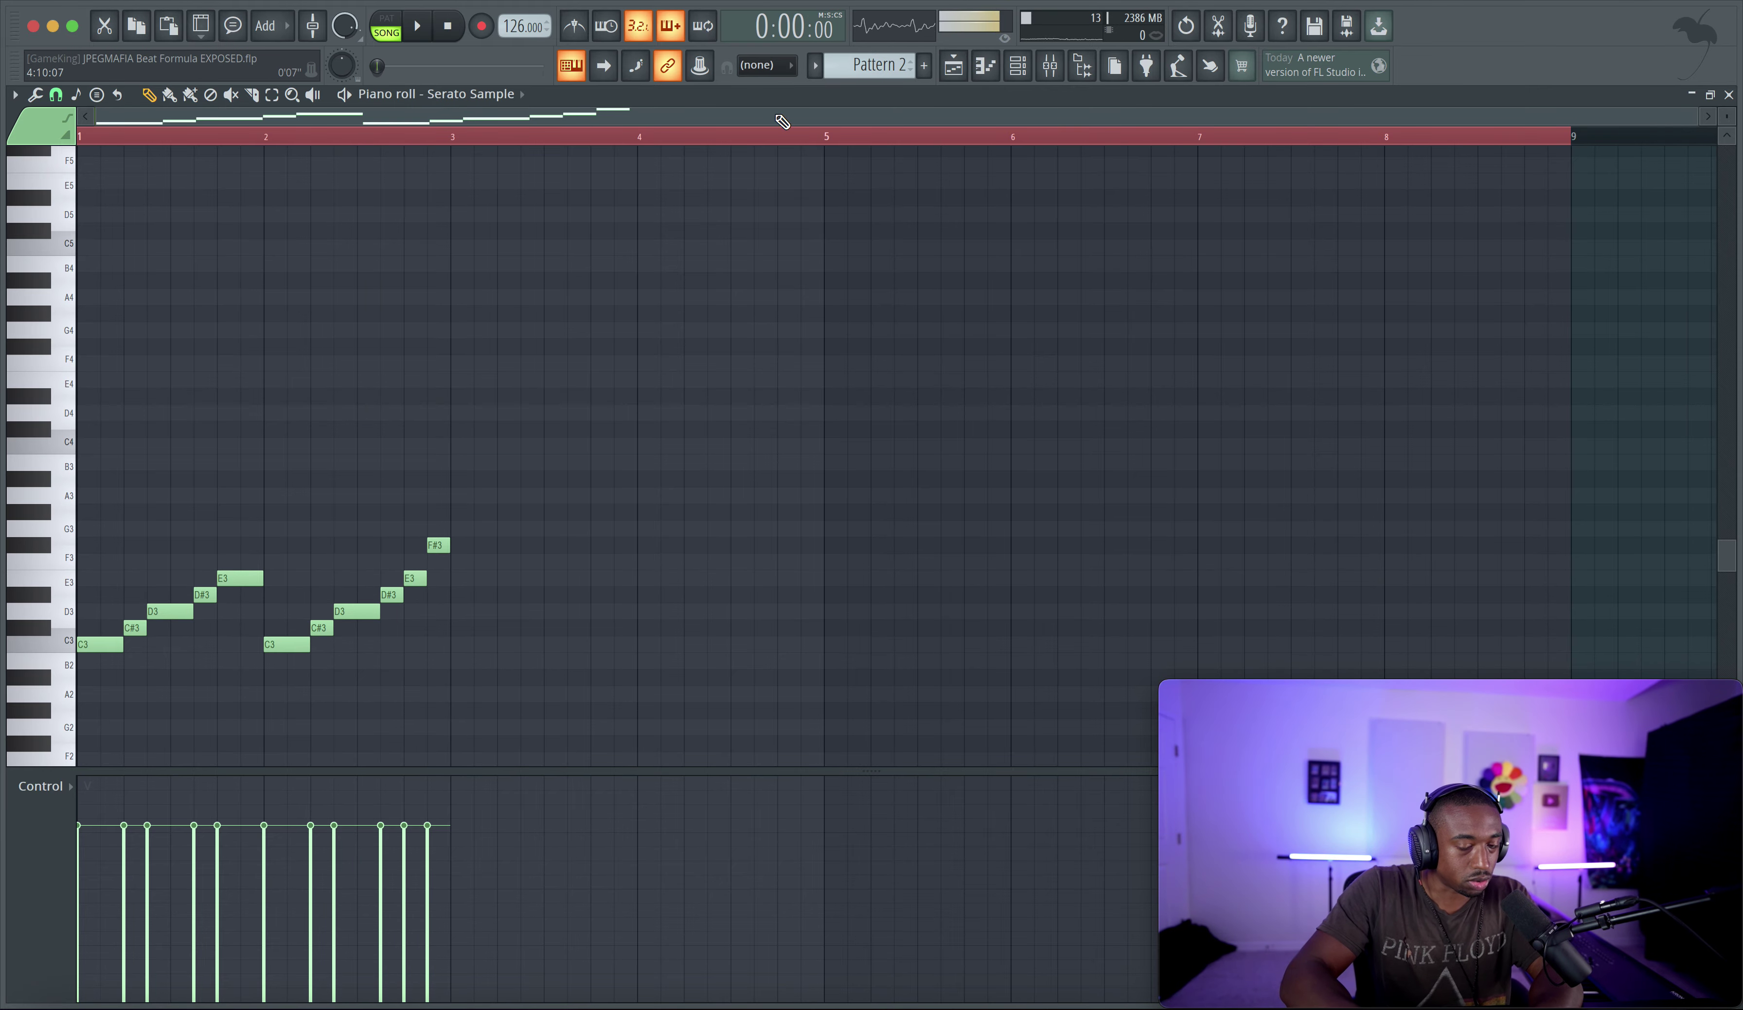
Return to the playlist, mute the Pattern 2 track and briefly play the Pattern 1 riff alone on unmuted Track 1
left_click(953, 65)
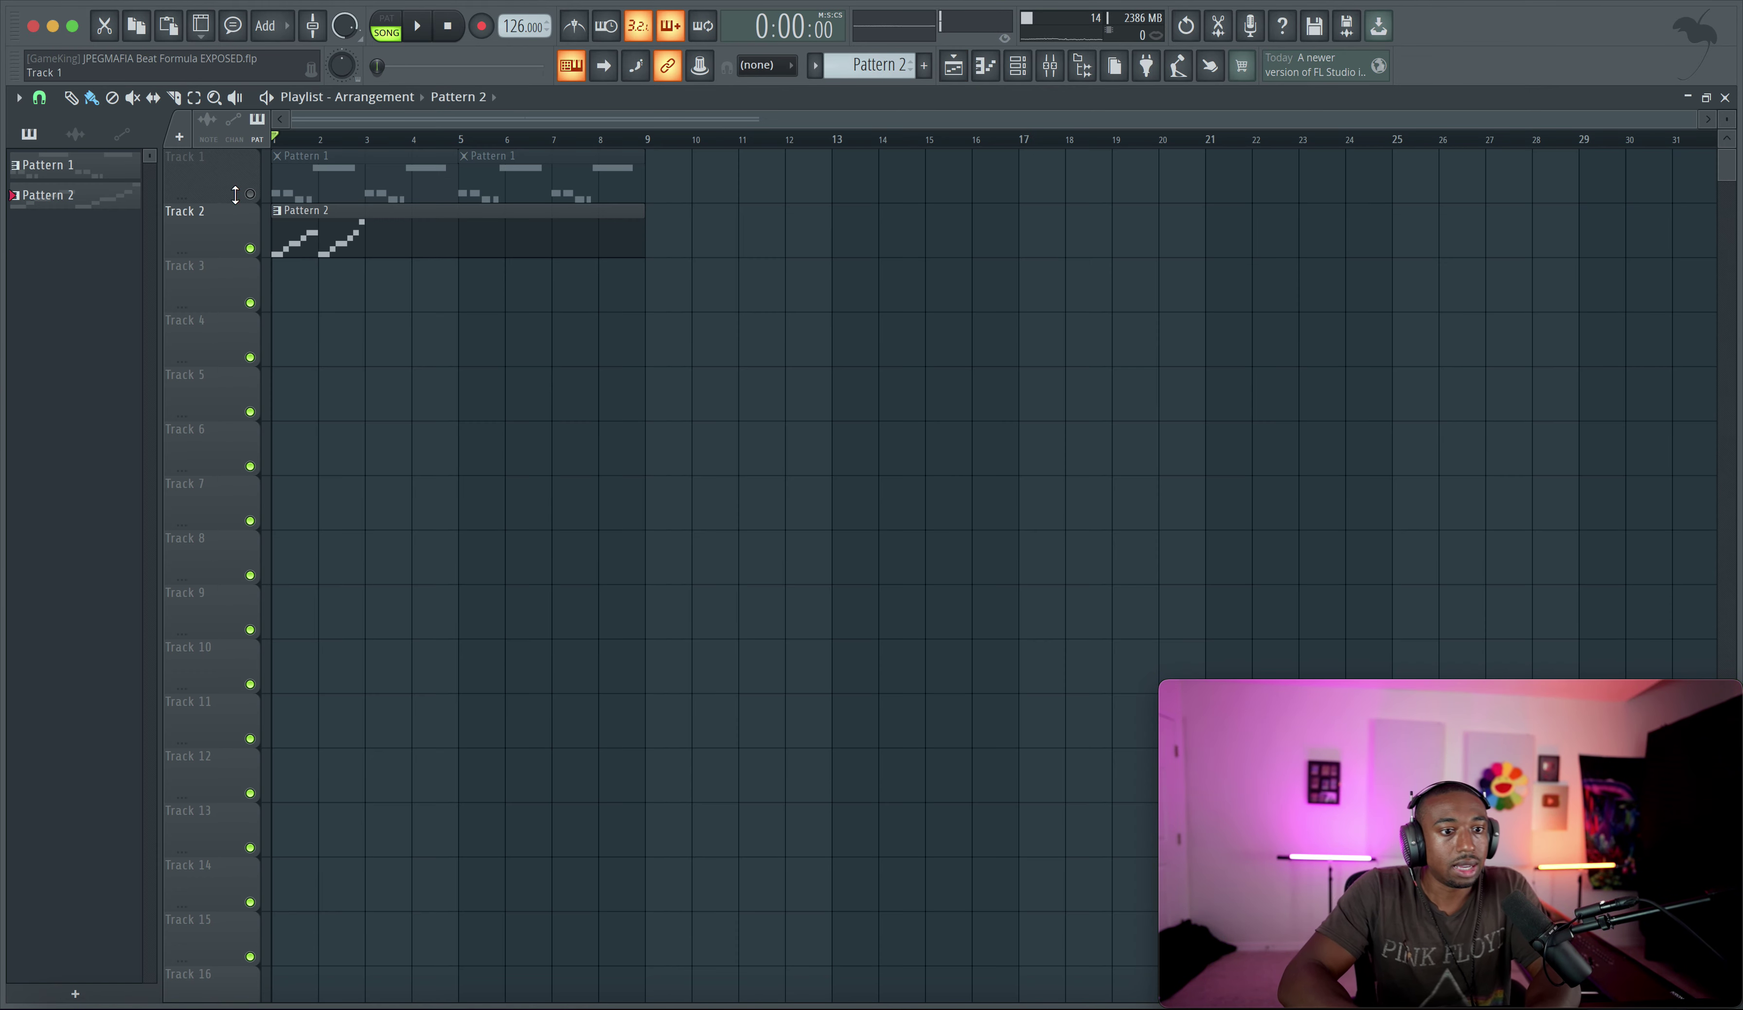
left_click(250, 248)
key("space")
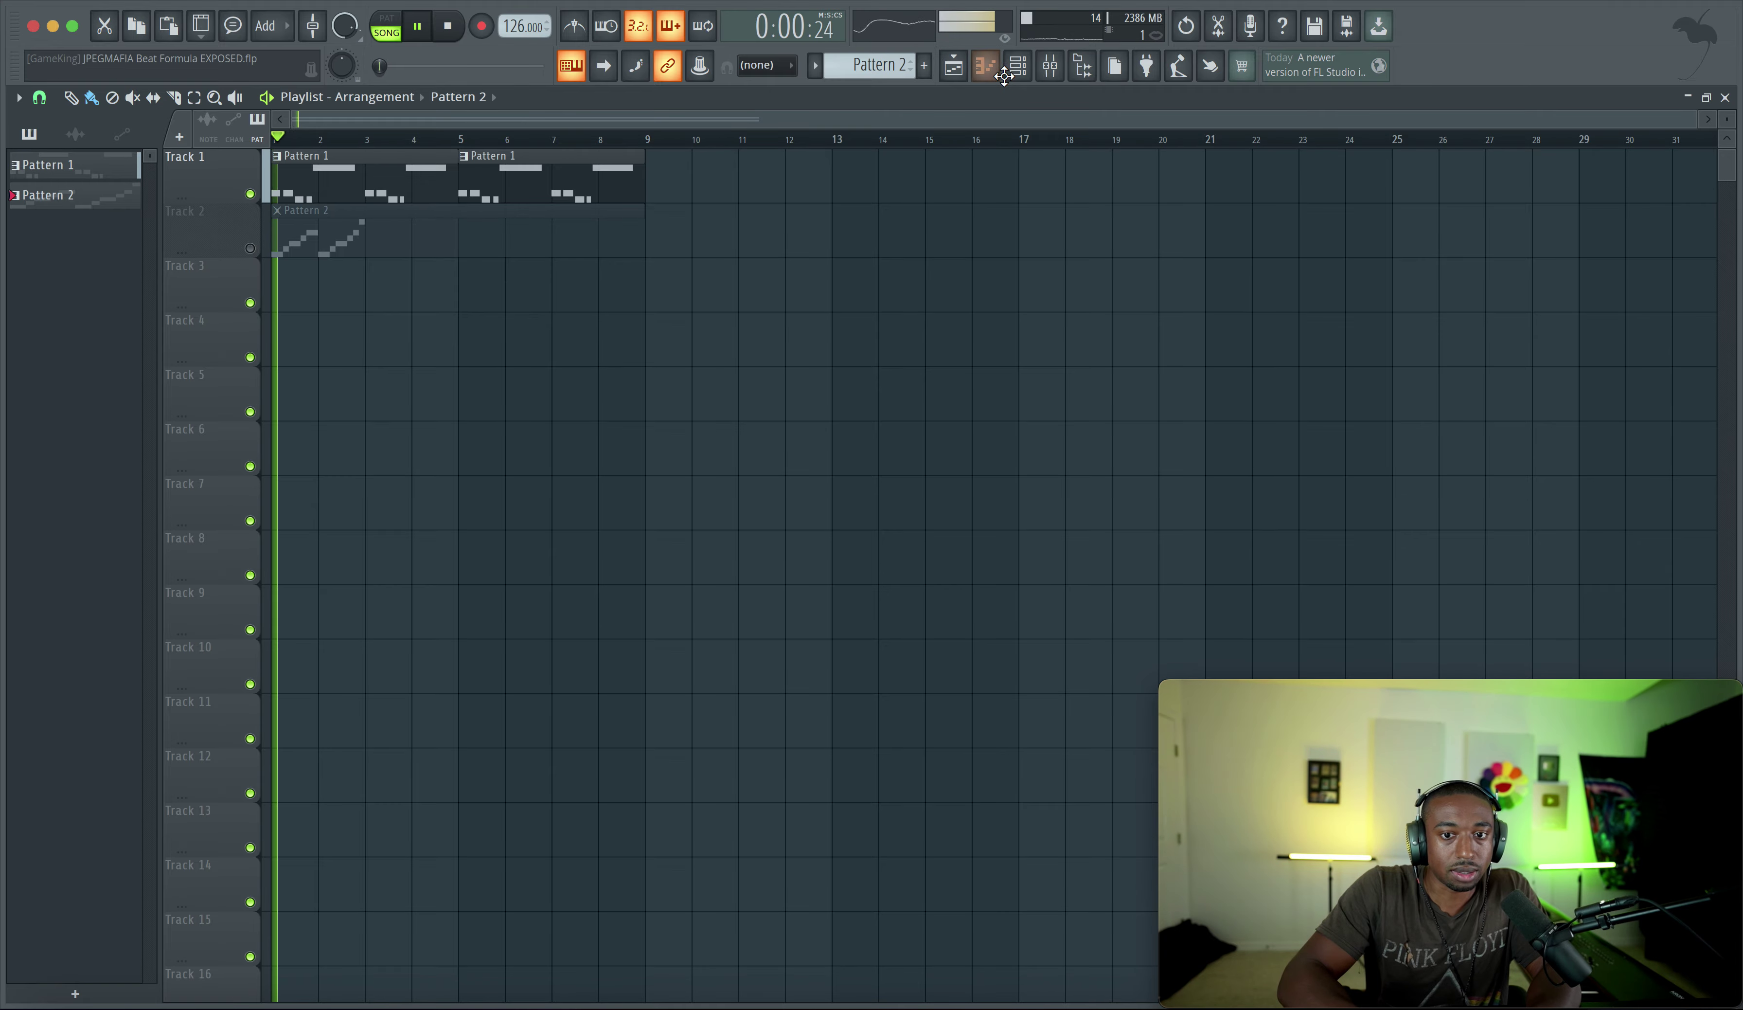
key("F6")
key("space")
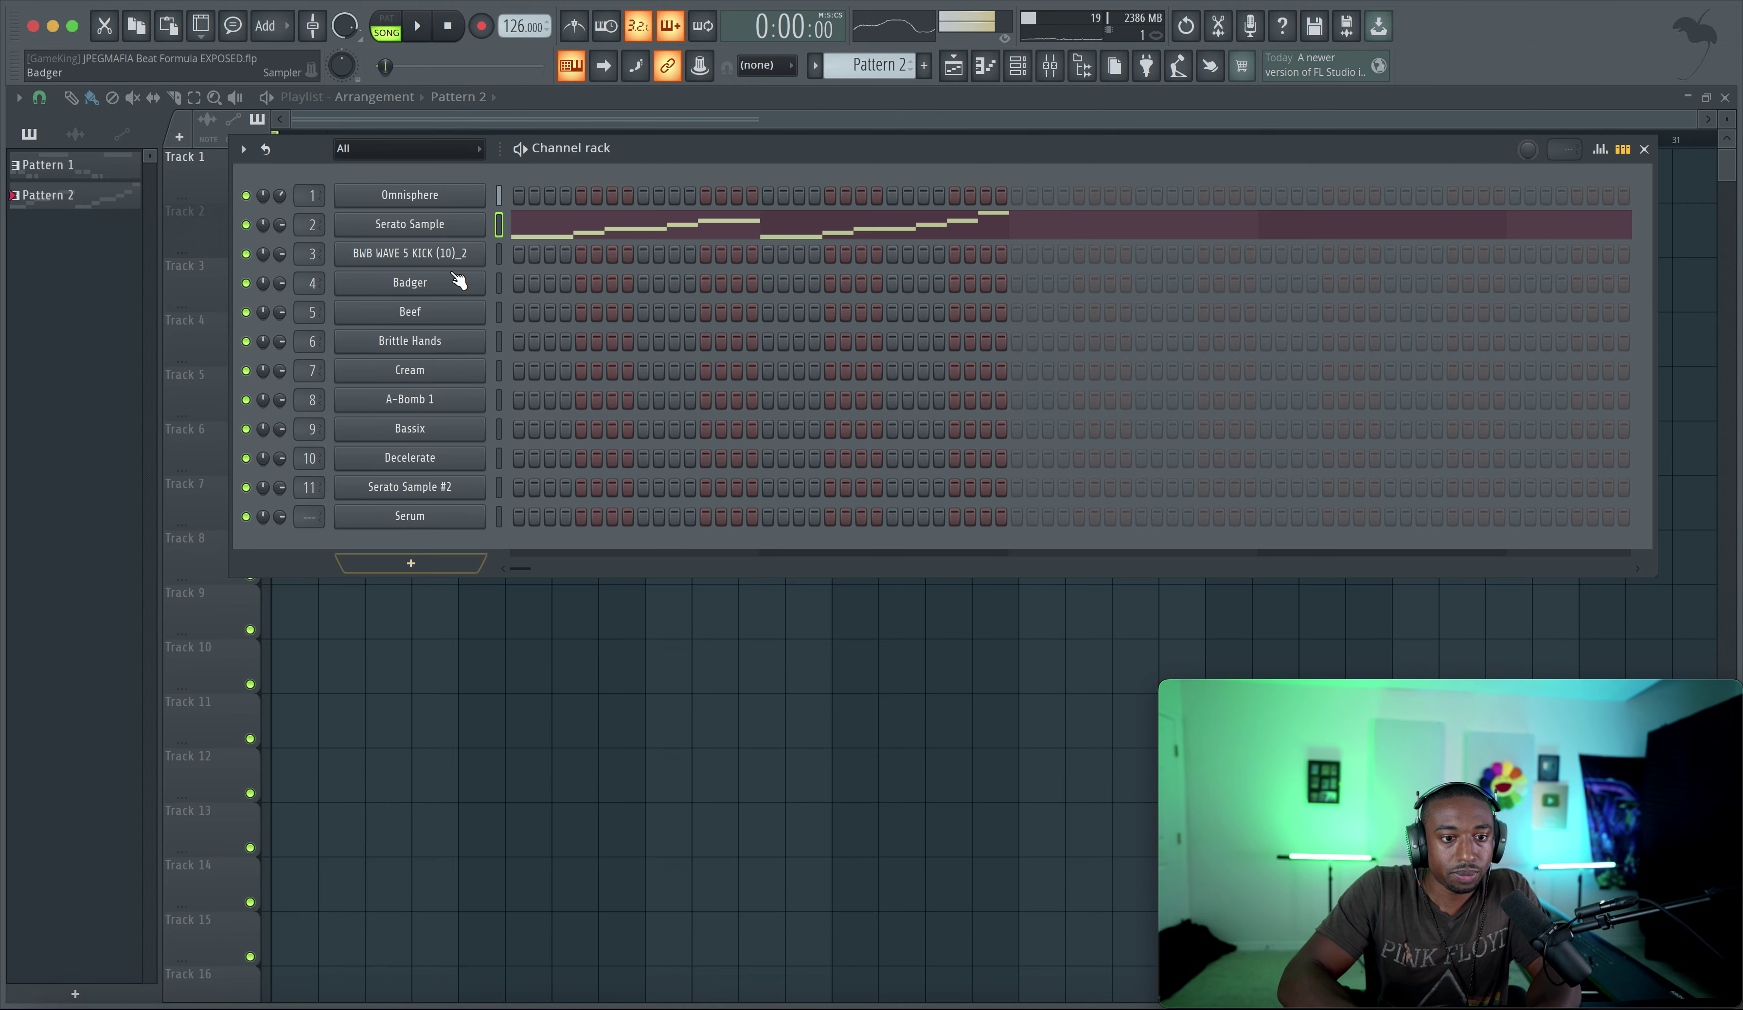
Add a Scaler 2 channel with the grand piano sound and start its MIDI scale detection
left_click(412, 561)
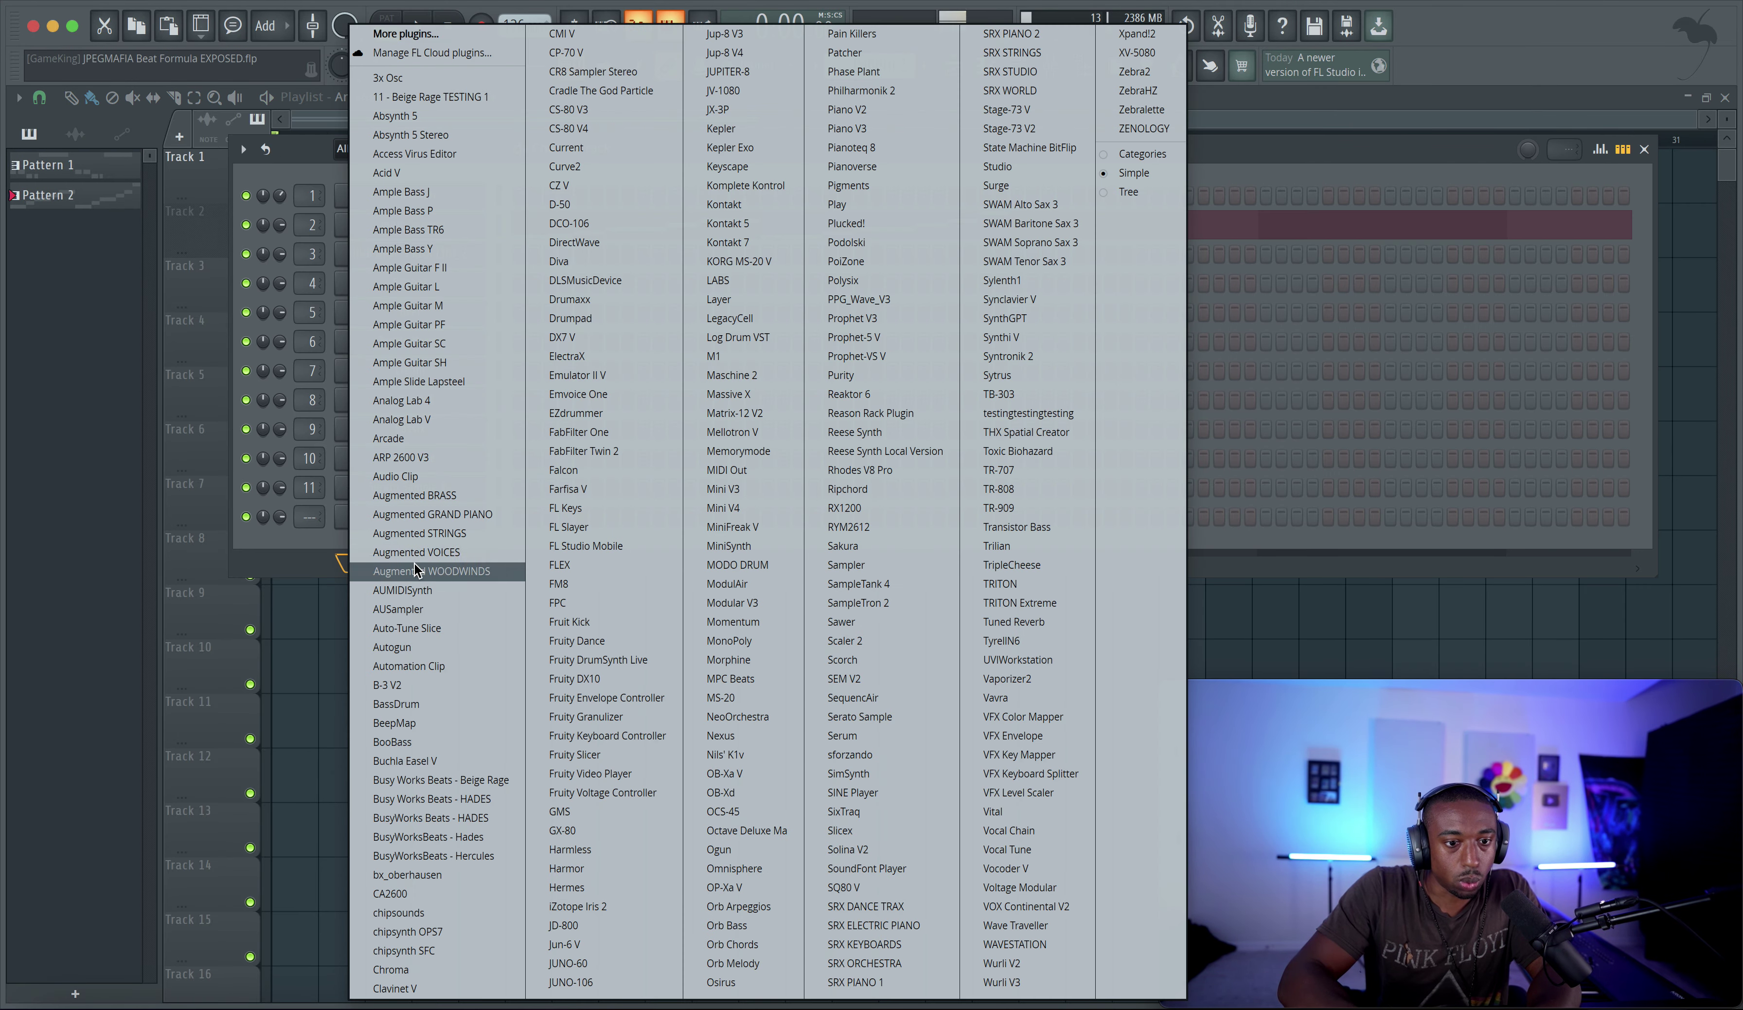
left_click(864, 642)
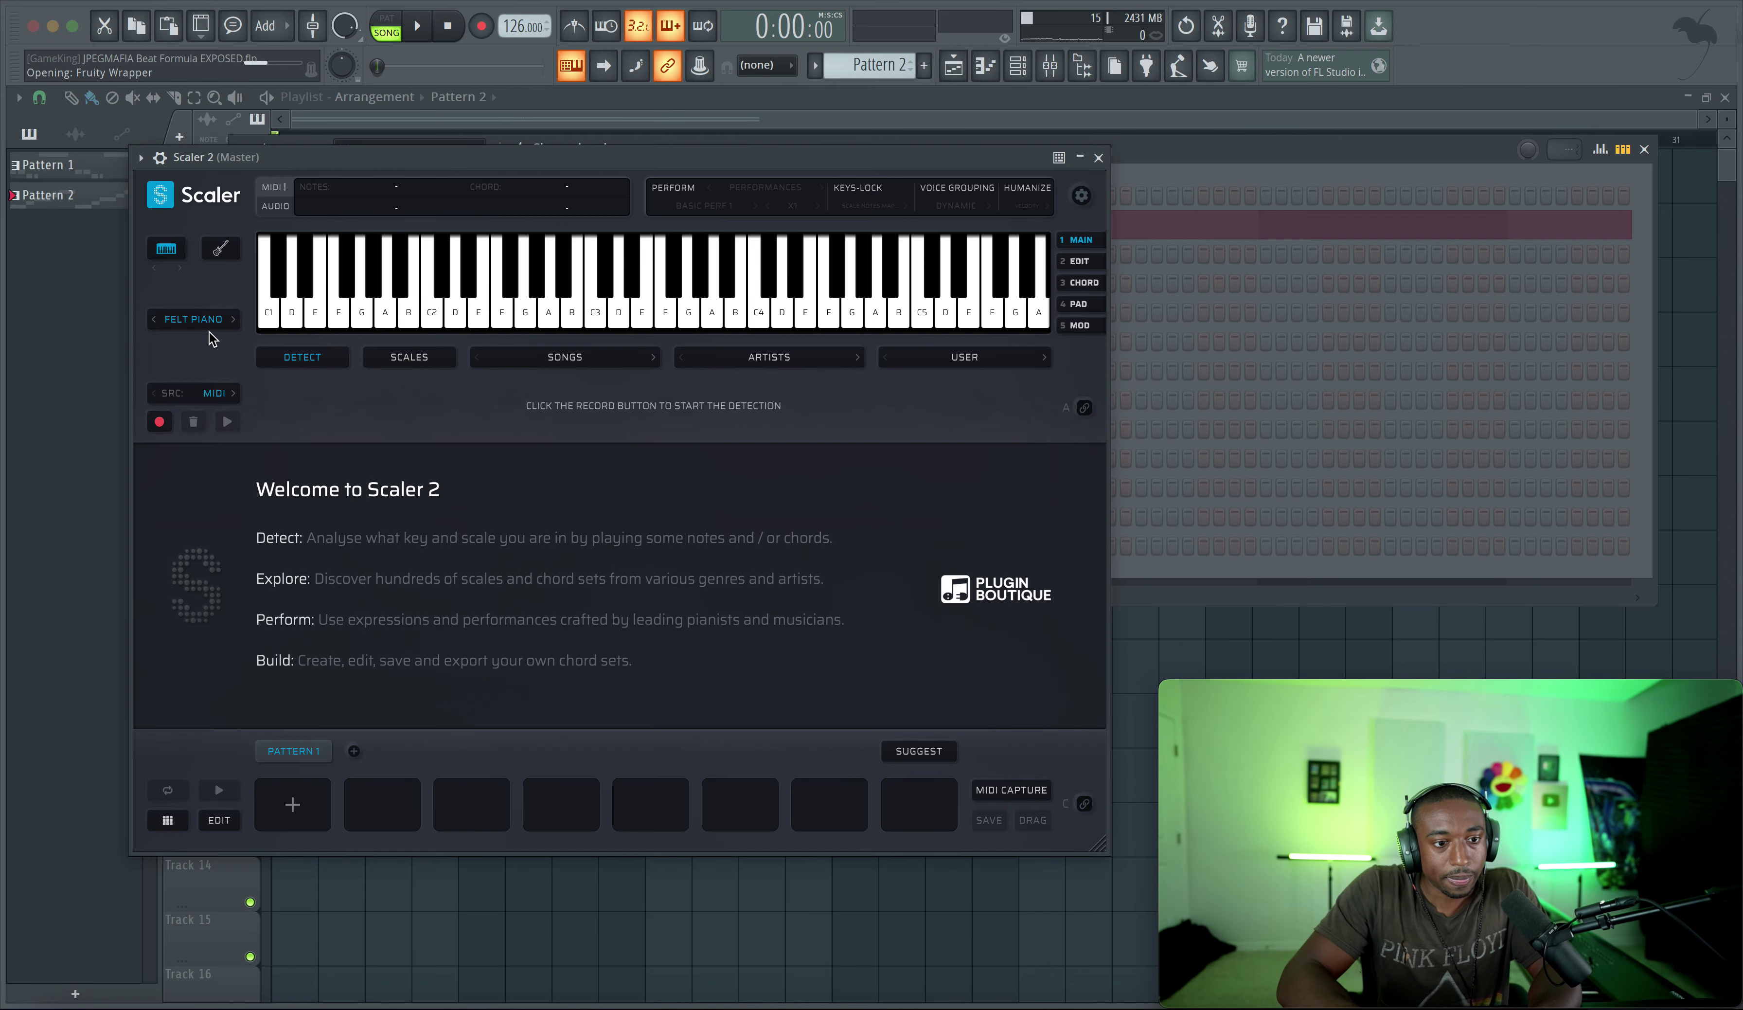
left_click(234, 320)
left_click(159, 421)
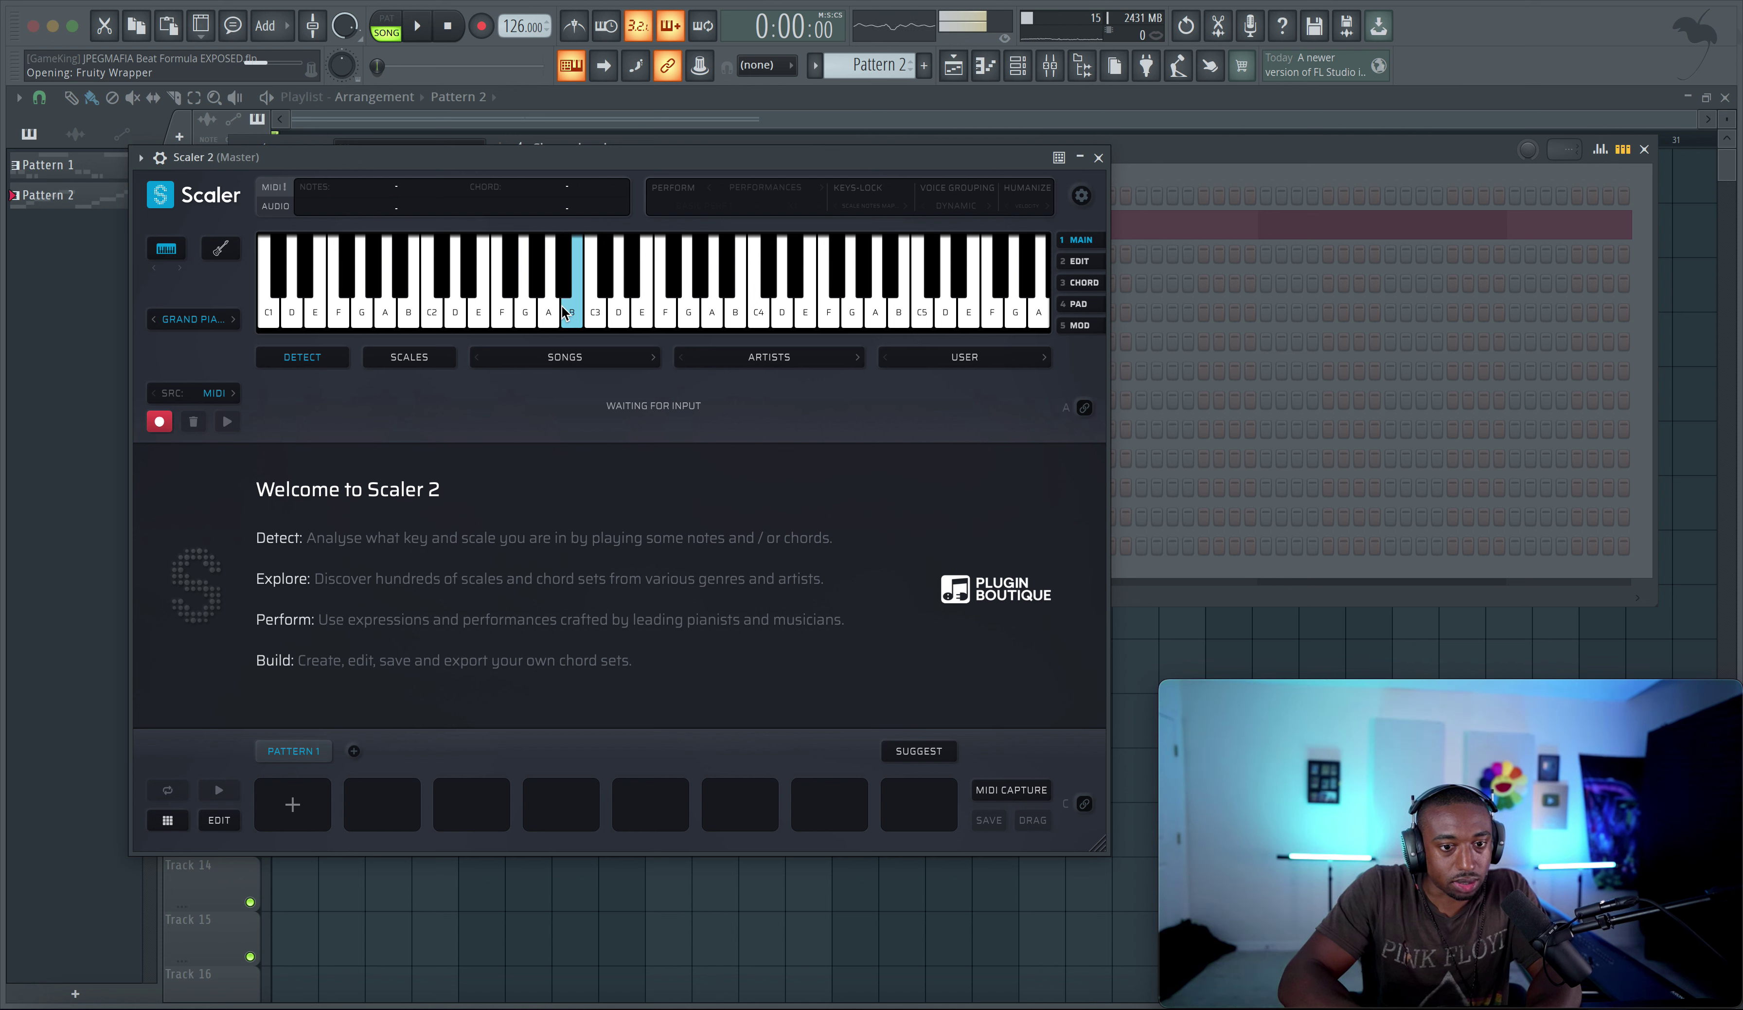
Play F#, G, C, D, Eb, F, G, Ab and Bb into Scaler 2 to detect the riff's key, and close the plugin
left_click(513, 291)
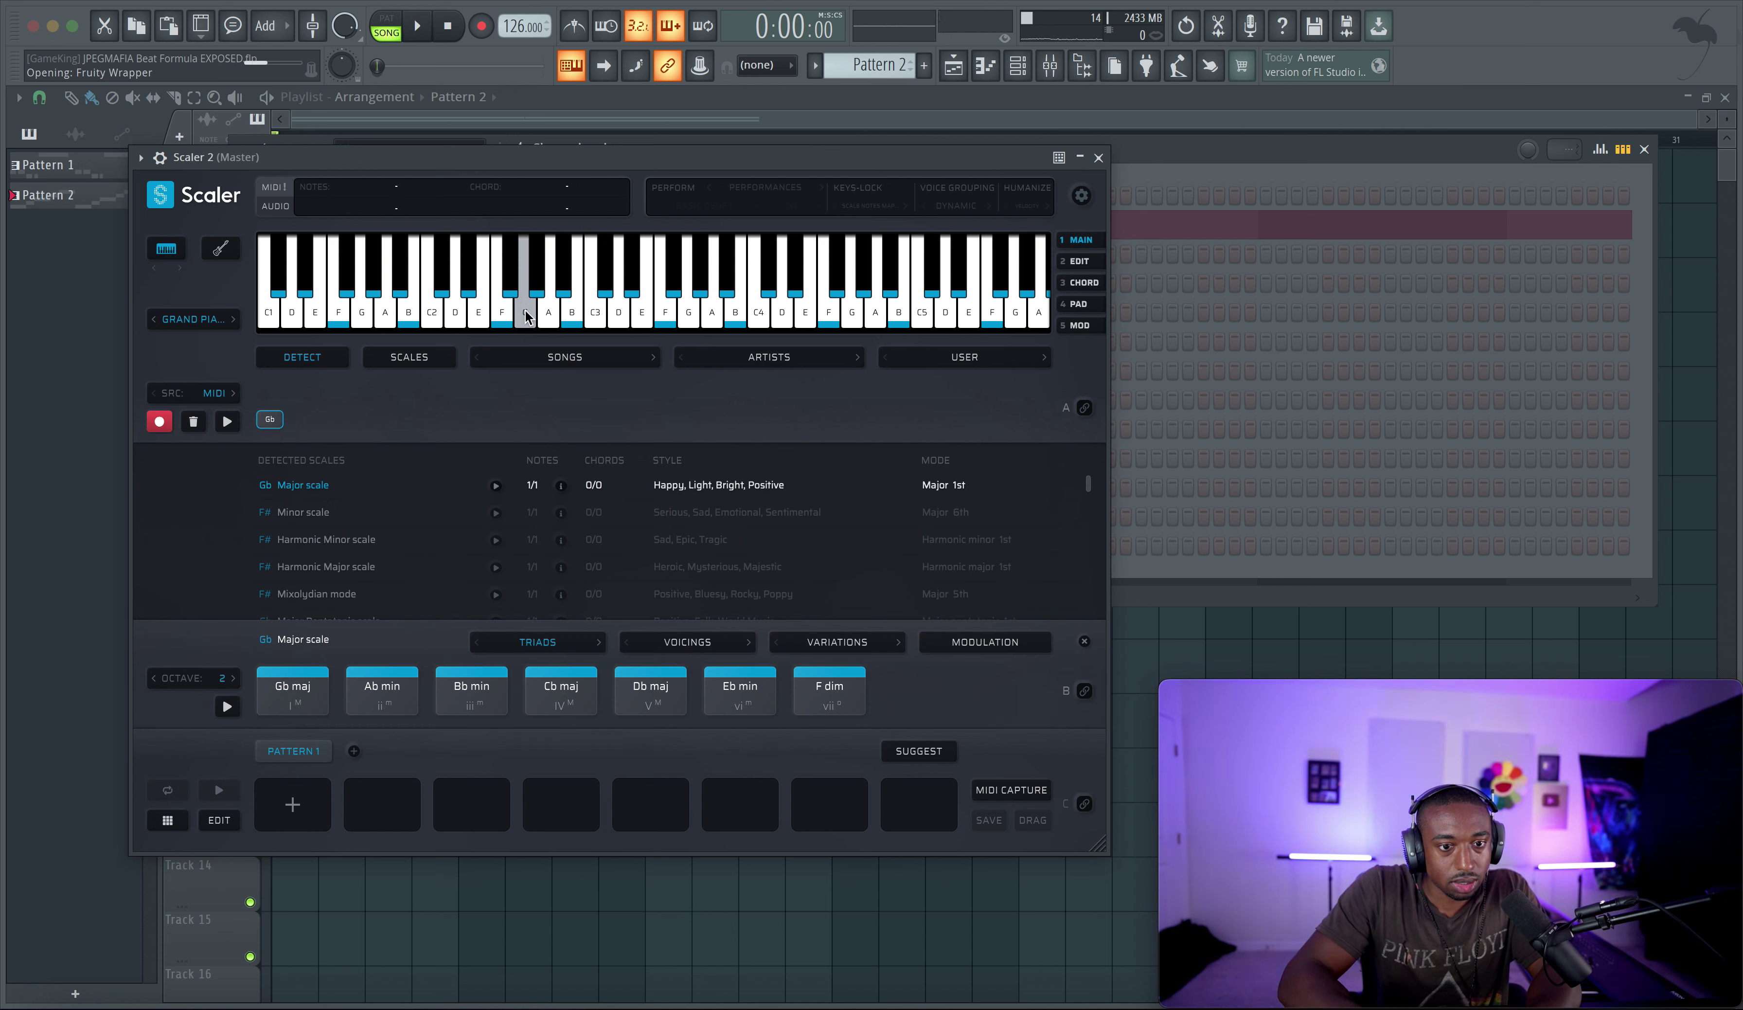
left_click(525, 306)
left_click(595, 313)
left_click(619, 308)
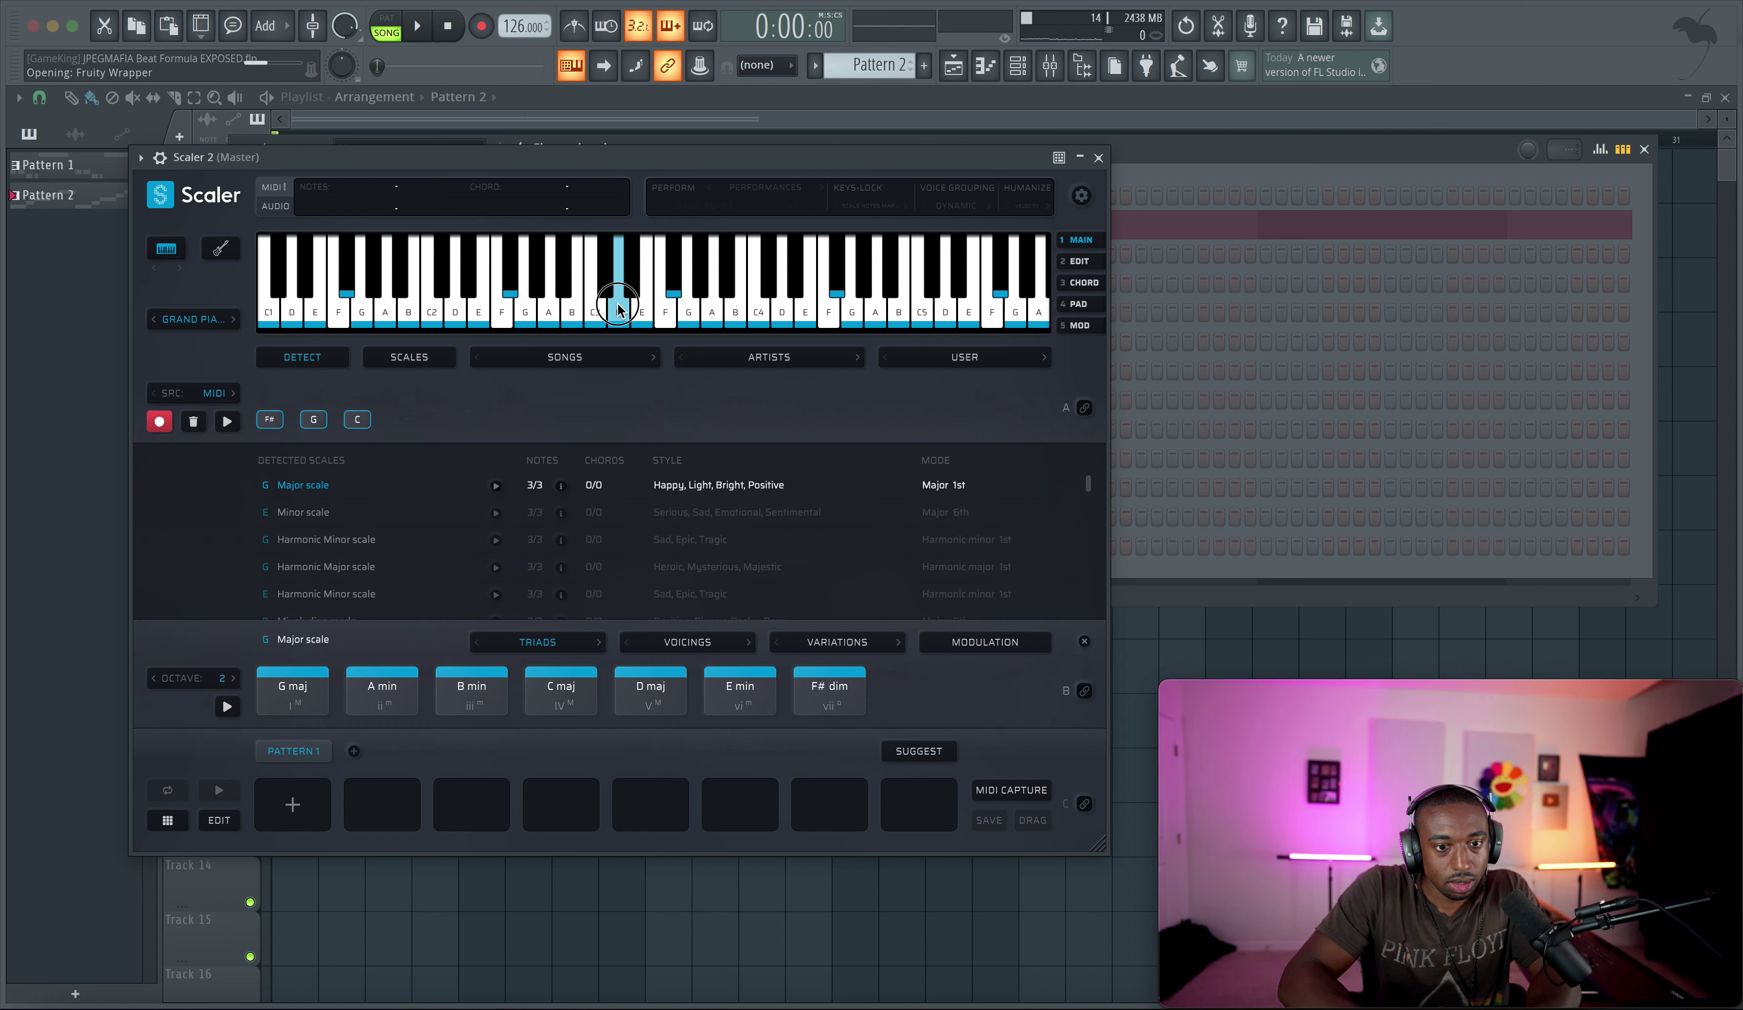
left_click(632, 288)
left_click(667, 313)
left_click(689, 308)
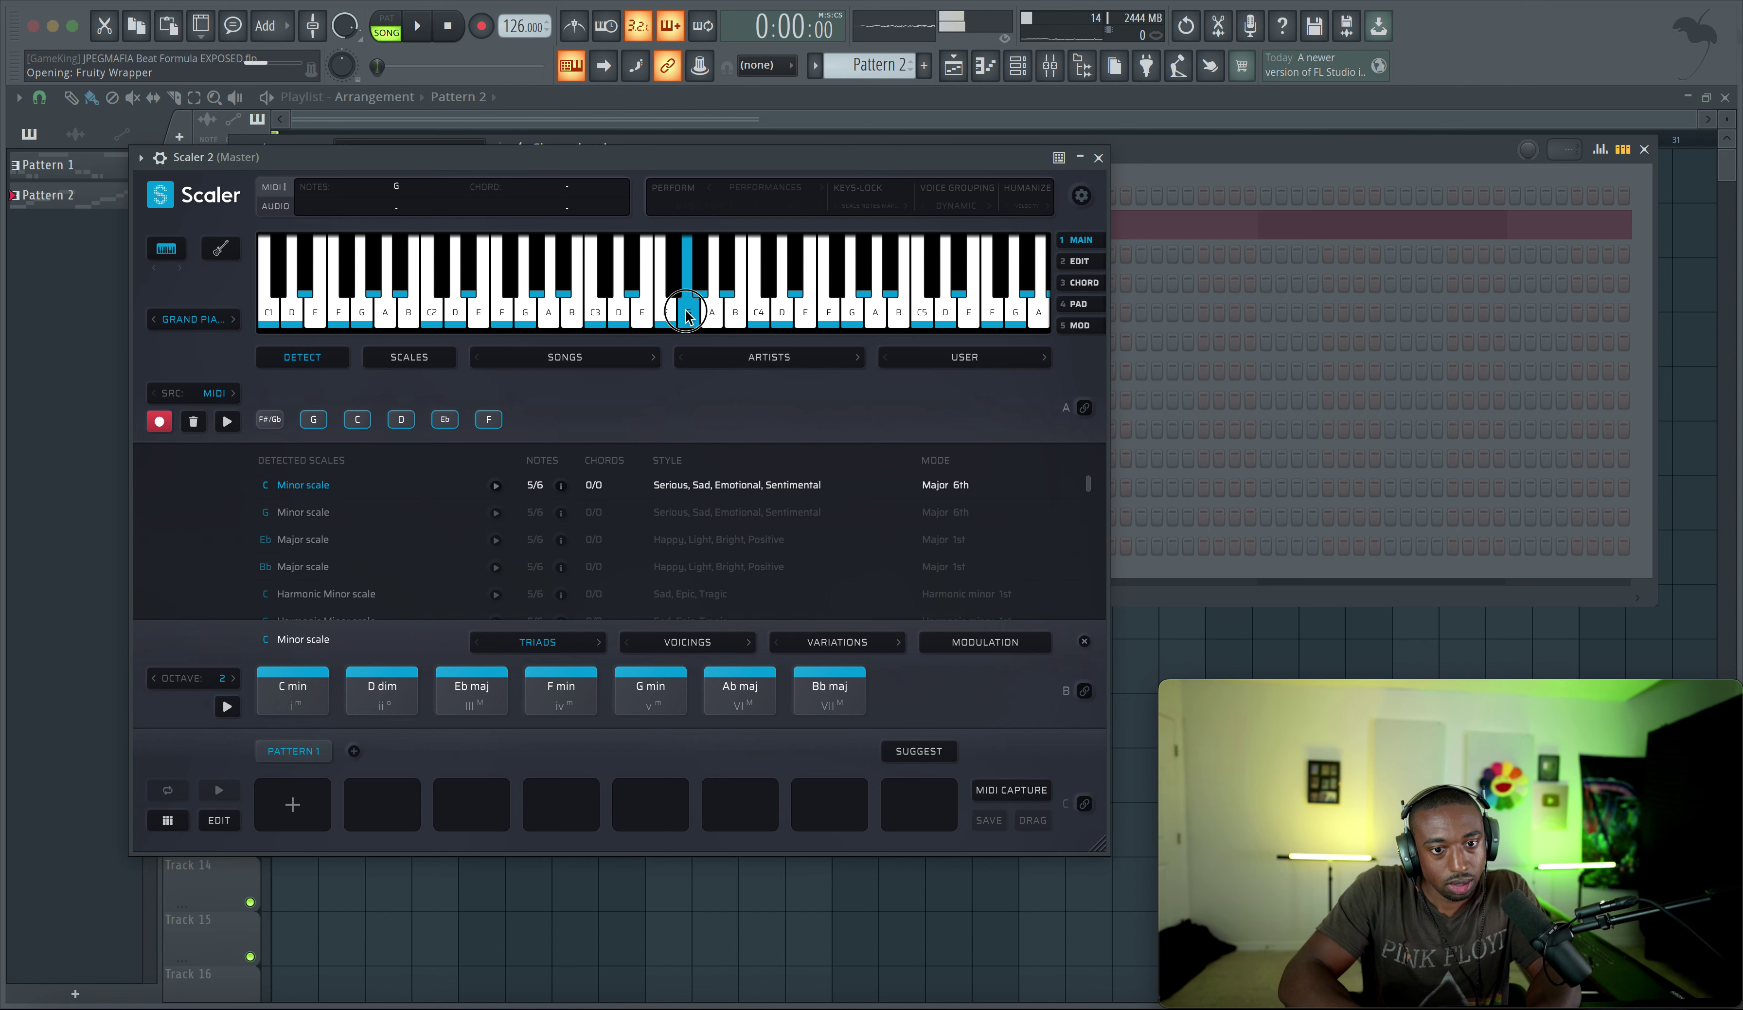
left_click(701, 292)
left_click(727, 297)
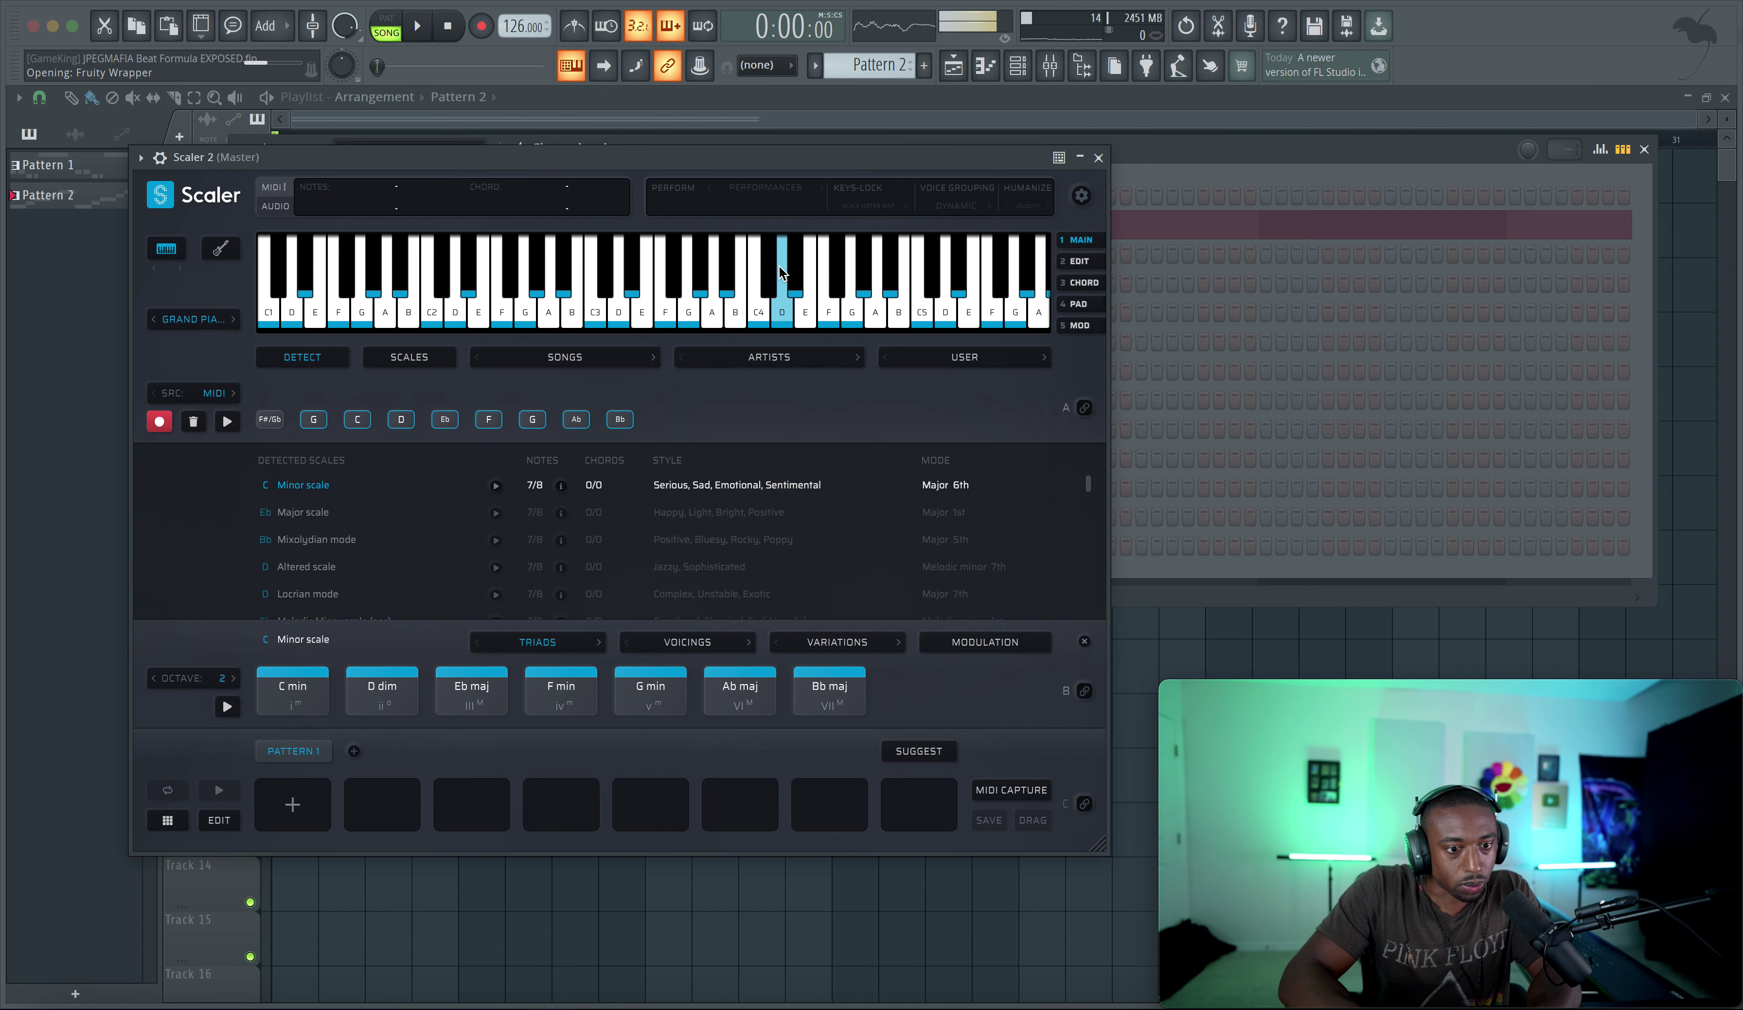
key("Escape")
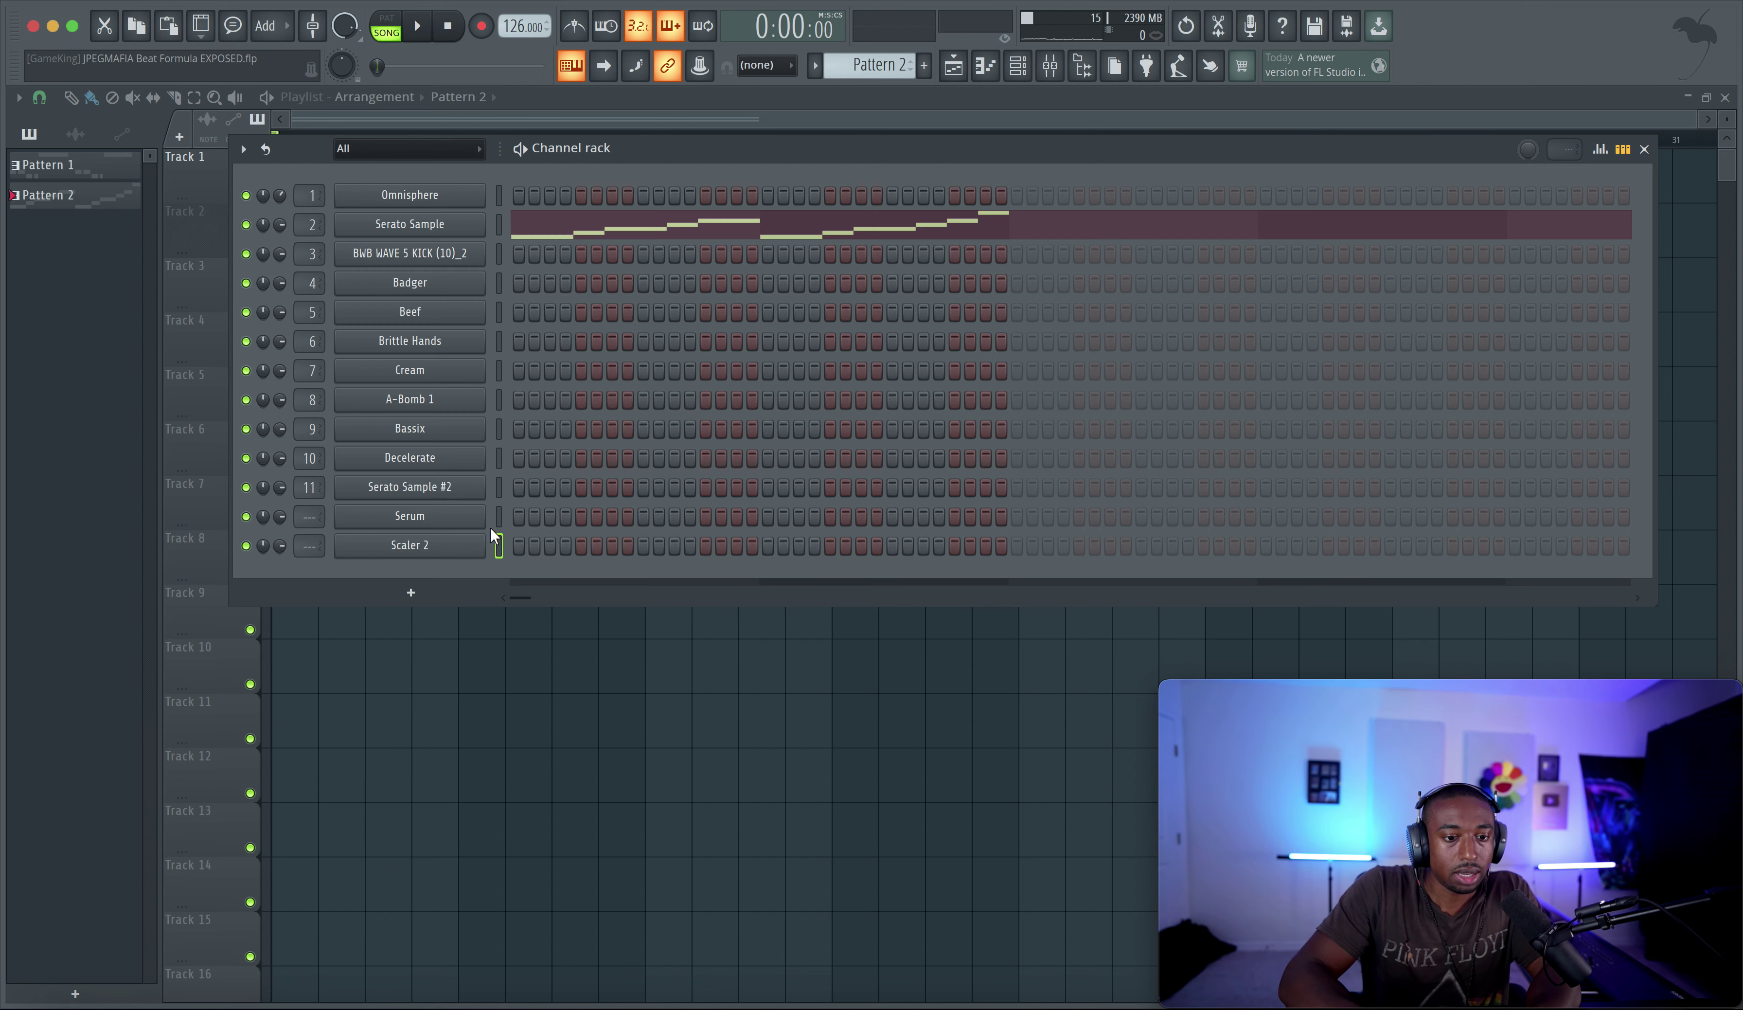
Detune the My Camera Never Lies sample in Serato Sample by -4 semitones to Cm and return to the playlist
left_click(446, 232)
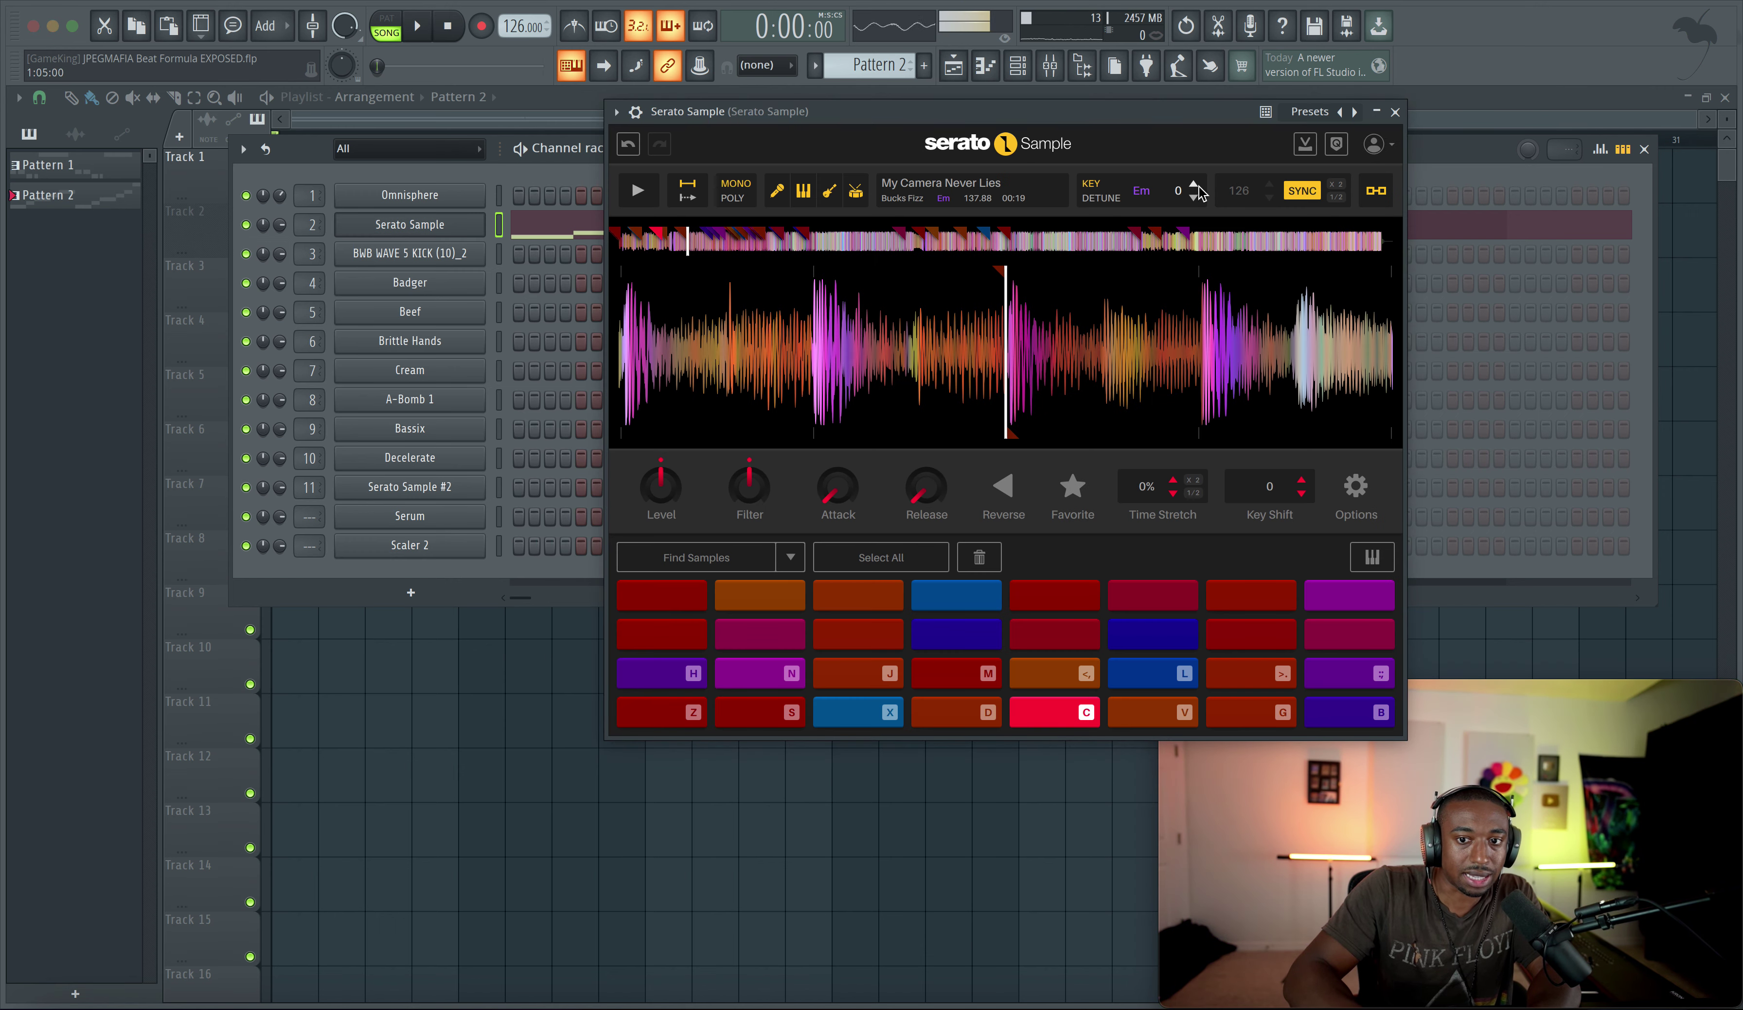
left_click(1194, 197)
left_click(1194, 198)
left_click(1195, 197)
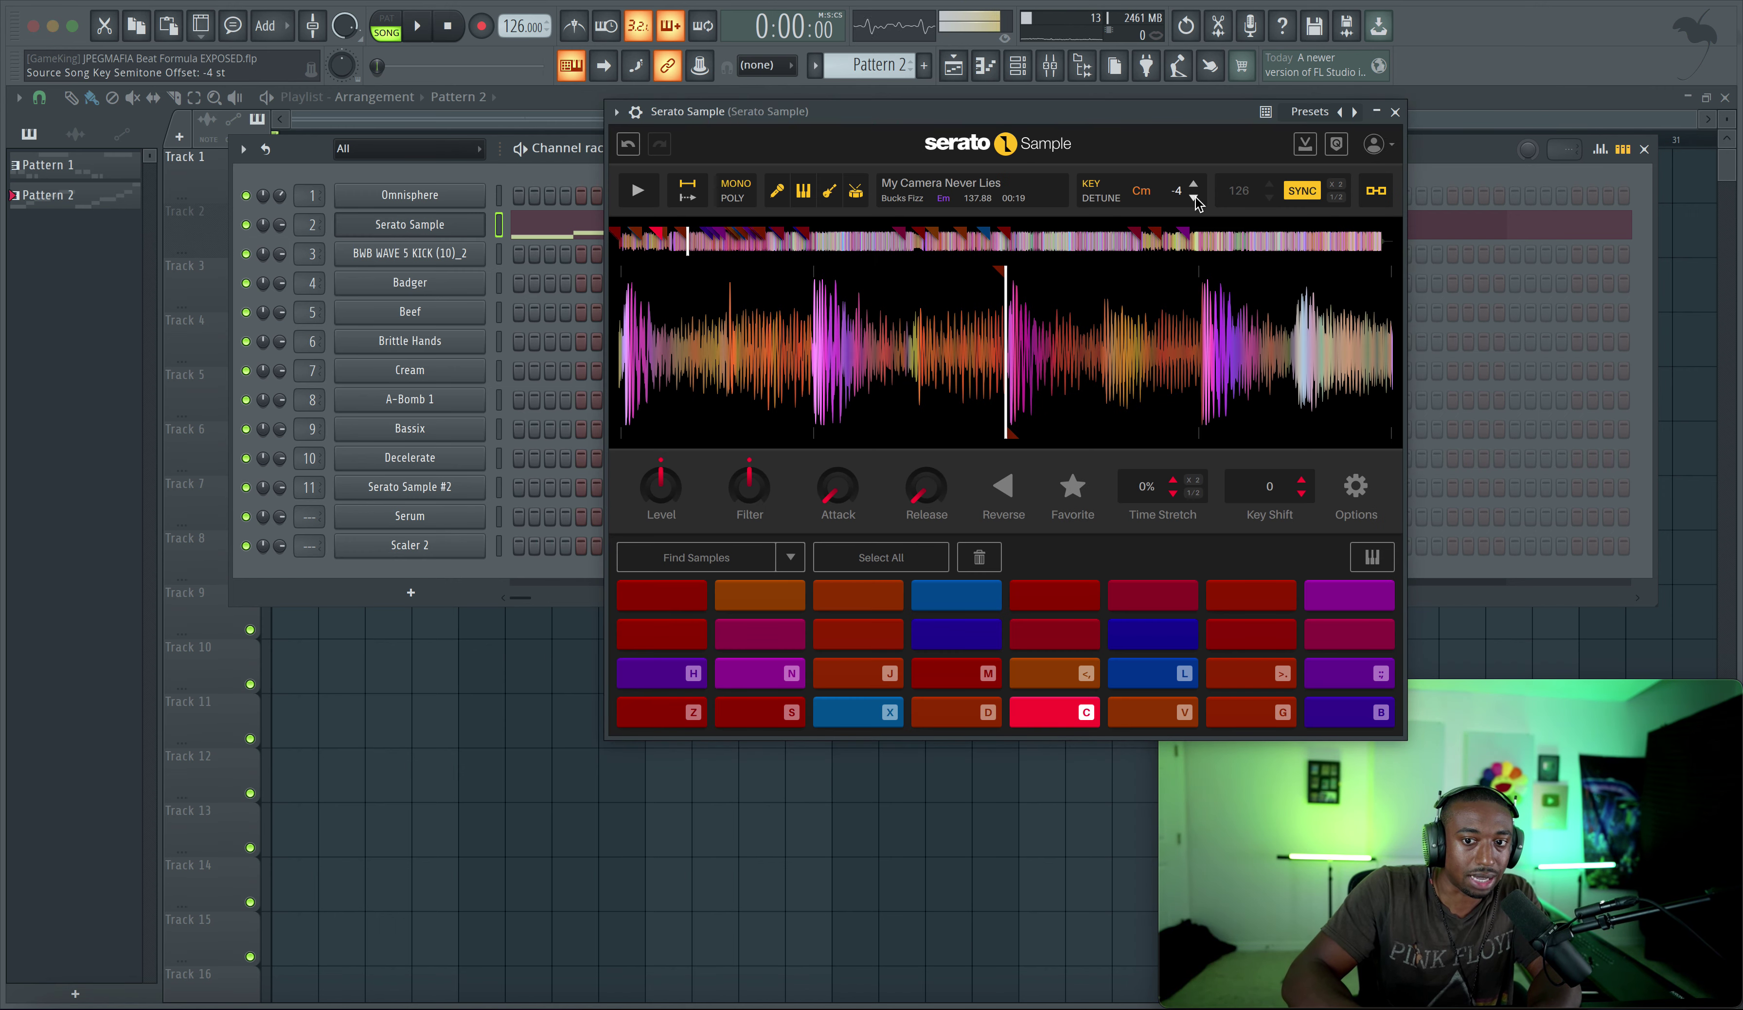
left_click(592, 701)
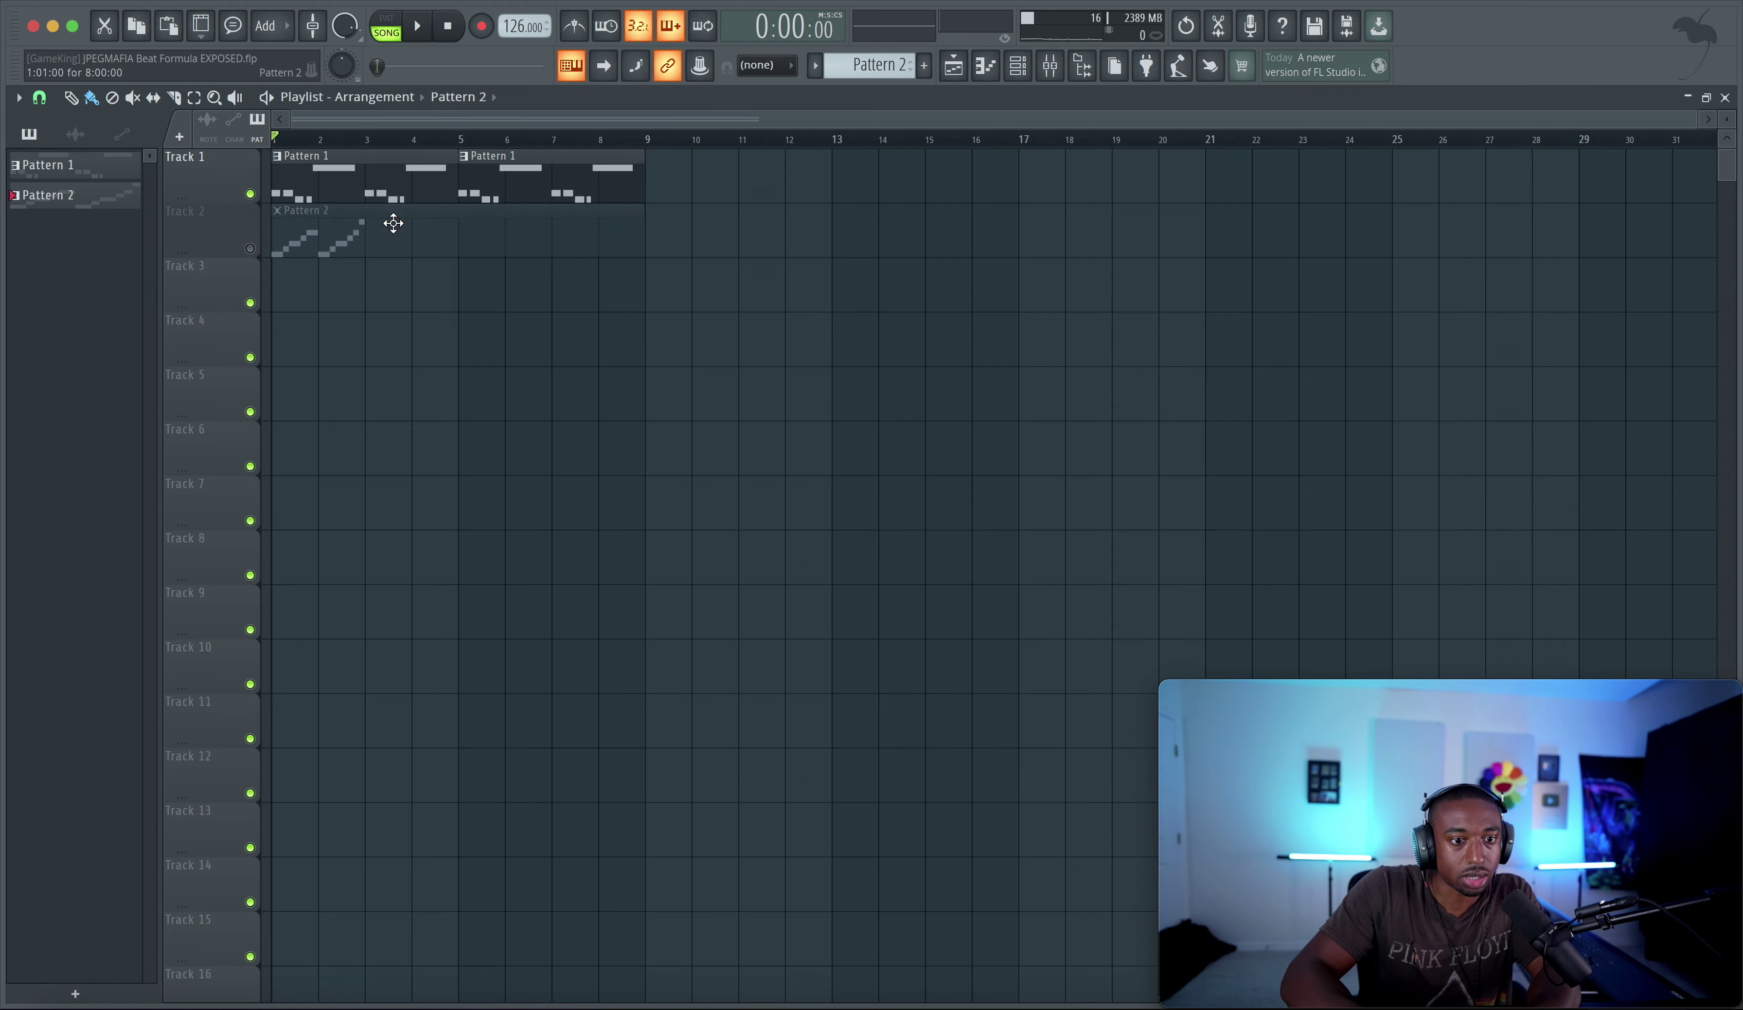
Unmute Track 2 and play the Pattern 1 riff together with the retuned Pattern 2 chops
key("space")
key("space")
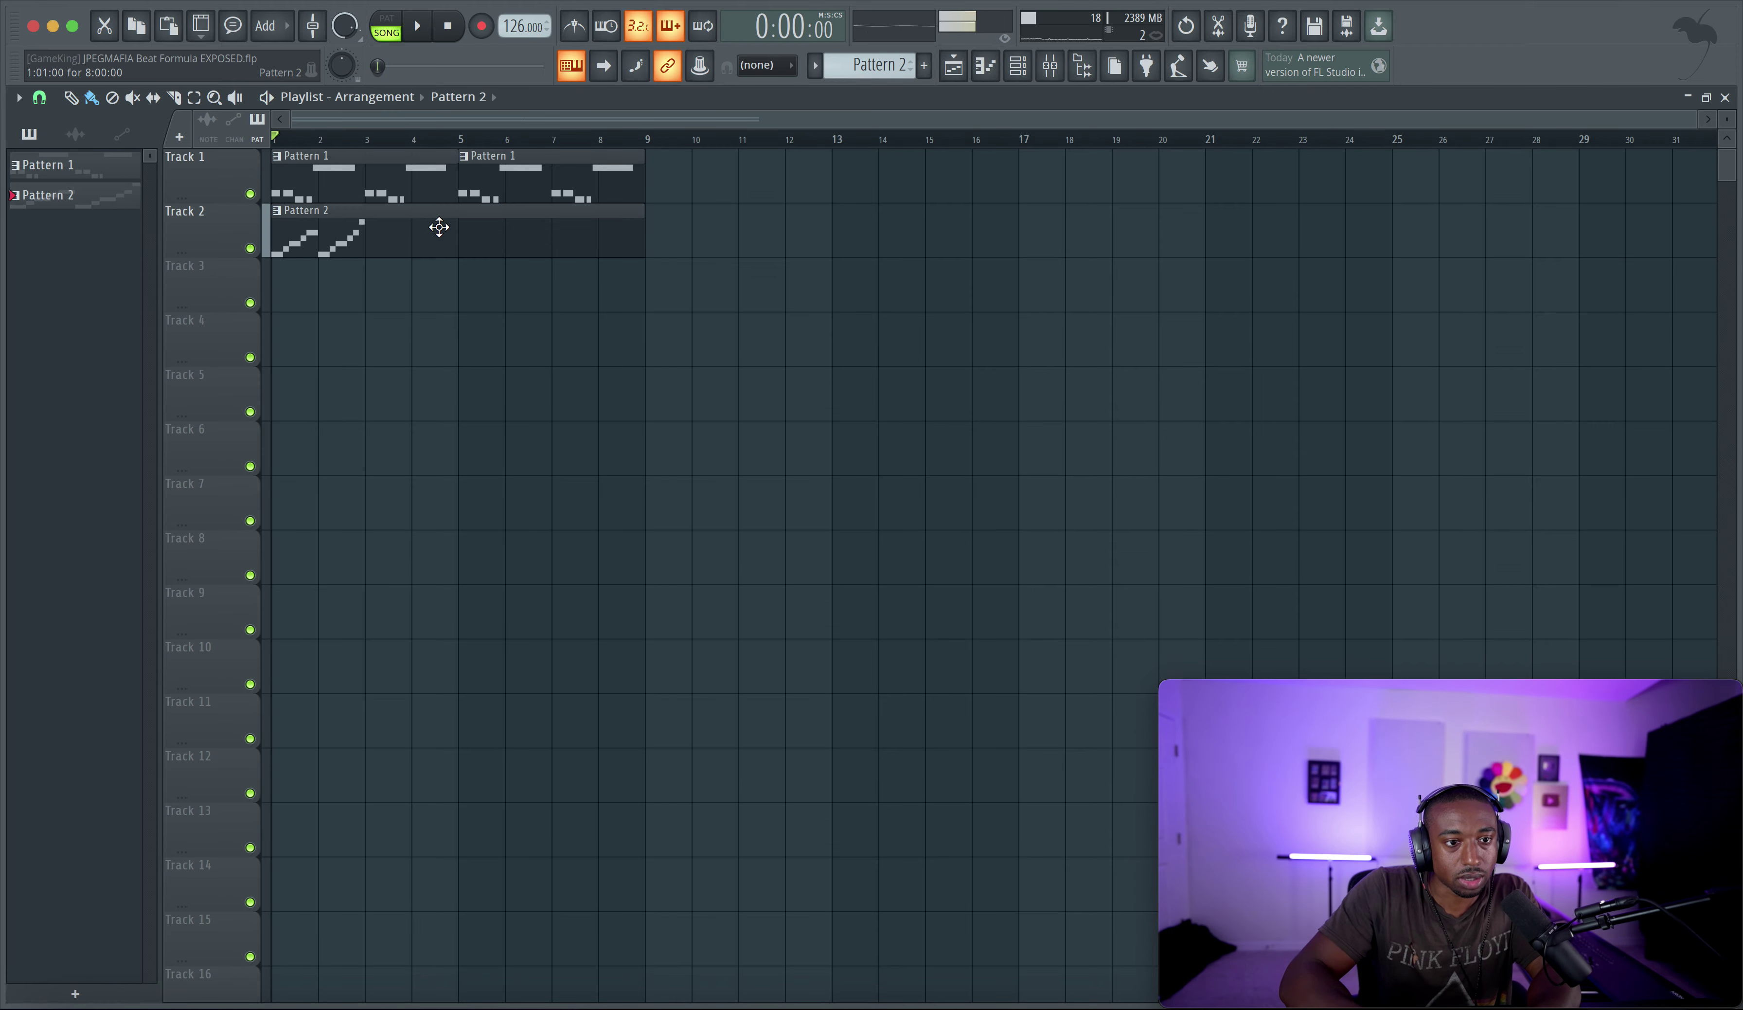
key("ctrl+s")
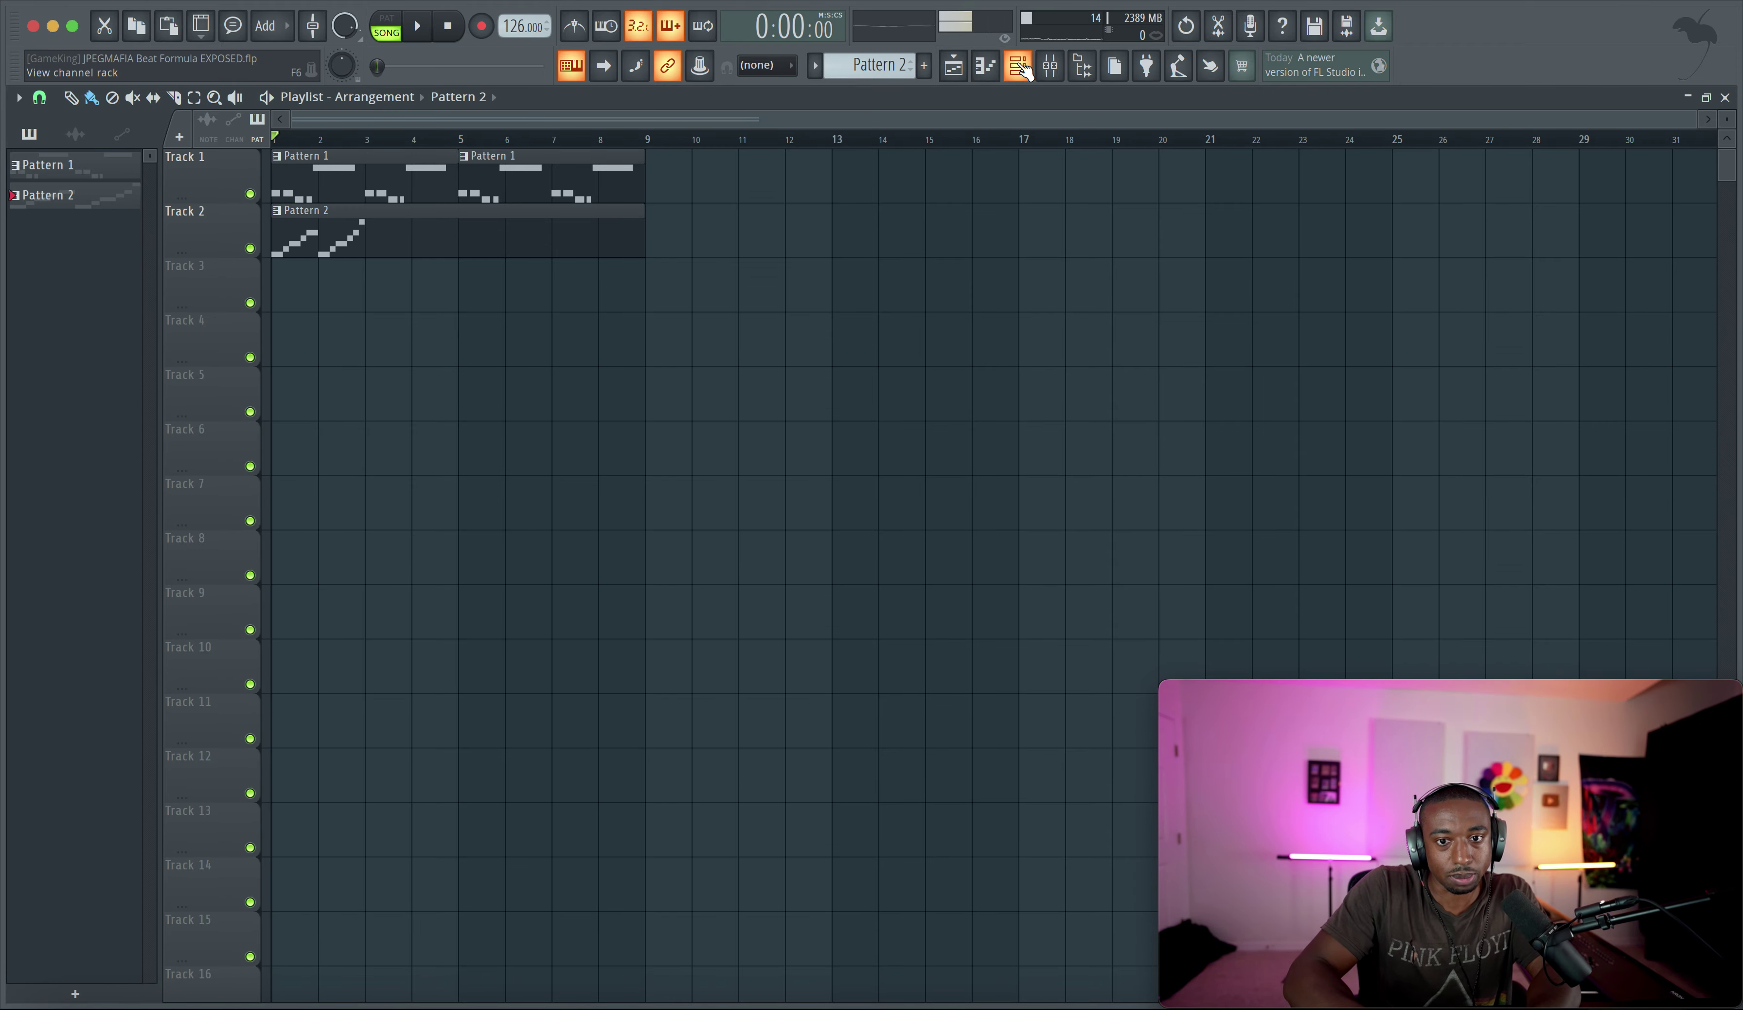
Raise the My Camera Never Lies sample's key detune in Serato Sample to +8 semitones, Cm
key("F6")
left_click(438, 226)
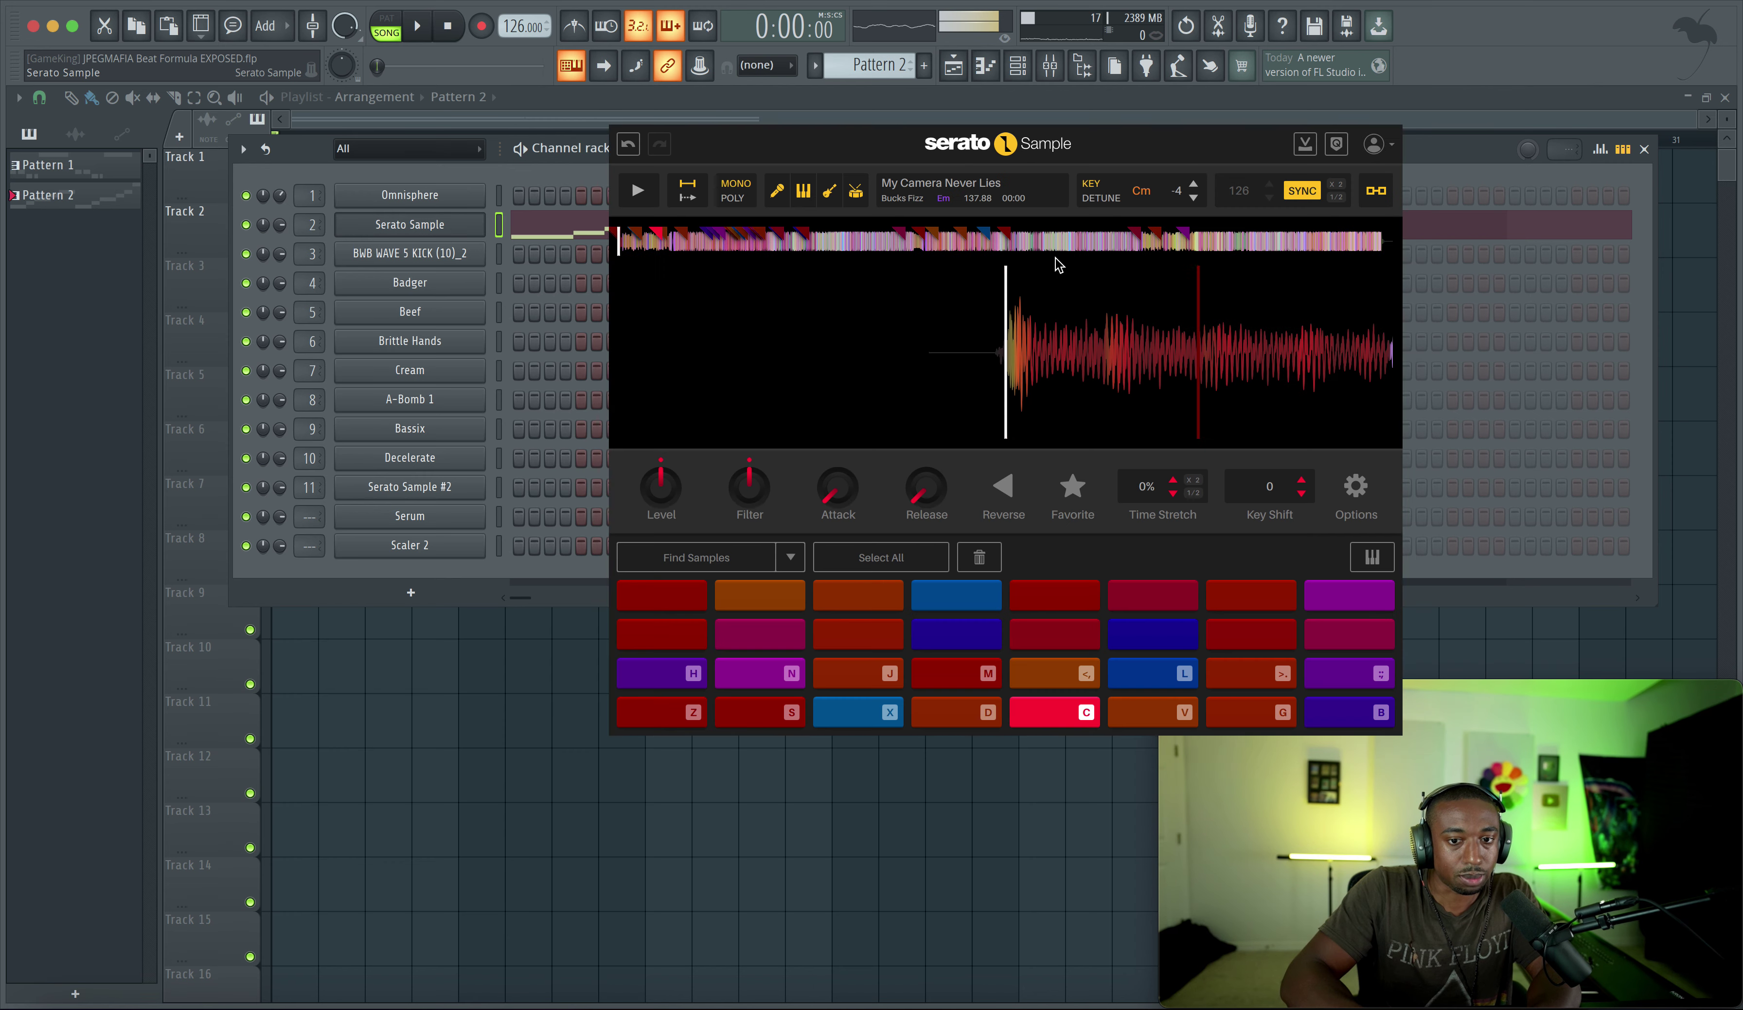
left_click(1194, 186)
left_click(1195, 186)
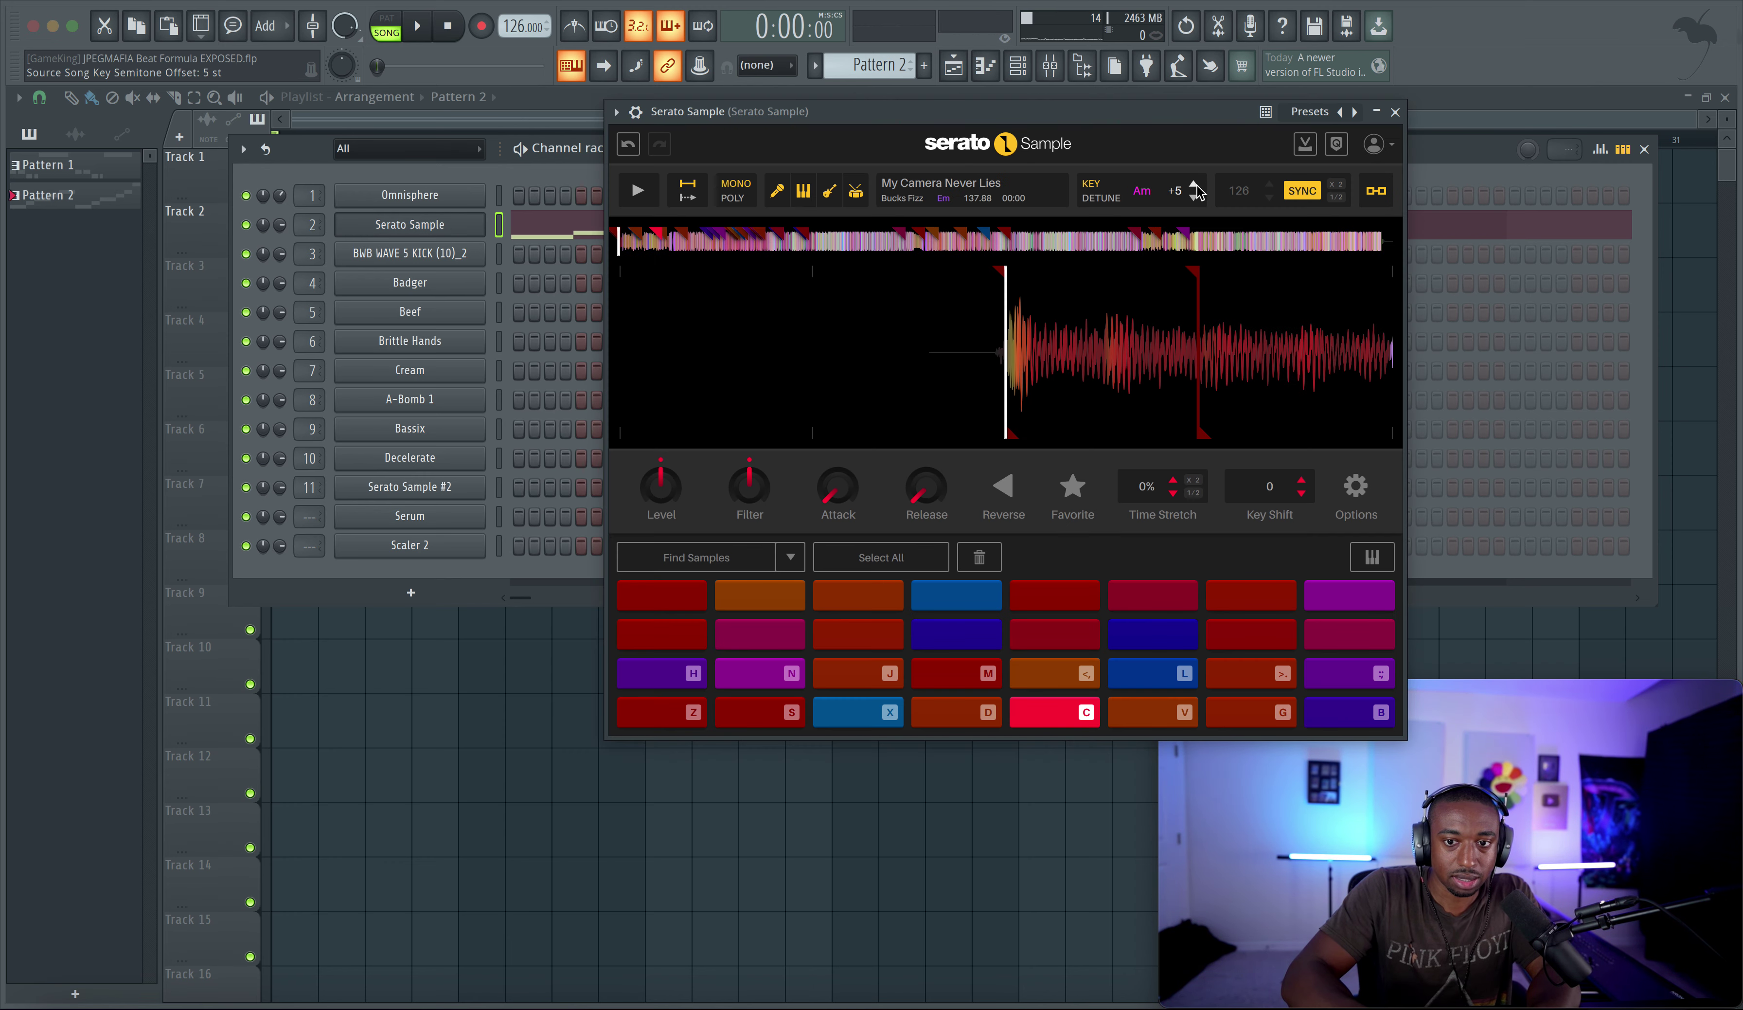
left_click(1194, 186)
left_click(1194, 186)
right_click(530, 715)
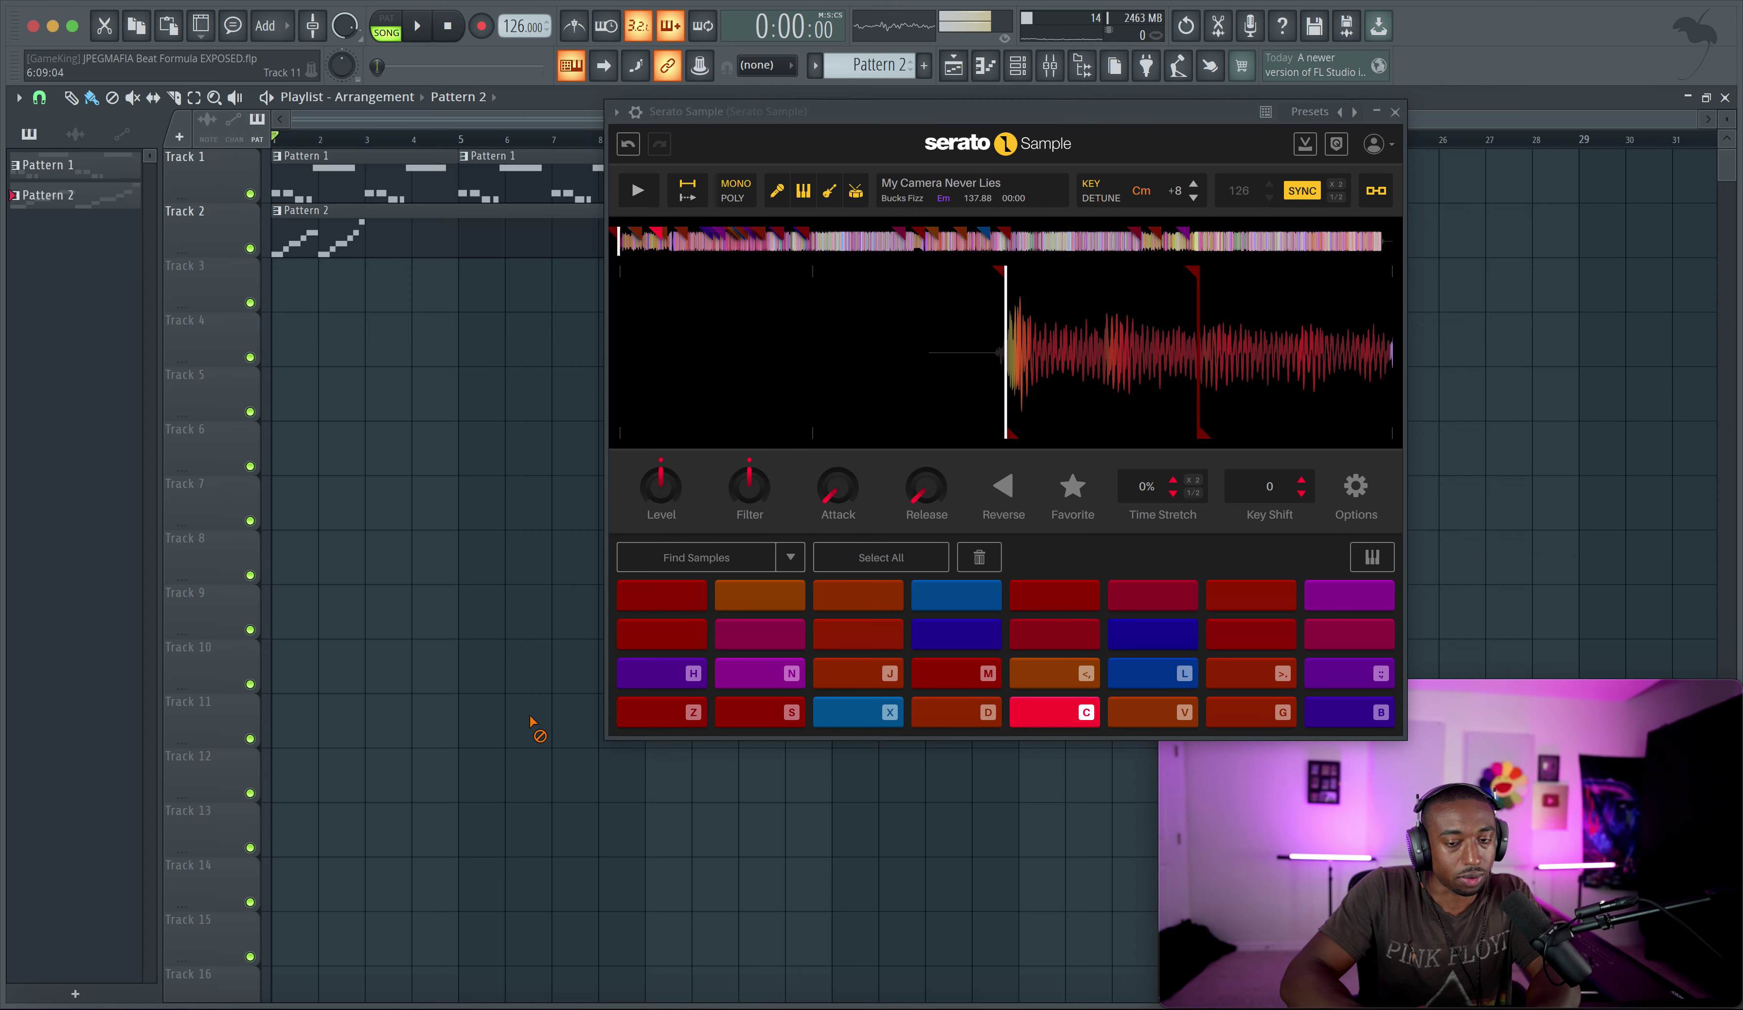
Play both patterns together to check the new sample tuning, with the Serato Sample window closed
key("space")
left_click(1389, 108)
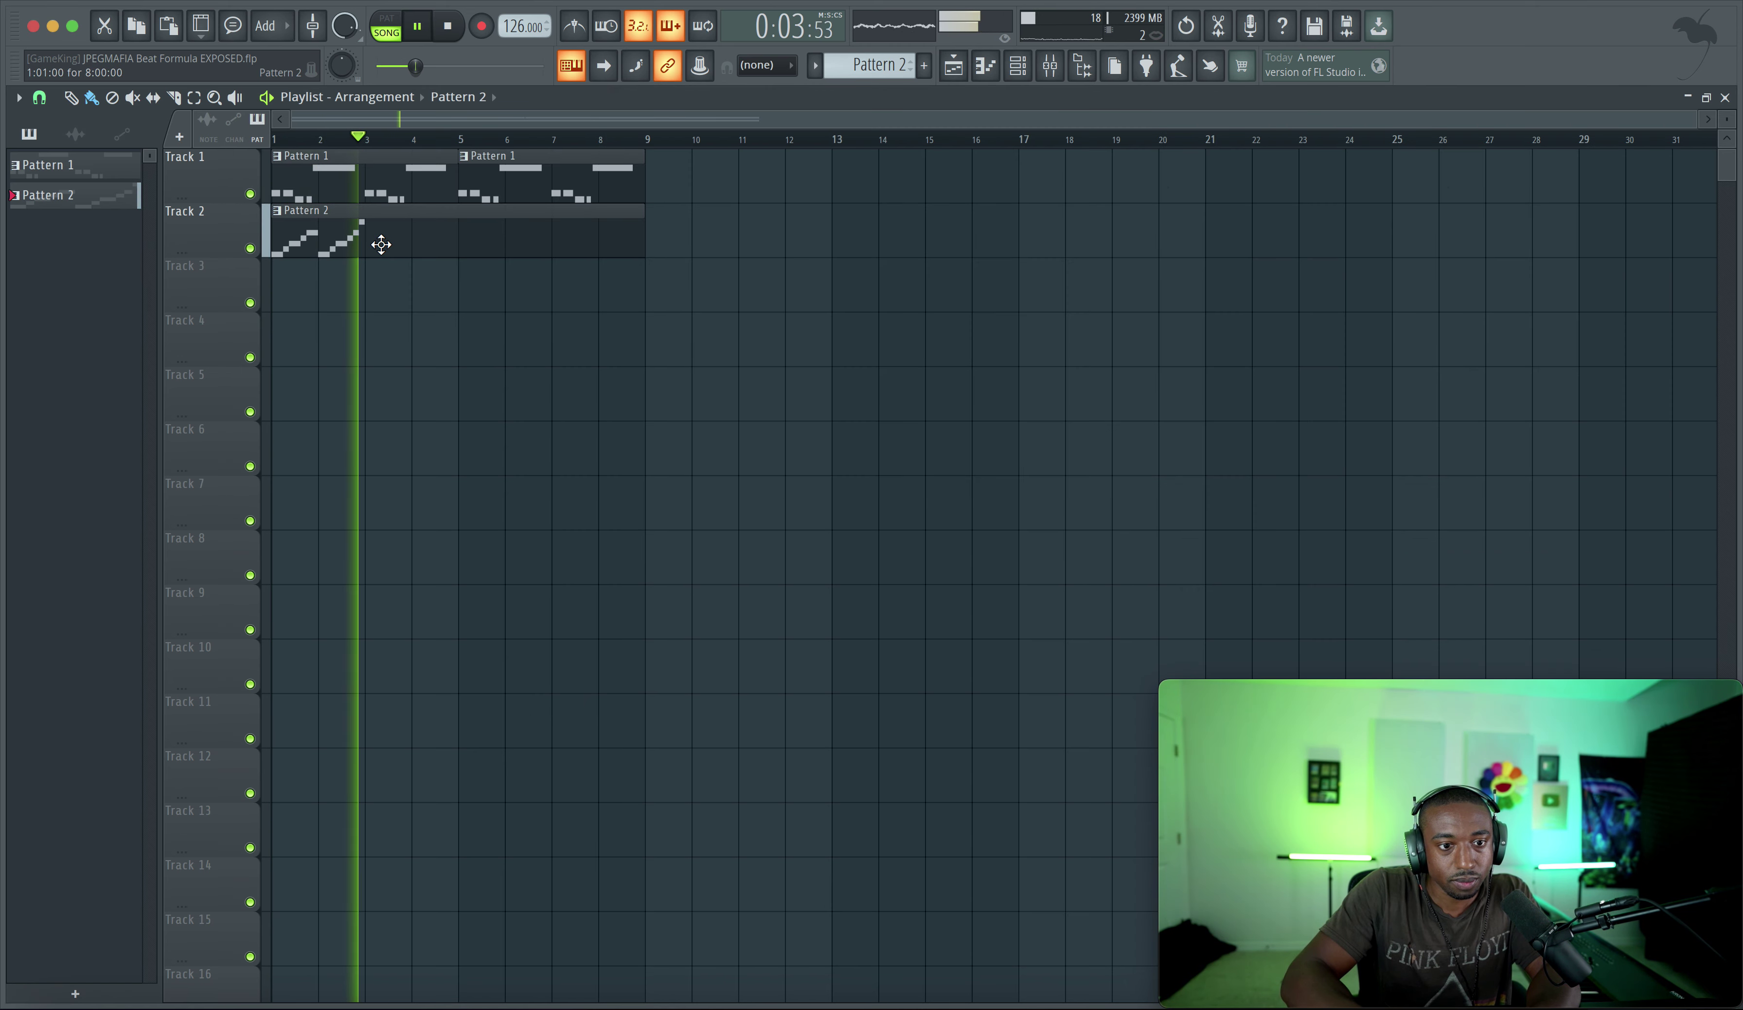
key("space")
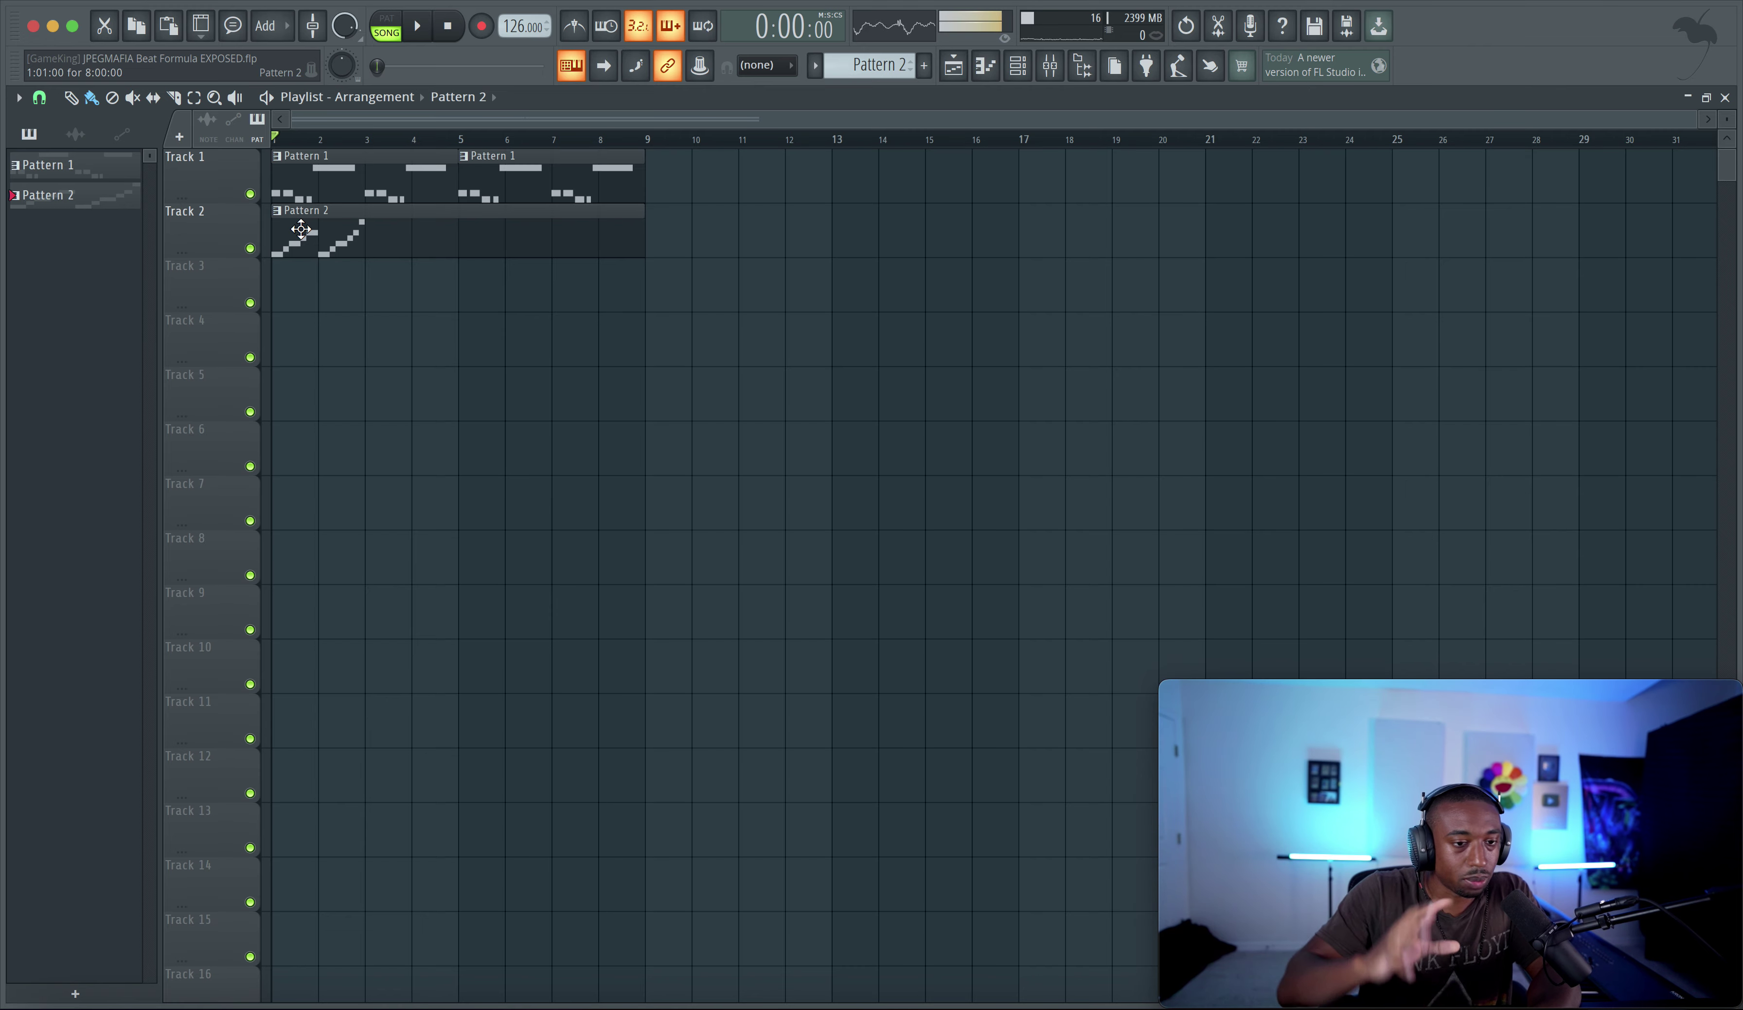
Mute Track 2 and record new Serato Sample chops into Pattern 2 over the Pattern 1 riff
left_click(251, 248)
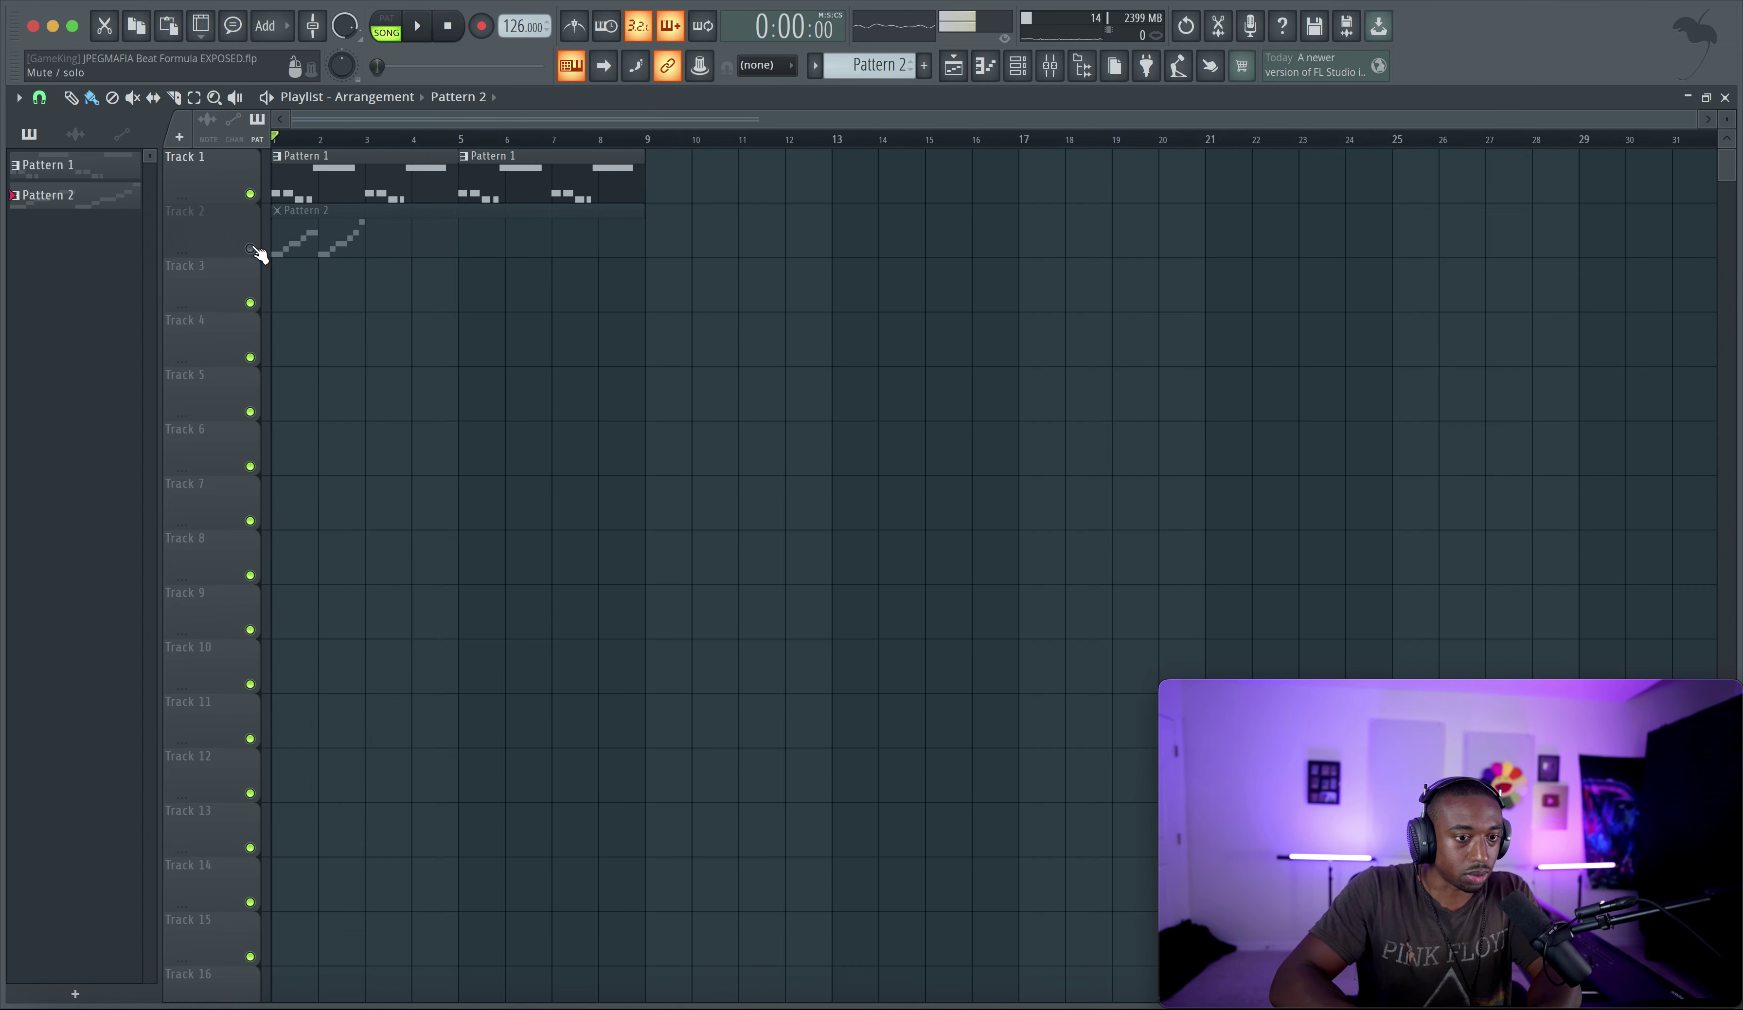
right_click(331, 250)
left_click(417, 34)
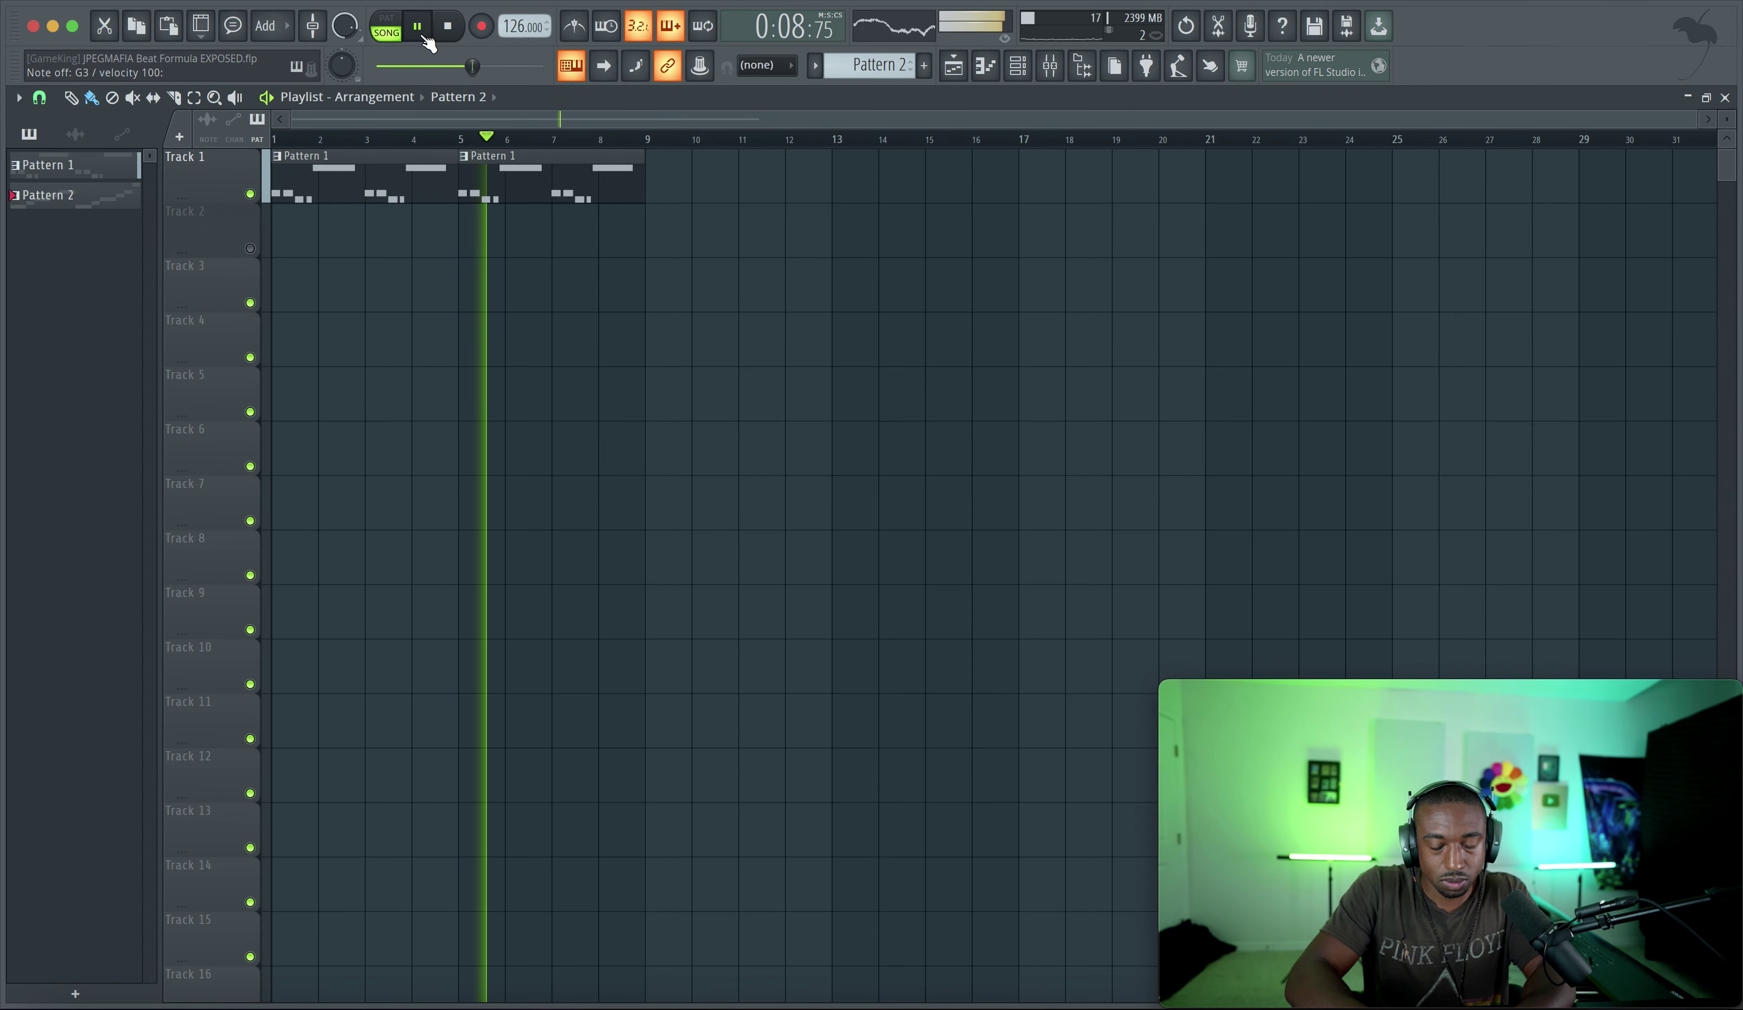
key("space")
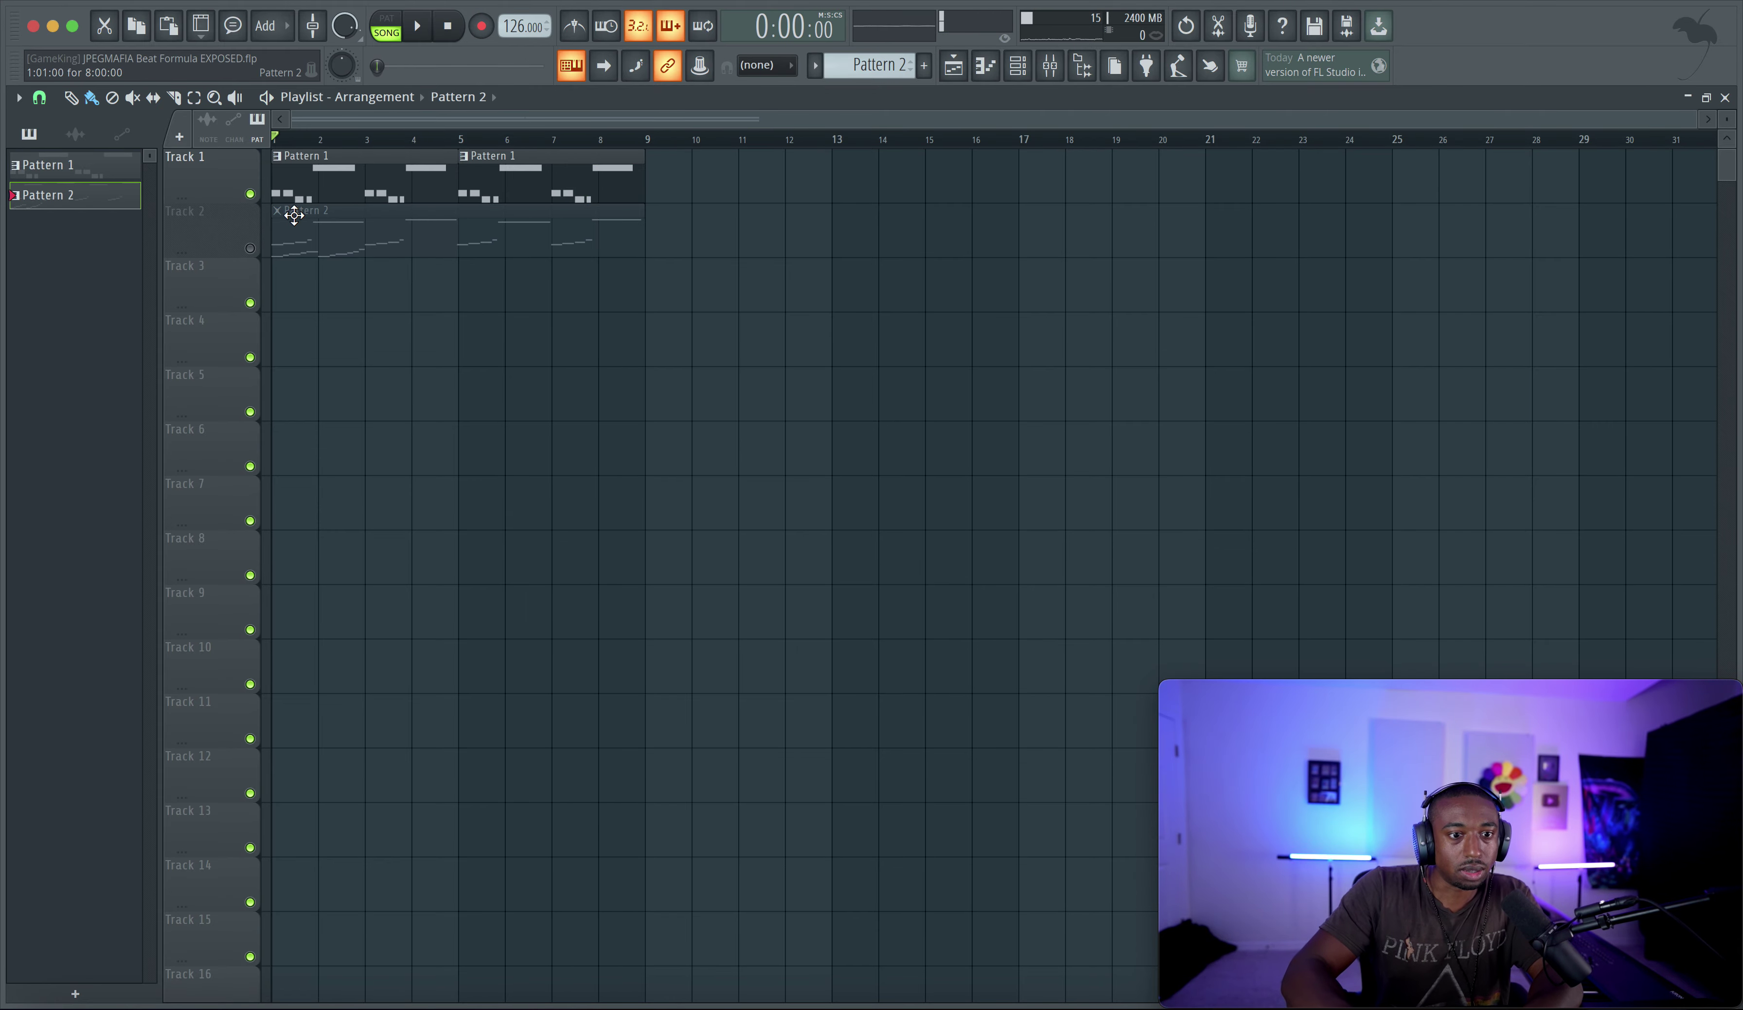
Delete the earlier take's C3 to F#3 notes from Pattern 2 in the Serato Sample piano roll
left_click(1018, 66)
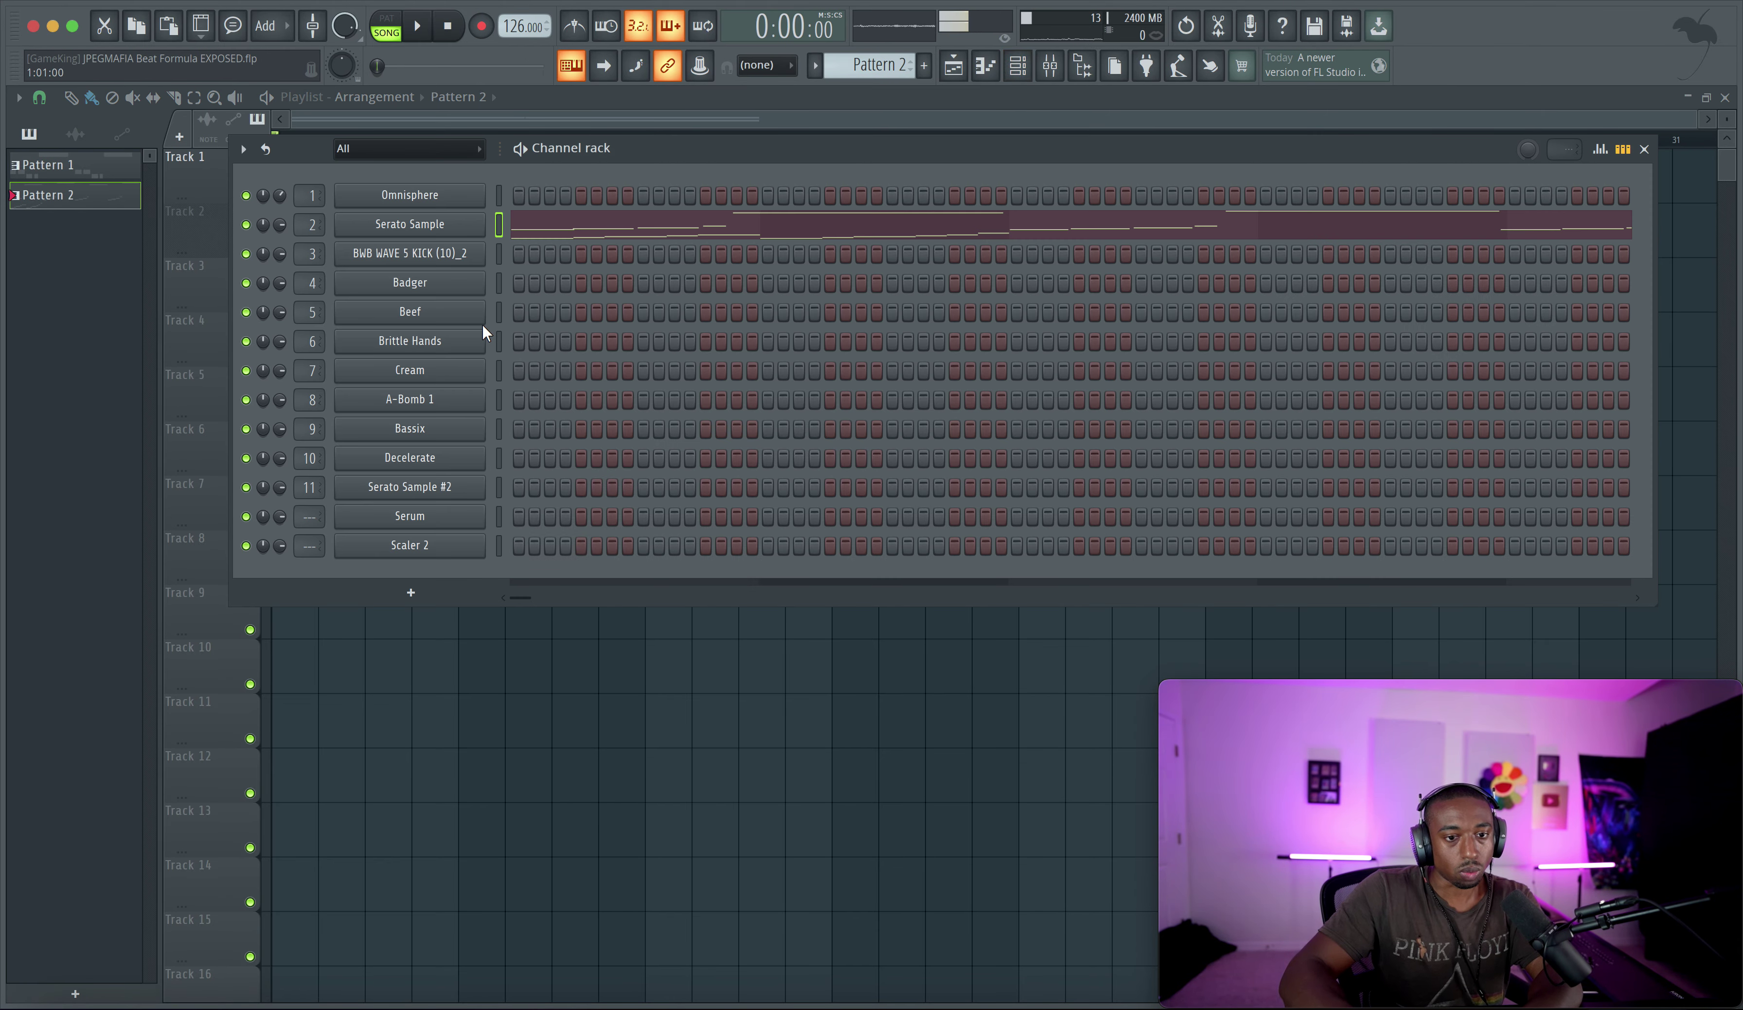
left_click(624, 231)
scroll(455, 423, "down", 3)
scroll(454, 422, "up", 5)
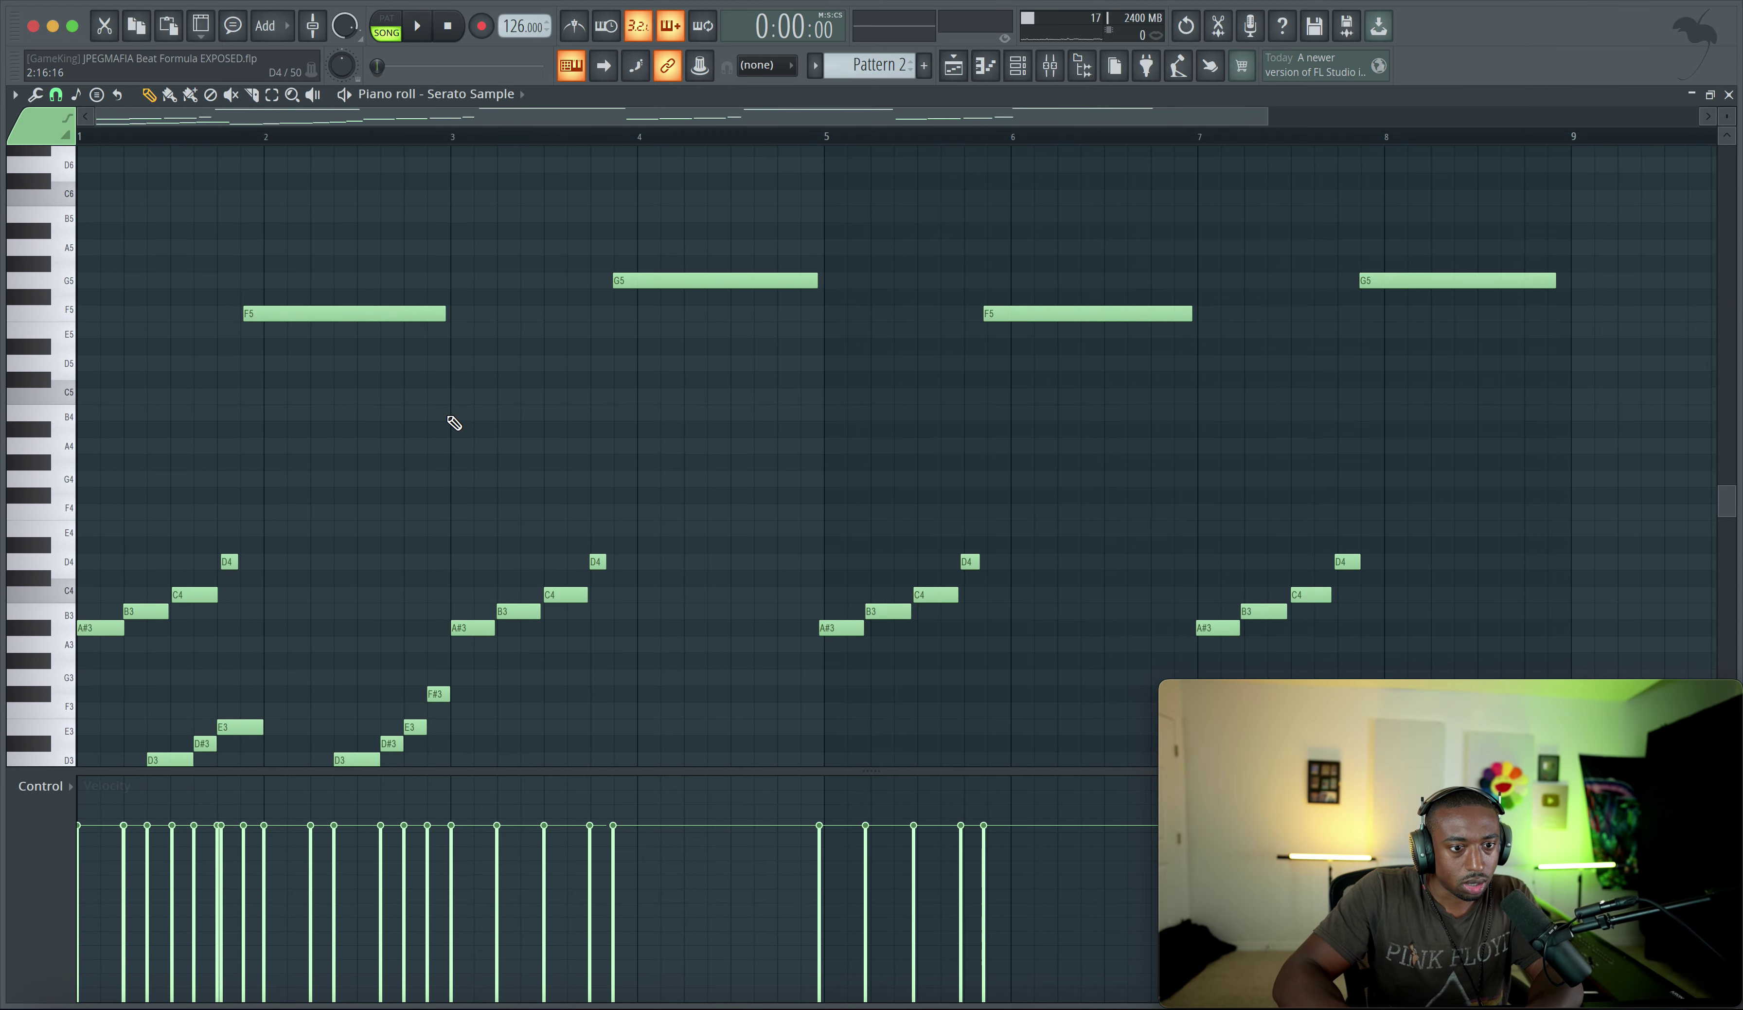
scroll(347, 457, "down", 3)
key("space")
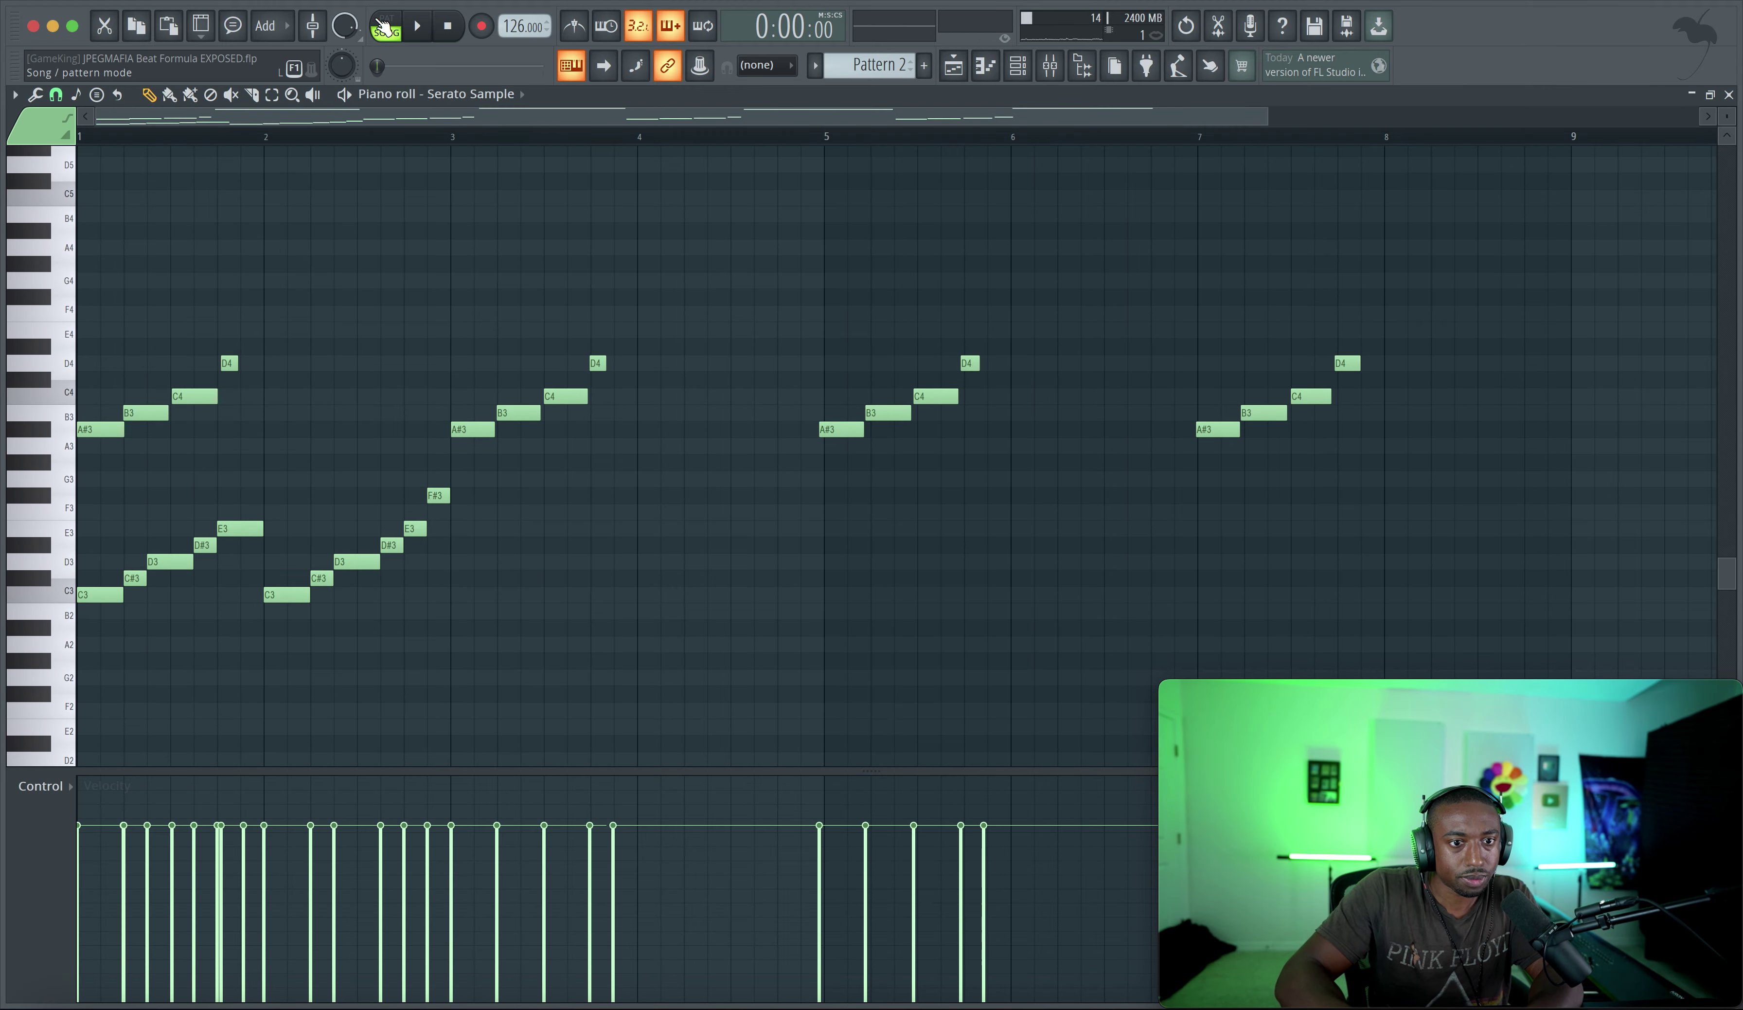
left_click_drag(98, 517, 728, 600)
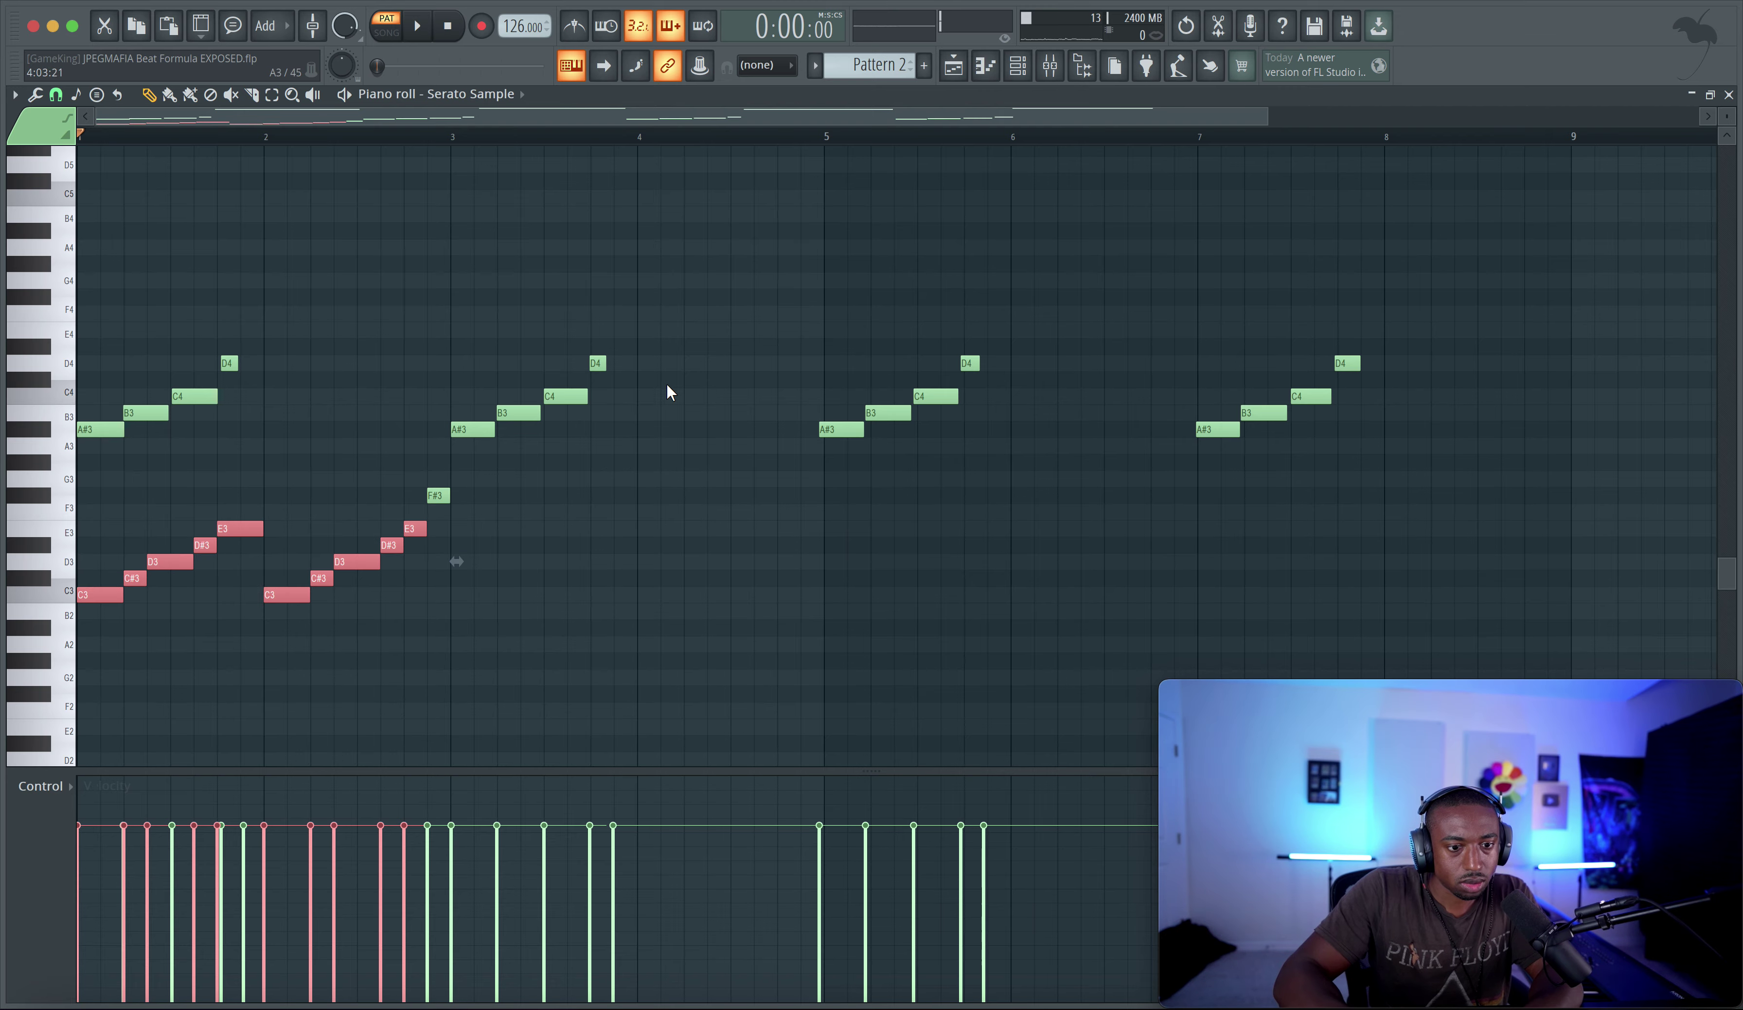
left_click_drag(511, 339, 690, 463)
left_click_drag(507, 473, 42, 666)
key("Delete")
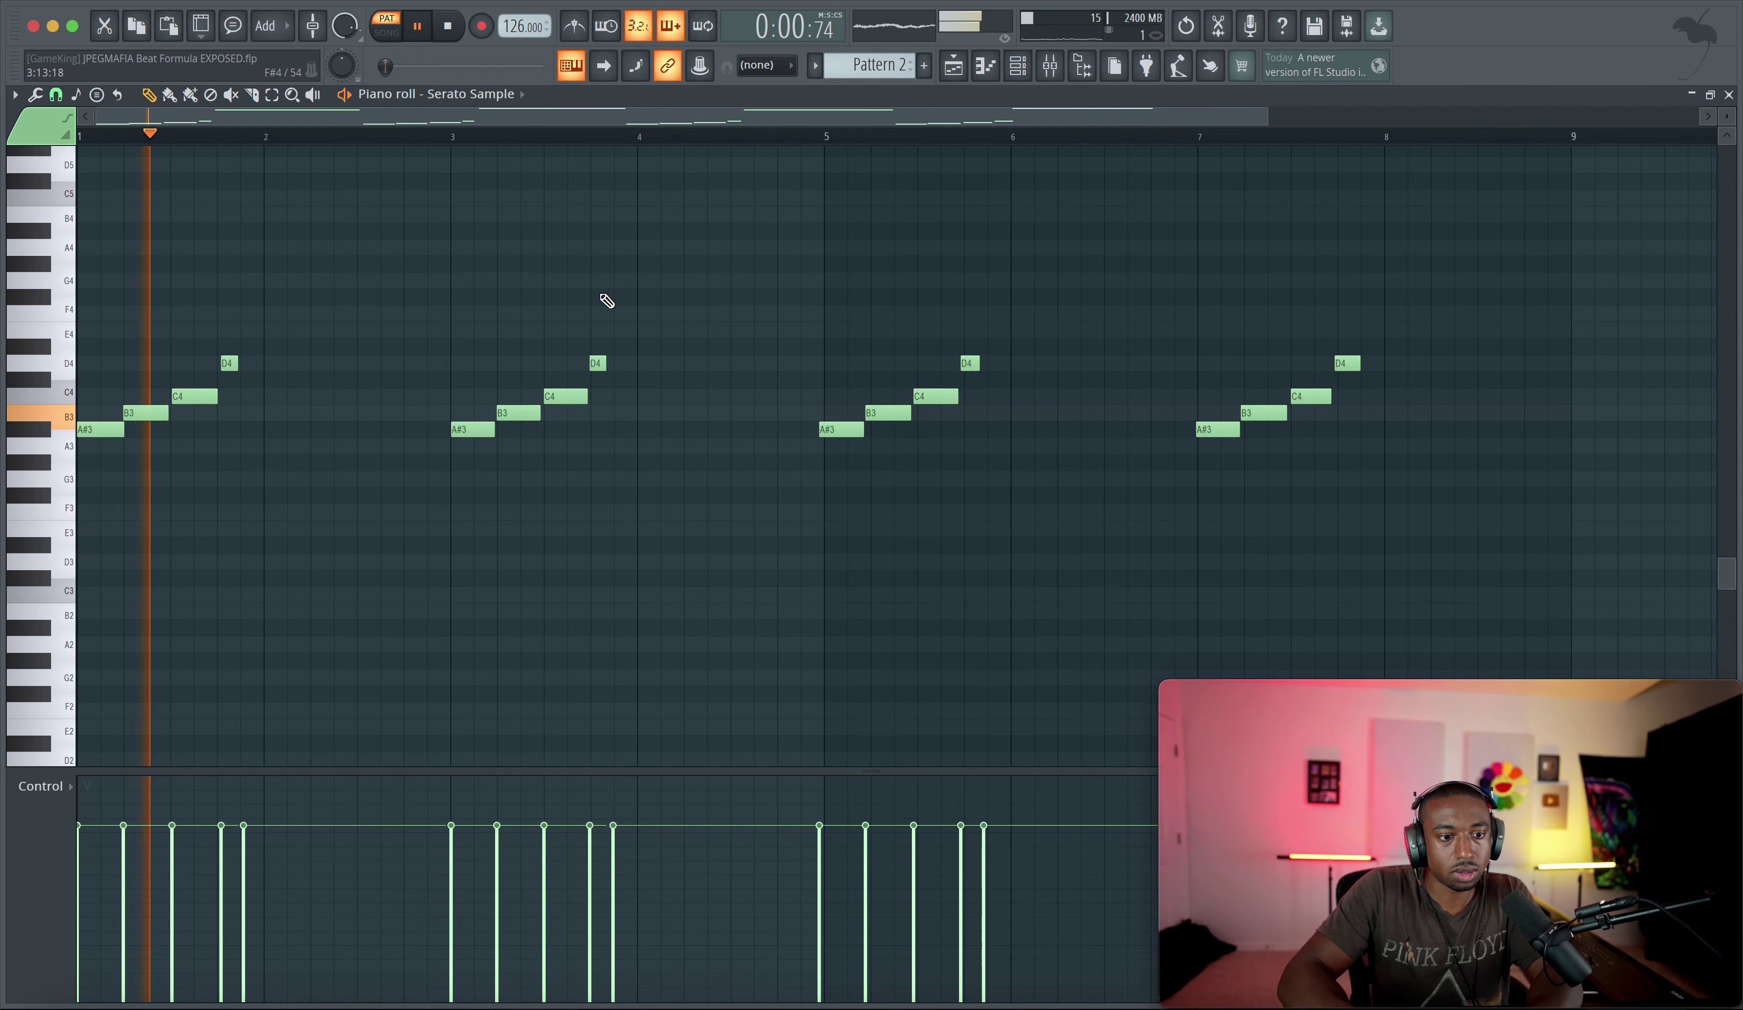
Quantize the remaining Pattern 2 chop notes to the grid and play the pattern
key("space")
key("ctrl+q")
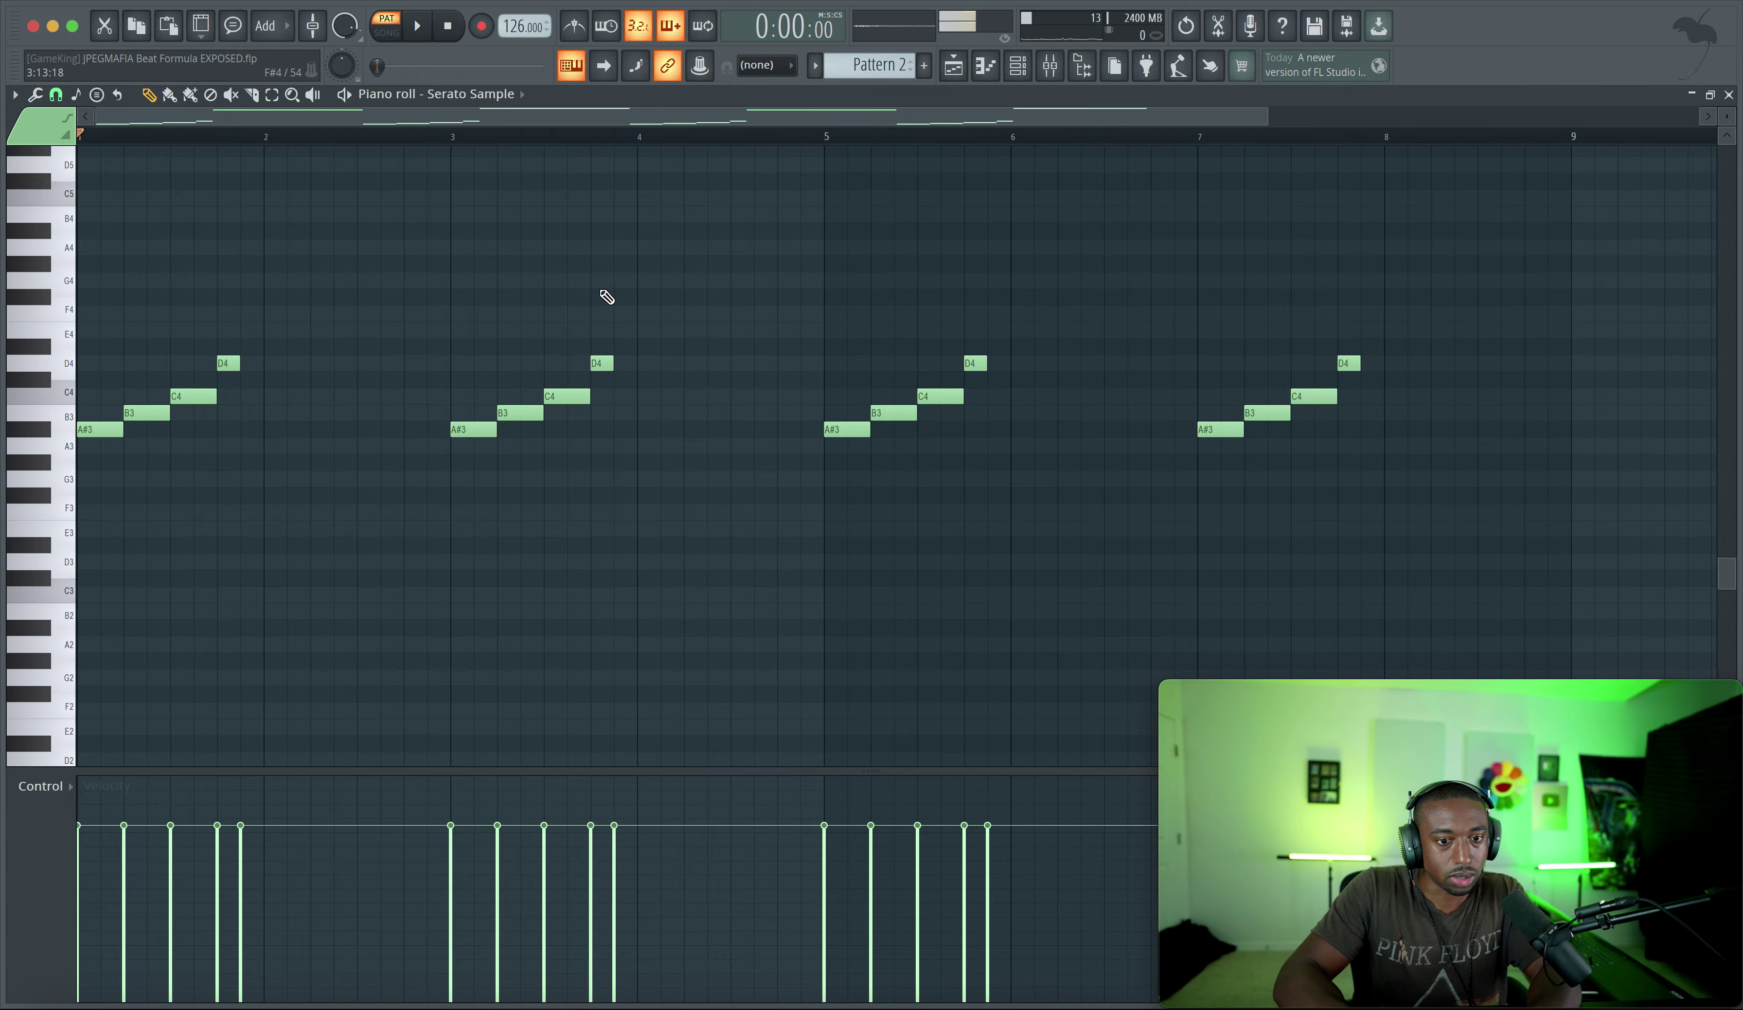
scroll(607, 297, "up", 3)
key("space")
scroll(927, 339, "down", 2)
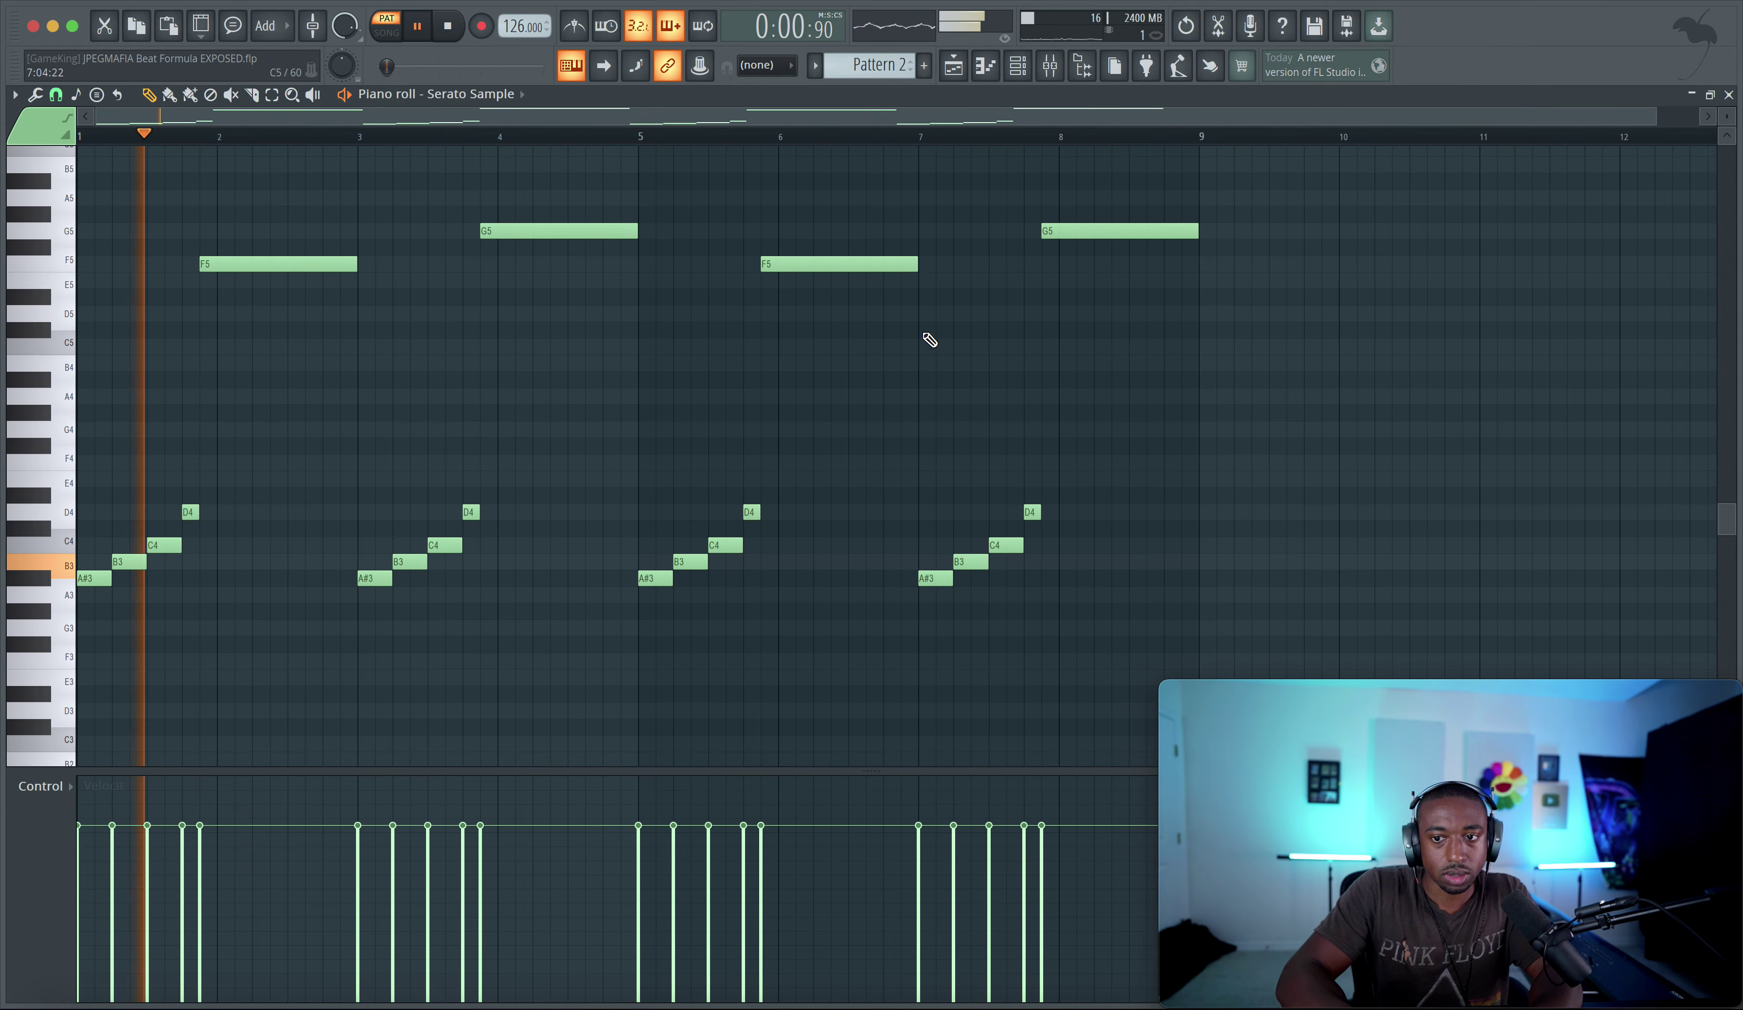
Return to the playlist, unmute Track 2 and start playback
key("F5")
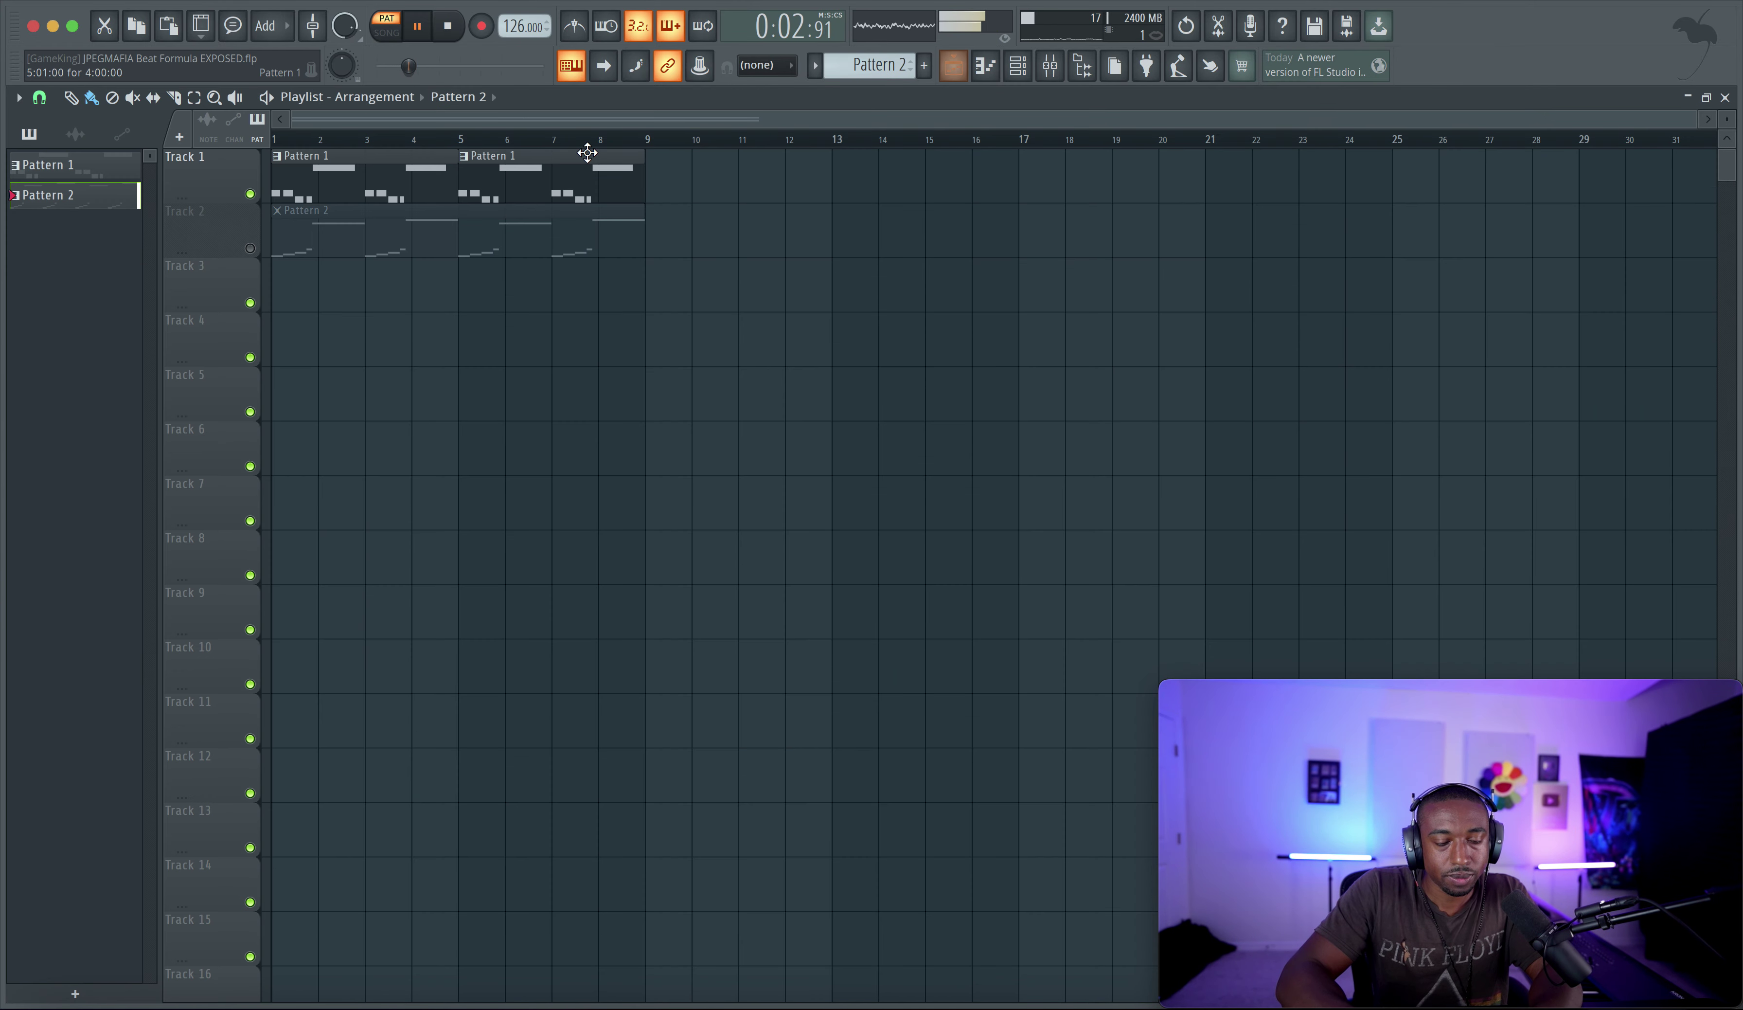
left_click(1031, 66)
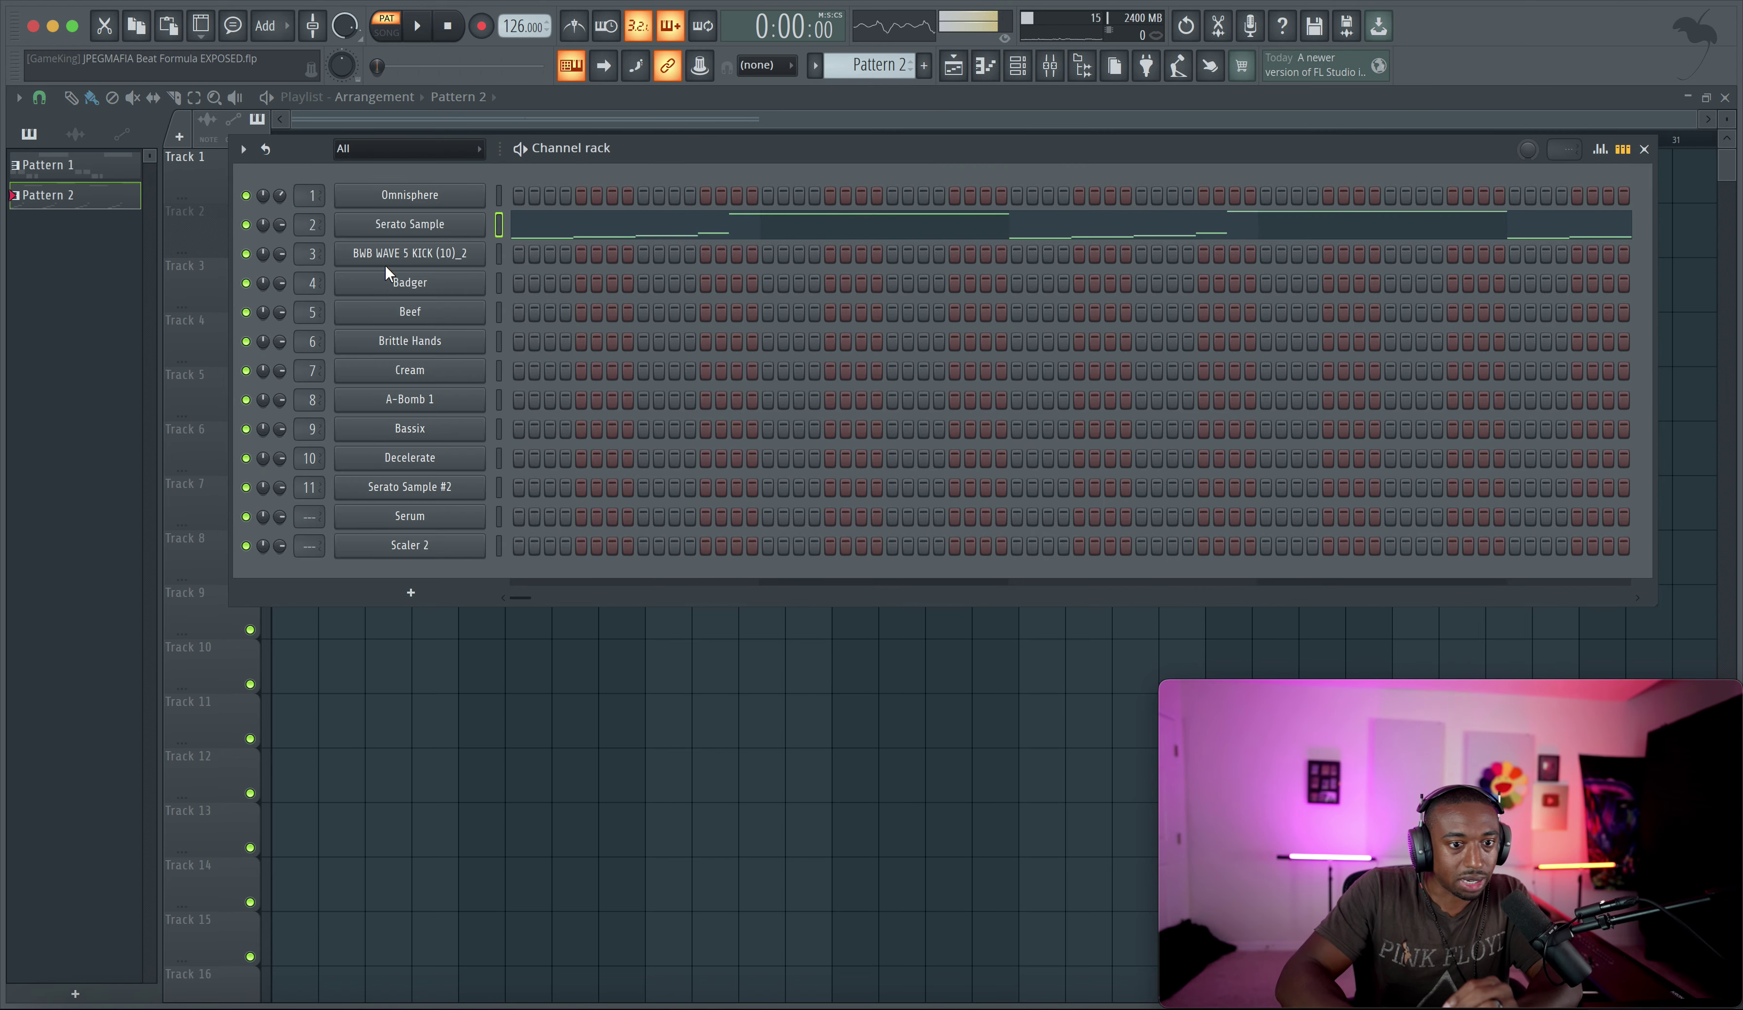
key("F6")
key("space")
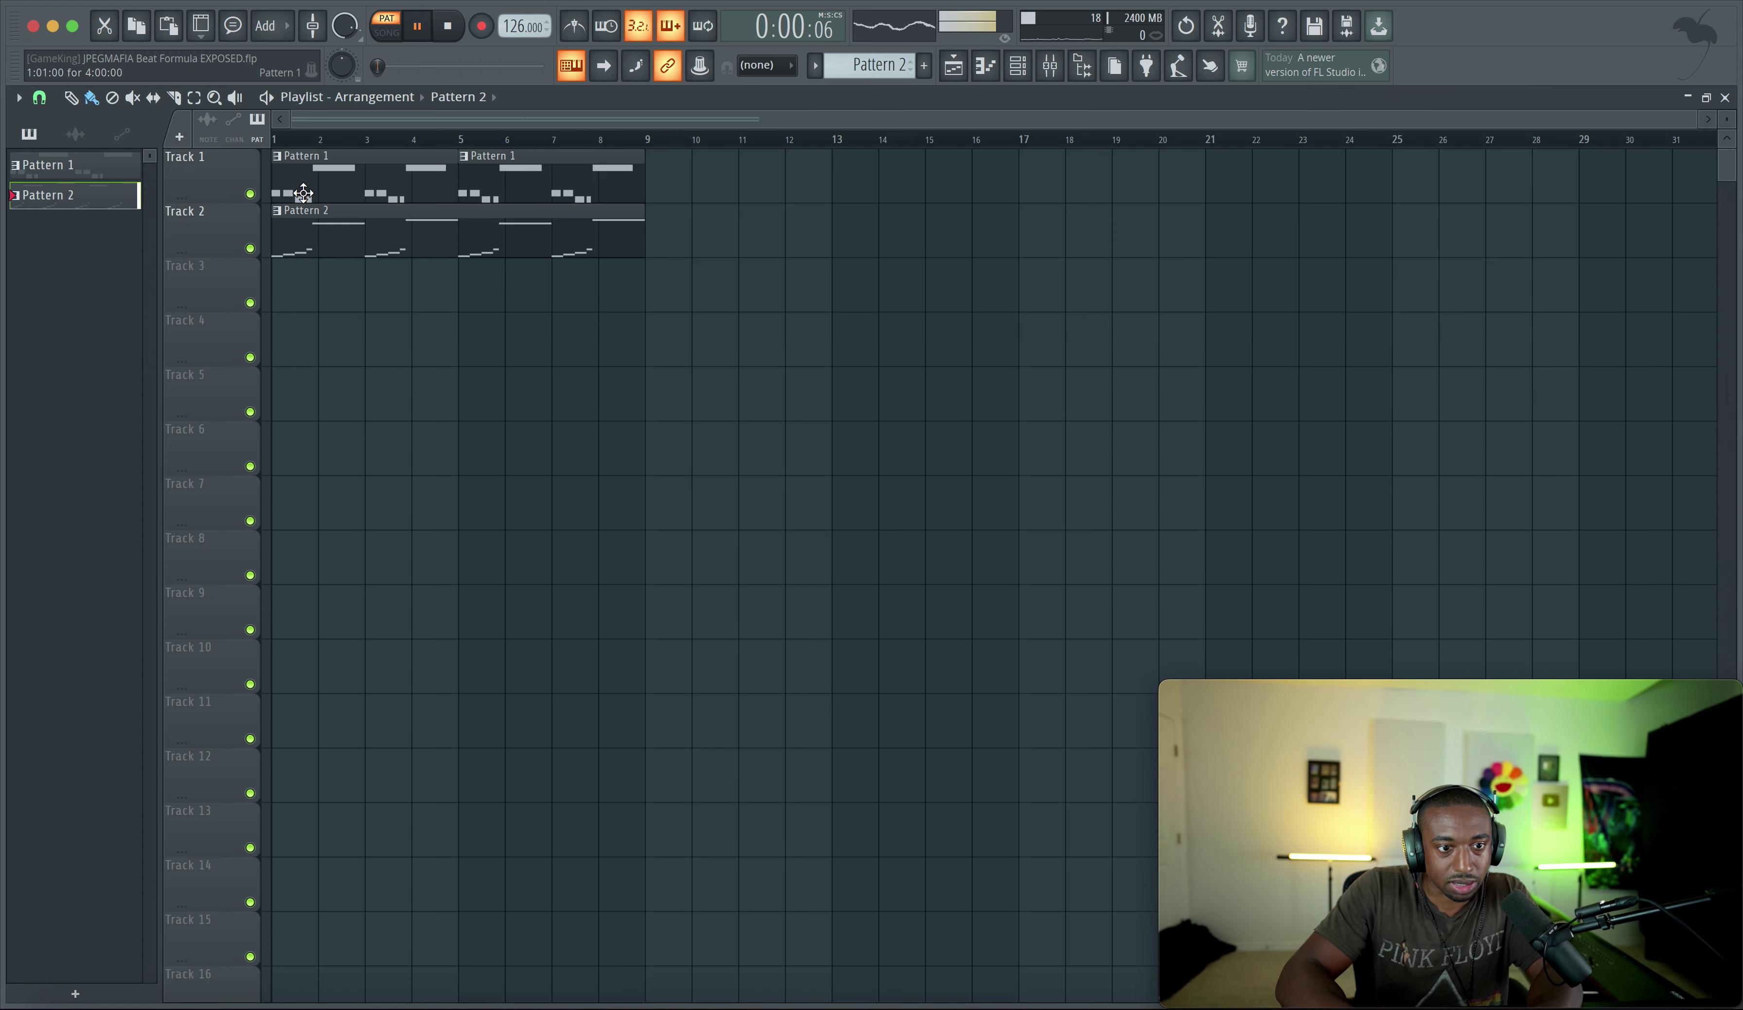
Switch playback to song mode and turn off the My Camera Never Lies sample's bass stem in Serato Sample
key("F6")
key("space")
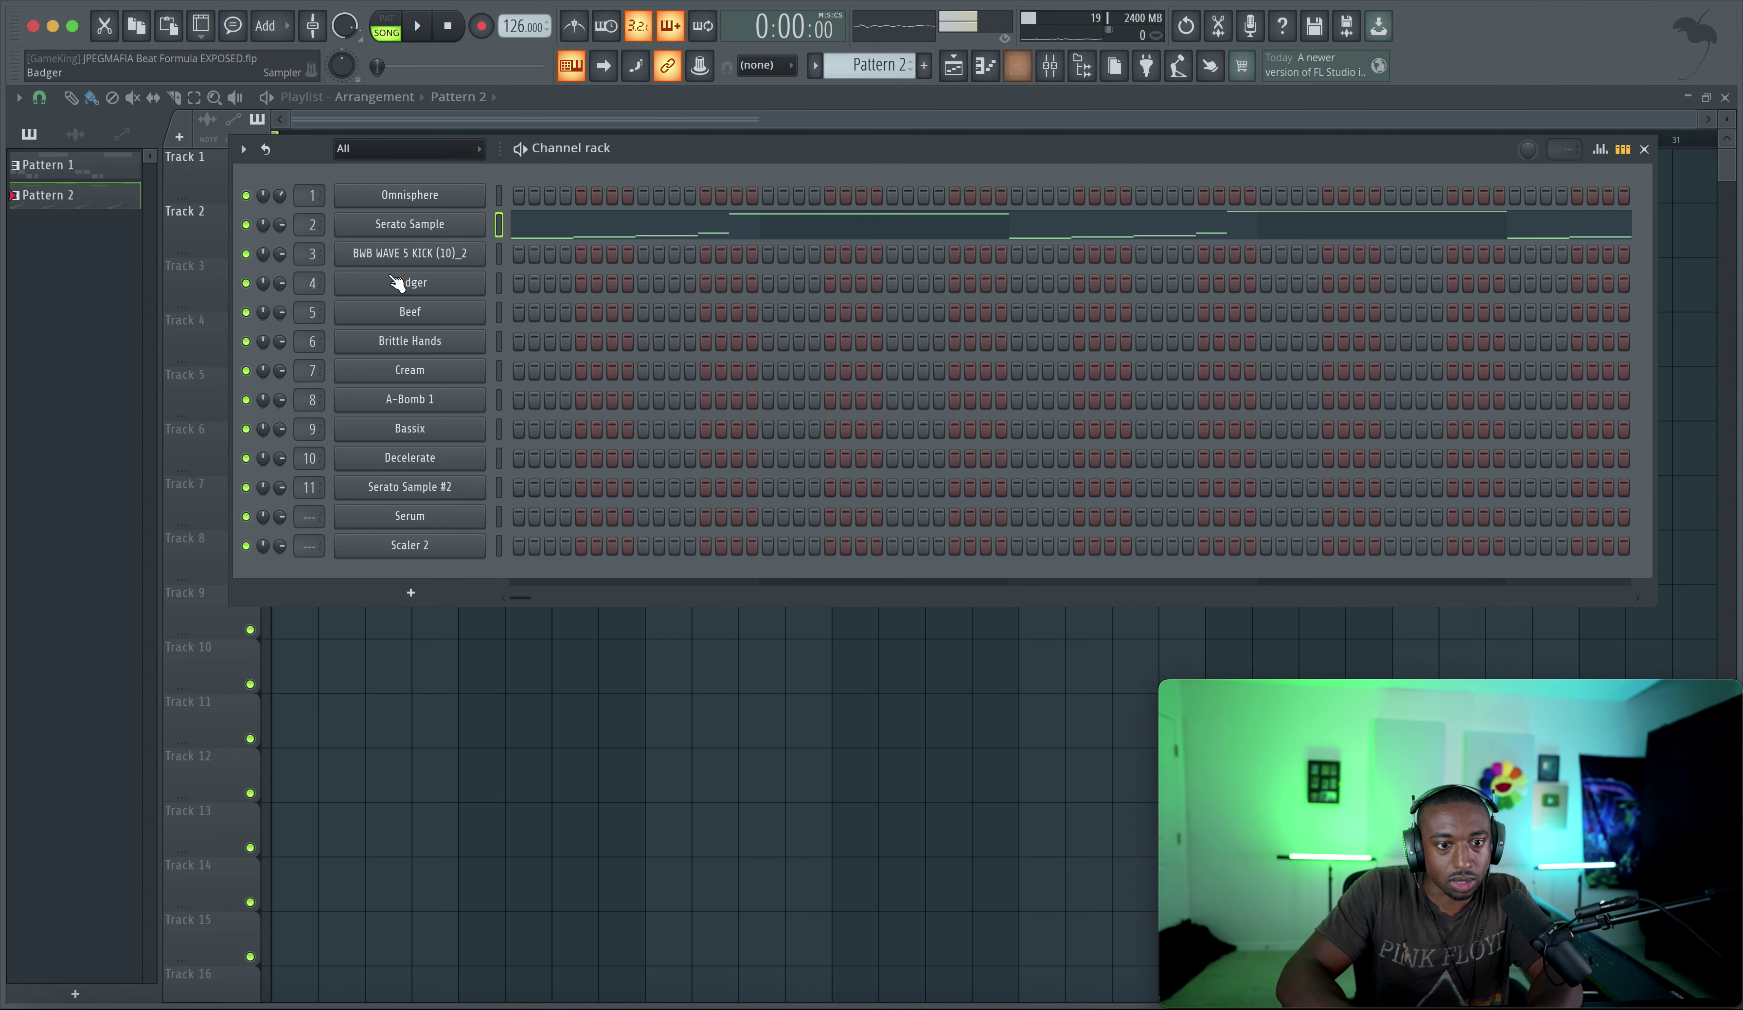
left_click(435, 223)
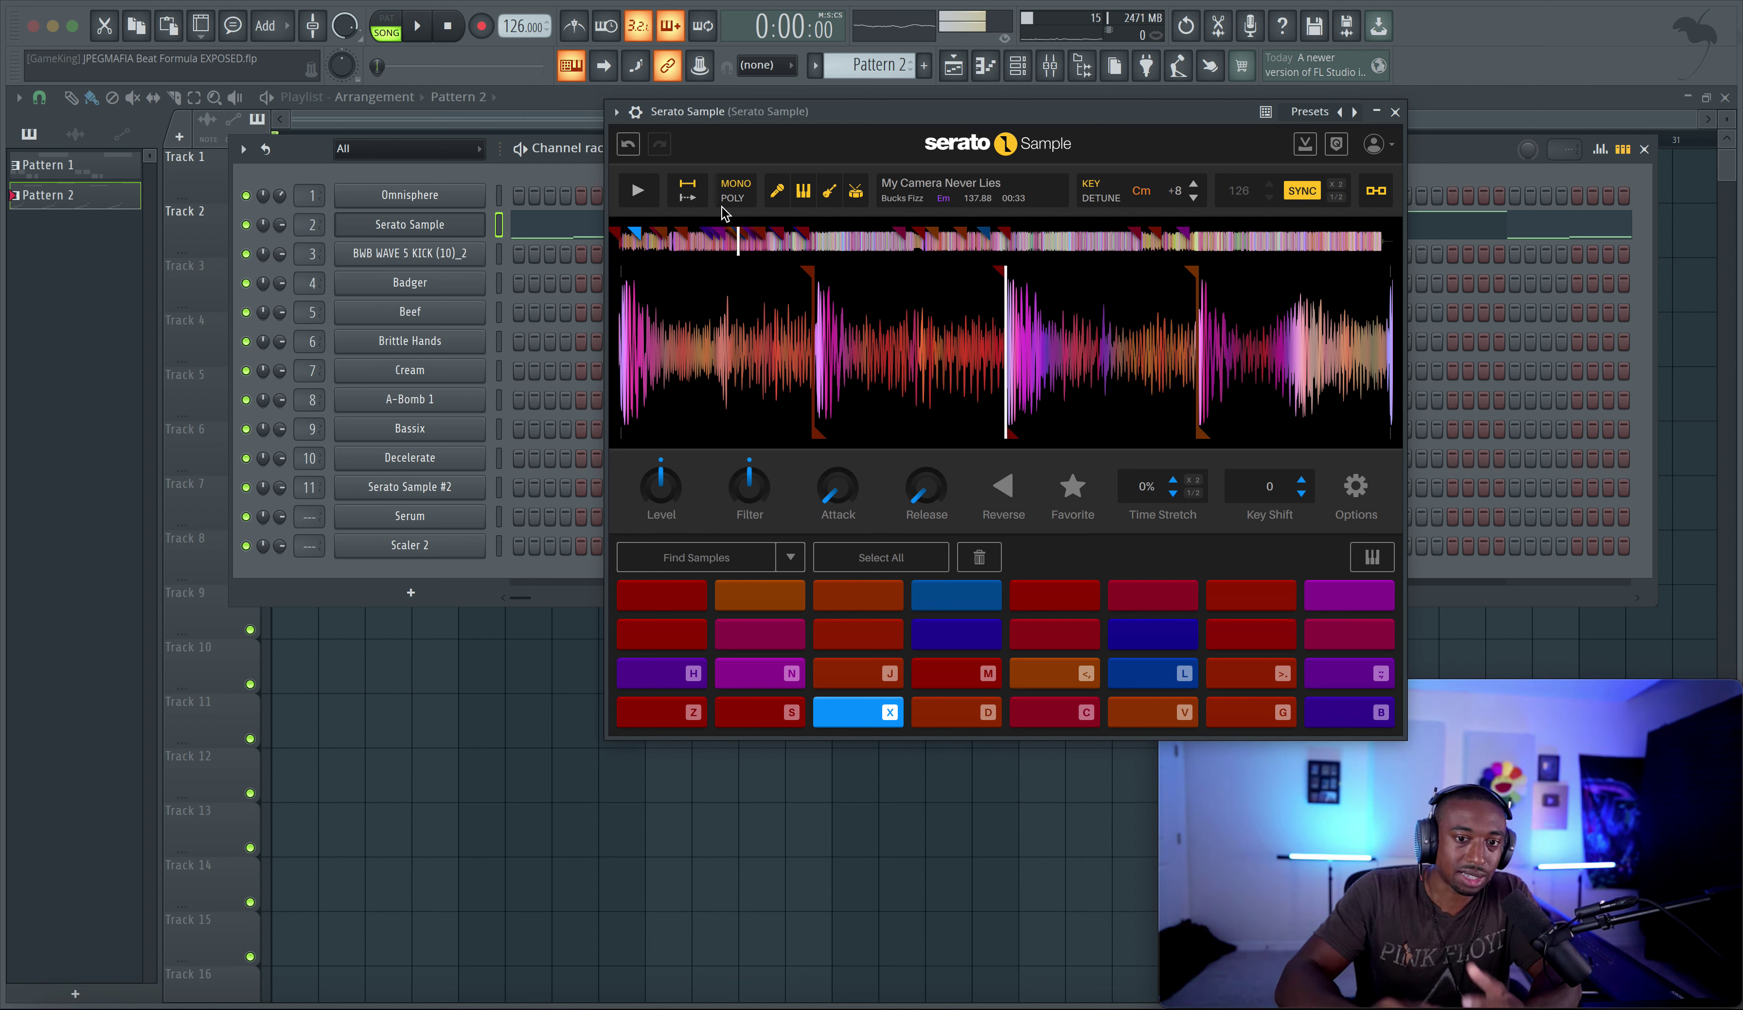
left_click(831, 194)
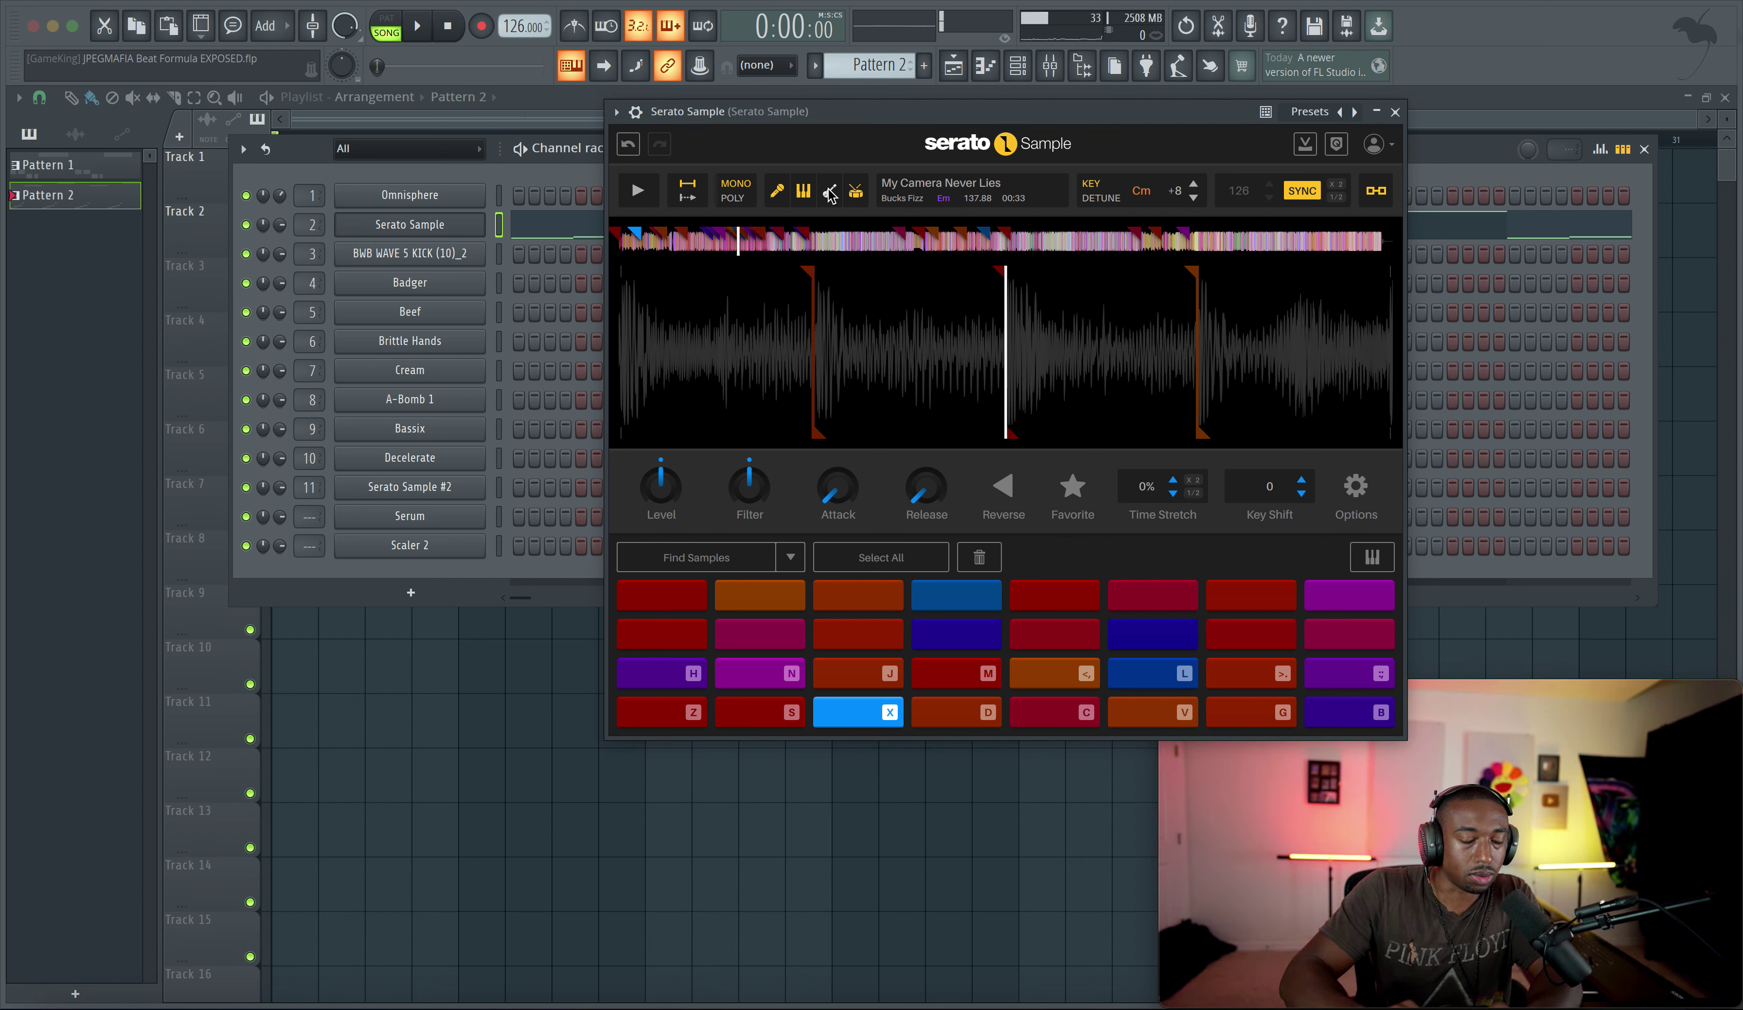
Raise the audio buffer length to 904 samples and close the open windows to return to the playlist
left_click(380, 1)
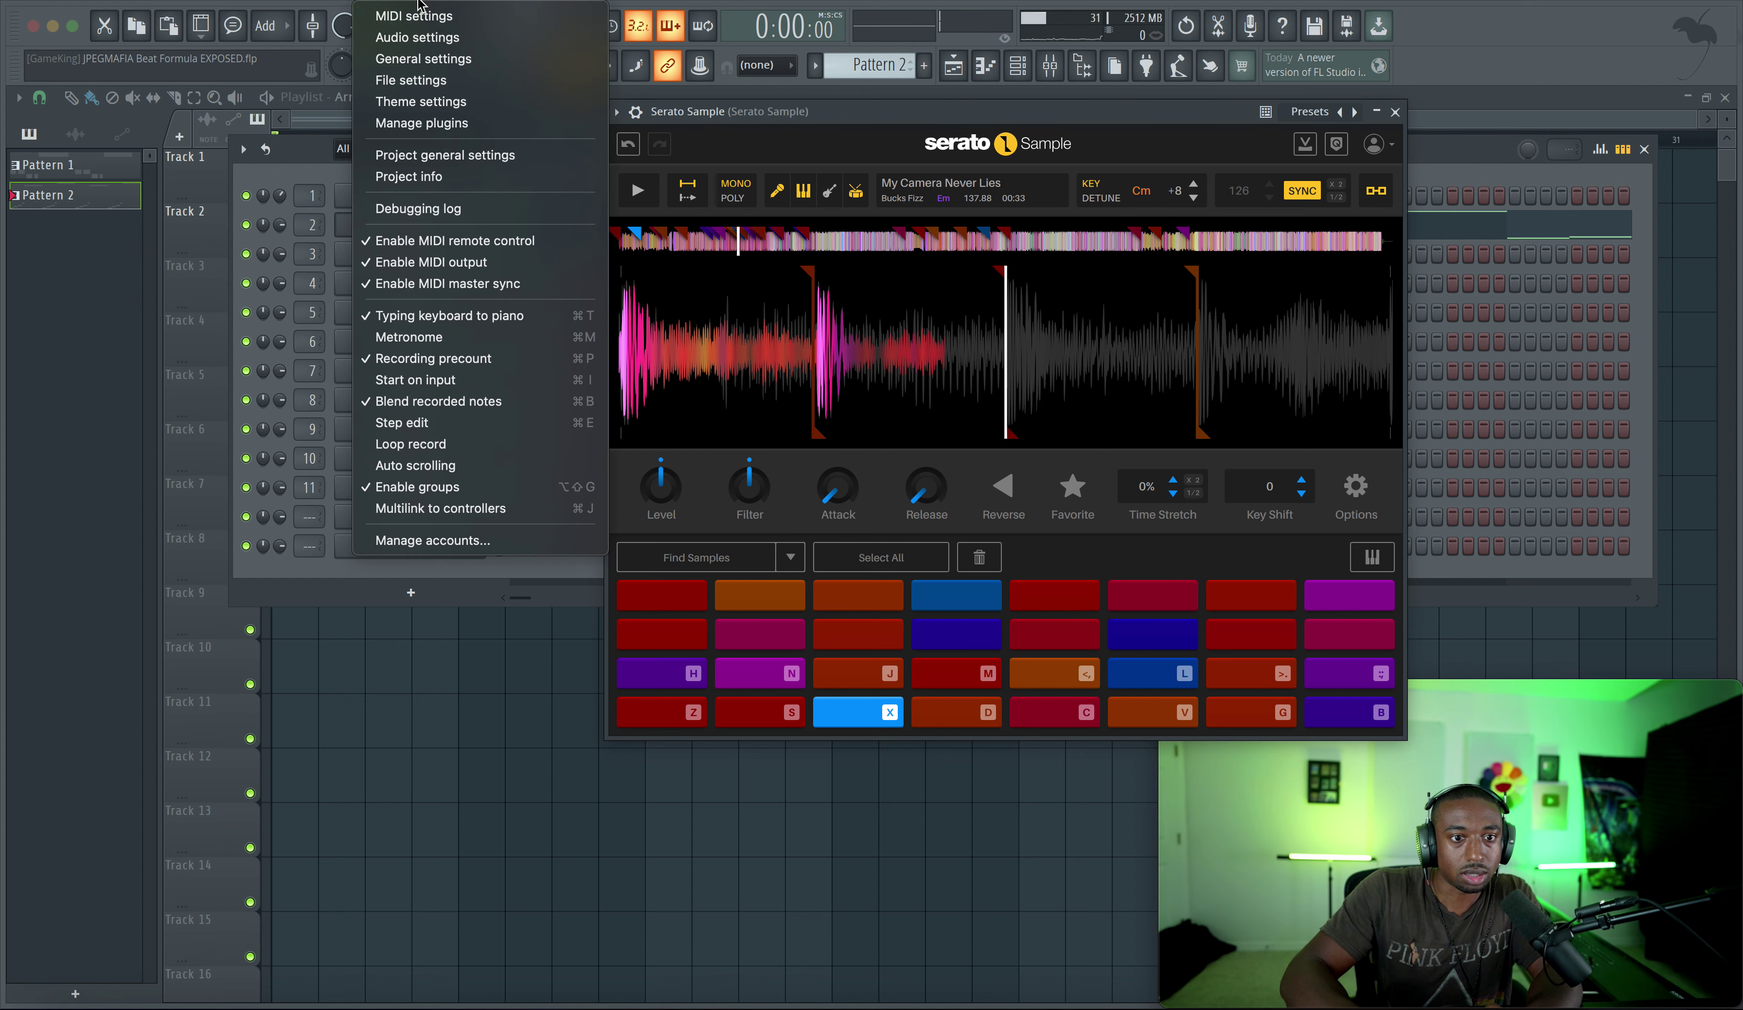
left_click(432, 38)
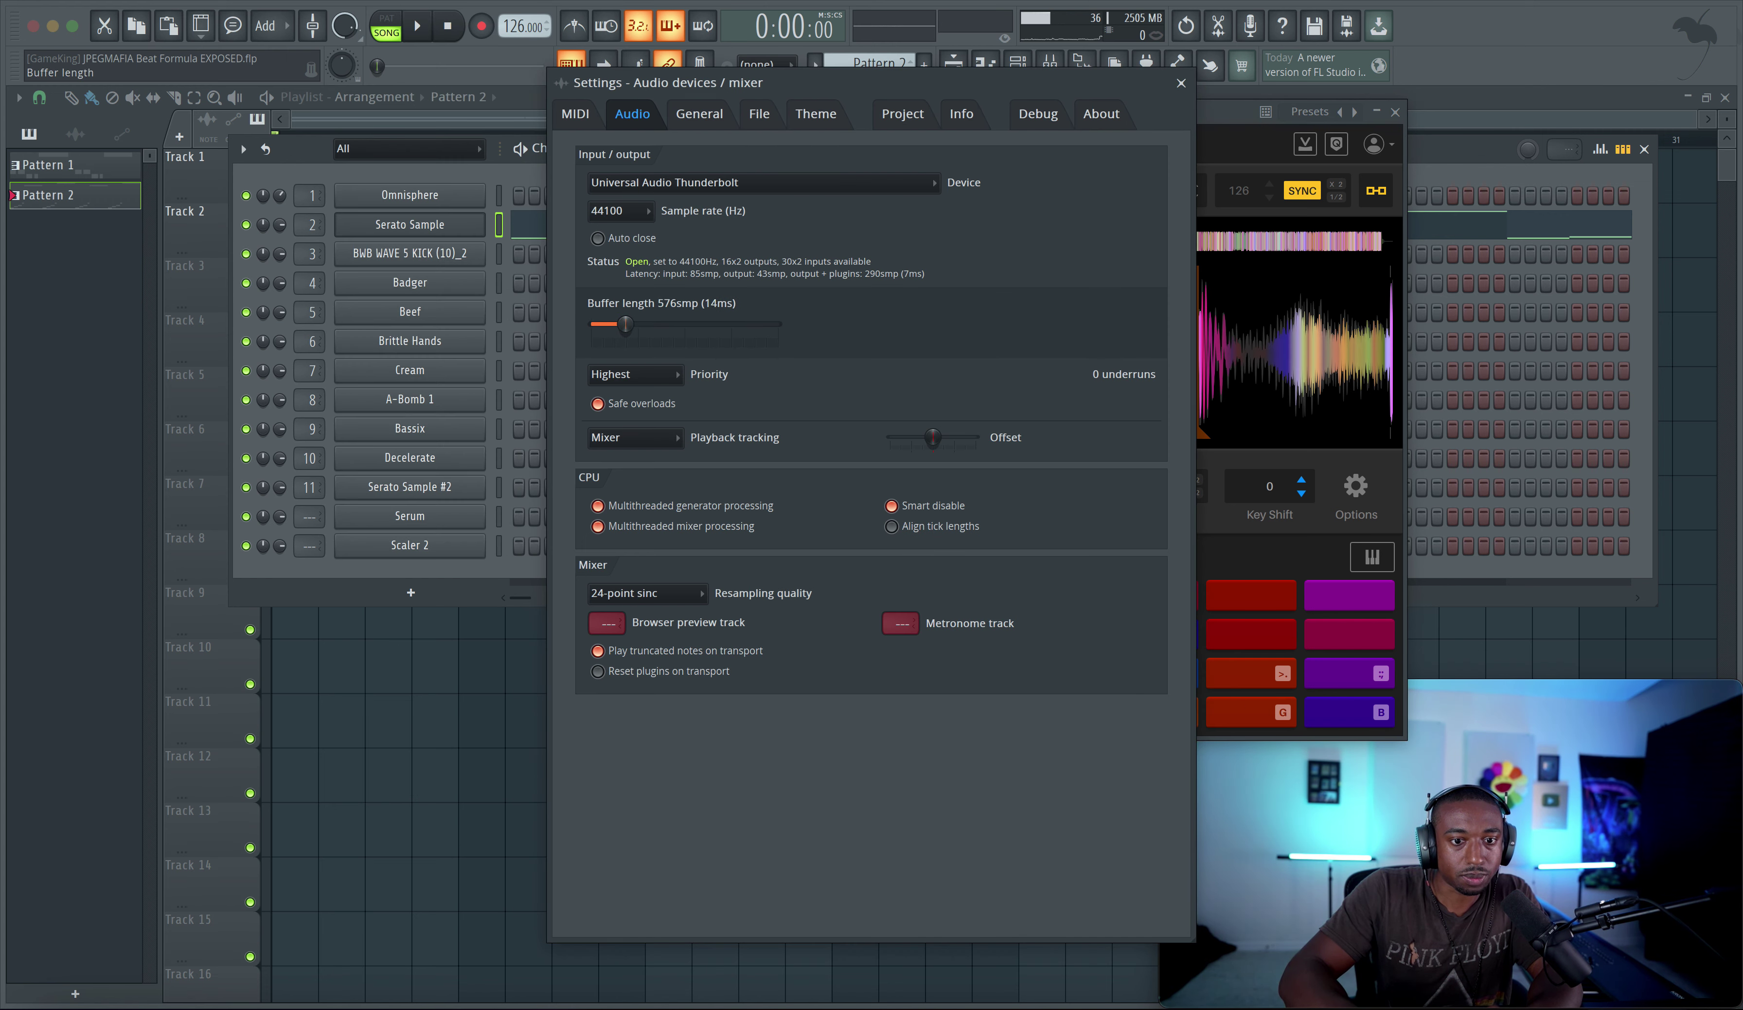
left_click(1182, 83)
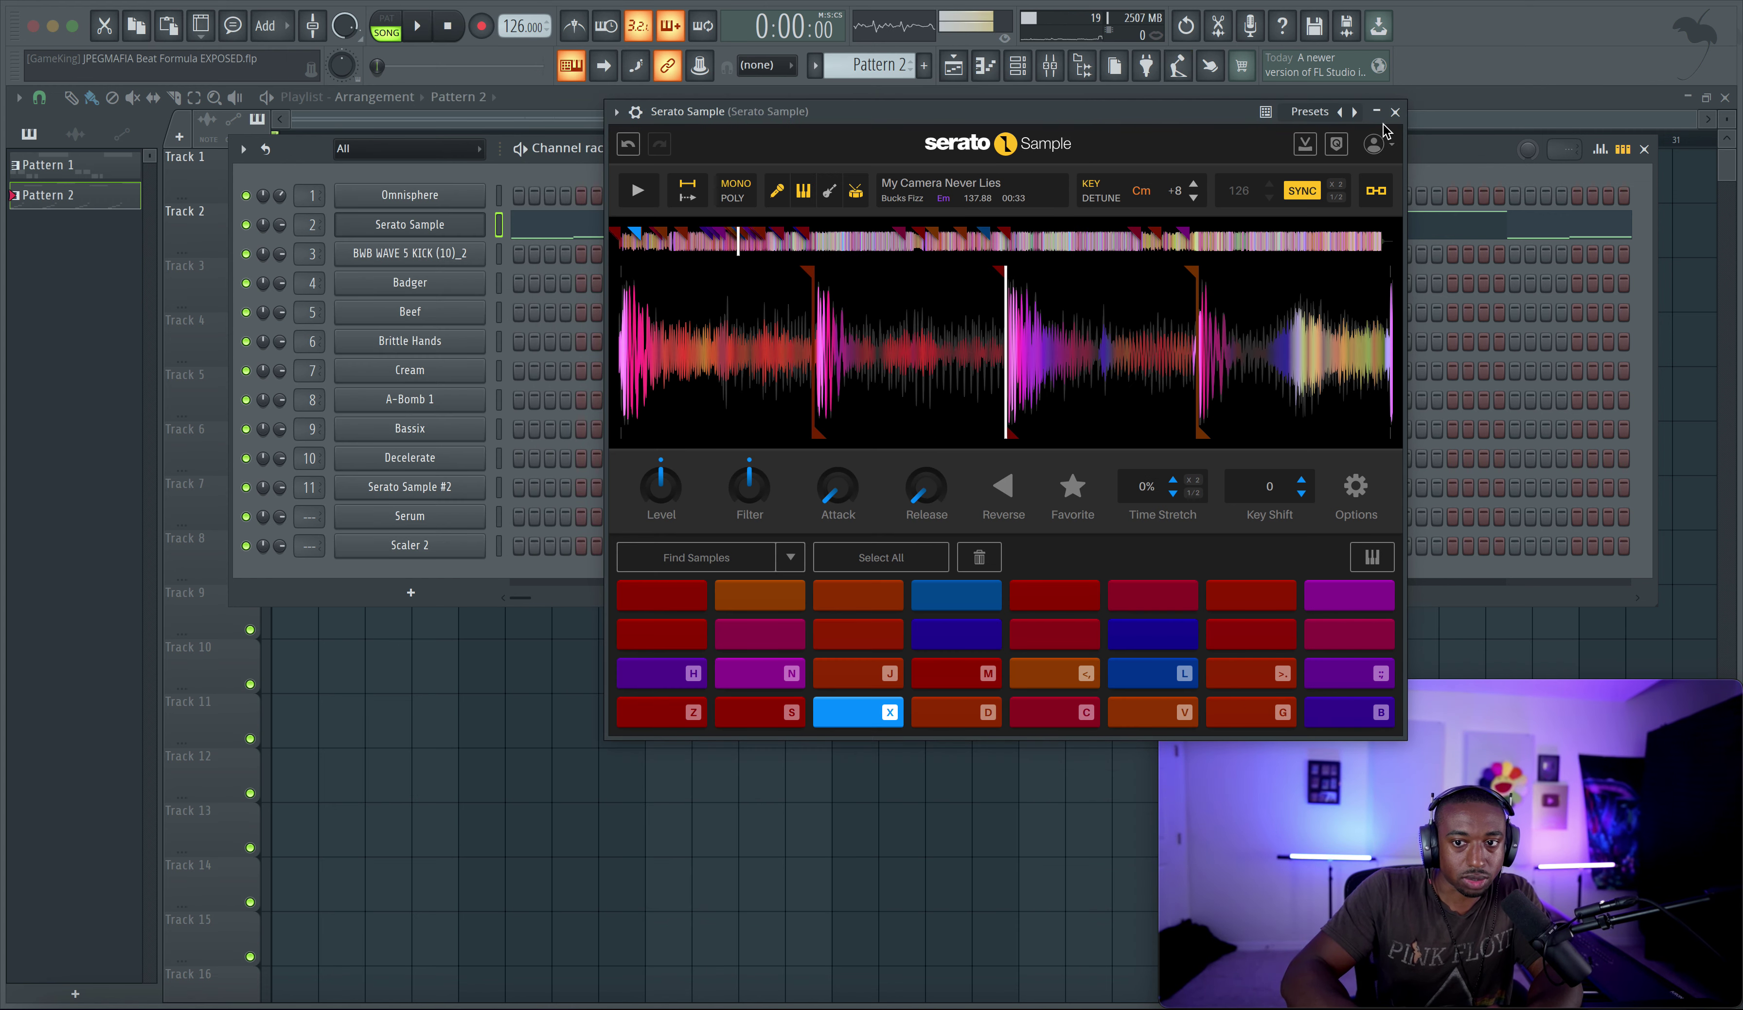
key("Escape")
key("Escape")
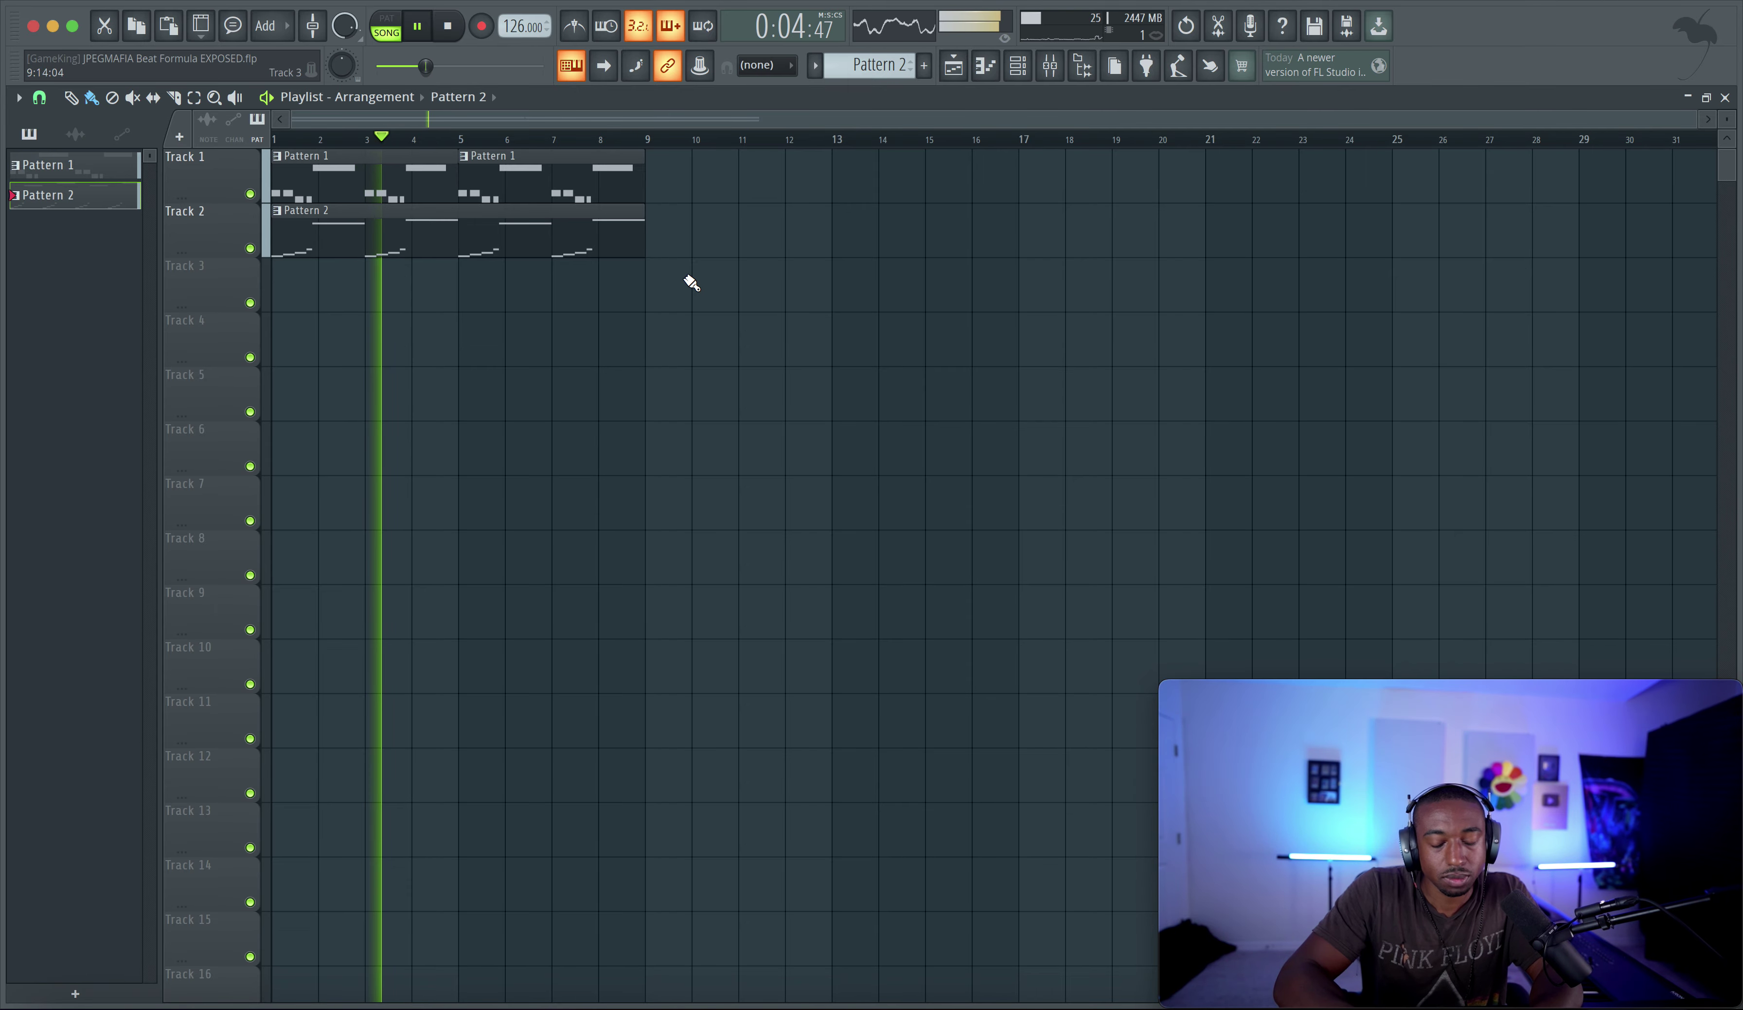
Set the project tempo to 125 BPM while playing both patterns, and save the project
key("super+s")
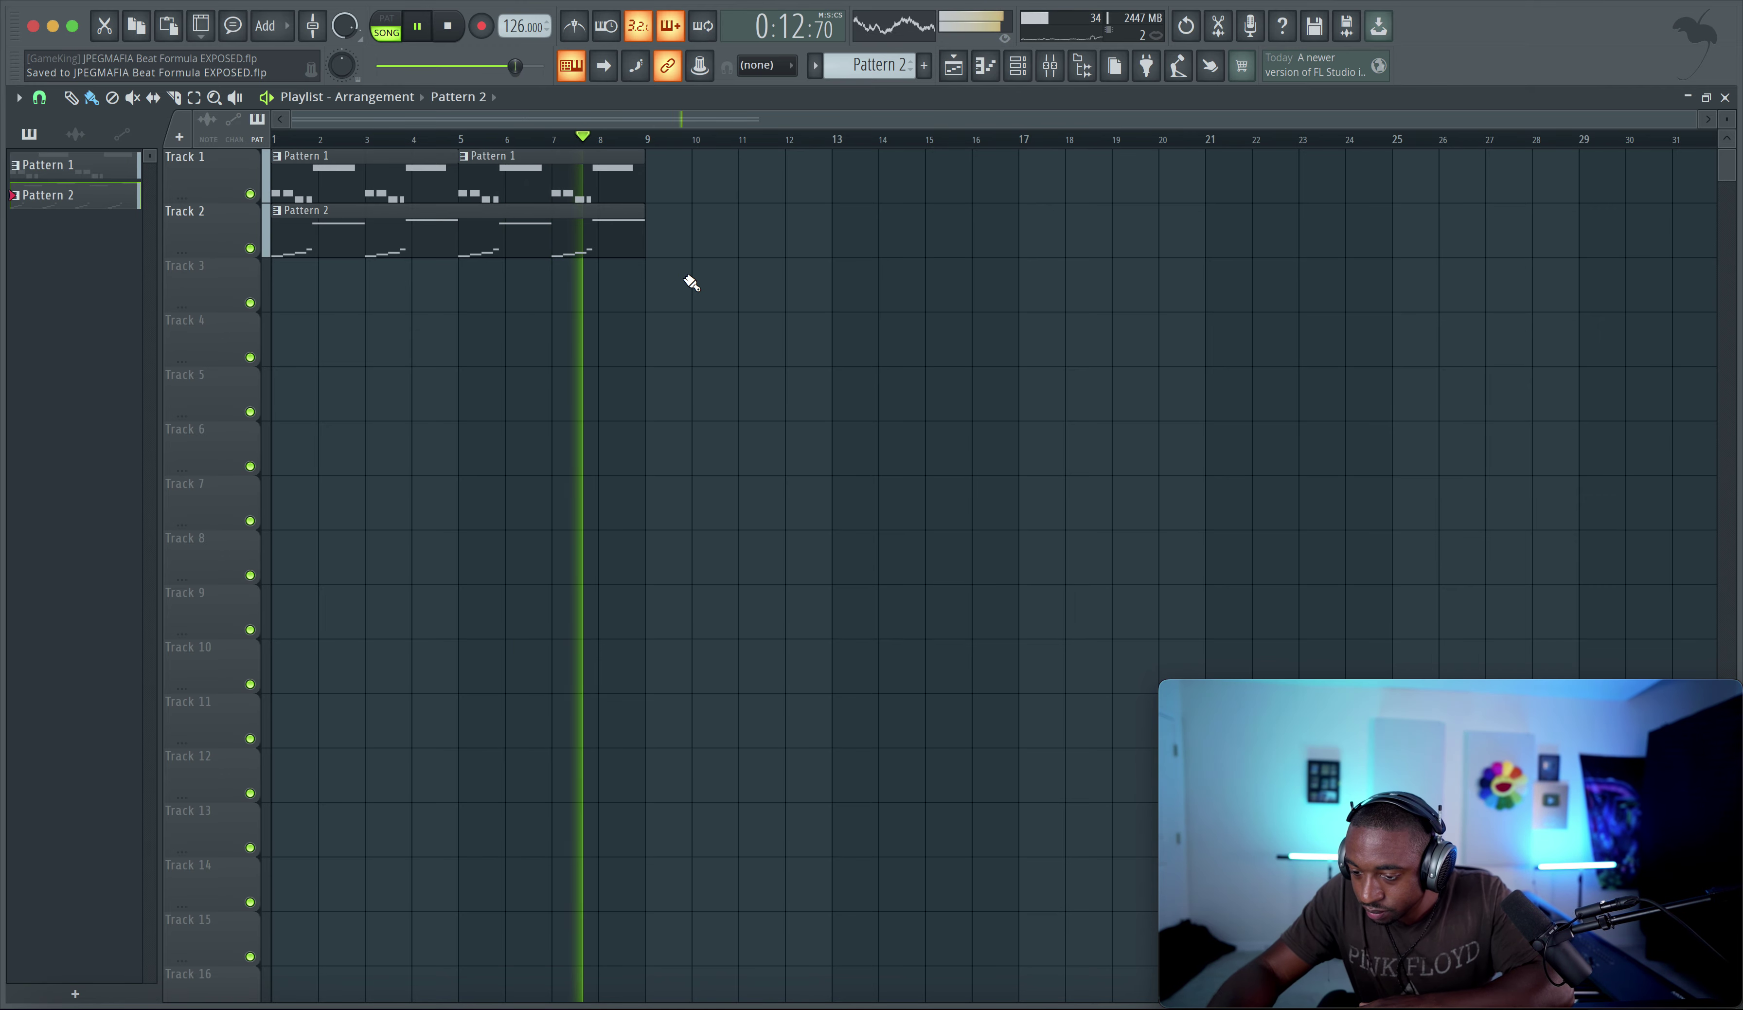
key("space")
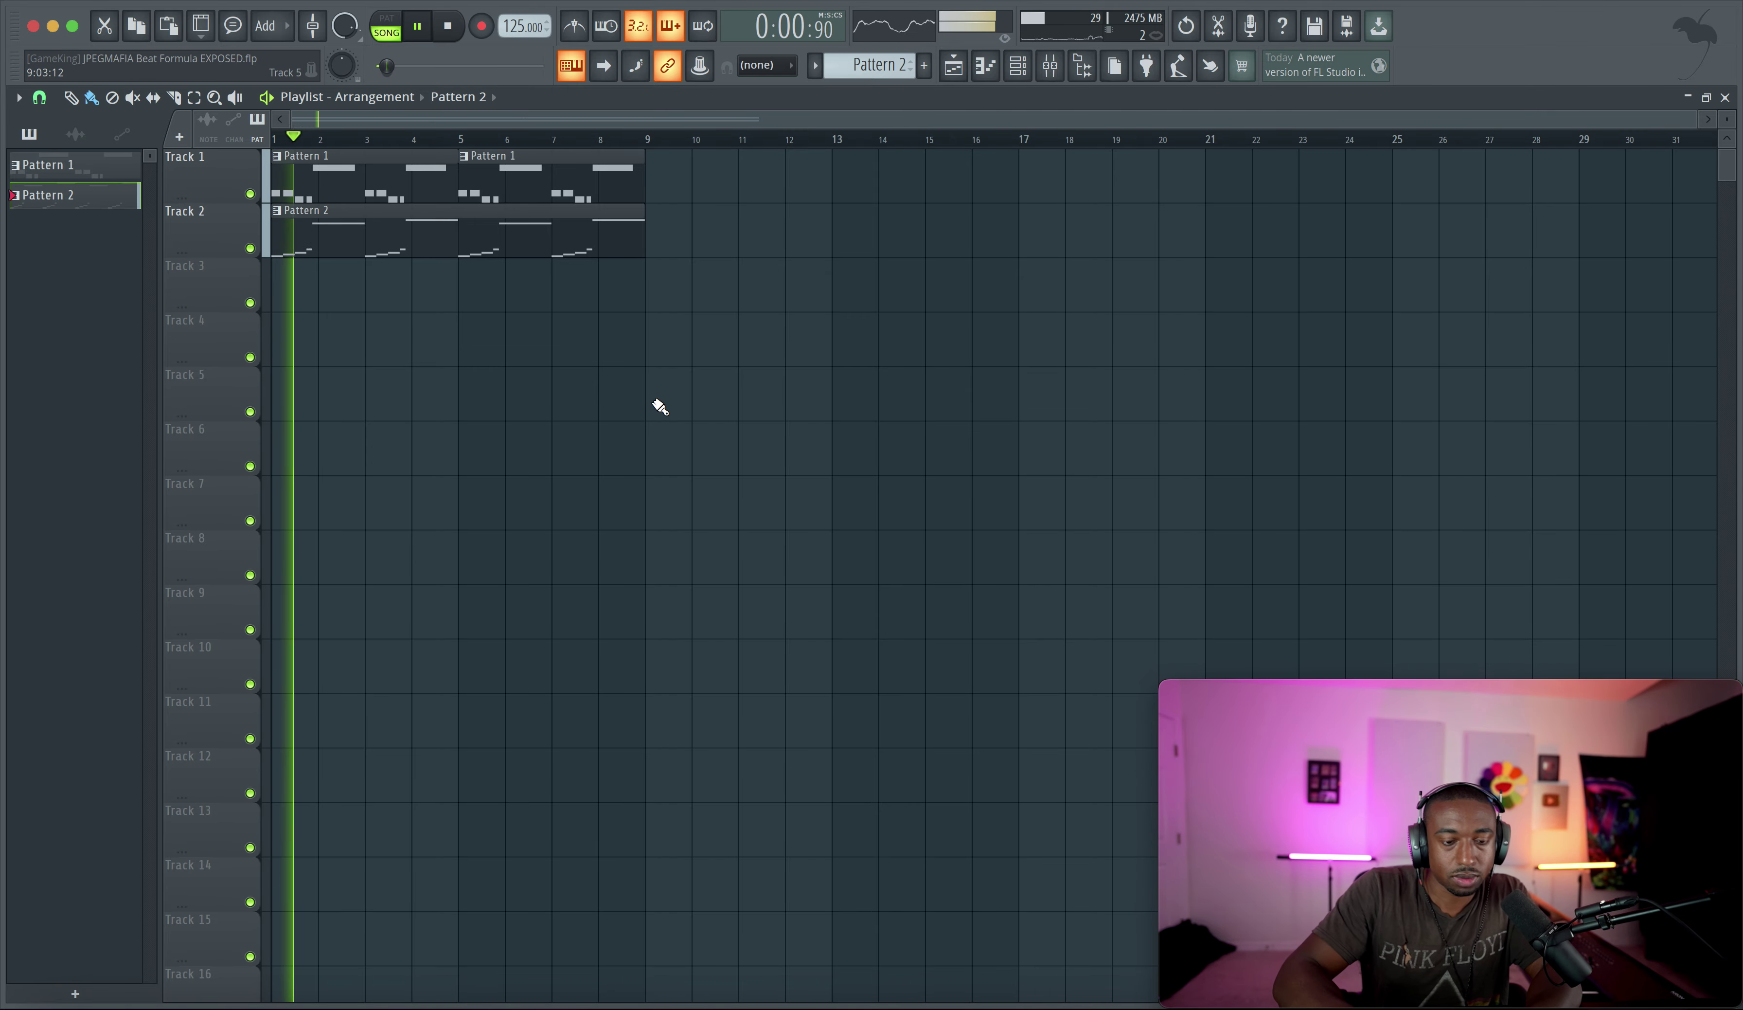
key("ctrl+s")
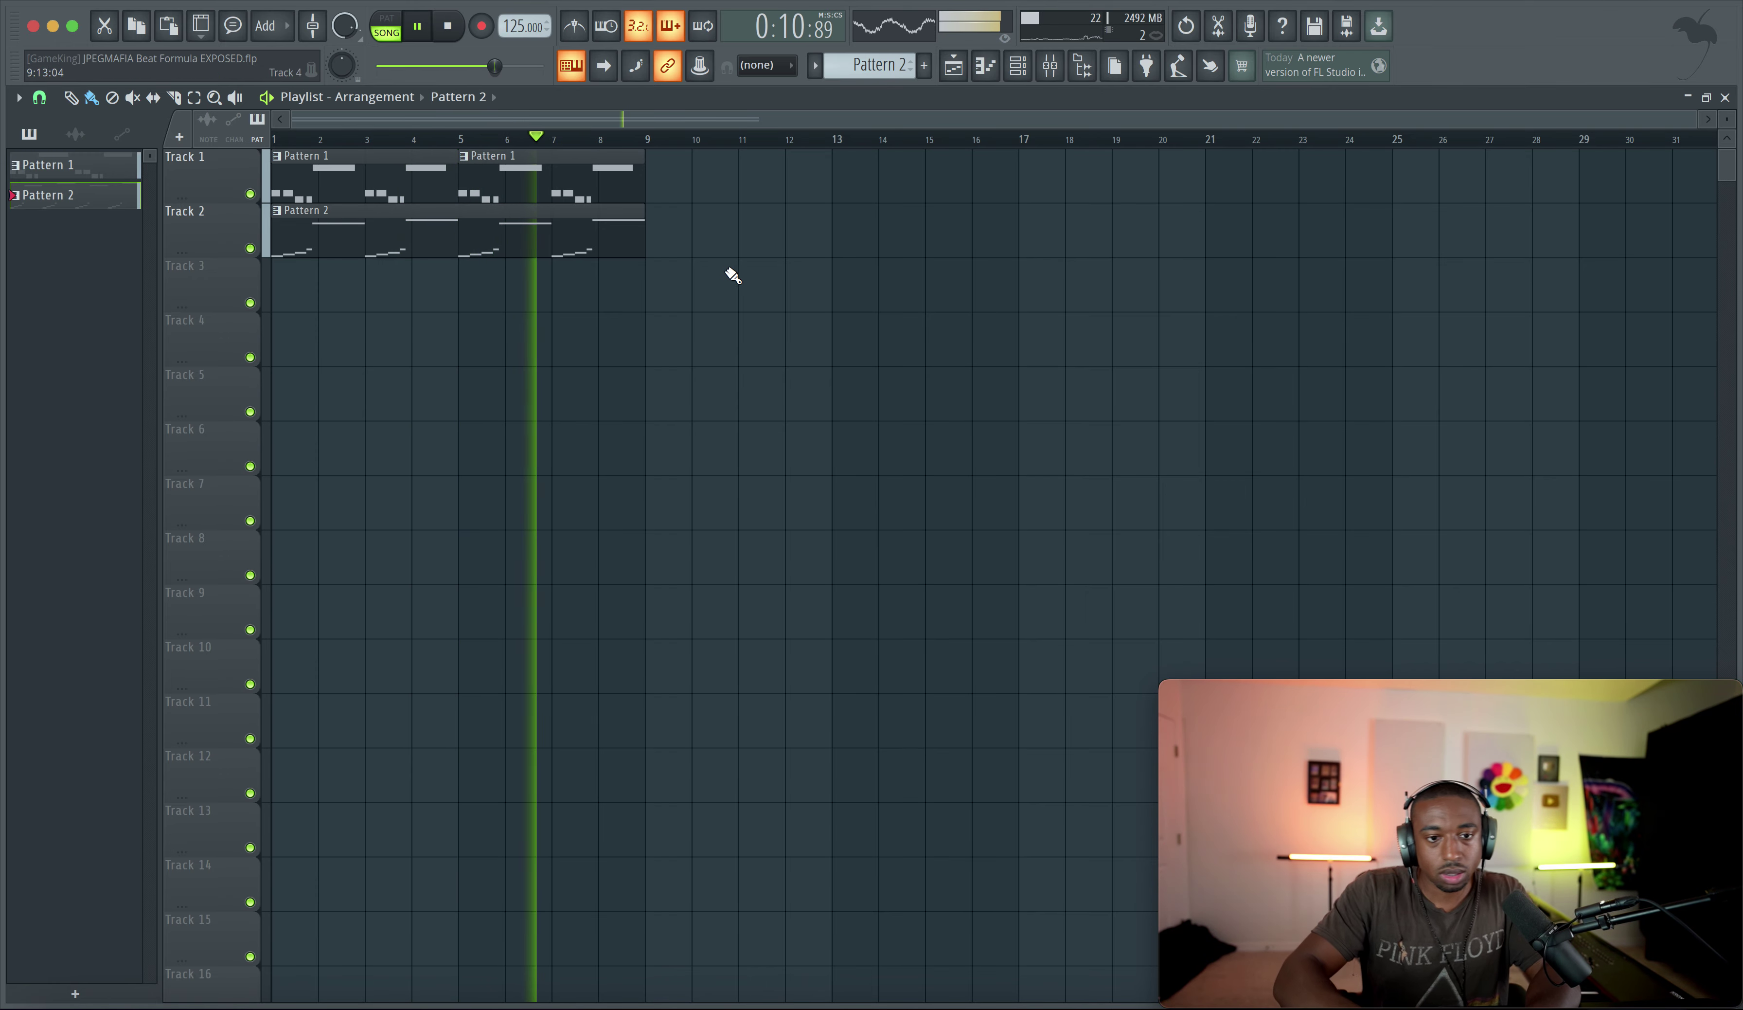
Create an empty Pattern 3 and lower the audio buffer length to 152 samples
left_click(1014, 75)
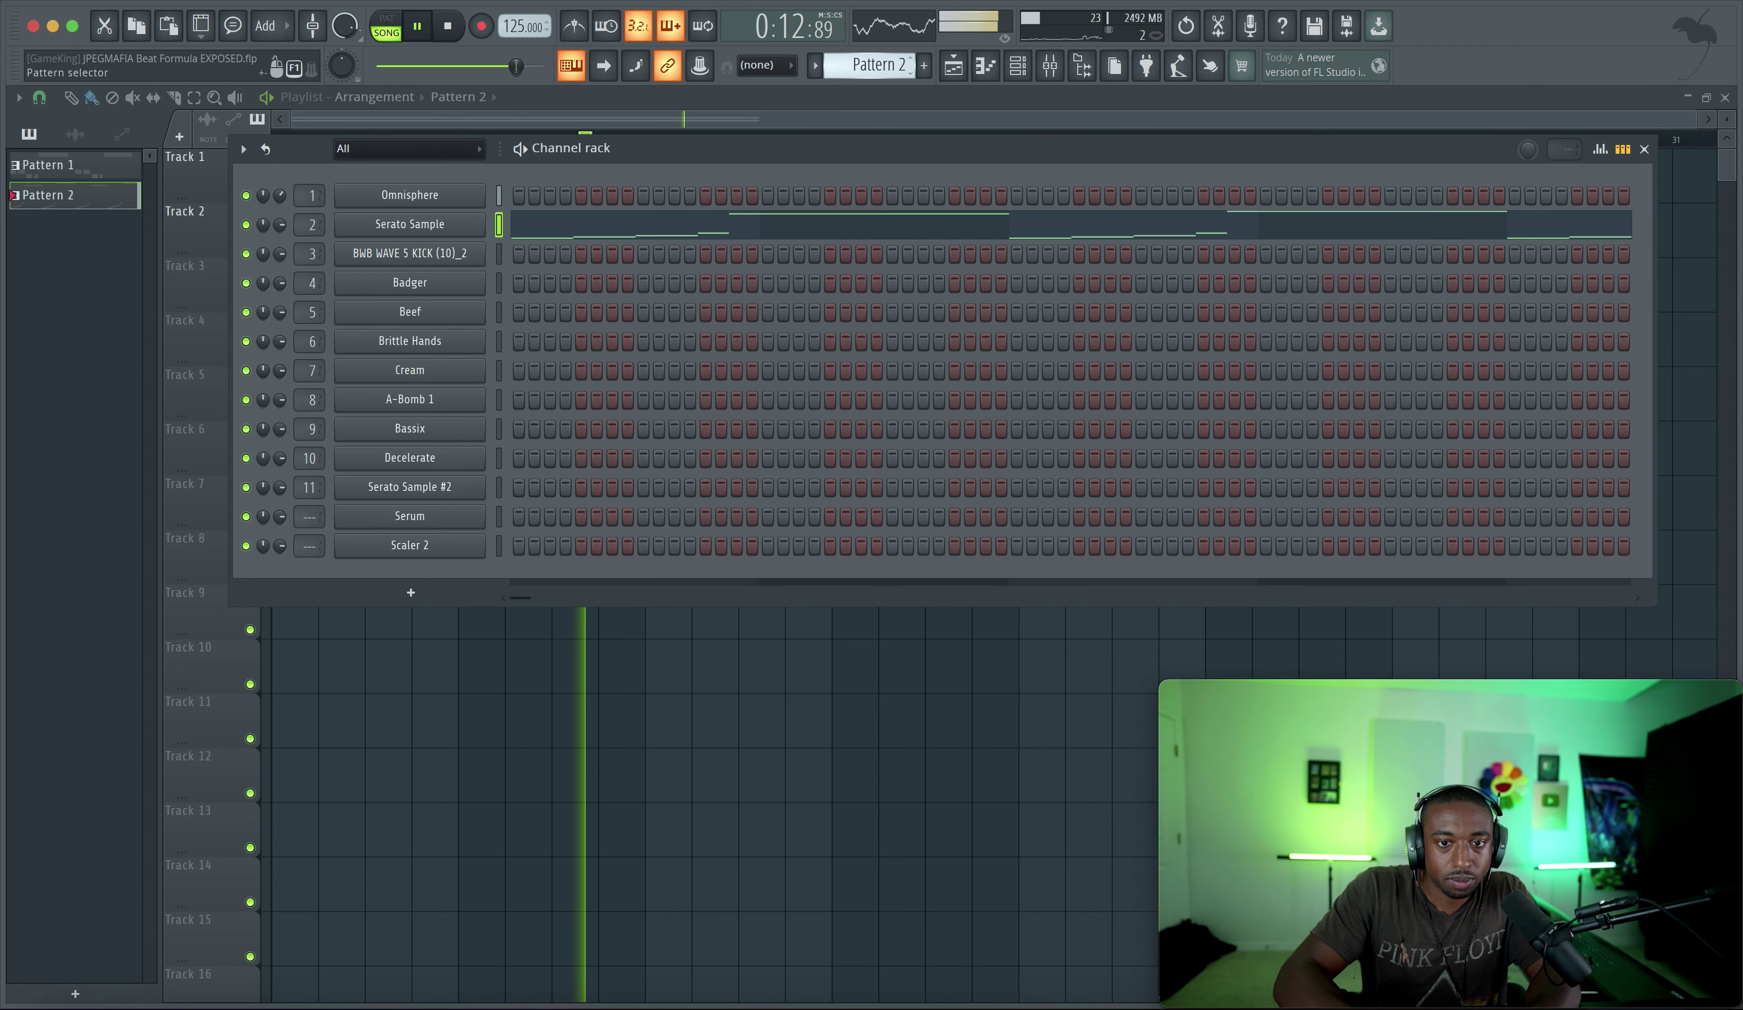
scroll(890, 69, "down", 1)
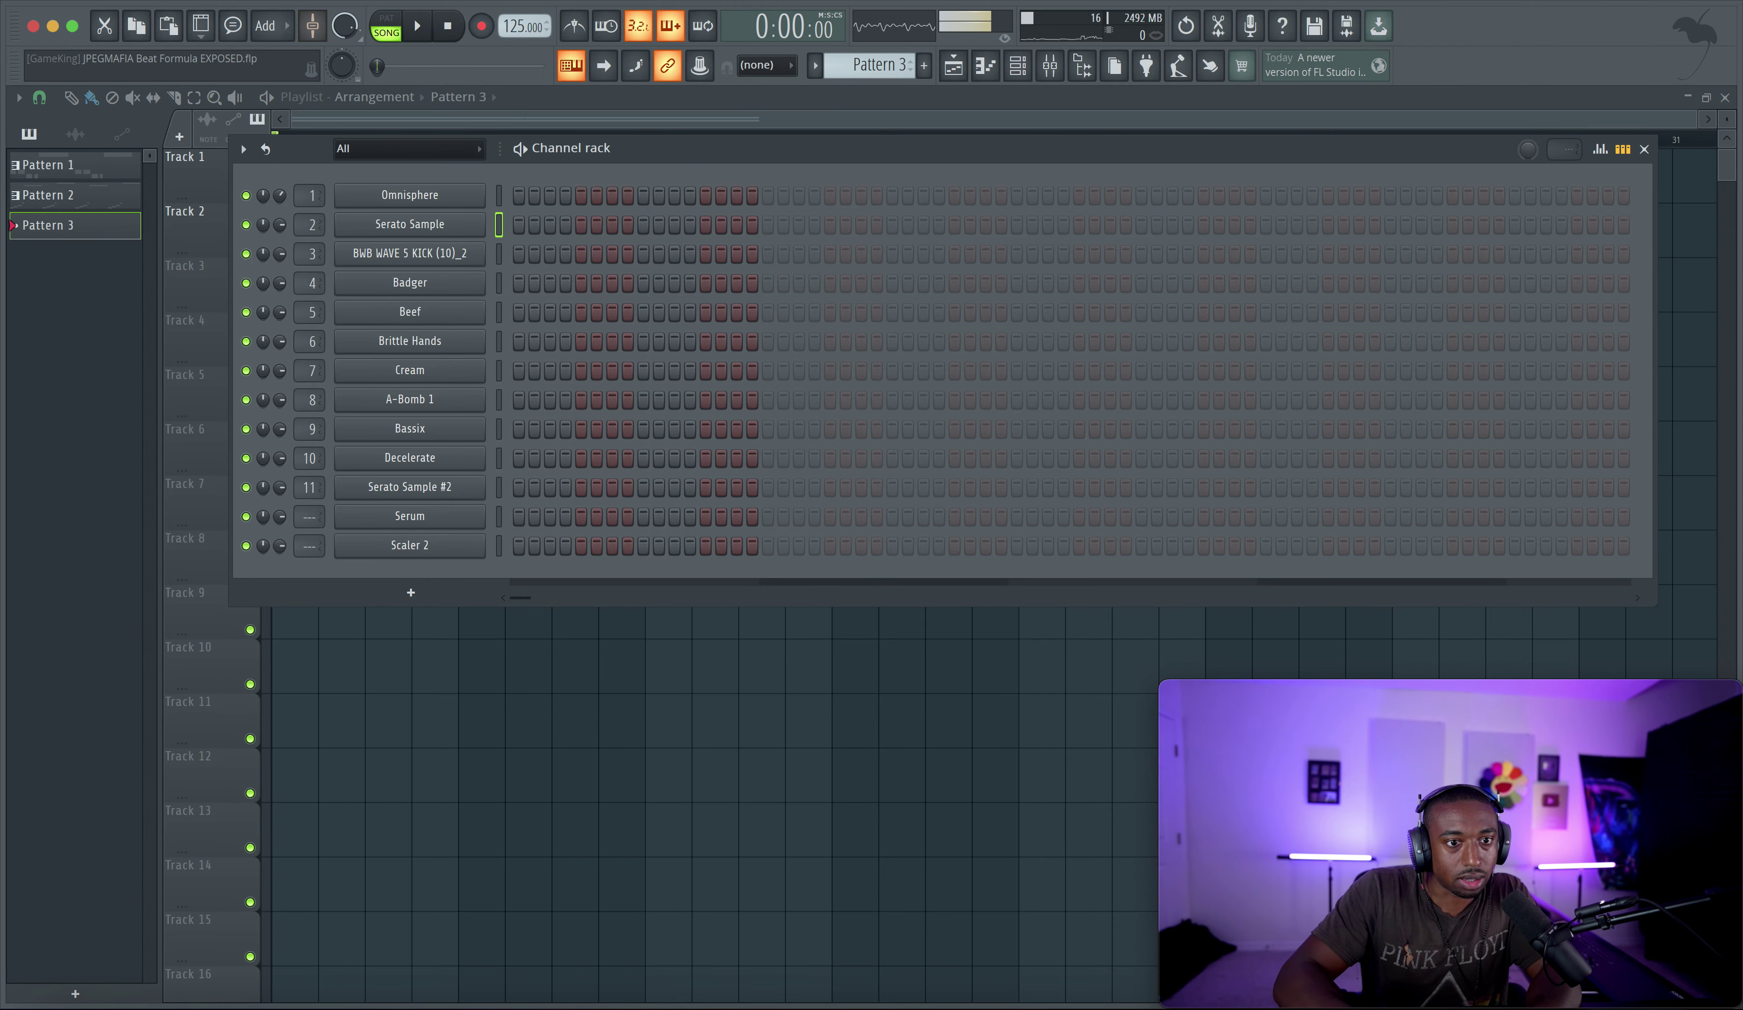
left_click(407, 1)
left_click(417, 38)
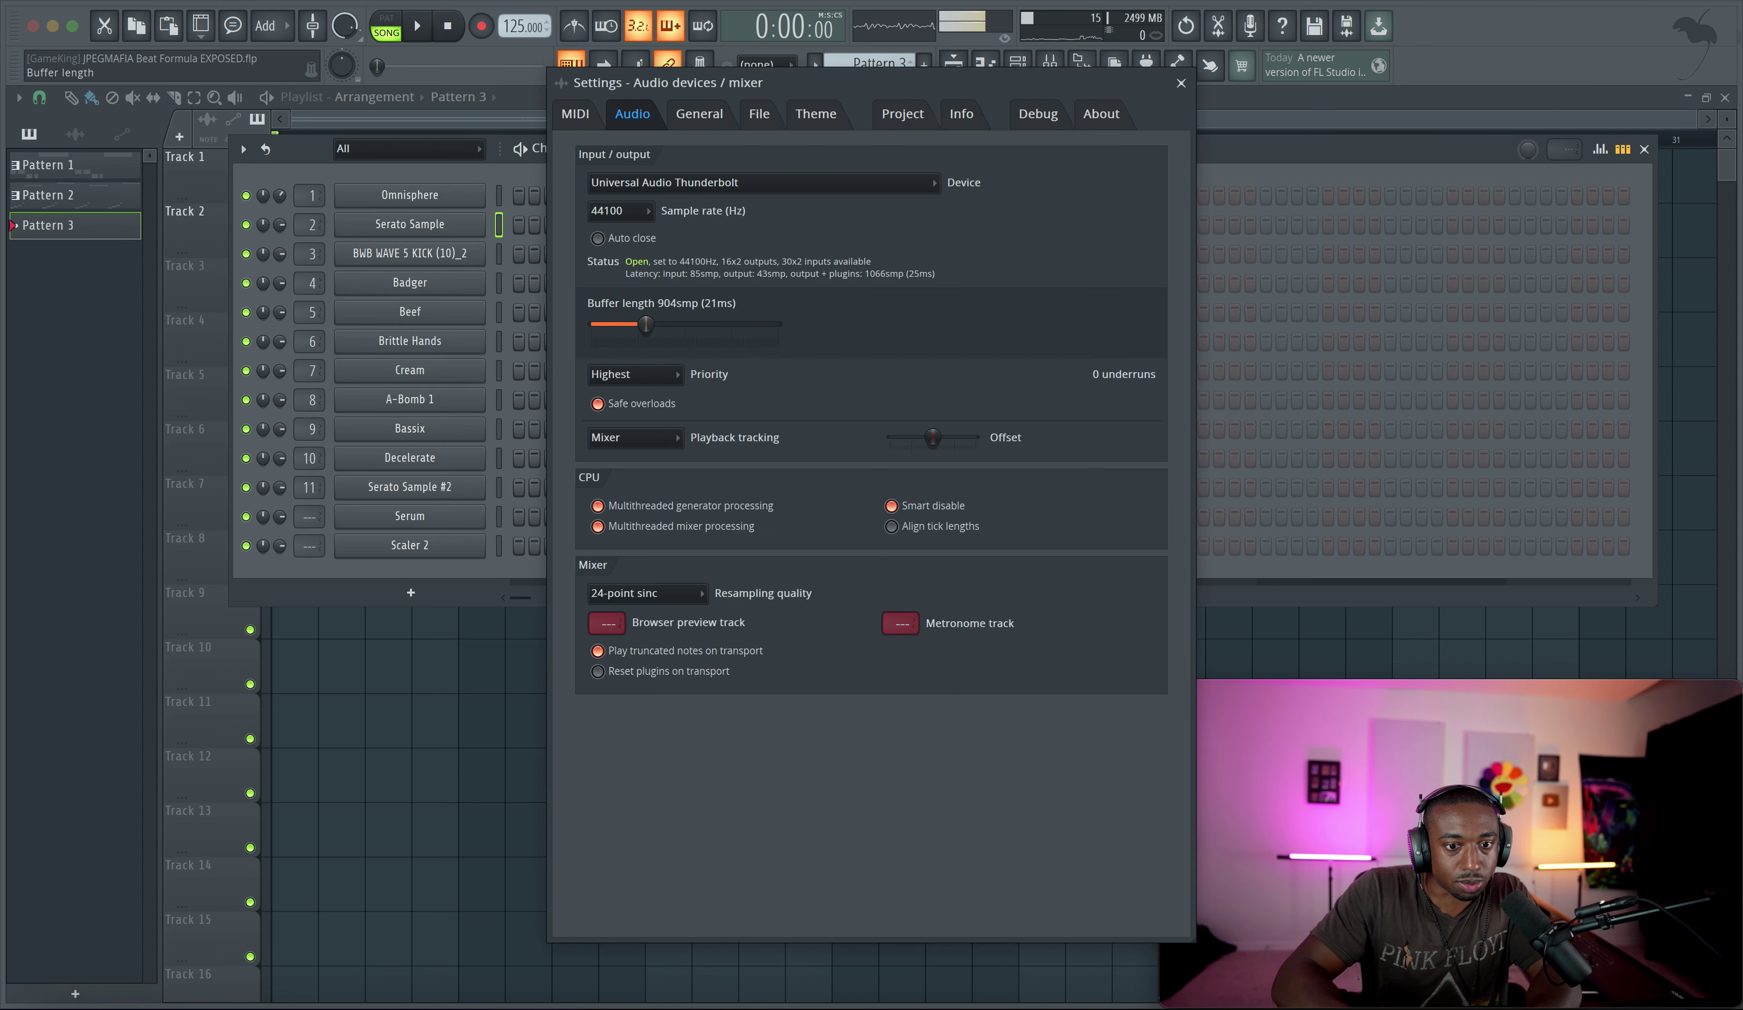
left_click_drag(611, 324, 600, 324)
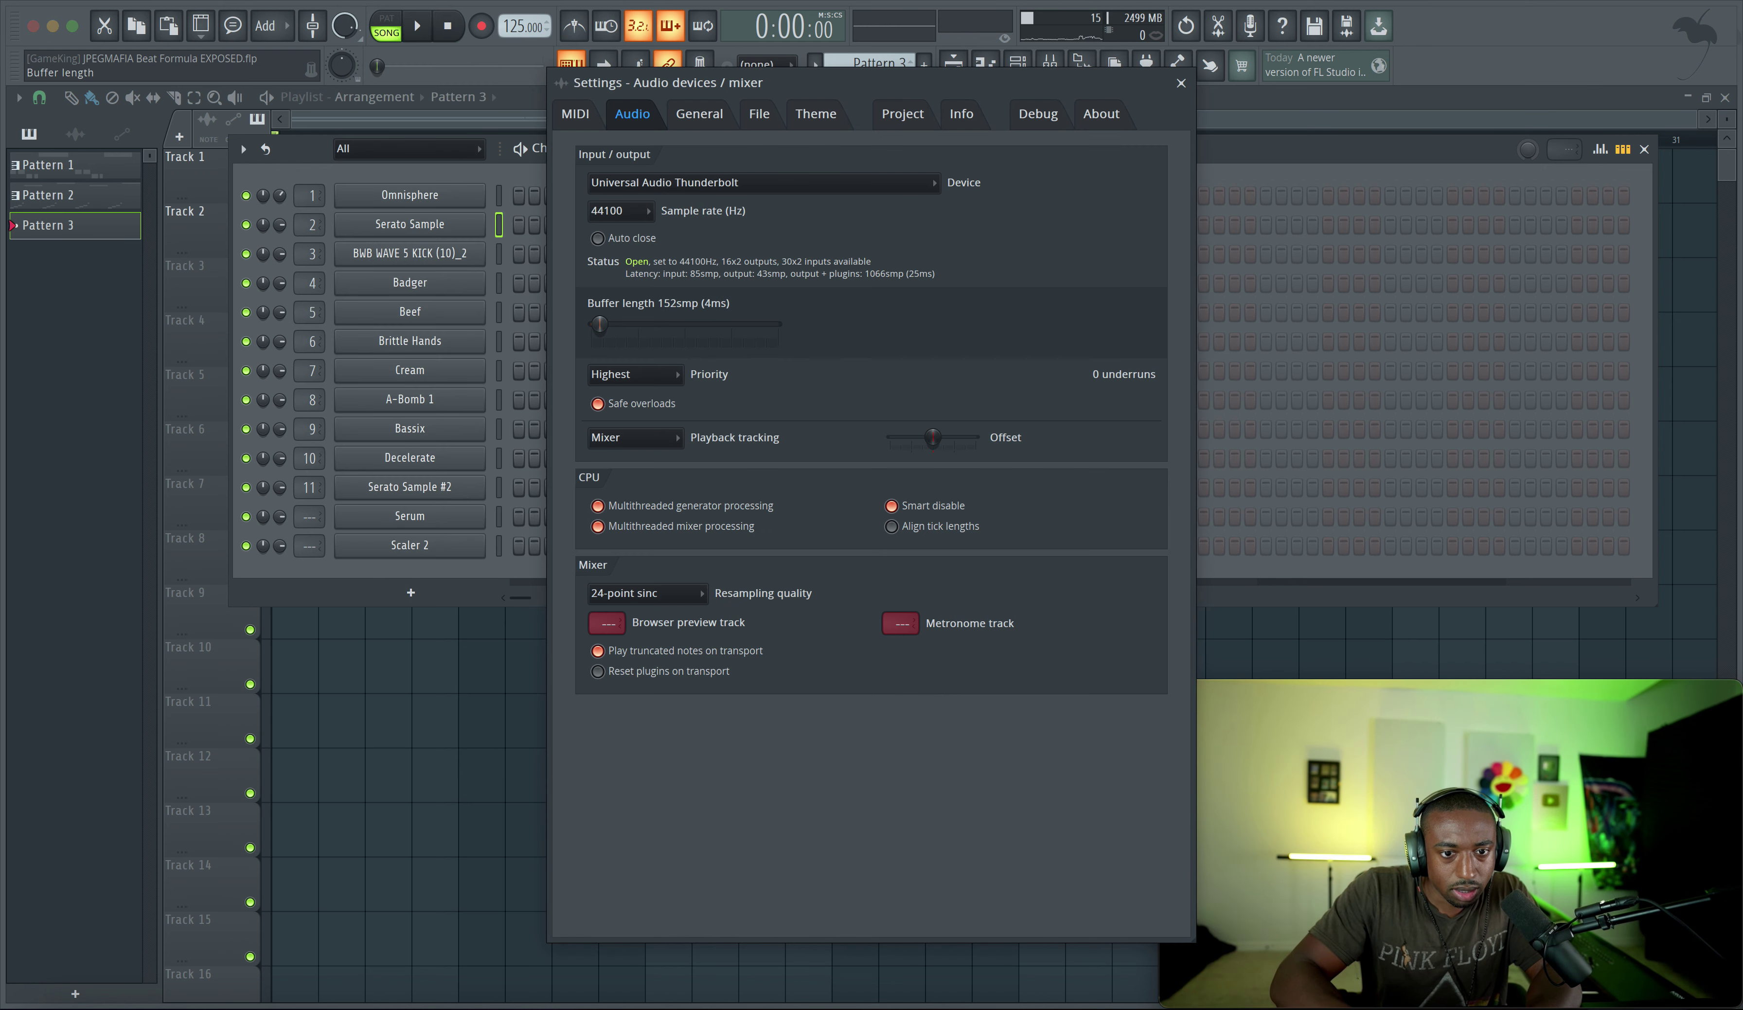
left_click(1182, 84)
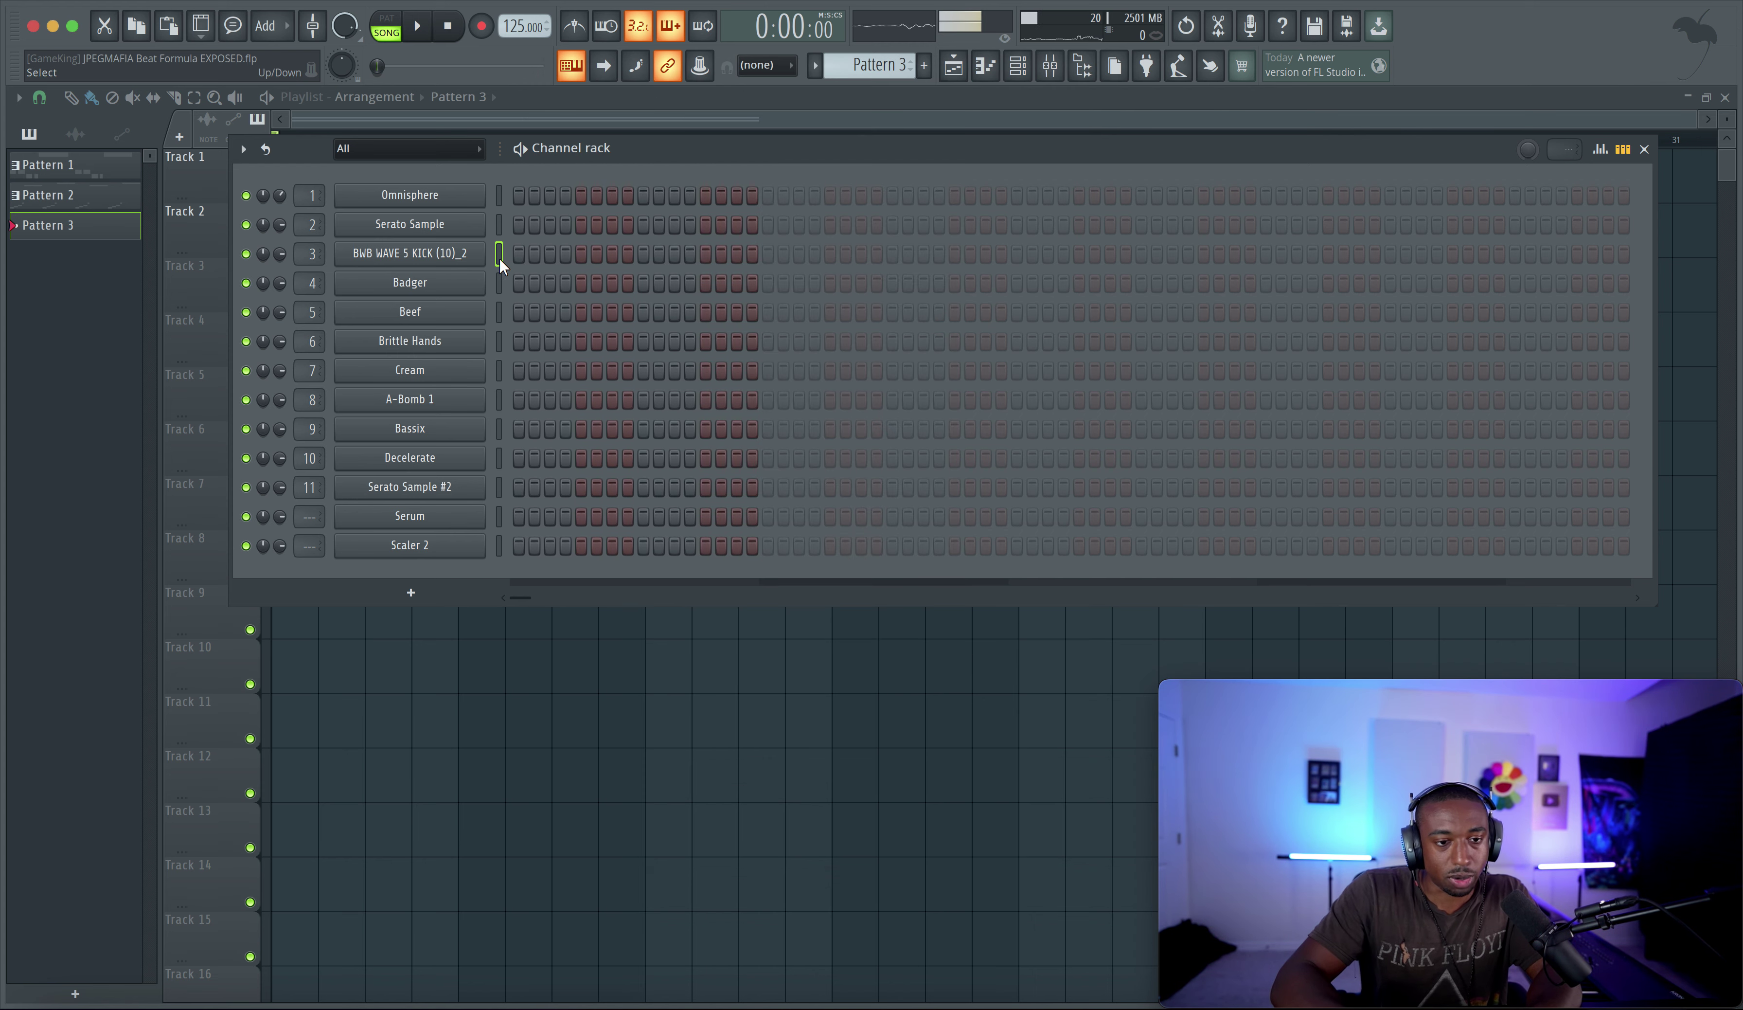
Record a live BWB WAVE 5 KICK performance into Pattern 3 while the eight-bar arrangement plays in song mode
key("z")
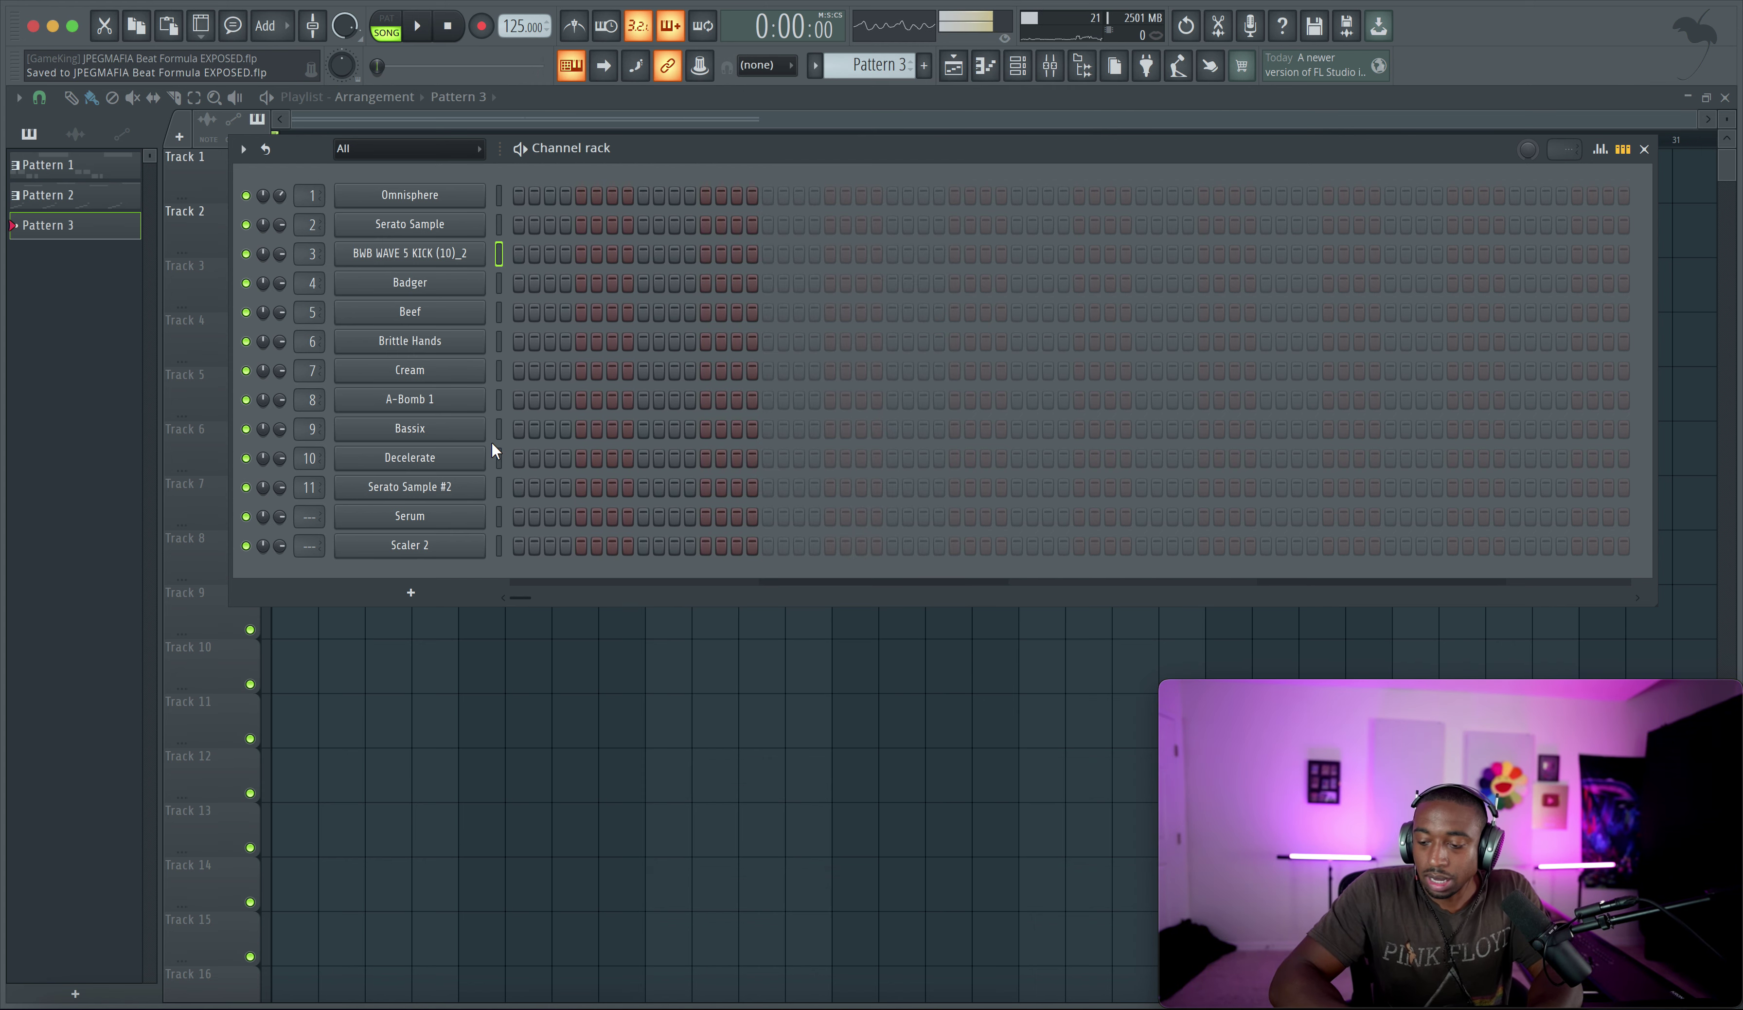
key("F6")
key("space")
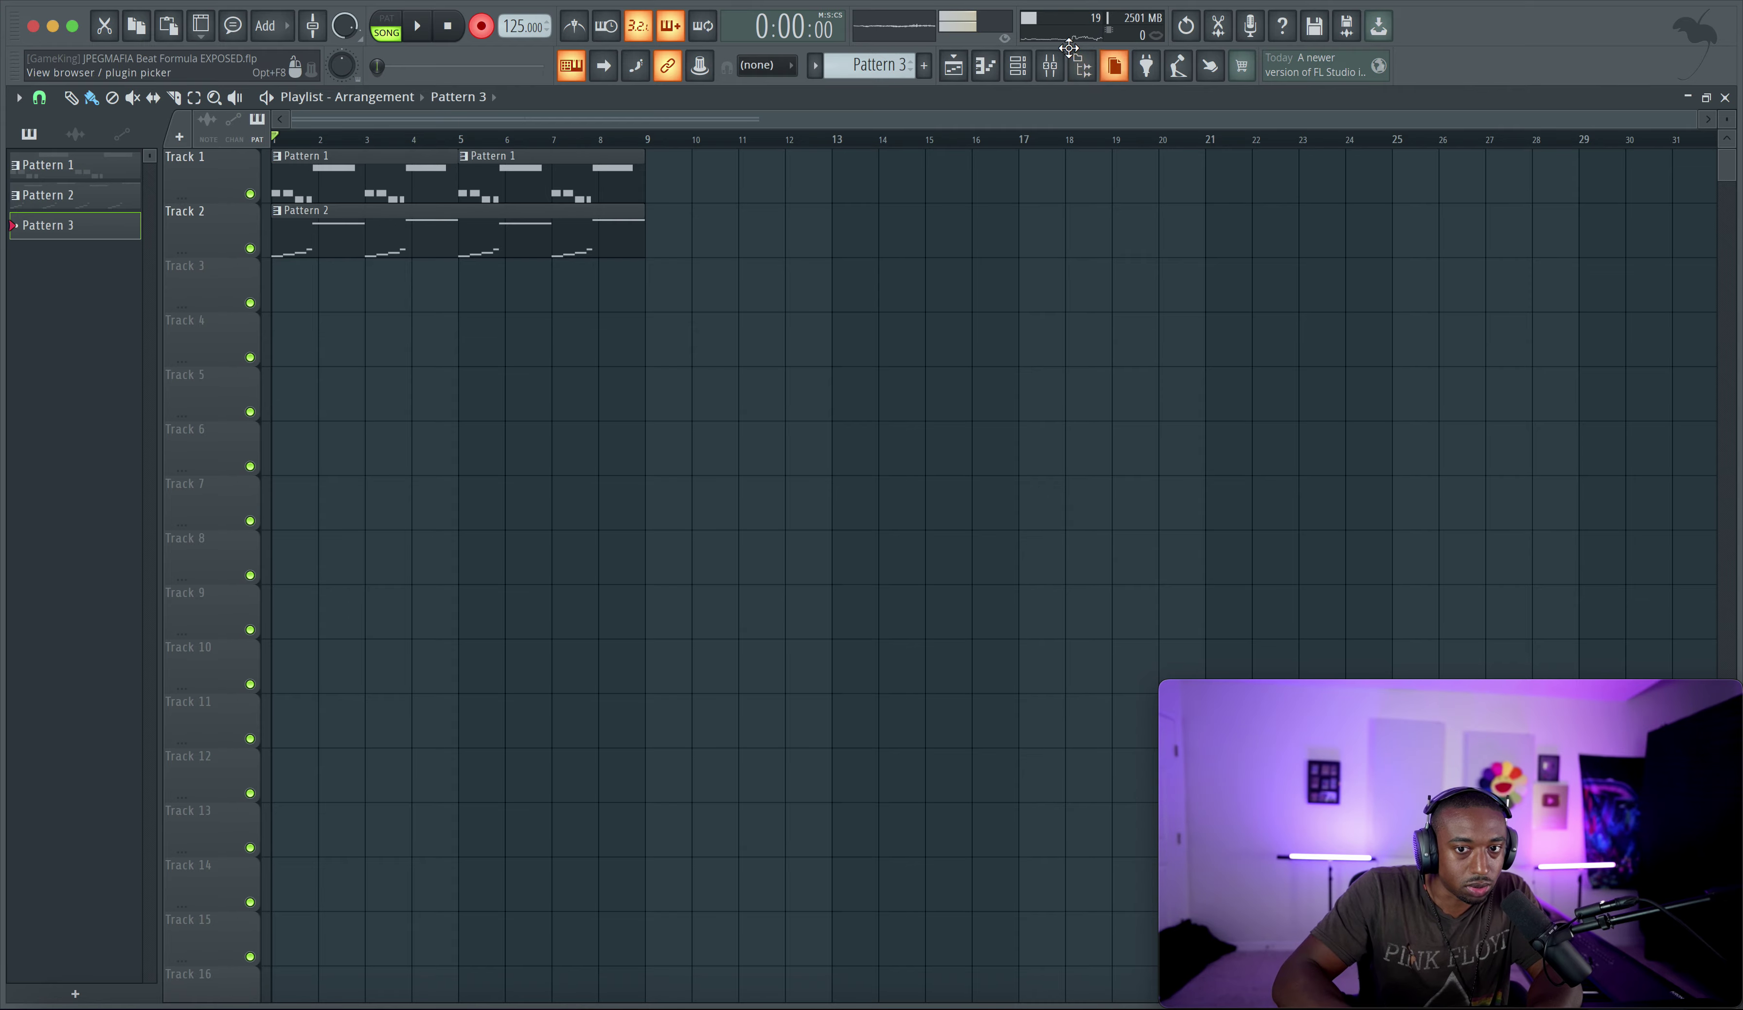
left_click(999, 67)
left_click(998, 67)
left_click(1017, 68)
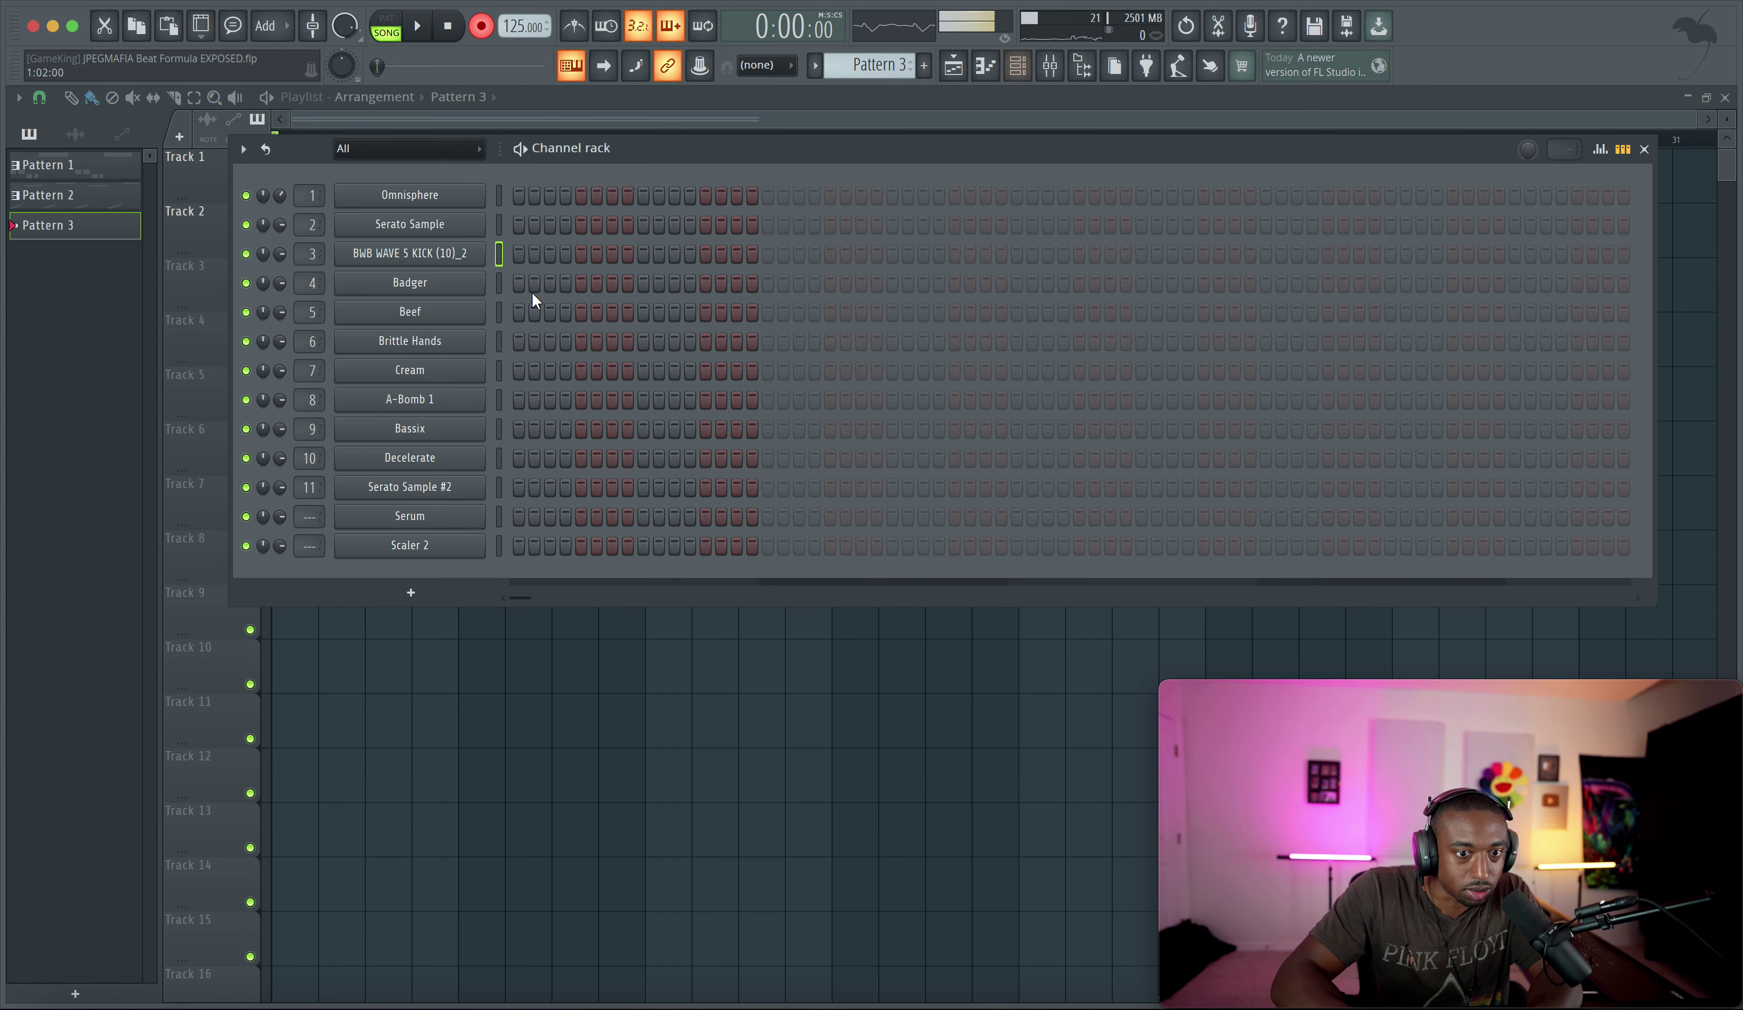
key("F6")
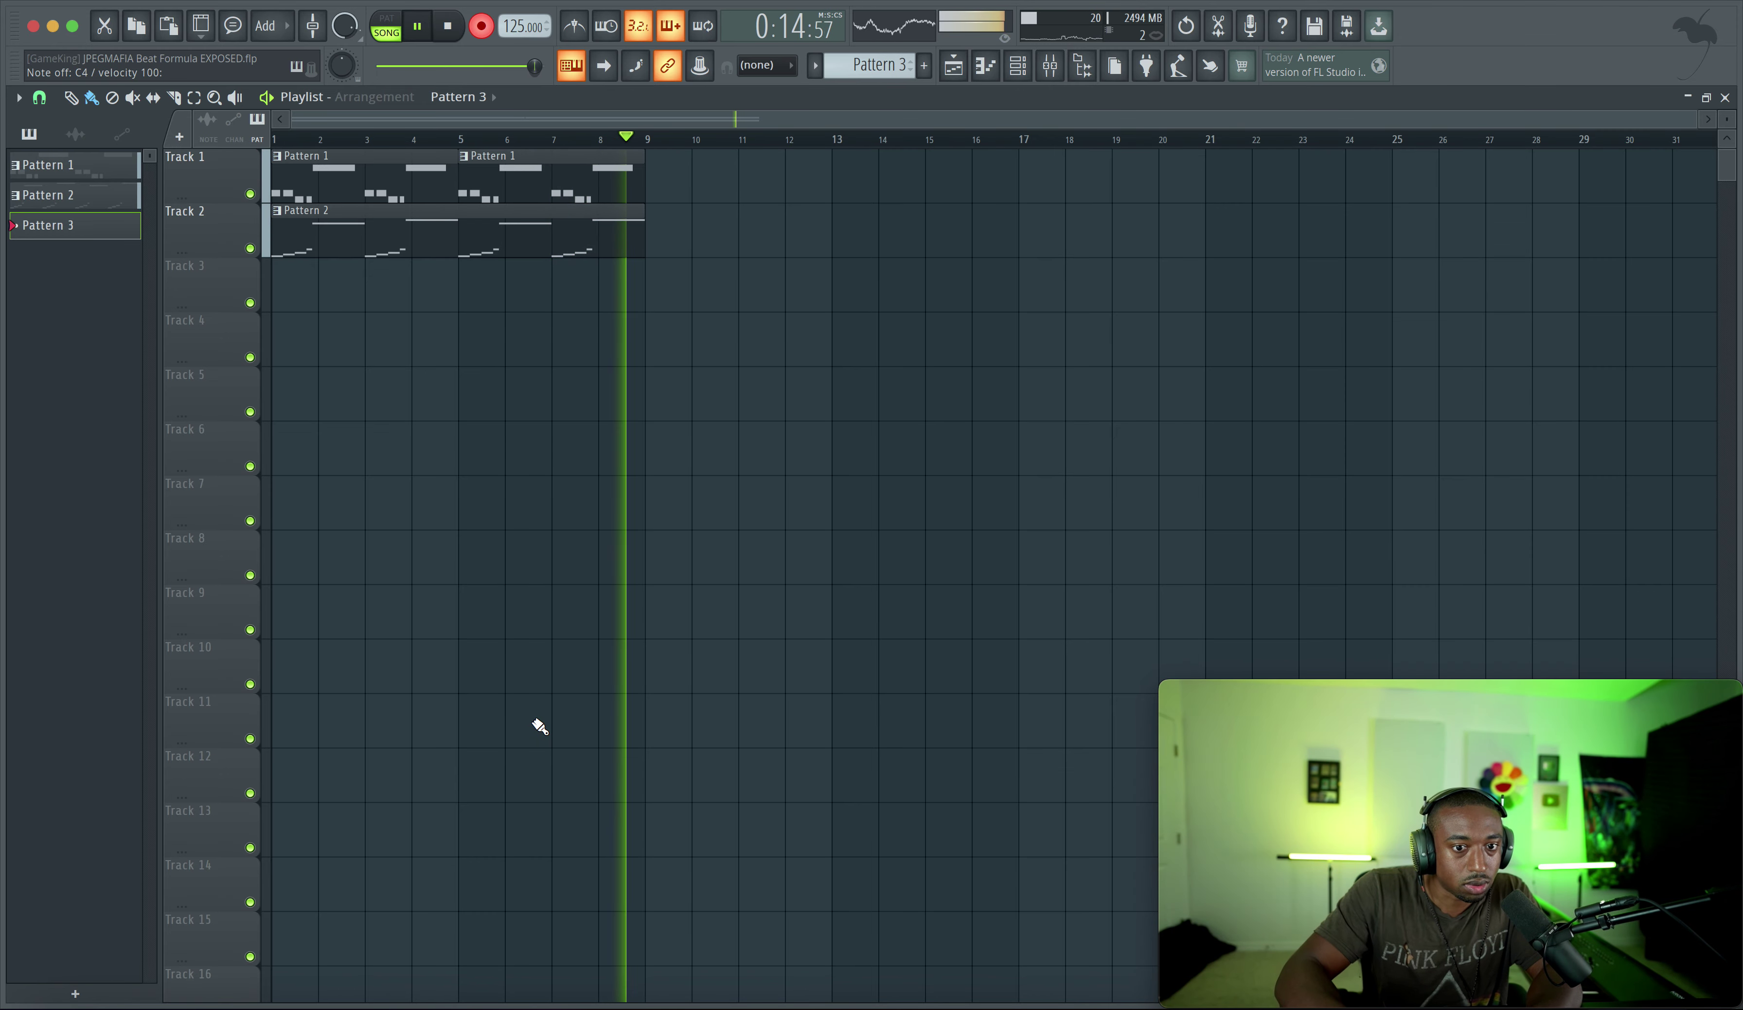
key("space")
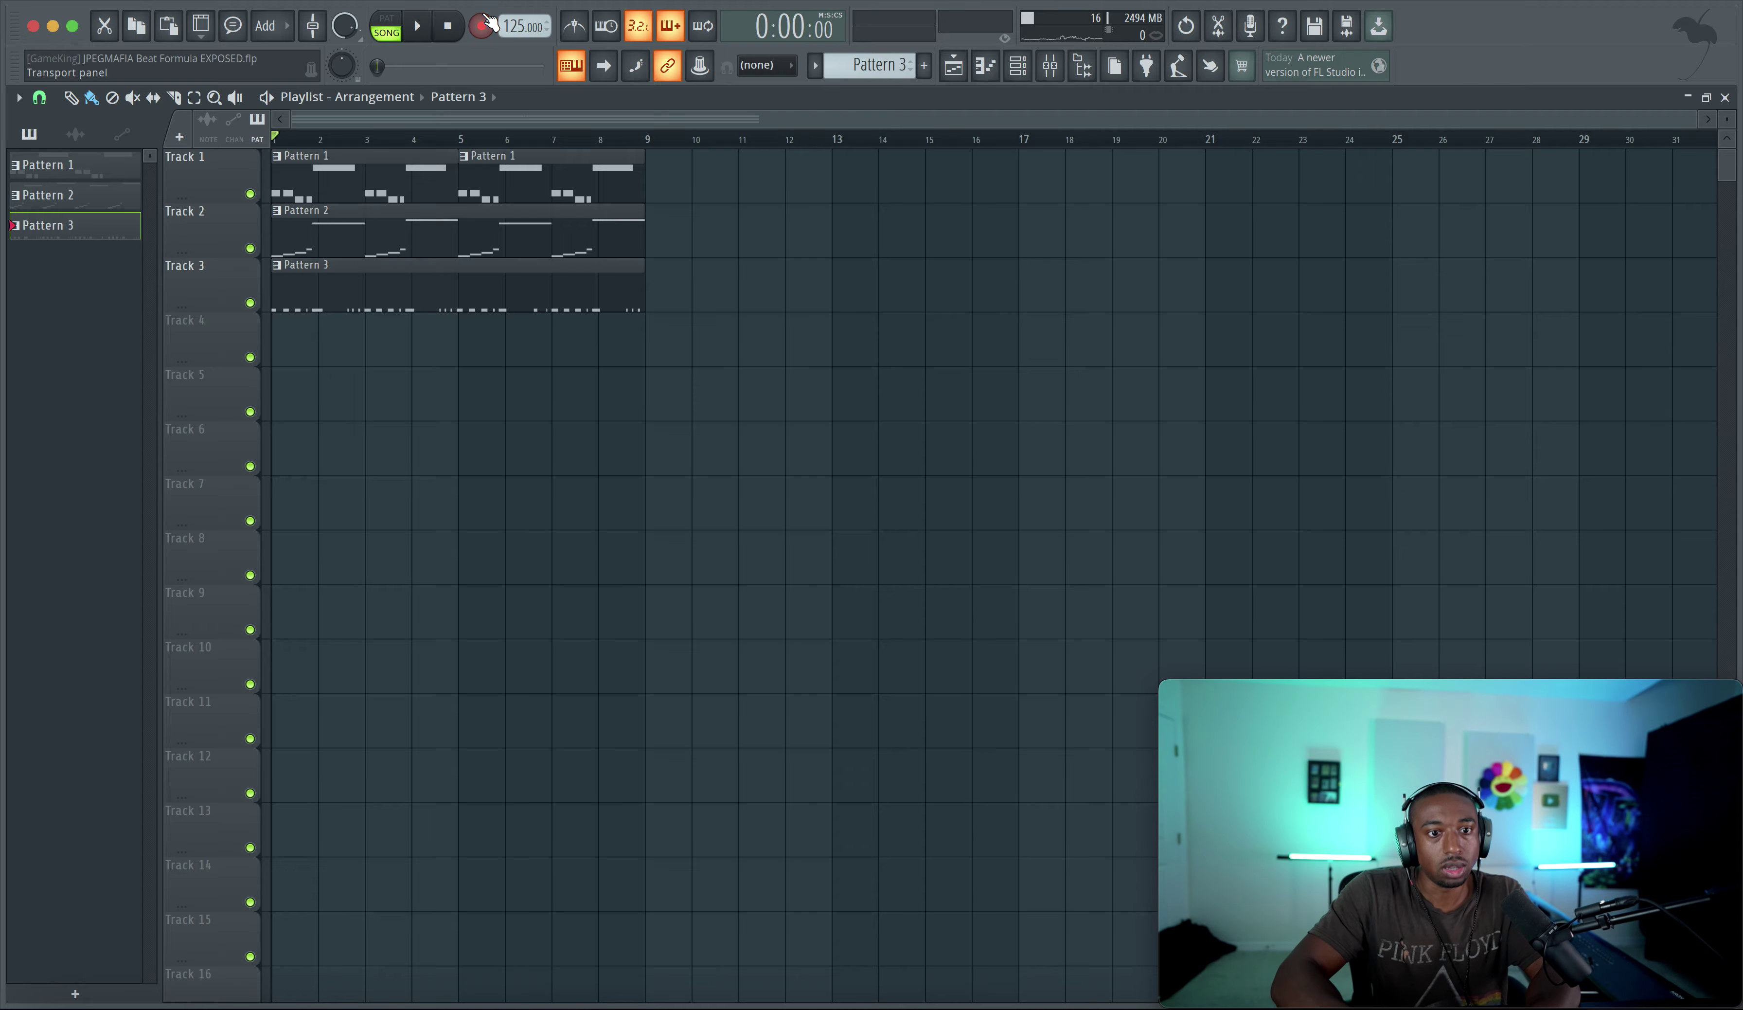
Quantize the recorded kick notes in Pattern 3 and play the arrangement back from the playlist
double_click(395, 271)
key("alt+q")
key("Return")
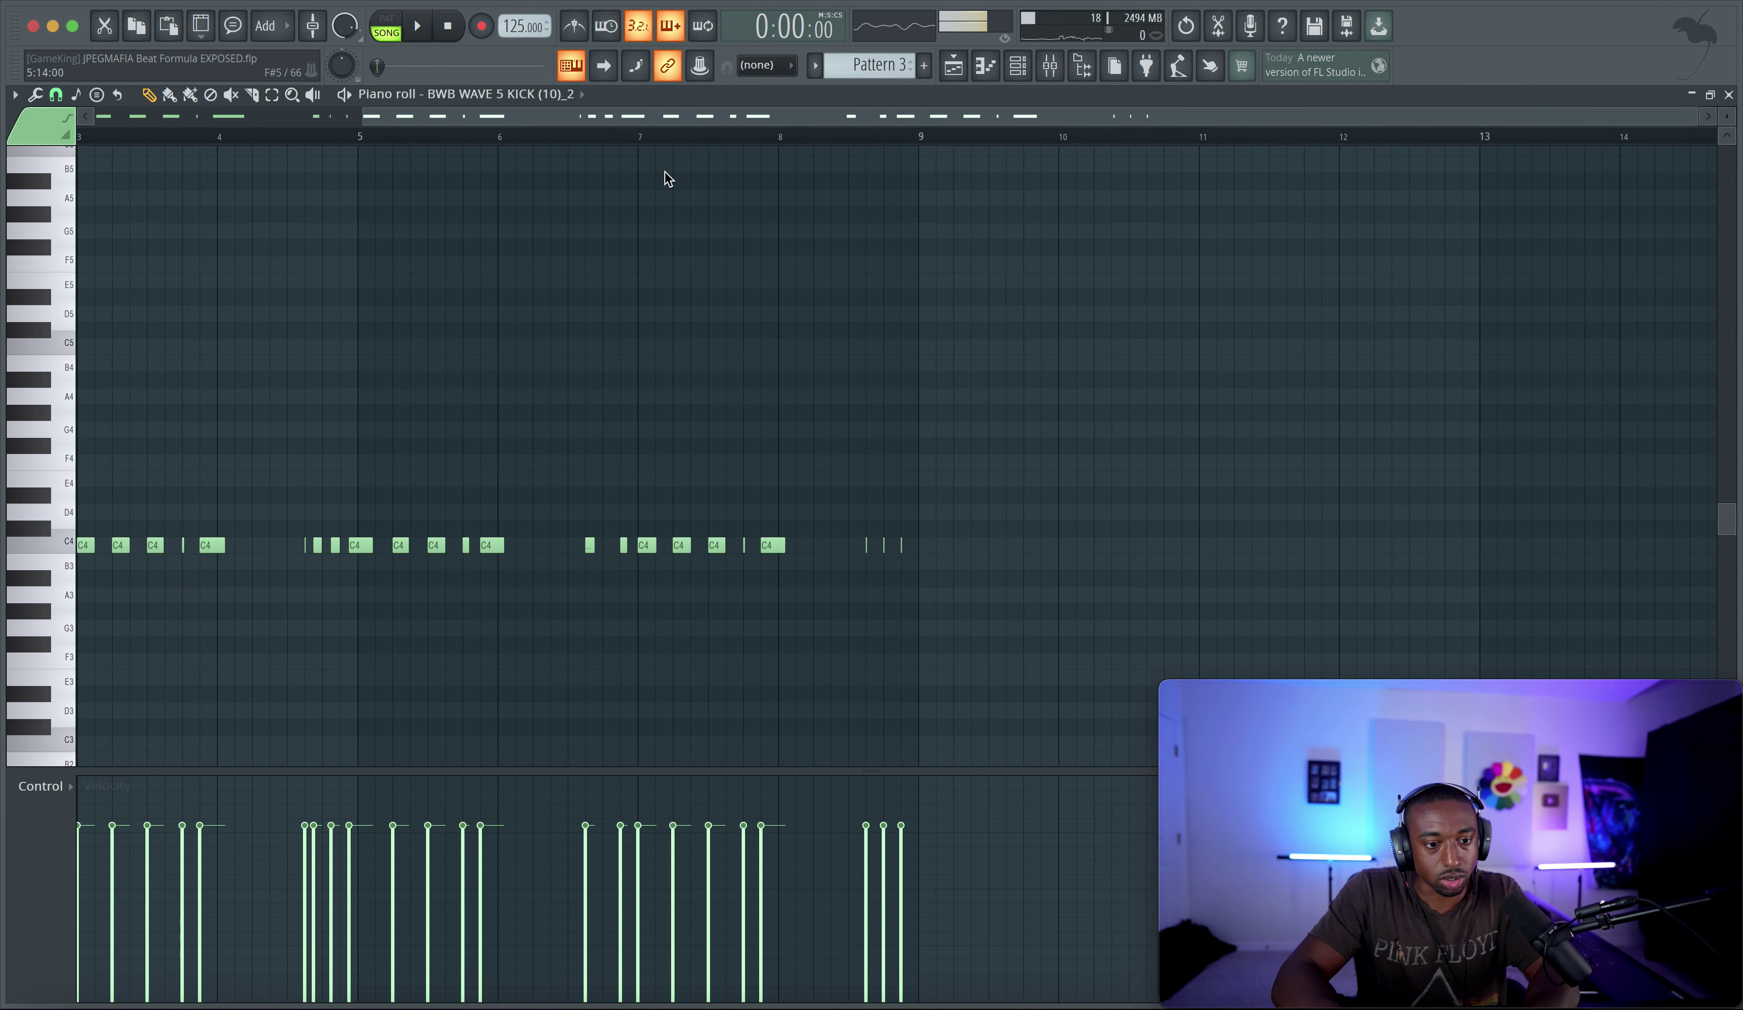
left_click(1025, 66)
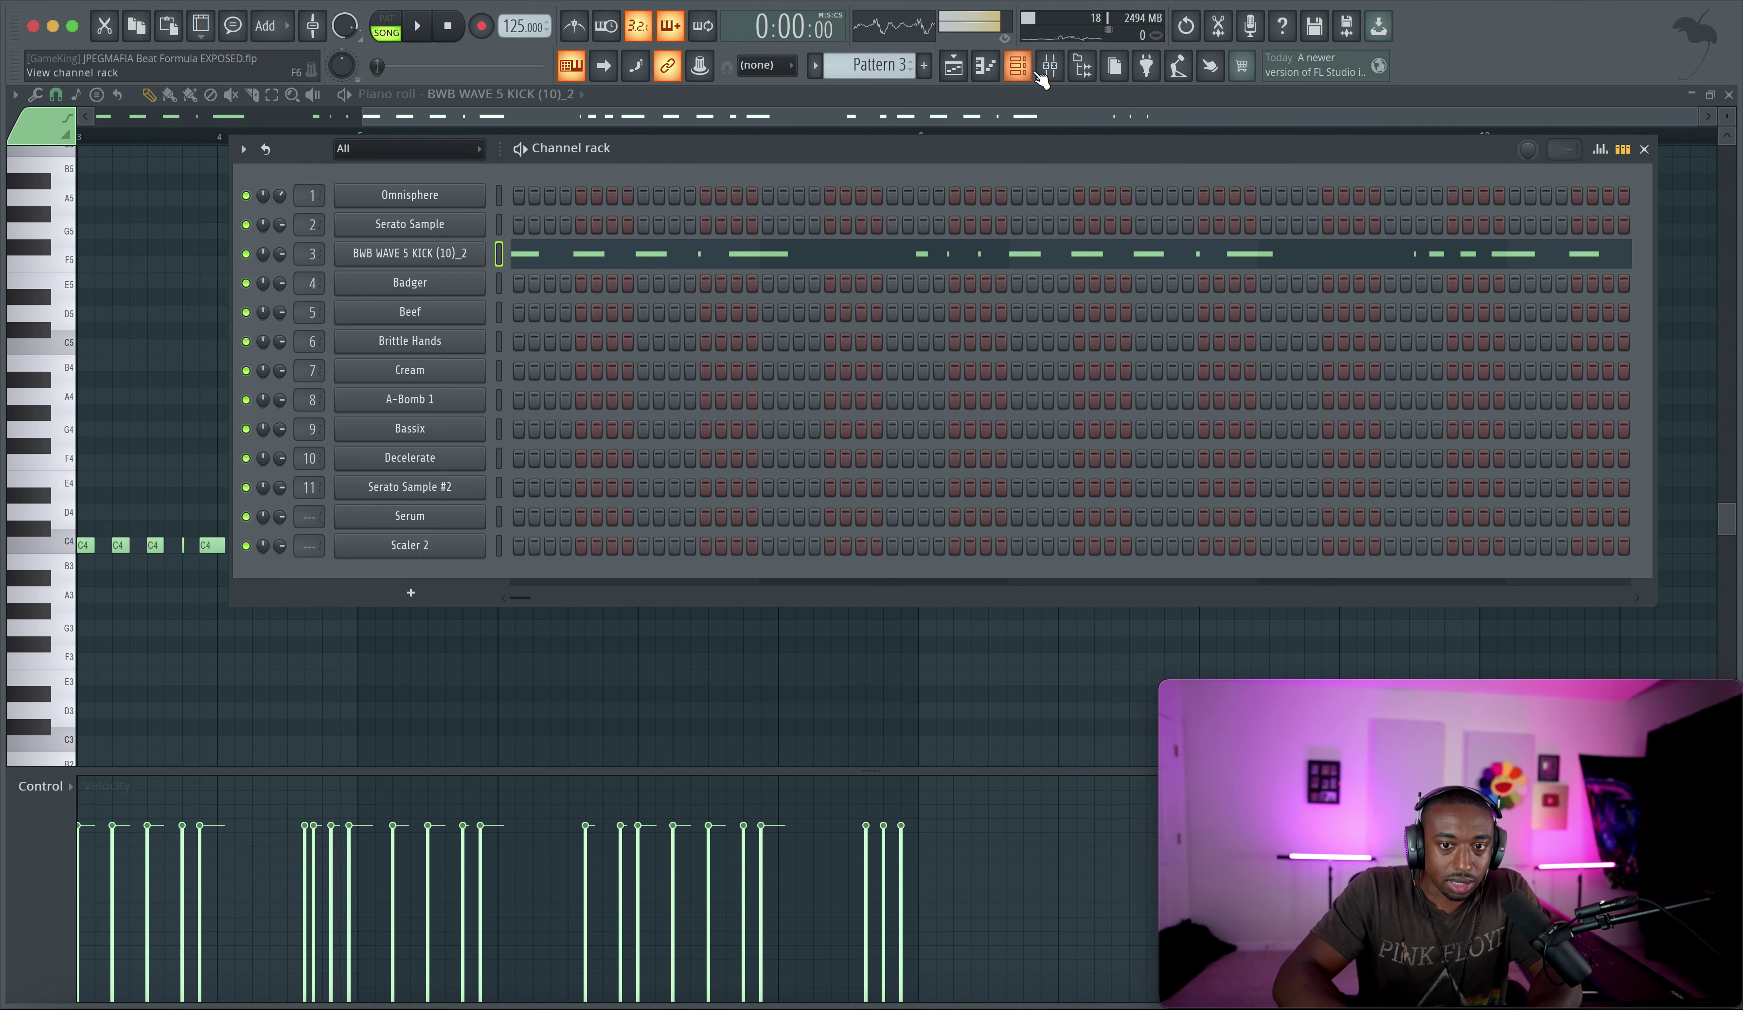
left_click(960, 67)
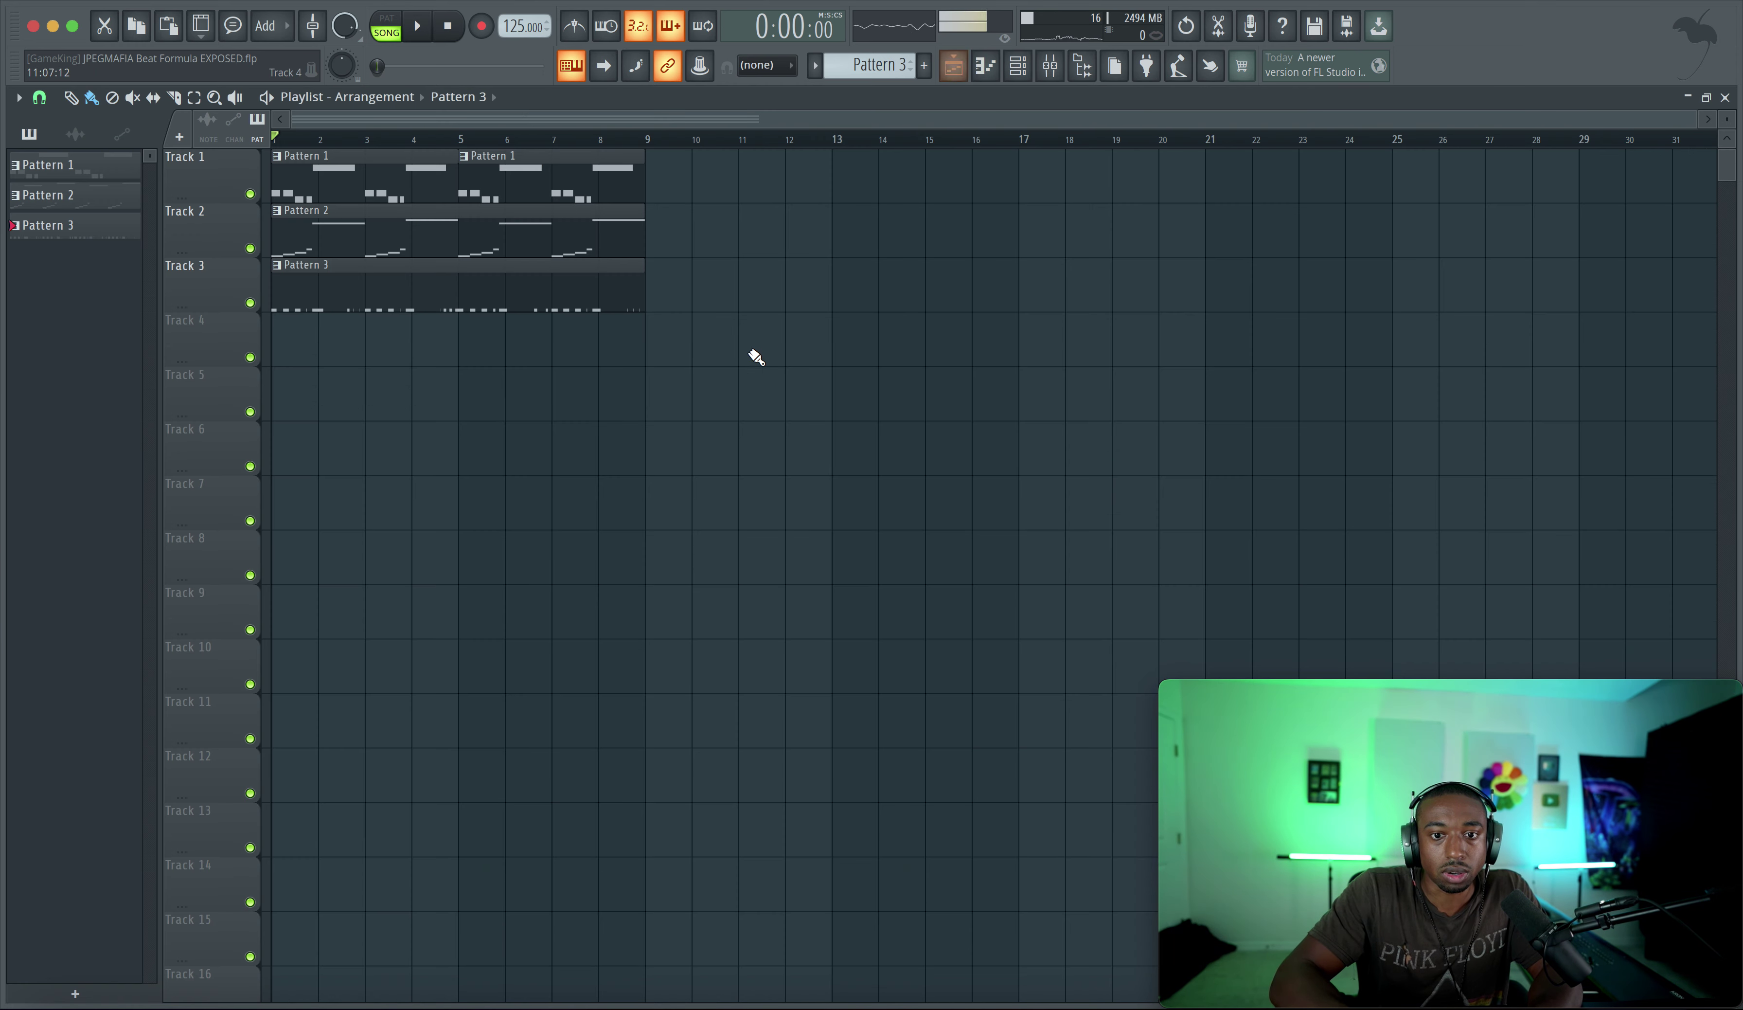
left_click(1025, 69)
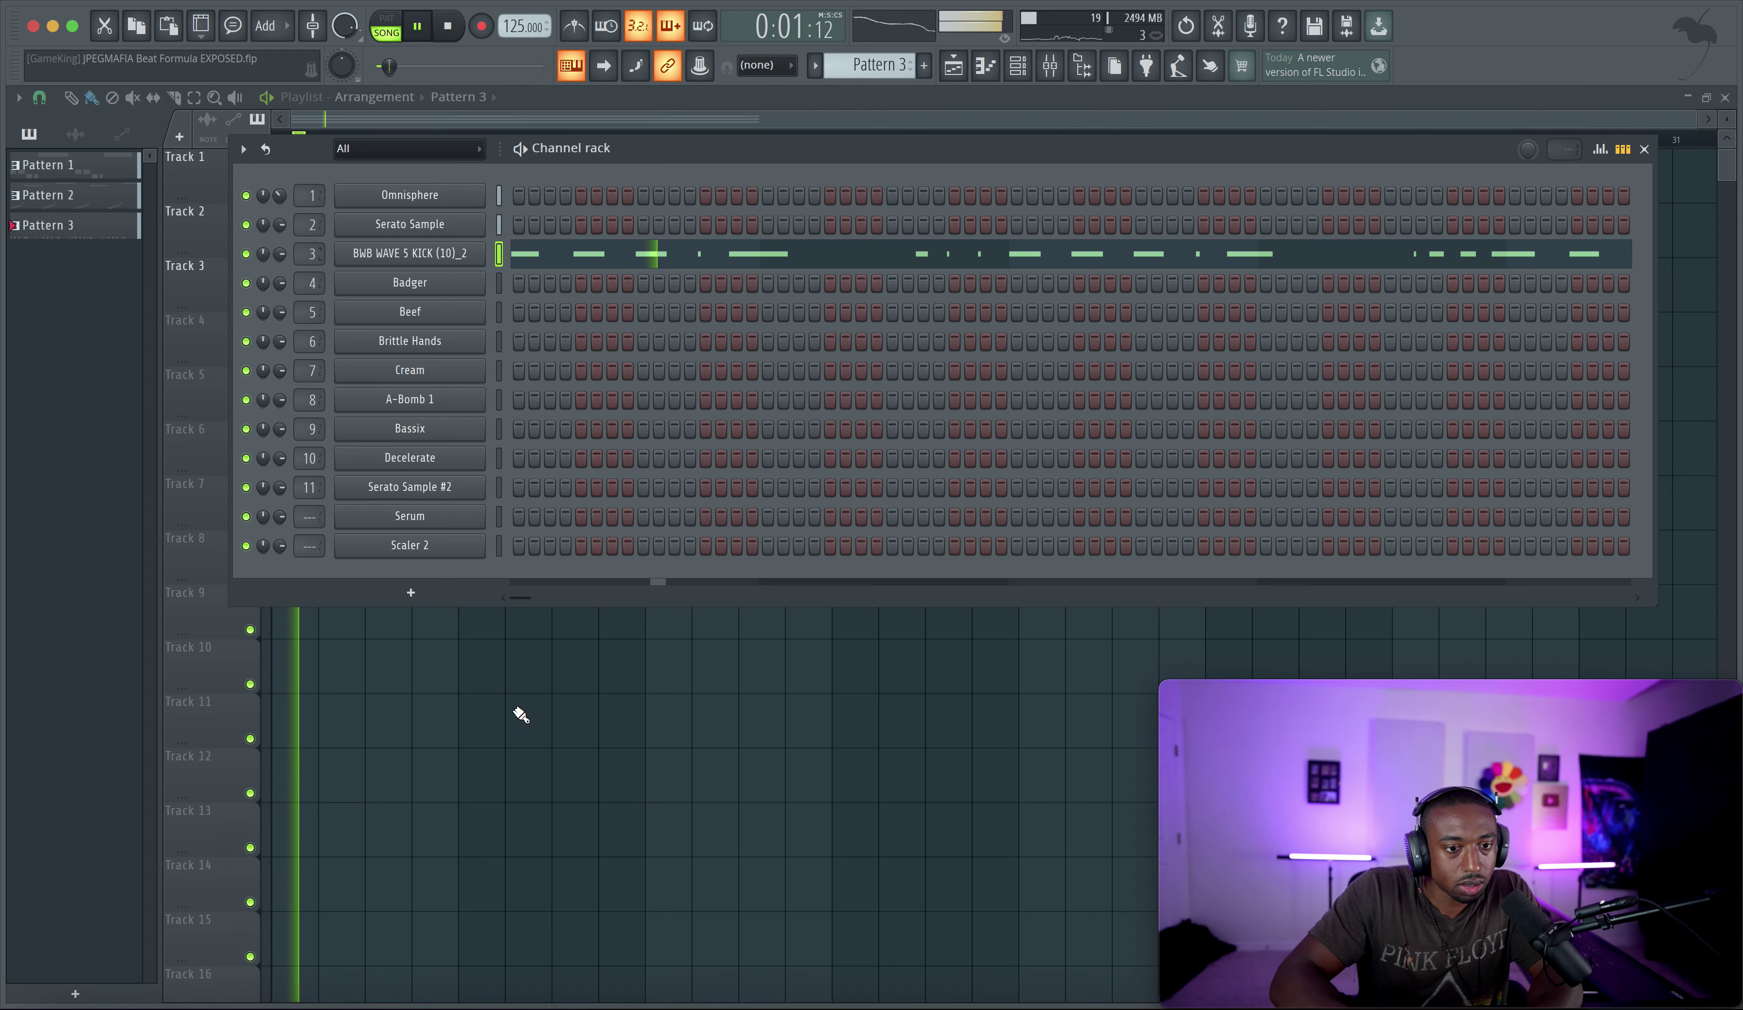
key("F6")
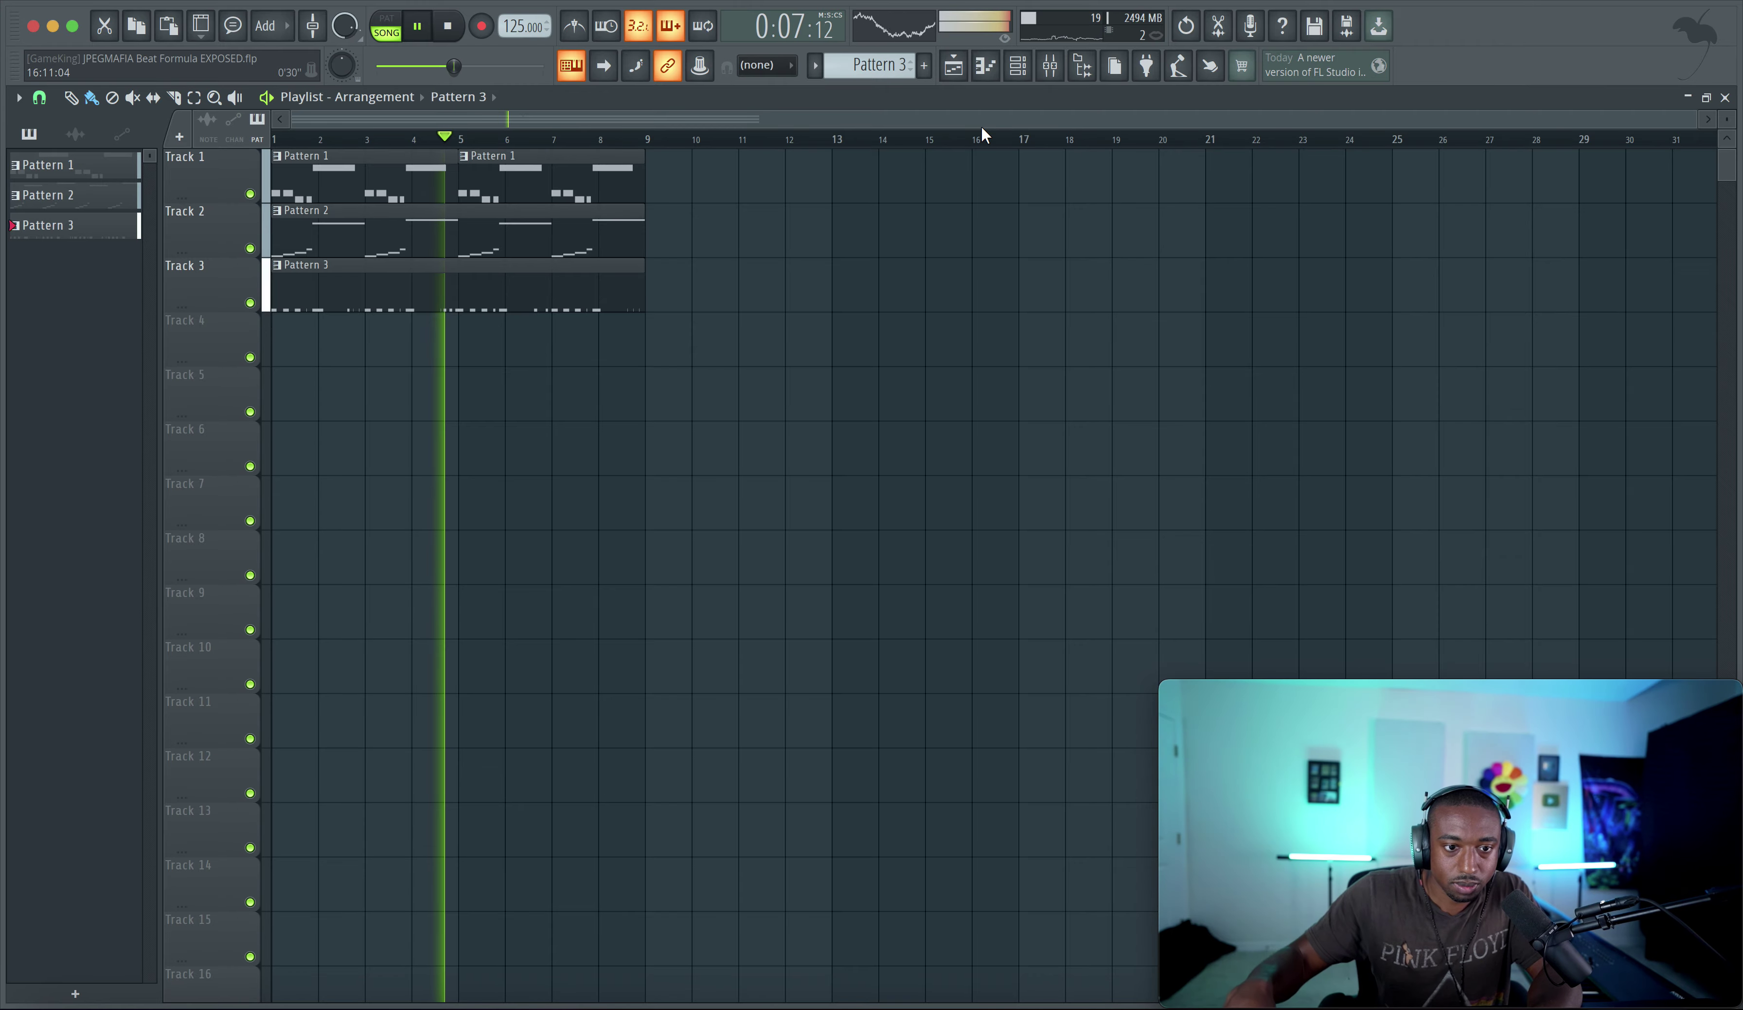
key("space")
Move the three kick notes leading into bar 5 slightly later so the last lands on the downbeat, and quantize them
double_click(428, 289)
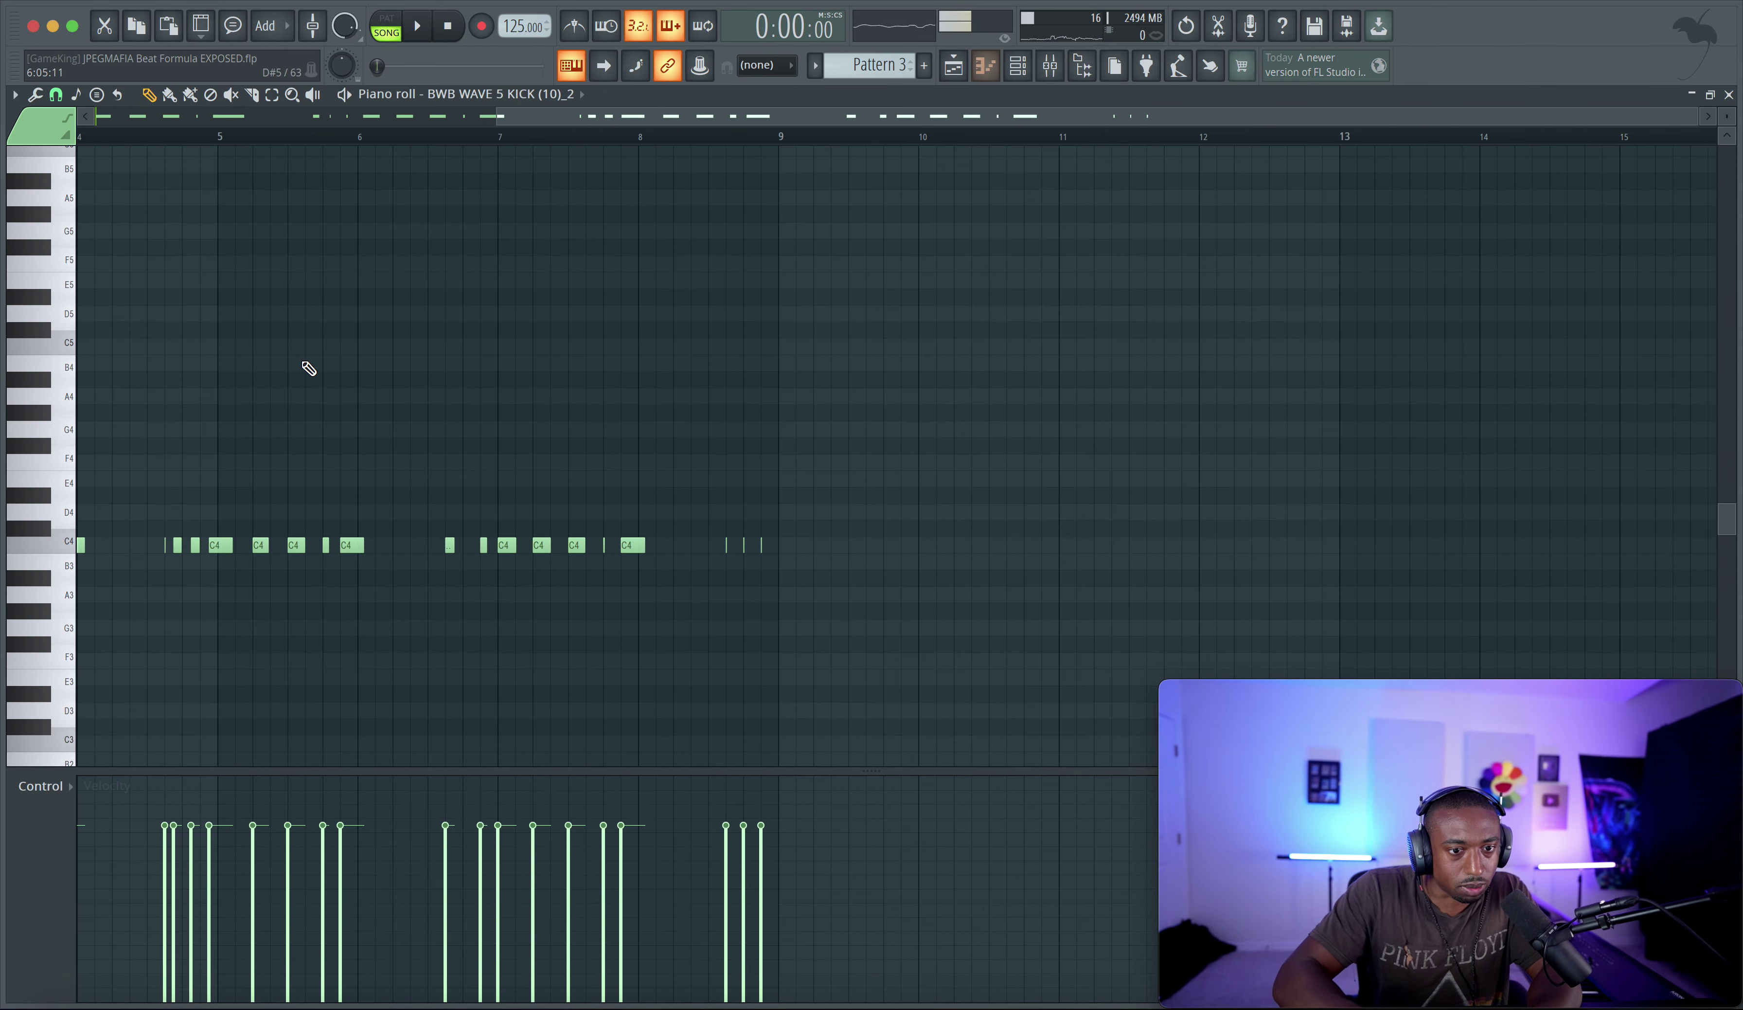
scroll(309, 409, "up", 3)
scroll(319, 409, "left", 10)
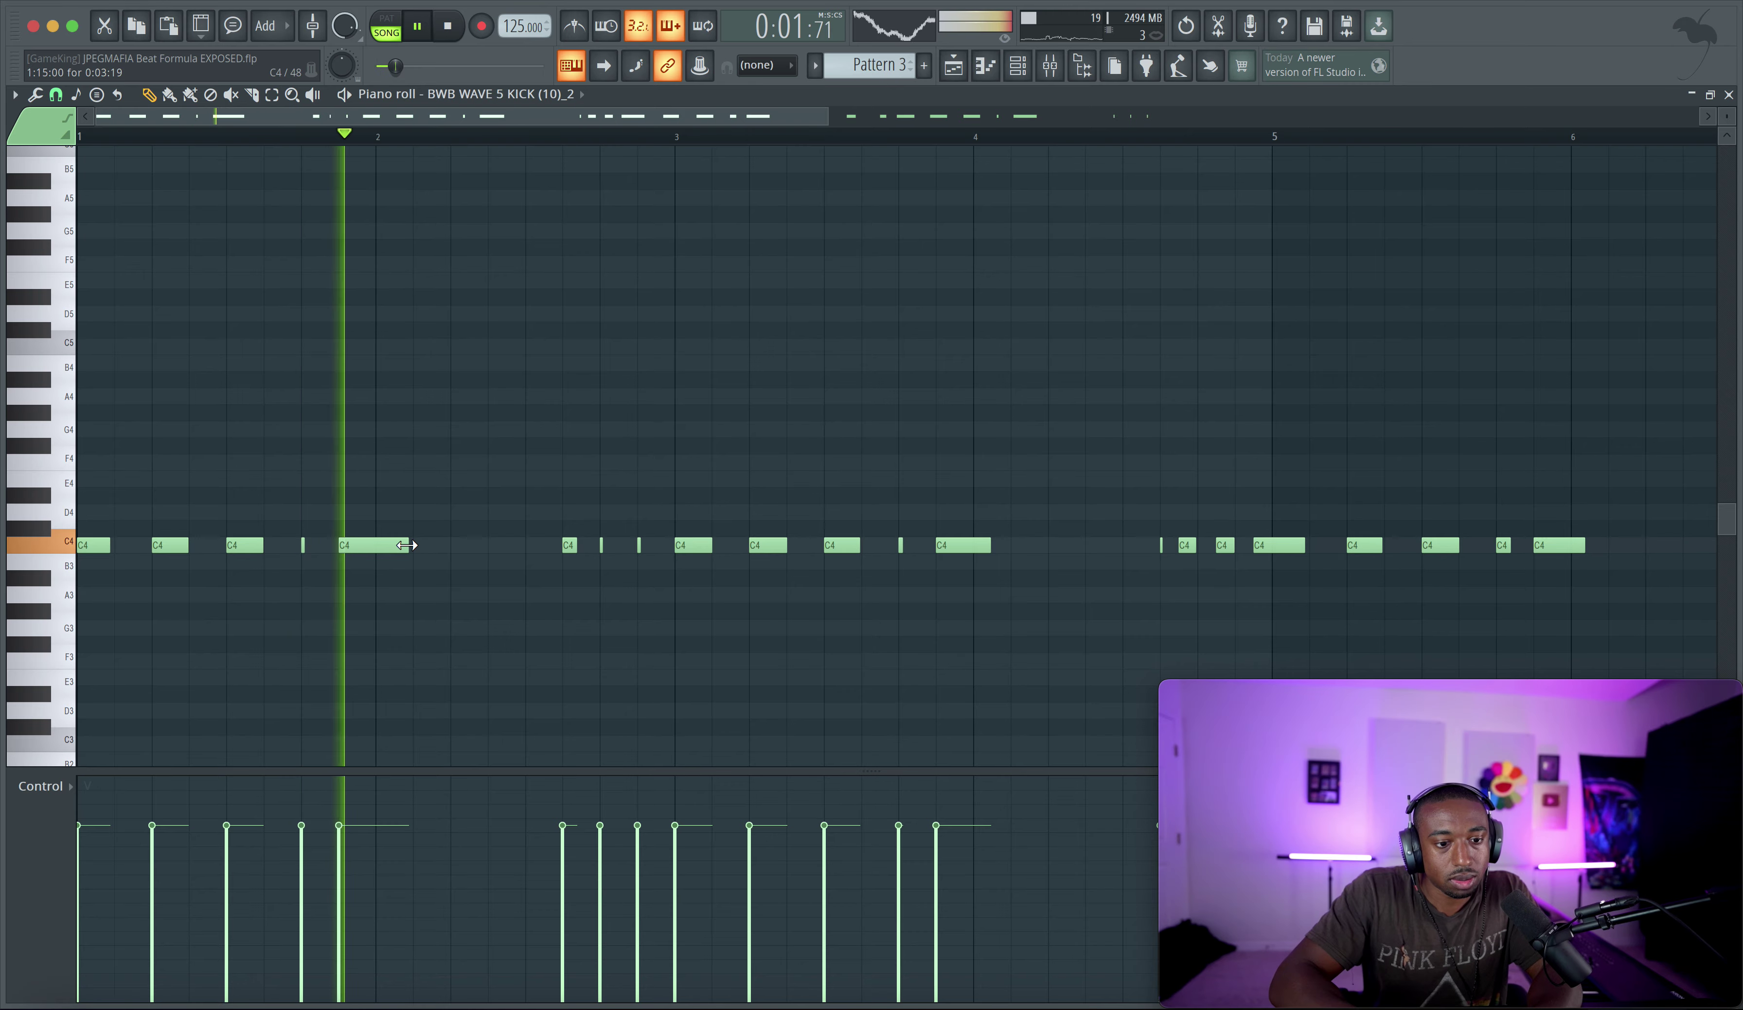
key("space")
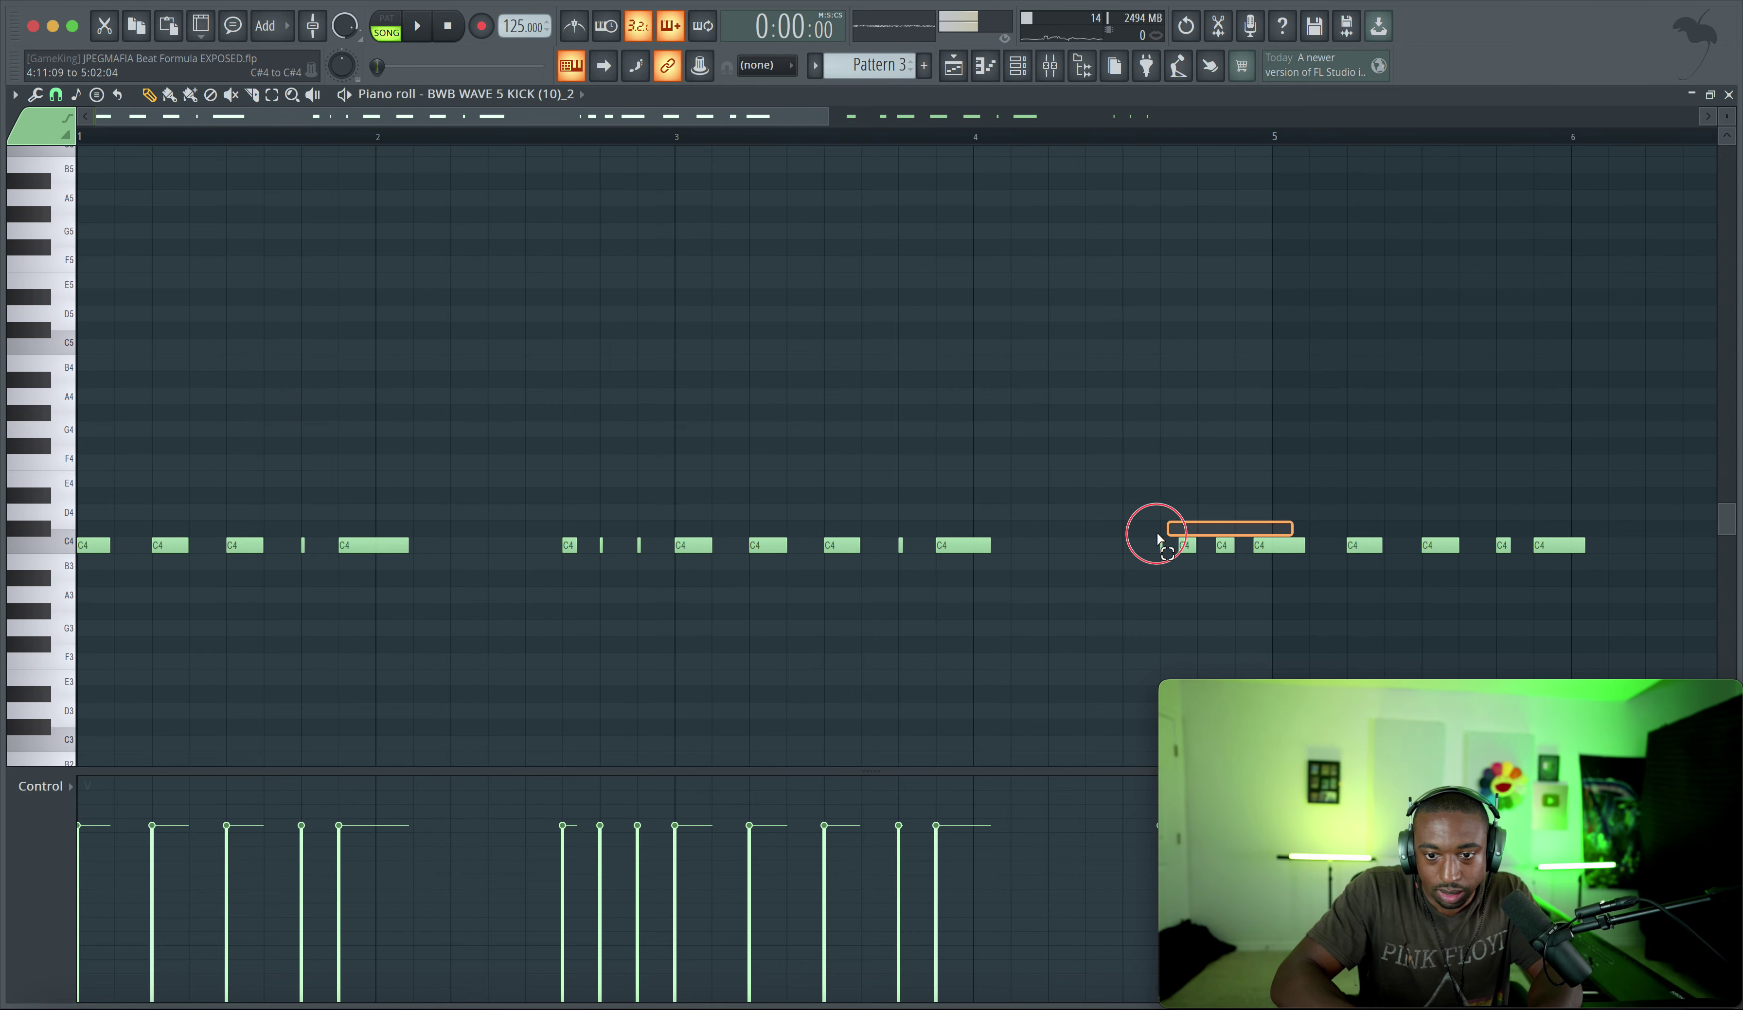
left_click_drag(1294, 543, 1093, 555)
key("space")
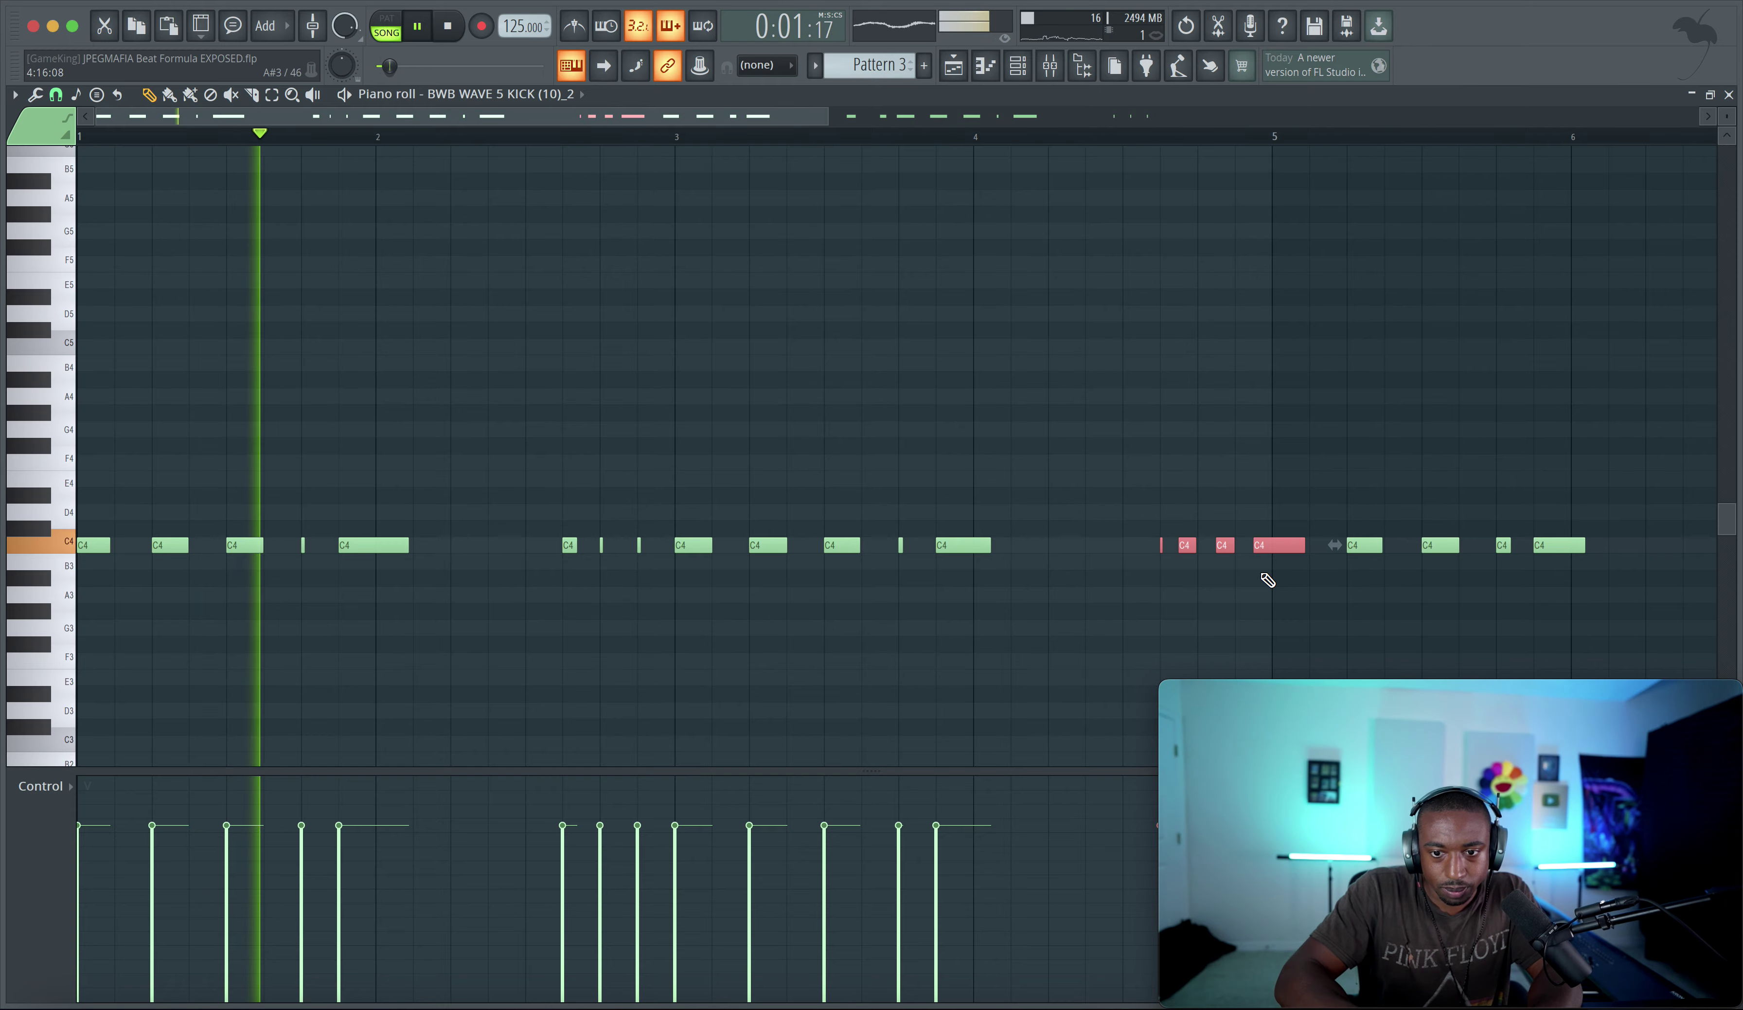
left_click_drag(1290, 519, 1208, 545)
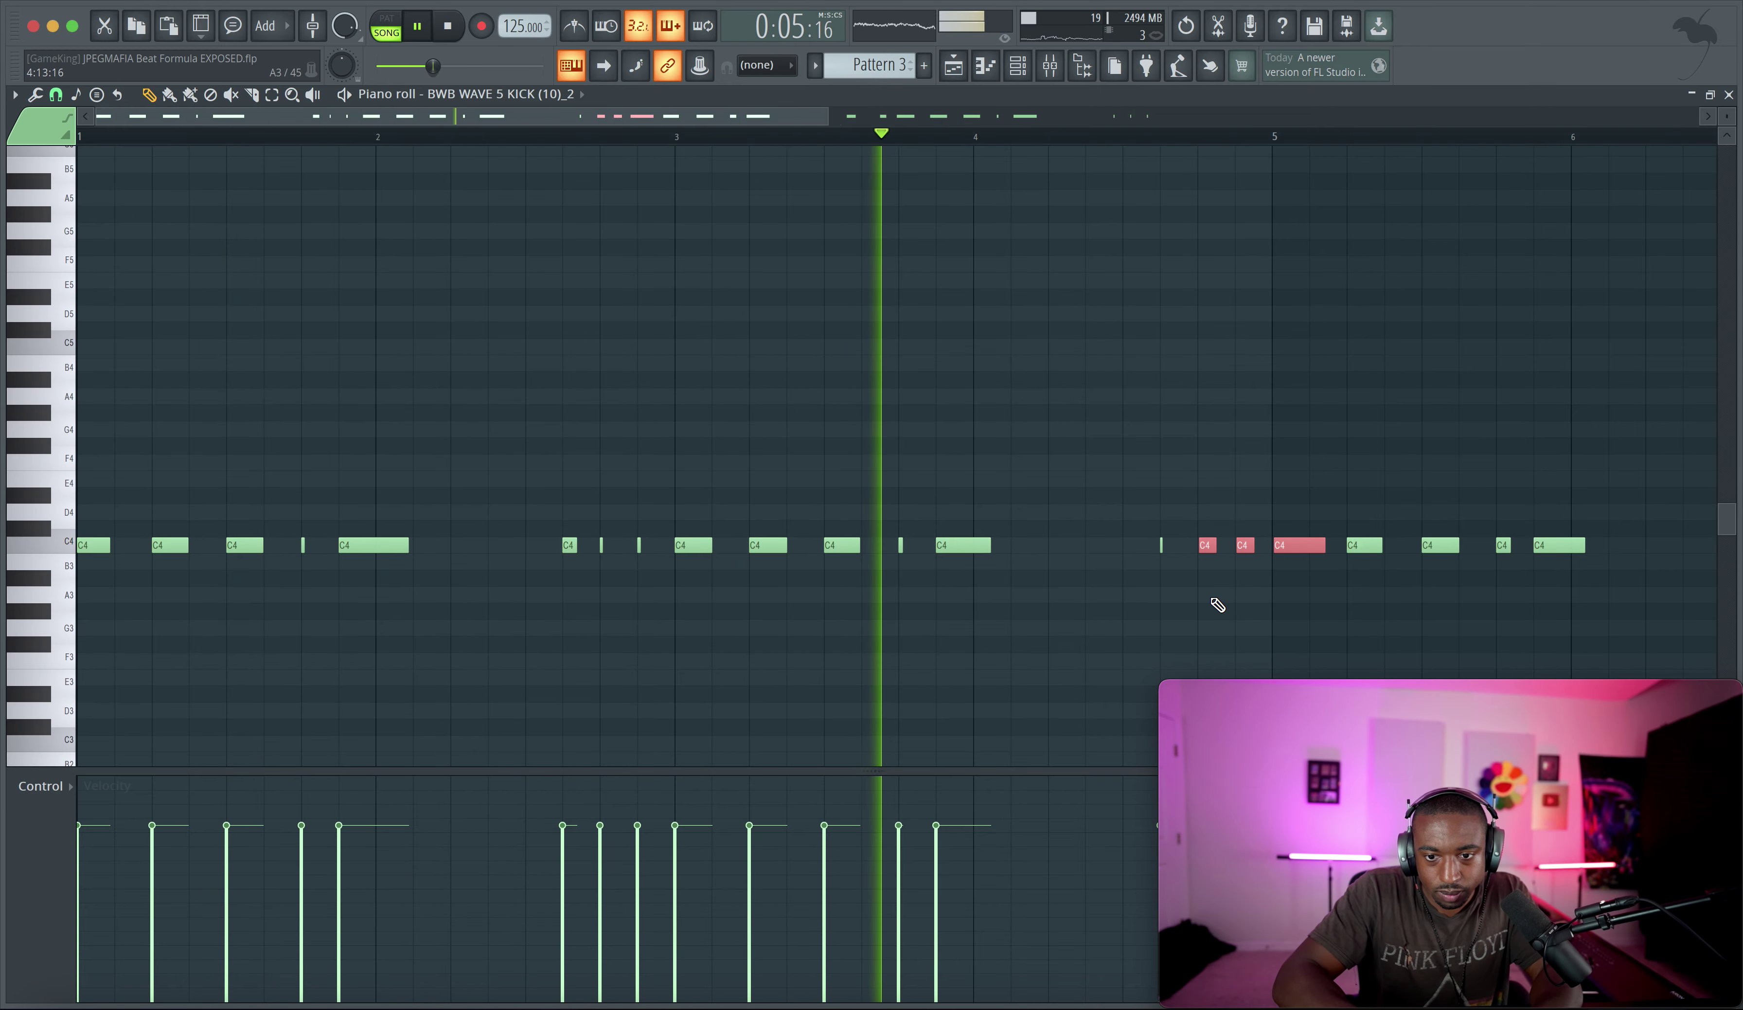
key("alt+q")
key("Return")
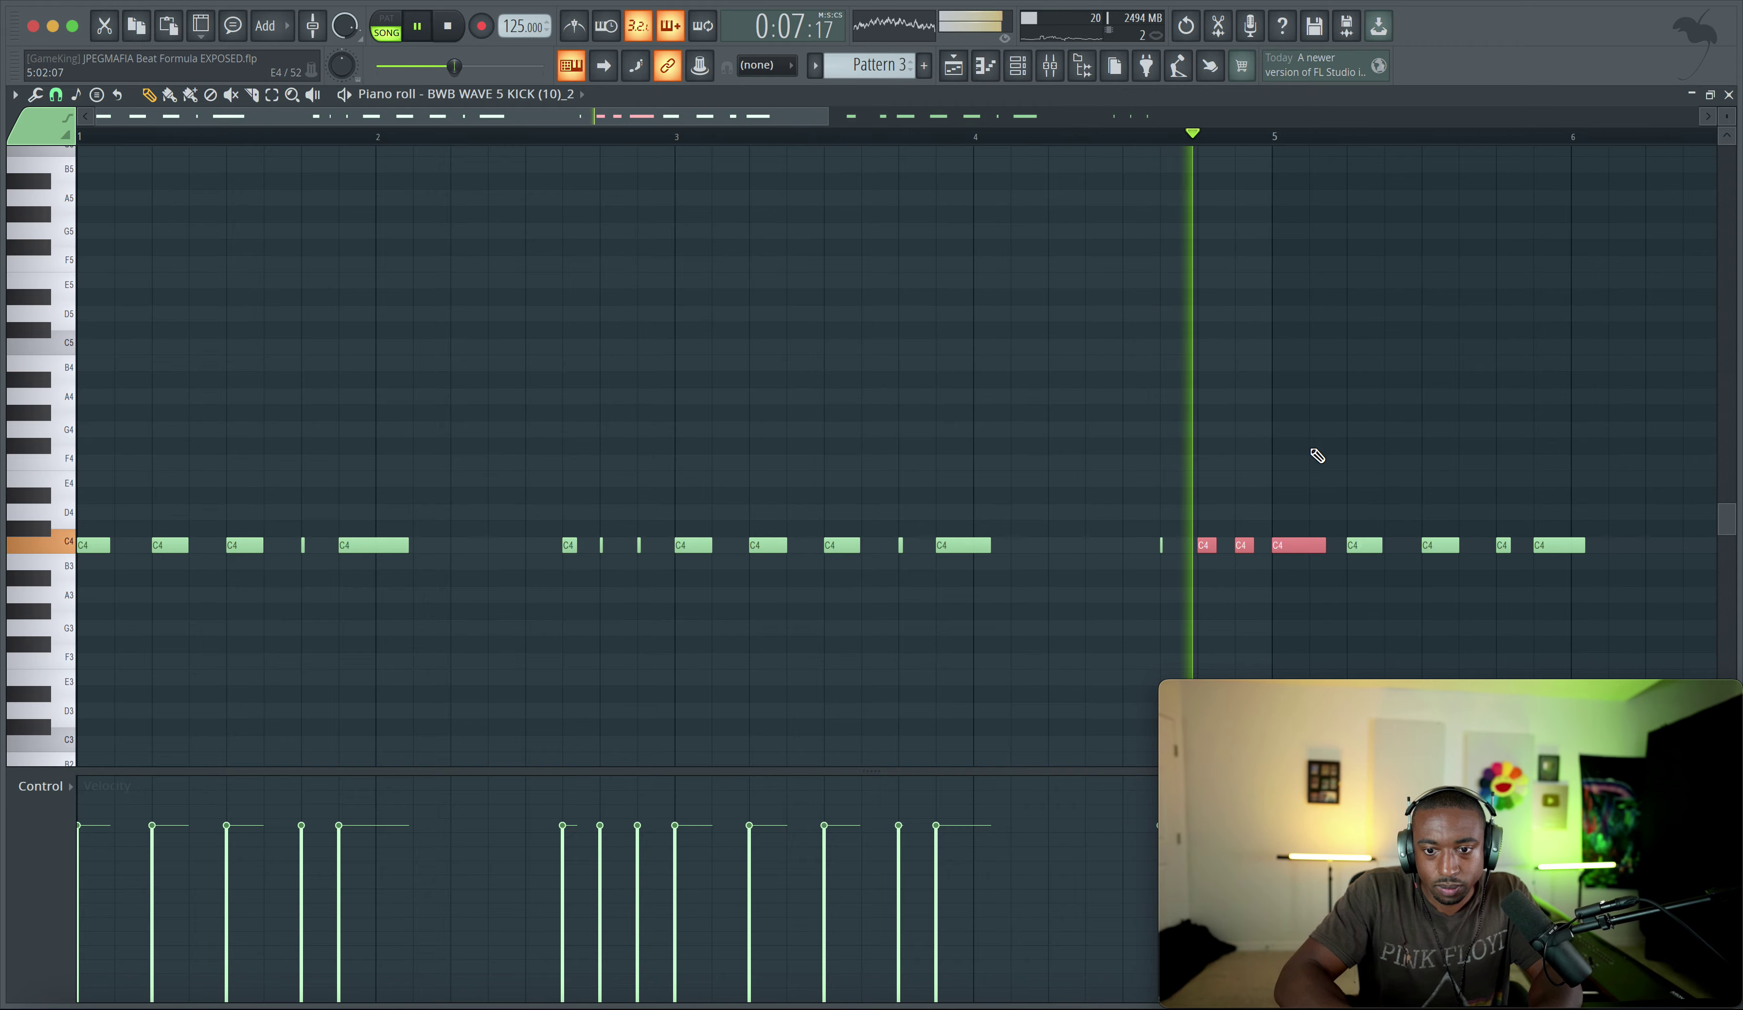
Check the remaining kick notes from bar 5 to bar 9 during playback, and return to the playlist with the project saved
scroll(1321, 426, "right", 8)
scroll(1321, 426, "up", 2)
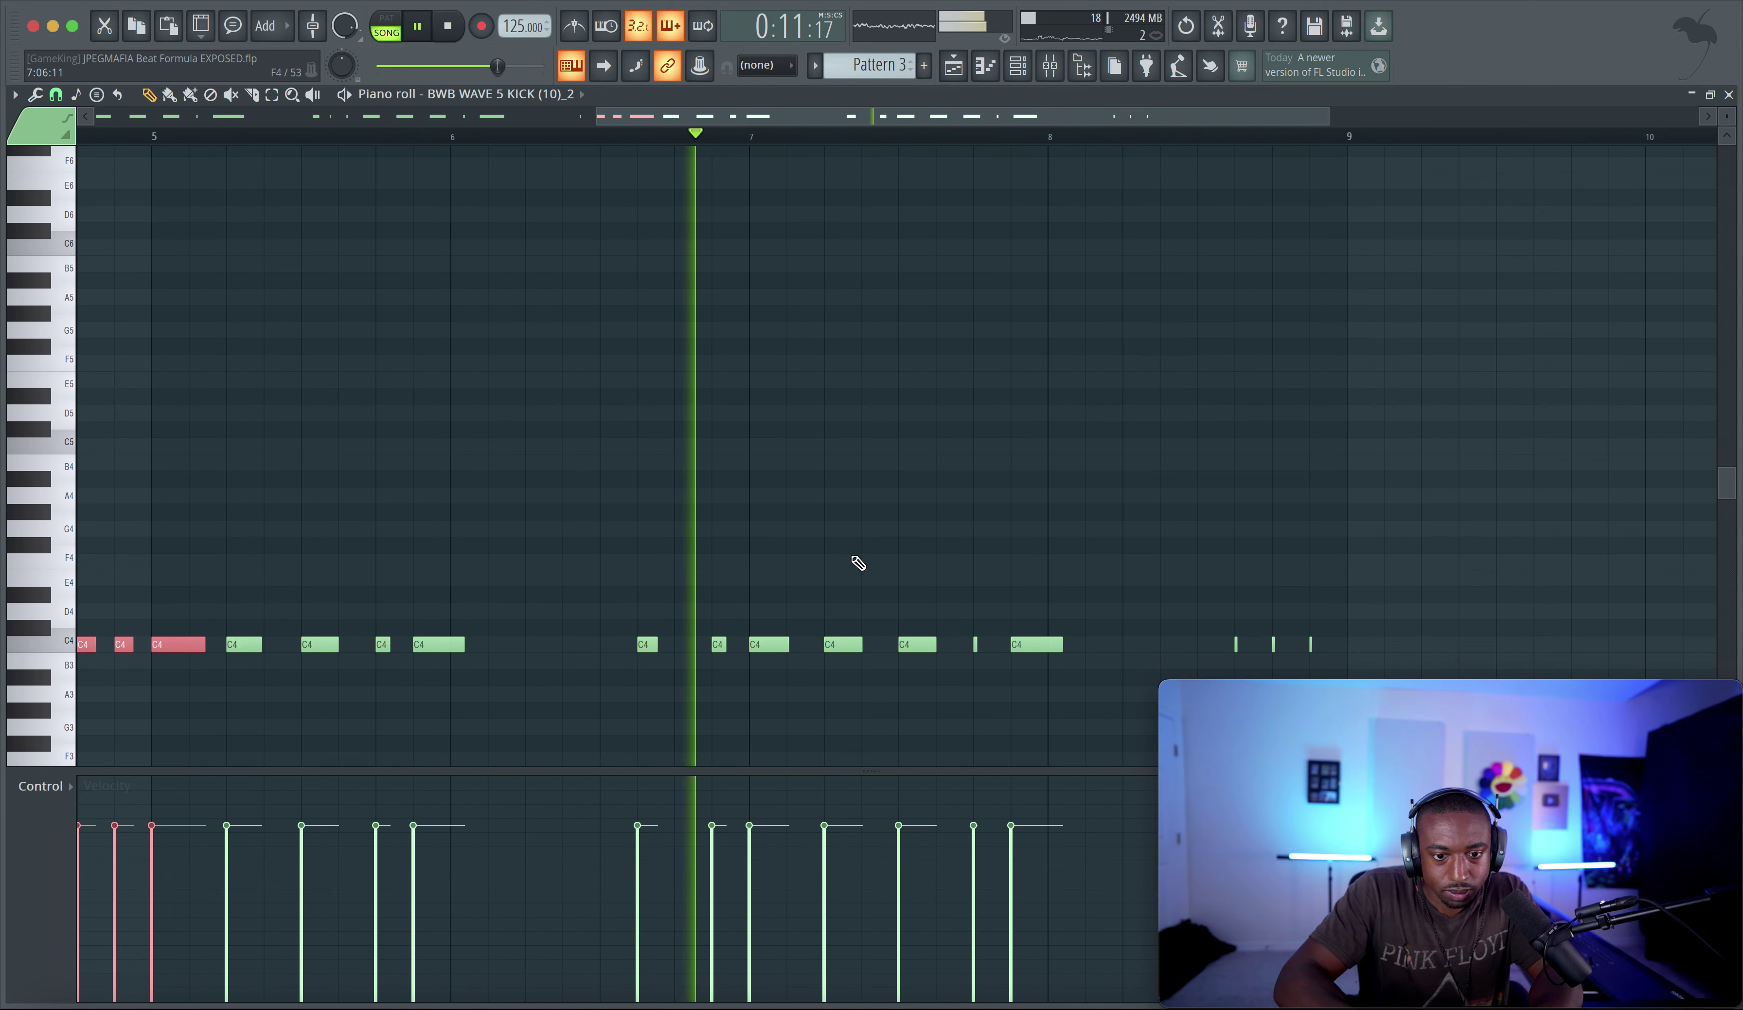
scroll(770, 577, "up", 2)
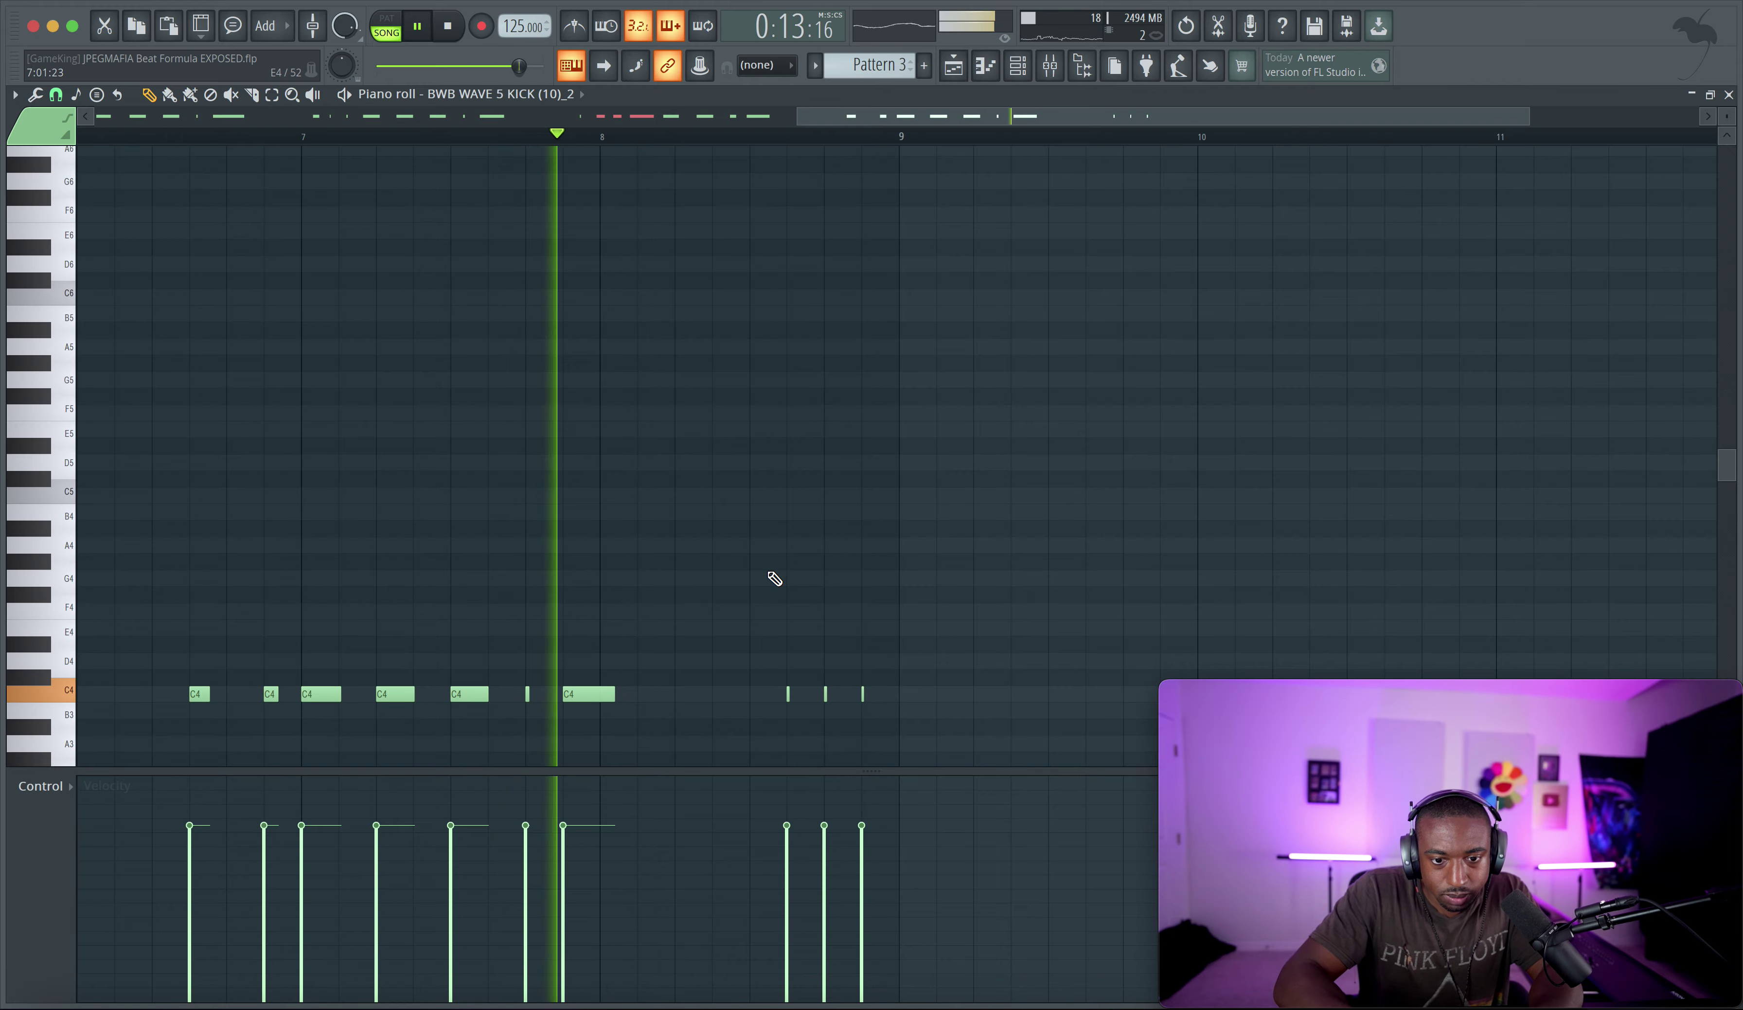
key("F5")
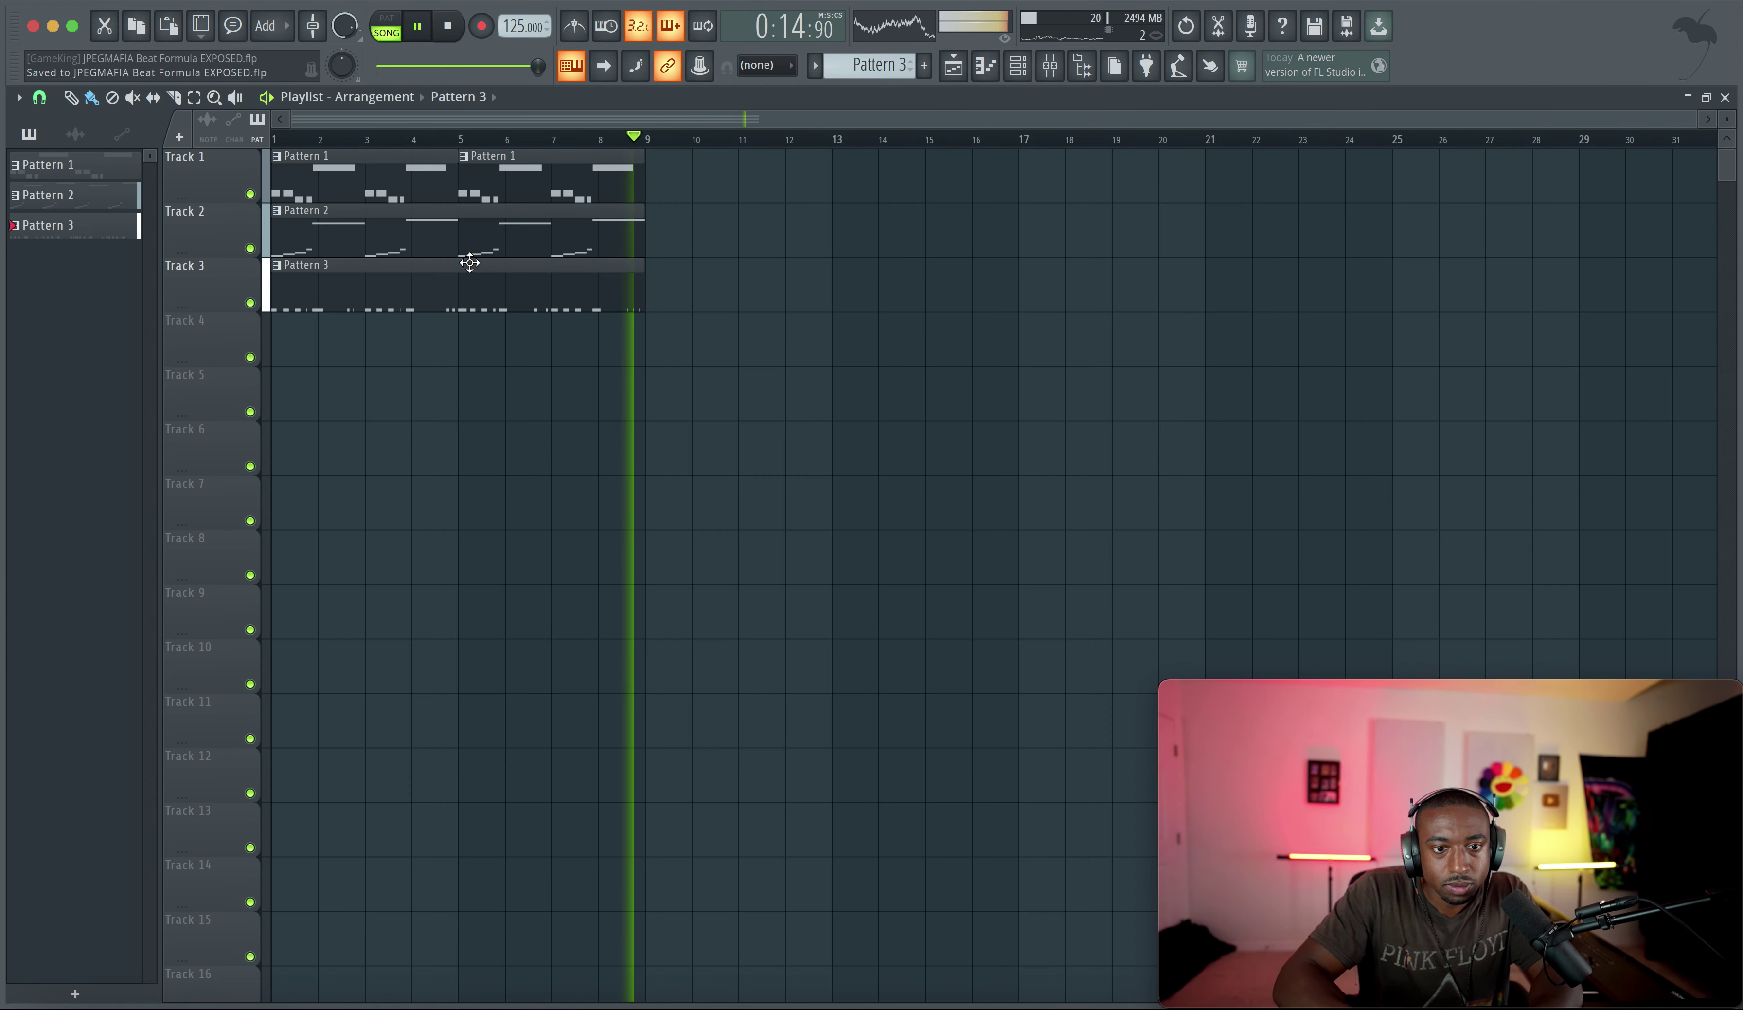
key("space")
Try starting Pattern 2's first long F5 chop on bar 2 and shortening its end
double_click(301, 230)
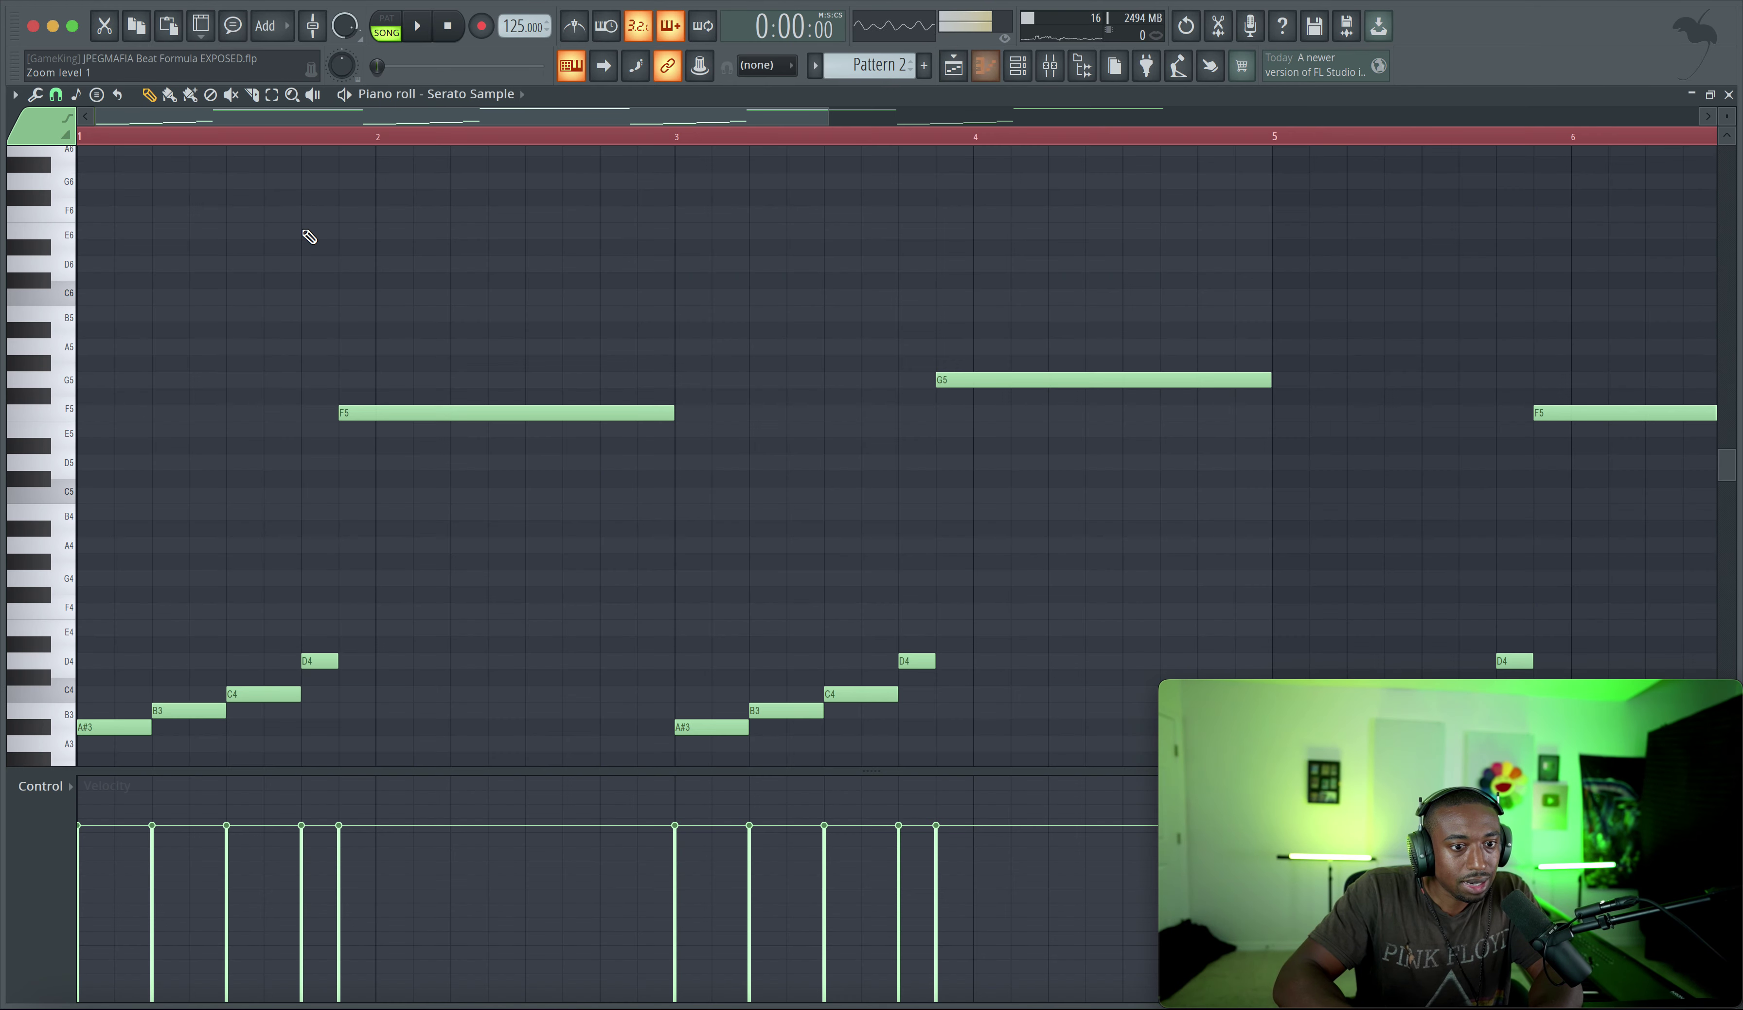
left_click_drag(398, 420, 436, 419)
key("space")
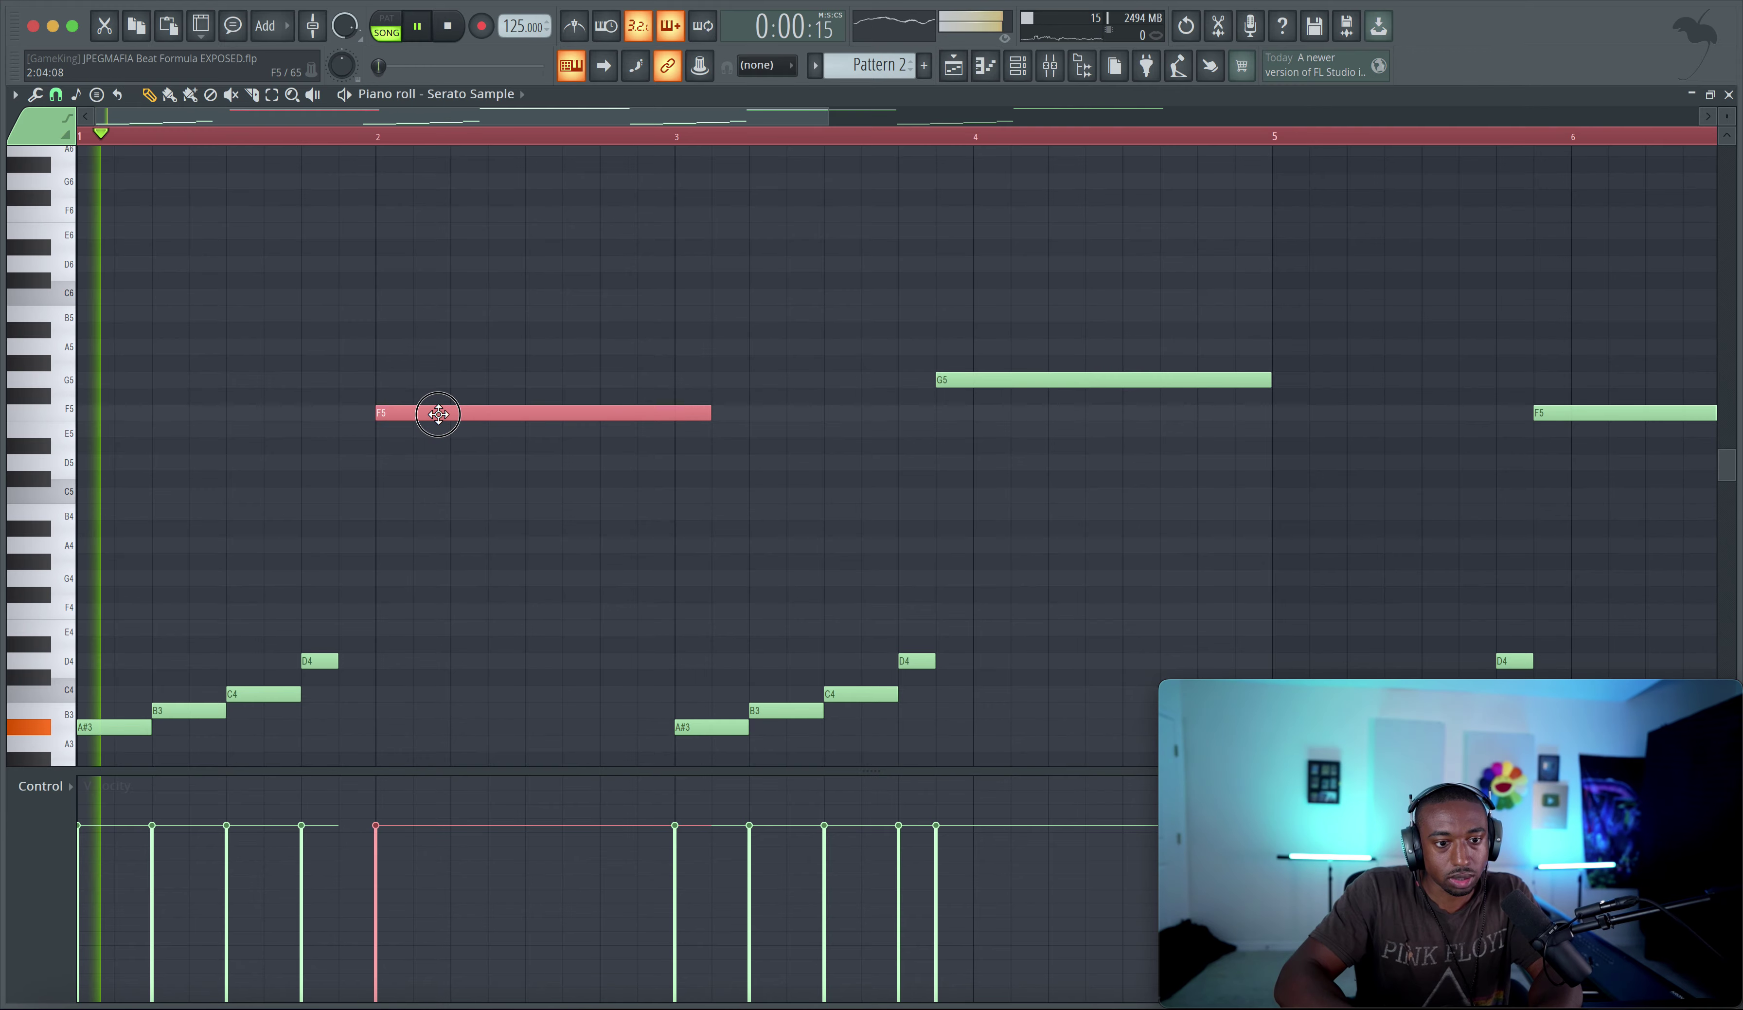
left_click_drag(714, 413, 662, 415)
key("space")
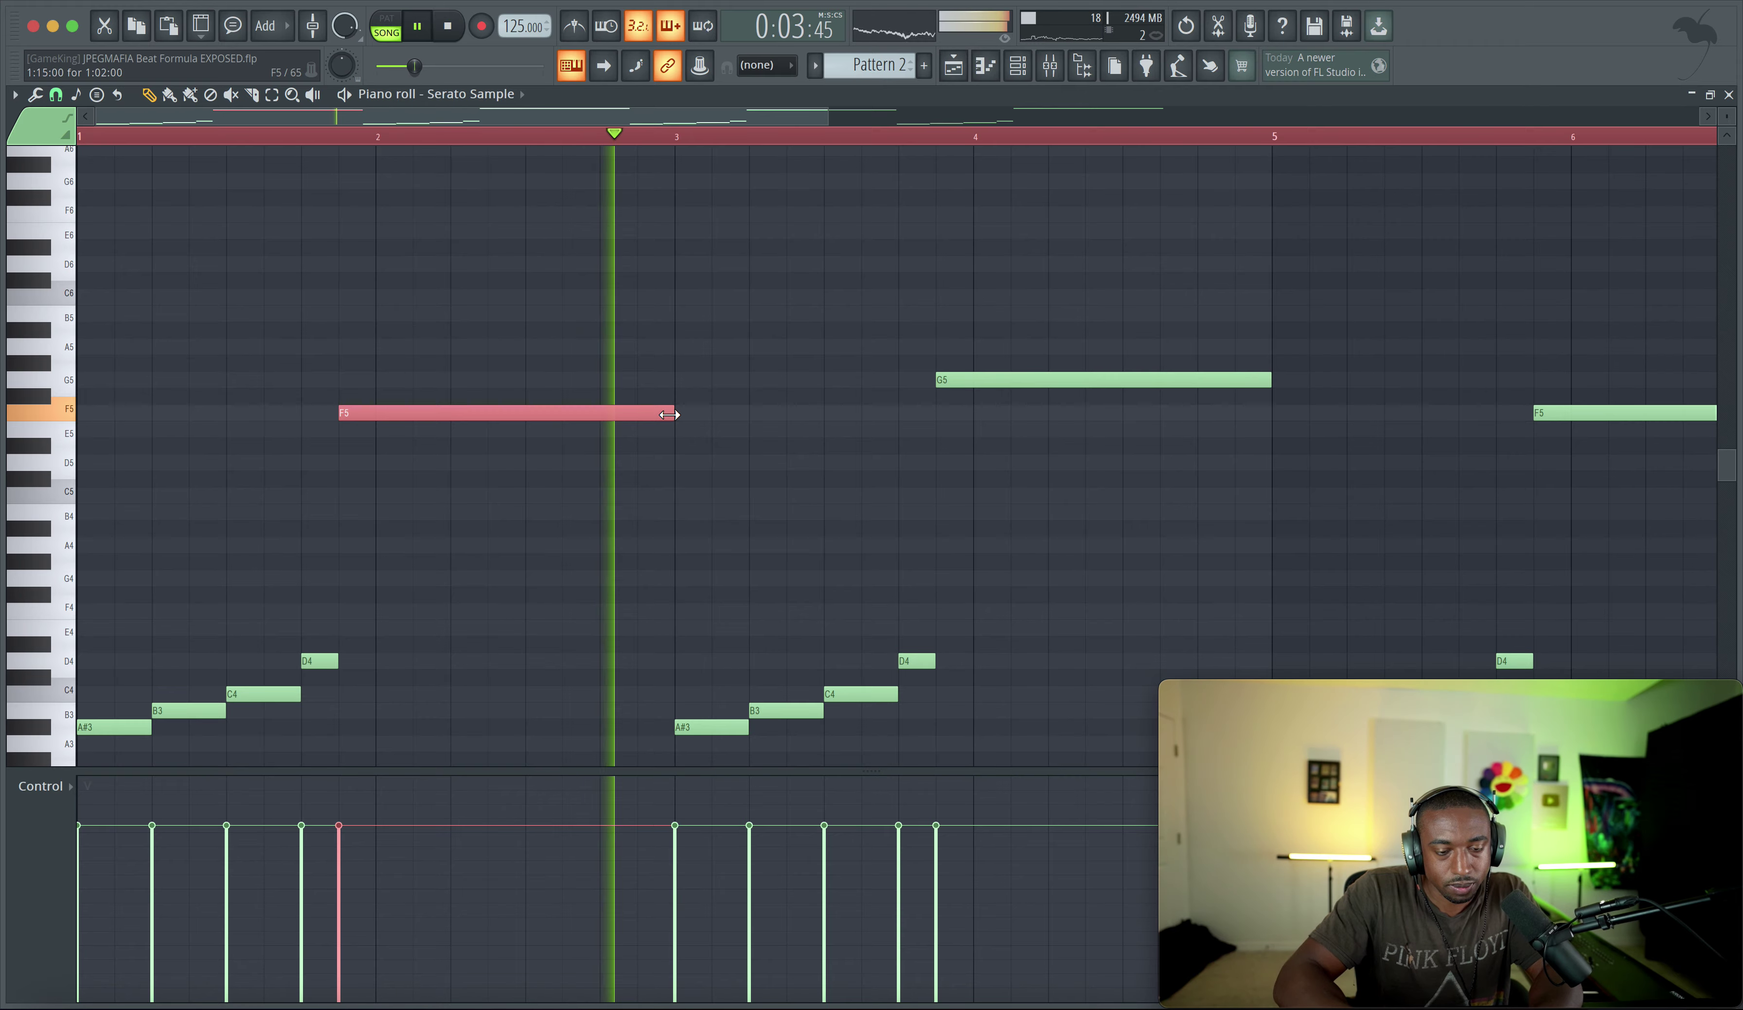
Try a short F5 chop before bar 4 in Pattern 2, with the long G5 chop starting at 4:01:00, and audition it
scroll(868, 405, "down", 2)
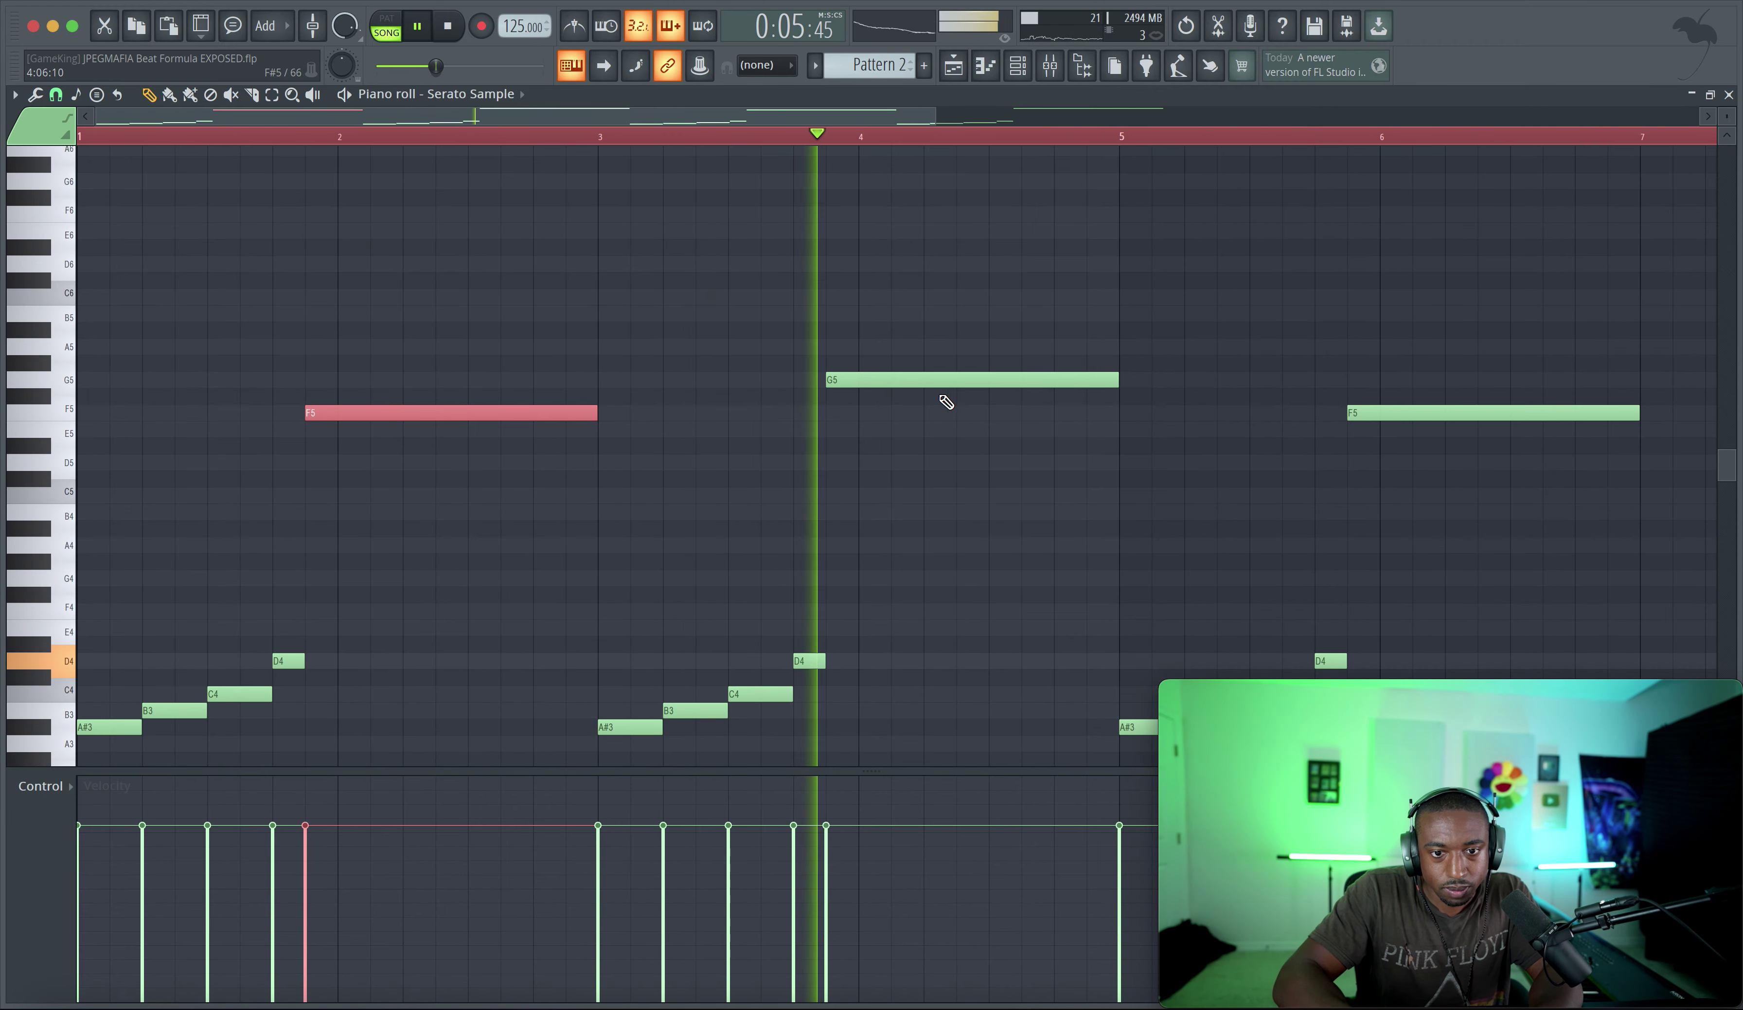
scroll(839, 420, "right", 3)
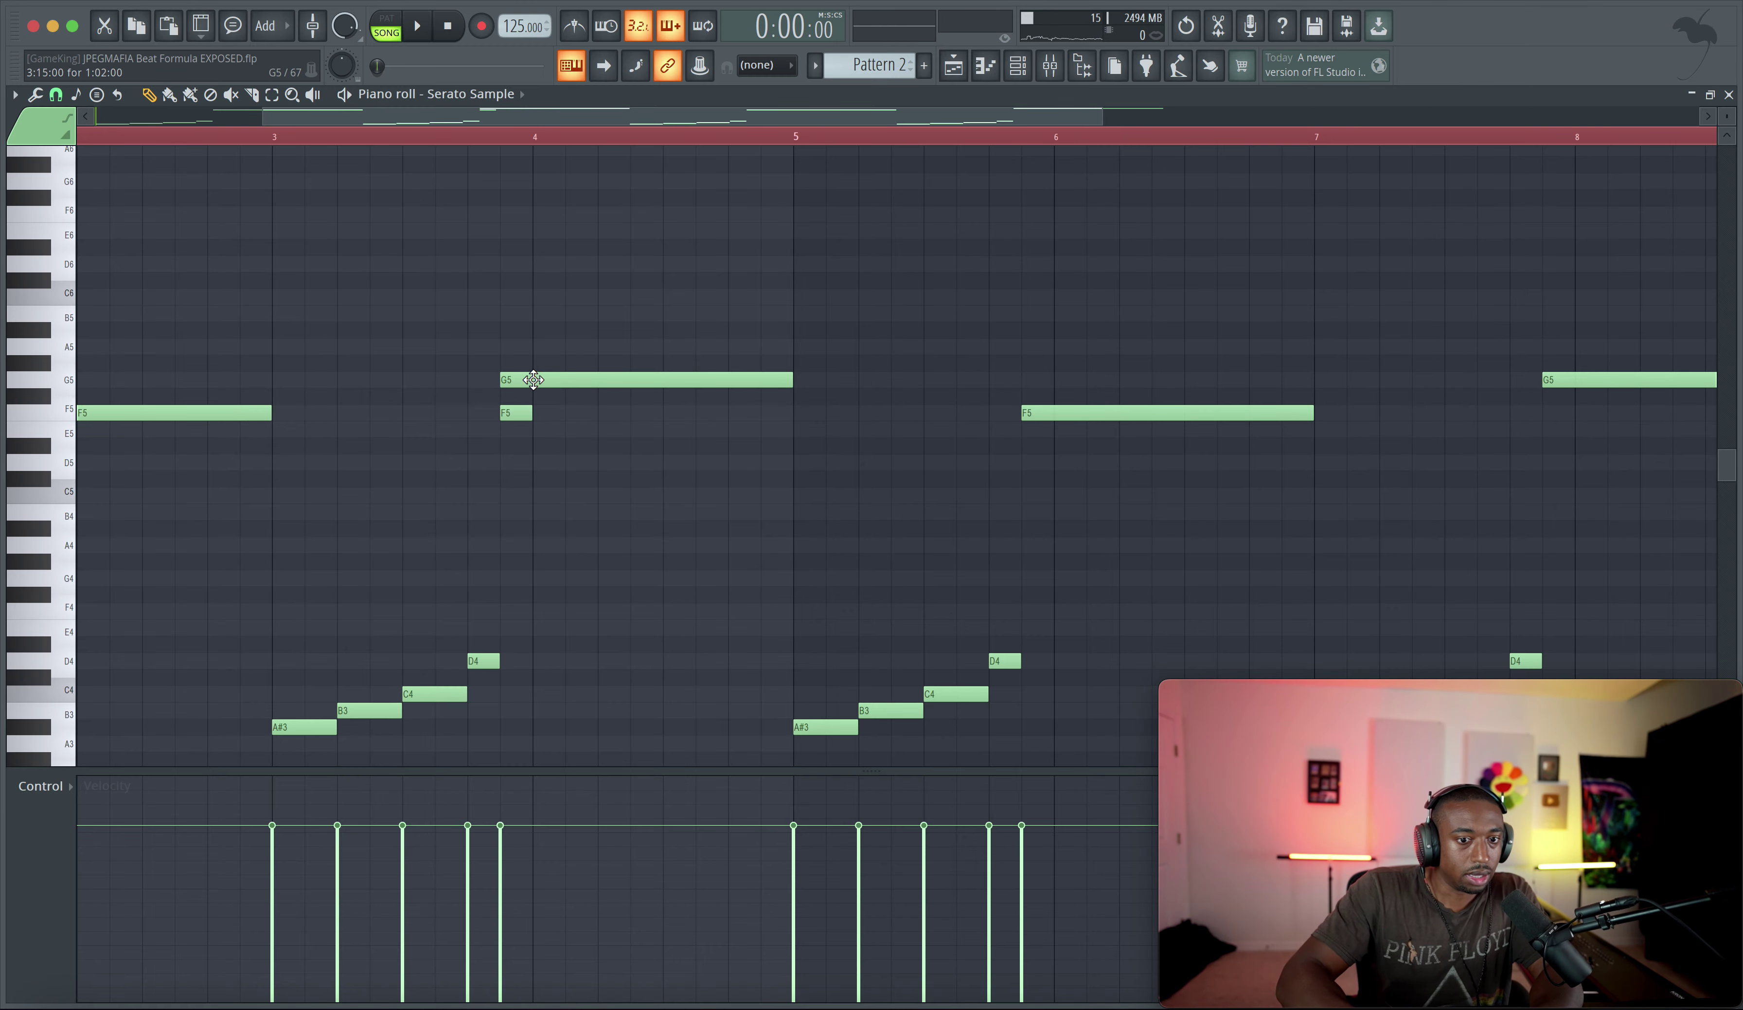
left_click_drag(533, 380, 562, 379)
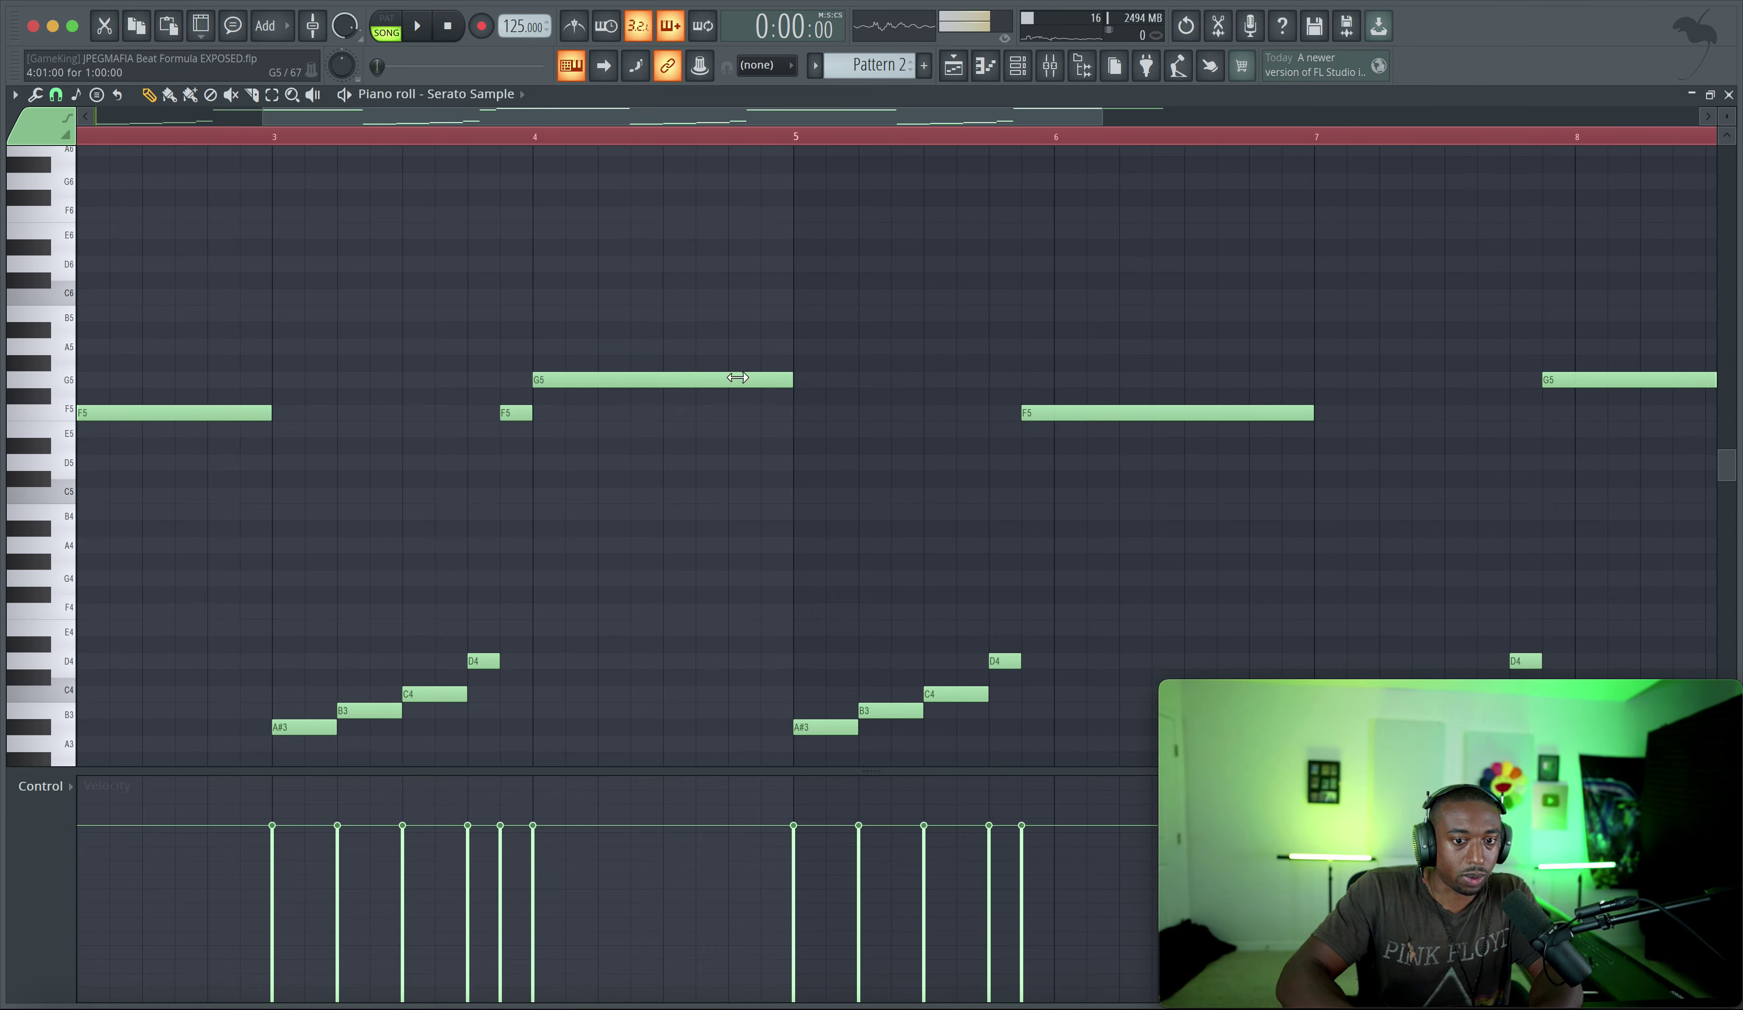
key("space")
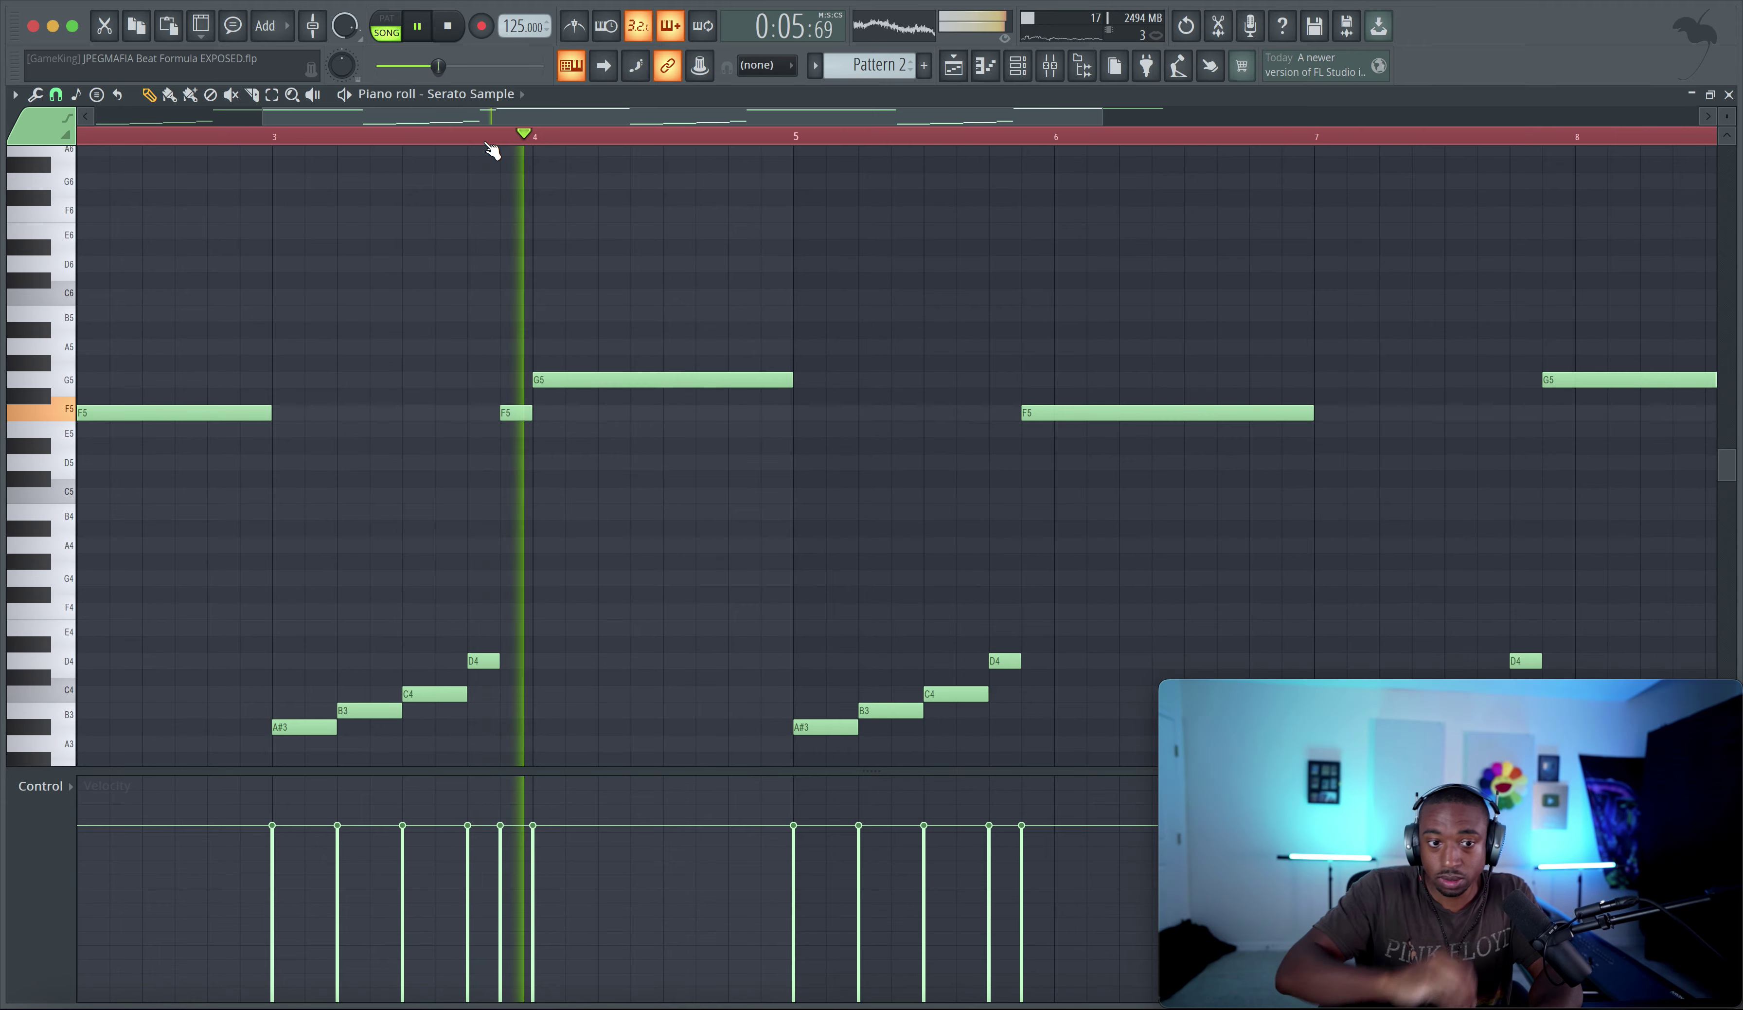
scroll(681, 326, "down", 2)
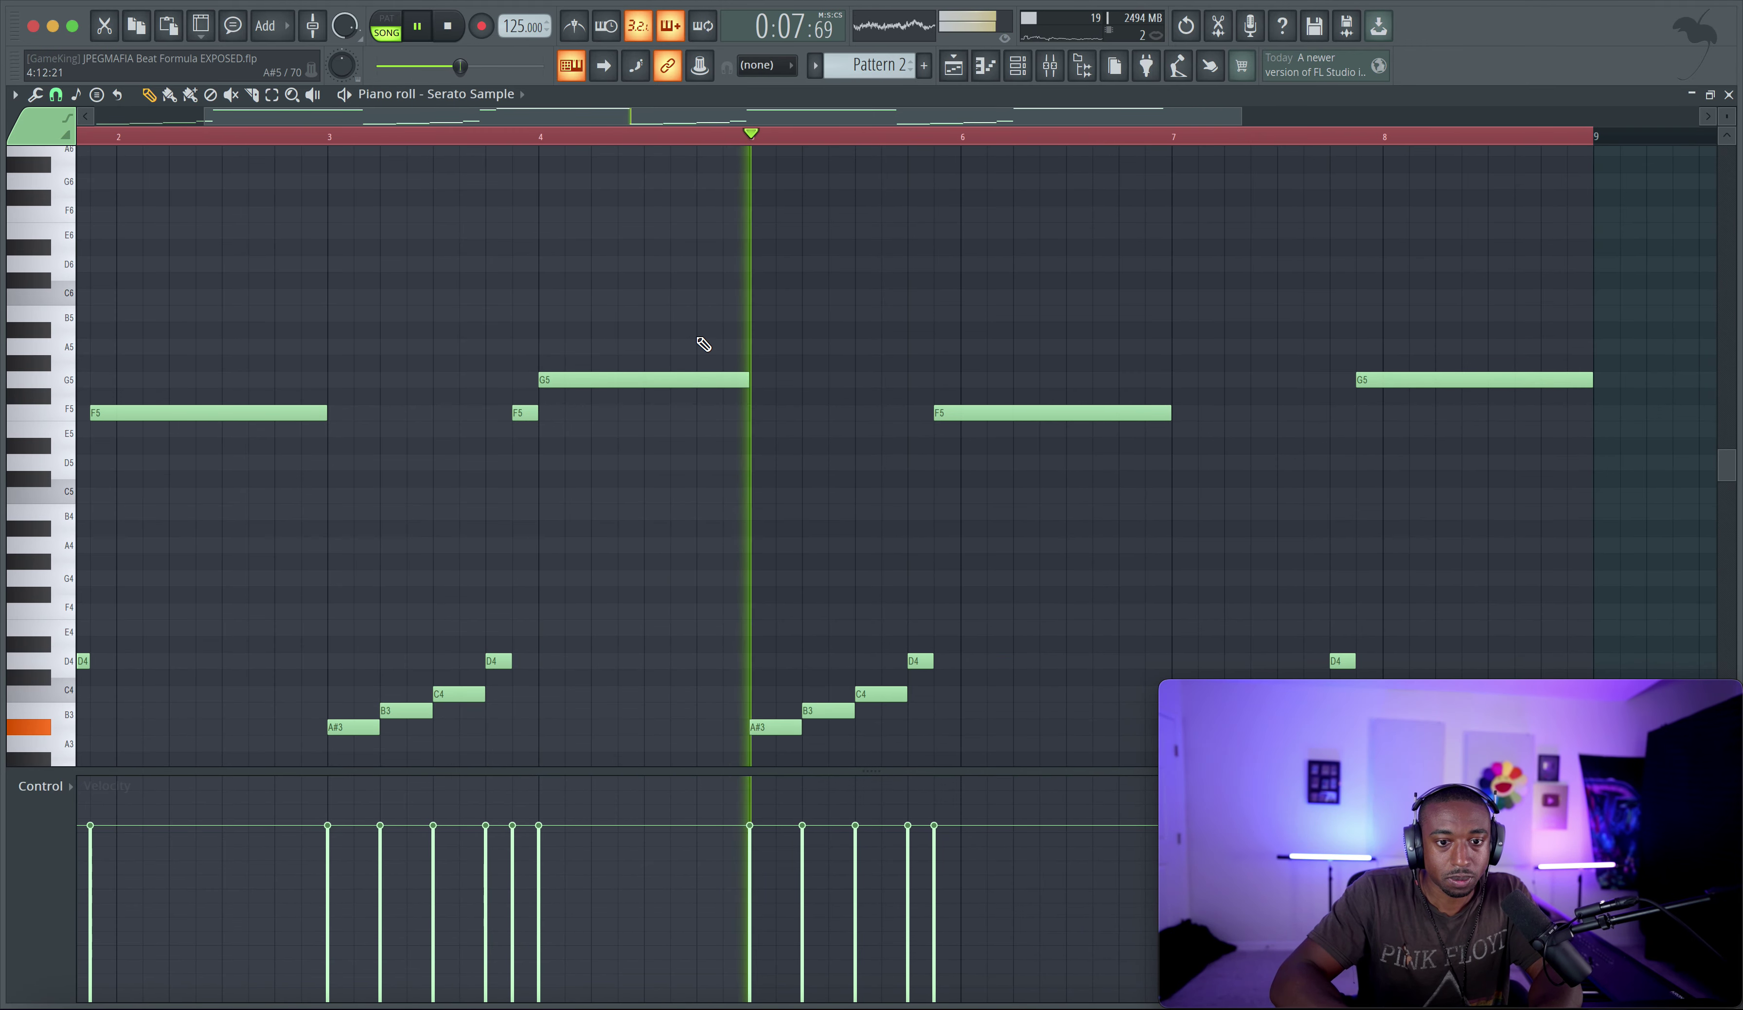
key("space")
key("space")
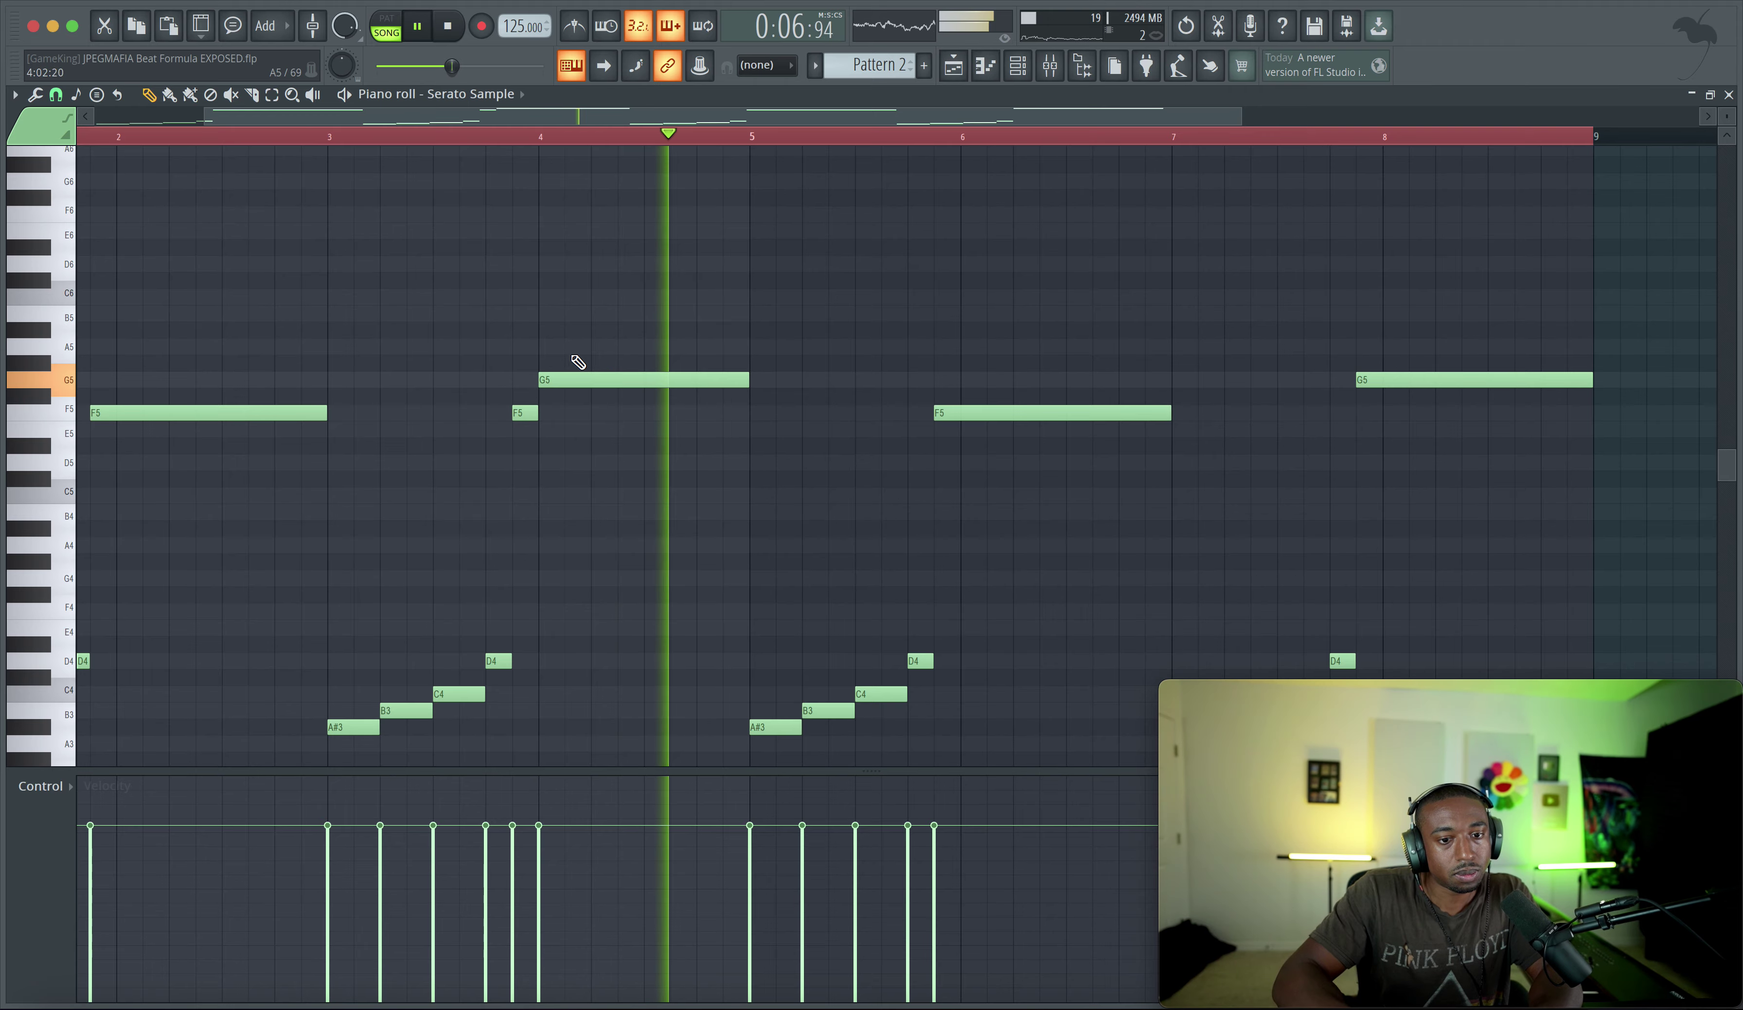
key("space")
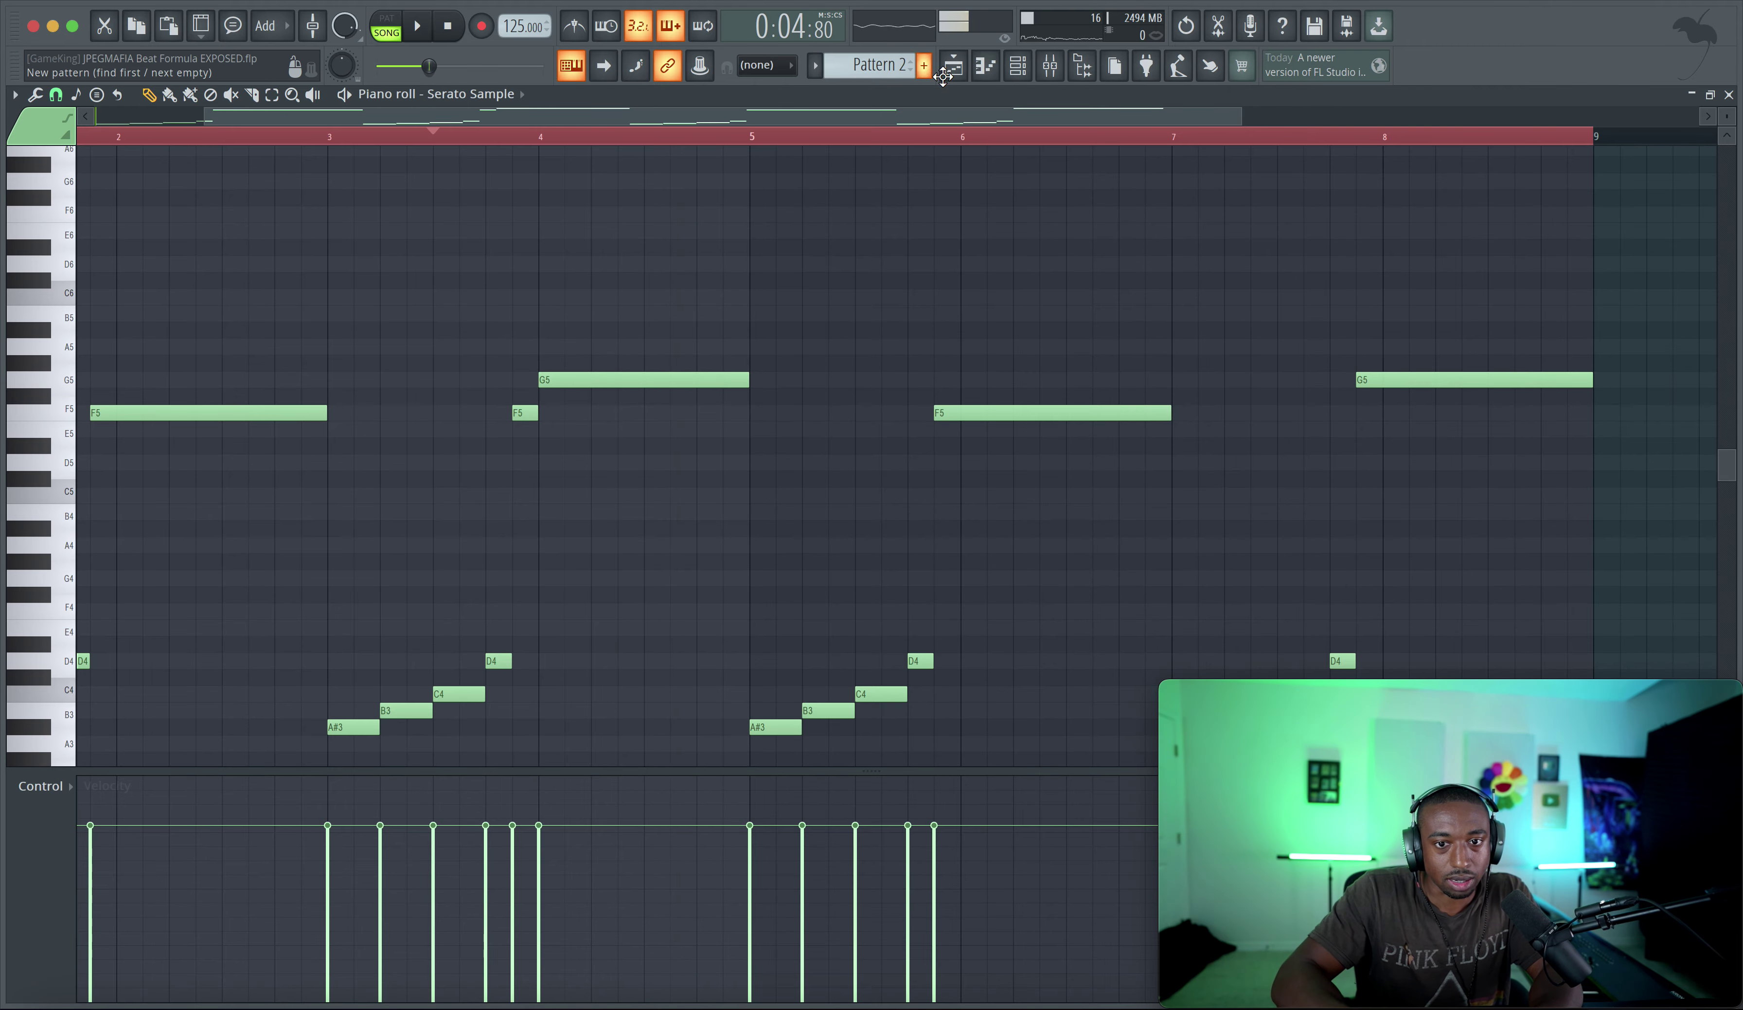
Remove the extra F5 chop and restore the G5 chop to start at 3:15:00 with a length of 1:02:00
left_click(1017, 68)
left_click(666, 630)
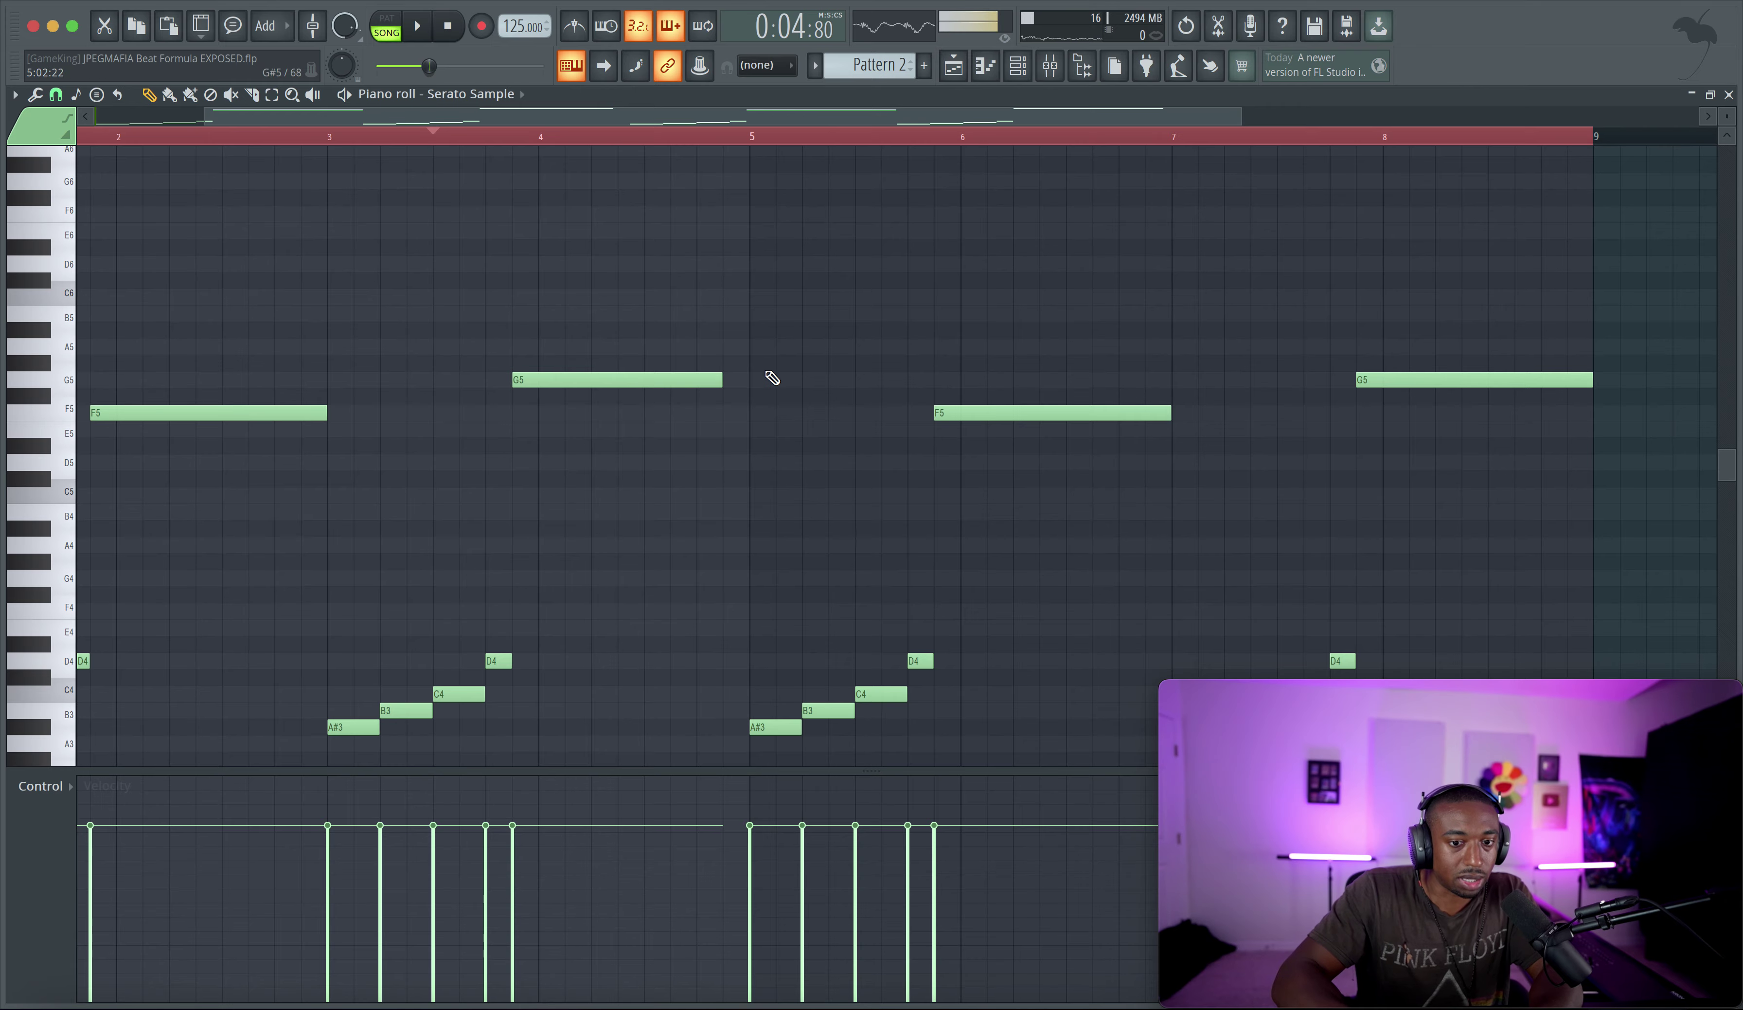
left_click_drag(719, 381, 745, 381)
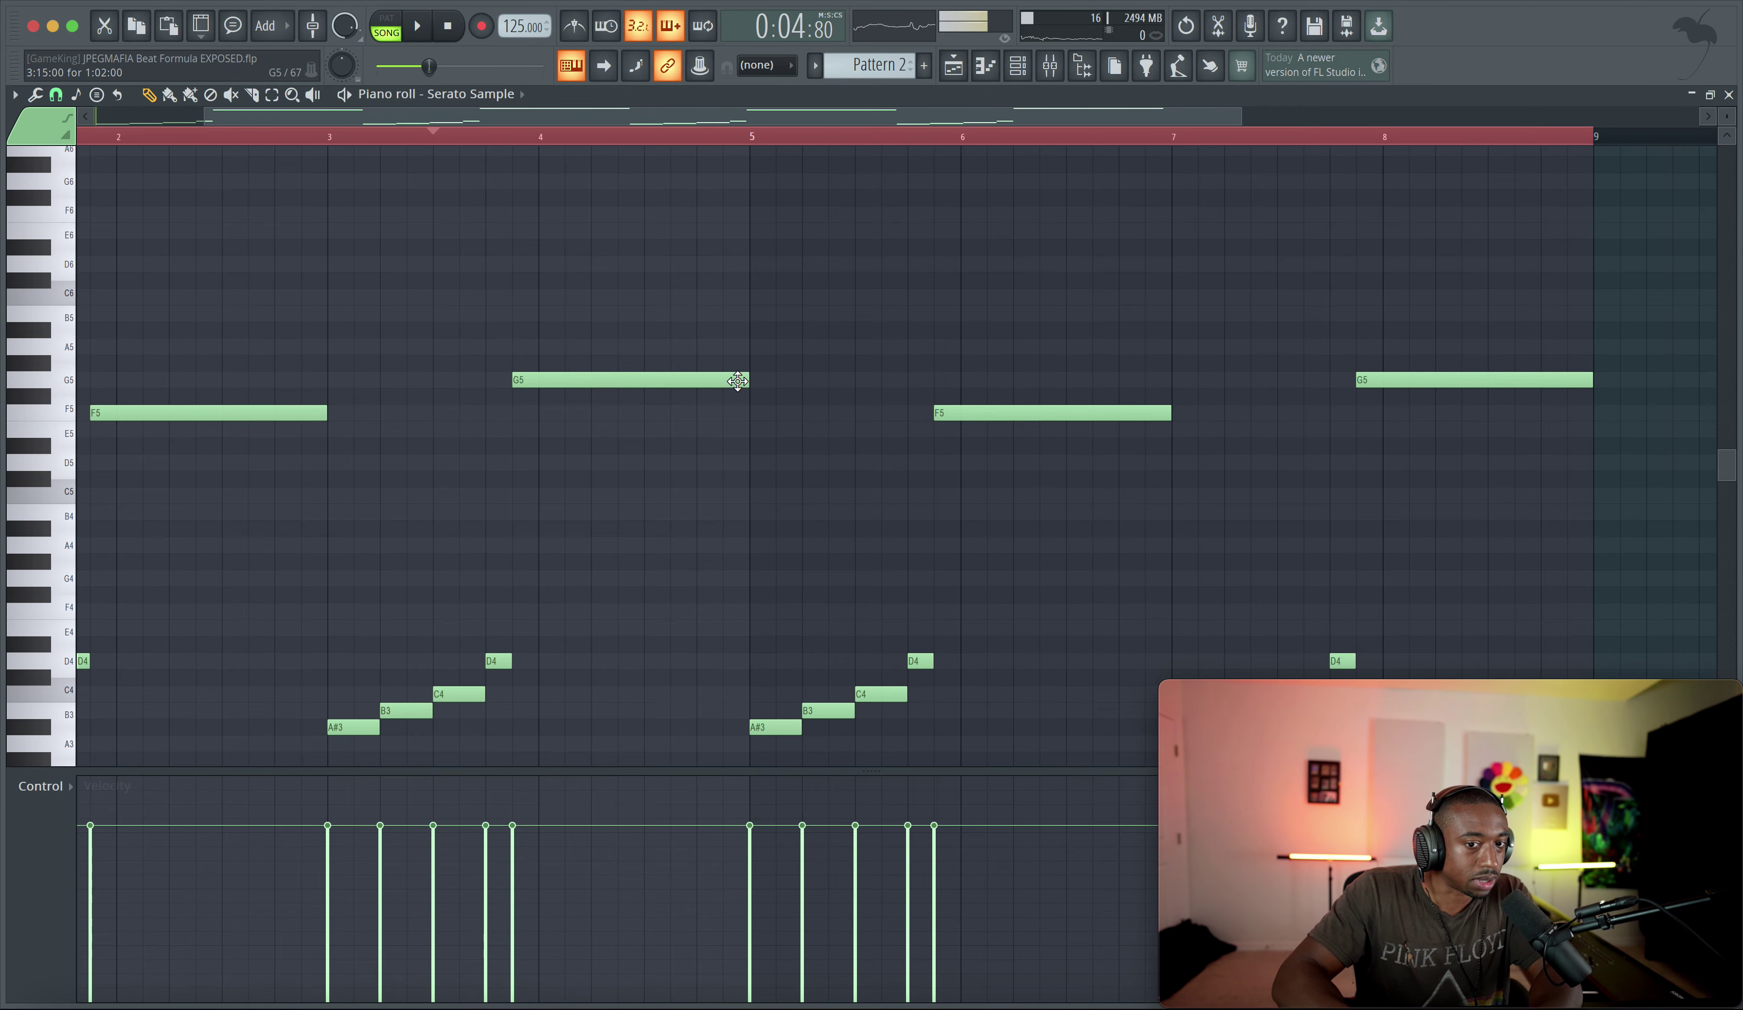
key("space")
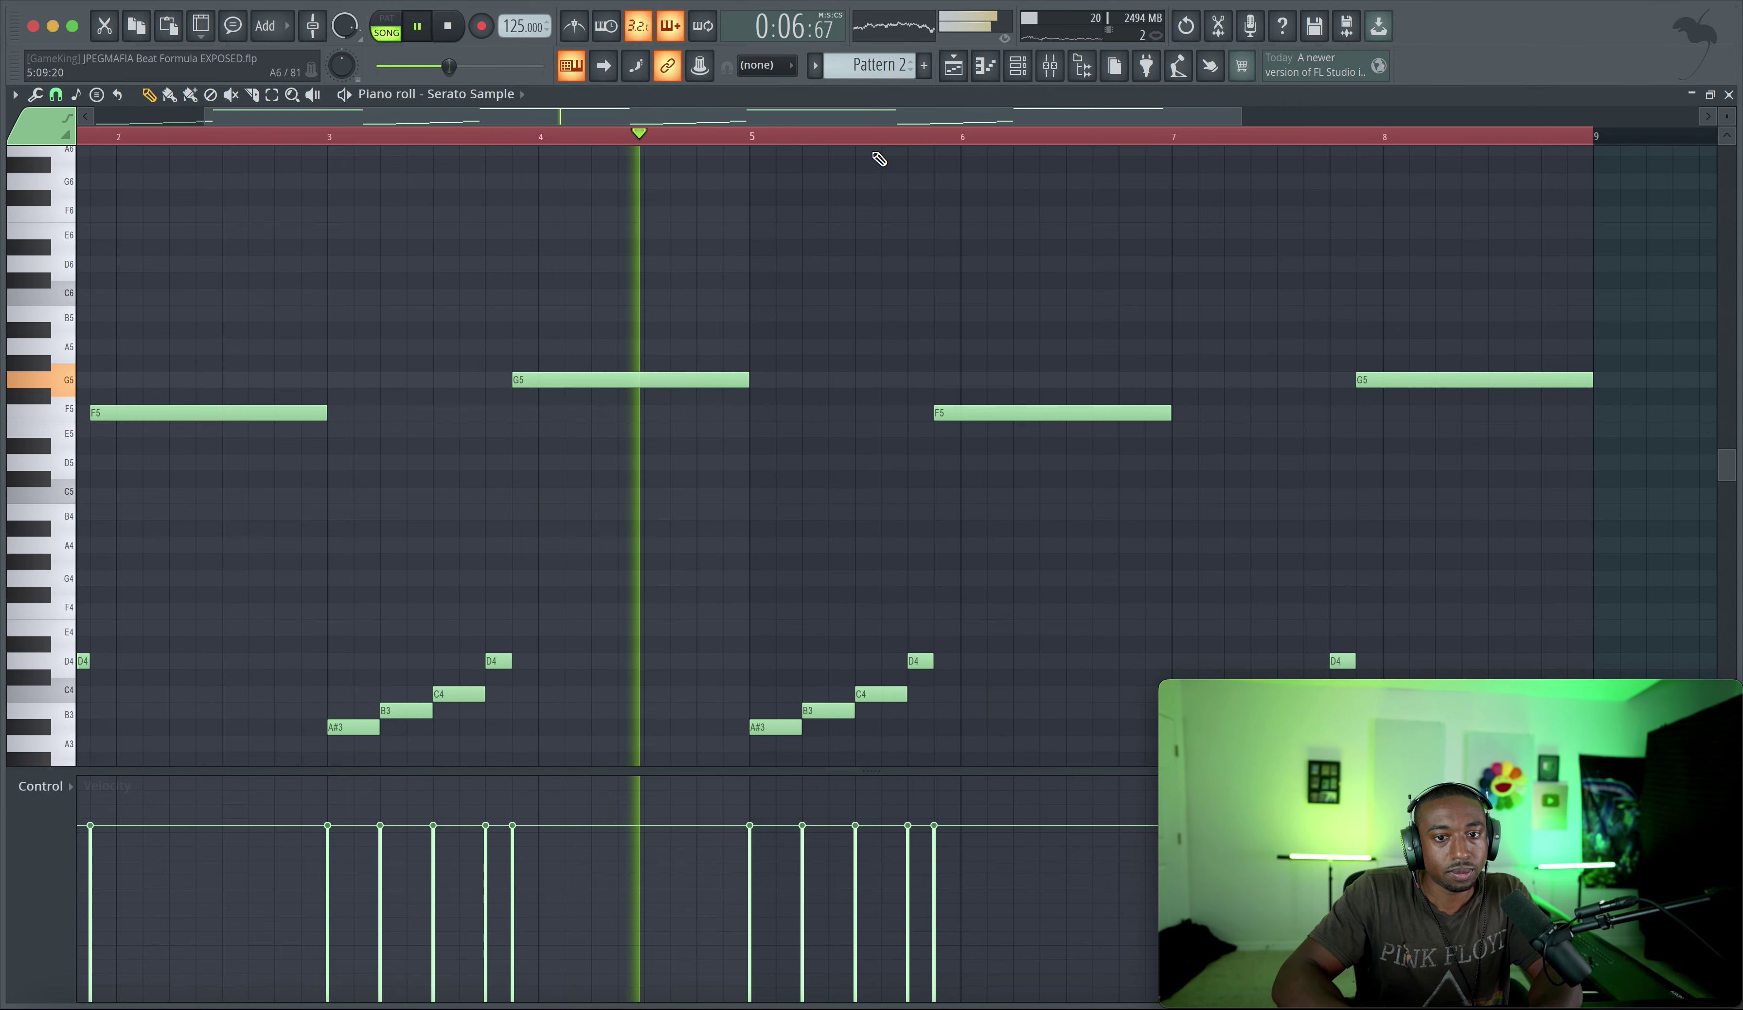
Stop playback, return to the playlist and move the playhead to the start of bar 4
key("space")
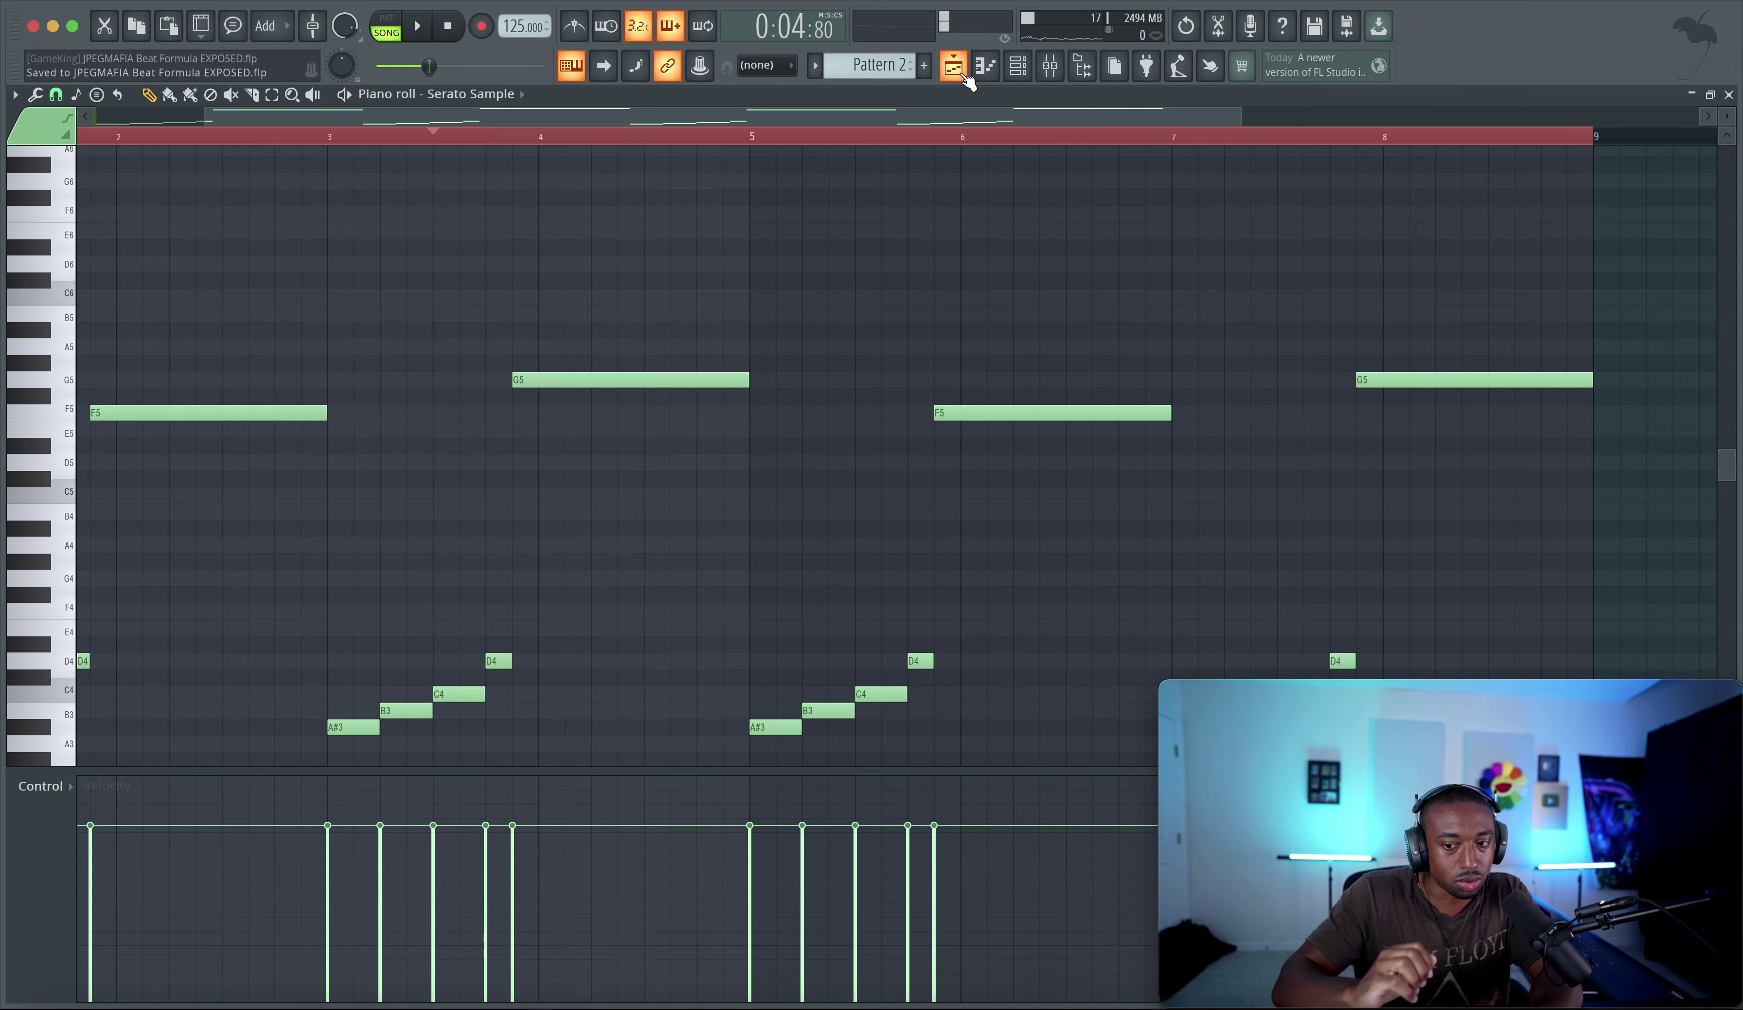
left_click(954, 65)
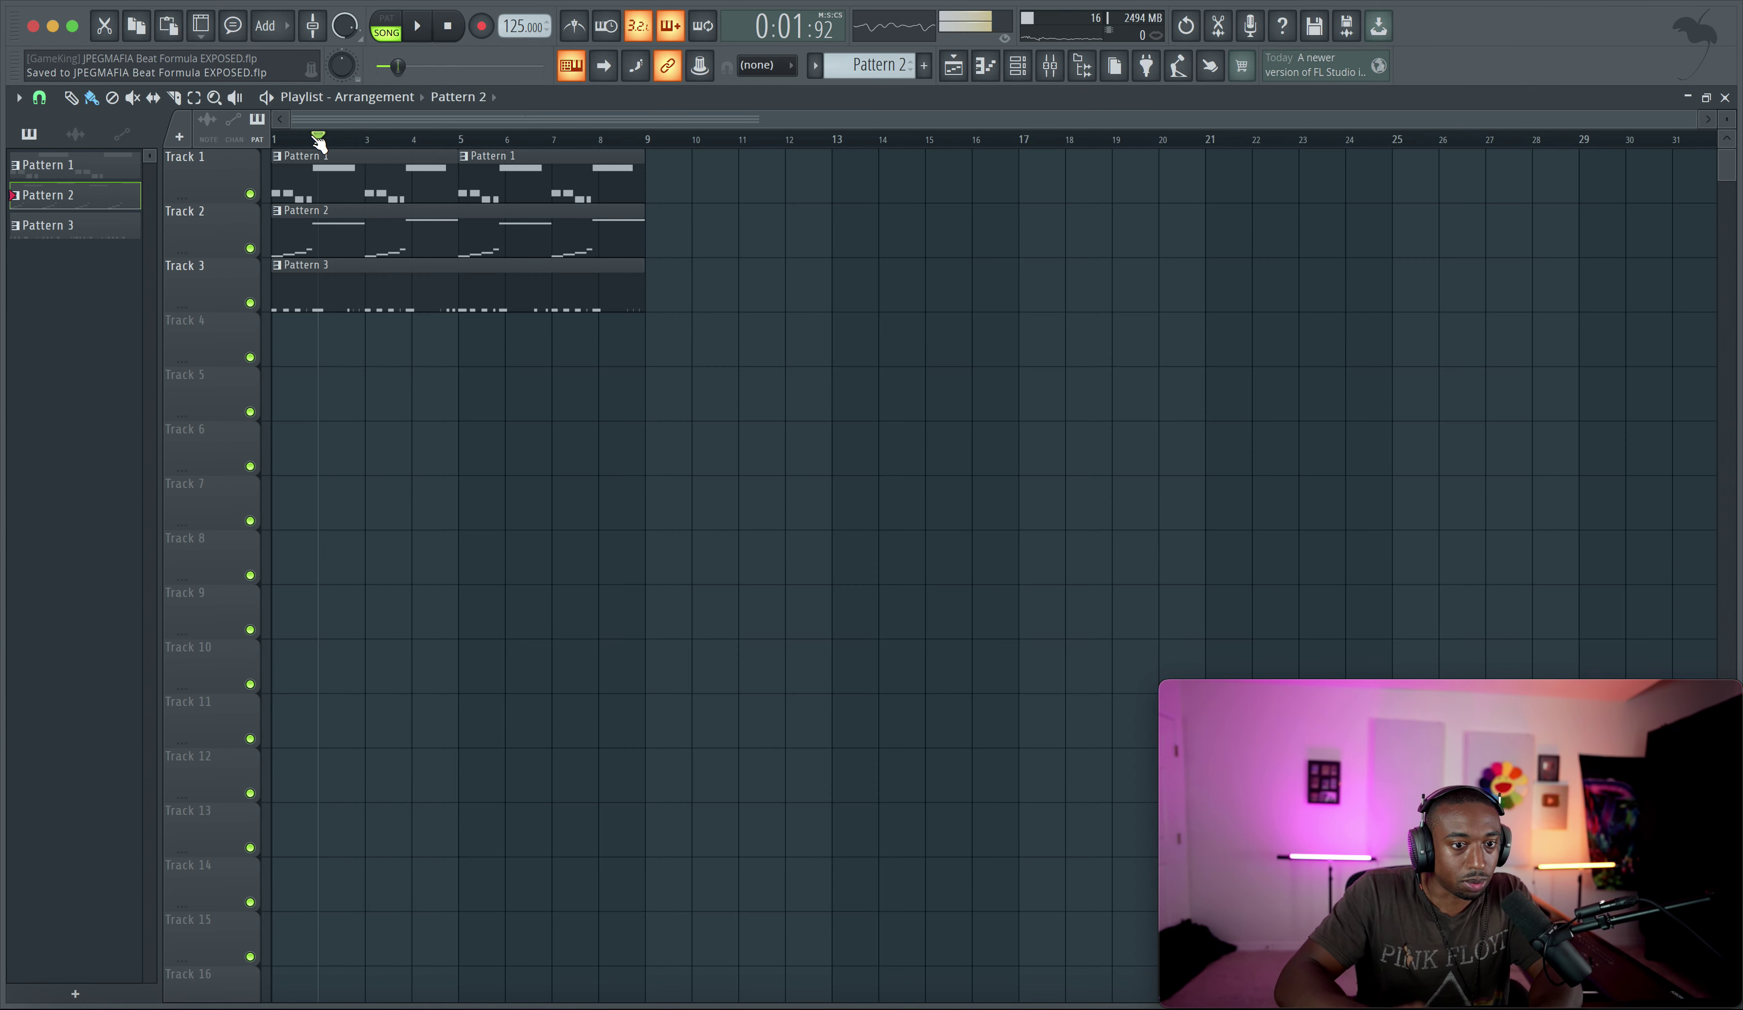
left_click(402, 145)
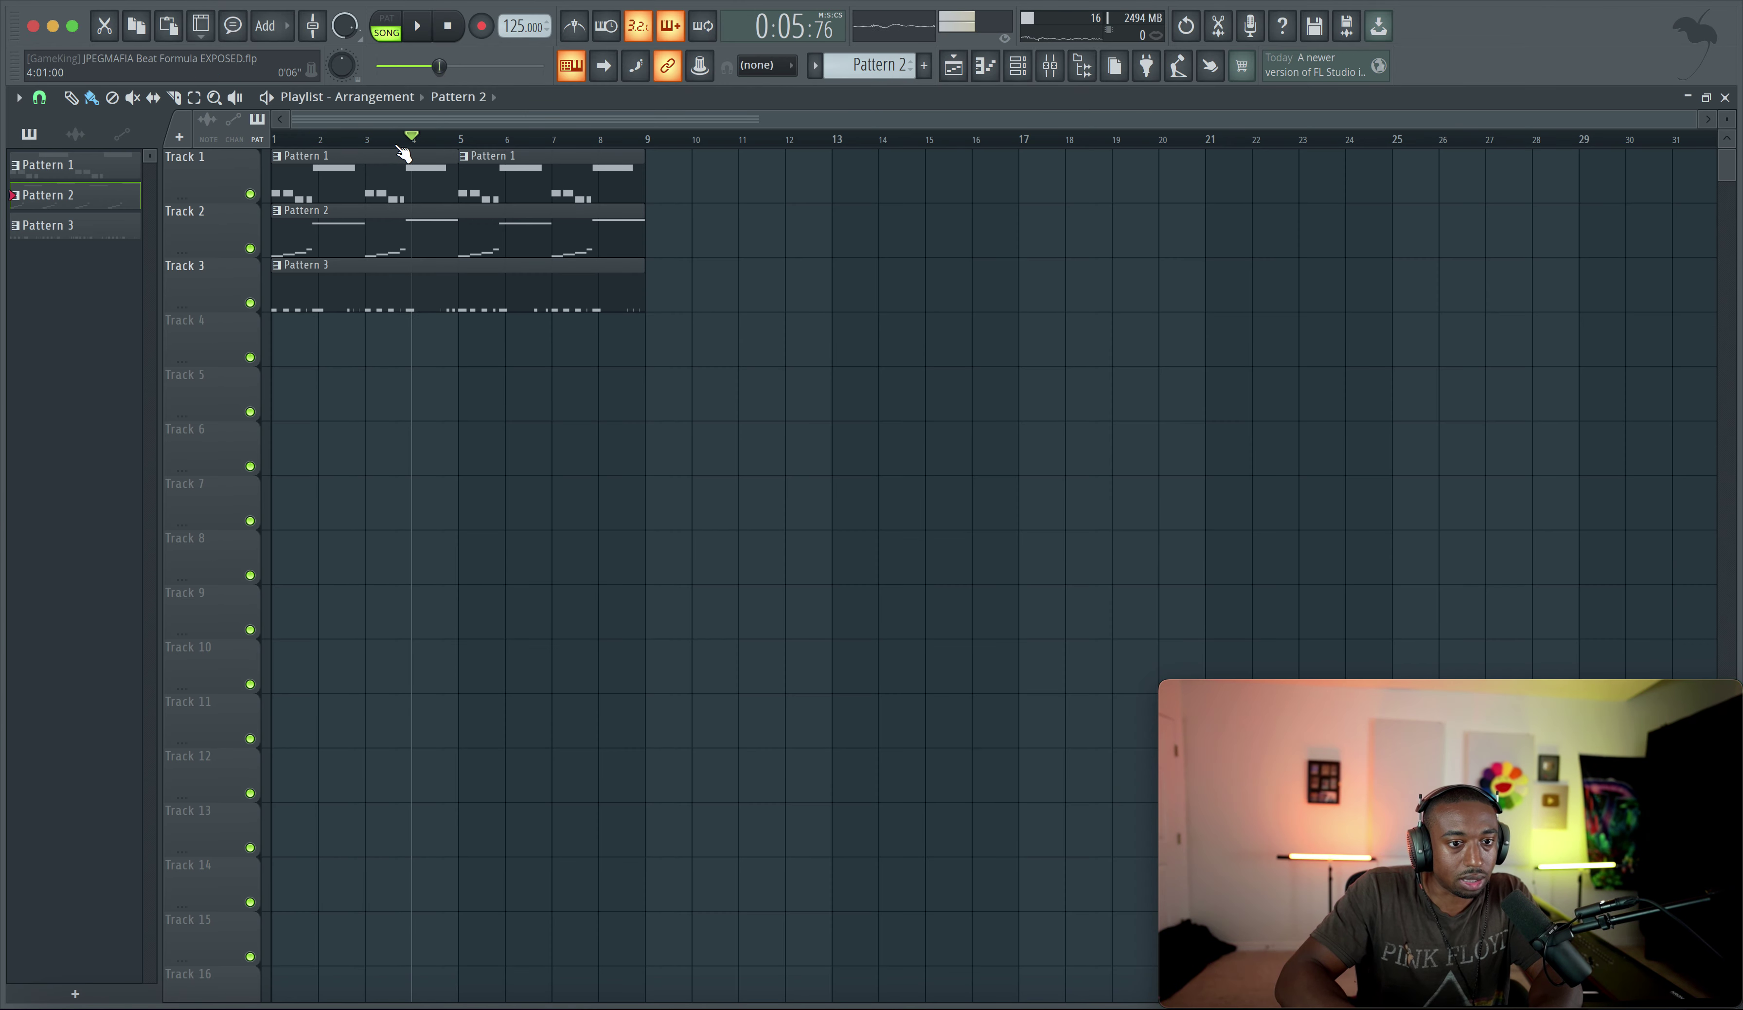
Open Pattern 3's kick part in the piano roll and audition the three-kick fill at the end of bar 4
double_click(411, 283)
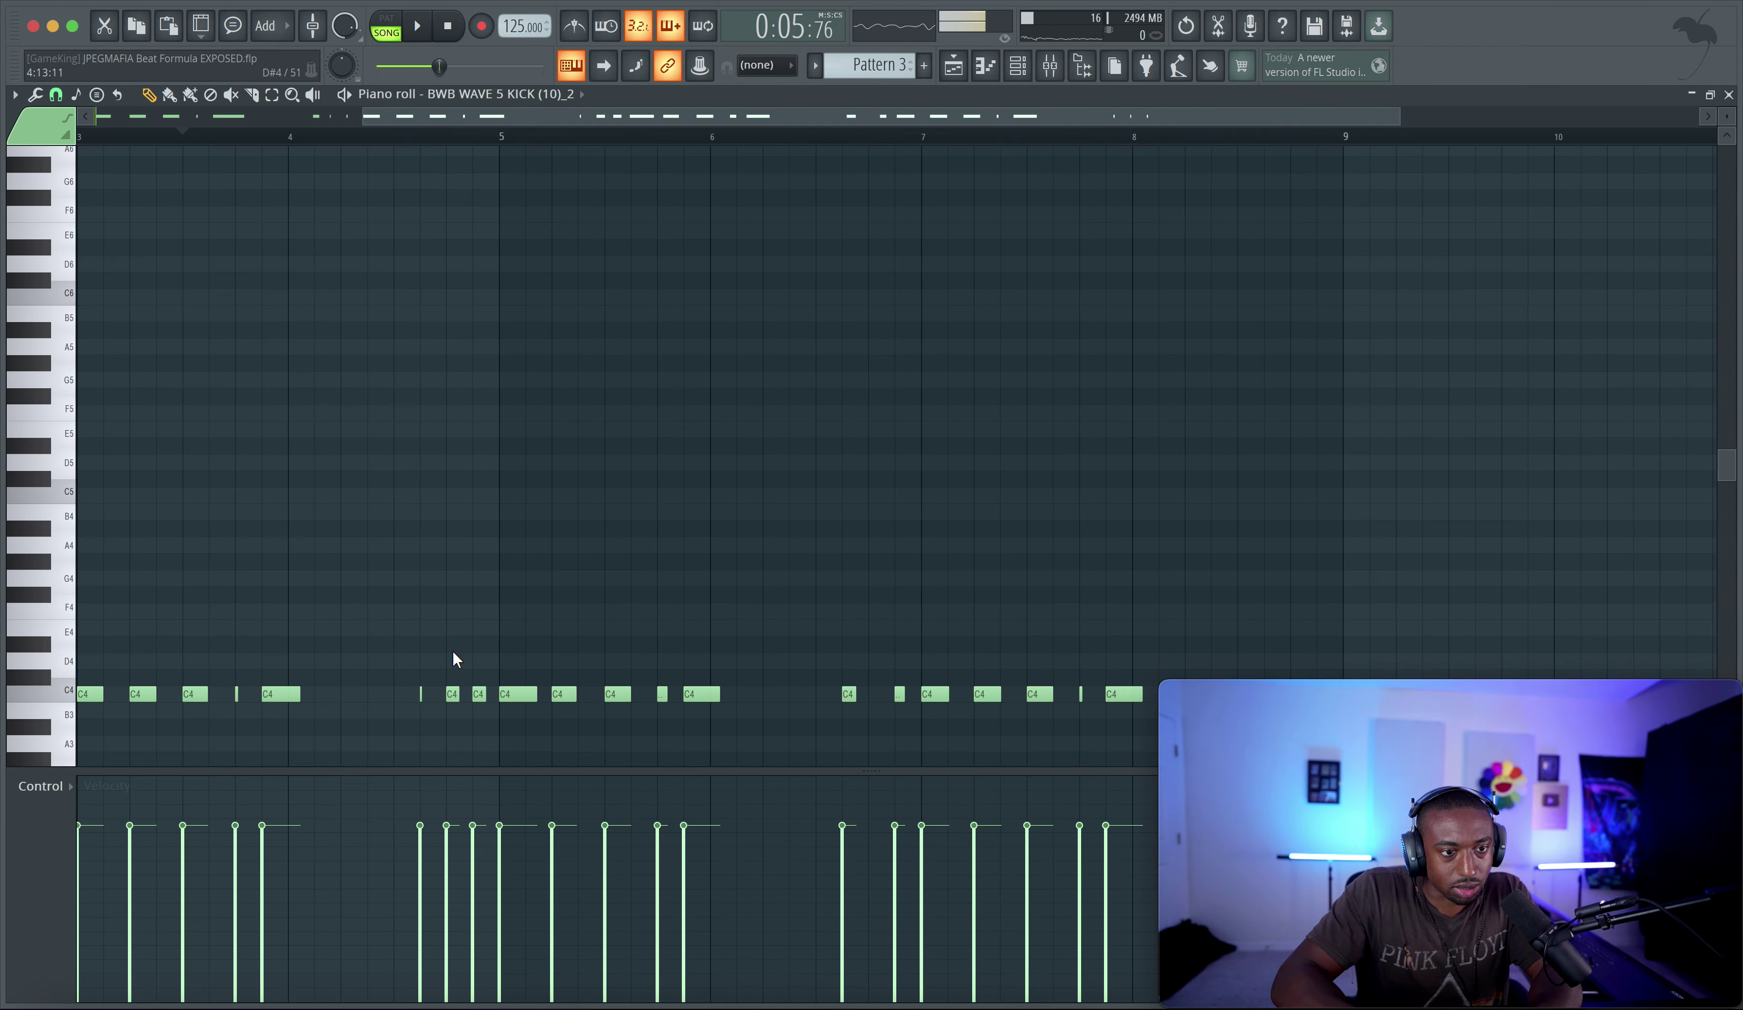
scroll(453, 650, "down", 4)
scroll(453, 650, "down", 2)
key("space")
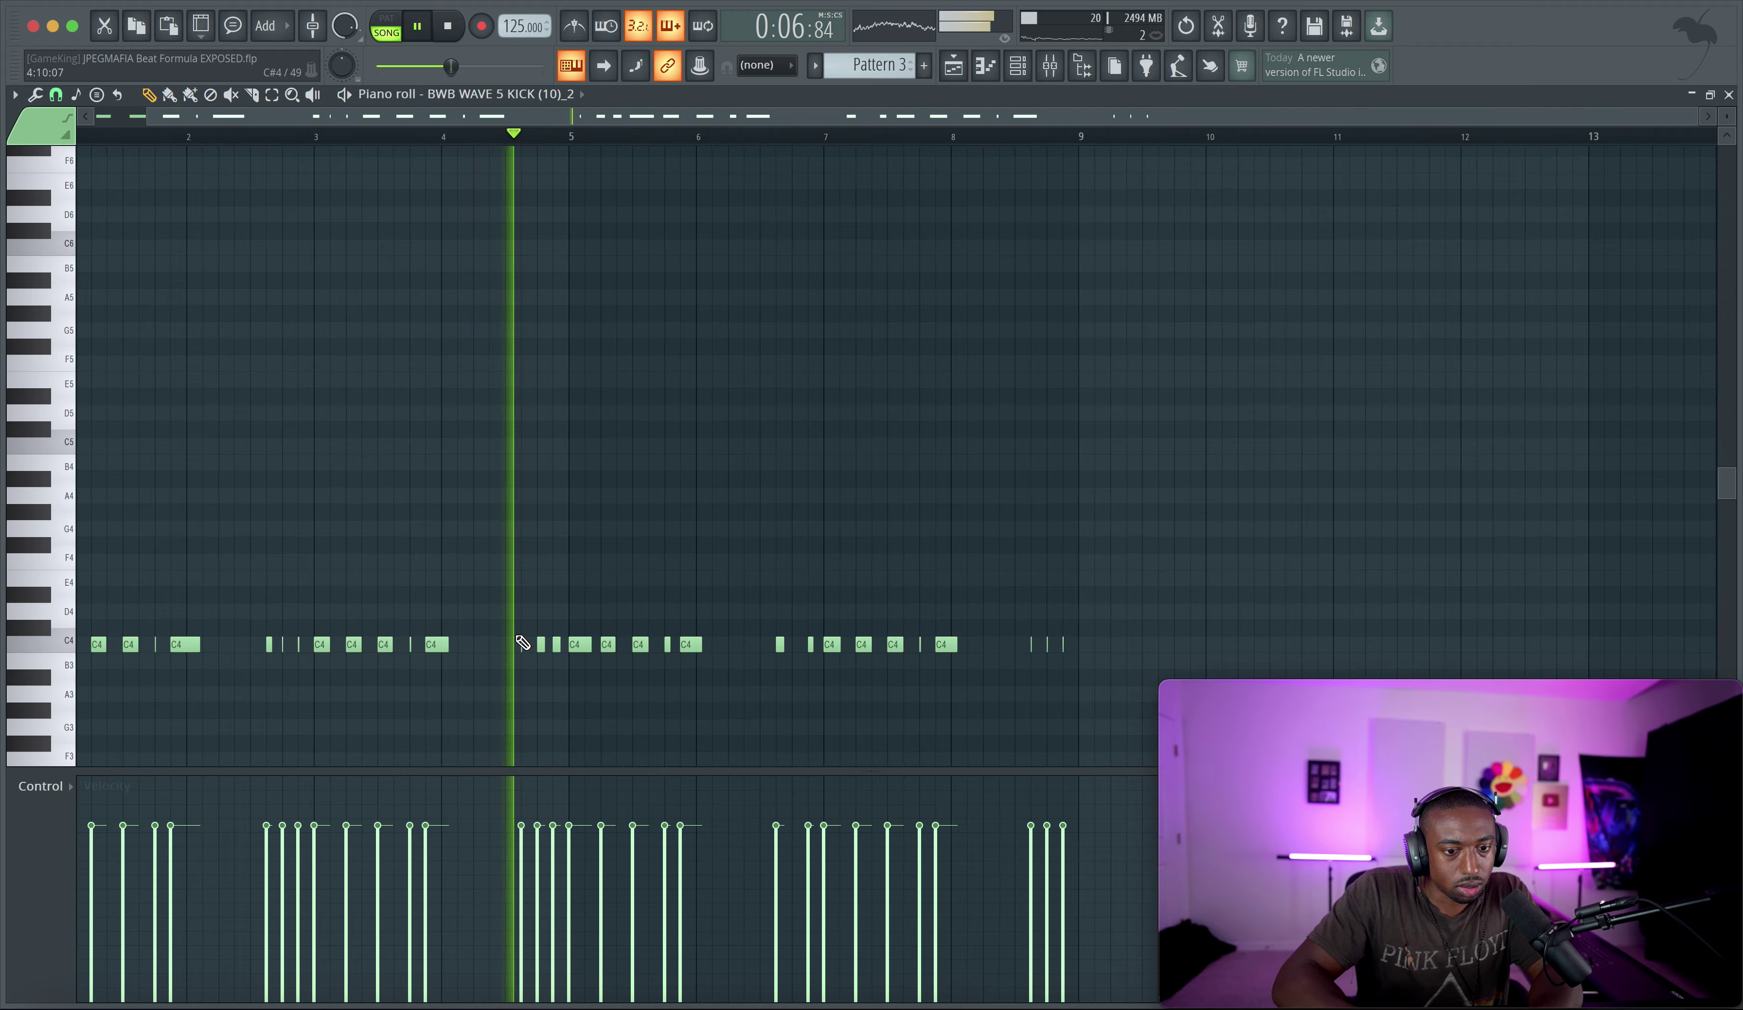
scroll(514, 641, "up", 2)
key("space")
Select the three-kick fills at the ends of bars 4 and 8, nudge them slightly earlier off the grid, and audition them
scroll(563, 652, "down", 2)
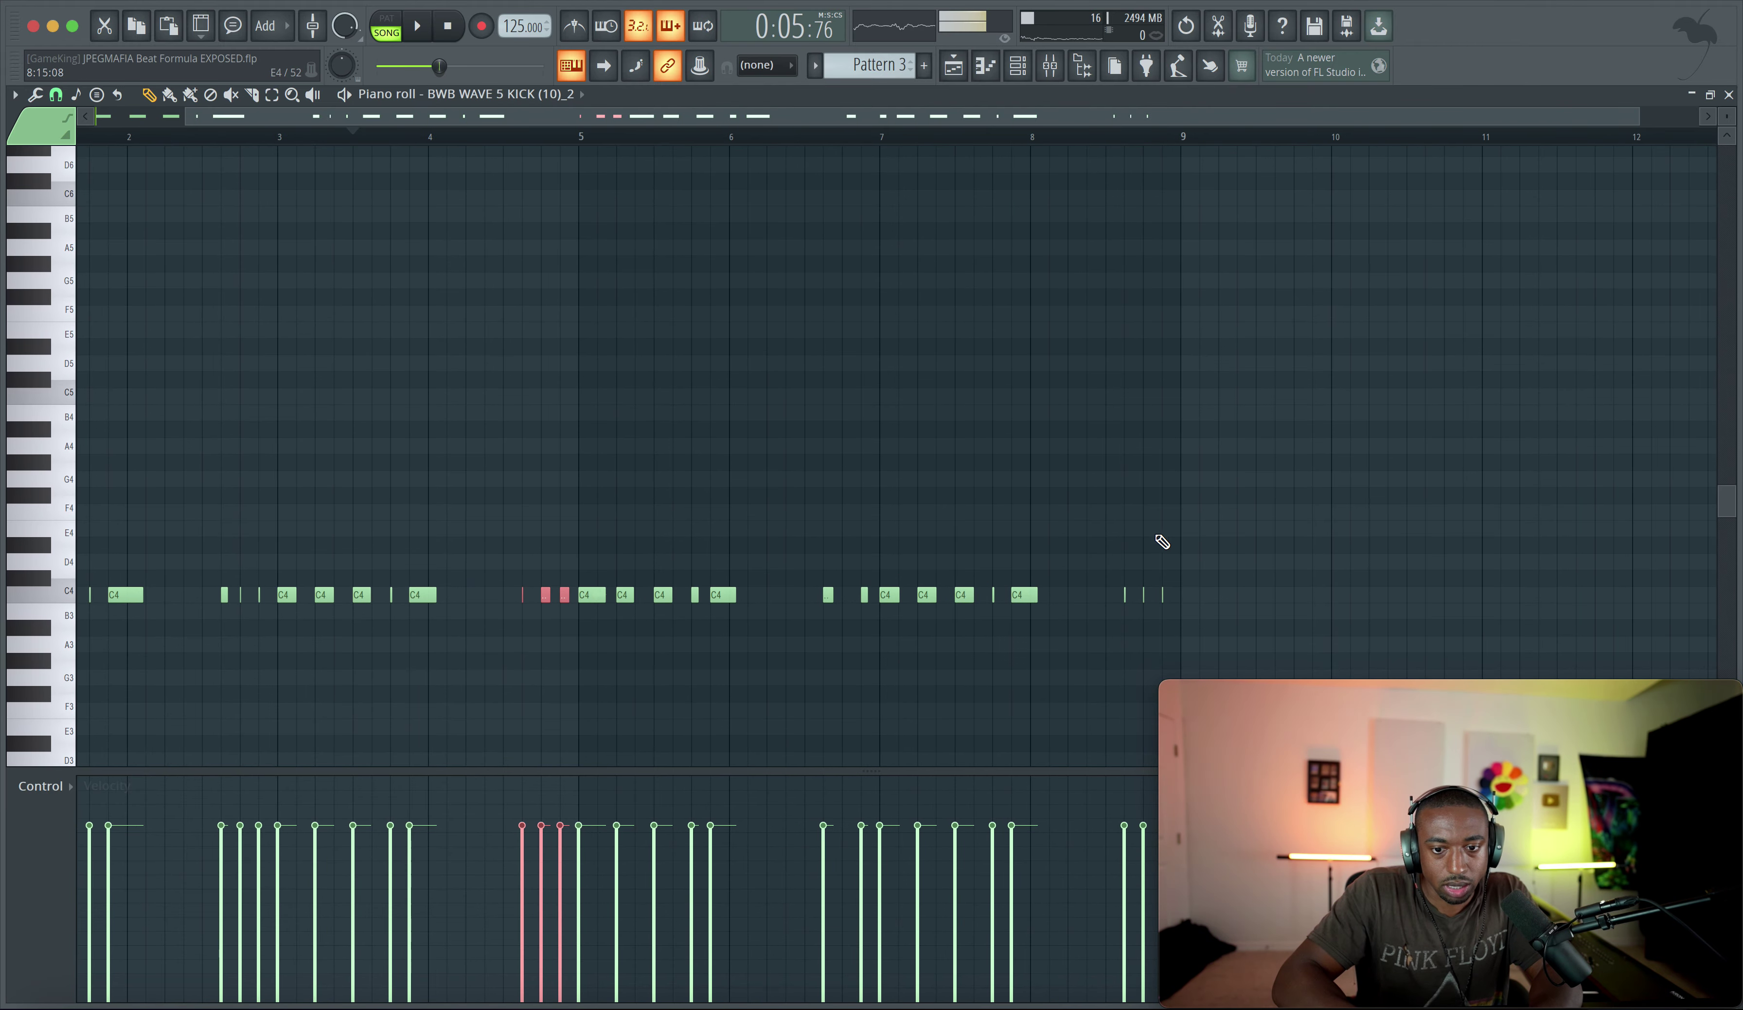
left_click_drag(1109, 519, 1198, 639)
scroll(518, 512, "up", 2)
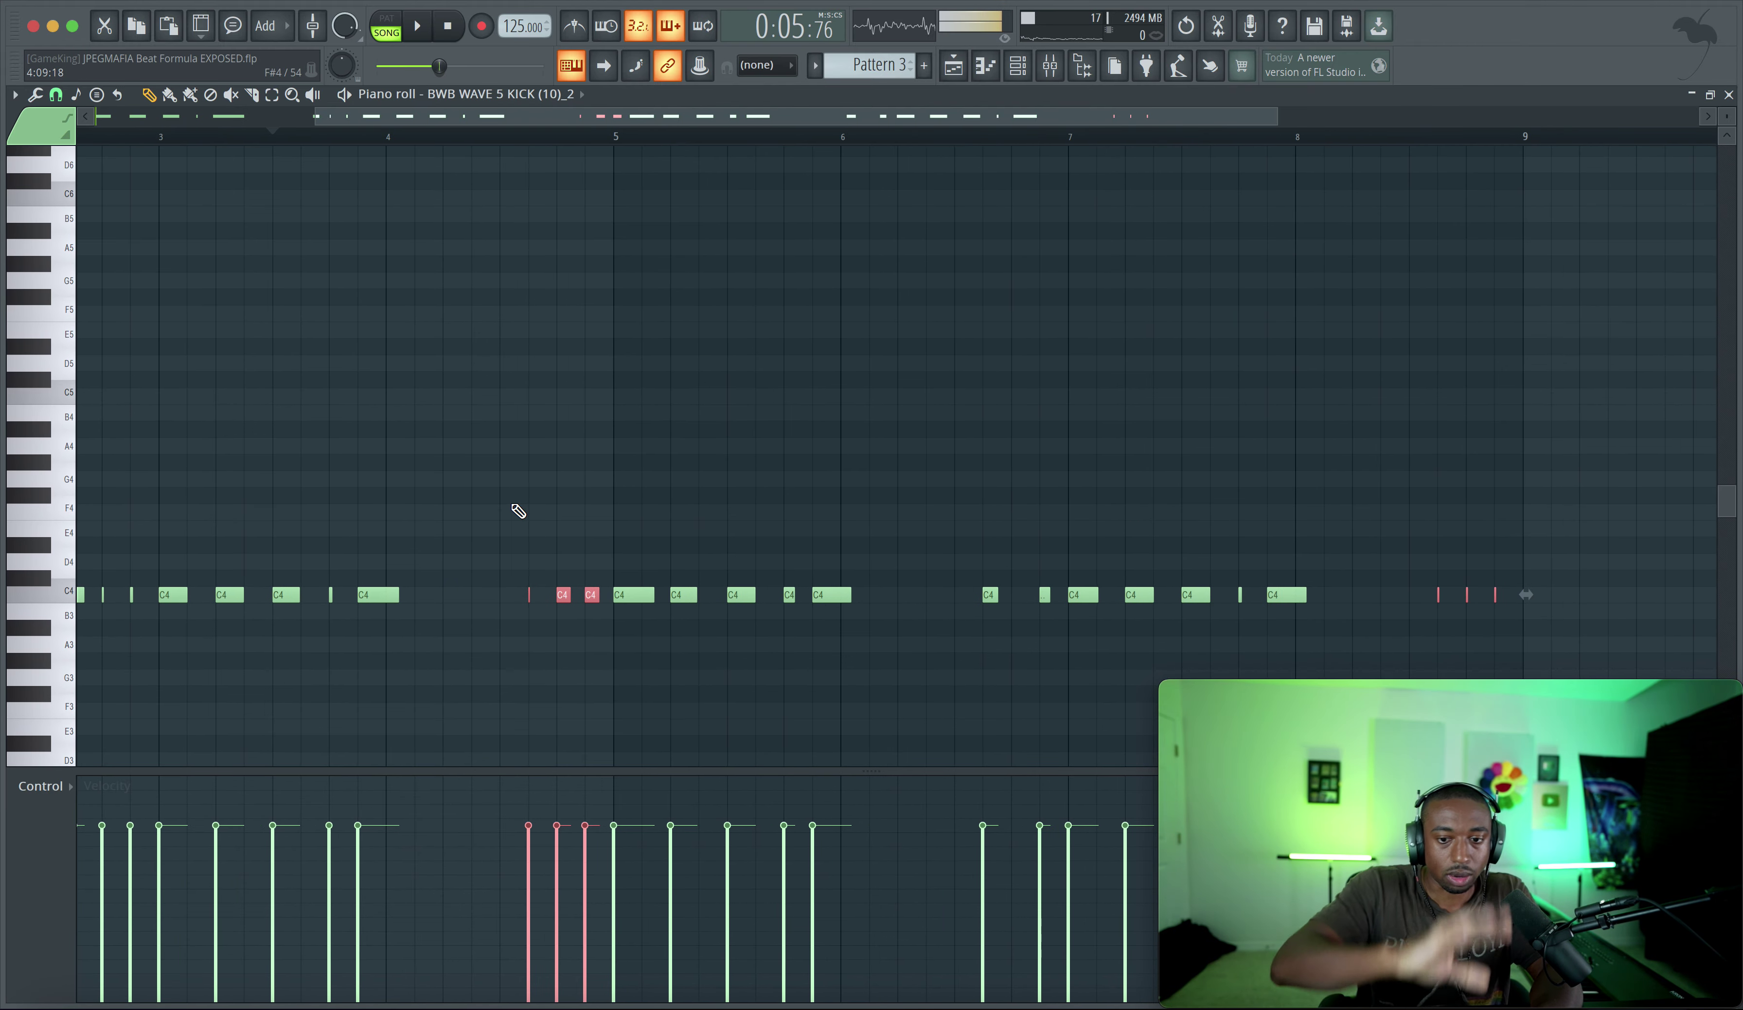
scroll(587, 547, "up", 1)
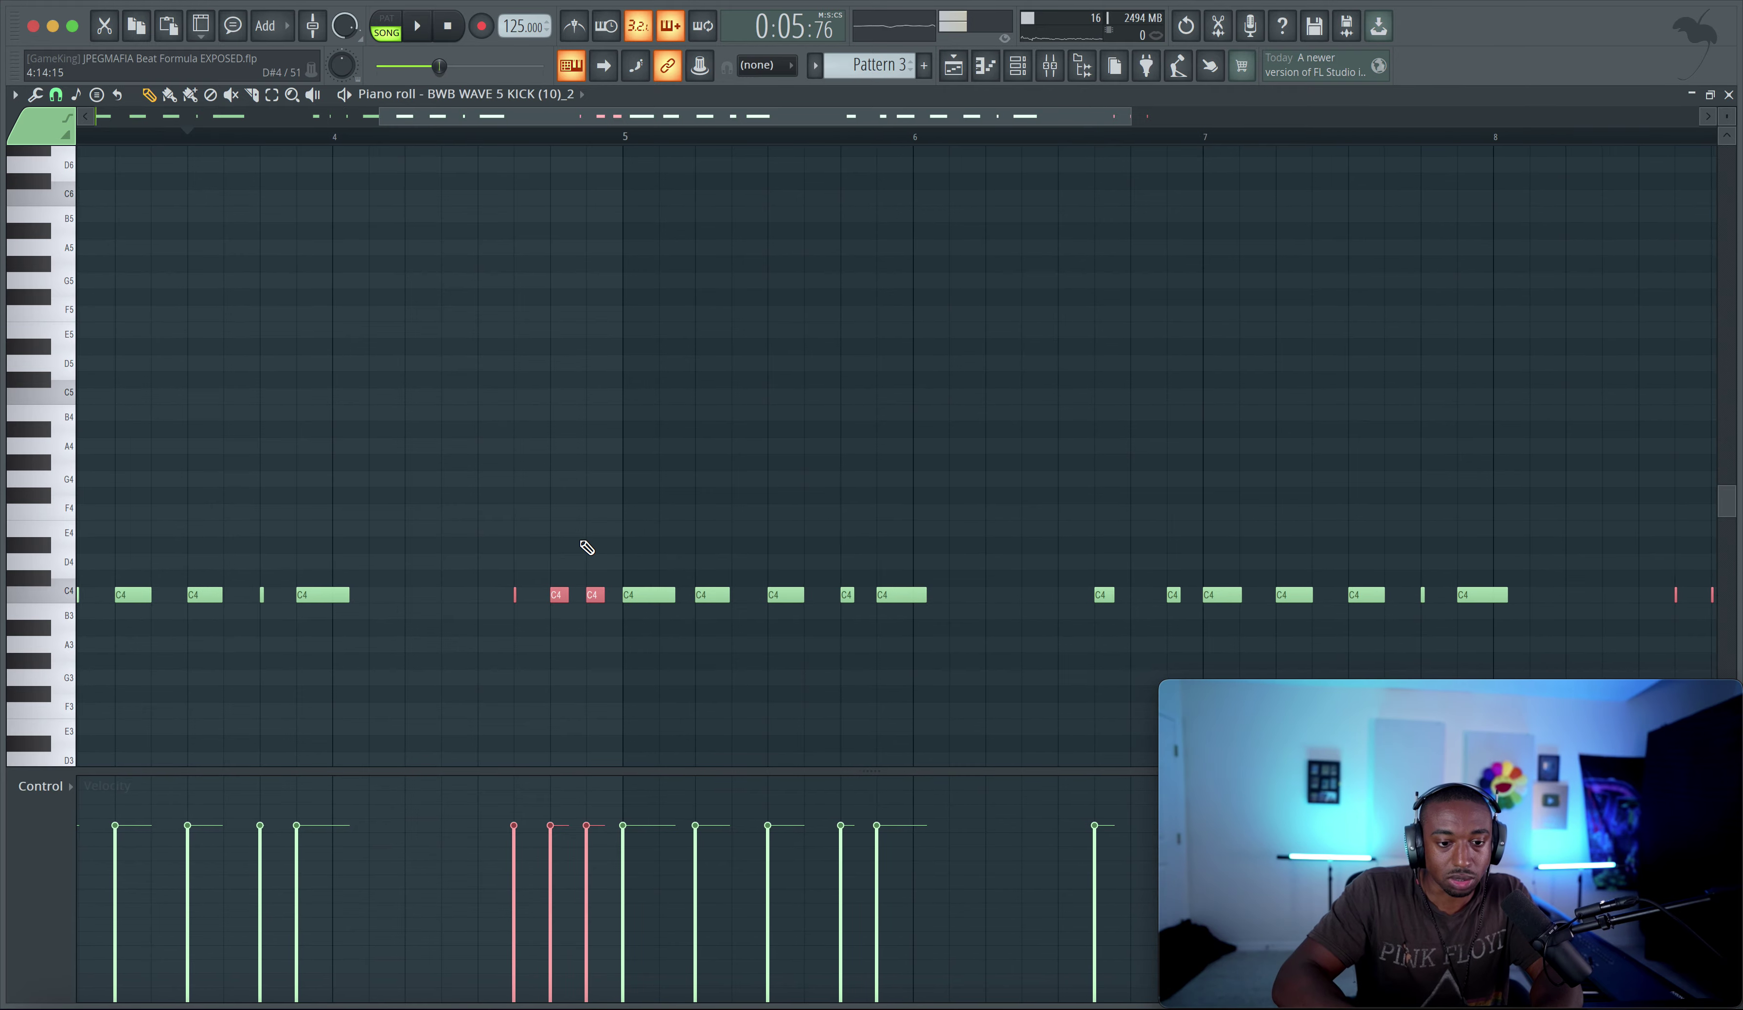
left_click_drag(598, 593, 595, 595)
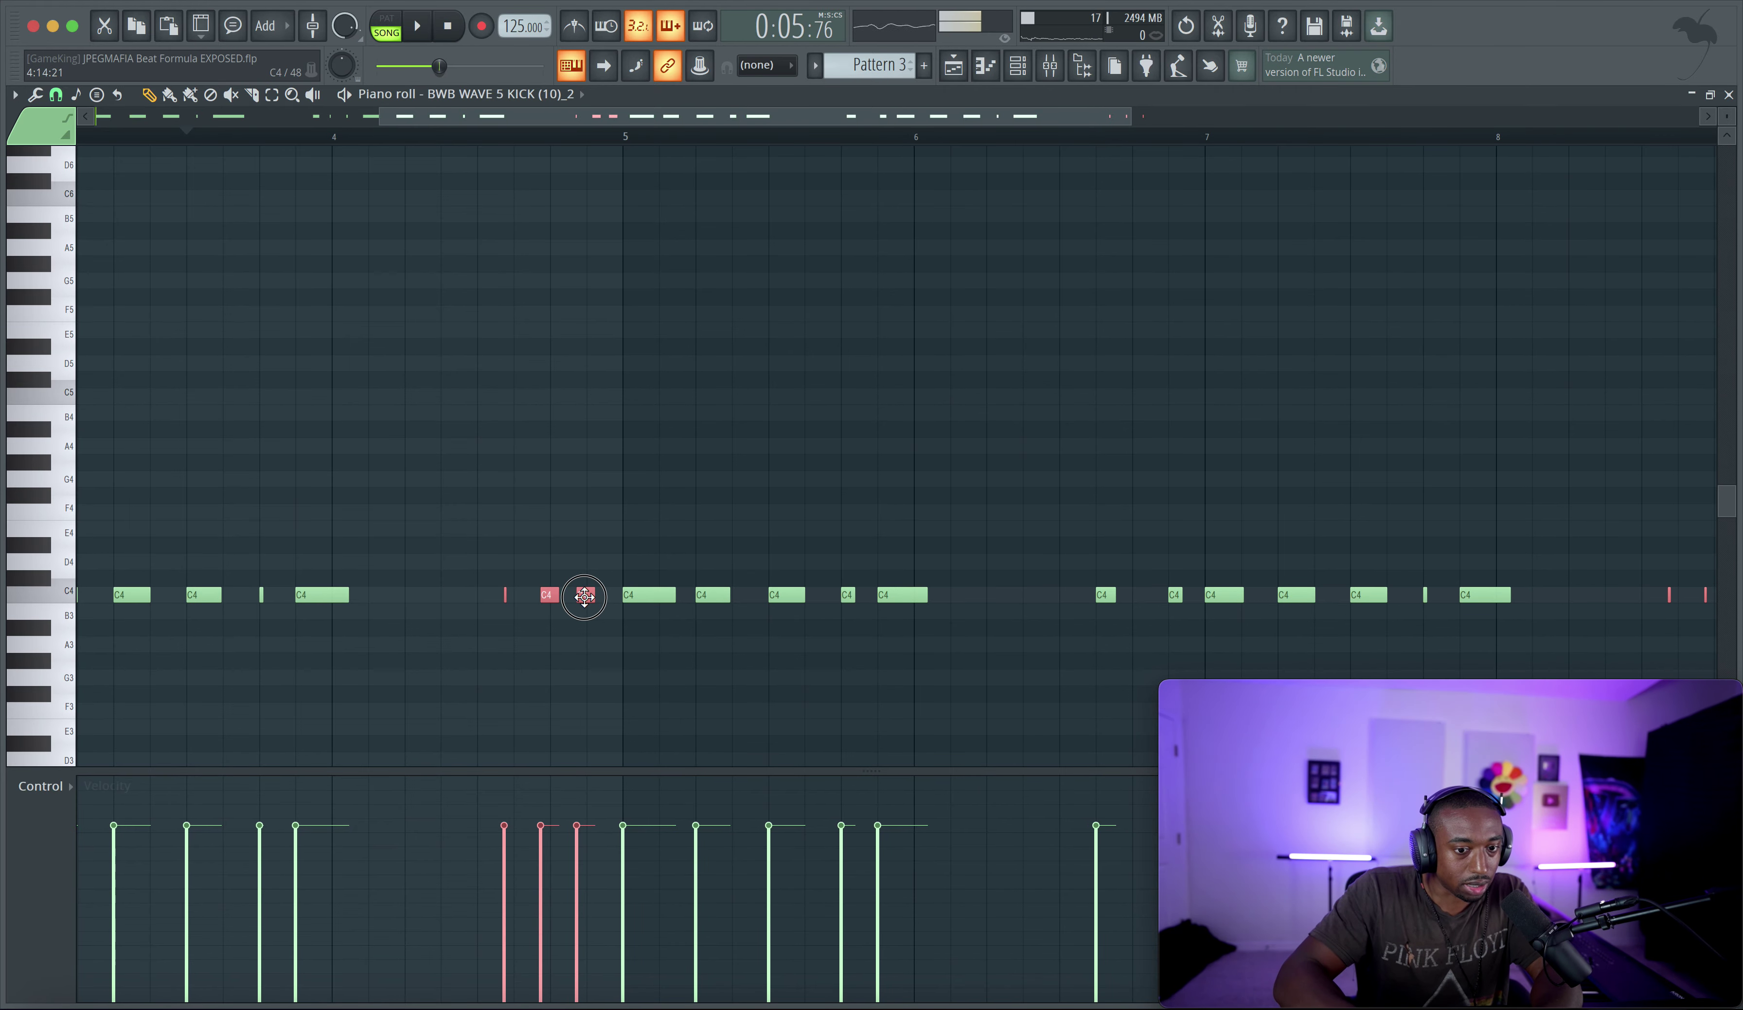
key("space")
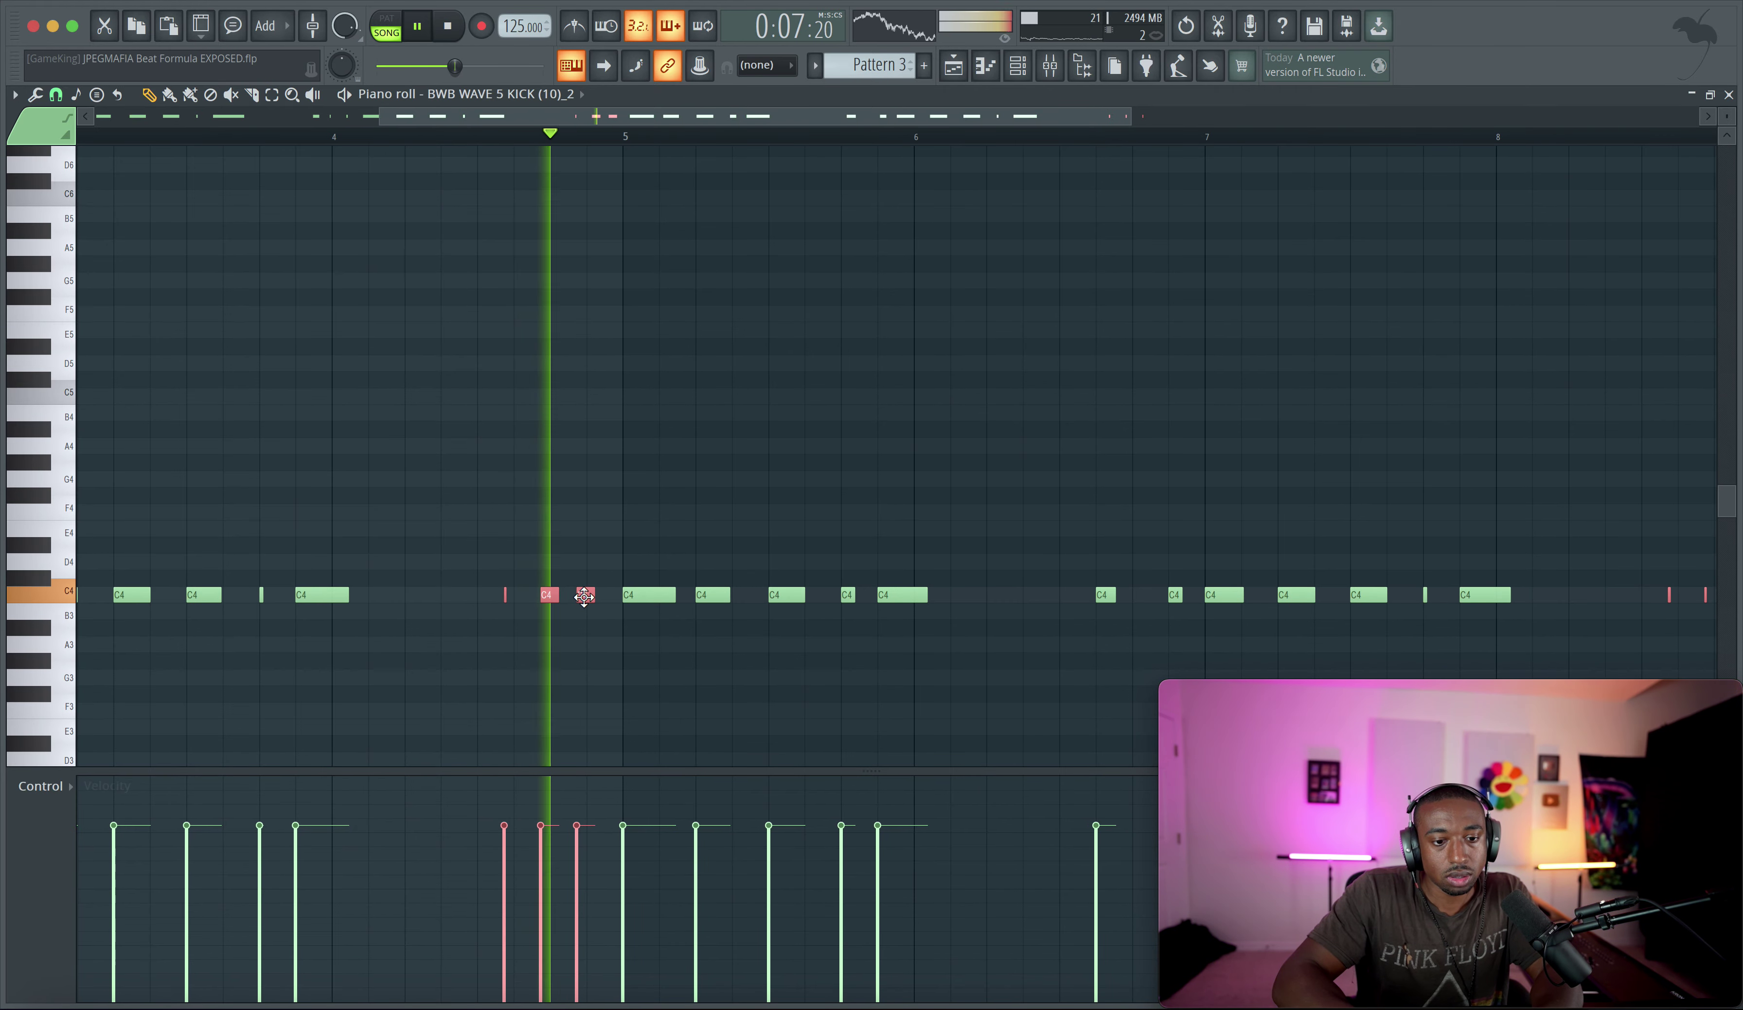
key("space")
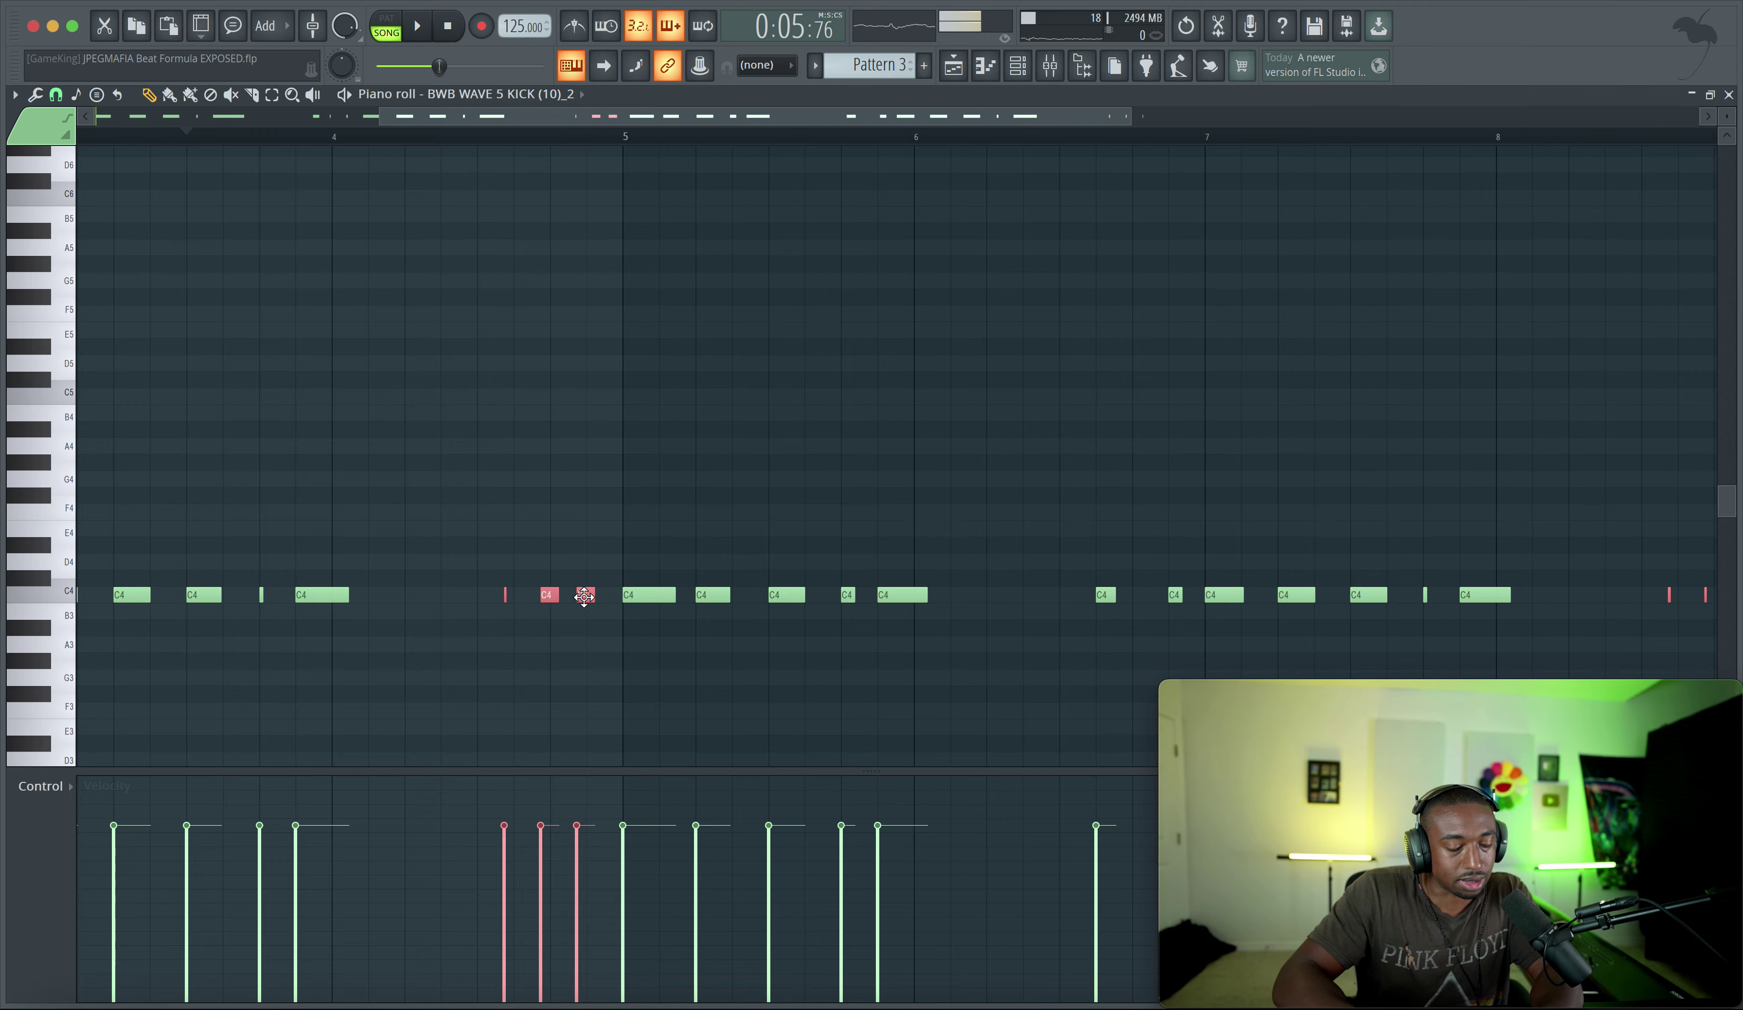
key("space")
key("space")
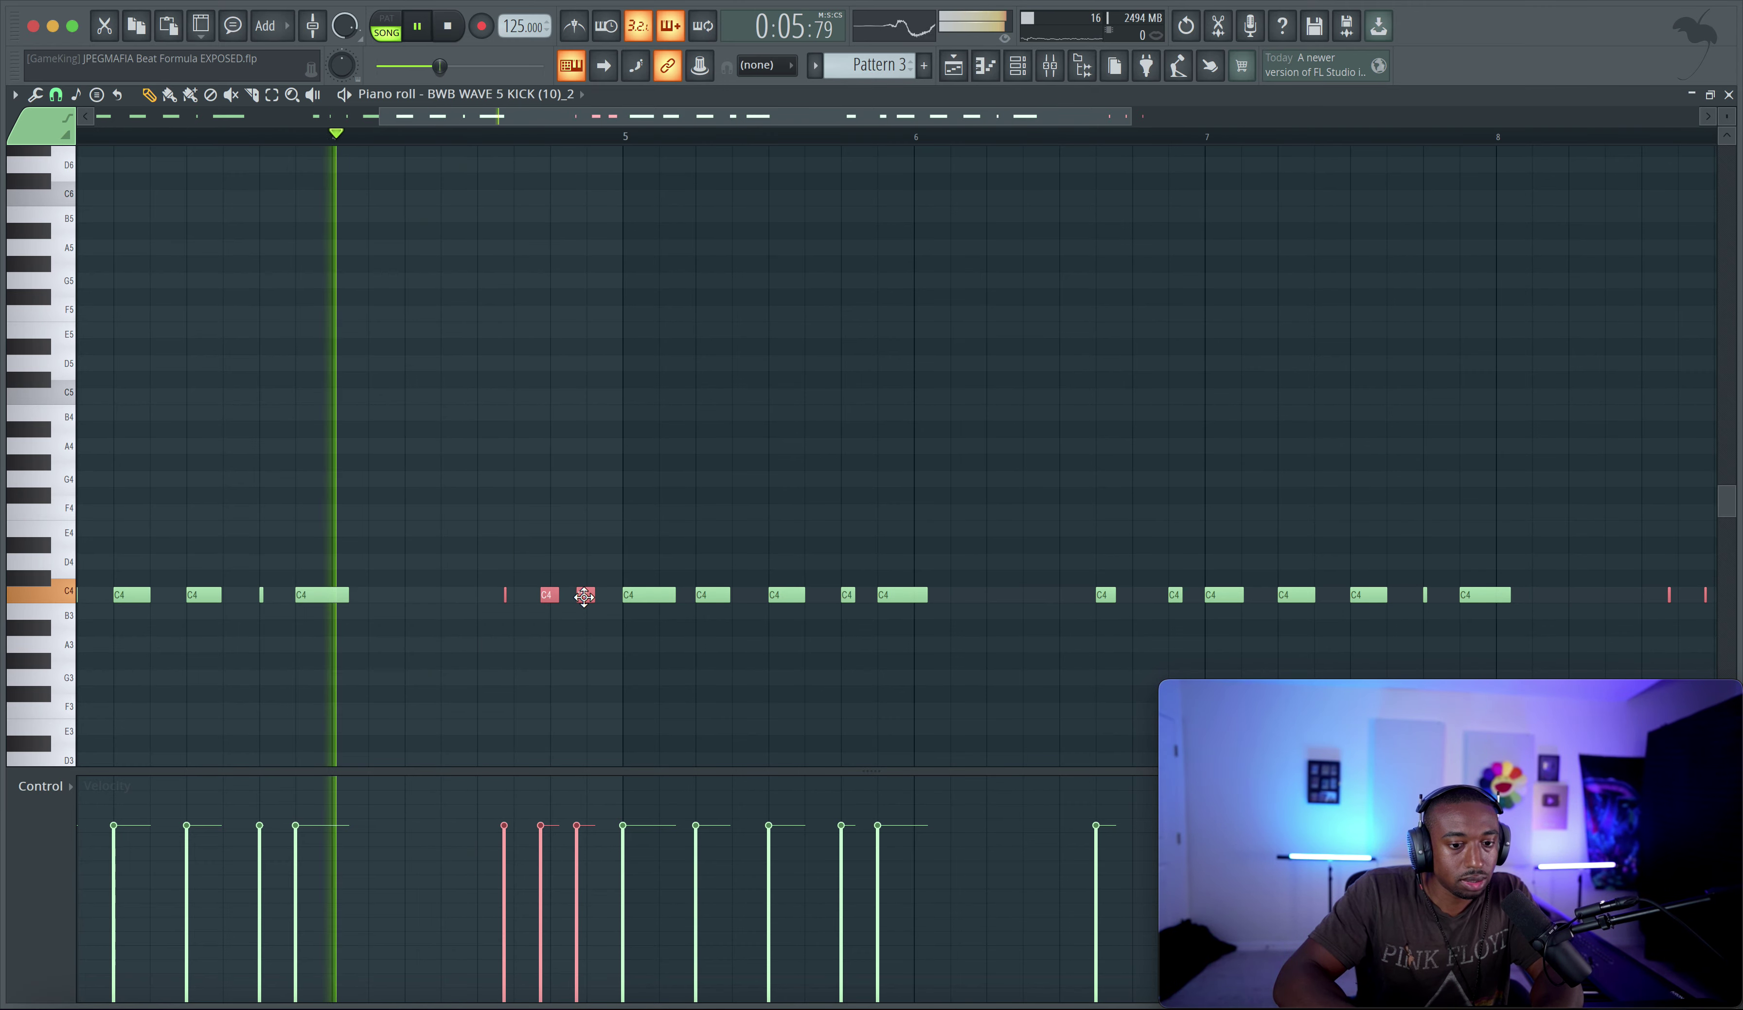
Nudge the selected kick fills slightly later and audition the bar 4 fill again
mouse_move(583, 596)
left_mouse_down()
mouse_move(518, 596)
mouse_move(591, 596)
left_mouse_up()
key("space")
key("space")
key("space")
key("space")
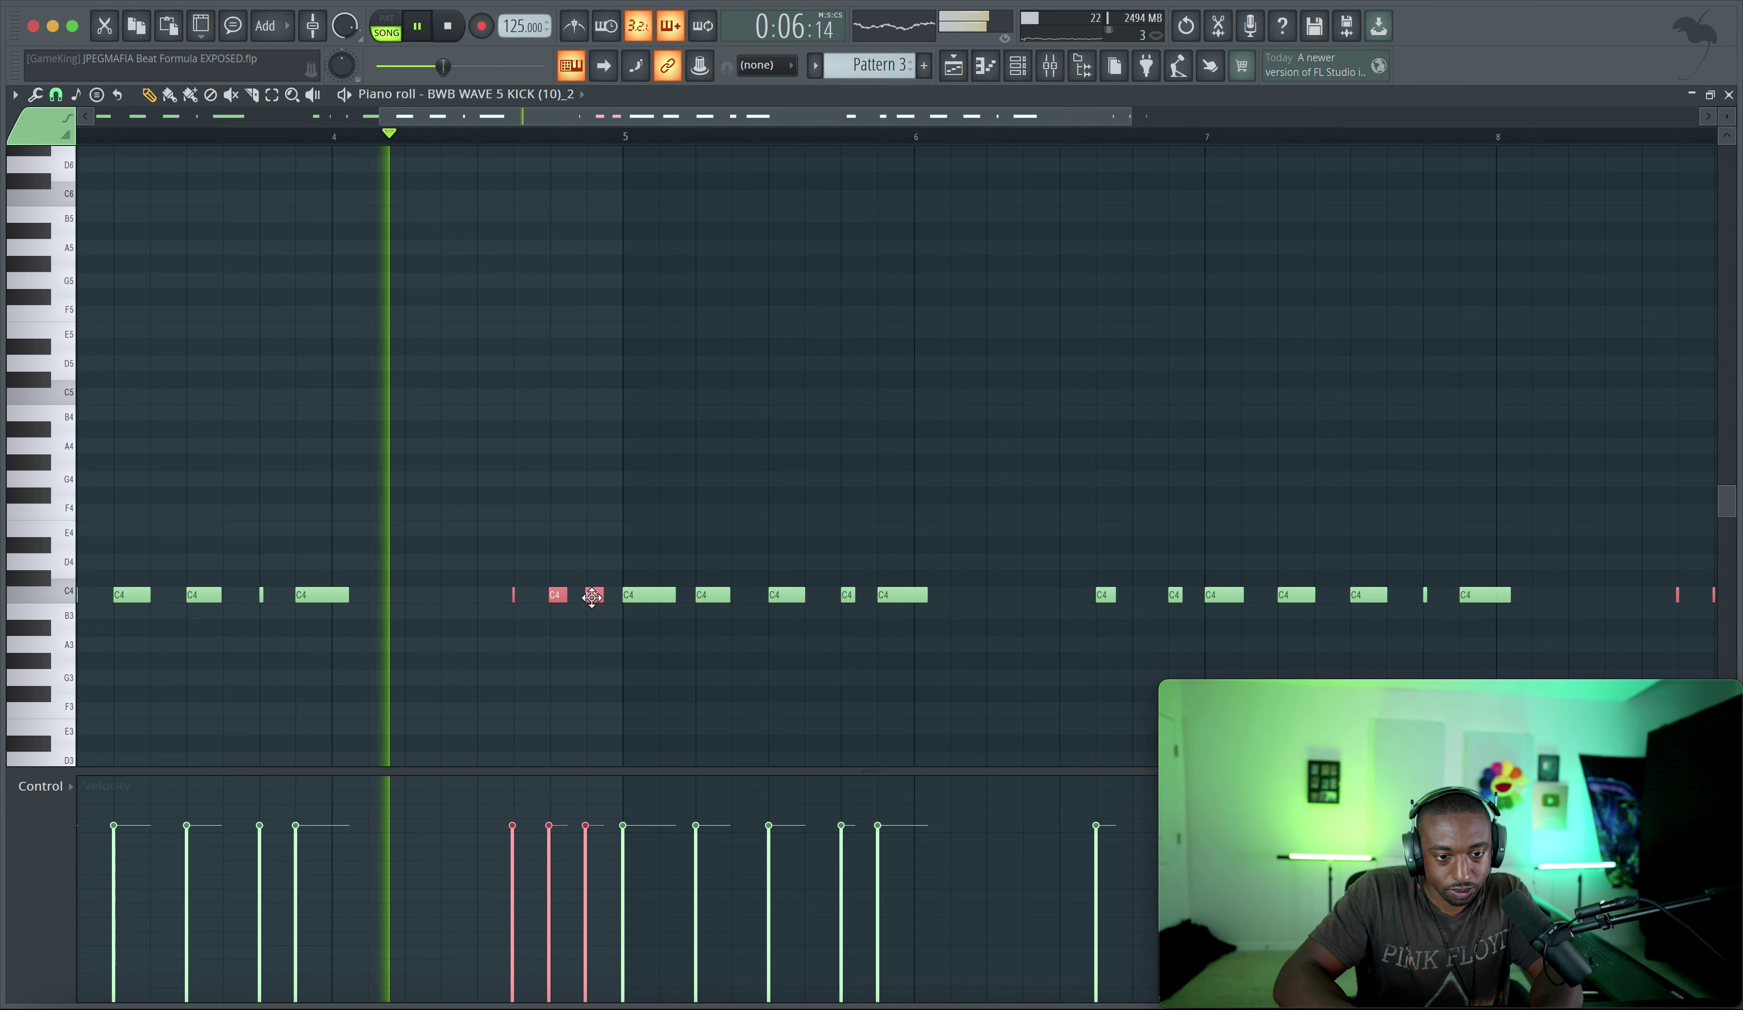
Try shifting both three-kick fills further ahead, with bar 4's last kick at 4:14:02, and undo these moves
left_click_drag(591, 598, 592, 597)
key("space")
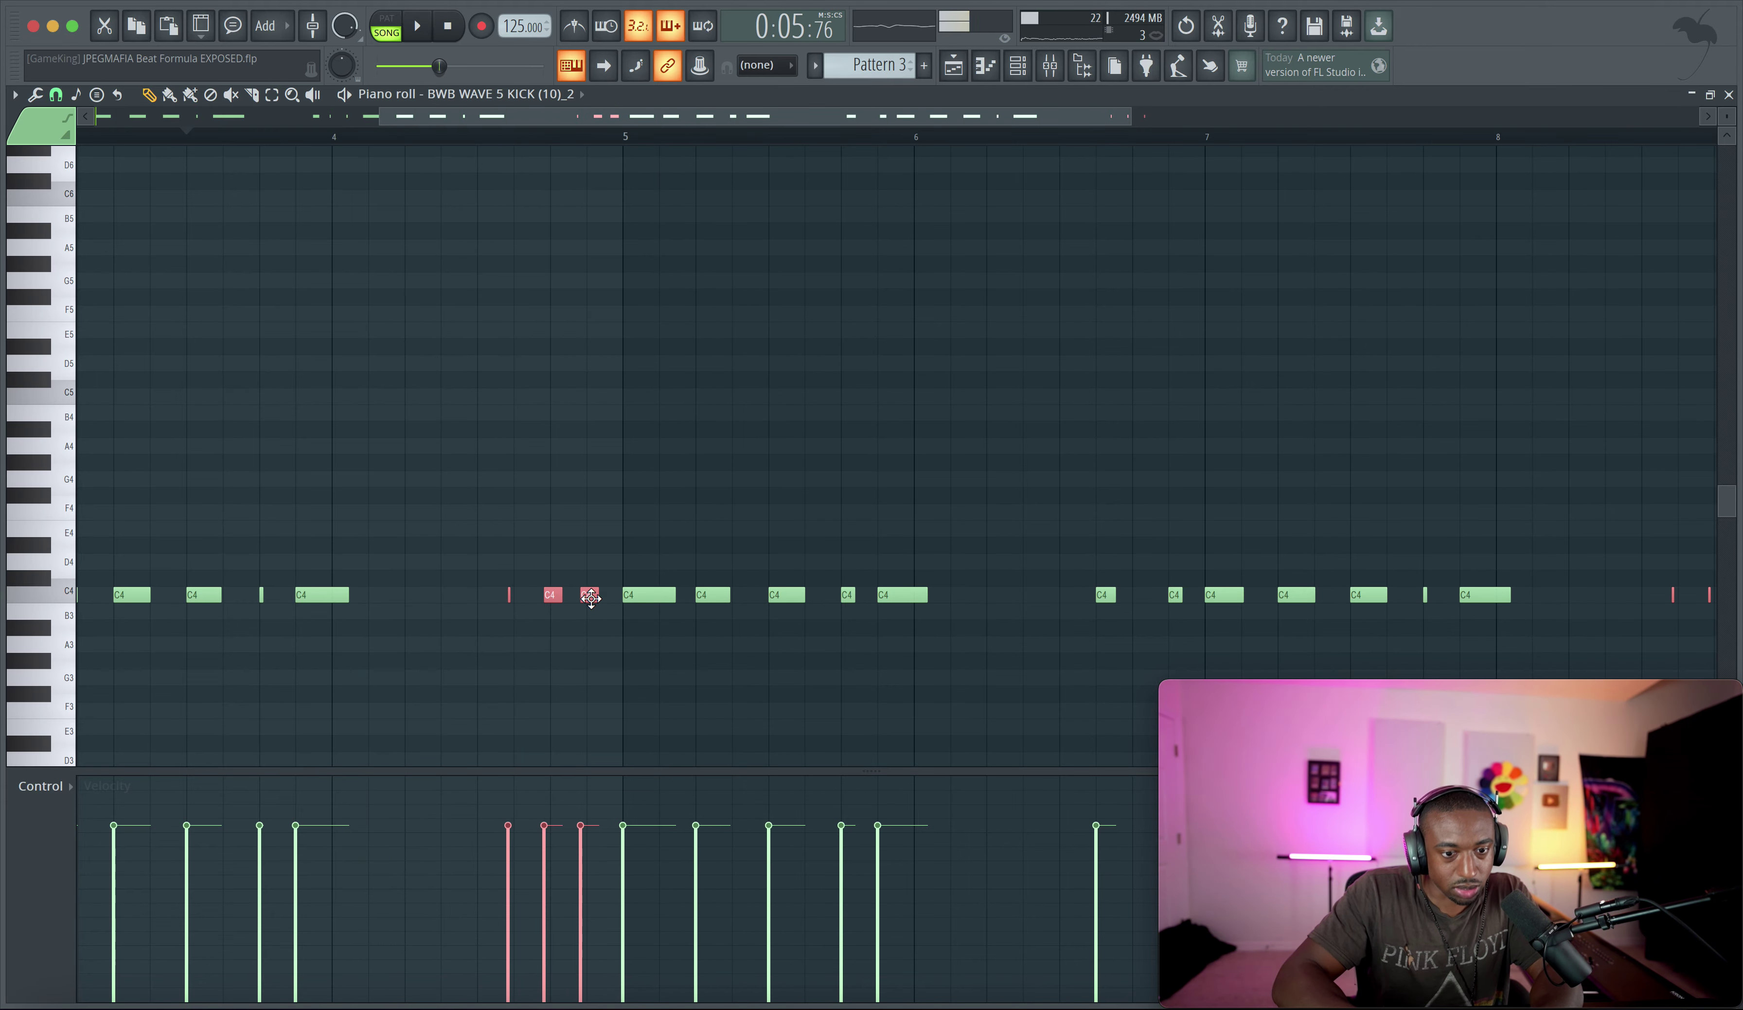
key("space")
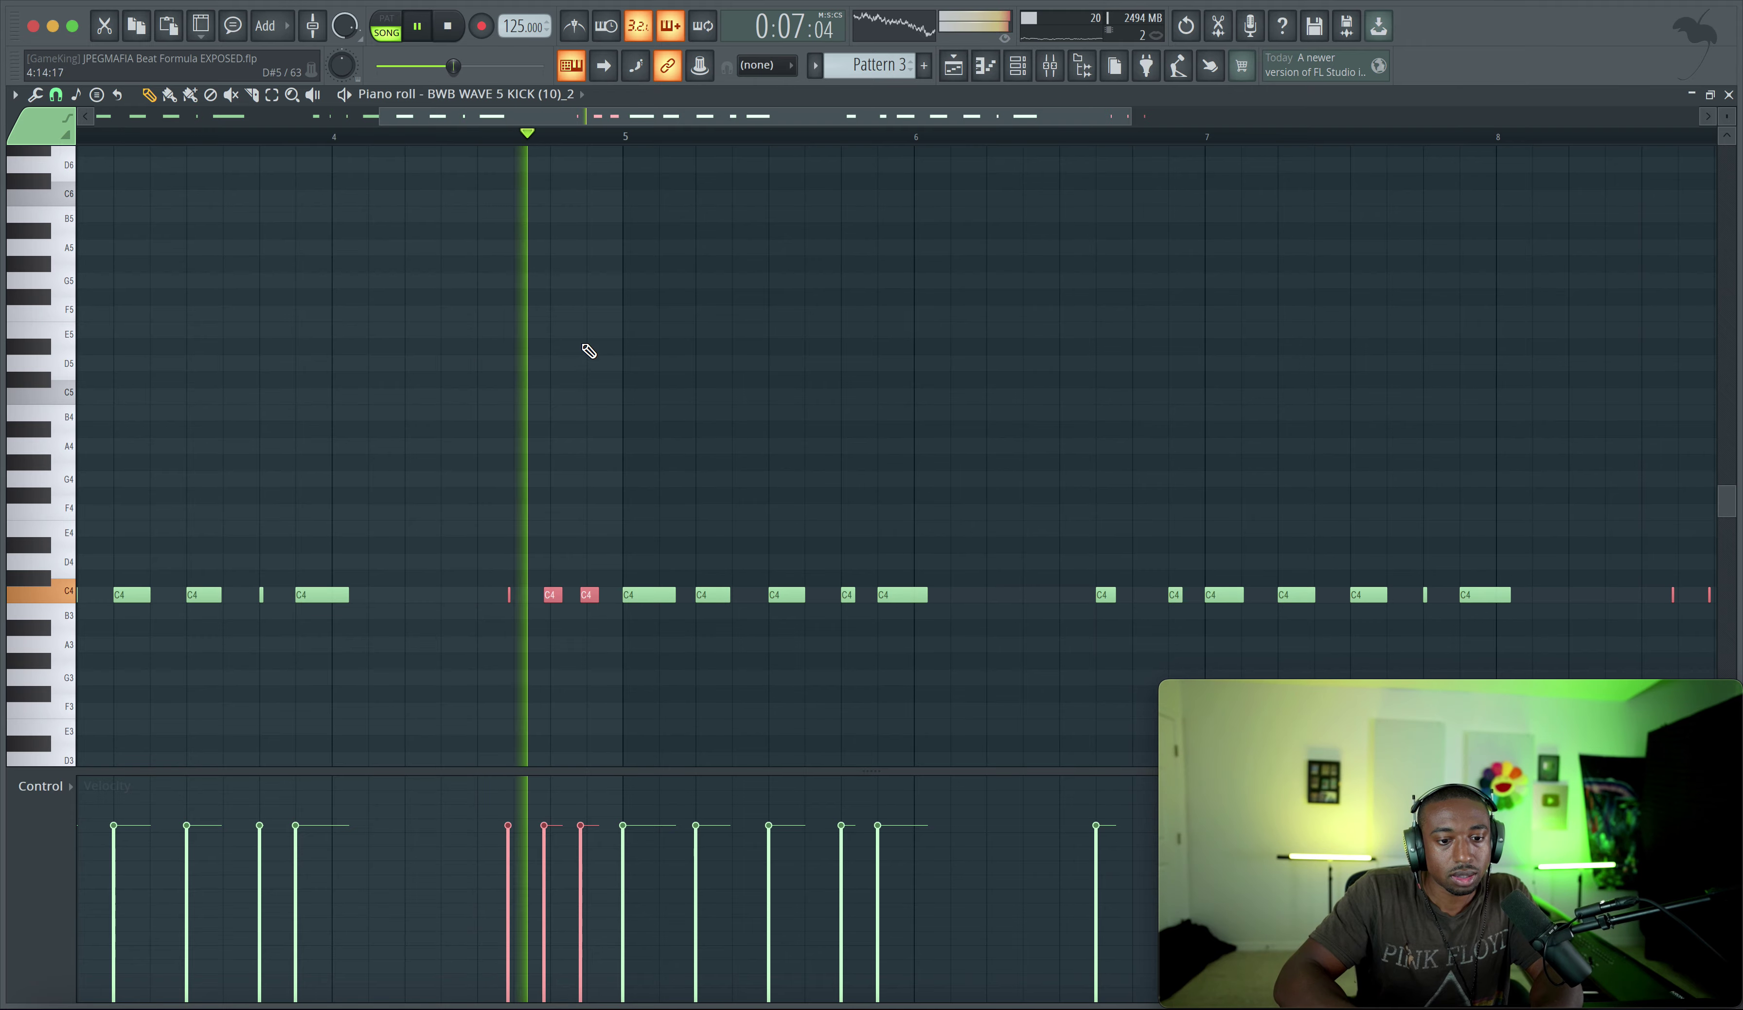
key("space")
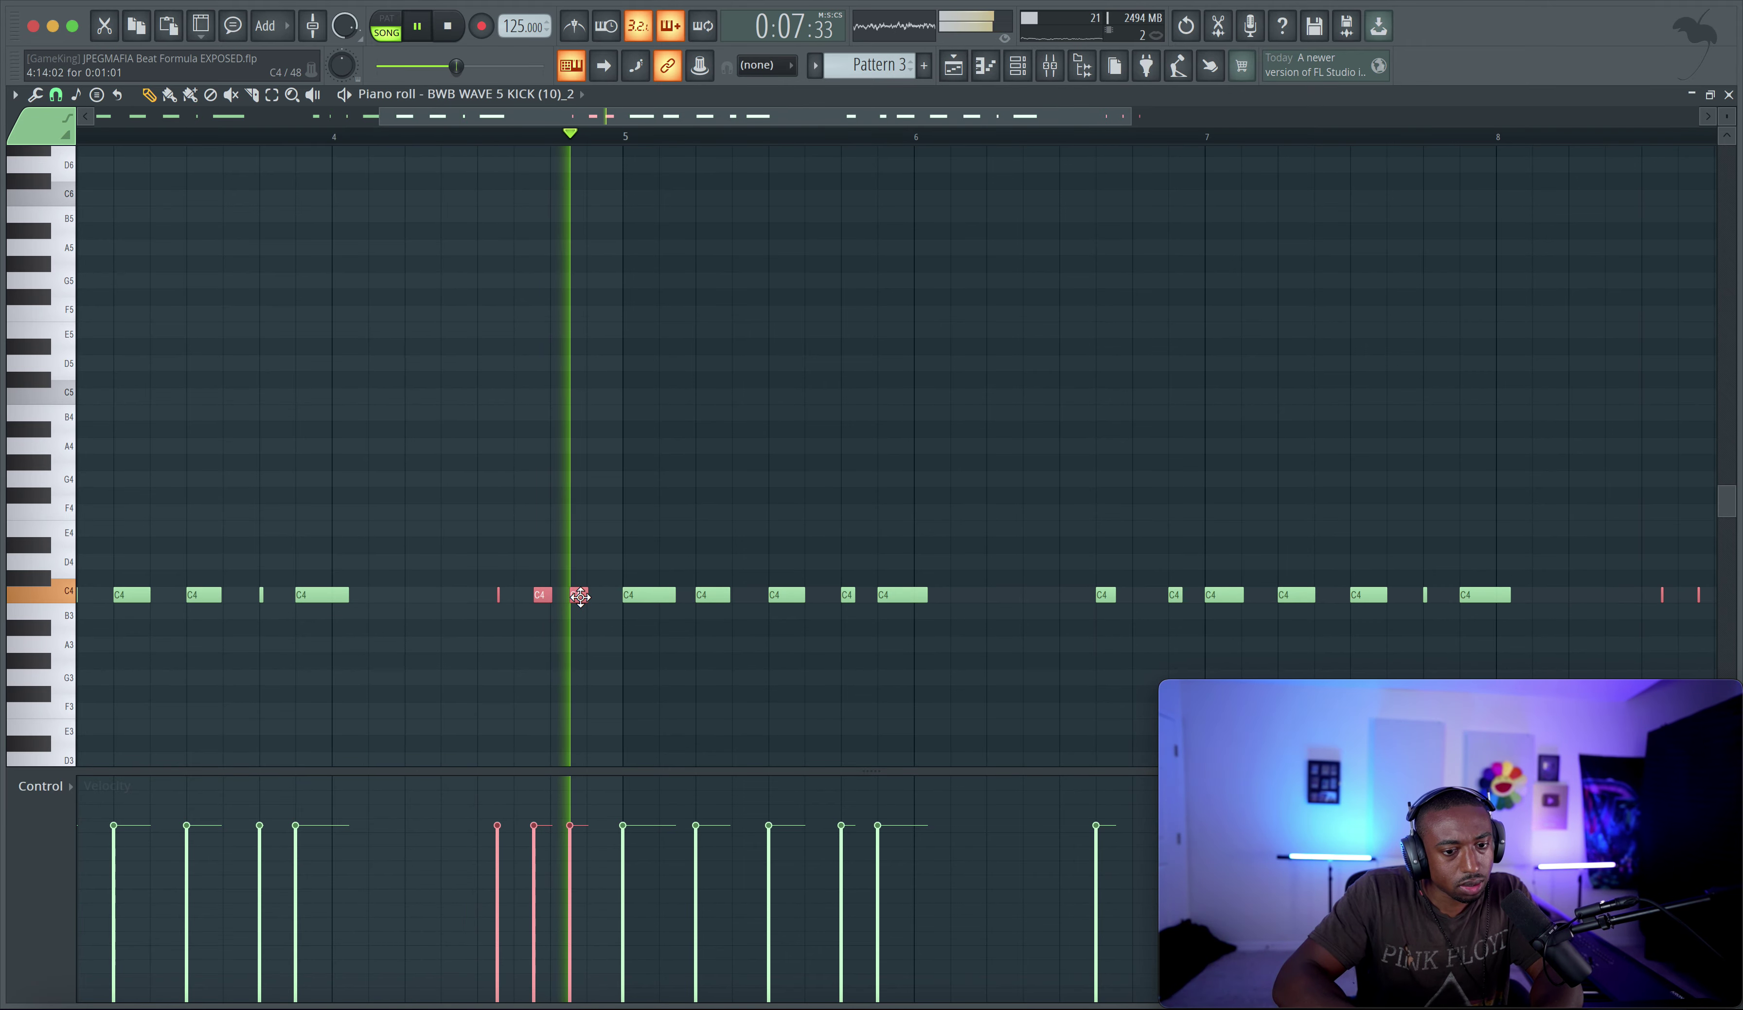
key("space")
key("ctrl+z")
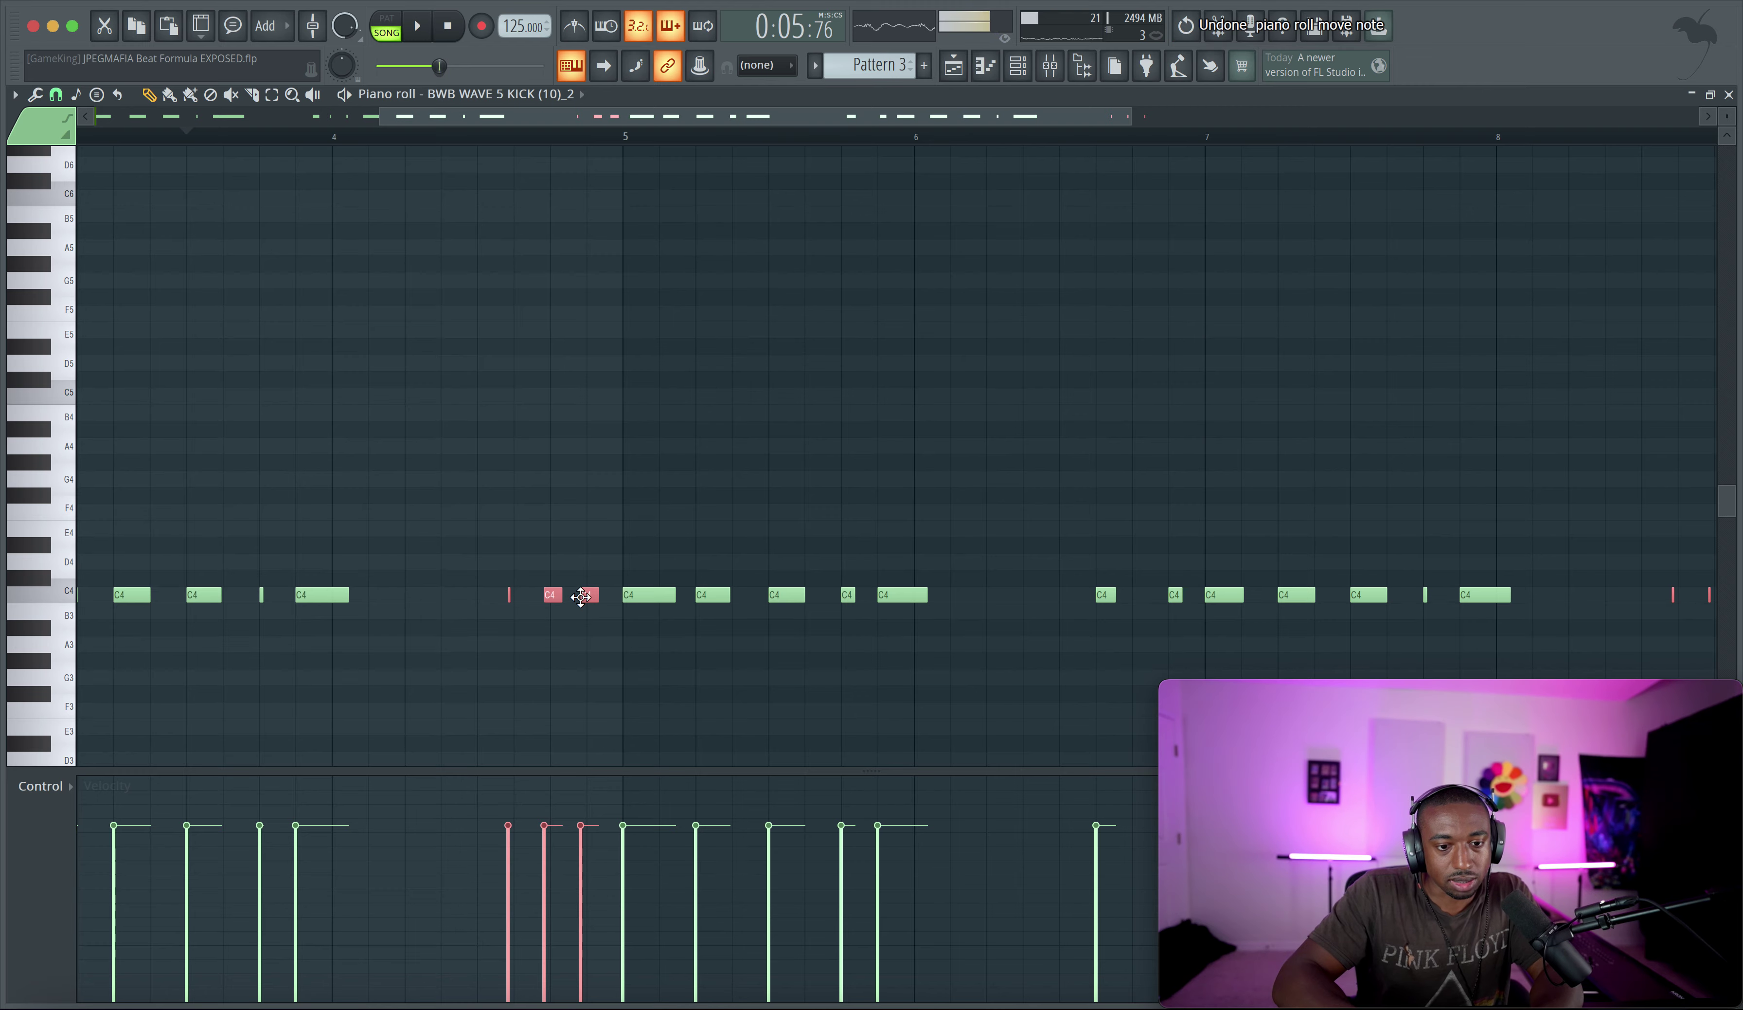
key("ctrl+z")
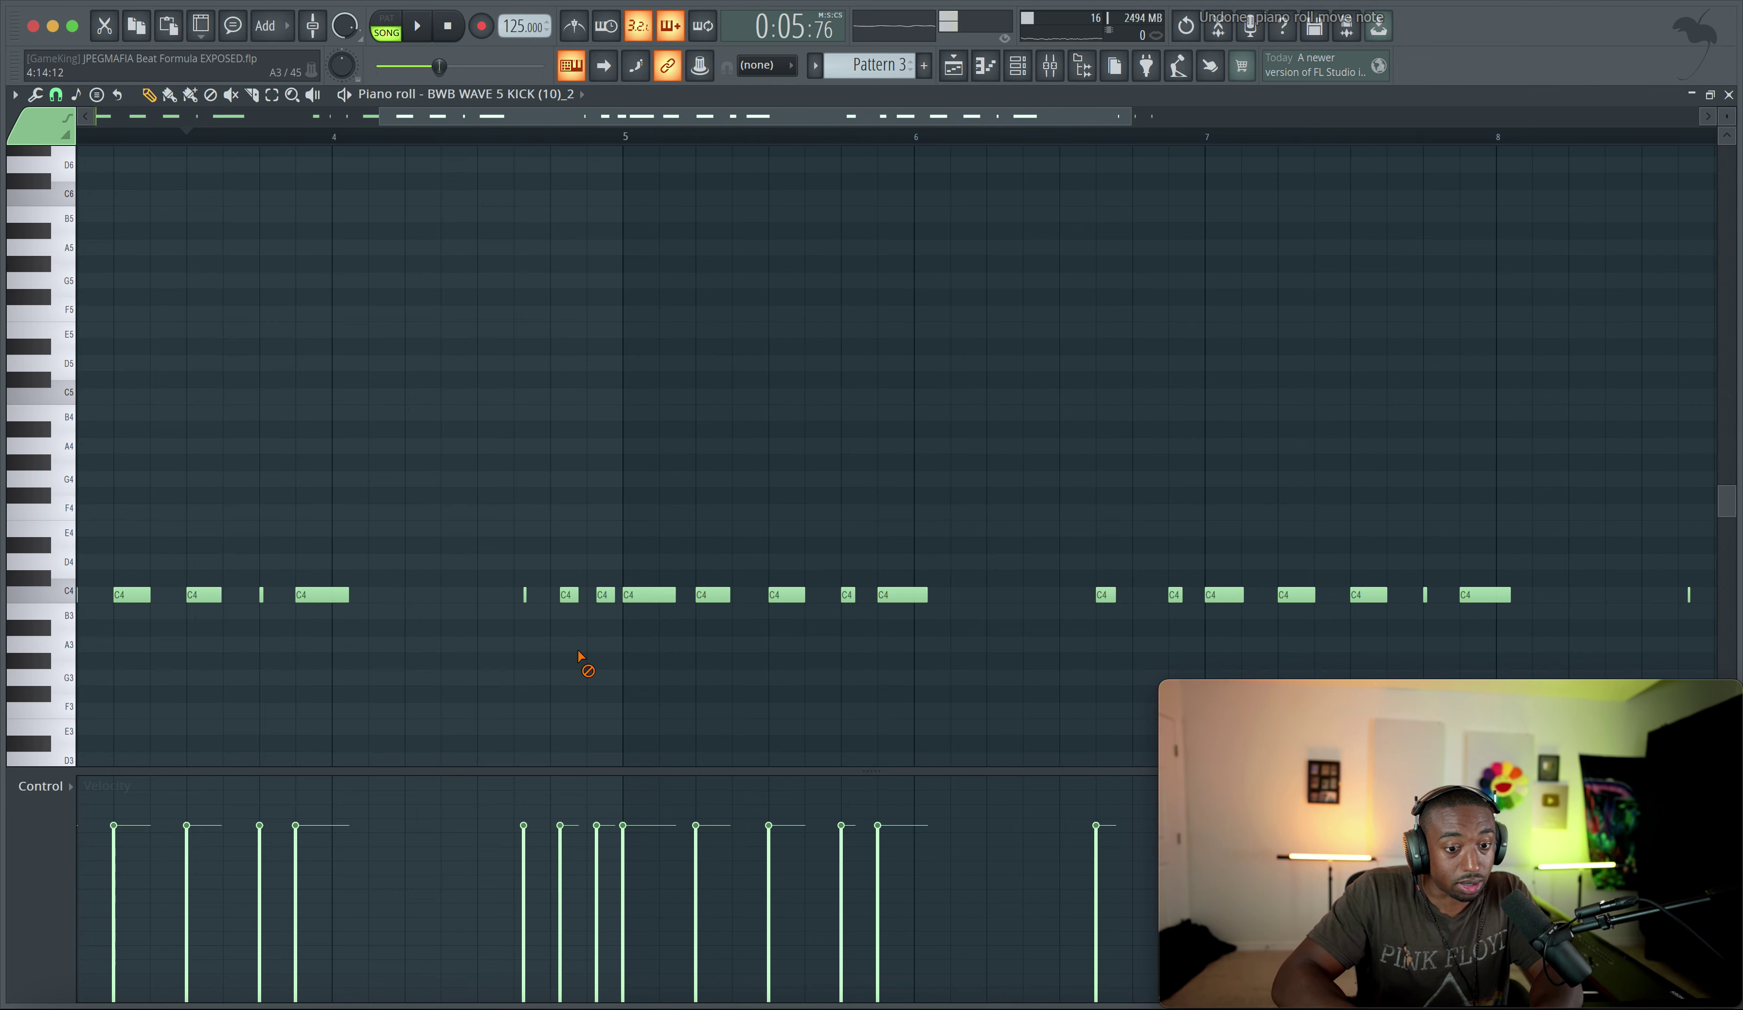
key("ctrl+z")
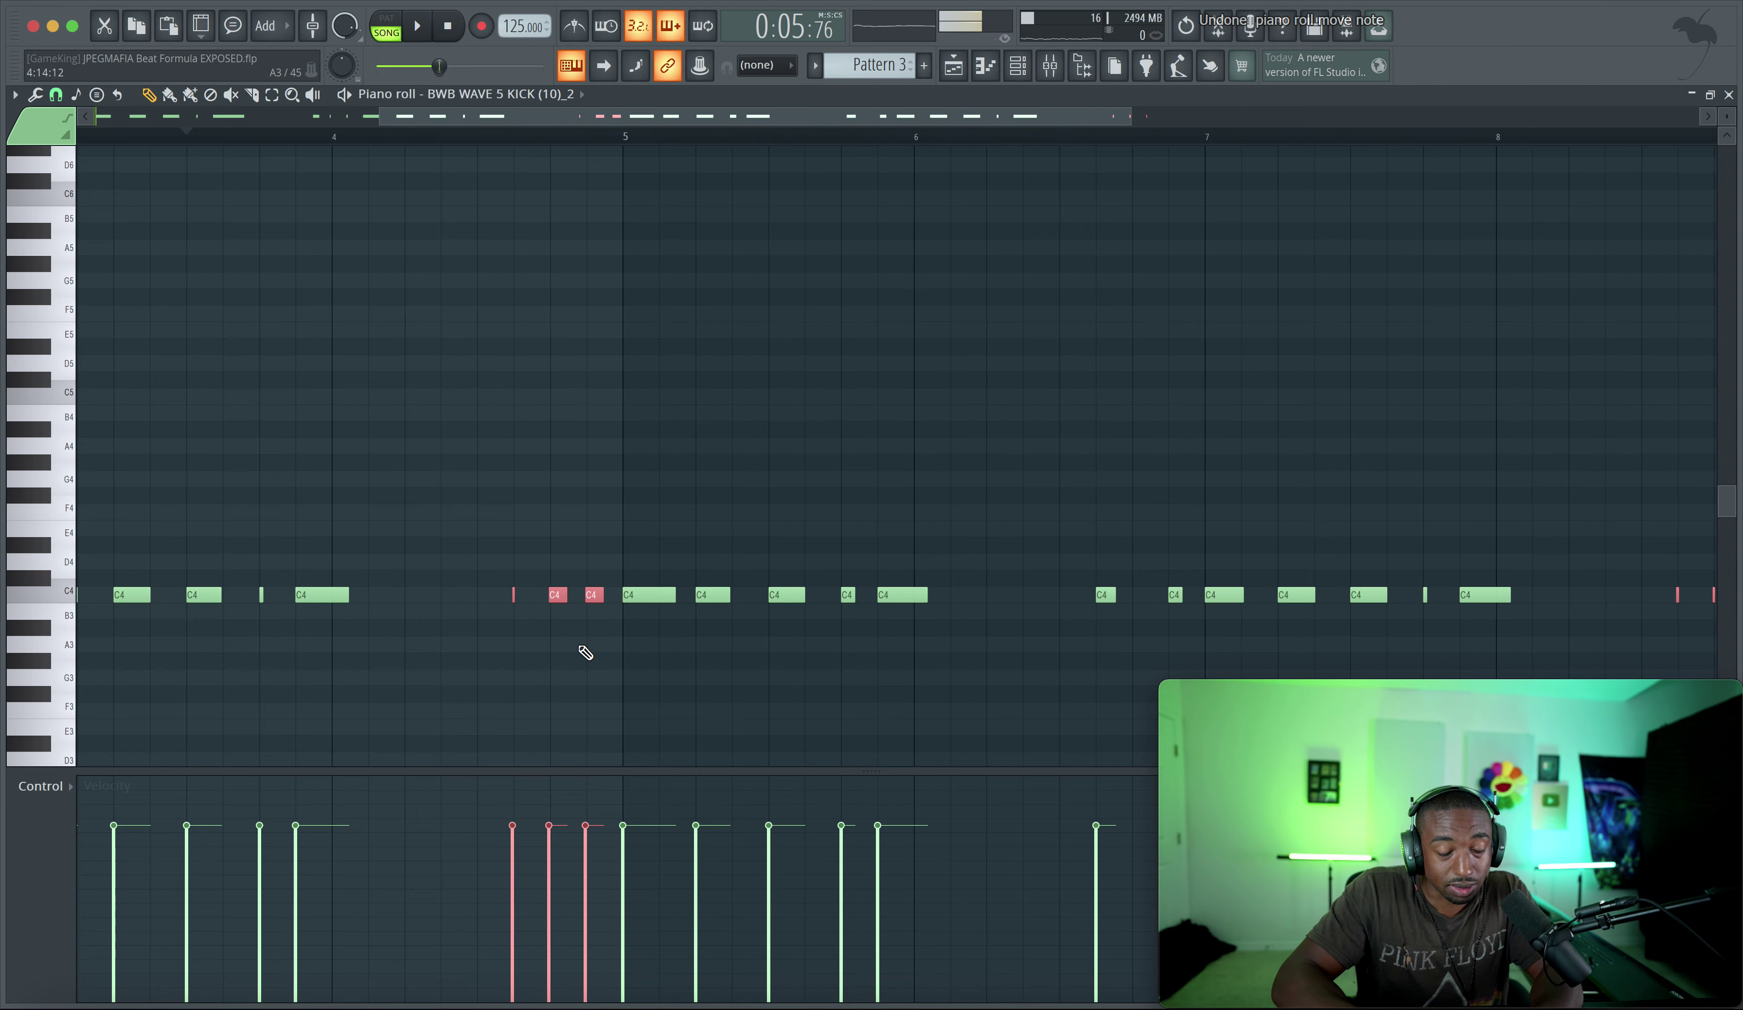
Audition the bar 4 fill and delete the first kick of the three-kick fills in bars 4 and 8
key("space")
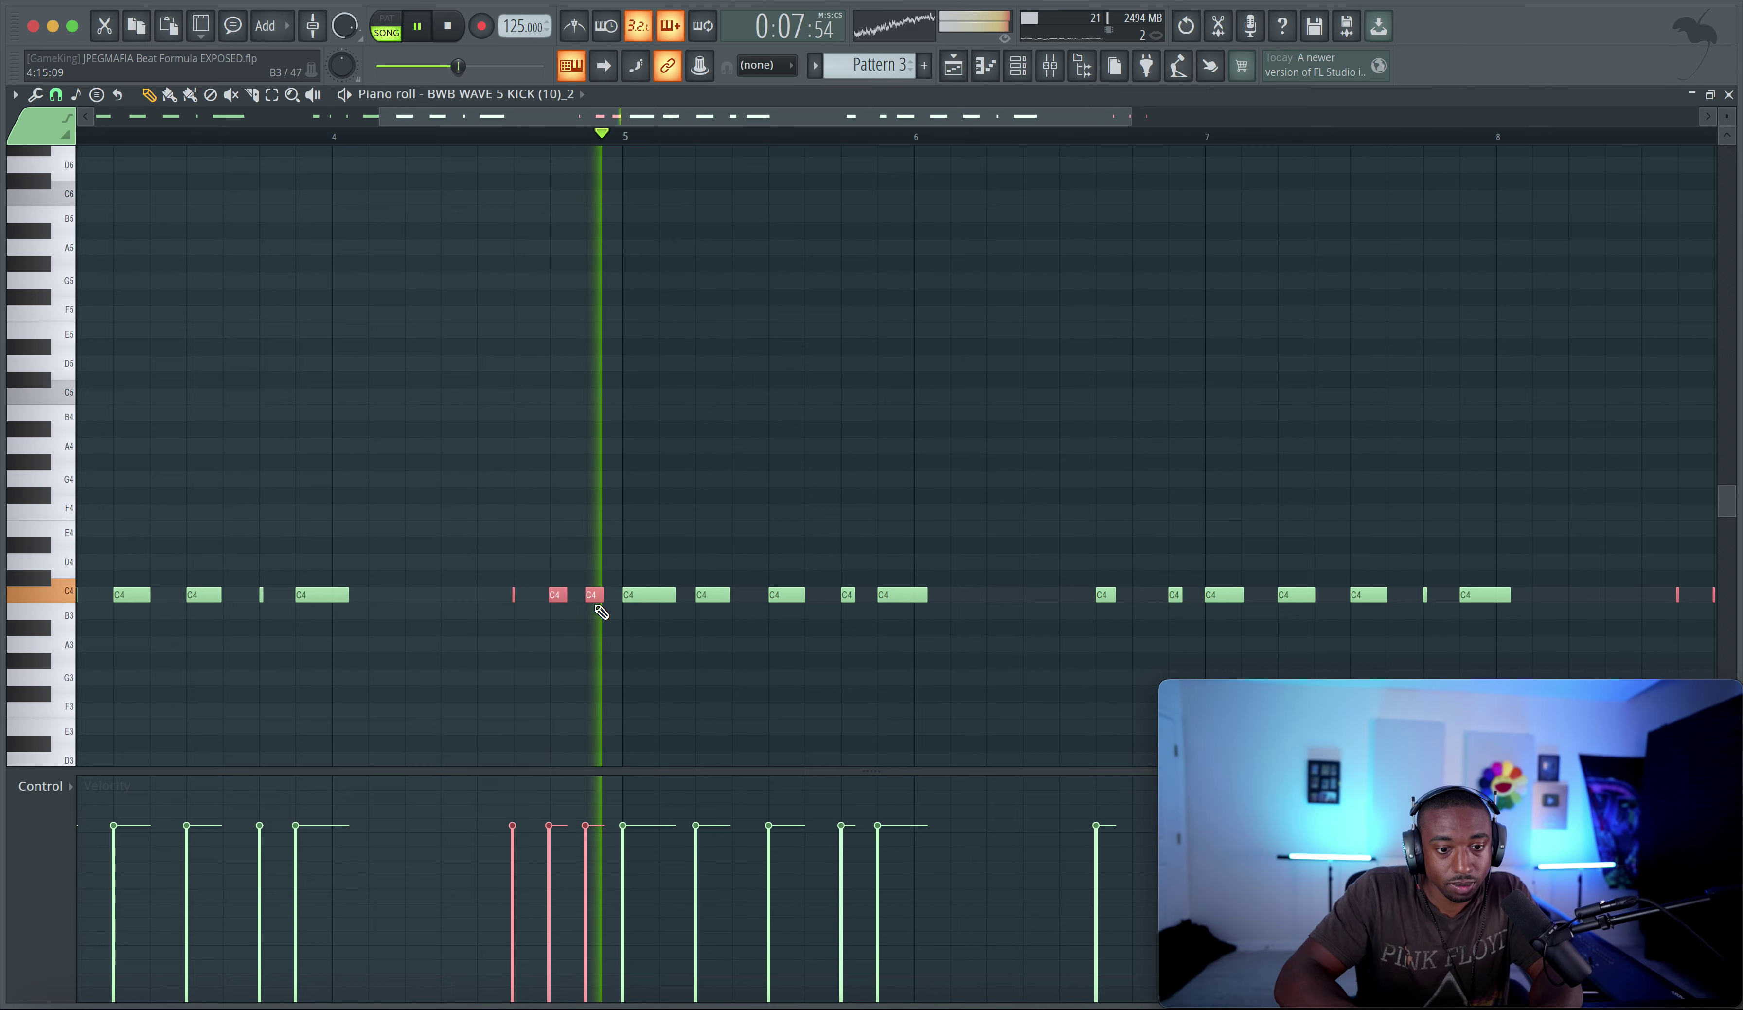
key("space")
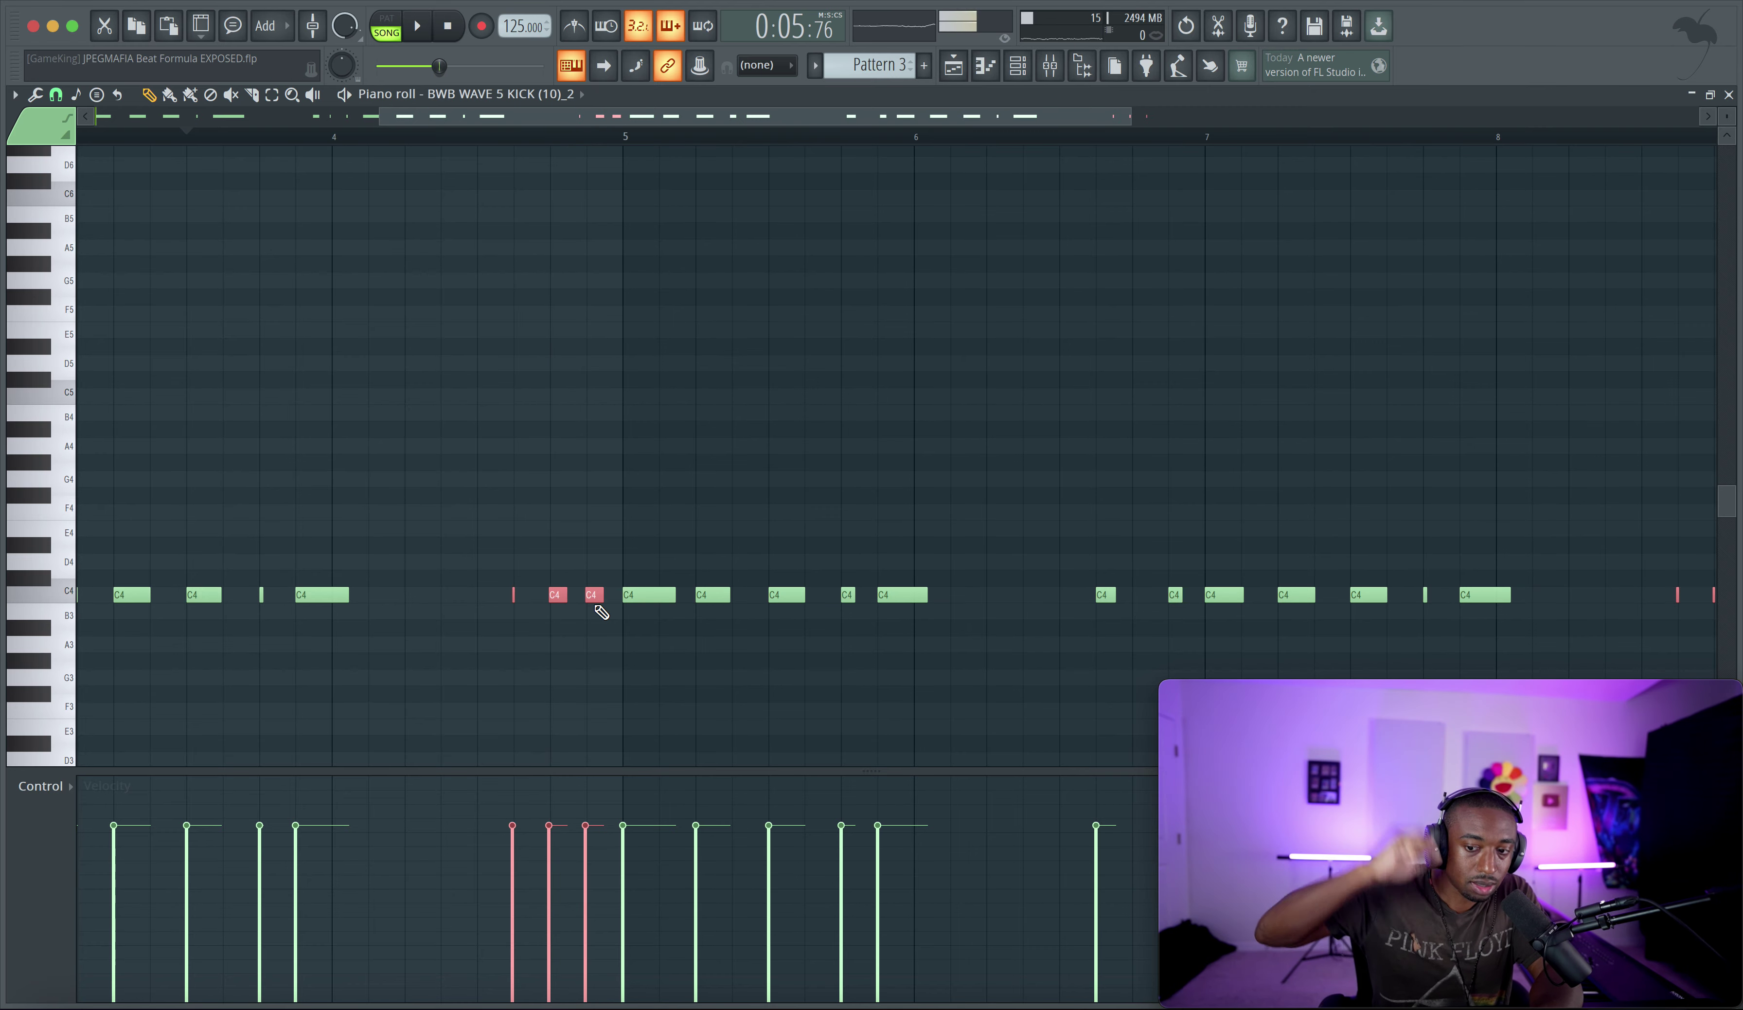
key("space")
right_click(513, 599)
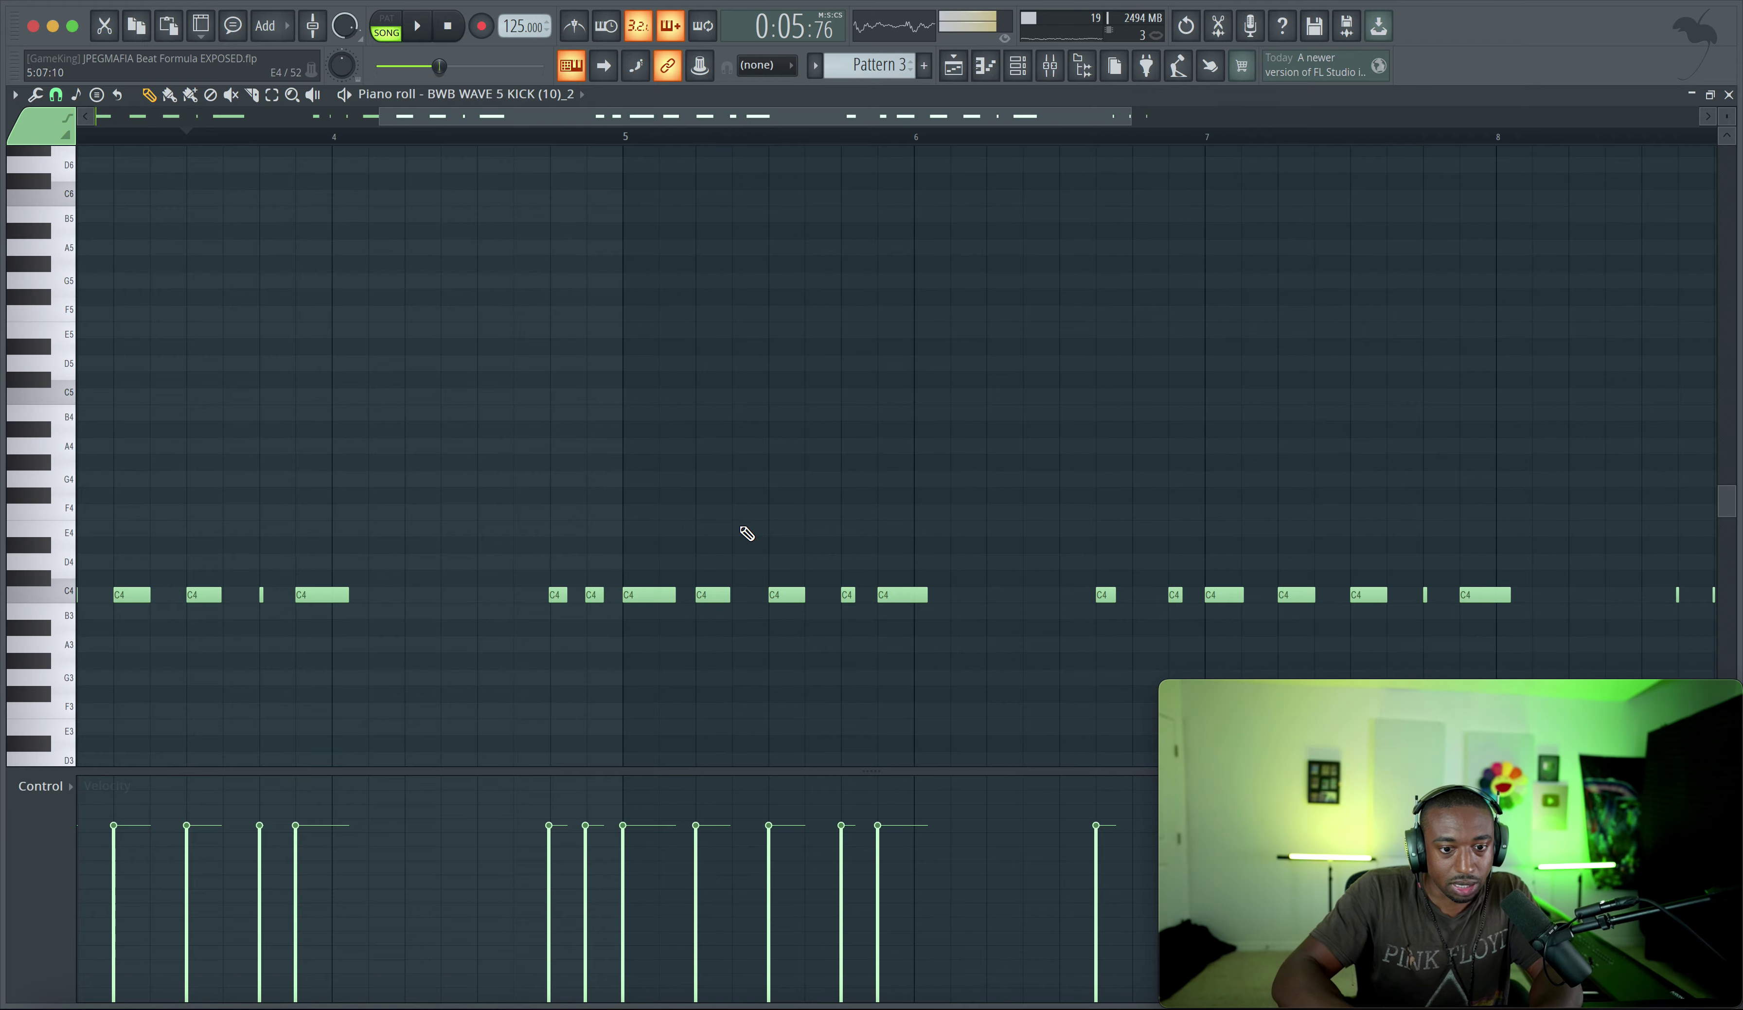
scroll(598, 583, "right", 2)
key("space")
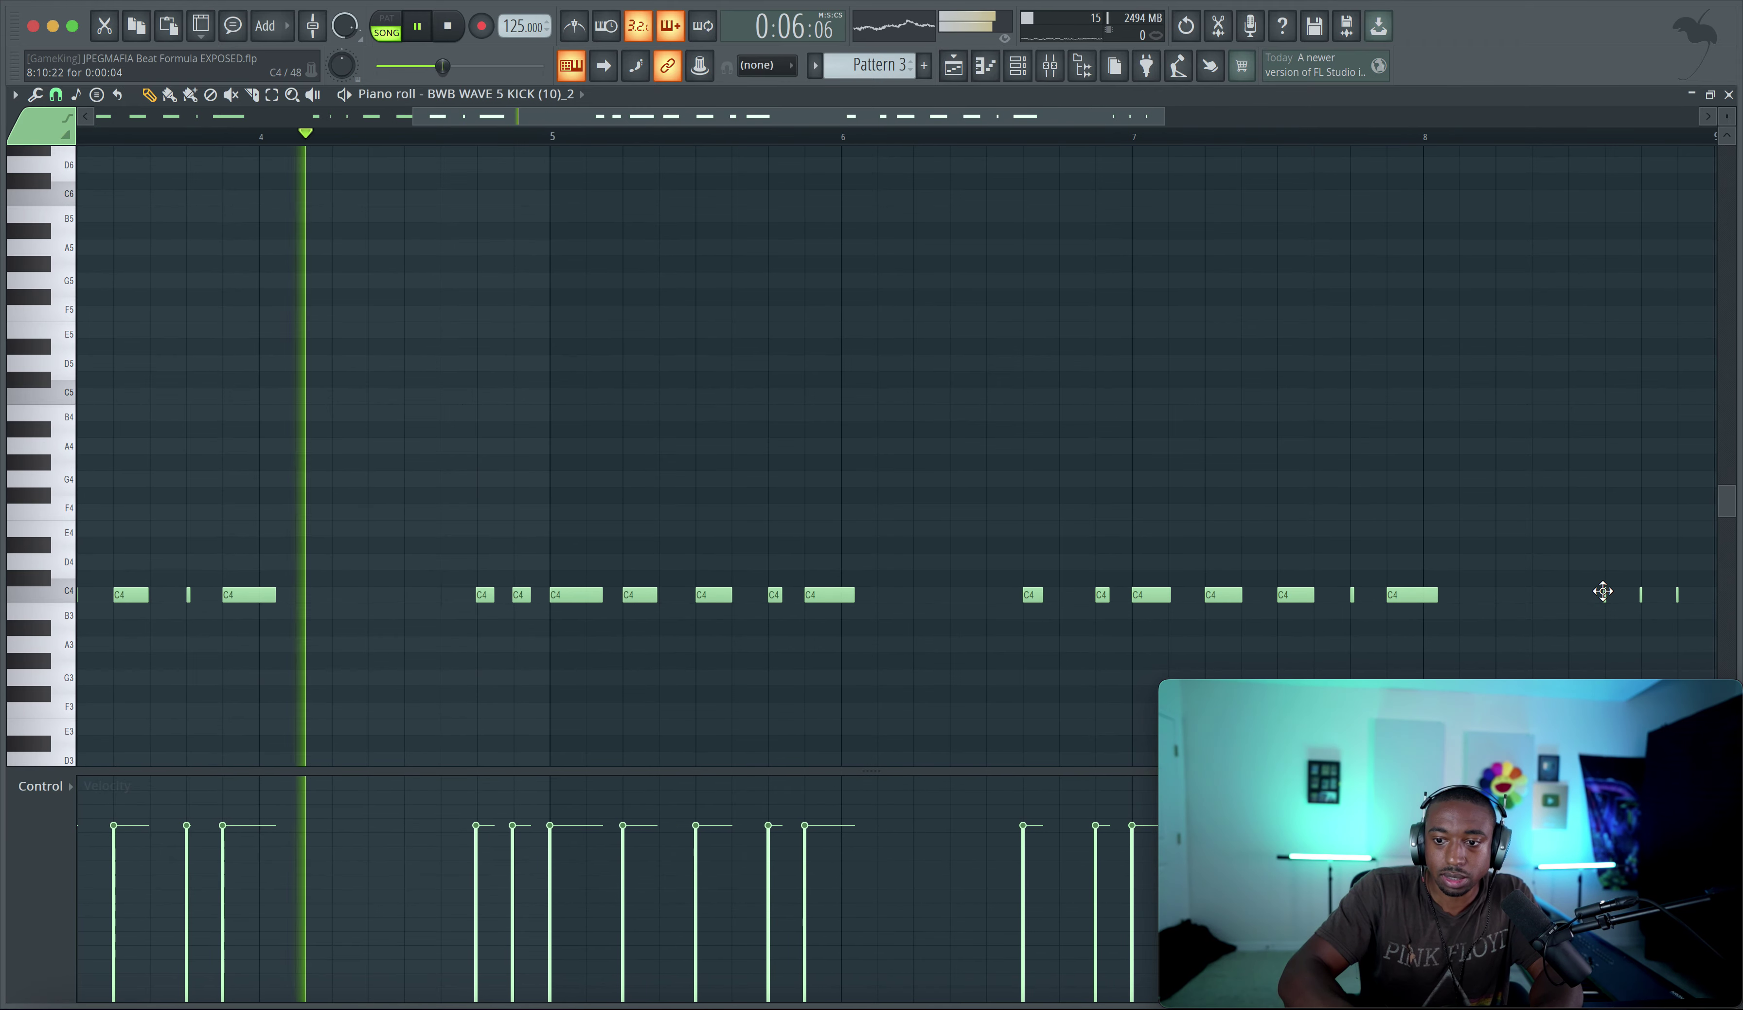
Select the remaining two-kick fills in bars 4 and 8, nudge them earlier so bar 4's pair starts at 4:12:17, and audition
left_click_drag(536, 612, 427, 565)
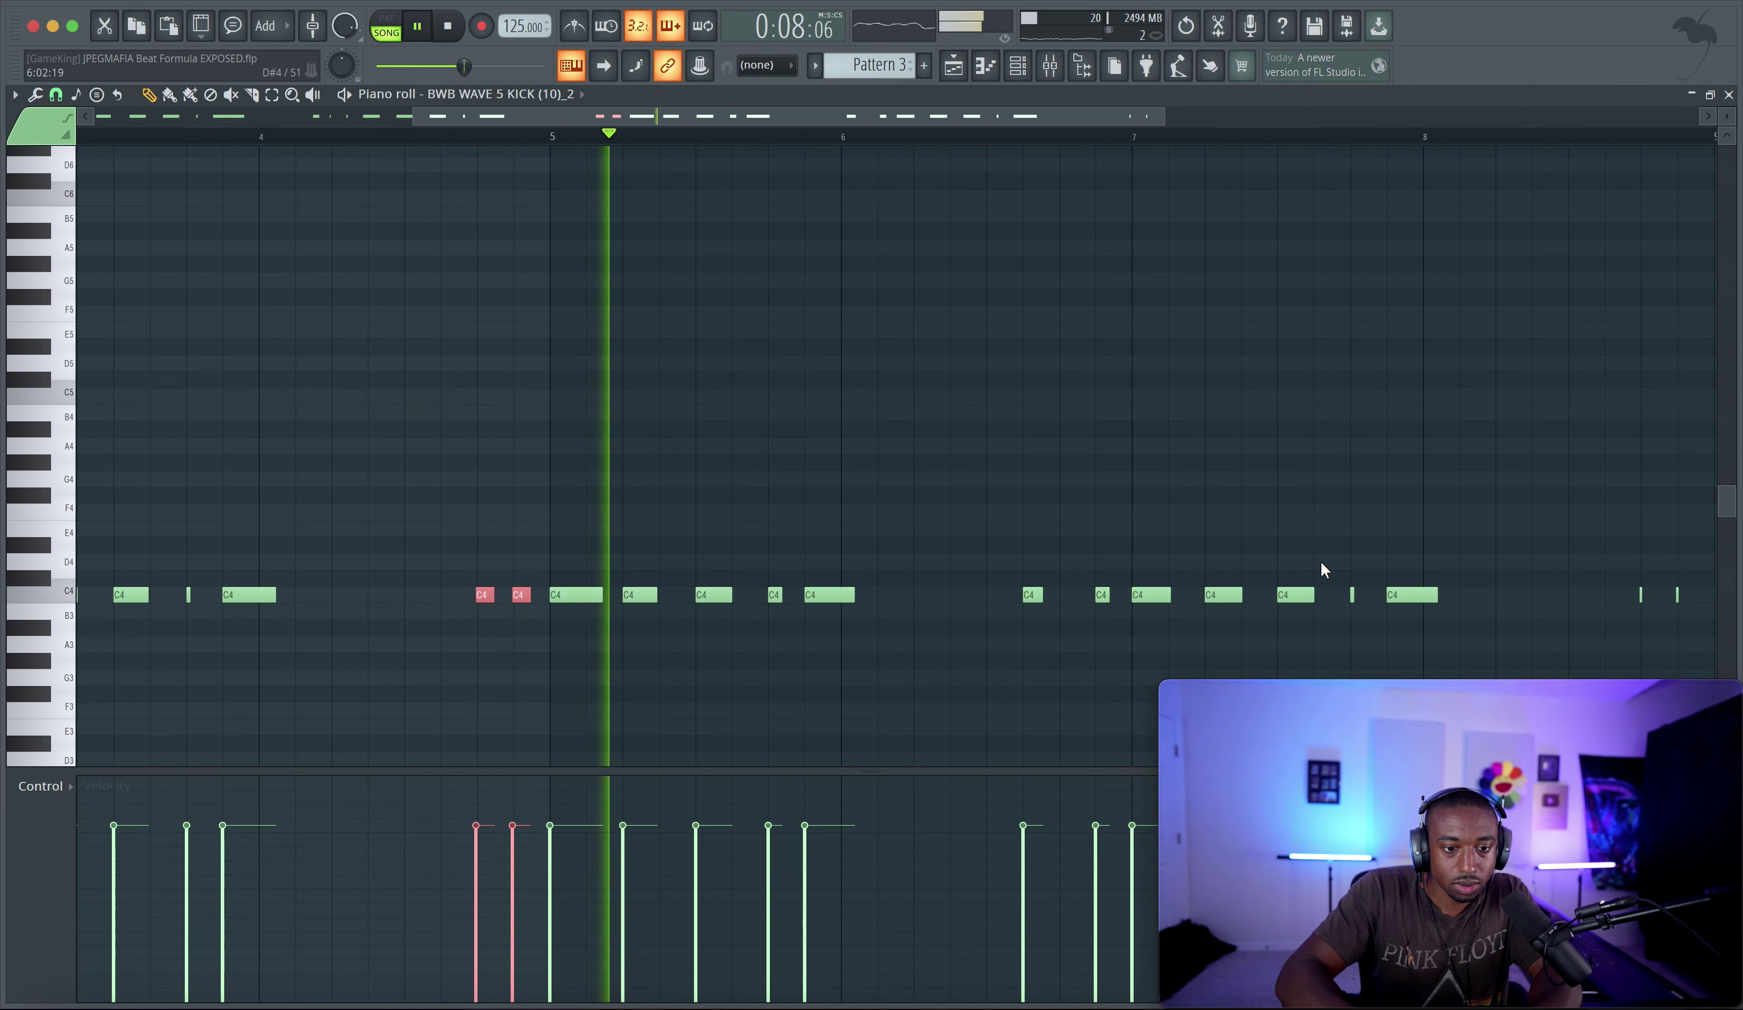
scroll(1596, 594, "down", 3)
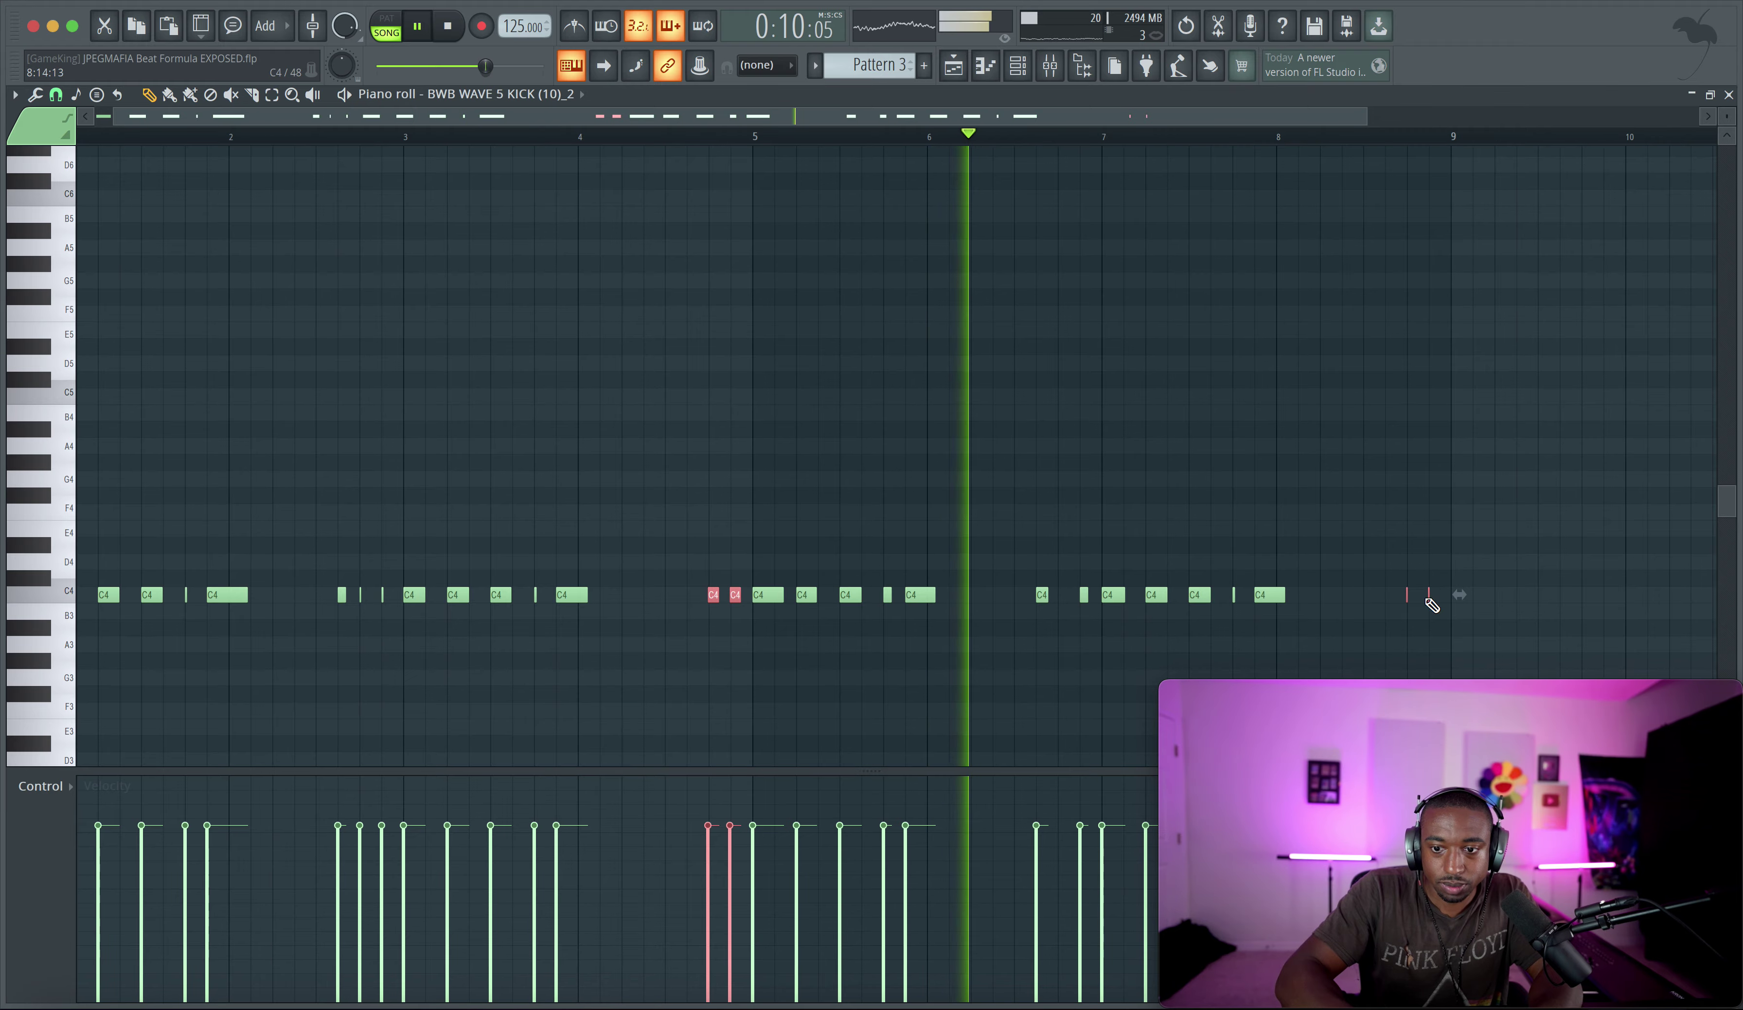
key("space")
scroll(767, 596, "up", 3)
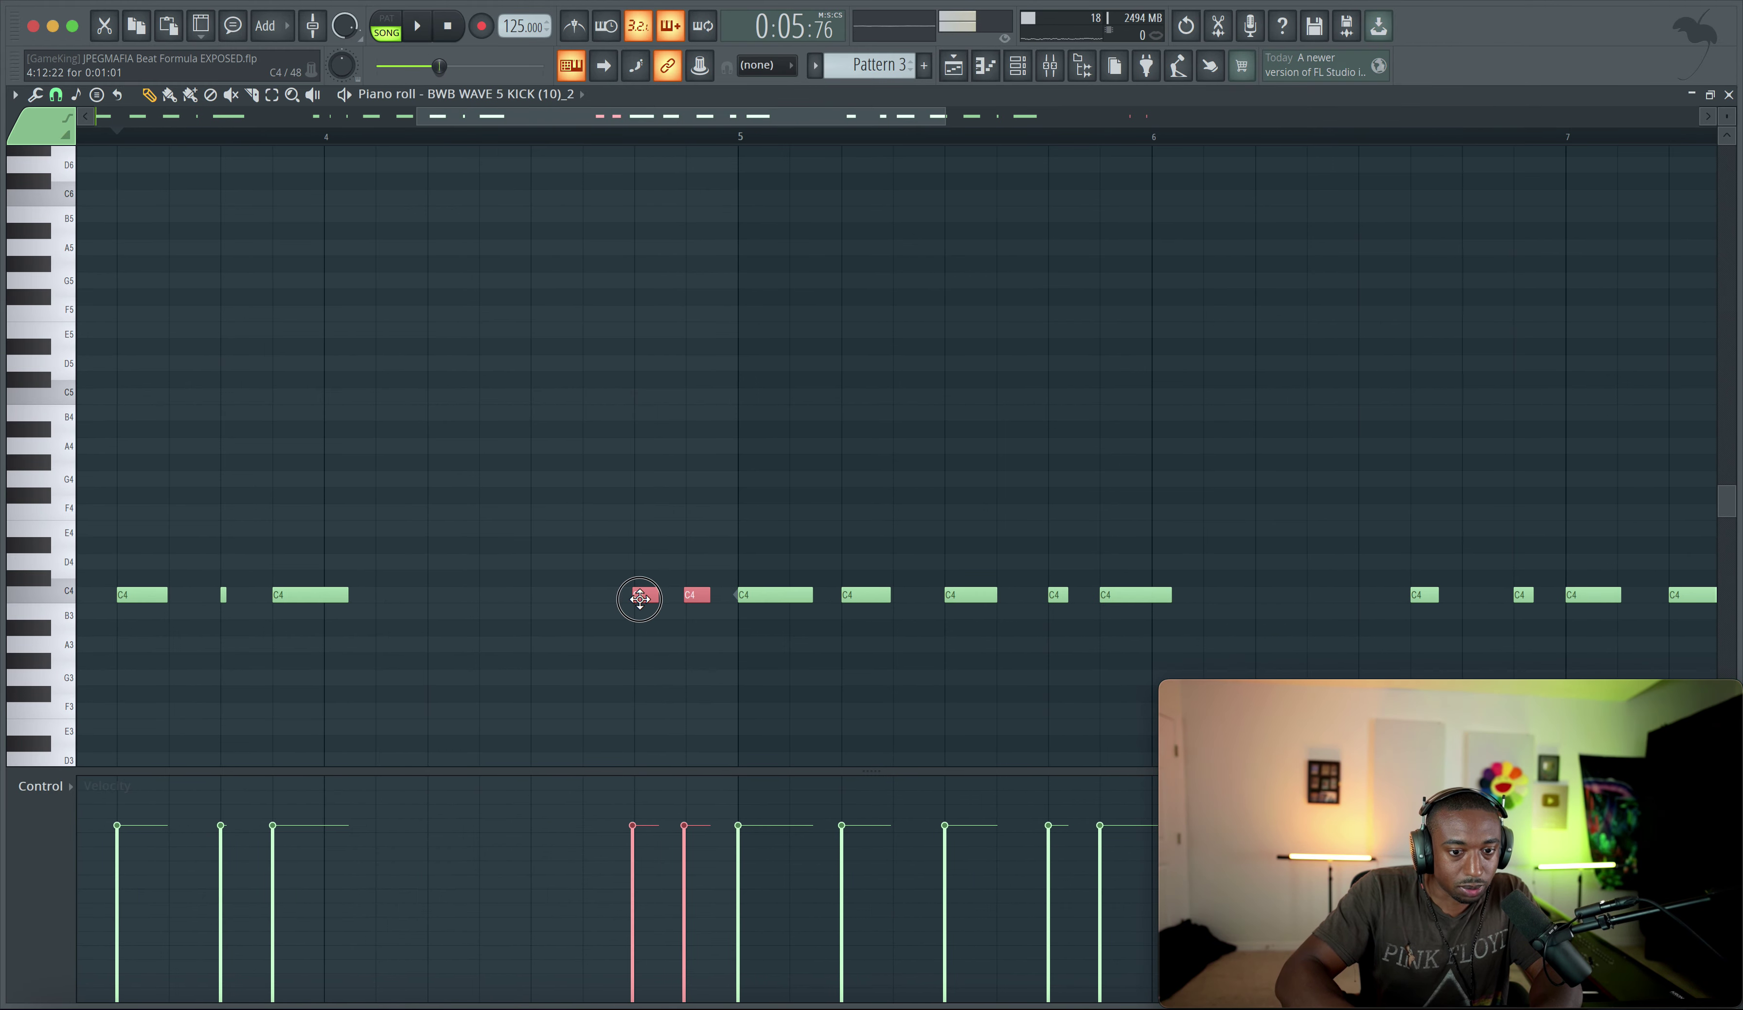
left_click_drag(638, 598, 634, 598)
key("space")
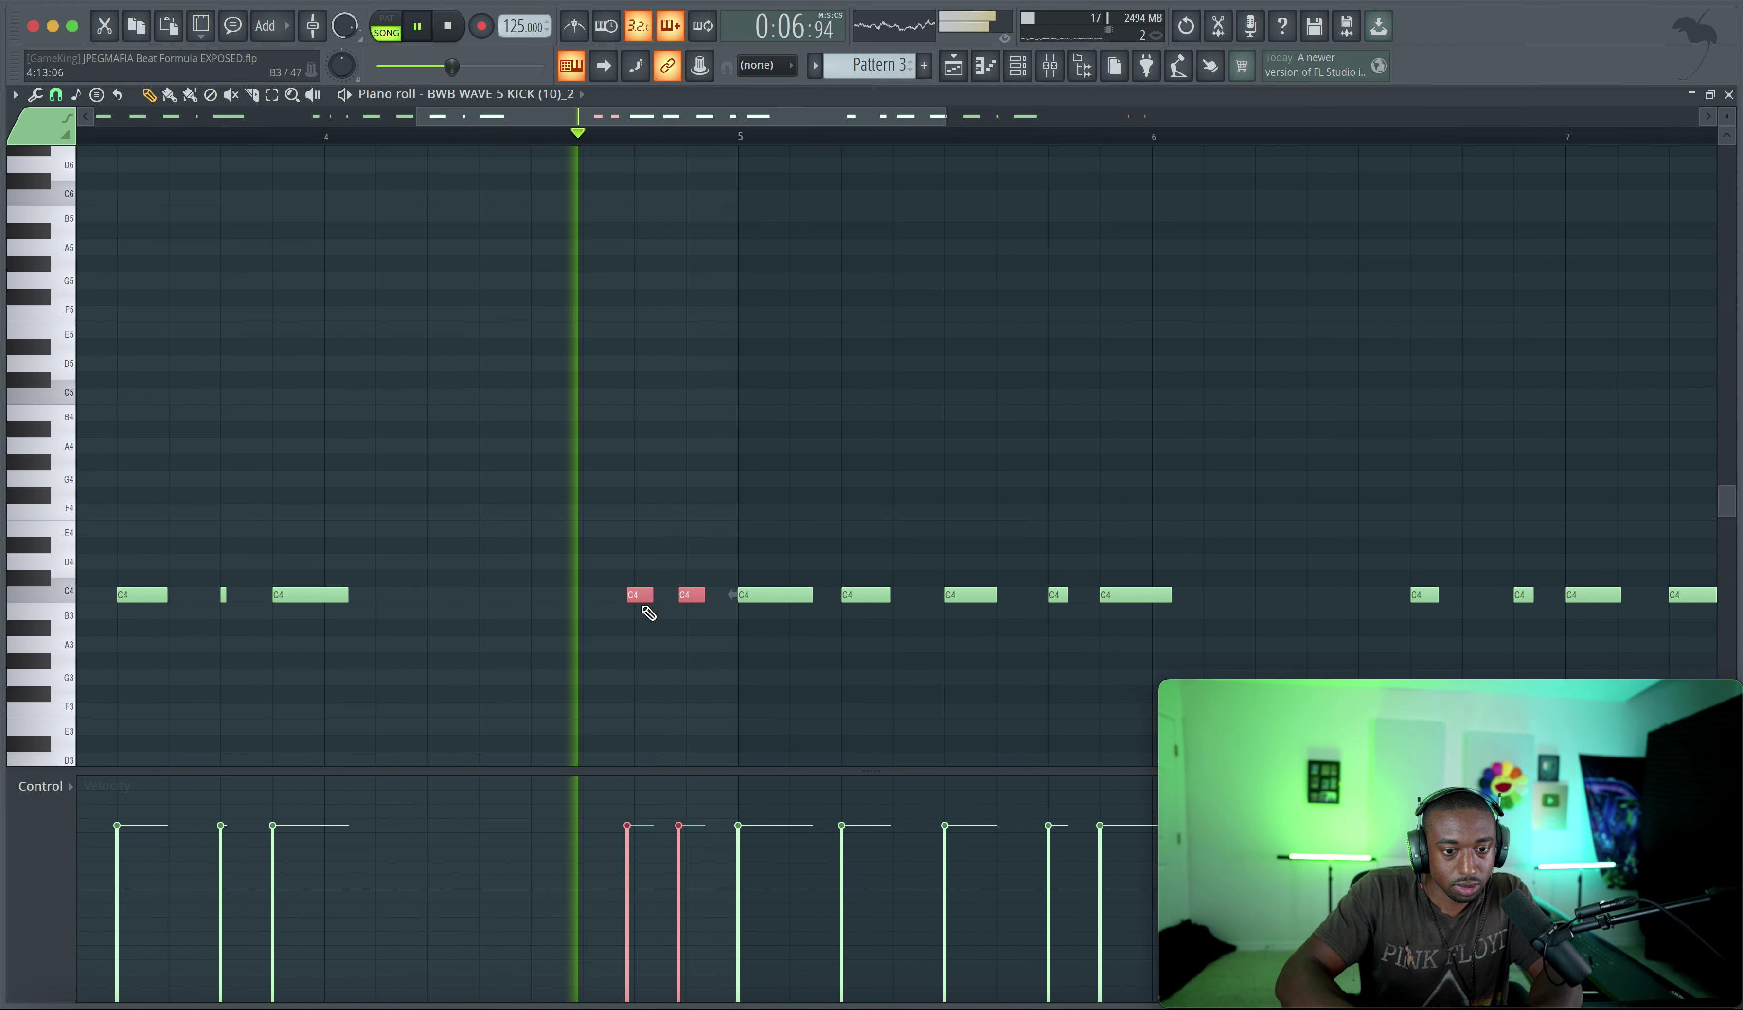
key("space")
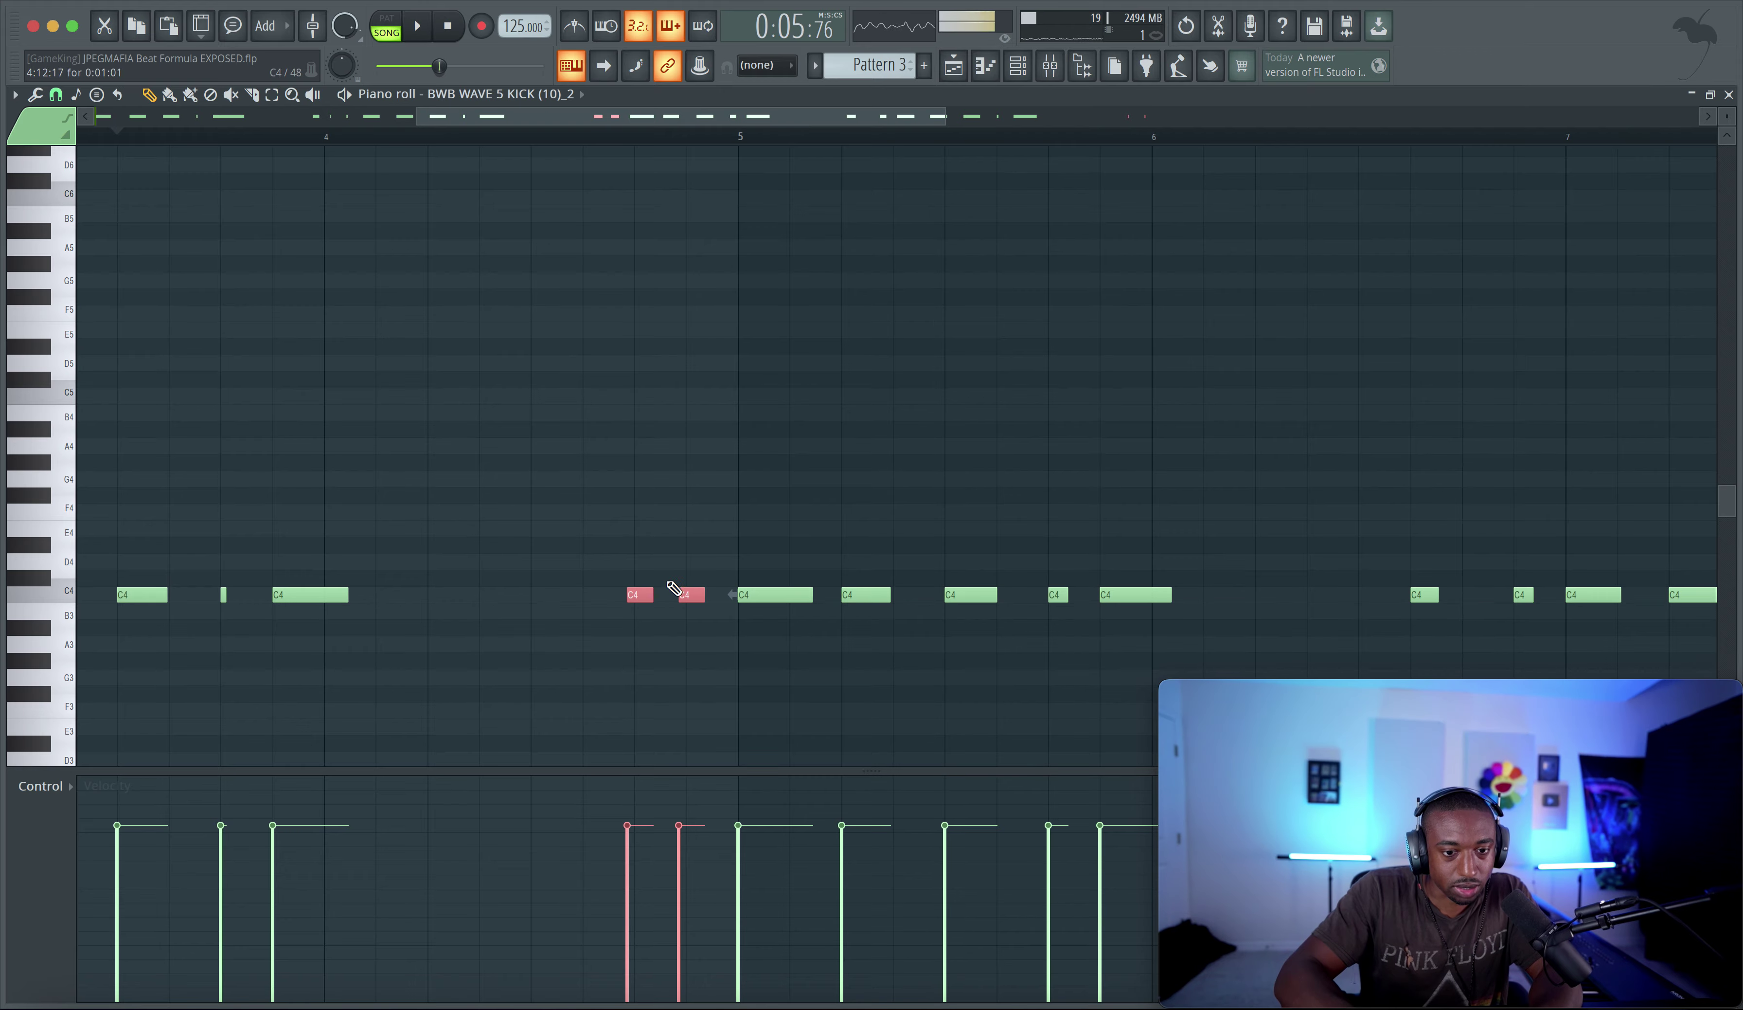
Audition the whole arrangement with the adjusted kicks in the playlist and bring up the channel rack
scroll(678, 624, "down", 2)
key("space")
scroll(715, 448, "down", 2)
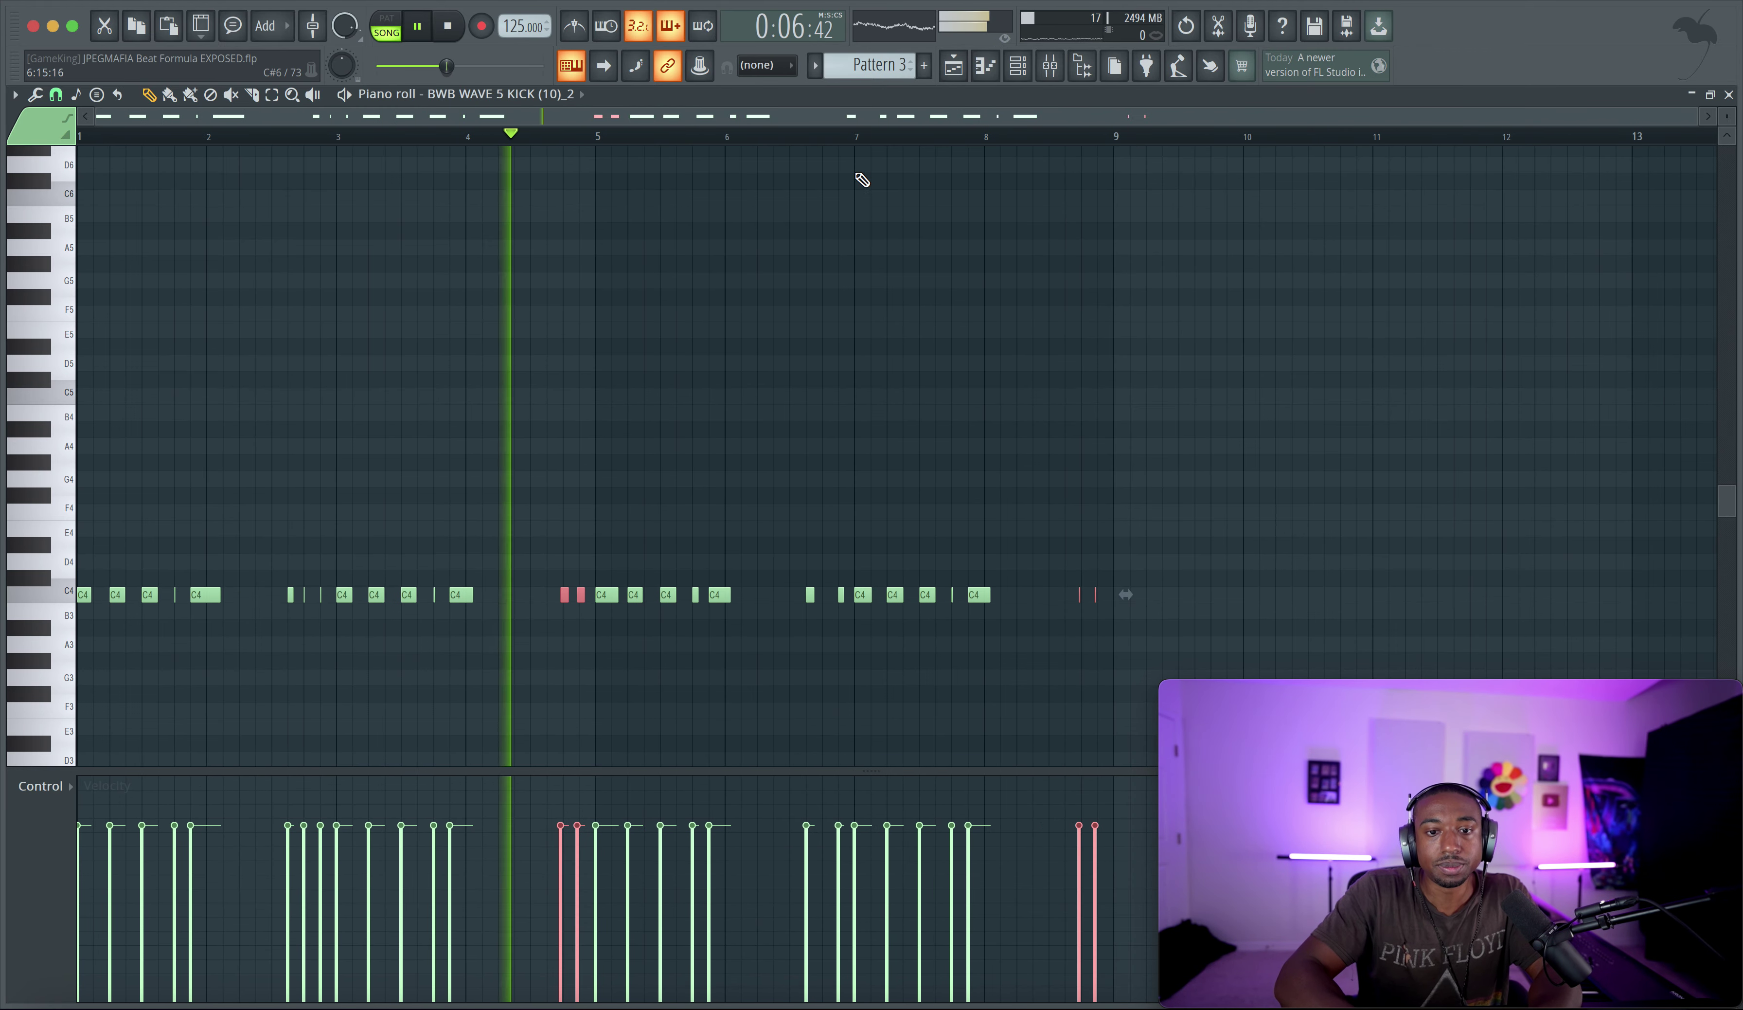
left_click(953, 68)
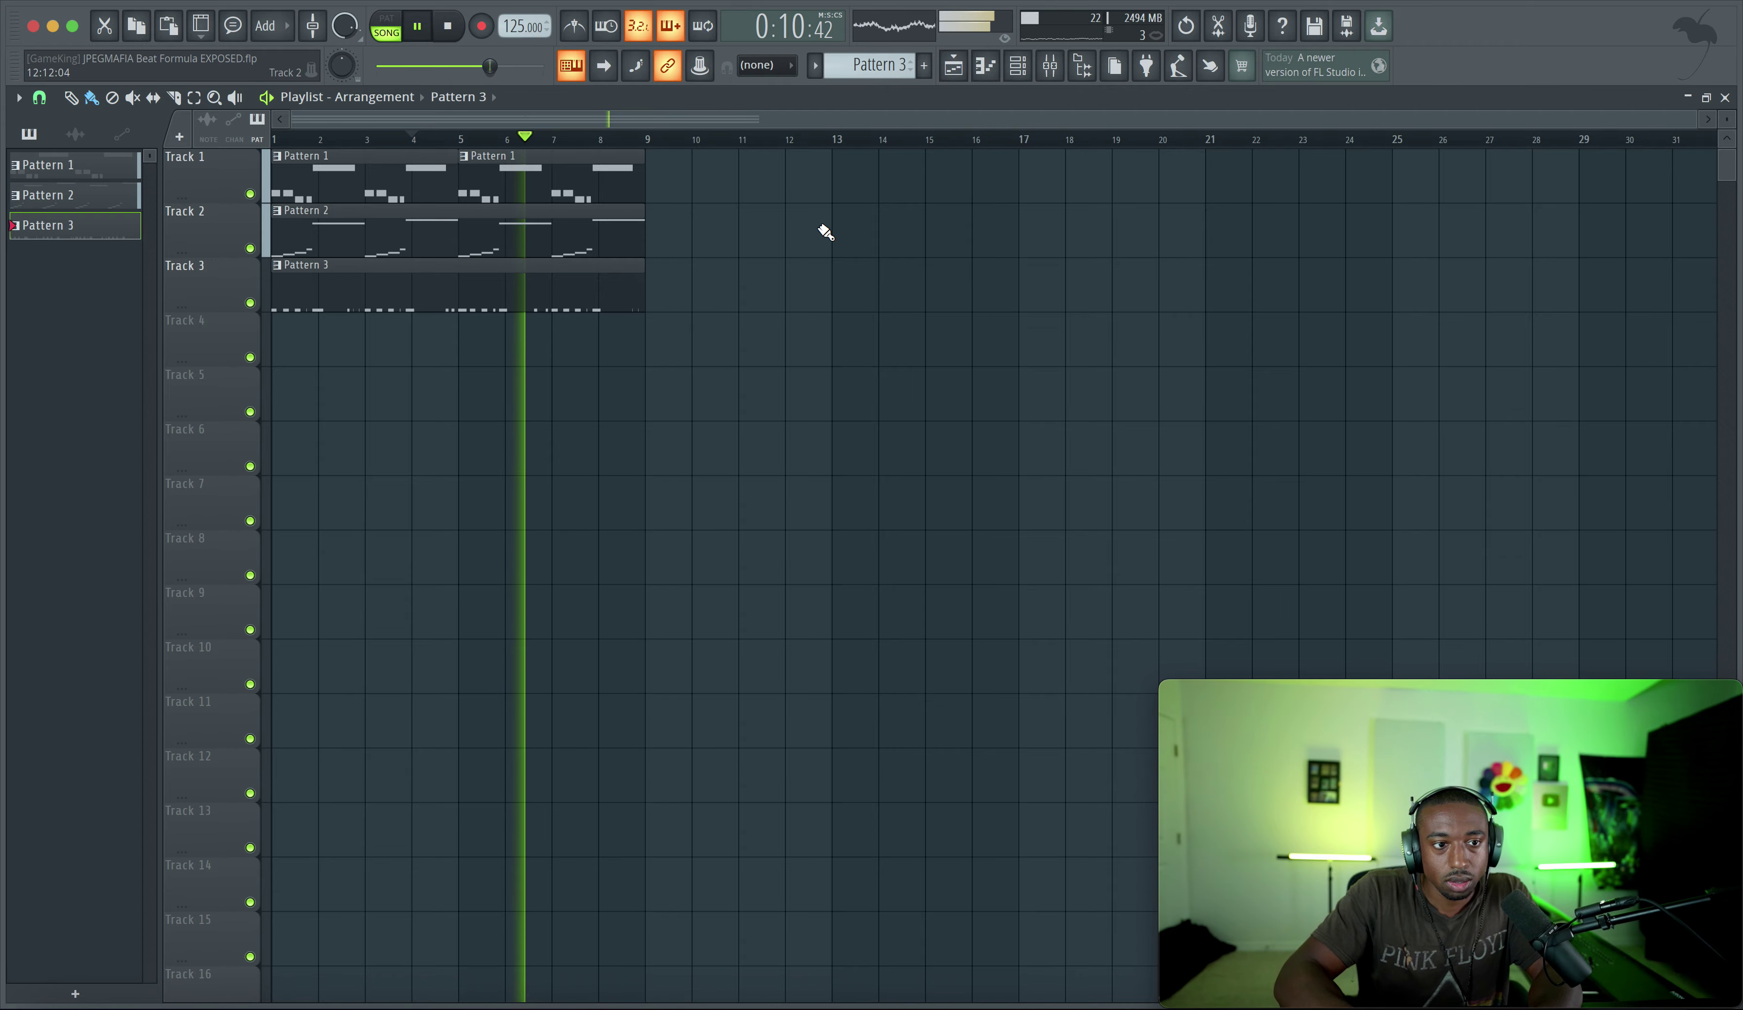
left_click(1017, 65)
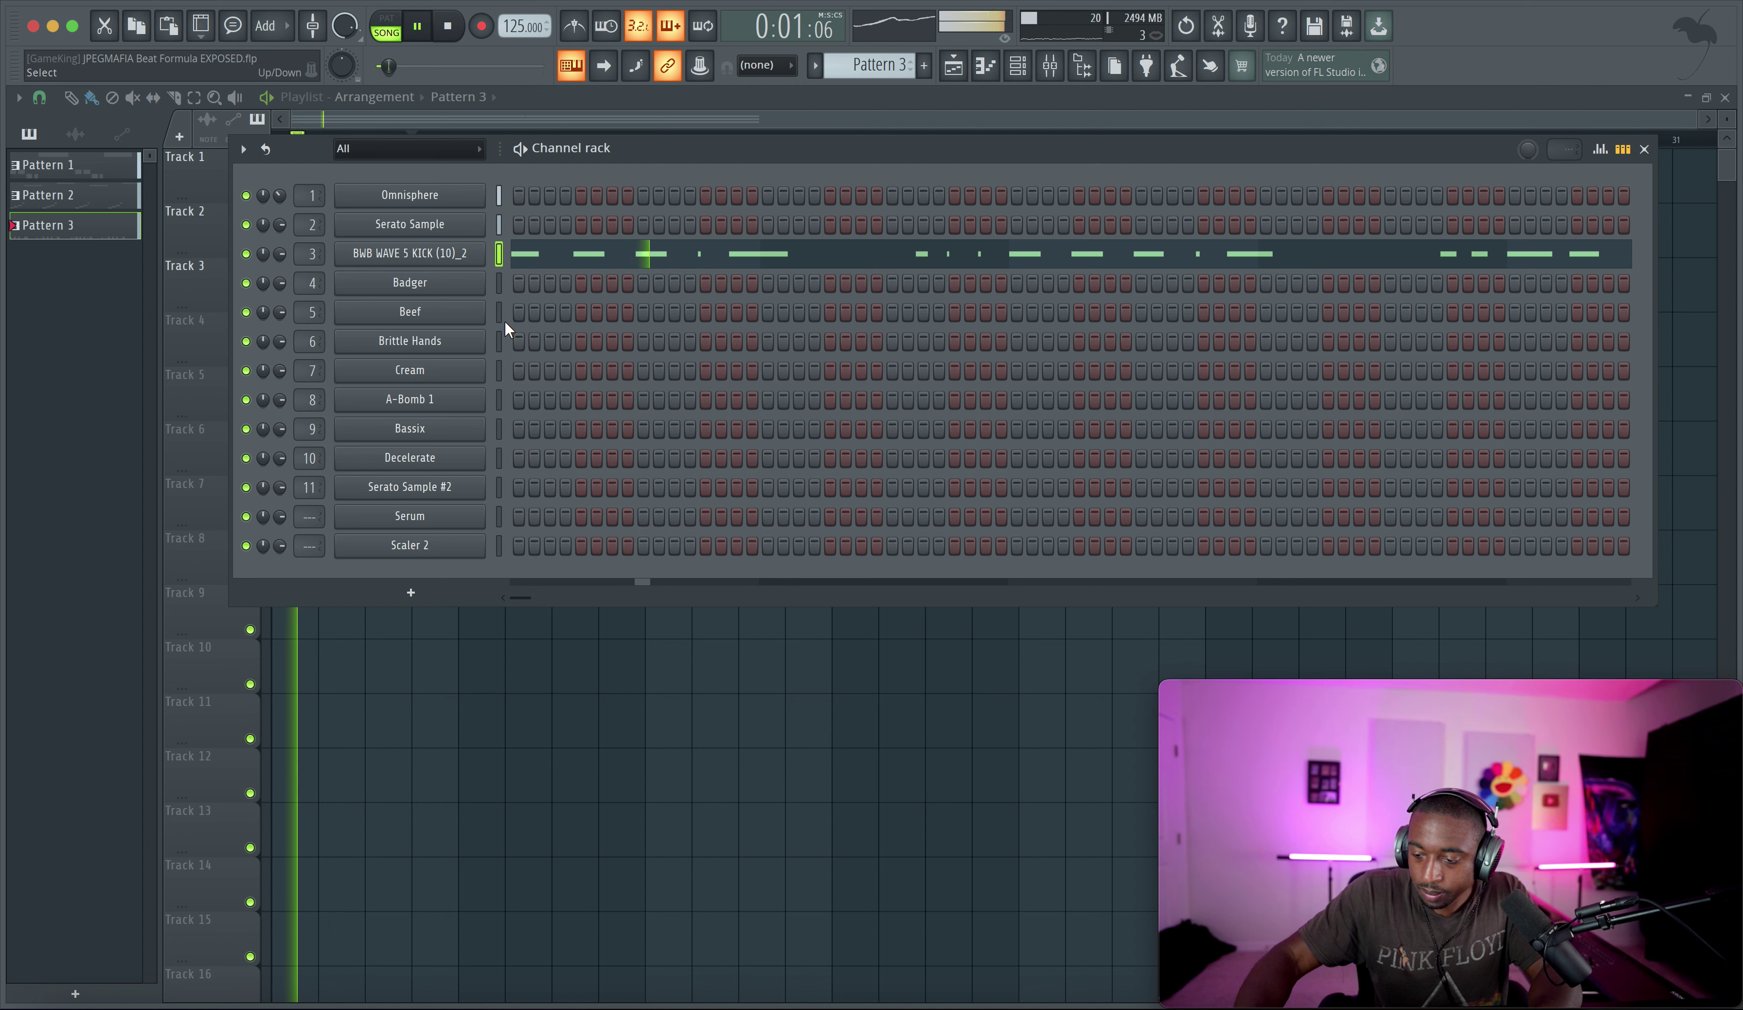
key("space")
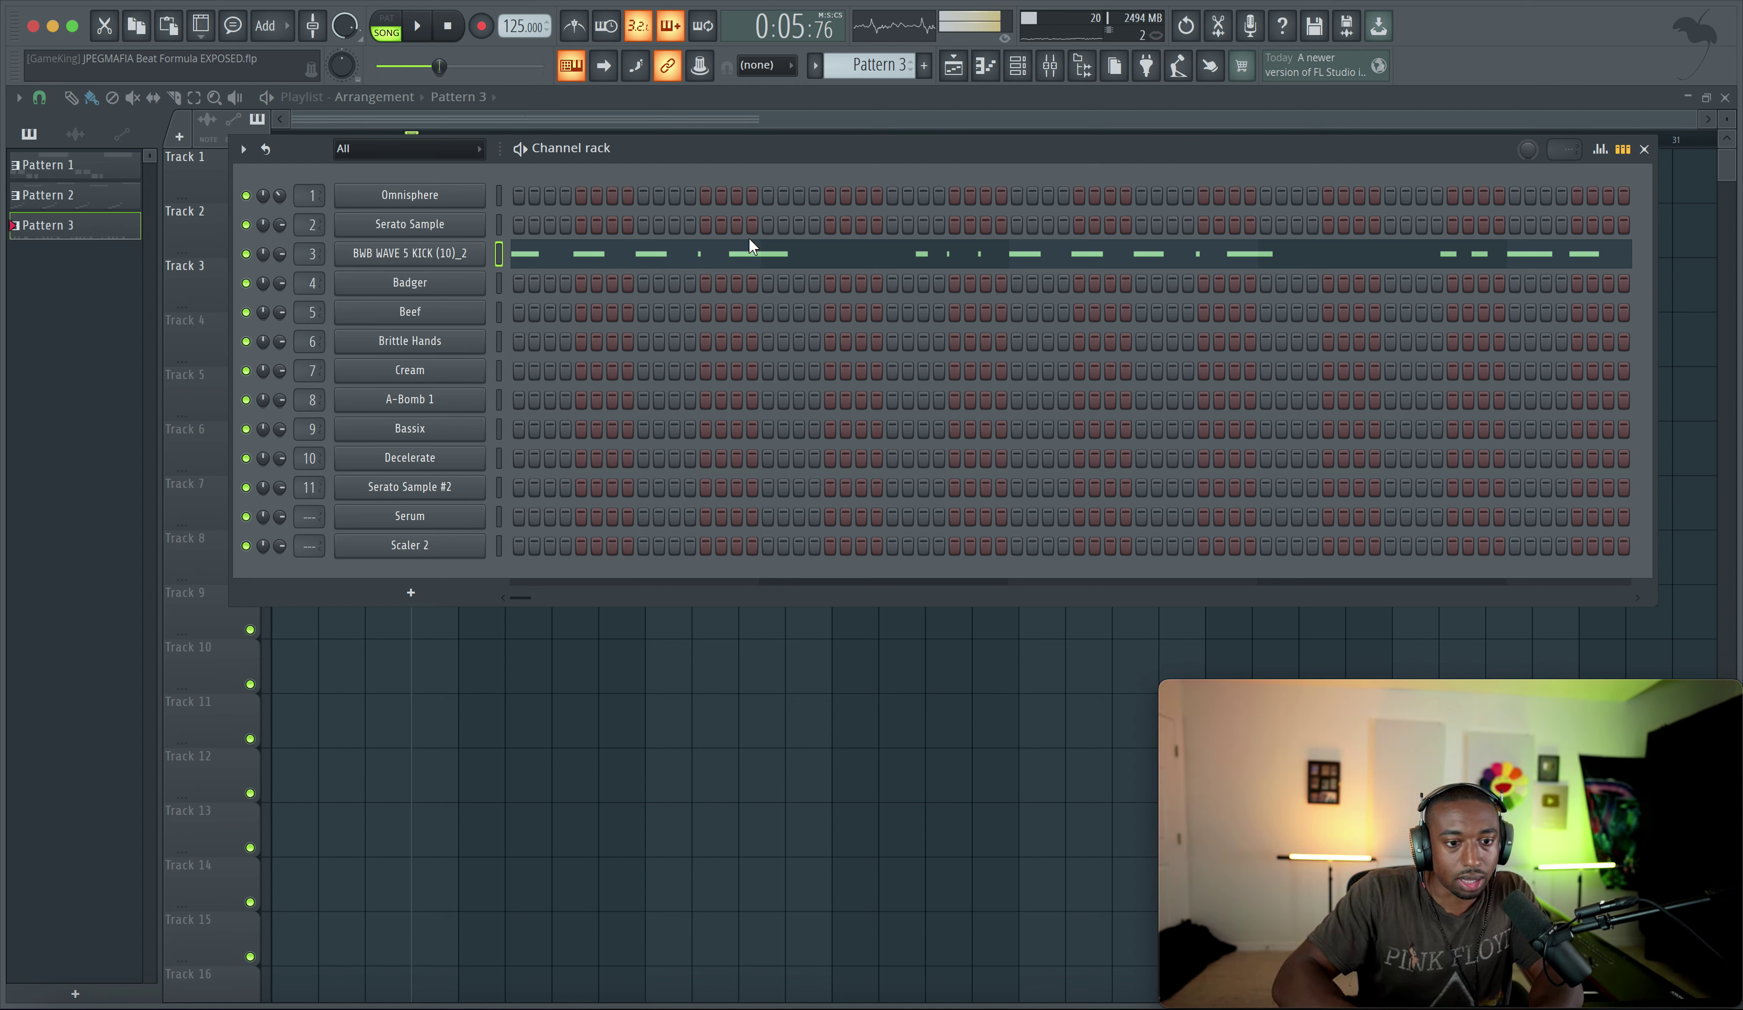
Create Pattern 4 and record an eight-bar Serato Sample #2 part with C3, C#3, D3 and D#3 chops into the playlist
key("F4")
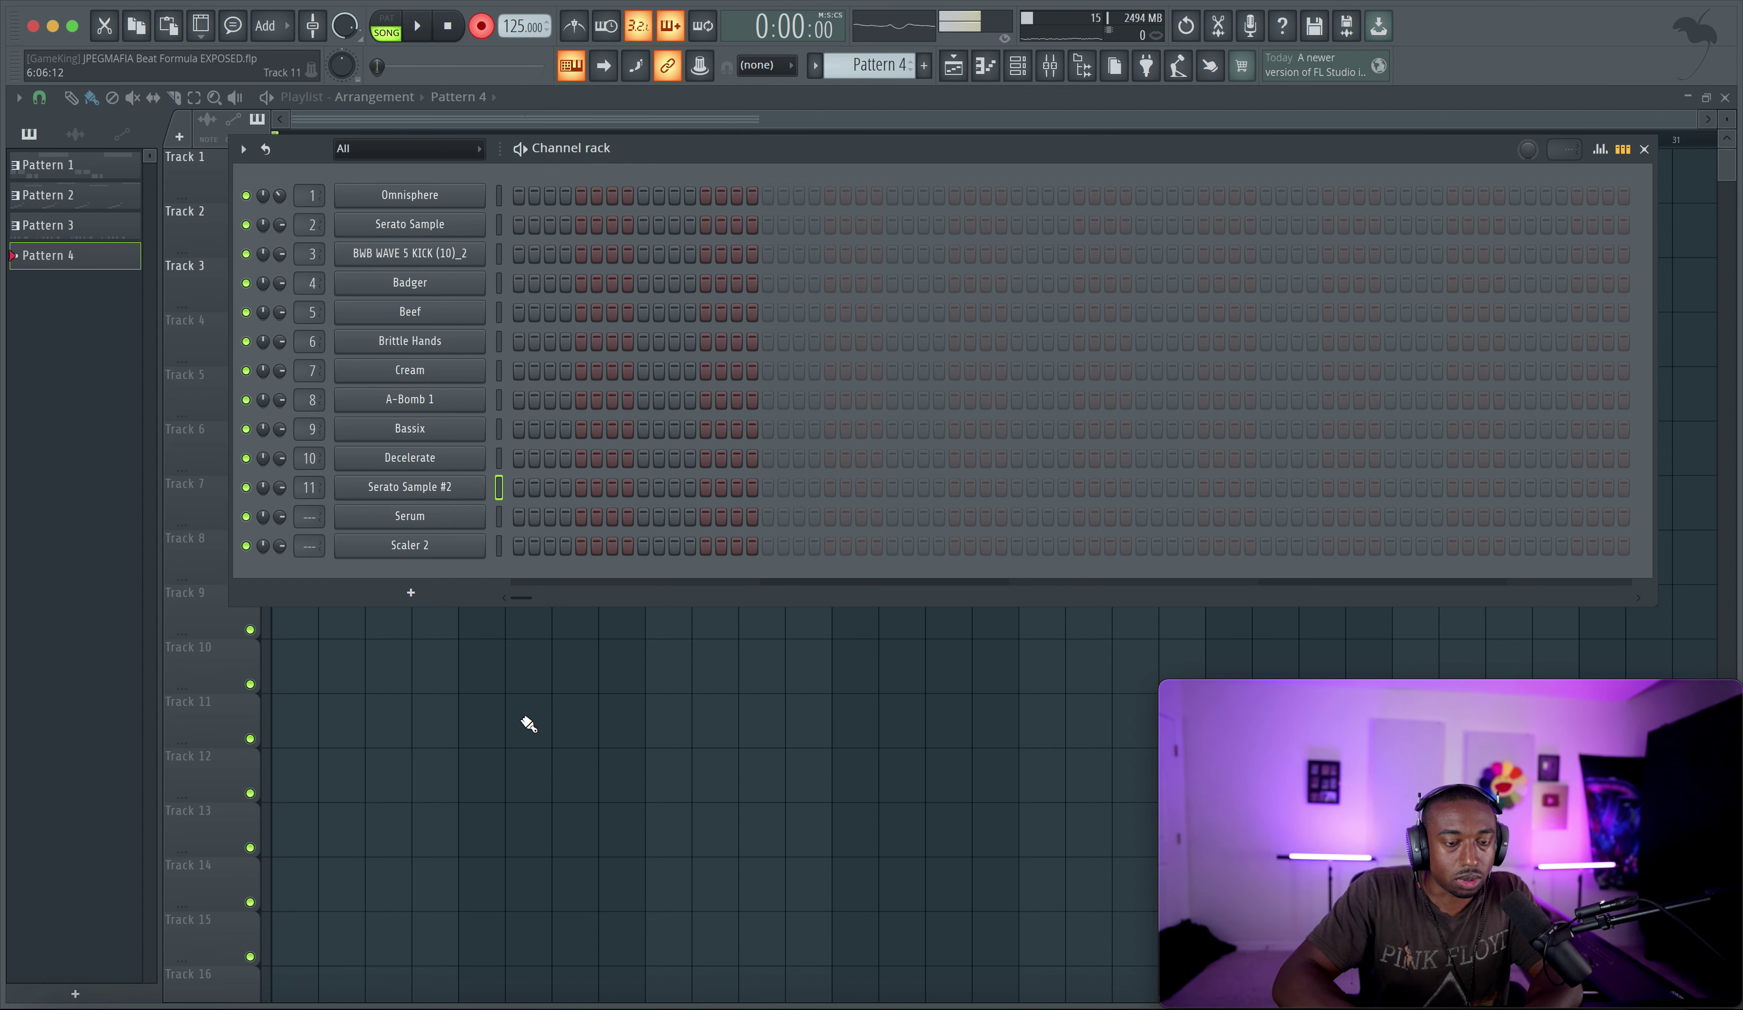
key("F6")
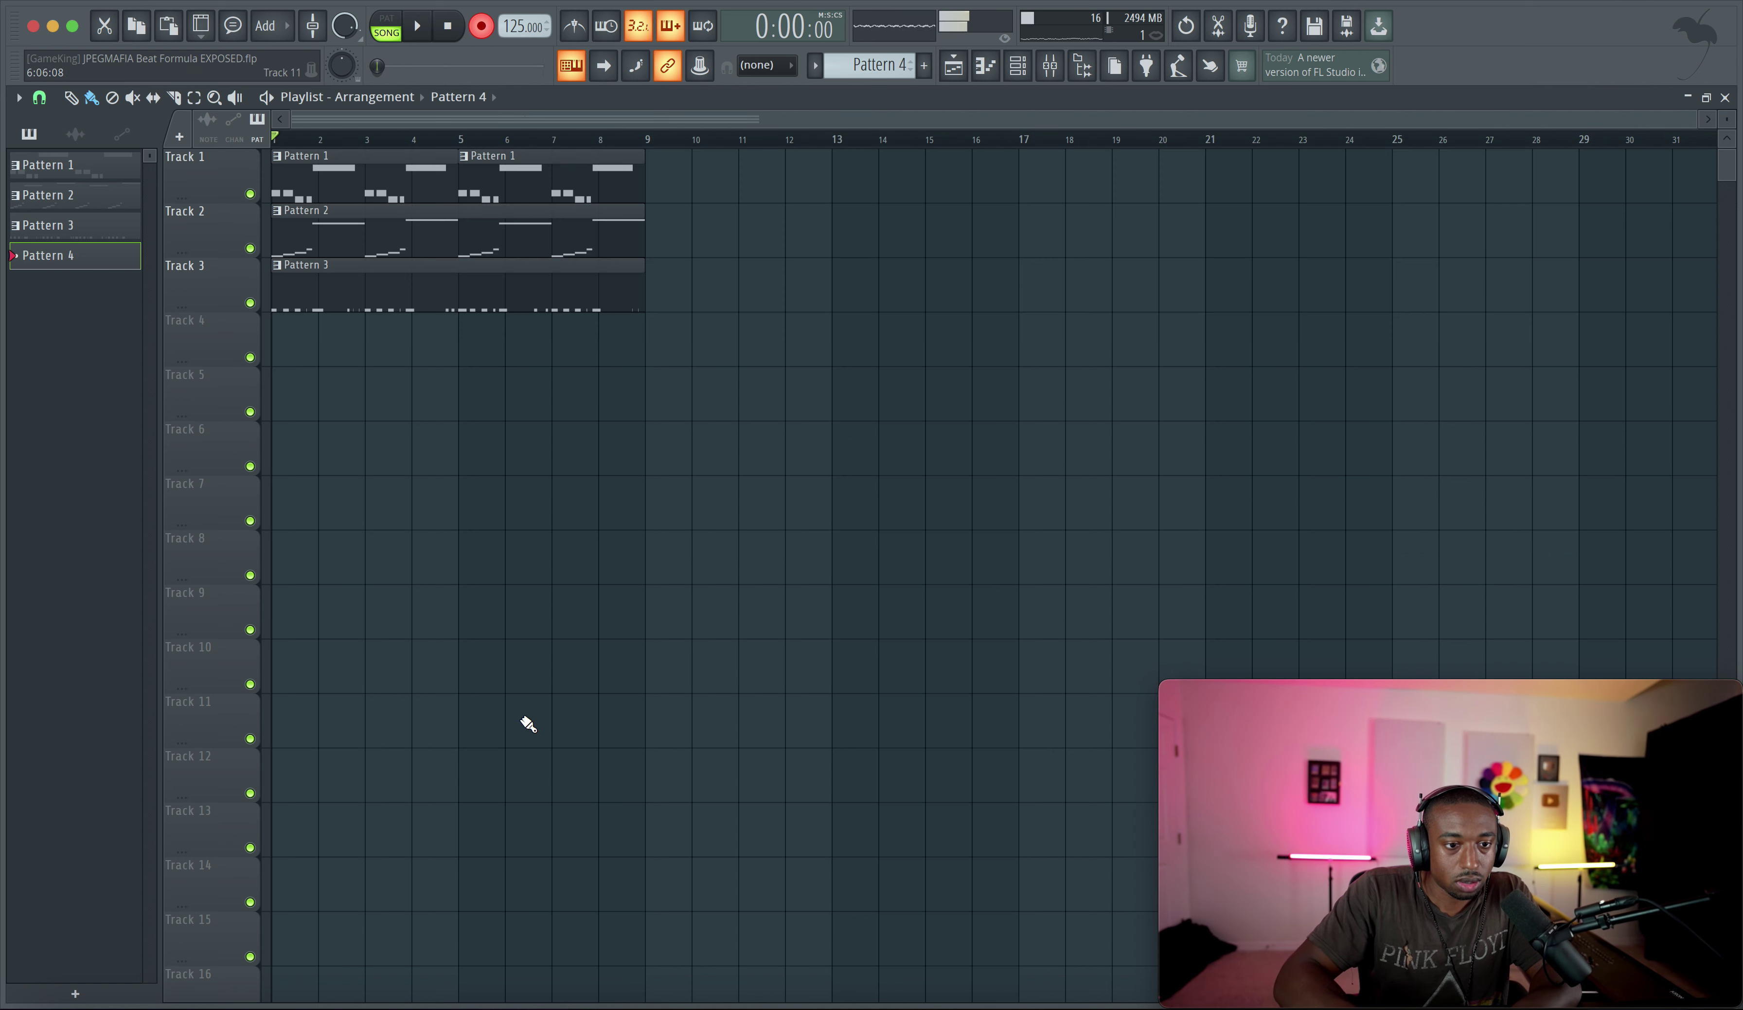
key("s")
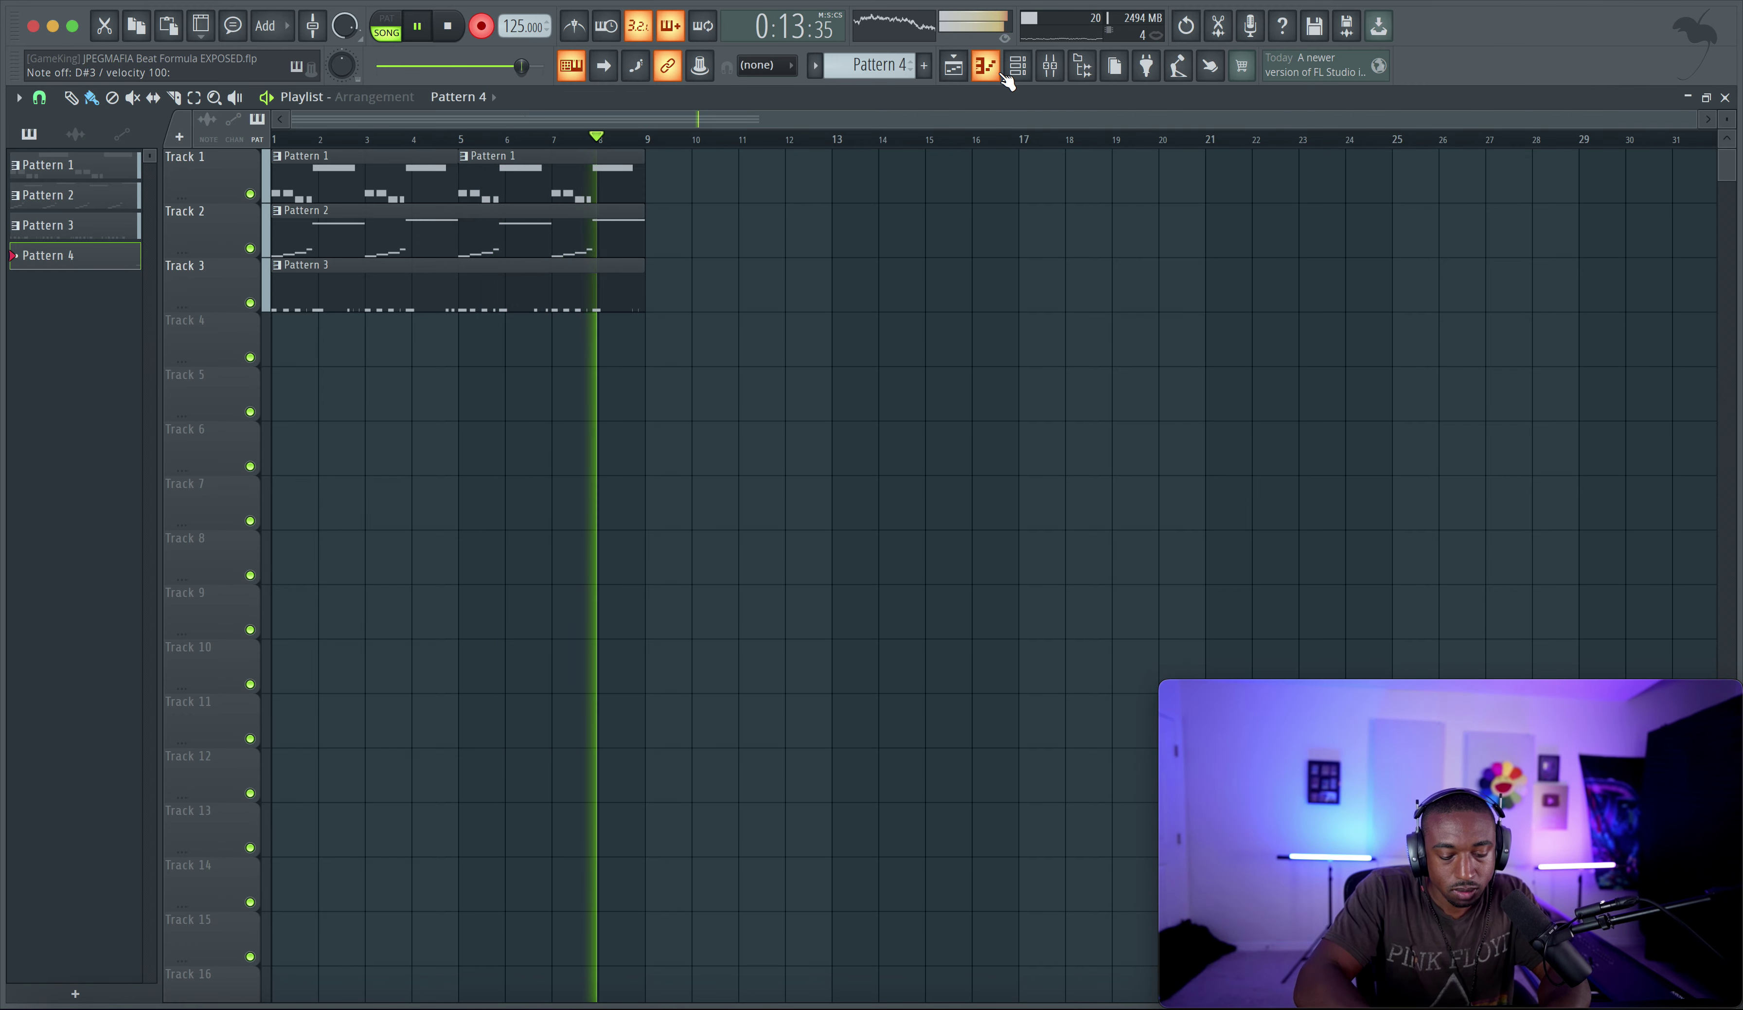
key("space")
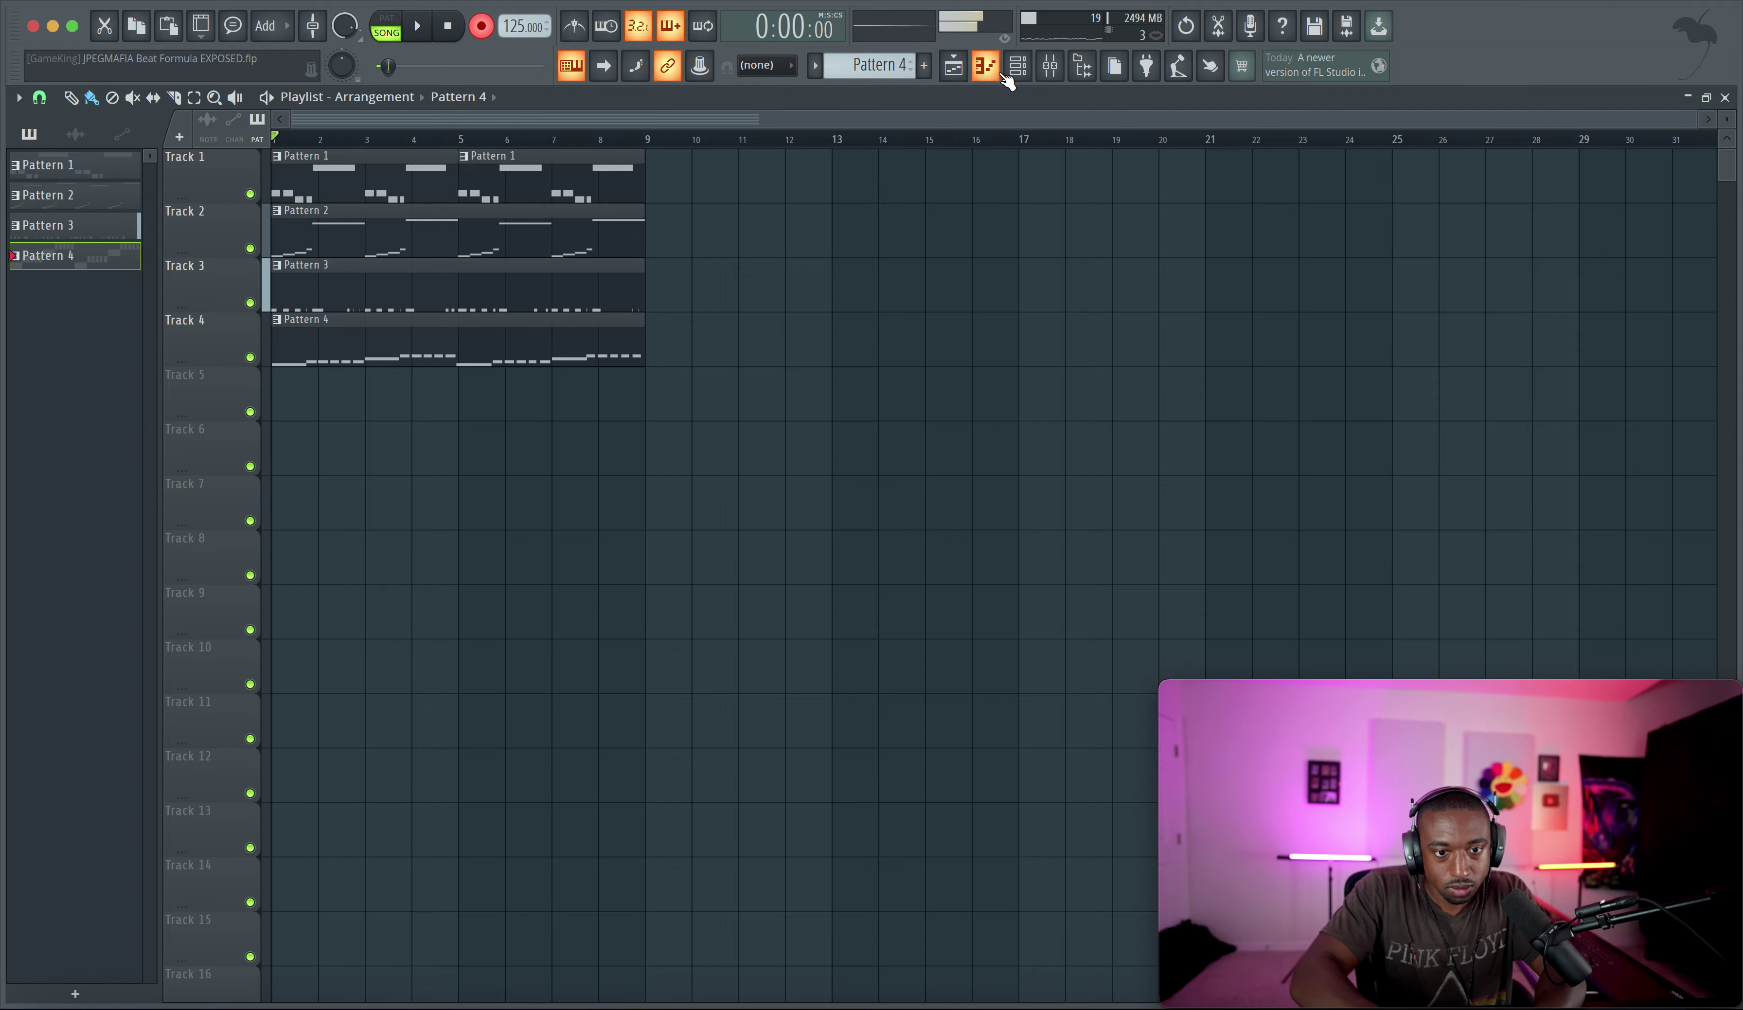
Audition the arrangement and open the Pattern 4 clip in the piano roll
key("space")
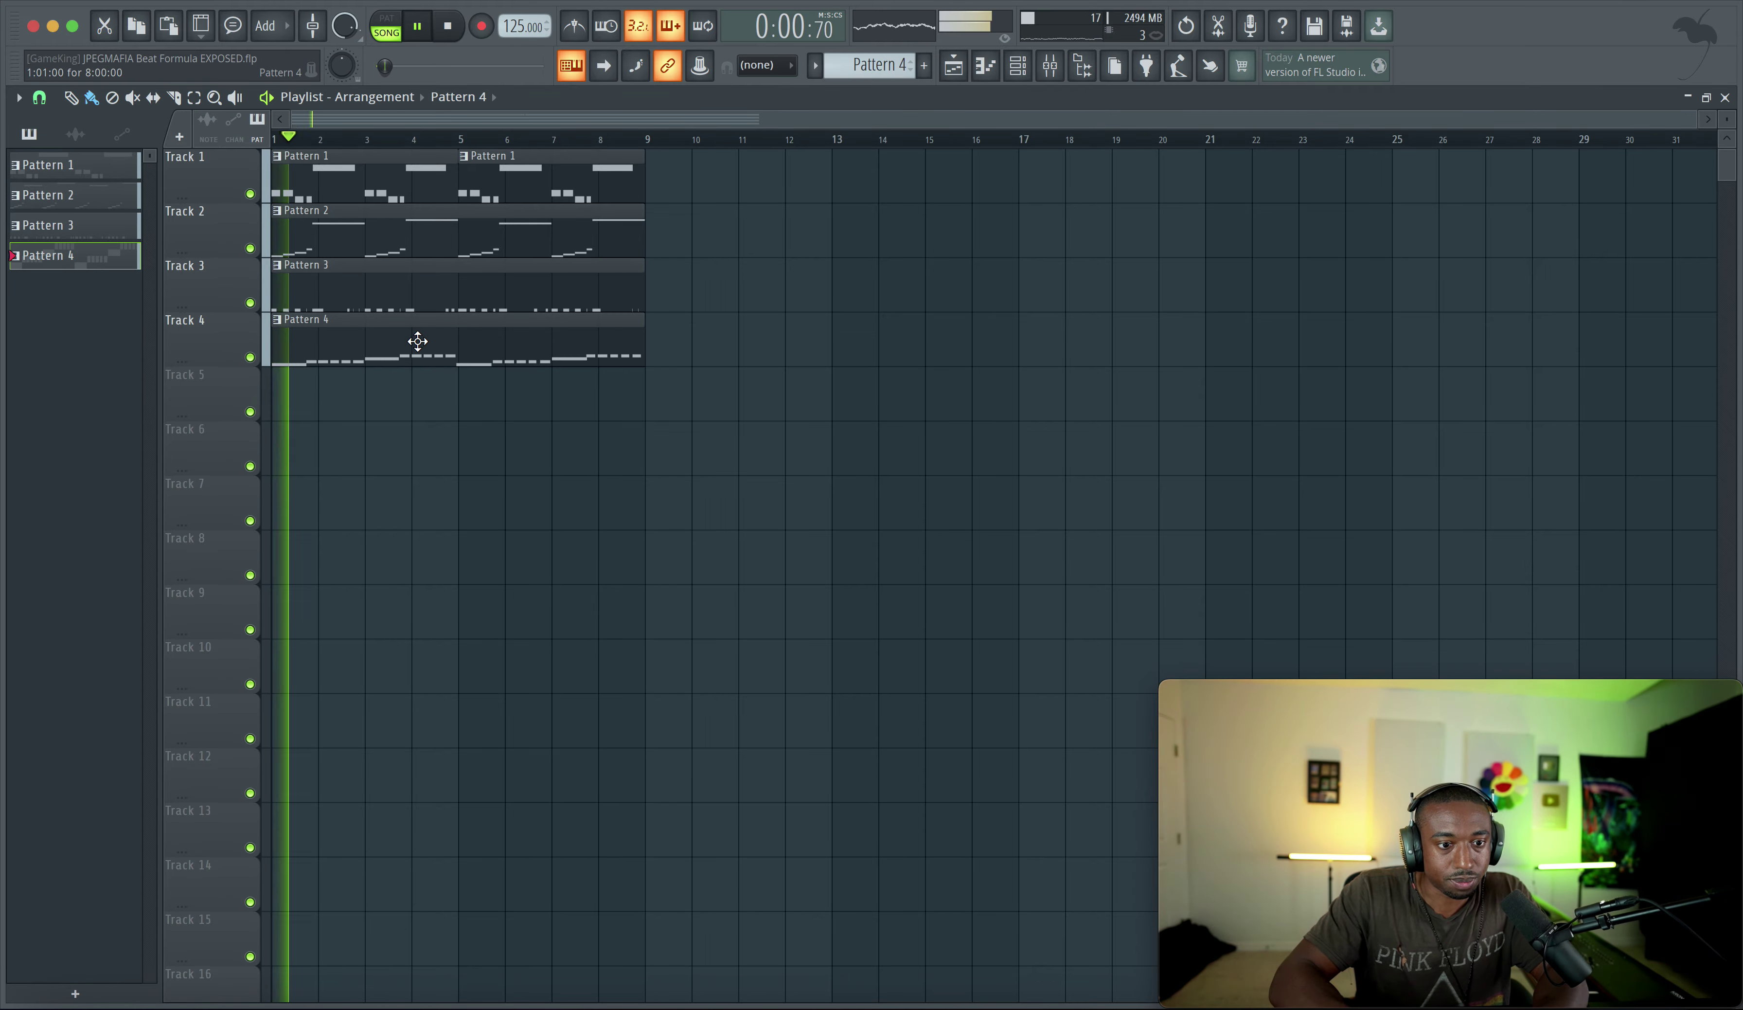
double_click(416, 339)
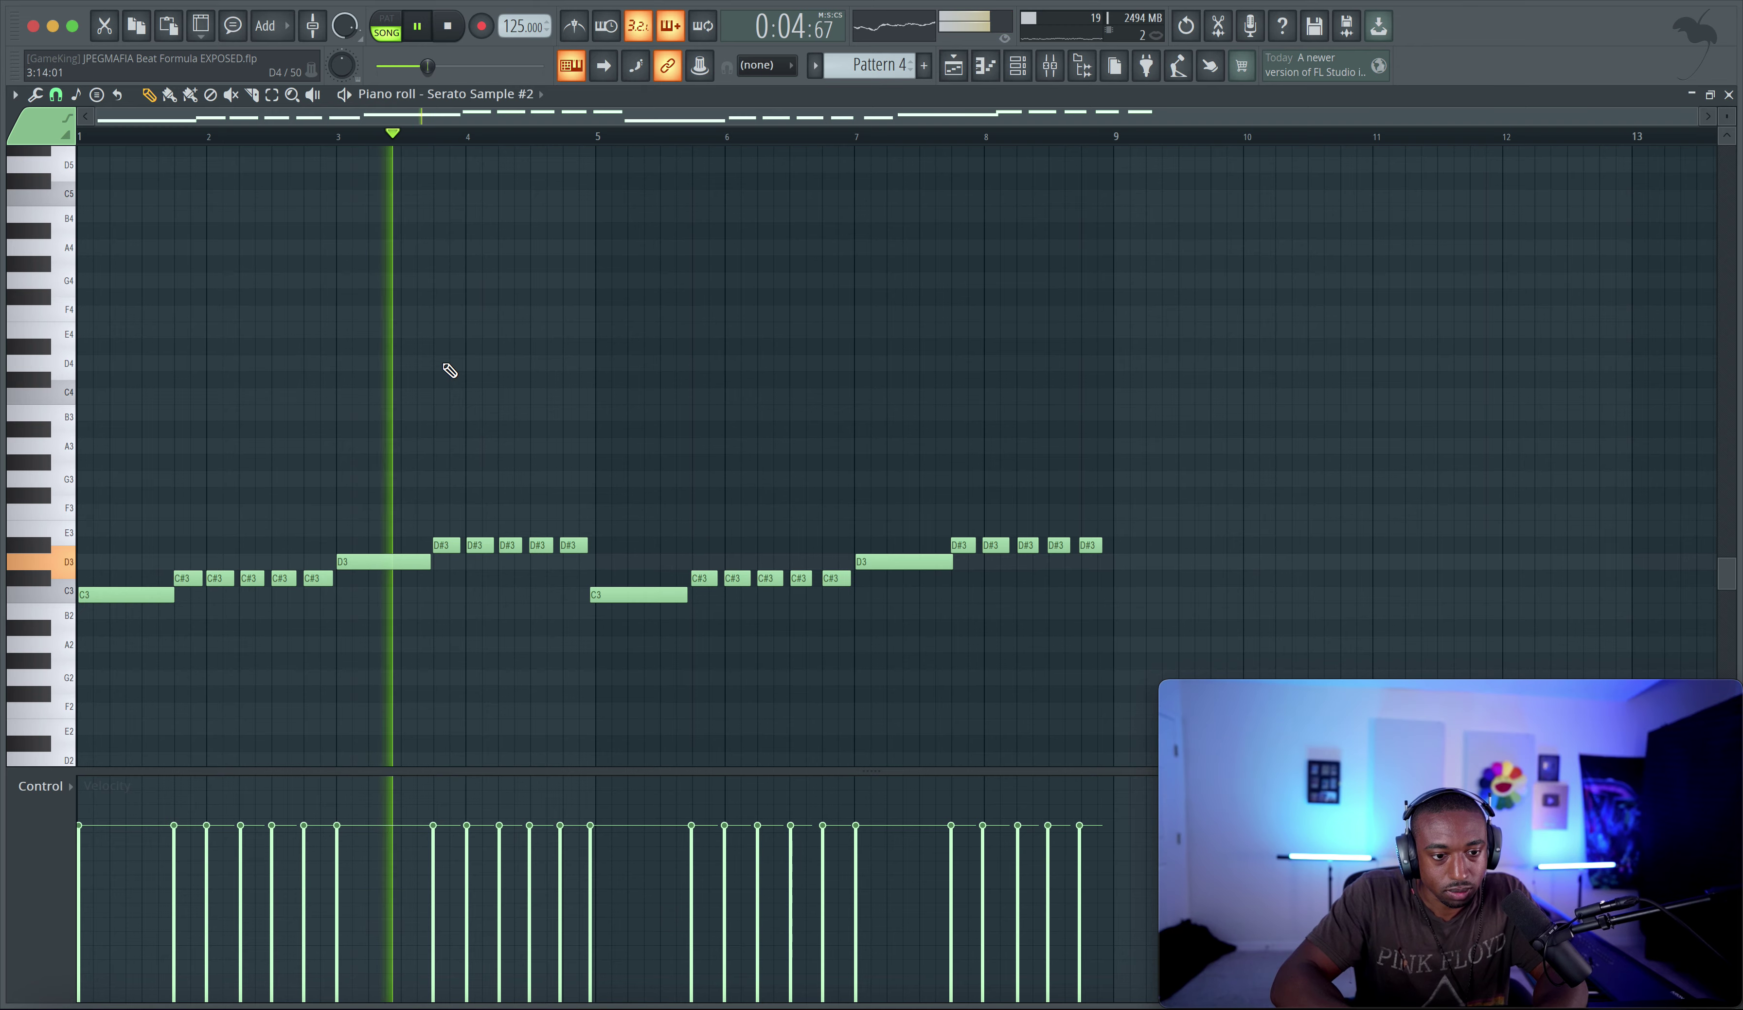
key("space")
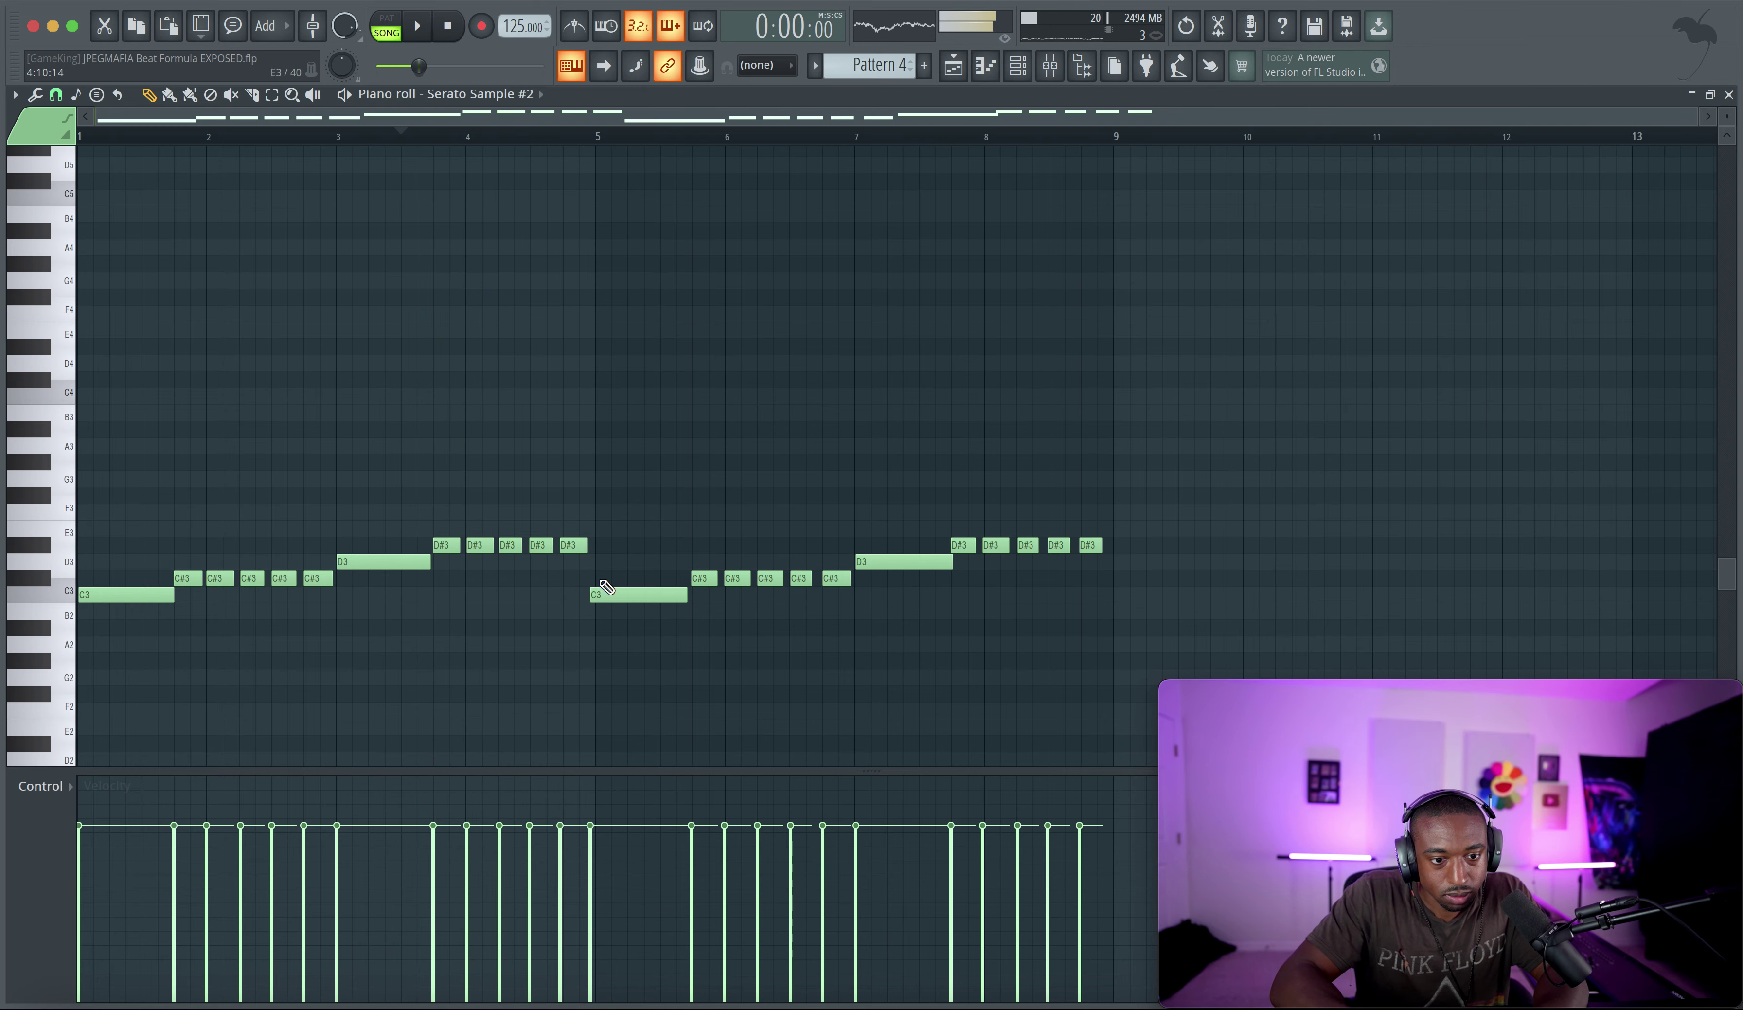
Transpose the last three D#3 chops in bars 4 and 8 down to C#3 while the song plays
left_click_drag(497, 547, 570, 548)
key("shift+Down")
key("shift+Down")
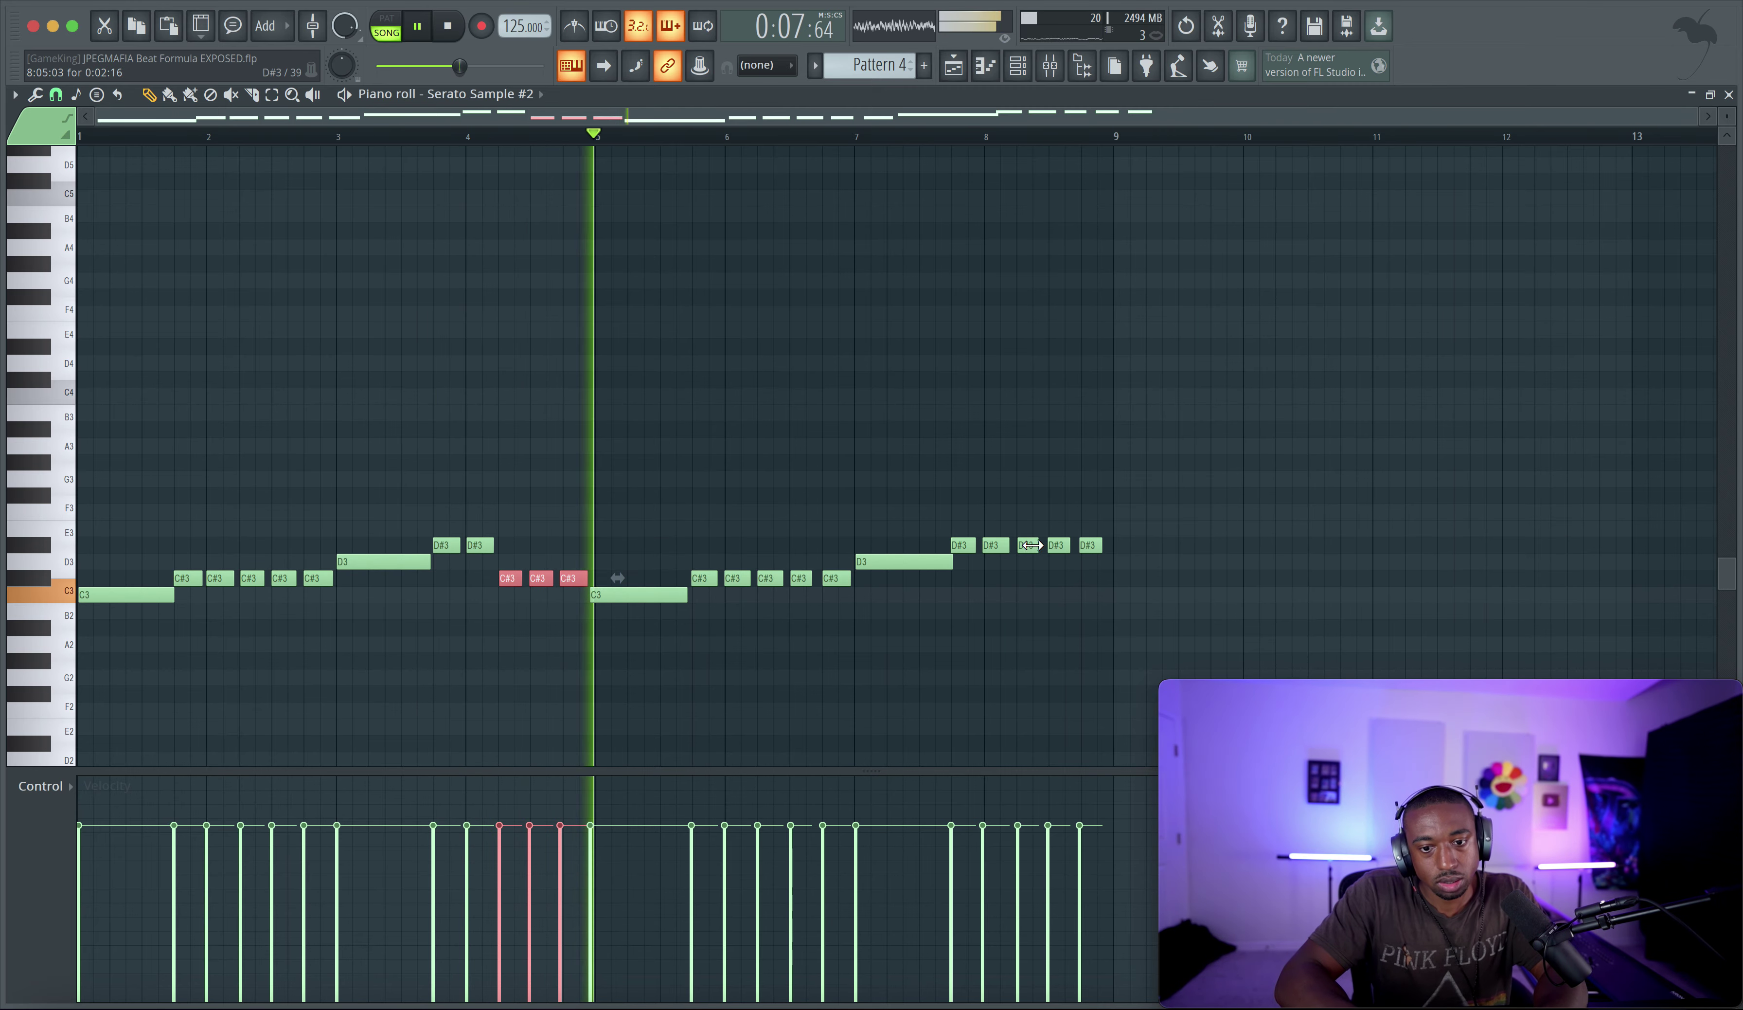
left_click_drag(1030, 545, 1117, 549)
key("shift+Down")
key("shift+Down")
left_click(646, 620)
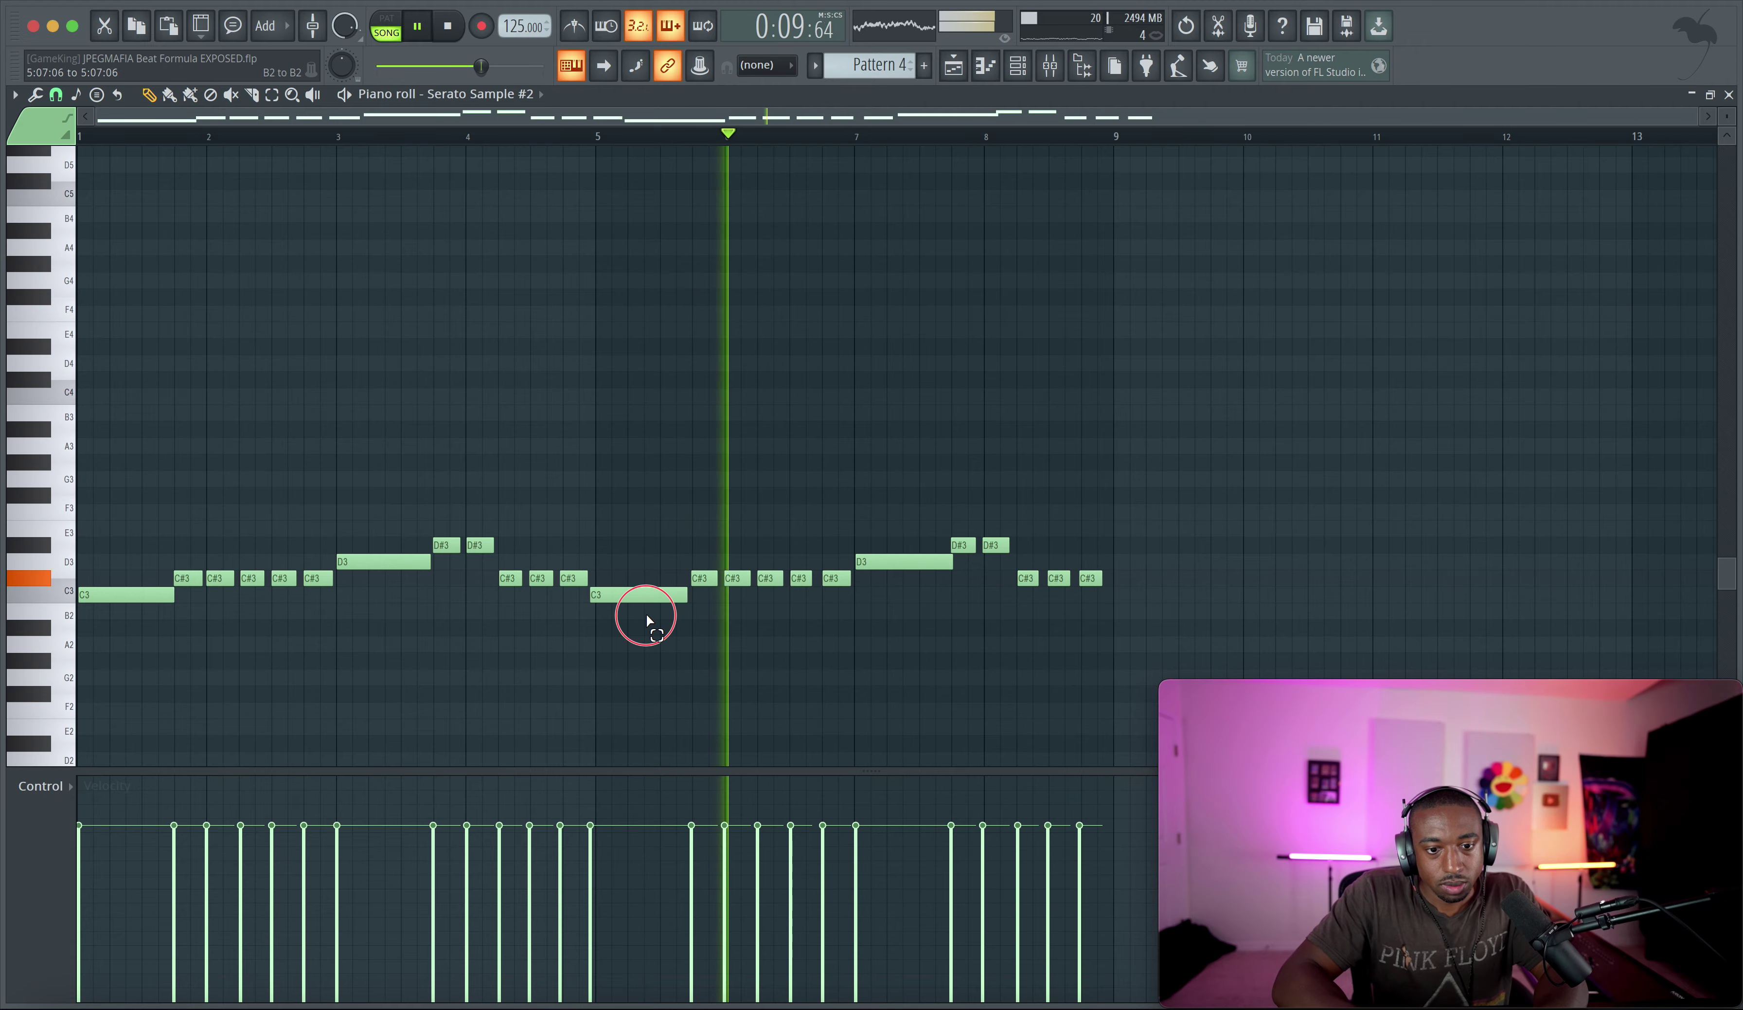
Quantize the Serato Sample #2 notes to the grid, including the long C3 at bar 5 and D3 at bar 7
left_click_drag(647, 616, 667, 584)
key("ctrl+q")
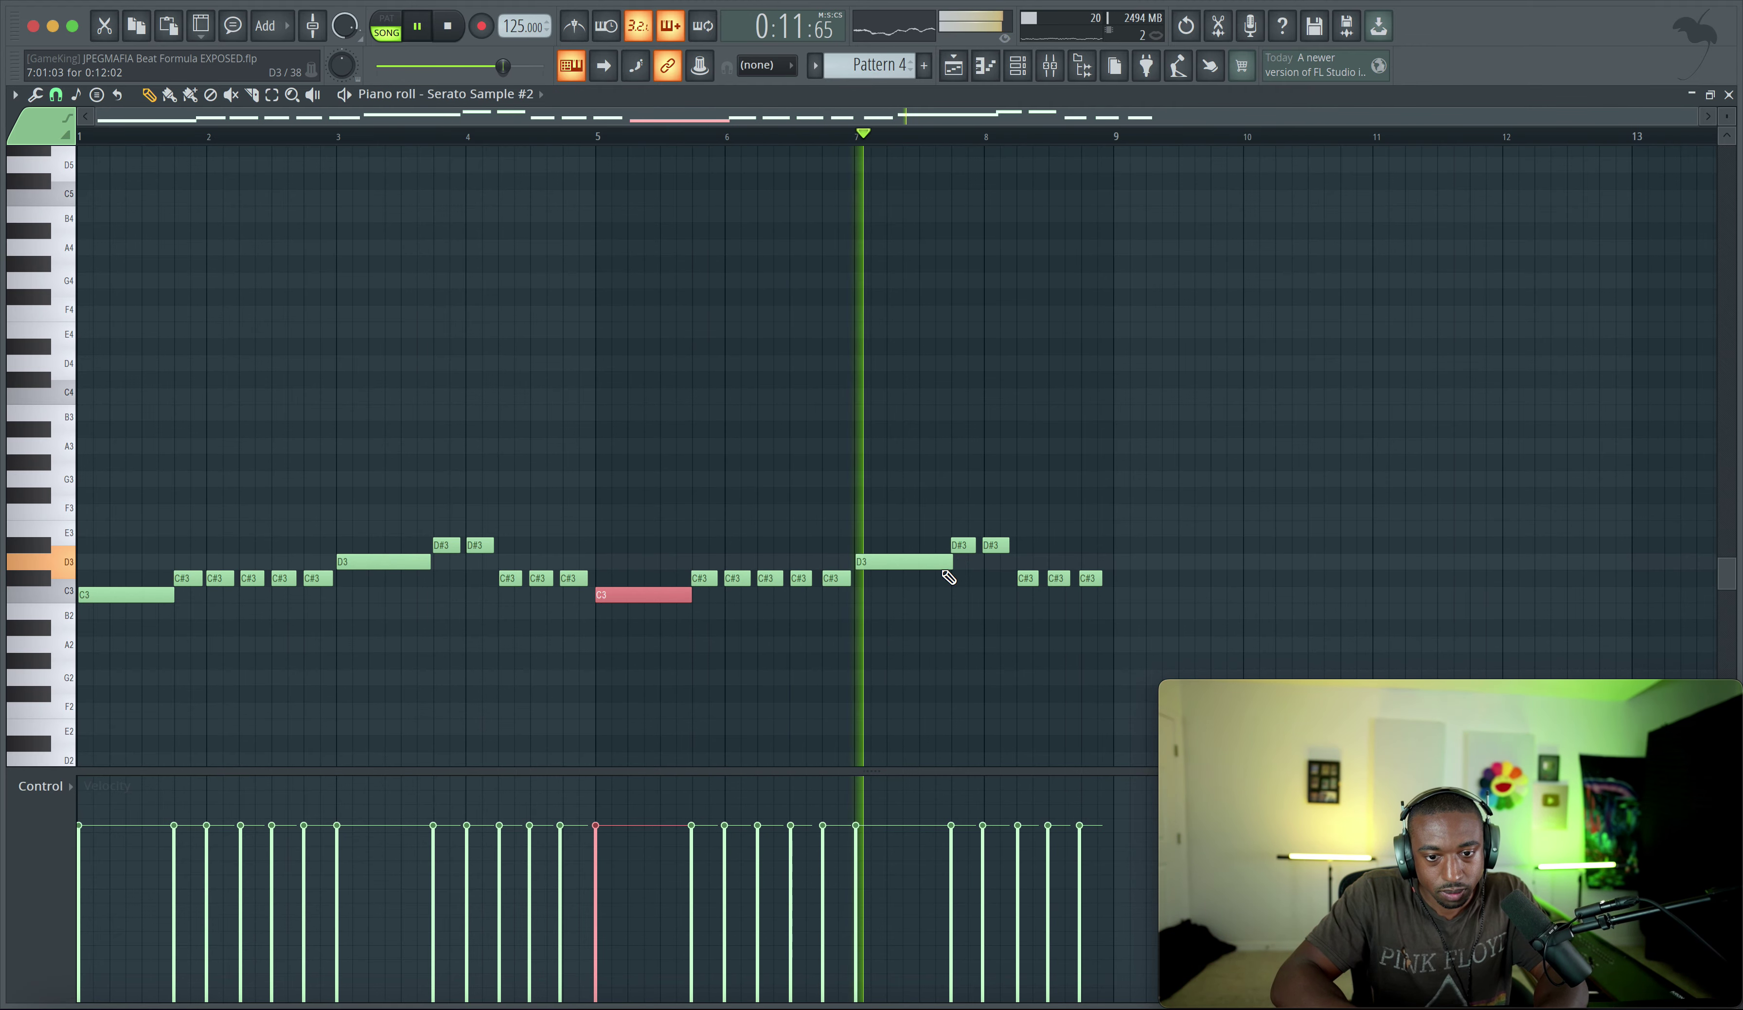
left_click_drag(953, 580, 926, 569)
key("ctrl+q")
left_click(927, 612)
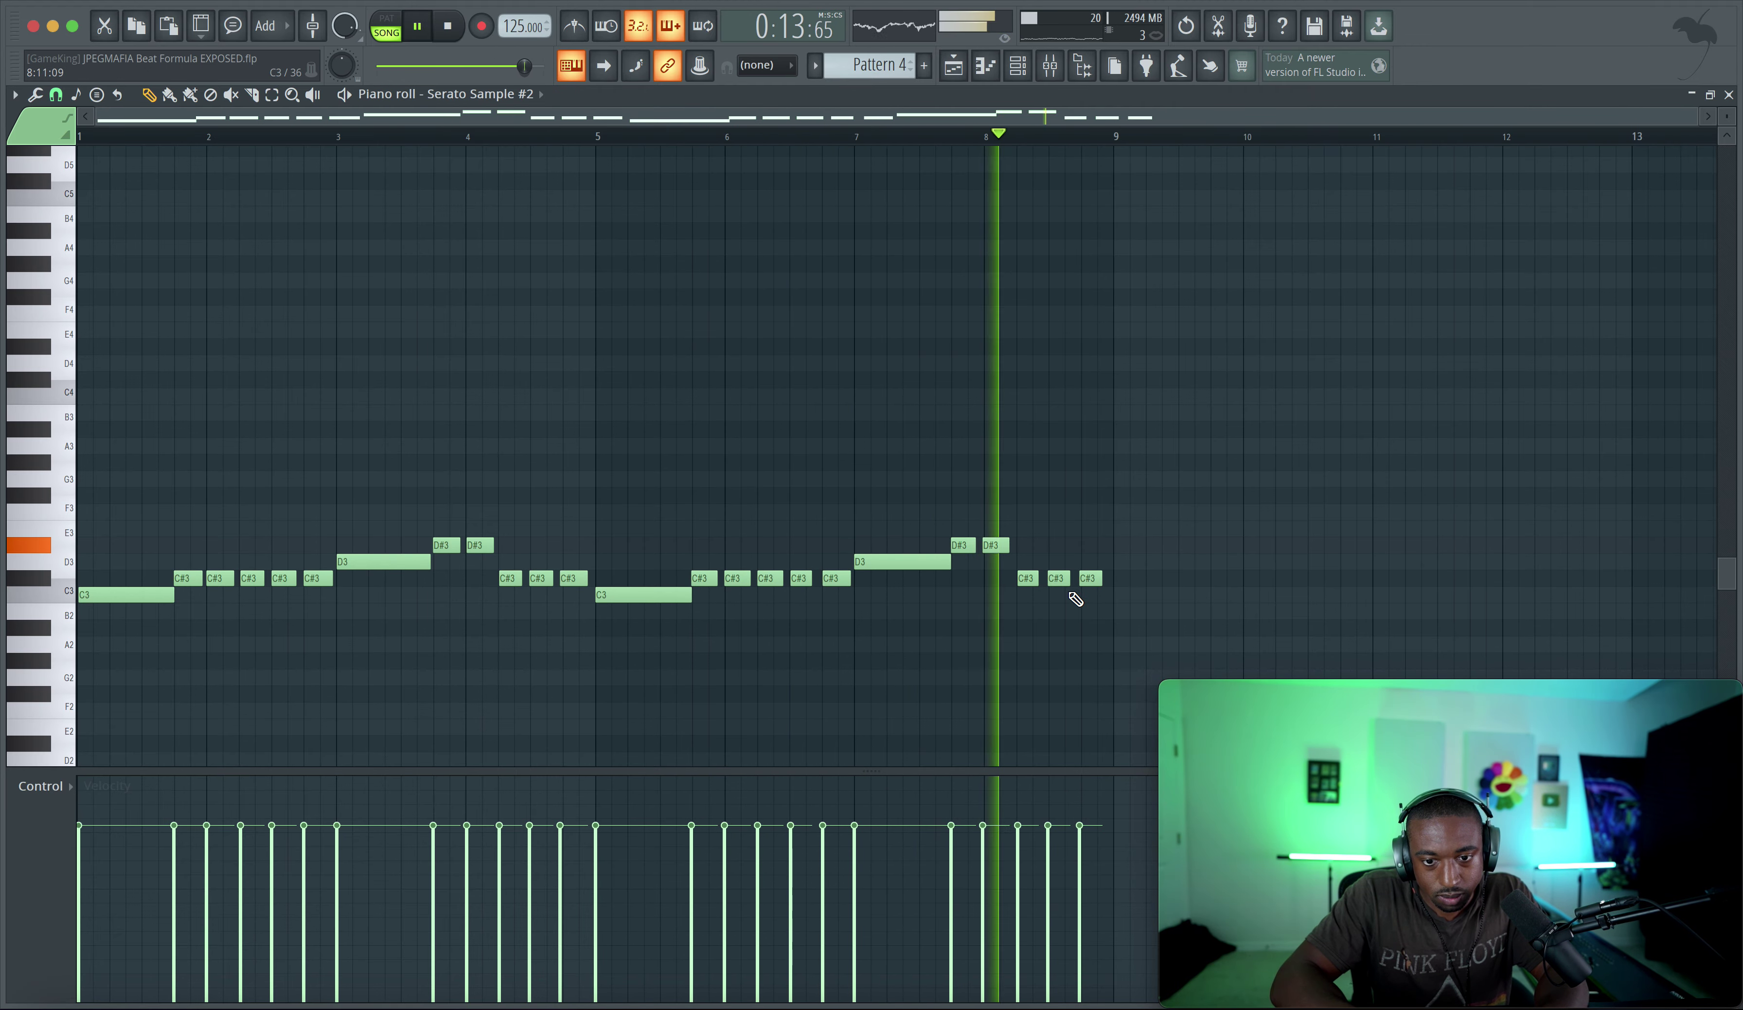
left_click_drag(1101, 588, 961, 534)
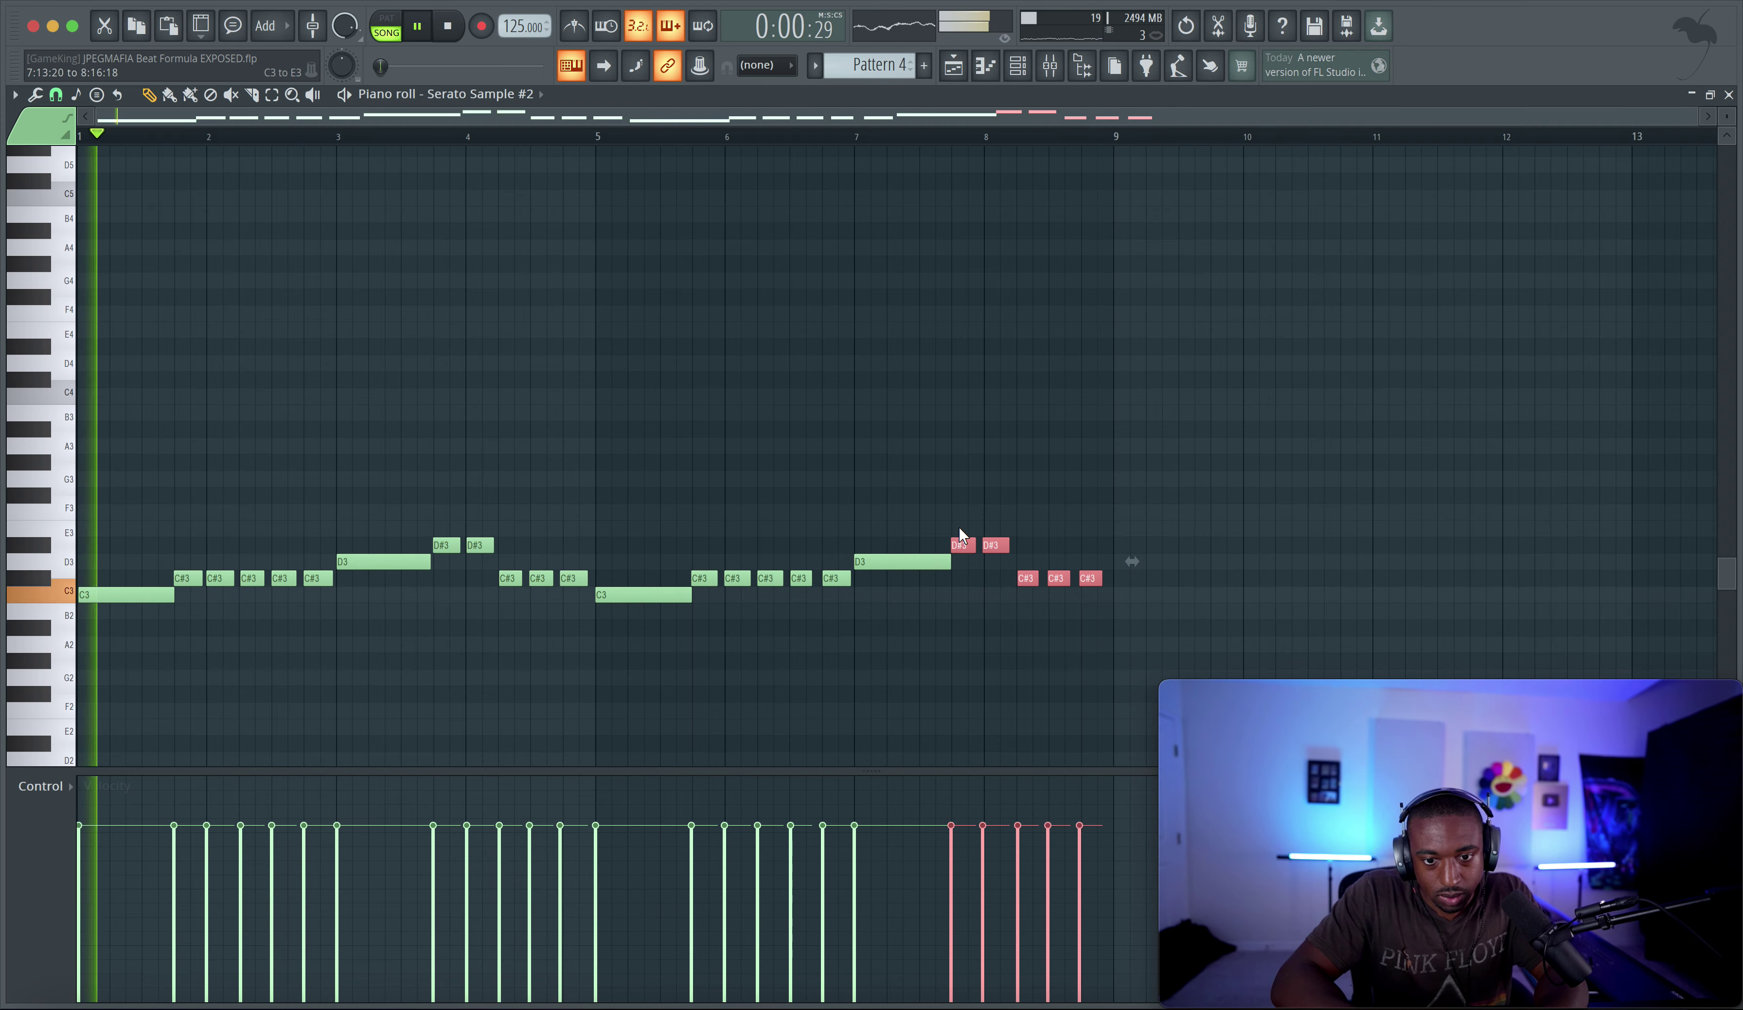
key("ctrl+q")
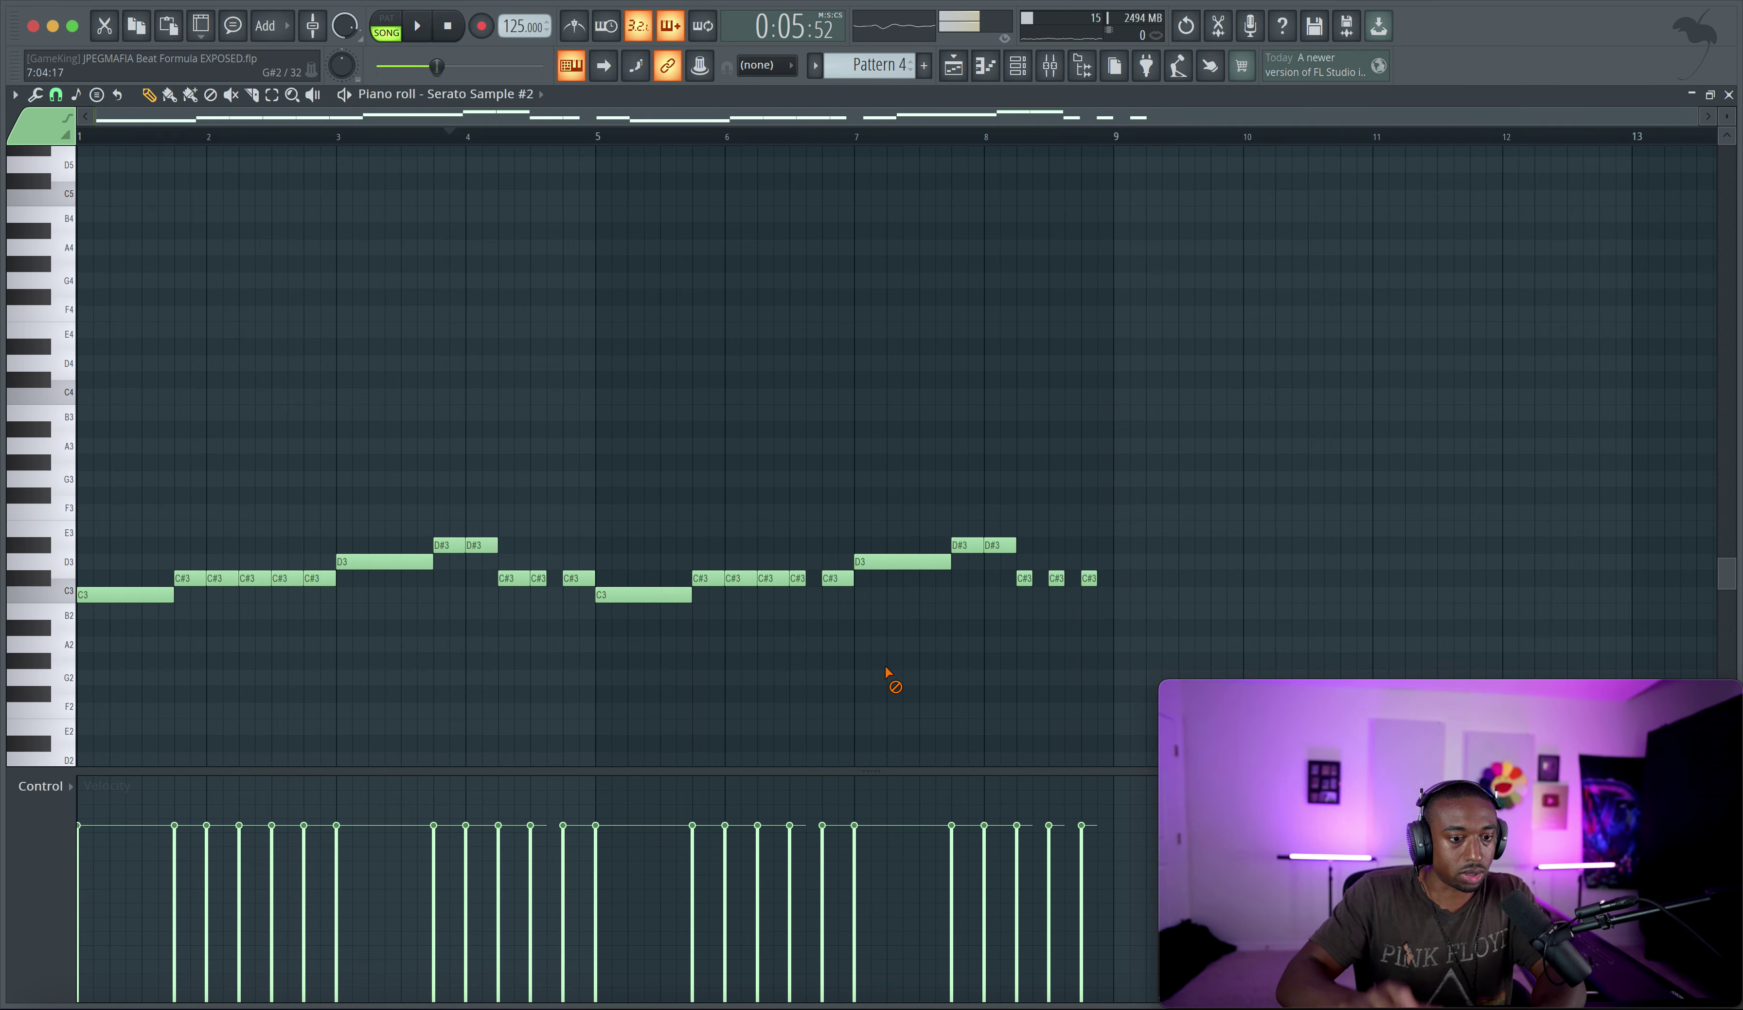
Lengthen the shortened C#3 chops in bars 4, 6 and 8 so the notes run back to back
left_click(443, 125)
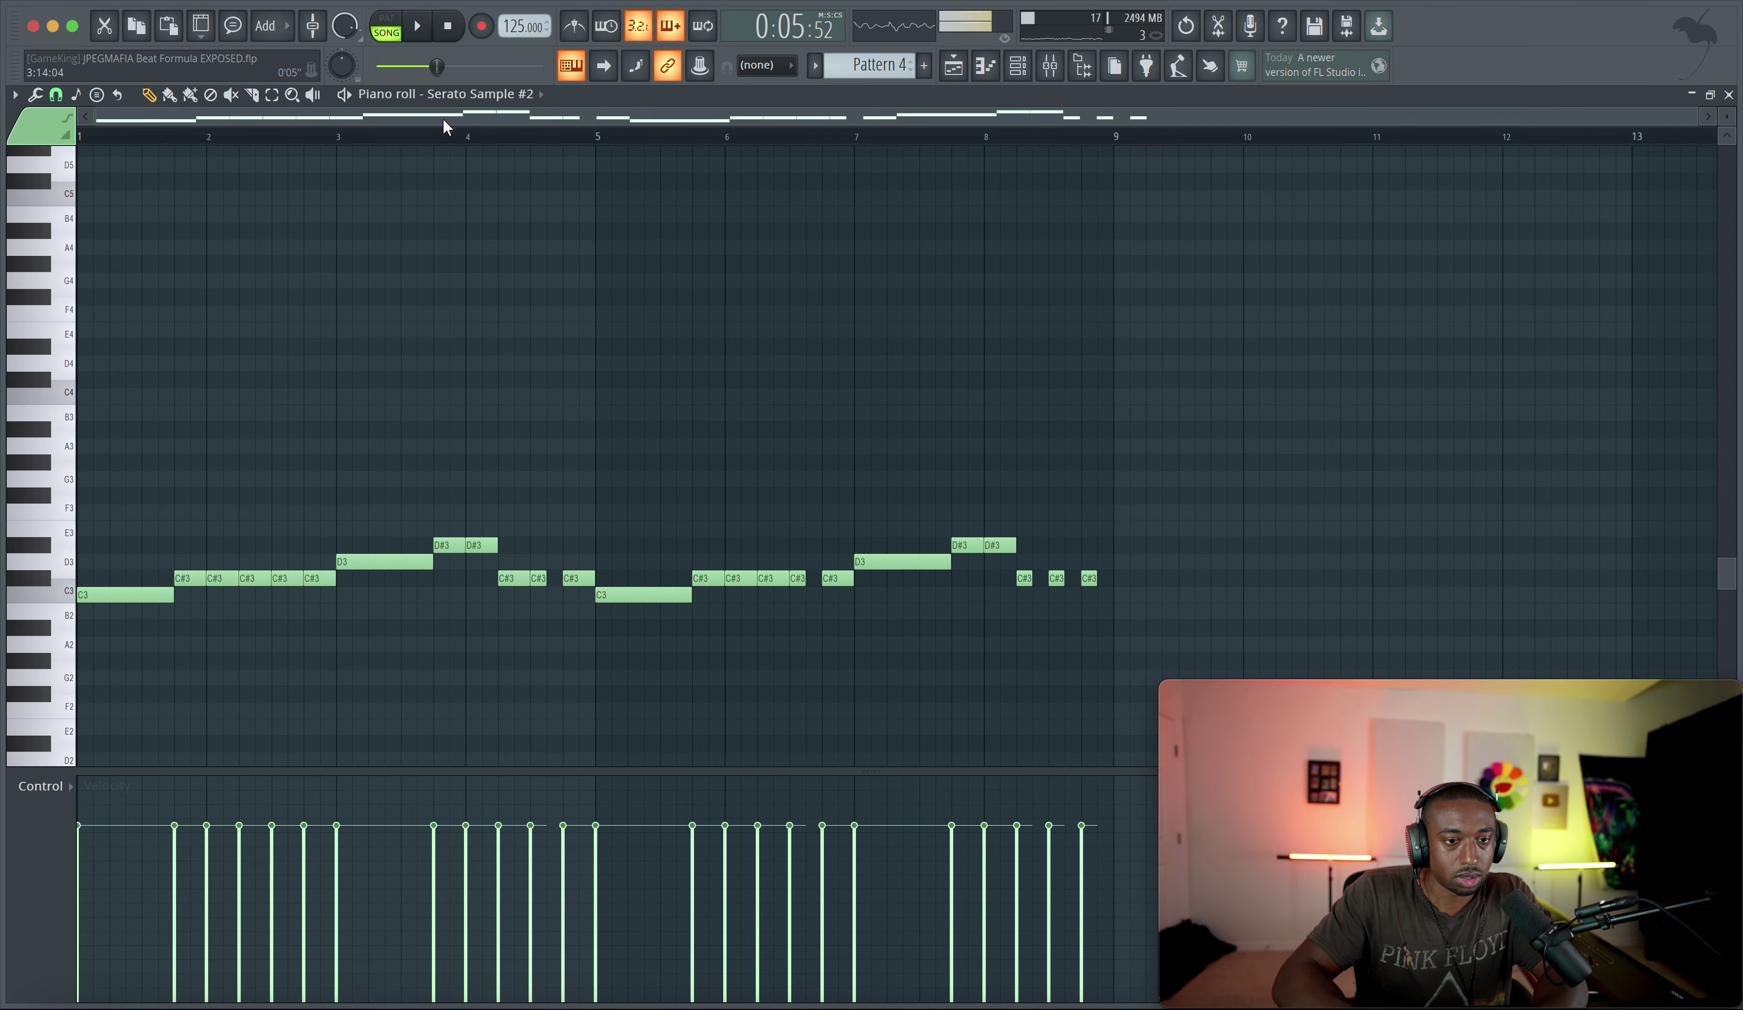
left_click_drag(340, 536, 156, 600)
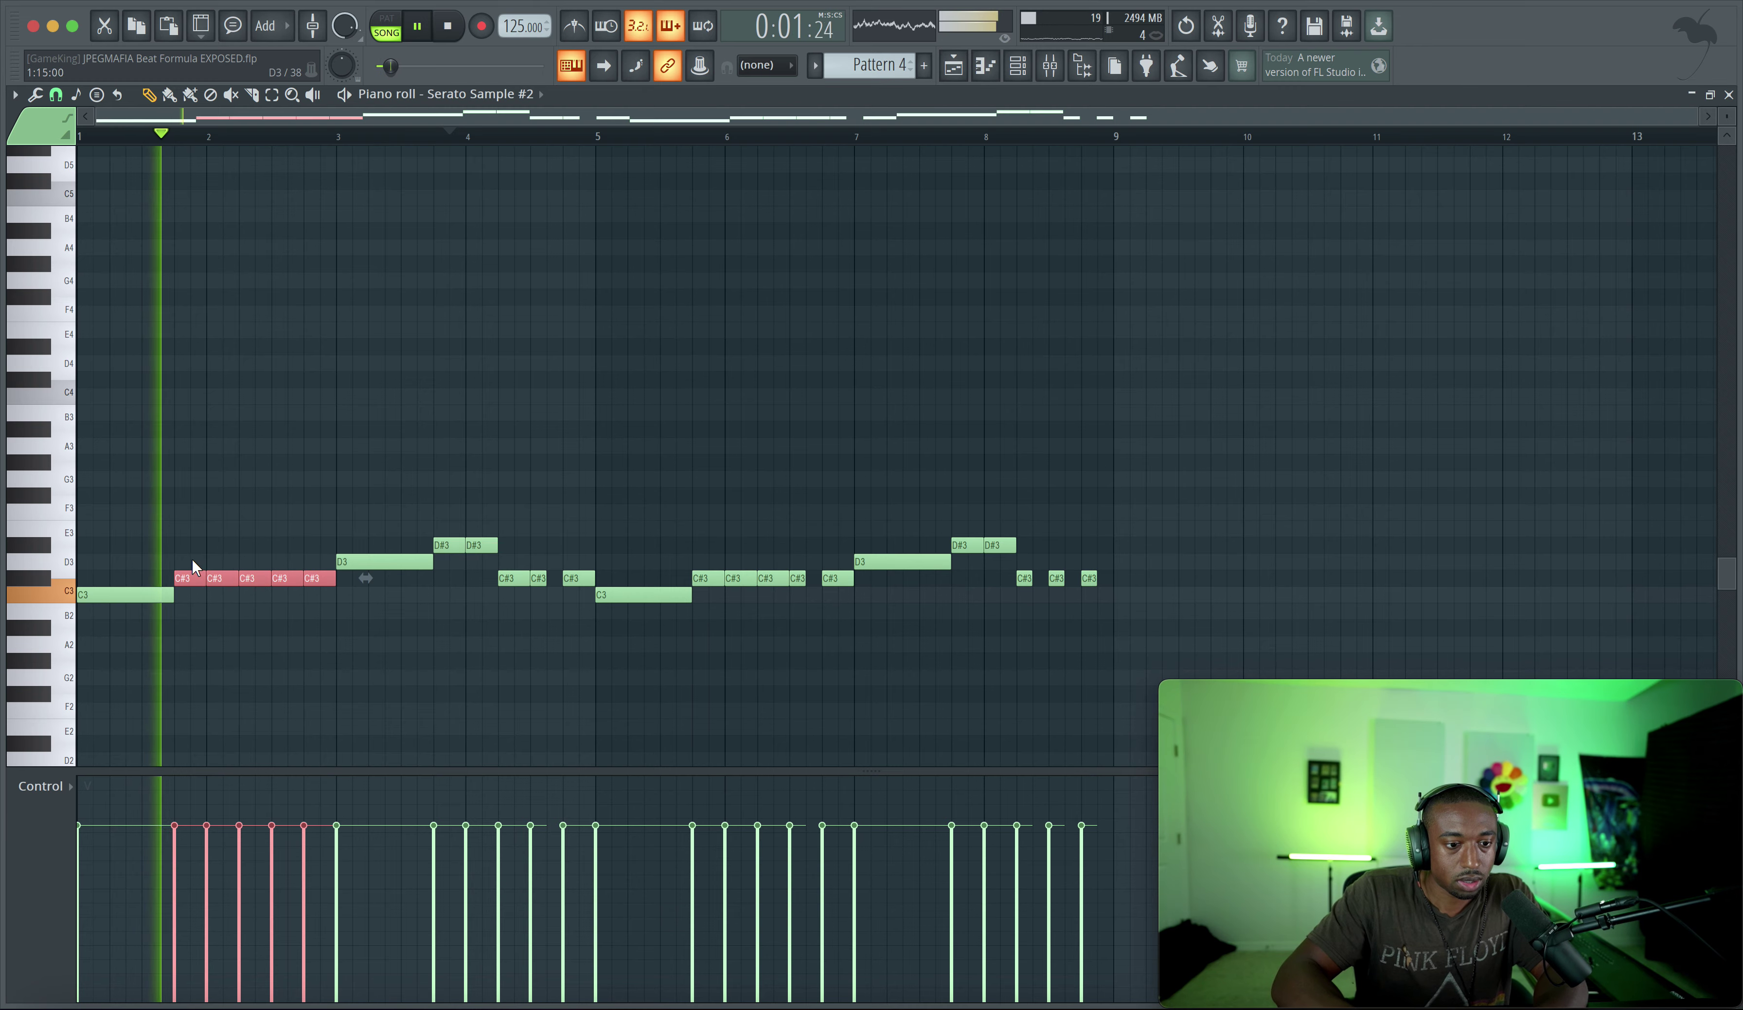
key("space")
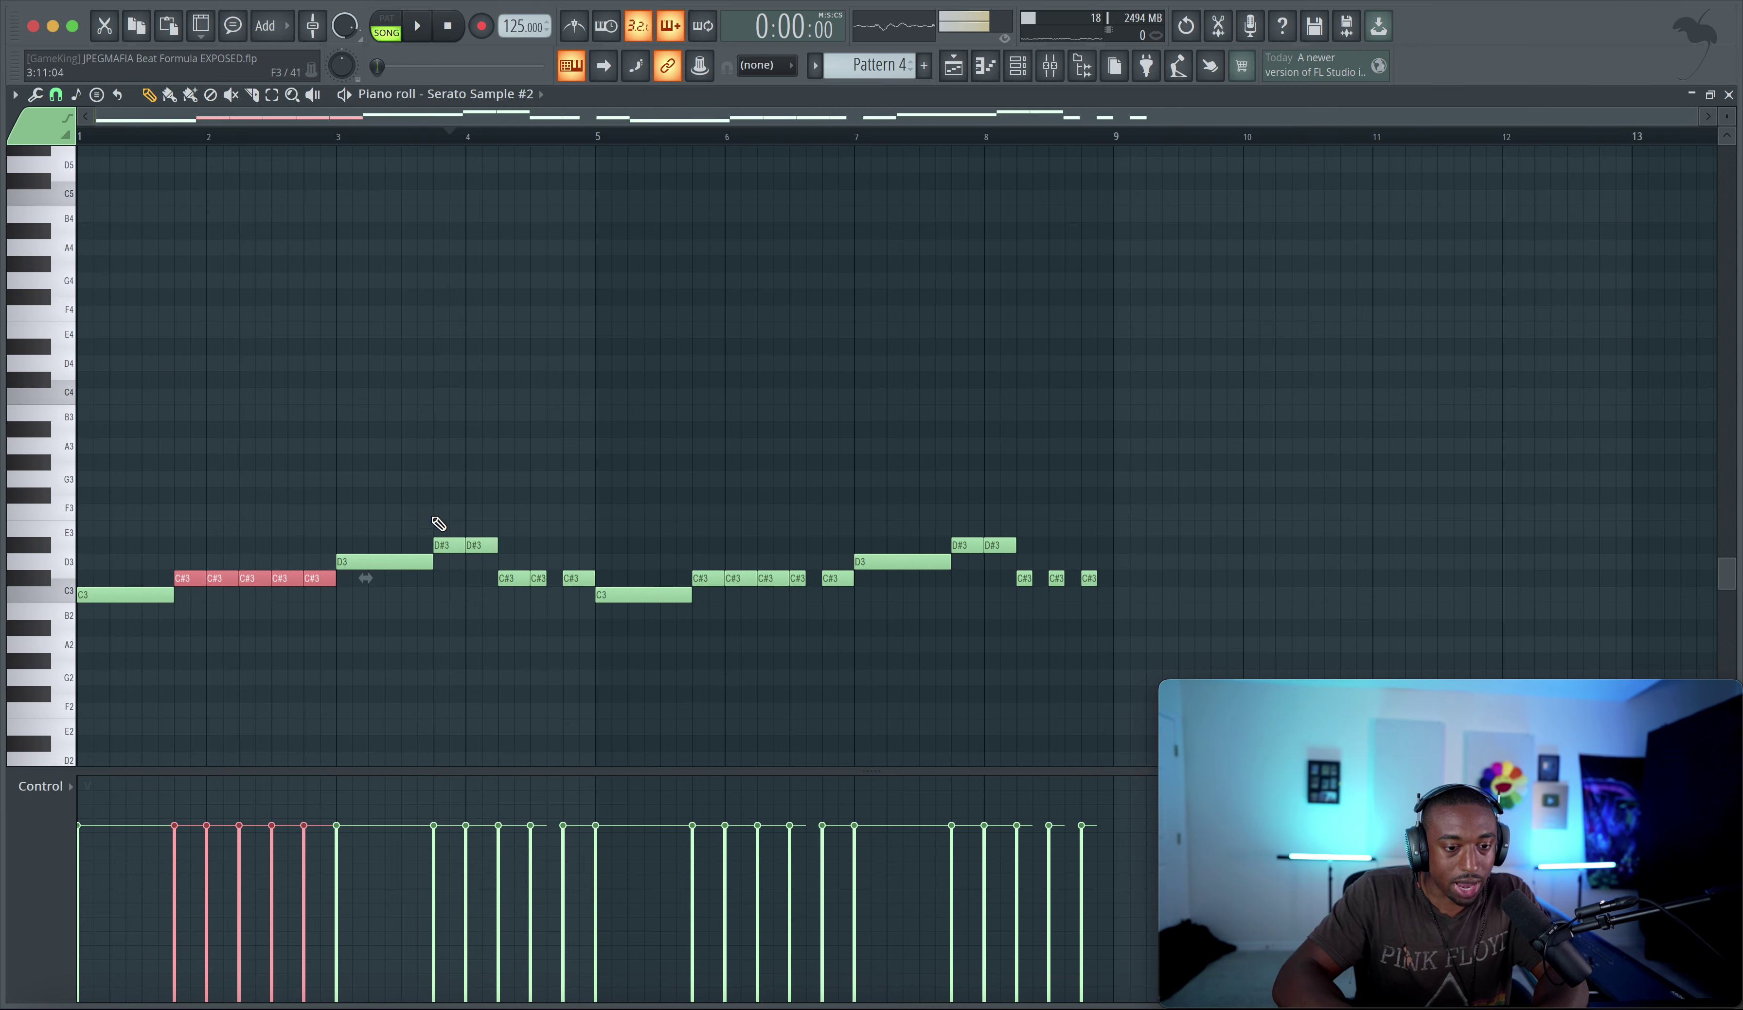
right_click(566, 613)
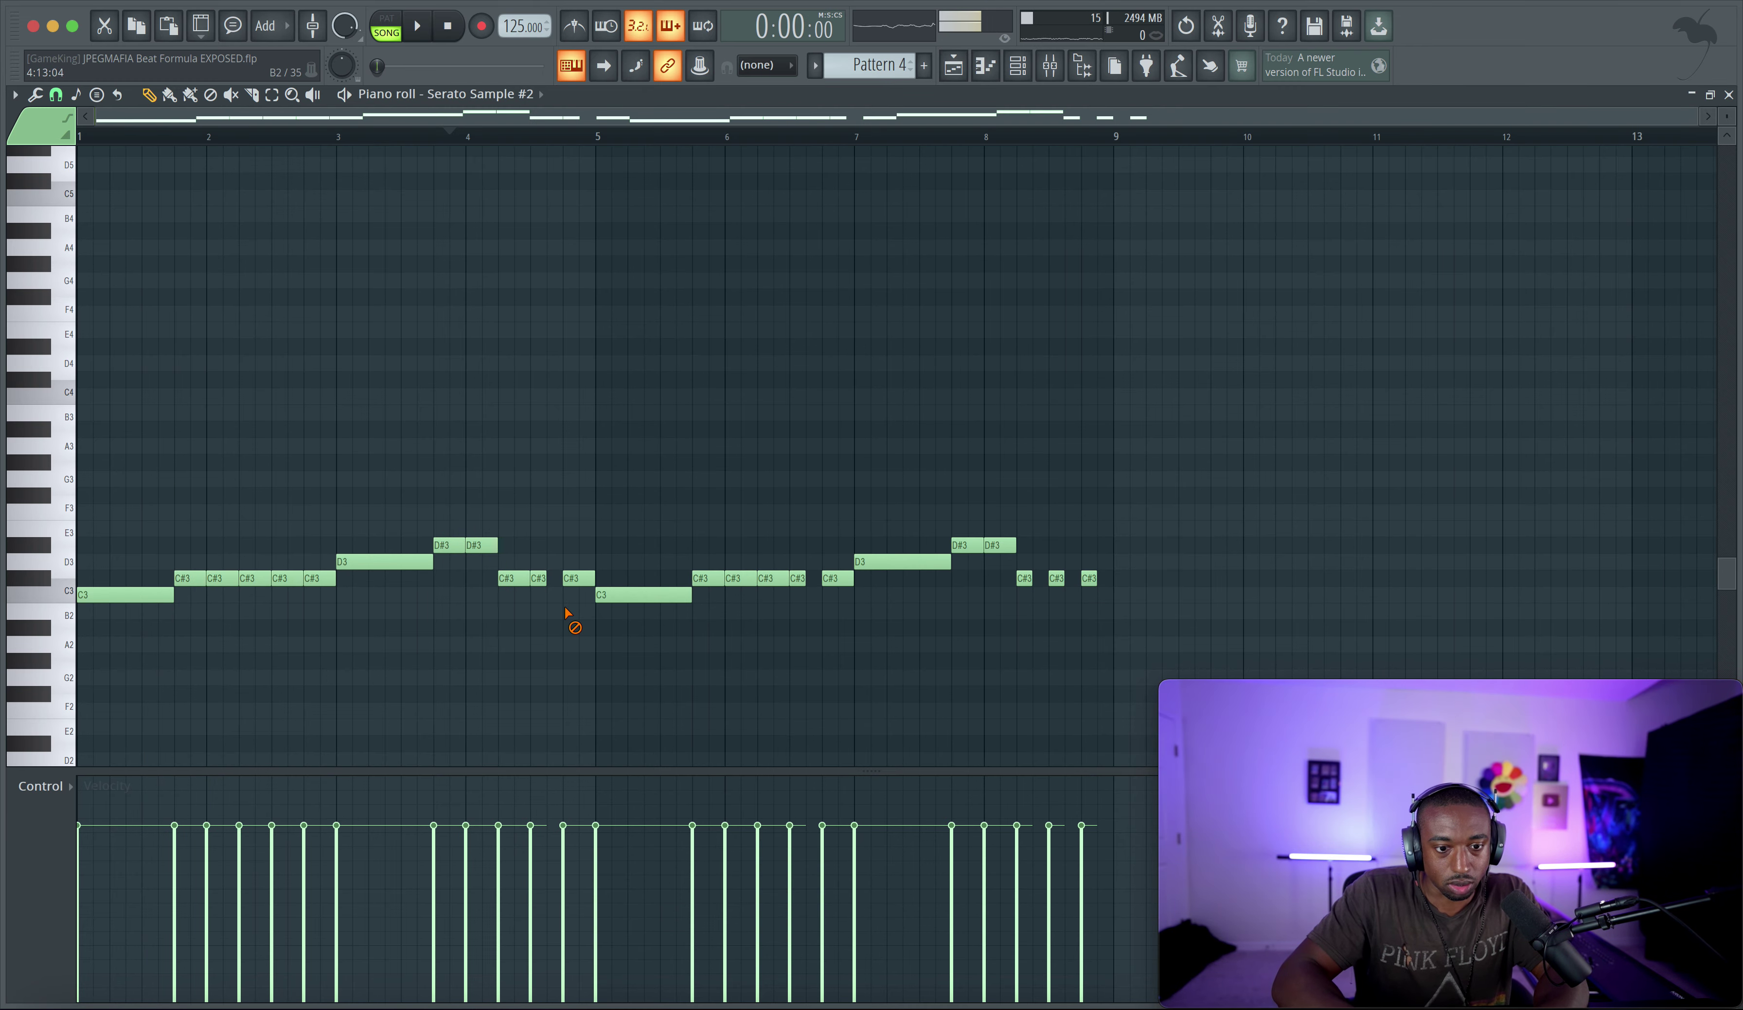
left_click_drag(483, 546, 445, 531)
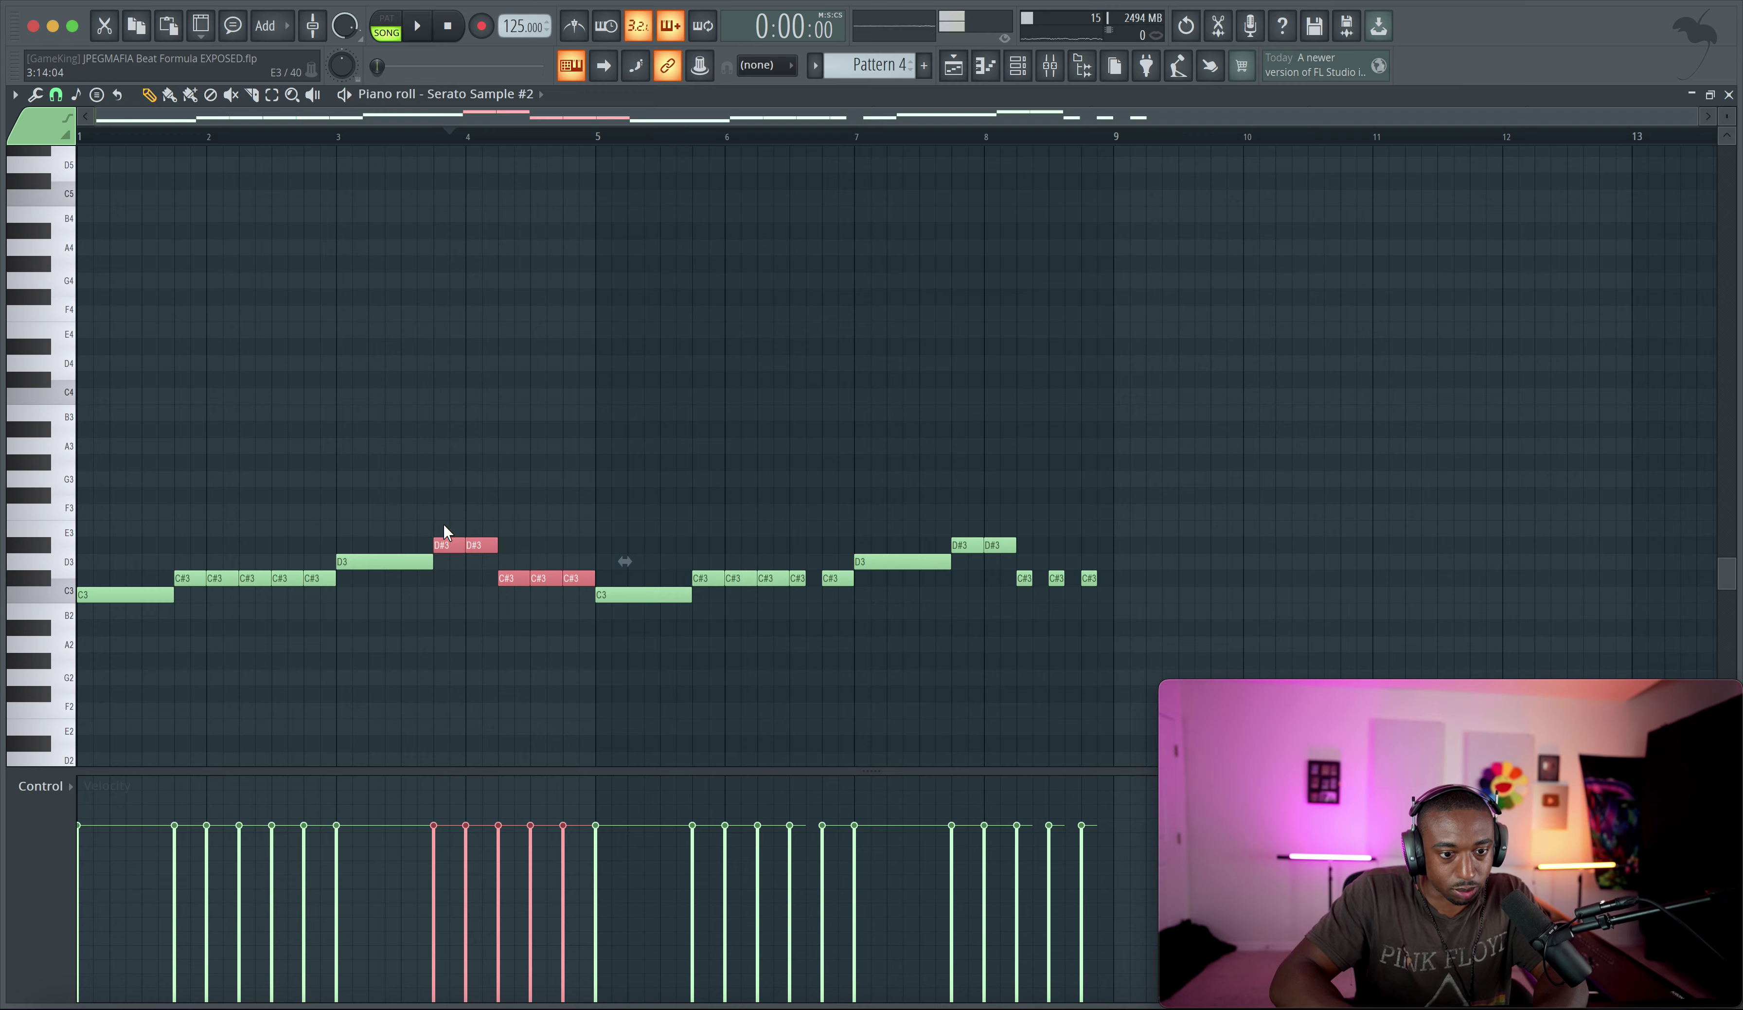
left_click_drag(316, 582, 186, 586)
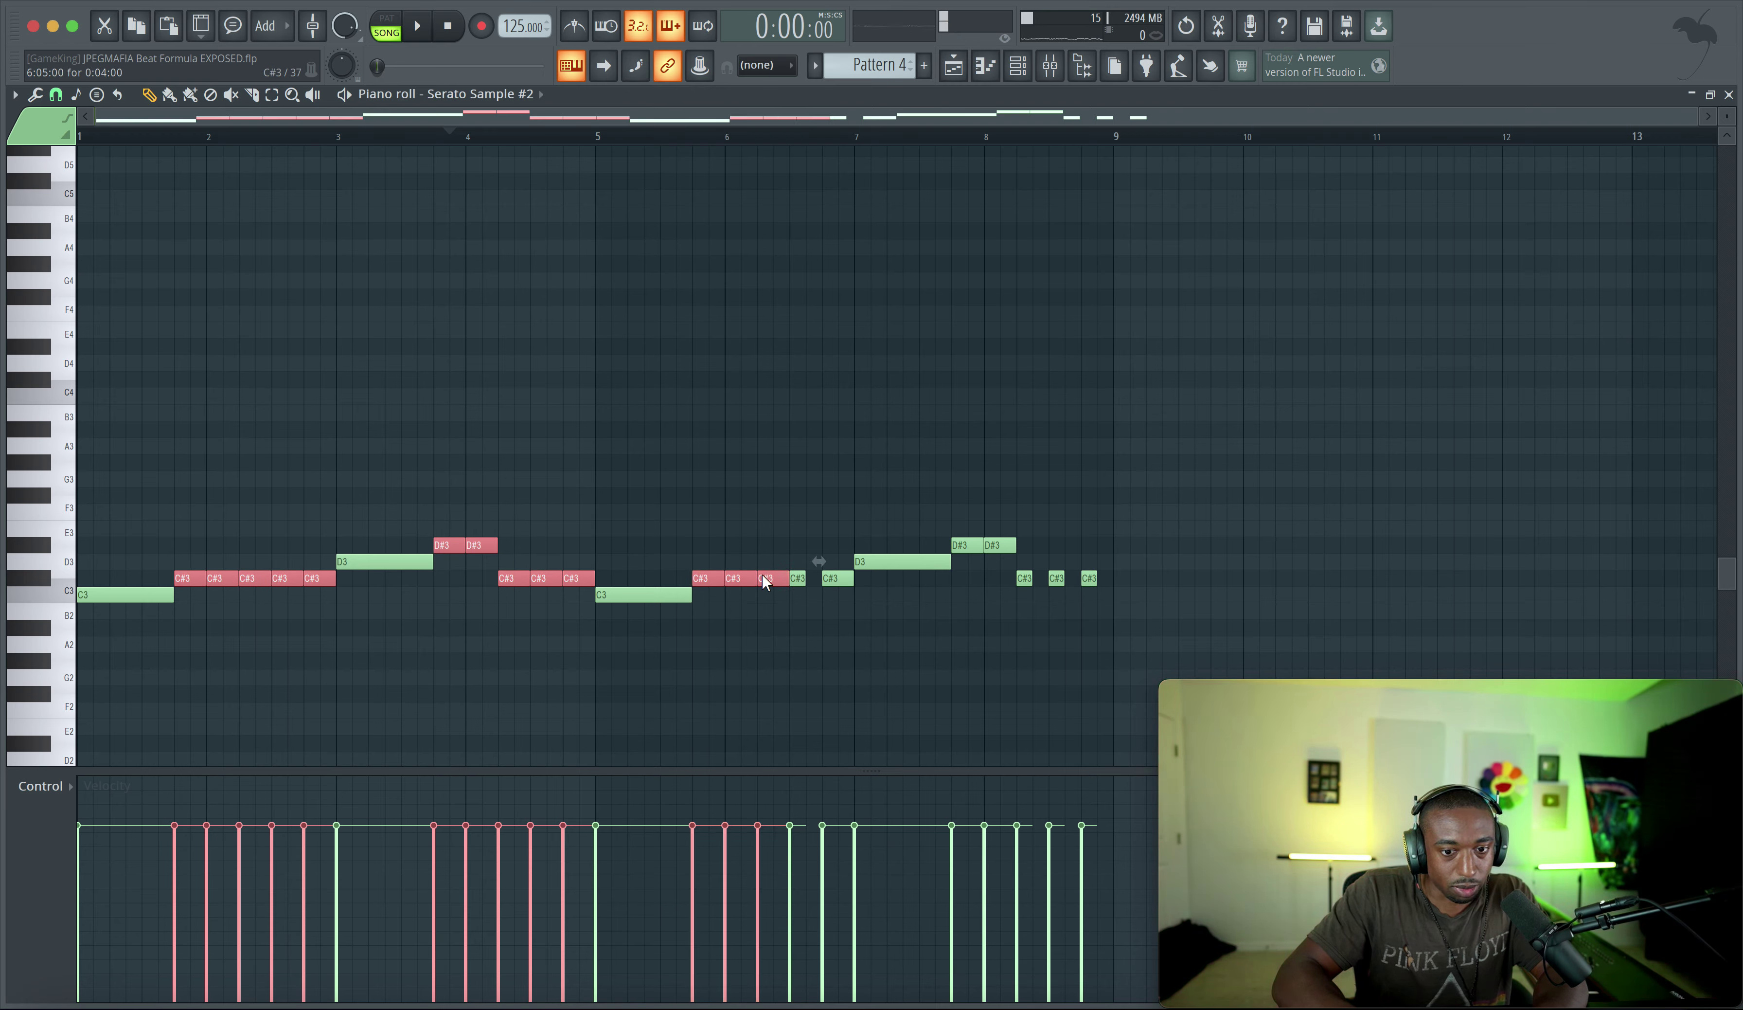
left_click(801, 578, "ctrl")
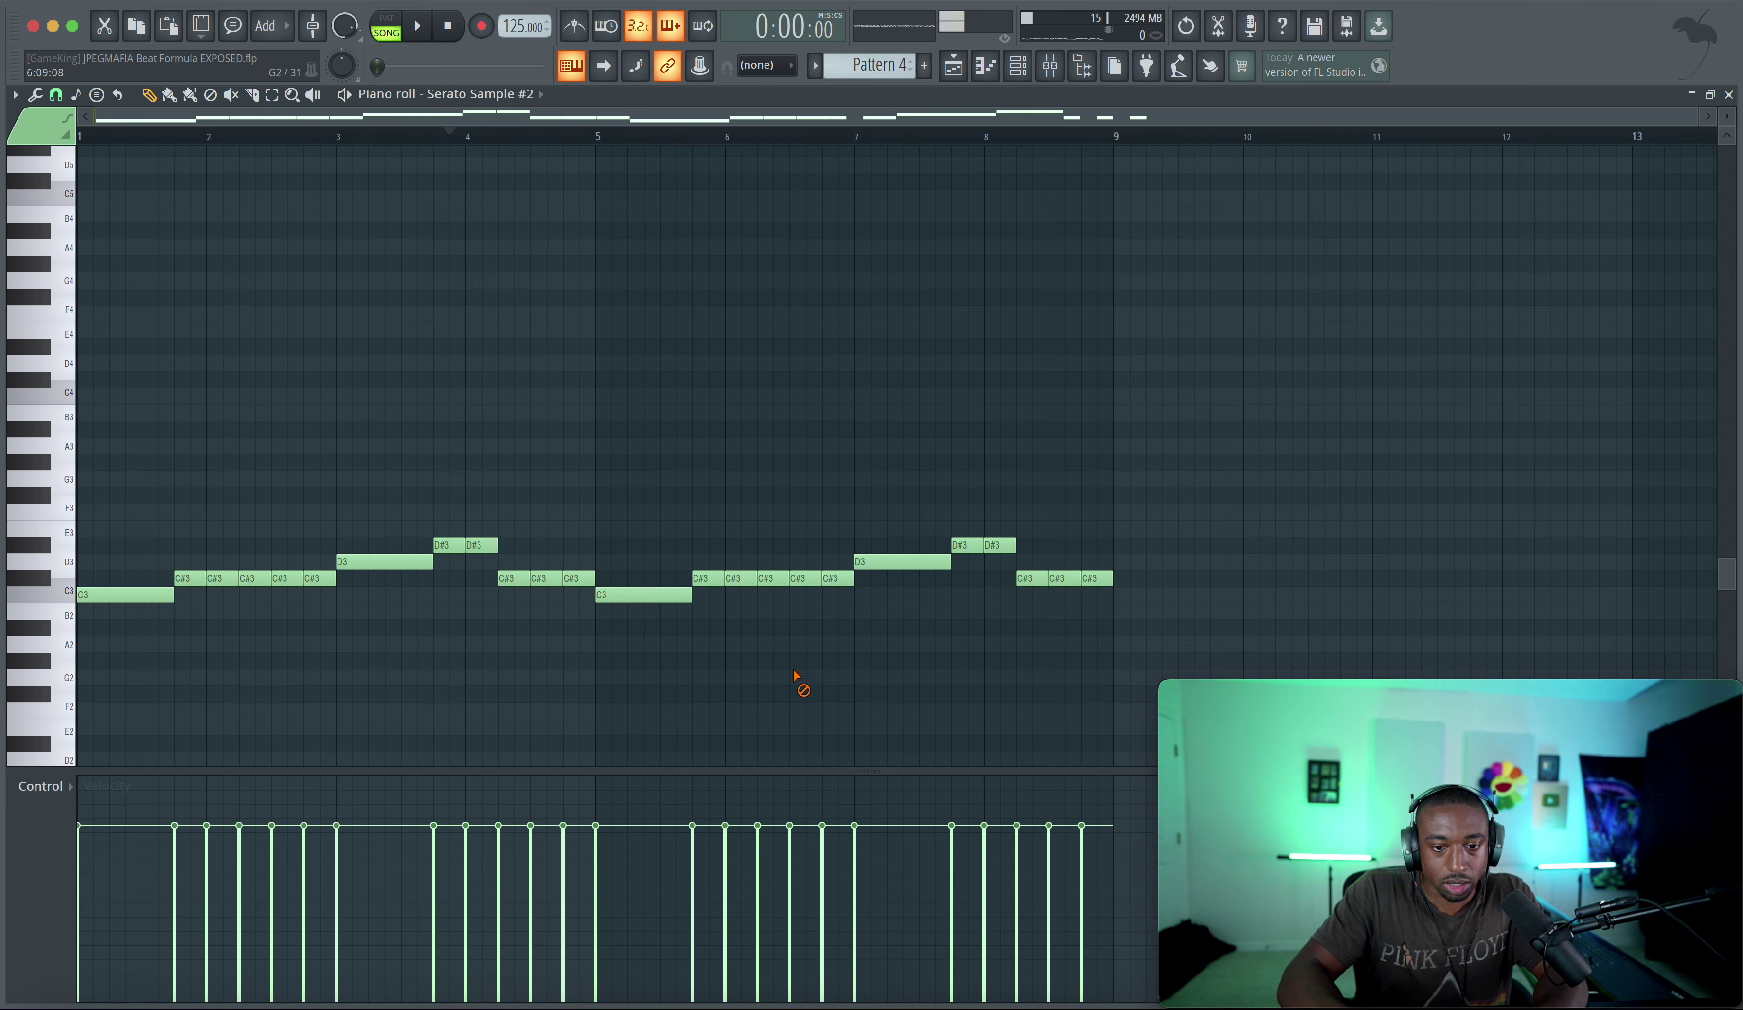
Select all the short C#3 and D#3 chops across the eight bars, nudge them slightly before the grid, and audition
left_click_drag(851, 601, 732, 577)
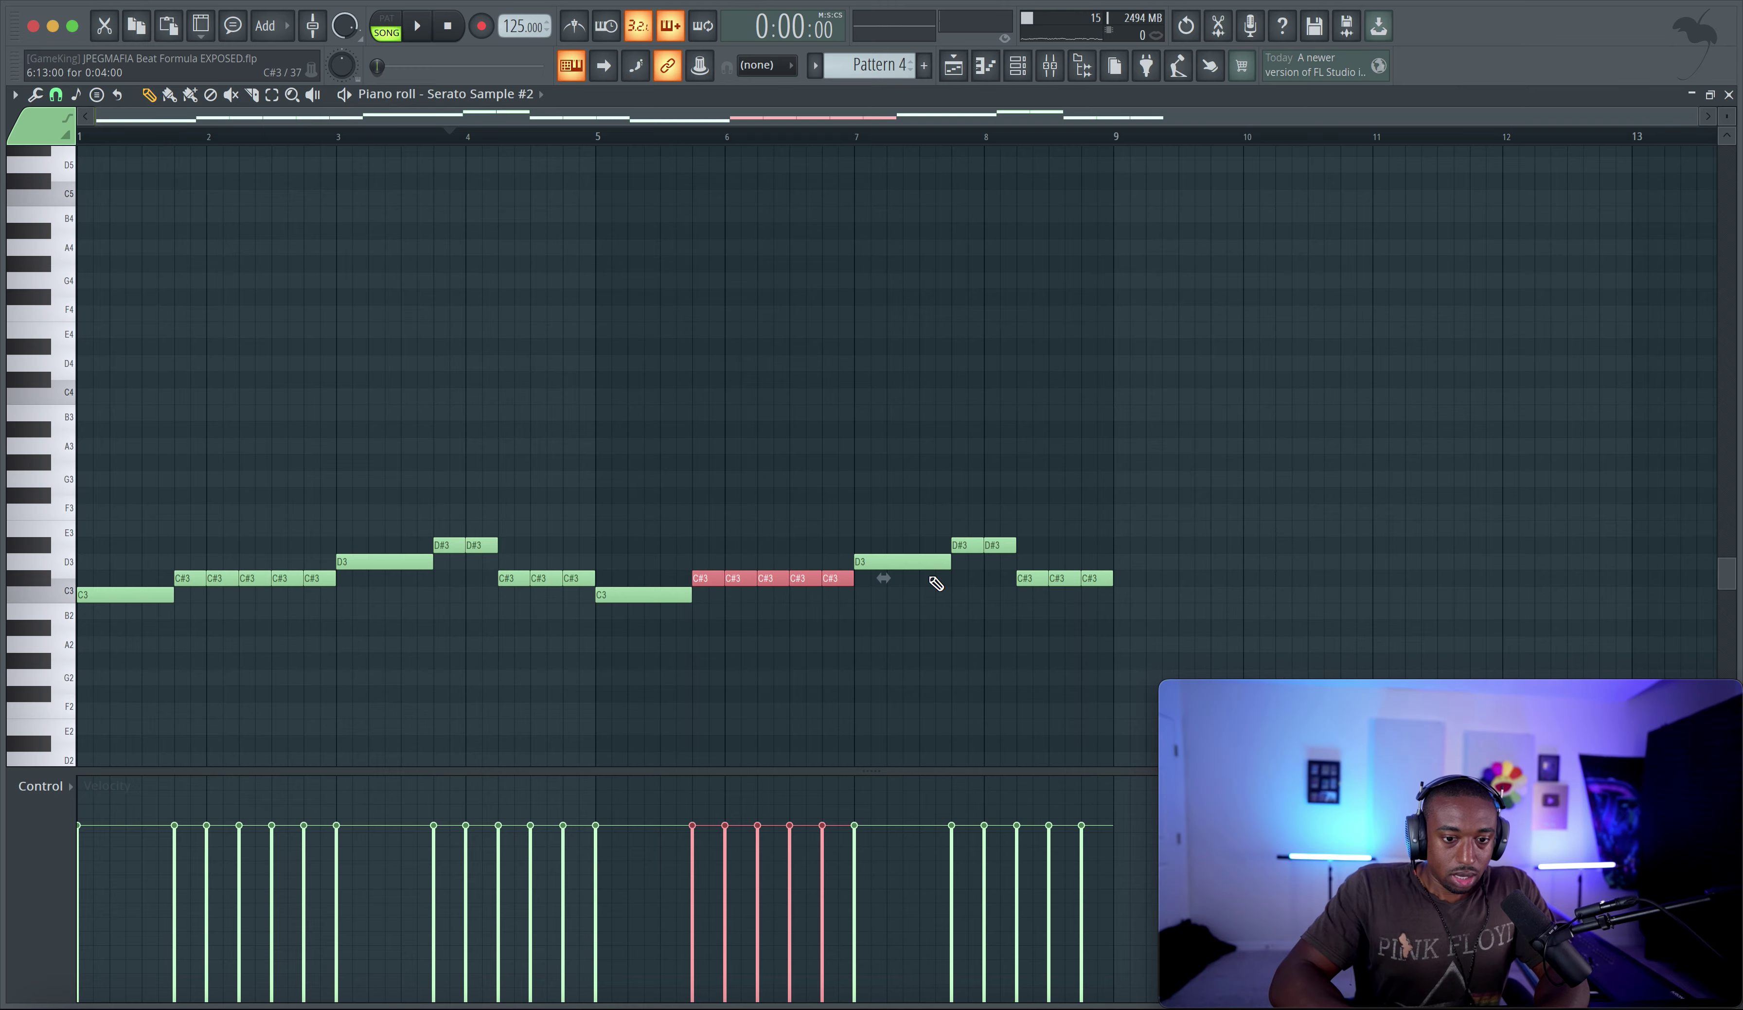
left_click_drag(1142, 595, 979, 521)
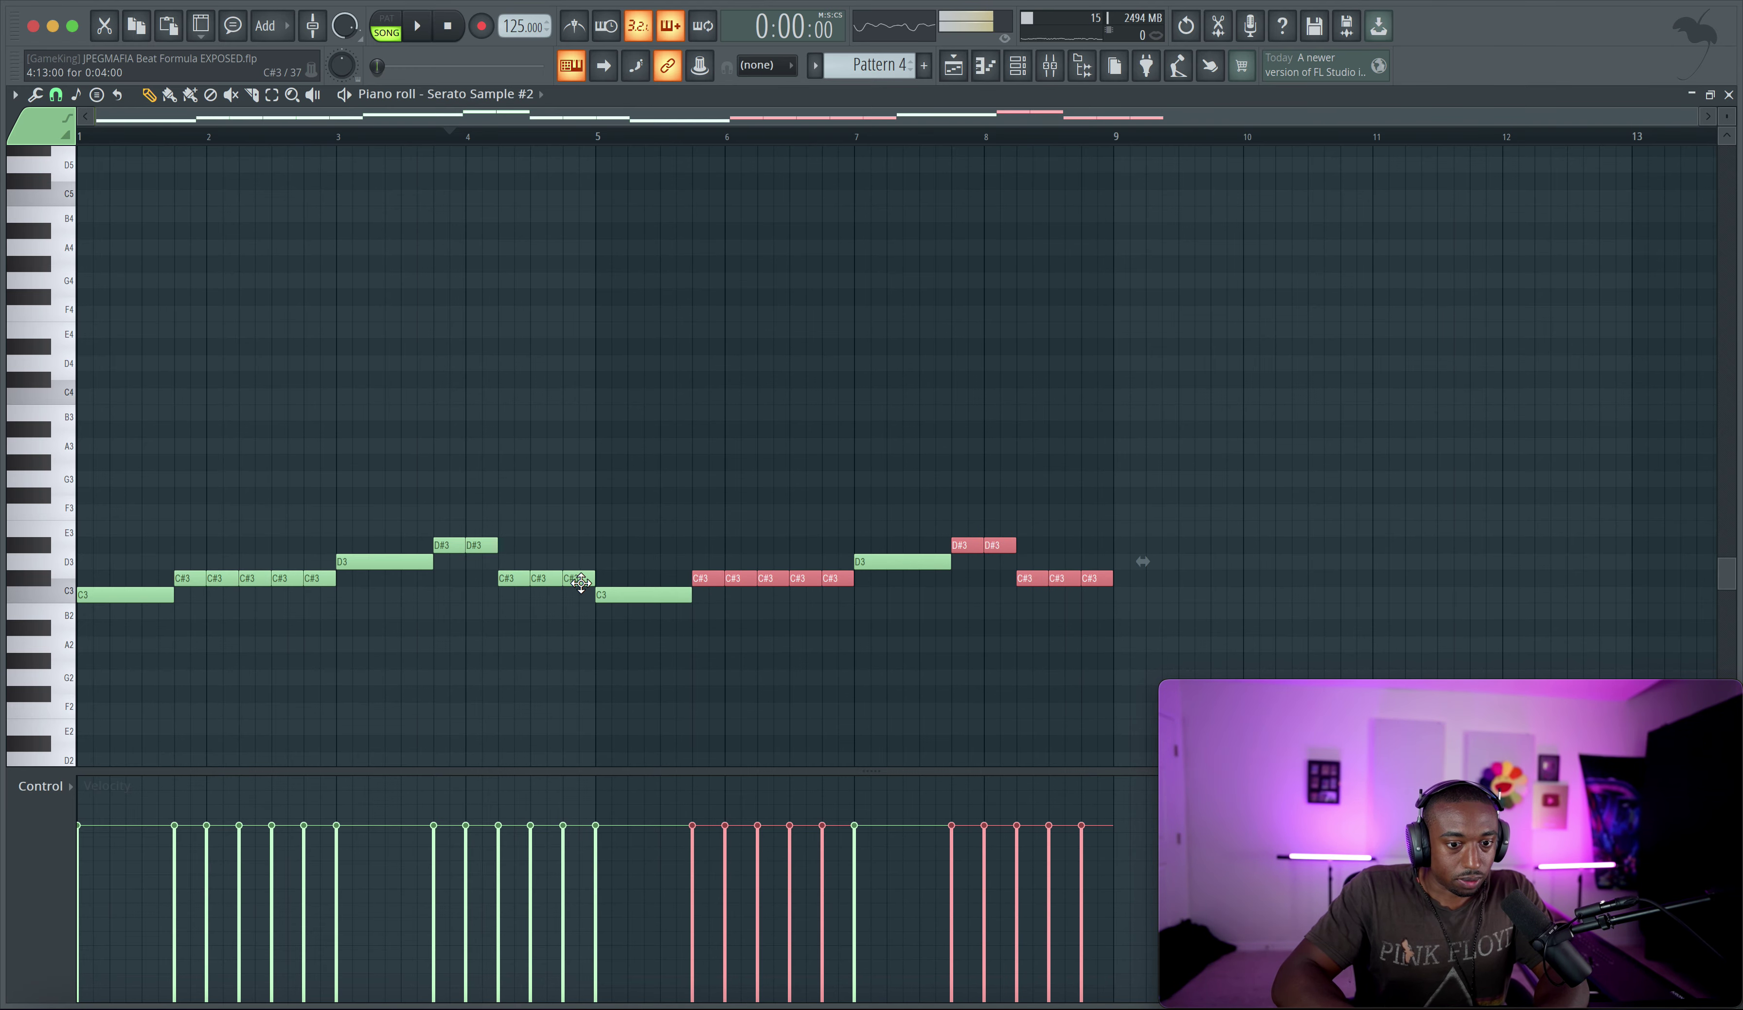
left_click_drag(340, 619, 189, 559)
key("space")
scroll(263, 586, "up", 1)
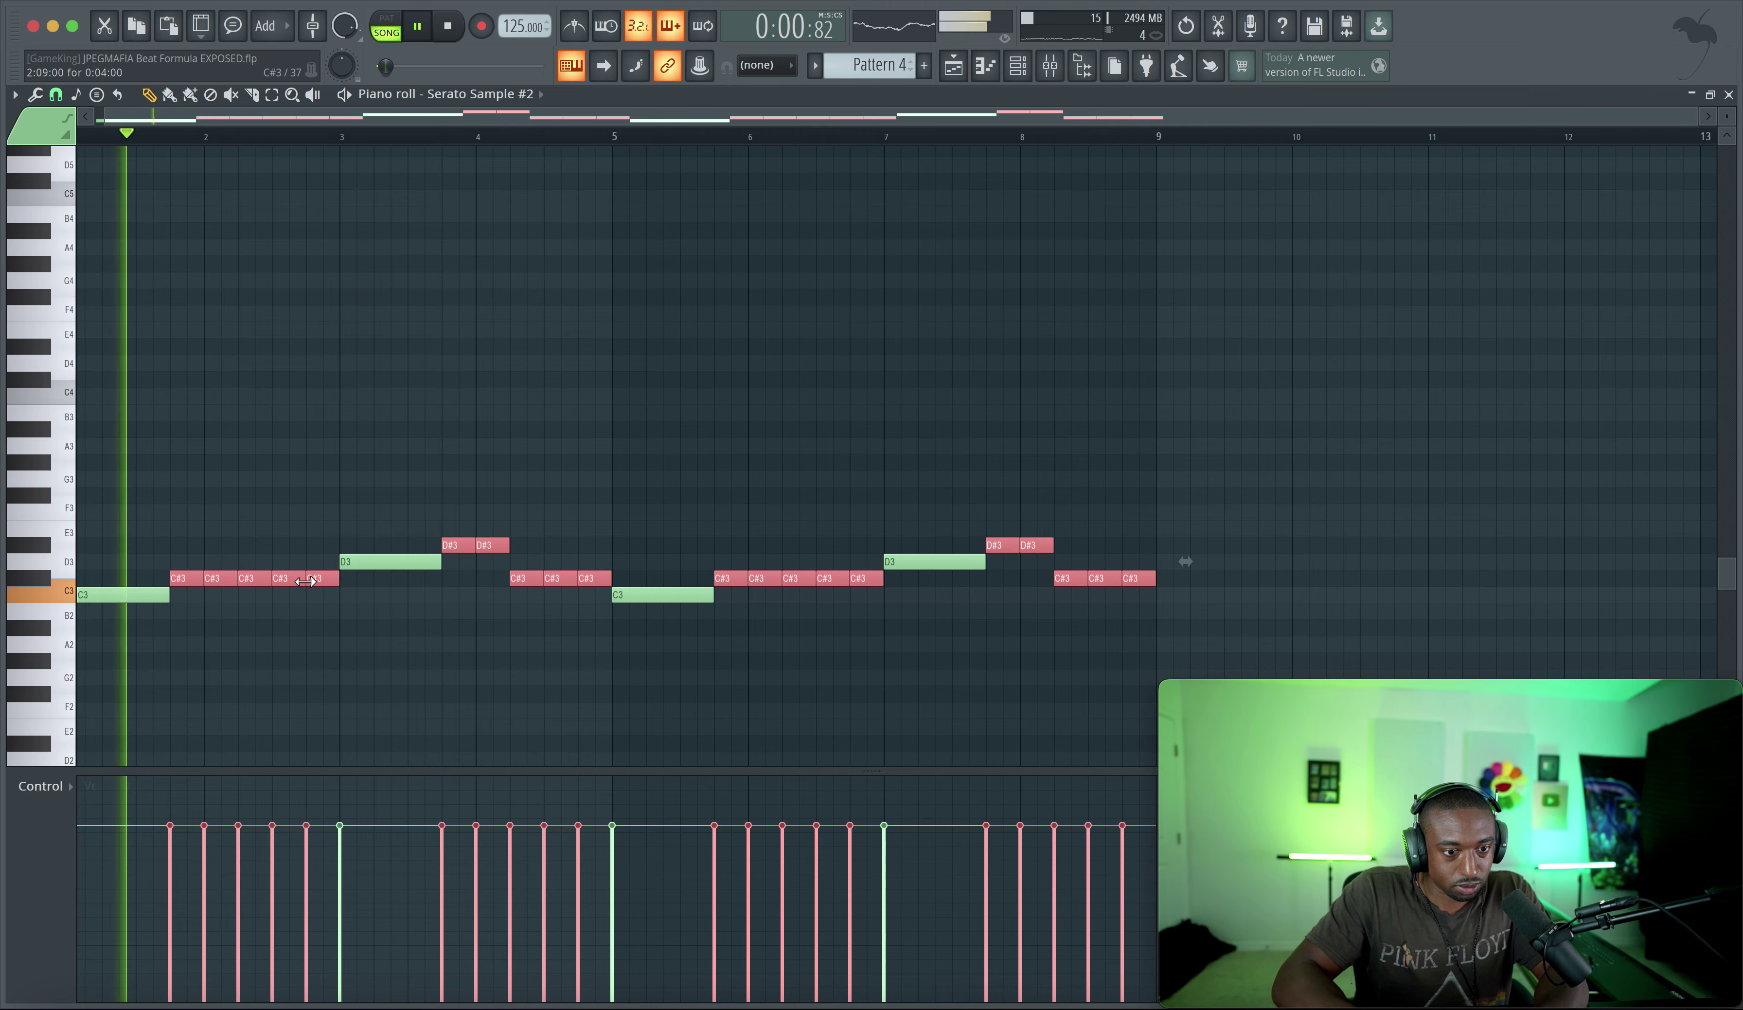
key("space")
scroll(318, 574, "up", 3)
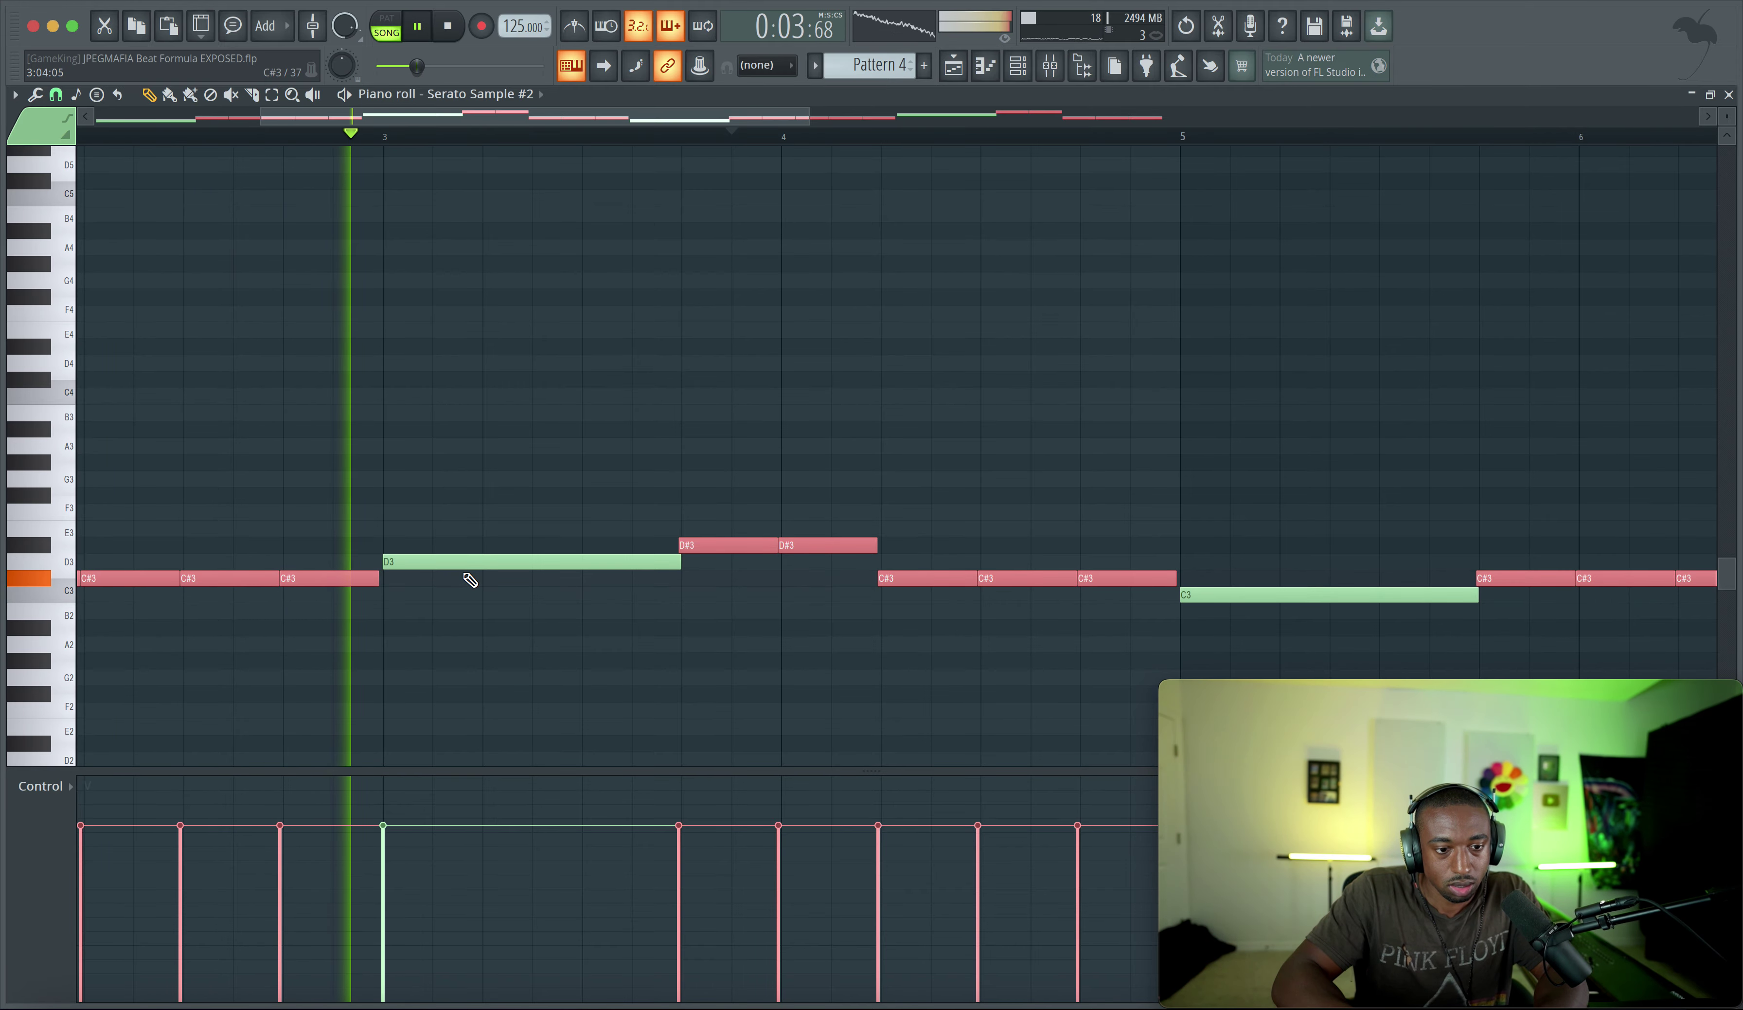
Return to the playlist, bring up the channel rack, and raise the Omnisphere channel's volume
scroll(470, 579, "down", 2)
scroll(470, 579, "down", 2)
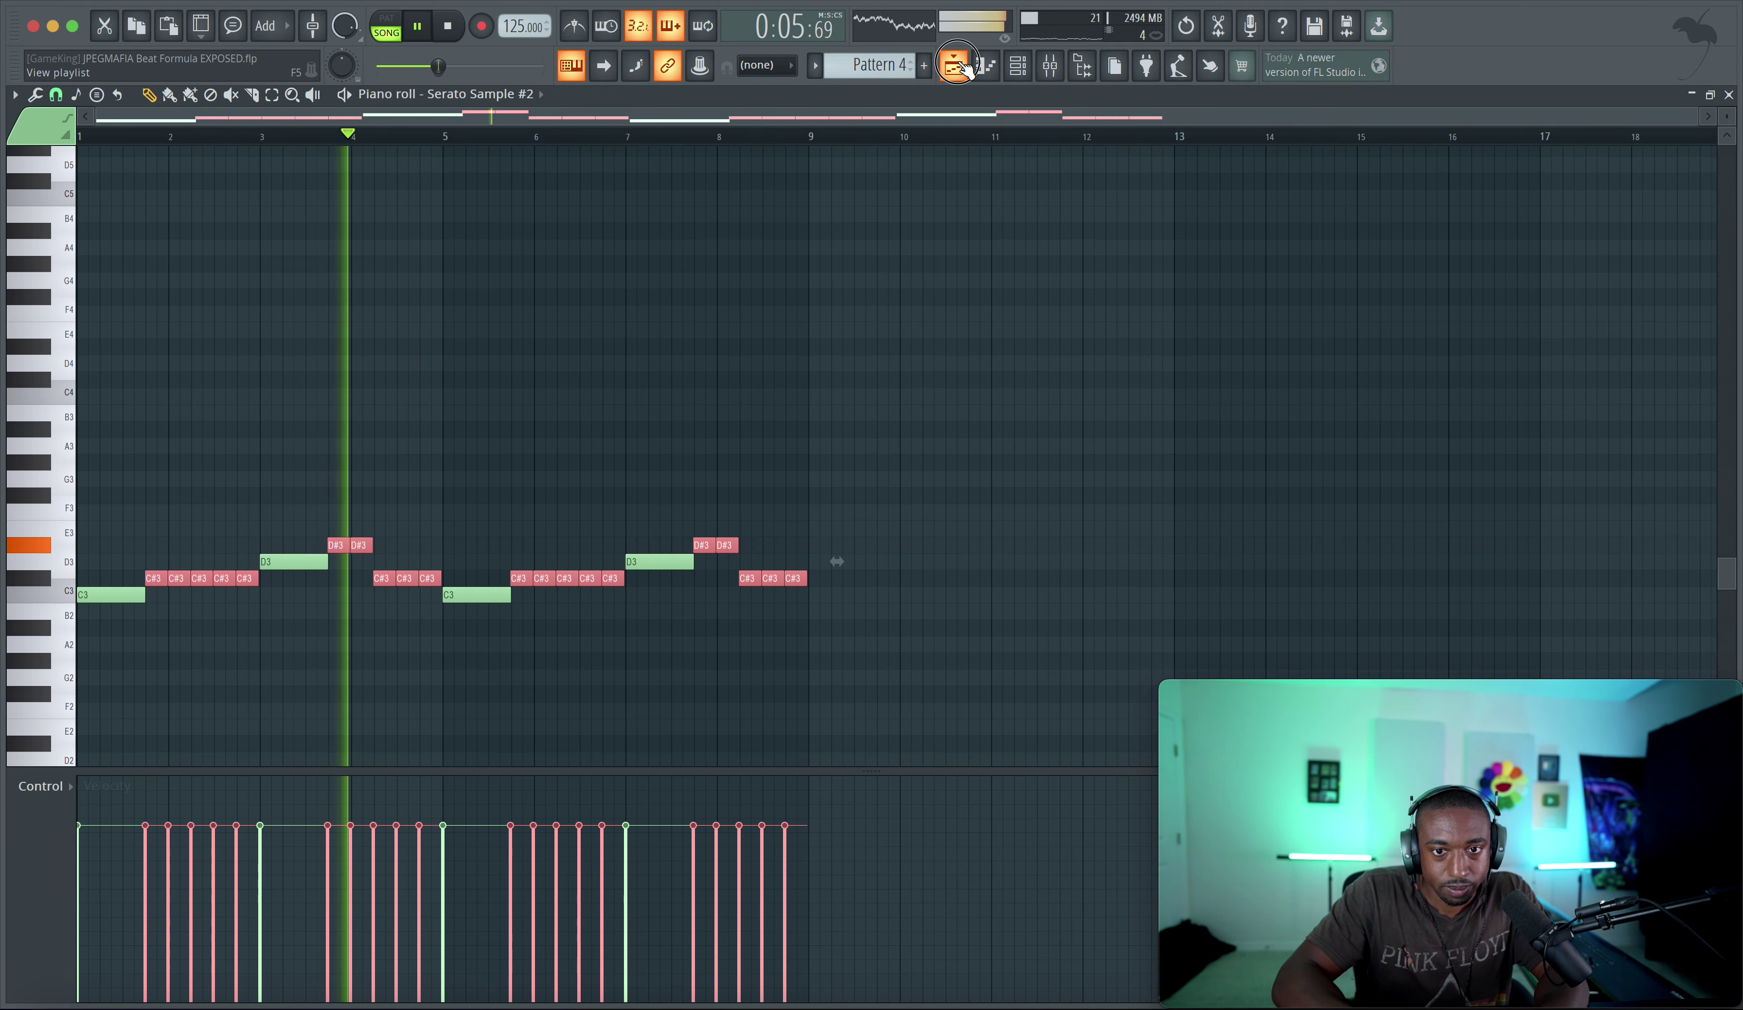
key("F5")
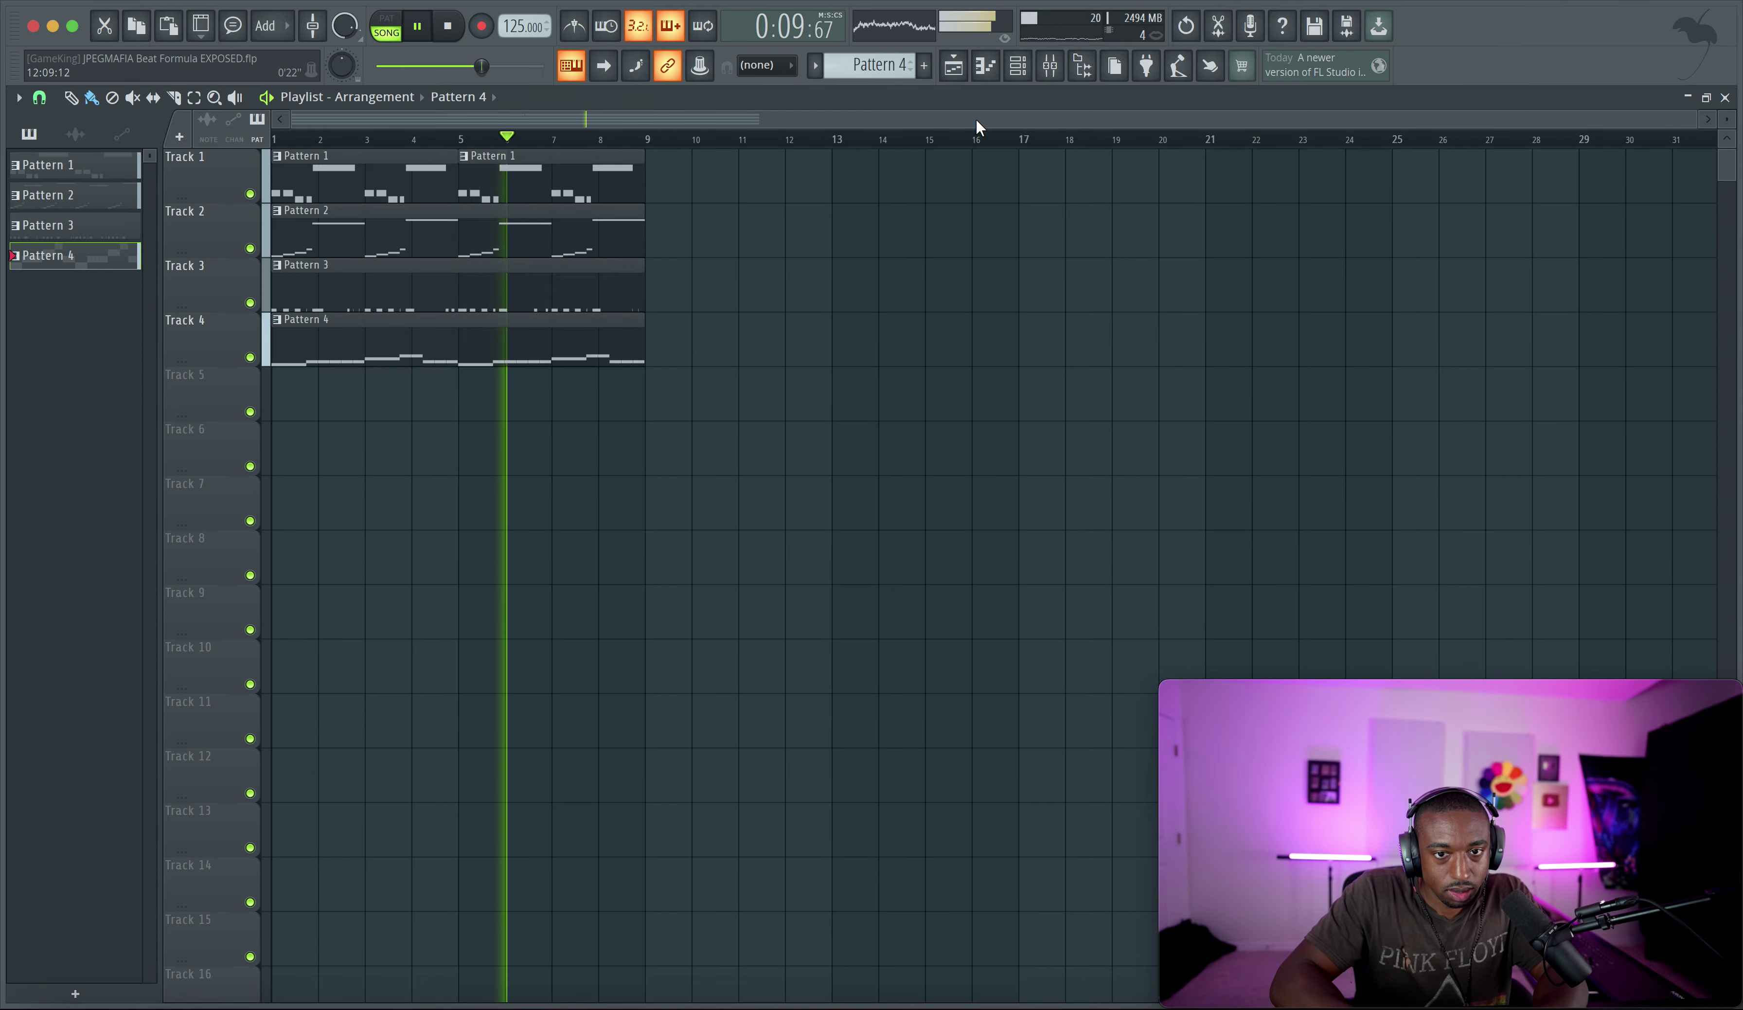
left_click(1017, 65)
left_click_drag(280, 196, 279, 168)
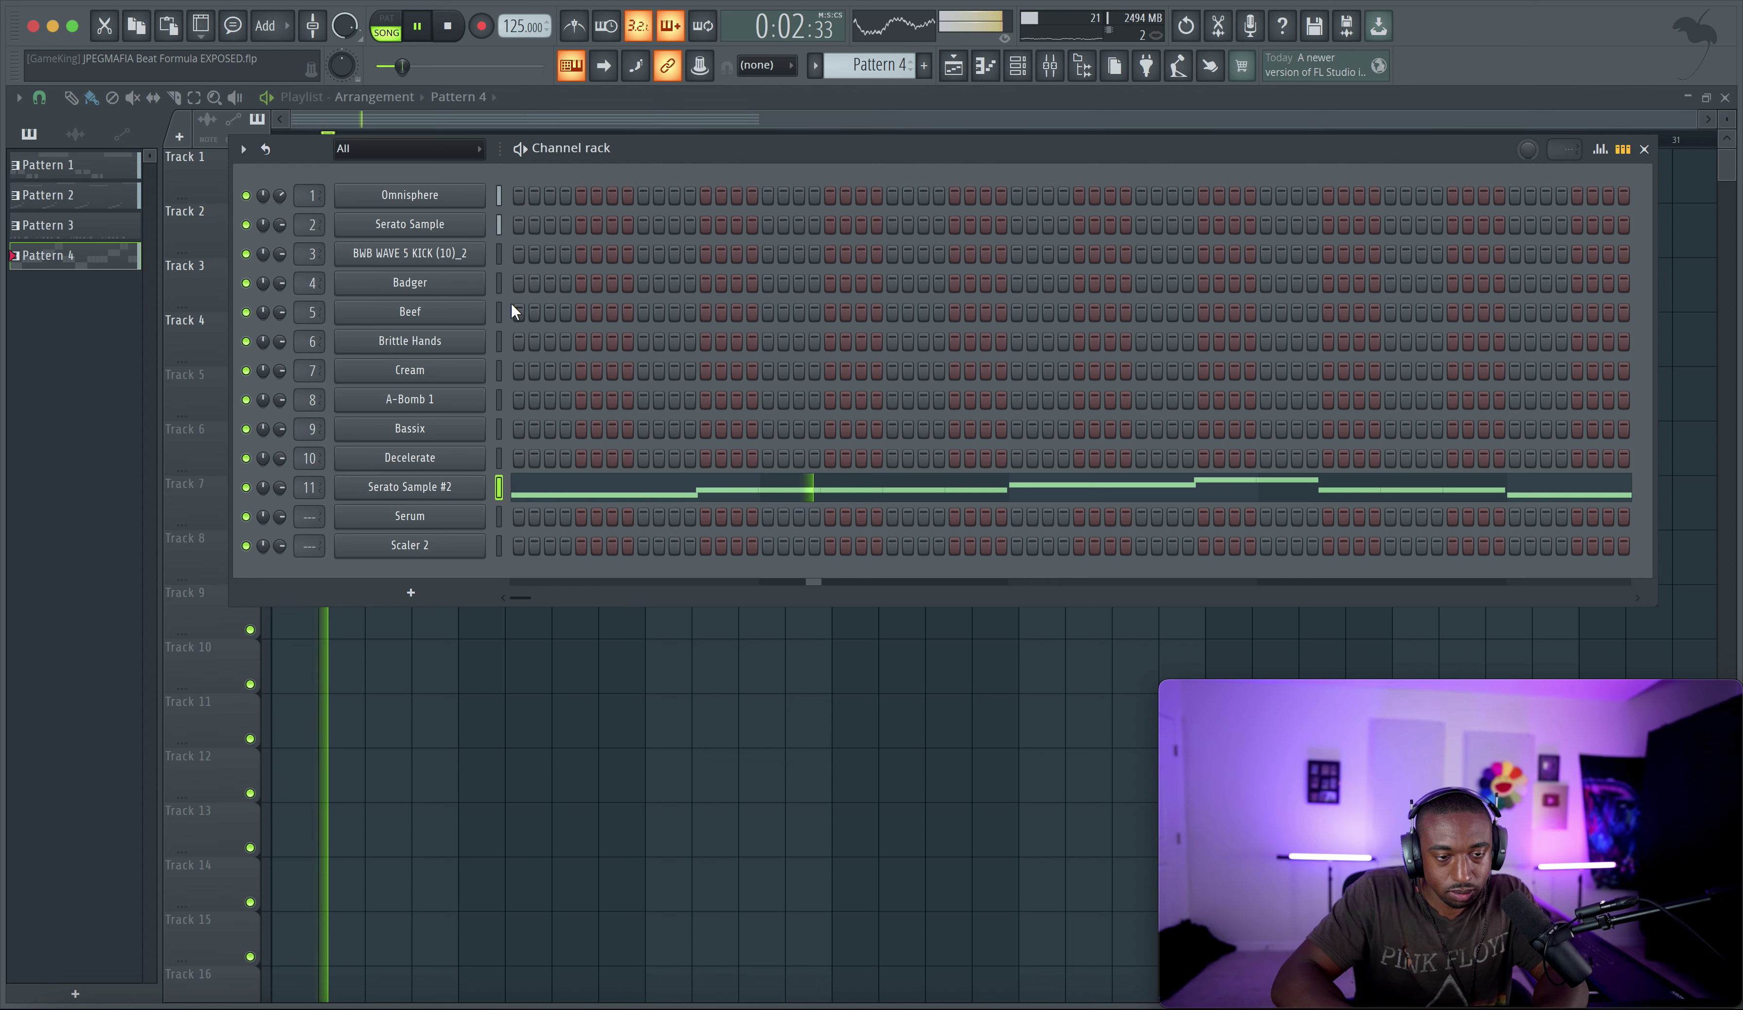
Save the project and insert Fruity Soft Clipper in the first effect slot of the Master track
key("super+s")
left_click(1051, 67)
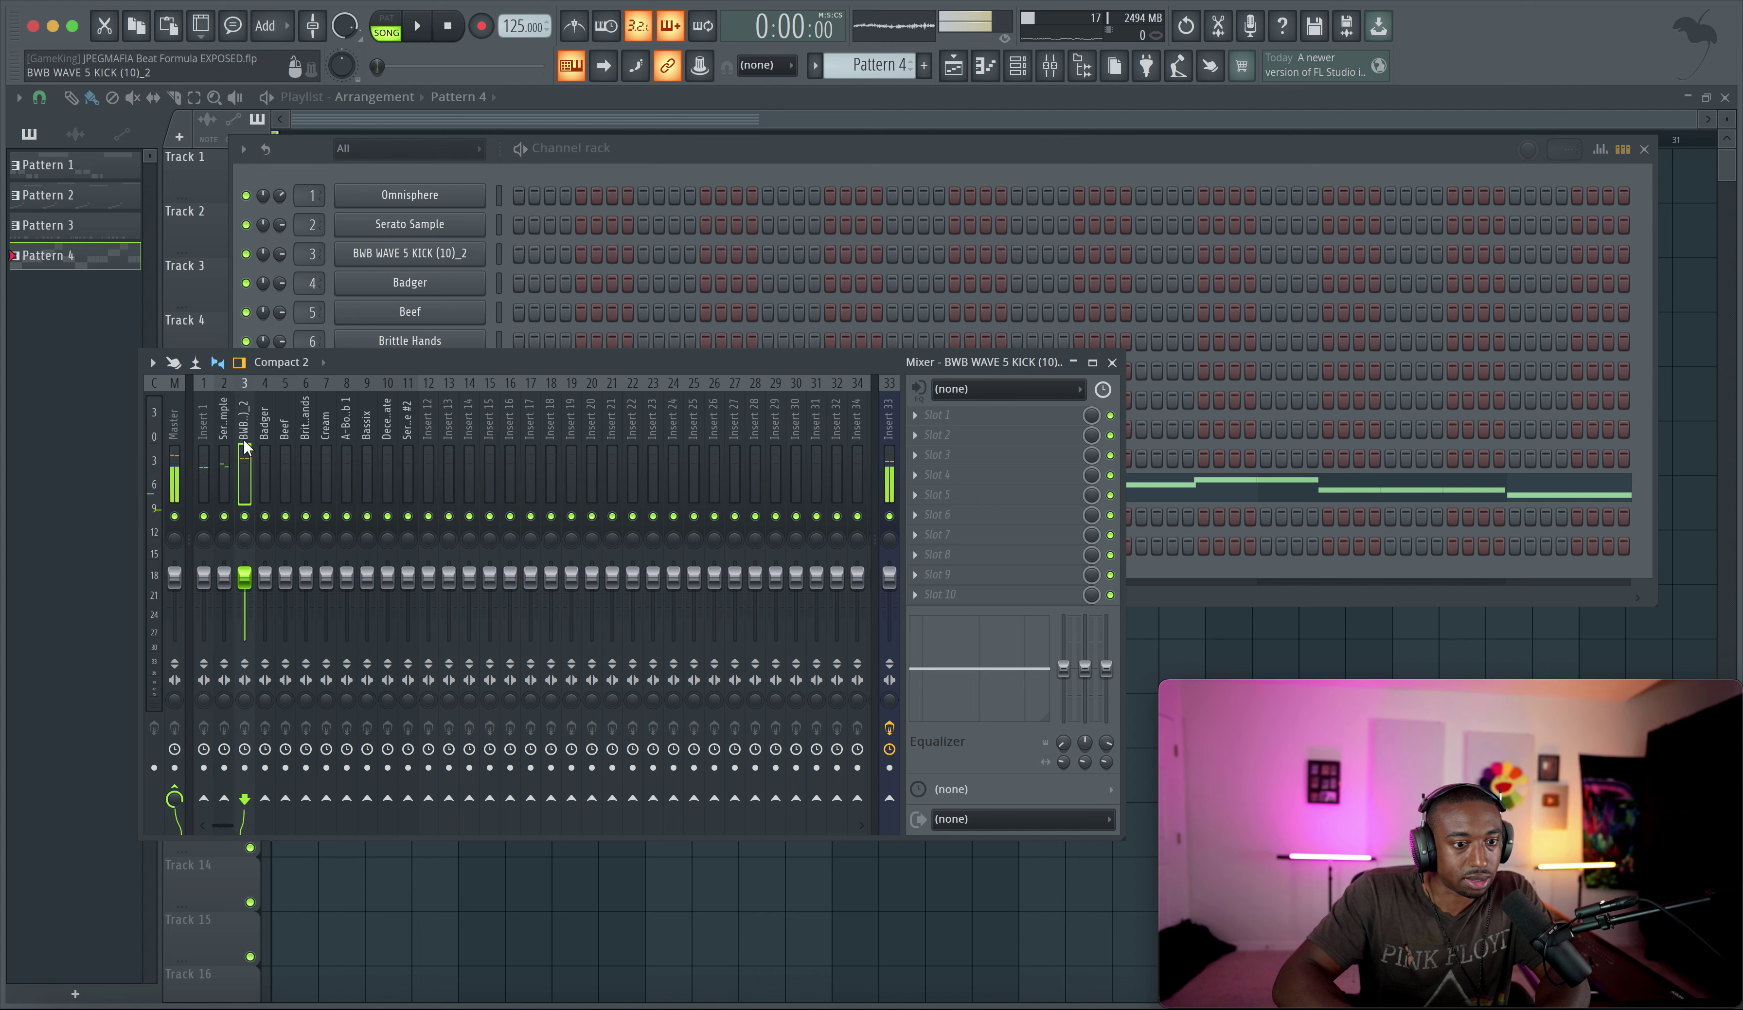
left_click(929, 426)
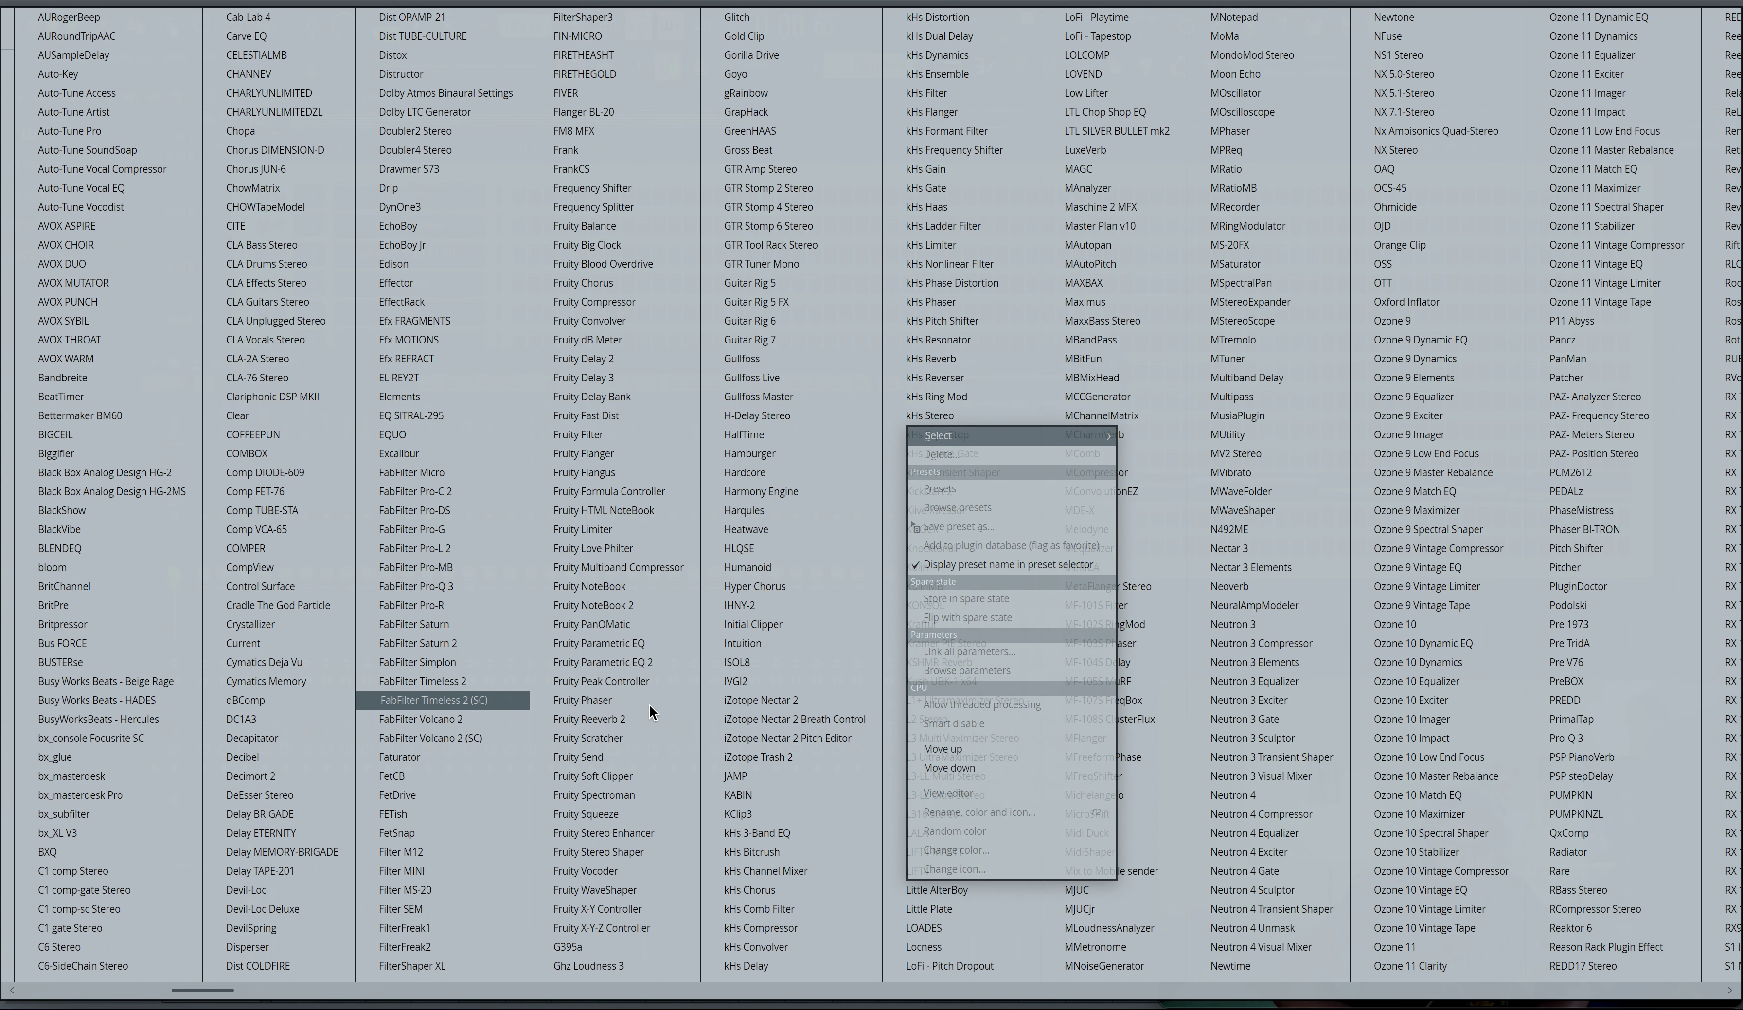
scroll(650, 705, "right", 2)
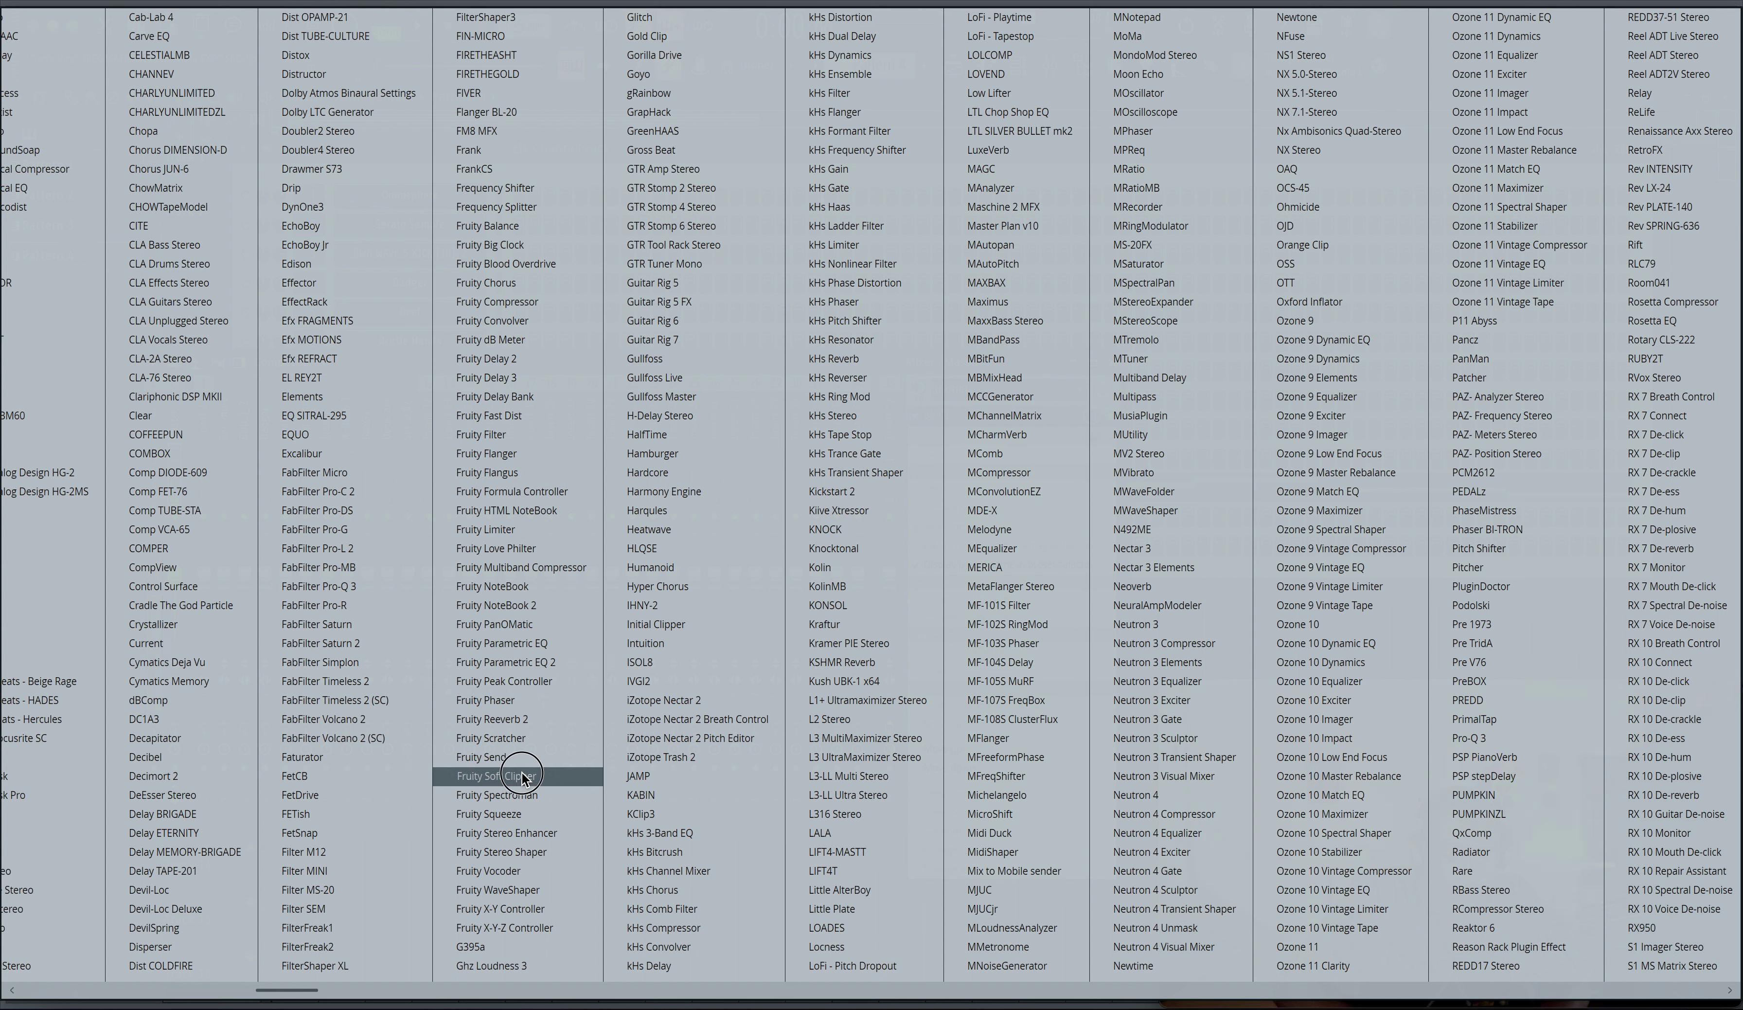
left_click(496, 775)
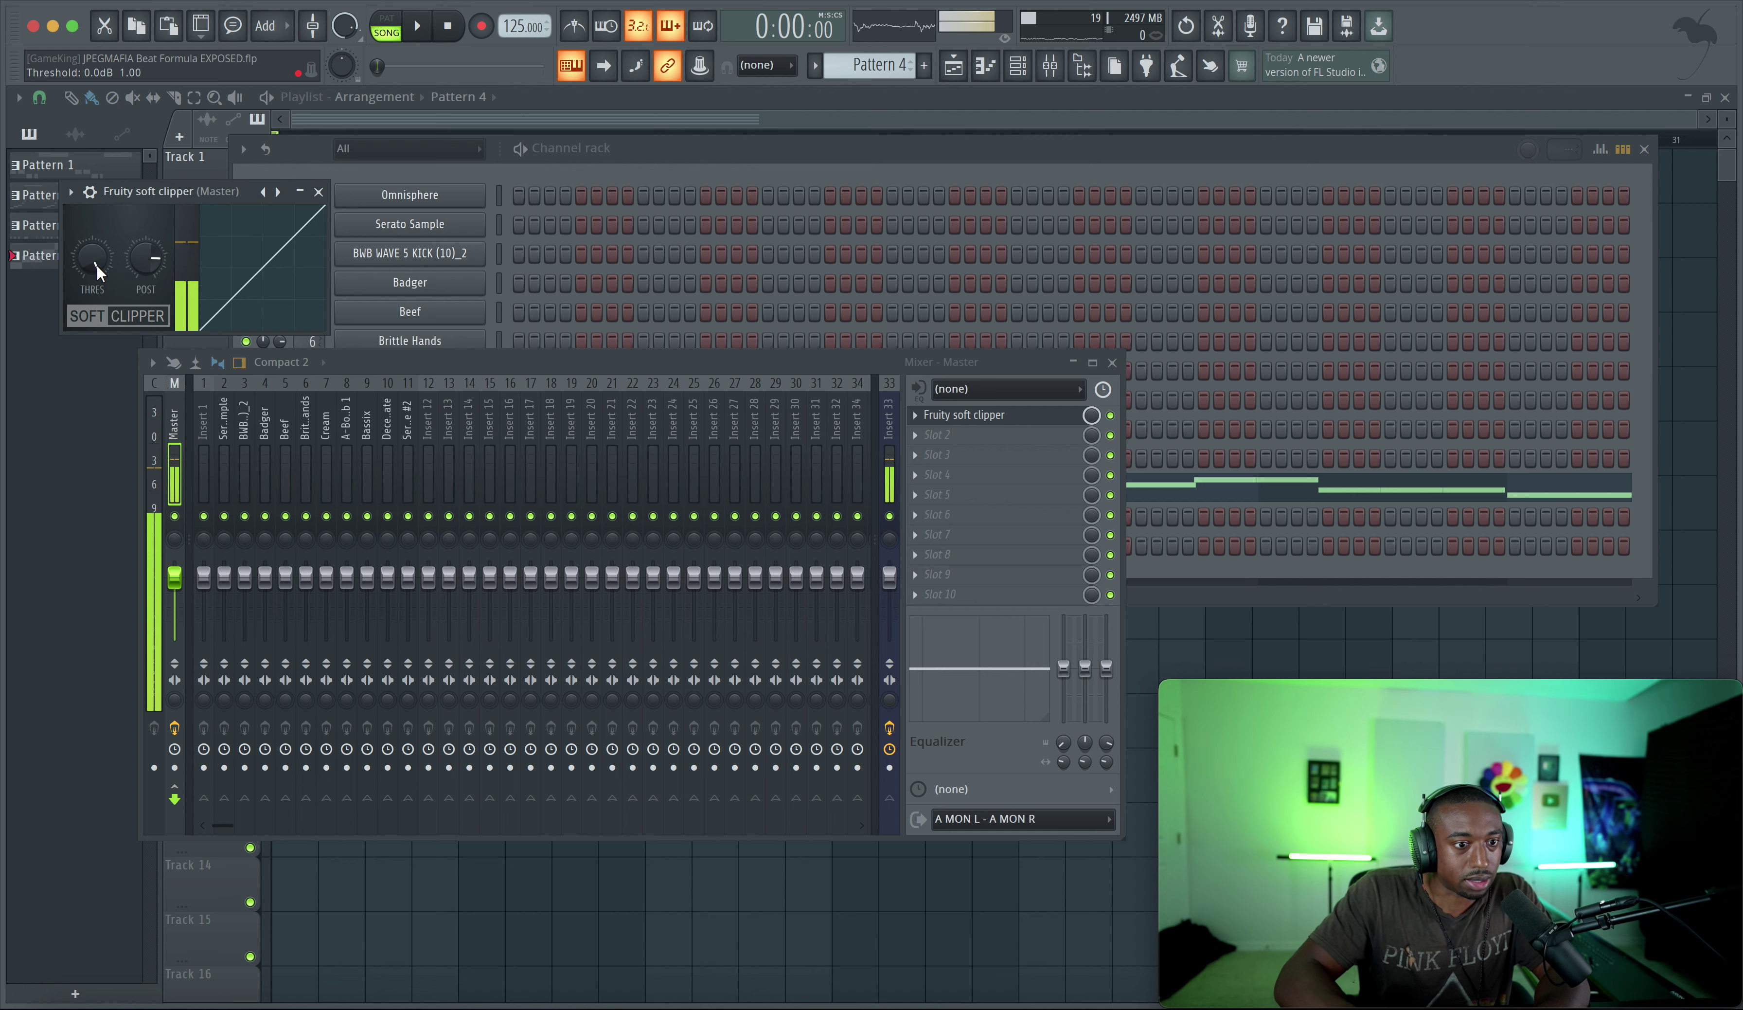
left_click(318, 192)
Sidechain the BWB WAVE 5 KICK (10)_2 mixer track to Insert 1
left_click(571, 153)
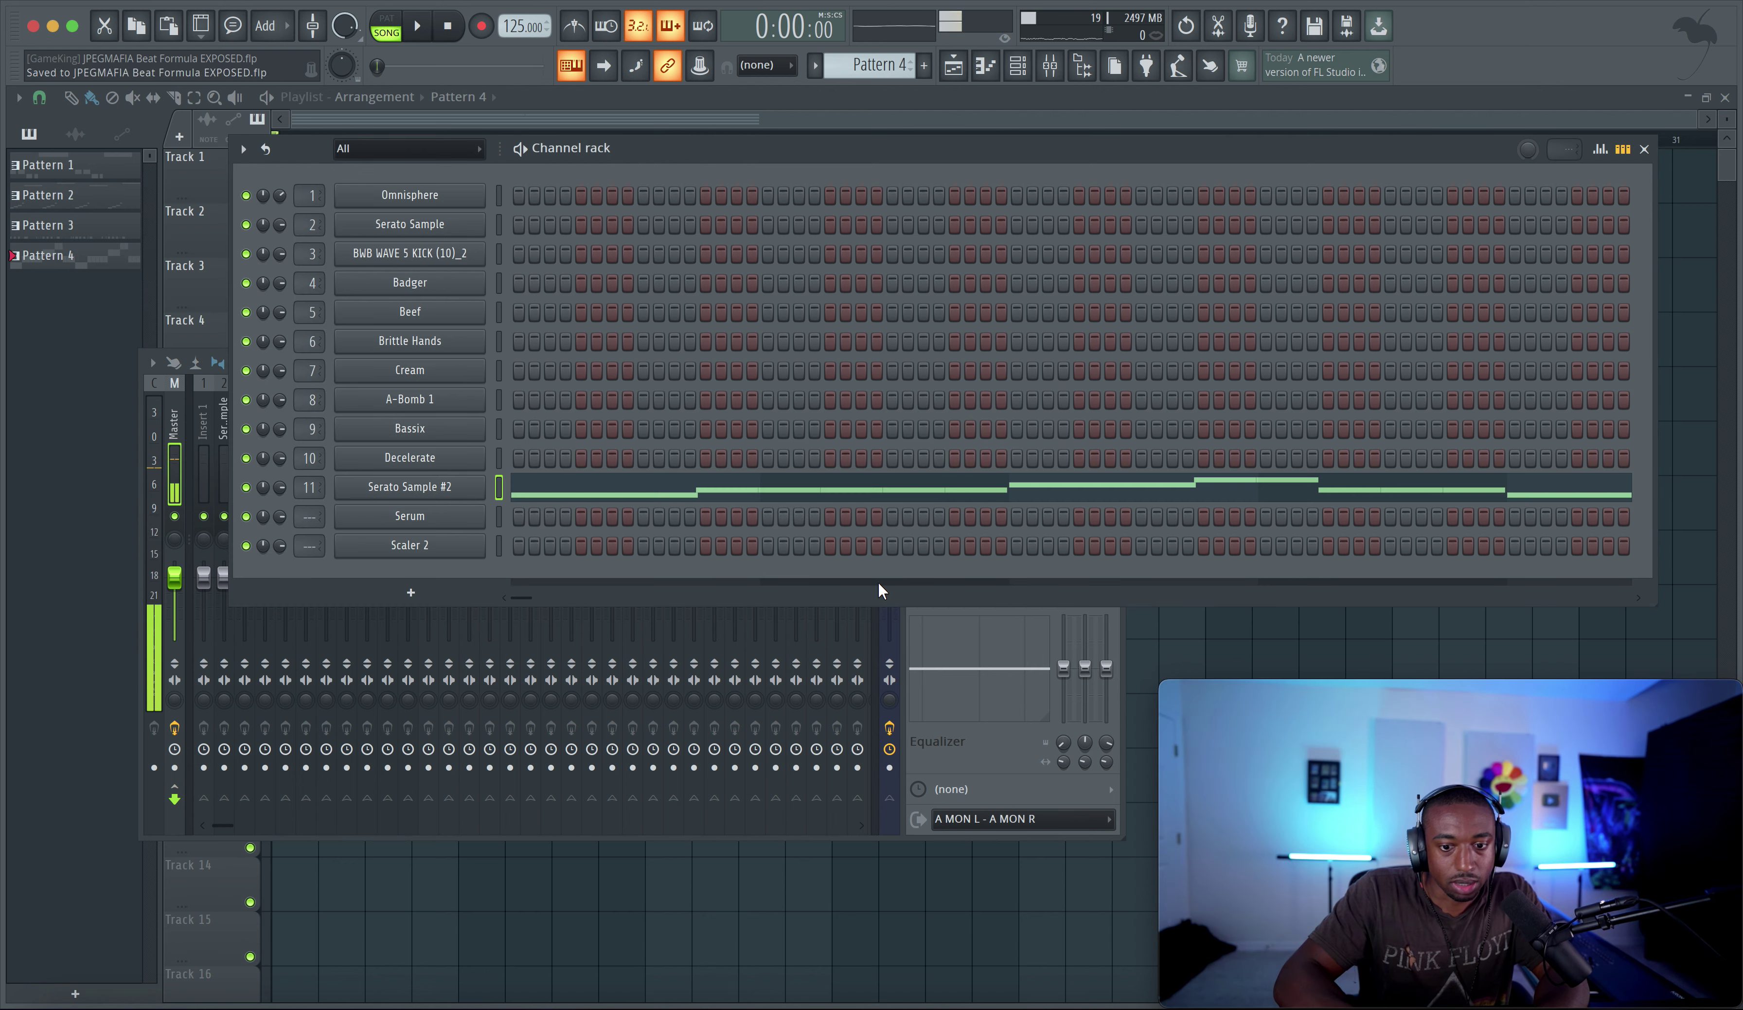
left_click(956, 756)
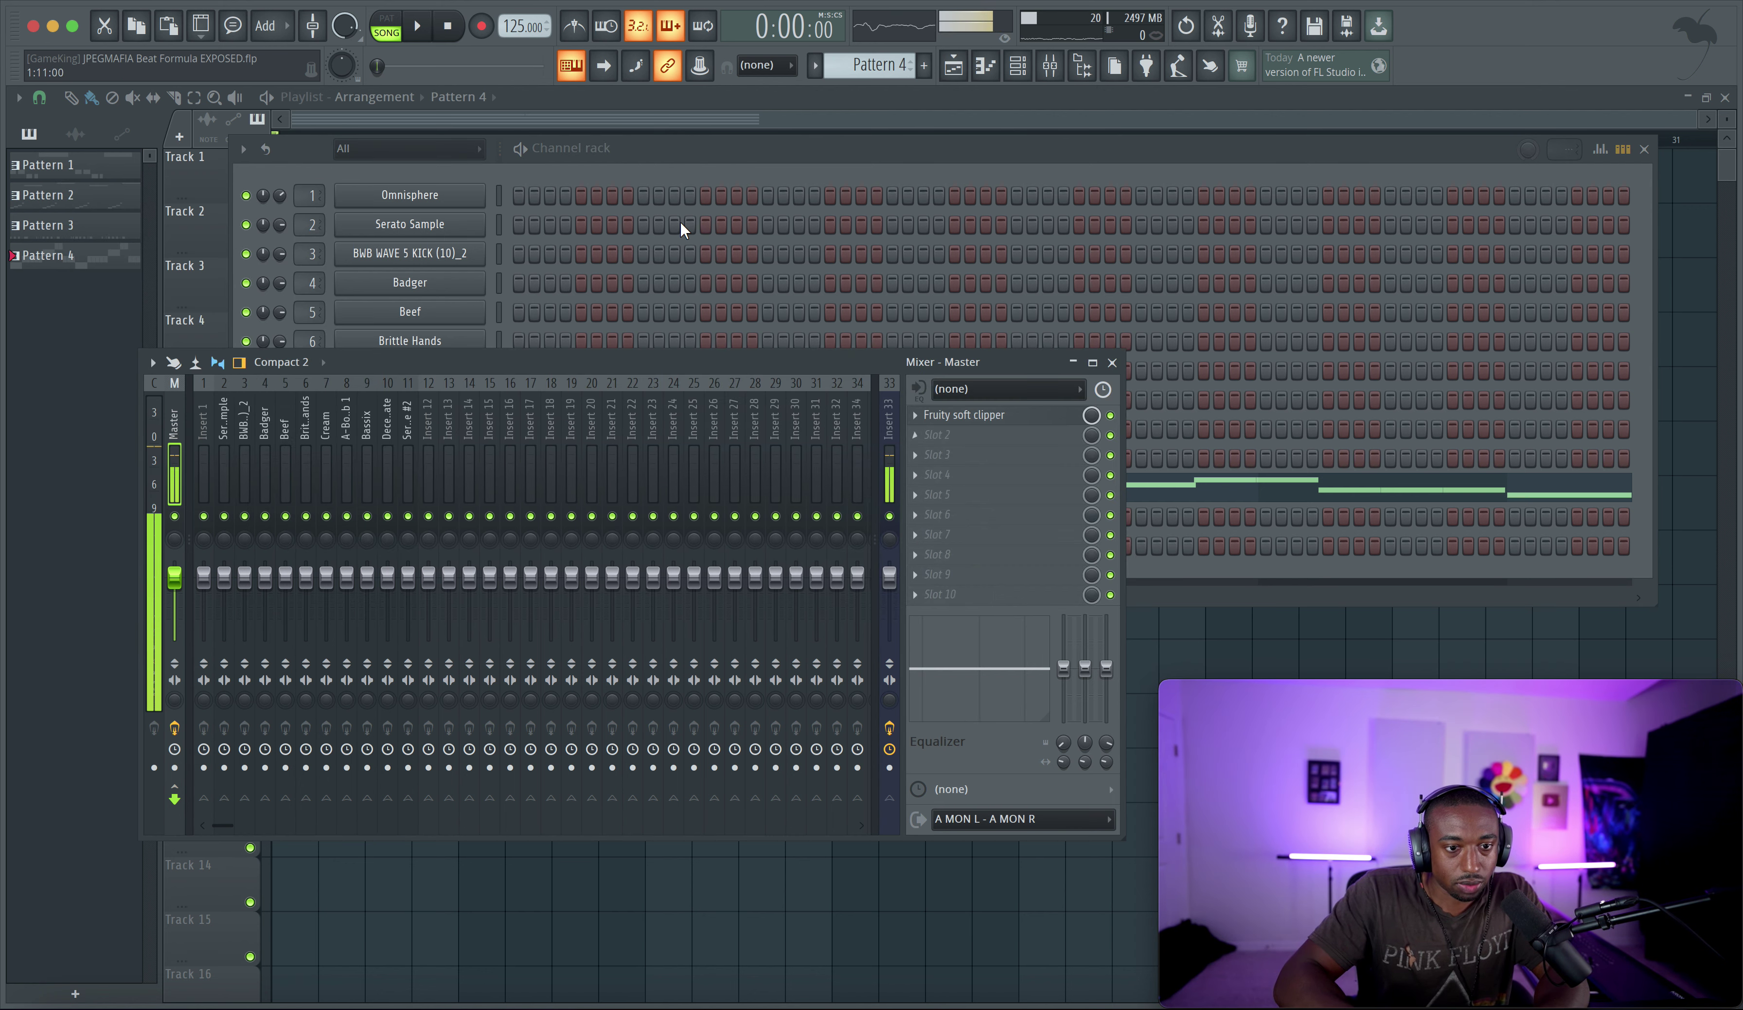
left_click(464, 254)
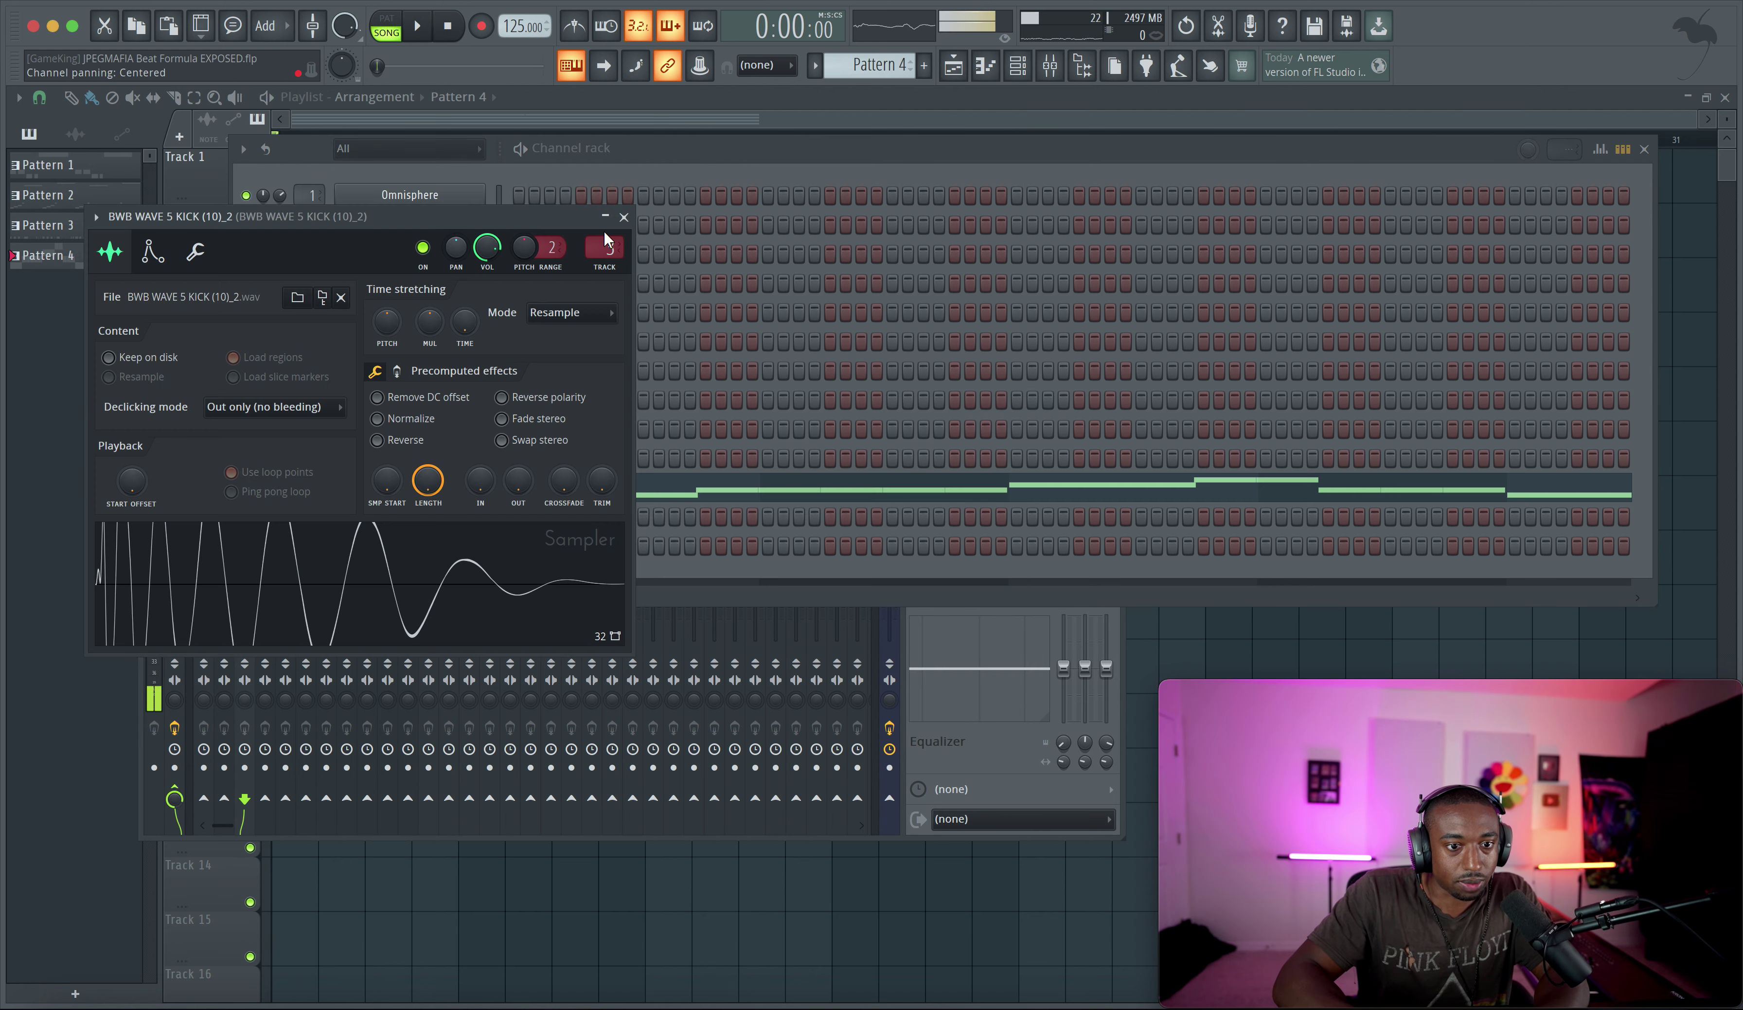
left_click(903, 687)
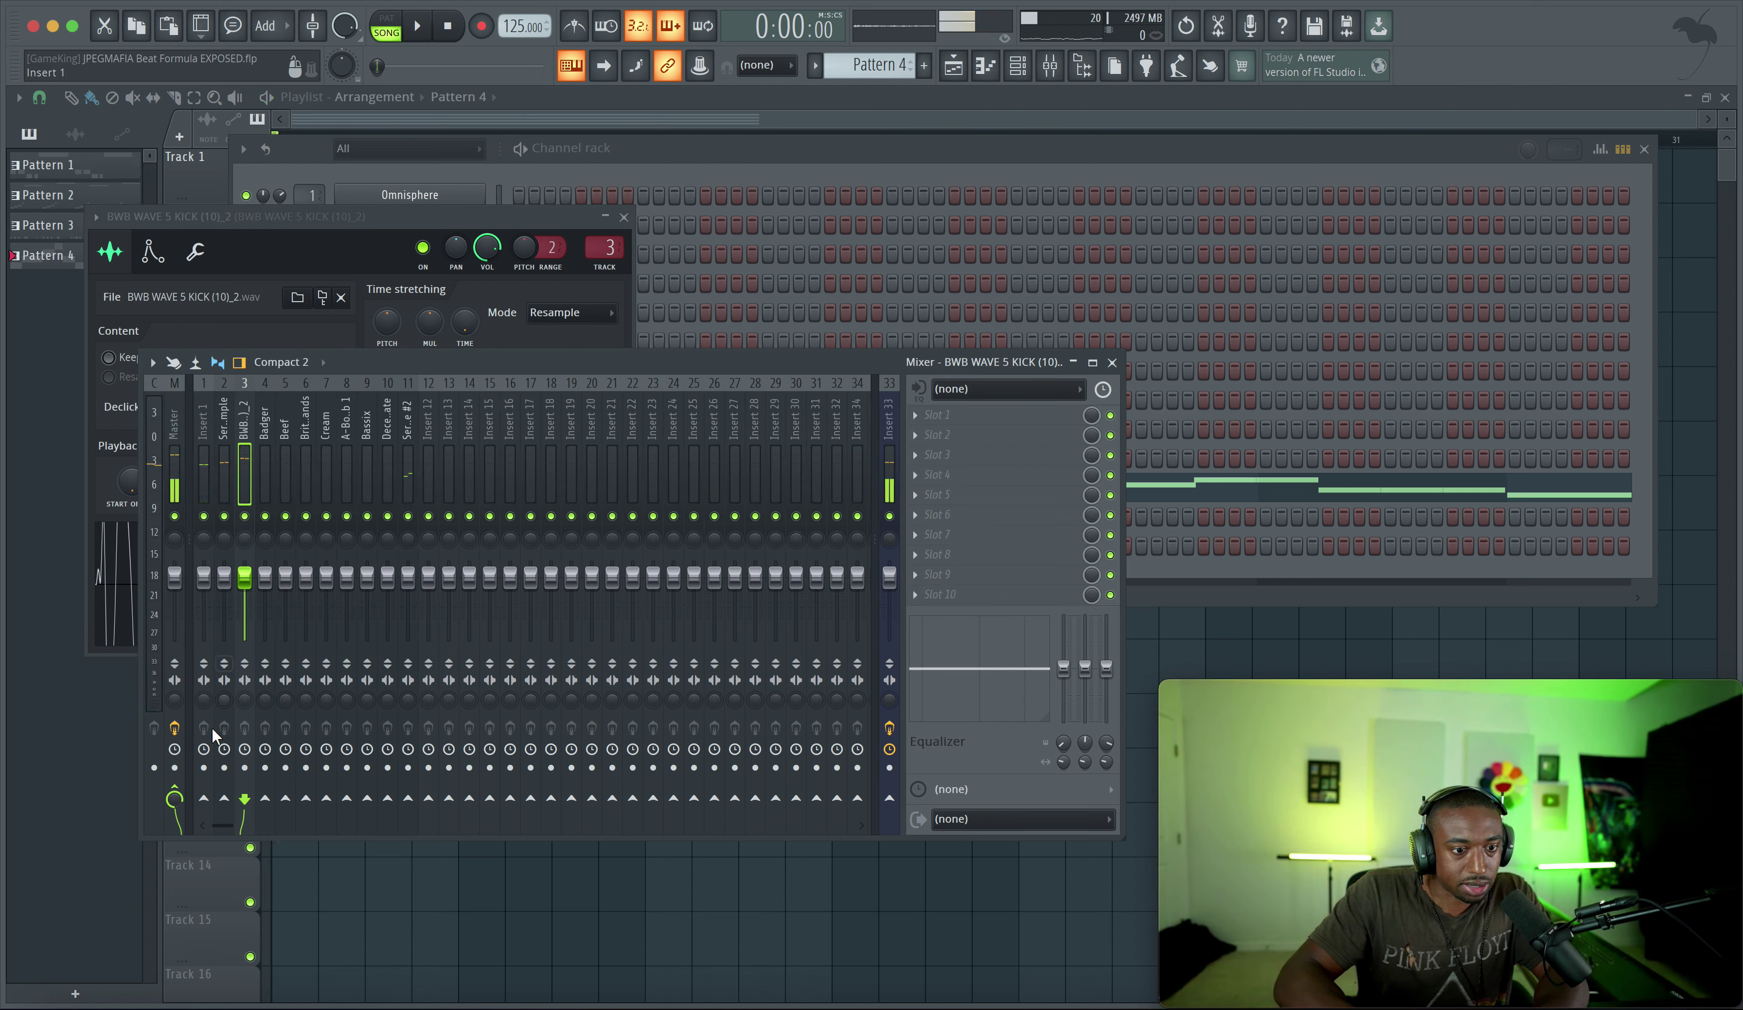
right_click(204, 799)
left_click(247, 853)
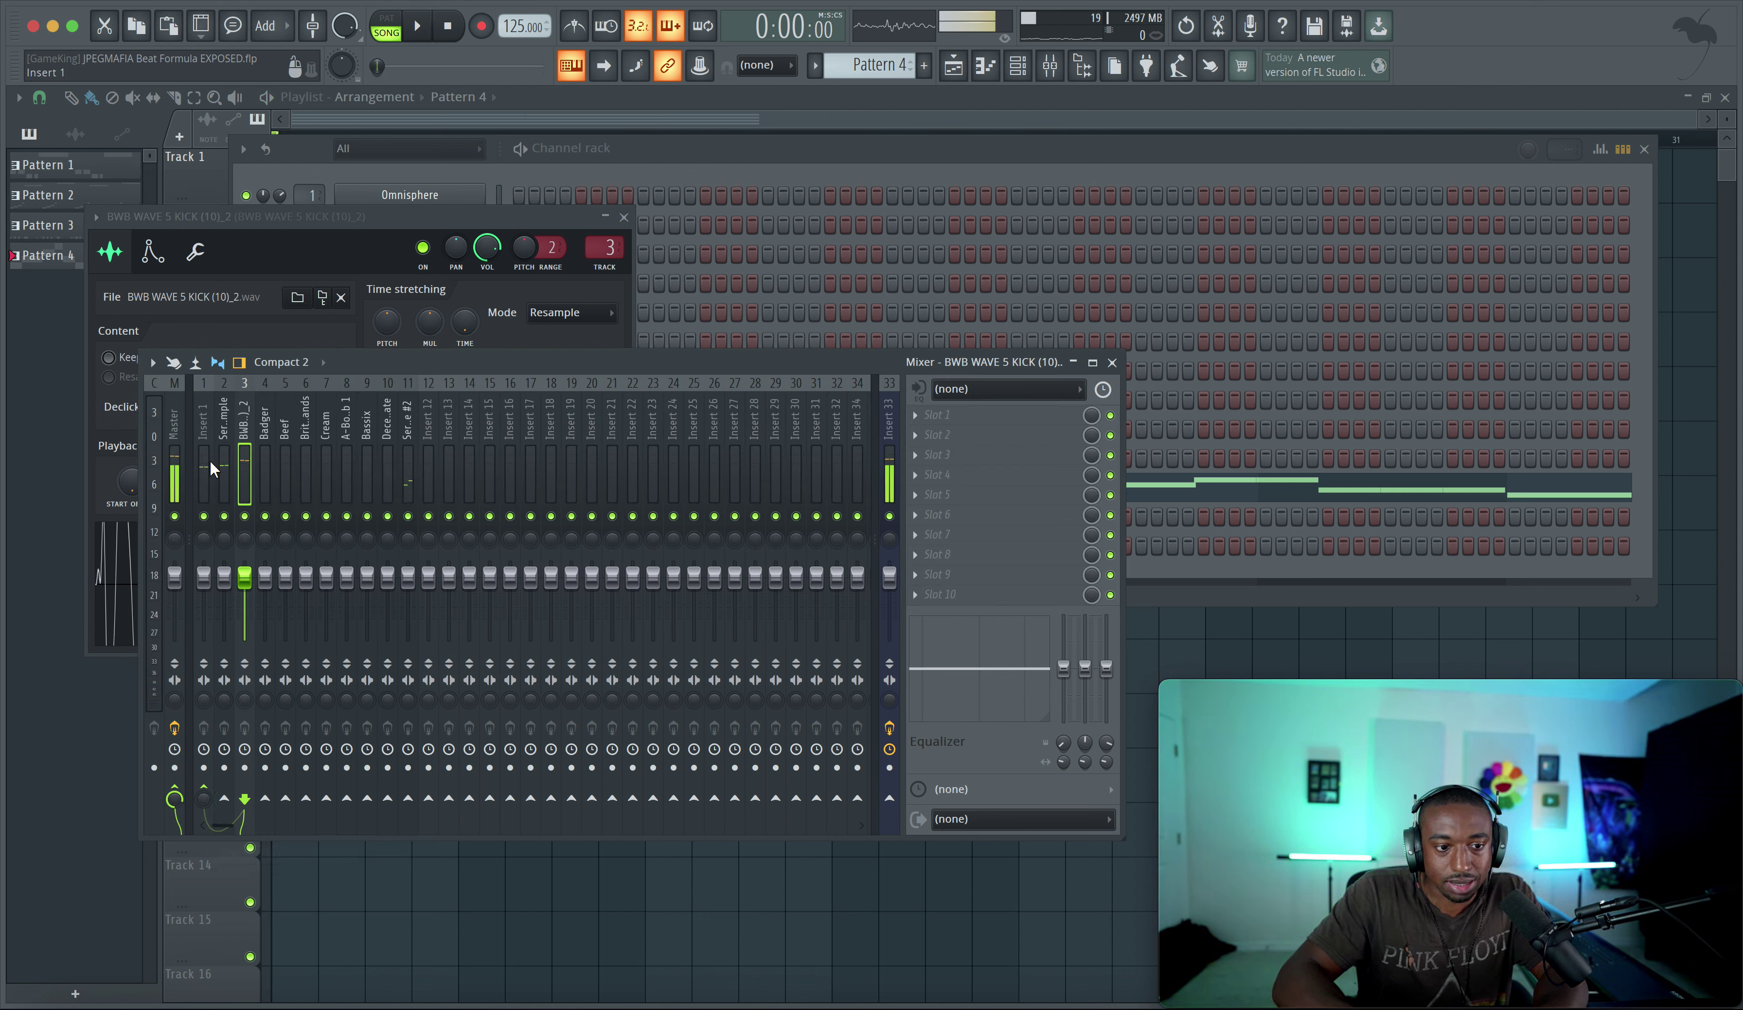
Insert FabFilter Pro-Q 3 in Insert 1's first effect slot and bring up its processing connections for the side-chain input
left_click(210, 459)
left_click(993, 414)
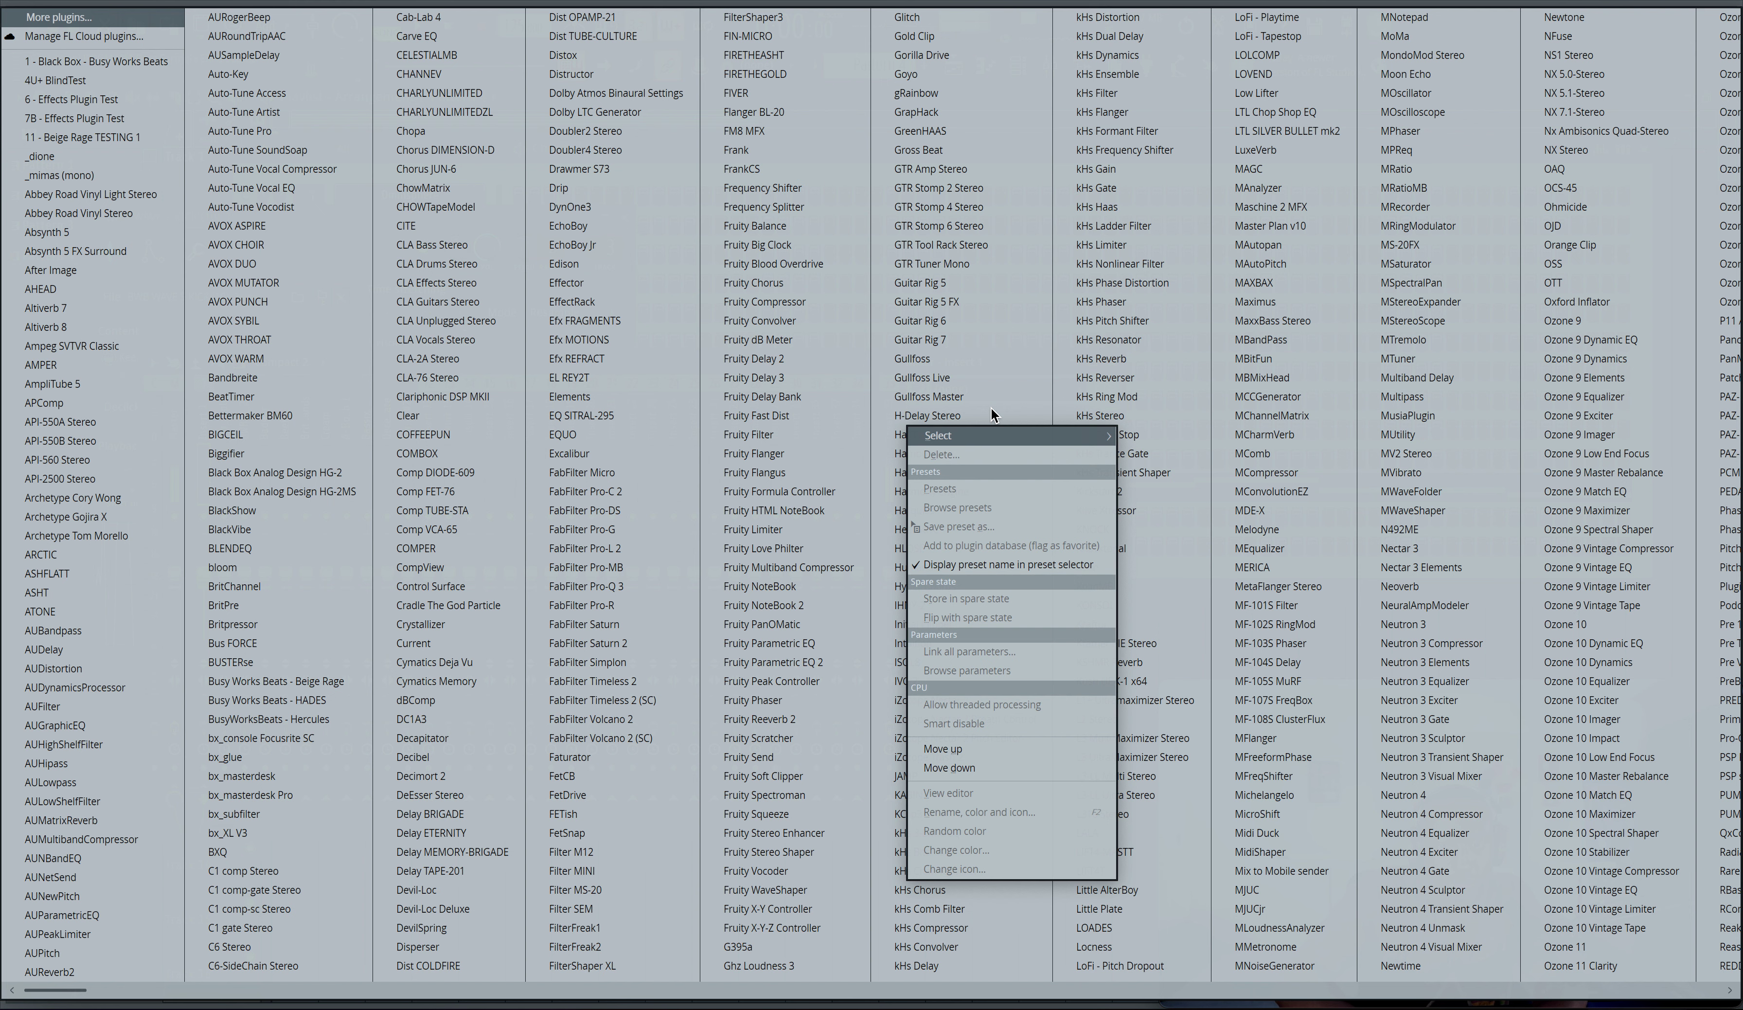
left_click(624, 586)
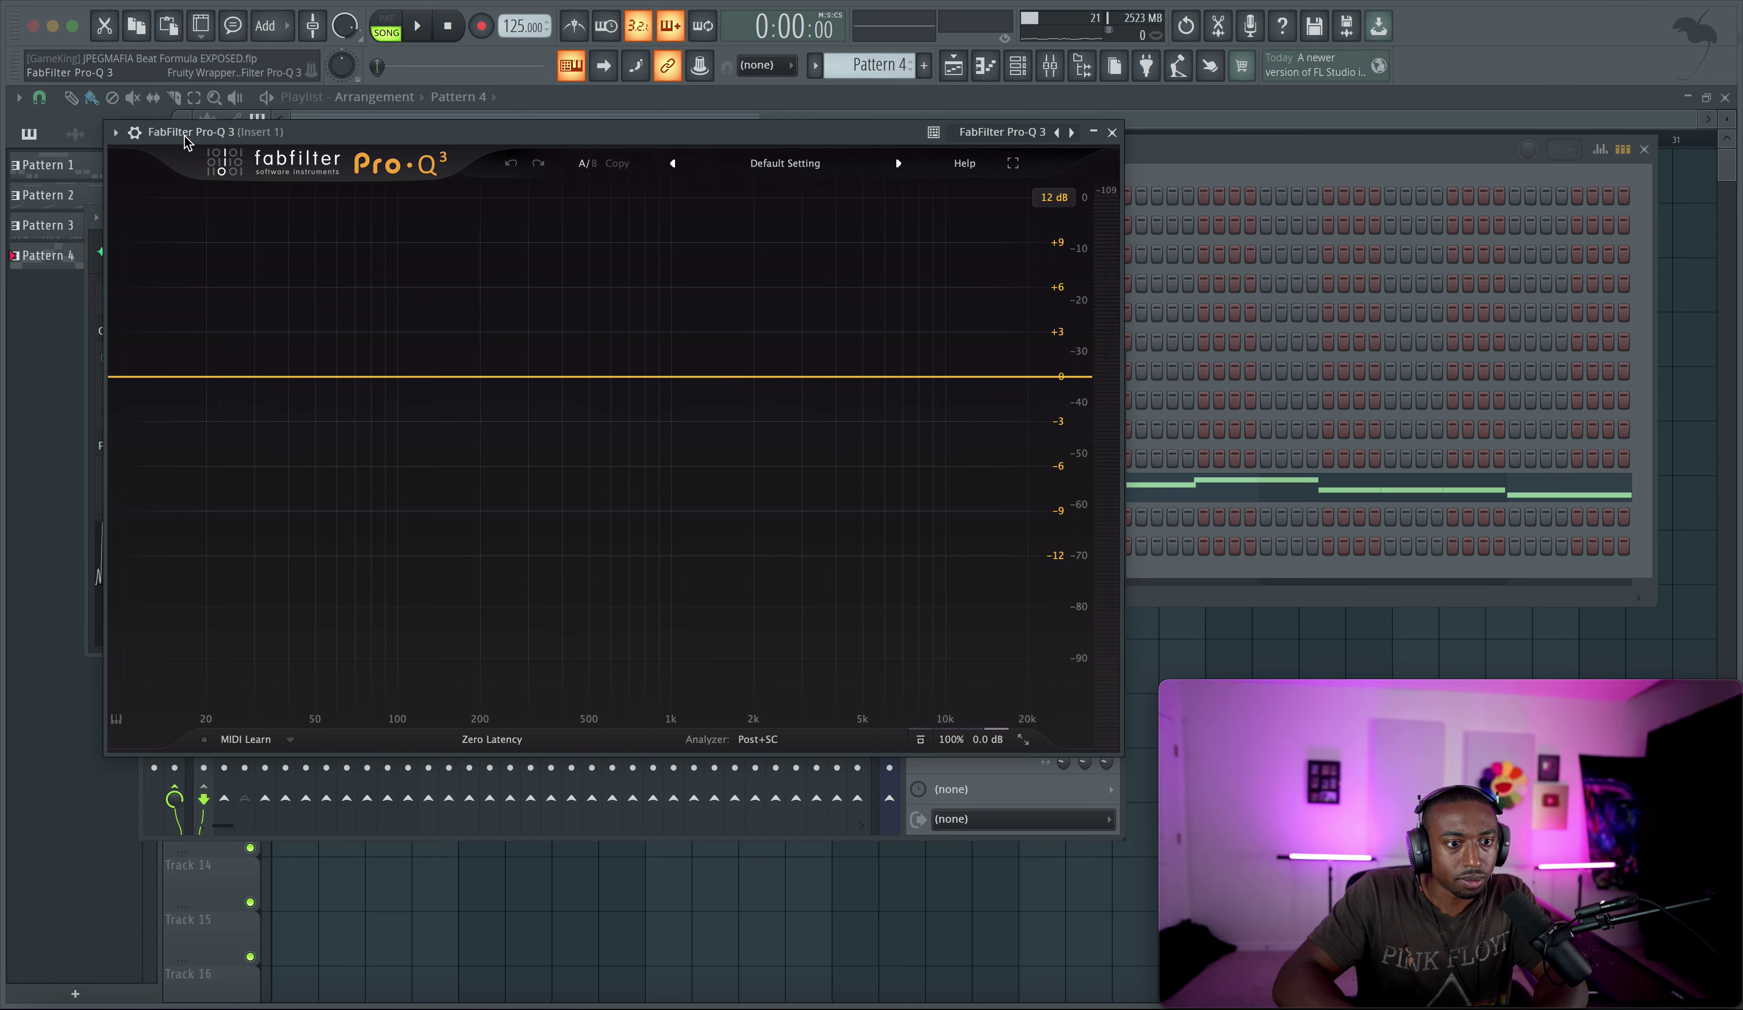
left_click(135, 132)
left_click(172, 167)
left_click(196, 207)
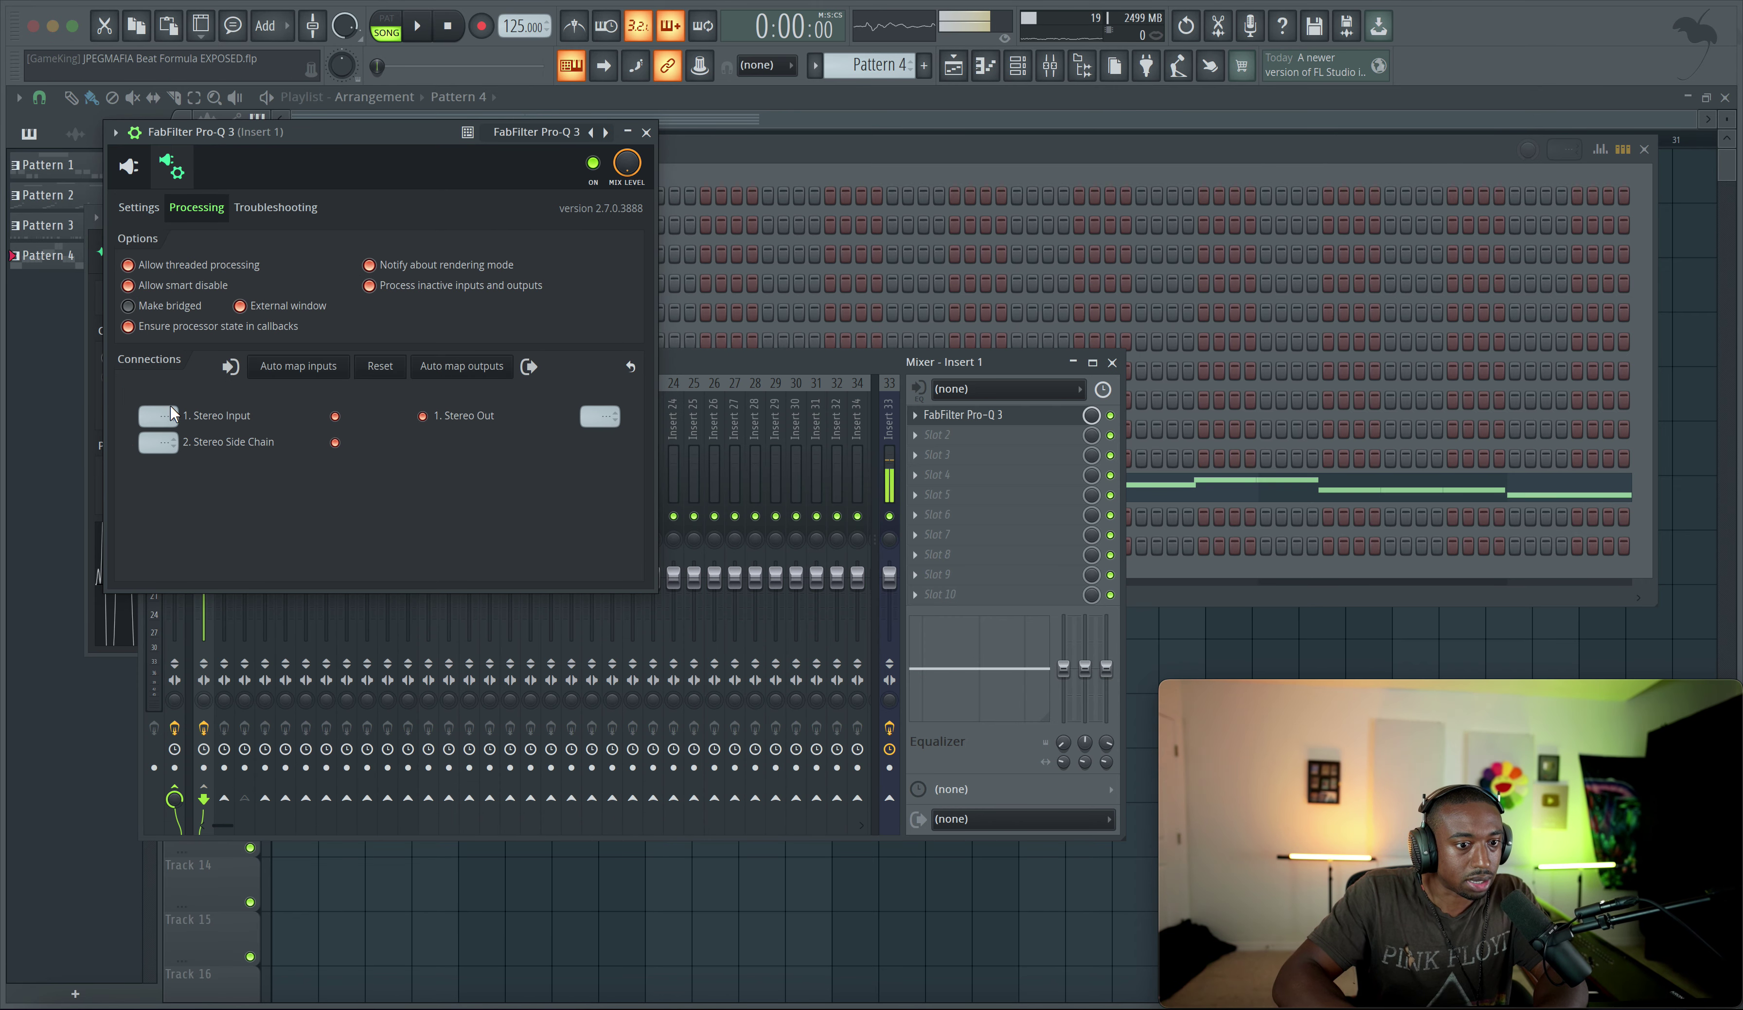
left_click(129, 167)
Turn on collision display in Pro-Q 3's side-chain analyzer and add a bell band at about 51.5 Hz with 0 dB gain
left_click(757, 784)
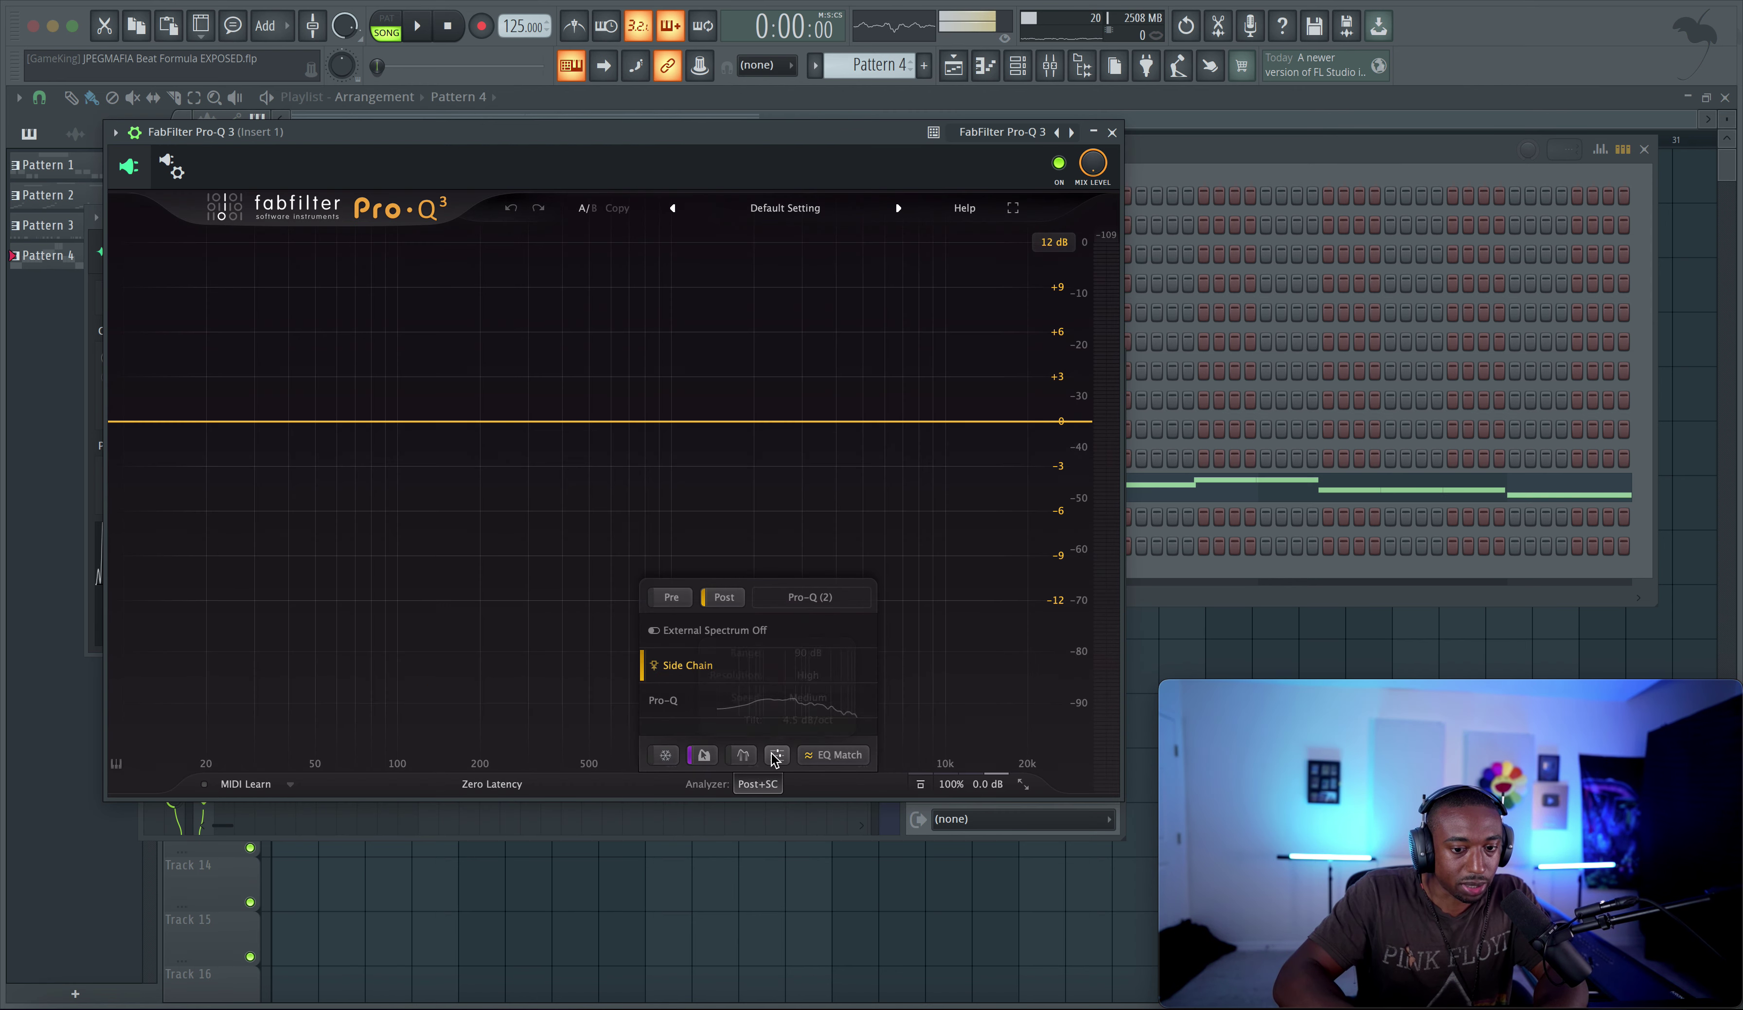
left_click(748, 761)
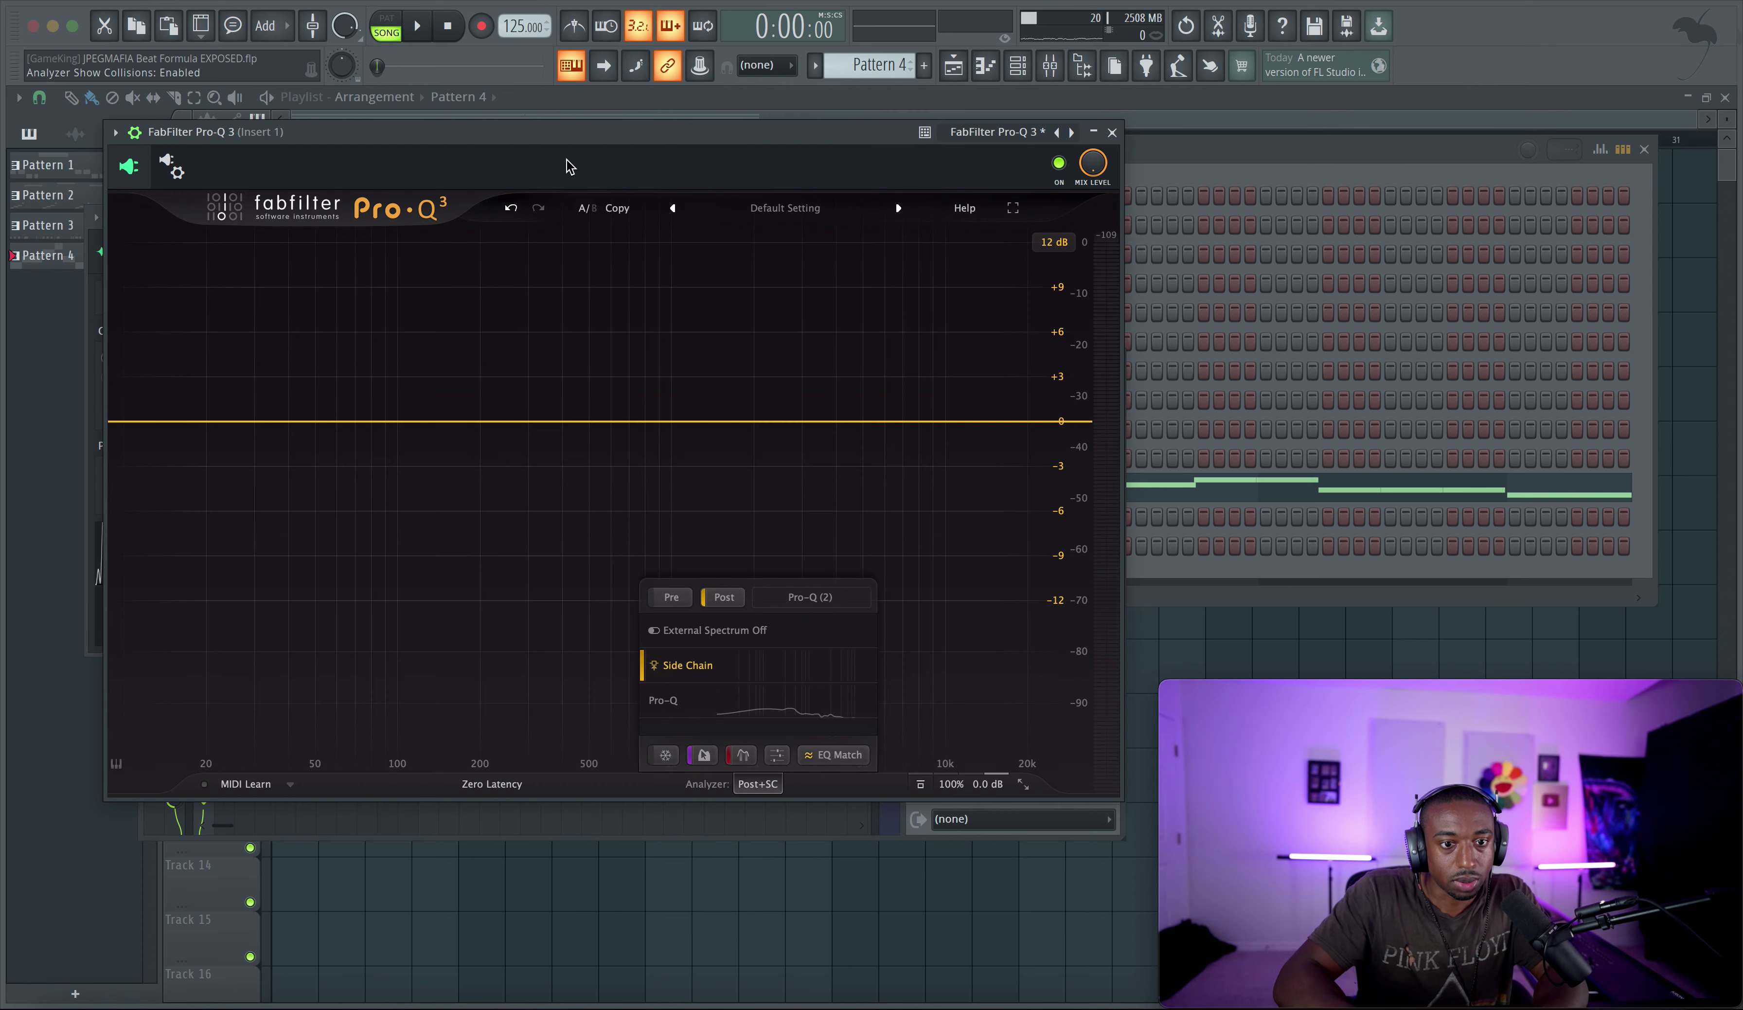
left_click(317, 421)
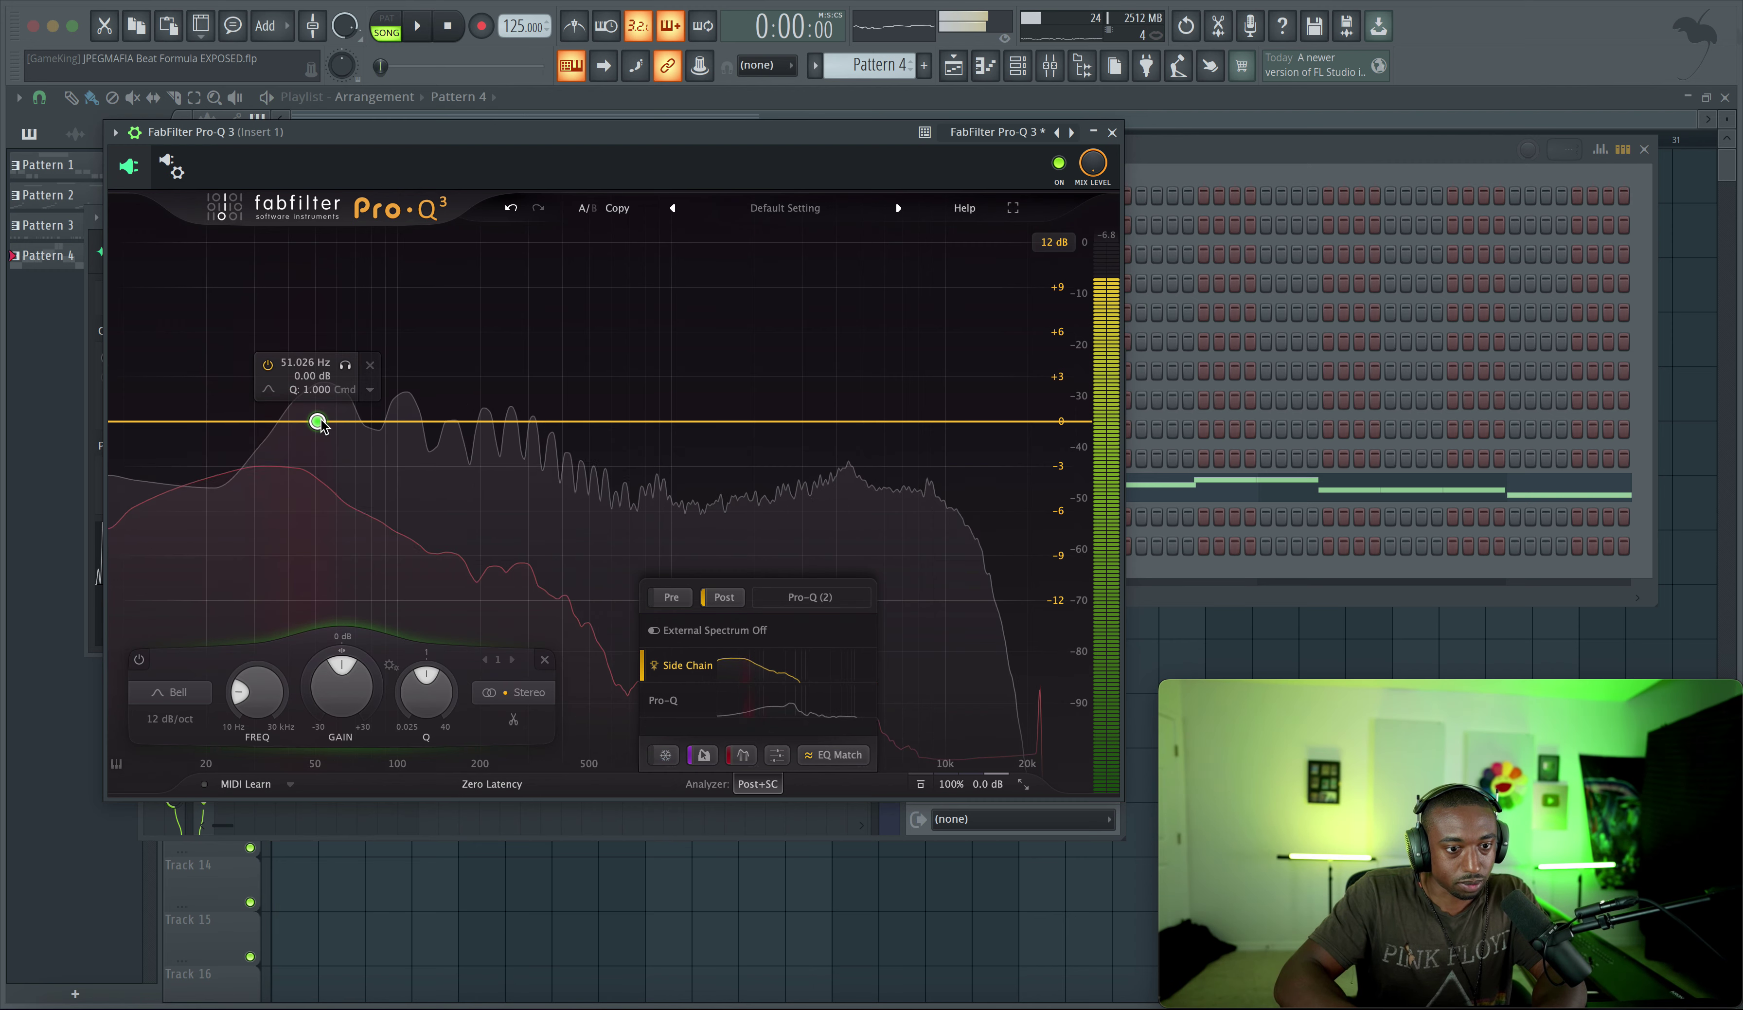
left_click_drag(317, 421, 320, 423)
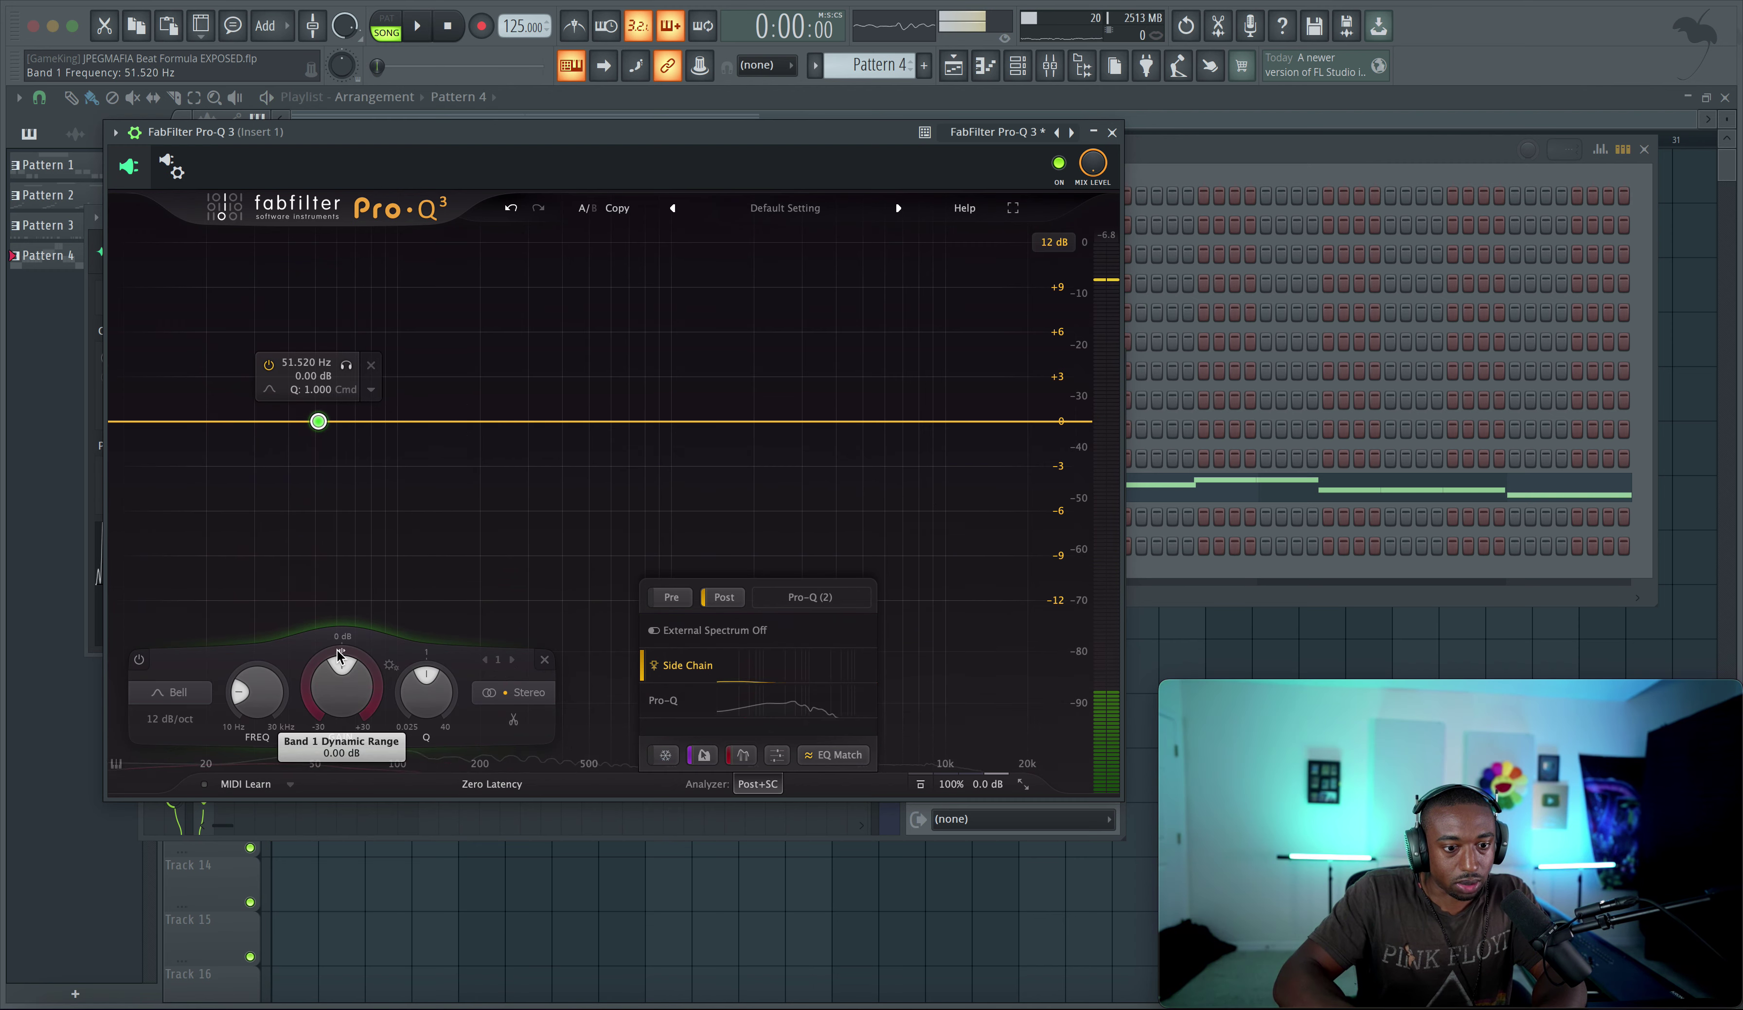
Give the 51.5 Hz band a dynamic cut of about 4.5 dB triggered by the external side chain, audition it, and close the EQ
left_click_drag(310, 668, 283, 726)
left_click(359, 636)
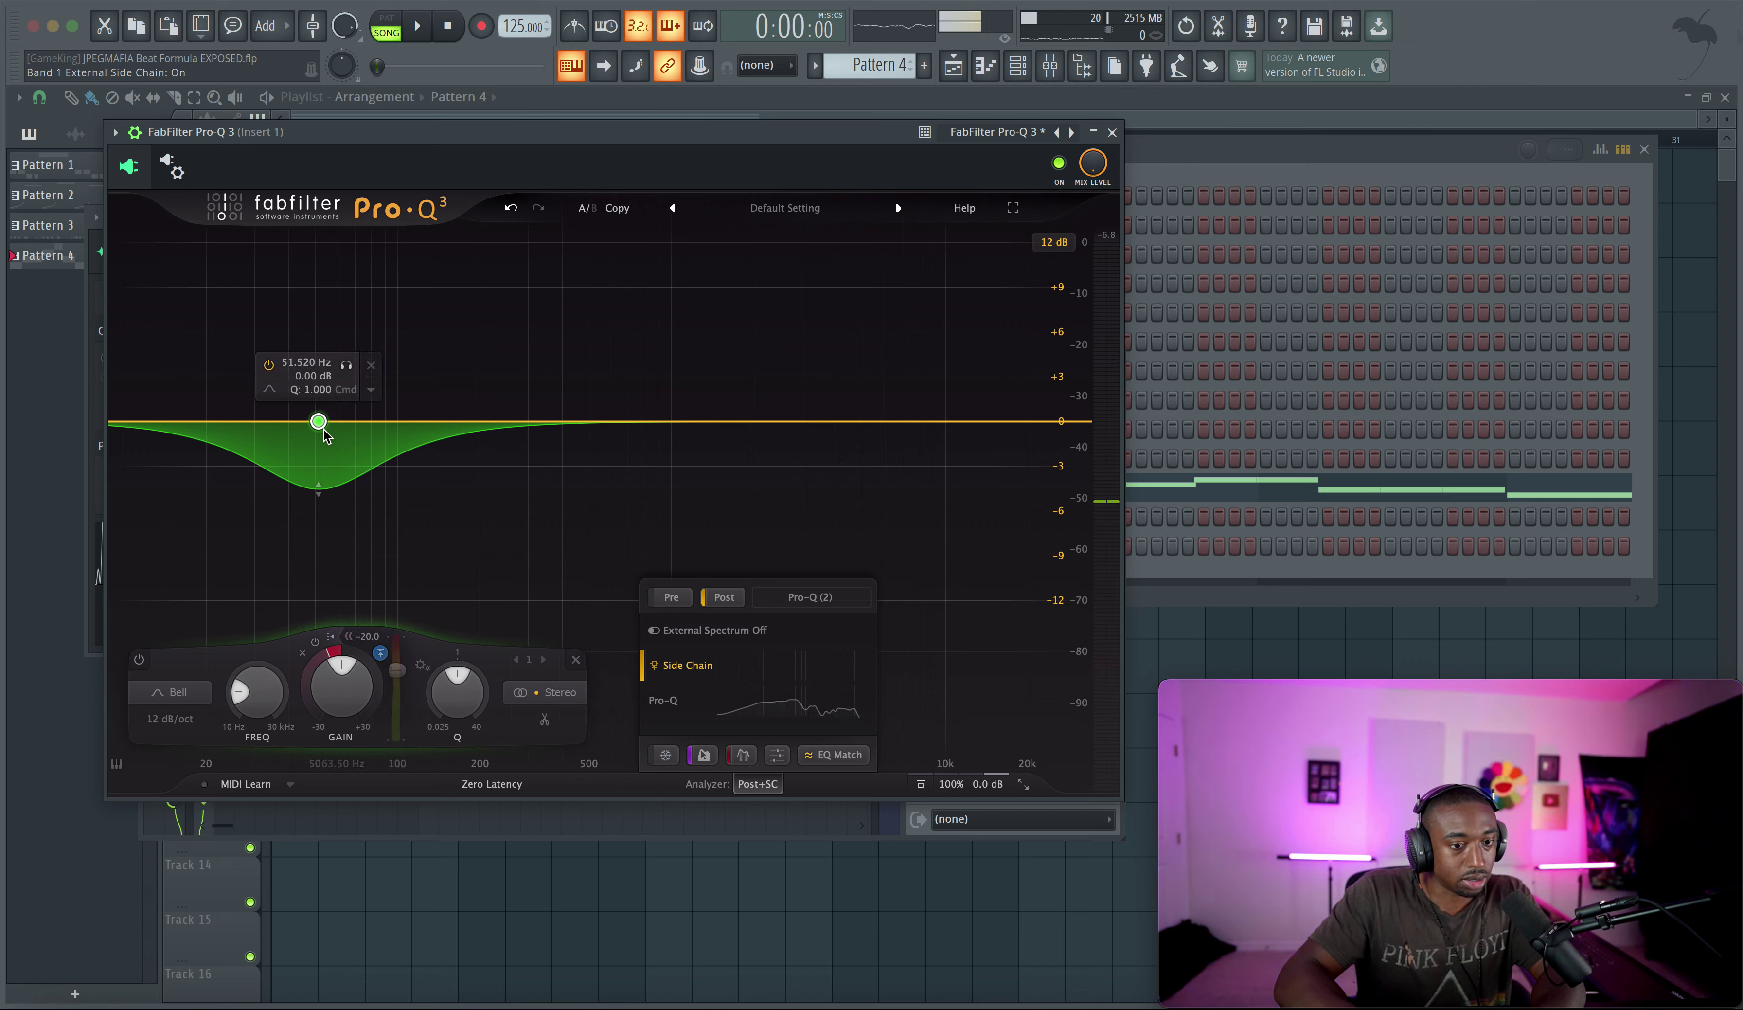
key("space")
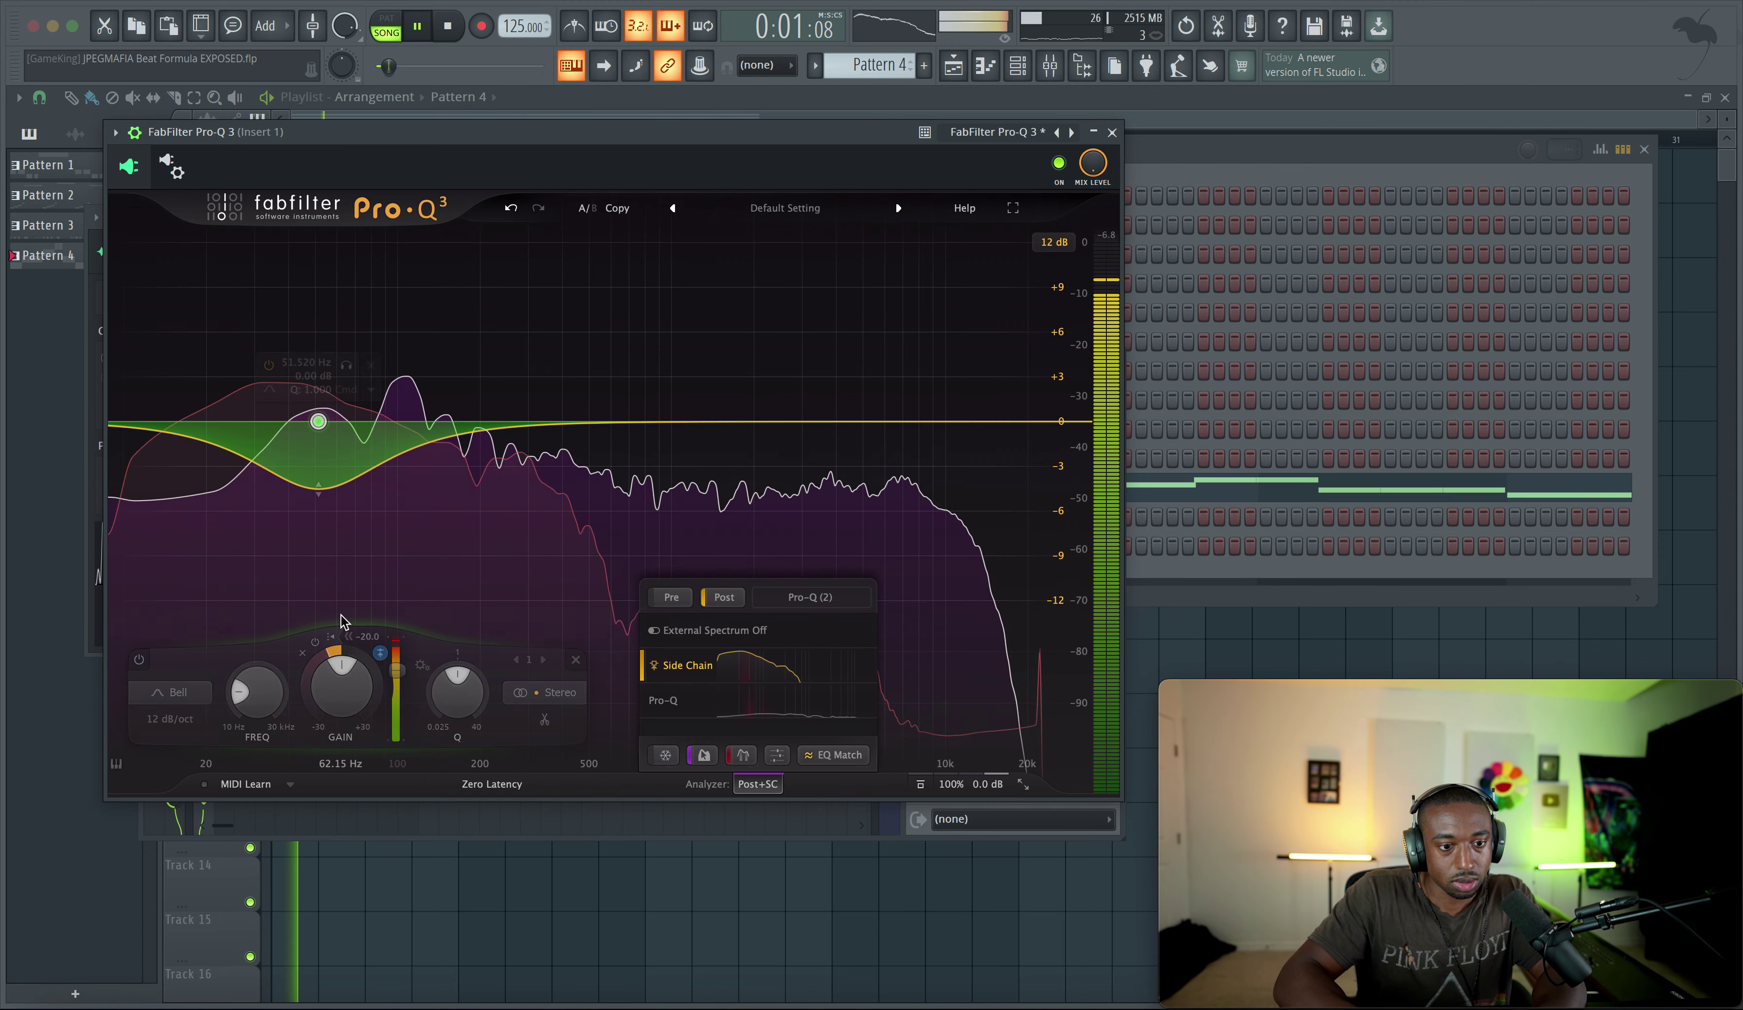
left_click(341, 621)
key("space")
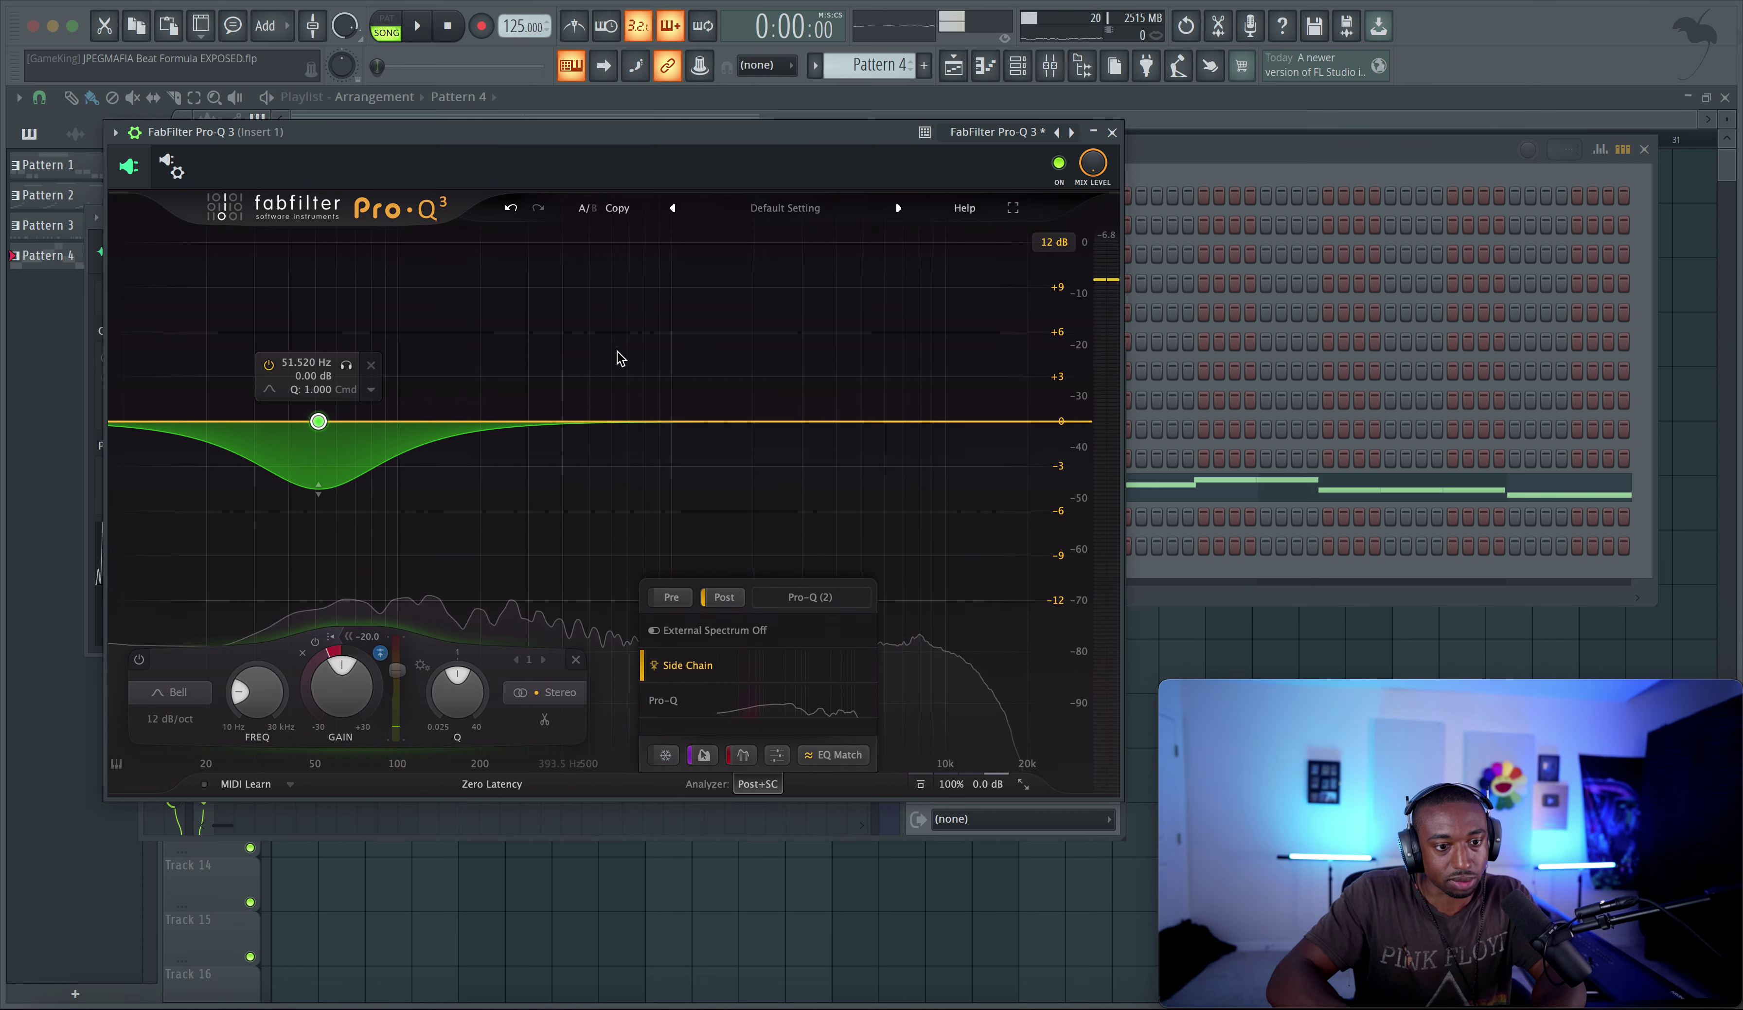
left_click(1113, 132)
Audition the beat and raise the BWB WAVE 5 KICK (10)_2 mixer track's volume slightly
key("space")
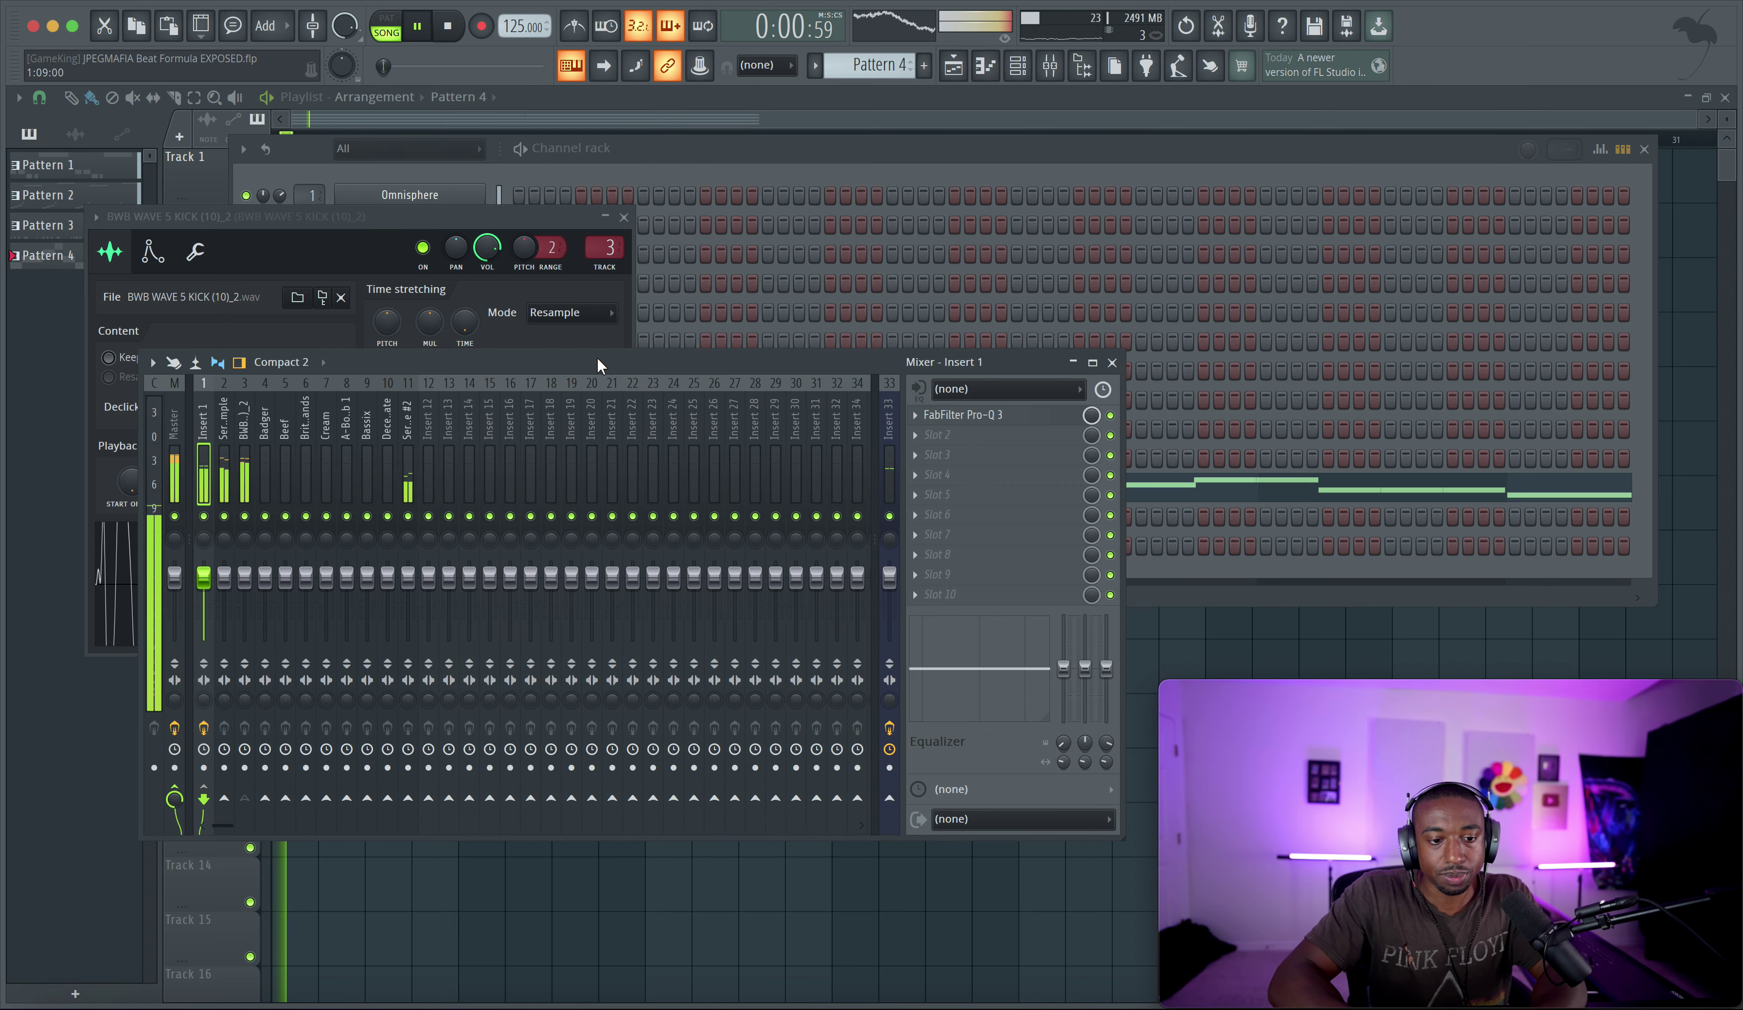
key("space")
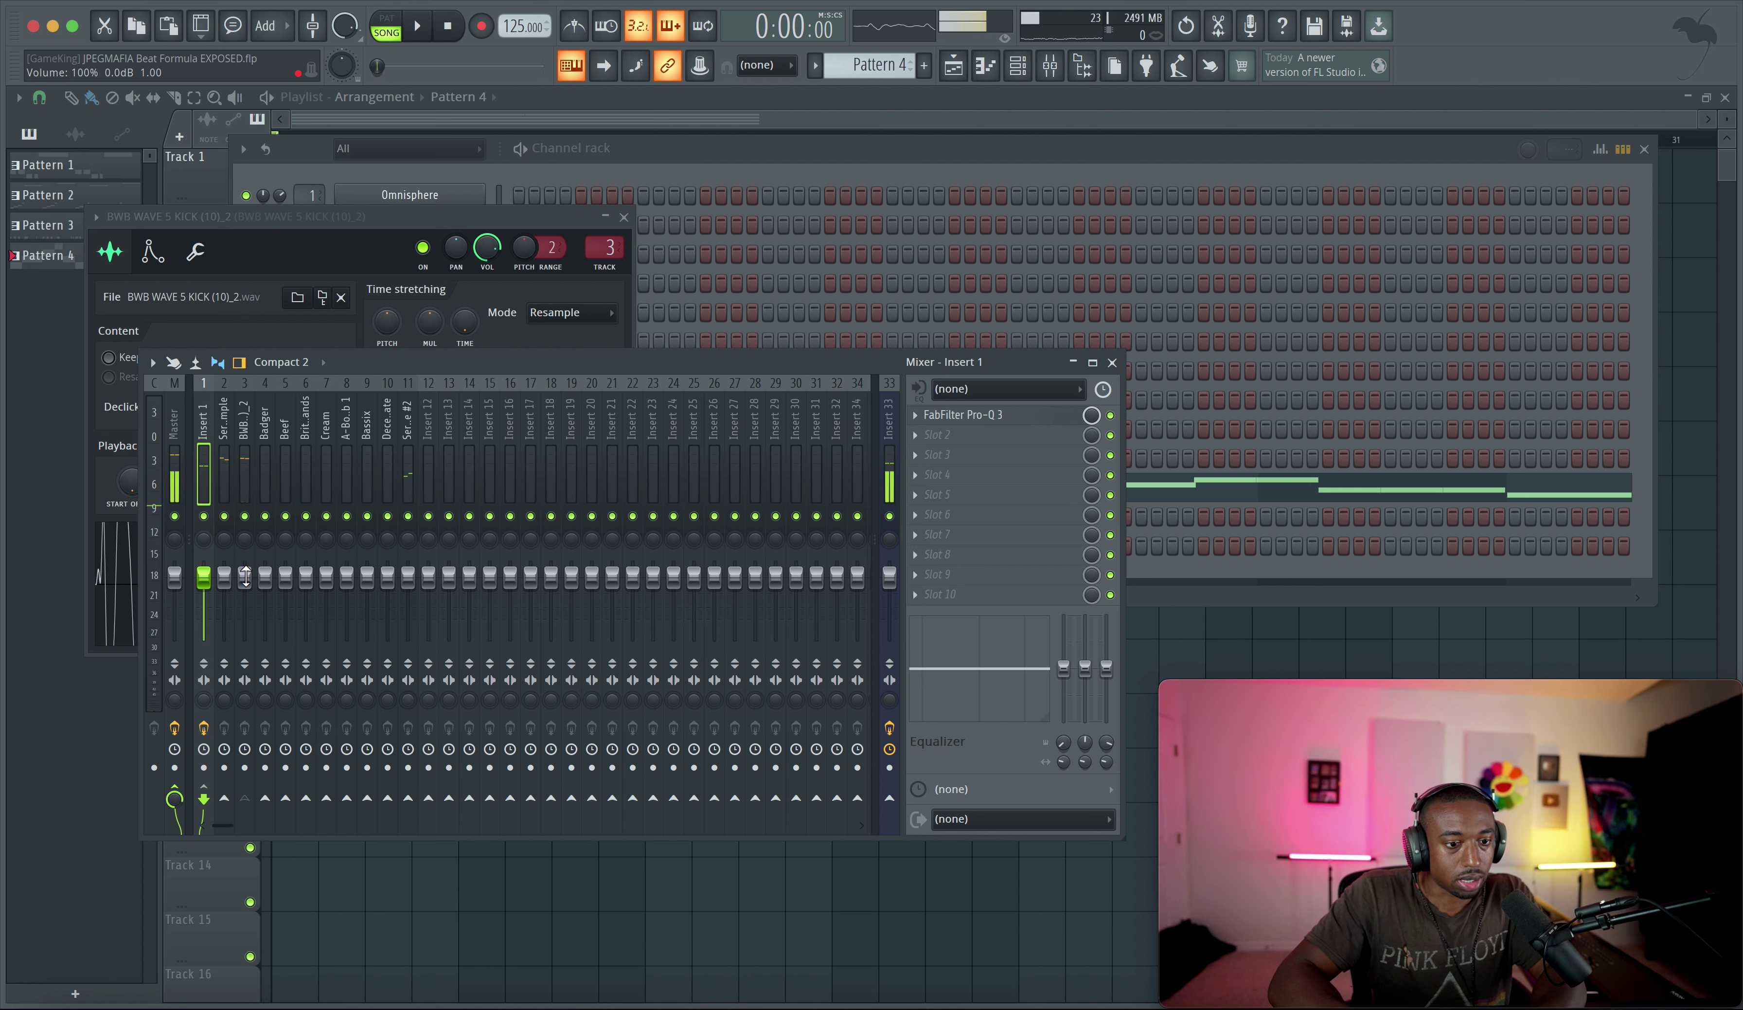
key("space")
left_click_drag(246, 576, 246, 571)
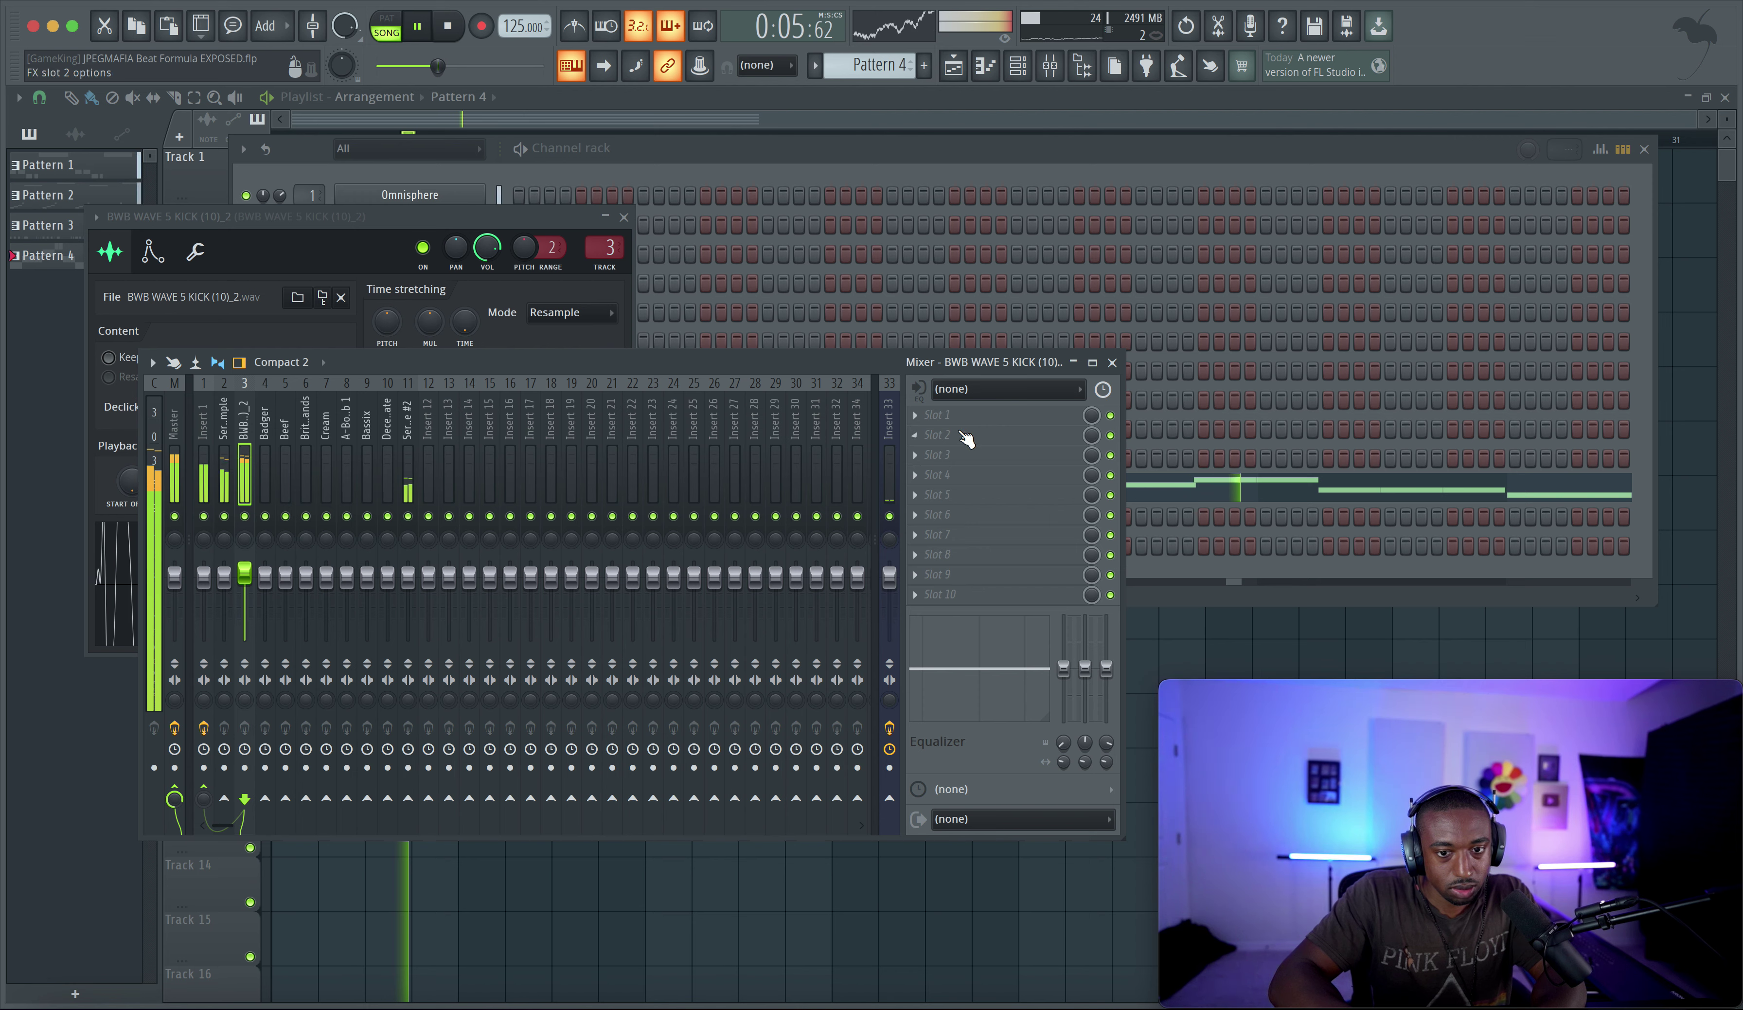
key("space")
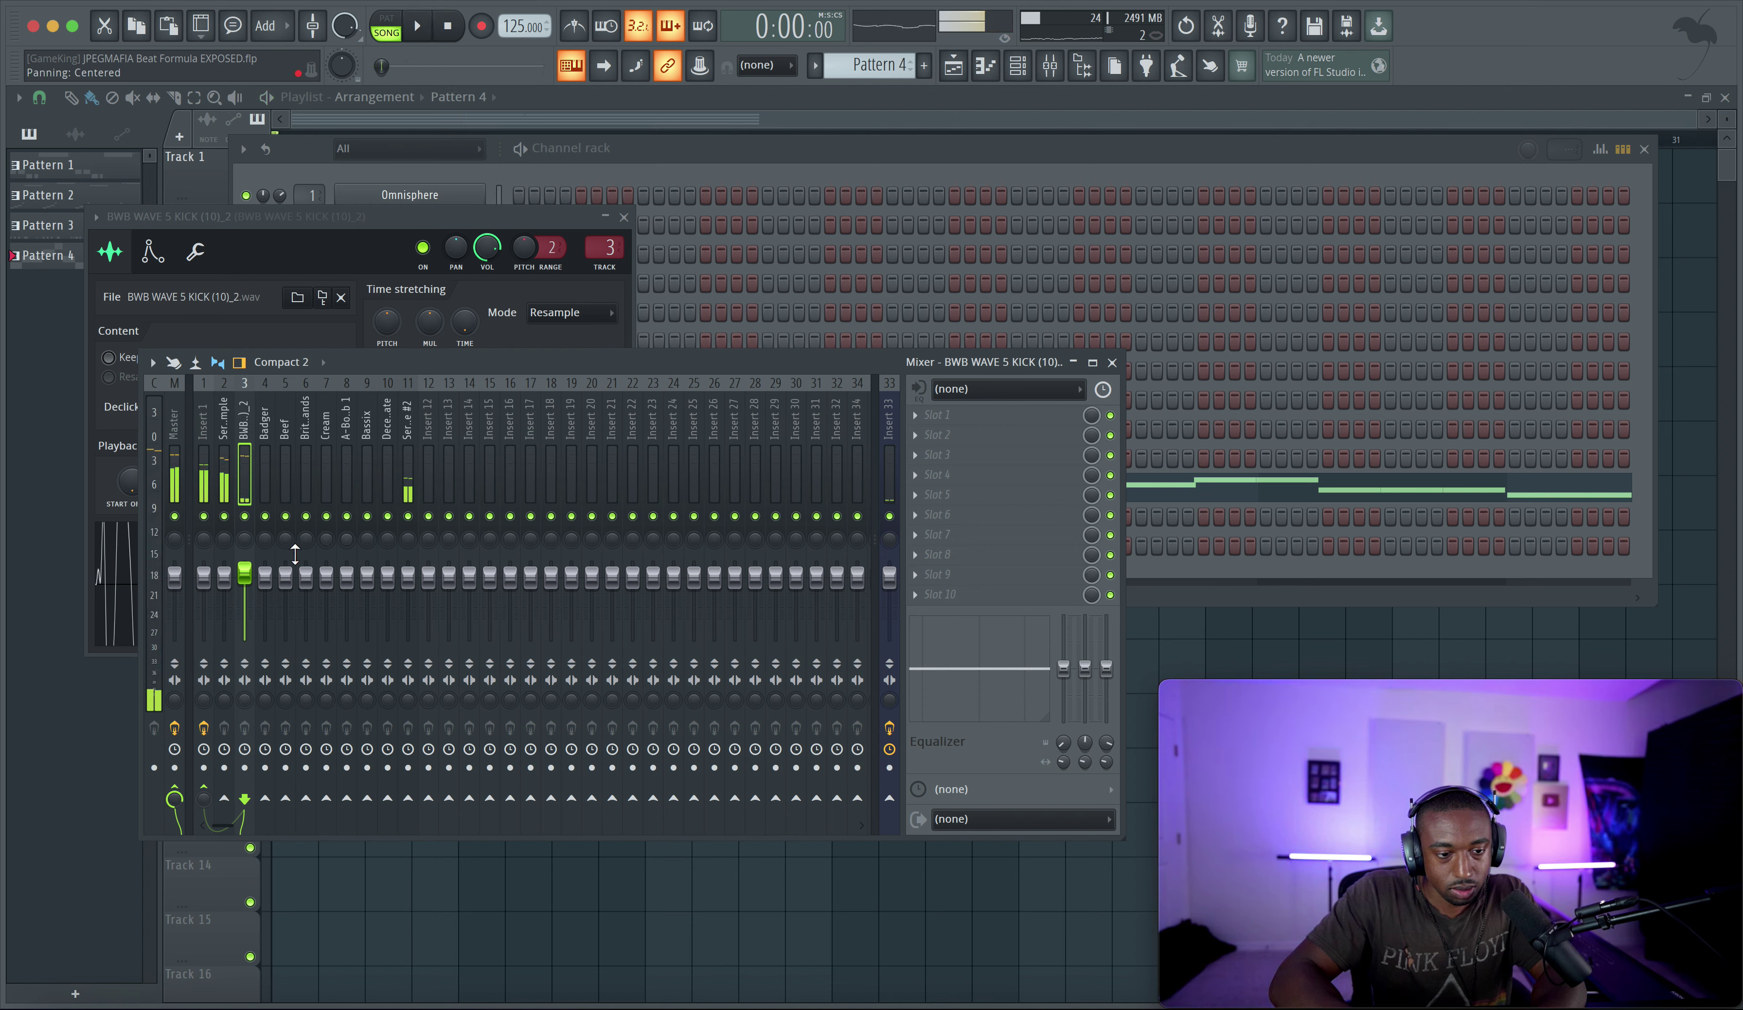
Insert StandardCLIP in the kick mixer track's first effect slot and set its clip level to -2.00 dB
left_click(1009, 413)
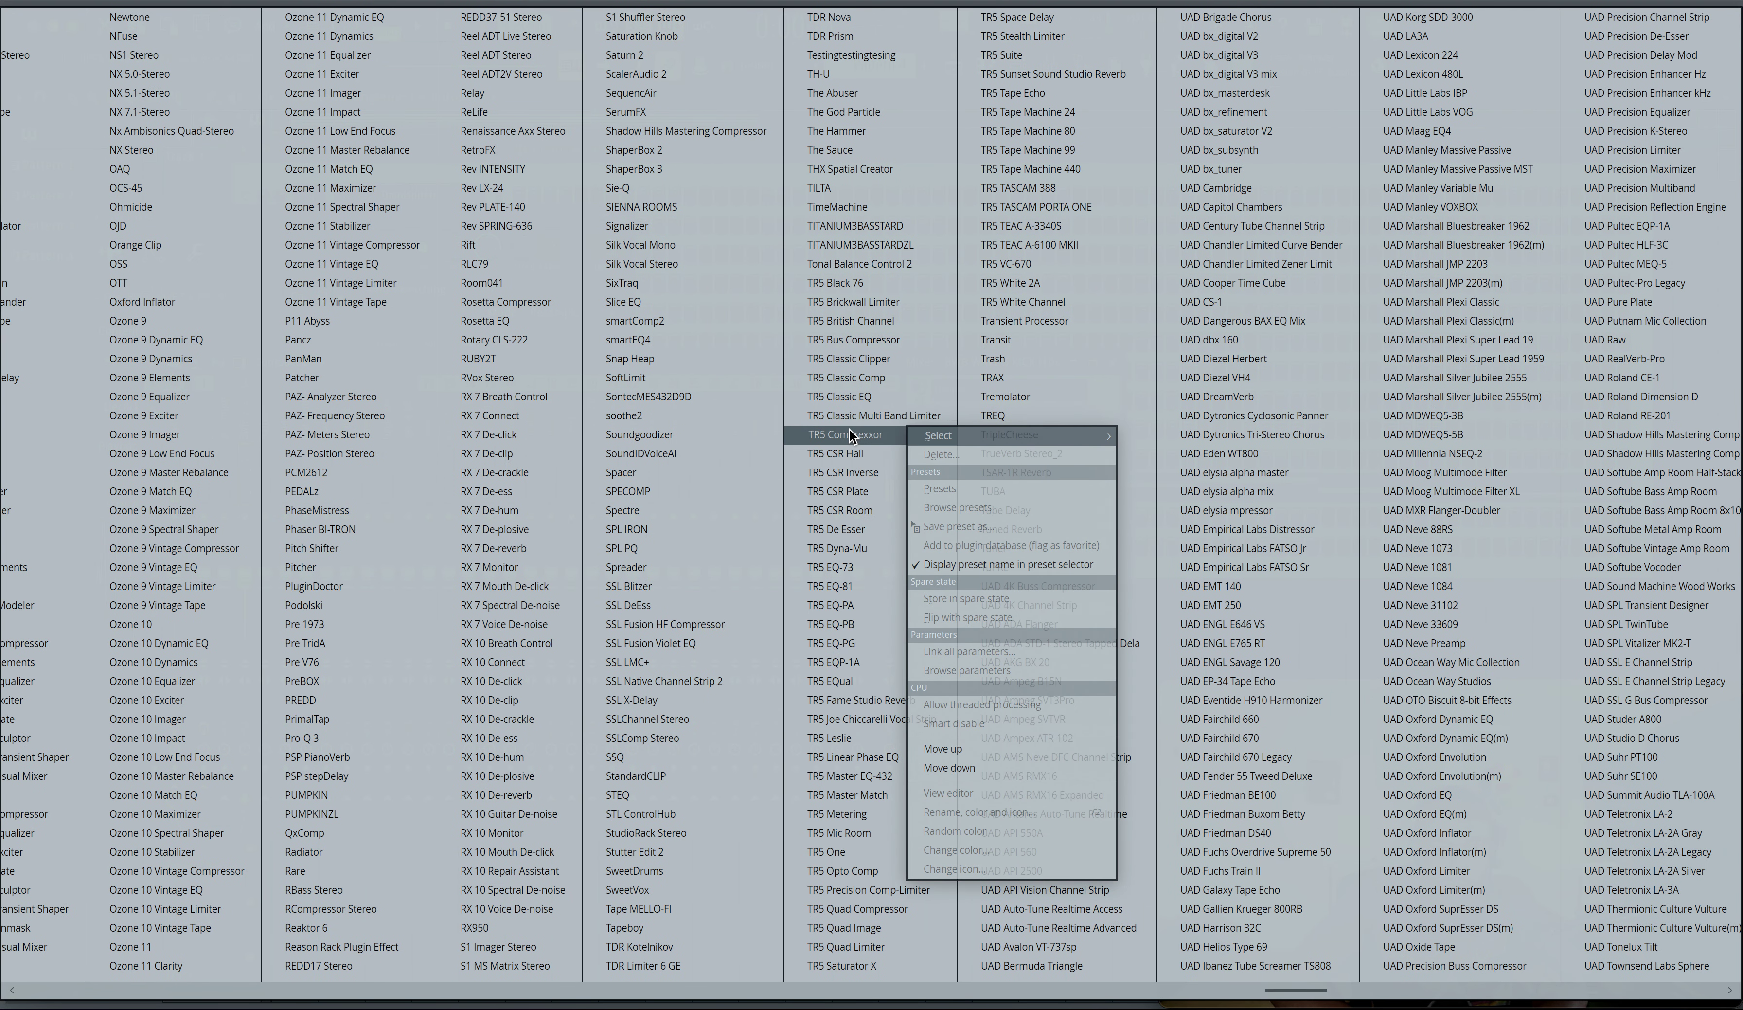
scroll(850, 435, "right", 3)
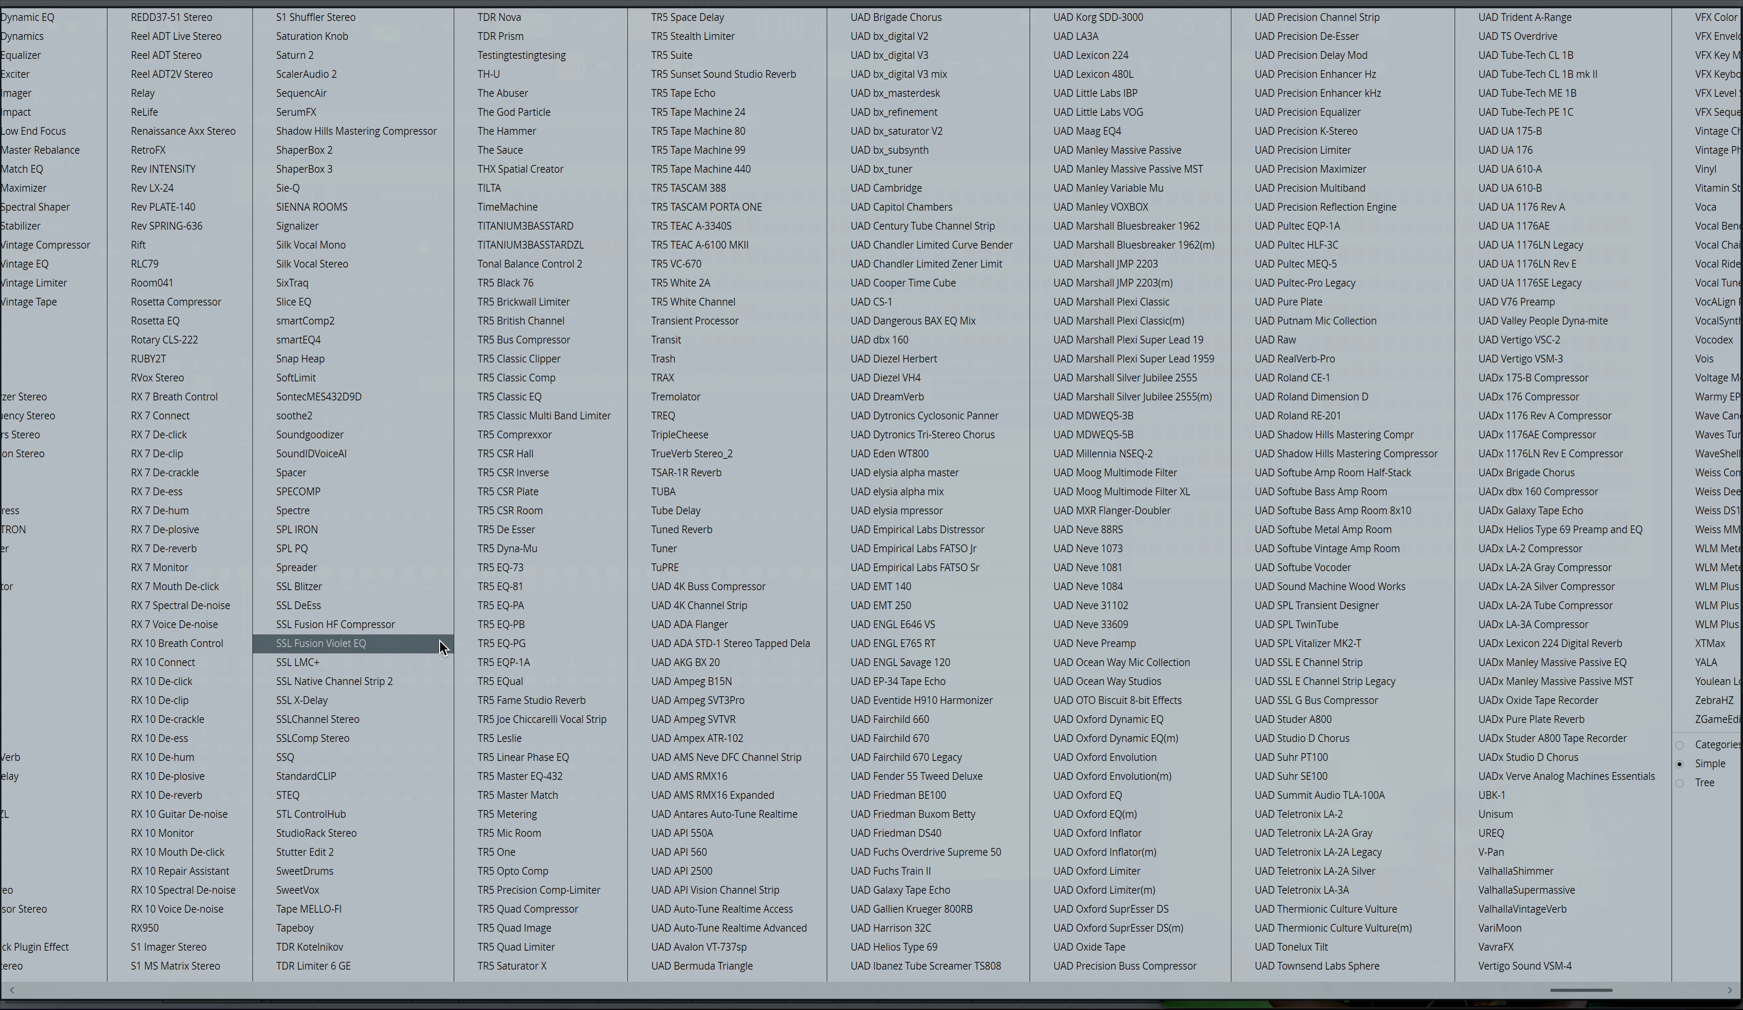
left_click(359, 768)
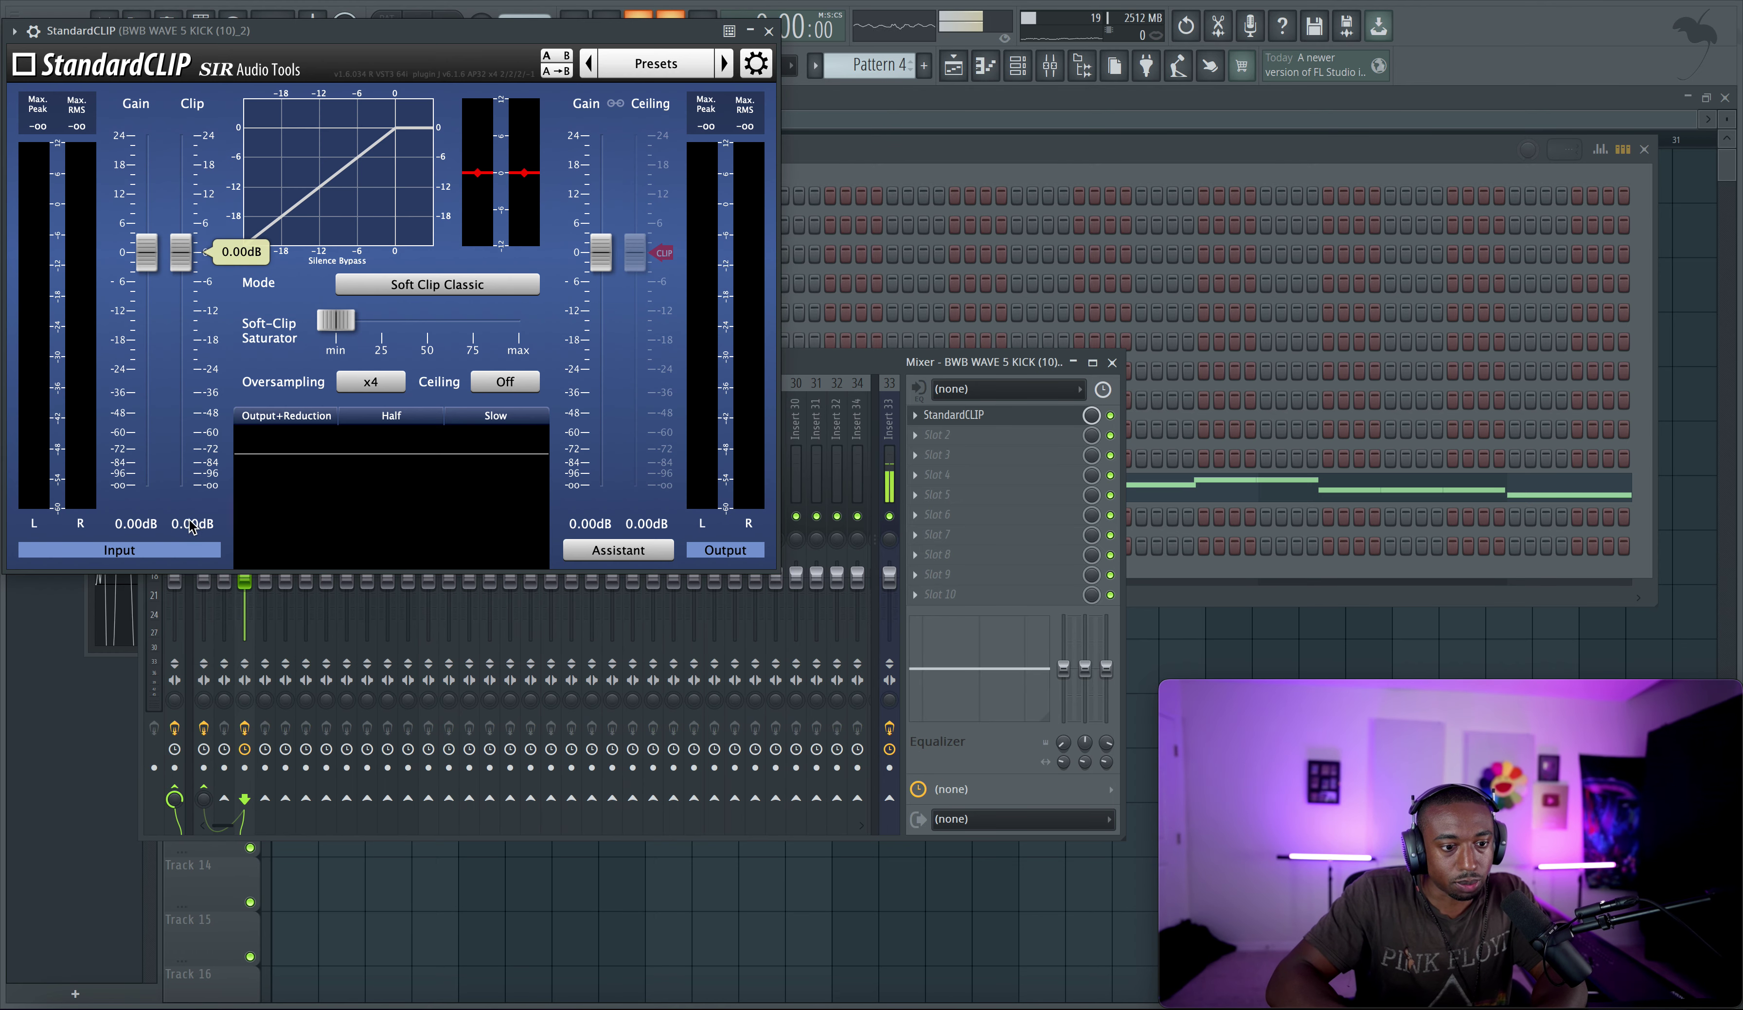
type("2")
key("Return")
Raise StandardCLIP's soft-clip saturator to slightly above 50 during playback, then close the plugin and audition the mix
key("space")
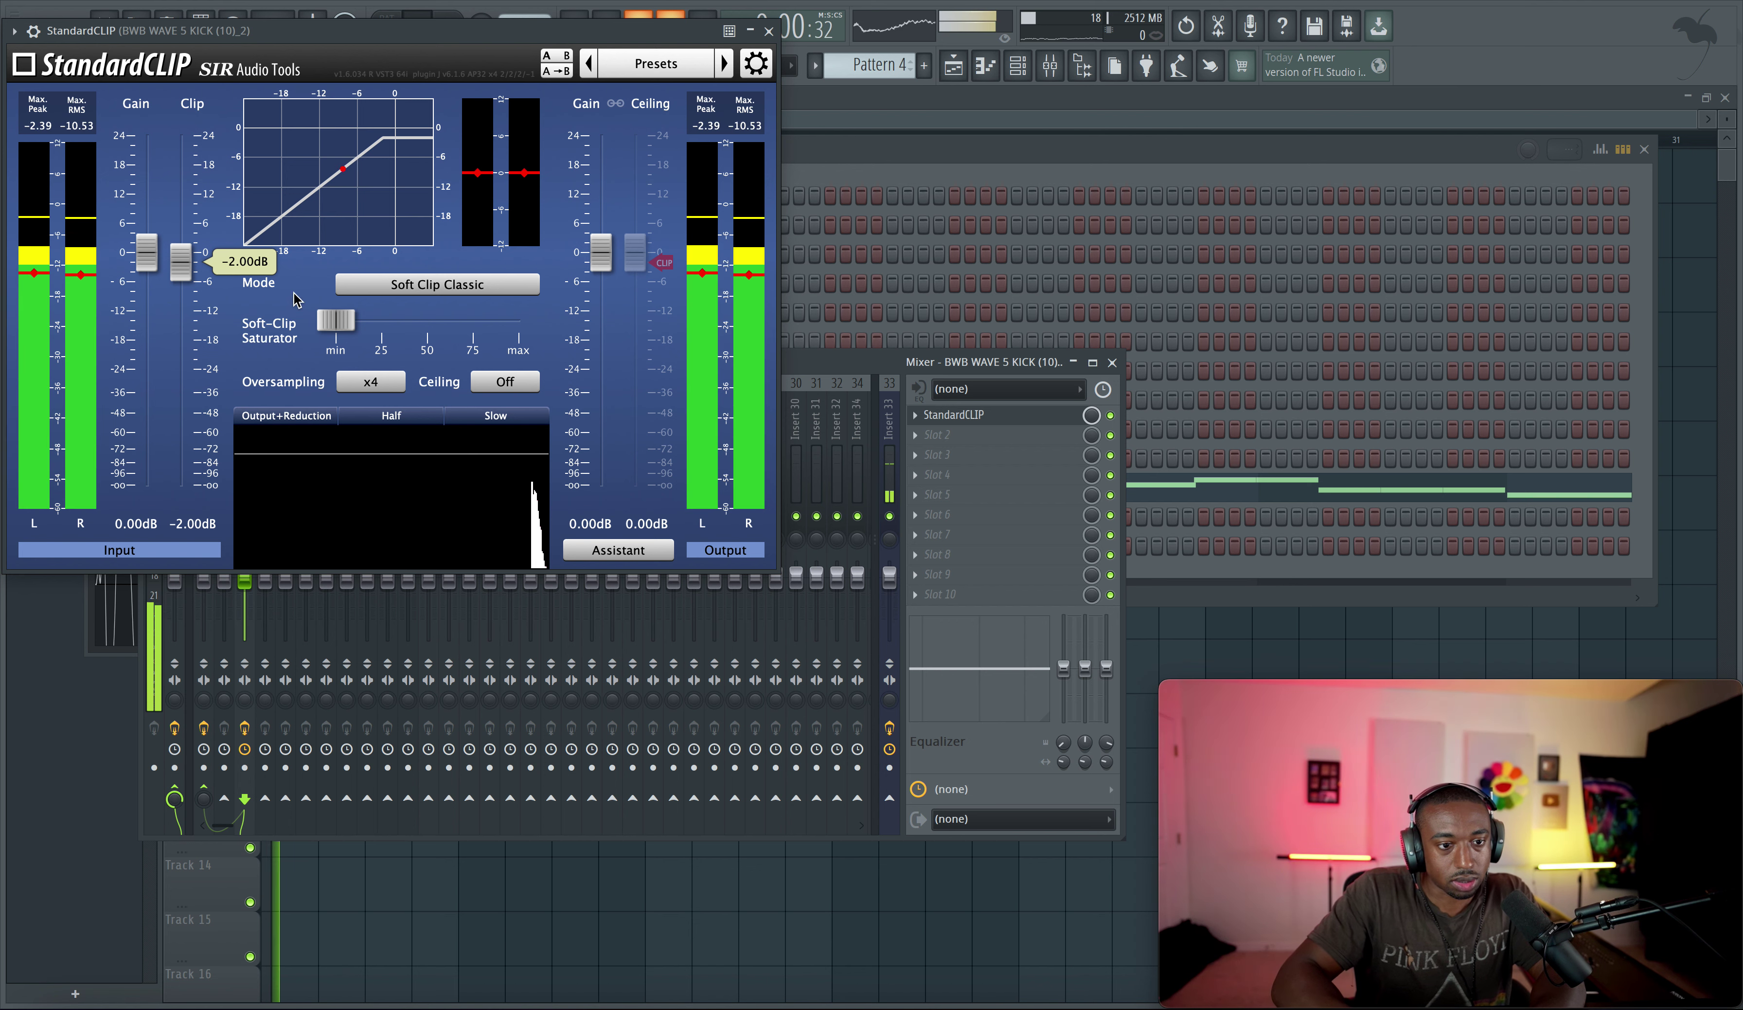
left_click_drag(347, 321, 445, 329)
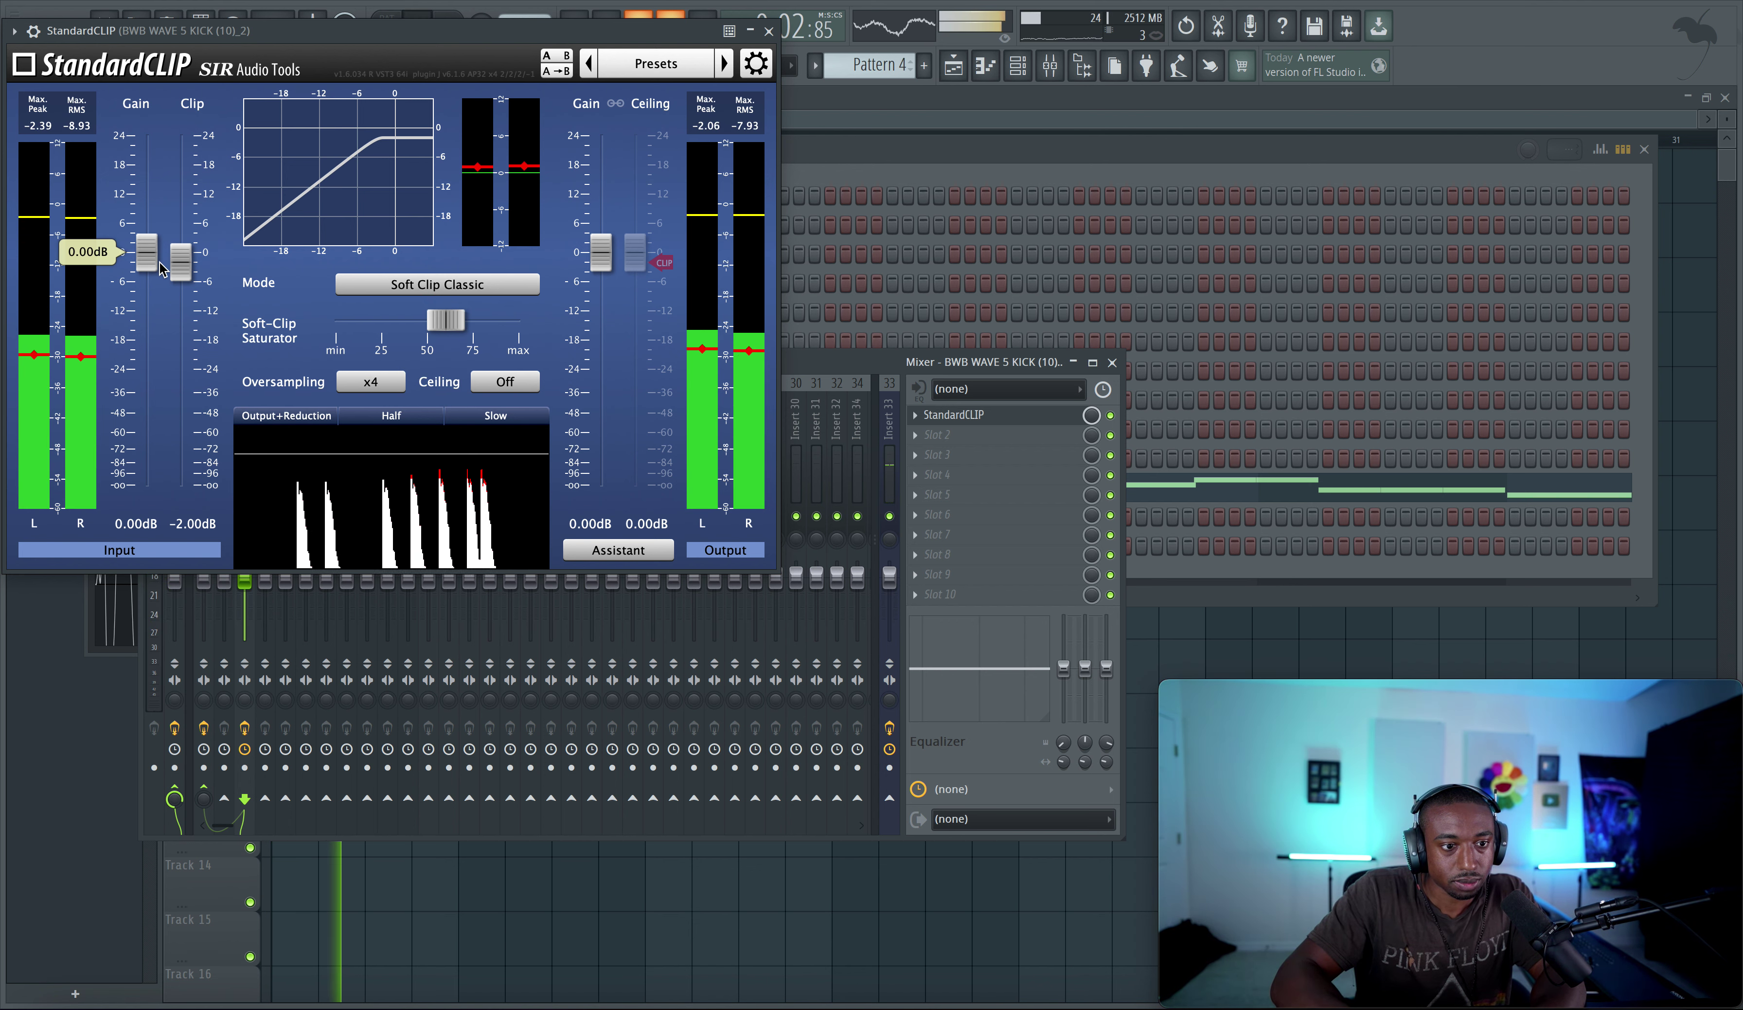
mouse_move(446, 321)
left_mouse_down()
mouse_move(494, 326)
mouse_move(455, 325)
left_mouse_up()
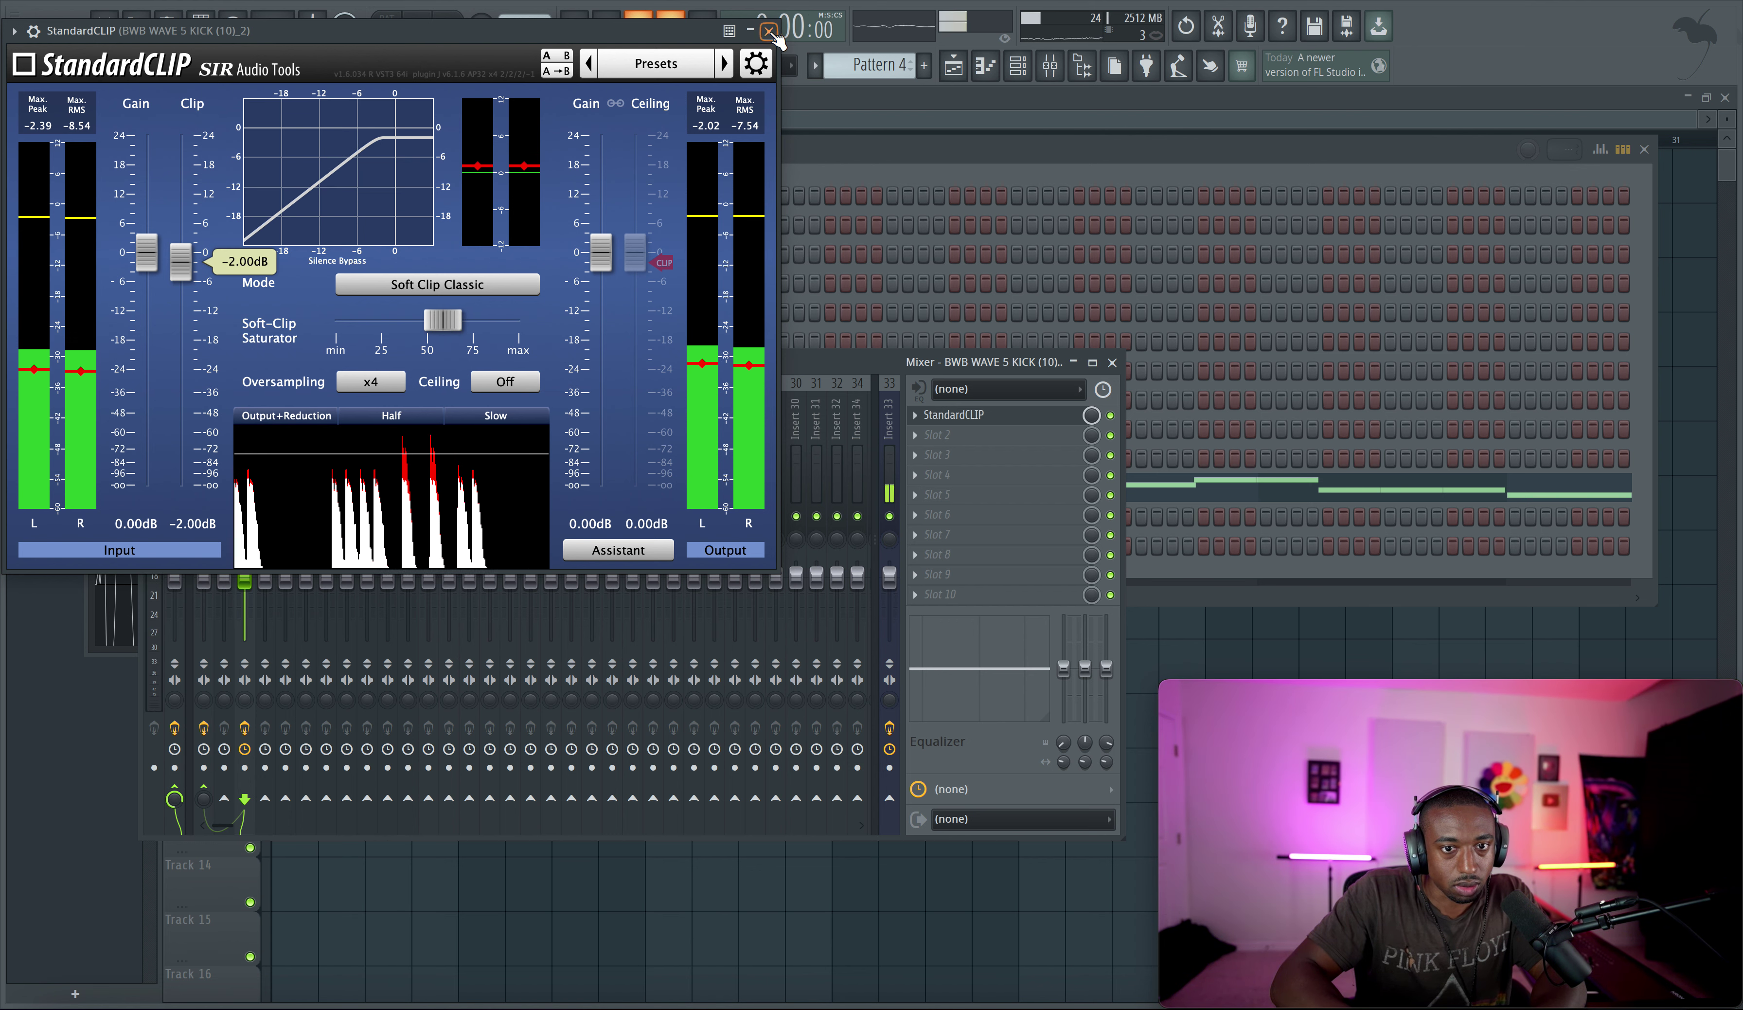
key("Escape")
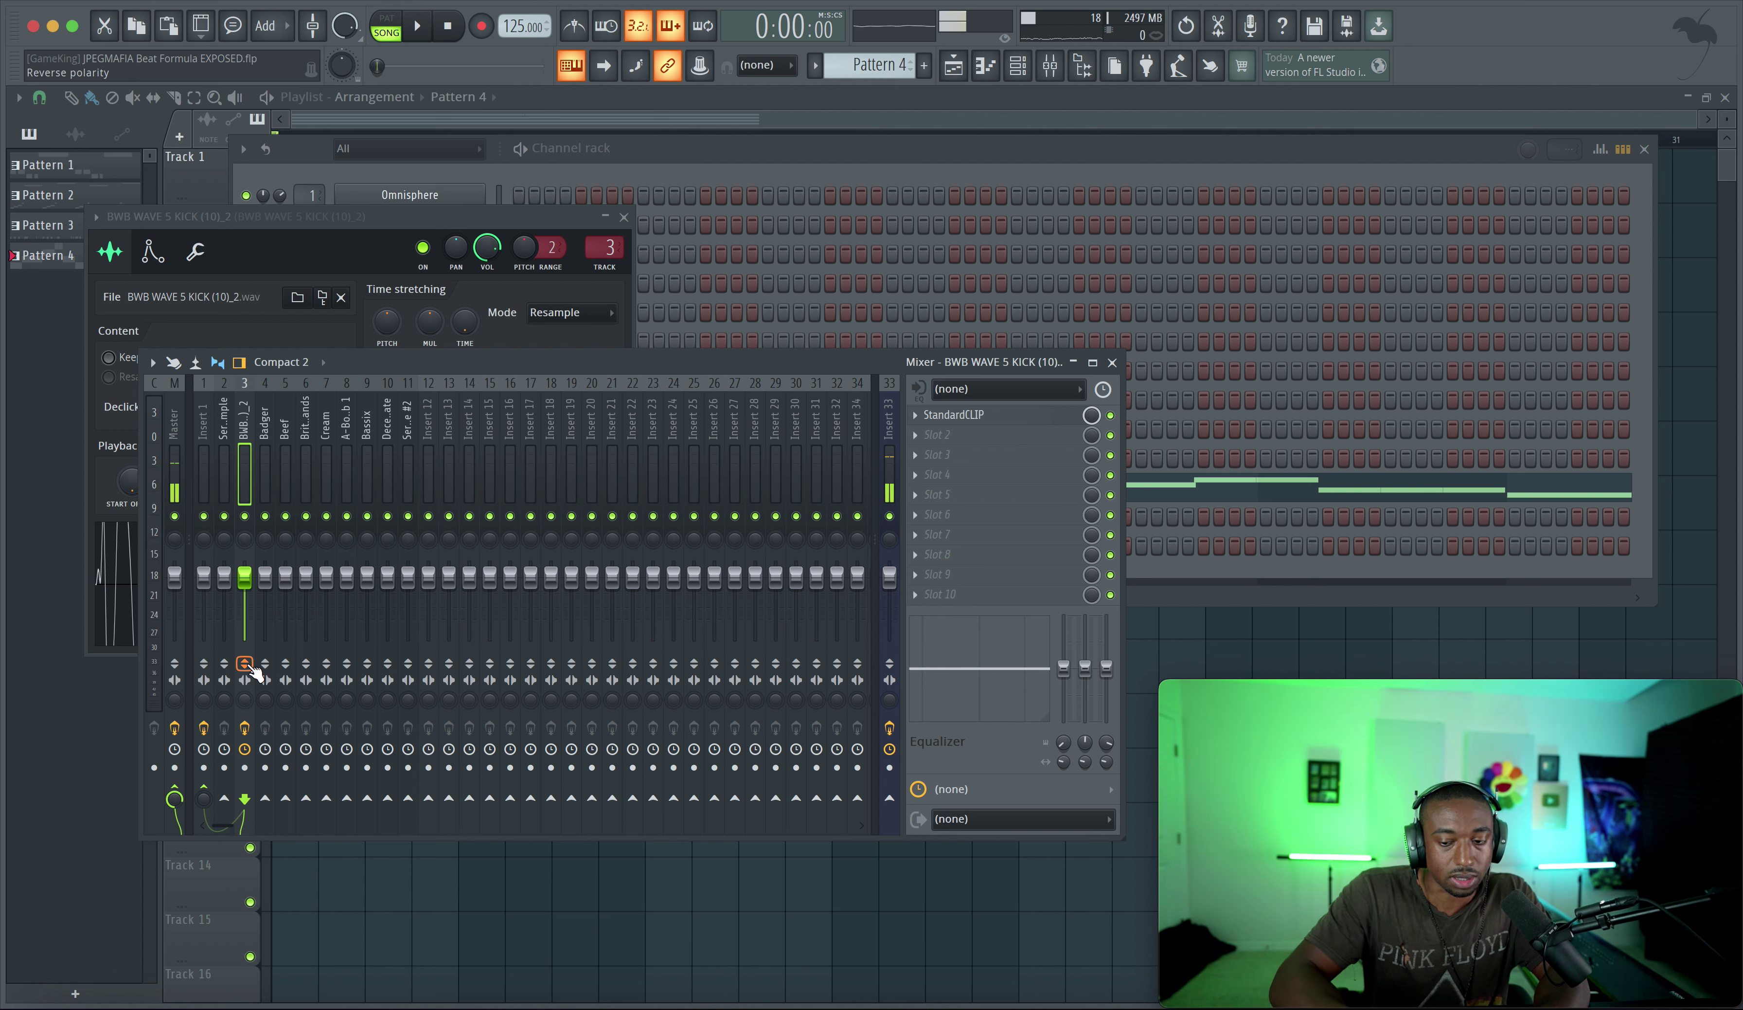
key("space")
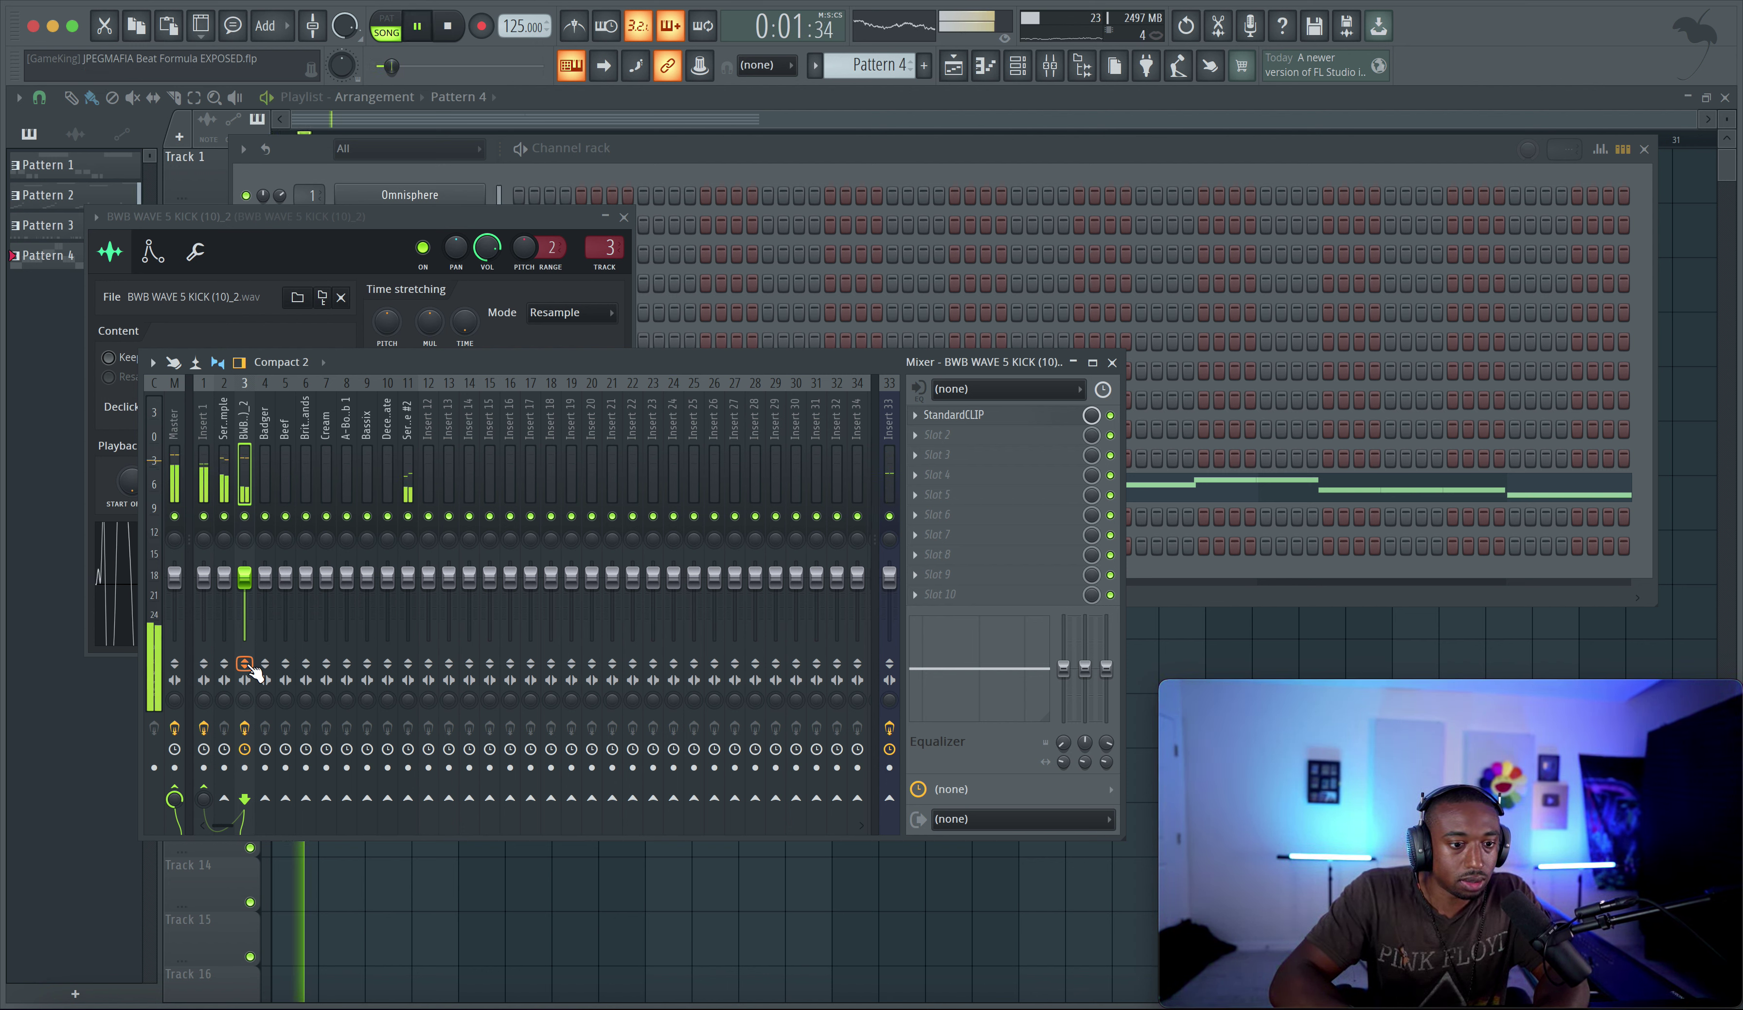
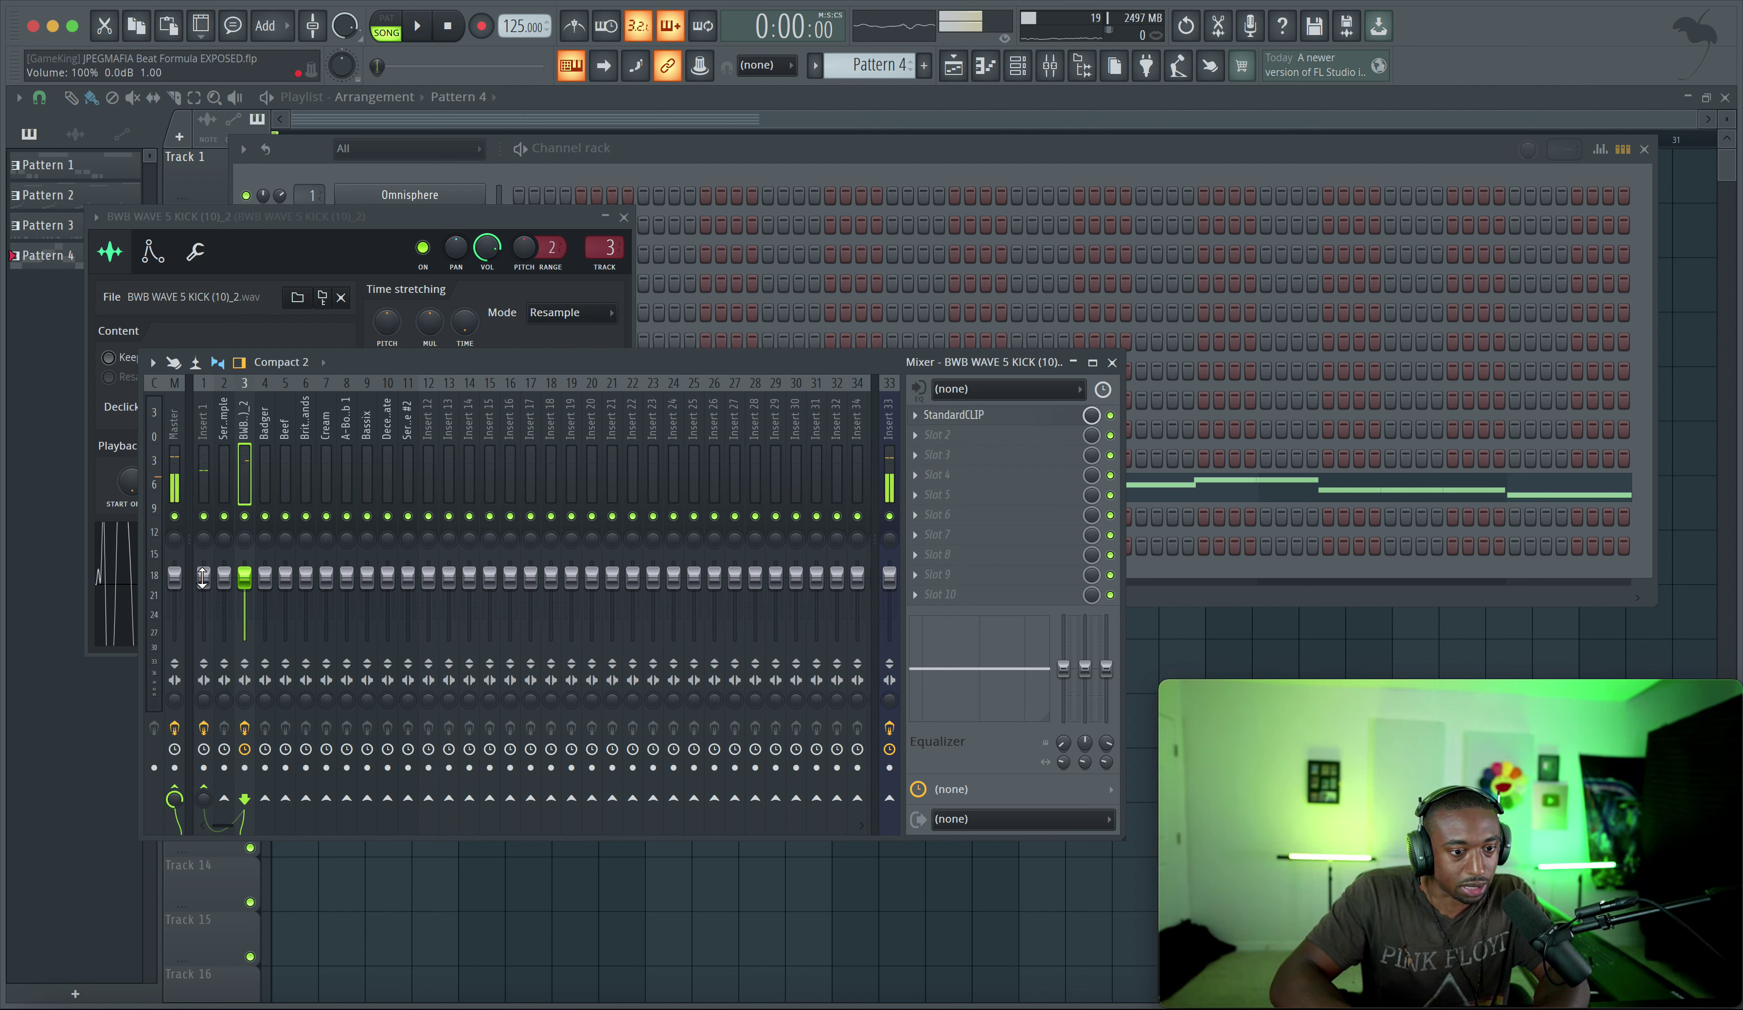
Lower Insert 1's mixer volume to about -9.9 dB (60%) while auditioning the beat
left_click_drag(202, 576, 203, 604)
key("space")
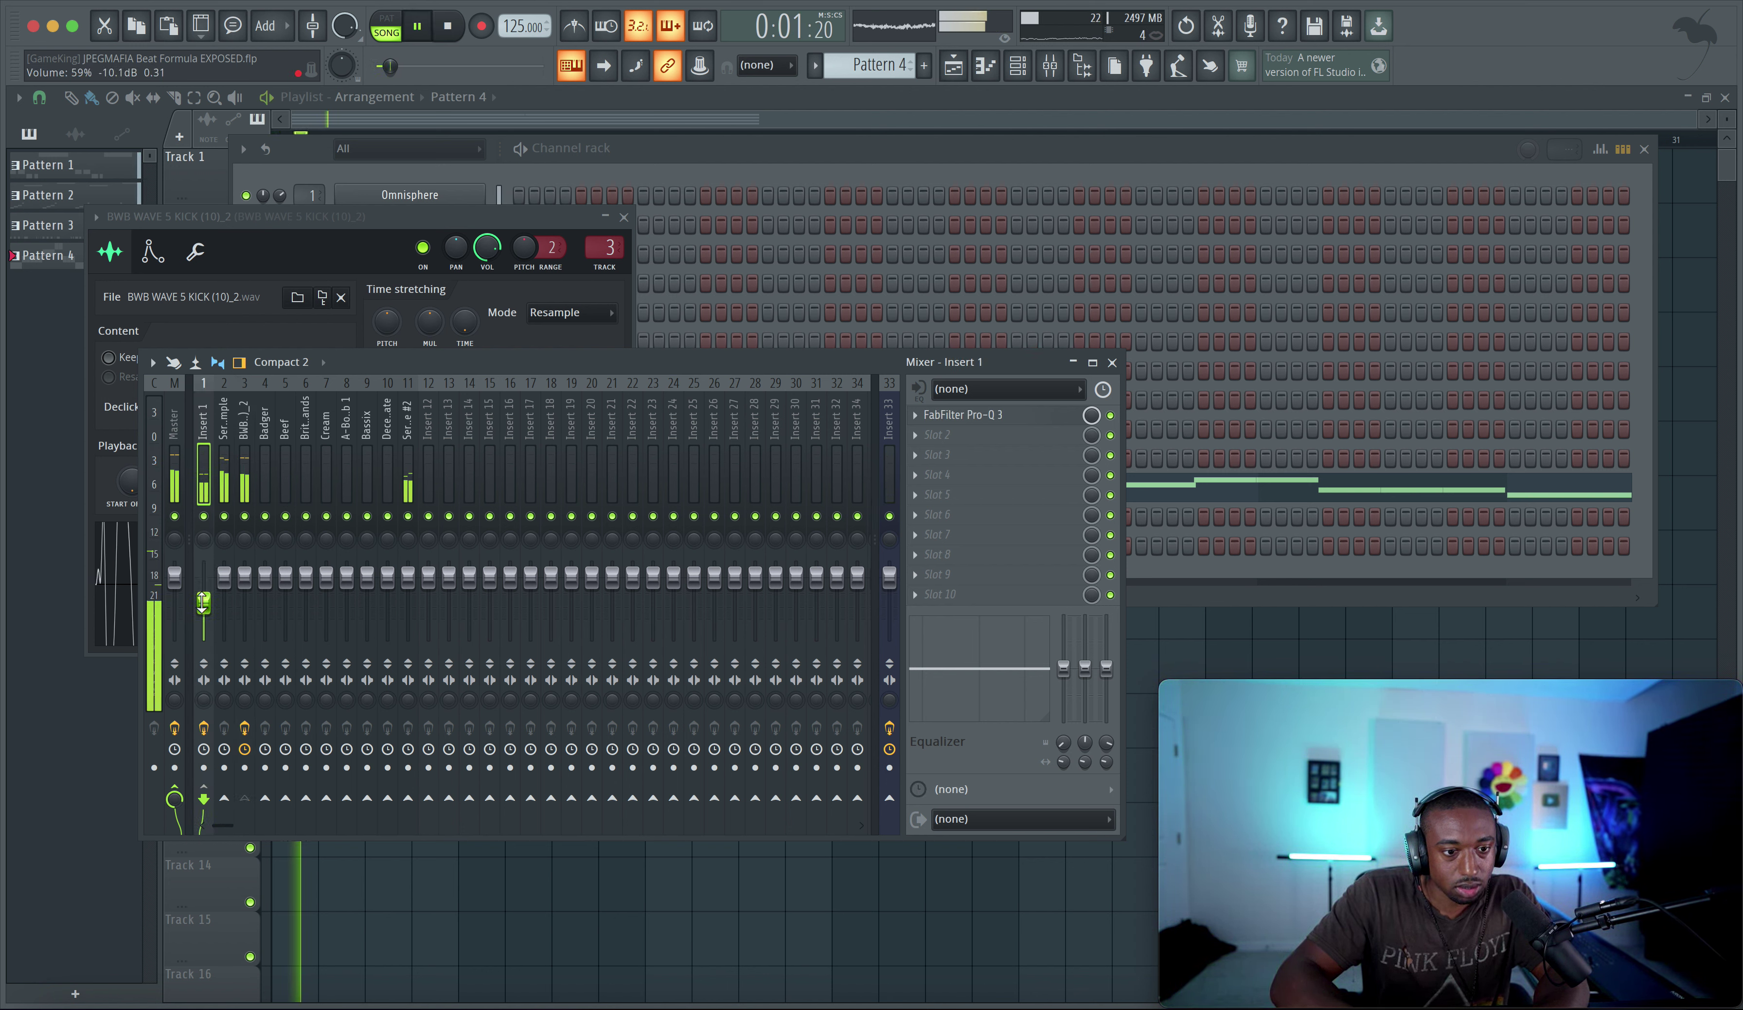
key("space")
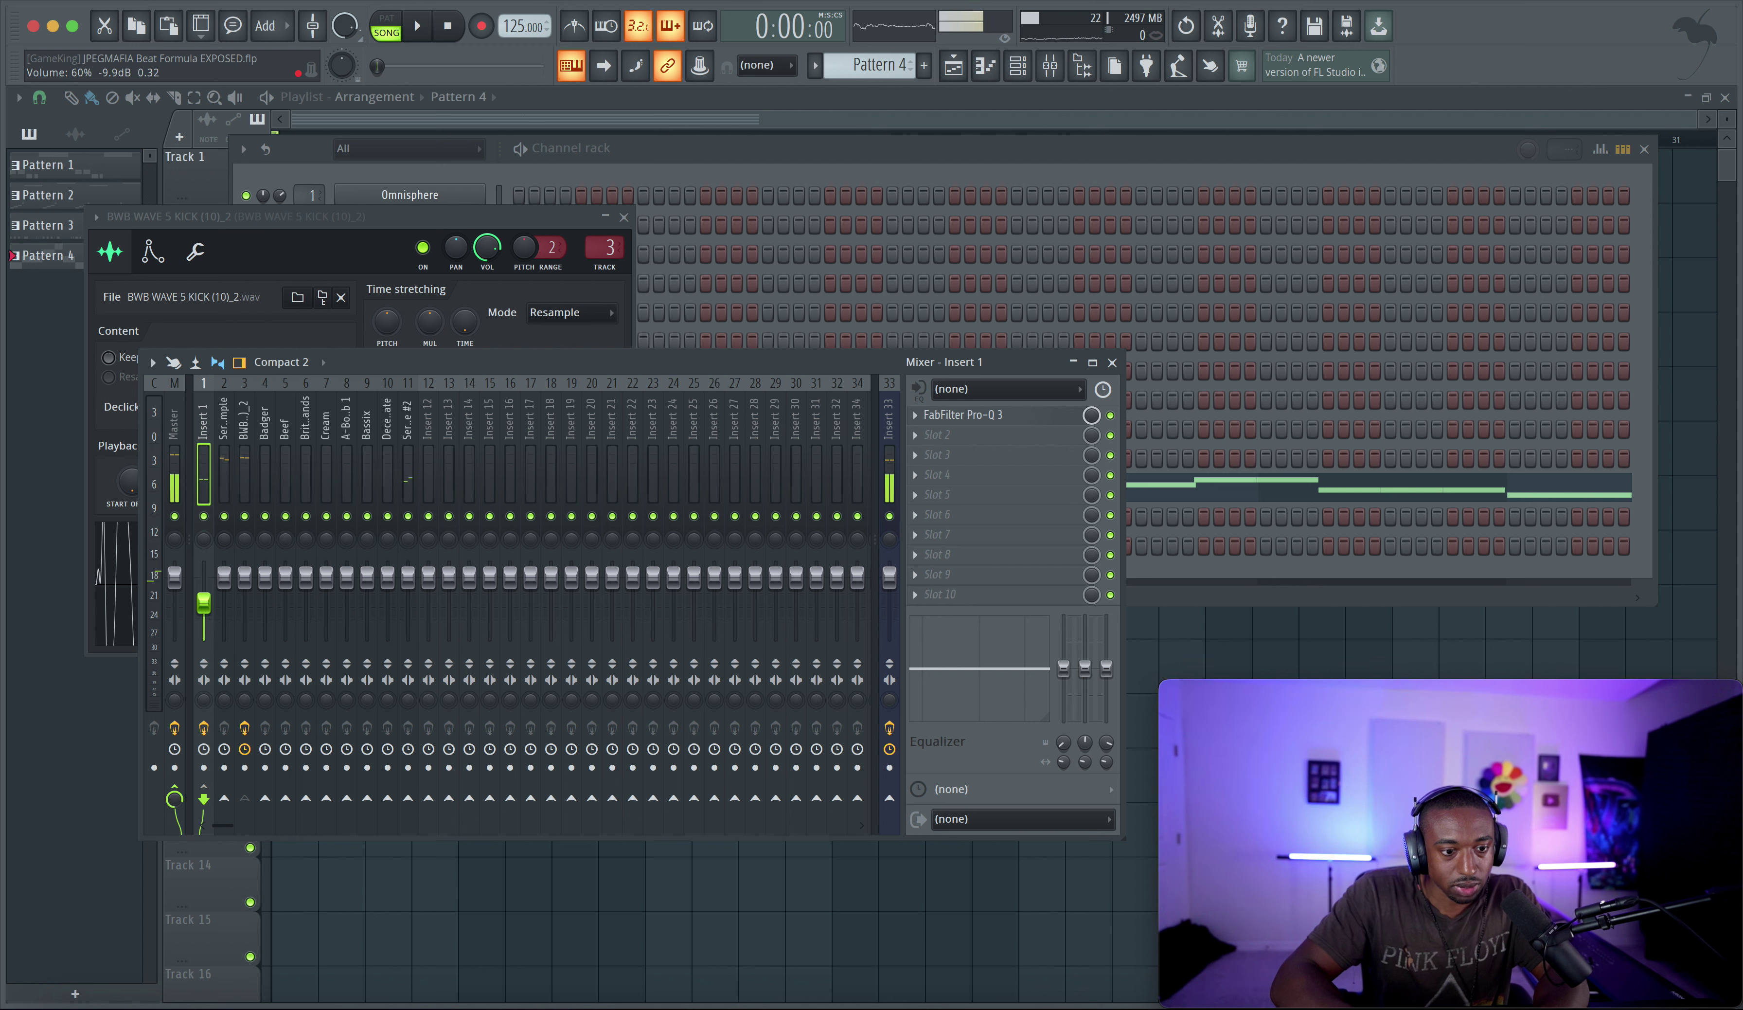
Bypass StandardCLIP on the kick's mixer track and reopen the kick channel's sampler settings
left_click(251, 463)
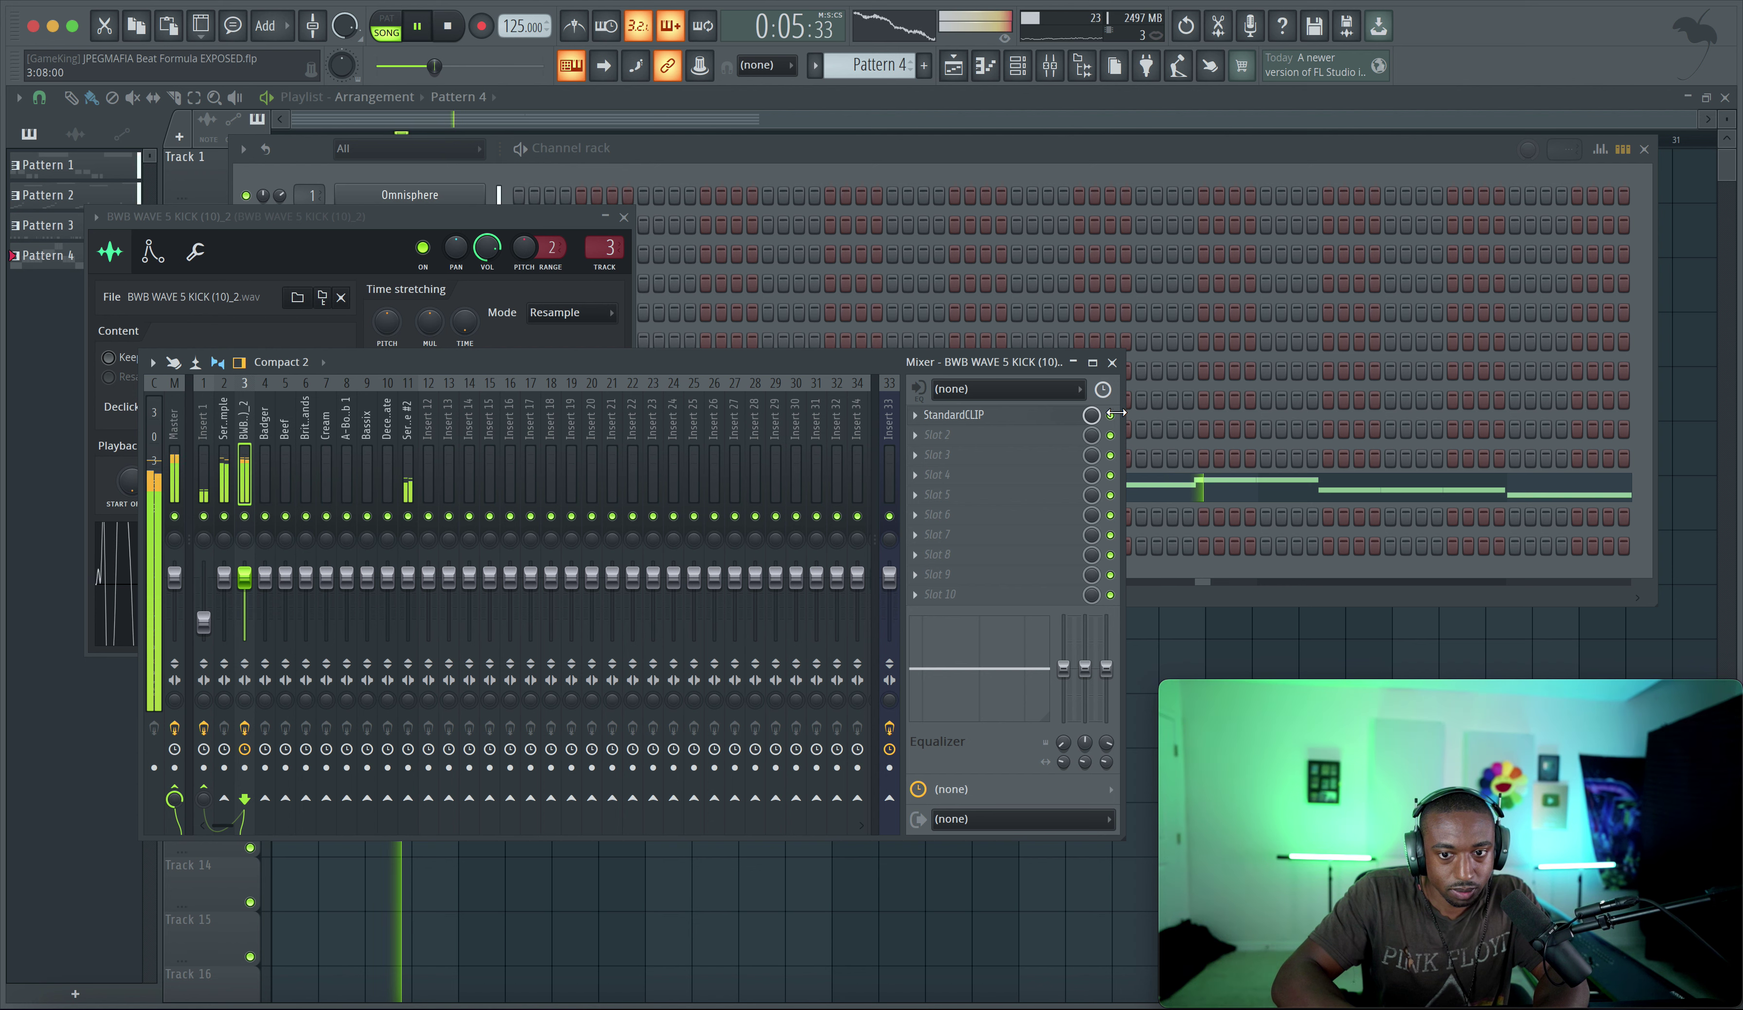
left_click(626, 216)
key("space")
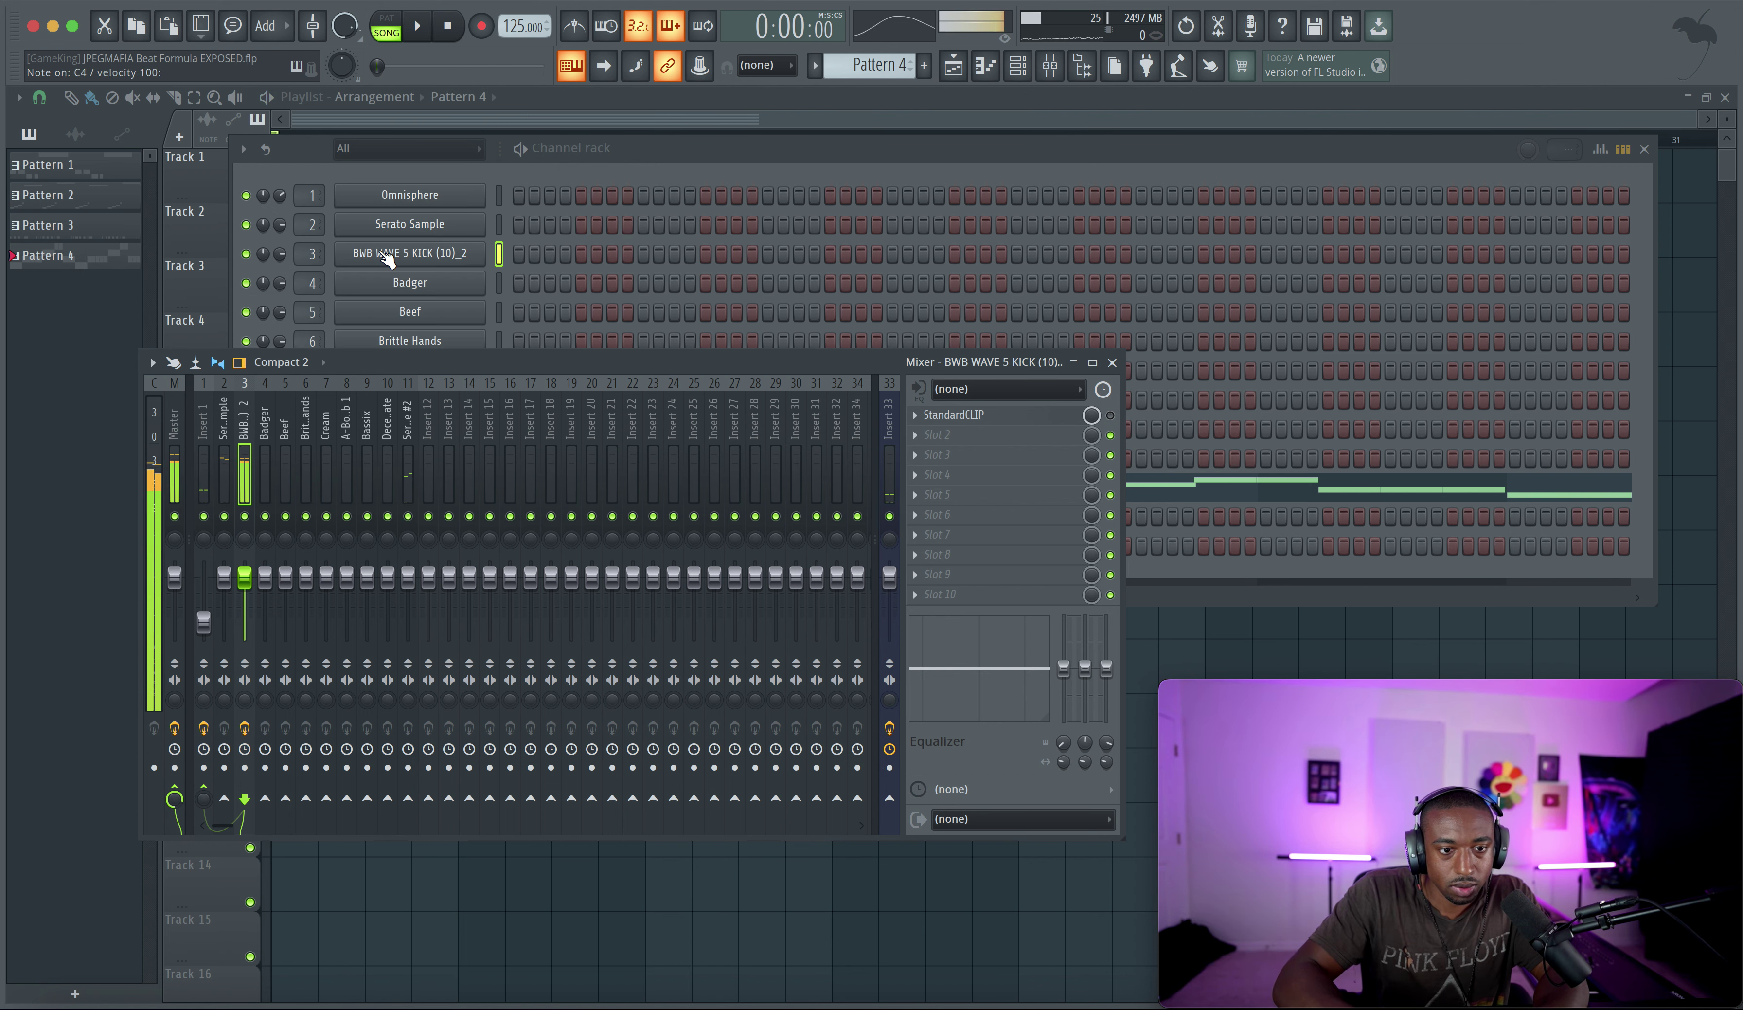
left_click(440, 250)
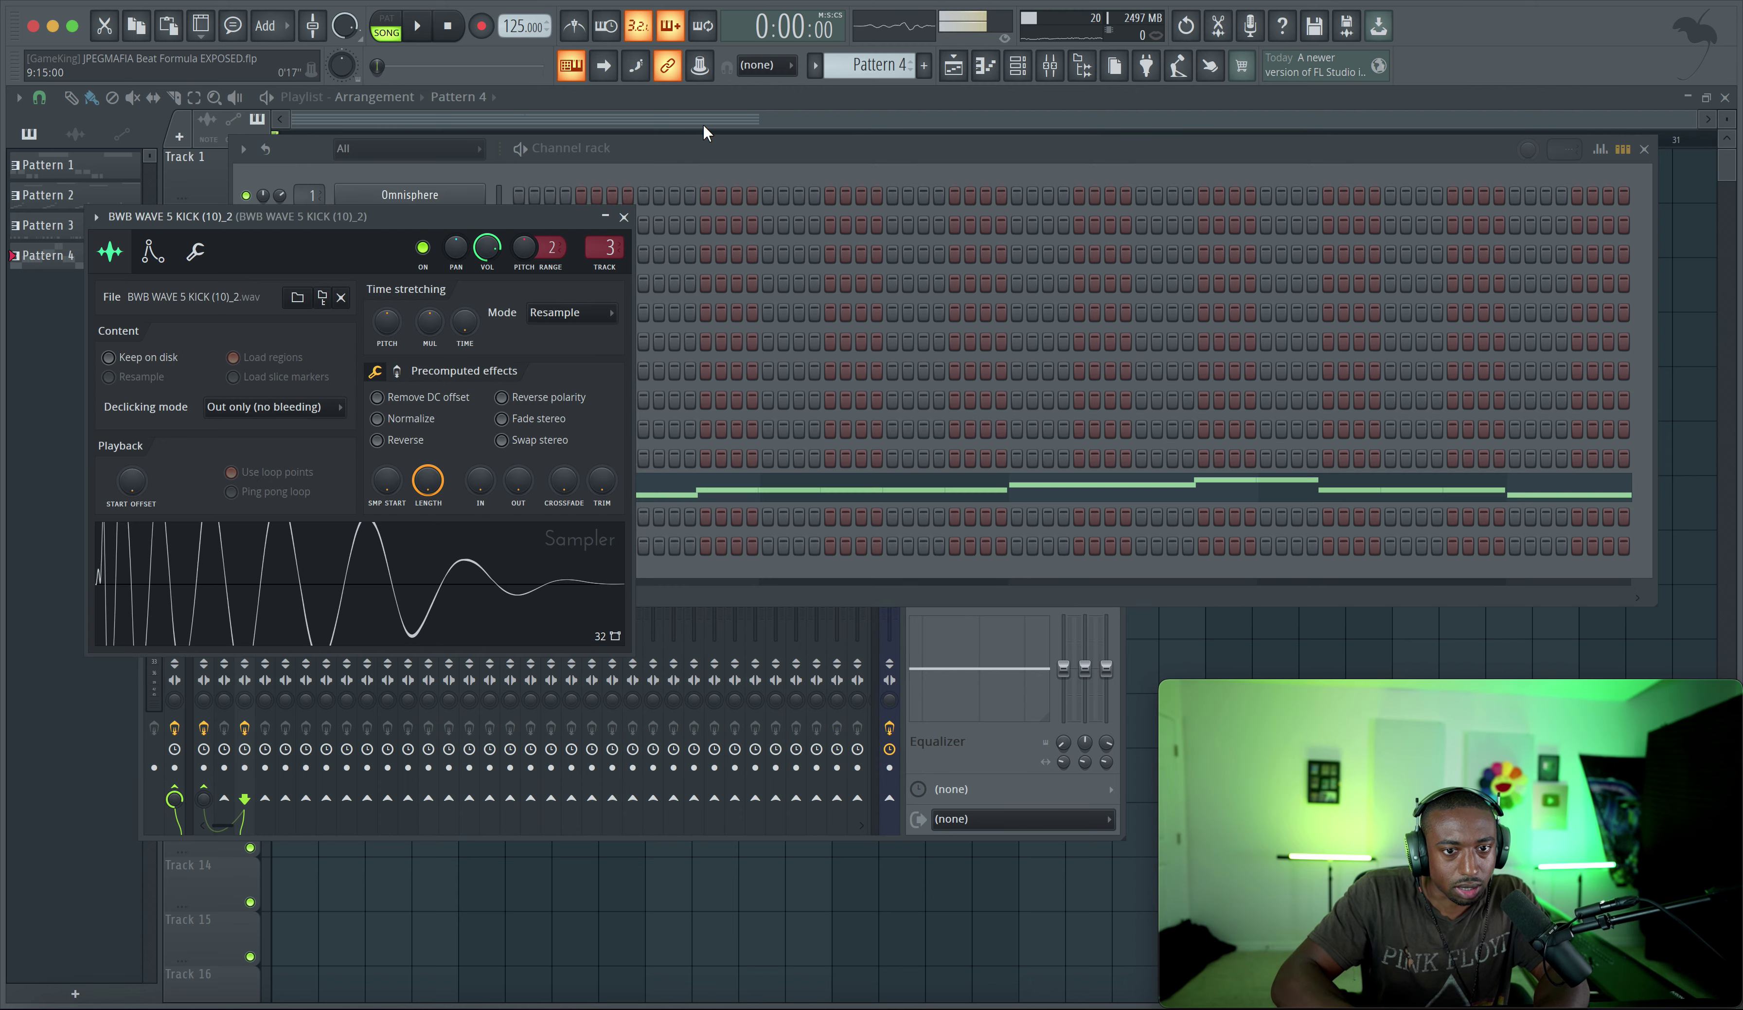
Open Pattern 3's kick notes in the piano roll and transpose them up one octave to C5
key("F12")
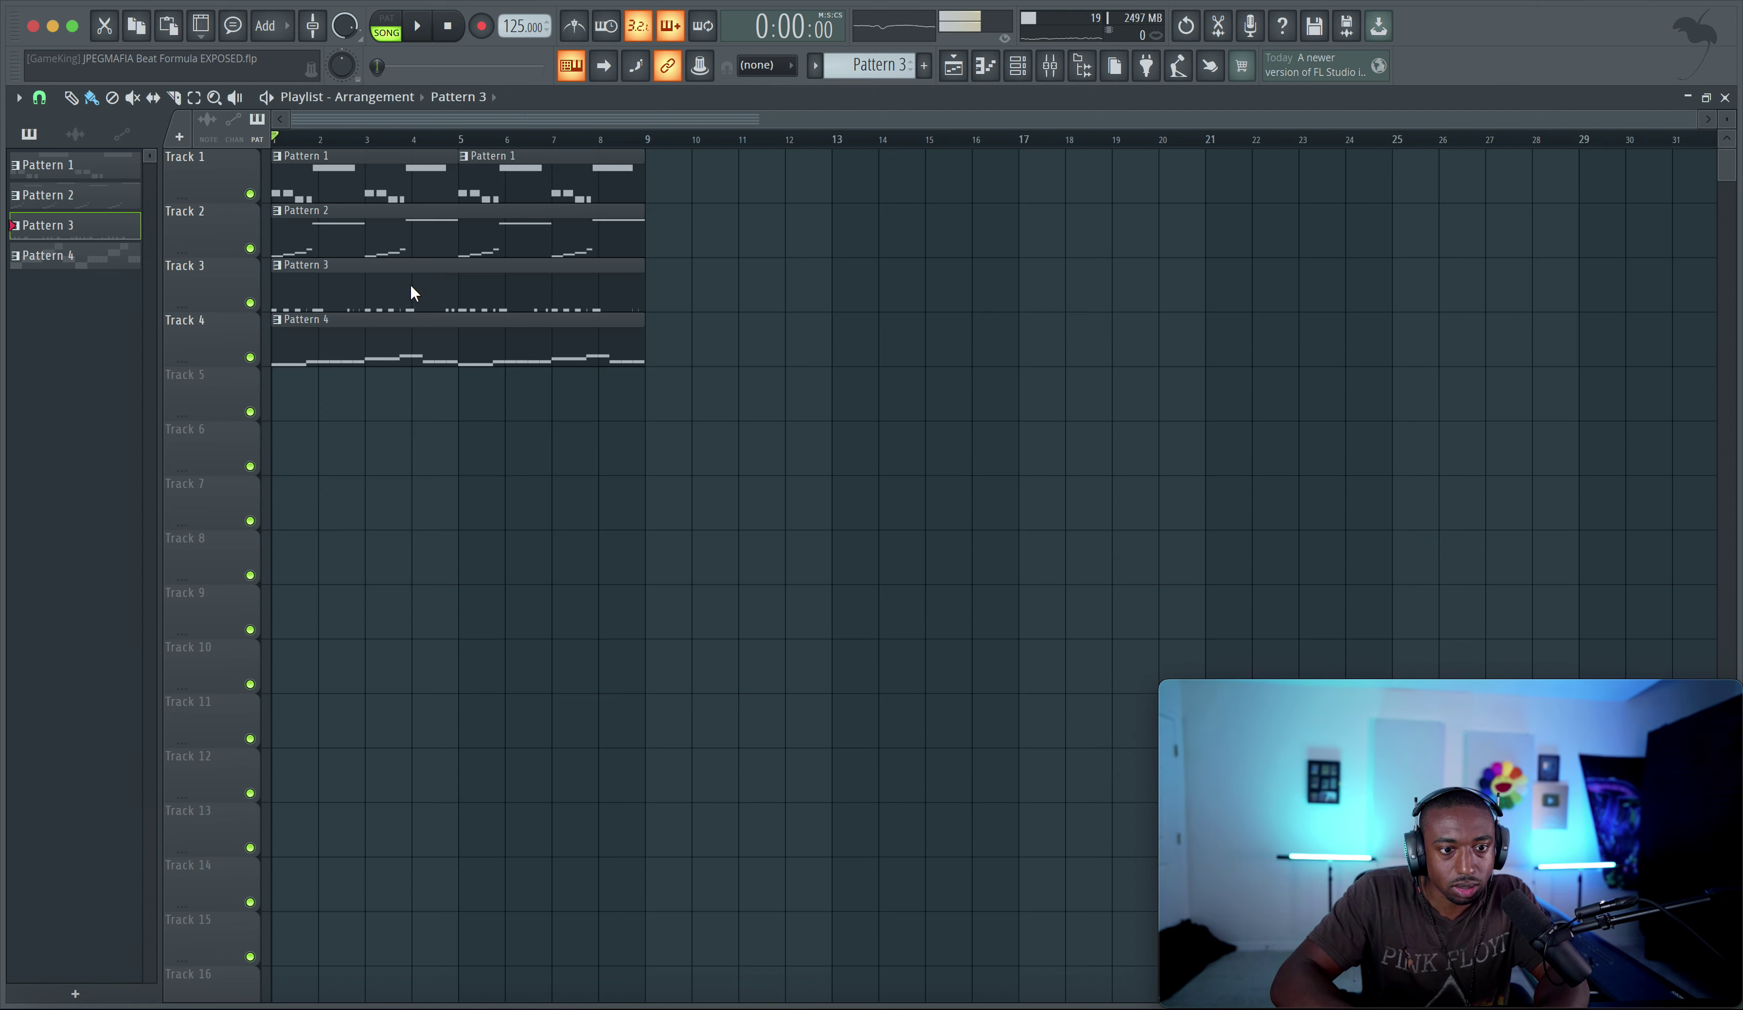
double_click(412, 287)
key("ctrl+Up")
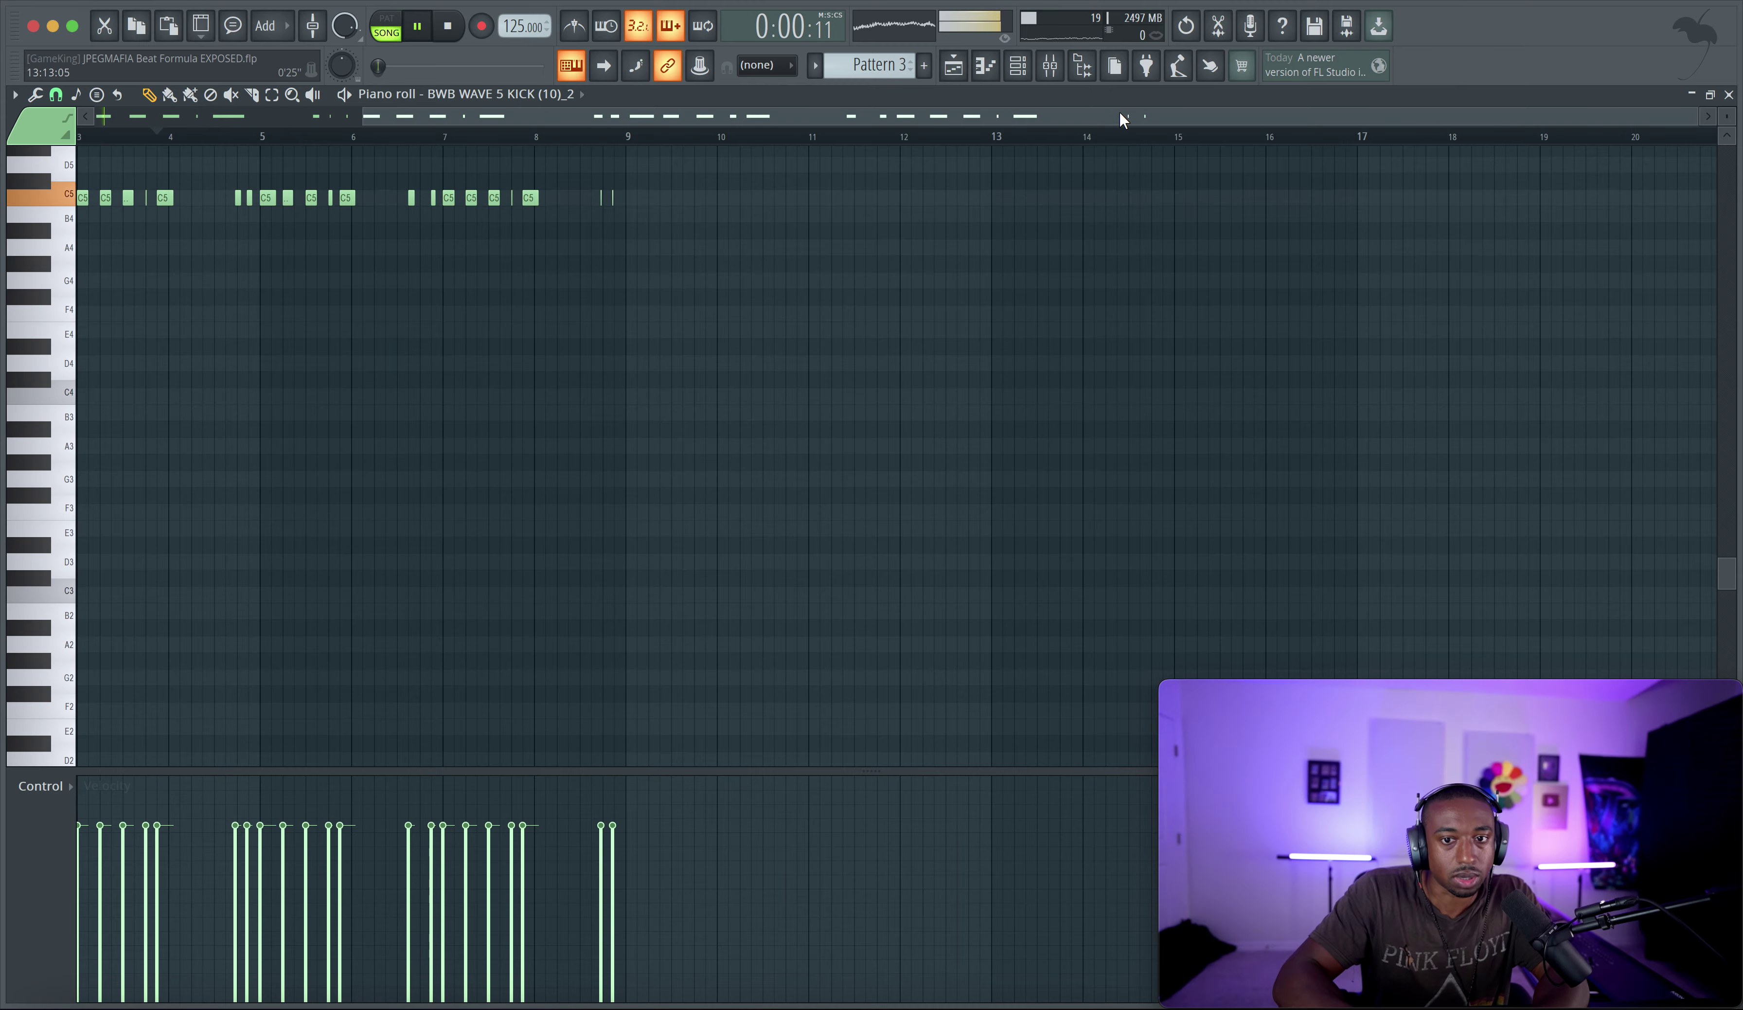
Bring up the mixer and raise Insert 1's volume partway back toward the other tracks' level
left_click(1038, 70)
key("space")
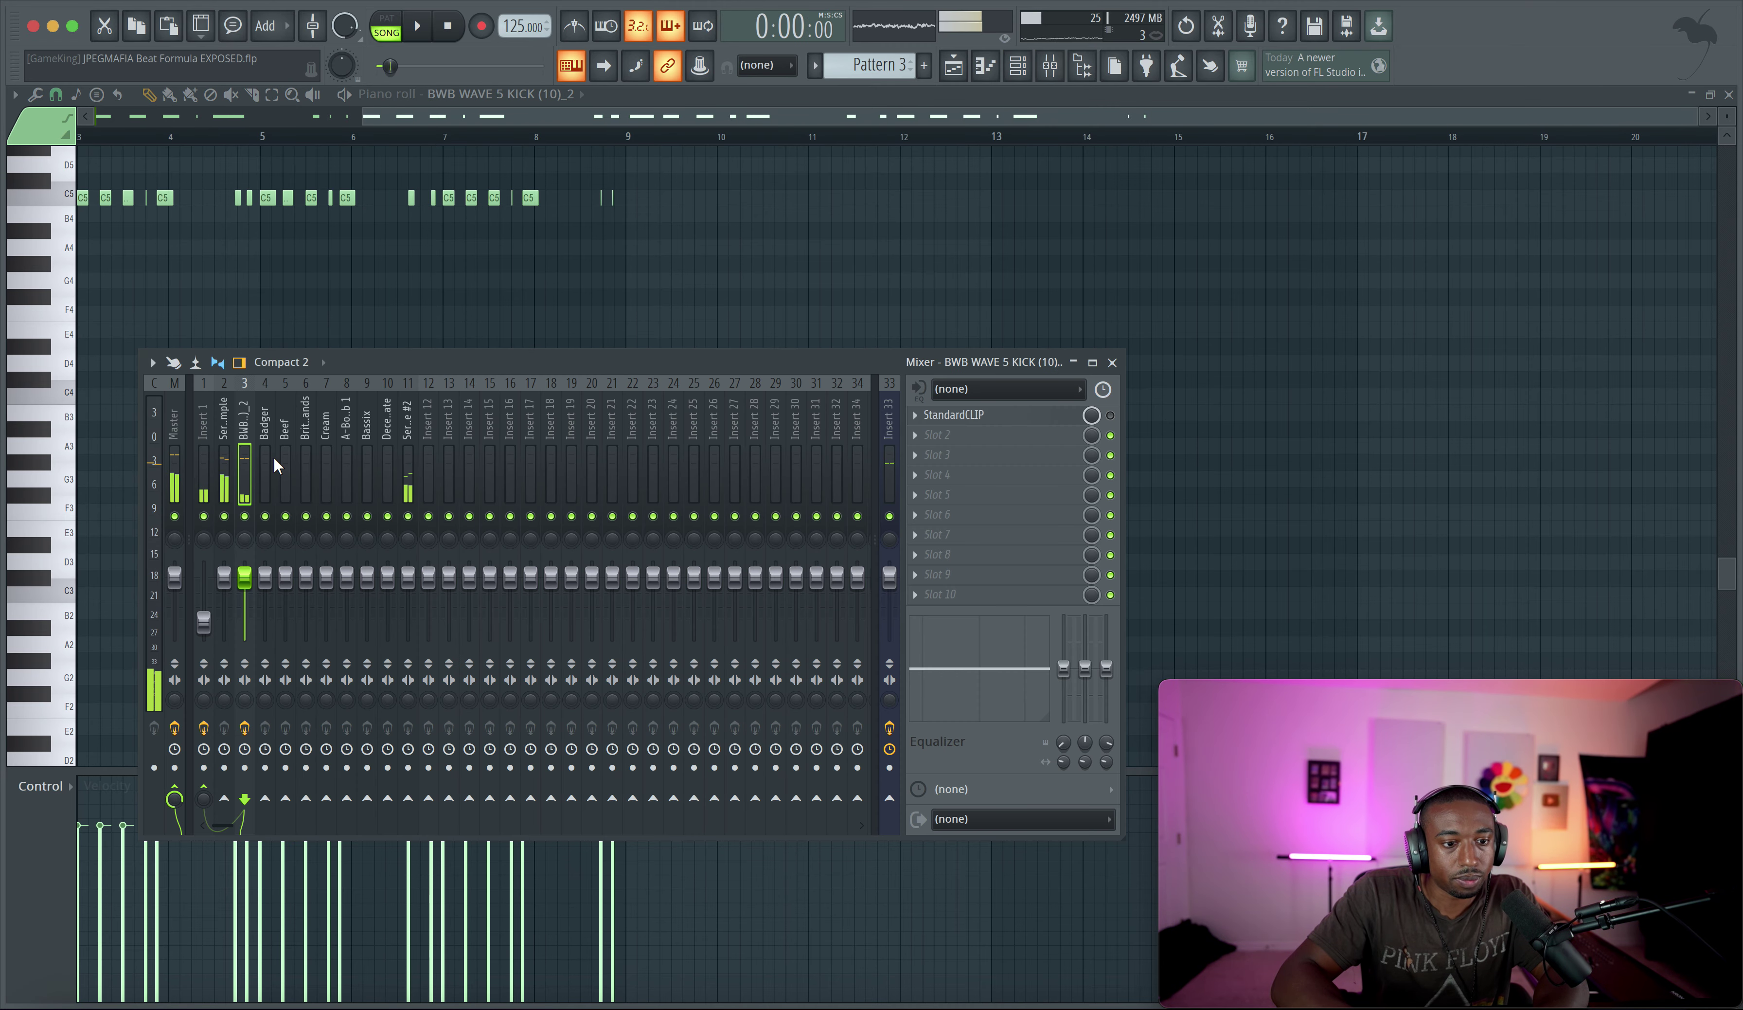
left_click(211, 448)
left_click_drag(204, 618, 203, 591)
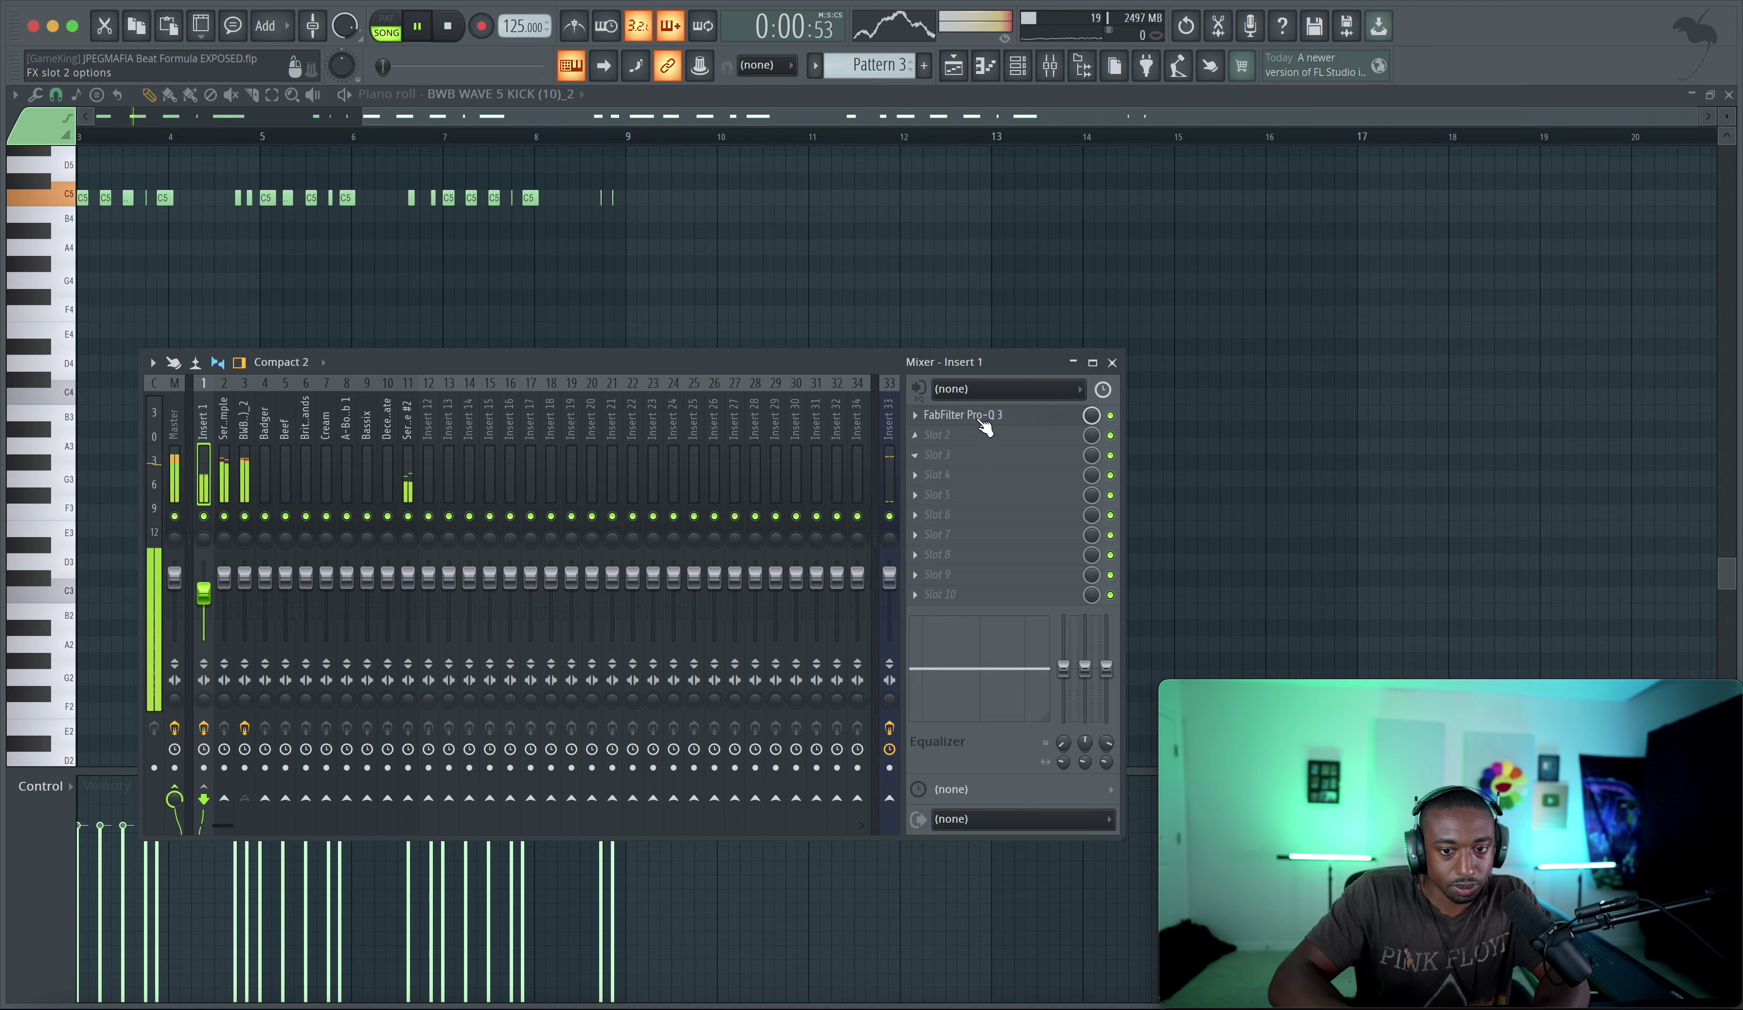
Move the side-chained Pro-Q 3 band on Insert 1 to about 58.5 Hz and close the EQ
left_click(1007, 415)
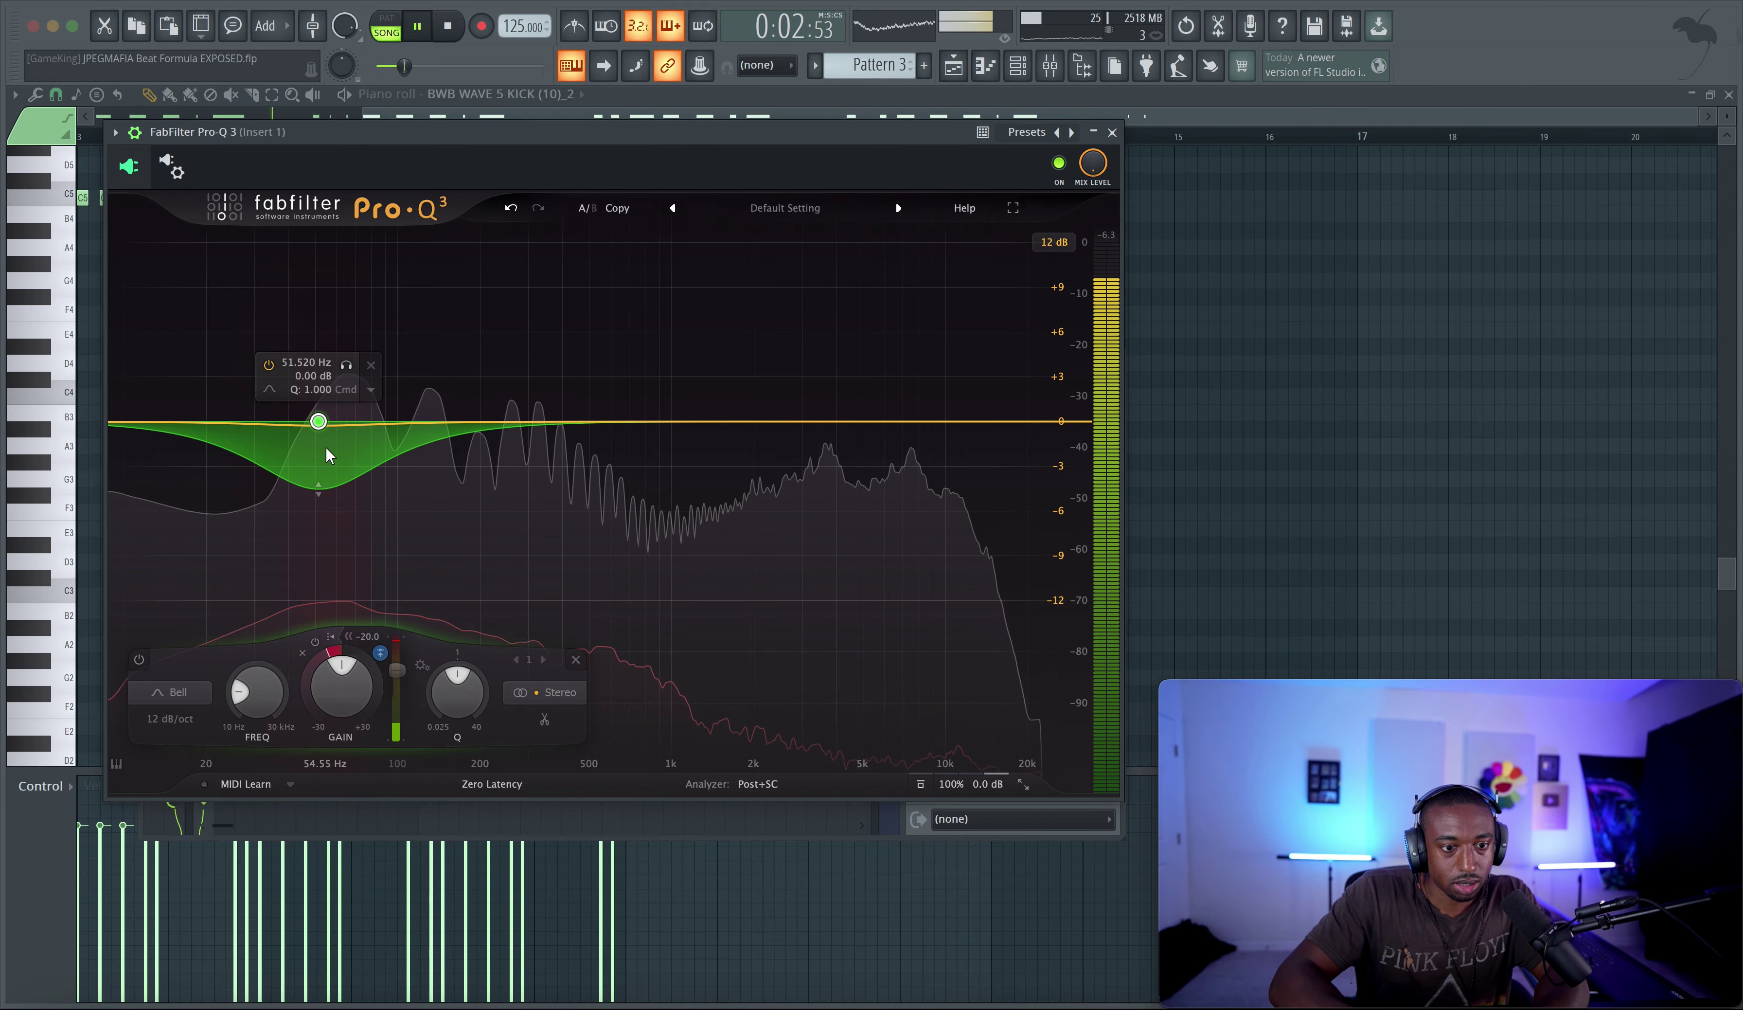
left_click_drag(319, 429, 340, 430)
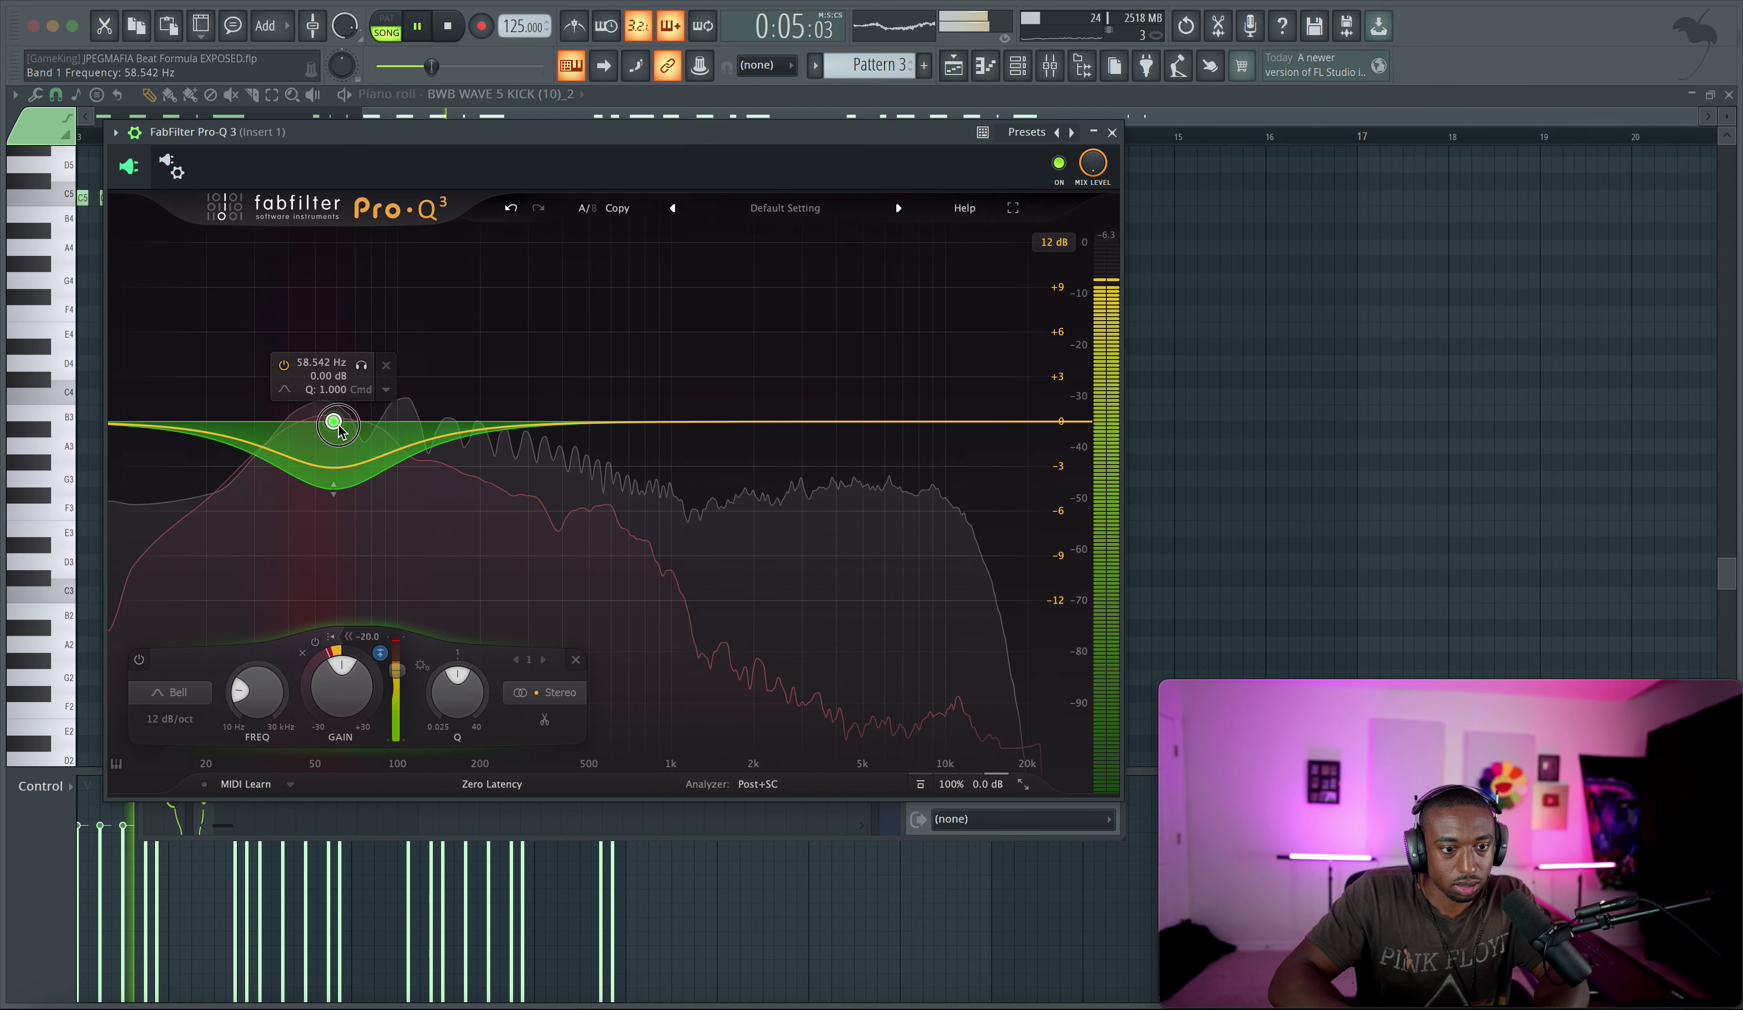
left_click(1112, 133)
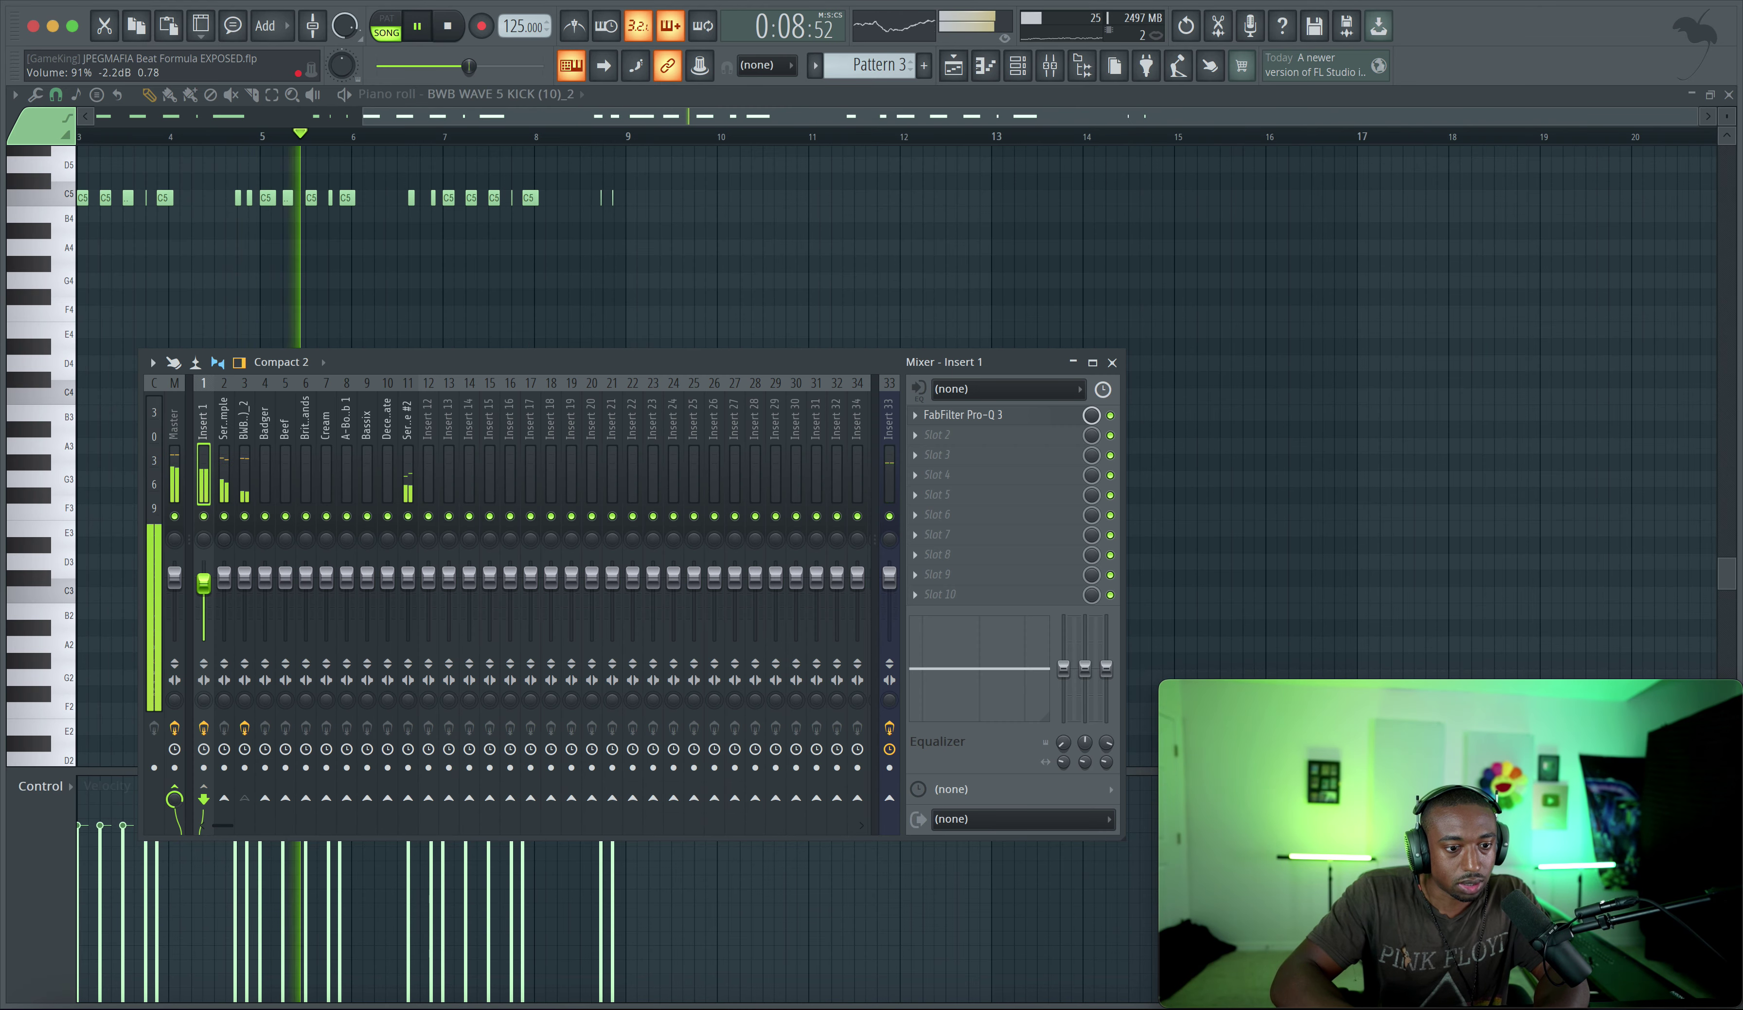
Reset Insert 1's volume to its default of 100% (0.0 dB)
left_click_drag(203, 592, 202, 581)
right_click(202, 583)
left_click(216, 589)
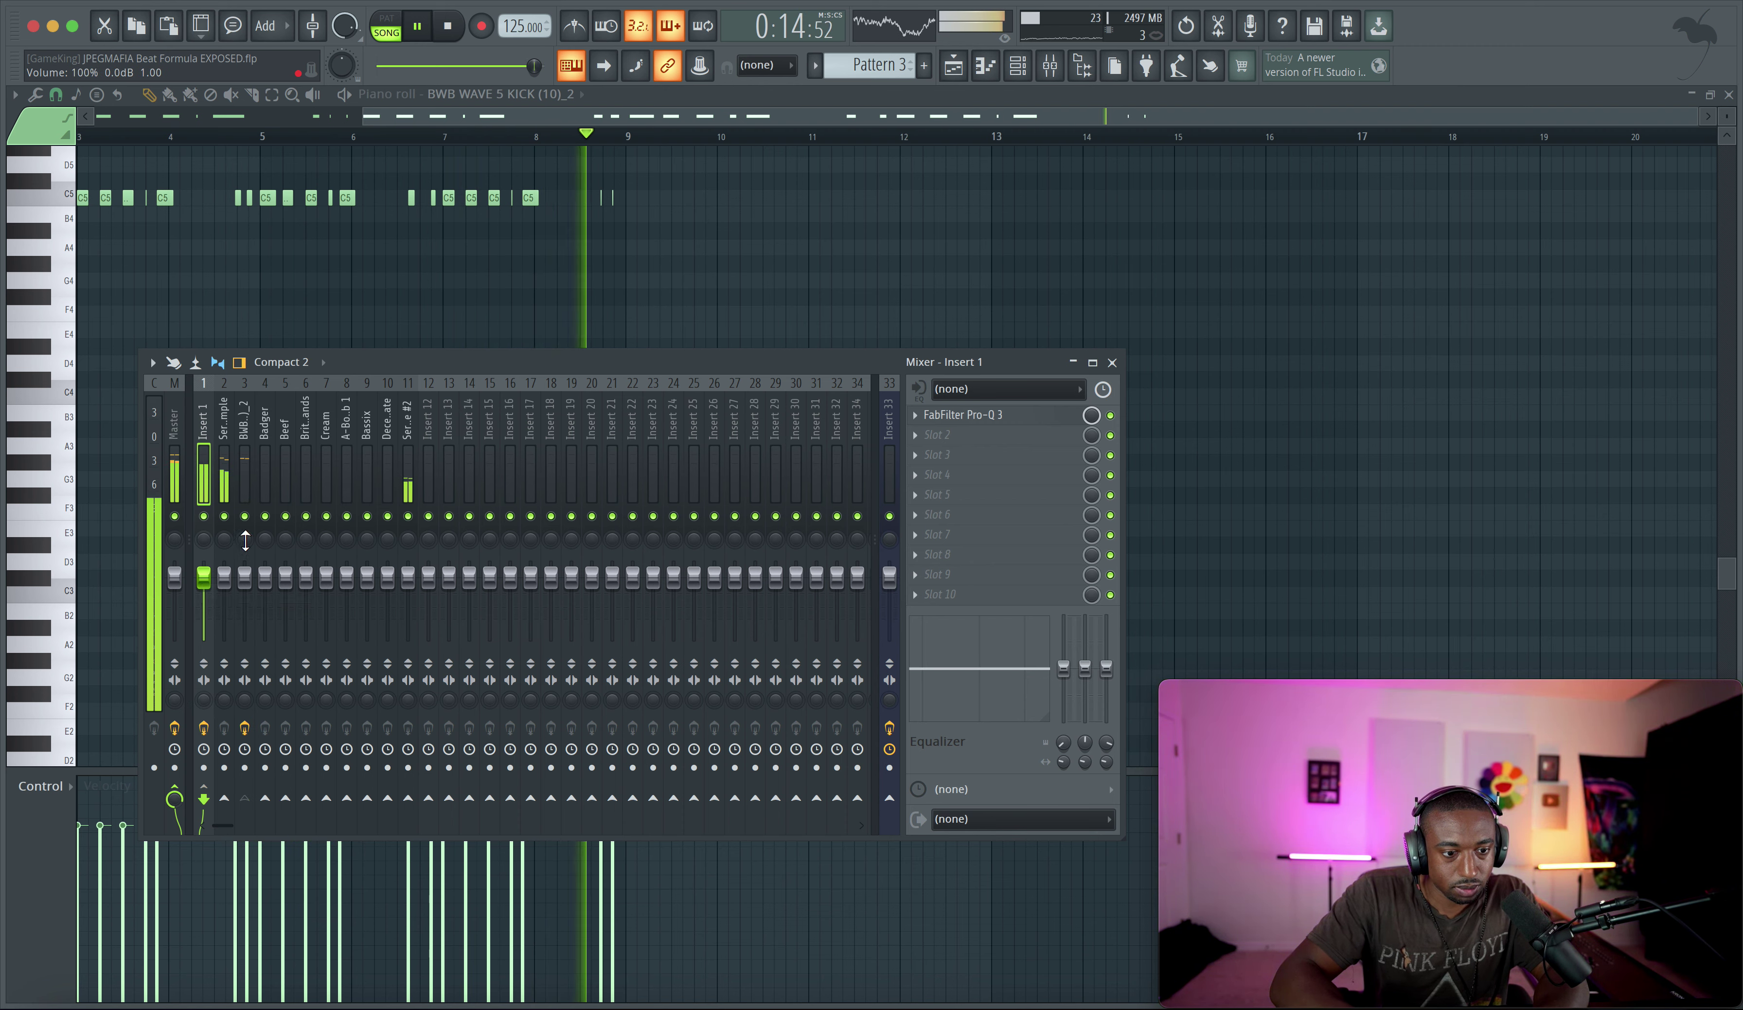
Raise the BWB WAVE 5 KICK track's mixer volume to about 123% (5.2 dB) and replay the beat
left_click(246, 484)
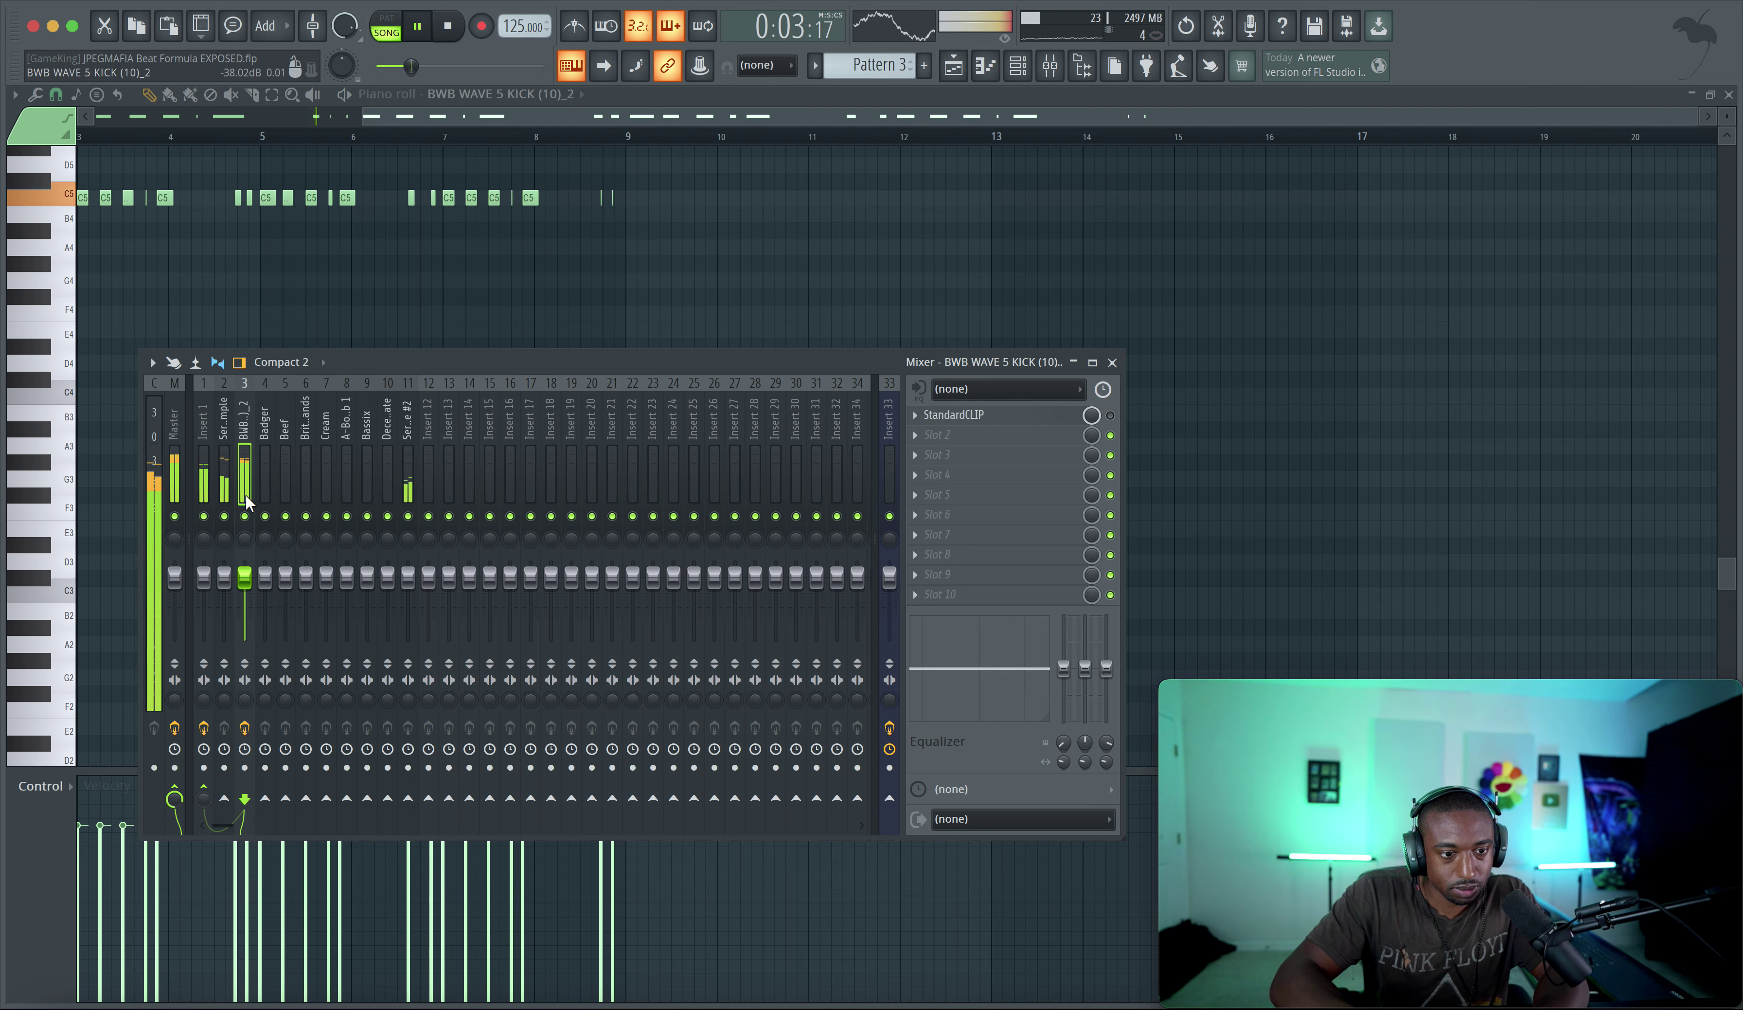
left_click_drag(244, 578, 245, 562)
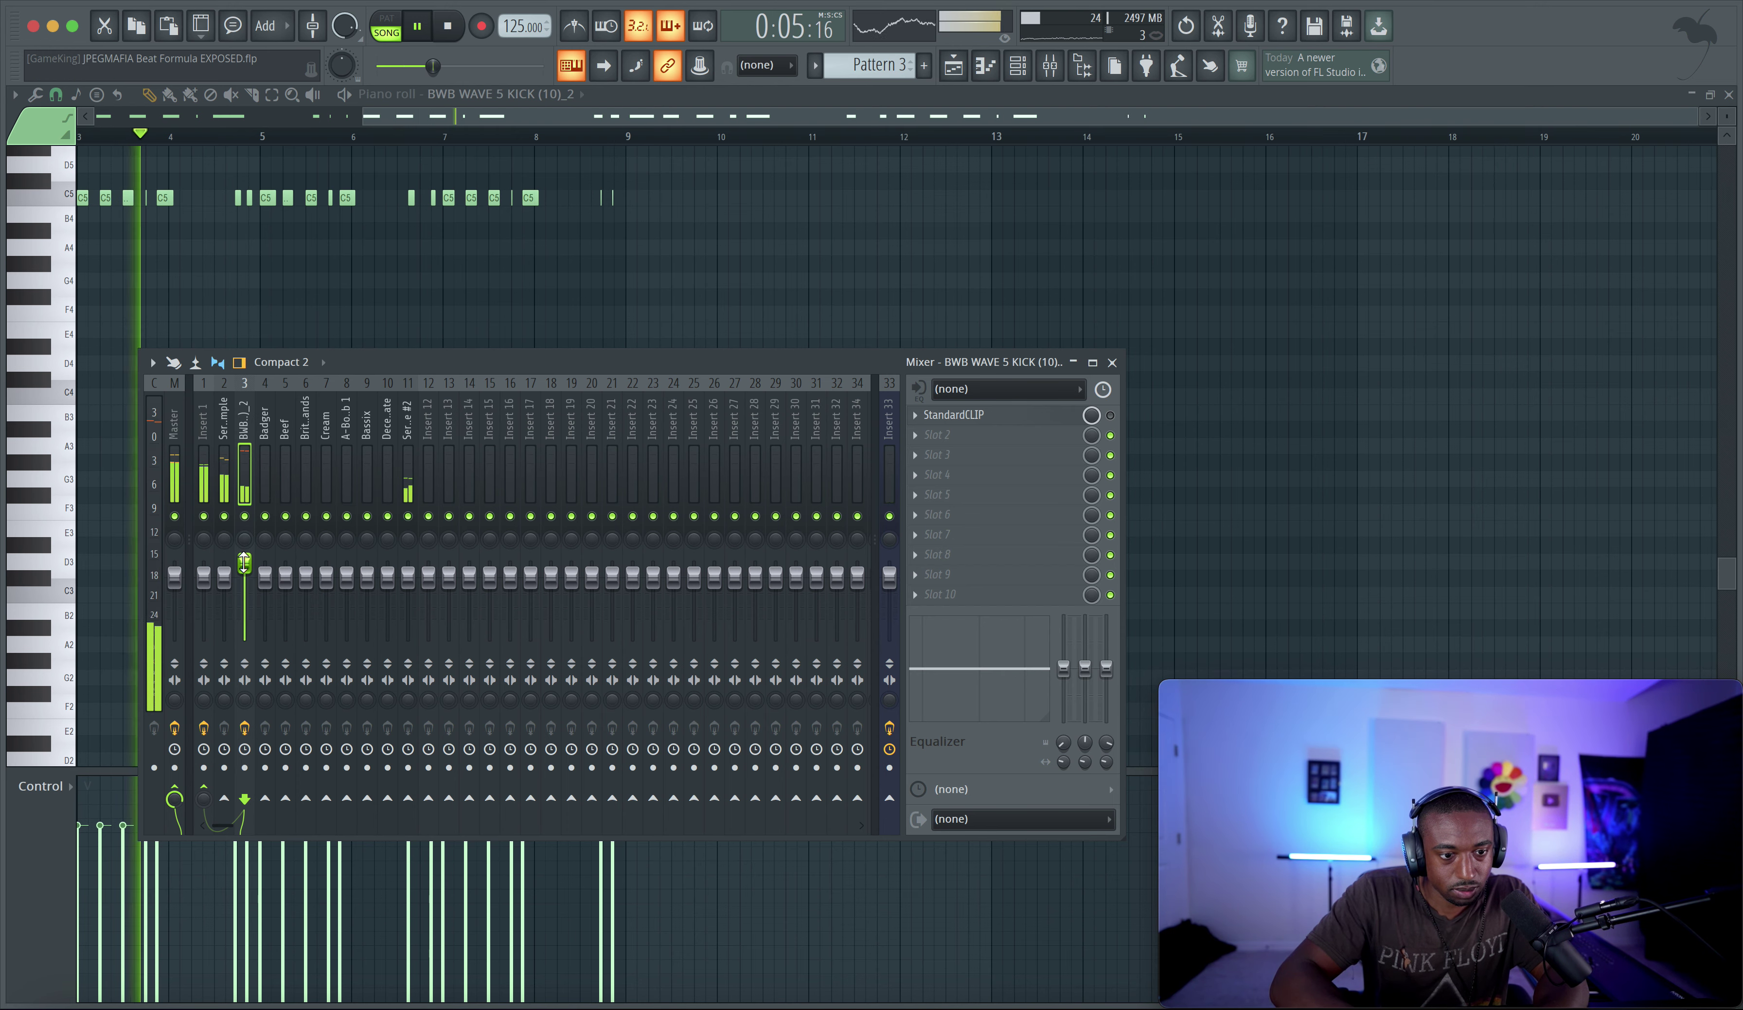
key("space")
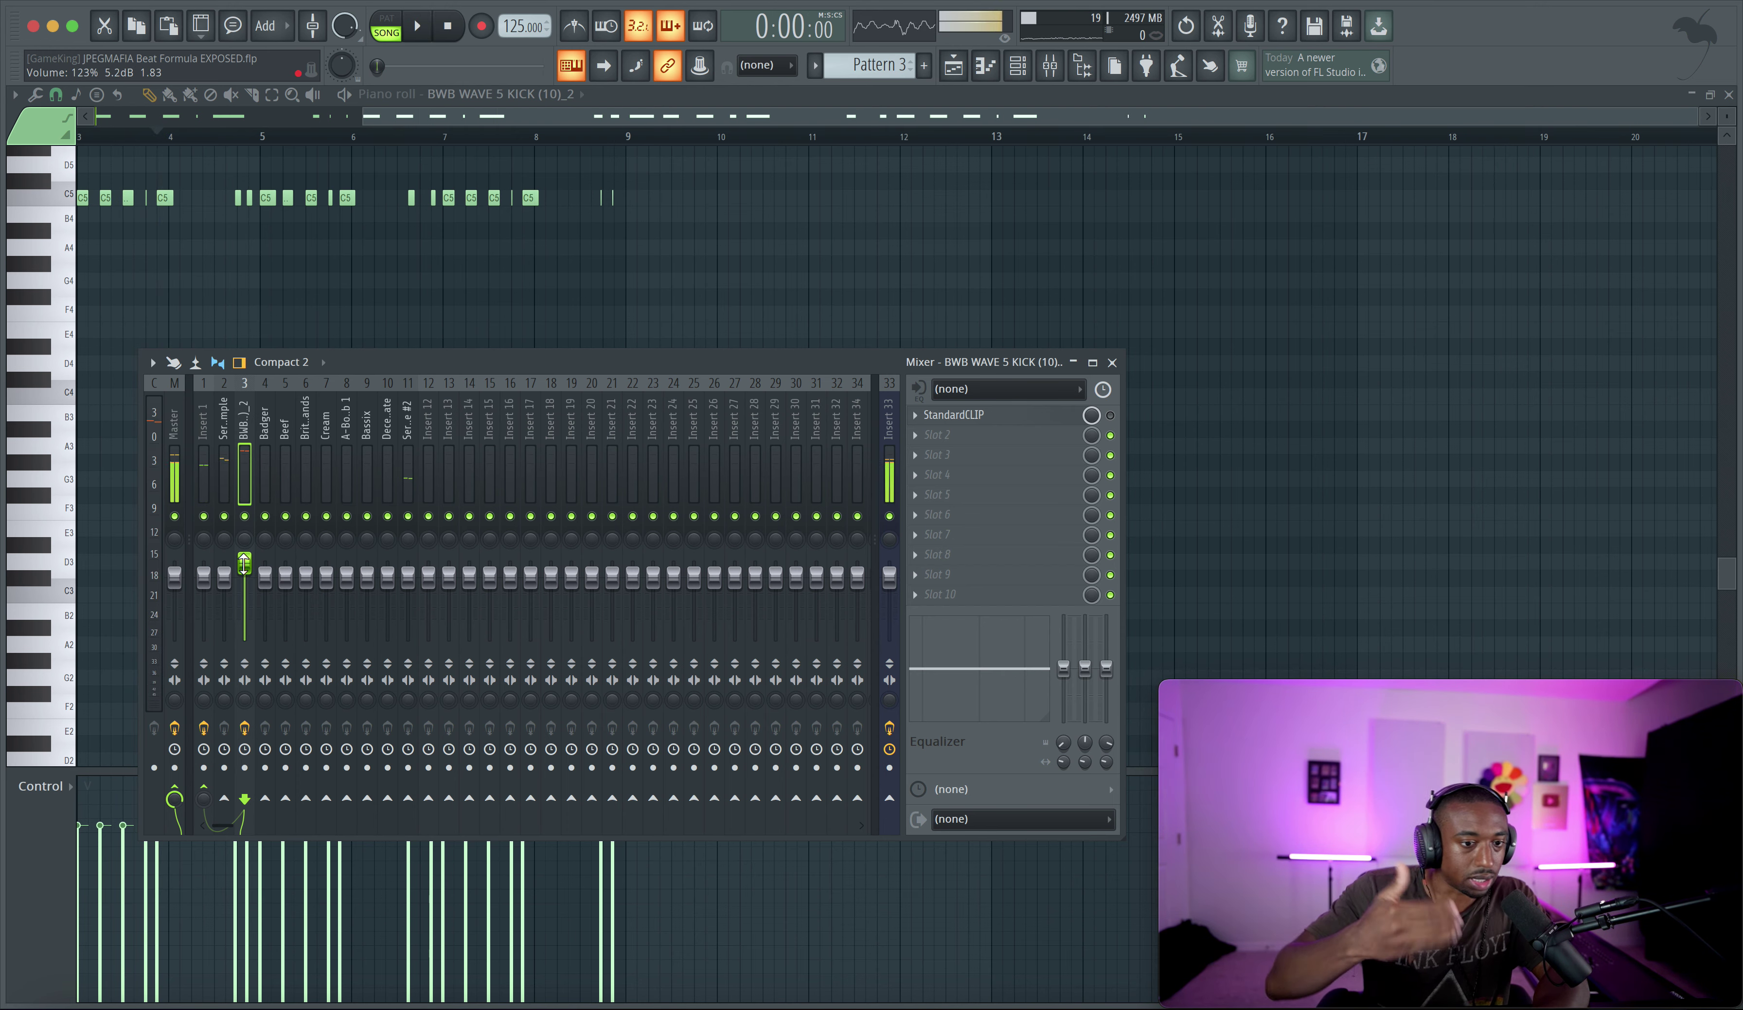
key("space")
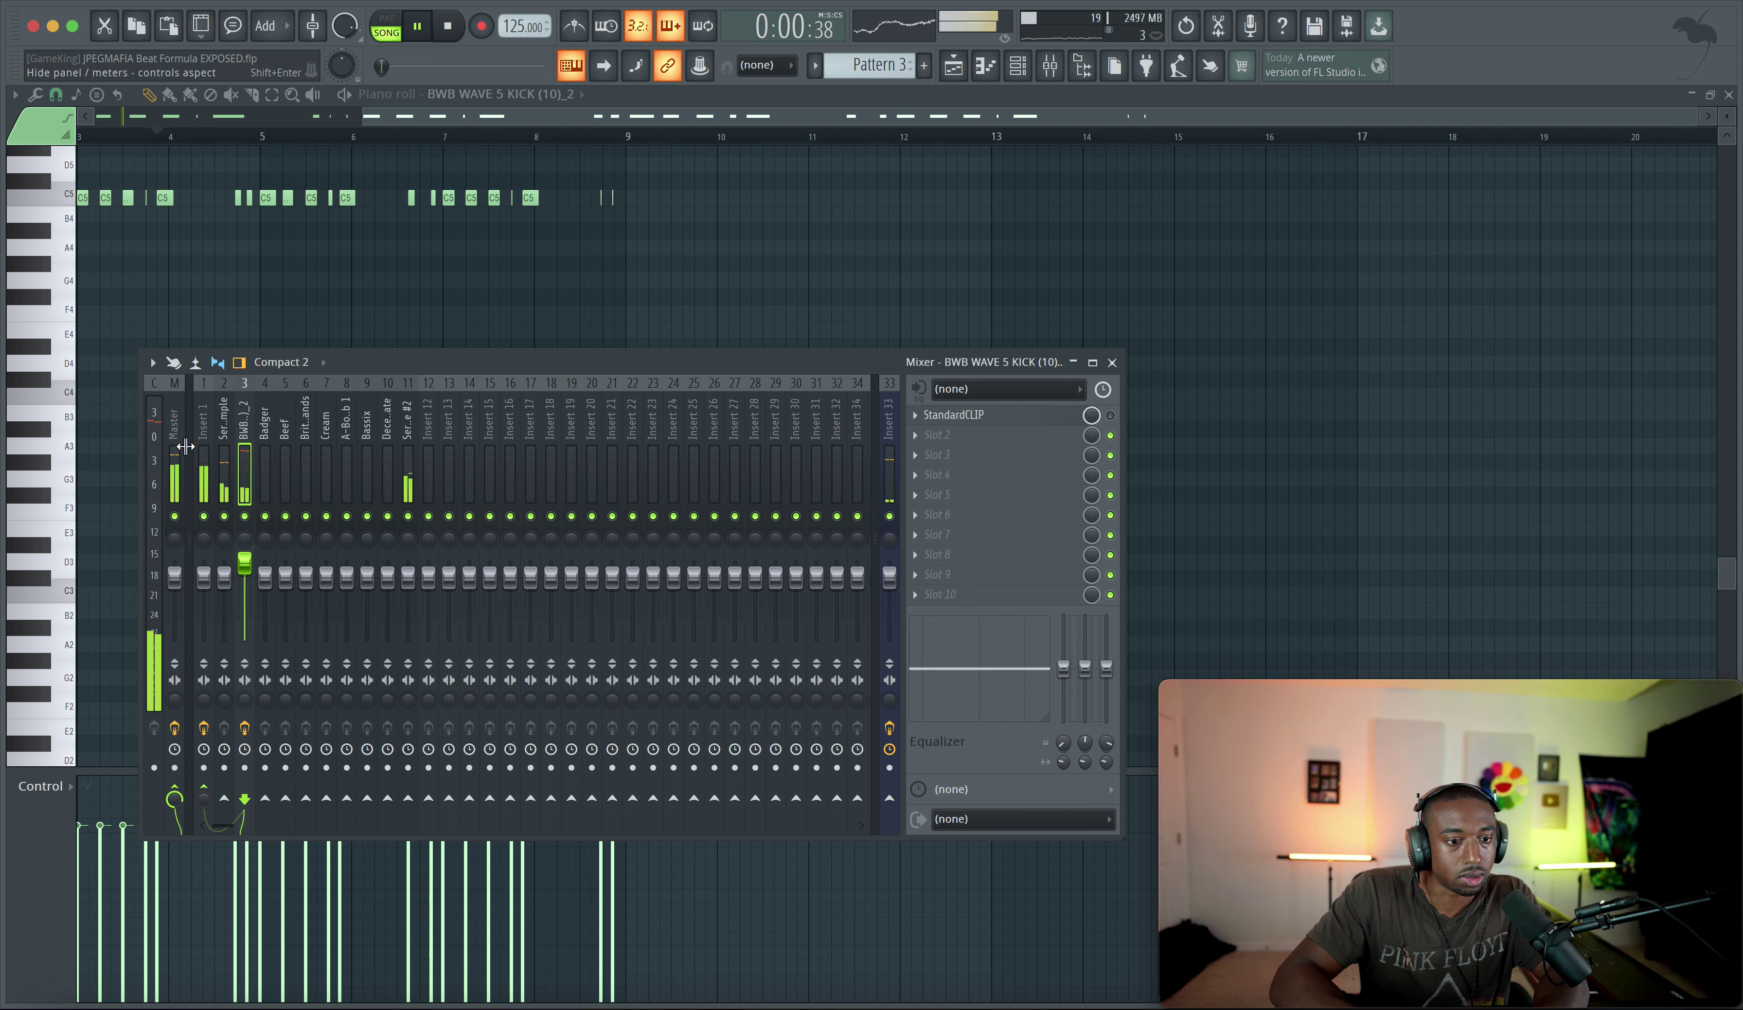
Load Fruity WaveShaper ahead of the soft clipper on the Master, bend its curve slightly upward, and close it
left_click(178, 444)
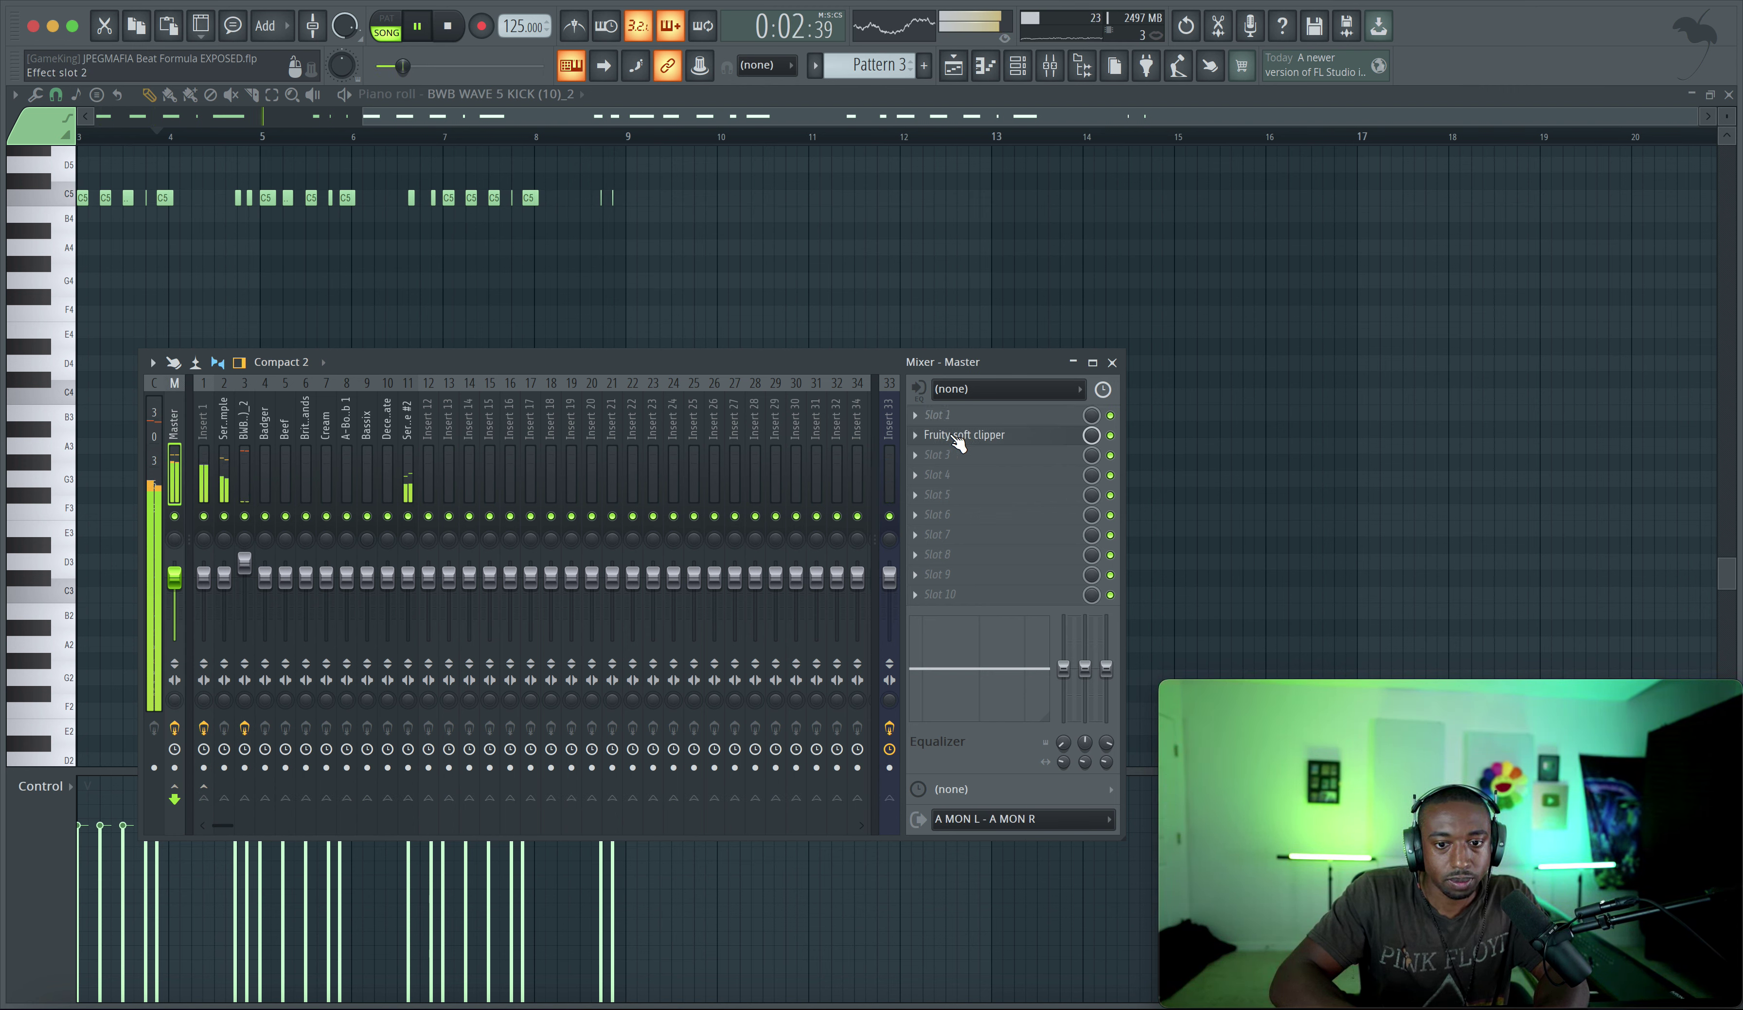
left_click(952, 424)
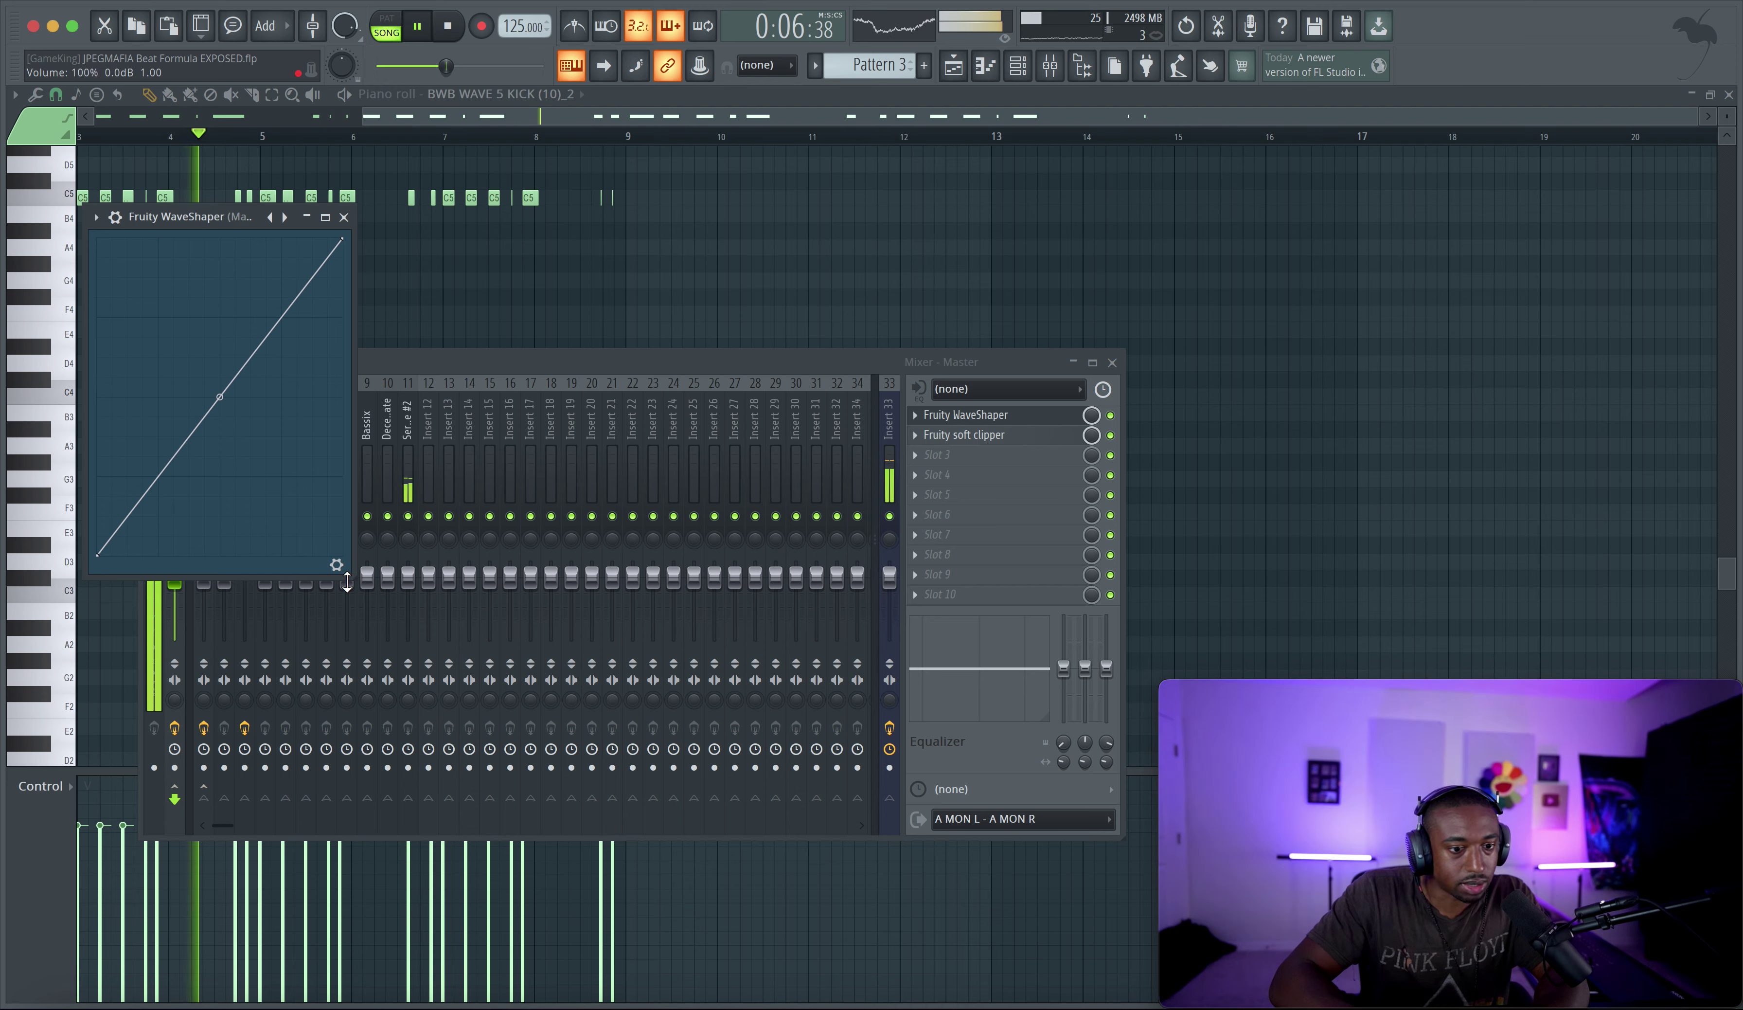
left_click(336, 564)
left_click(235, 542)
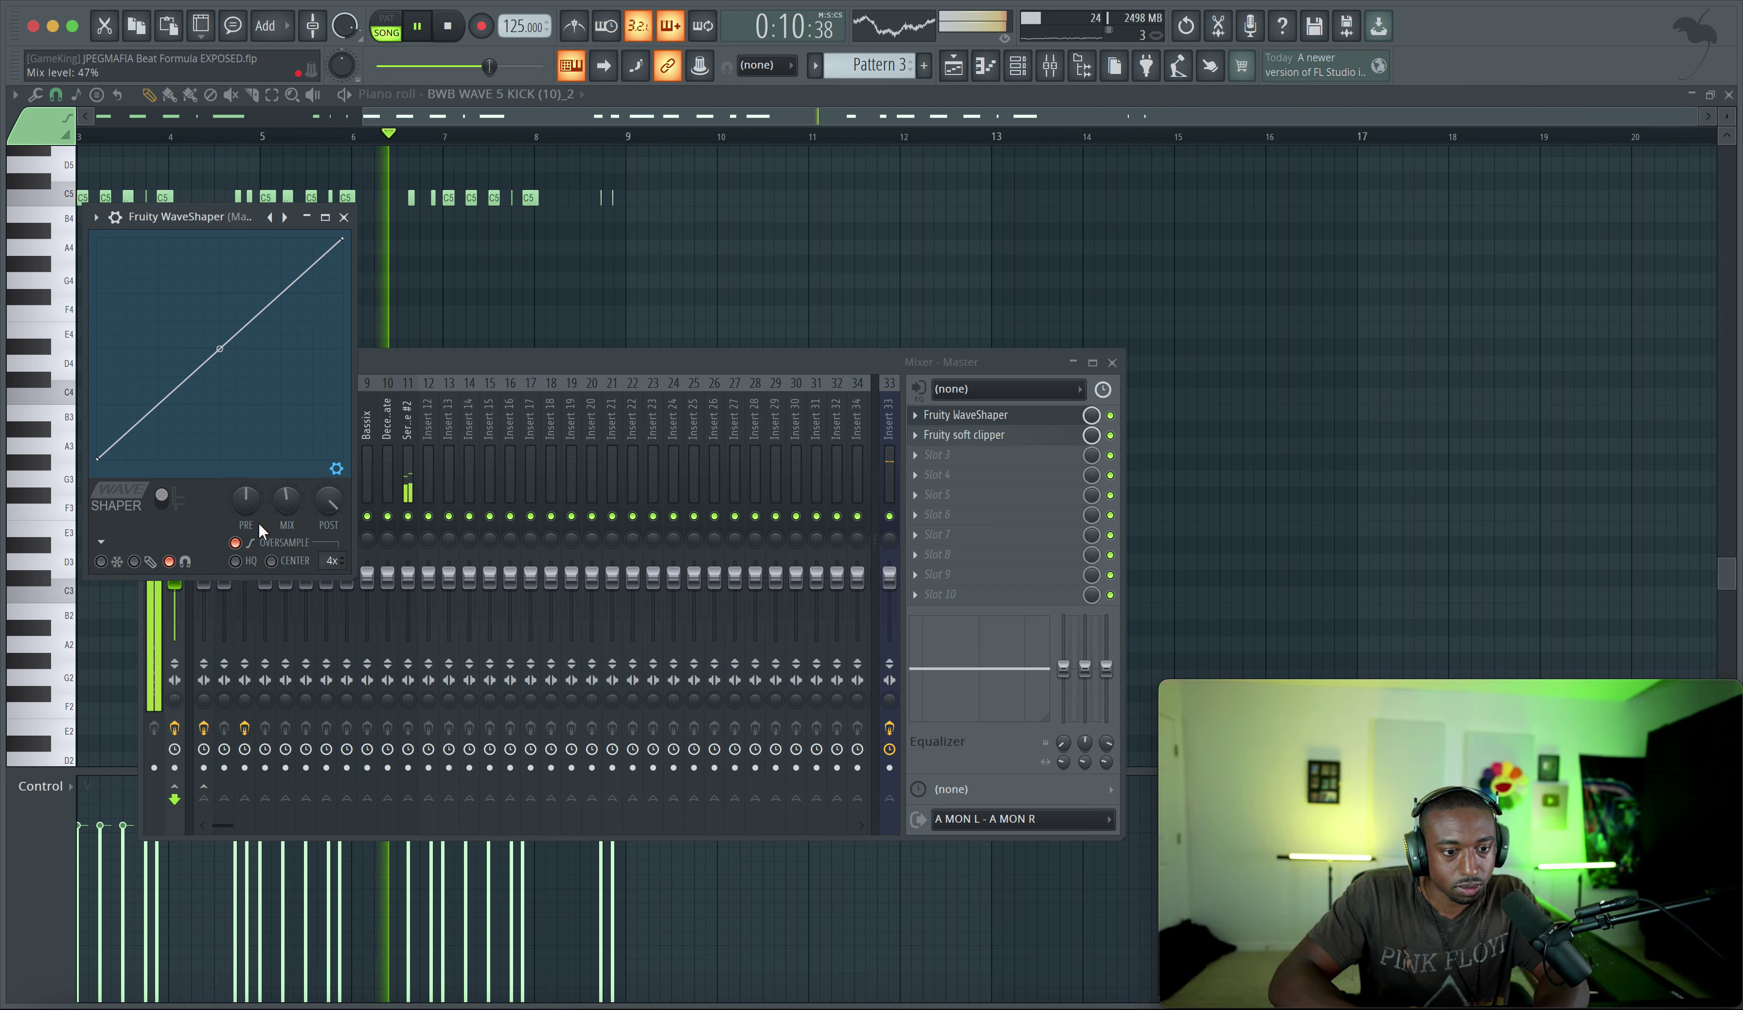
left_click_drag(220, 348, 220, 323)
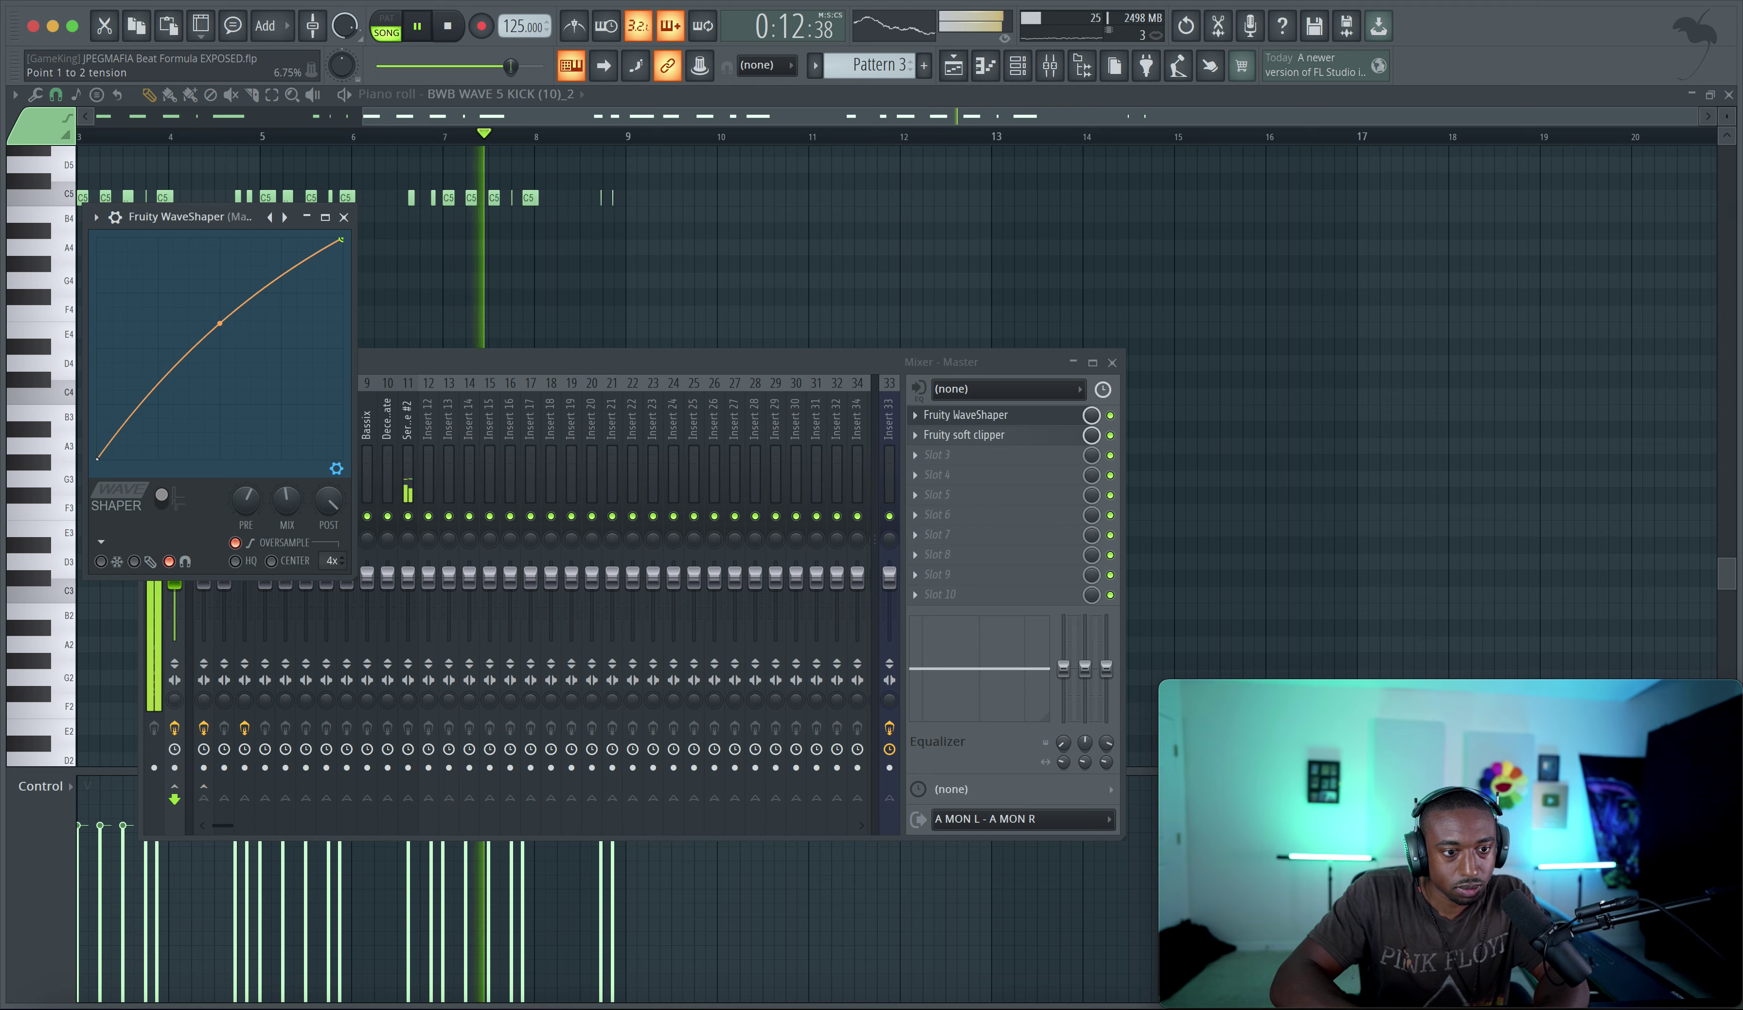
left_click(344, 217)
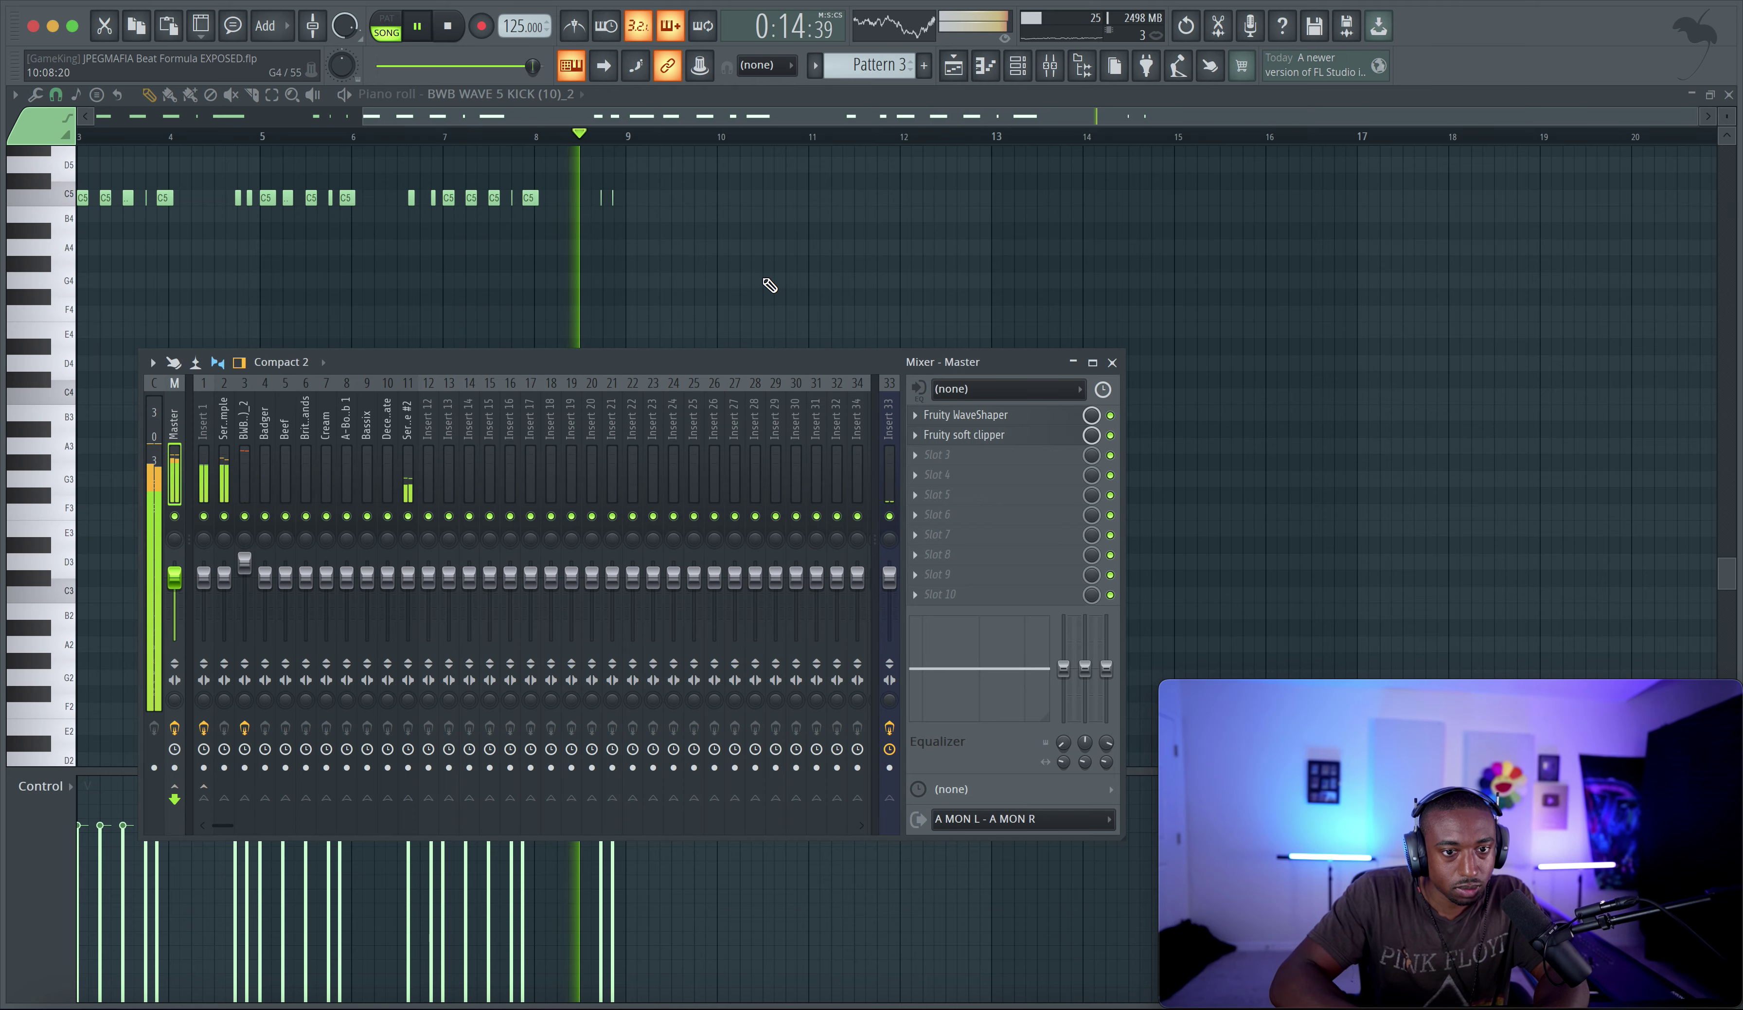
Return to the playlist and listen to the full arrangement from the start
key("space")
key("F5")
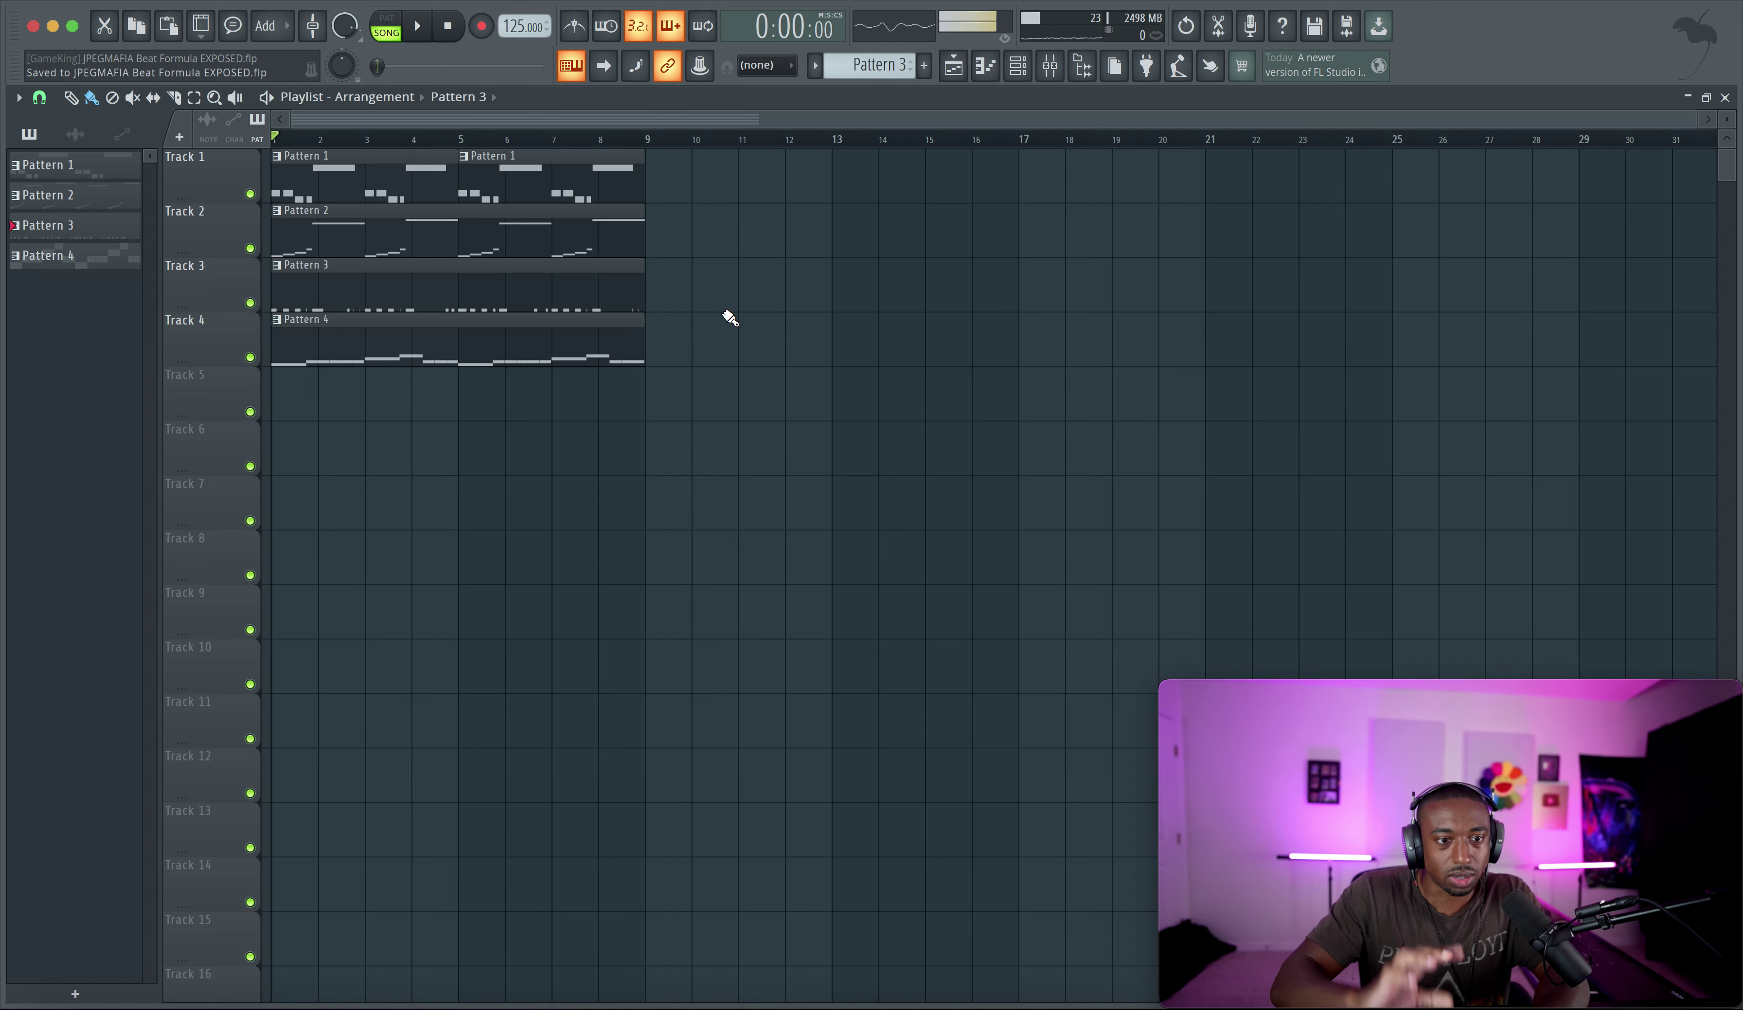
key("space")
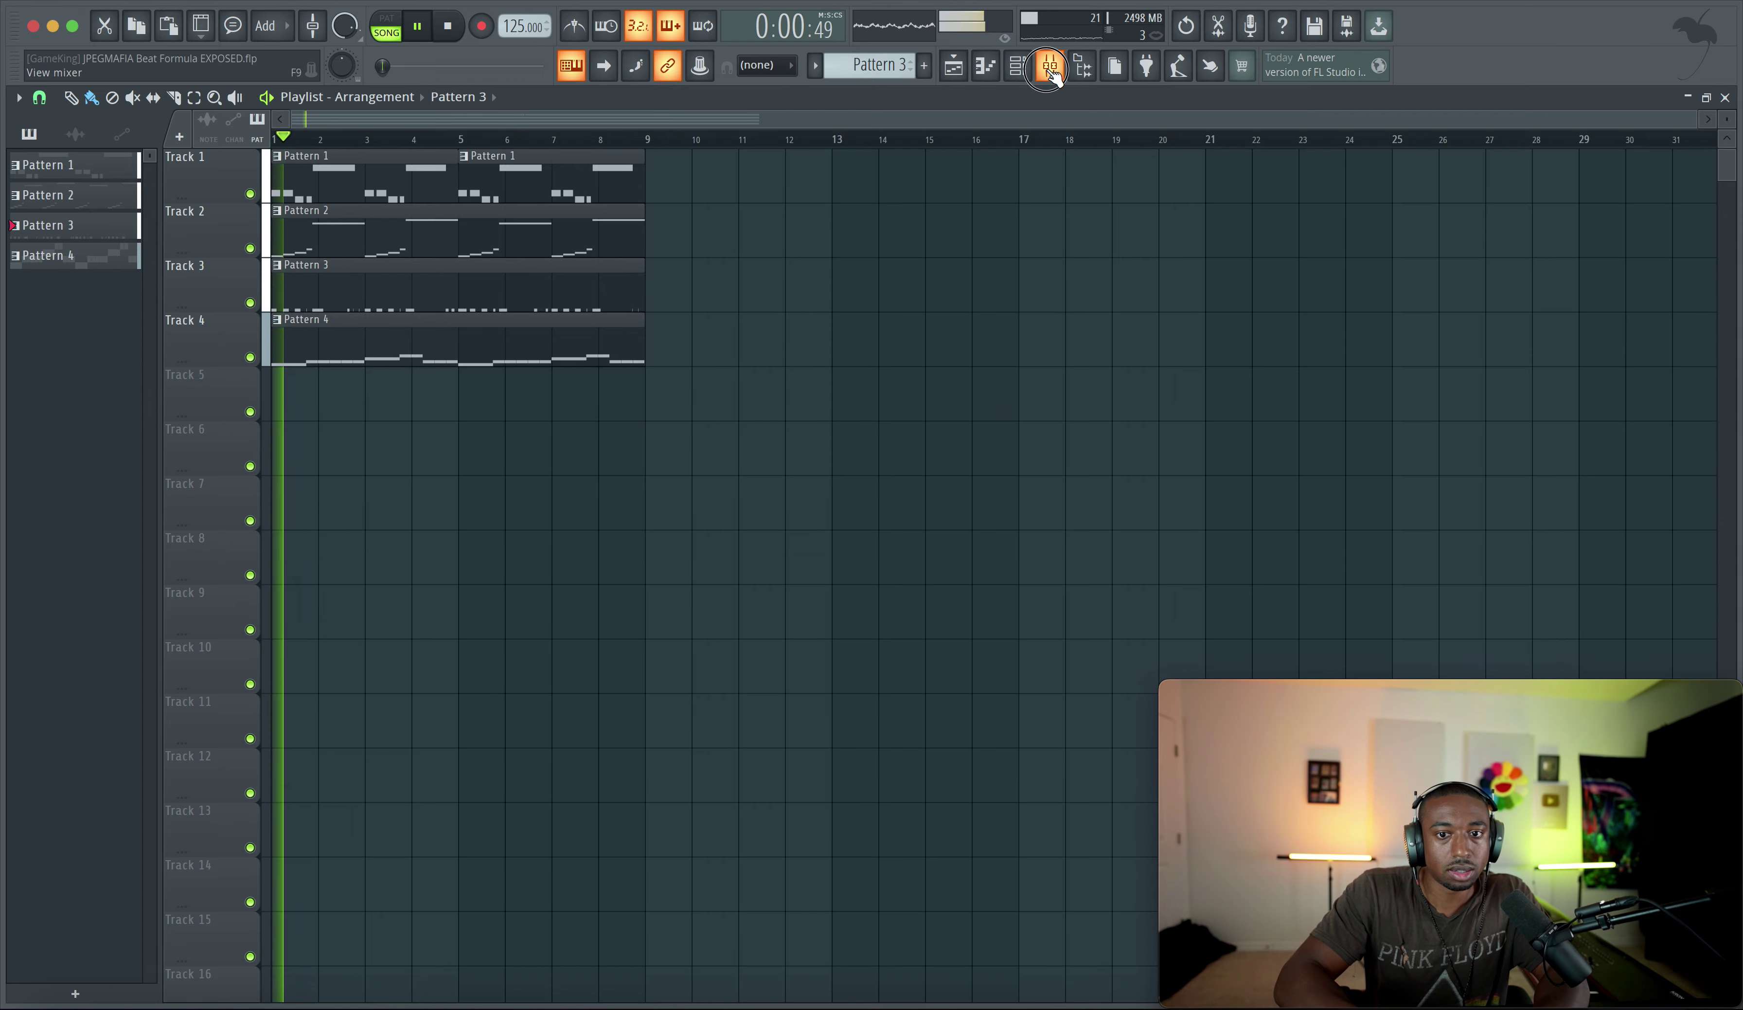
key("F9")
key("F9")
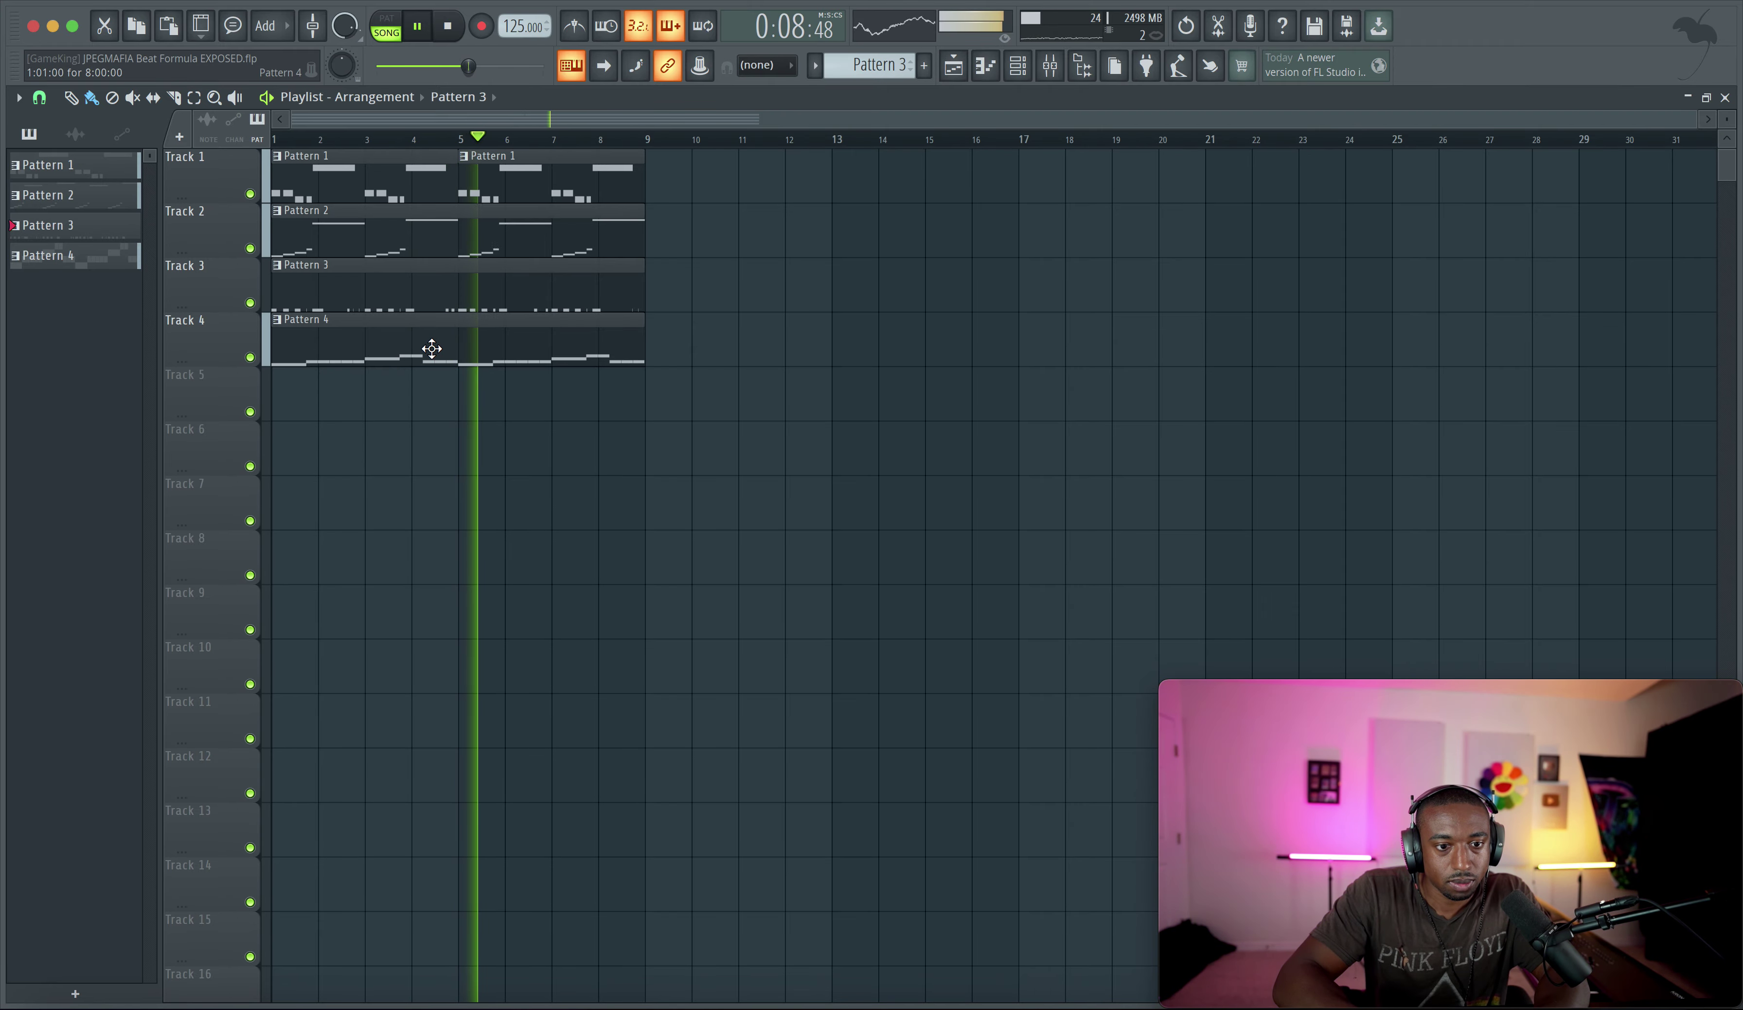
Open Pattern 4's Serato Sample #2 notes and quantize the repeated C#3 and D#3 notes in bars 5 to 8
double_click(415, 347)
scroll(340, 388, "left", 3)
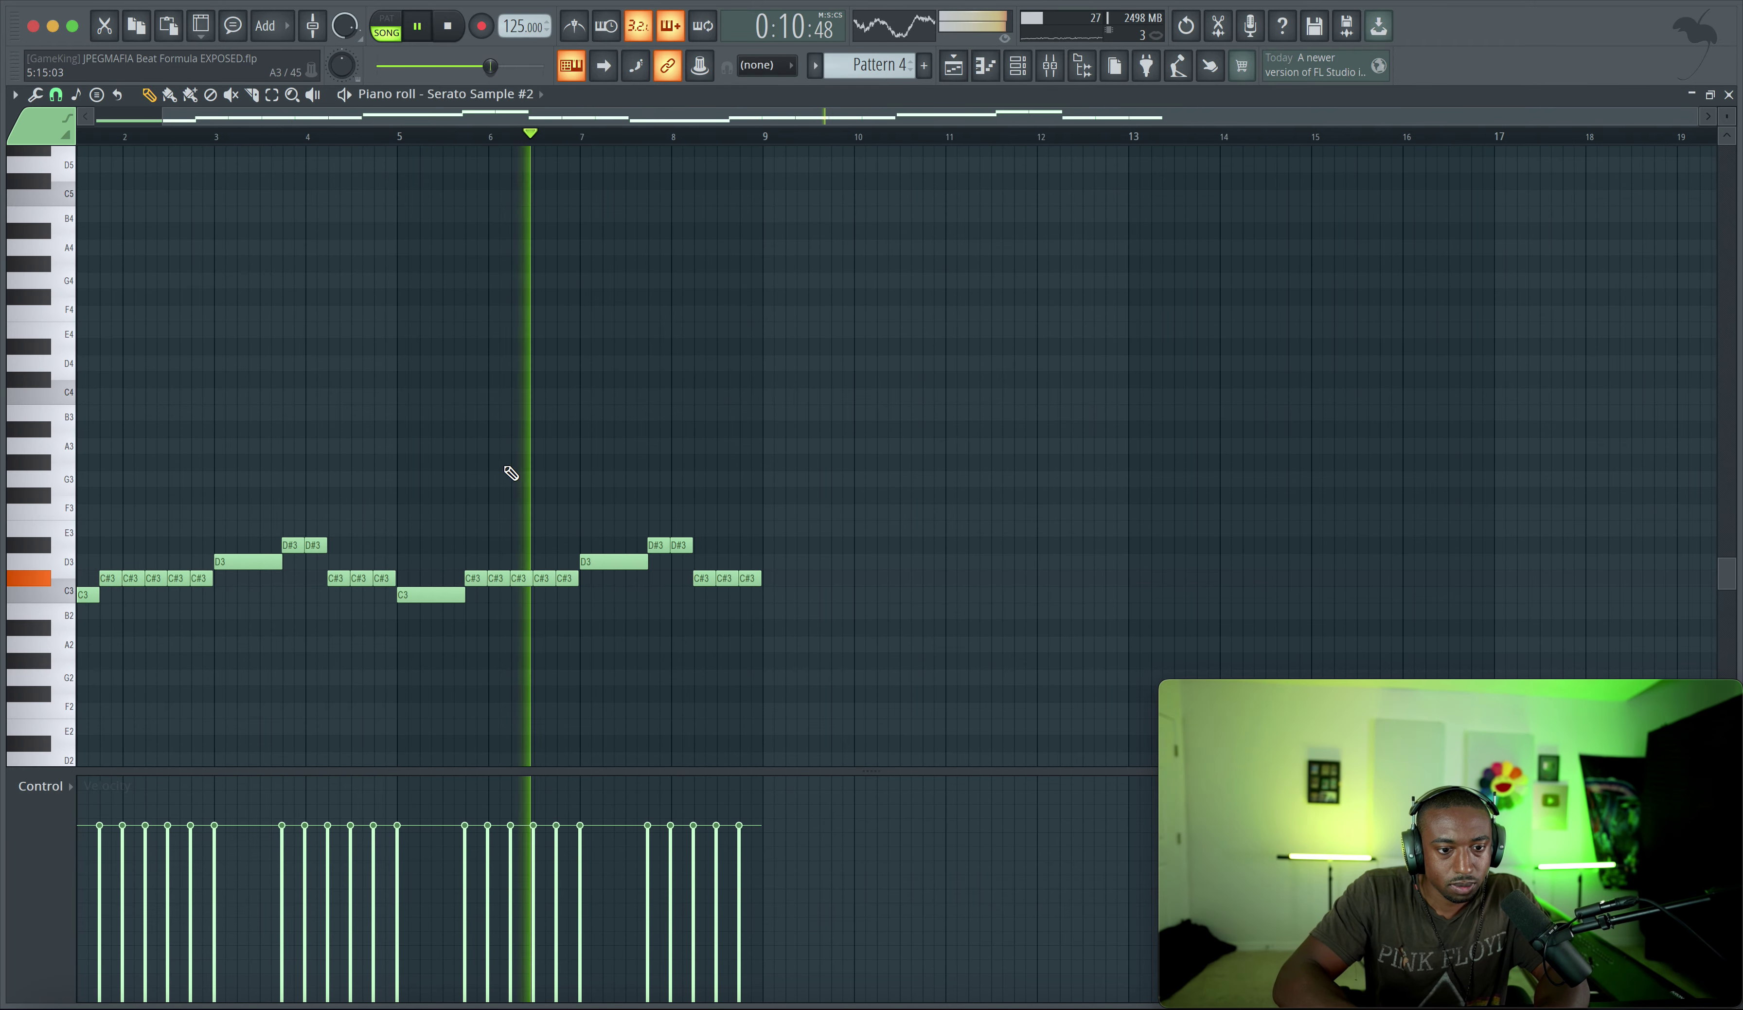
left_click_drag(595, 572, 484, 590)
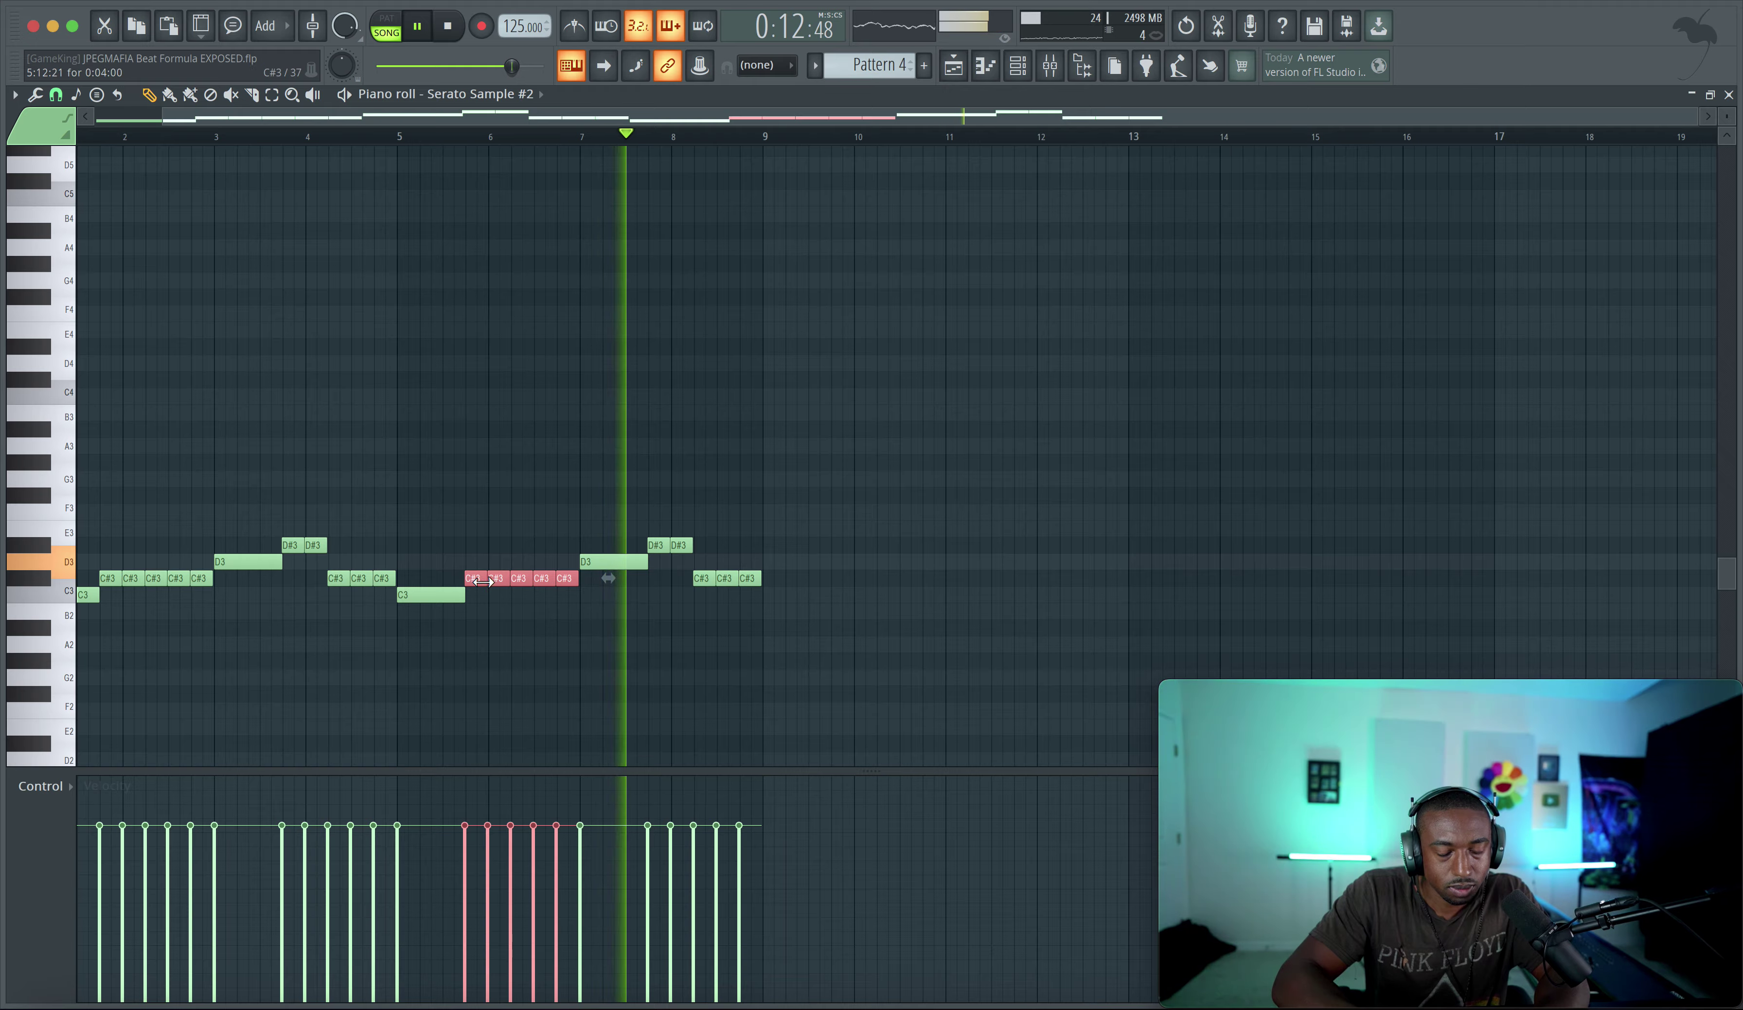
scroll(460, 585, "up", 5)
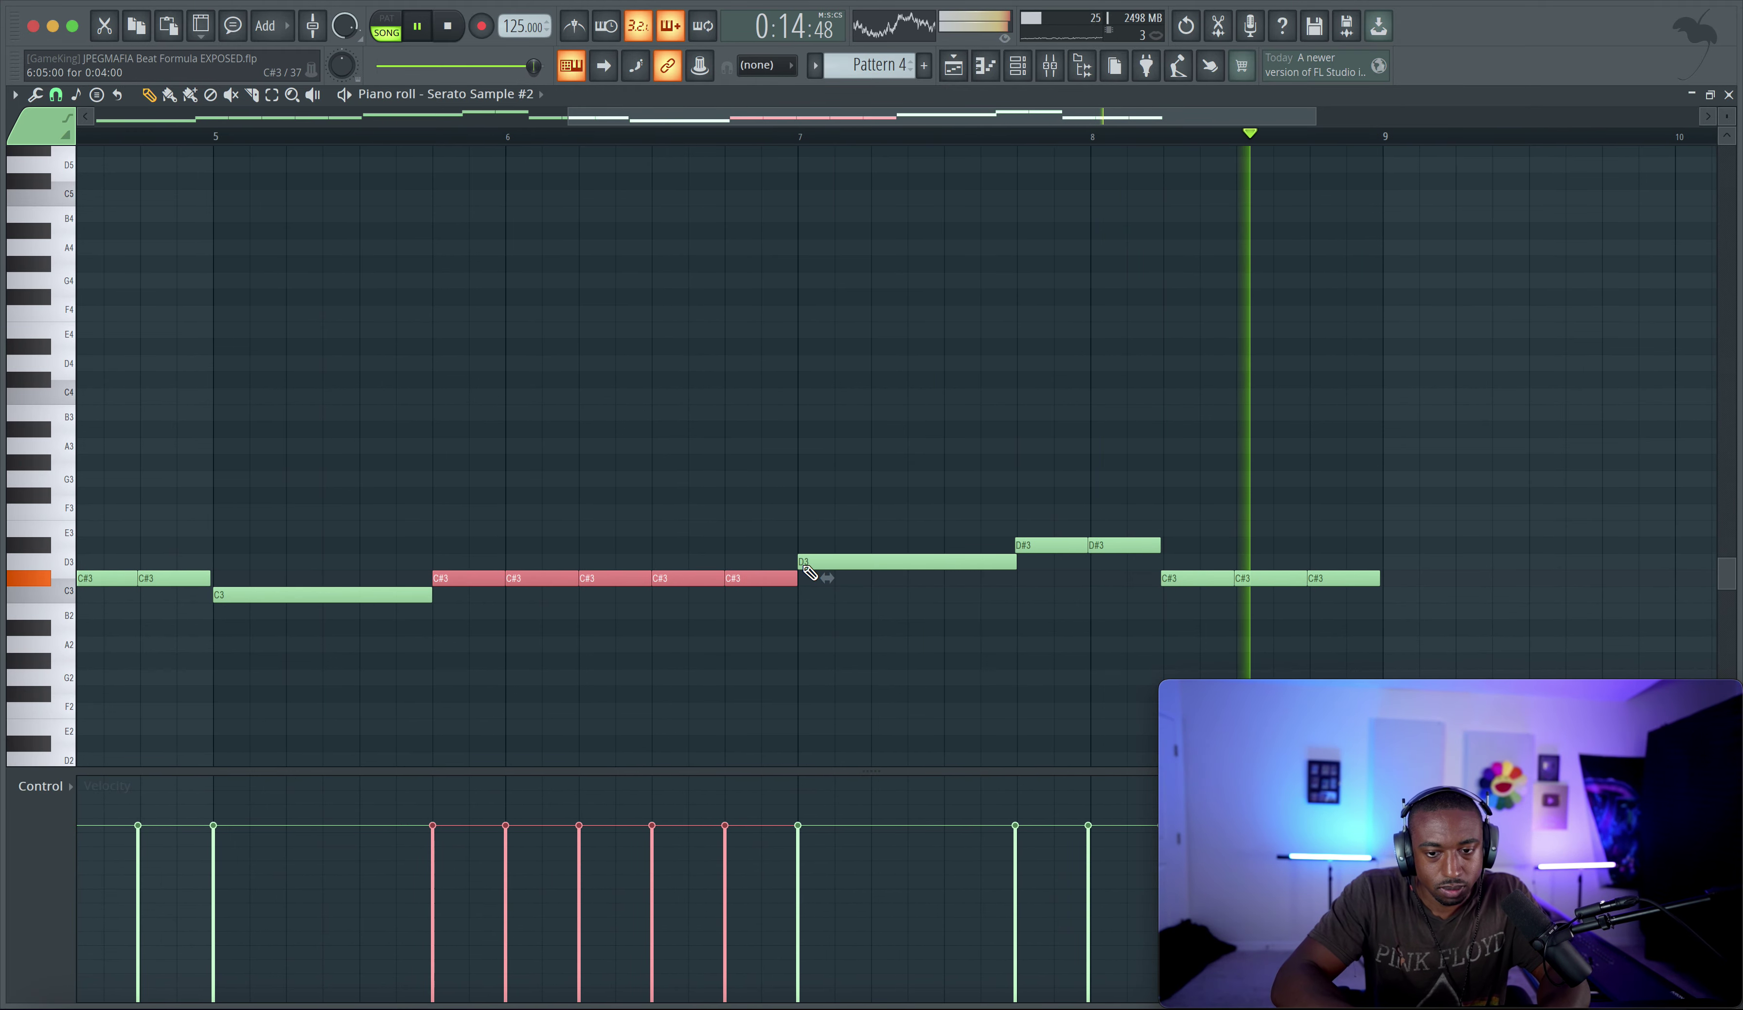
left_click_drag(1432, 608, 1038, 522)
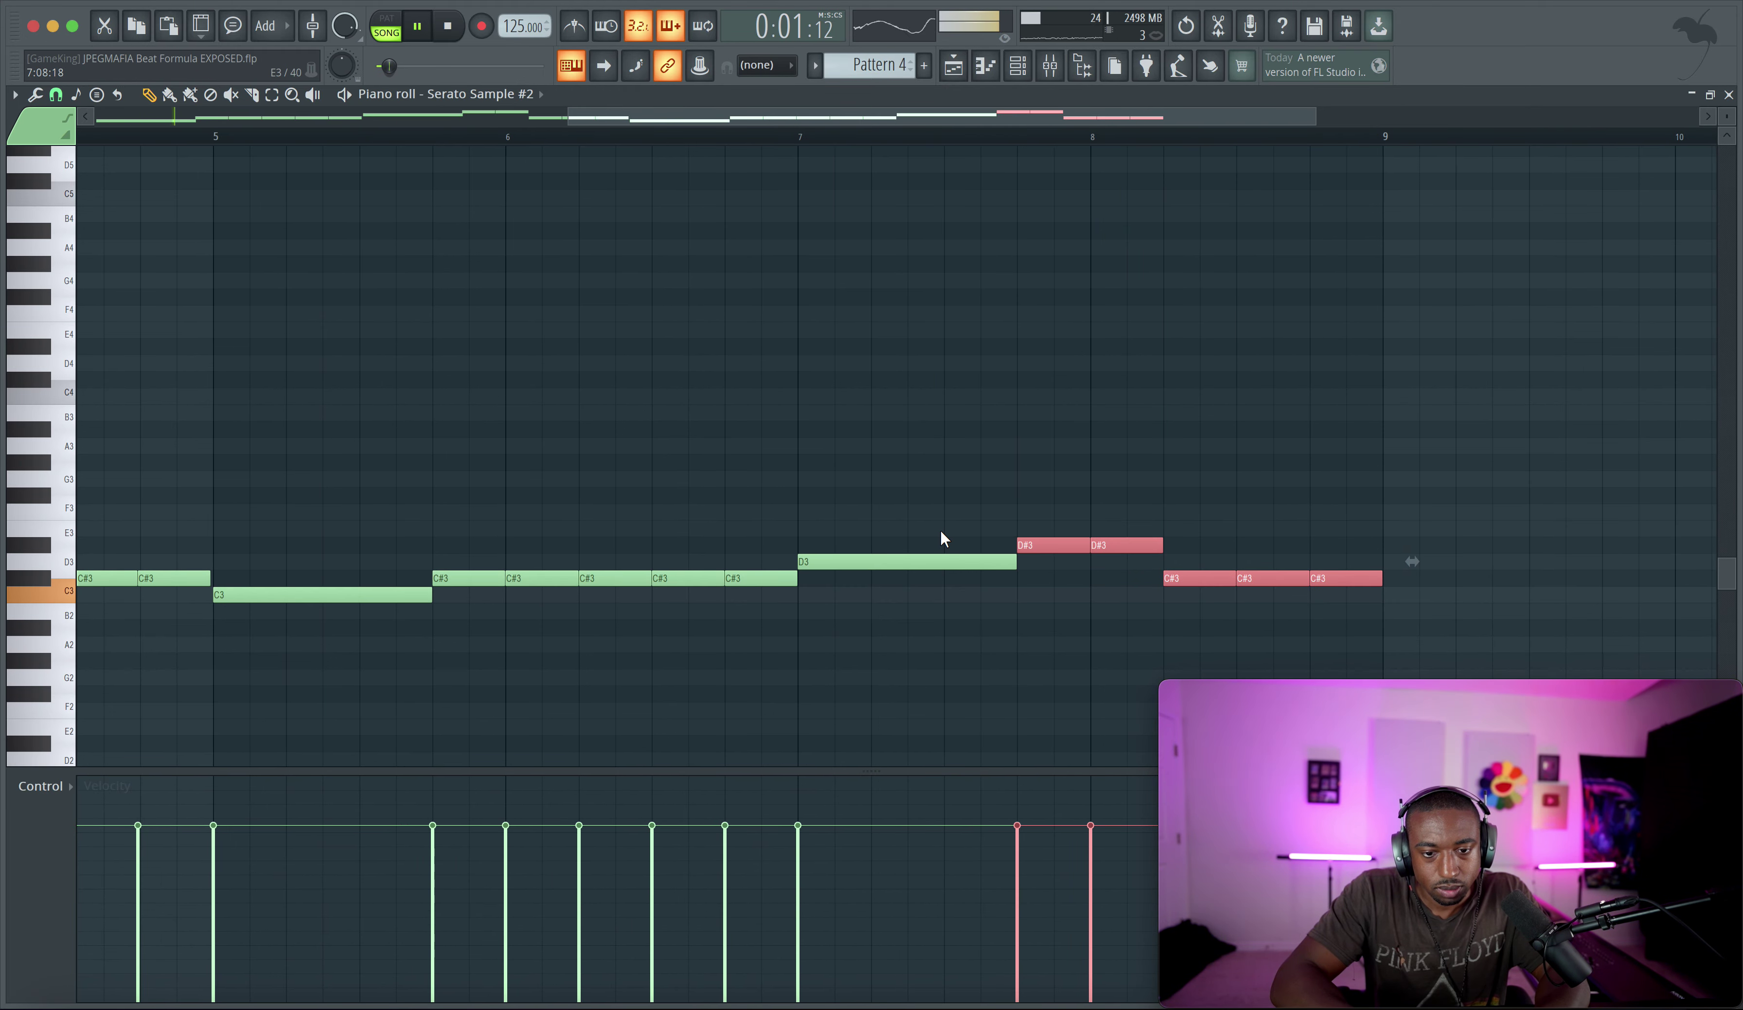
Quantize the repeated C#3 notes in the first four bars of Pattern 4
scroll(941, 531, "left", 15)
scroll(941, 533, "up", 3)
scroll(629, 547, "down", 3)
left_click_drag(648, 595, 328, 583)
scroll(617, 594, "right", 12)
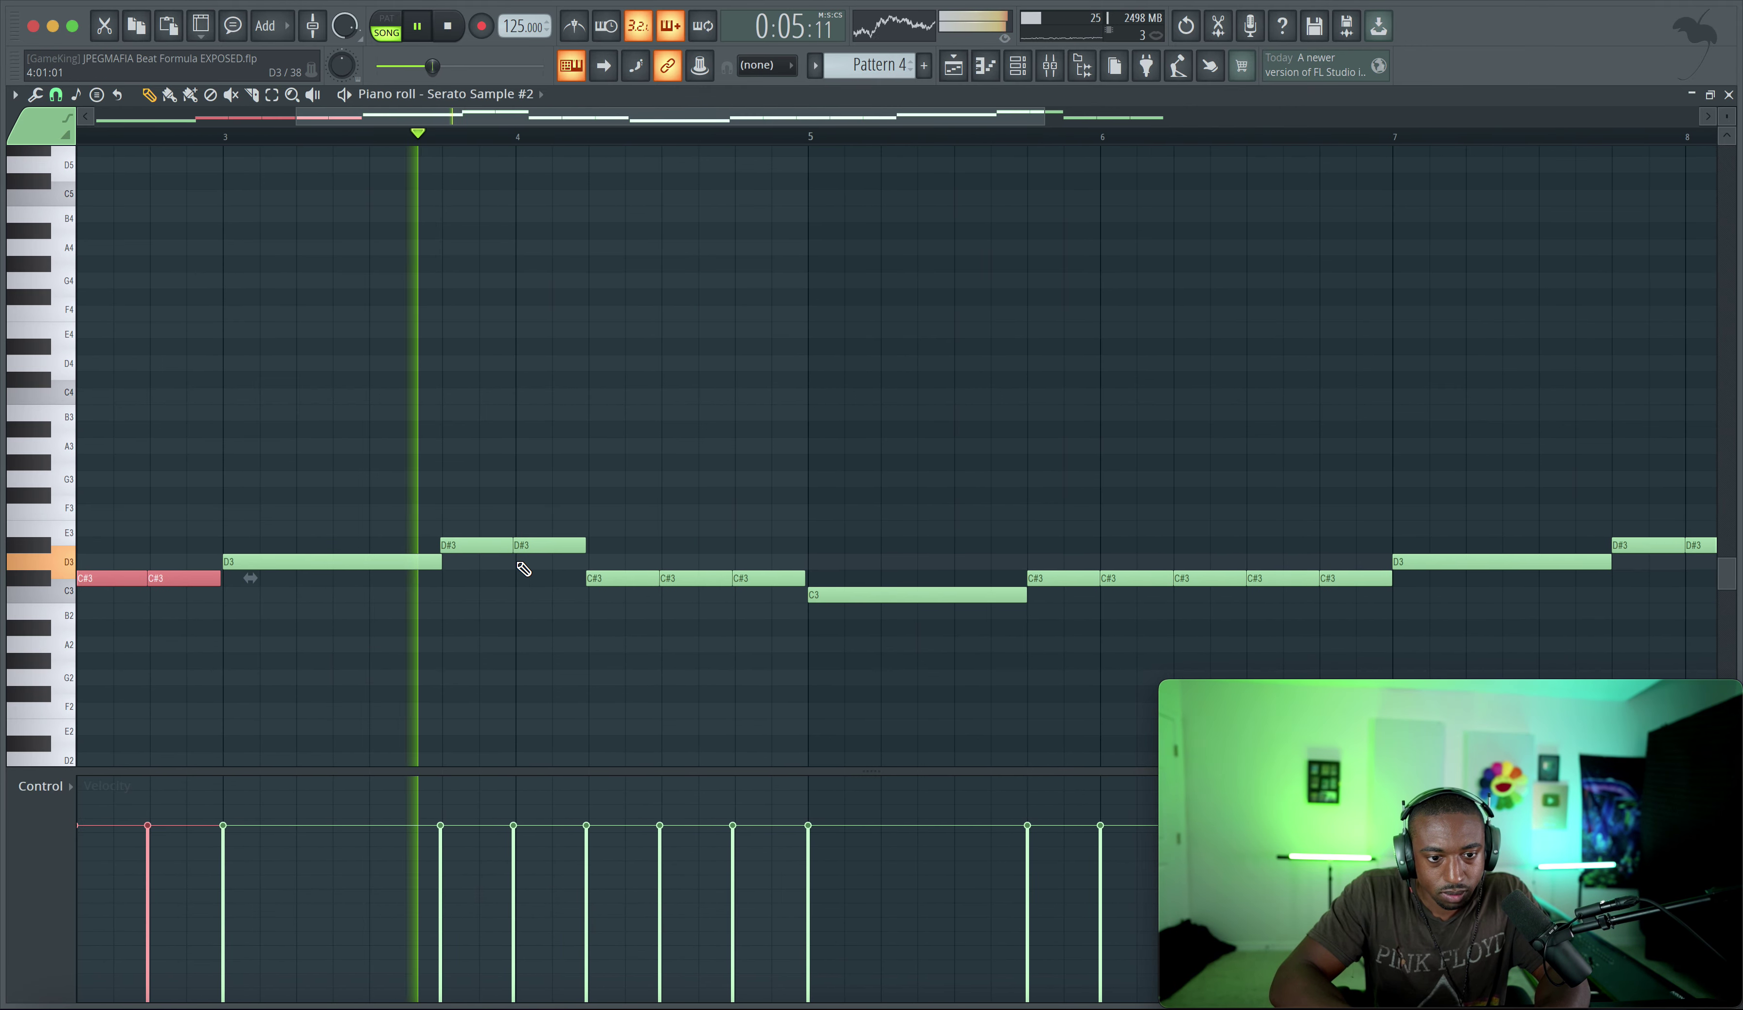
scroll(762, 583, "right", 2)
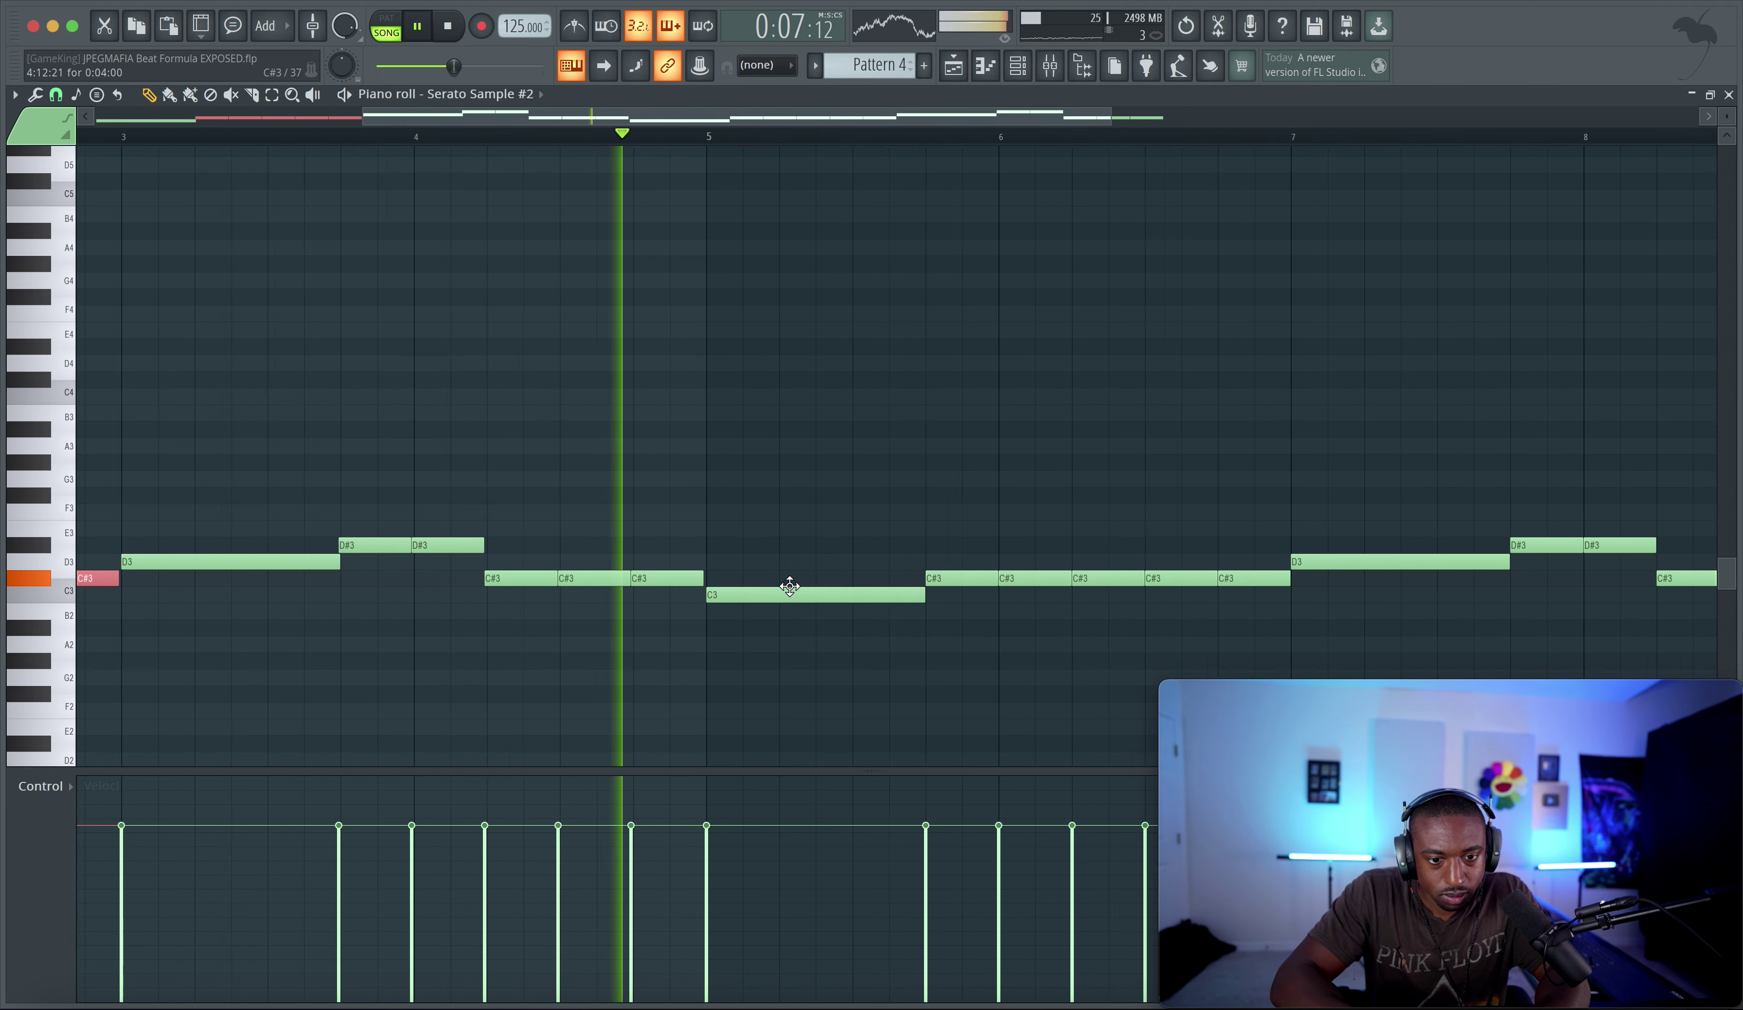
scroll(790, 587, "right", 6)
left_click_drag(414, 595, 195, 584)
key("ctrl+q")
scroll(479, 624, "right", 5)
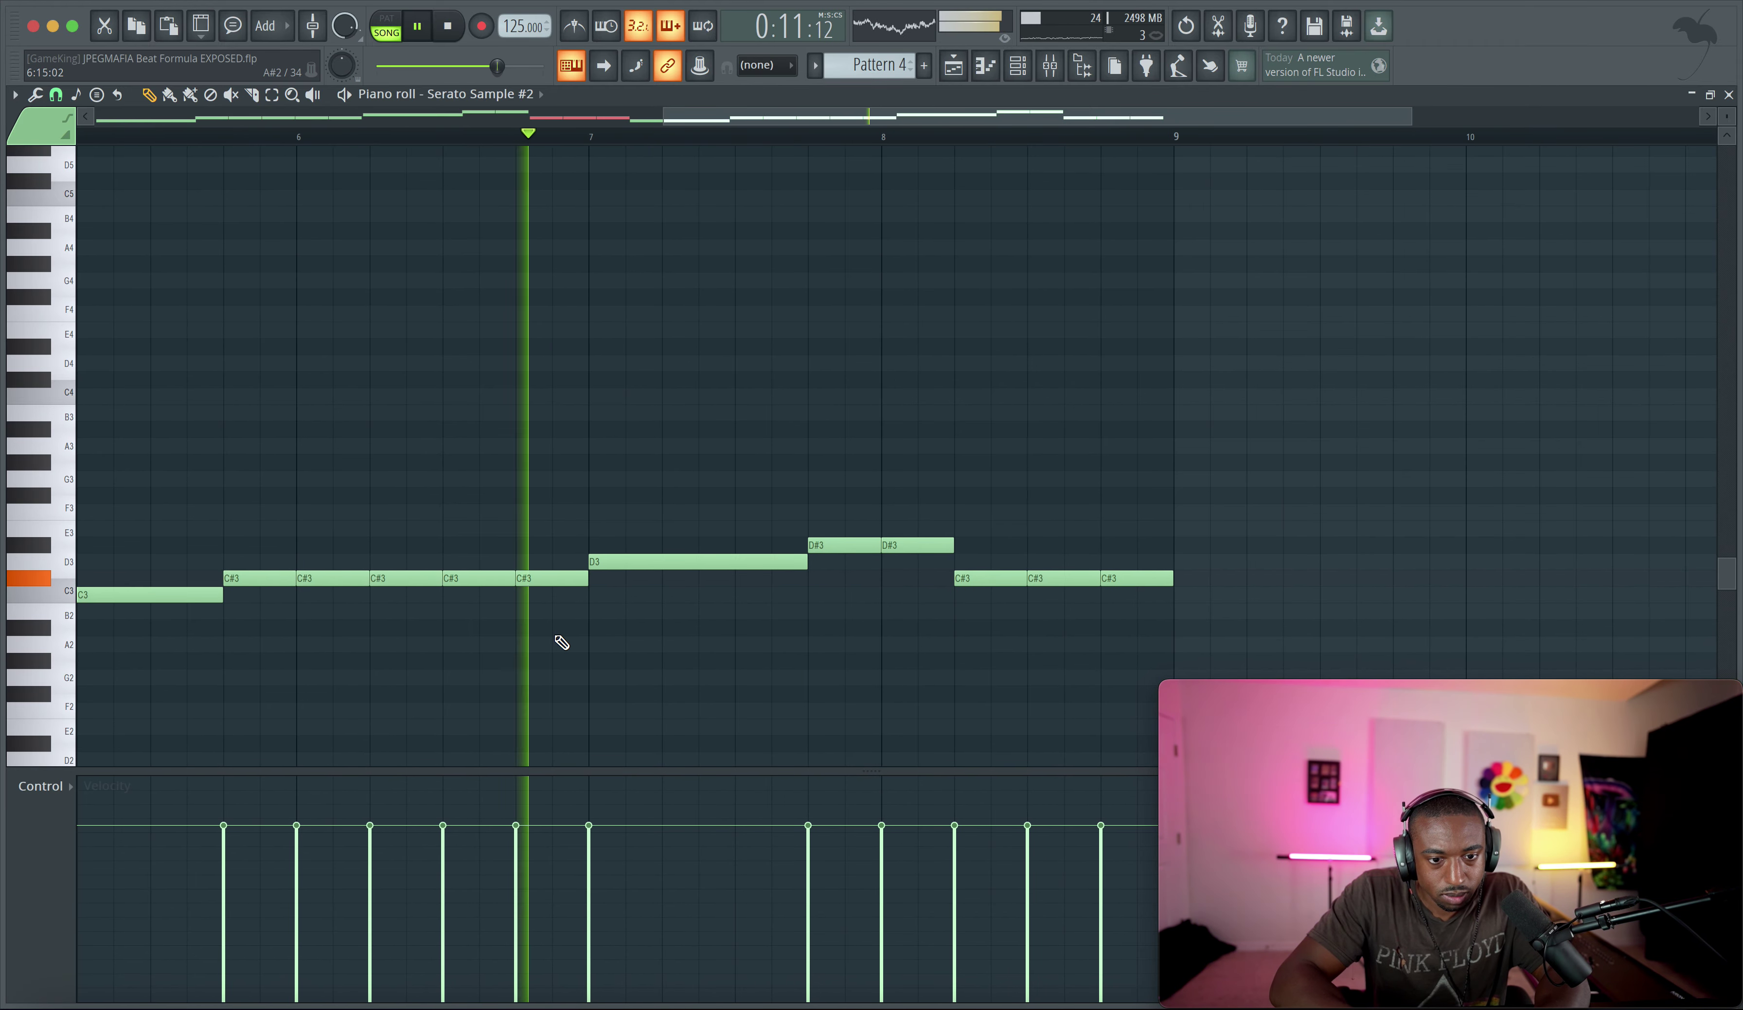
Shorten the five repeated C#3 notes before bar 7 slightly to leave small gaps between them, and deselect them
left_click_drag(575, 594, 239, 576)
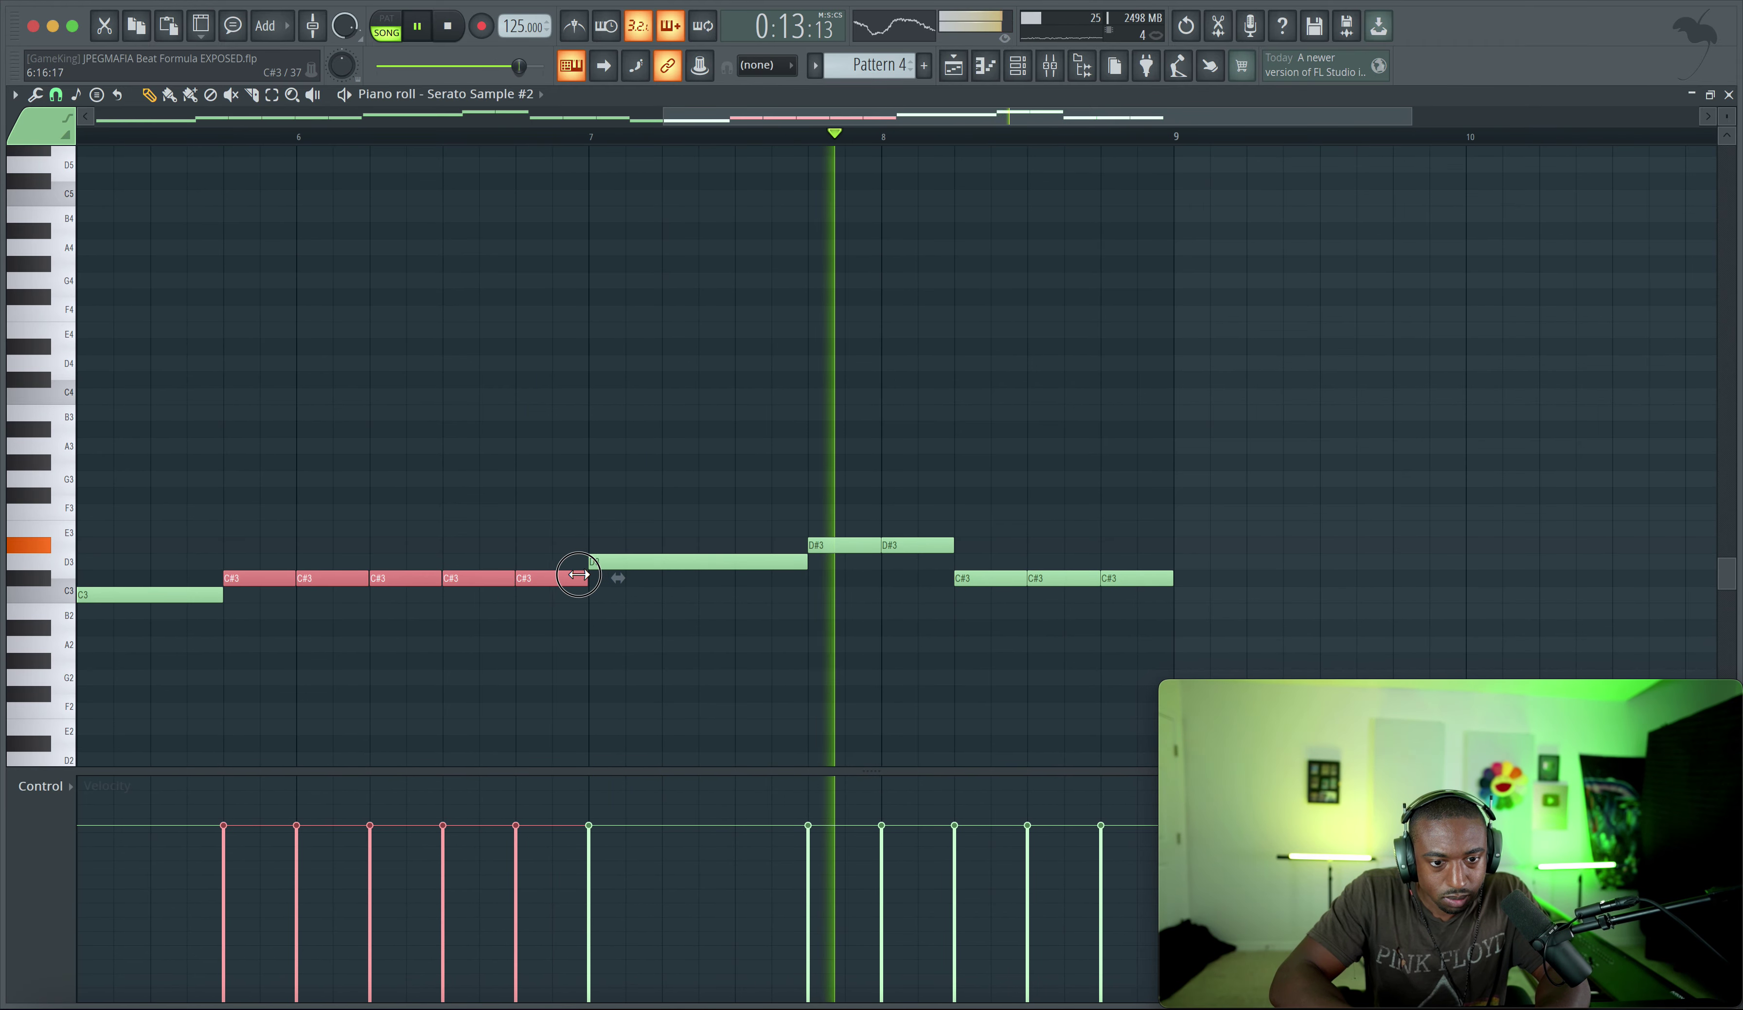
left_click_drag(576, 580, 567, 579)
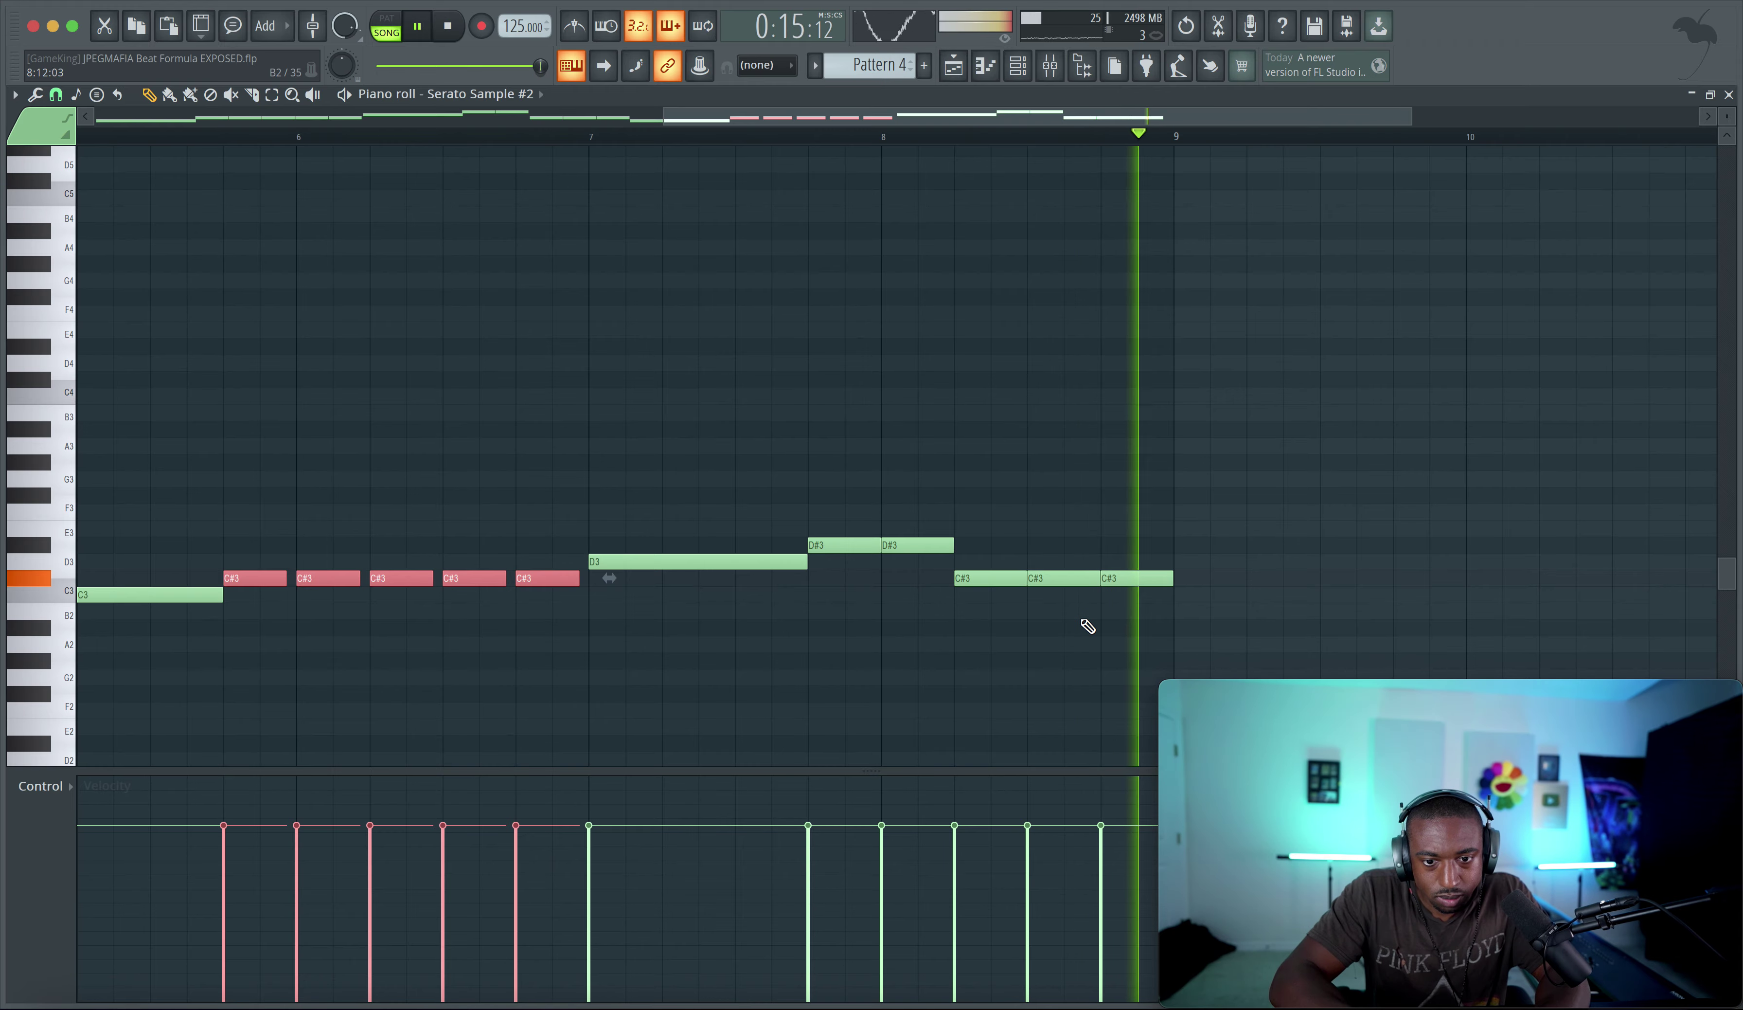
left_click(1056, 159, "ctrl")
scroll(607, 487, "left", 10)
scroll(416, 569, "up", 3)
key("space")
key("space")
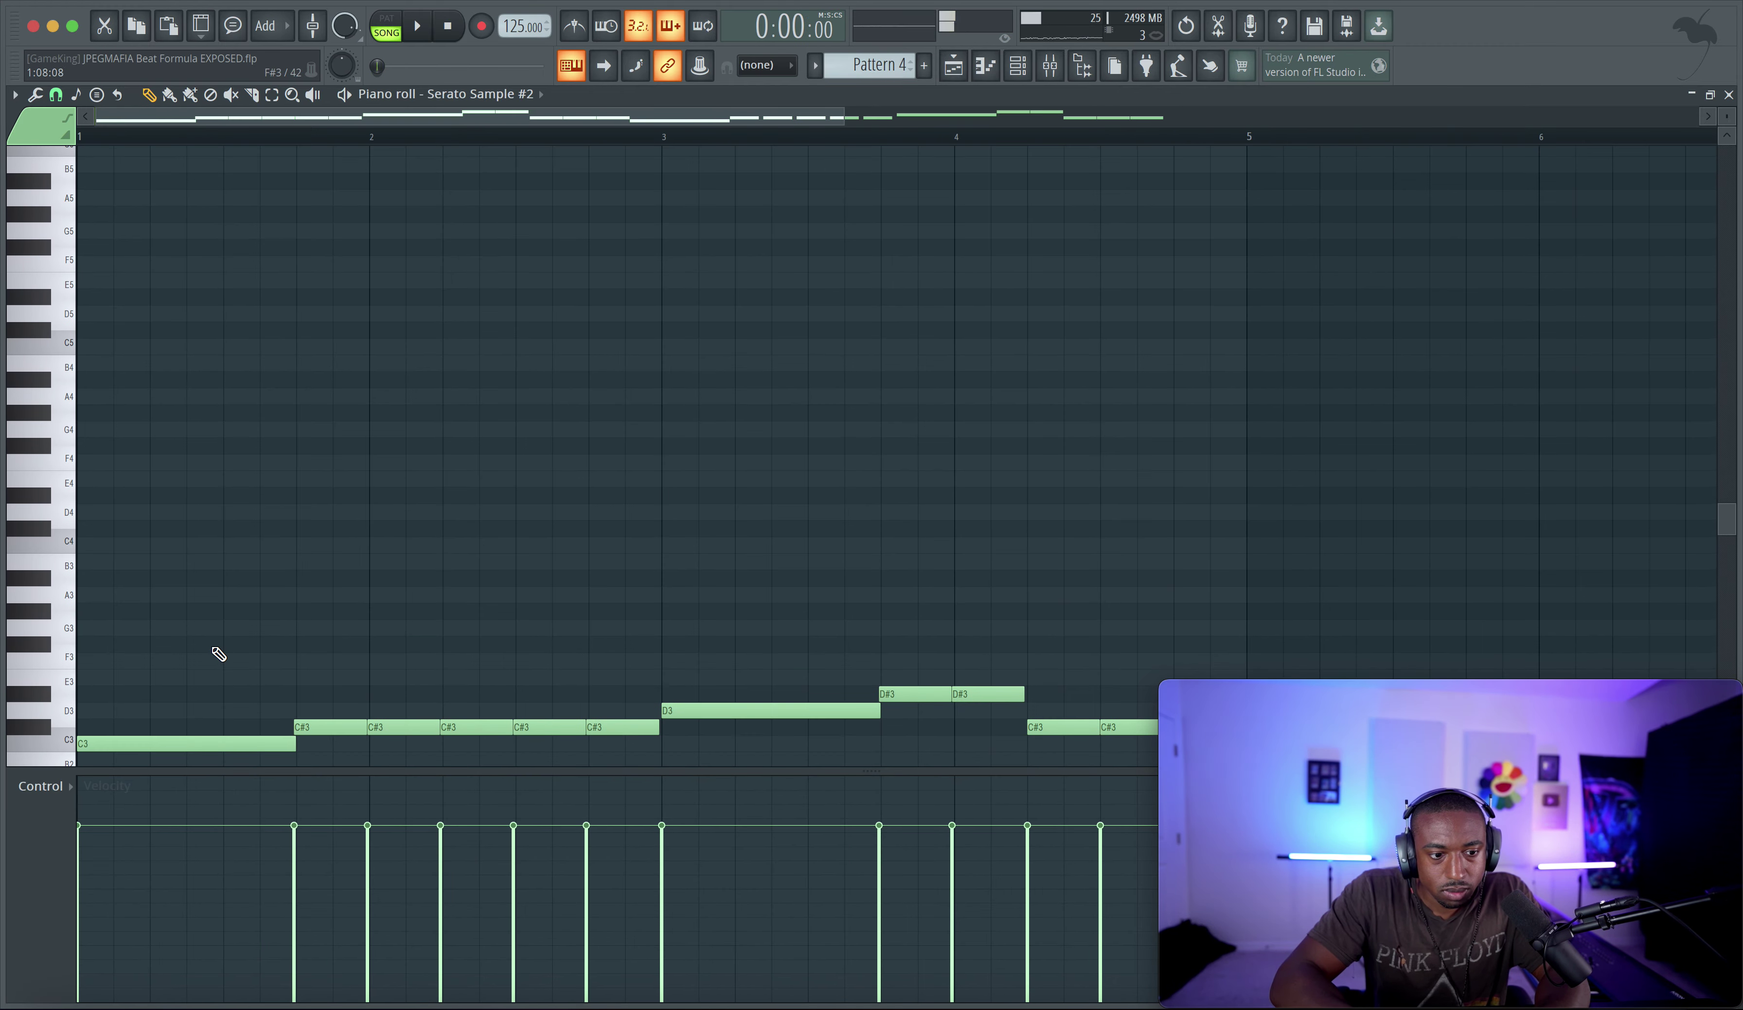
Open Serato Sample #2, move the Z pad's slice start slightly later, audition the pad, and close the sampler
left_click(1017, 61)
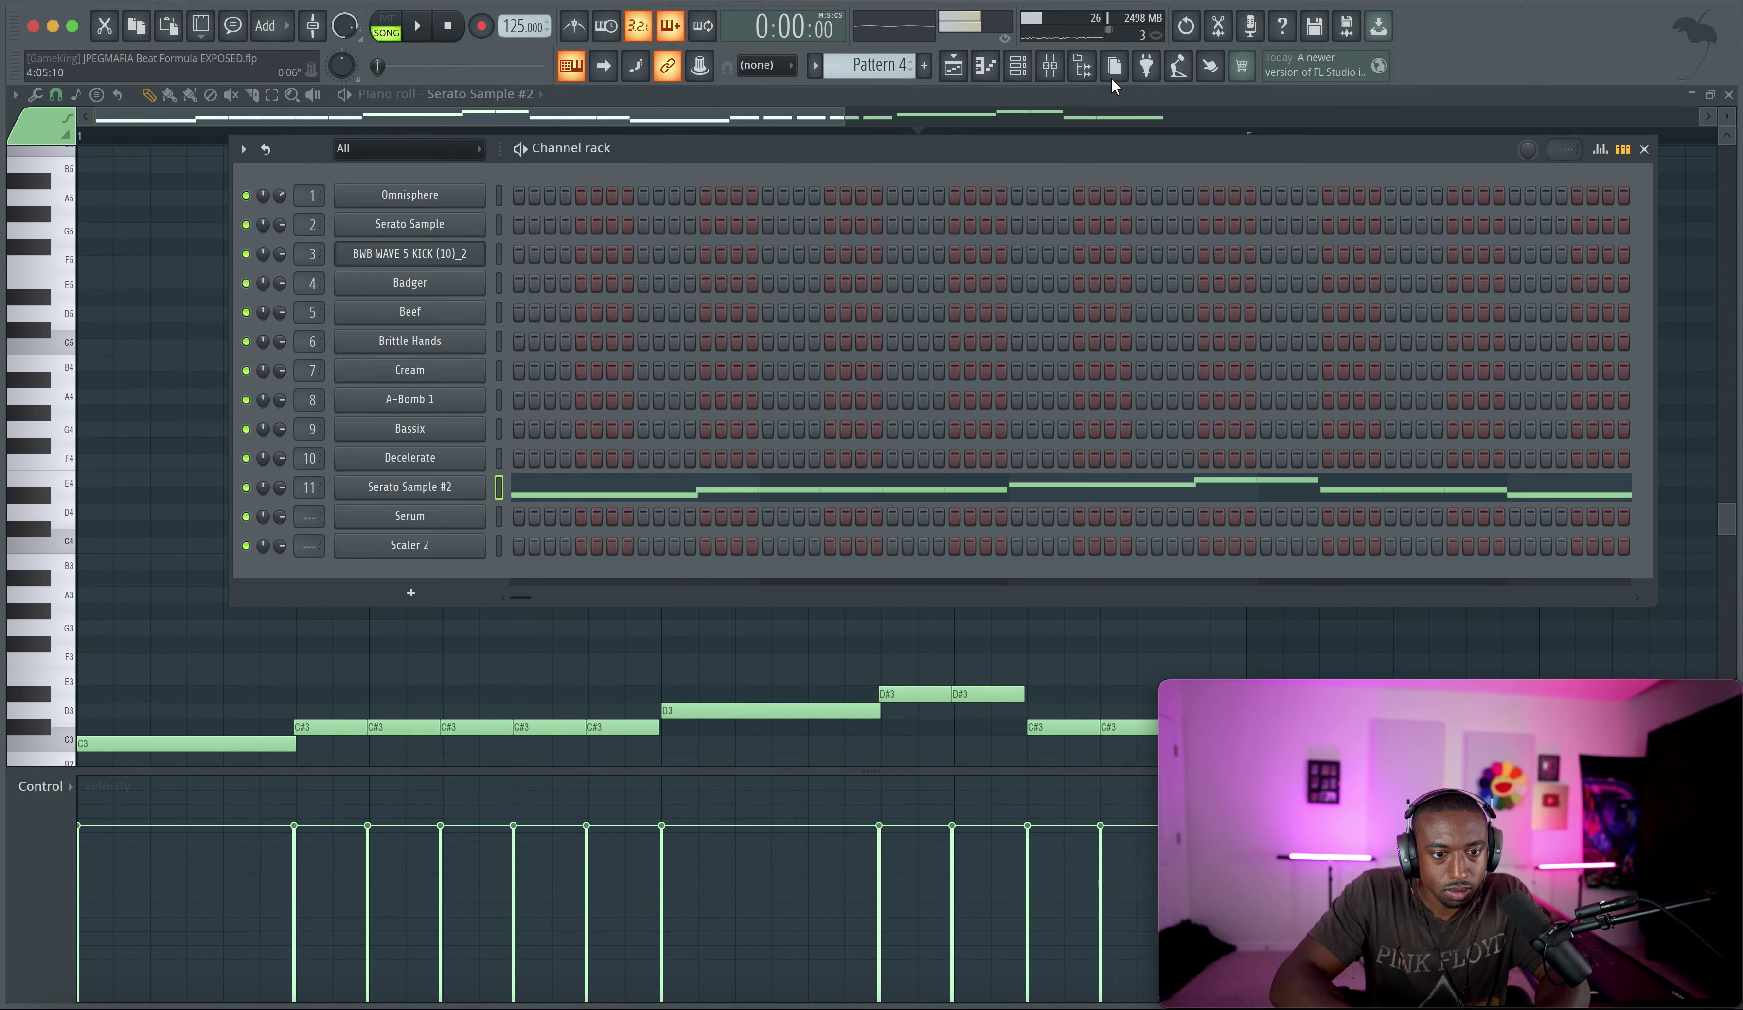
left_click(1050, 66)
left_click(796, 152)
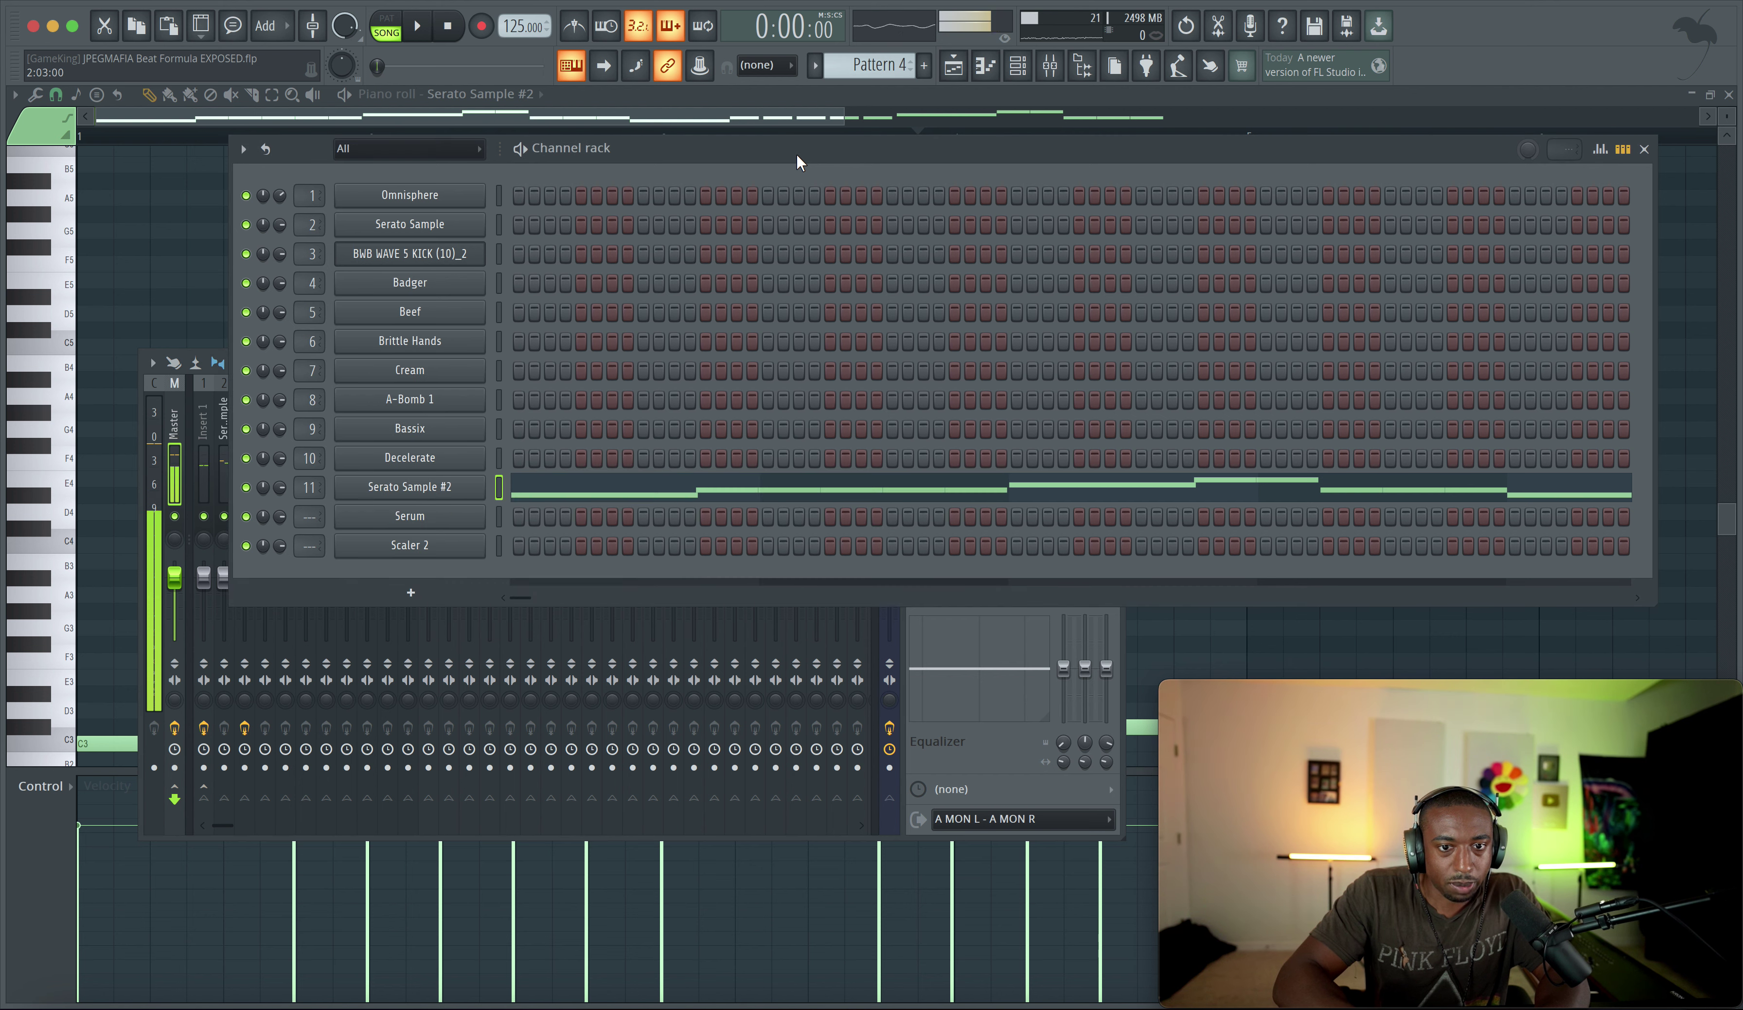
left_click(444, 486)
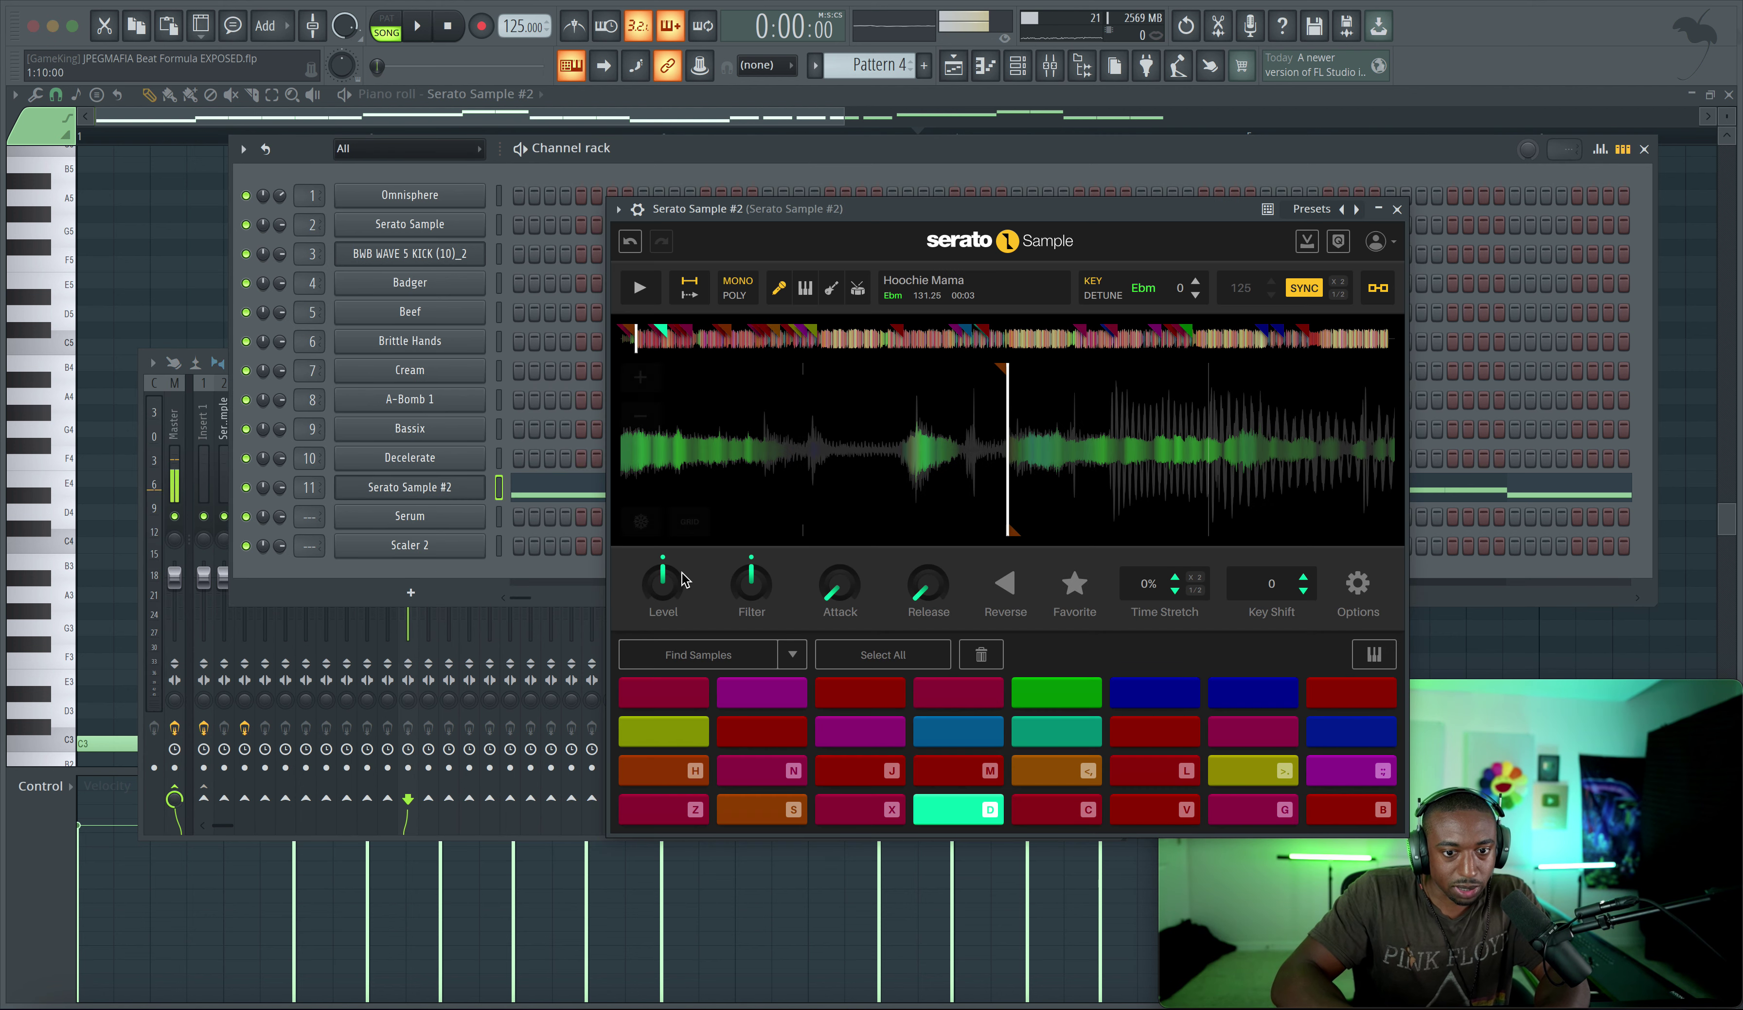
left_click(691, 815)
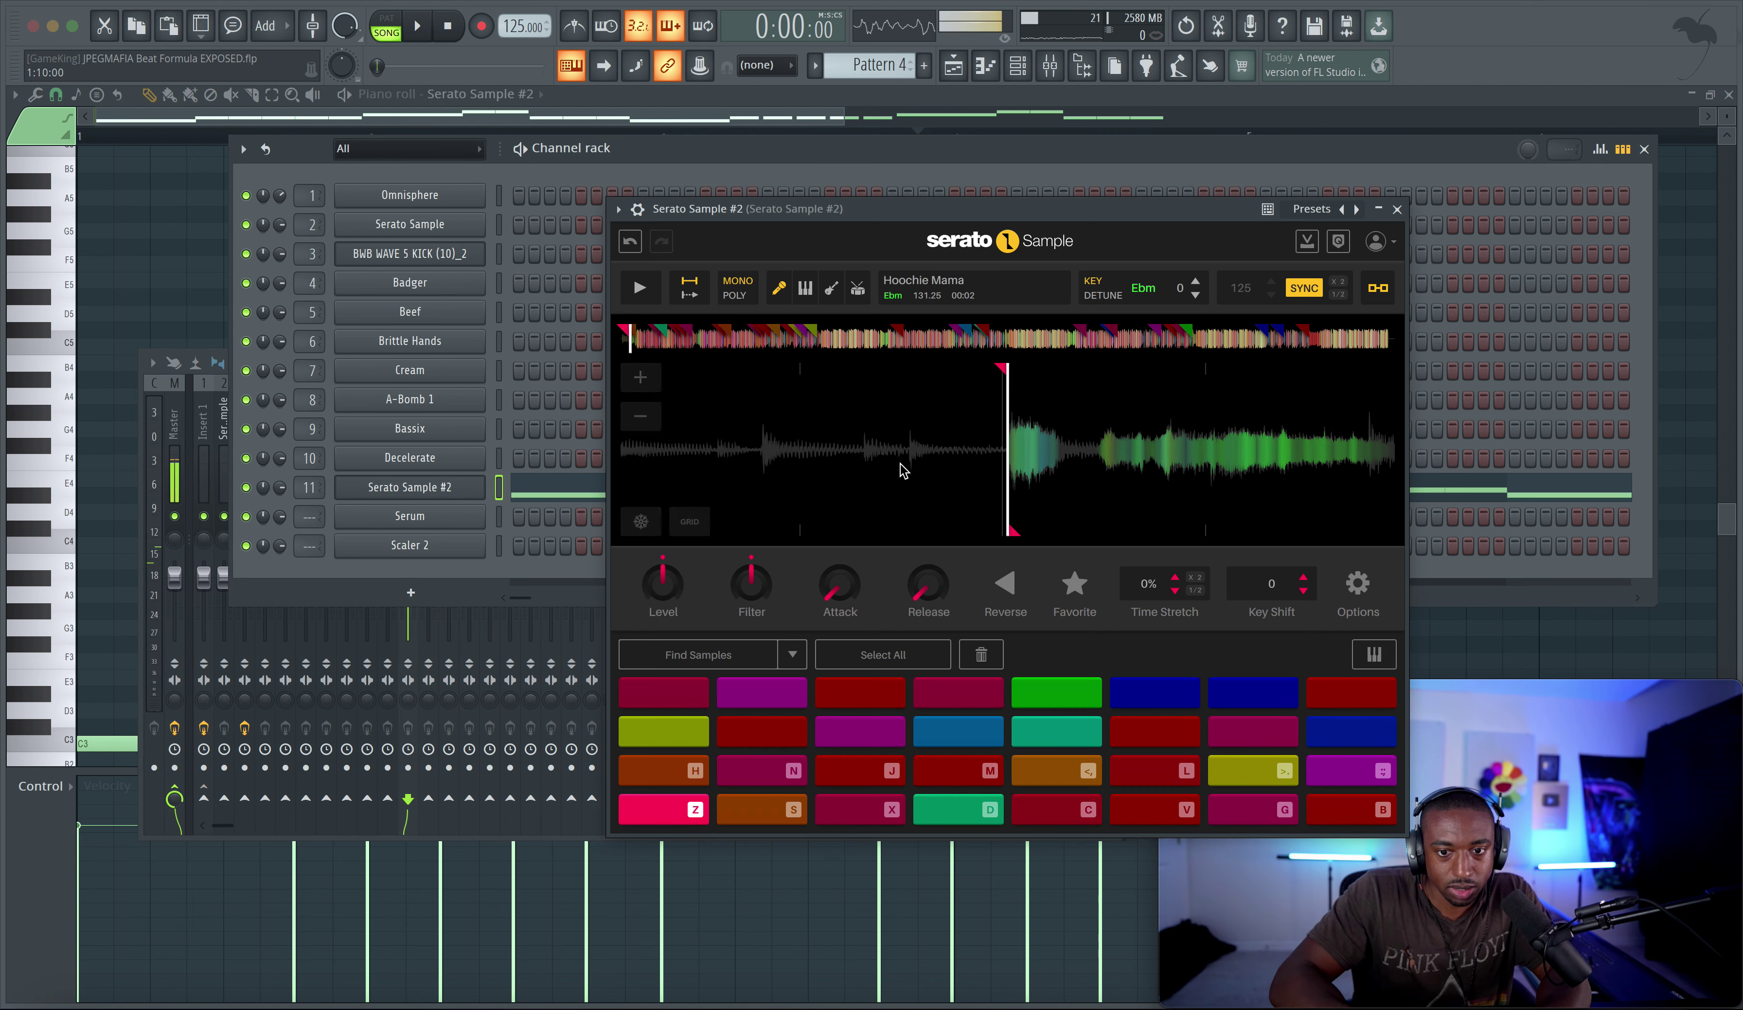
left_click(641, 385)
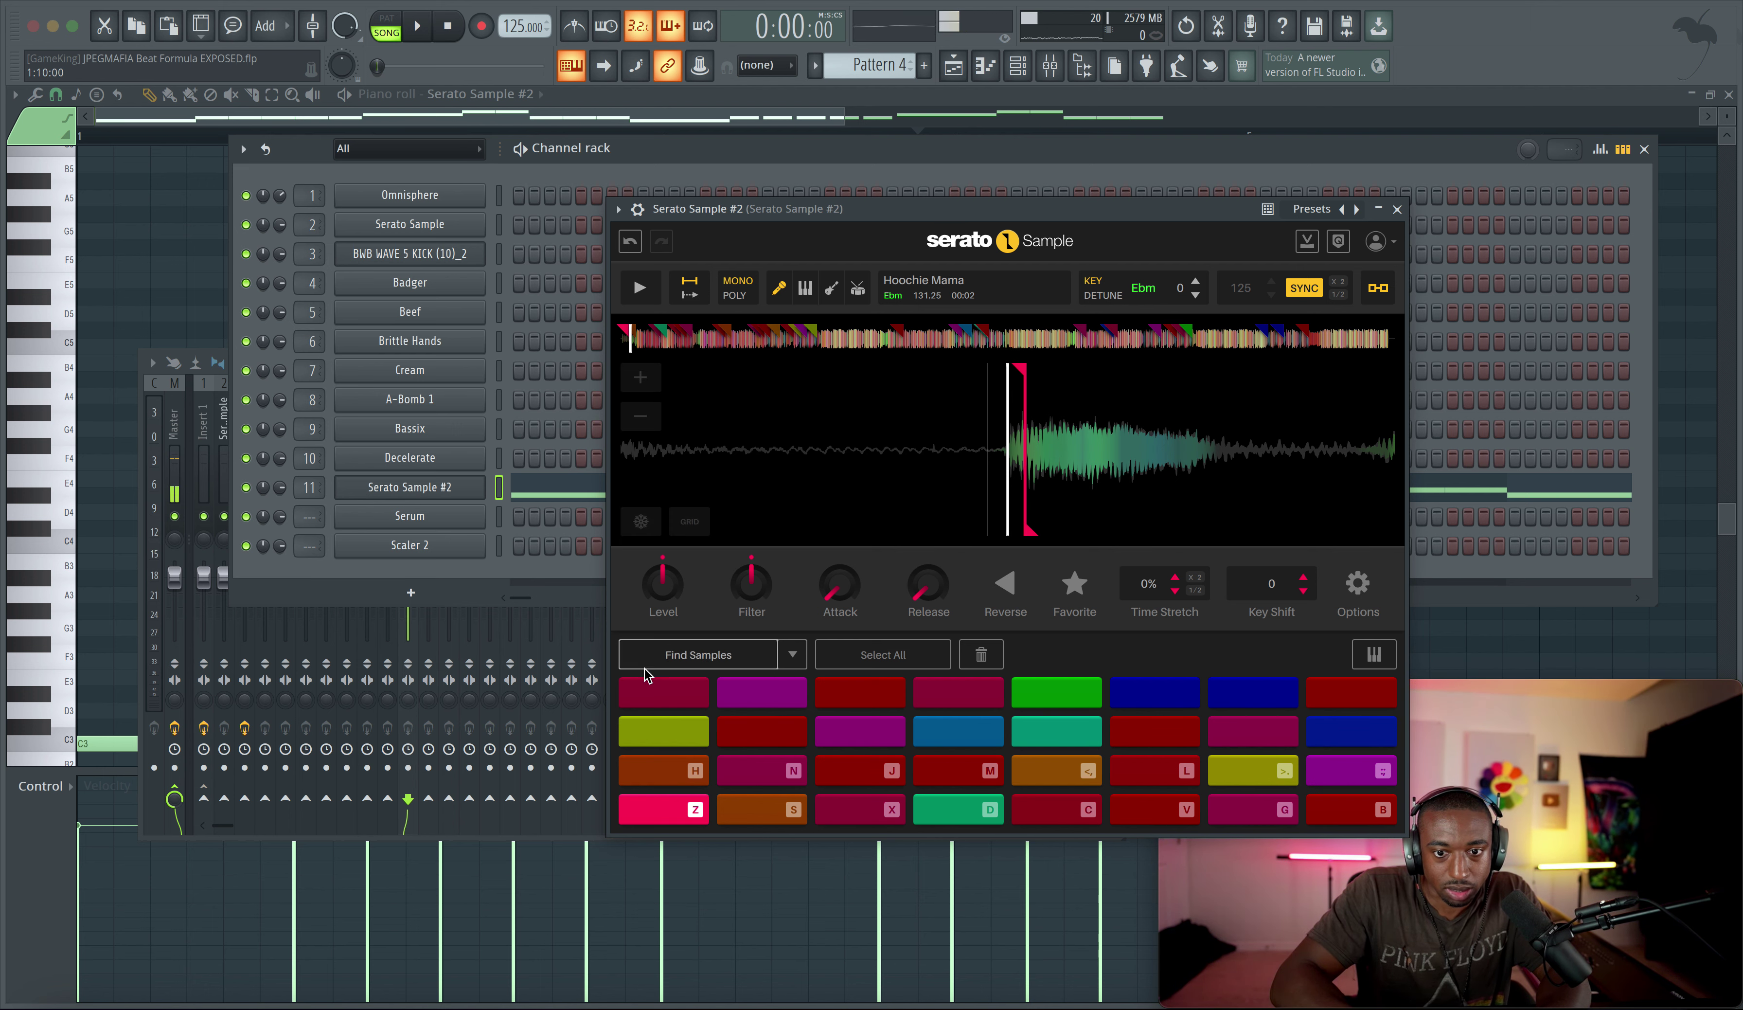
left_click(676, 820)
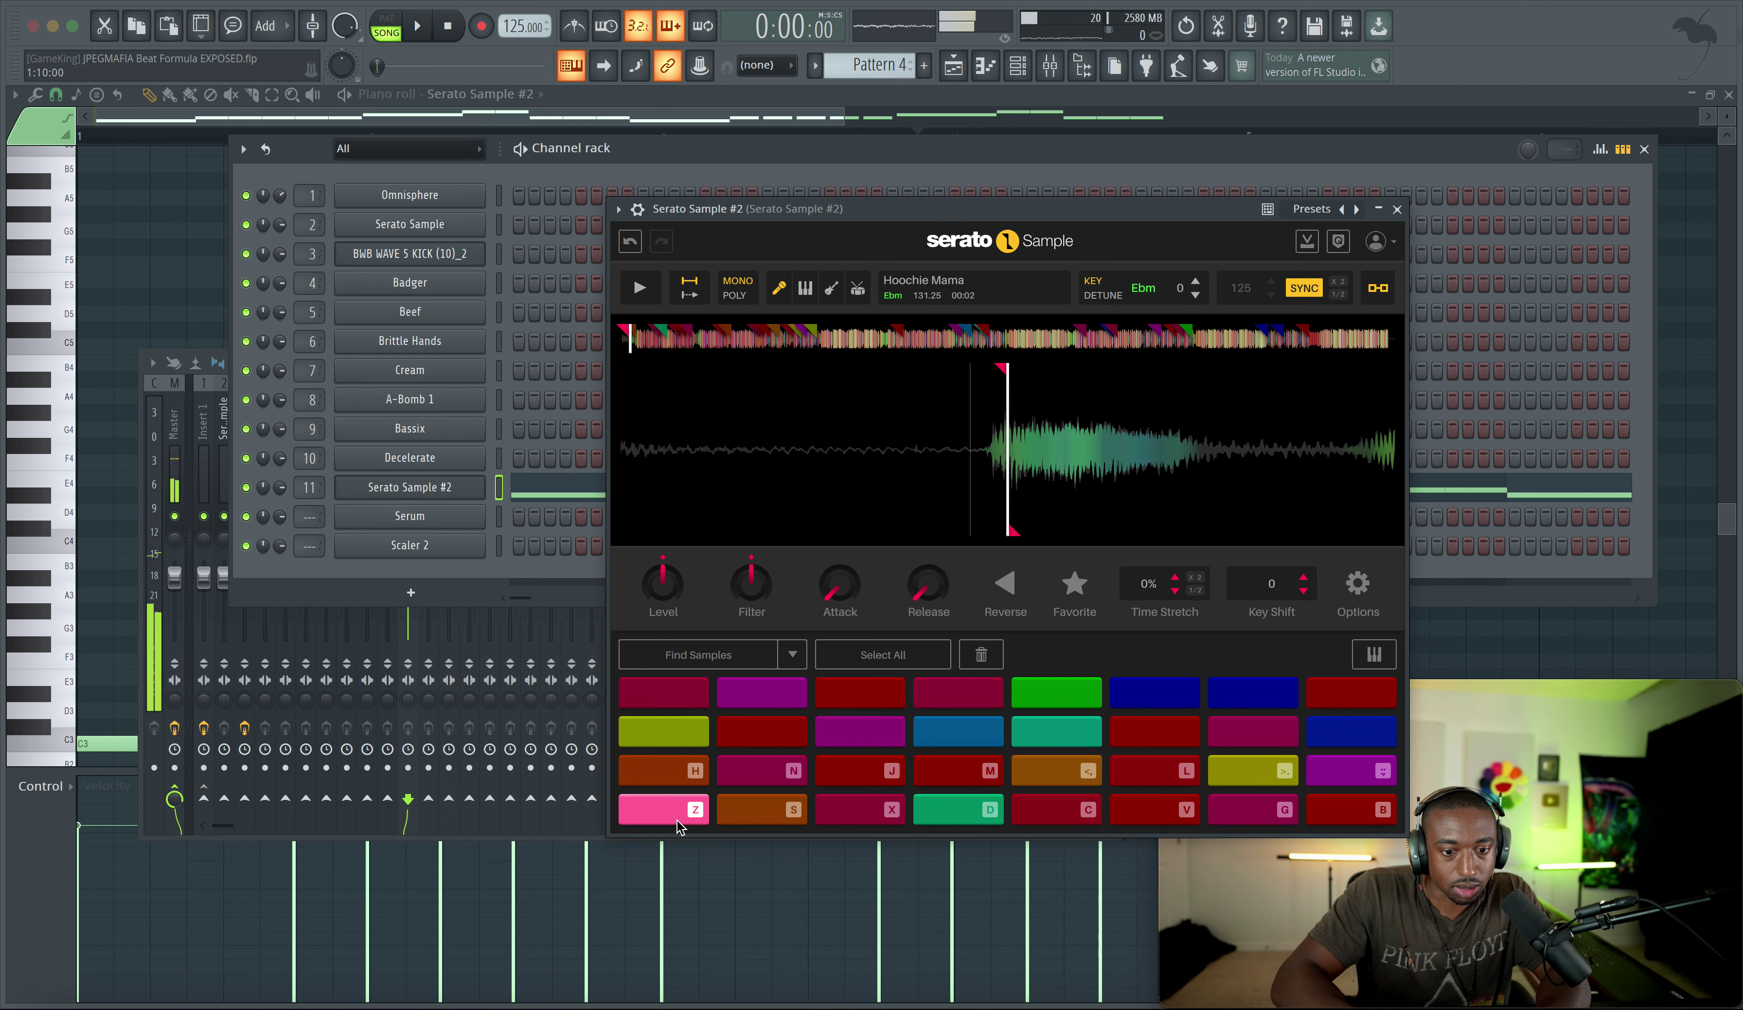
left_click(1398, 210)
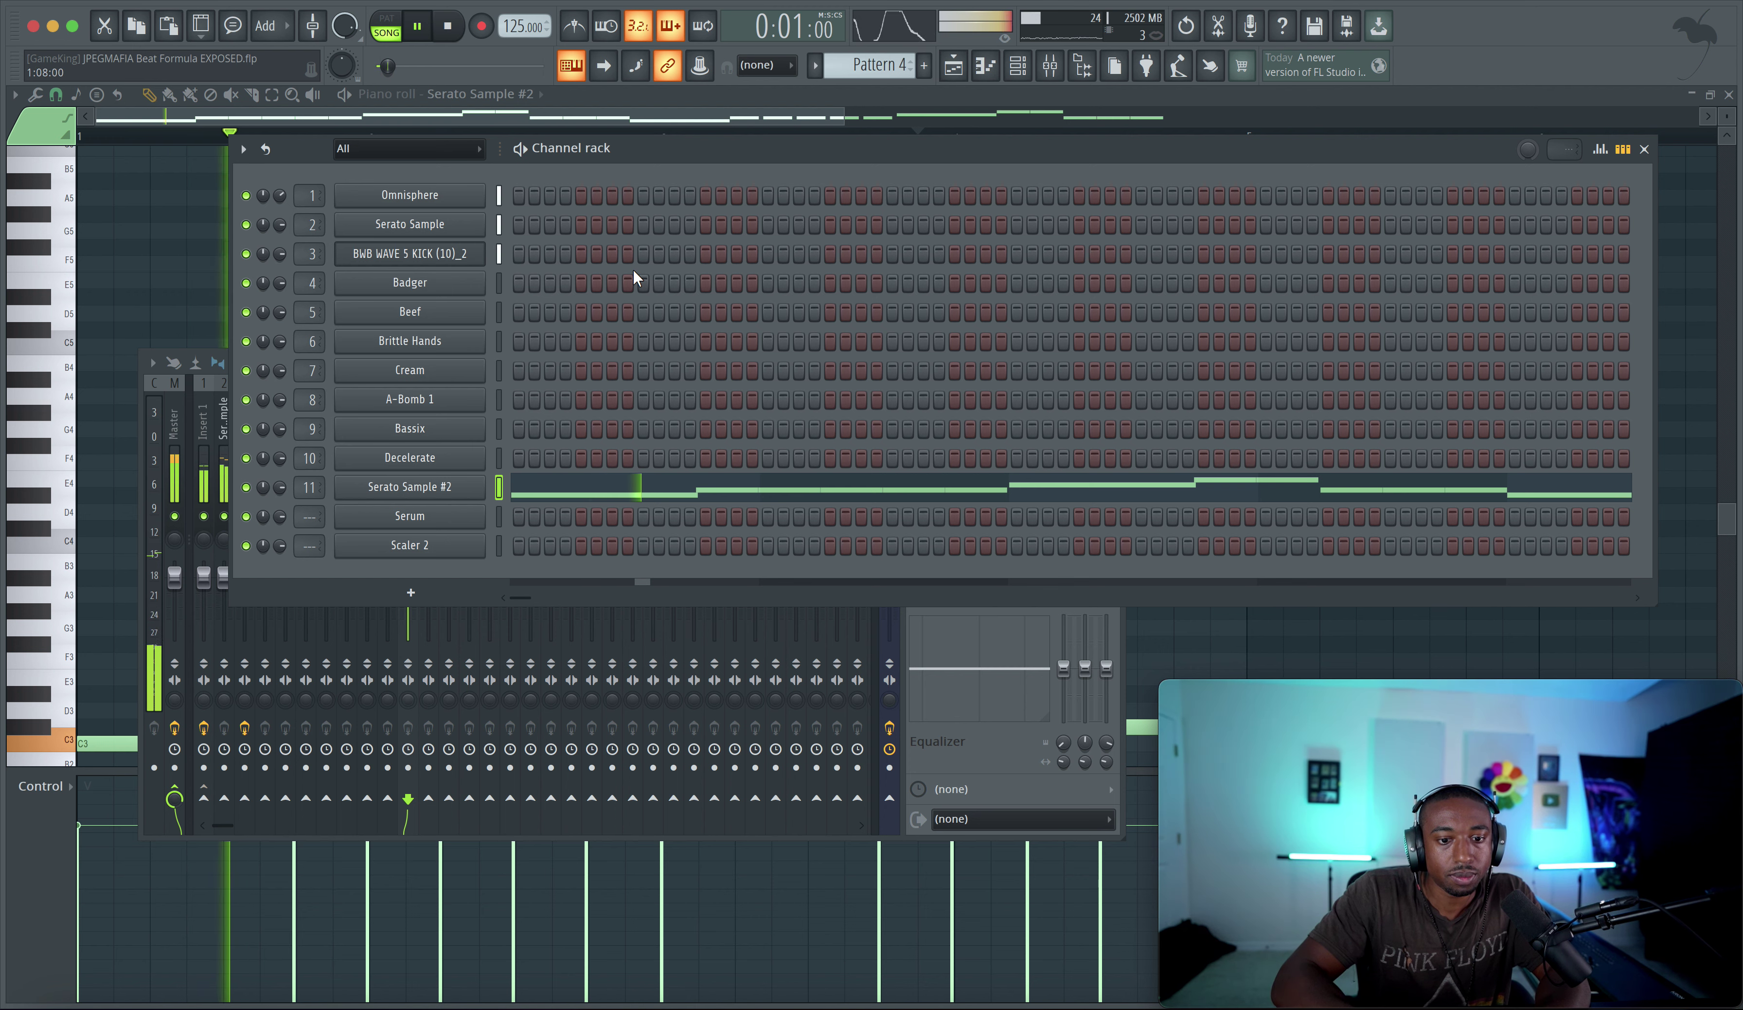
Return to the playlist and duplicate all pattern clips on Tracks 1 to 4 so the copies start at bar 9
left_click(947, 752)
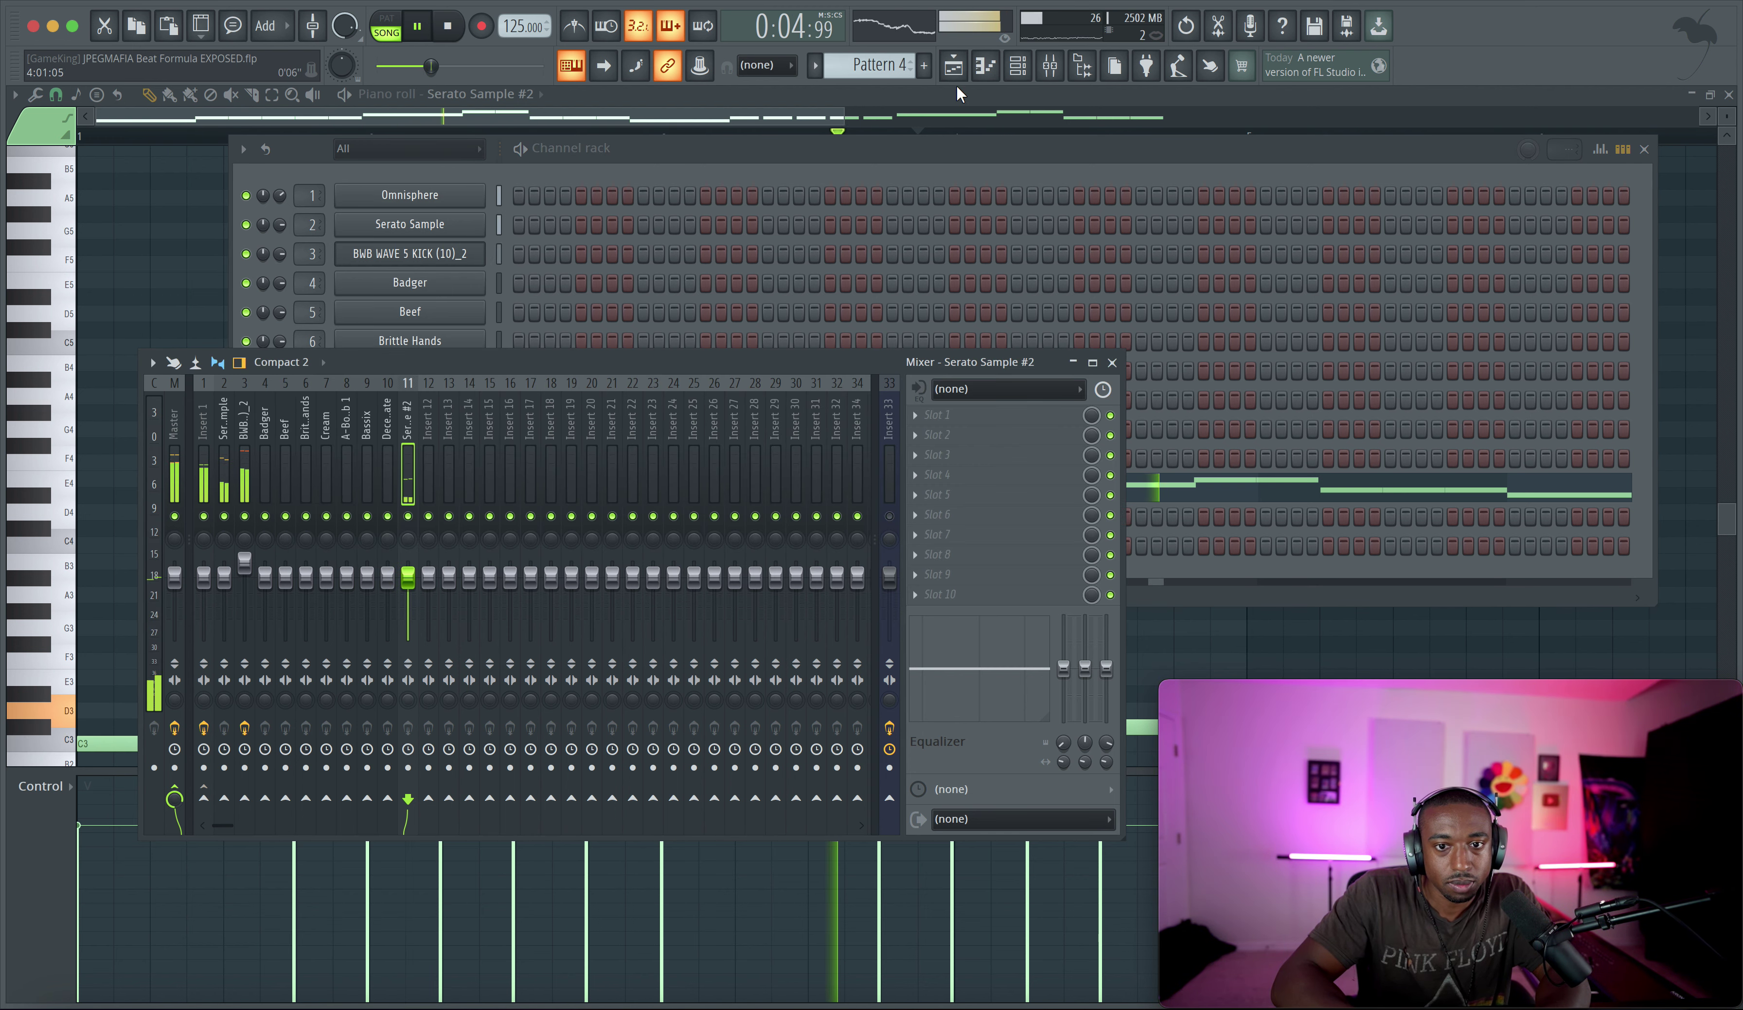
left_click(954, 68)
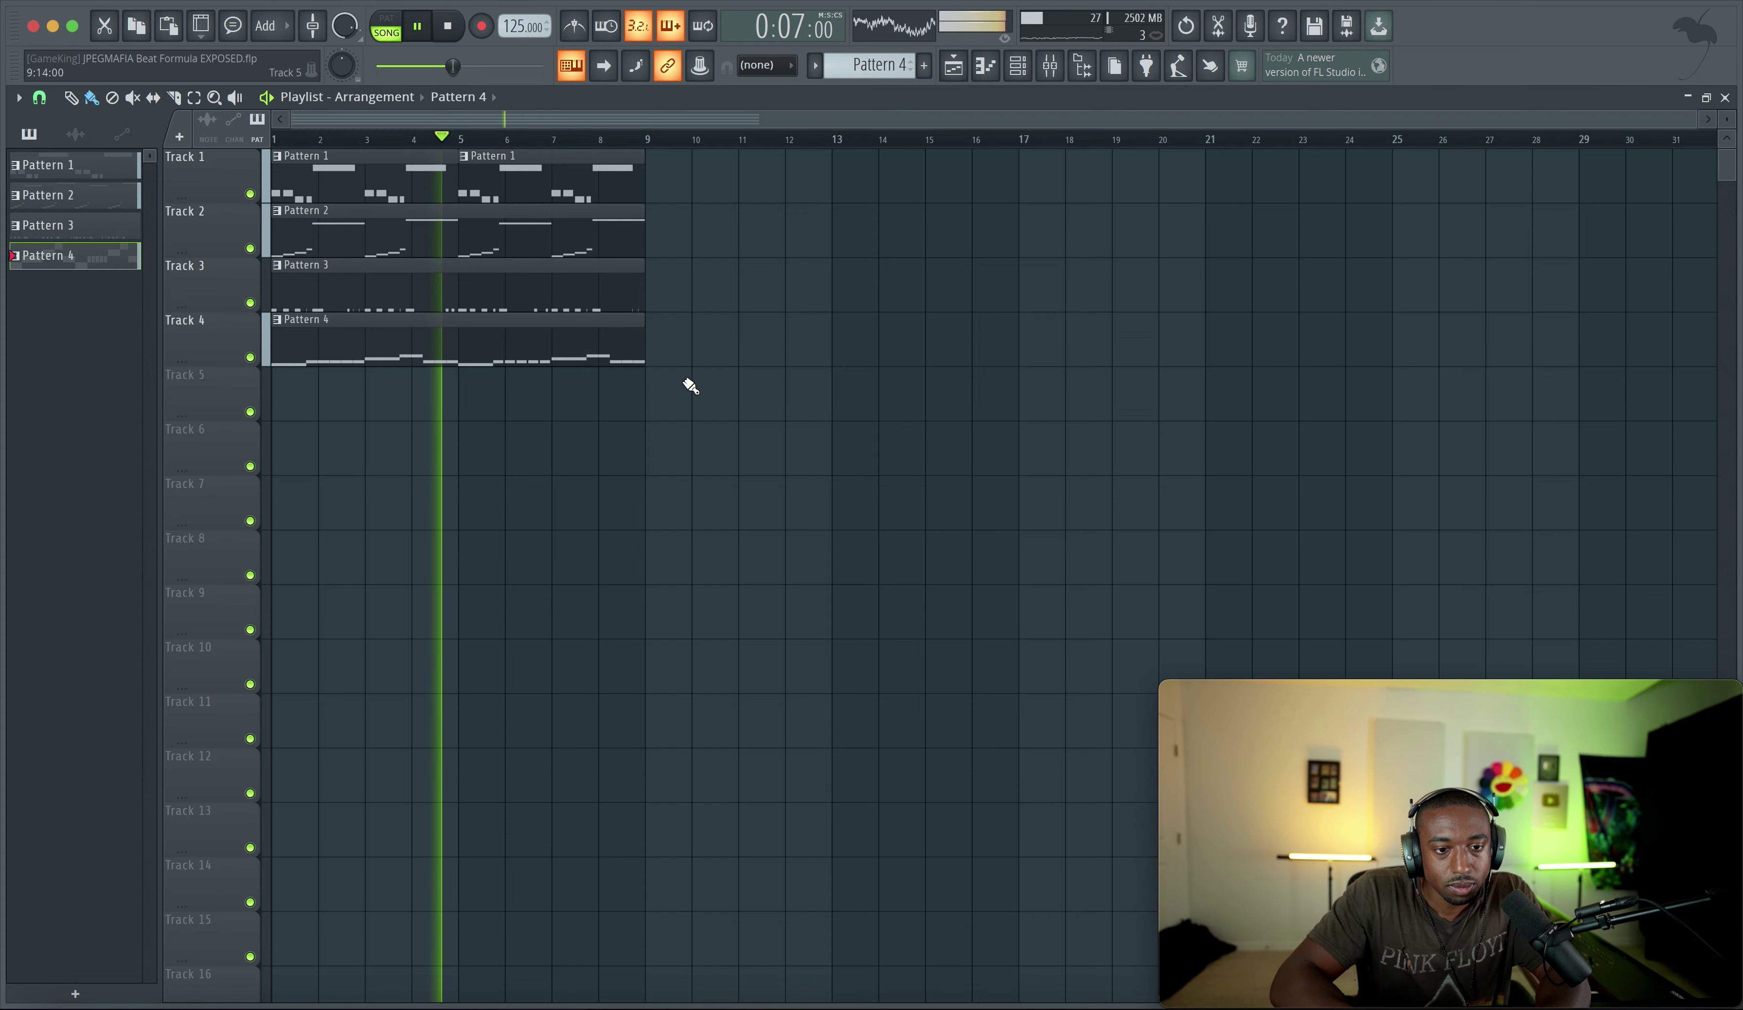
left_click_drag(691, 387, 281, 156)
key("ctrl+b")
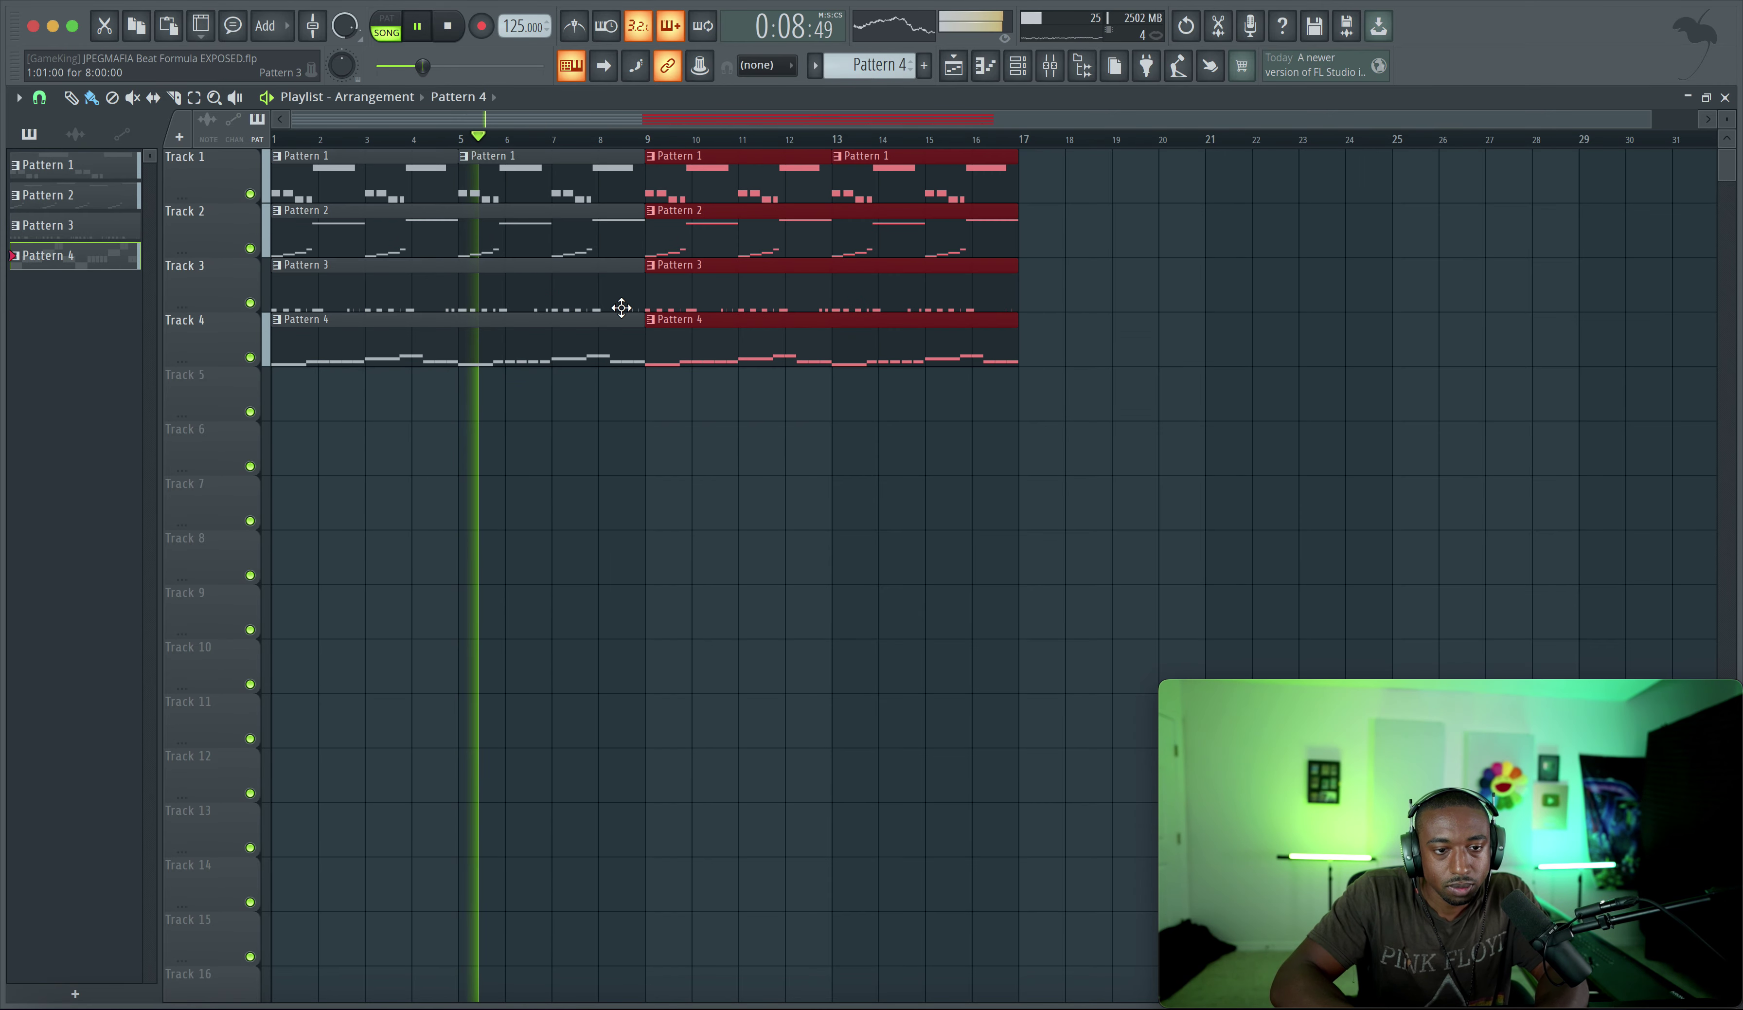
left_click(591, 425)
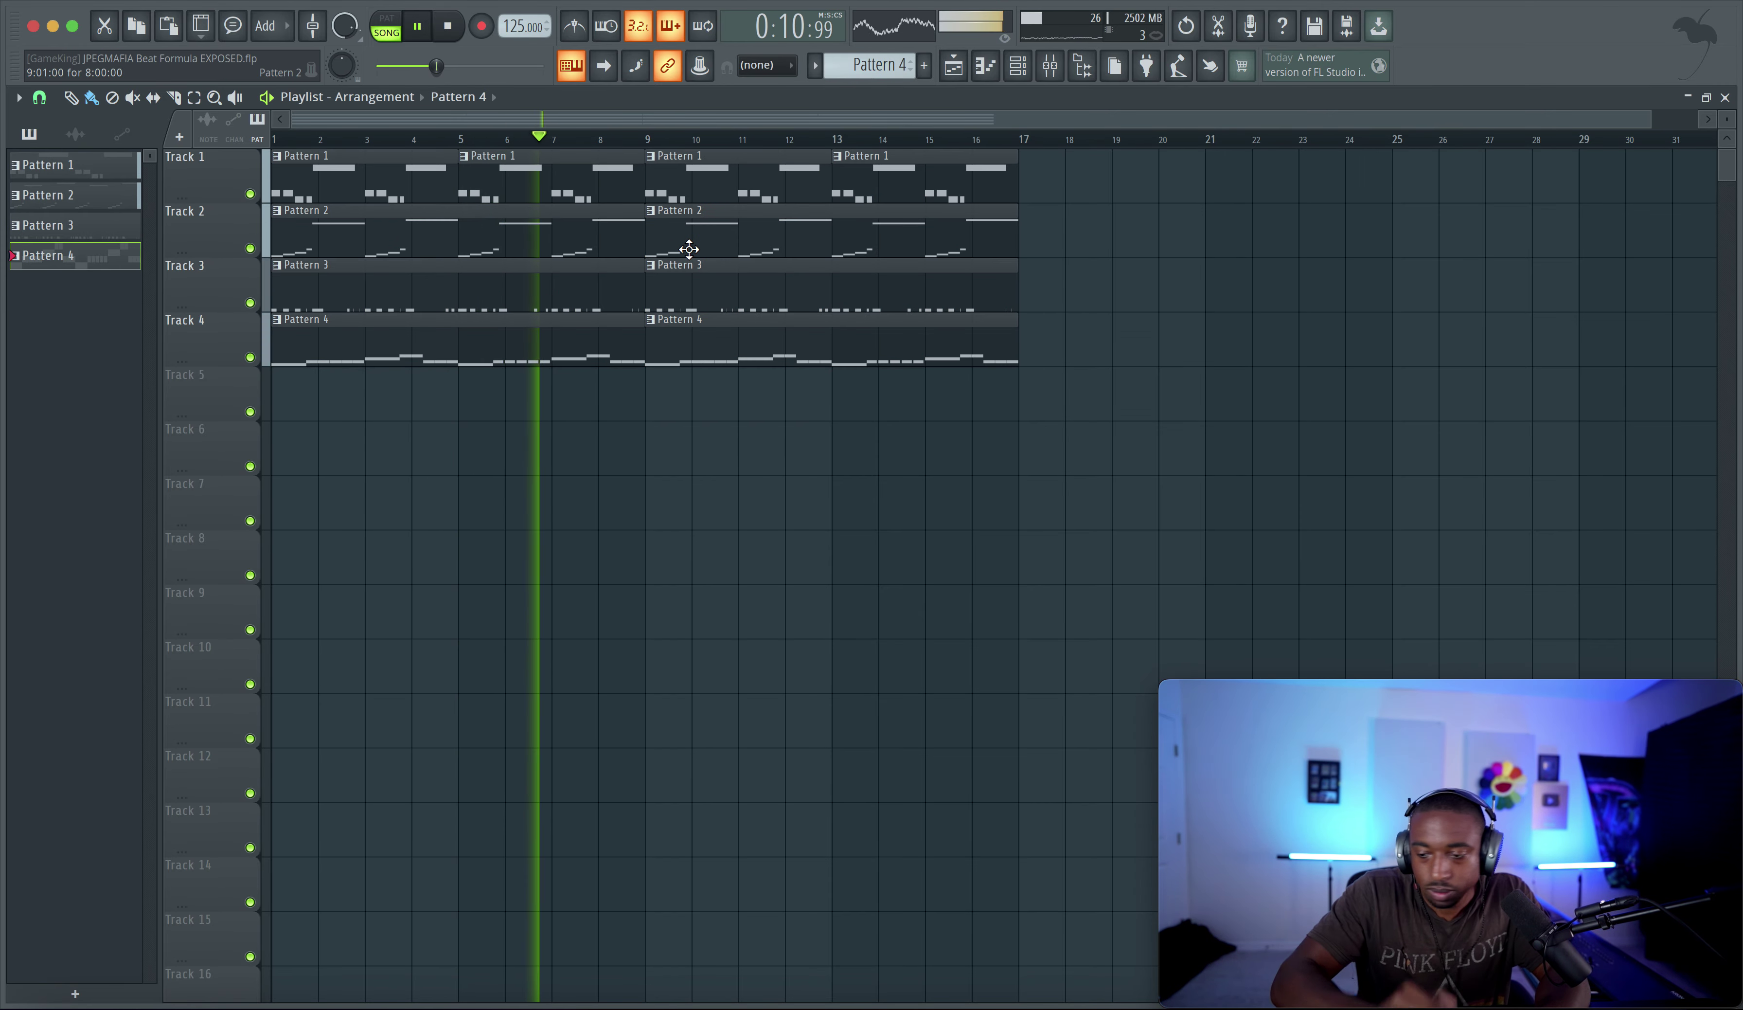
Delete the first Pattern 2 clip on Track 2 and save the project
right_click(584, 241)
key("super+s")
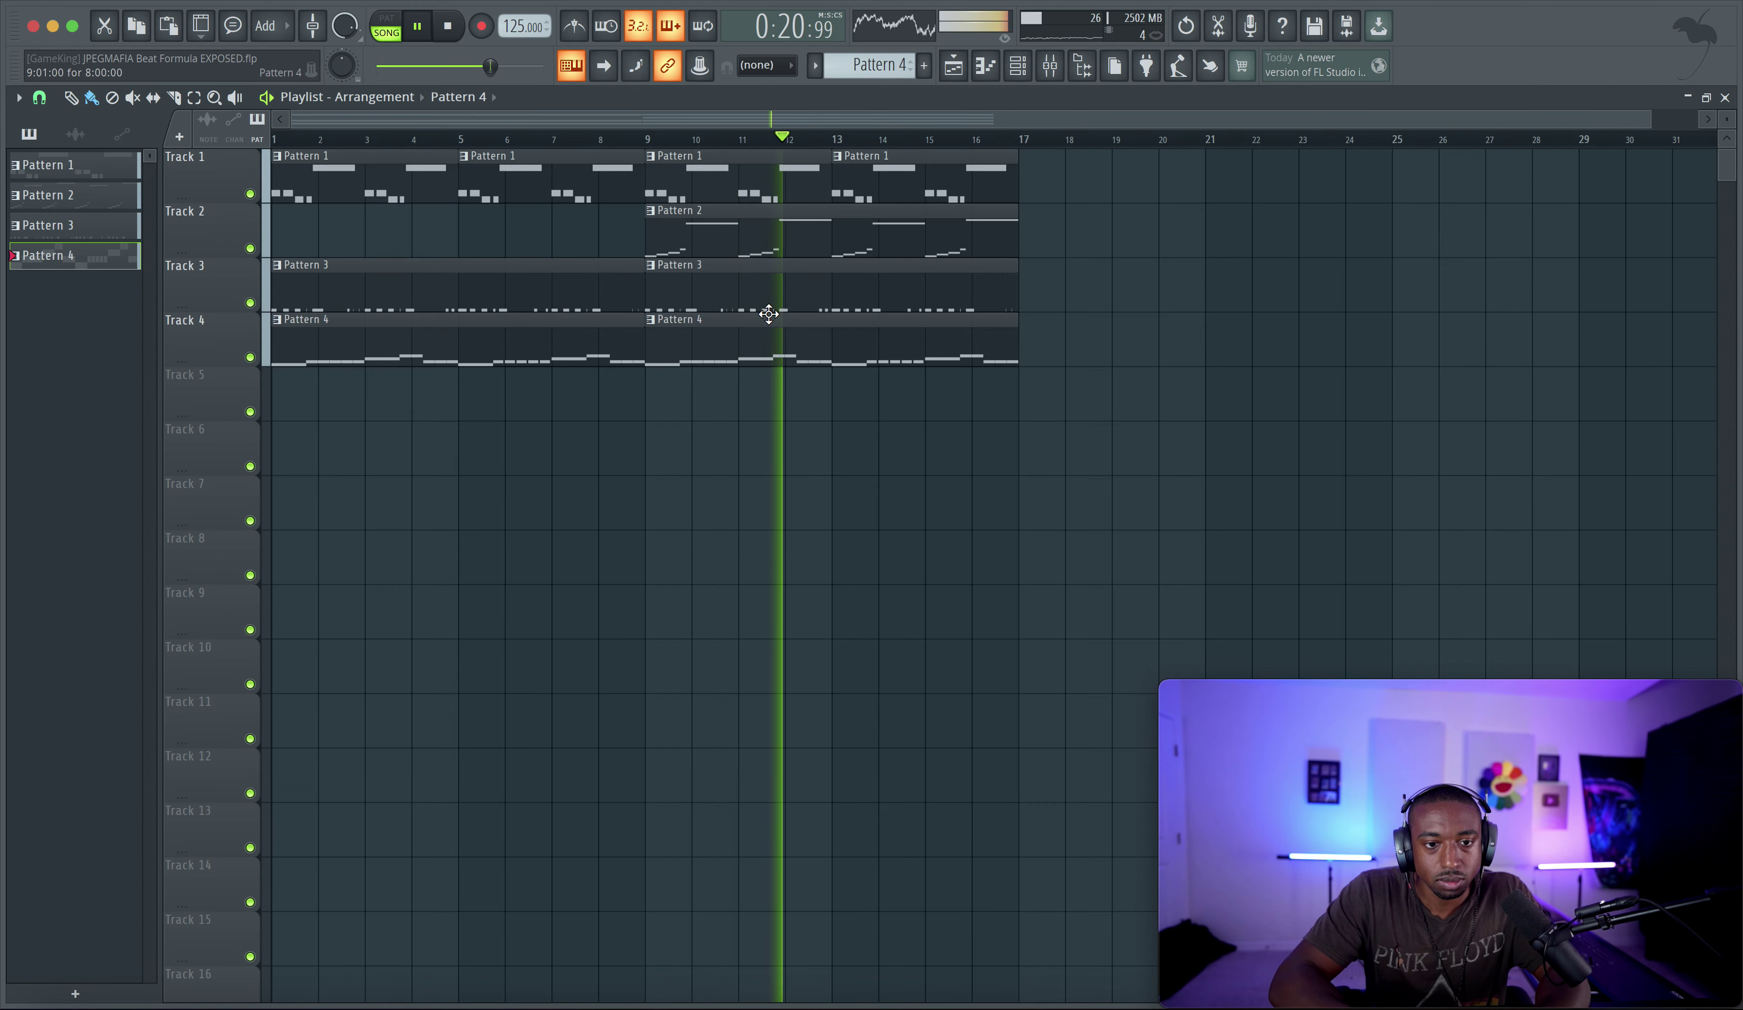
Make the Track 1 clip at bar 13 a unique pattern and quantize its Omnisphere notes with the default quantizer settings
left_click(841, 158)
left_click(866, 340)
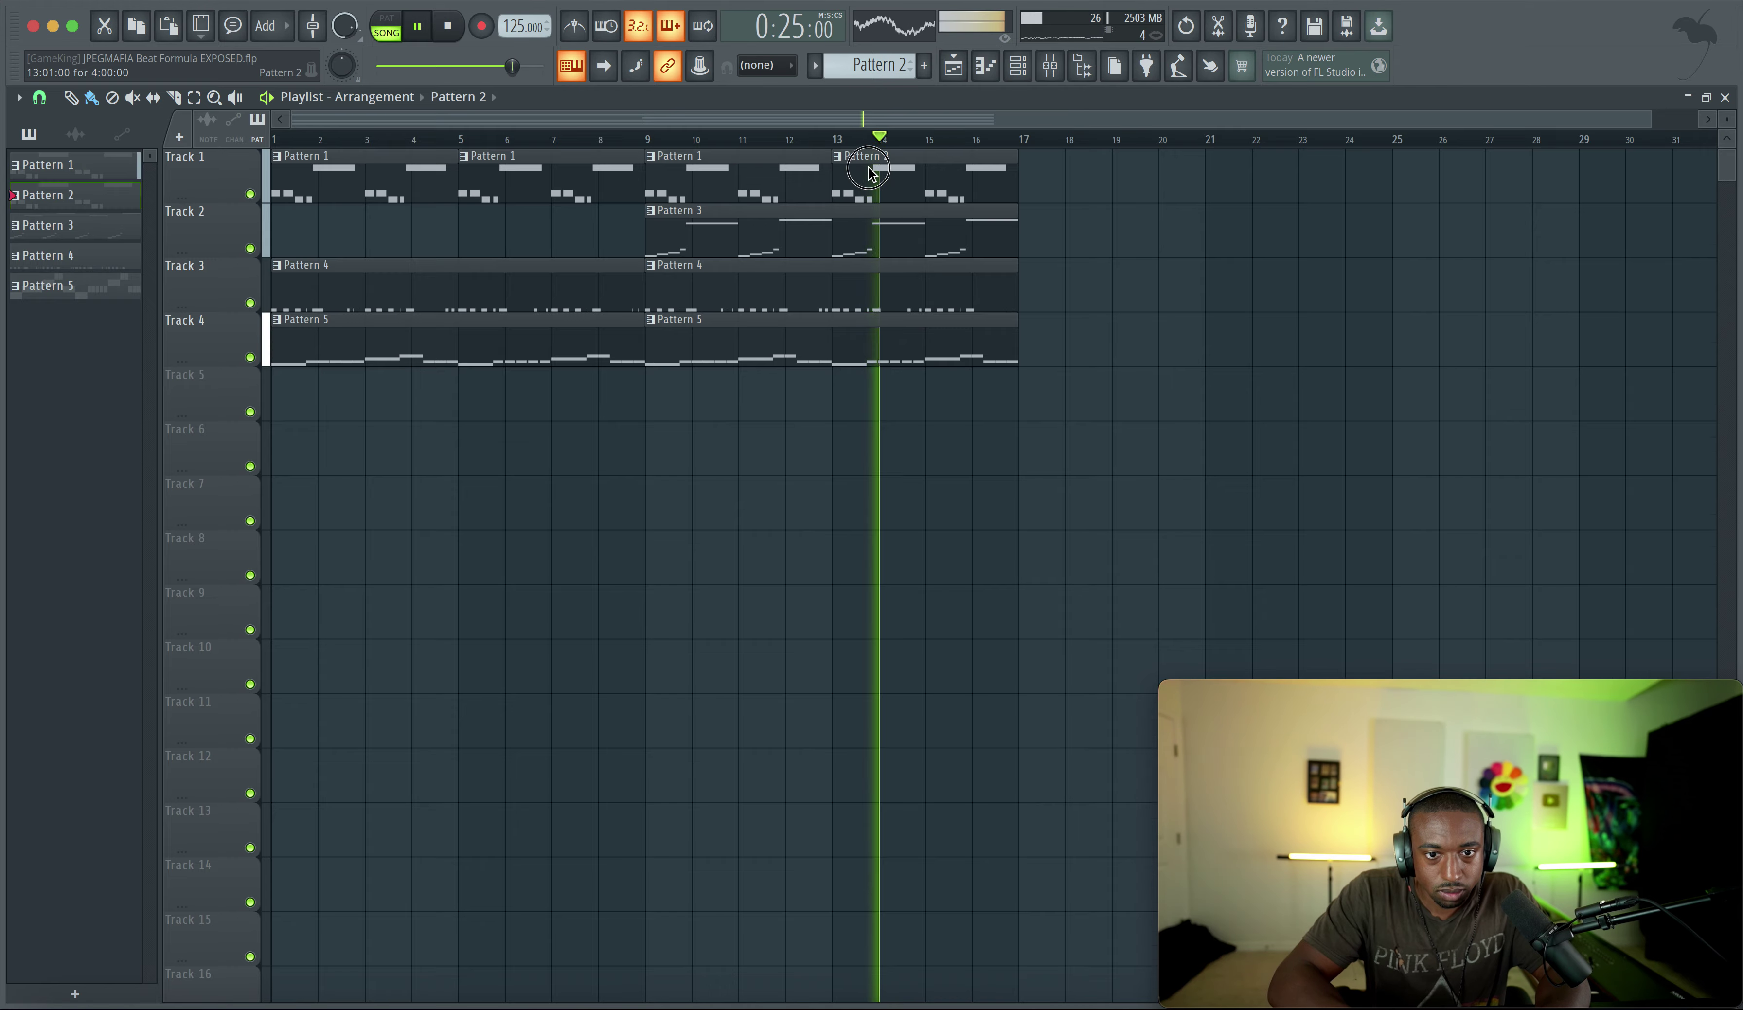
double_click(842, 220)
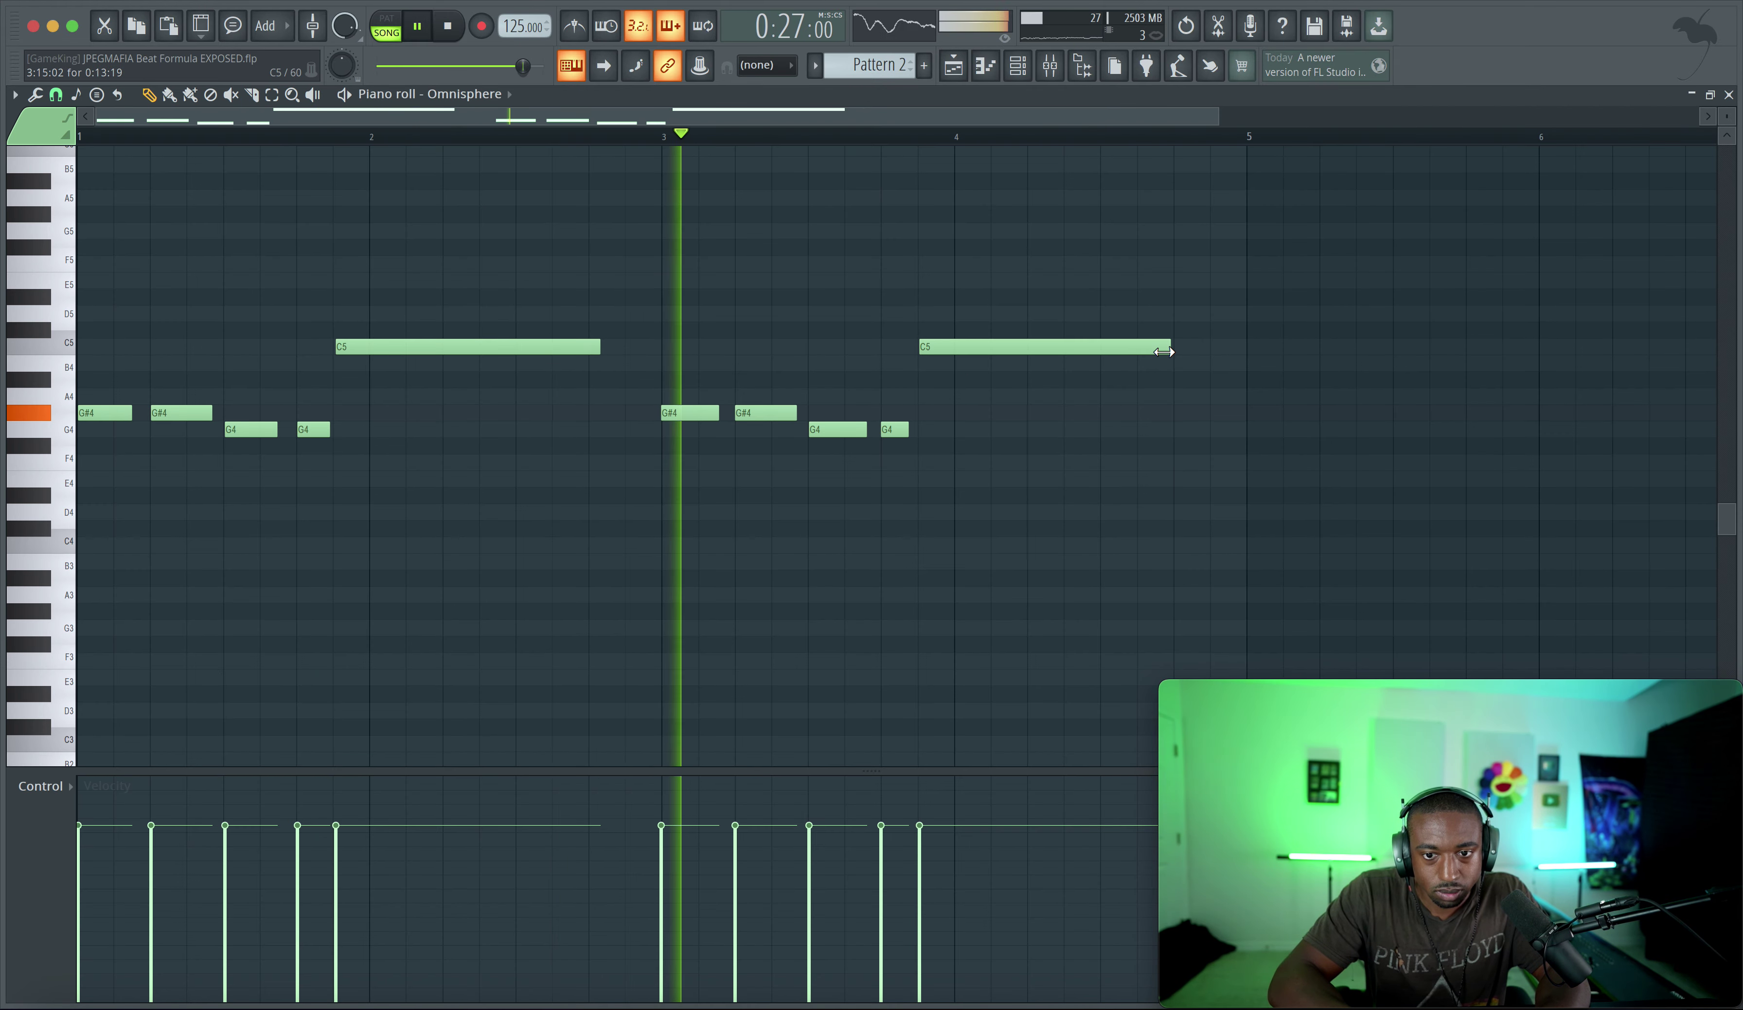
left_click_drag(1039, 390, 757, 422)
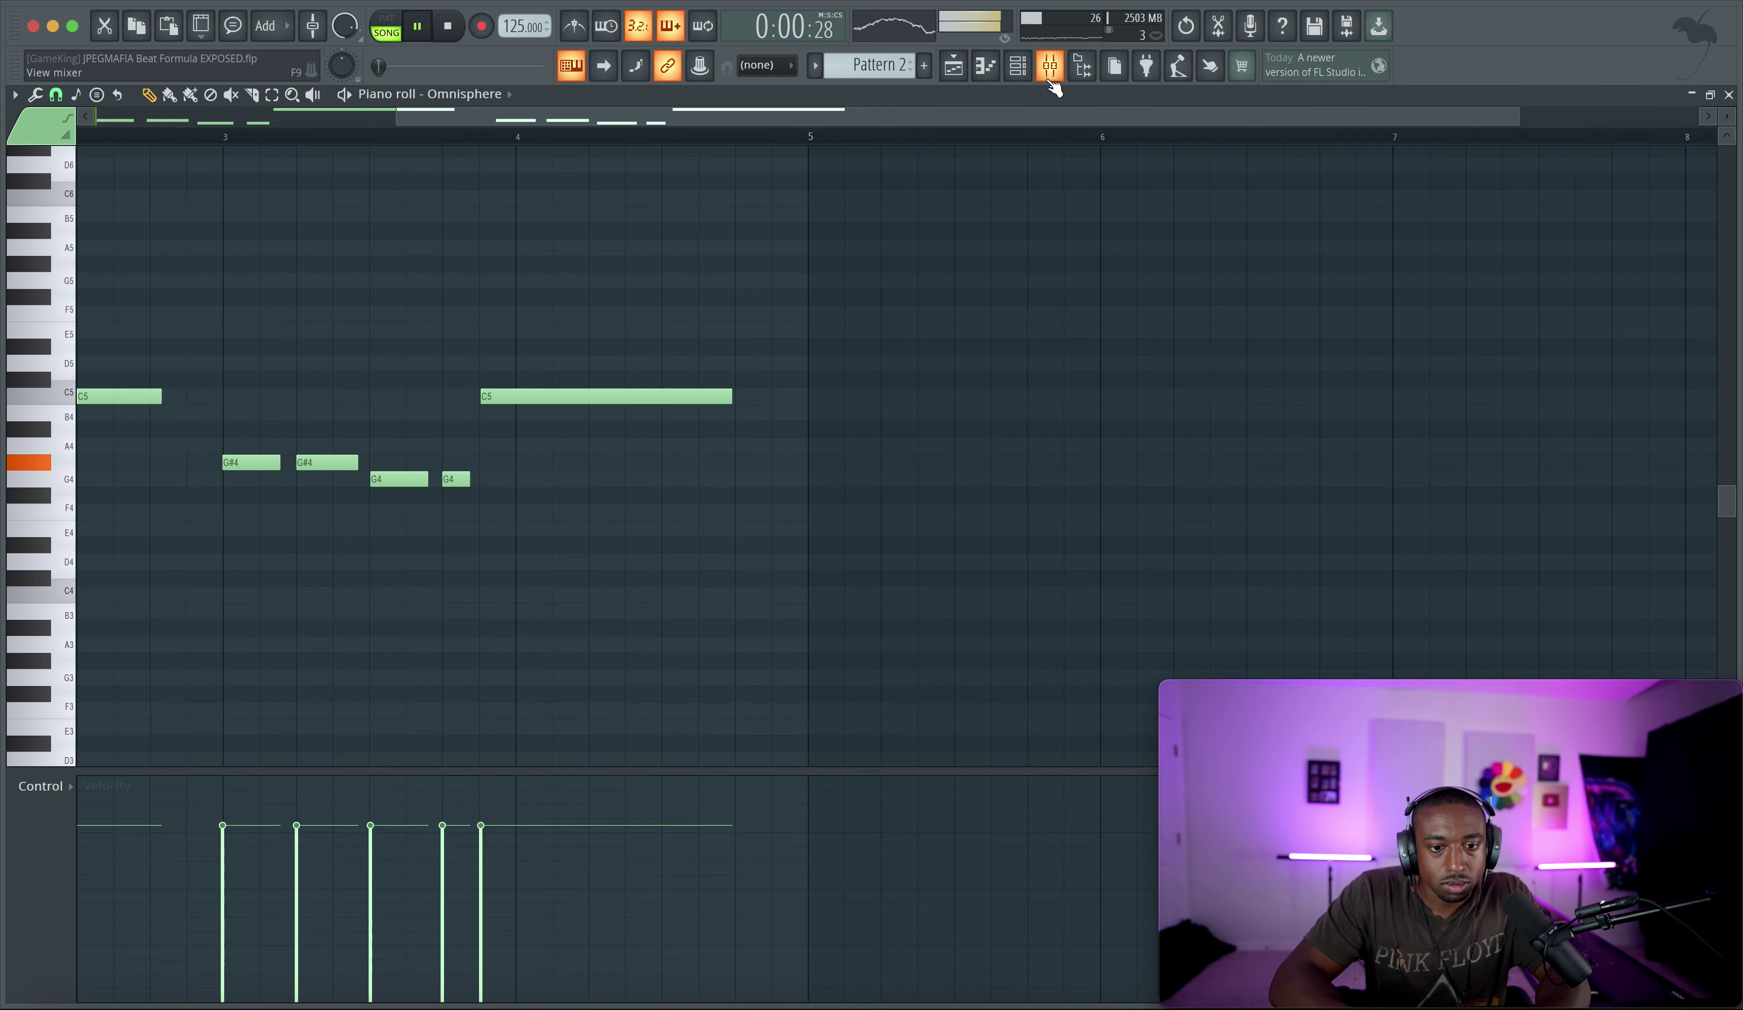
key("alt+q")
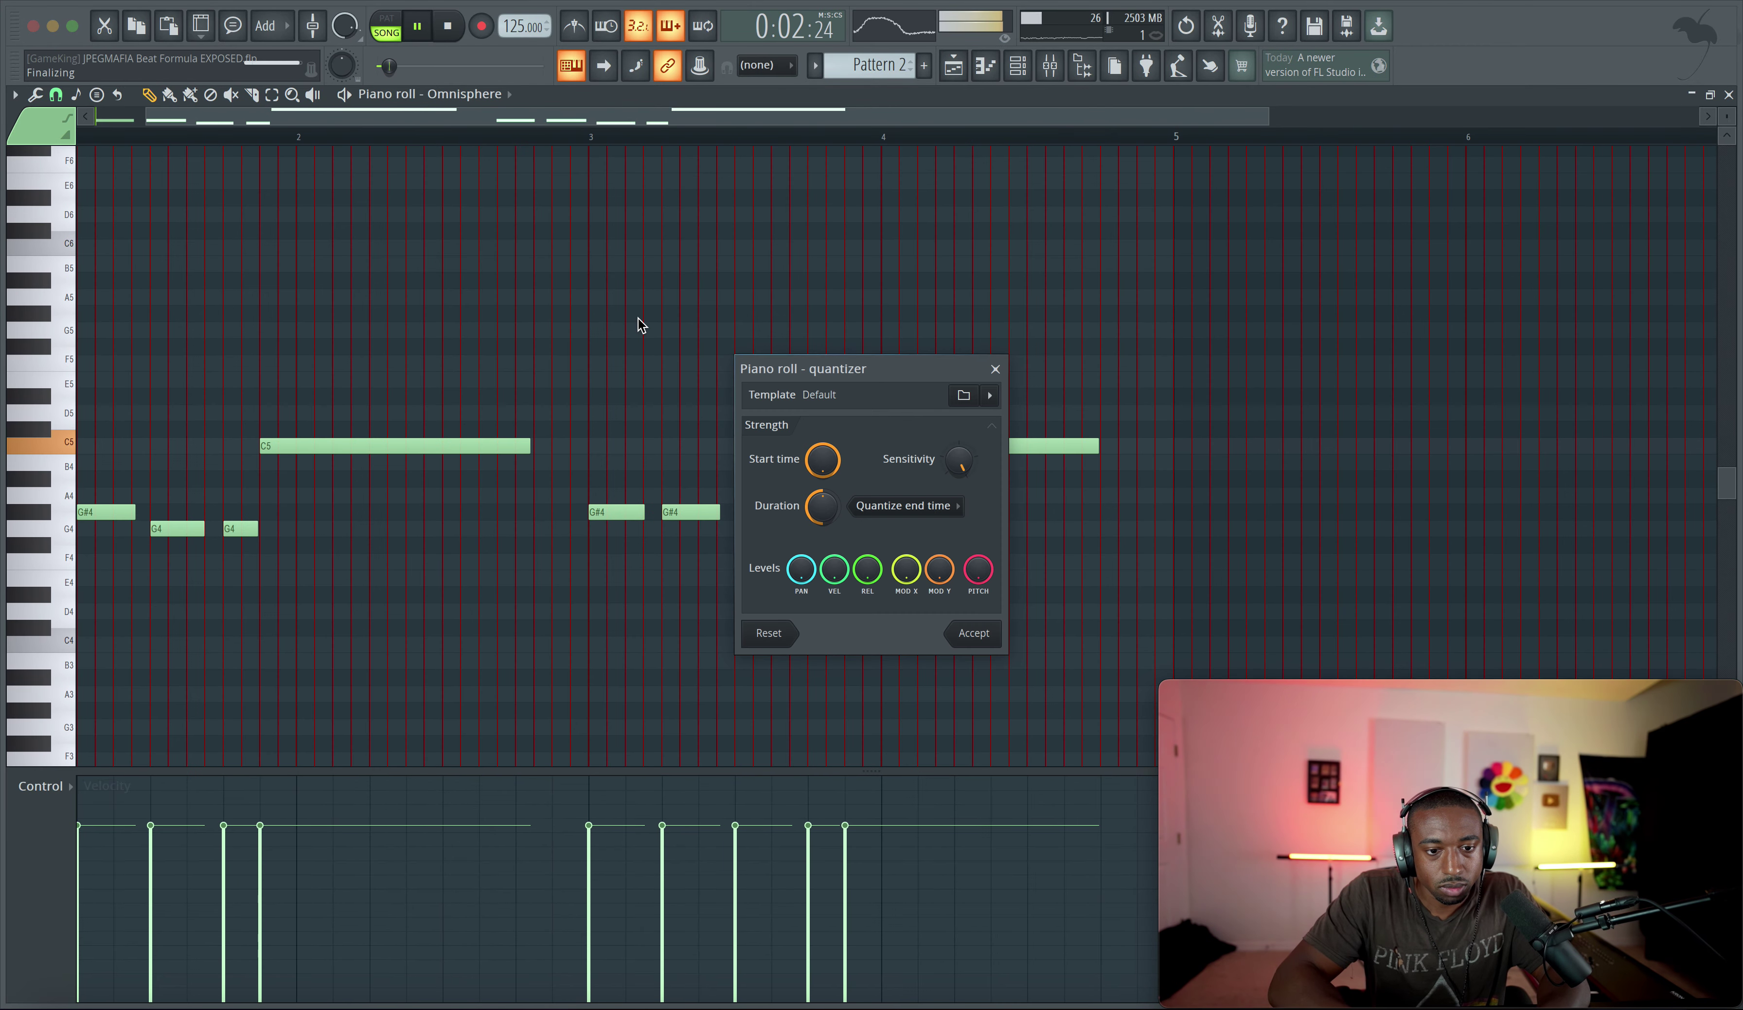
key("Escape")
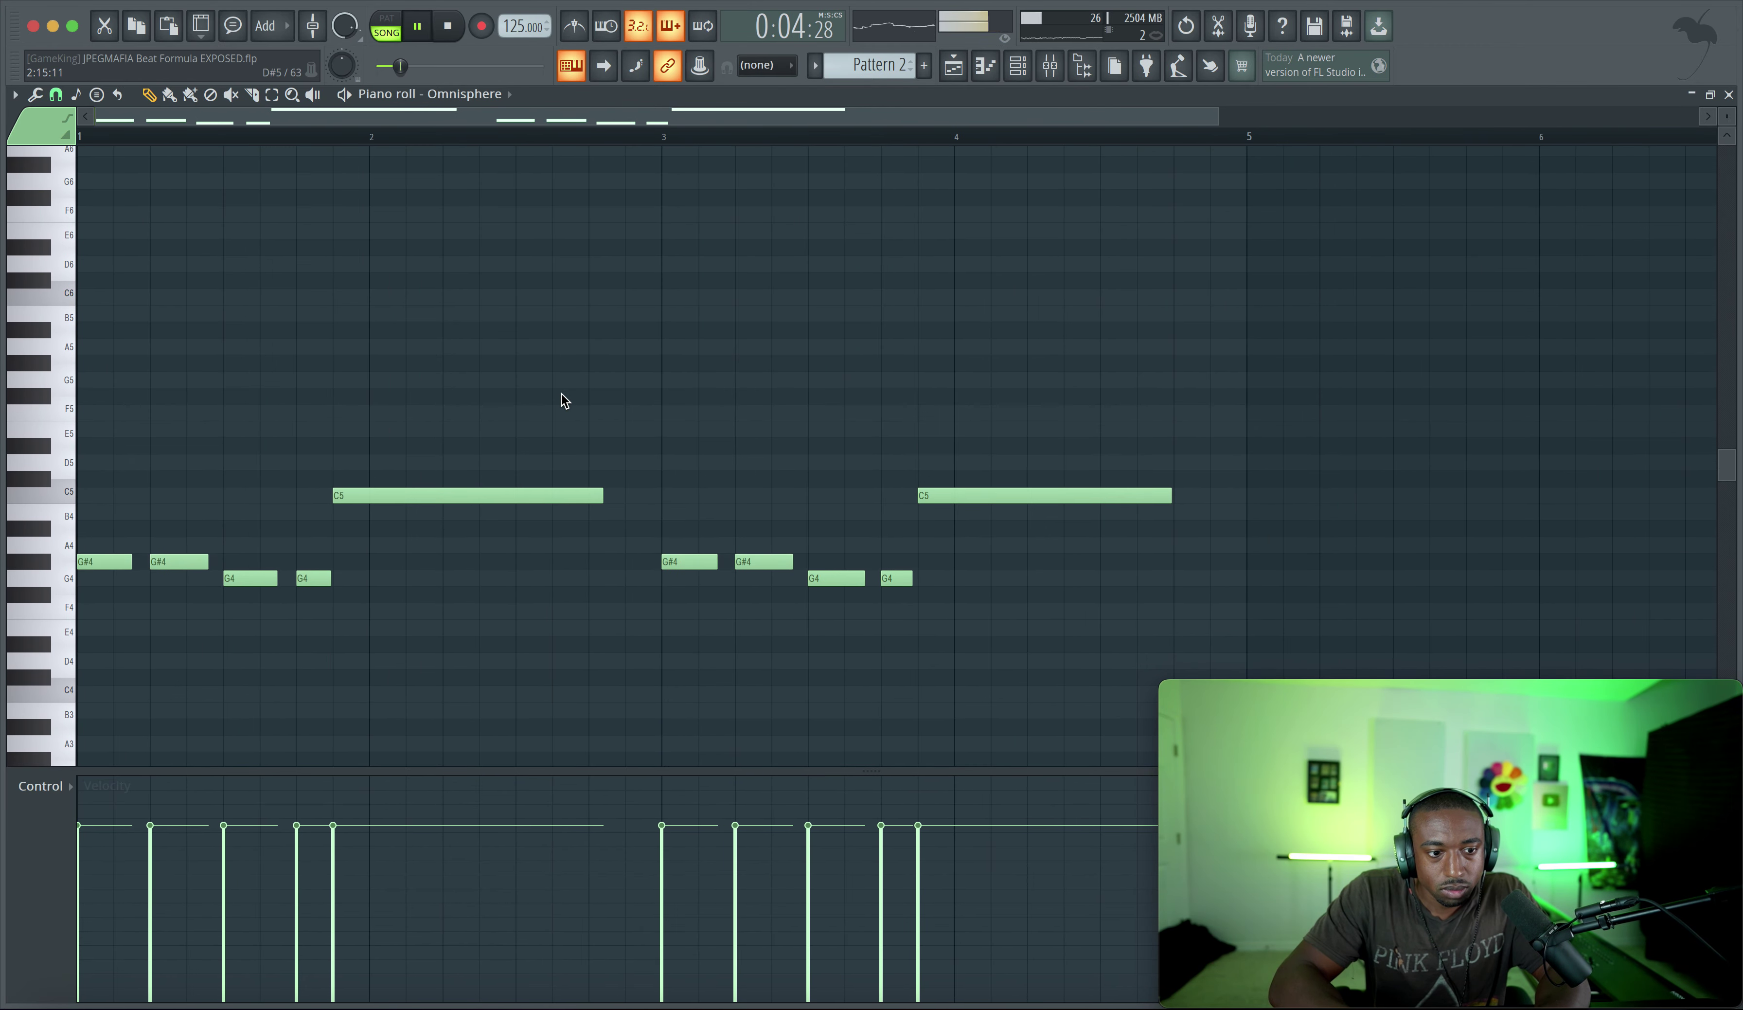
scroll(561, 399, "down", 1)
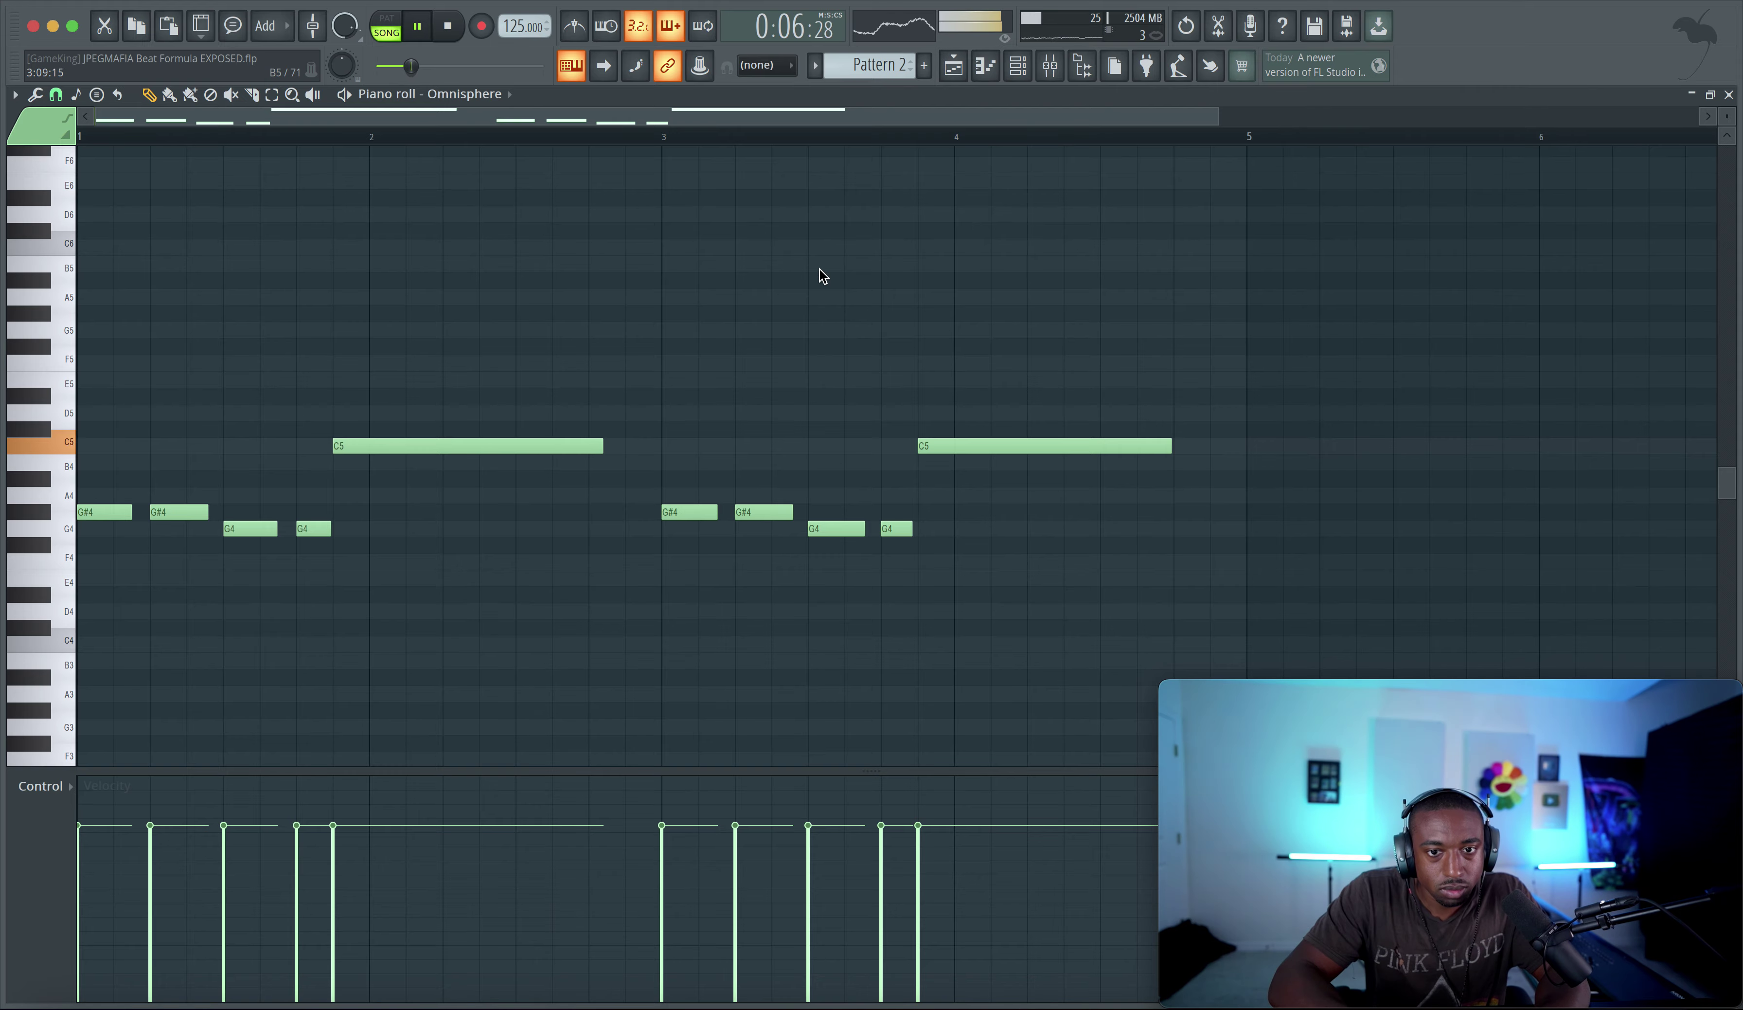
Quantize the kick notes in Pattern 4 with the default quantizer settings and return to the playlist
left_click(954, 65)
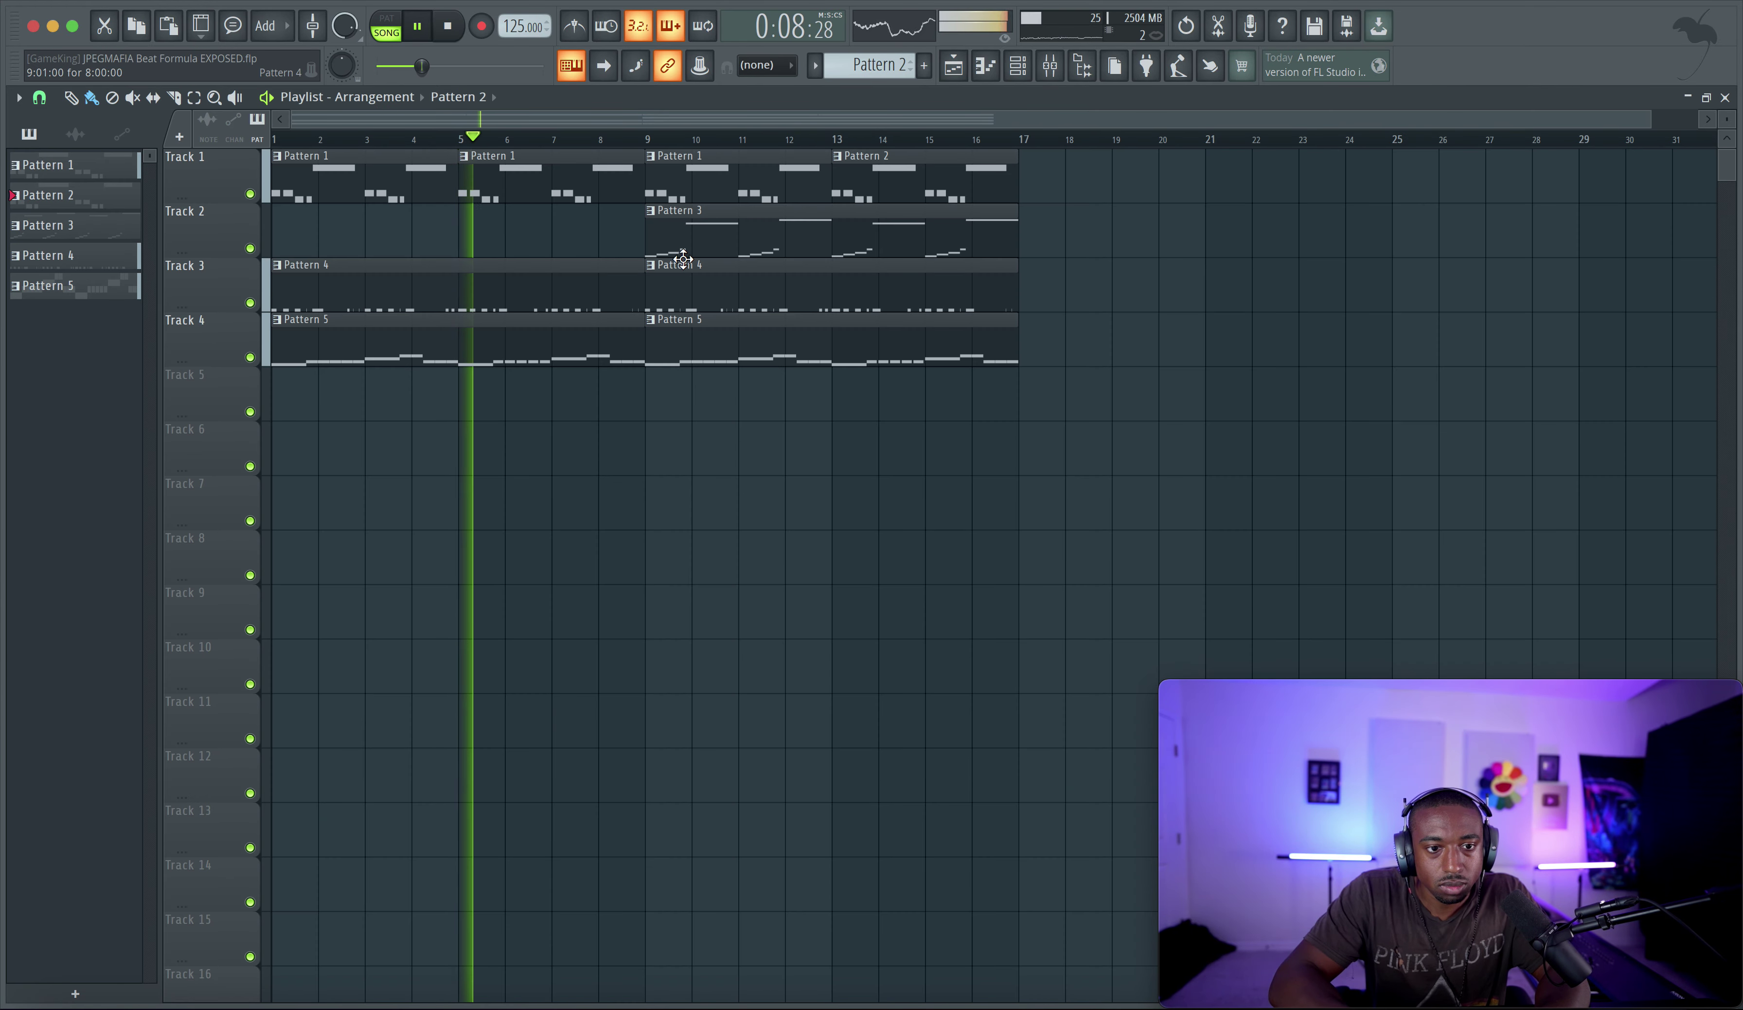
double_click(530, 293)
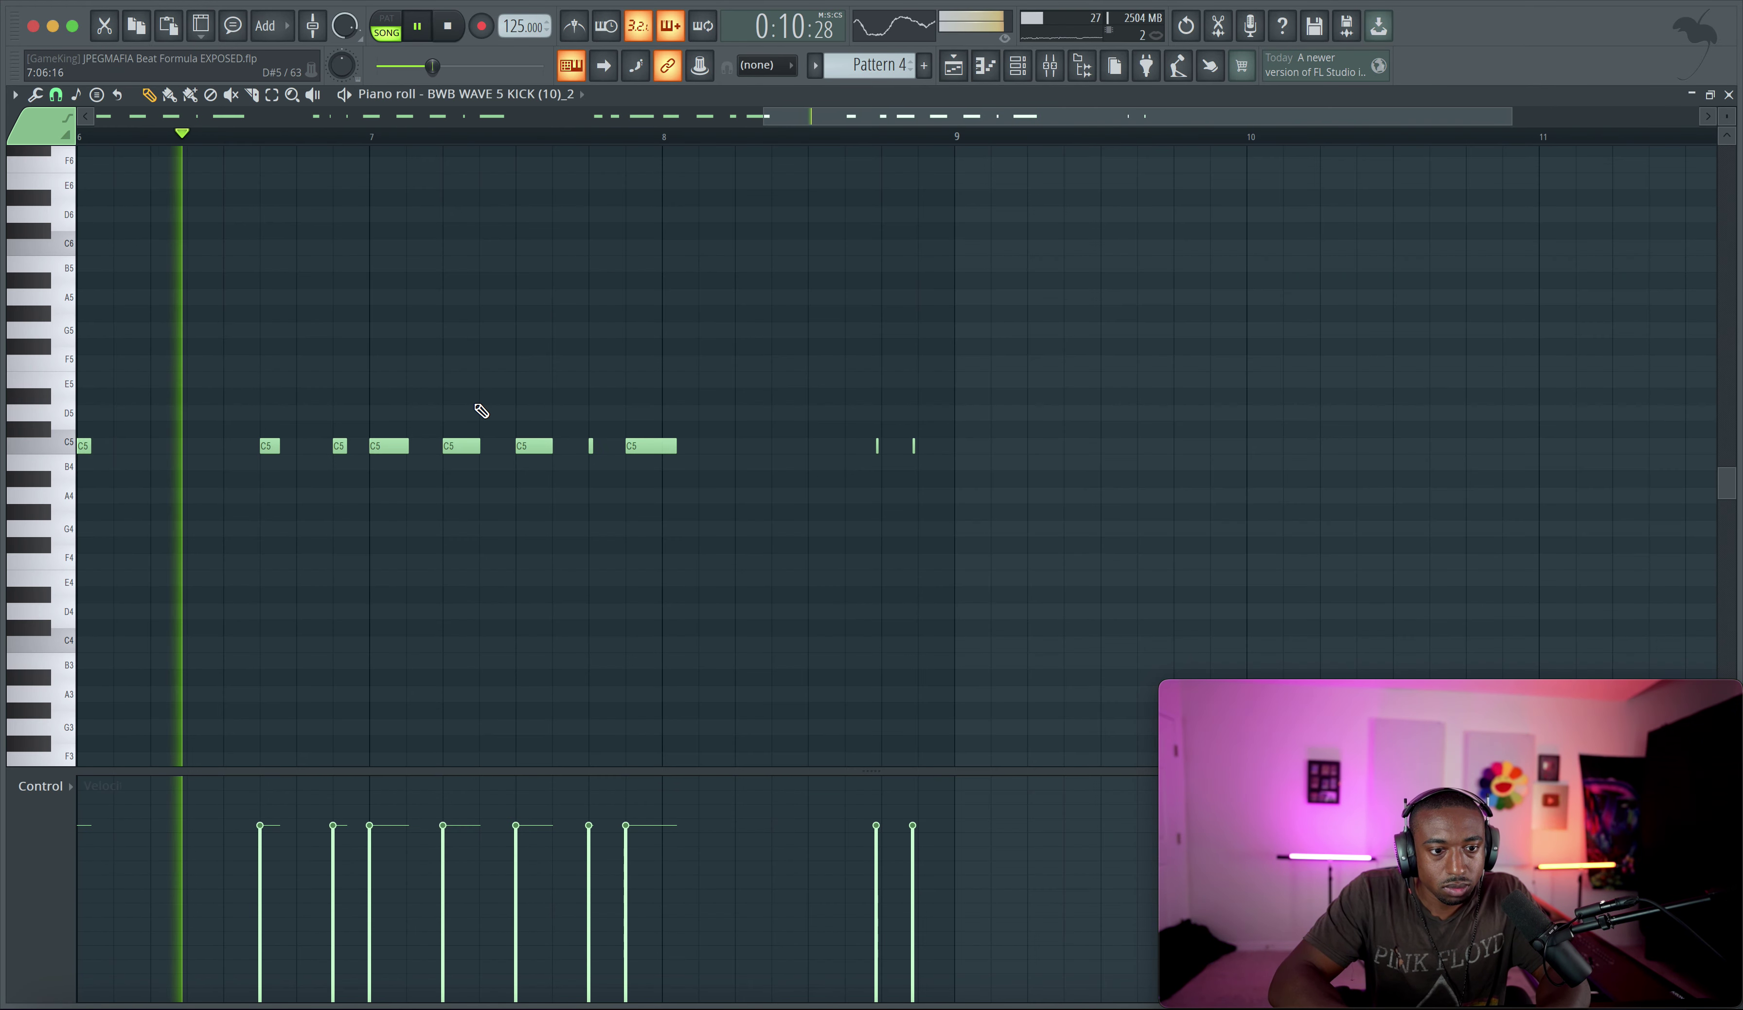
key("alt+q")
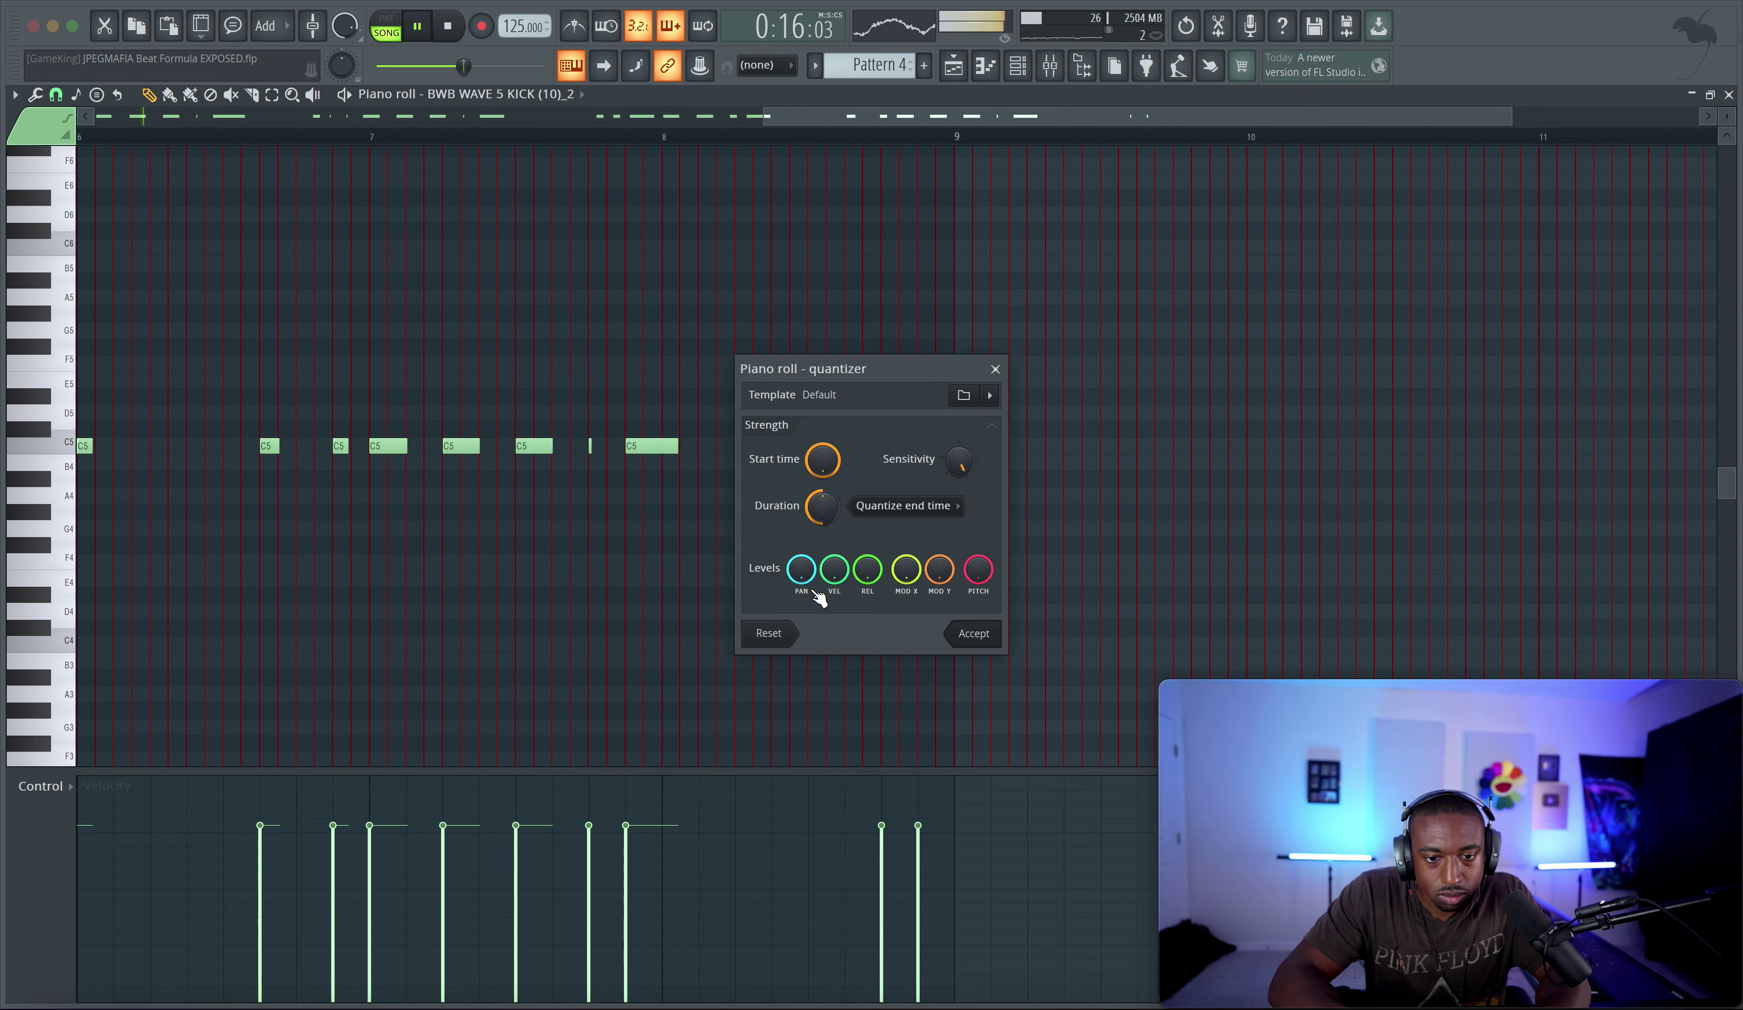
key("Return")
left_click(955, 66)
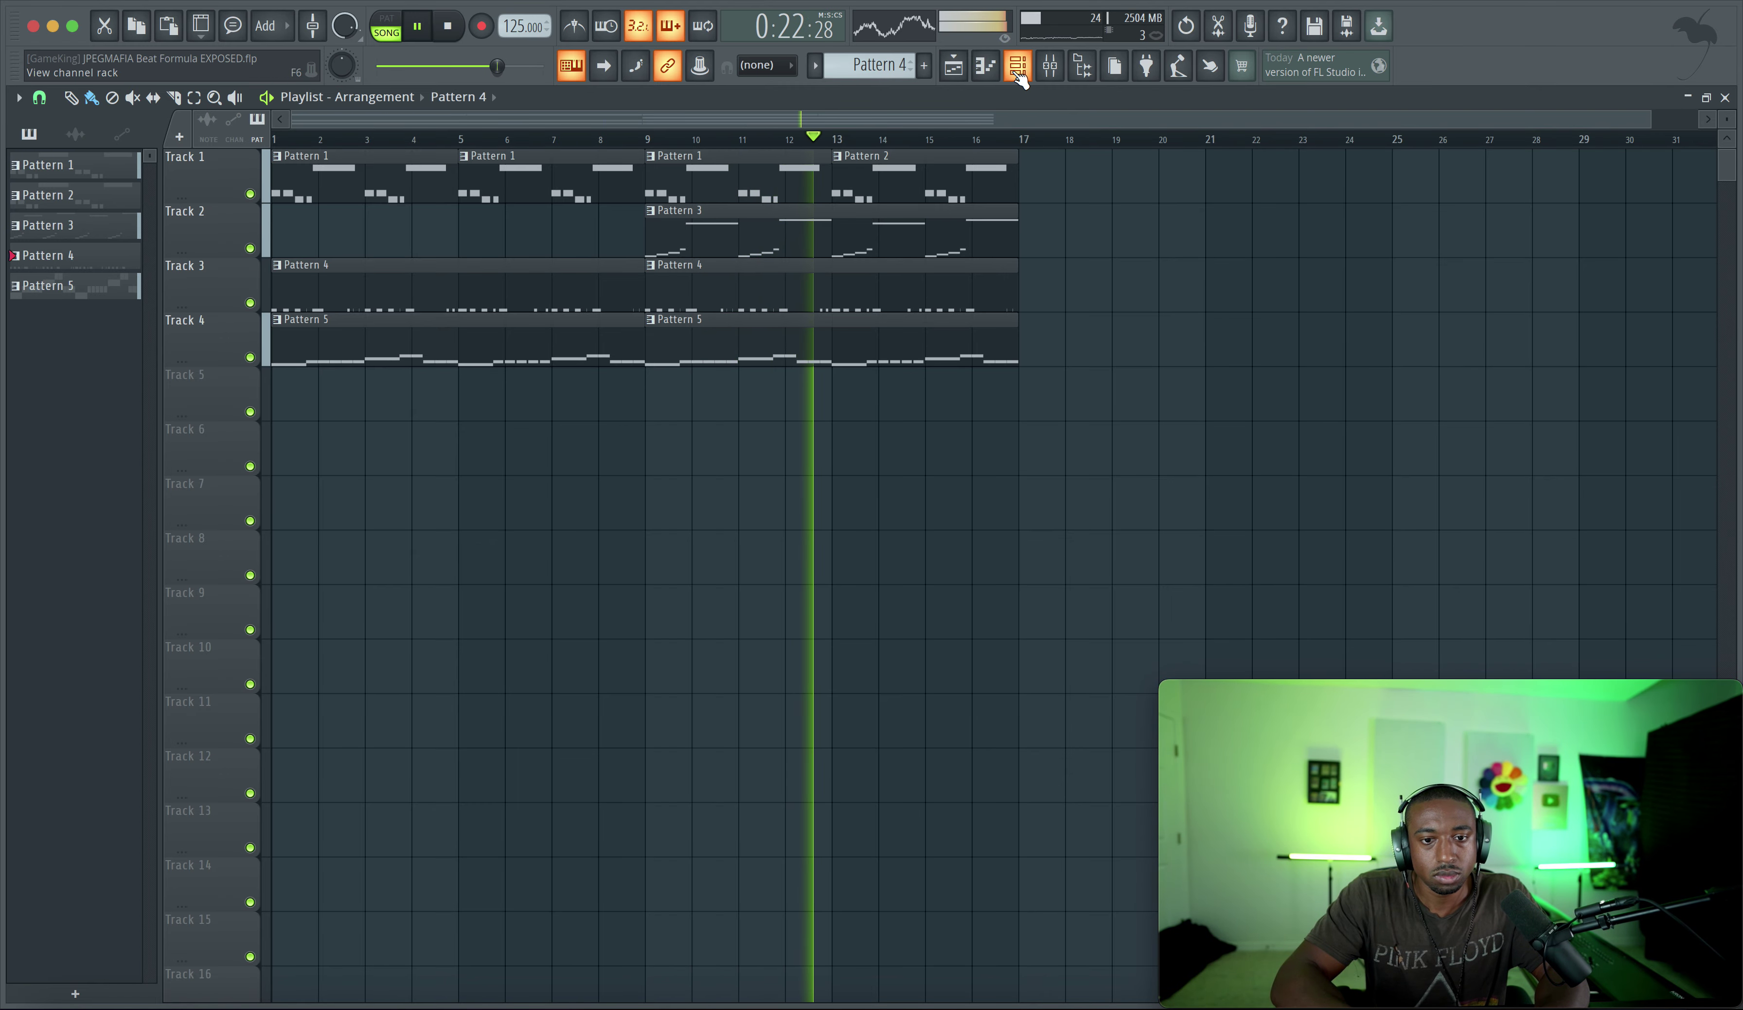
In Pattern 3's Serato Sample piano roll, start both long G5 notes slightly later while keeping their ends at bars 5 and 9
double_click(708, 250)
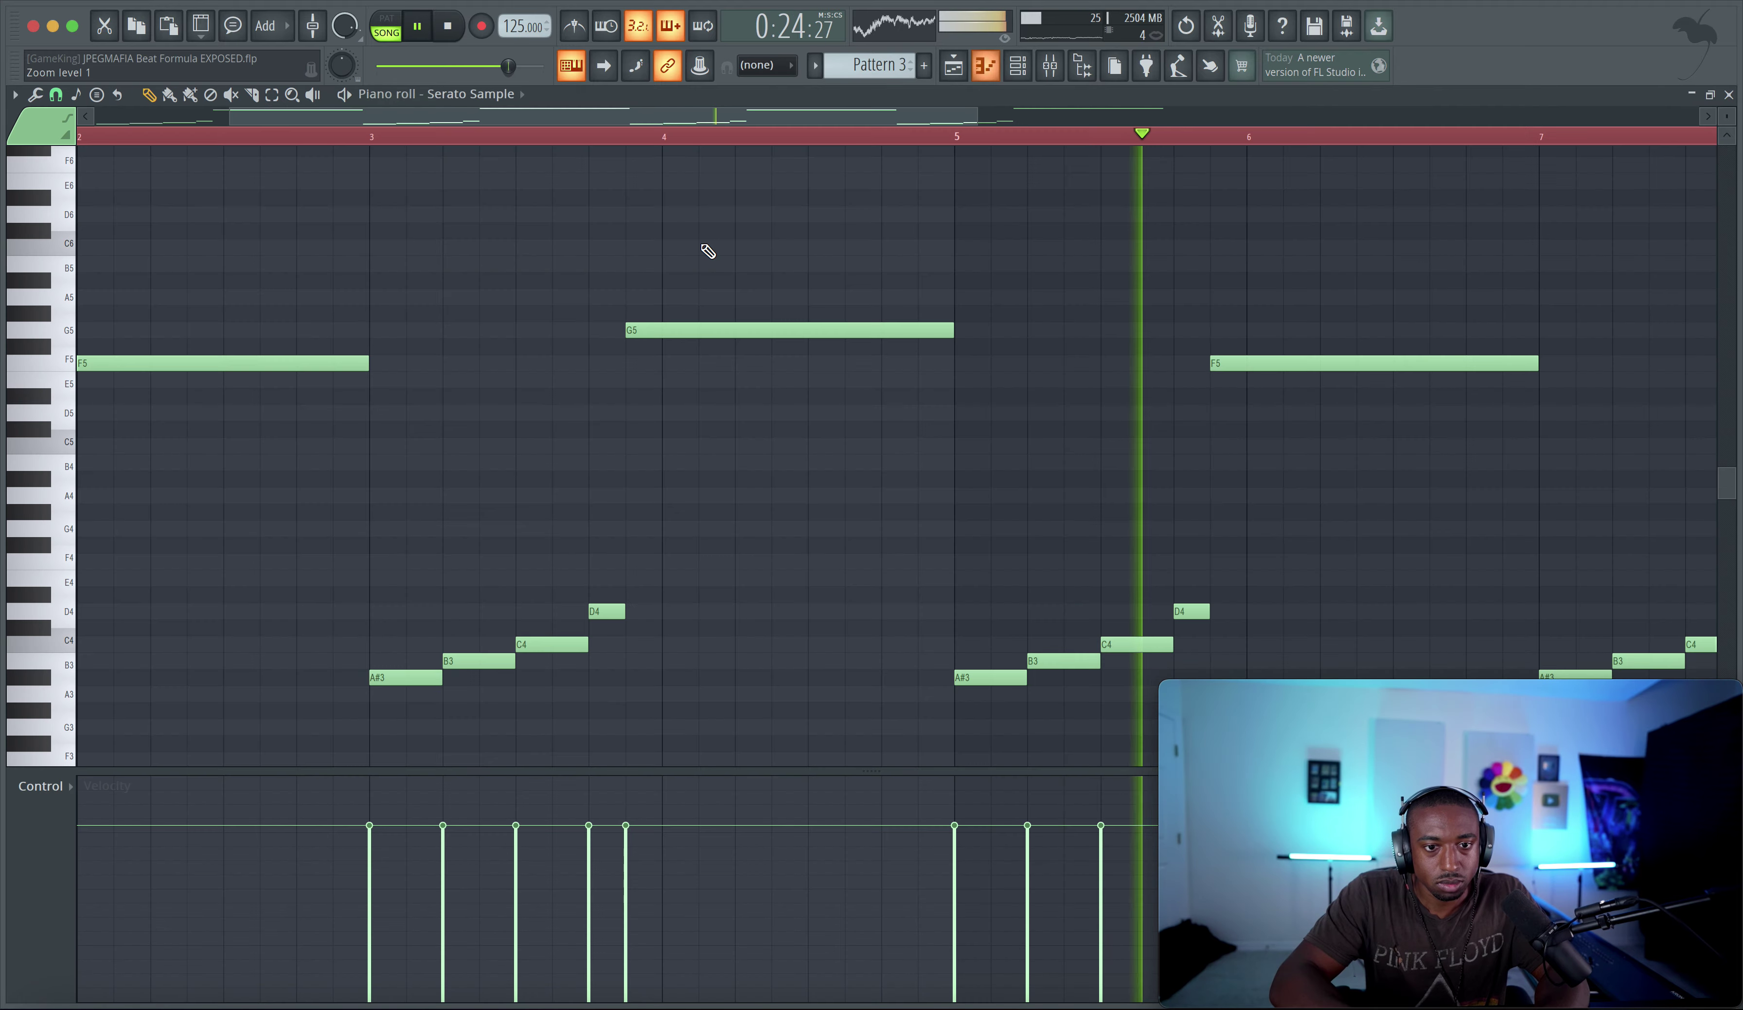
scroll(547, 372, "down", 3)
left_click_drag(546, 369, 548, 316)
left_click_drag(997, 358, 997, 310)
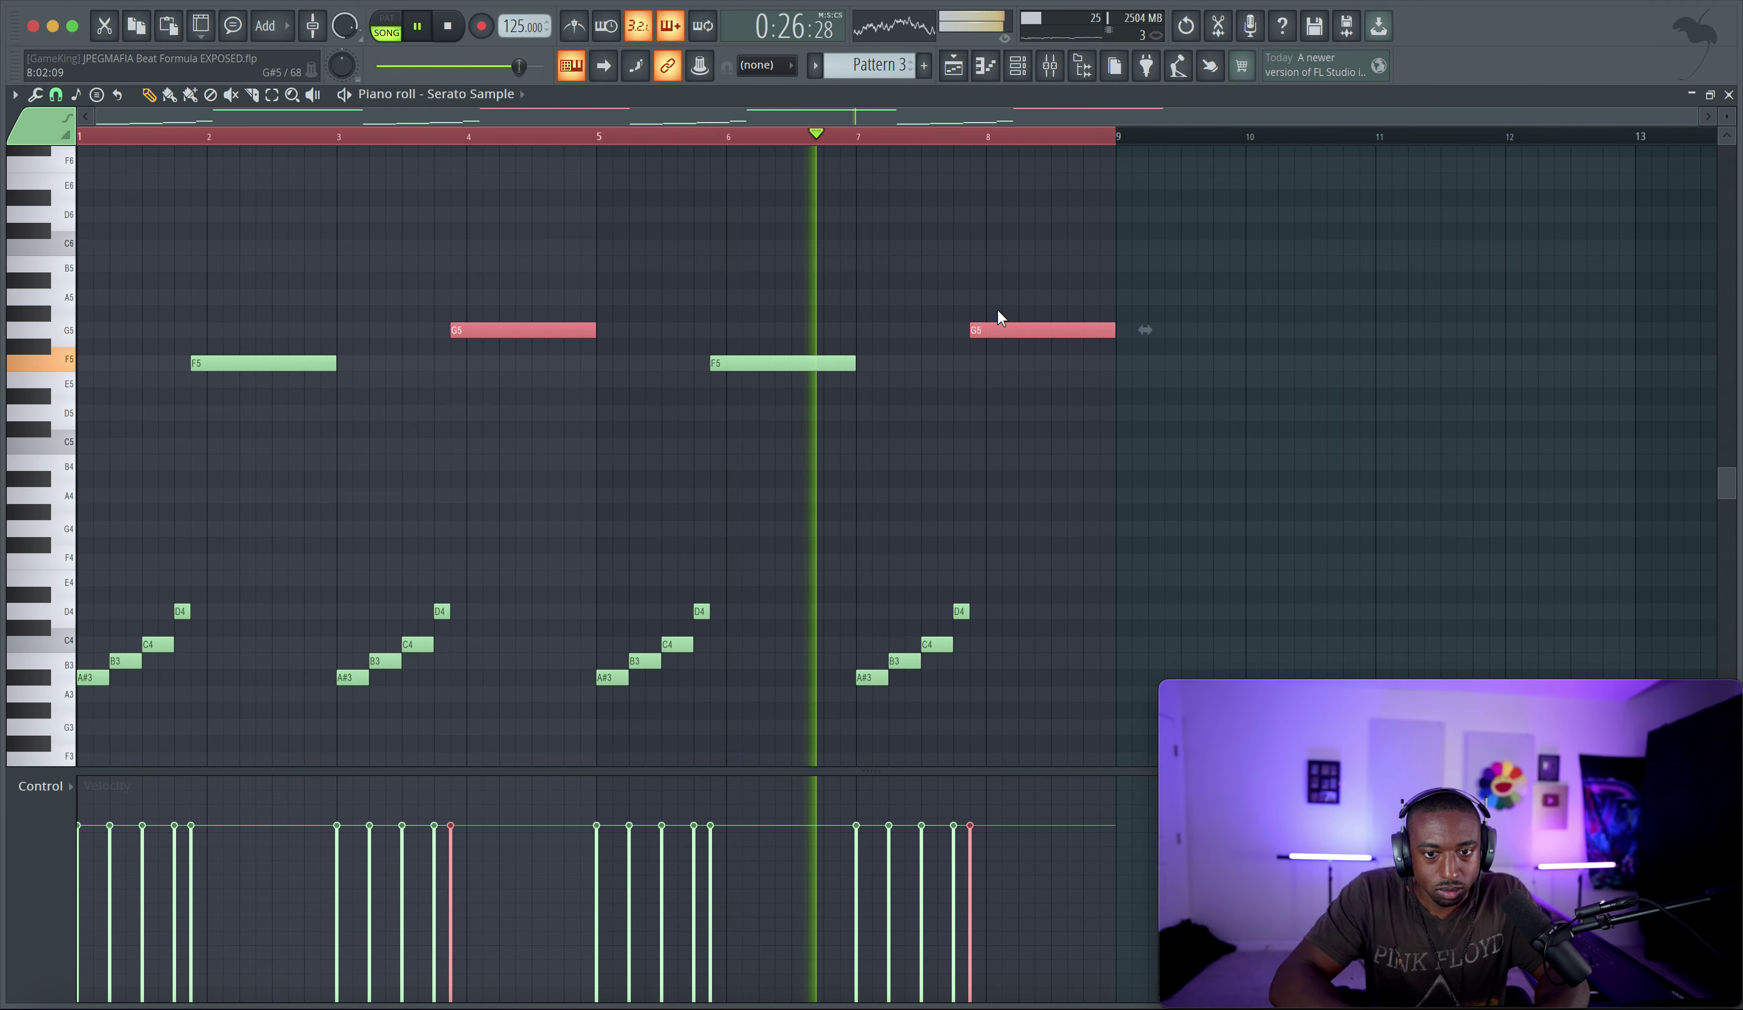
left_click(1114, 331)
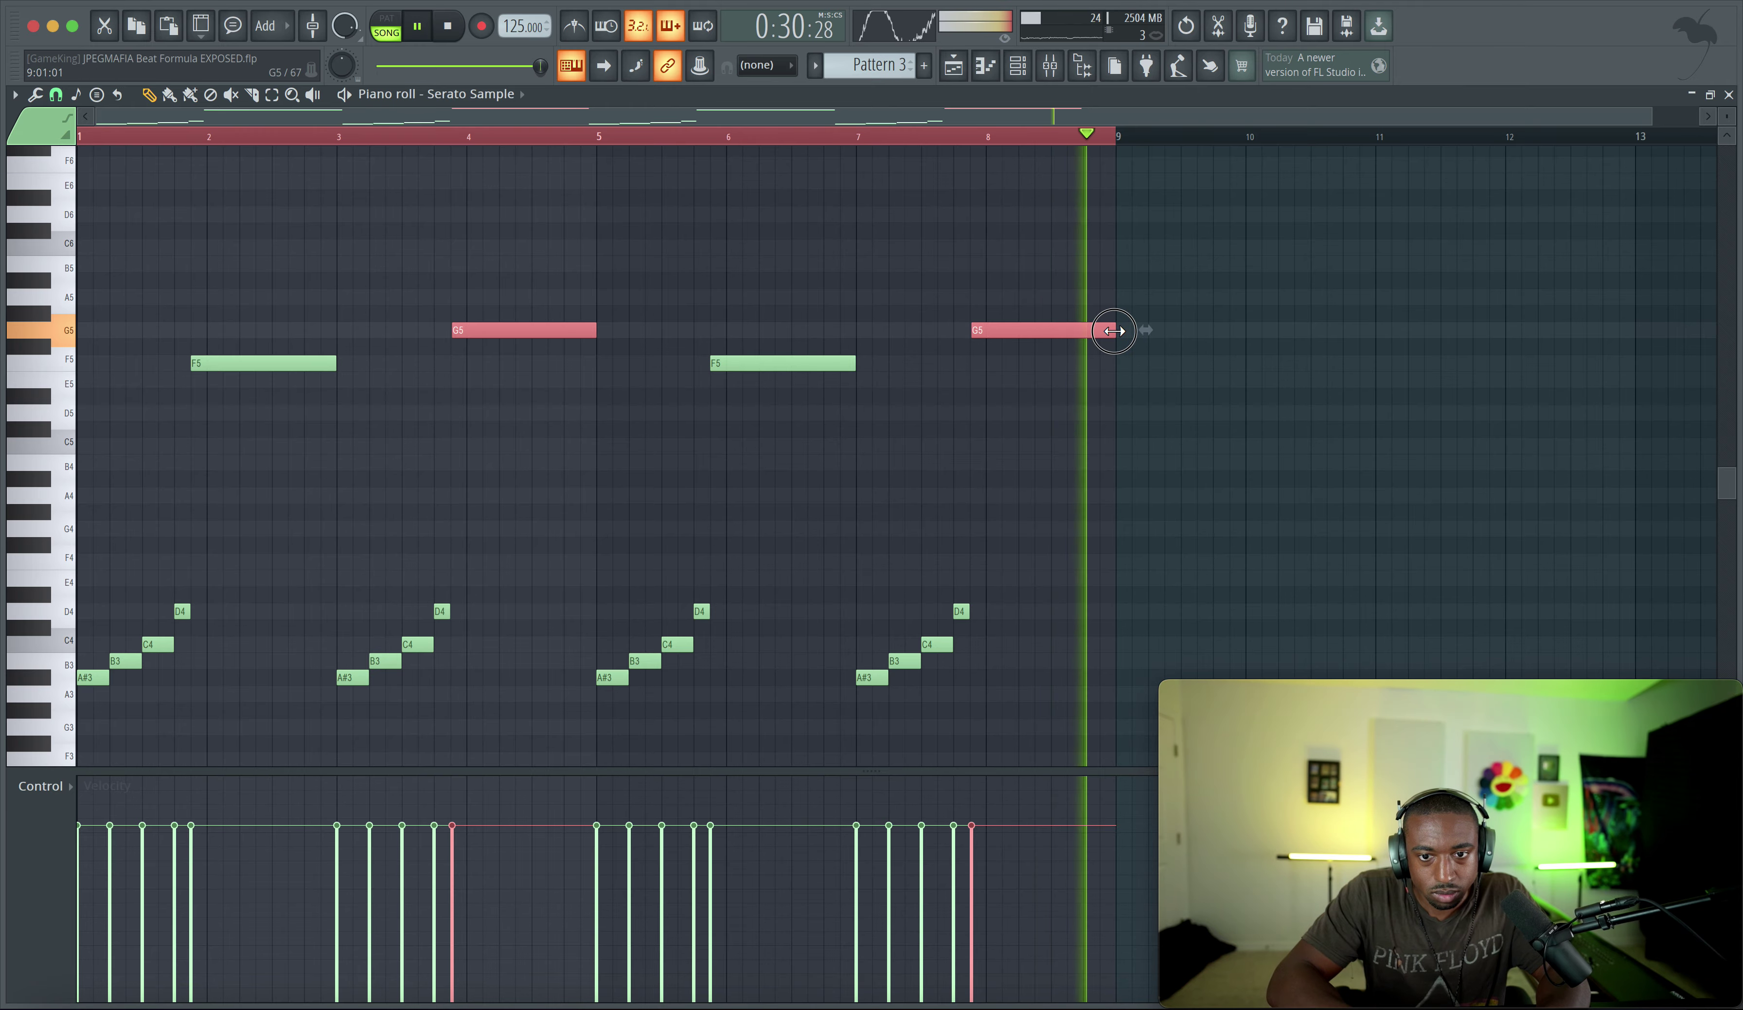
left_click_drag(1114, 330, 1113, 331)
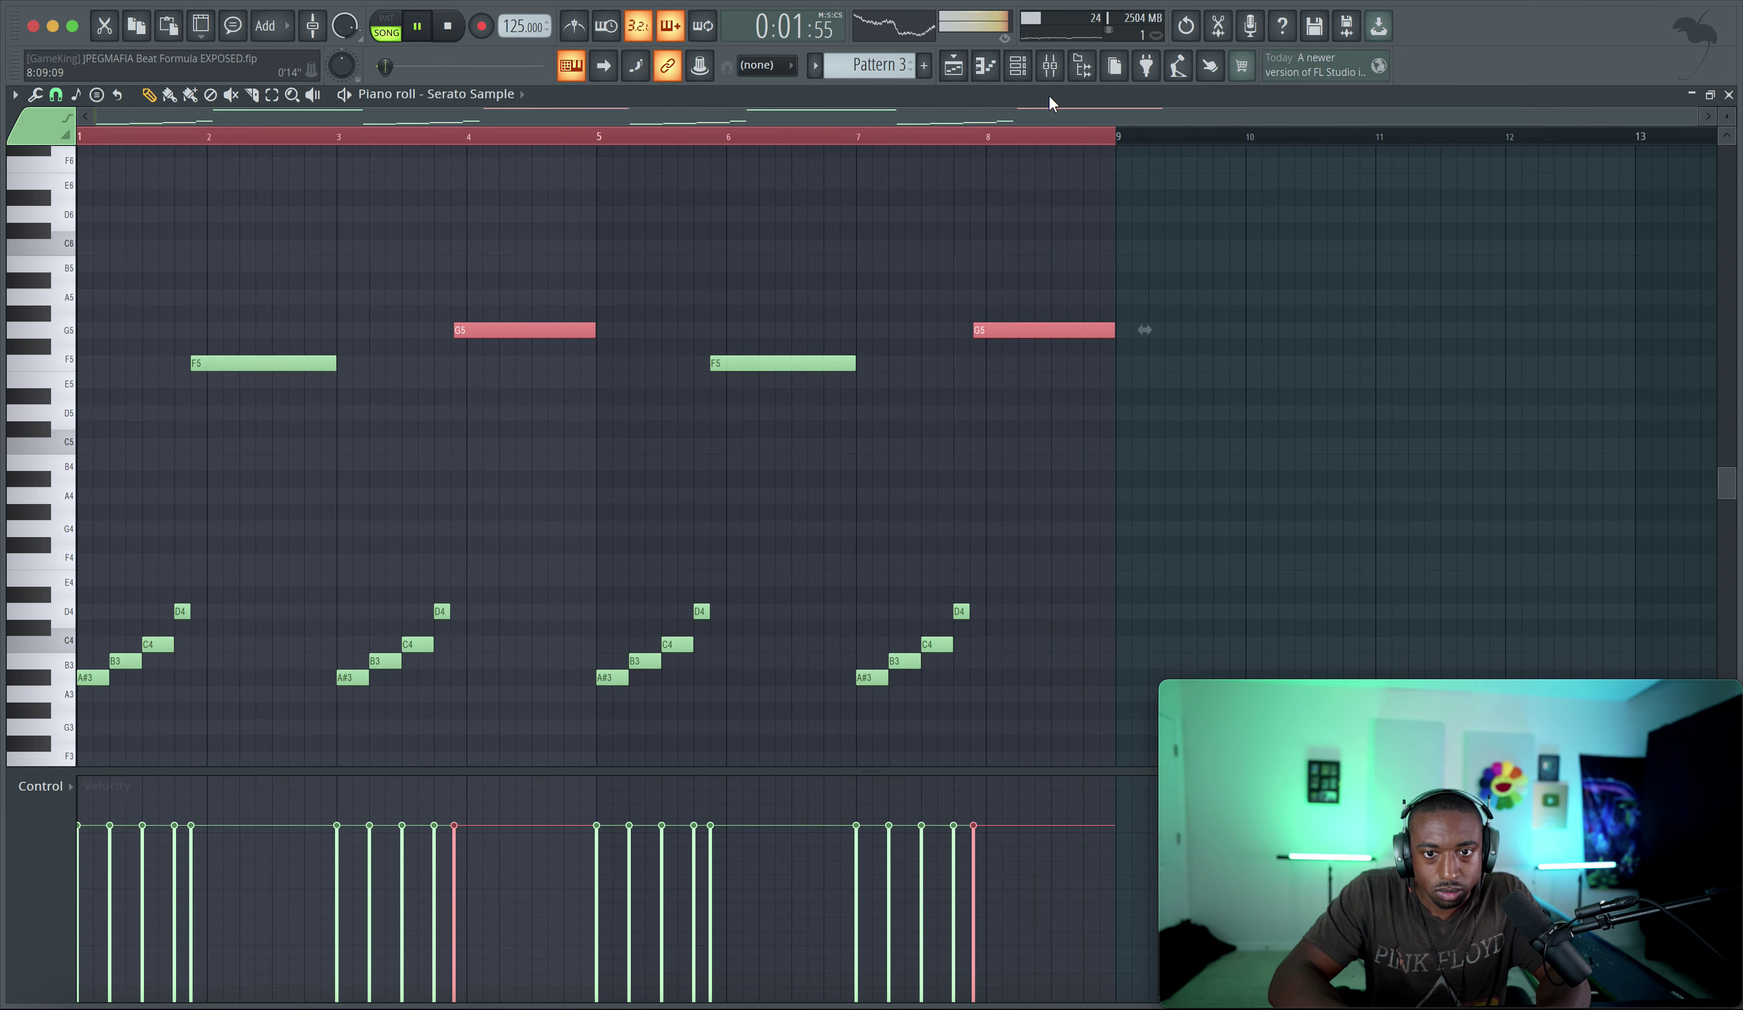
Look at the mixer levels and play back the Serato Sample riff with the metronome on
left_click(1050, 66)
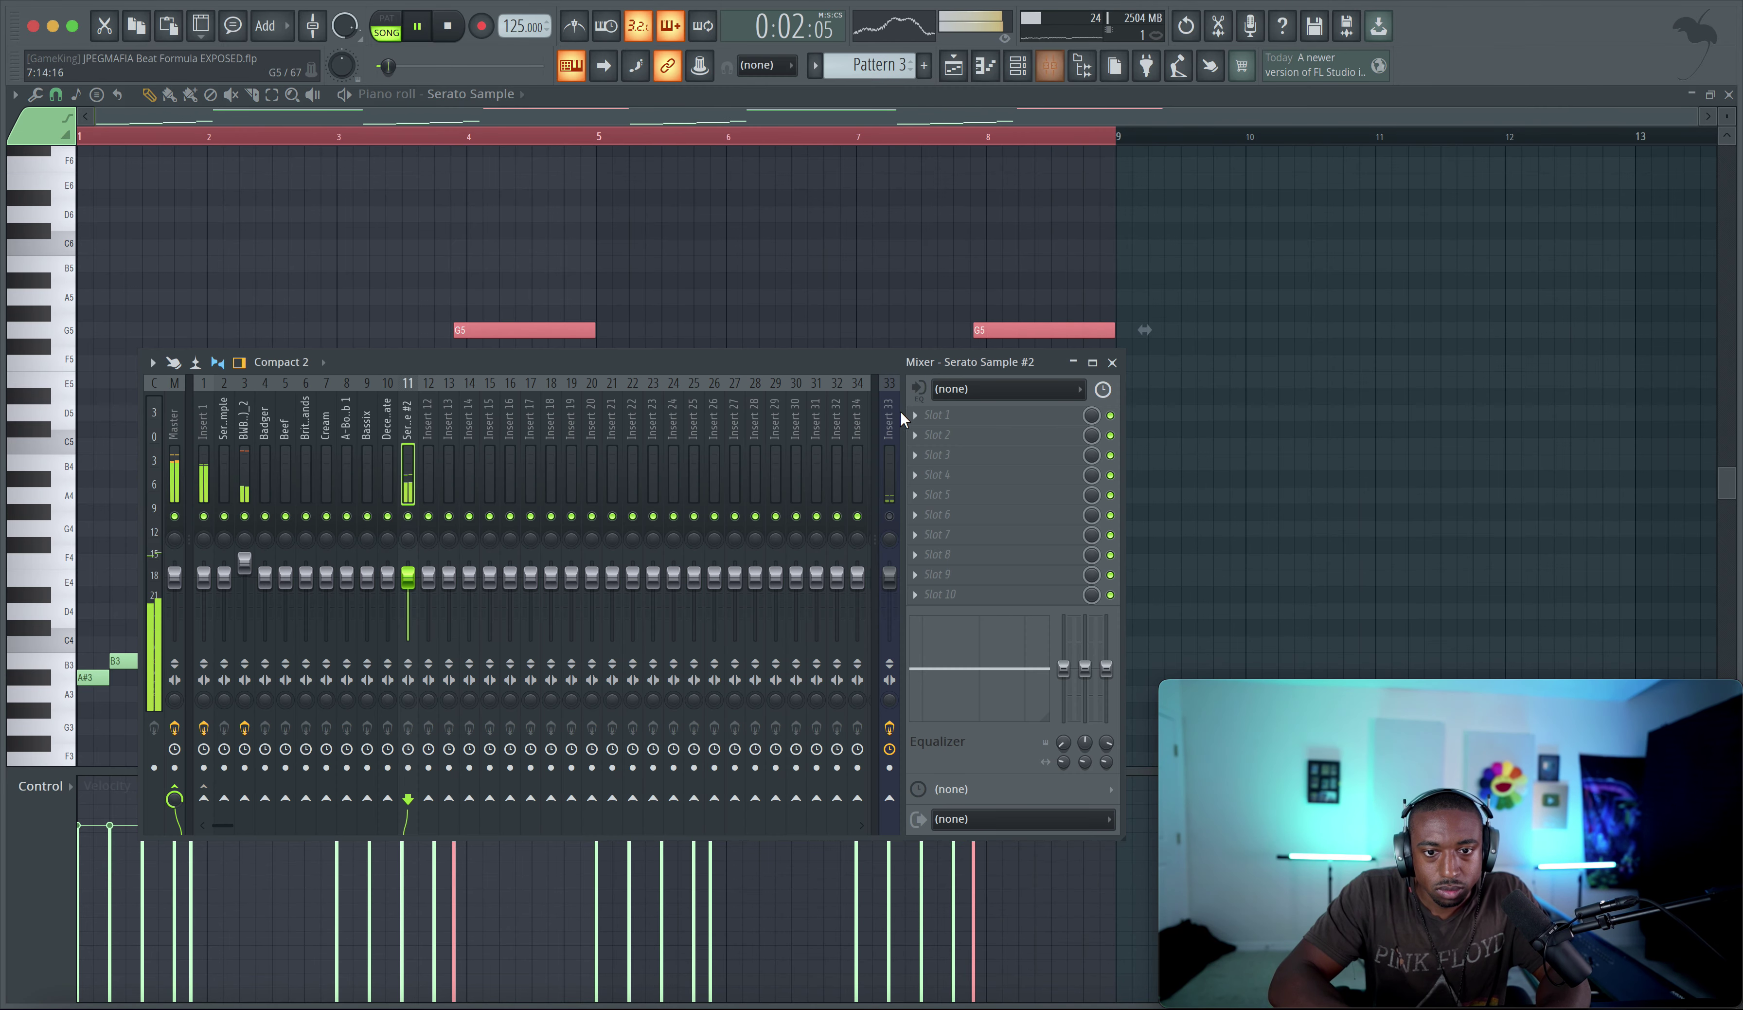
left_click(430, 149)
key("space")
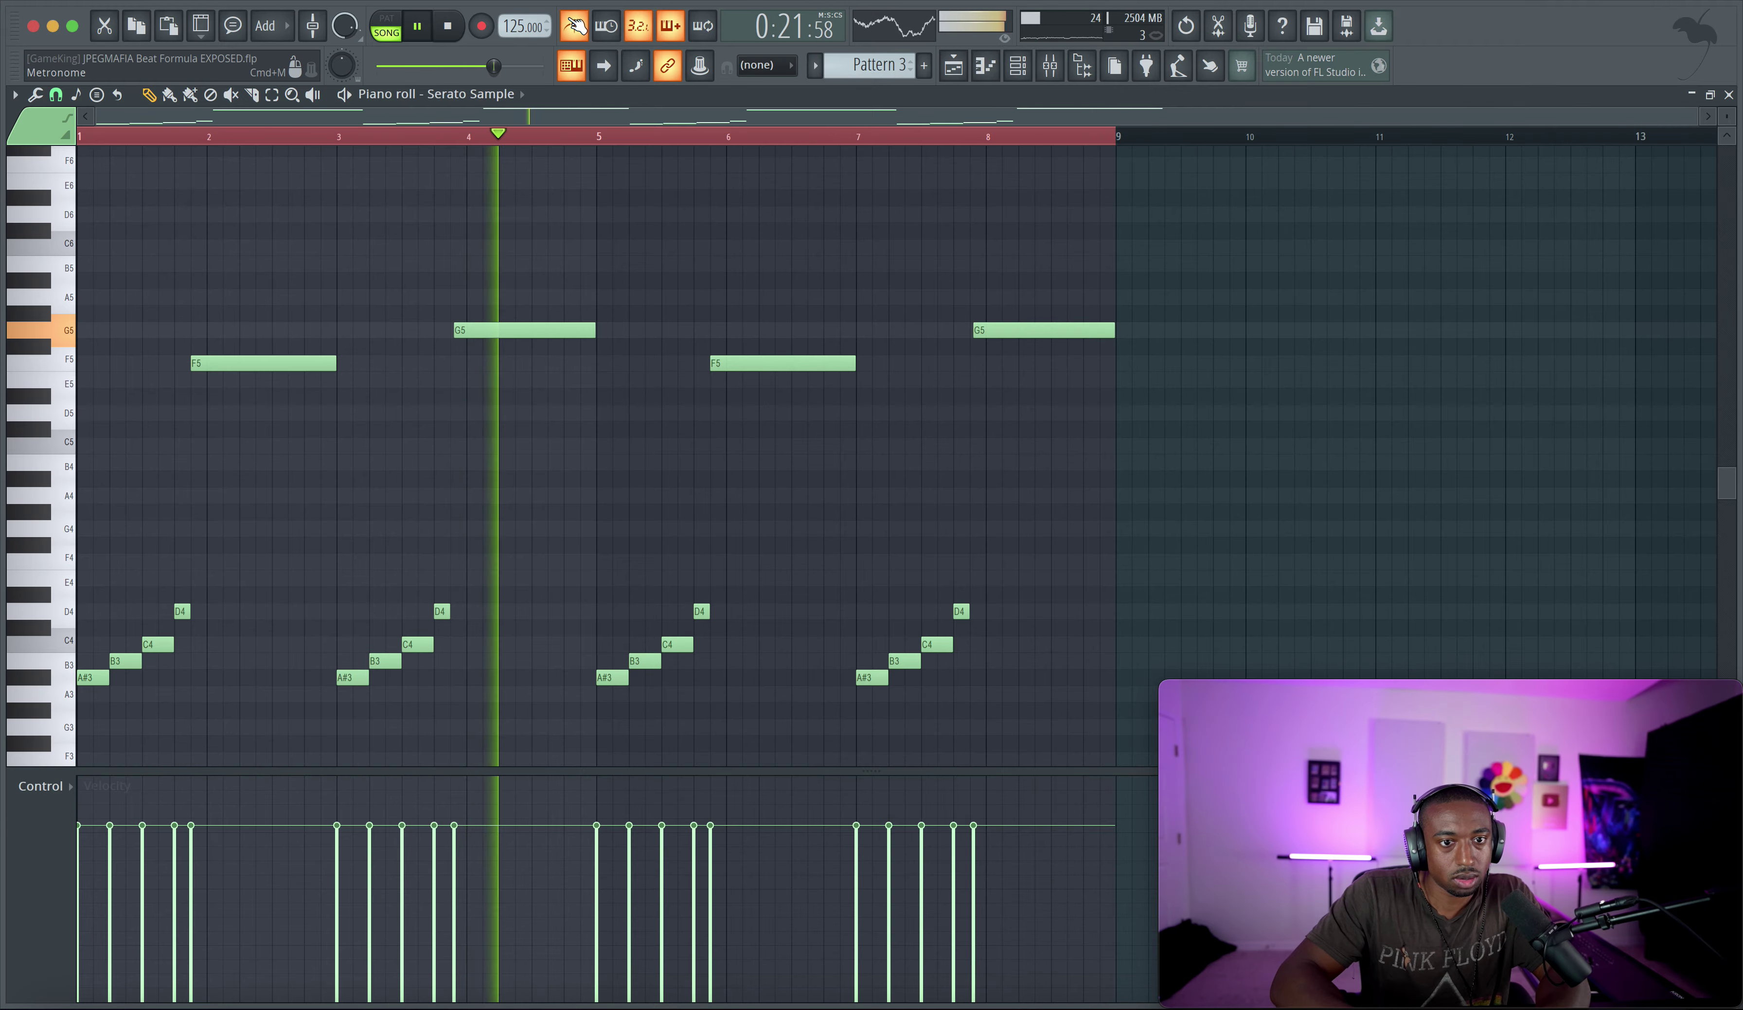
Try shifting both G5 notes slightly later against the metronome, undo the shift, and deselect the notes
left_click_drag(553, 331, 1141, 330)
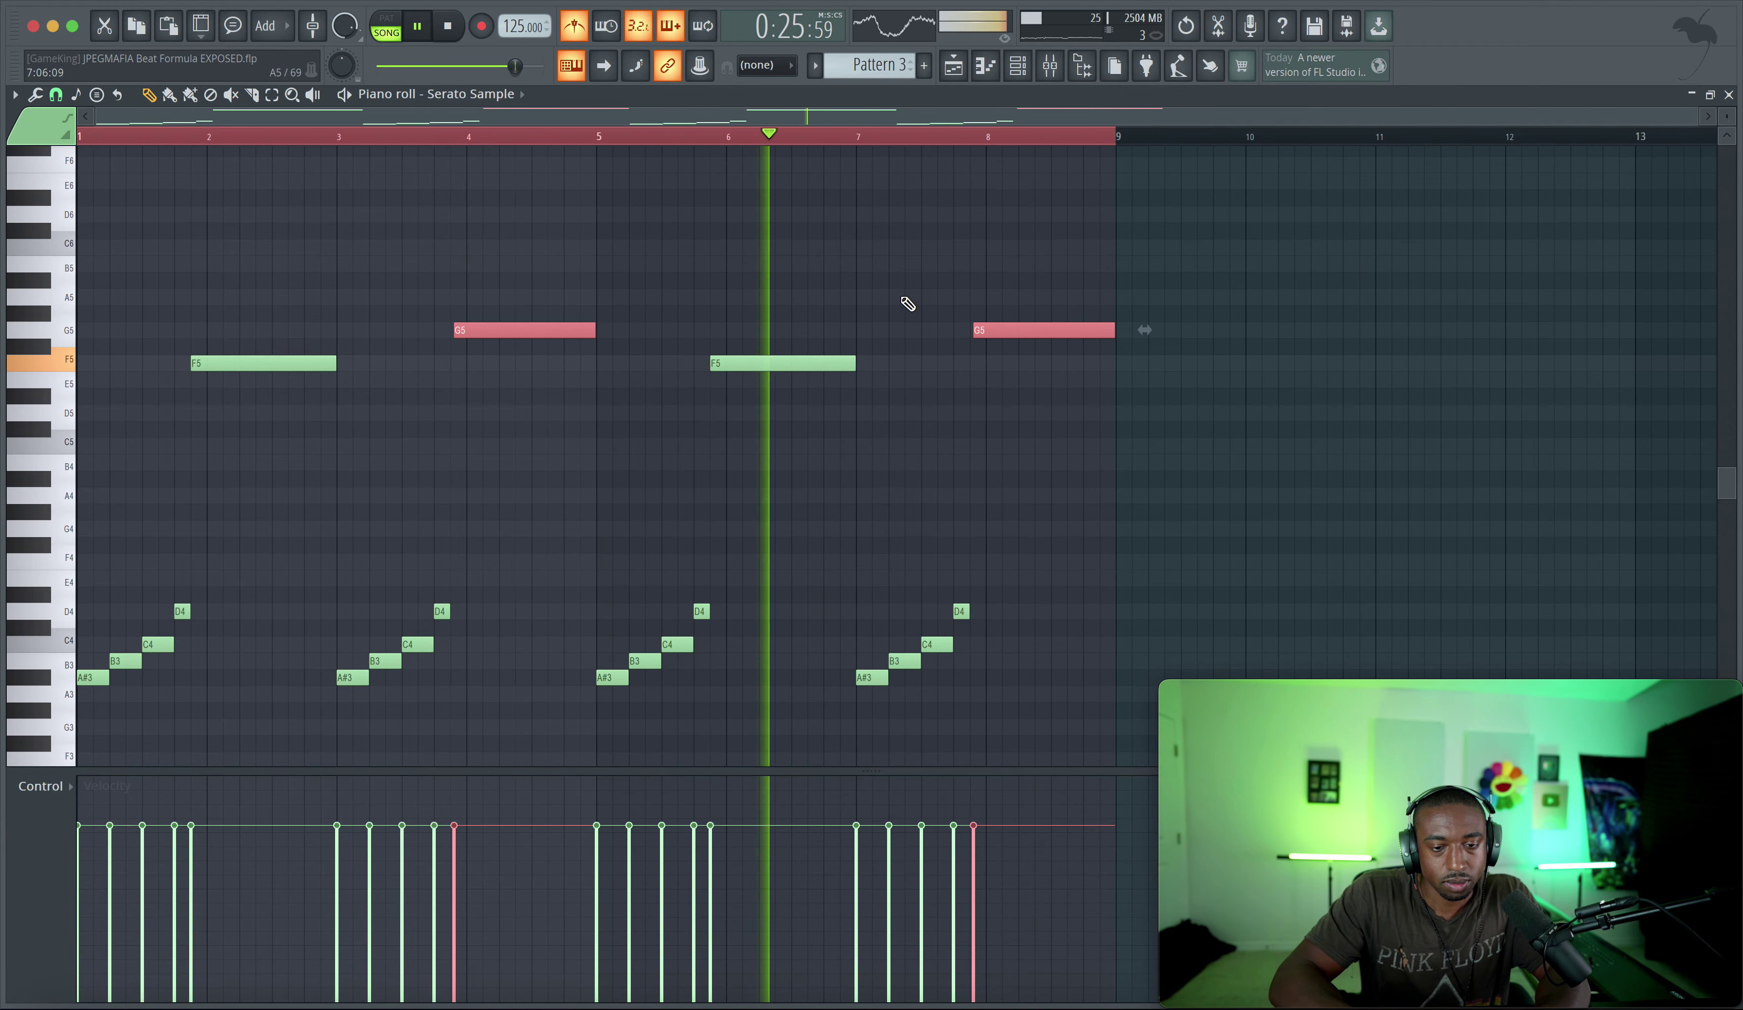
scroll(1056, 323, "up", 4)
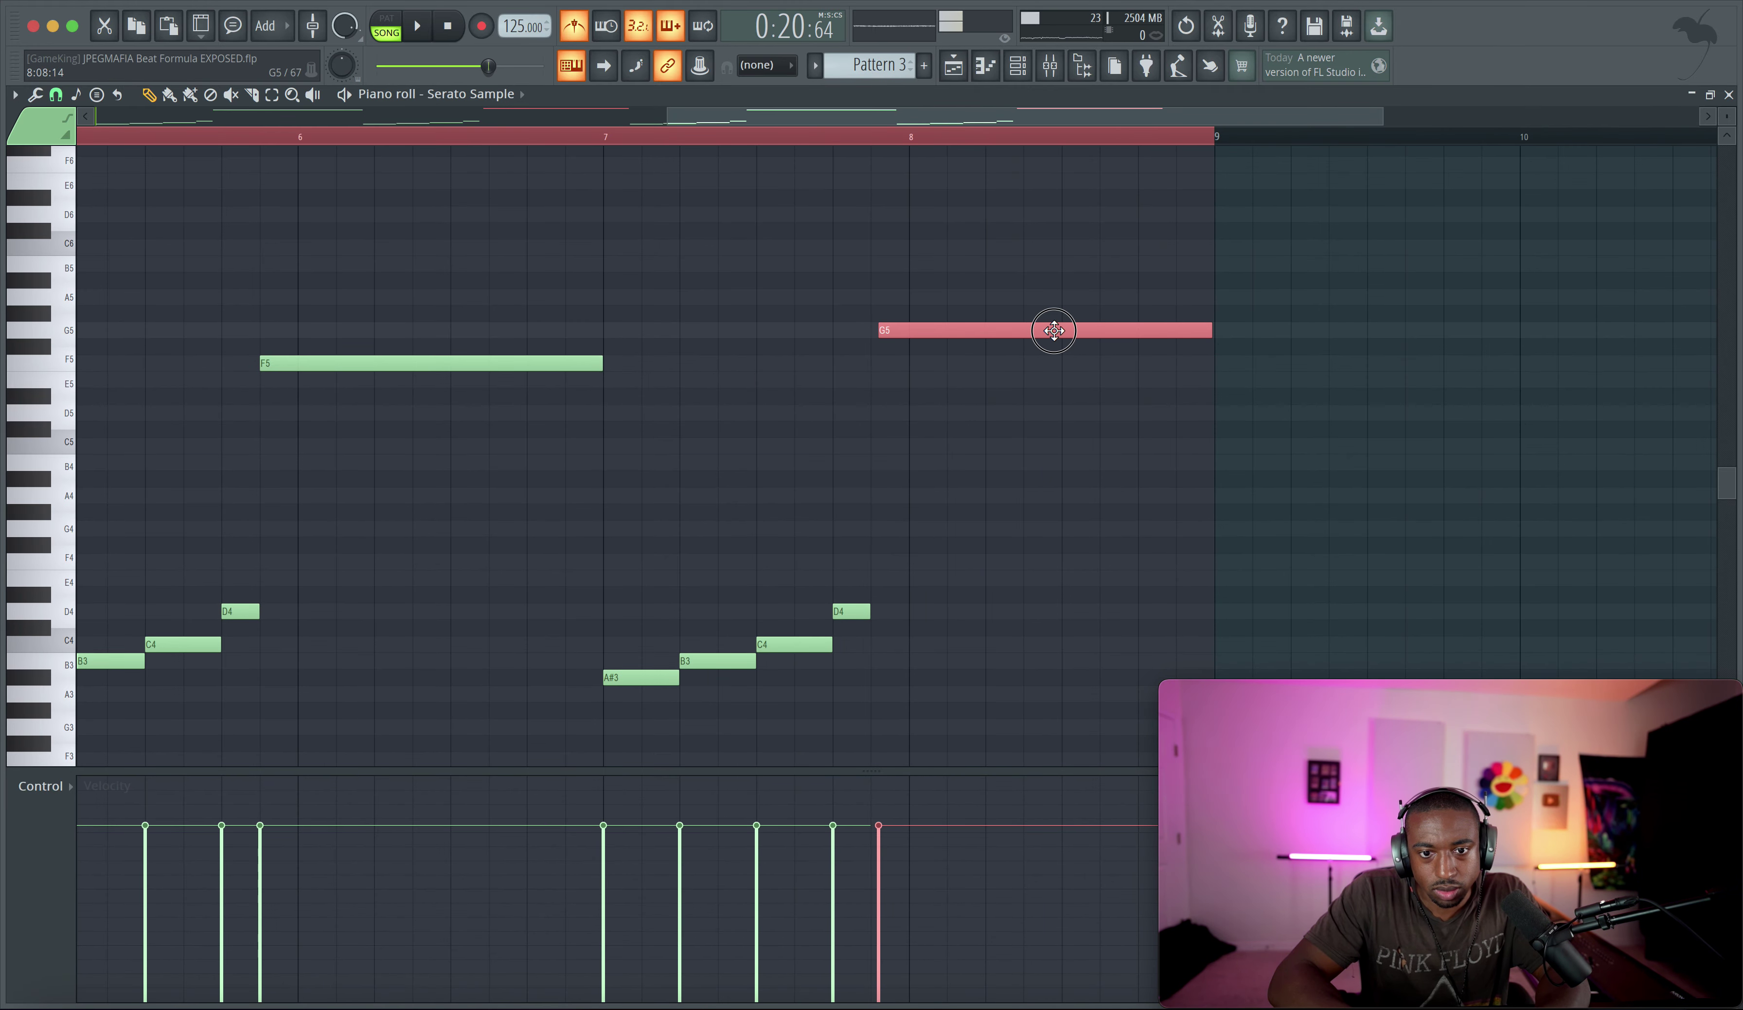
left_click(871, 142)
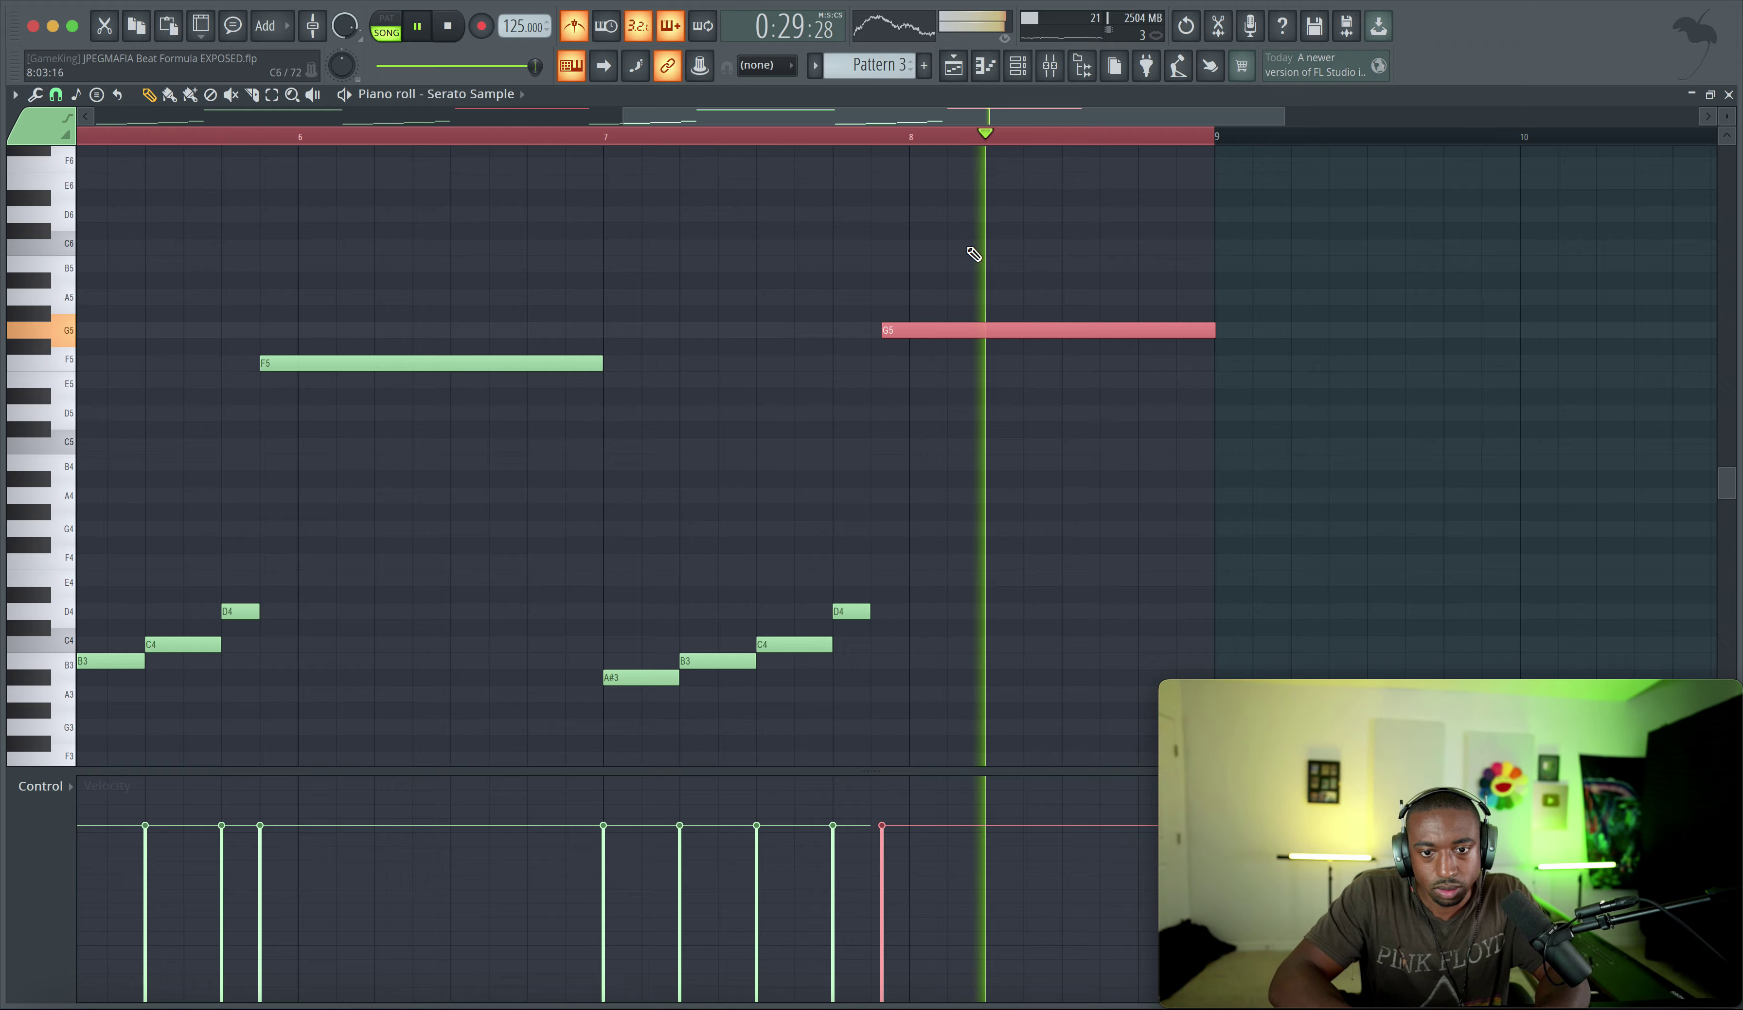
key("space")
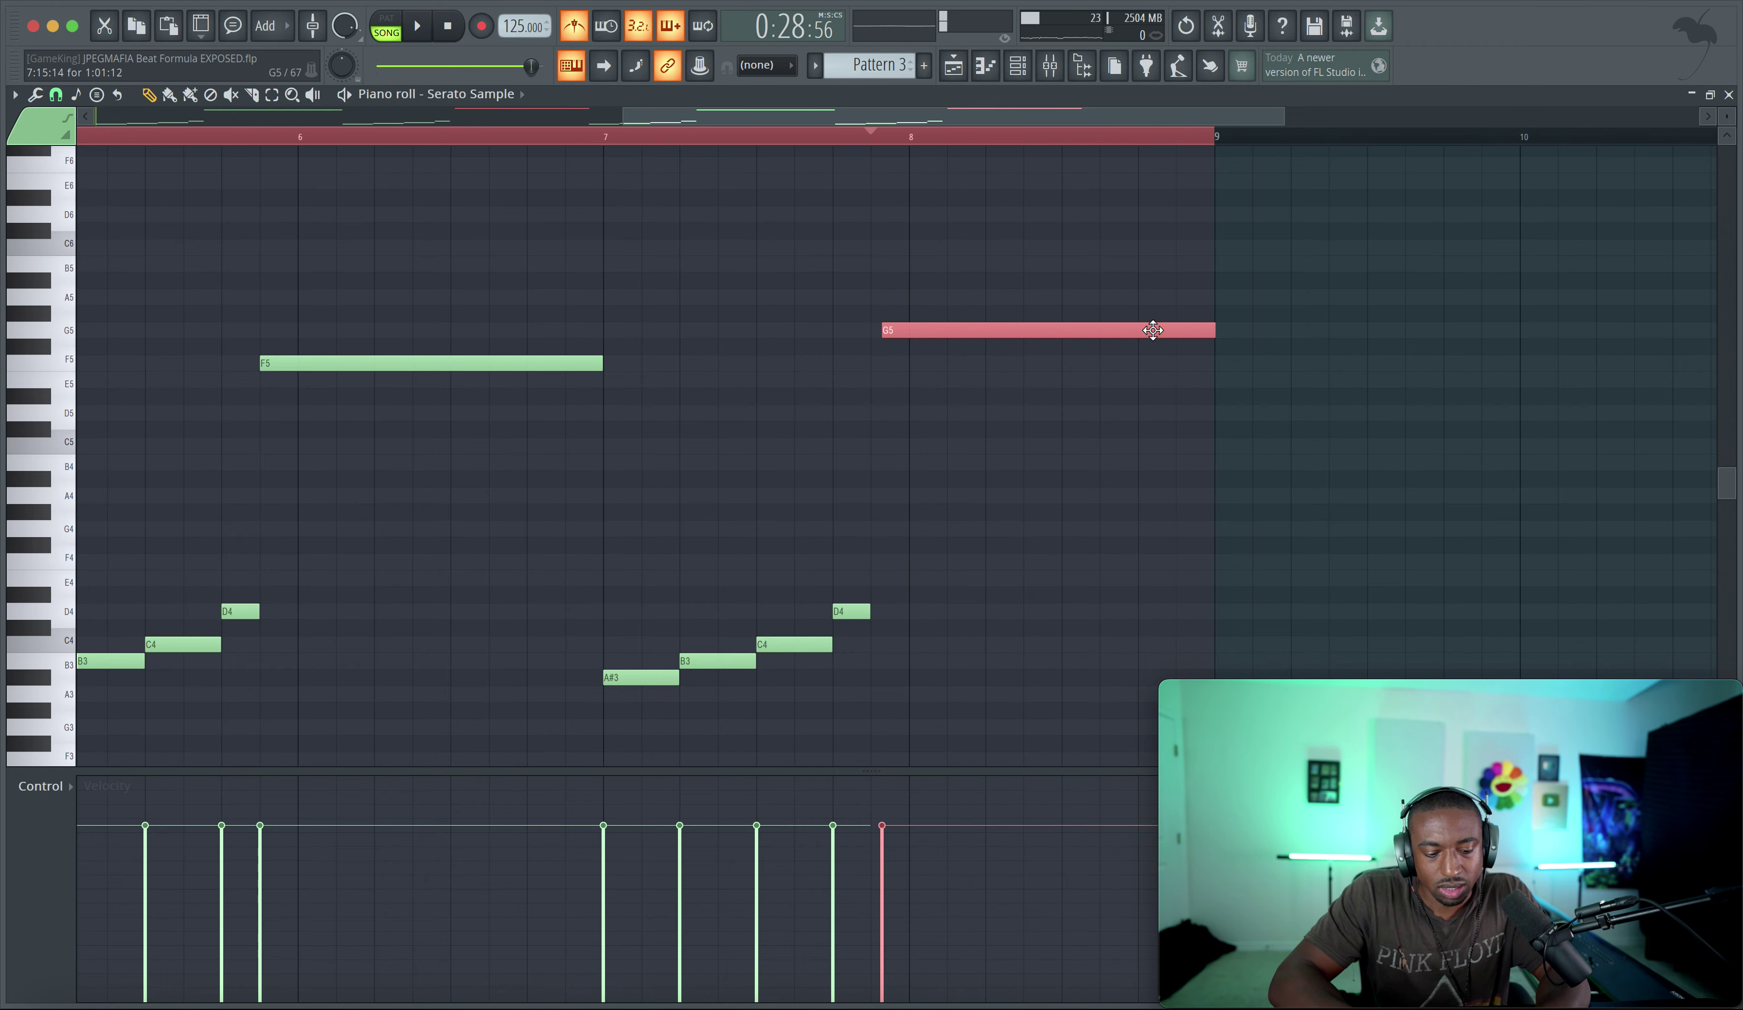
key("ctrl+z")
key("space")
key("F9")
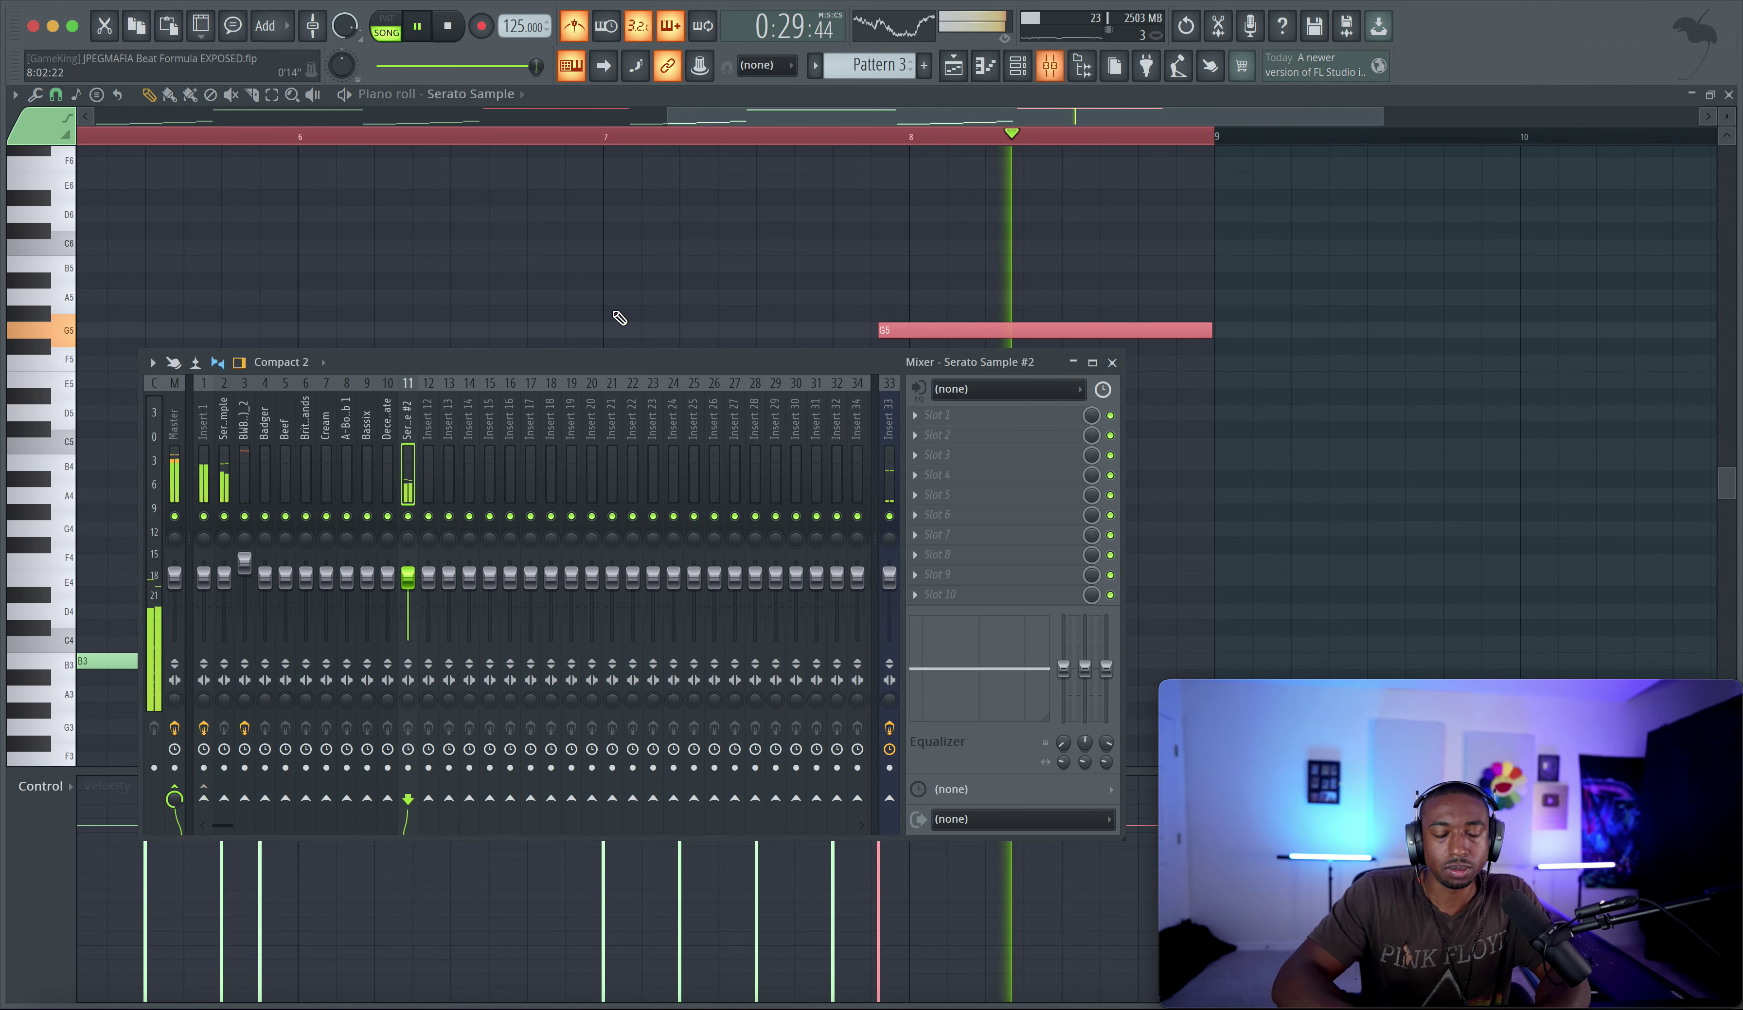
right_click(1024, 264)
scroll(1020, 278, "down", 5)
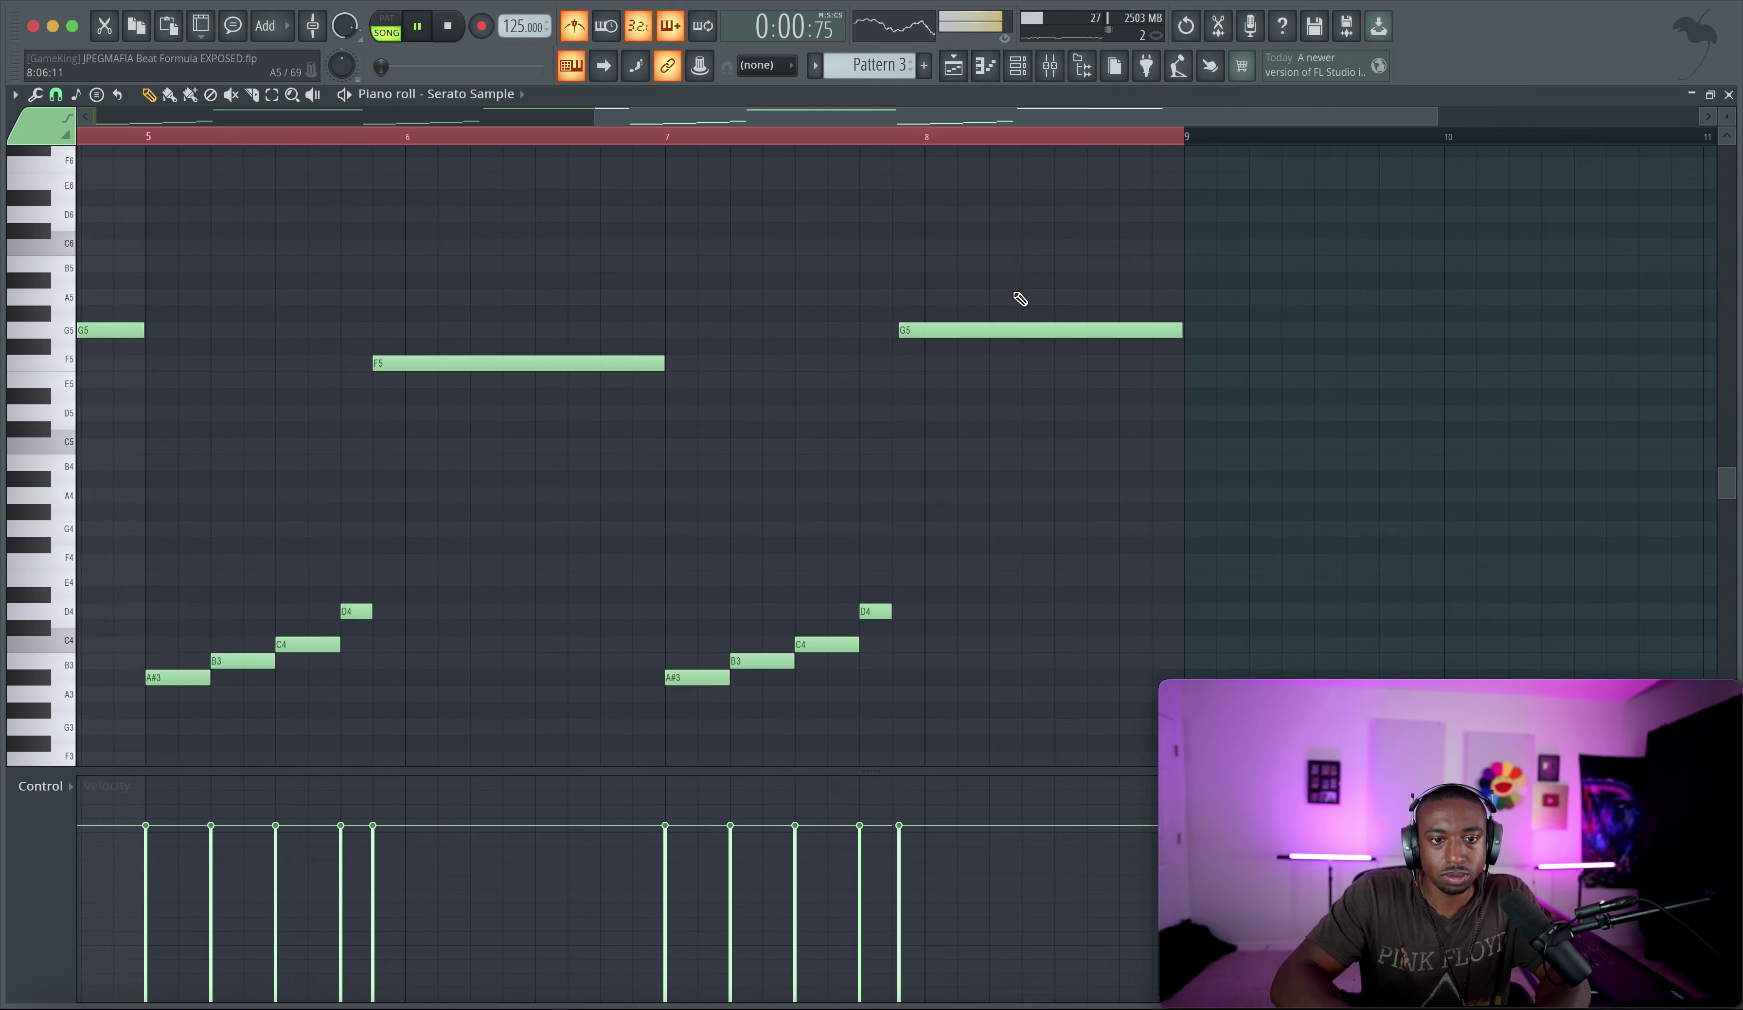
Return to the playlist, turn off the metronome, set the playback start to bar 9, and solo the Serato Sample mixer track
left_click(948, 73)
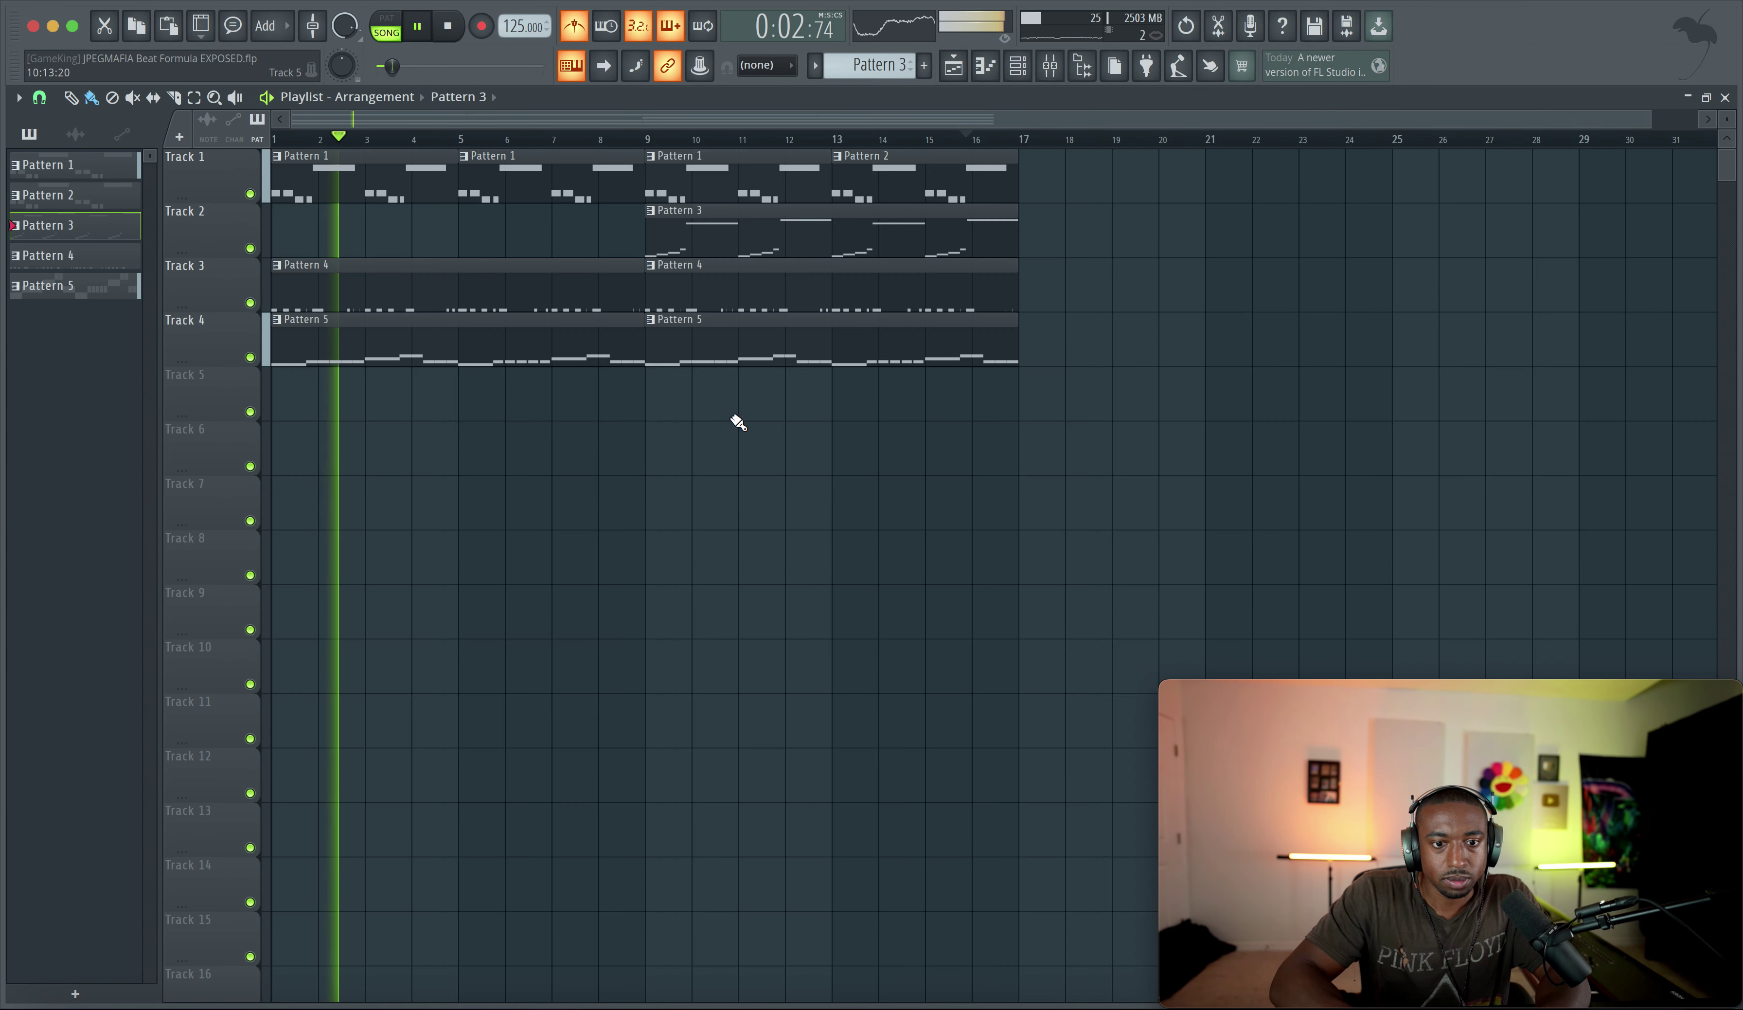
left_click(1051, 67)
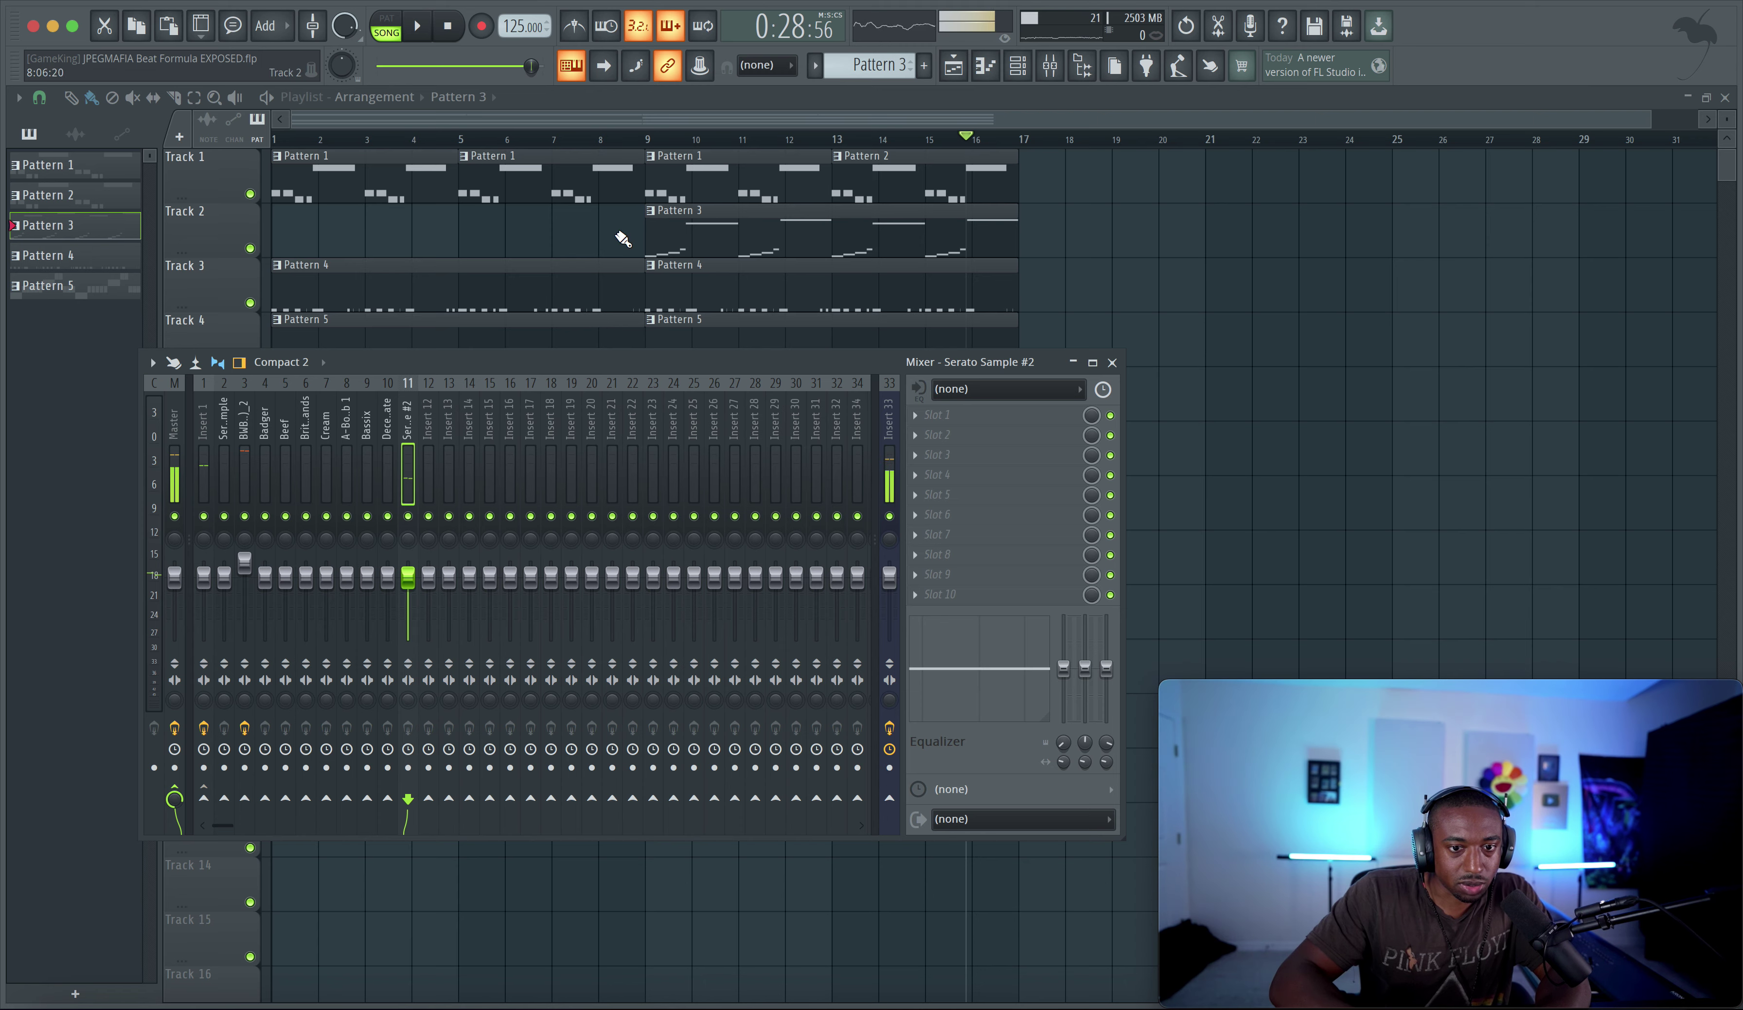
left_click(652, 139)
left_click(1049, 69)
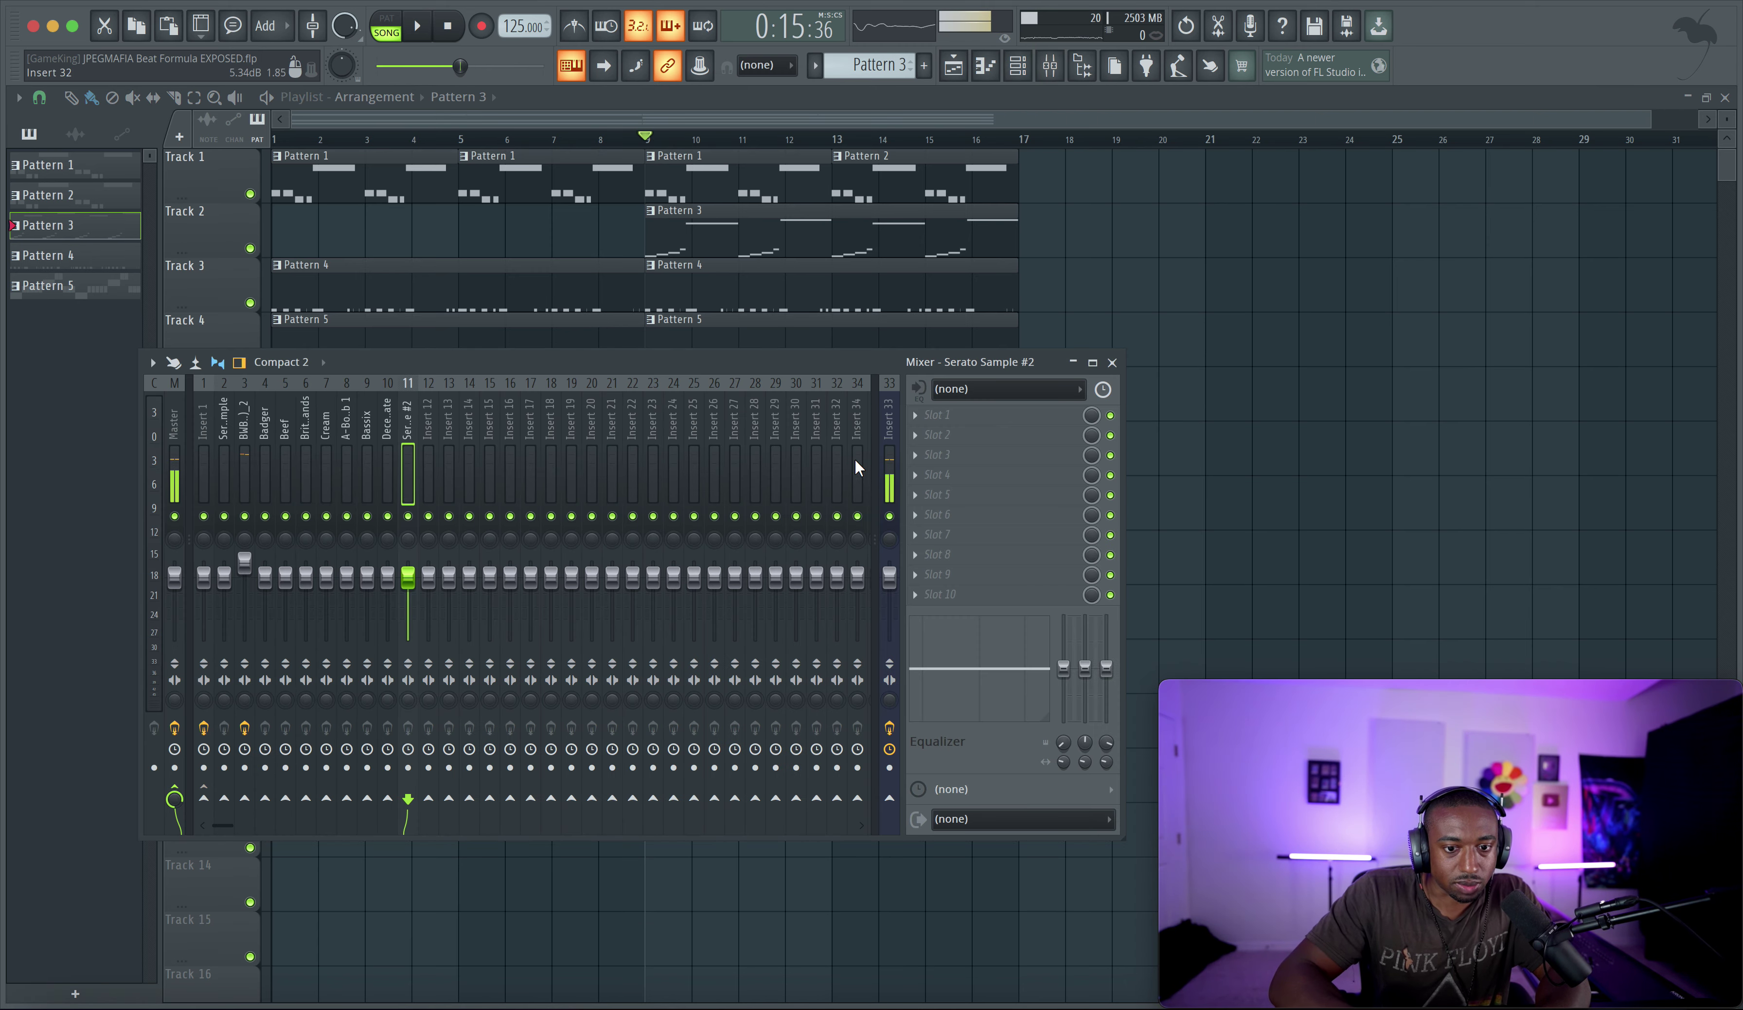
right_click(224, 516)
key("space")
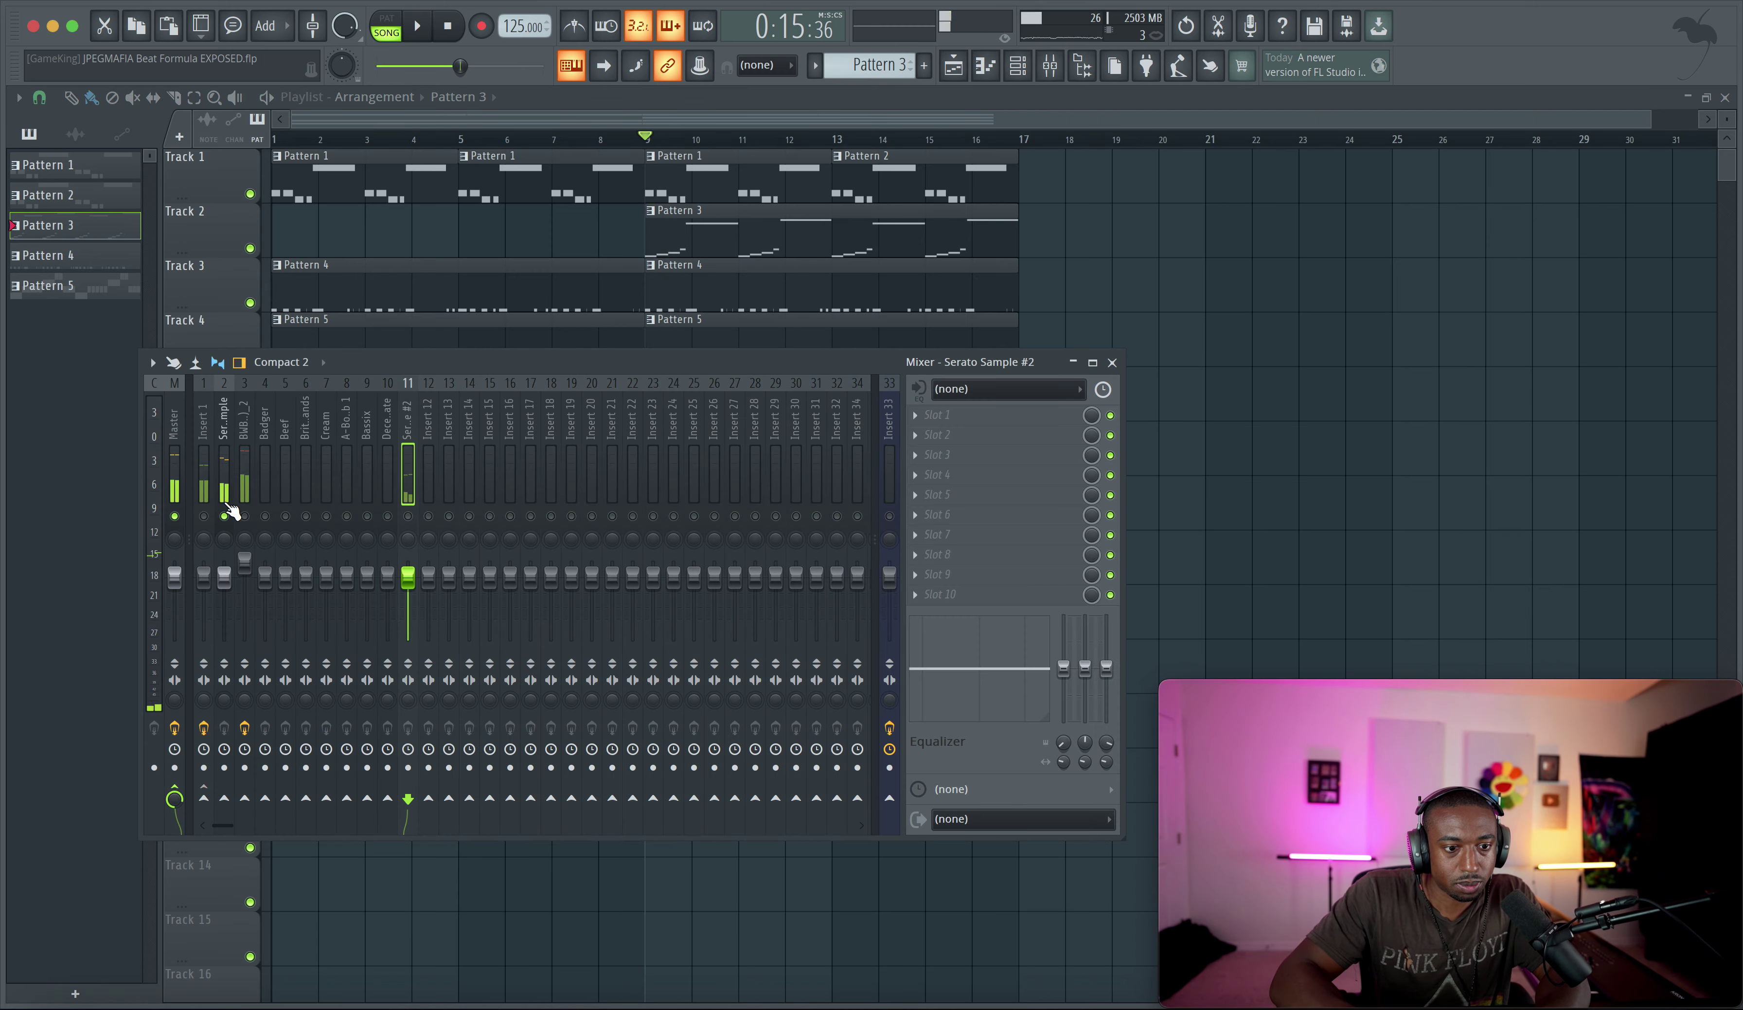
Insert Fruity parametric EQ 2 in the first effect slot of the Serato Sample mixer track and unmute insert 33
left_click(1011, 415)
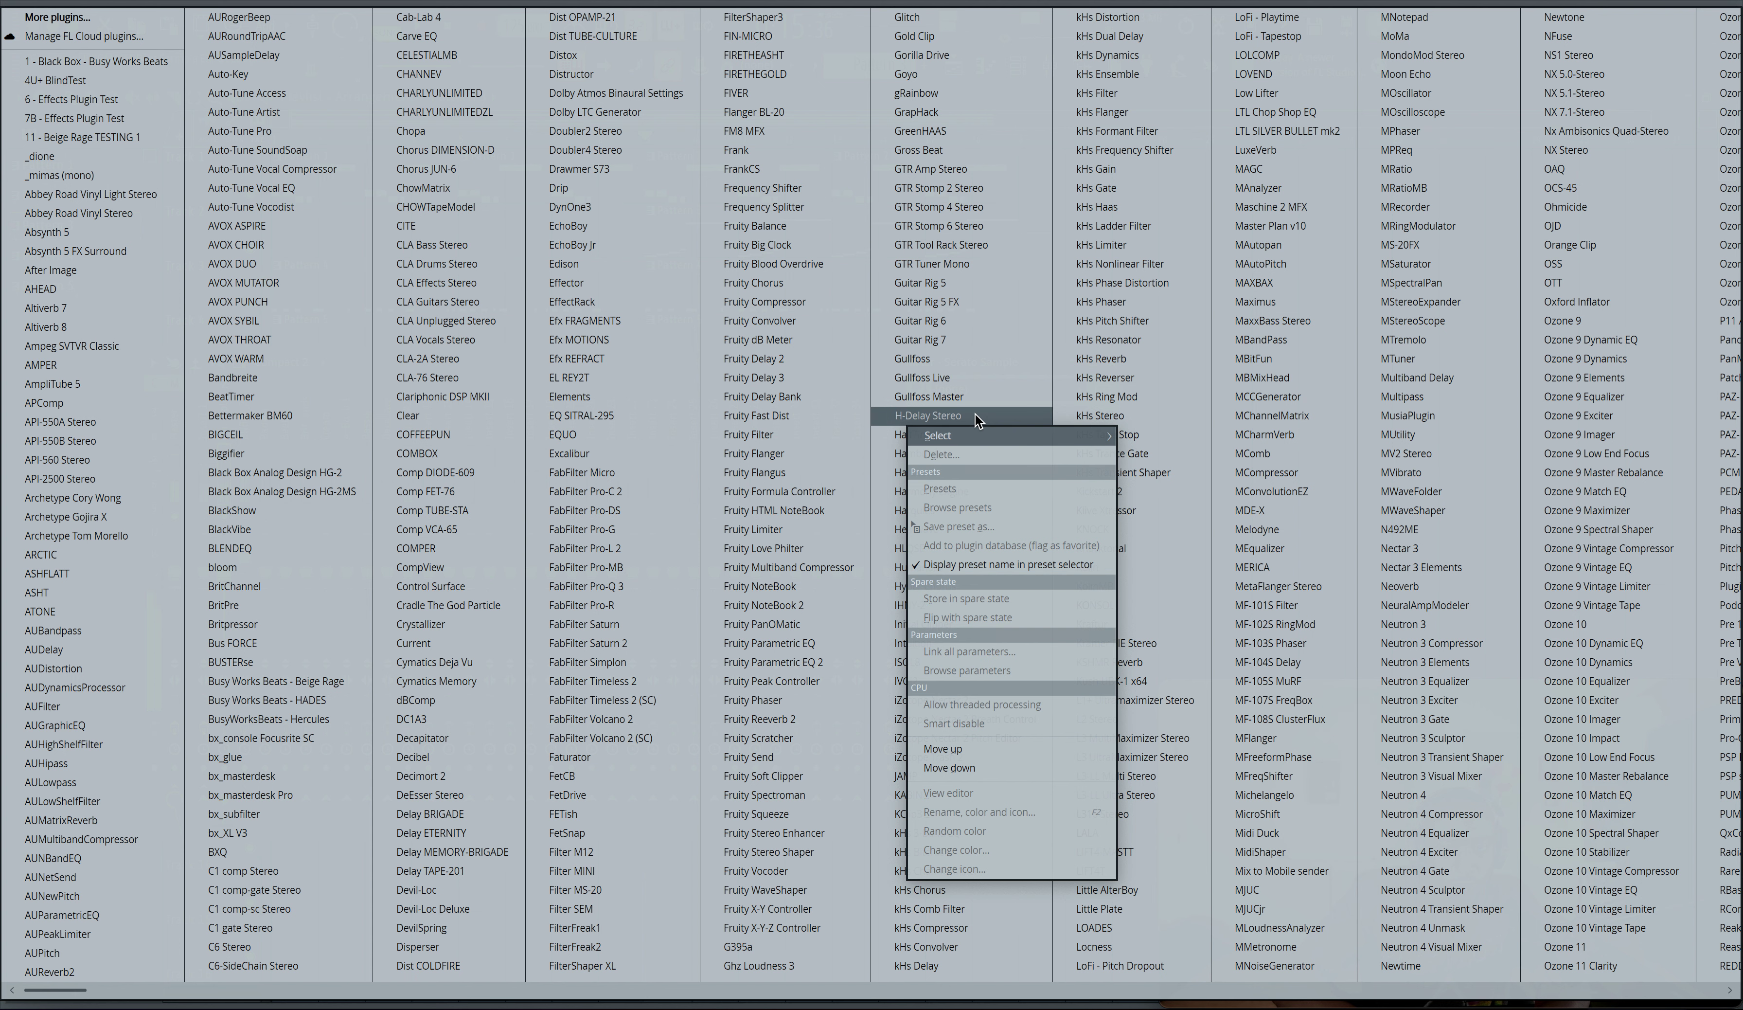
left_click(816, 660)
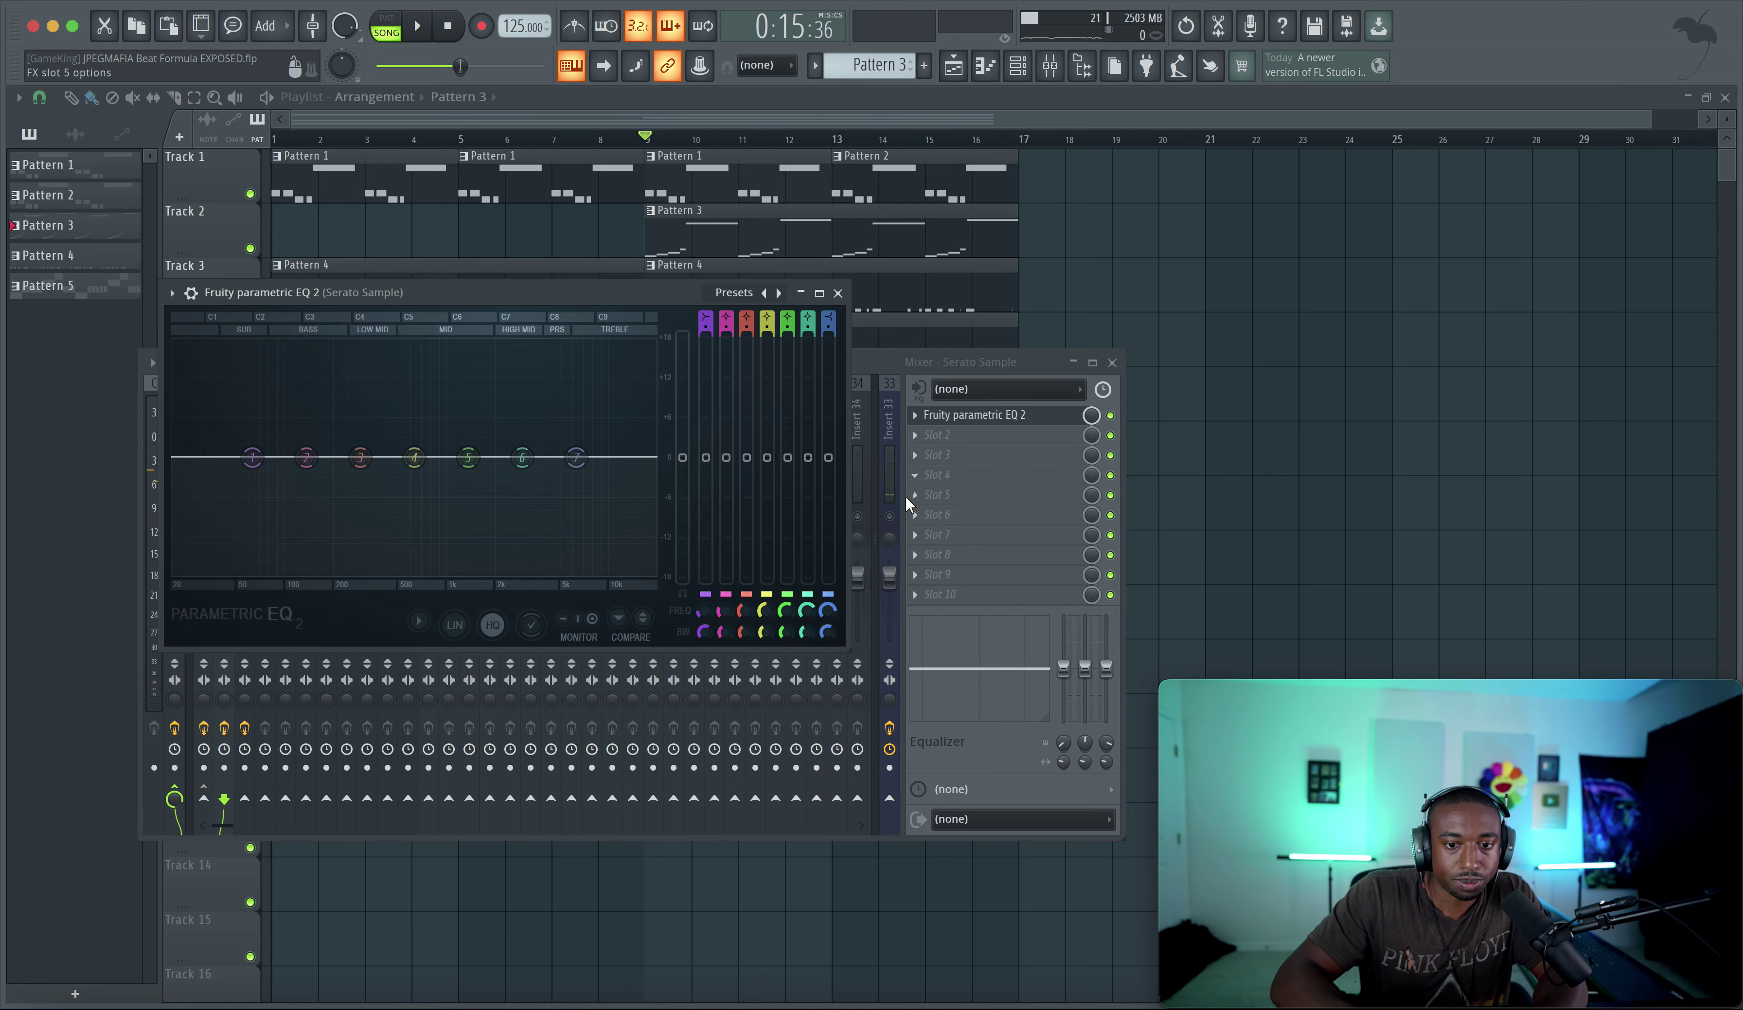
left_click(890, 517)
left_click(991, 435)
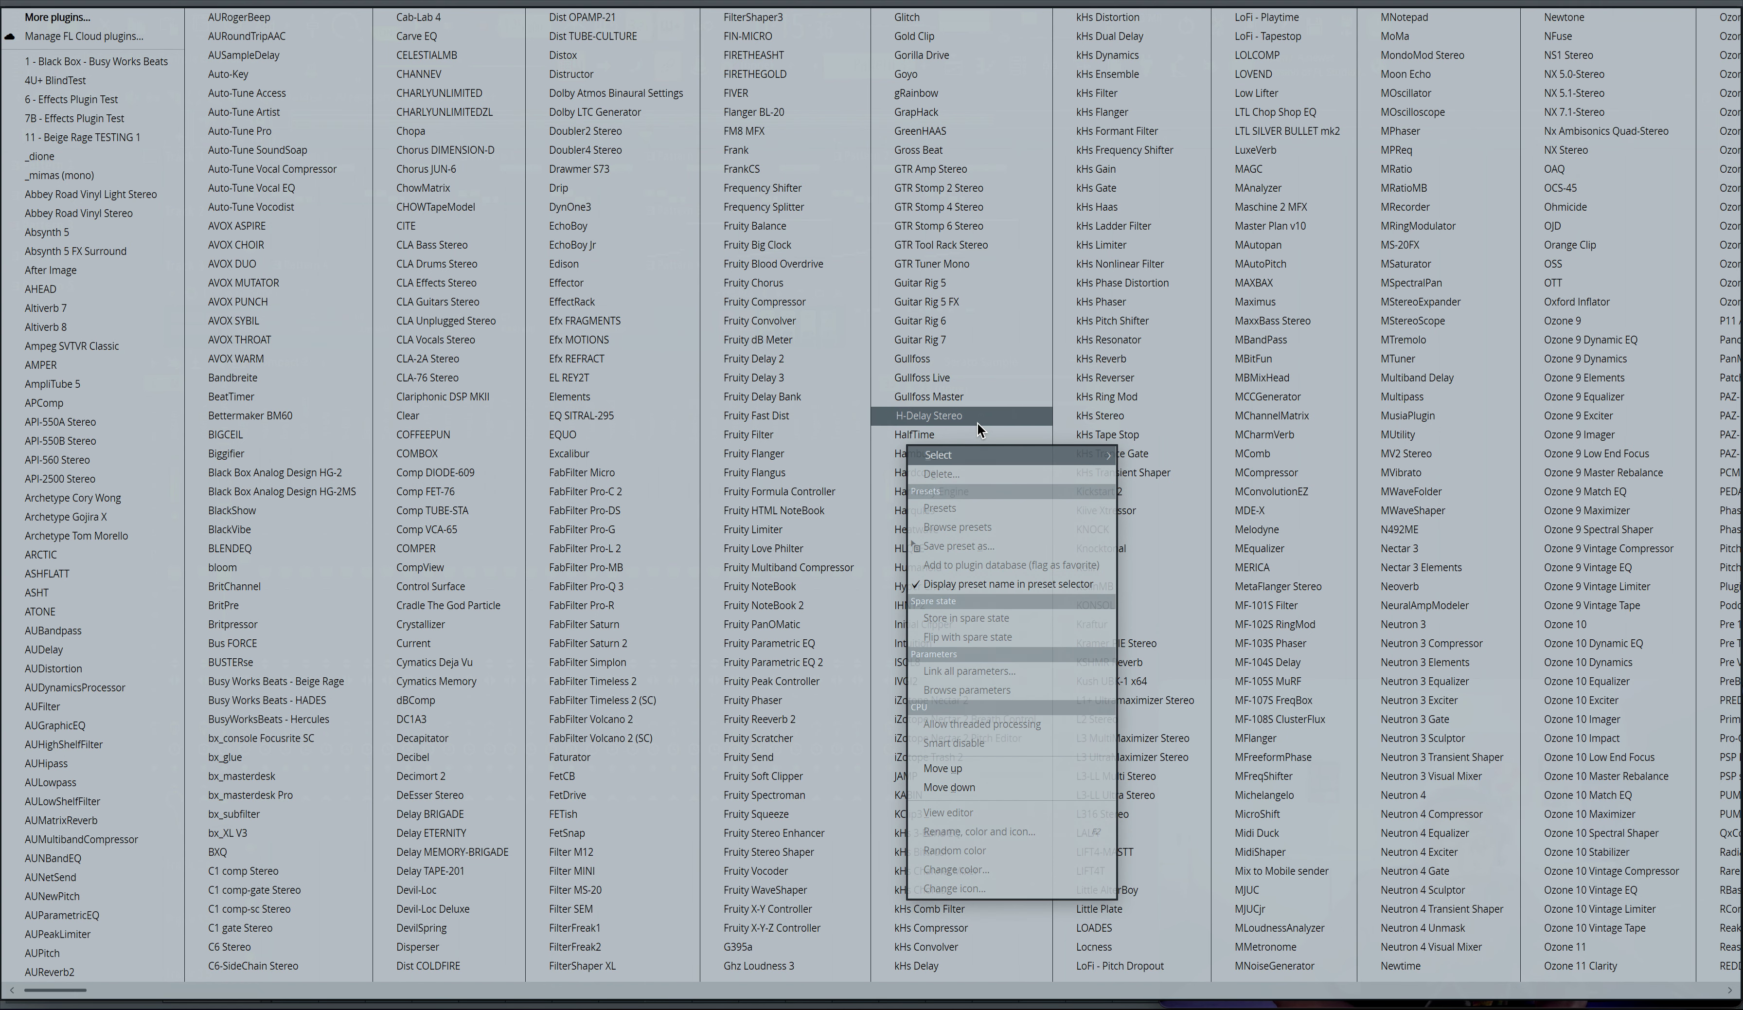
left_click(978, 422)
left_click(973, 418)
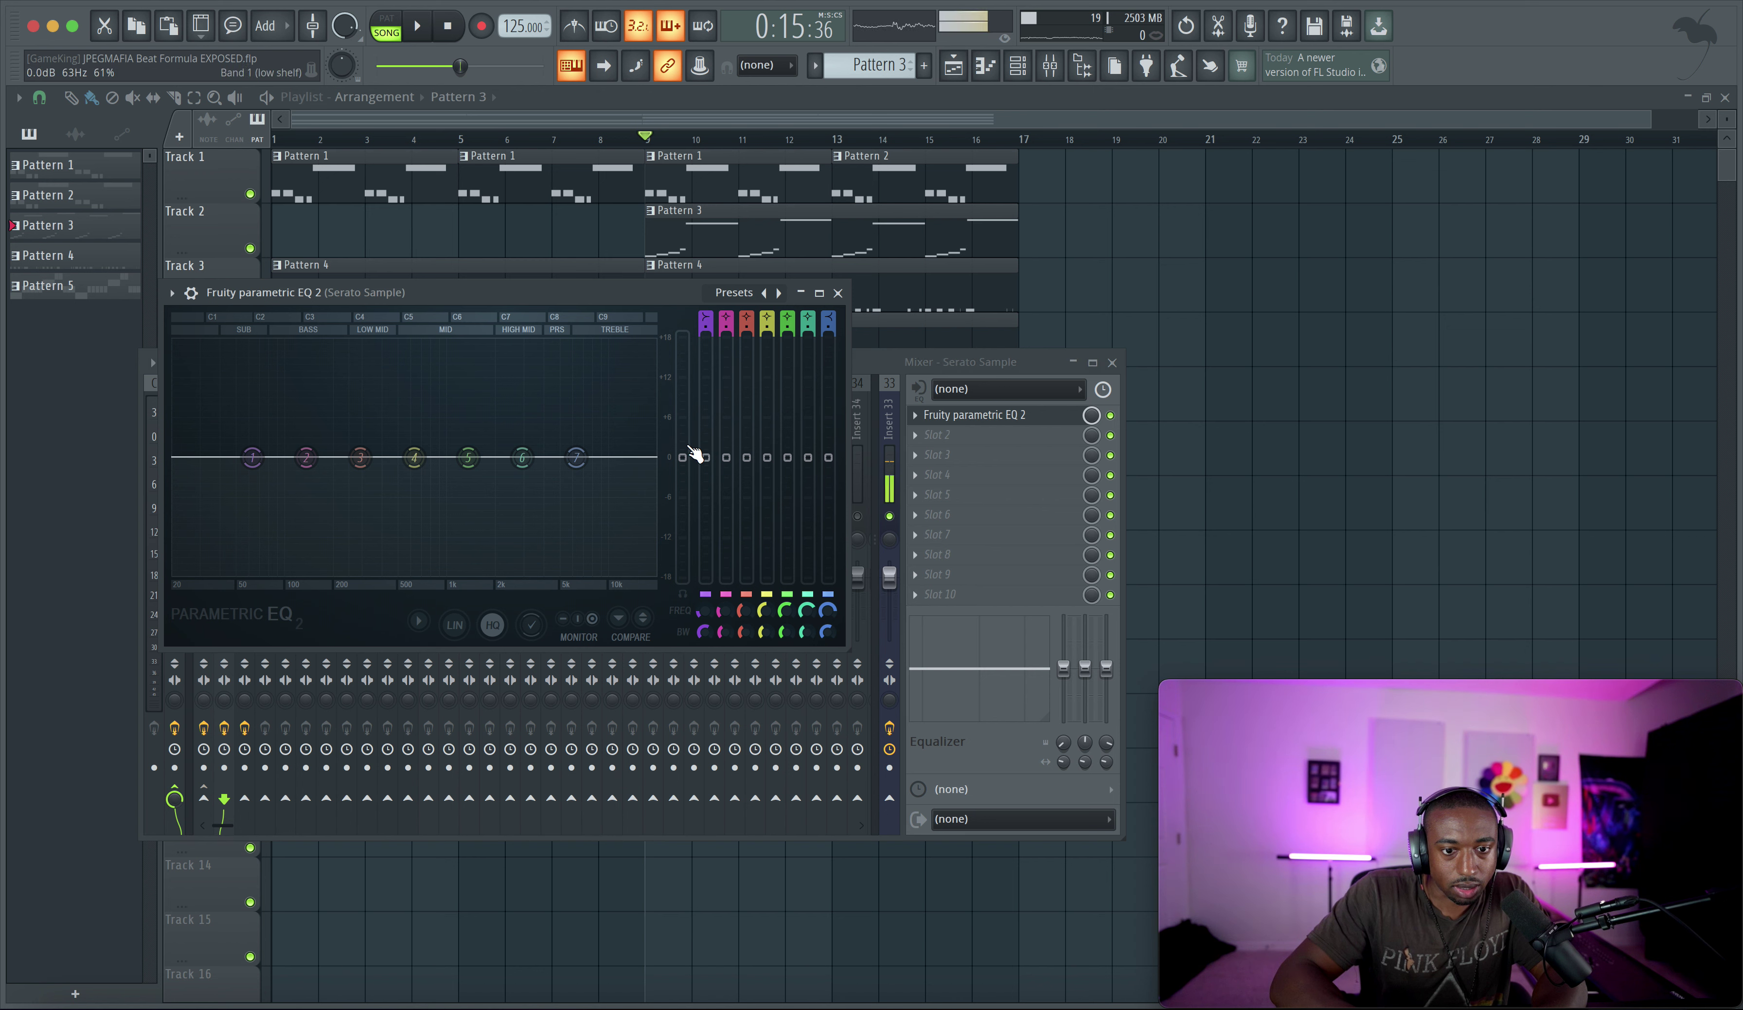
Band-limit the Serato Sample by making EQ band 1 a raised high-pass and band 7 a lowered Steep 8 low-pass
left_click_drag(828, 323, 827, 366)
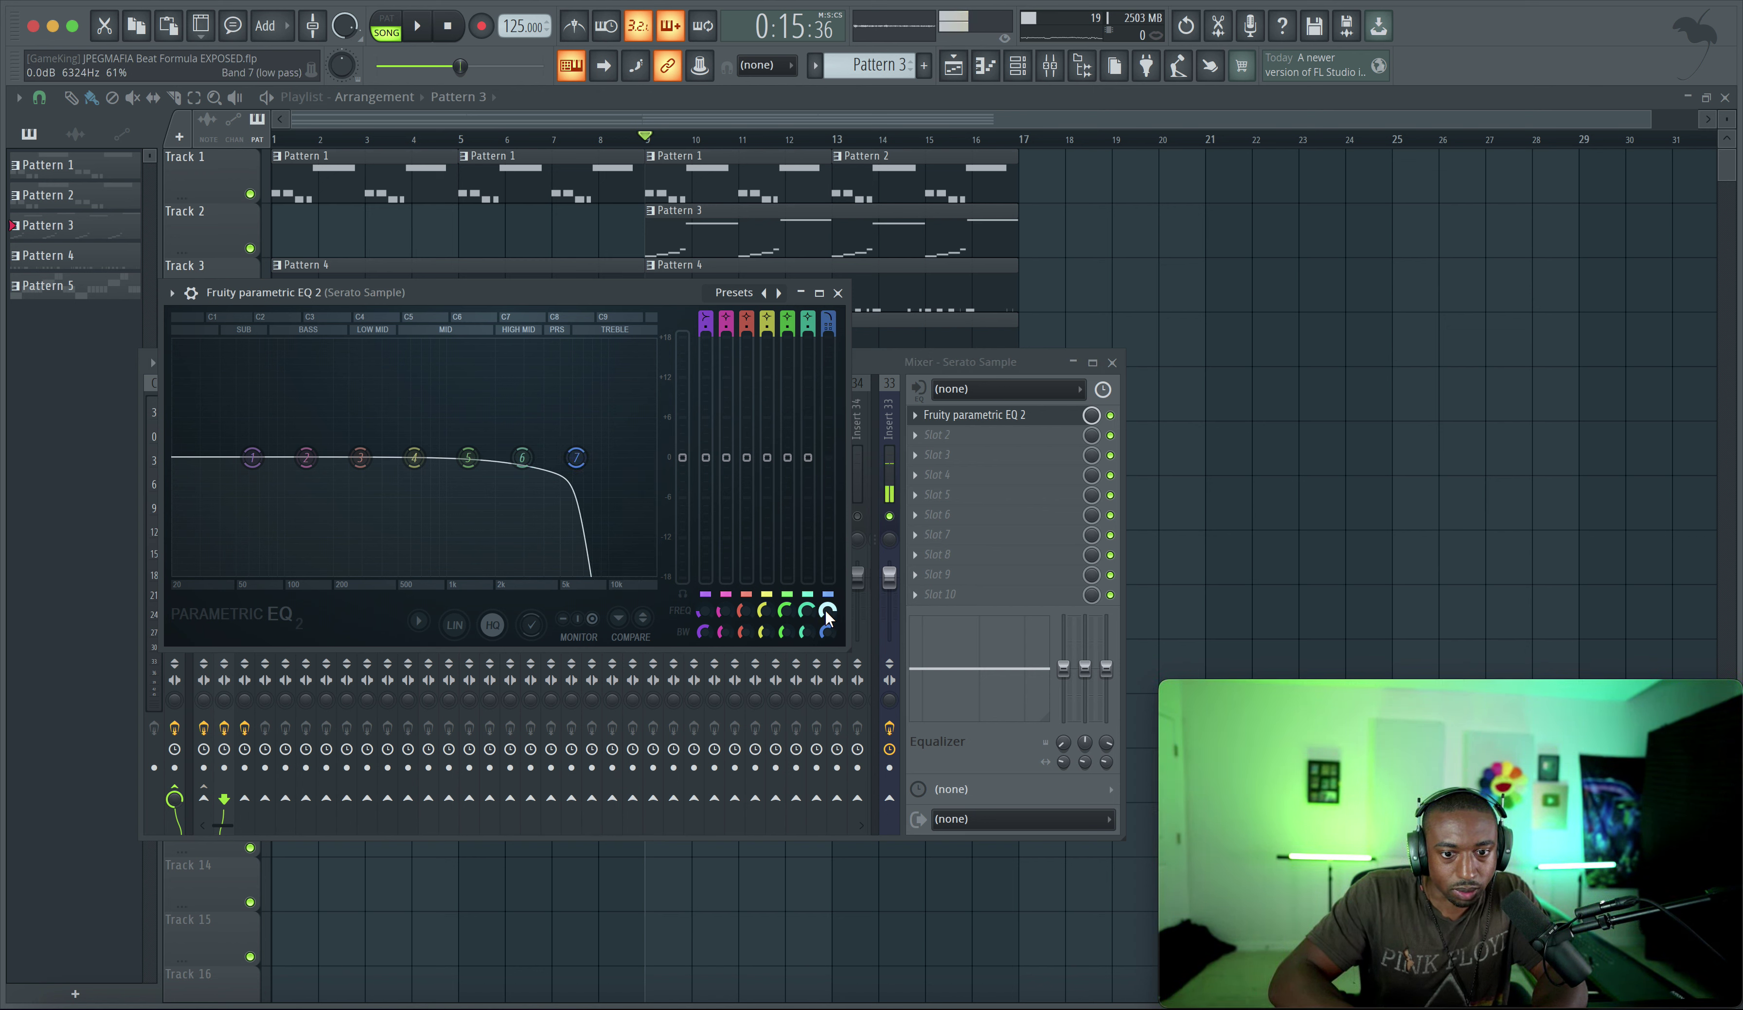
left_click_drag(705, 323, 705, 346)
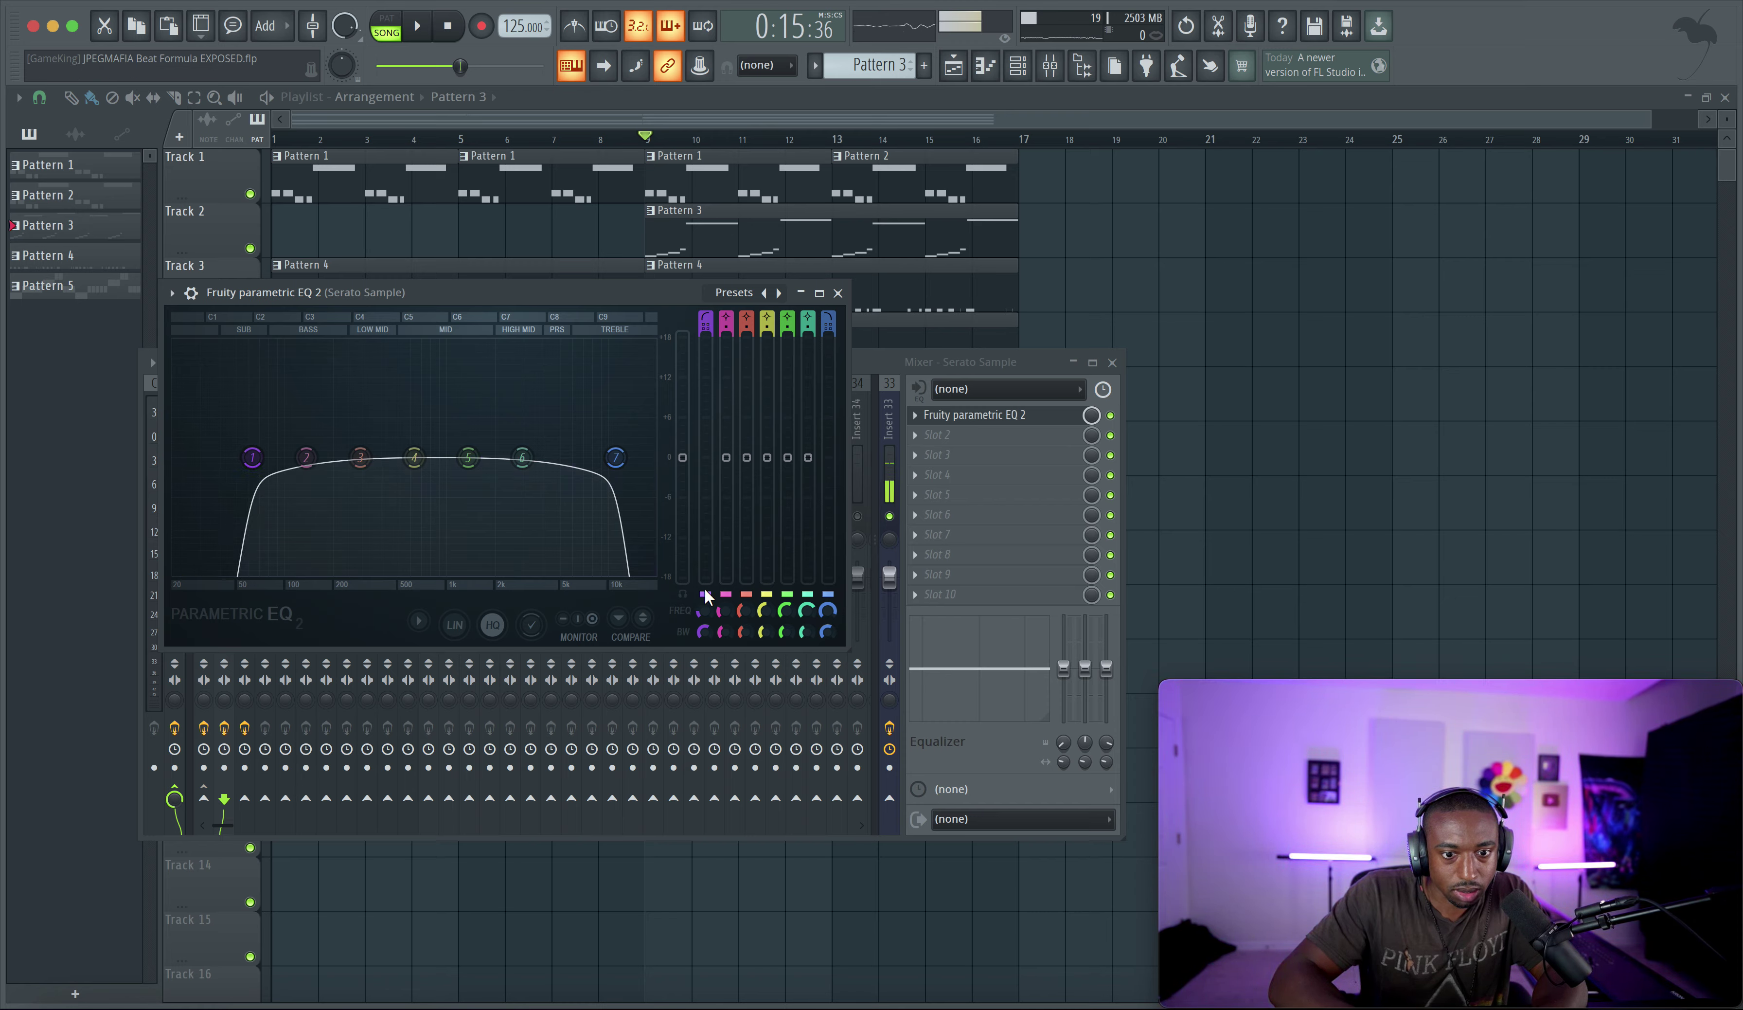
key("space")
left_click_drag(705, 610, 704, 587)
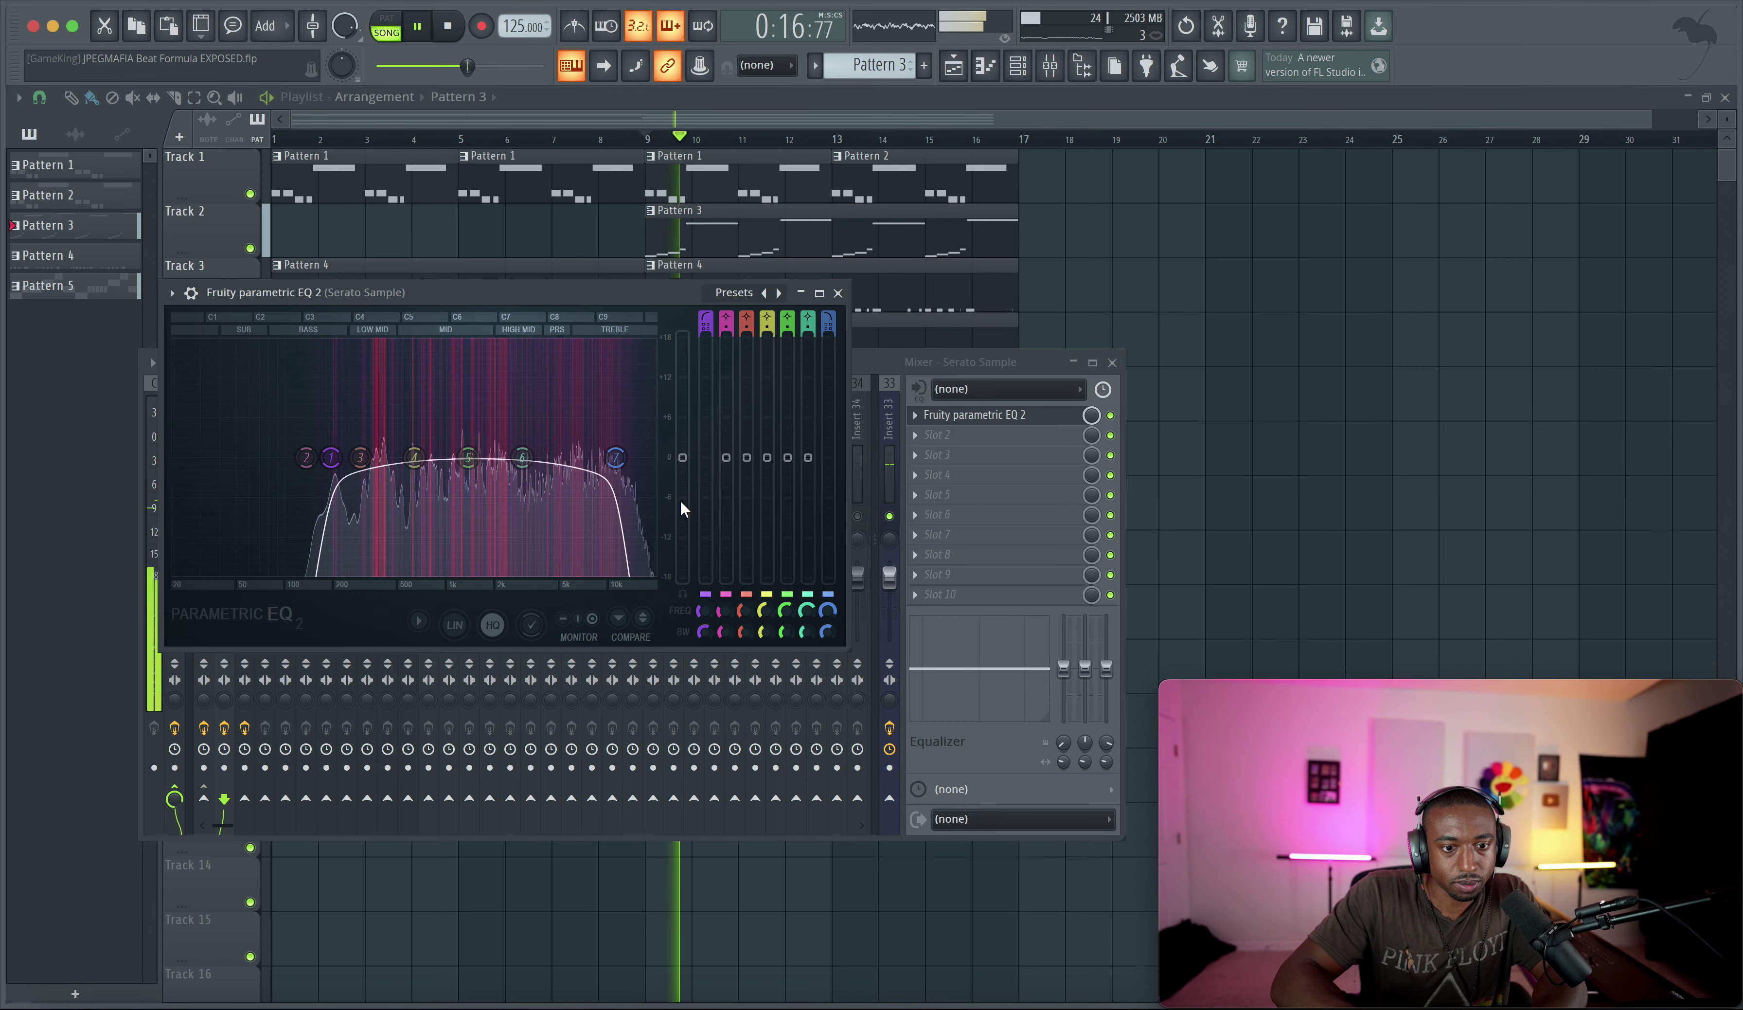
left_click_drag(829, 620, 829, 645)
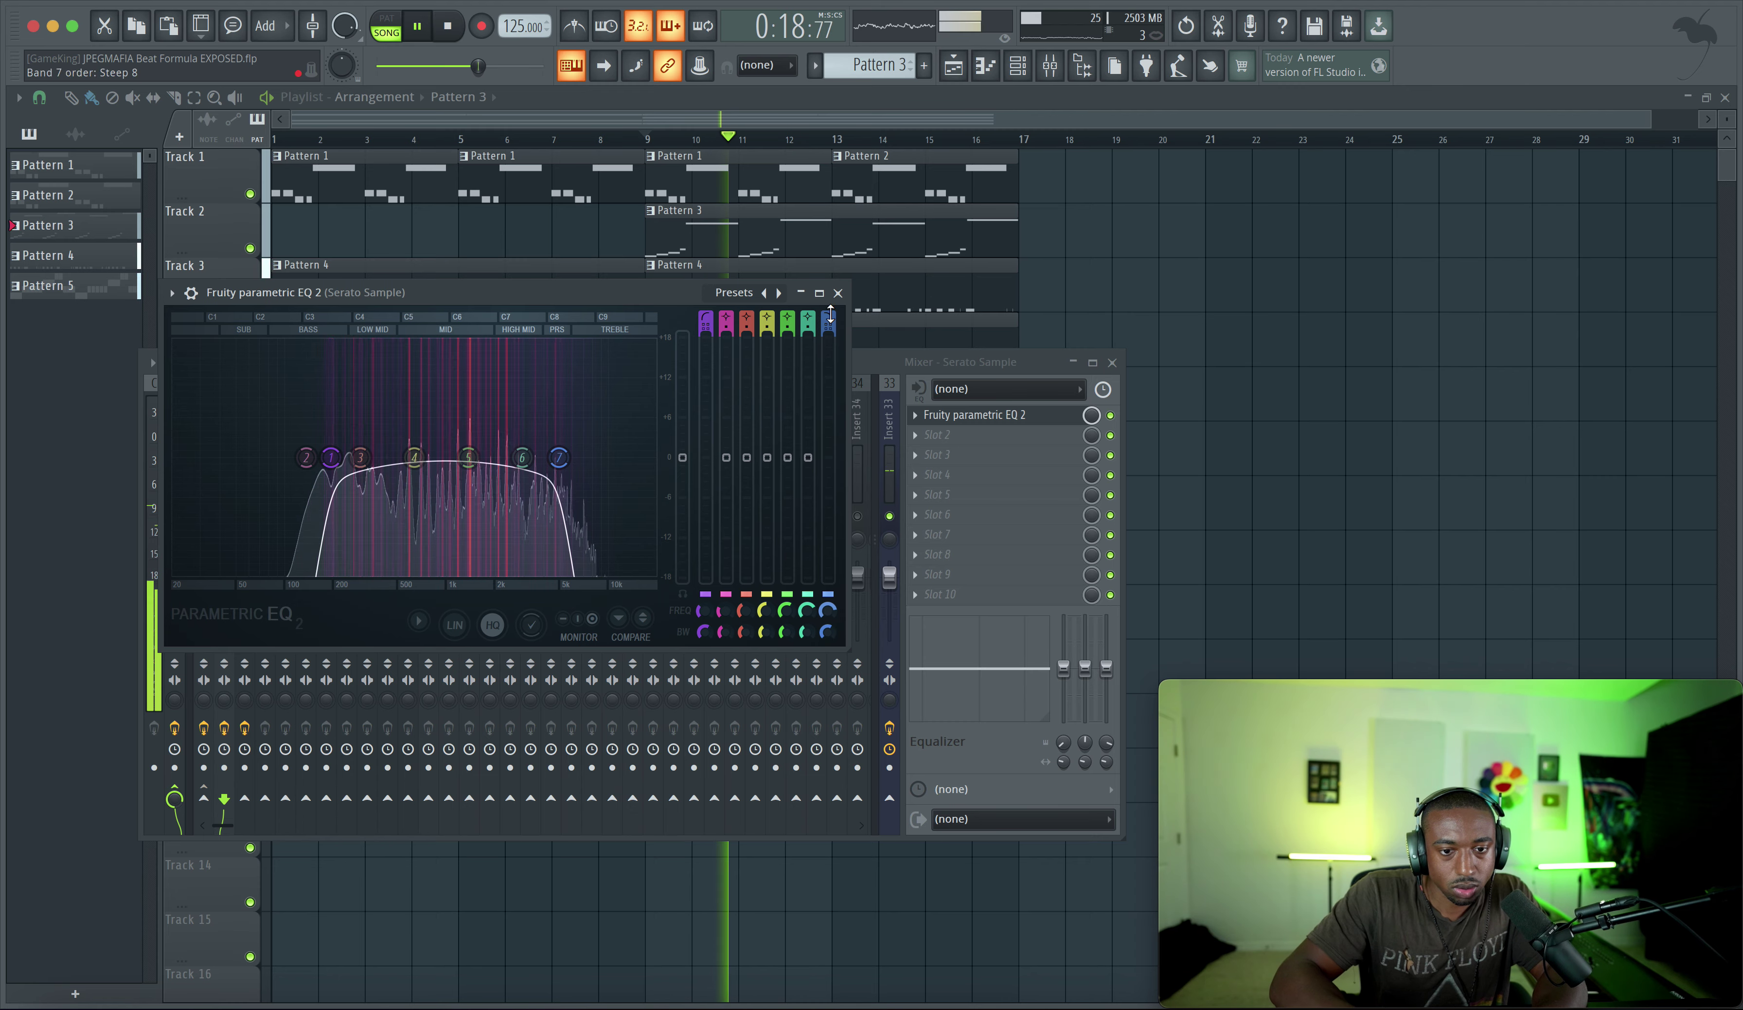
left_click(838, 293)
key("space")
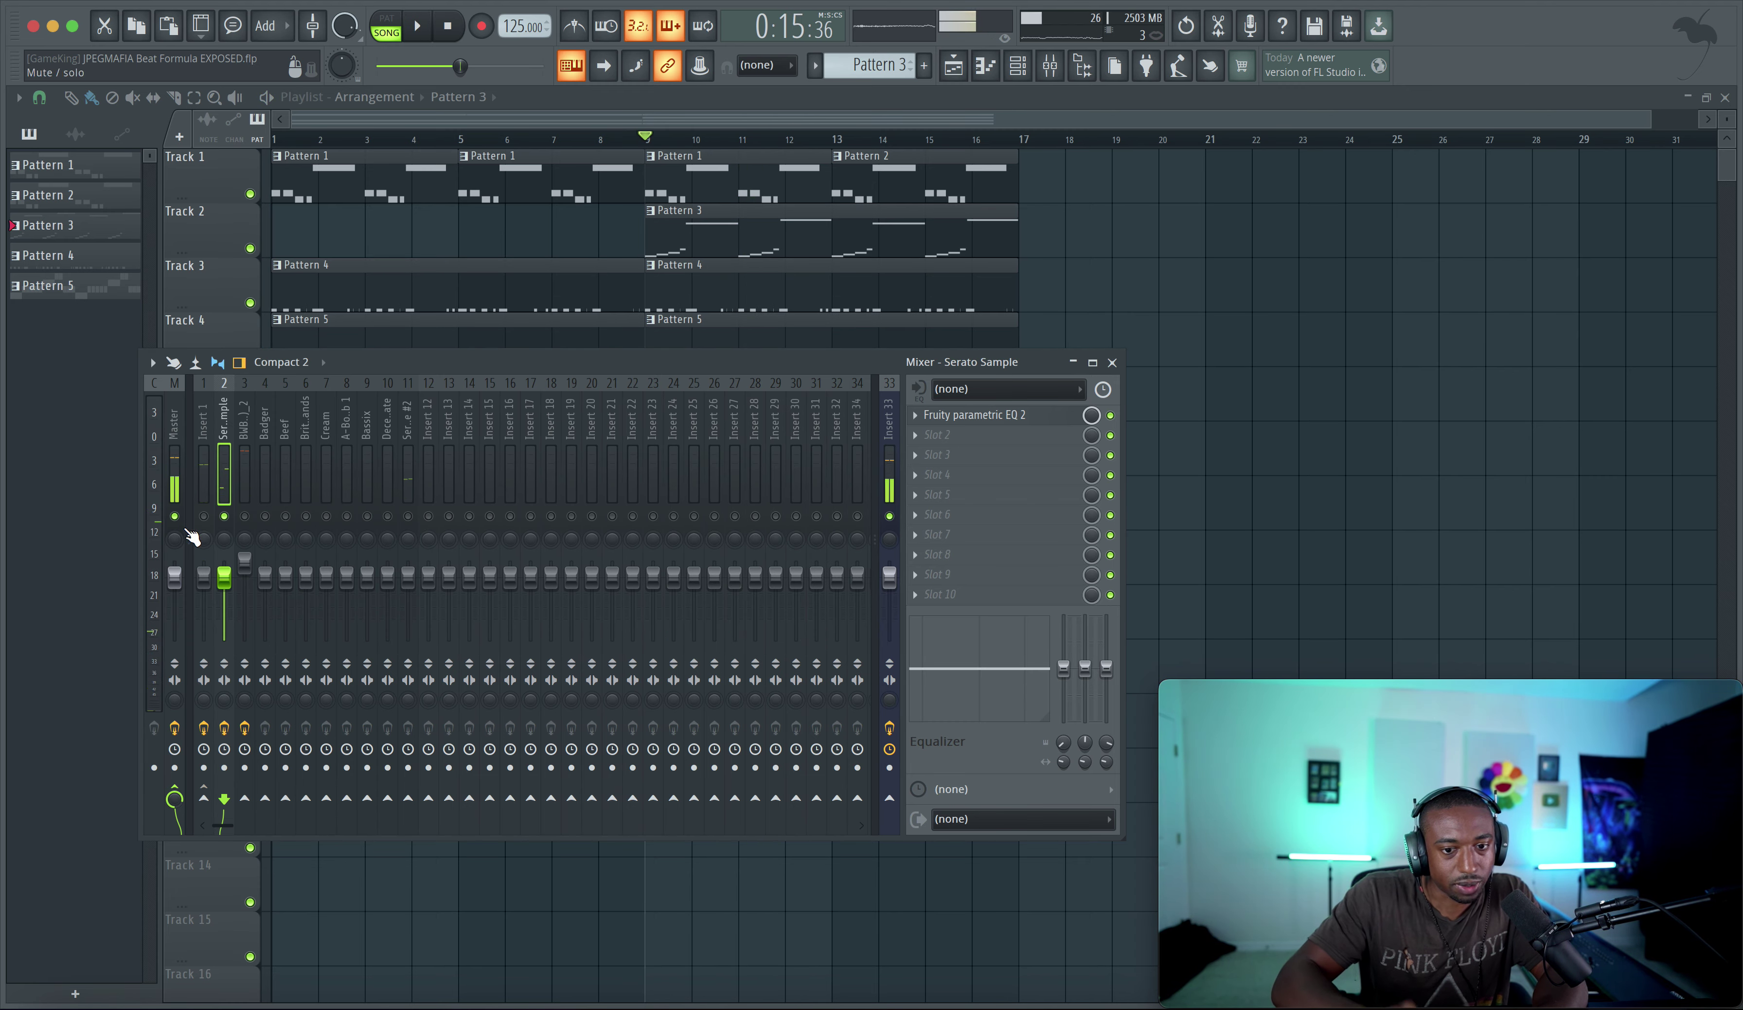
Unsolo the Serato Sample mixer track and play the full mix from bar 9
left_click(224, 517)
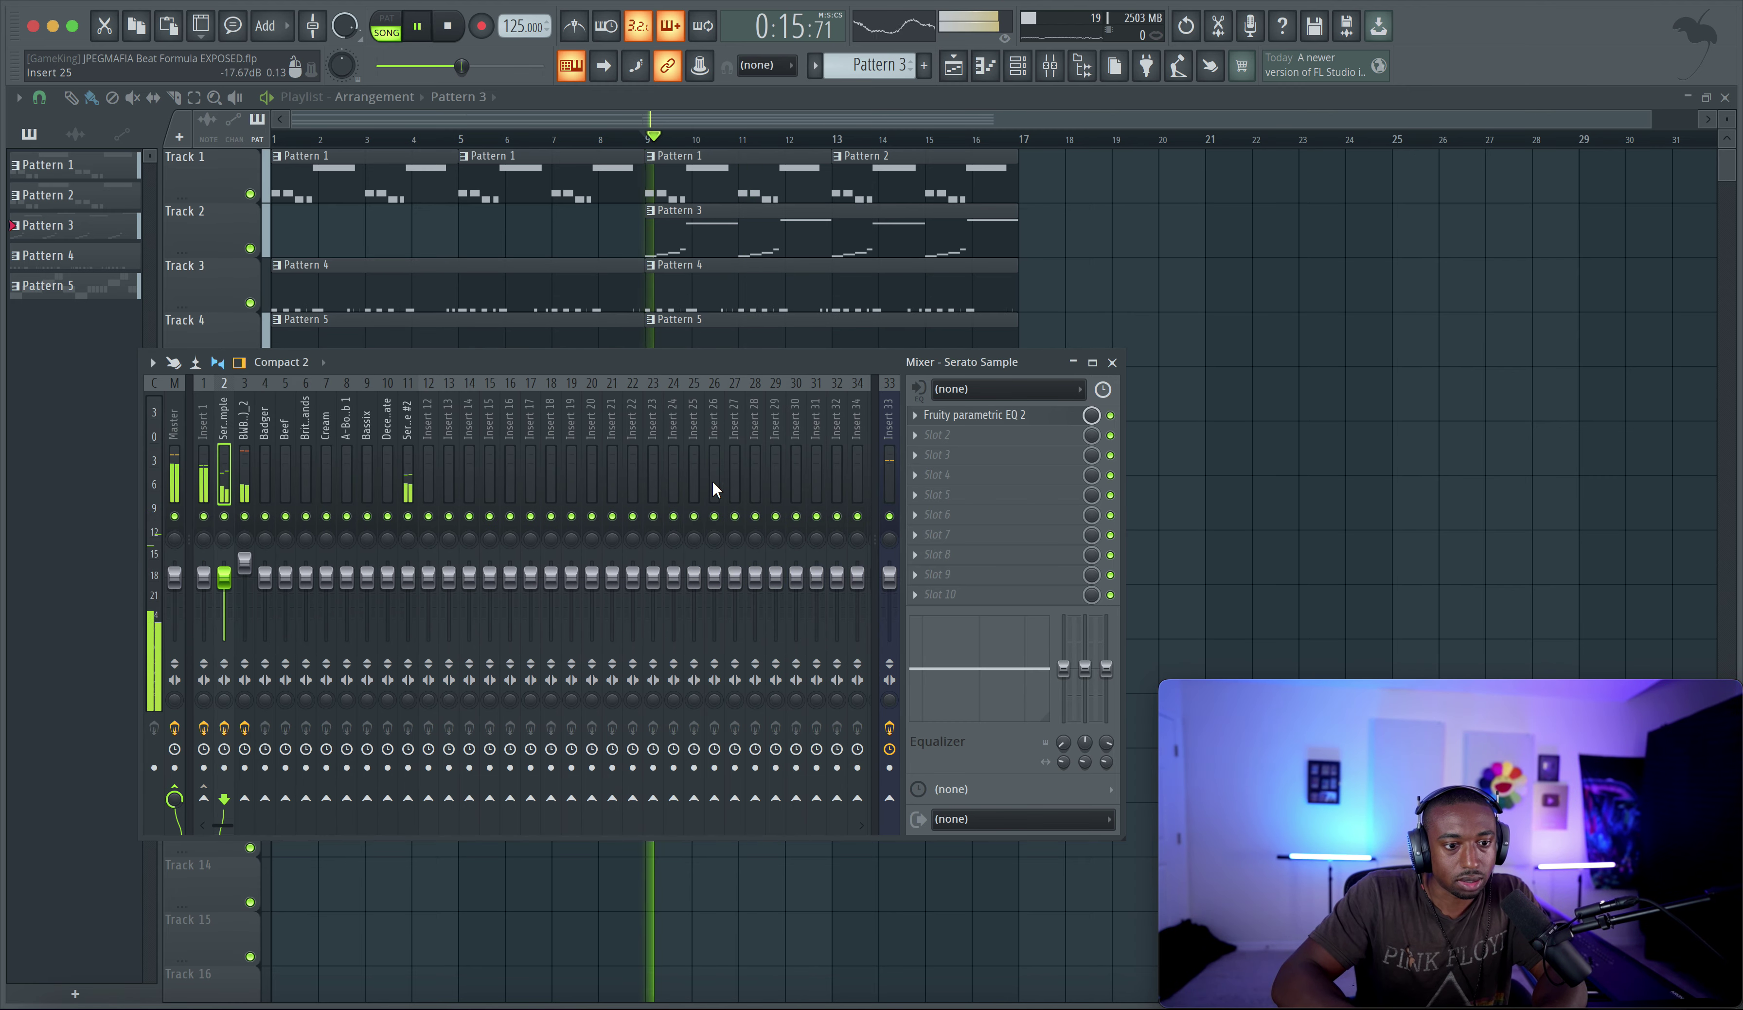
left_click(1112, 362)
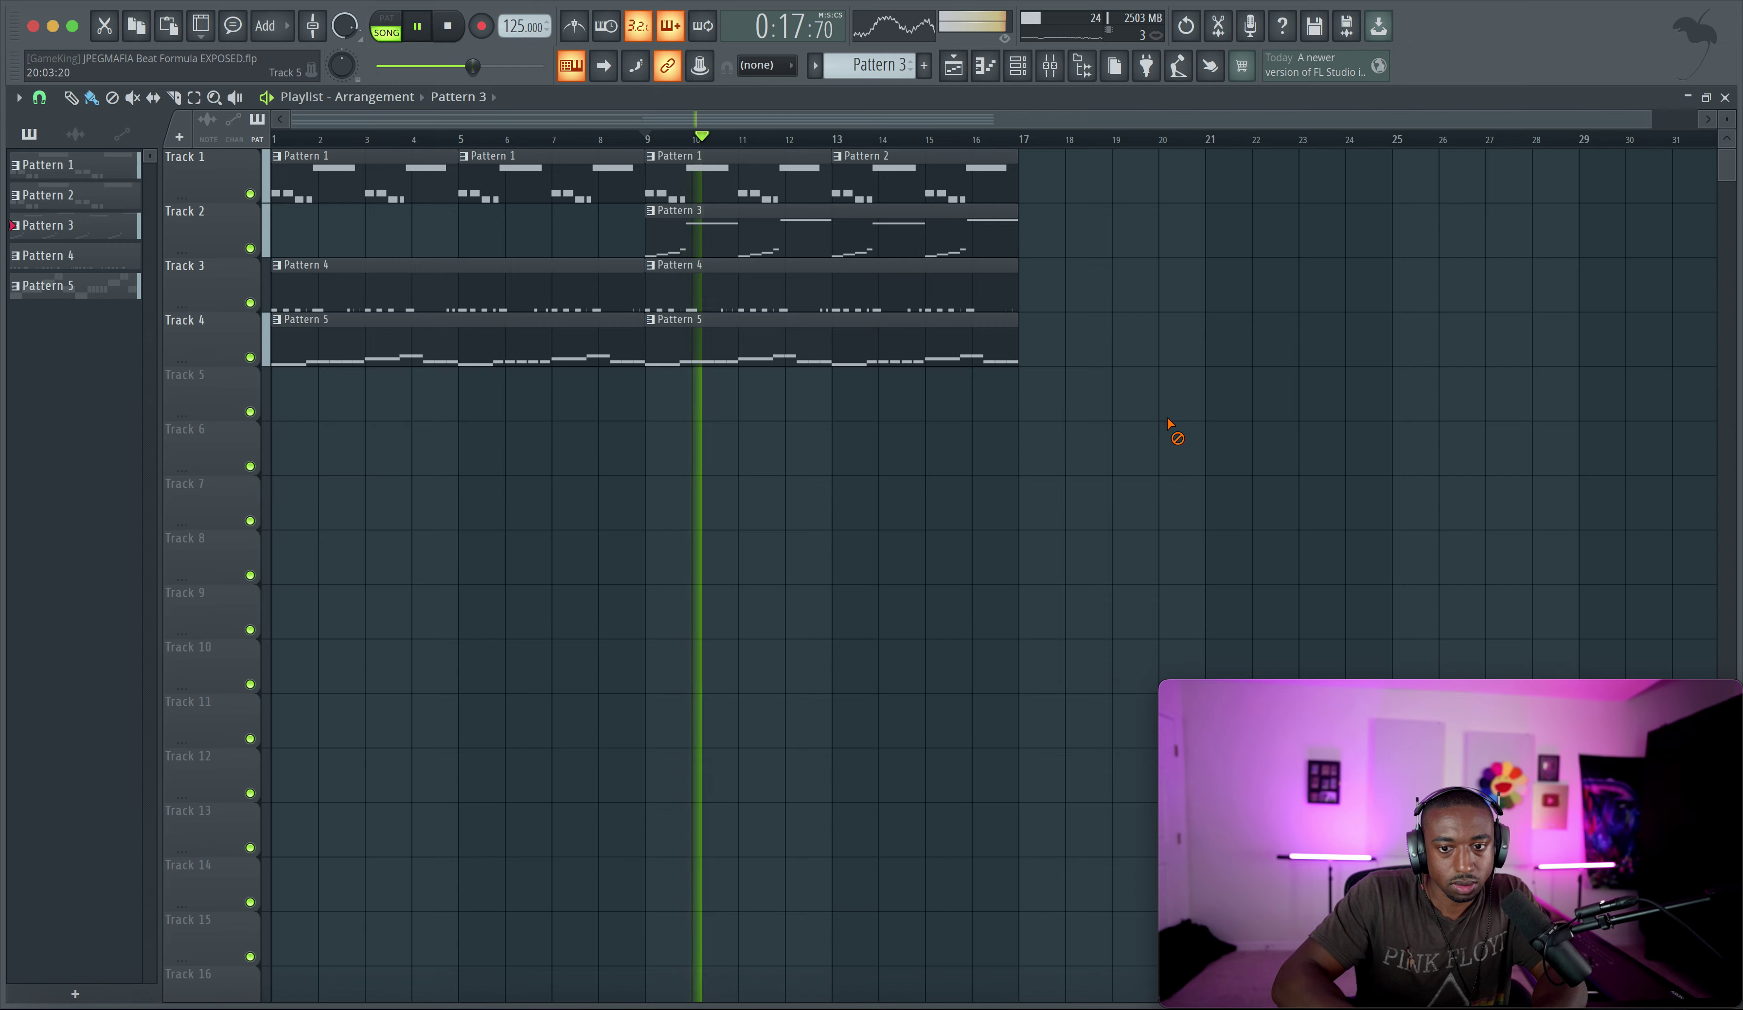
left_click(1061, 69)
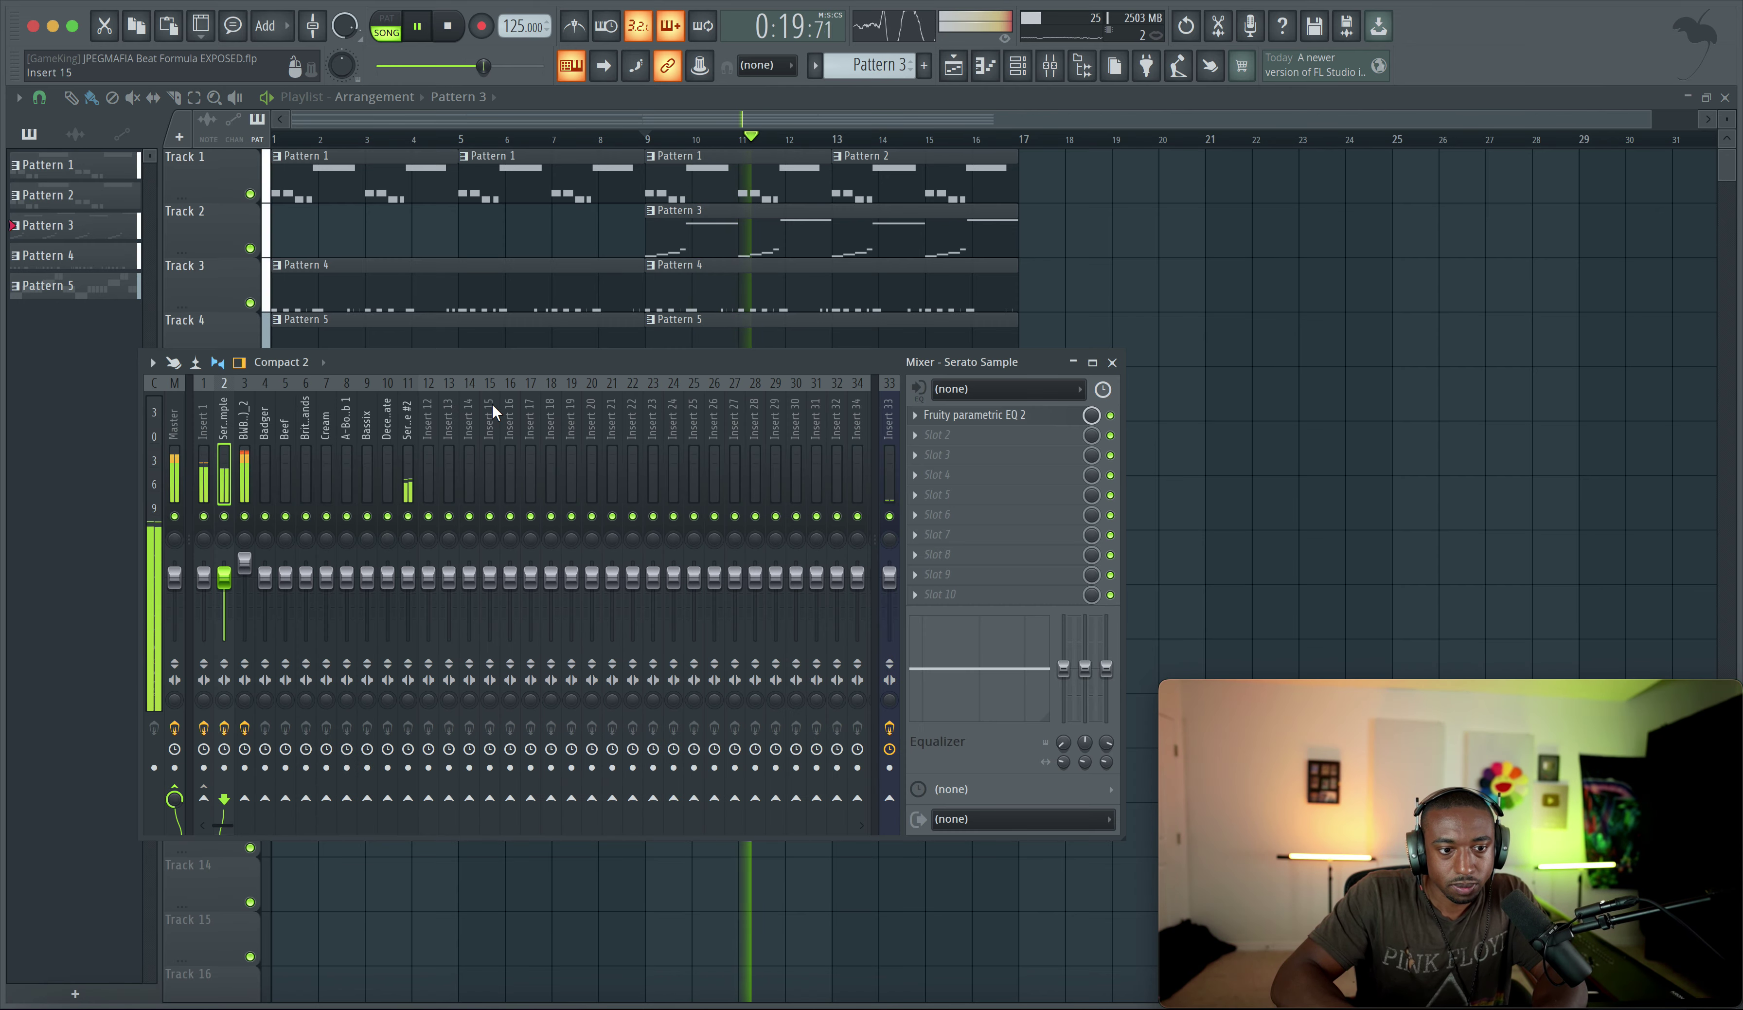
Insert Spectre in the second effect slot of the Insert 1 mixer track, after FabFilter Pro-Q 3
left_click(907, 459)
scroll(692, 470, "right", 6)
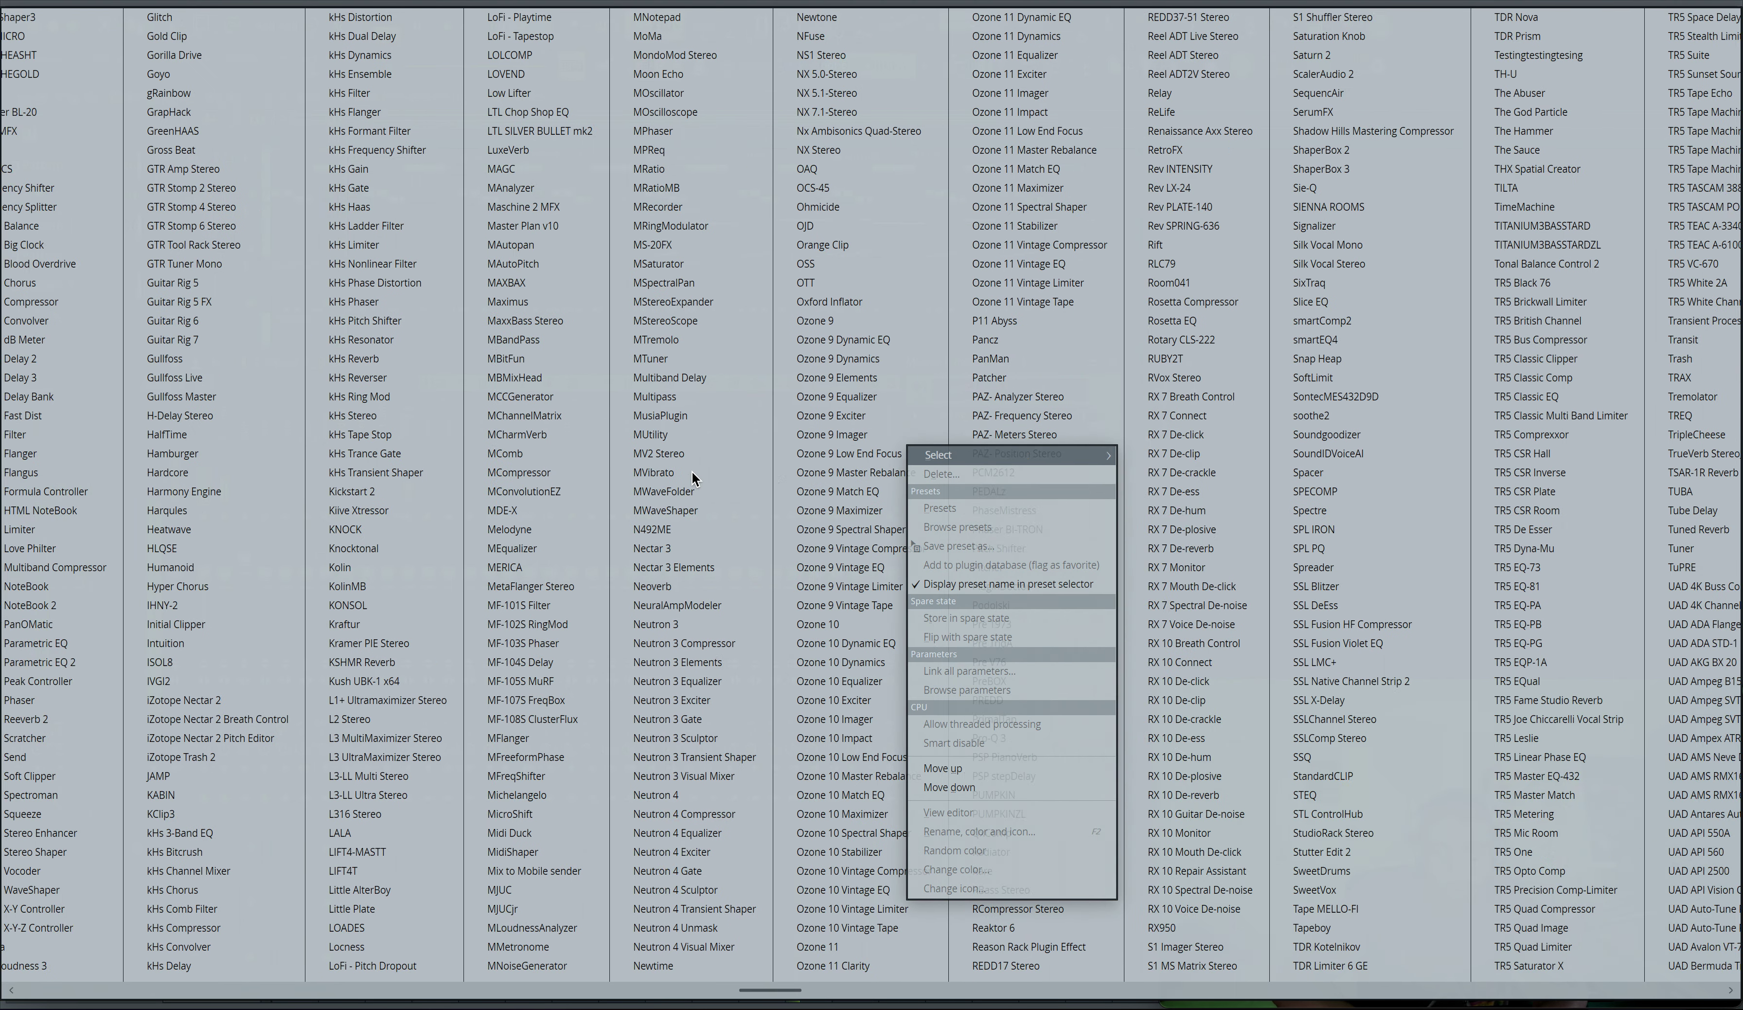
scroll(724, 489, "right", 2)
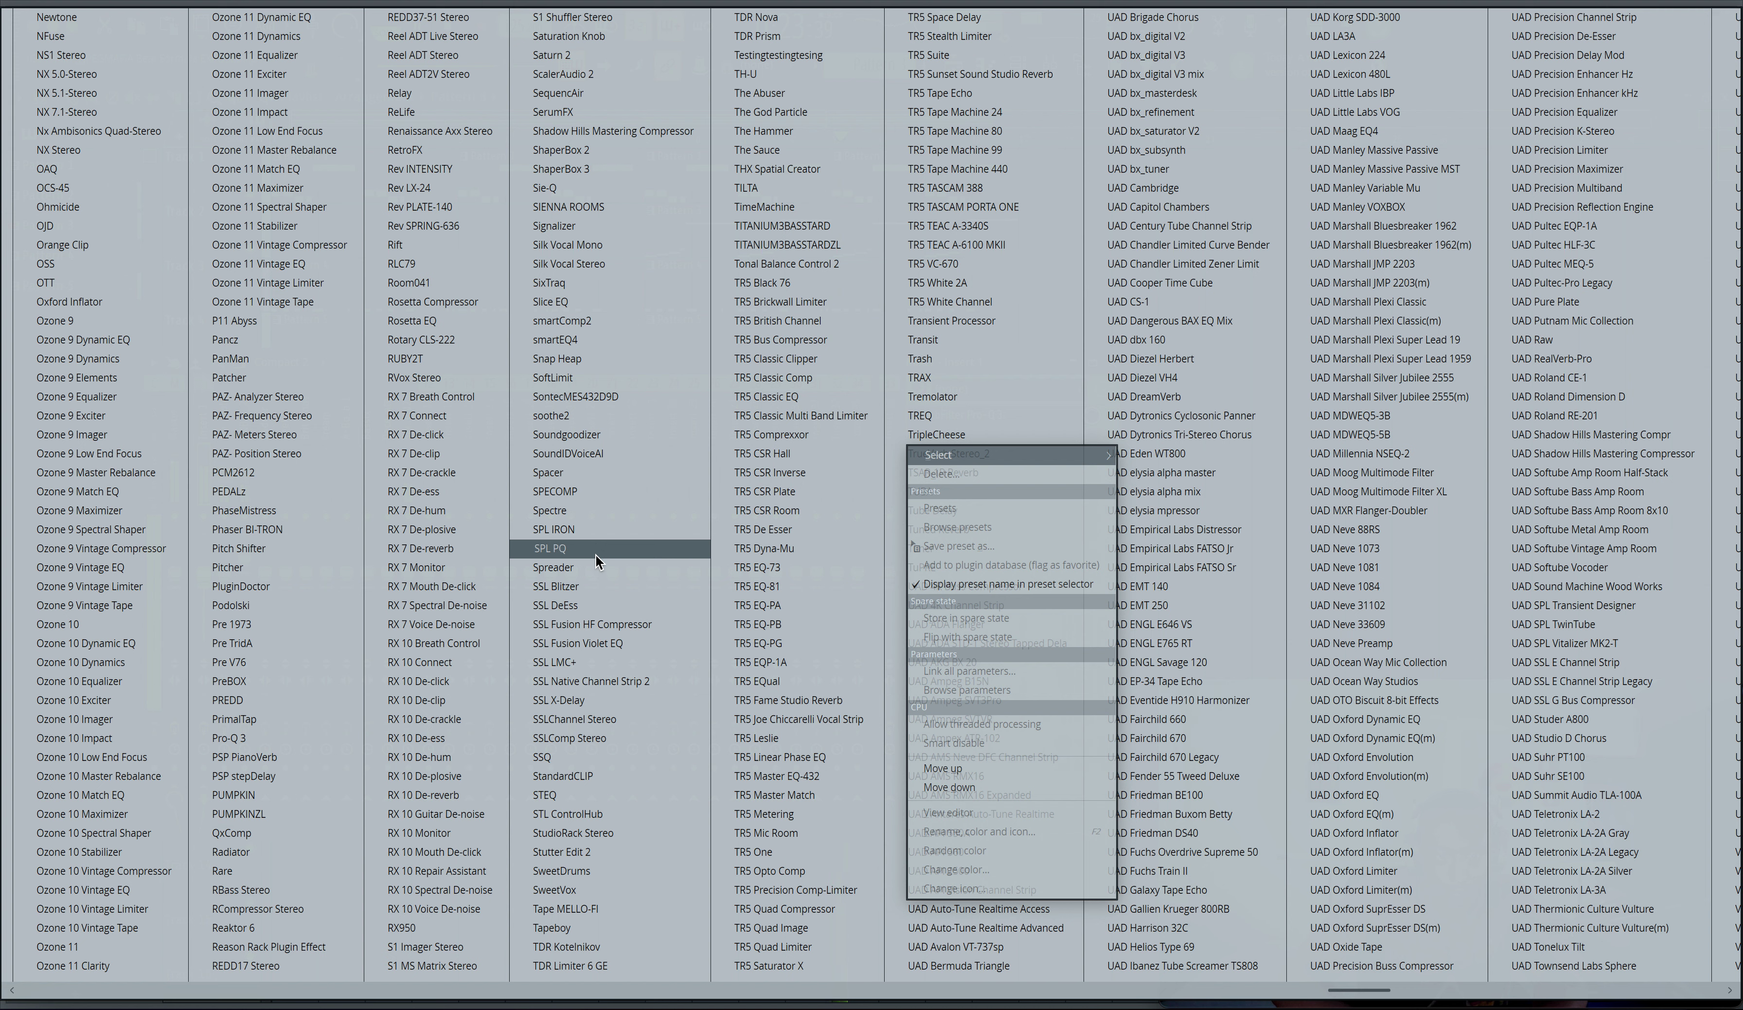
left_click(623, 512)
left_click_drag(752, 432, 654, 404)
left_click(821, 158)
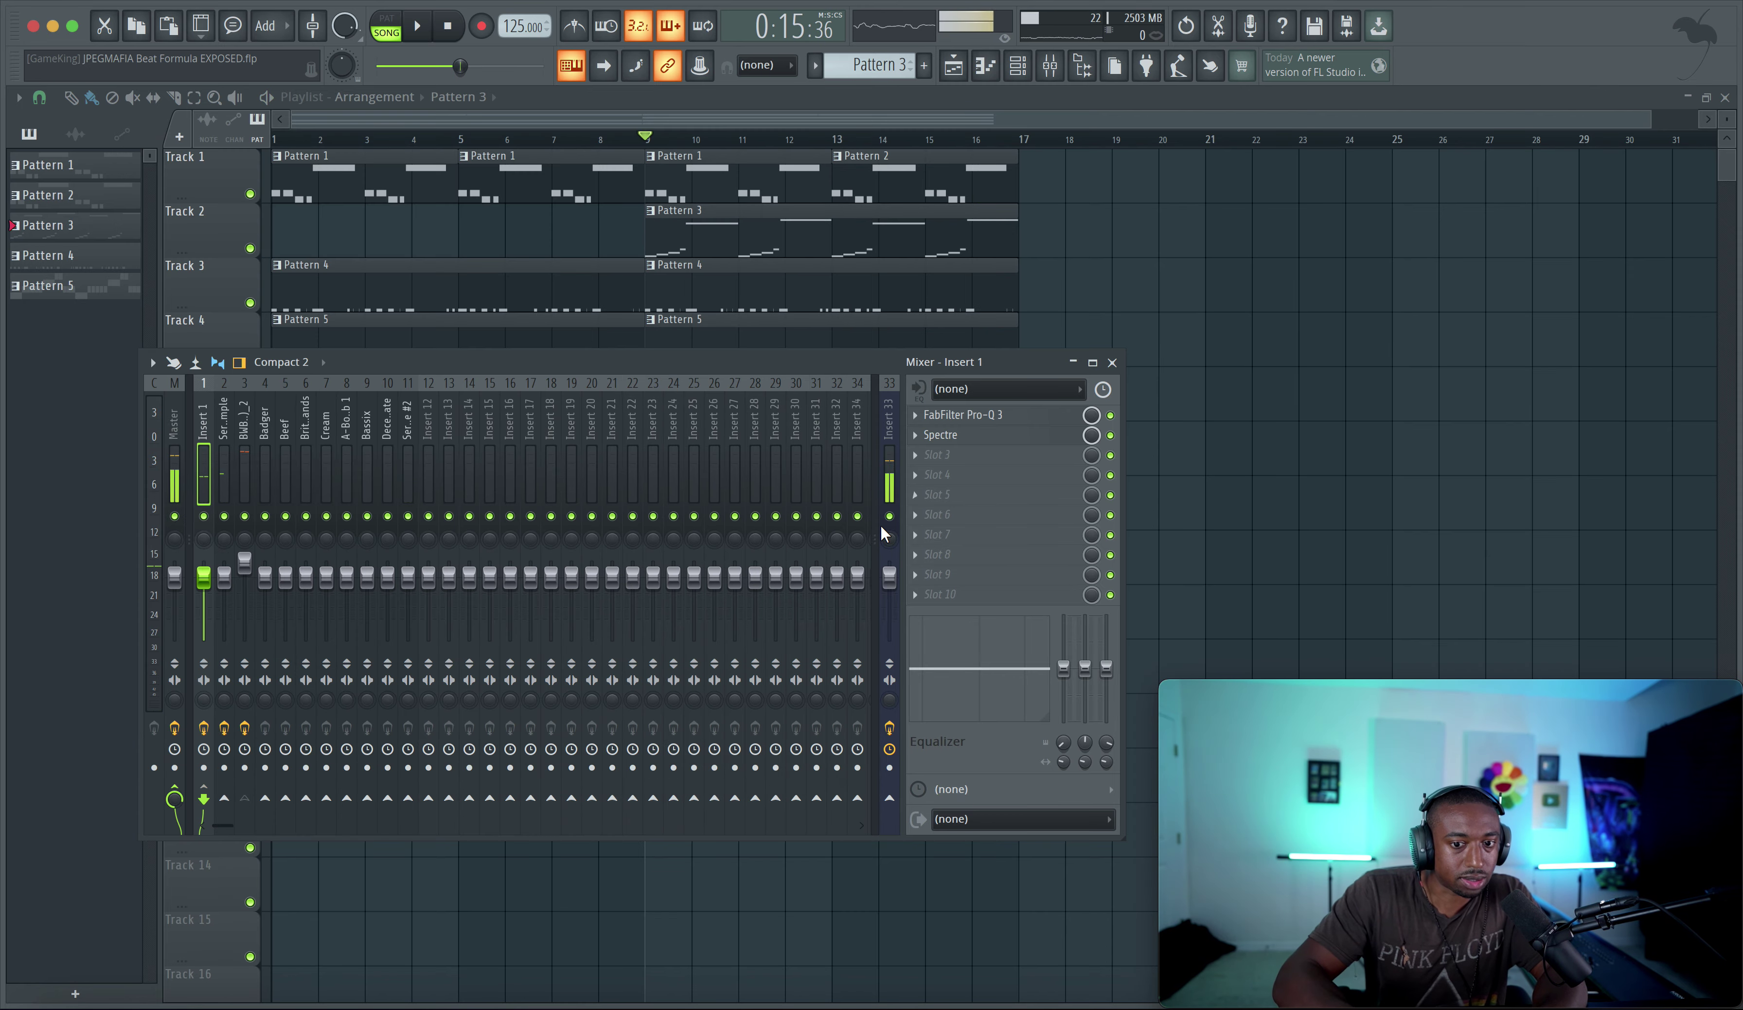
Play the song from the start in the playlist and make the Pattern 1 clip at bar 5 unique
key("space")
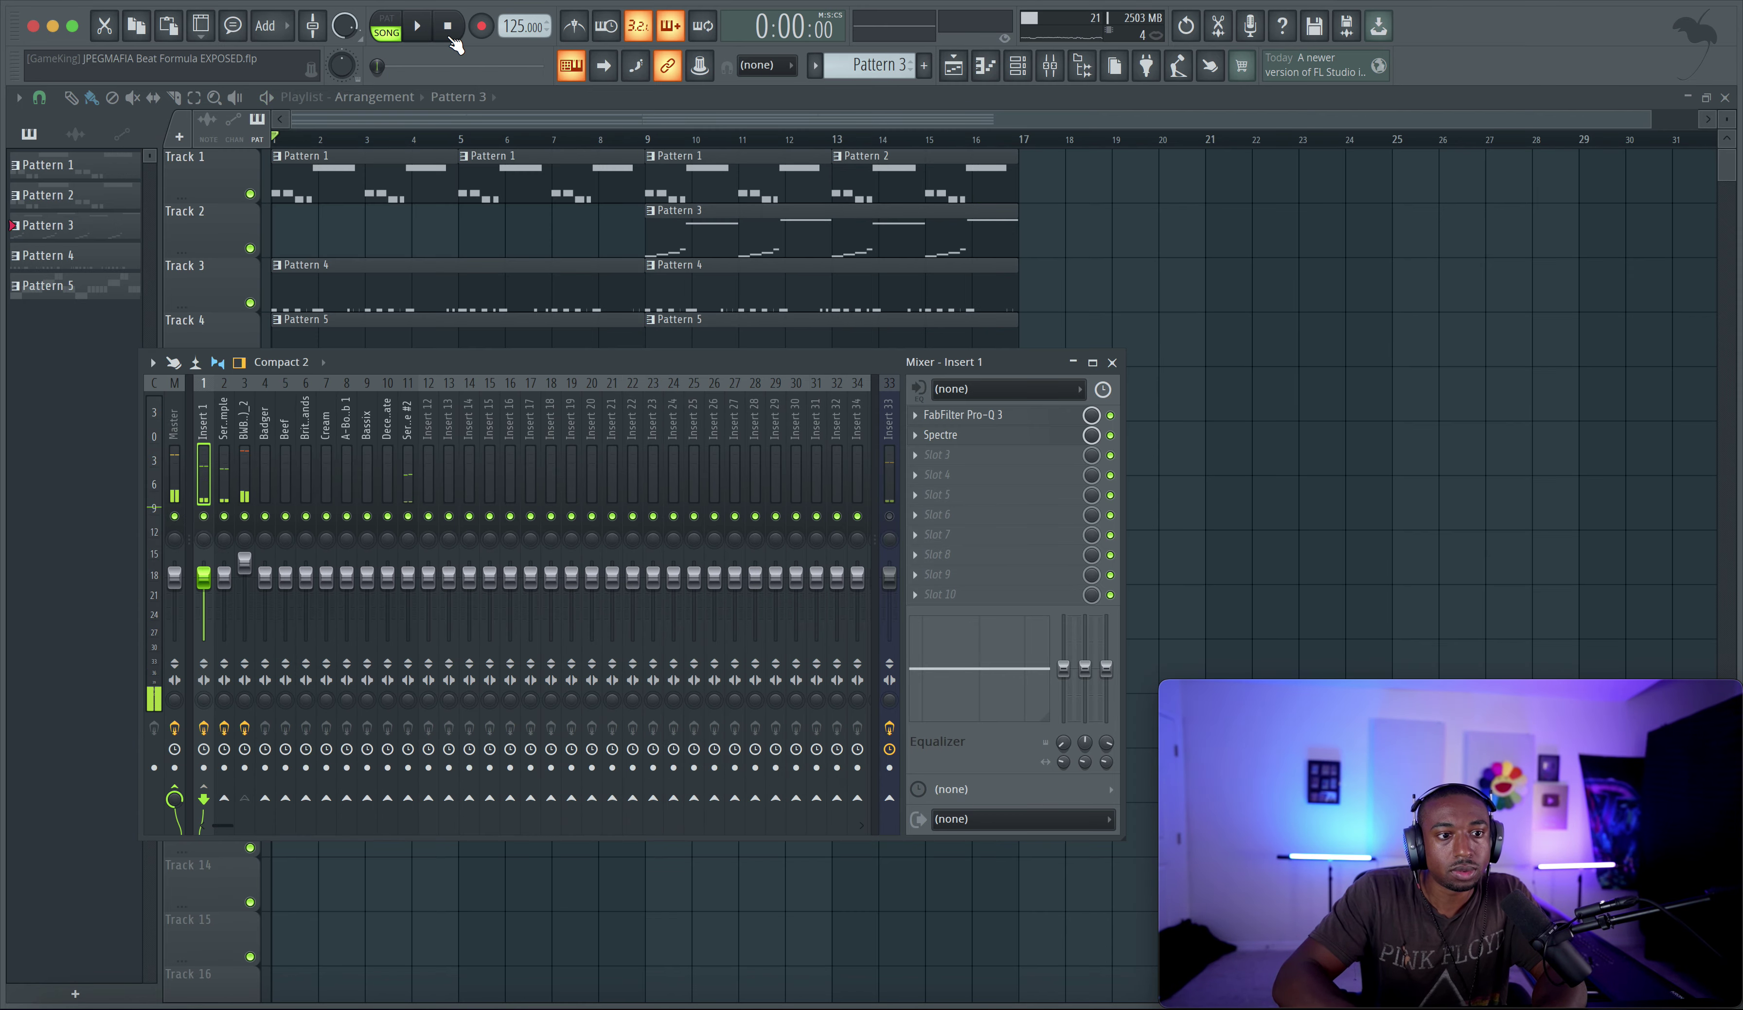
key("F9")
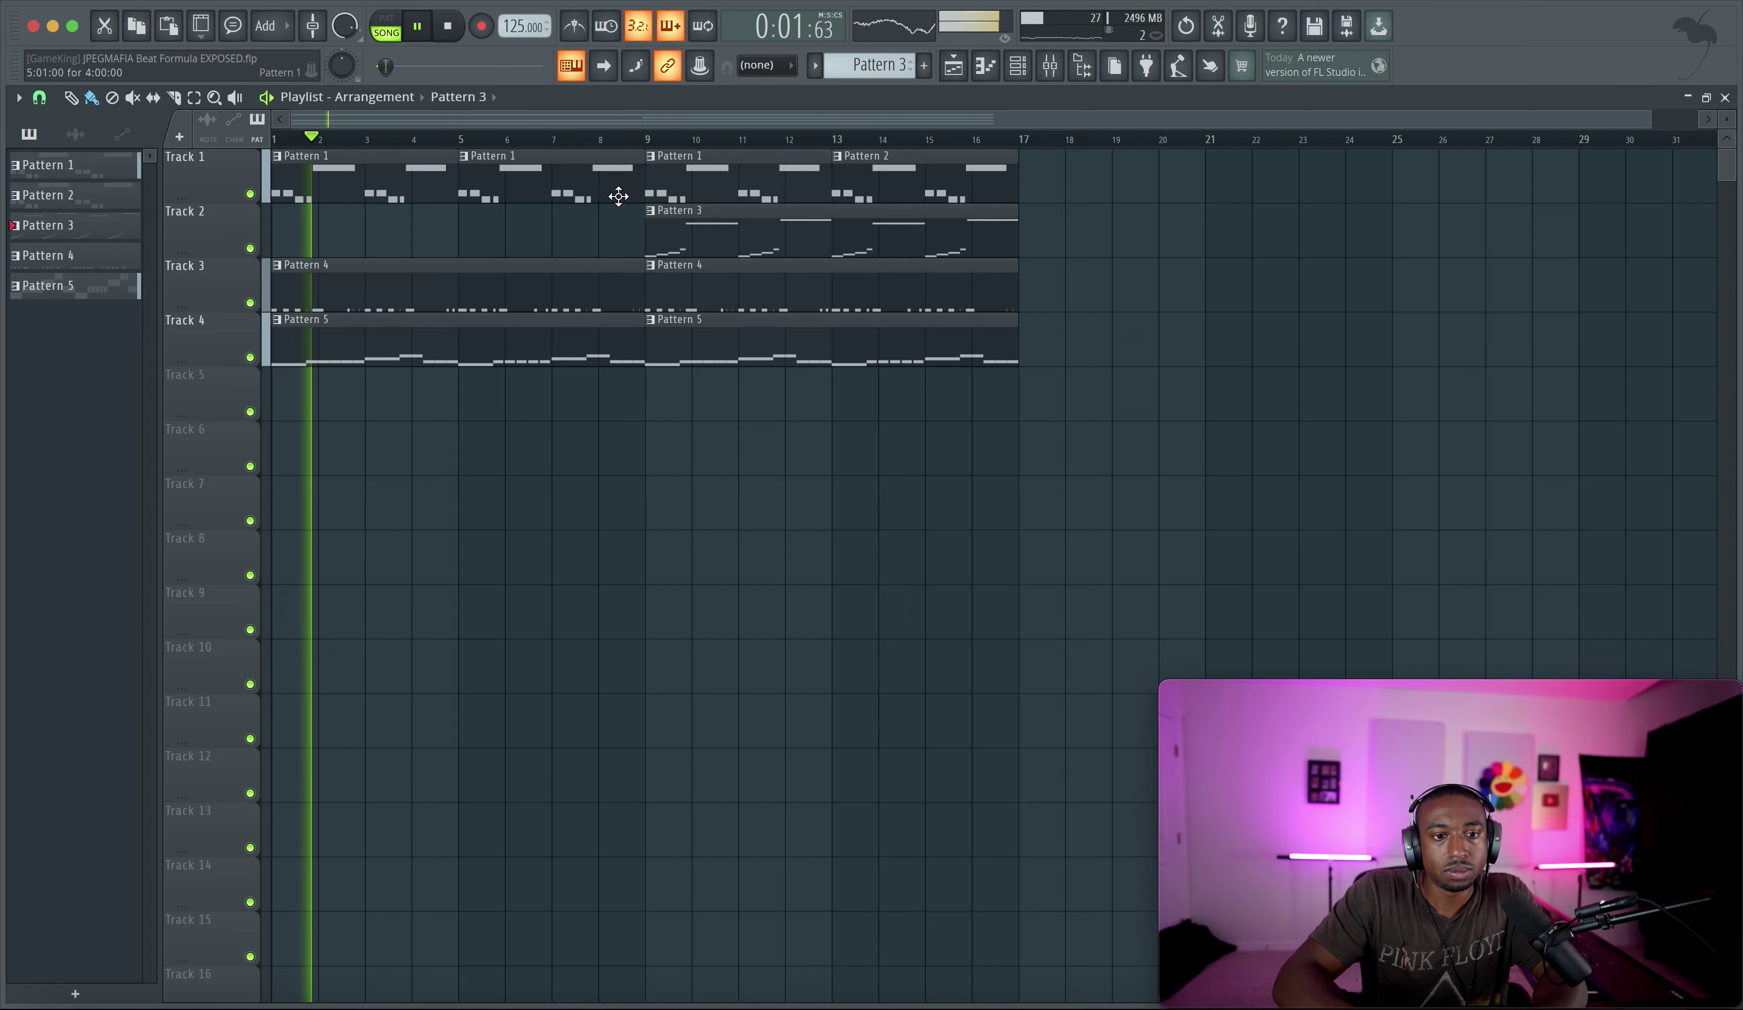
right_click(461, 168)
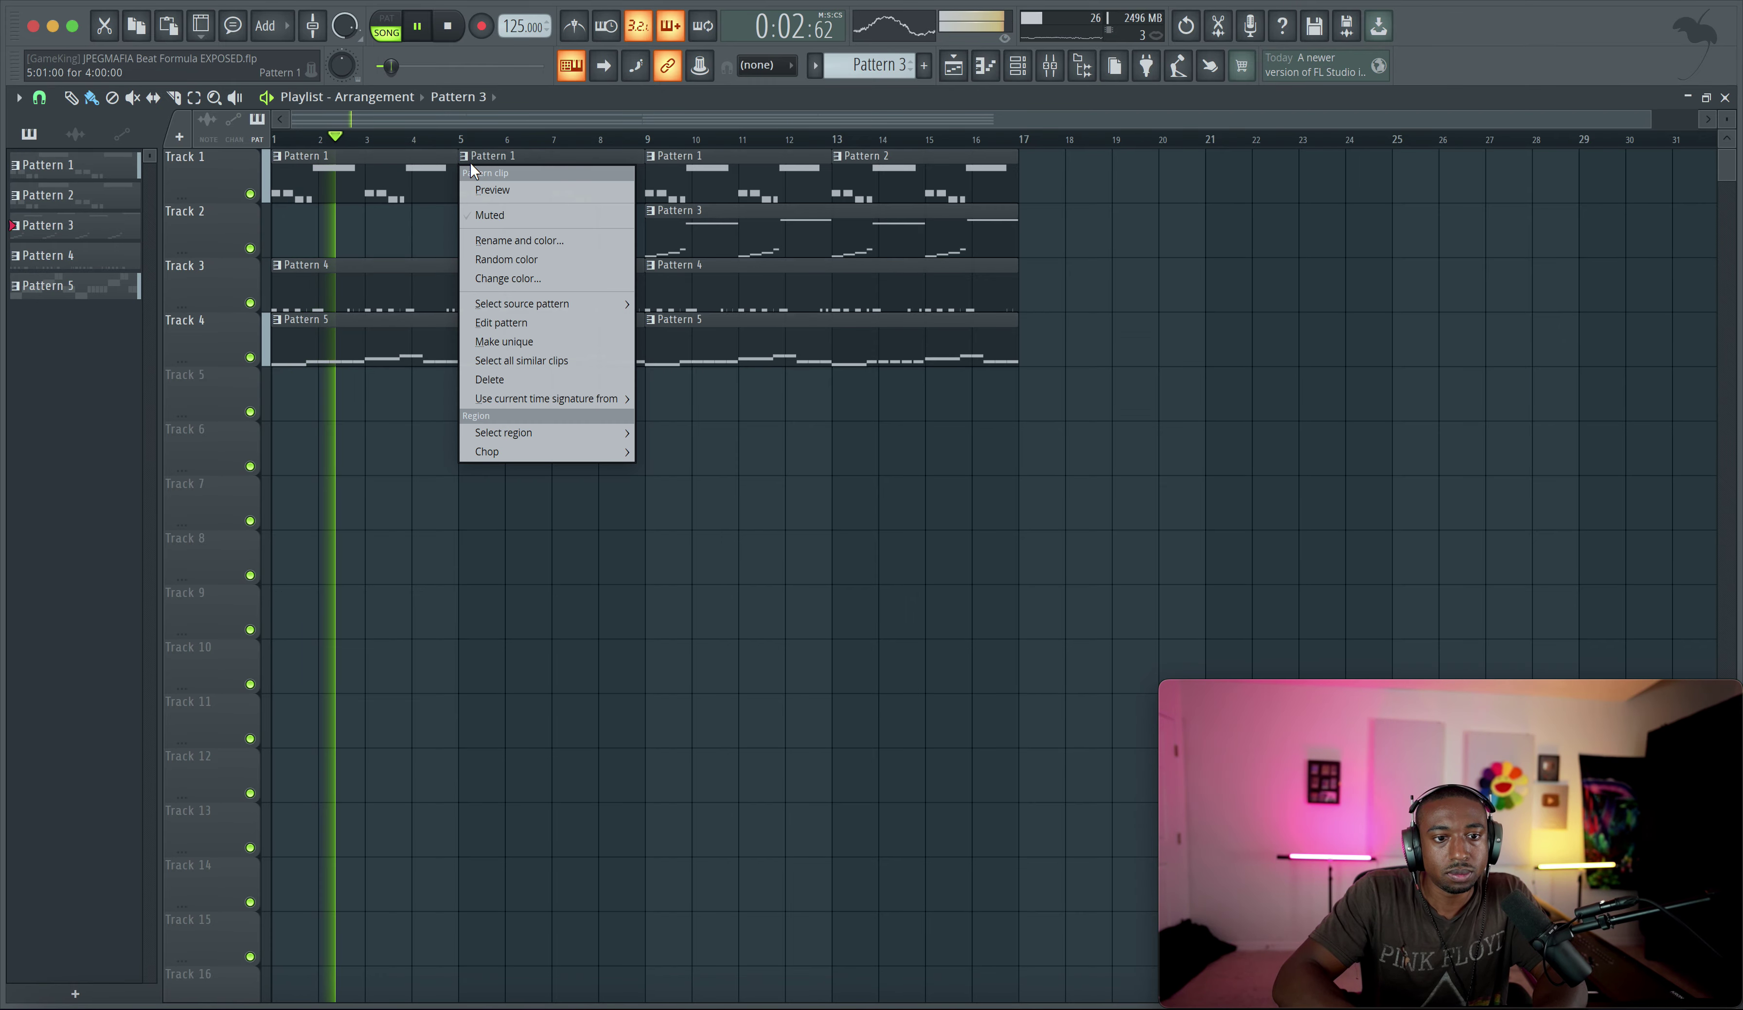
left_click(517, 341)
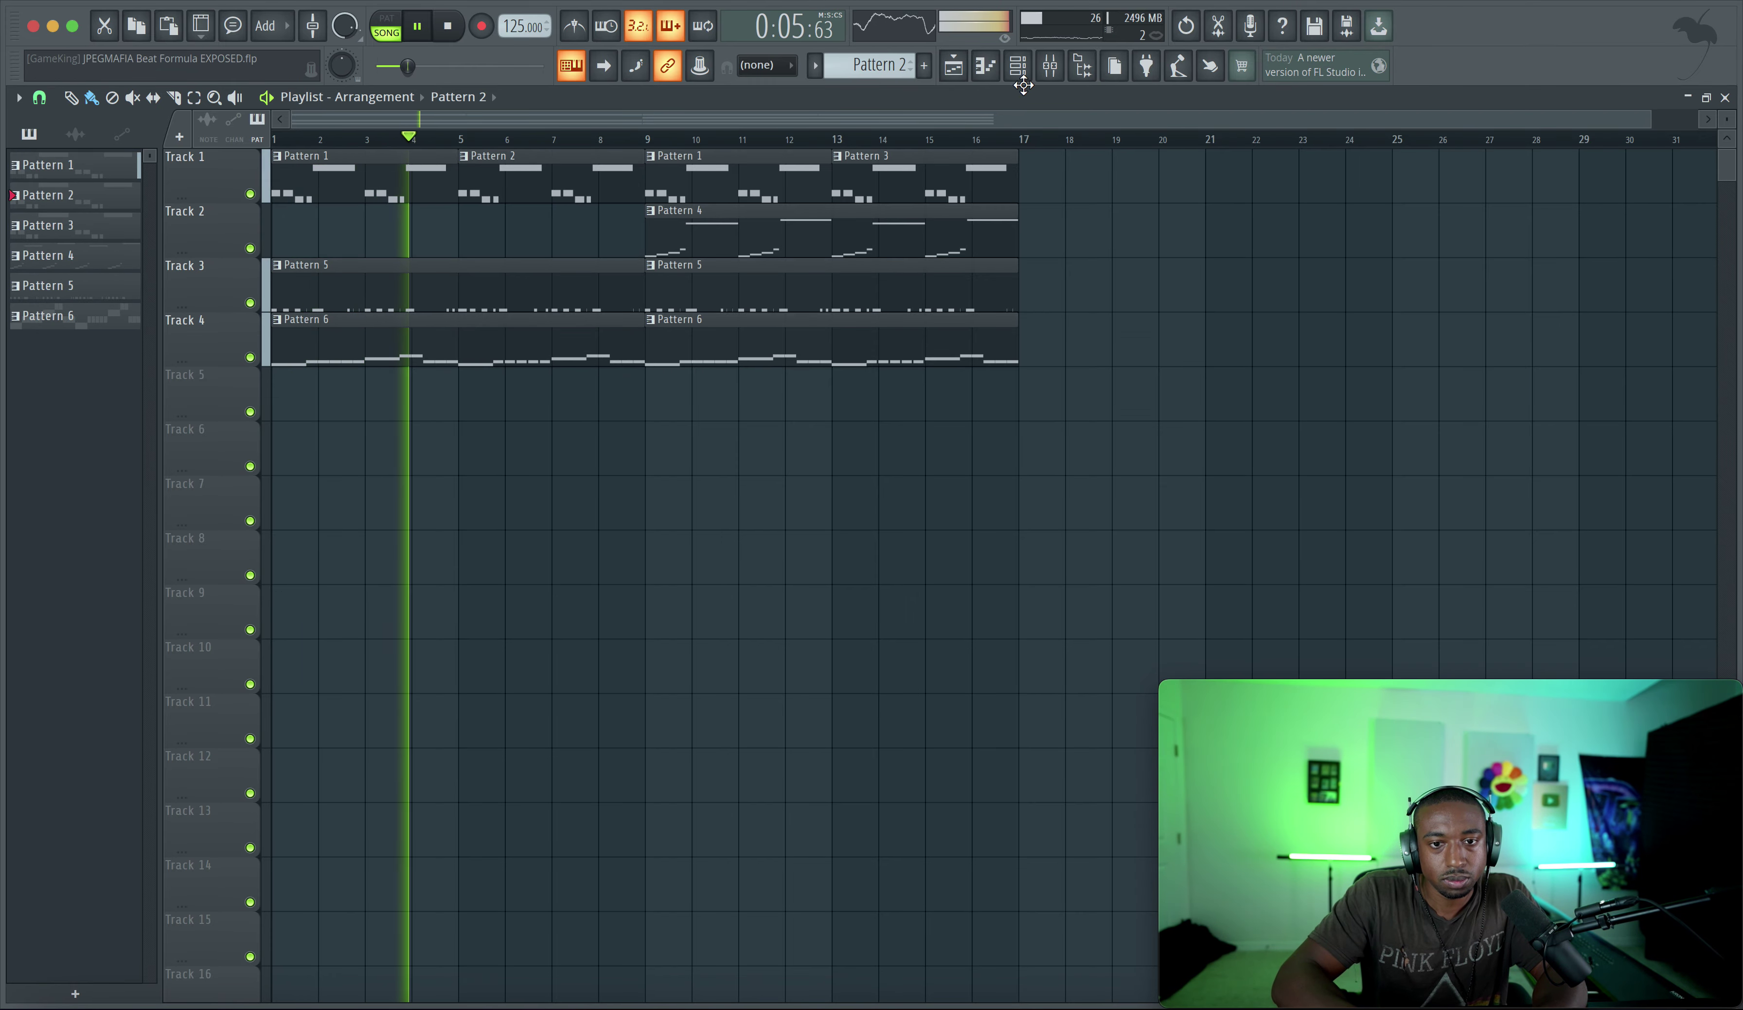
In the unique pattern's Omnisphere notes, drop the second long C5 to C4 and add a short C5 near the end of bar 4
left_click(1020, 67)
left_click(516, 195)
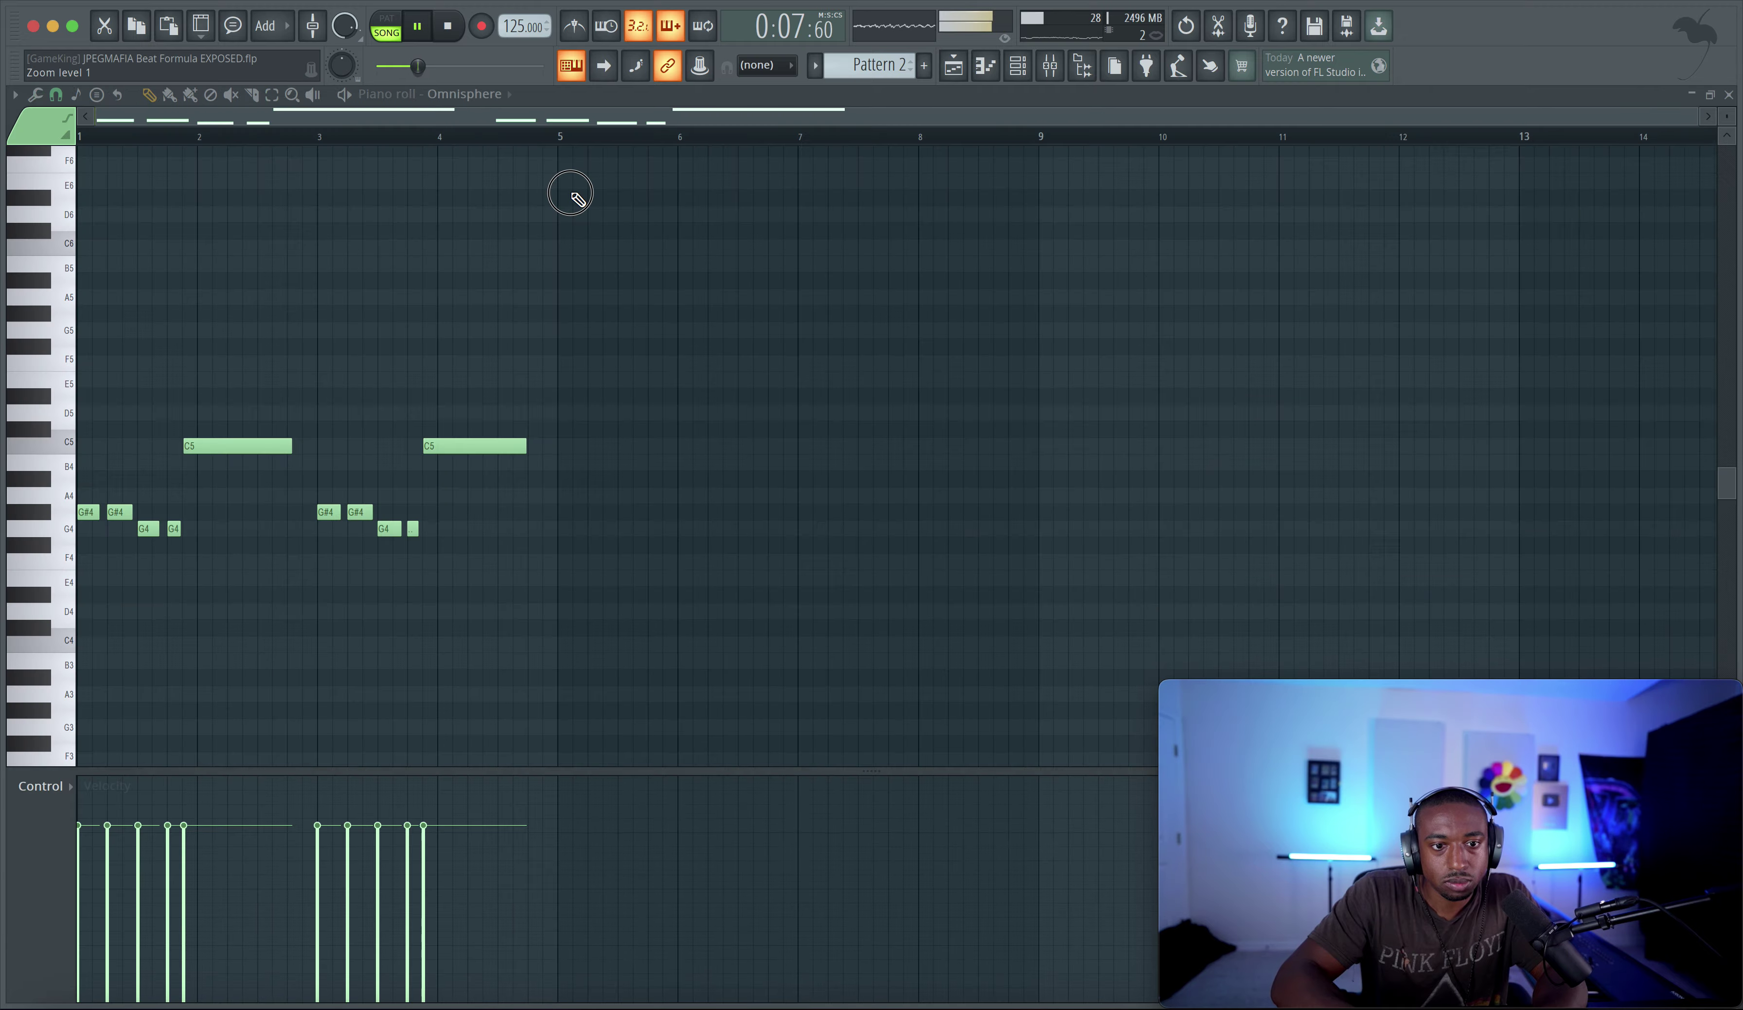
key("ctrl+Up")
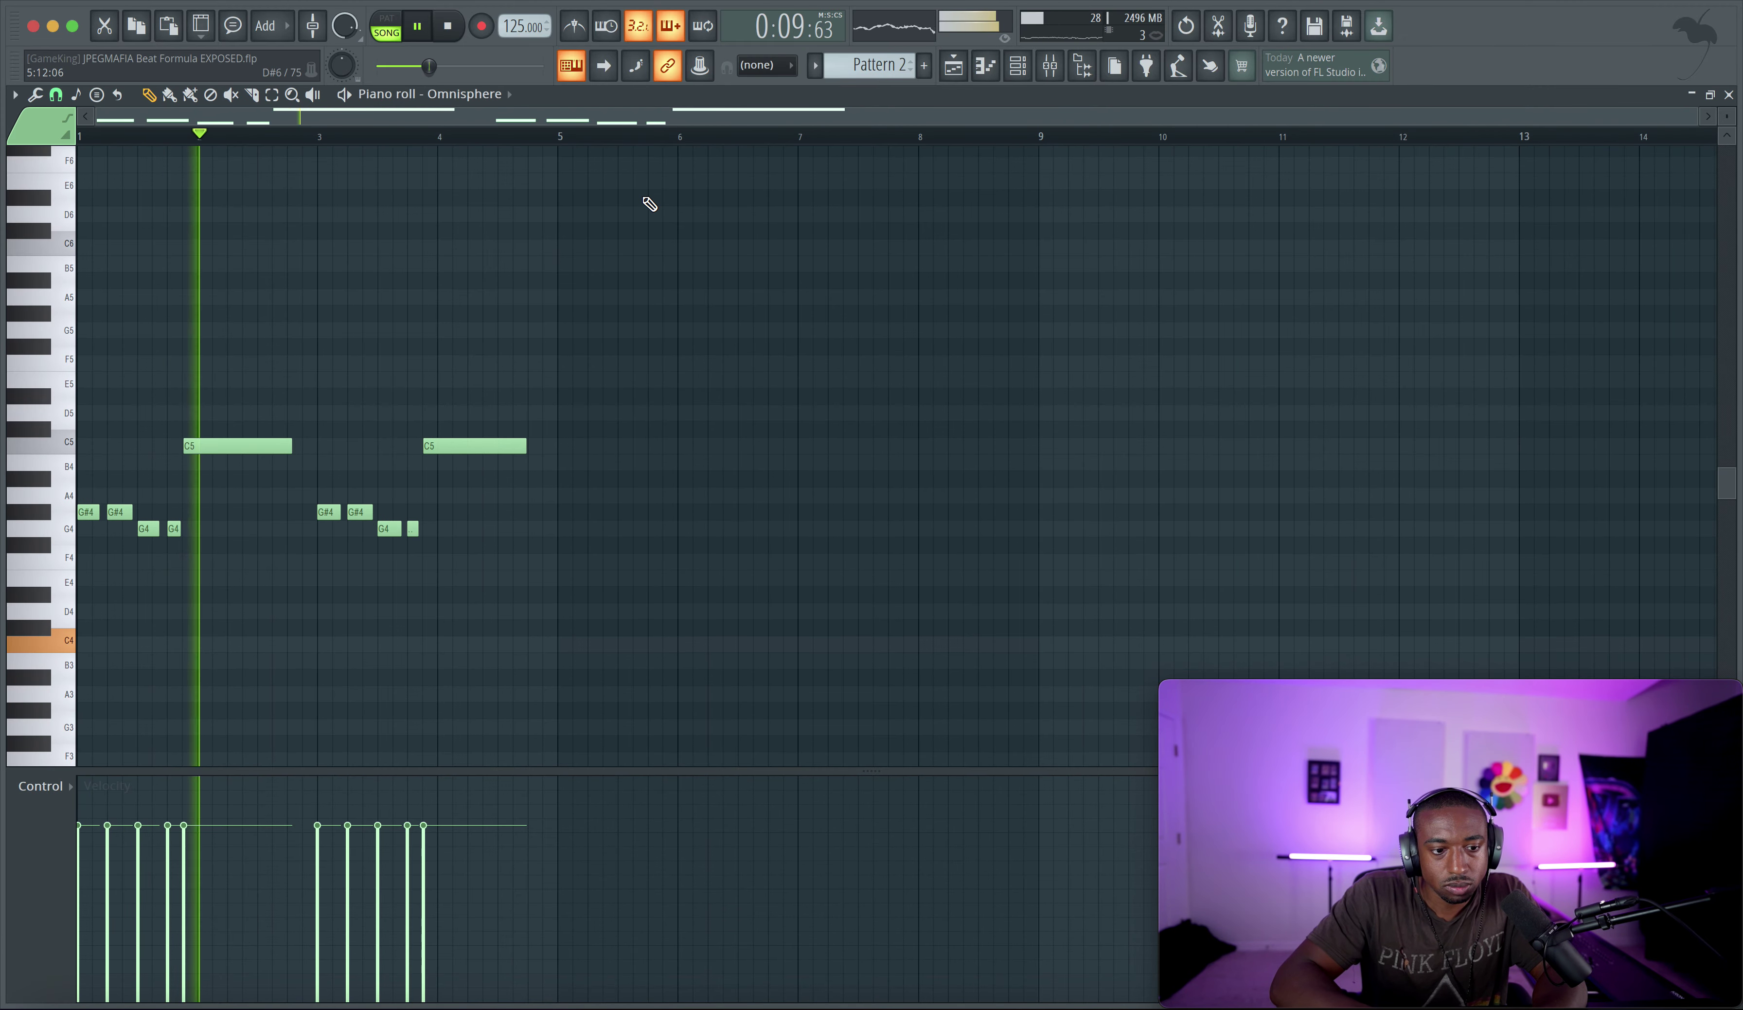
scroll(448, 399, "up", 2)
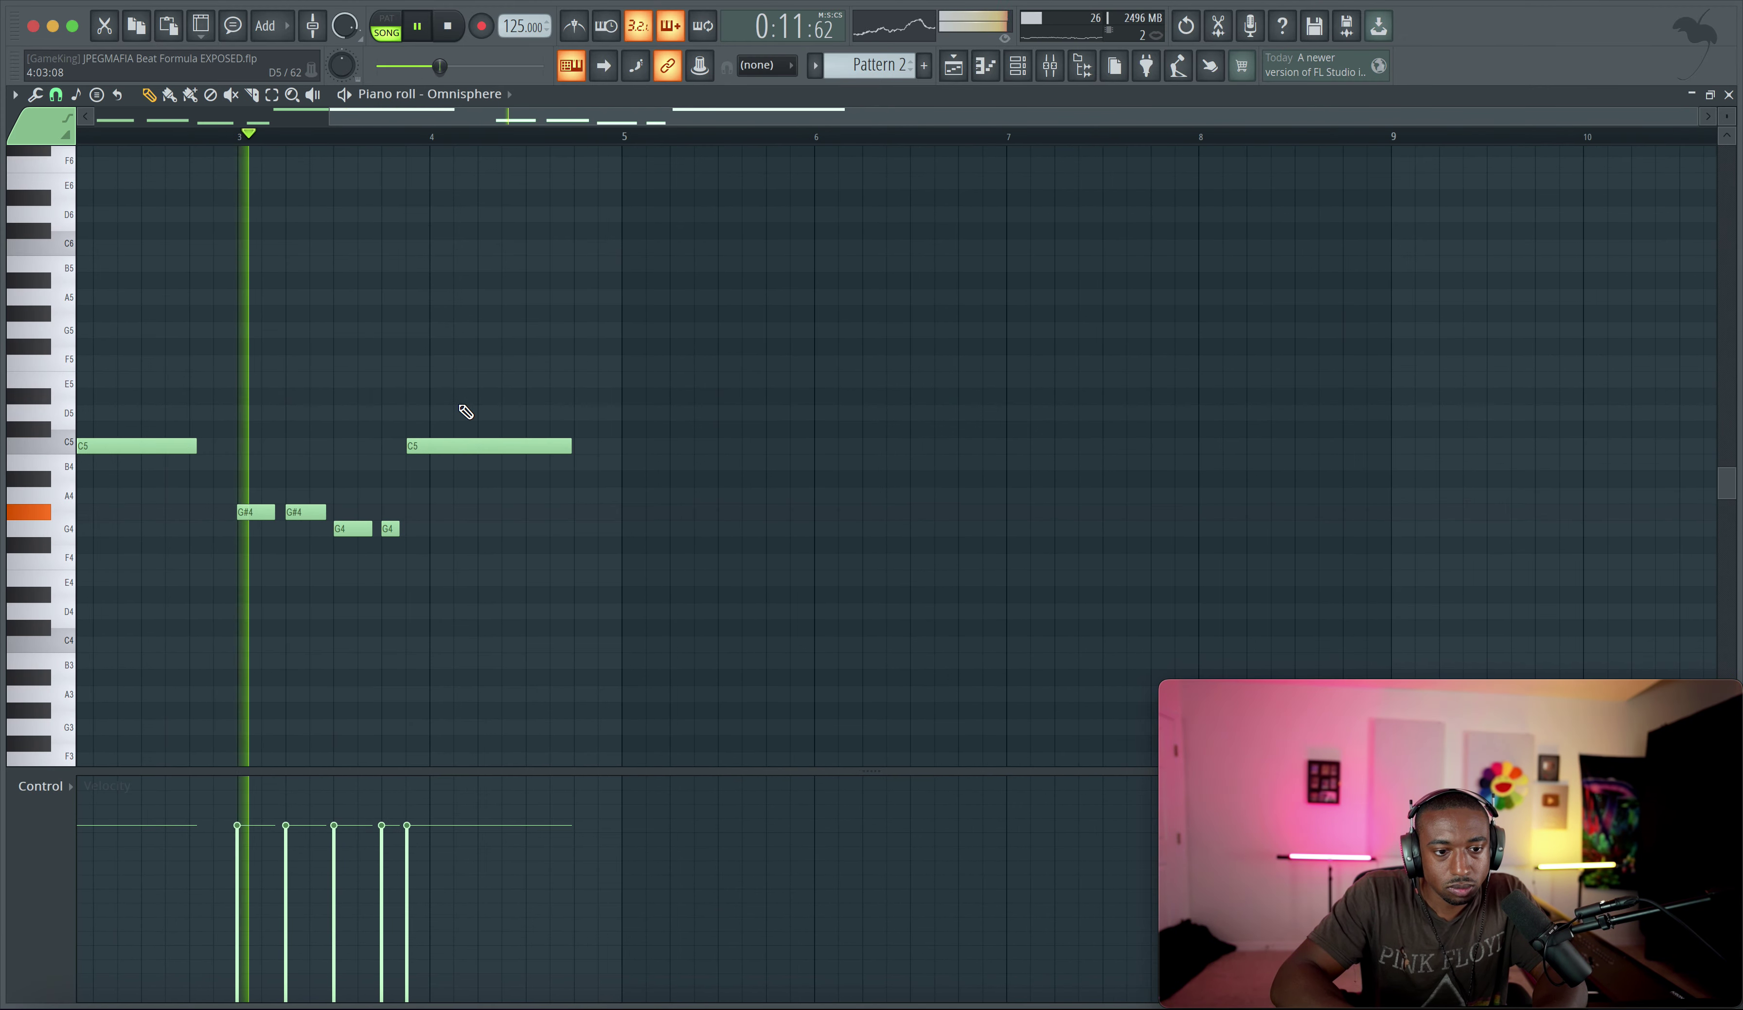
scroll(466, 407, "left", 3)
left_click(672, 444, "ctrl")
key("ctrl+Down")
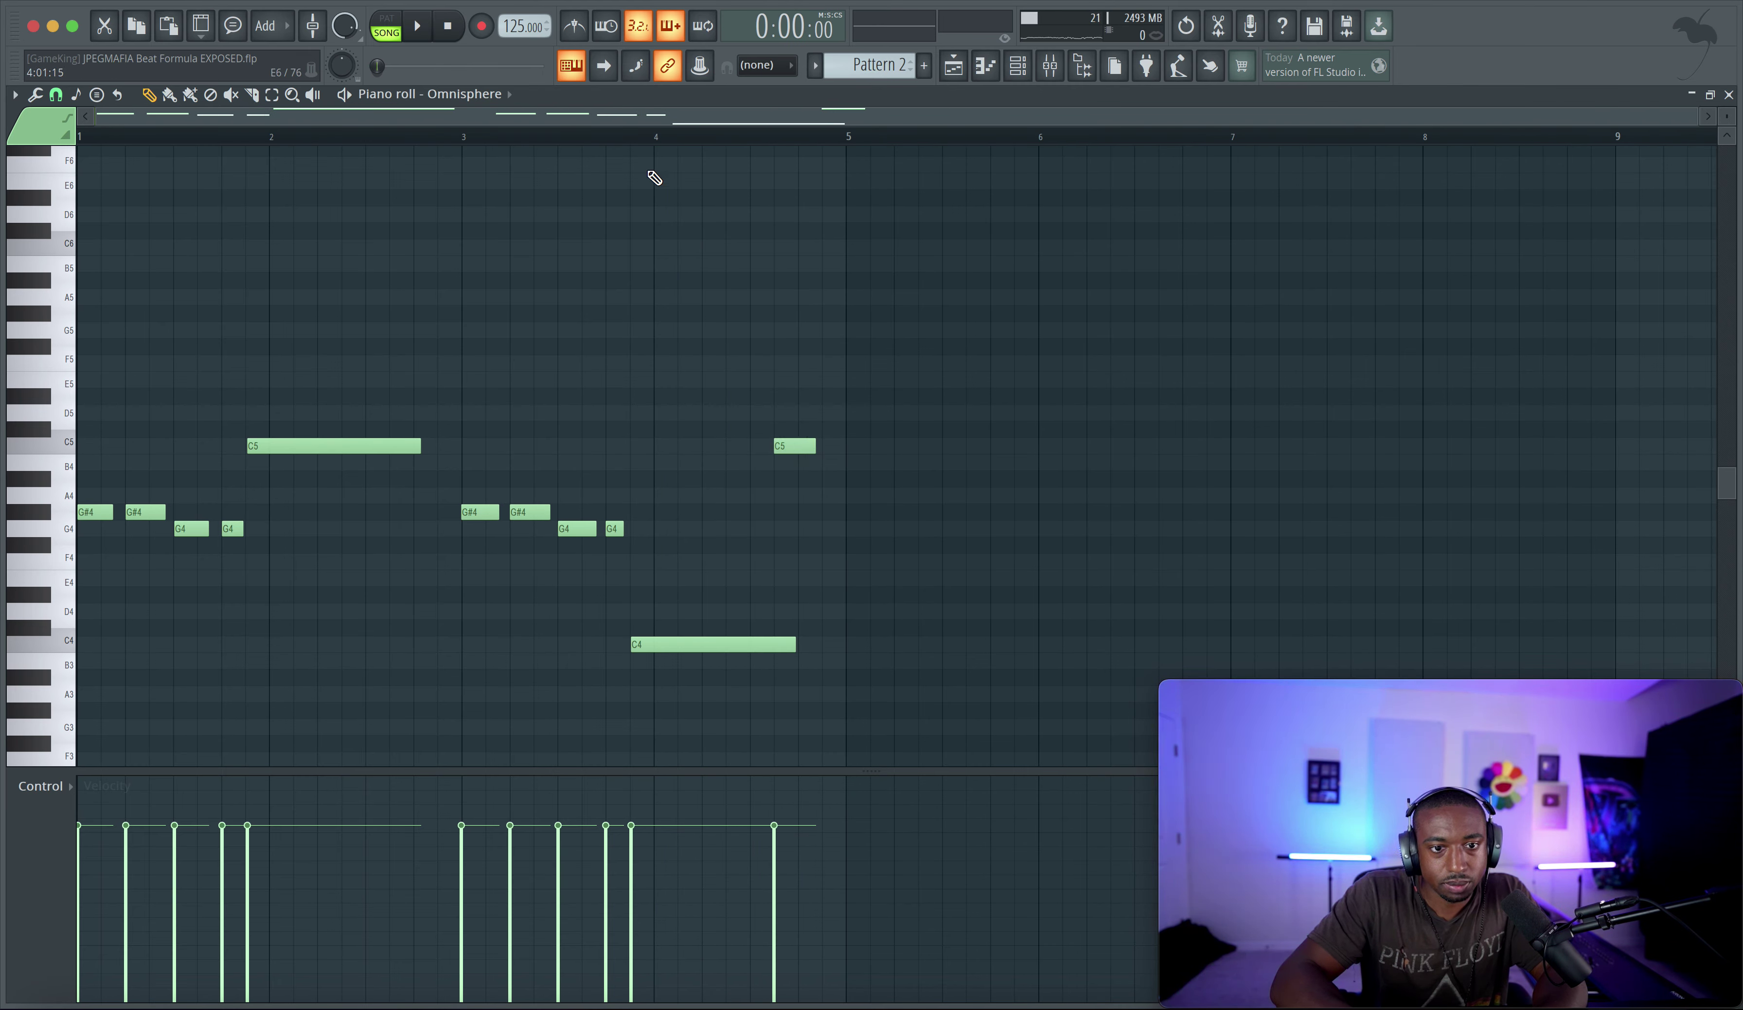
Set the playback start just after bar 3, add a short G5 following the last C5 in bar 4, and audition the phrase
left_click(482, 149)
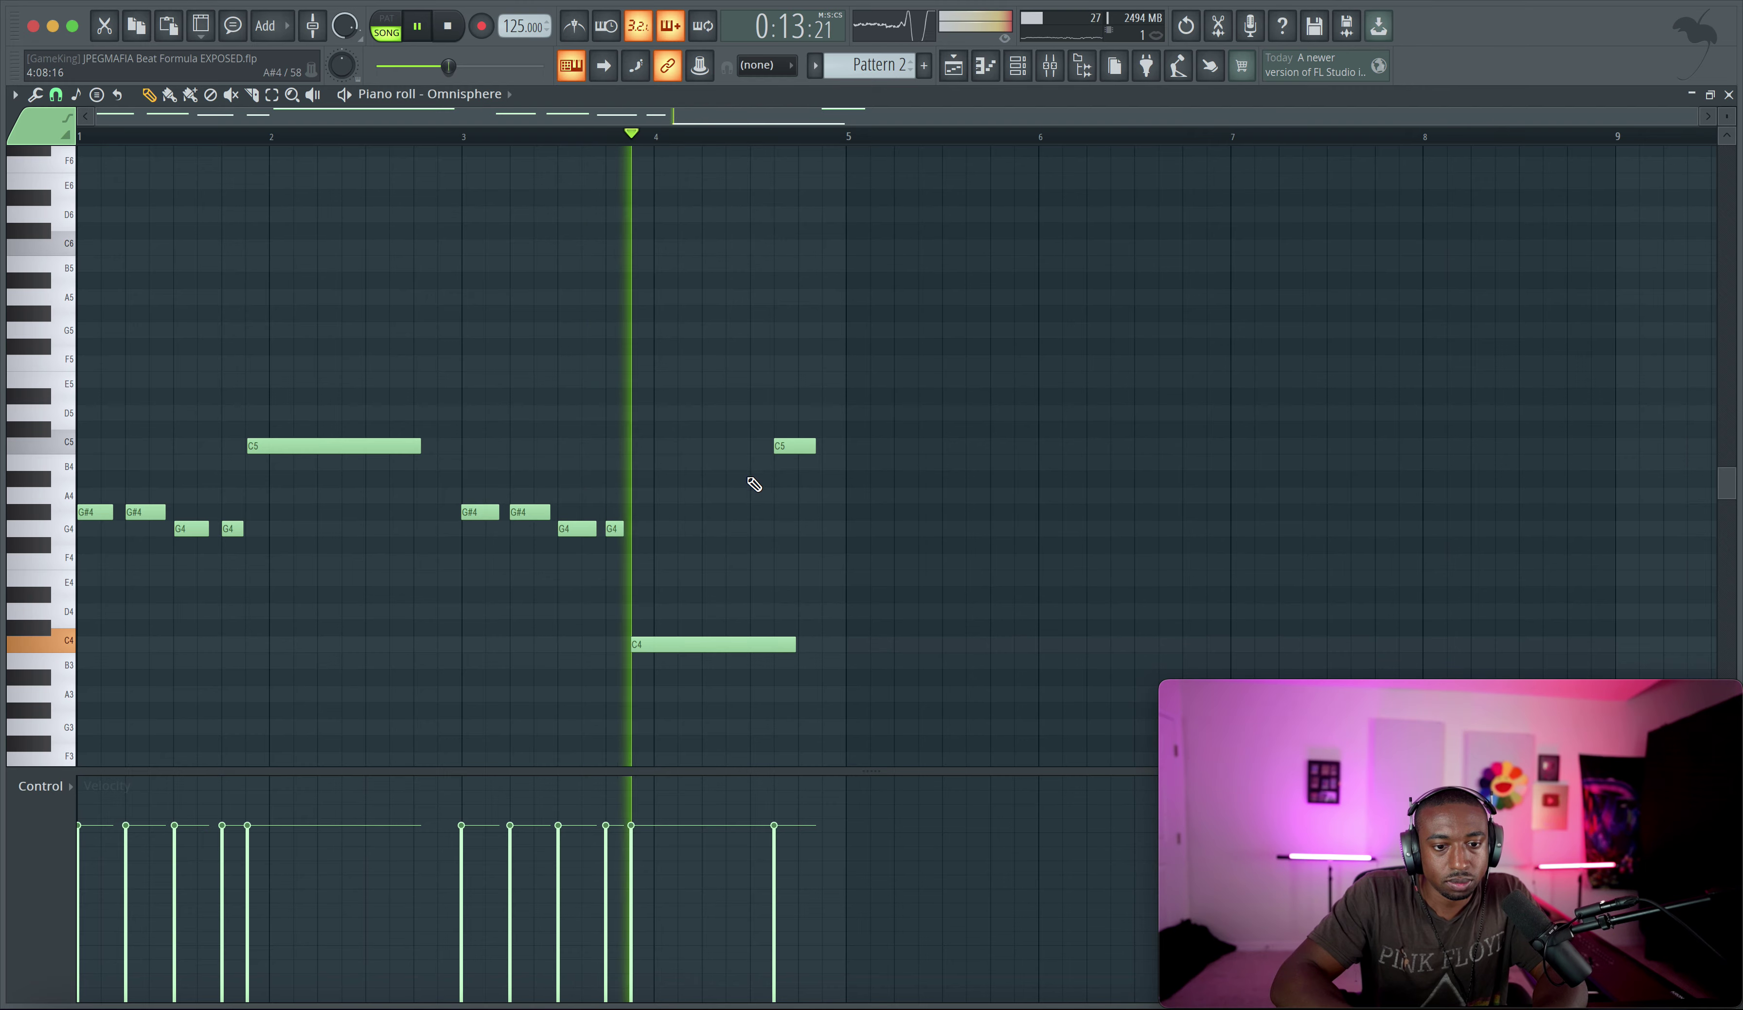
key("space")
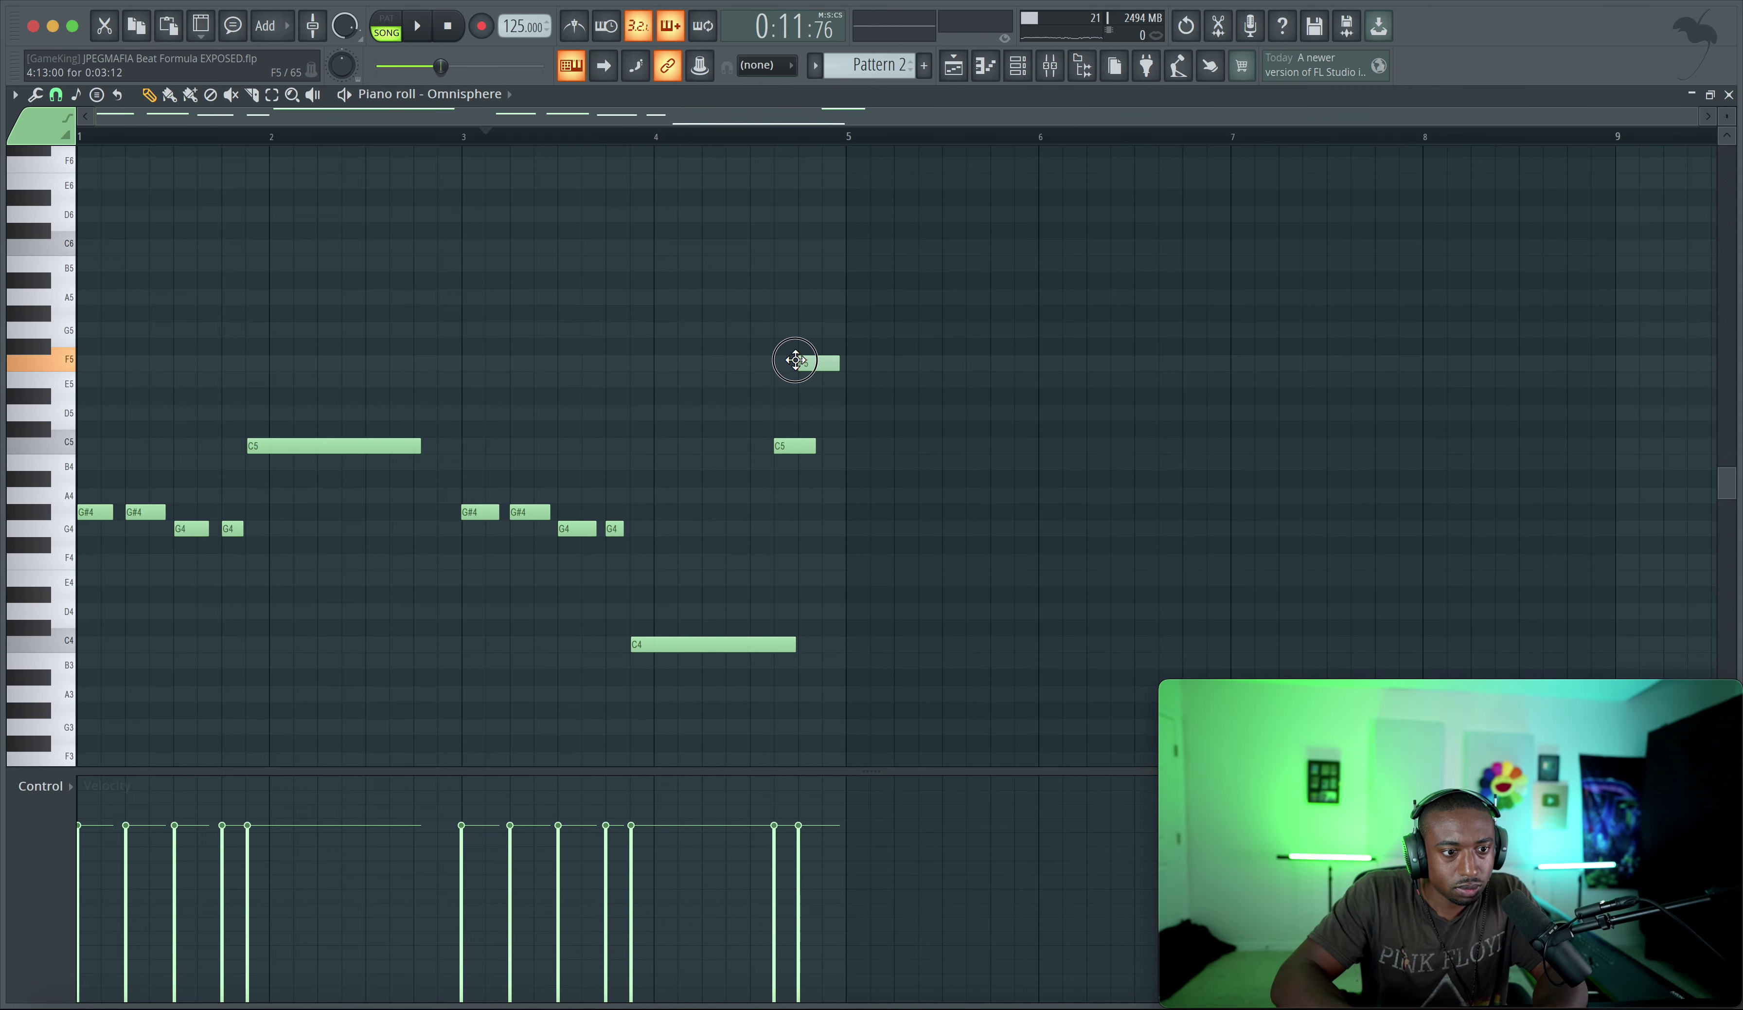
key("space")
left_click(771, 650)
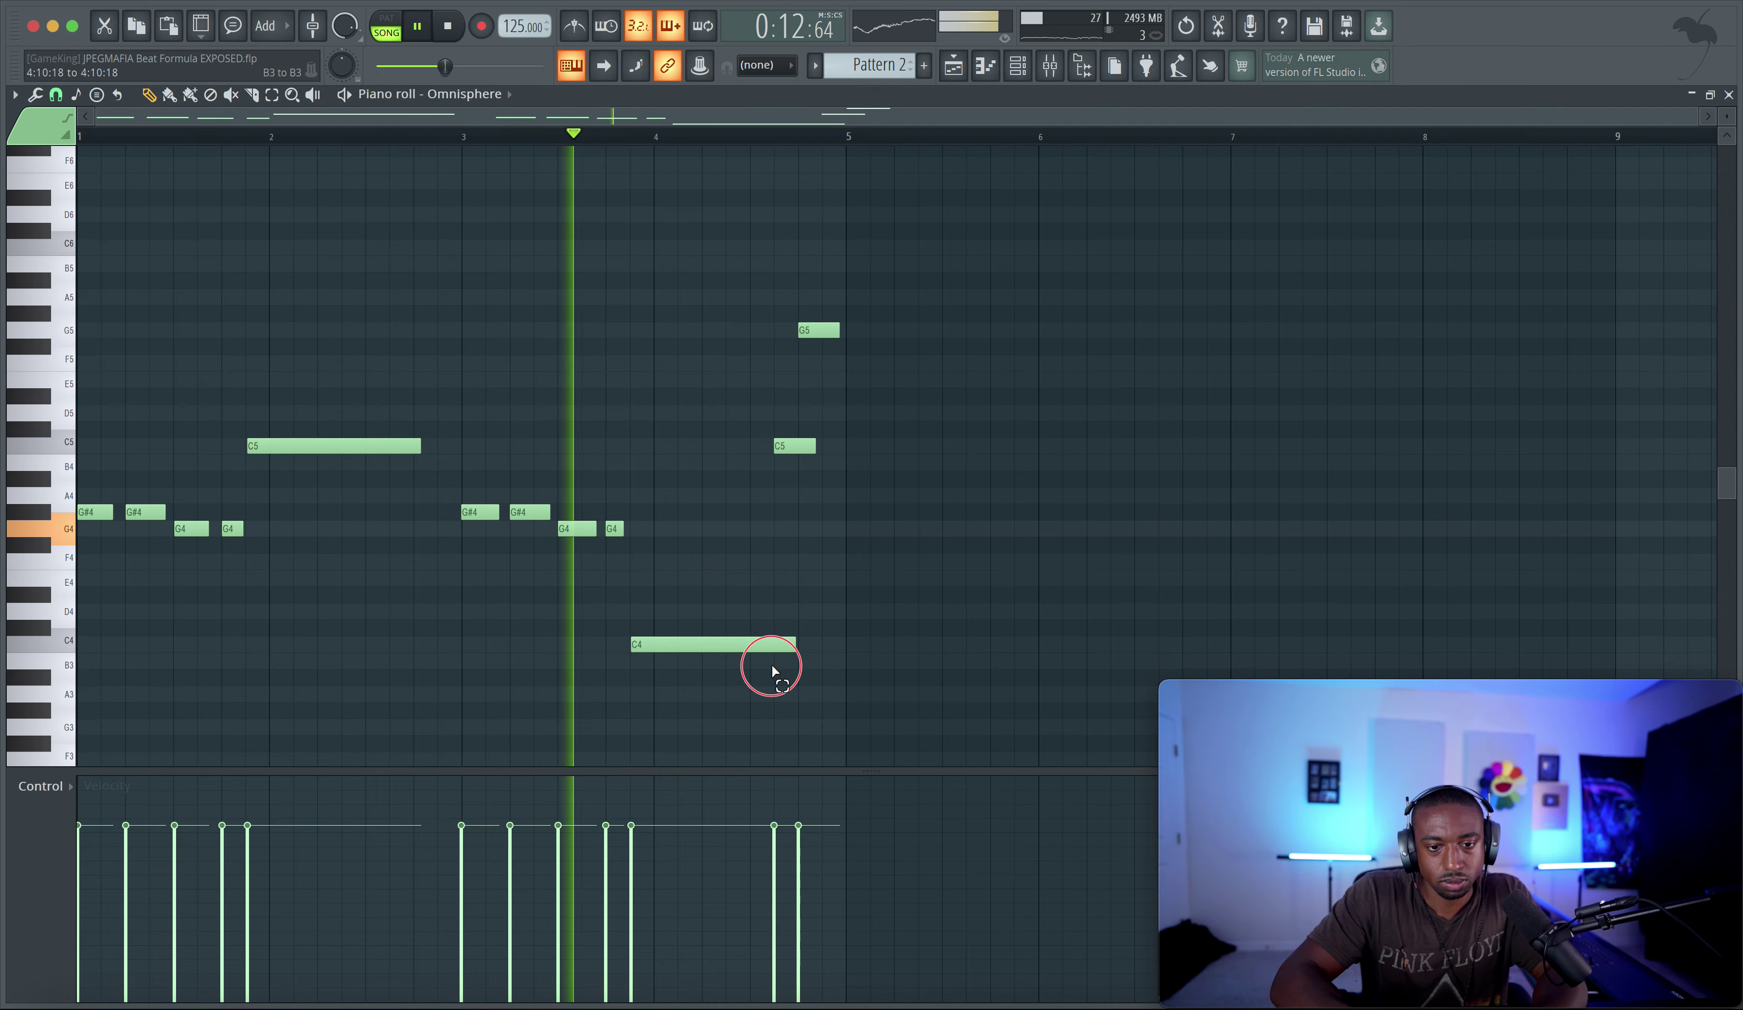
In Pattern 2, trim the long C4 to where the following C5 starts and add a short D4 note closing bar 4
key("super+l")
left_click(884, 575, "super")
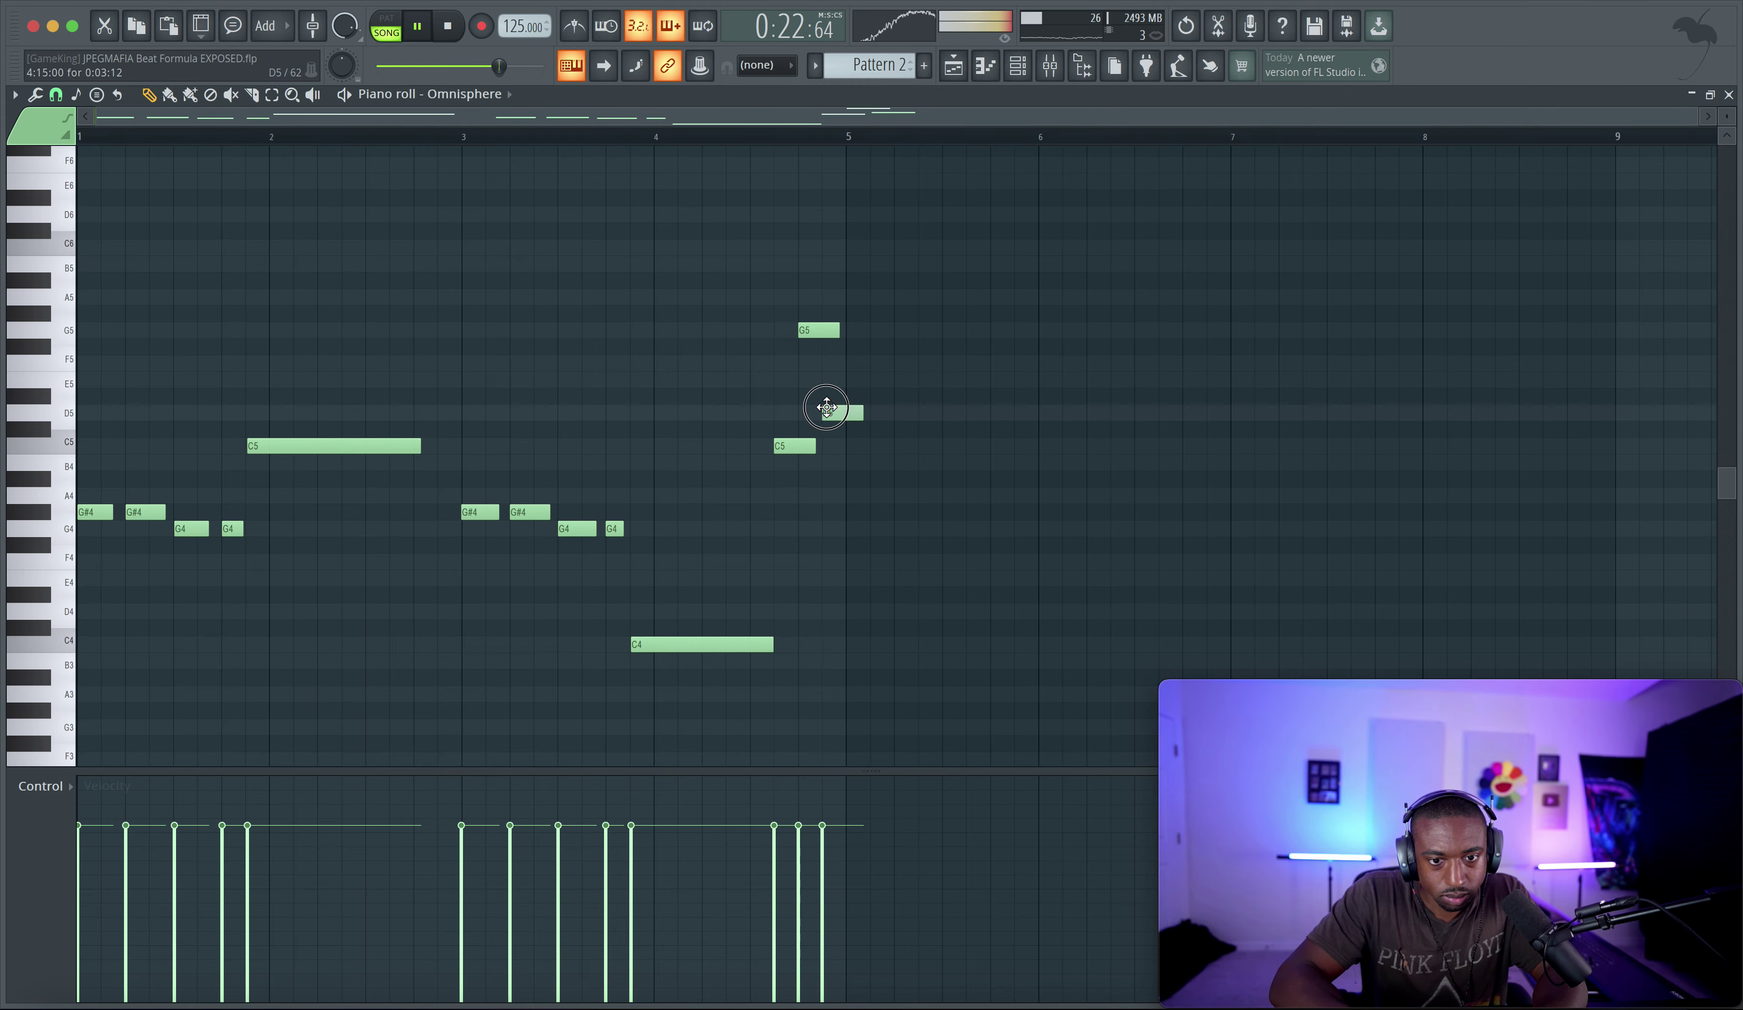
left_click(849, 411)
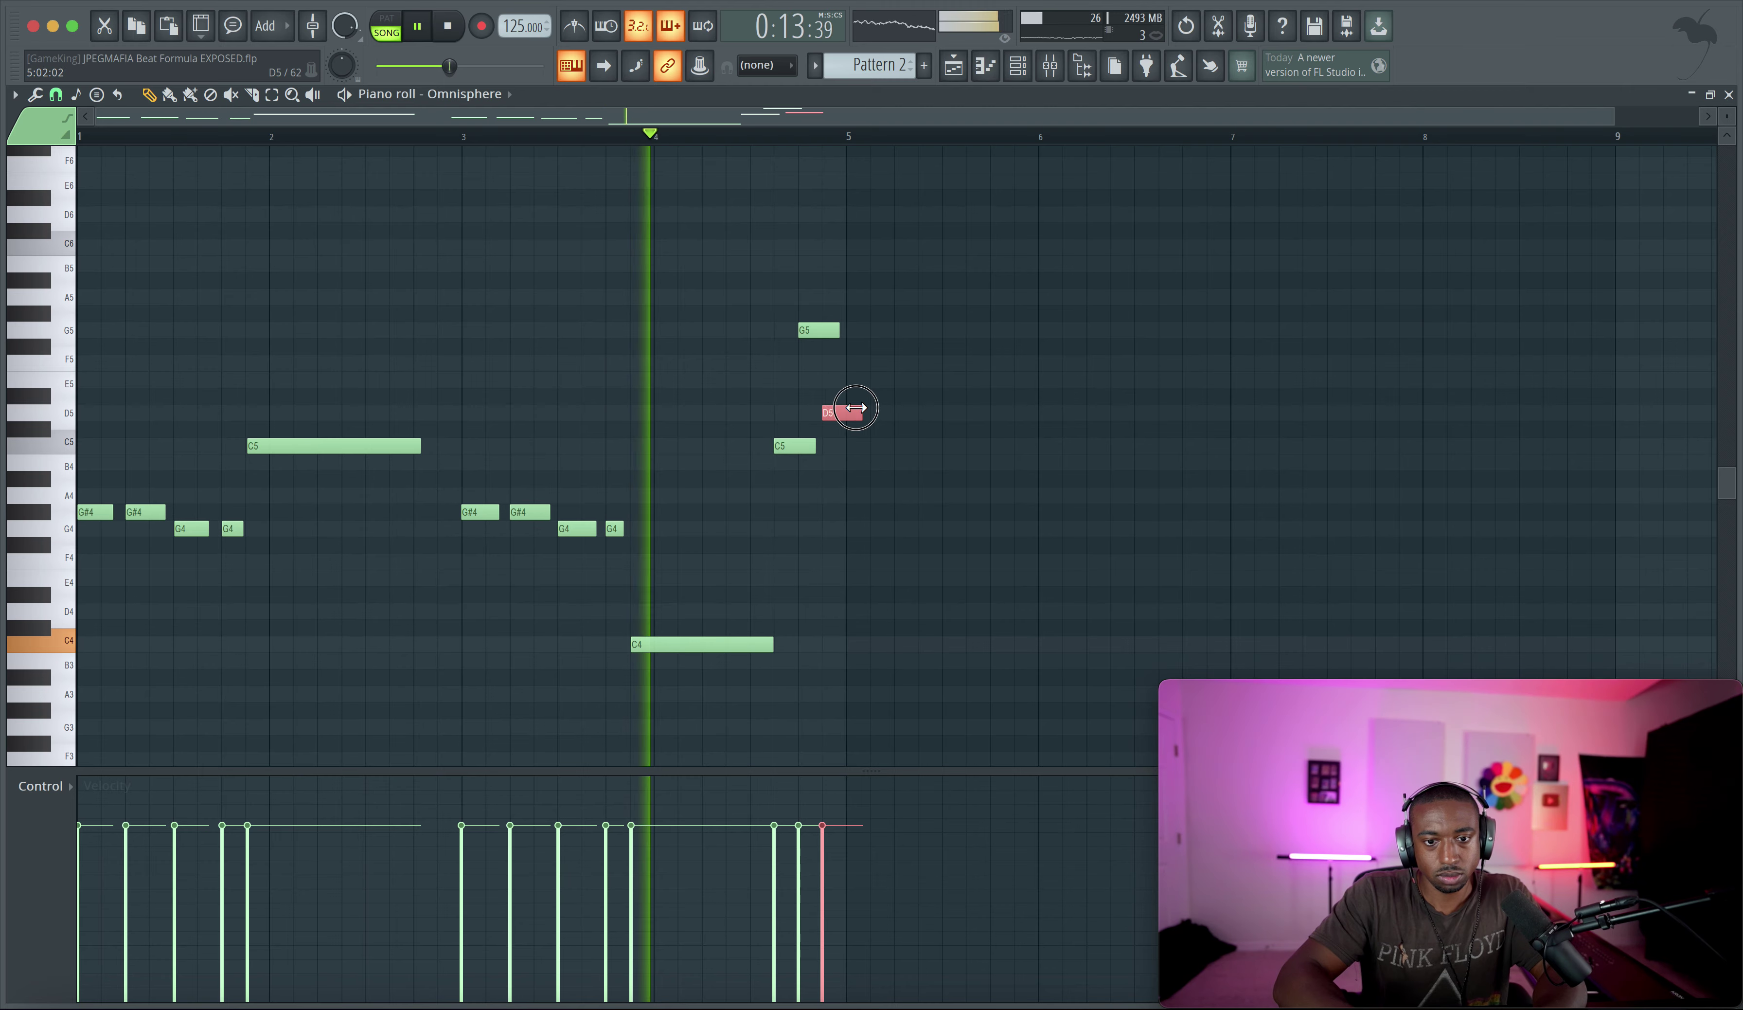
left_click_drag(860, 407, 841, 406)
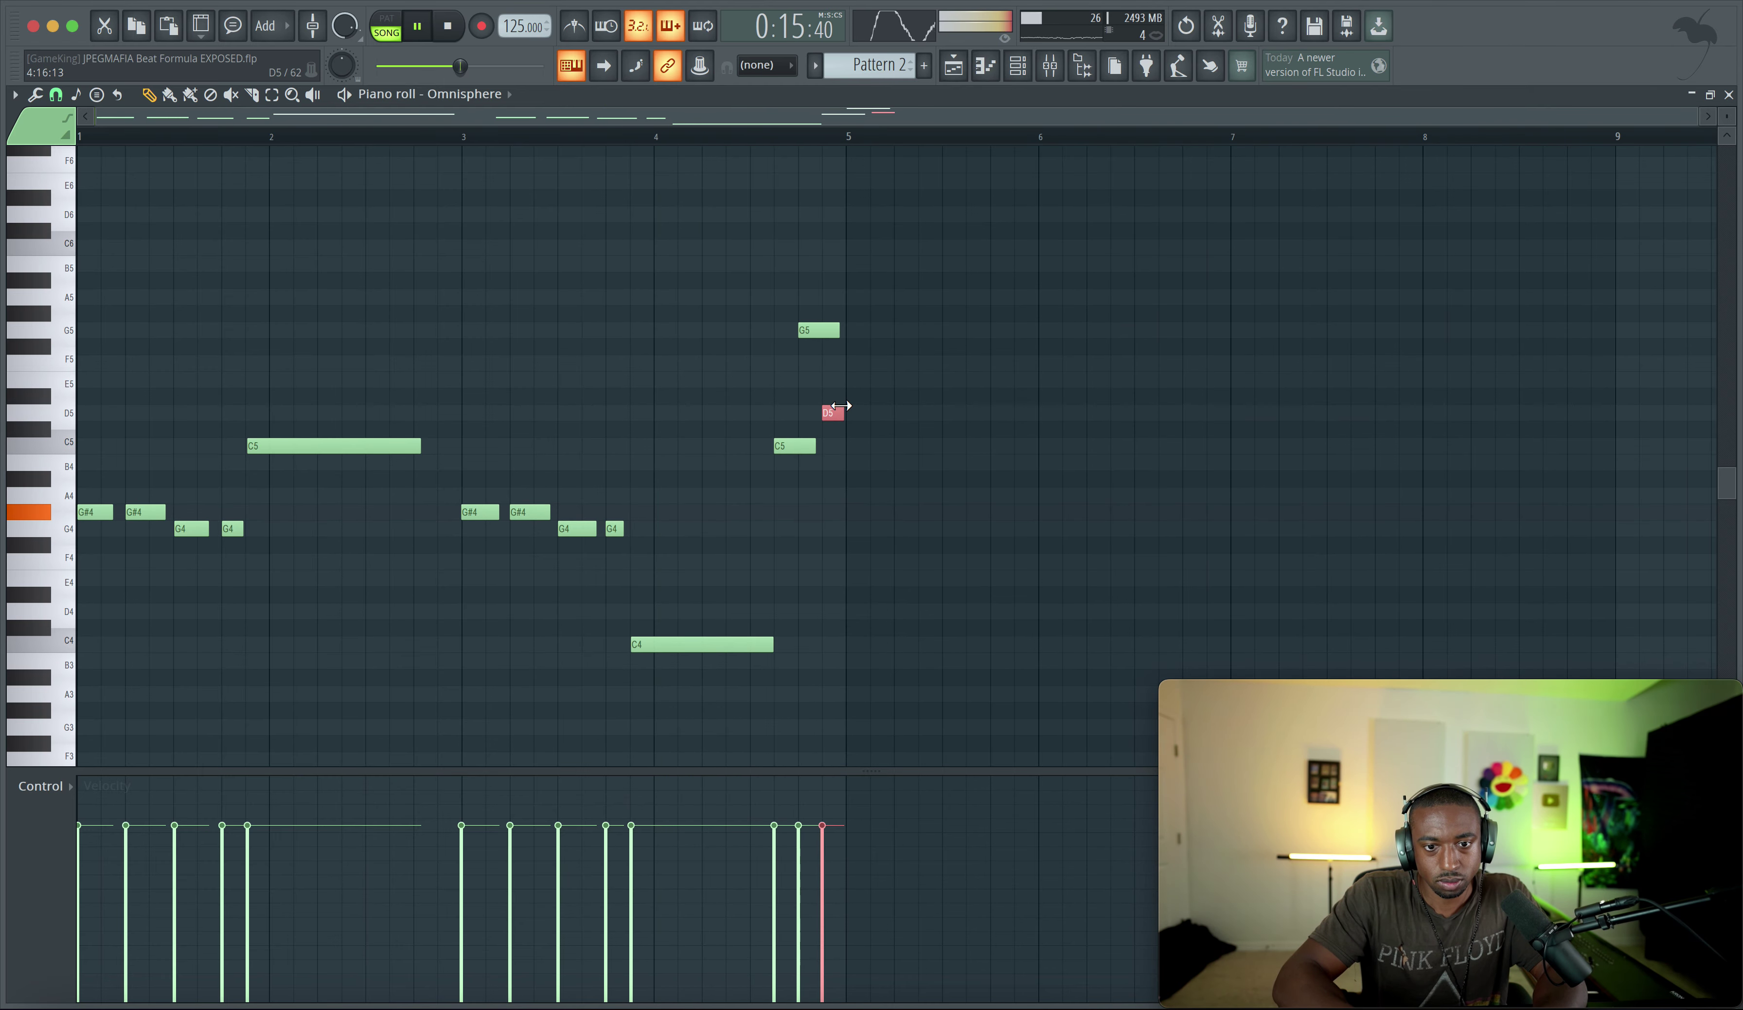
left_click(765, 141)
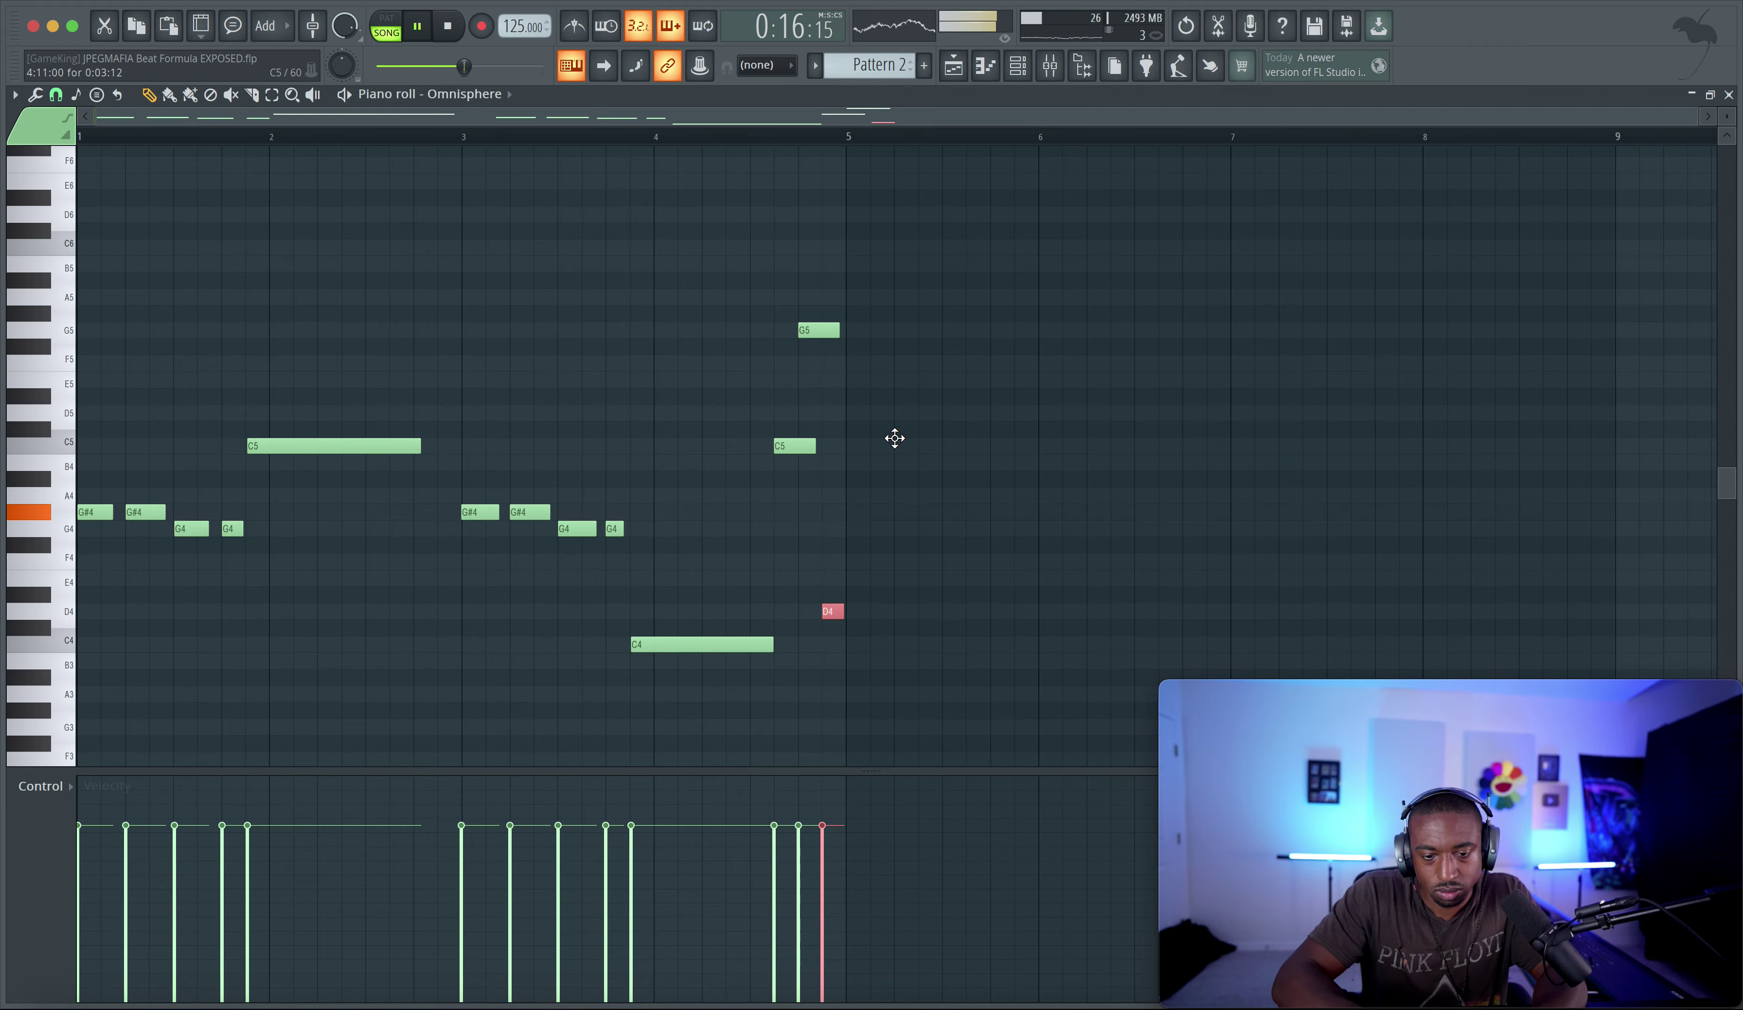
In Pattern 3, add an F4 note in the second half of bar 4 and shorten the long C5 to end where it starts
key("F5")
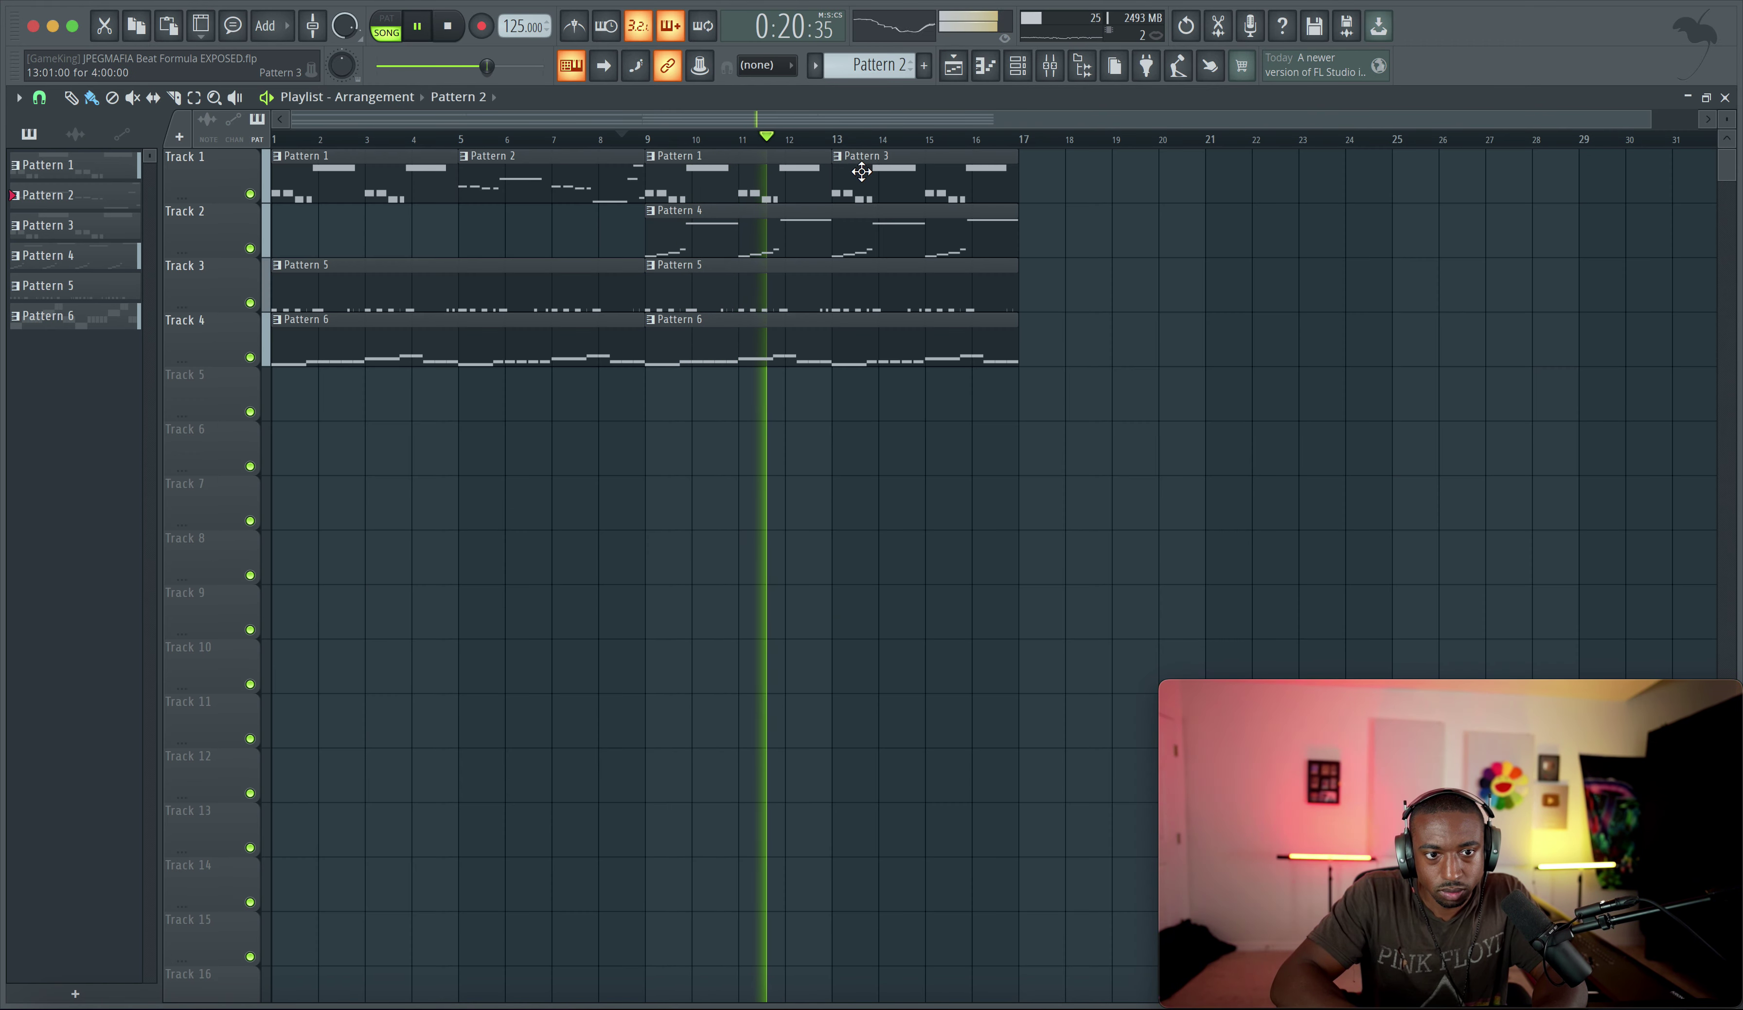
double_click(864, 199)
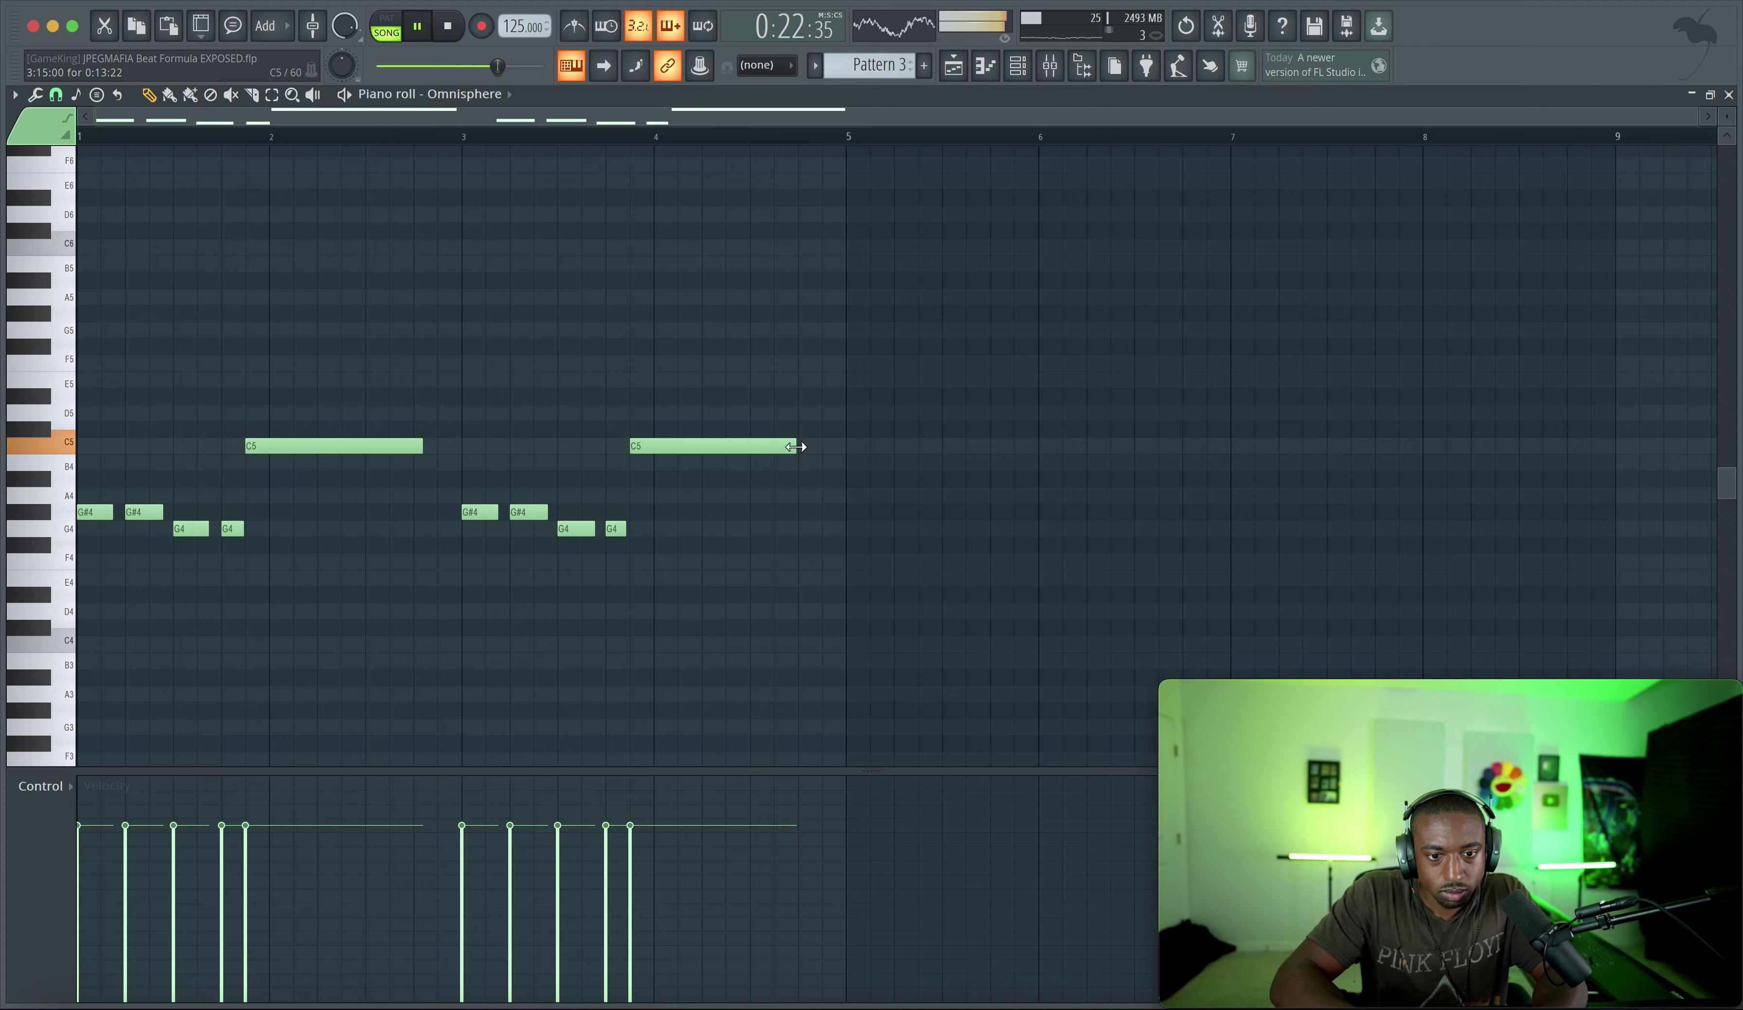
left_click(758, 562)
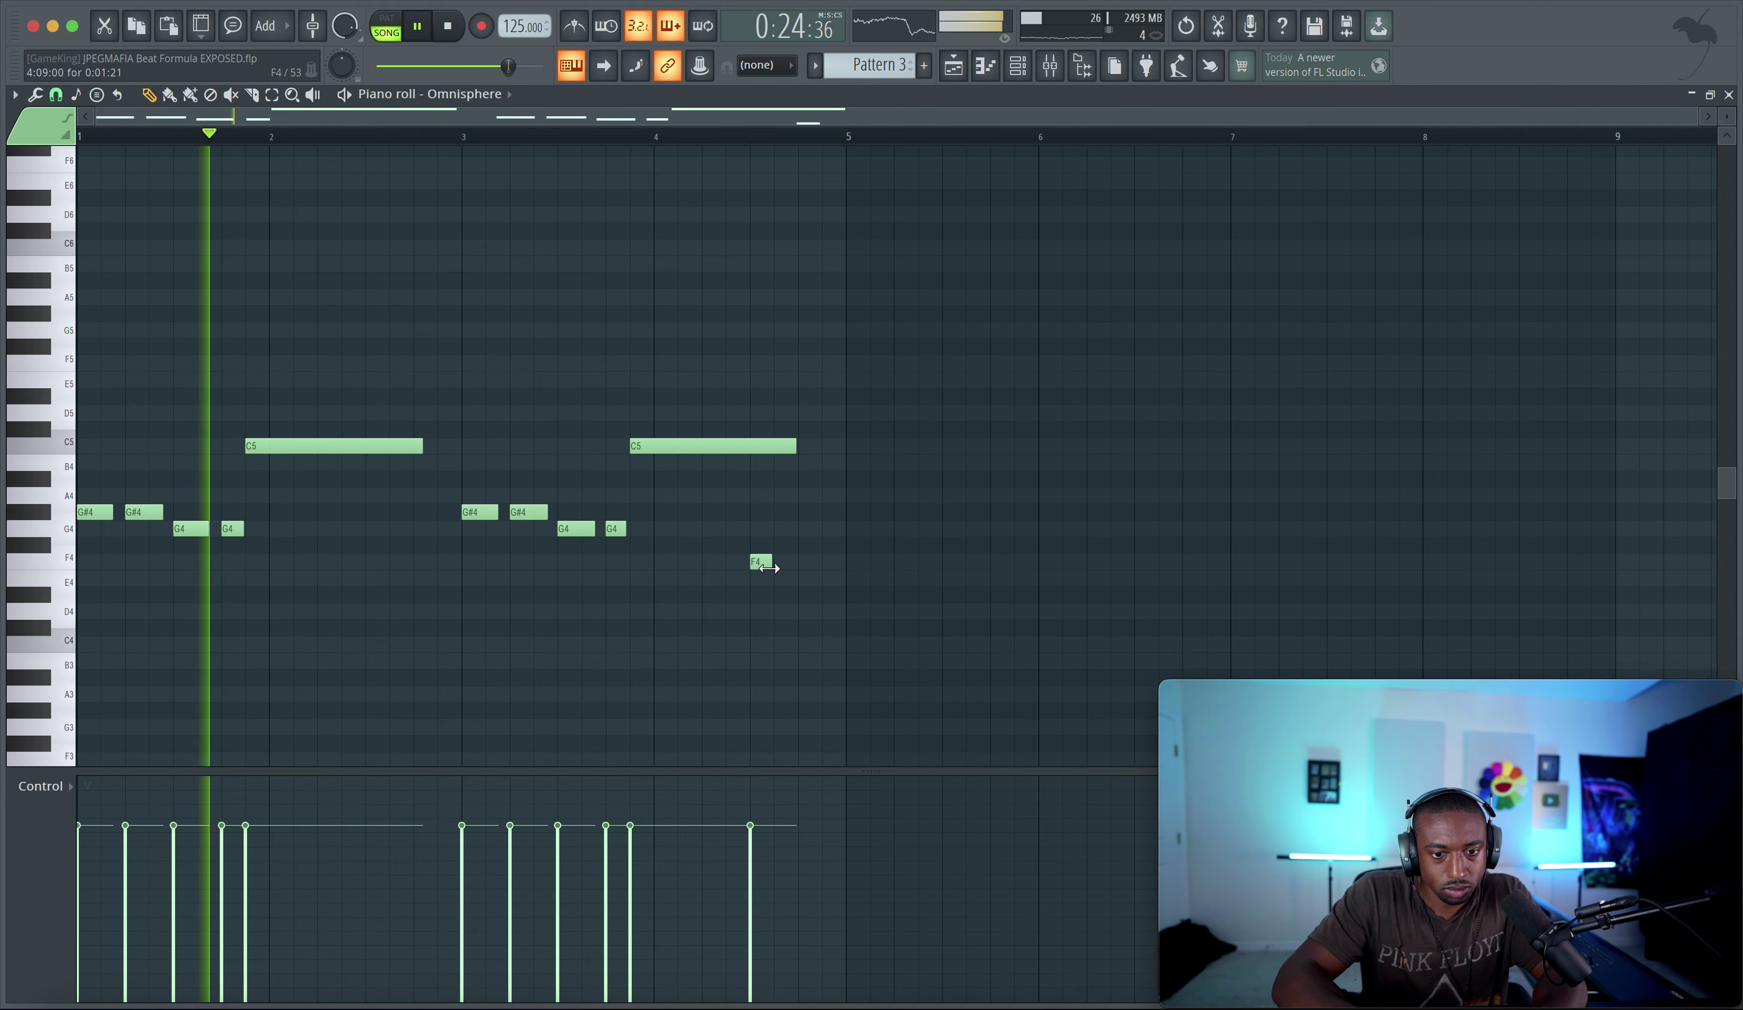
left_click_drag(775, 563, 802, 568)
left_click_drag(795, 449, 749, 449)
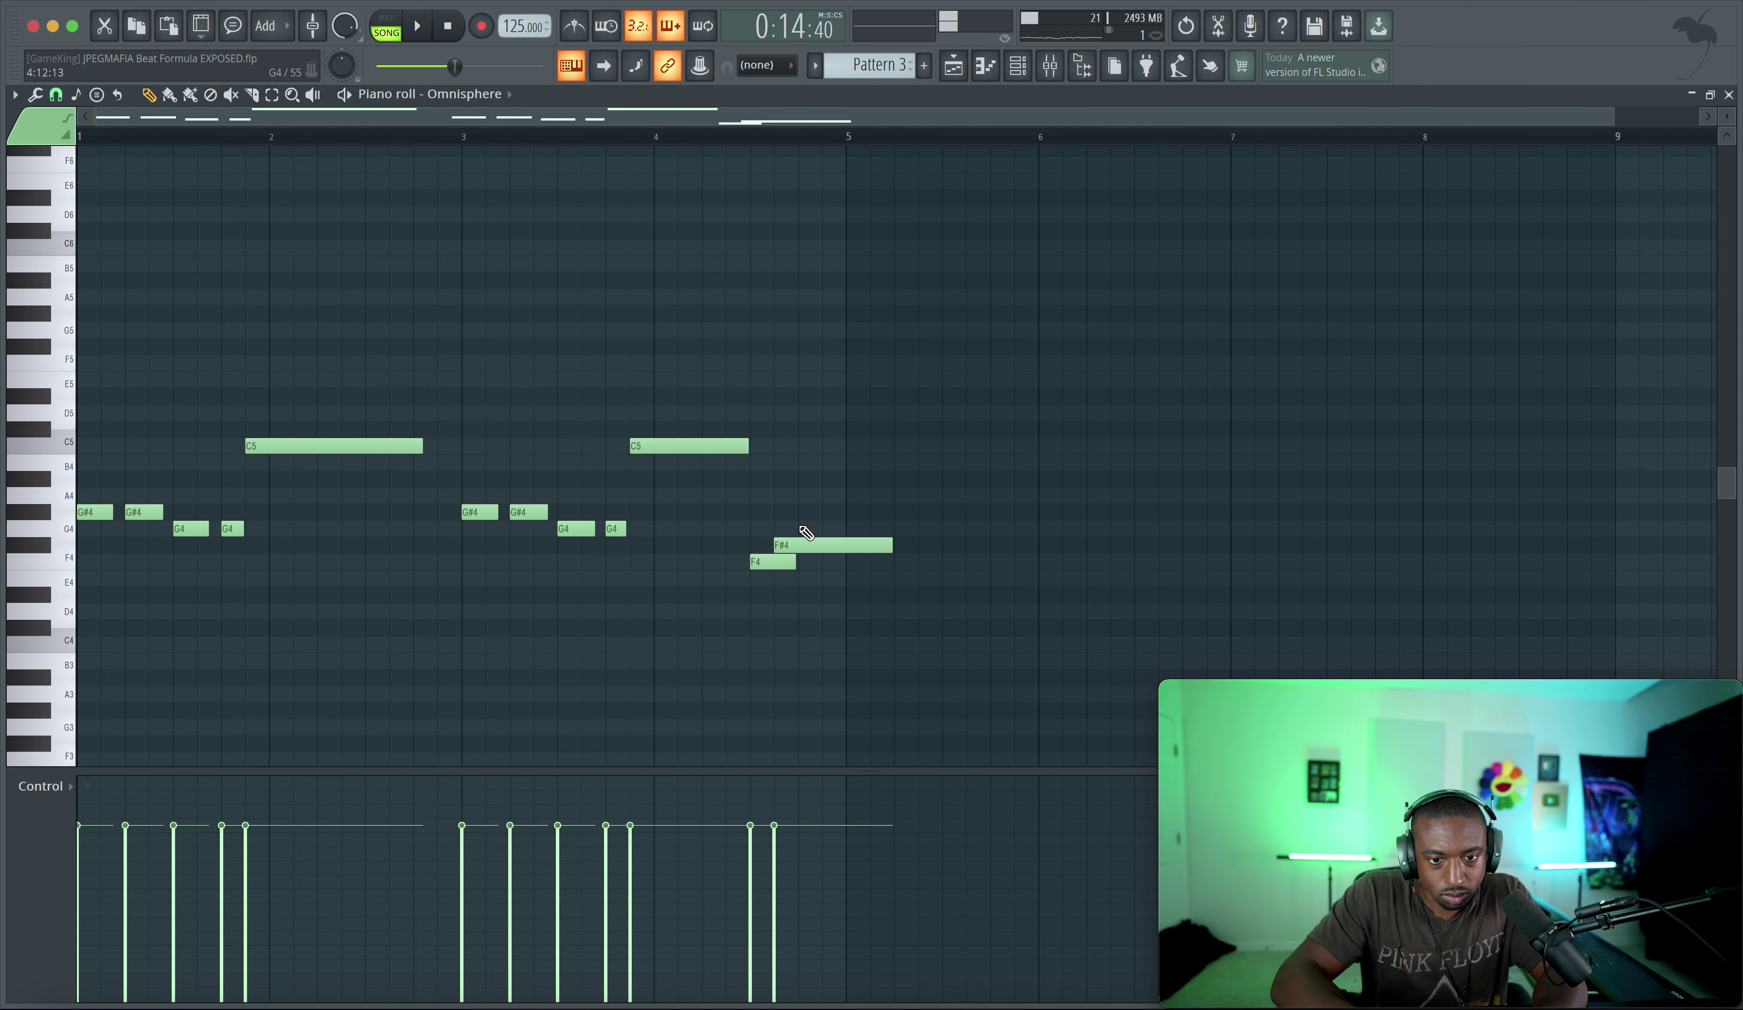
Continue the bar 4 run with F#4, G4 and G#4, and shorten the run's notes so they play one after another up to bar 5
left_click_drag(860, 512, 779, 607)
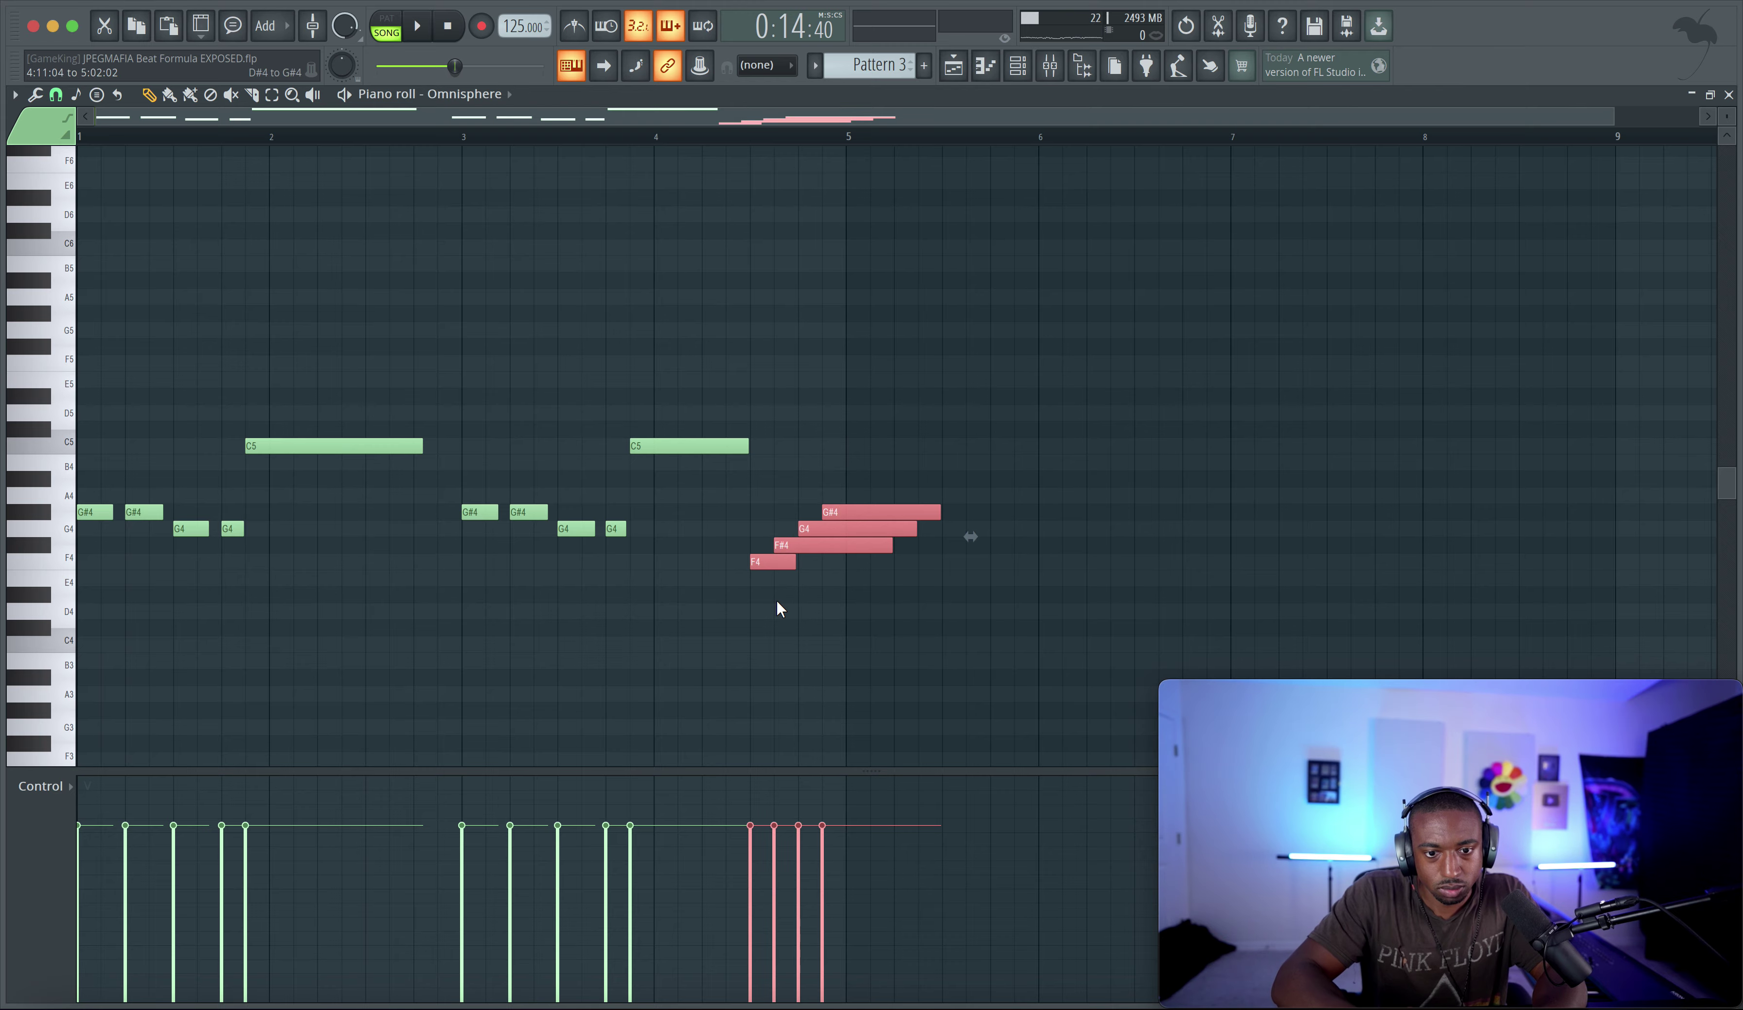
left_click(1043, 500)
left_click_drag(1033, 513, 844, 517)
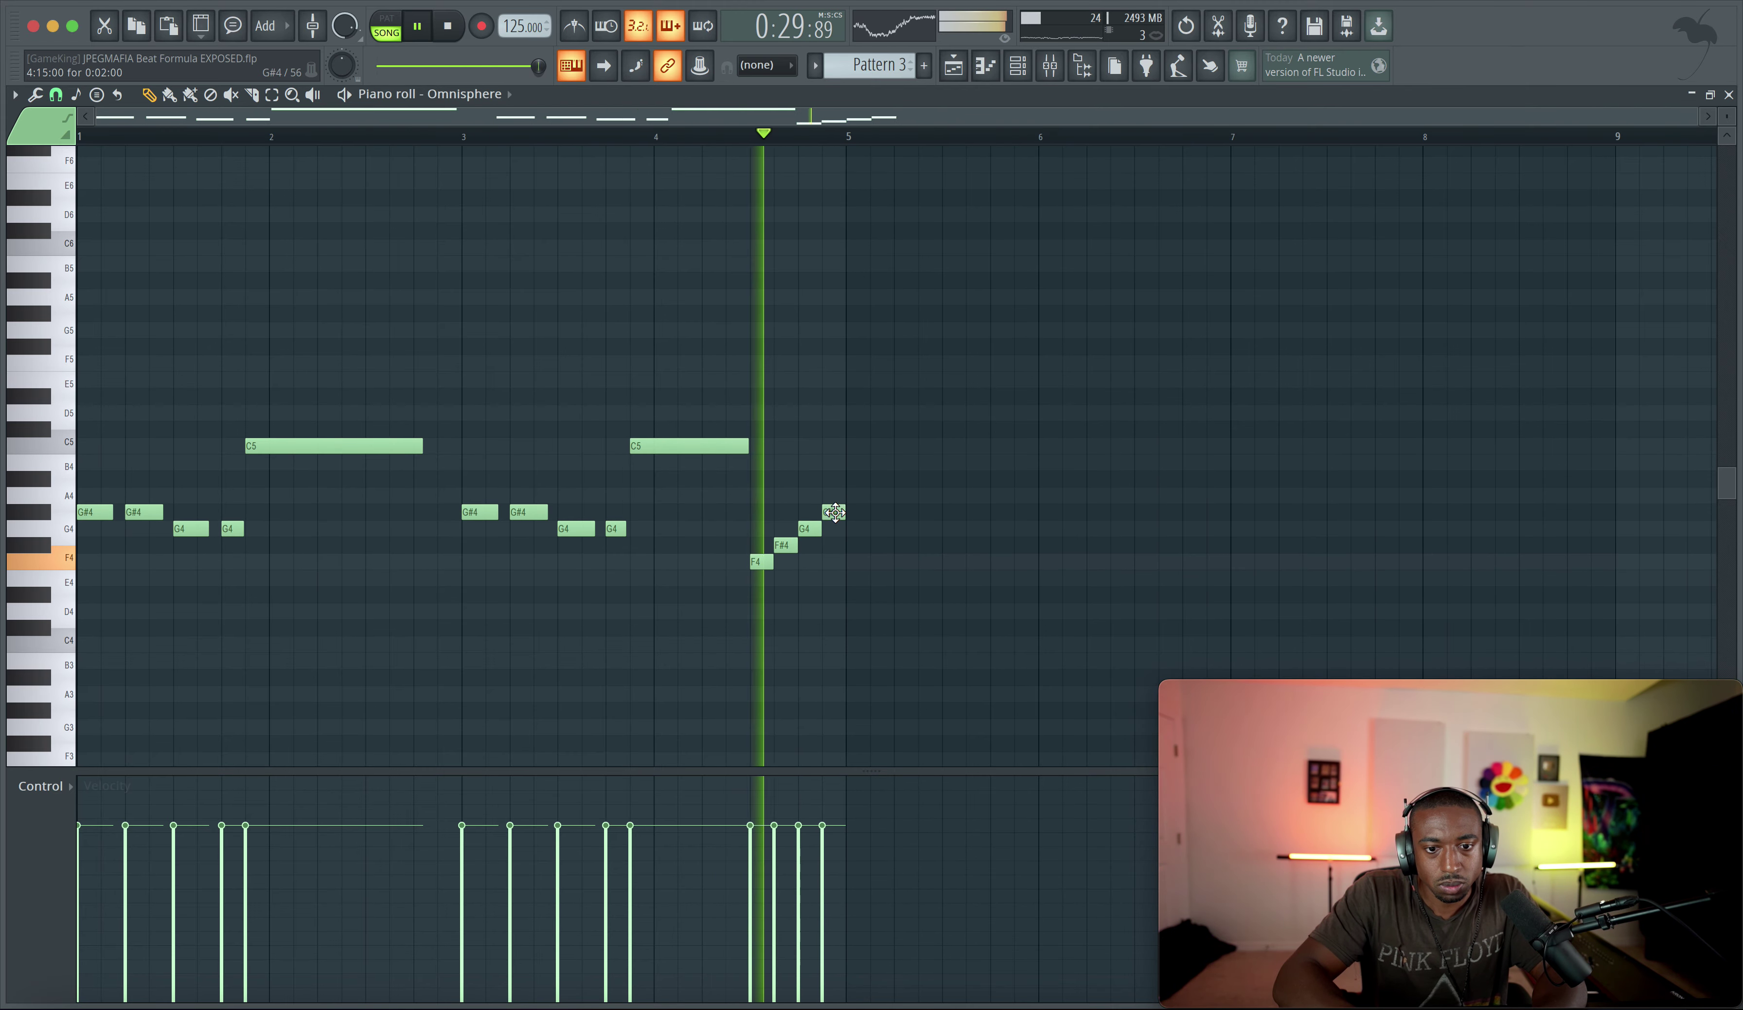
Add a bell band at about 5104 Hz with a Q of 0.877 in the FabFilter Pro-Q 3 on mixer Insert 1
left_click(955, 65)
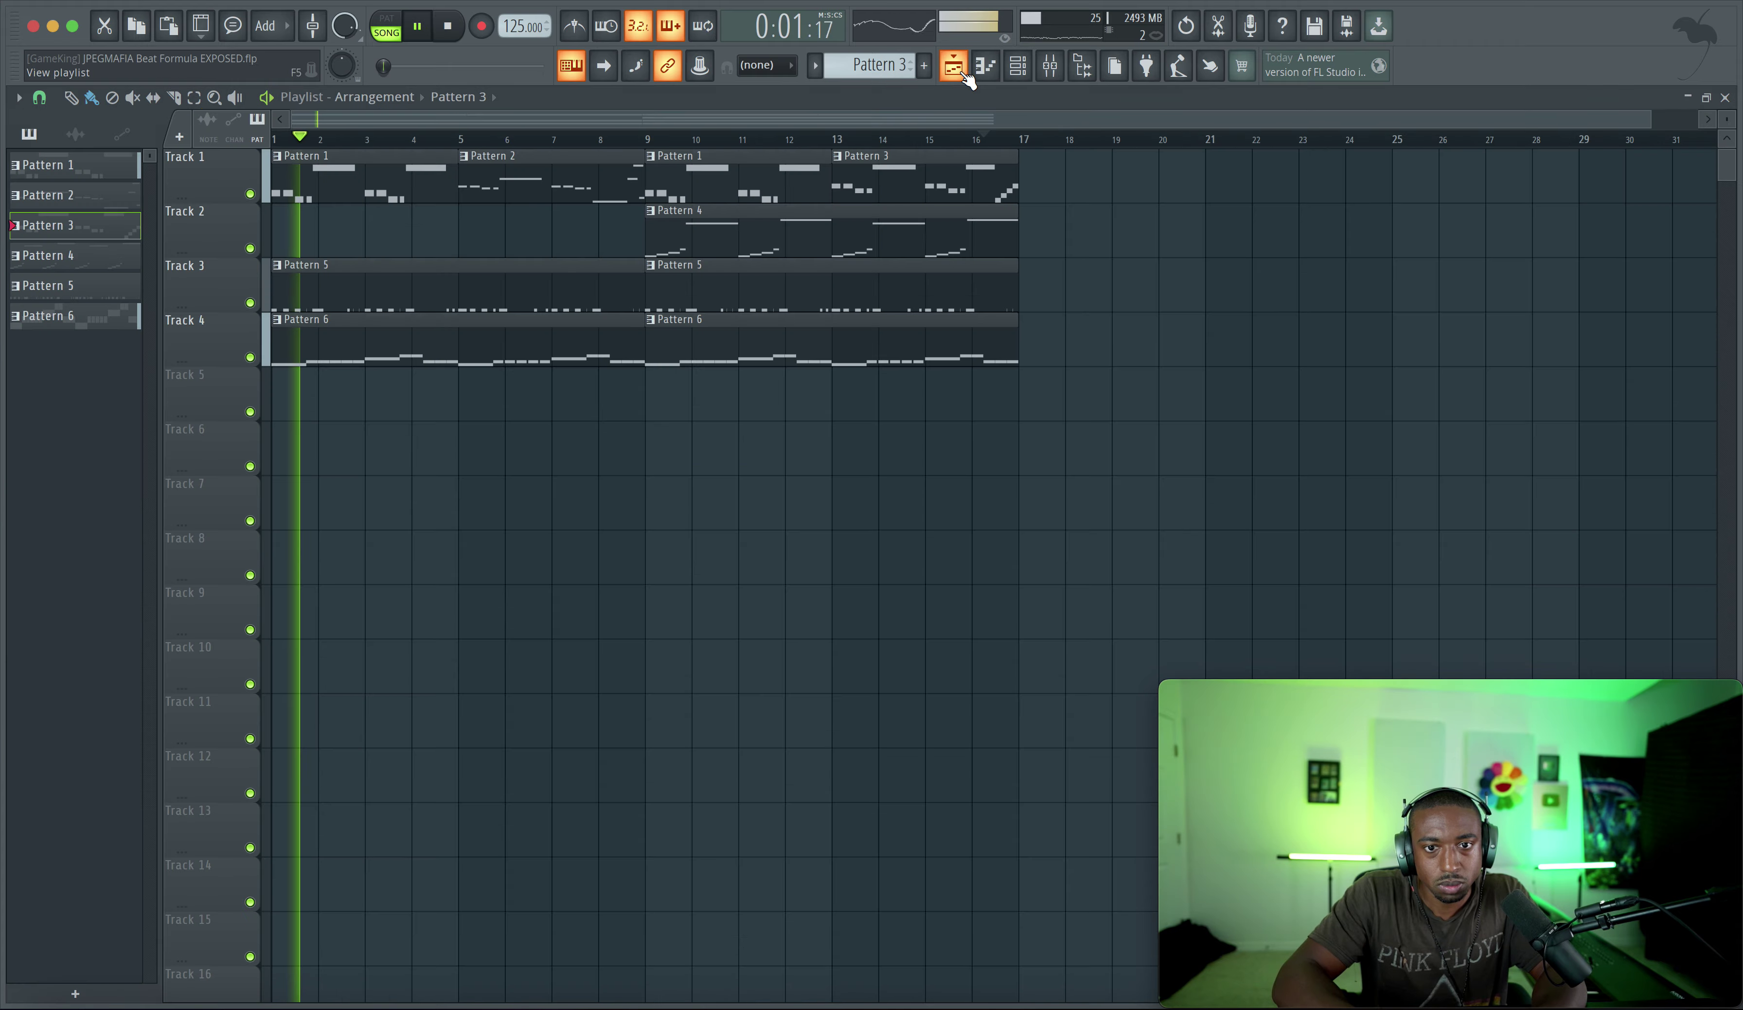
left_click(1018, 65)
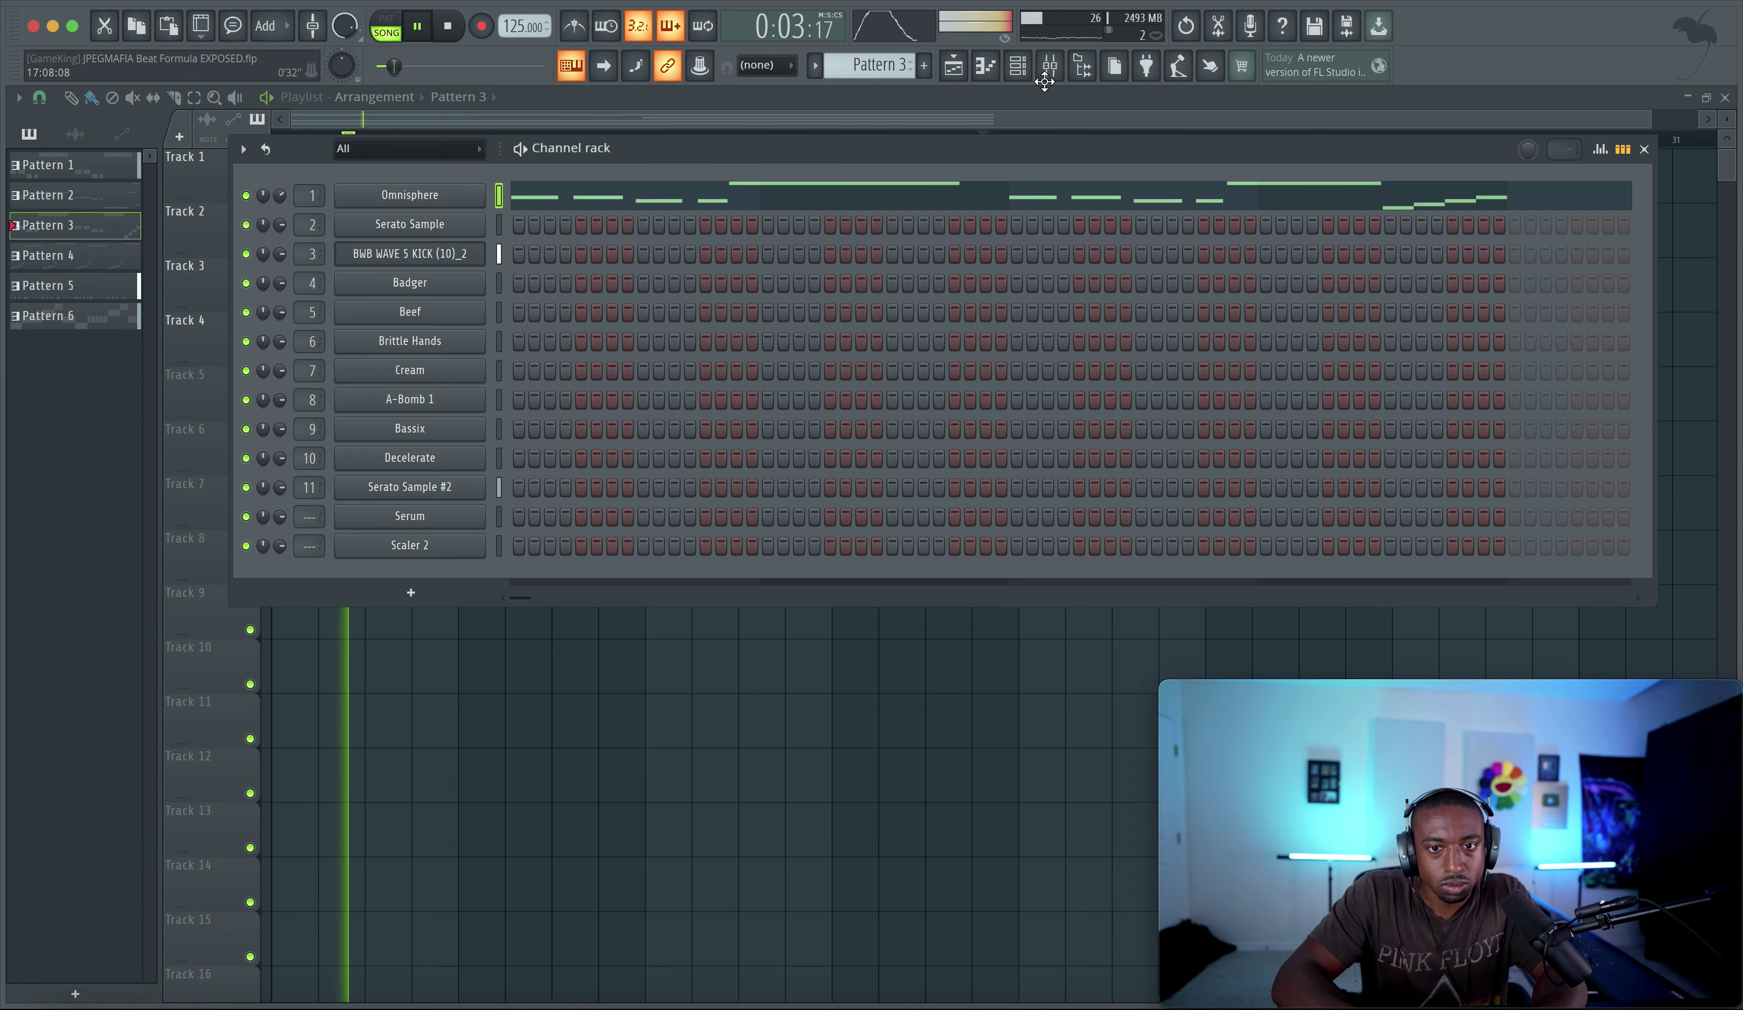
left_click(1049, 66)
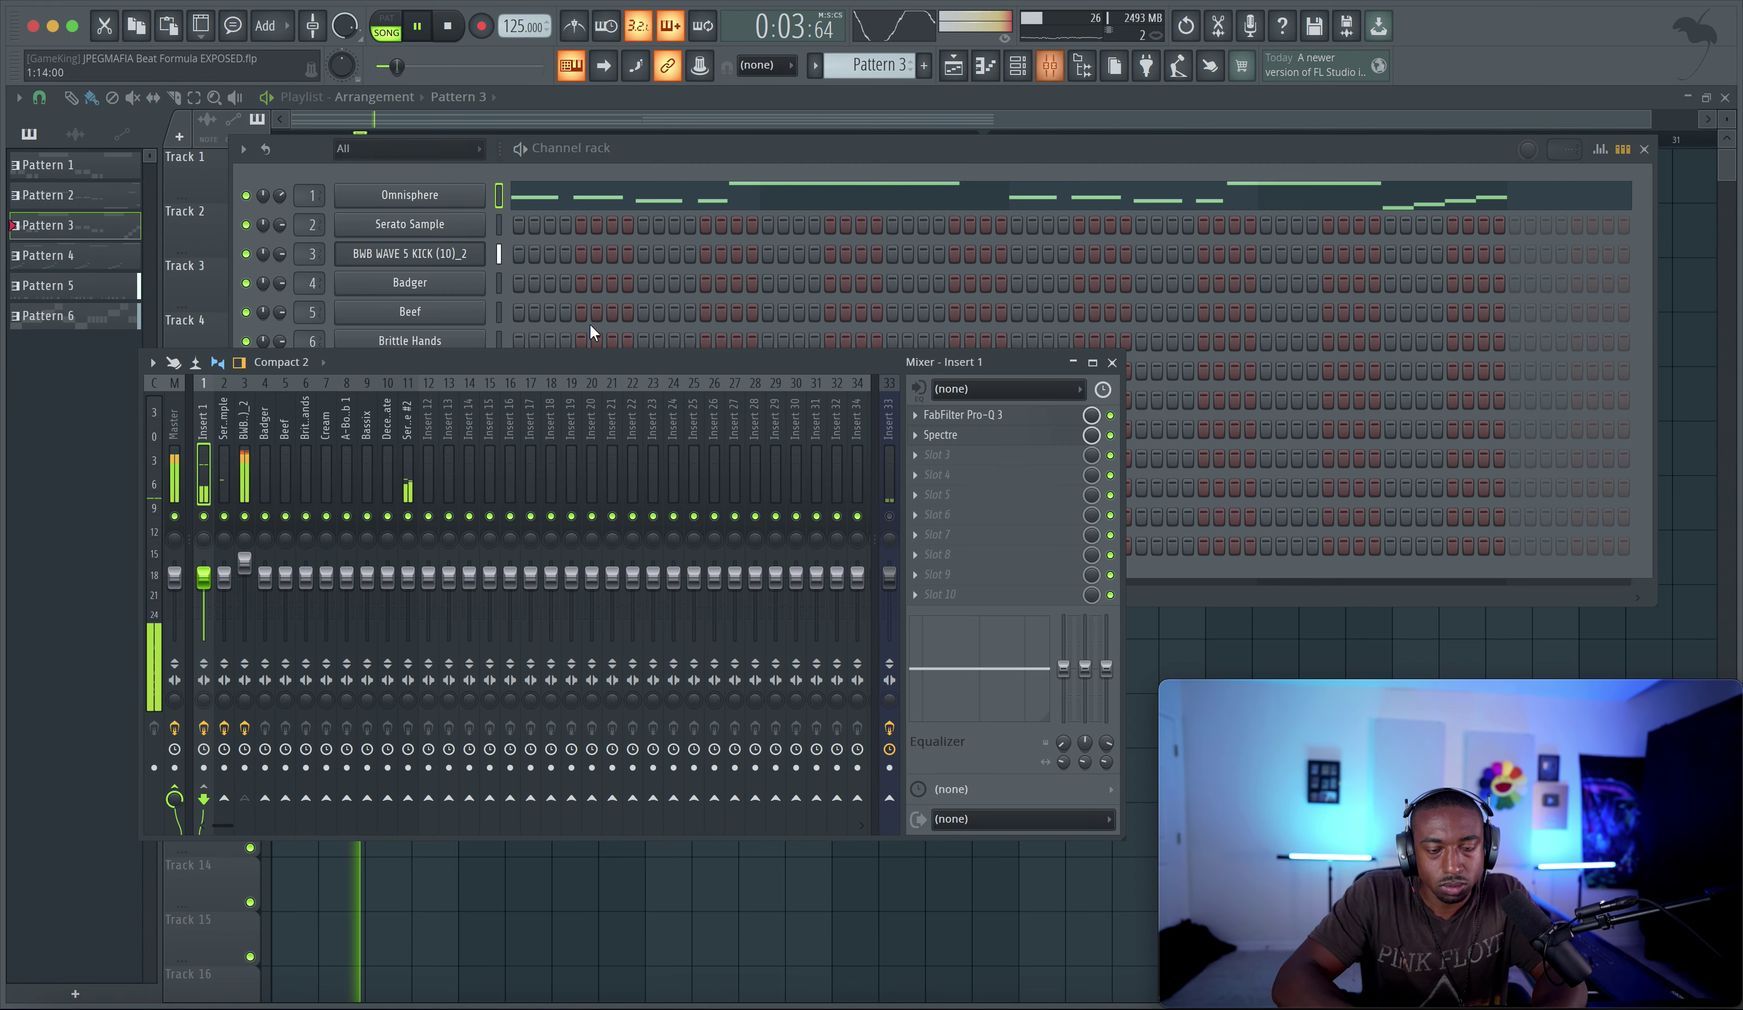
left_click(974, 420)
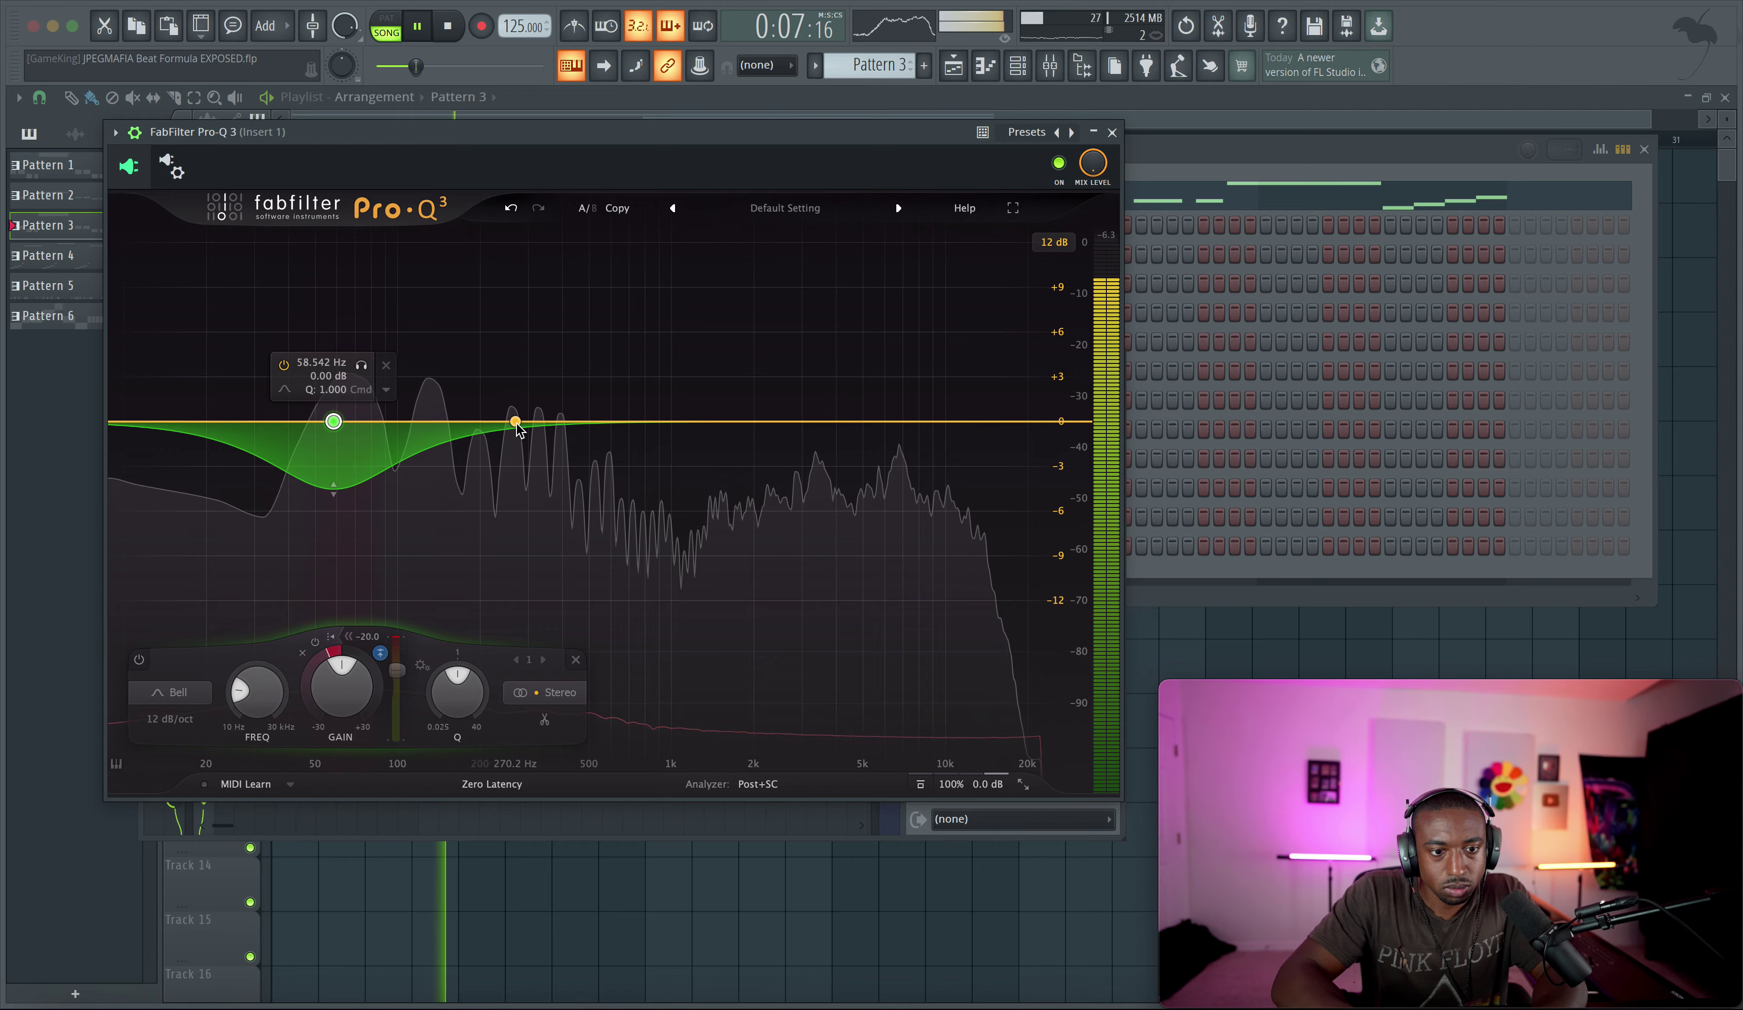
left_click(591, 421)
left_click(621, 365)
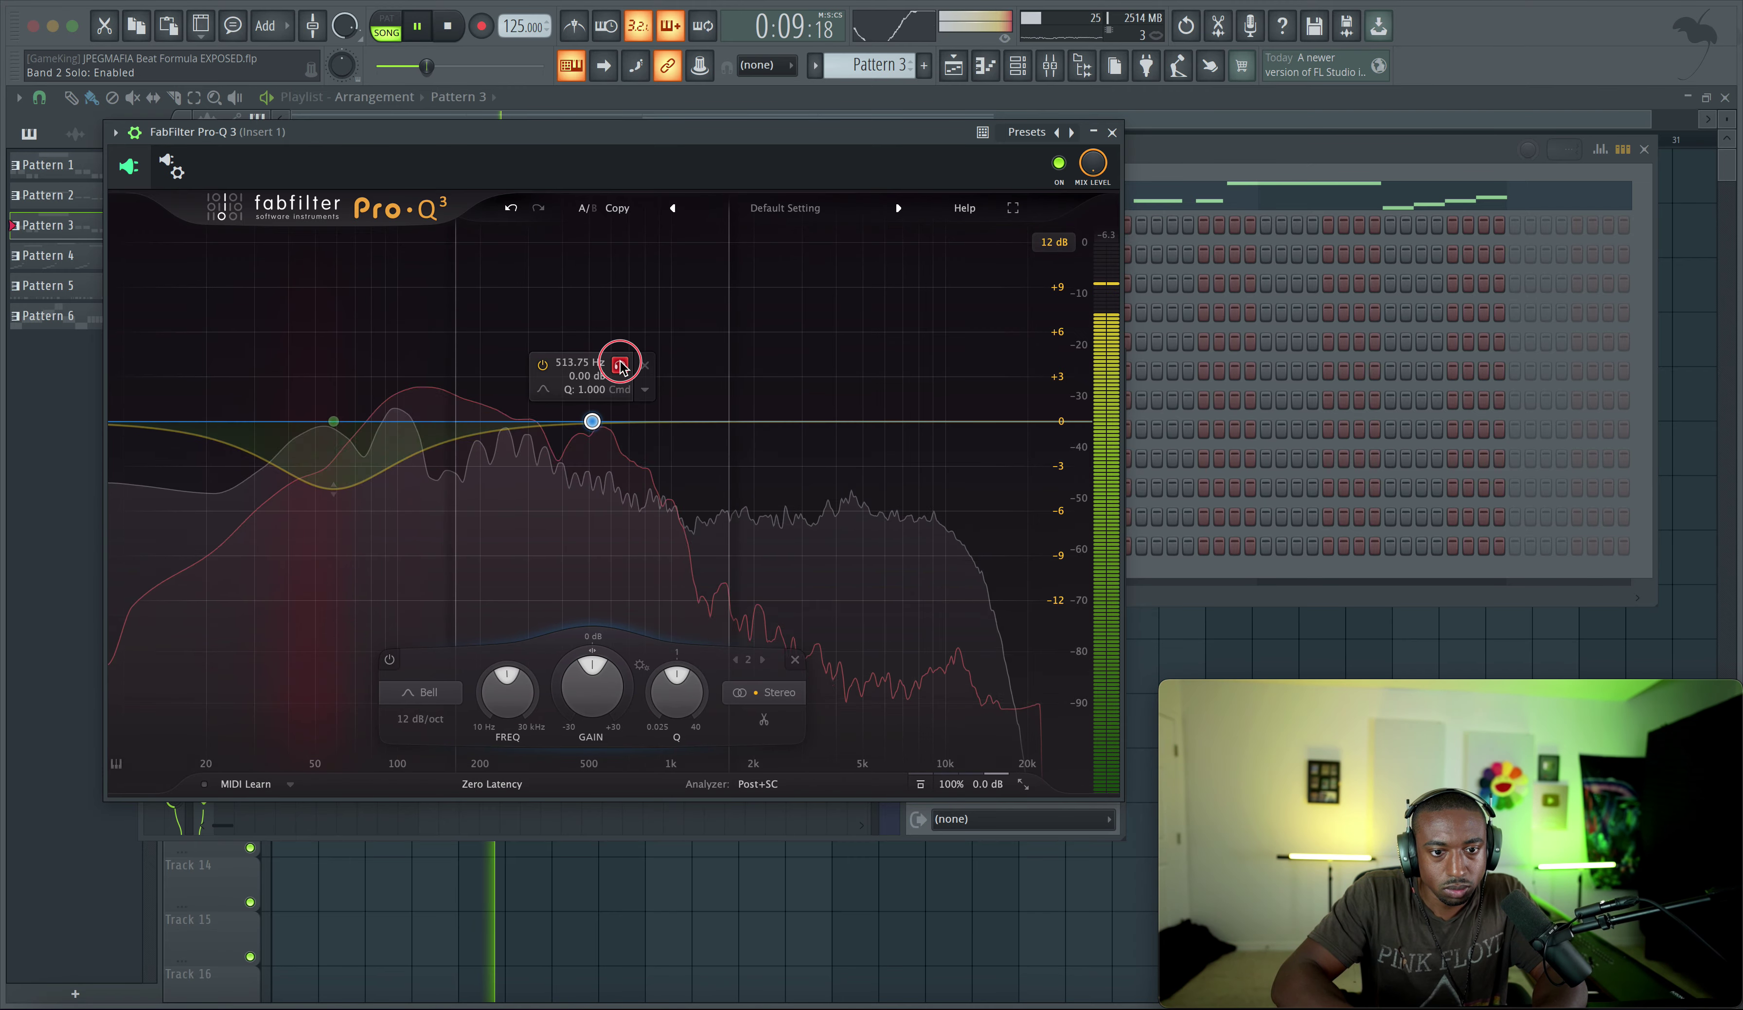
left_click_drag(620, 368, 892, 364)
scroll(890, 368, "down", 4)
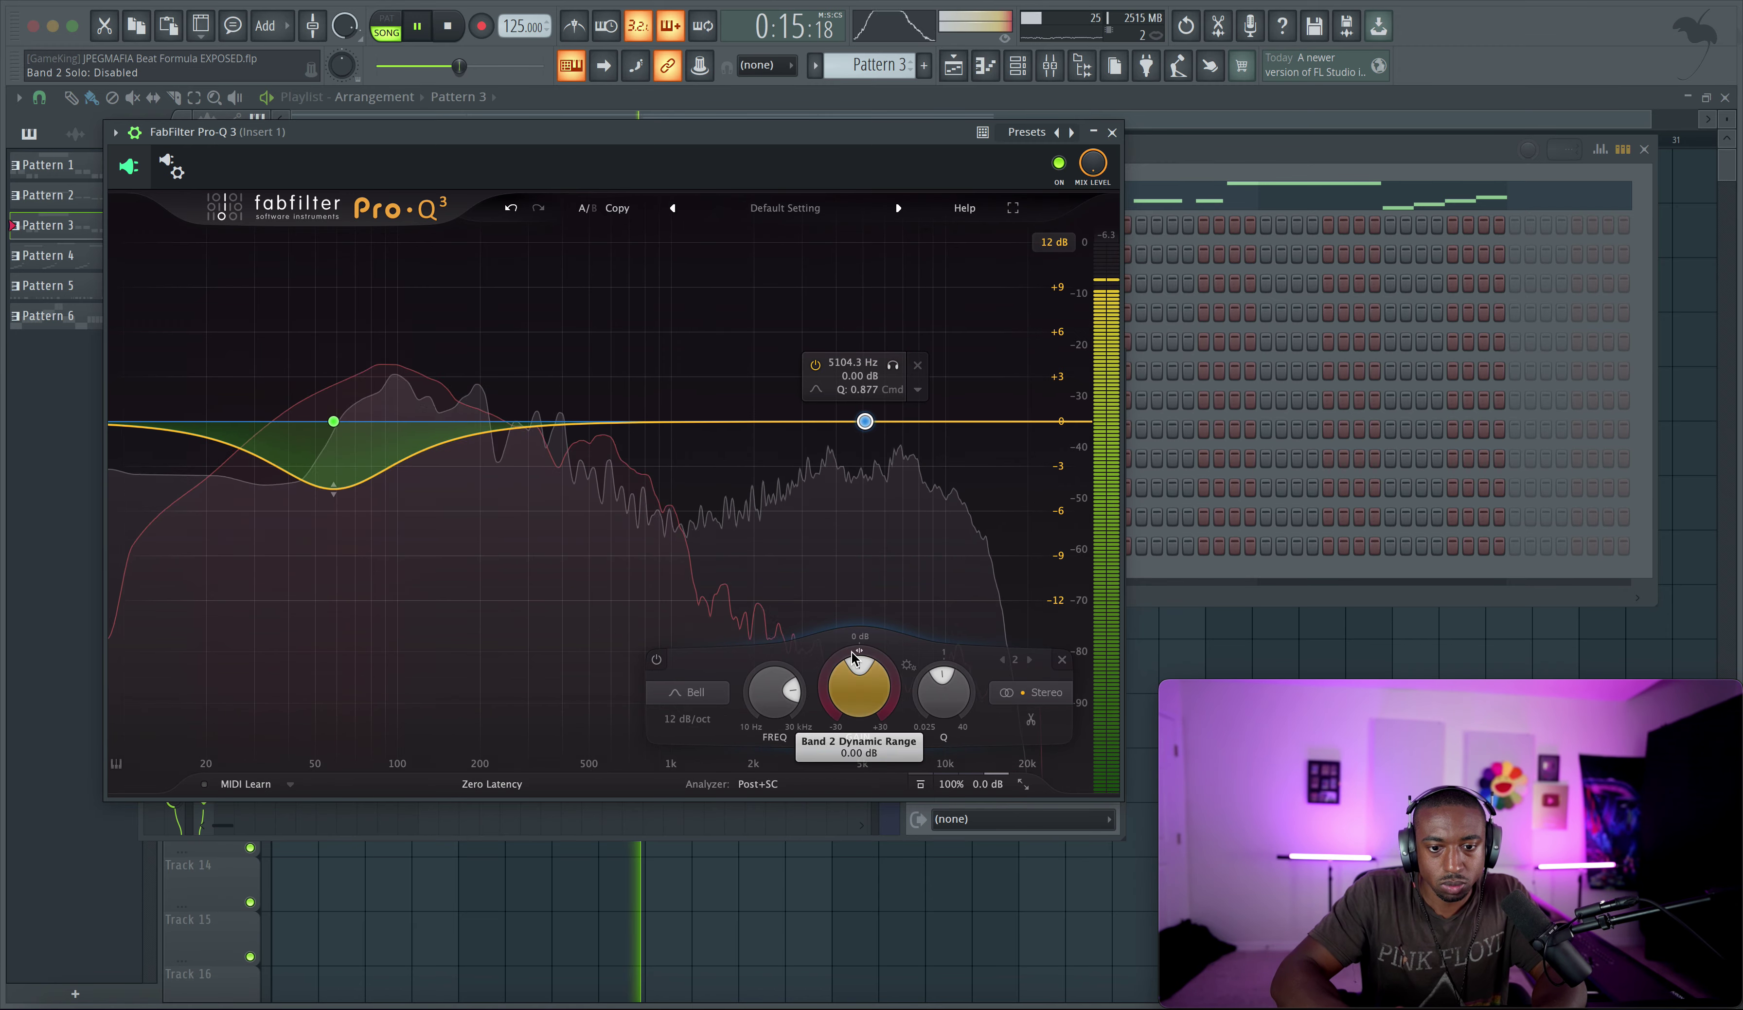
Set the dynamic range of the new high-frequency band to about -3.89 dB
left_click_drag(853, 655, 817, 713)
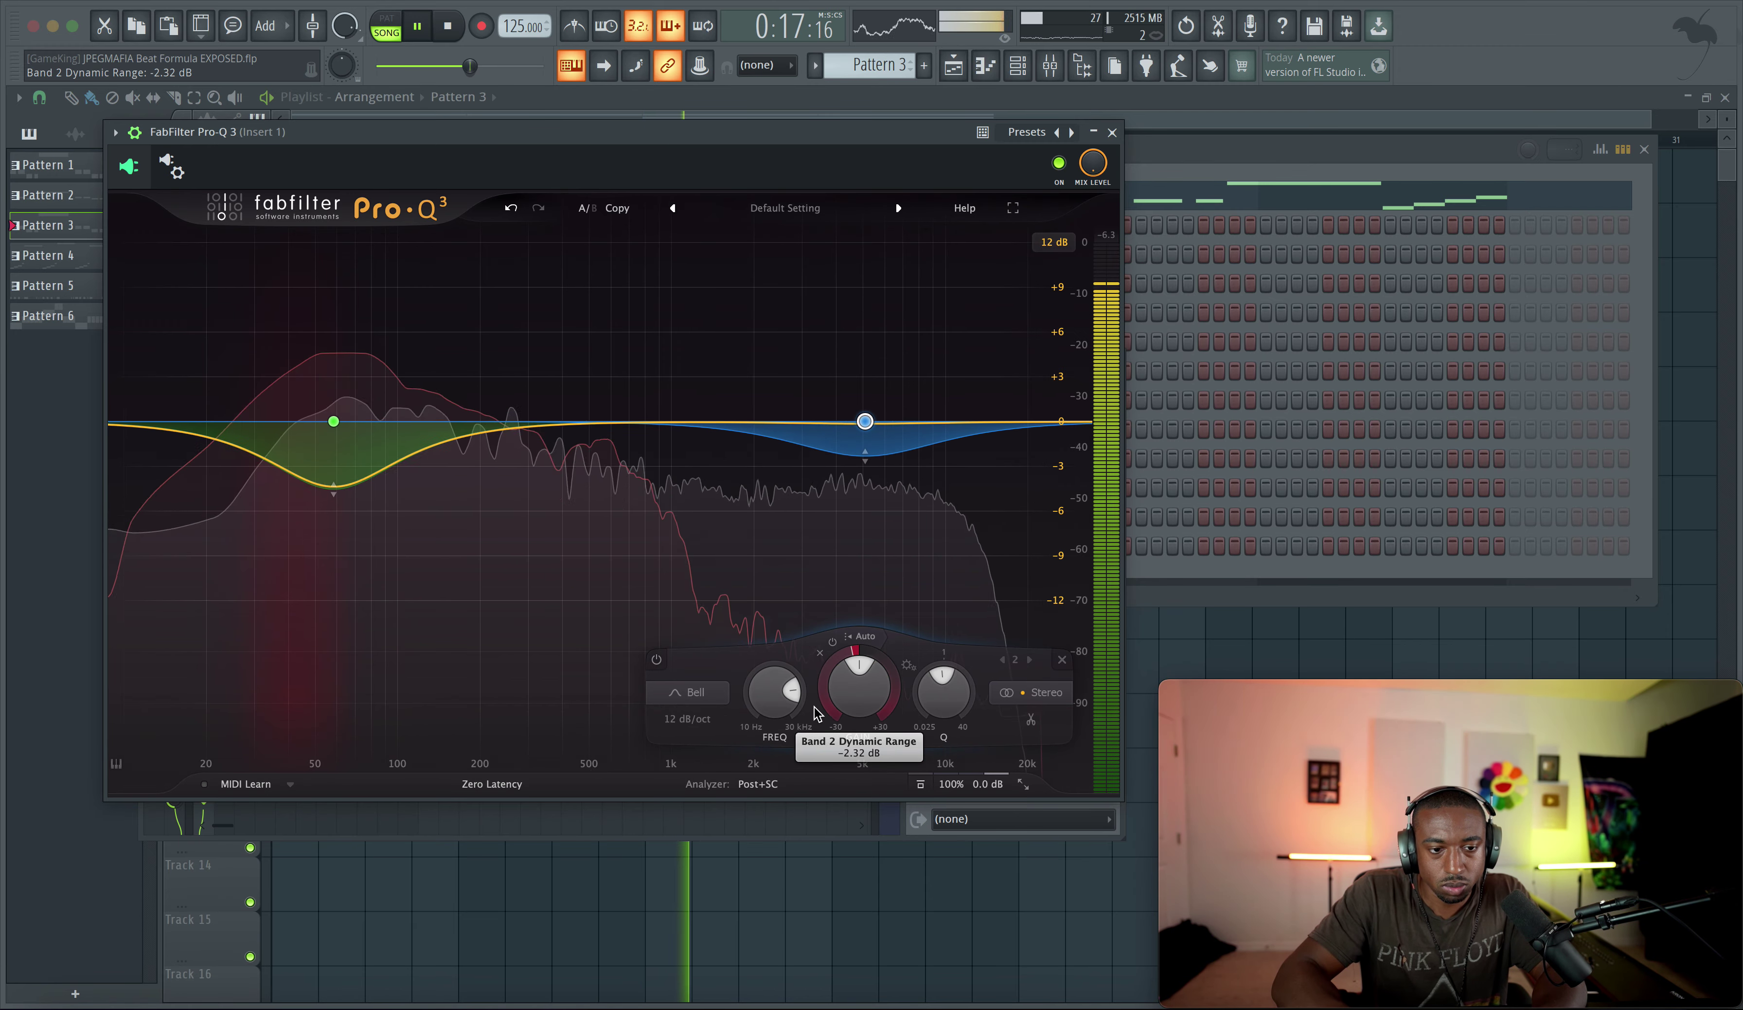
left_click_drag(848, 659, 827, 682)
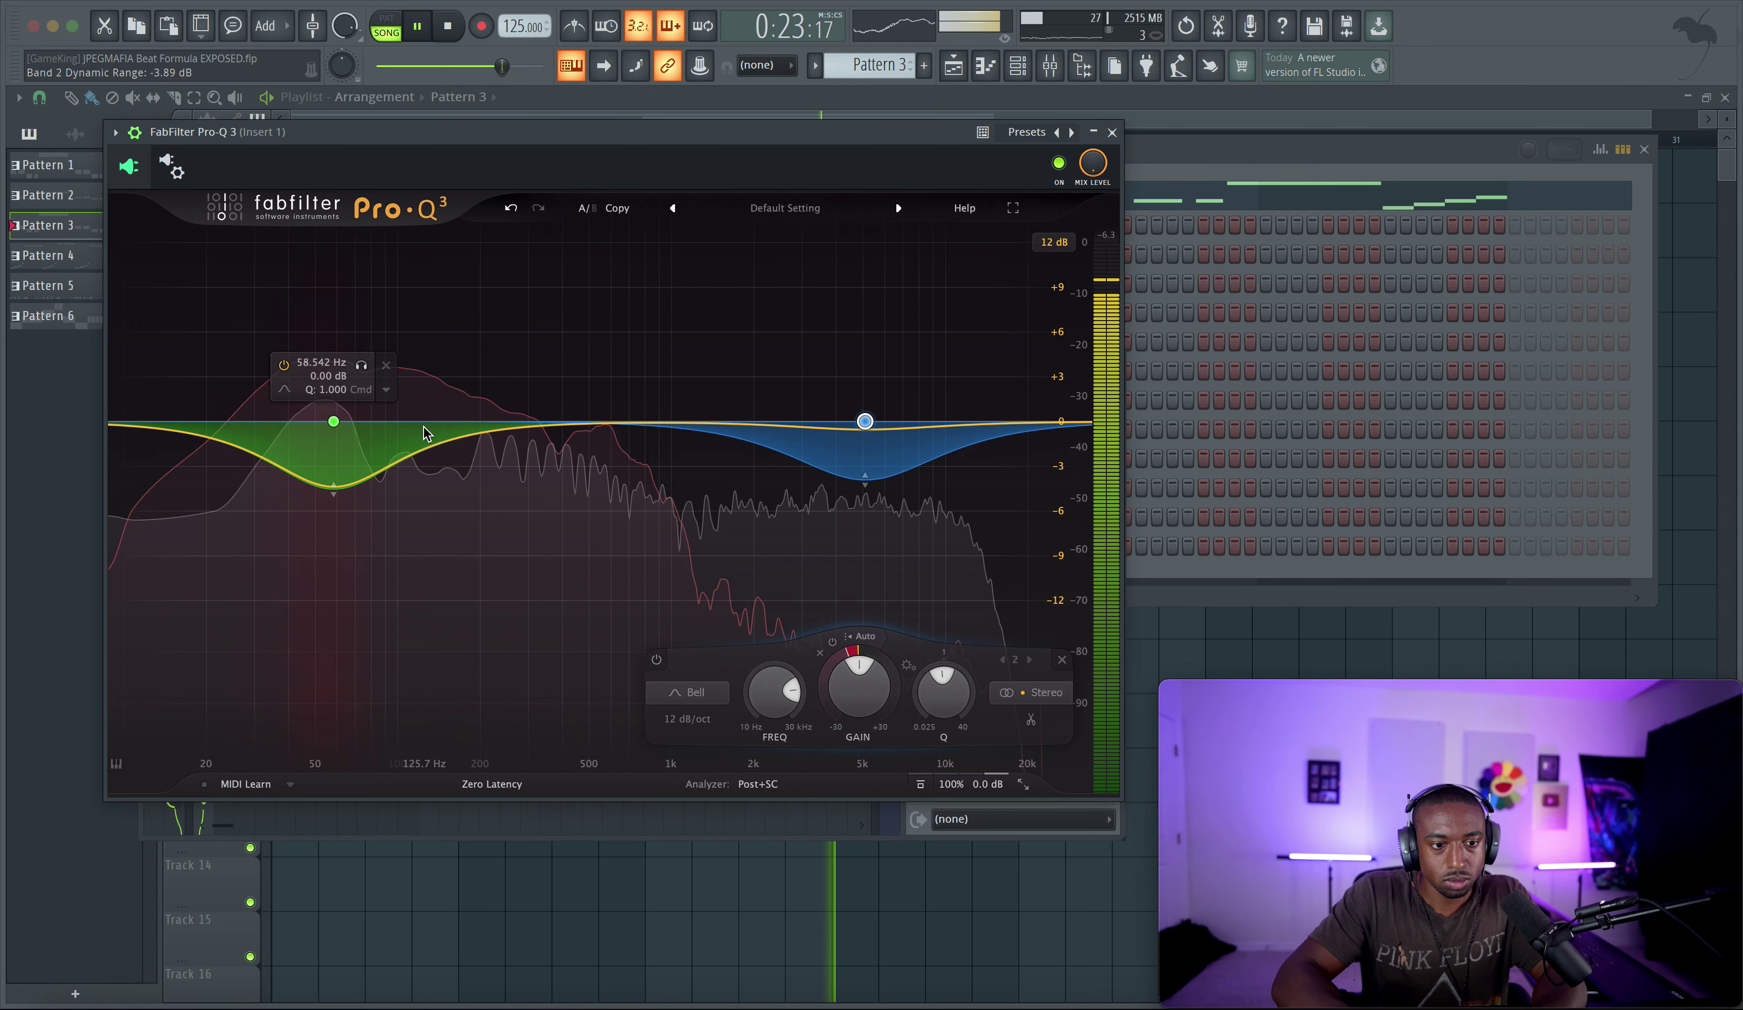
left_click(334, 423)
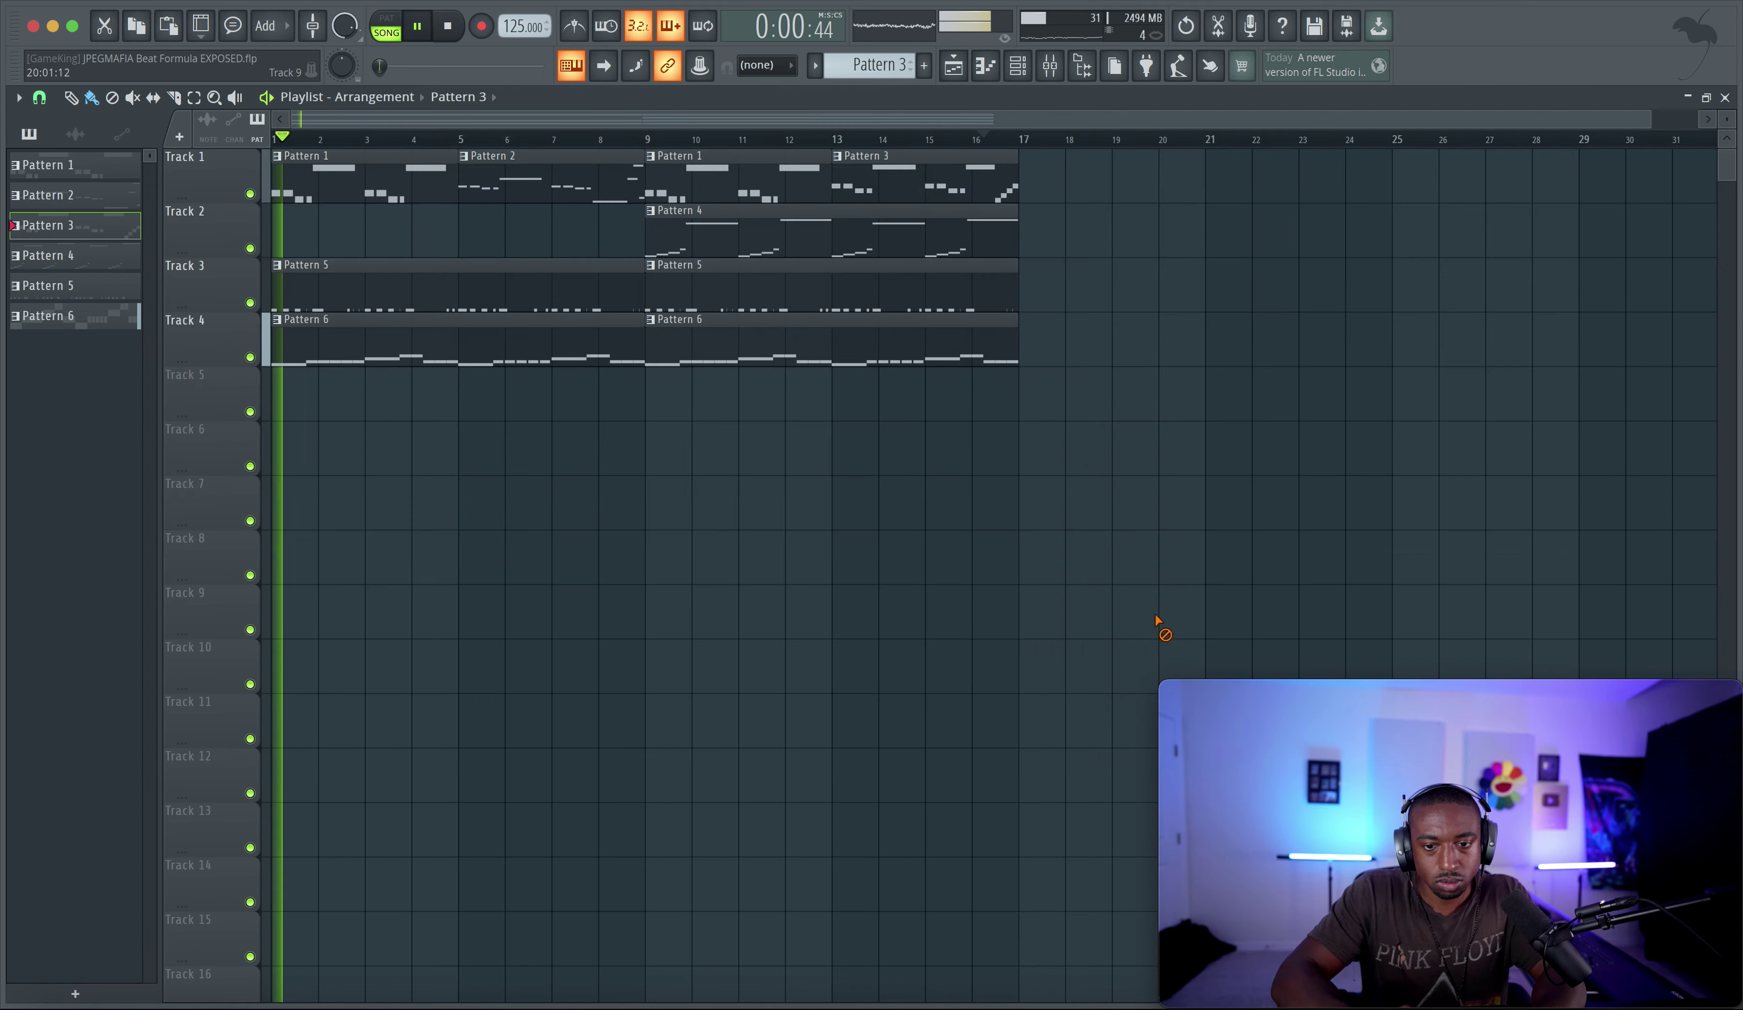
Repitch the last three notes of Pattern 3's closing run to C5, F5 and C5, and play the result
key("F7")
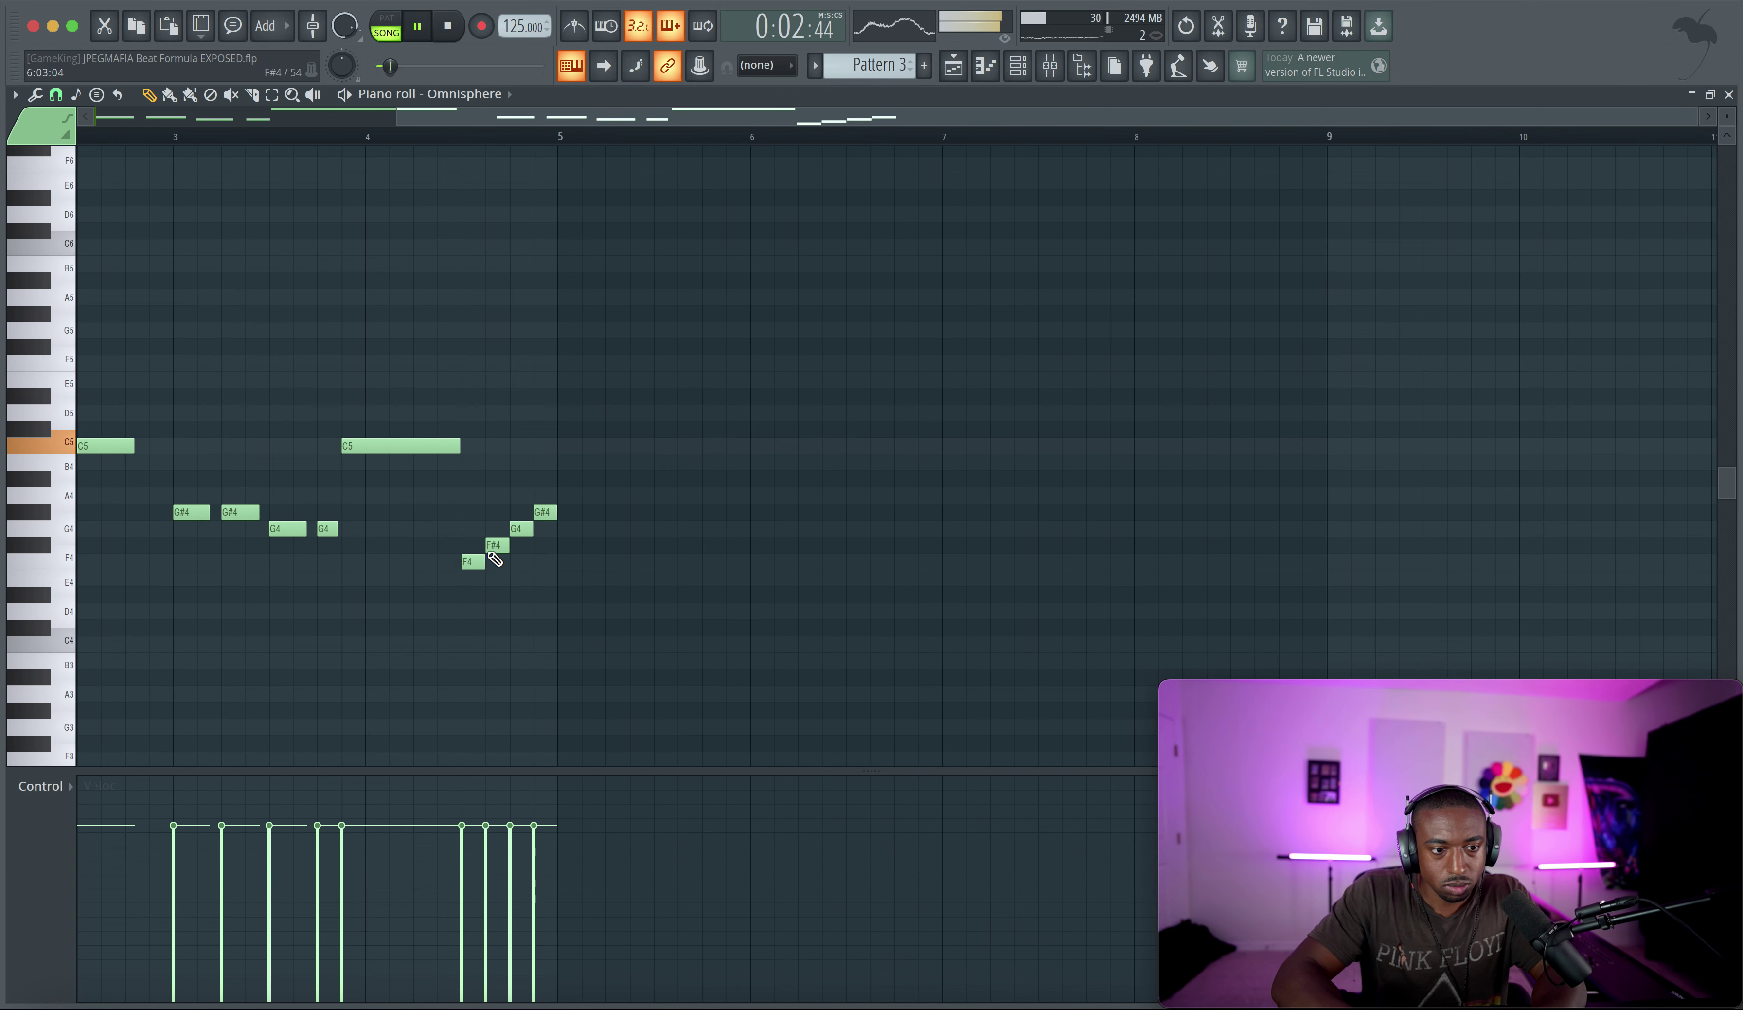
key("space")
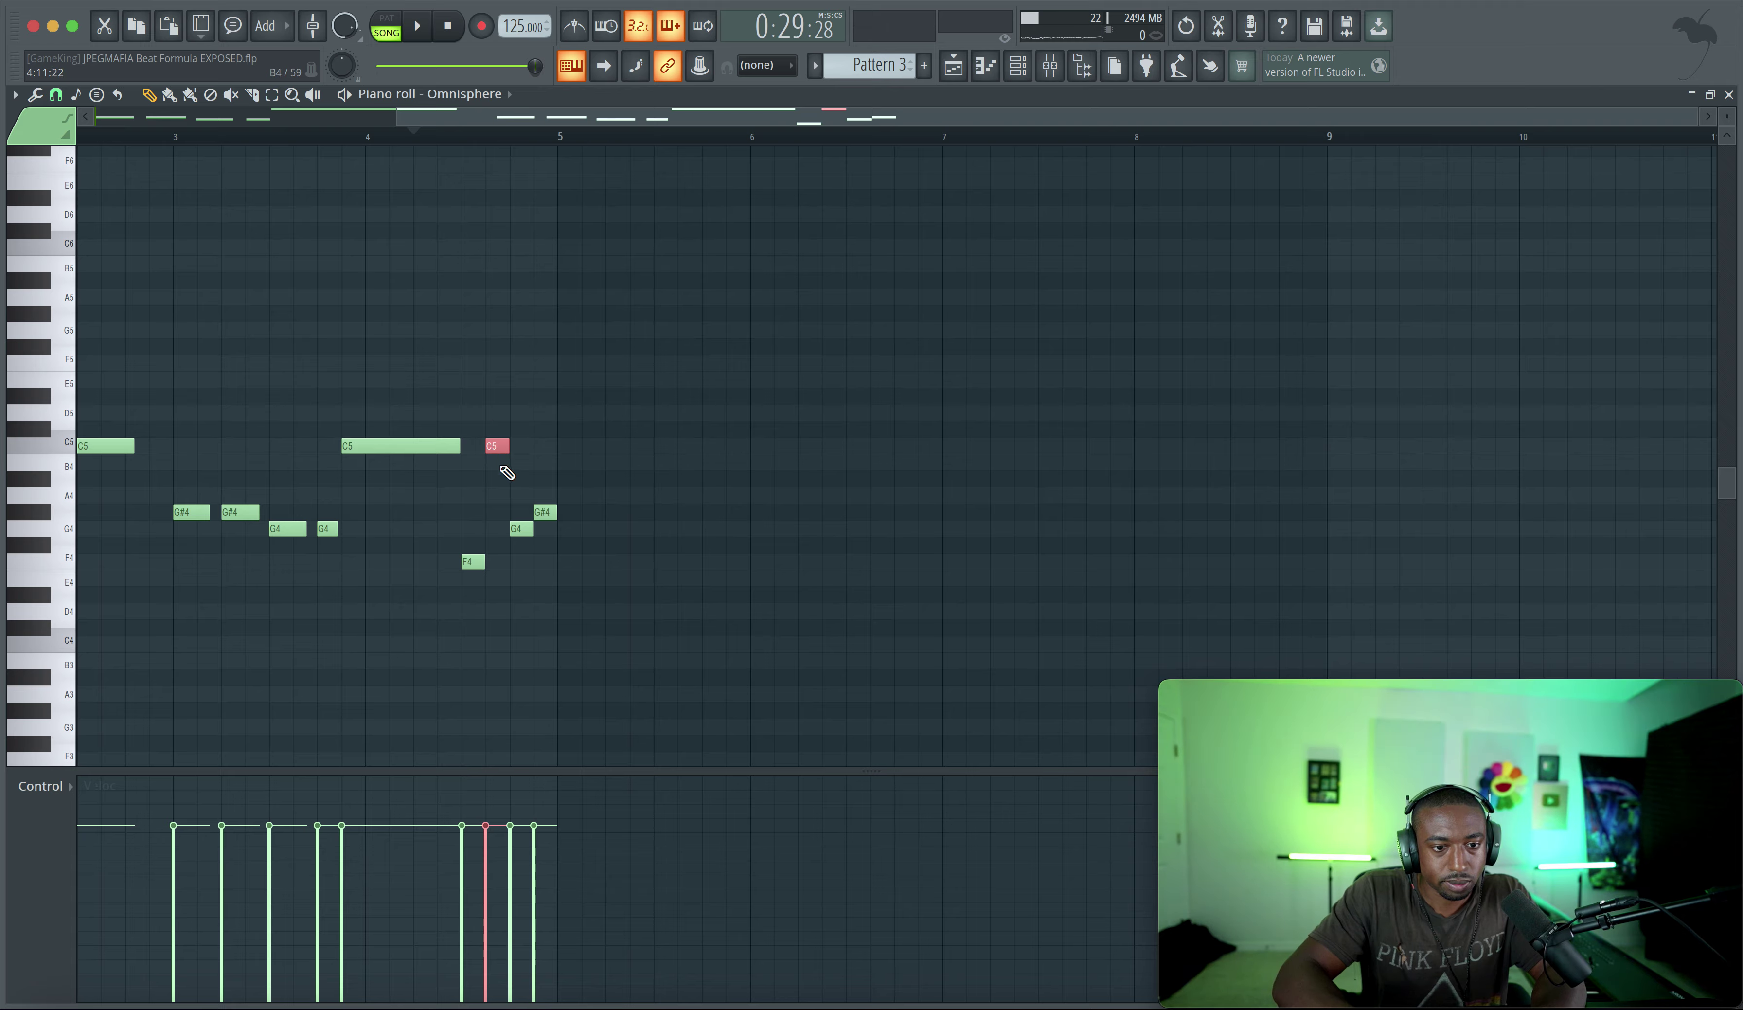
key("space")
left_click_drag(513, 528, 516, 354)
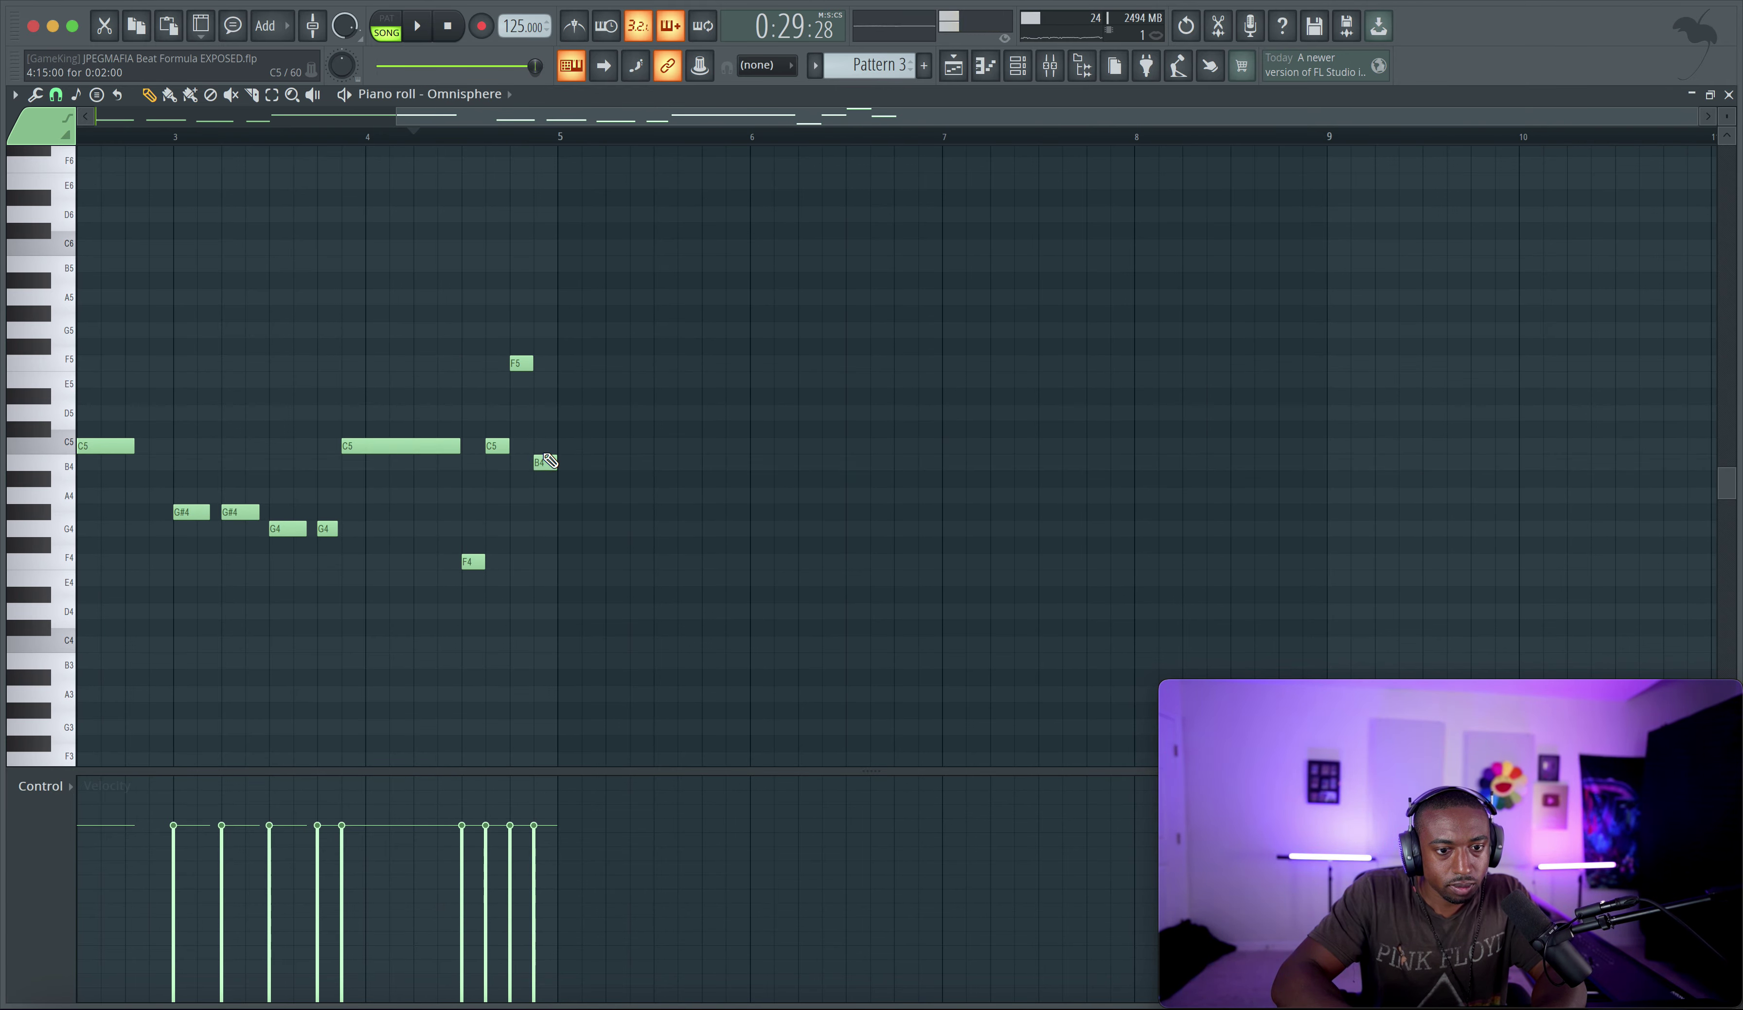
left_click_drag(546, 442, 545, 444)
key("space")
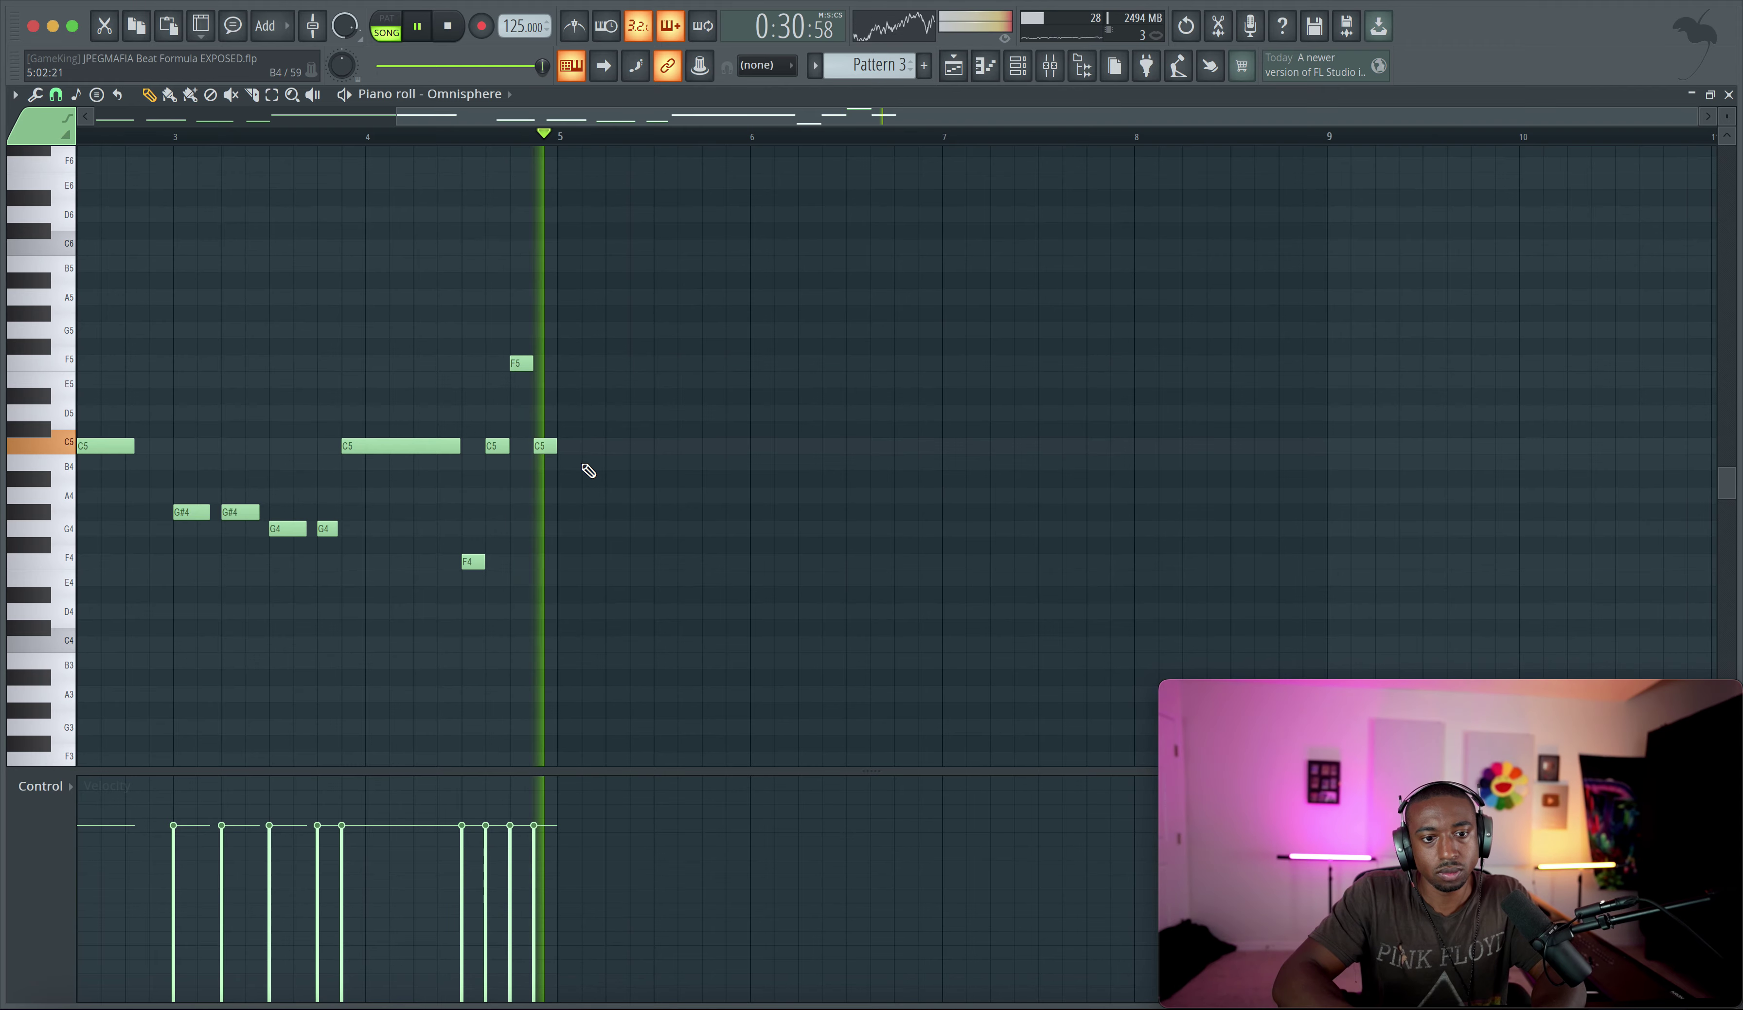
Play the arrangement from the start in the playlist and check the mixer tracks
left_click(968, 57)
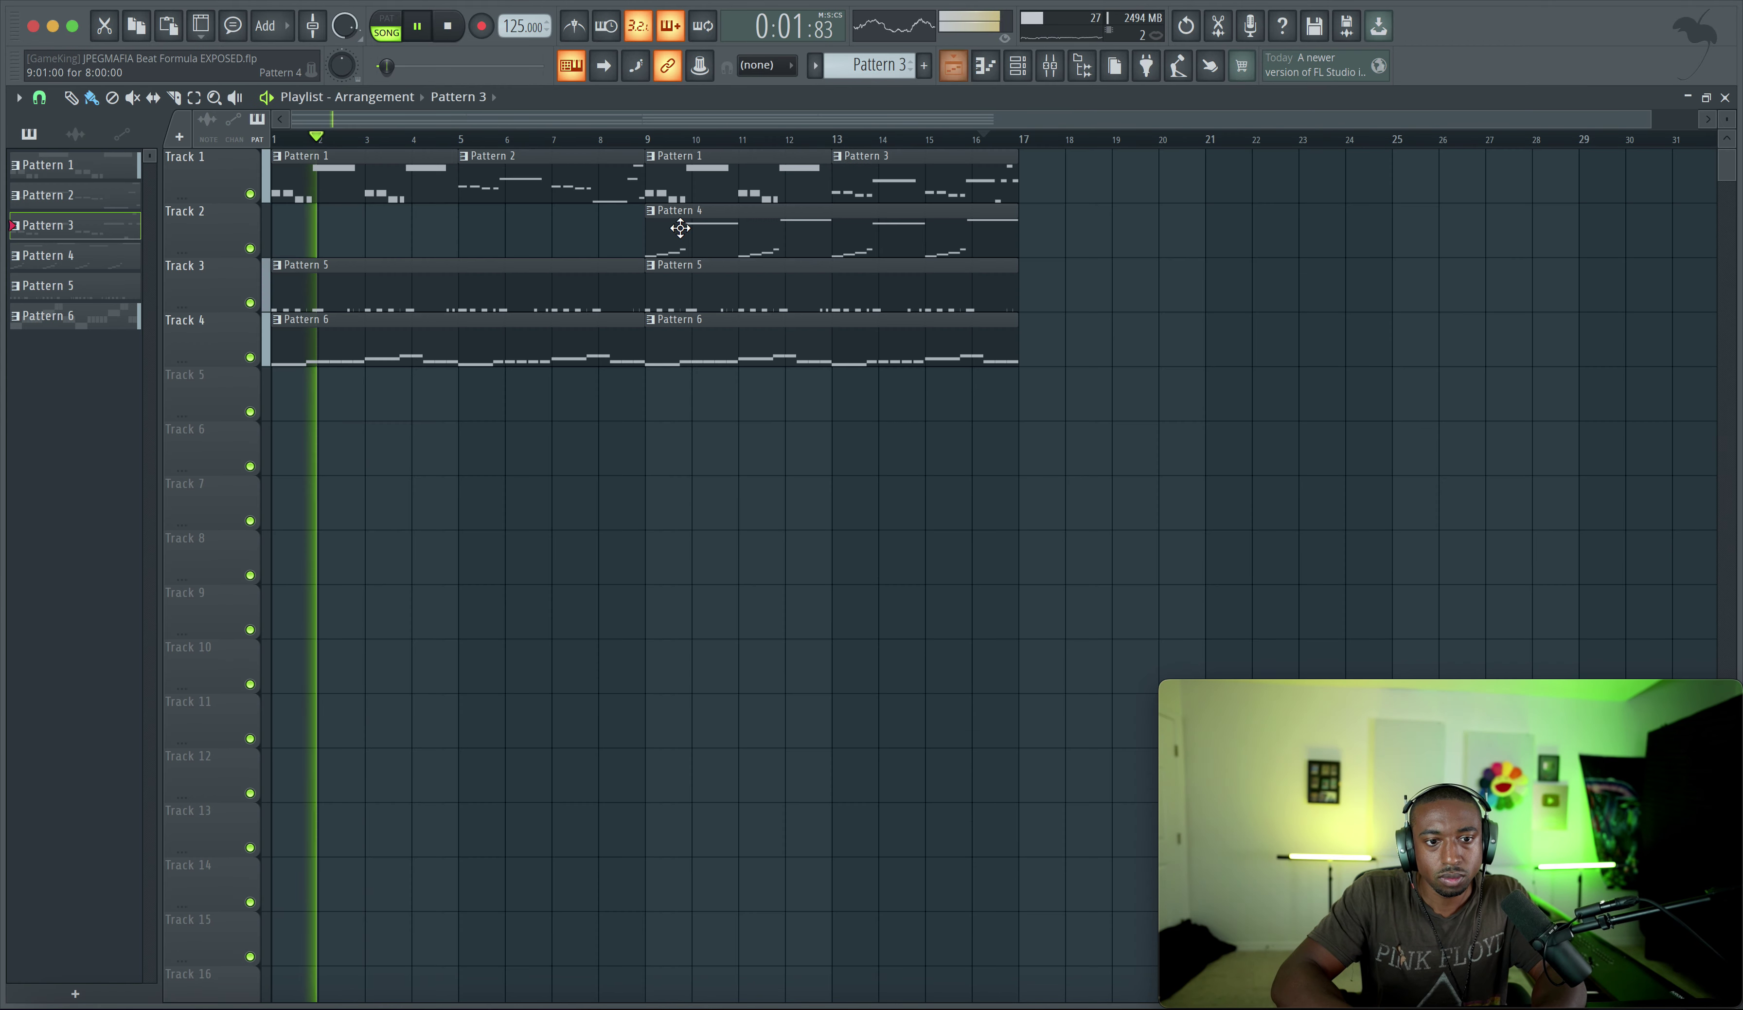
key("space")
left_click(1063, 70)
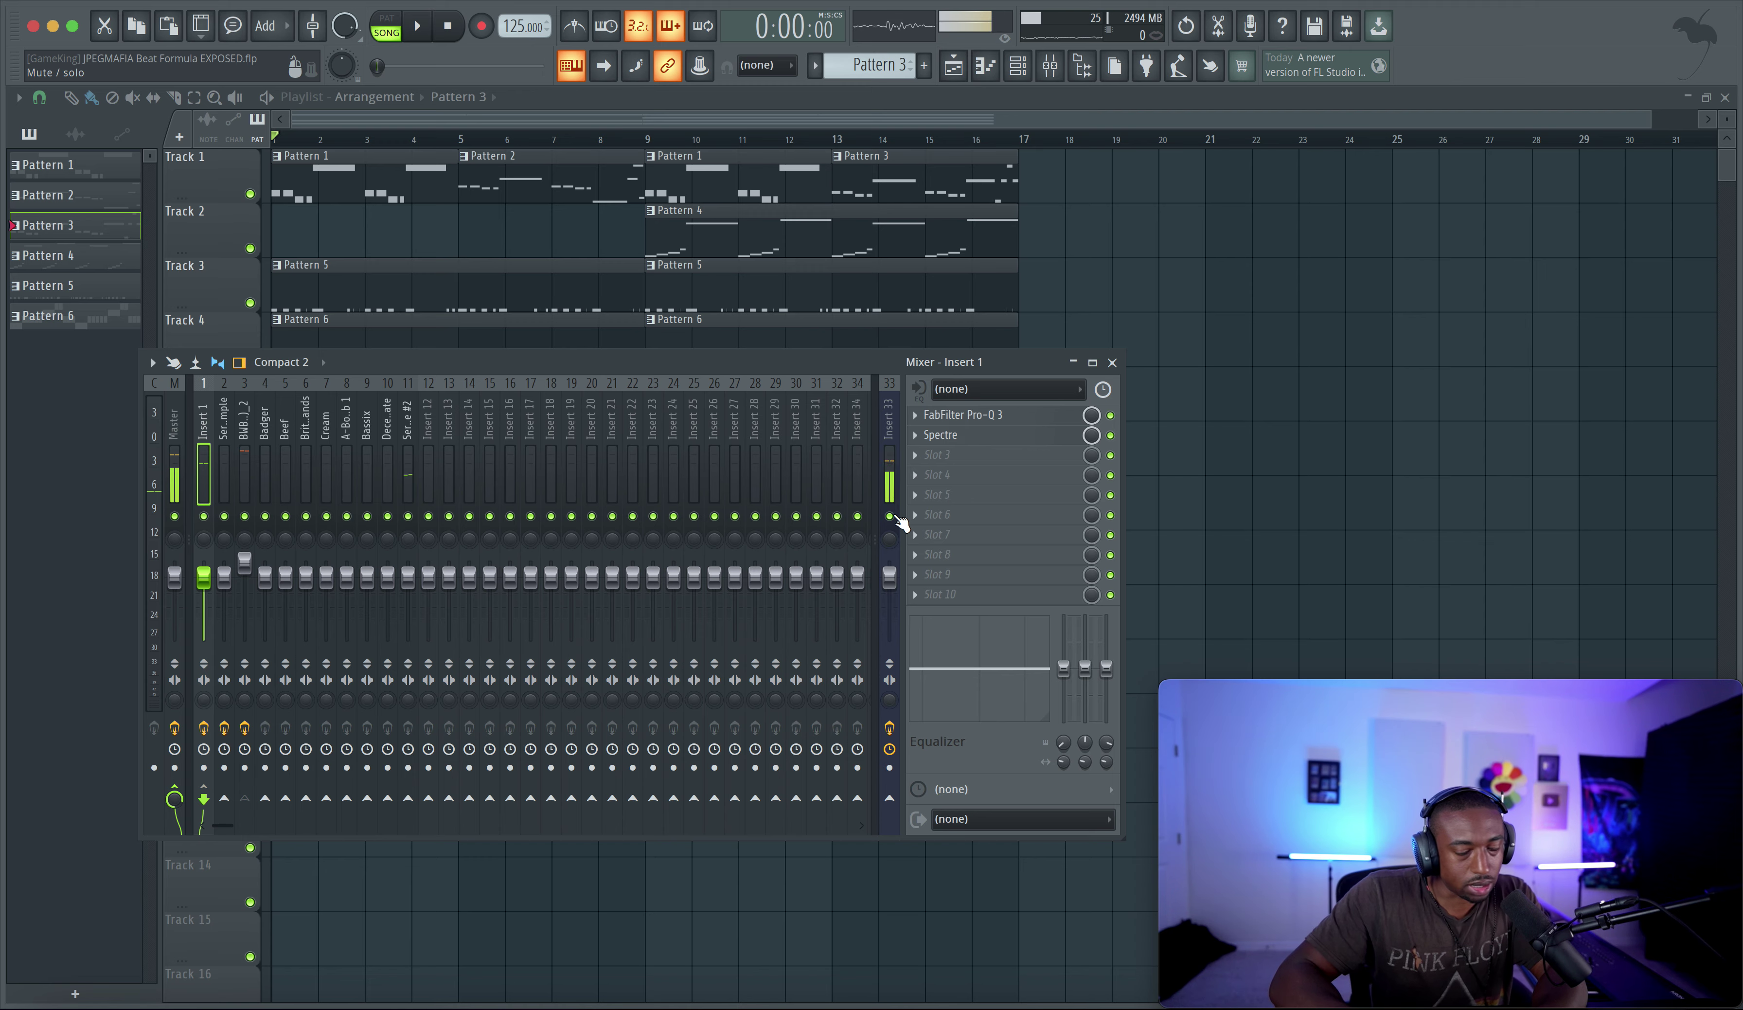
key("space")
left_click(1113, 361)
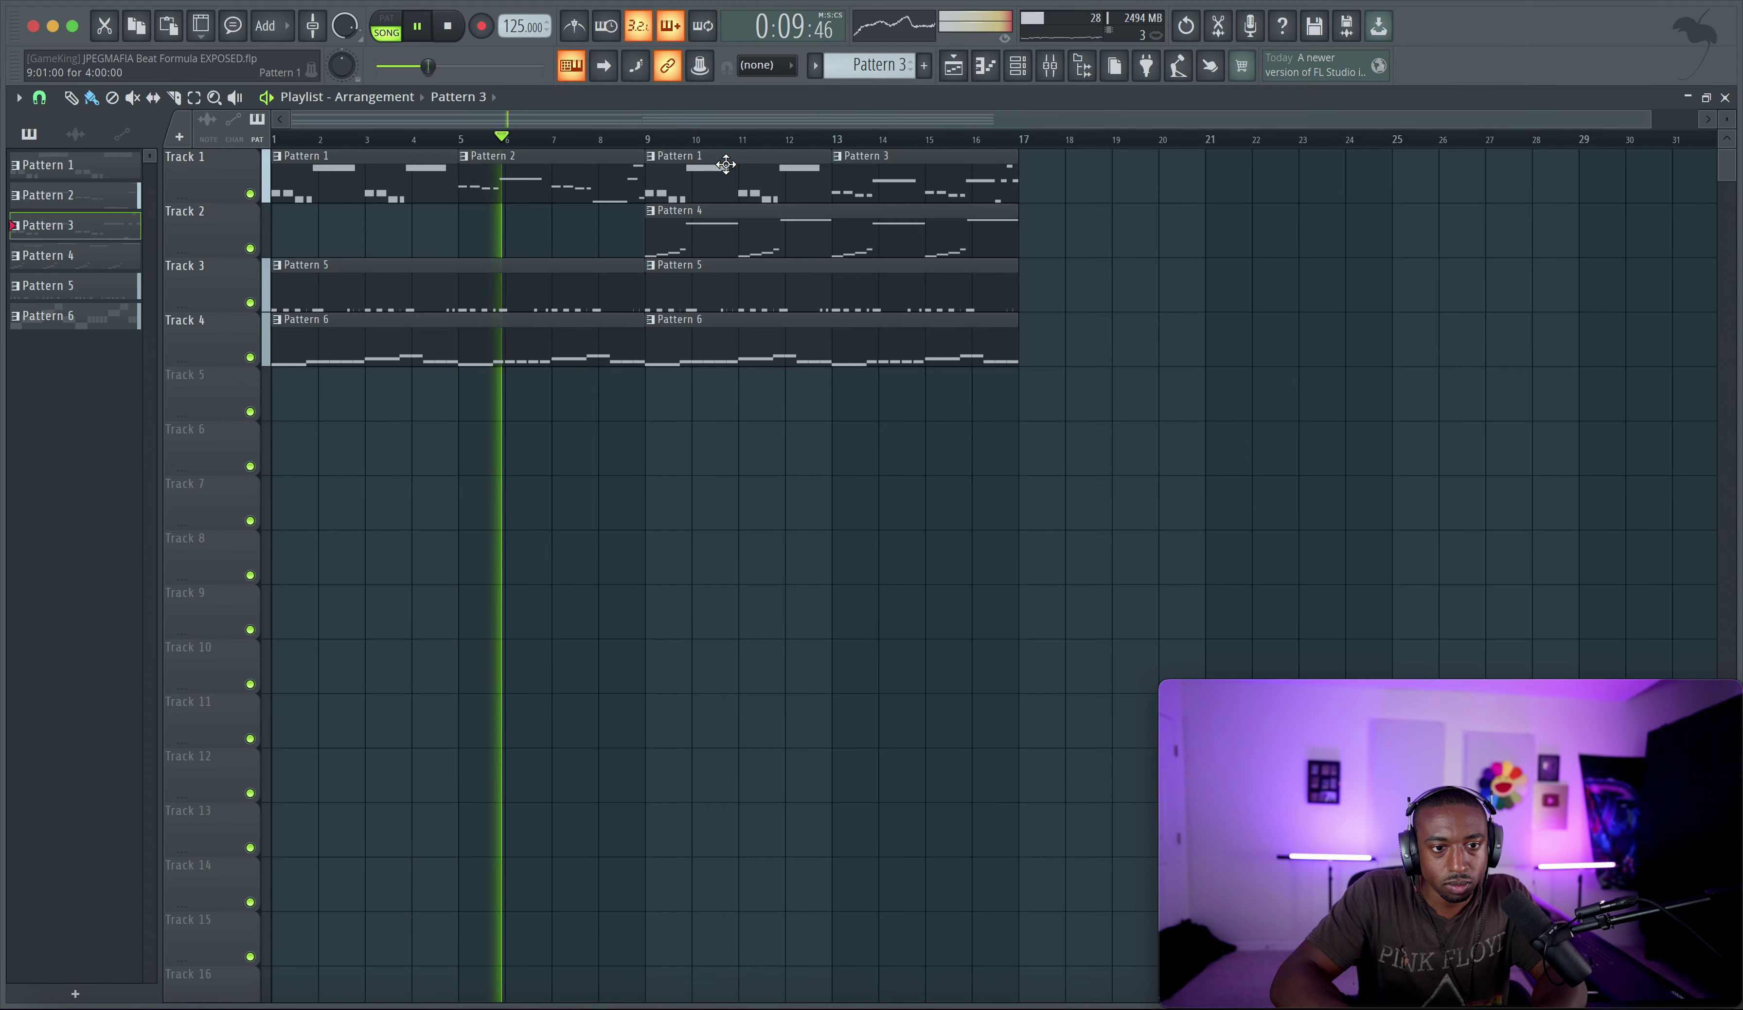
Review Pattern 2's melody notes and the mixer levels while the arrangement plays
double_click(558, 179)
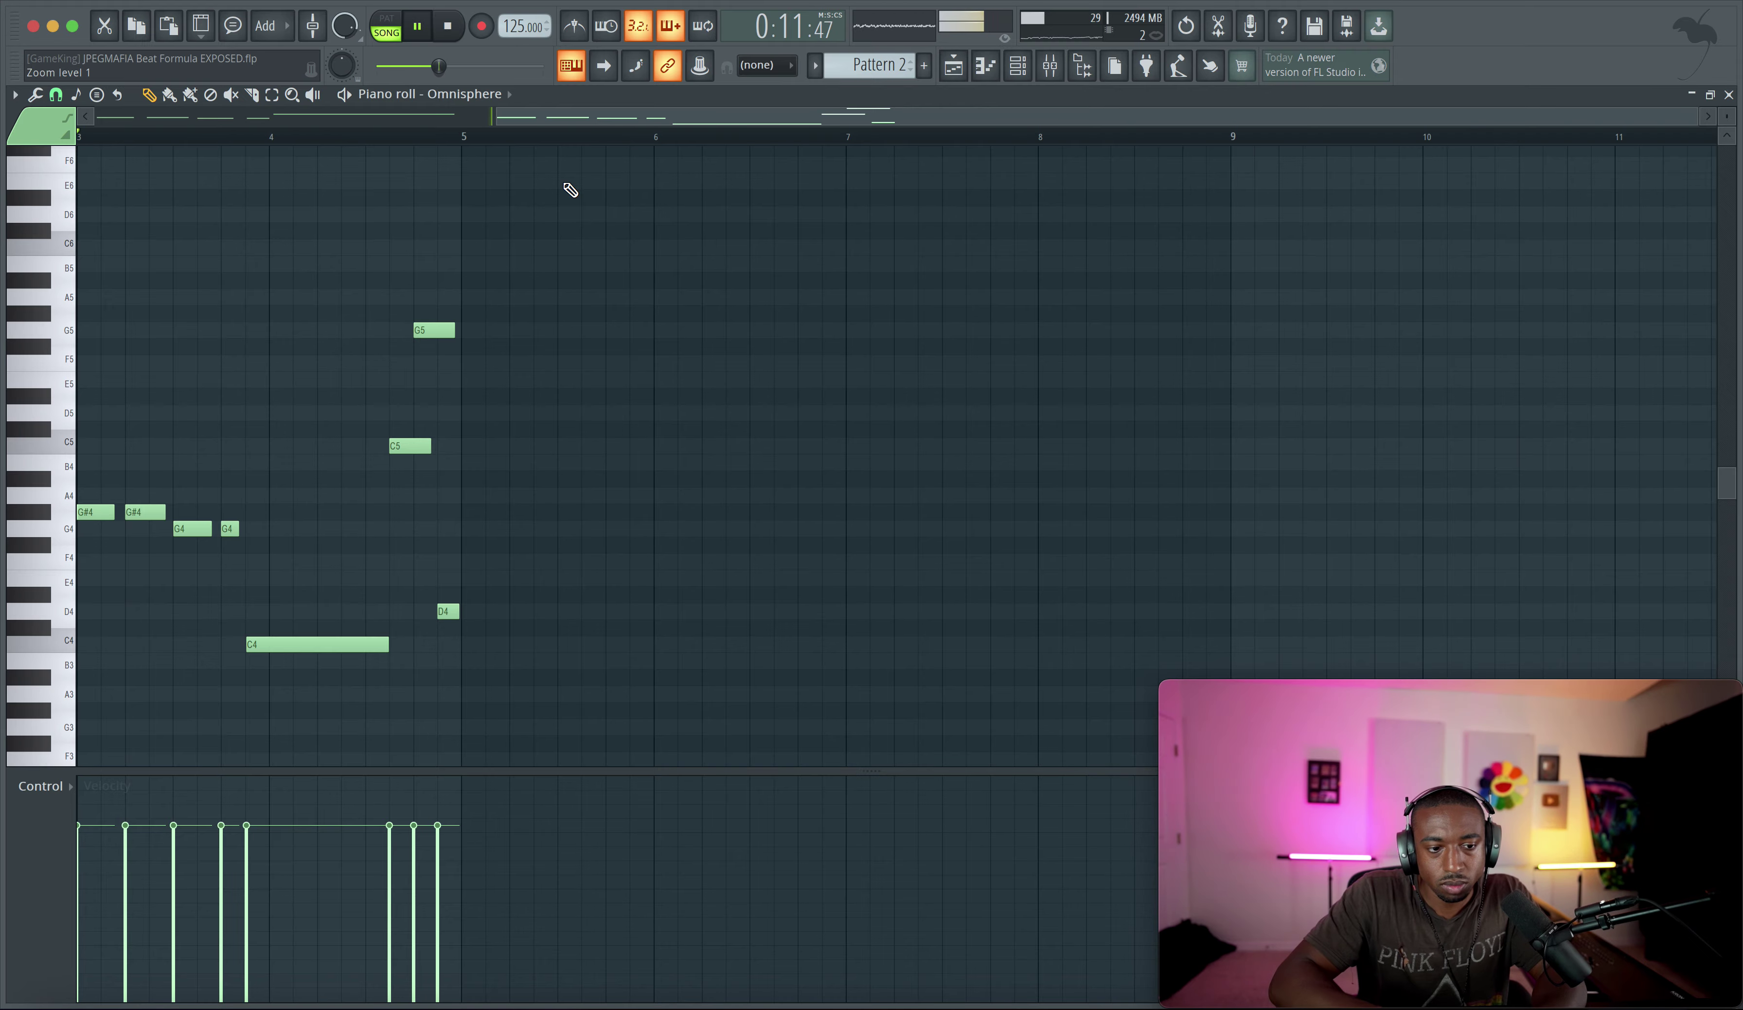
scroll(864, 308, "left", 5)
scroll(864, 308, "up", 2)
scroll(864, 308, "down", 1)
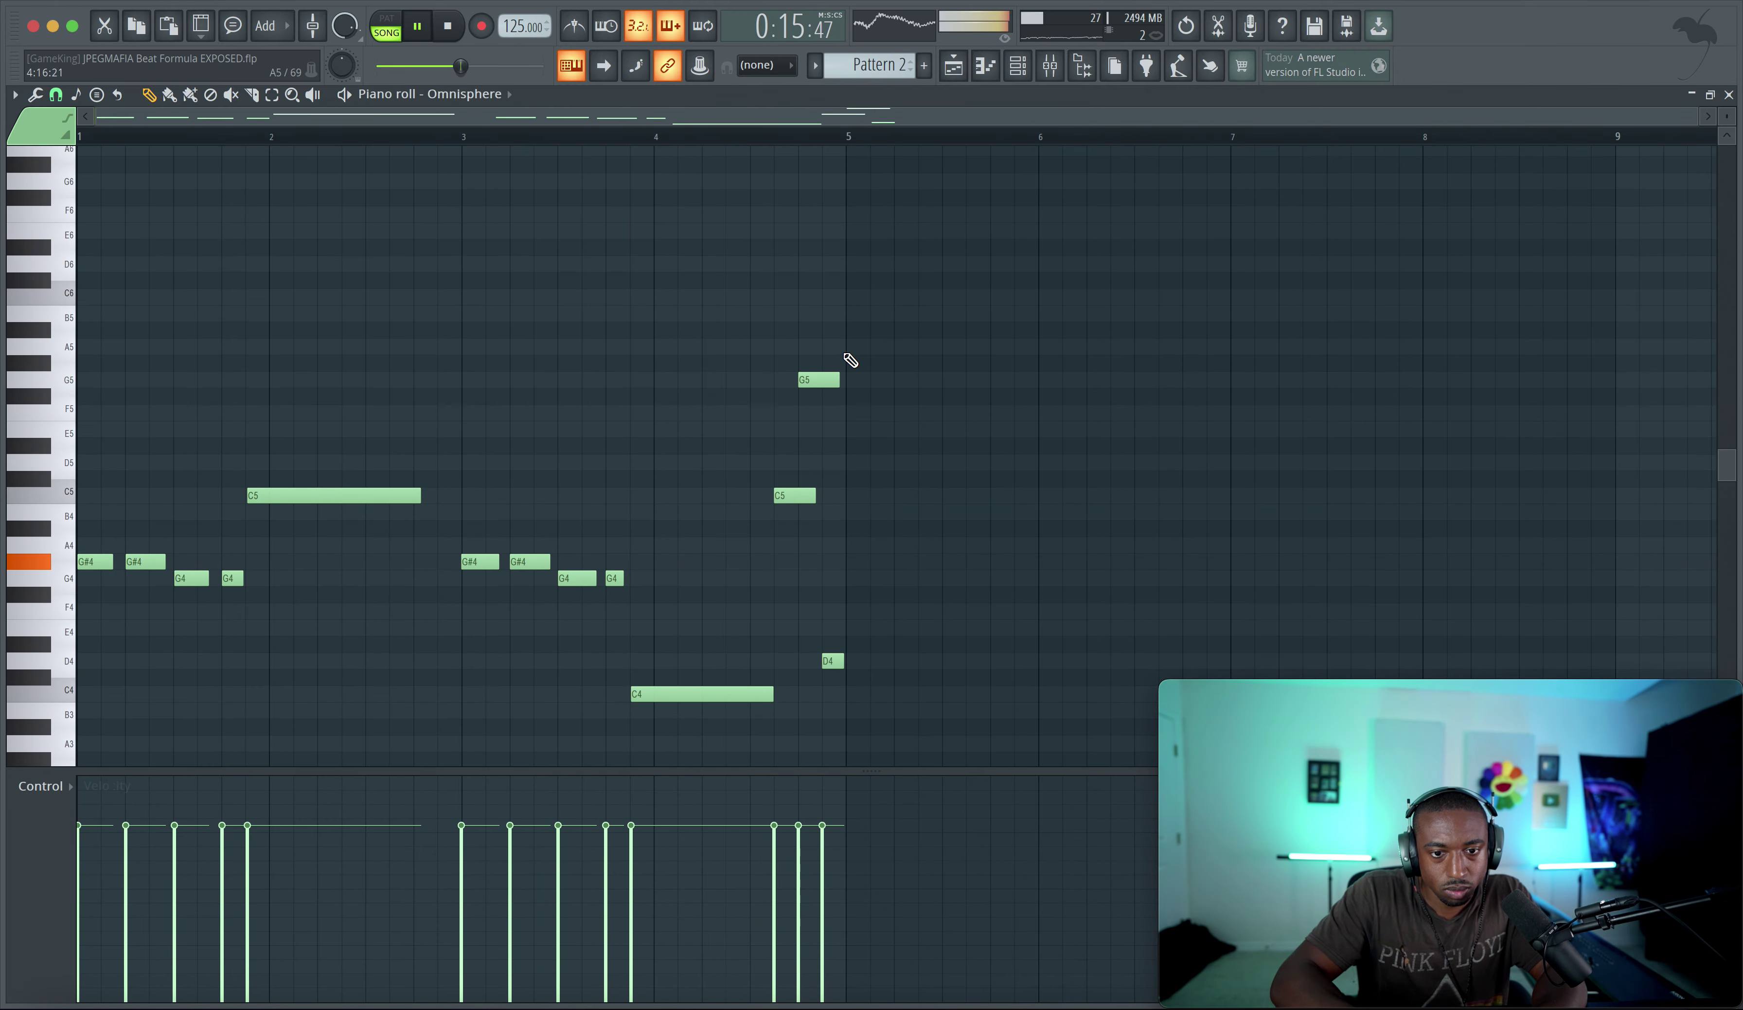
left_click(959, 80)
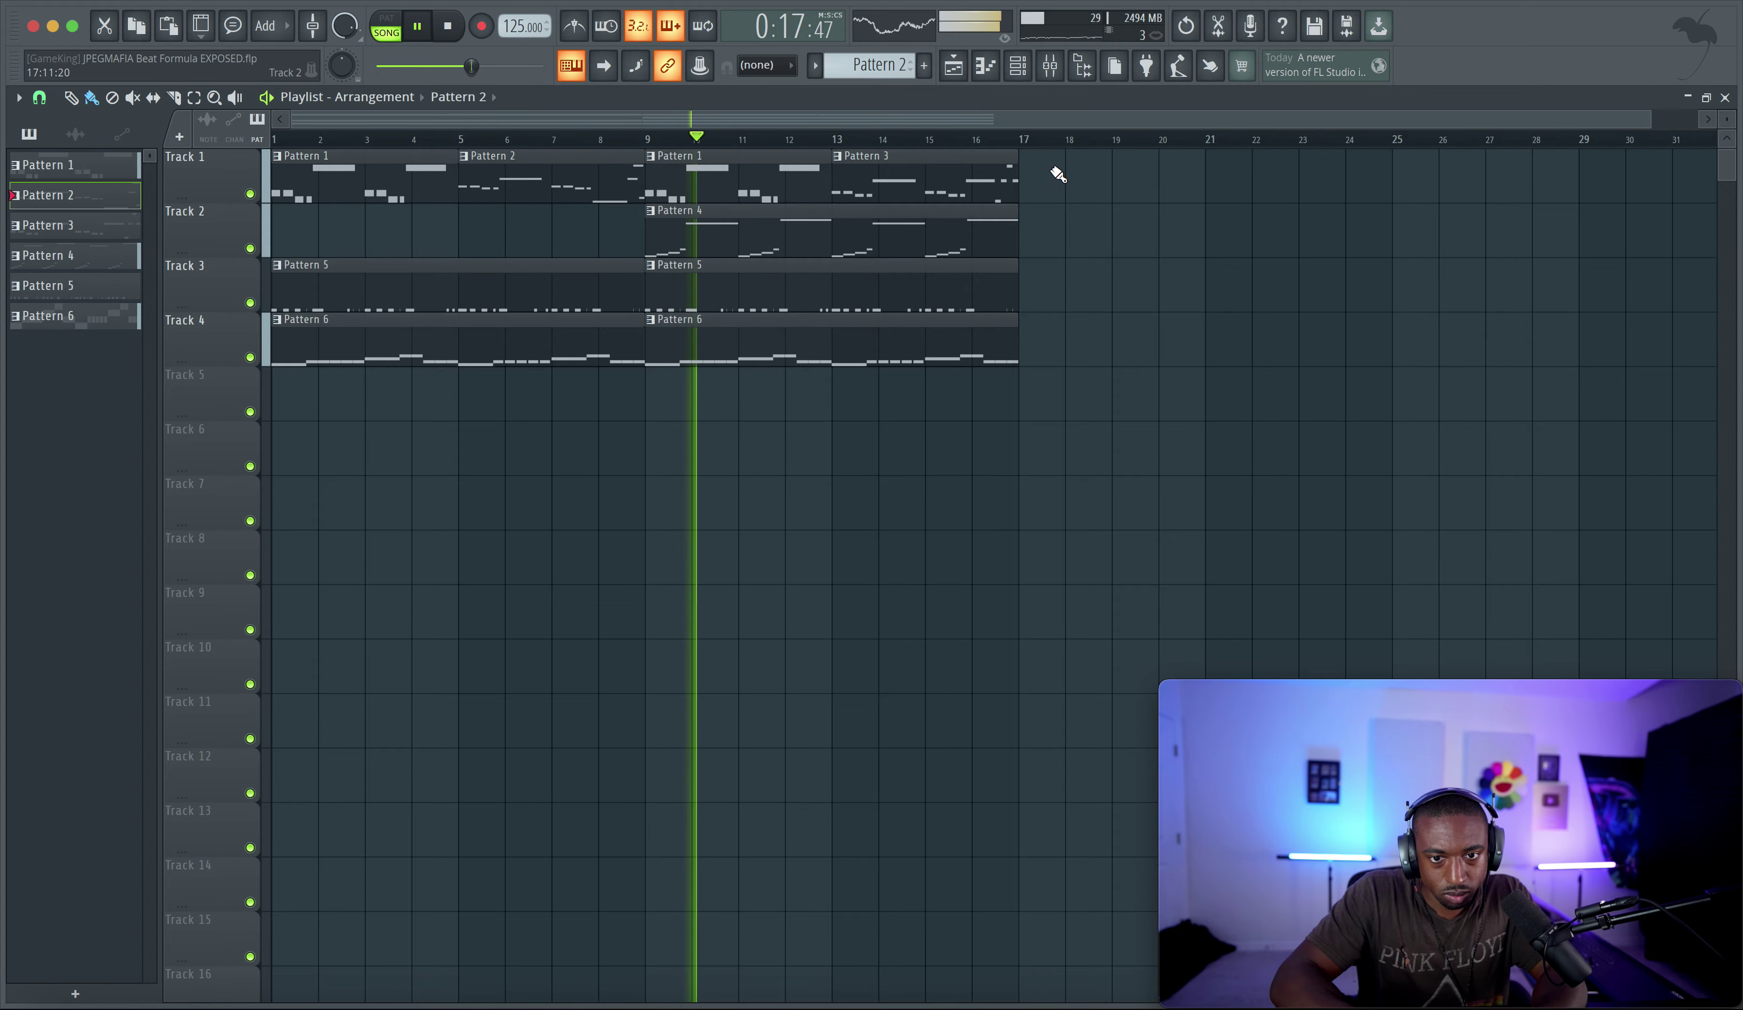
left_click(1050, 66)
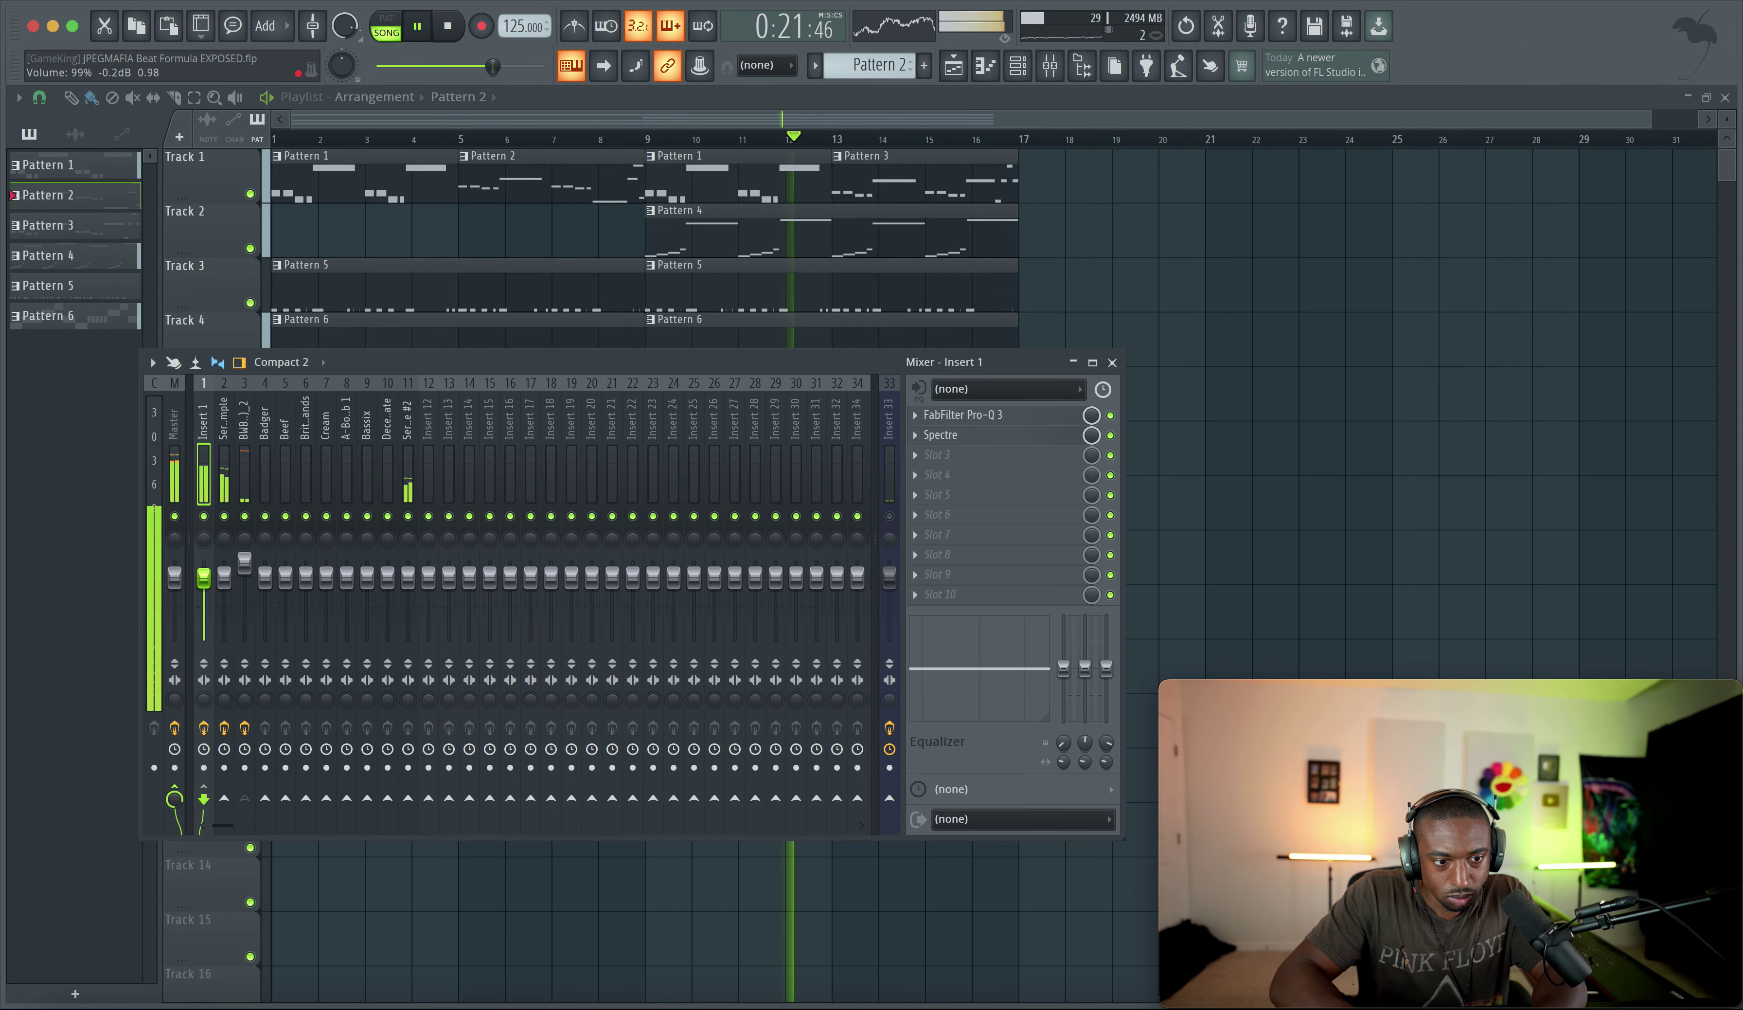
left_click(1231, 368)
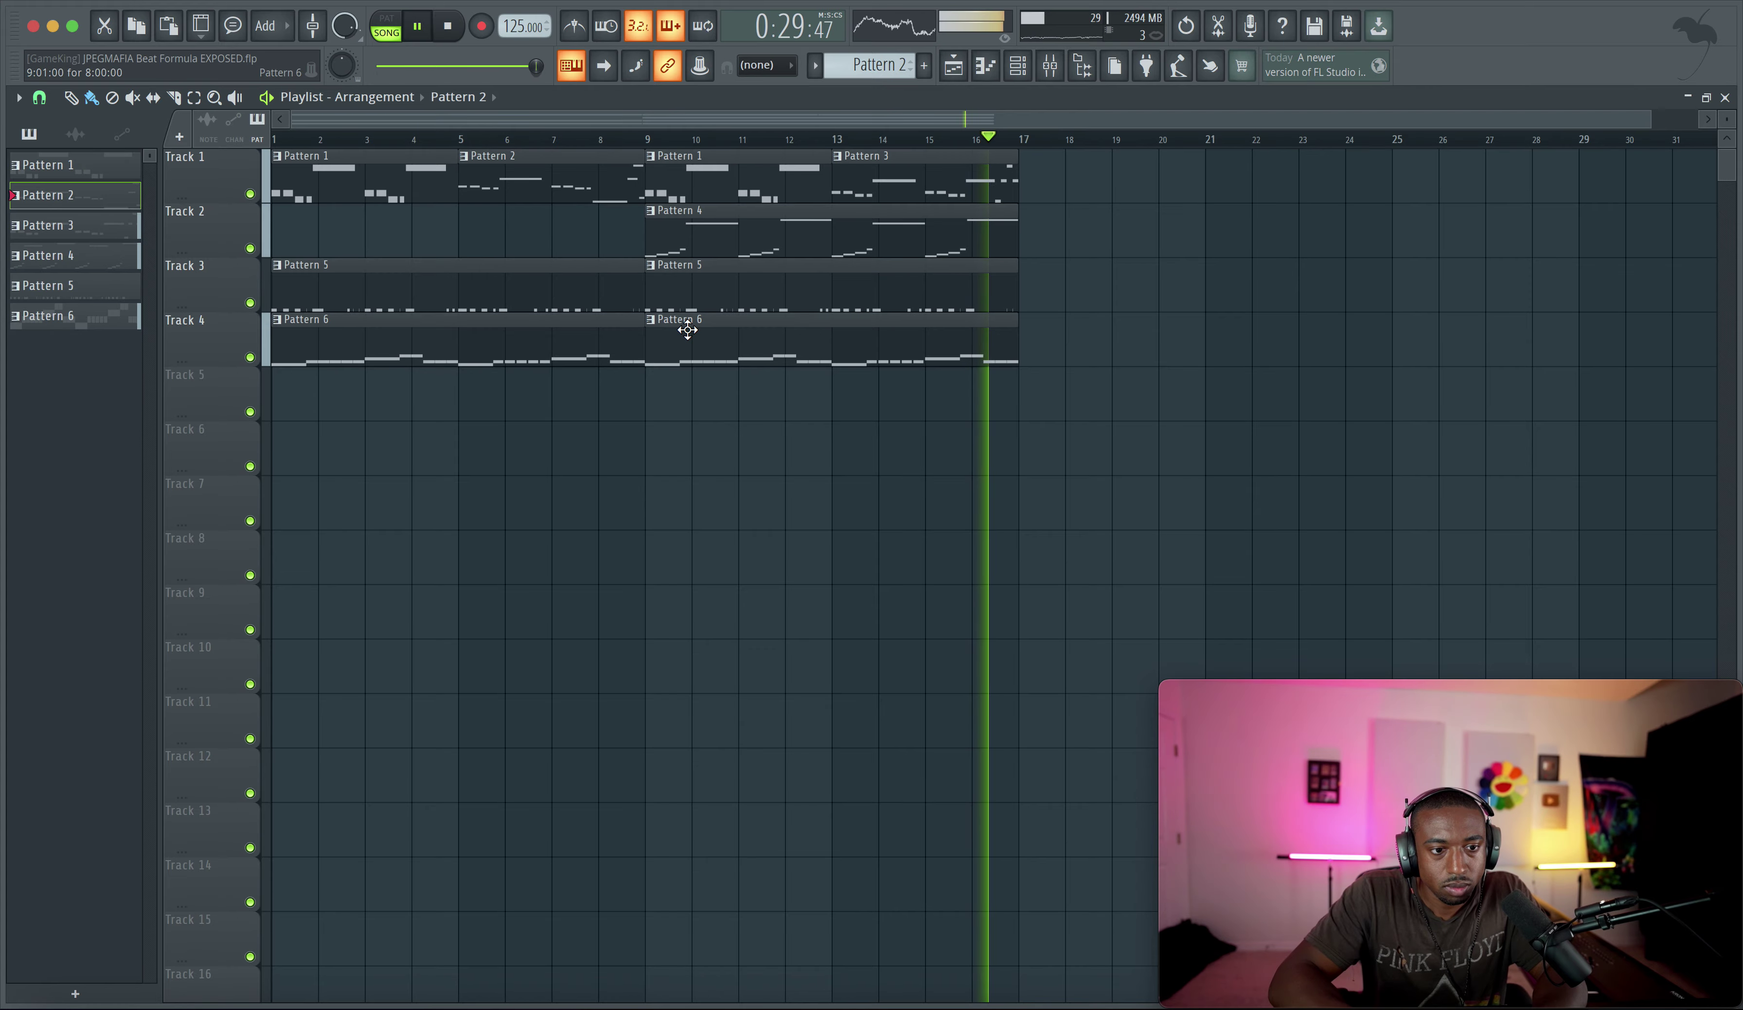
Make the Pattern 6 clip at bar 9 on Track 4 unique and move the playback position to bar 9
right_click(648, 330)
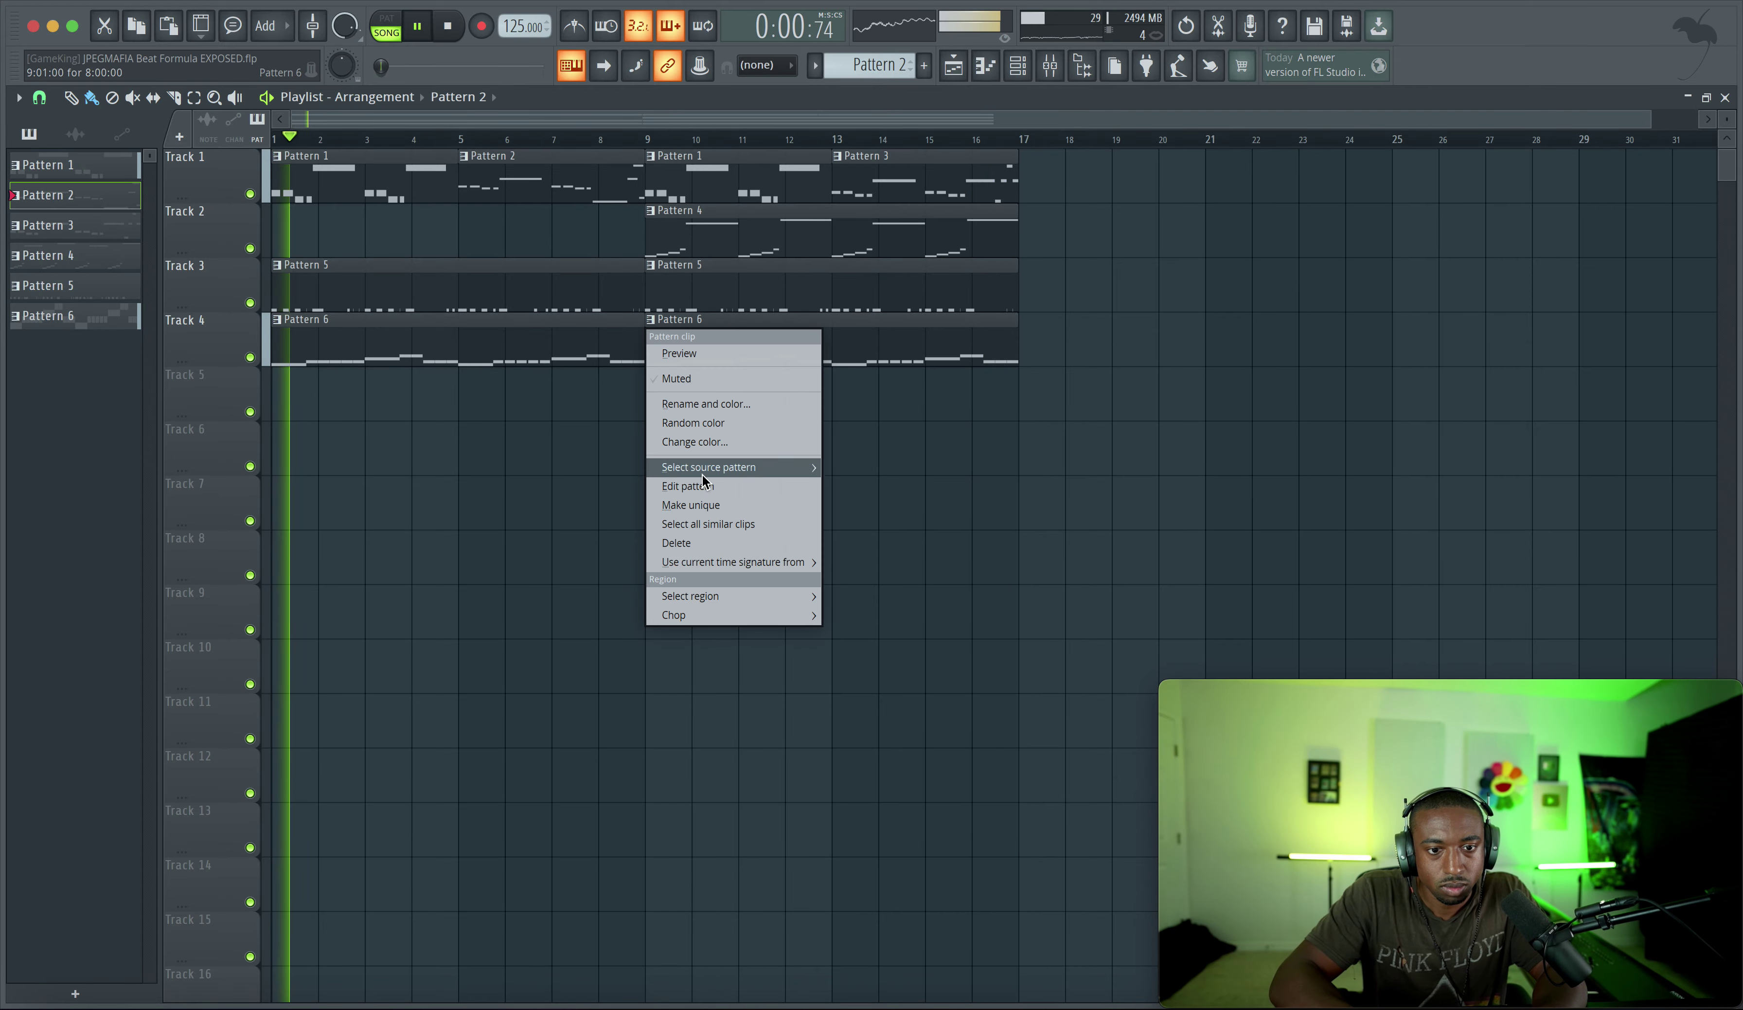
left_click(704, 510)
key("F9")
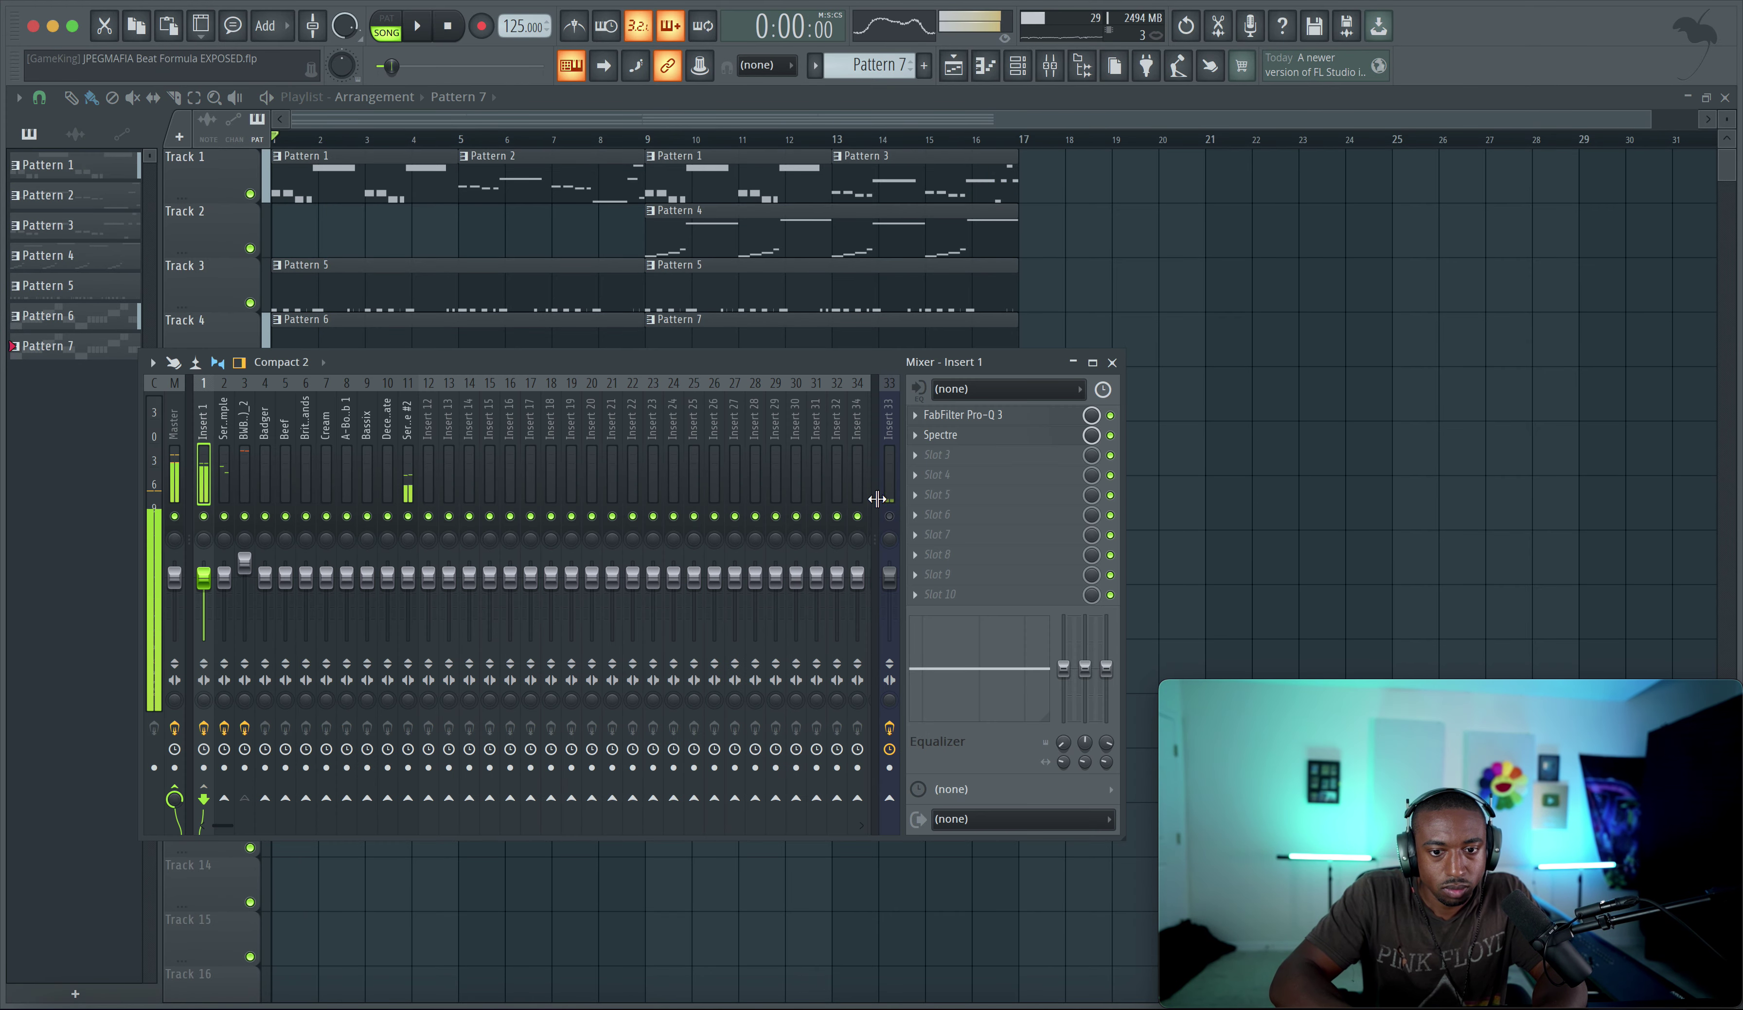
left_click(663, 139)
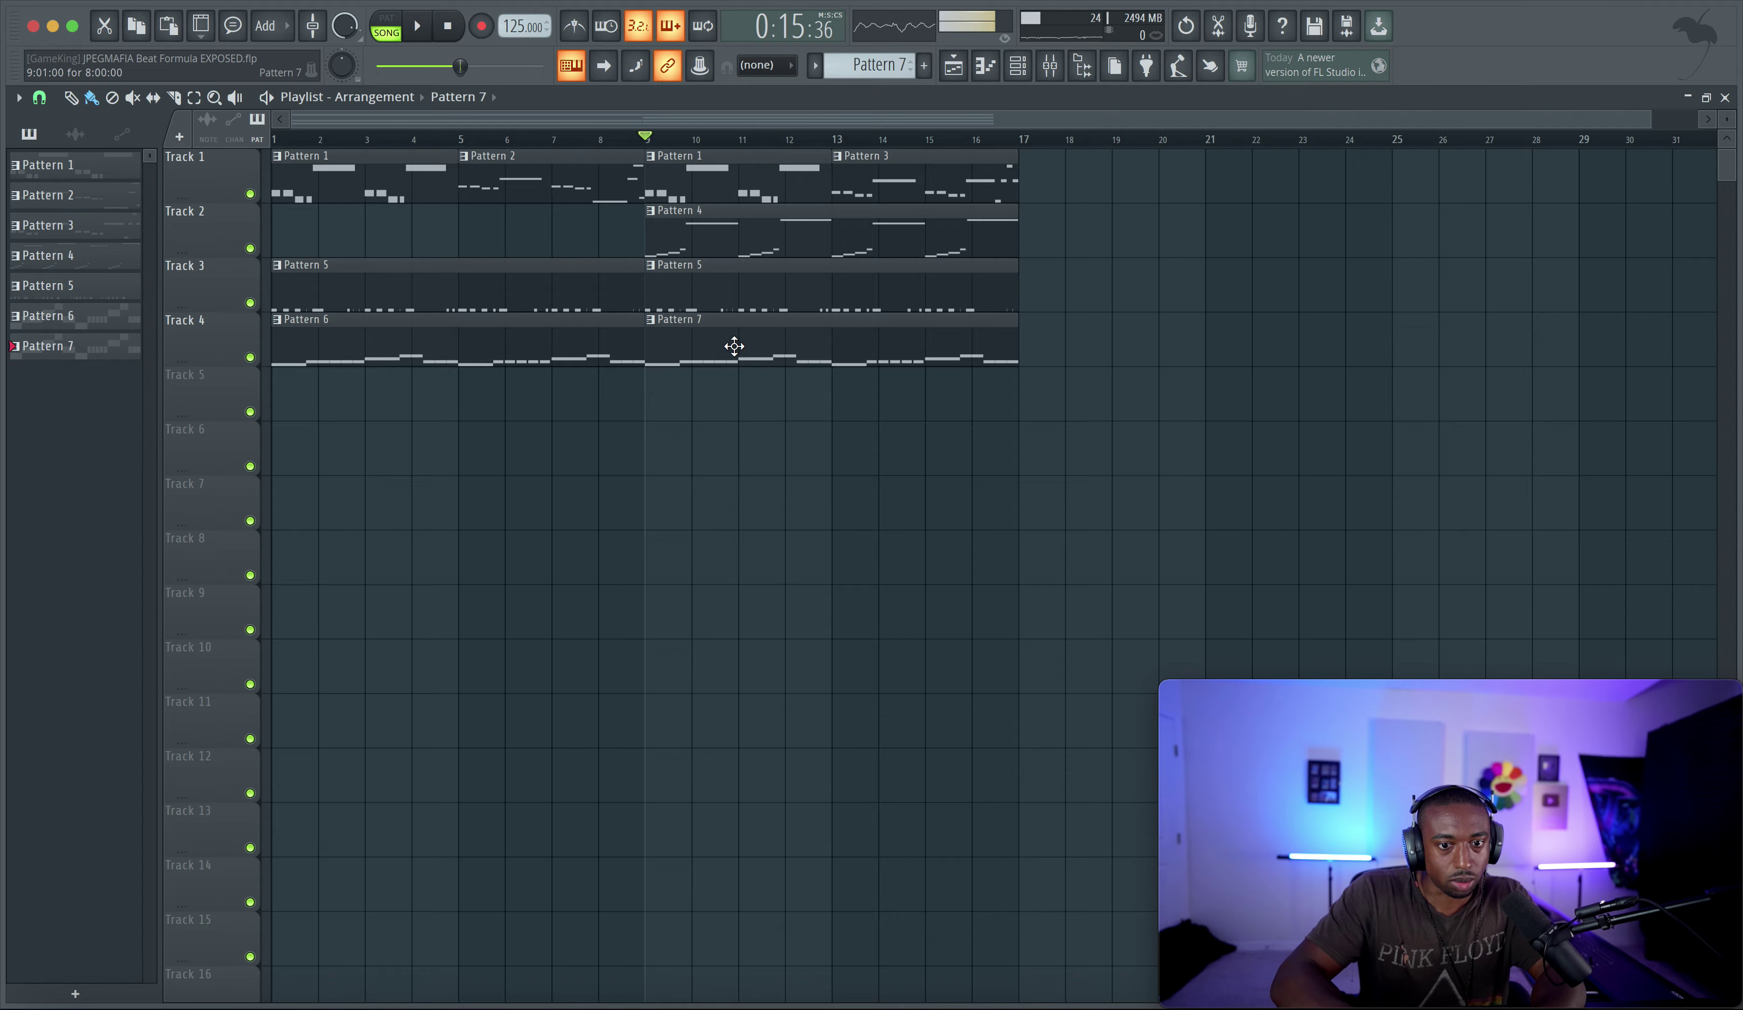
left_click(1049, 66)
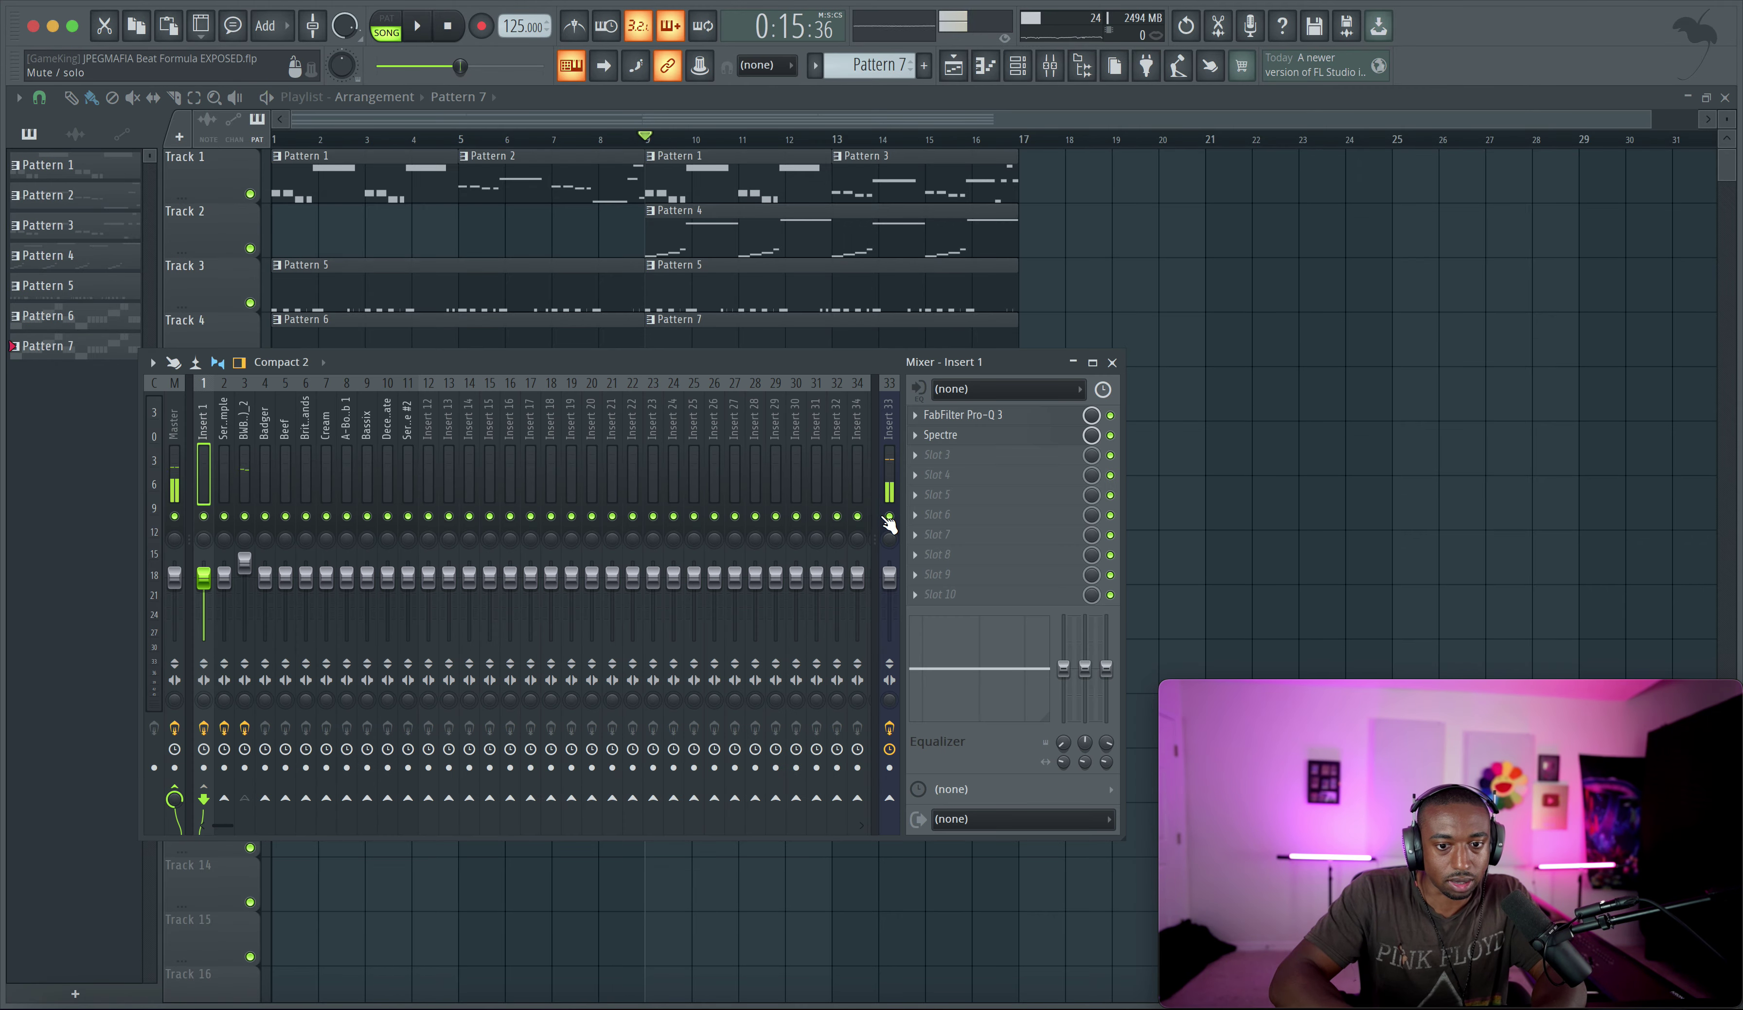
Open Pattern 7 in the piano roll and replace the long note at bar 3 with a copy of the five preceding C#3 notes
key("space")
right_click(1156, 456)
double_click(747, 352)
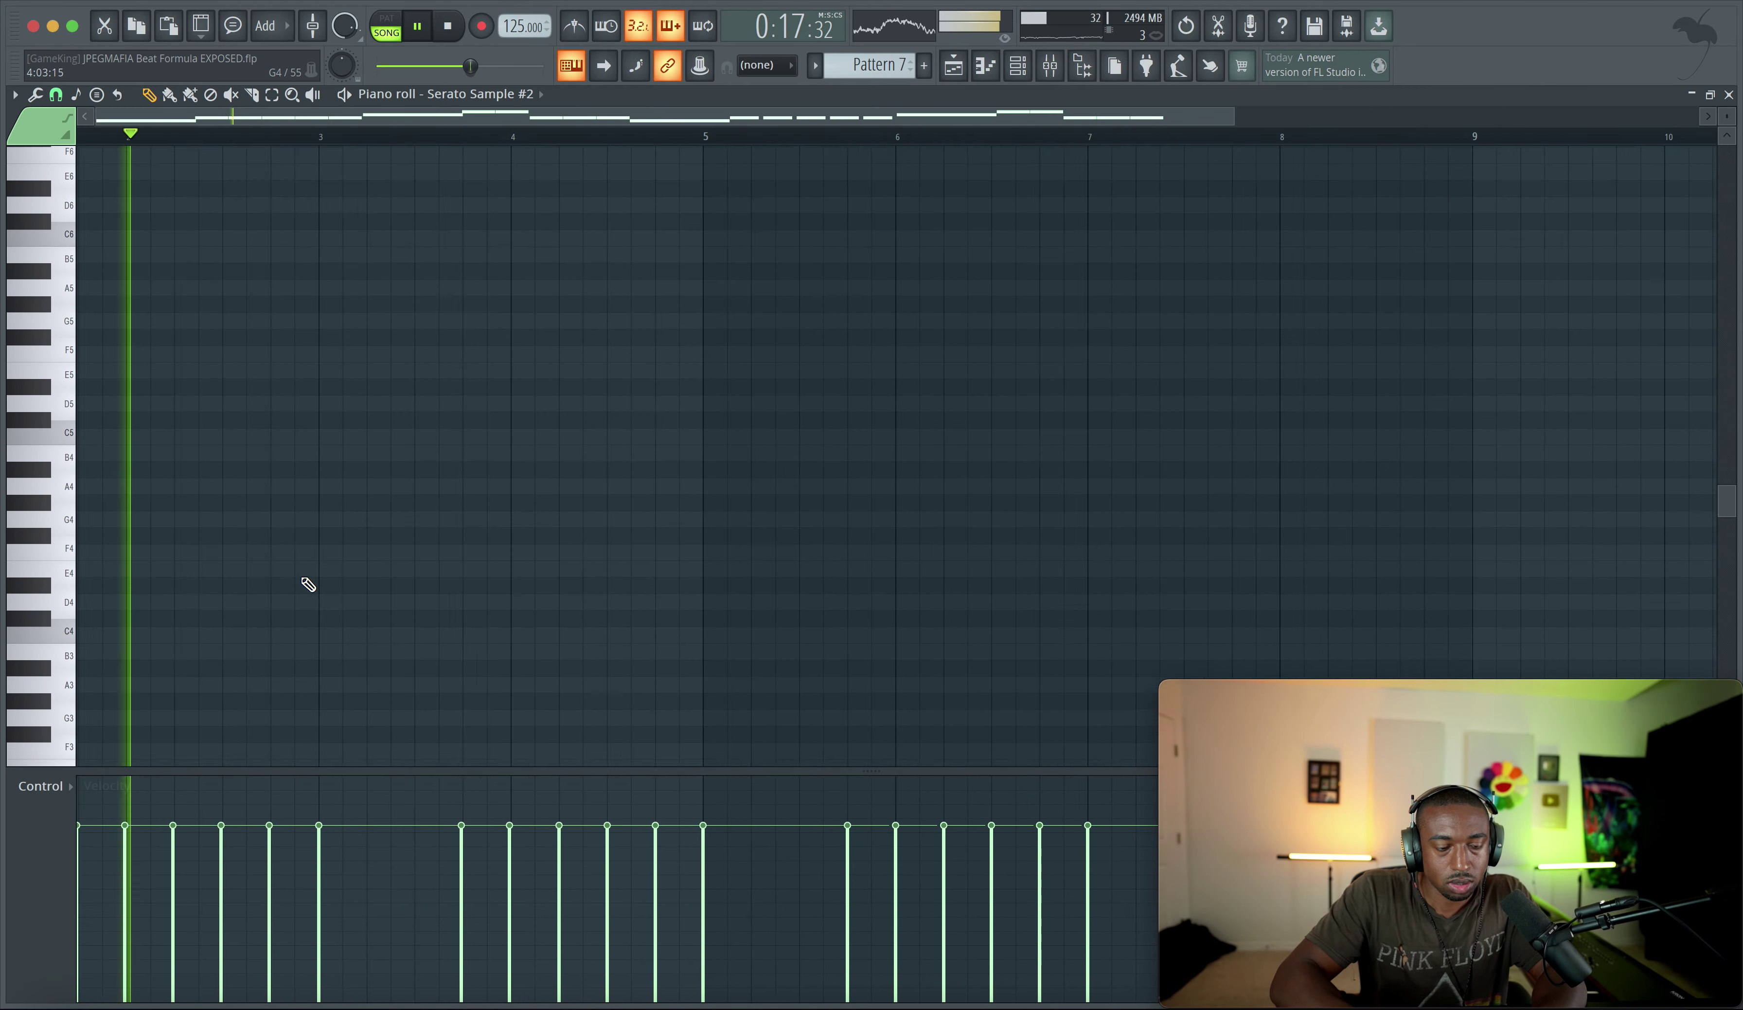
scroll(302, 578, "down", 5)
scroll(302, 579, "left", 2)
right_click(532, 509)
left_click_drag(489, 563, 666, 525)
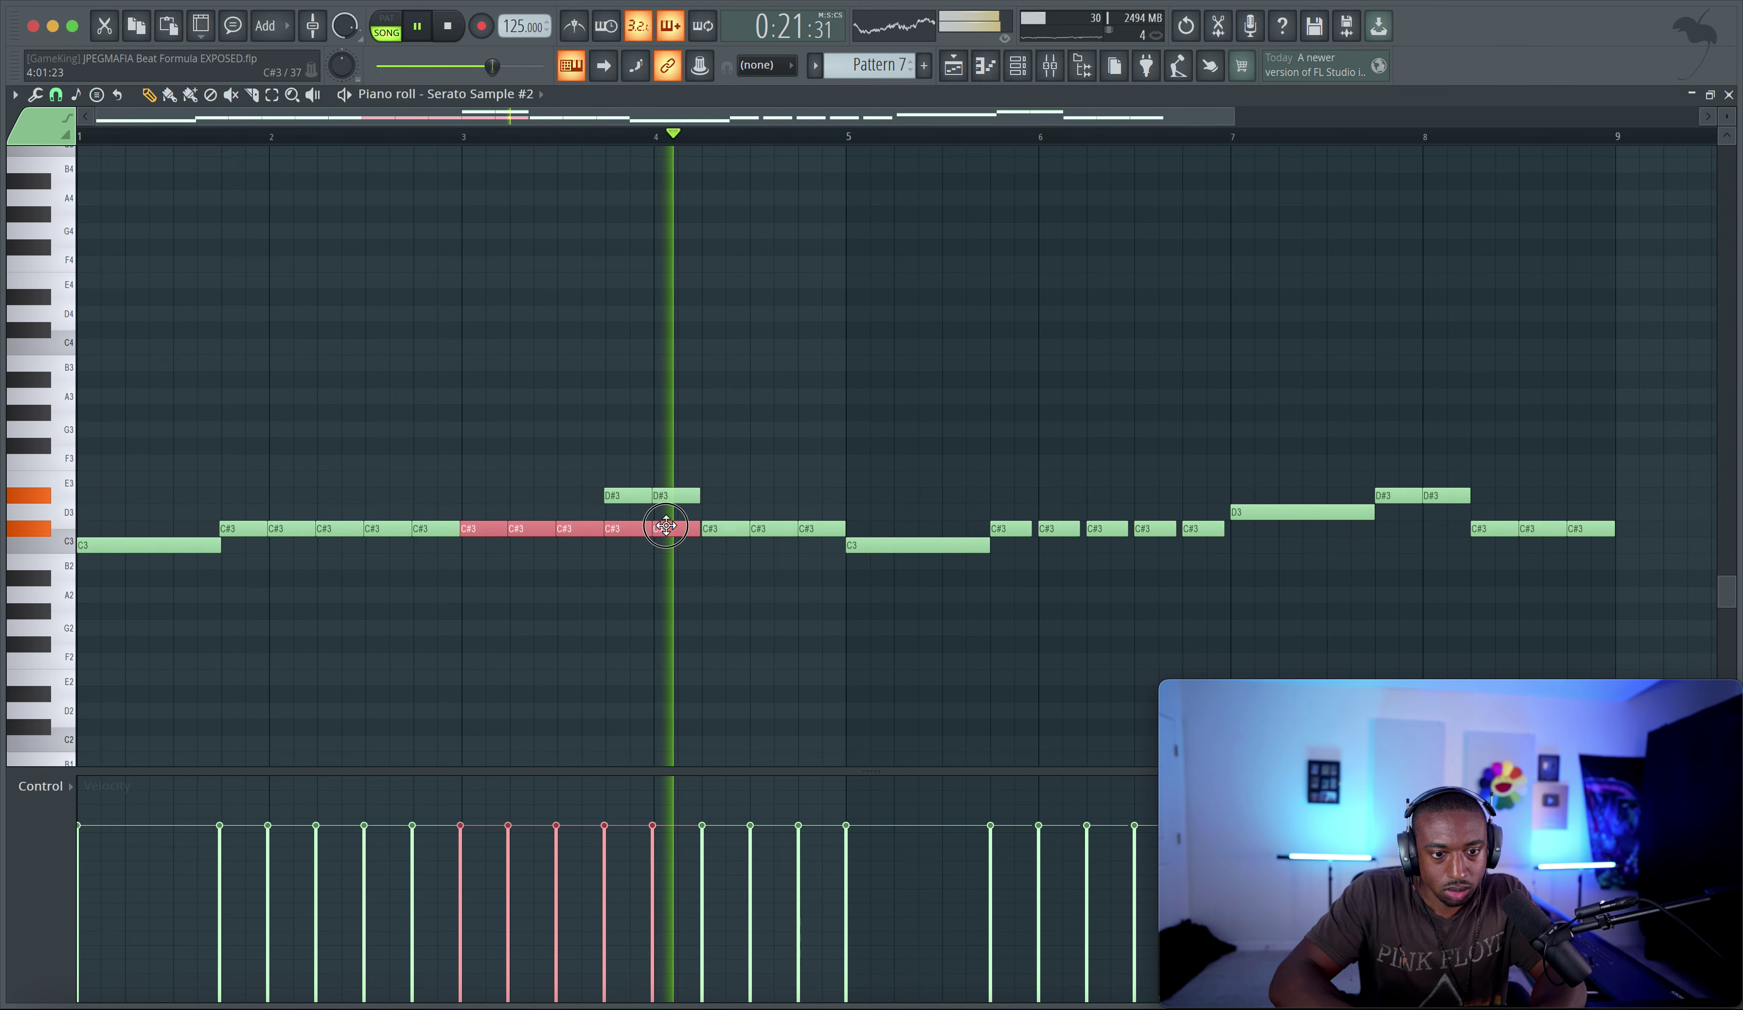
Delete the last three copied C#3 notes, replay the pattern and add one C#3 note just before the first D#3
right_click(667, 527)
right_click(615, 526)
right_click(587, 528)
key("space")
key("space")
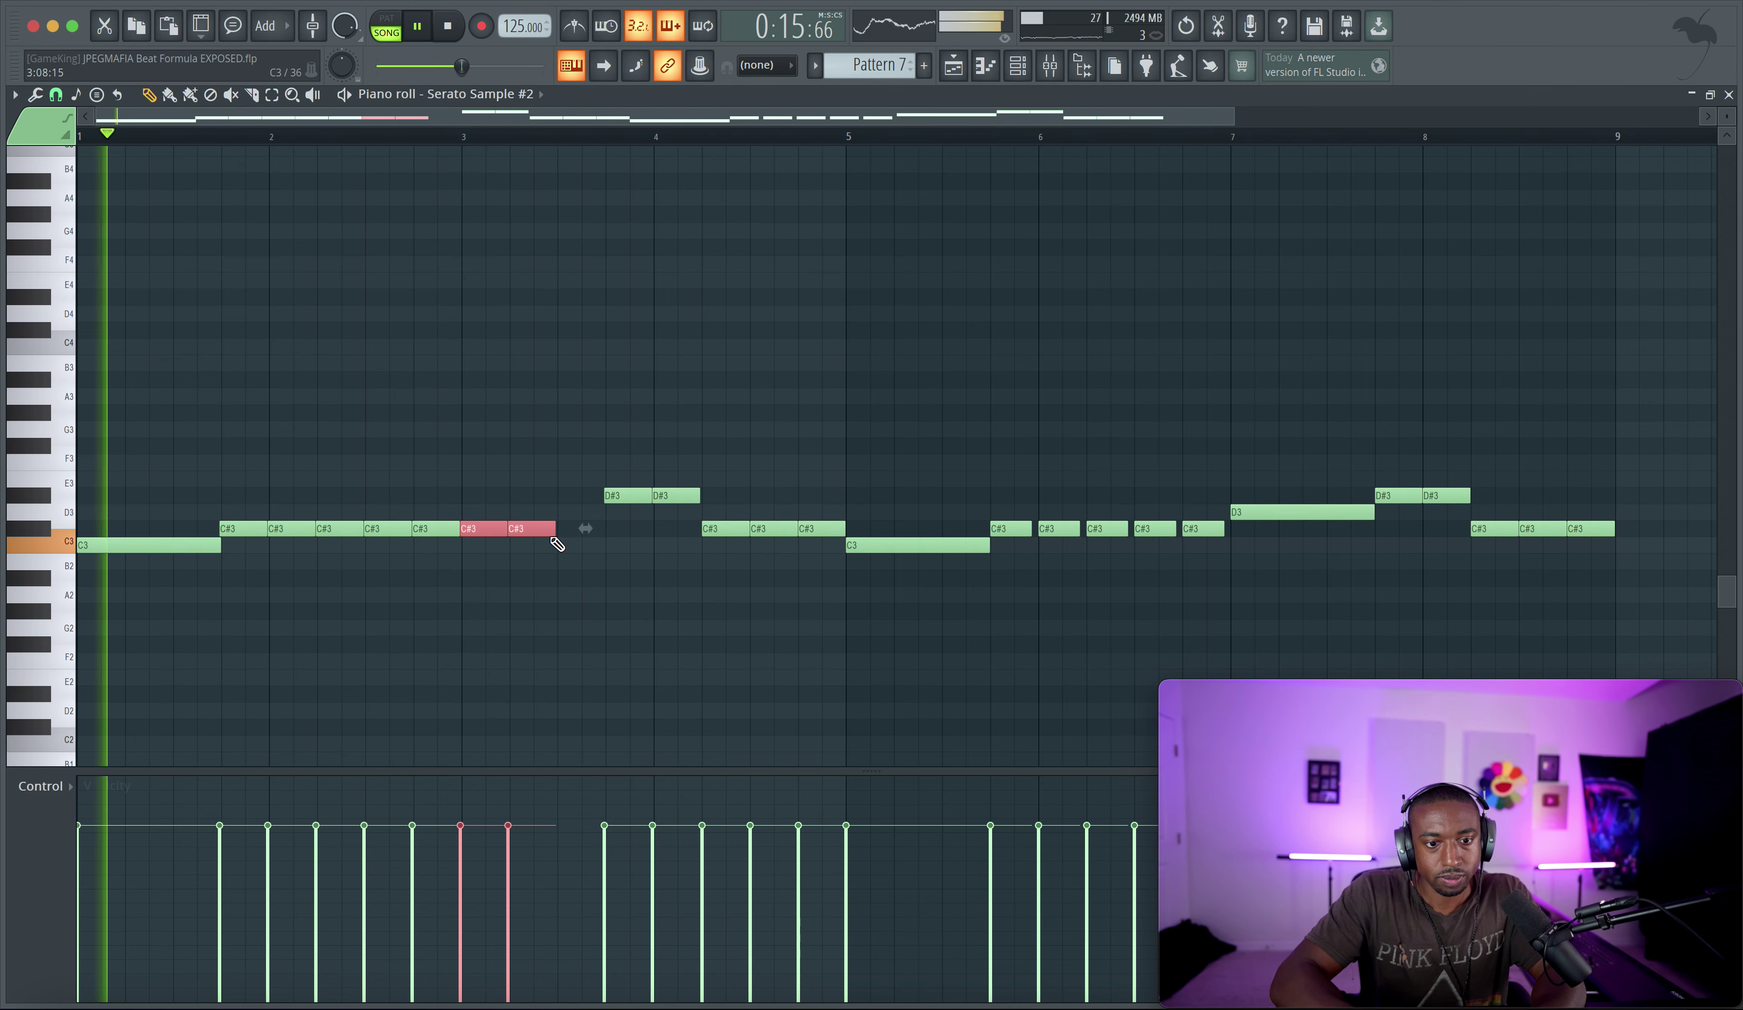
left_click(580, 528)
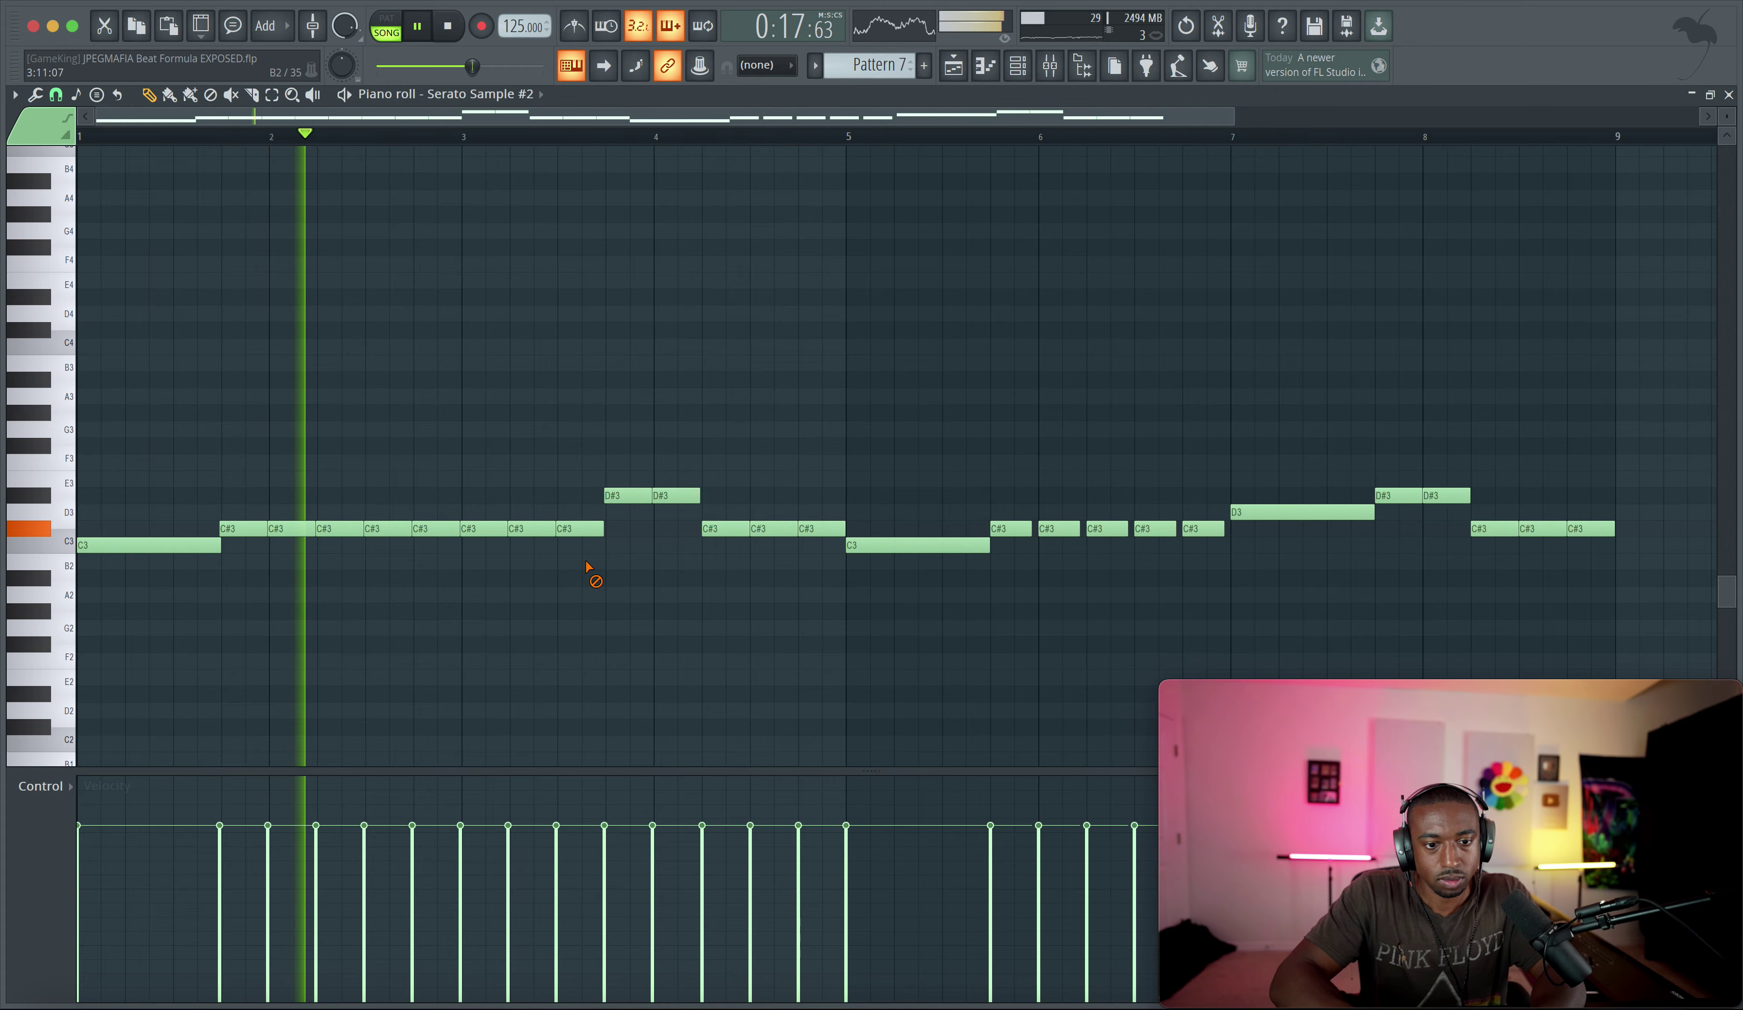
Compare the new C#3 notes in bar 3 with the repeated C#3 notes around bar 6 while Pattern 7 plays
left_click_drag(569, 548, 481, 526)
left_click(583, 580, "super")
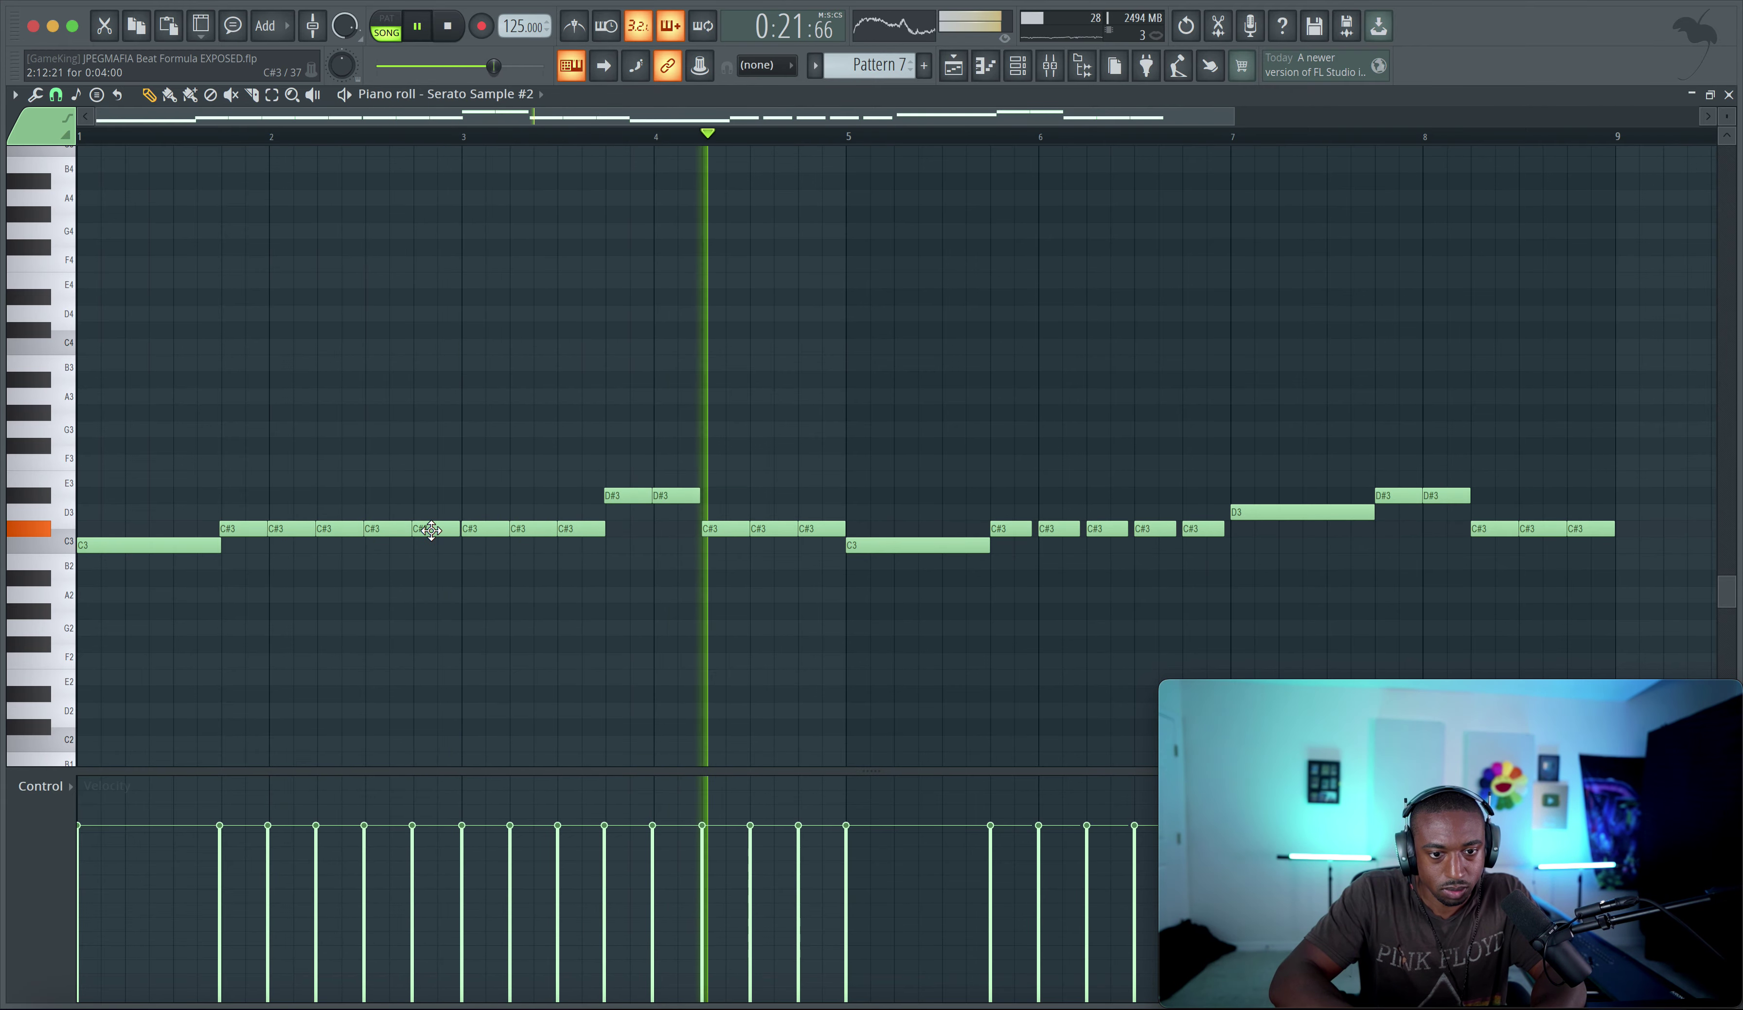
scroll(490, 541, "down", 2)
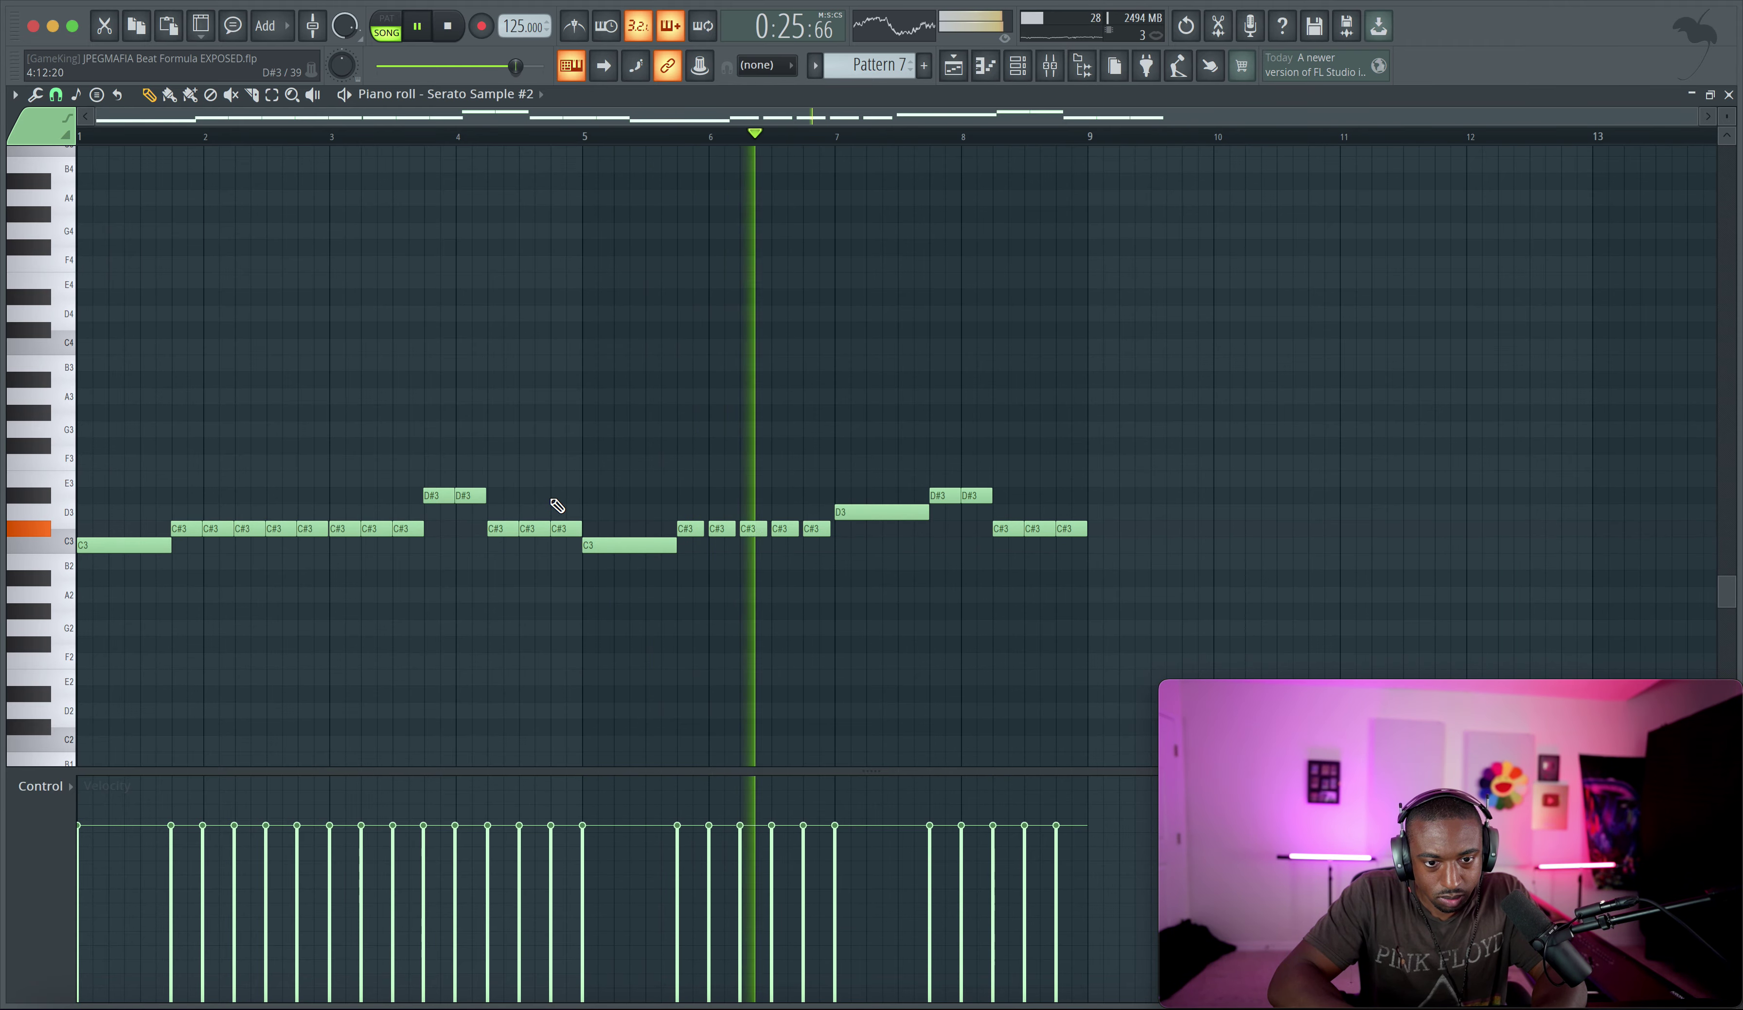
left_click_drag(818, 525, 684, 540)
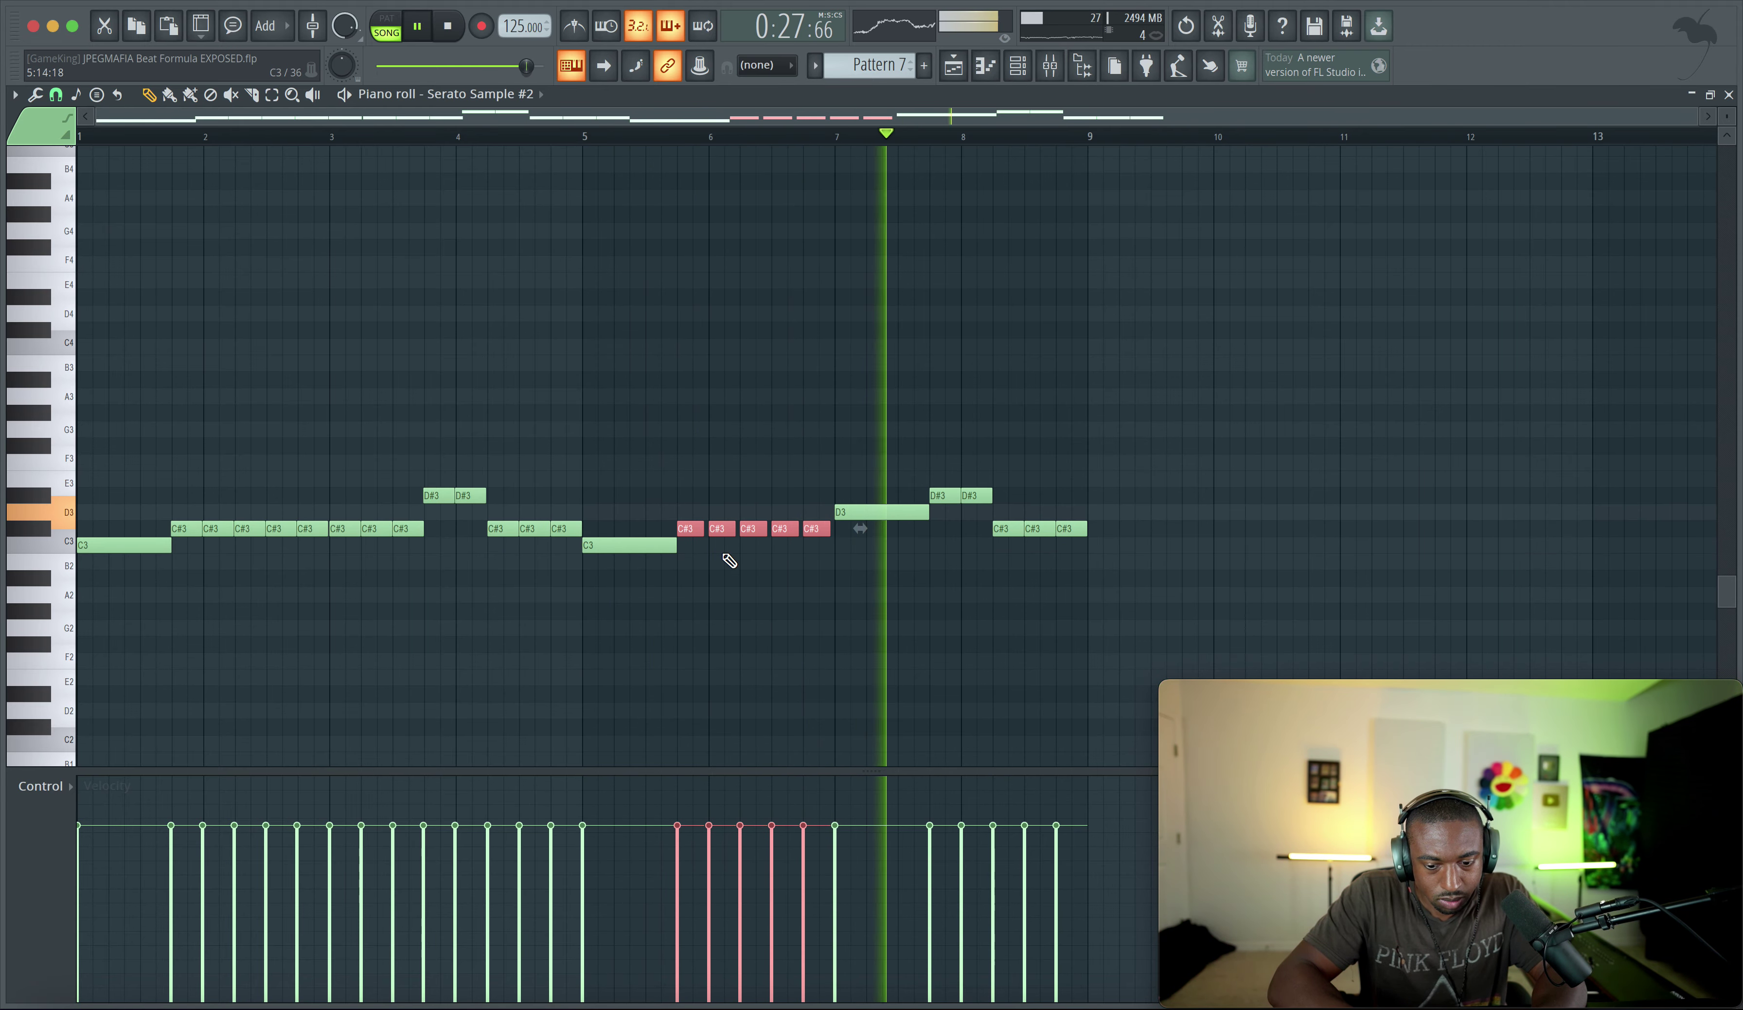
left_click(828, 604, "super")
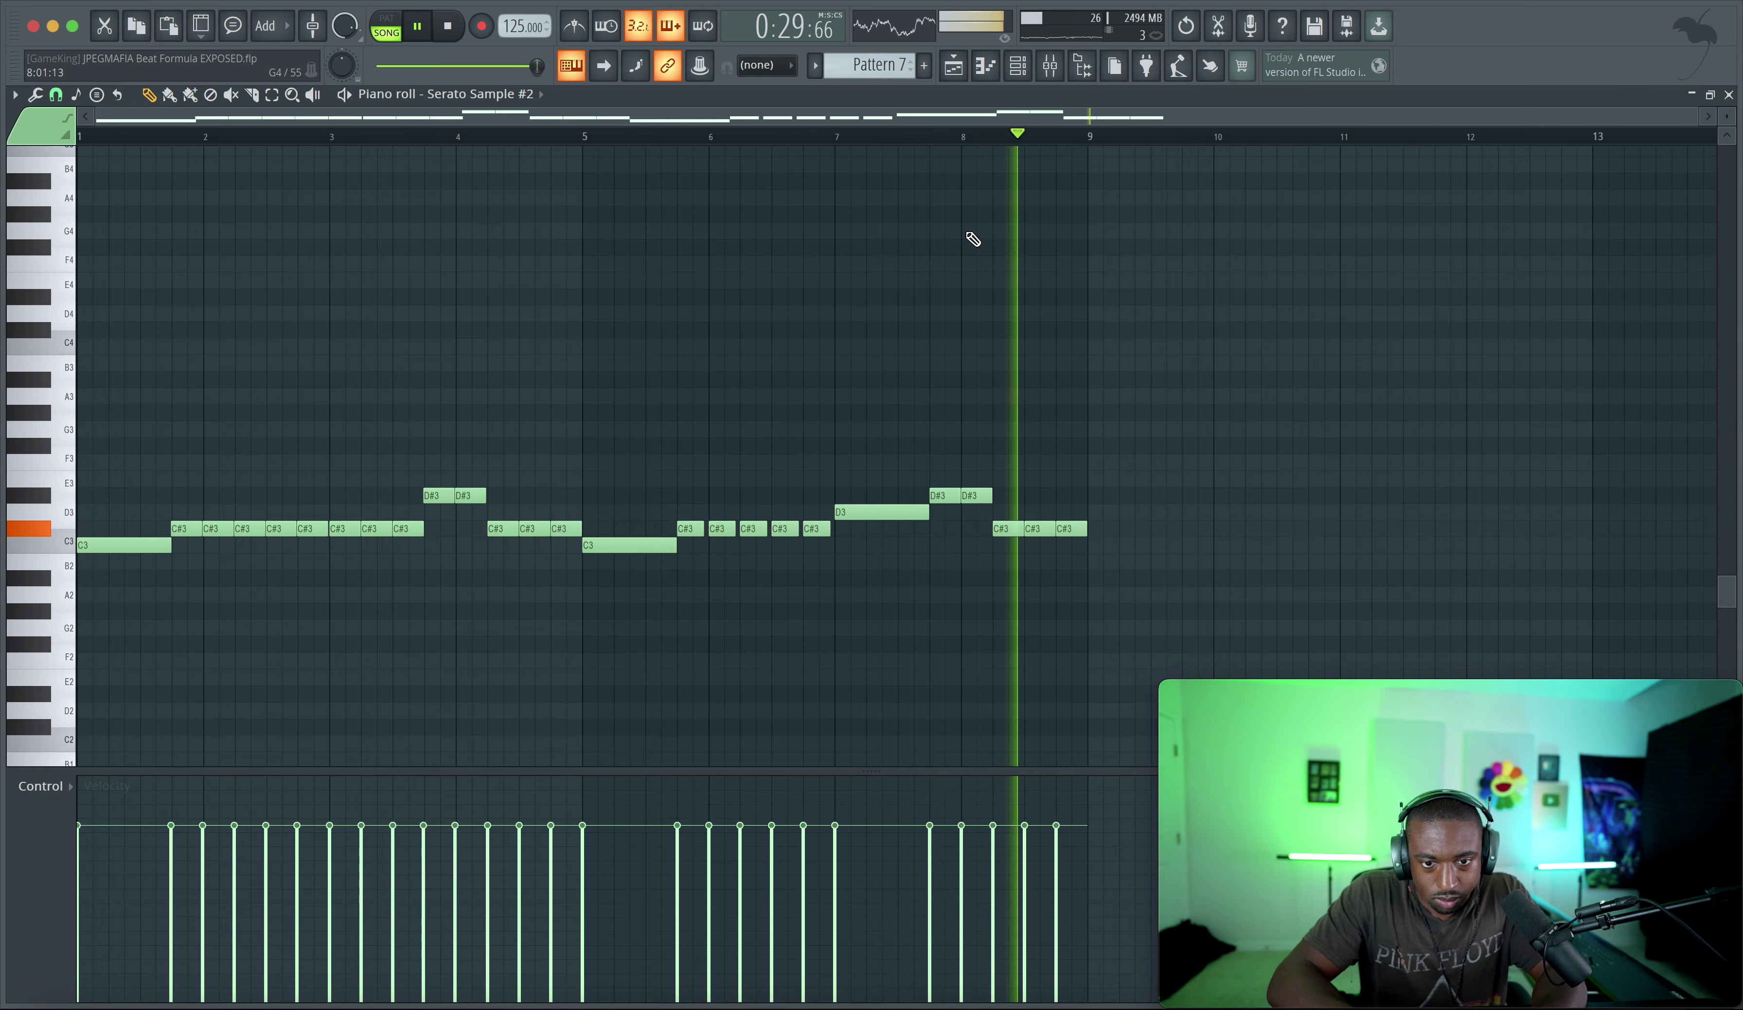
Select all playlist clips in bars 1 to 16 and duplicate them from bar 17
key("F5")
left_click_drag(1113, 405, 271, 121)
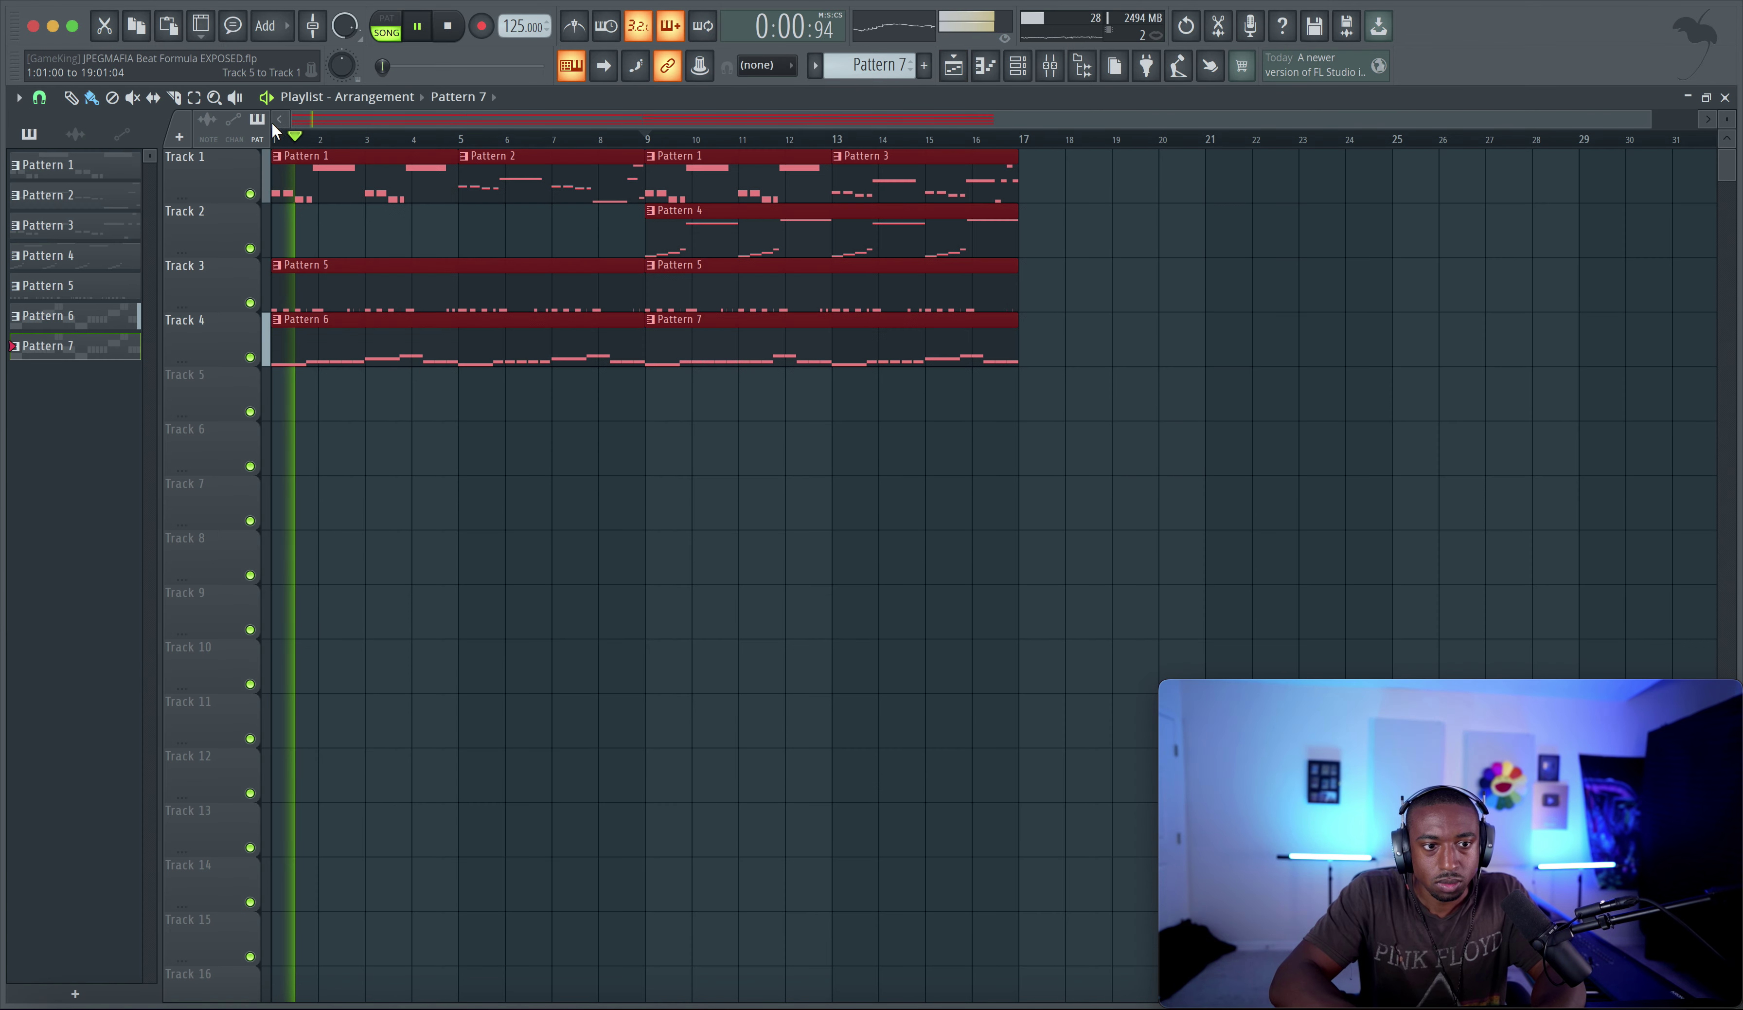
key("ctrl+b")
left_click_drag(667, 578, 963, 233)
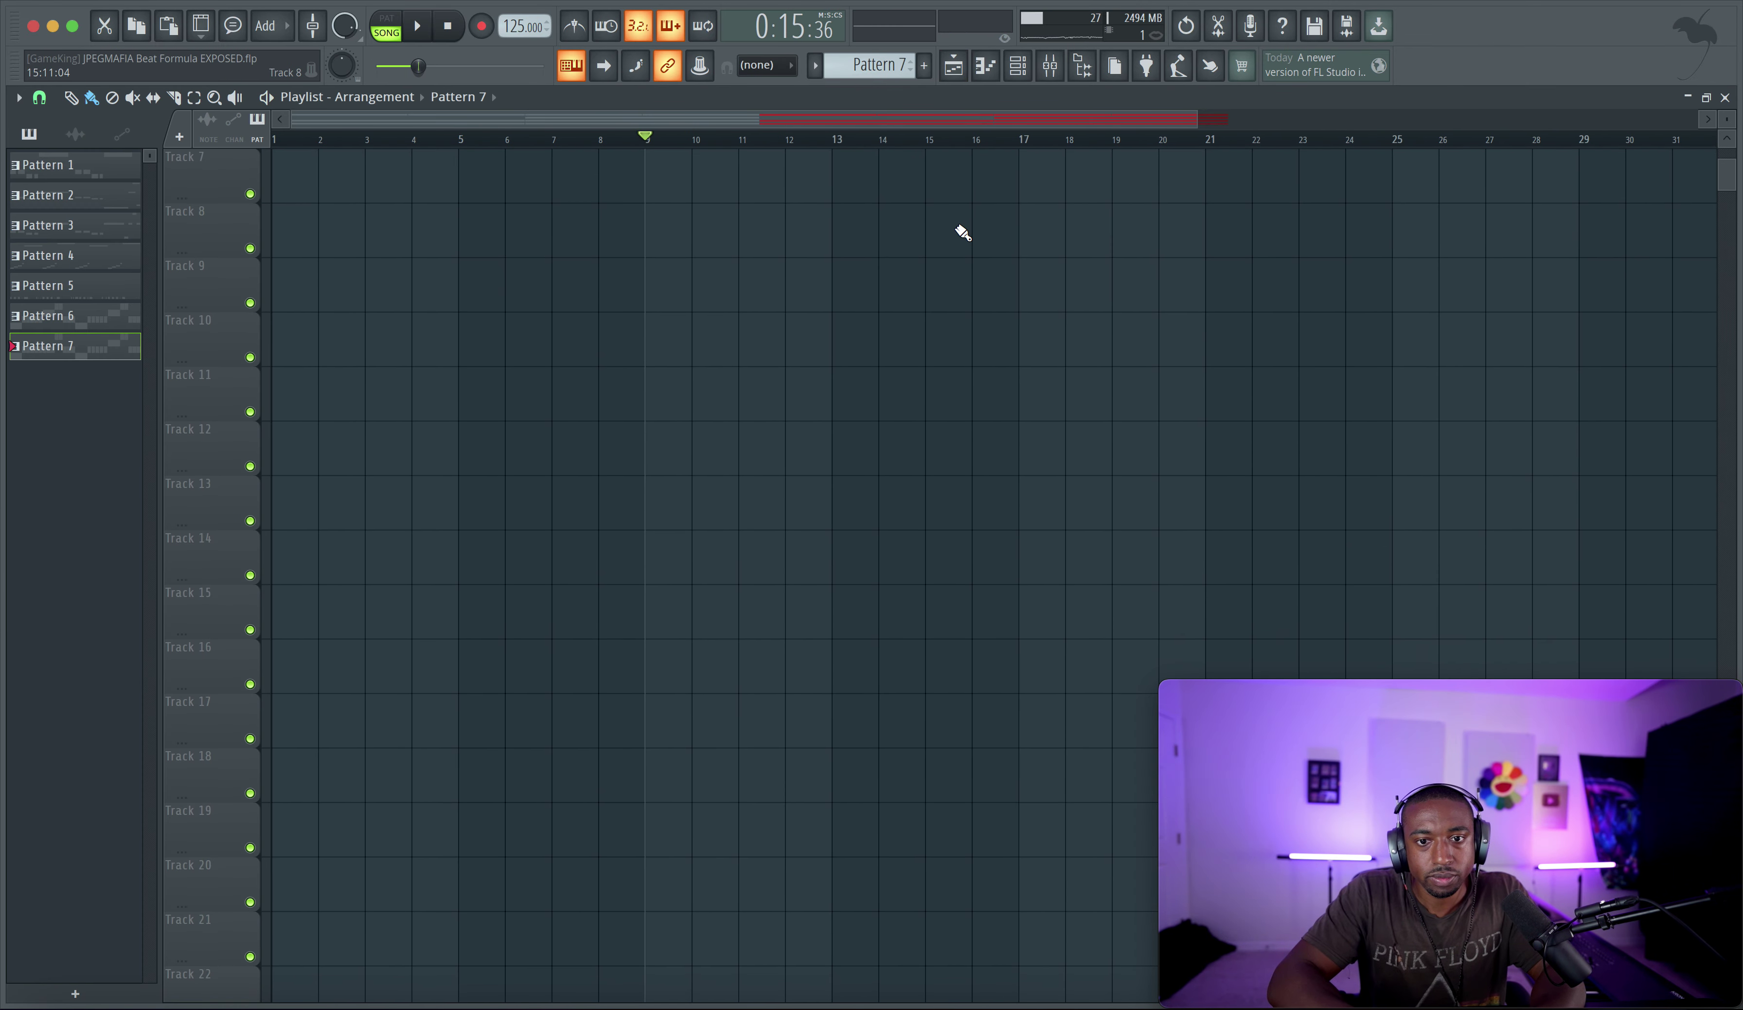
Check the mixer track levels and play the arrangement from the start
left_click(1062, 70)
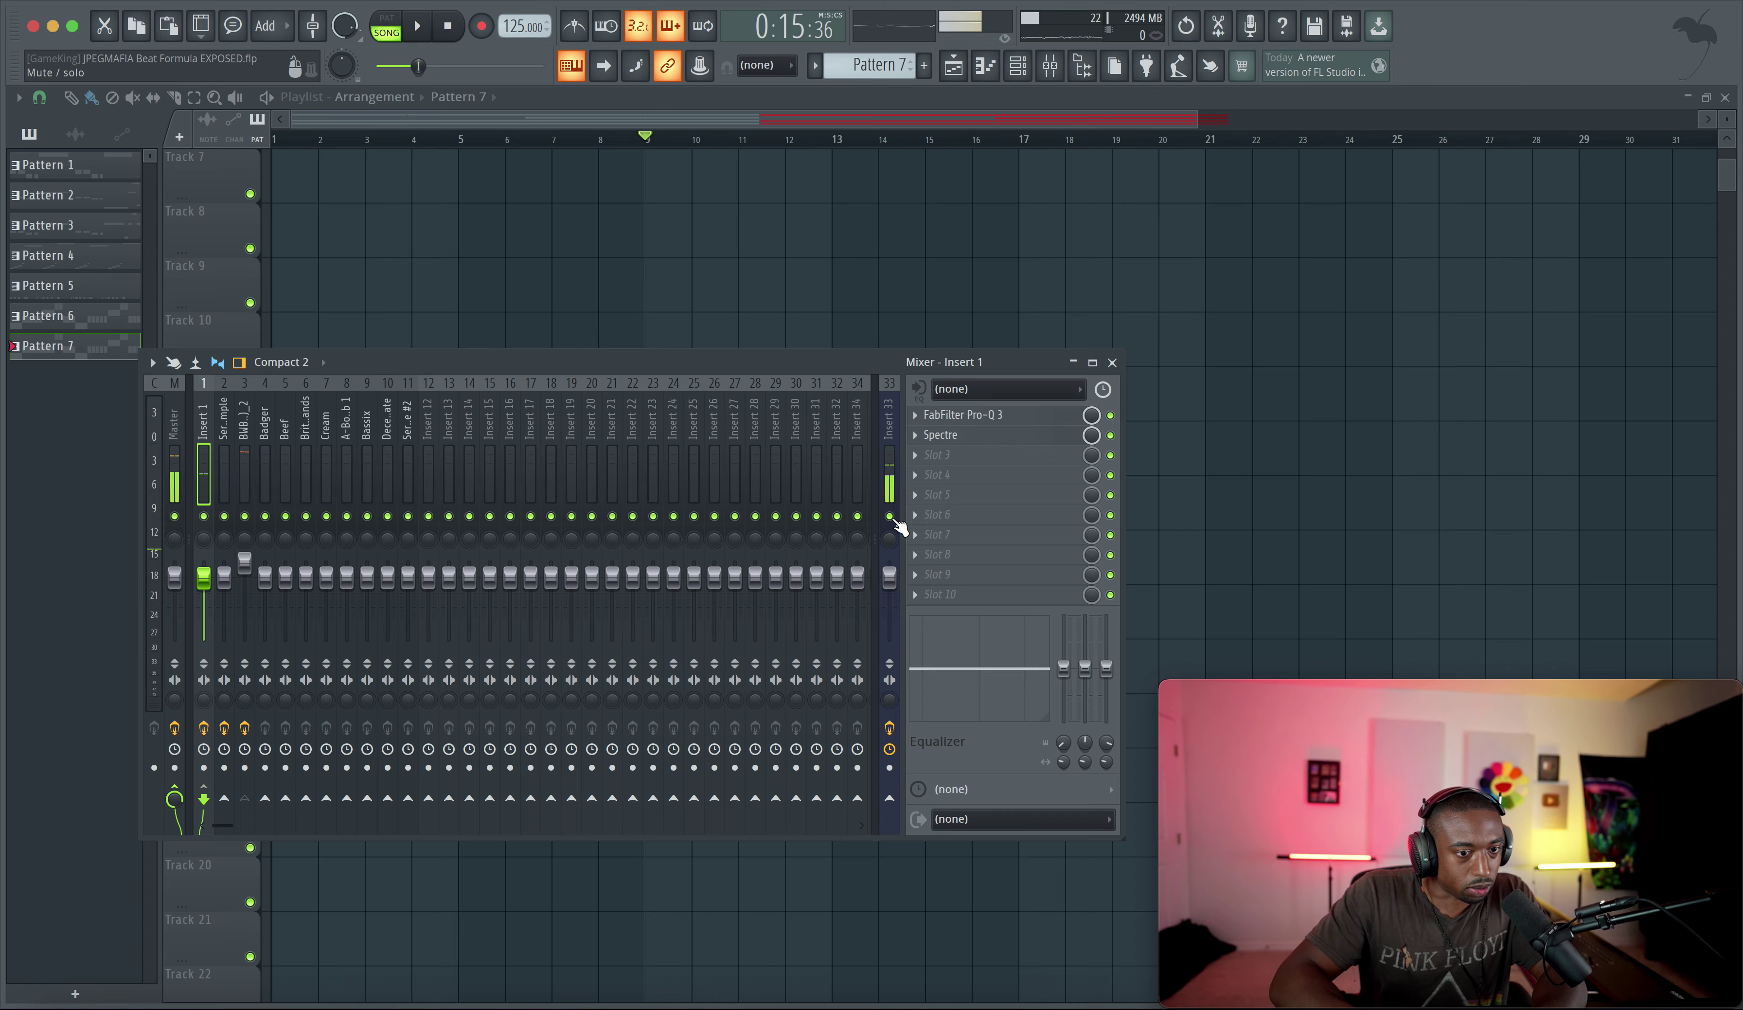
scroll(739, 246, "up", 3)
key("space")
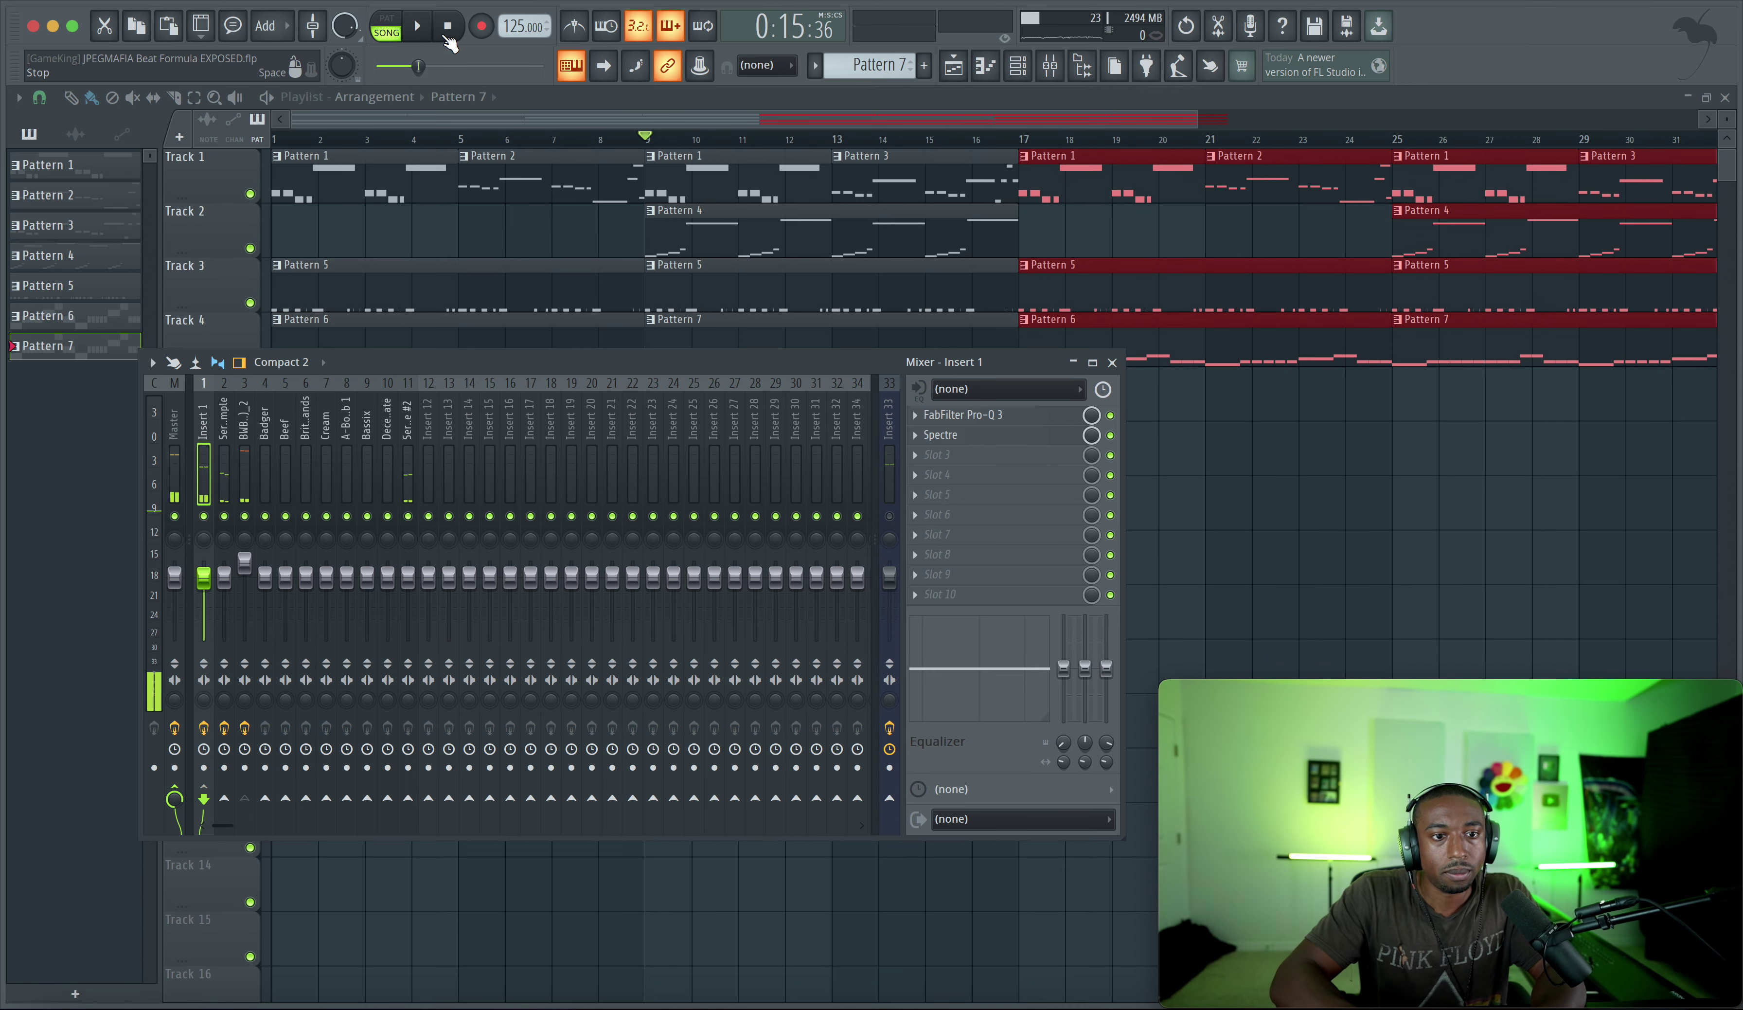
right_click(489, 248)
Select Patterns 1 to 7 and recolour them with a gradient from magenta to blue
left_click(101, 170)
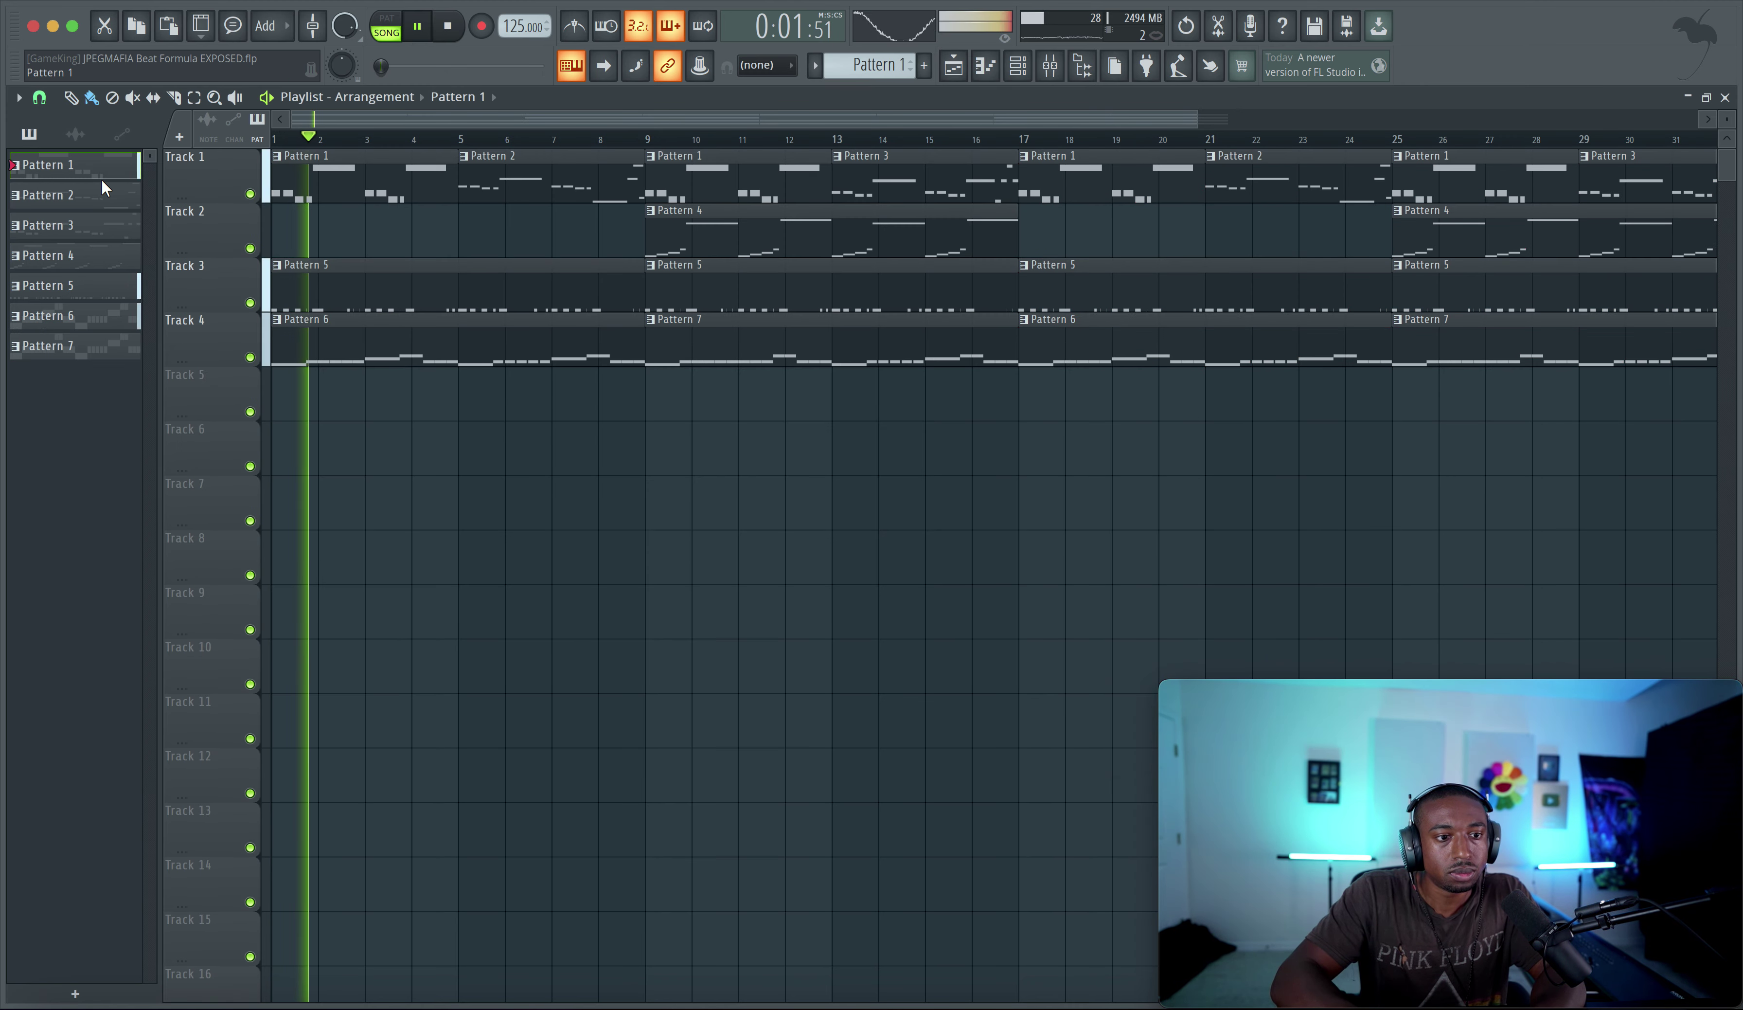
left_click(111, 367)
left_click(111, 349, "shift")
right_click(111, 348)
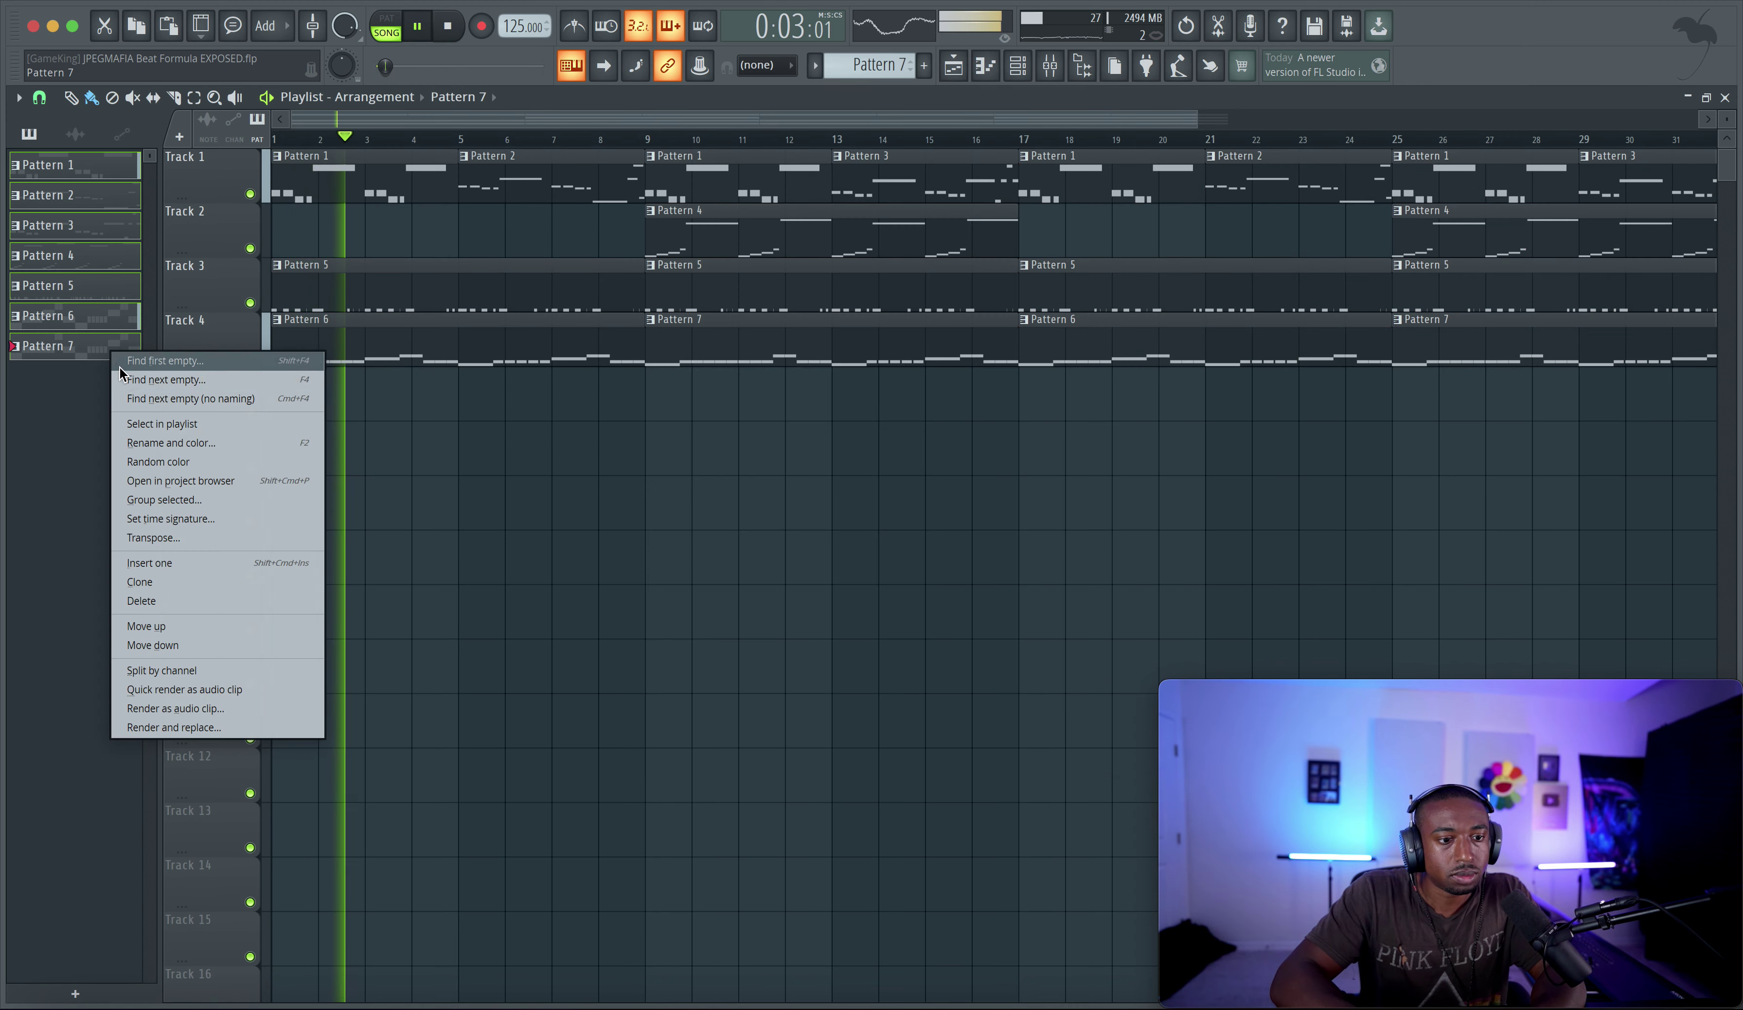
left_click(162, 443)
left_click(208, 432)
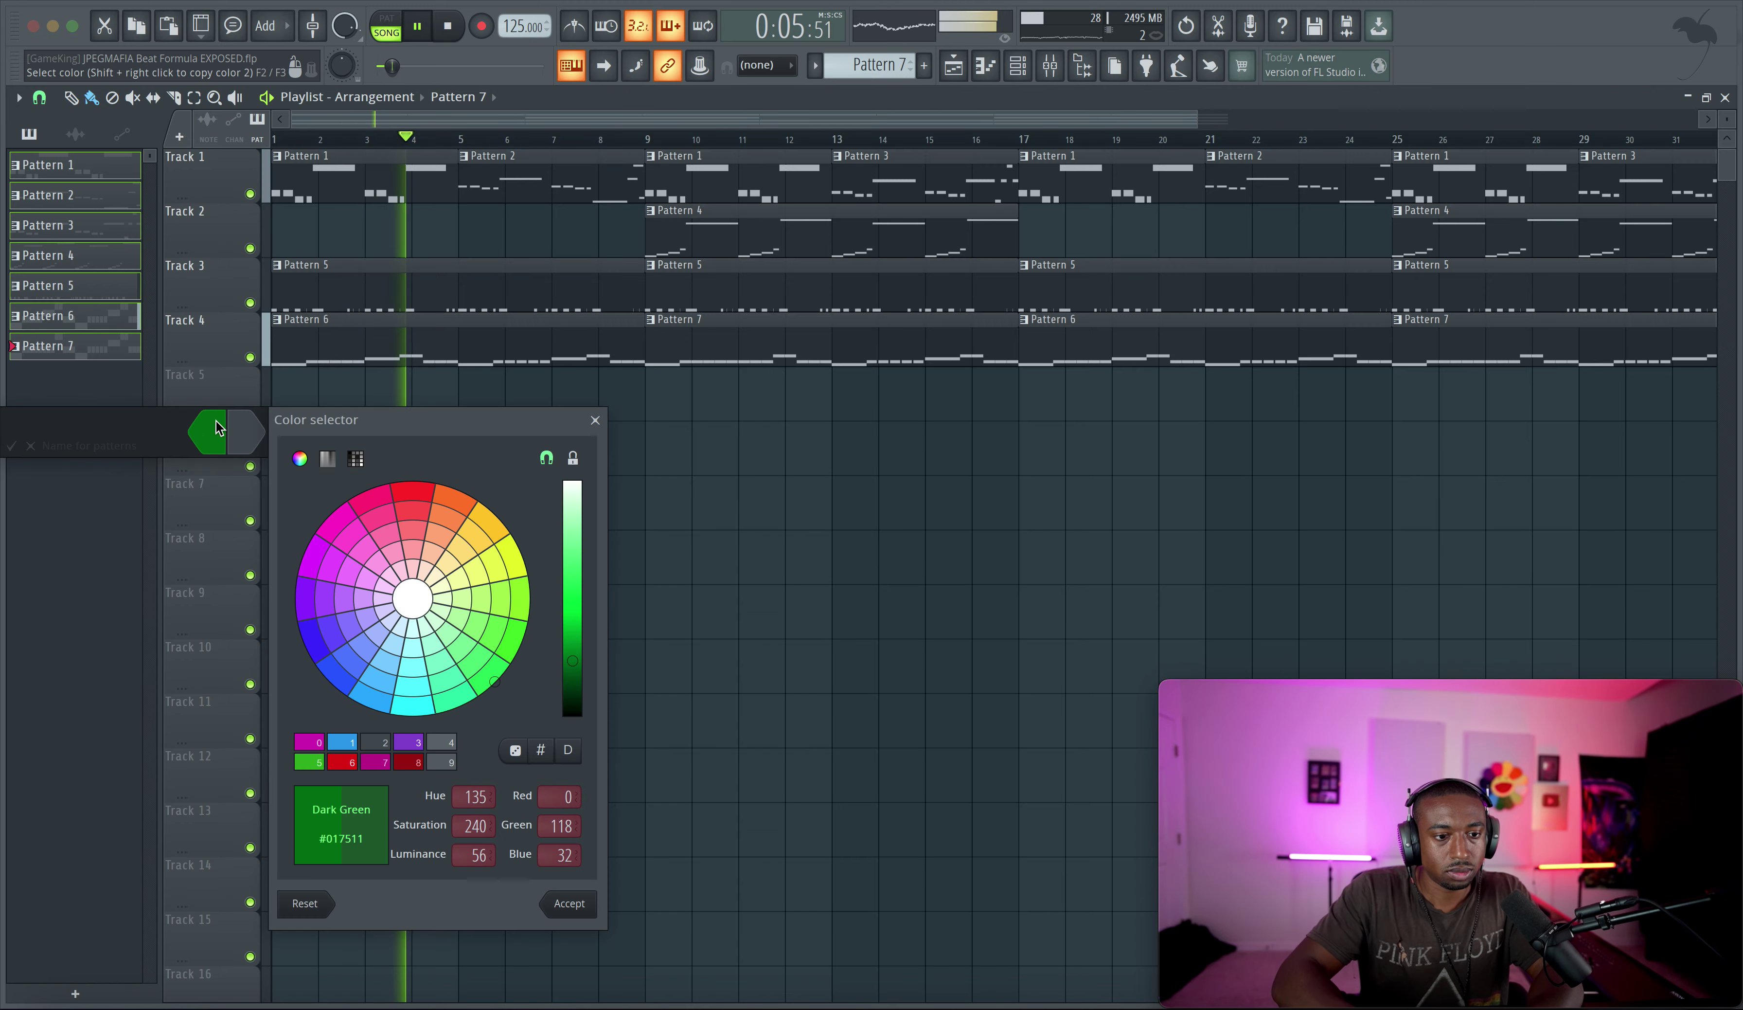
left_click(314, 742)
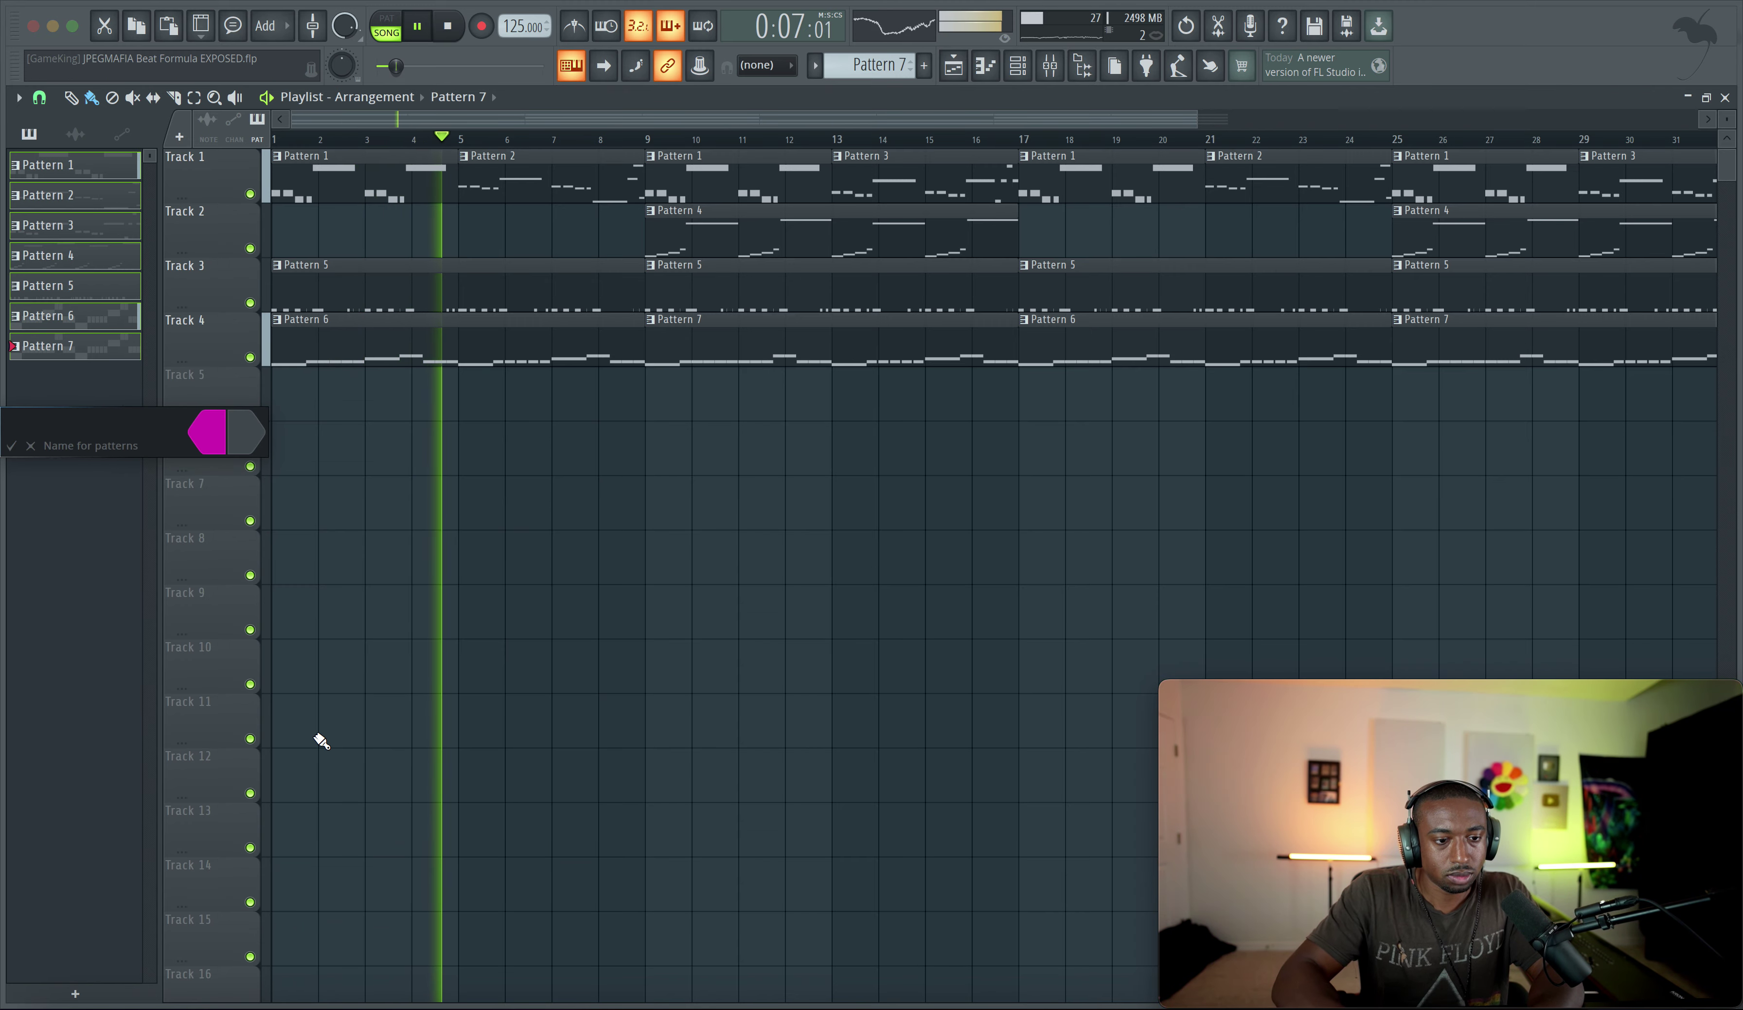
left_click(249, 435)
left_click(353, 743)
key("Return")
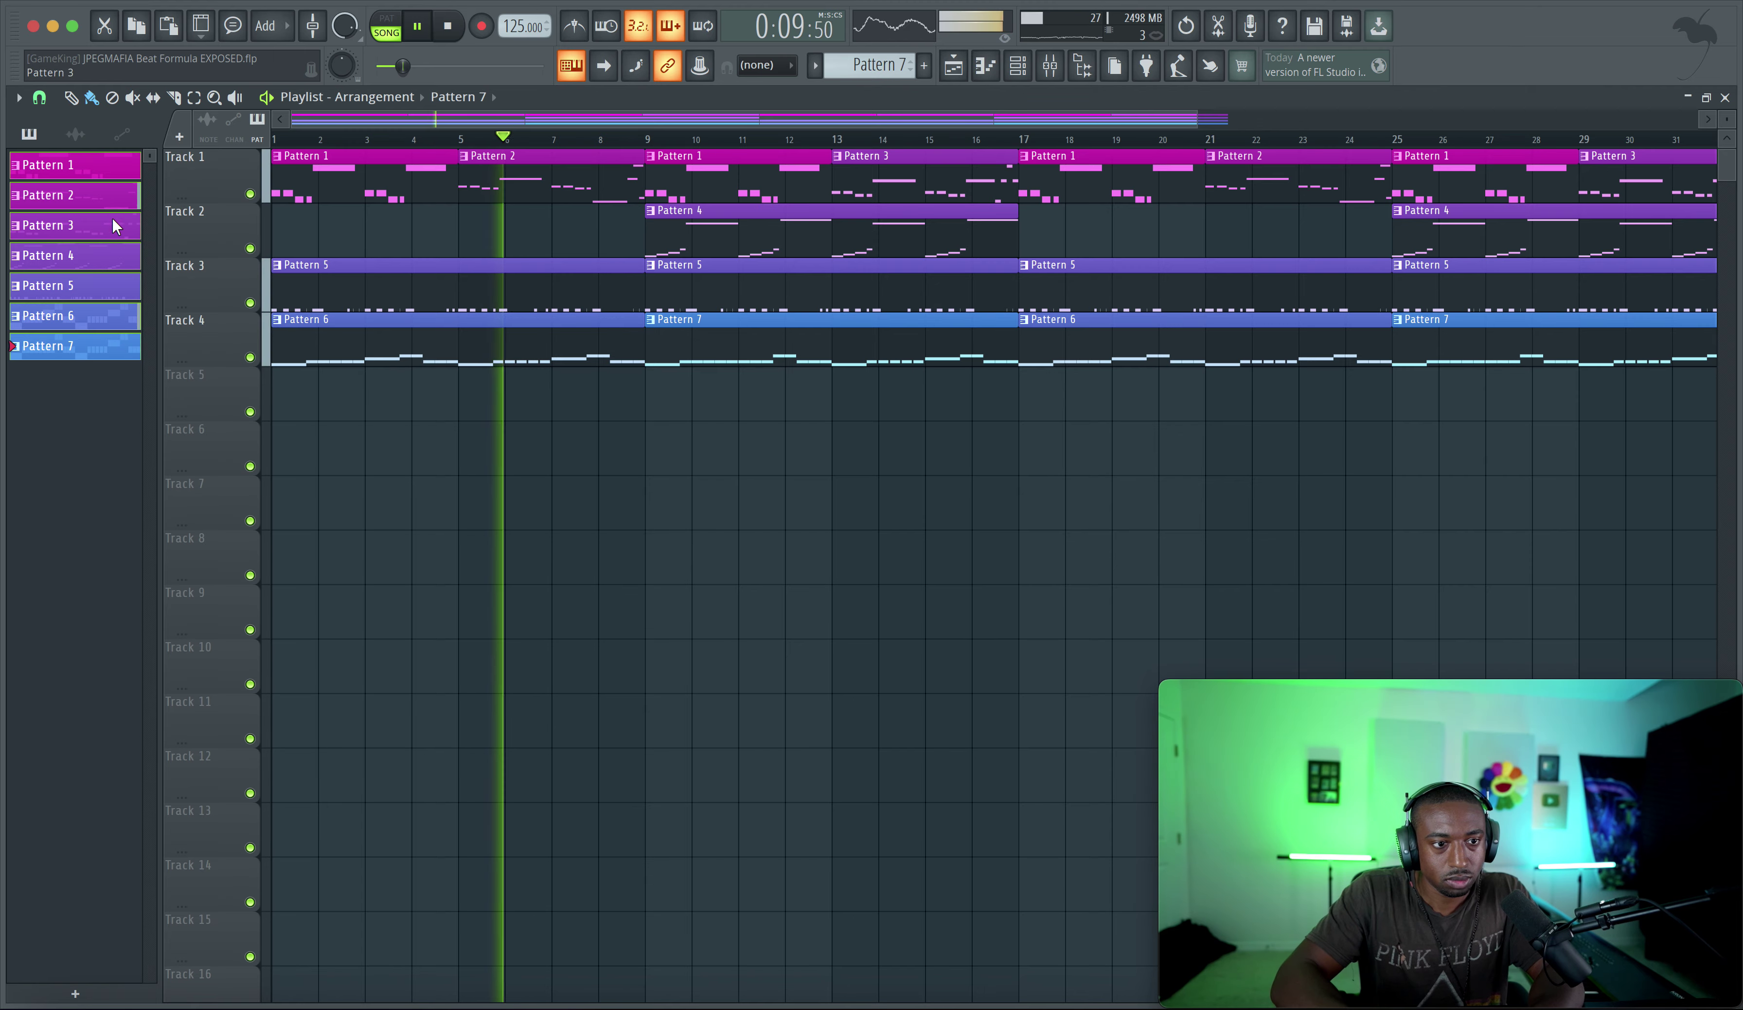
left_click(81, 135)
left_click(28, 134)
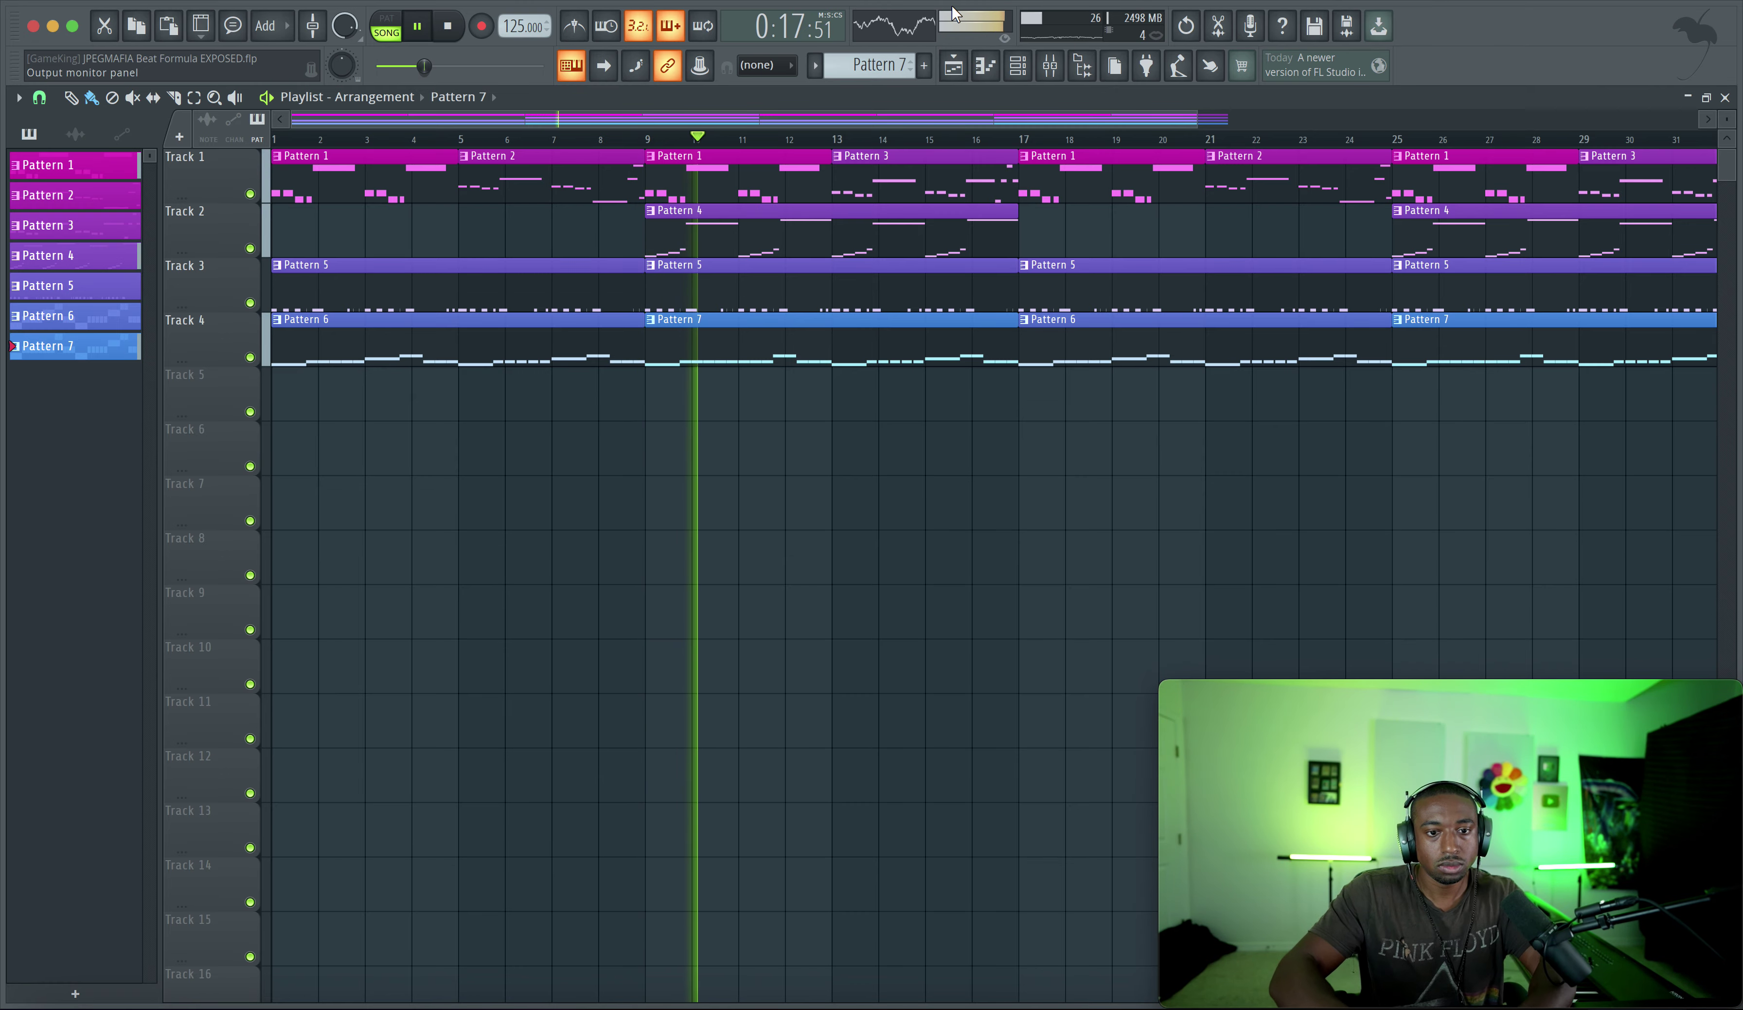
Add Fruity Stereo Enhancer to the Serato Sample mixer track, with the left channel inverted and a phase offset about 45 ms right
key("F9")
left_click(224, 452)
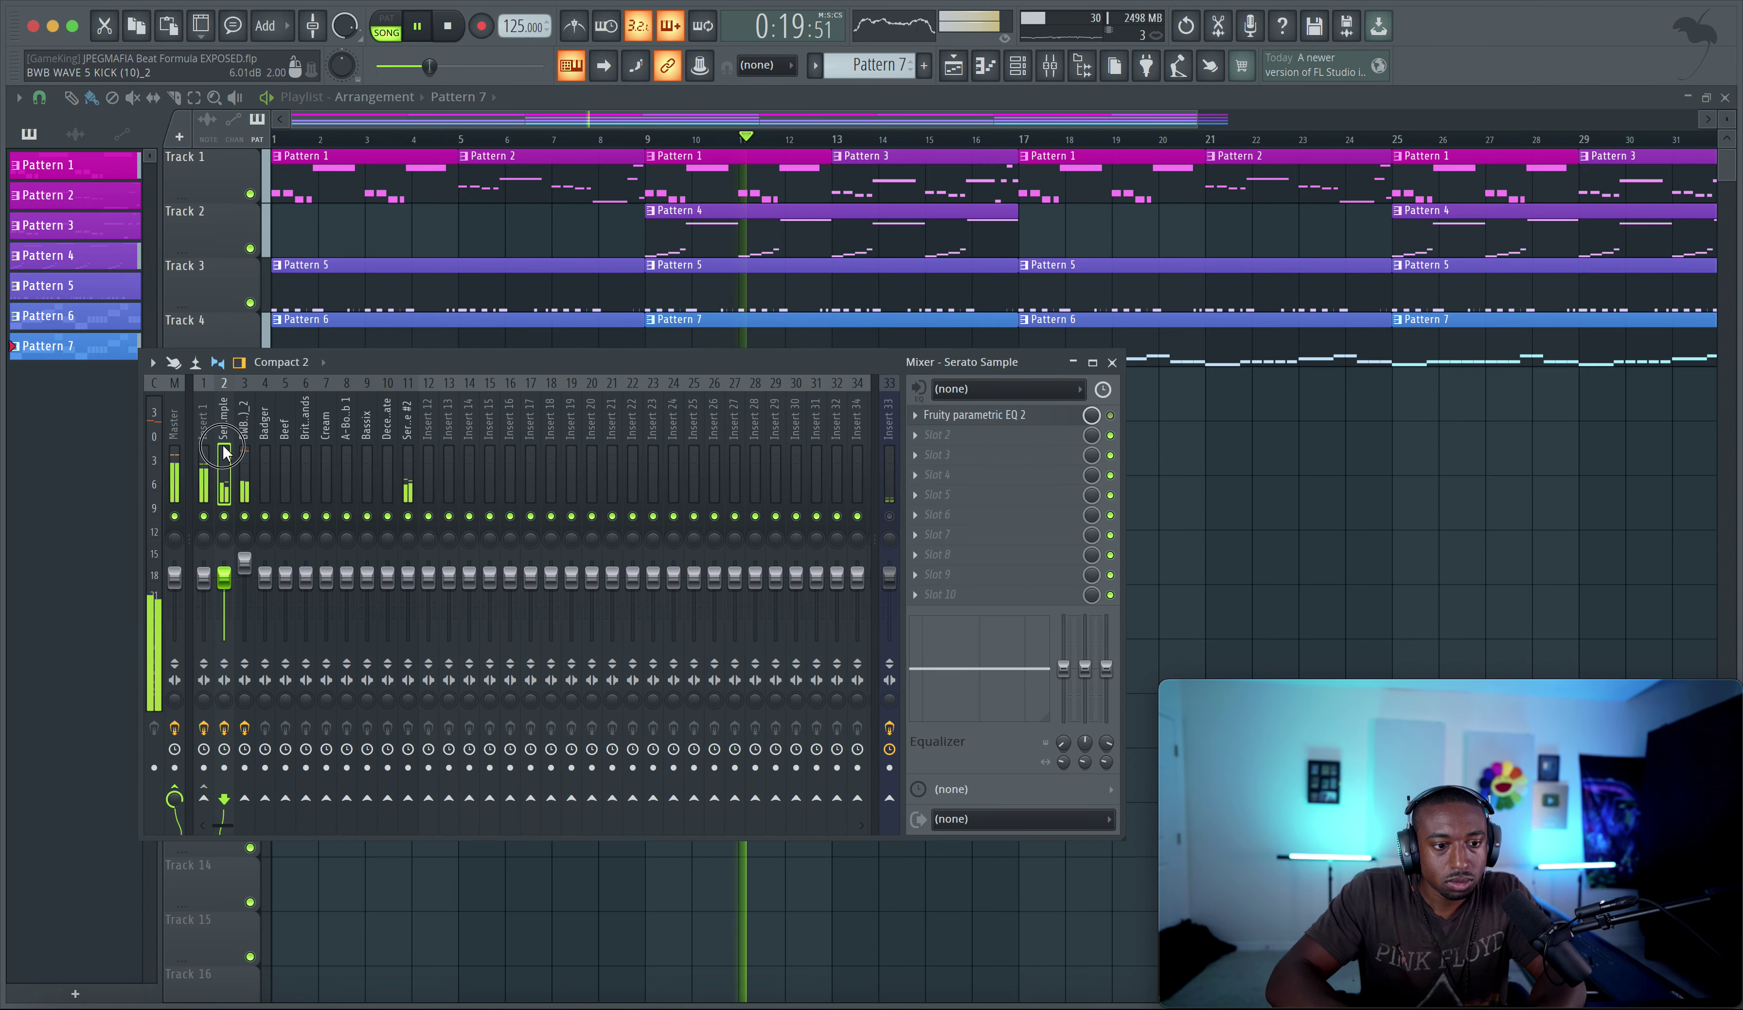
left_click(976, 446)
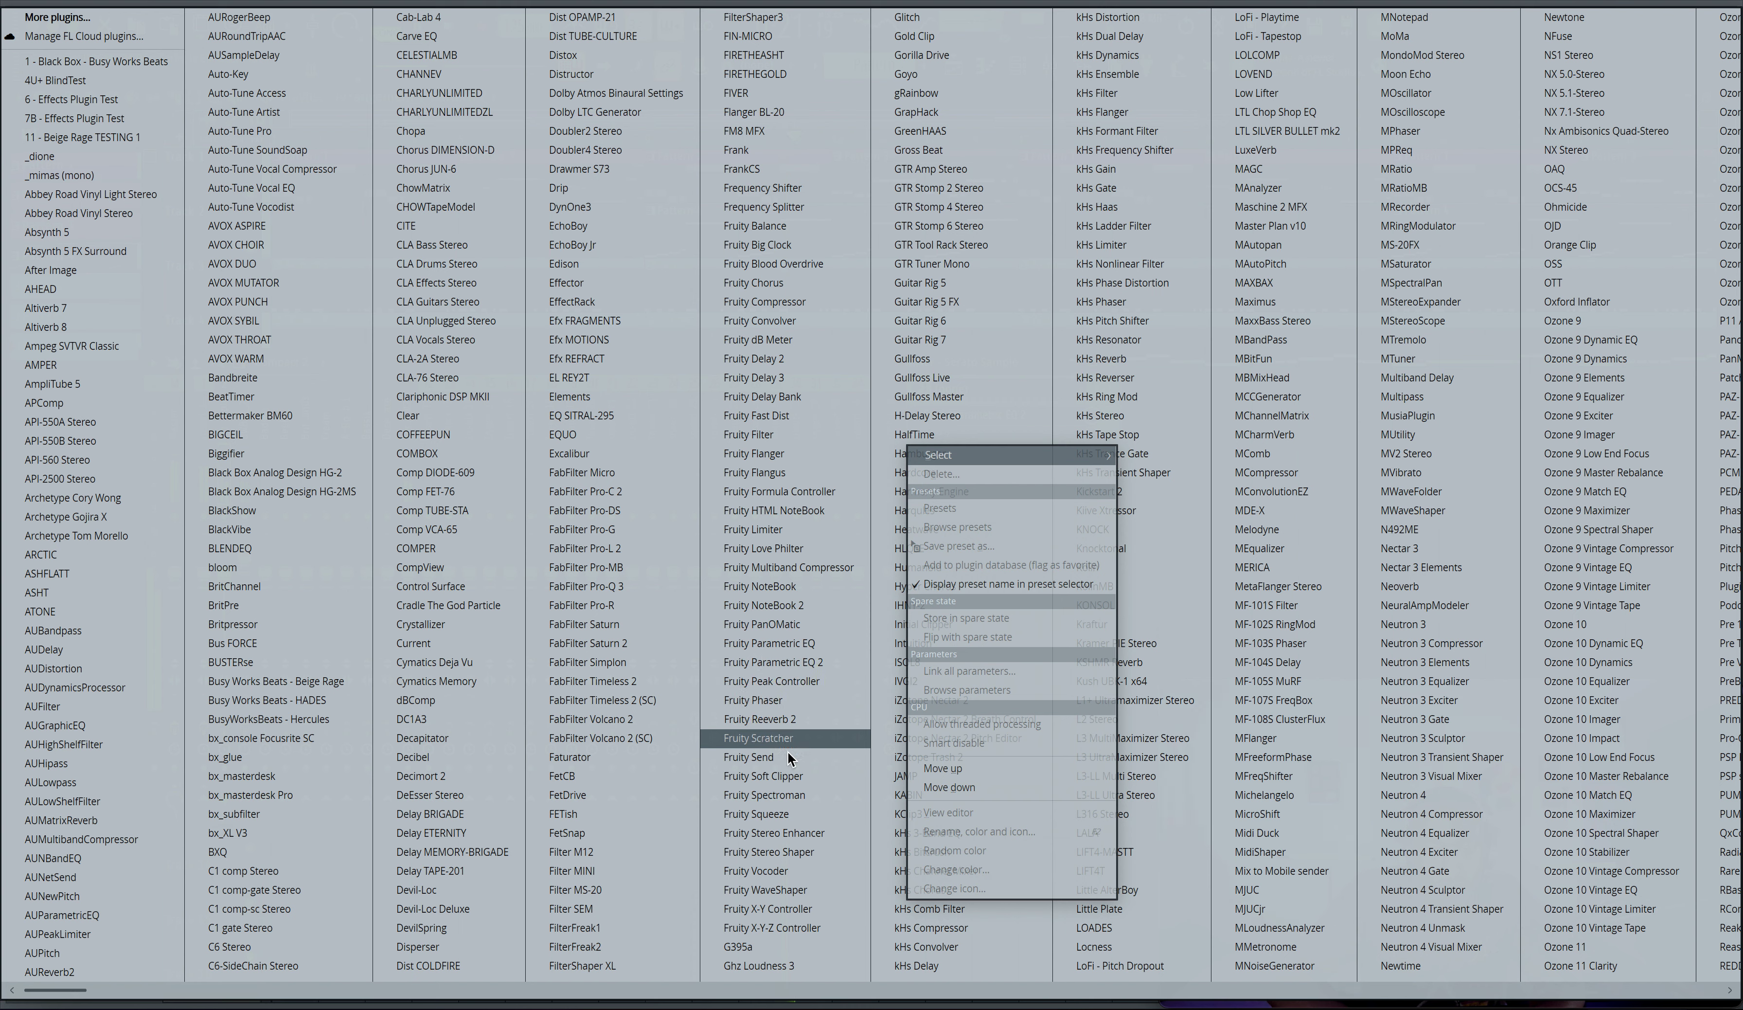
left_click(794, 836)
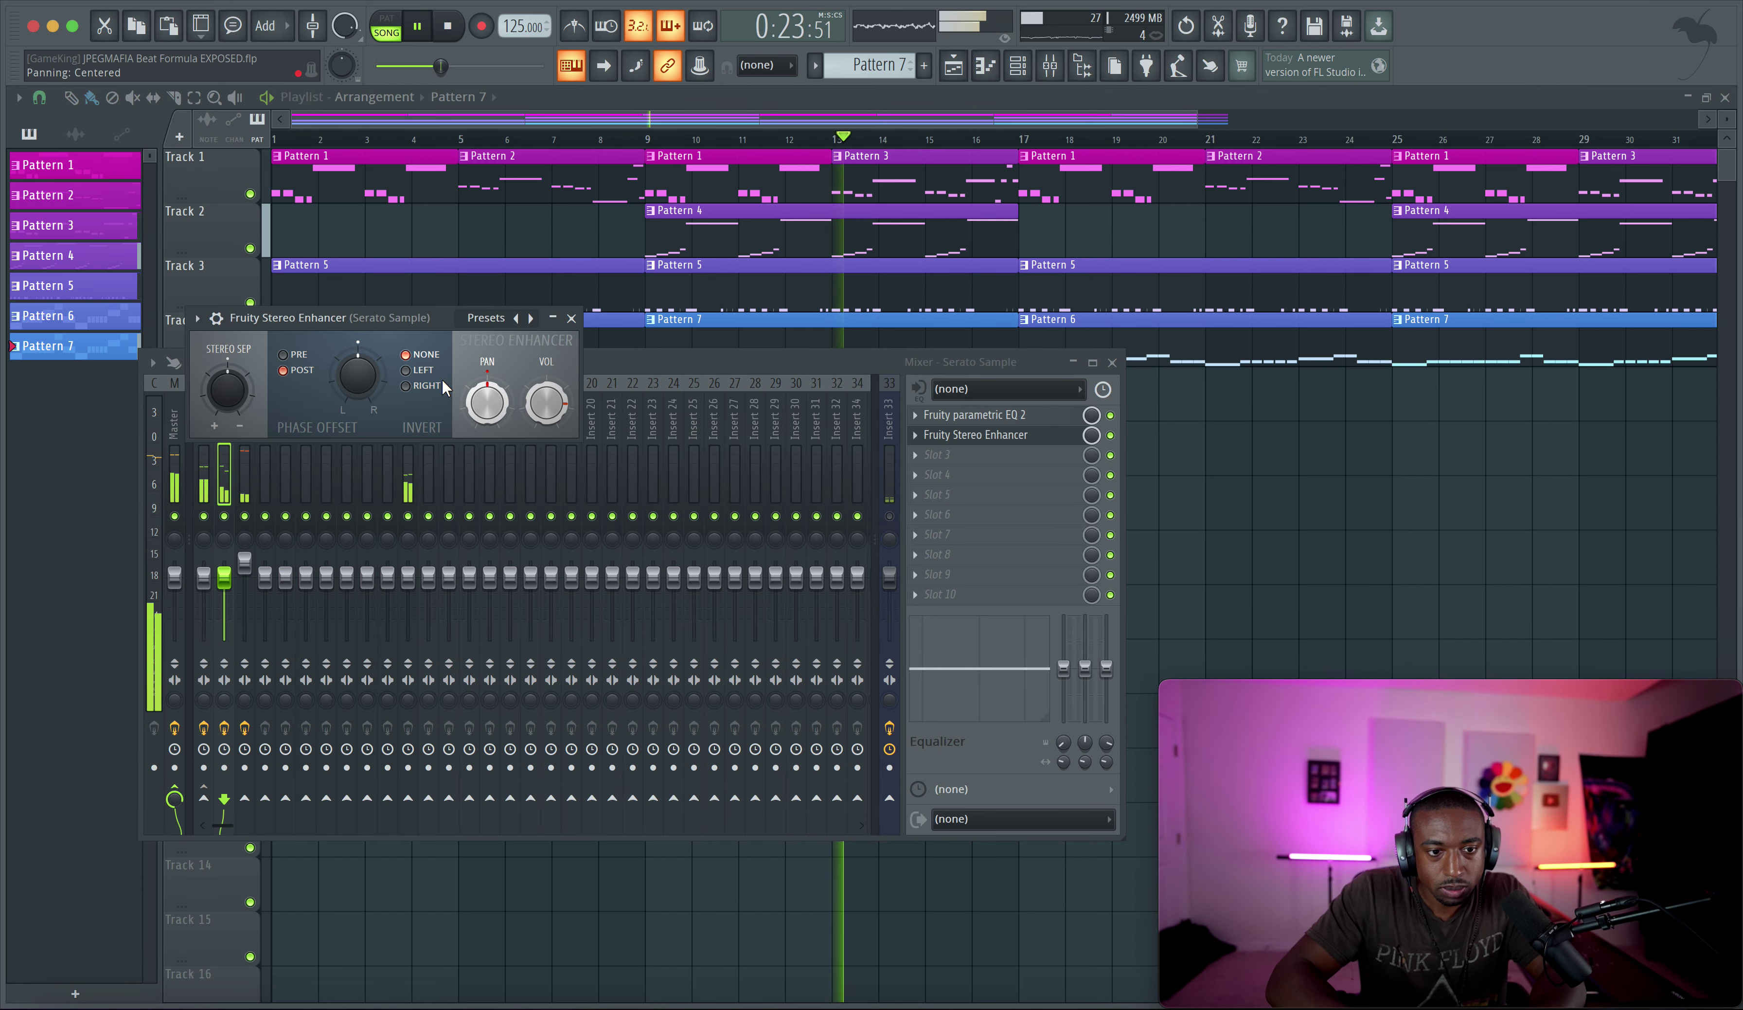
left_click(406, 374)
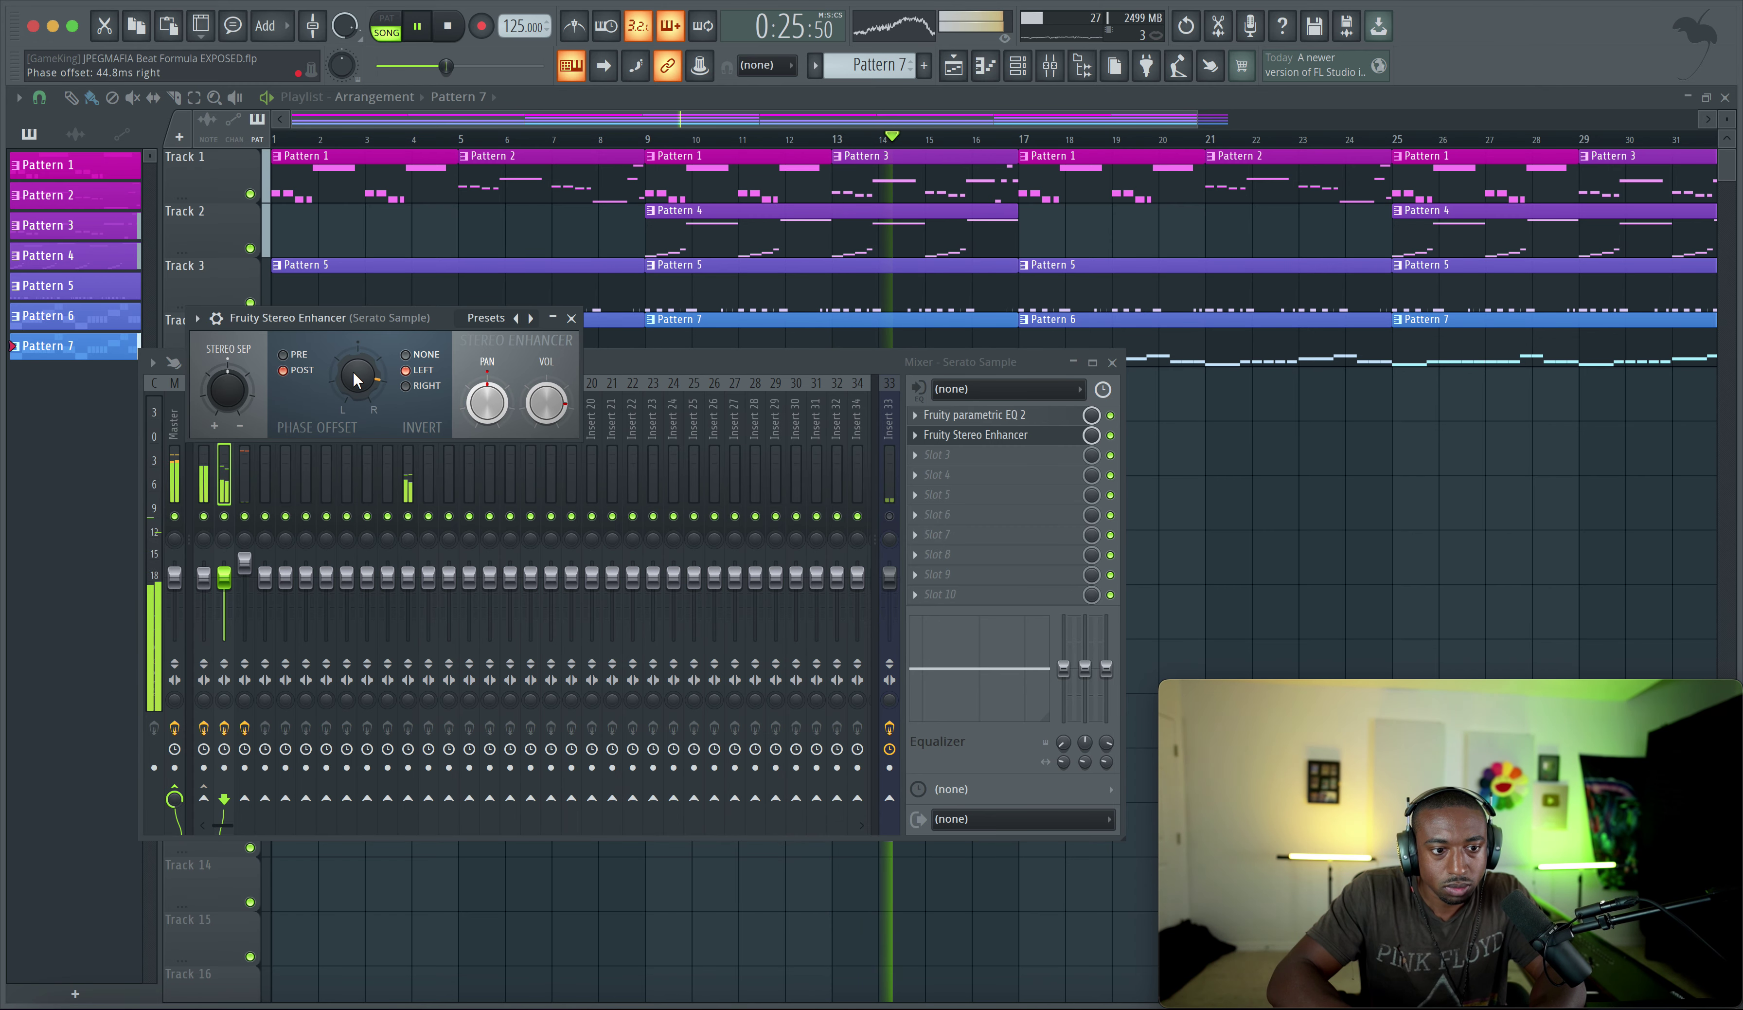
right_click(1238, 423)
Play through the arrangement, select every playlist clip and duplicate the whole 32-bar section from bar 33
scroll(1059, 420, "right", 2)
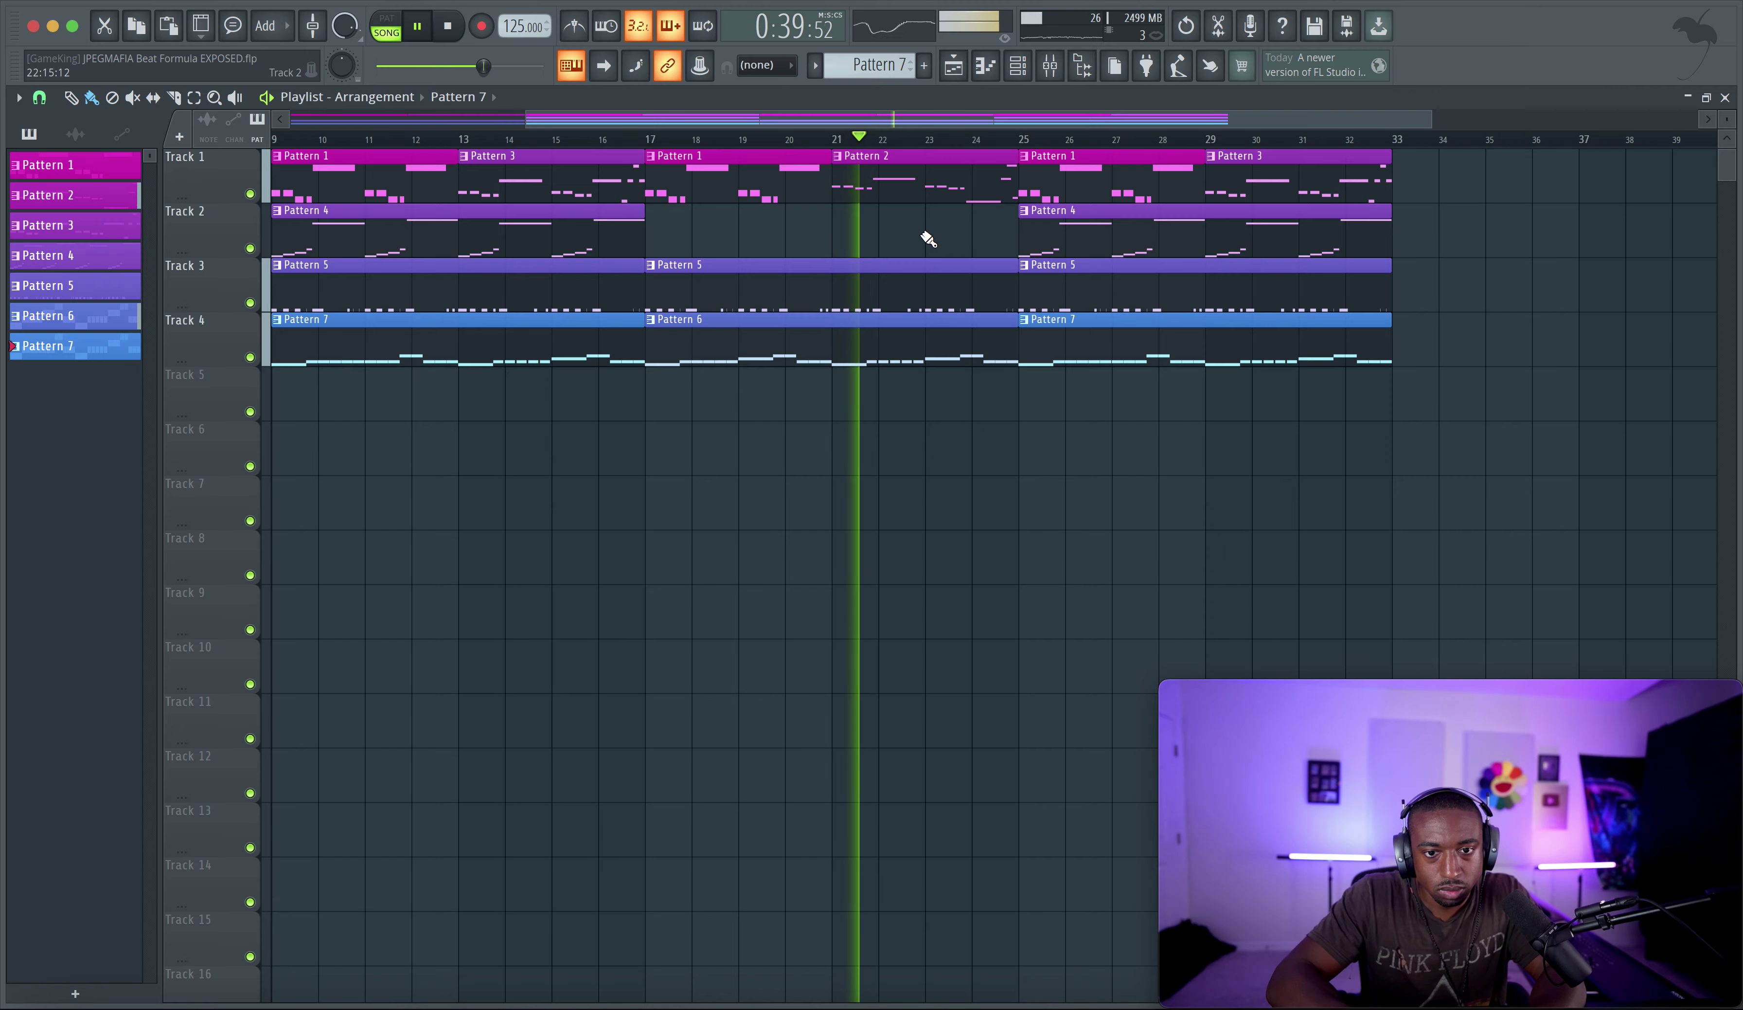
scroll(887, 465, "down", 3)
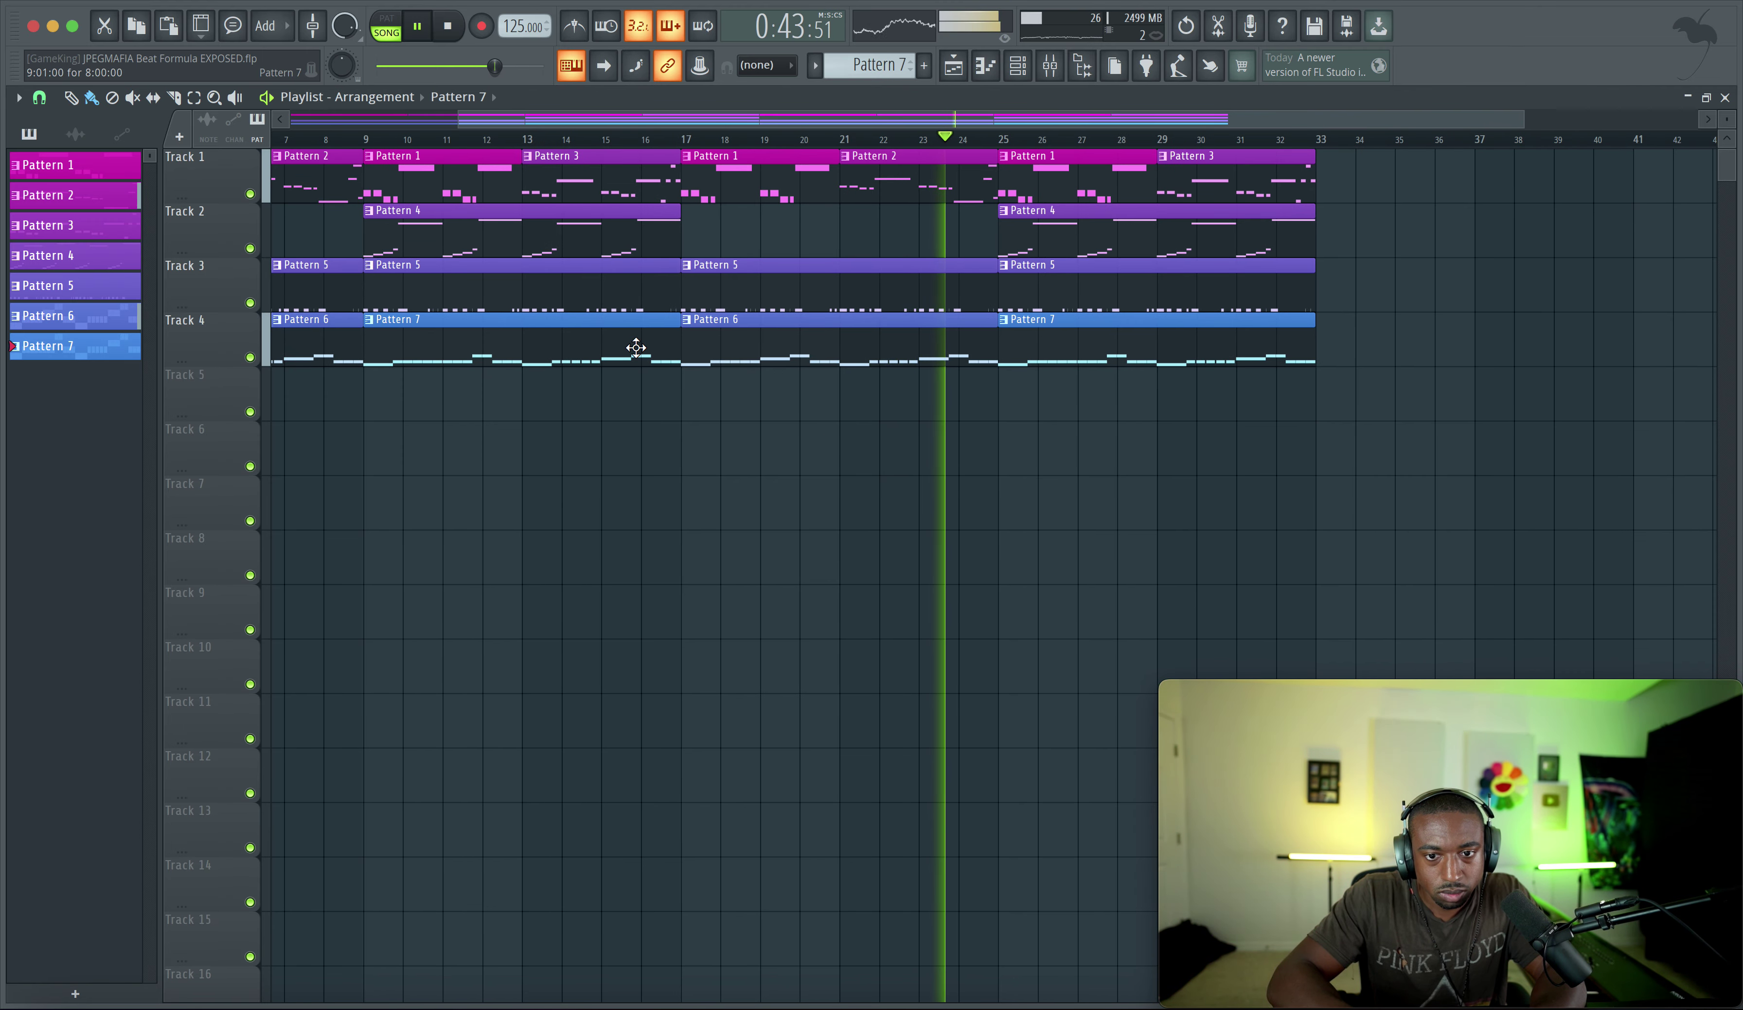
scroll(660, 451, "right", 3)
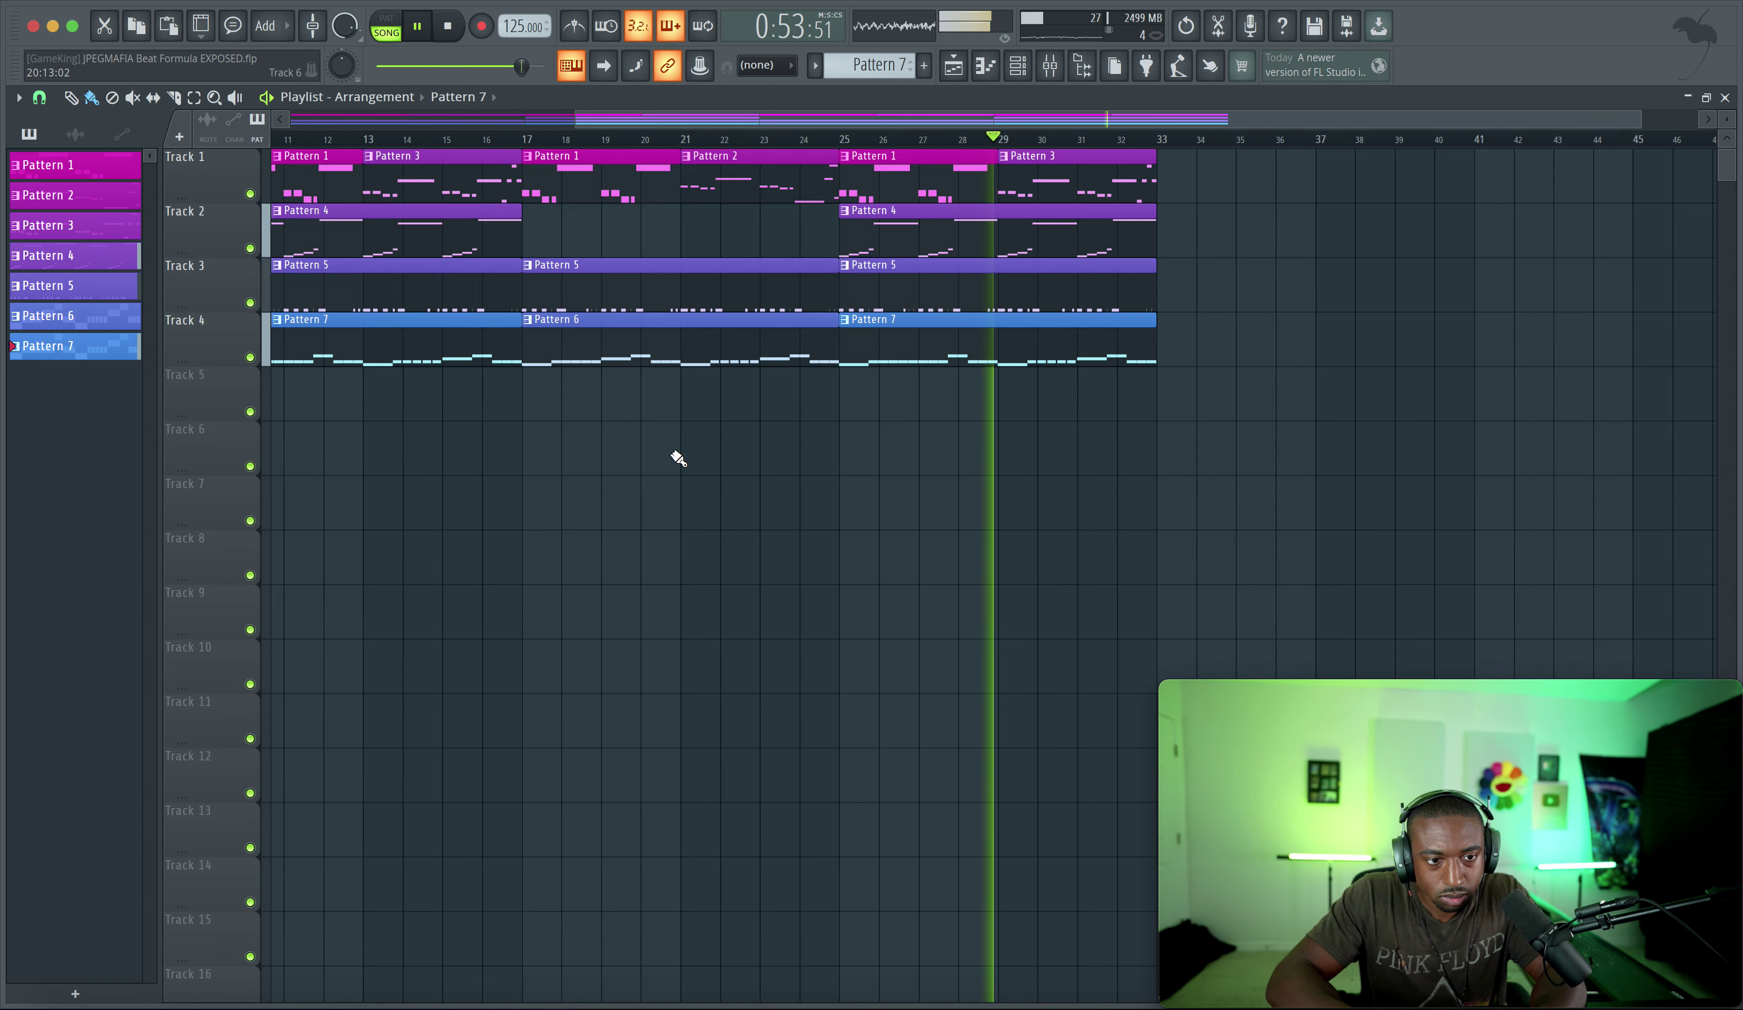
scroll(682, 473, "down", 1)
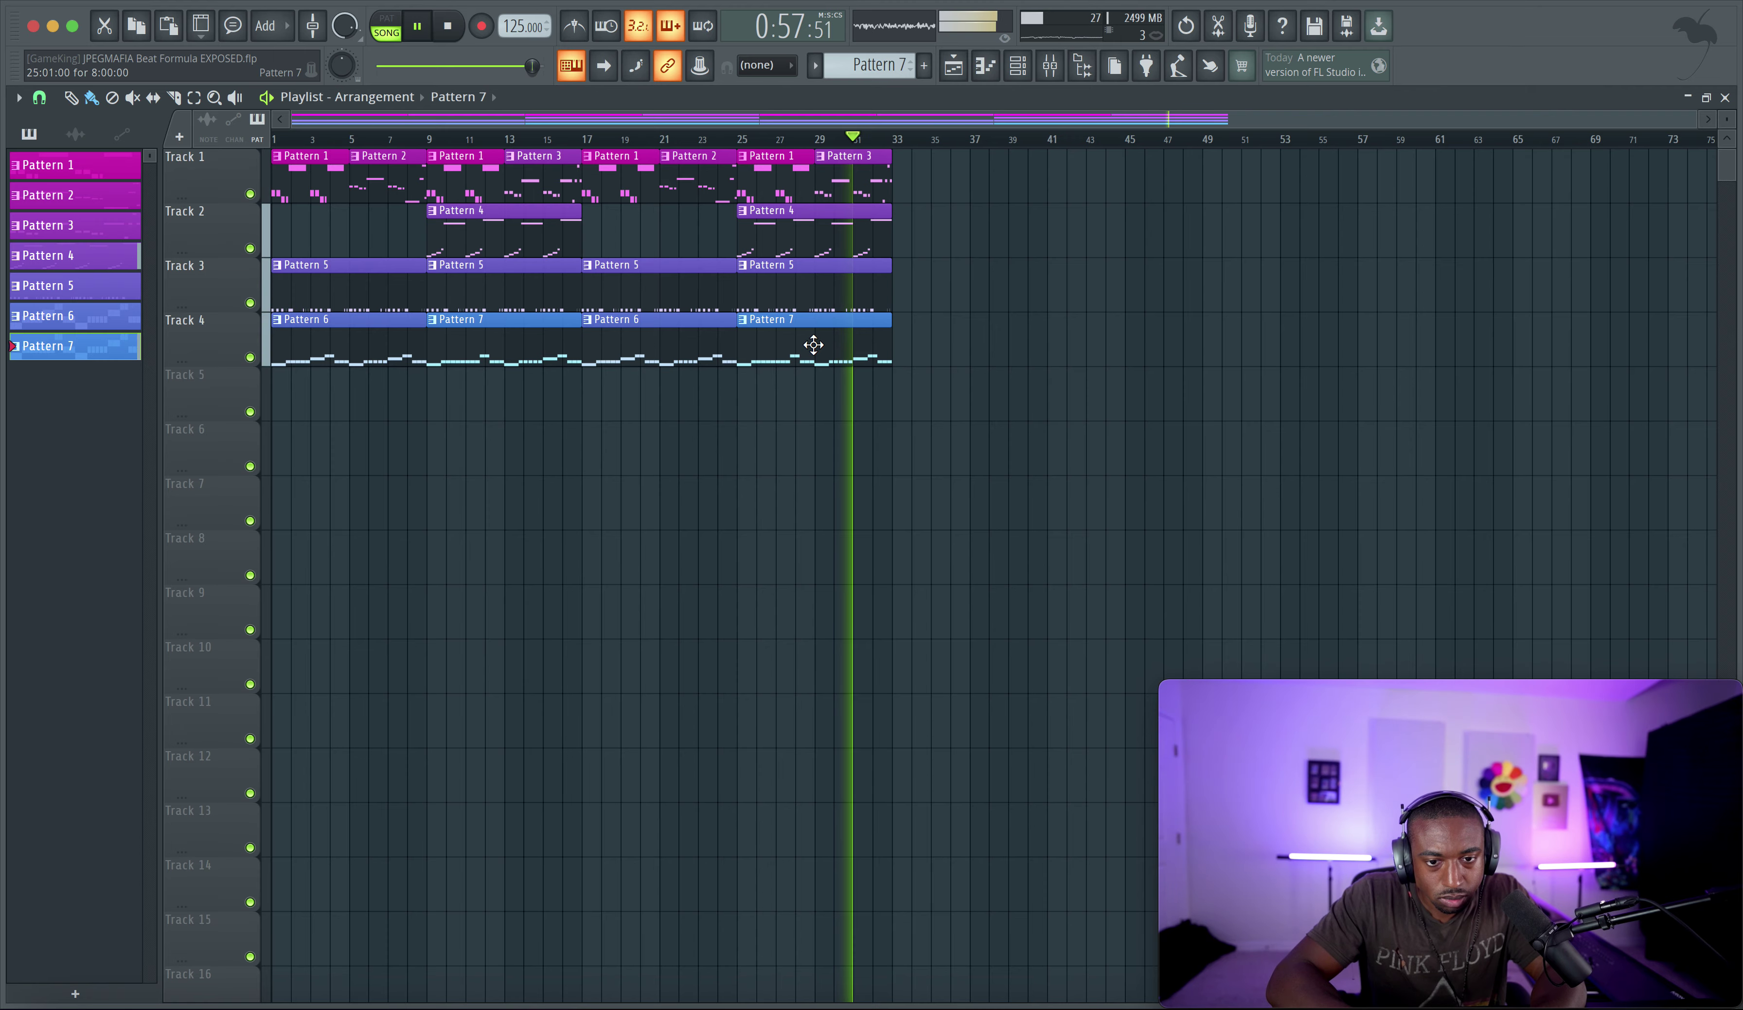
left_click(789, 441)
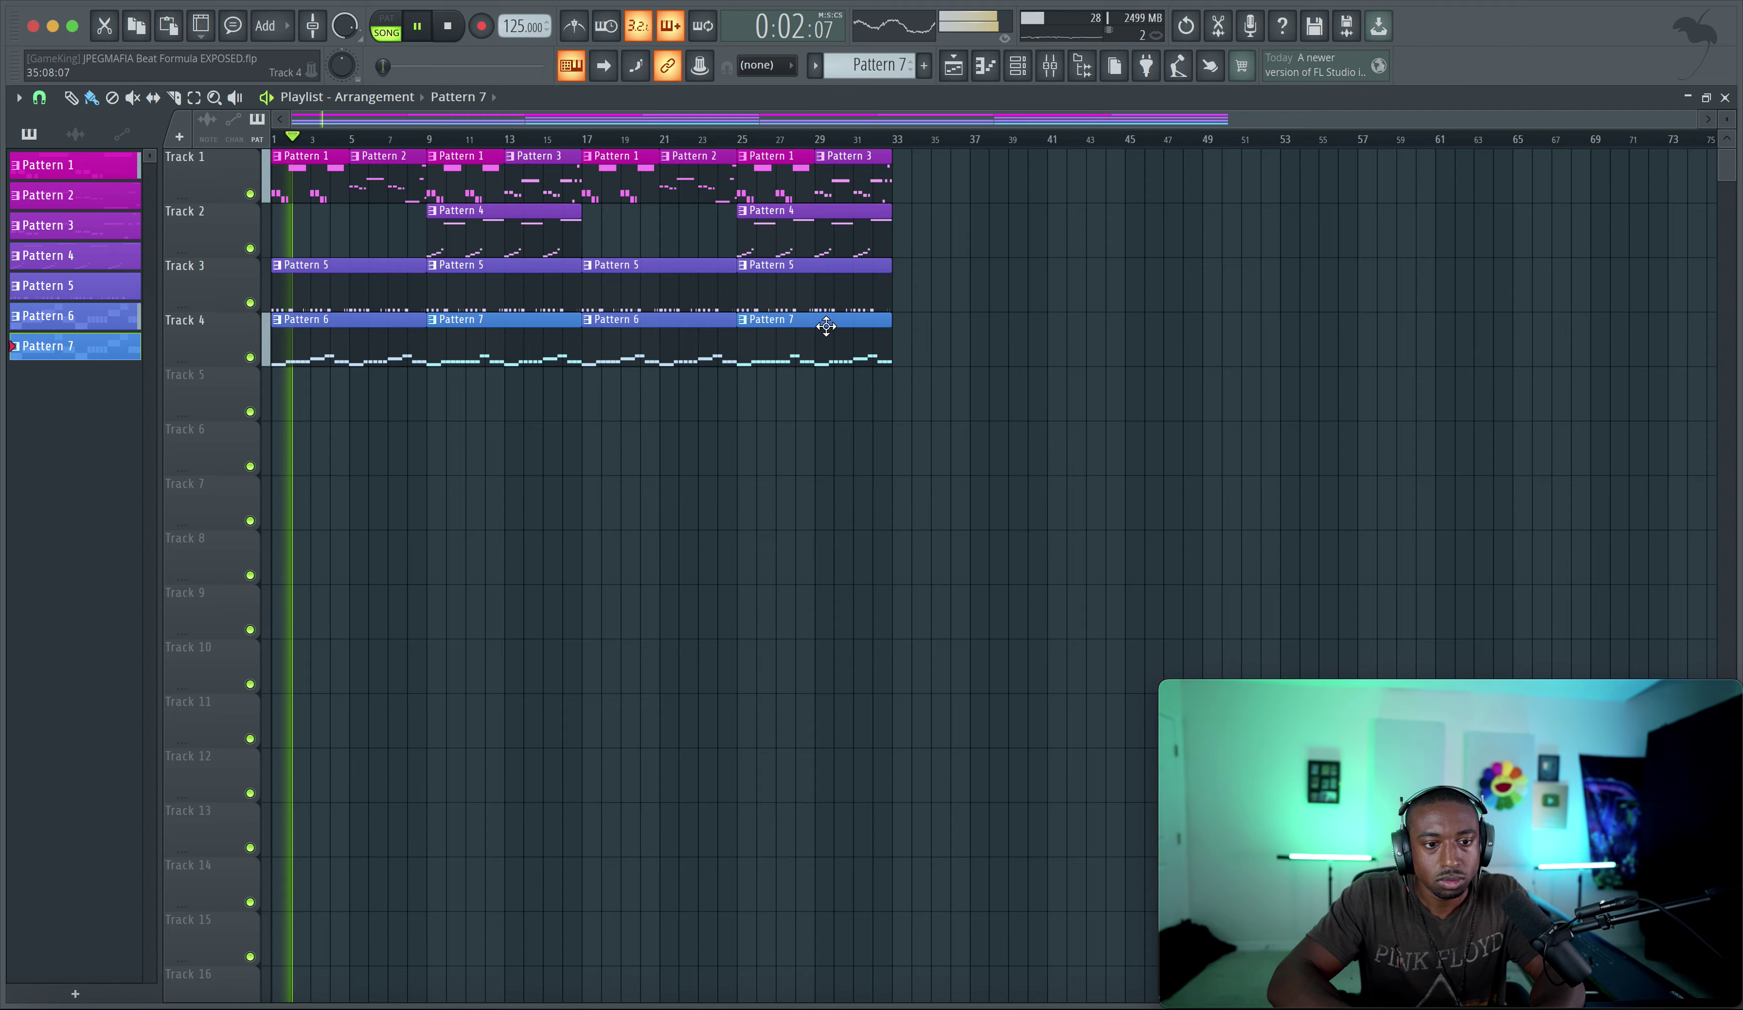
left_click_drag(1045, 395, 592, 295)
key("ctrl+a")
key("ctrl+b")
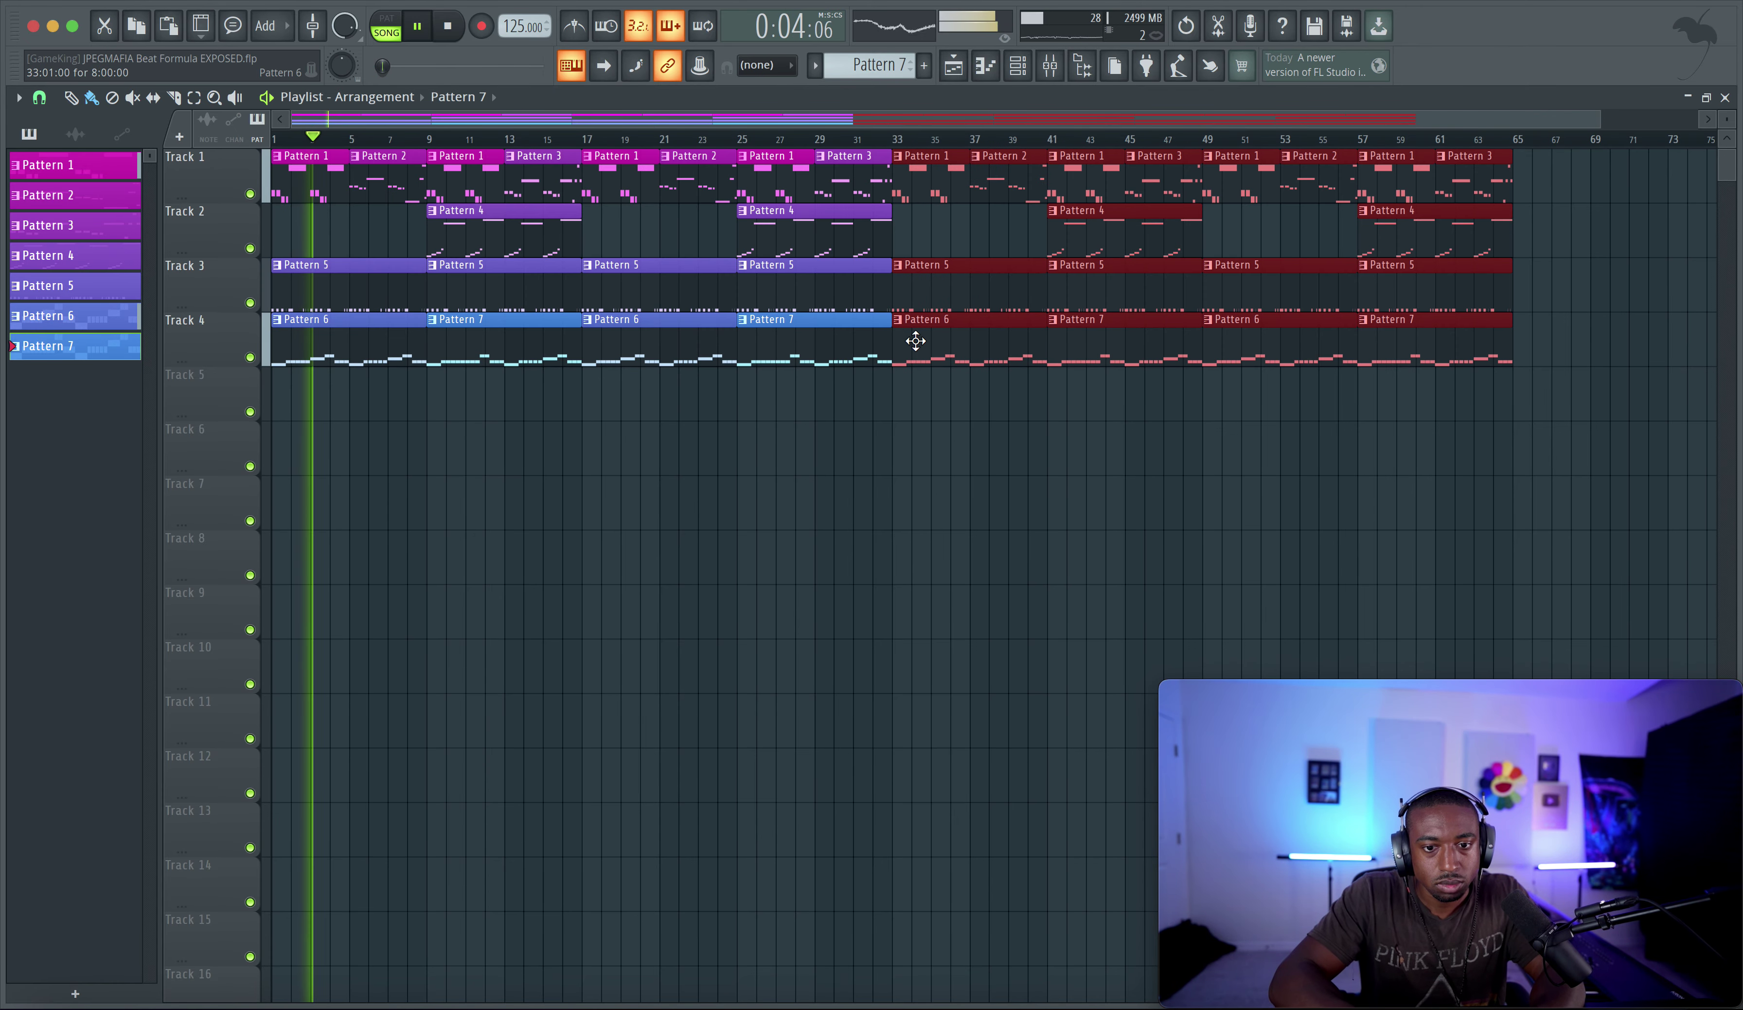
Delete the Pattern 6 and Pattern 7 clips in bars 33 to 48 on Track 4 and clear the selection
right_click(943, 357)
right_click(1079, 352)
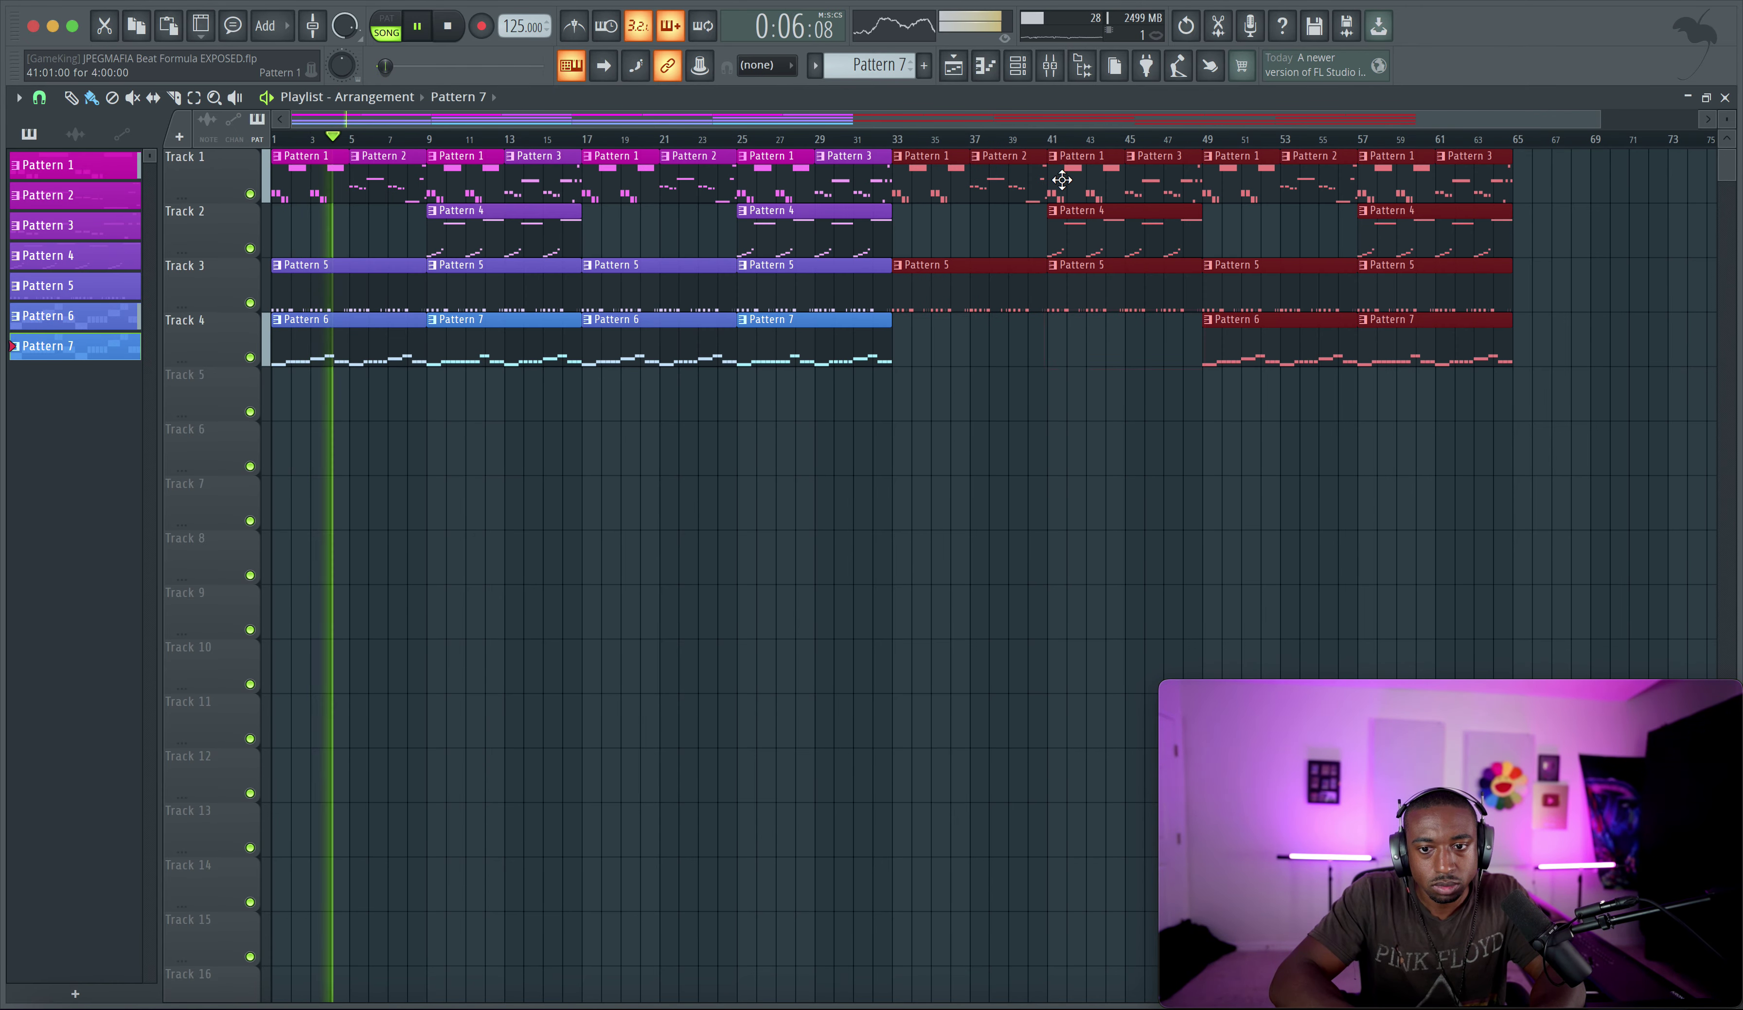
left_click(964, 455)
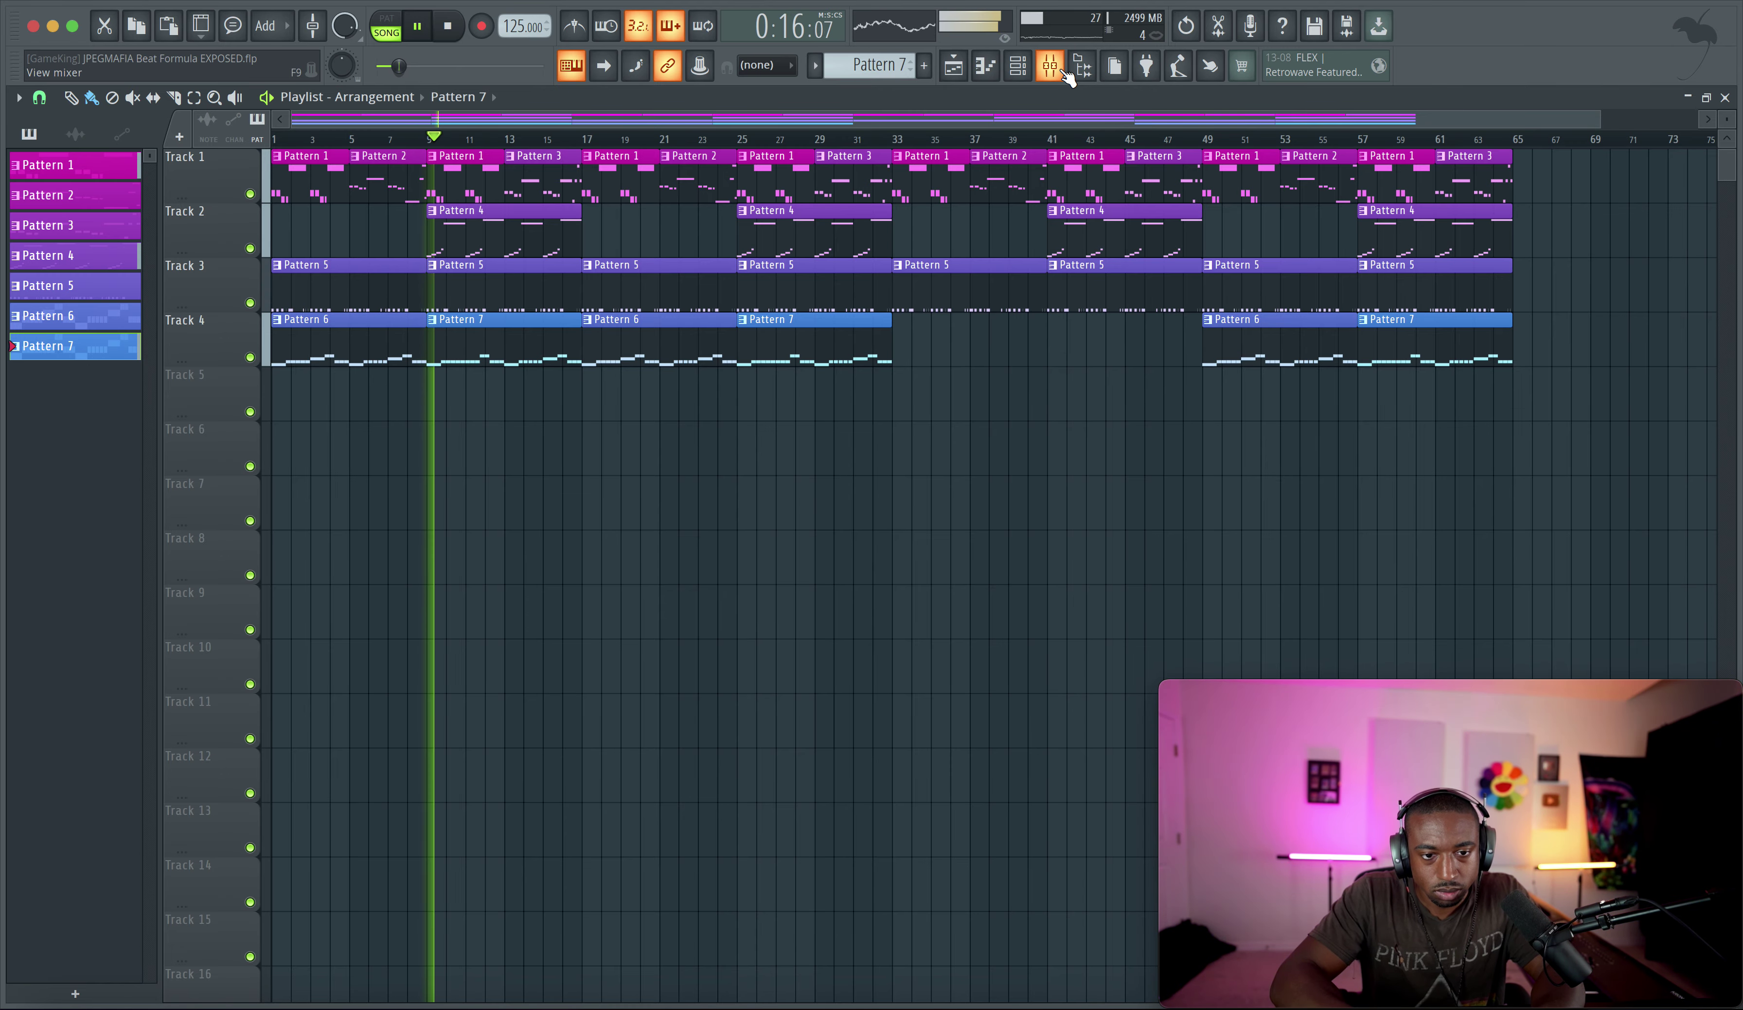
Add the Ample Guitar SC instrument to the channel rack and close its window
left_click(1018, 65)
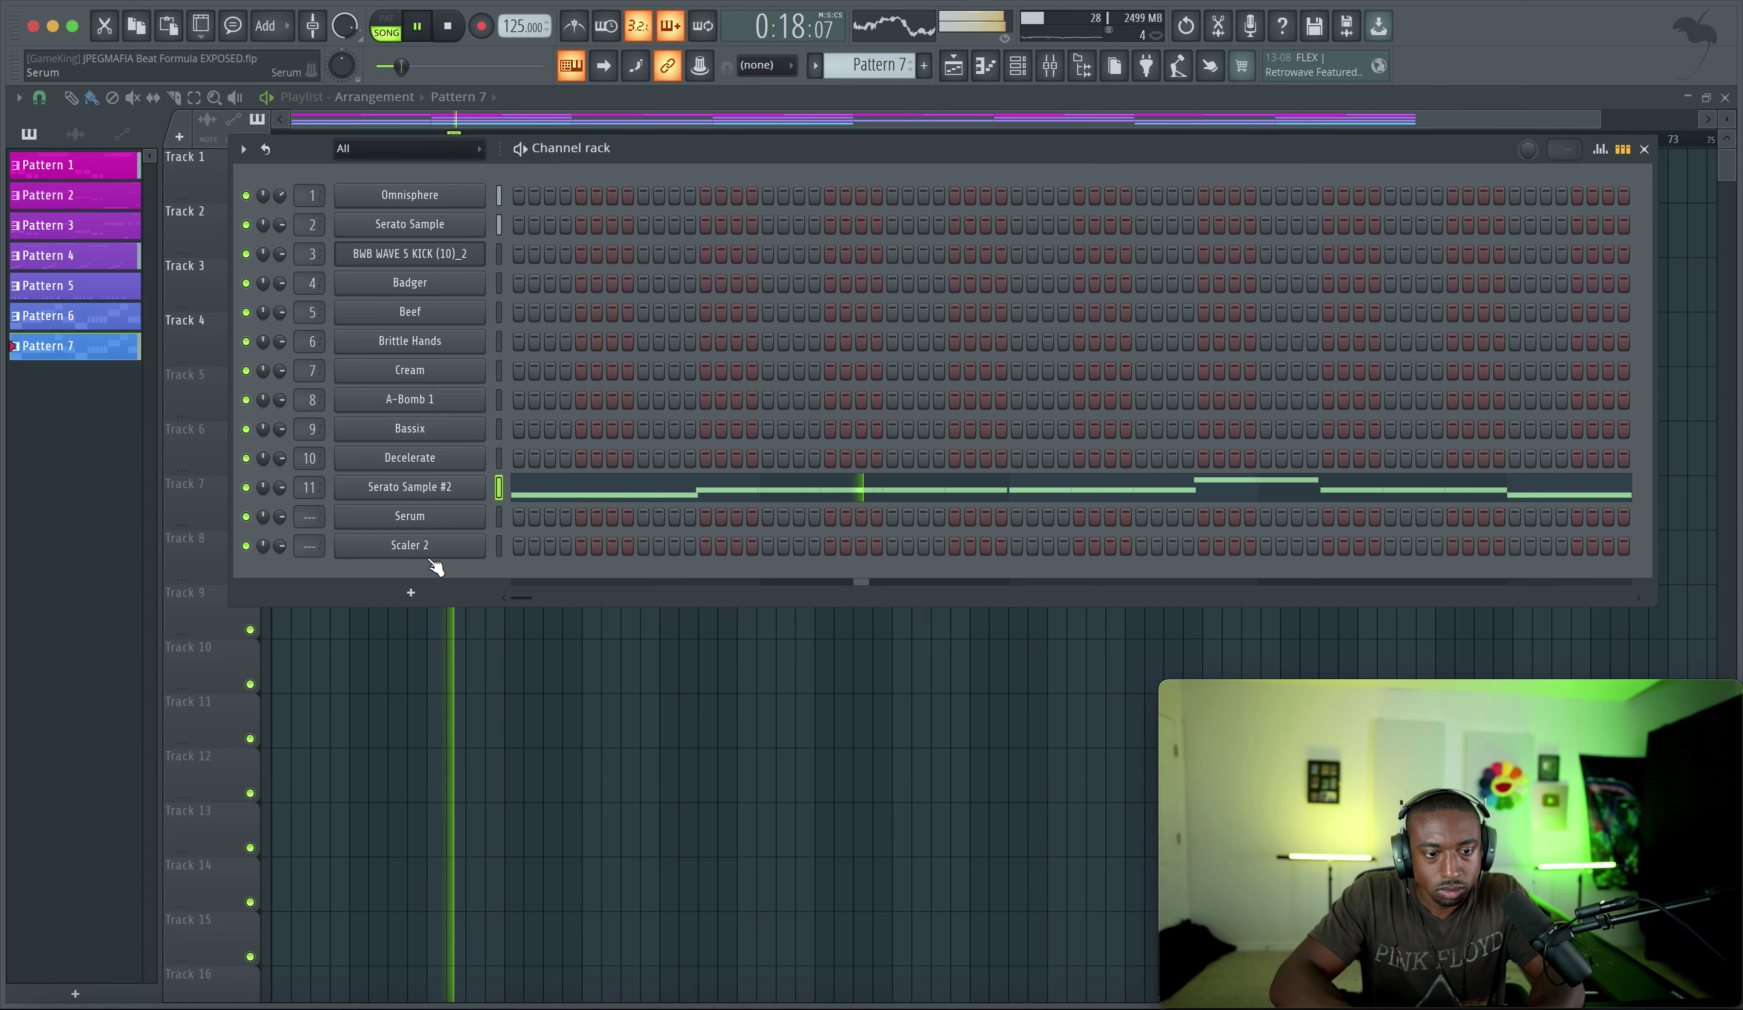
left_click(437, 594)
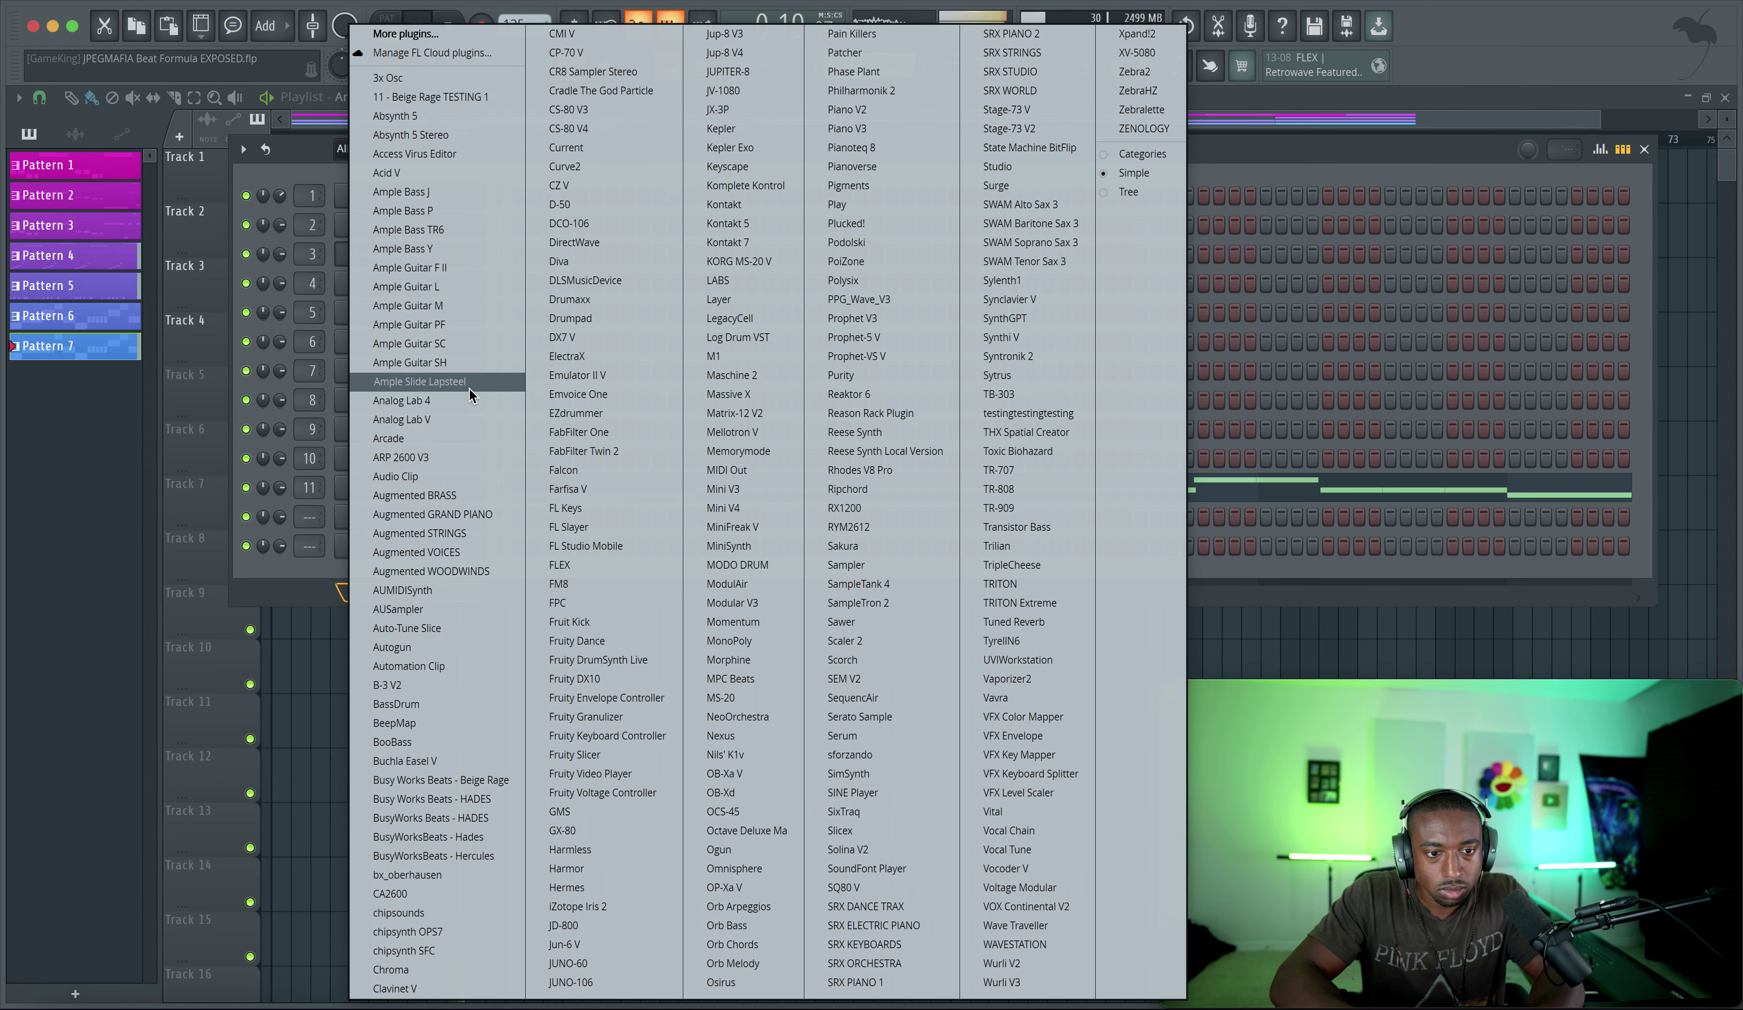
left_click(466, 344)
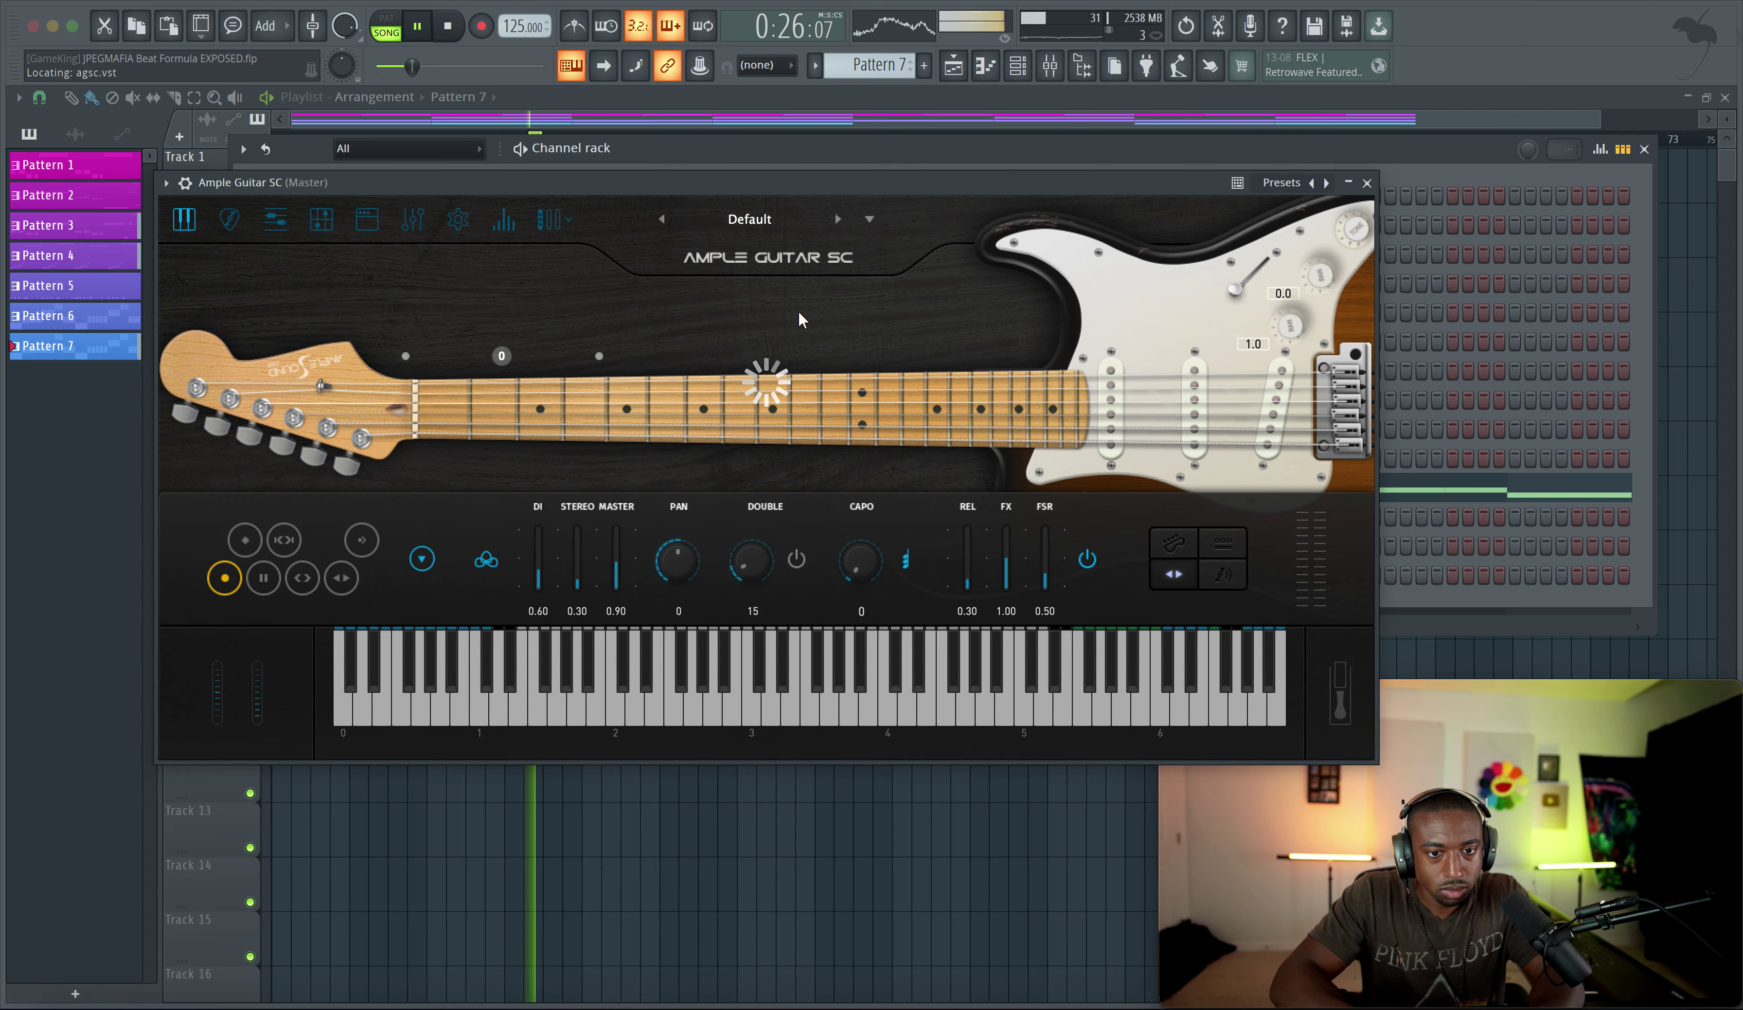
left_click(1368, 183)
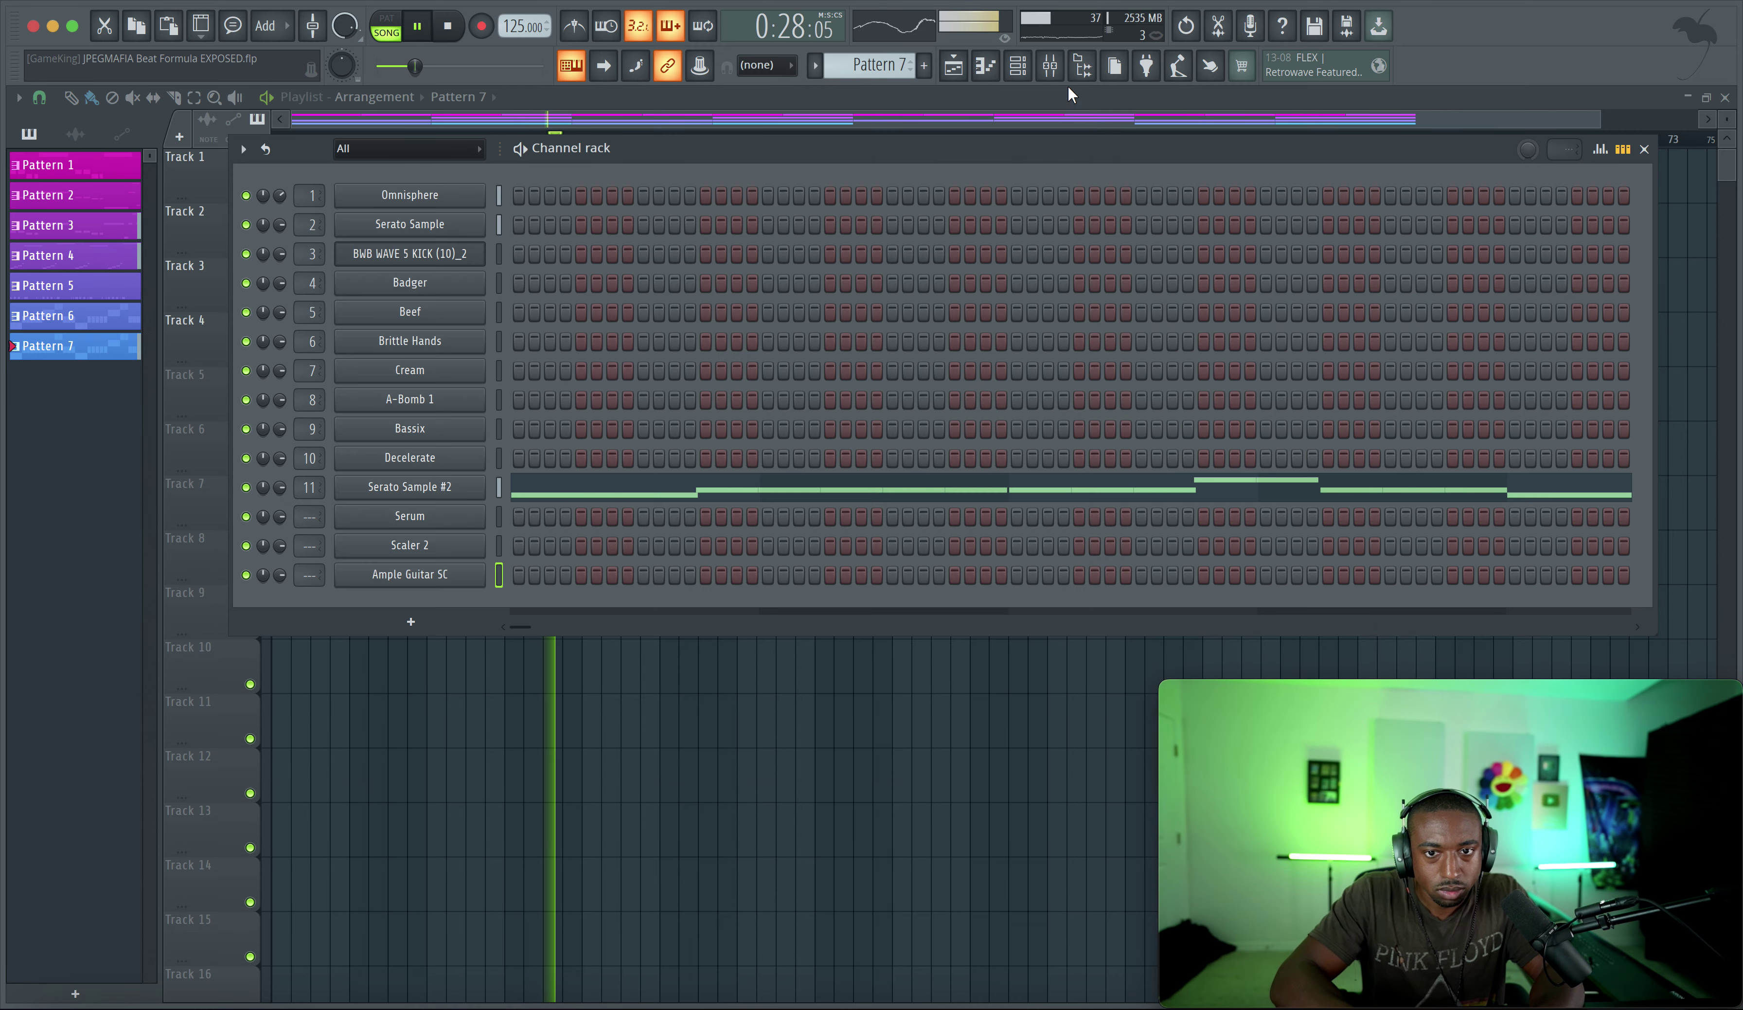
Stop playback and select the Insert 33 track in the mixer
key("space")
left_click(1050, 67)
left_click(888, 485)
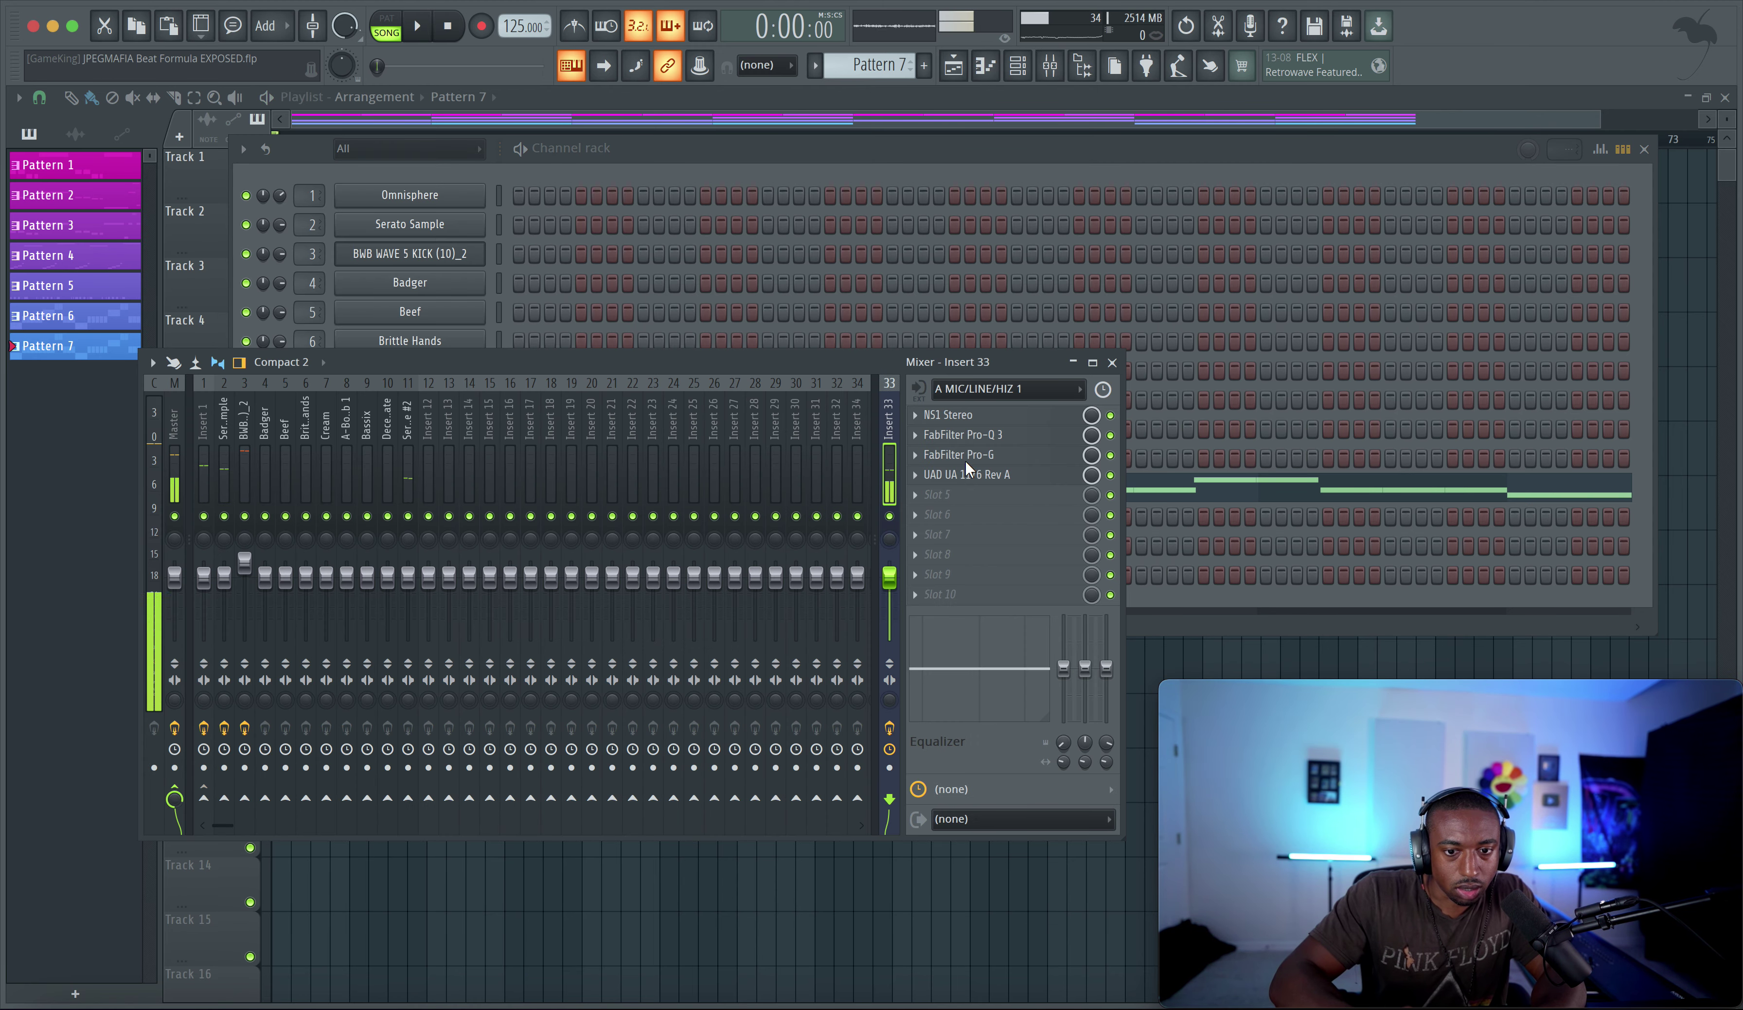
Route the Ample Guitar SC channel to its own mixer track, number 12
left_click(1113, 363)
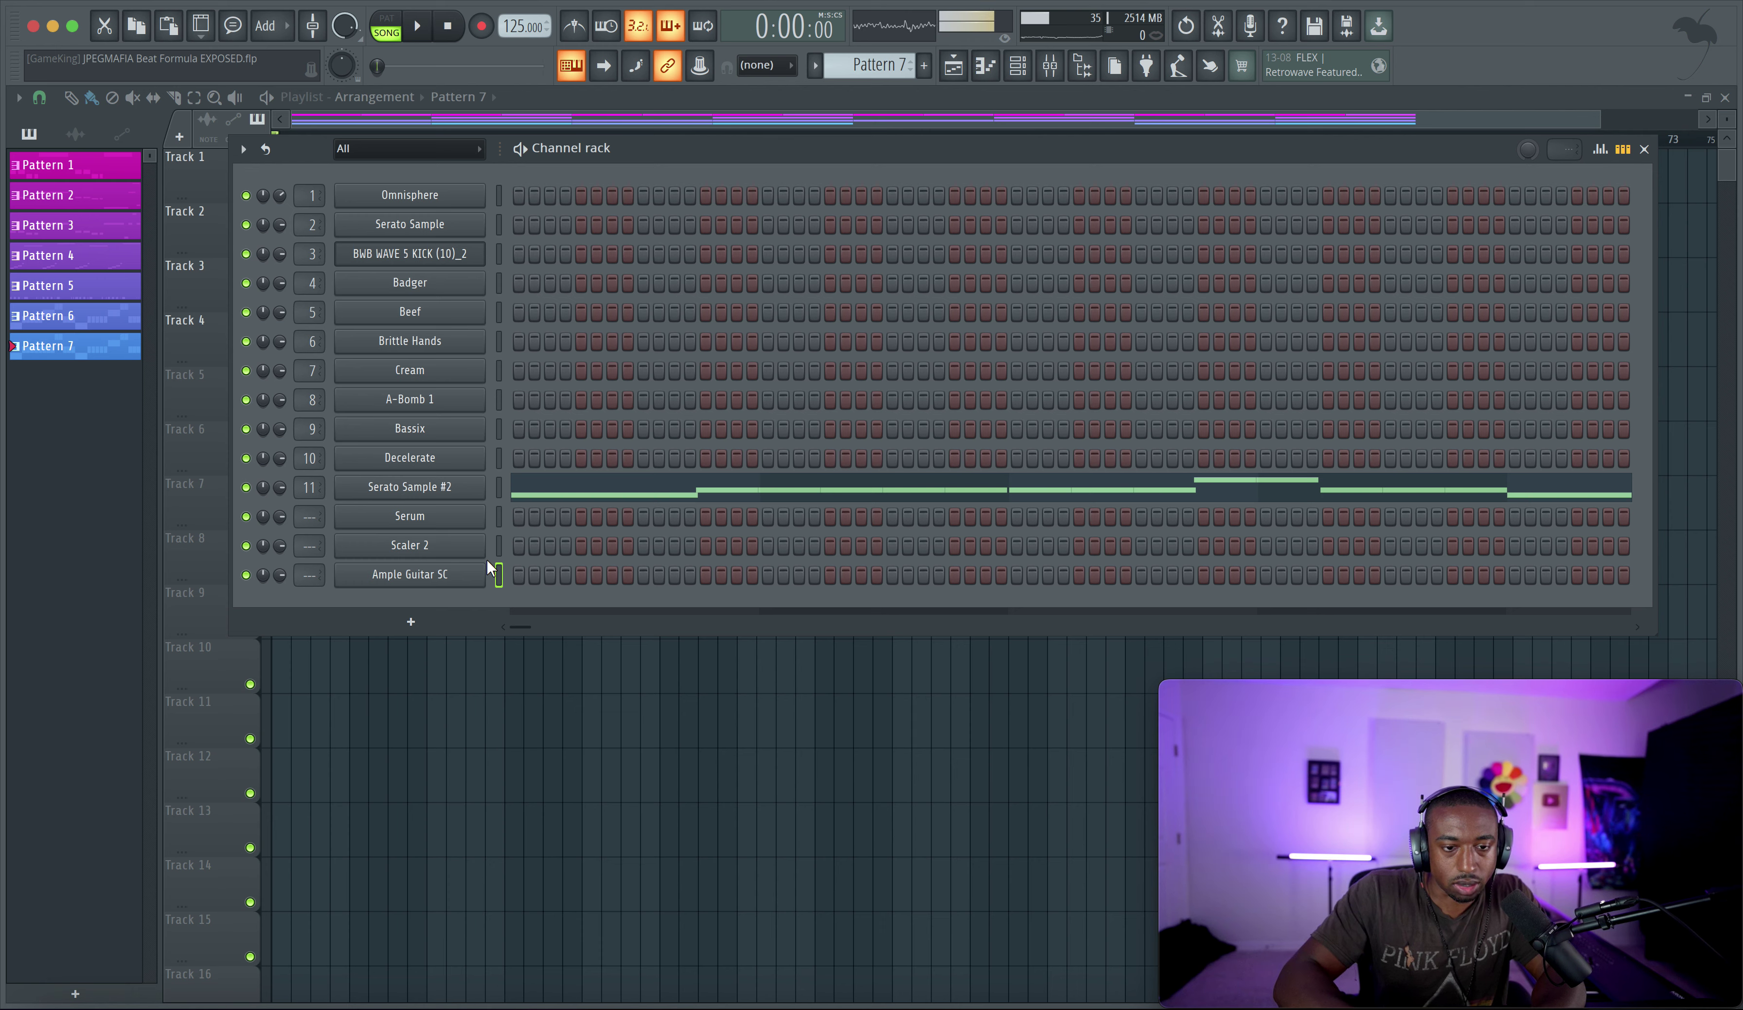
key("ctrl+l")
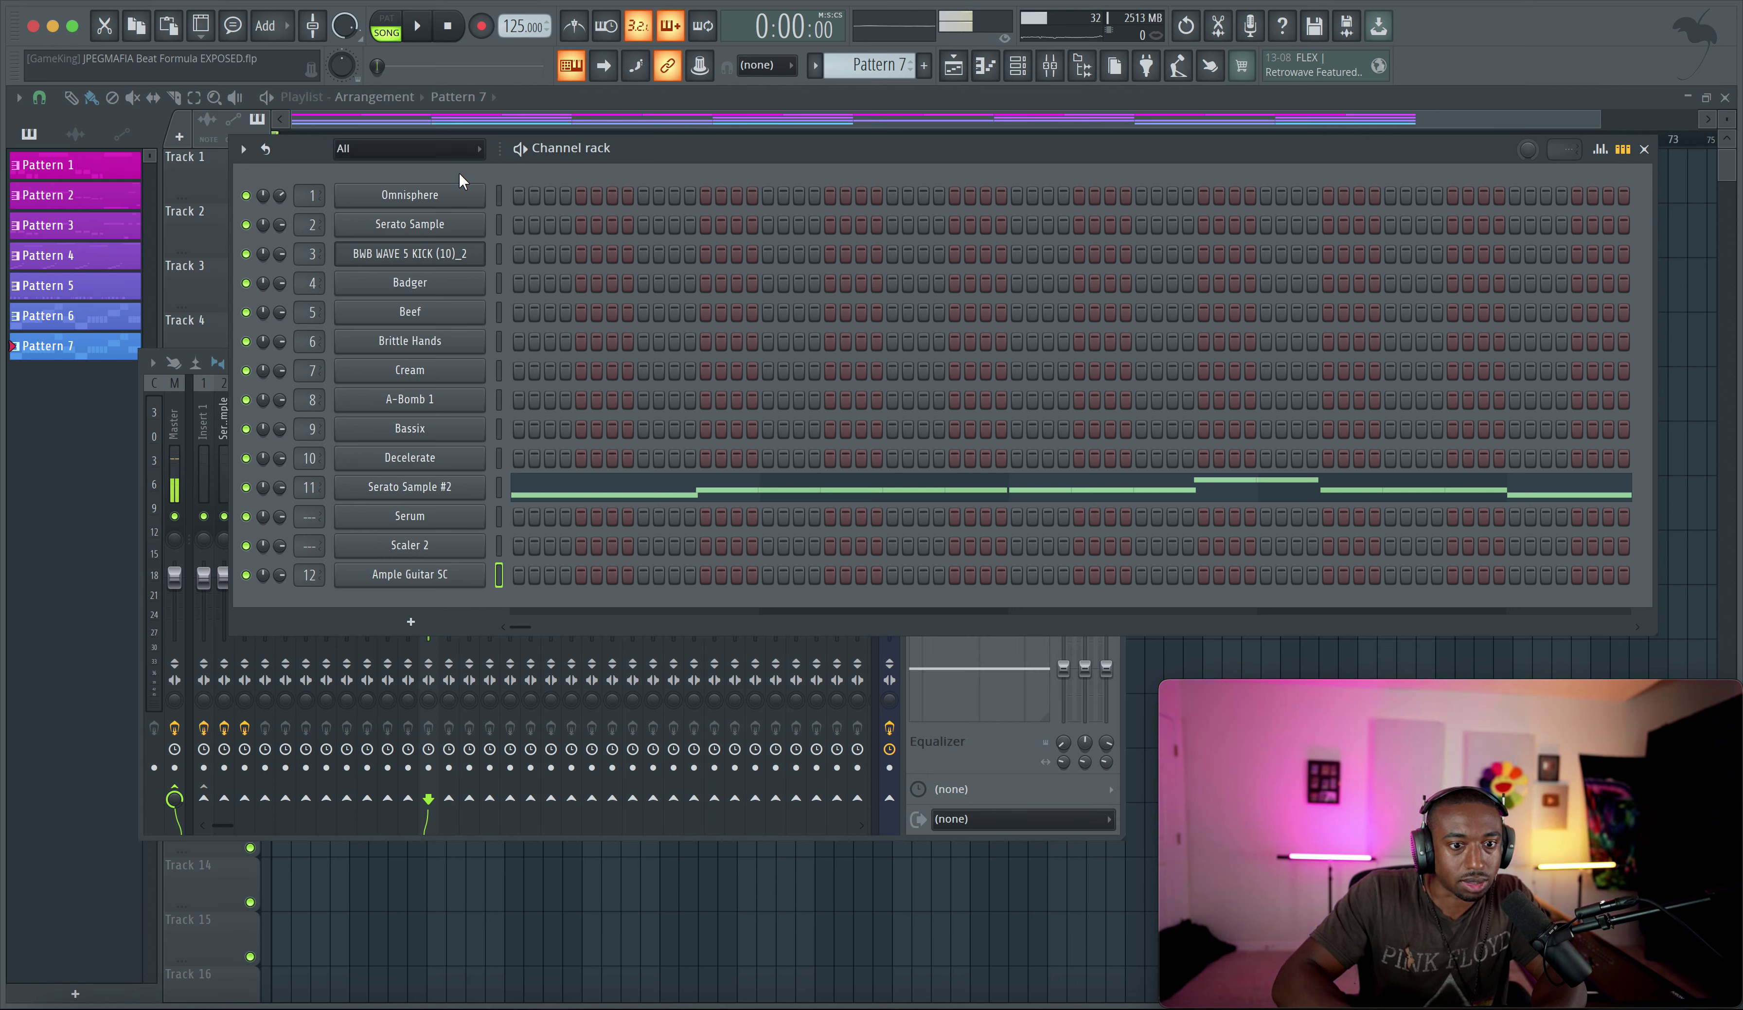
Inspect the effects on the kick and Serato Sample mixer tracks, and check the buffer length in the audio settings
left_click(945, 741)
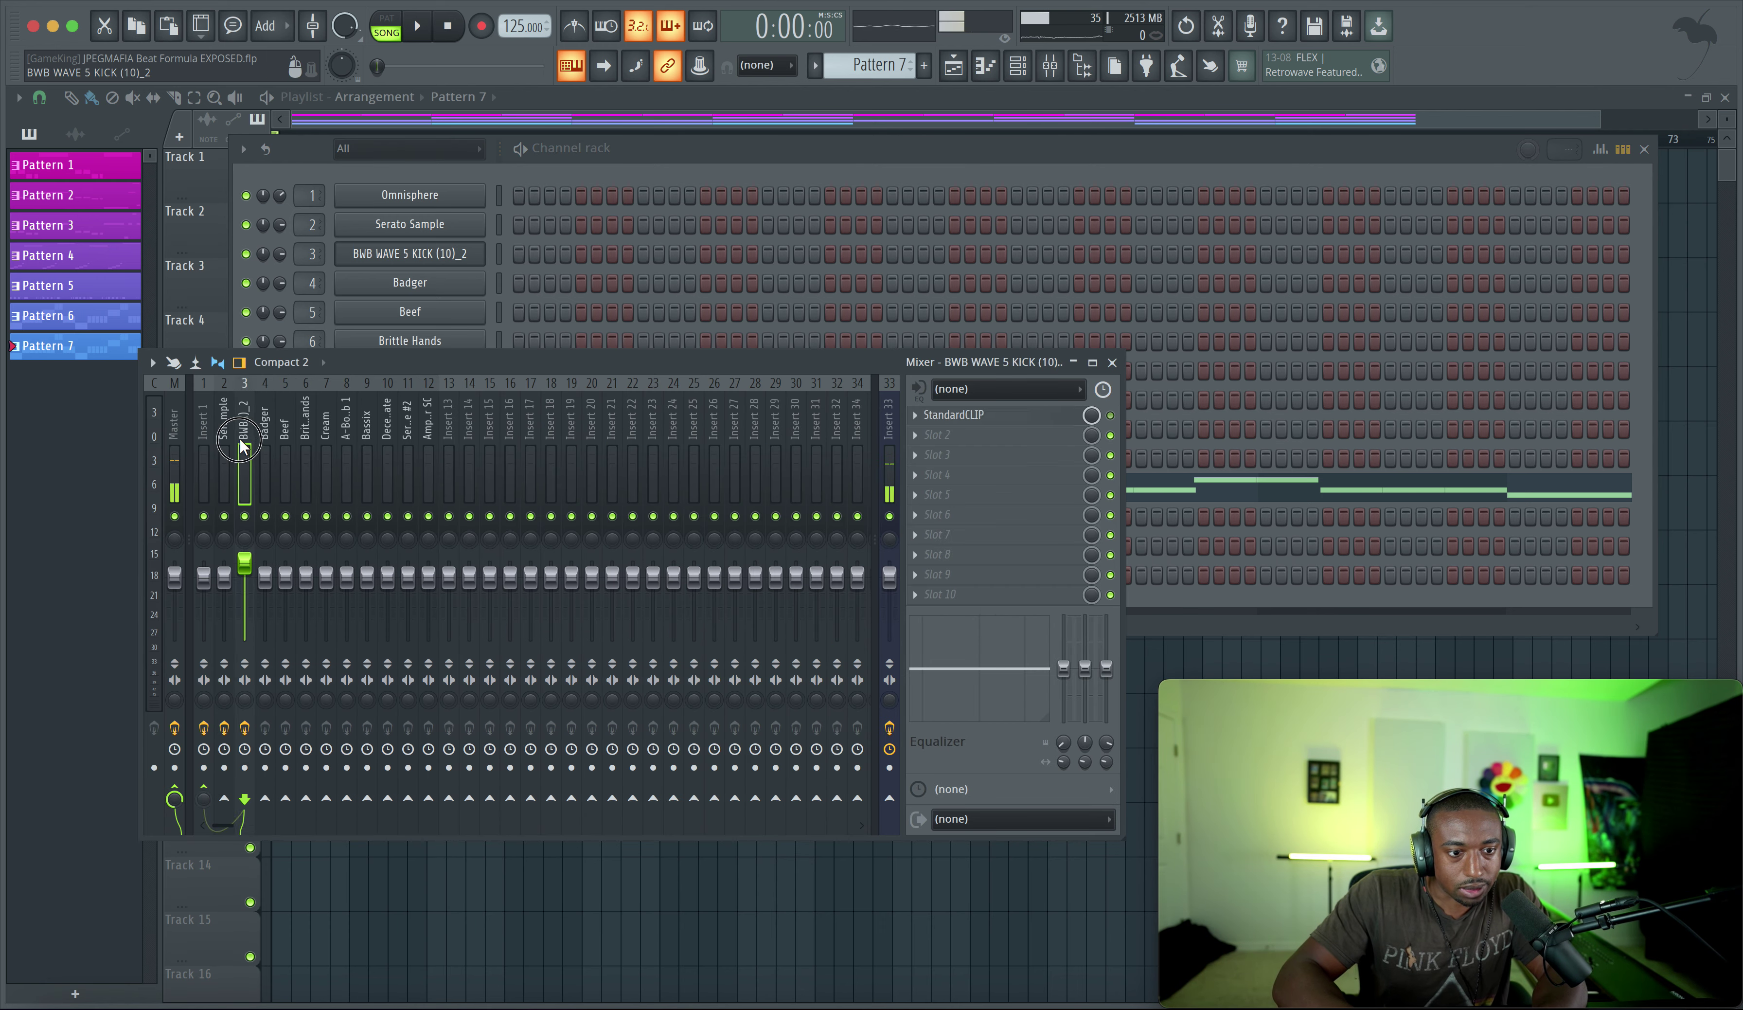
left_click(202, 444)
left_click(208, 432)
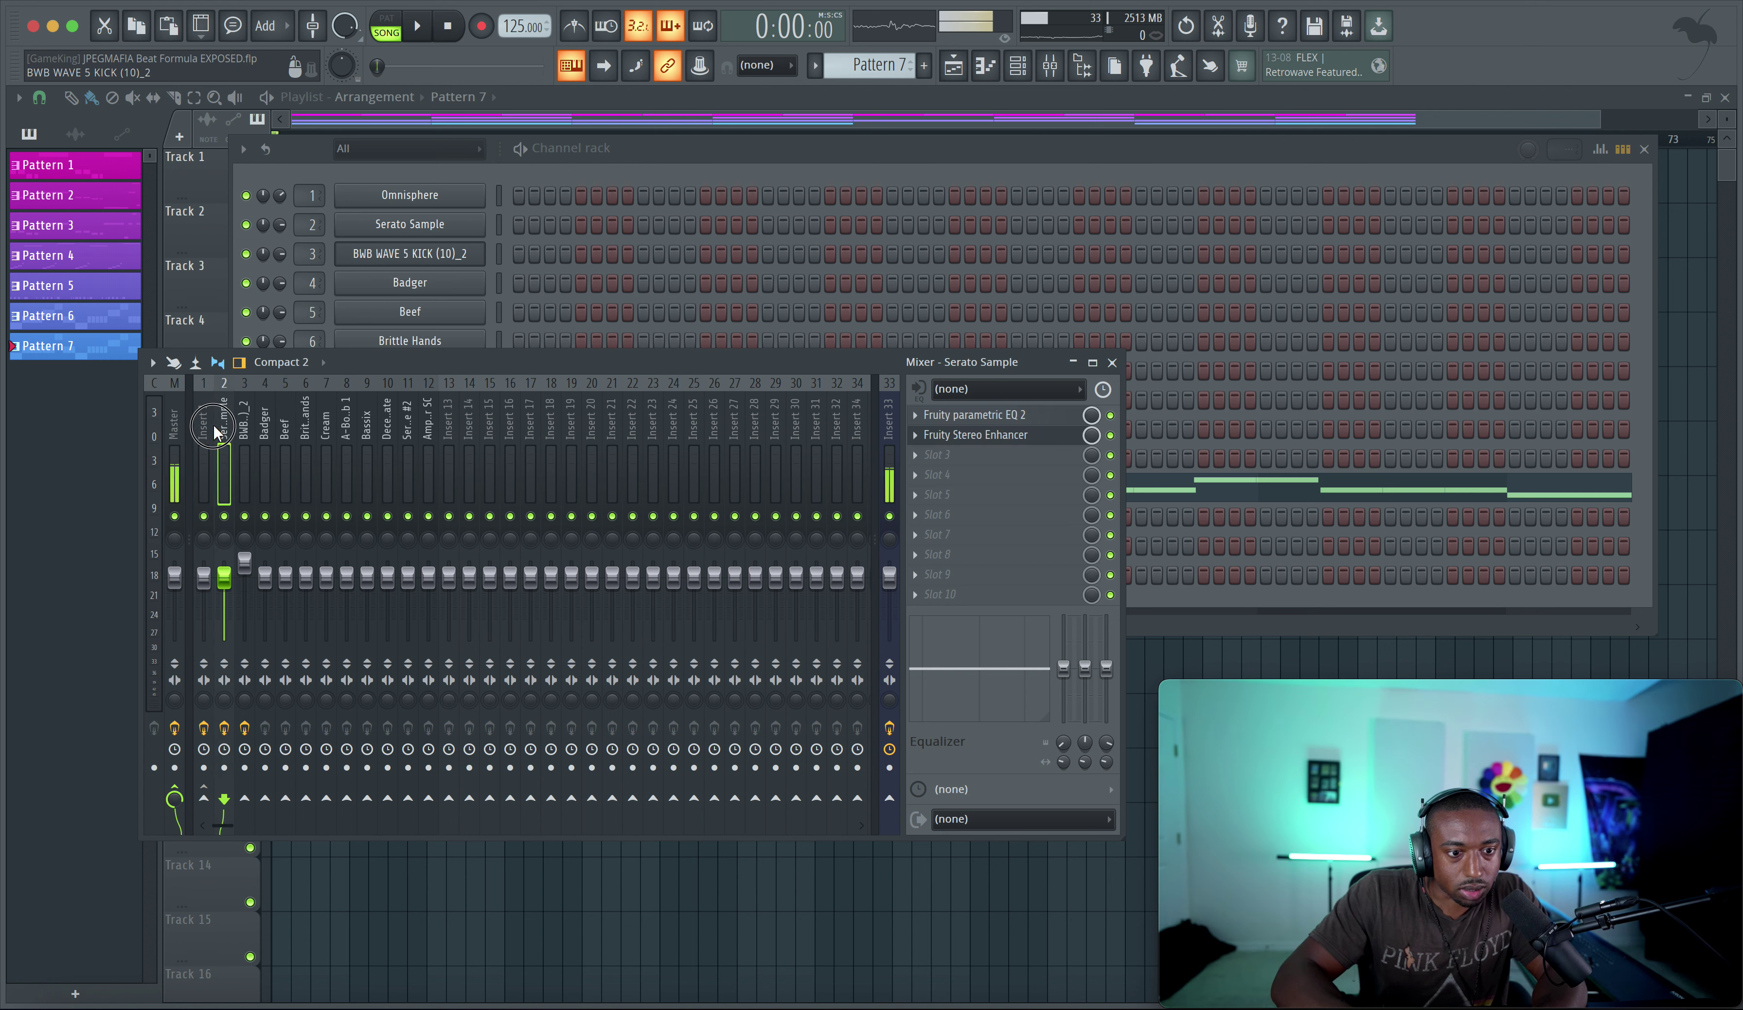
left_click(633, 428)
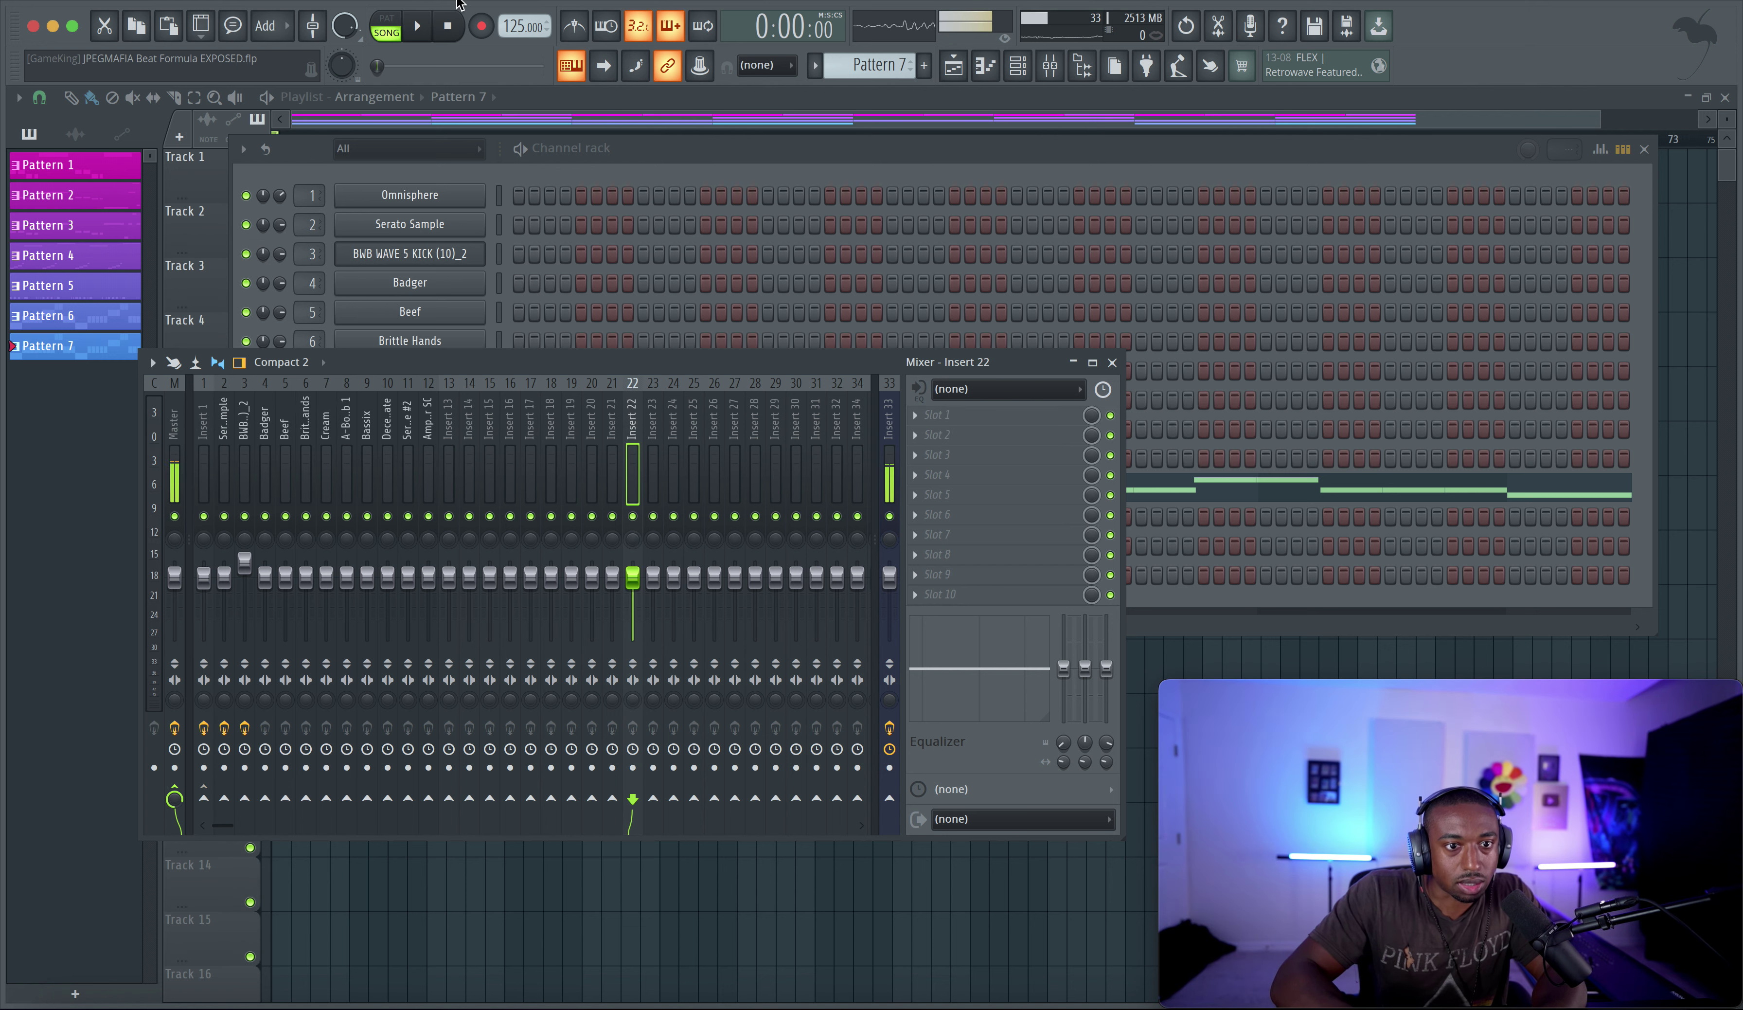
left_click(375, 7)
left_click(499, 35)
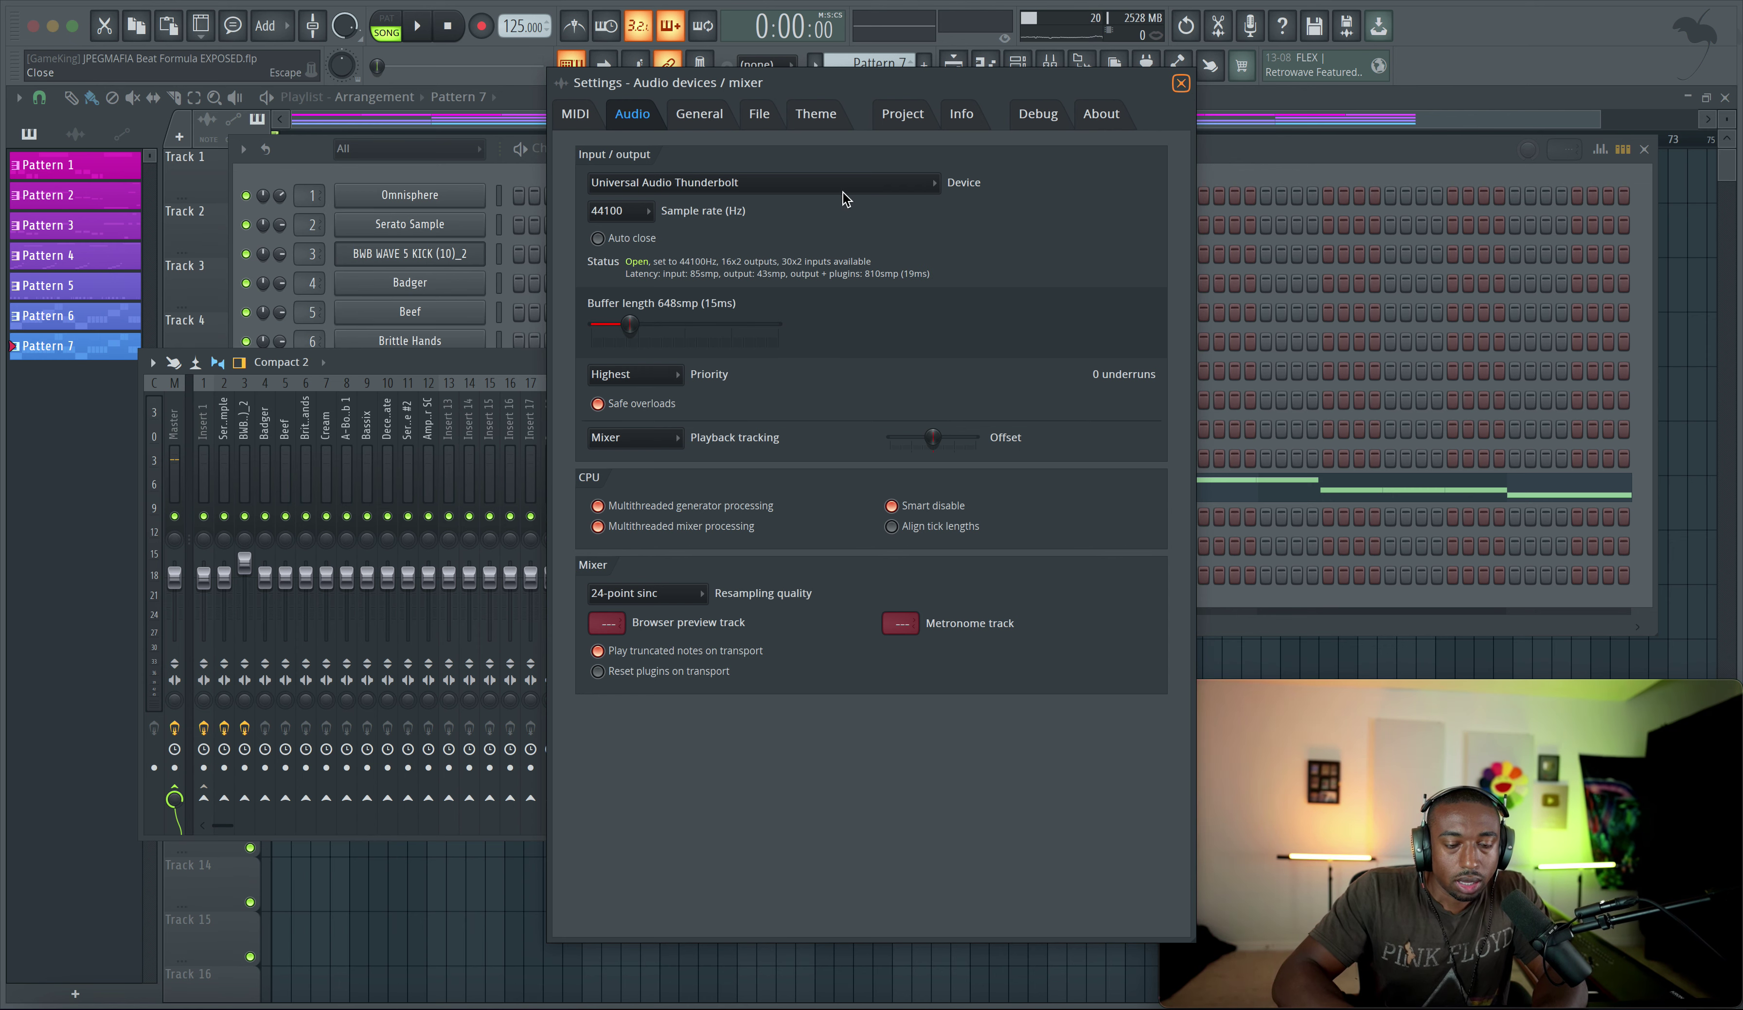
left_click(908, 149)
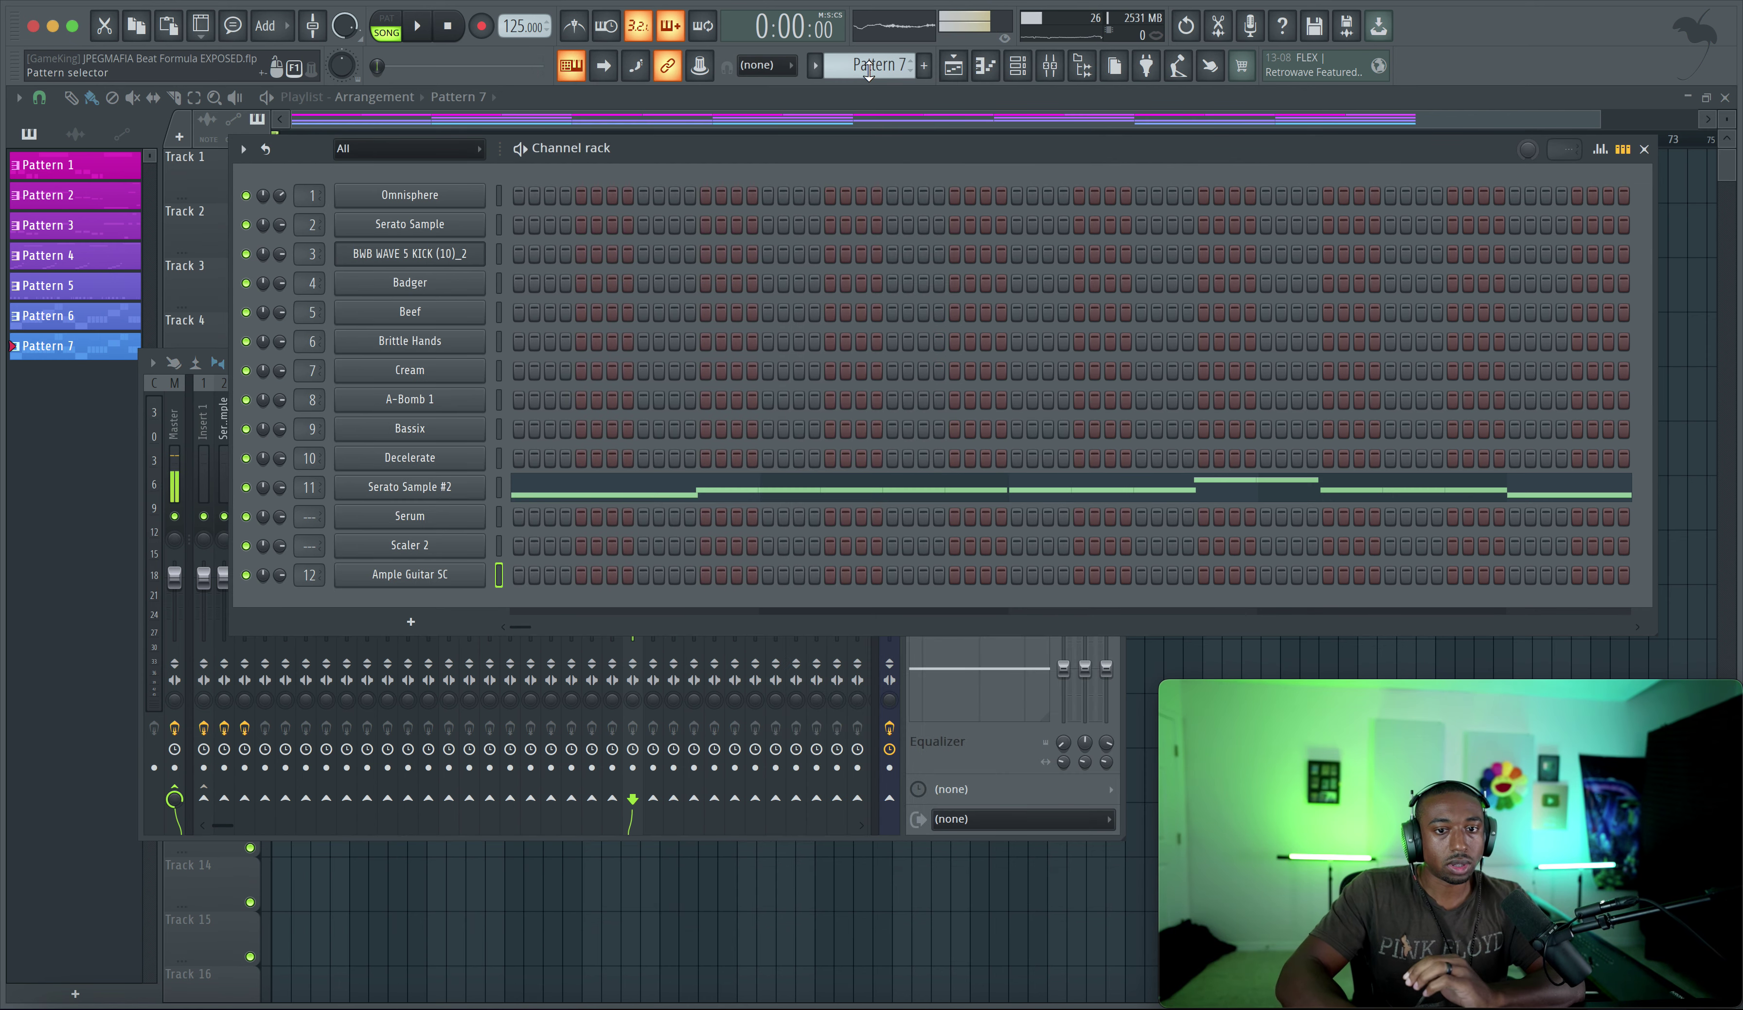
Create a new empty Pattern 8 and close the Serato Sample window
left_click_drag(869, 70, 869, 62)
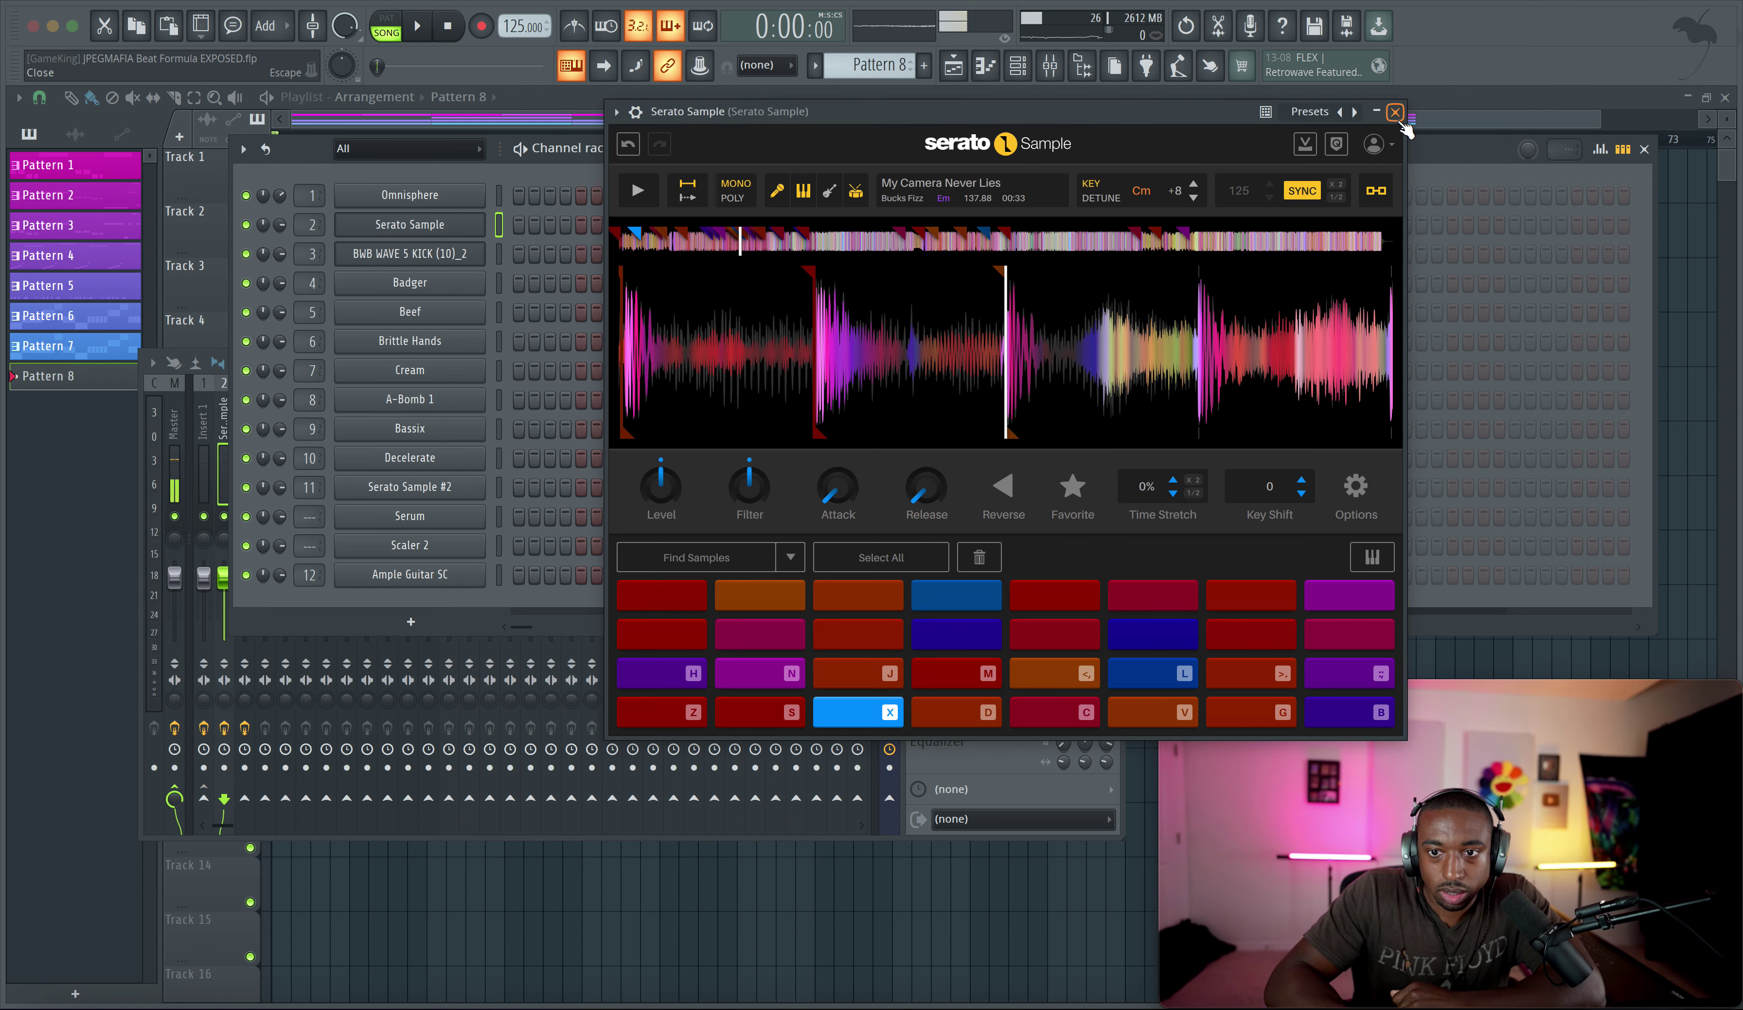
left_click(1395, 112)
Set the typing keyboard to the Minor Pentatonic layout at octave 4 and play a test note on the Ample Guitar SC channel
right_click(576, 68)
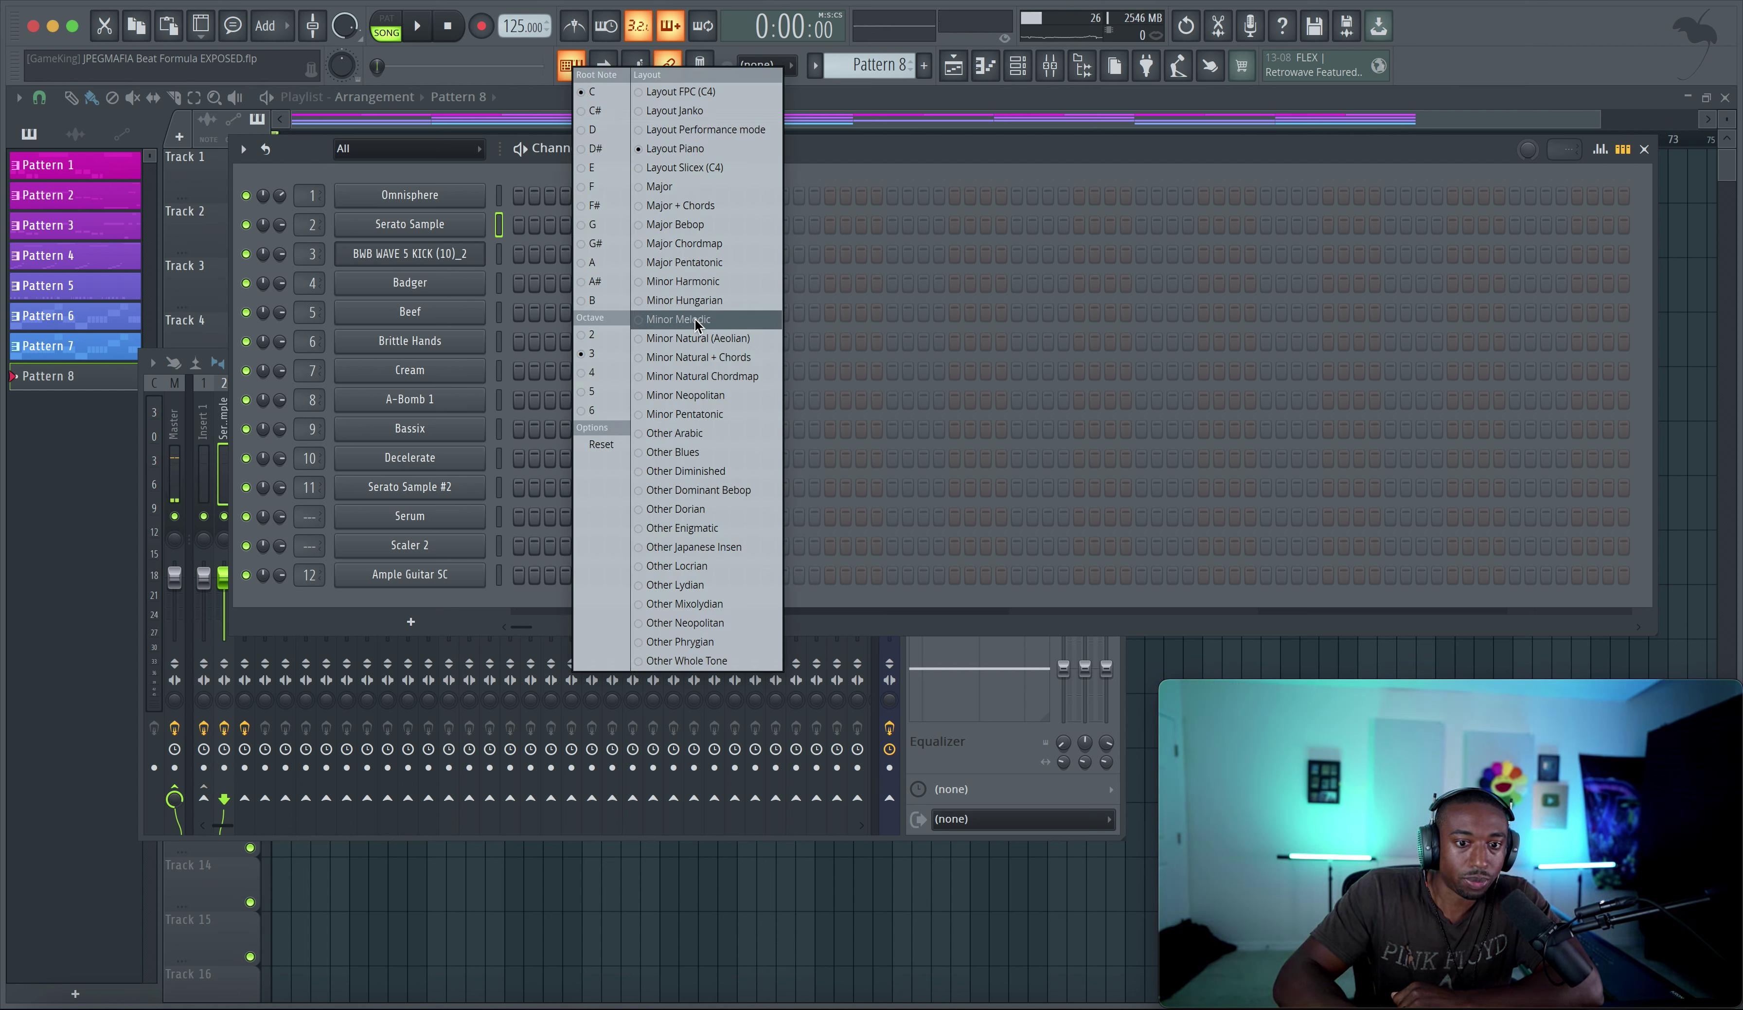
left_click(699, 412)
left_click(595, 370)
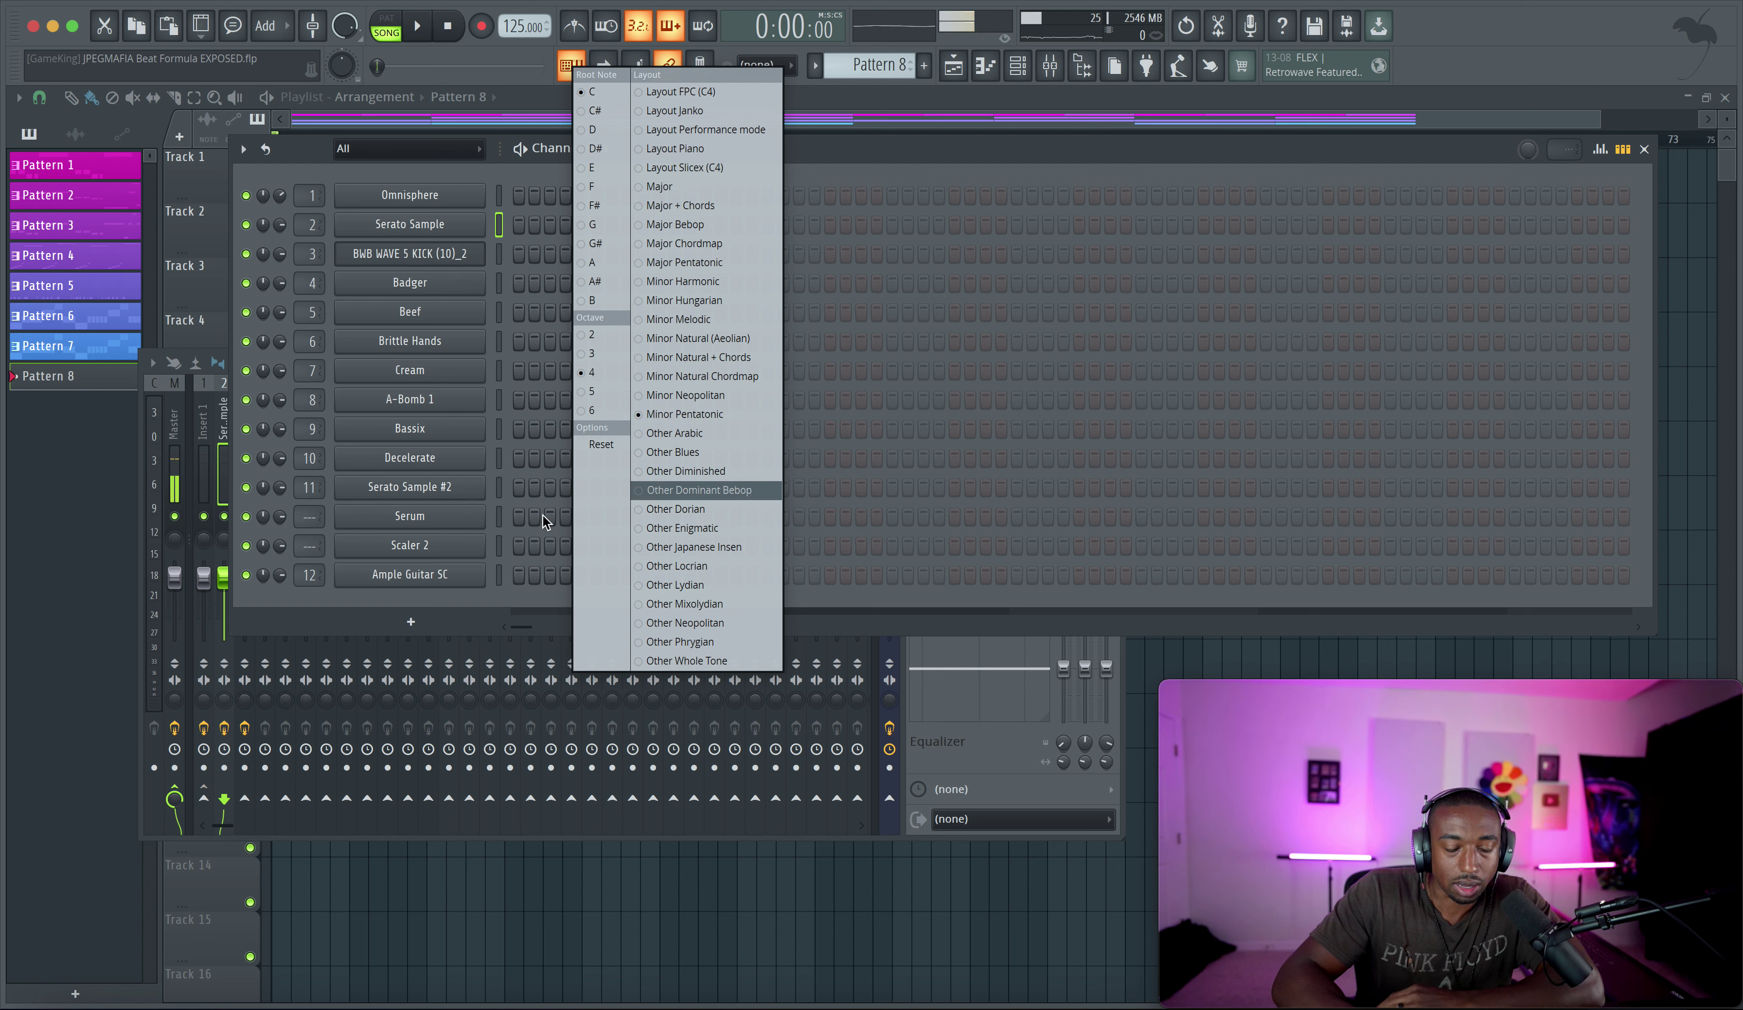
left_click(495, 575)
left_click(500, 572)
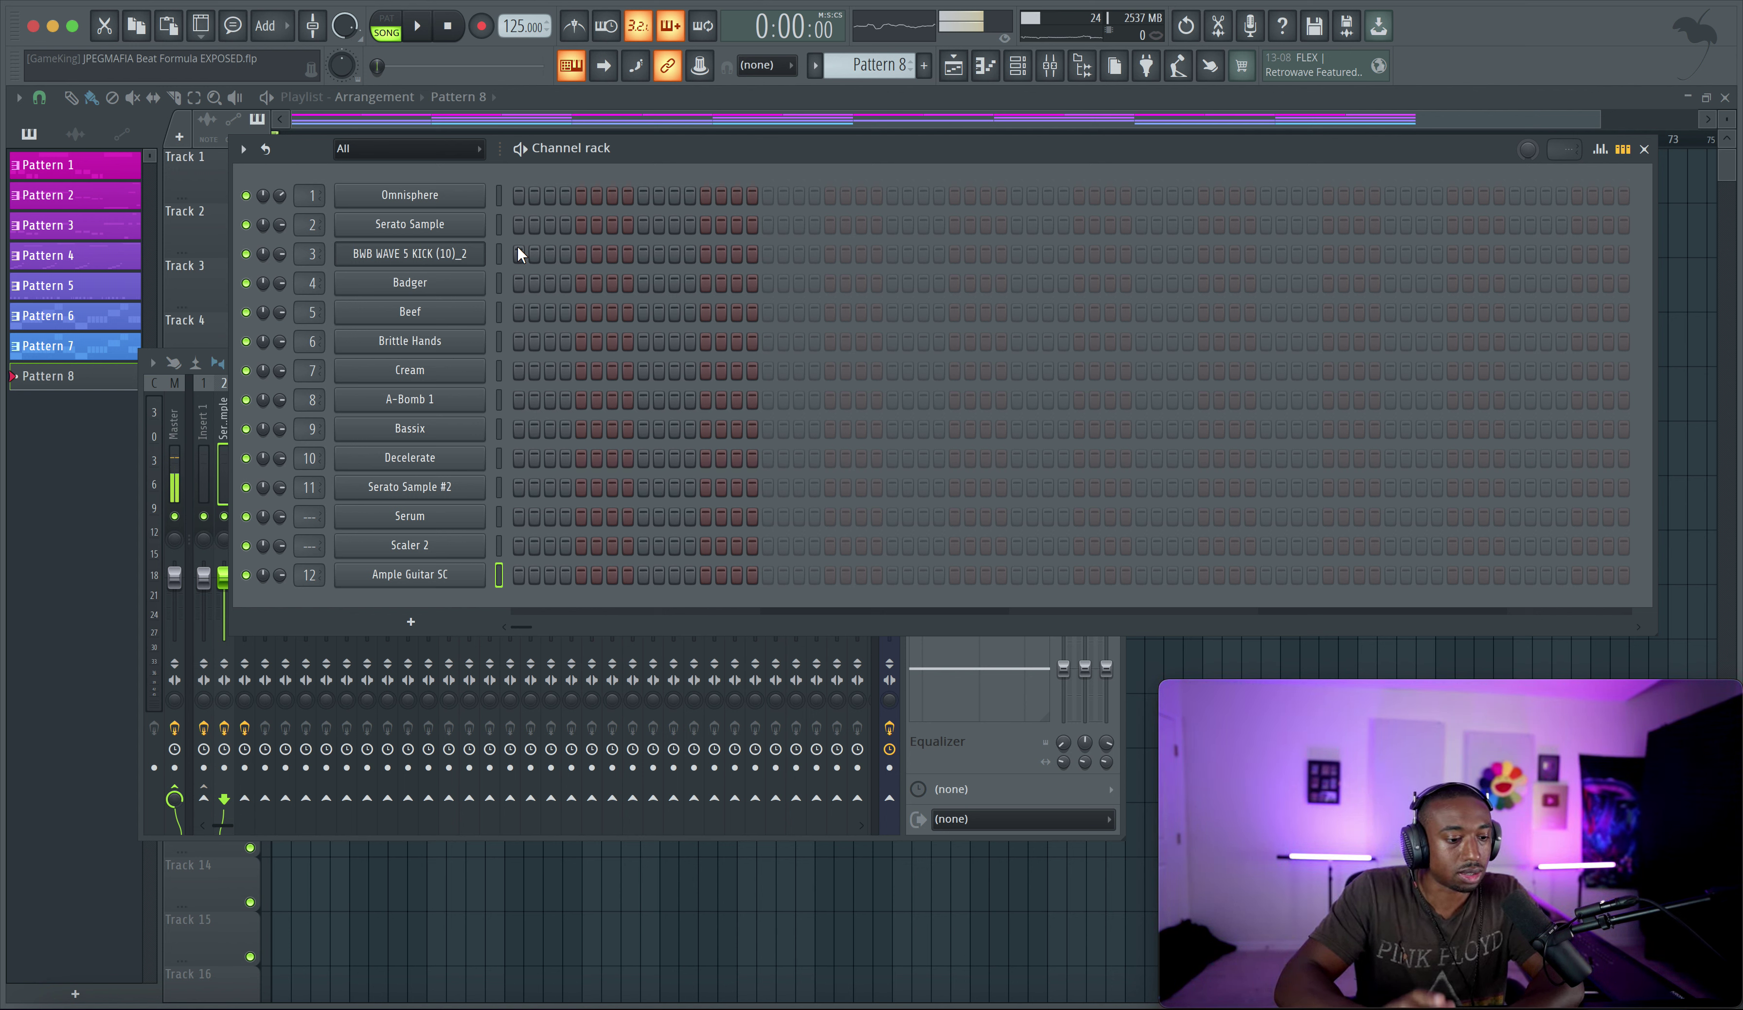
key("z")
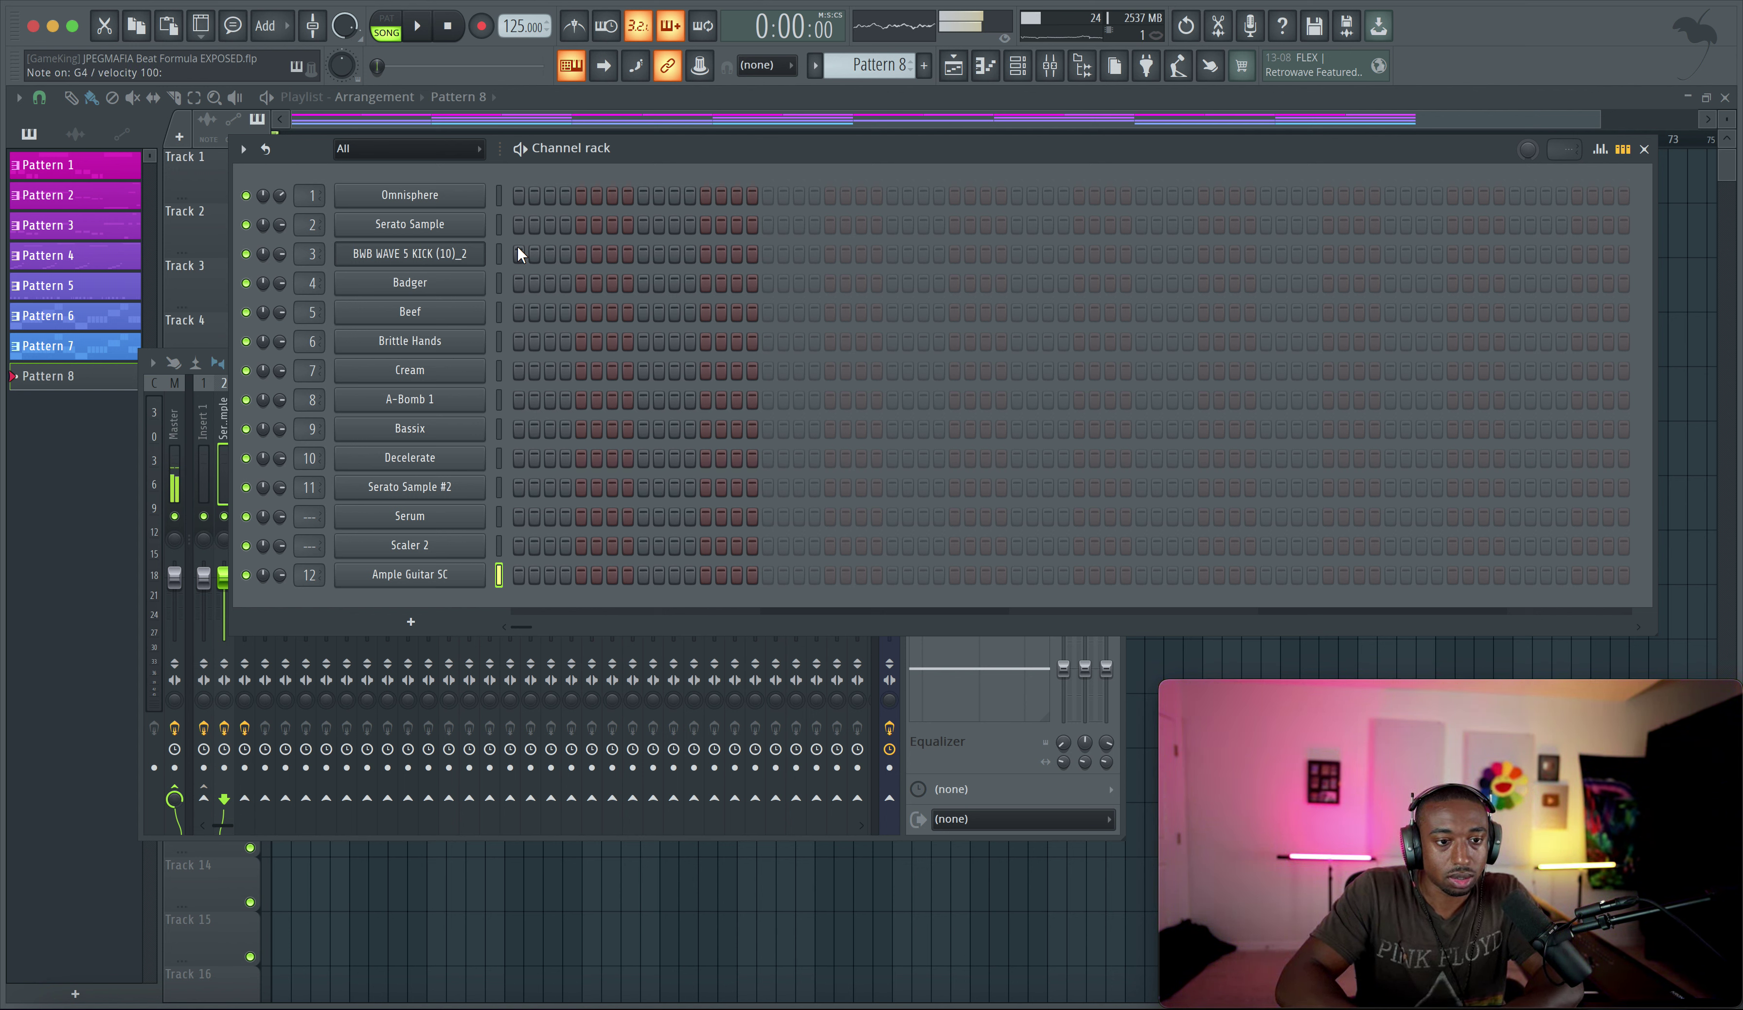
Open Ample Guitar SC, examine its amplifier page and close the instrument window
left_click(463, 577)
left_click(416, 221)
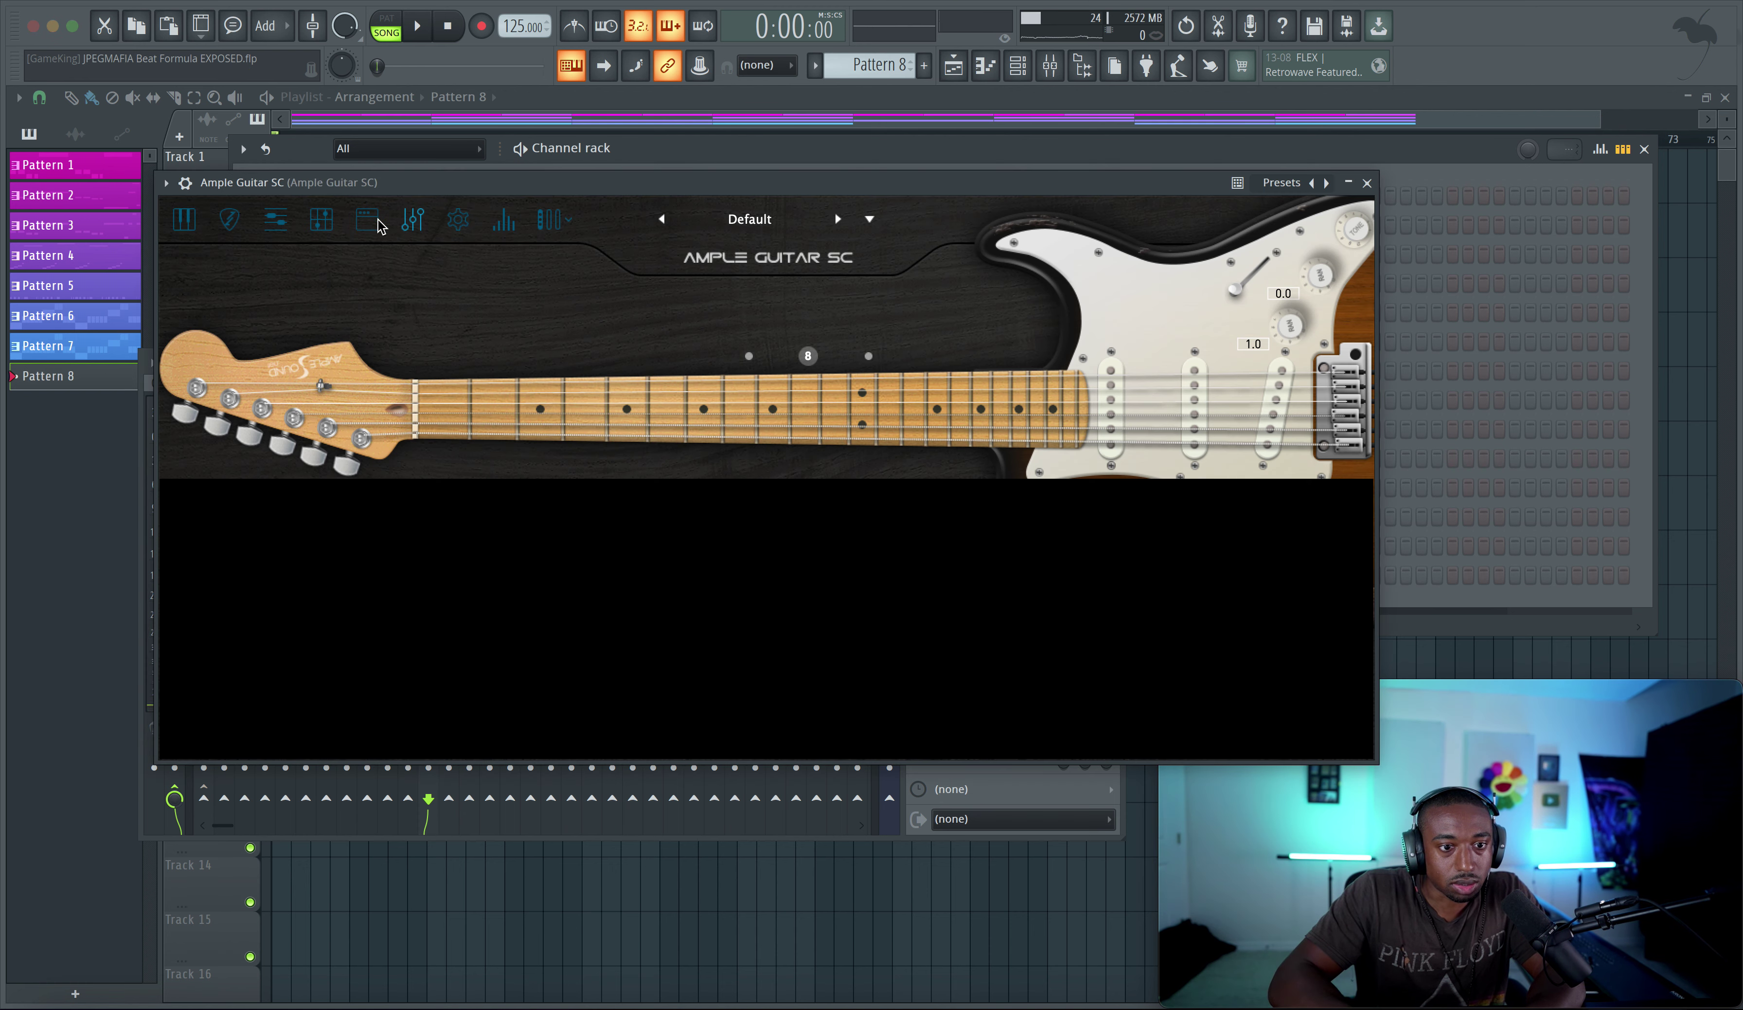
left_click(368, 220)
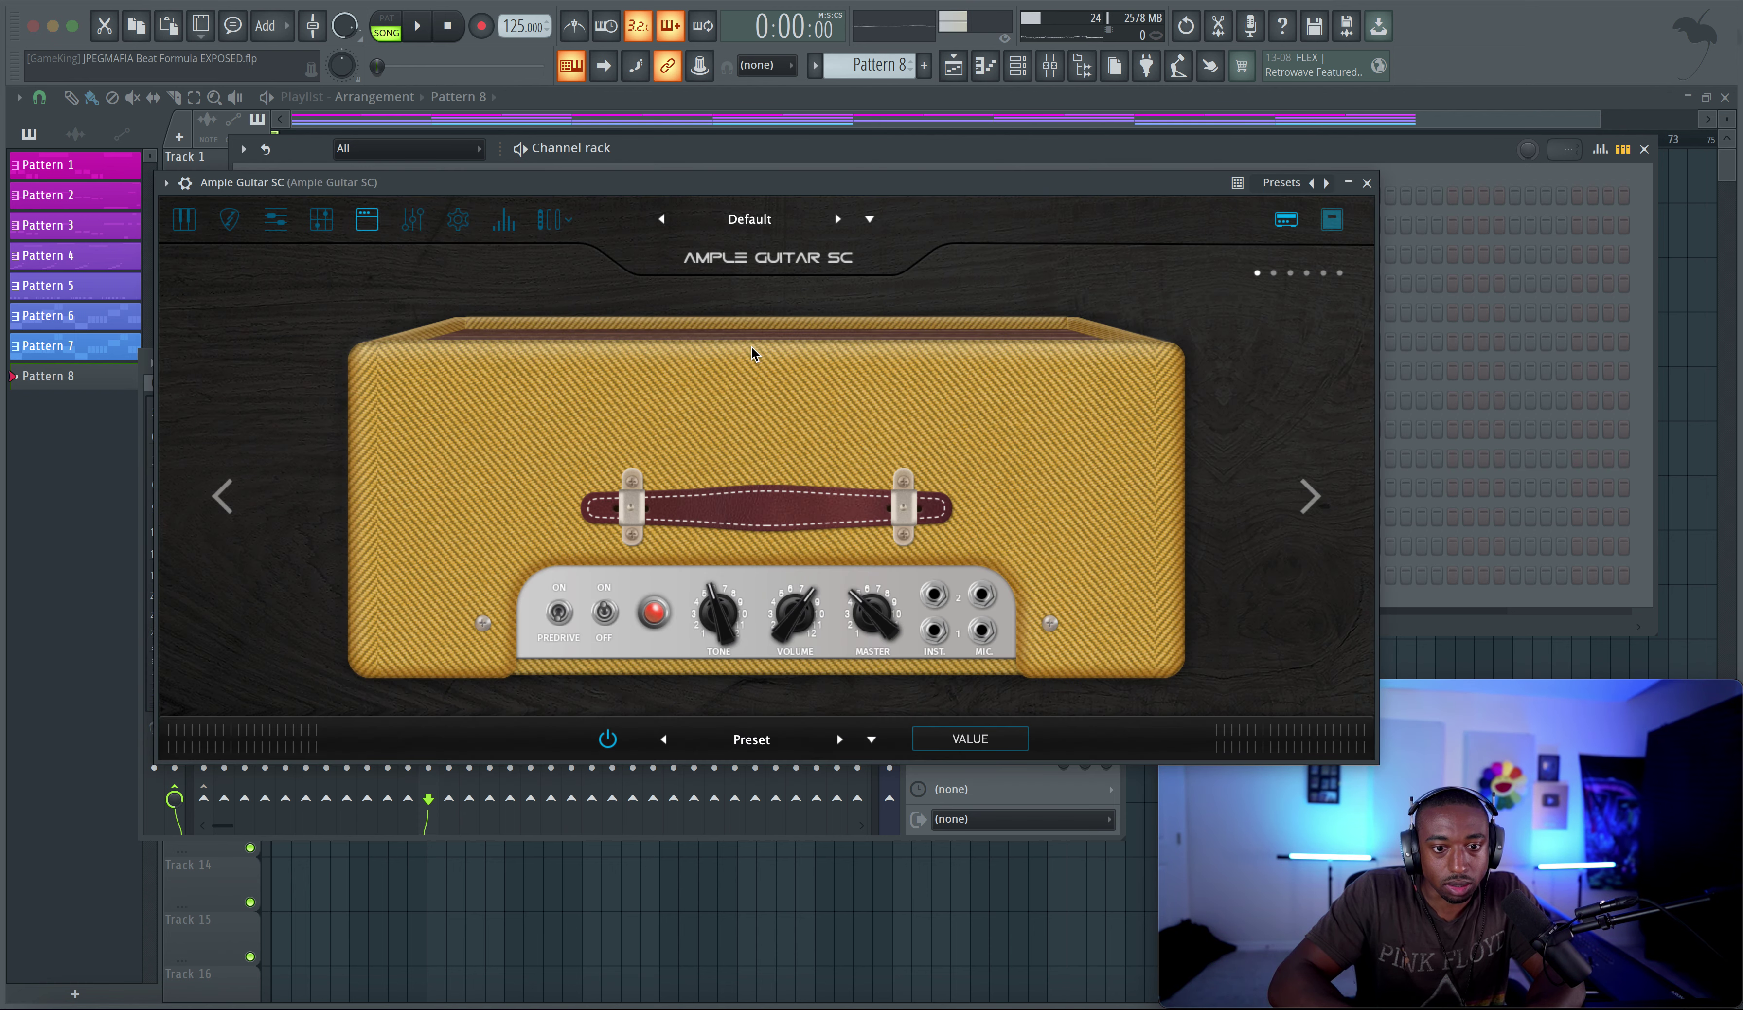
left_click(1366, 184)
Lower the audio buffer length to 120smp in the audio settings
left_click(967, 761)
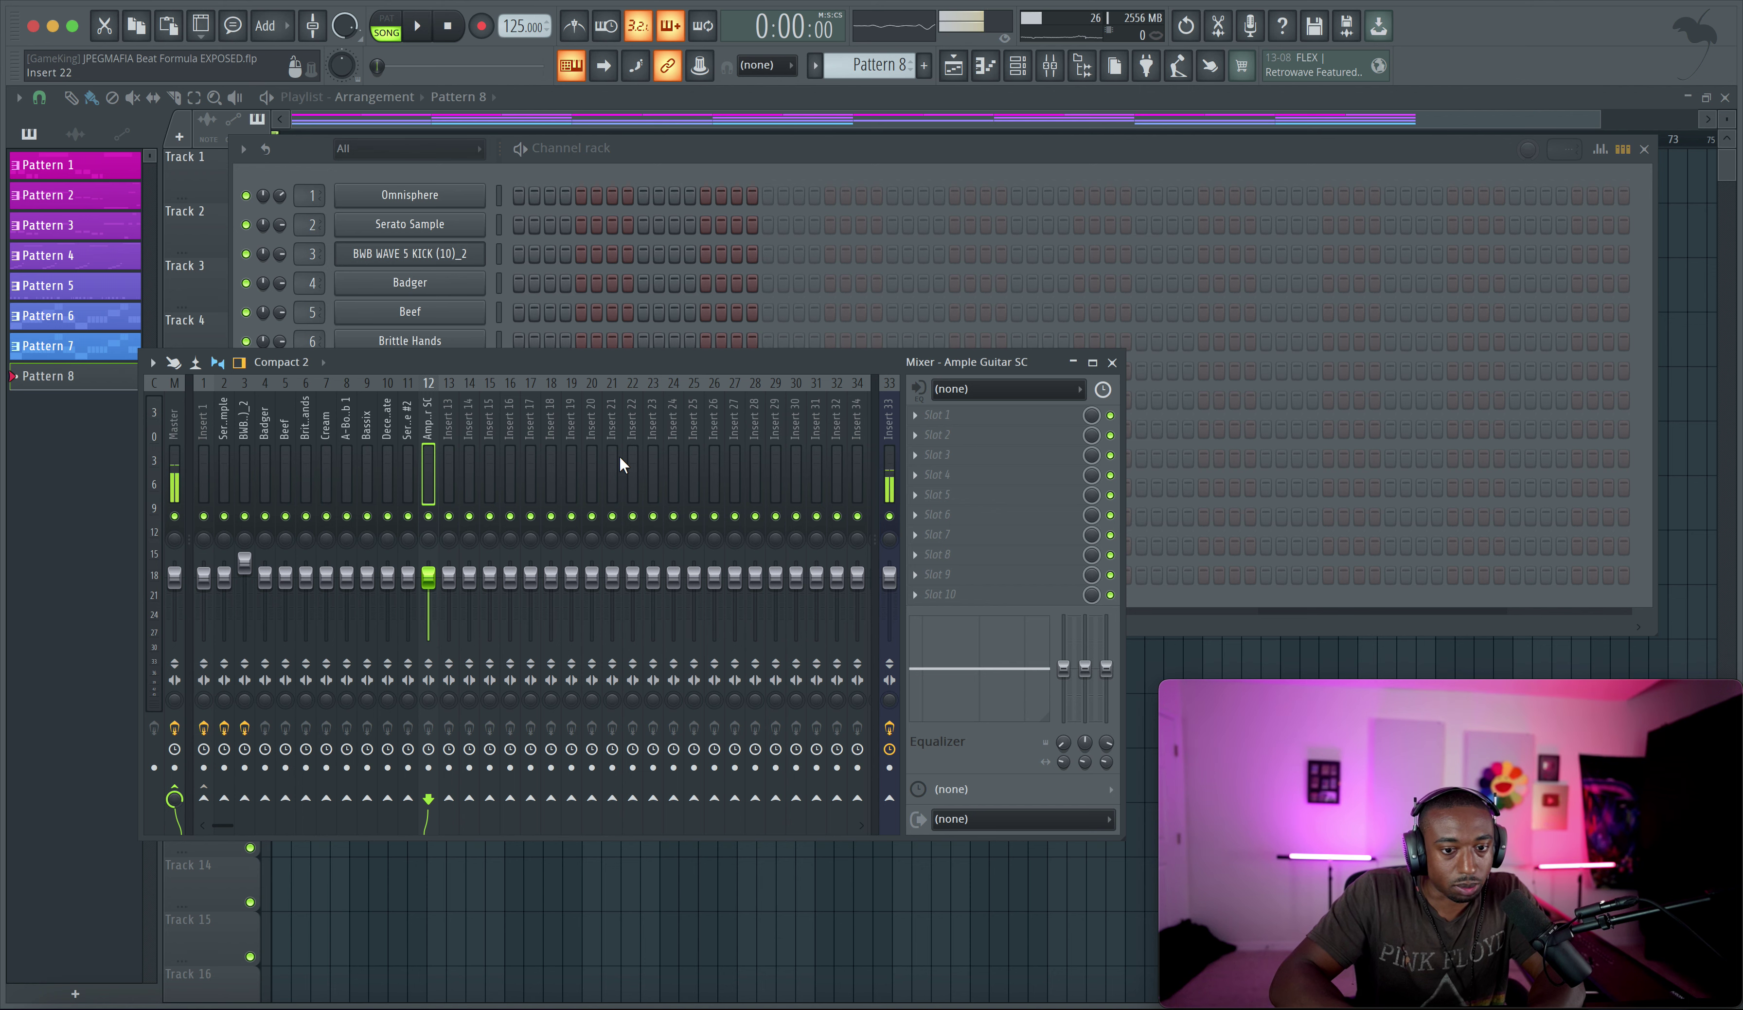
left_click_drag(449, 426, 145, 423)
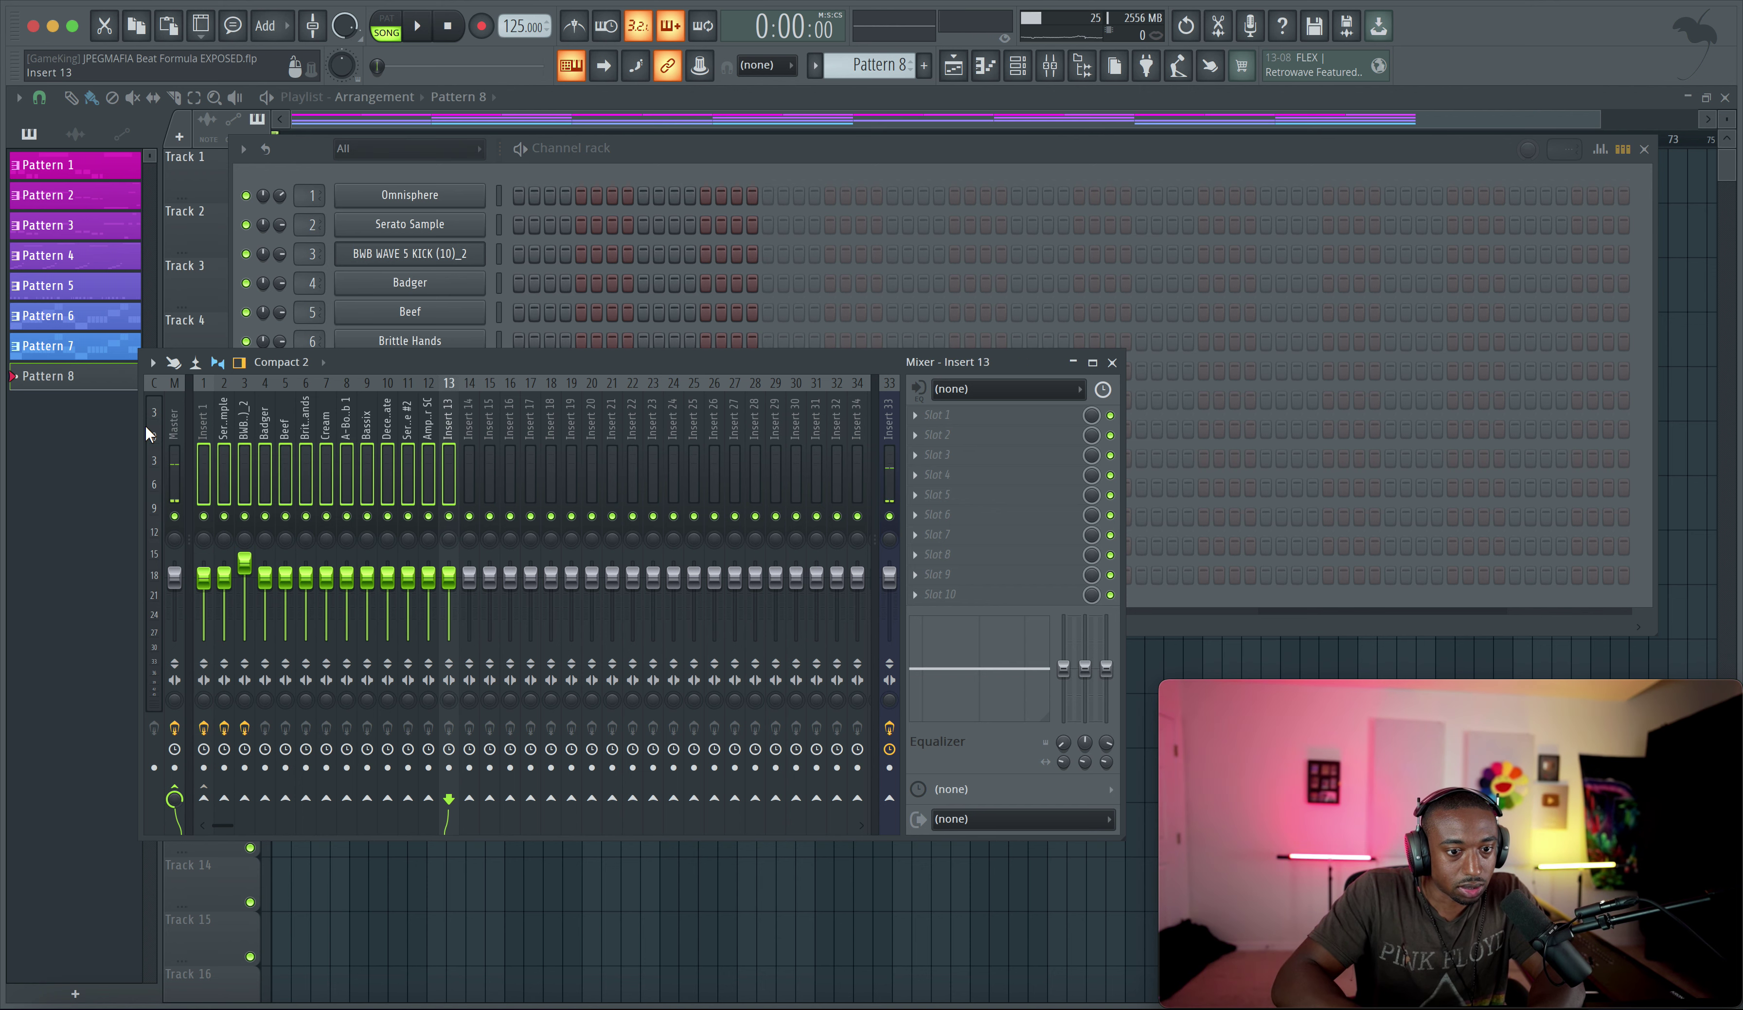
left_click(412, 4)
left_click(416, 36)
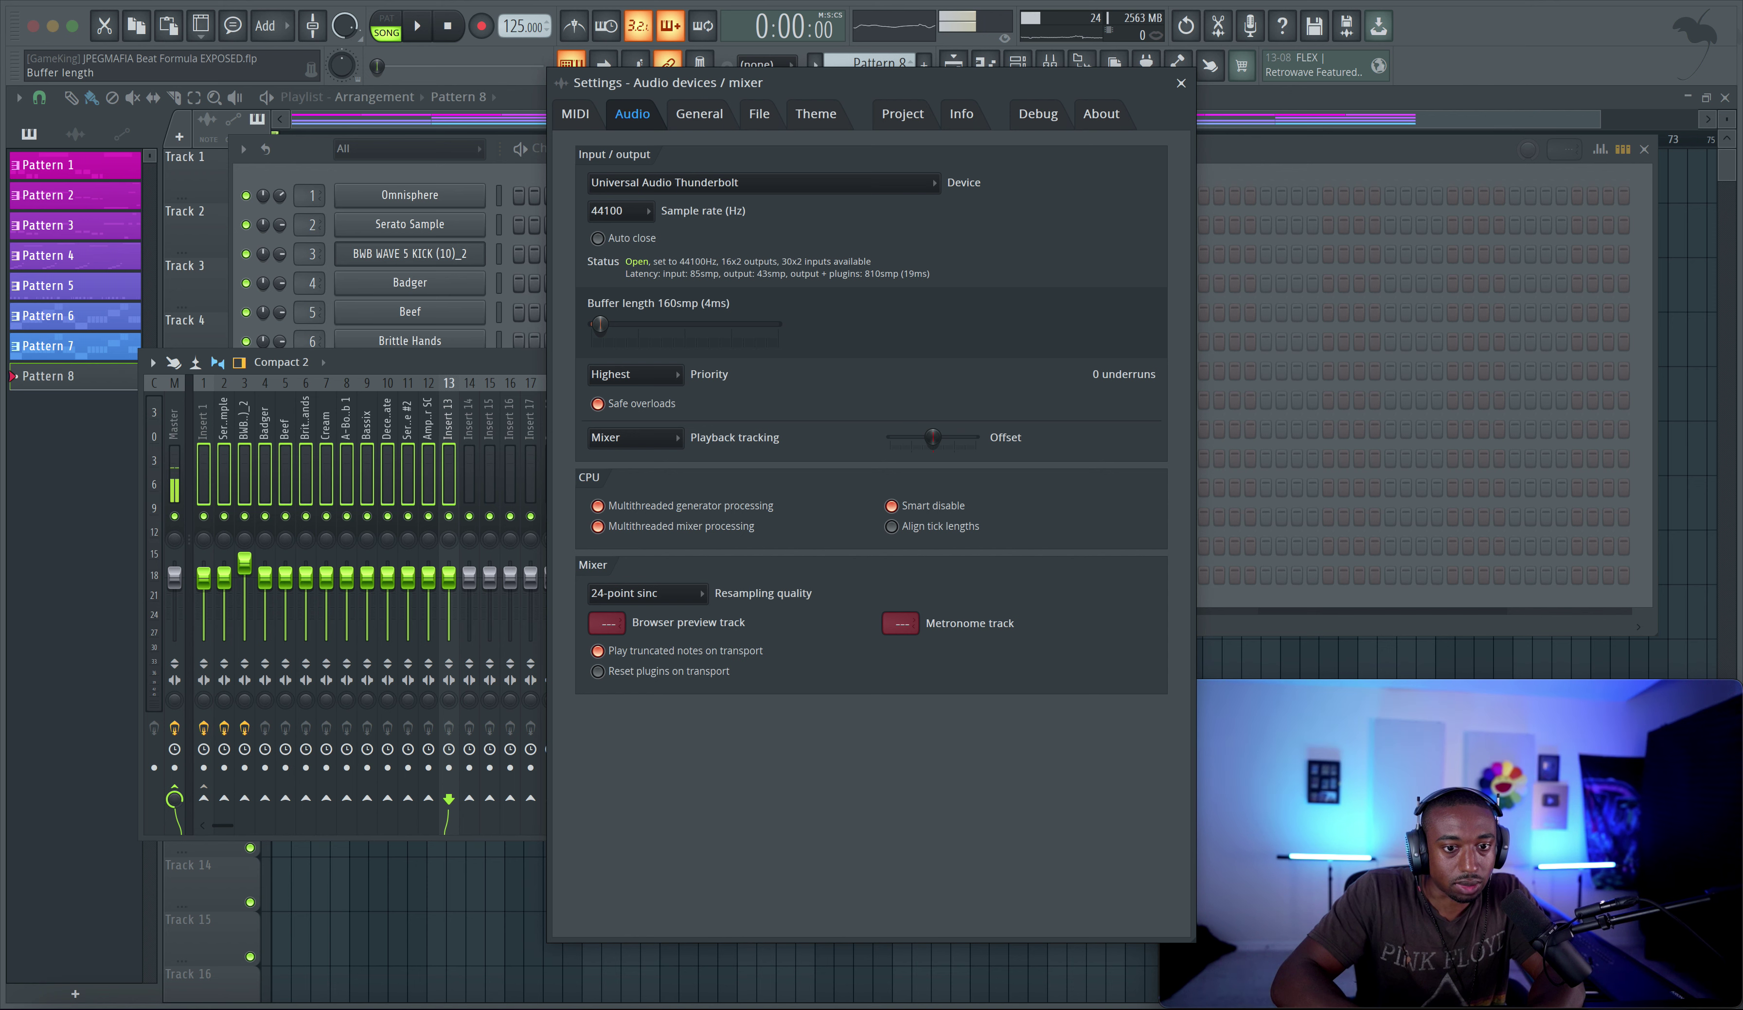
left_click_drag(599, 325, 599, 325)
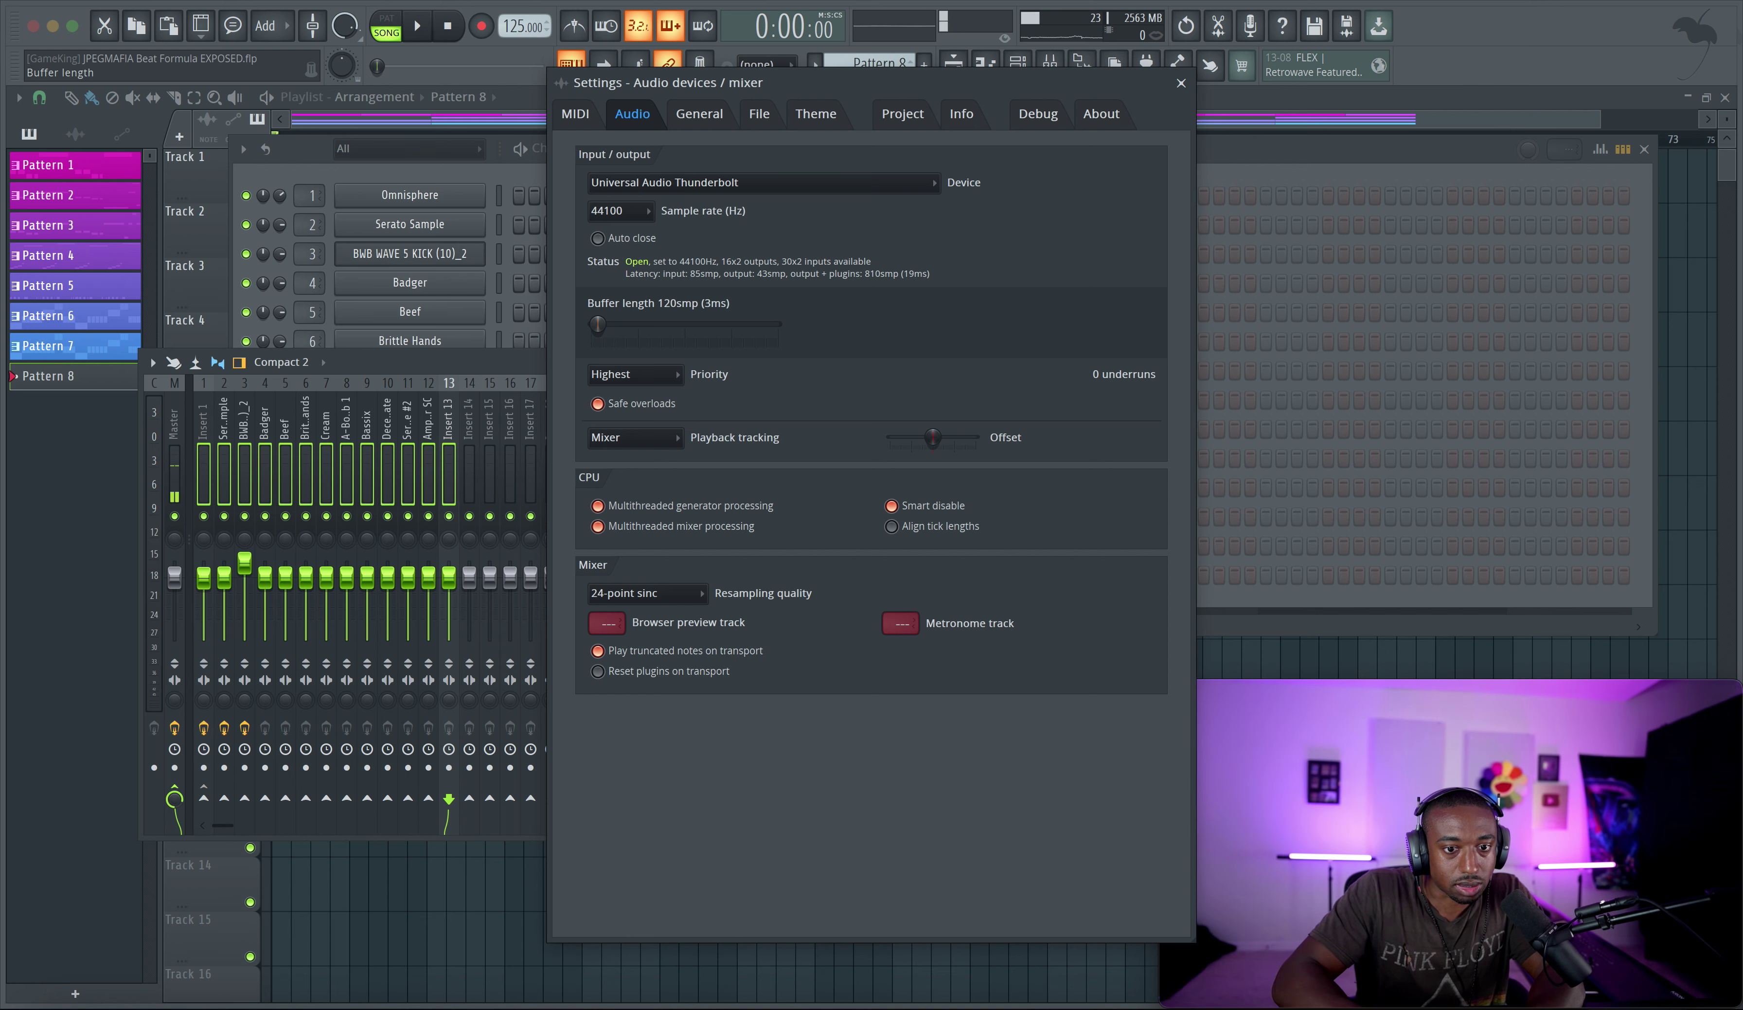
left_click(1181, 83)
Bypass the effects on mixer tracks 1 to 3 and turn off Fruity WaveShaper on the Master track, checking playback
key("space")
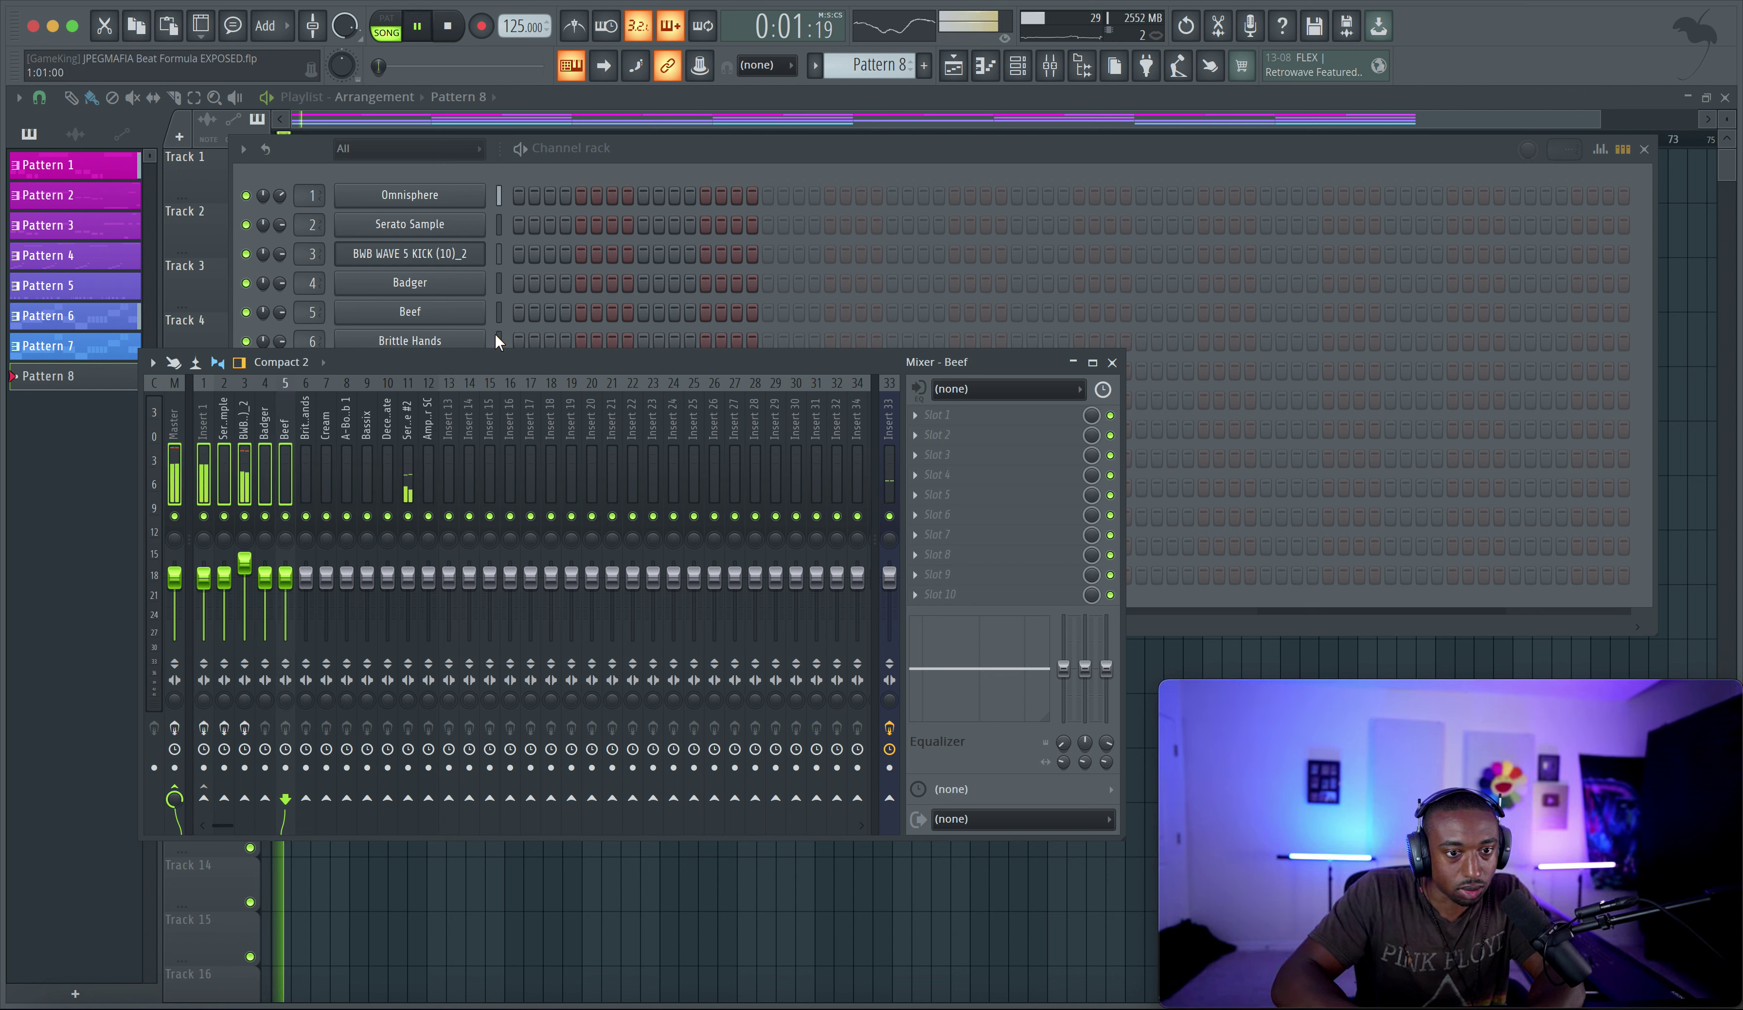
left_click(167, 484)
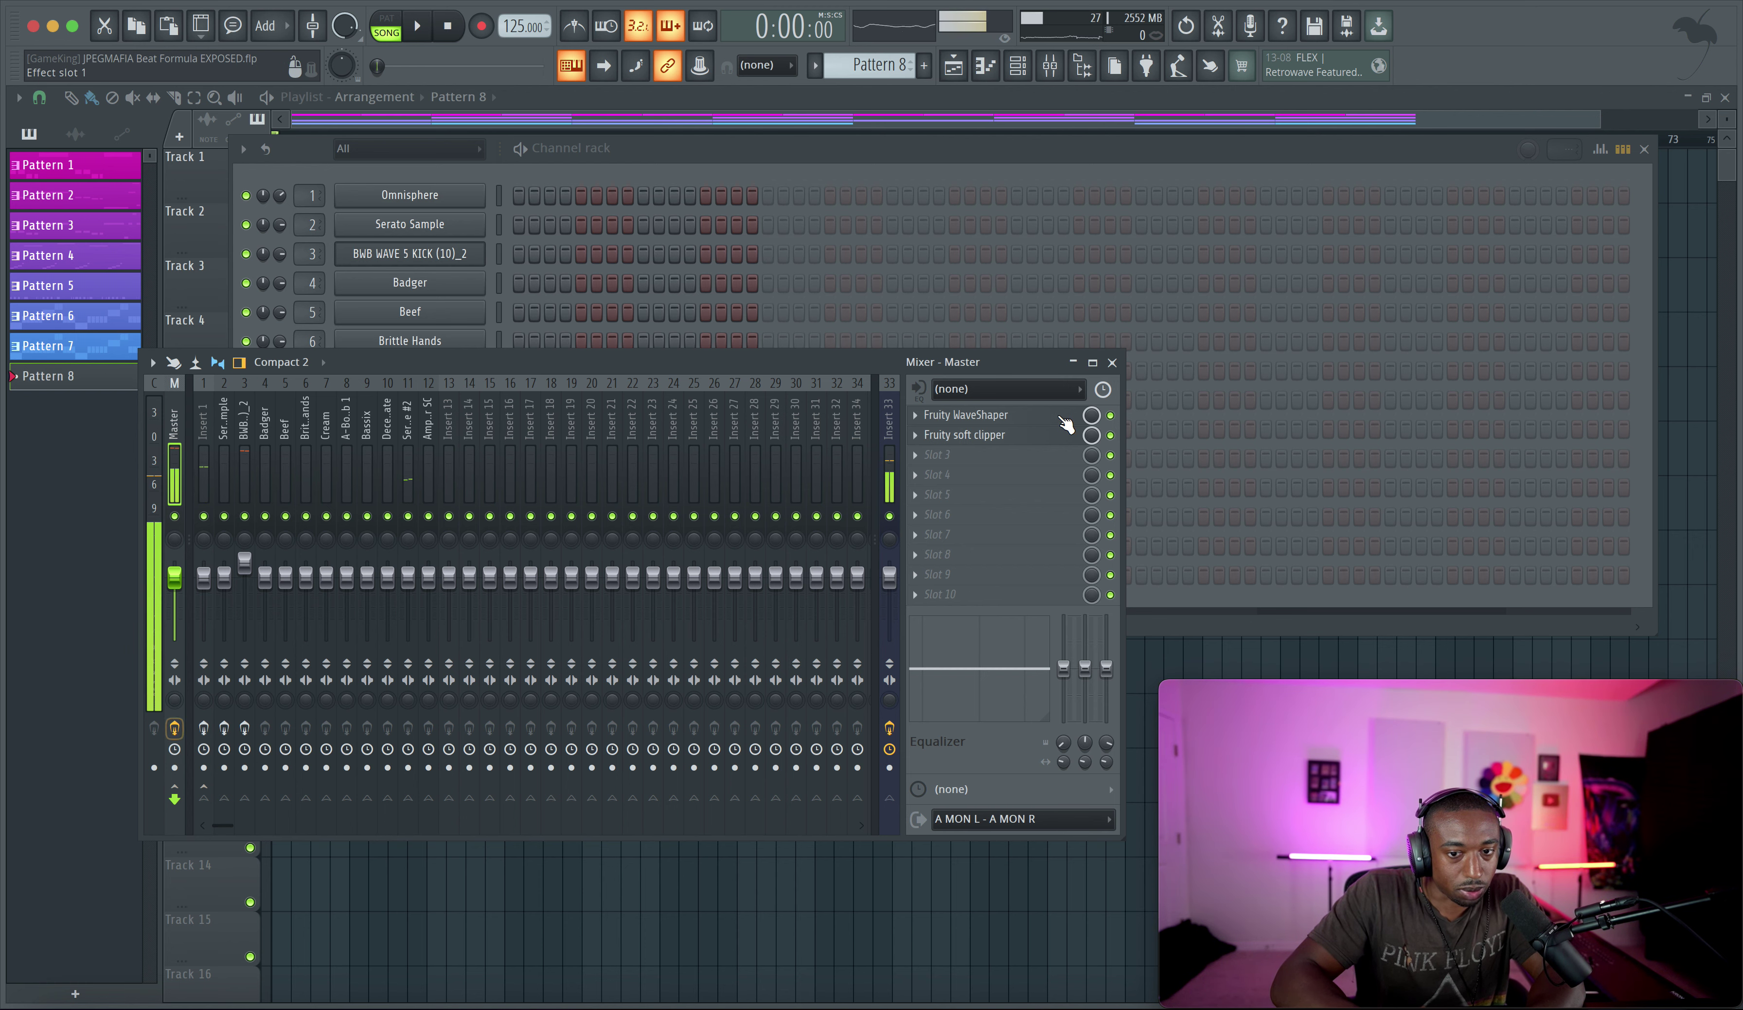
key("space")
left_click(1112, 362)
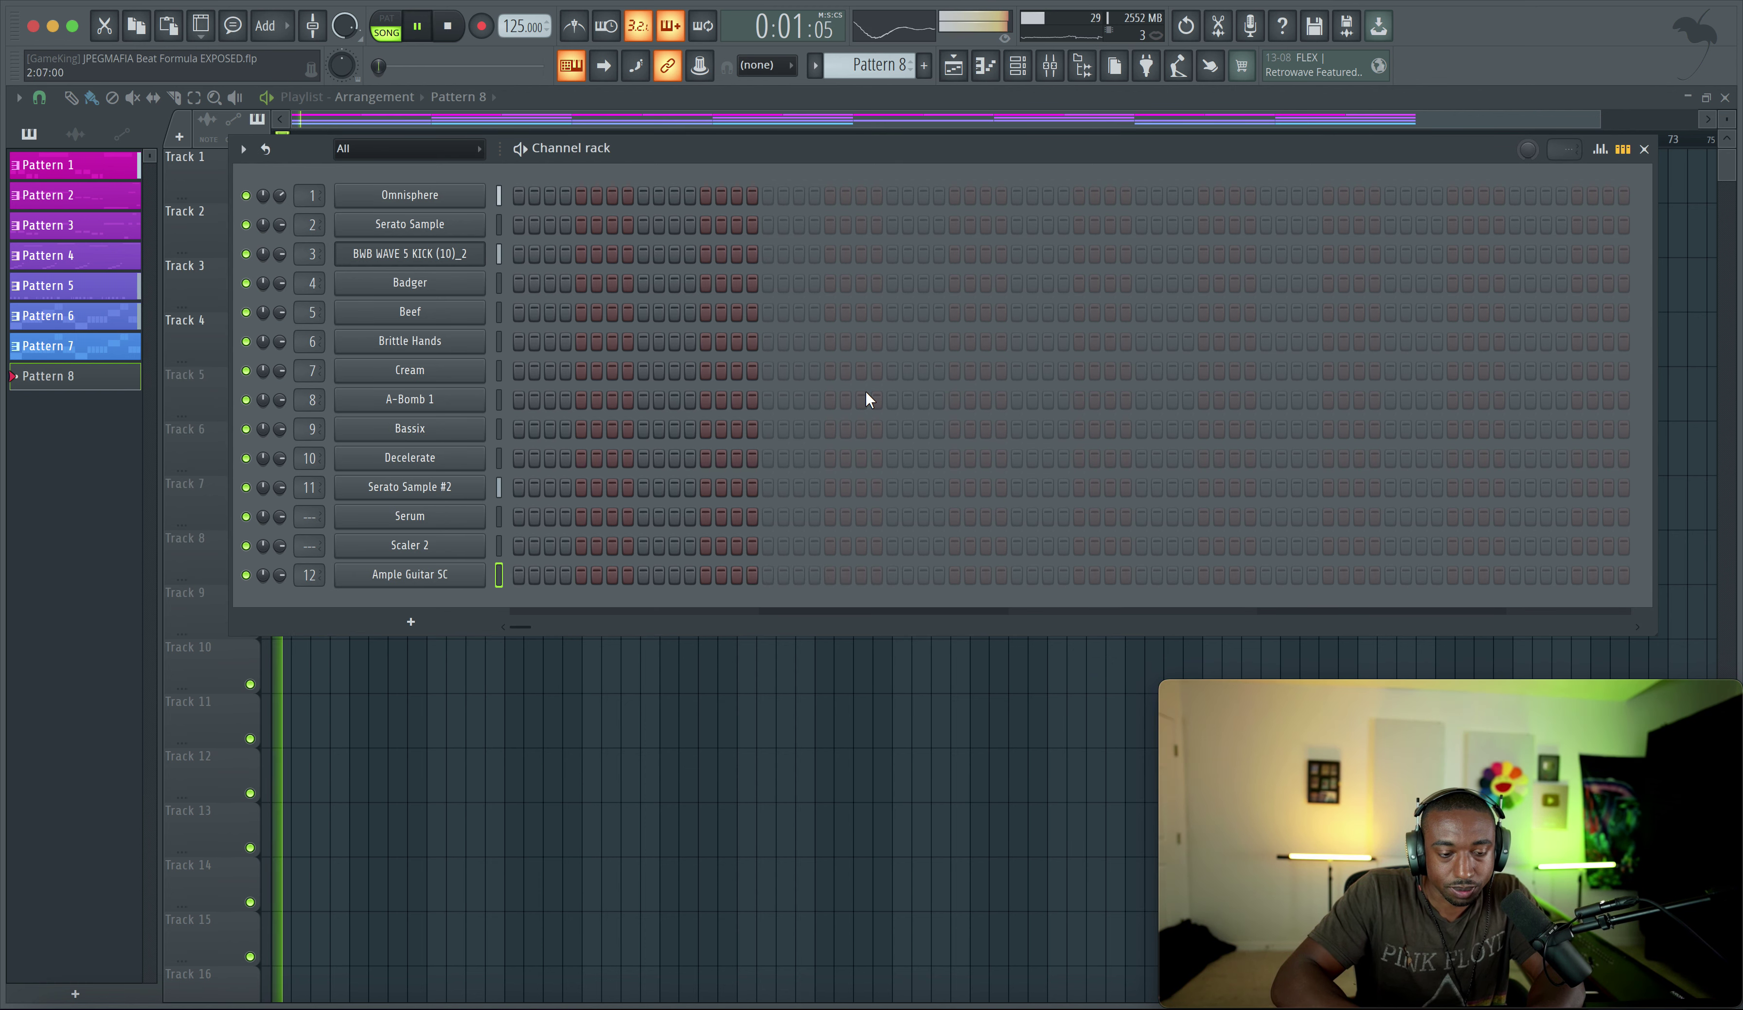
key("space")
left_click(1057, 75)
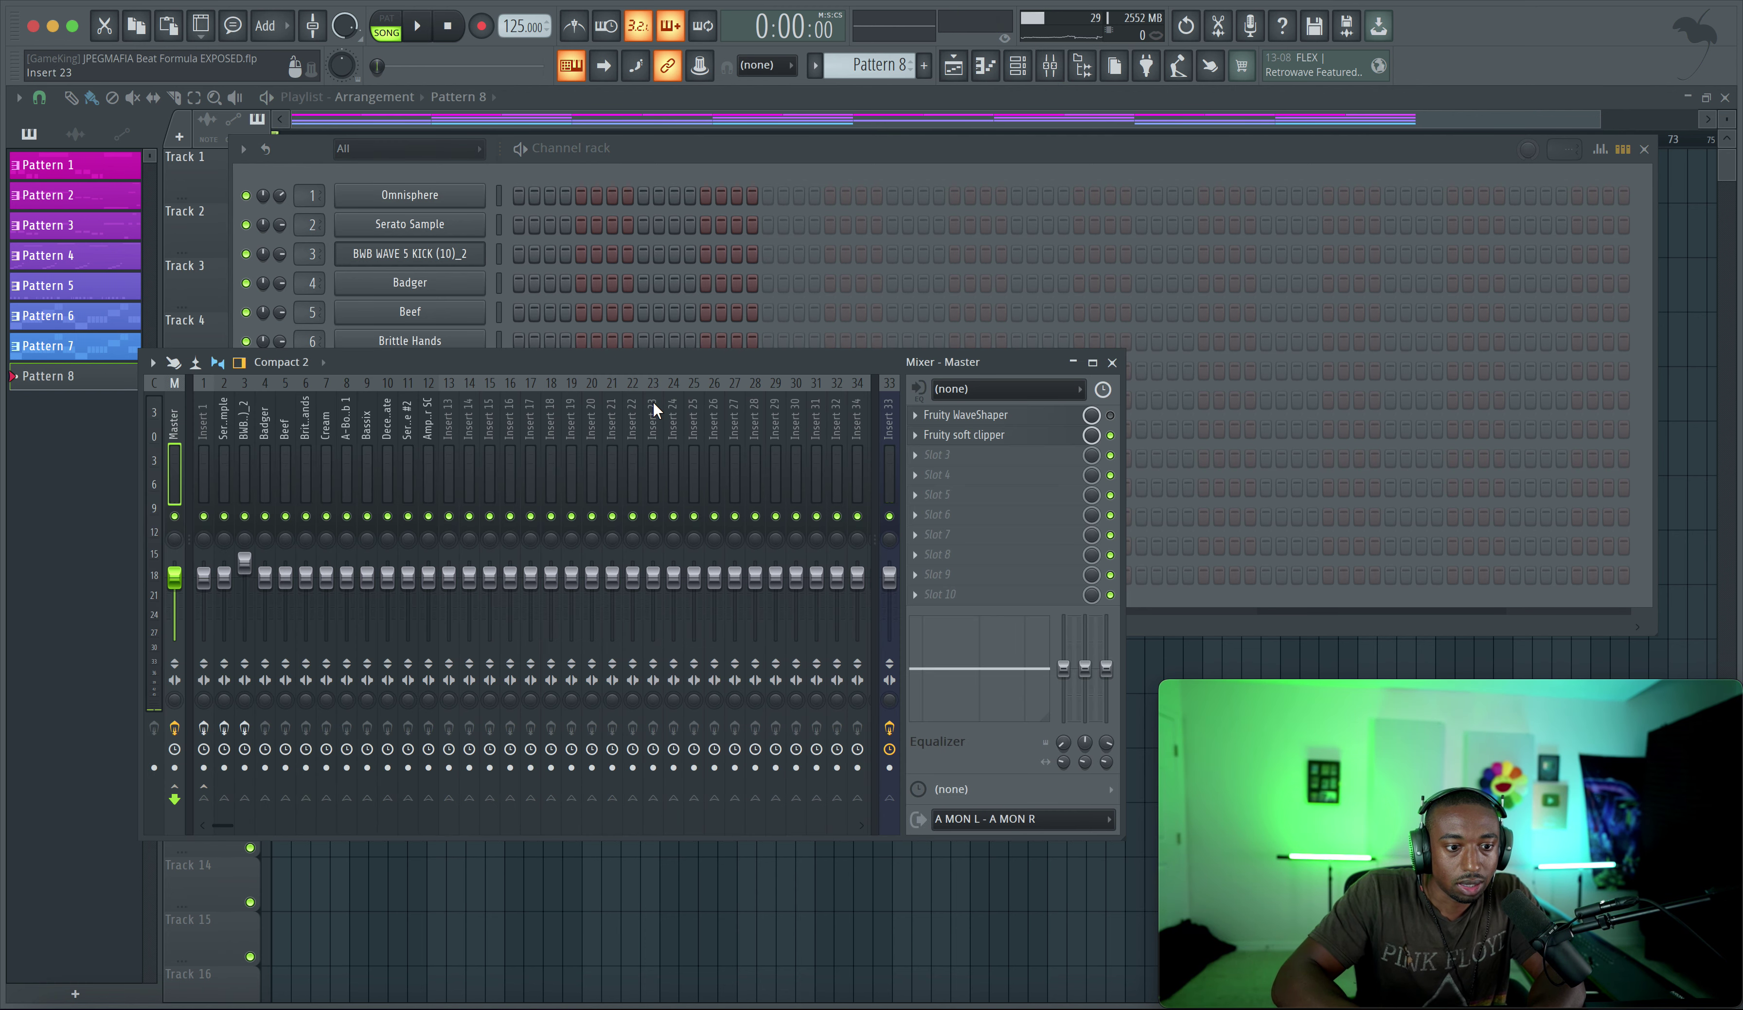
Try Ample Guitar SC notes over the song, bypass the effects on the Insert 33 mixer track and return to the playlist
key("space")
left_click(597, 165)
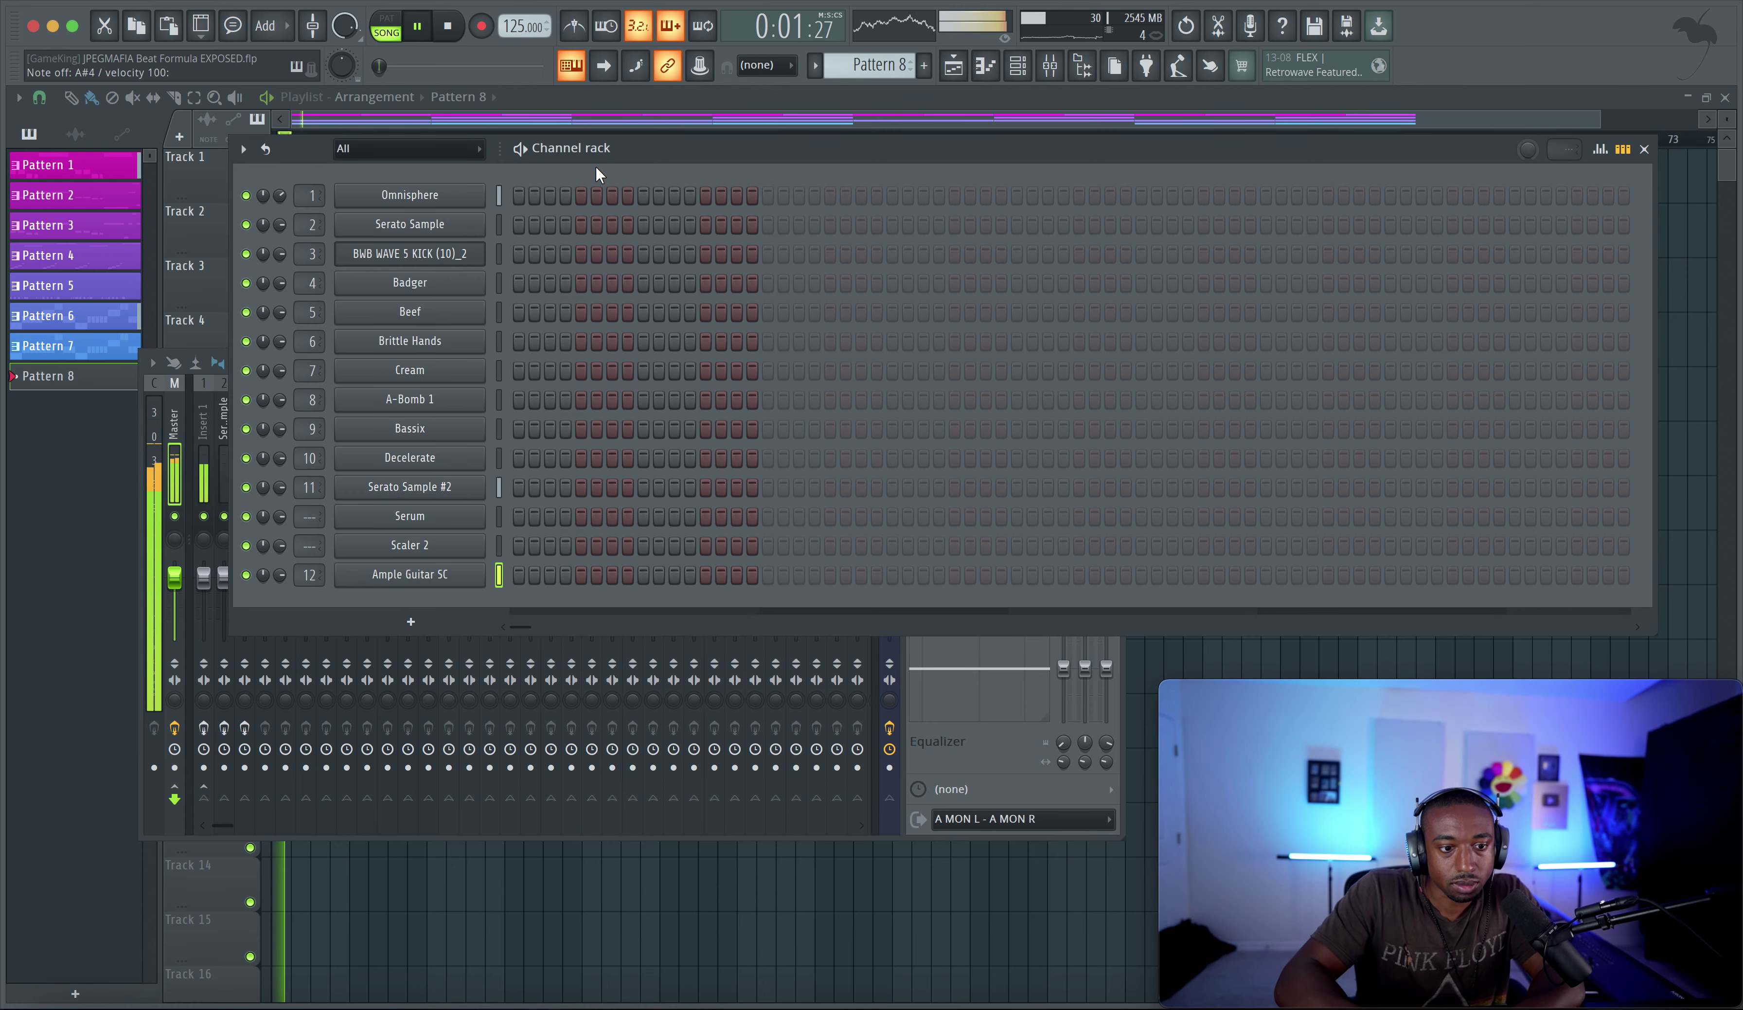
key("space")
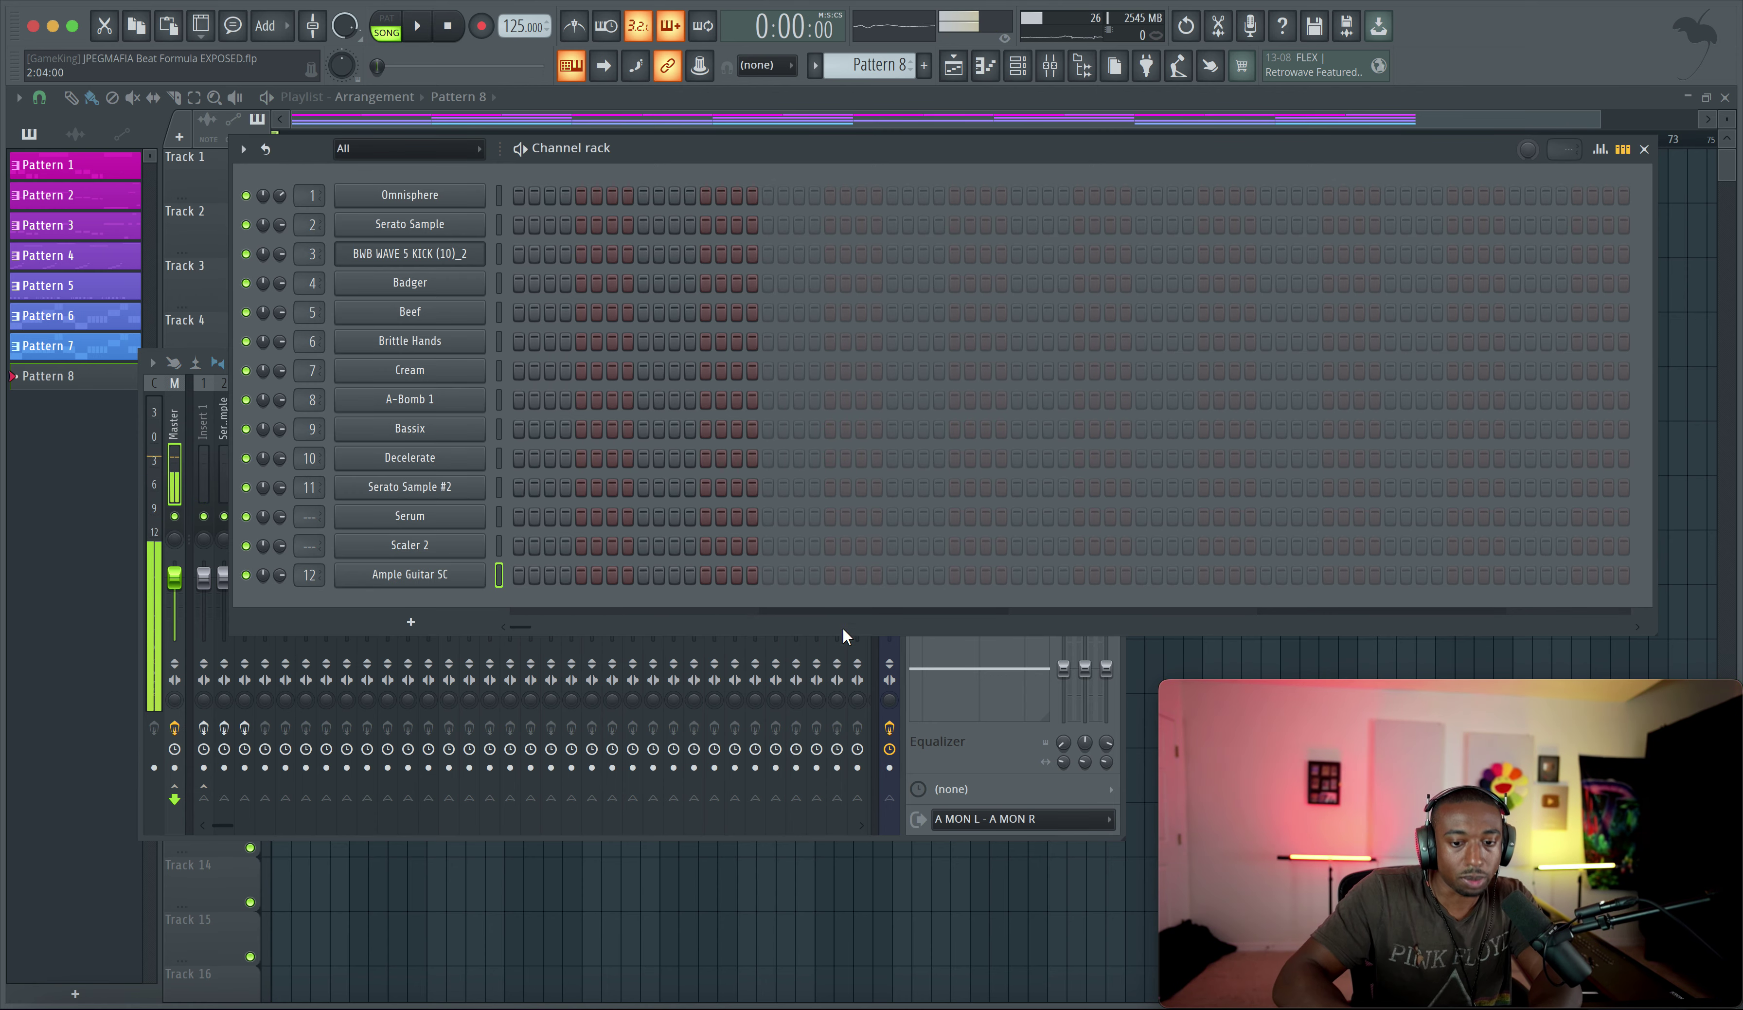
left_click(900, 730)
left_click(890, 516)
key("space")
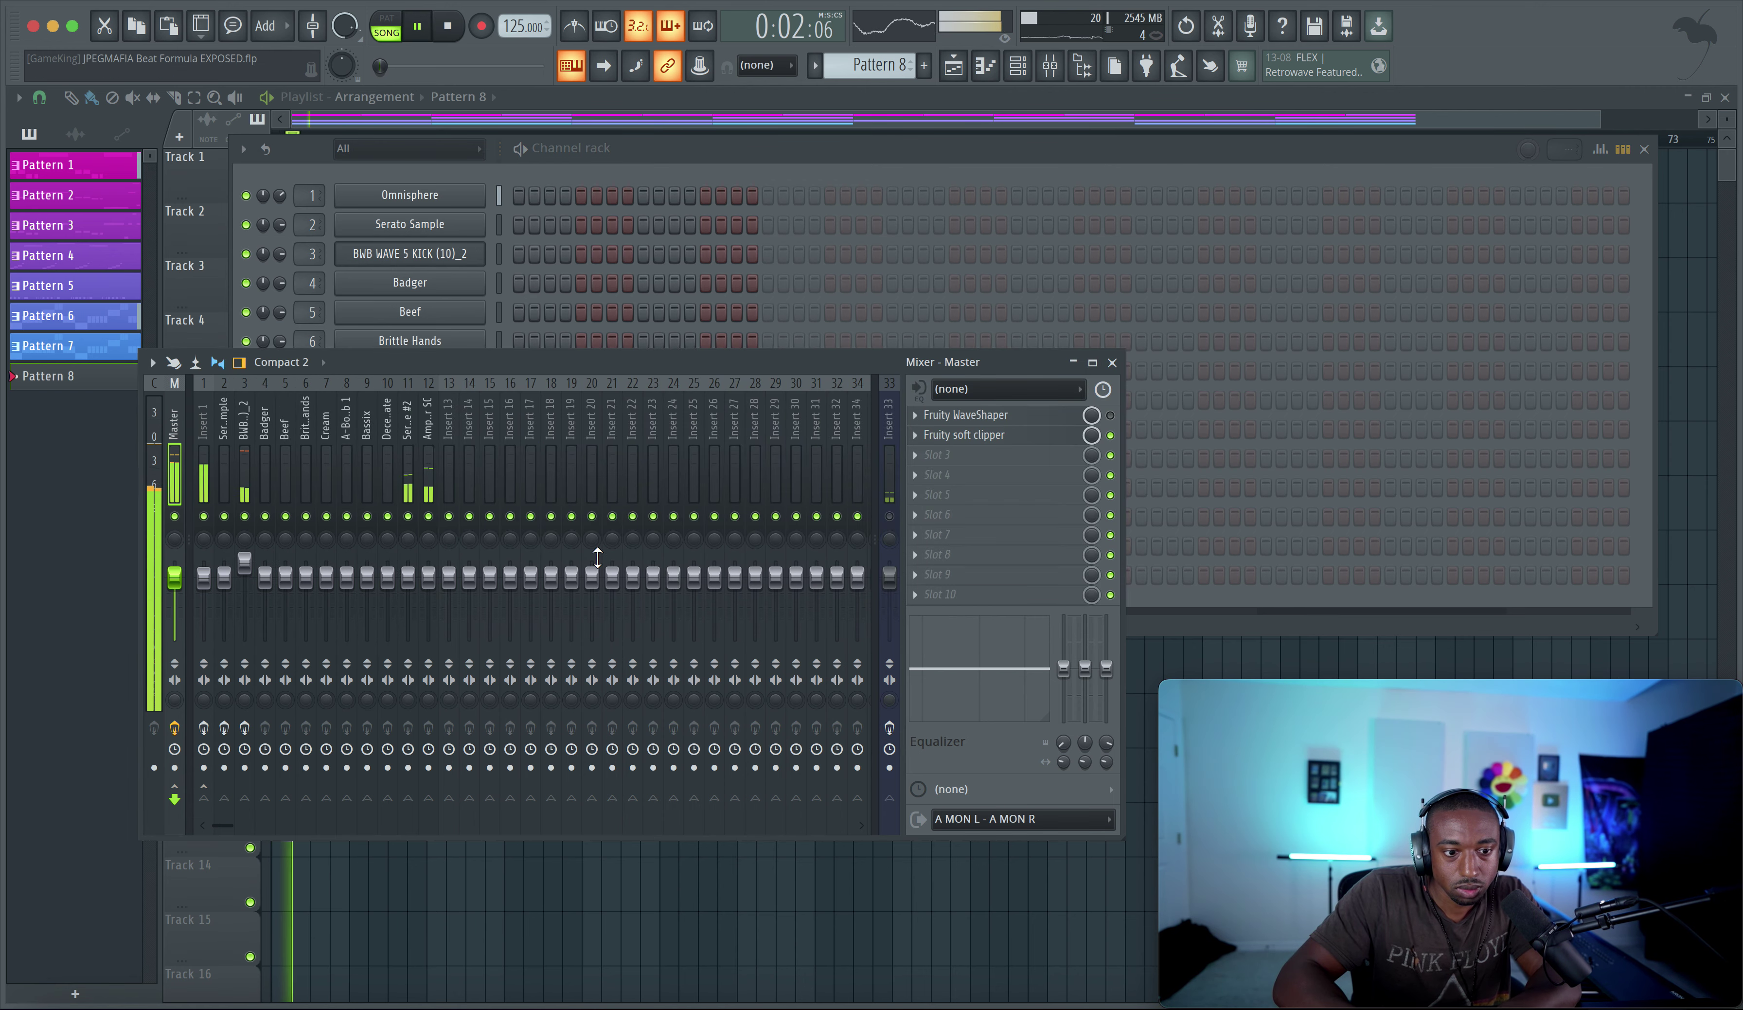
left_click(1006, 171)
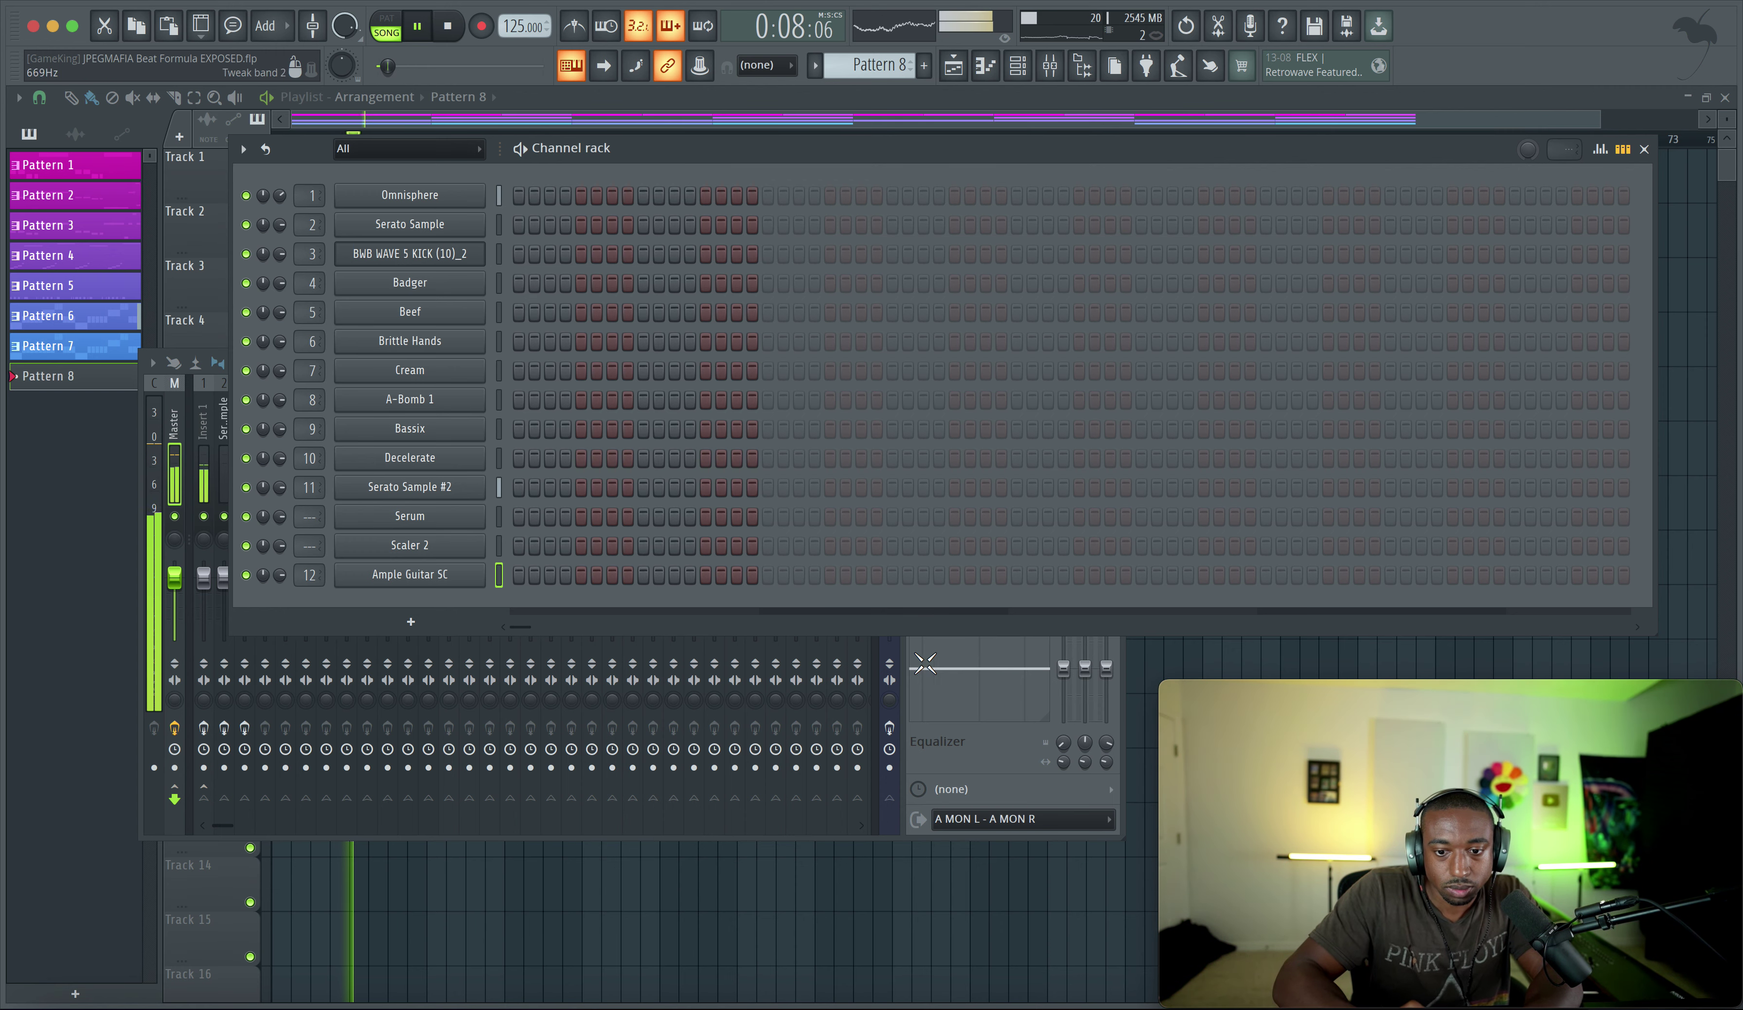
key("F12")
Try recording a short guitar melody into Pattern 8 from bar 1, and delete the recorded Track 5 clip
key("space")
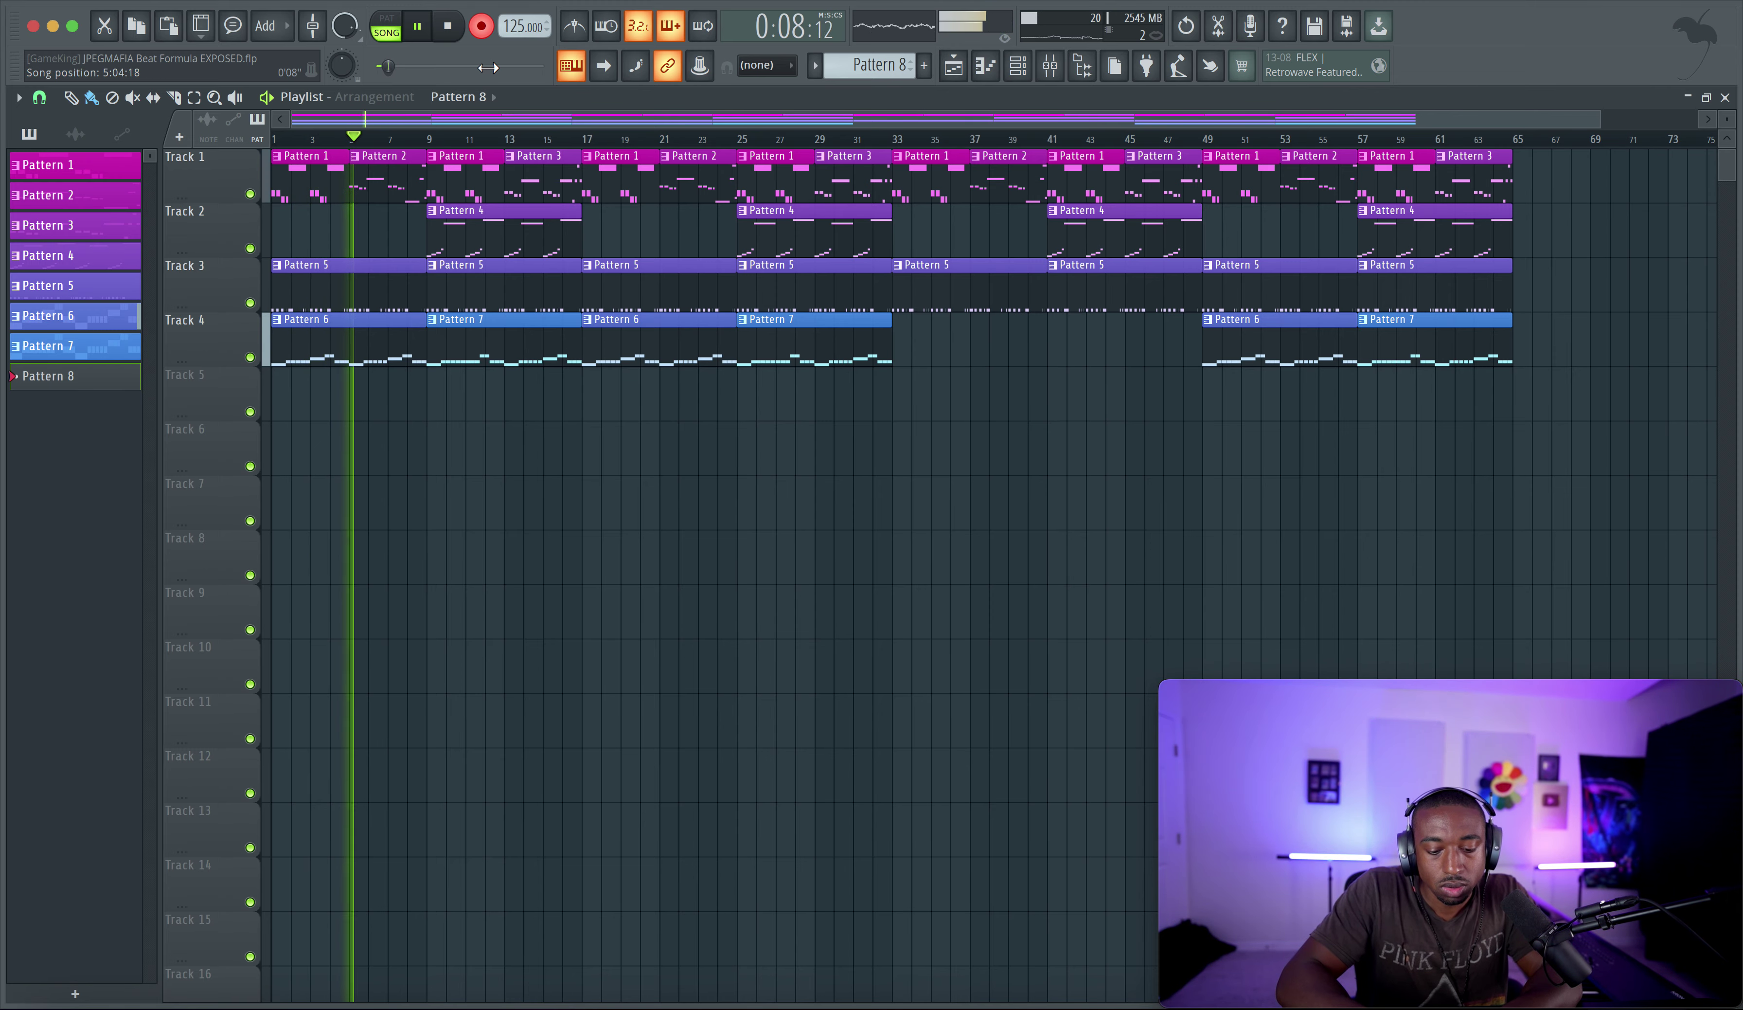
key("space")
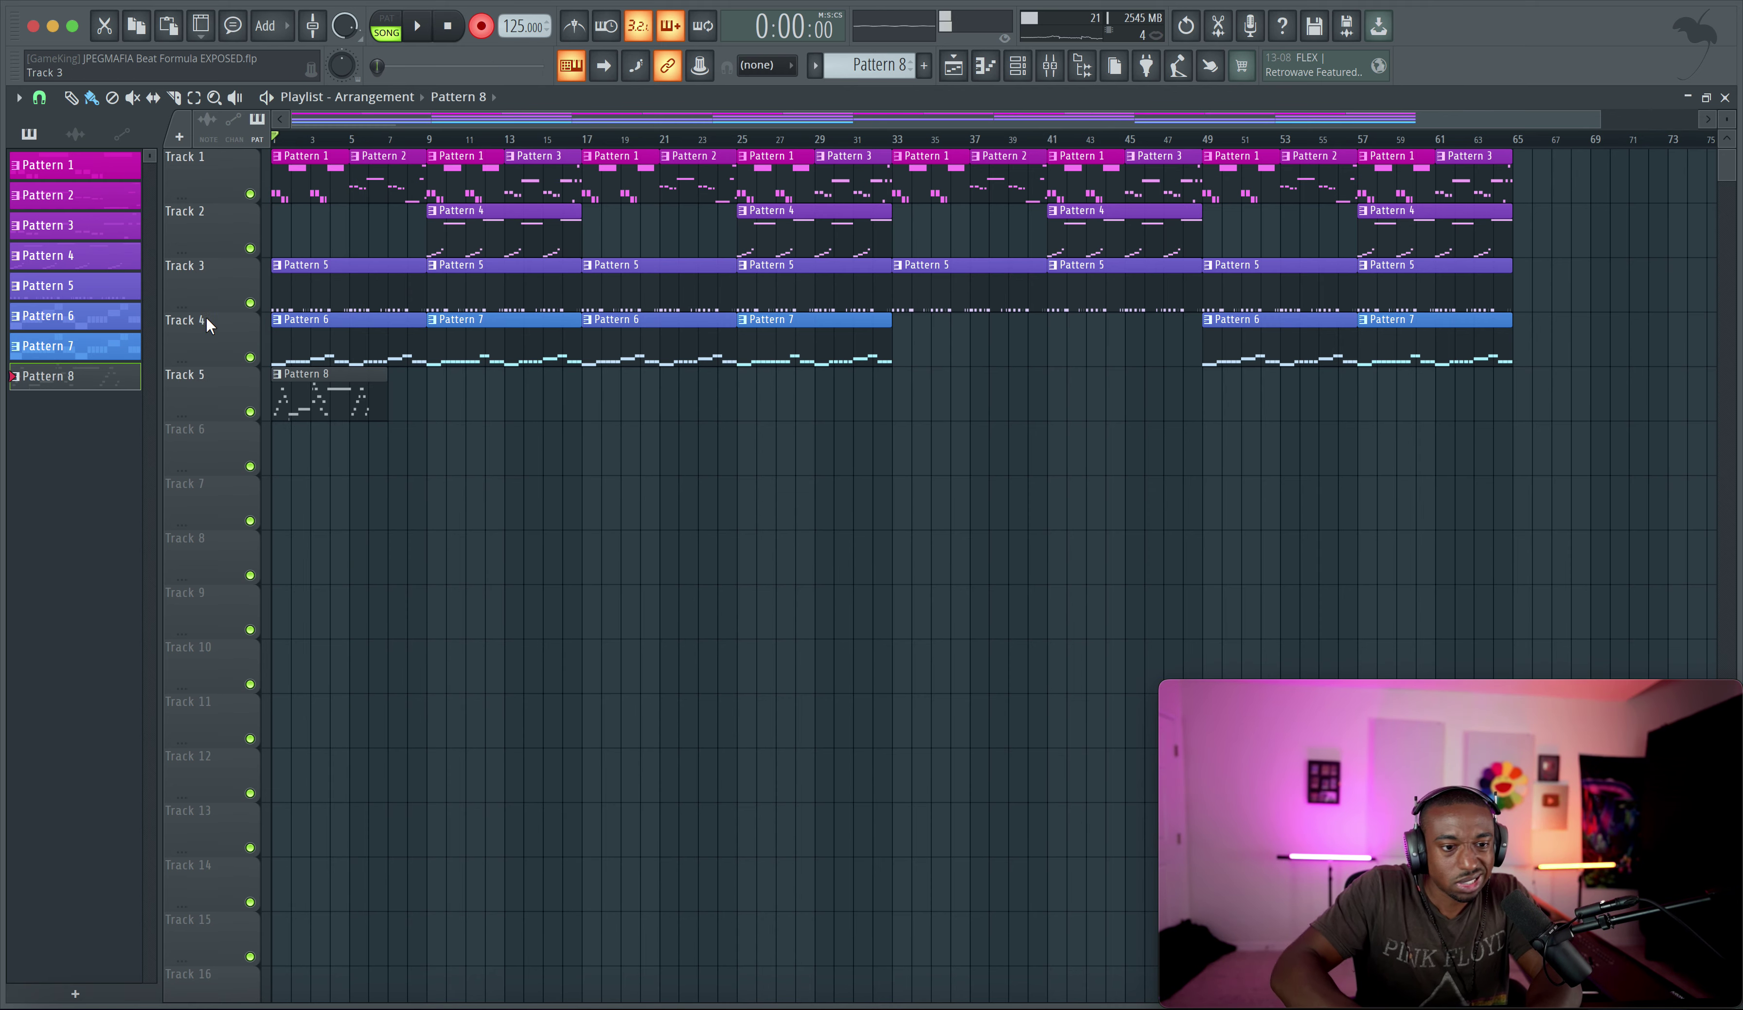
right_click(318, 385)
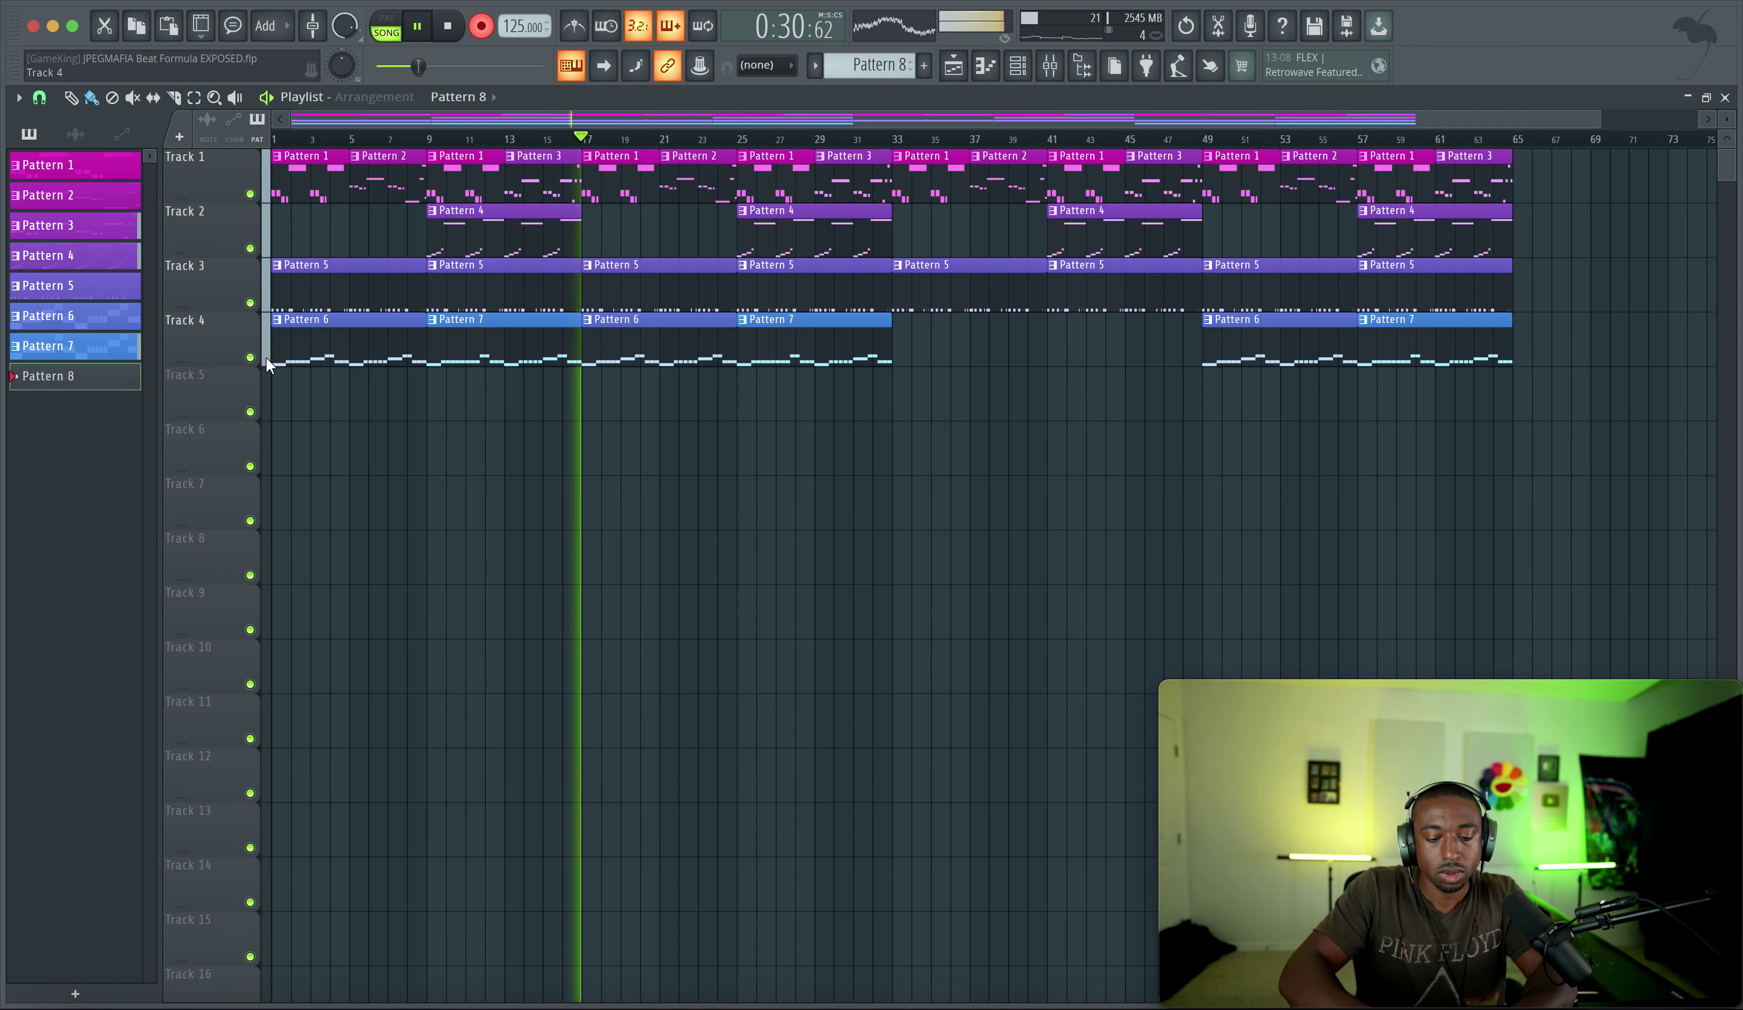
Record an Ample Guitar SC melody into Pattern 8 from bar 1 to about bar 33, raising the typing keyboard to octave 5 midway
right_click(576, 59)
left_click(600, 370)
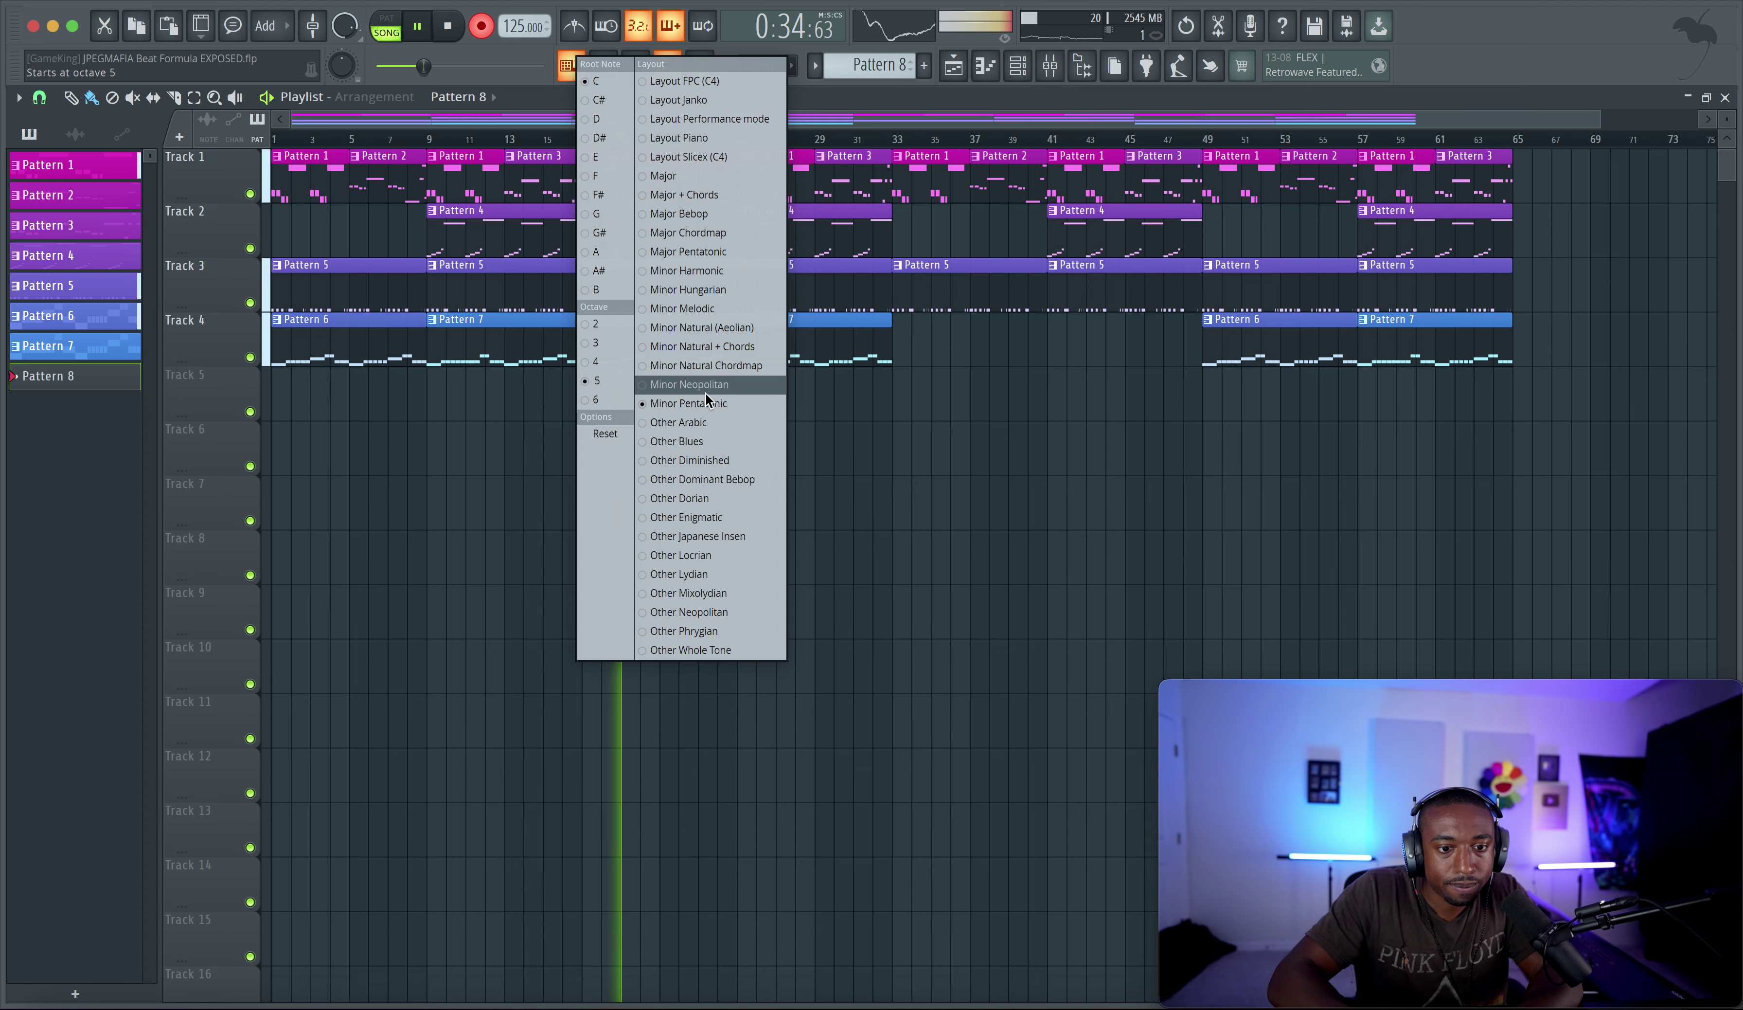
left_click(600, 381)
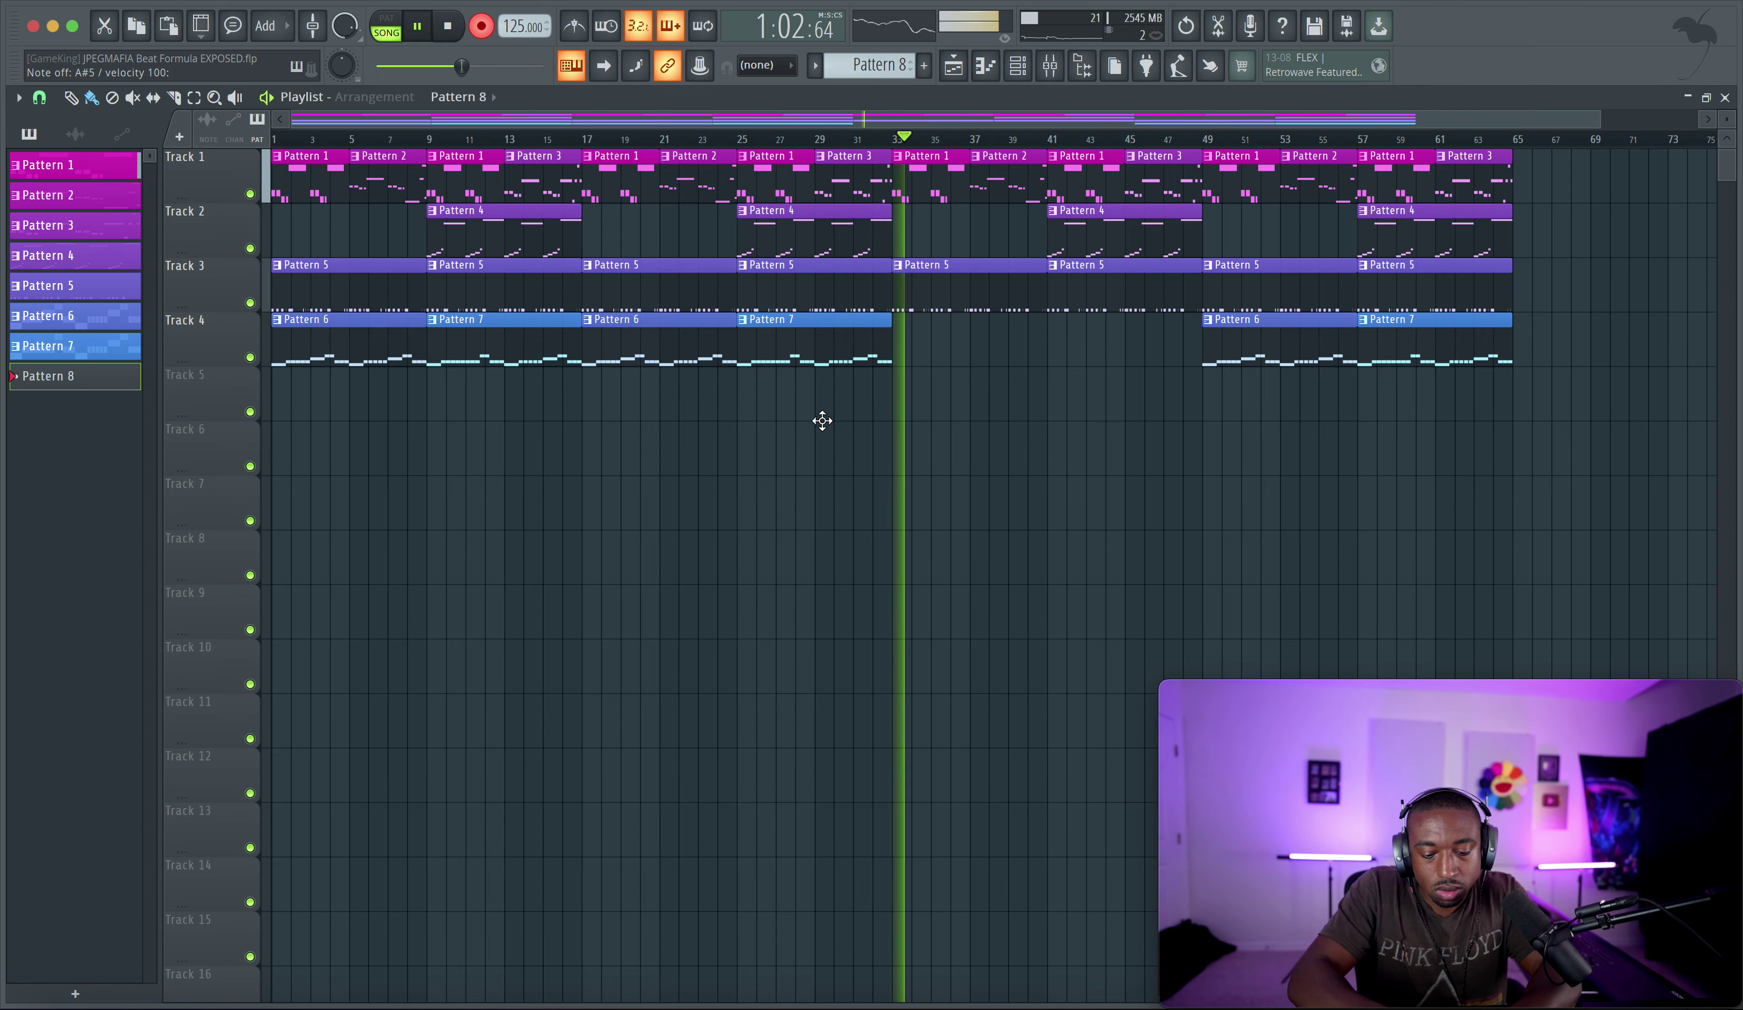
key("space")
Re-enable the effects on Insert 33, set the audio buffer length to 656smp and return to the playlist
left_click(1049, 64)
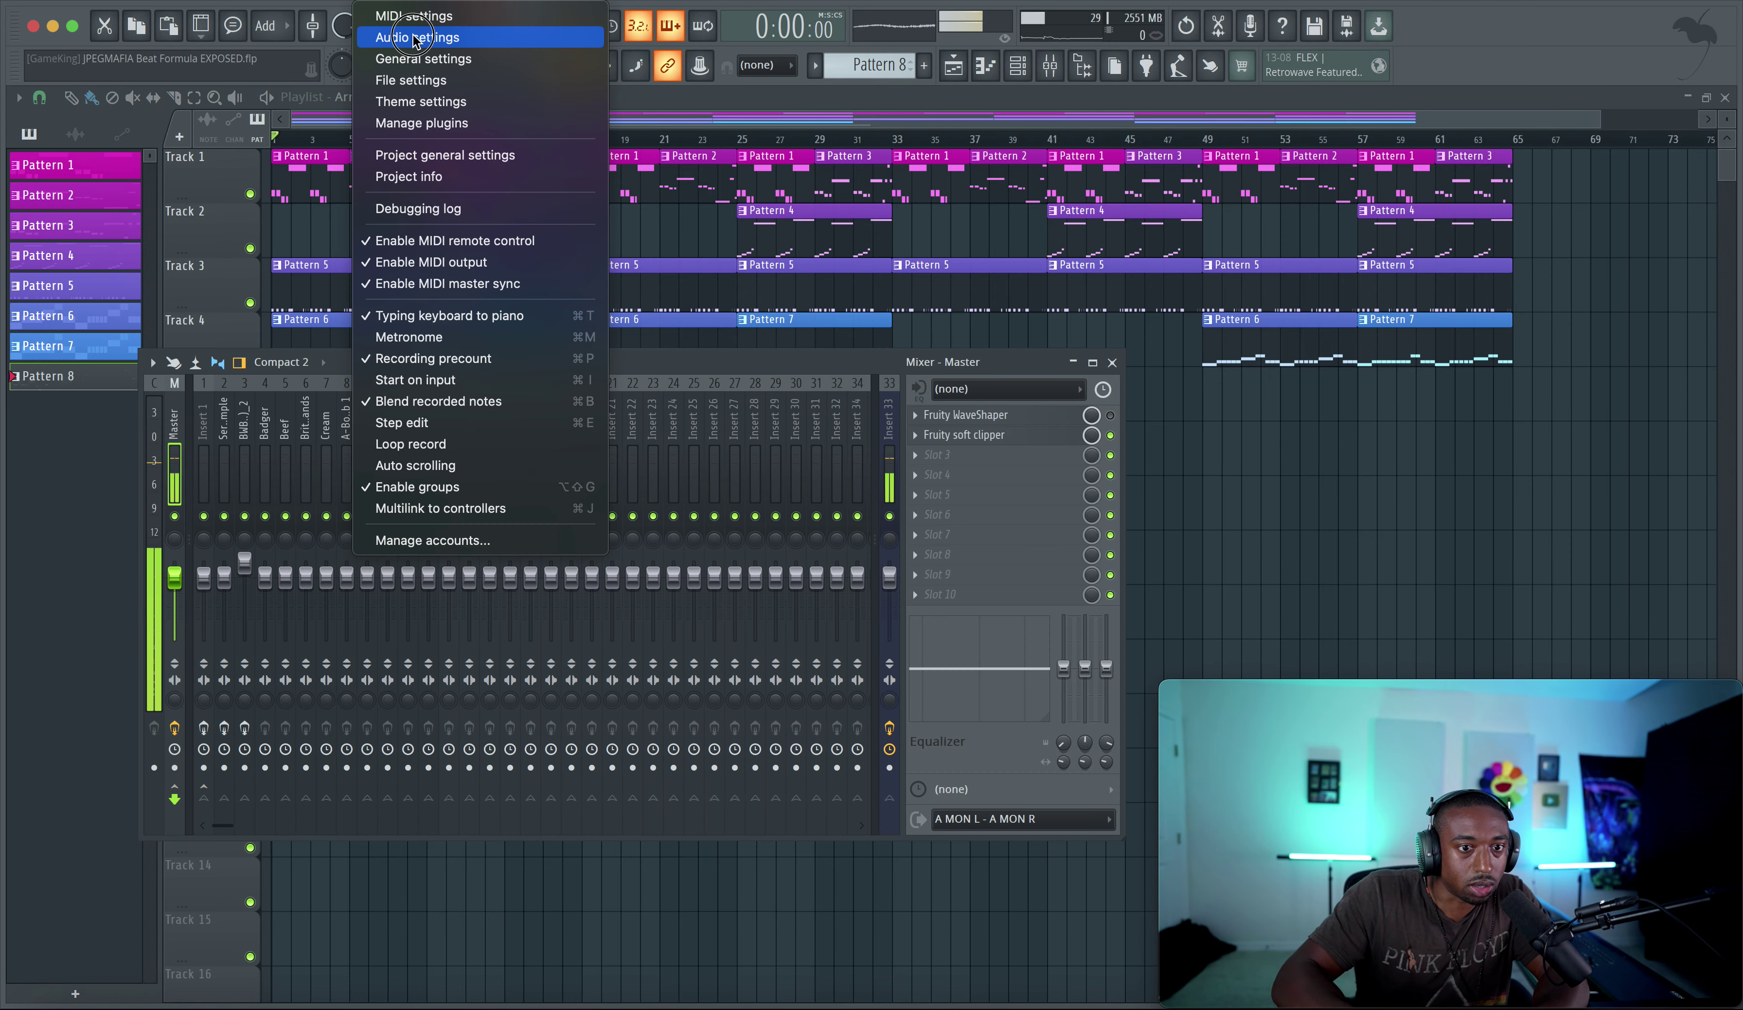
left_click(448, 31)
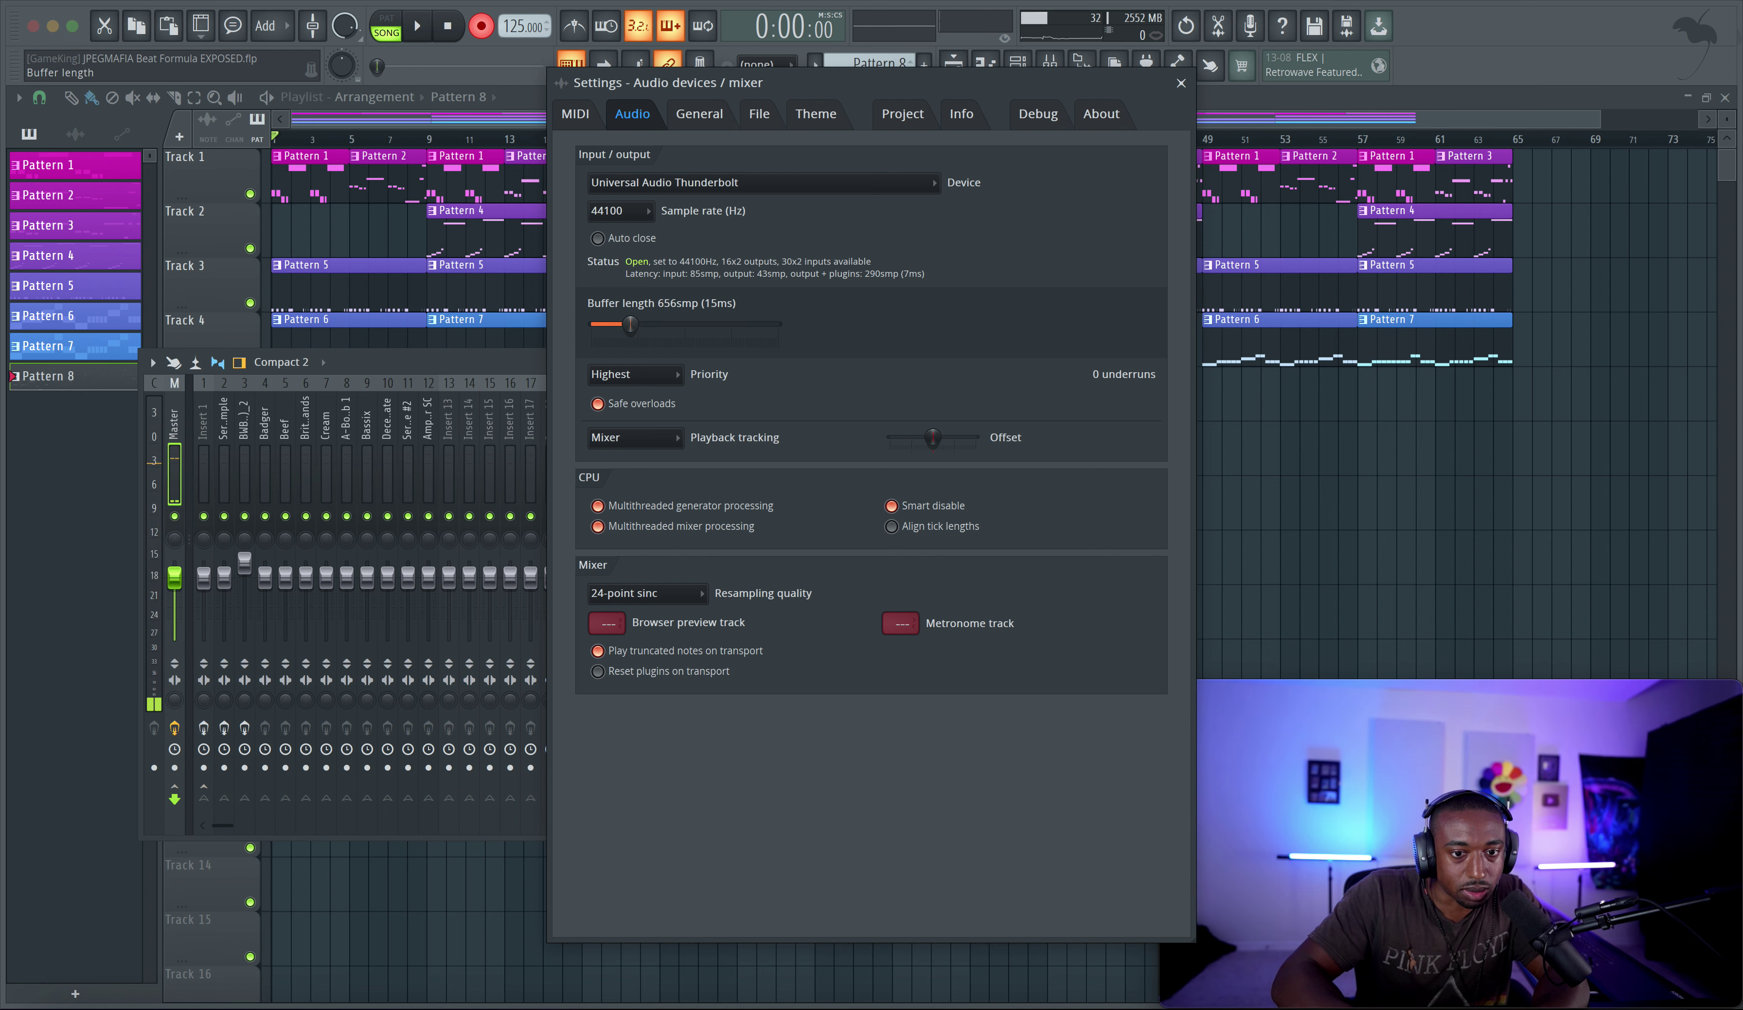
left_click(1181, 83)
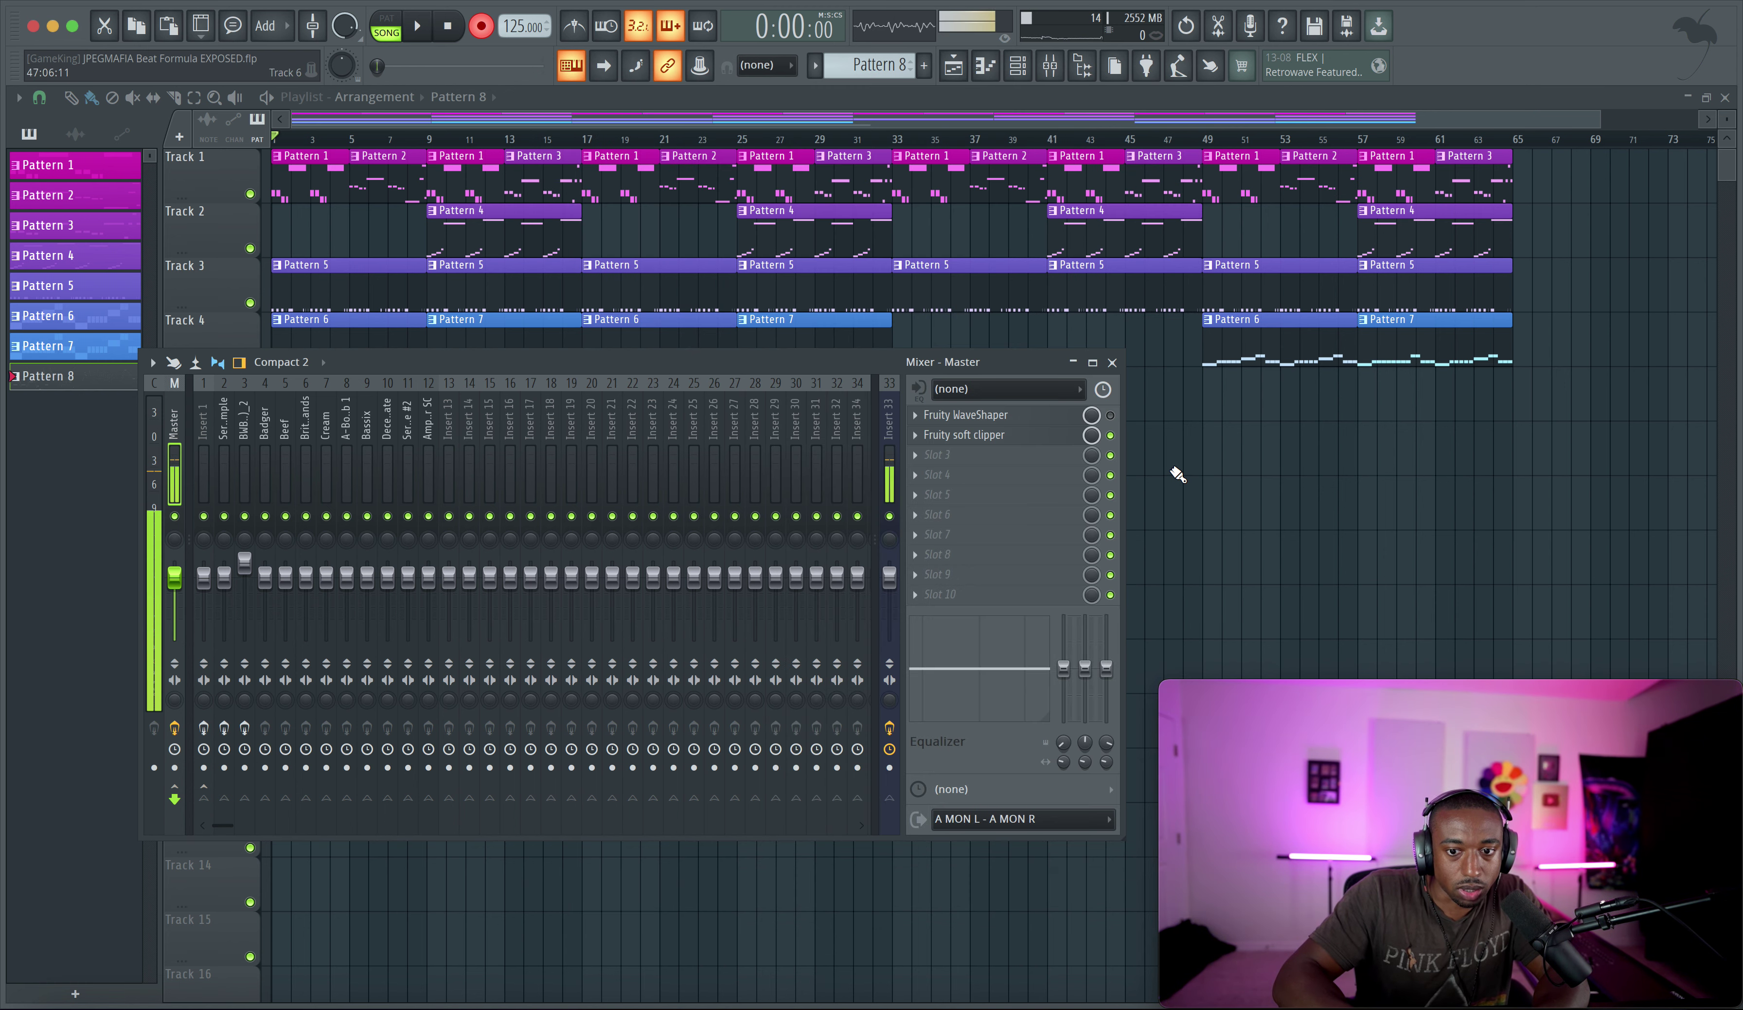
key("F9")
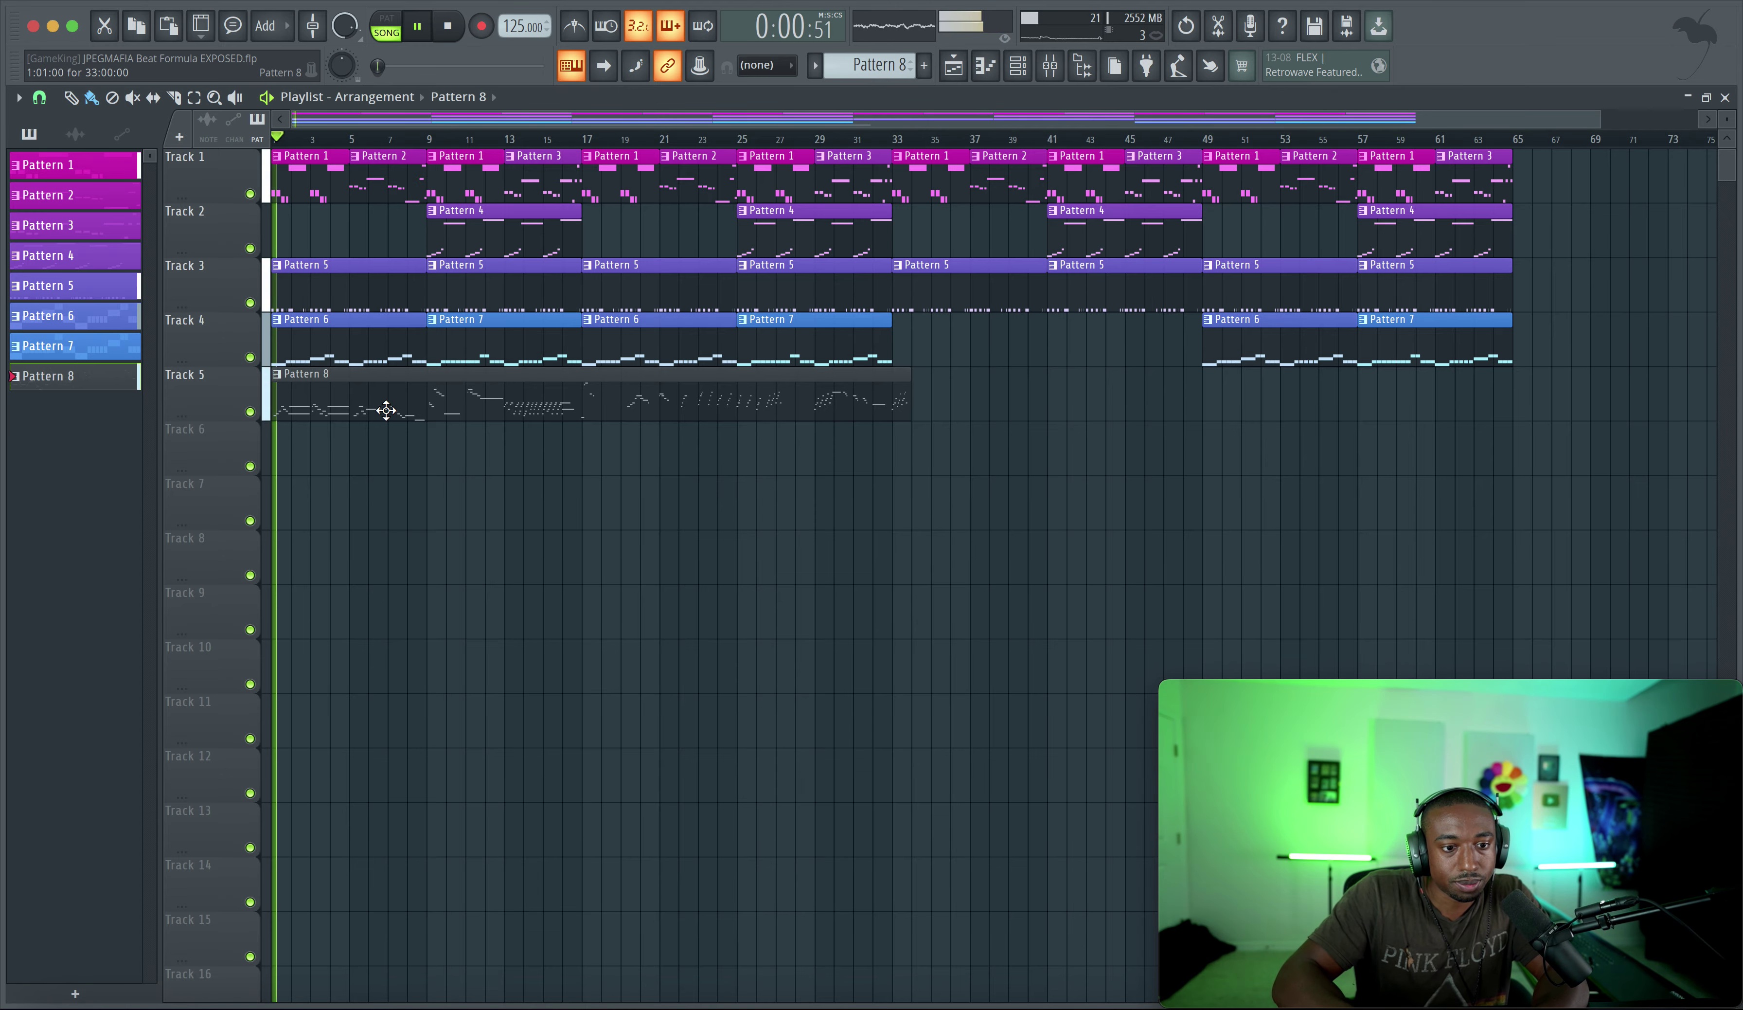
Switch Ample Guitar SC to the Double Metal Head amp and set its channel volume to 41%
key("F6")
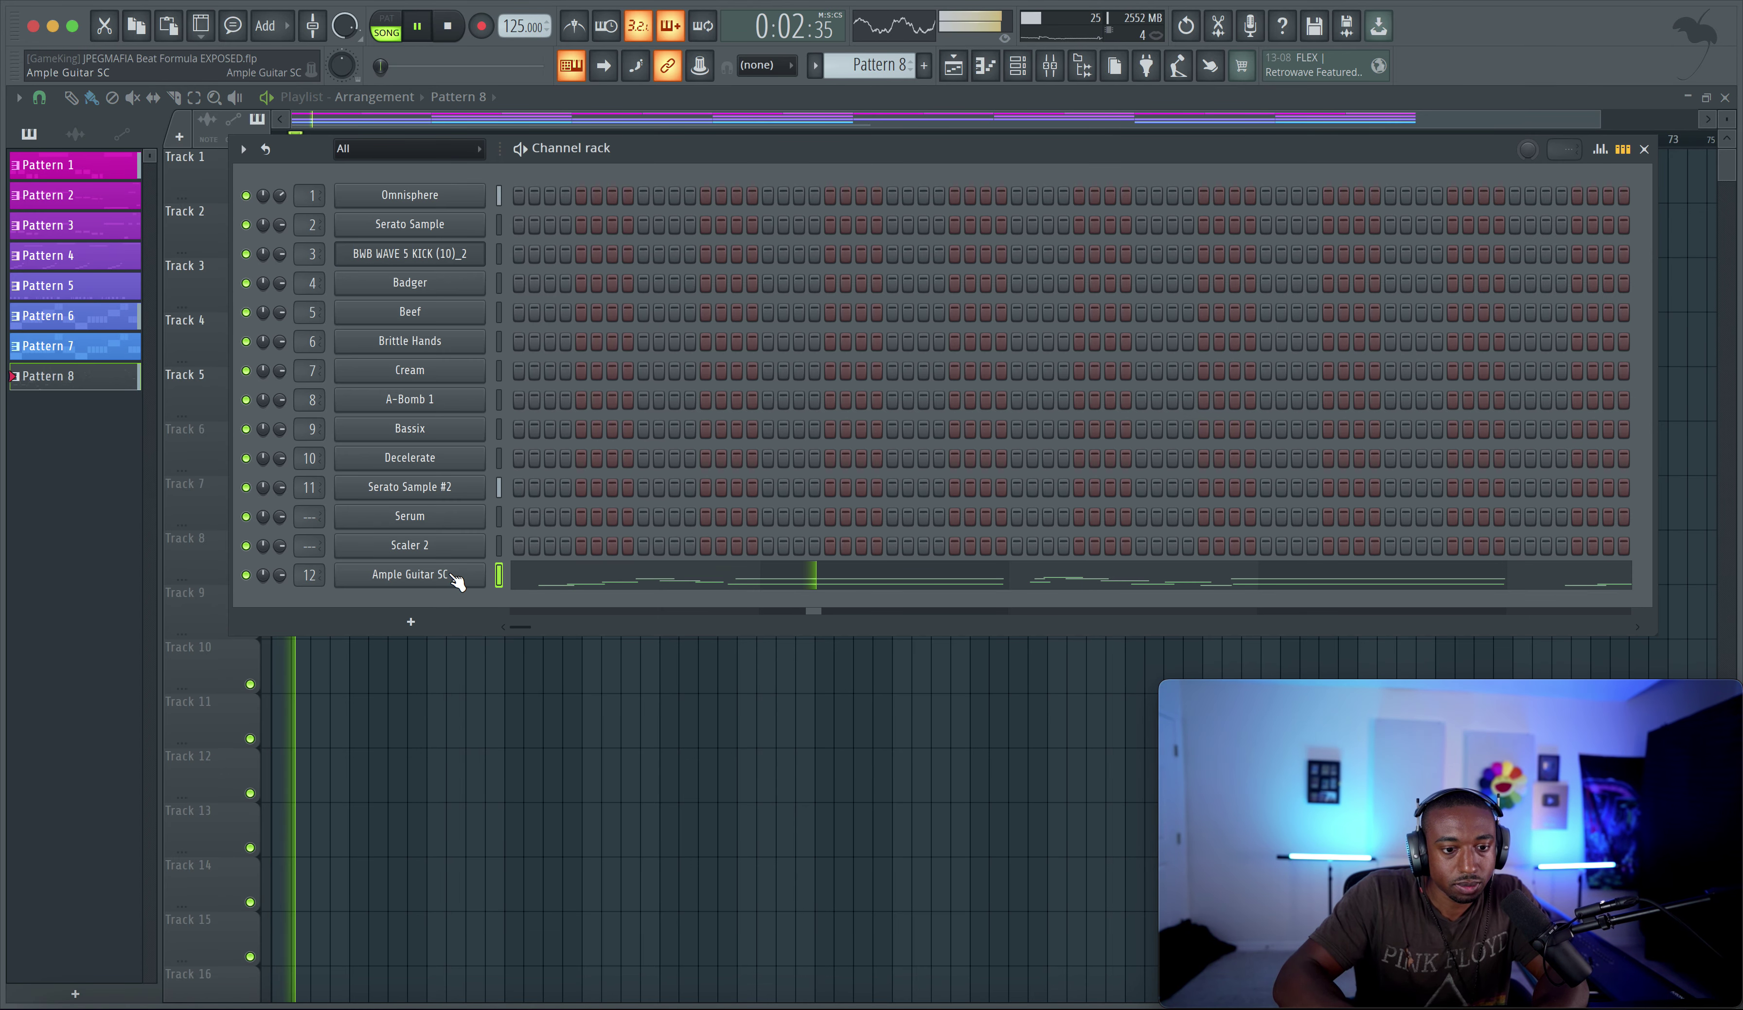
left_click(455, 578)
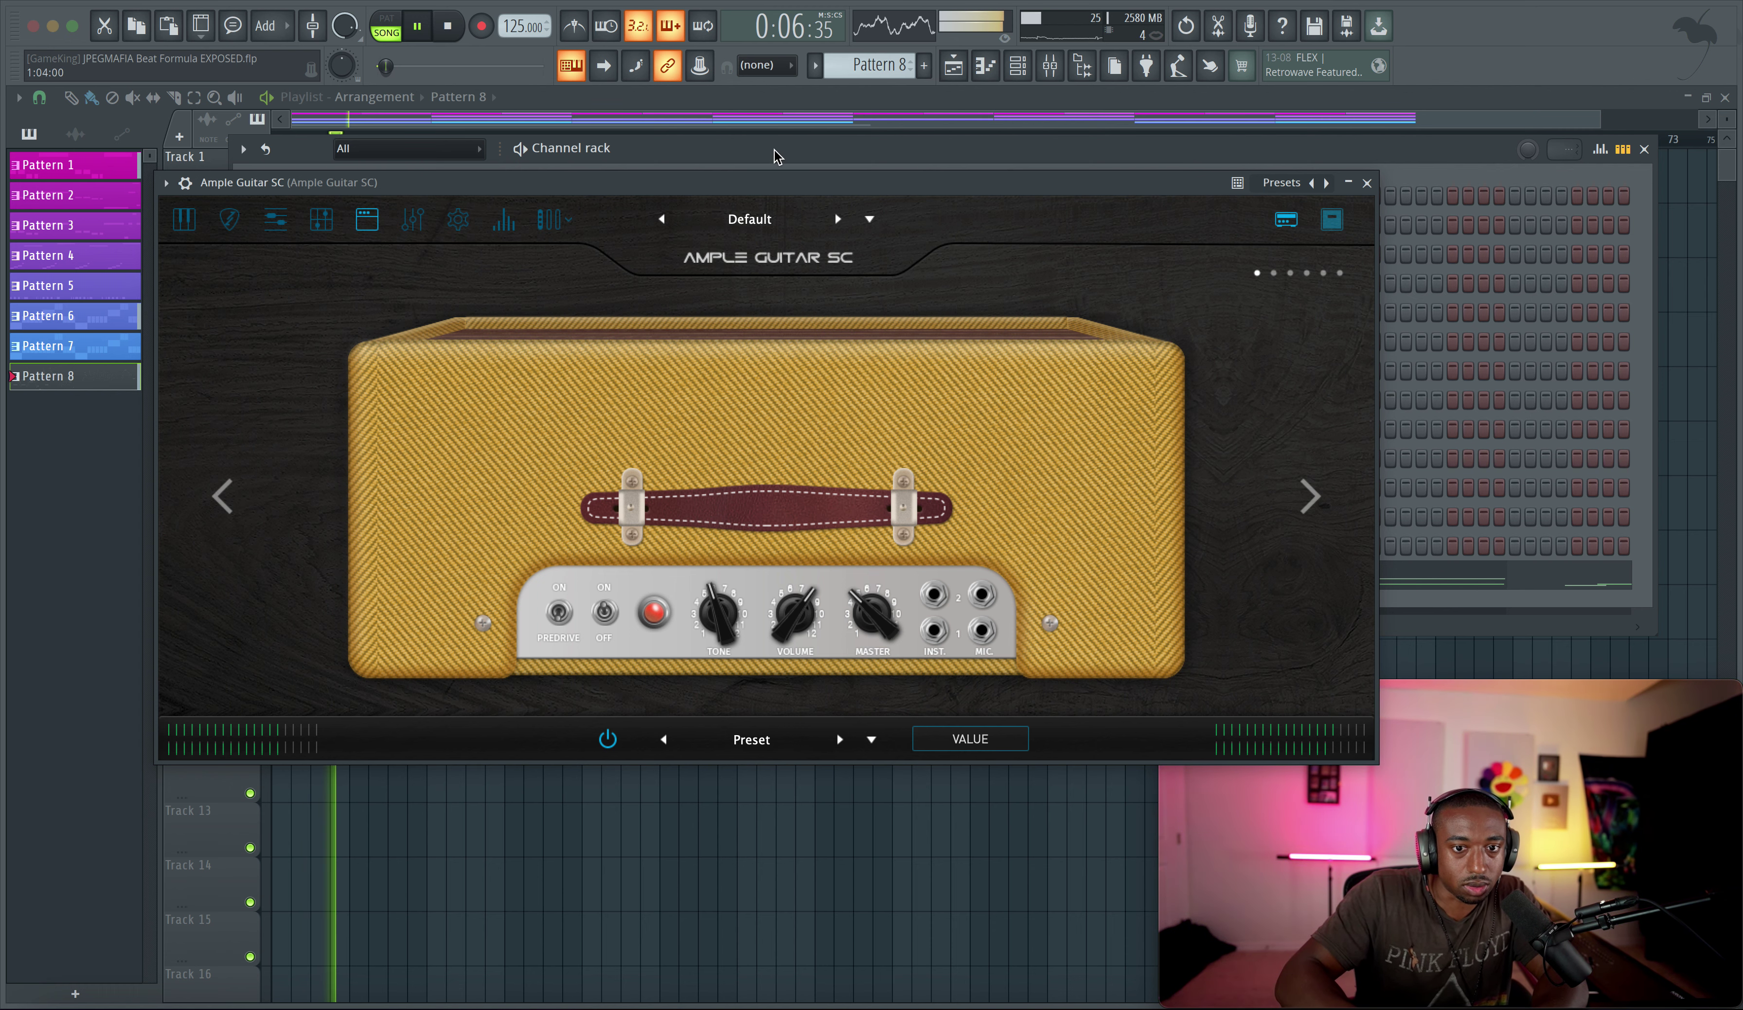
key("space")
left_click(224, 493)
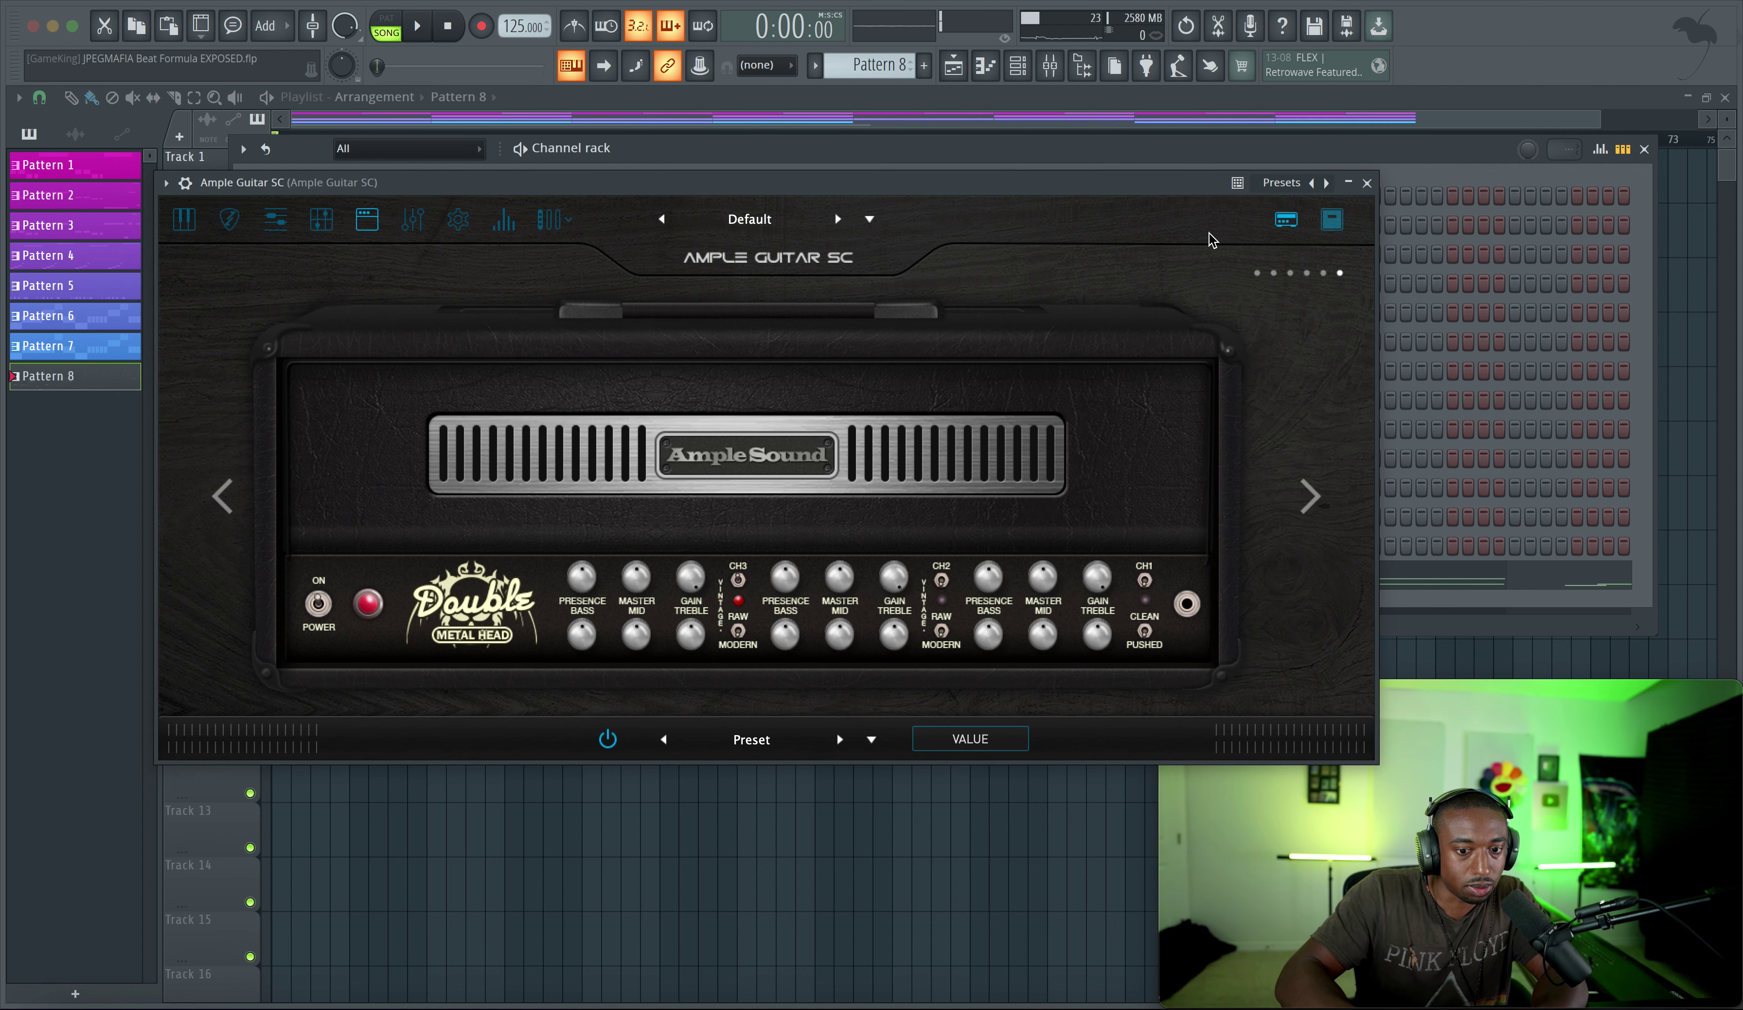
key("Escape")
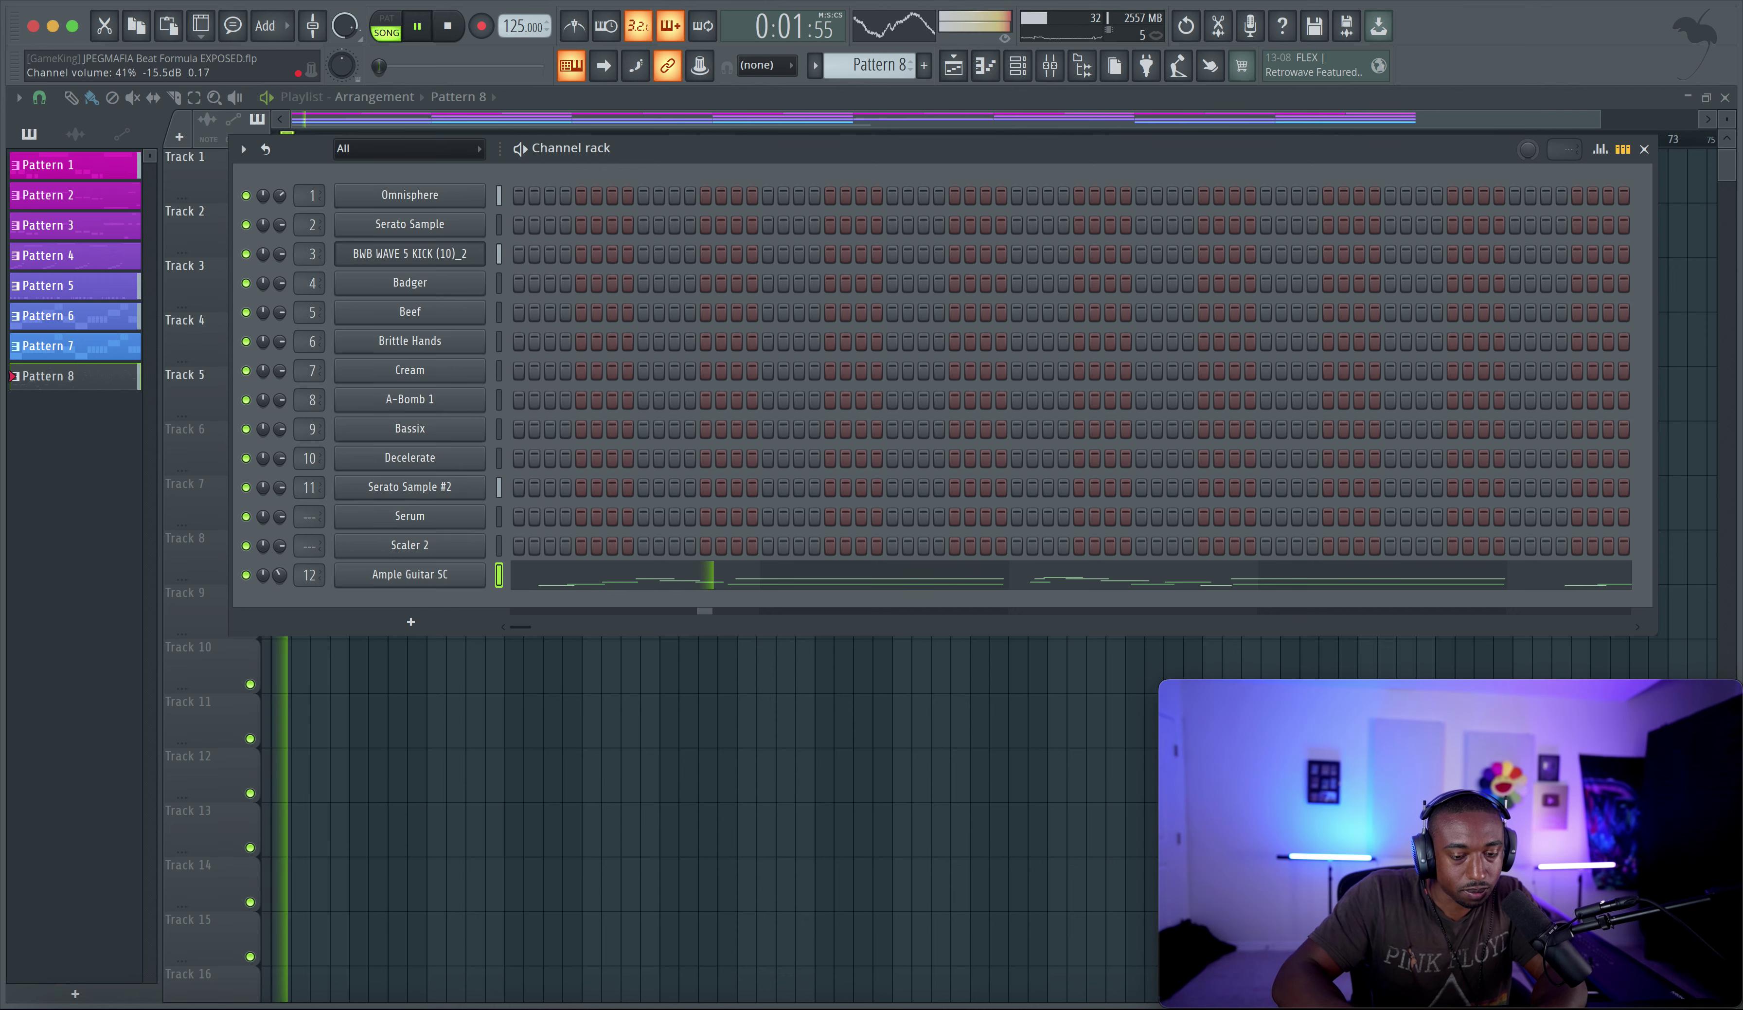
key("F6")
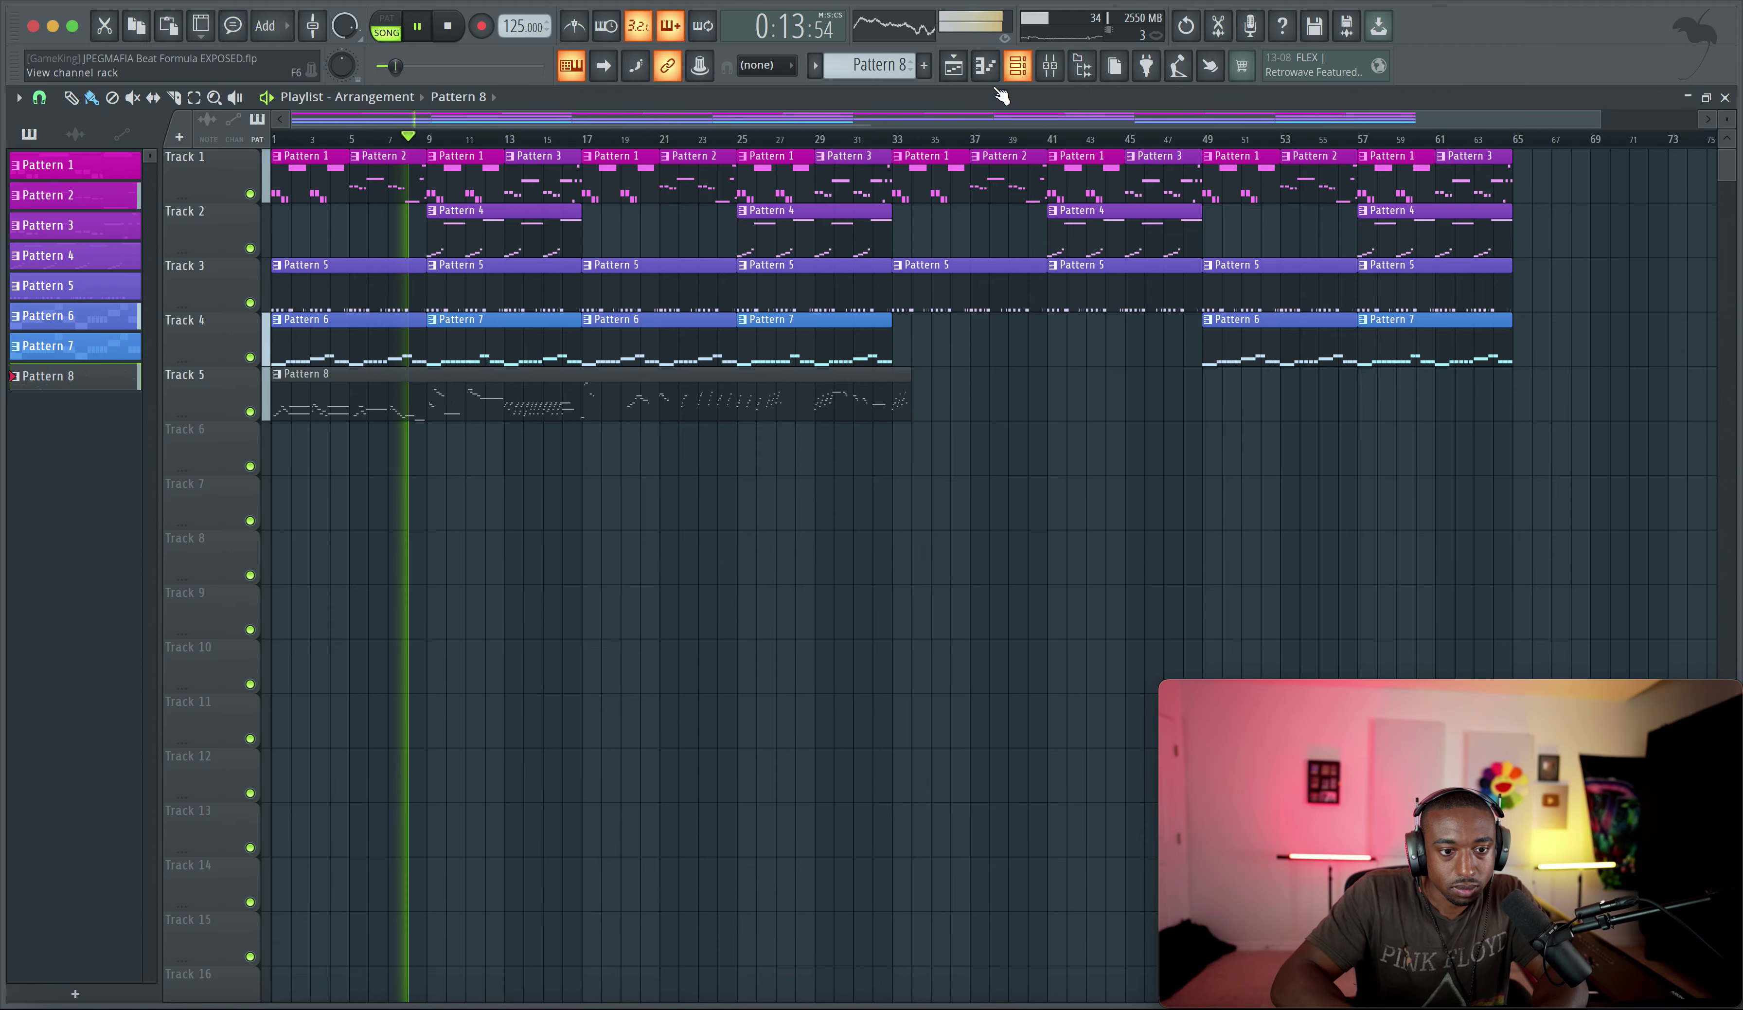
Open the Ample Guitar SC notes of Pattern 8 and extend the C4 note near bar 8 to bar 9
key("space")
double_click(392, 408)
scroll(340, 434, "left", 3)
scroll(340, 433, "down", 1)
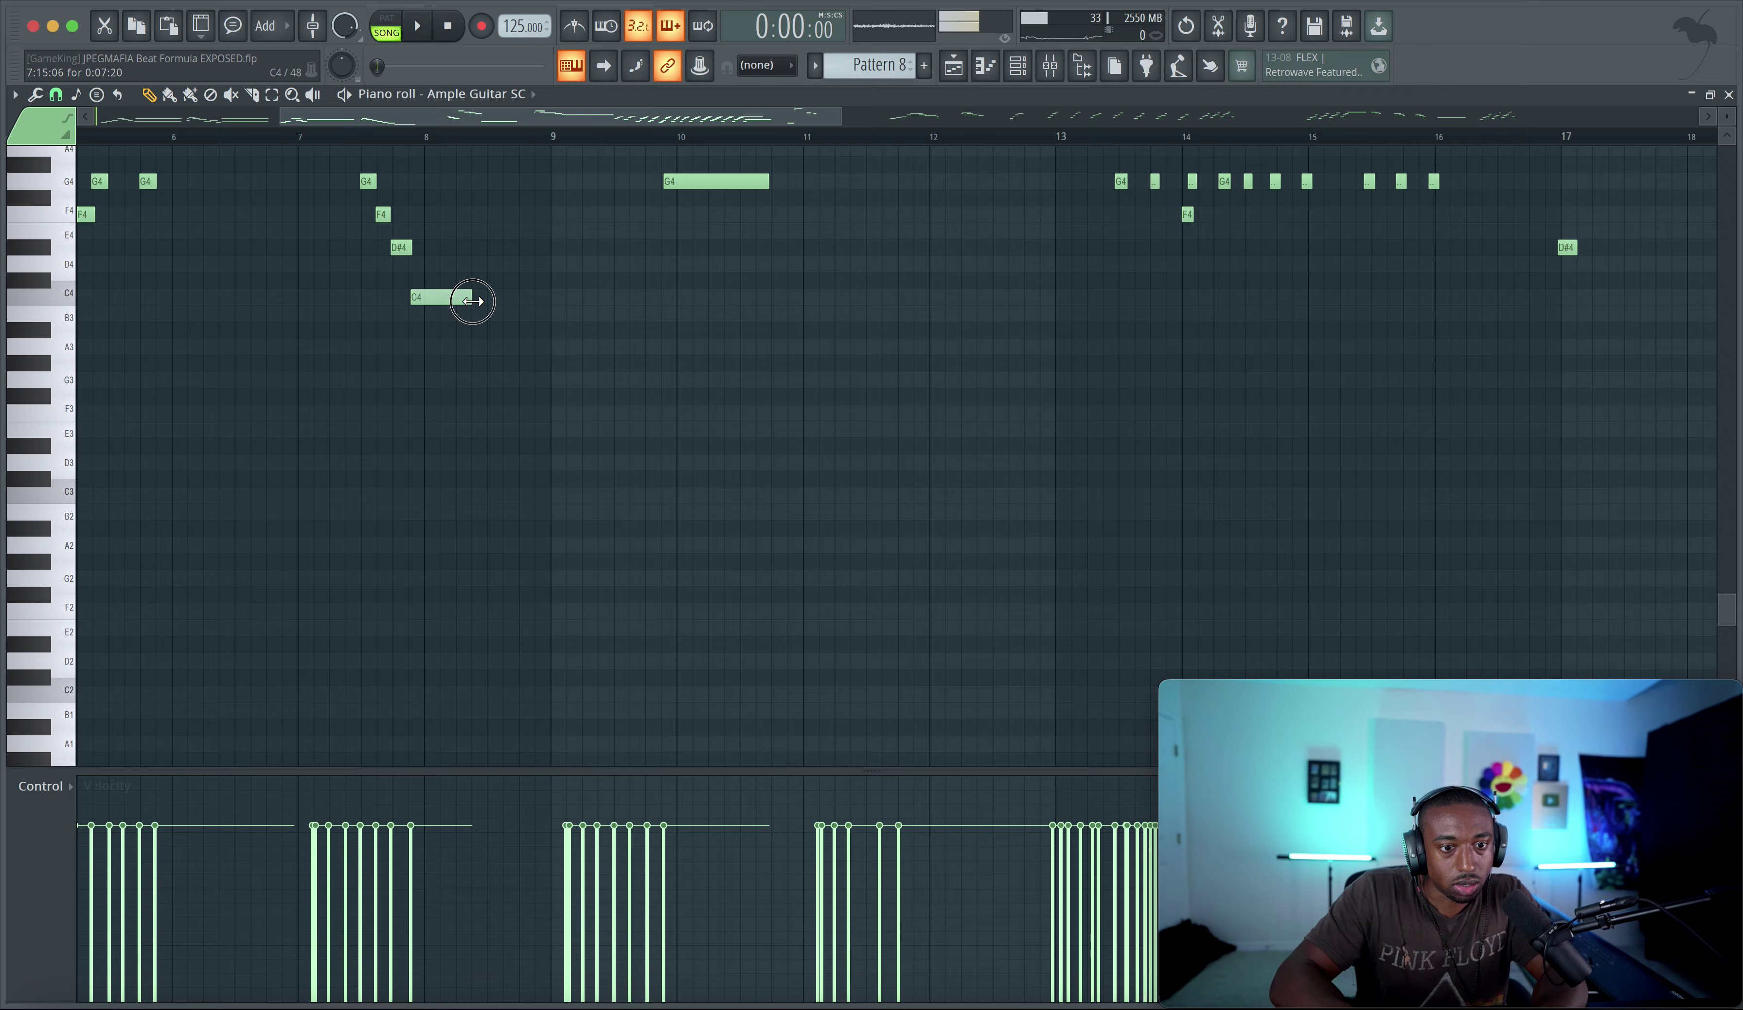
Create an automation clip for Ample Guitar SC's MIDI CC #1 (Modulation wheel) parameter
left_click(1016, 73)
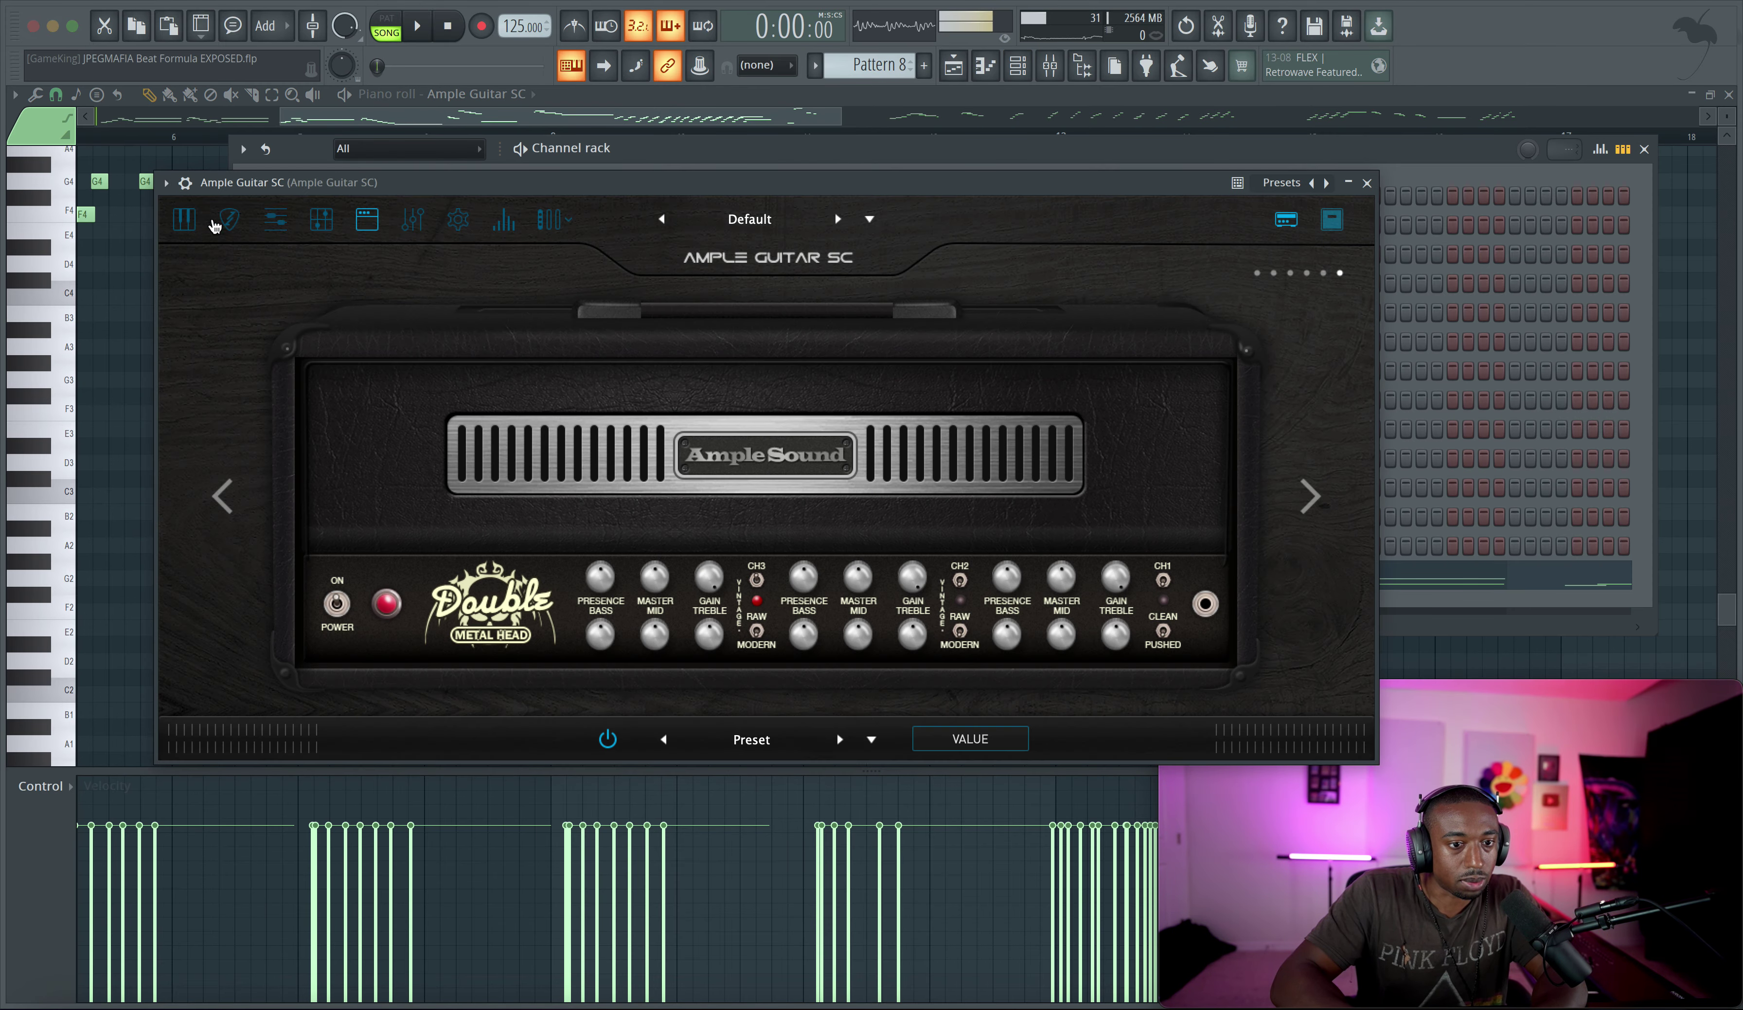
left_click(166, 184)
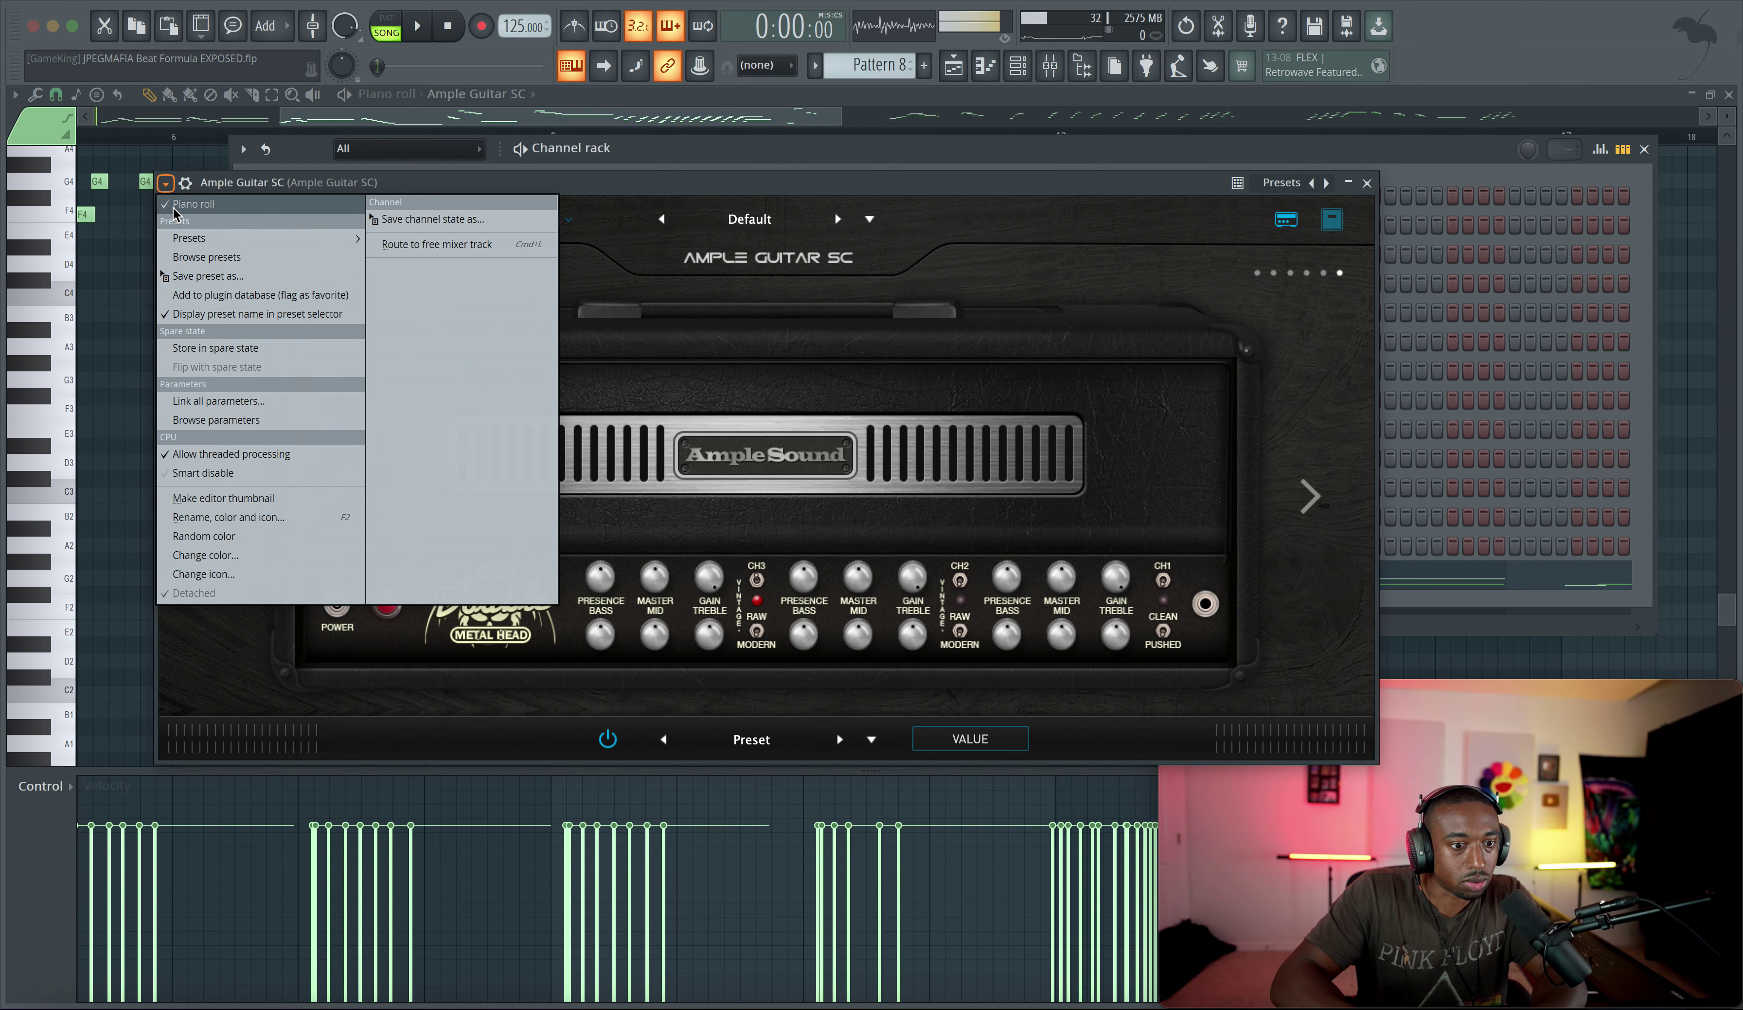
left_click(238, 420)
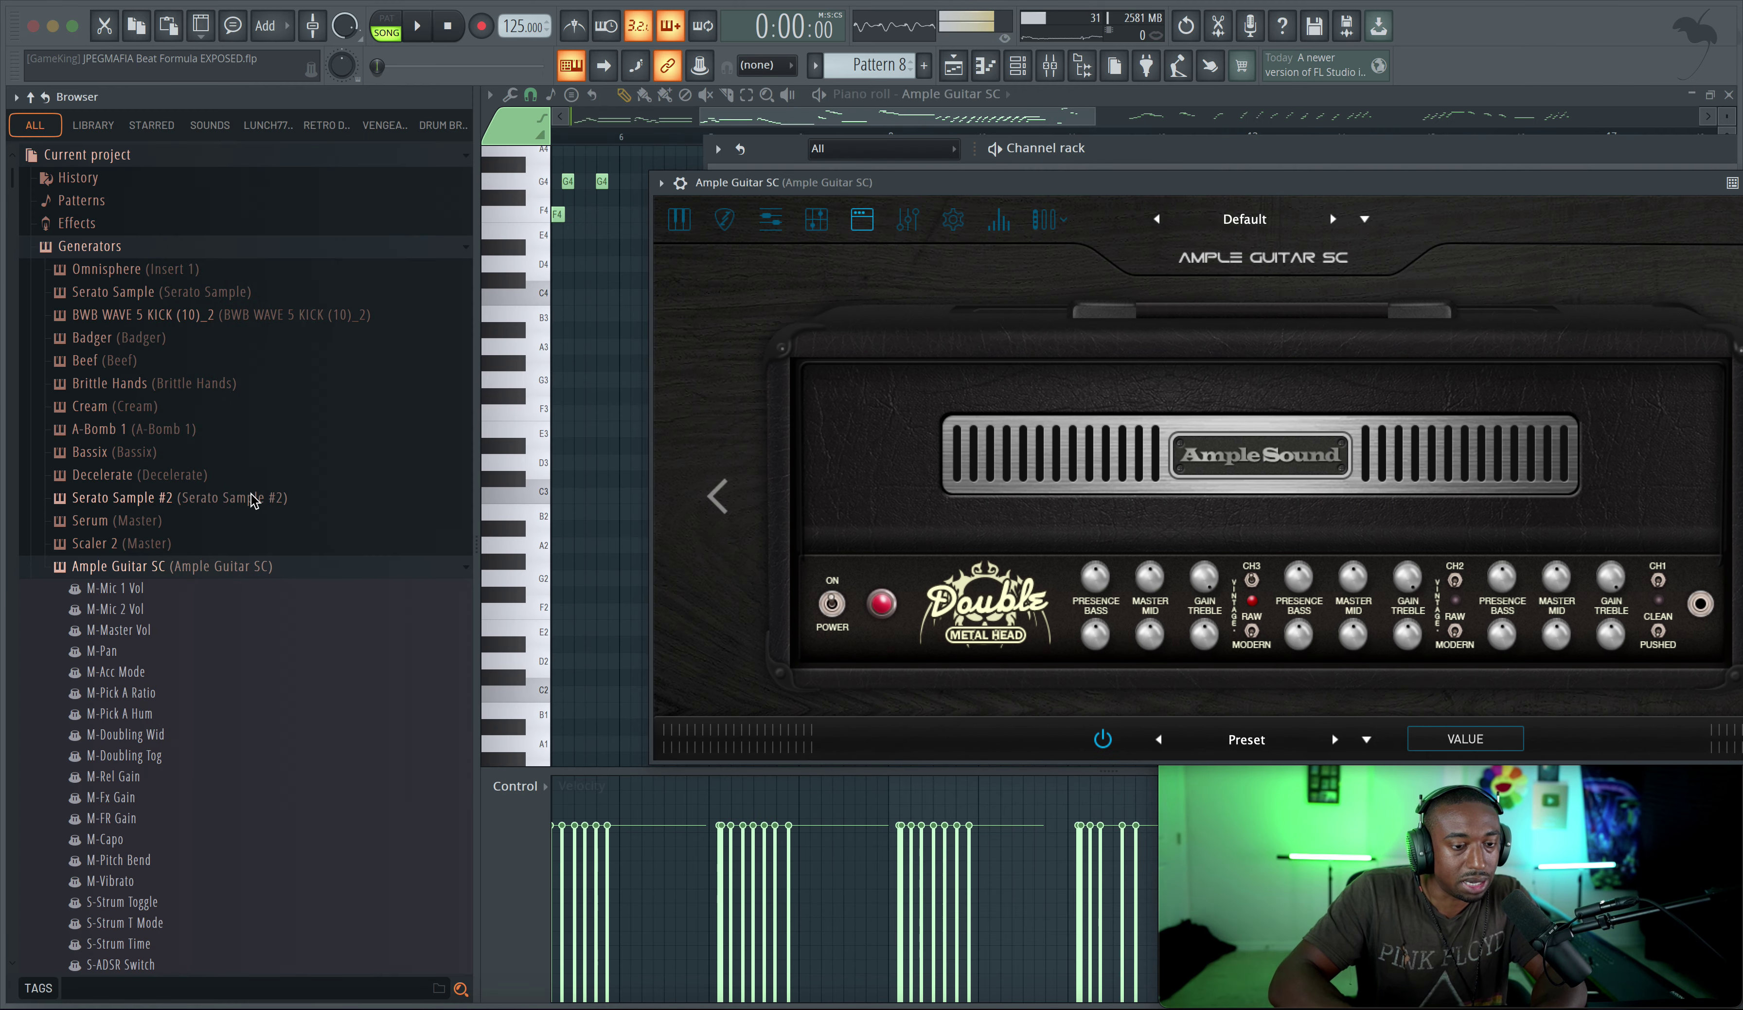
scroll(252, 501, "down", 20)
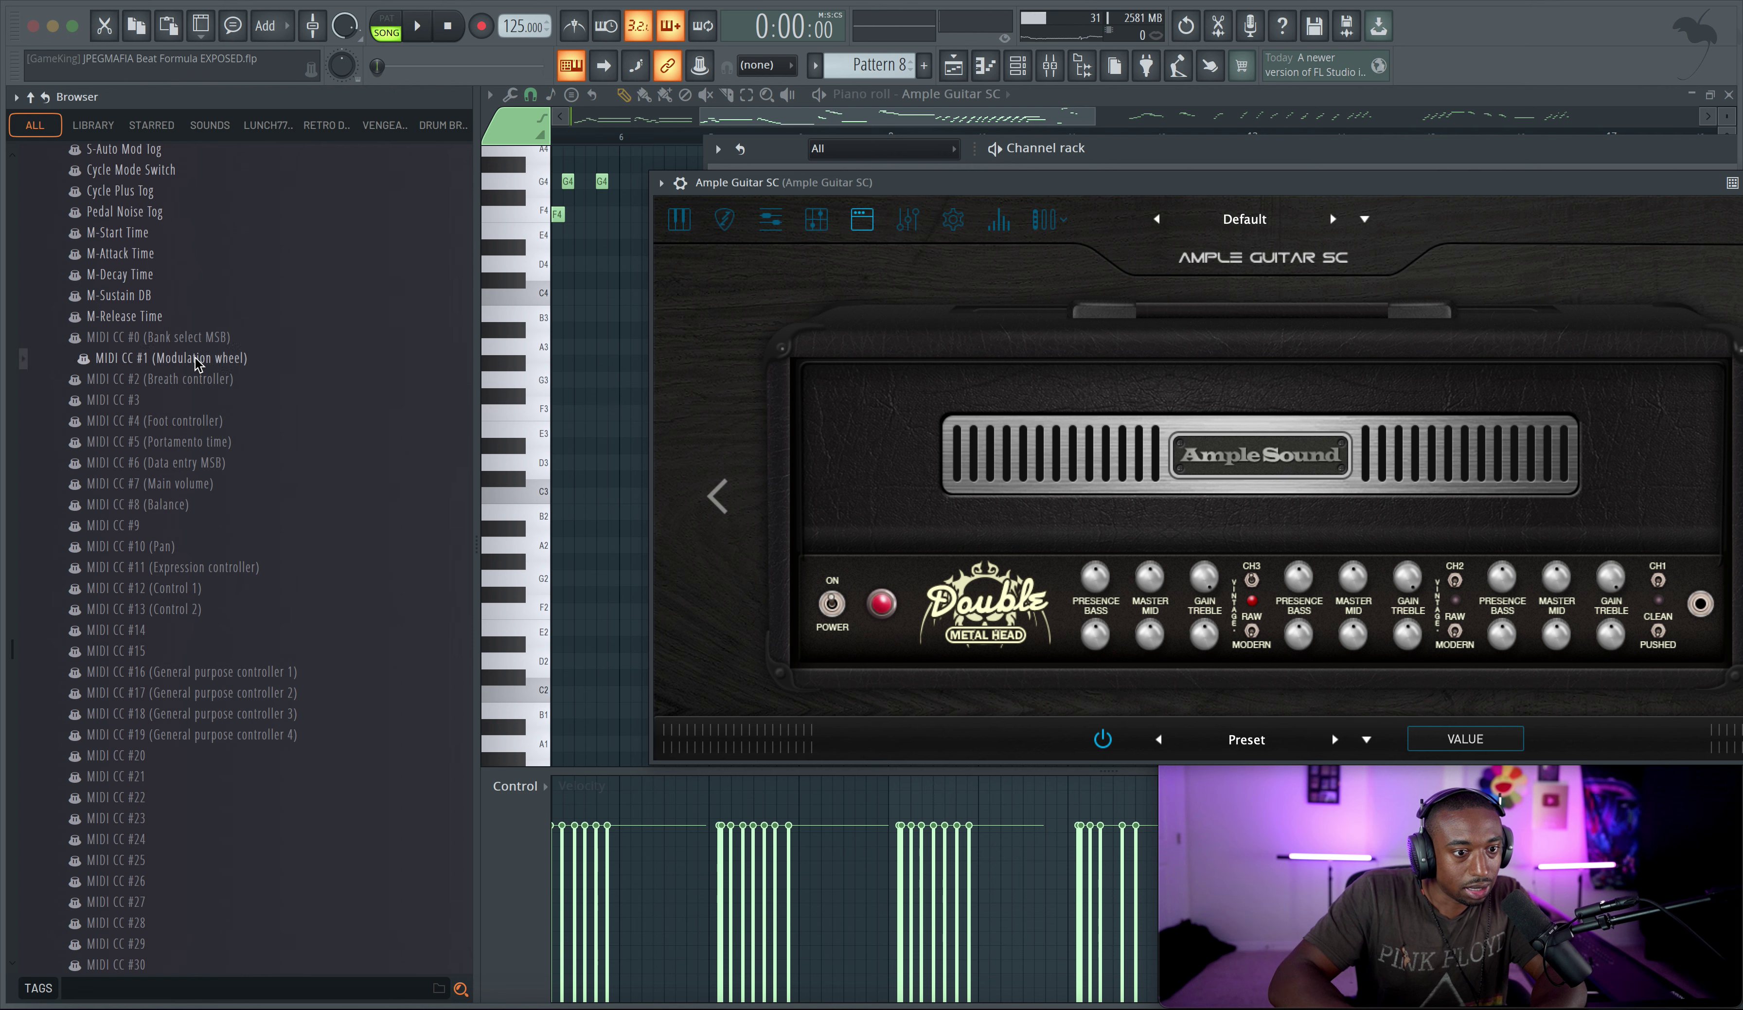
right_click(197, 365)
left_click(256, 471)
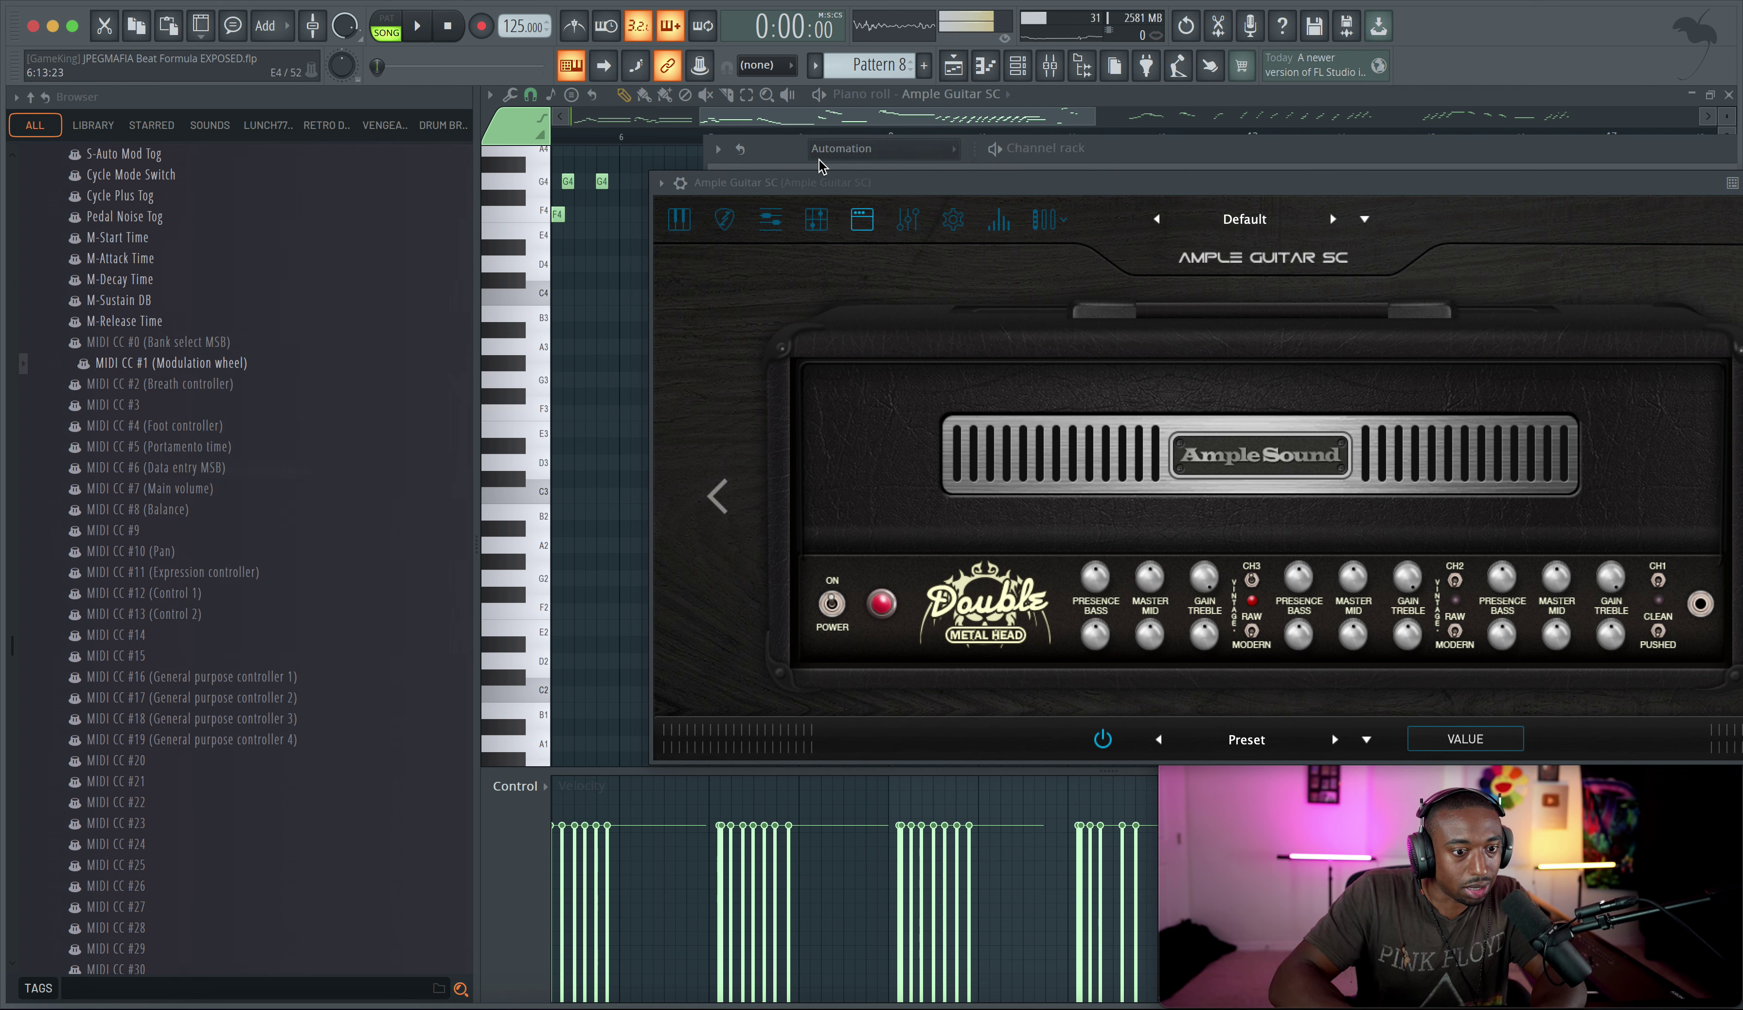
Clear the plugin window and browser from view and make the modulation wheel automation clip on Track 6 start at bar 1
left_click(956, 66)
left_click_drag(1368, 186, 1021, 187)
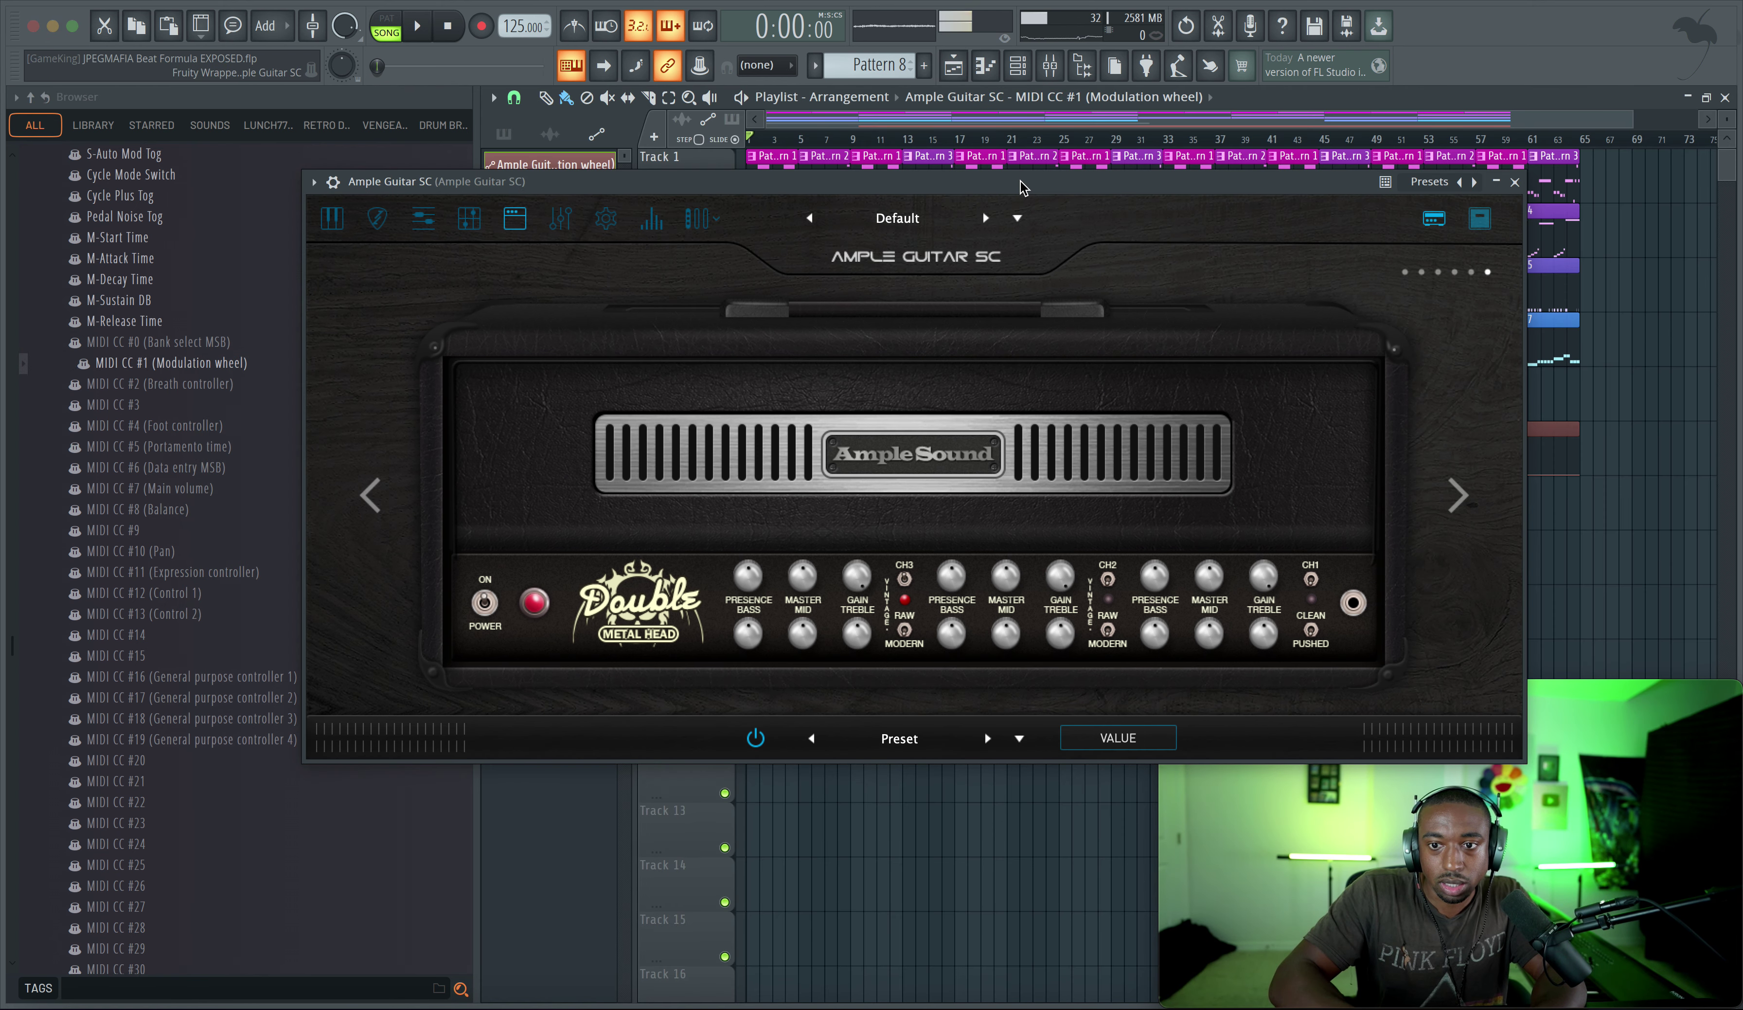
left_click(1515, 182)
left_click(830, 569)
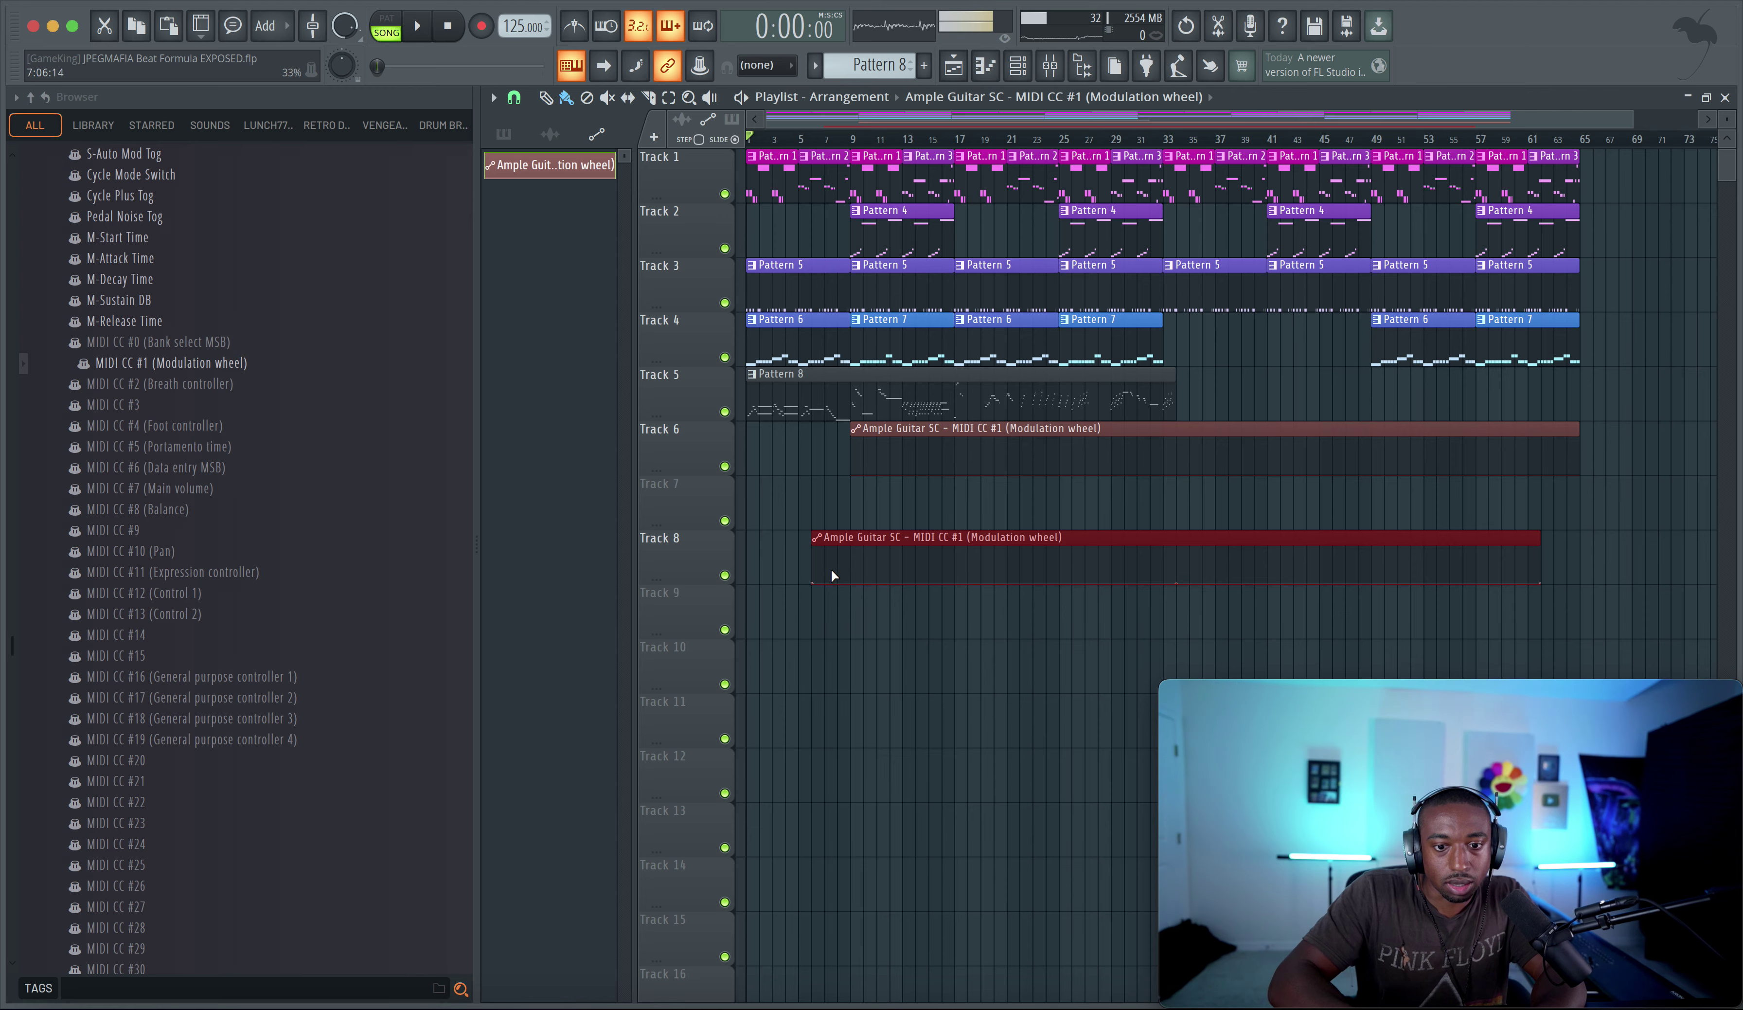
left_click(1091, 72)
left_click_drag(606, 429, 448, 429)
scroll(319, 451, "up", 5)
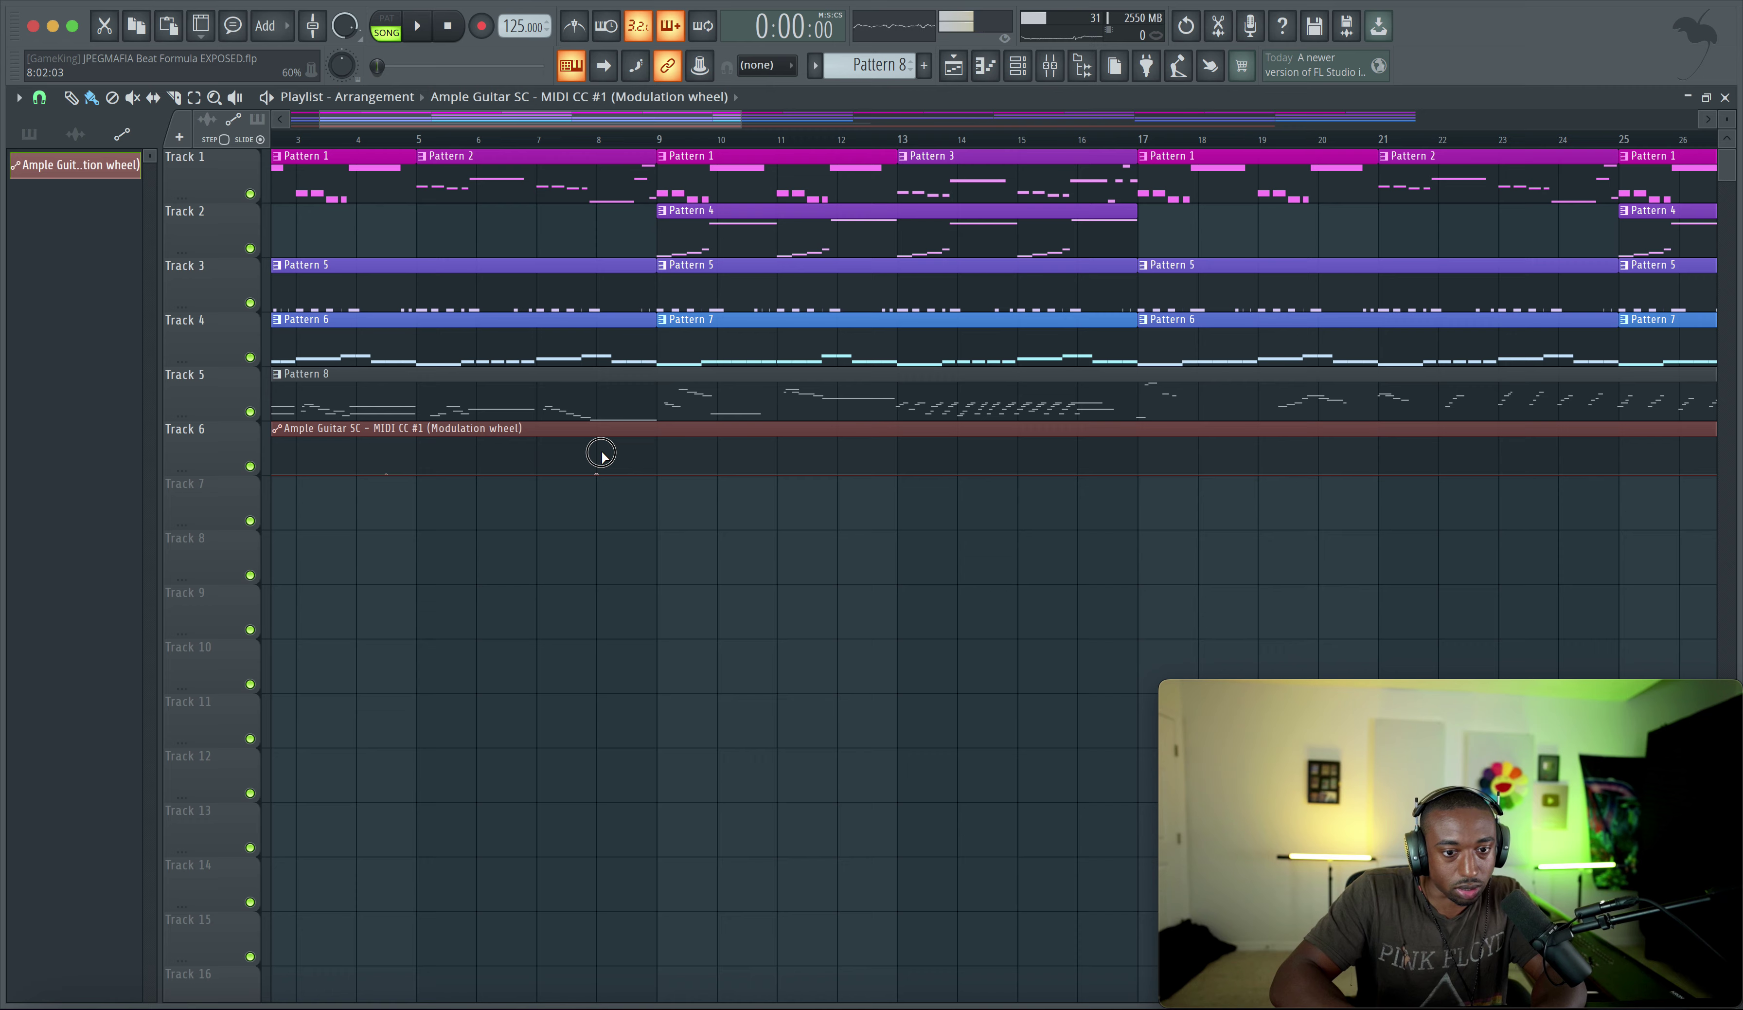
Shape the modulation automation to ramp up from zero at bar 8 to a peak at bar 9, with an instant drop back
left_click_drag(597, 473, 625, 442)
key("space")
right_click(665, 467)
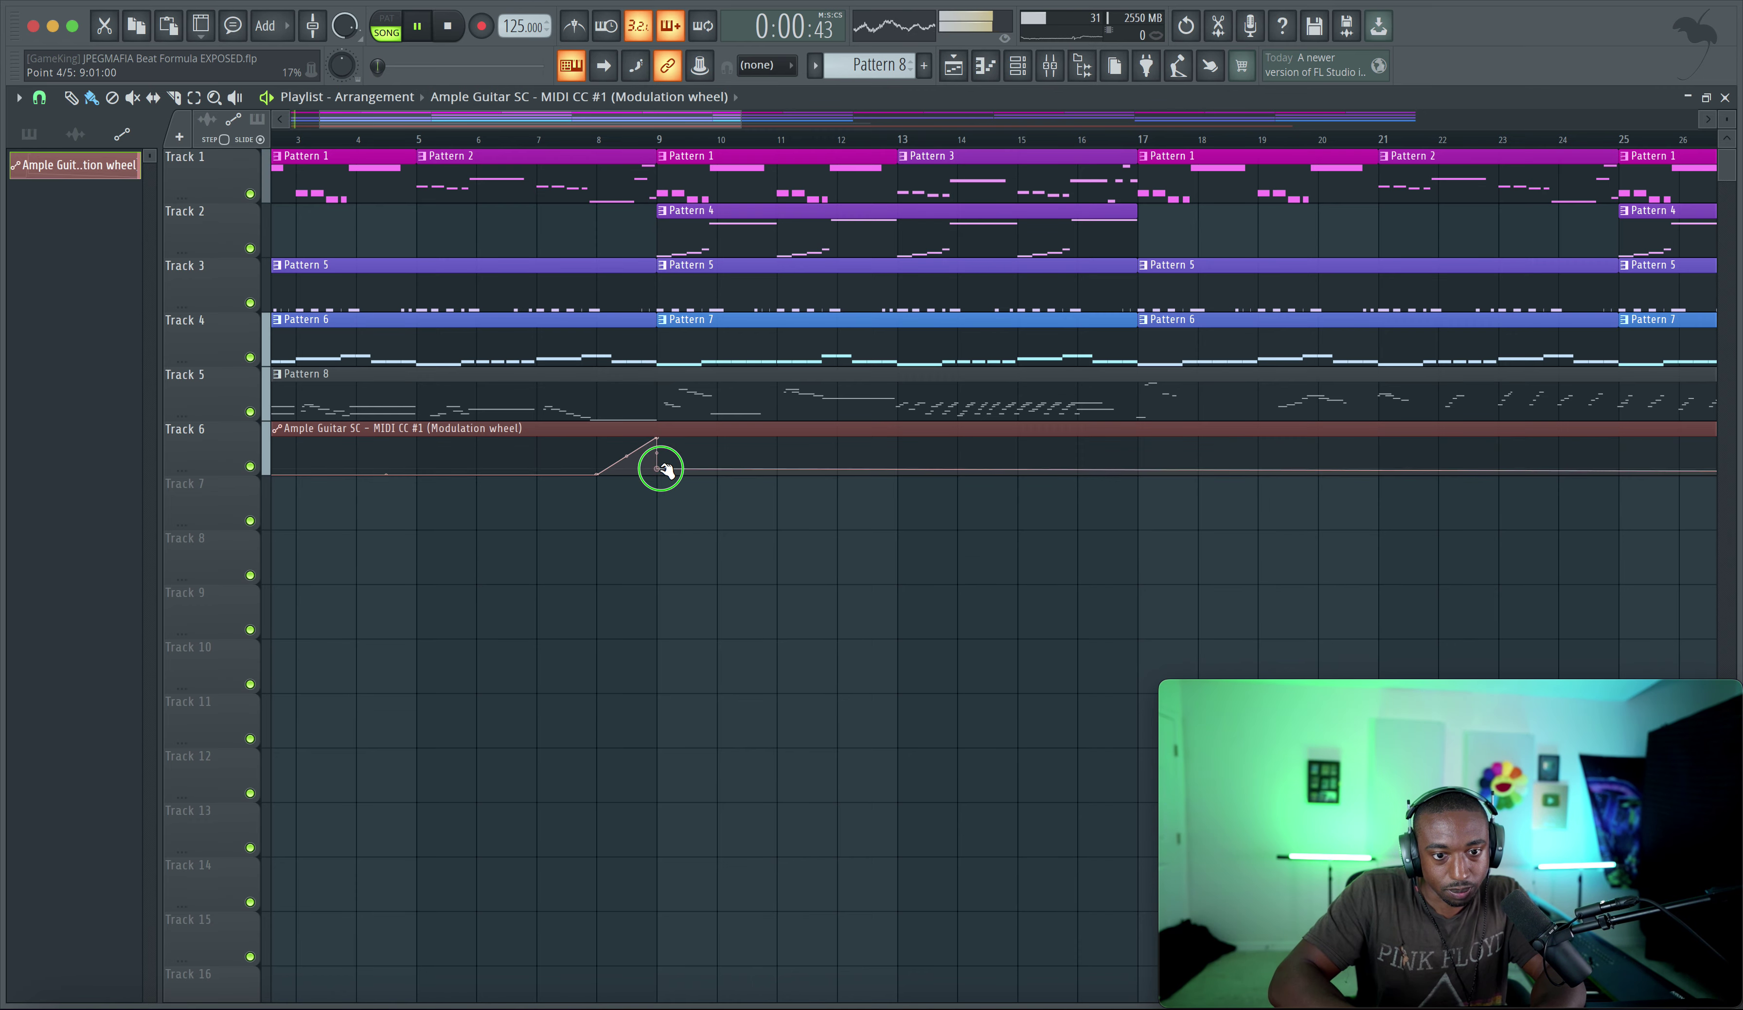
key("space")
Add modulation ramps from bar 2 to 3 and from bar 4 to 5, each dropping straight to zero, and bow the second one upward
right_click(332, 463)
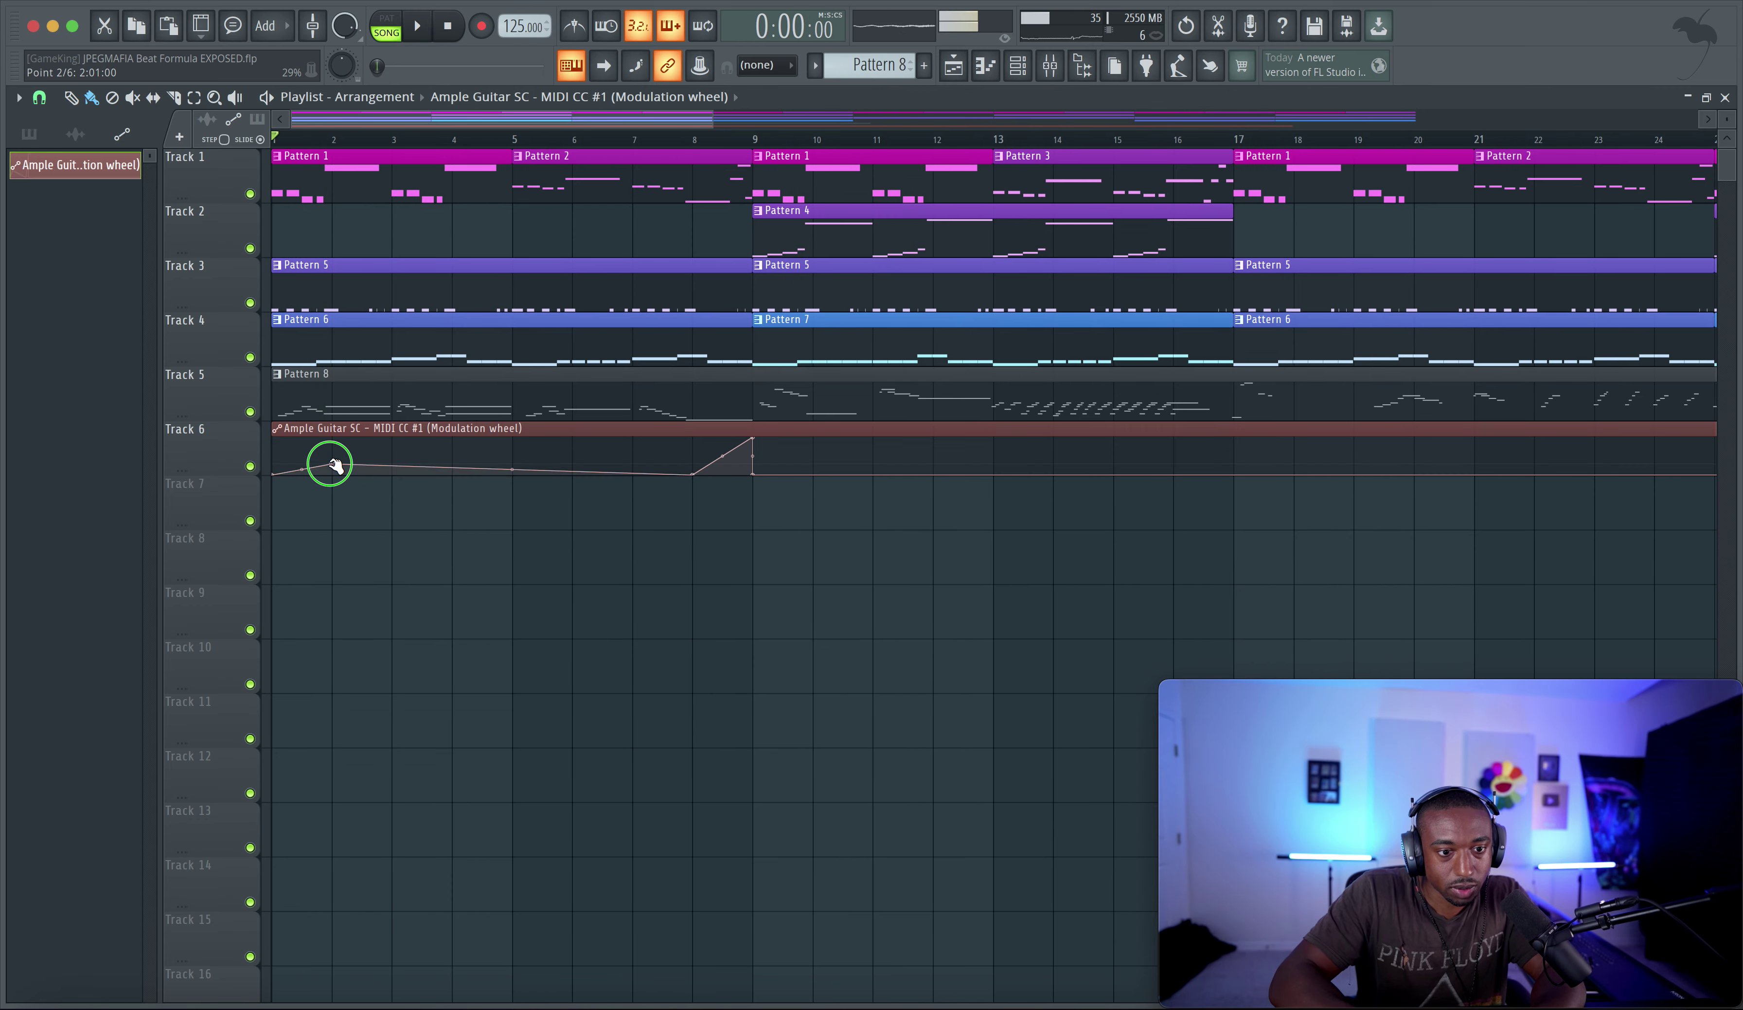
key("space")
right_click(393, 455)
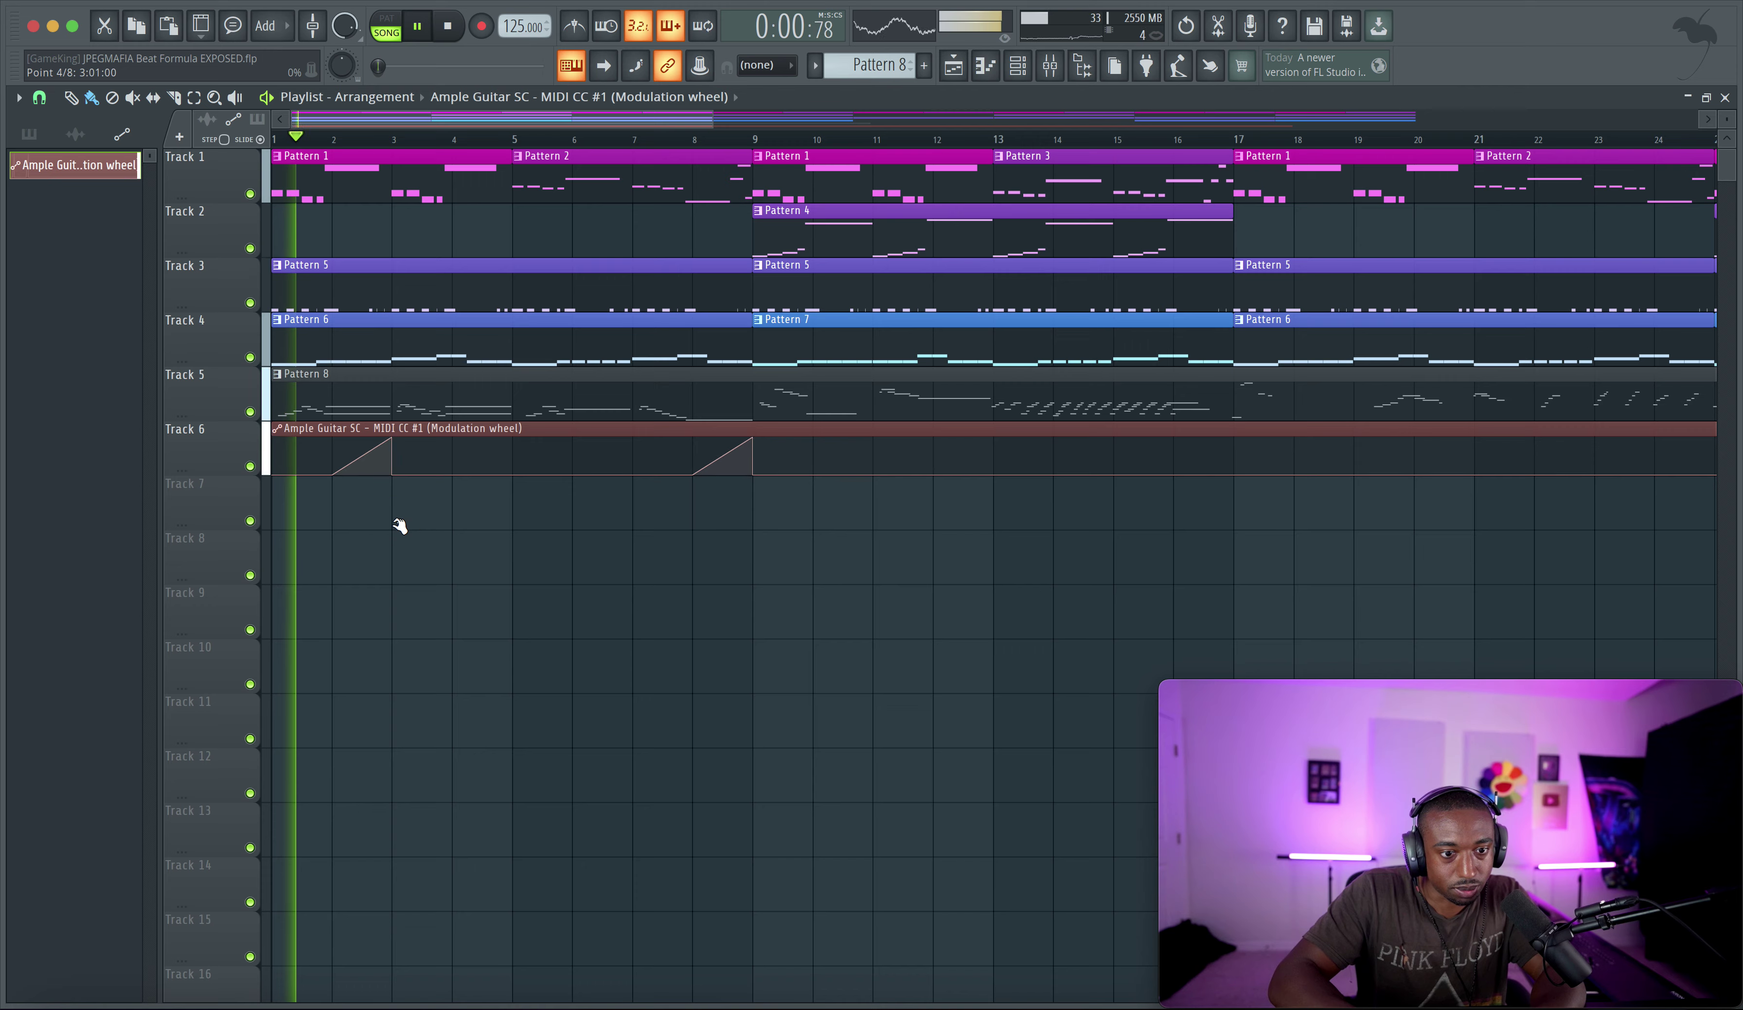
right_click(517, 441)
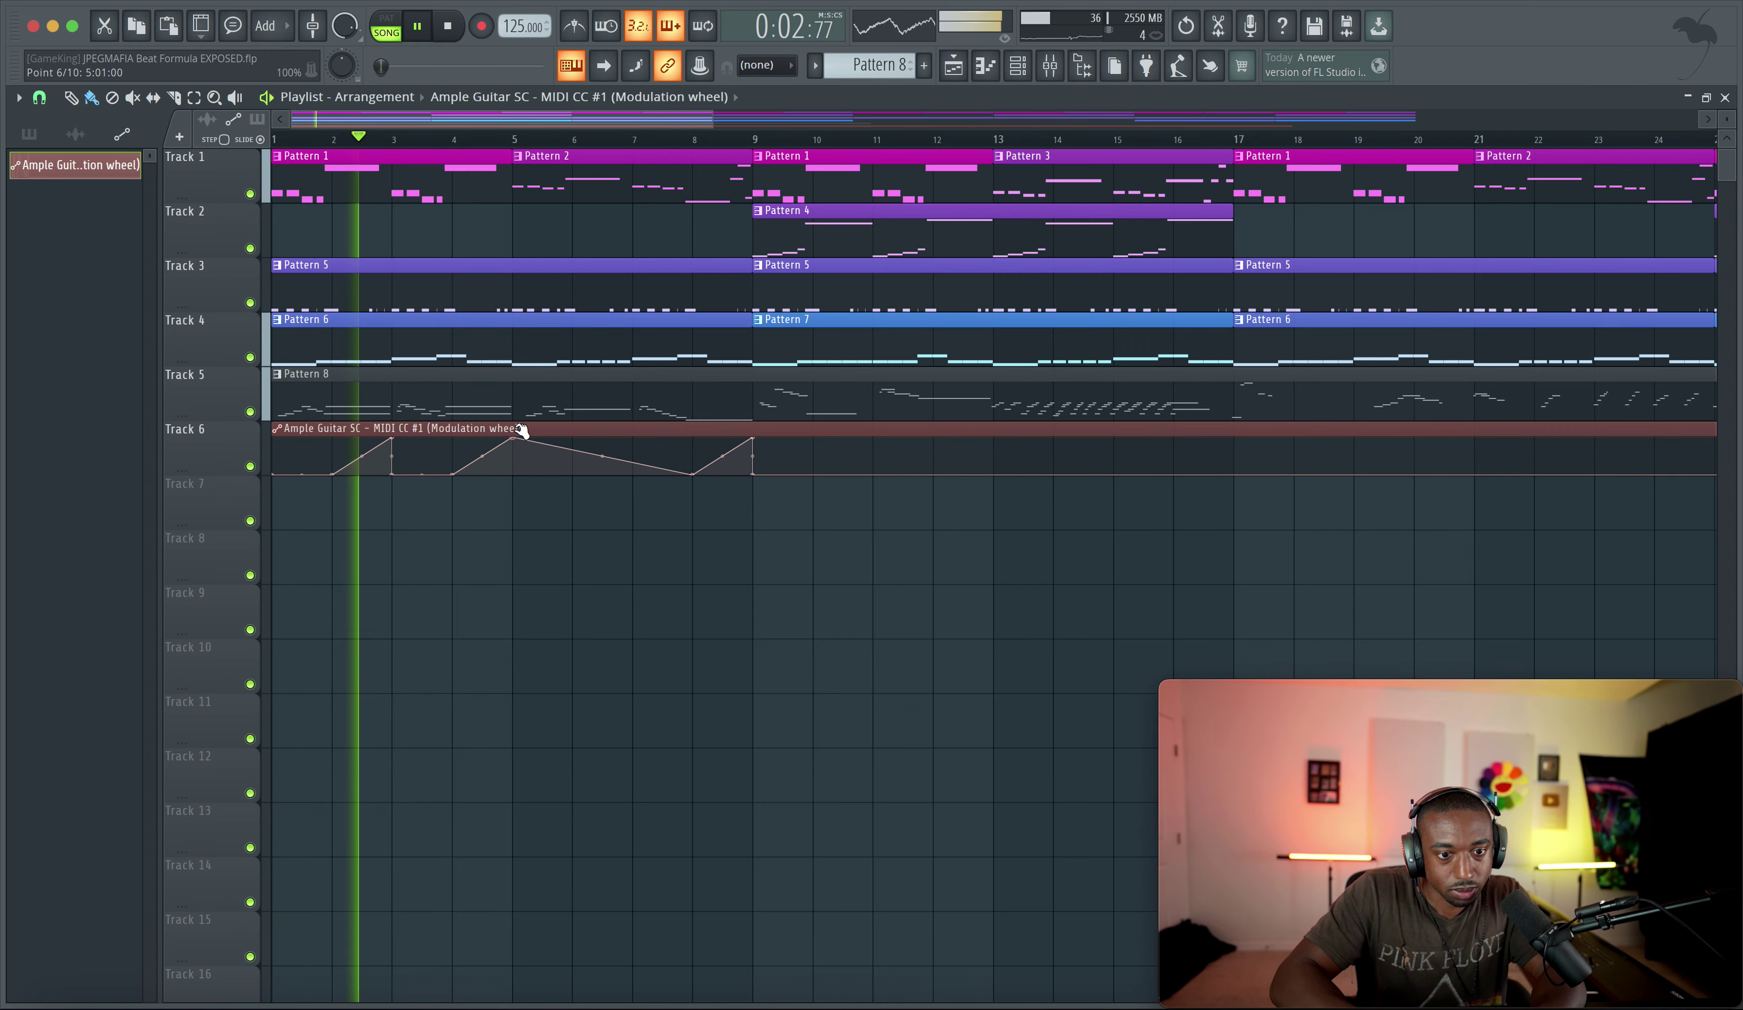
right_click(506, 460)
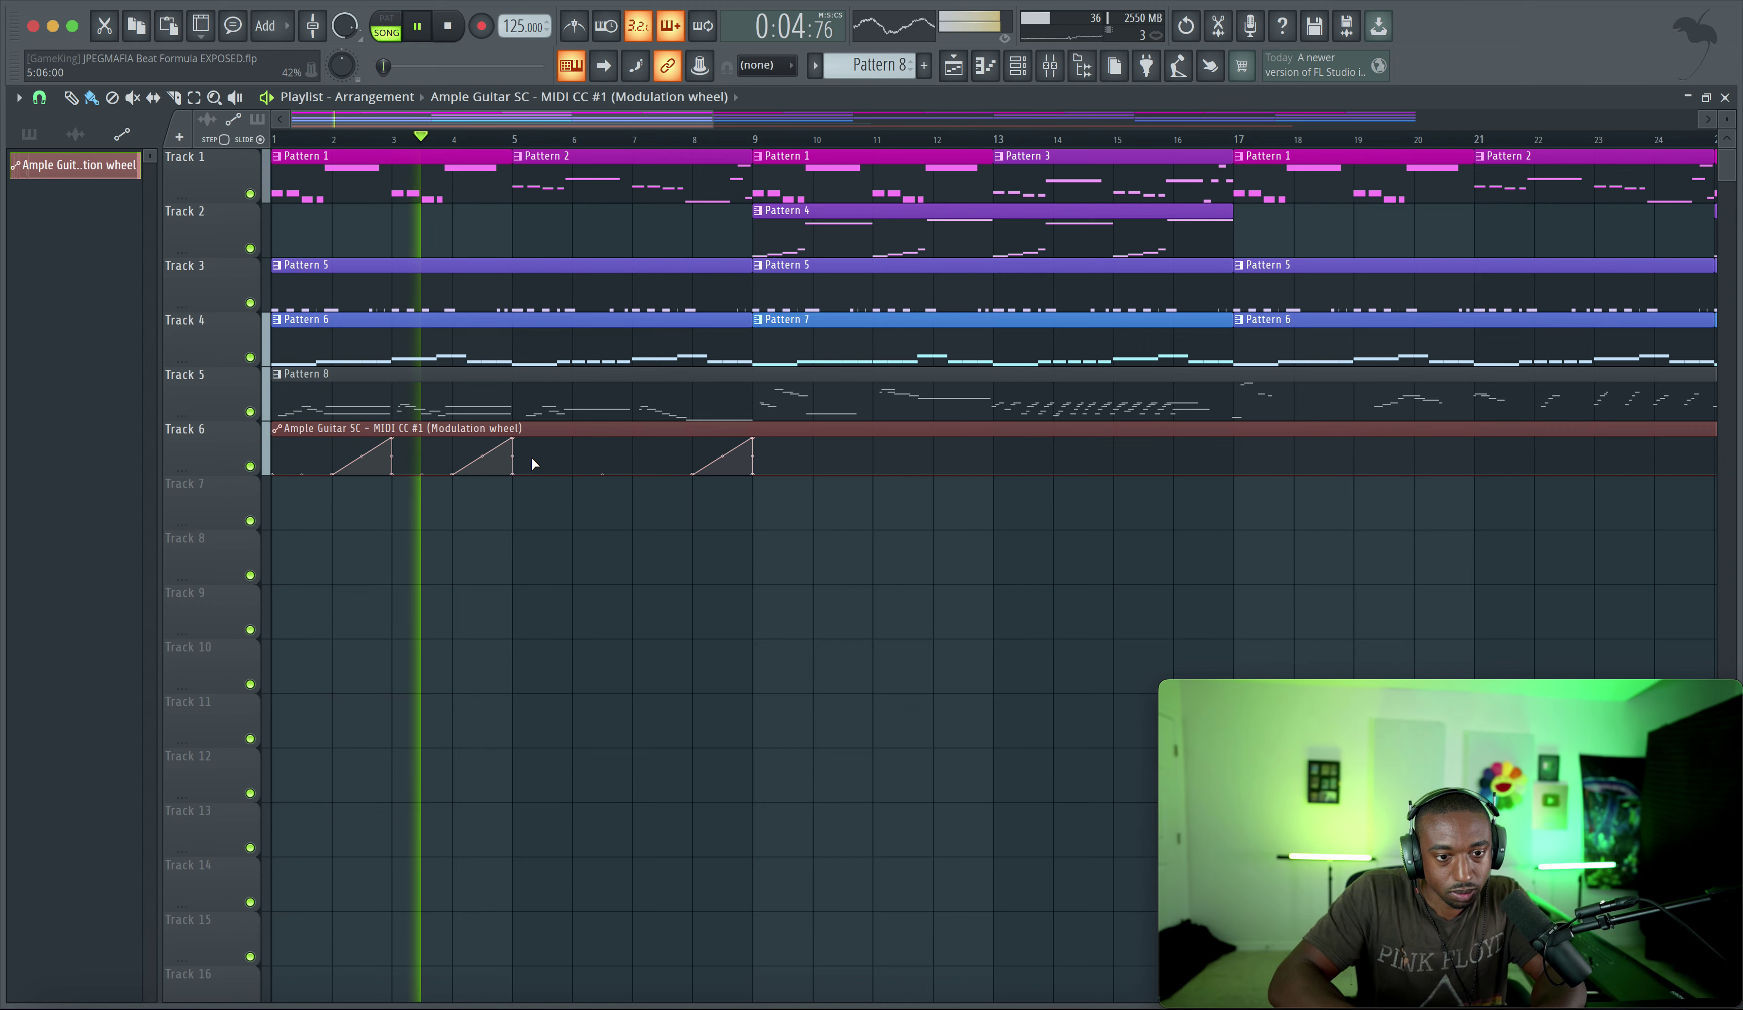
left_click_drag(482, 456, 482, 444)
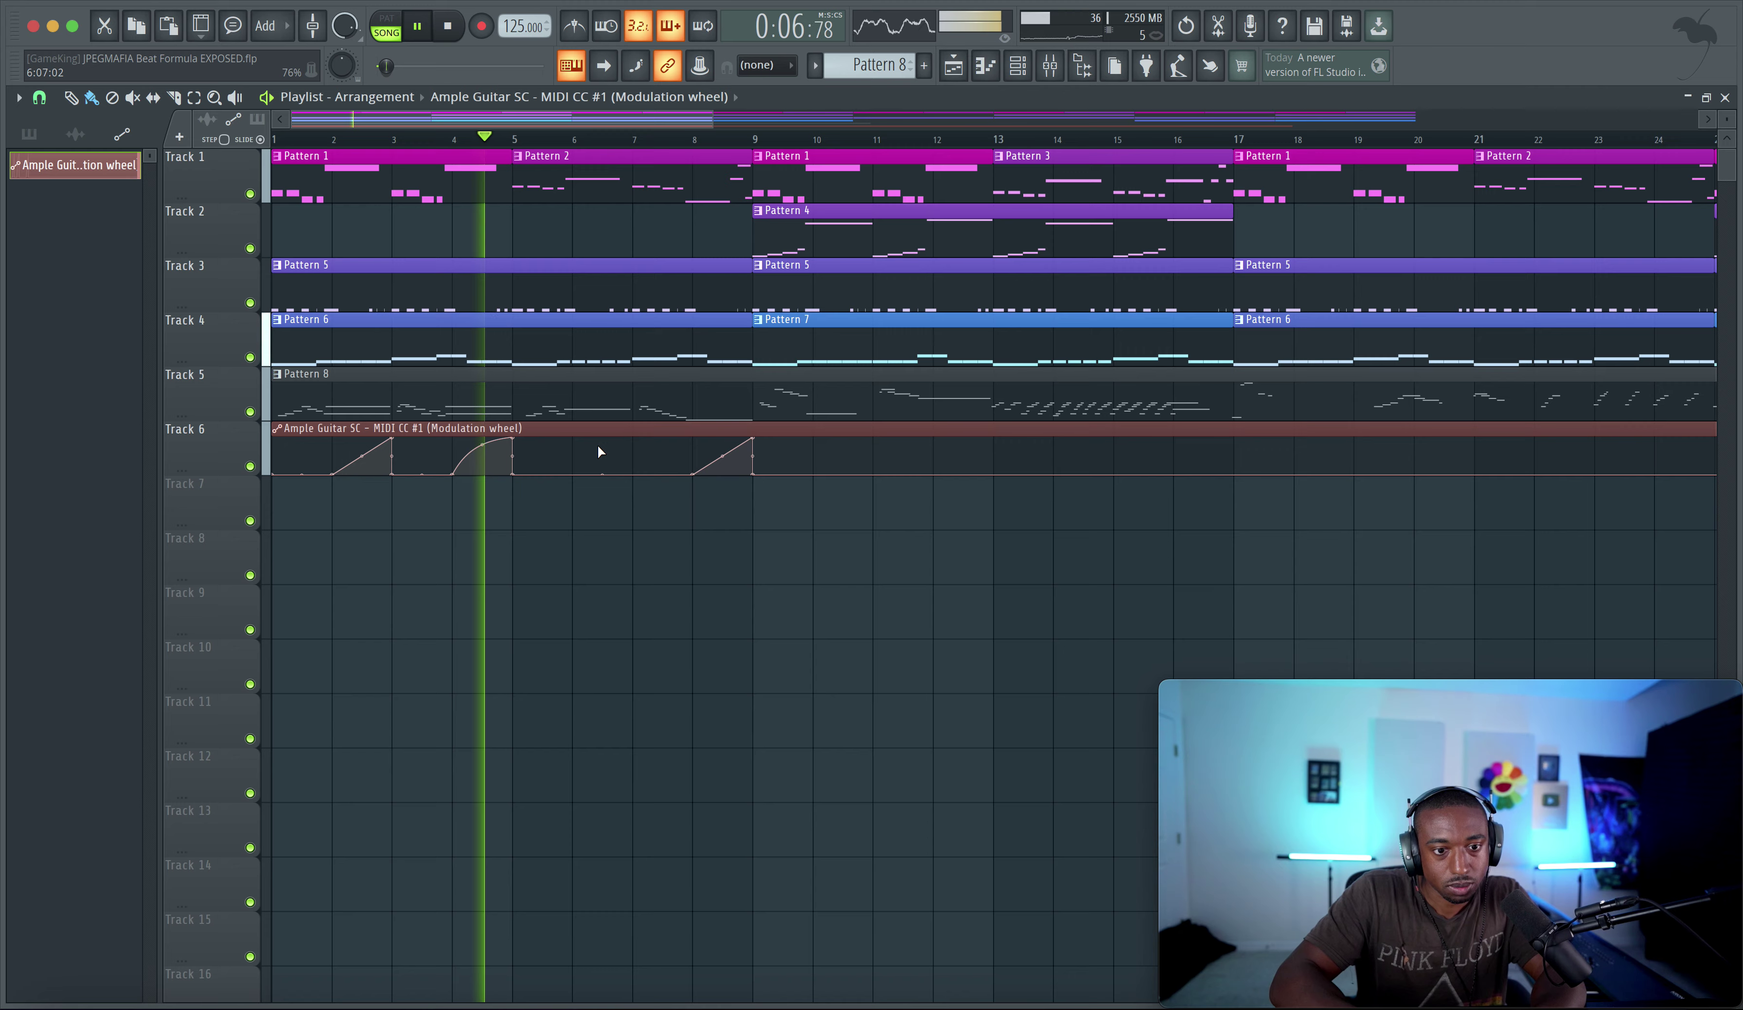
Add curved modulation rises from bar 6 to 7 and bar 10 to 11, and bow the bar 8 to 9 ramp upward
right_click(577, 472)
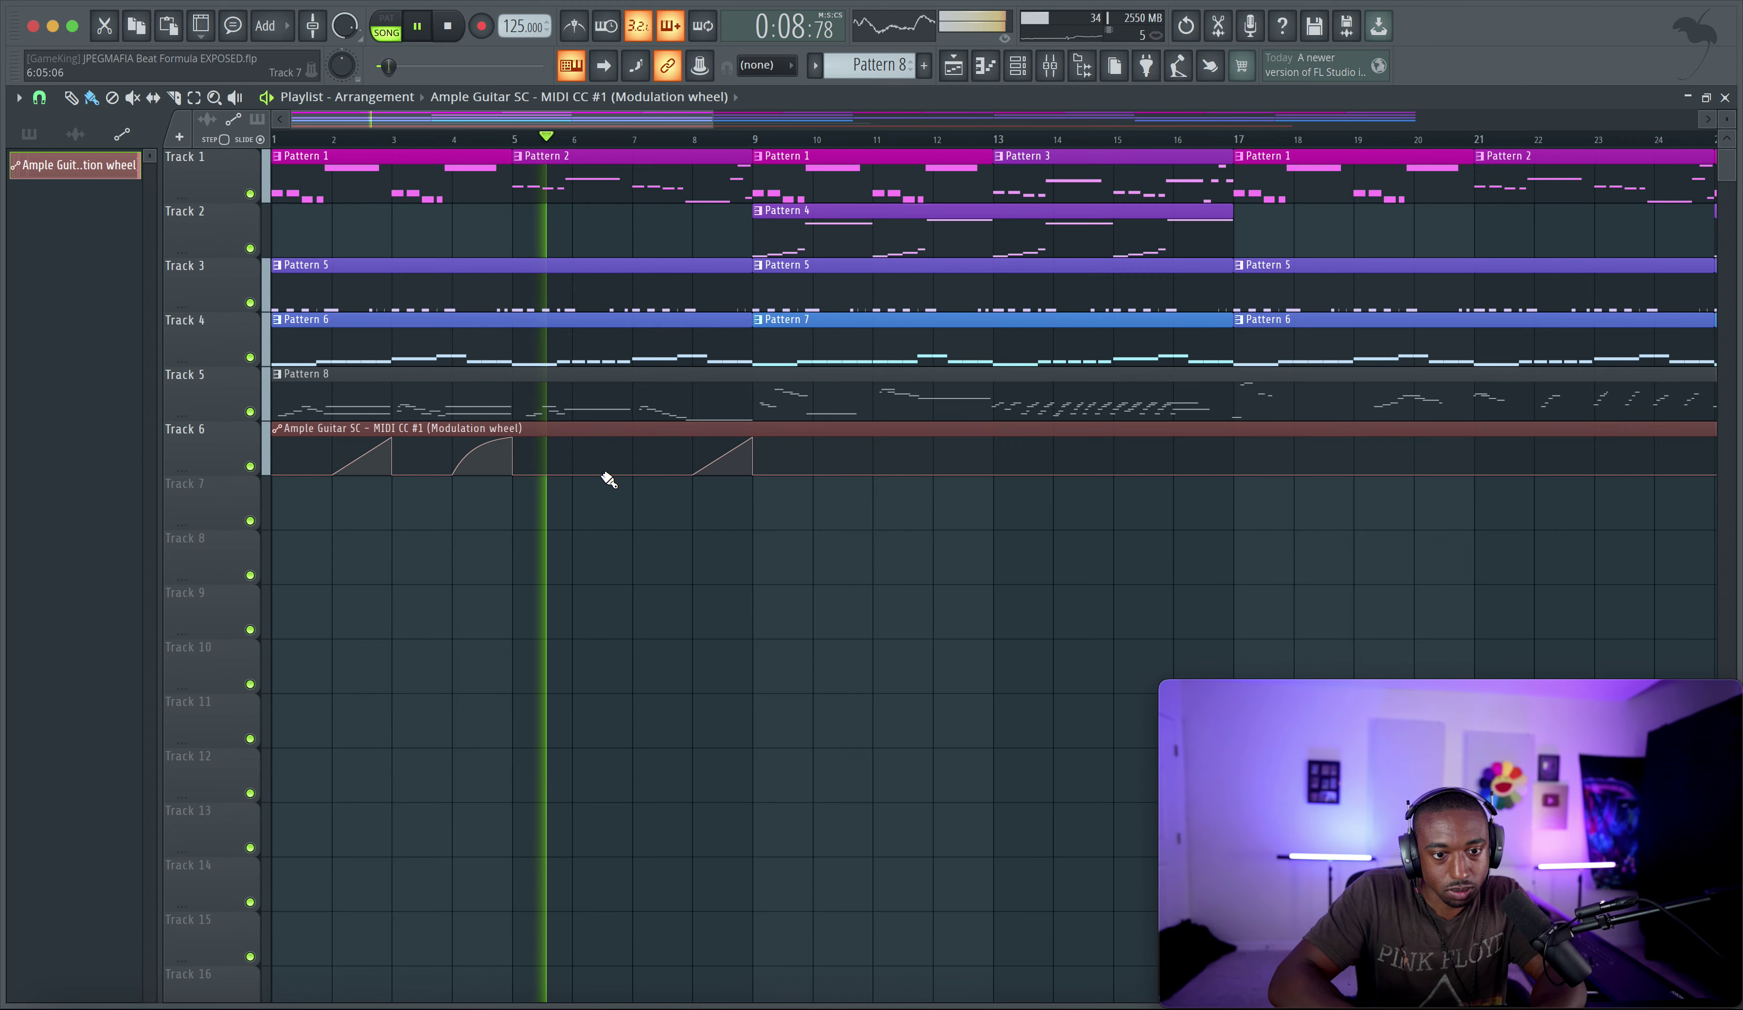
right_click(627, 444)
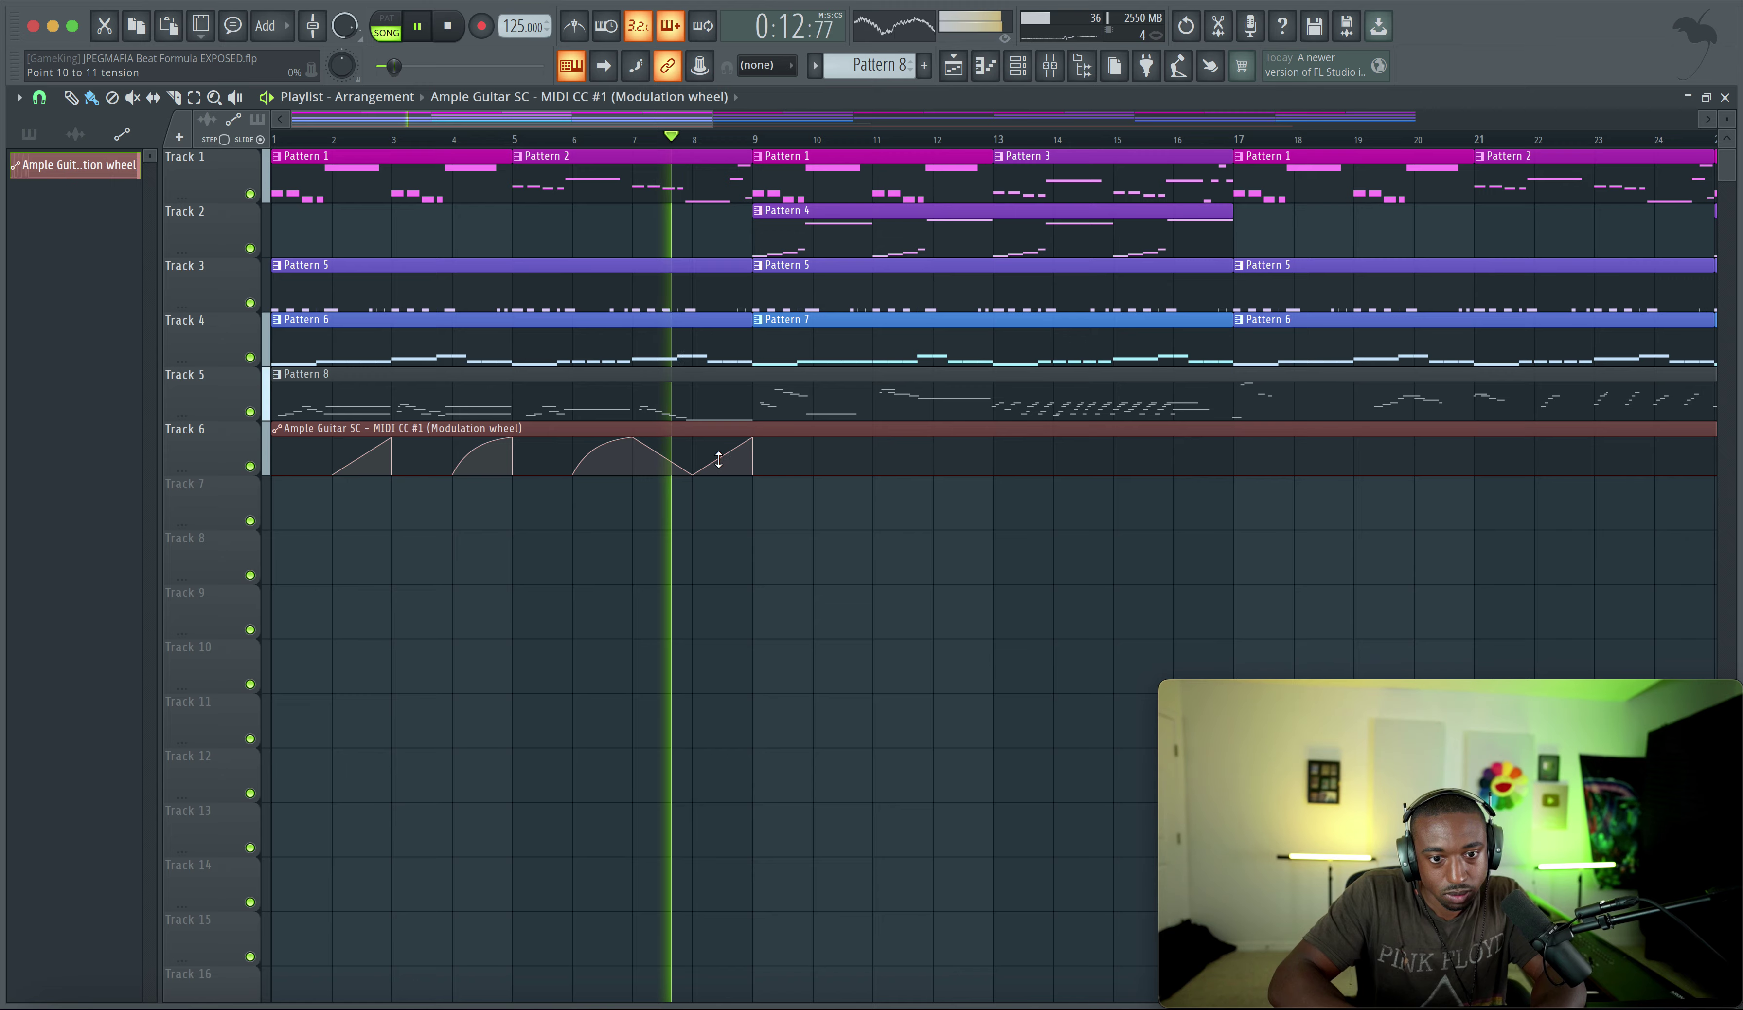
left_click_drag(718, 456, 720, 440)
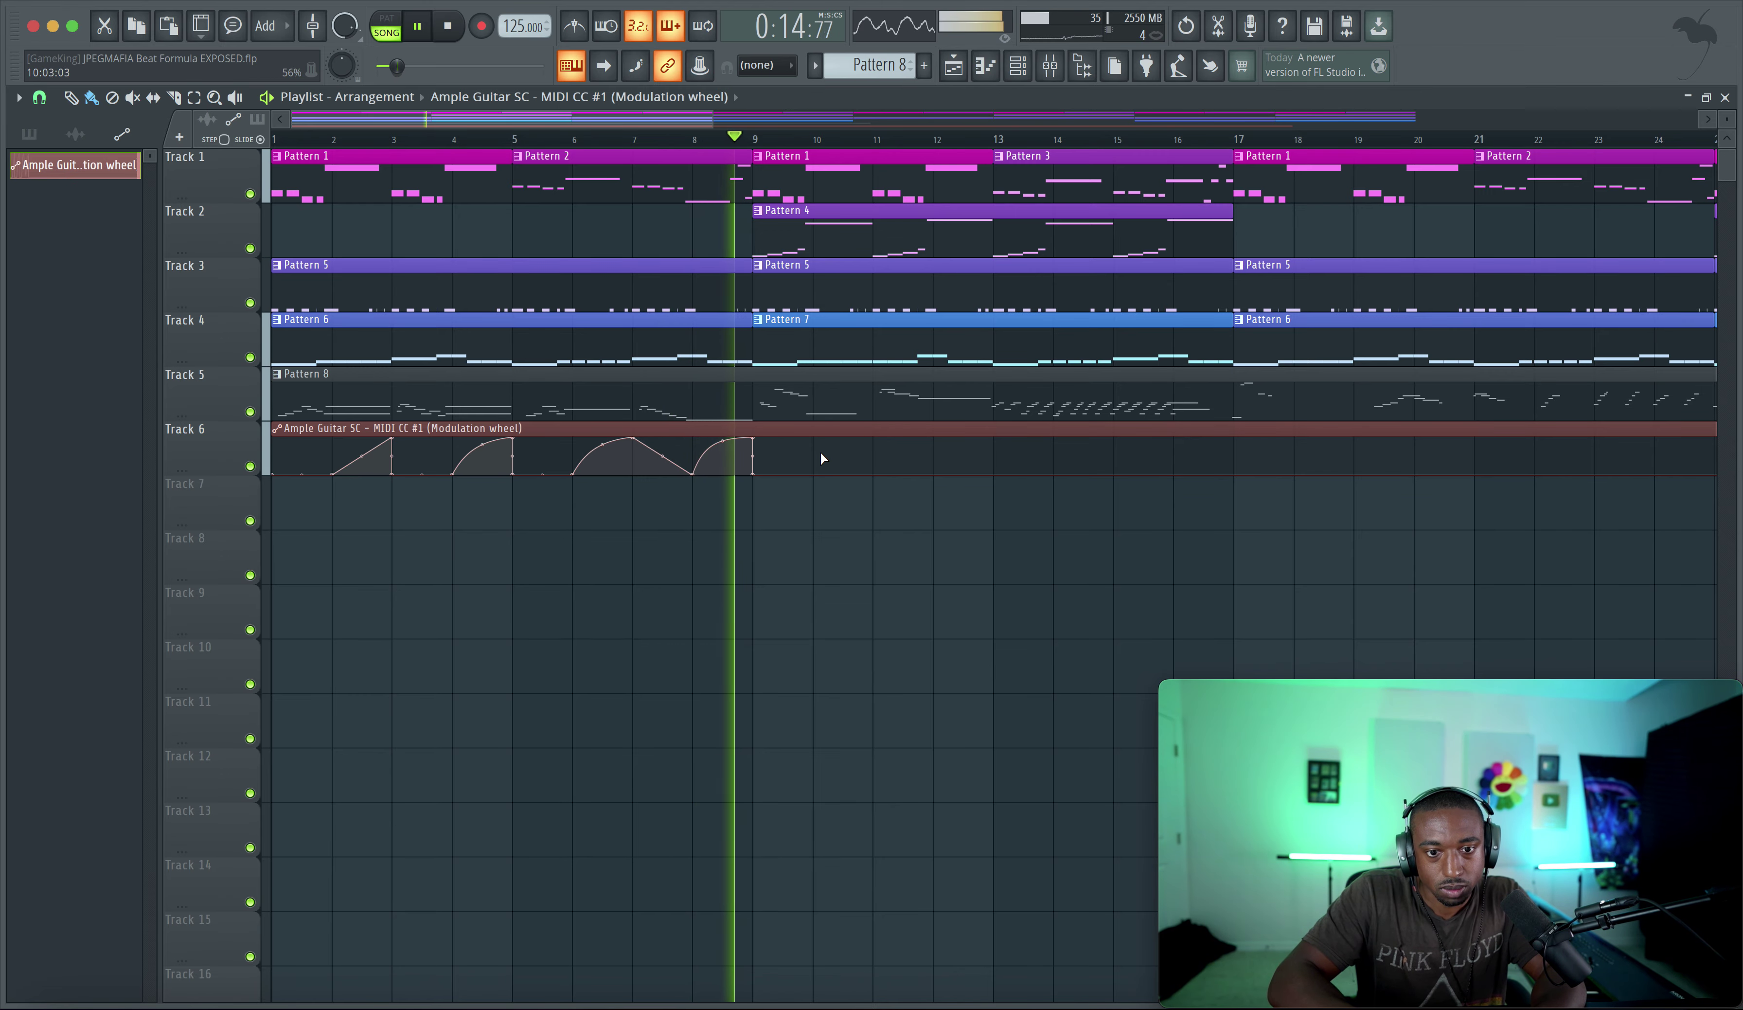
right_click(854, 442)
key("space")
In Pattern 8's guitar notes, move the long G4 note before bar 10 to D5 and duplicate it at D6
double_click(808, 394)
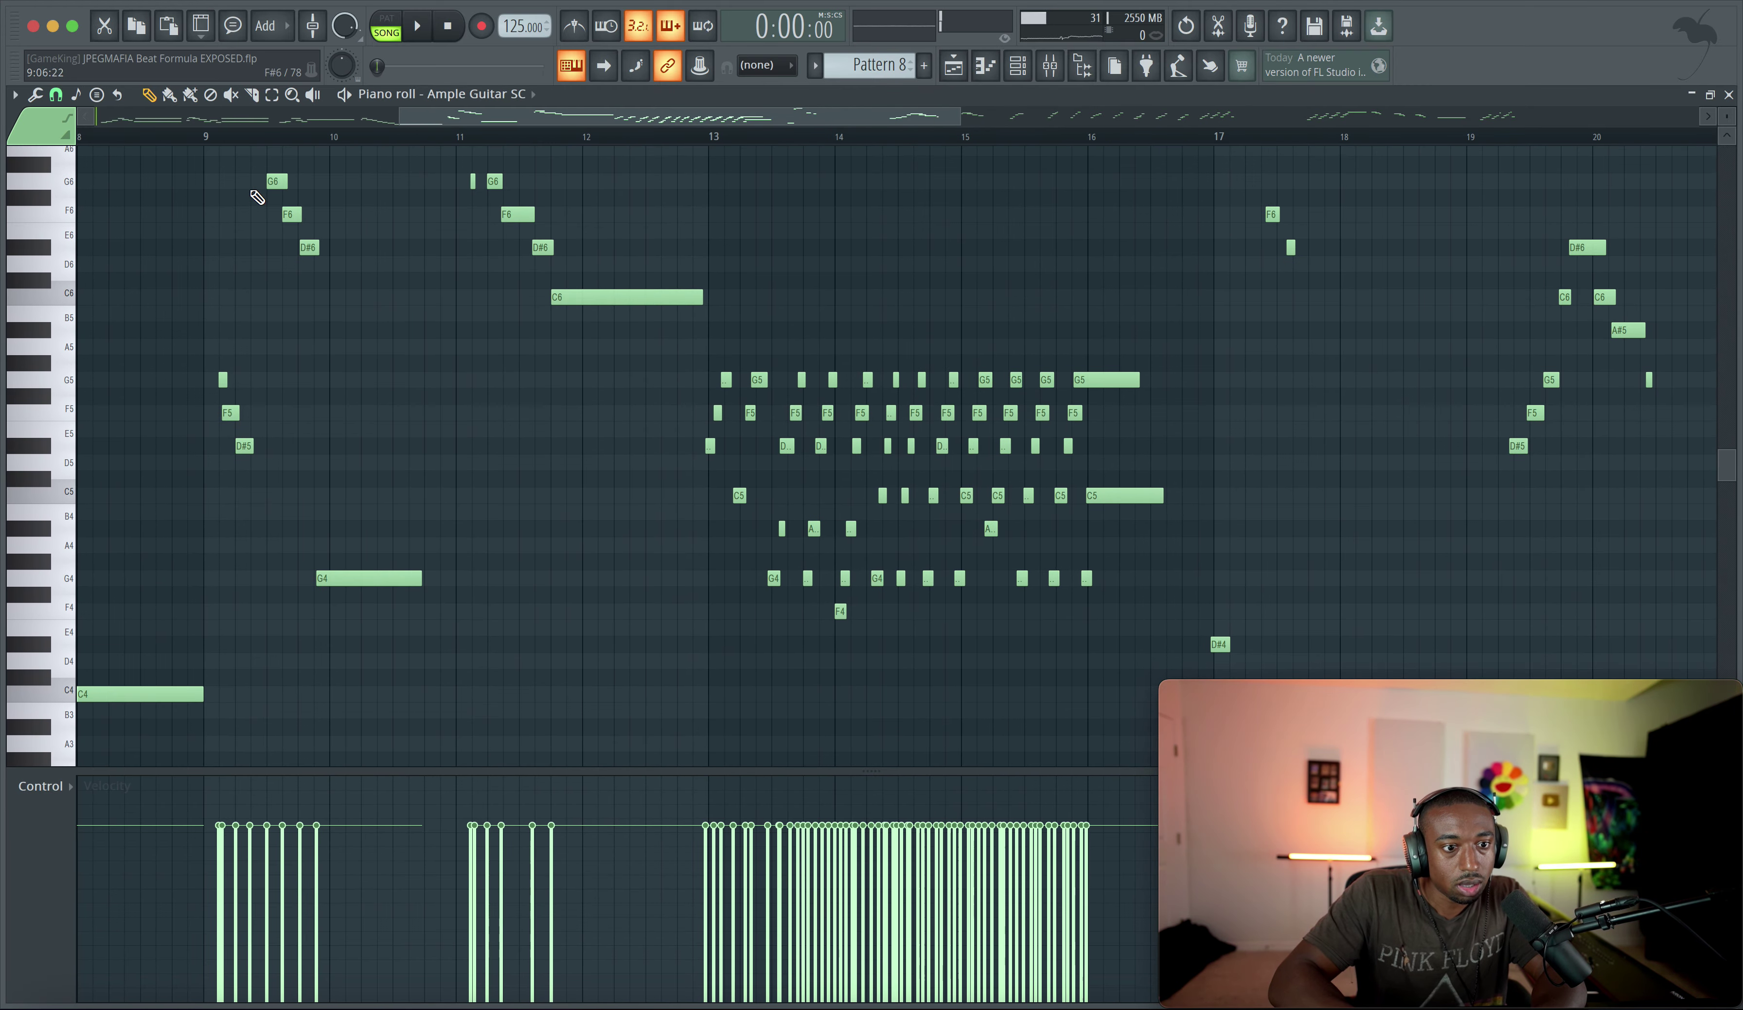
key("space")
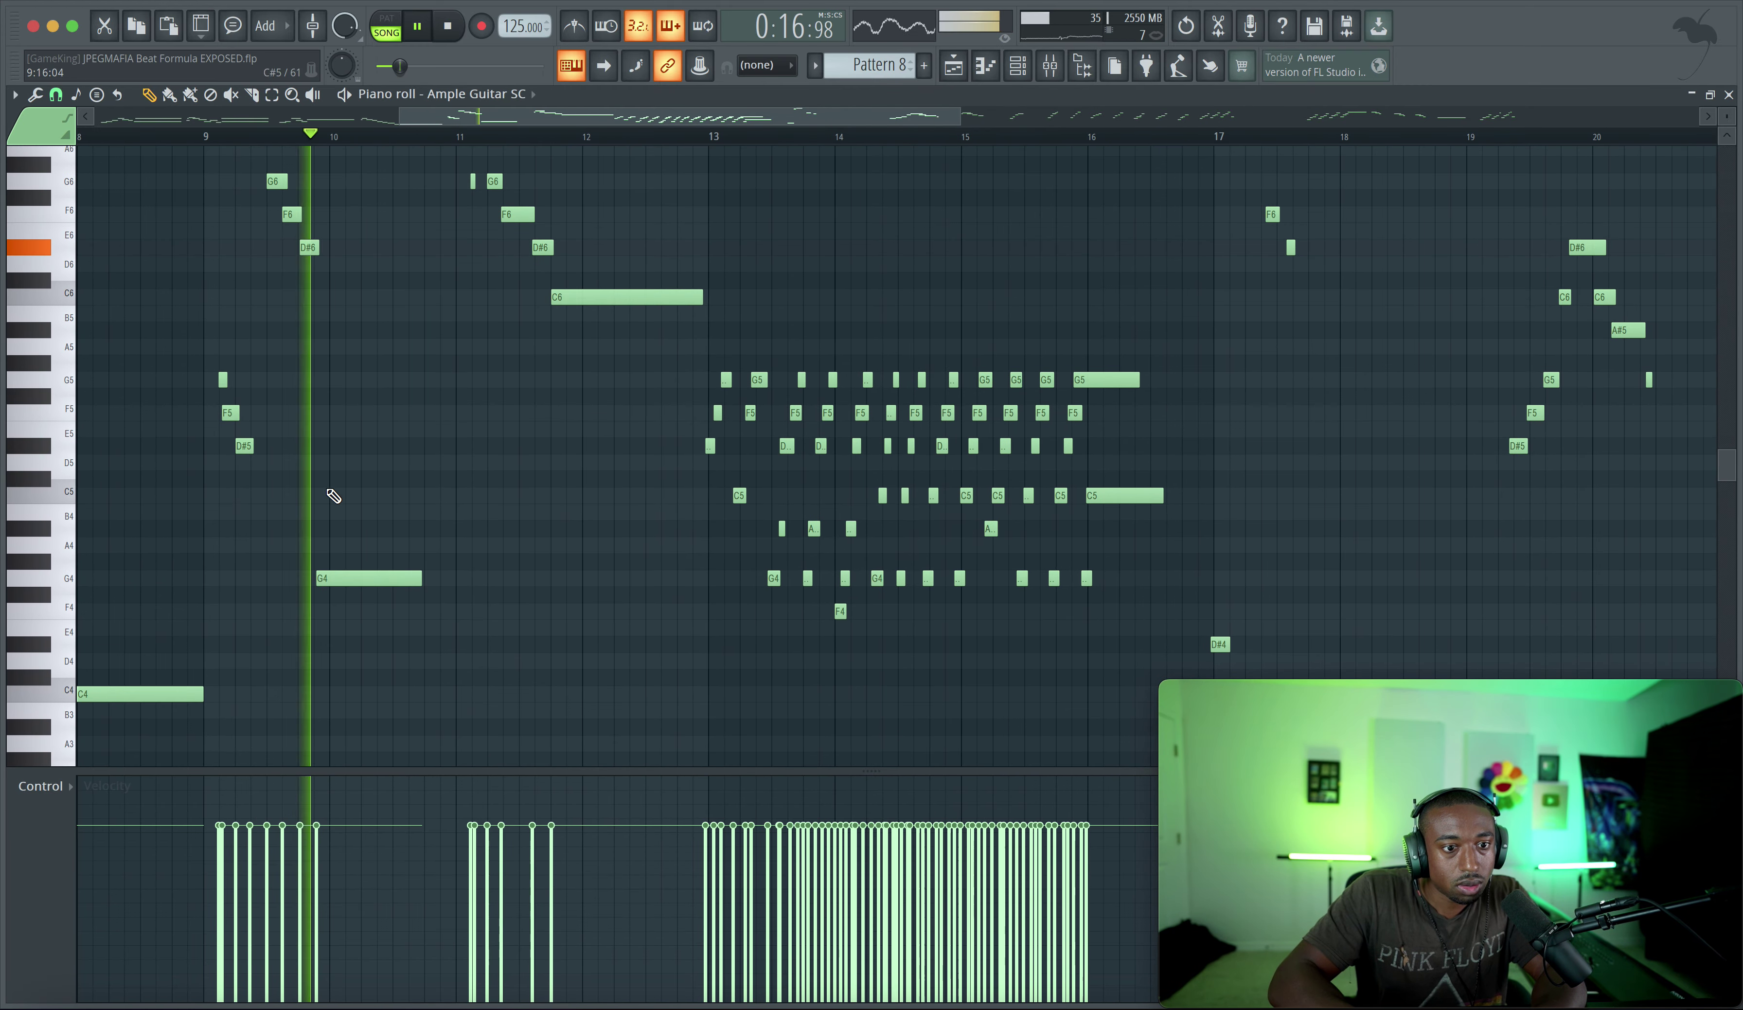
key("space")
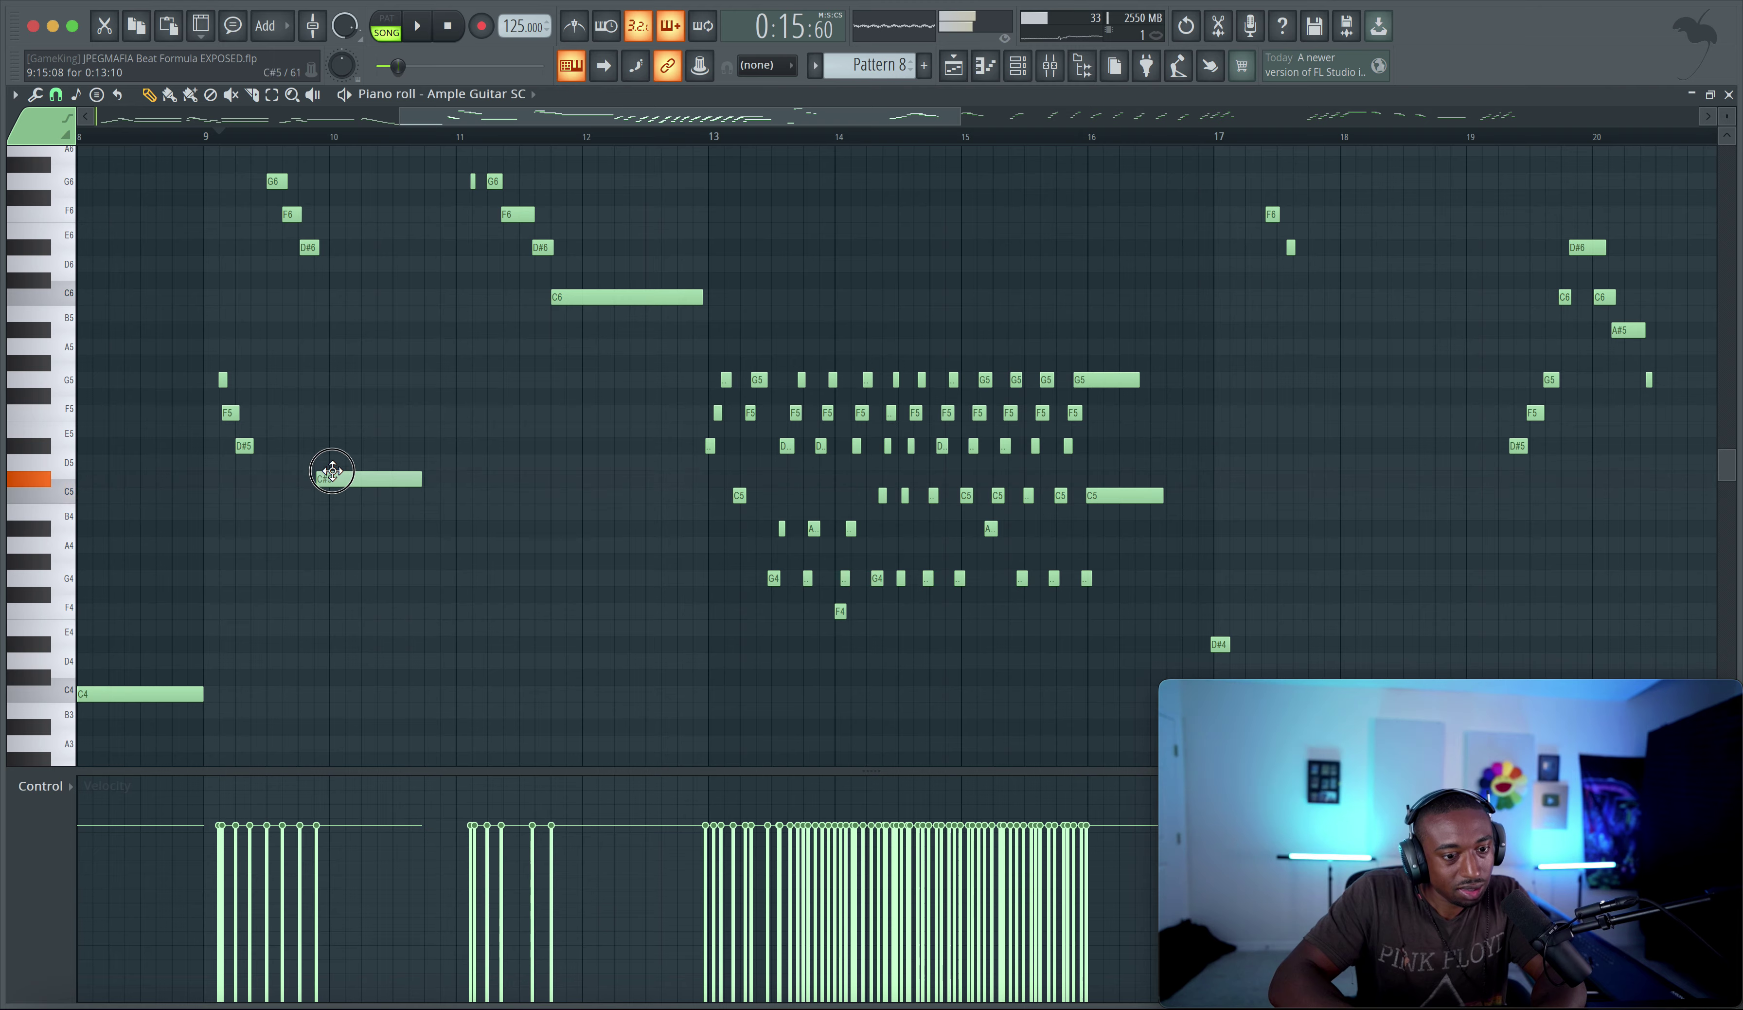
key("space")
left_click(367, 463)
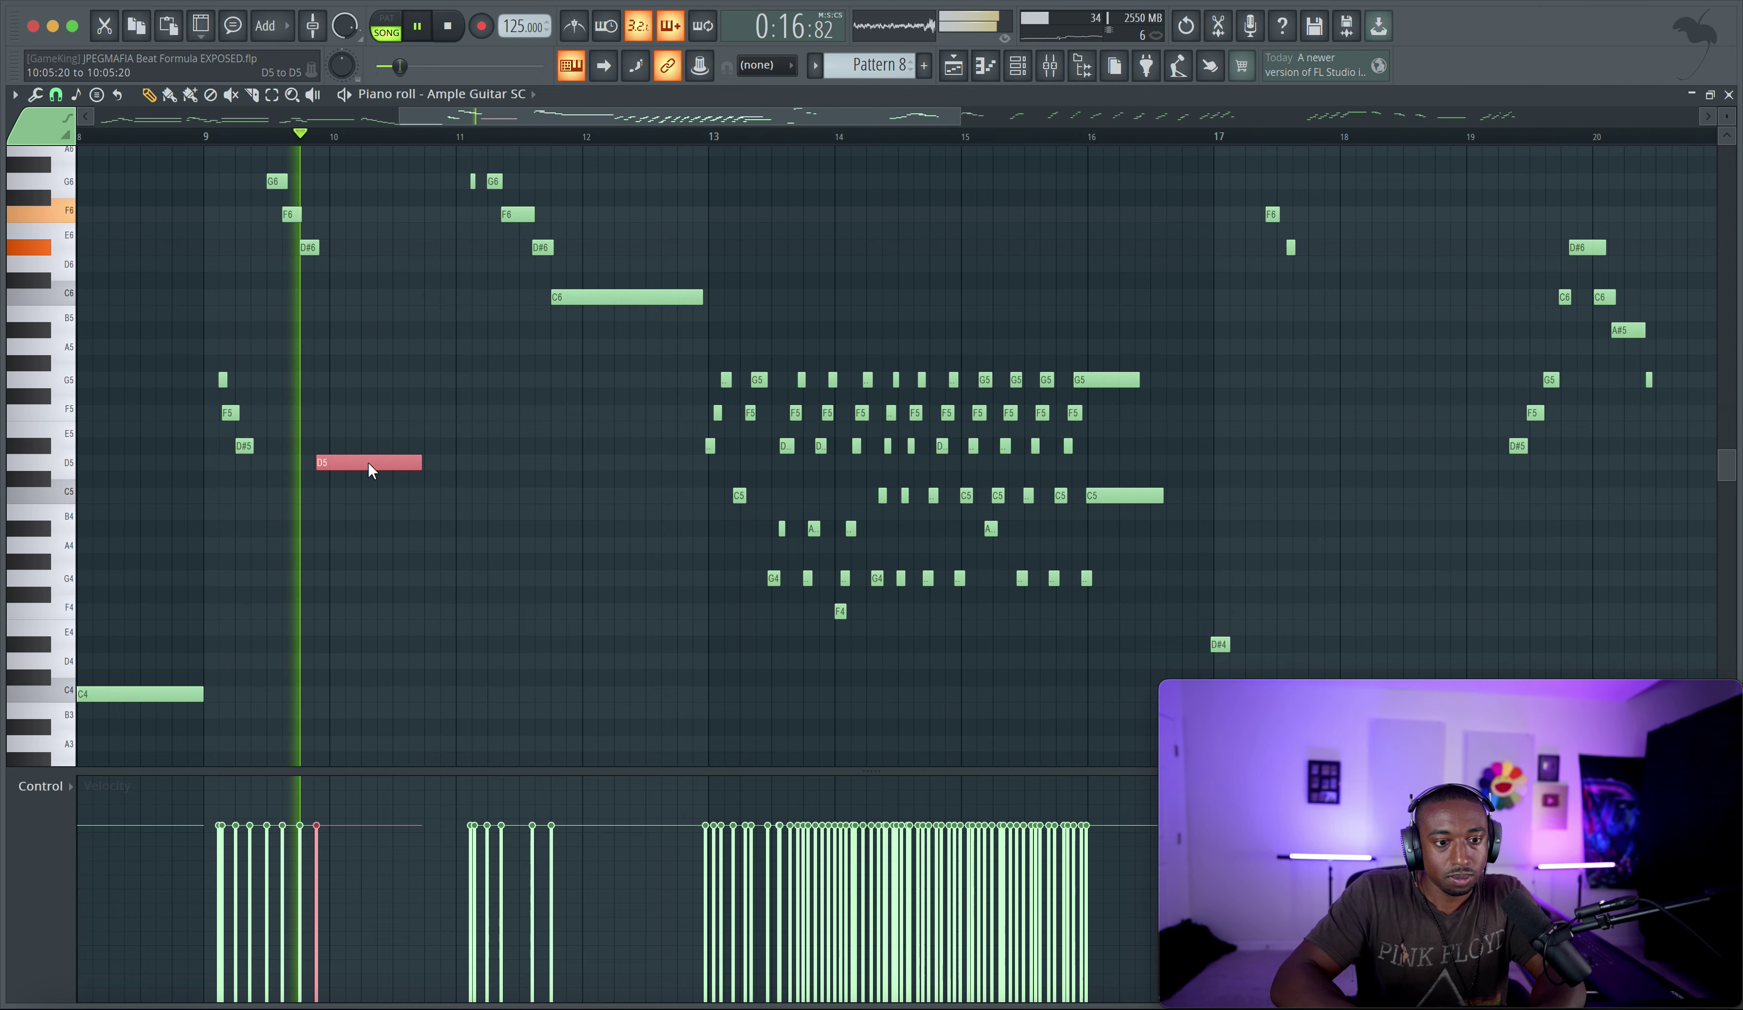
key("space")
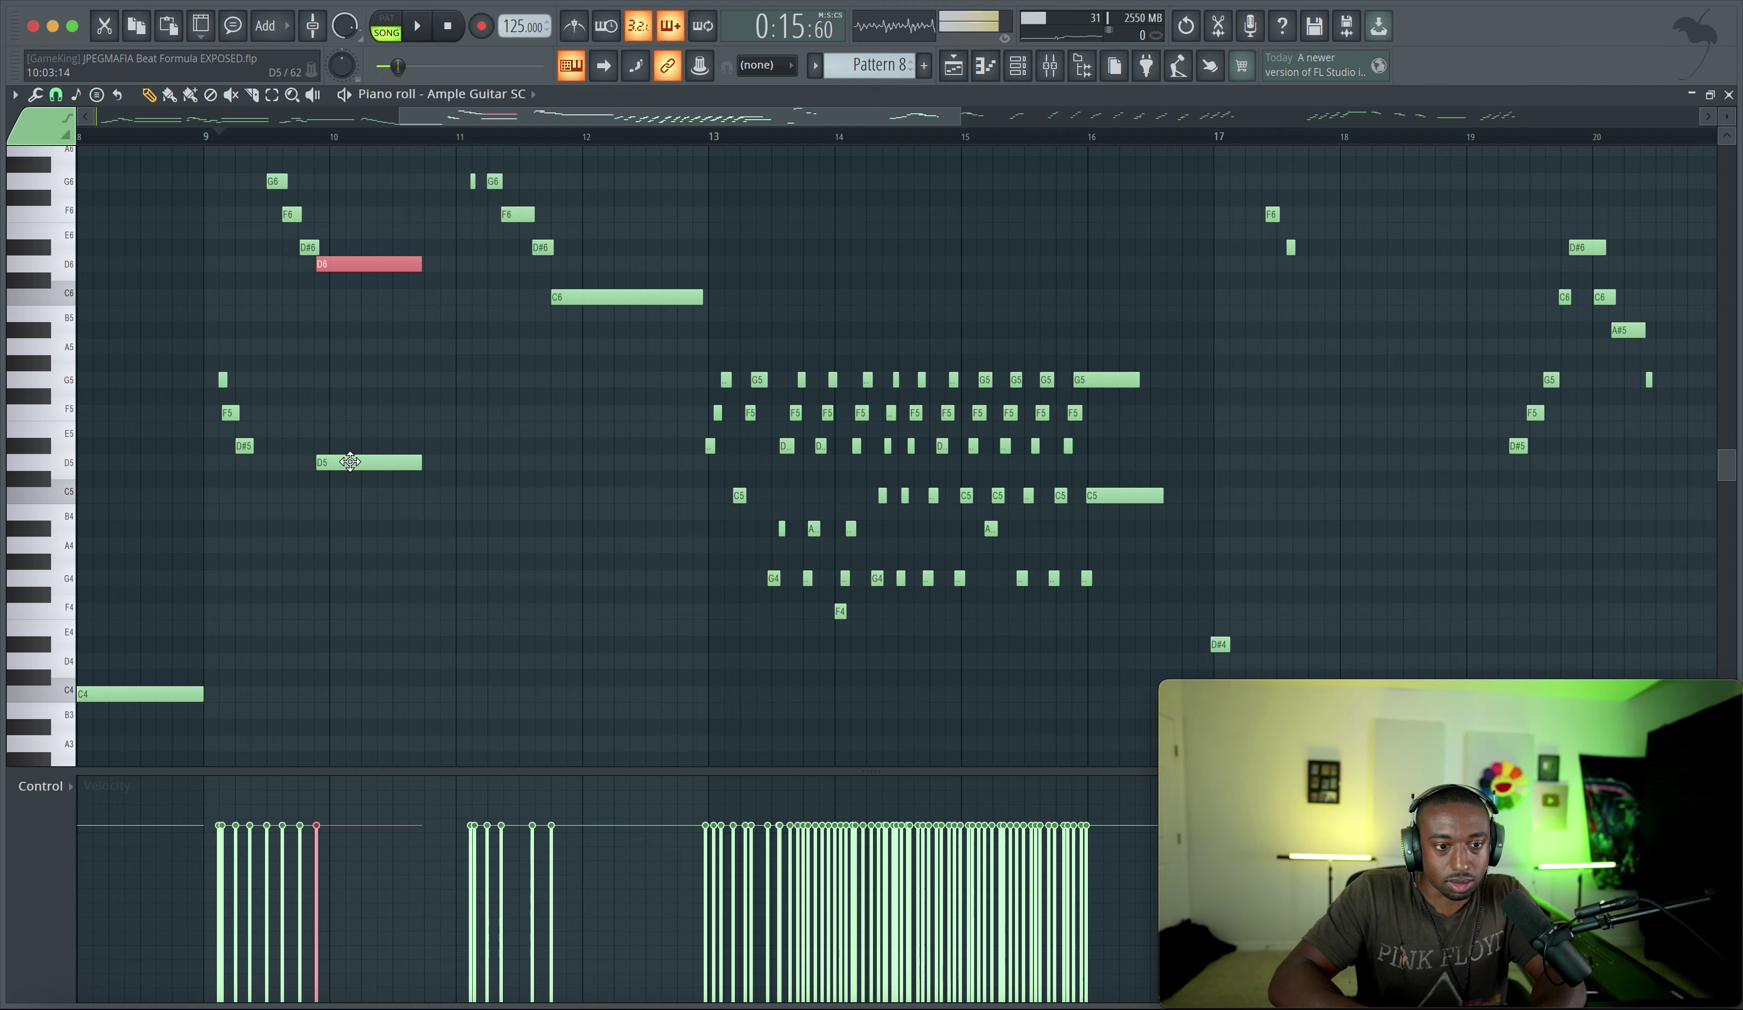
key("space")
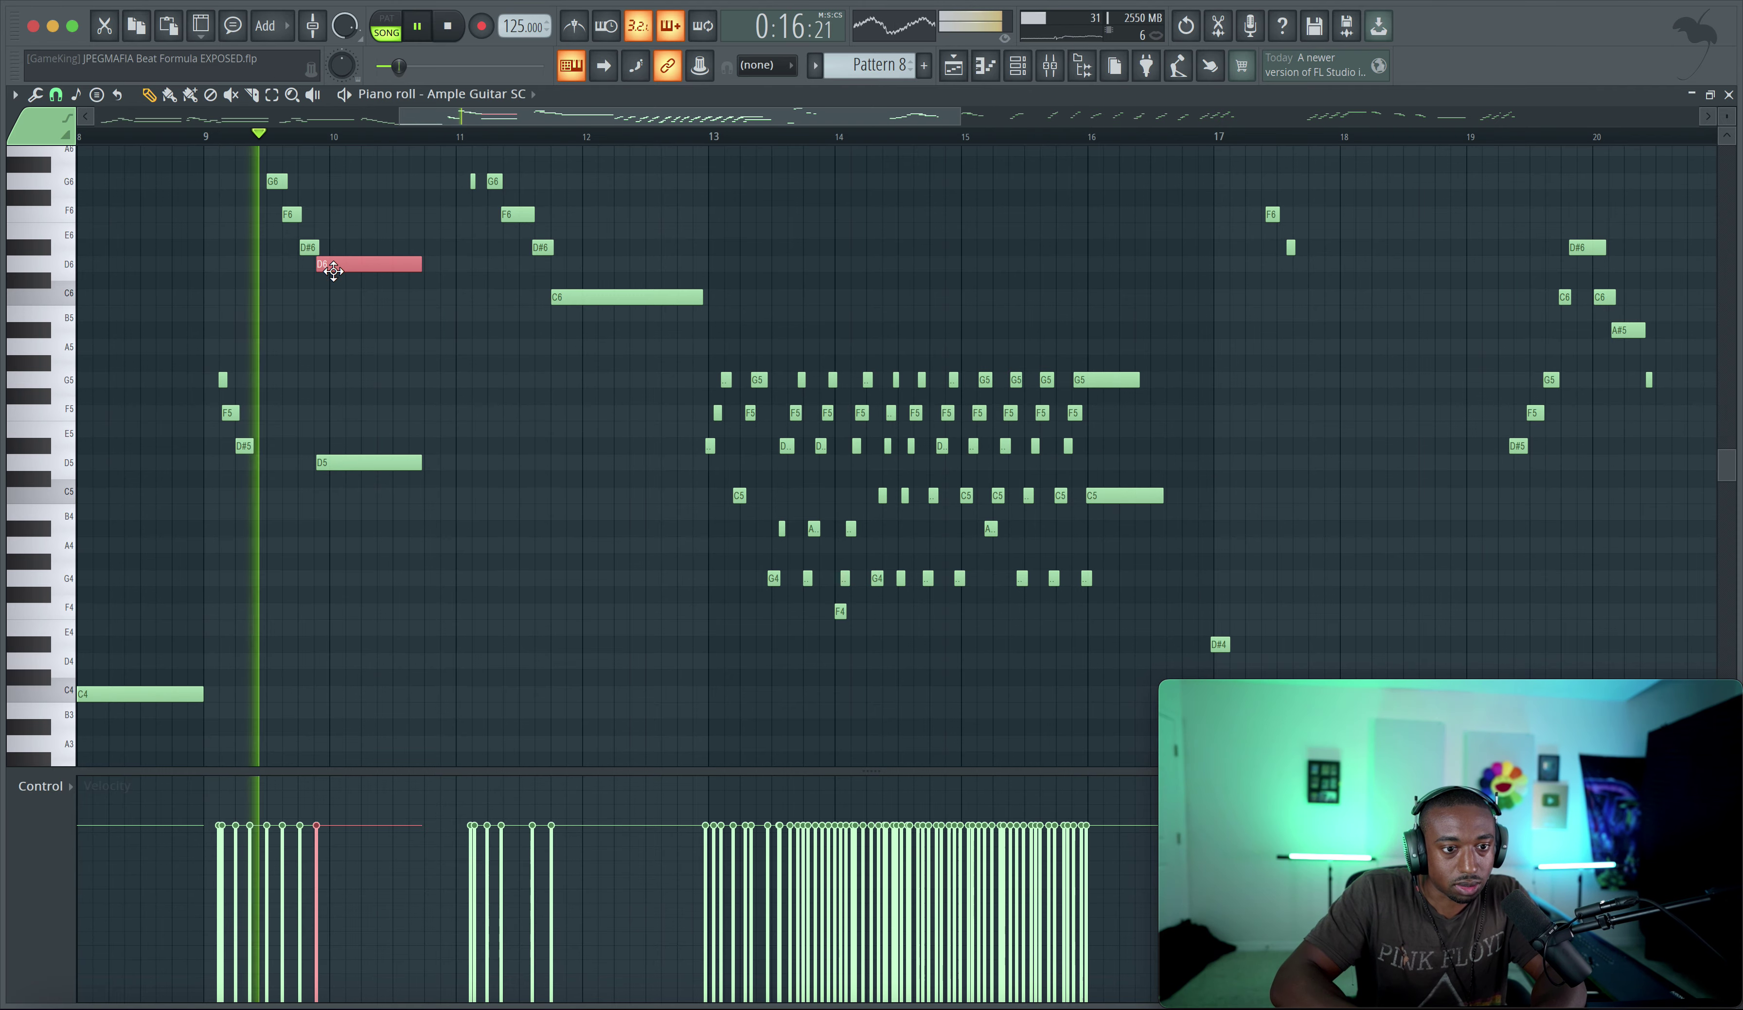
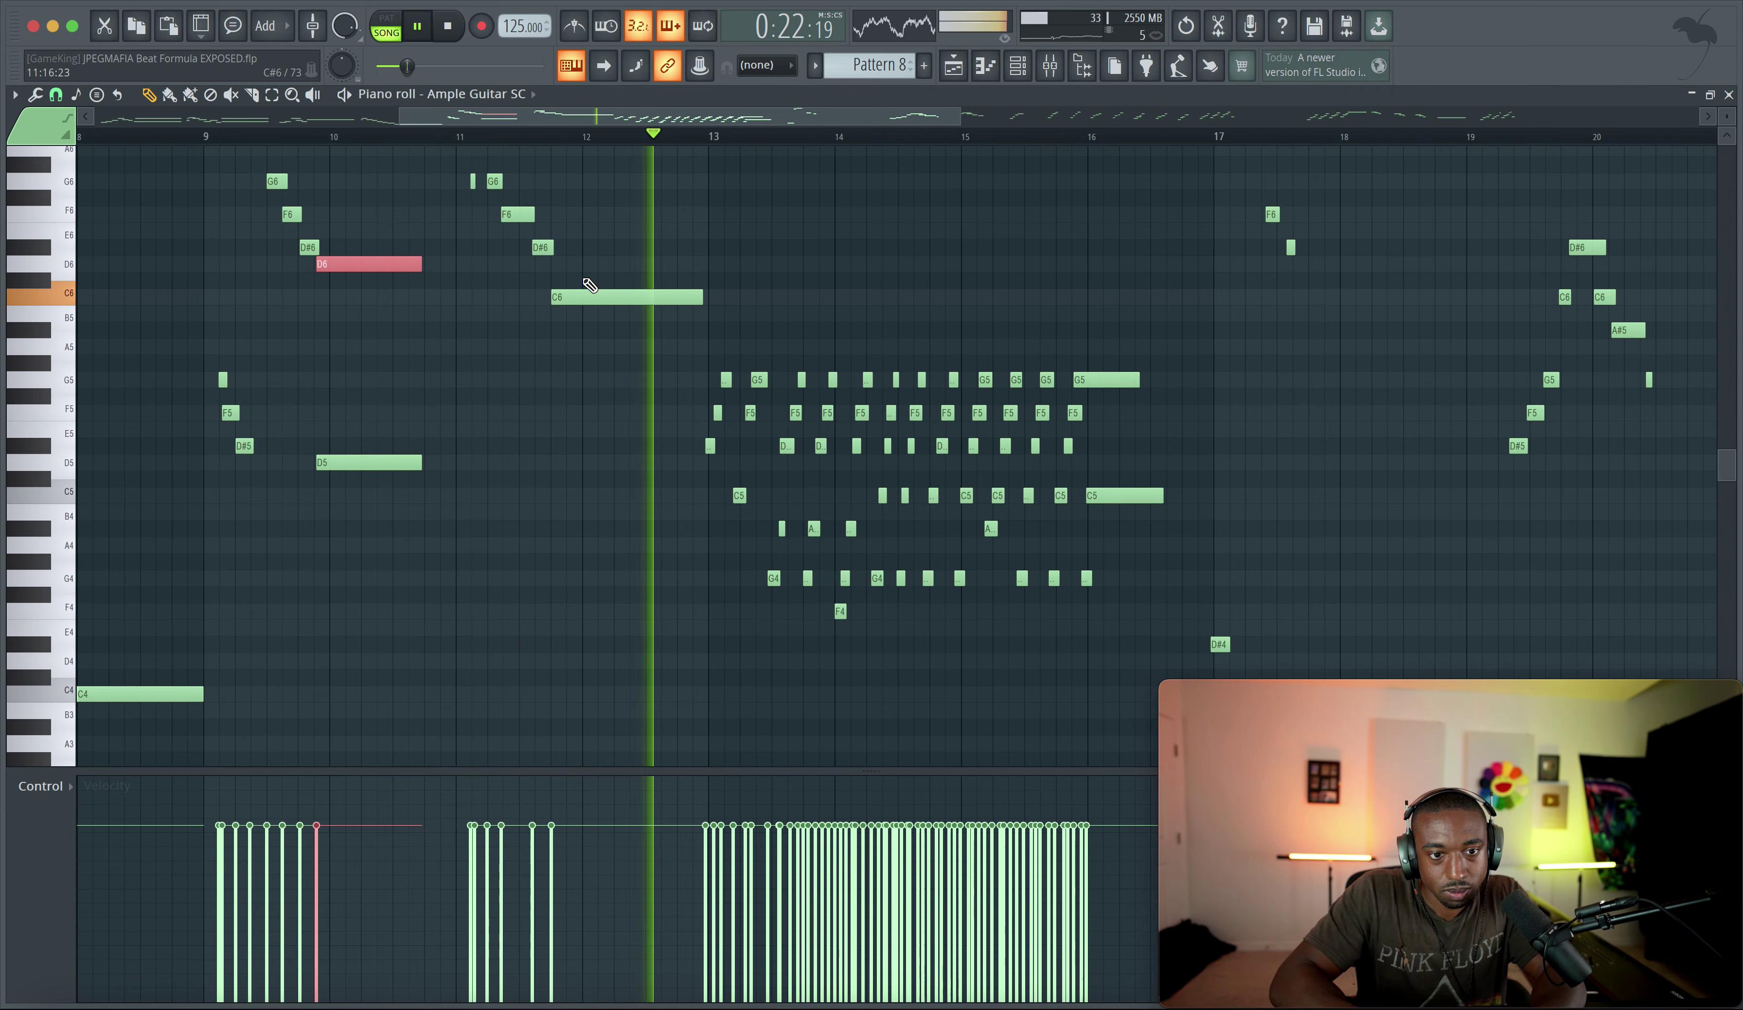
Return to the playlist and slice the Pattern 8 clip on Track 5 at bar 13
scroll(686, 271, "up", 3)
key("F5")
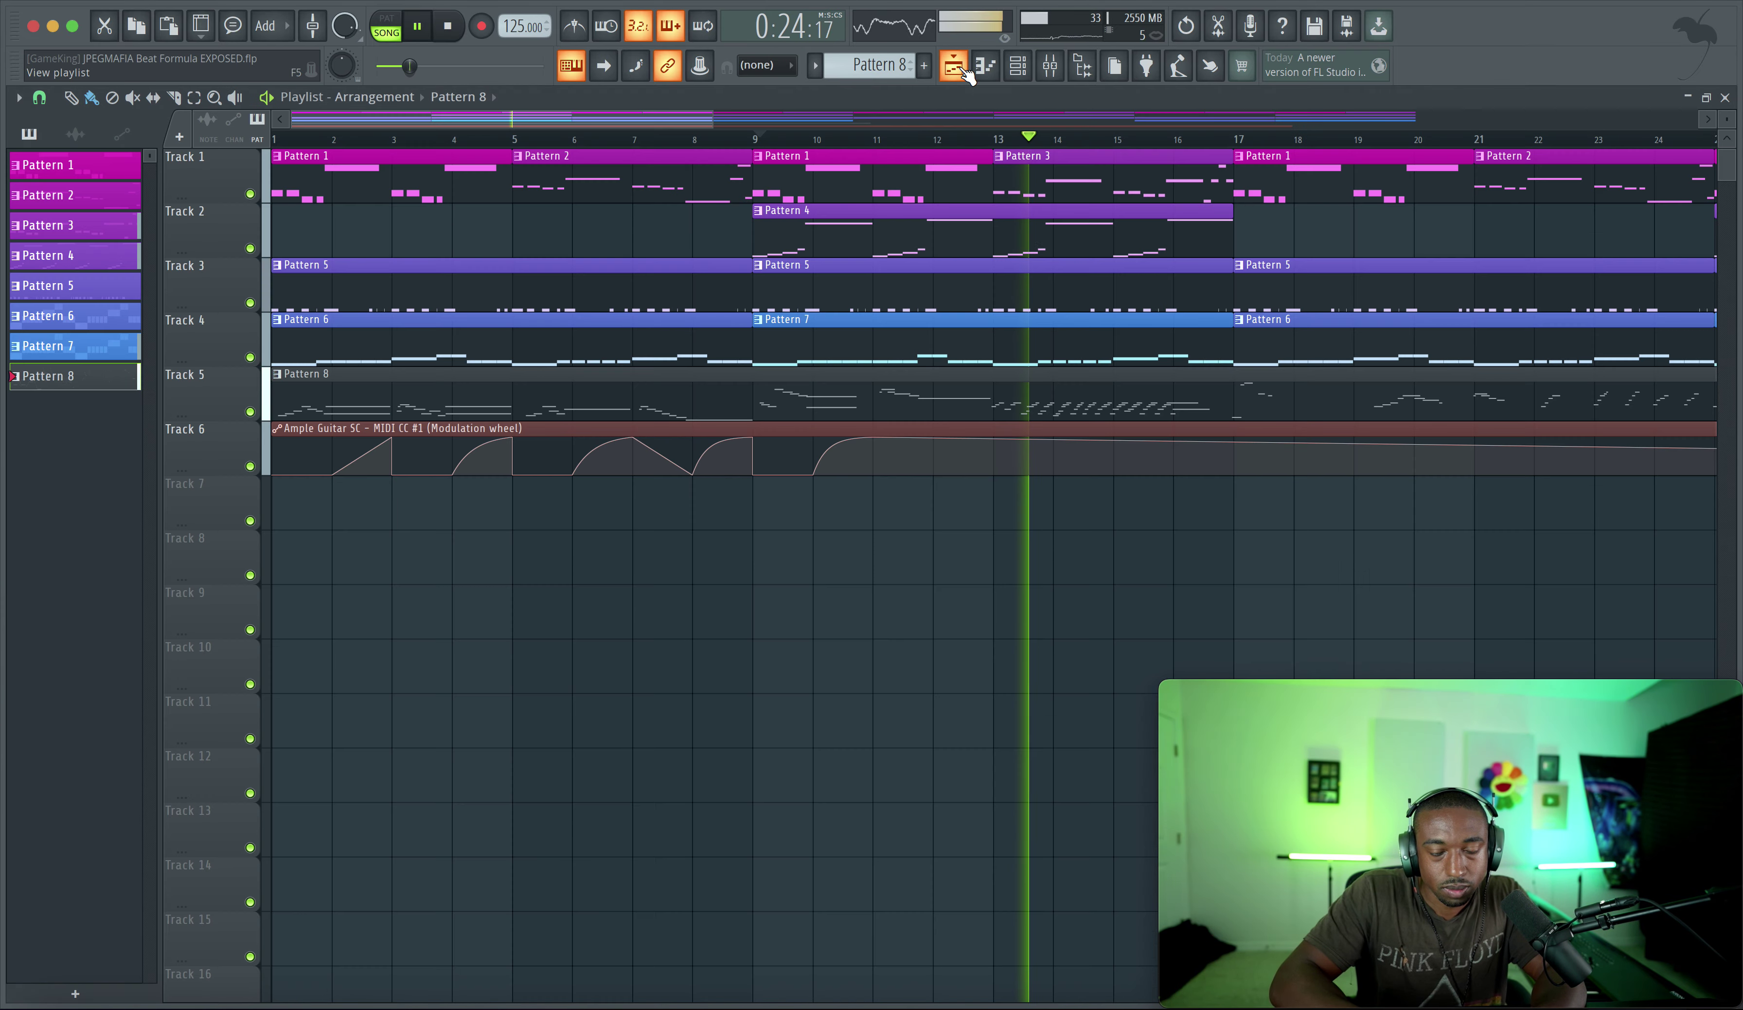
key("space")
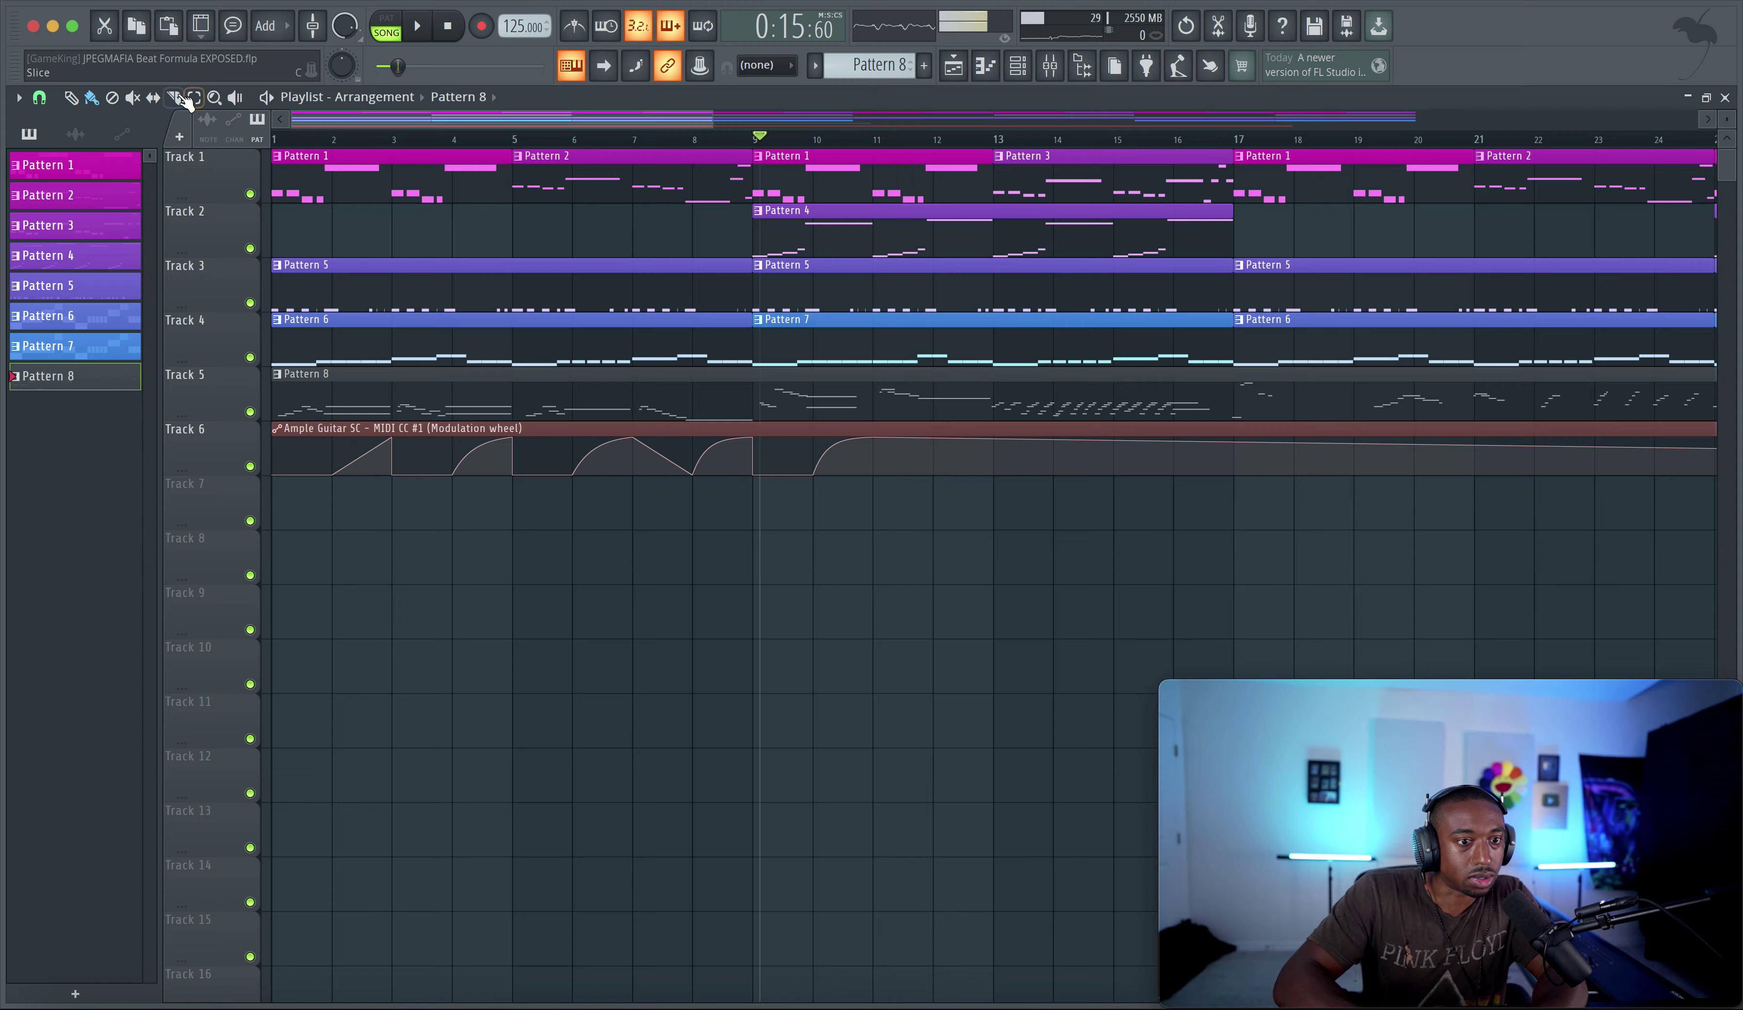
left_click(1002, 406)
key("space")
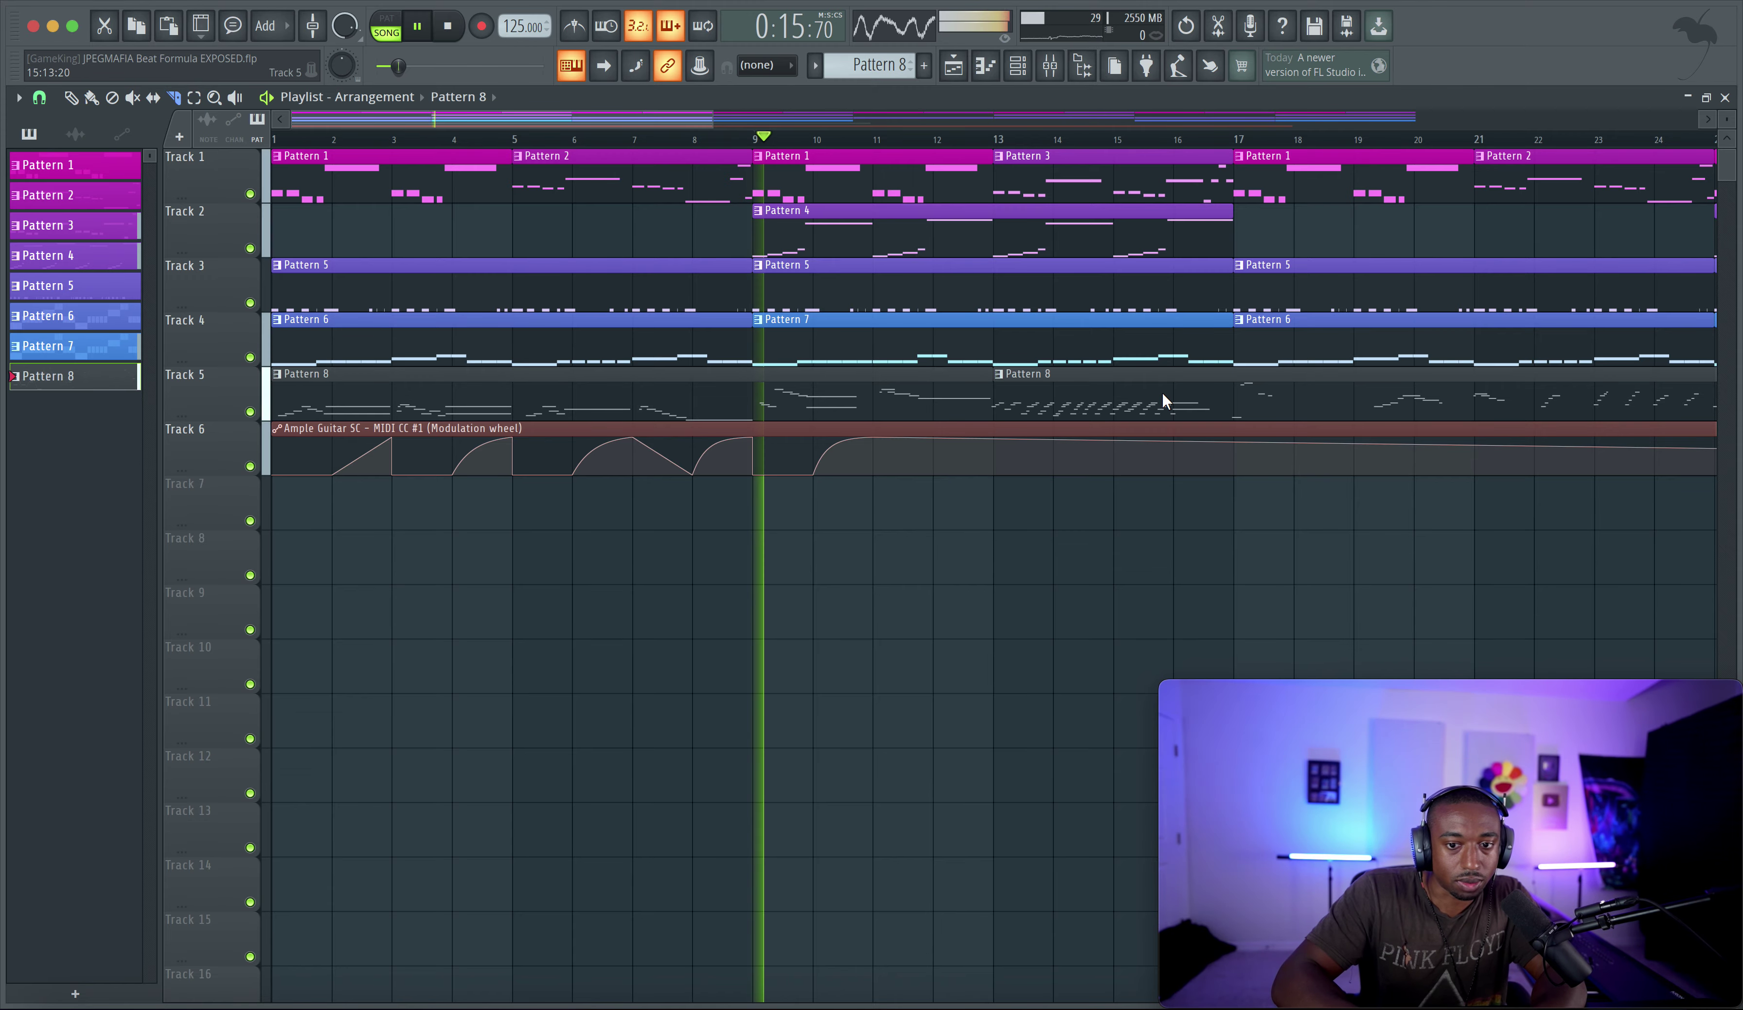
Play the song from bar 13 and review the sliced guitar clip against the other tracks
left_click(997, 139)
scroll(943, 304, "right", 3)
scroll(694, 376, "left", 3)
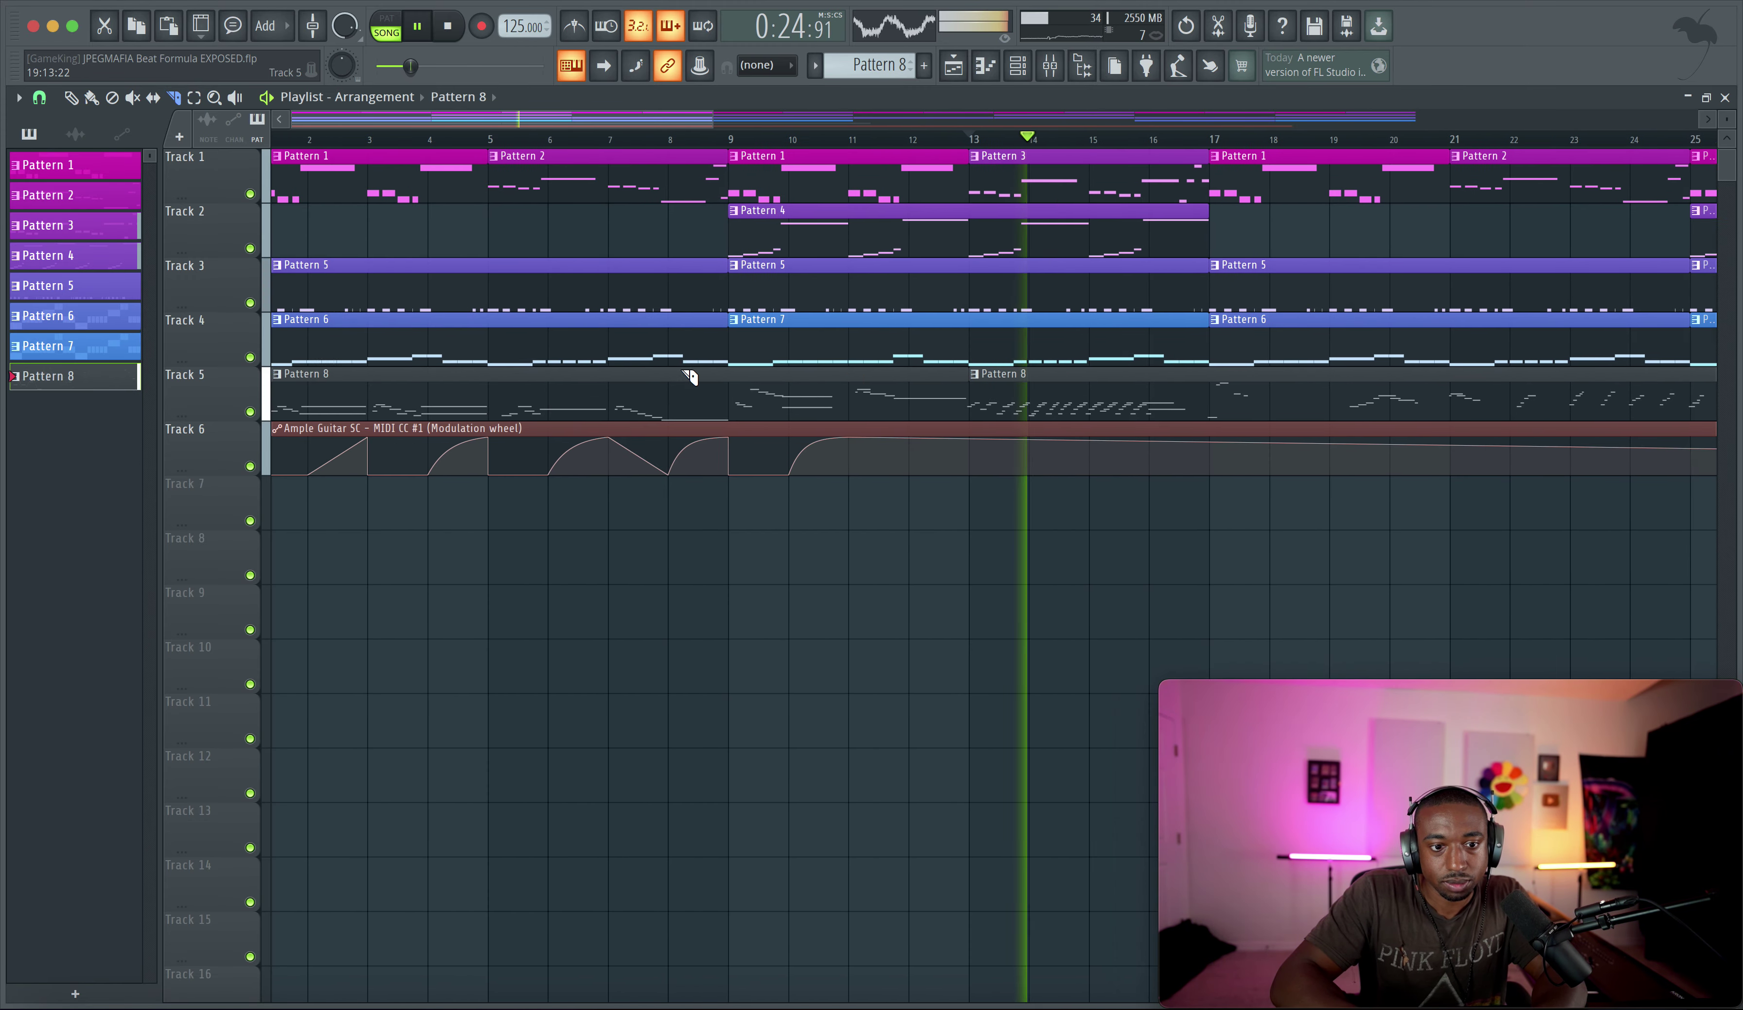
scroll(802, 393, "right", 2)
scroll(802, 392, "left", 2)
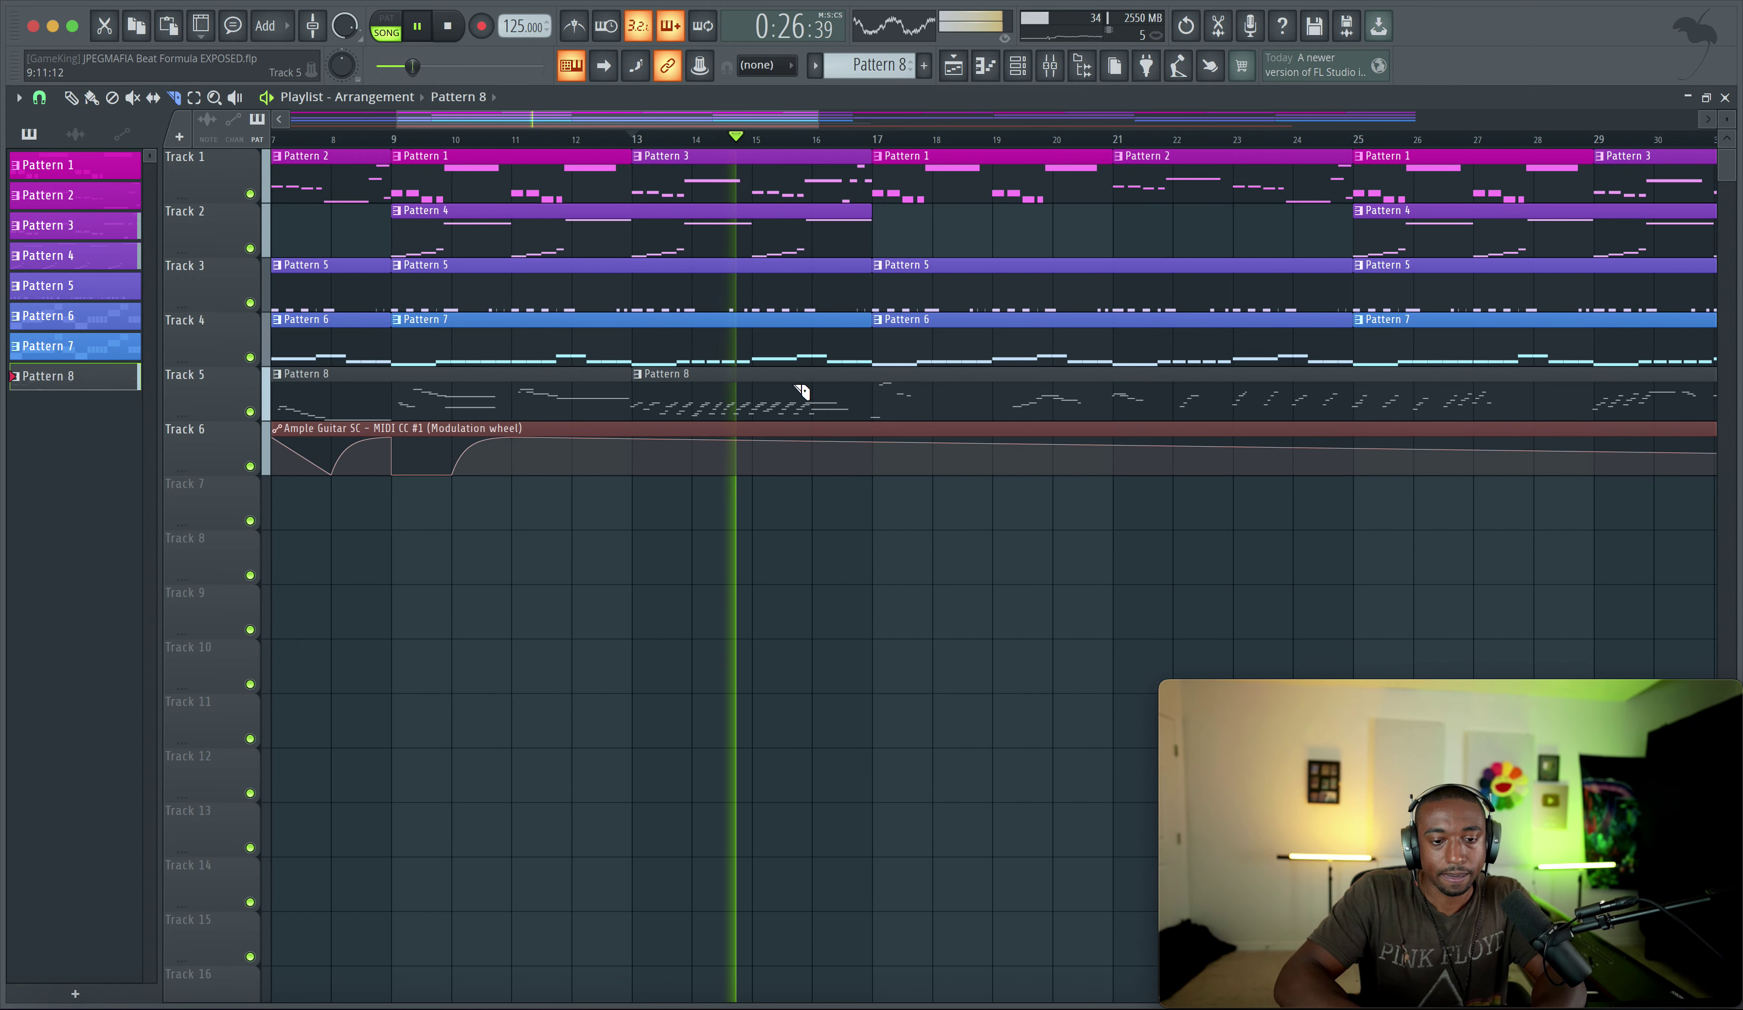
Slice the Pattern 8 clip on Track 5 at bar 17 and mute the segment from bar 13 to 17
left_click(869, 399)
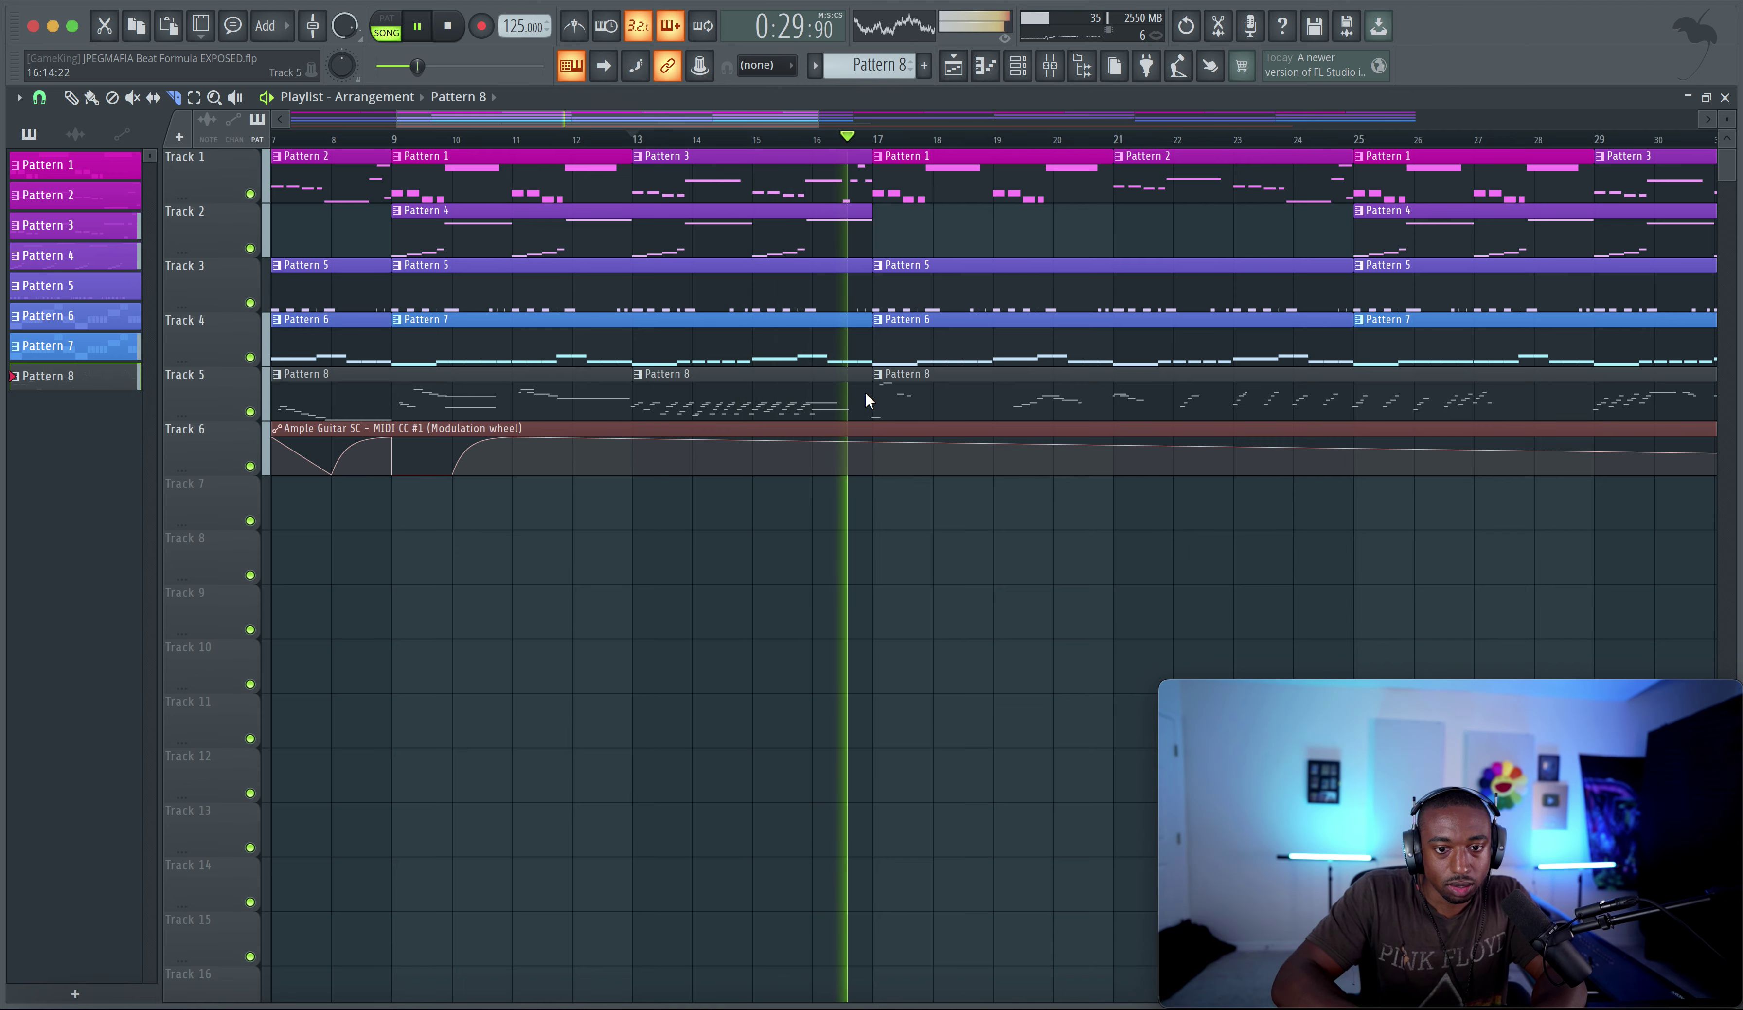
left_click(91, 97)
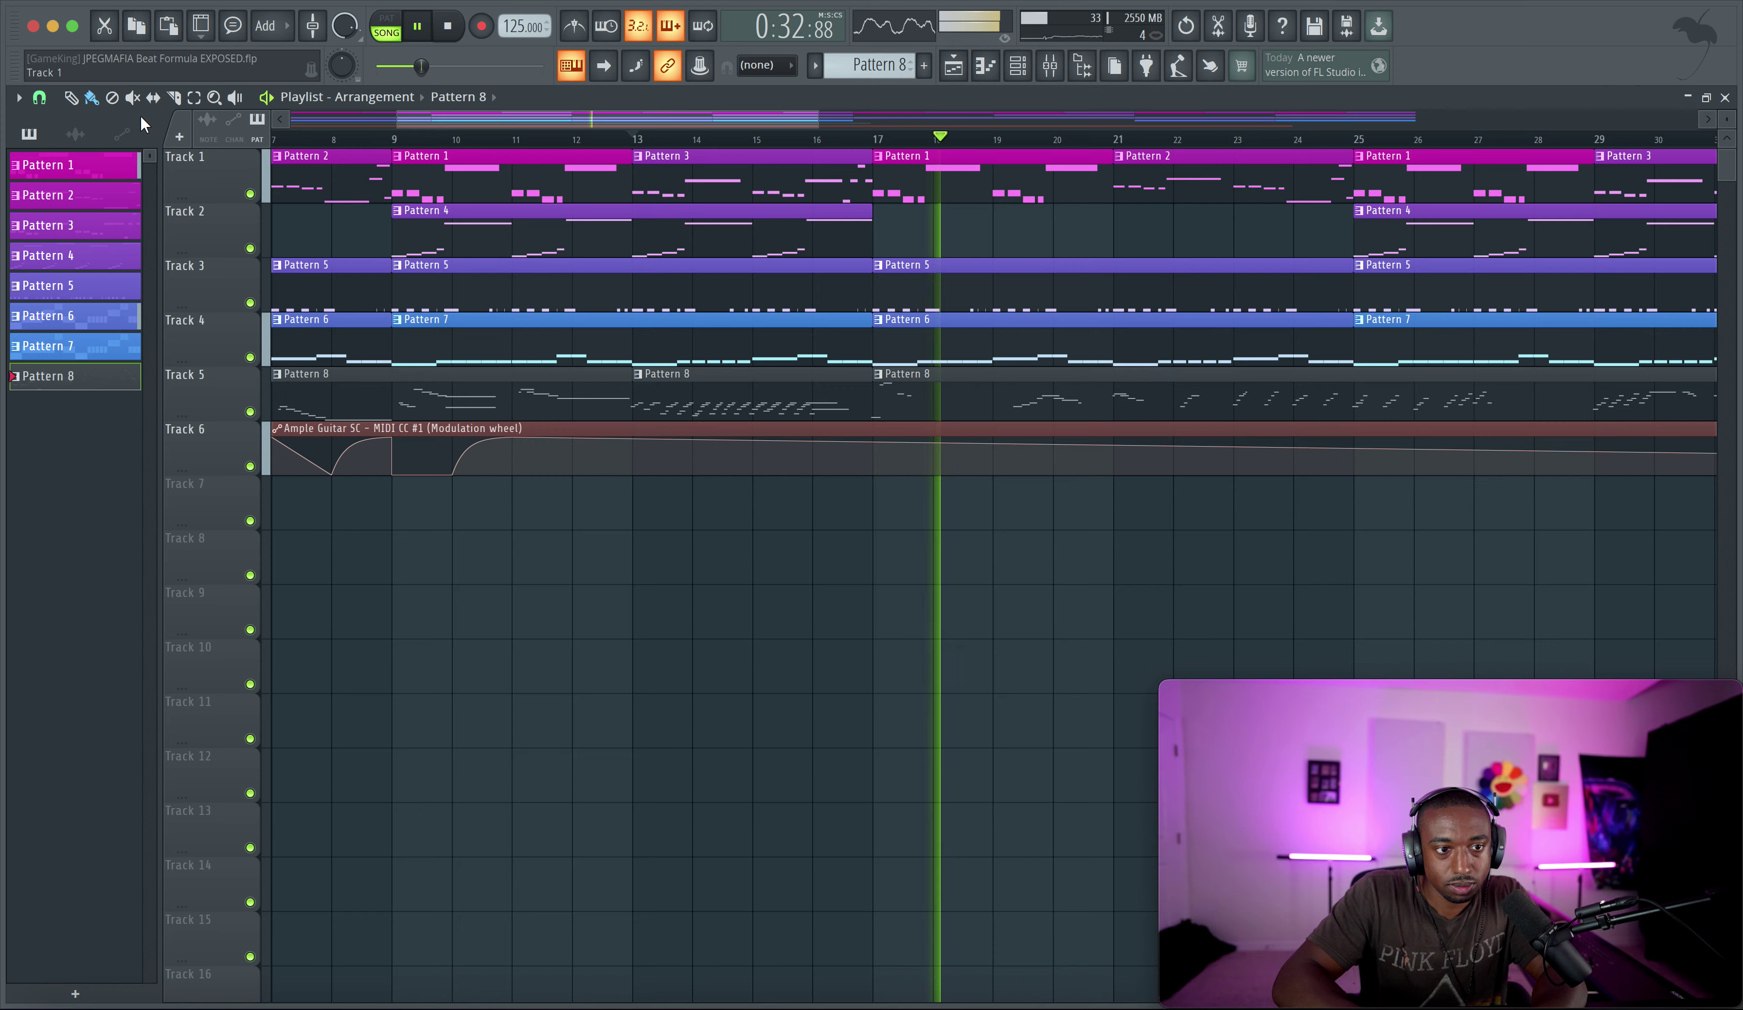
left_click(132, 98)
left_click(756, 385)
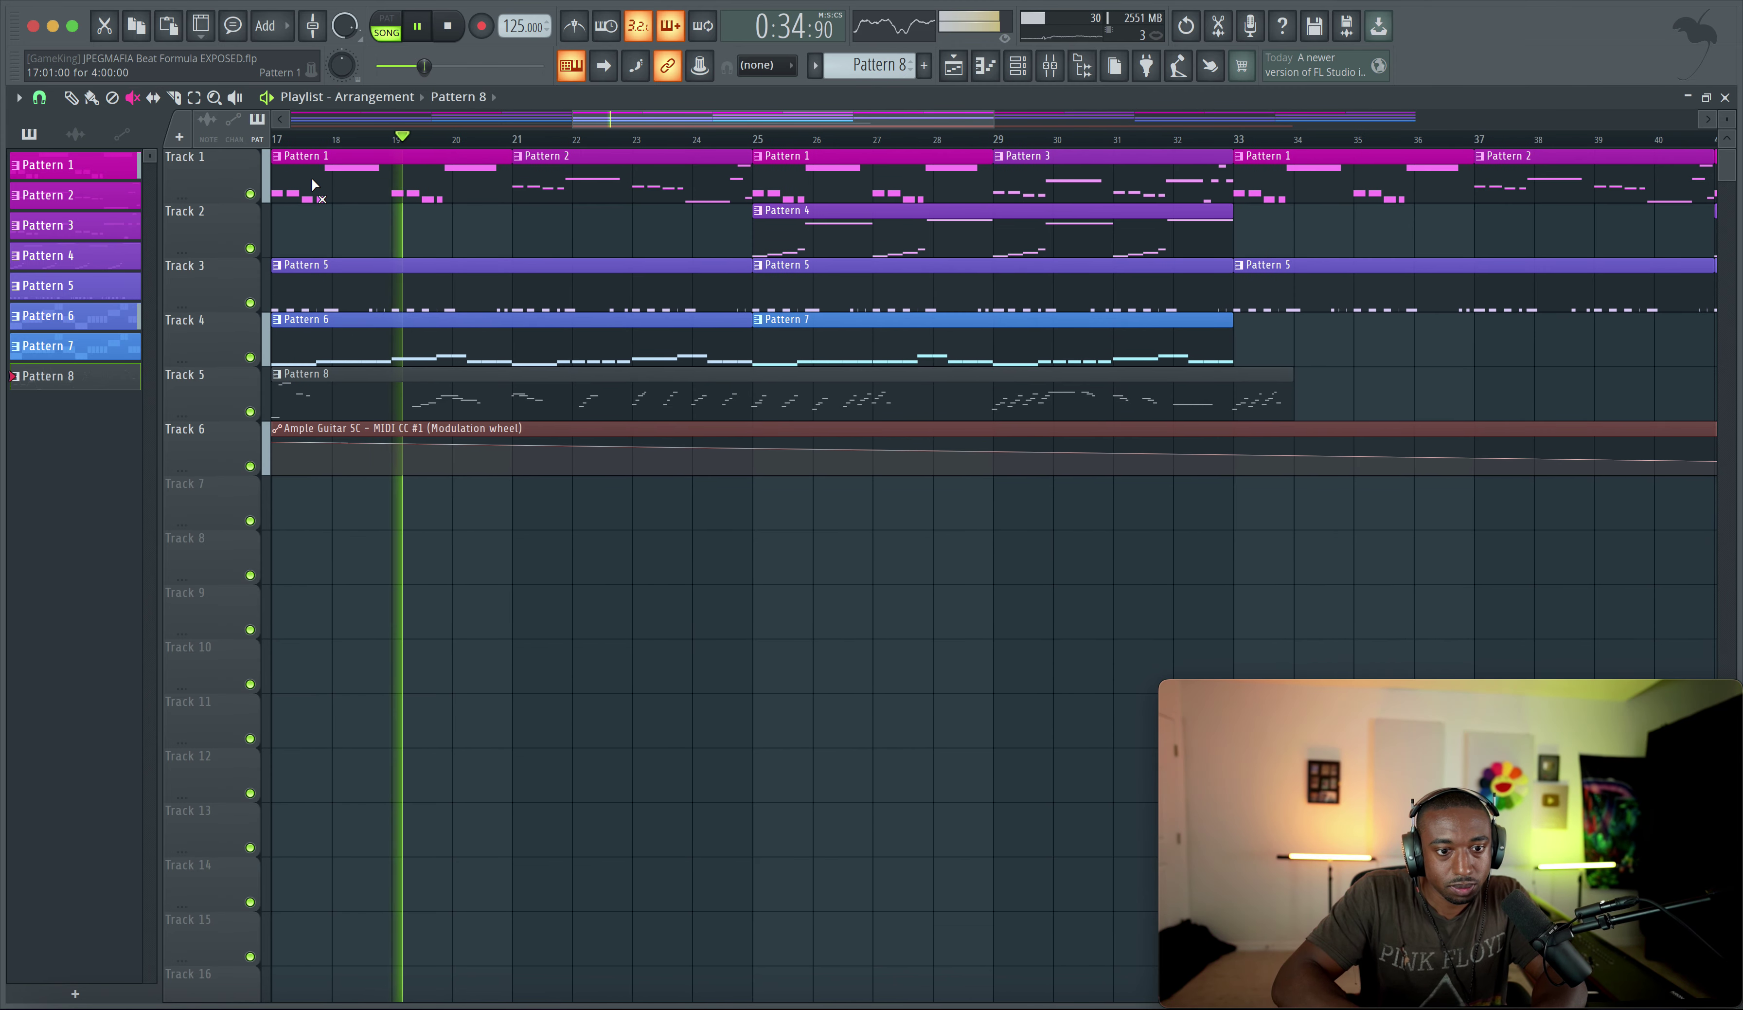
Slice the Track 5 Pattern 8 clip just before bar 23 and mute the segment starting at bar 17
left_click(174, 98)
scroll(492, 319, "left", 2)
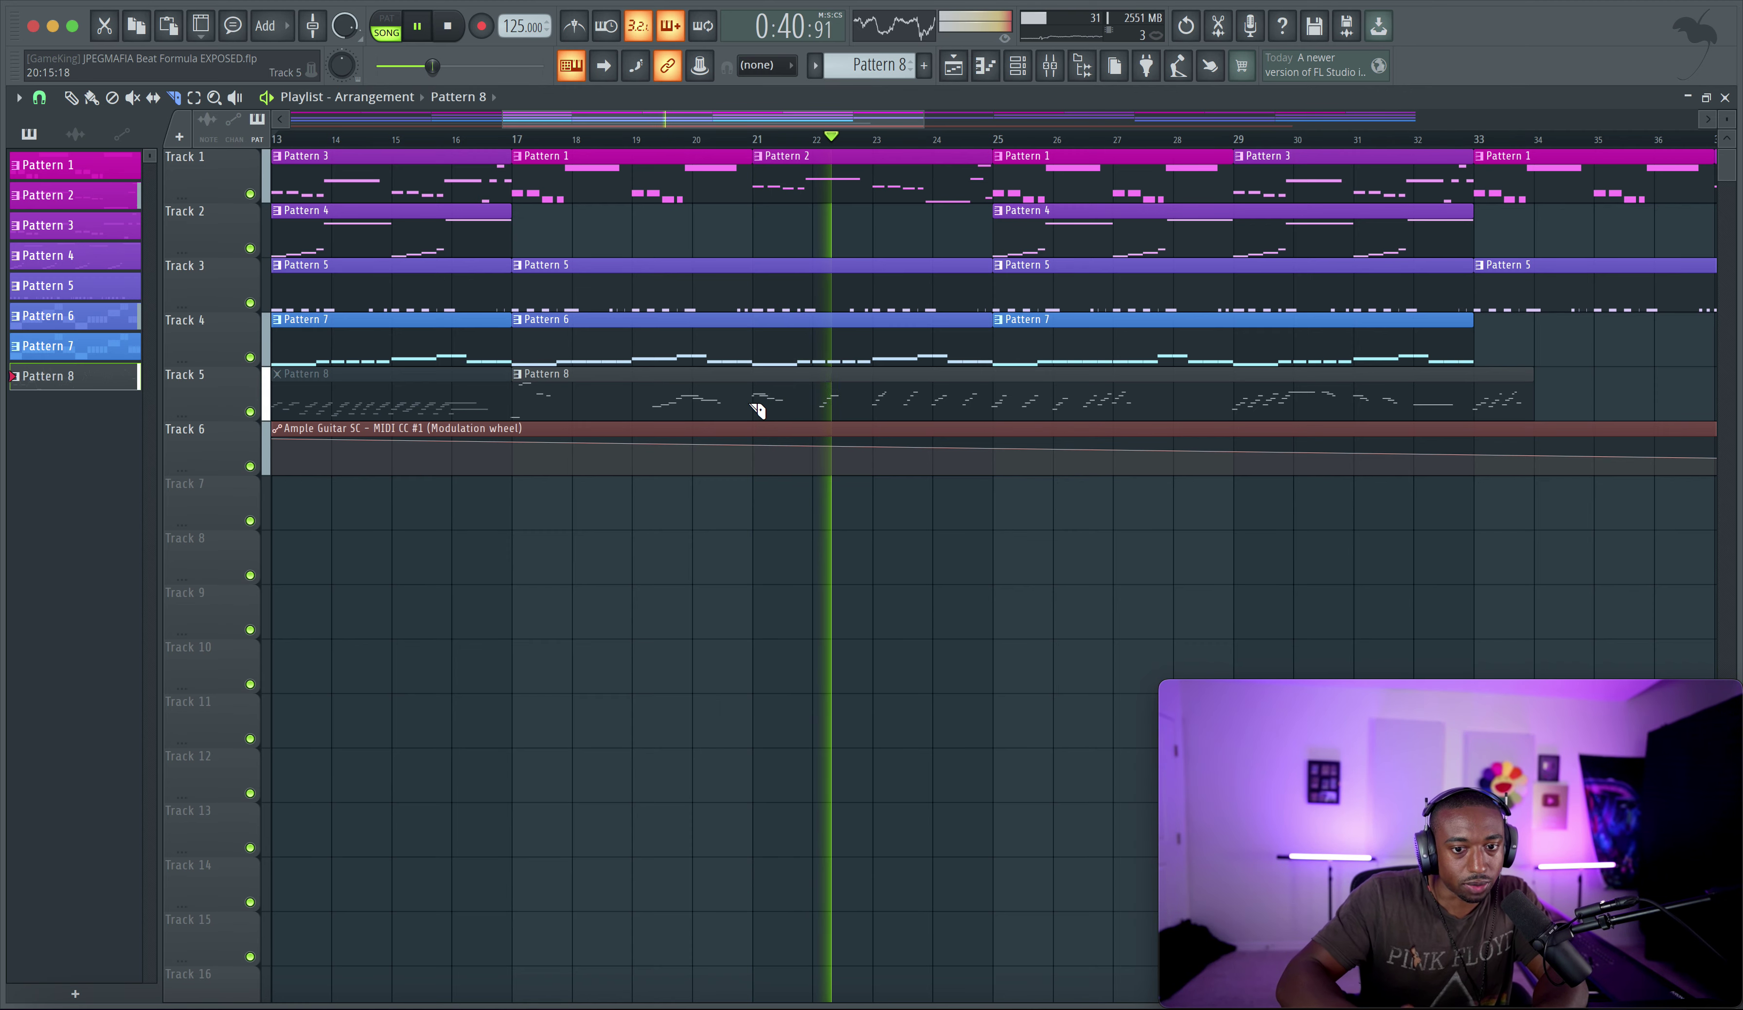
left_click(870, 410)
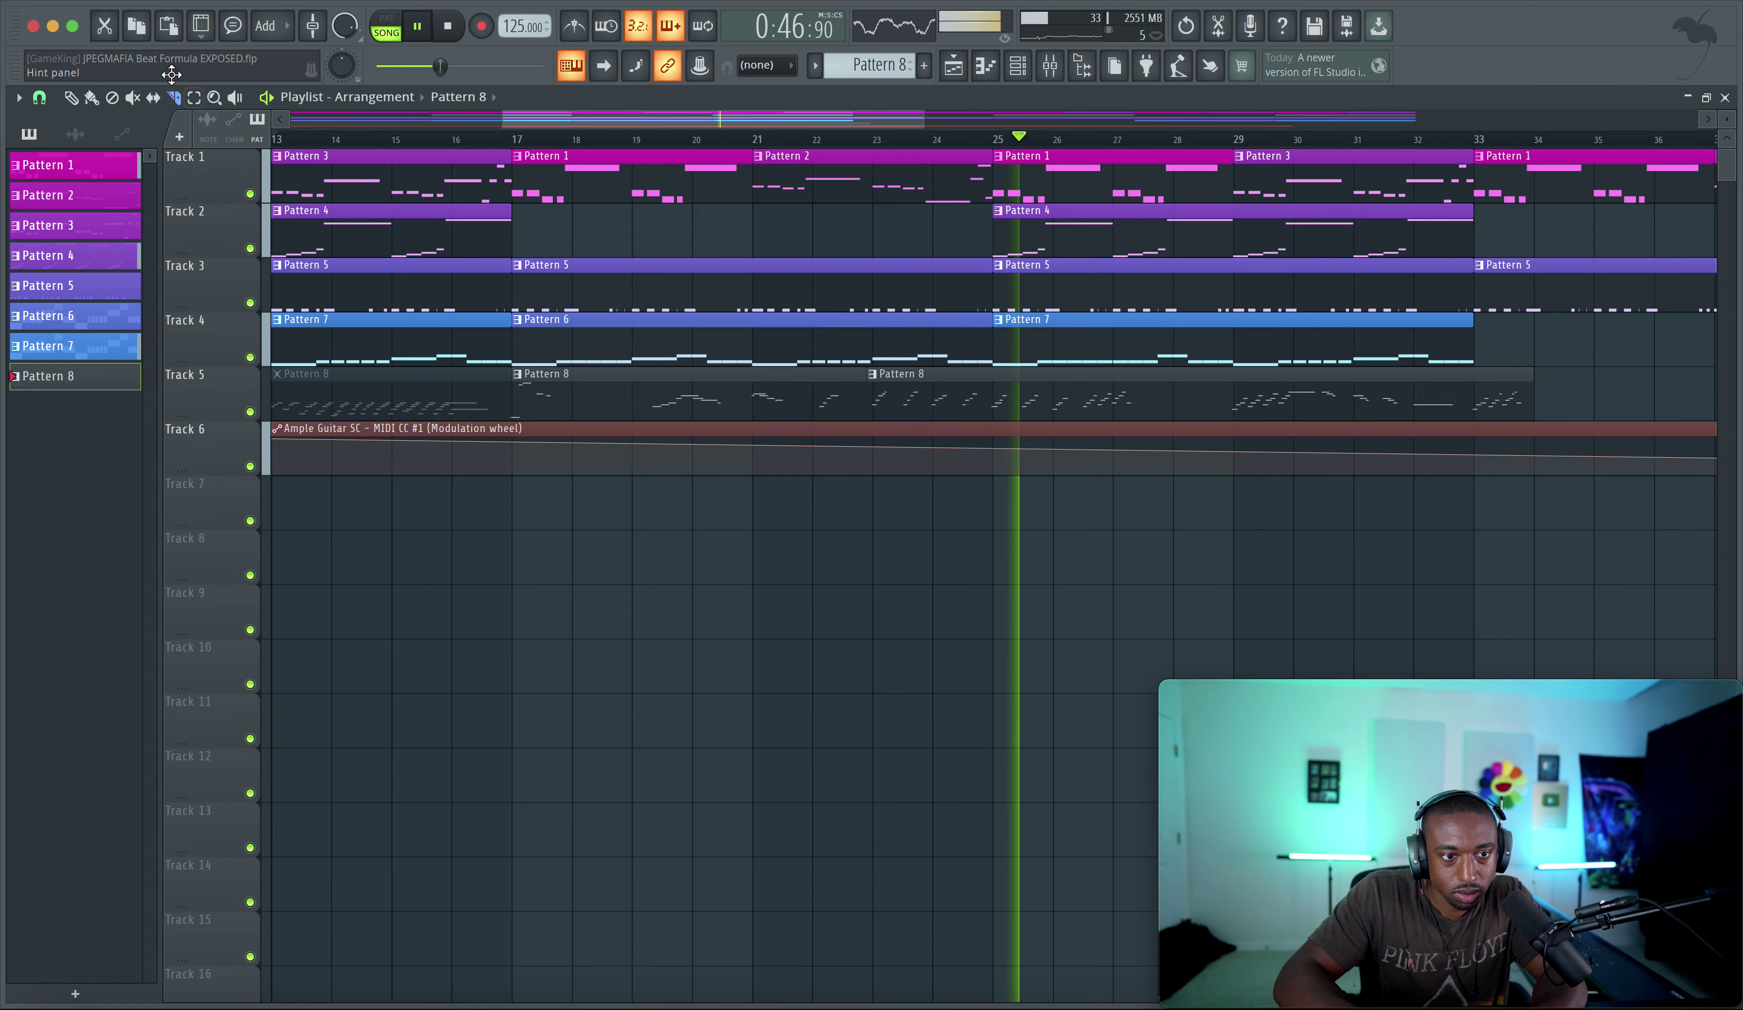
left_click(132, 98)
left_click(678, 371)
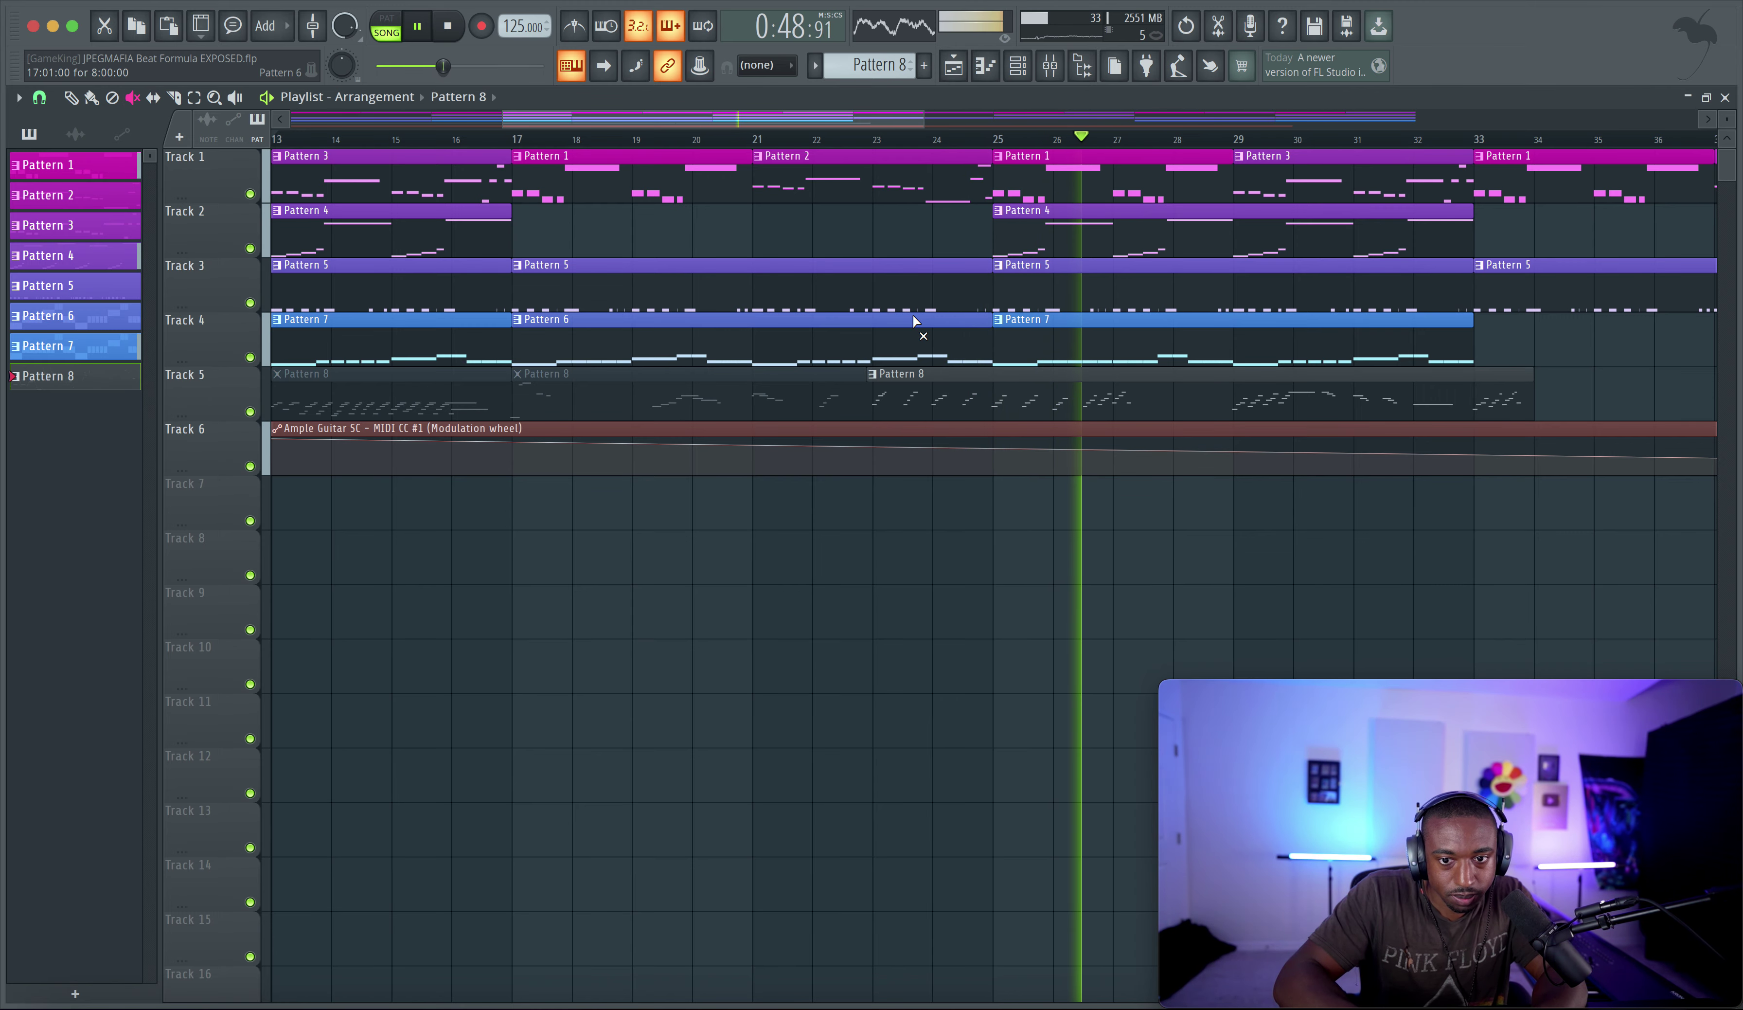
Listen to the remaining Pattern 8 segment through bar 33 and examine how it fits with the other tracks
left_click(70, 97)
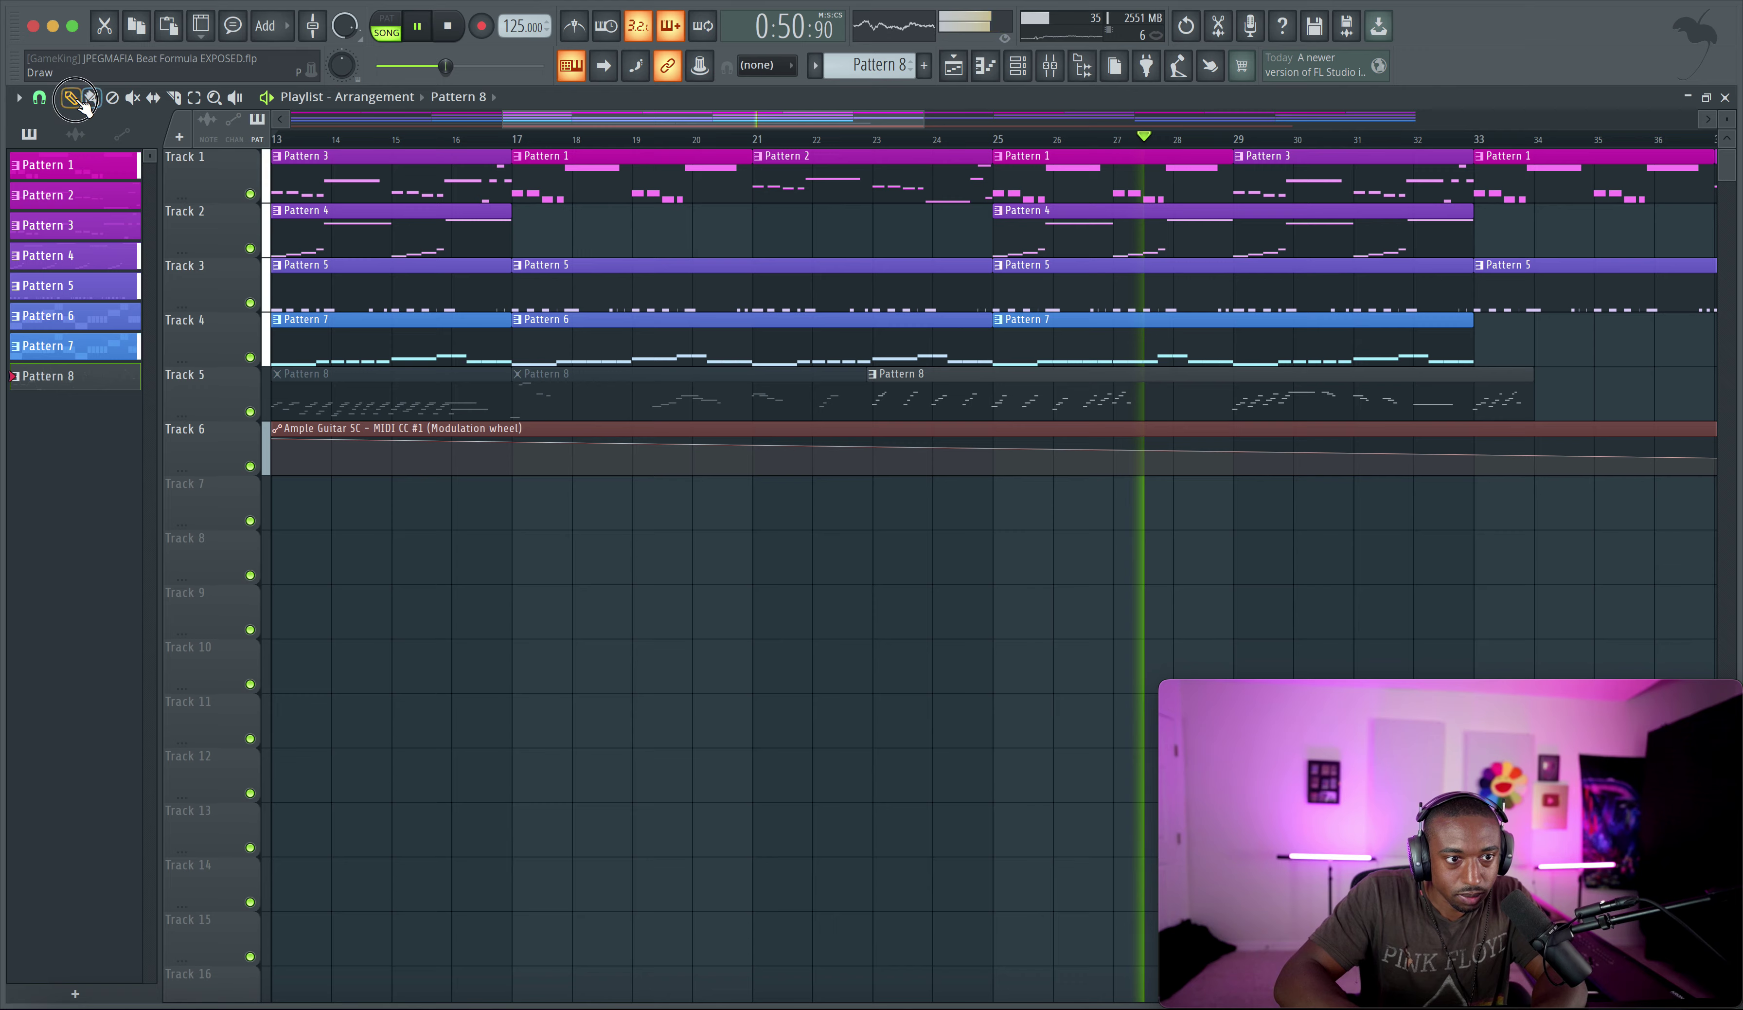
scroll(867, 373, "right", 2)
scroll(867, 373, "right", 4)
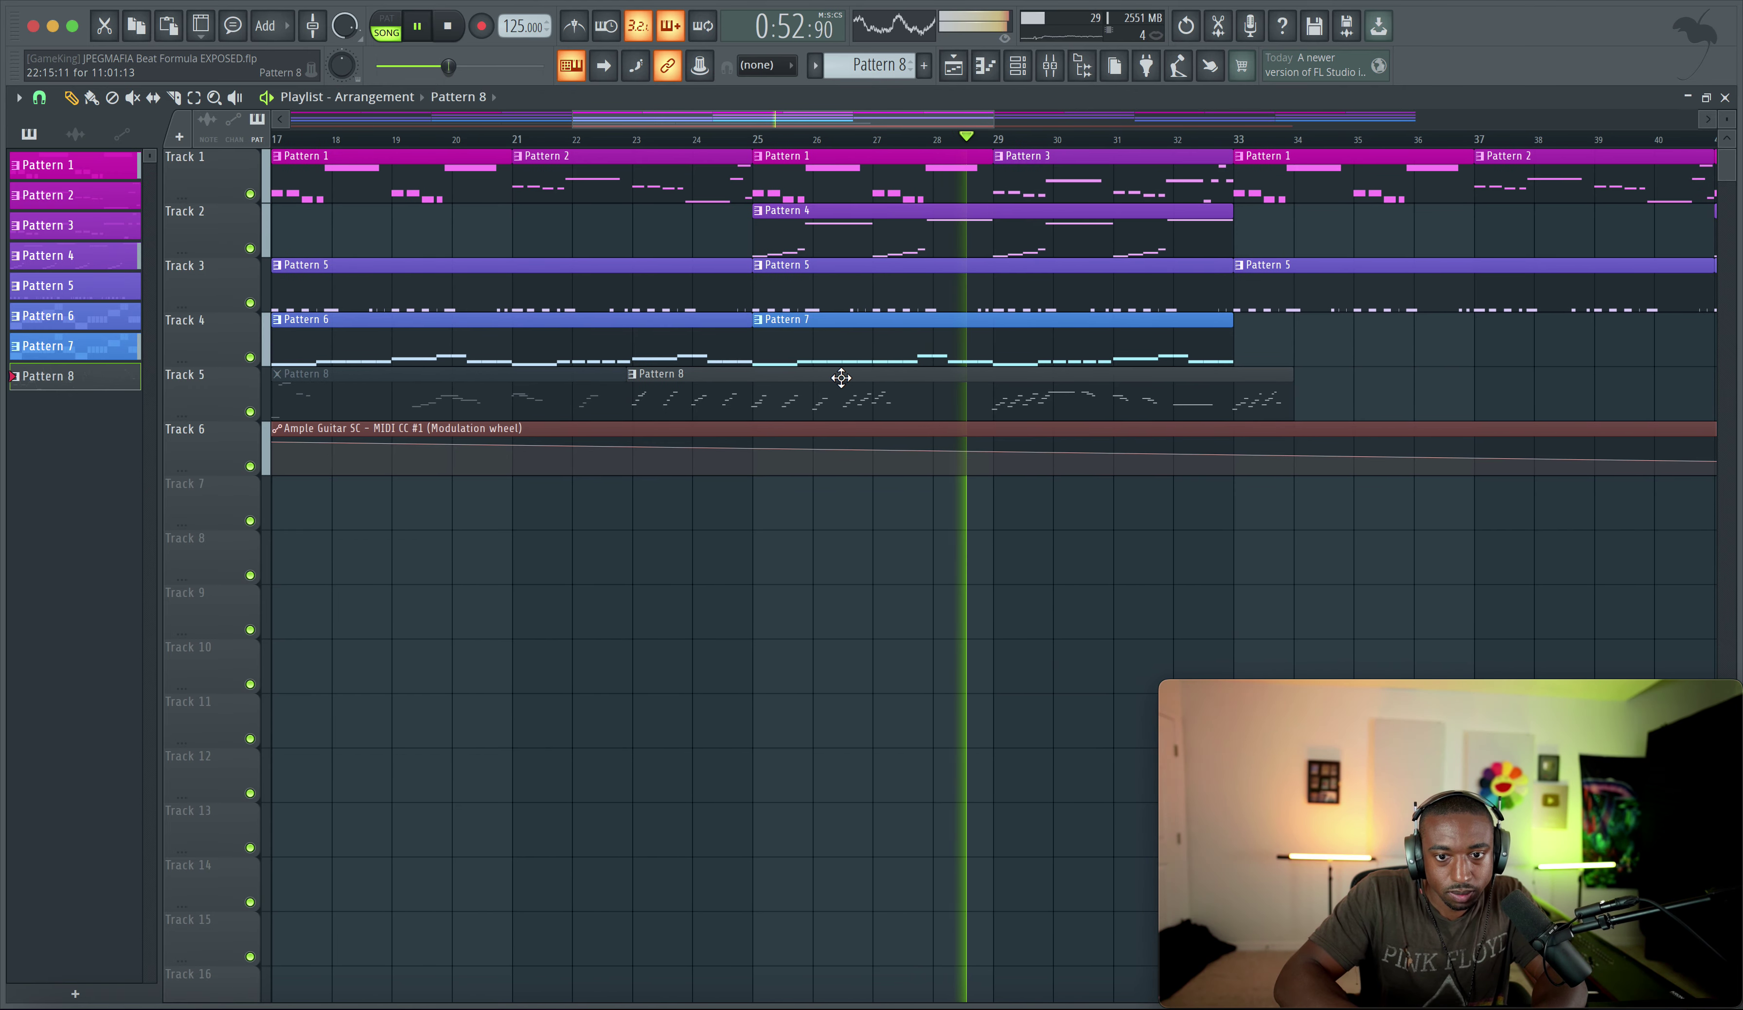
scroll(804, 377, "right", 4)
scroll(778, 369, "left", 6)
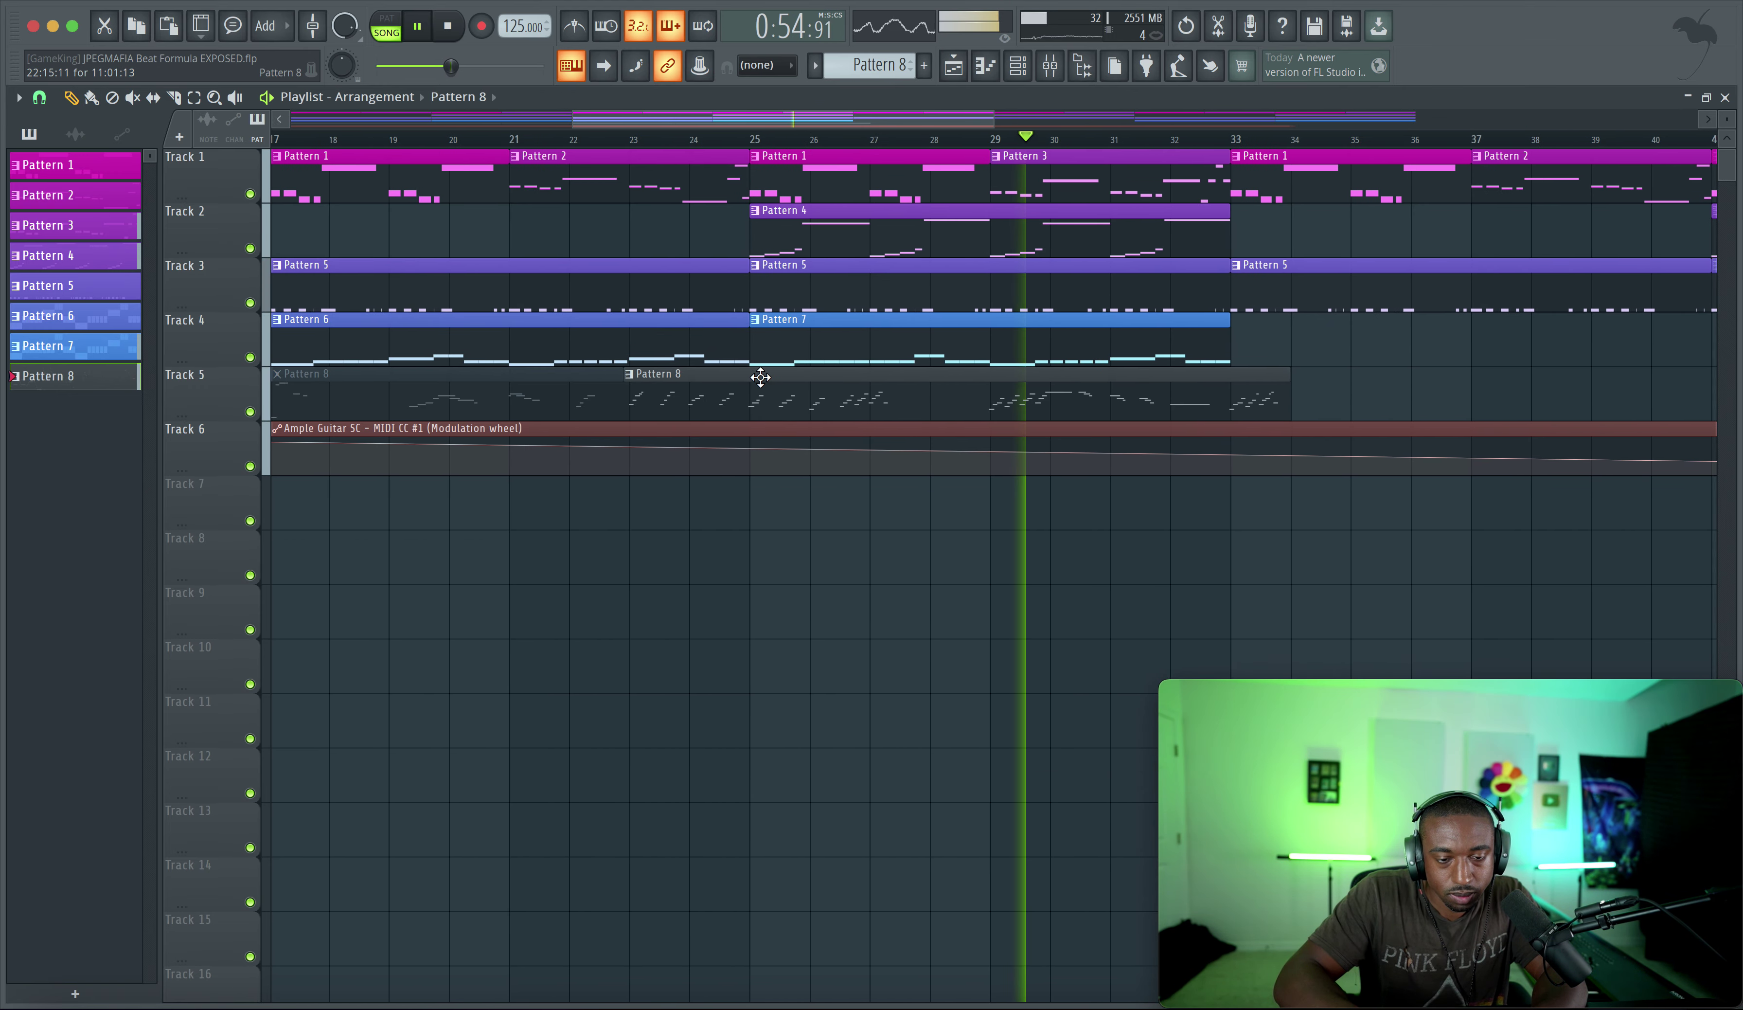
scroll(780, 363, "right", 2)
scroll(780, 363, "right", 2)
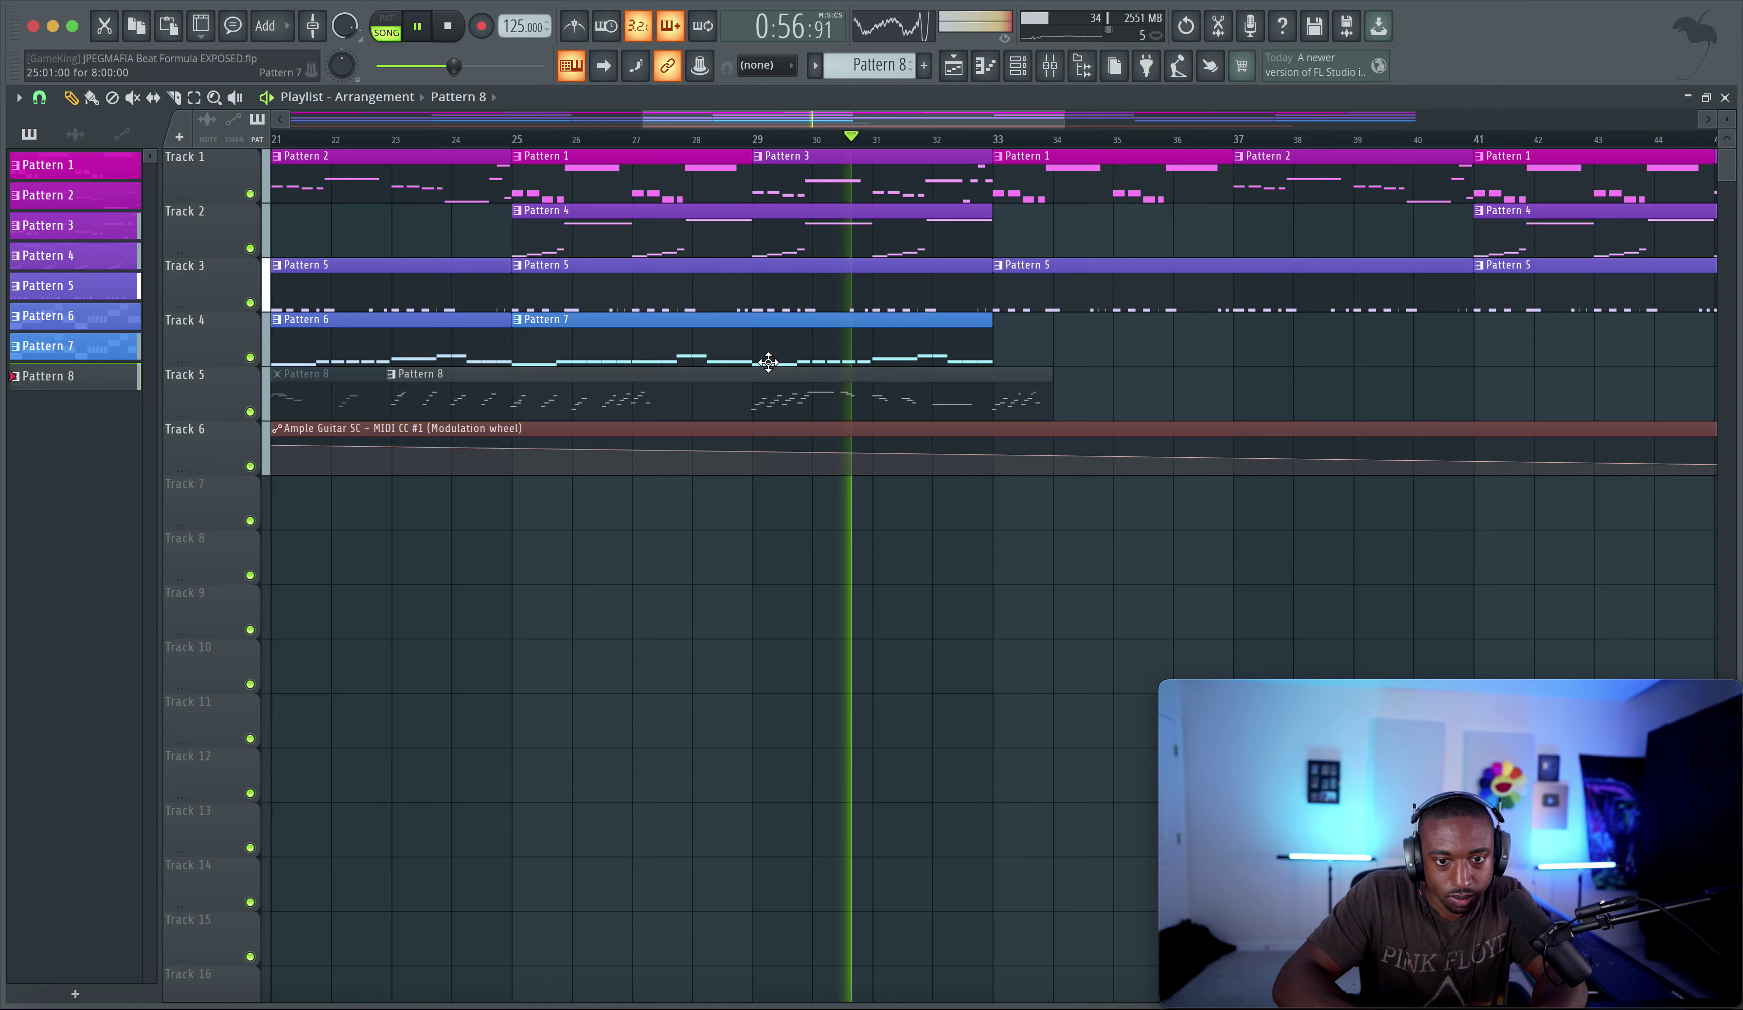
scroll(770, 361, "right", 2)
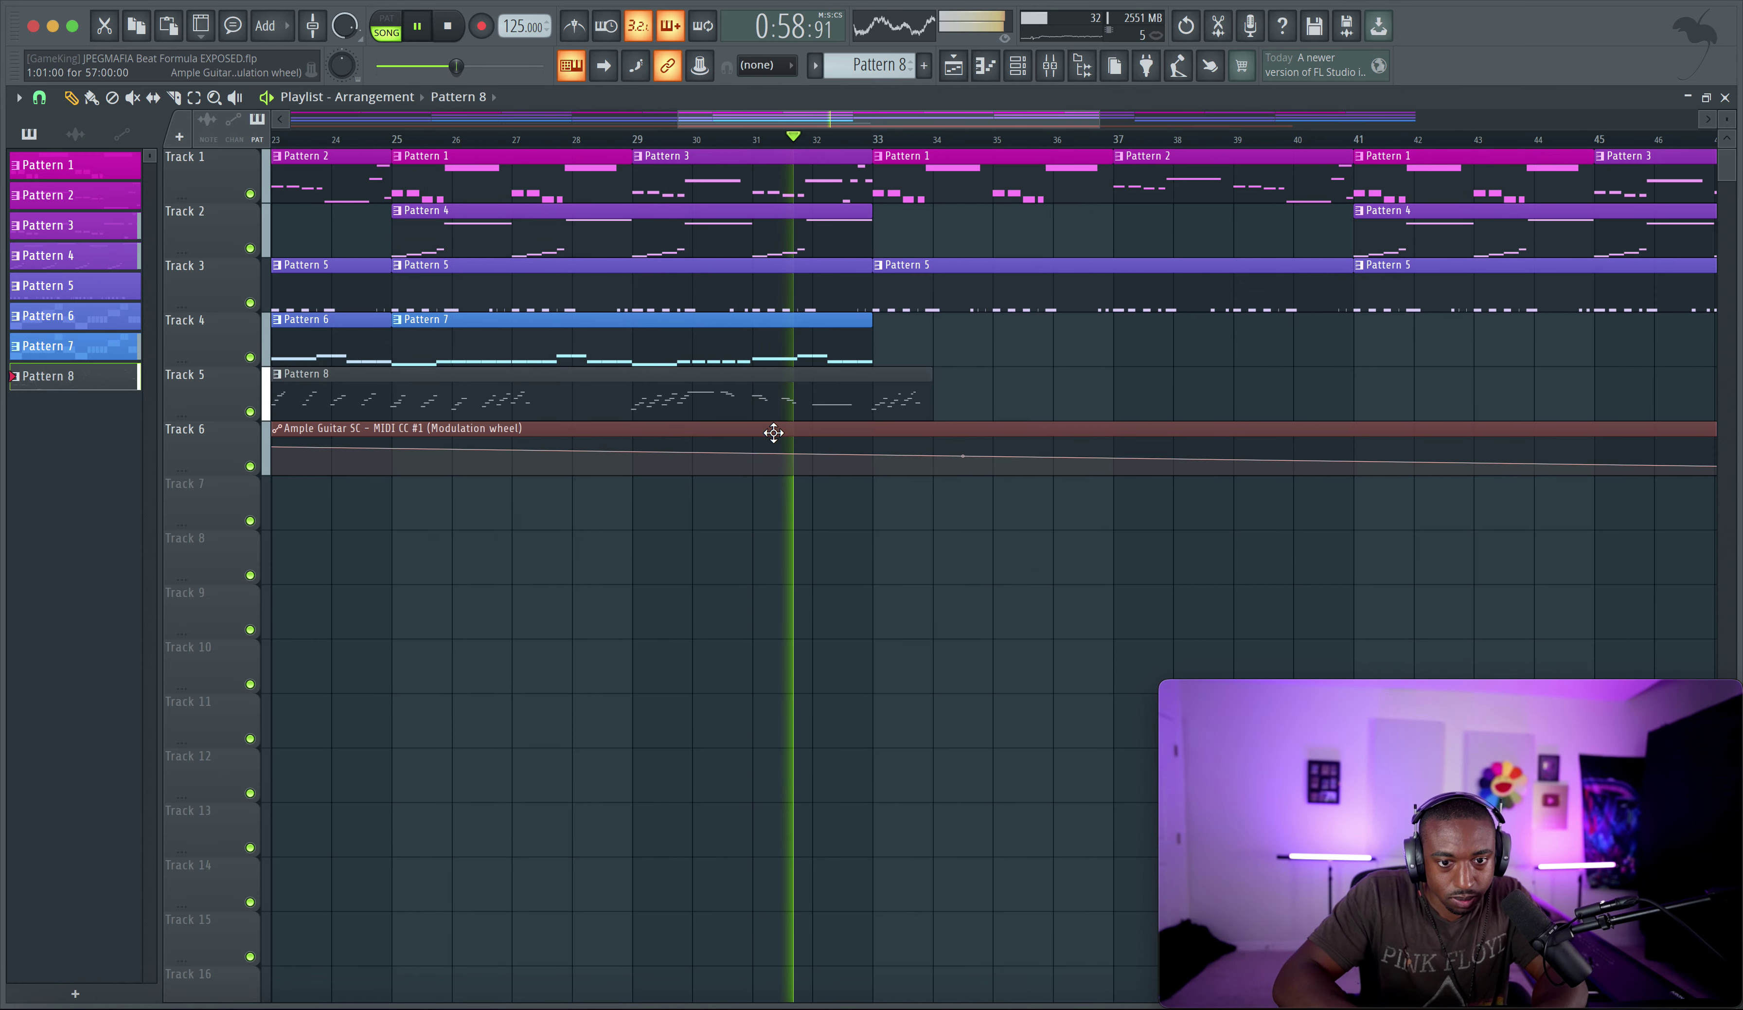
scroll(775, 432, "down", 2)
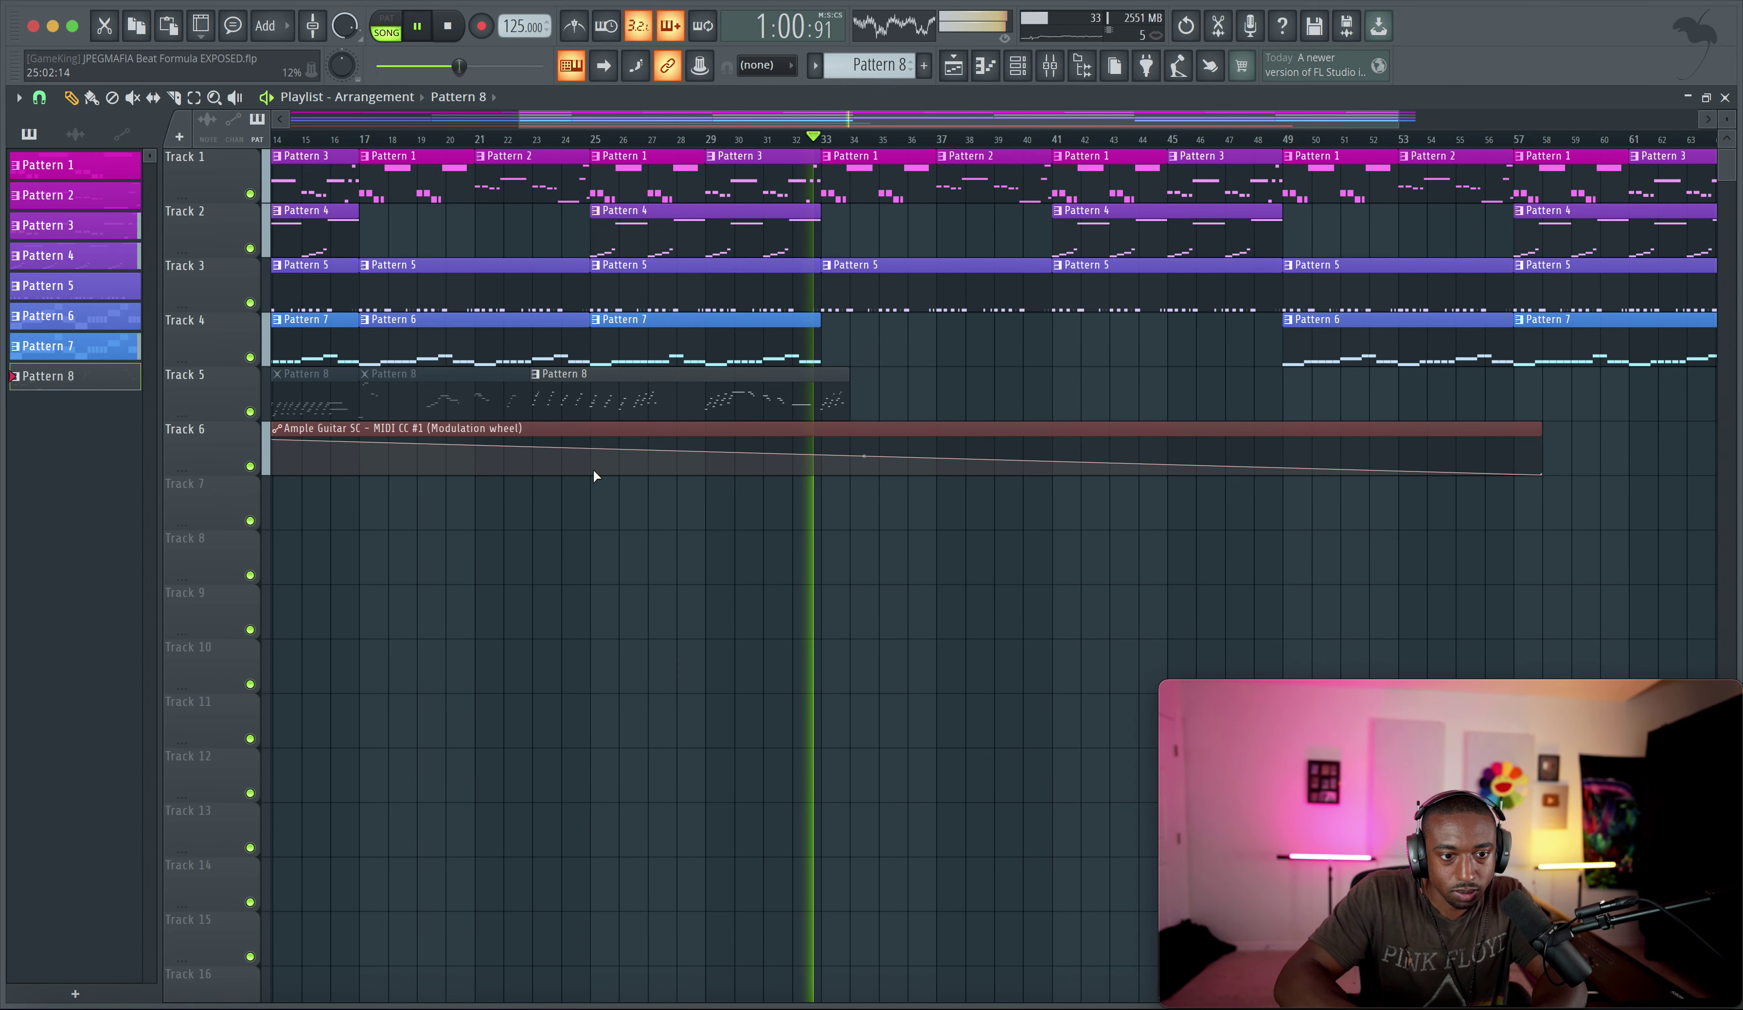
key("space")
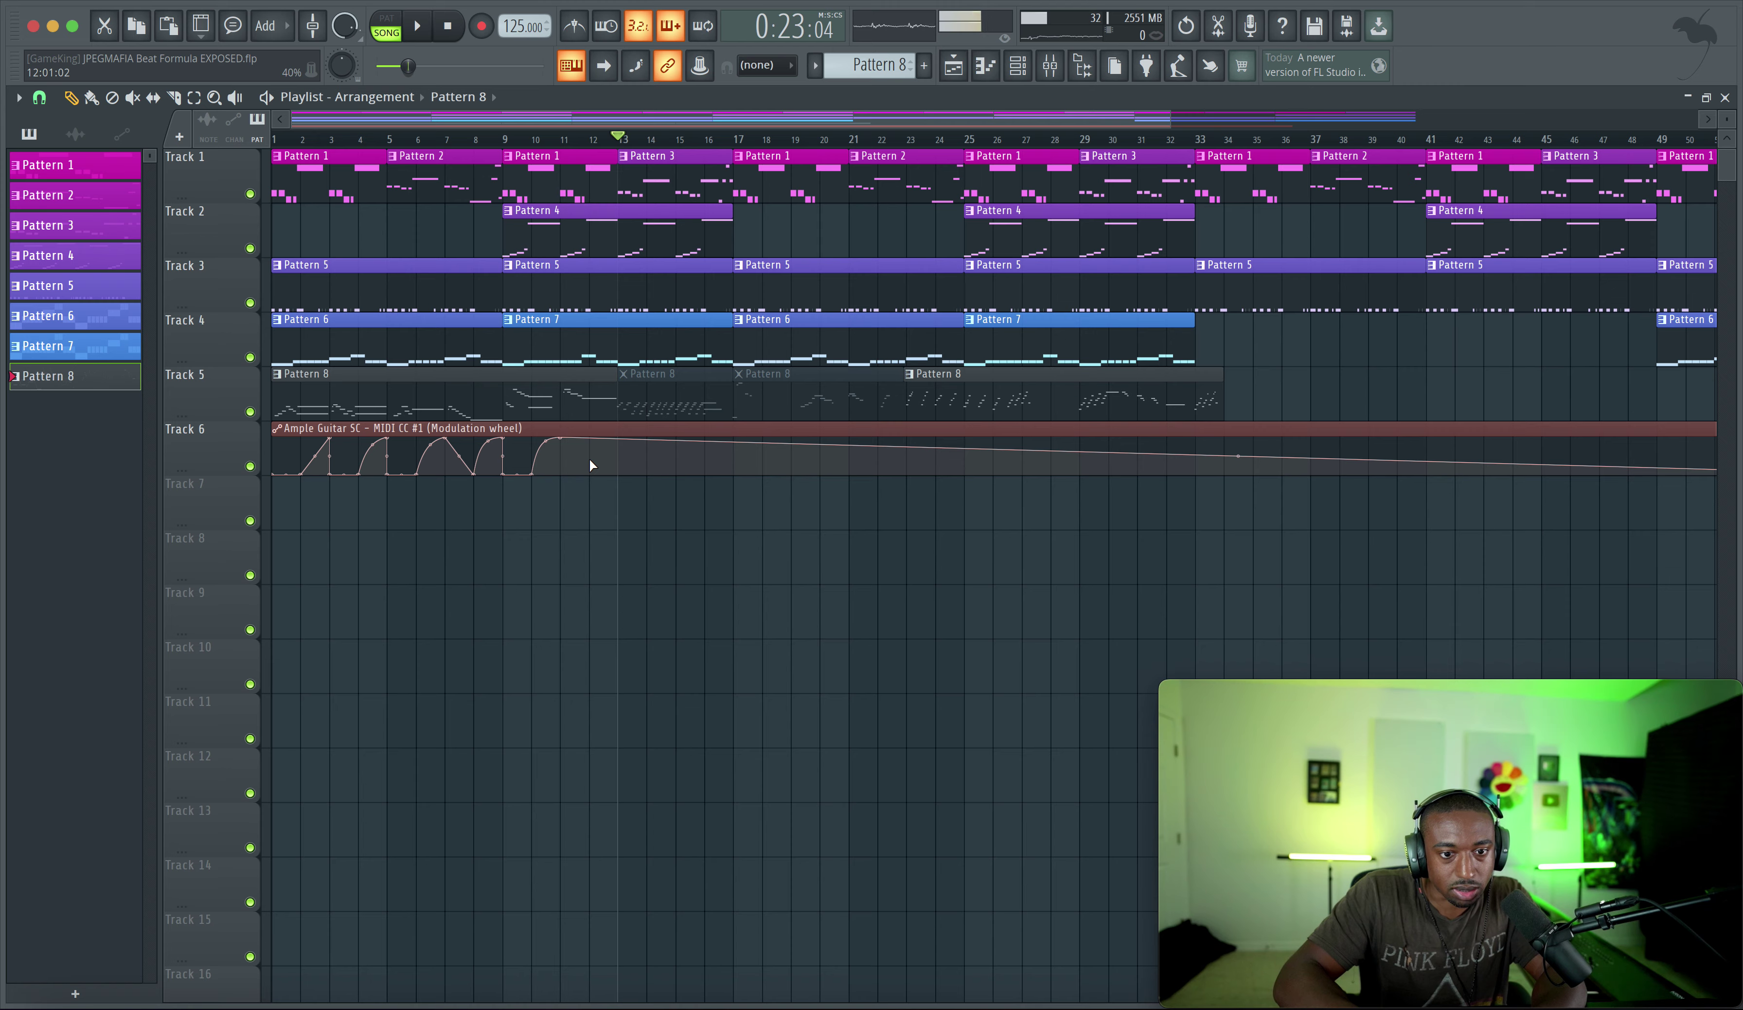
Add a low modulation automation point near bar 34 on Track 6 and replay the song from bar 13
key("space")
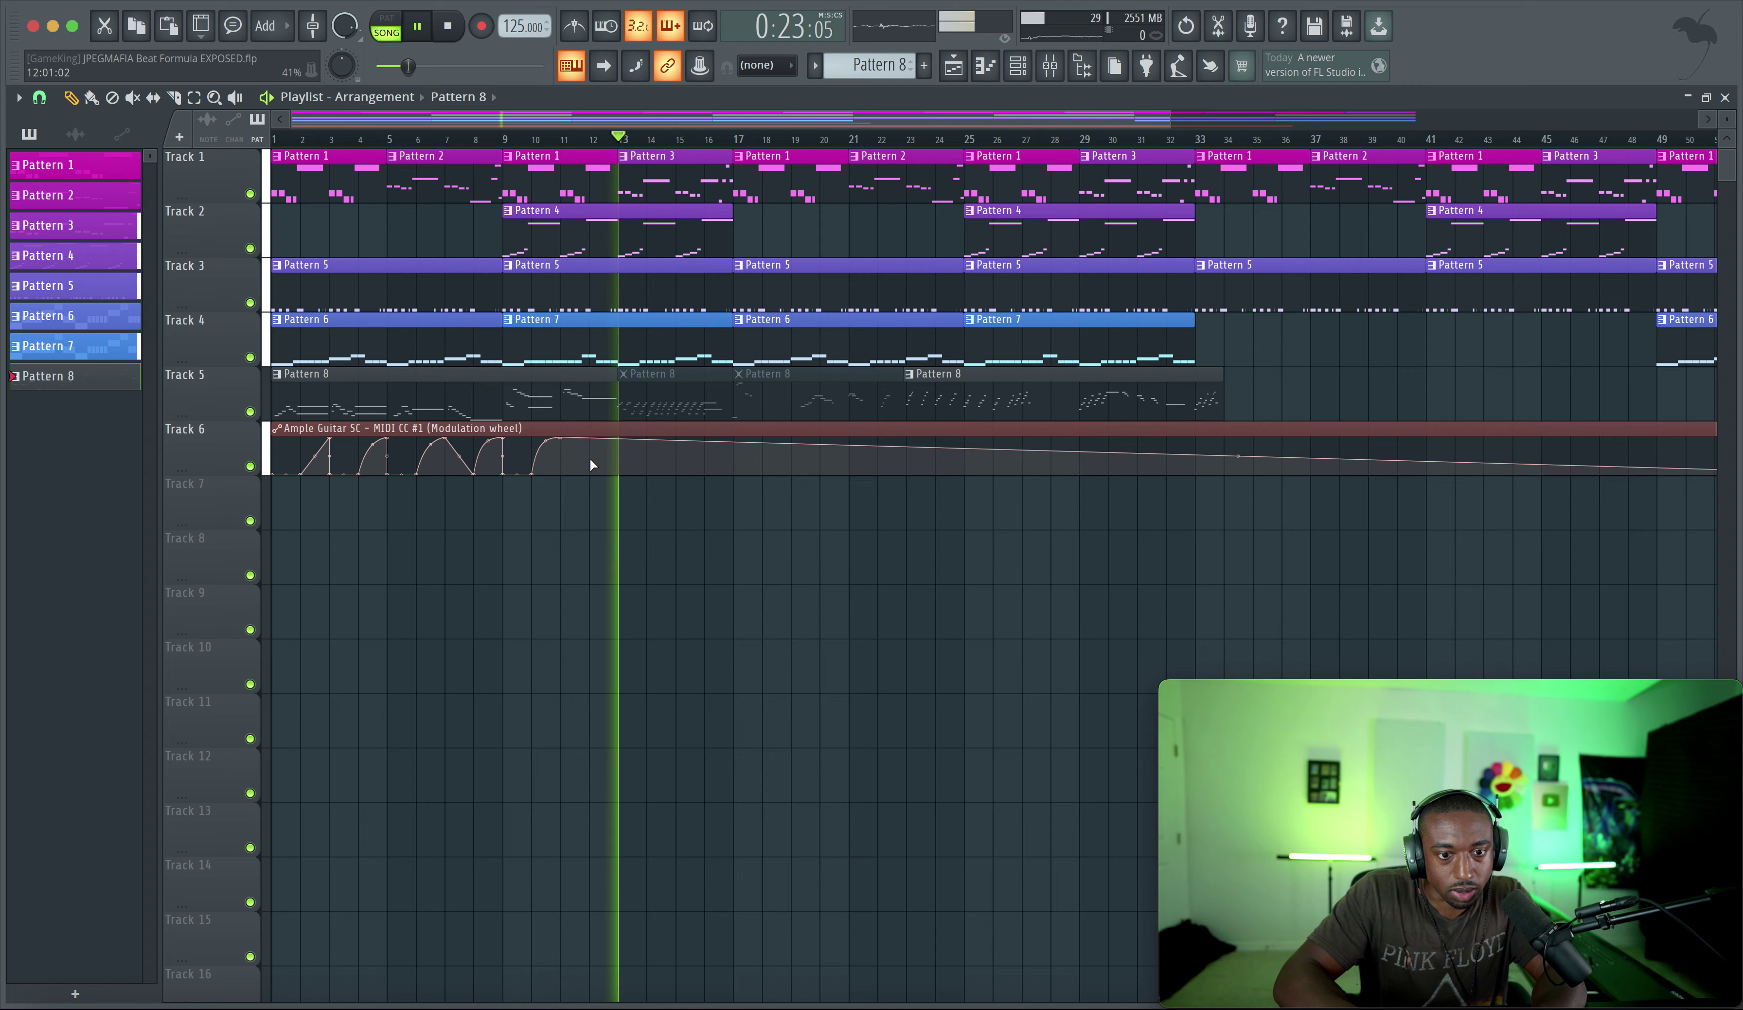
right_click(1232, 467)
right_click(888, 461)
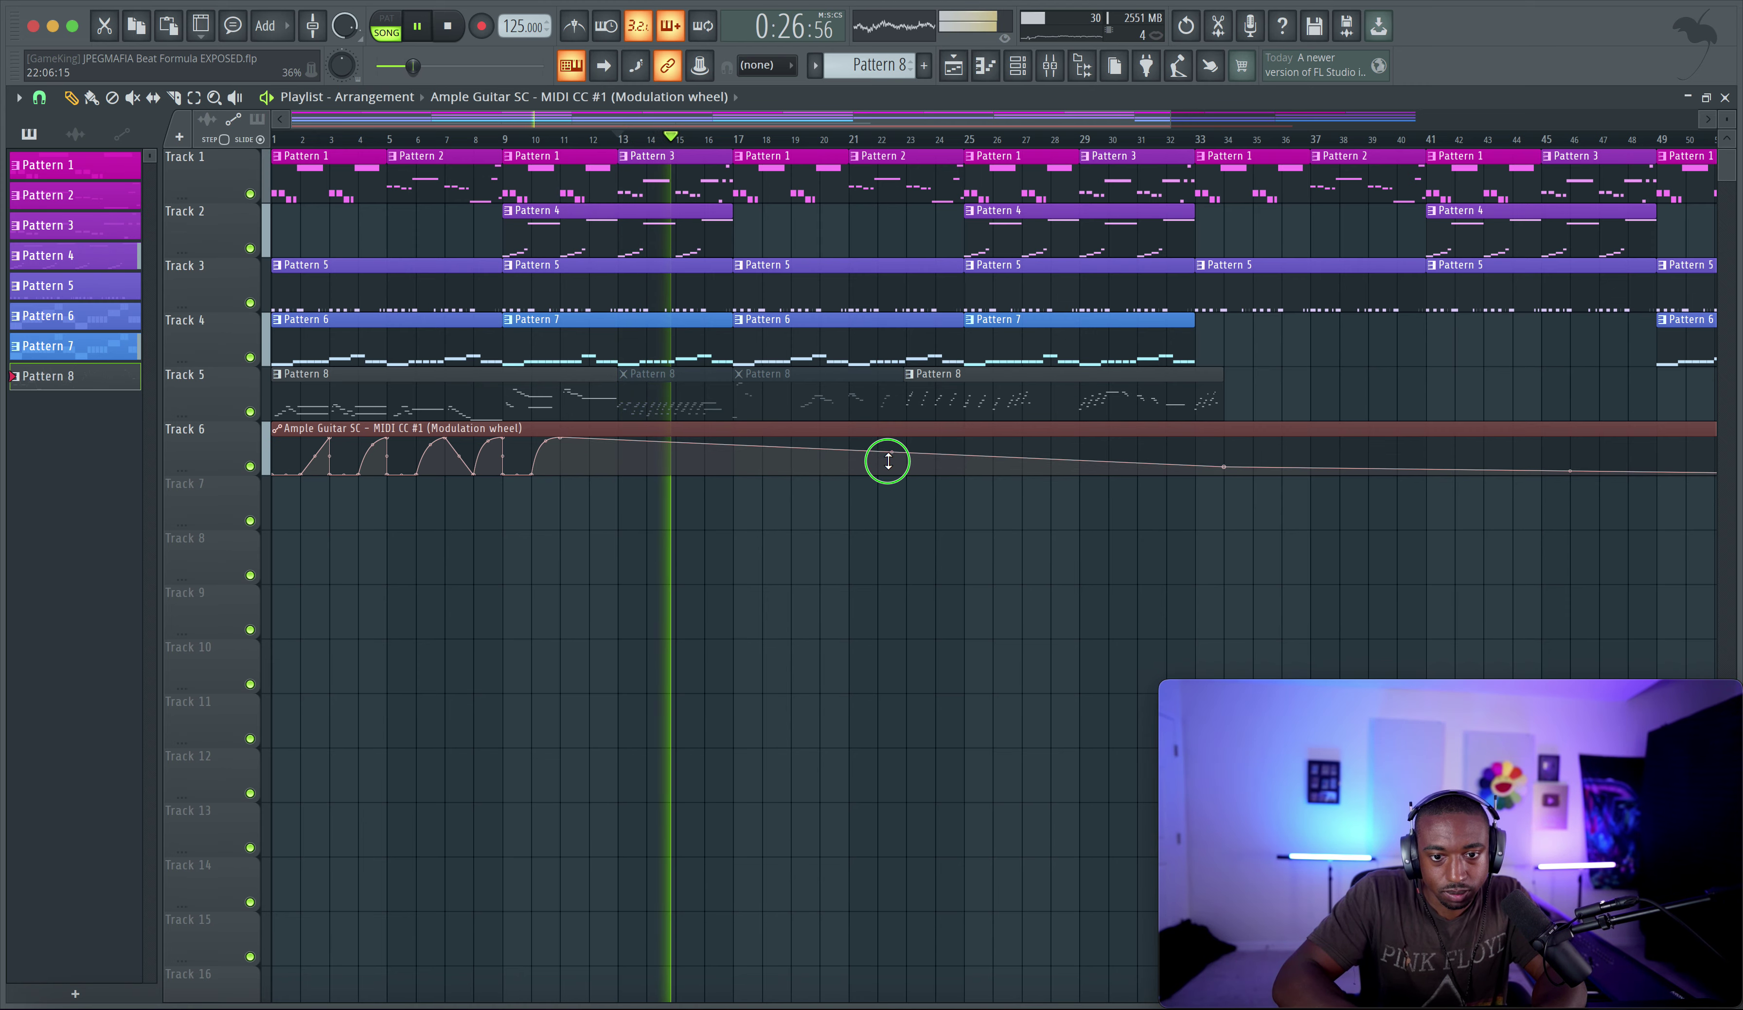
key("space")
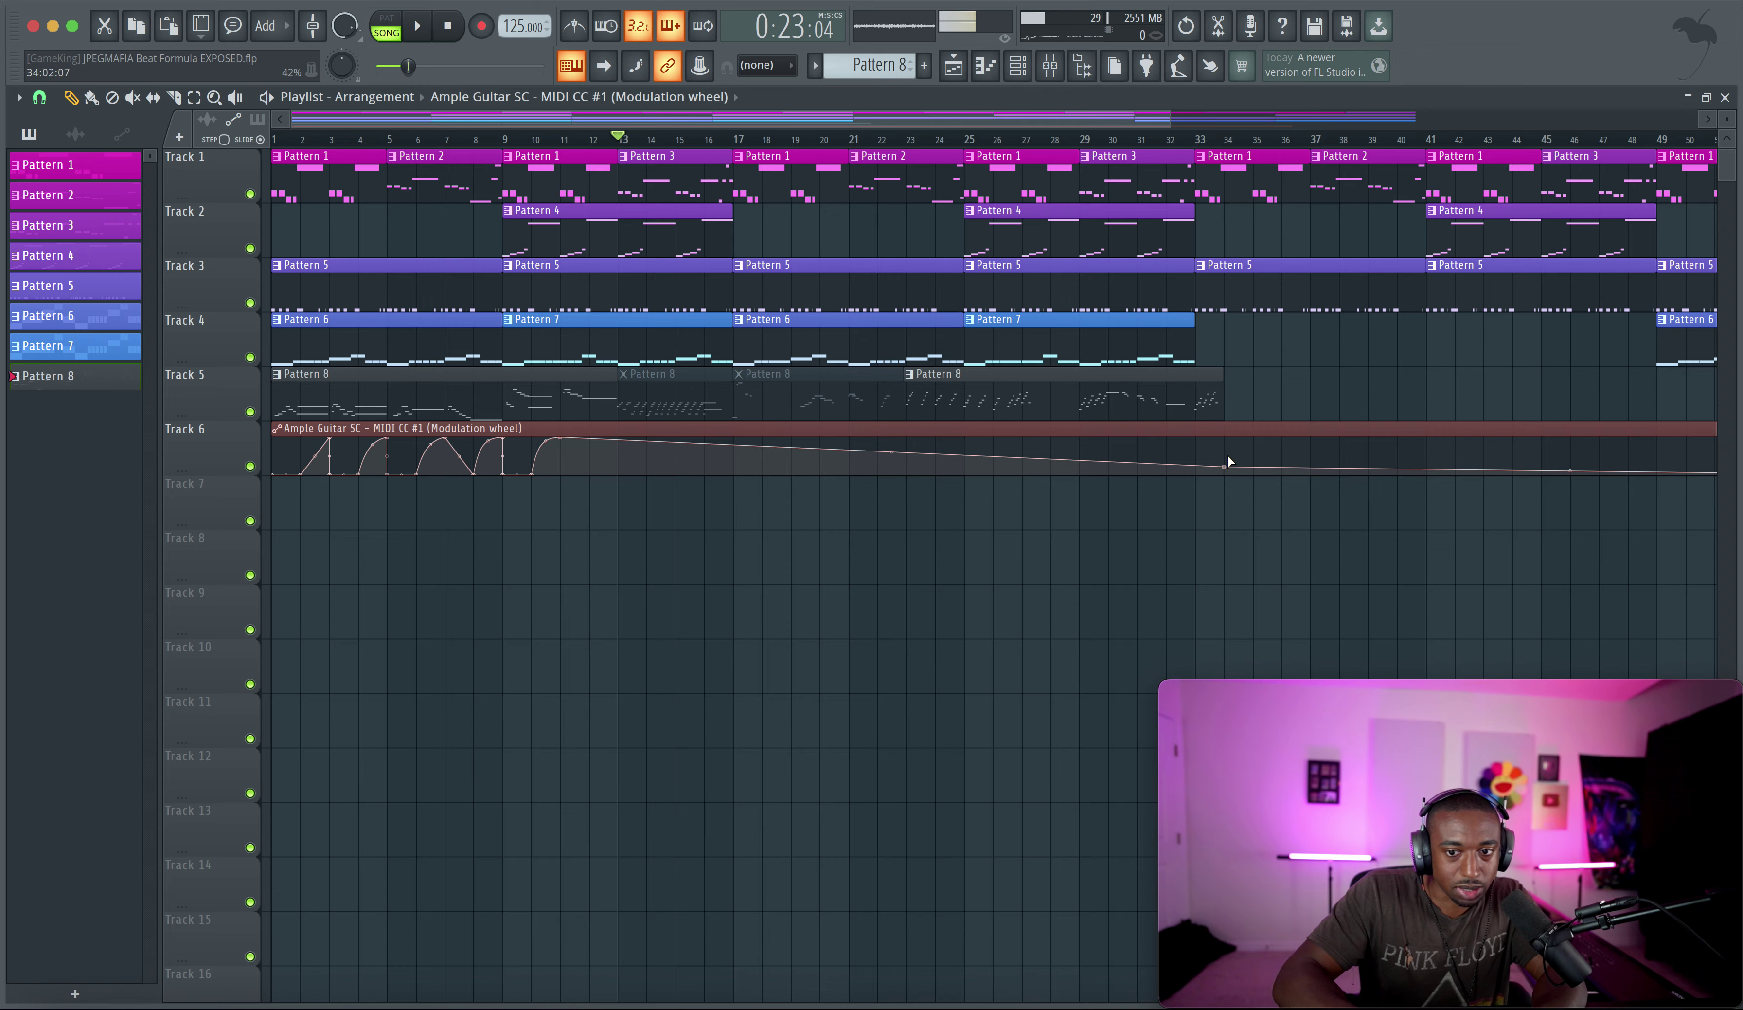
key("space")
scroll(1220, 489, "down", 3)
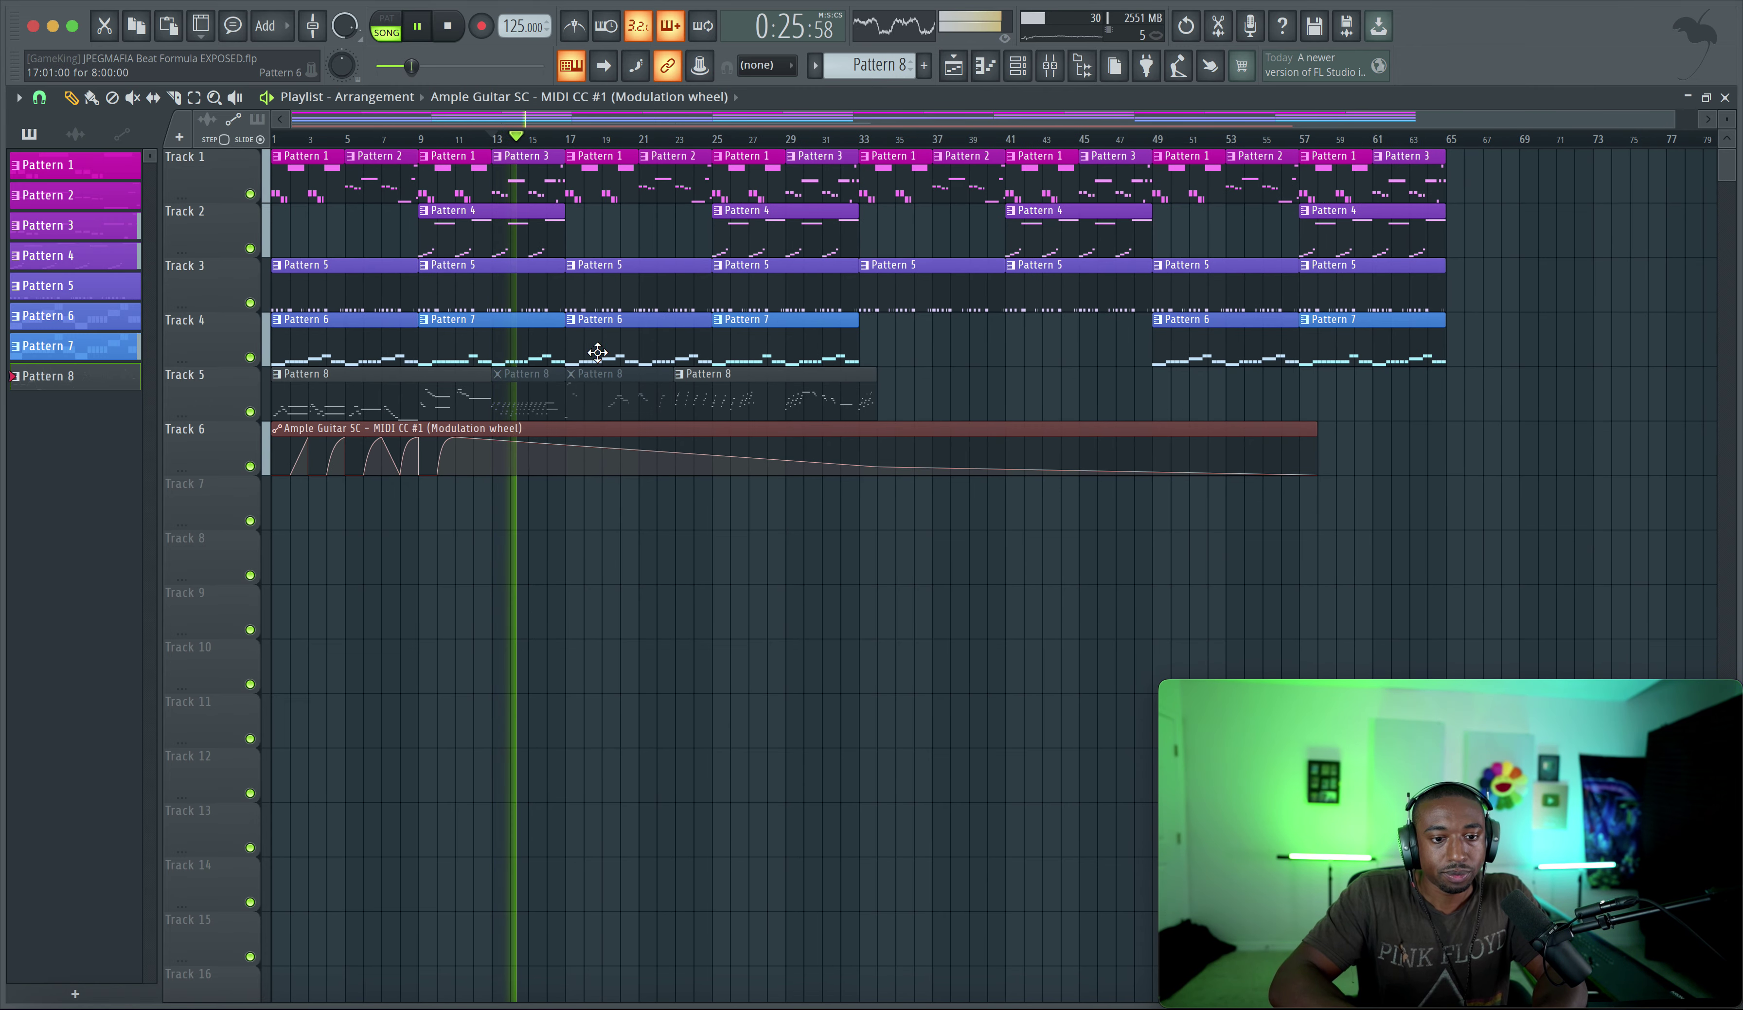
Place a copy of the bar 13 to 17 Pattern 8 segment at bar 49, unmute it and play from there
key("space")
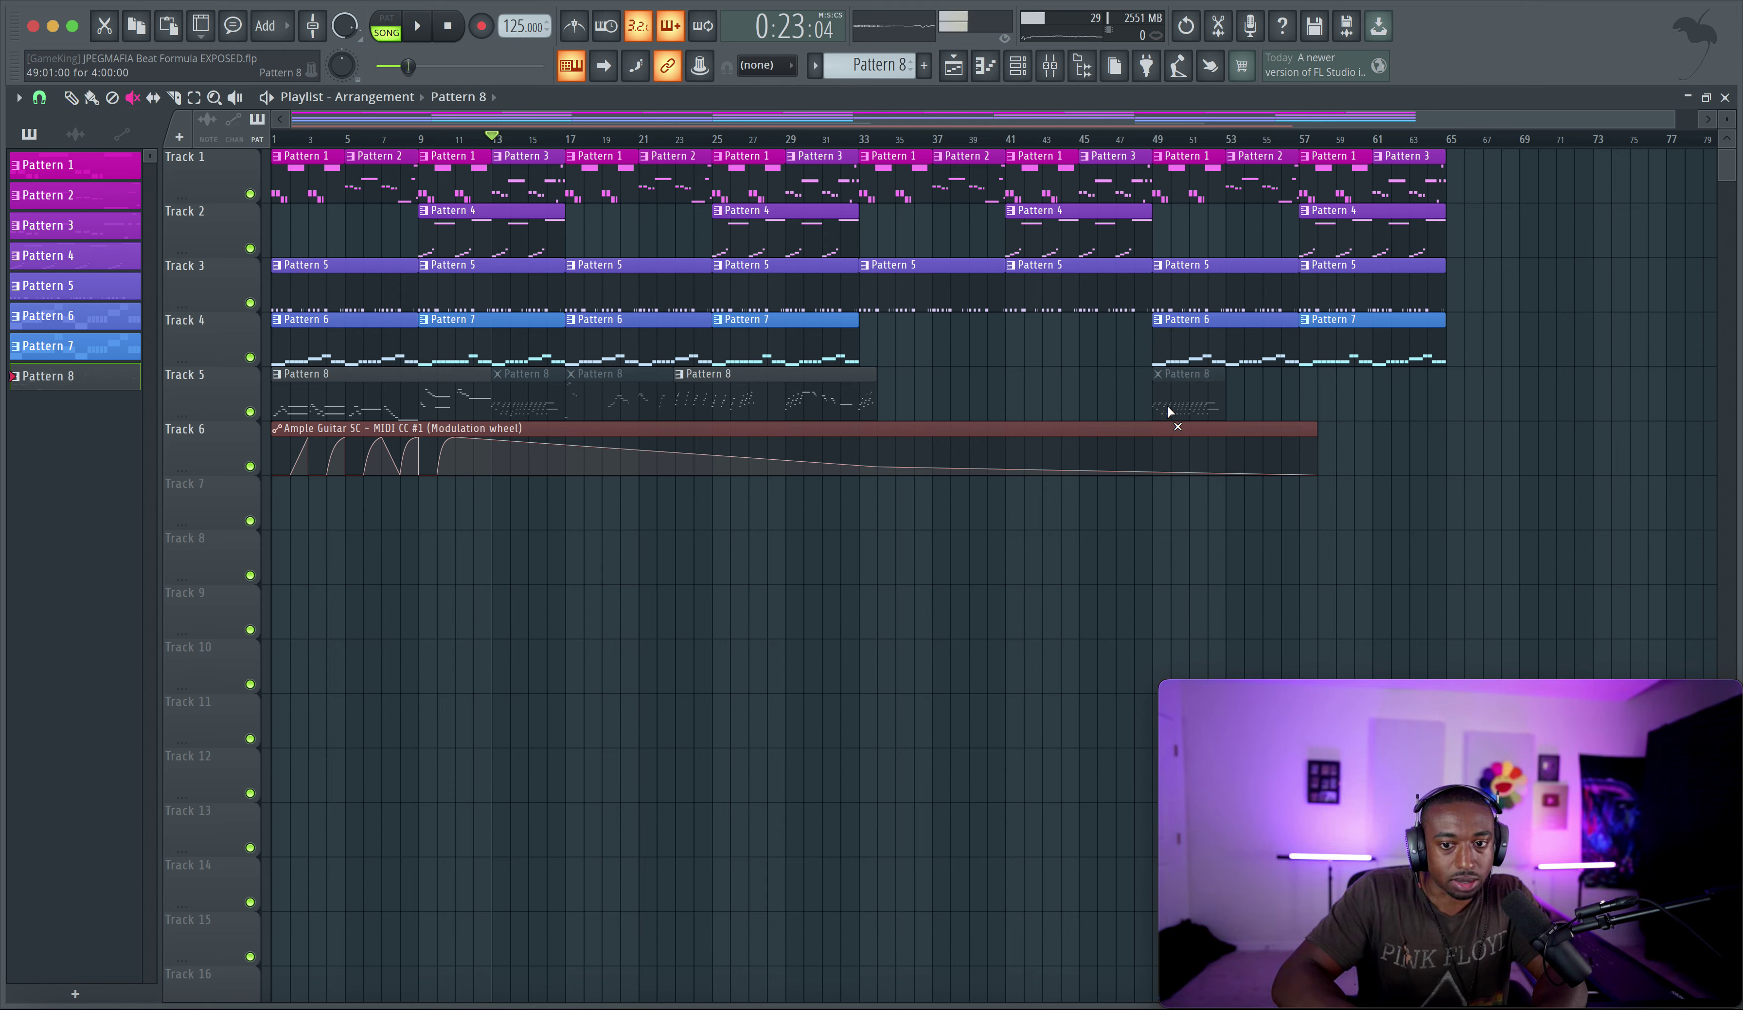
left_click(1168, 404)
left_click(1153, 139)
key("space")
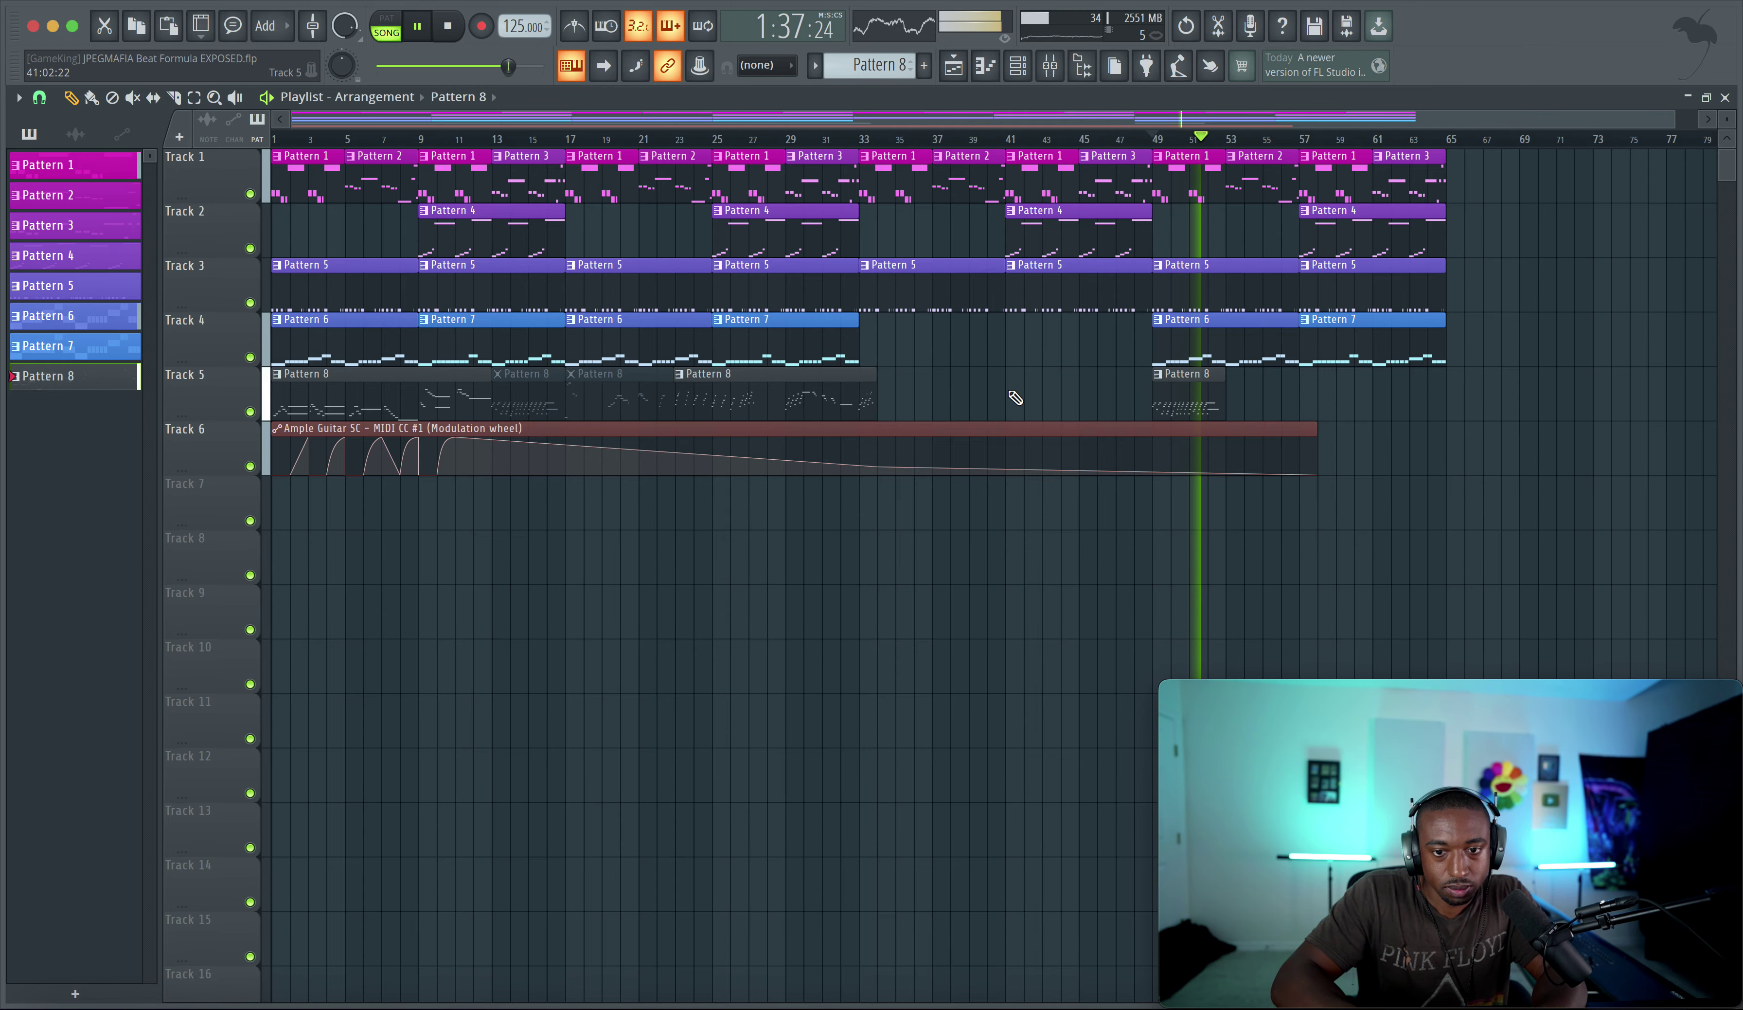
In Pattern 8's guitar notes, lengthen the long G5 and C5 notes near bar 16 to about bar 17 and return to the playlist
double_click(1194, 399)
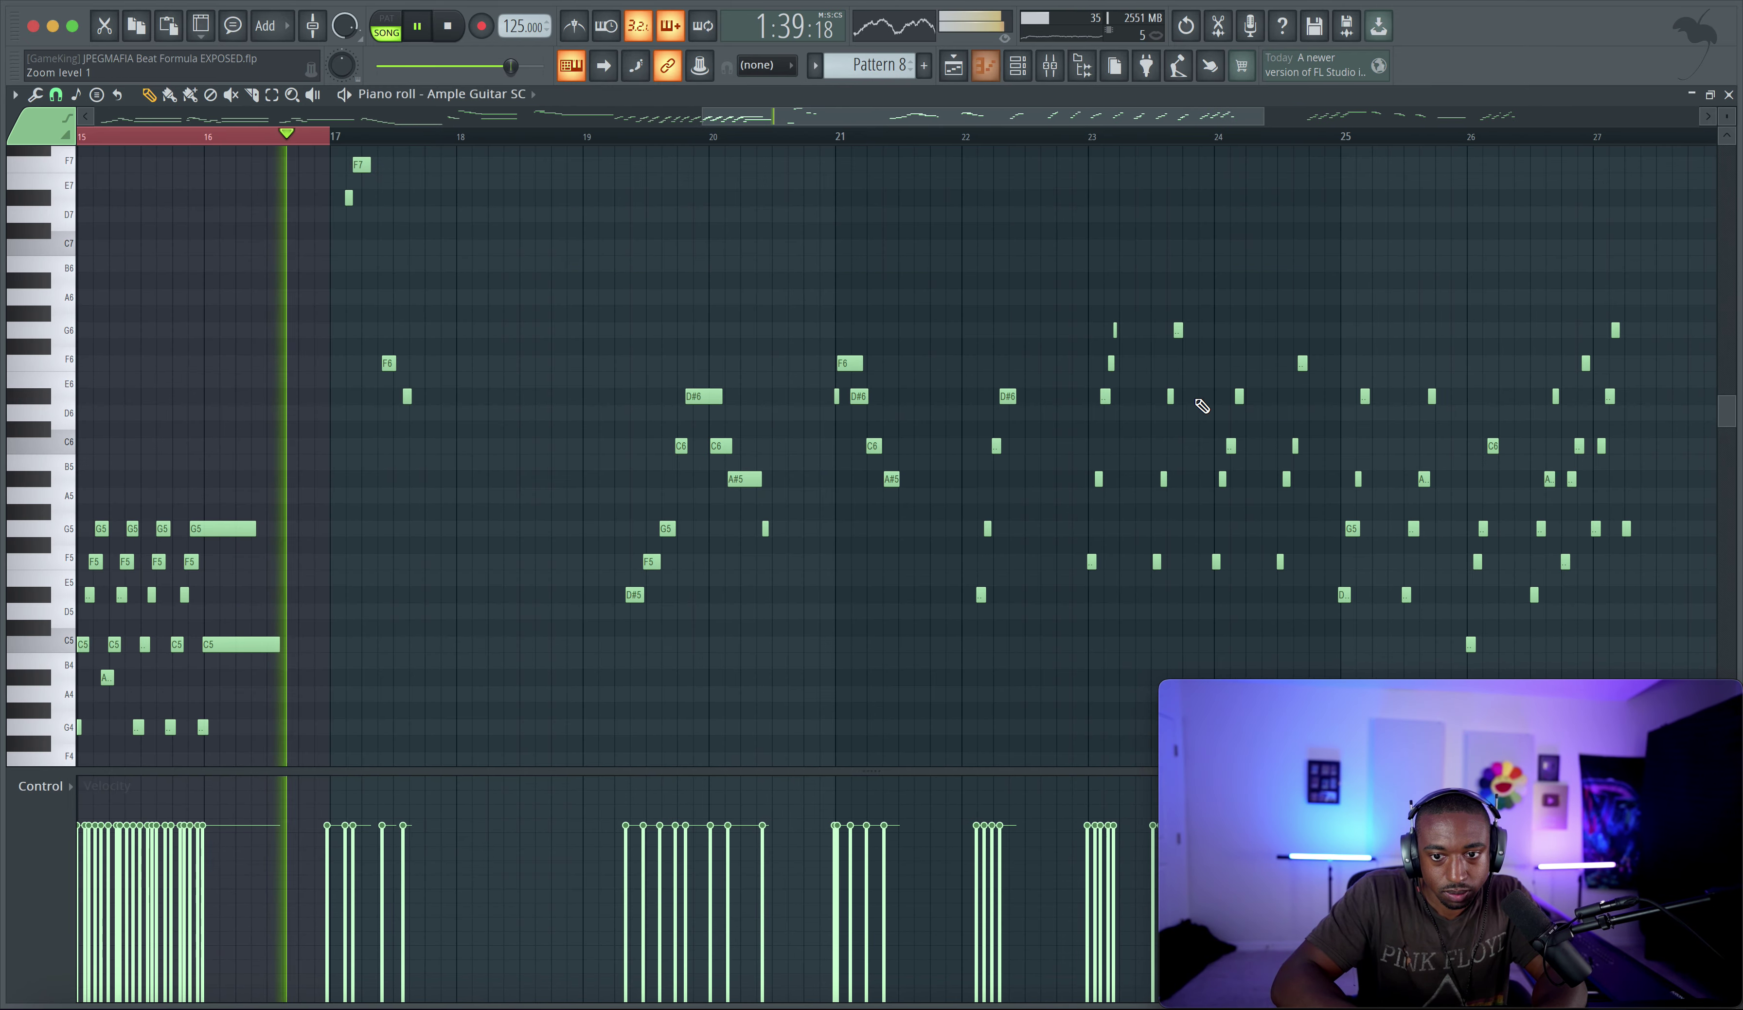
key("space")
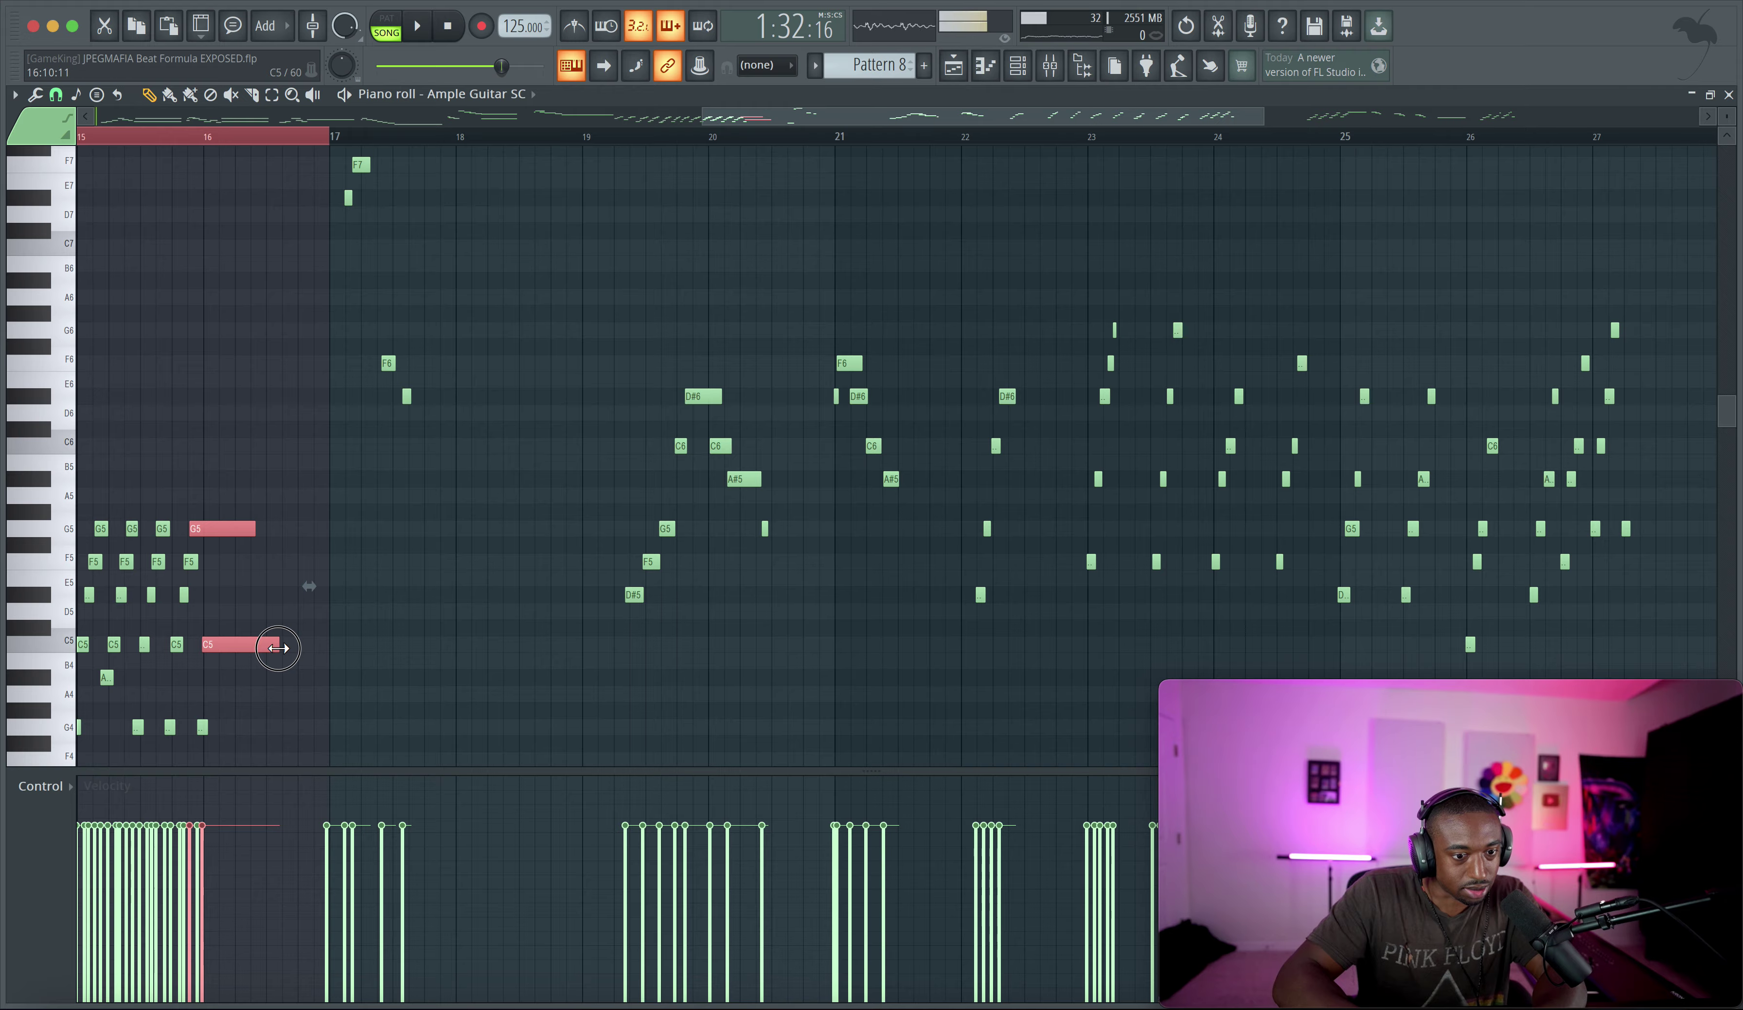
left_click_drag(345, 642, 346, 643)
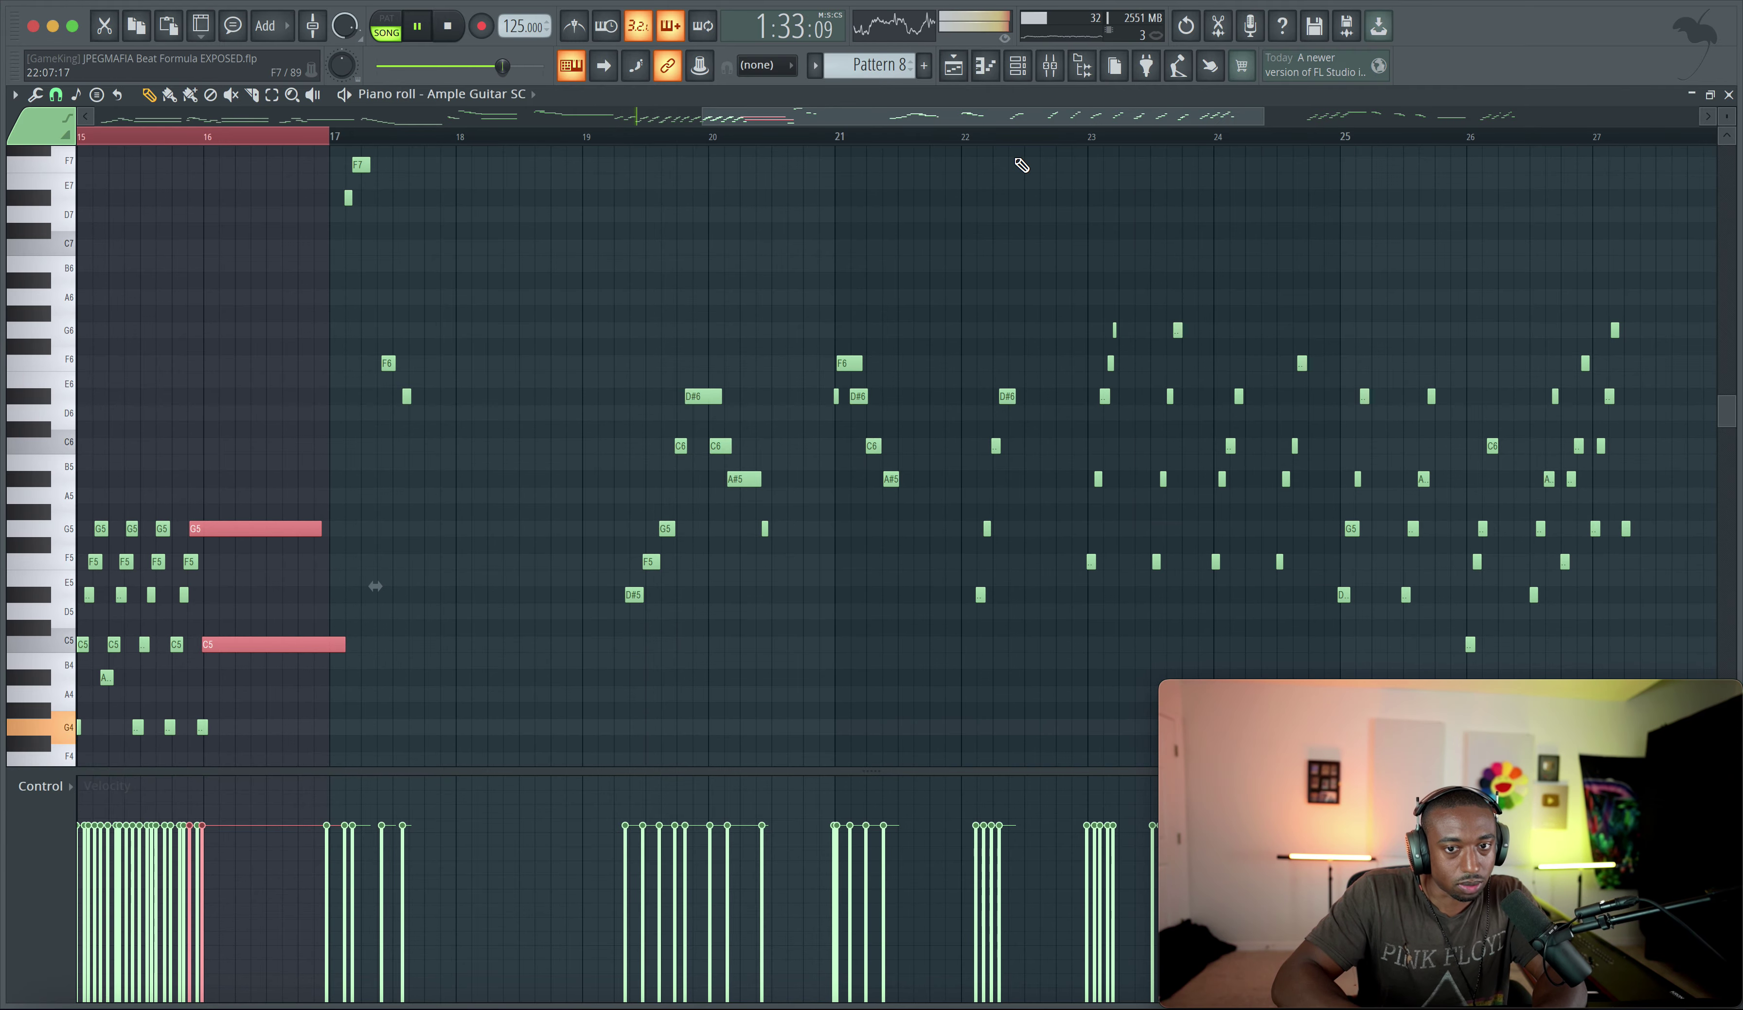
left_click(960, 68)
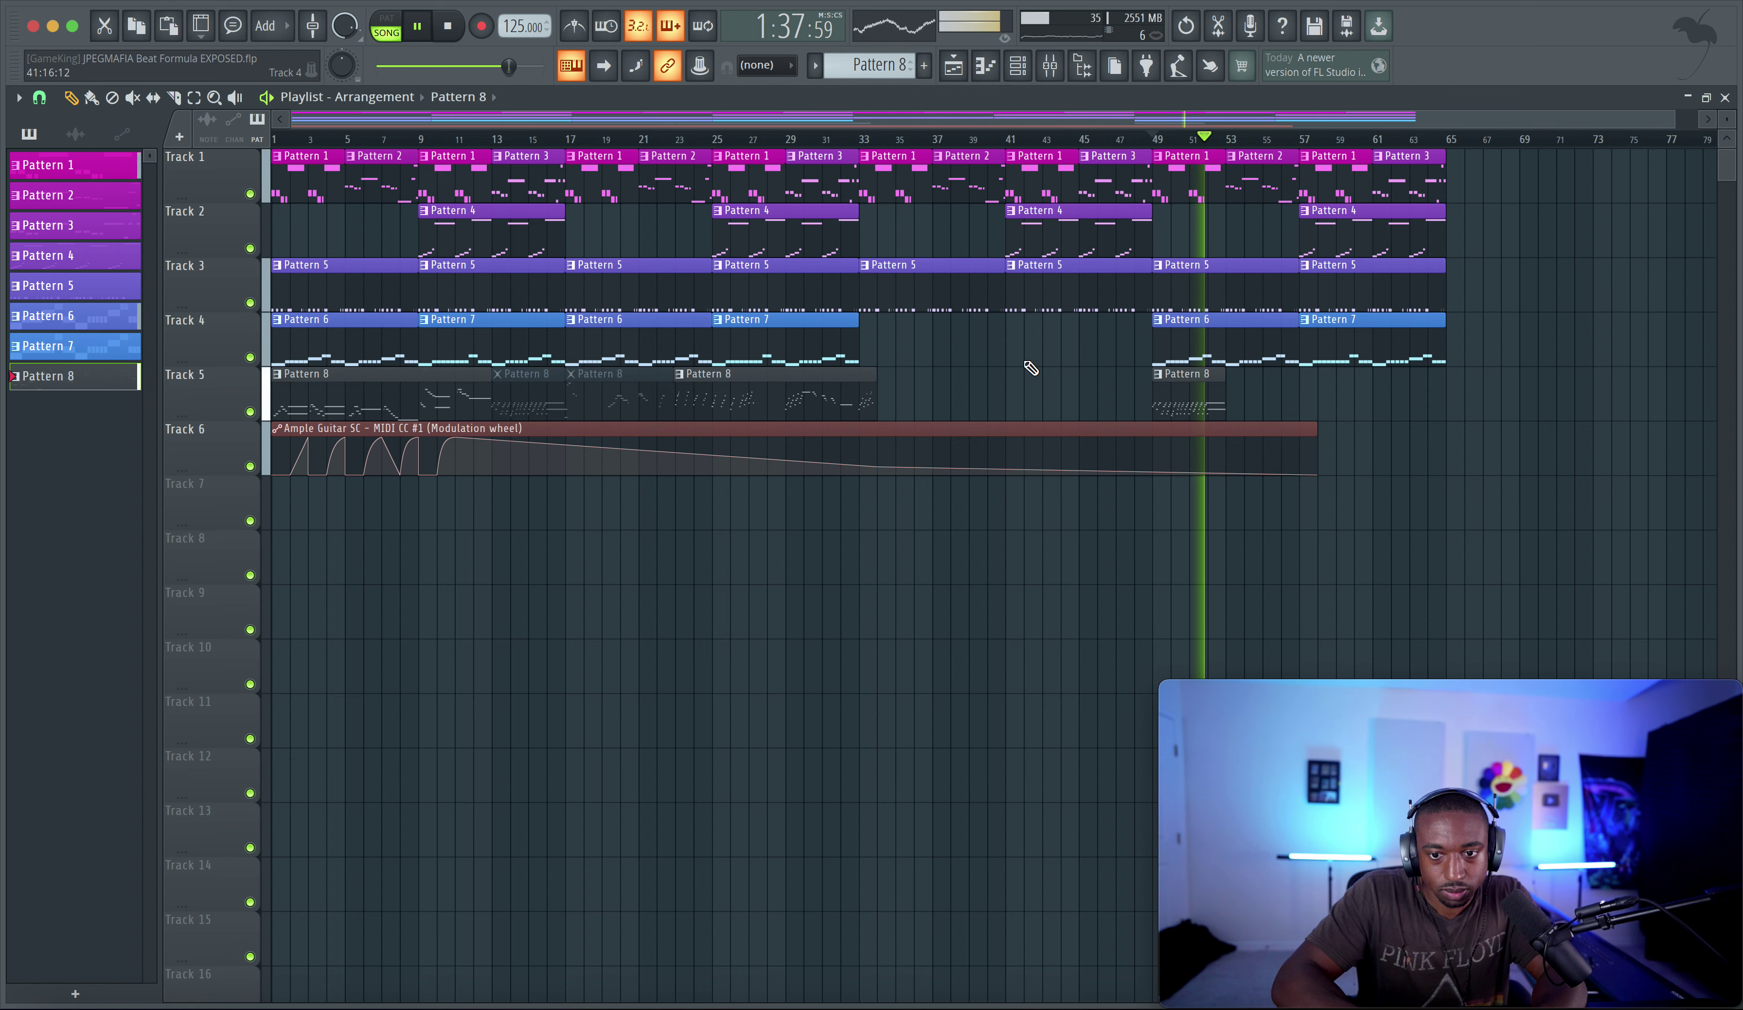
Copy the last unmuted Pattern 8 segment so it follows the bar 49 clip on Track 5, and stop playback at the song start
scroll(1033, 375, "right", 4)
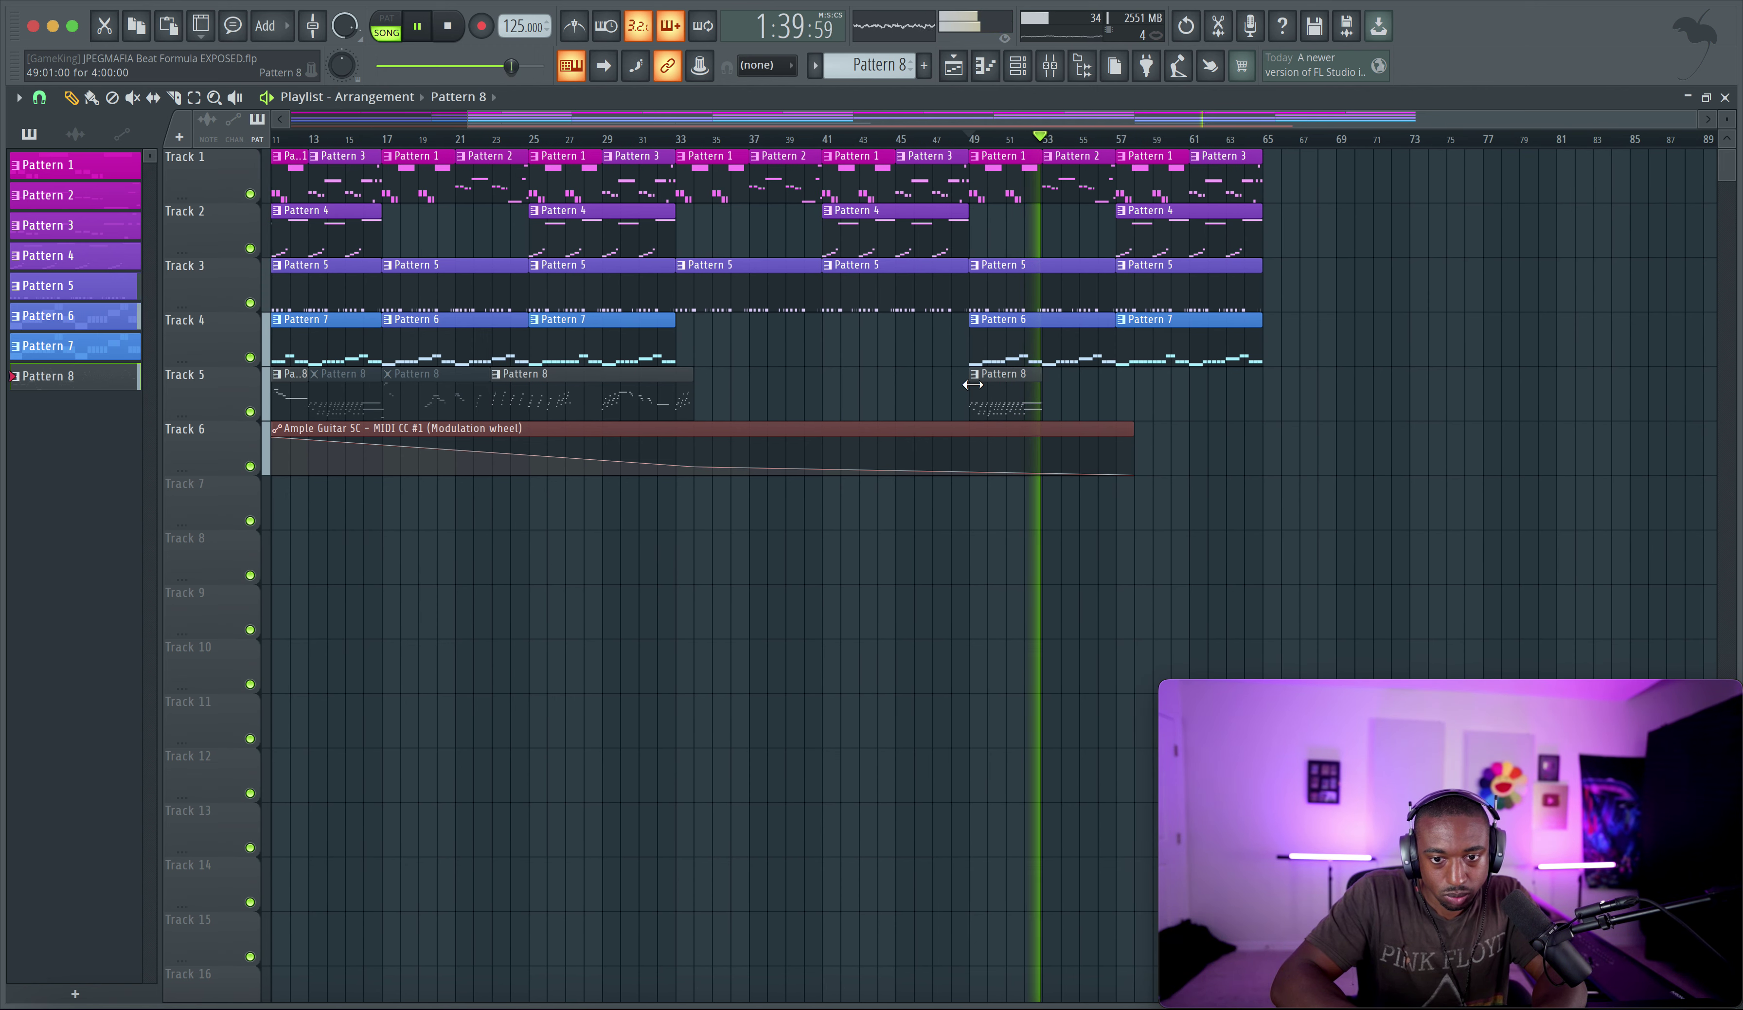
scroll(973, 384, "left", 5)
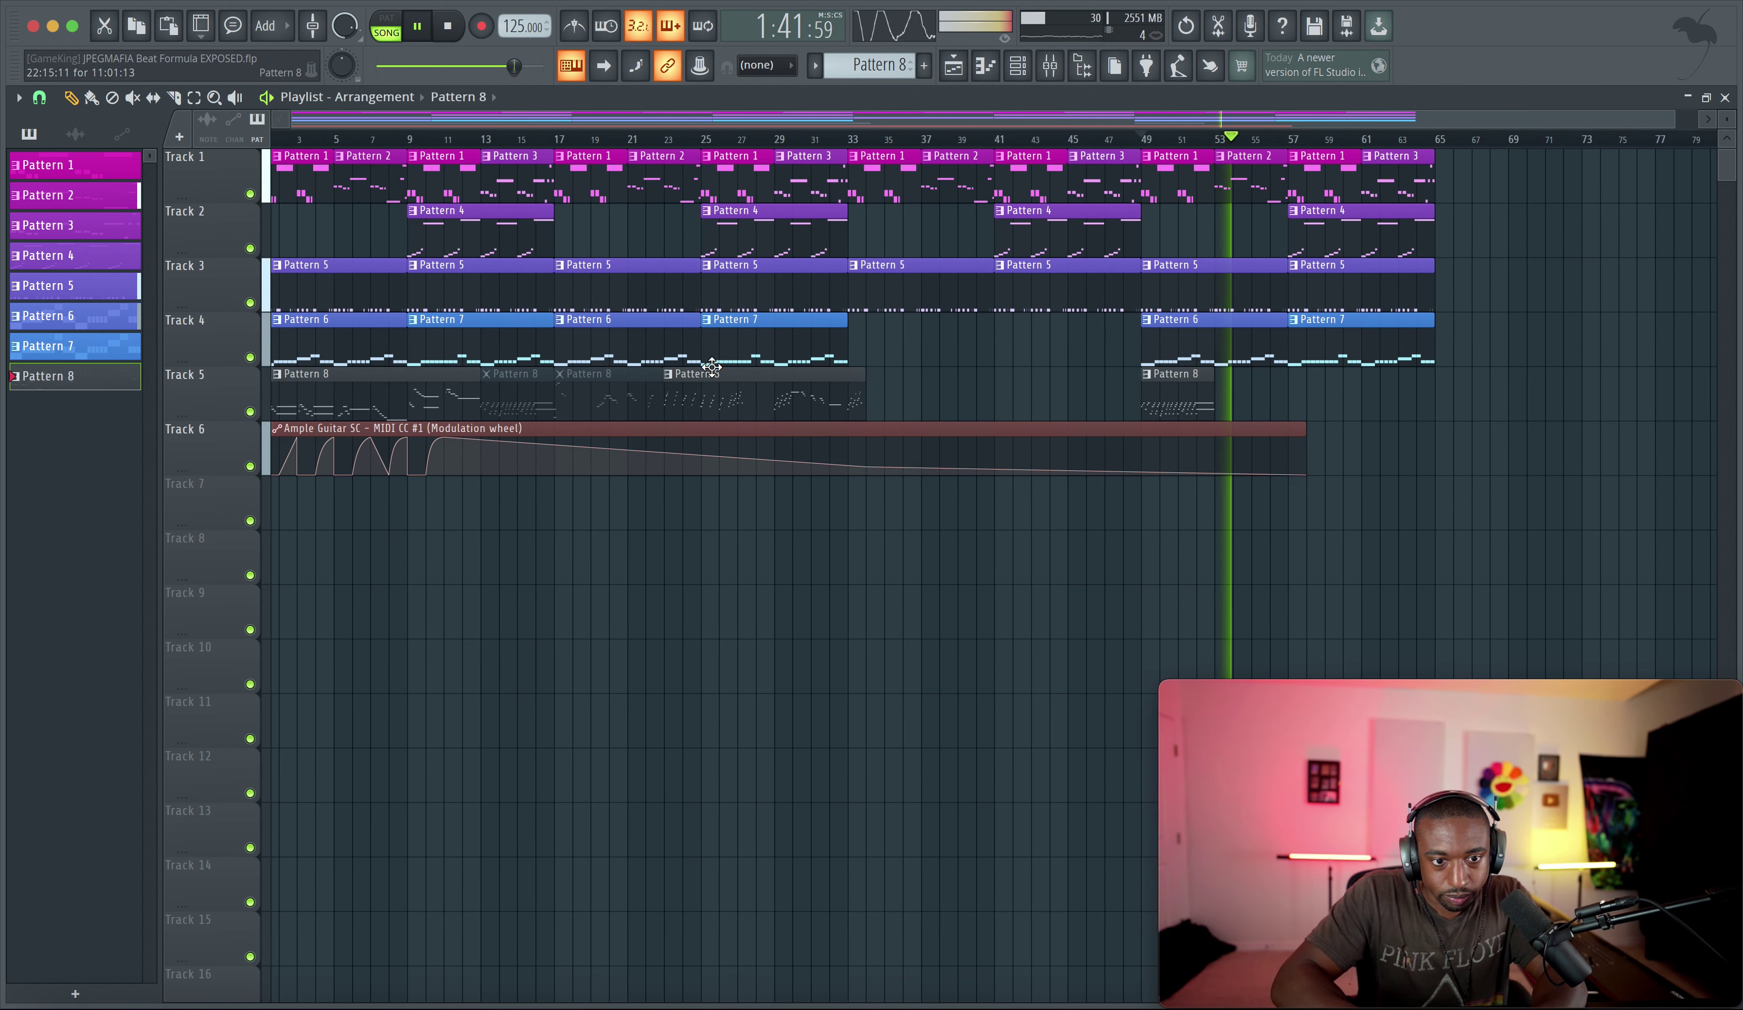
scroll(708, 381, "left", 1)
left_click_drag(1295, 390, 1268, 390)
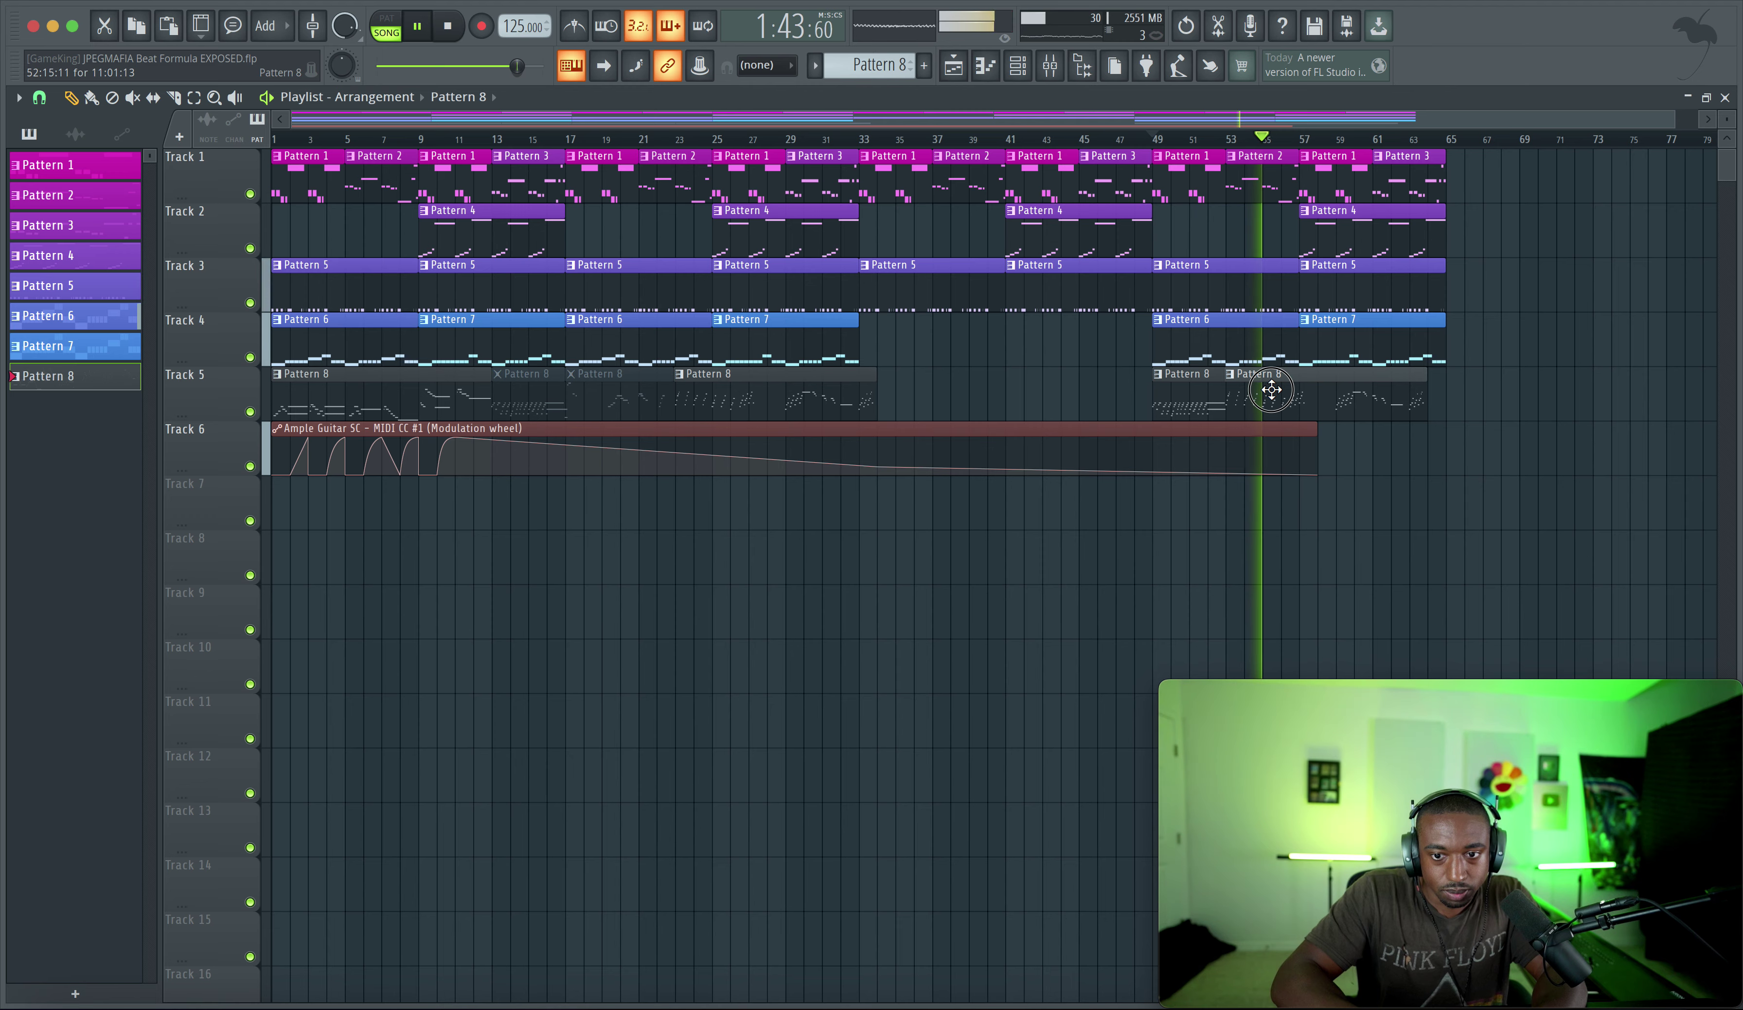
key("space")
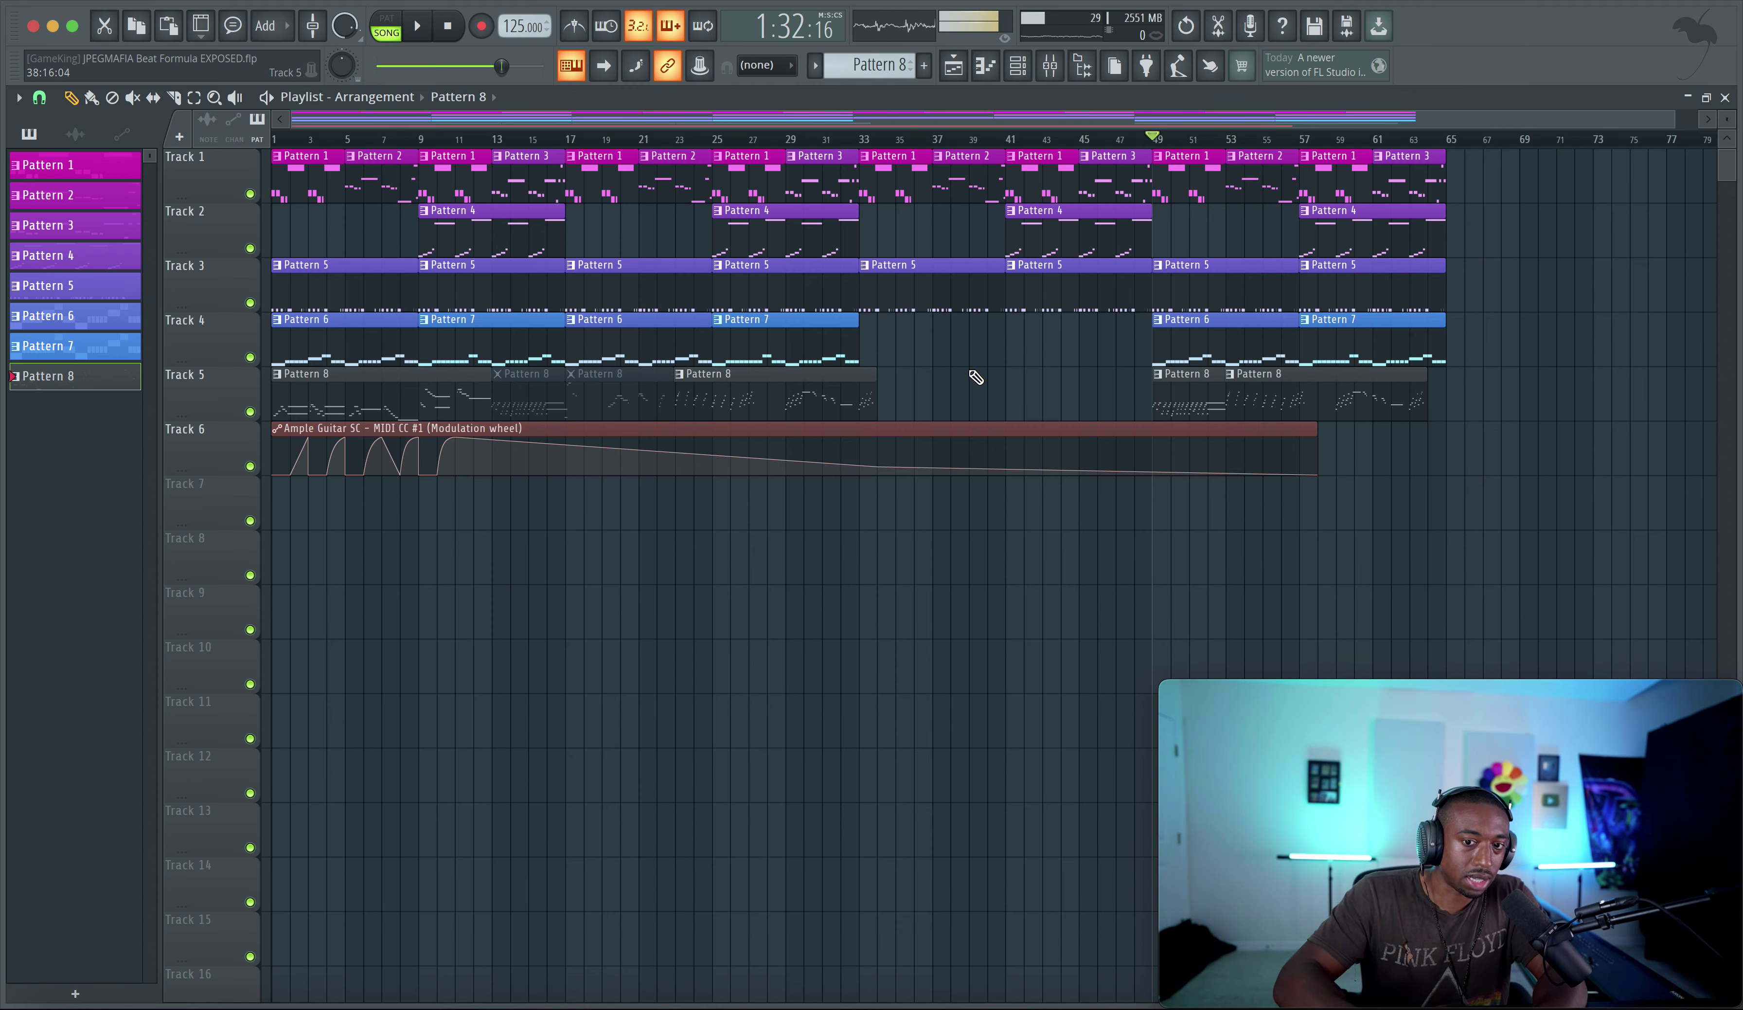
left_click(461, 40)
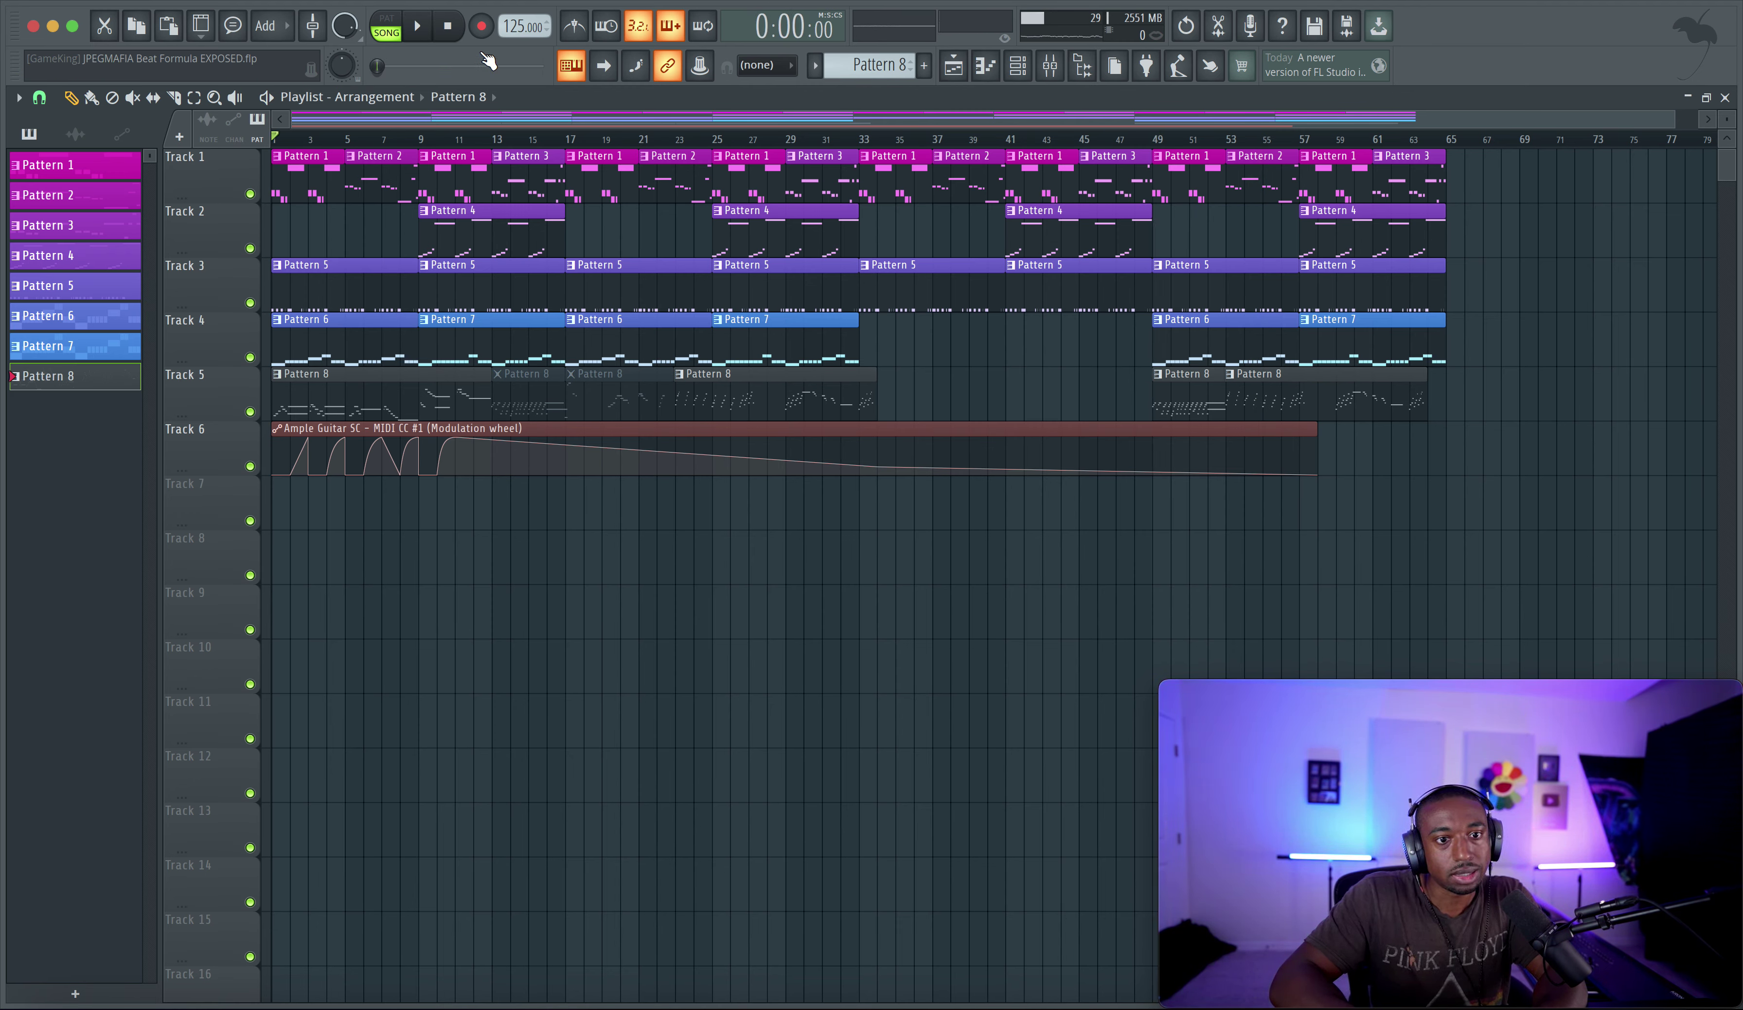
Add an EZdrummer channel, close its plugin window and route it to mixer track 13
left_click(1020, 68)
left_click(412, 620)
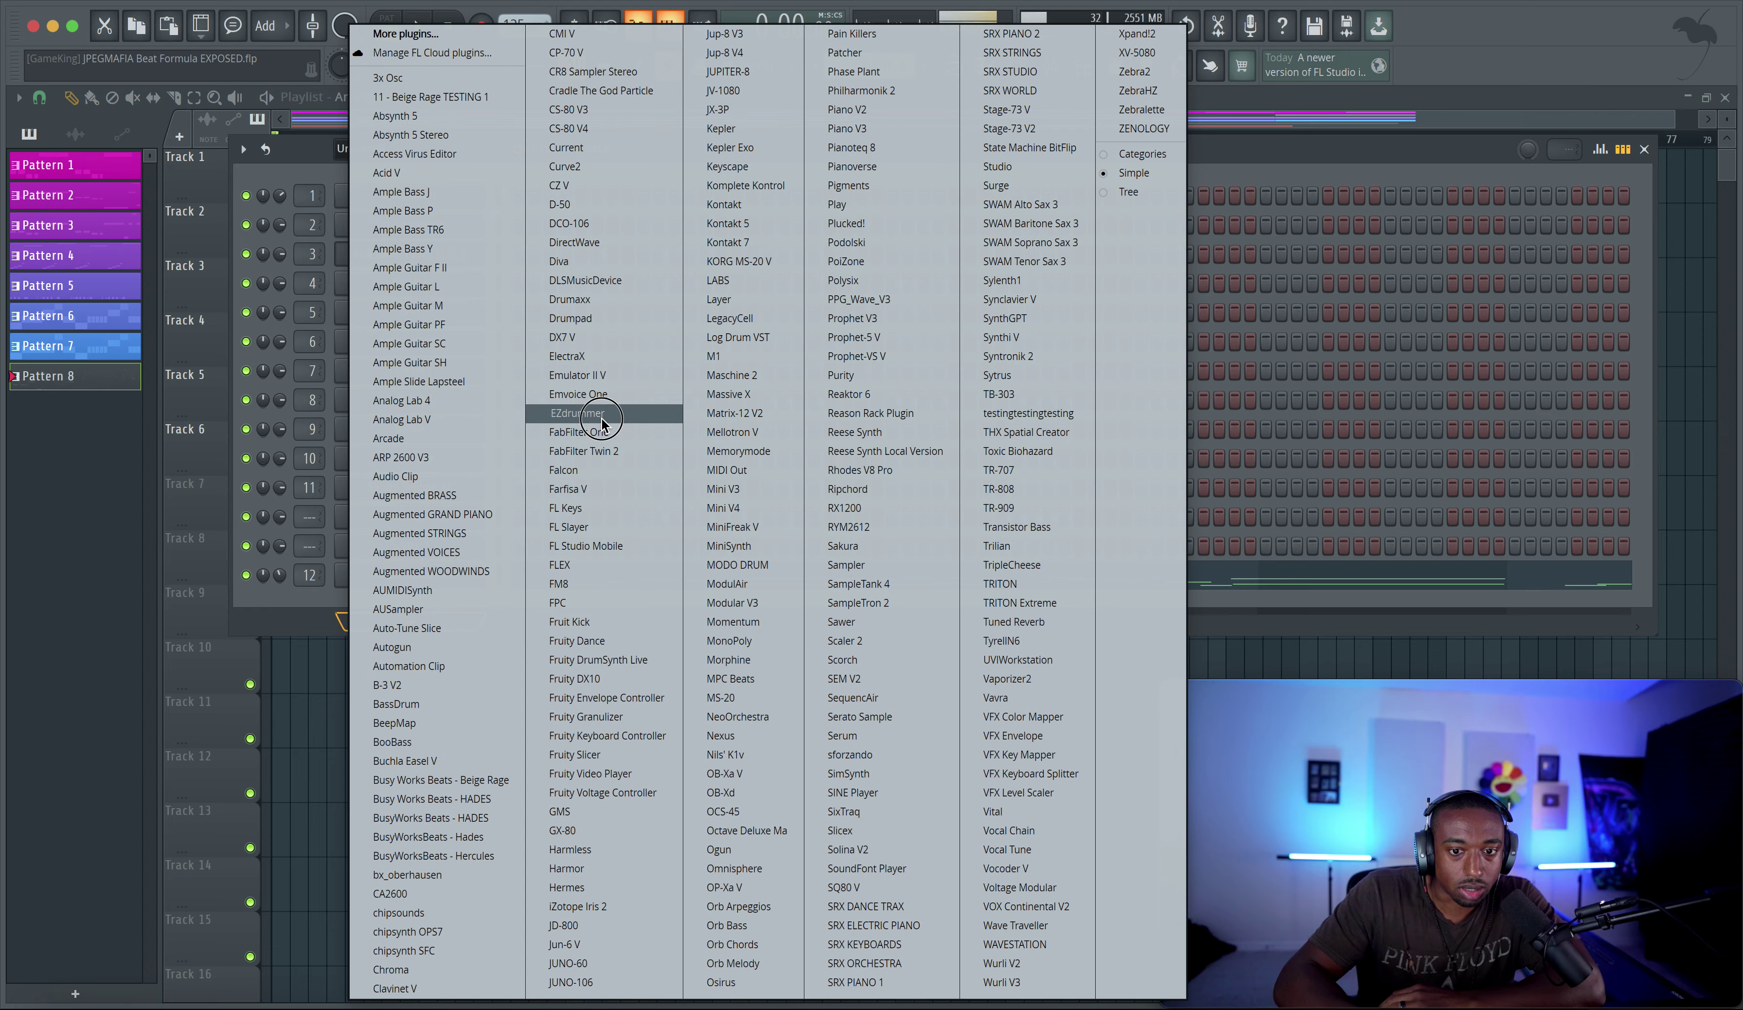
left_click(579, 413)
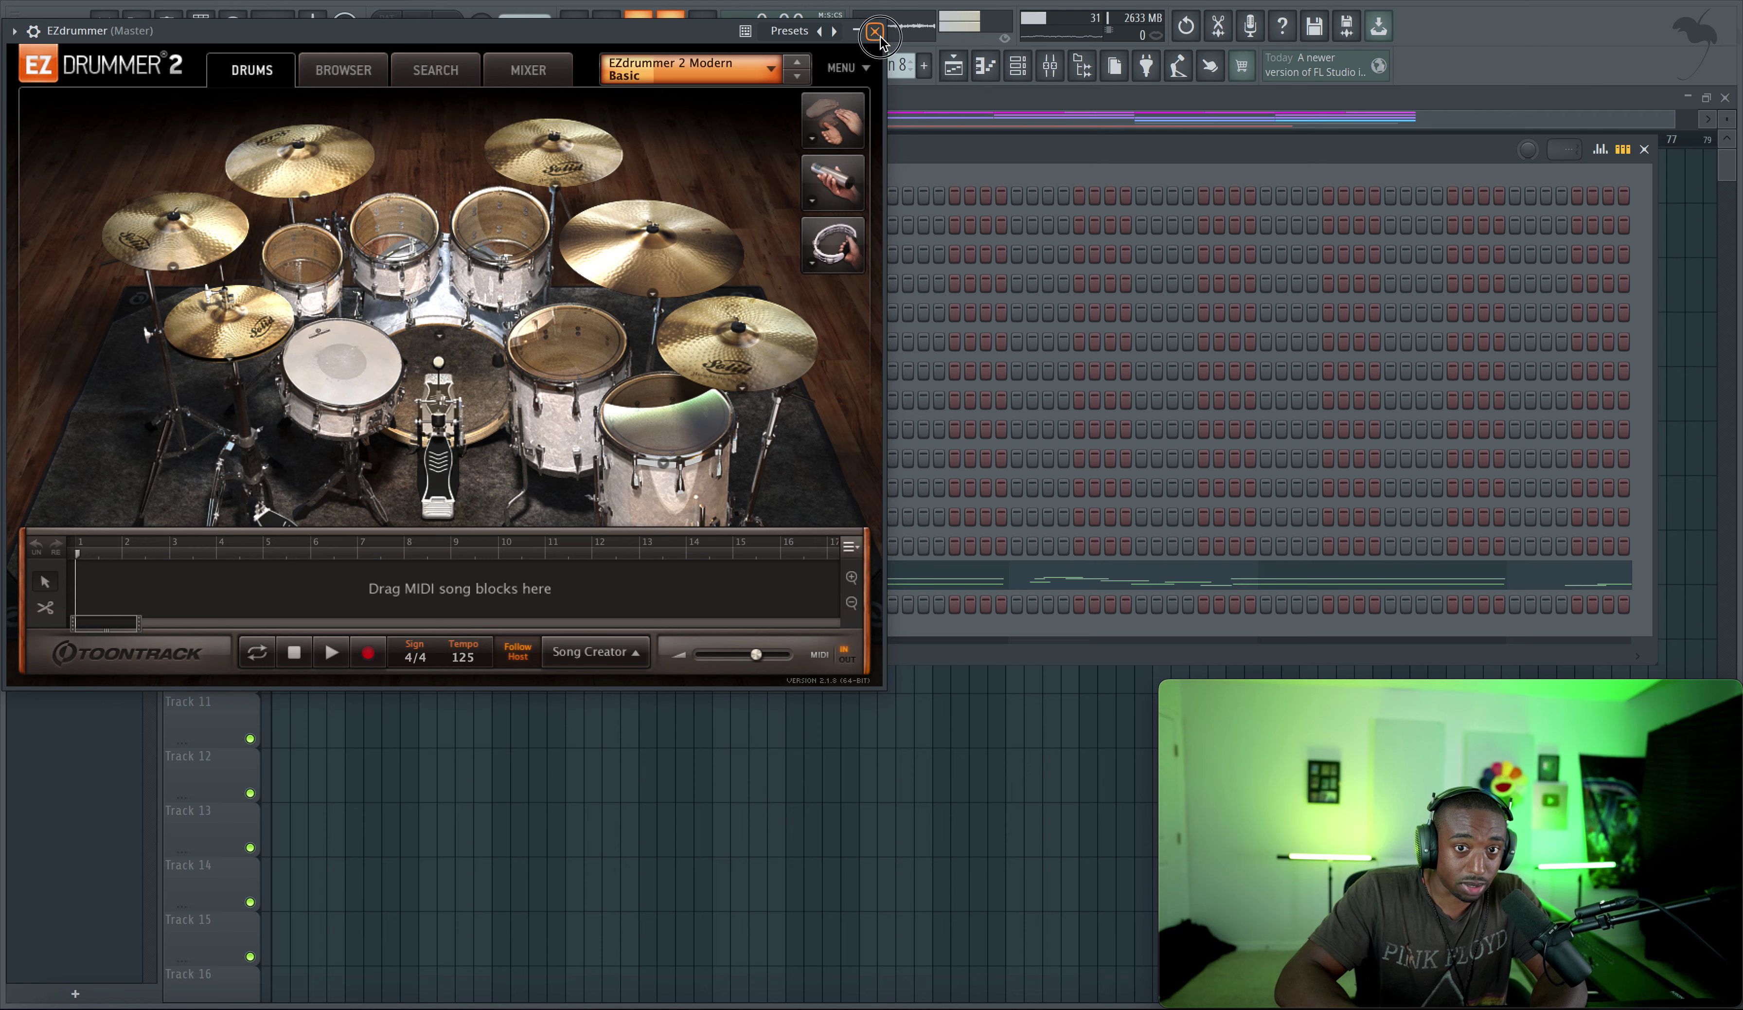
left_click(875, 32)
key("ctrl+l")
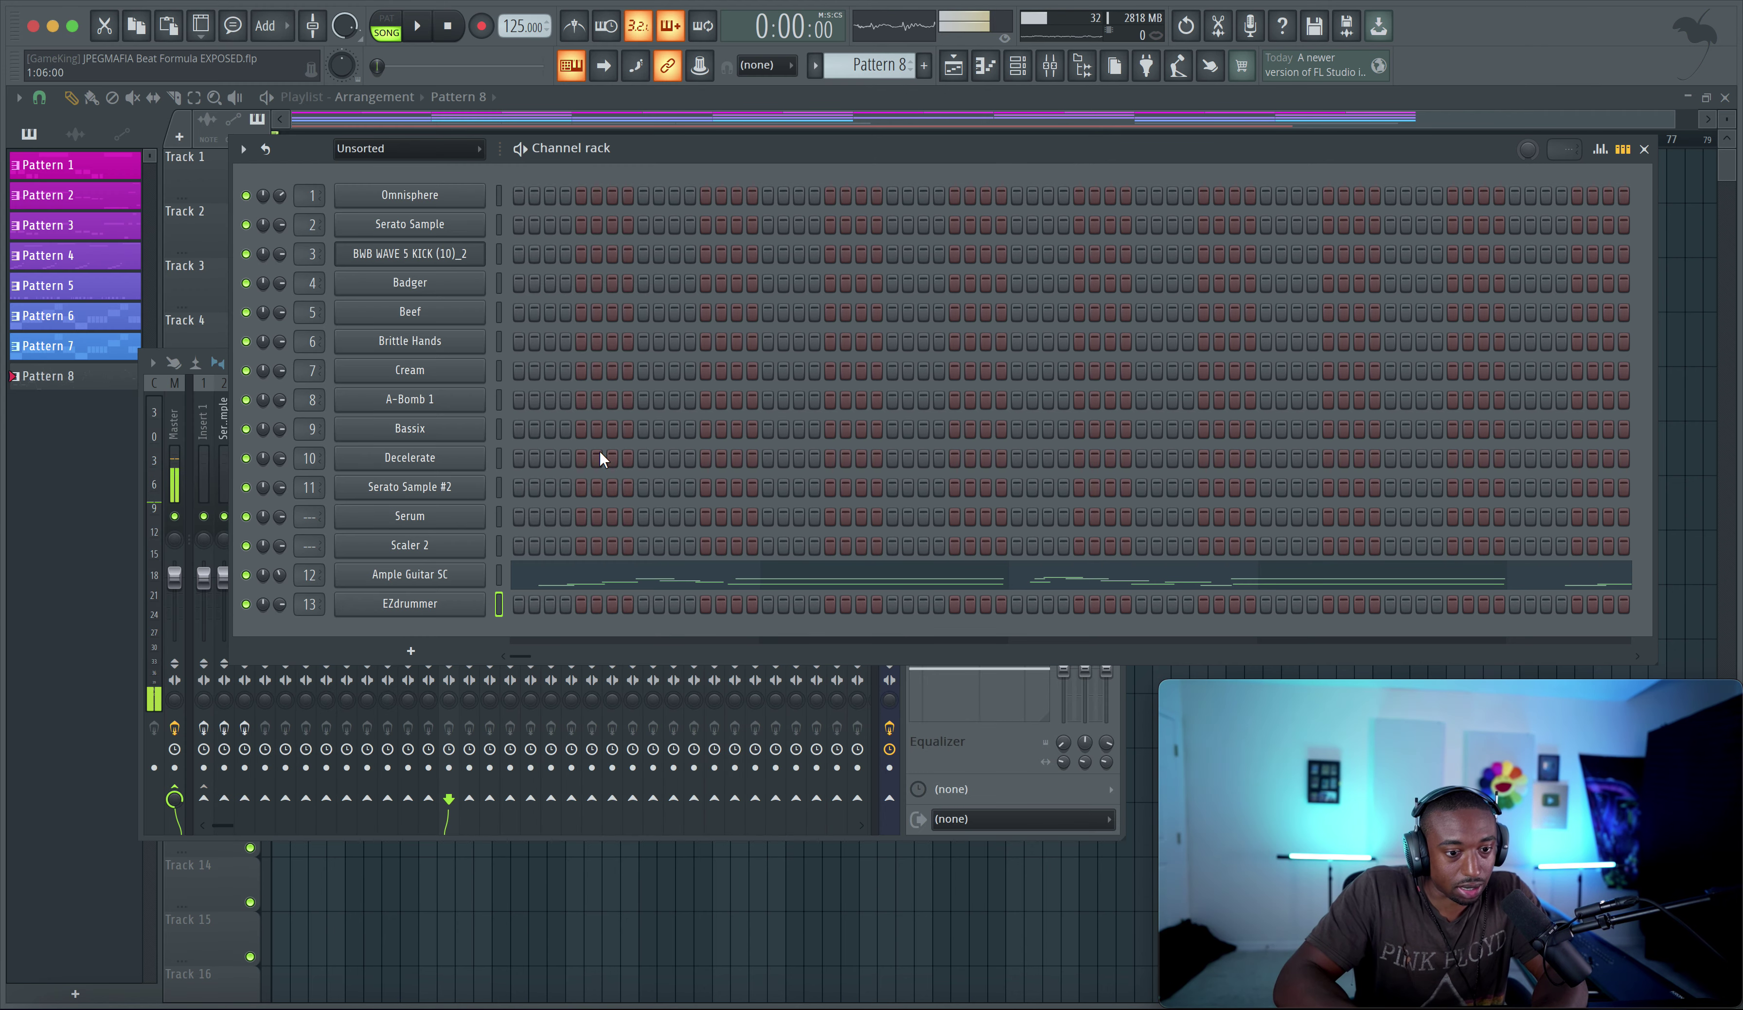
Switch to empty Pattern 9, return to the playlist and briefly play the song from the start
scroll(905, 67, "up", 1)
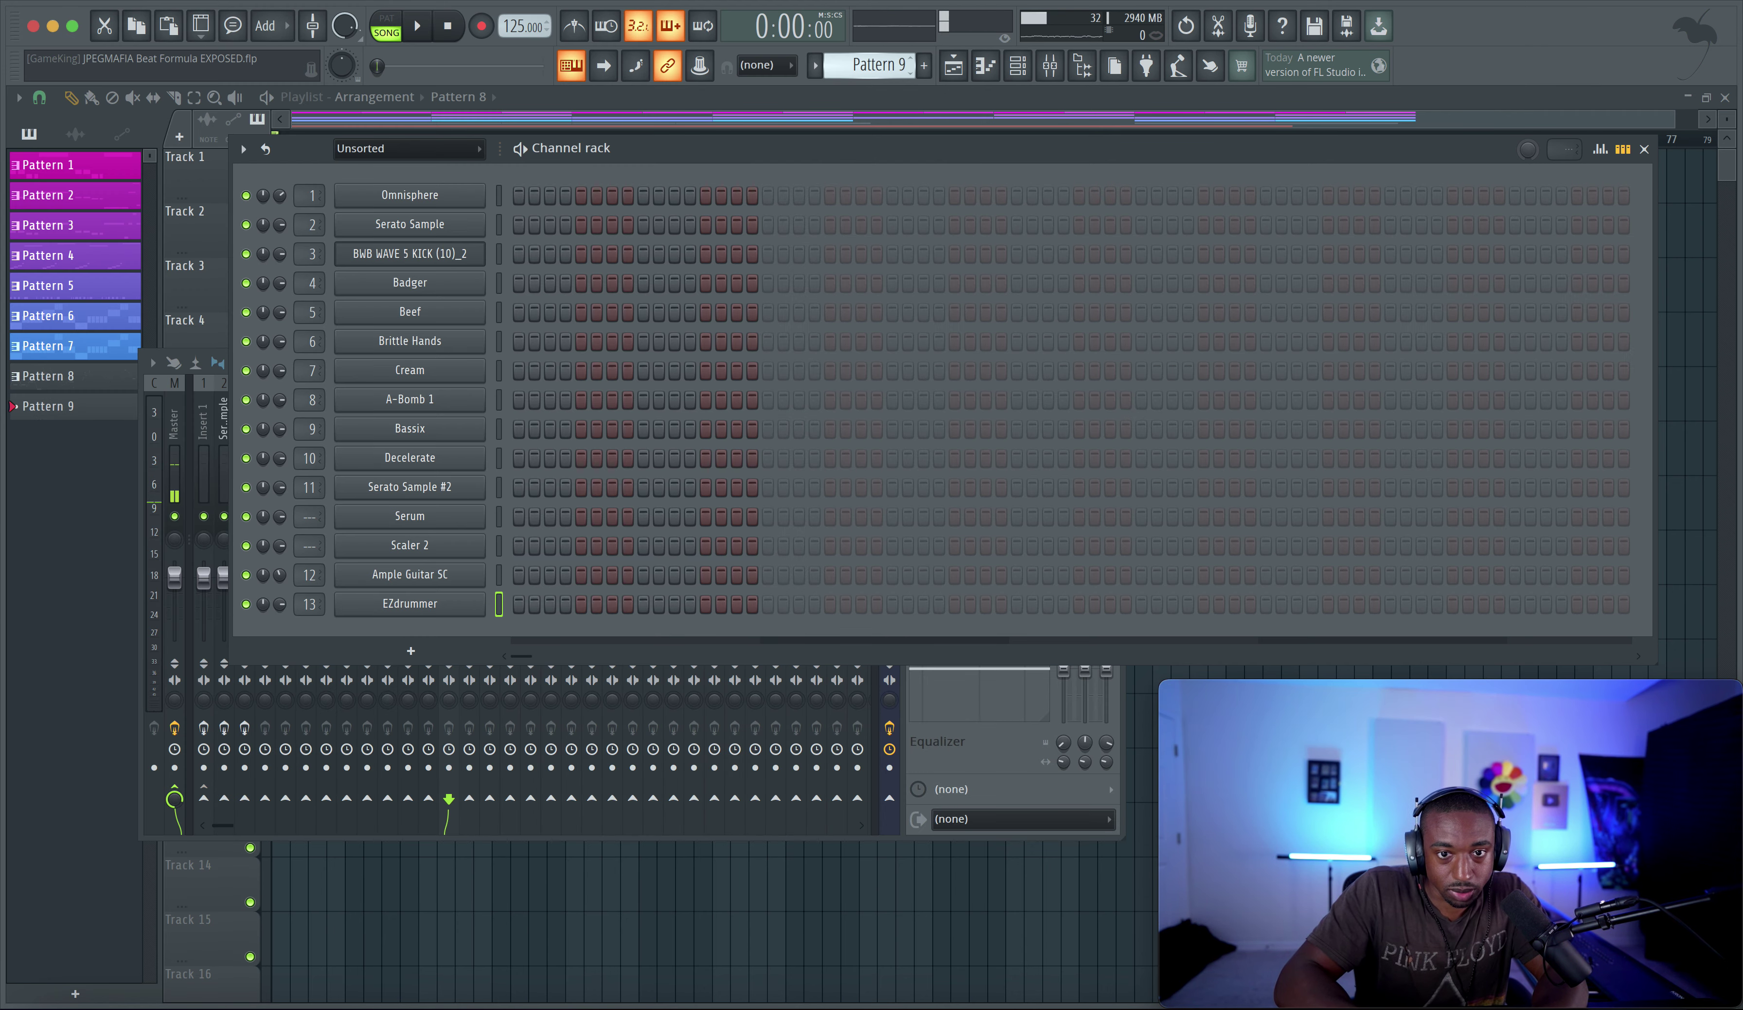
left_click(824, 915)
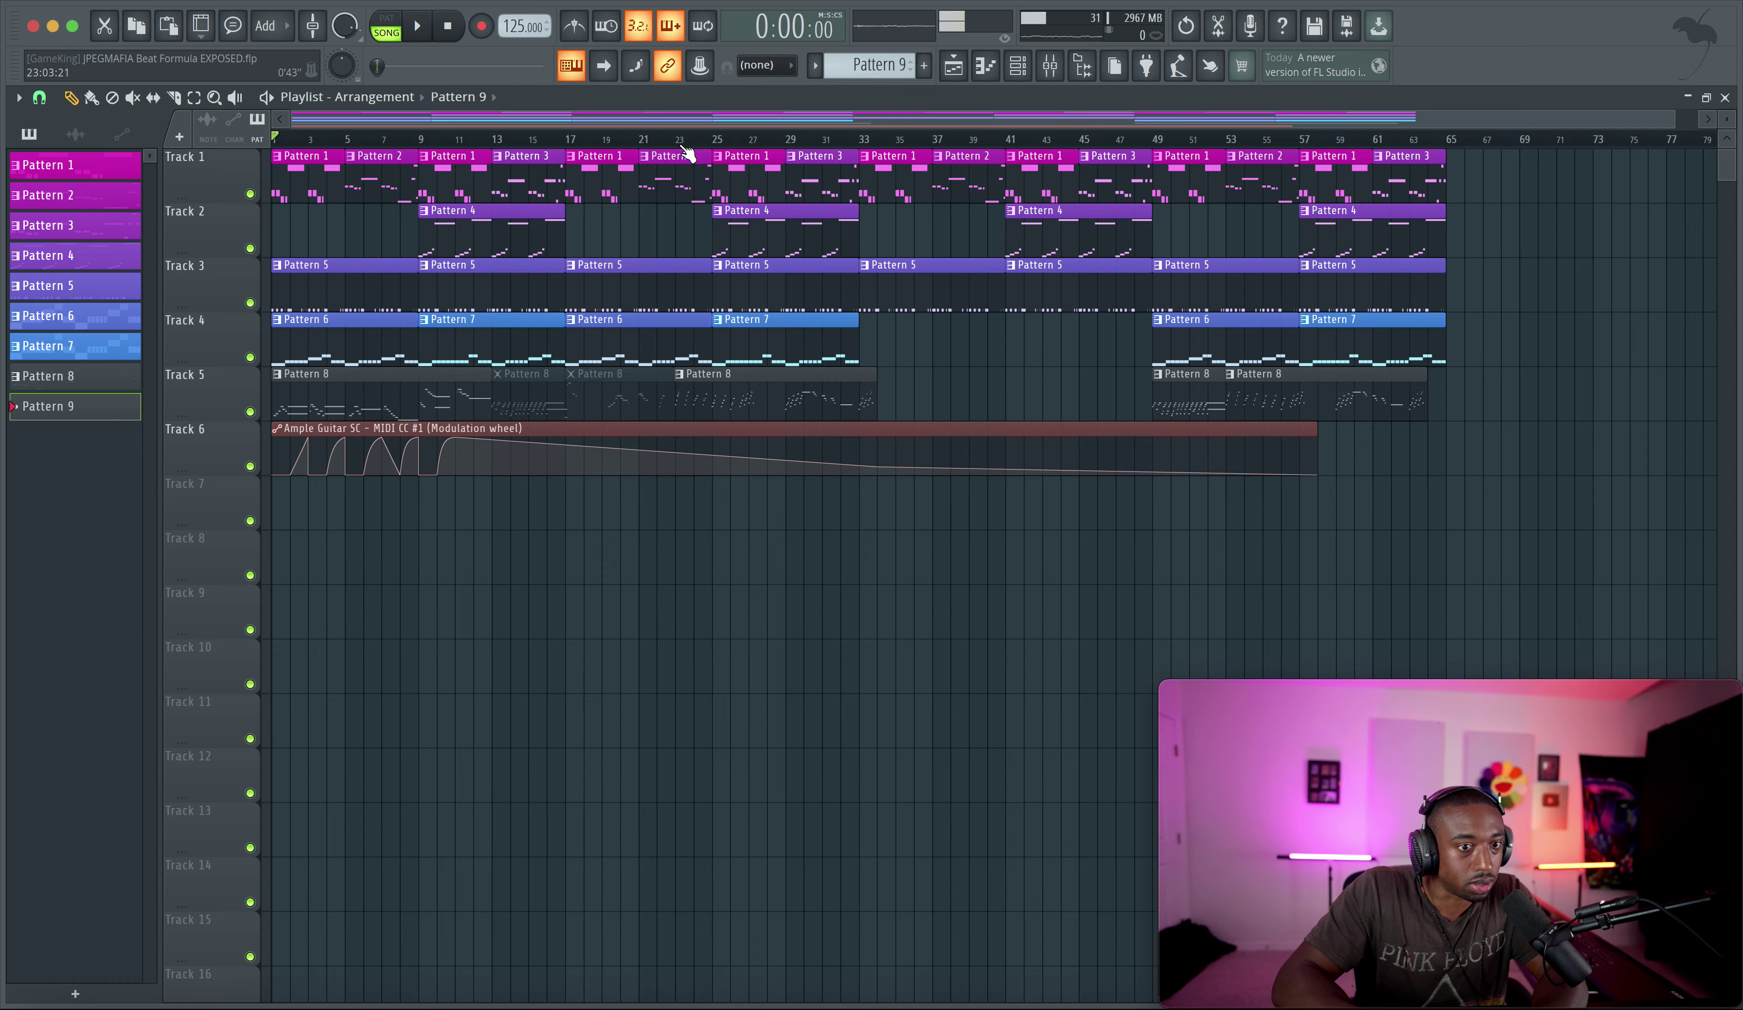
key("space")
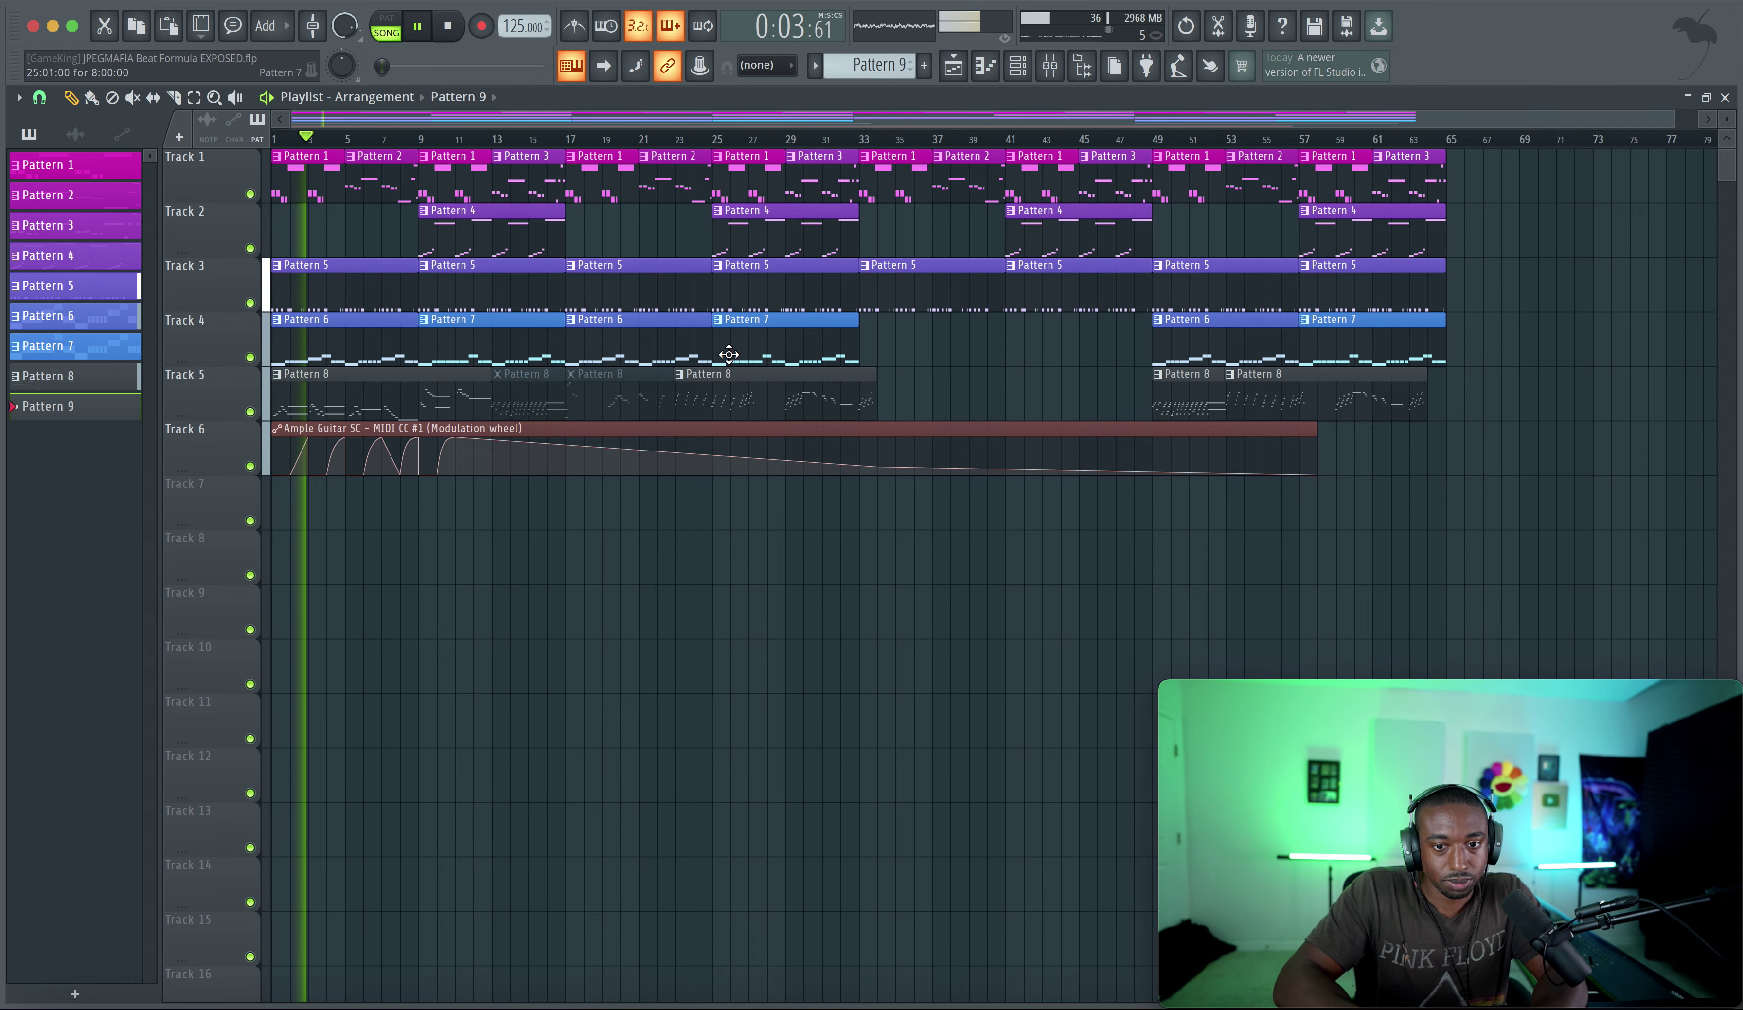
key("space")
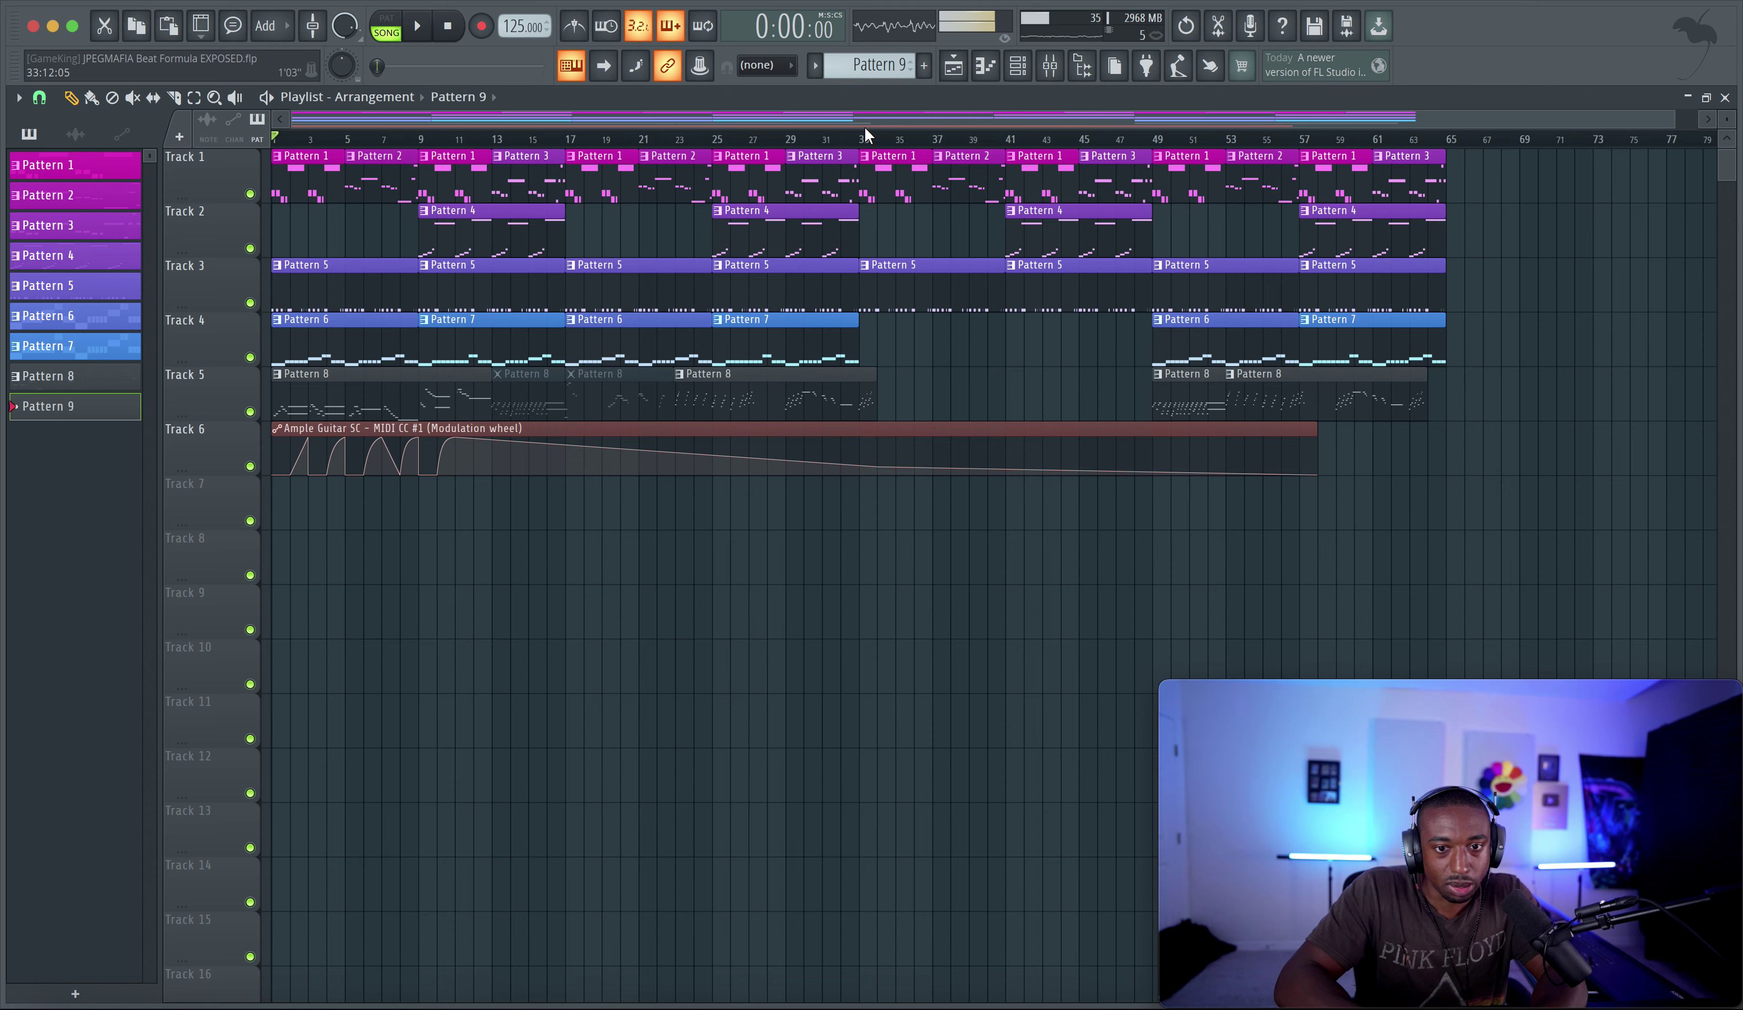
Replace the Track 3 Pattern 5 clip at bar 33 with Pattern 9 and select bars 33 to 41 for looping
left_click(863, 135)
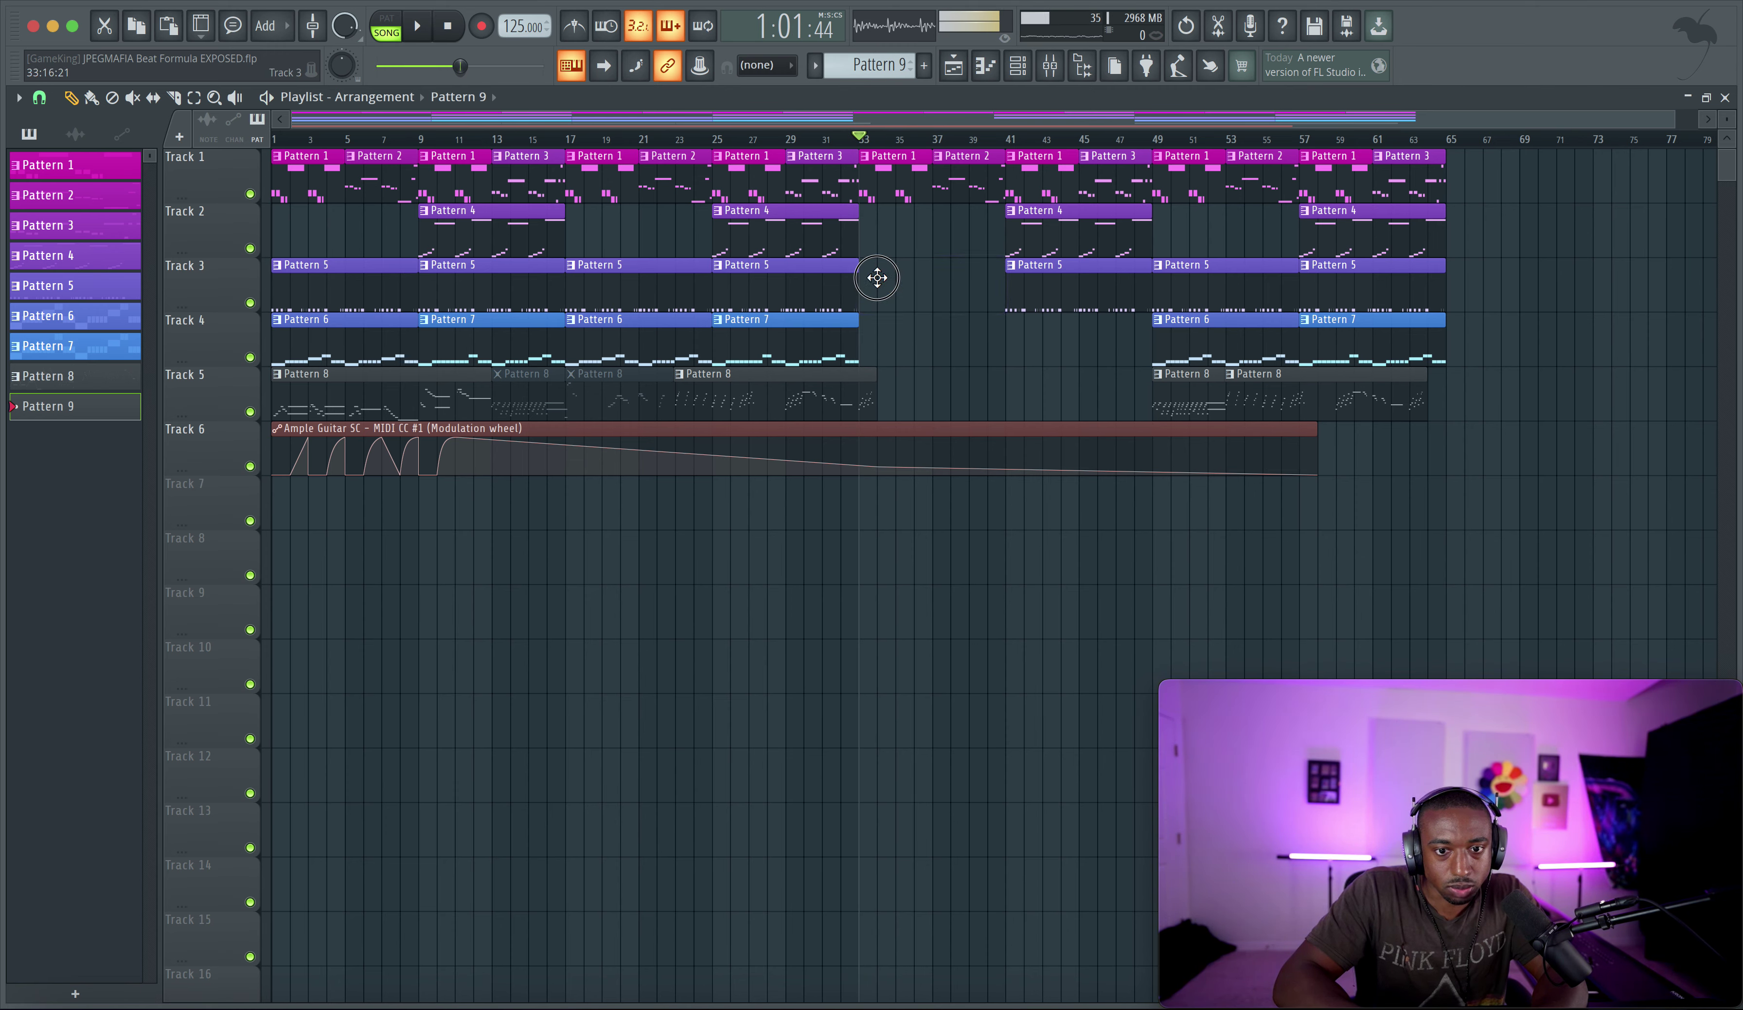
left_click_drag(871, 277, 1003, 278)
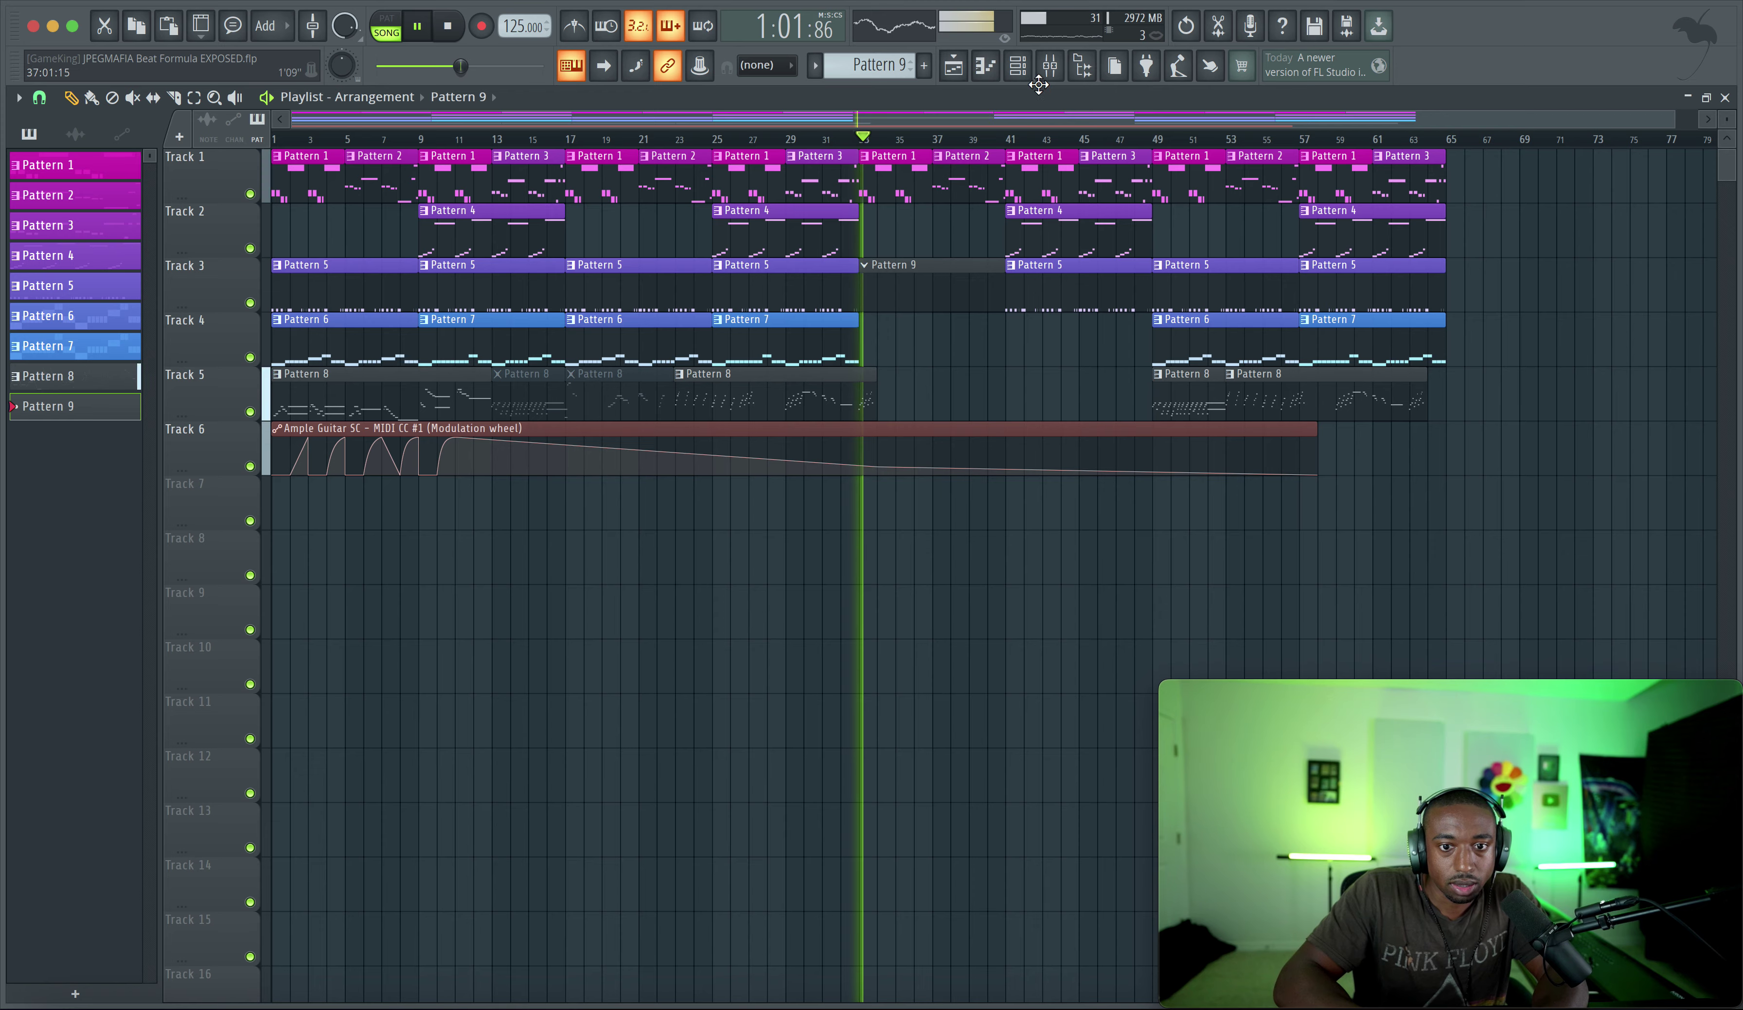
left_click_drag(875, 140, 982, 140)
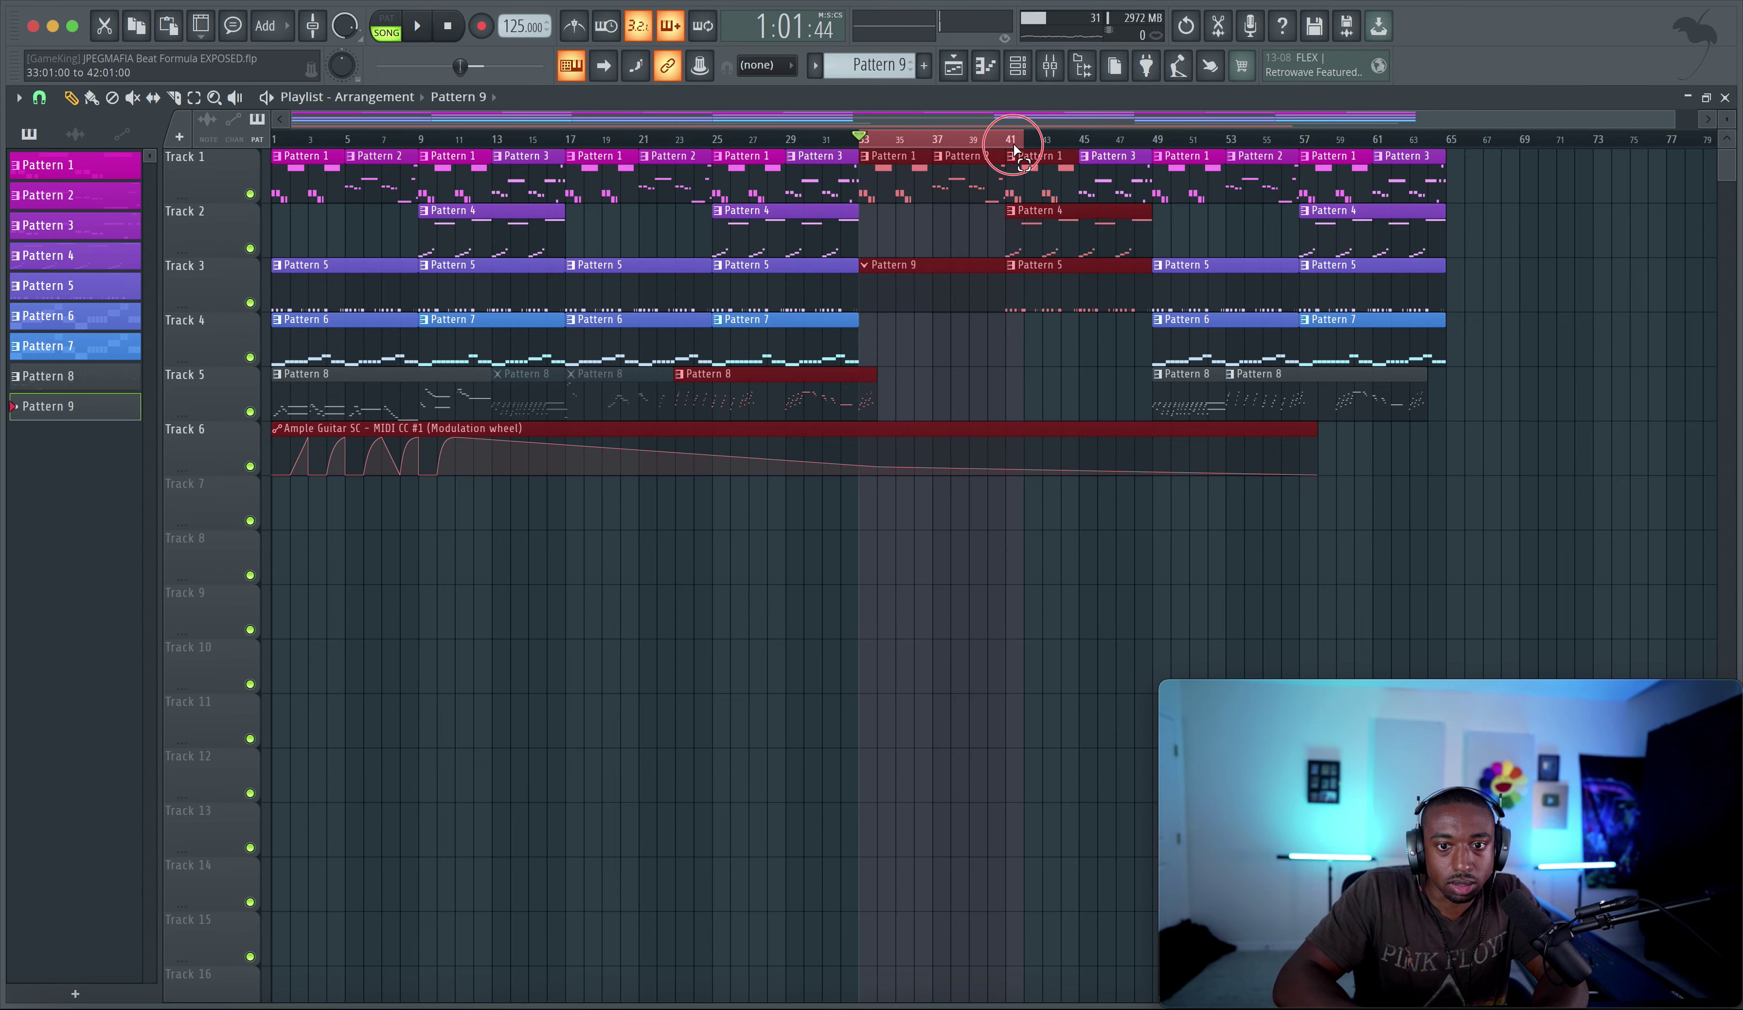
key("space")
Open the EZdrummer instrument from the channel rack and load the Pop/Rock Basic drum kit
left_click(1018, 66)
key("space")
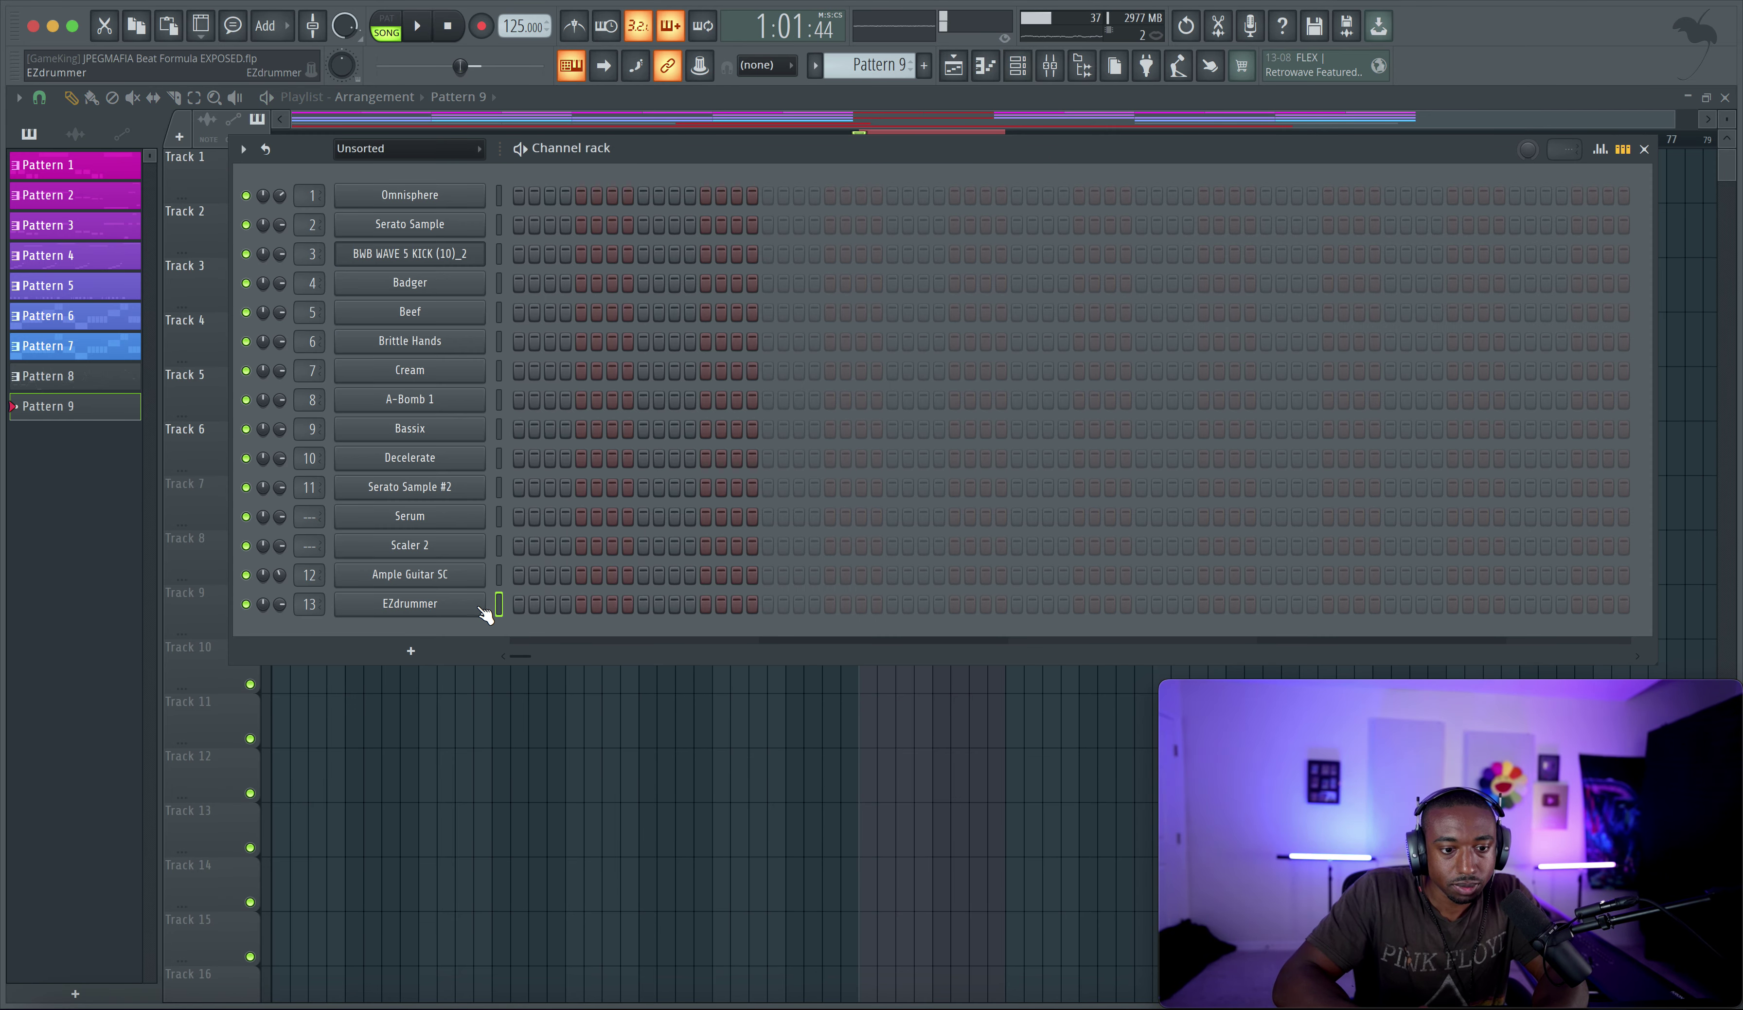
left_click(458, 602)
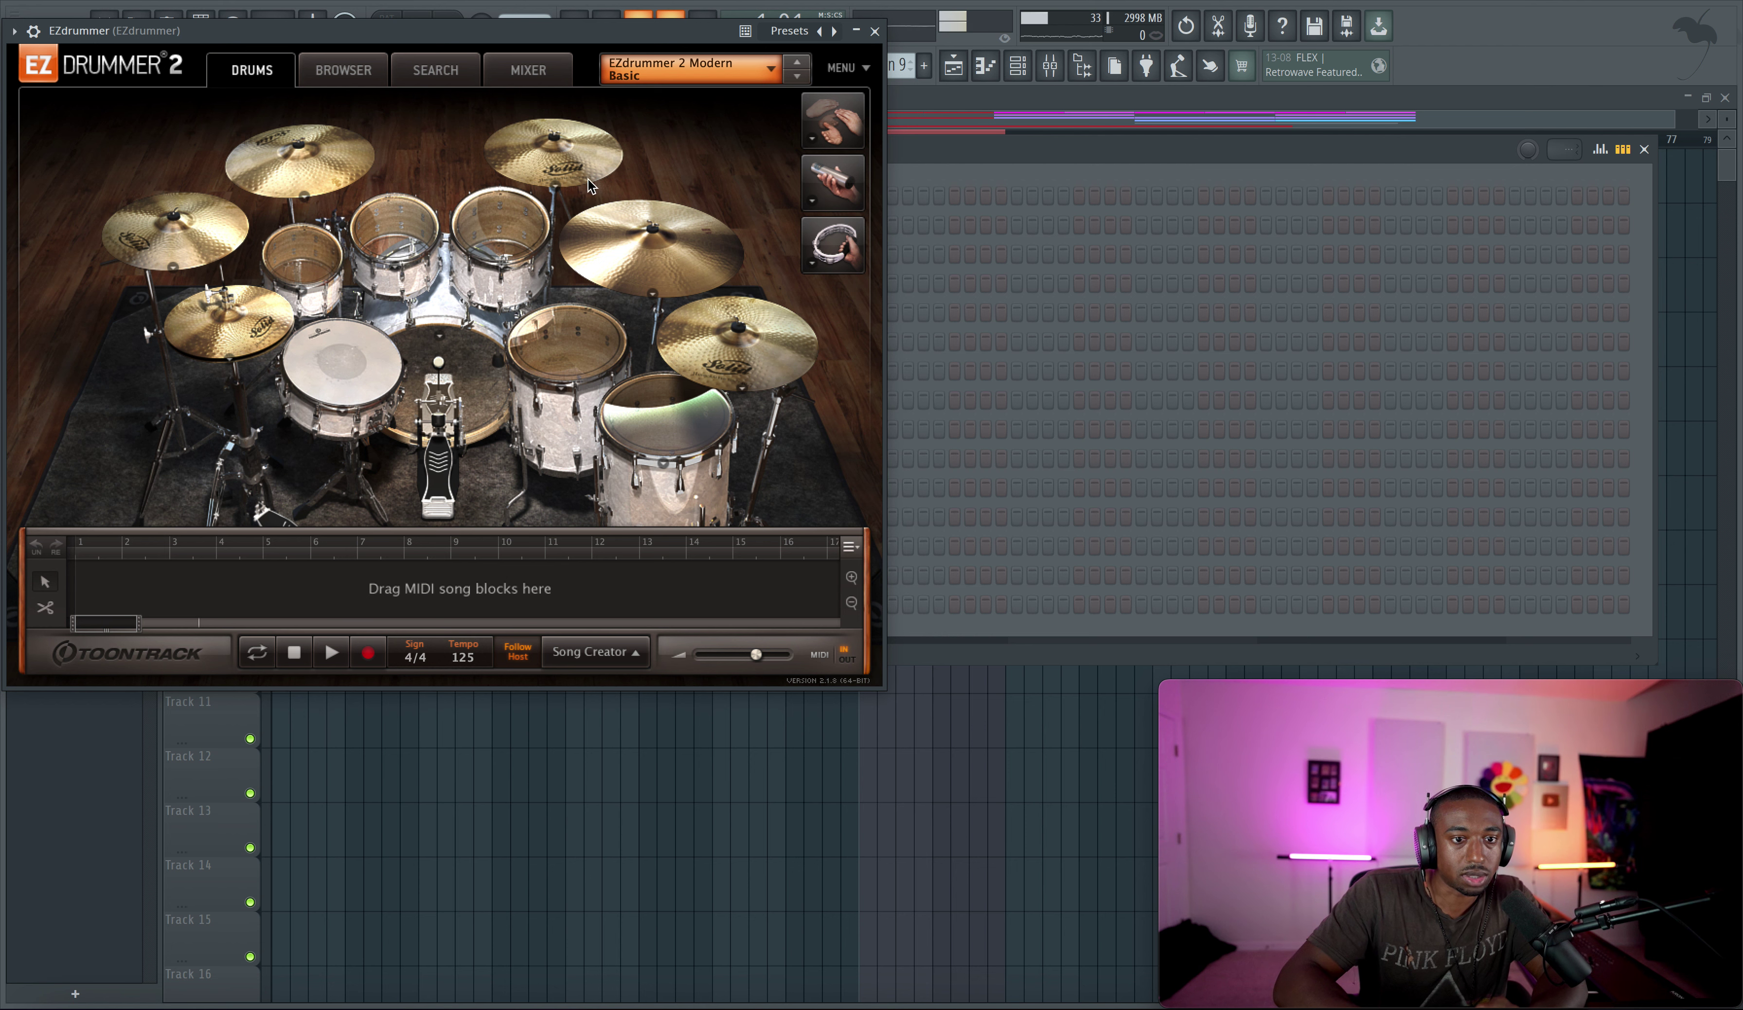
left_click(738, 75)
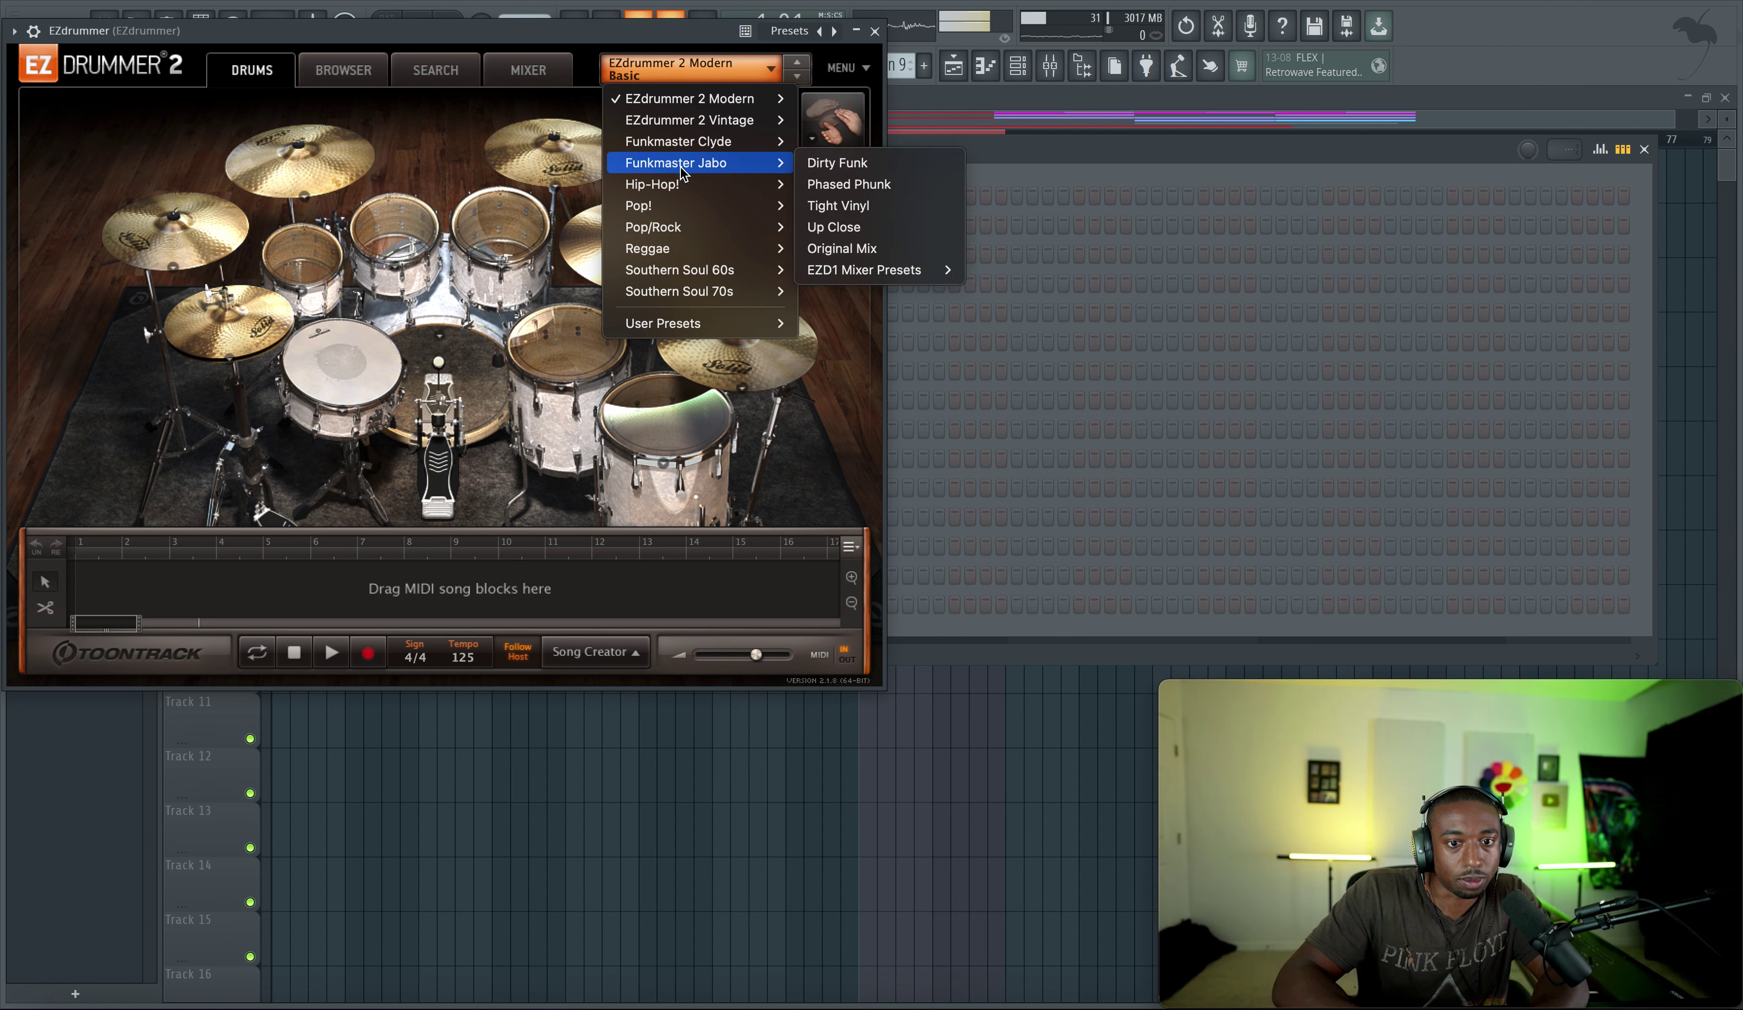
mouse_move(685, 192)
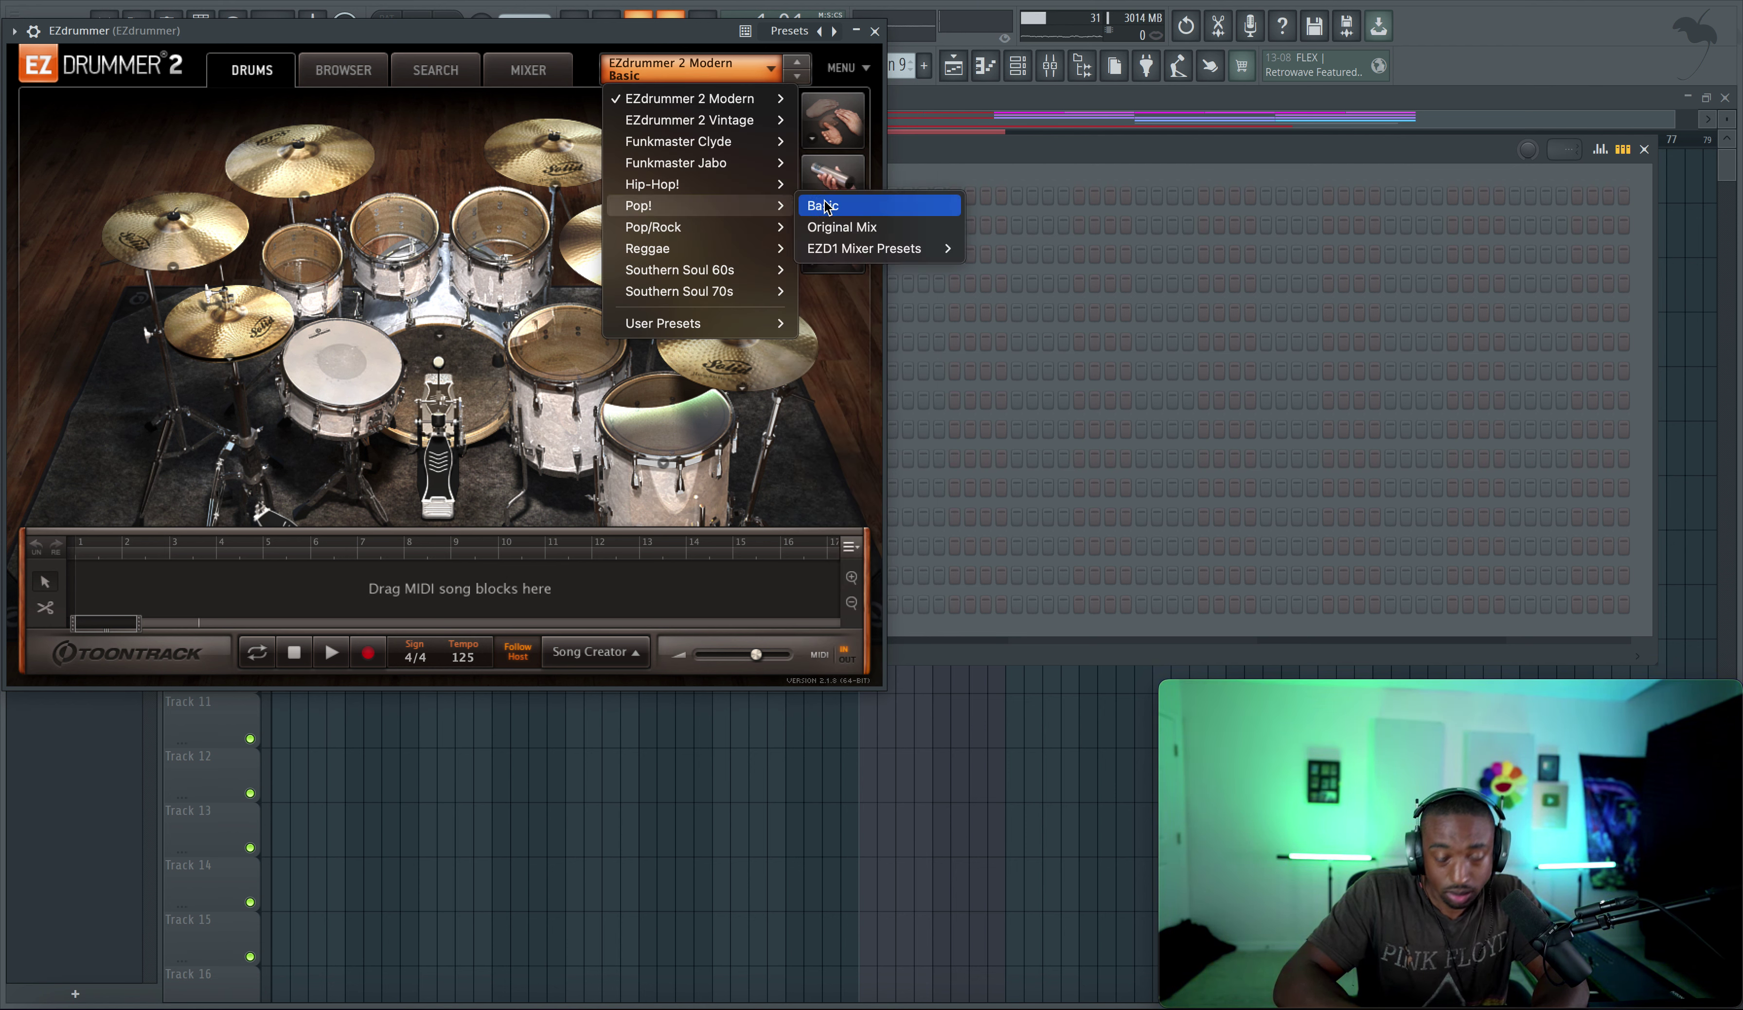
mouse_move(766, 227)
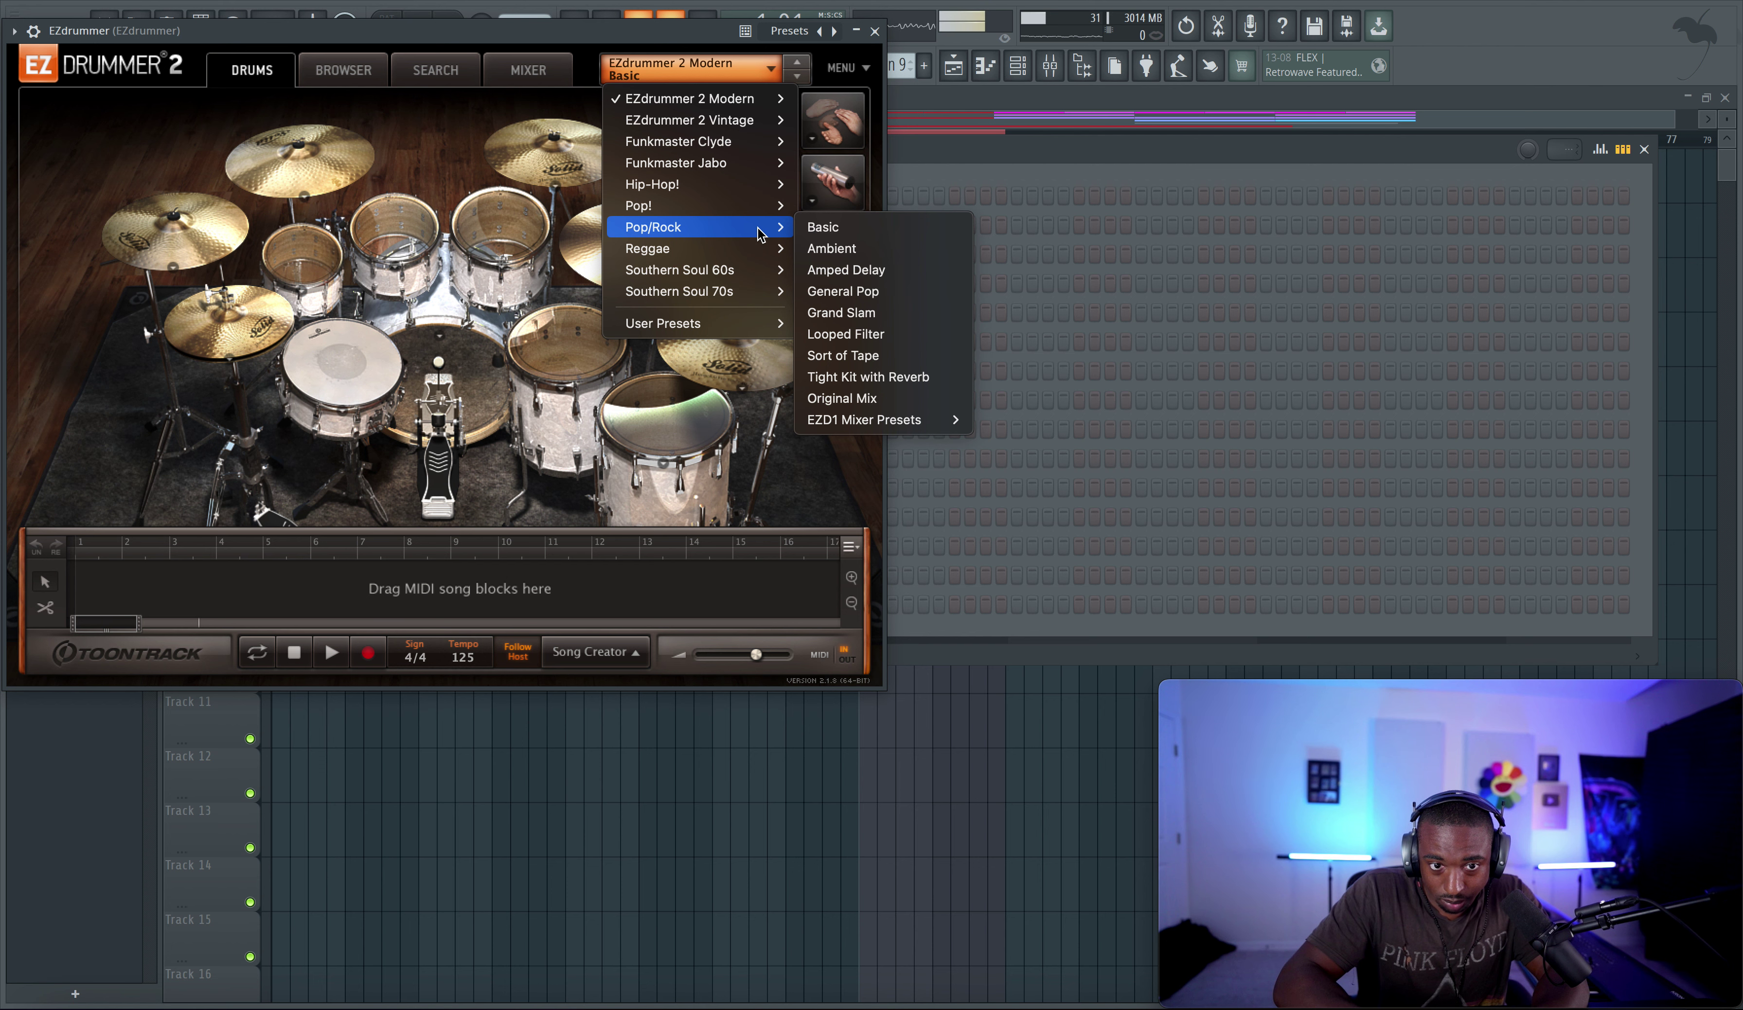
left_click(848, 227)
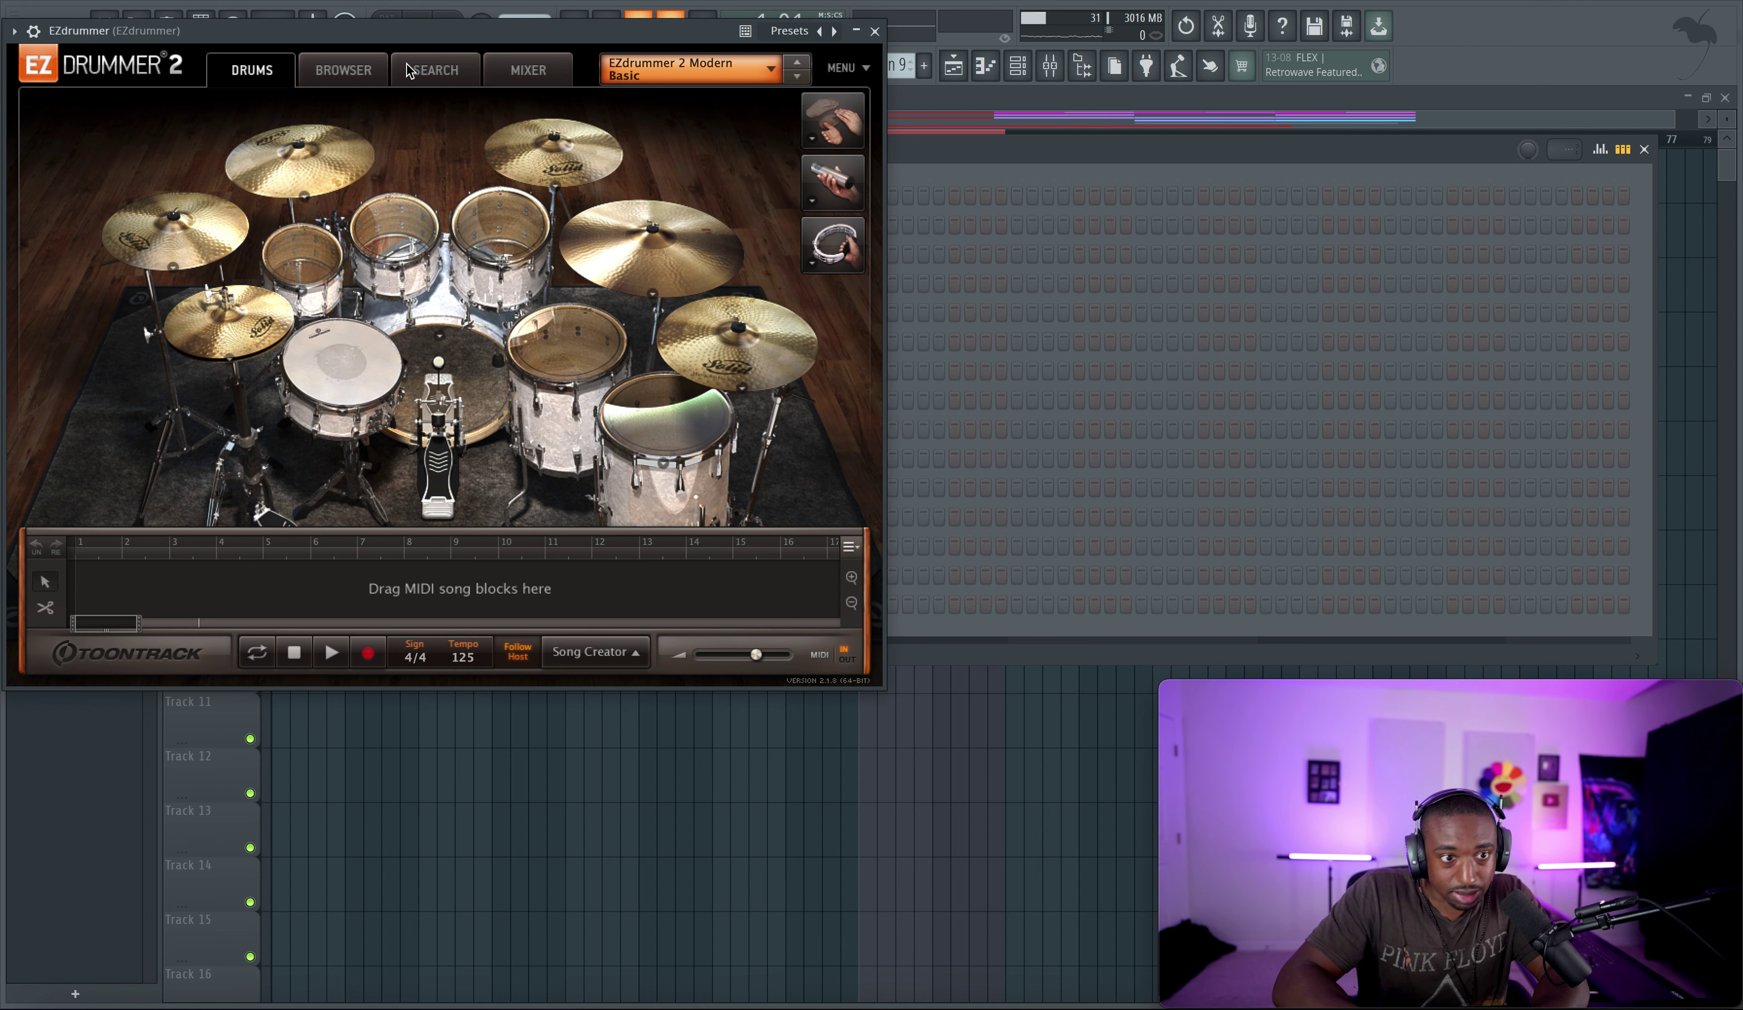
In EZdrummer 1 Pop/Rock, audition variations 02 to 04 of Groove 01 under 4/4 Straight Pop/Rock
left_click(381, 73)
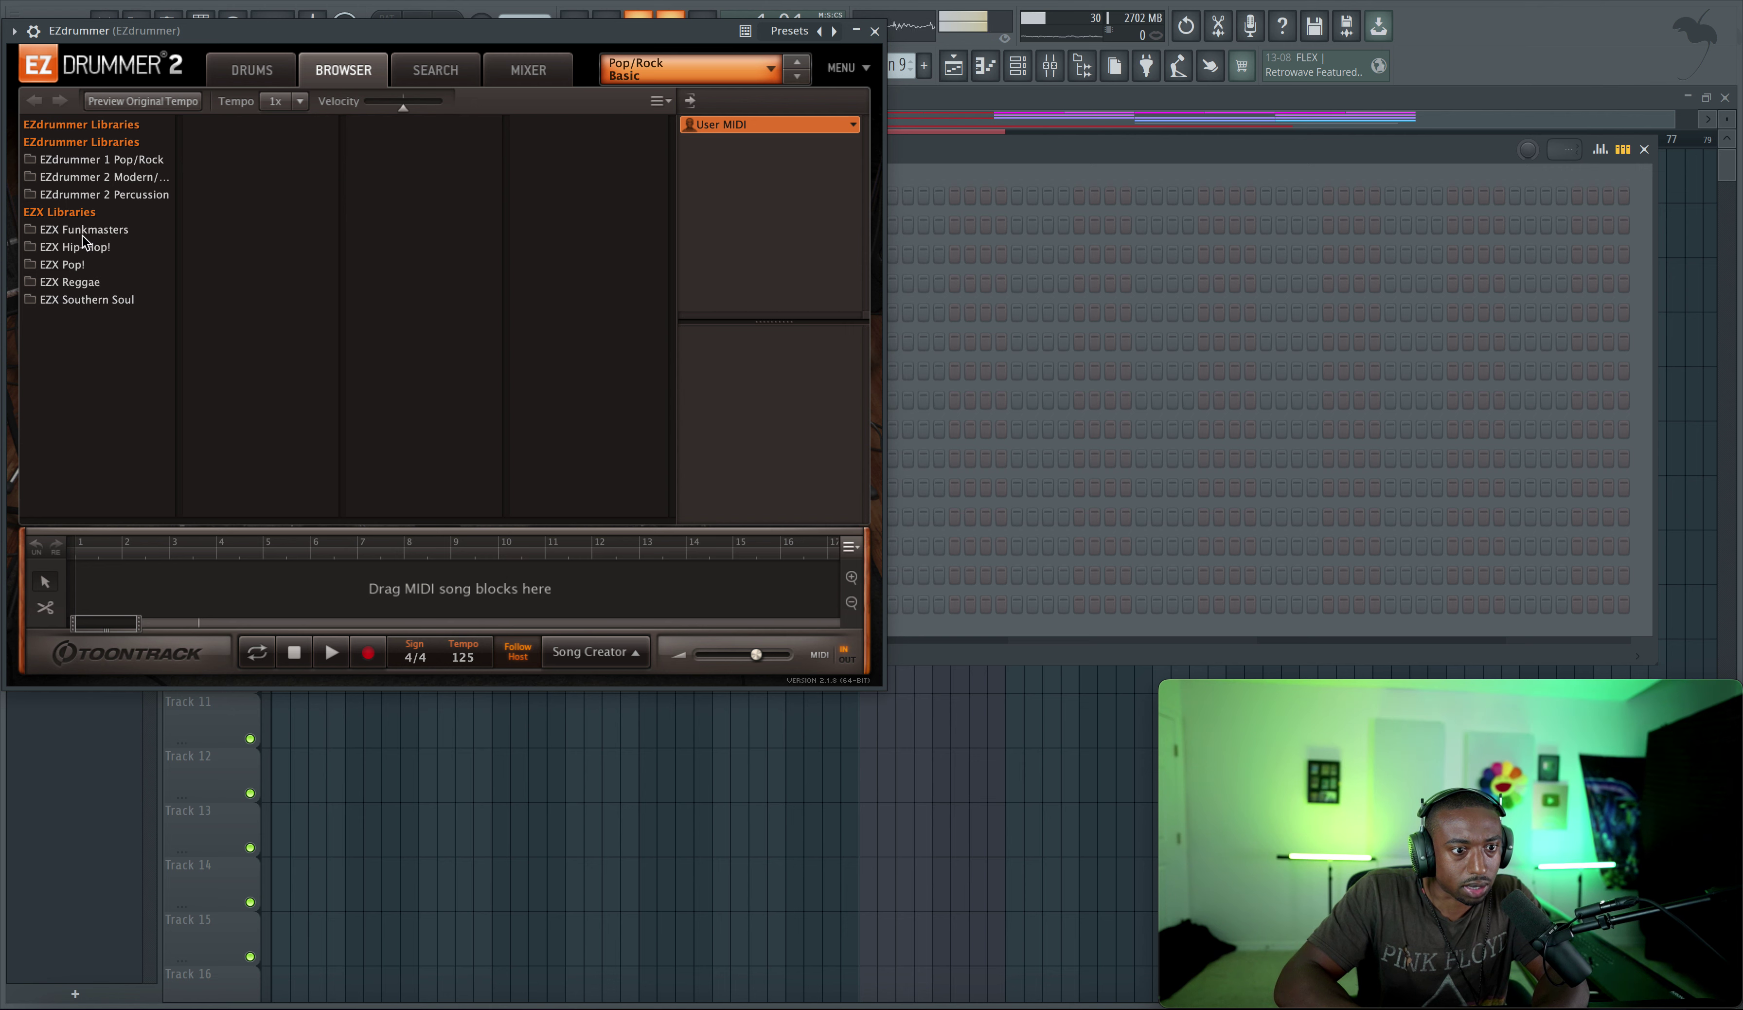
left_click(117, 164)
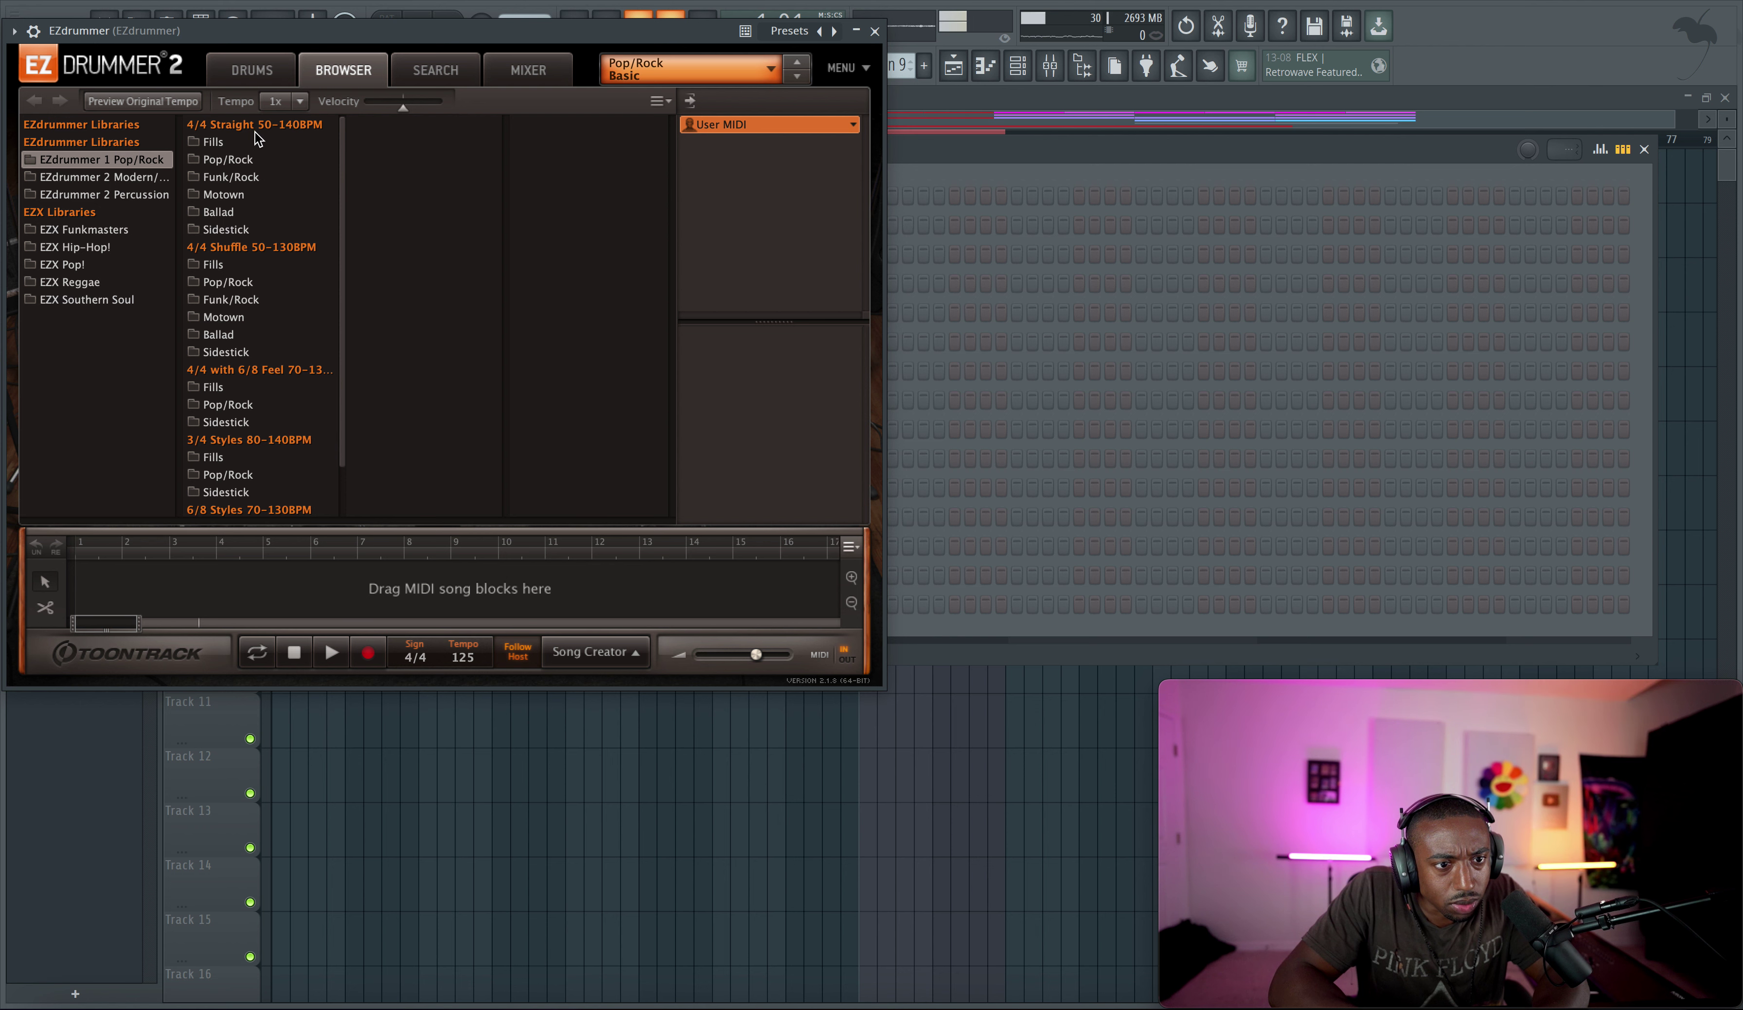
left_click(246, 166)
left_click(400, 141)
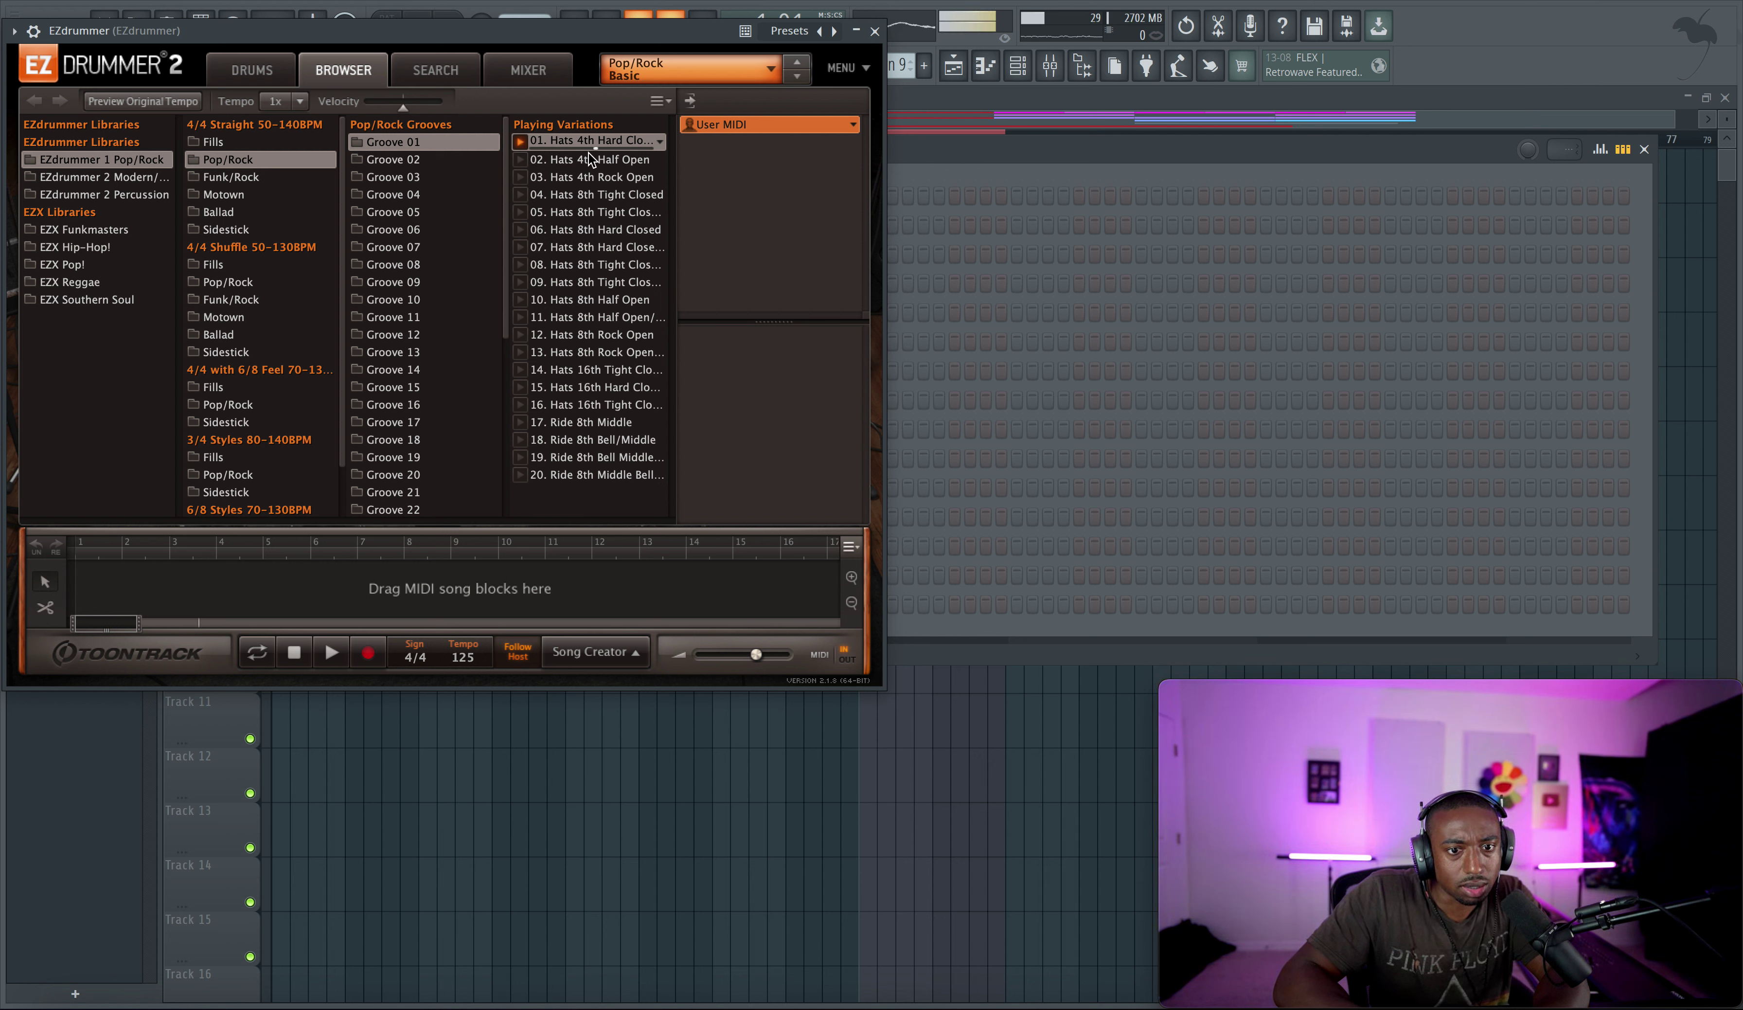
left_click(524, 160)
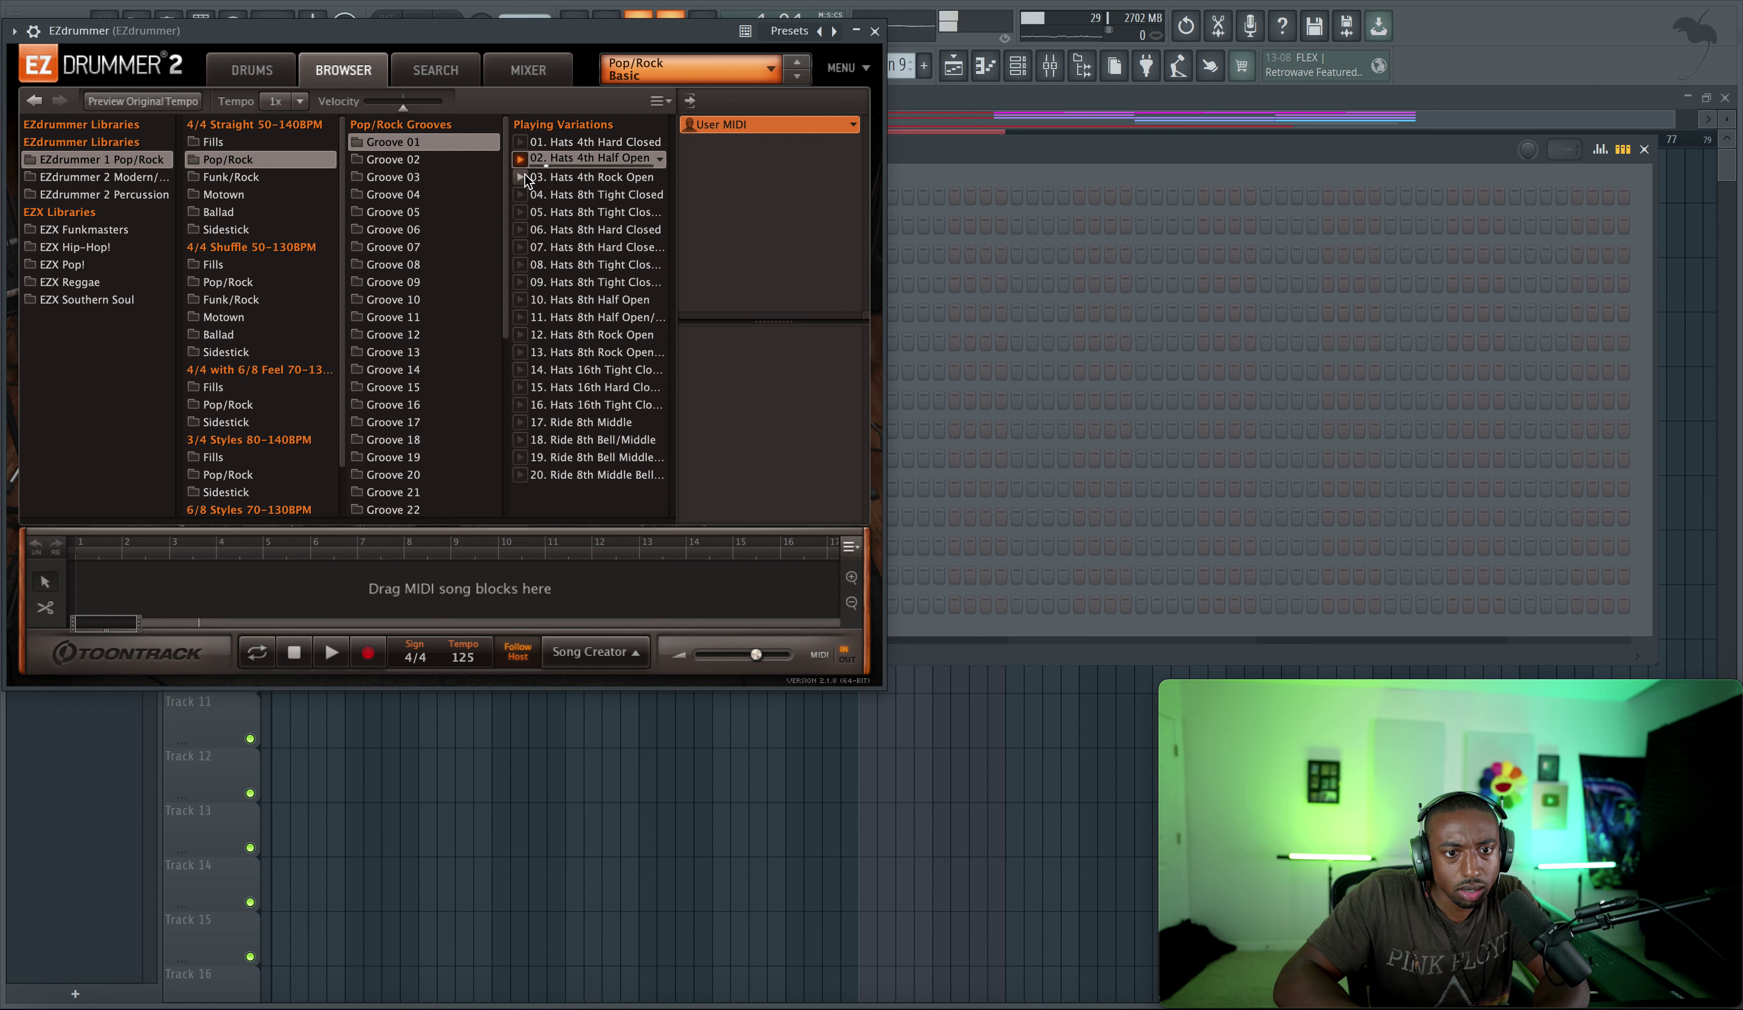
left_click(522, 177)
left_click(525, 196)
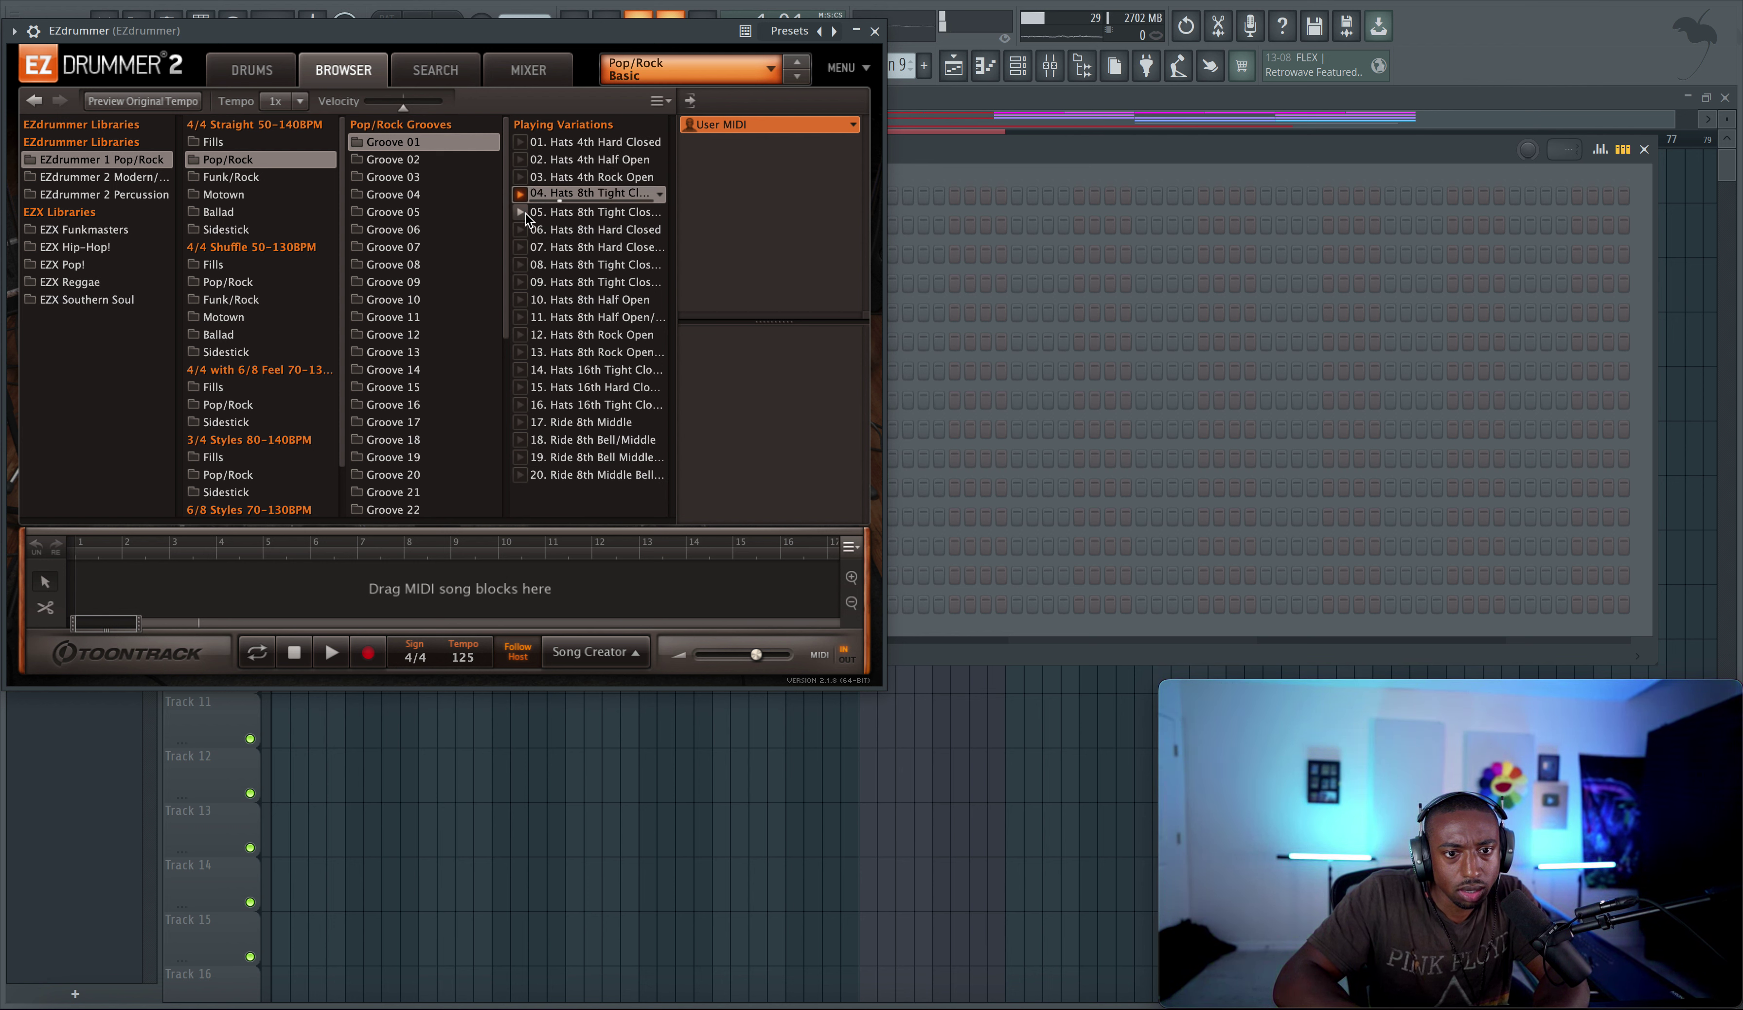
Add Groove 01's variation 04, Hats 8th Tight Closed, to the EZdrummer channel in Pattern 9 and close the plugin window
mouse_move(573, 195)
left_mouse_down()
mouse_move(564, 264)
mouse_move(187, 593)
mouse_move(485, 503)
mouse_move(569, 219)
left_mouse_up()
left_click_drag(537, 32, 1250, 229)
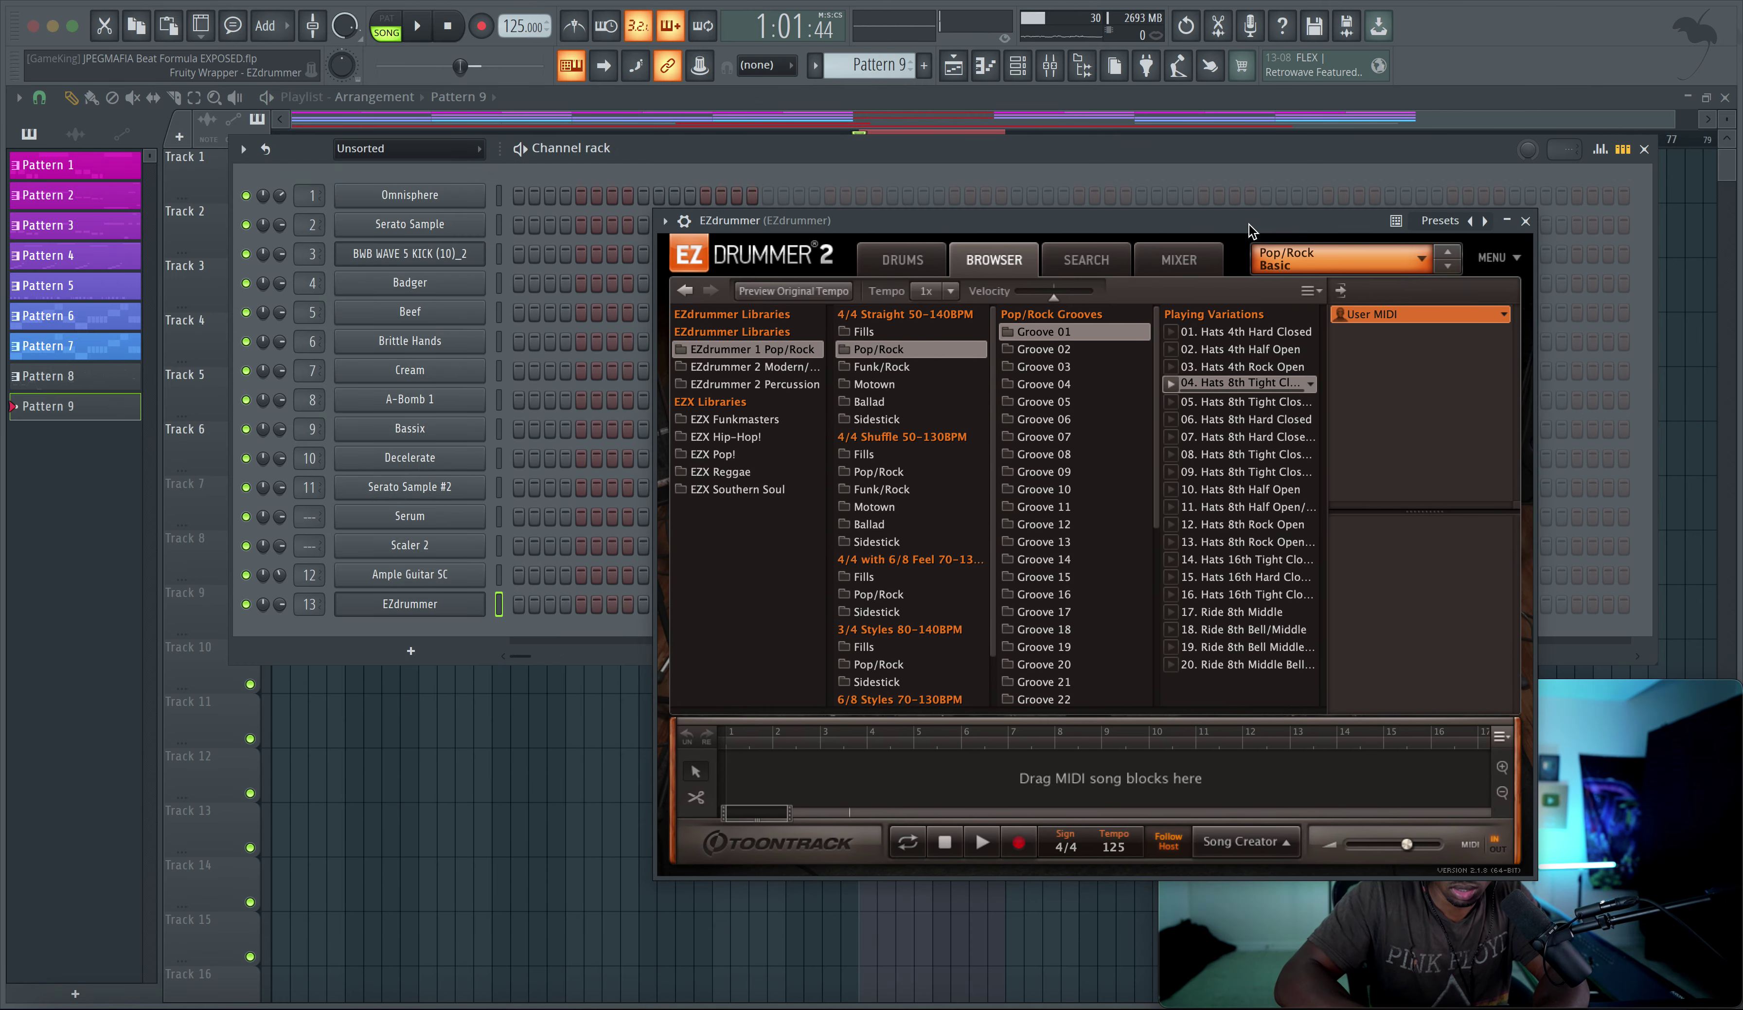
left_click_drag(1086, 414, 431, 610)
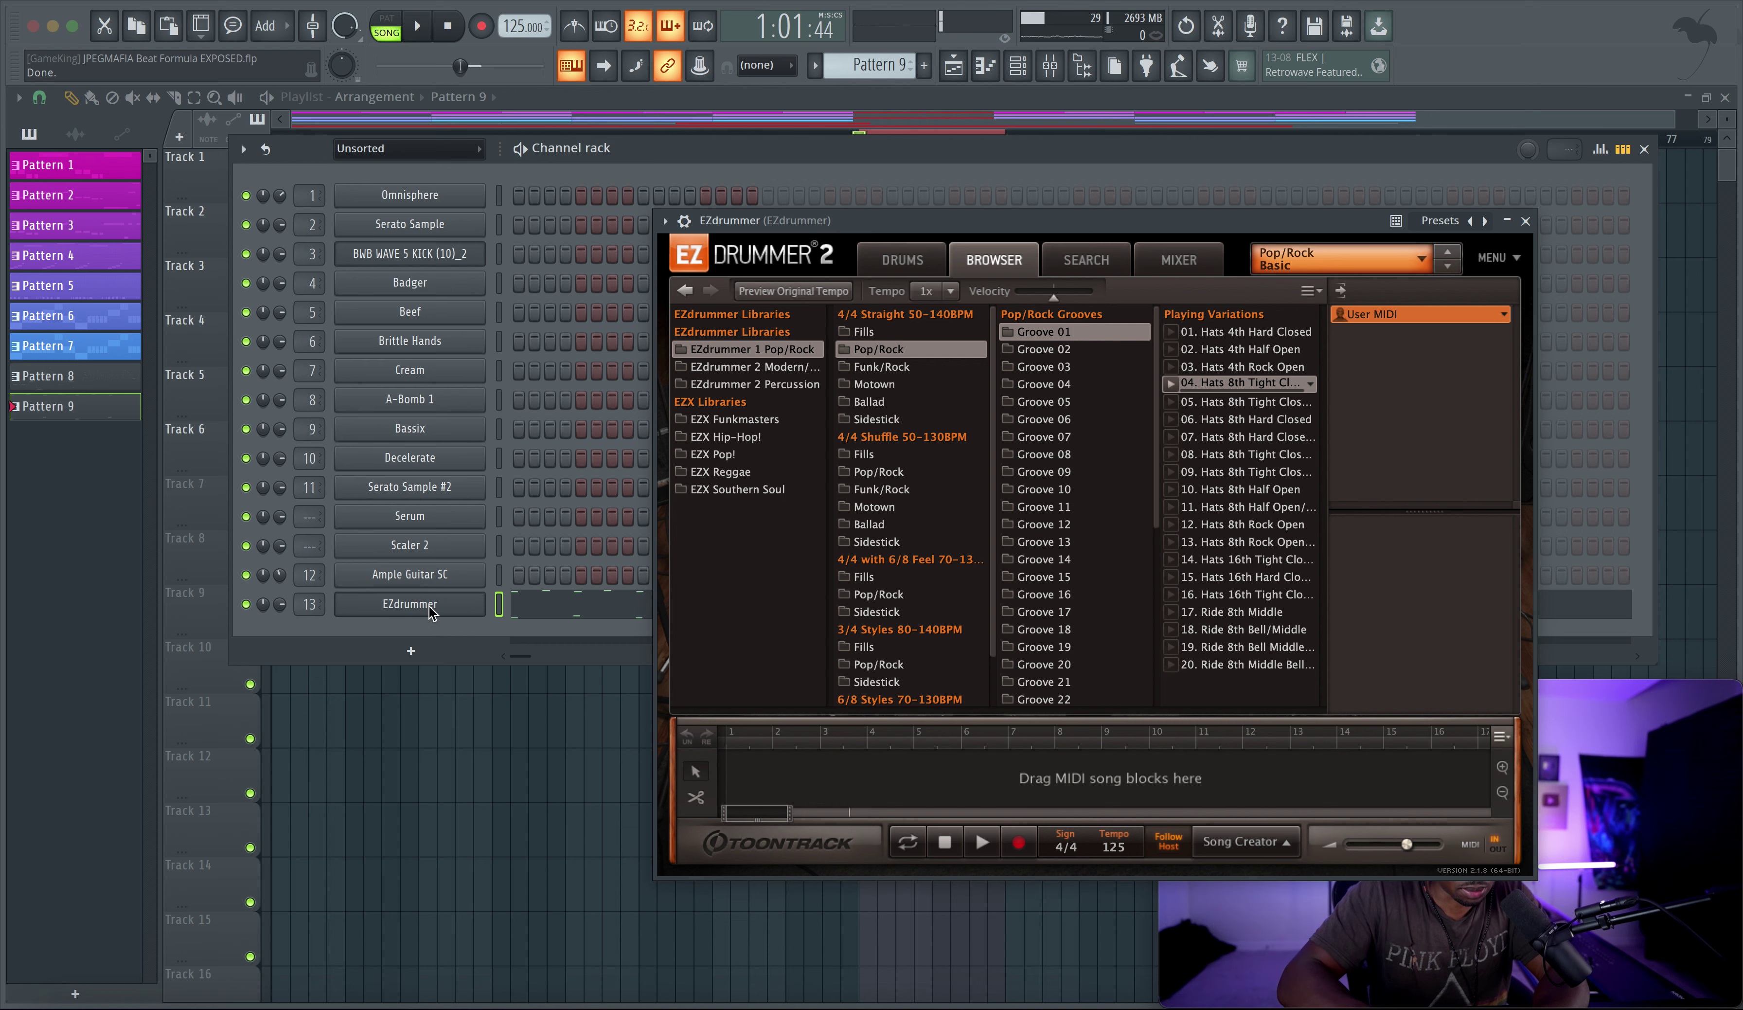
left_click(510, 716)
left_click(1523, 221)
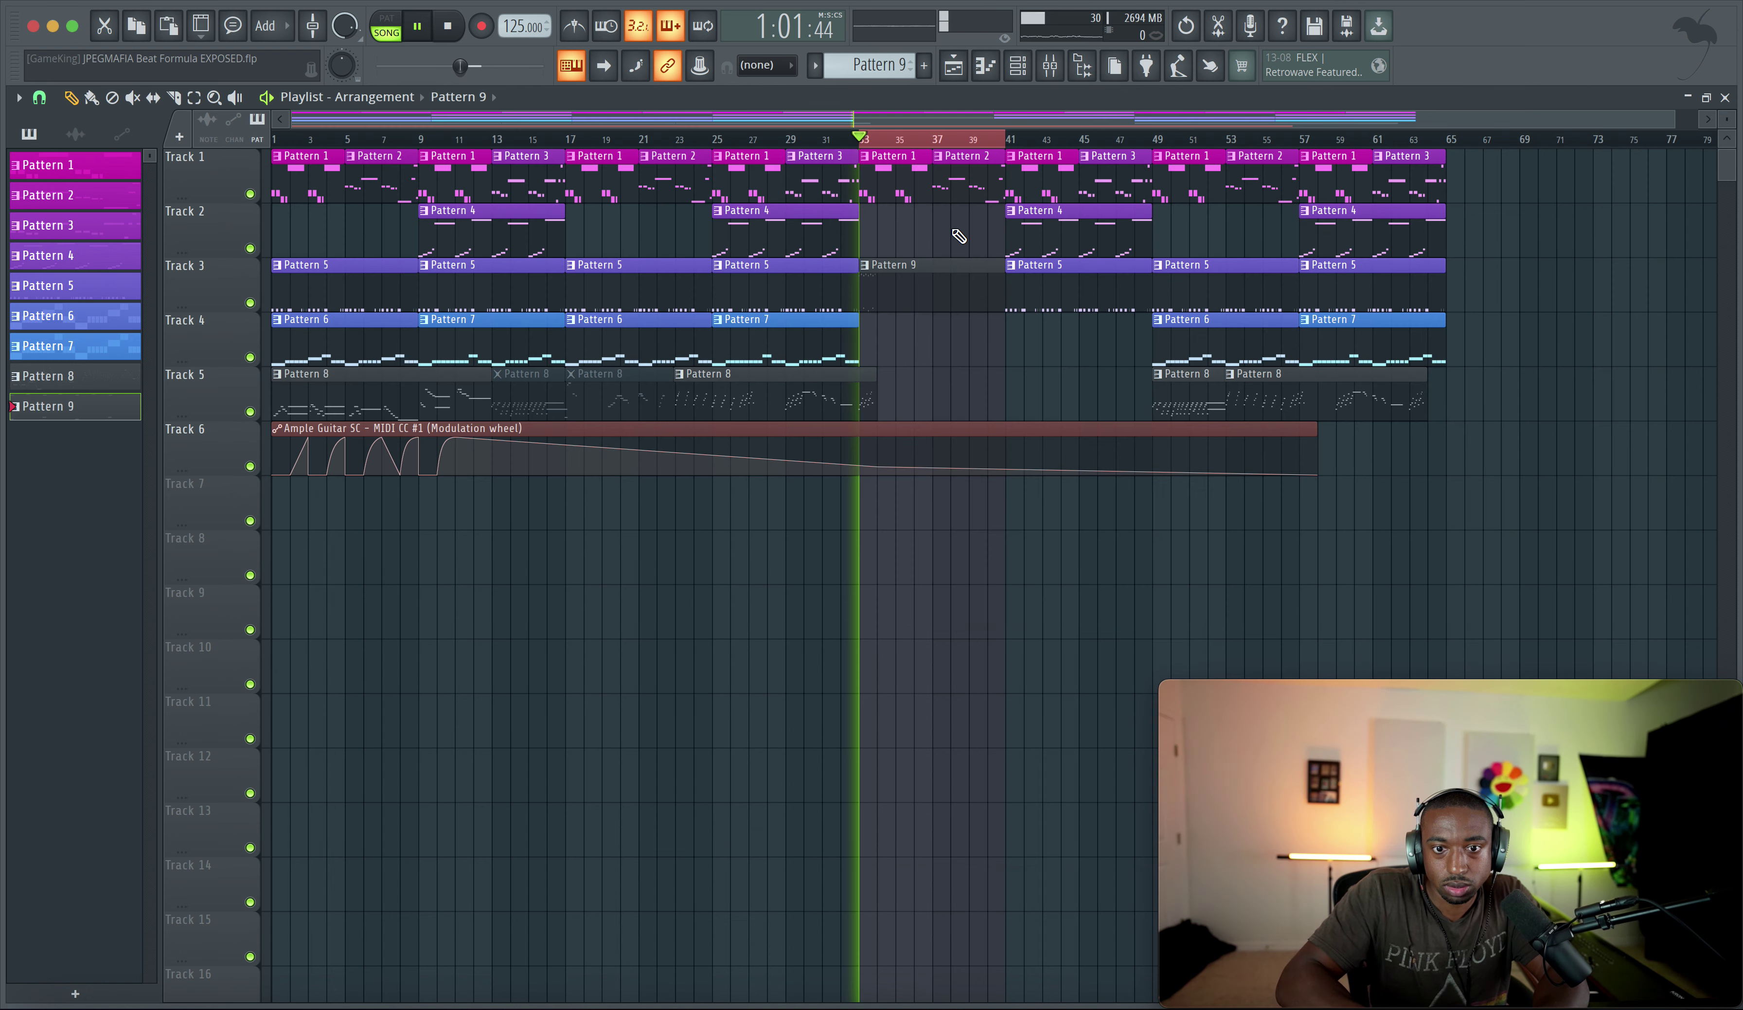
In Pattern 9's EZdrummer notes, duplicate the one-bar groove into bar 2, then repeat both bars to fill four bars
key("space")
double_click(912, 280)
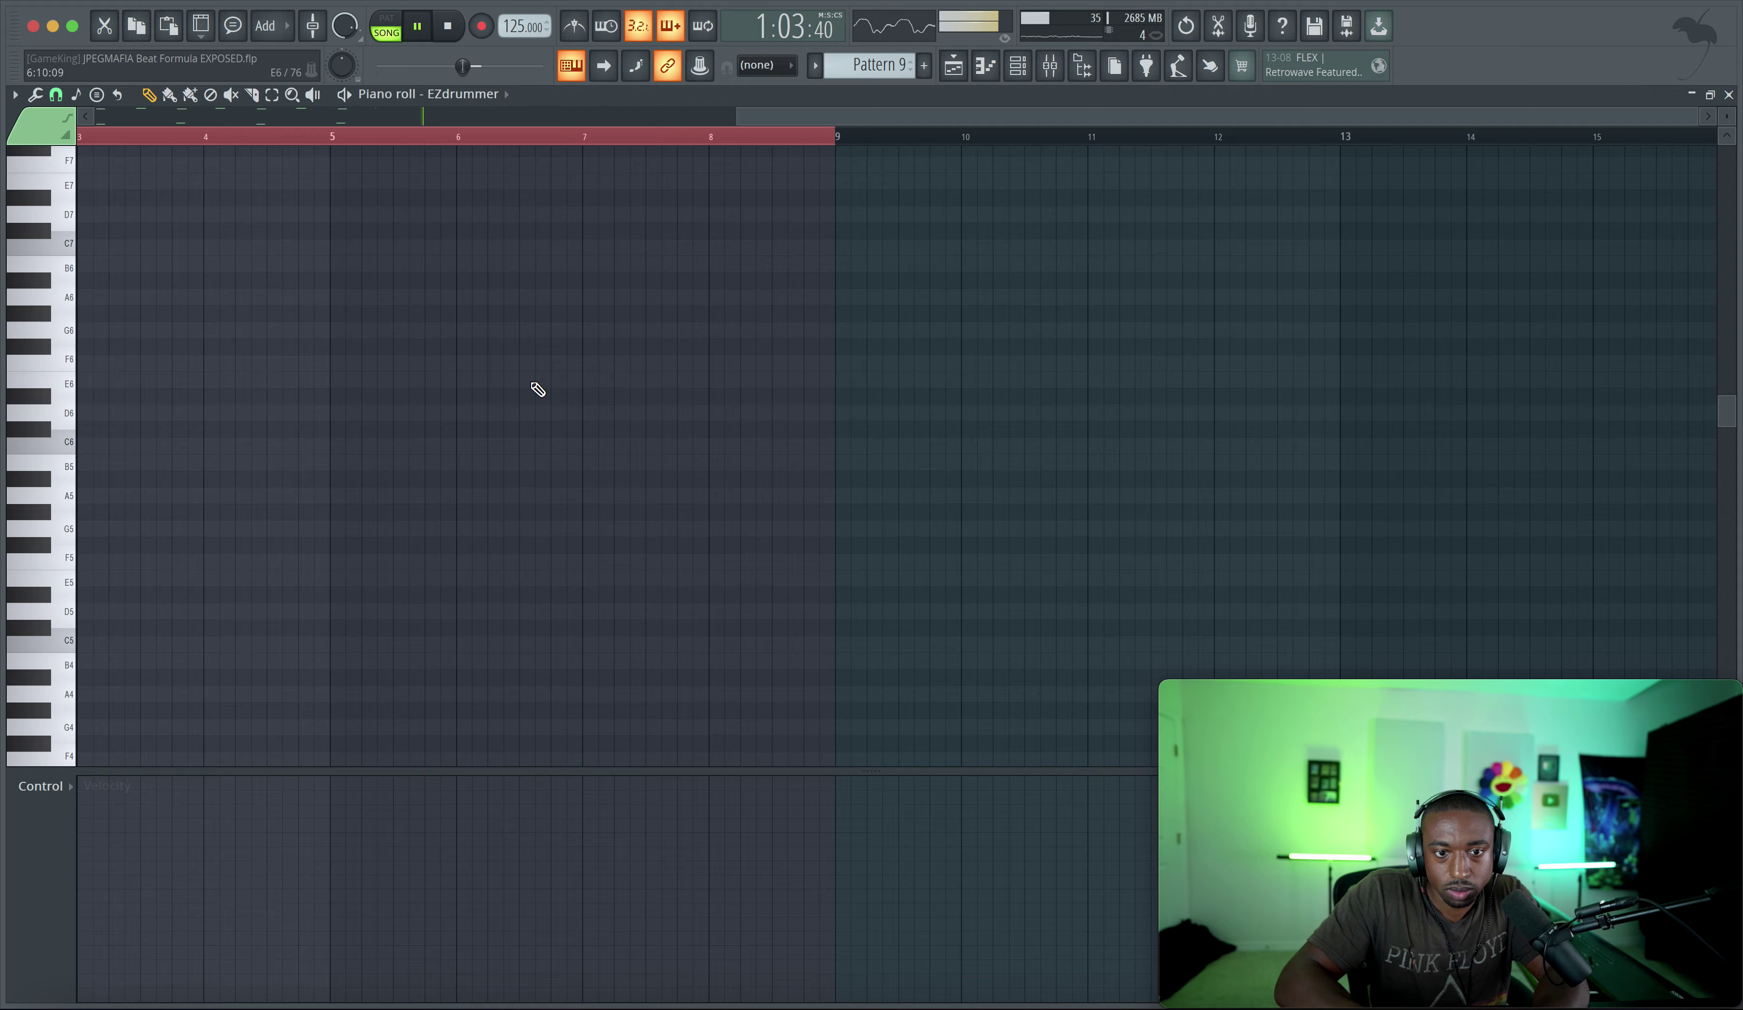
key("space")
scroll(523, 405, "down", 10)
left_click_drag(370, 552, 29, 81)
scroll(229, 430, "up", 3, "ctrl")
scroll(173, 430, "down", 2)
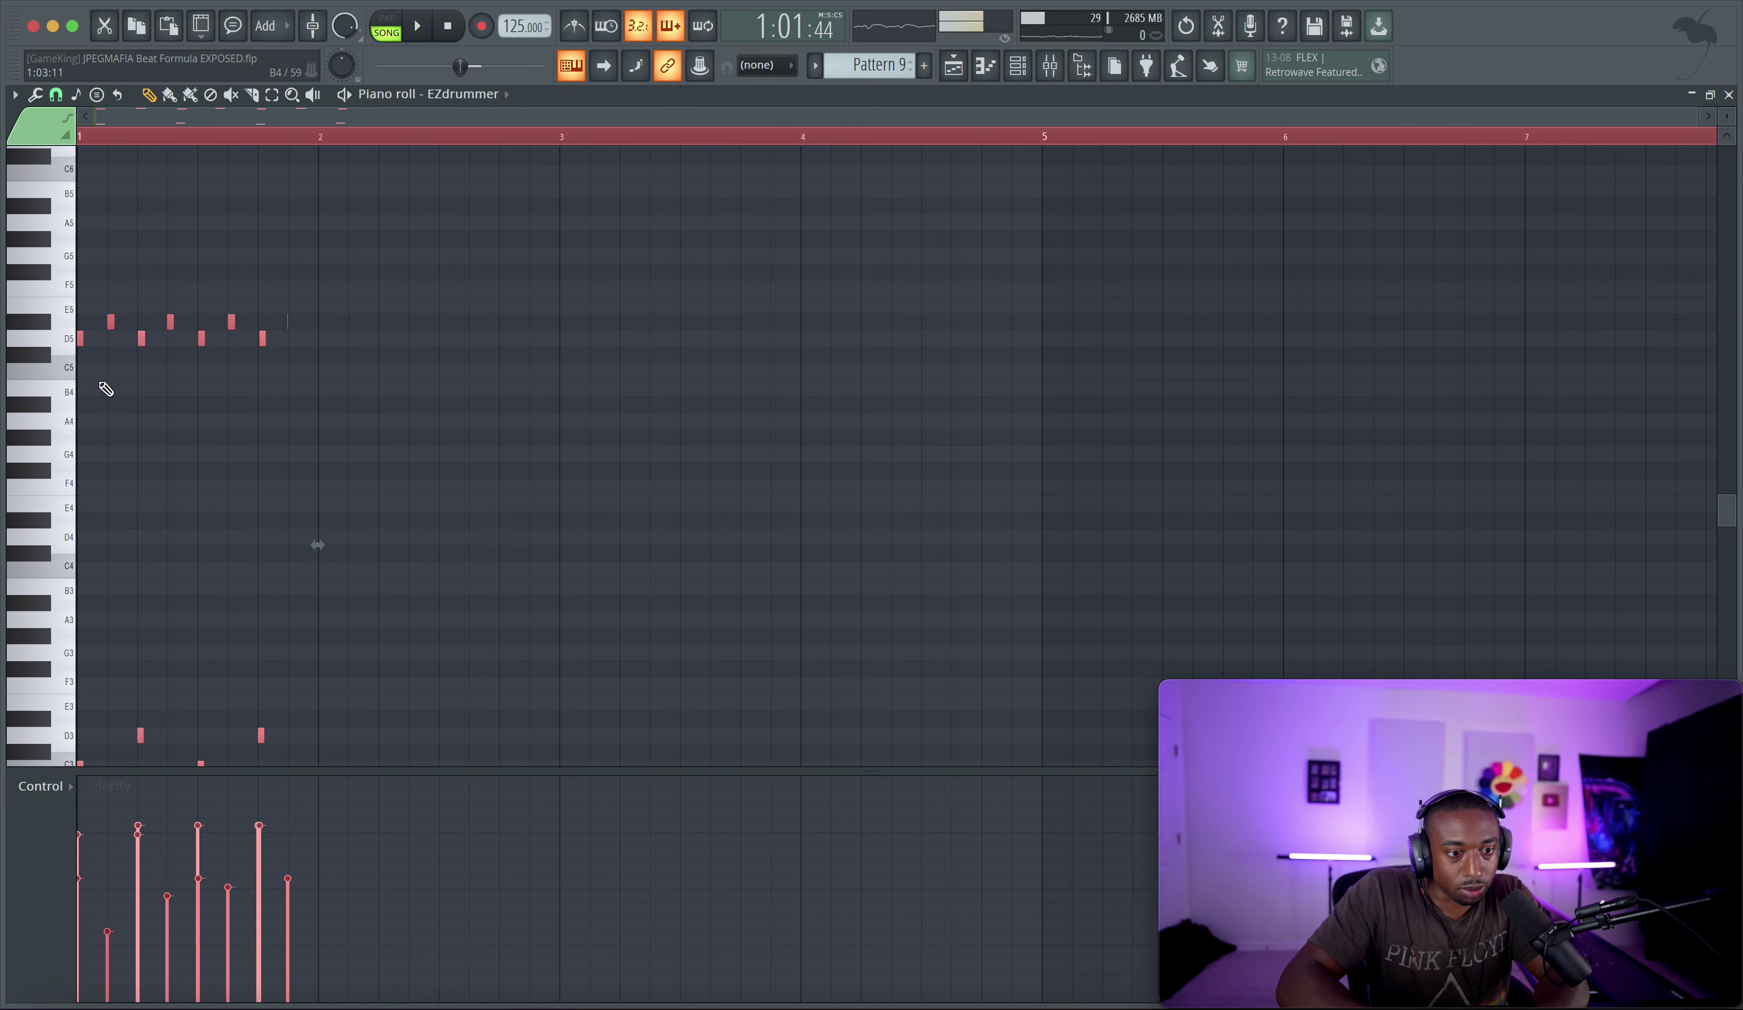
left_click_drag(80, 337, 321, 337, "shift")
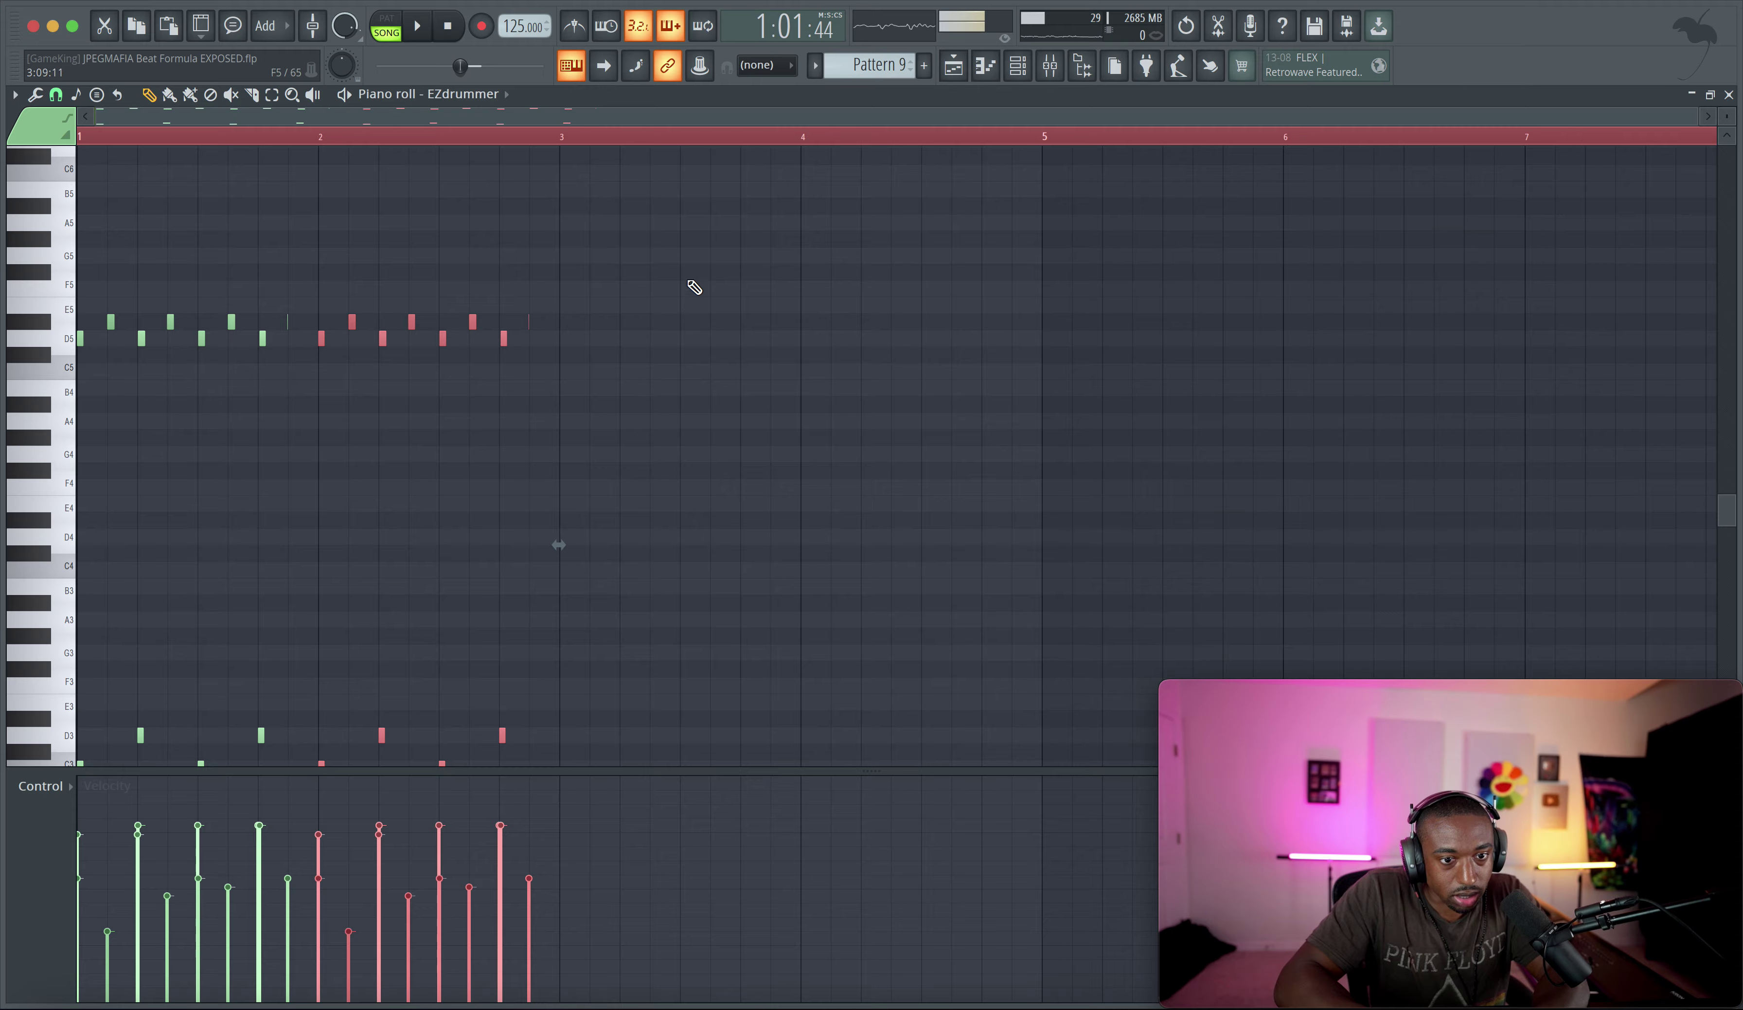
left_click_drag(686, 263, 139, 608, "ctrl")
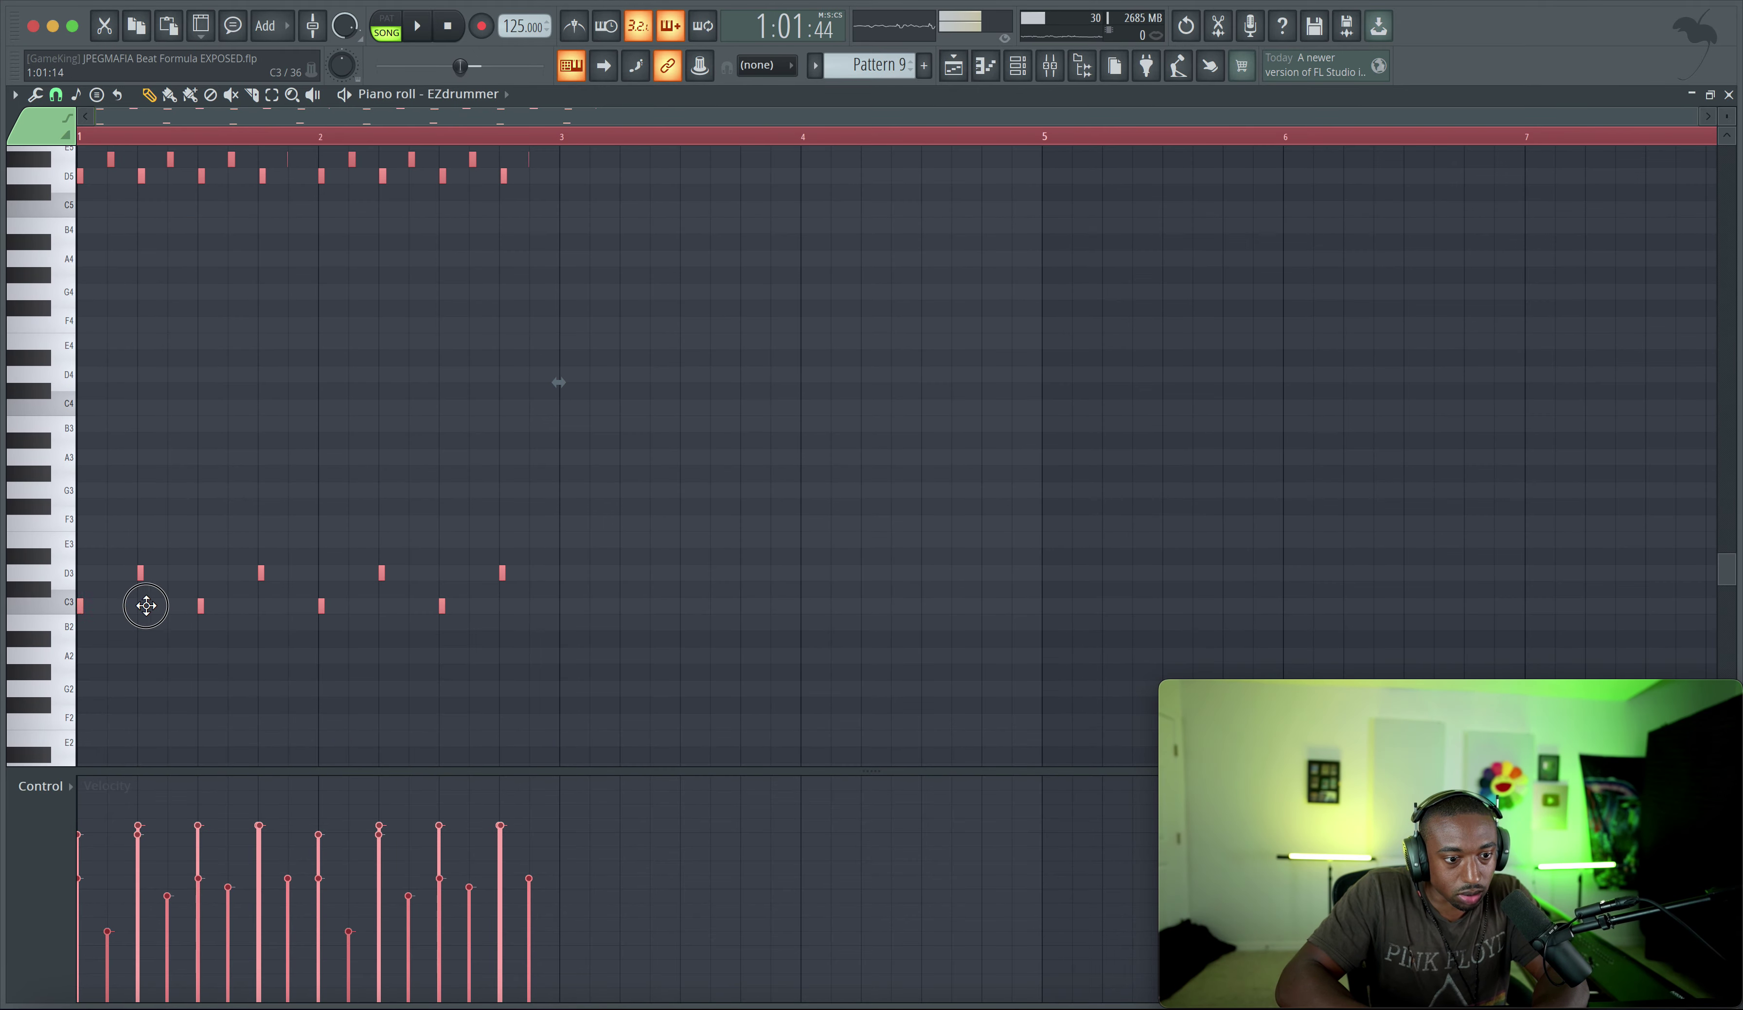
key("ctrl+b")
Back in the playlist, arrange Track 3's Pattern 9 as two four-bar clips at bars 33 and 37 and play the section
key("space")
key("F5")
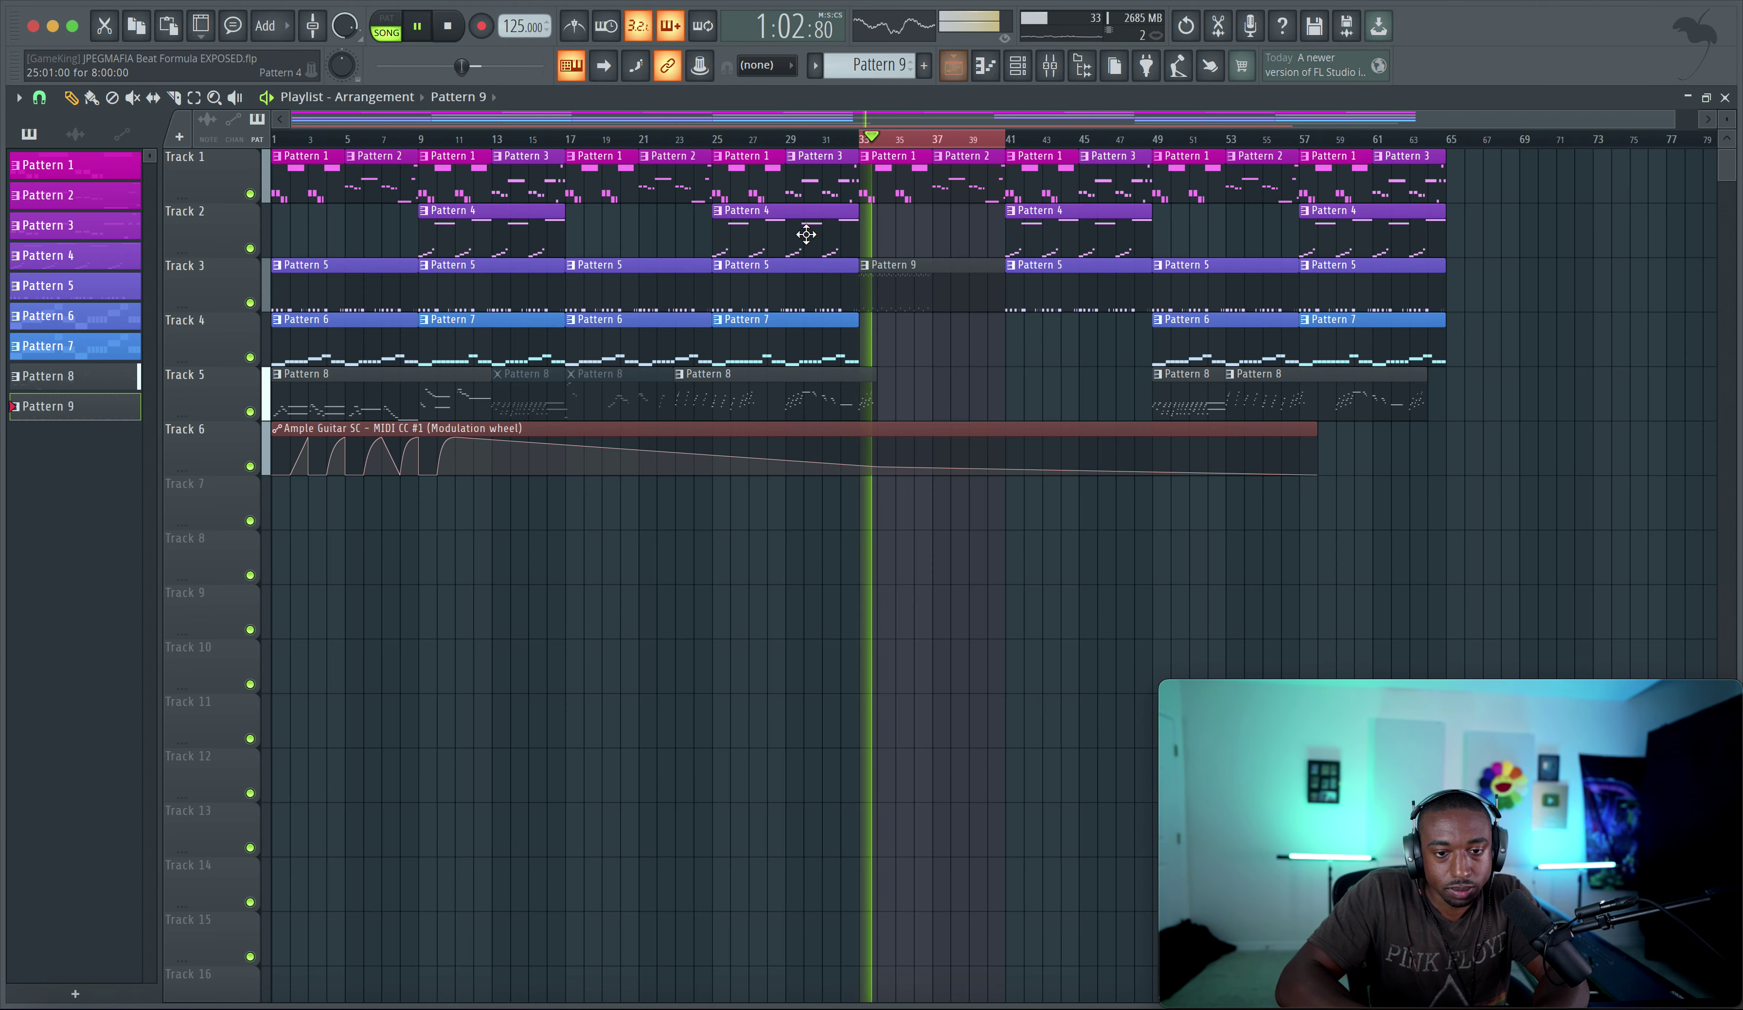
mouse_move(998, 283)
left_mouse_down()
mouse_move(919, 285)
mouse_move(996, 280)
mouse_move(979, 286)
left_mouse_up()
key("space")
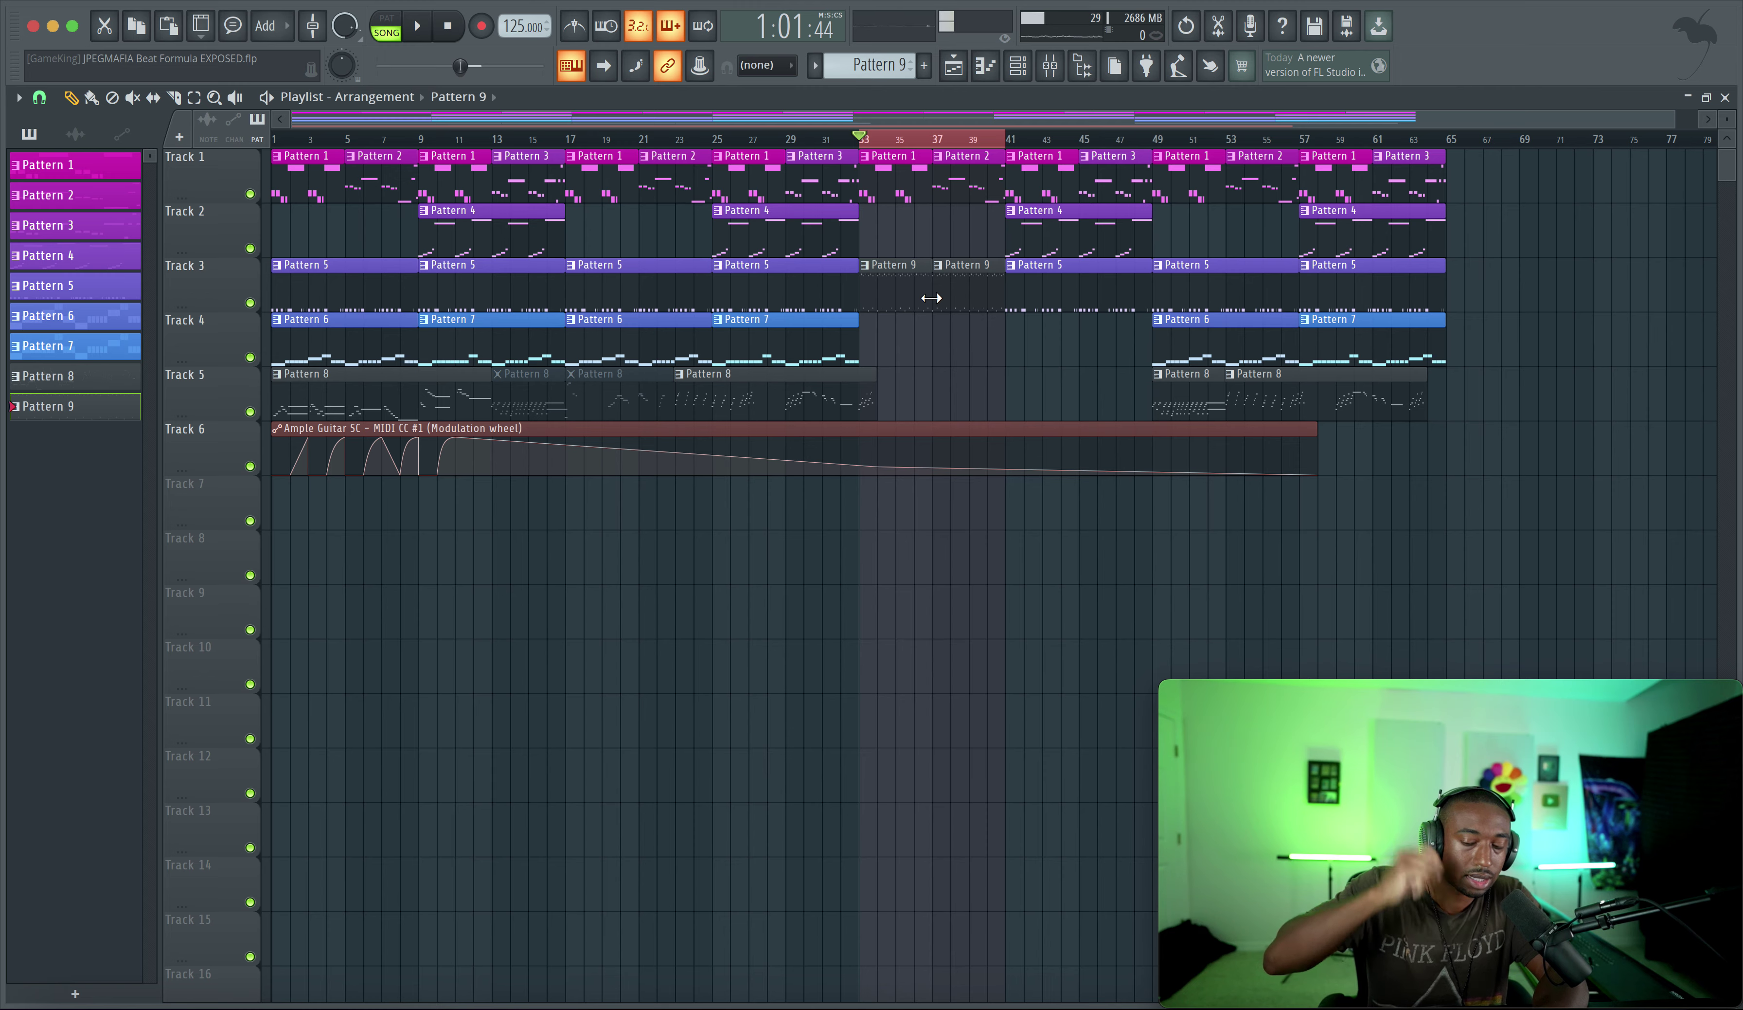
key("space")
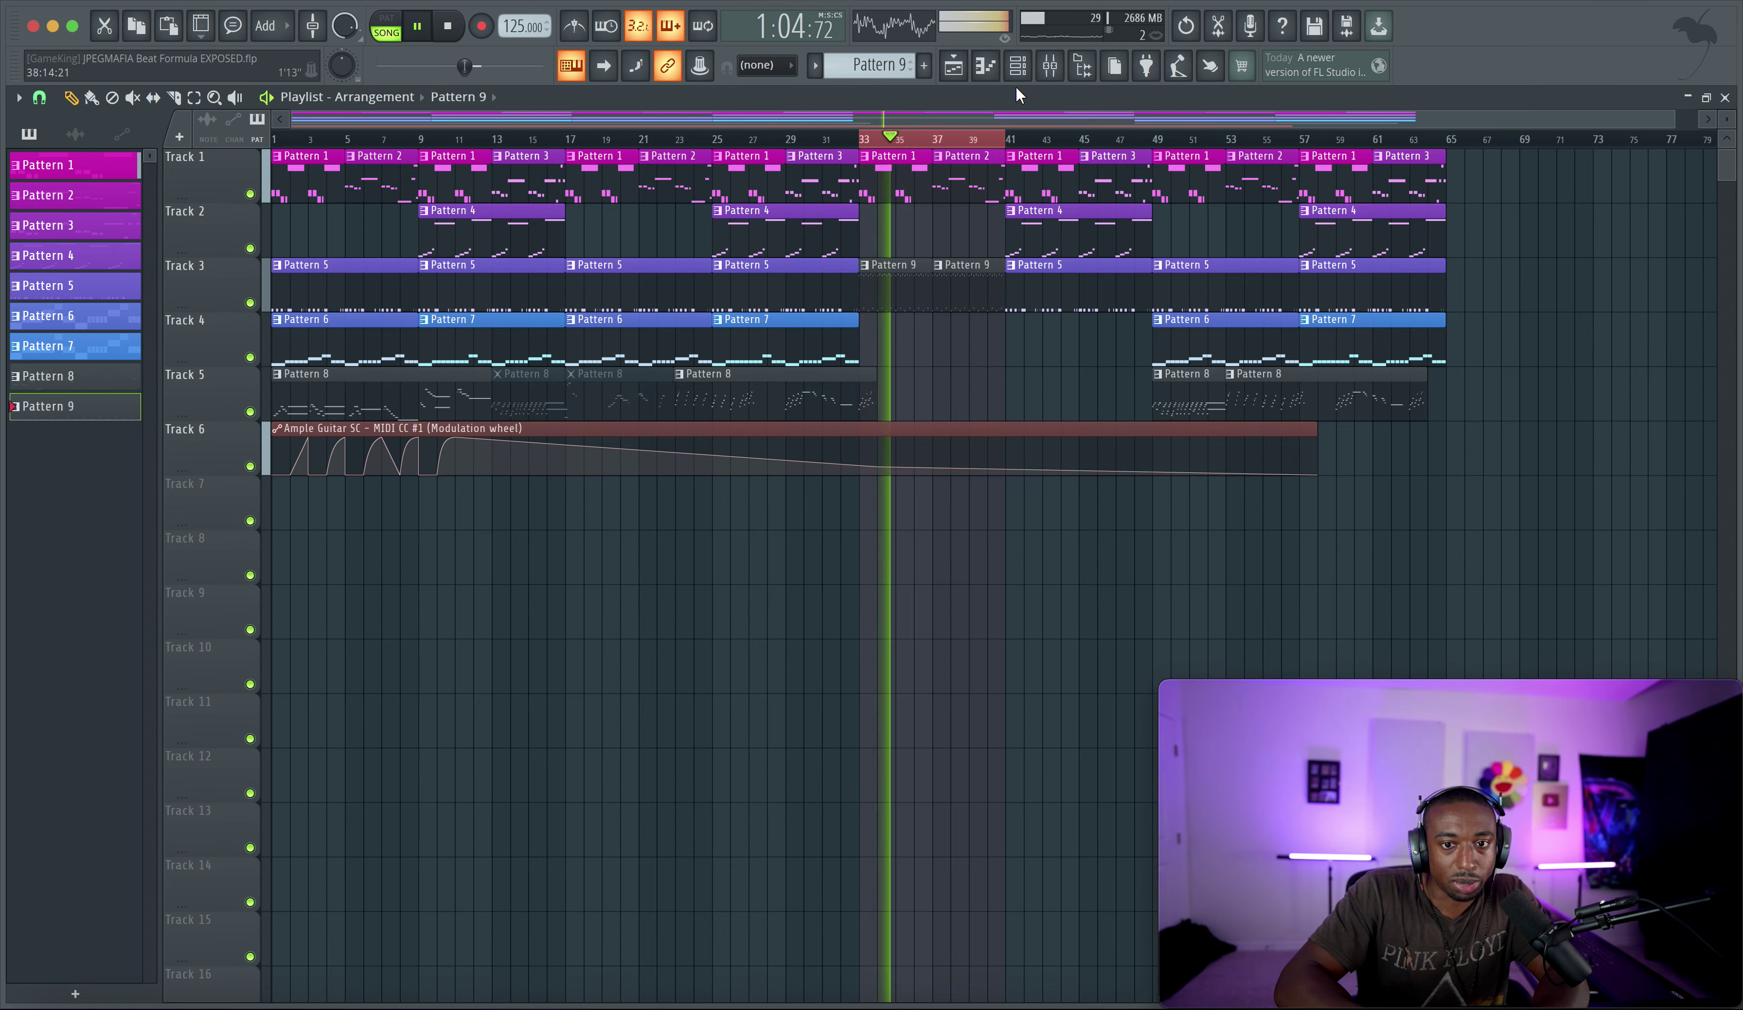
scroll(931, 263, "up", 1)
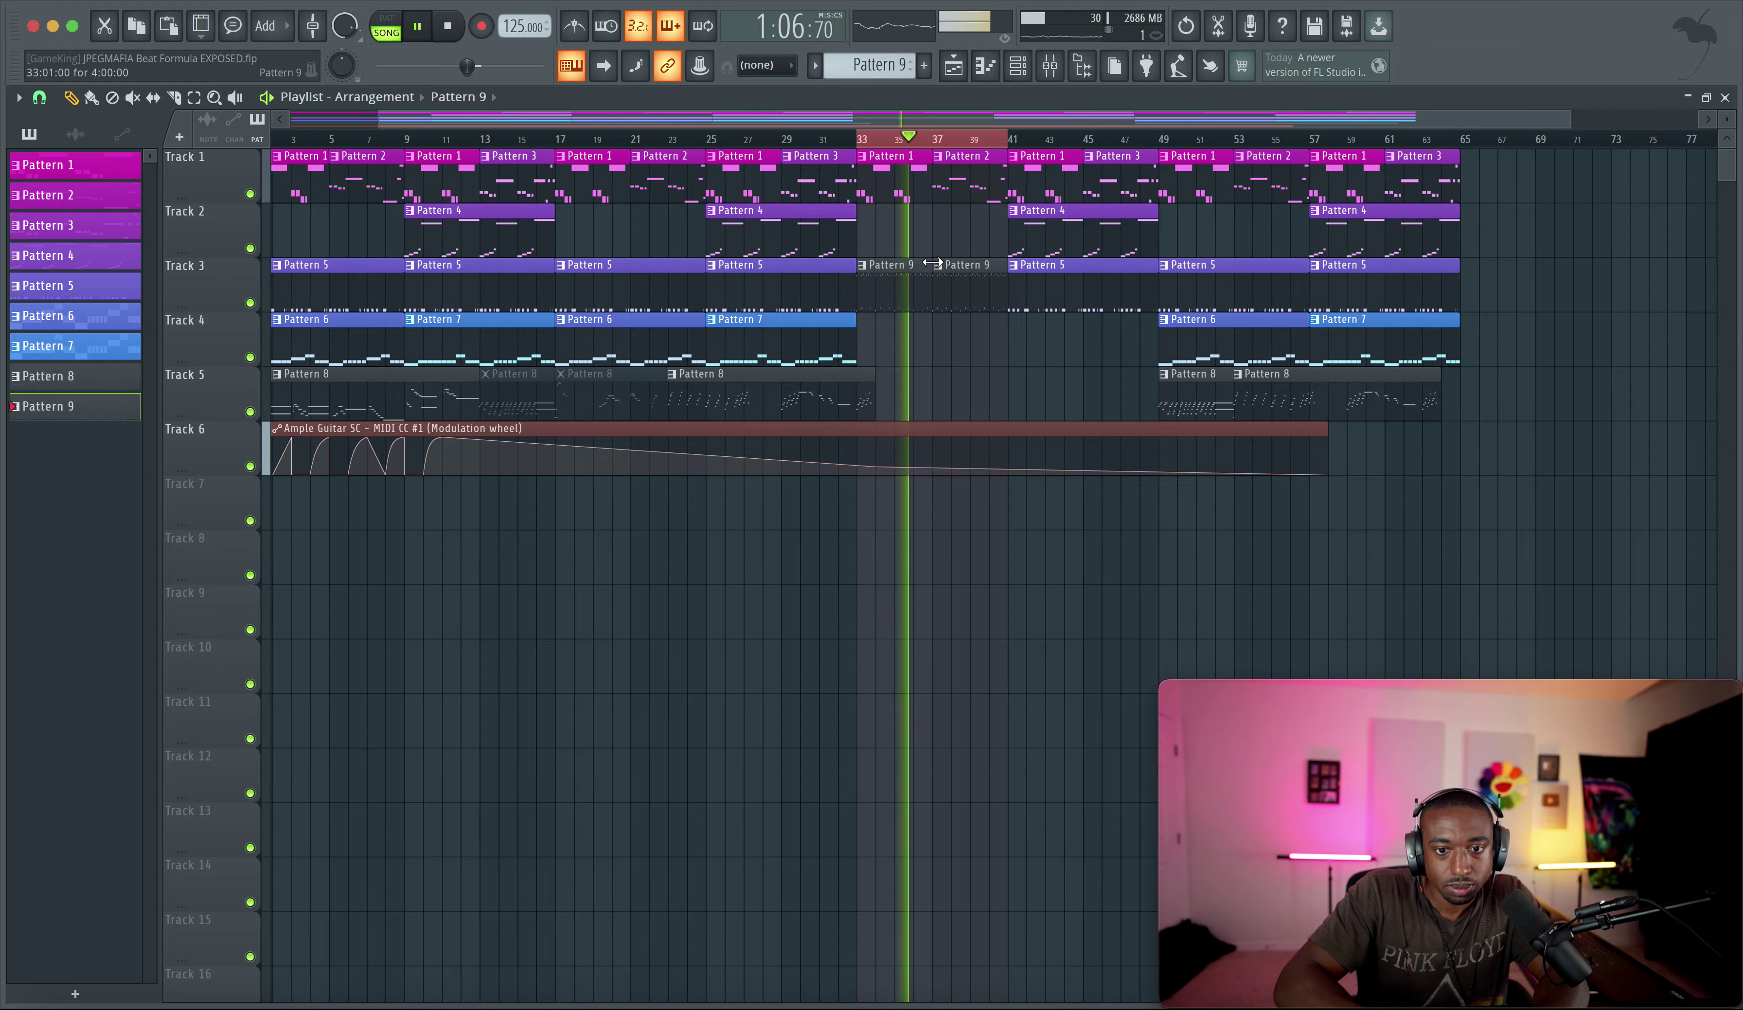
scroll(932, 262, "up", 3)
key("space")
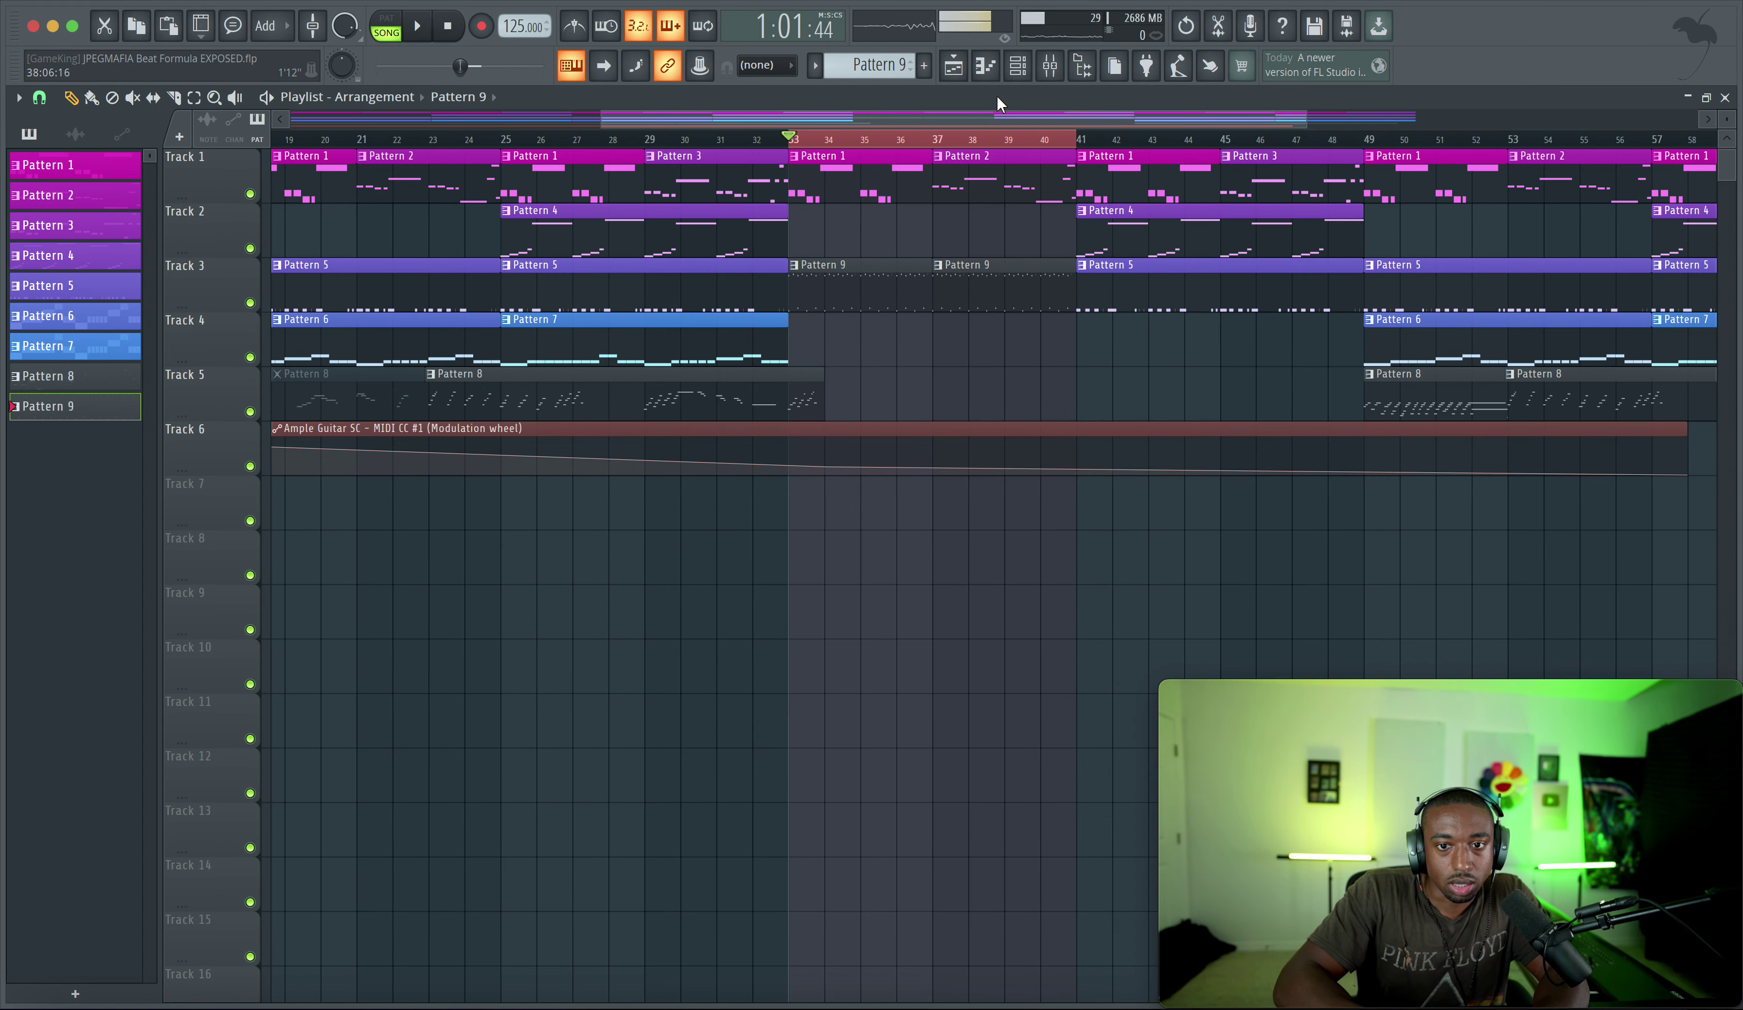
Switch to the empty Pattern 10 with the channel rack open and reopen the EZdrummer instrument
left_click(1017, 66)
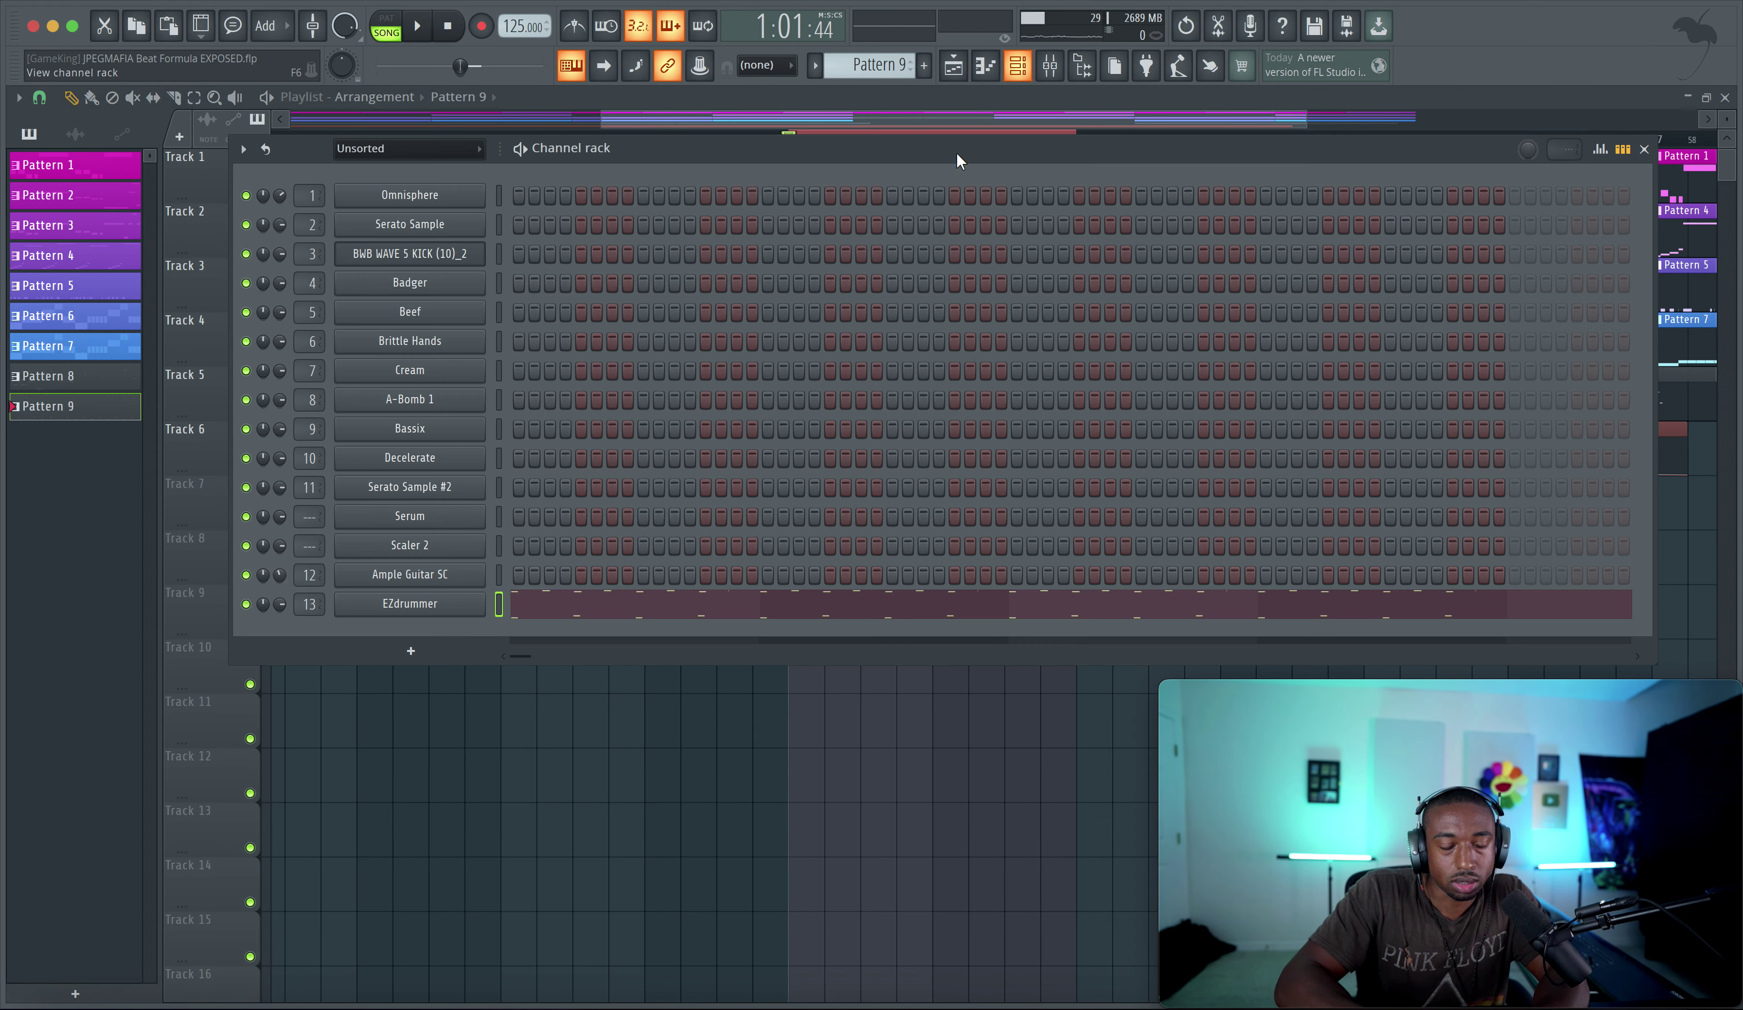
left_click_drag(876, 70, 876, 60)
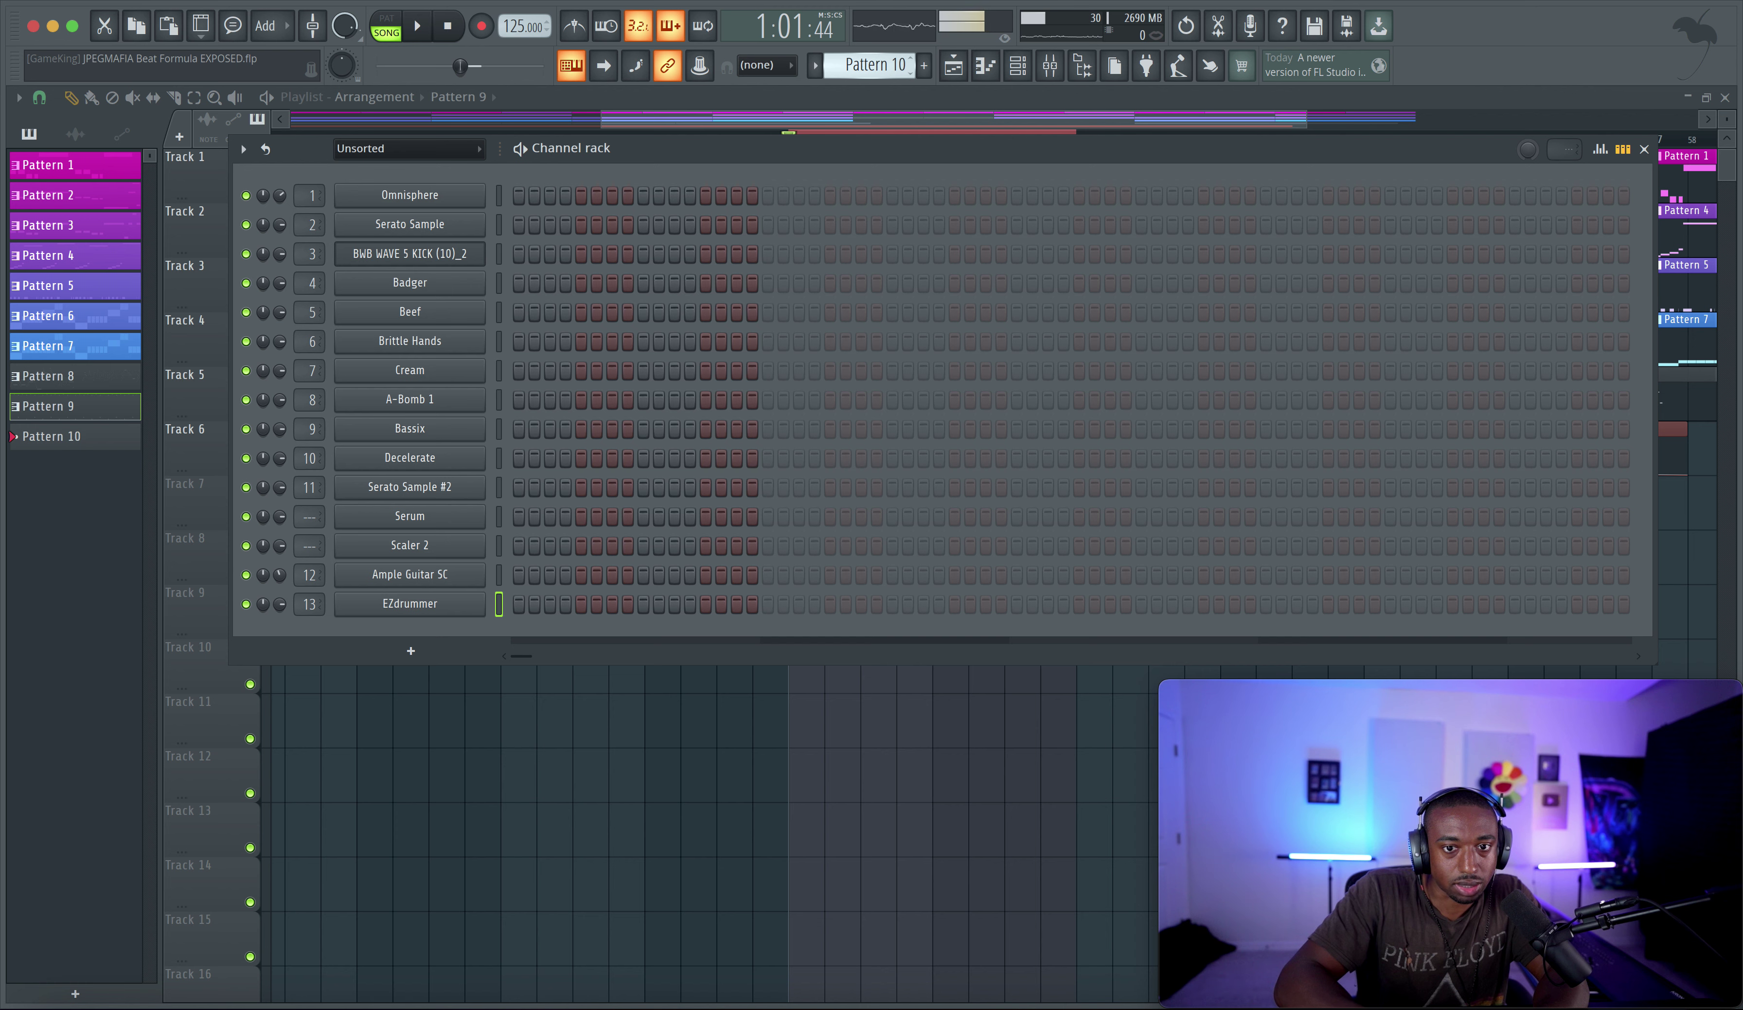
left_click(459, 607)
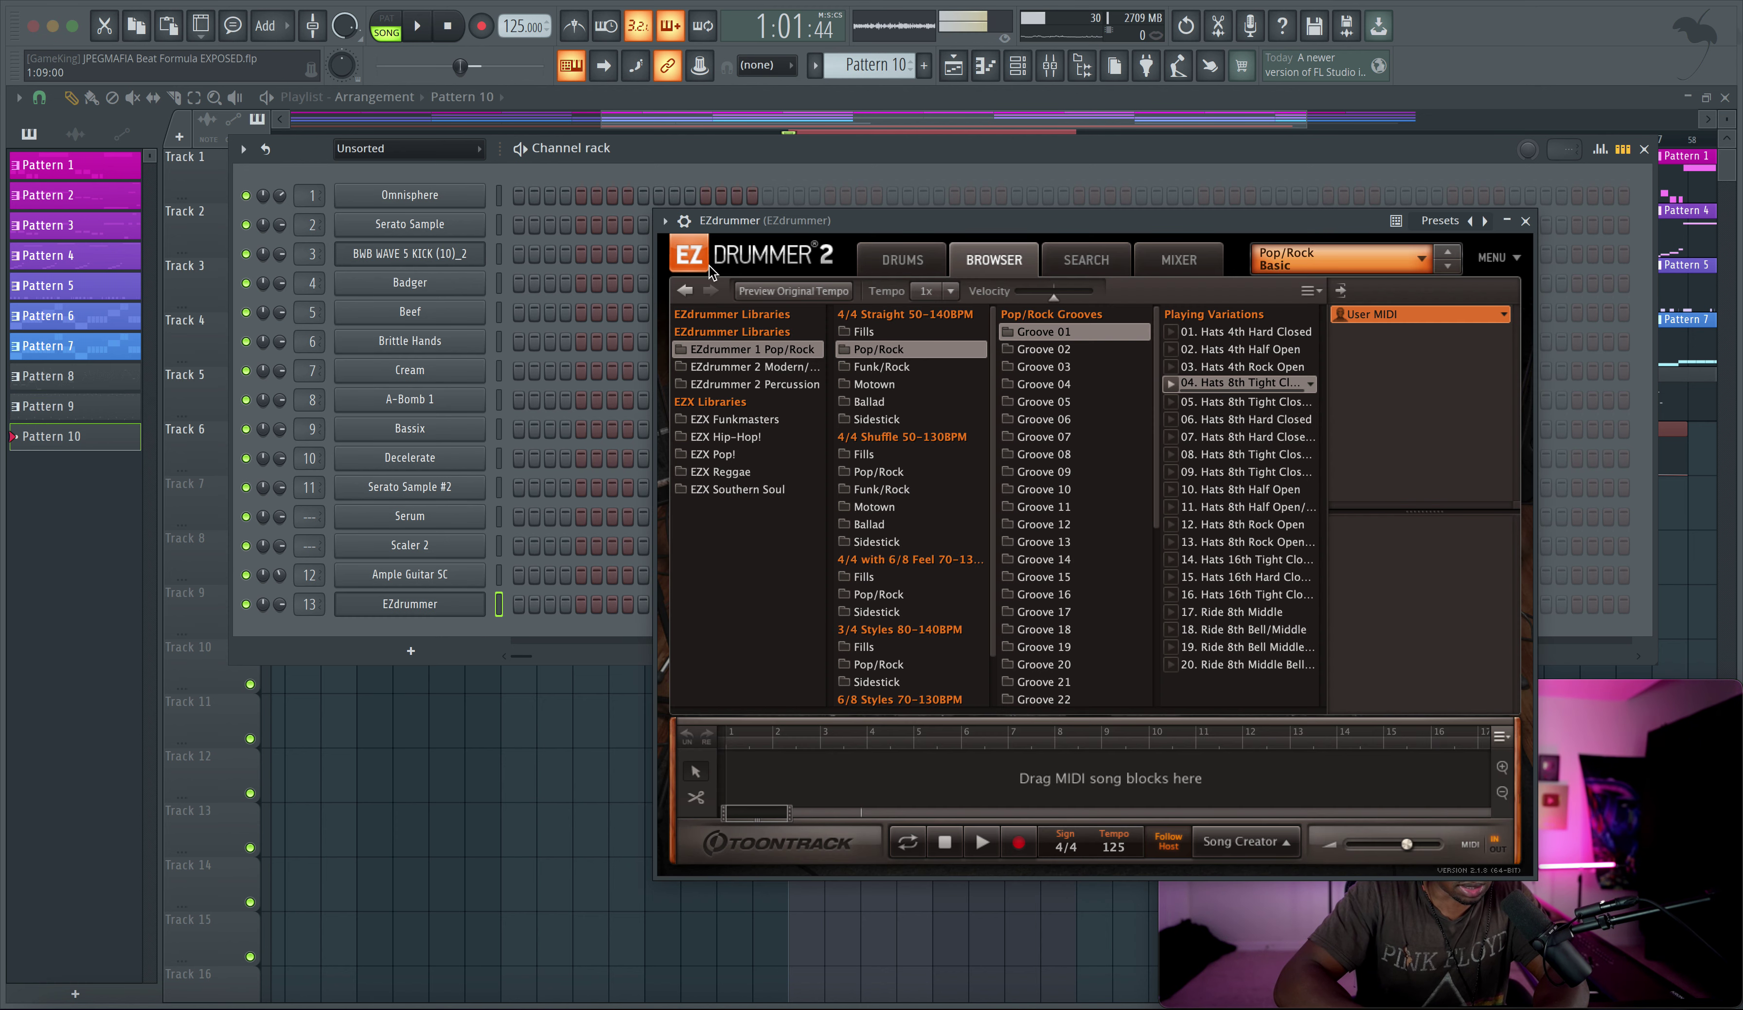
left_click_drag(1091, 227, 710, 118)
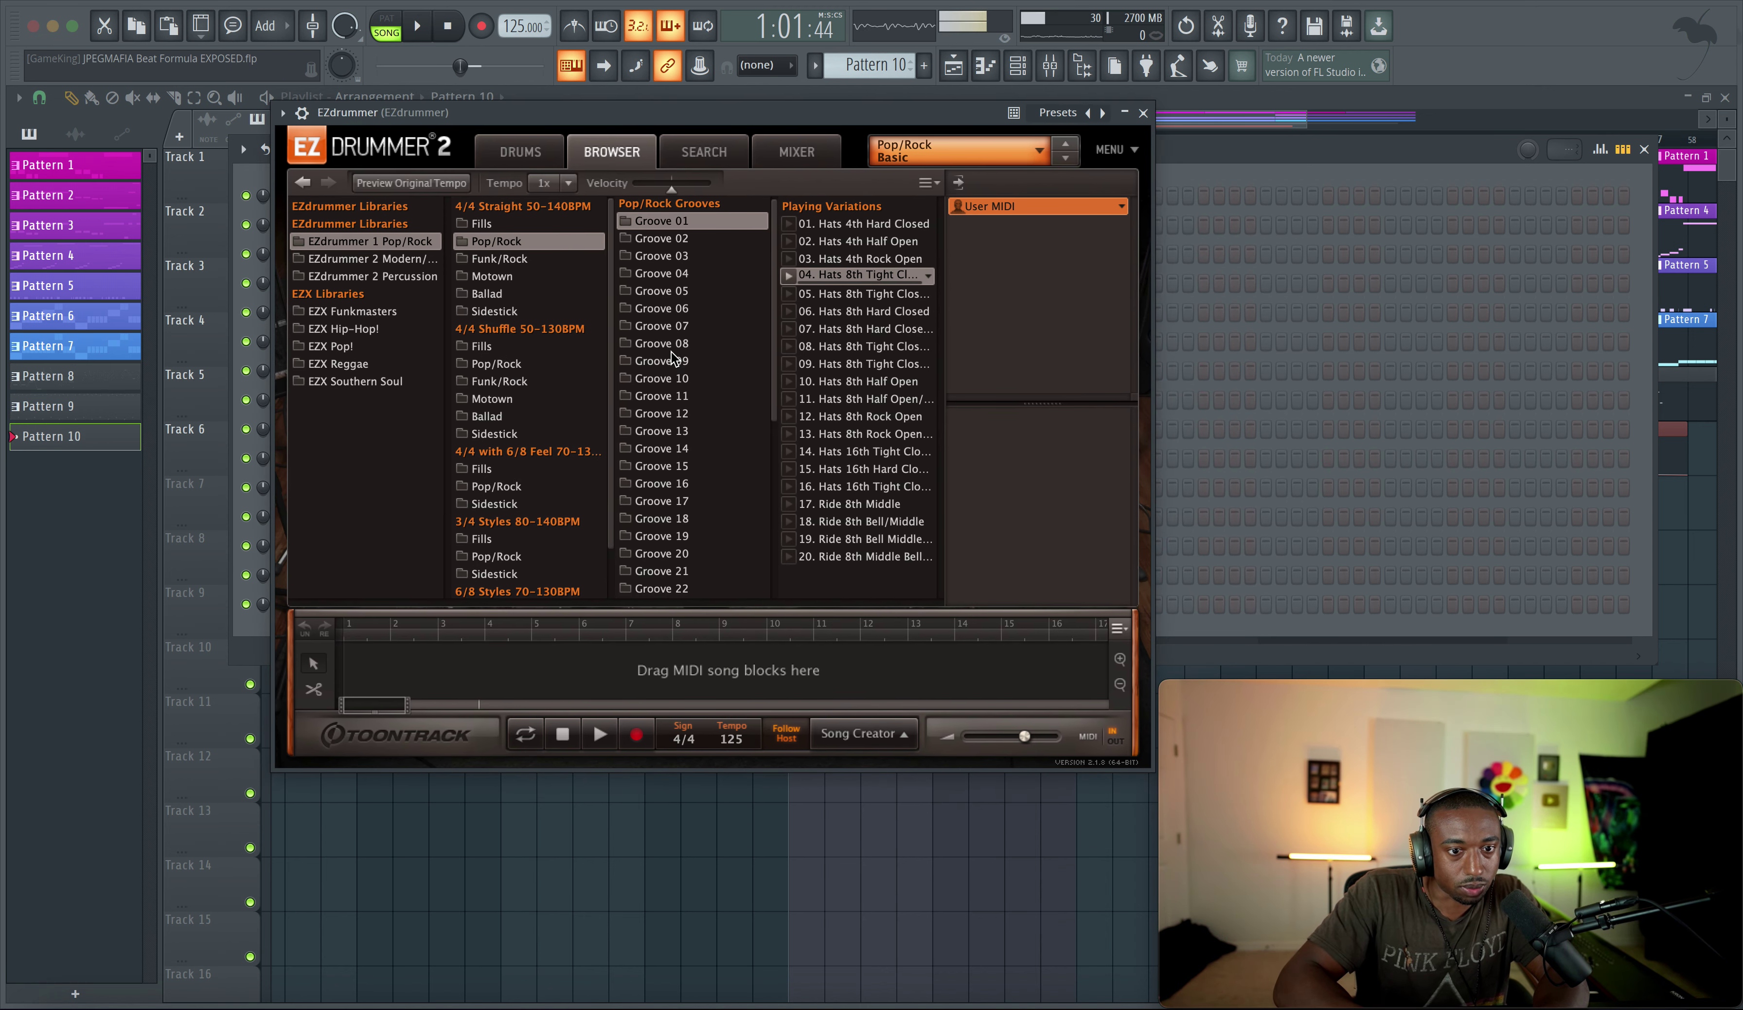
Audition straight 4/4 Fills1 variations Fill 2 Mid and Fill 3 Mid, and add Fill 3 Mid to the EZdrummer channel in Pattern 10
left_click(497, 224)
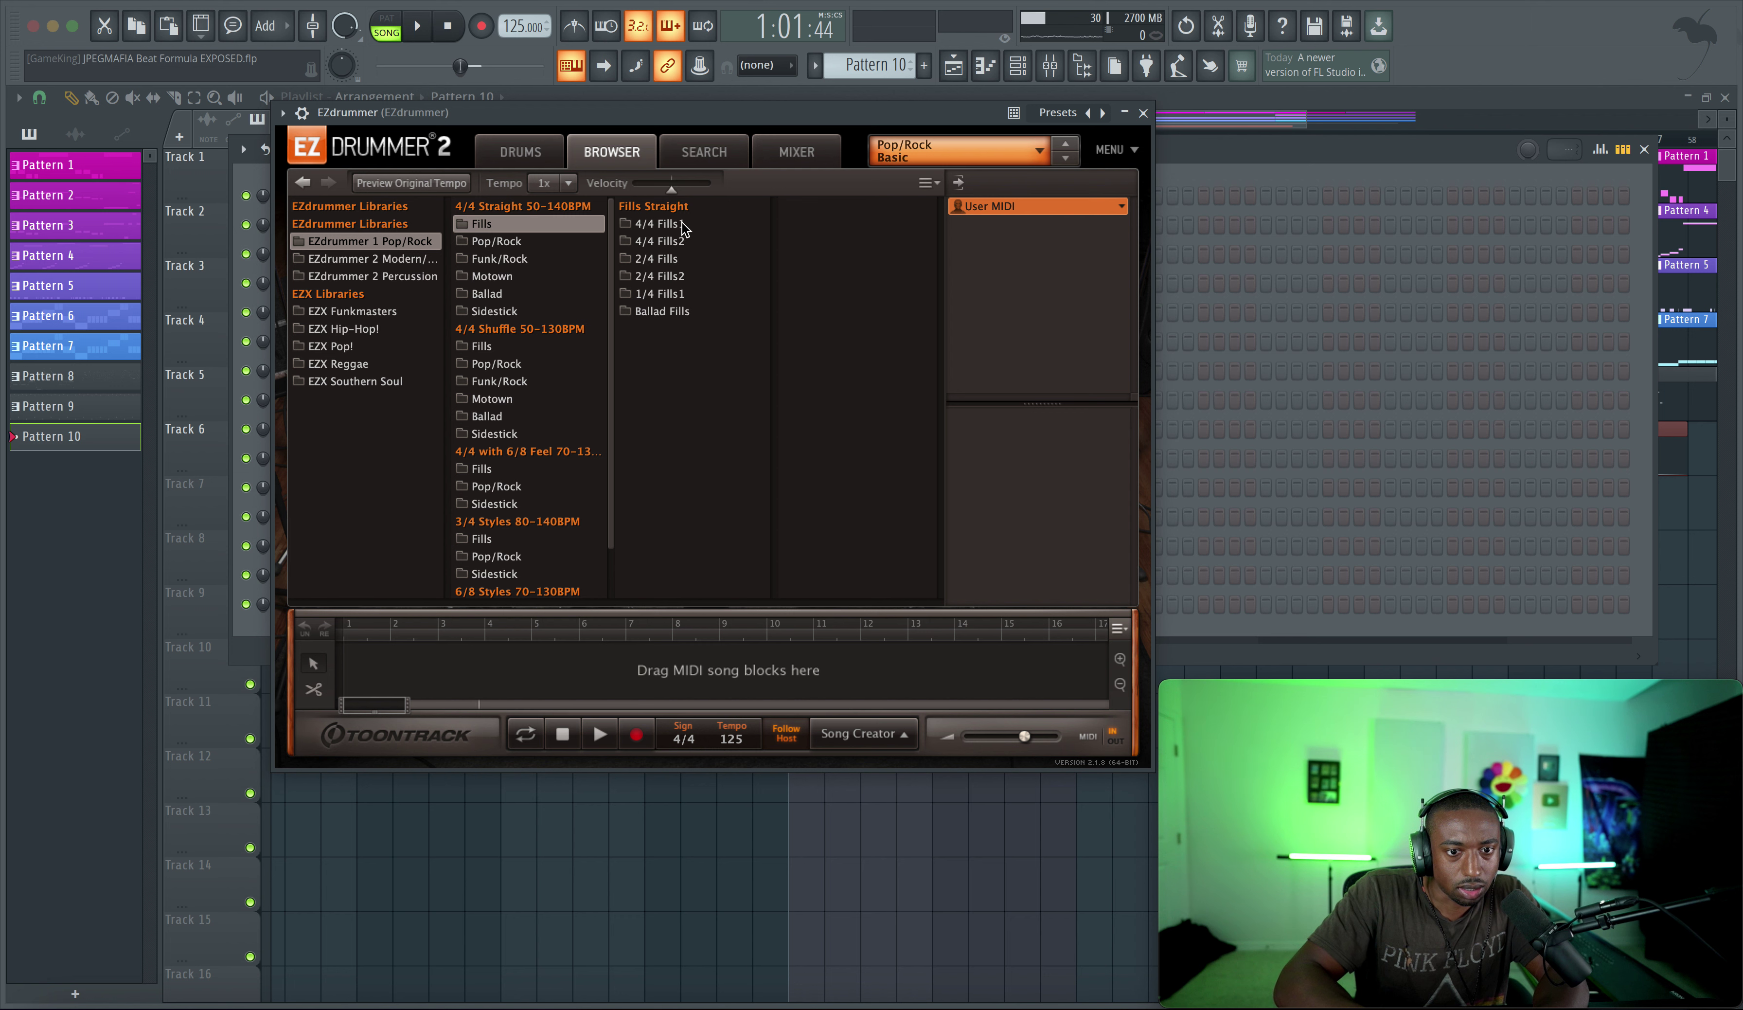
left_click(684, 225)
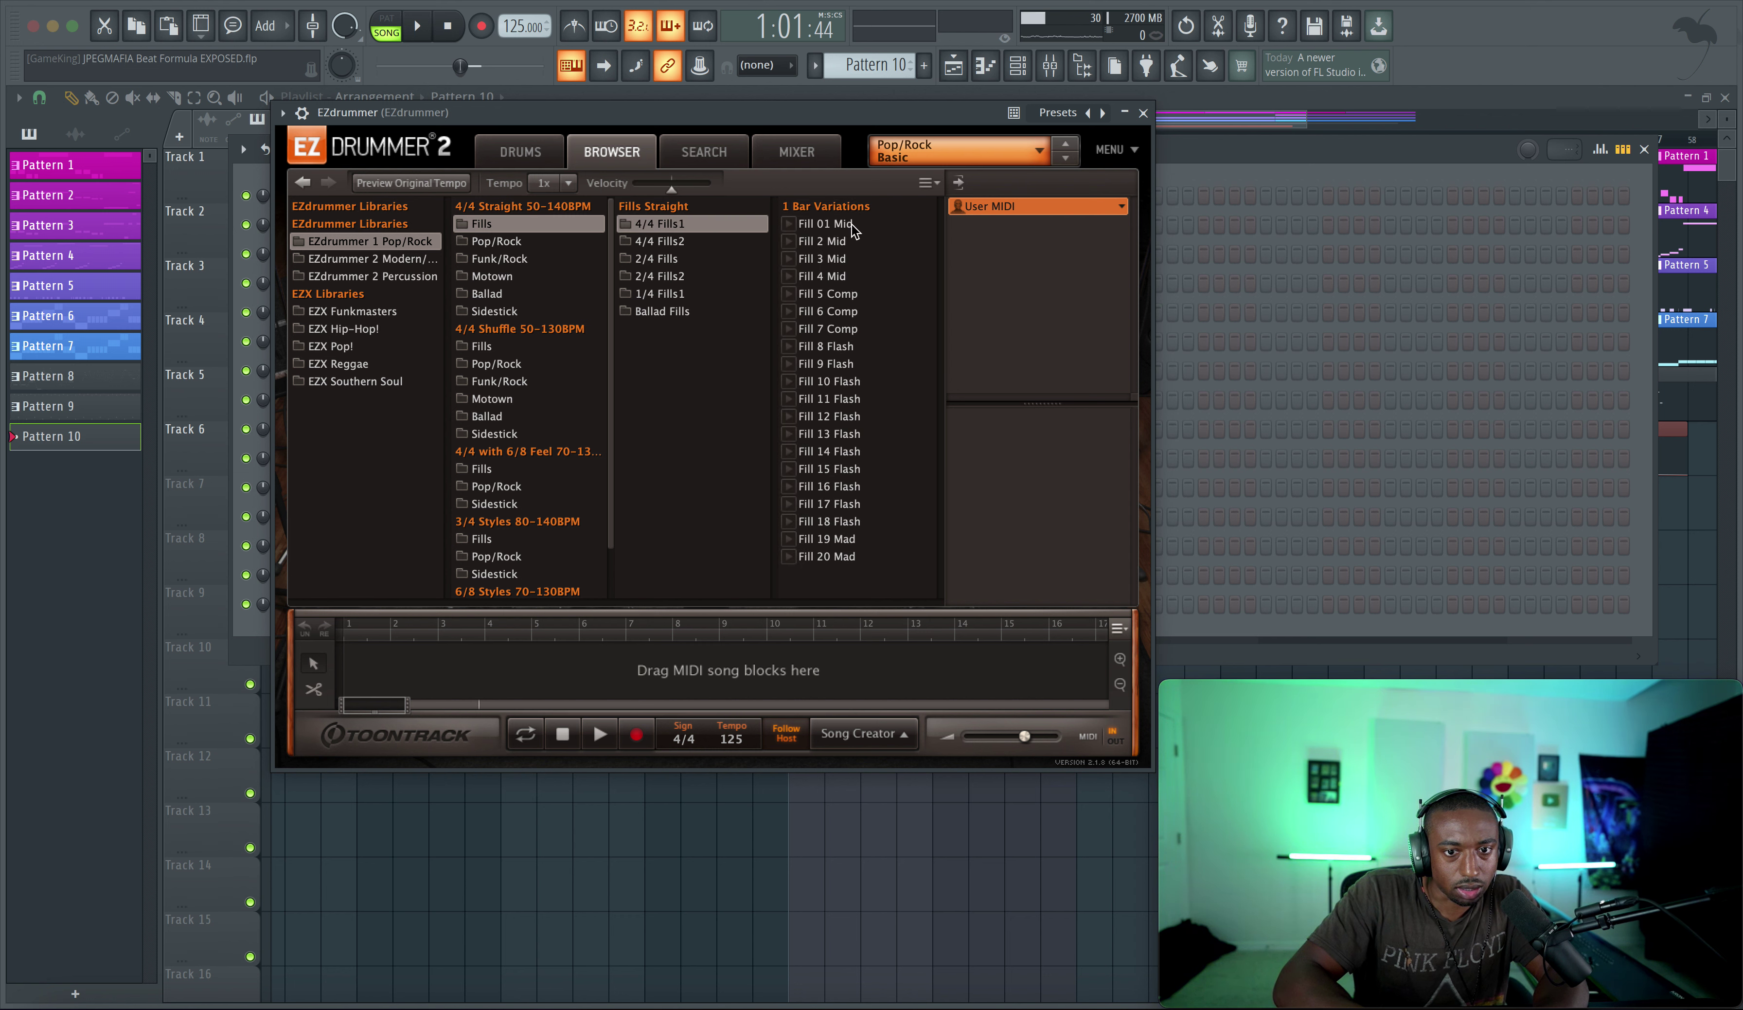
left_click(791, 241)
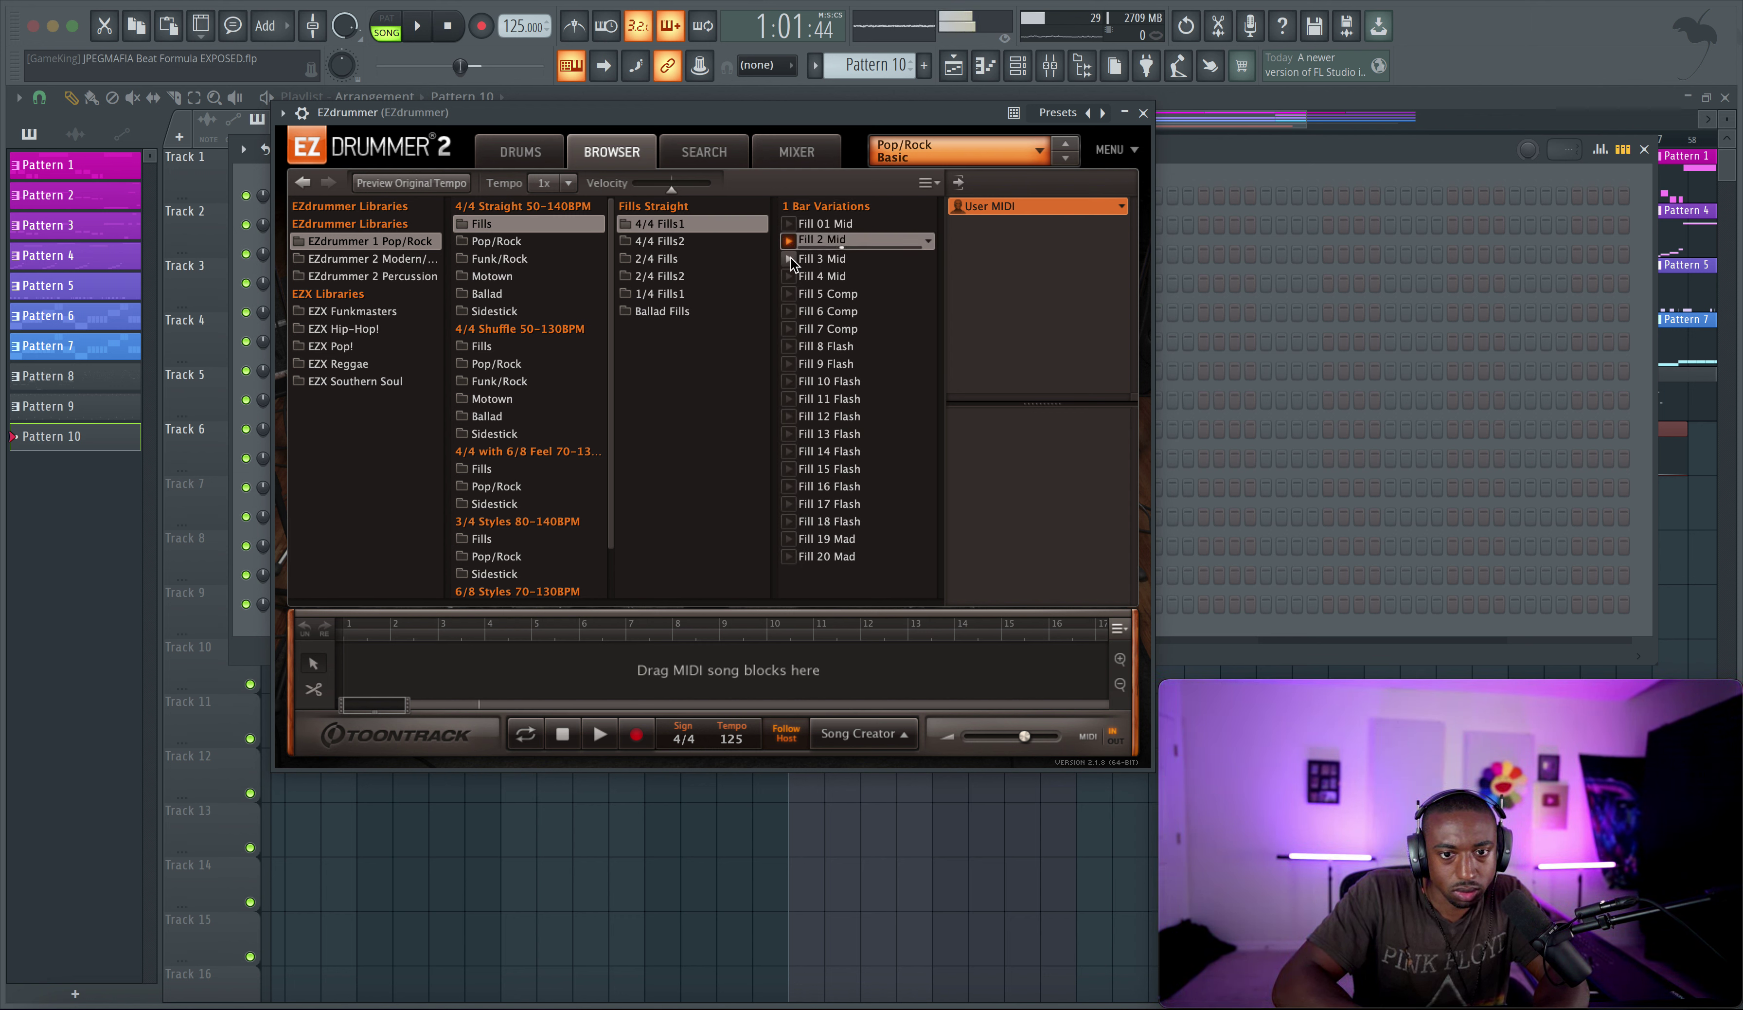
left_click(791, 259)
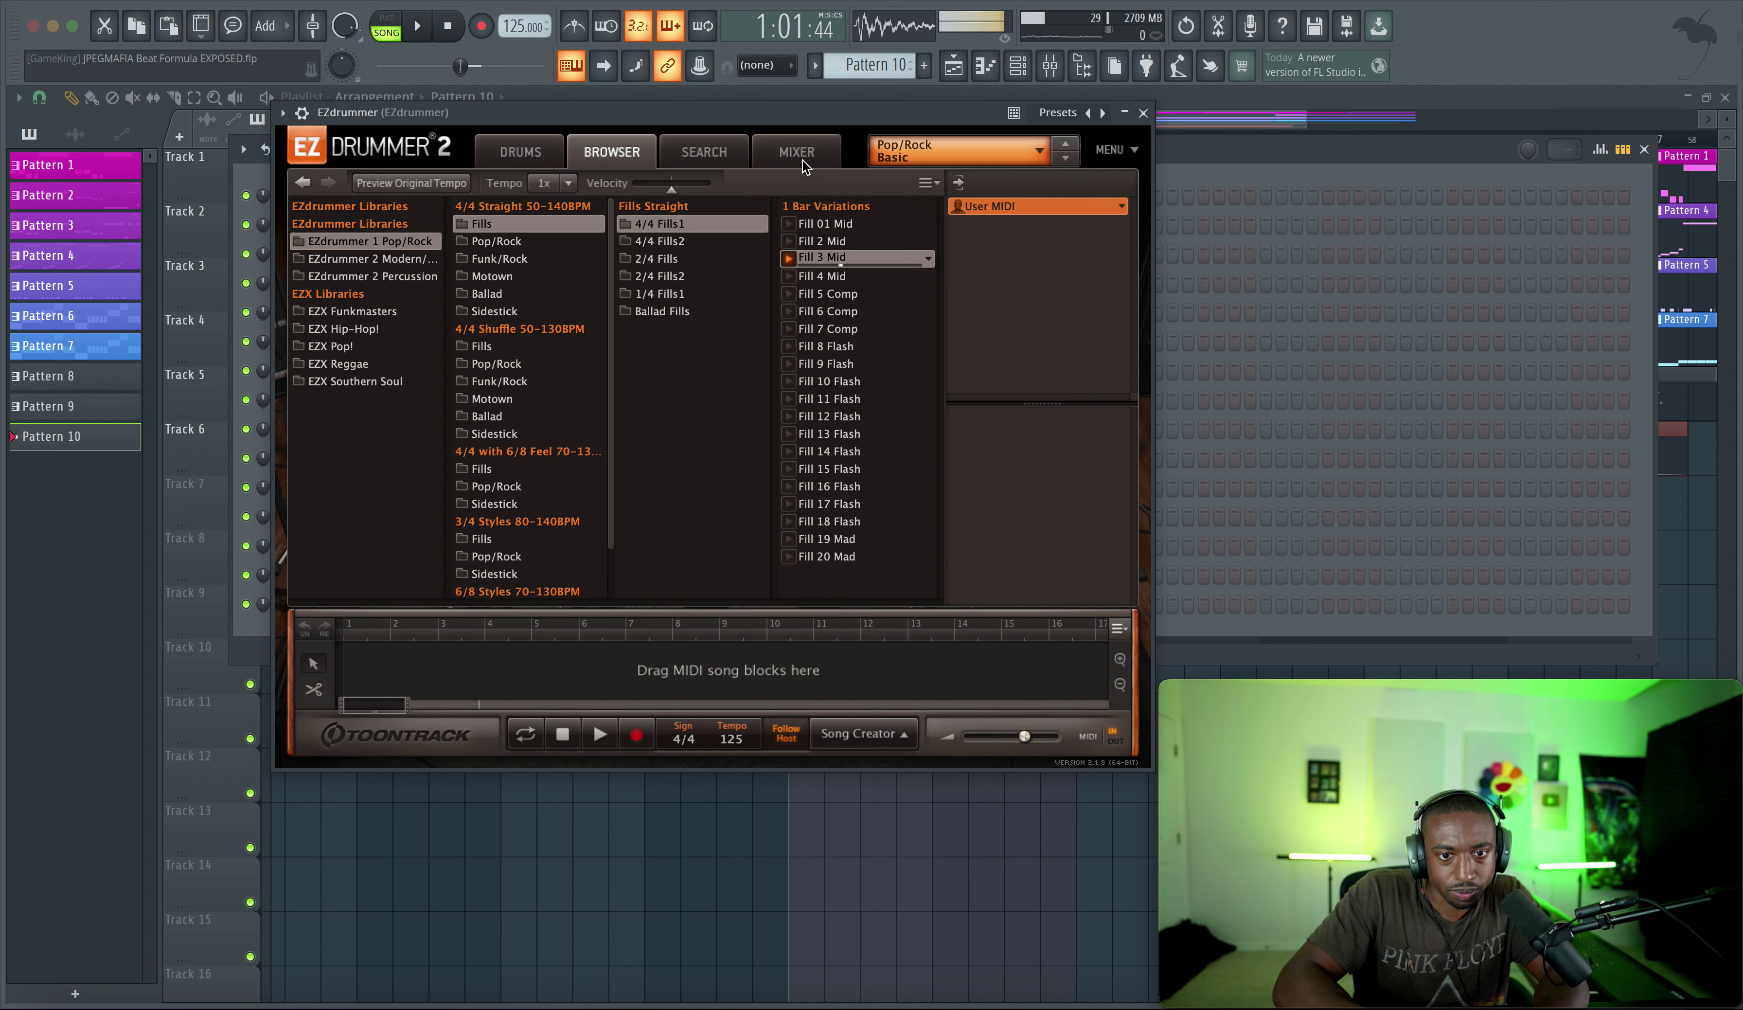
left_click_drag(821, 114, 1143, 192)
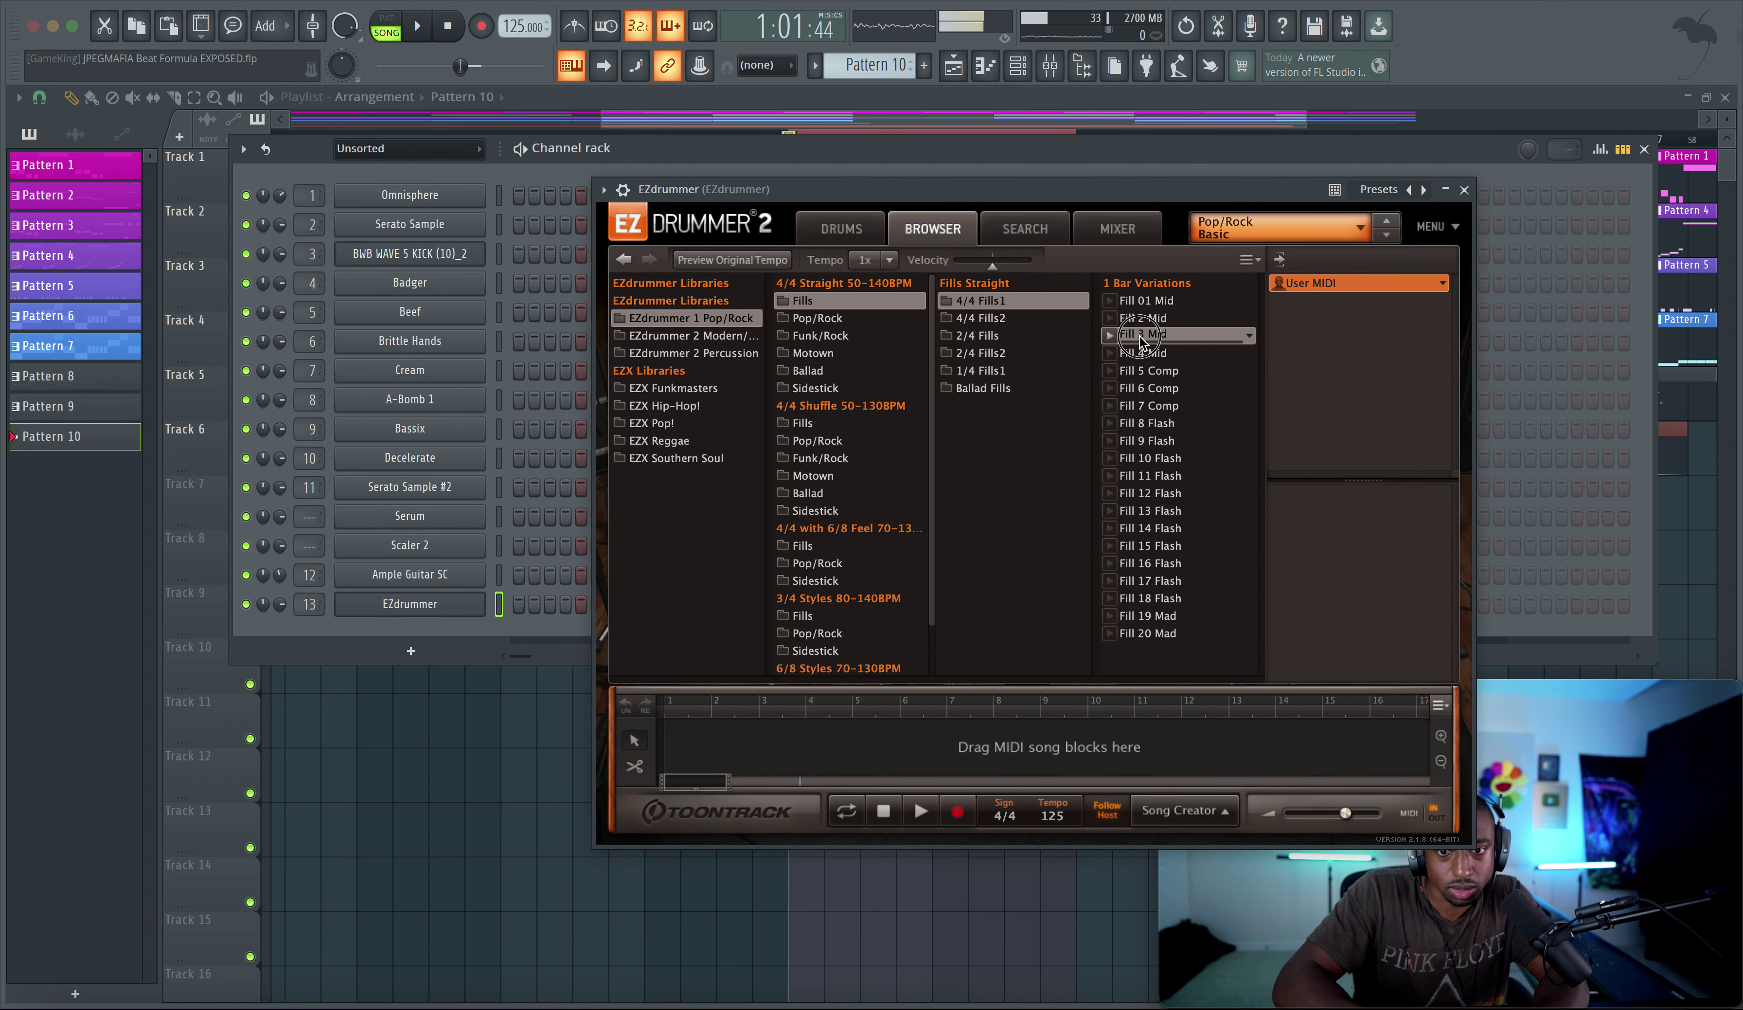
left_click_drag(1141, 342, 435, 616)
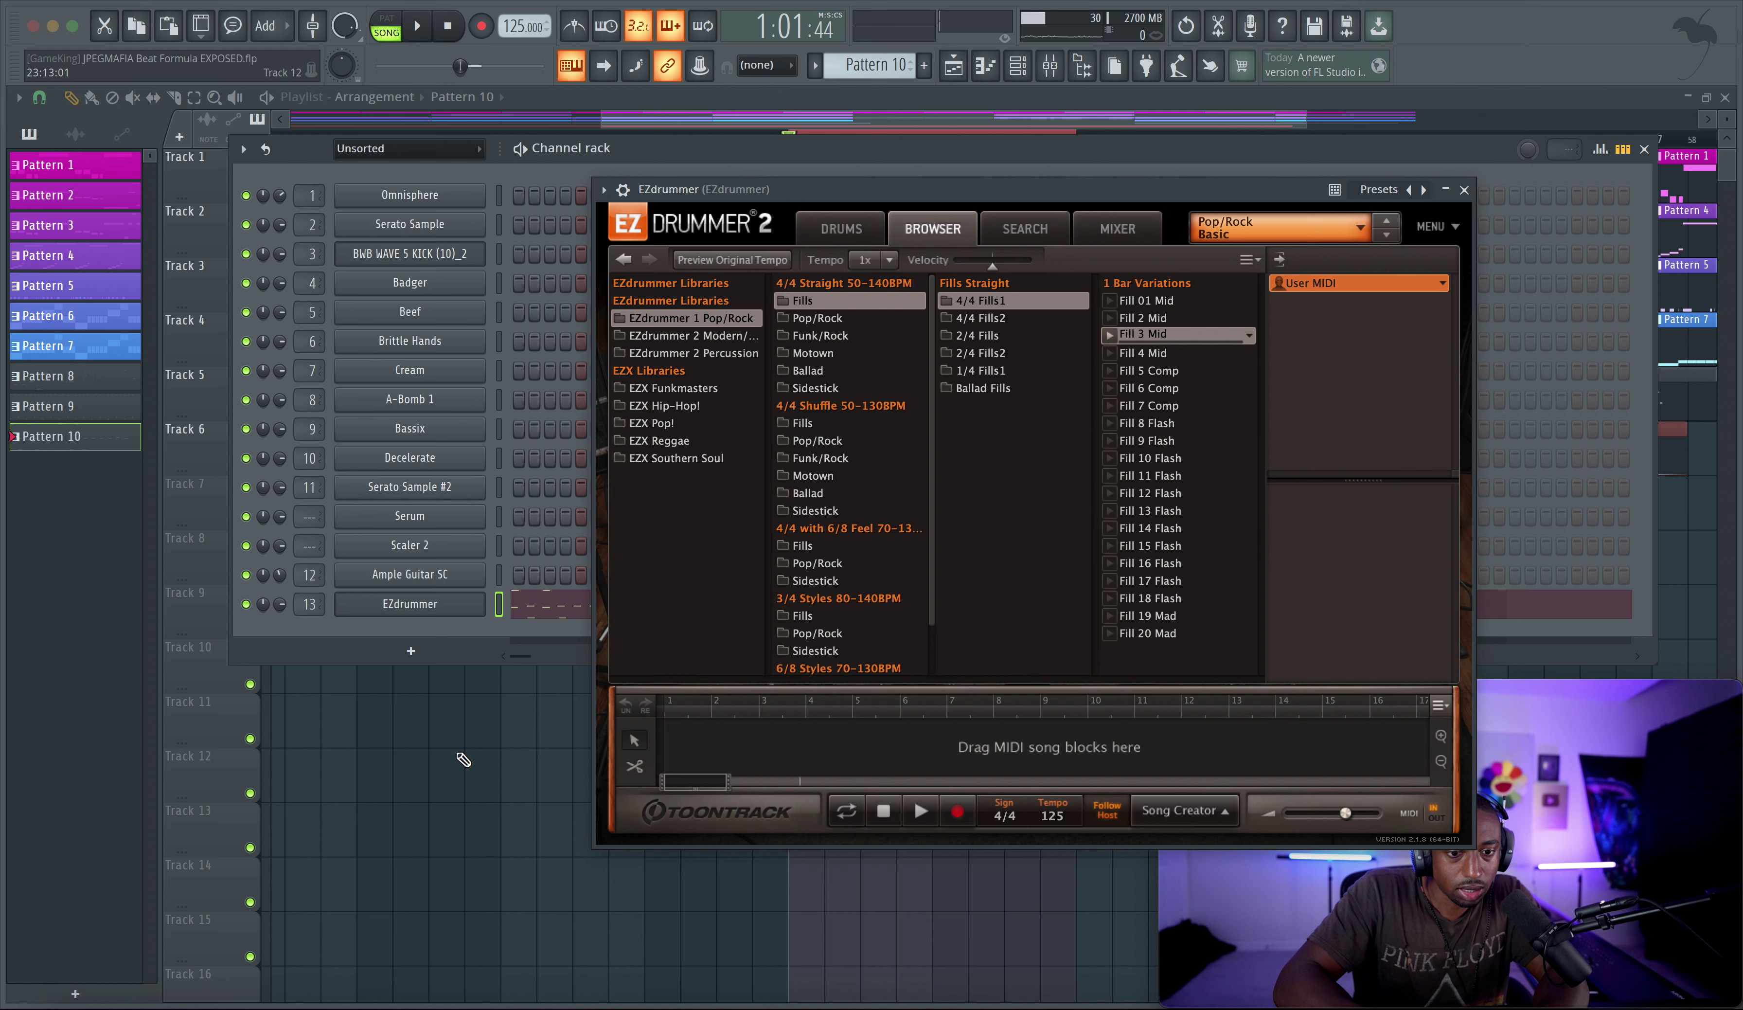
Place Pattern 10 at bar 40 on Track 4, shorten the second Pattern 9 clip to end there, and play the section
key("F6")
left_click(1463, 192)
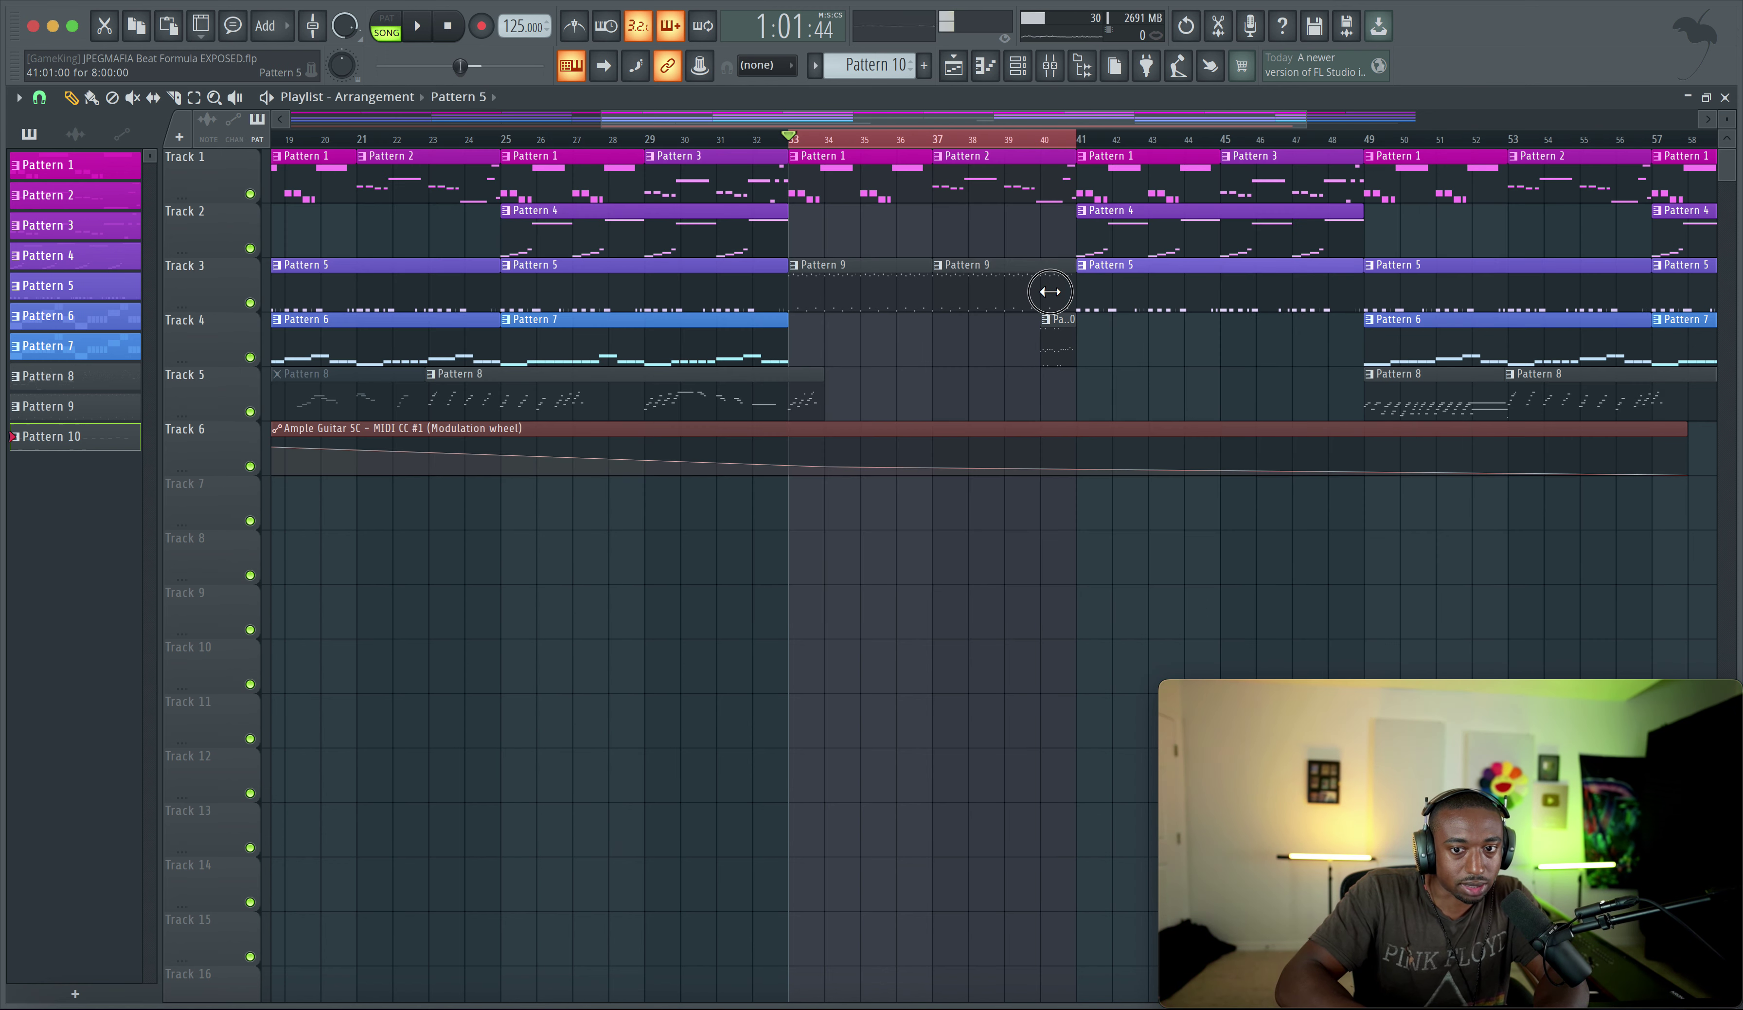
left_click(1038, 141)
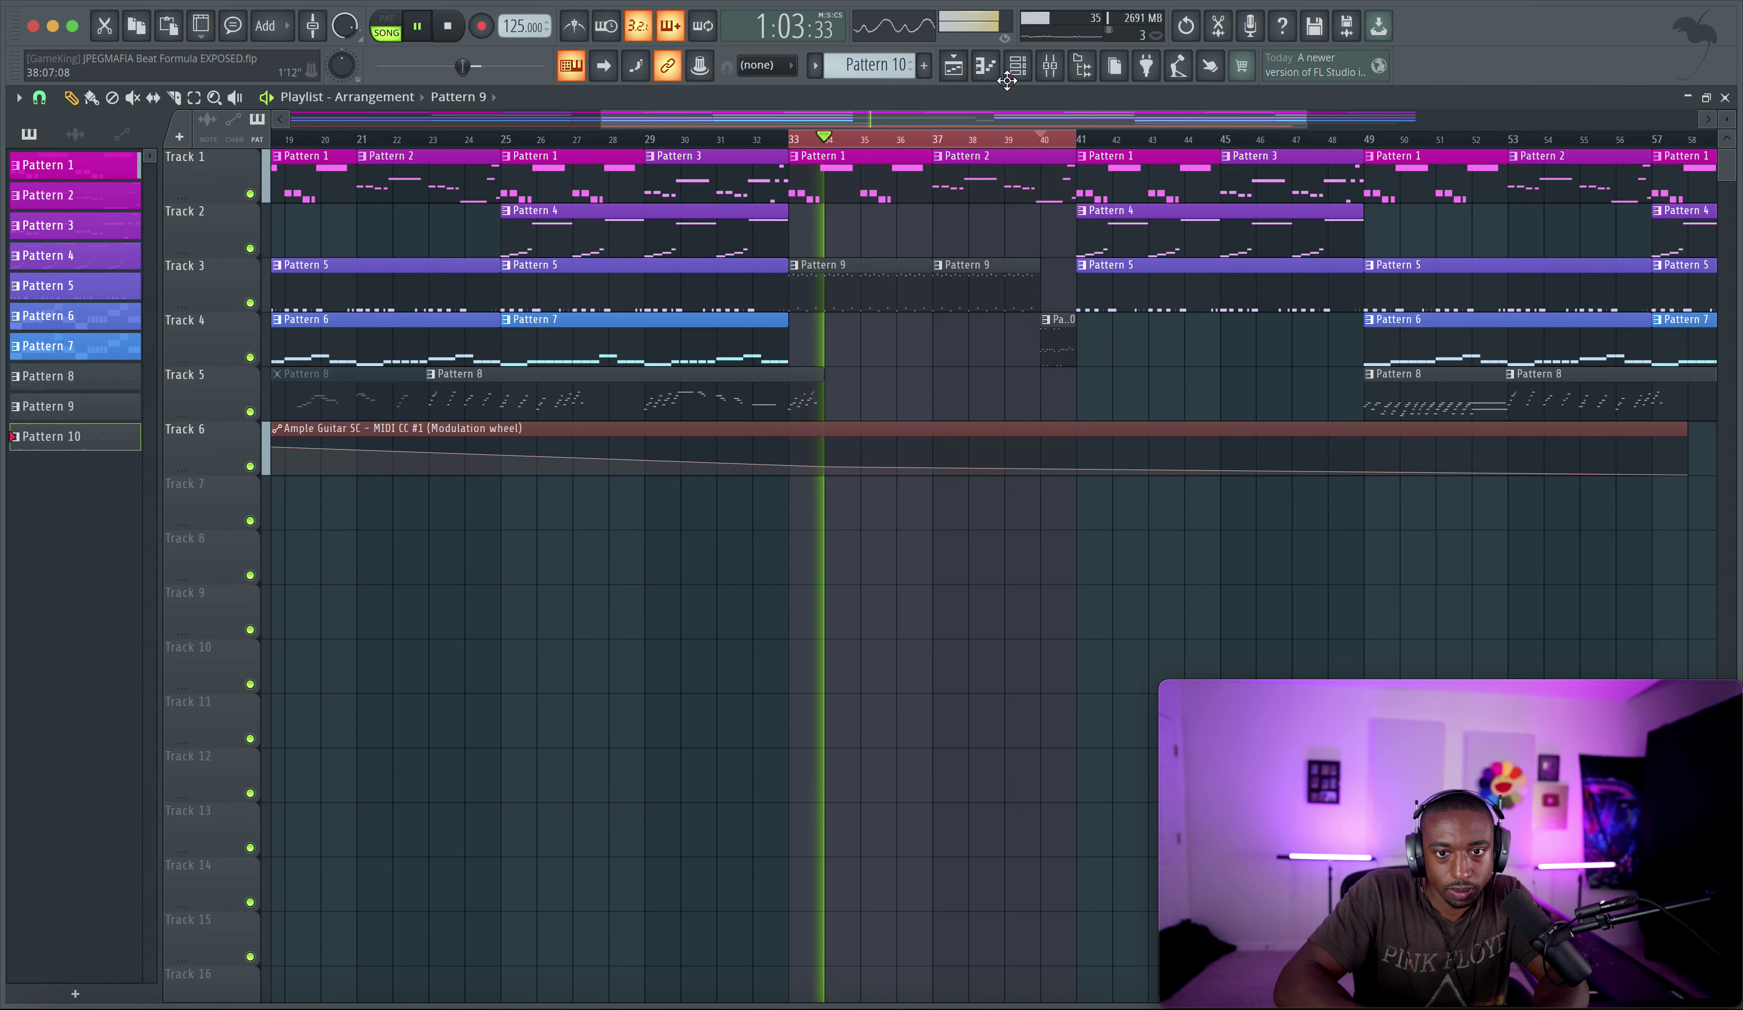
Switch to the empty Pattern 11, audition Fill 01 Mid and Fill 2 Mid, and add Fill 2 Mid to its EZdrummer channel
left_click(1018, 66)
key("space")
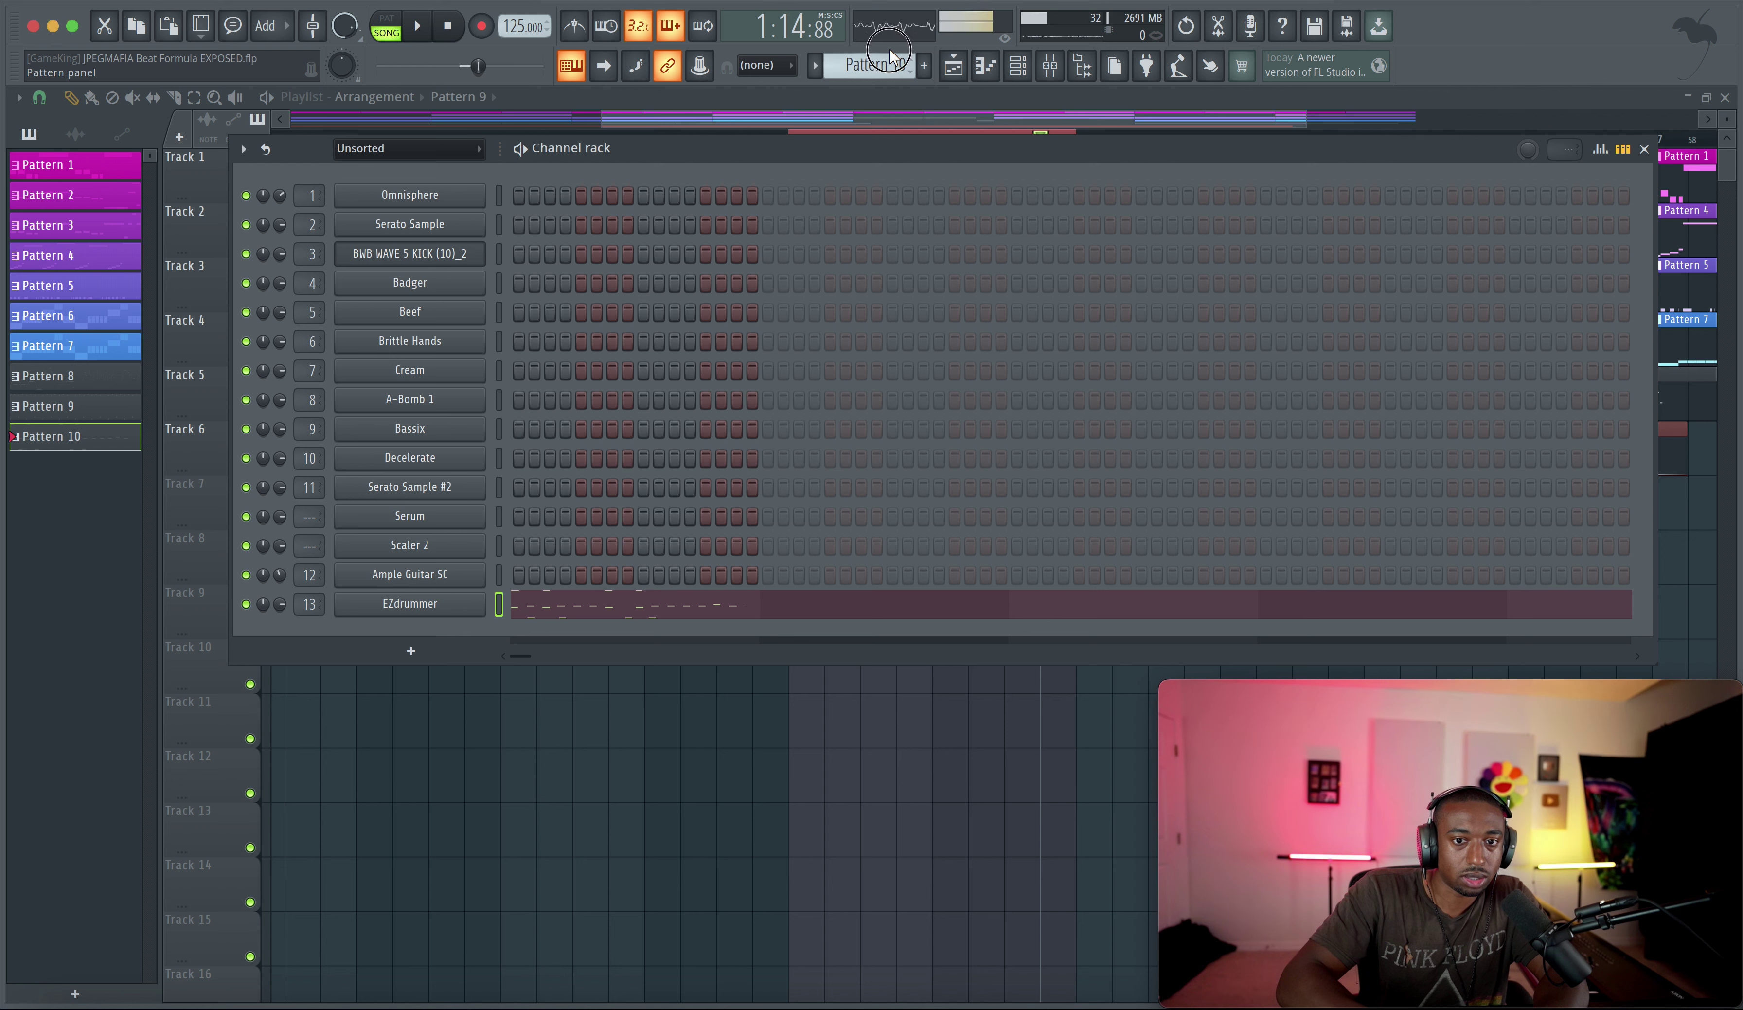
scroll(890, 55, "down", 2)
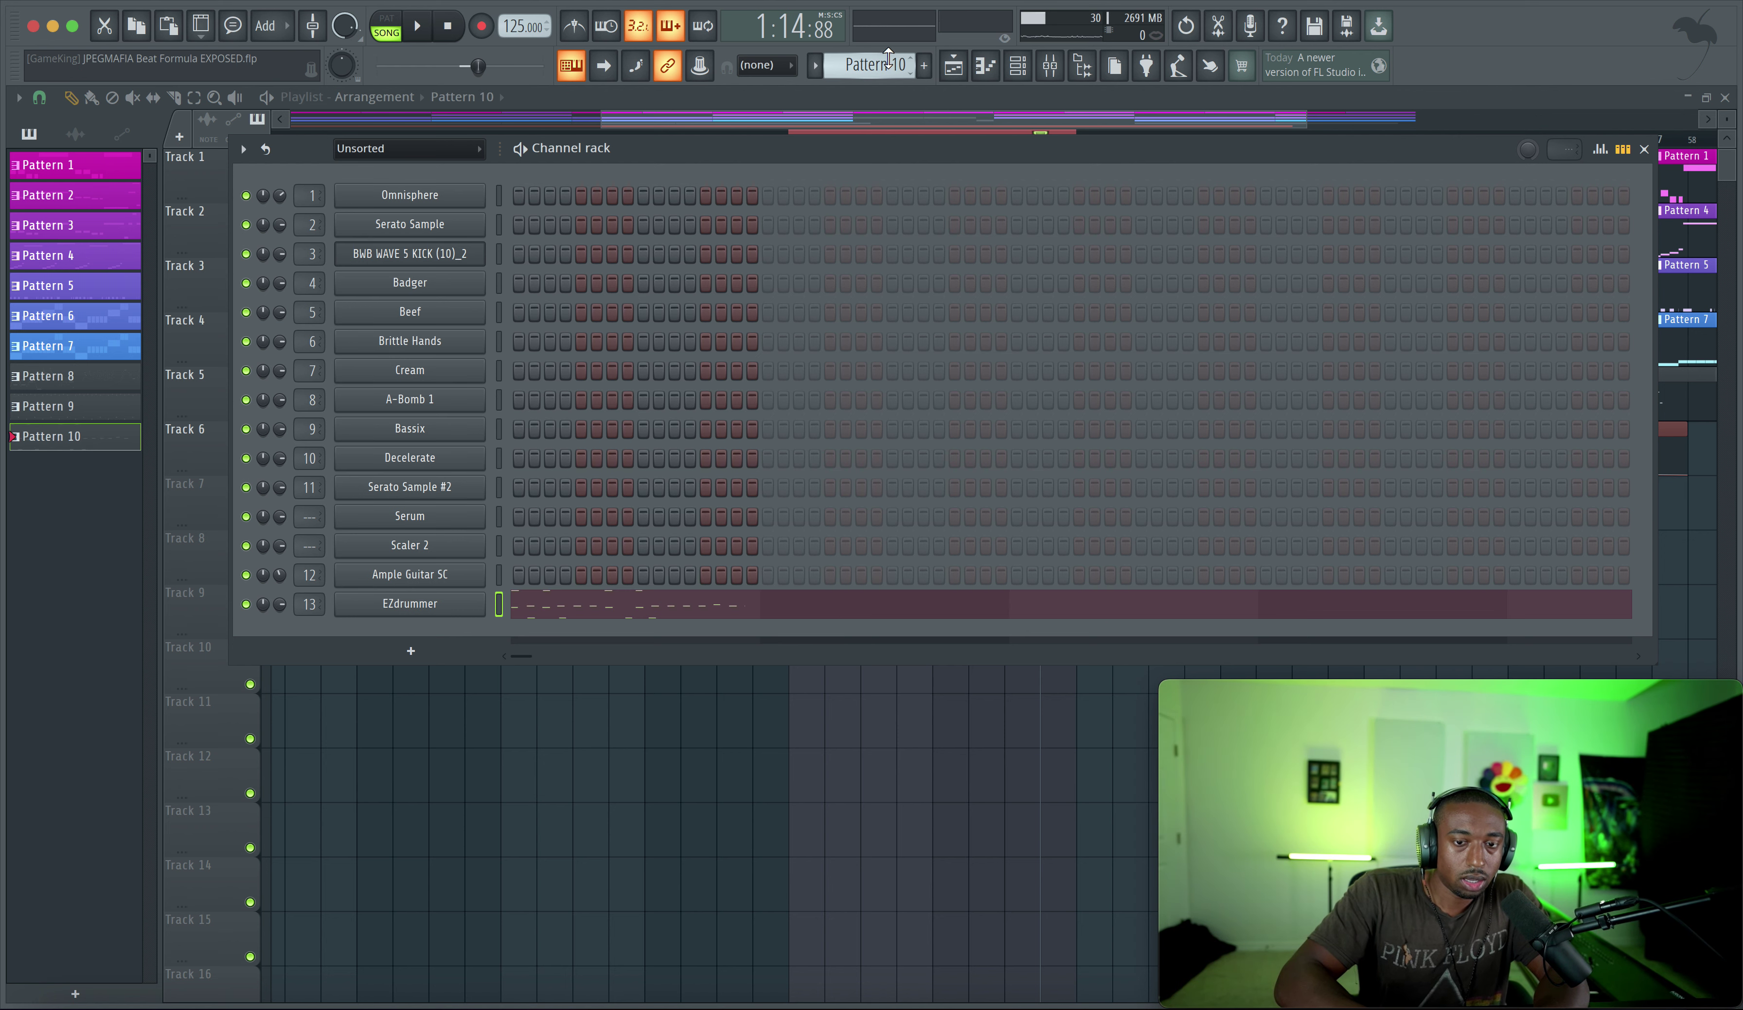
scroll(890, 65, "down", 1)
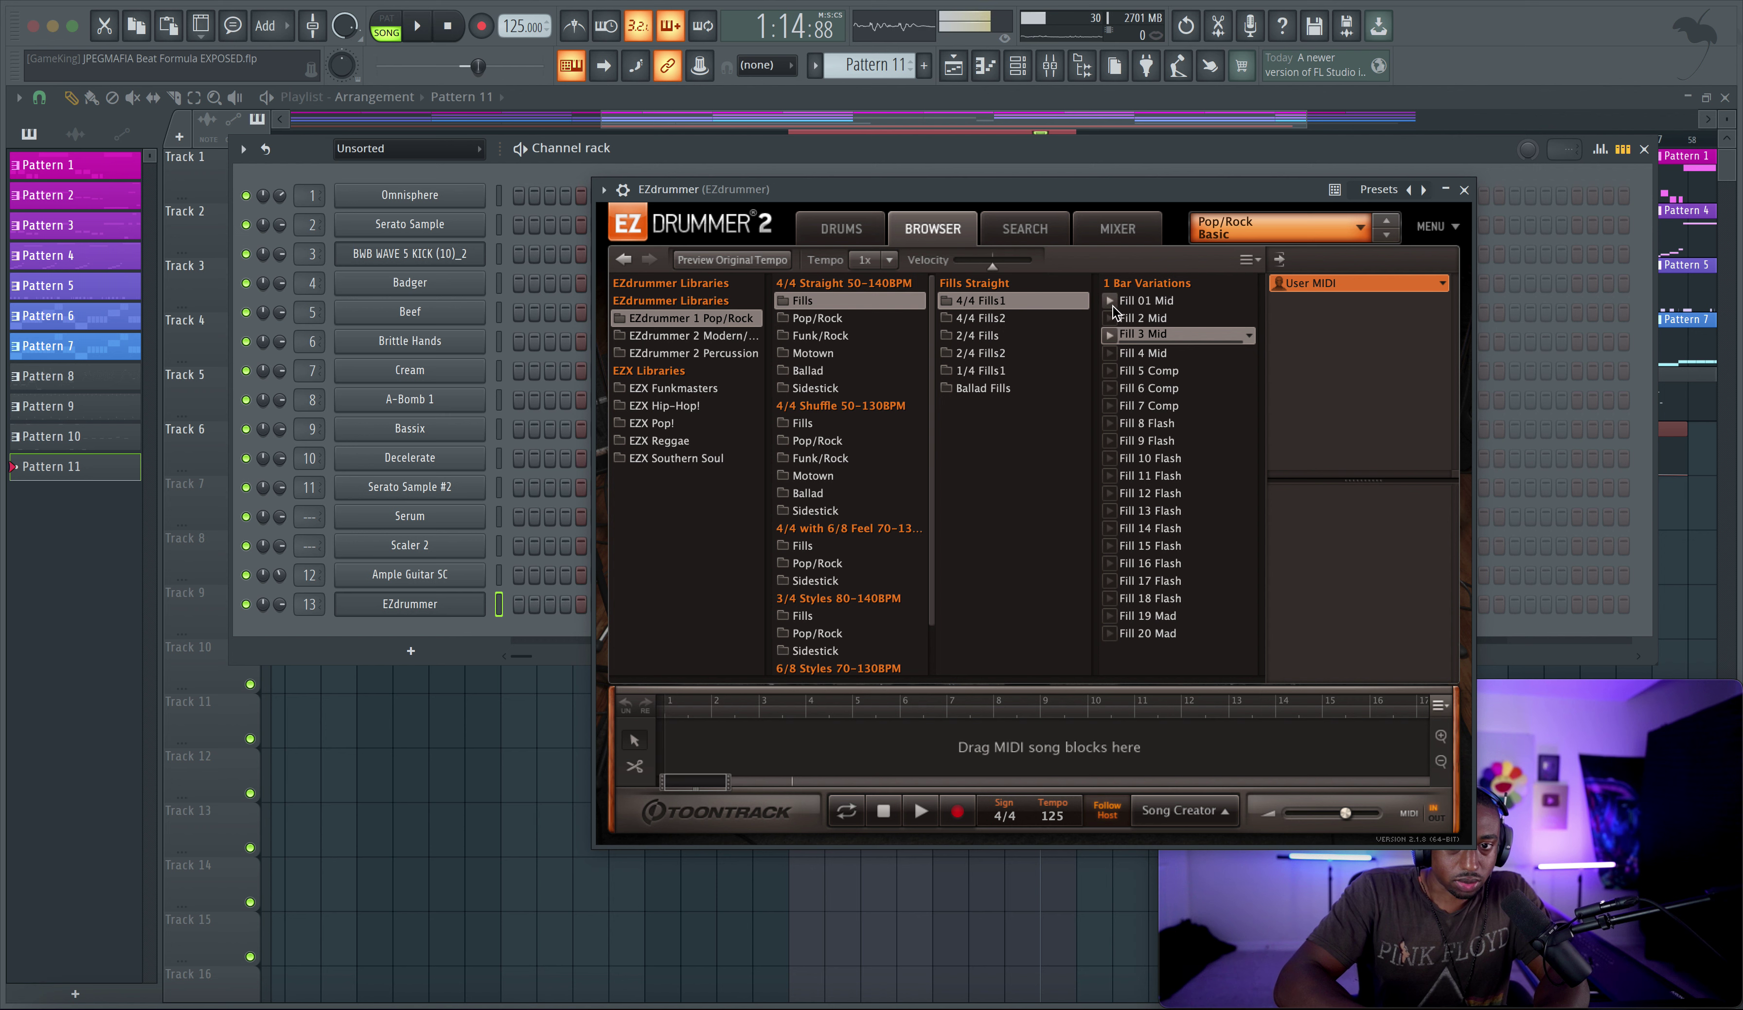
left_click(1109, 304)
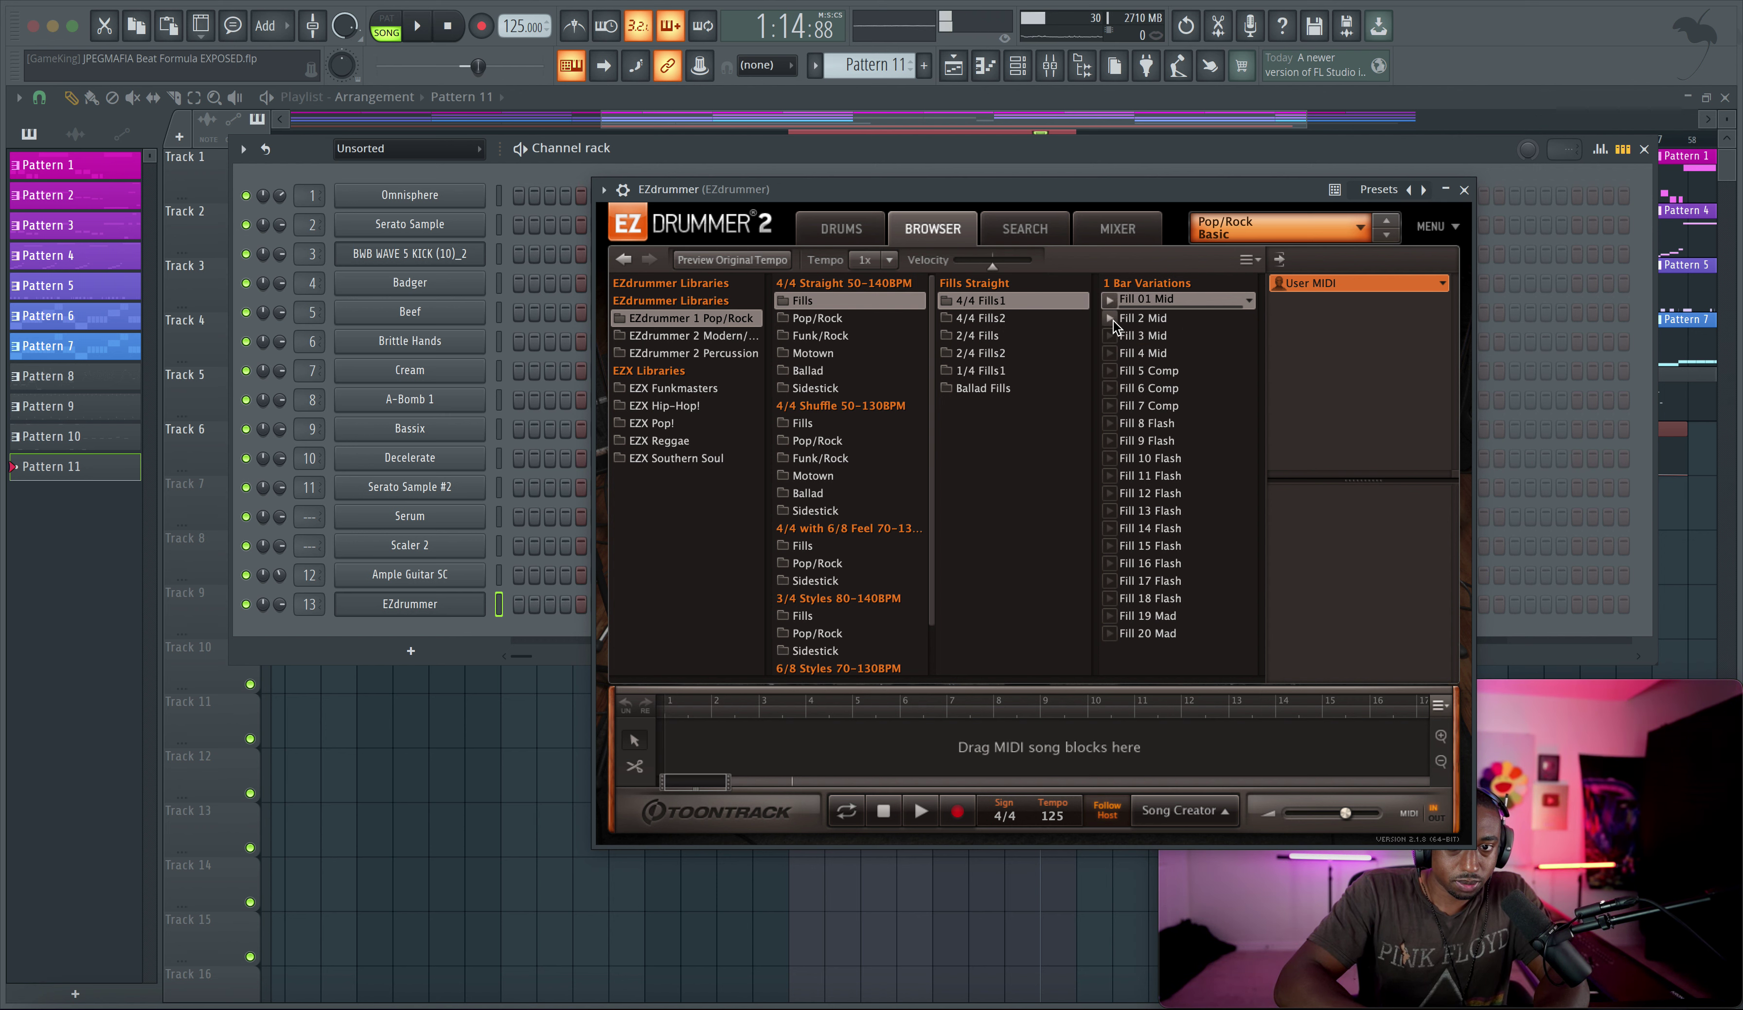
left_click(1111, 319)
left_click(1111, 319)
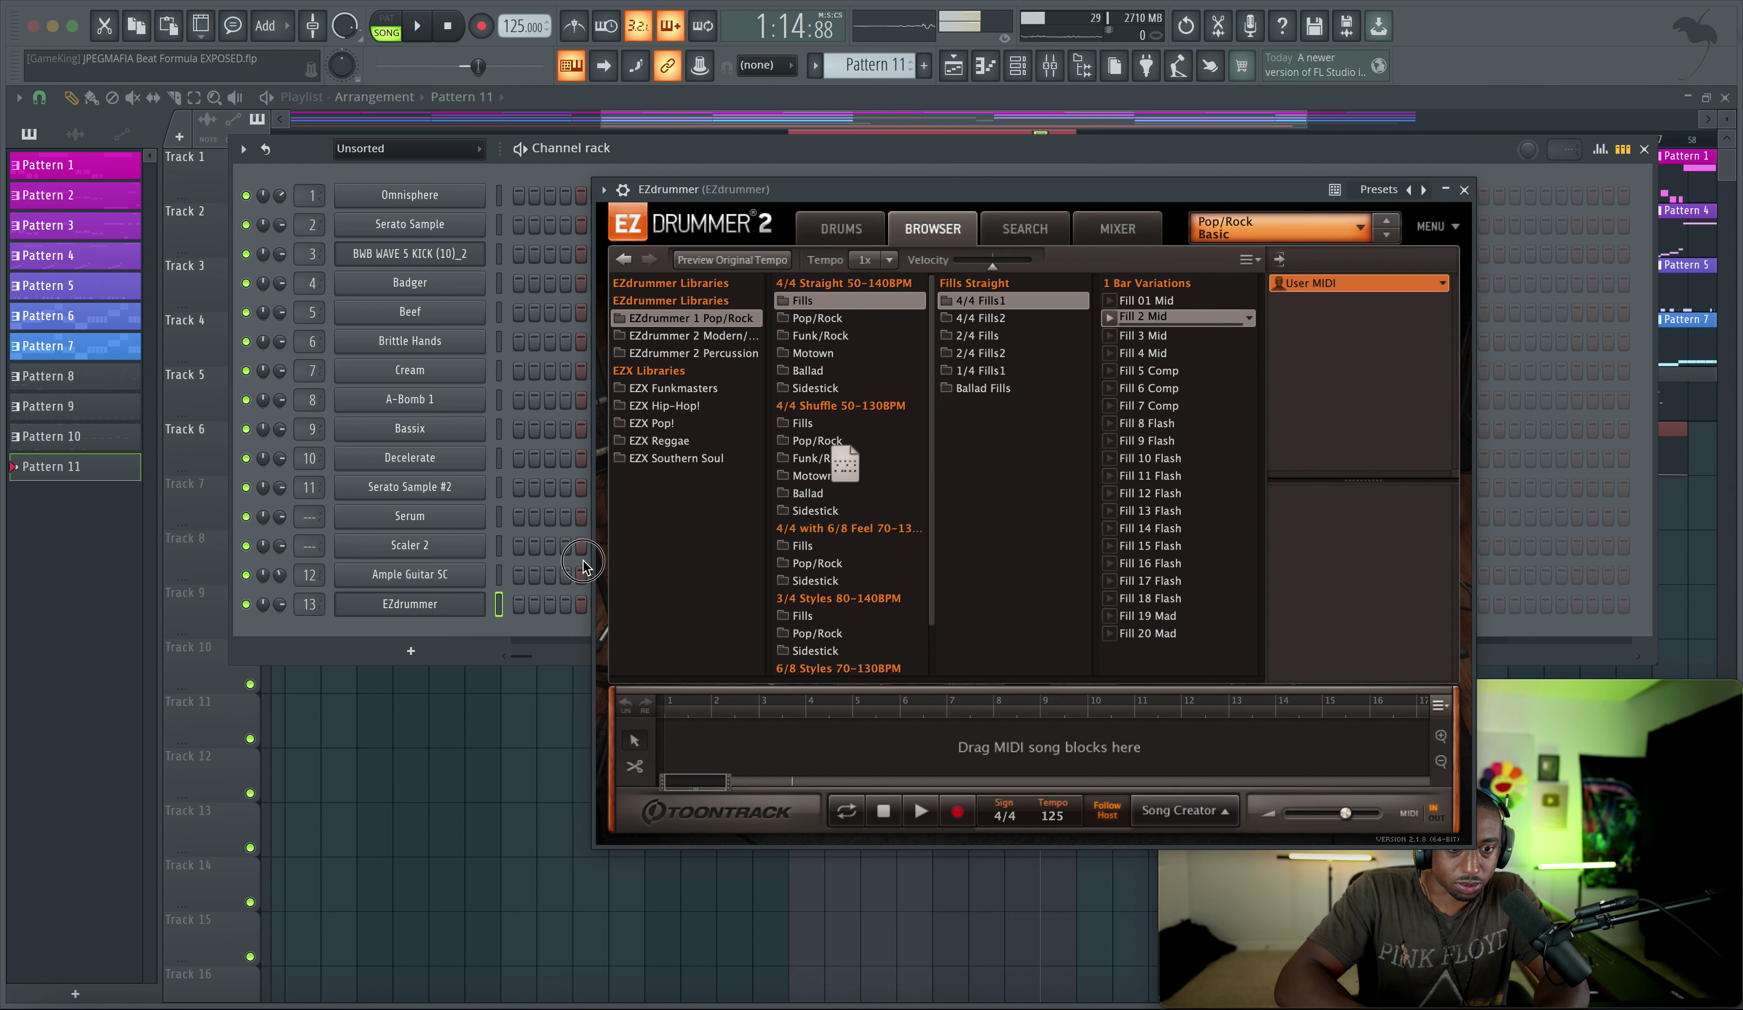
left_click_drag(479, 607, 479, 607)
right_click(463, 708)
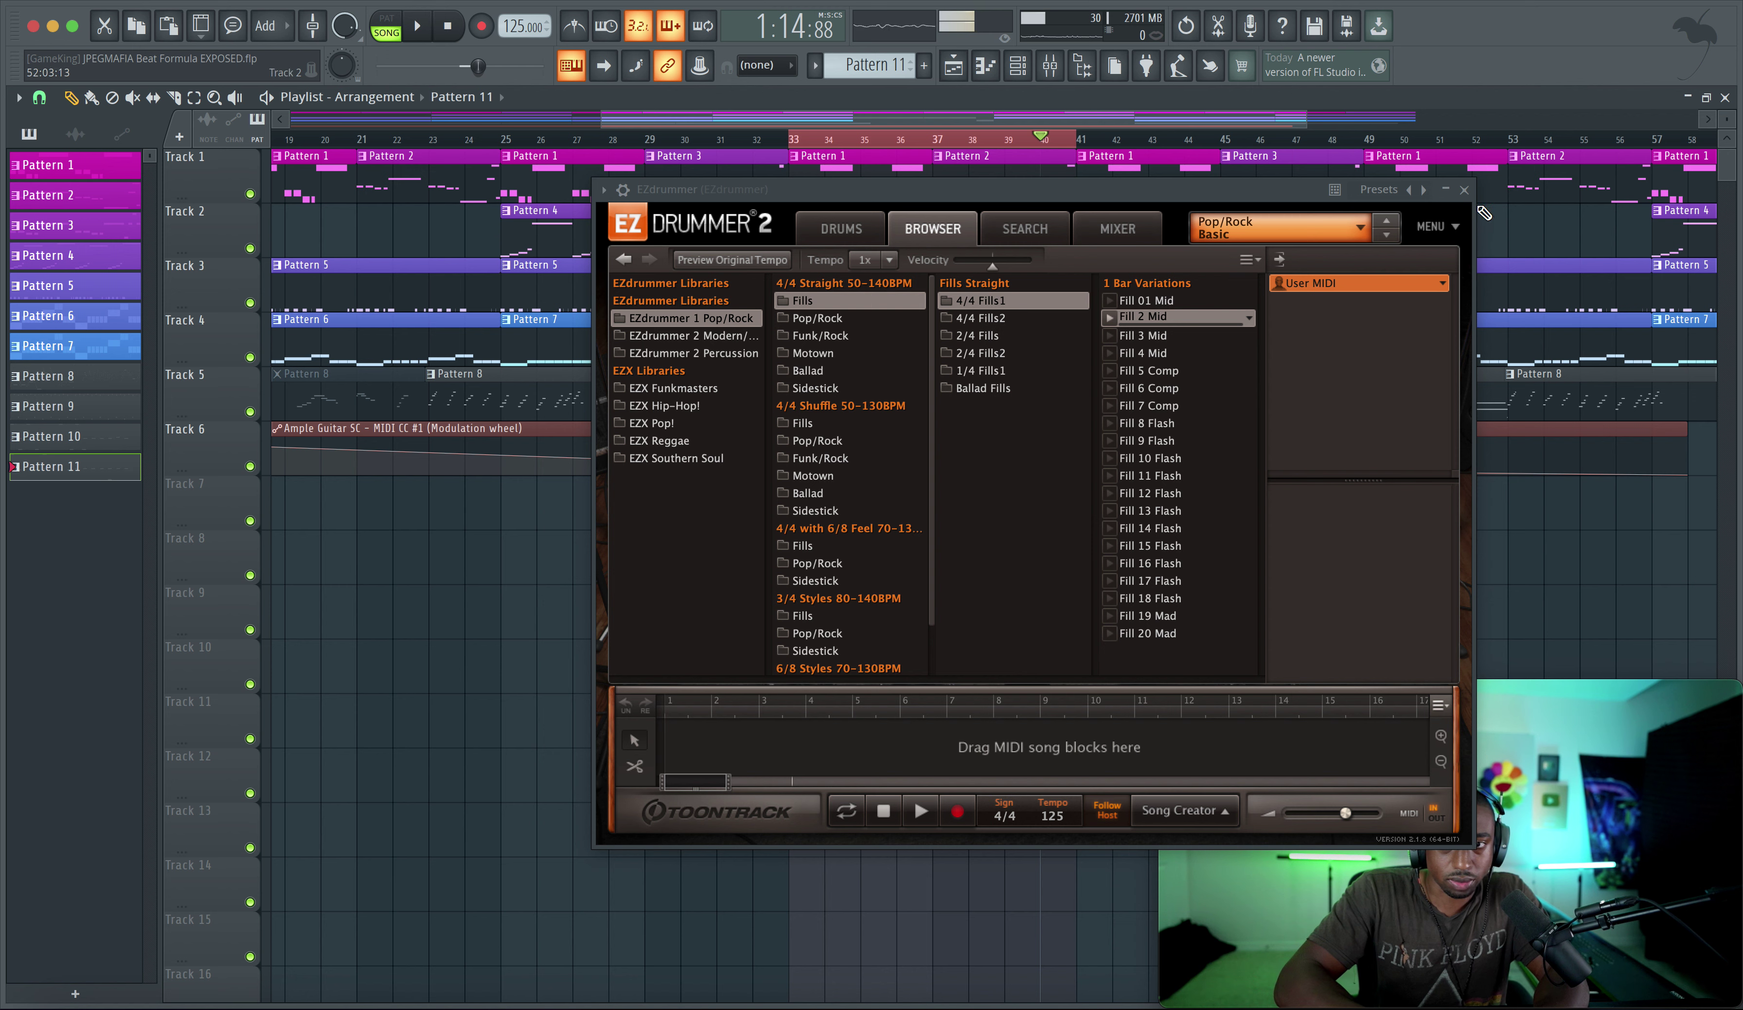
Try Pattern 11 at bar 36 on Track 4, with the first Pattern 9 clip shortened to end there, and play from bar 33
left_click(1464, 189)
left_click(906, 337)
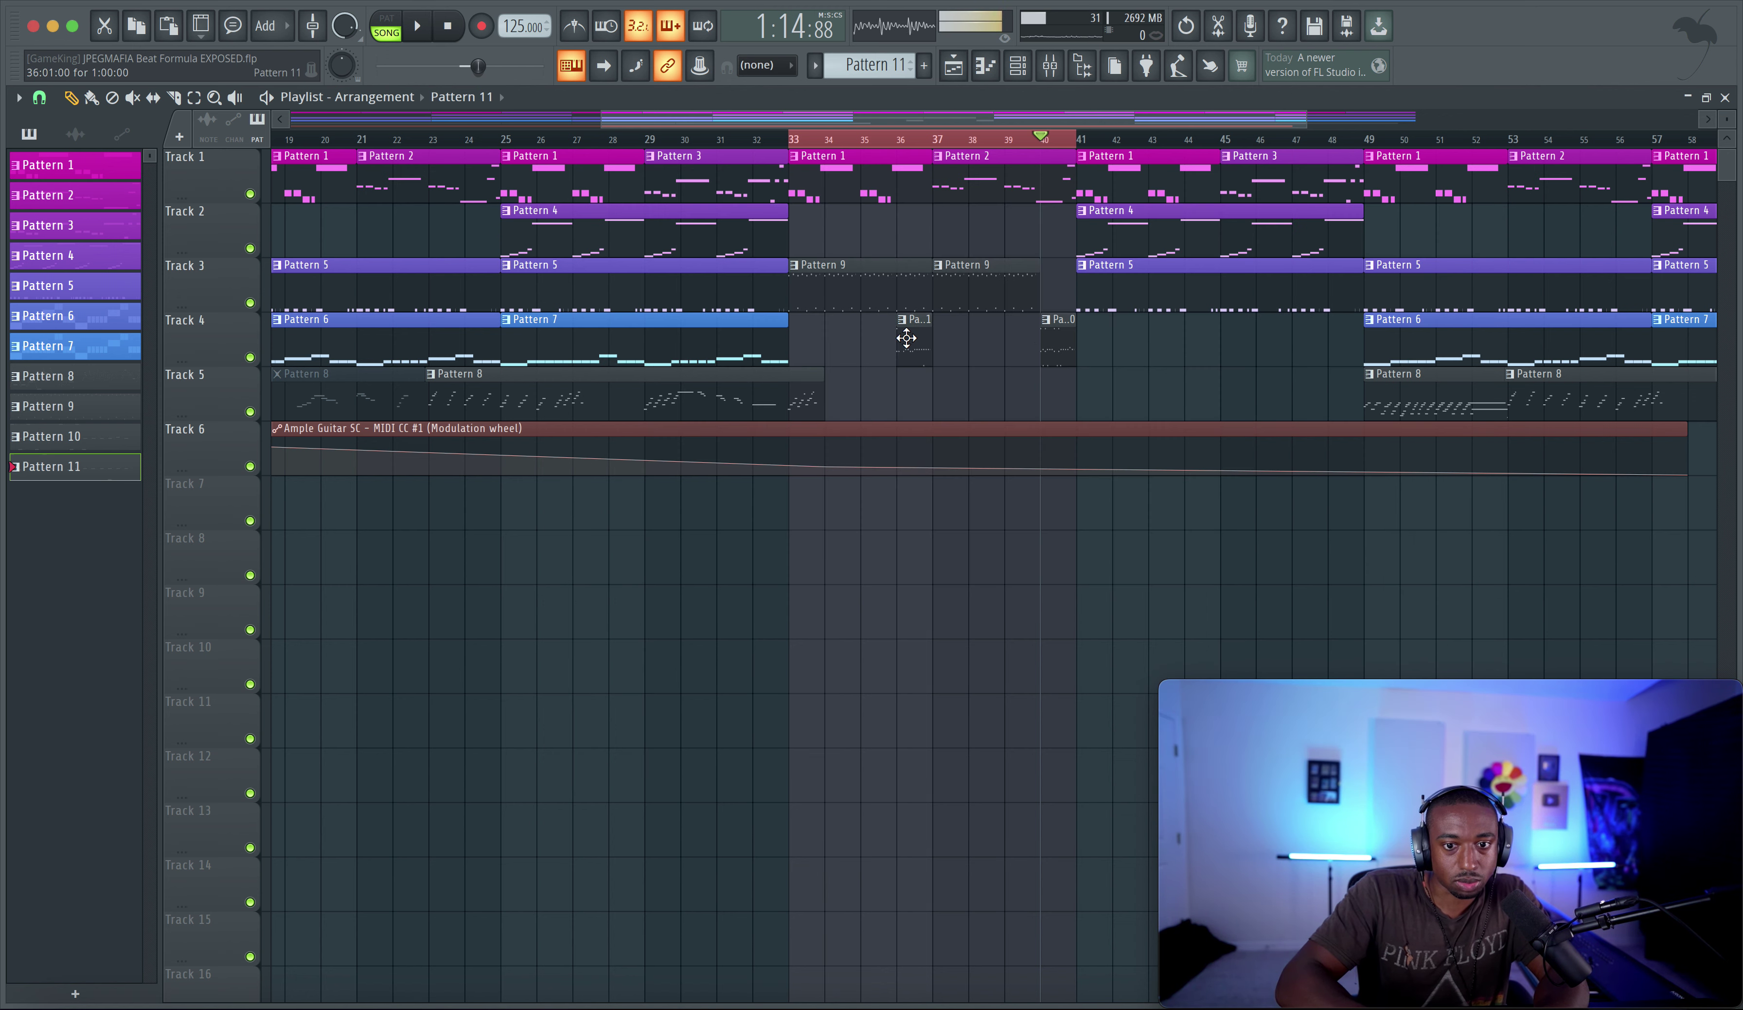
left_click_drag(926, 282, 909, 289)
left_click(804, 145)
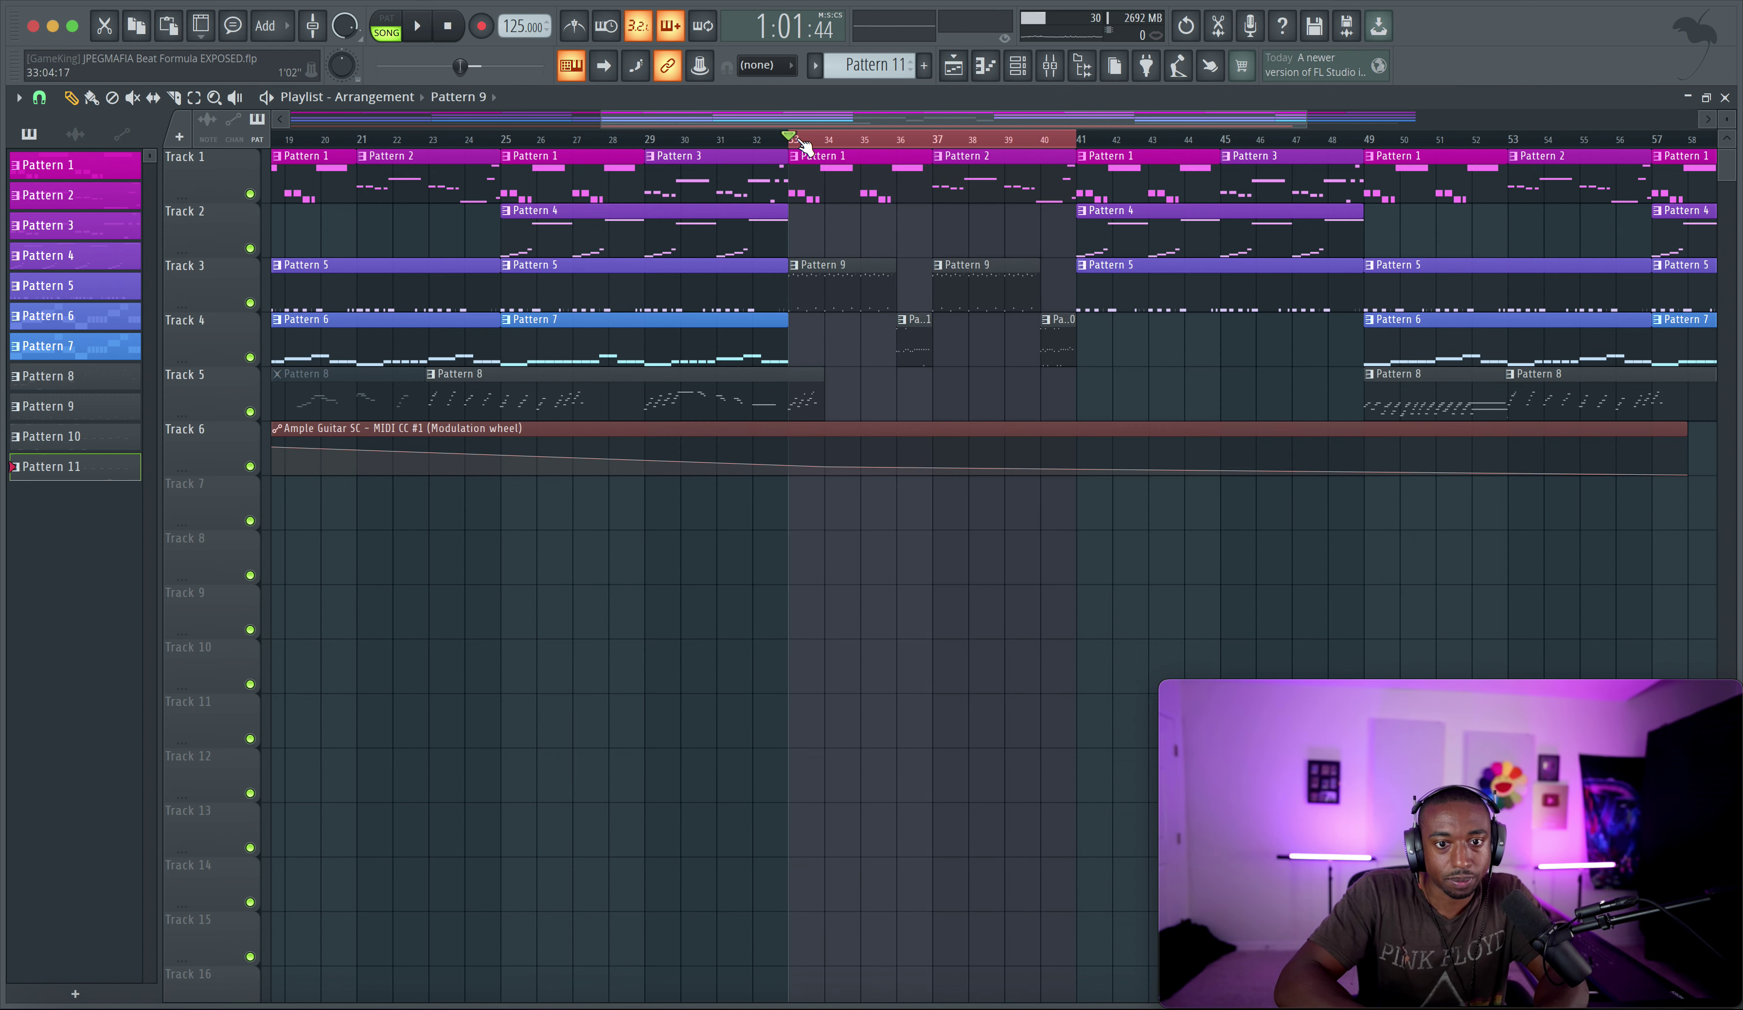
key("space")
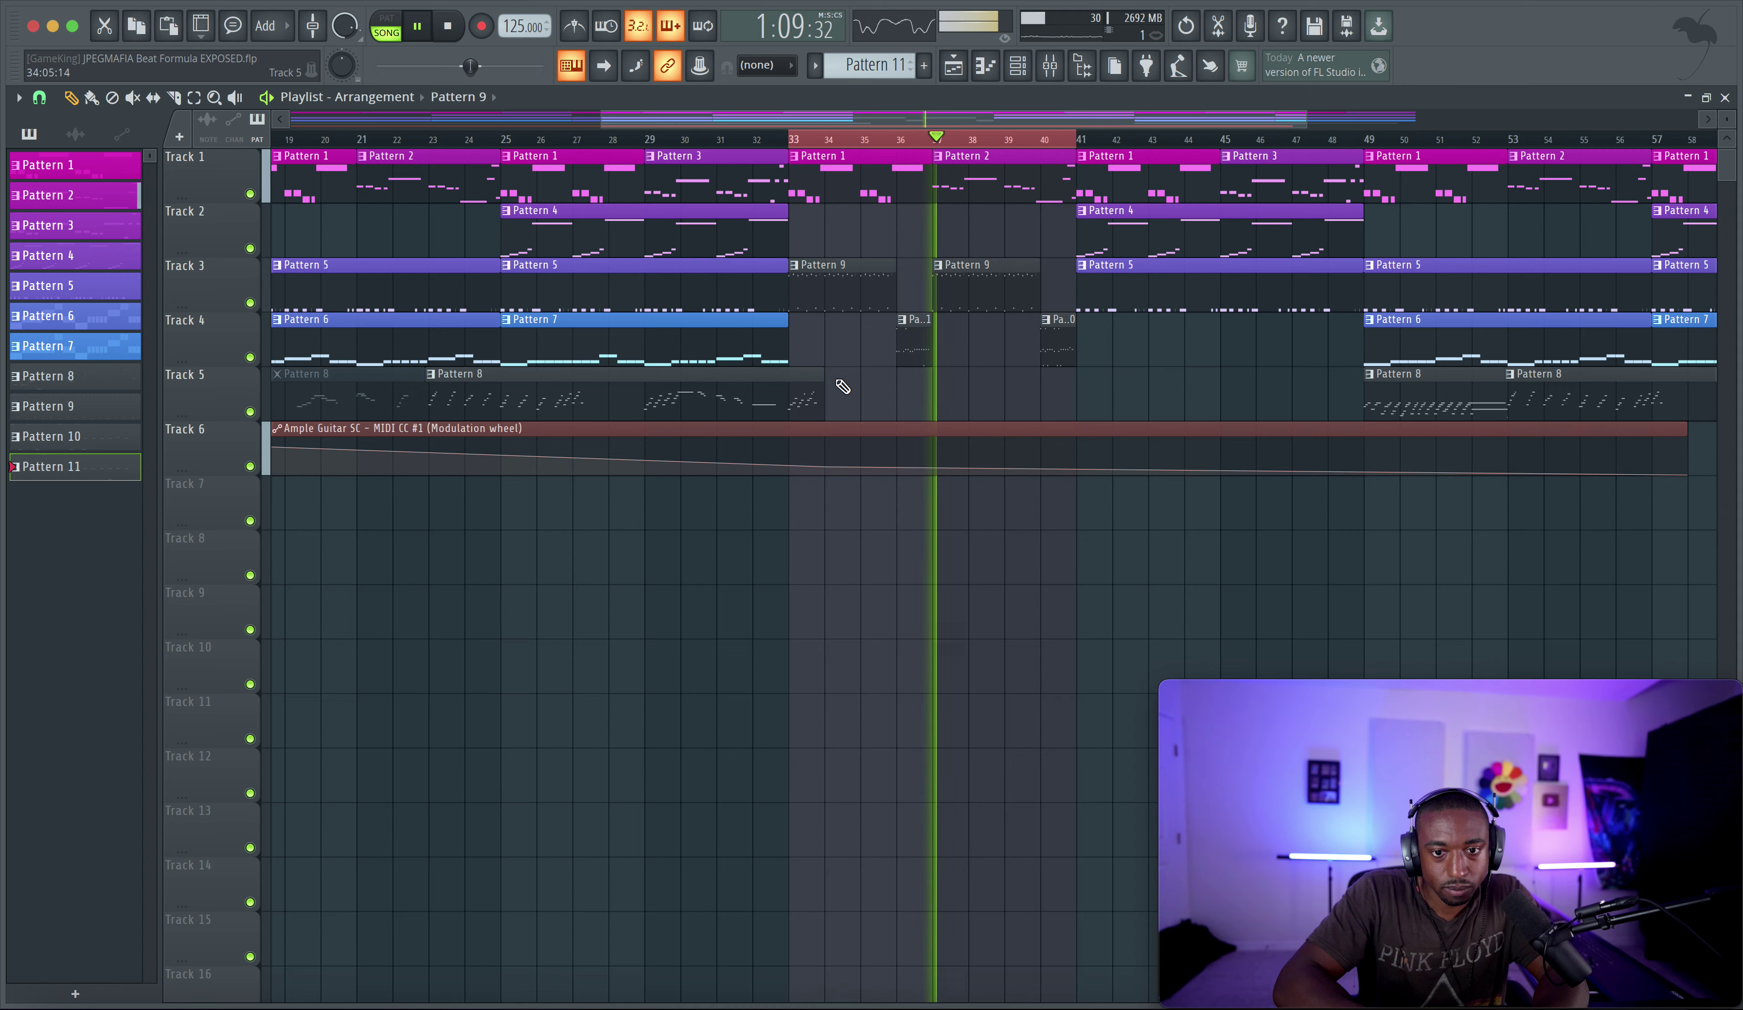
Remove Pattern 11's clip from Track 4 and extend the first Pattern 9 clip back to bar 37
right_click(915, 340)
key("space")
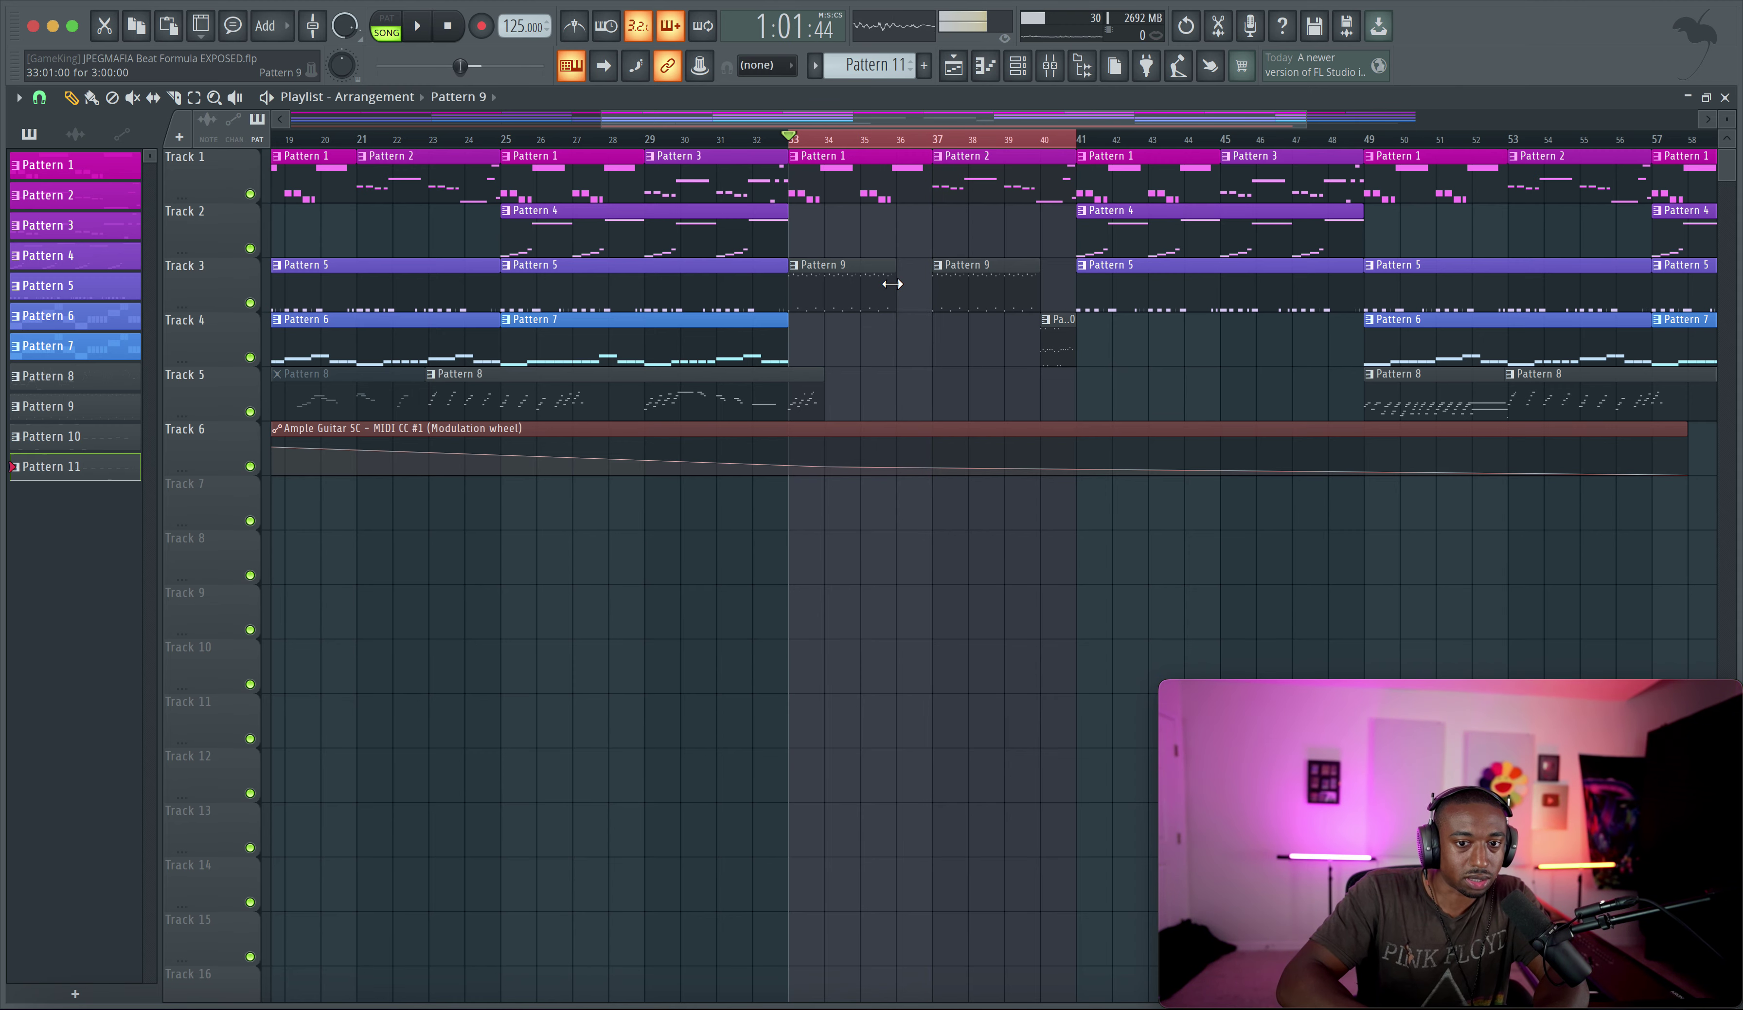
key("space")
left_click(910, 158)
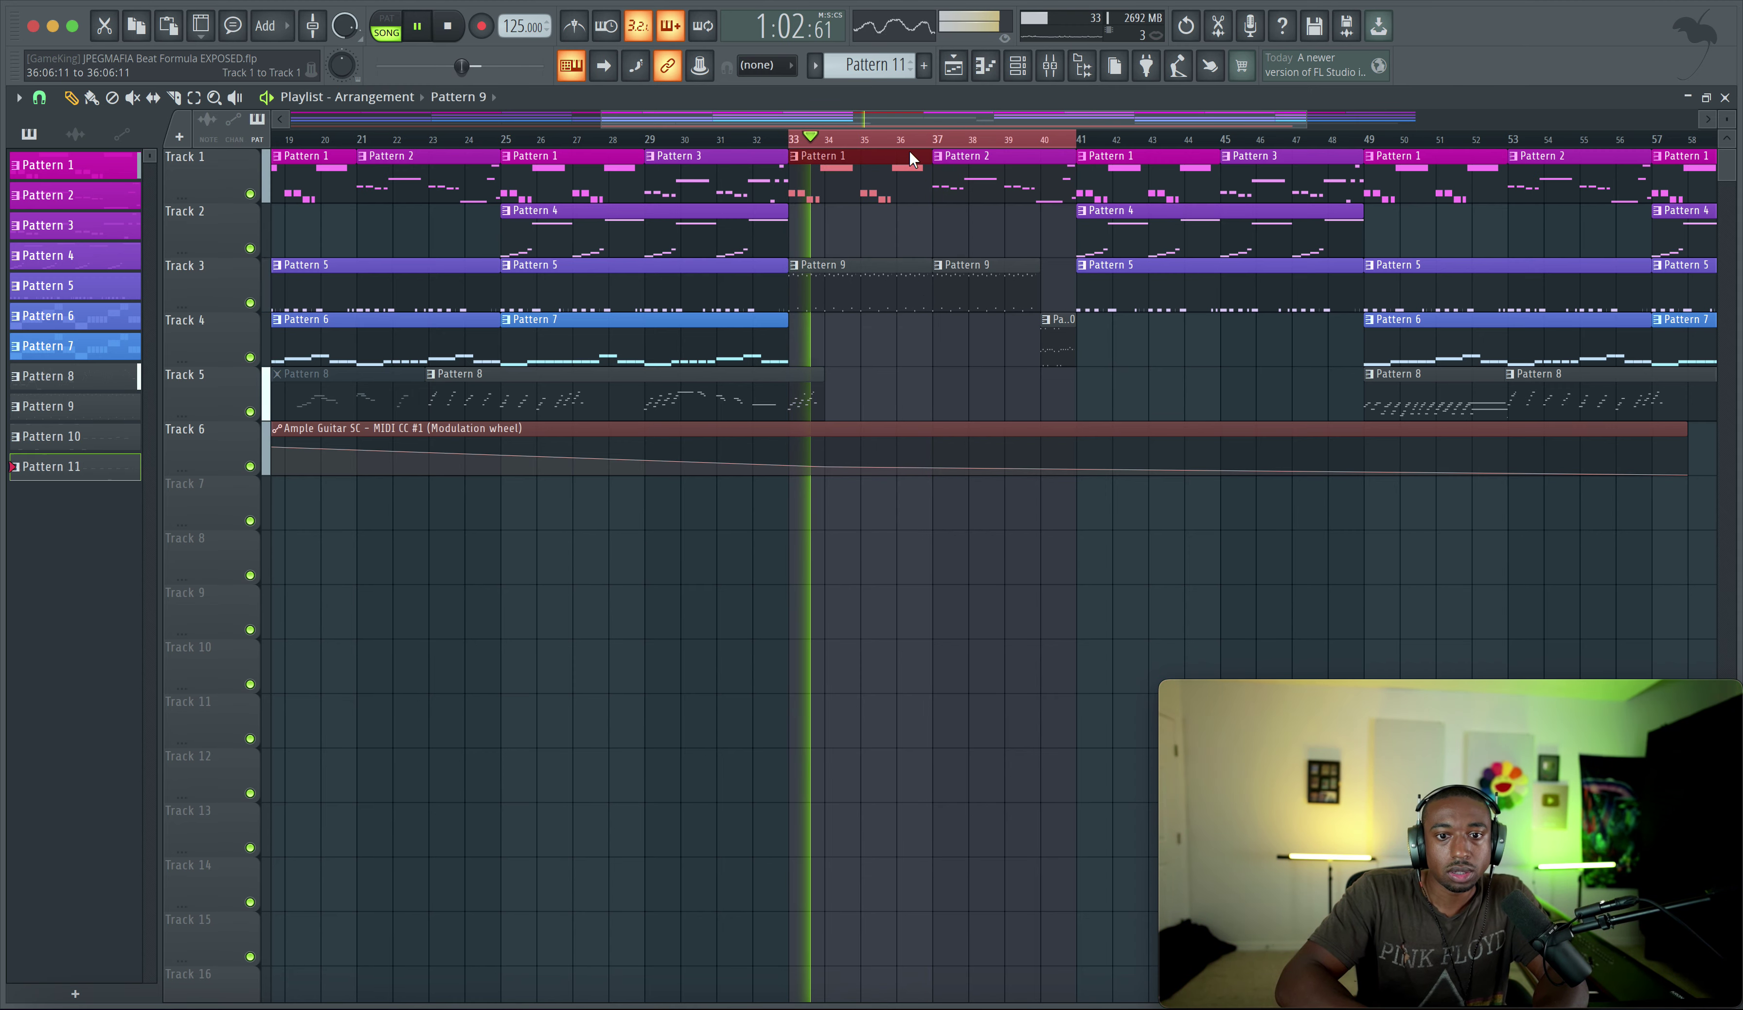
Try a copy of Track 2's Pattern 4 clip at bar 33, saving the project, and remove the copy
left_click(655, 236)
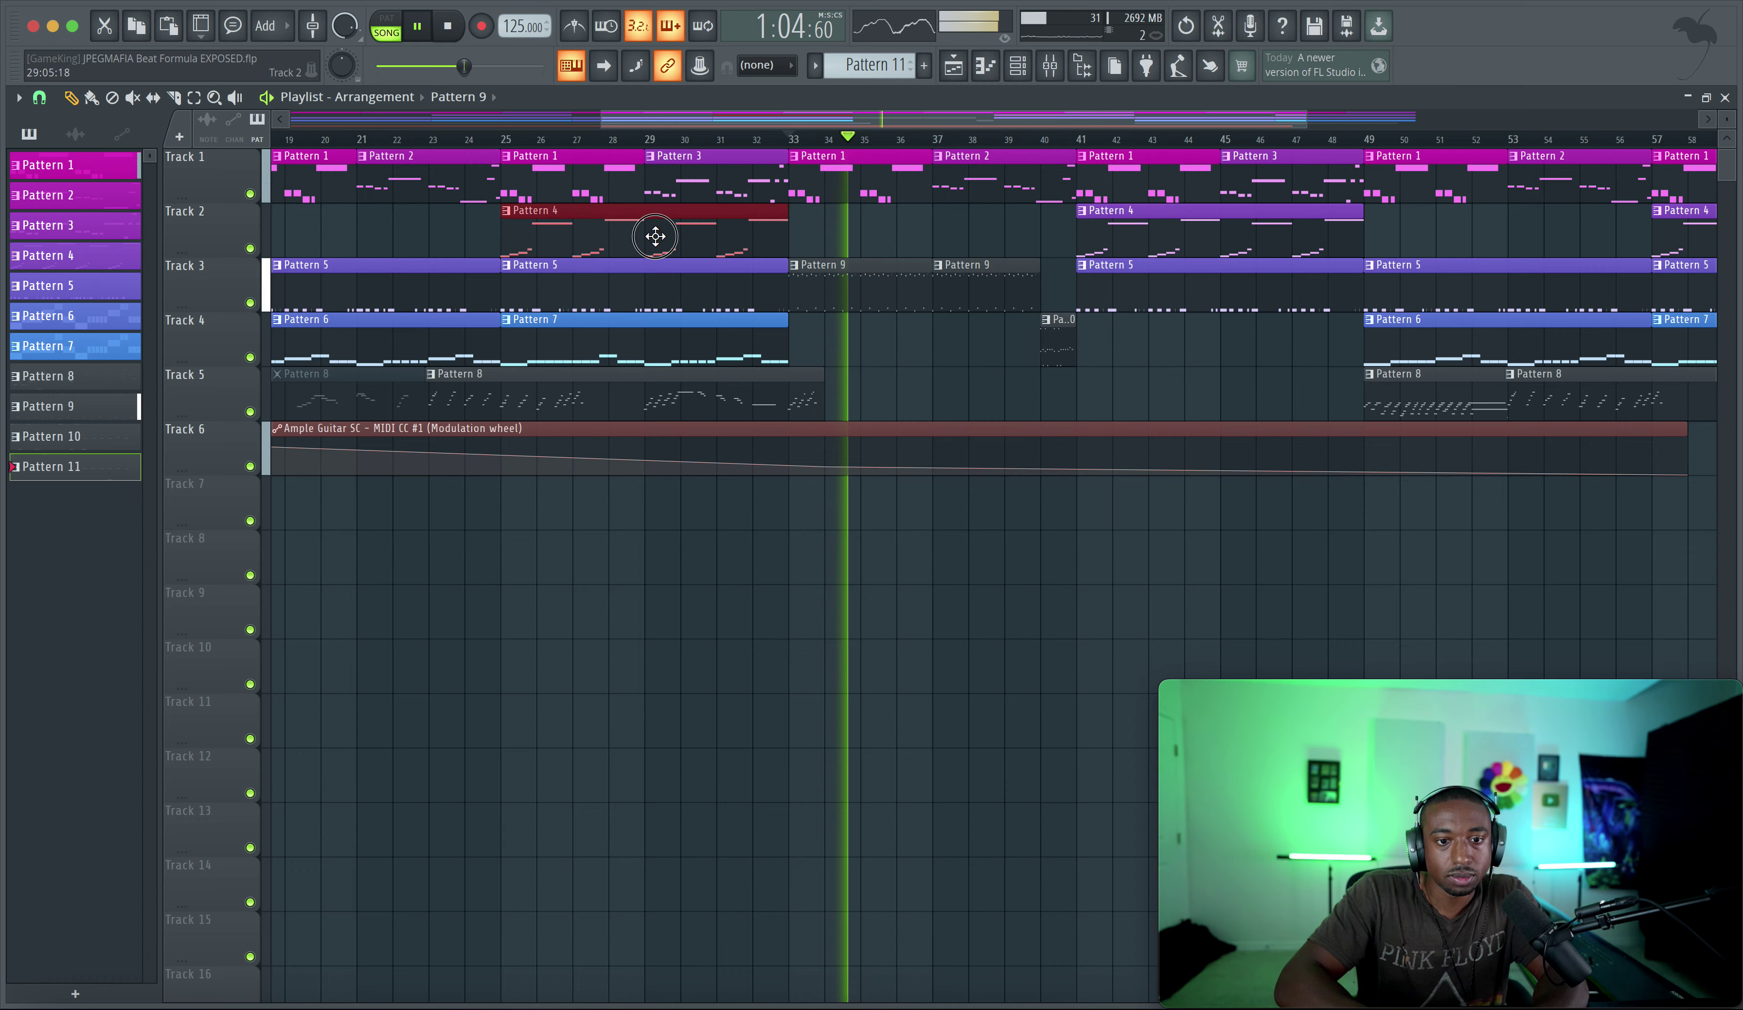
left_click_drag(655, 236, 948, 220)
key("super+s")
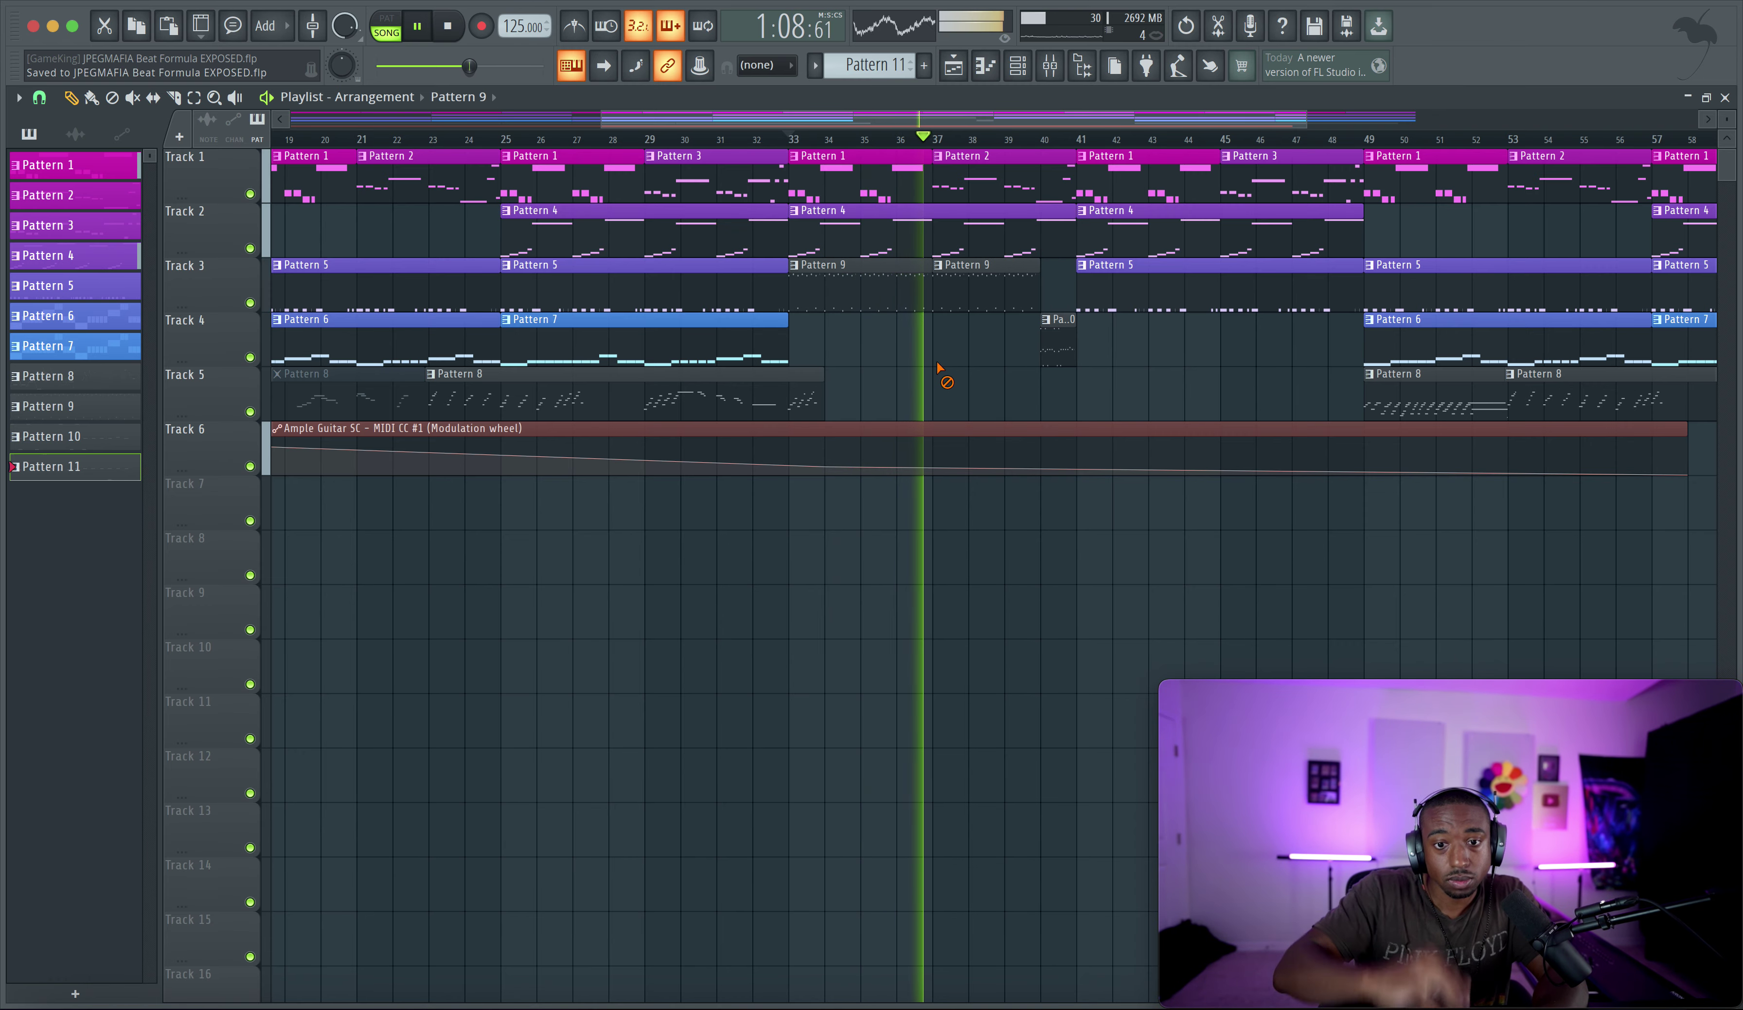
right_click(934, 233)
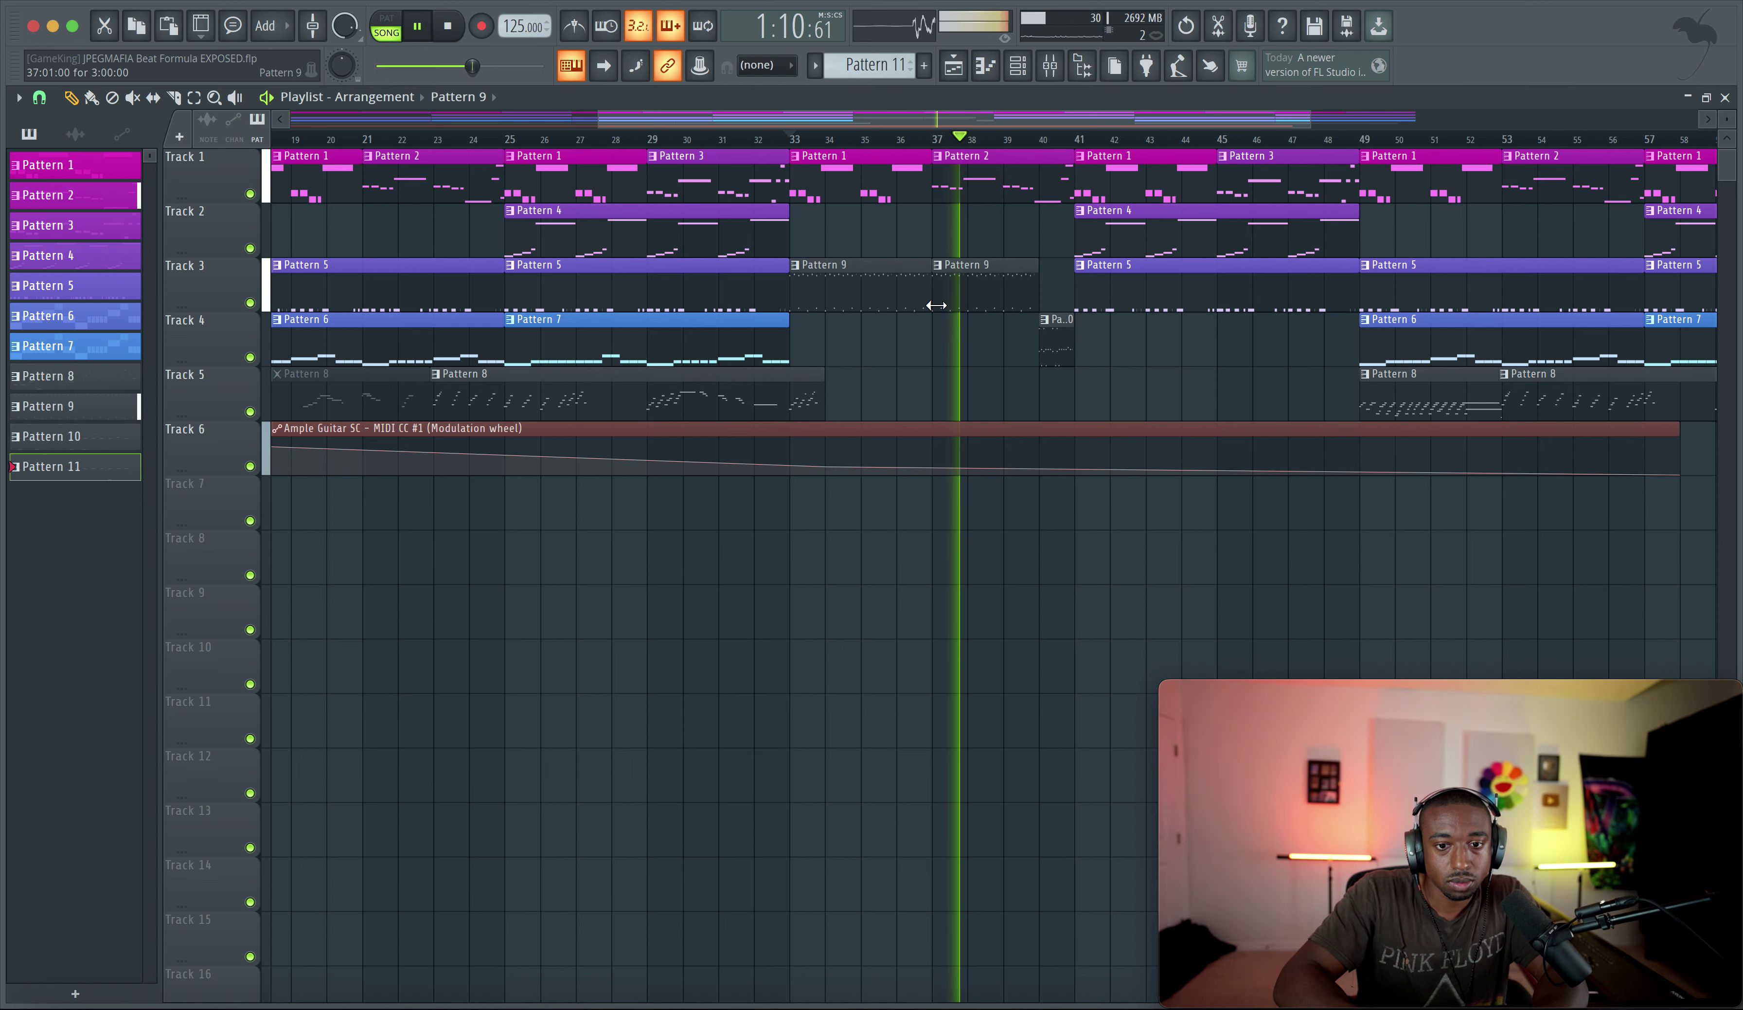
Listen through the transition into bar 41, check the mixer levels, and restart playback from the beginning of the song
scroll(950, 265, "right", 2)
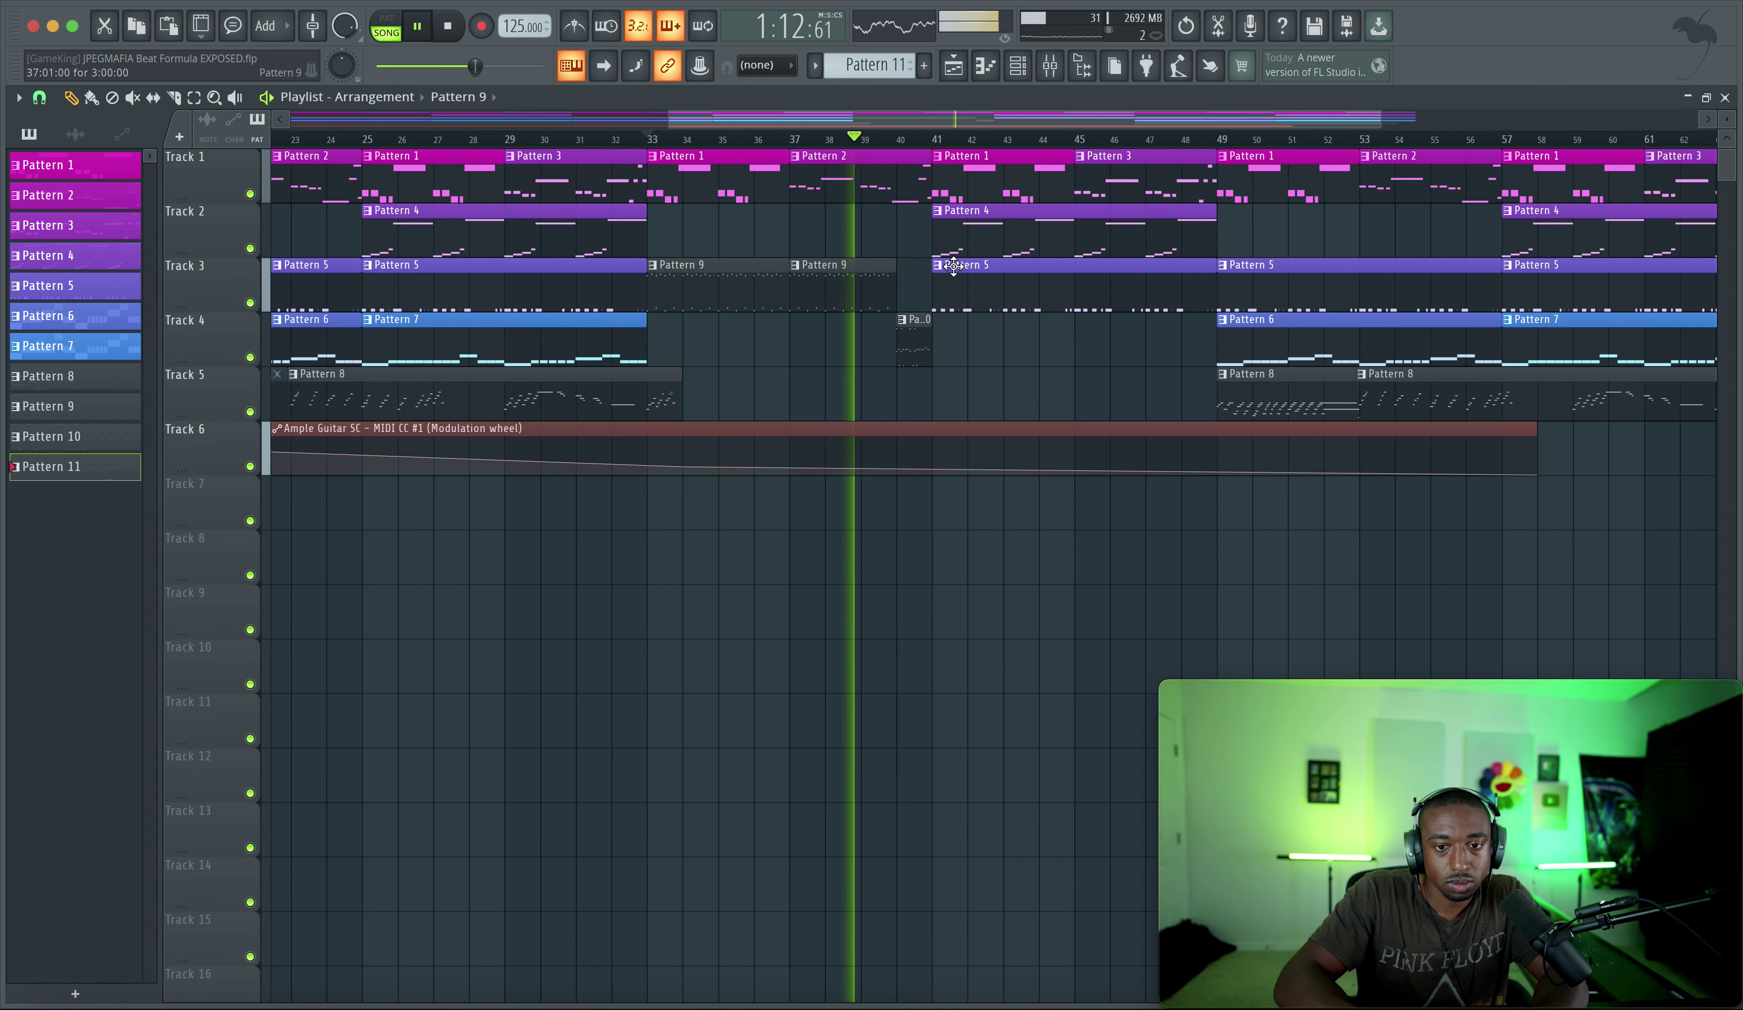
scroll(953, 266, "right", 1)
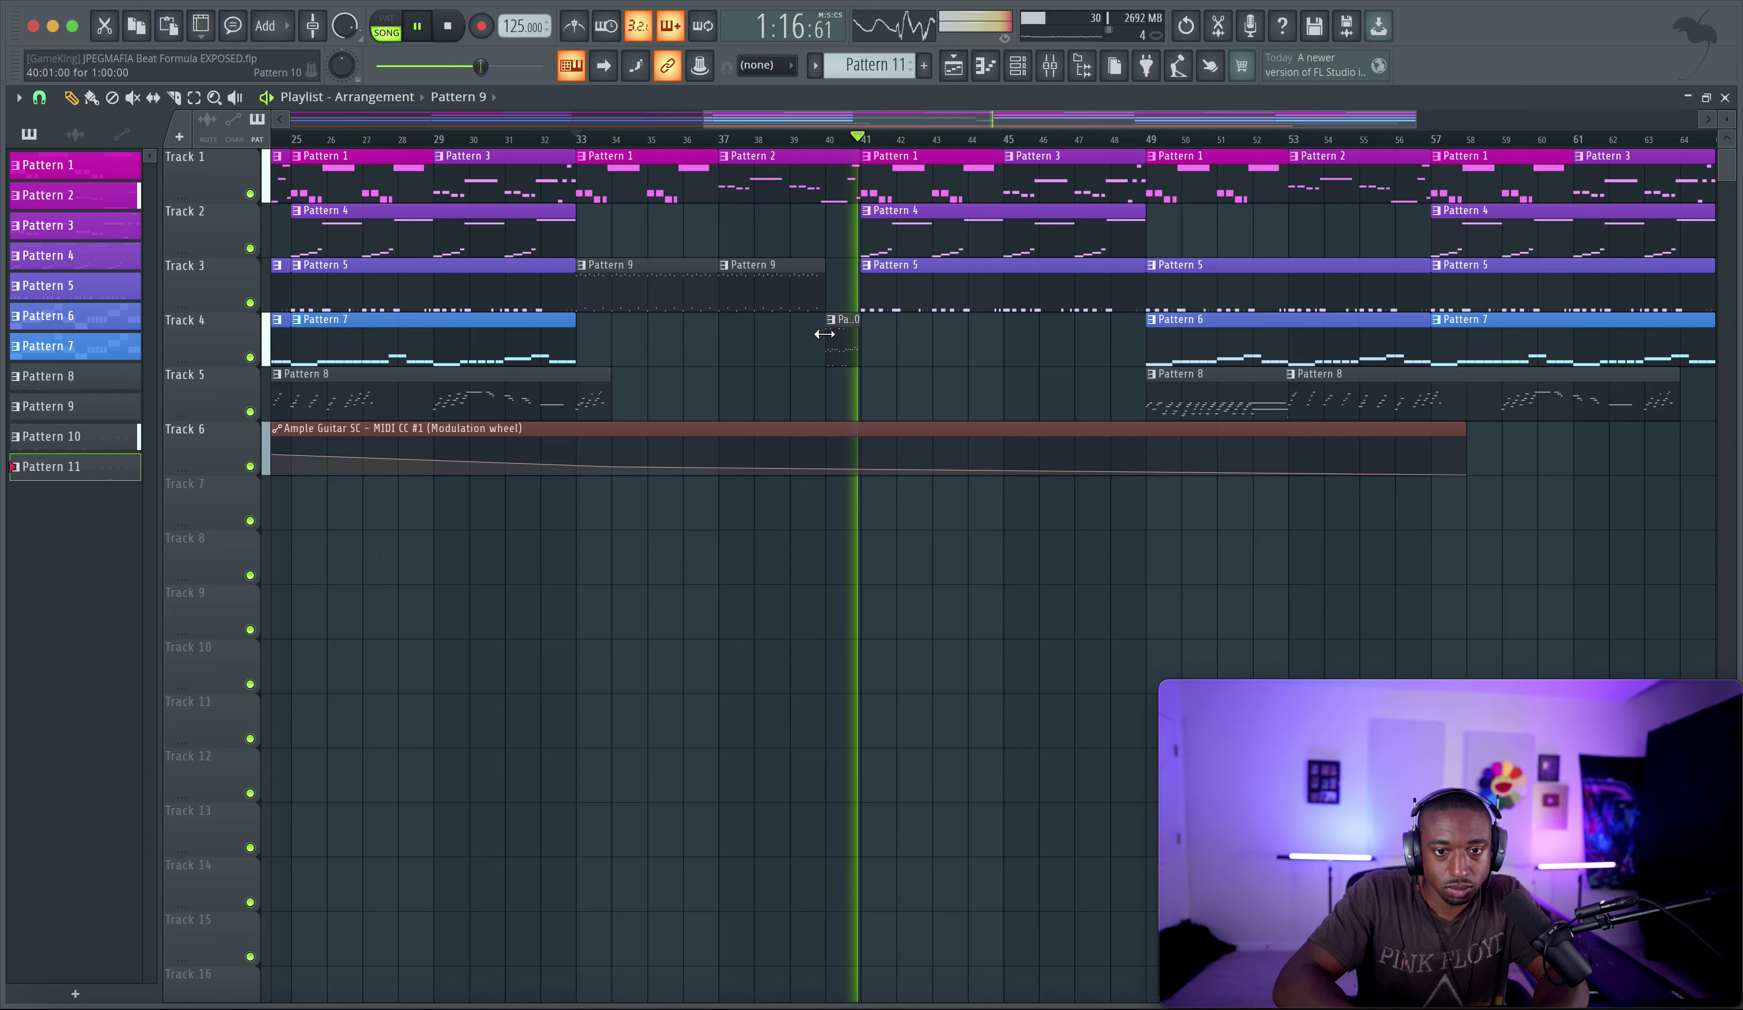
scroll(824, 334, "down", 3)
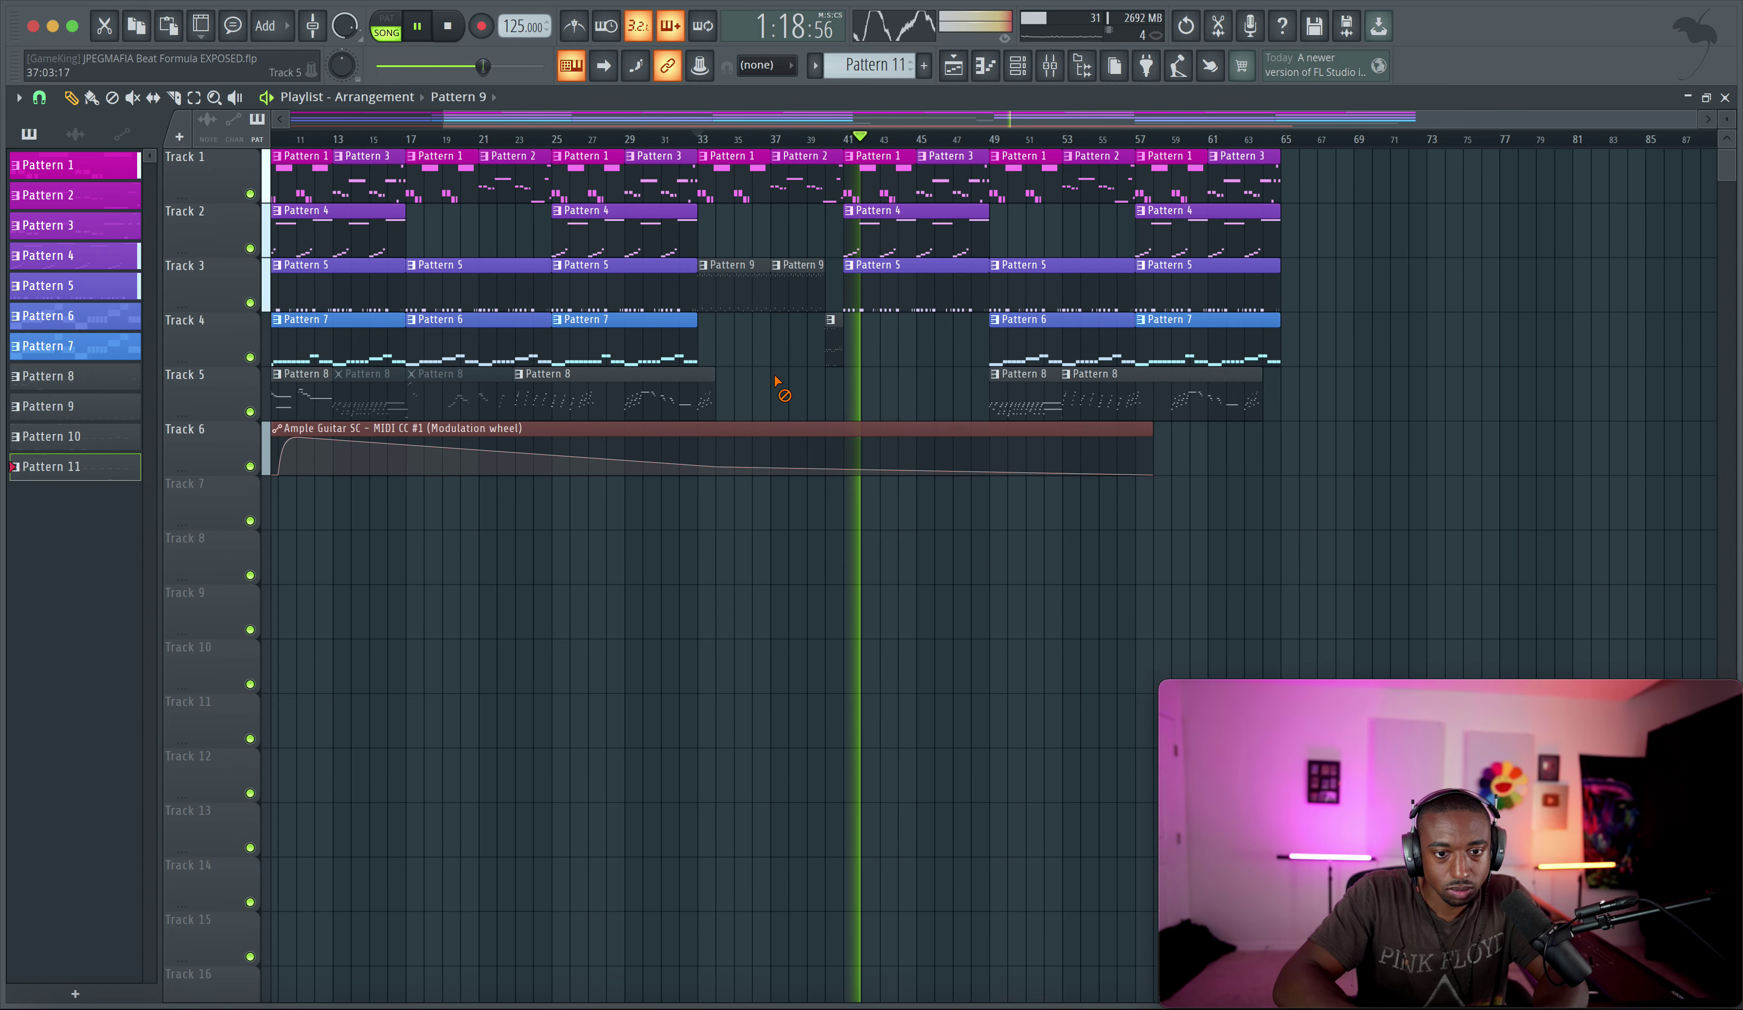
key("space")
left_click(1050, 65)
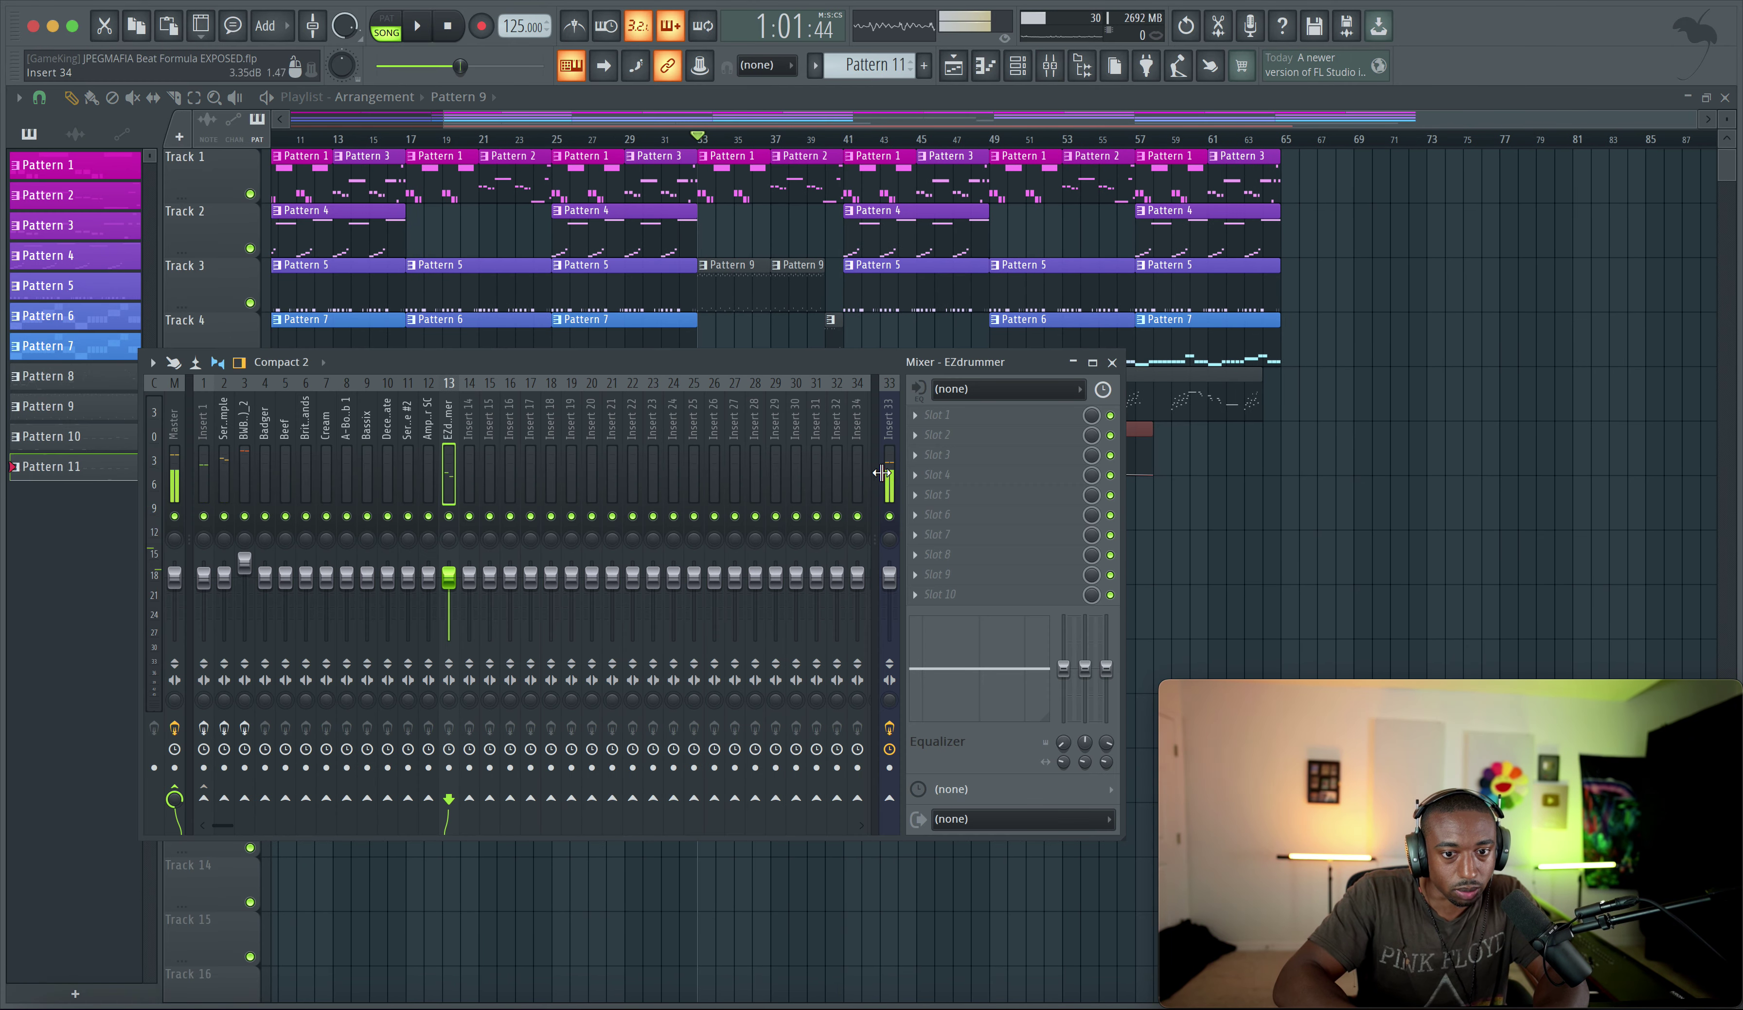
left_click(889, 516)
key("space")
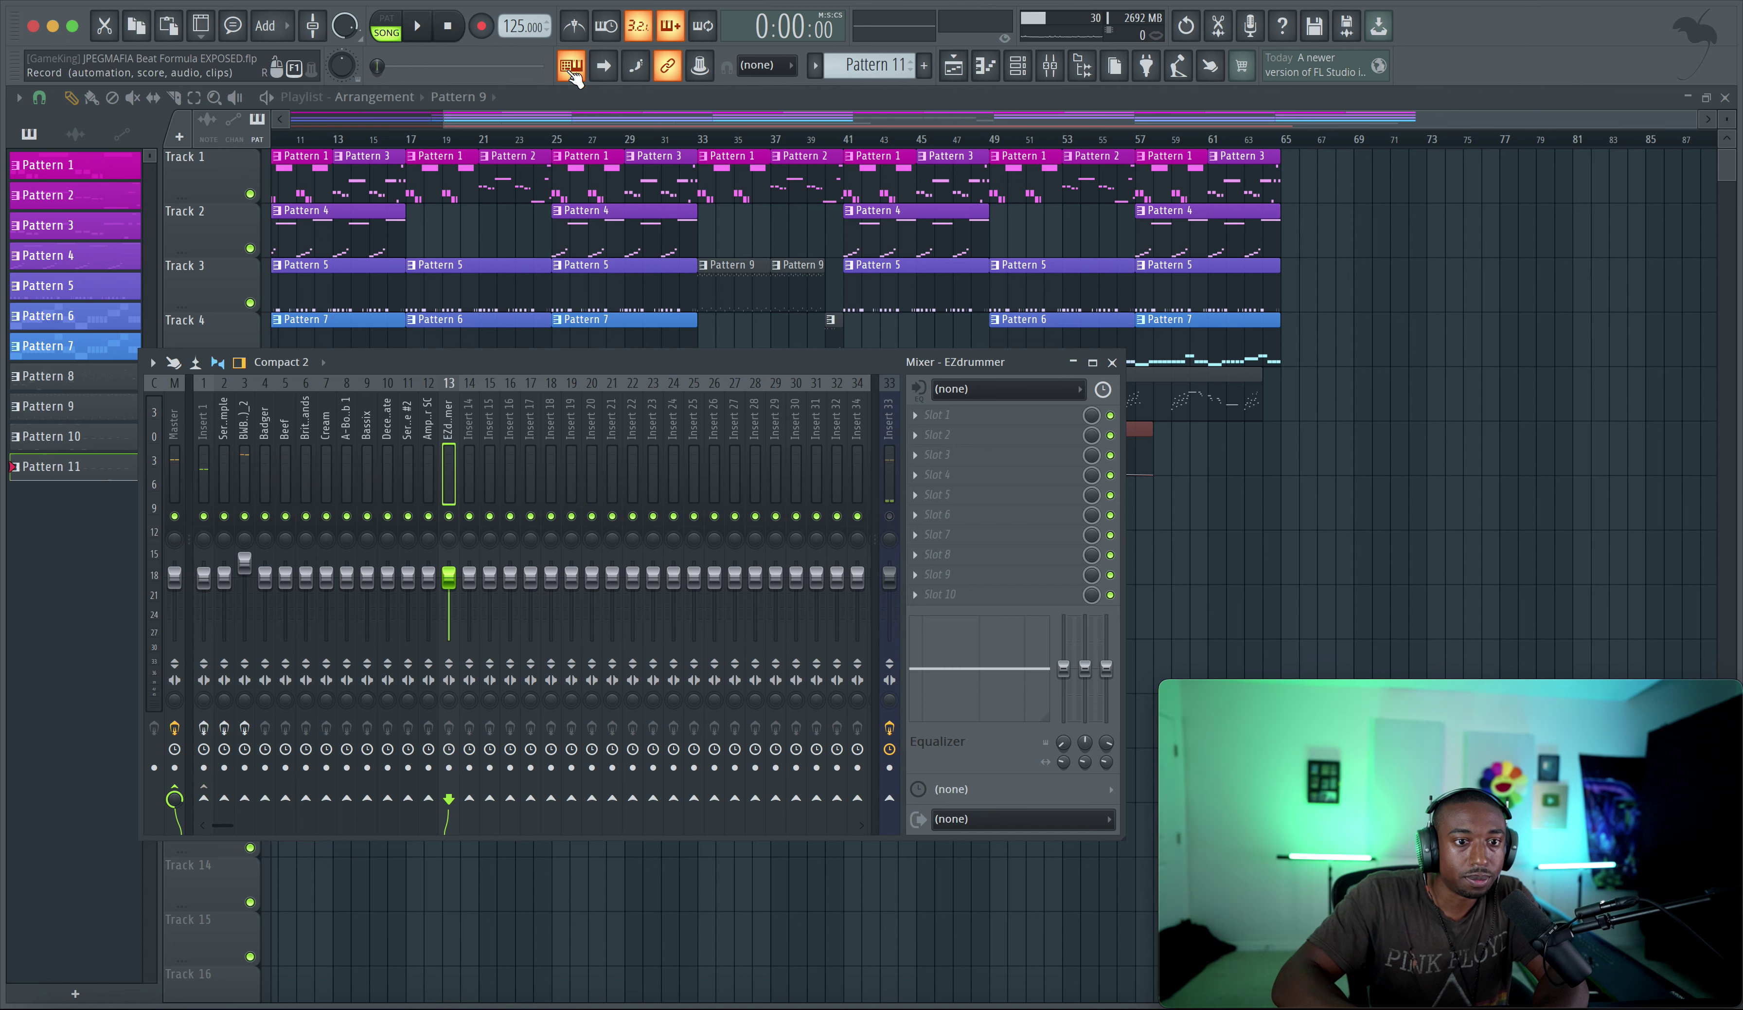
key("F9")
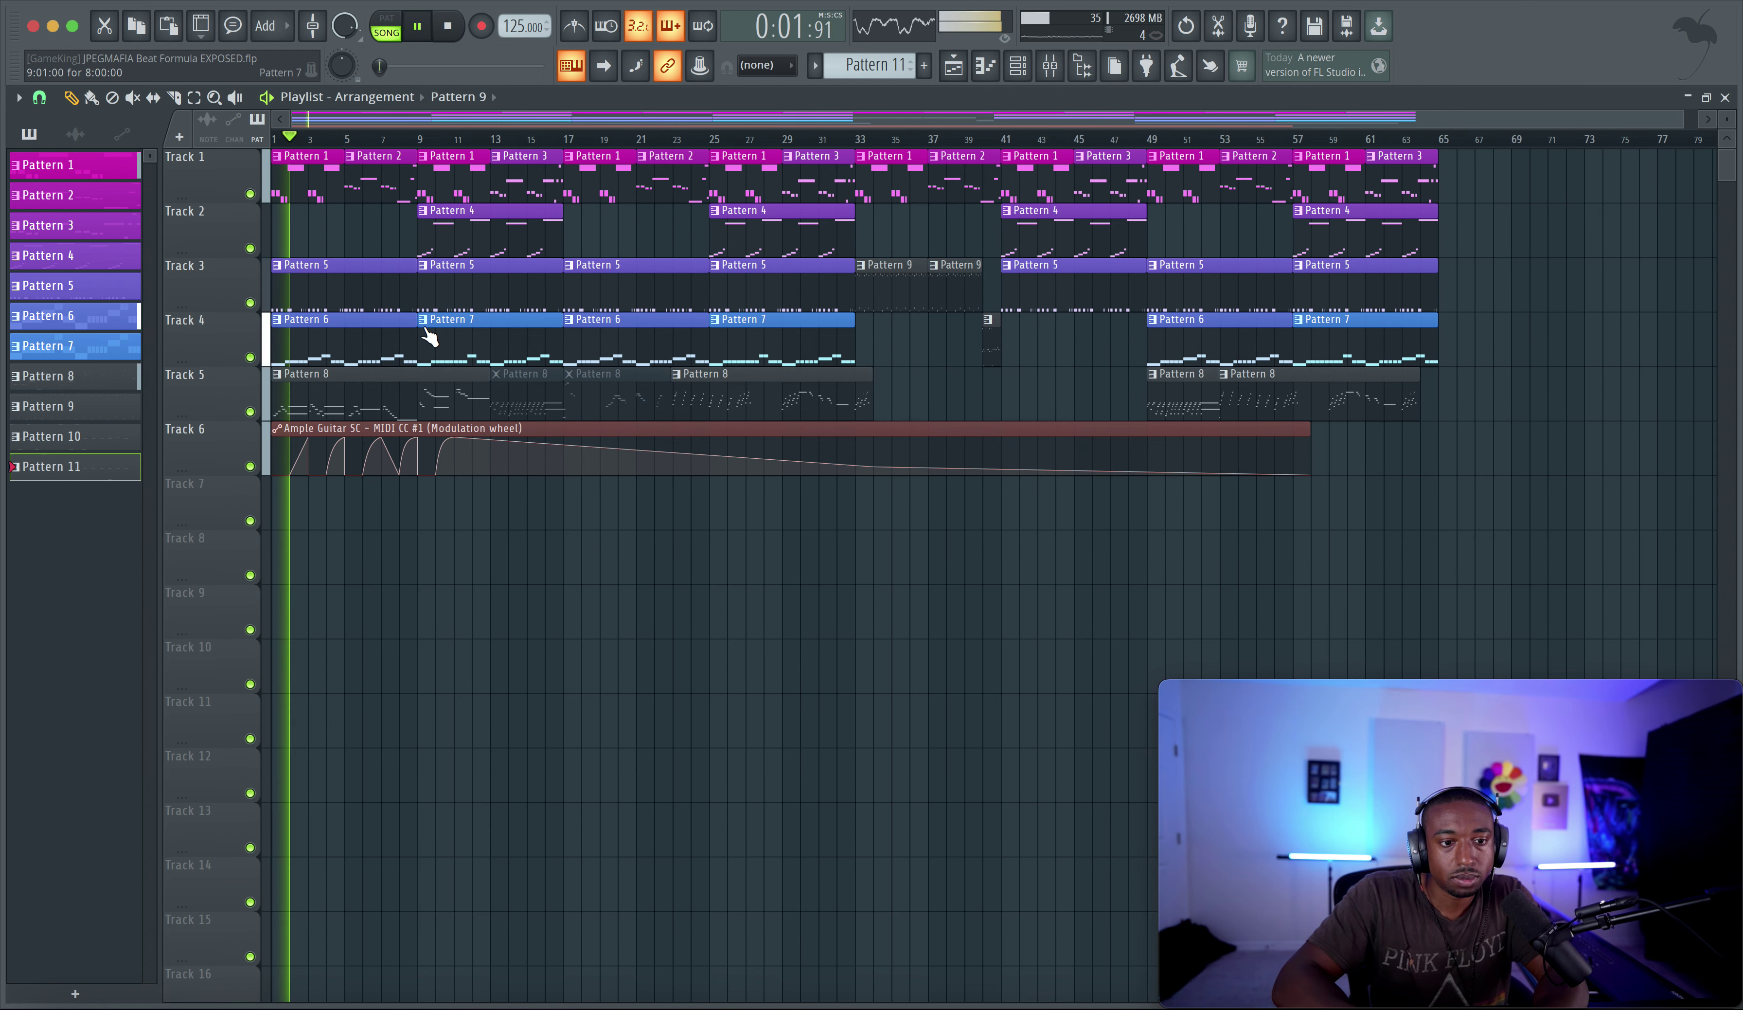
Copy Track 5's opening 12-bar Pattern 8 clip to bar 34, directly after the existing Pattern 8 clip
left_click(300, 404)
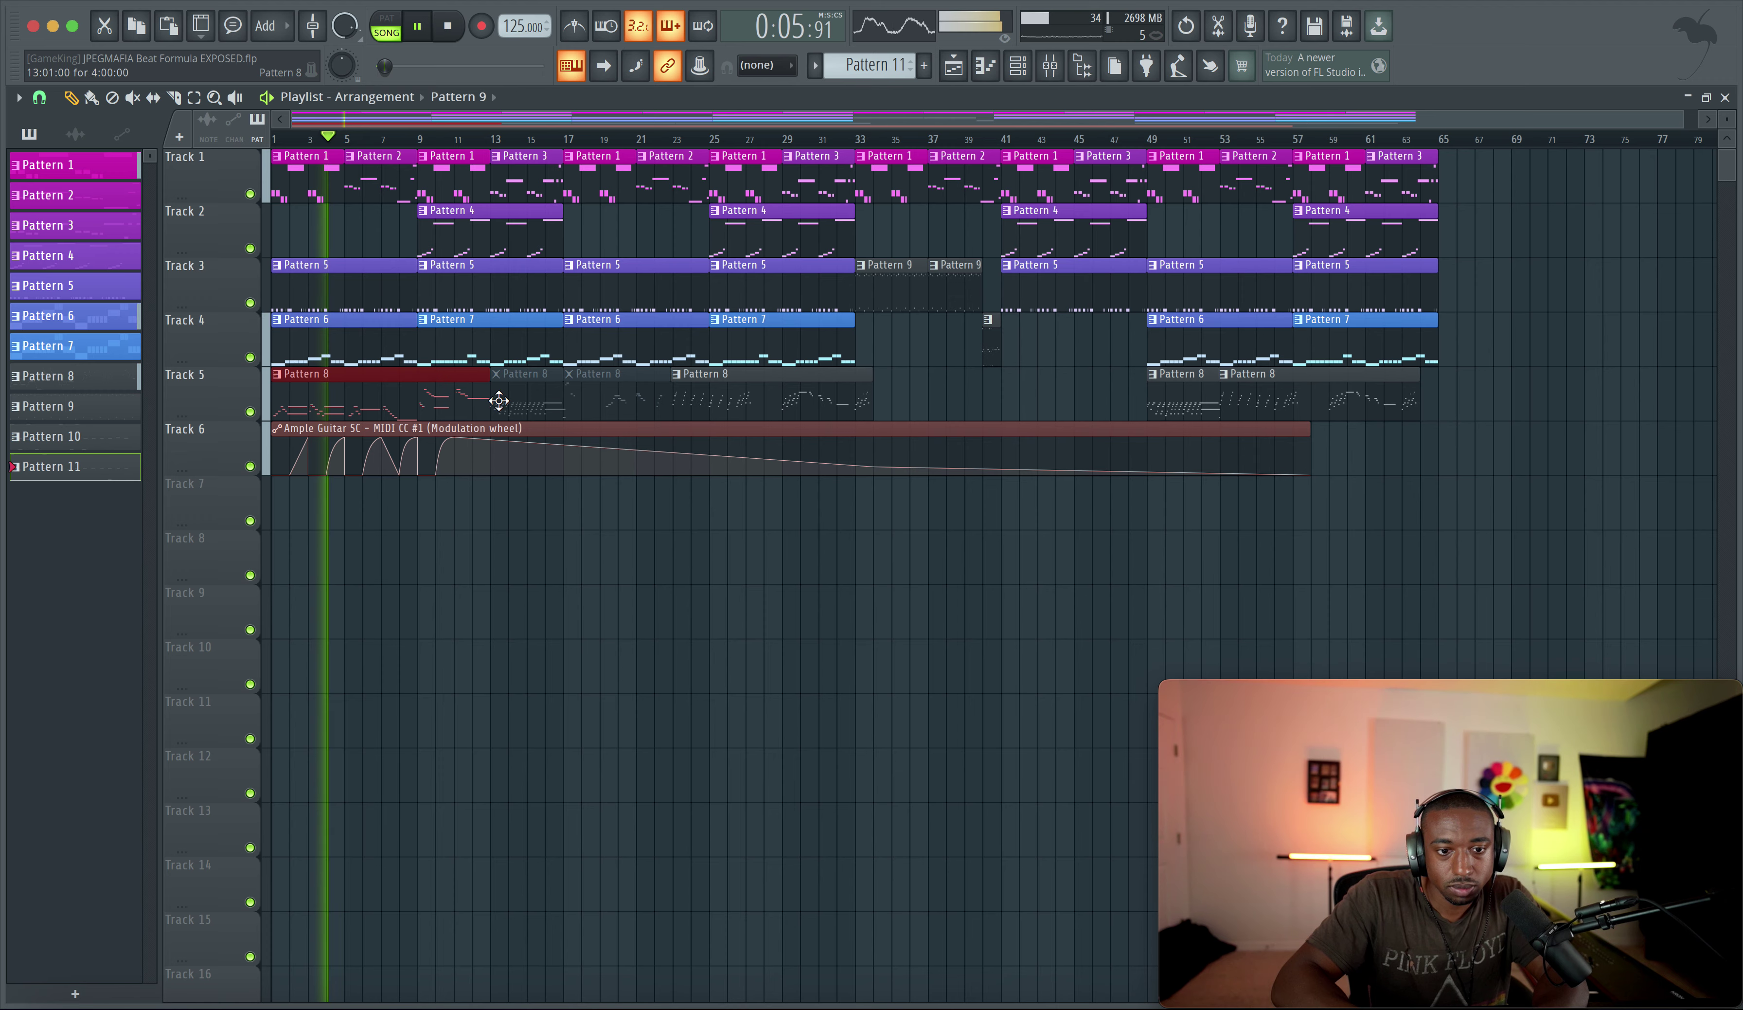
left_click_drag(397, 393, 996, 387)
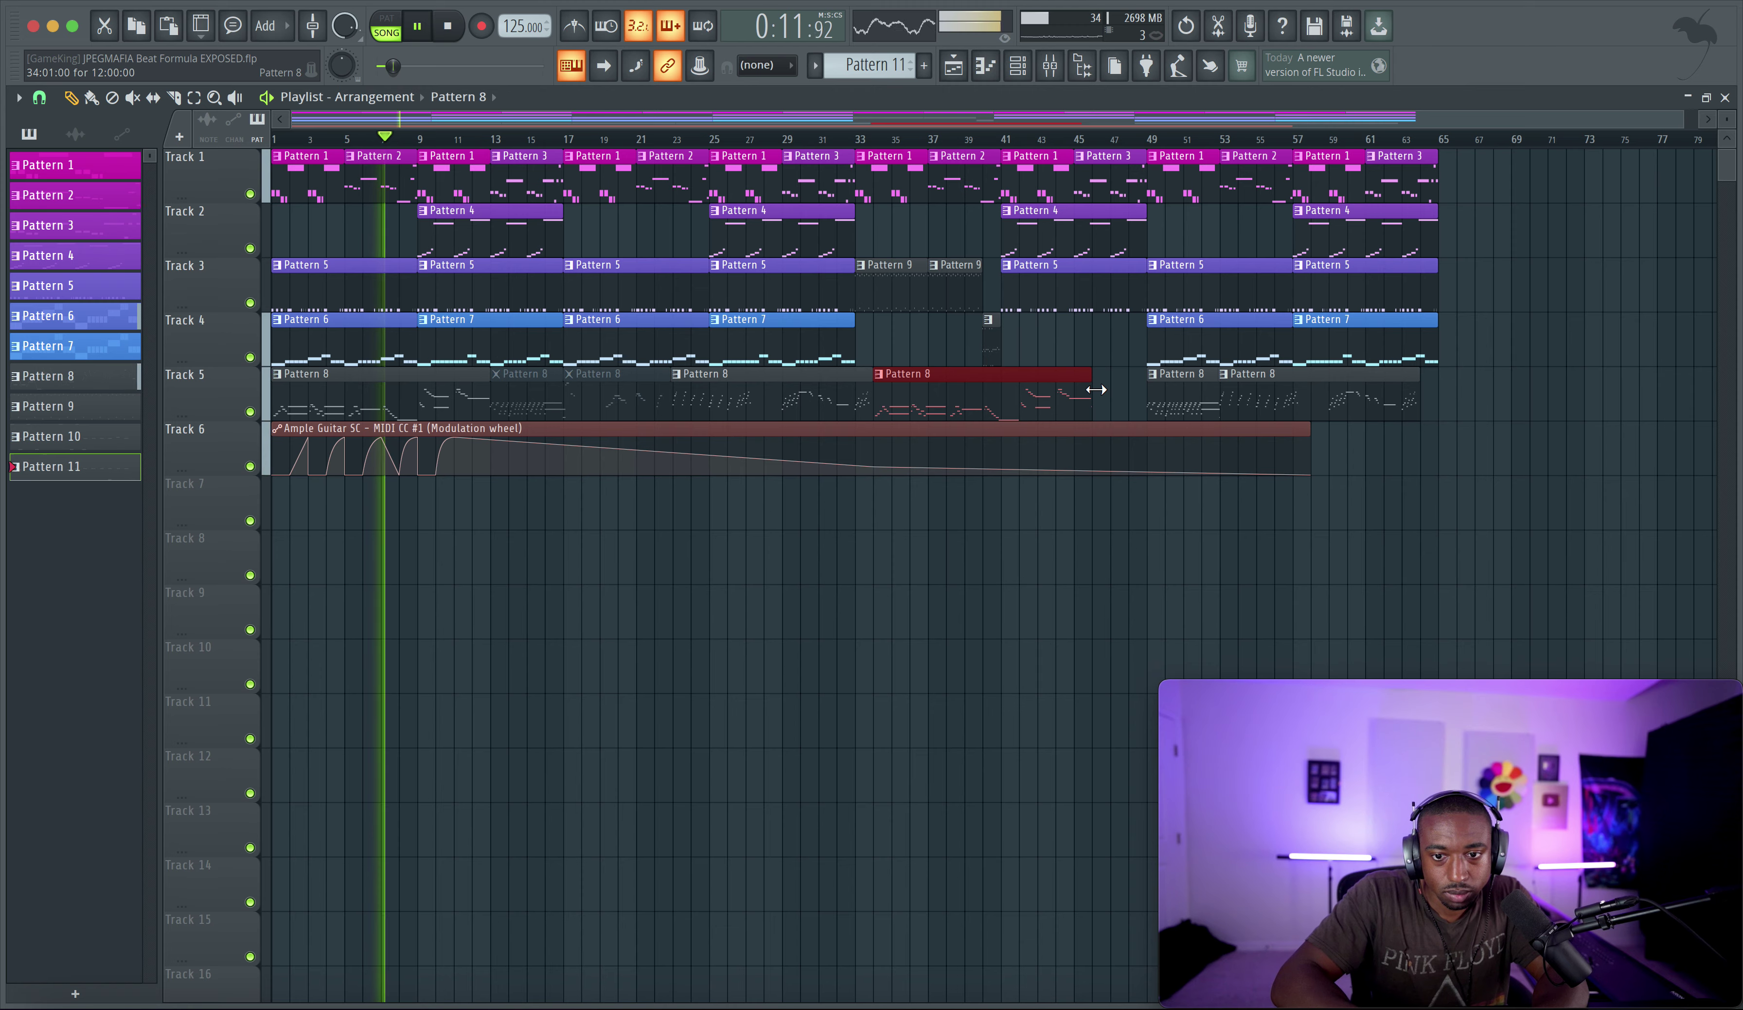
mouse_move(1152, 383)
left_mouse_down()
mouse_move(1110, 389)
mouse_move(1205, 389)
mouse_move(1173, 388)
left_mouse_up()
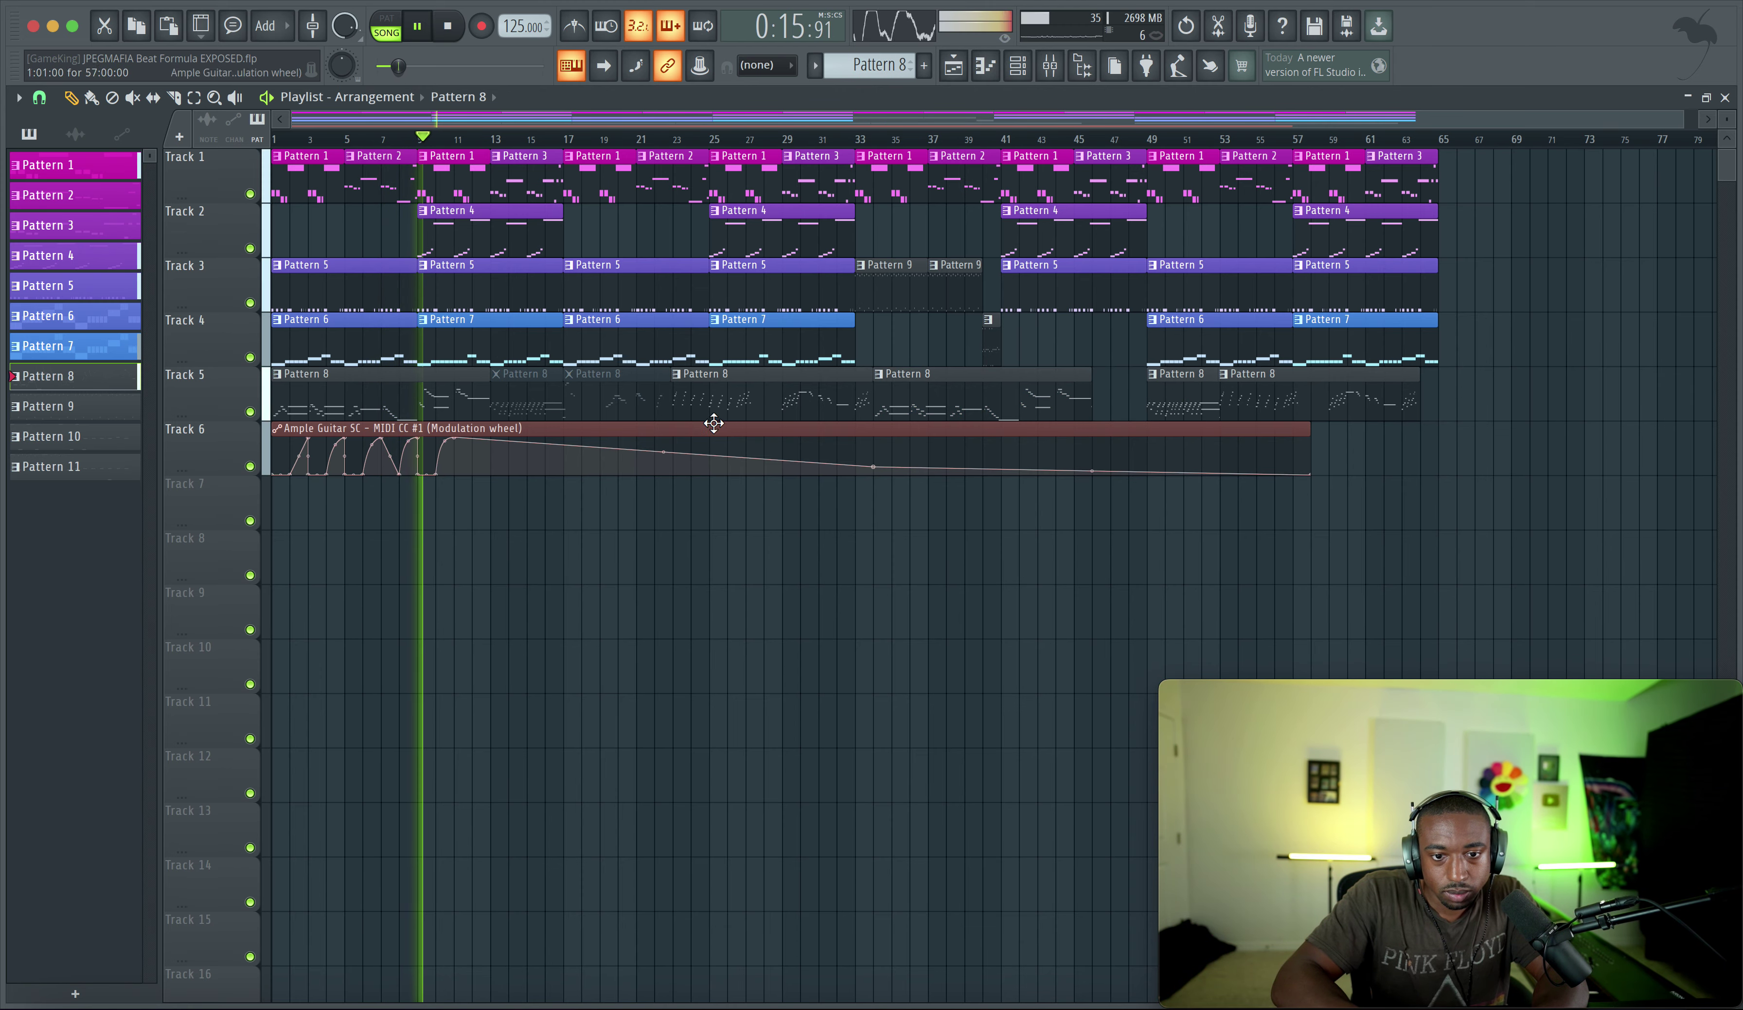
Trim the start of Track 5's opening Pattern 8 clip so that it begins at bar 9
right_click(459, 394)
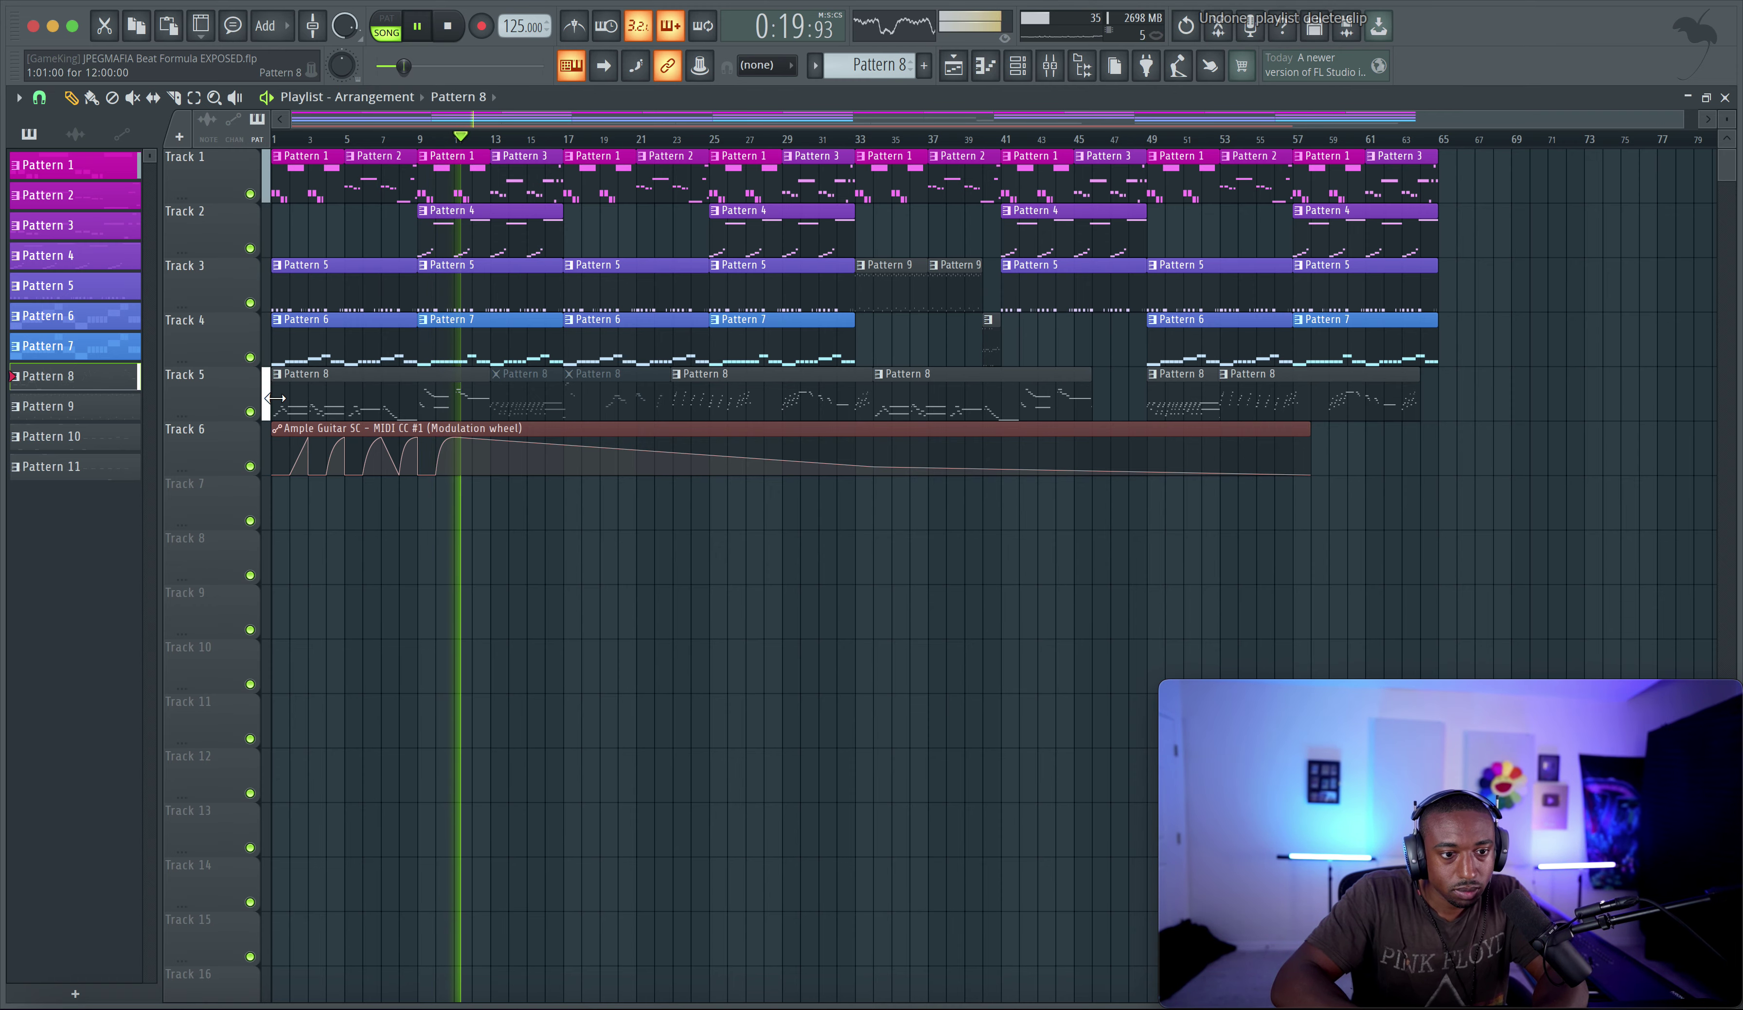
left_click(425, 404)
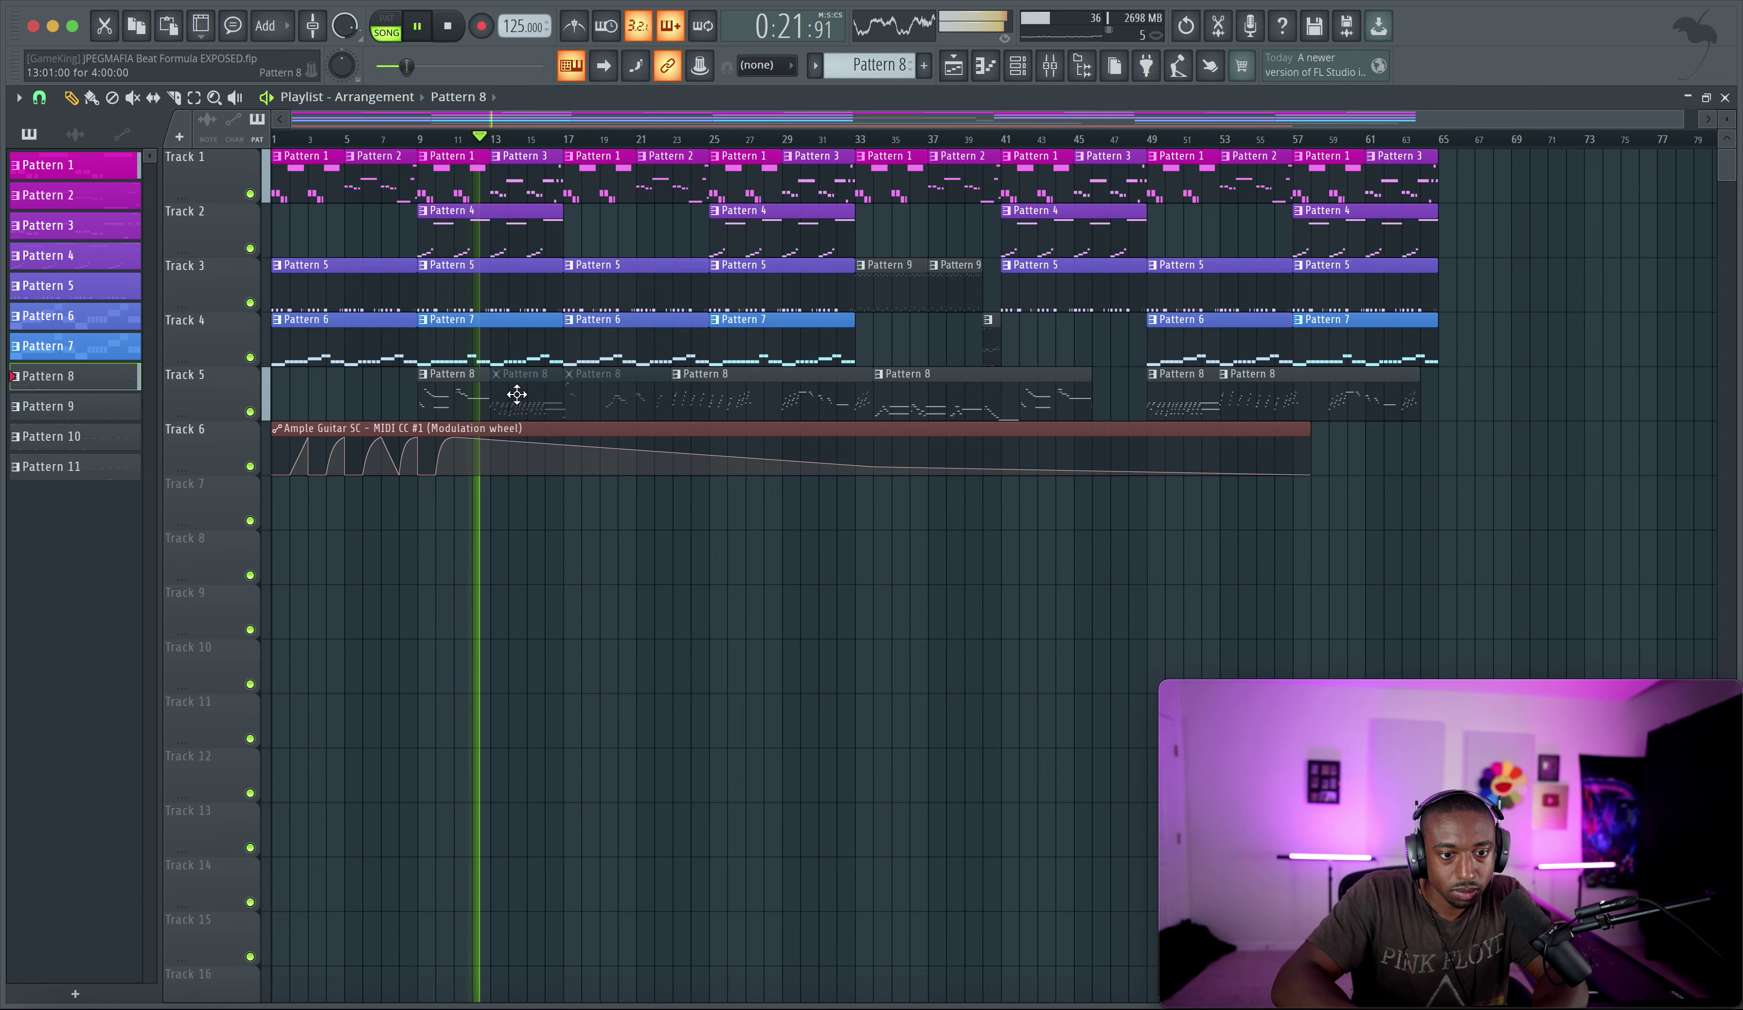
Delete the two muted Pattern 8 clips on Track 5 and move the following two Pattern 8 clips to bars 22 and 33
right_click(584, 390)
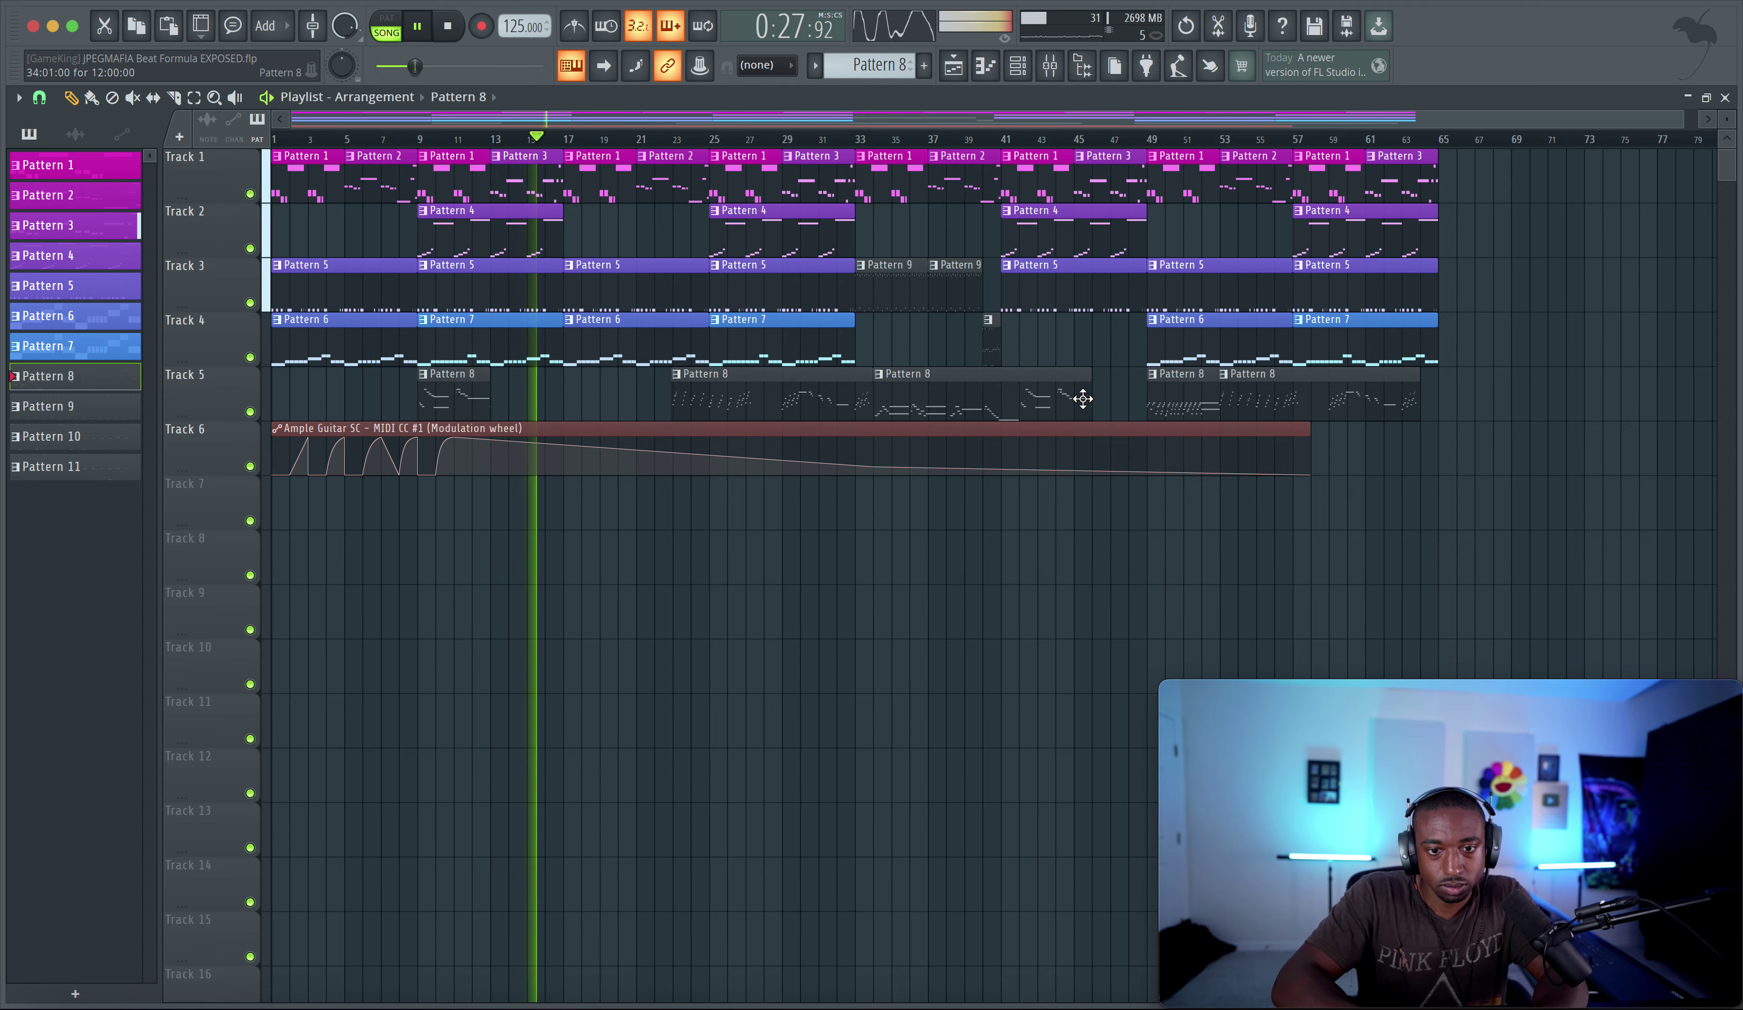
mouse_move(883, 404)
left_mouse_down()
mouse_move(822, 401)
mouse_move(889, 398)
left_mouse_up()
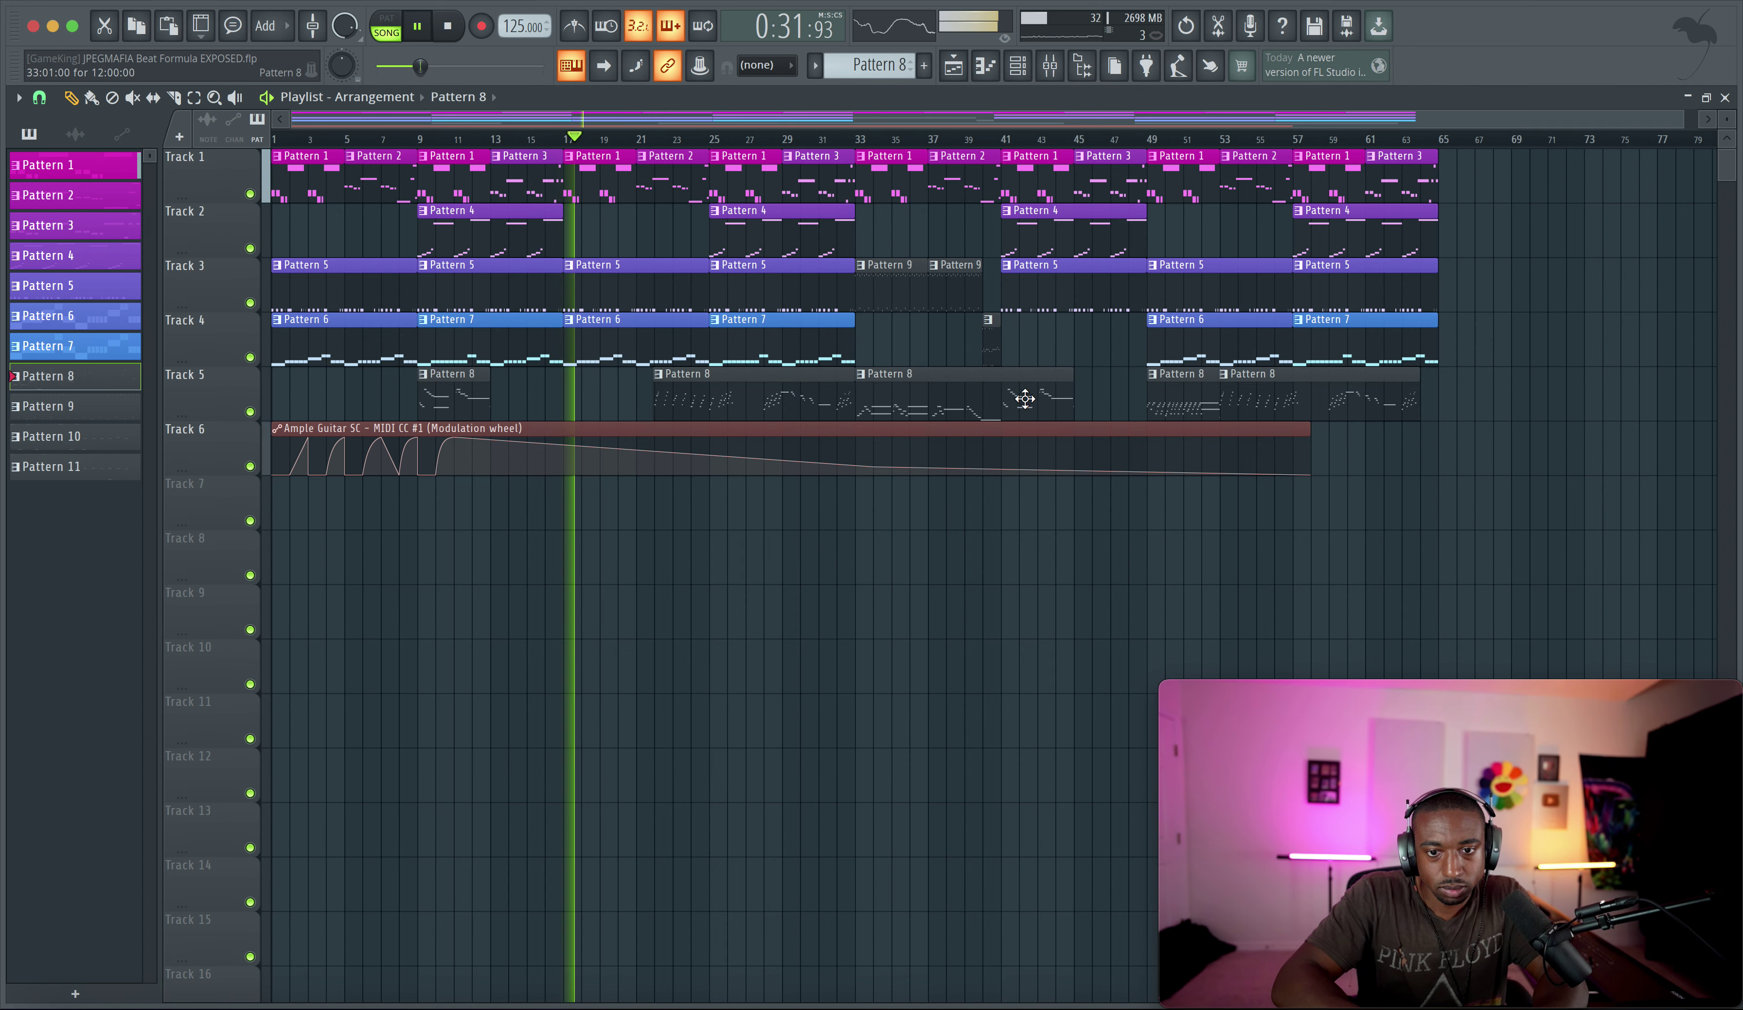
Extend Track 5's Pattern 8 clip at bar 33 to bar 49, slice it at bar 45, and mute the second part
left_click_drag(1072, 397, 1142, 399)
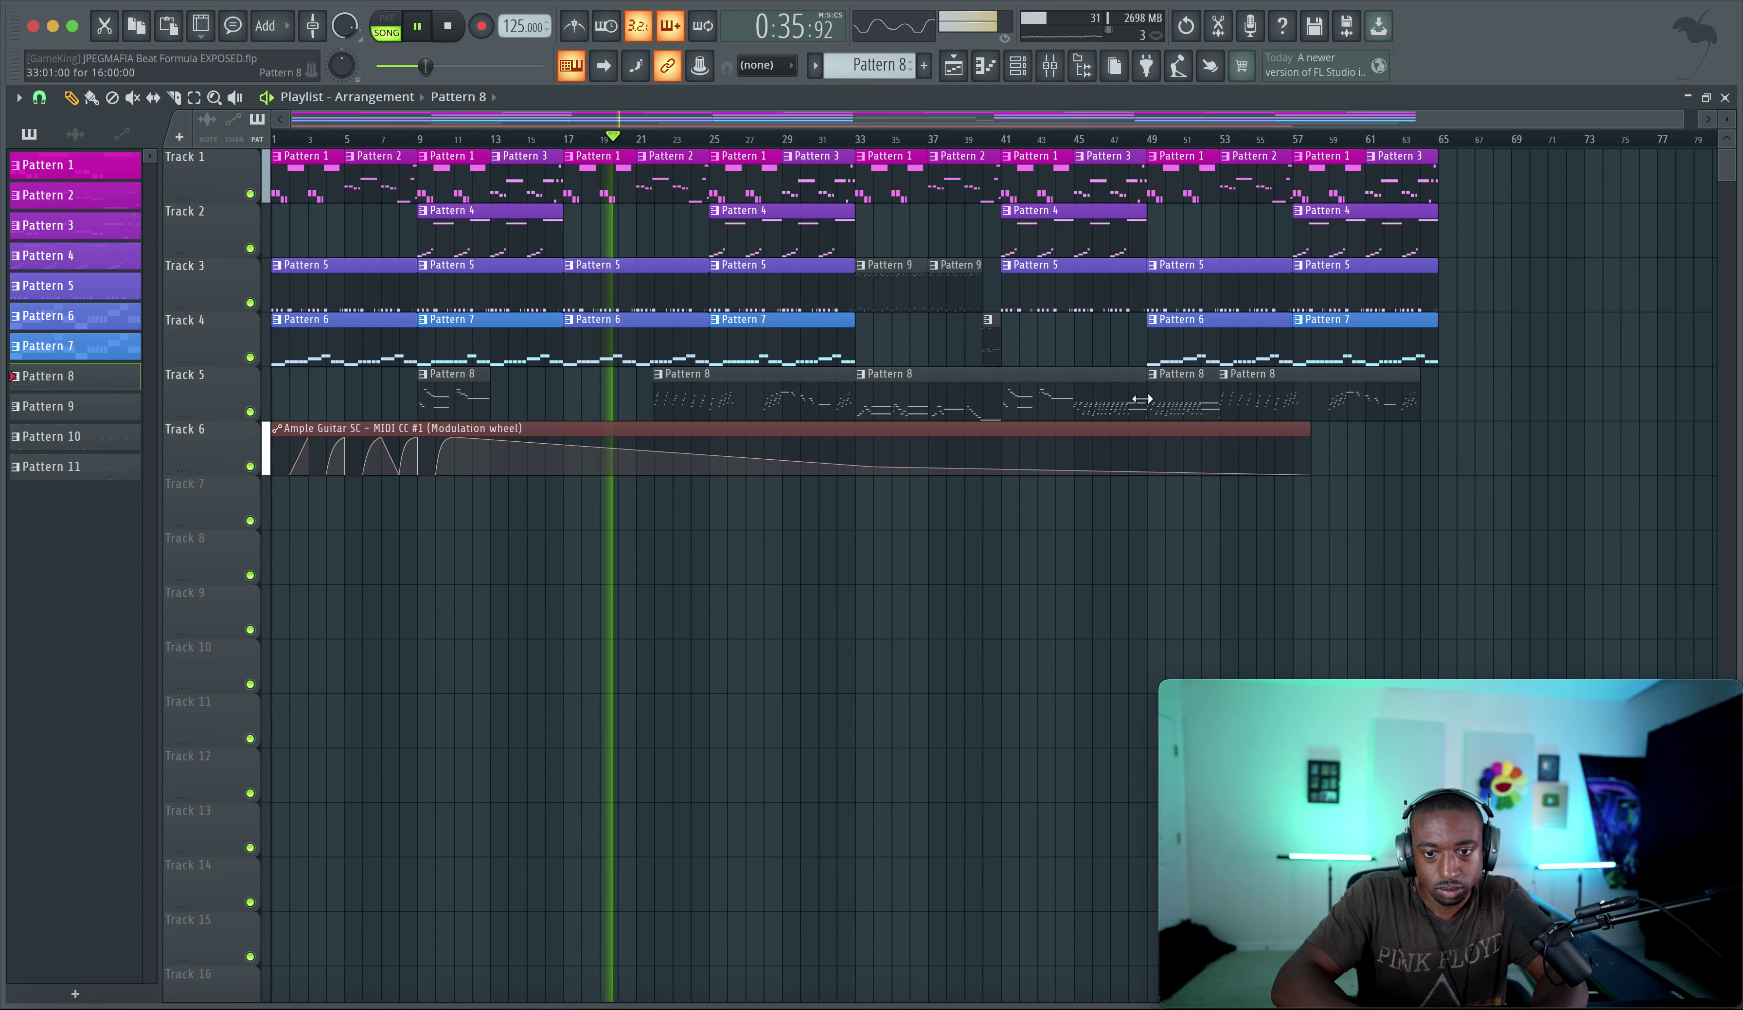
left_click(174, 98)
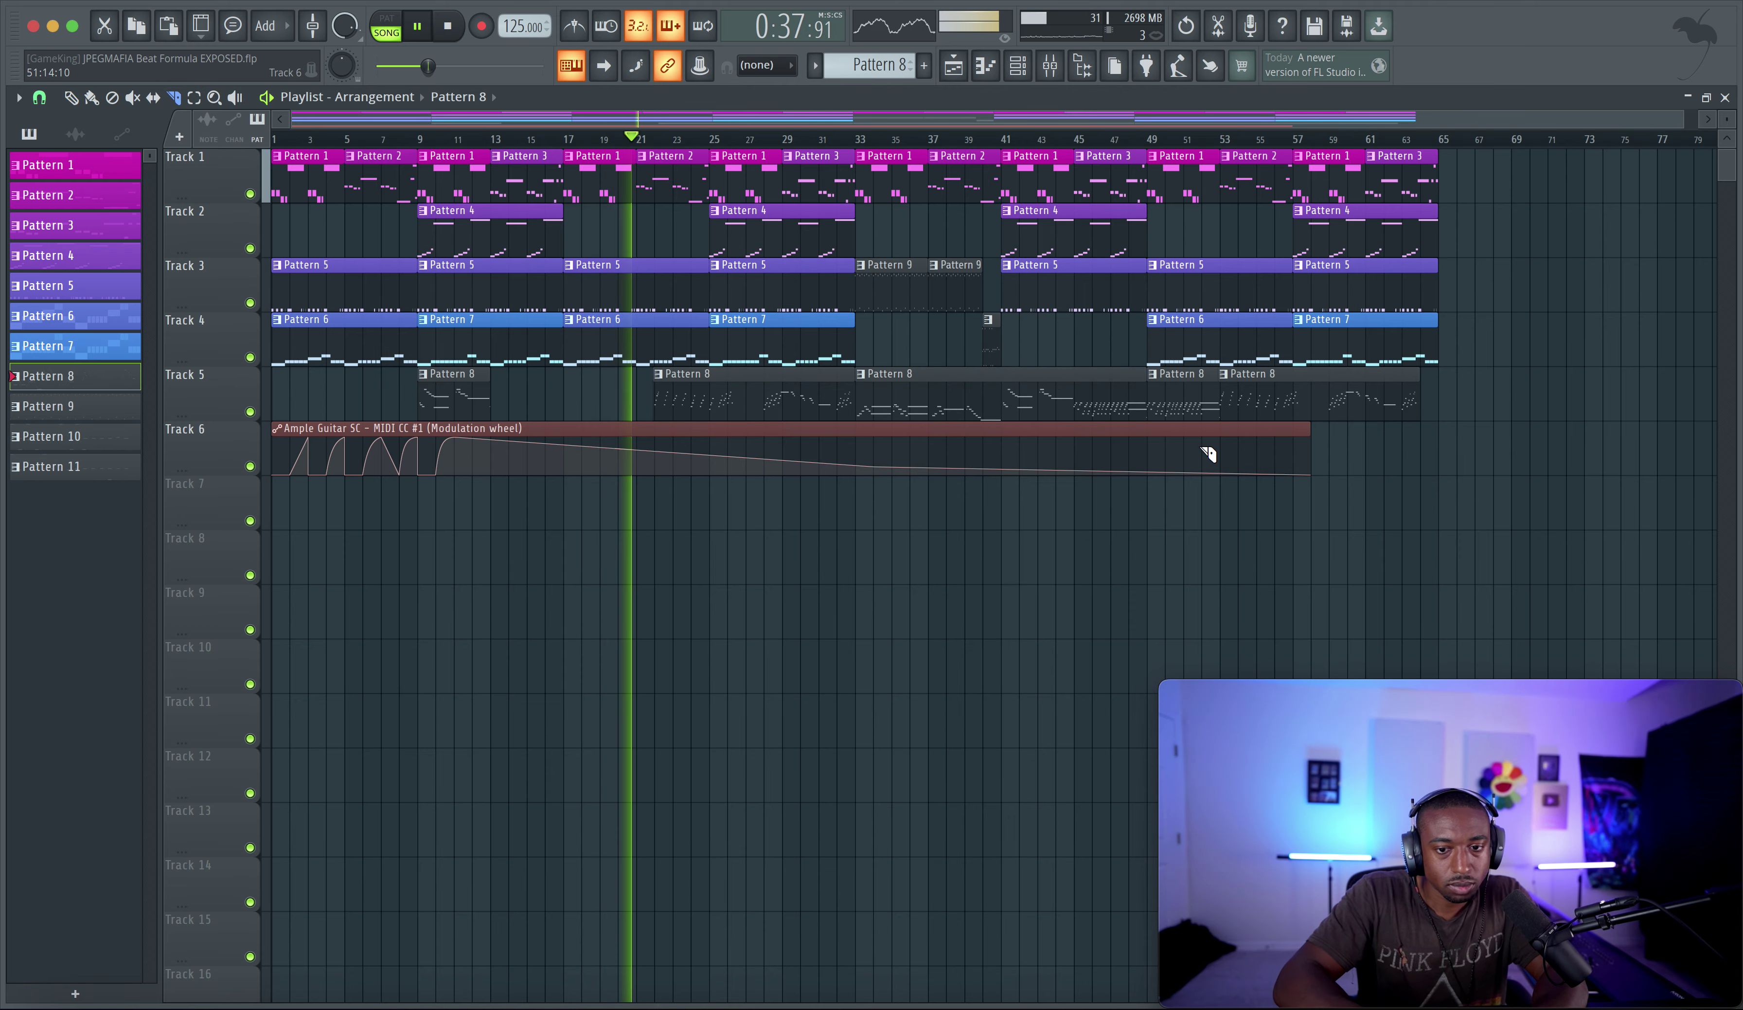
left_click(1084, 394)
left_click(133, 99)
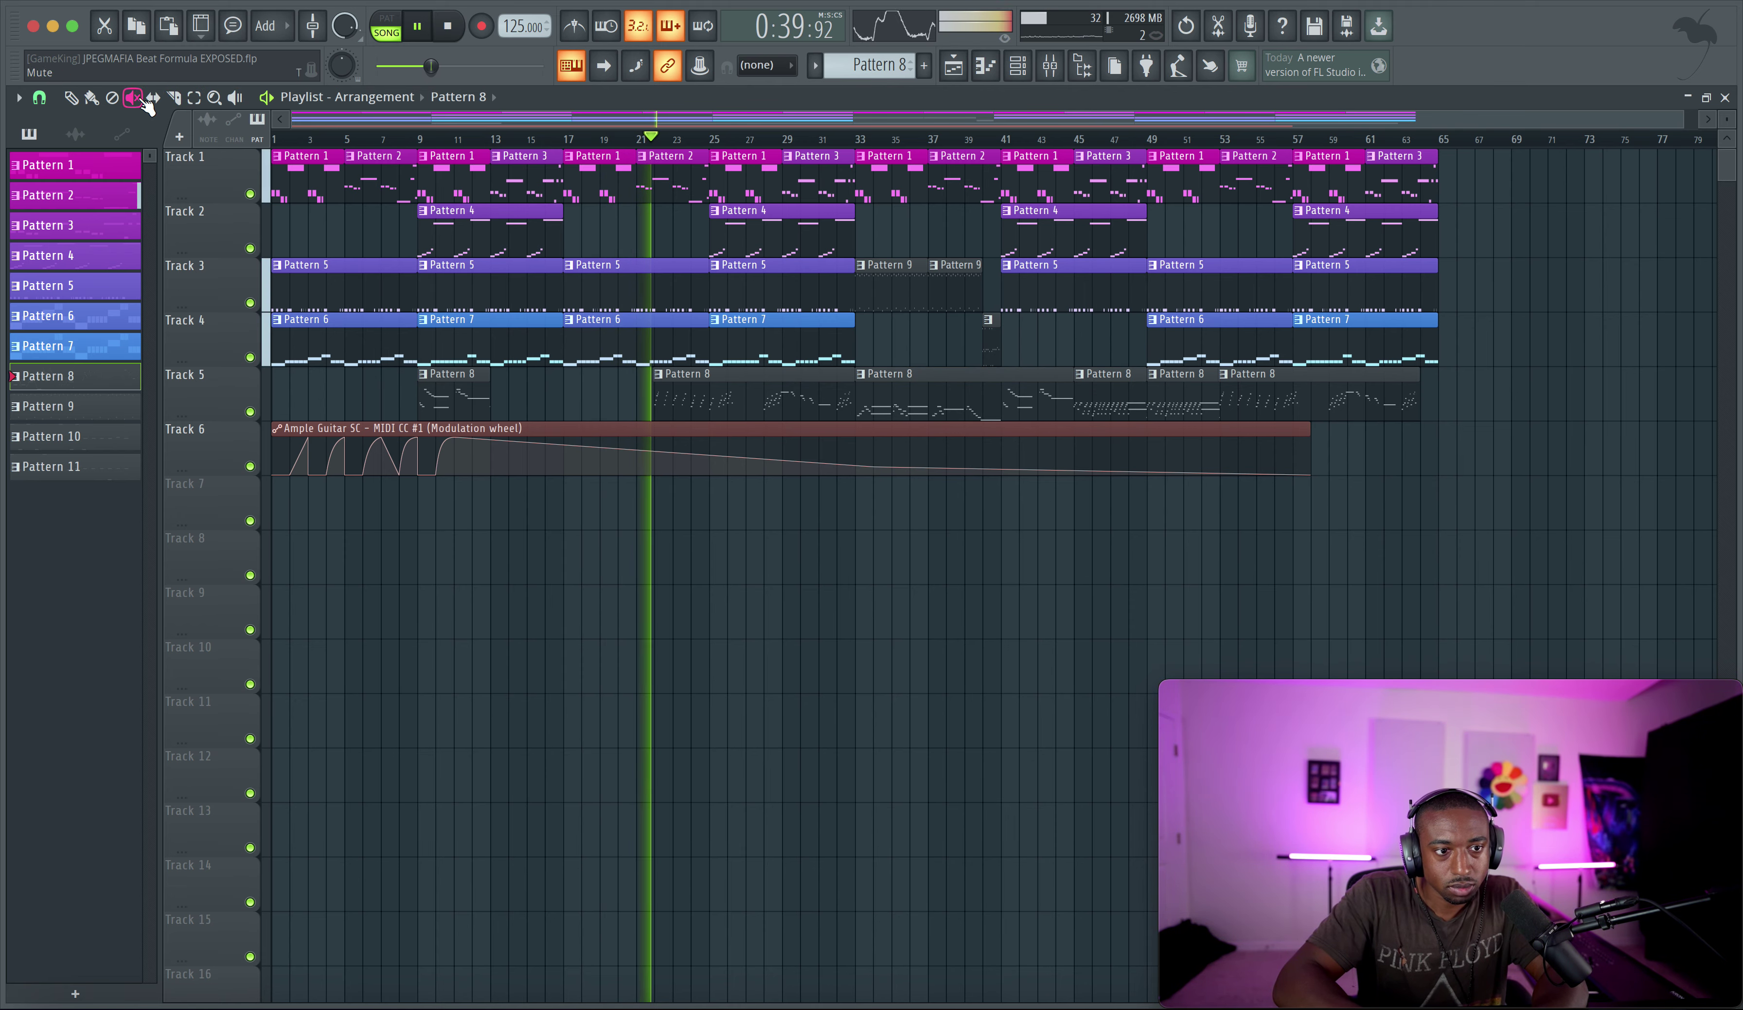
left_click(1099, 382)
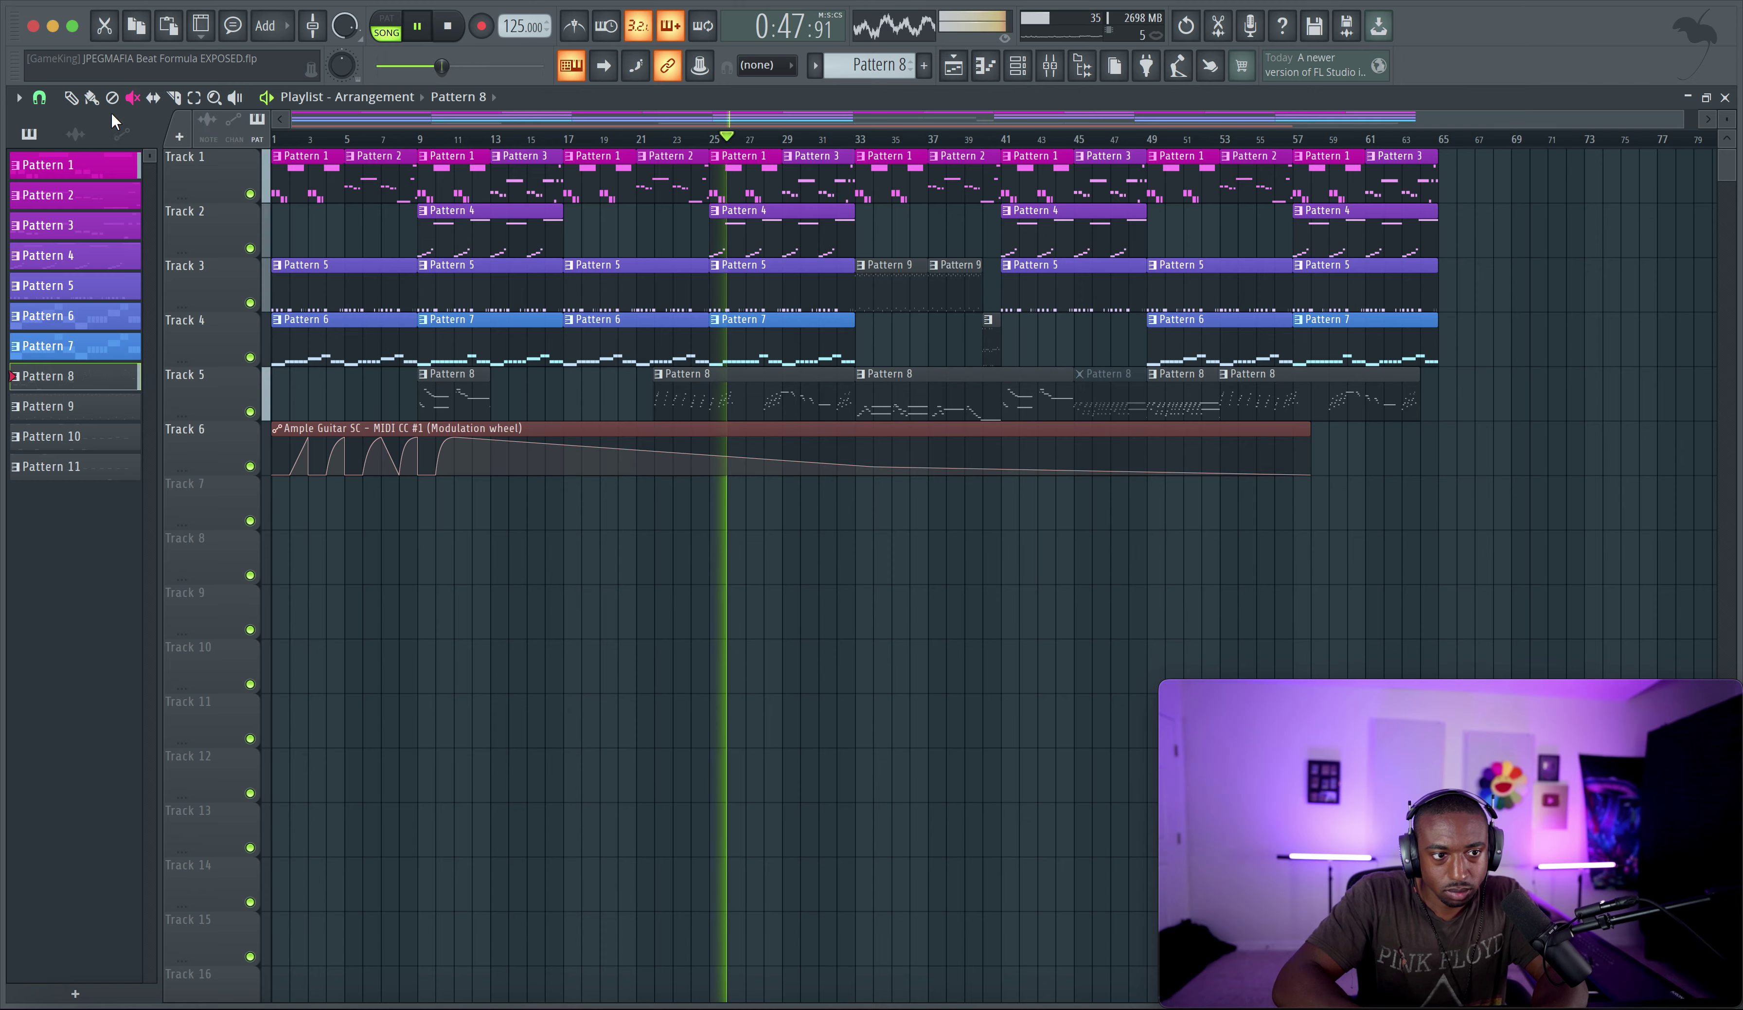
left_click(72, 98)
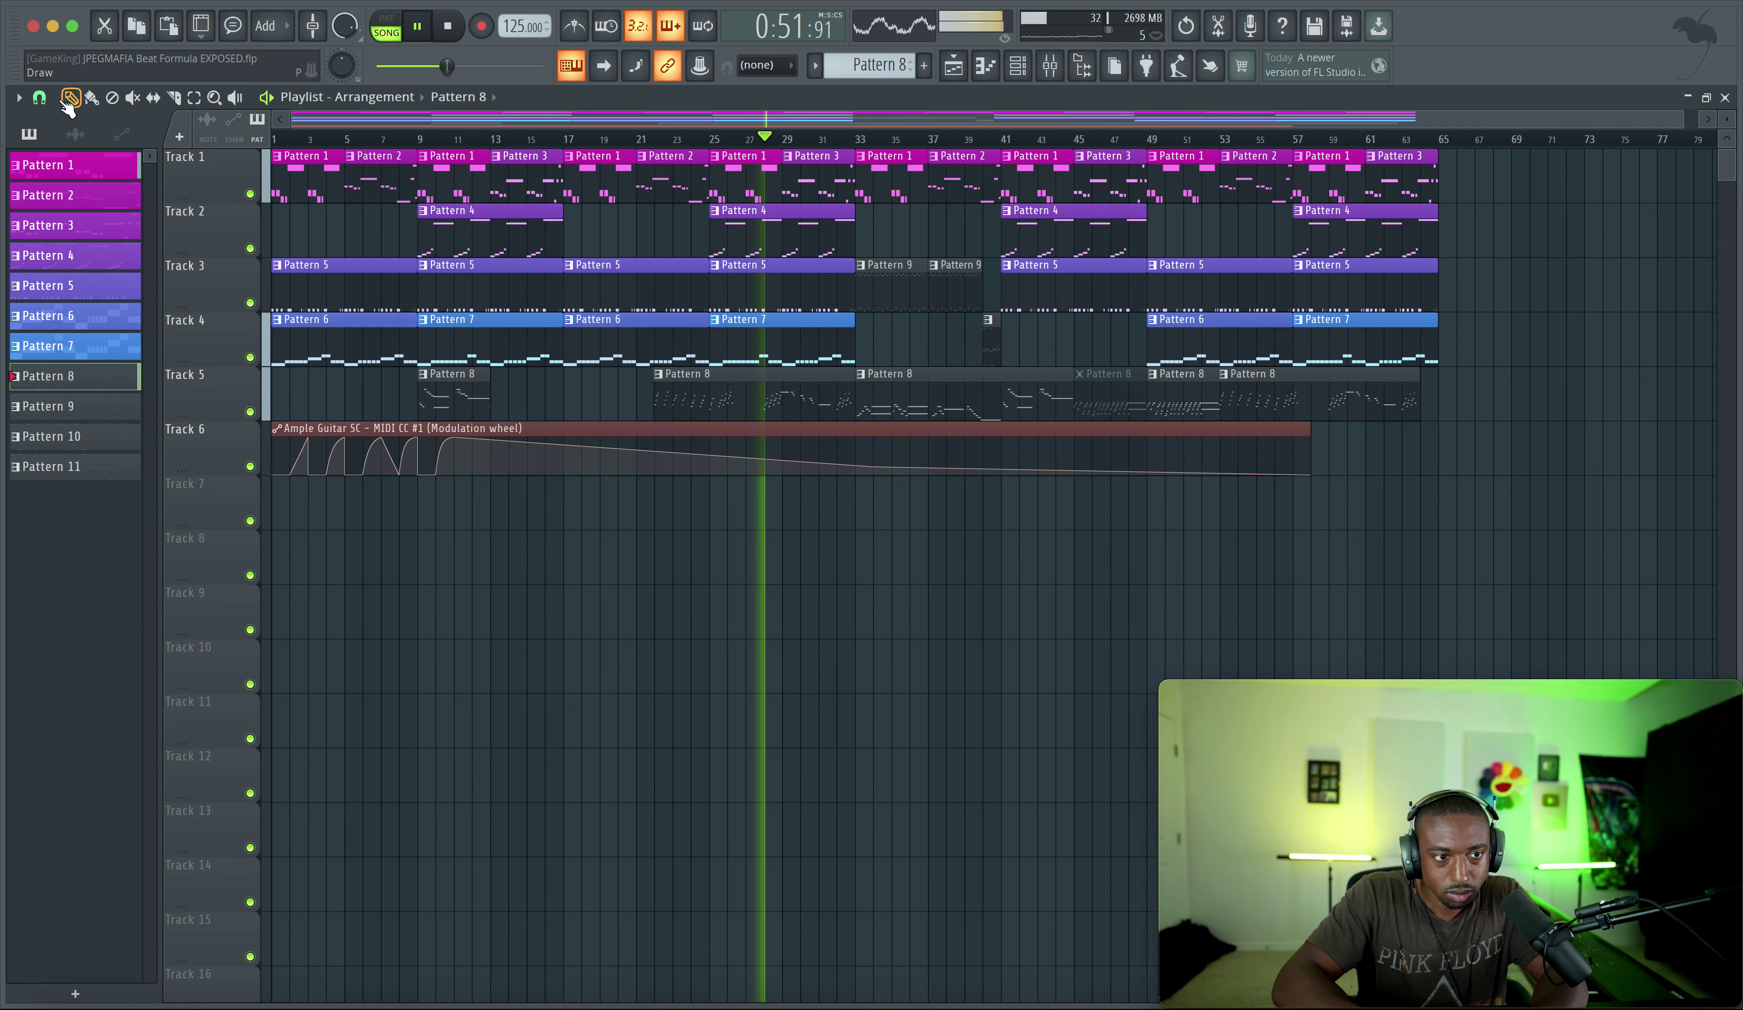
Unmute Track 5's Pattern 8 clip at bar 45 to hear it in the song, and mute it again
left_click(134, 97)
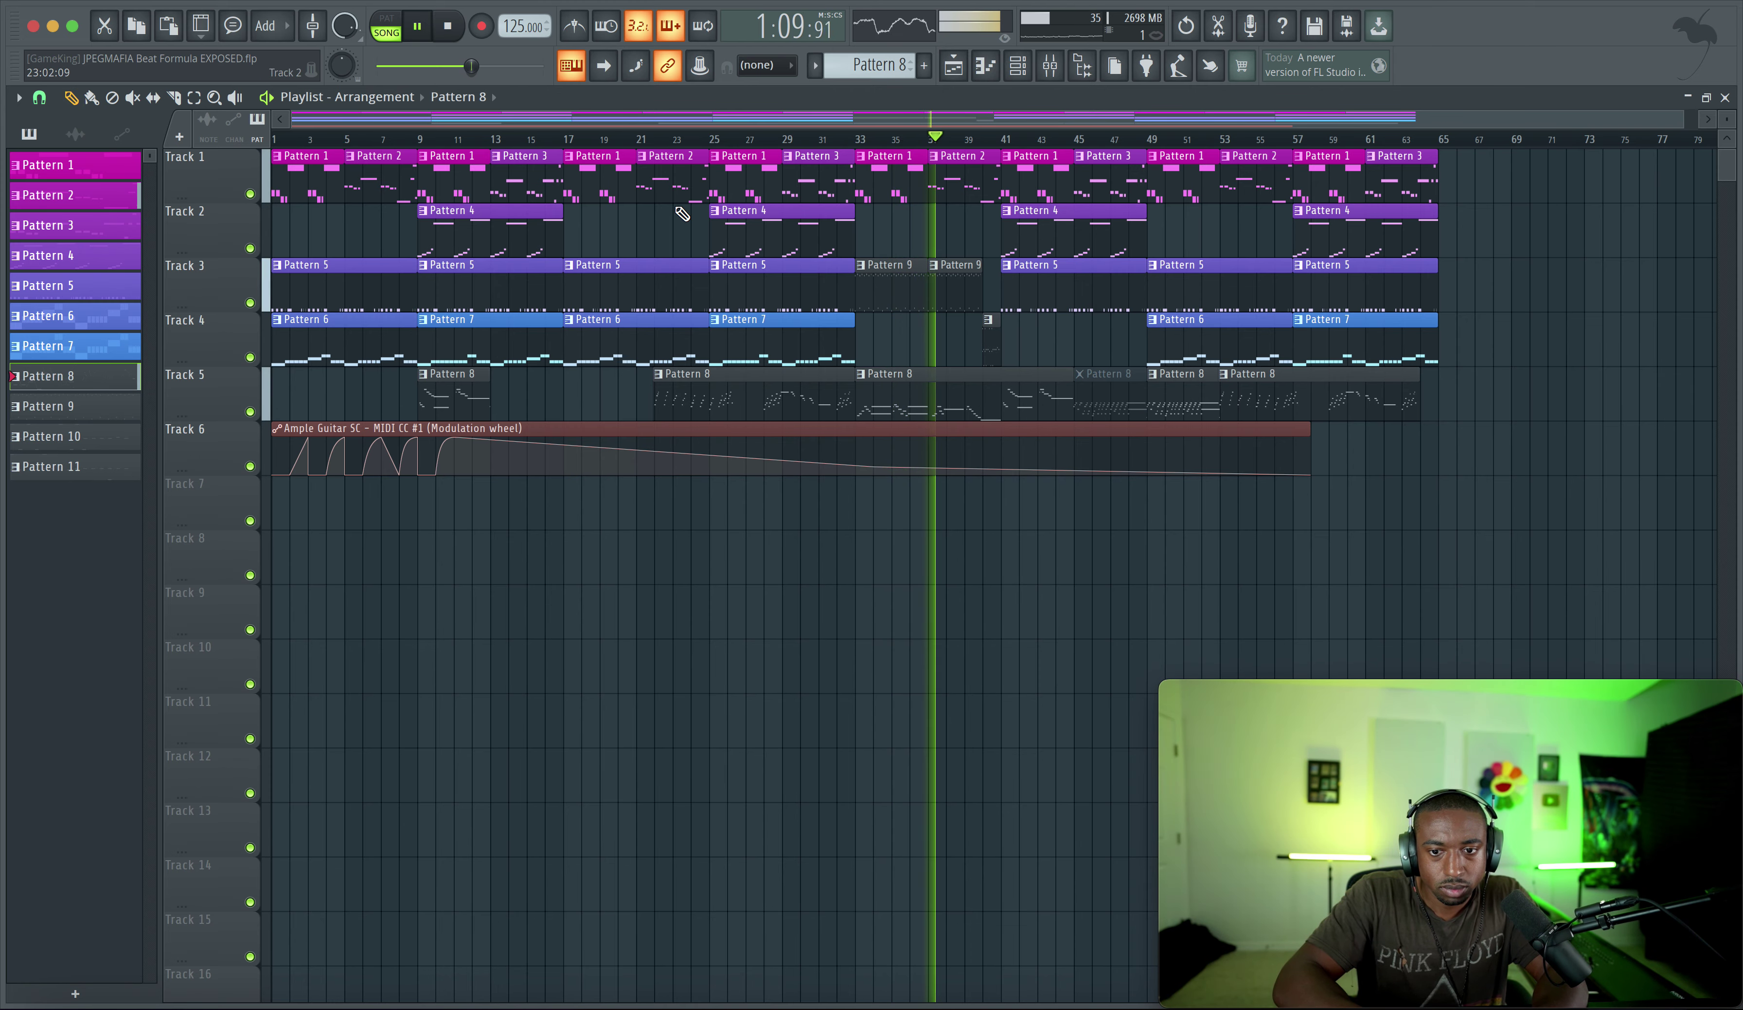
left_click(130, 103)
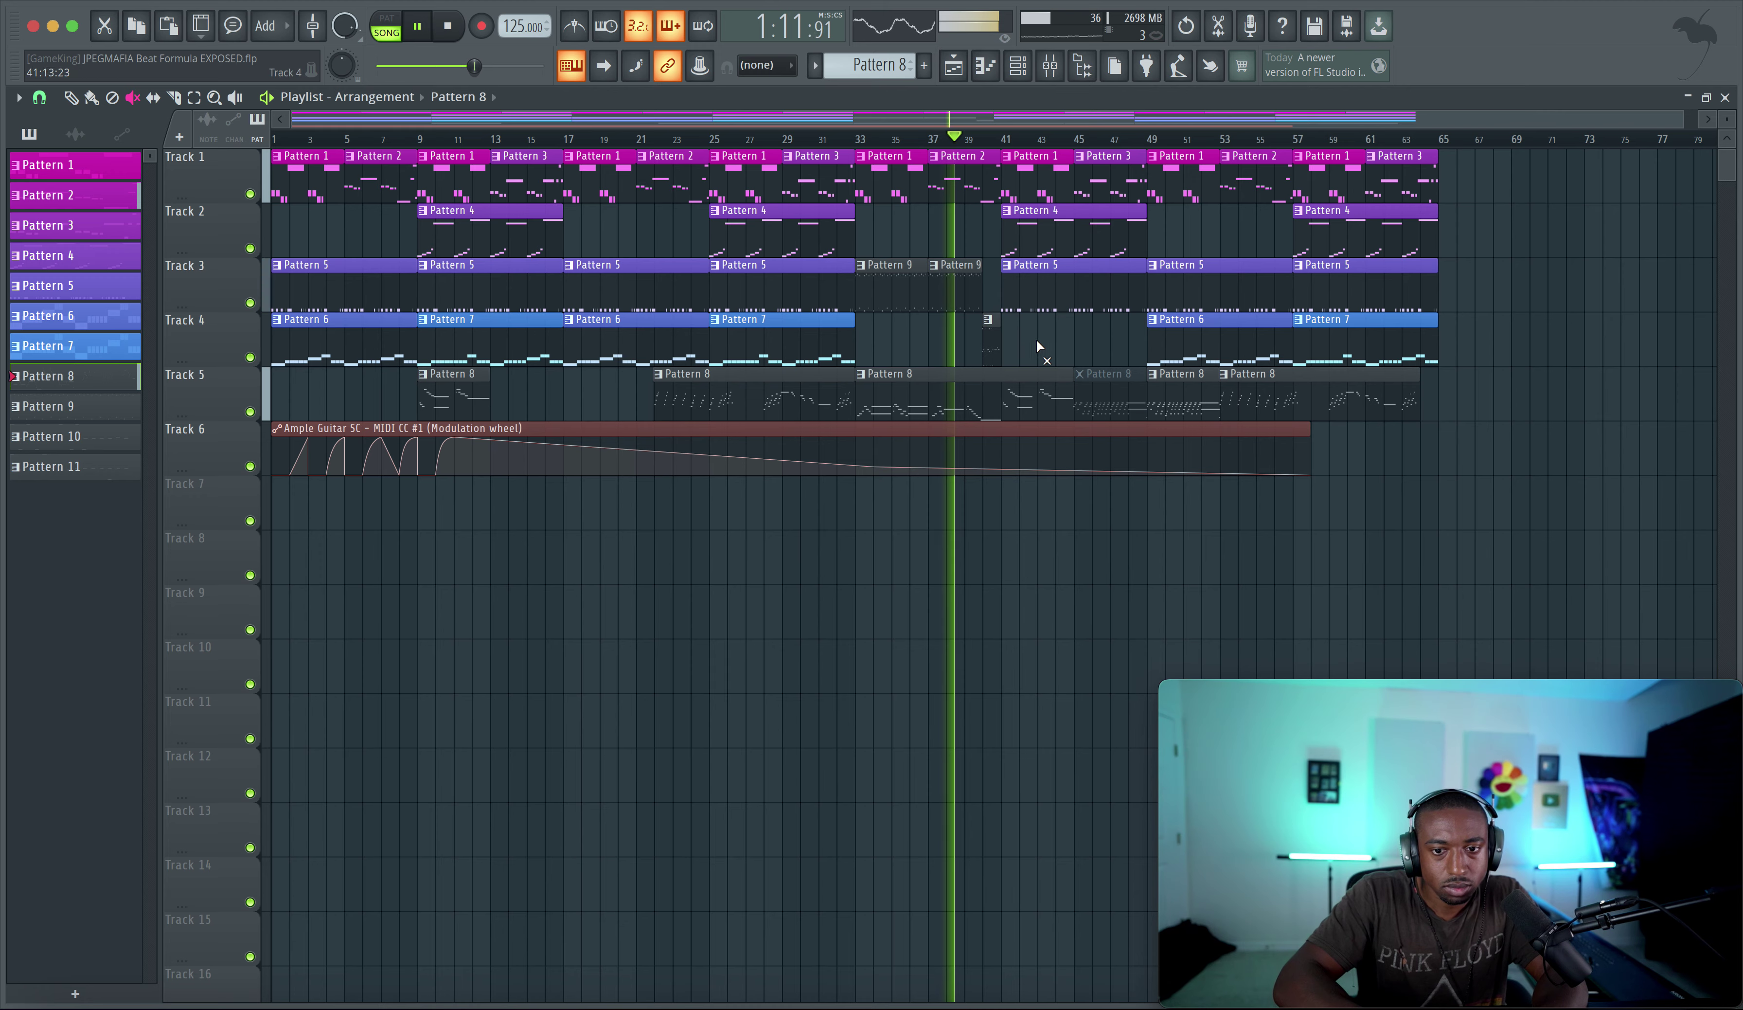
left_click(1116, 391)
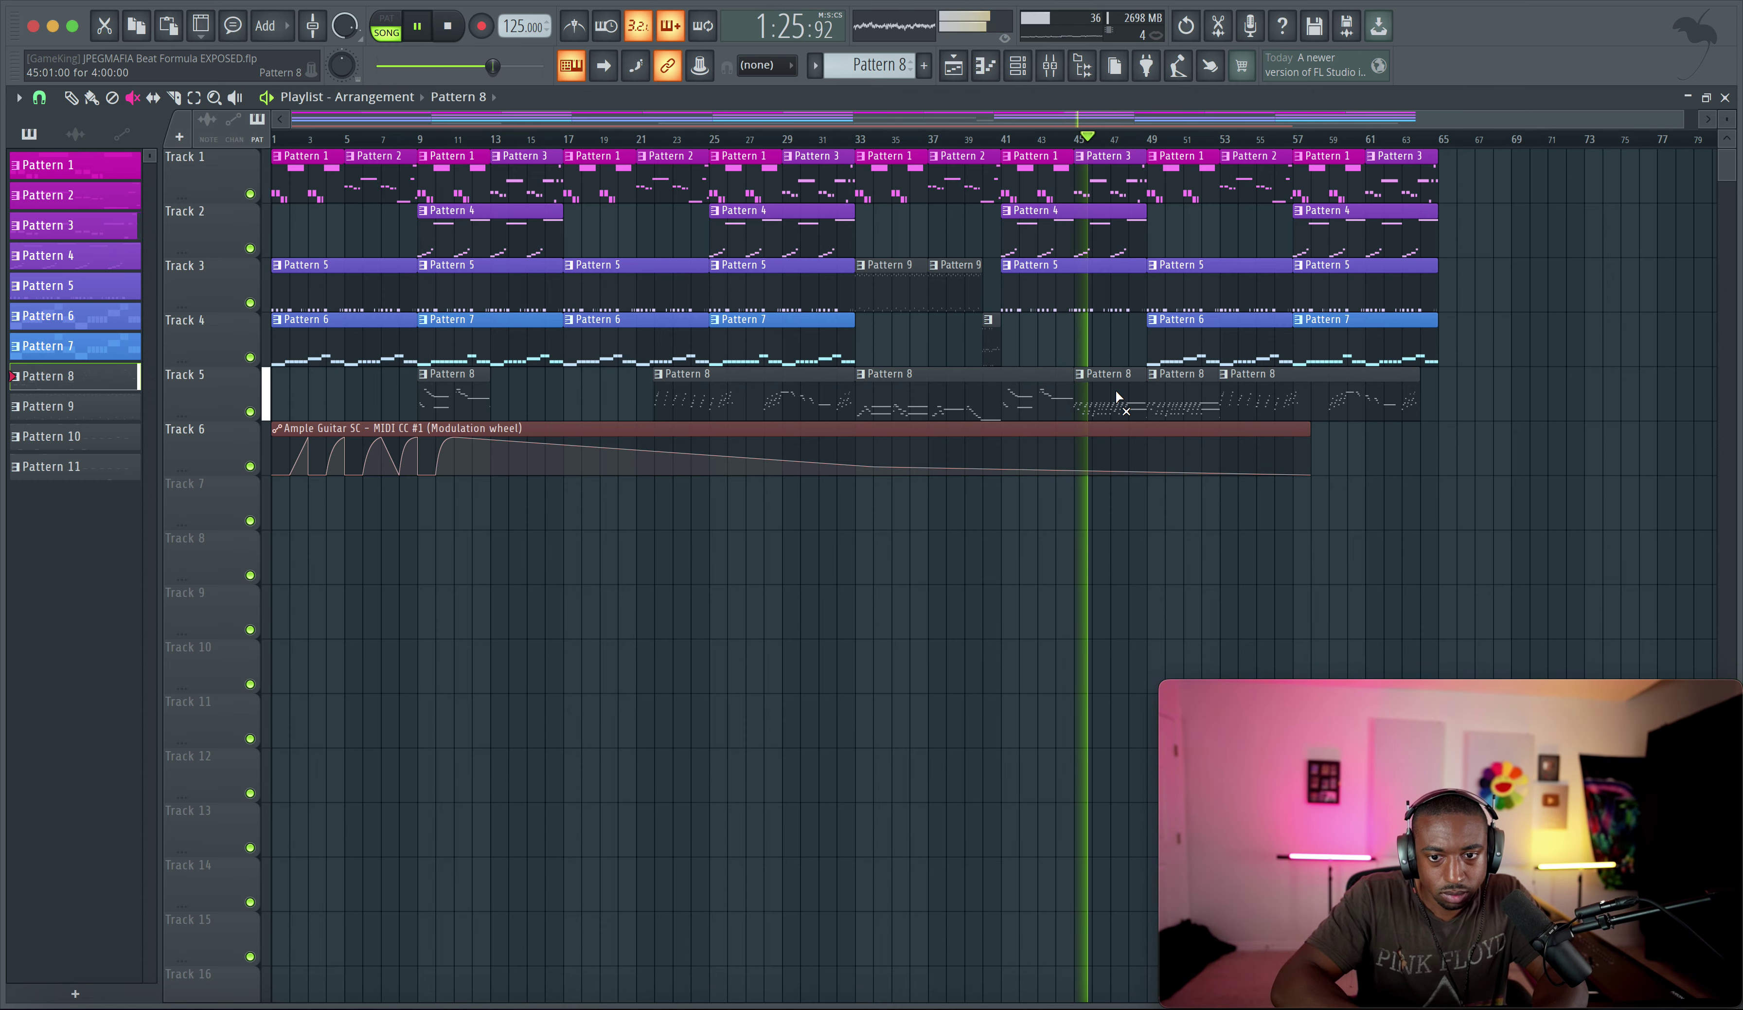
left_click(1116, 390)
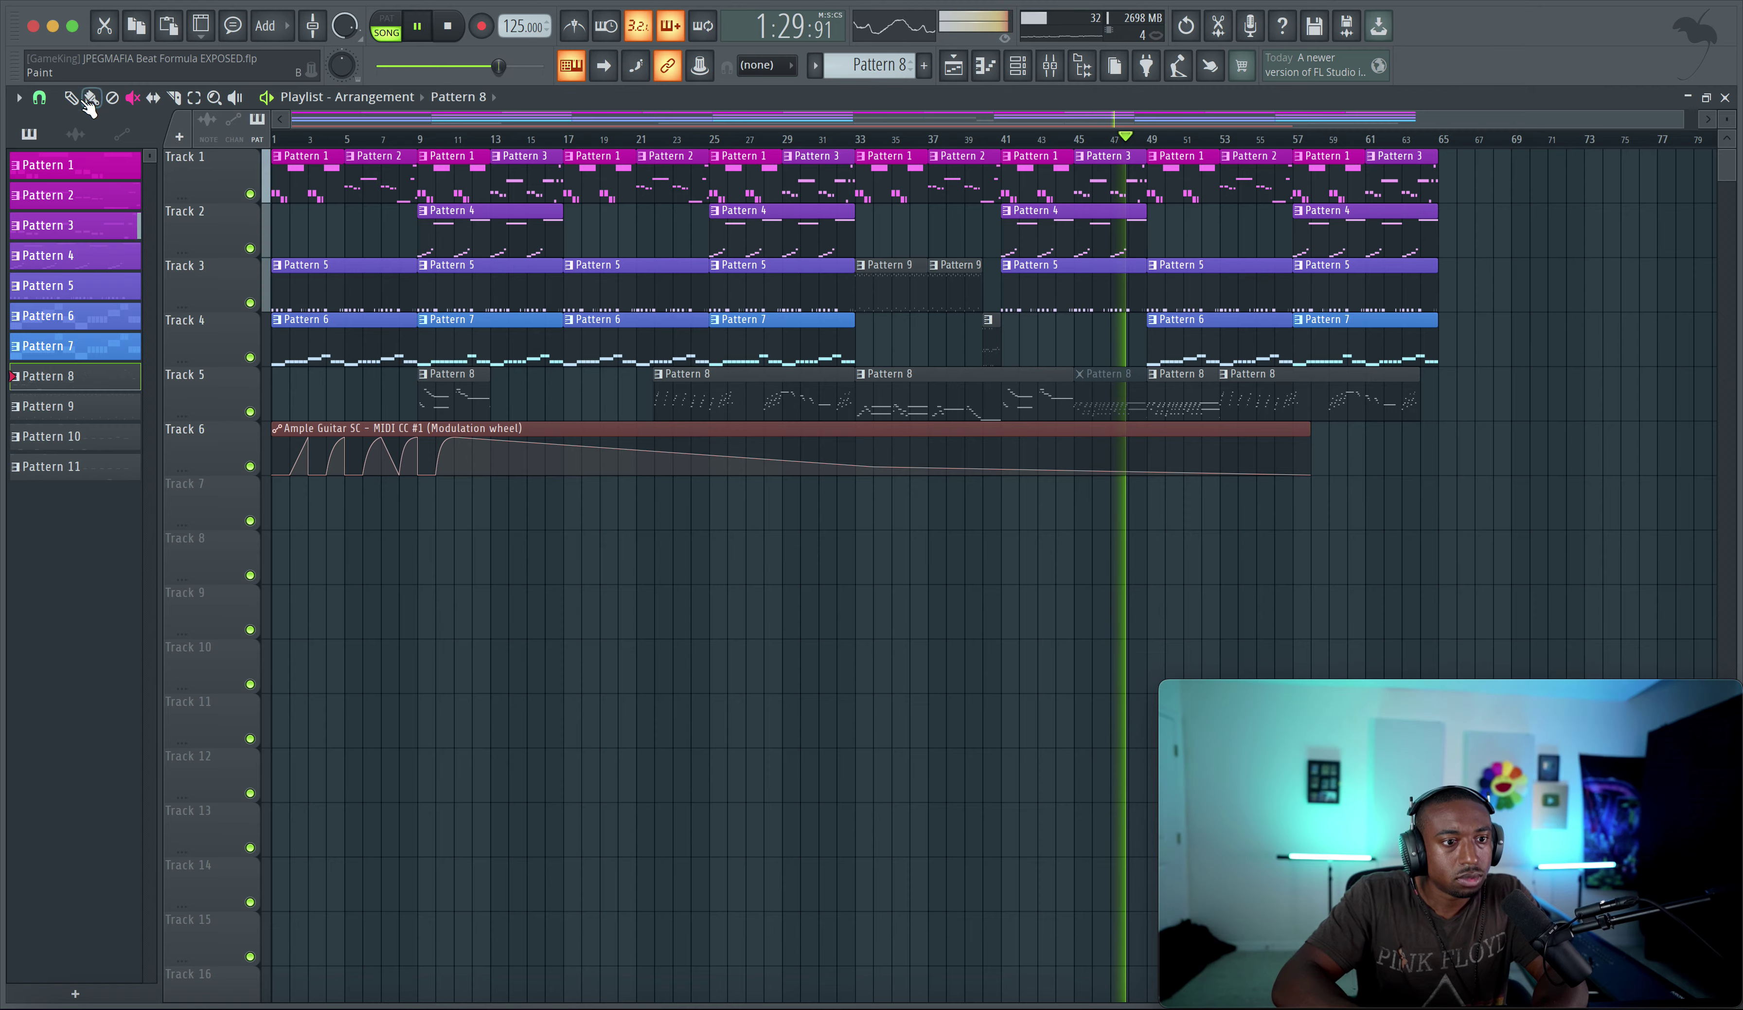
Toggle Insert 33's mute in the mixer for comparison, and re-enable the effects on mixer tracks 1 to 3 together
left_click(1050, 65)
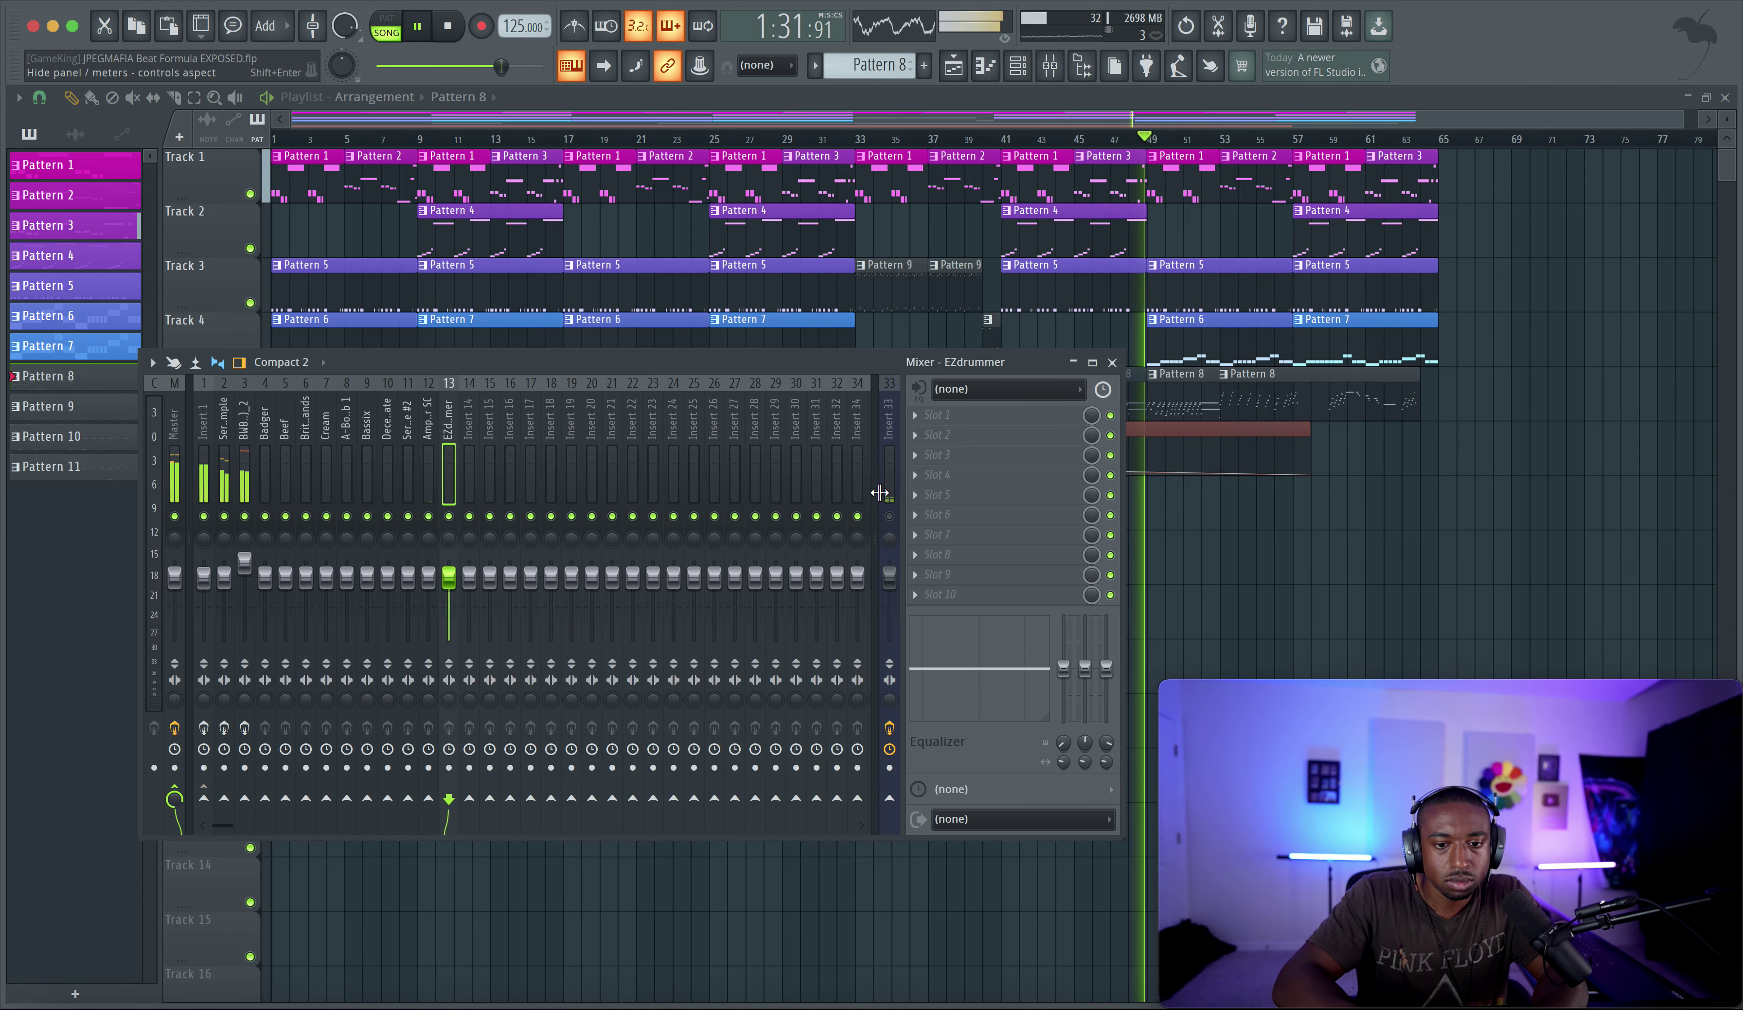
left_click(890, 515)
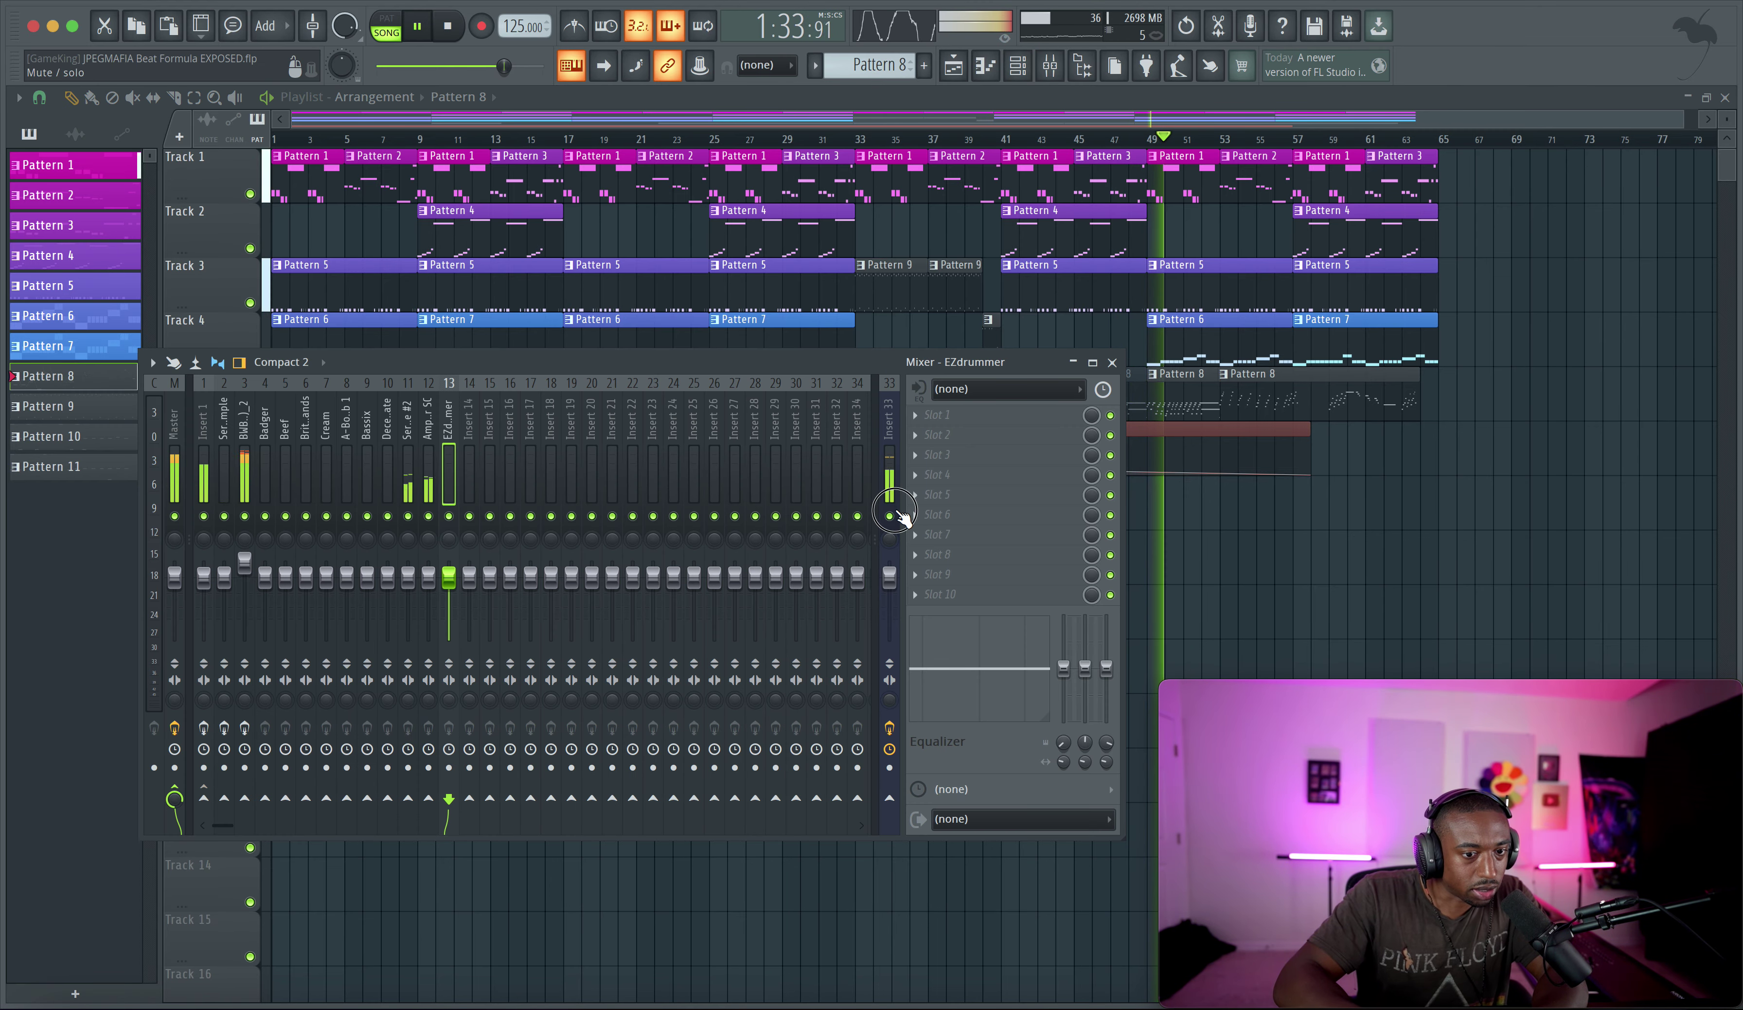
left_click(890, 515)
left_click_drag(242, 464, 189, 562)
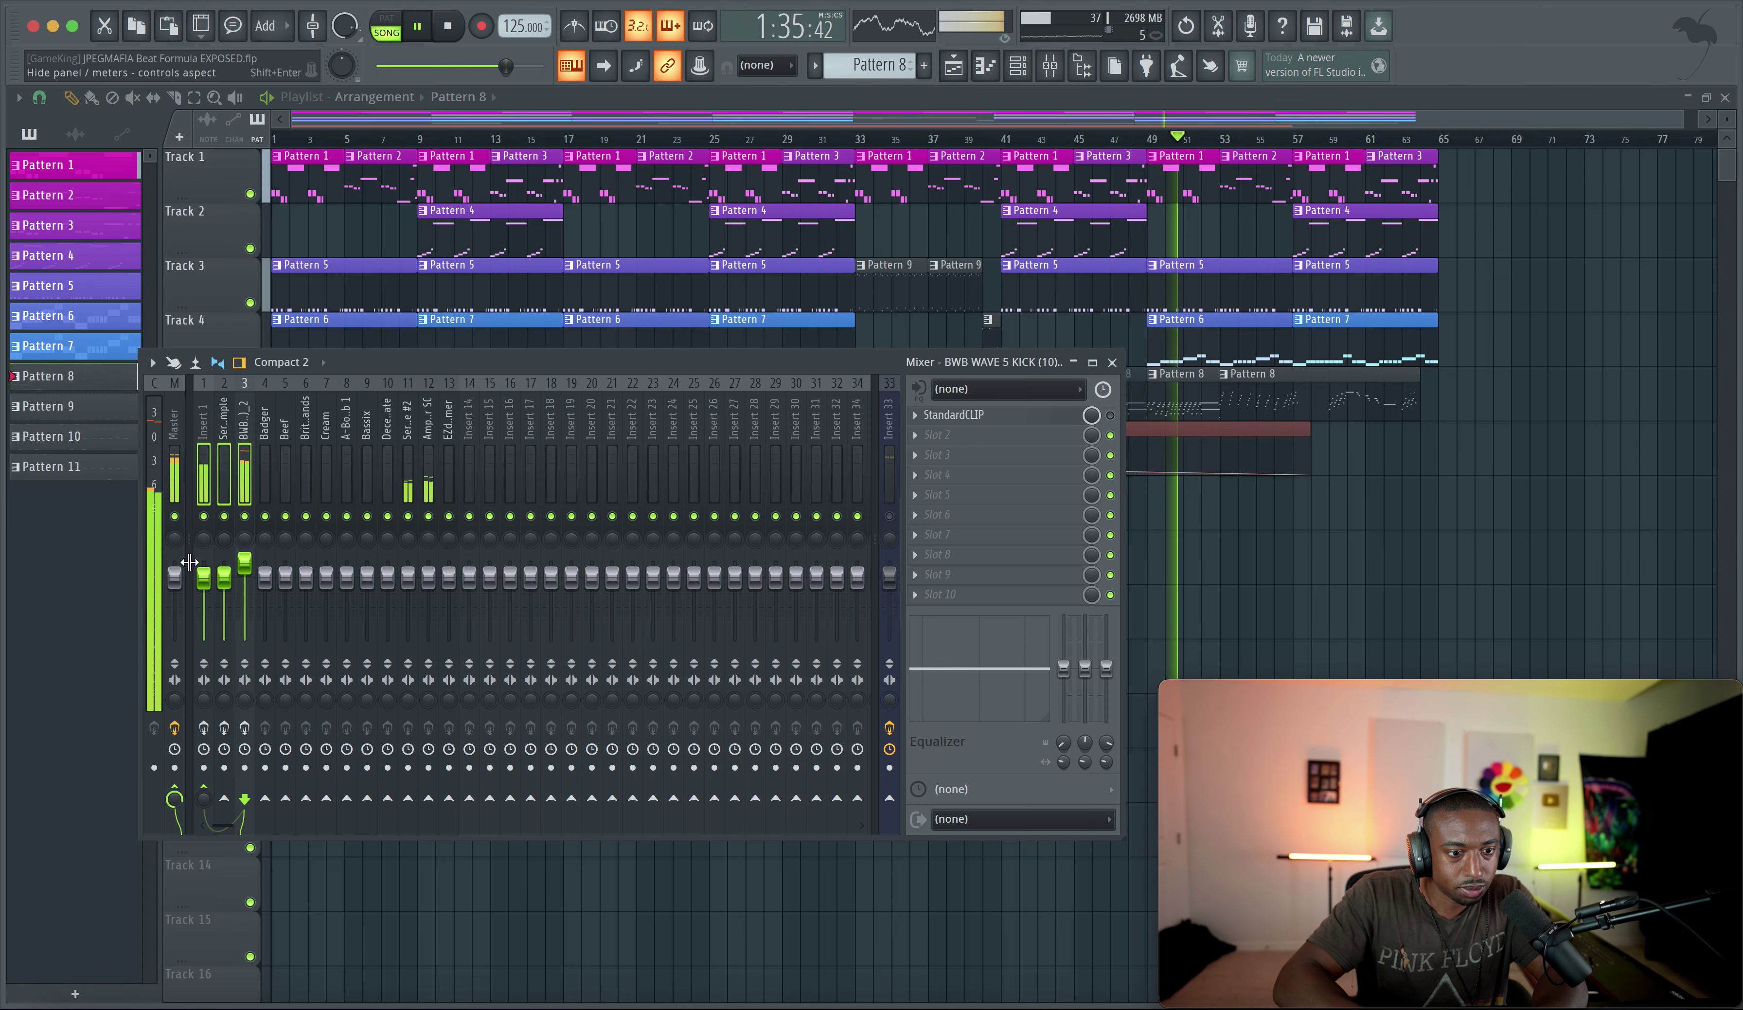
left_click(224, 727)
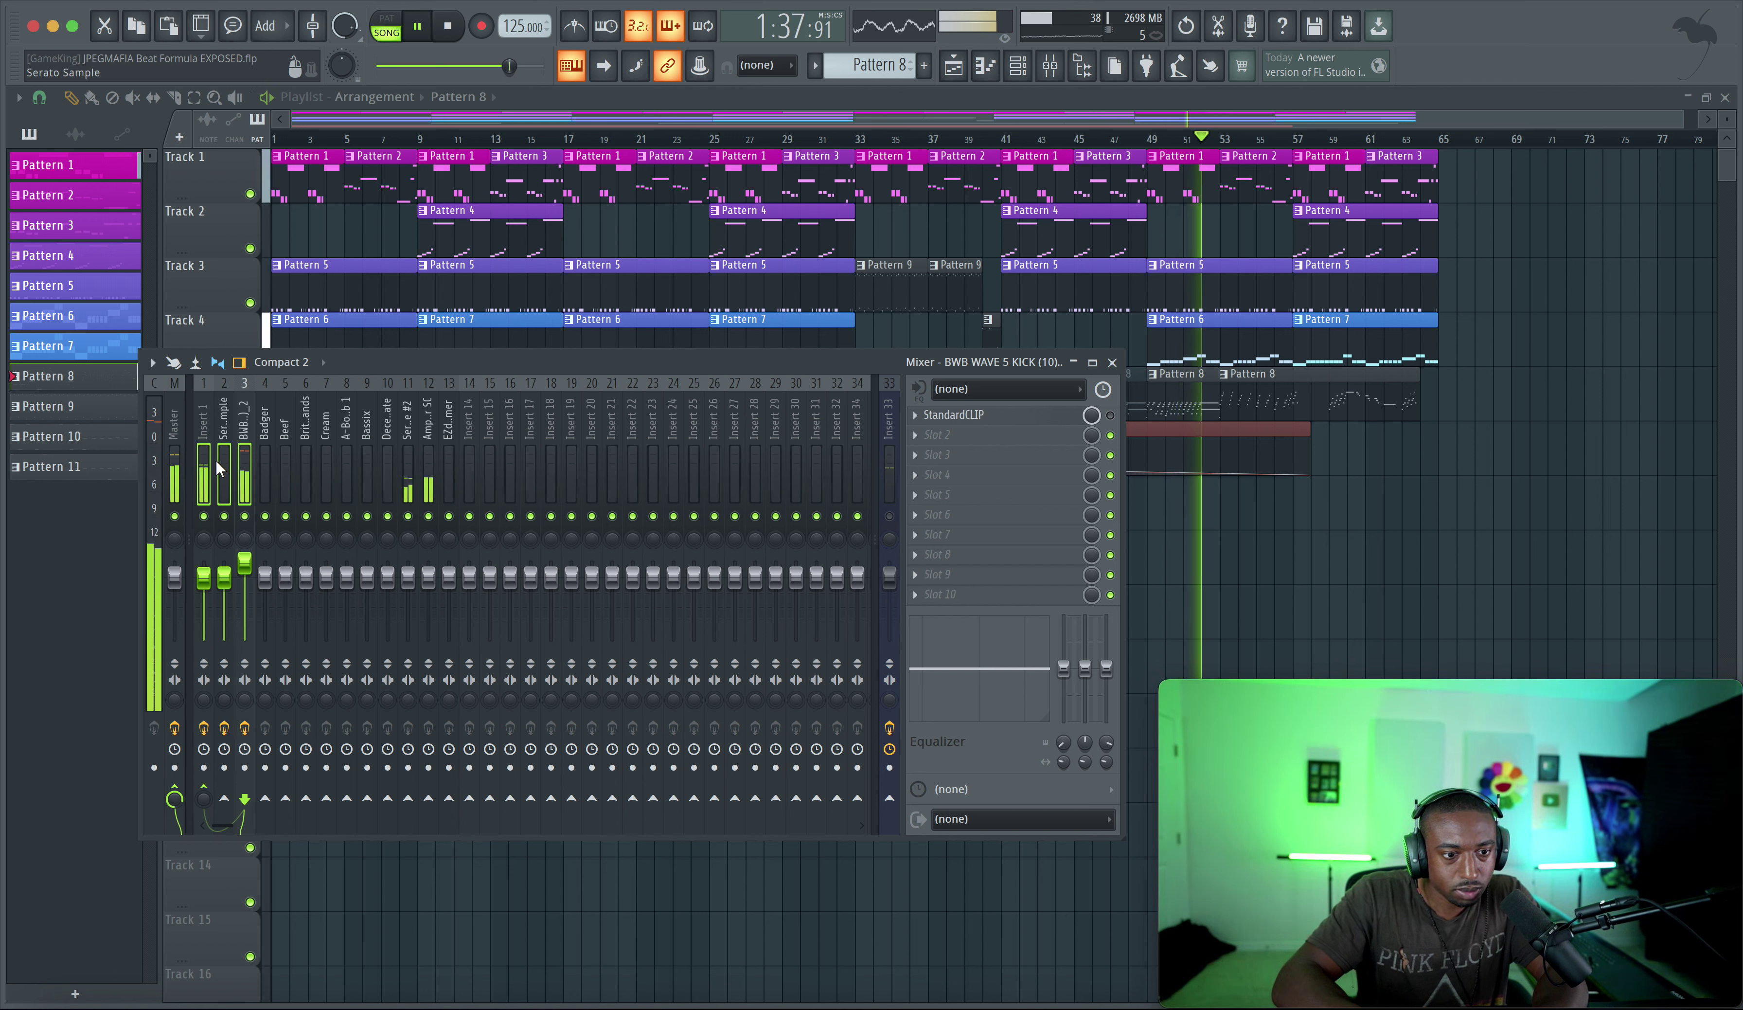
Review the effects on mixer tracks 1 to 3, enable StandardCLIP on the BWB WAVE 5 KICK track and inspect its settings
left_click(207, 472)
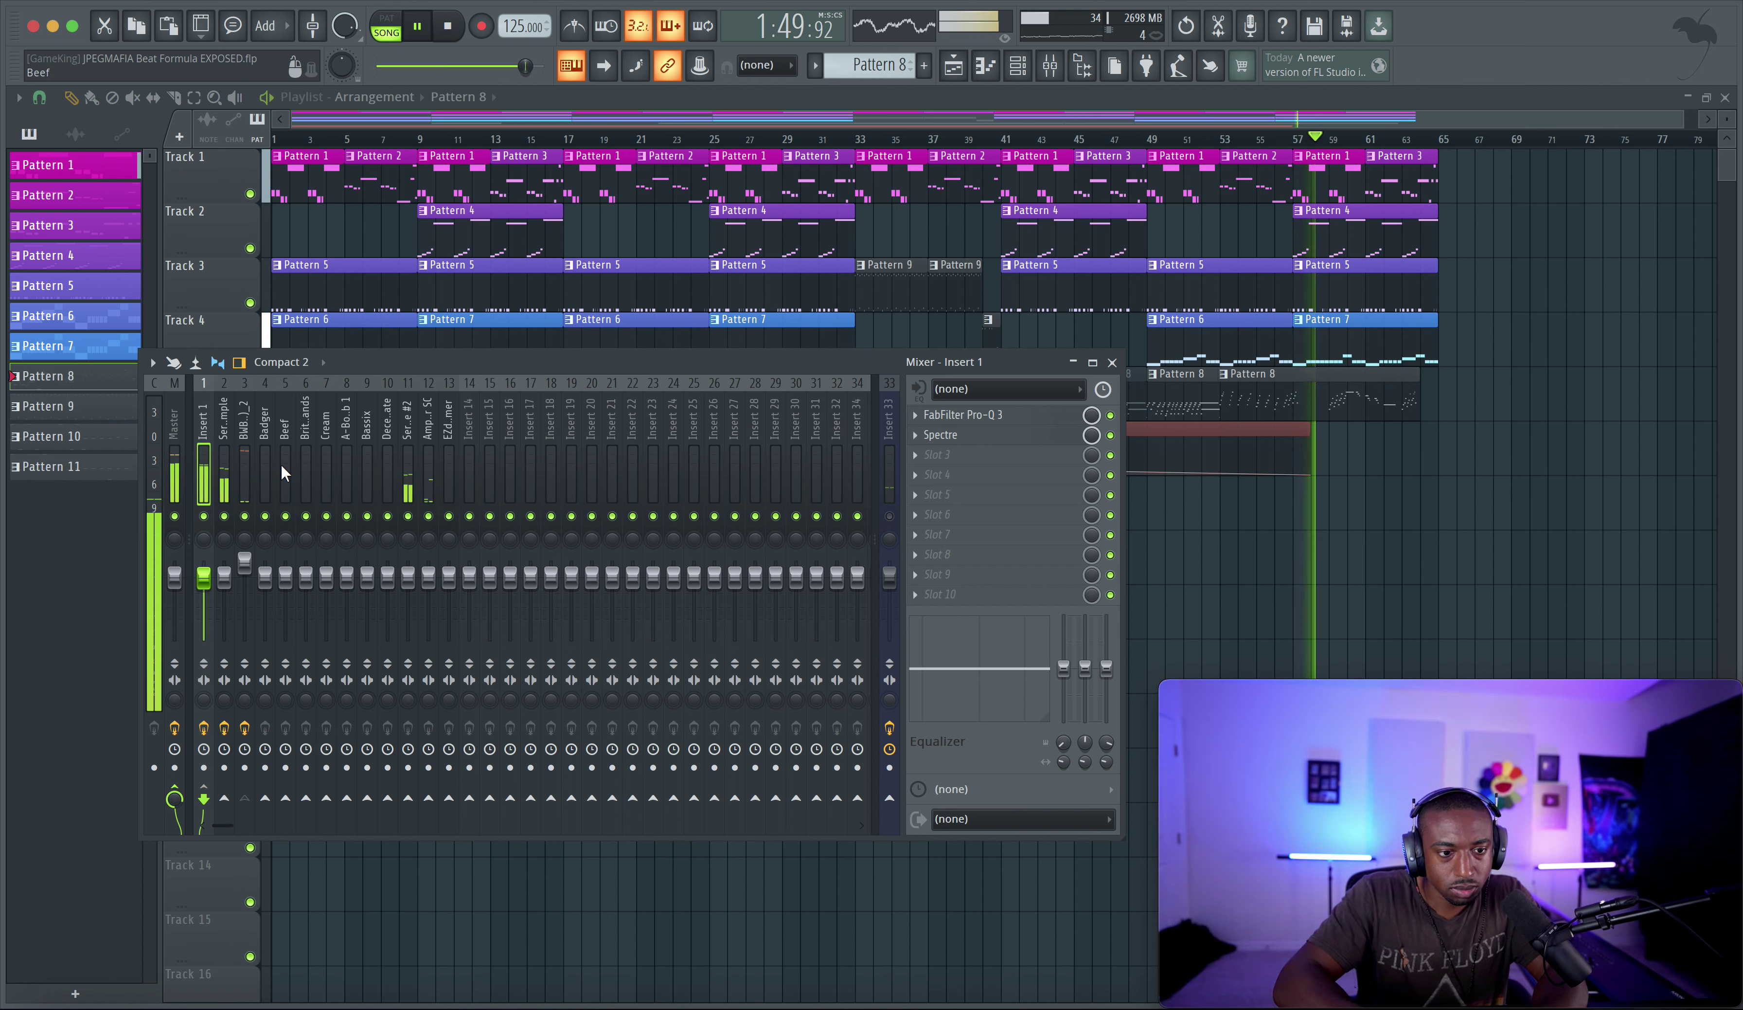
left_click(266, 463)
left_click(239, 471)
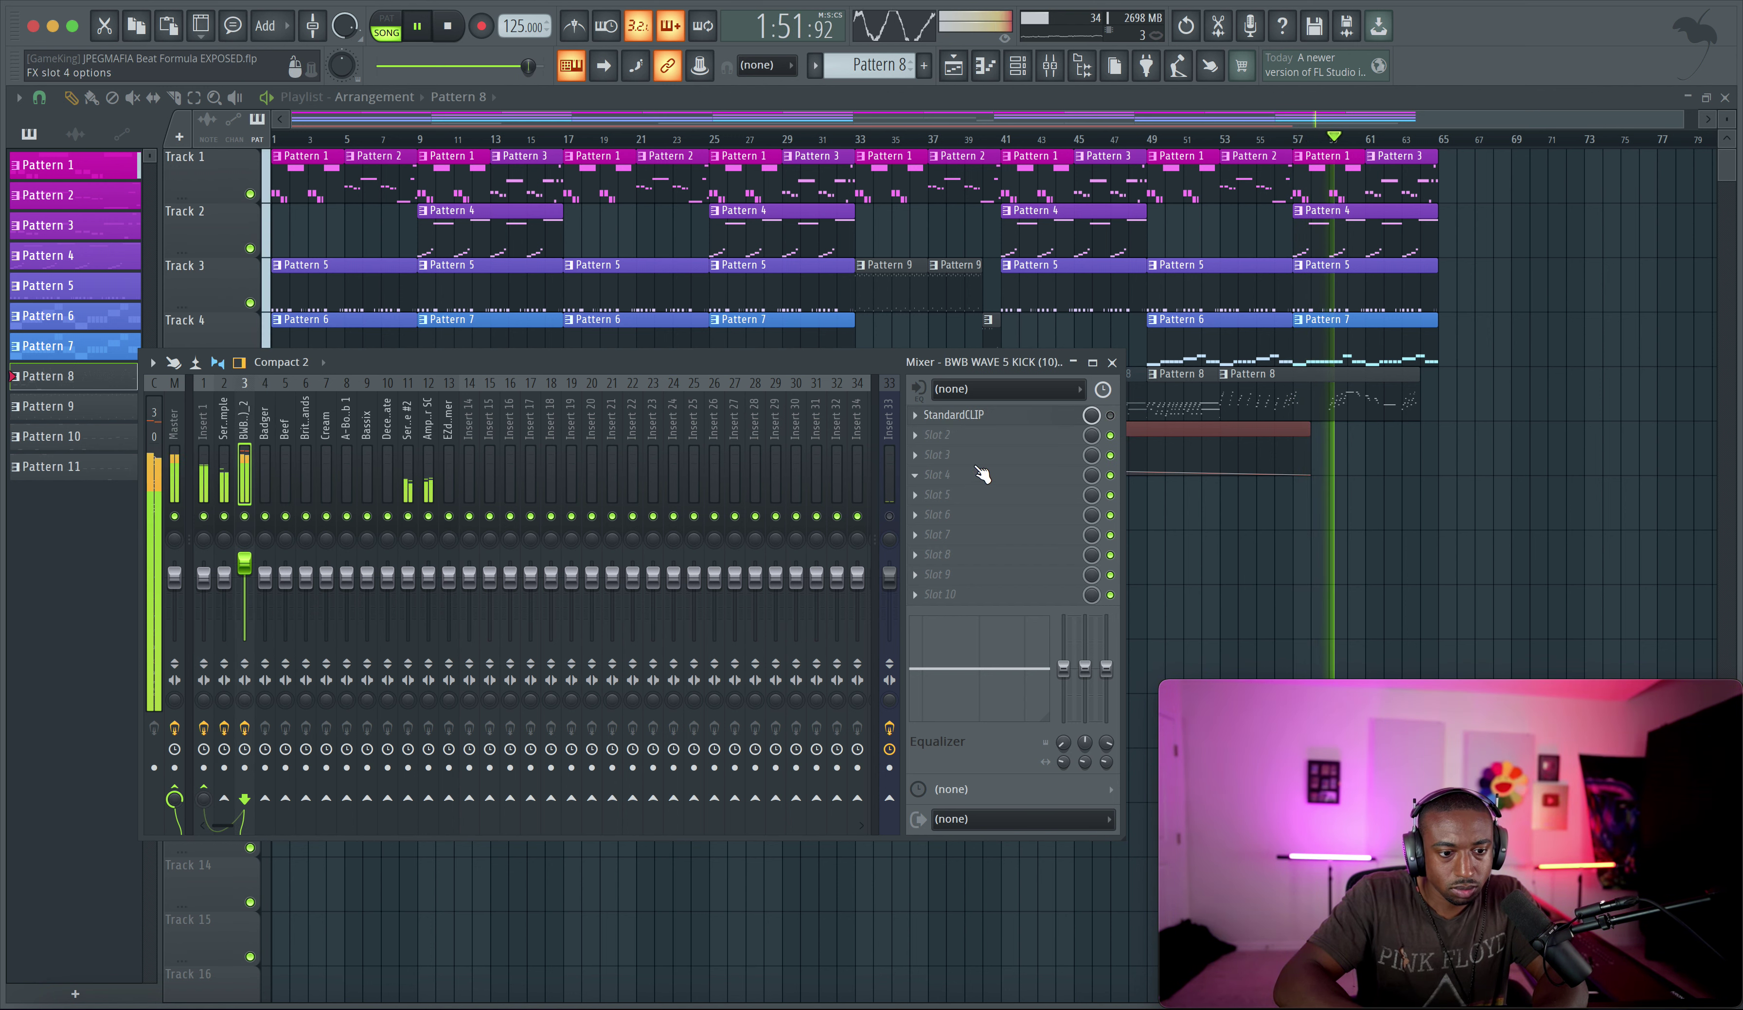
left_click(229, 451)
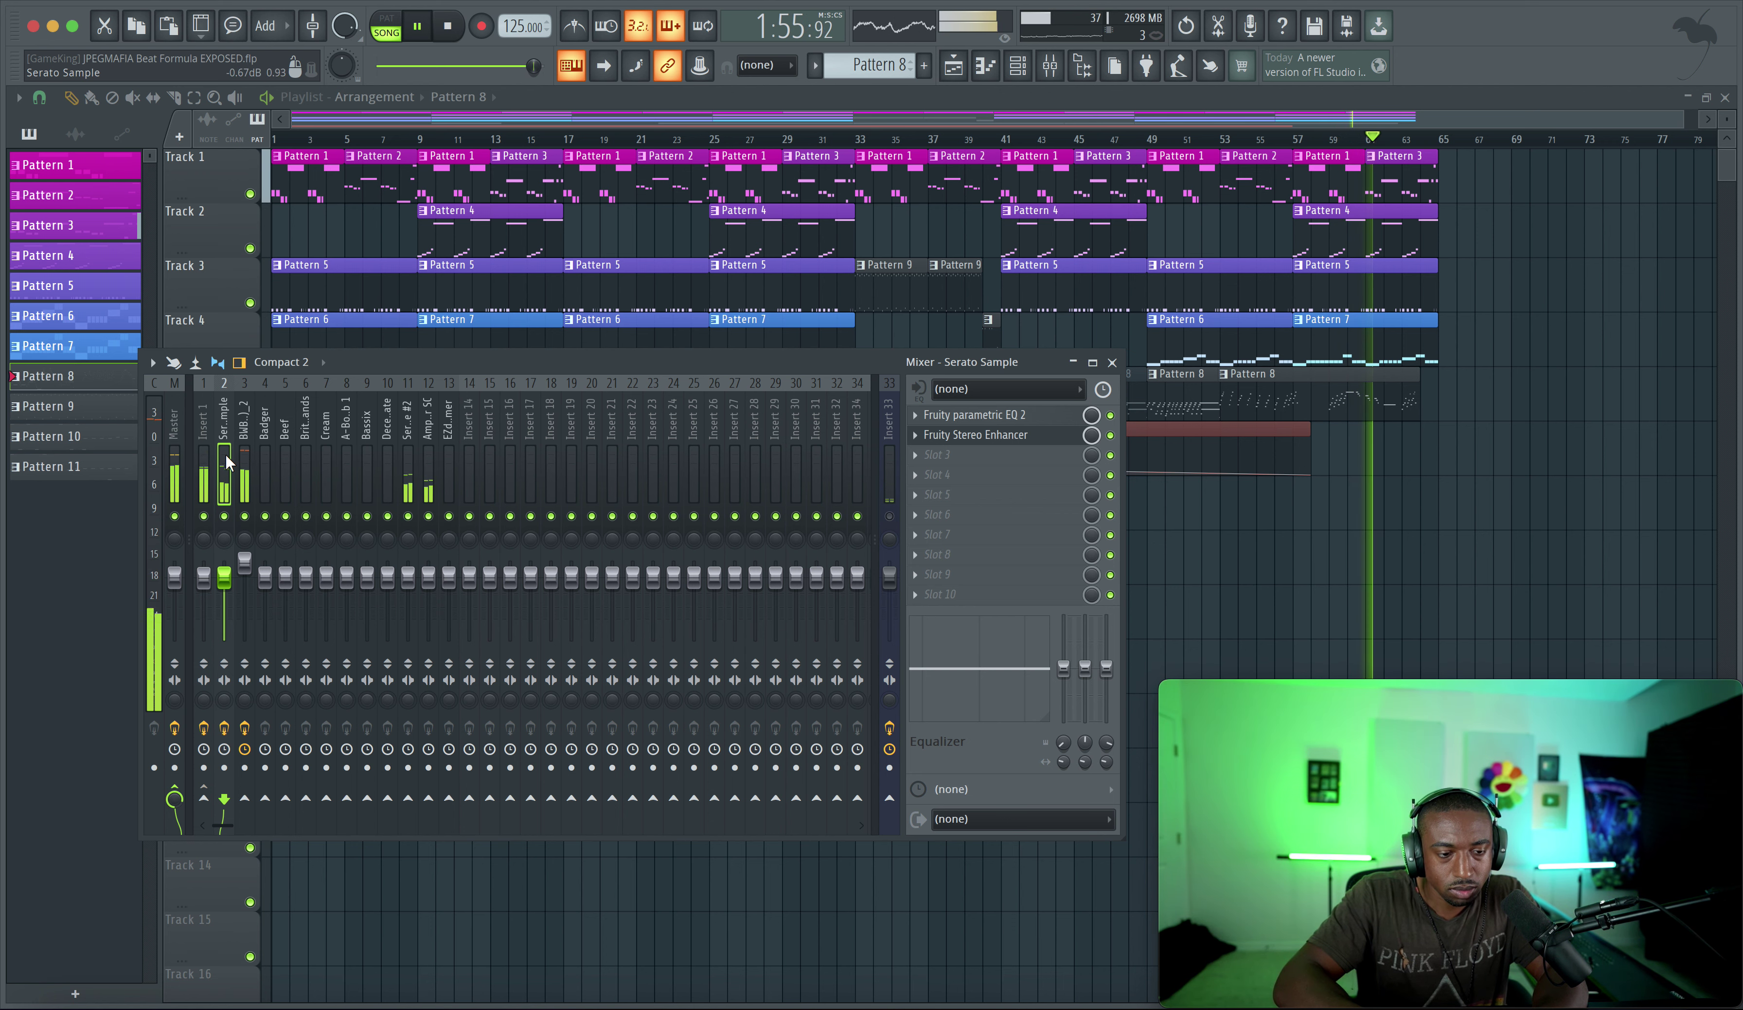
left_click(243, 459)
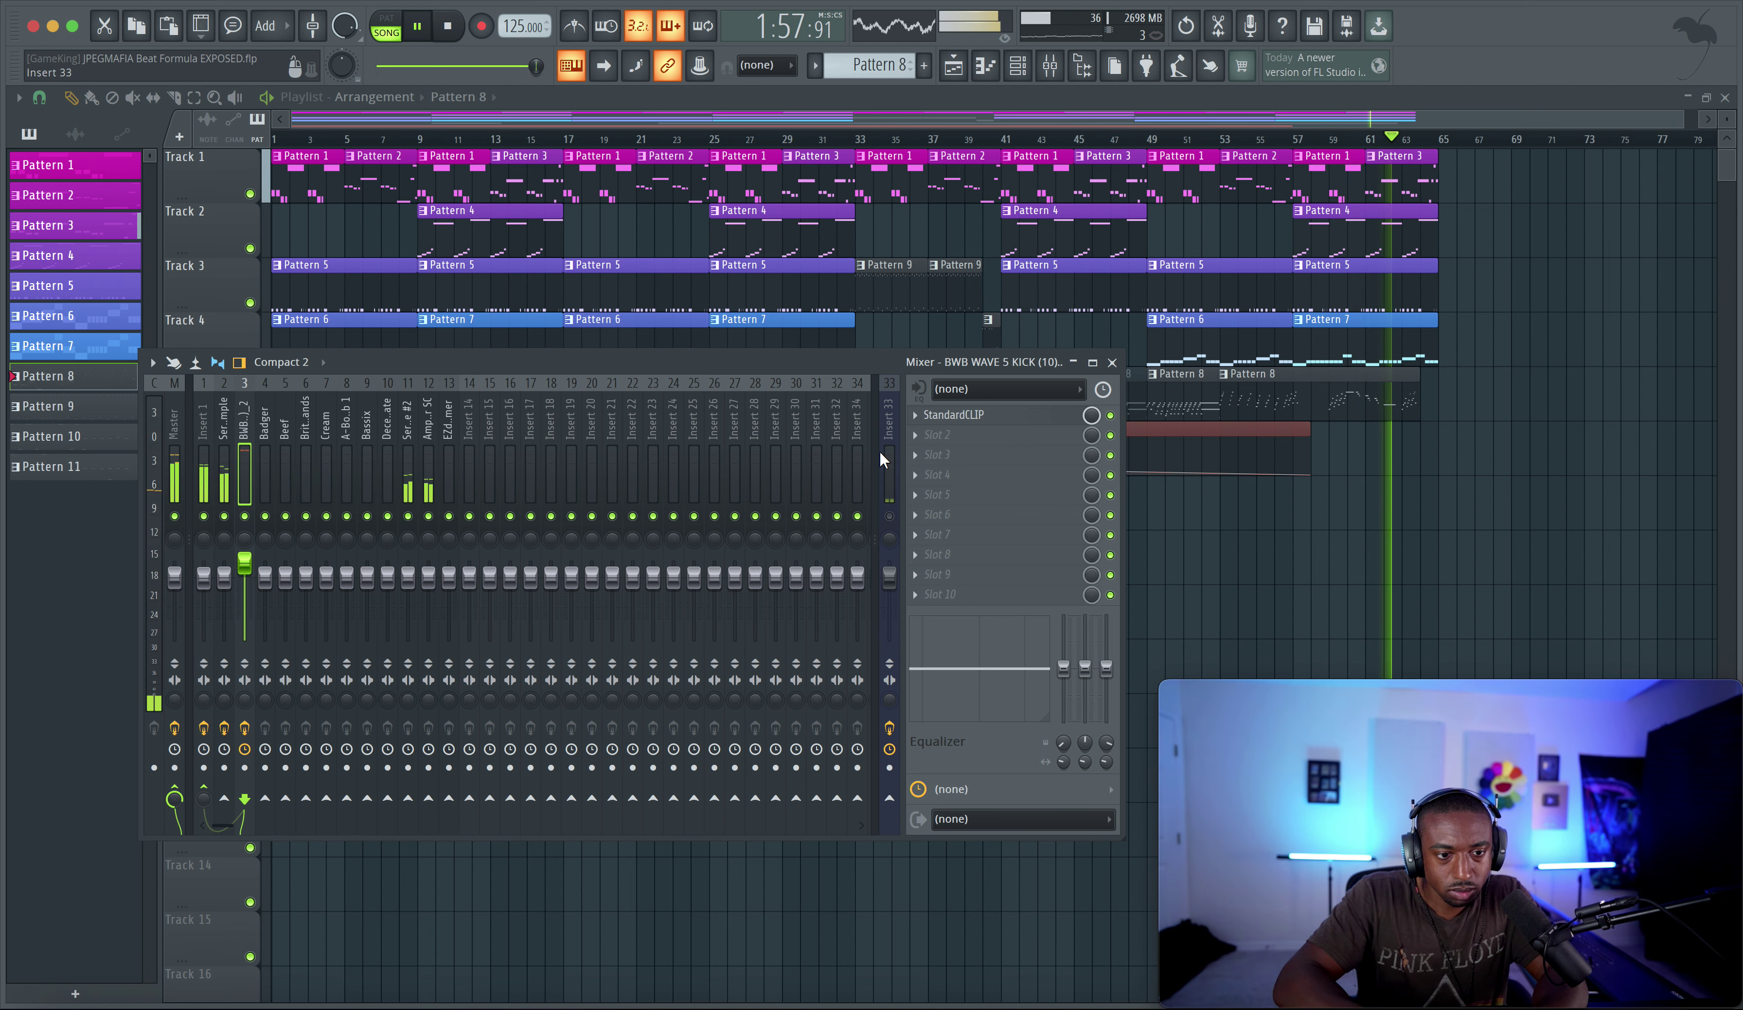
left_click(965, 418)
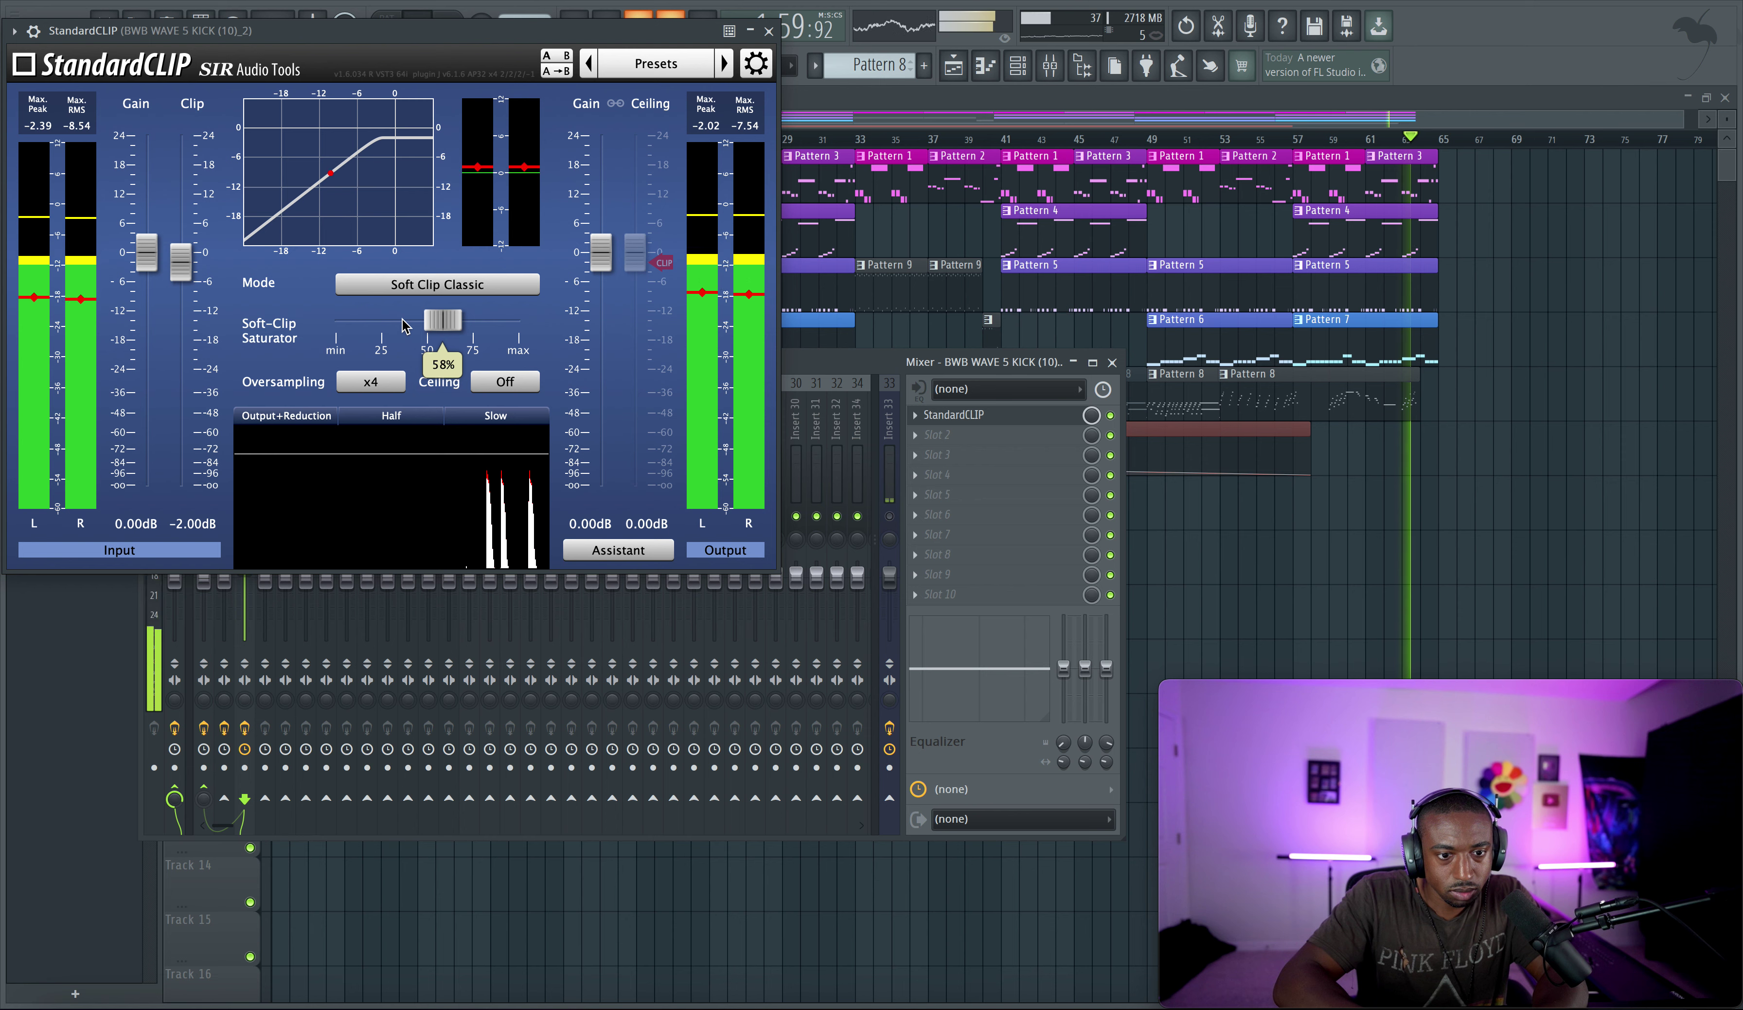
left_click(769, 32)
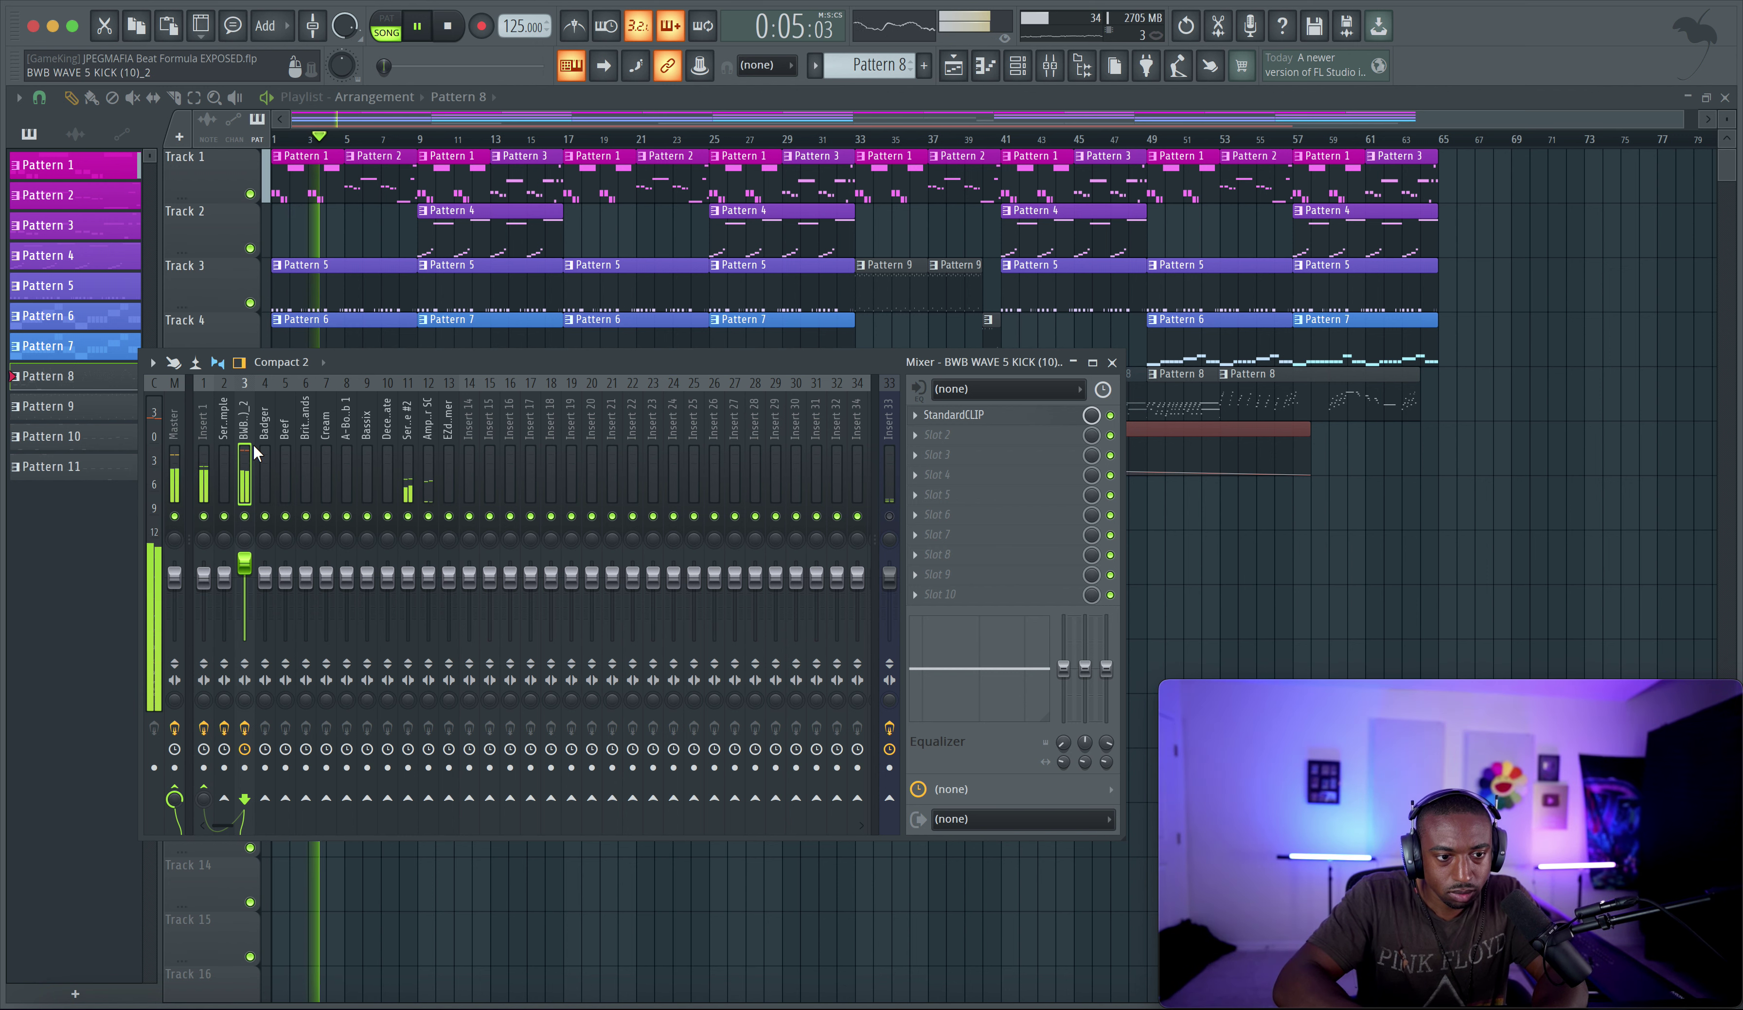
Check the effects and levels of the Master, Insert 1 and Serato Sample #2 mixer tracks during playback
left_click(174, 454)
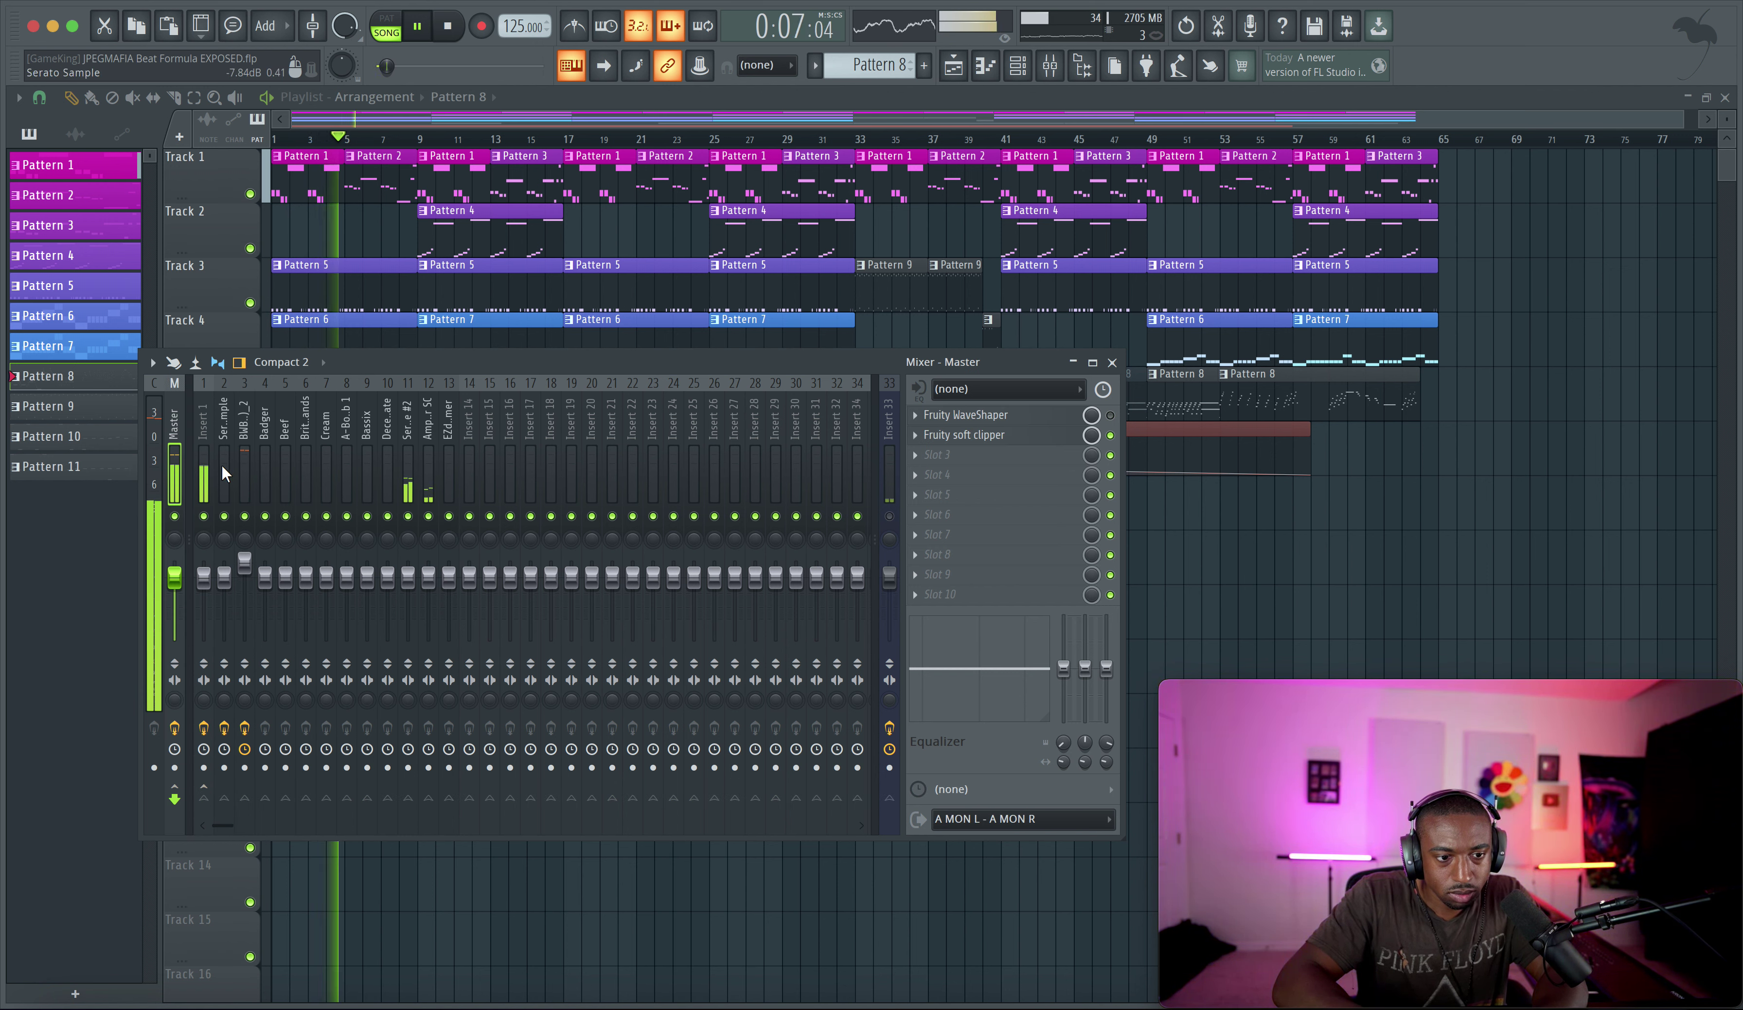
left_click(205, 465)
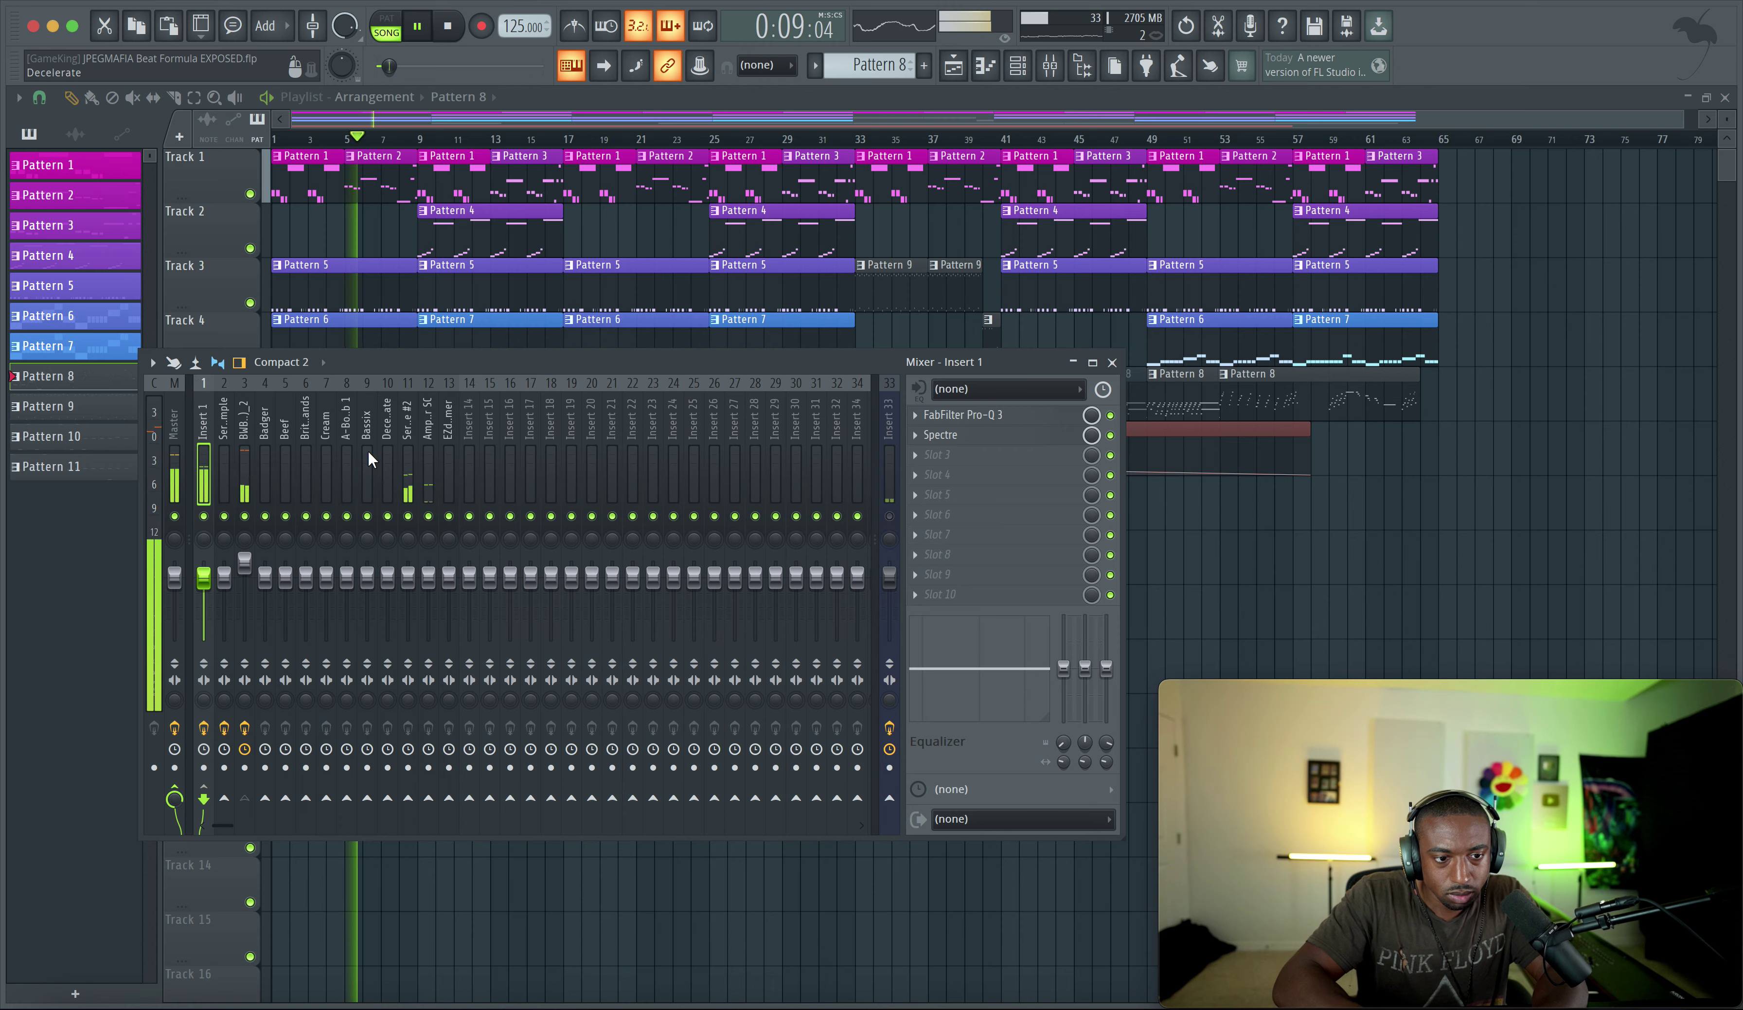
left_click(1258, 536)
left_click(1046, 70)
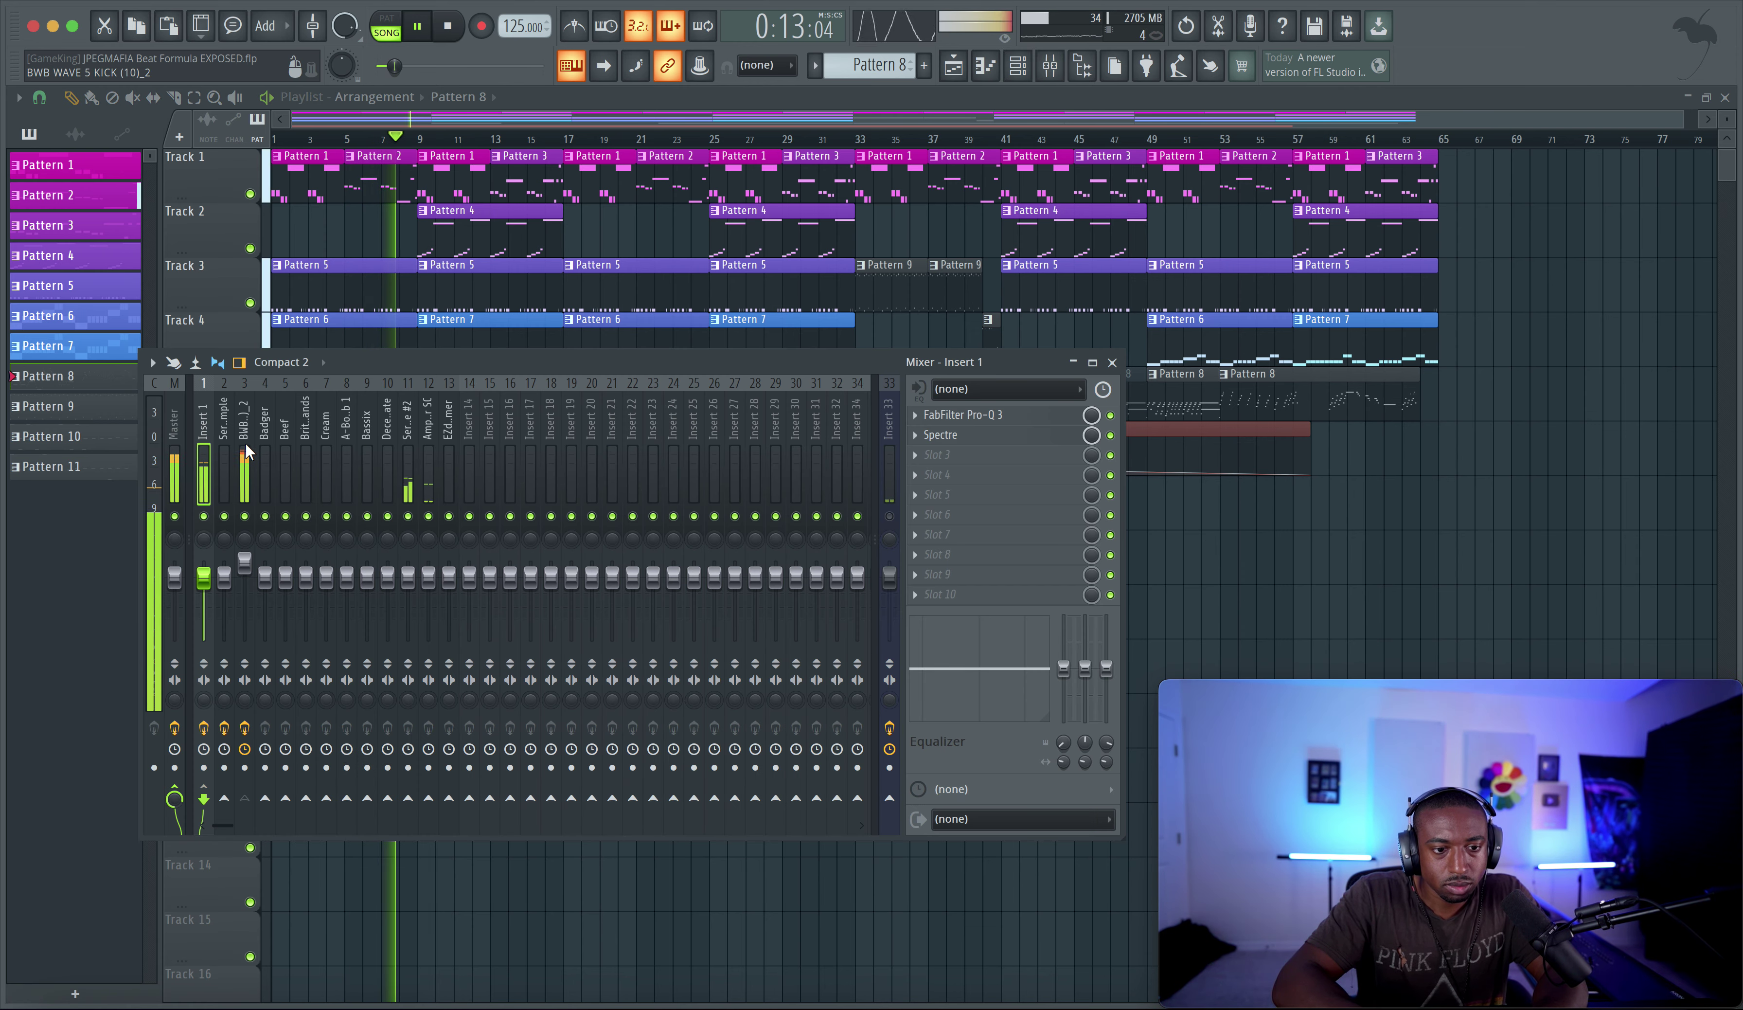
left_click(411, 457)
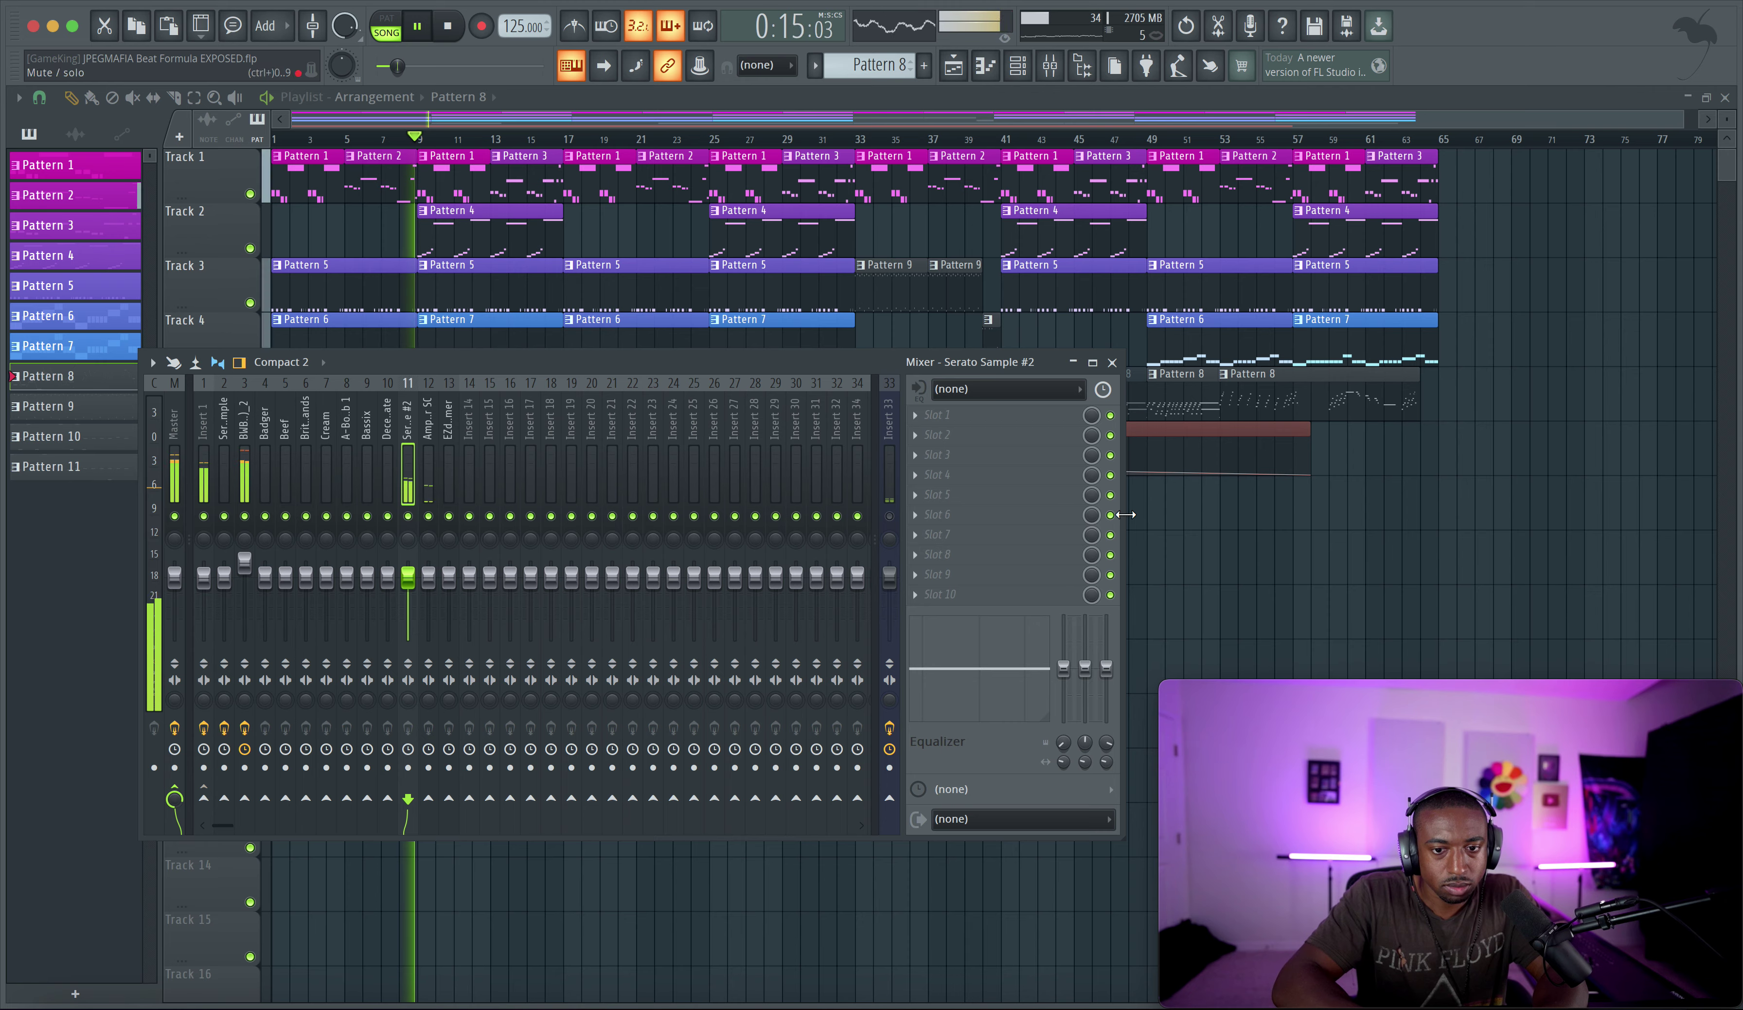
left_click(1157, 527)
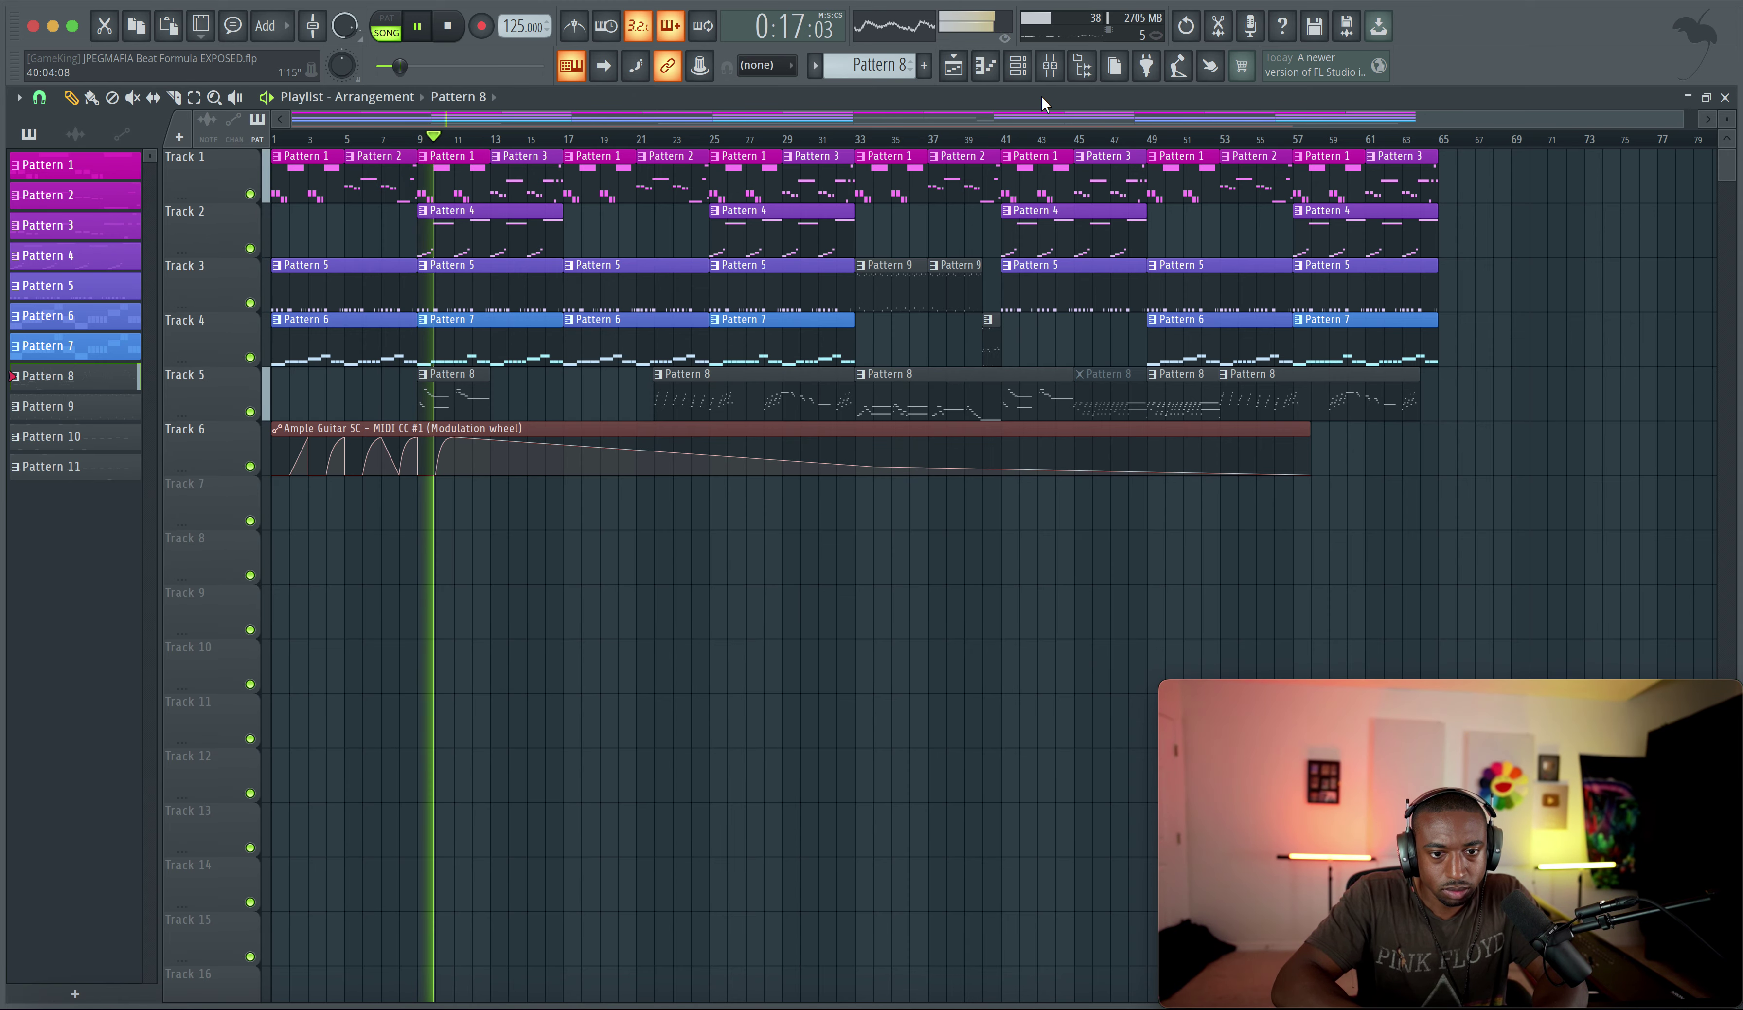
Set the Double amount of Ample Guitar SC to 23 on its main guitar page, and return to the playlist
left_click(1018, 65)
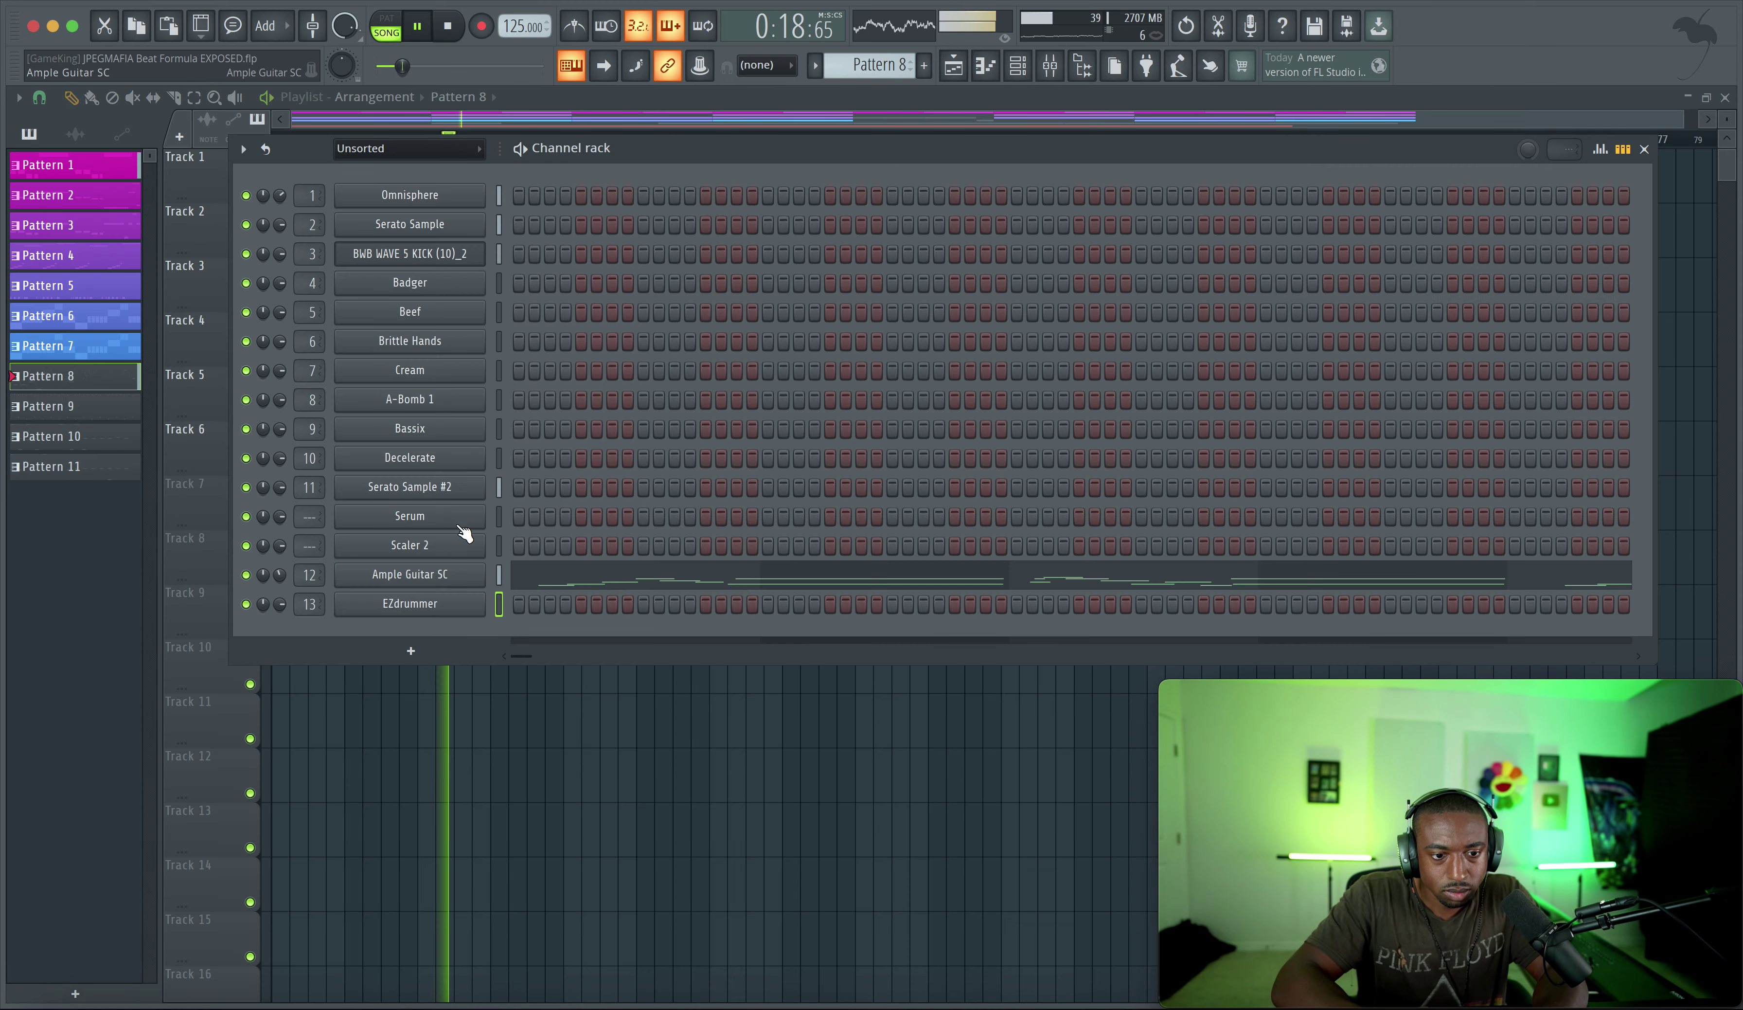
left_click(409, 575)
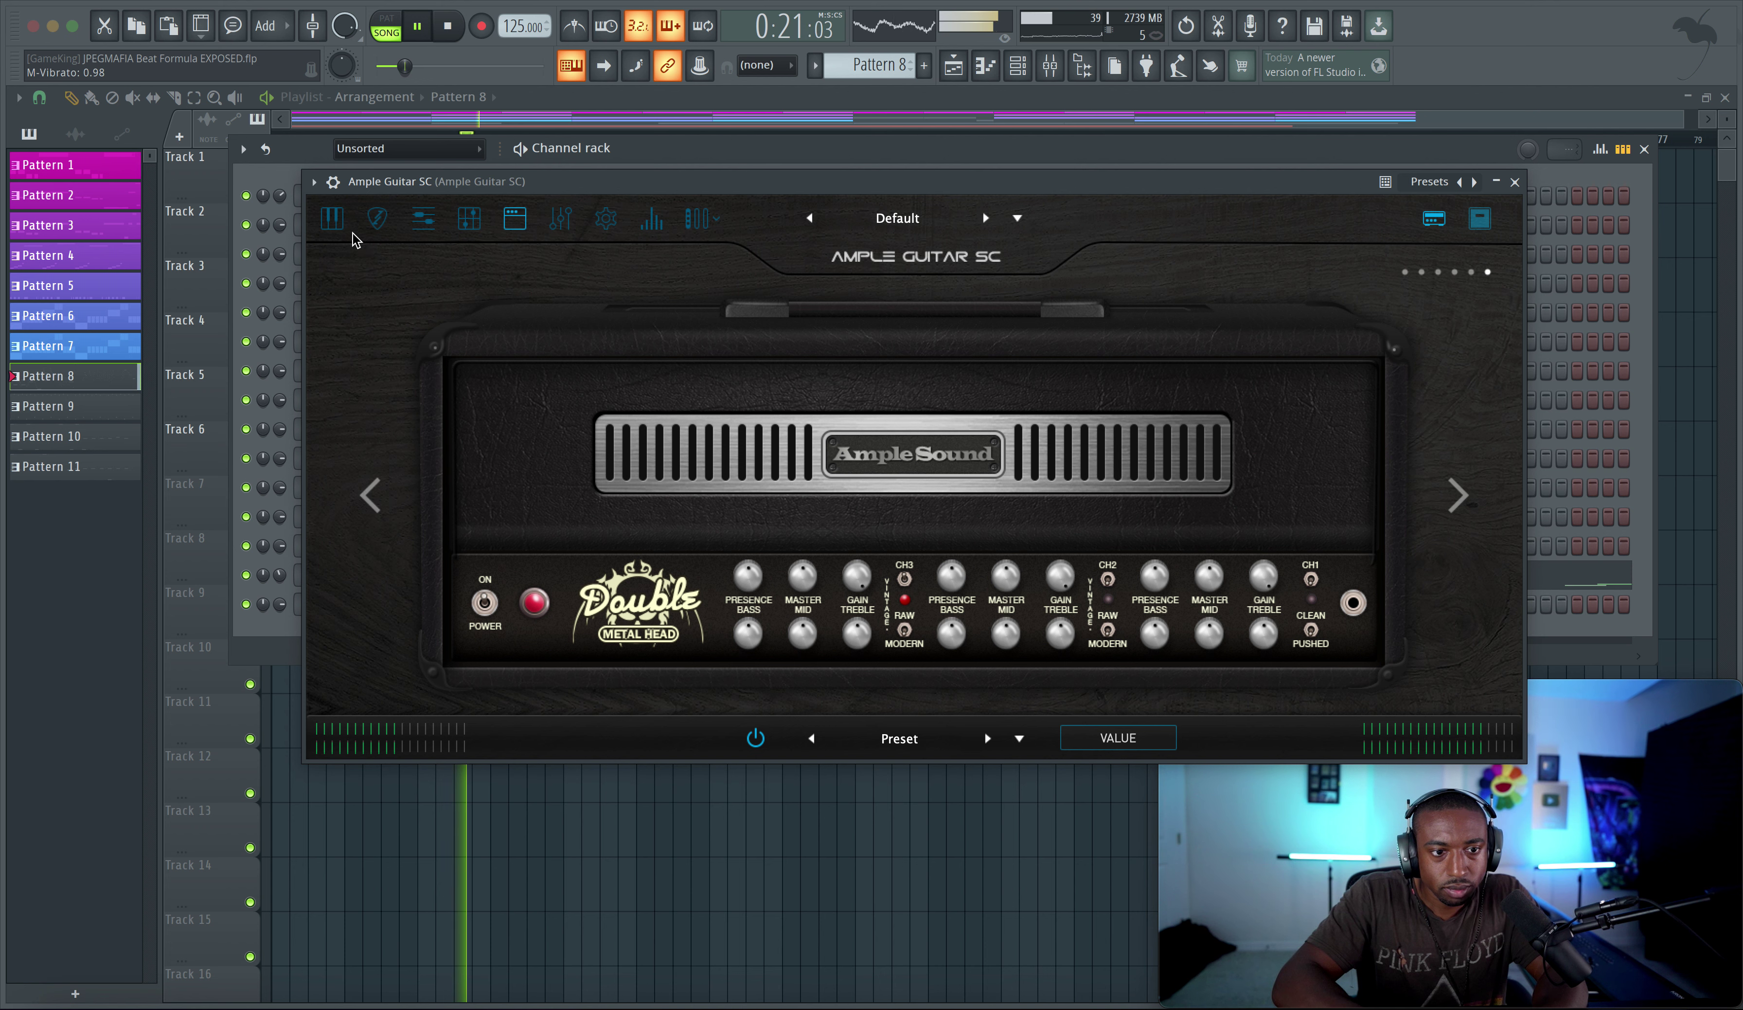
left_click(332, 218)
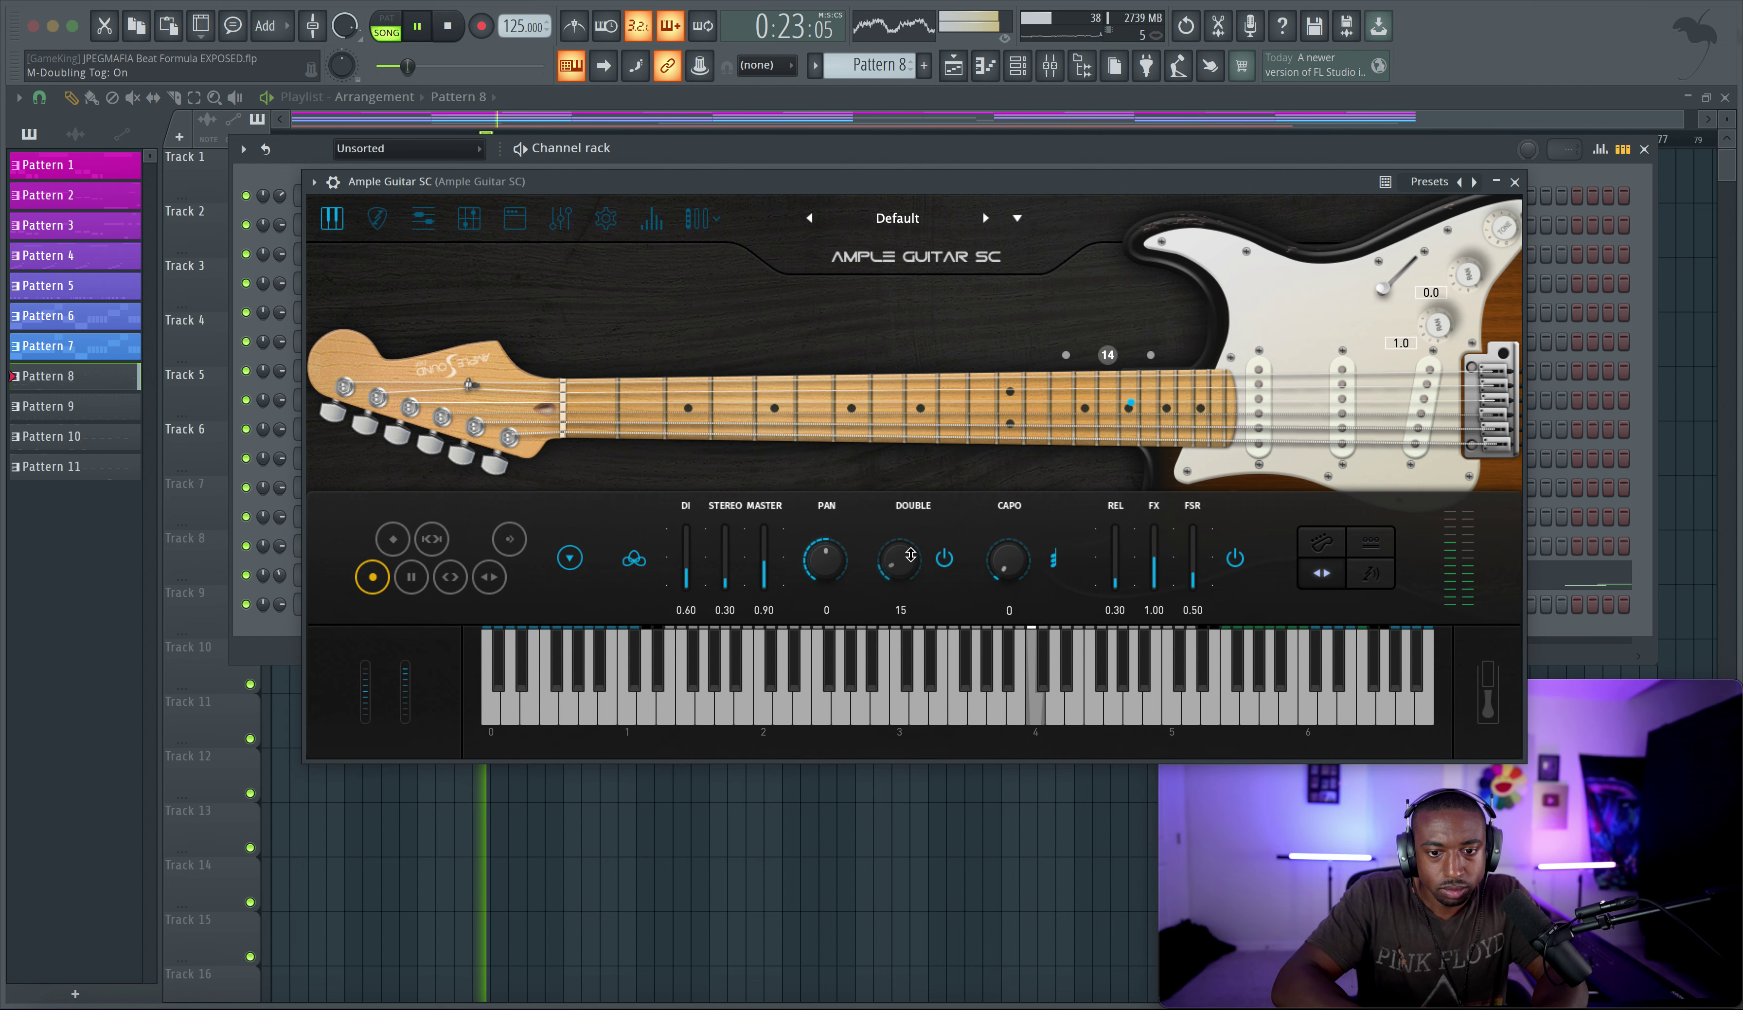
left_click_drag(911, 554, 909, 592)
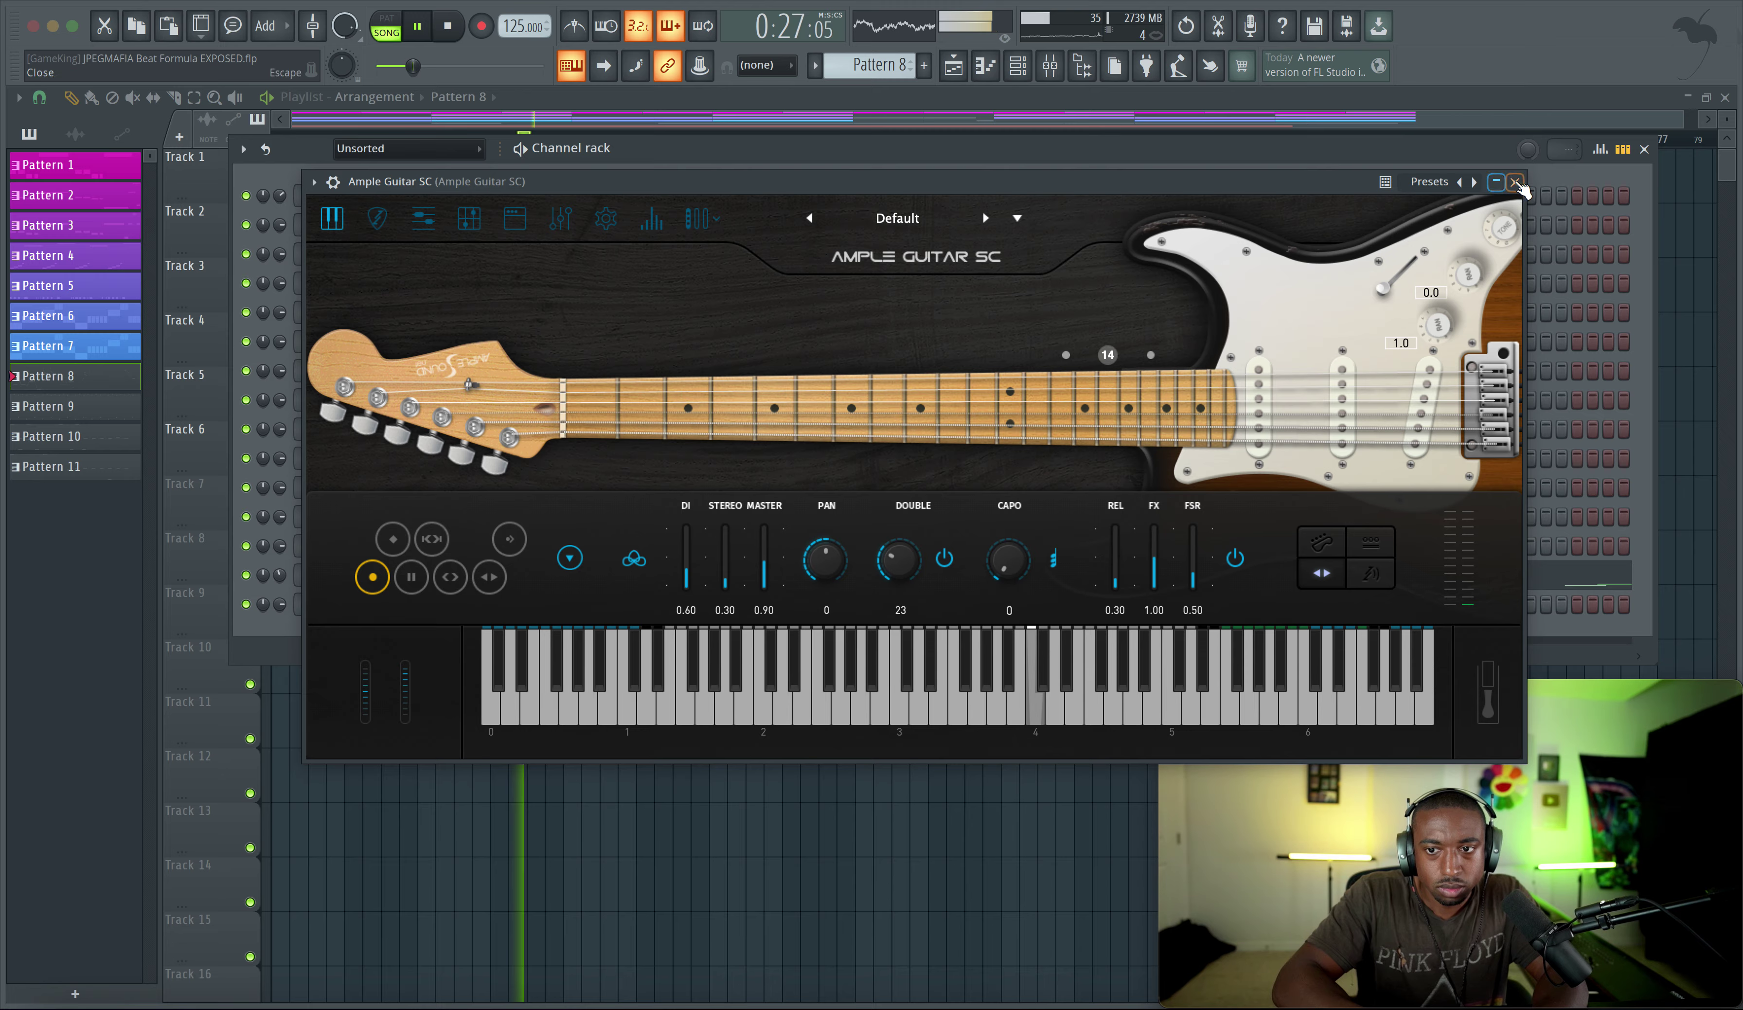
left_click(1517, 182)
left_click(1644, 148)
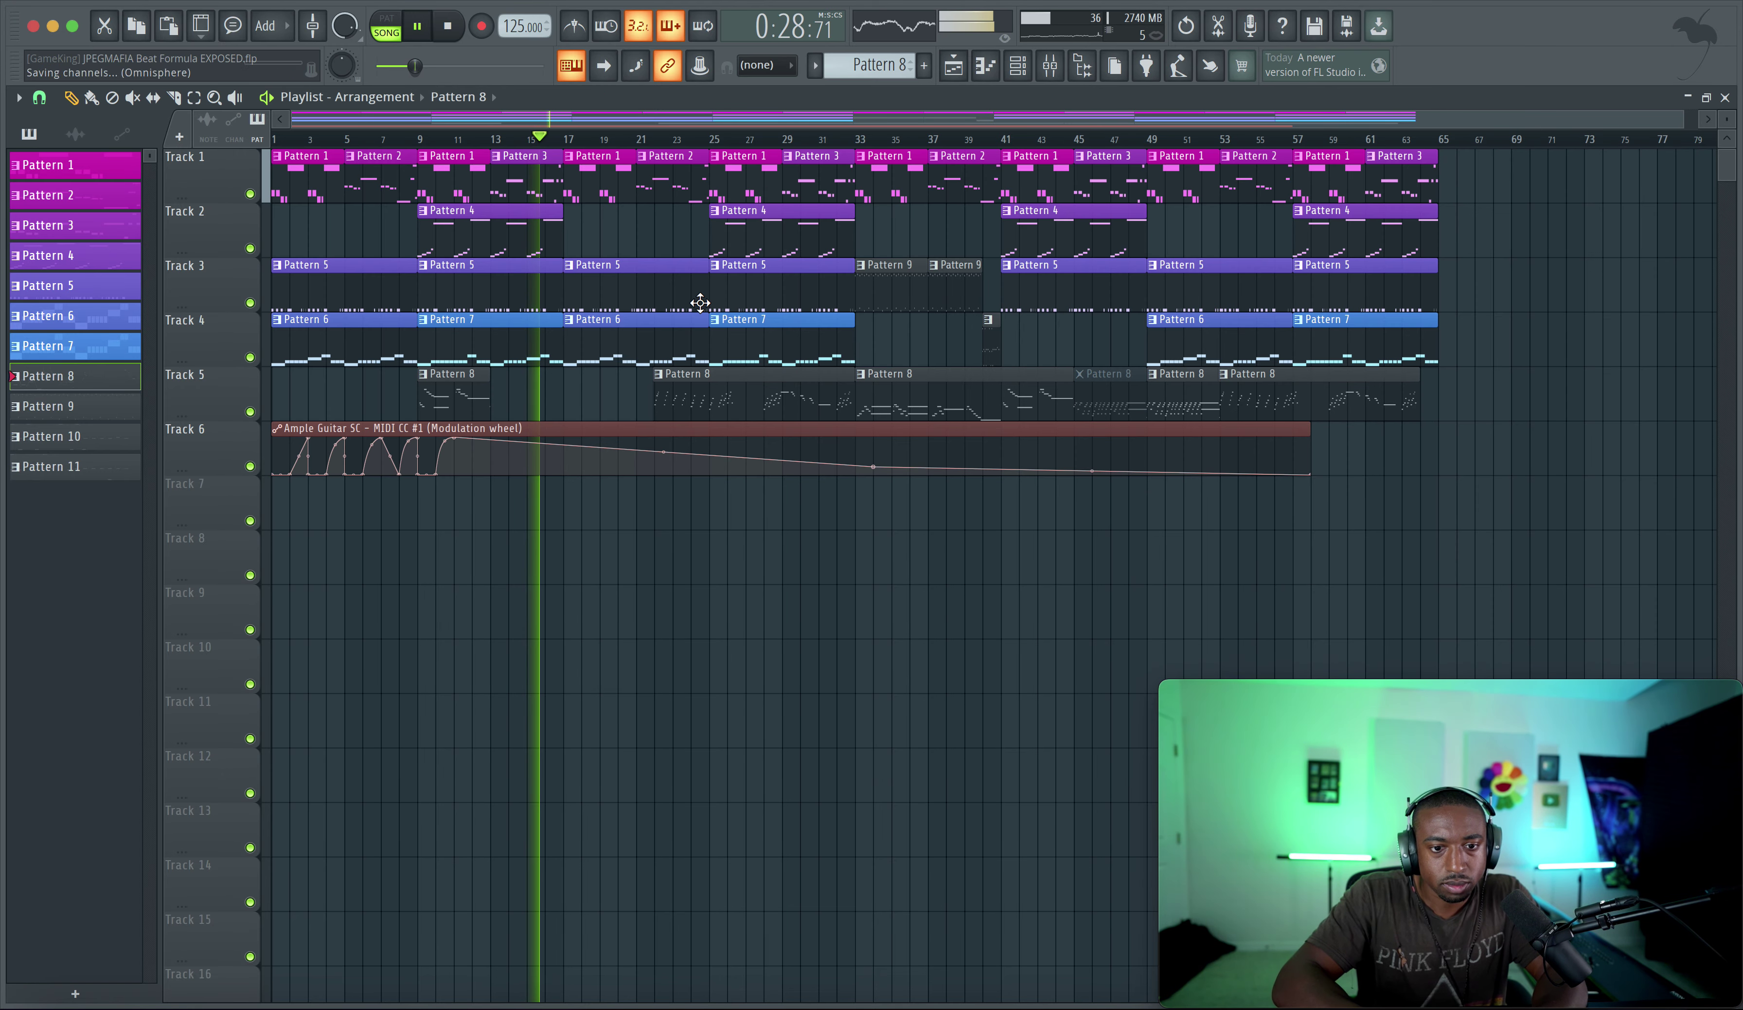
Try the BWB WAVE 5 KICK mixer track's volume at 112% and set it to about 116% (3.7 dB)
left_click(1059, 71)
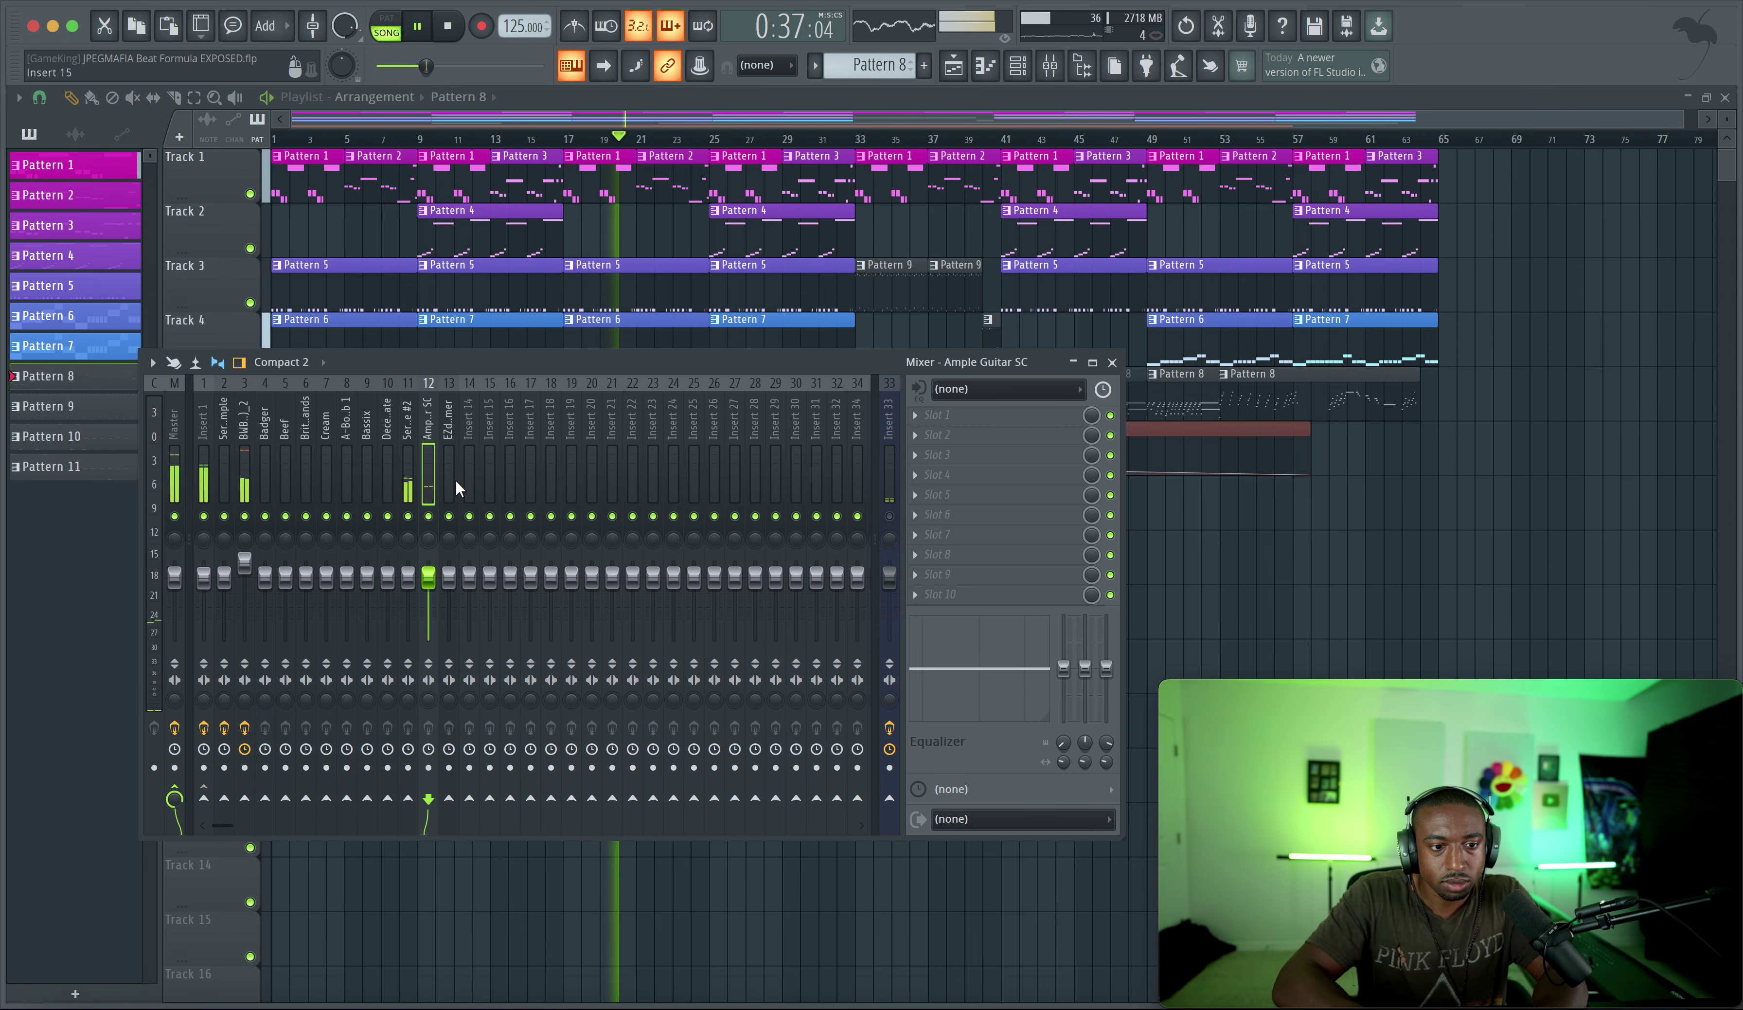
left_click(244, 567)
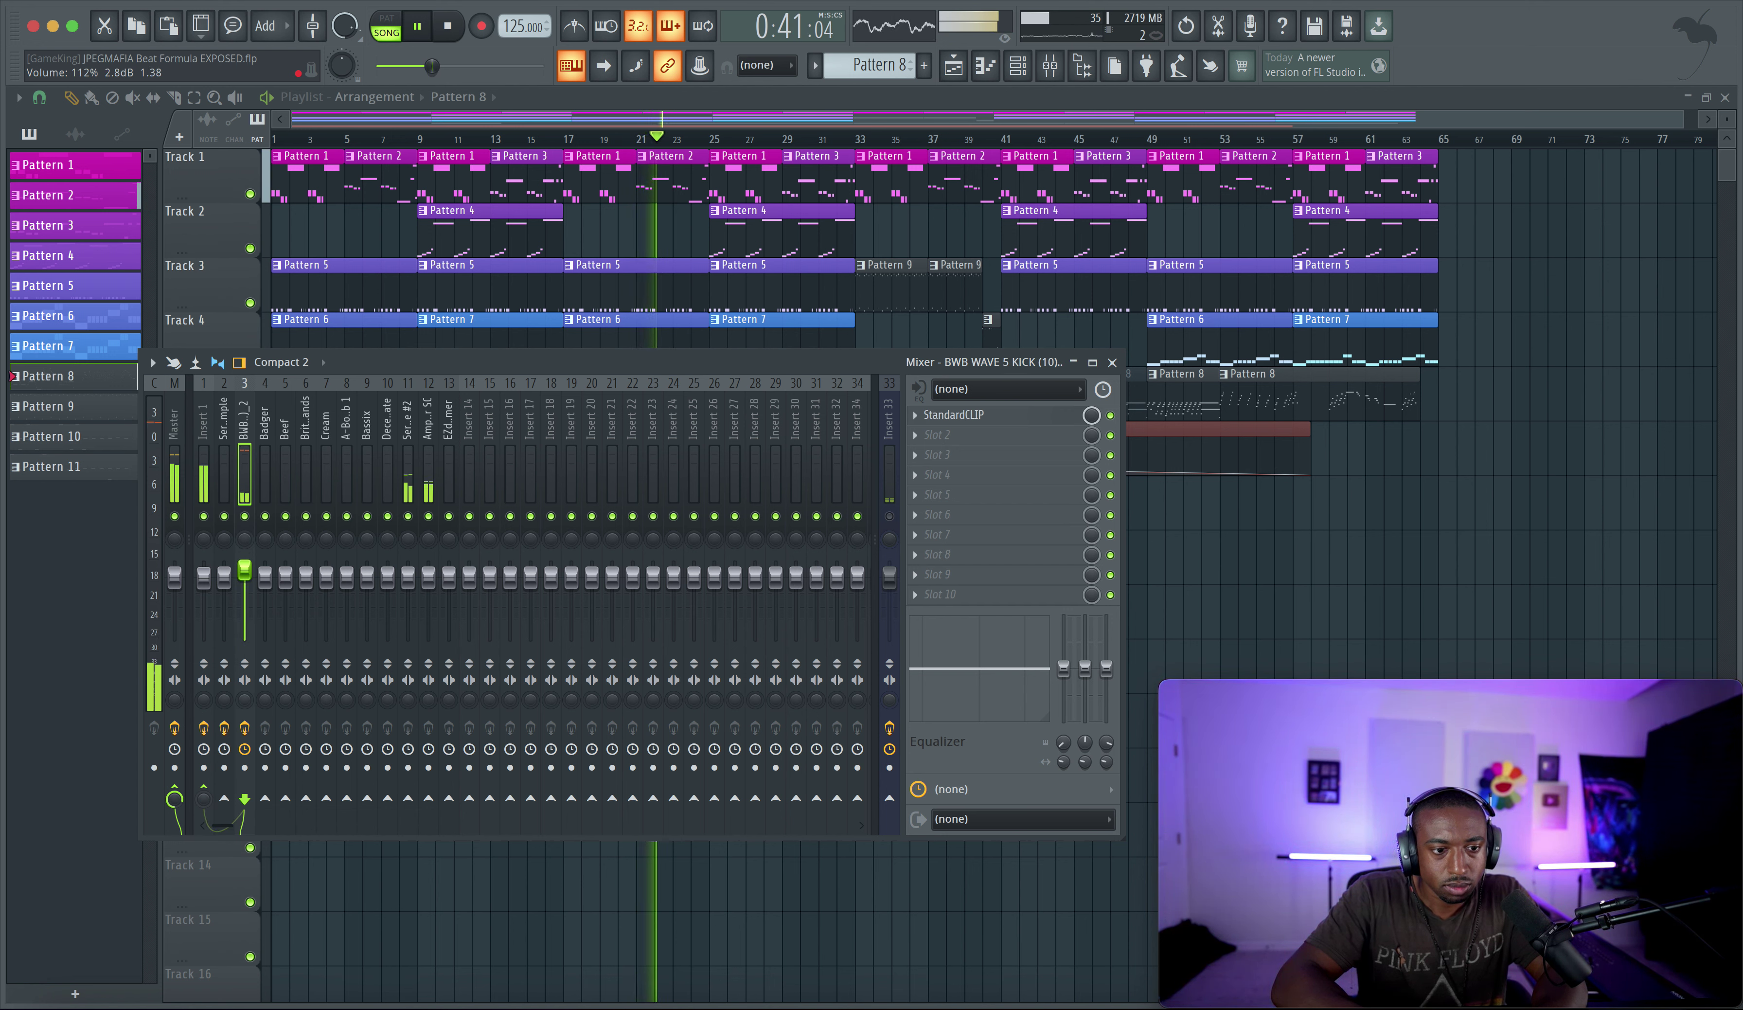
left_click_drag(243, 568, 242, 562)
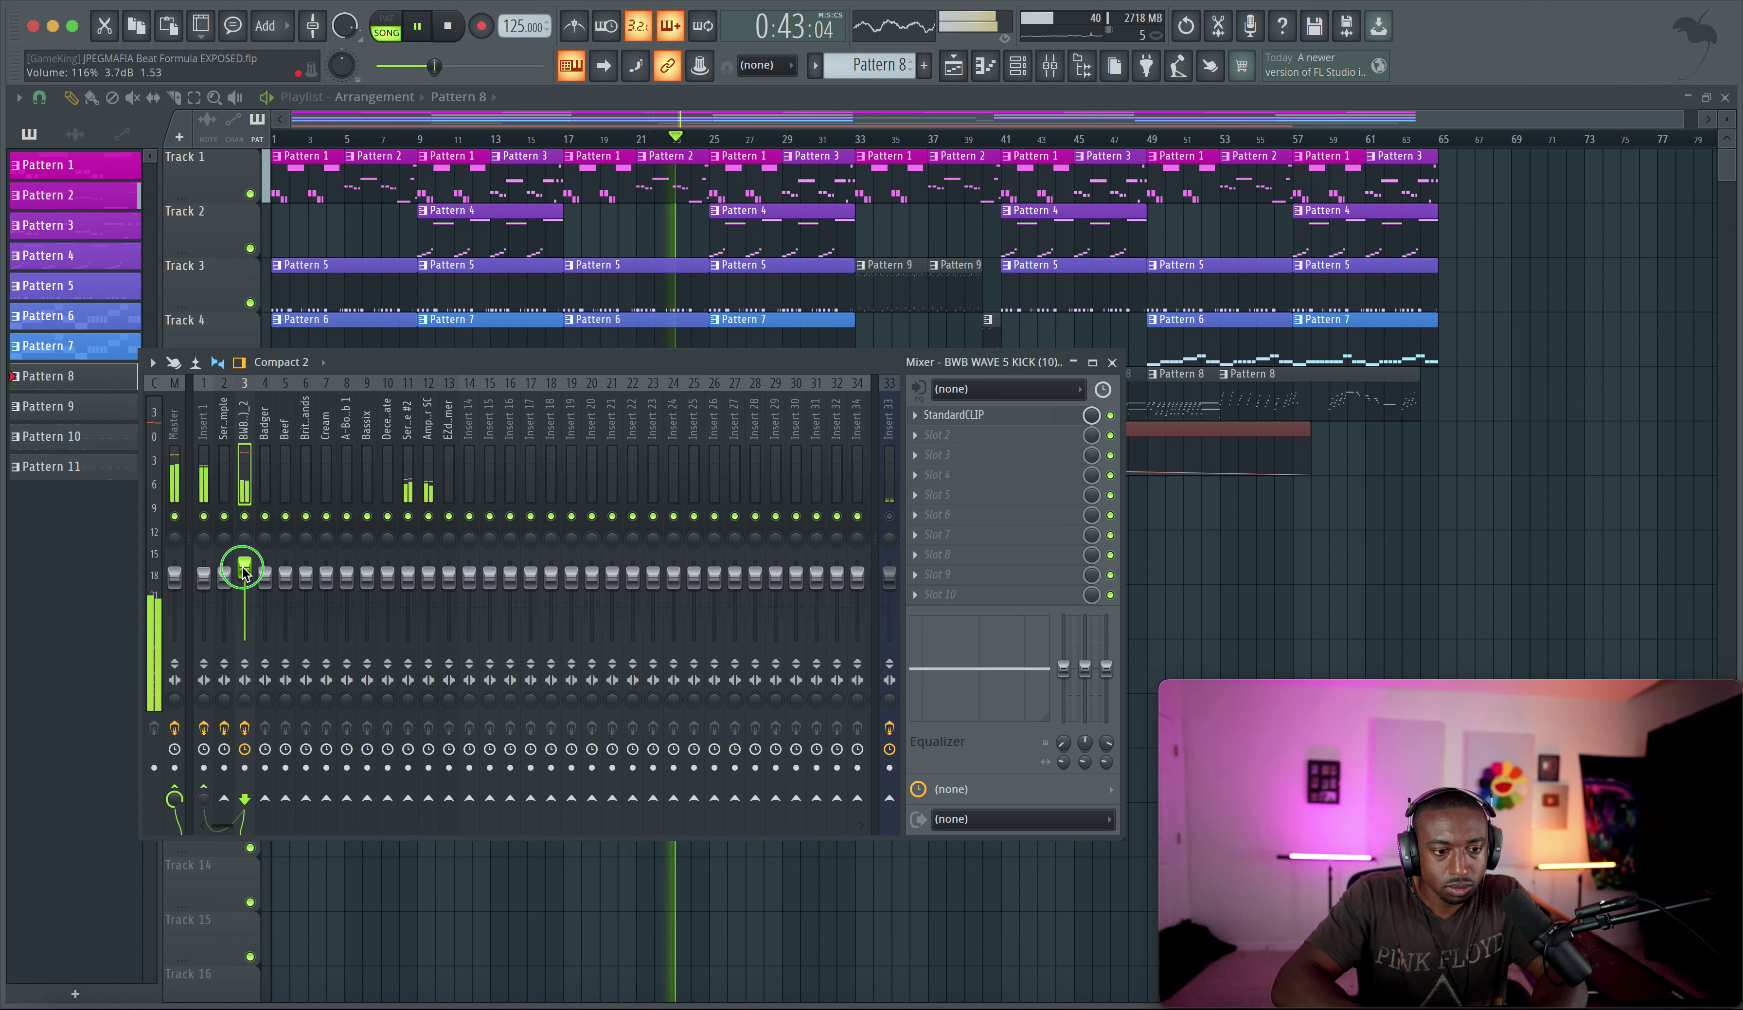
Audition Insert 1's mixer volume at 94% and 110%, and bring it to about 99% (-0.2 dB)
left_click(210, 478)
right_click(208, 572)
left_click(249, 824)
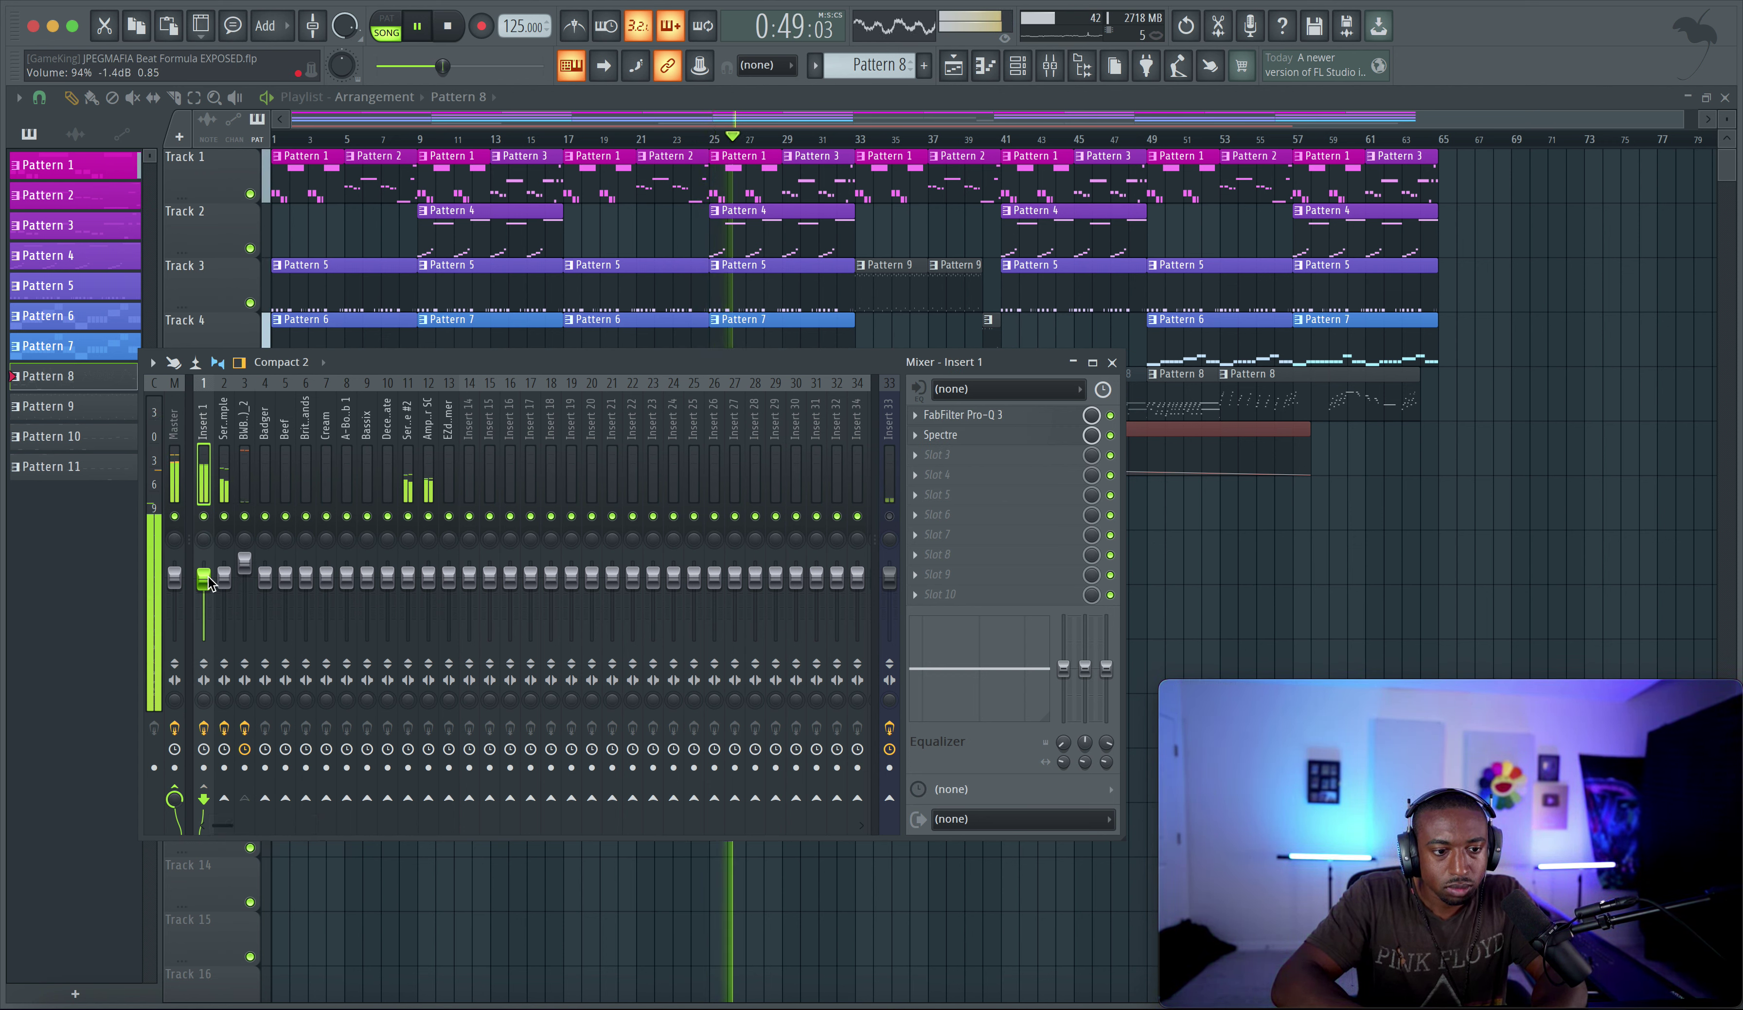
scroll(210, 582, "up", 3)
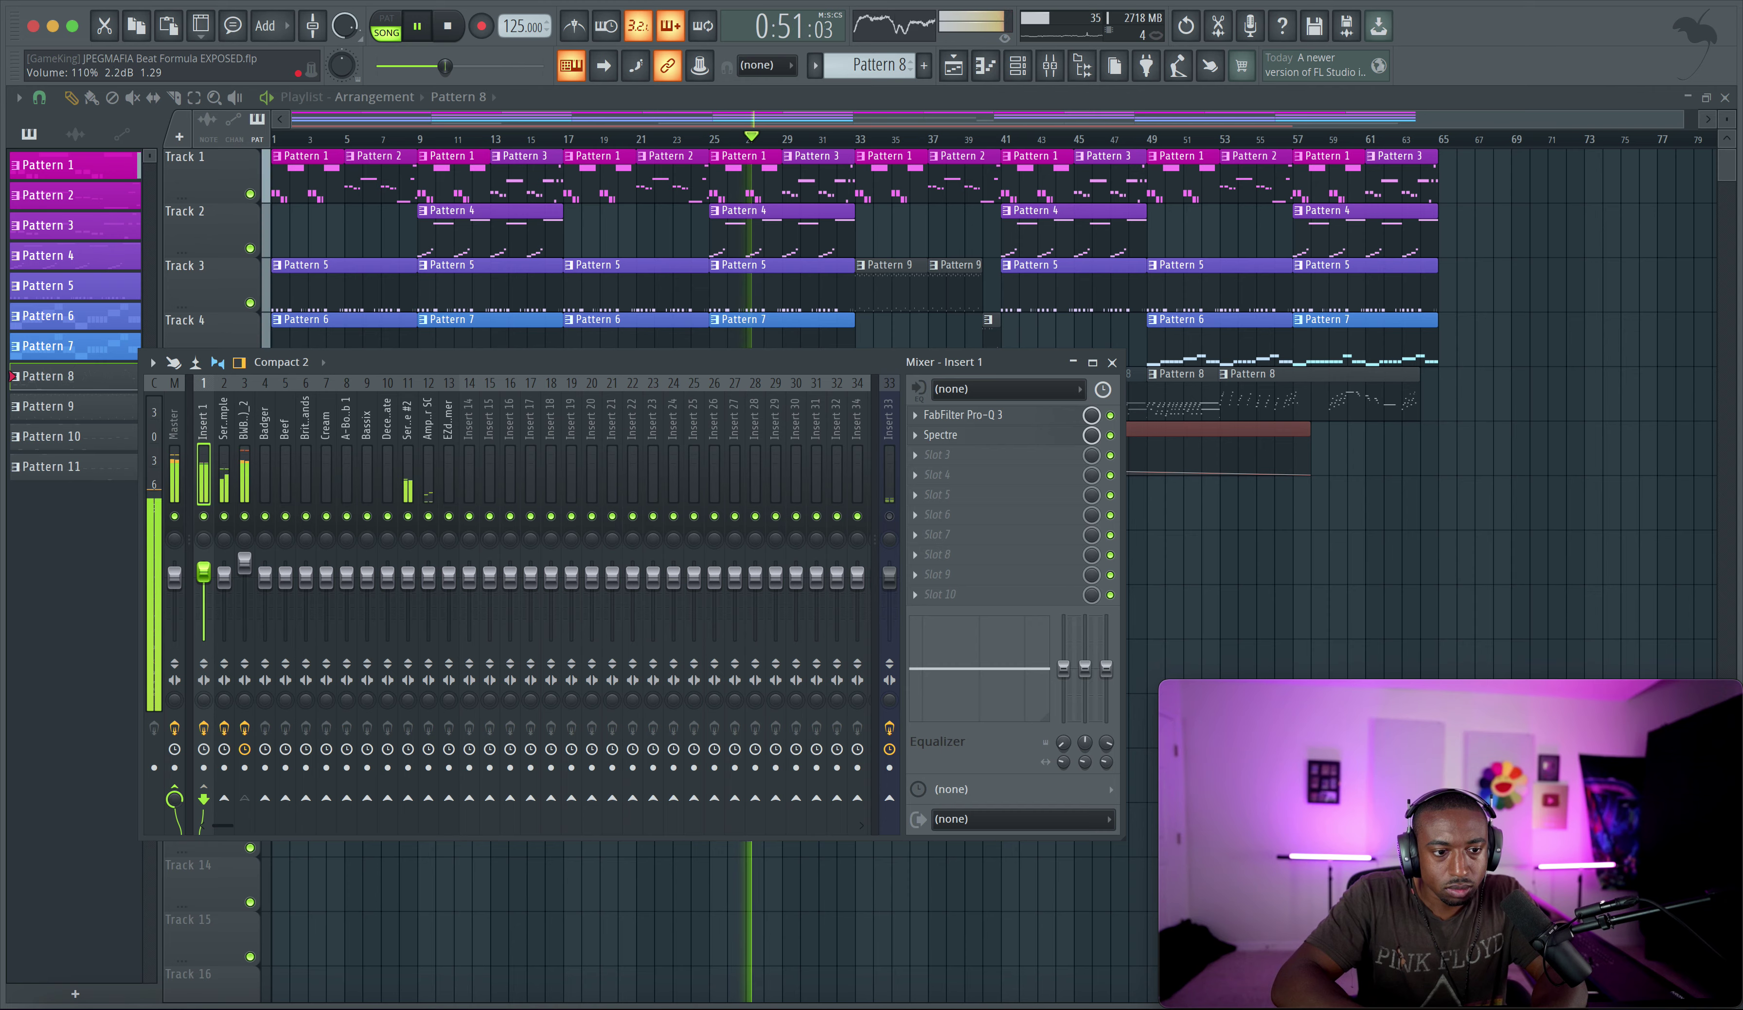
right_click(204, 572)
left_click(249, 839)
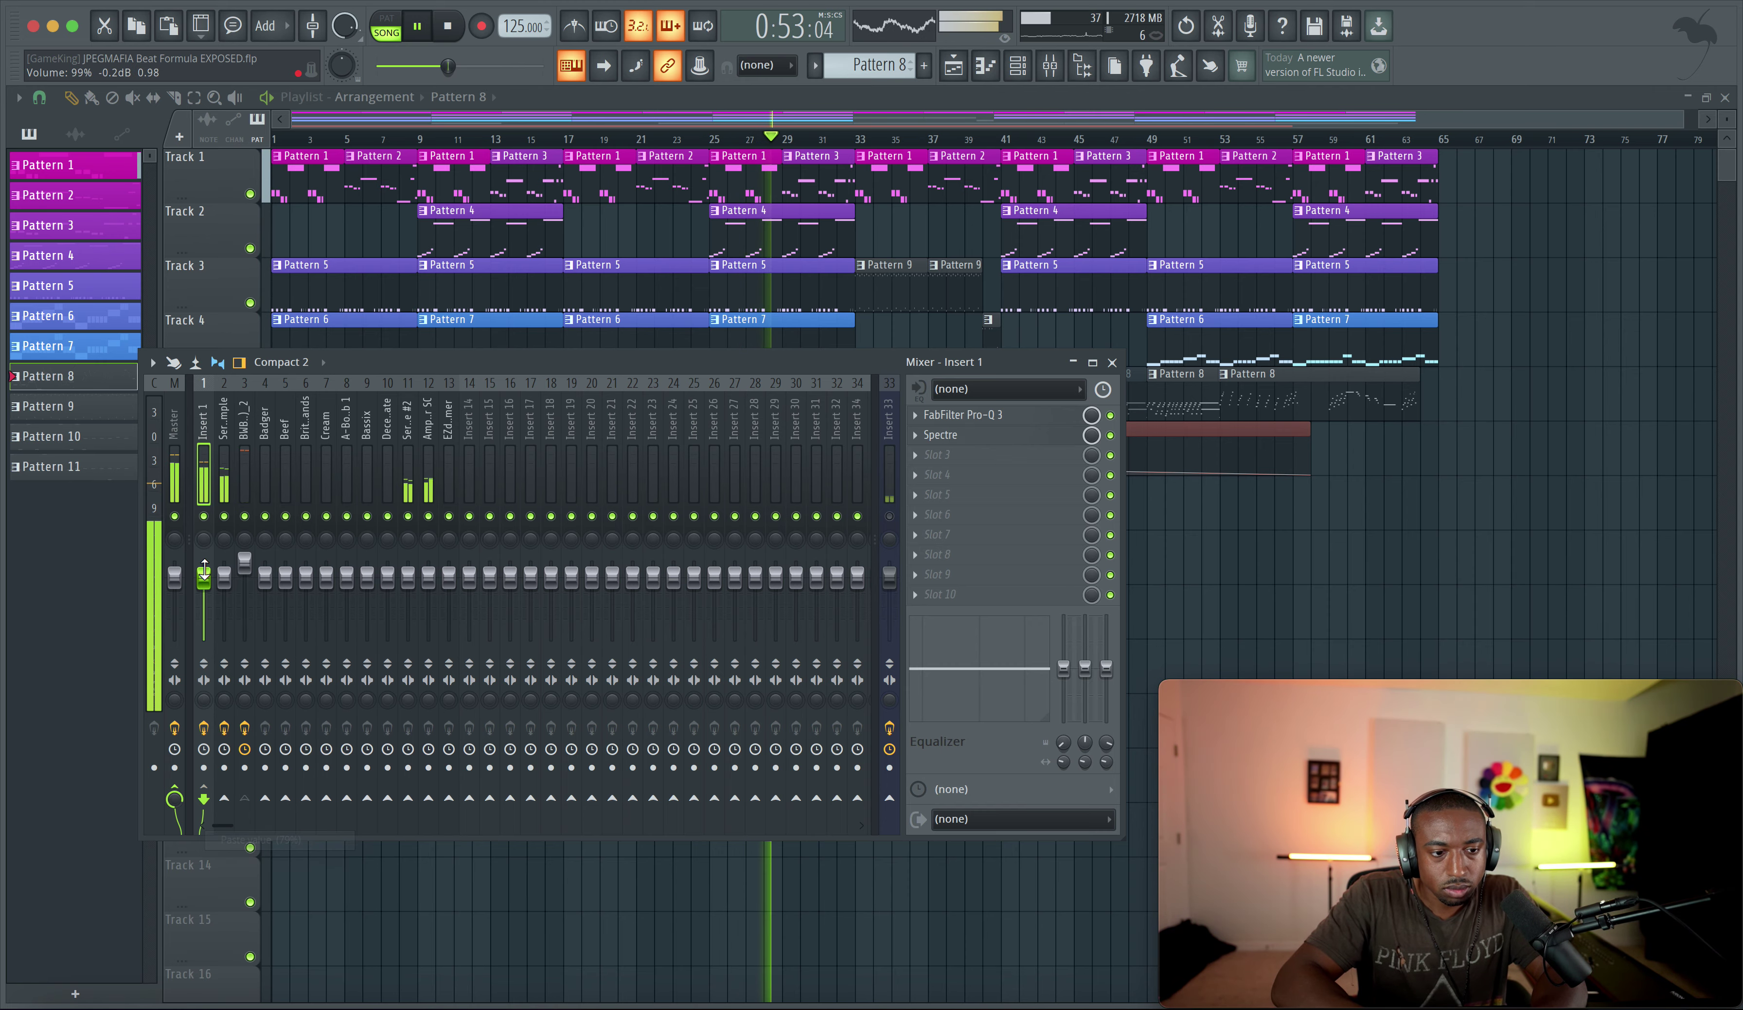
Reset the band 1 gain of Insert 1's FabFilter Pro-Q 3 to 0 dB
left_click(1005, 416)
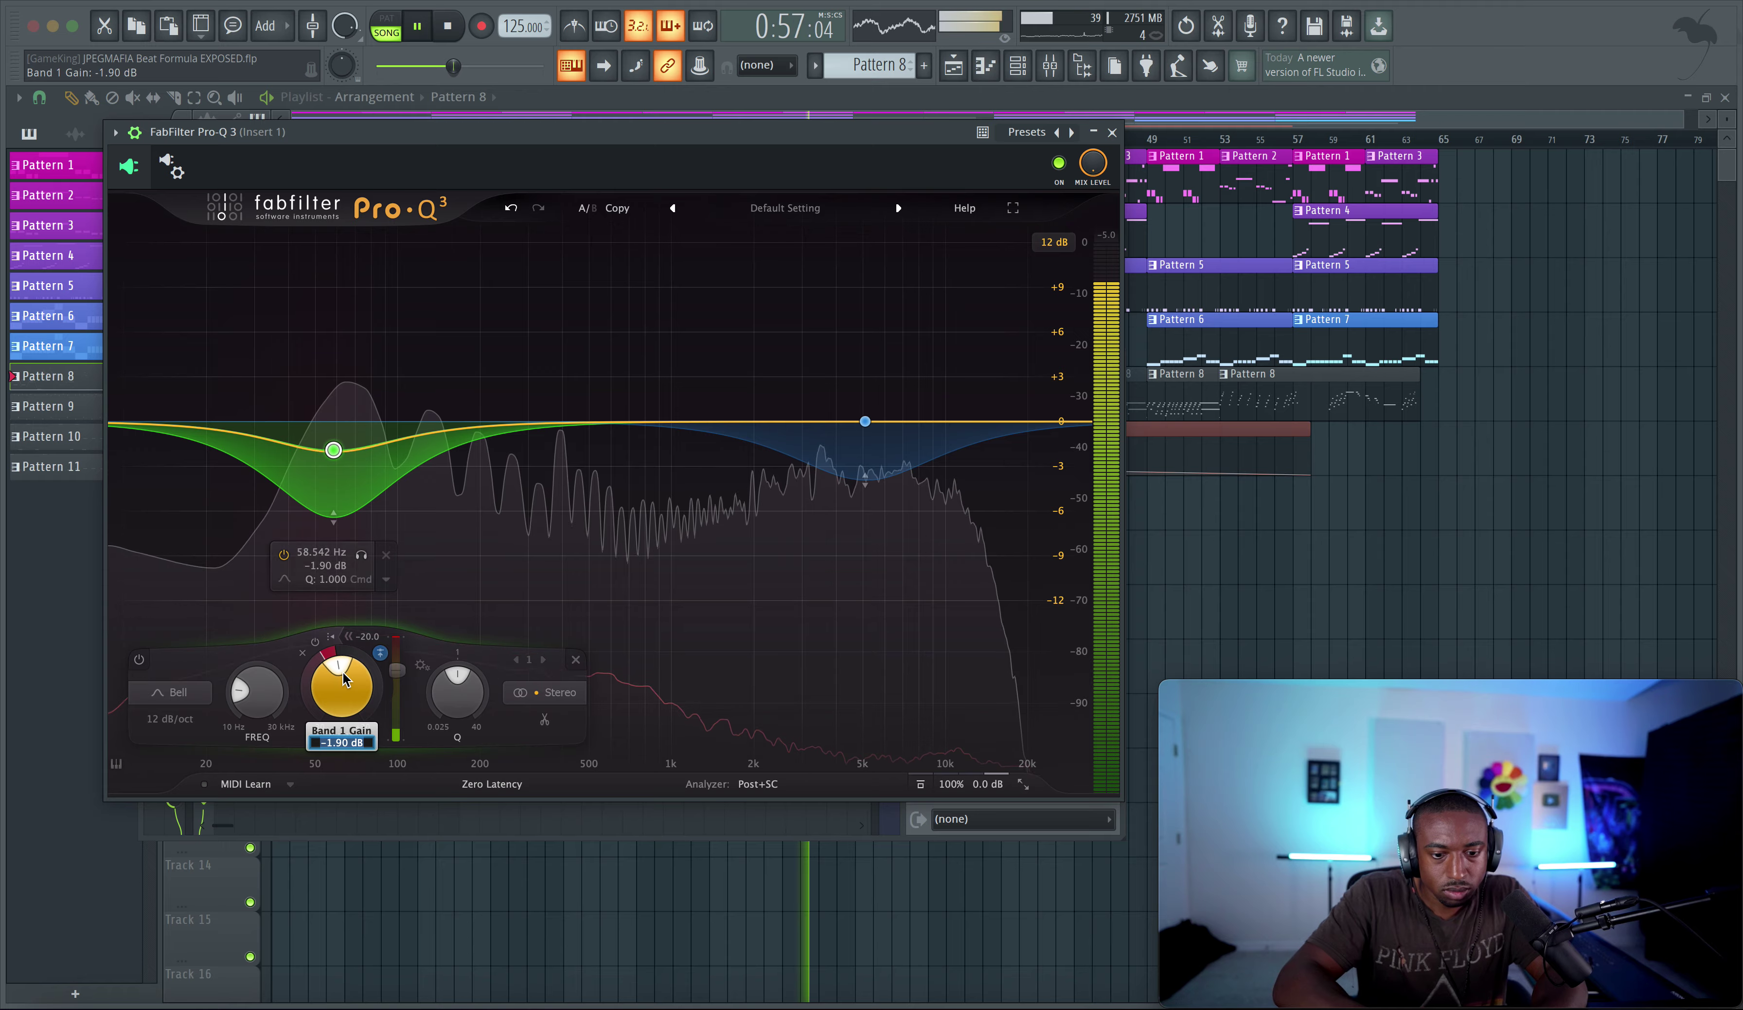
double_click(339, 645)
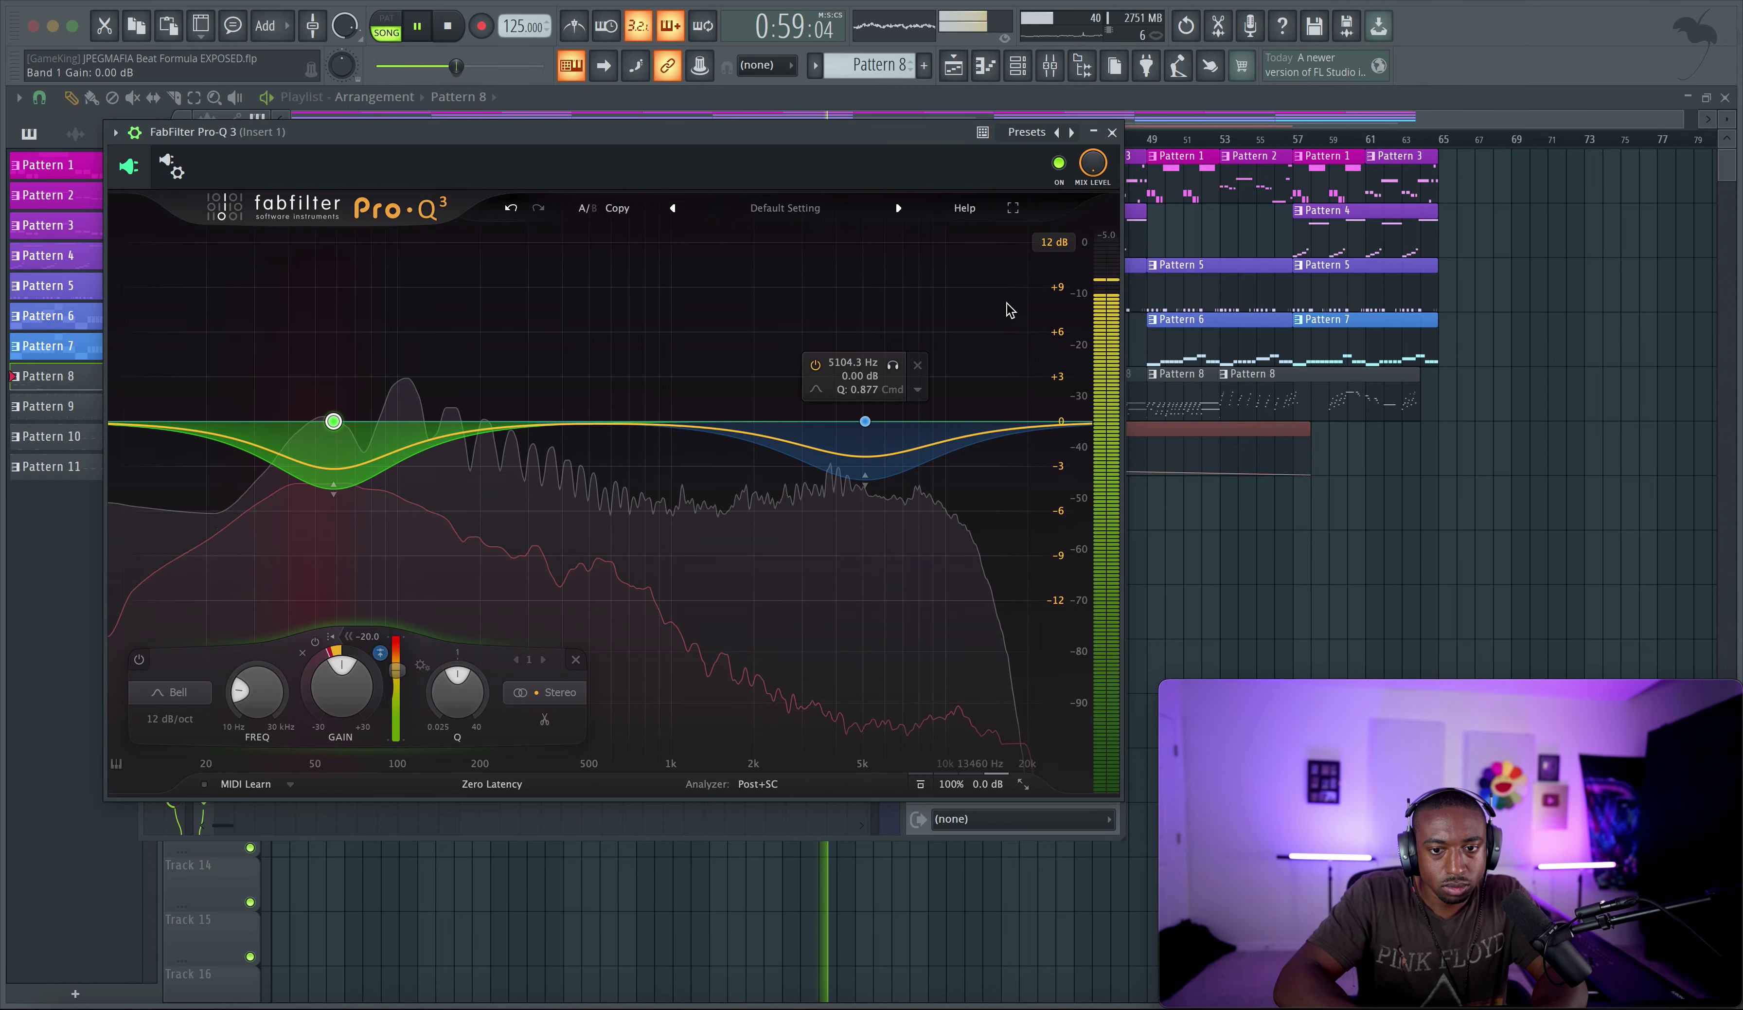
left_click(1113, 132)
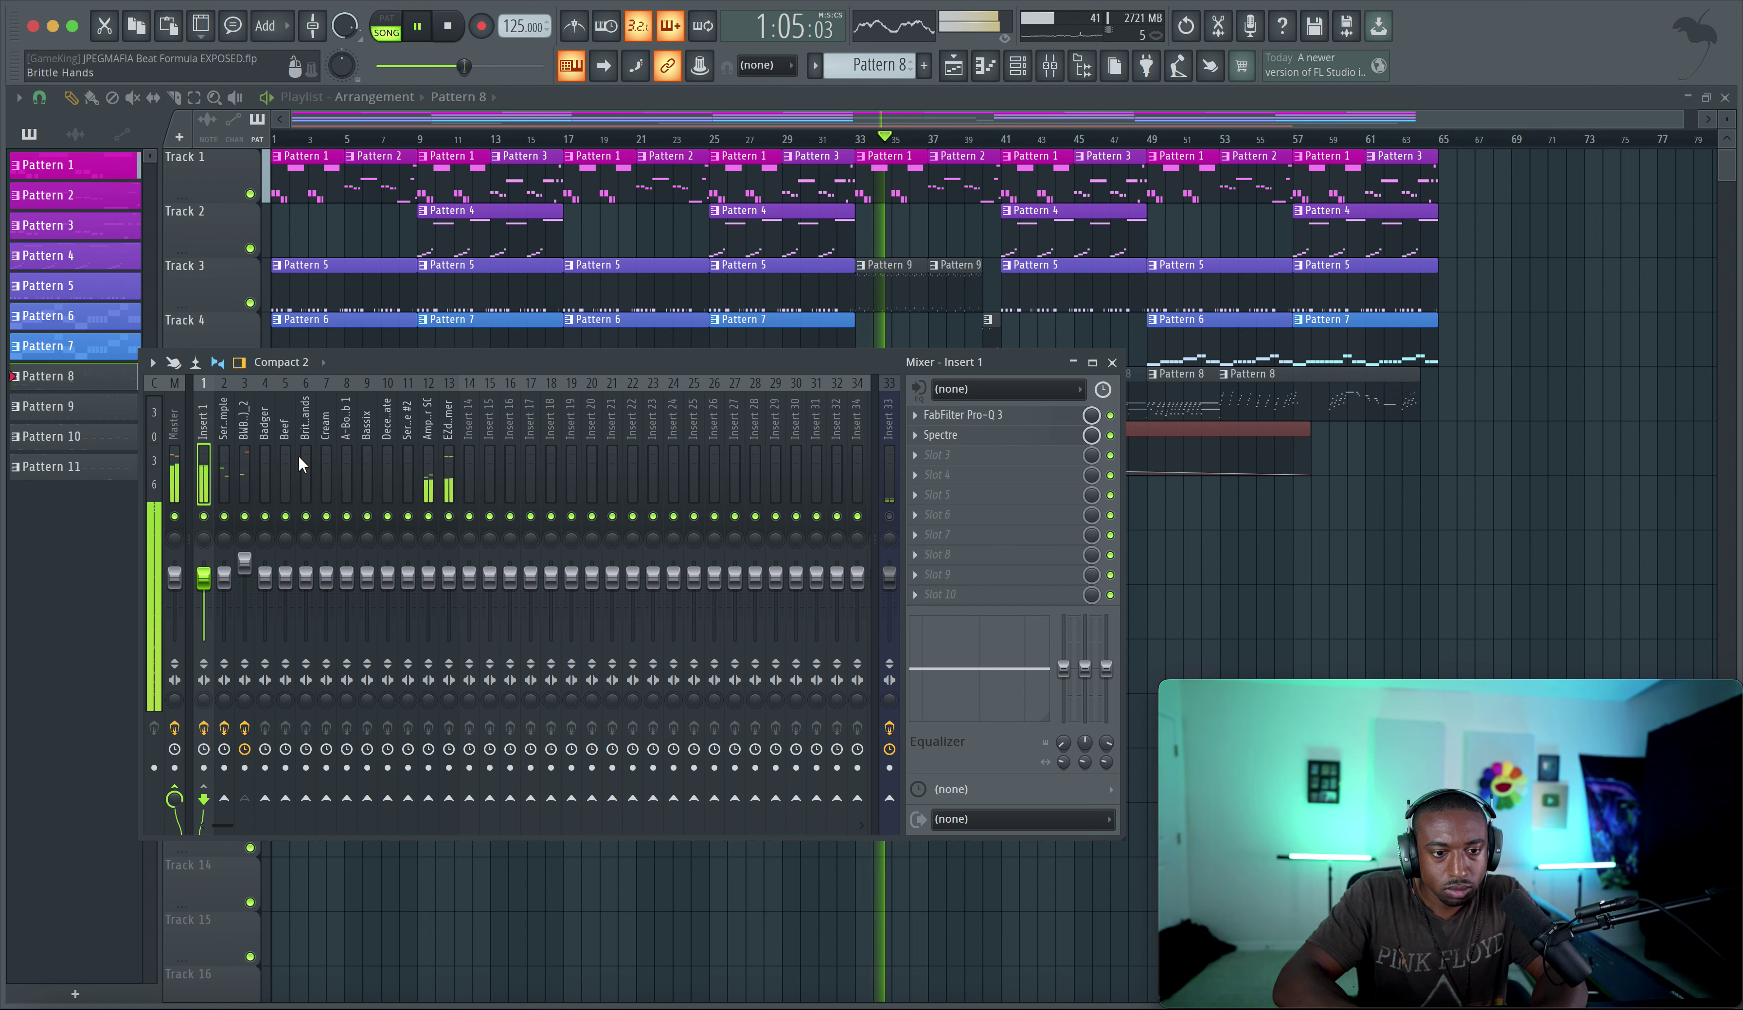
Enable Fruity WaveShaper on the Master mixer track and set its mix level to 47%
left_click(181, 468)
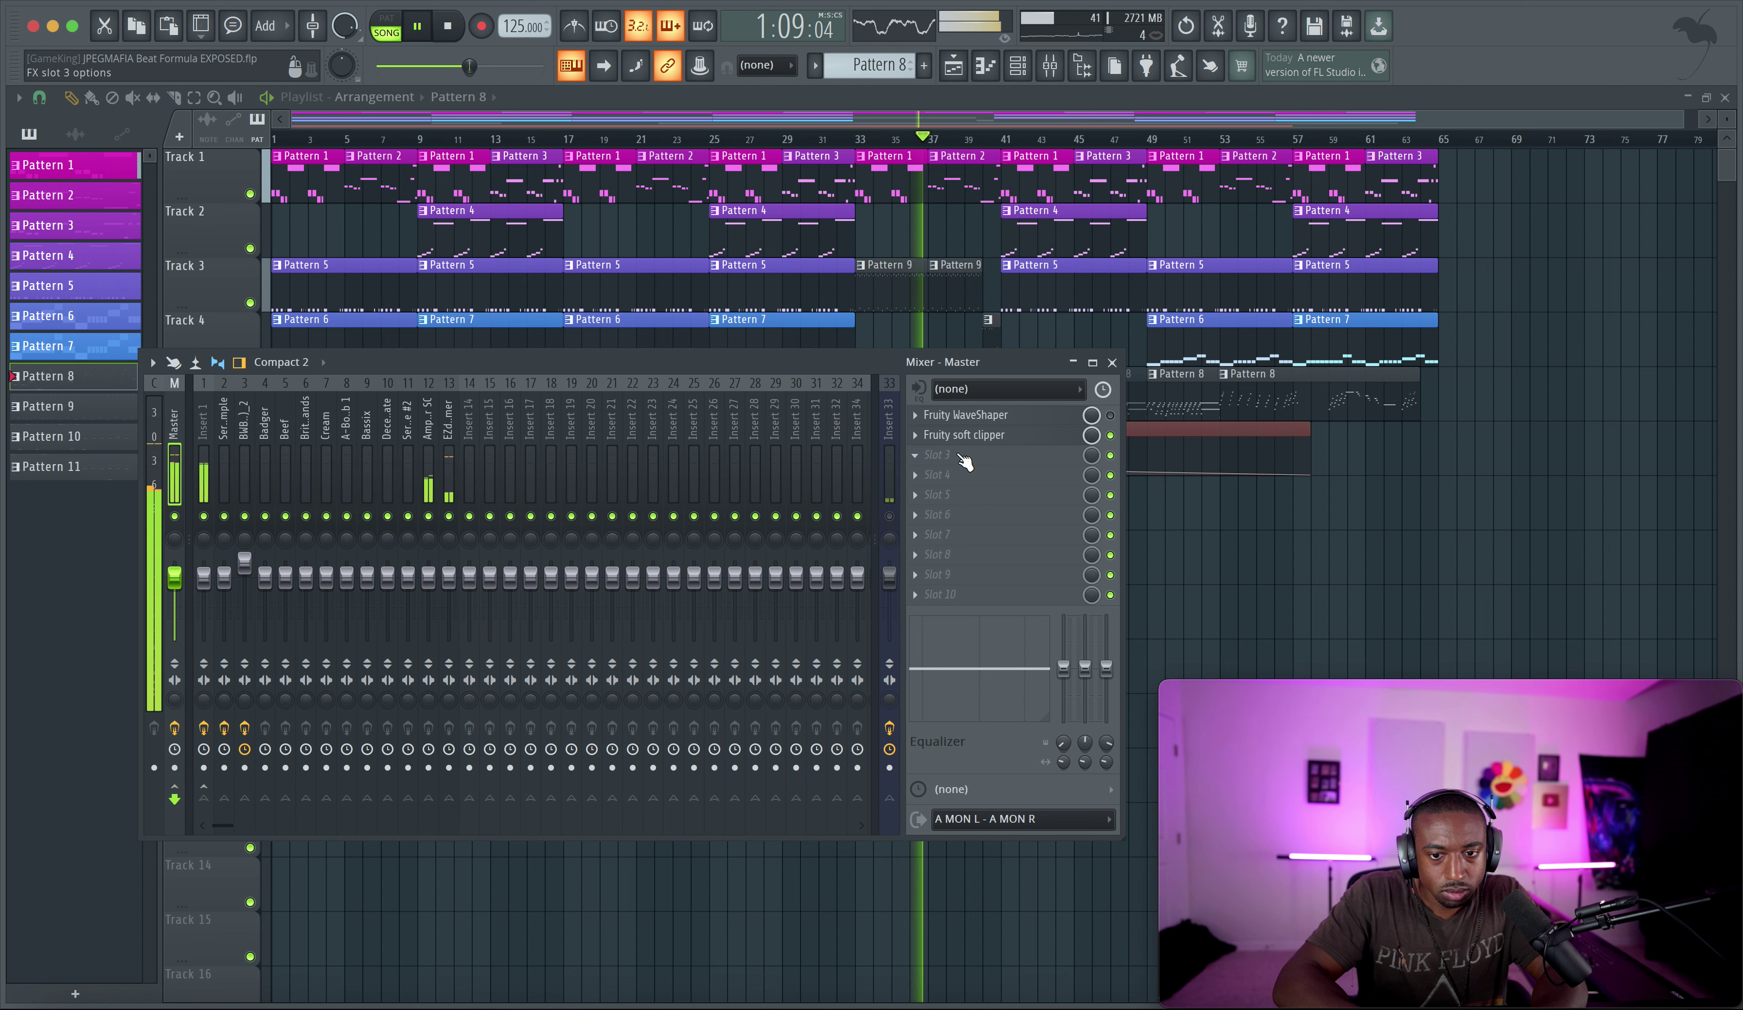
left_click(1109, 416)
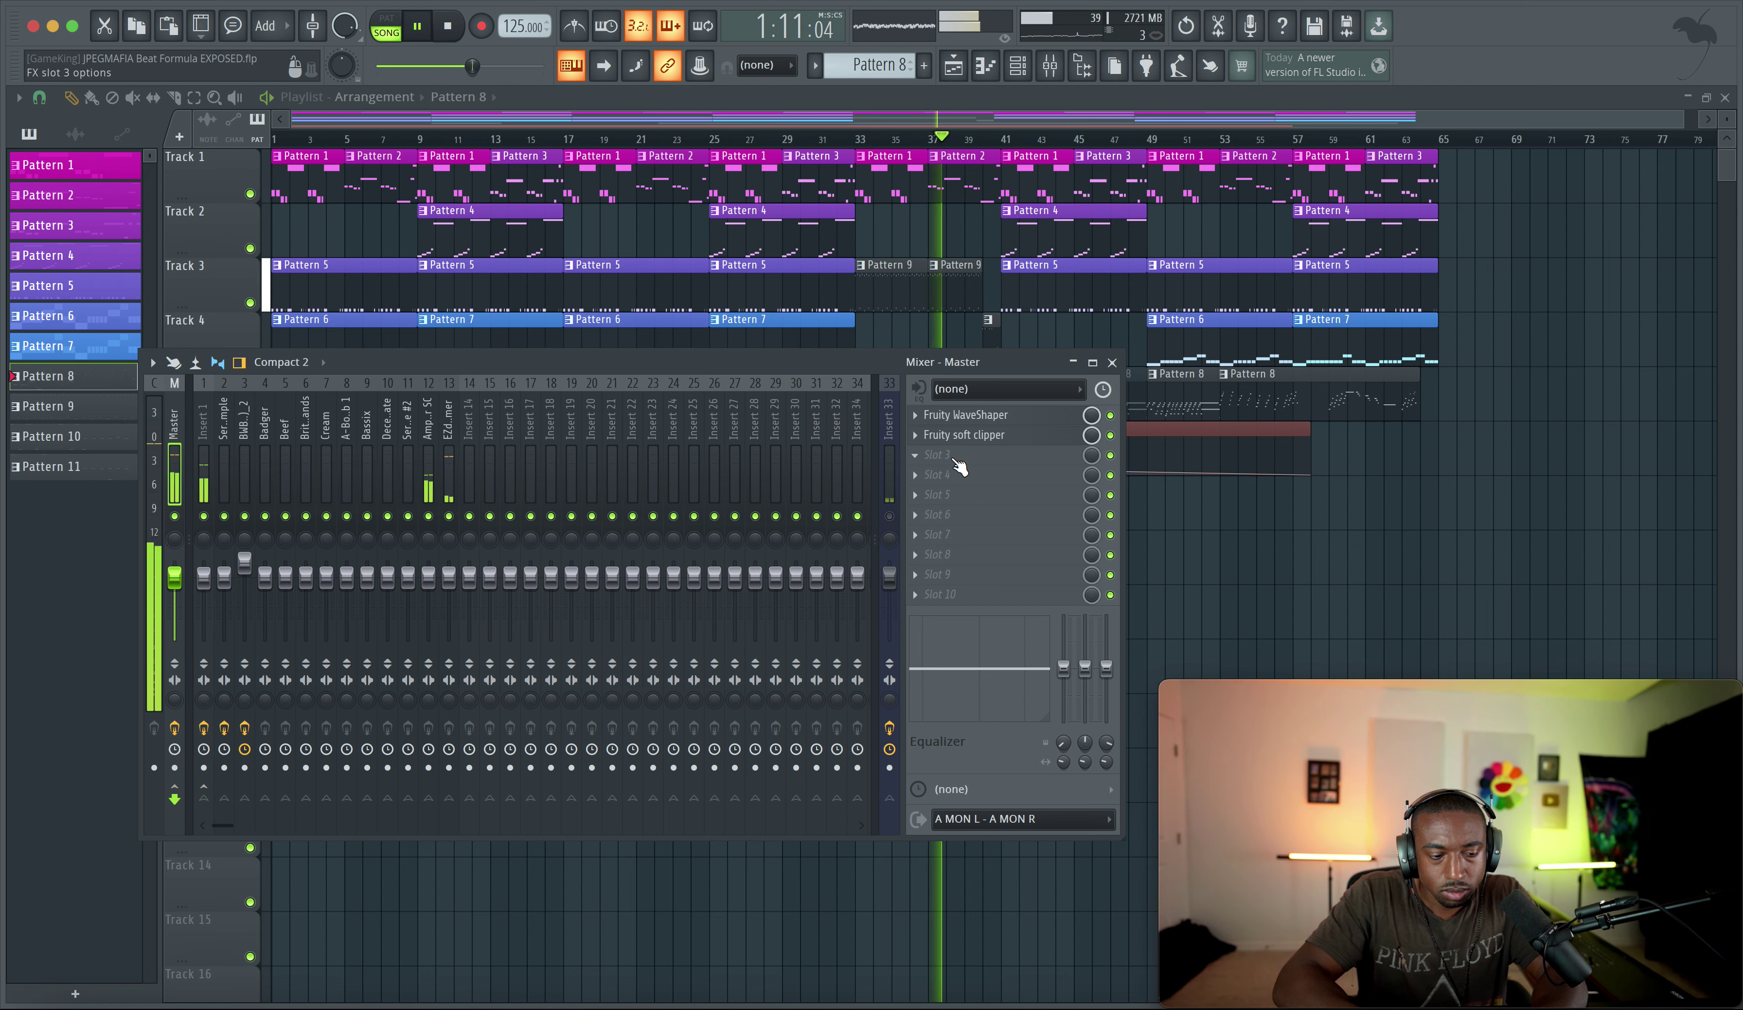
left_click(978, 415)
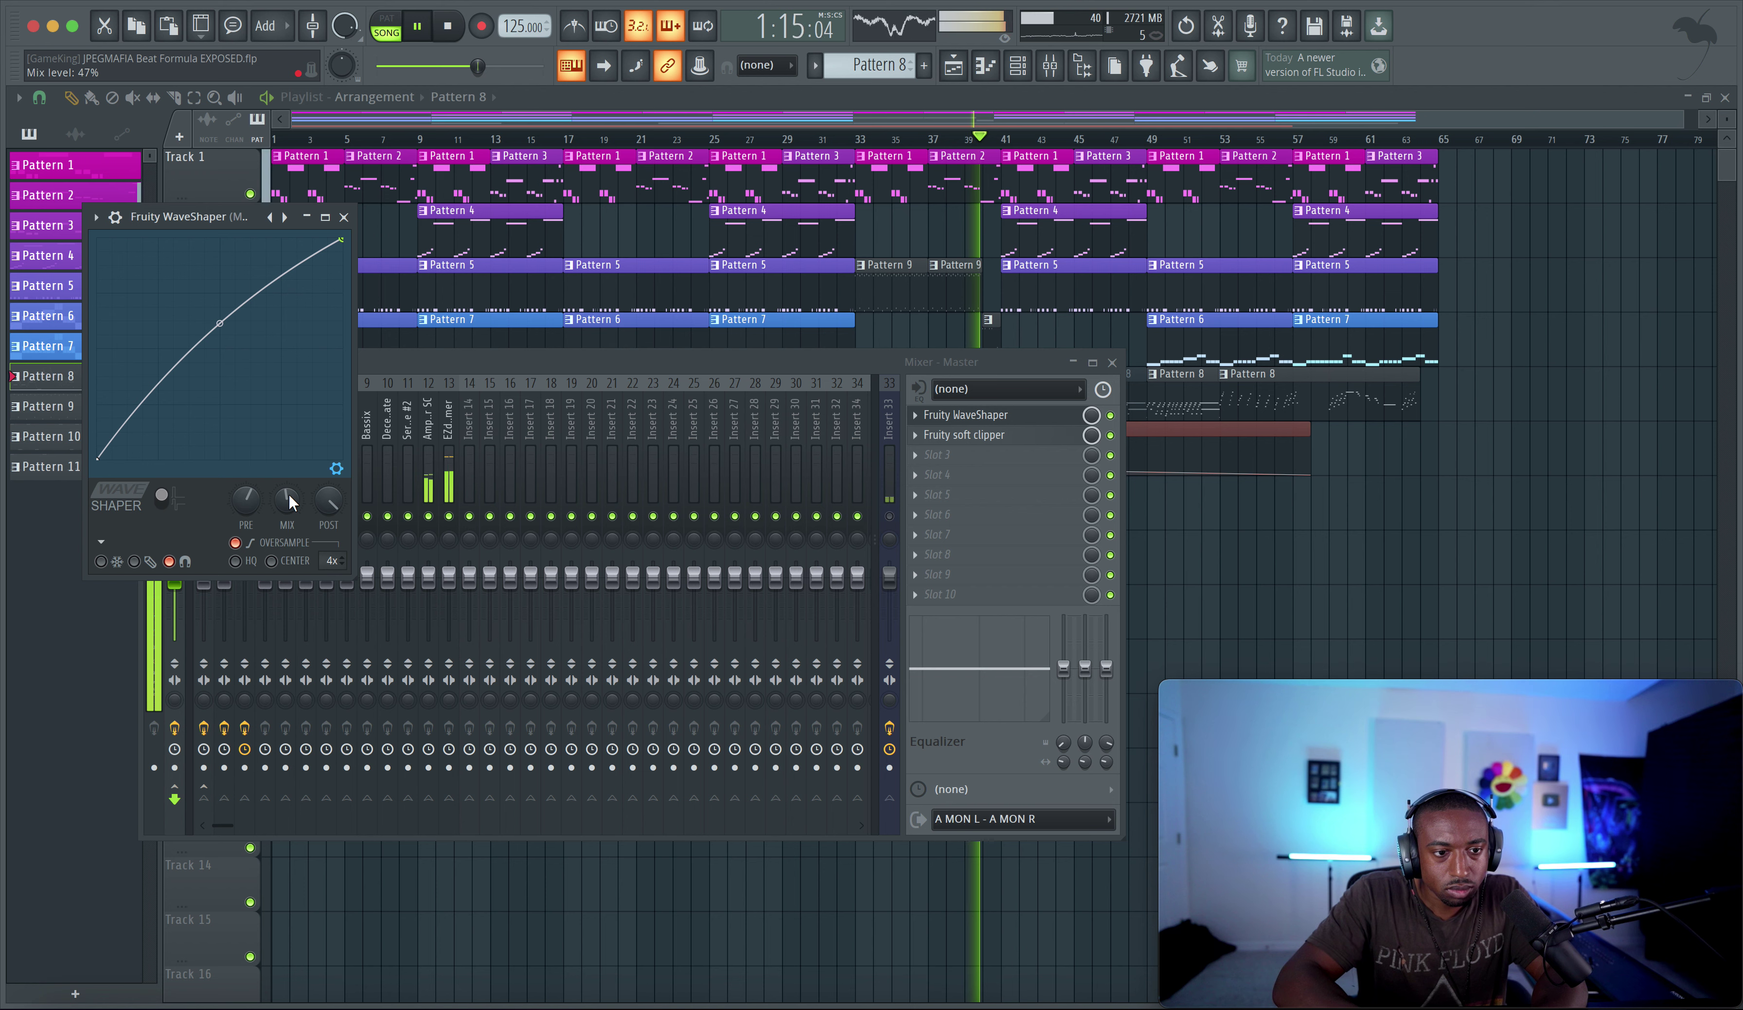
left_click(344, 218)
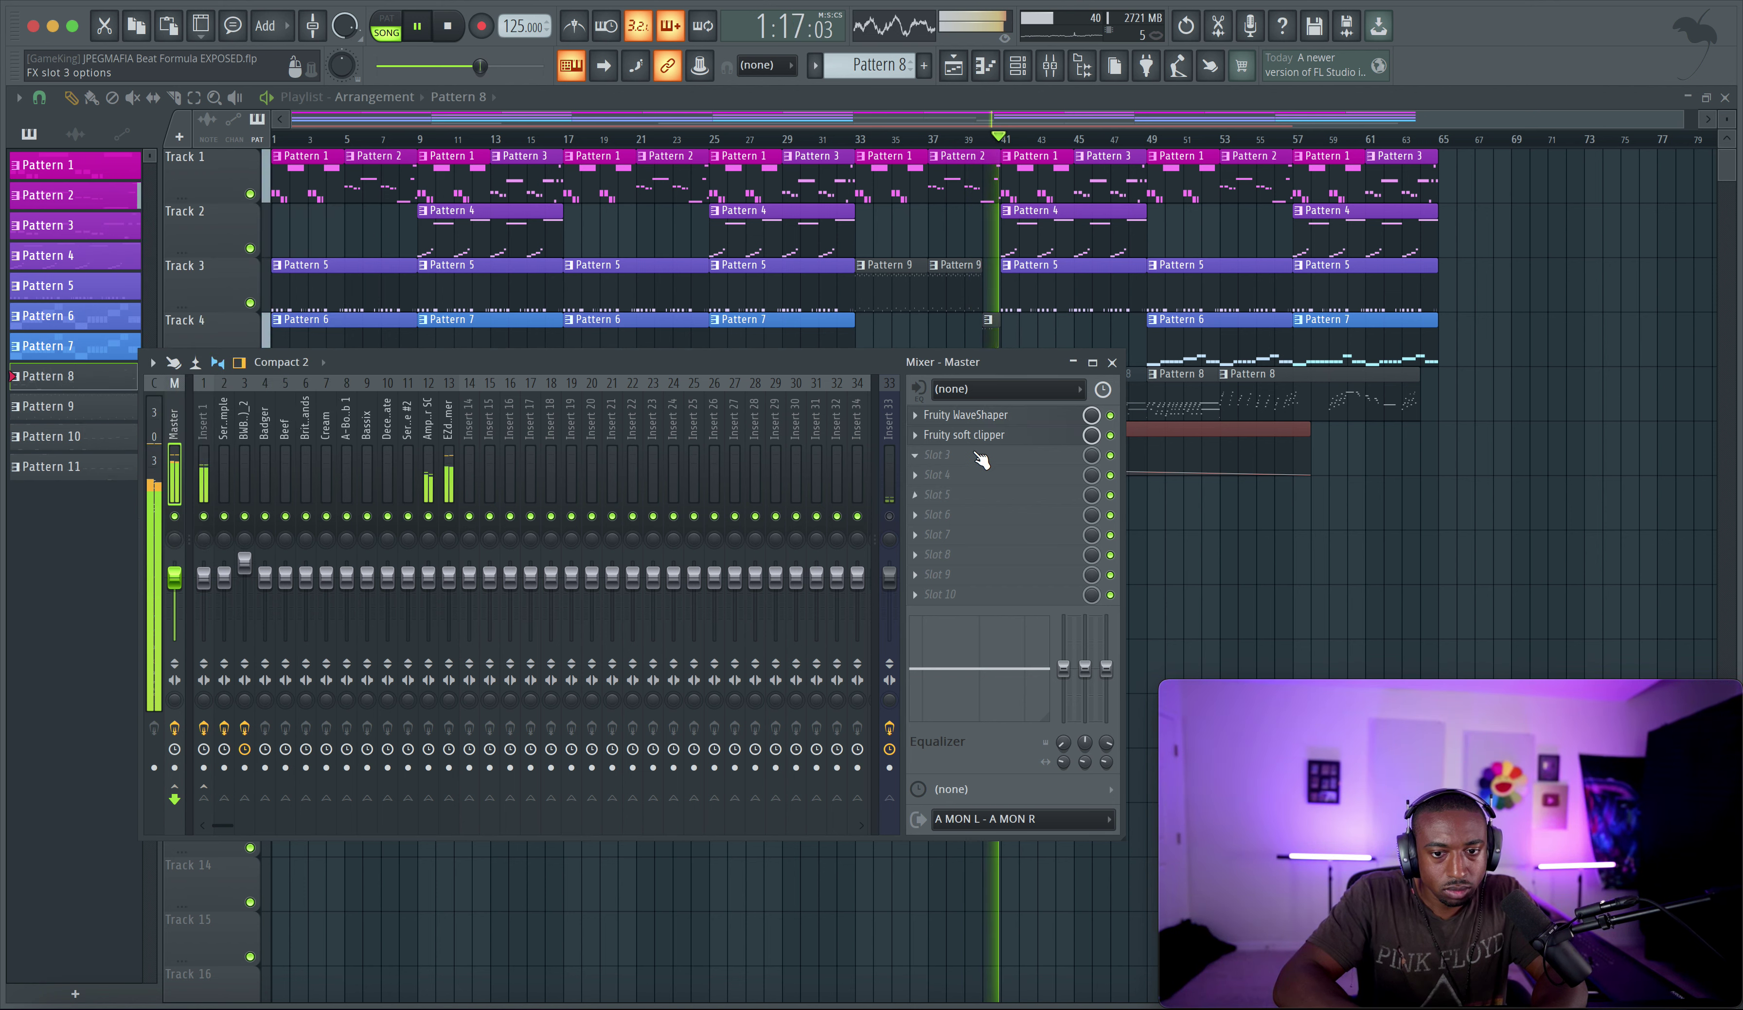
Add FabFilter Pro-Q 3 to the Master's third effect slot and create a bell band with Side stereo placement
left_click(977, 466)
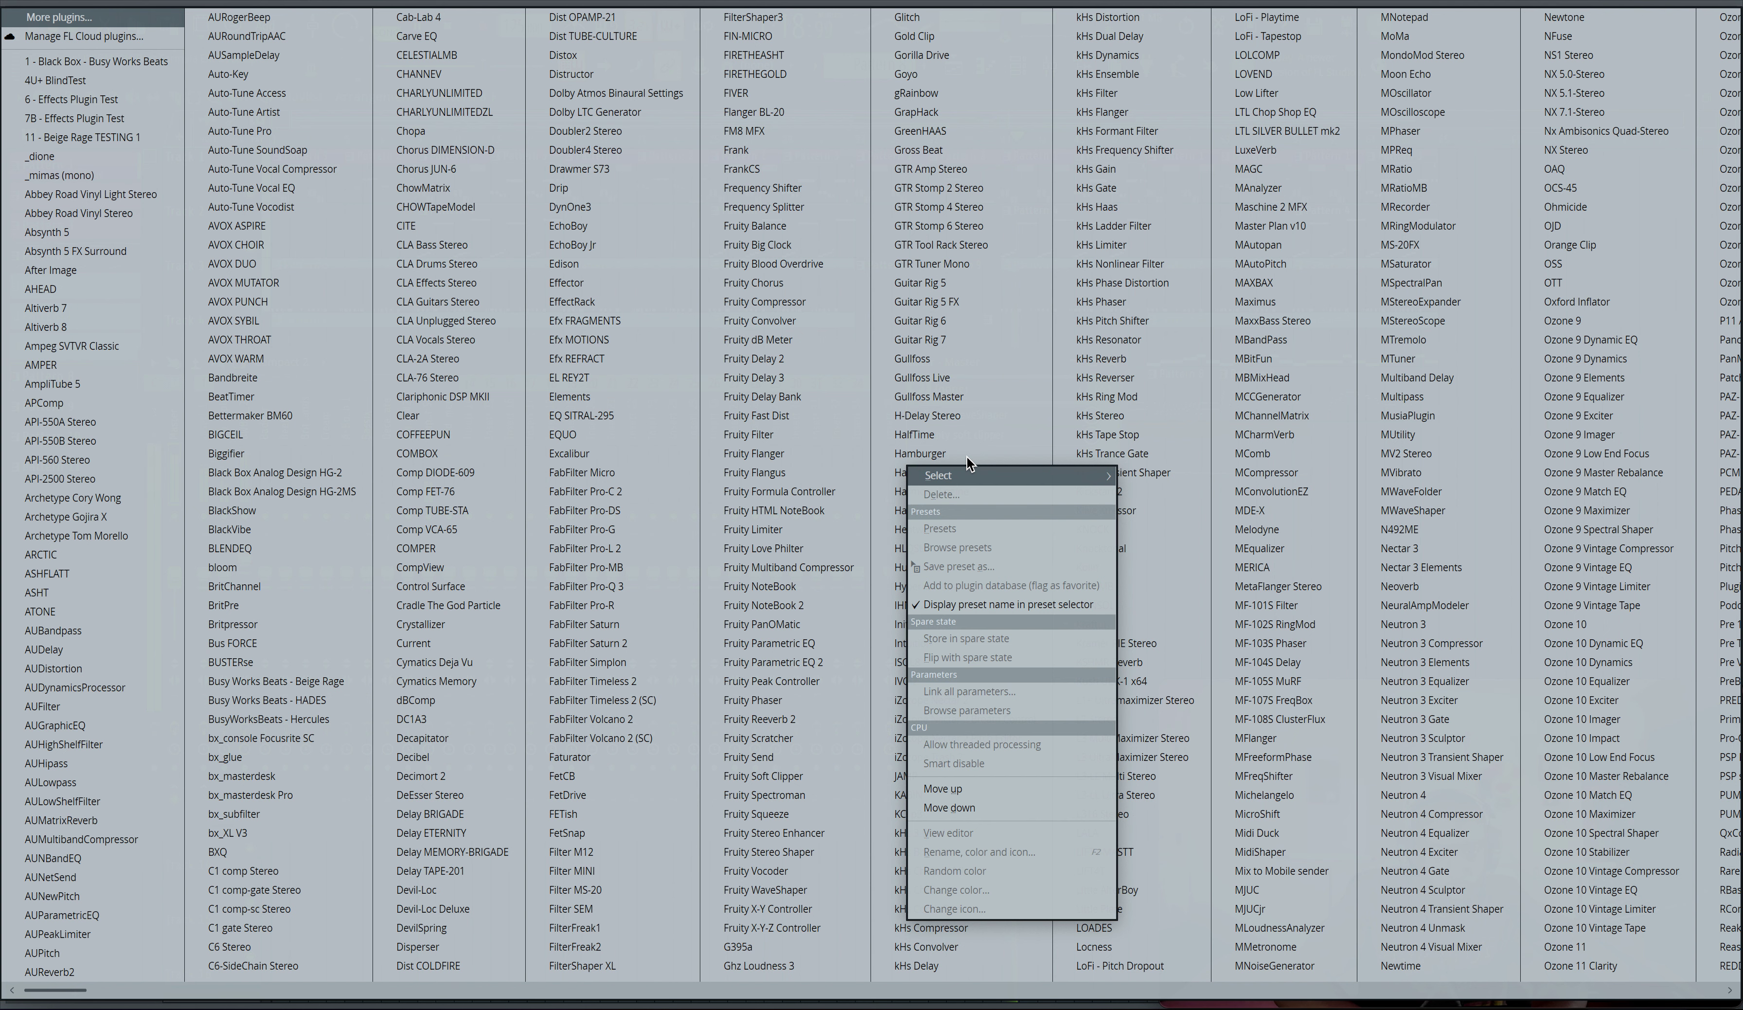
left_click(629, 578)
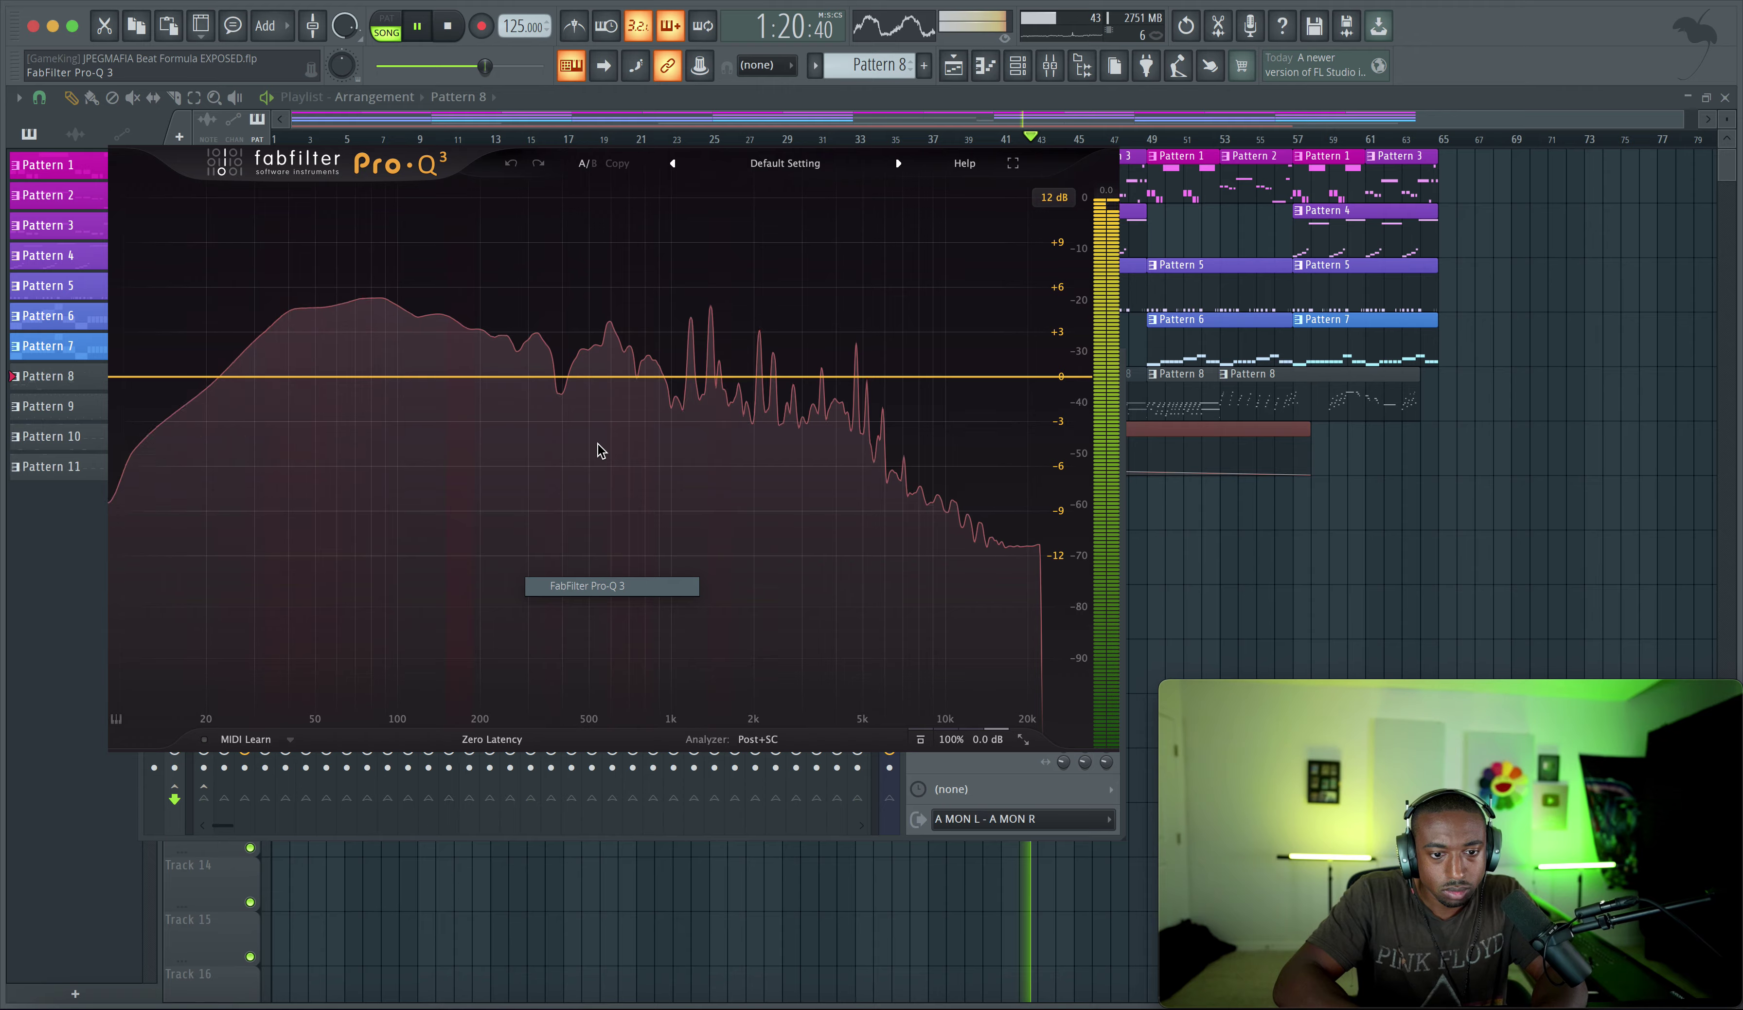
double_click(442, 377)
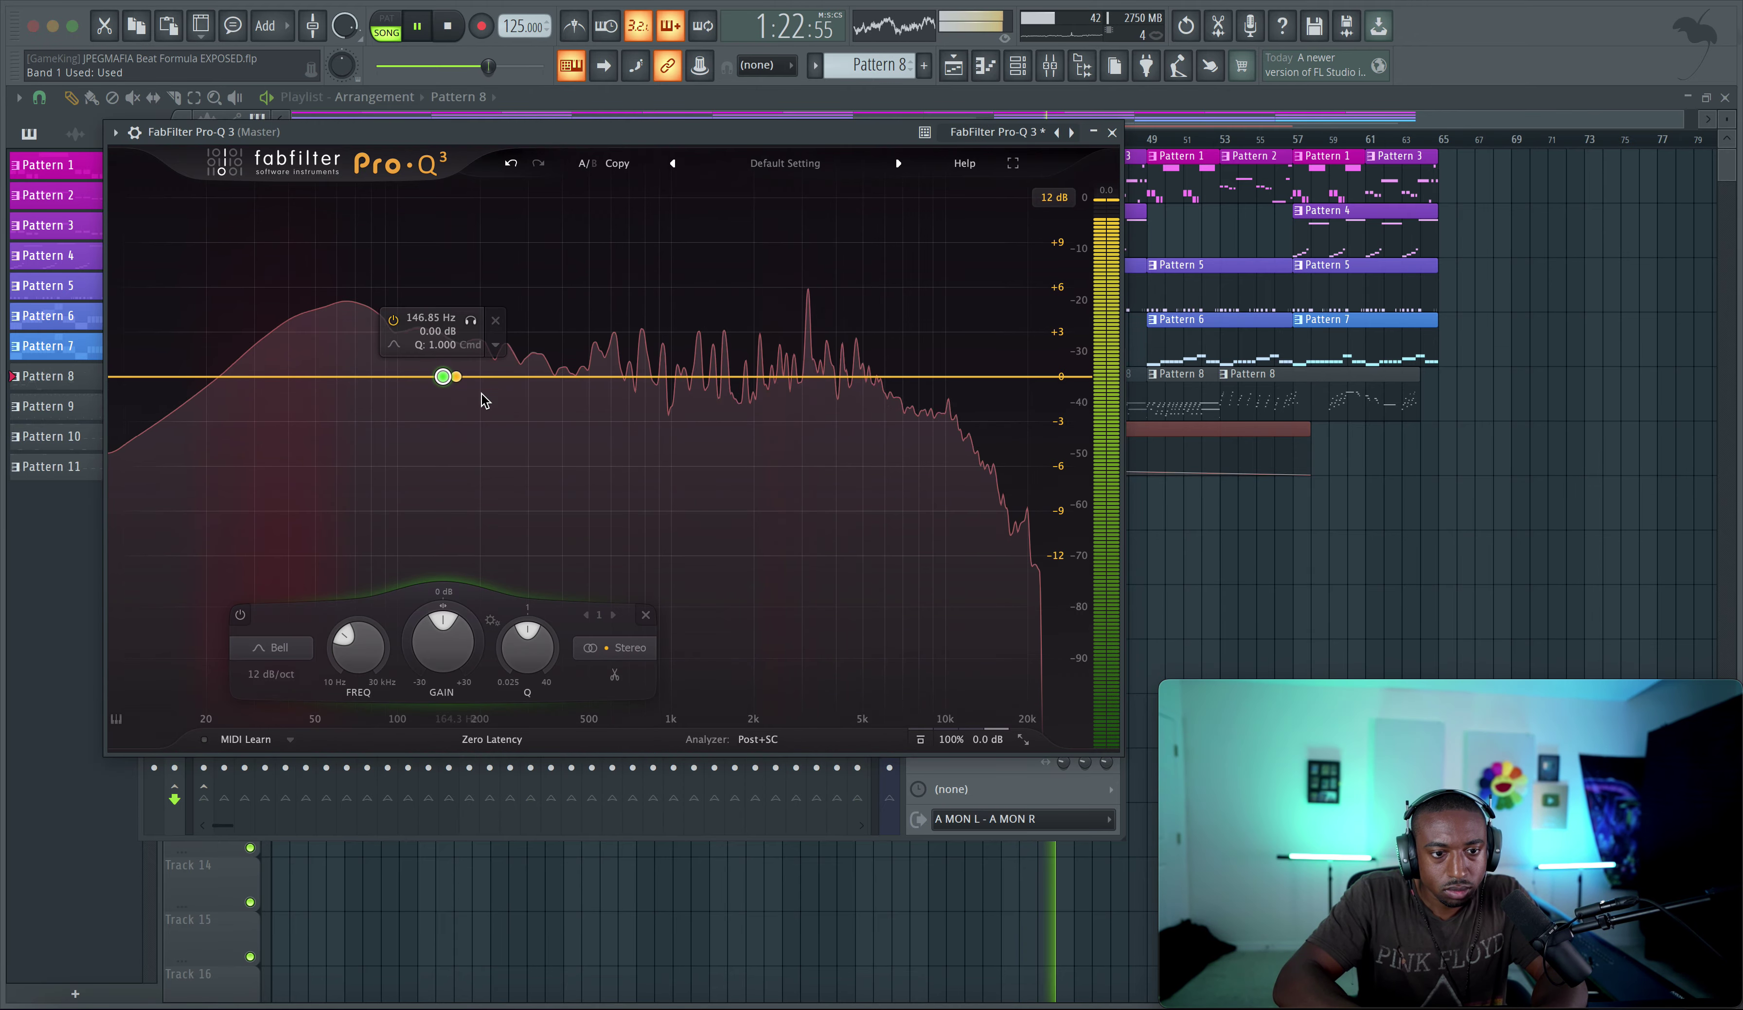
left_click(623, 648)
left_click(619, 624)
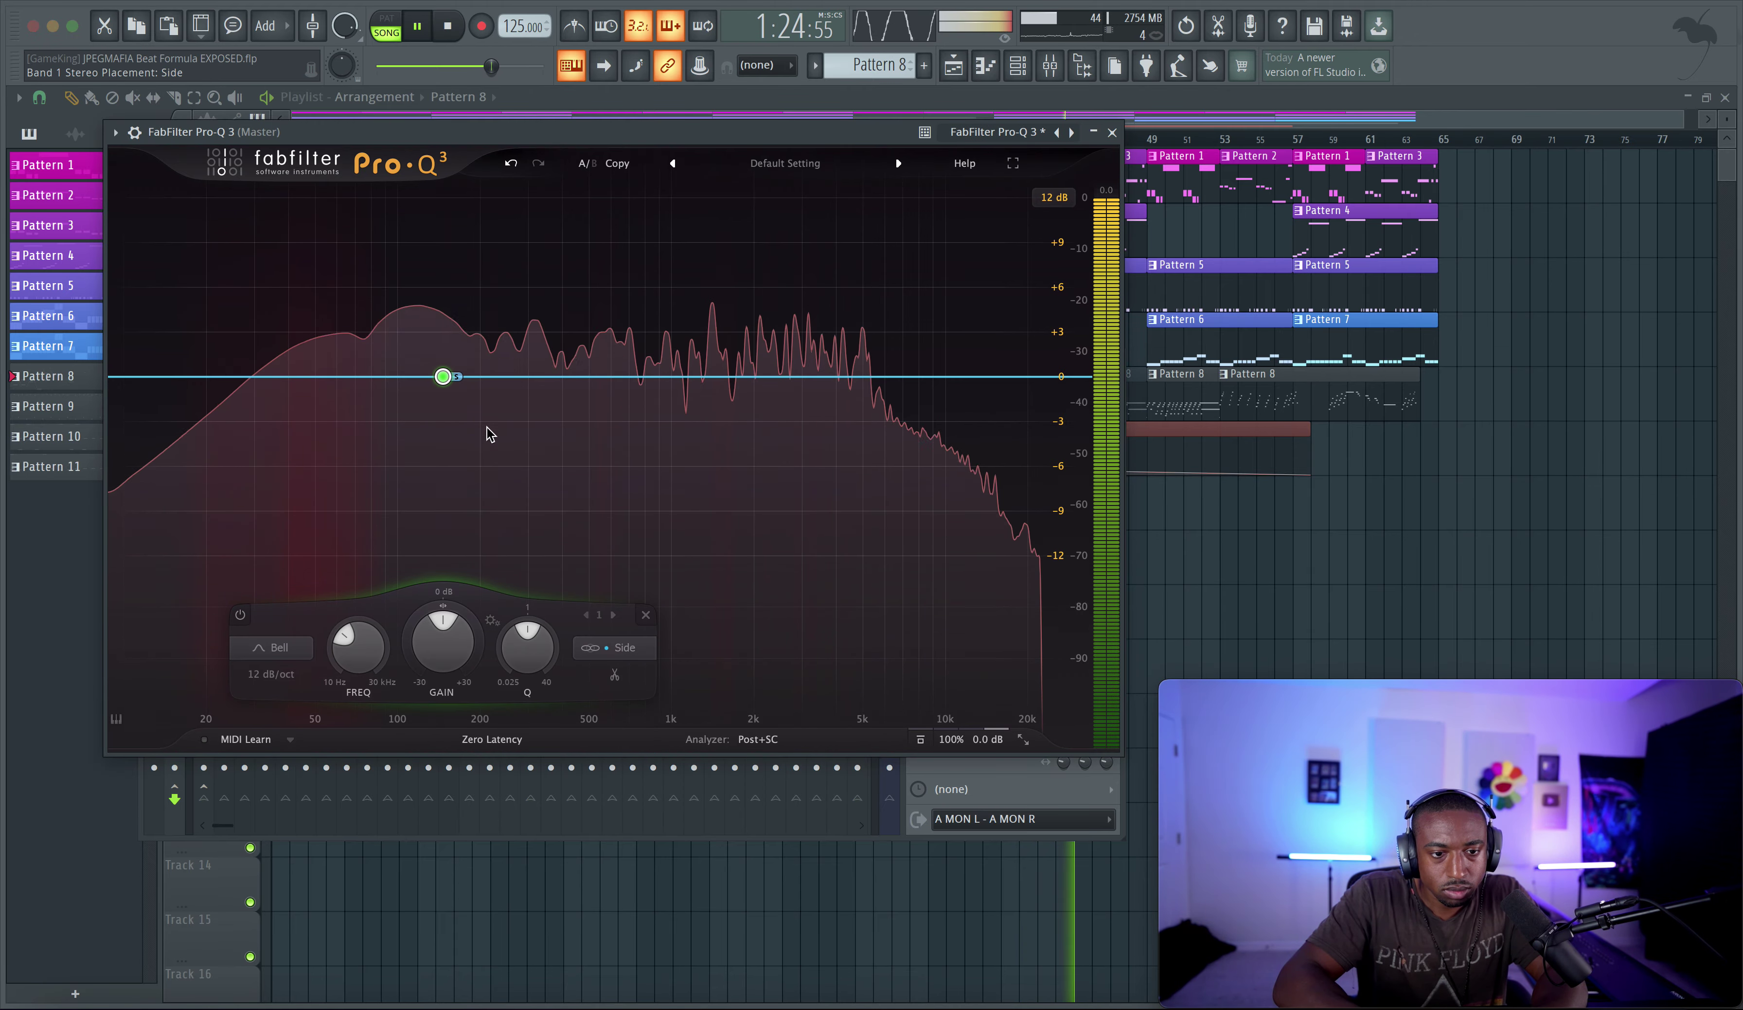
Move the Master EQ's side band to about 249 Hz with a Q of 0.767 and boost it by 1.71 dB
left_click_drag(472, 321, 542, 325)
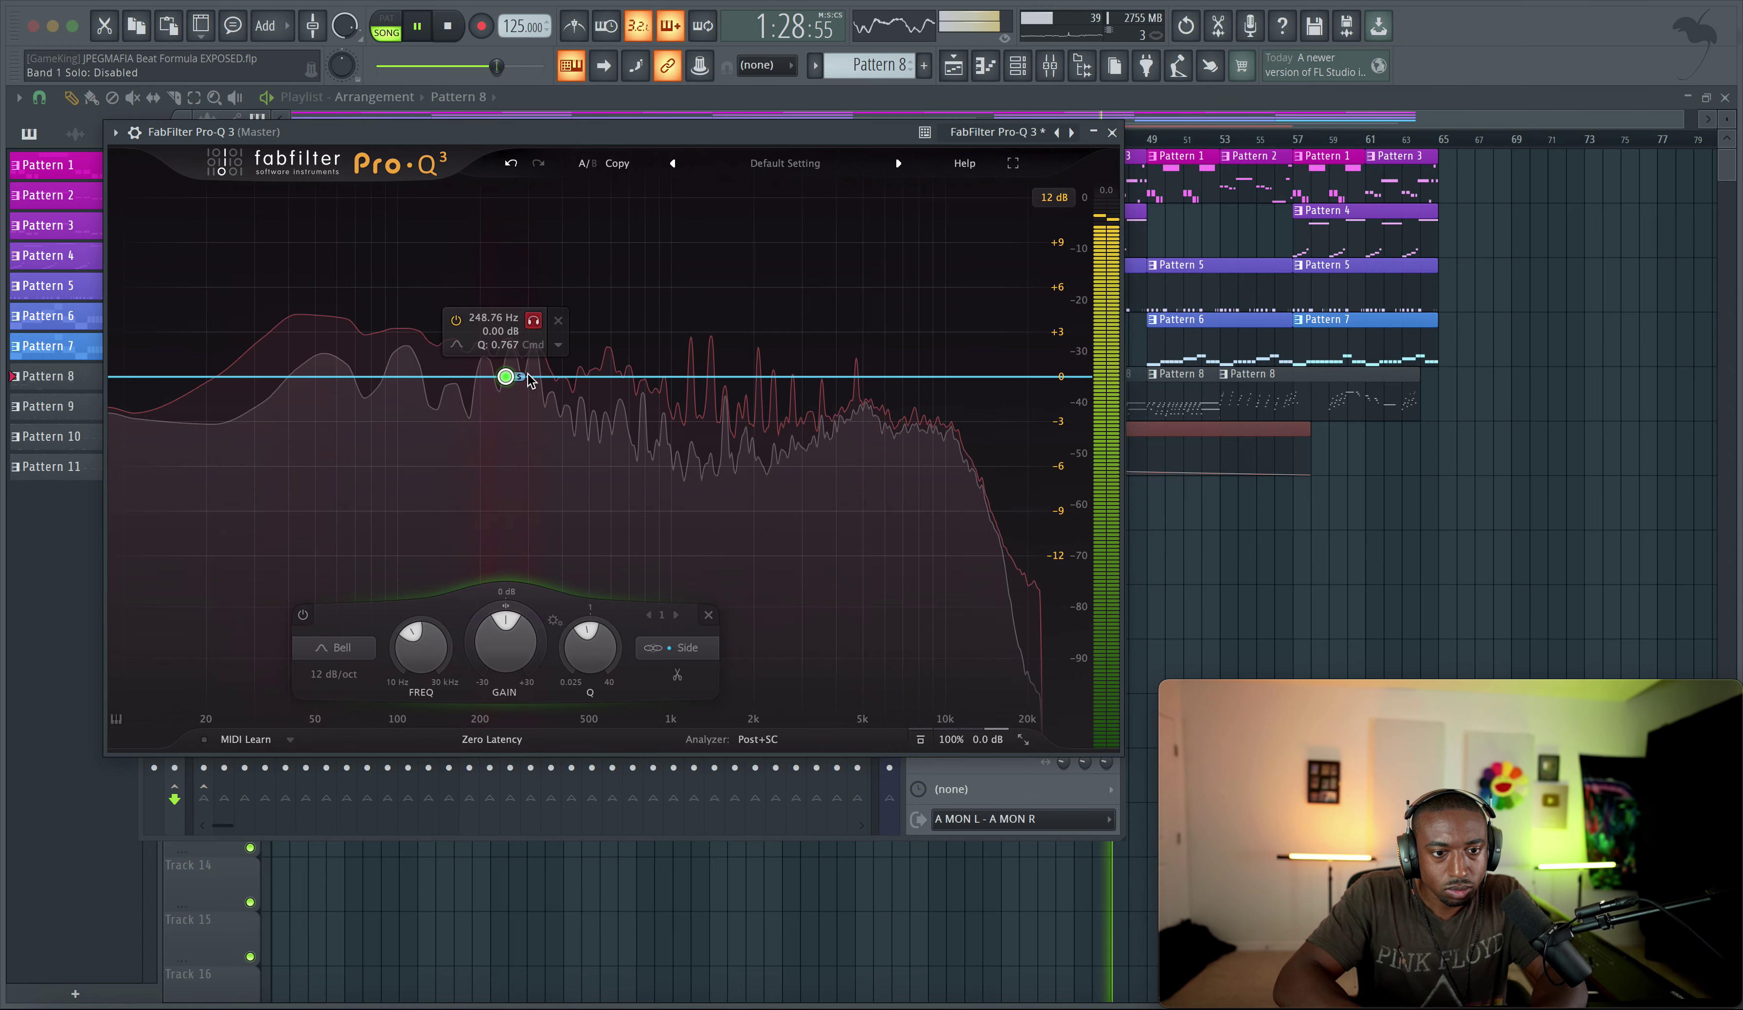
left_click_drag(512, 628, 513, 617)
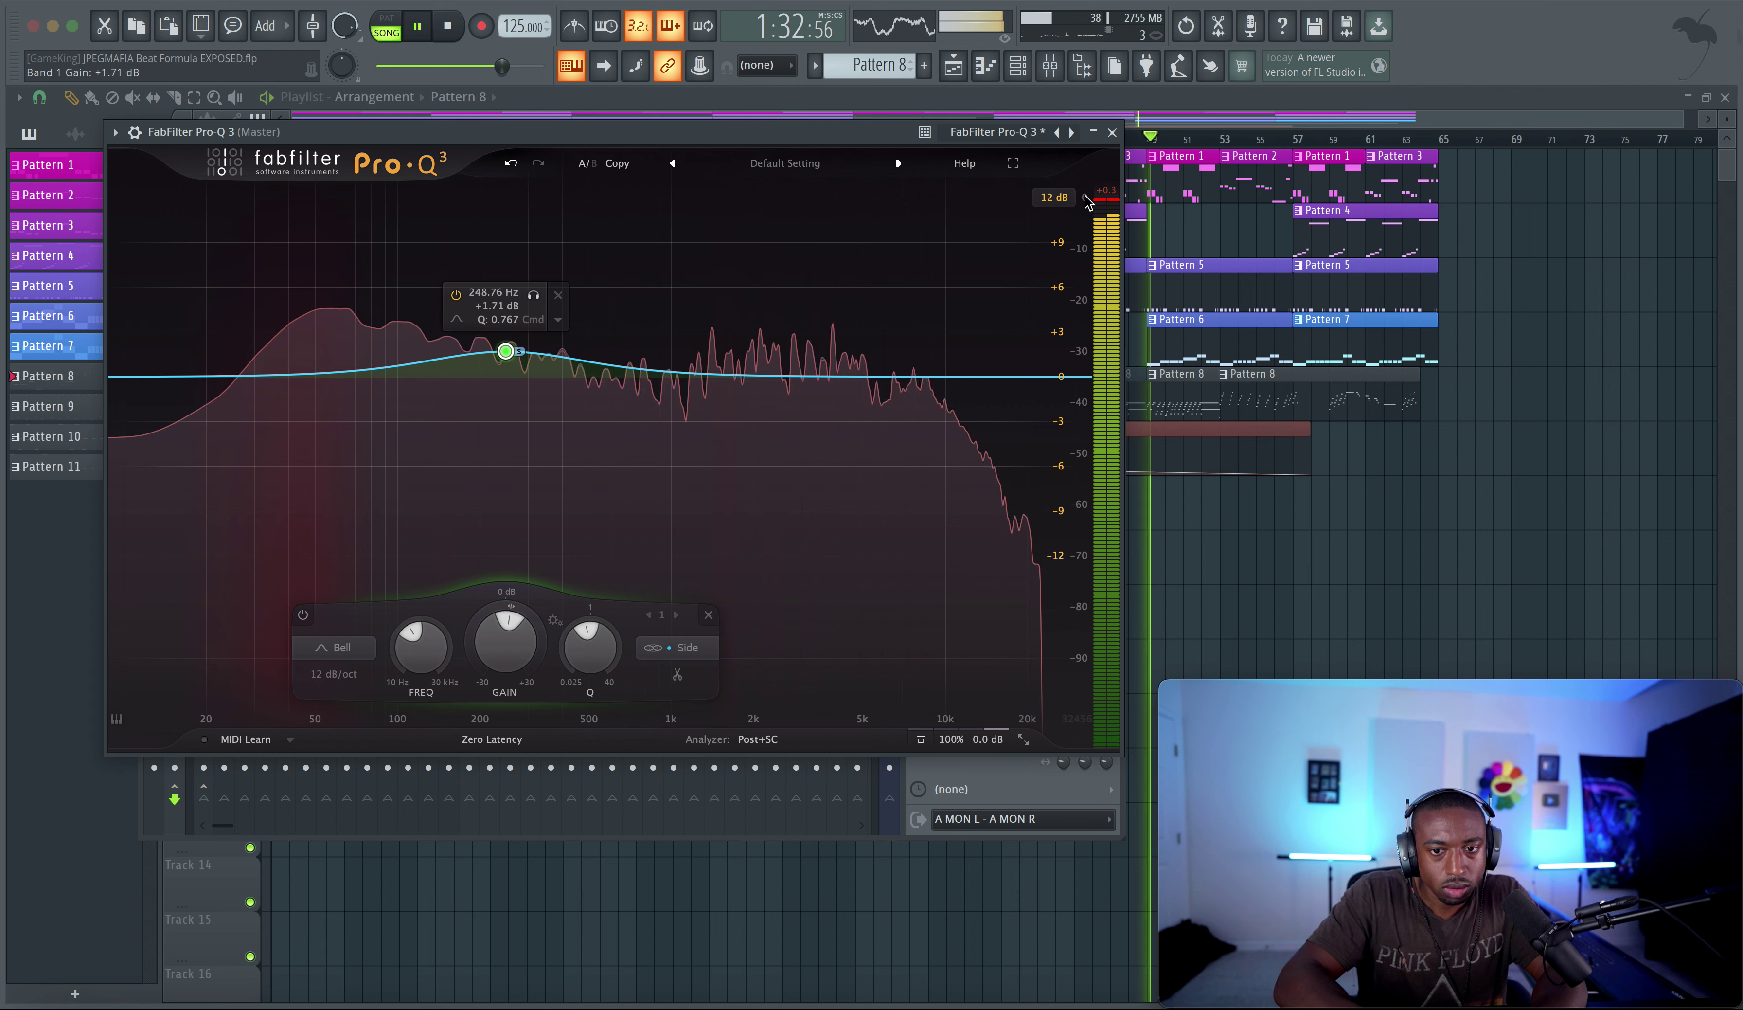
left_click(1113, 134)
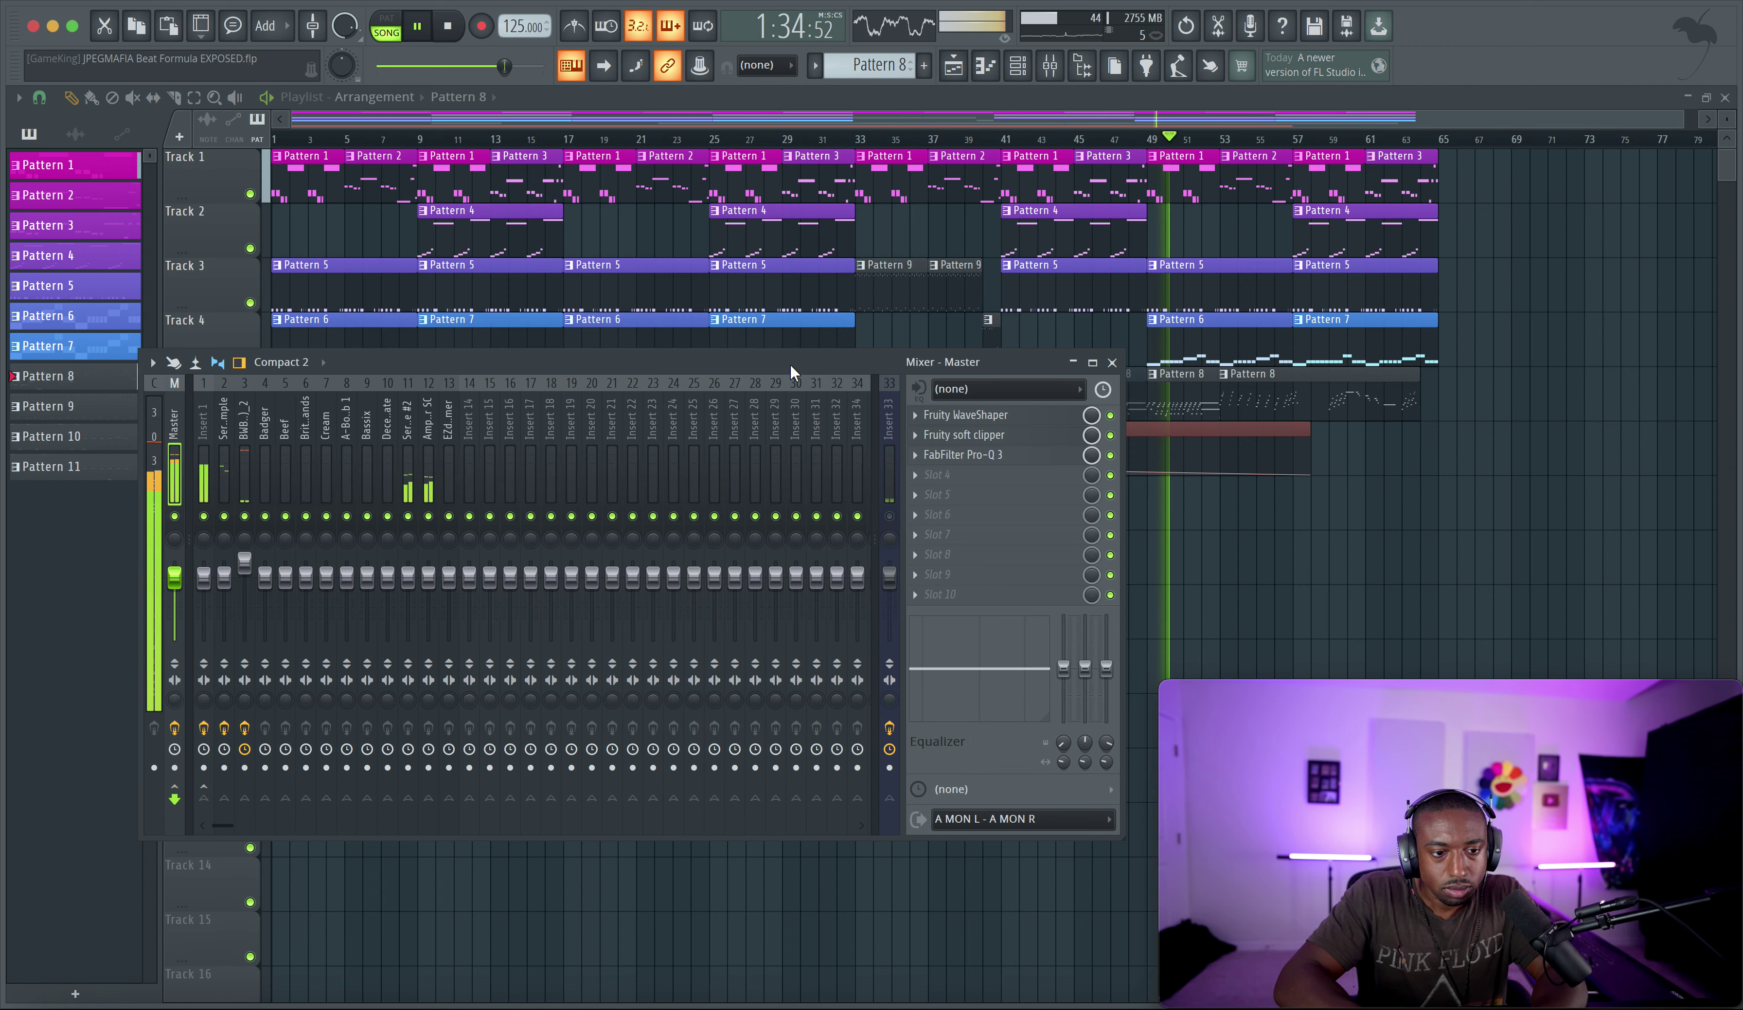
Add FabFilter Pro-L 2 to the Master's fourth slot with 5 ms lookahead and 0% transient channel linking
left_click(909, 483)
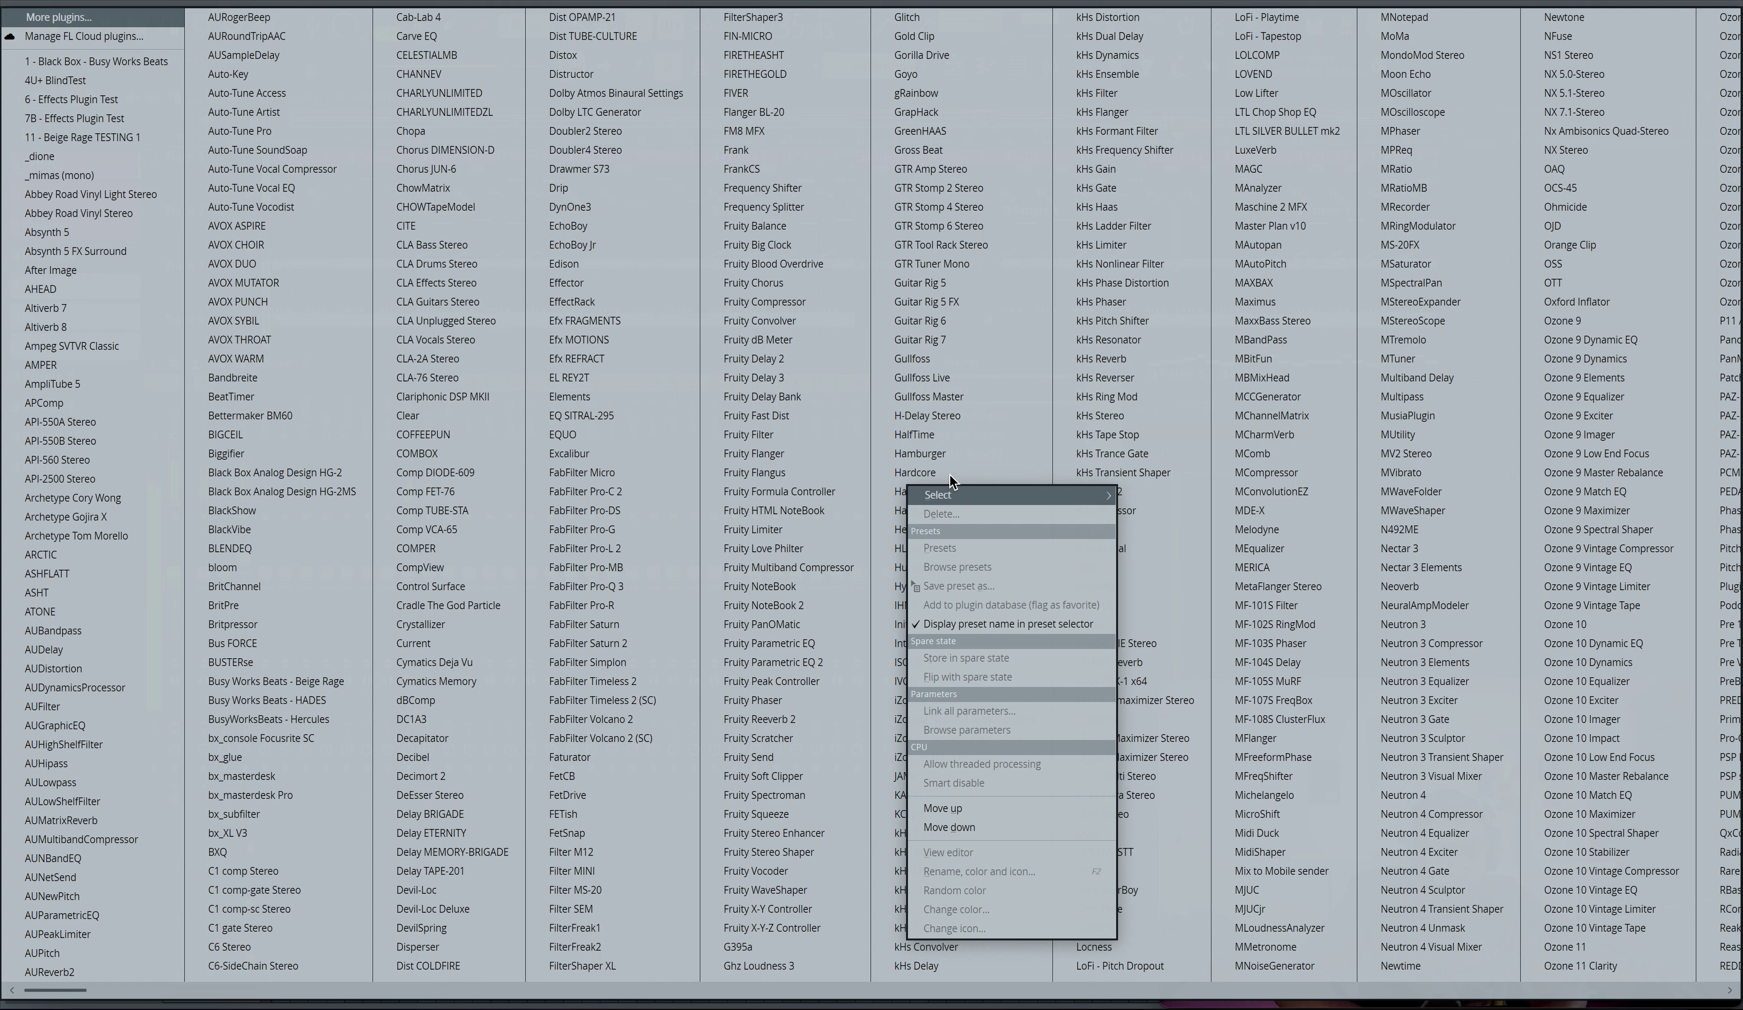
left_click(632, 549)
left_click_drag(533, 635, 486, 774)
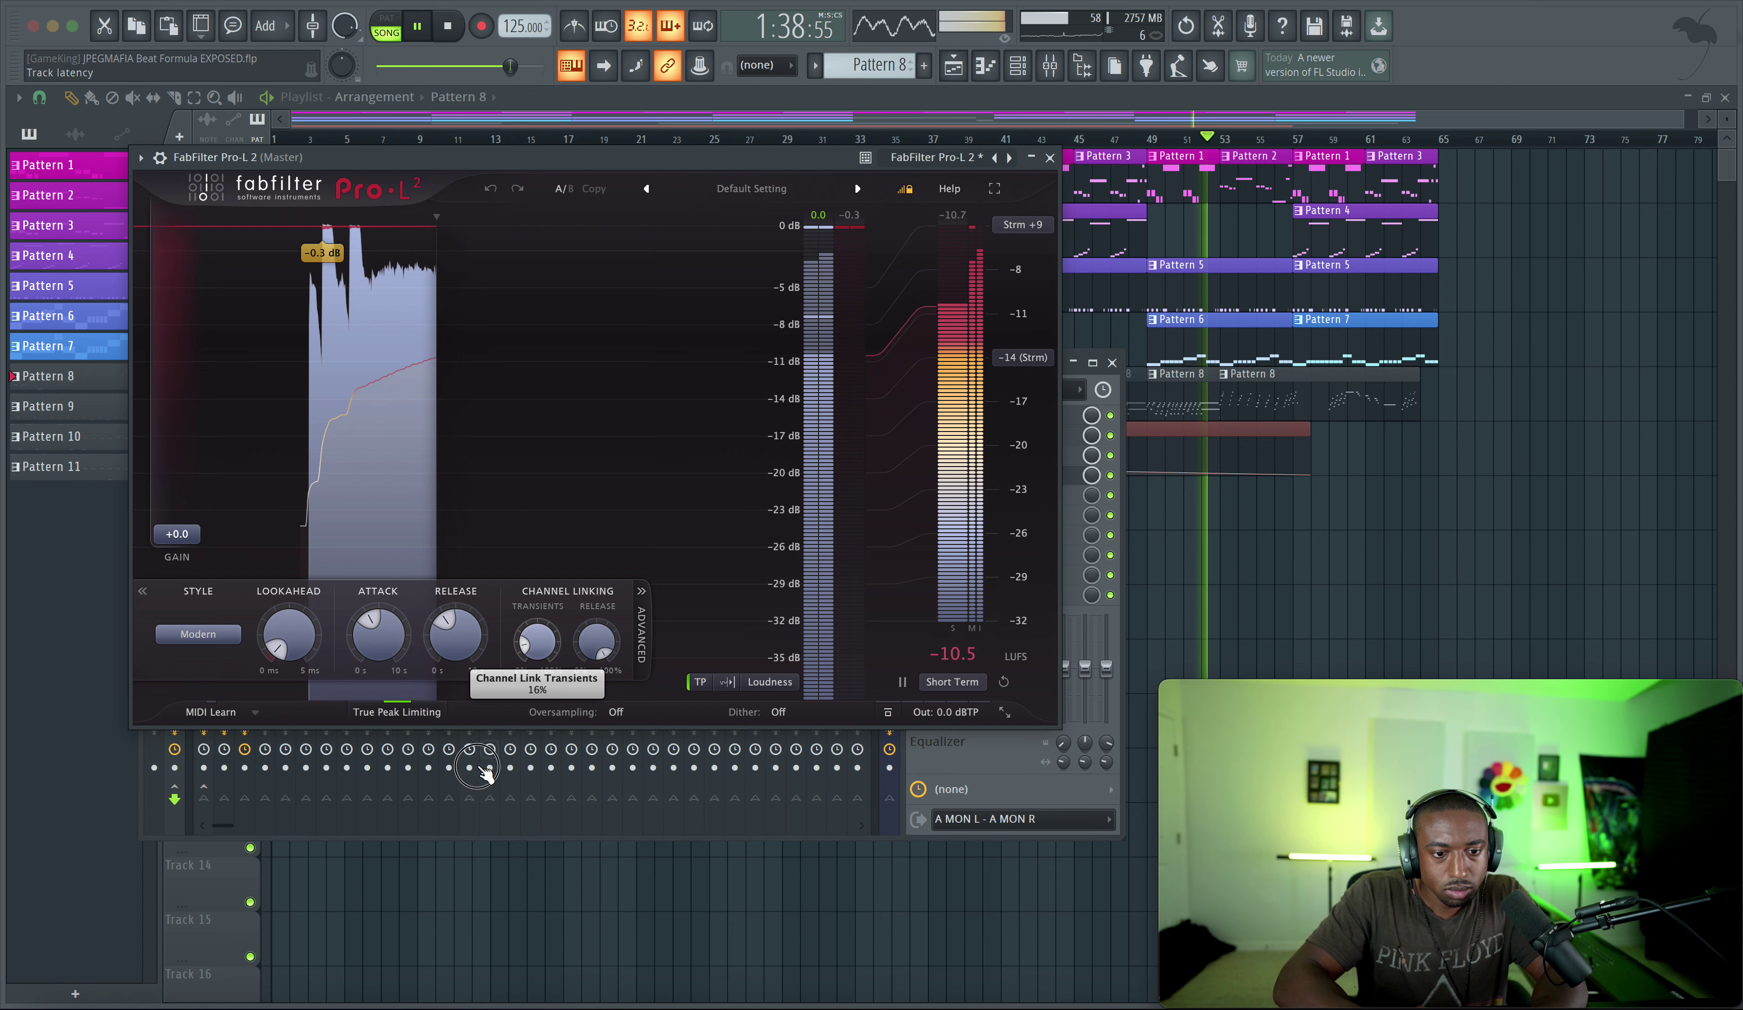
left_click_drag(291, 638, 358, 346)
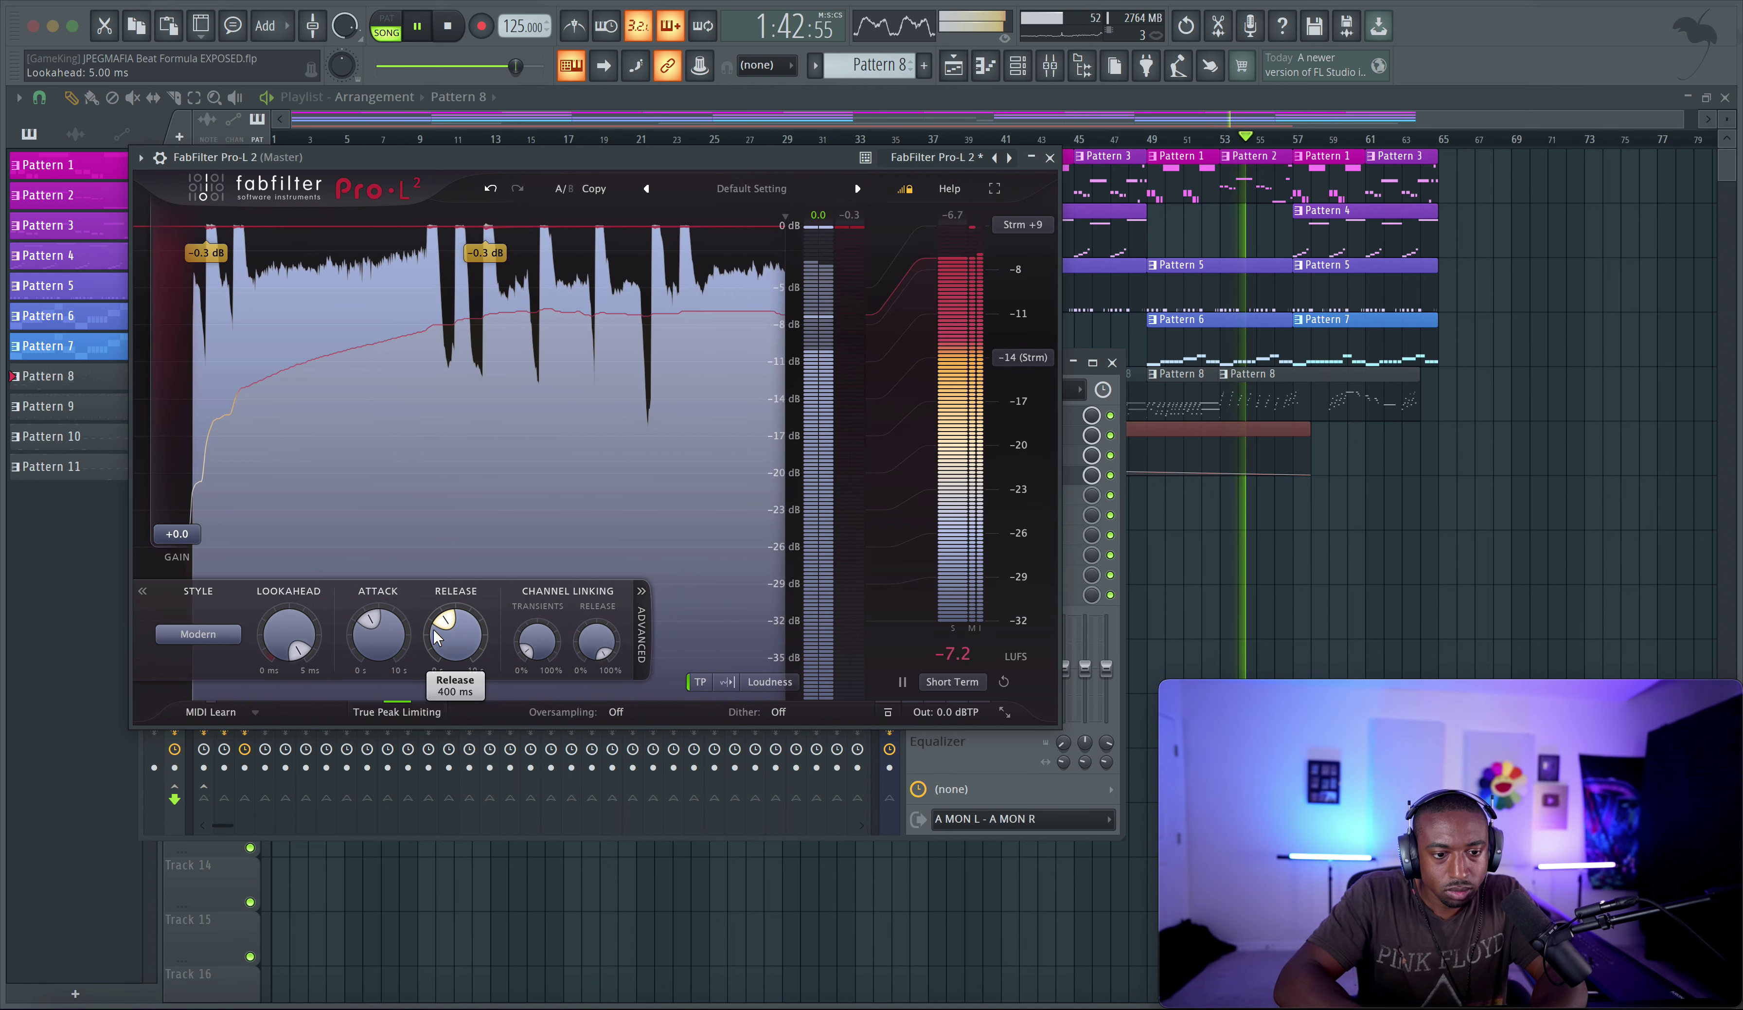
left_click_drag(544, 647, 545, 683)
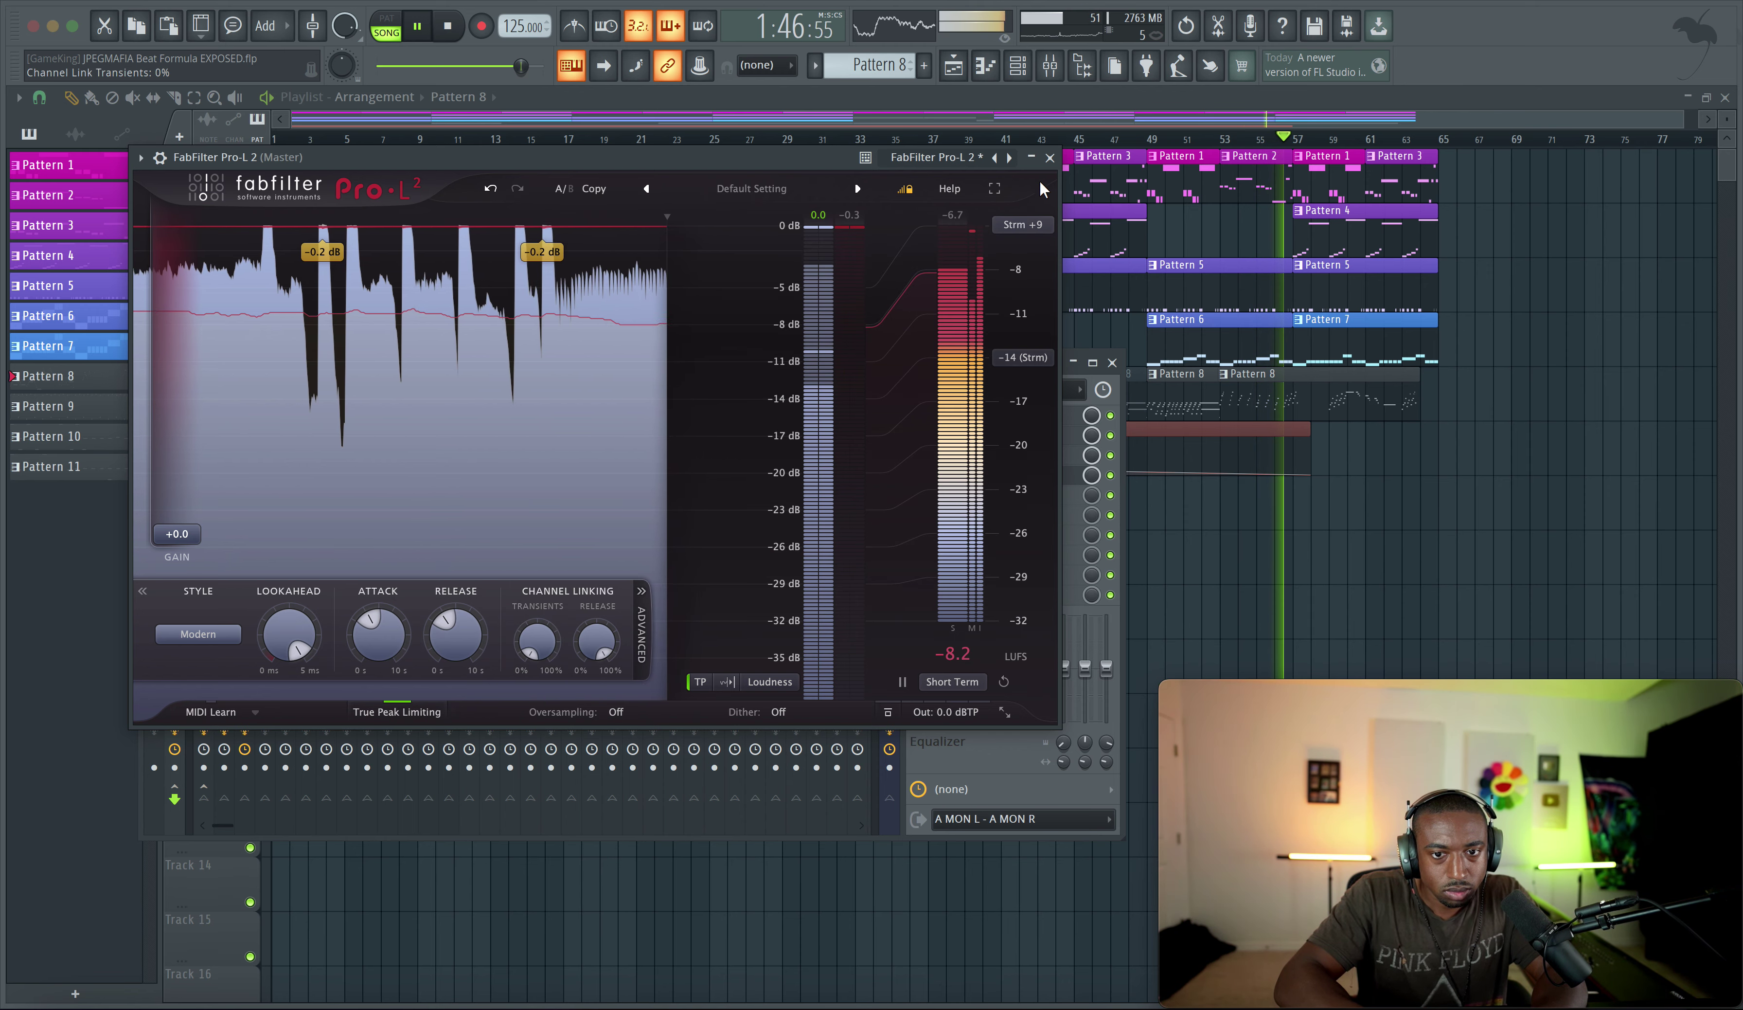
left_click(1050, 157)
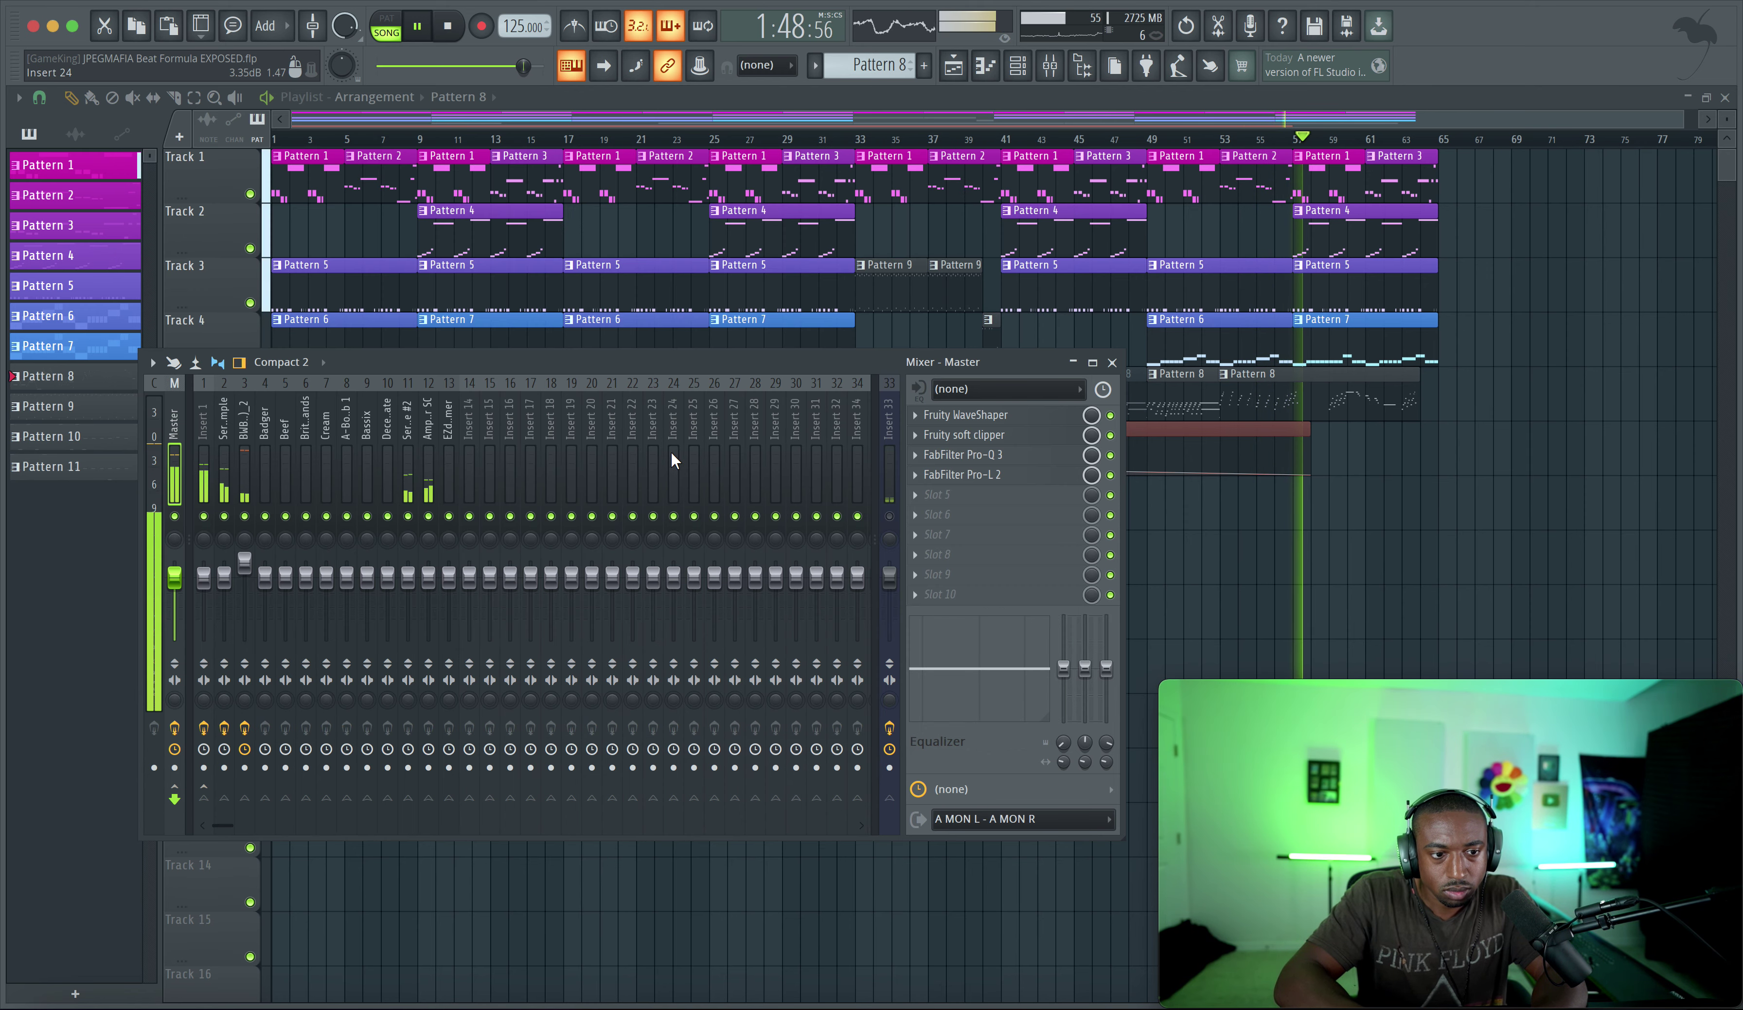
Check the Ample Guitar SC mixer track during playback, return to the playlist and save the project
left_click(1112, 363)
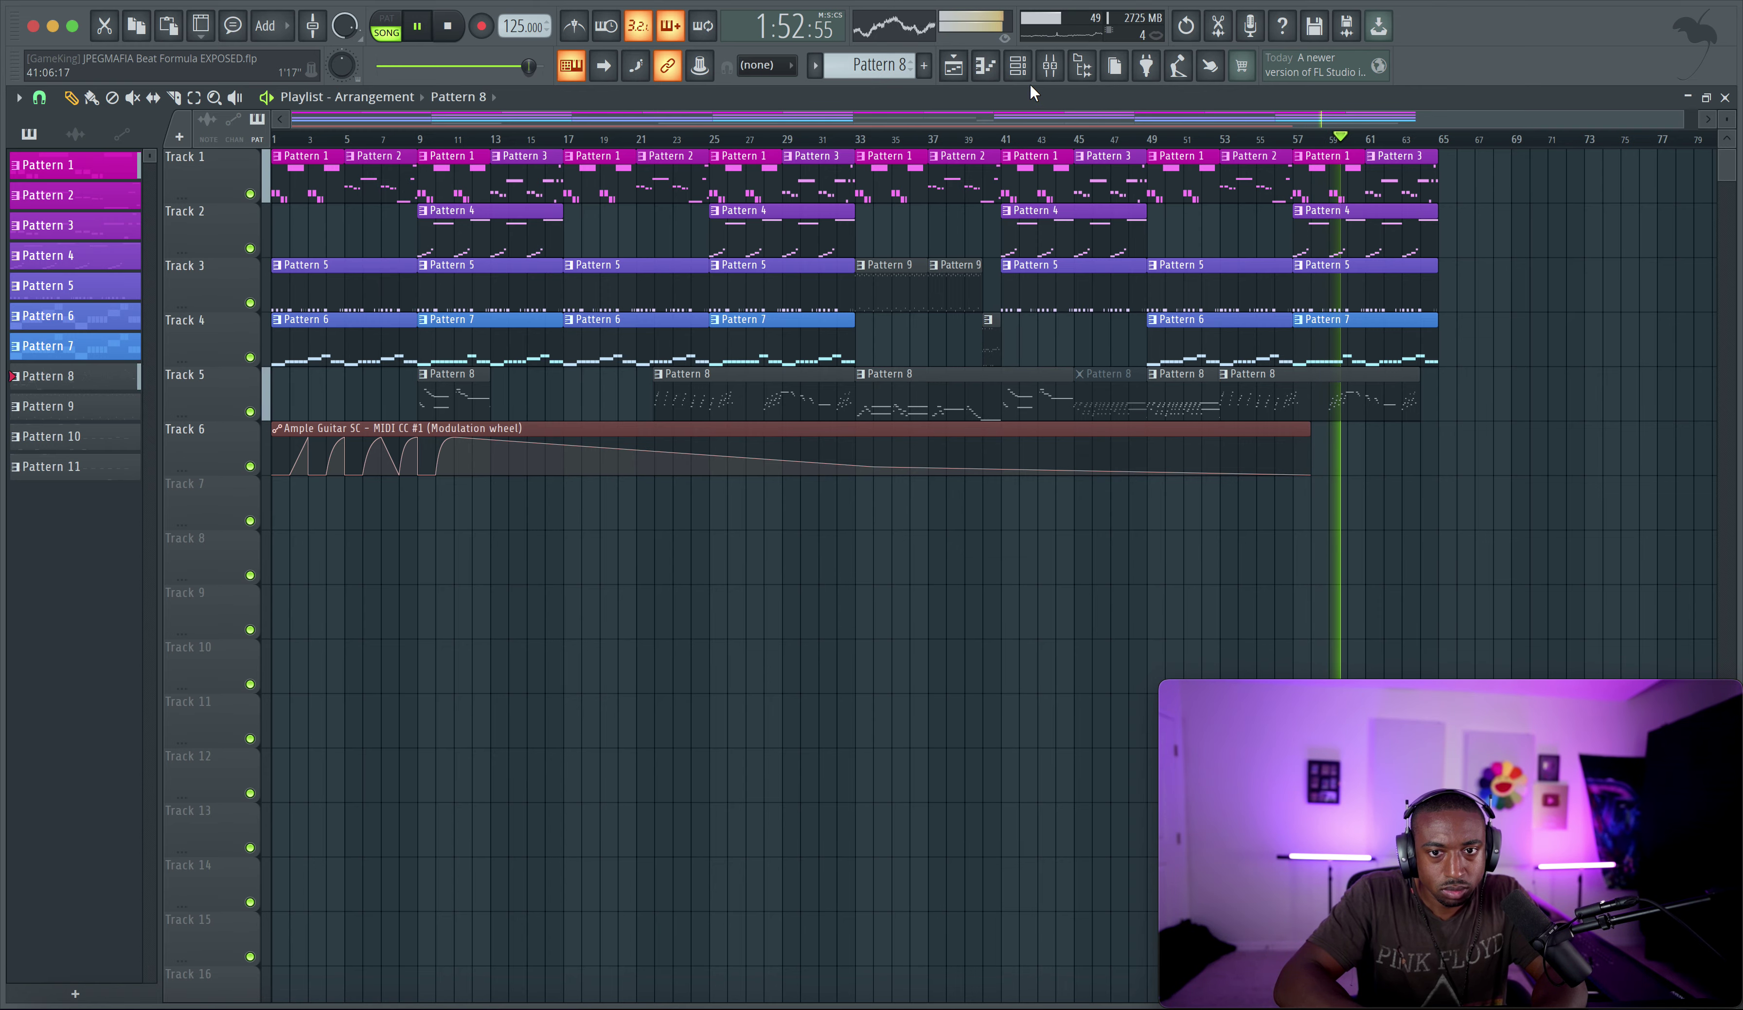
left_click(1052, 69)
left_click(429, 454)
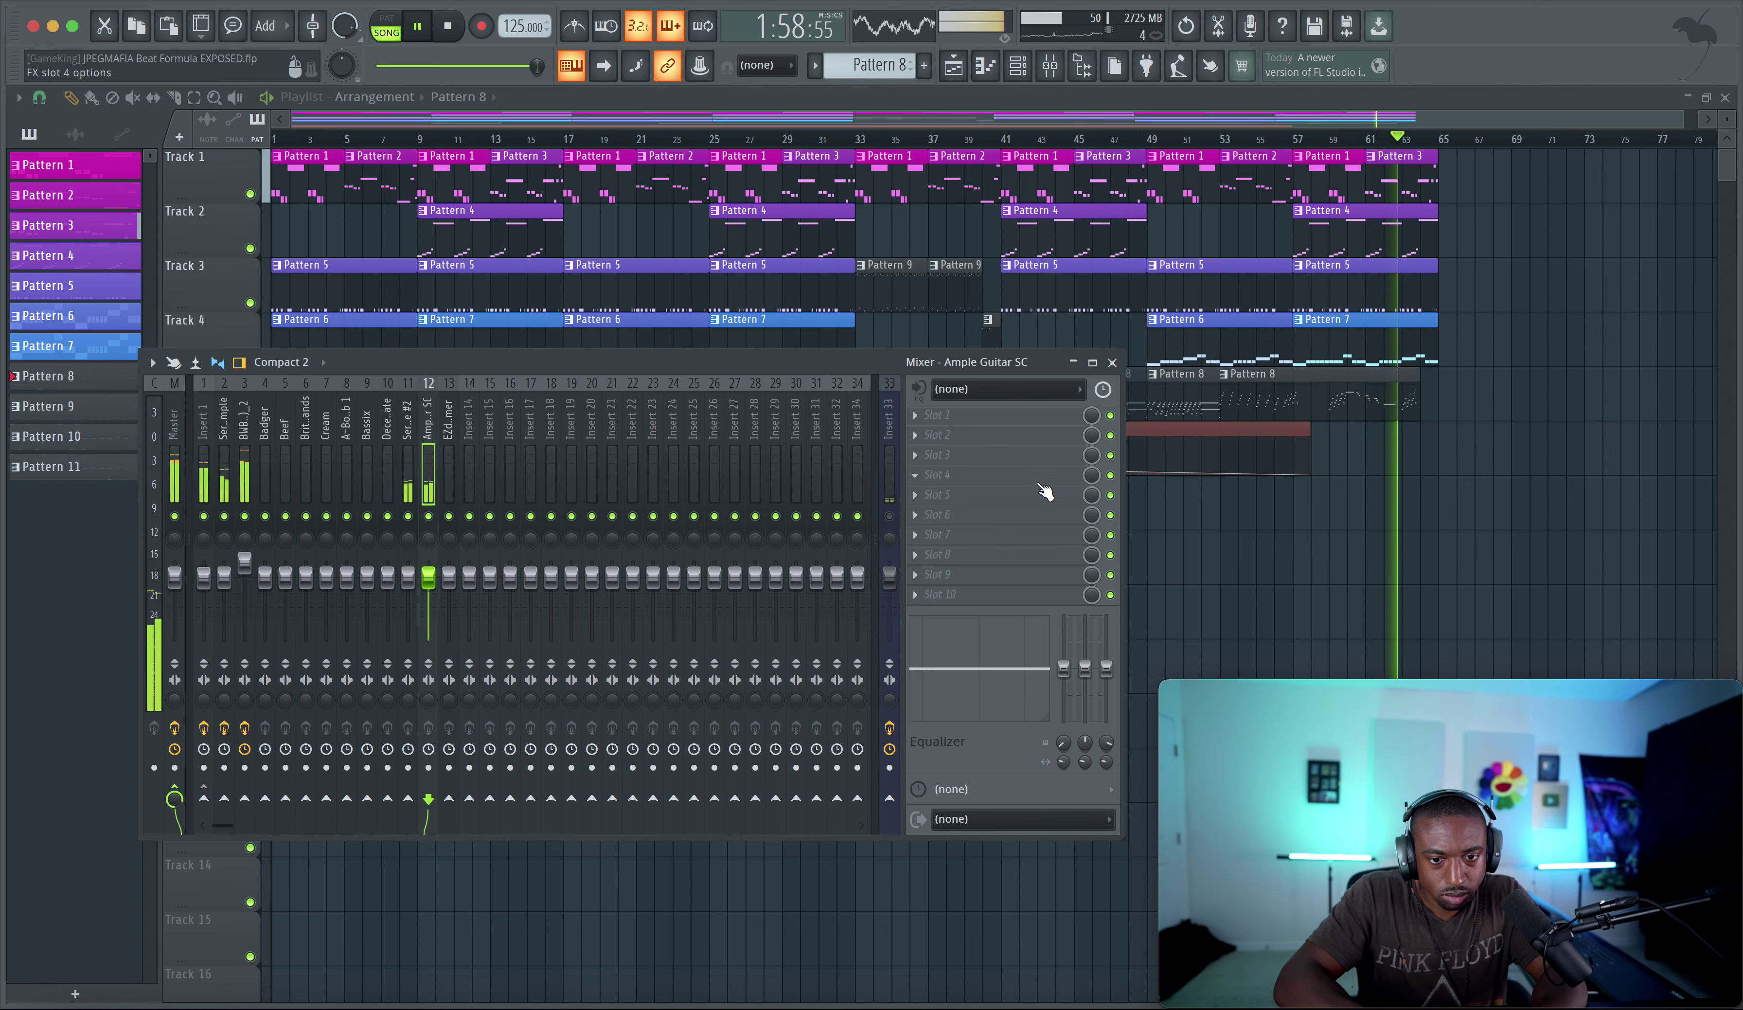
key("F9")
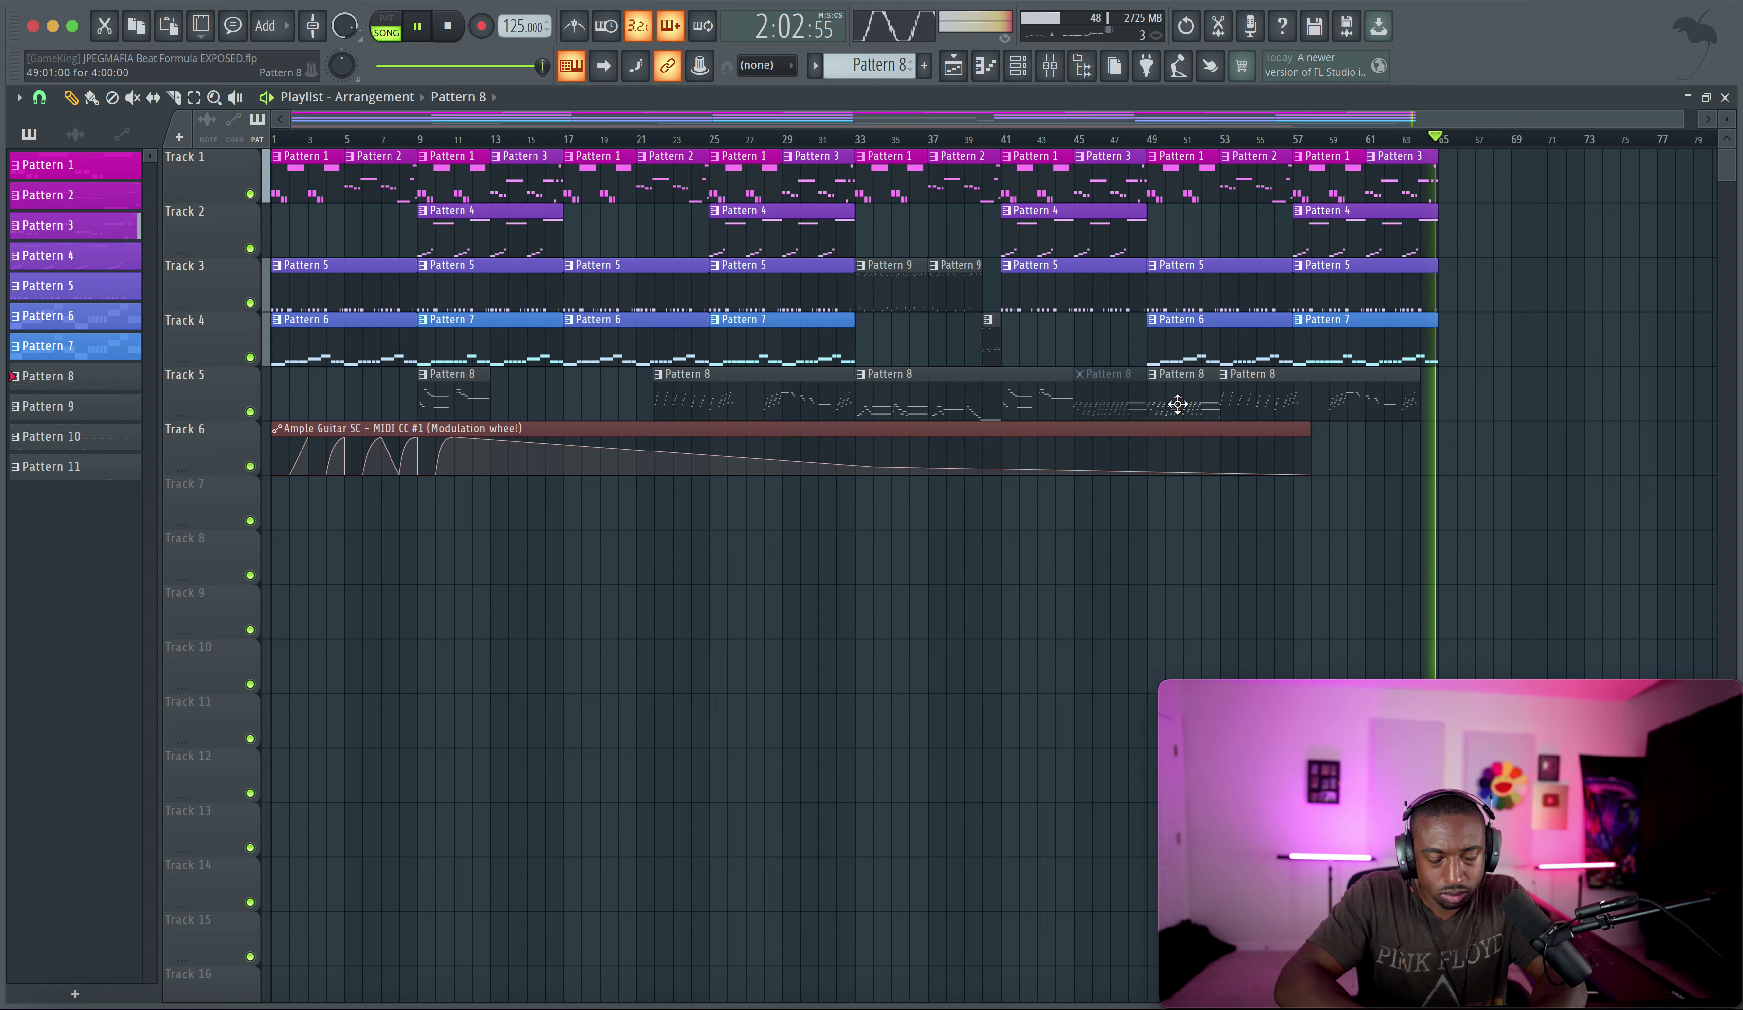
key("ctrl+s")
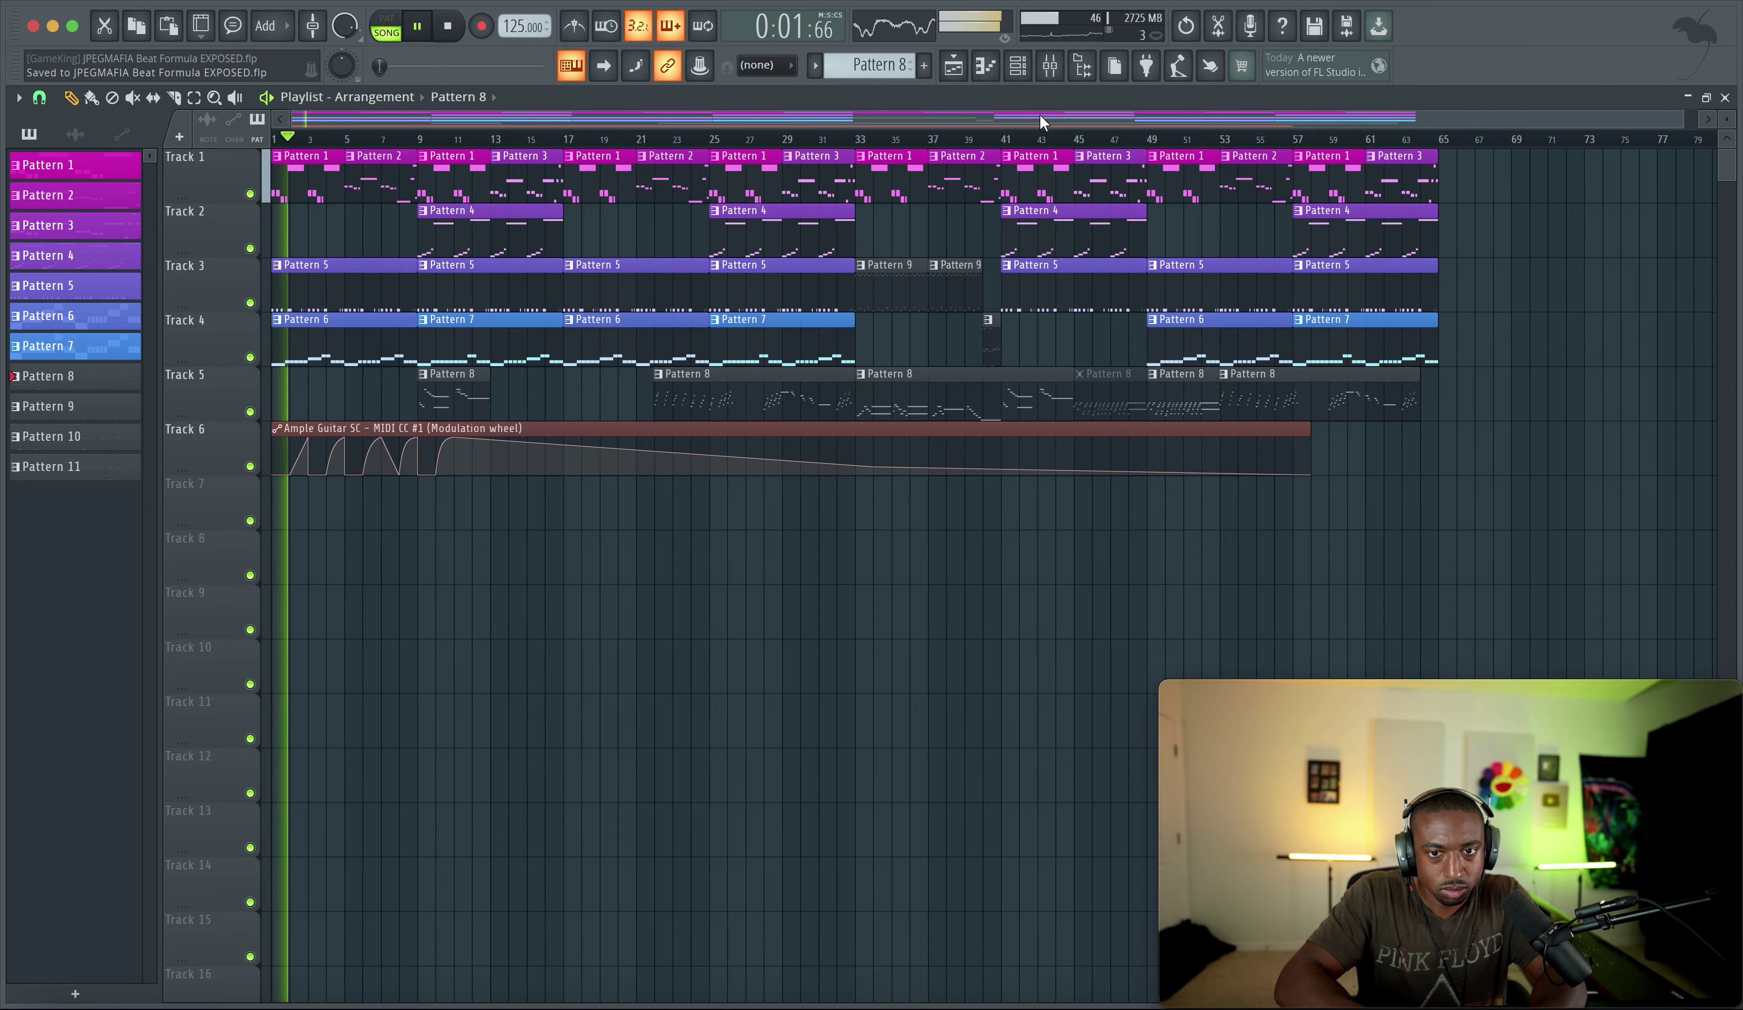
Set the processing mode of the Master's FabFilter Pro-Q 3 to Natural Phase
left_click(1059, 75)
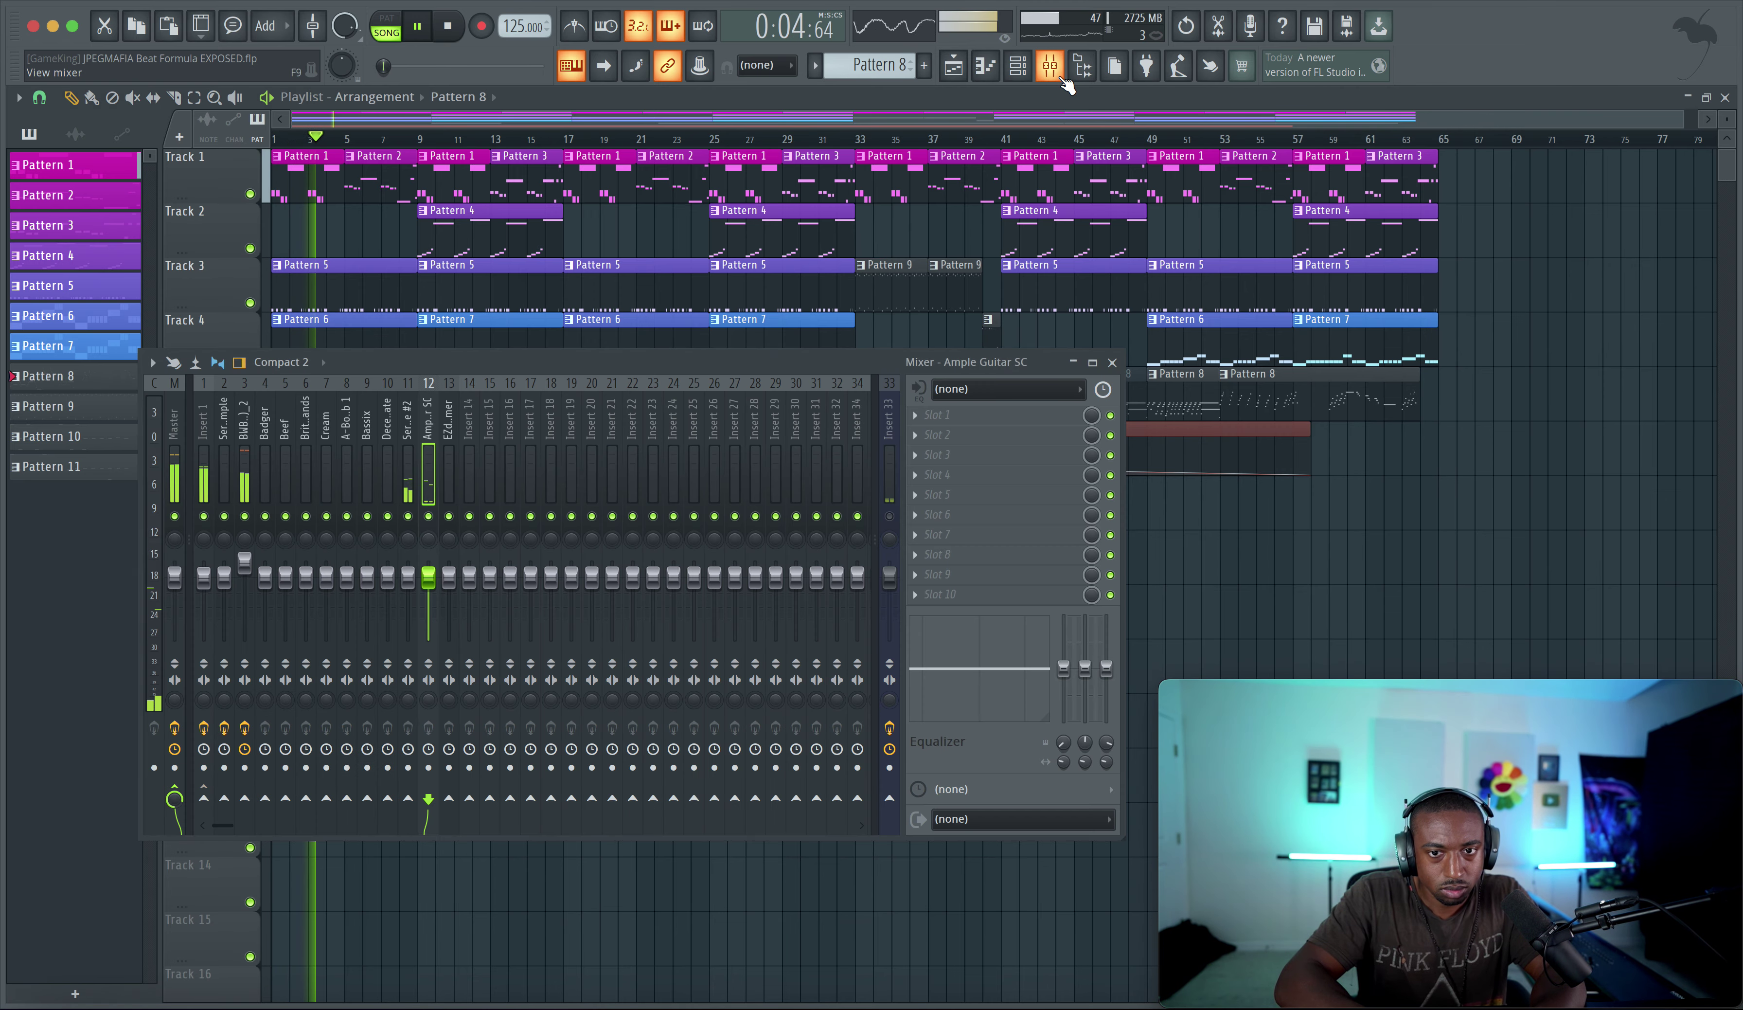
left_click(180, 475)
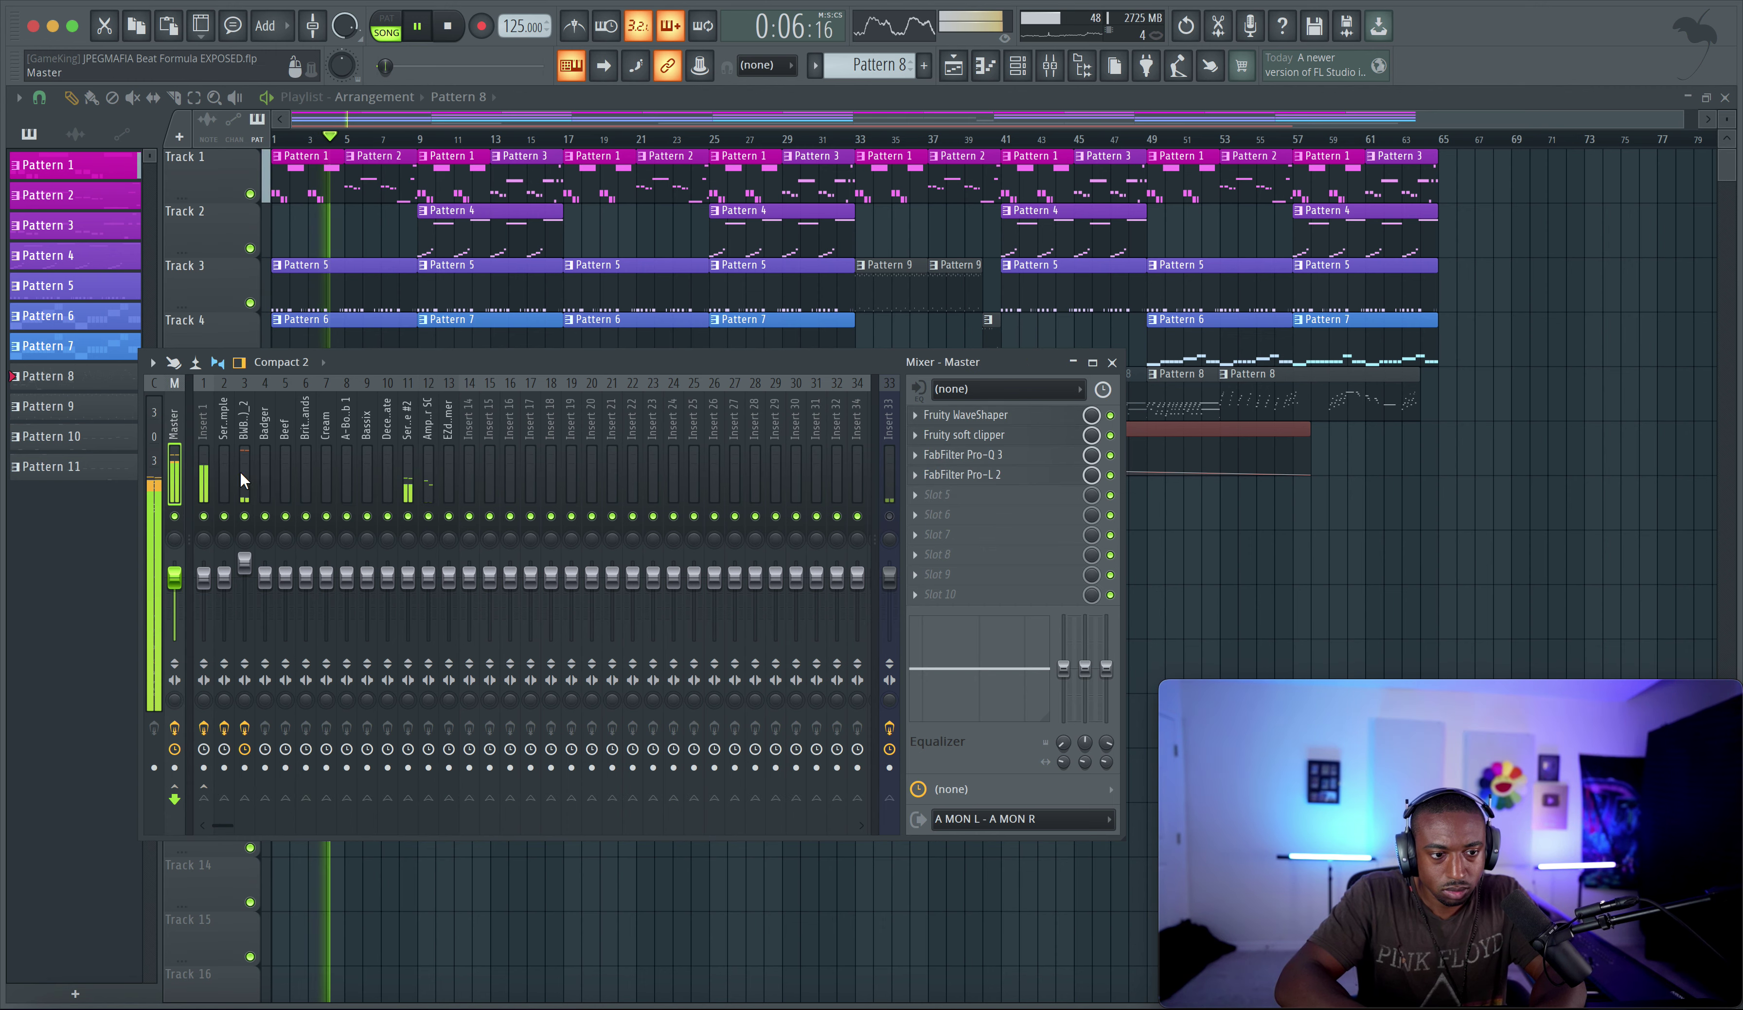
left_click(970, 455)
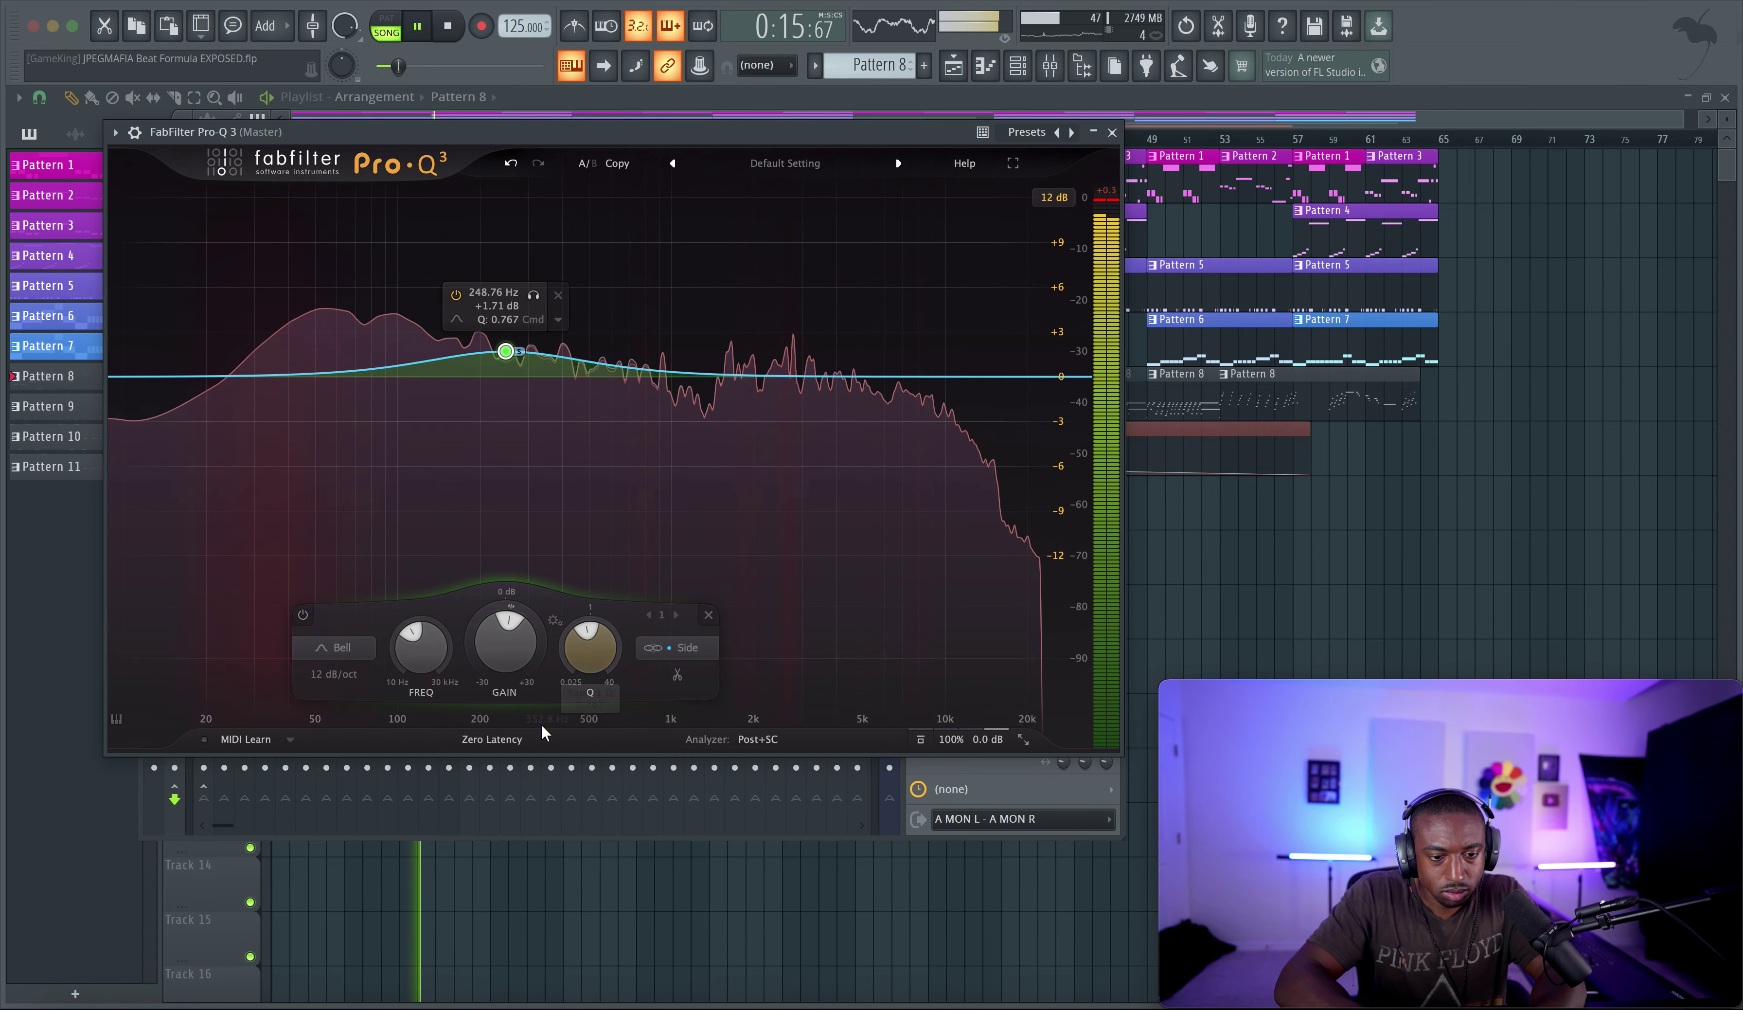
left_click(492, 739)
left_click(506, 786)
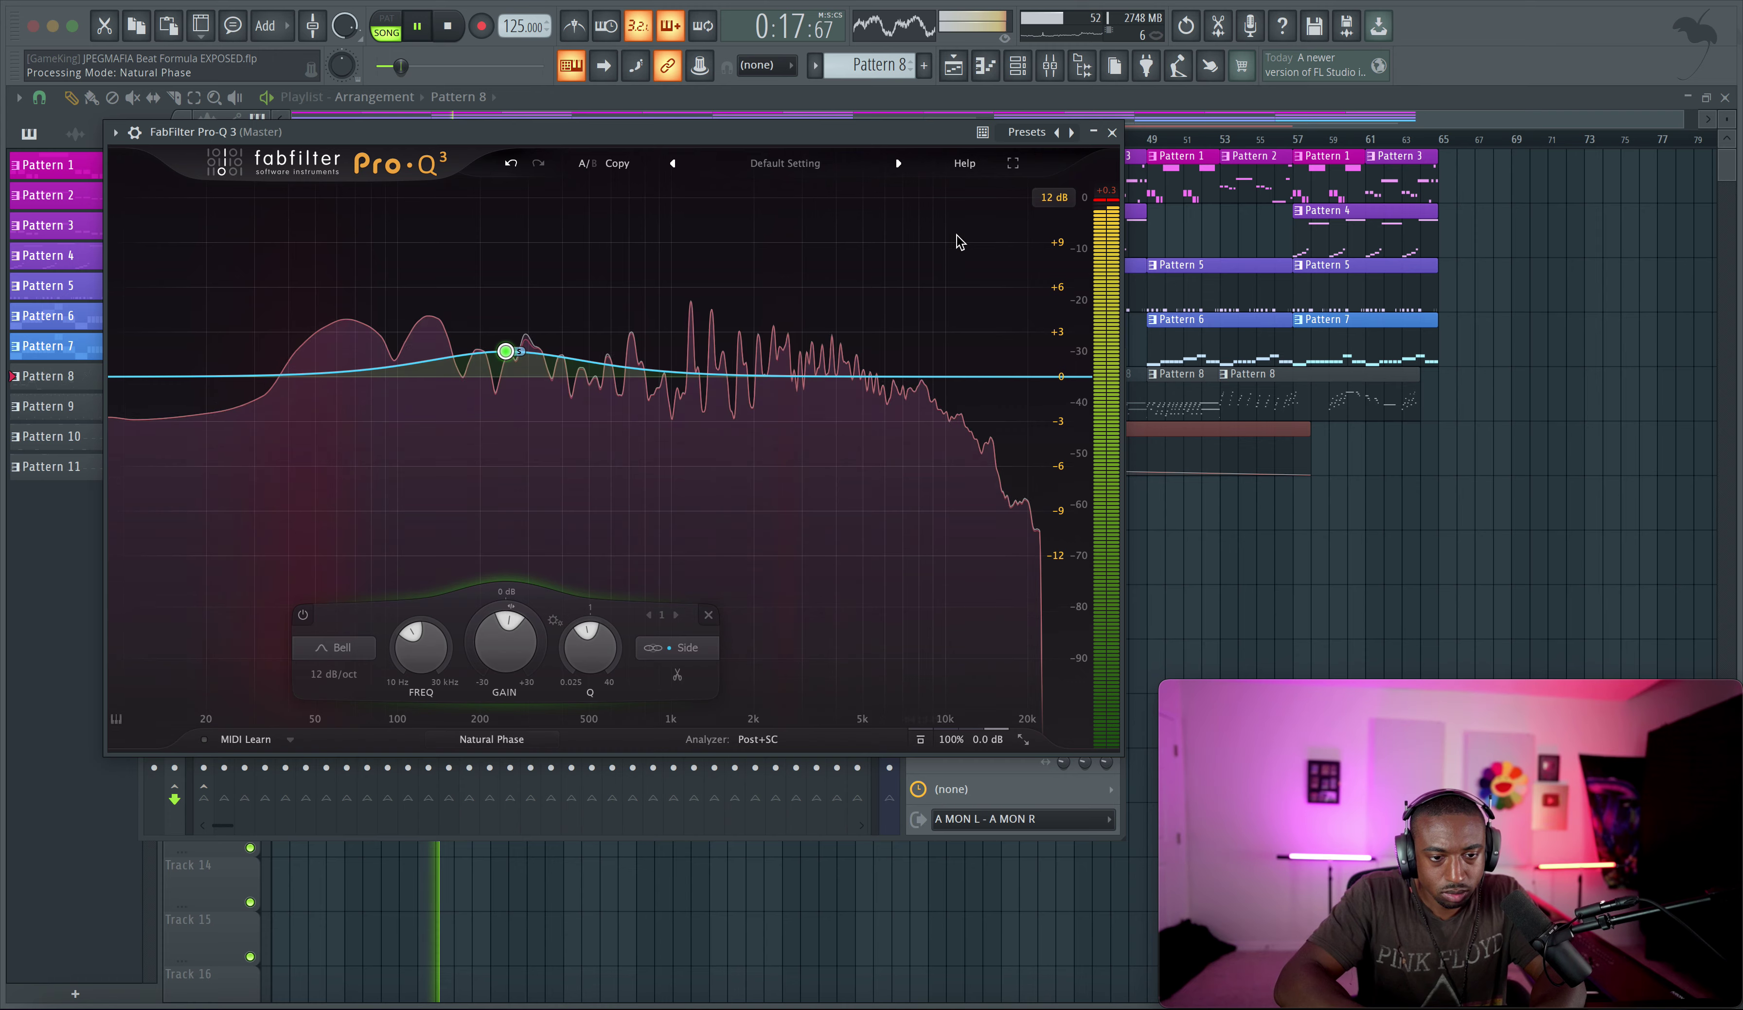
left_click(1110, 136)
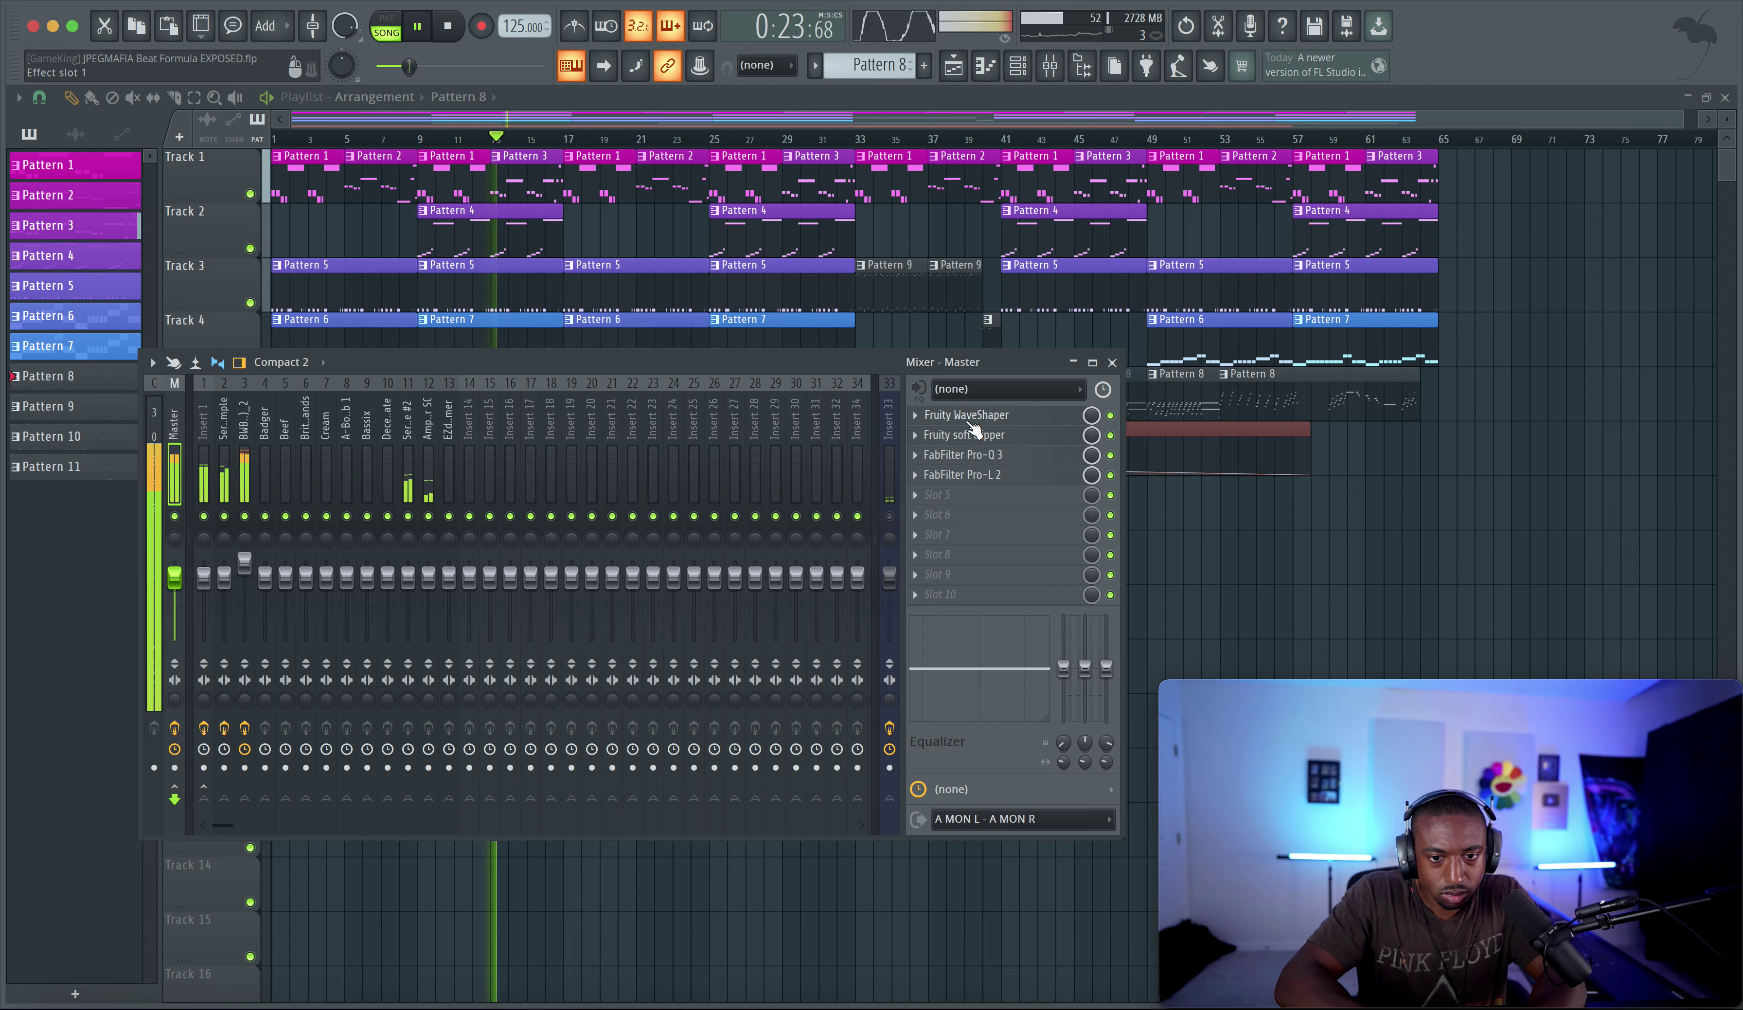
Add FabFilter Saturn 2 to the Master mixer track and move it to the first effect slot
left_click(955, 505)
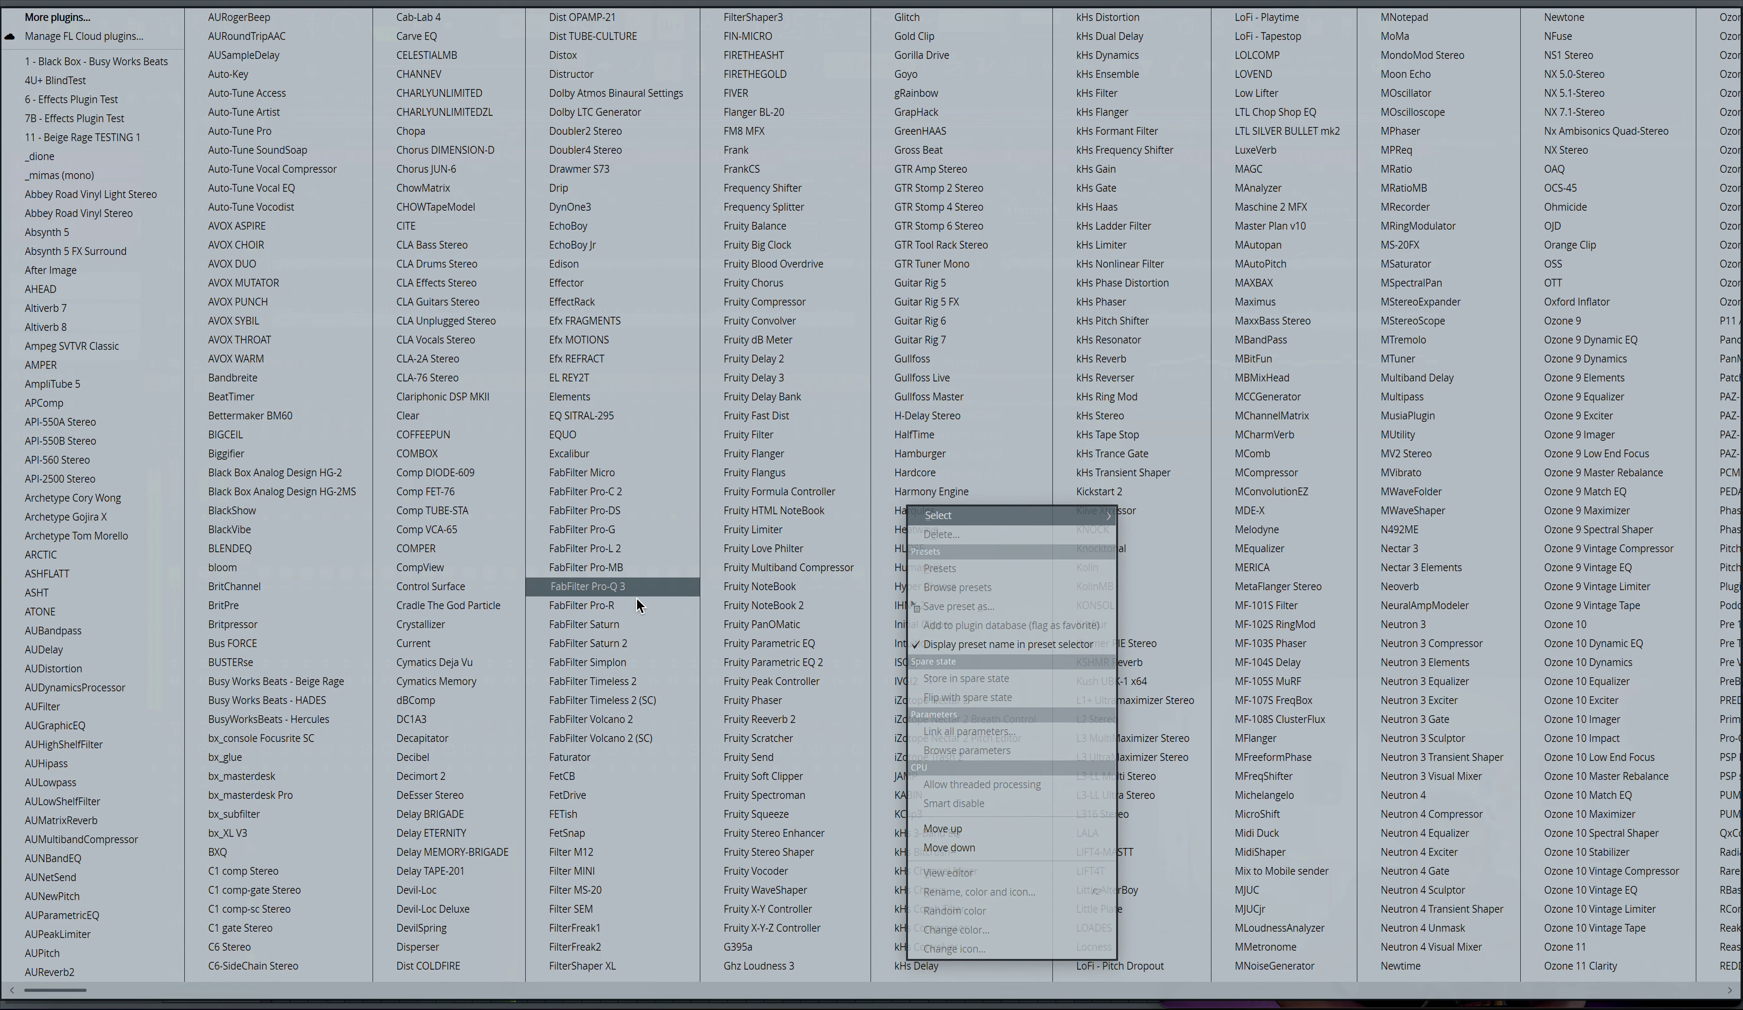
left_click(632, 640)
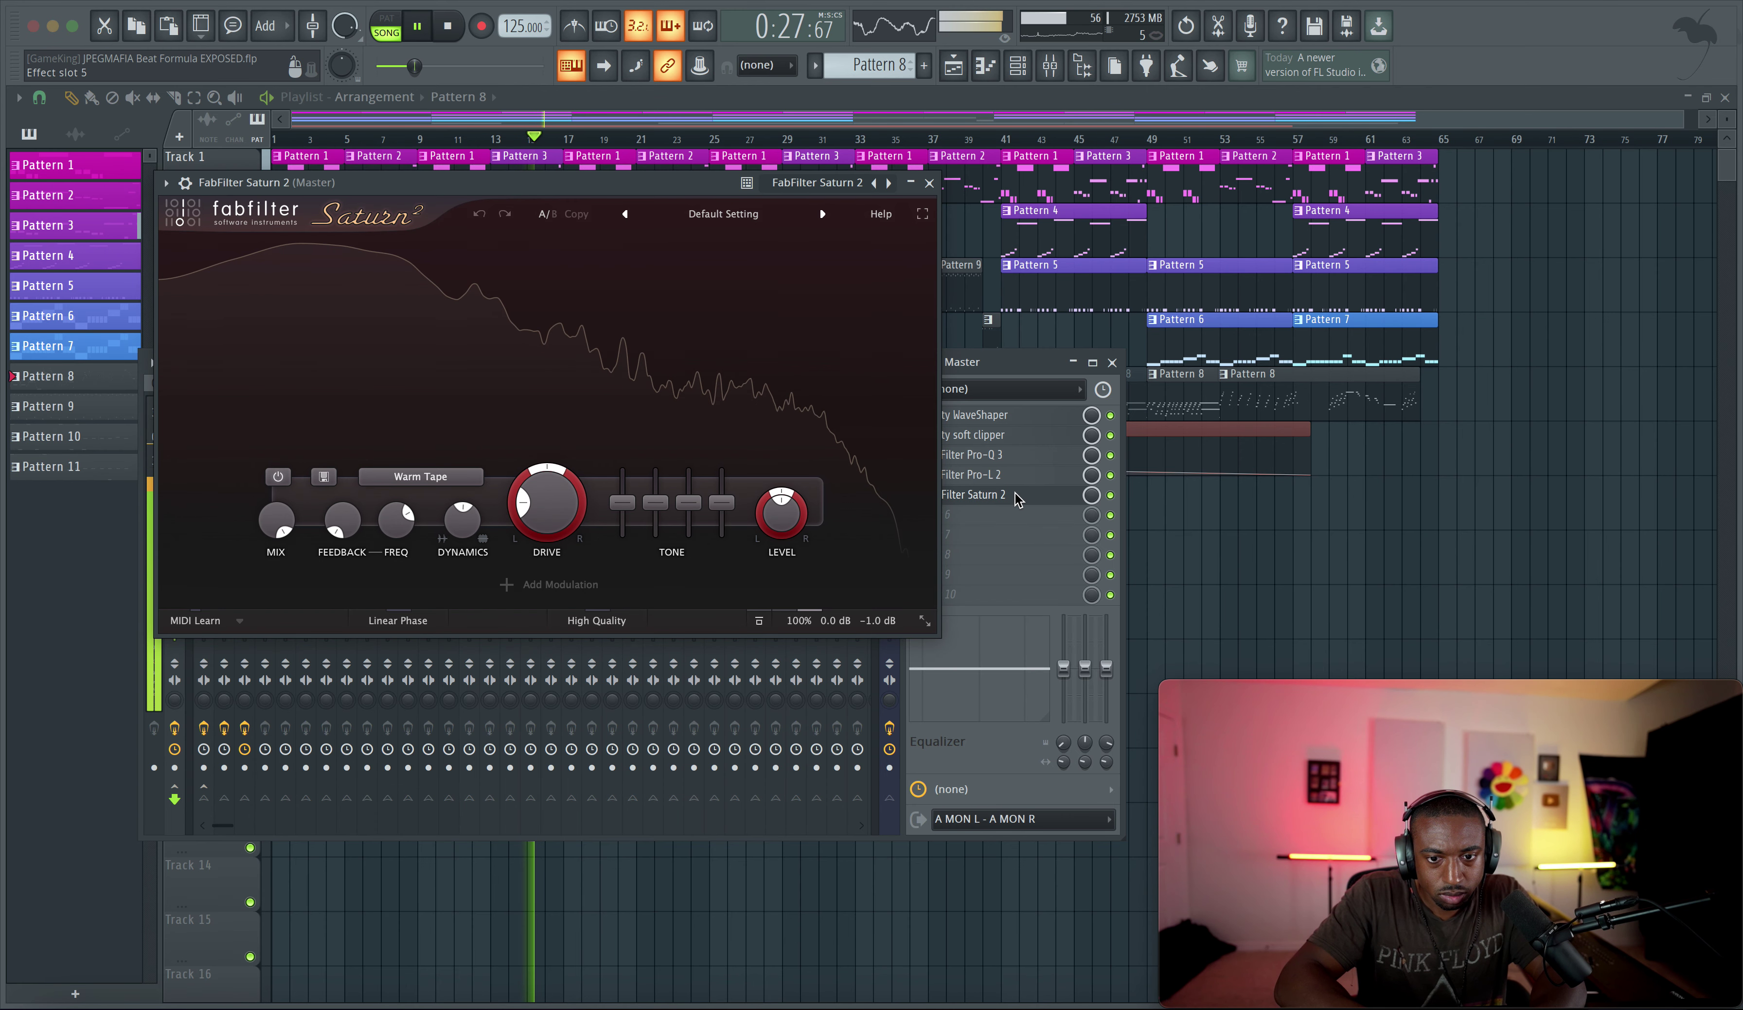
scroll(1016, 495, "up", 4)
left_click_drag(1017, 420, 1017, 595)
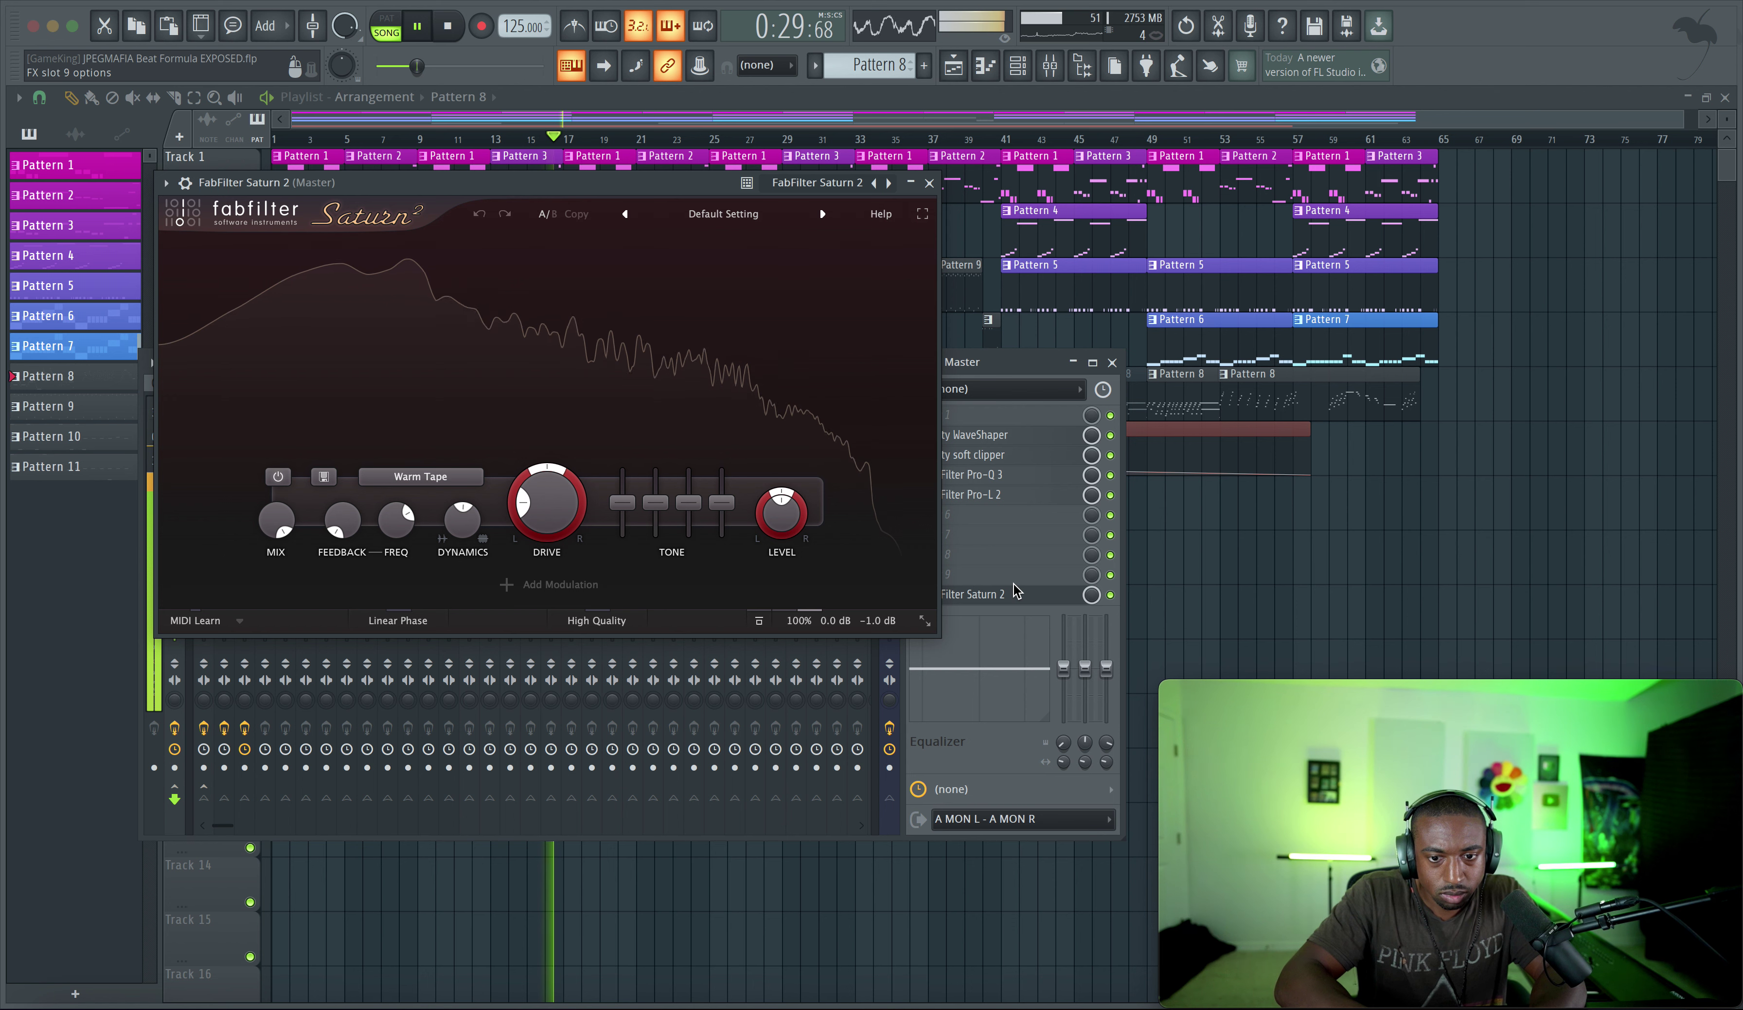
left_click_drag(1015, 419, 1012, 416)
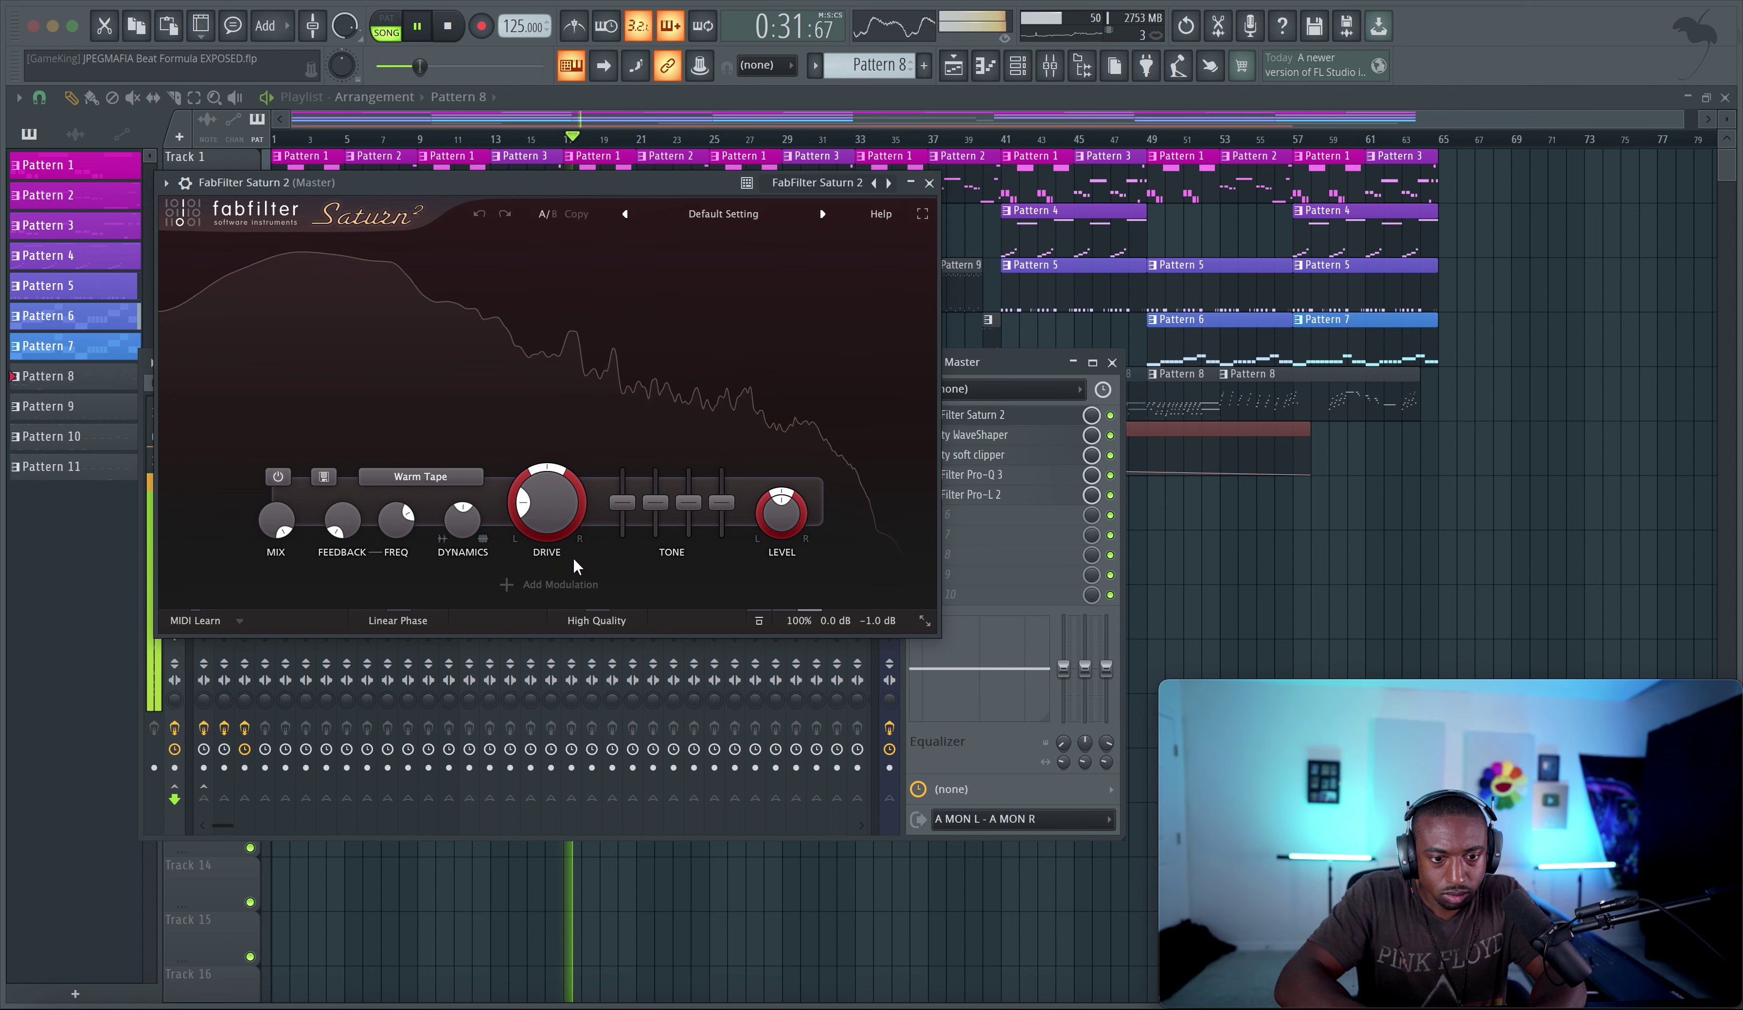
Set Saturn 2's high quality mode to Superb and add an envelope generator that modulates the Mix amount
left_click(596, 621)
left_click(590, 694)
left_click(539, 589)
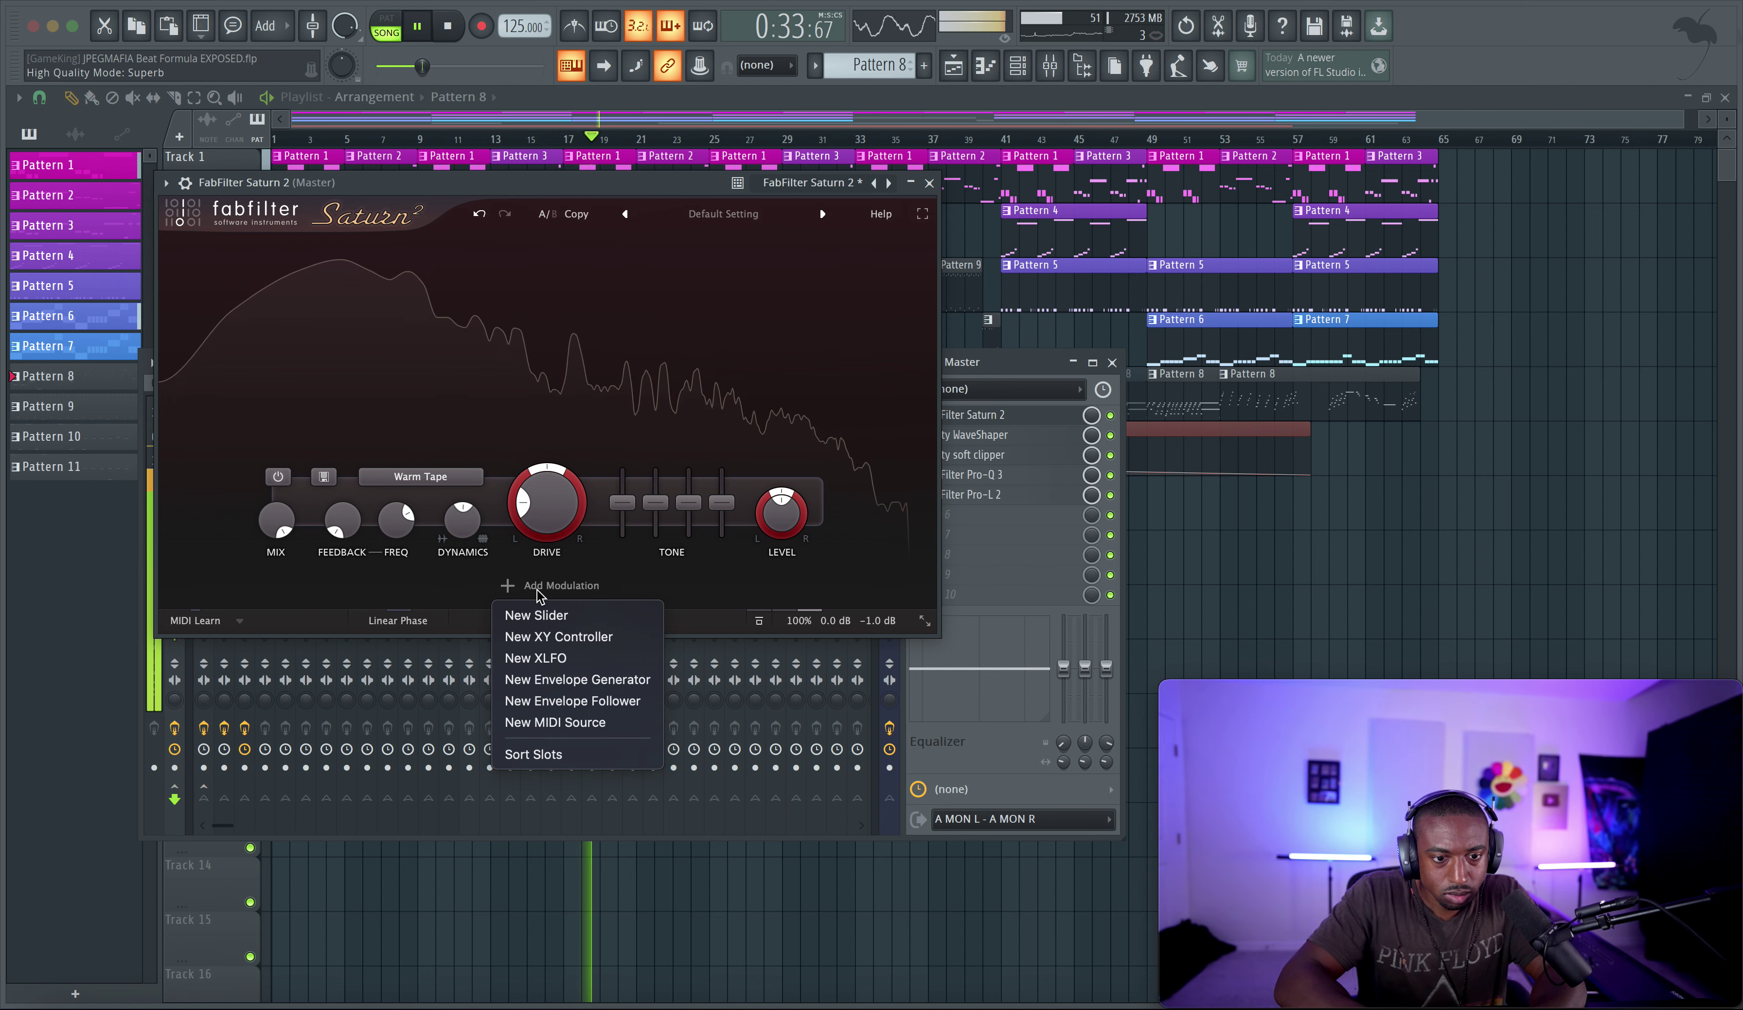
left_click(541, 679)
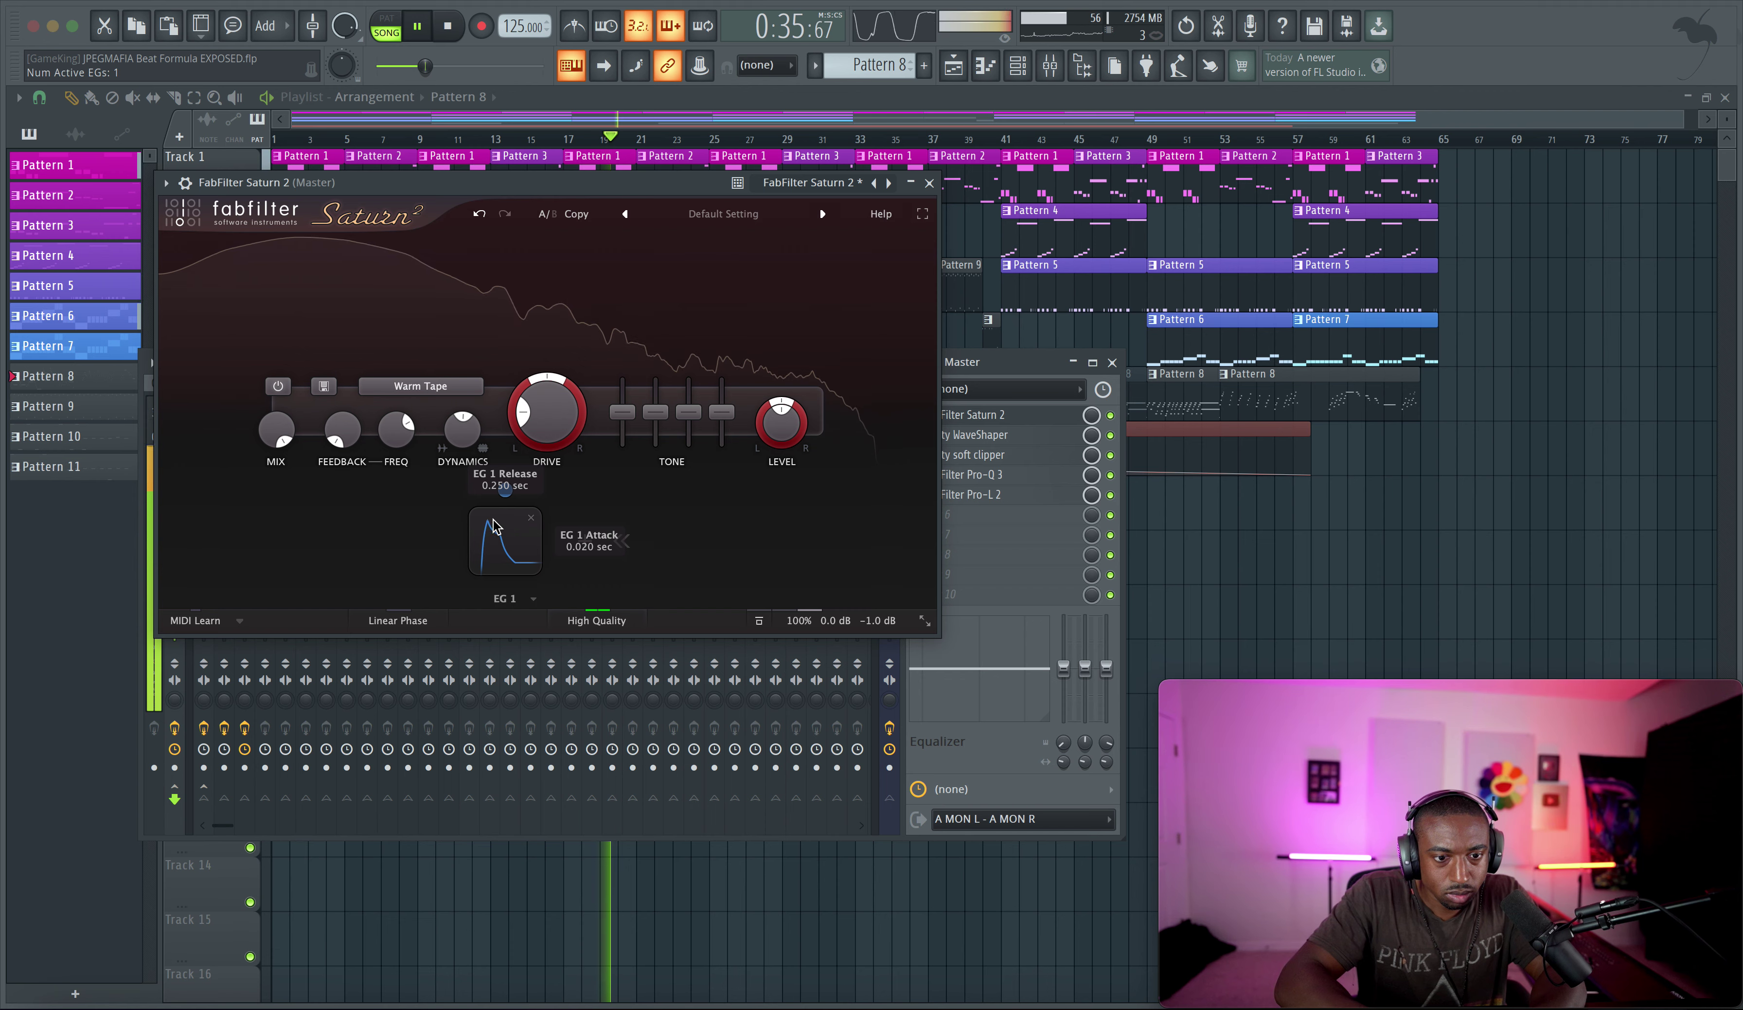
left_click_drag(505, 489, 276, 430)
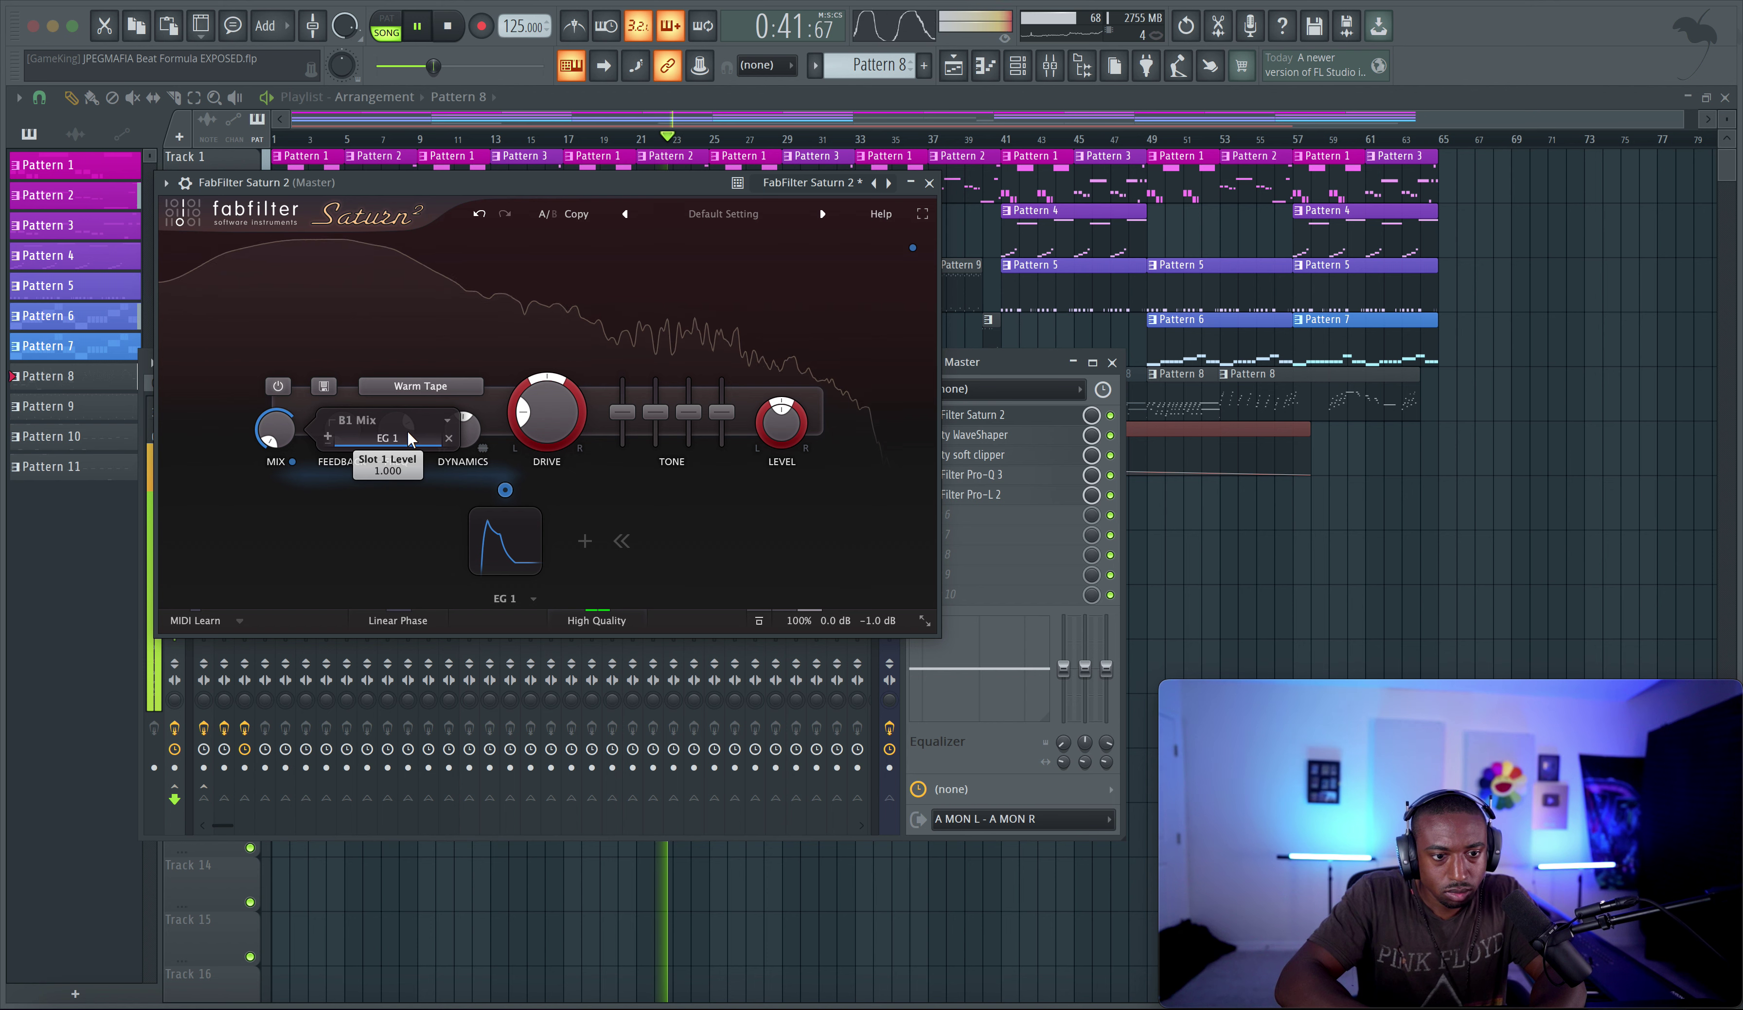
Set Saturn 2's EG 1 threshold to 0.00 dB and turn the Mix amount down
left_click(505, 541)
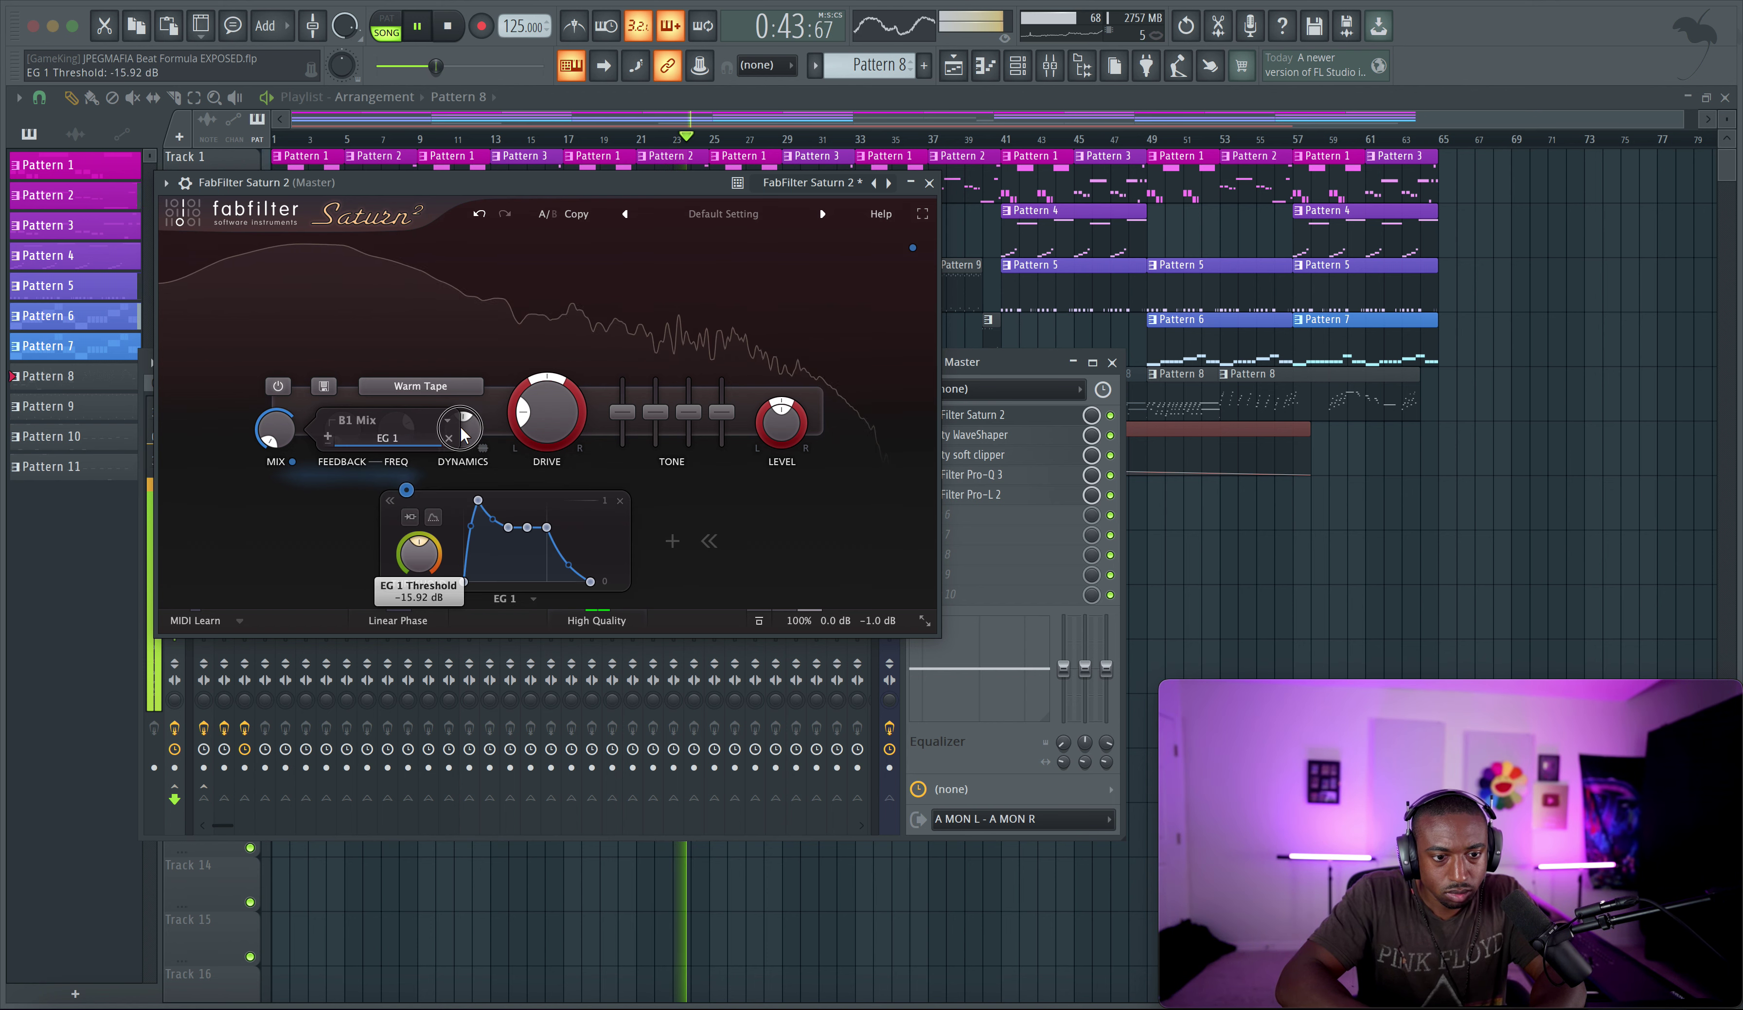
left_click_drag(419, 553, 419, 472)
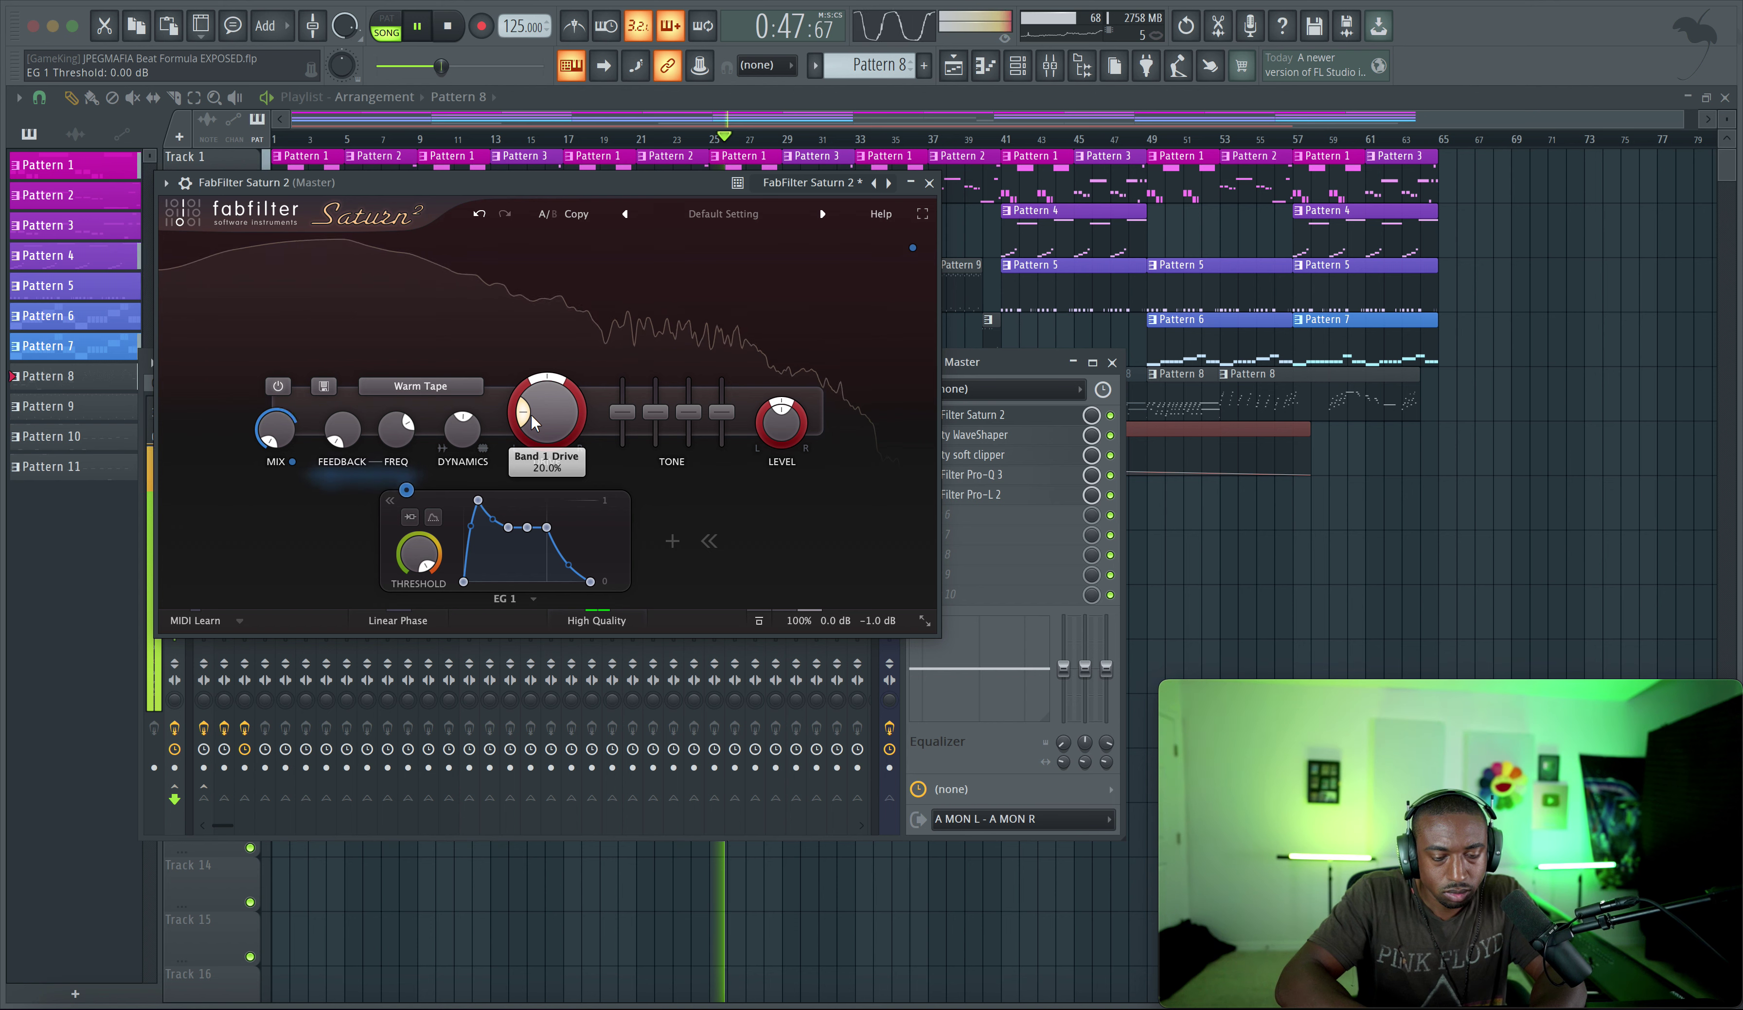
left_click_drag(275, 433, 280, 489)
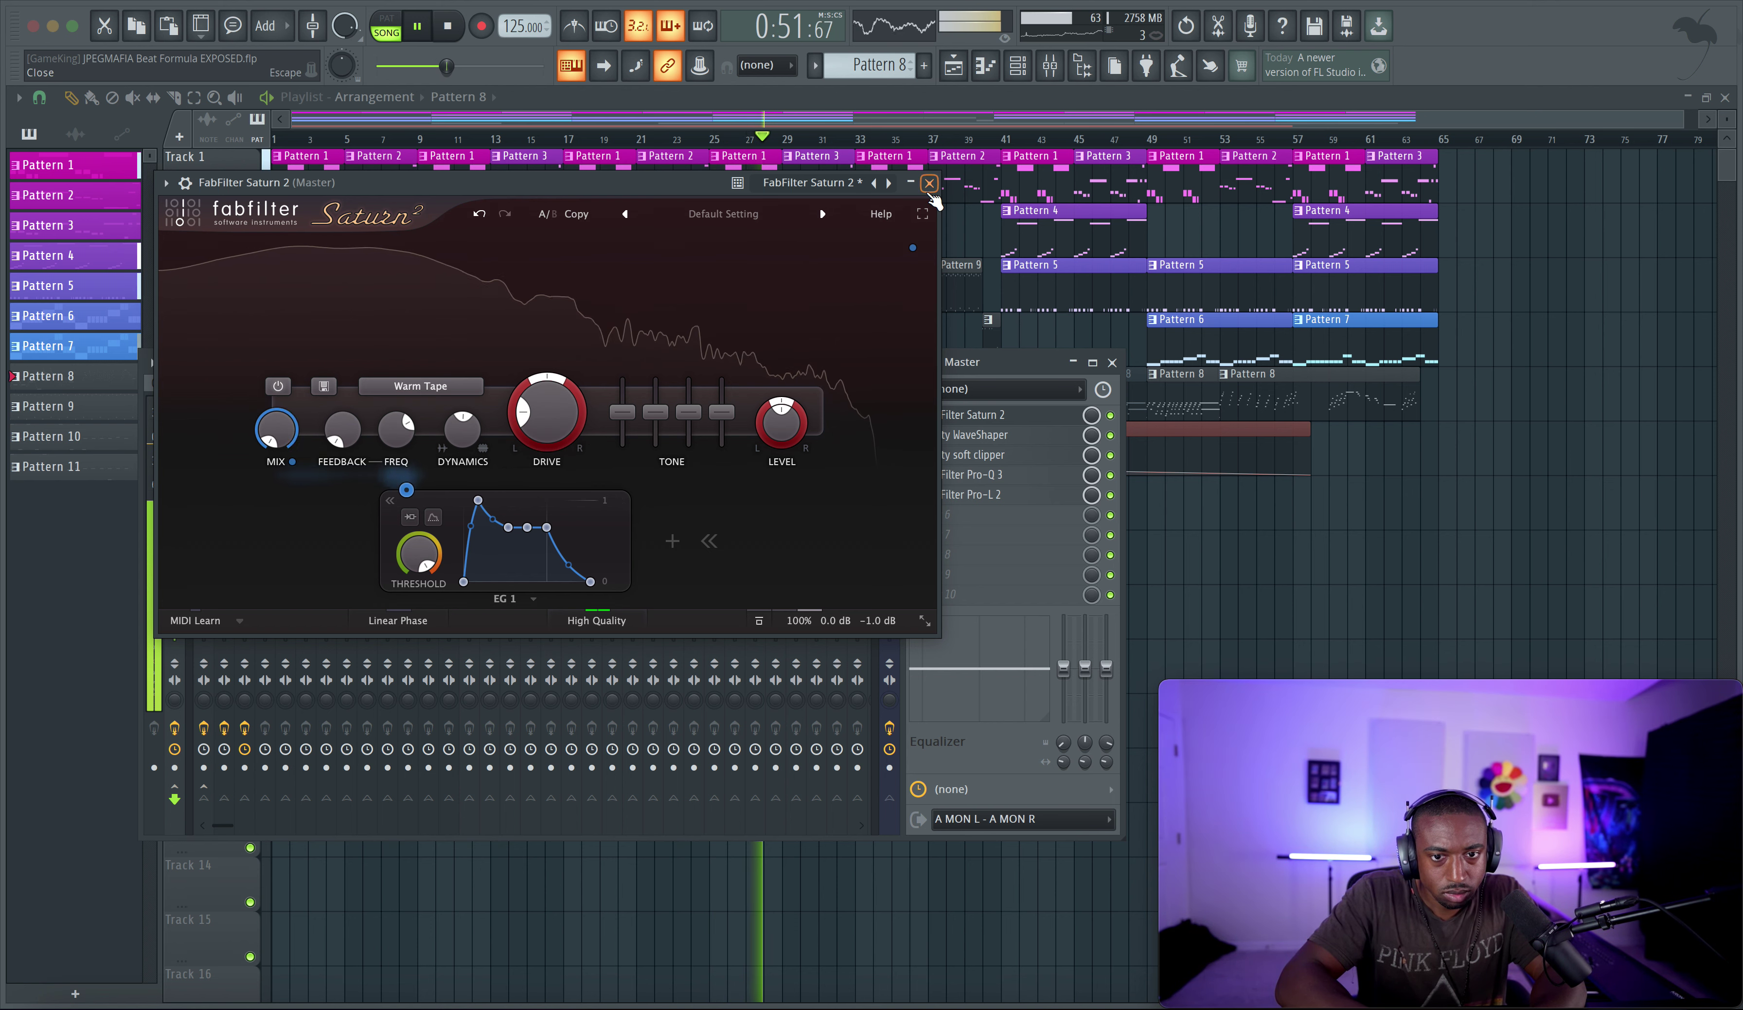
left_click(929, 182)
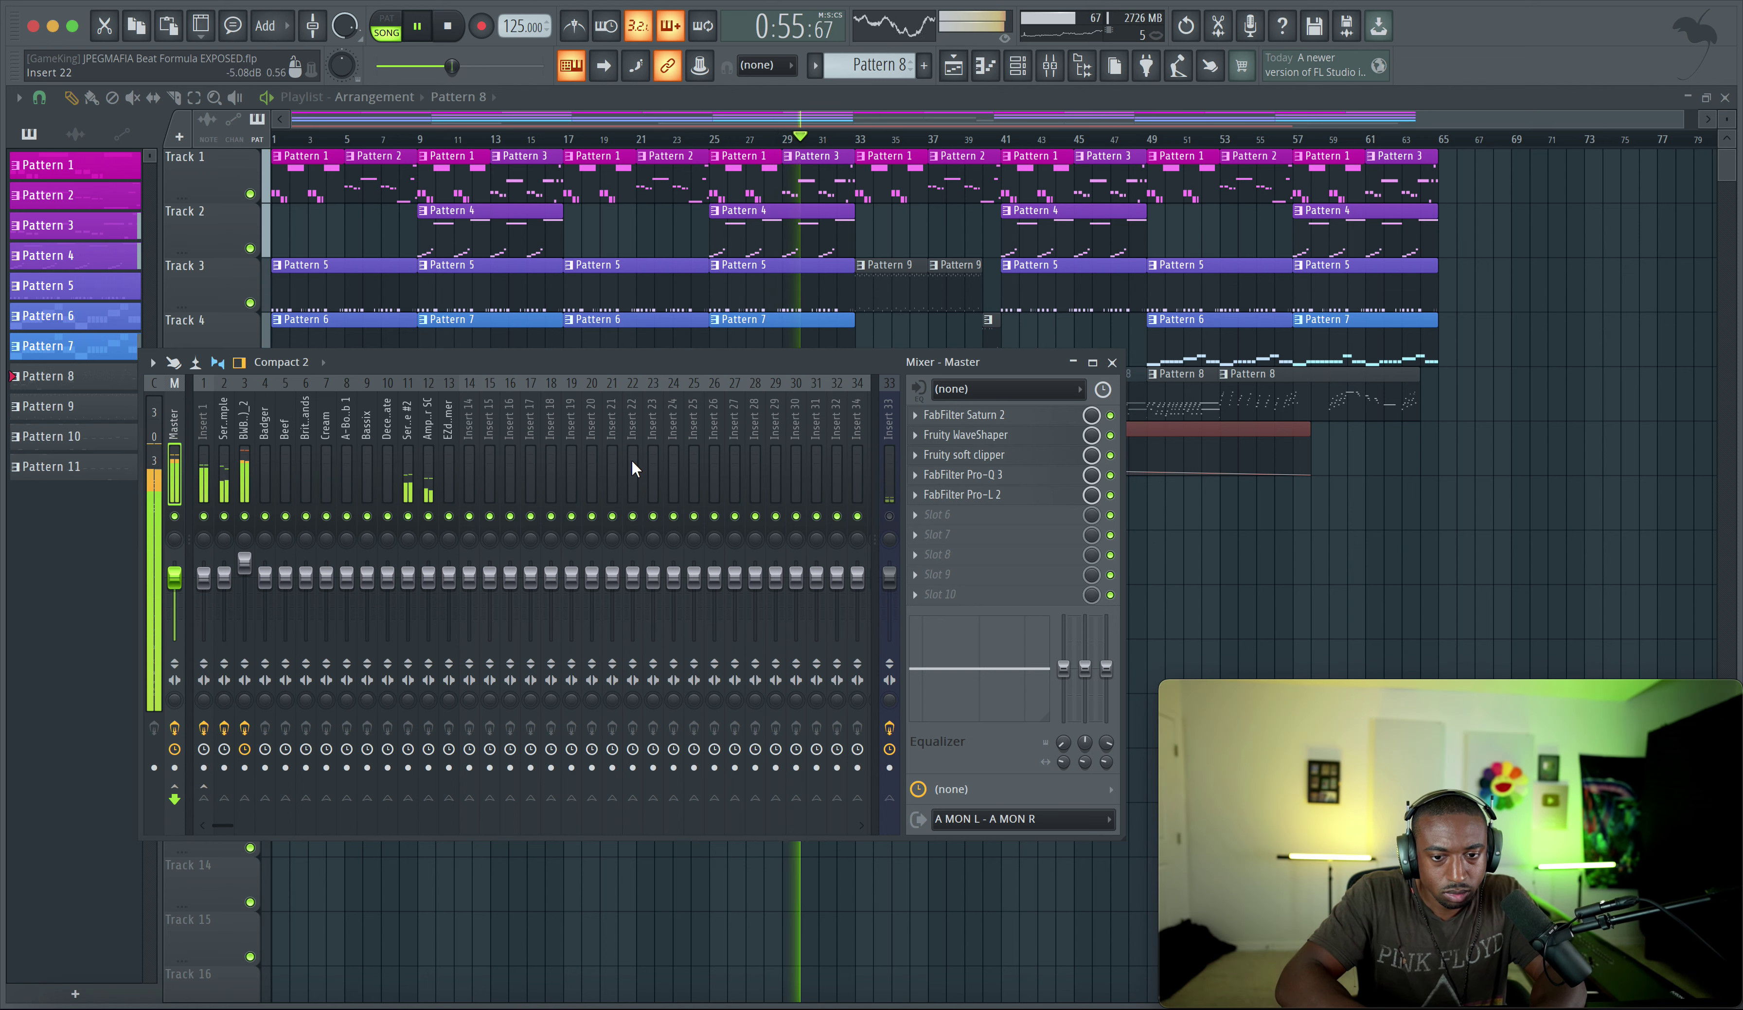
Check the Master's FabFilter Pro-Q 3 curve during playback with the mixer moved below the playlist clips
left_click_drag(709, 361, 709, 506)
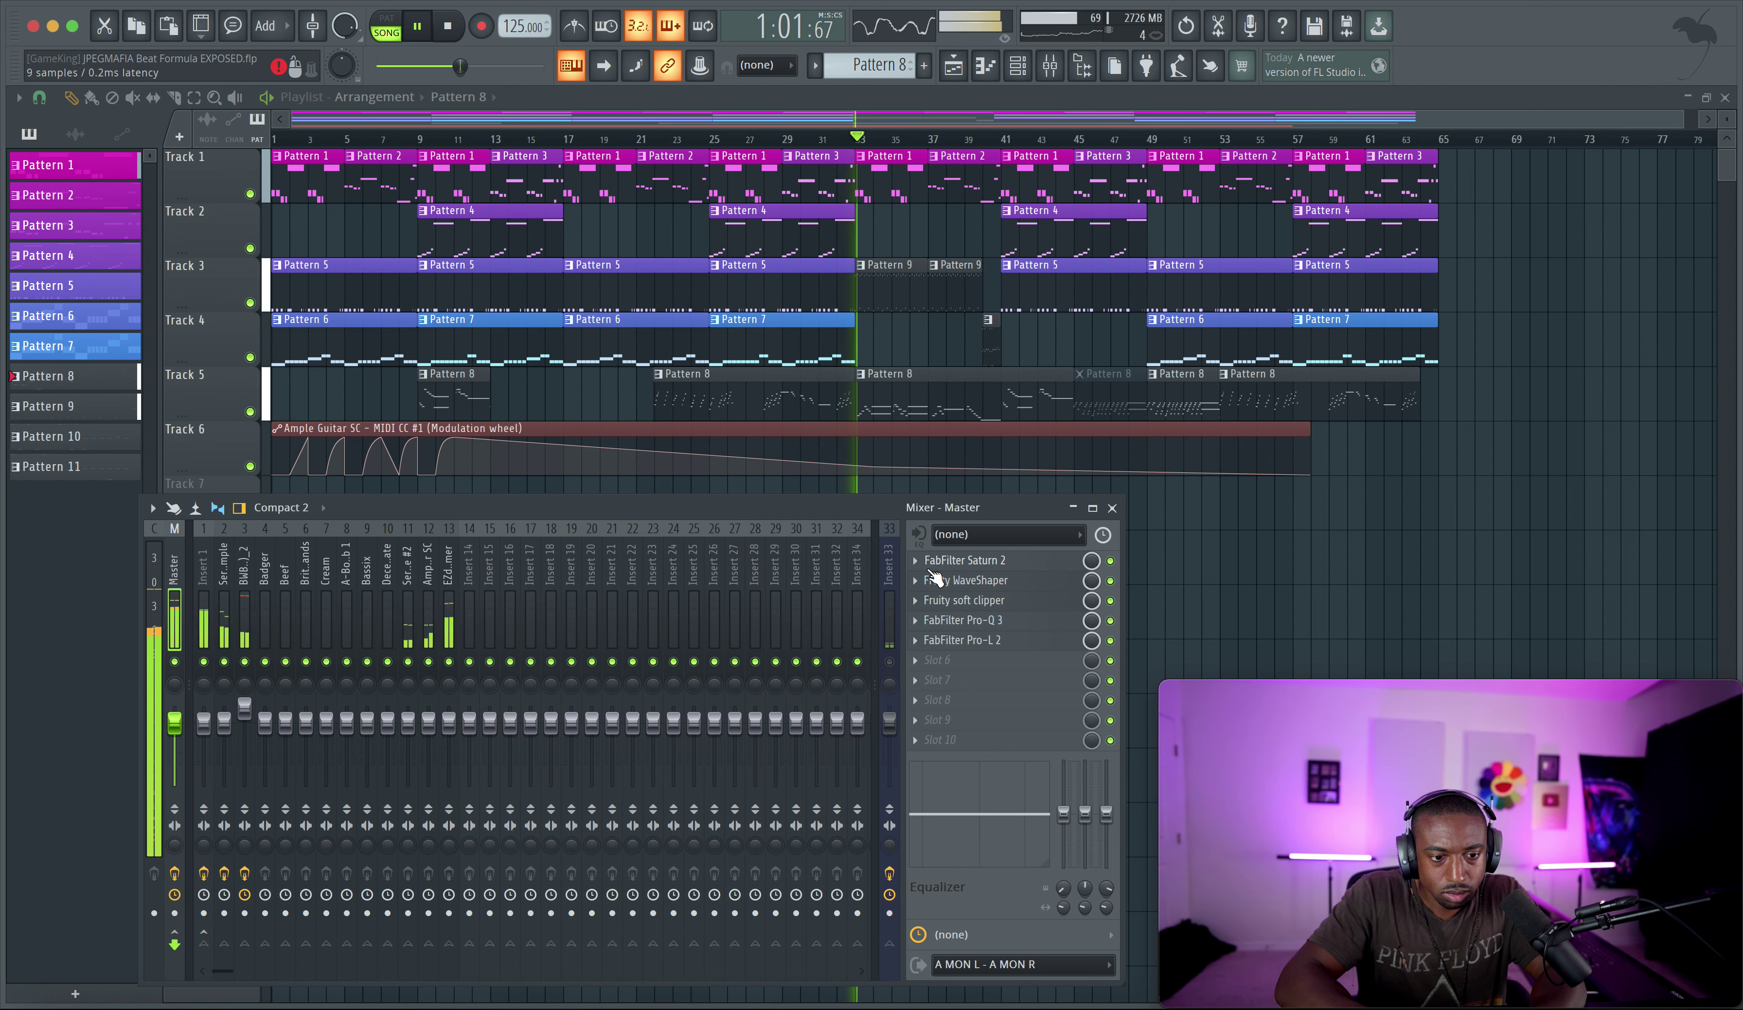
key("F9")
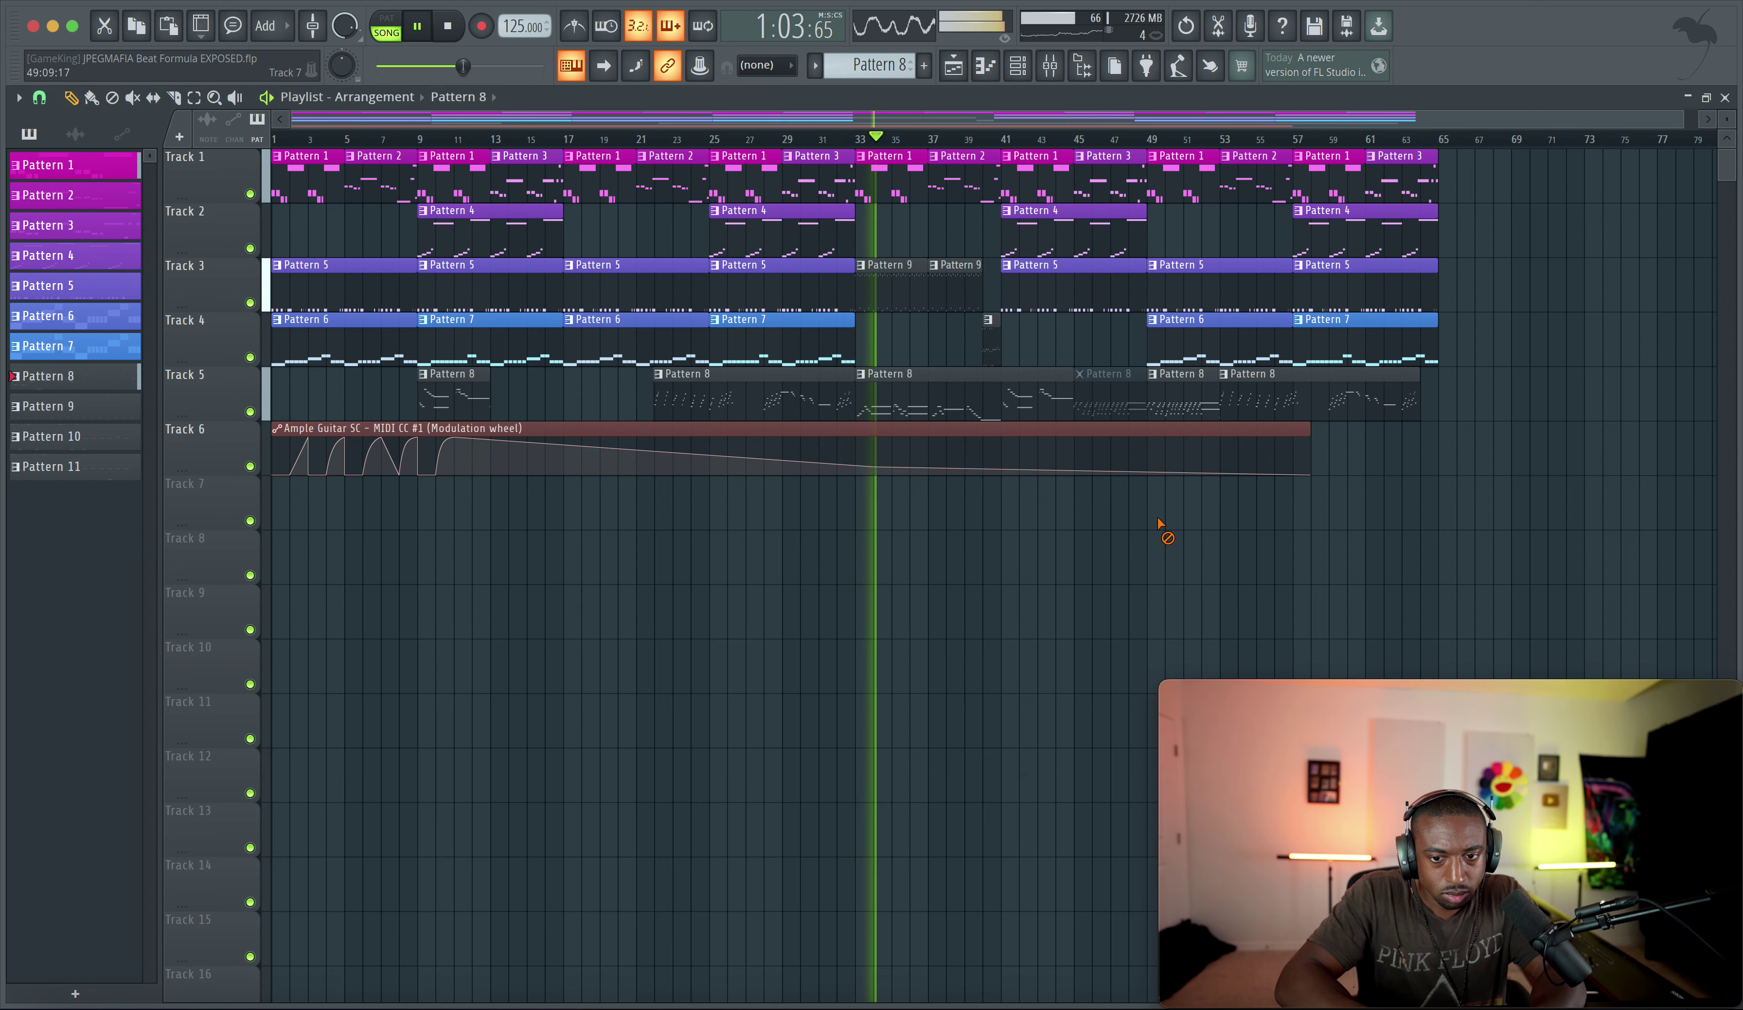
left_click(1050, 66)
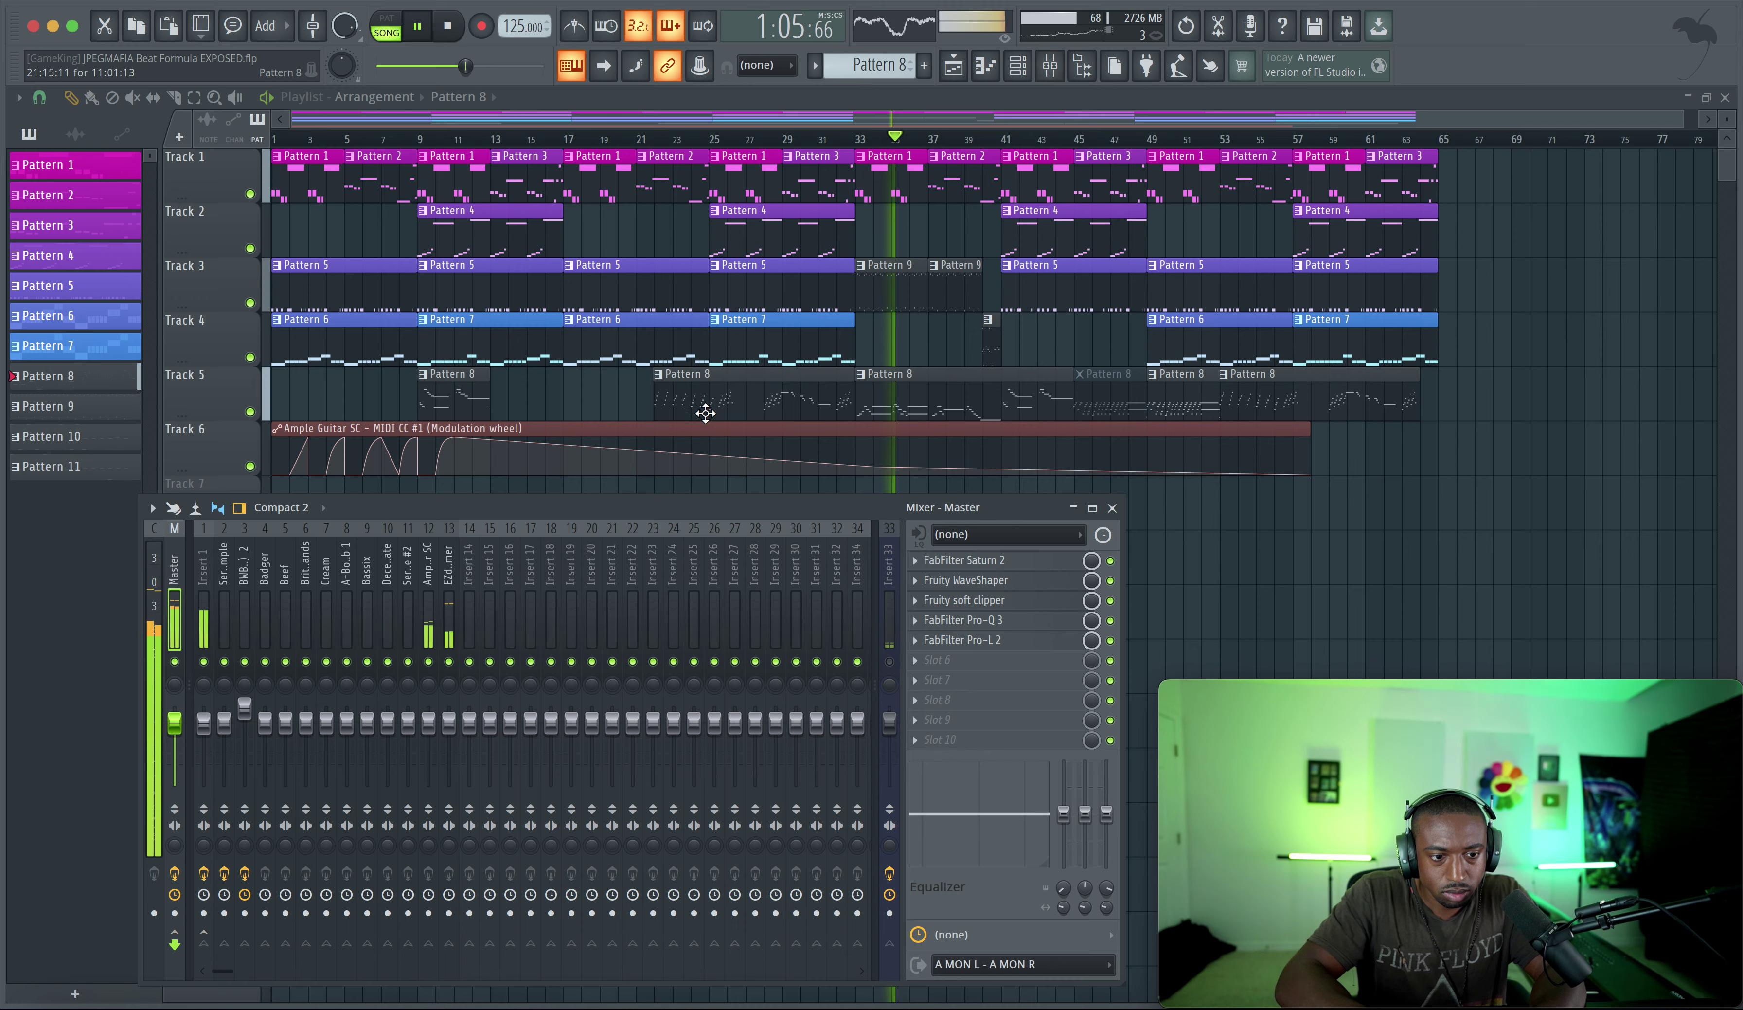
left_click(978, 625)
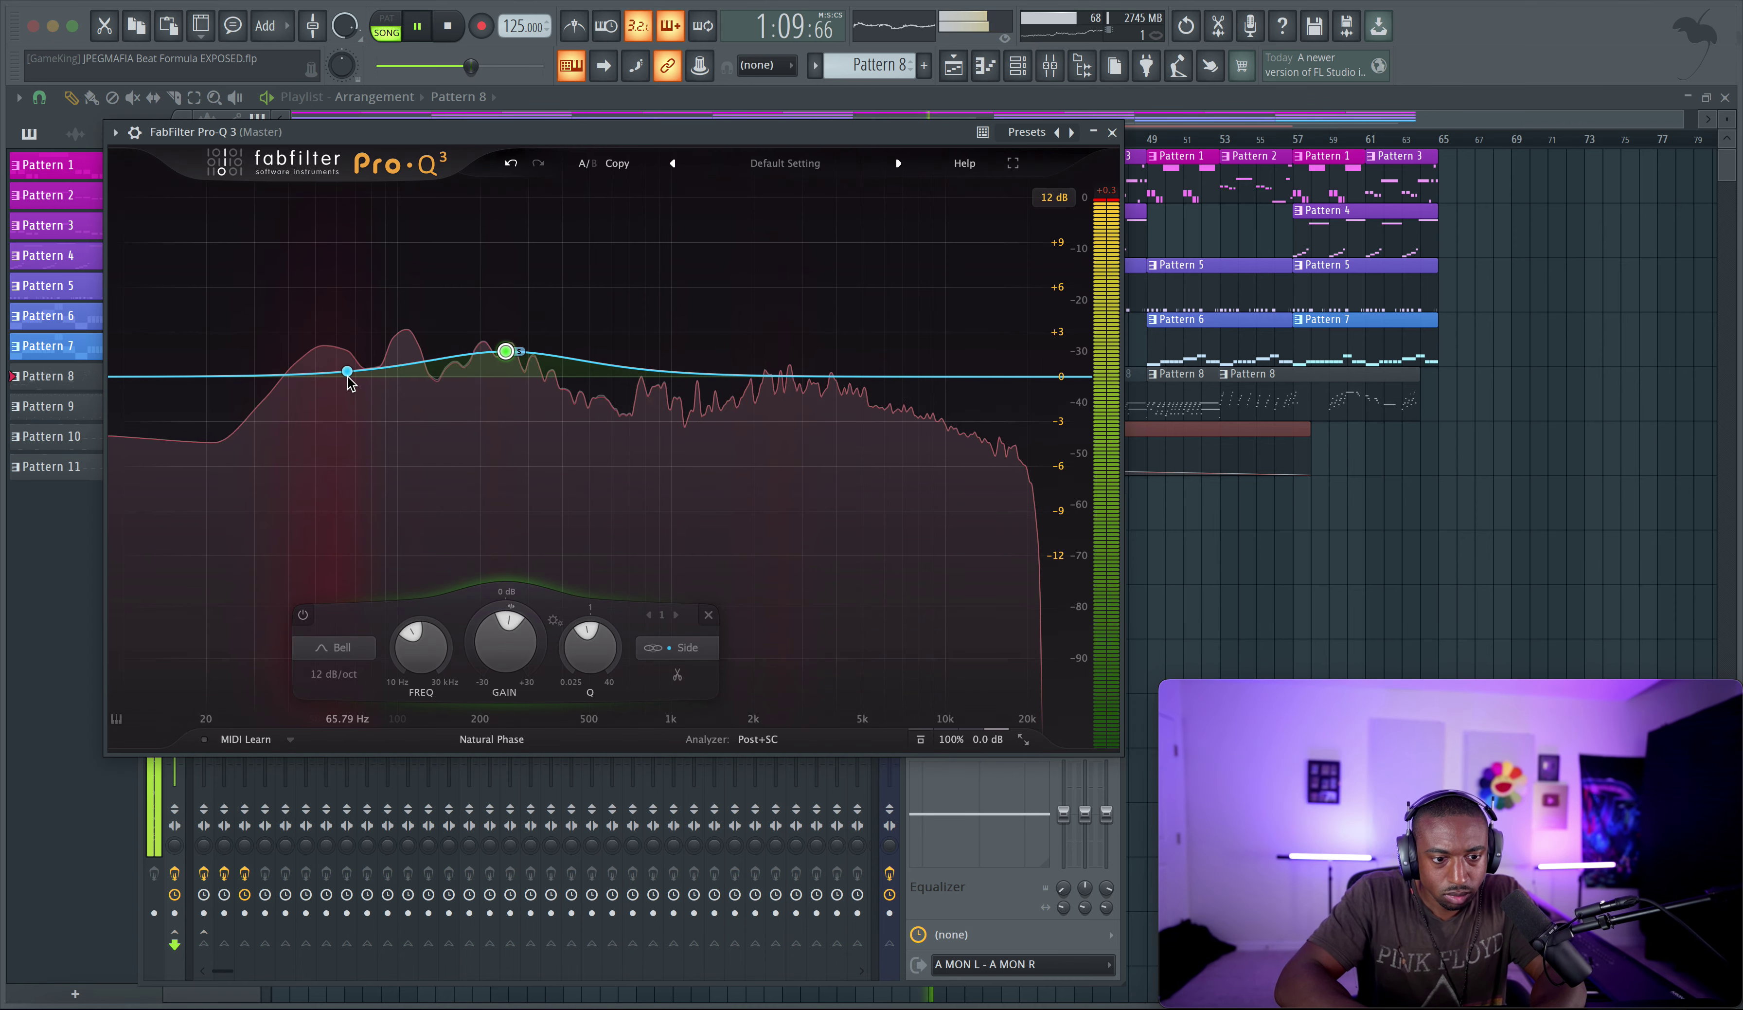
left_click(1113, 132)
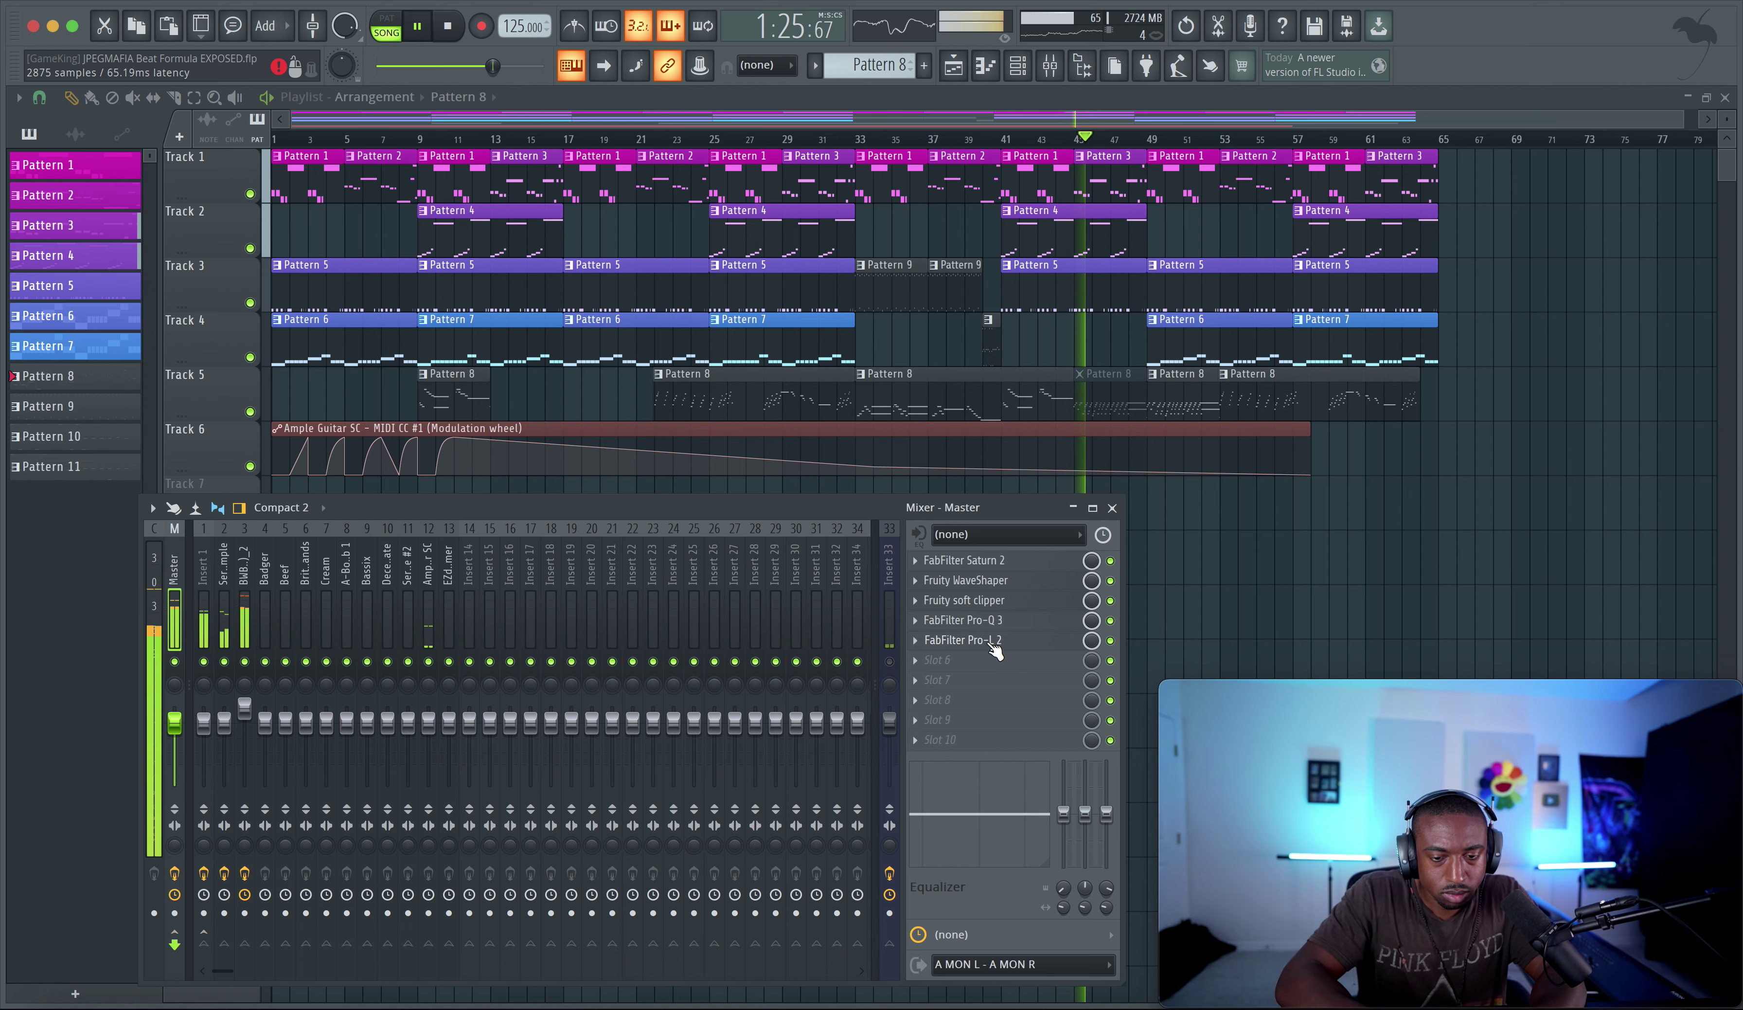
left_click(1112, 507)
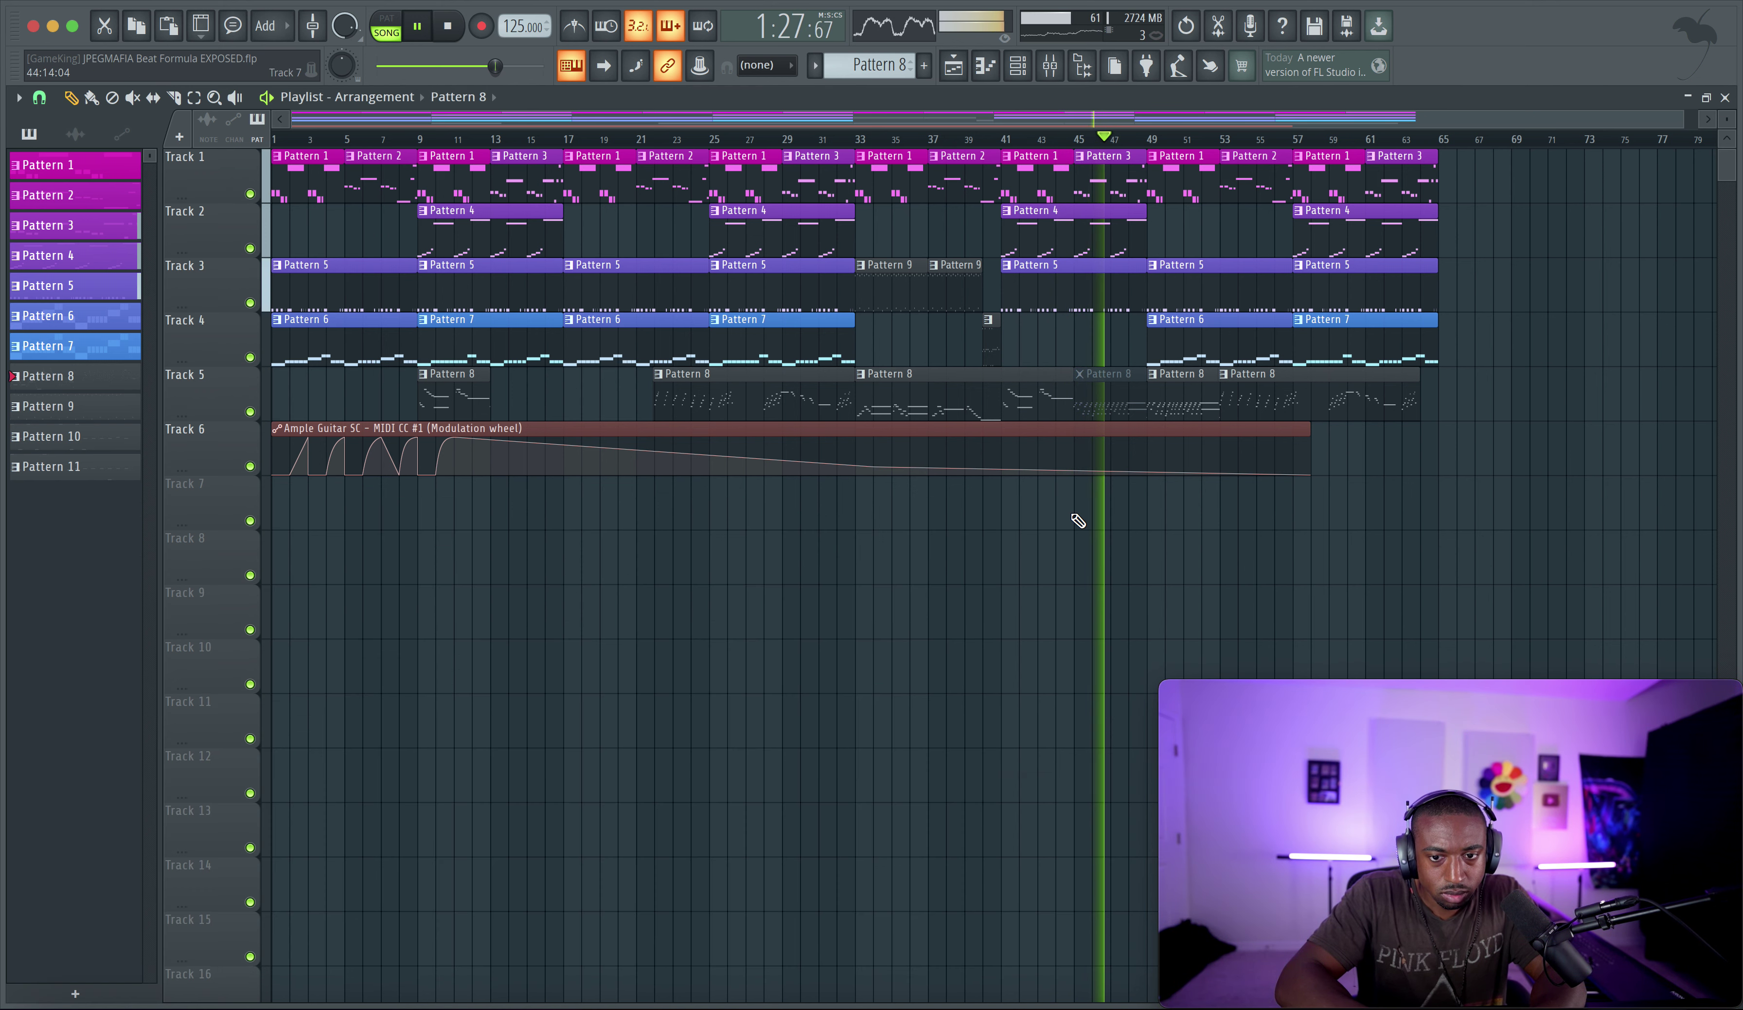
Move FabFilter Pro-L 2 down to slot 6 on the Master and load Rosetta Compressor into slot 5
left_click(1058, 76)
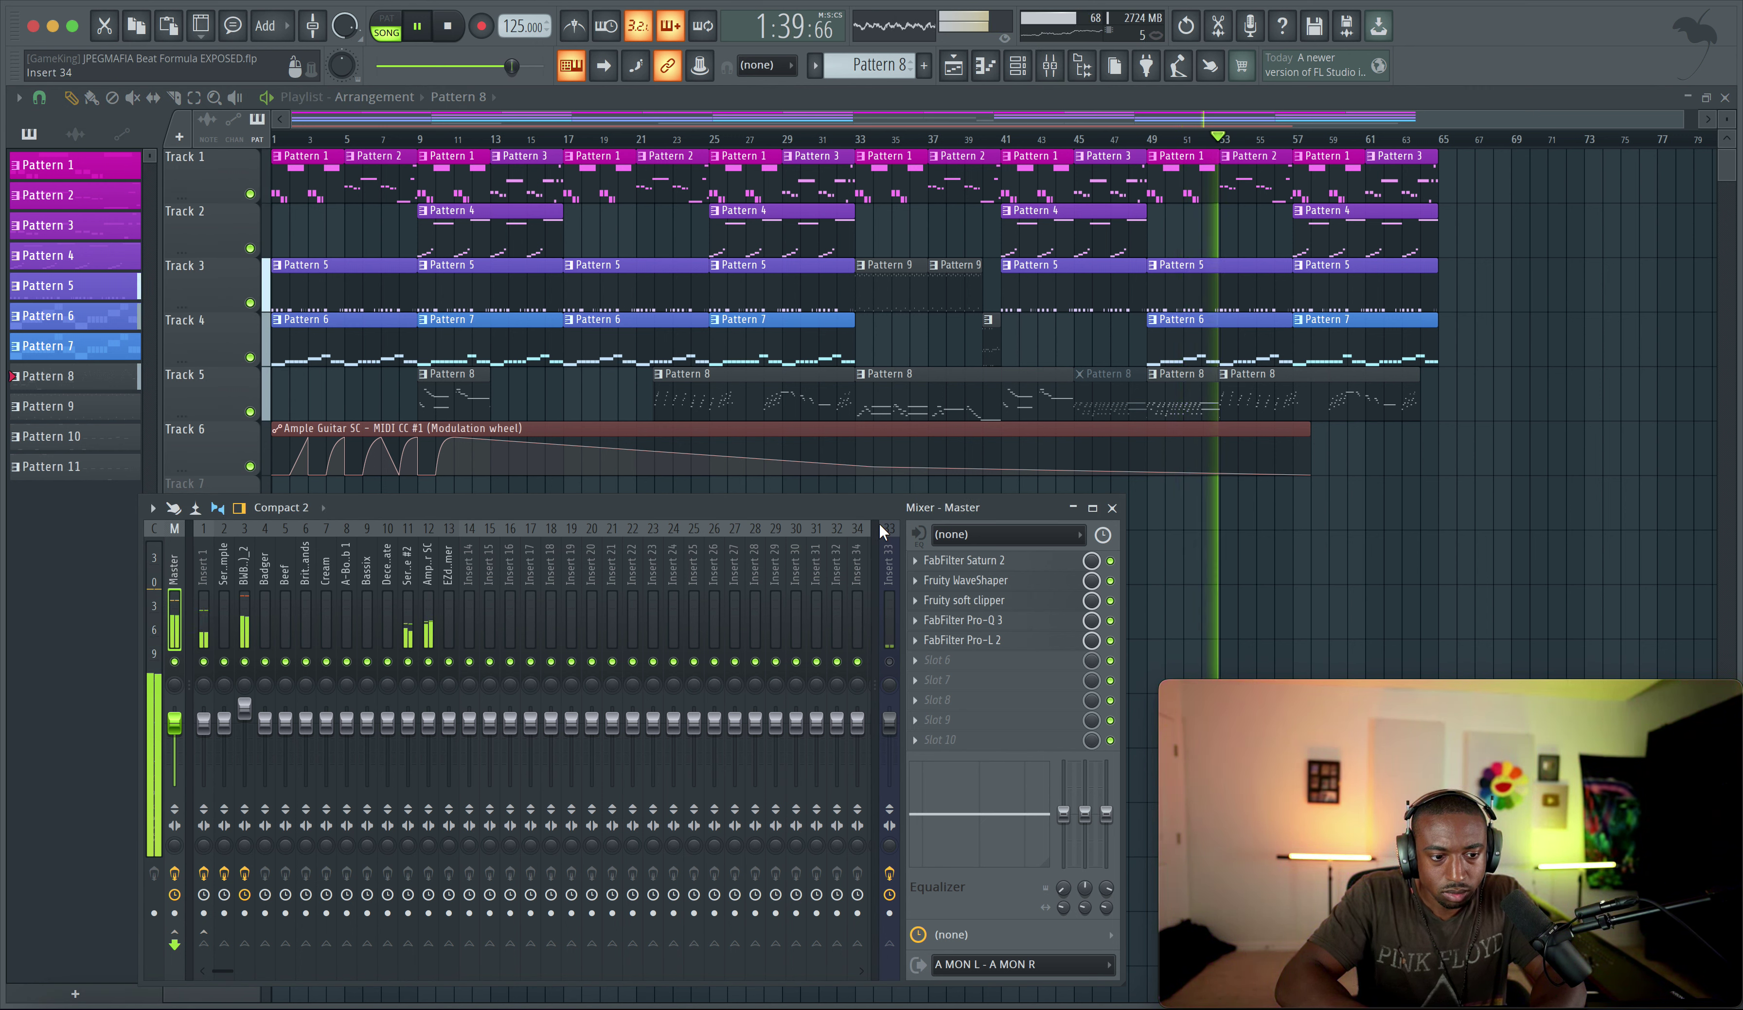
left_click_drag(967, 647, 965, 681)
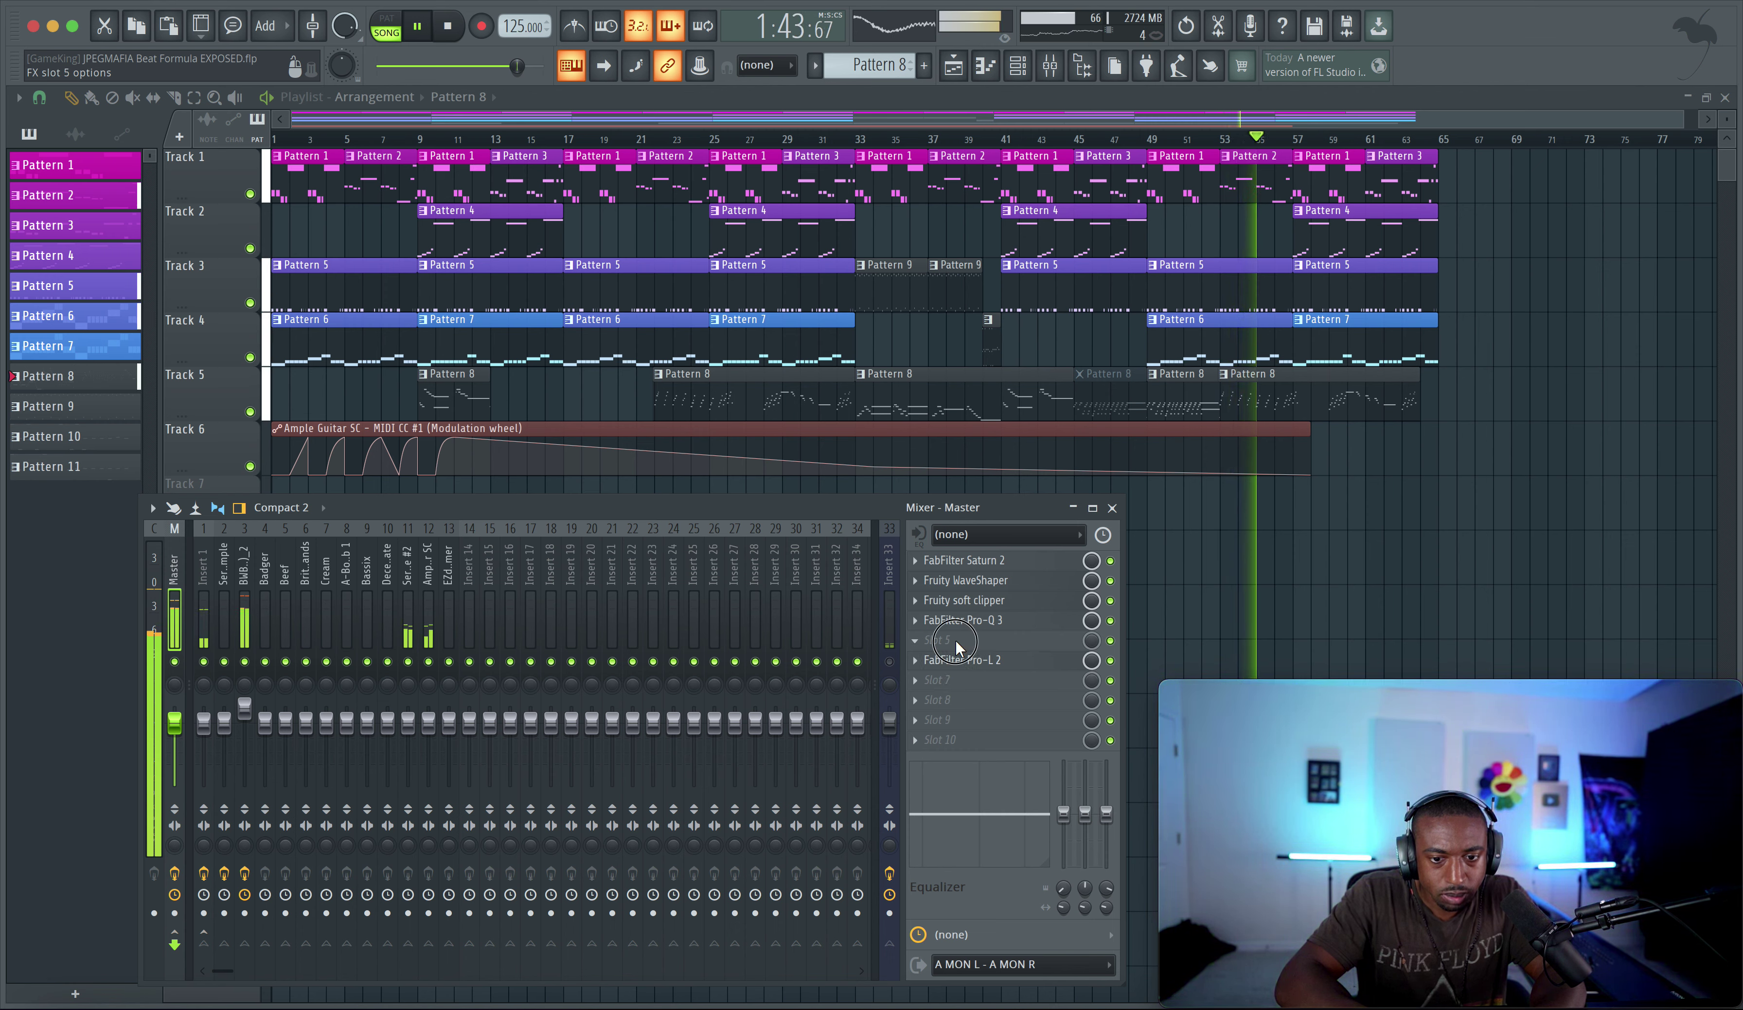
left_click(957, 640)
scroll(1009, 403, "down", 7)
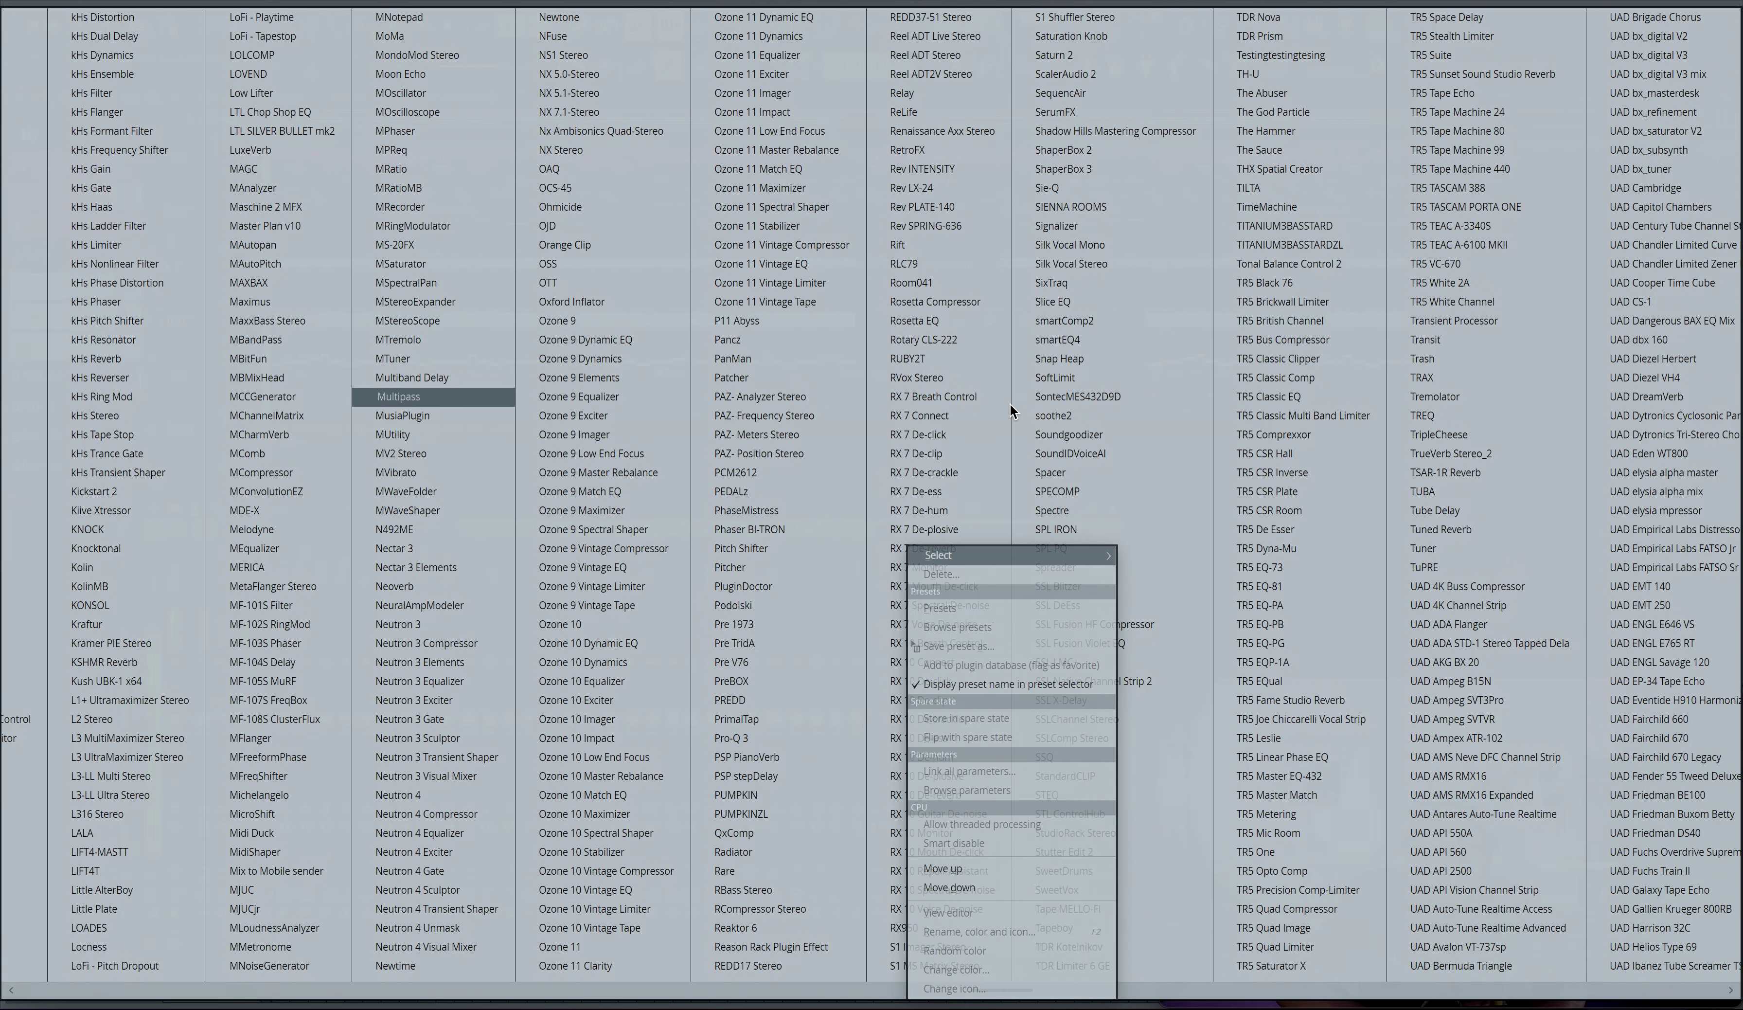
left_click(849, 304)
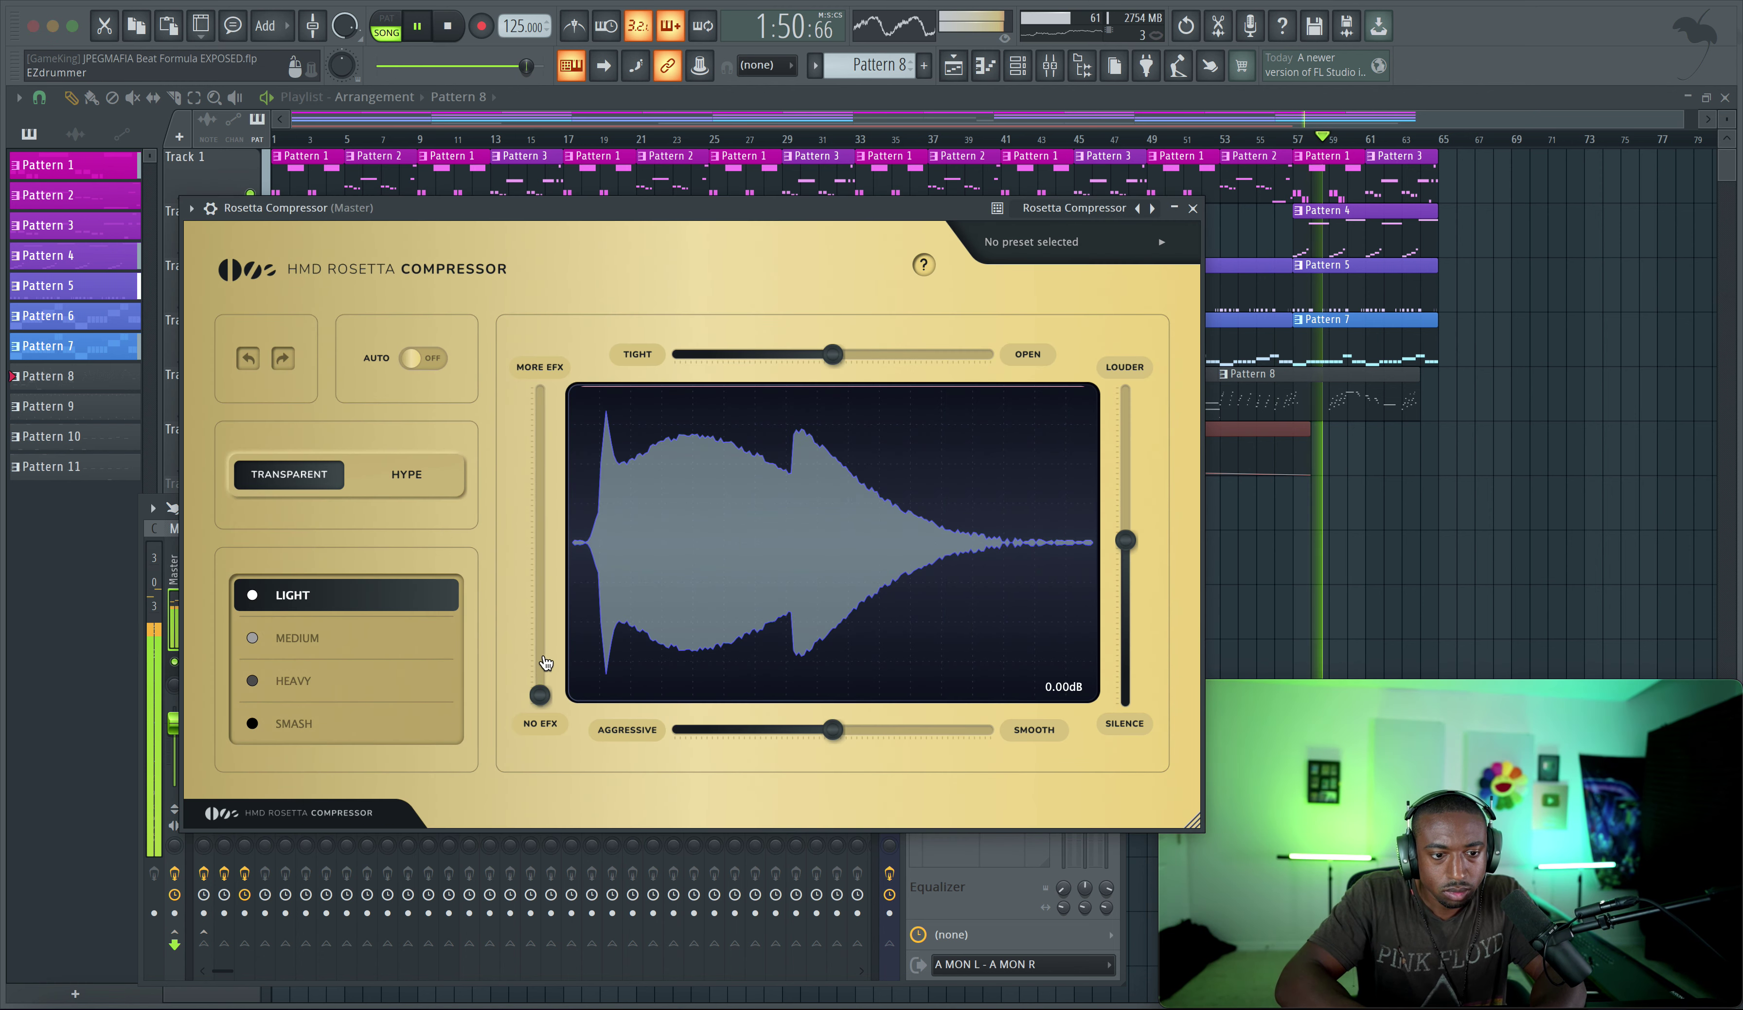
Raise Rosetta Compressor's effect amount to 0.58, enable Auto and shift the Tight/Open setting towards Tight
left_click_drag(540, 694, 539, 524)
left_click(424, 358)
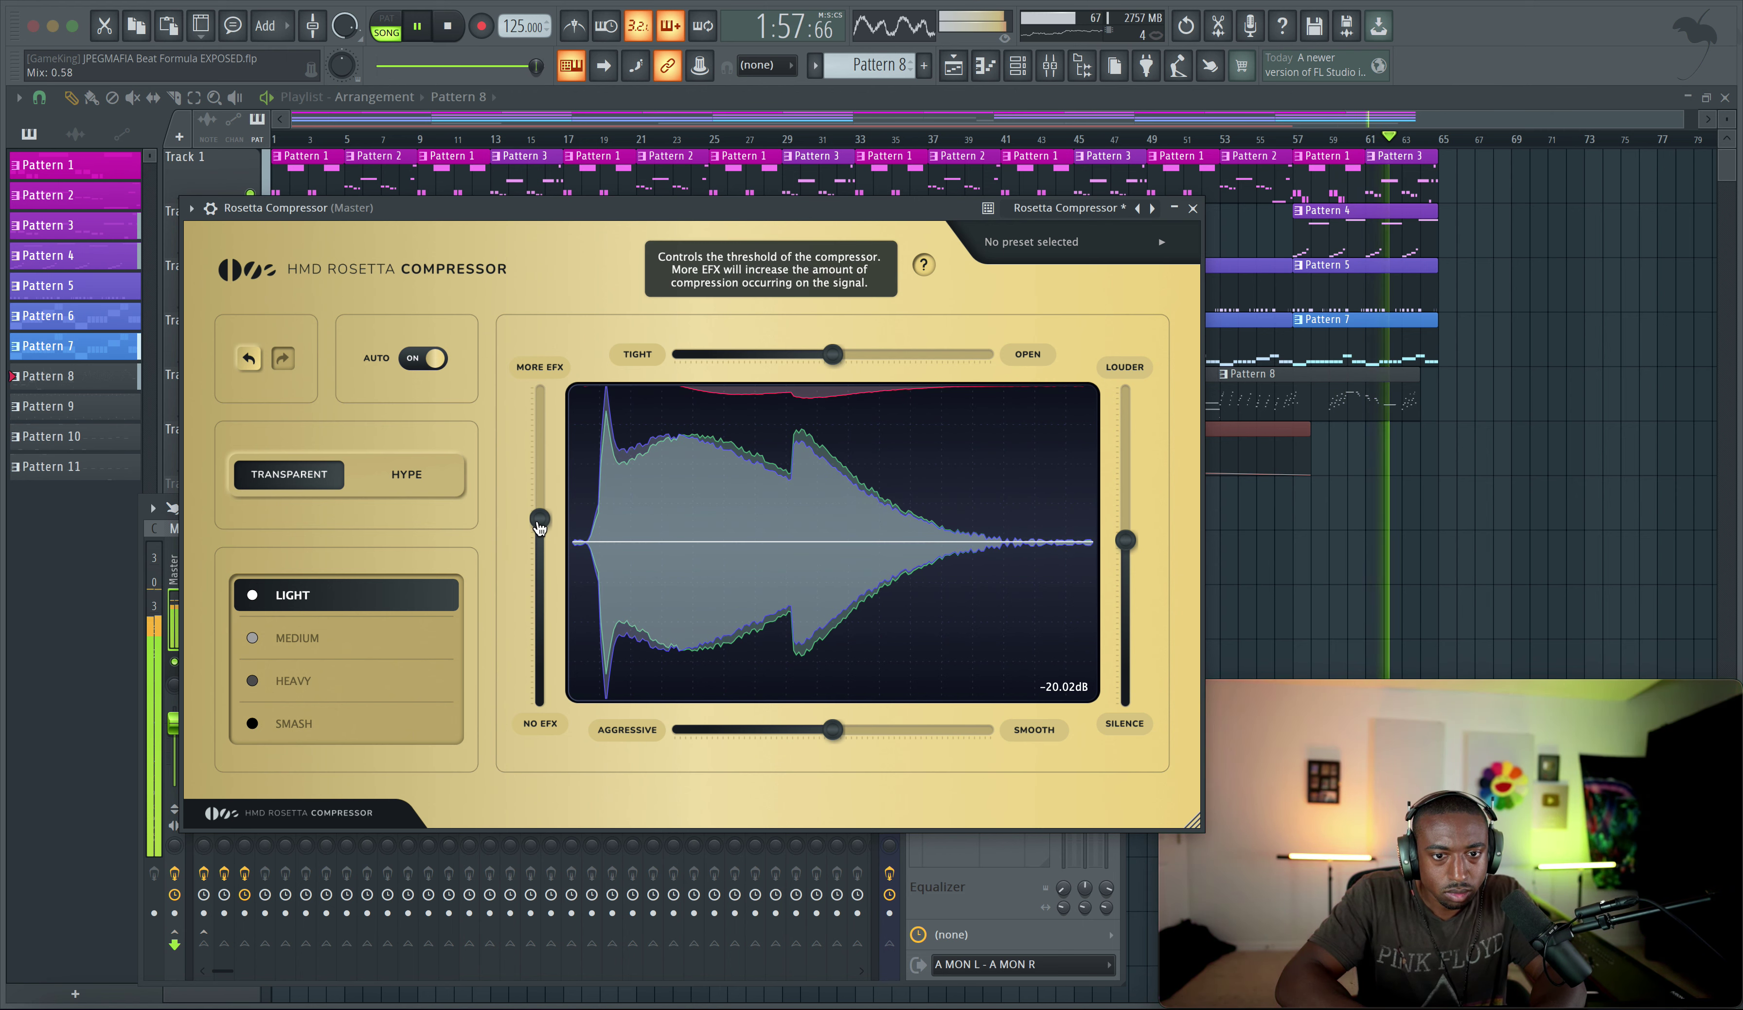
left_click_drag(830, 359, 748, 357)
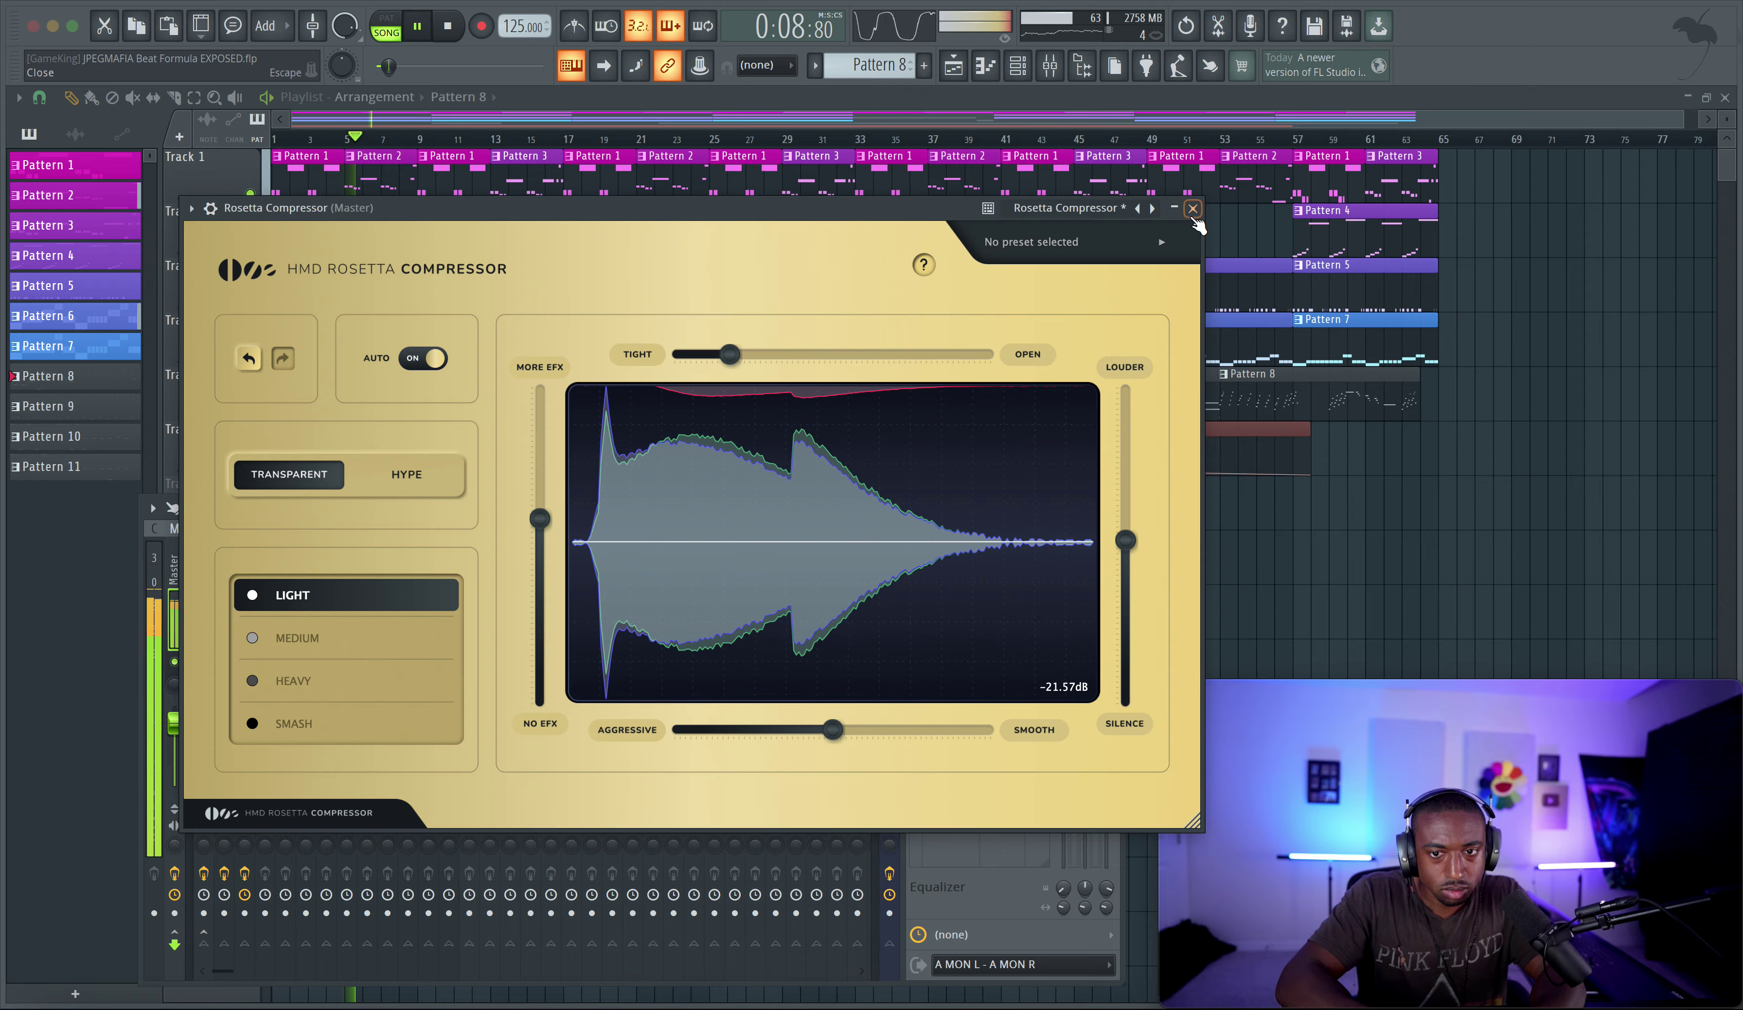
key("Escape")
key("Escape")
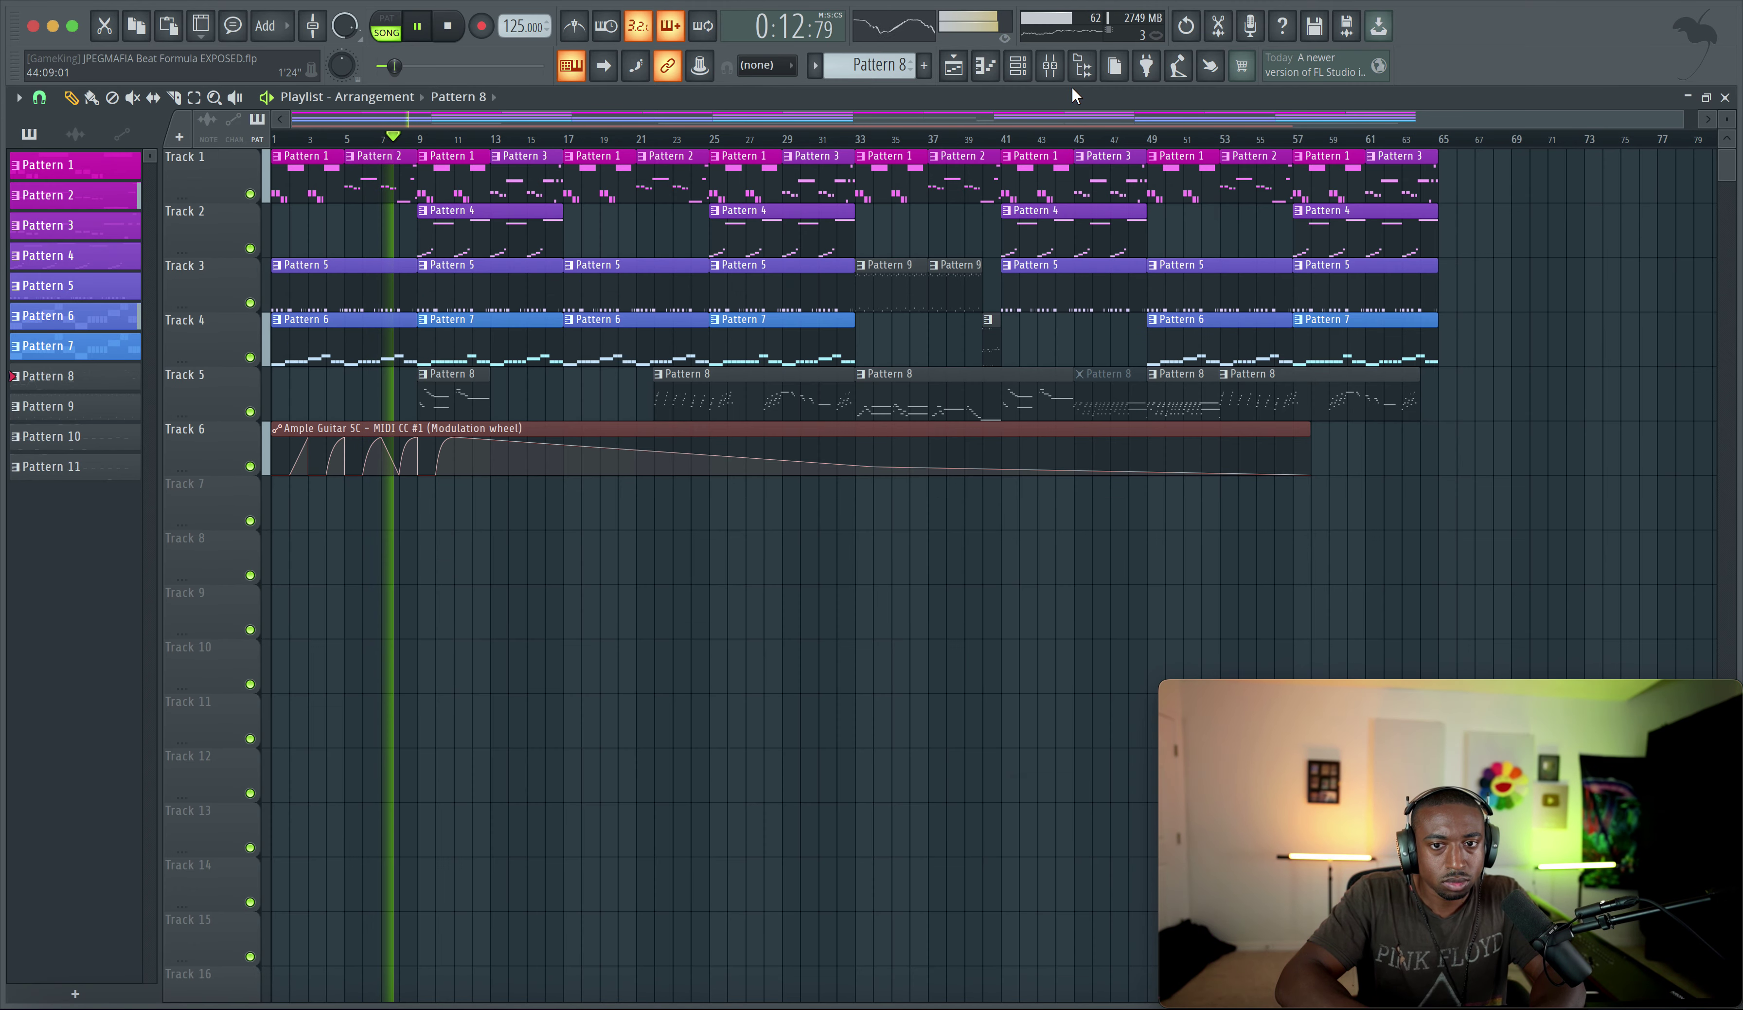
left_click(1049, 65)
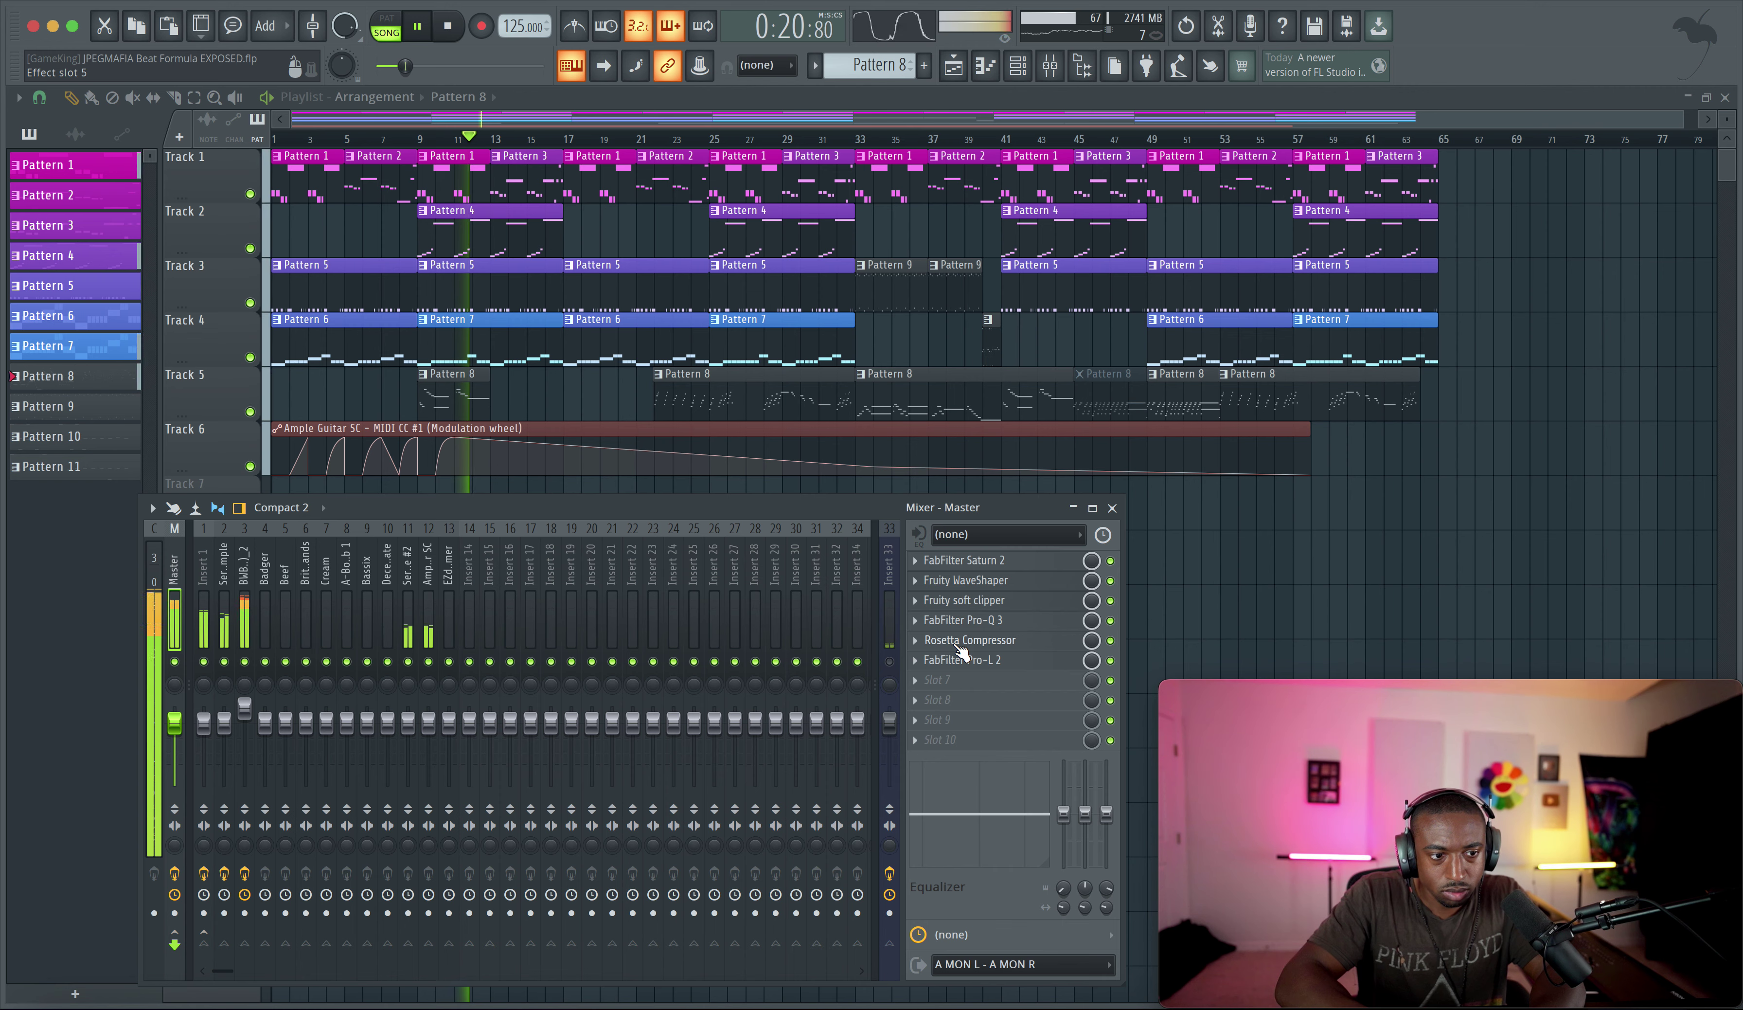
key("F9")
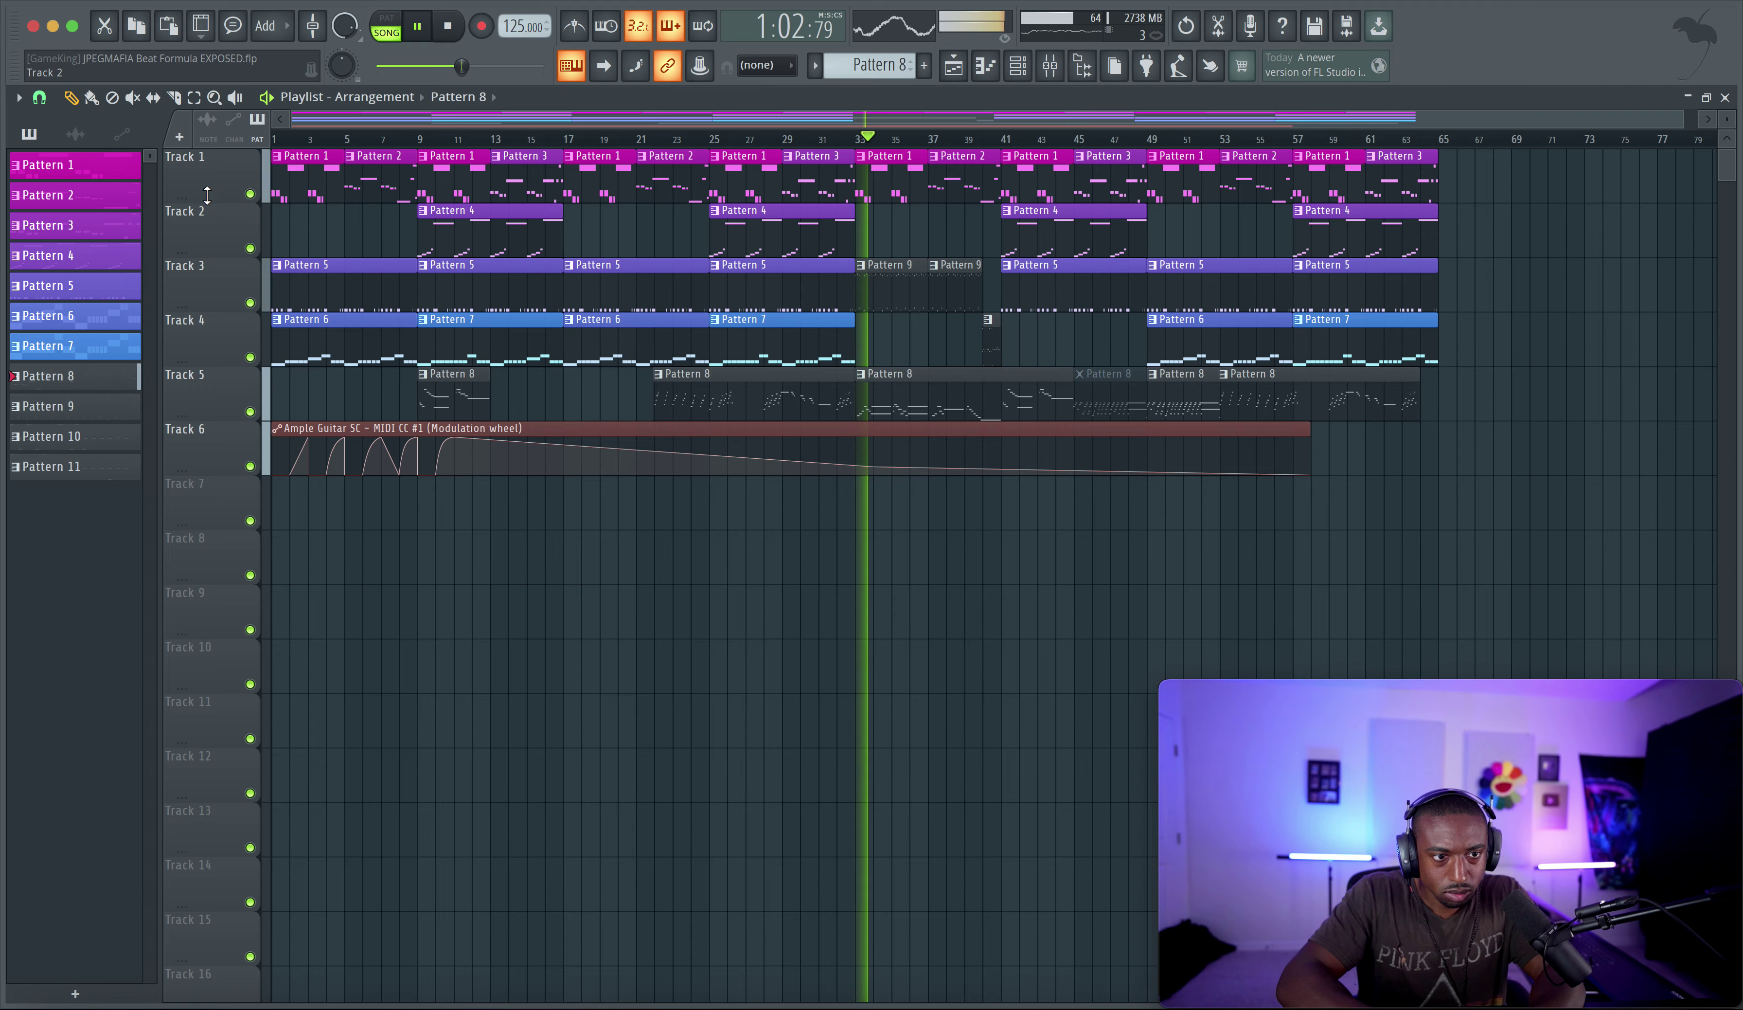
Slice the Ample Guitar SC modulation wheel automation clip at bar 33 and delete the part after the cut
left_click(174, 97)
left_click(858, 435)
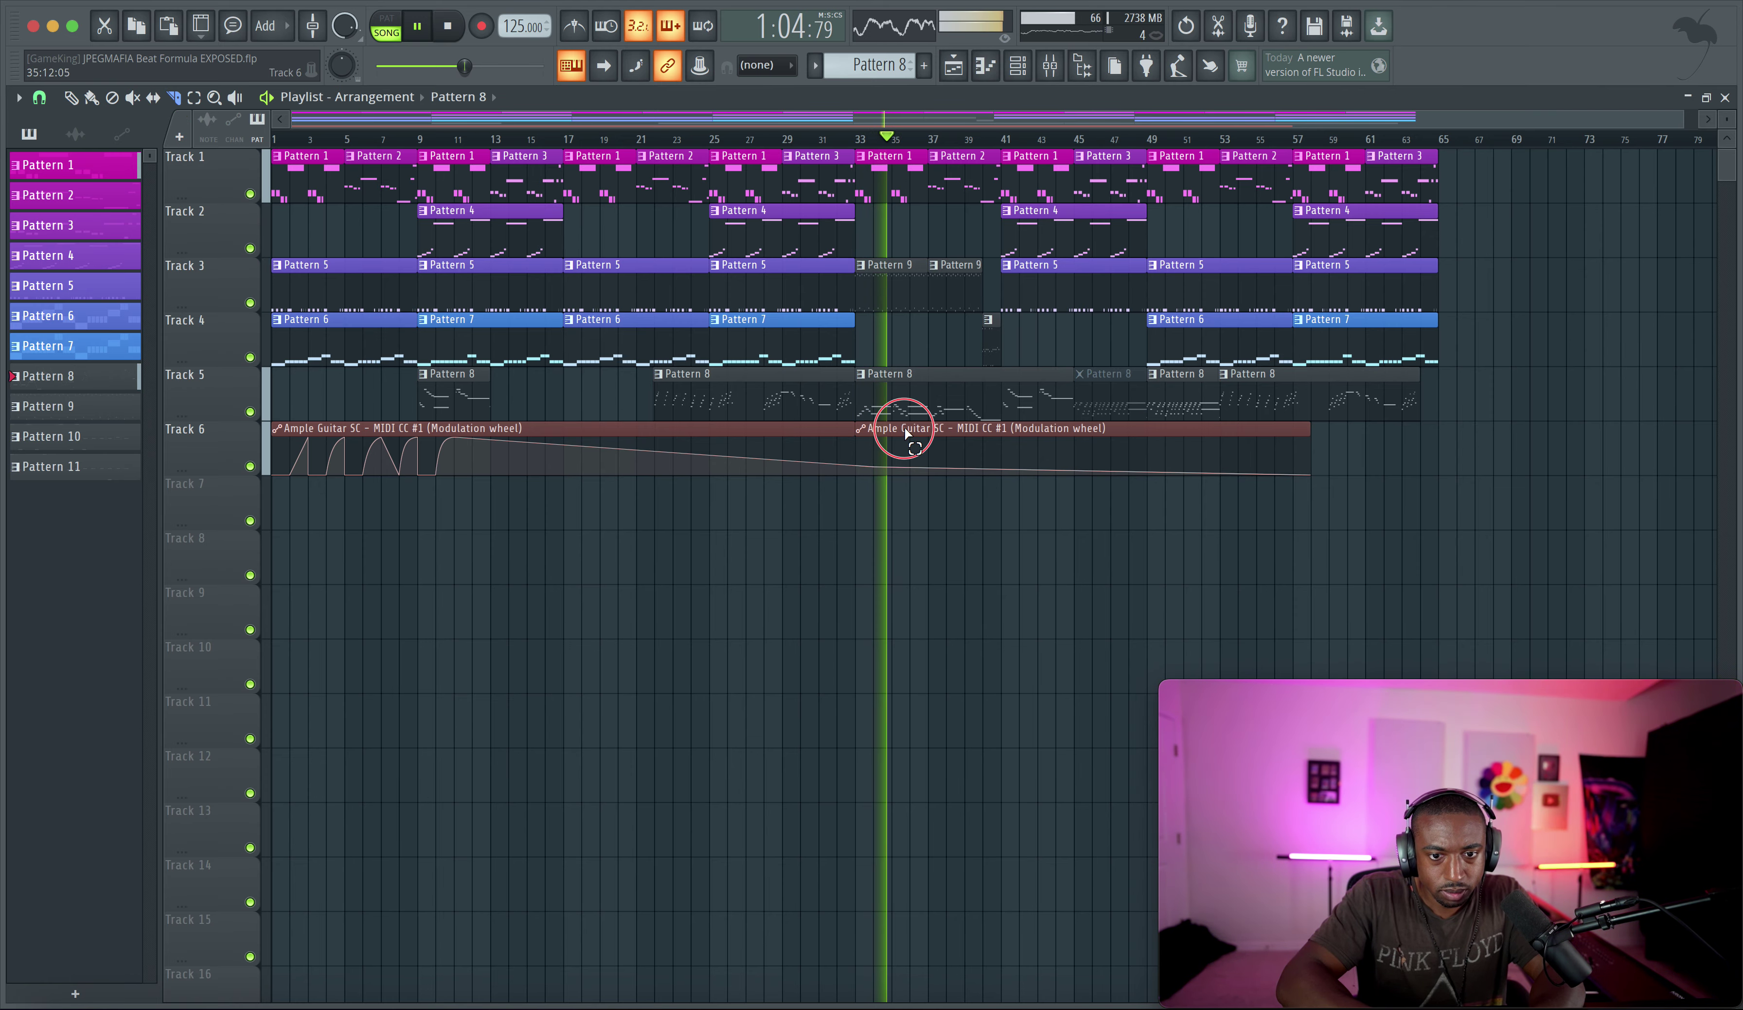
right_click(904, 425)
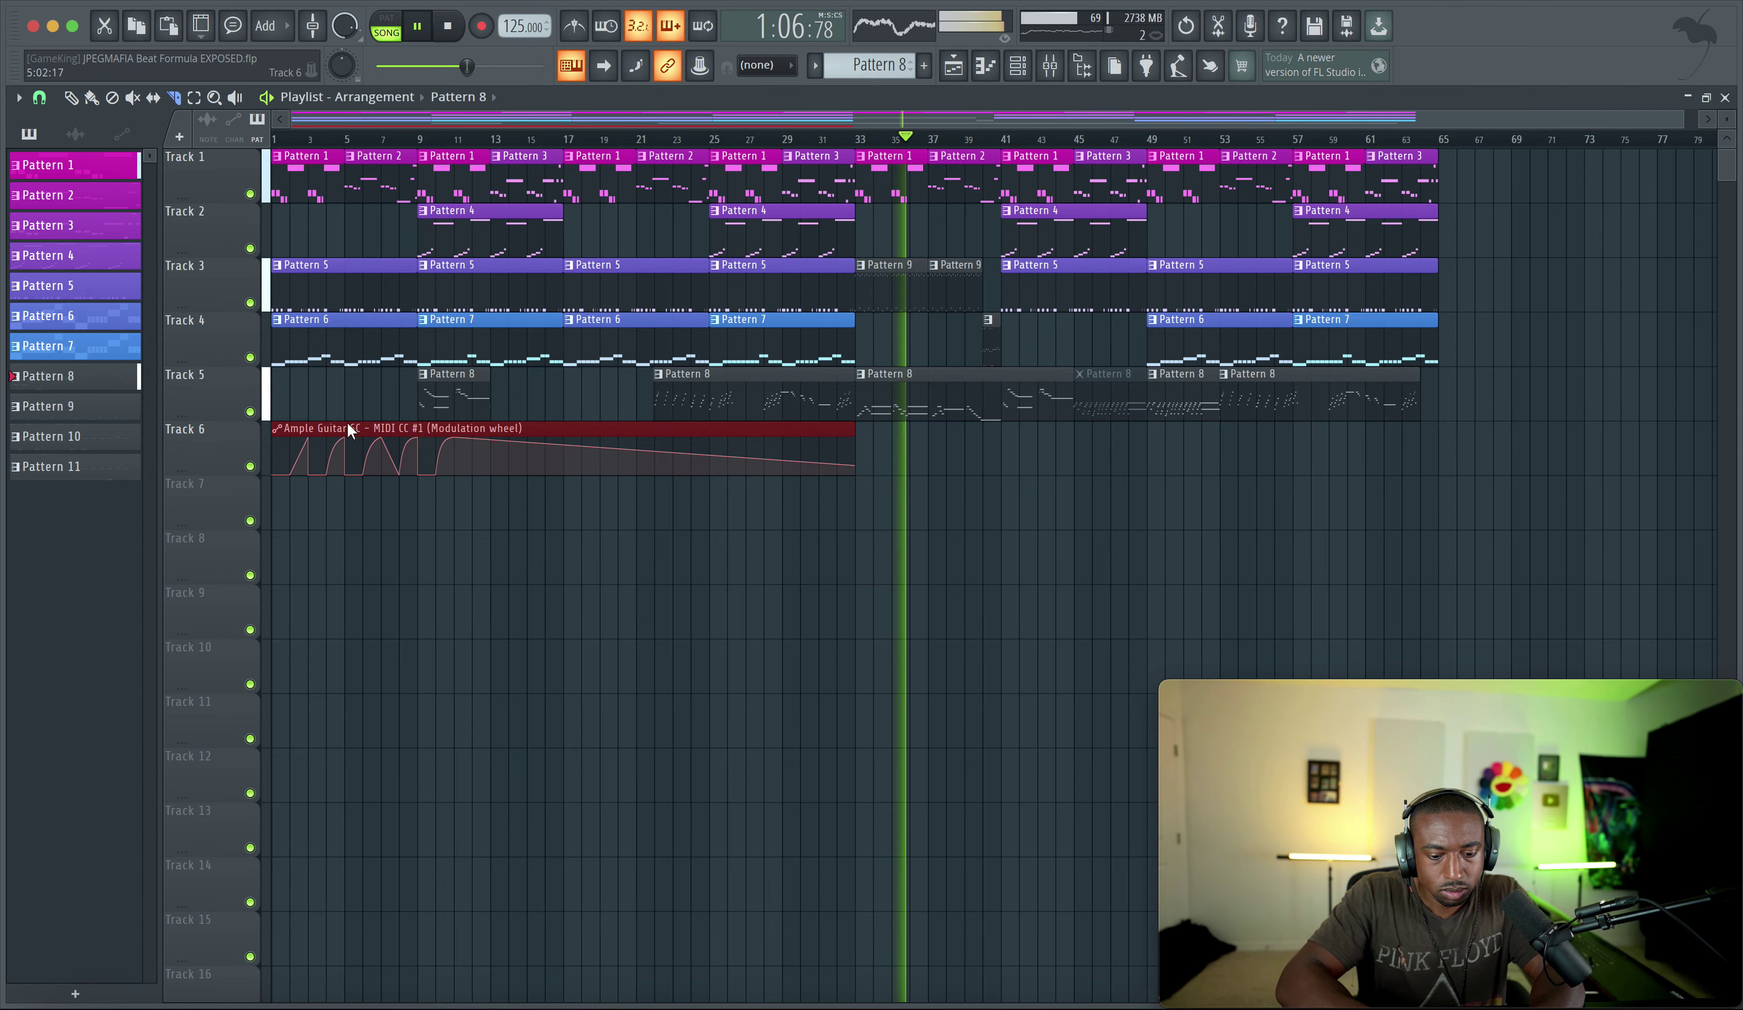
Duplicate the remaining modulation wheel automation clip so the copy starts at bar 33, and save the project
key("ctrl+b")
left_click(70, 97)
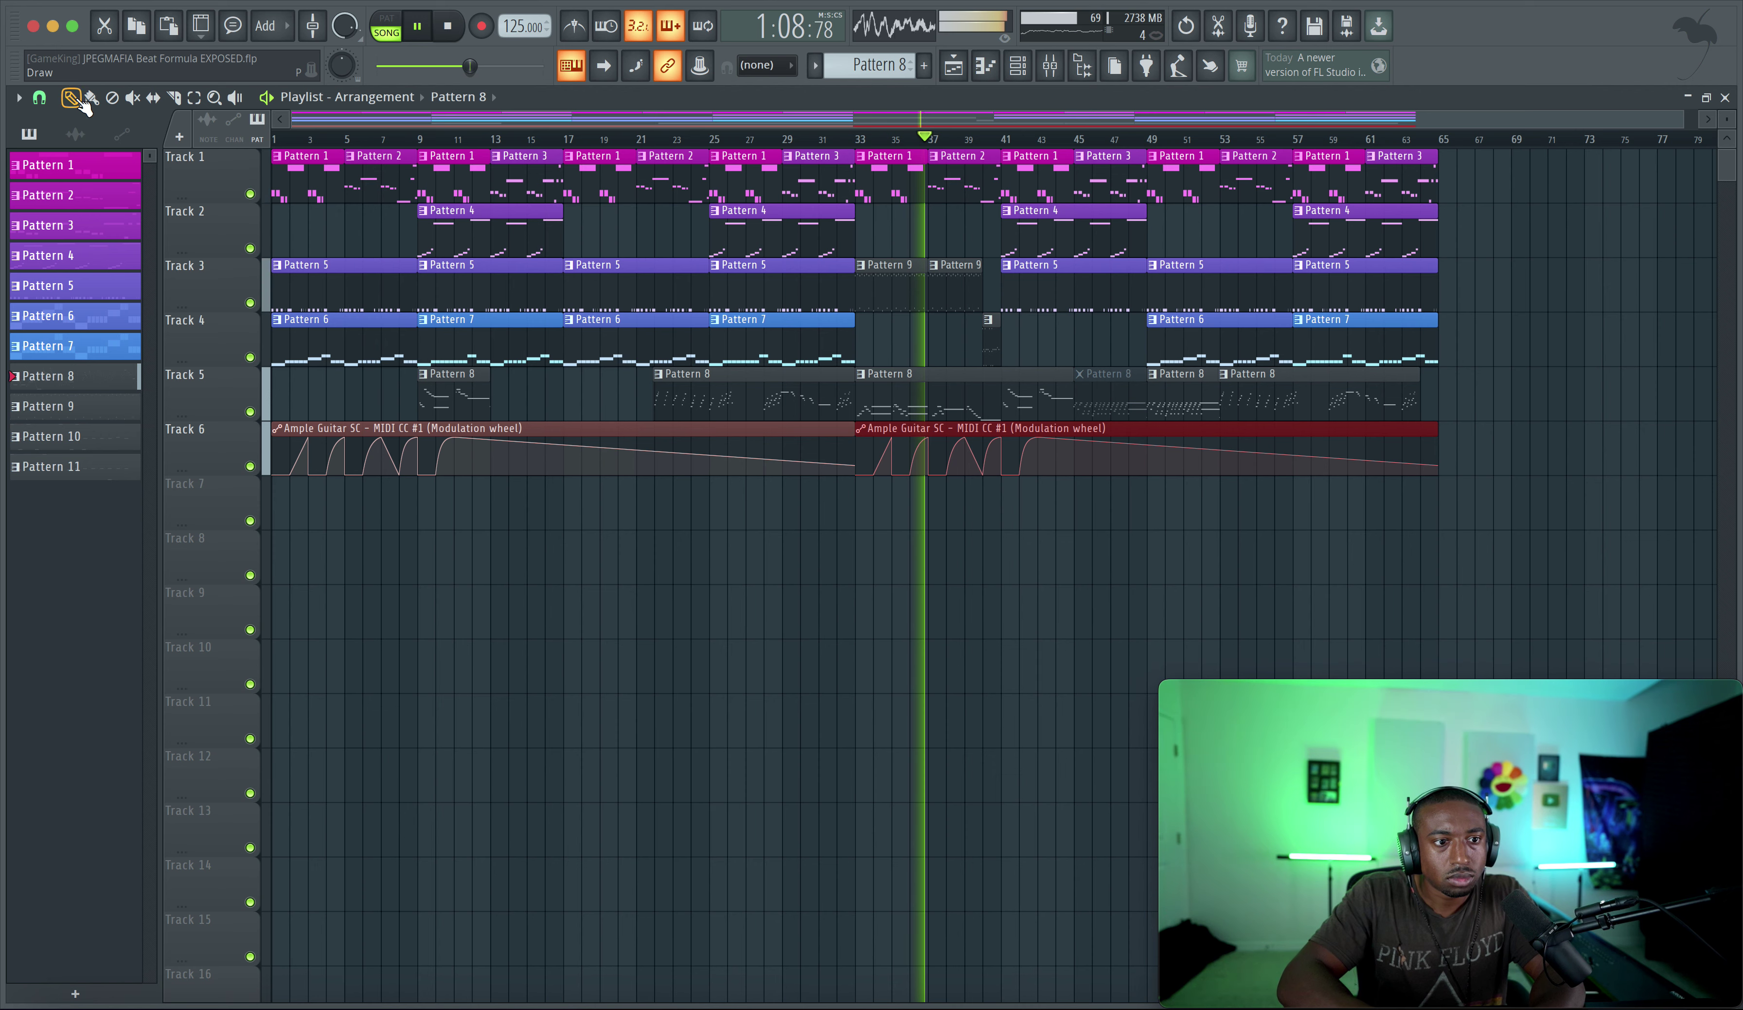
left_click(555, 534)
key("ctrl+s")
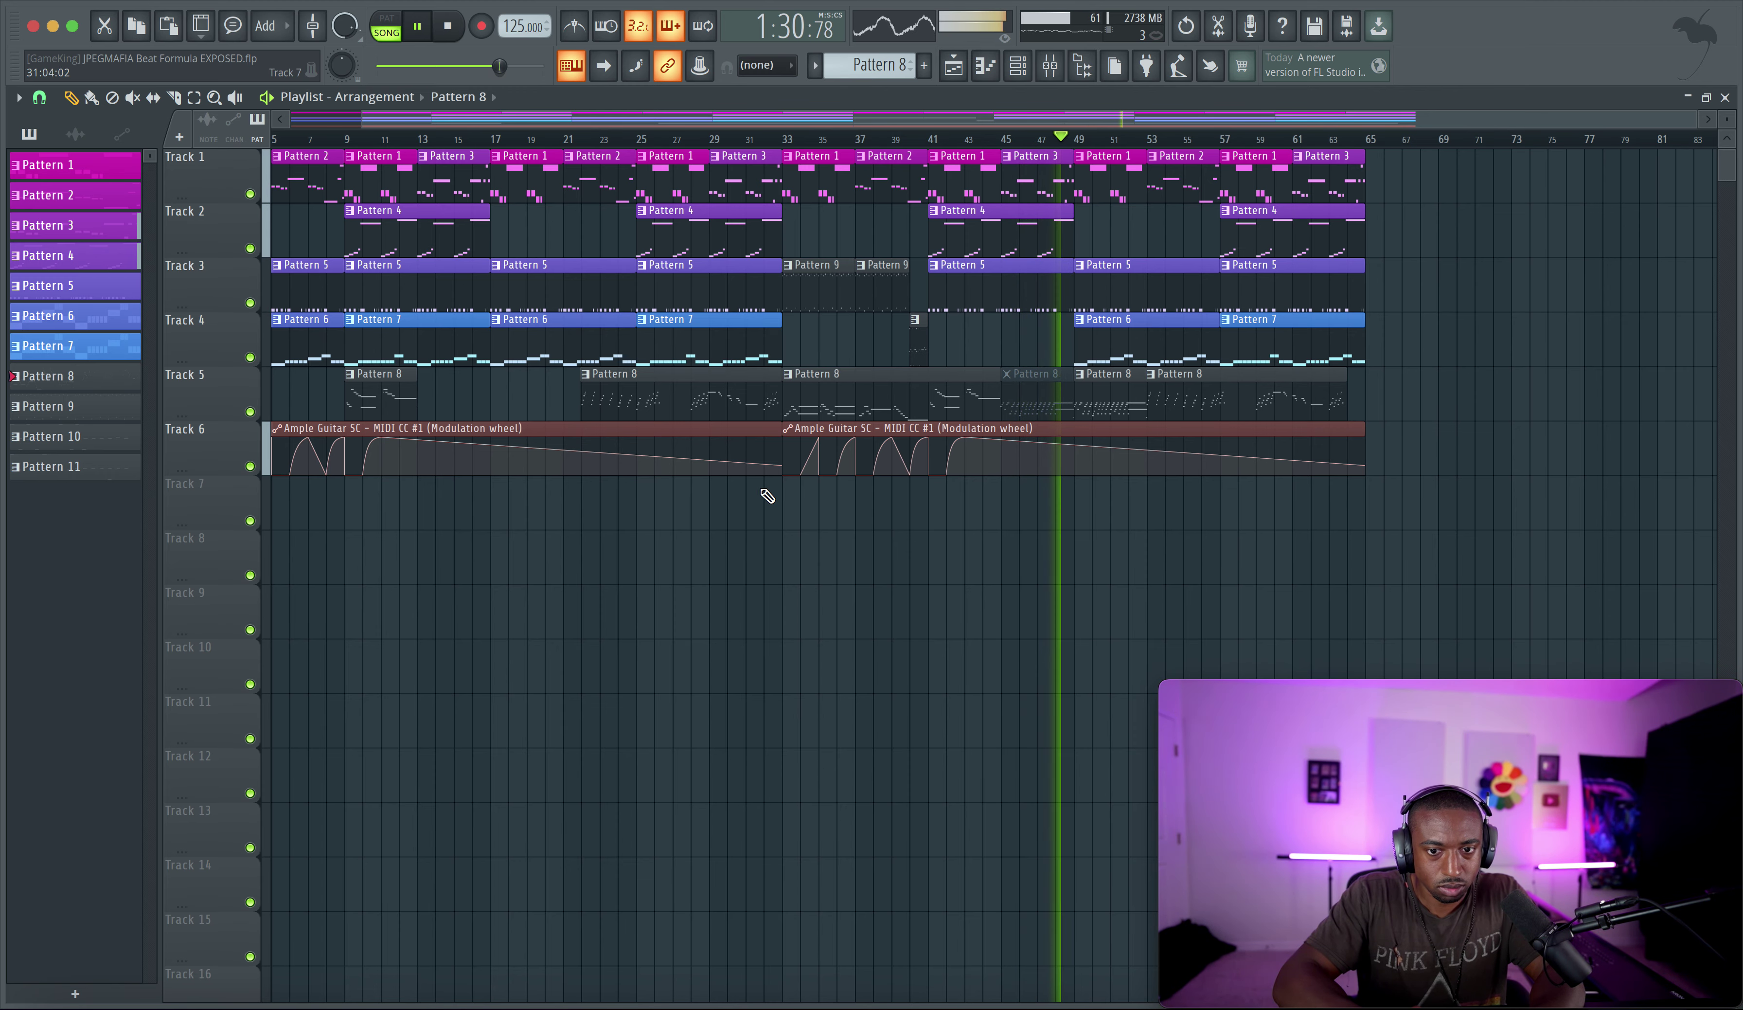
Move FabFilter Pro-L 2 to slot 7 on the Master and load Rosetta EQ into slot 6
scroll(757, 530, "right", 1)
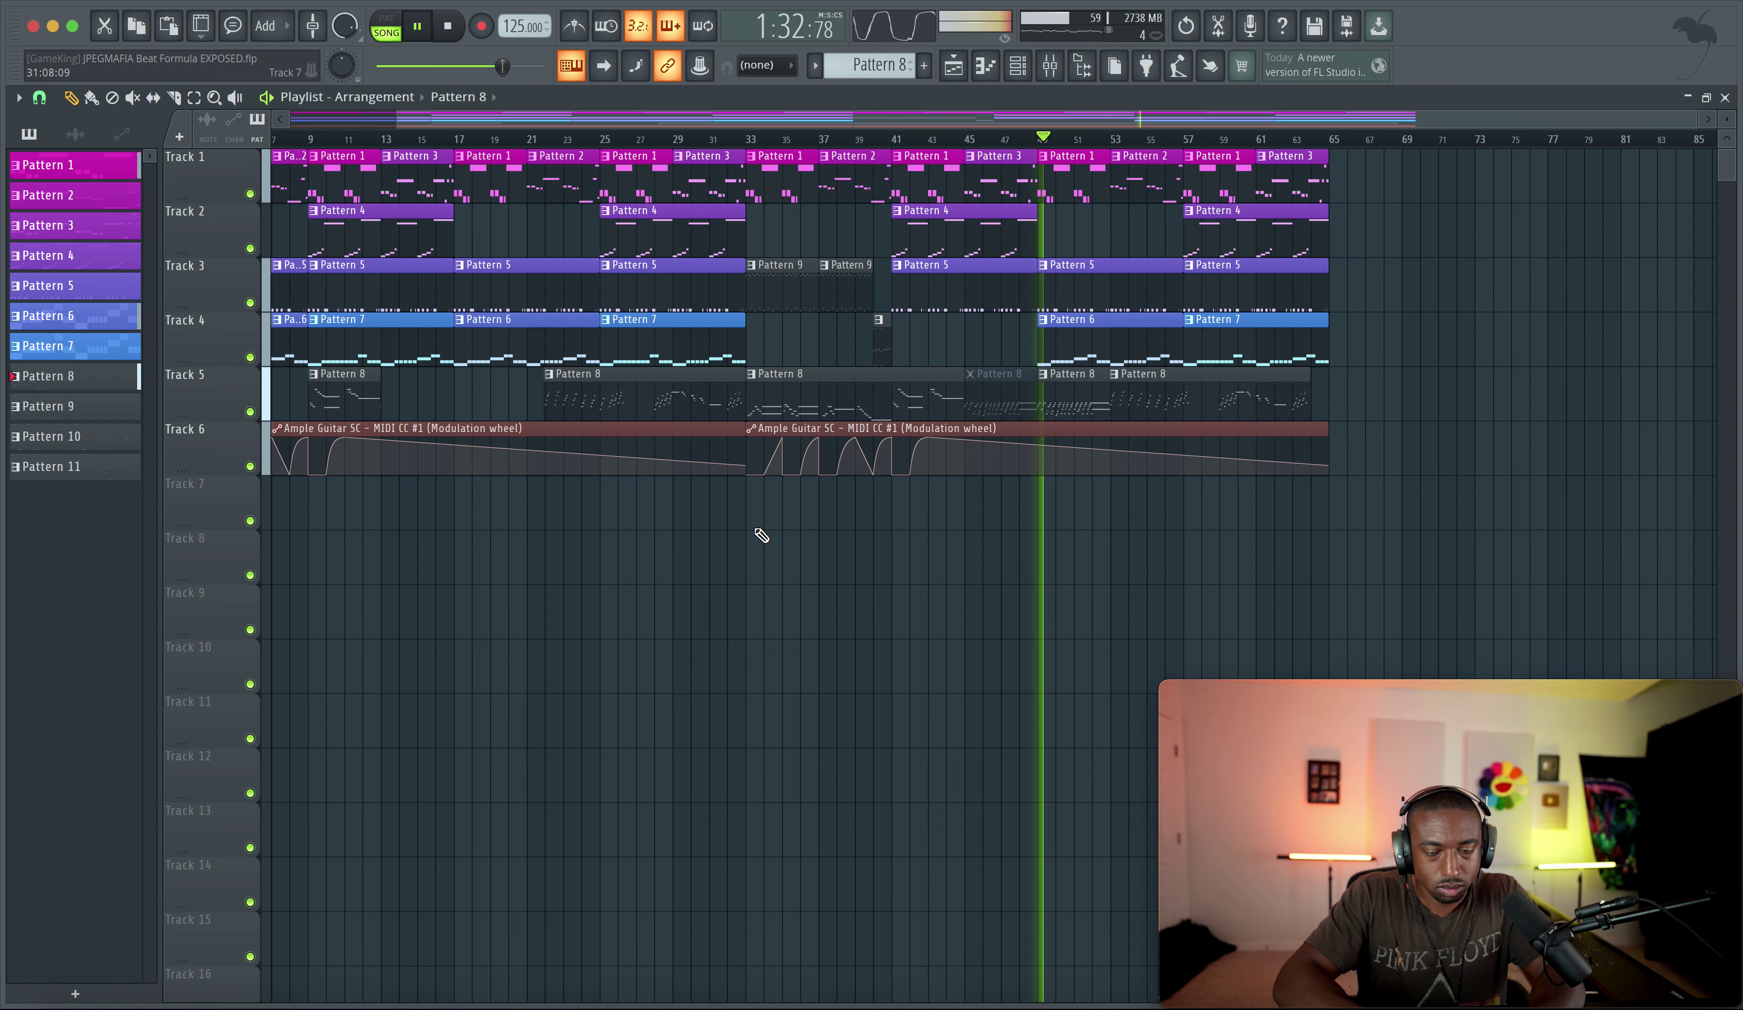
scroll(761, 534, "right", 1)
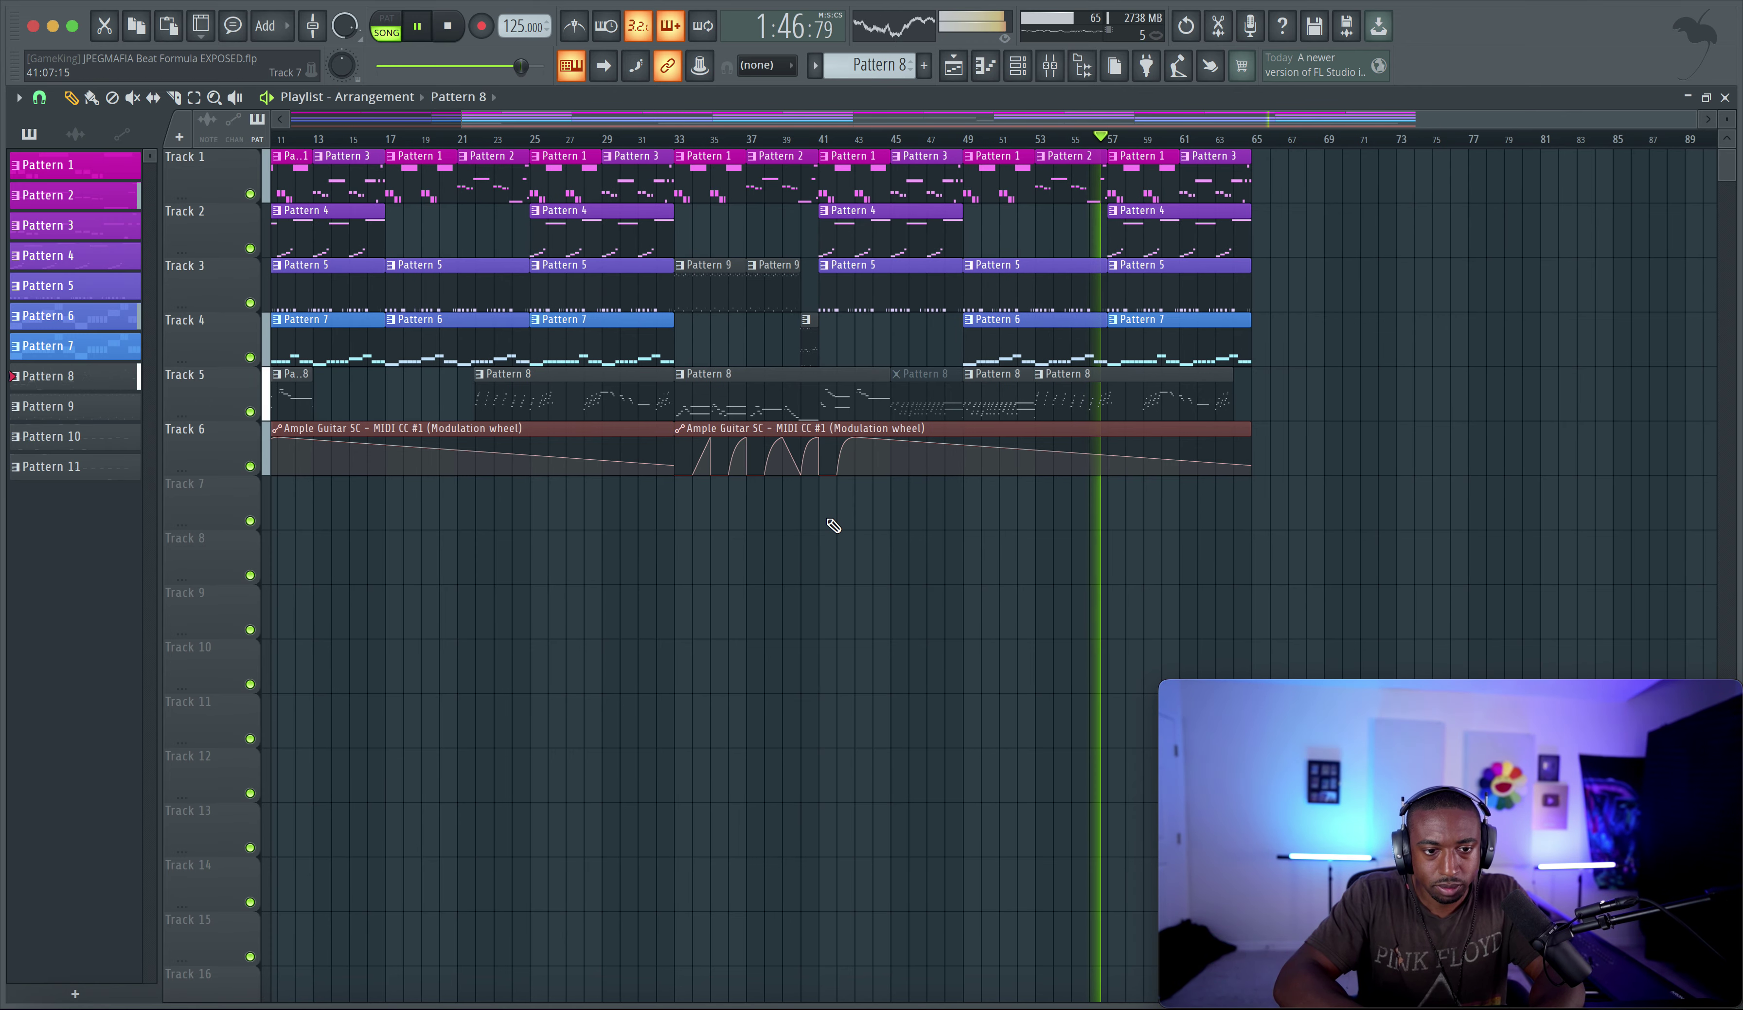
scroll(833, 526, "down", 2)
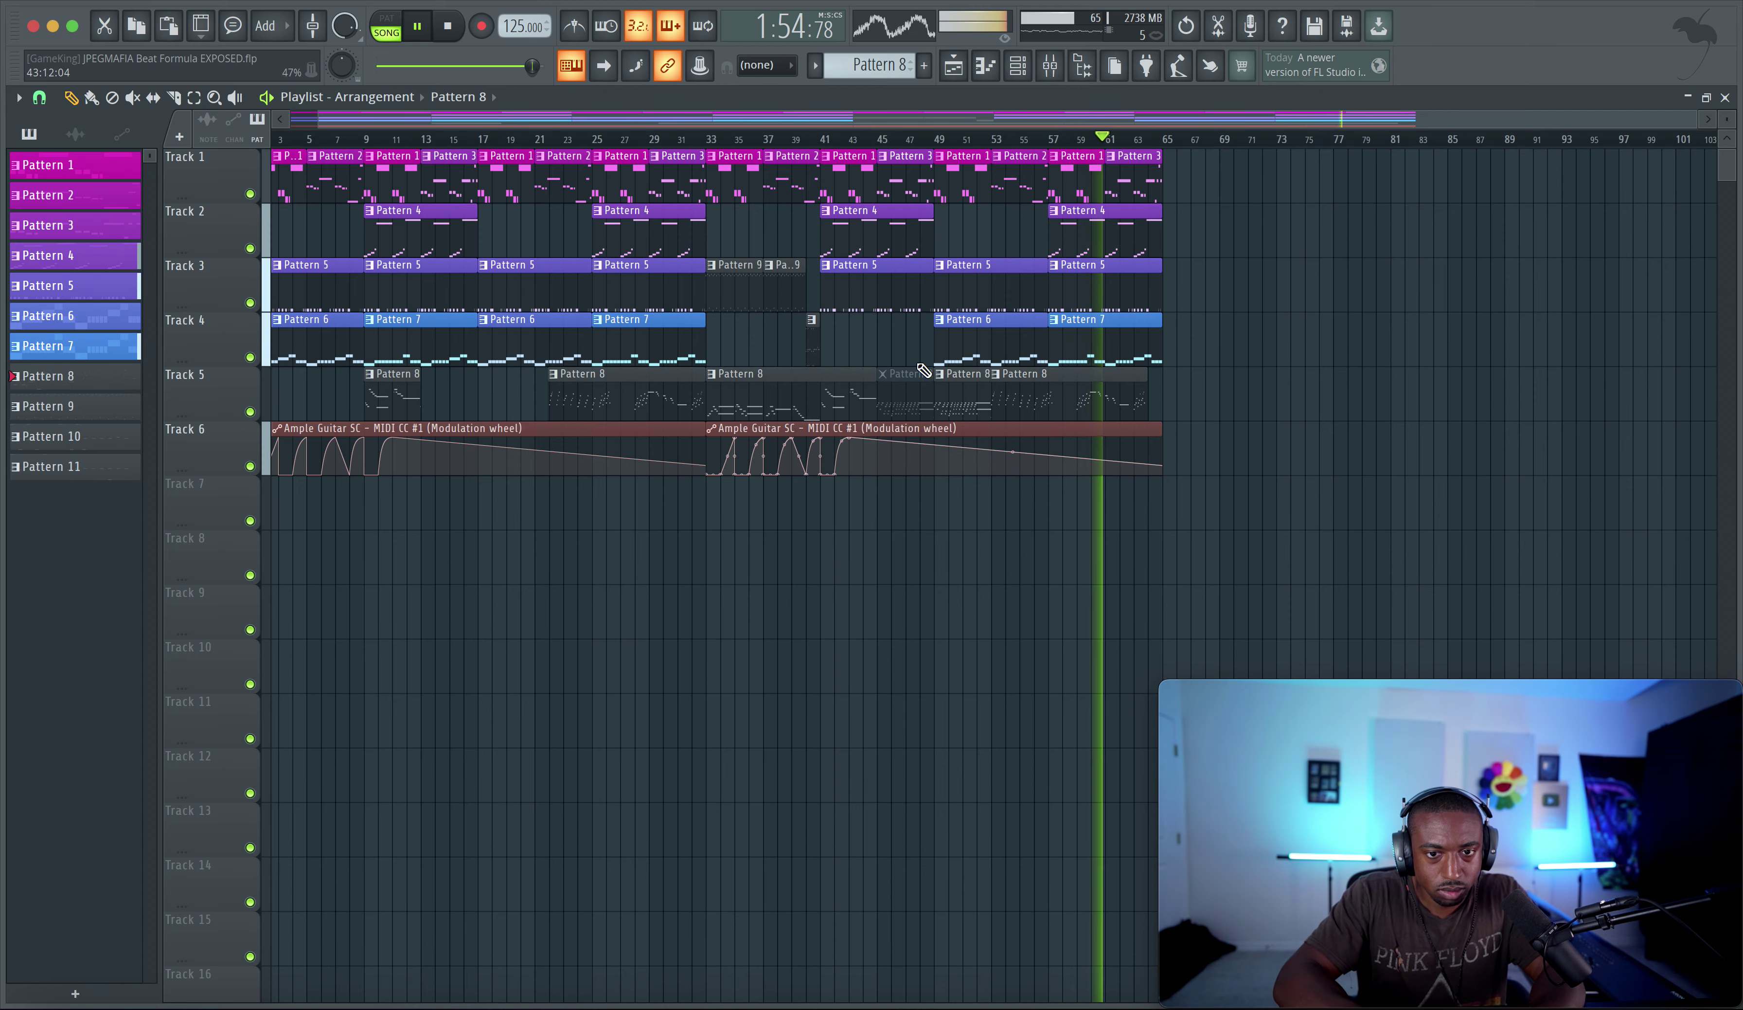
key("F9")
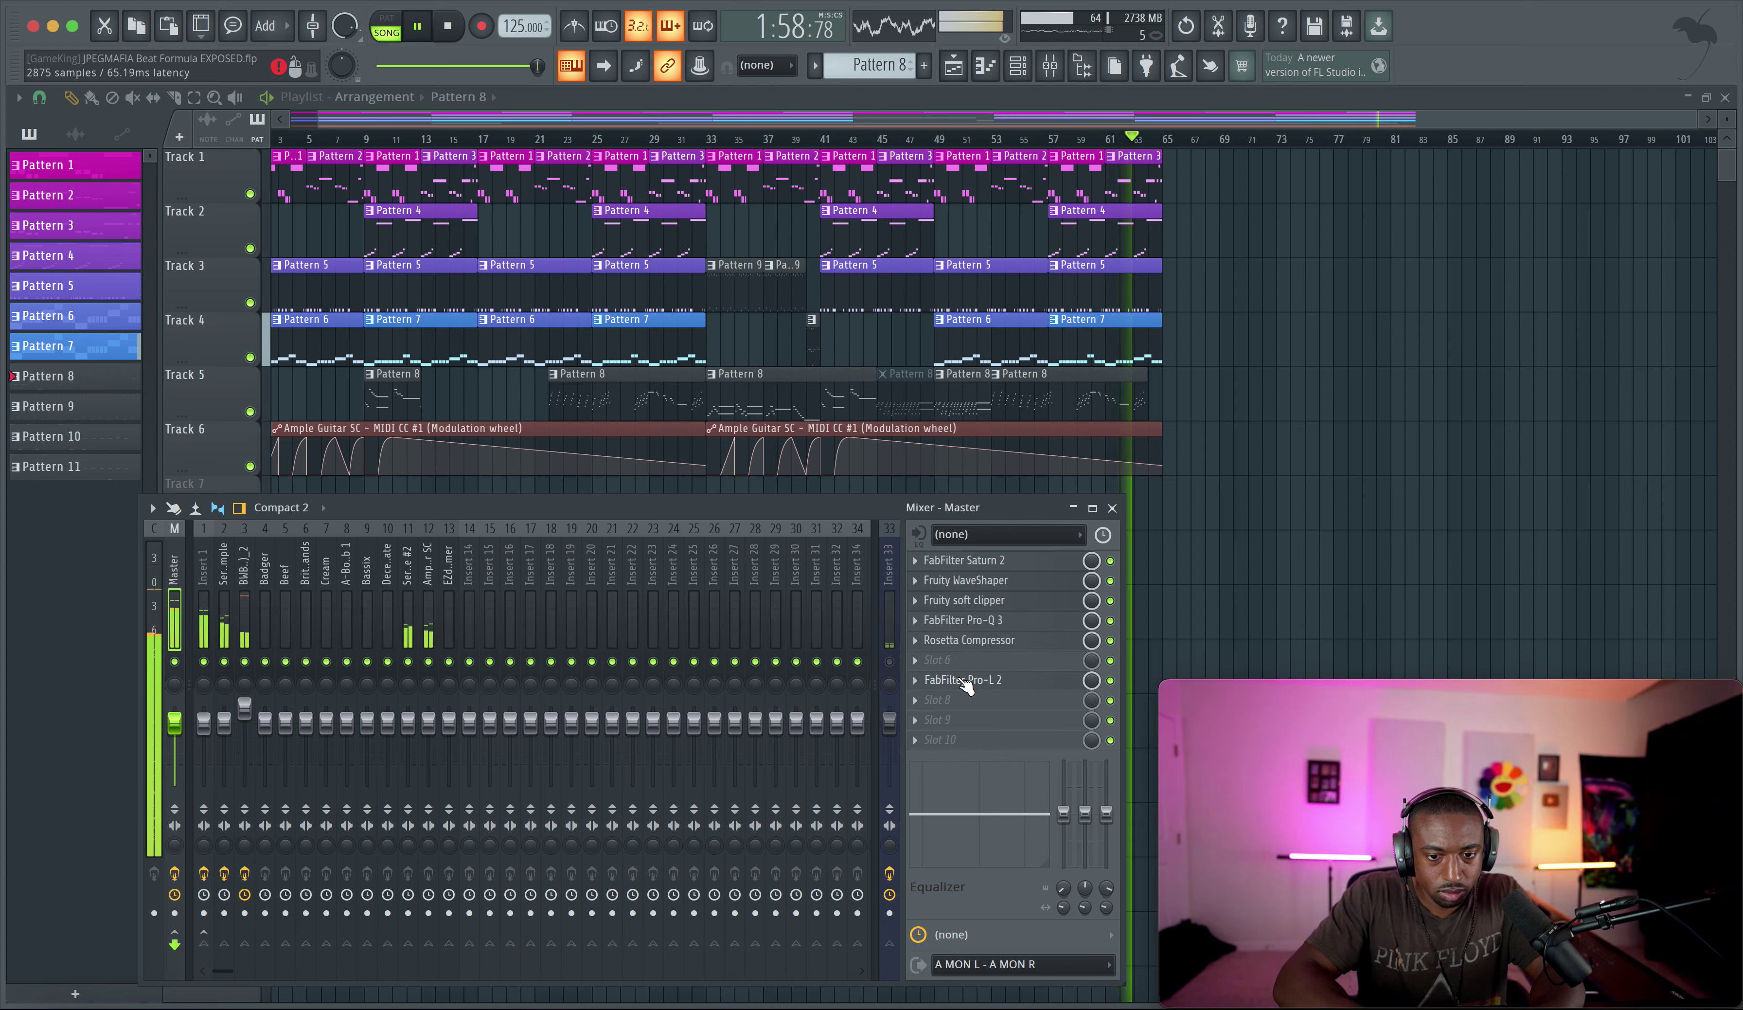
right_click(965, 663)
scroll(767, 594, "right", 2)
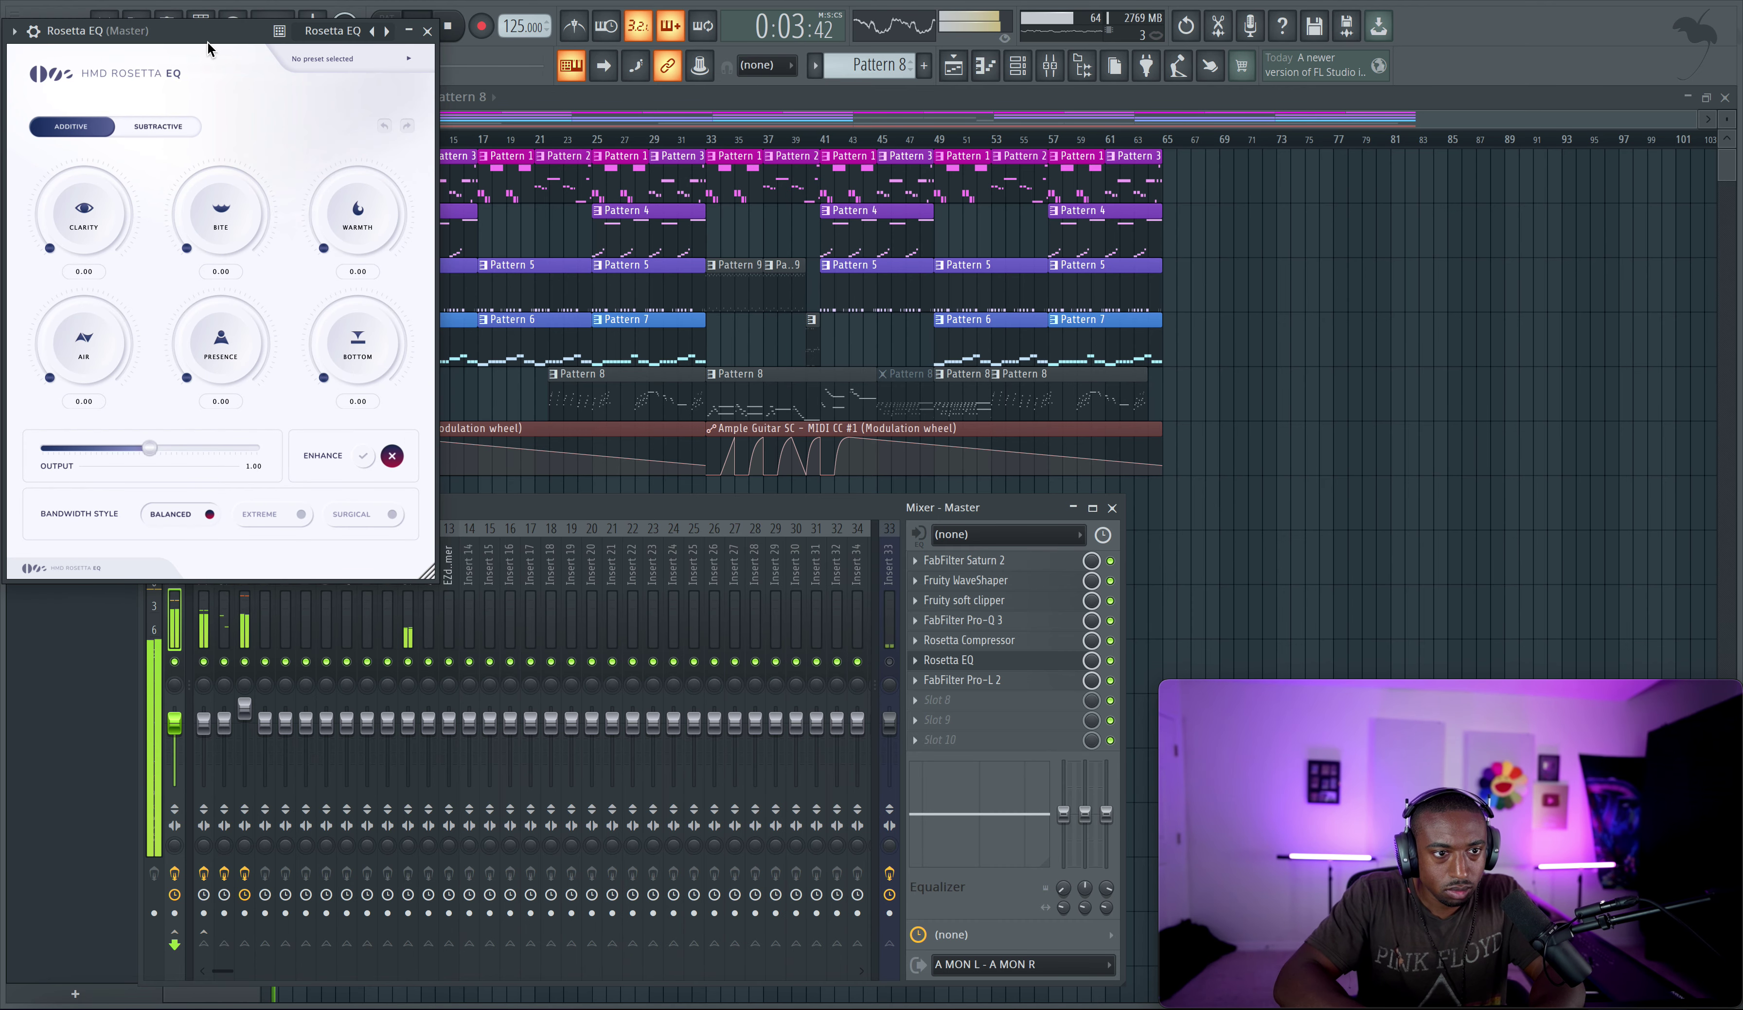
Set Rosetta EQ's additive Bottom to 0.13 and Warmth to 0.07
left_click_drag(207, 41, 488, 183)
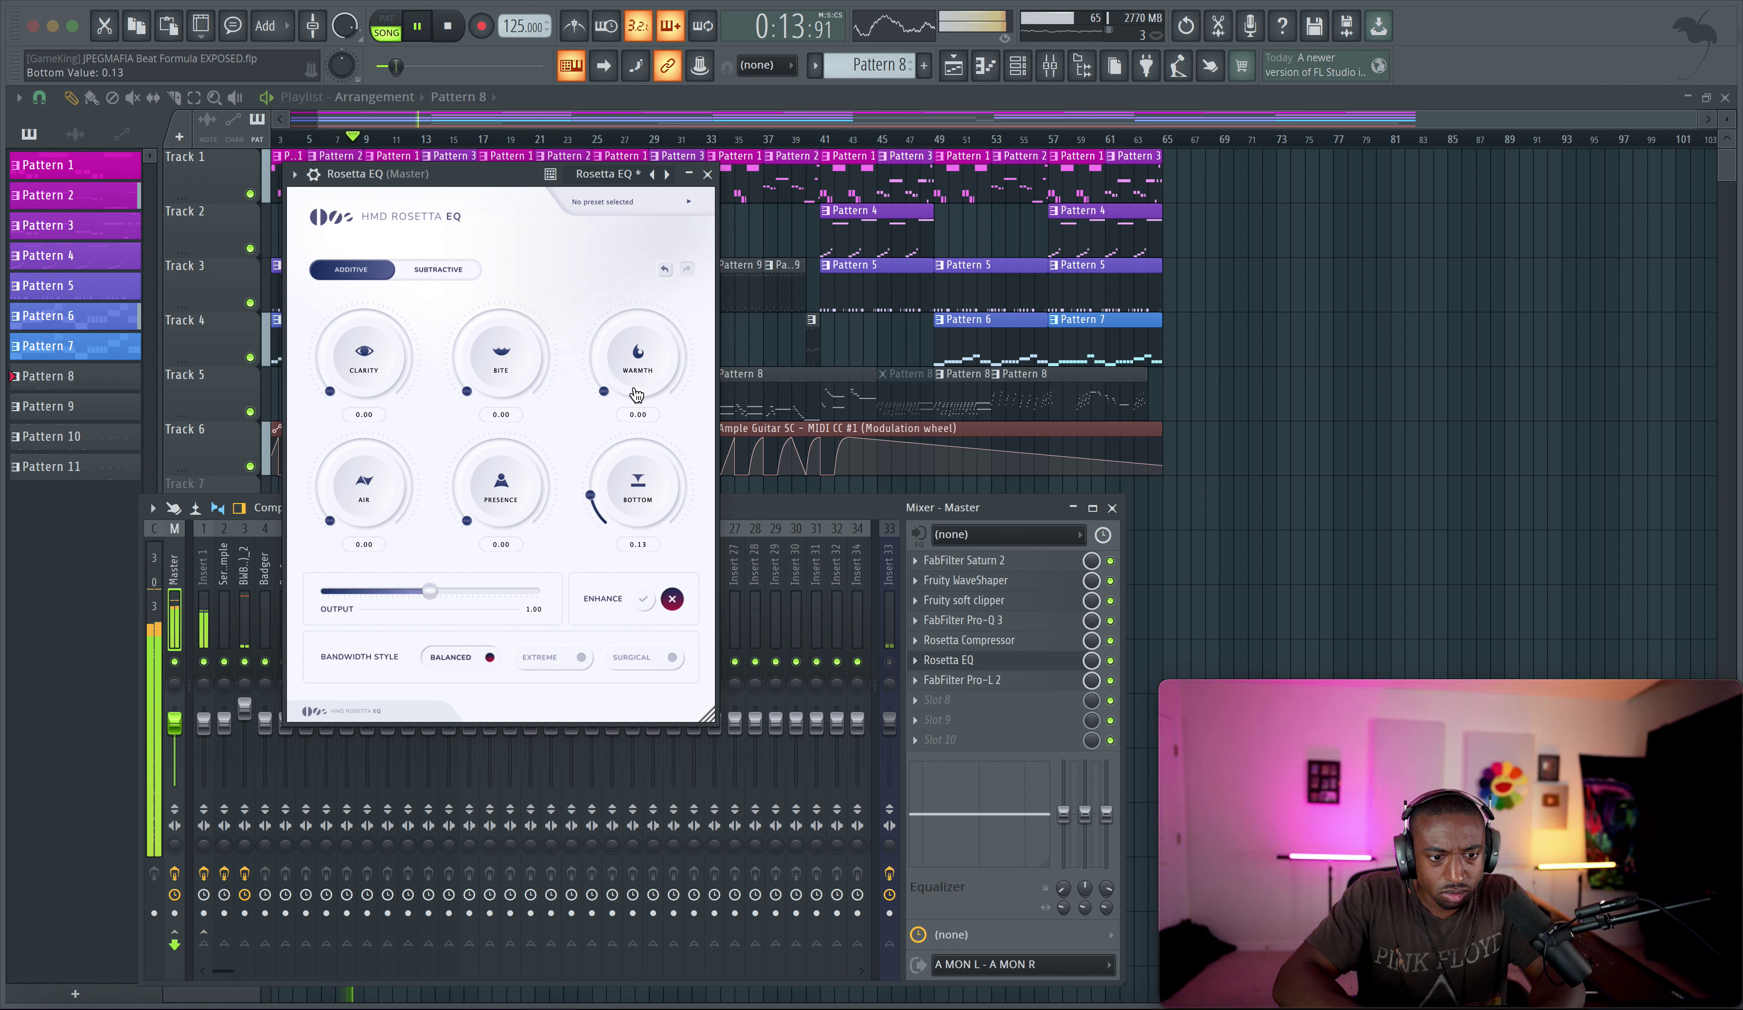
left_click_drag(636, 375, 636, 340)
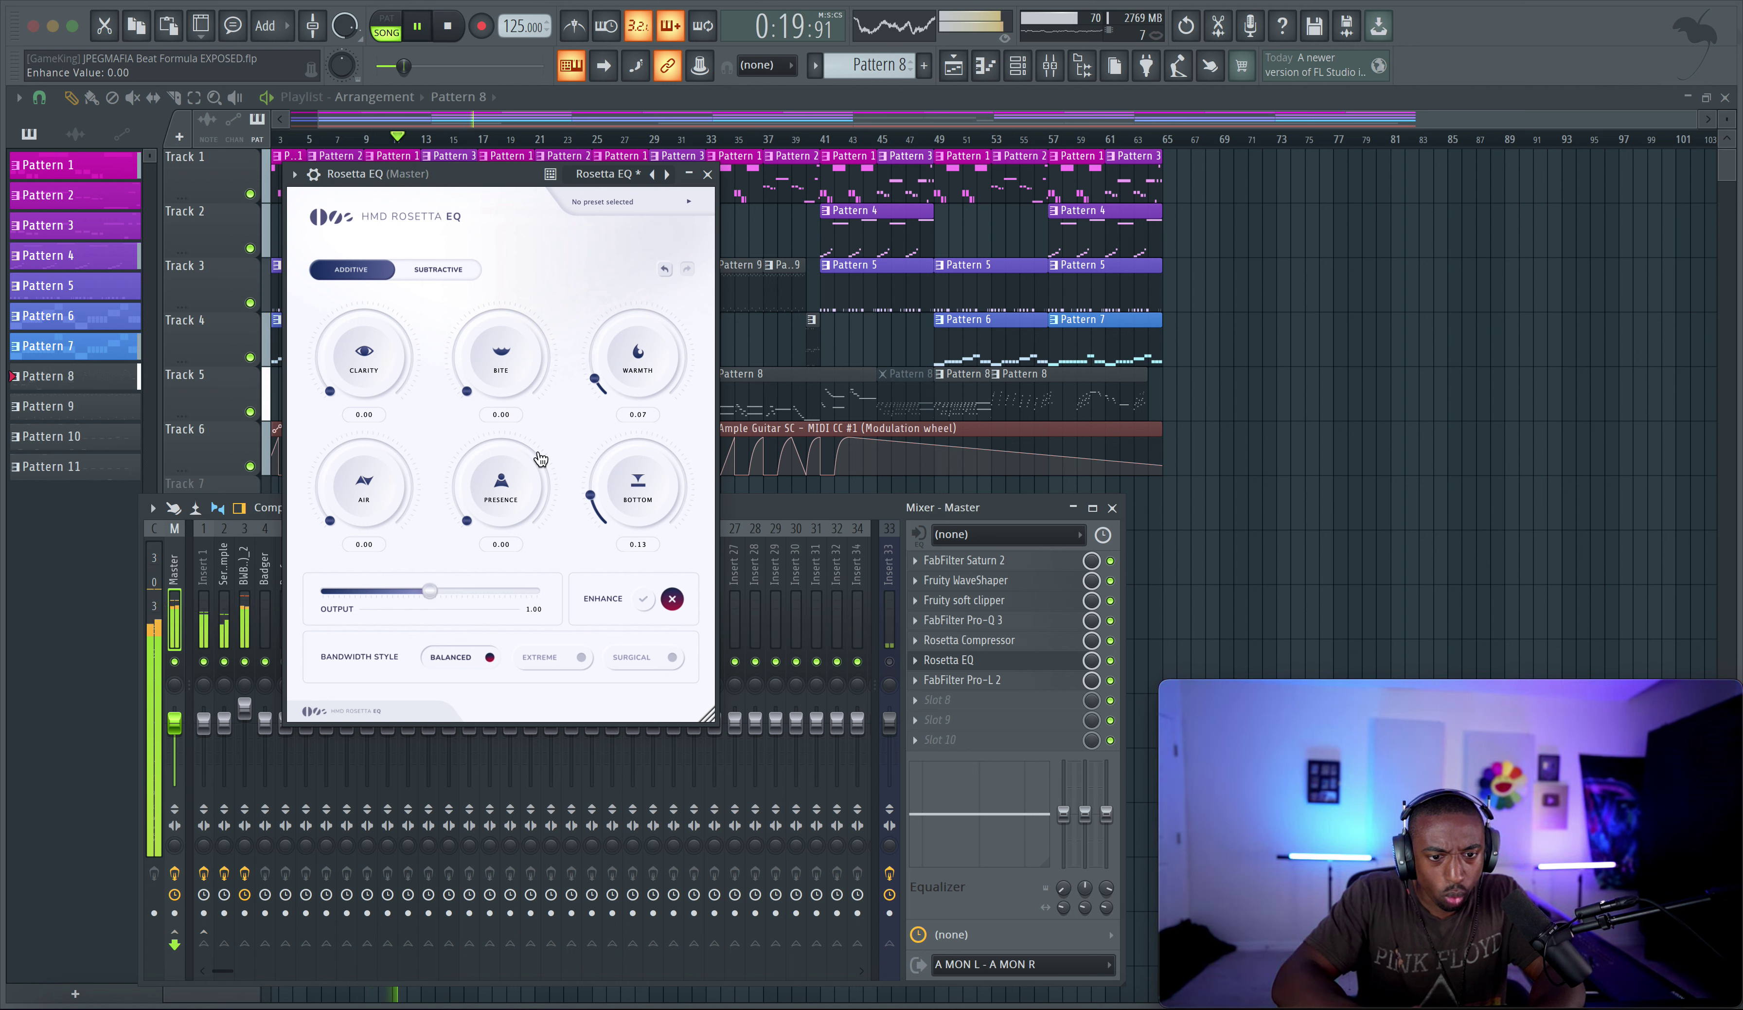
In Rosetta EQ's subtractive mode, set Ss and Ts to 0.39, Harshness to 0.08 and Muddy to 0.30
left_click(448, 272)
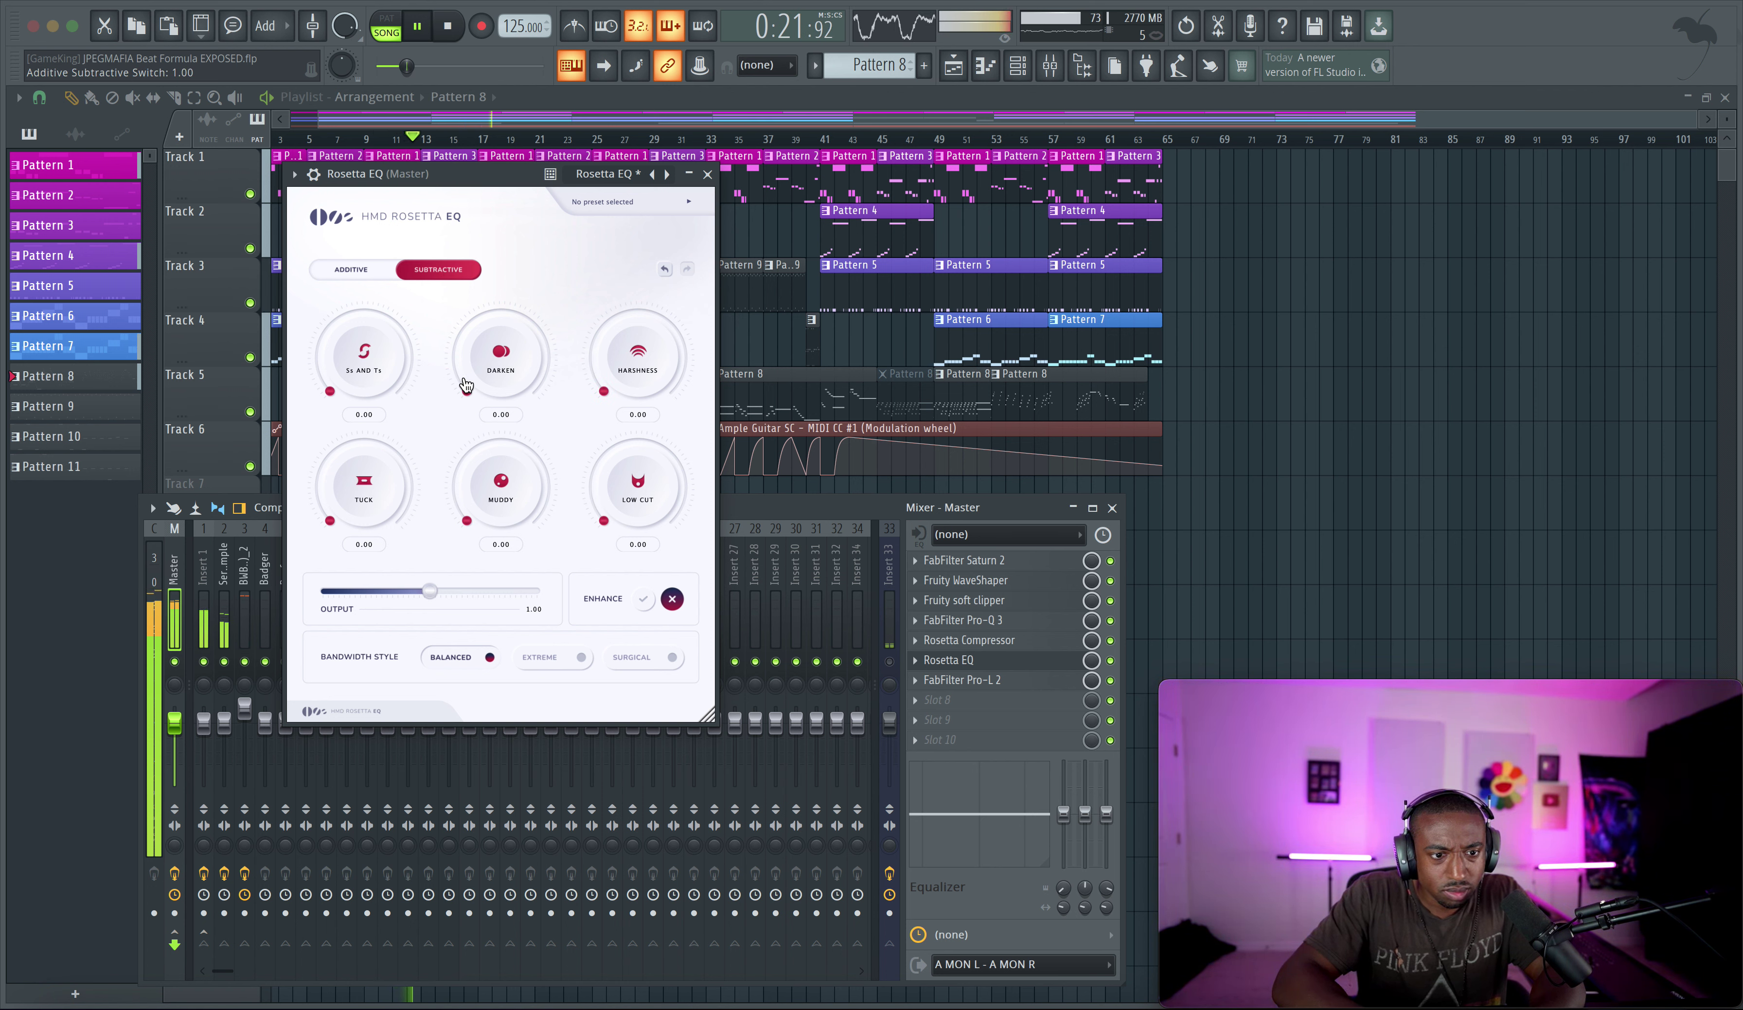
left_click(361, 390)
left_click_drag(373, 332, 382, 325)
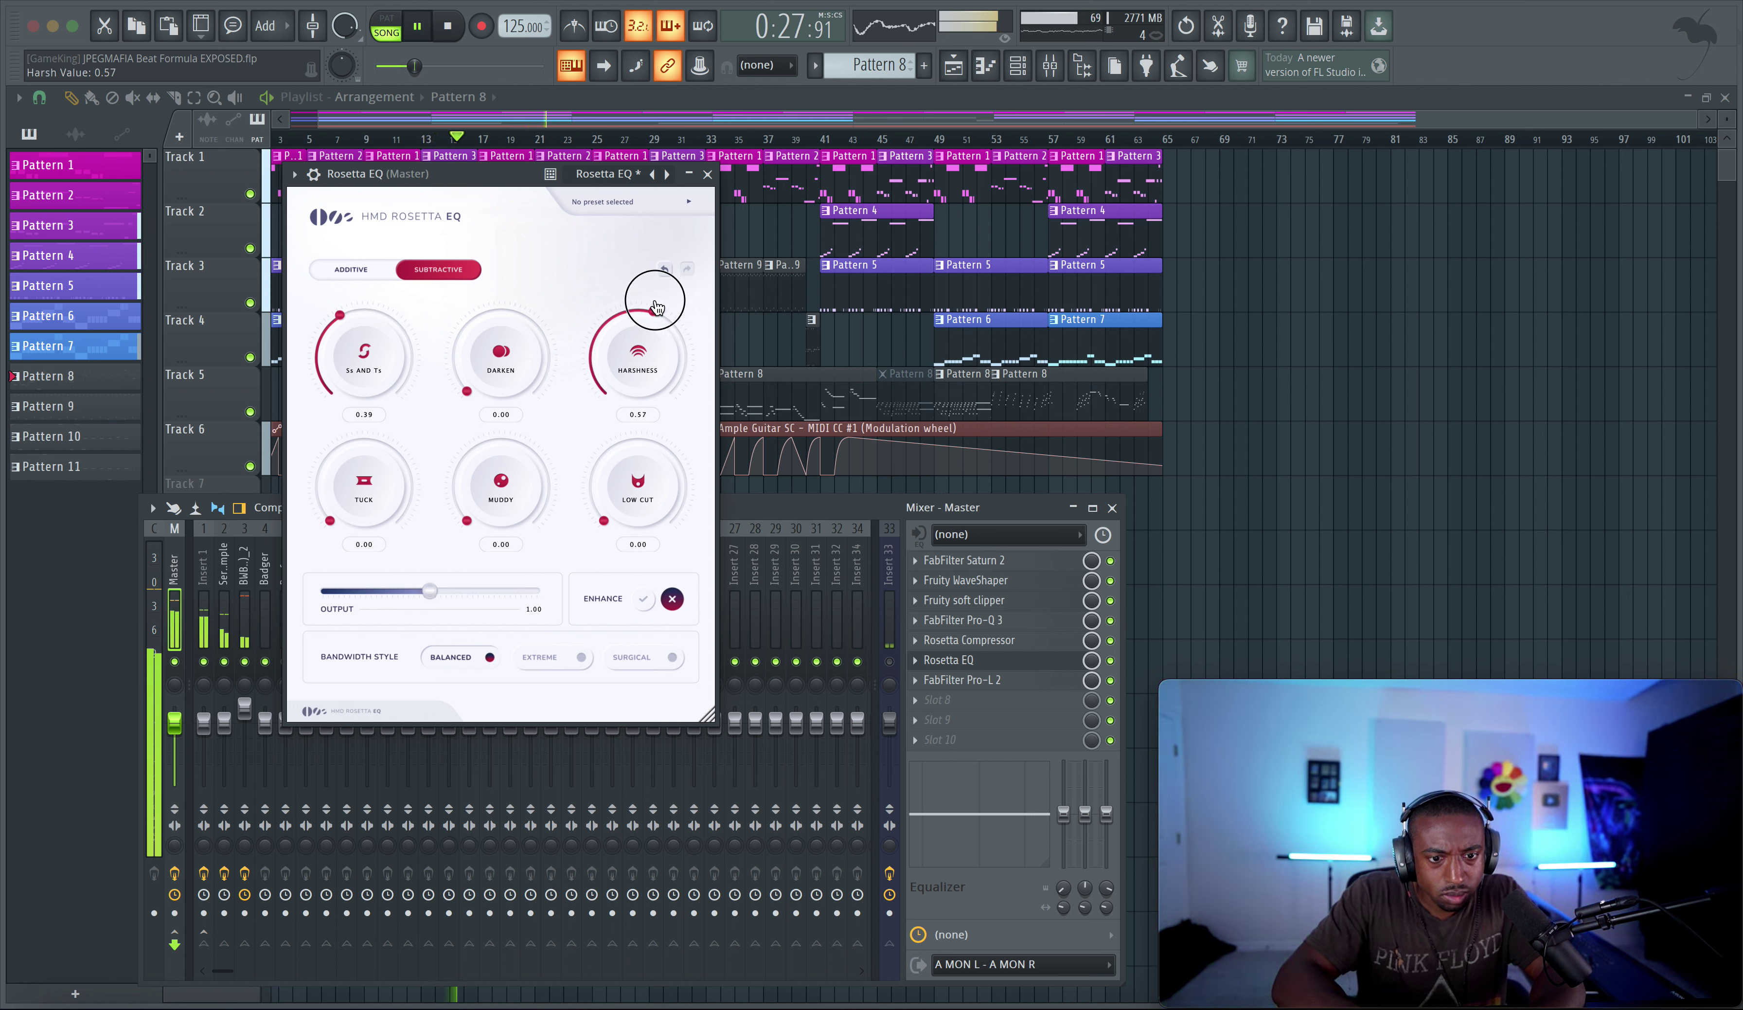
left_click_drag(657, 307, 659, 347)
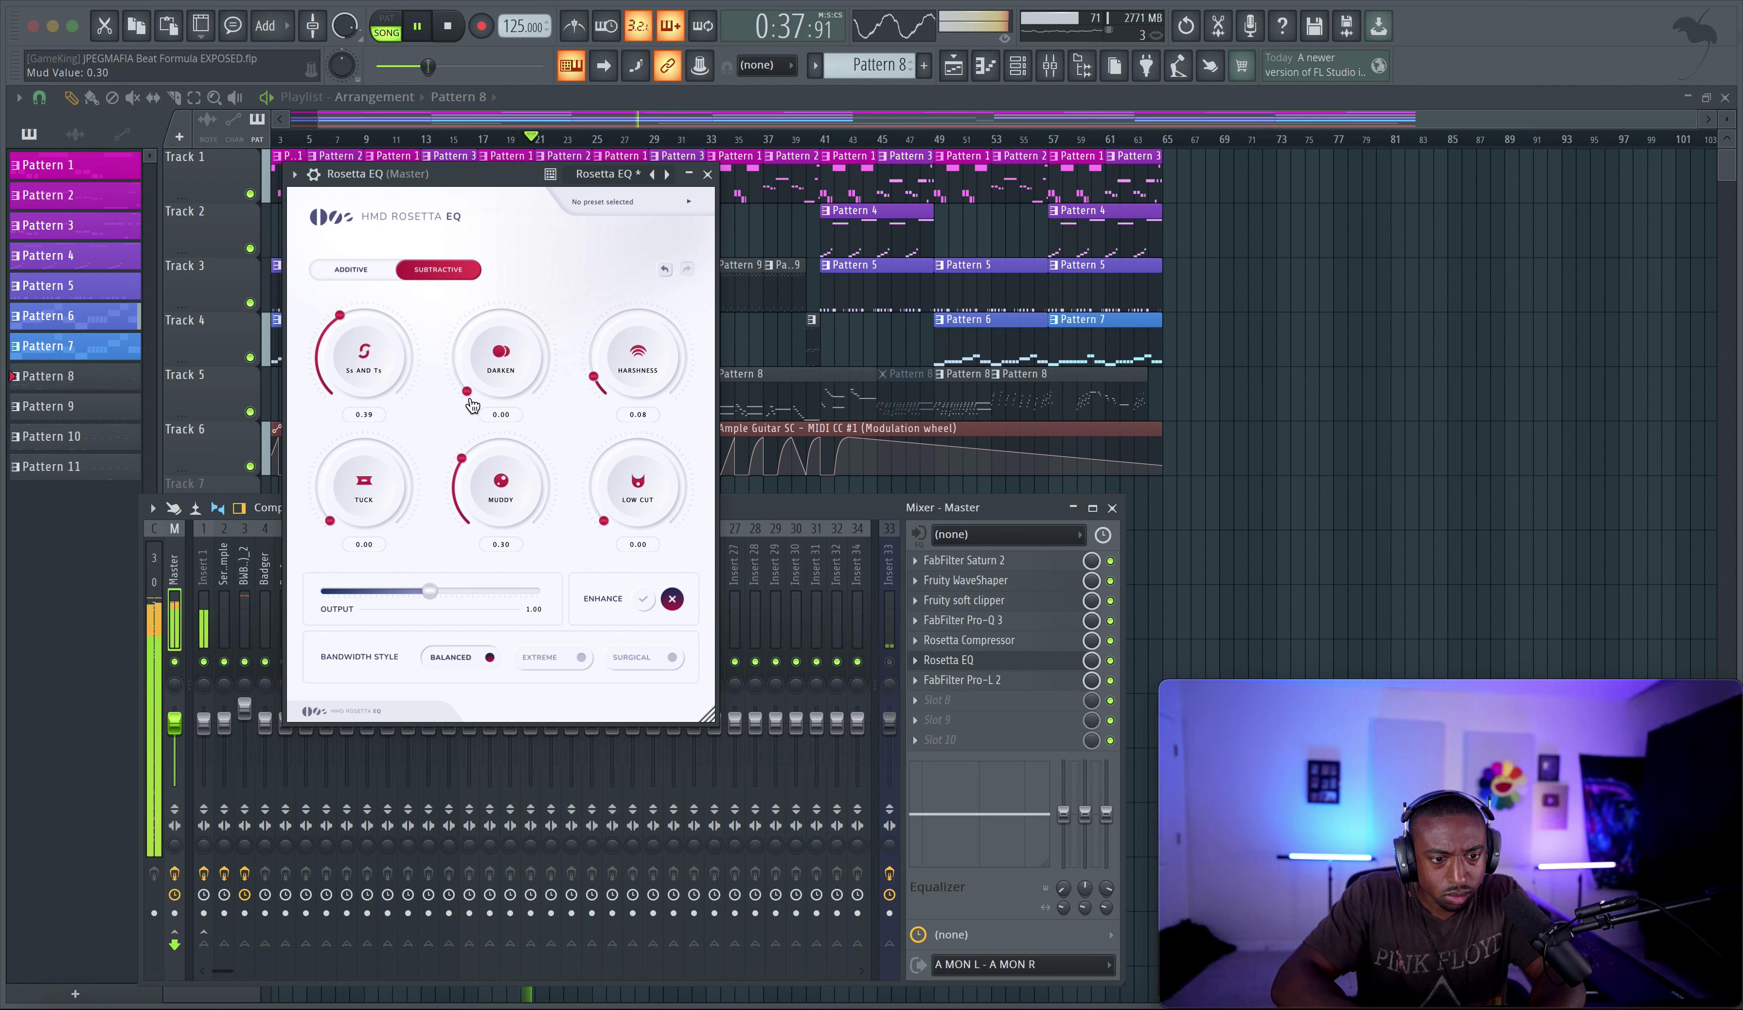
Return Rosetta EQ to additive mode and try raising the Bite amount
left_click(376, 279)
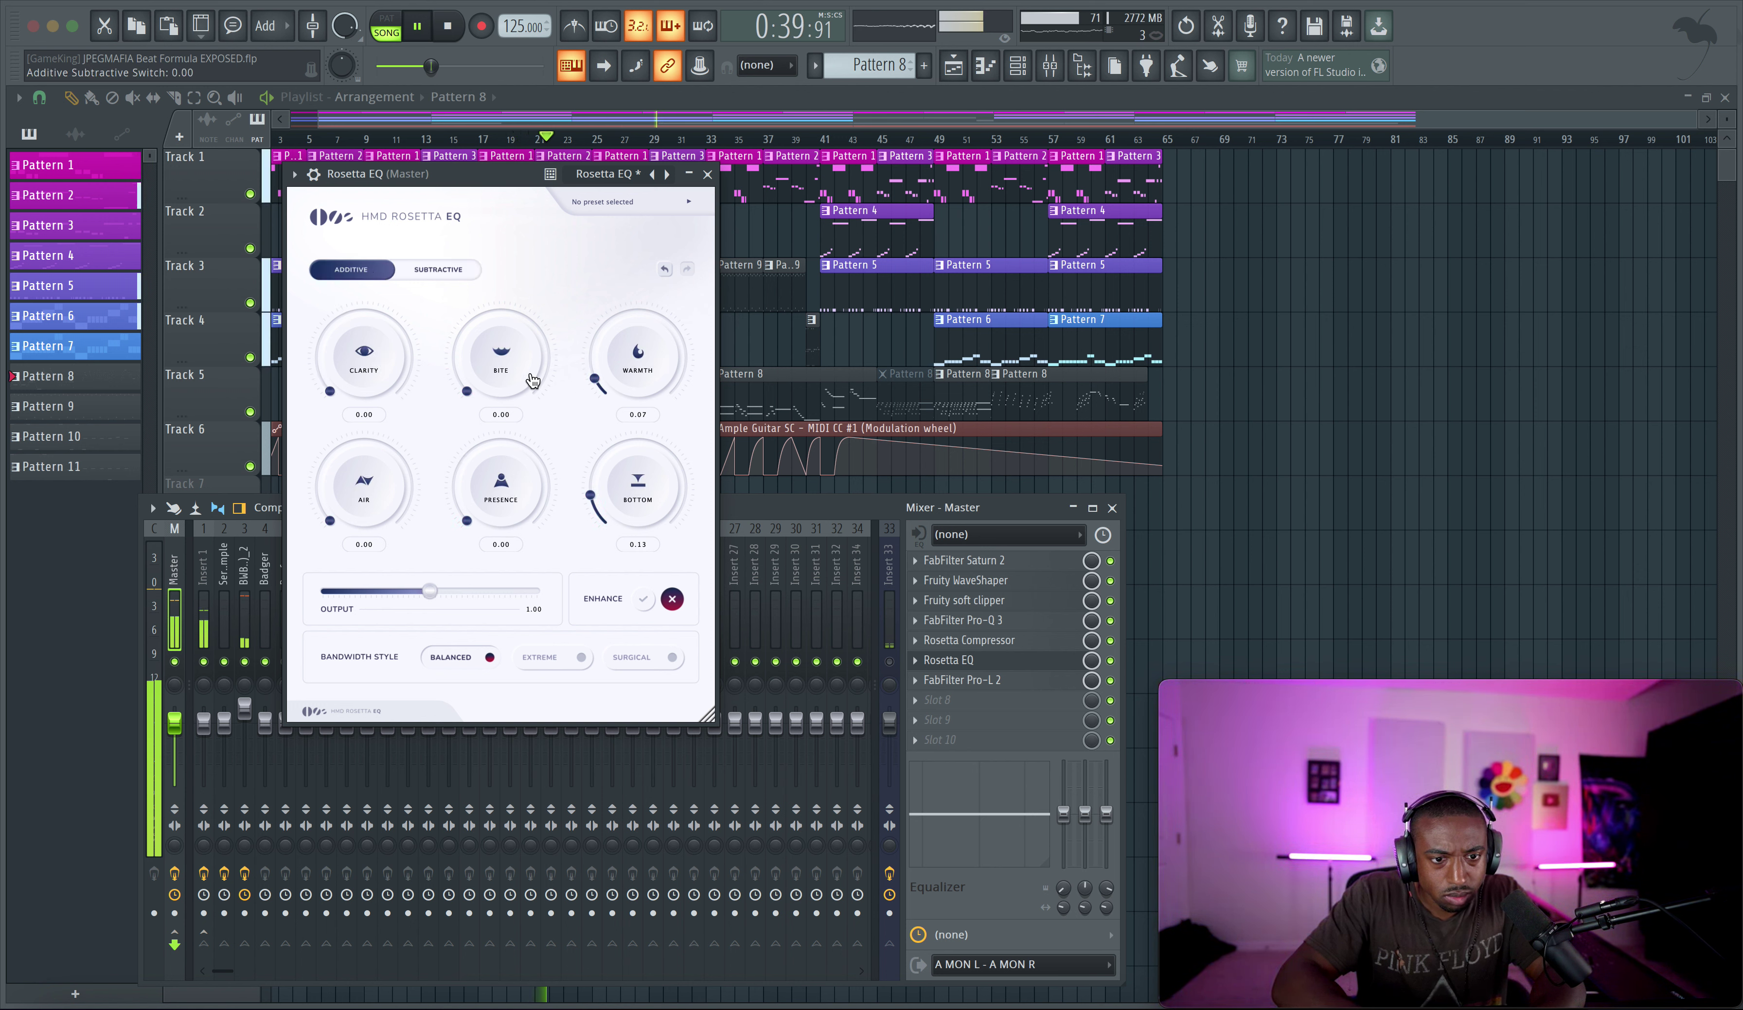
left_click_drag(513, 377, 519, 330)
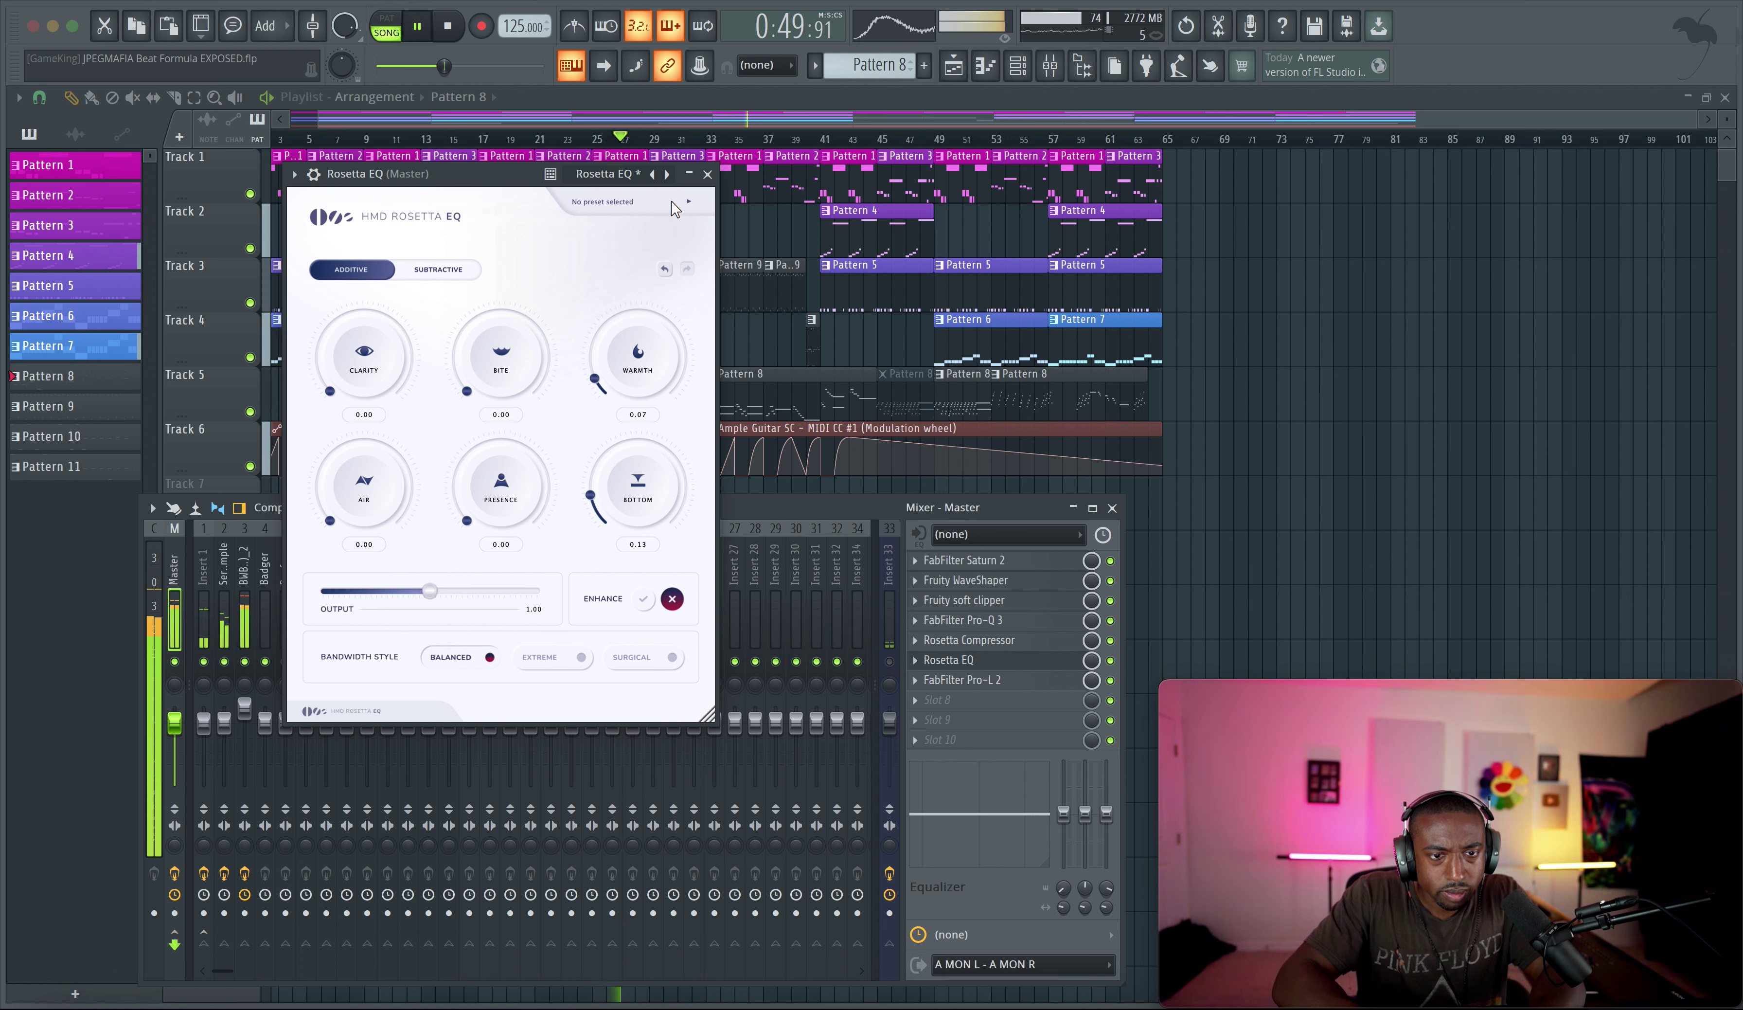
Set Rosetta EQ's additive Air to 0.53, close the plugin and stop playback
left_click_drag(369, 485, 373, 468)
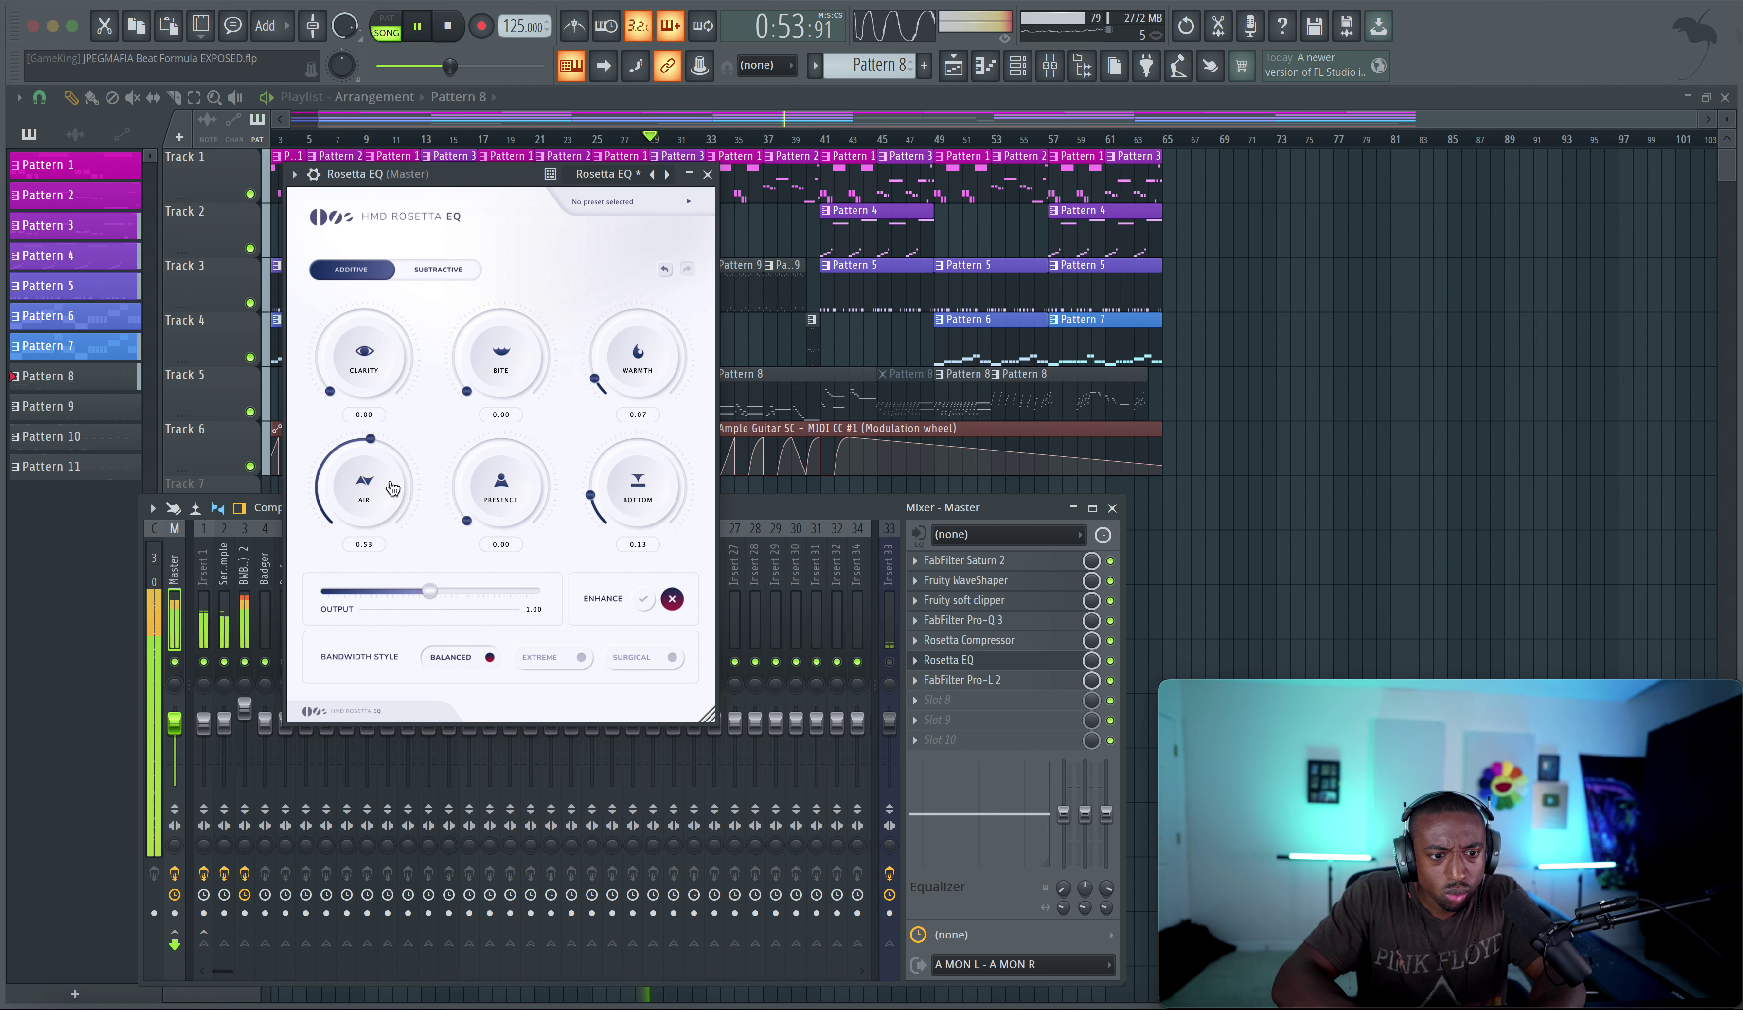
left_click(711, 173)
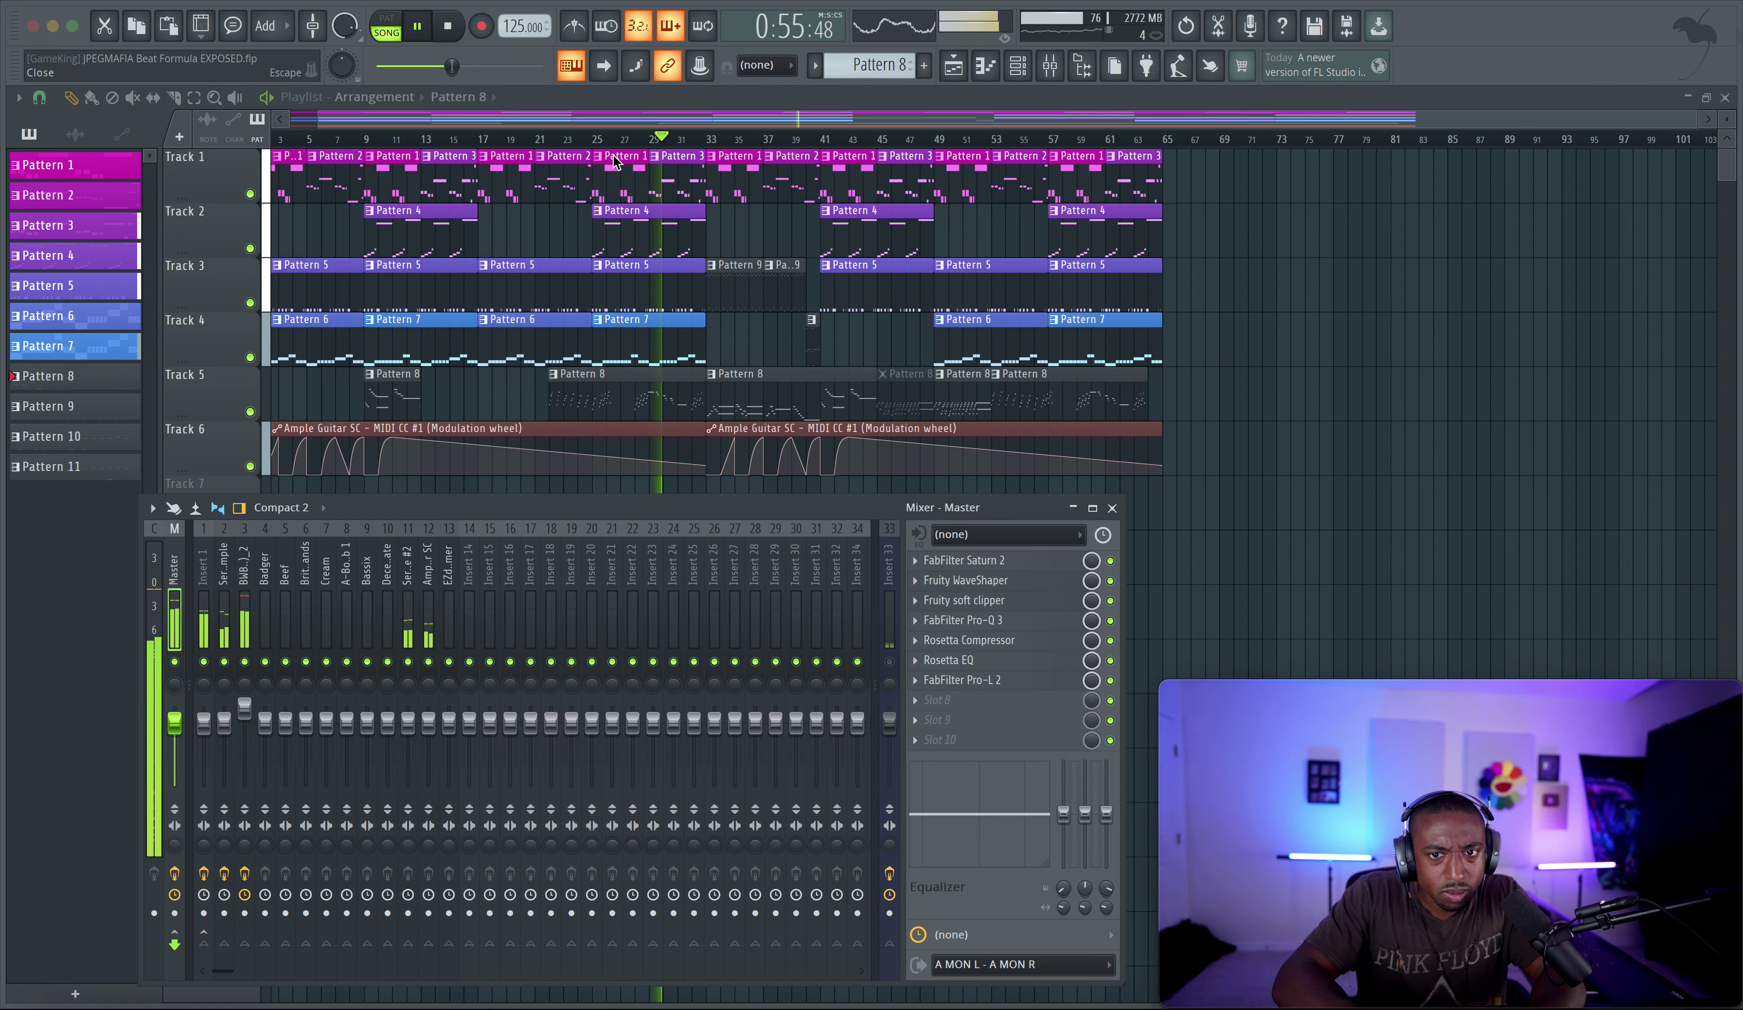
key("space")
Set the audio device's buffer length to 1552 samples (36 ms) and close the settings
left_click(390, 2)
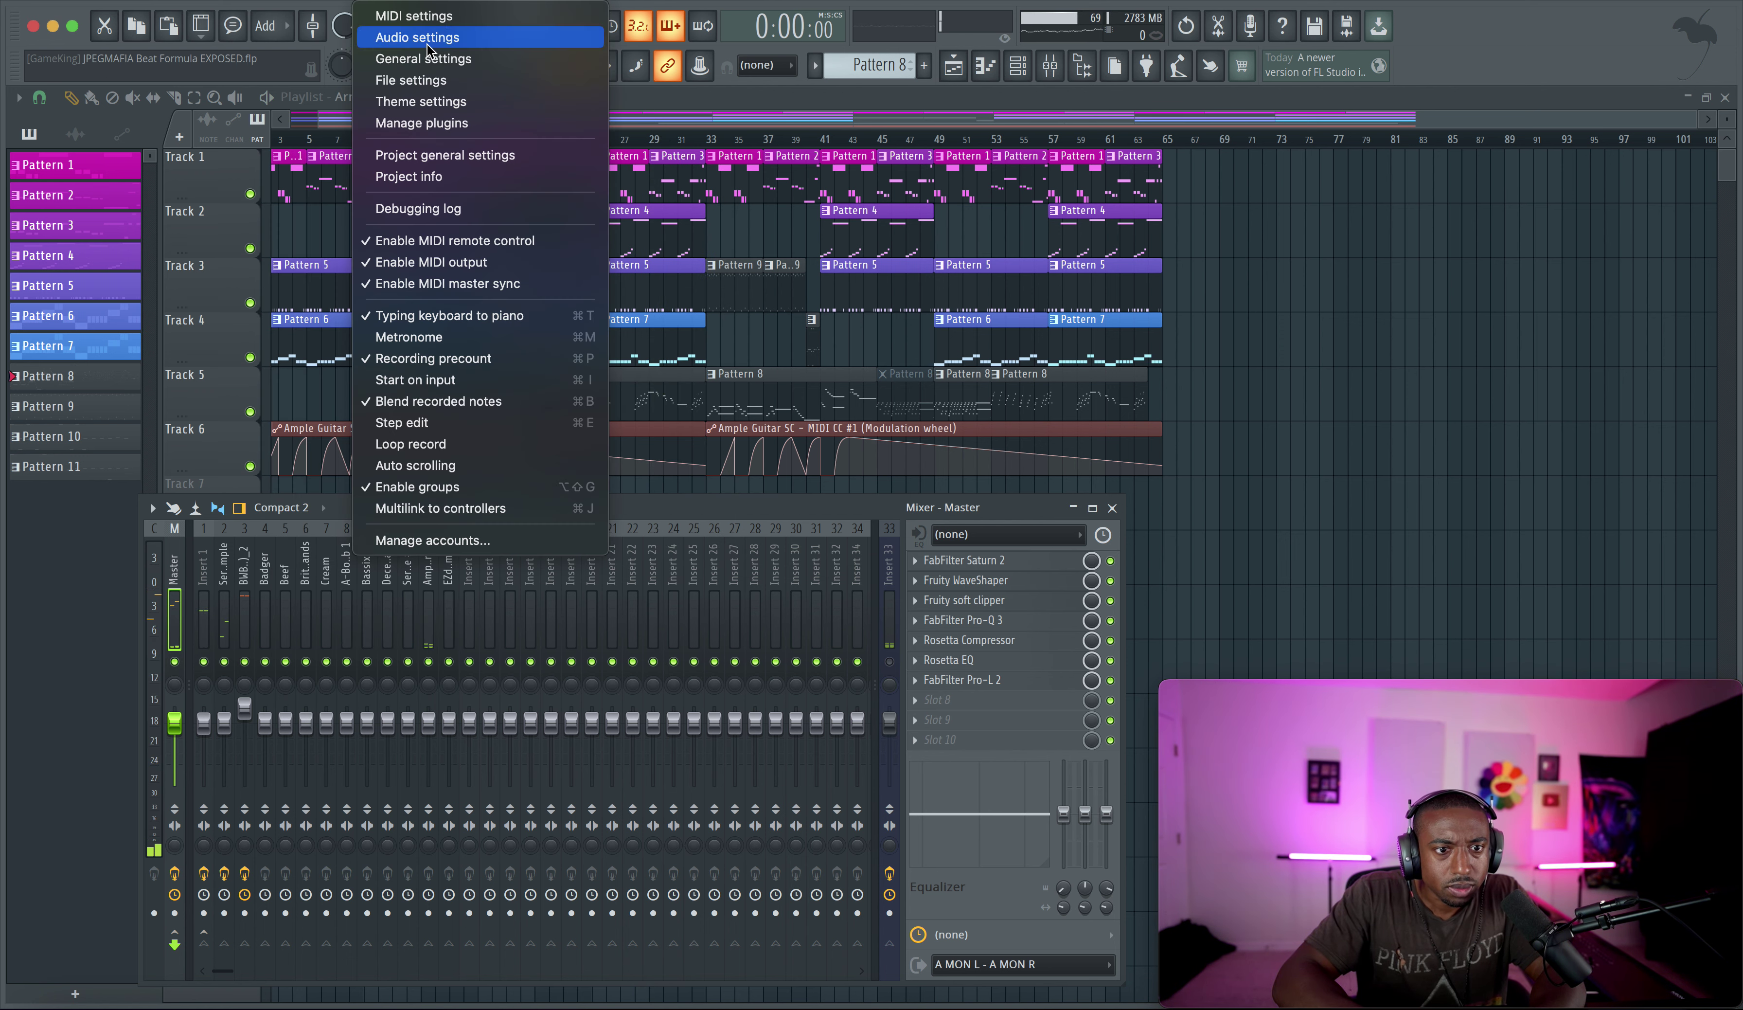
left_click(419, 37)
left_click_drag(644, 324, 684, 324)
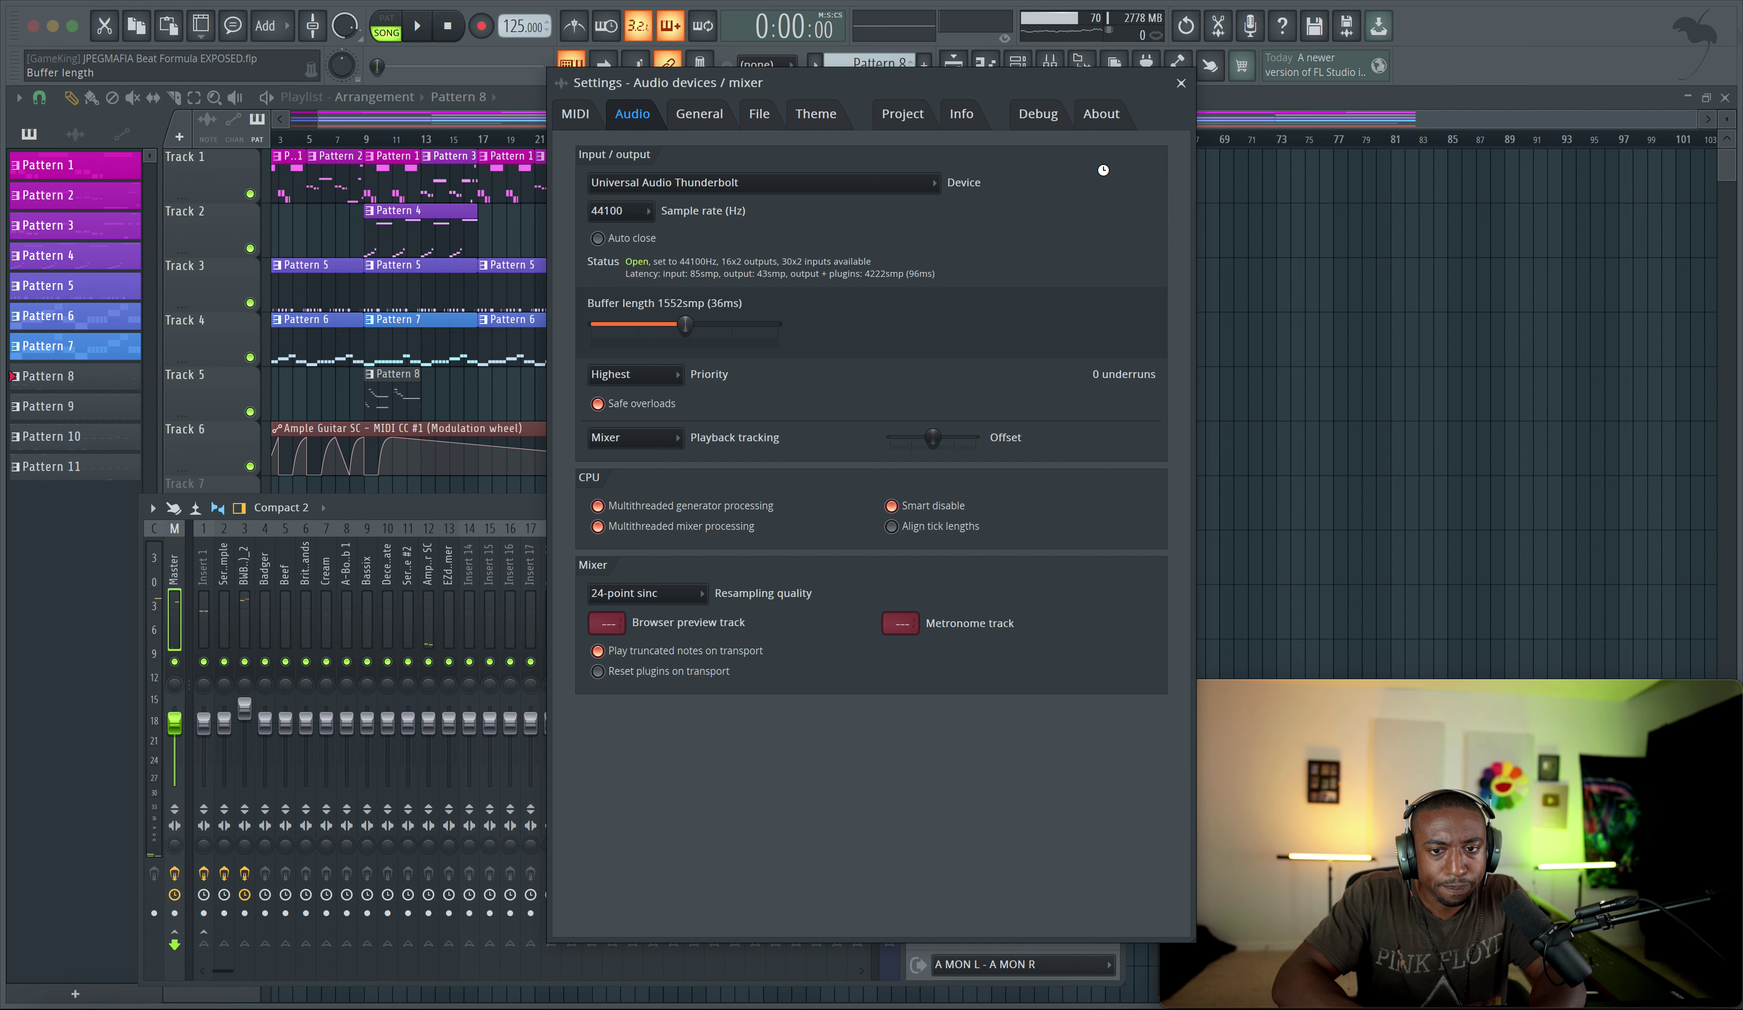
key("Escape")
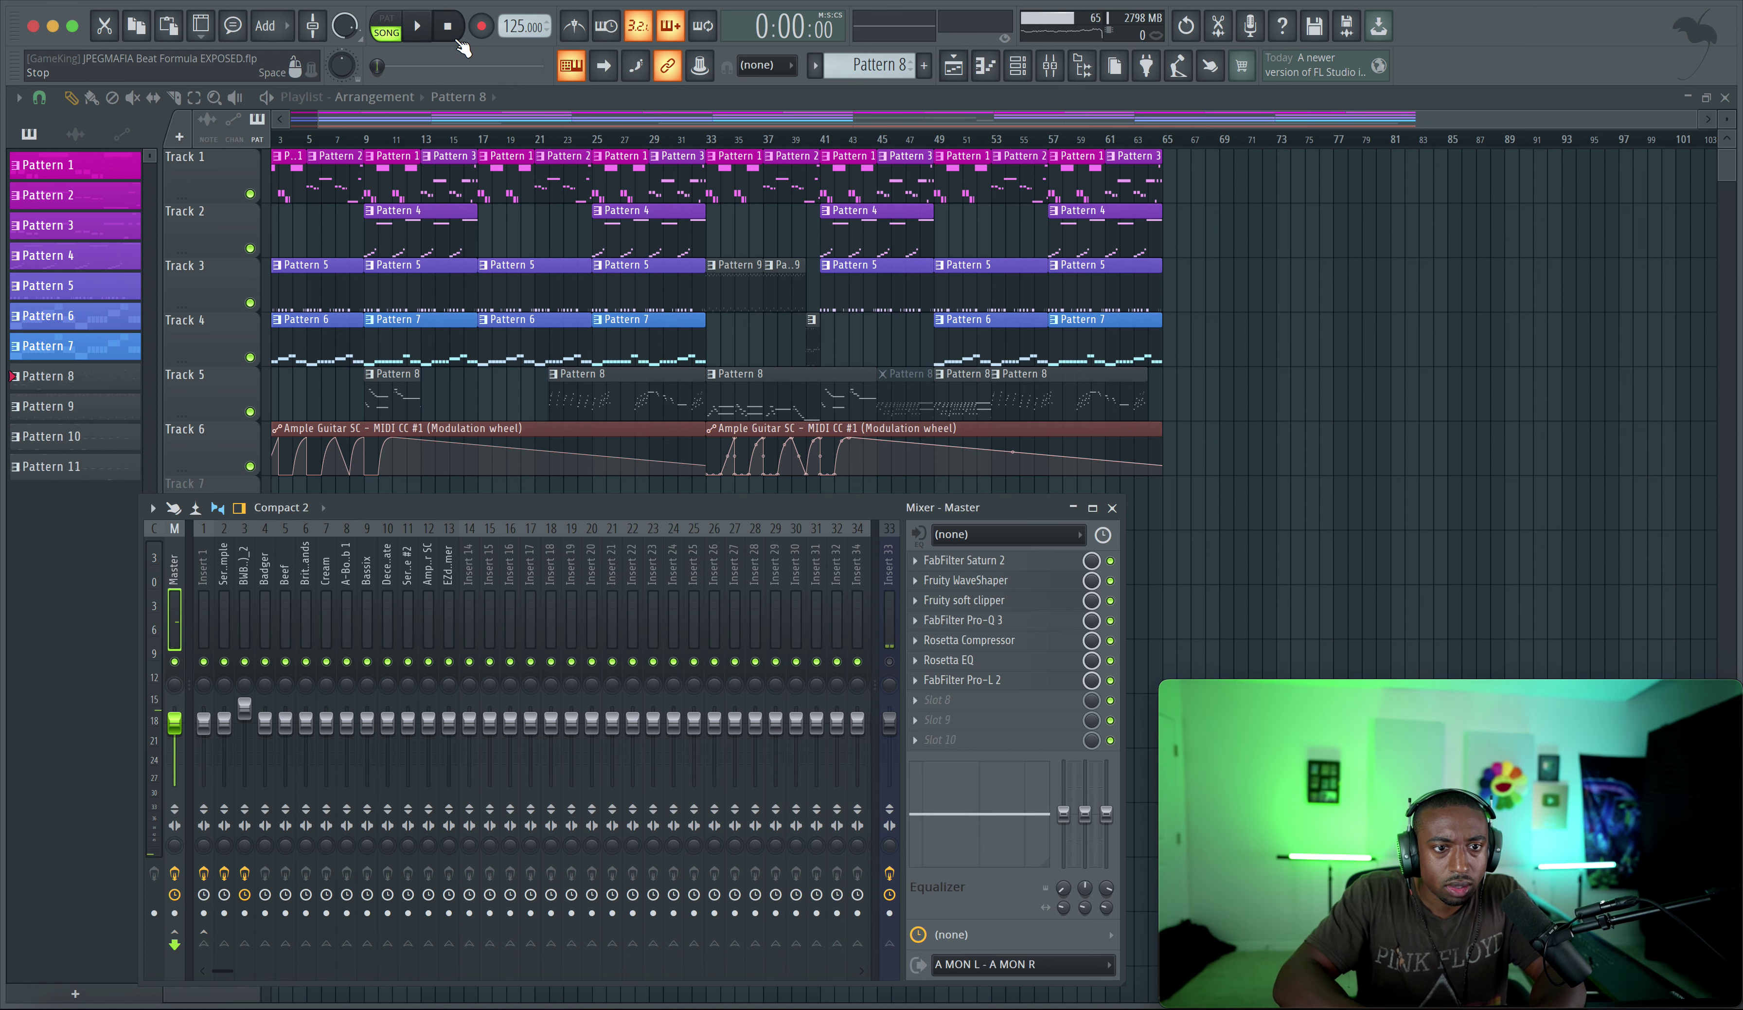
Hide the mixer, play the full arrangement from the start and save the project
key("space")
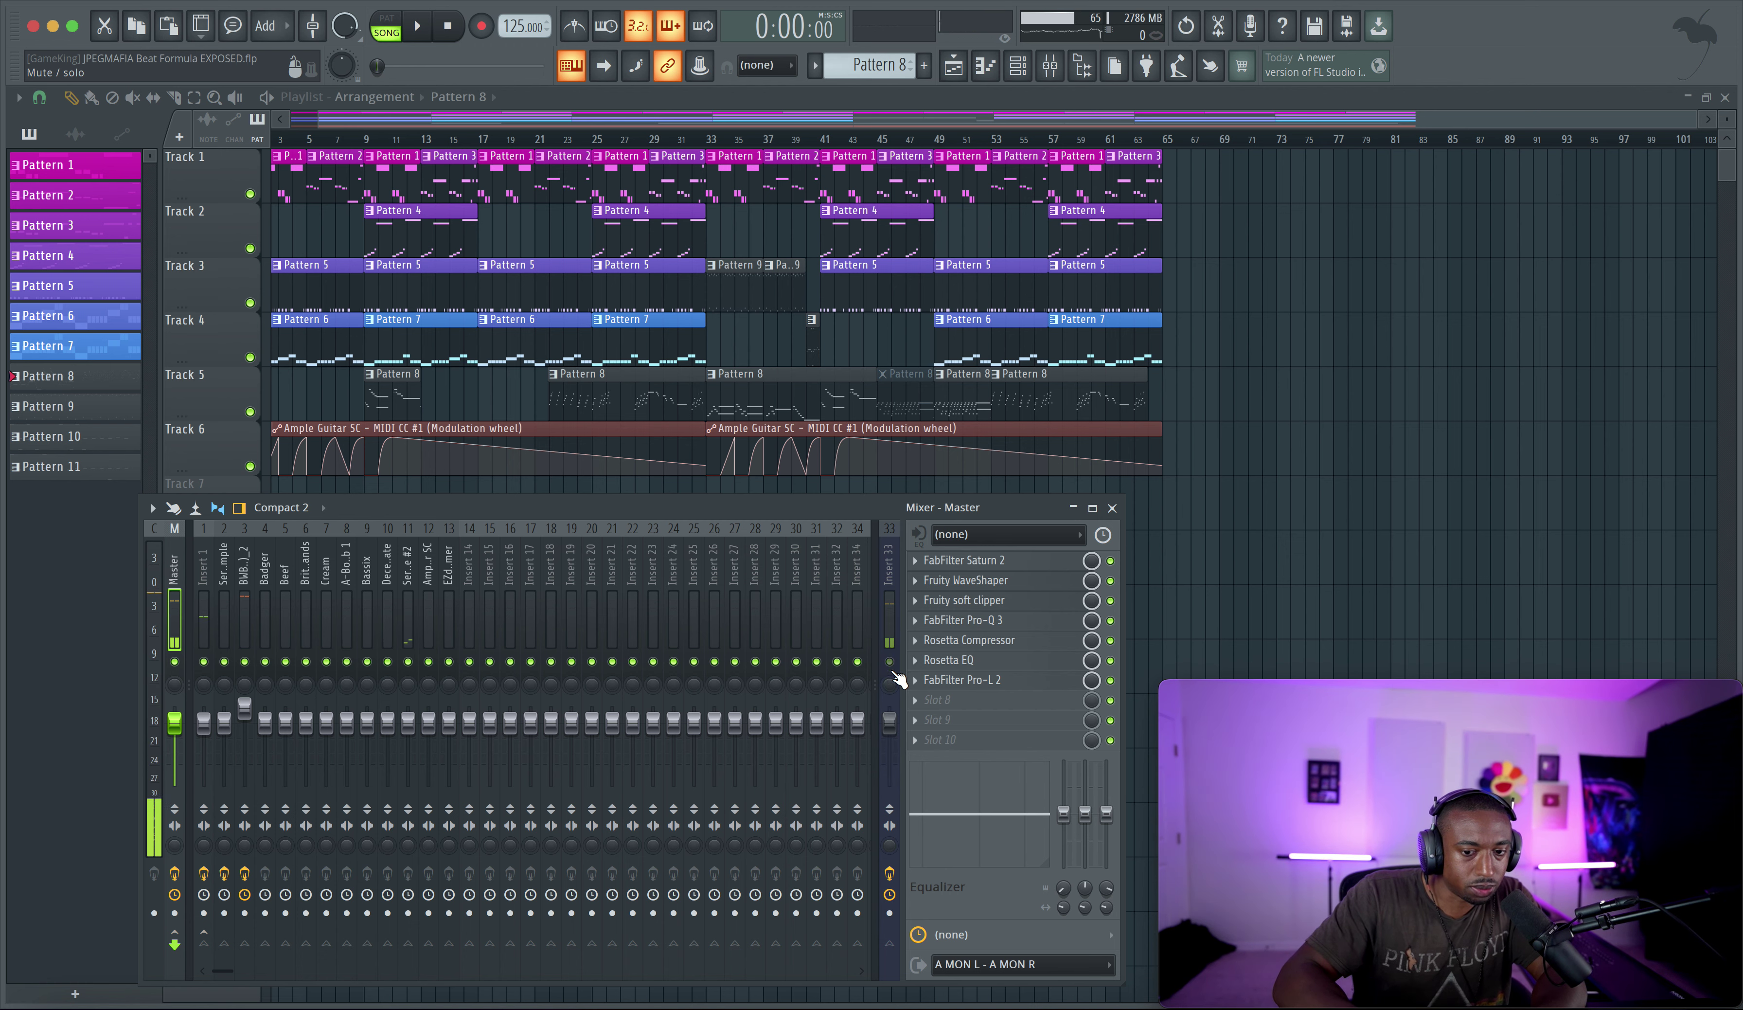
left_click(1112, 508)
key("space")
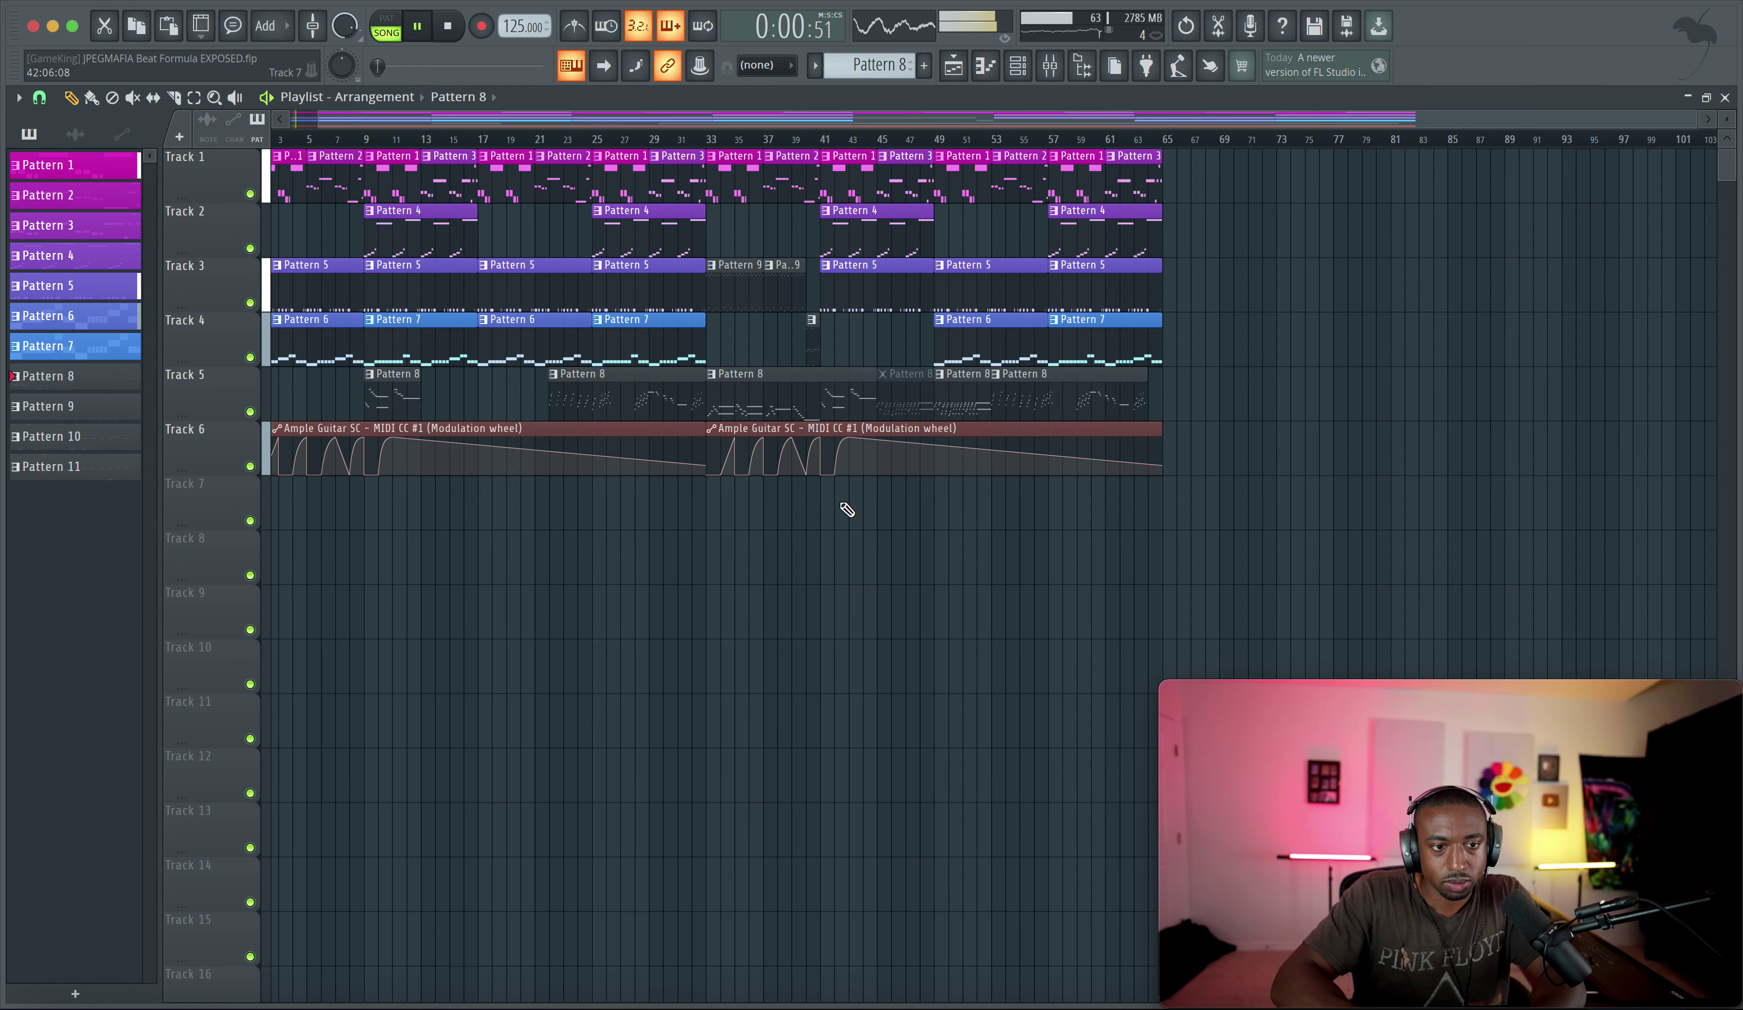
key("ctrl+s")
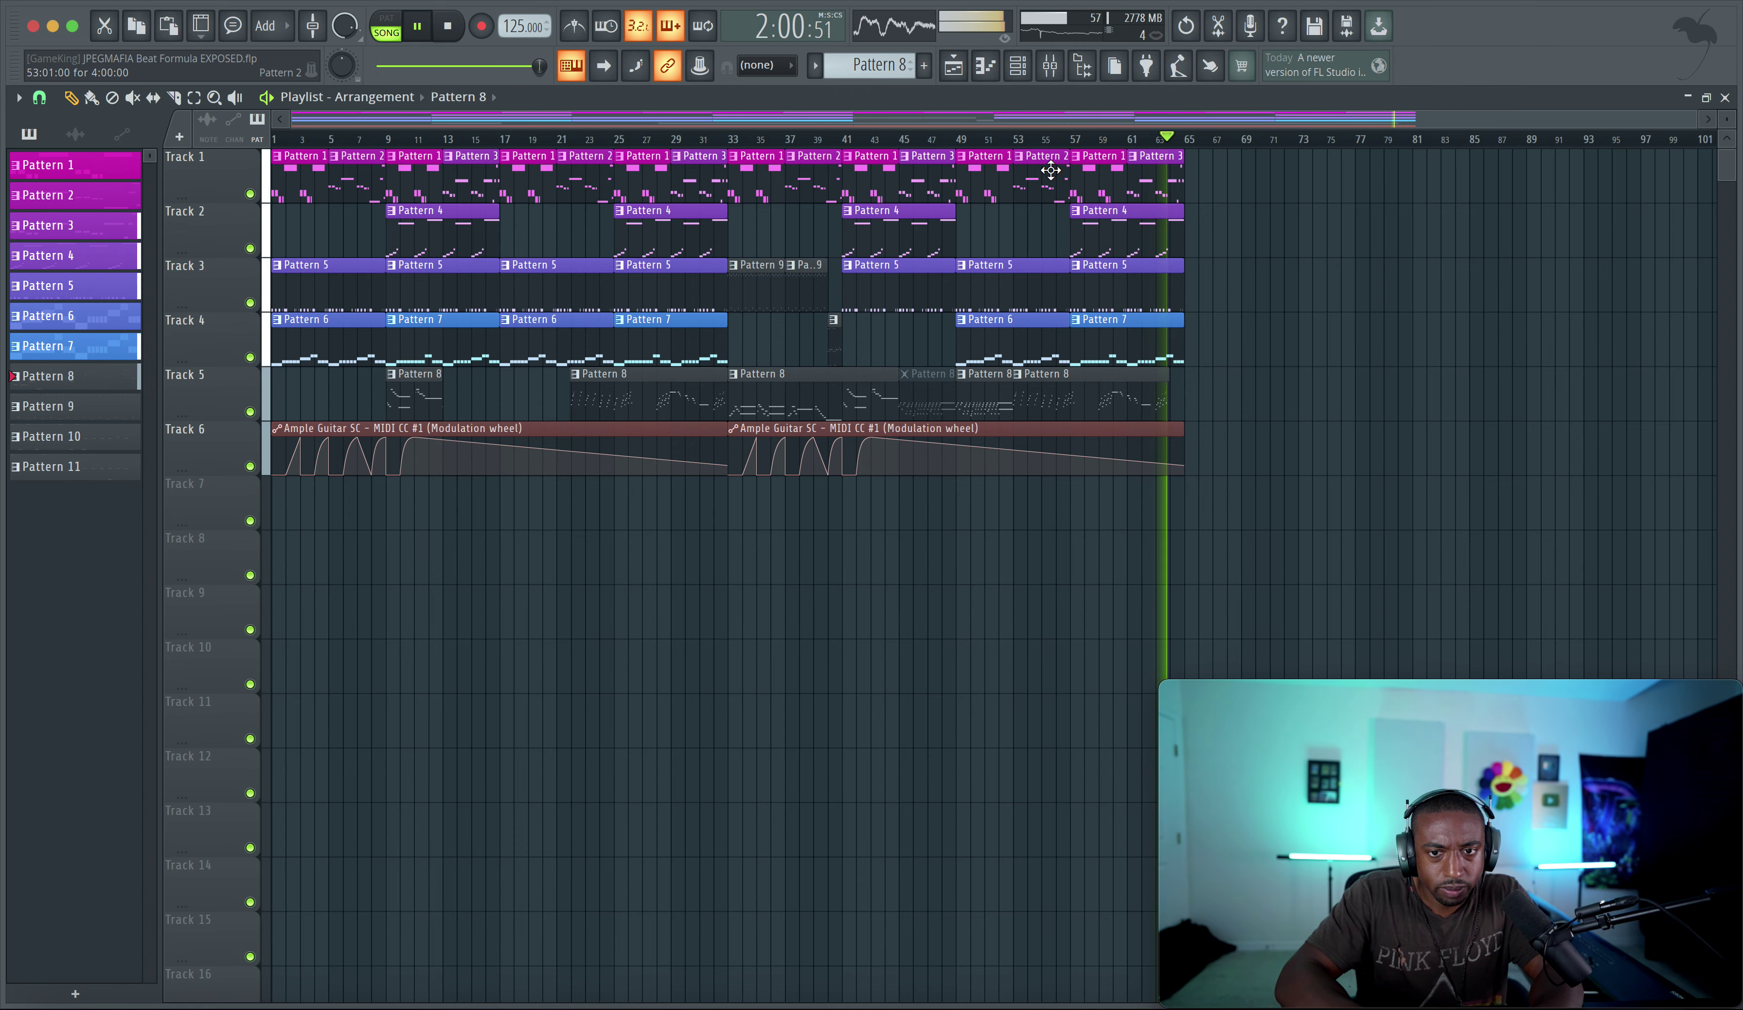
Stop playback and bring up the mixer to review the Master effects chain
left_click(1067, 69)
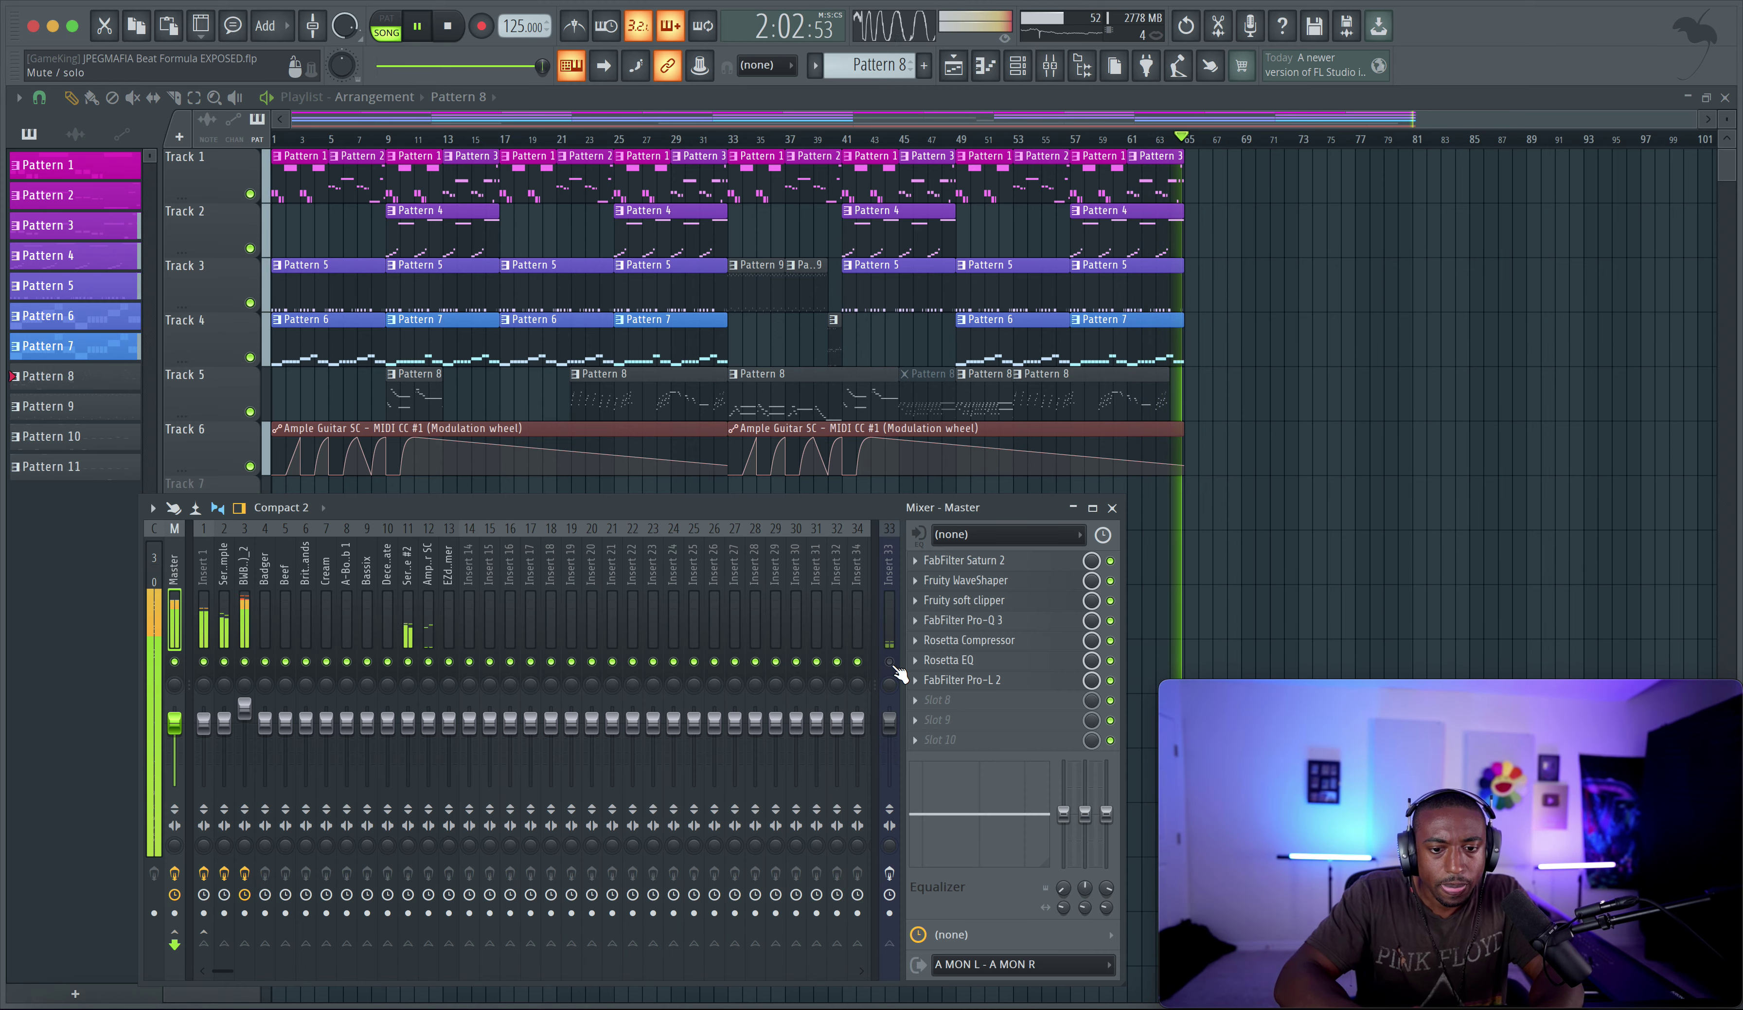
key("space")
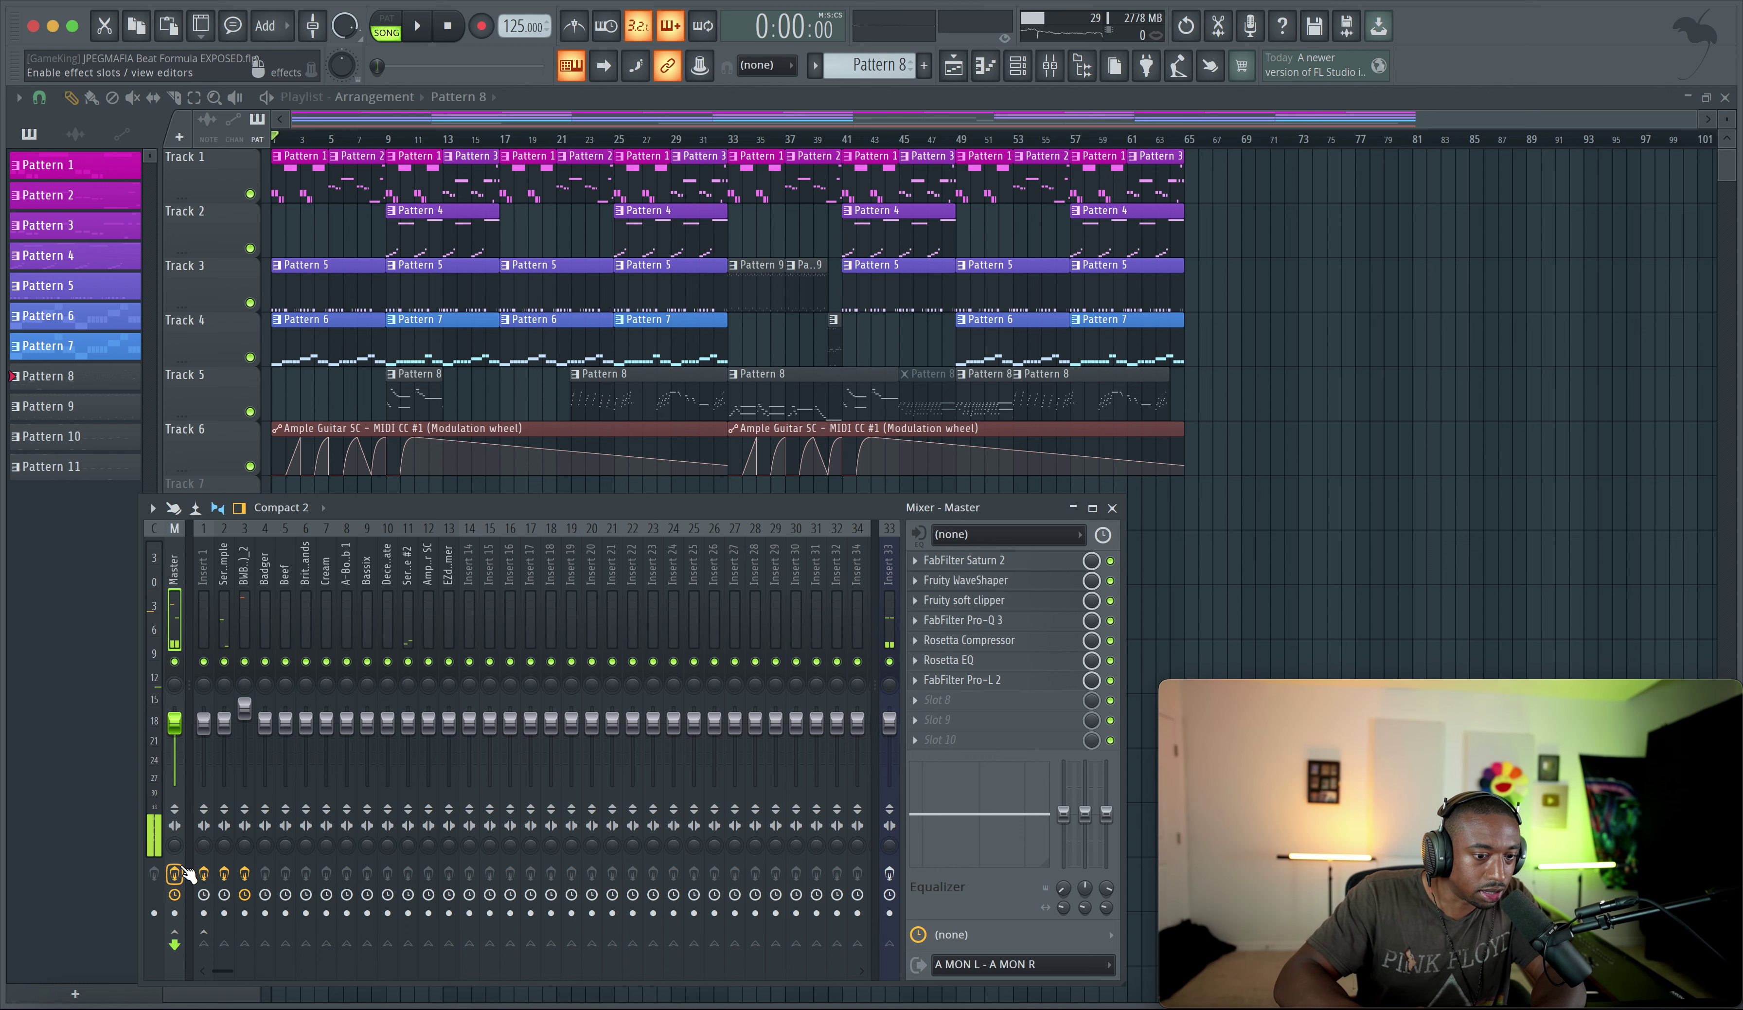
key("F9")
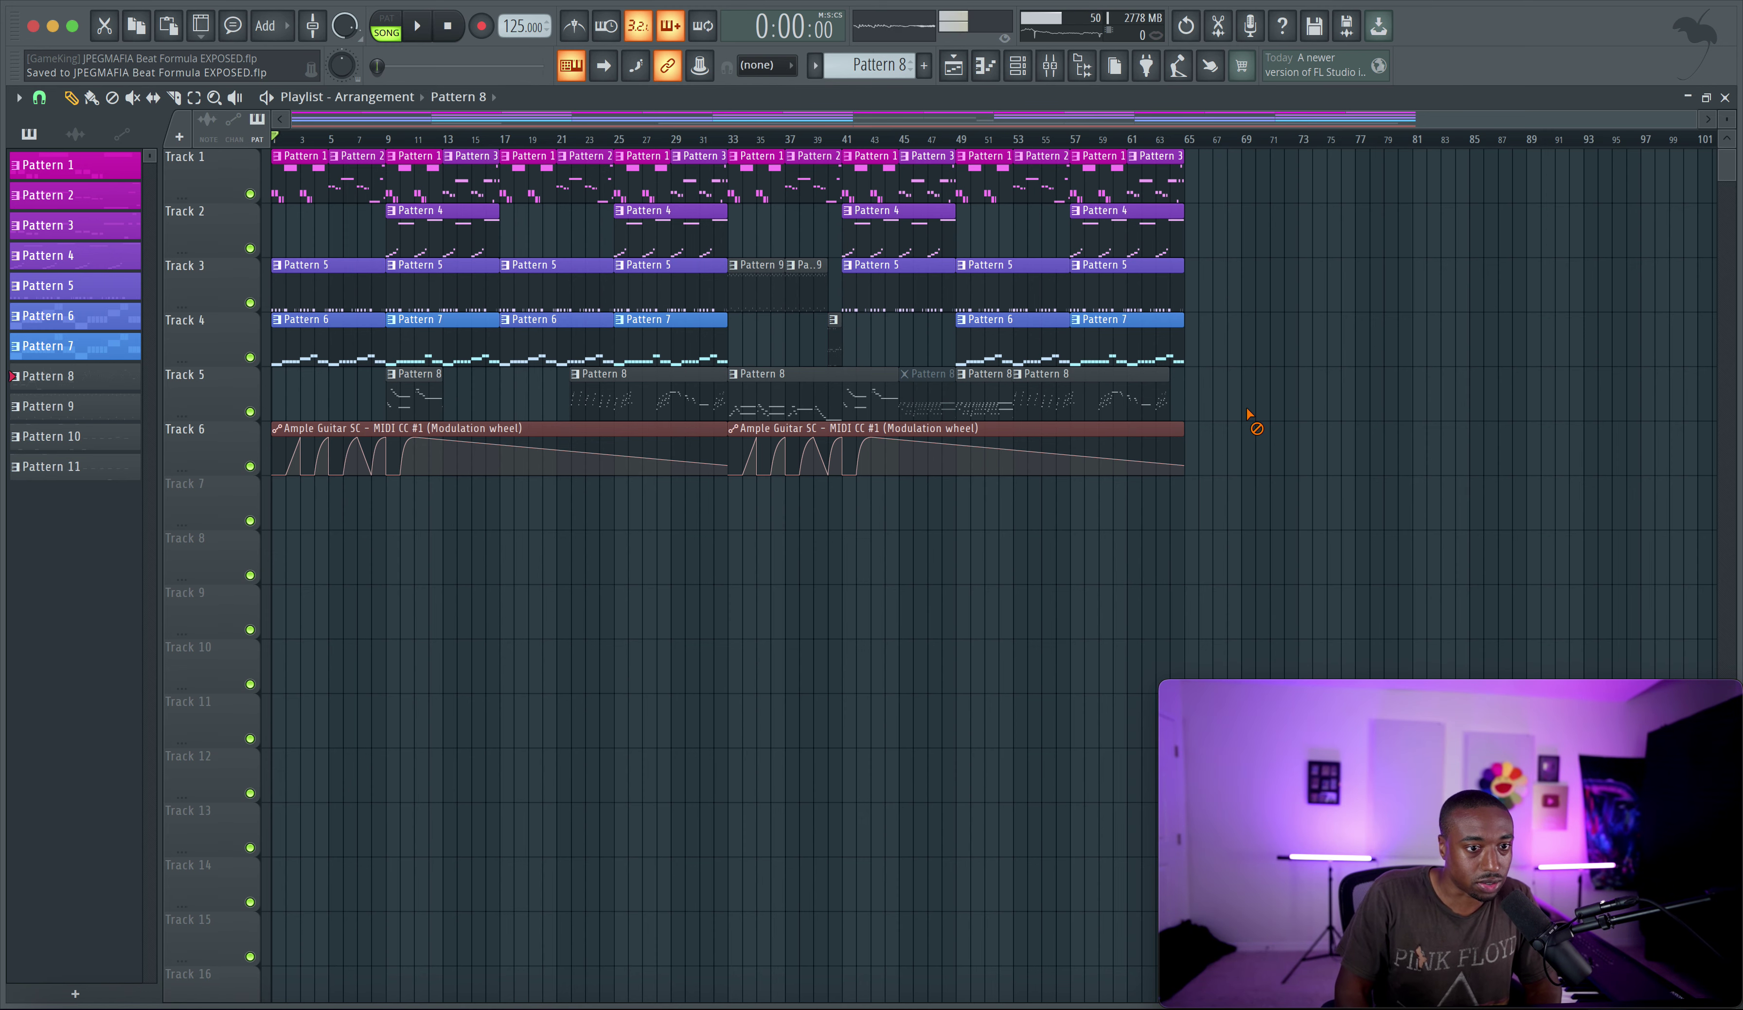
left_click(1049, 65)
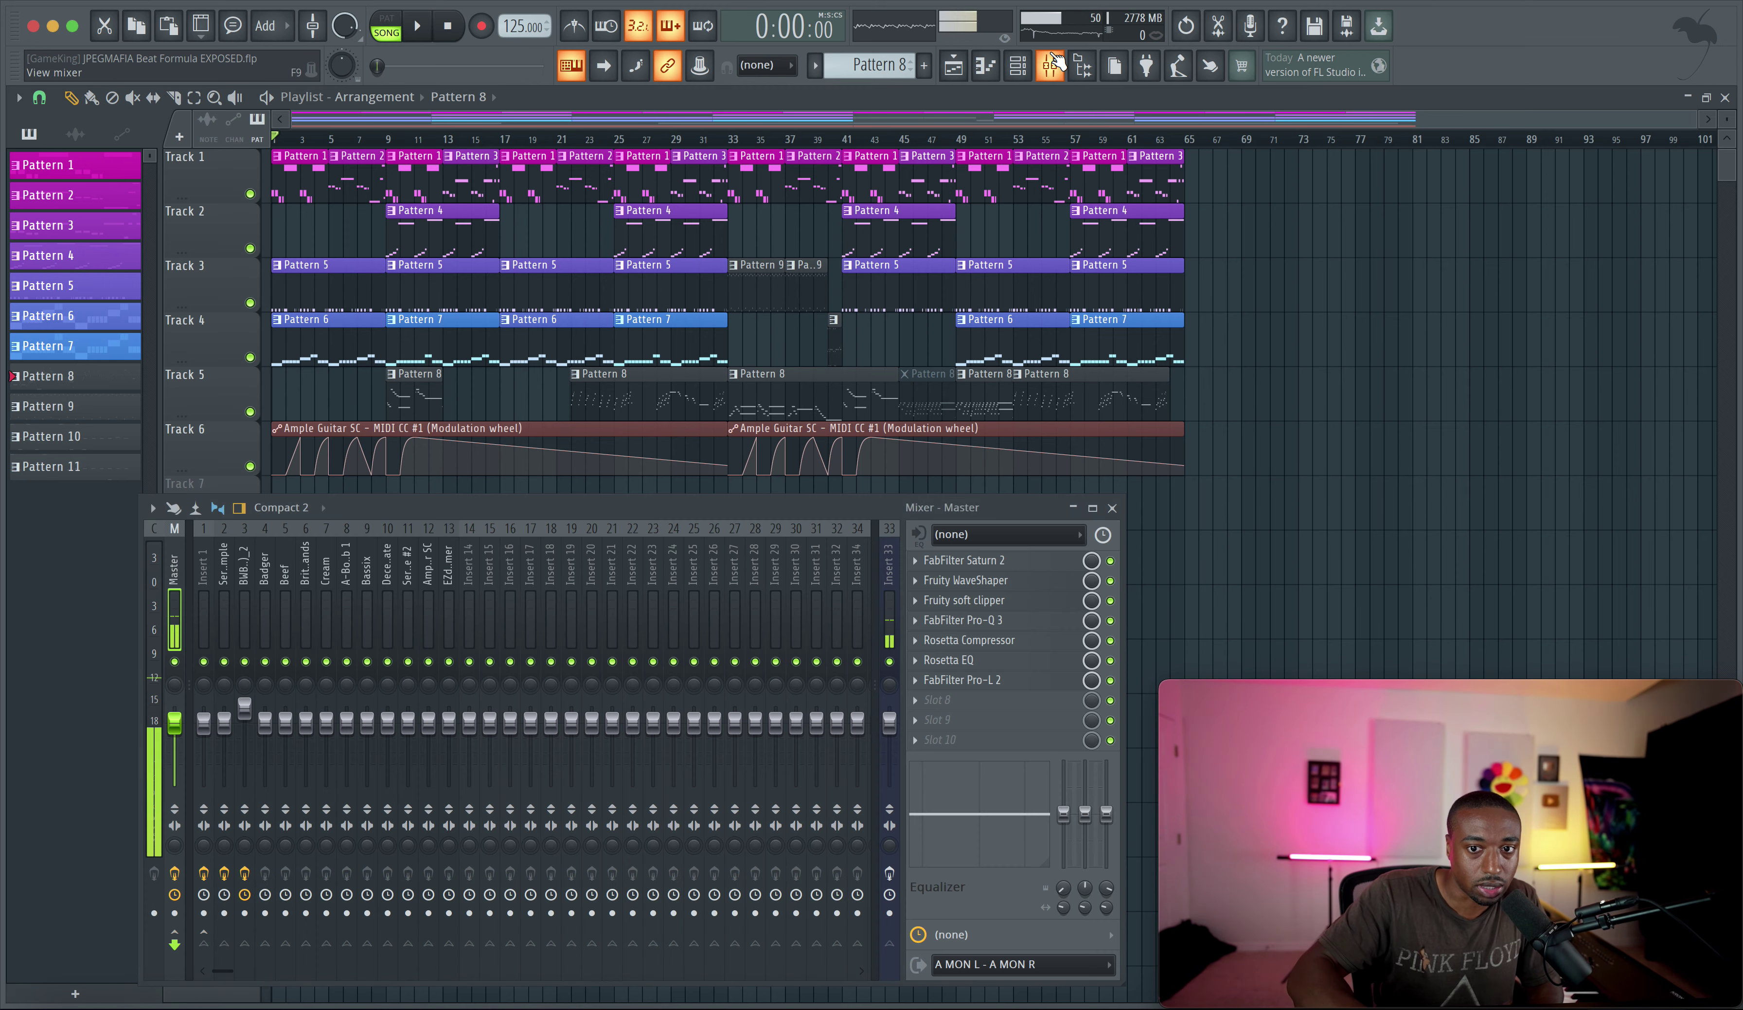